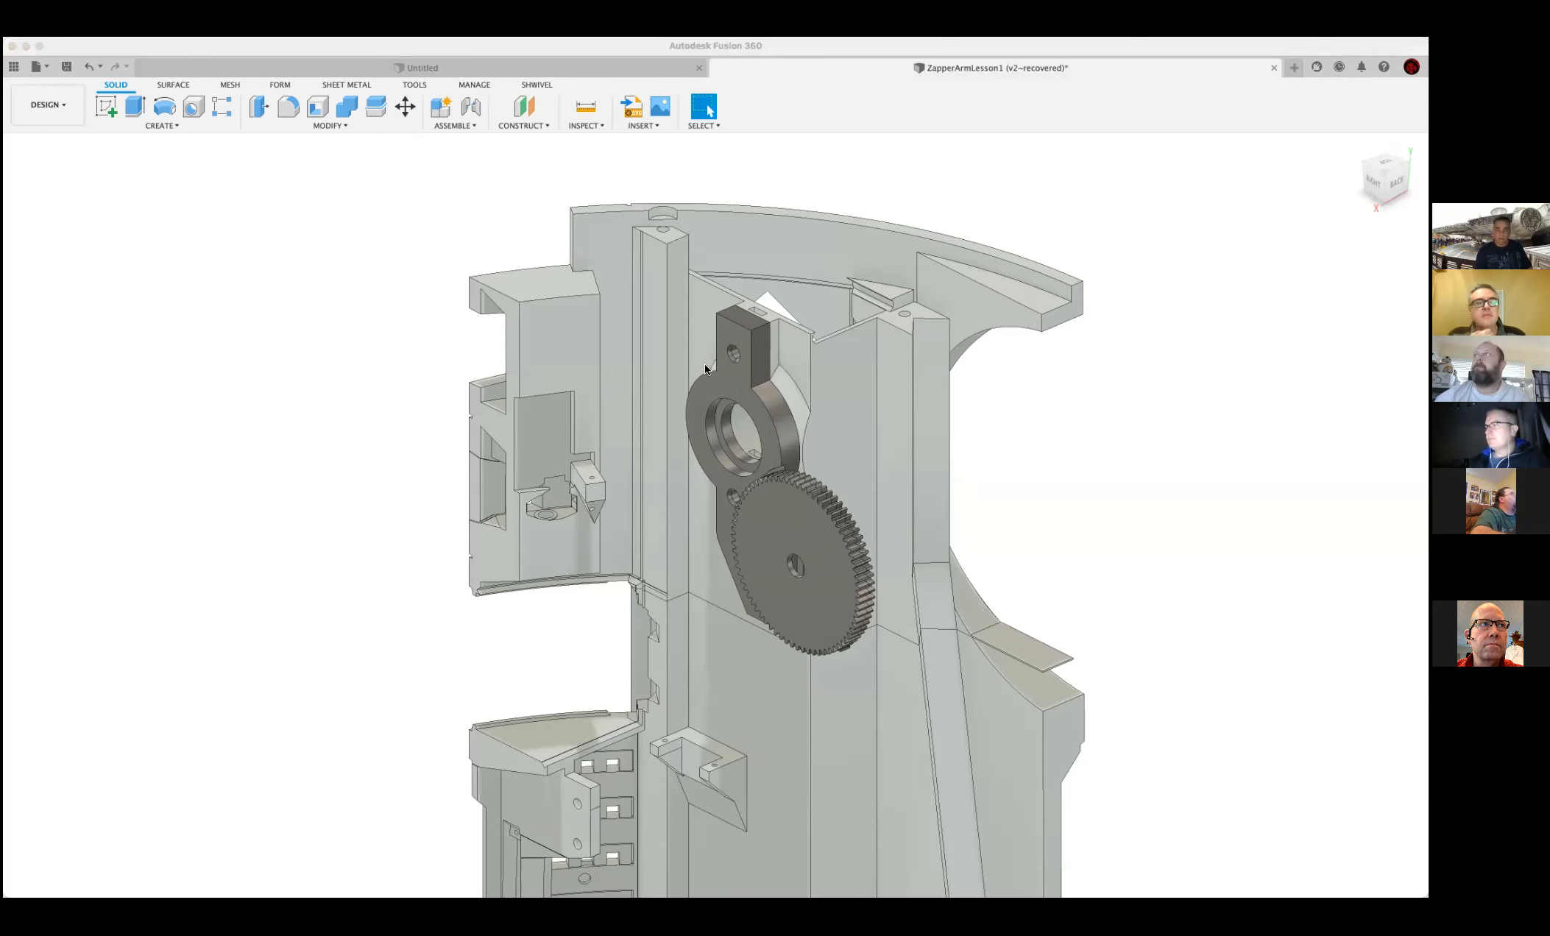
Hide the BodyRings group so only the servo base and servo gear stay in view
click(1040, 485)
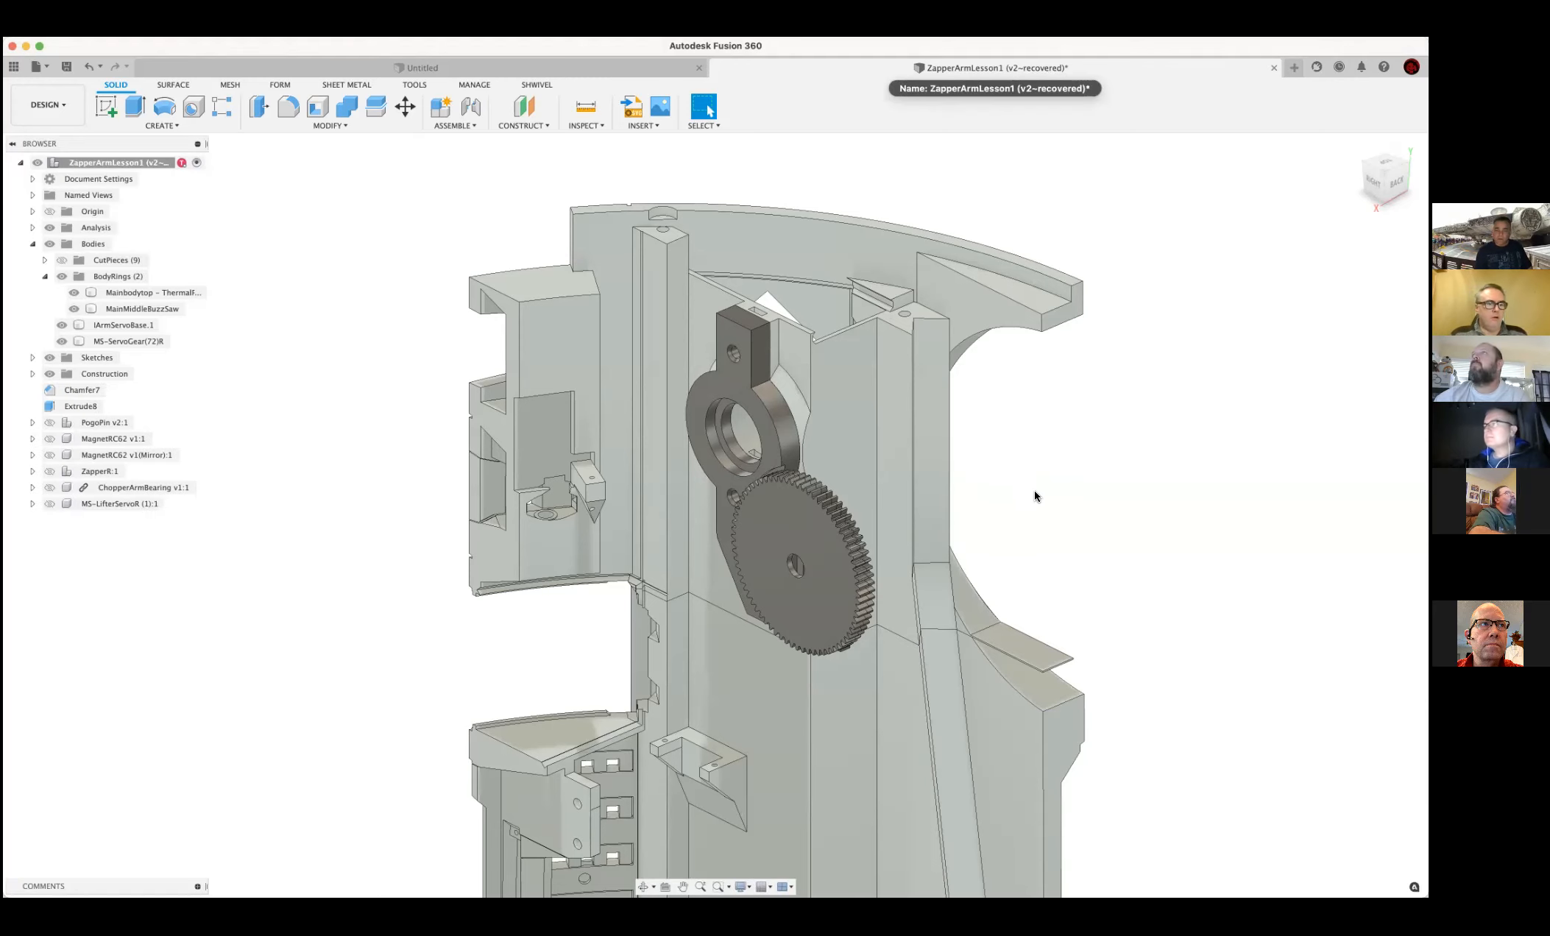
scroll(1035, 495, up, 3)
scroll(1010, 498, down, 6)
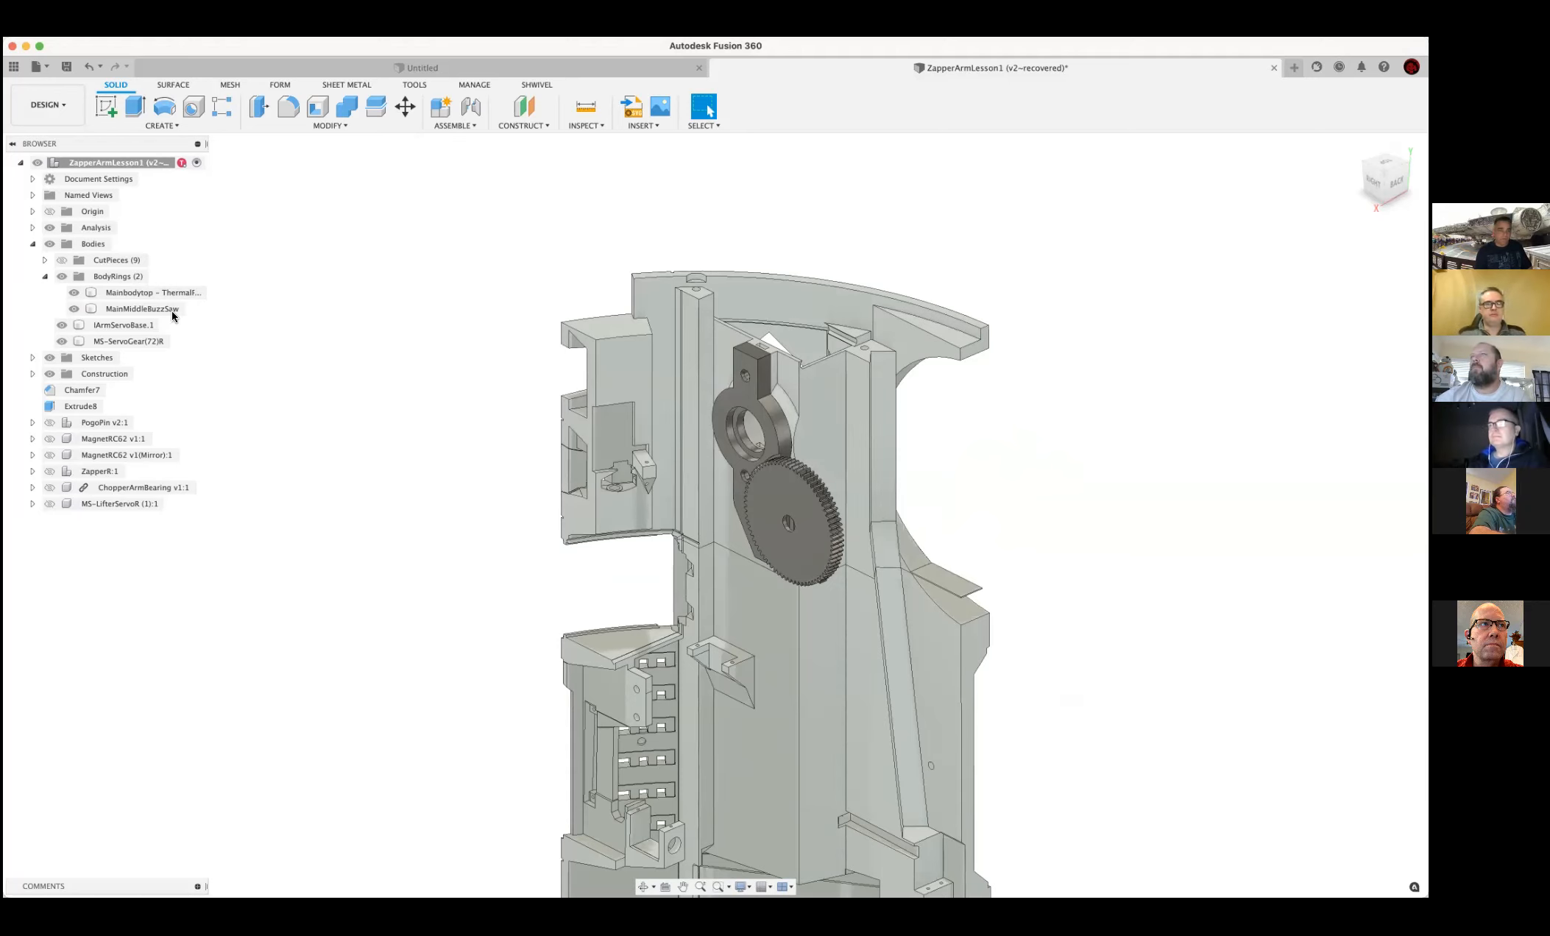
click(61, 277)
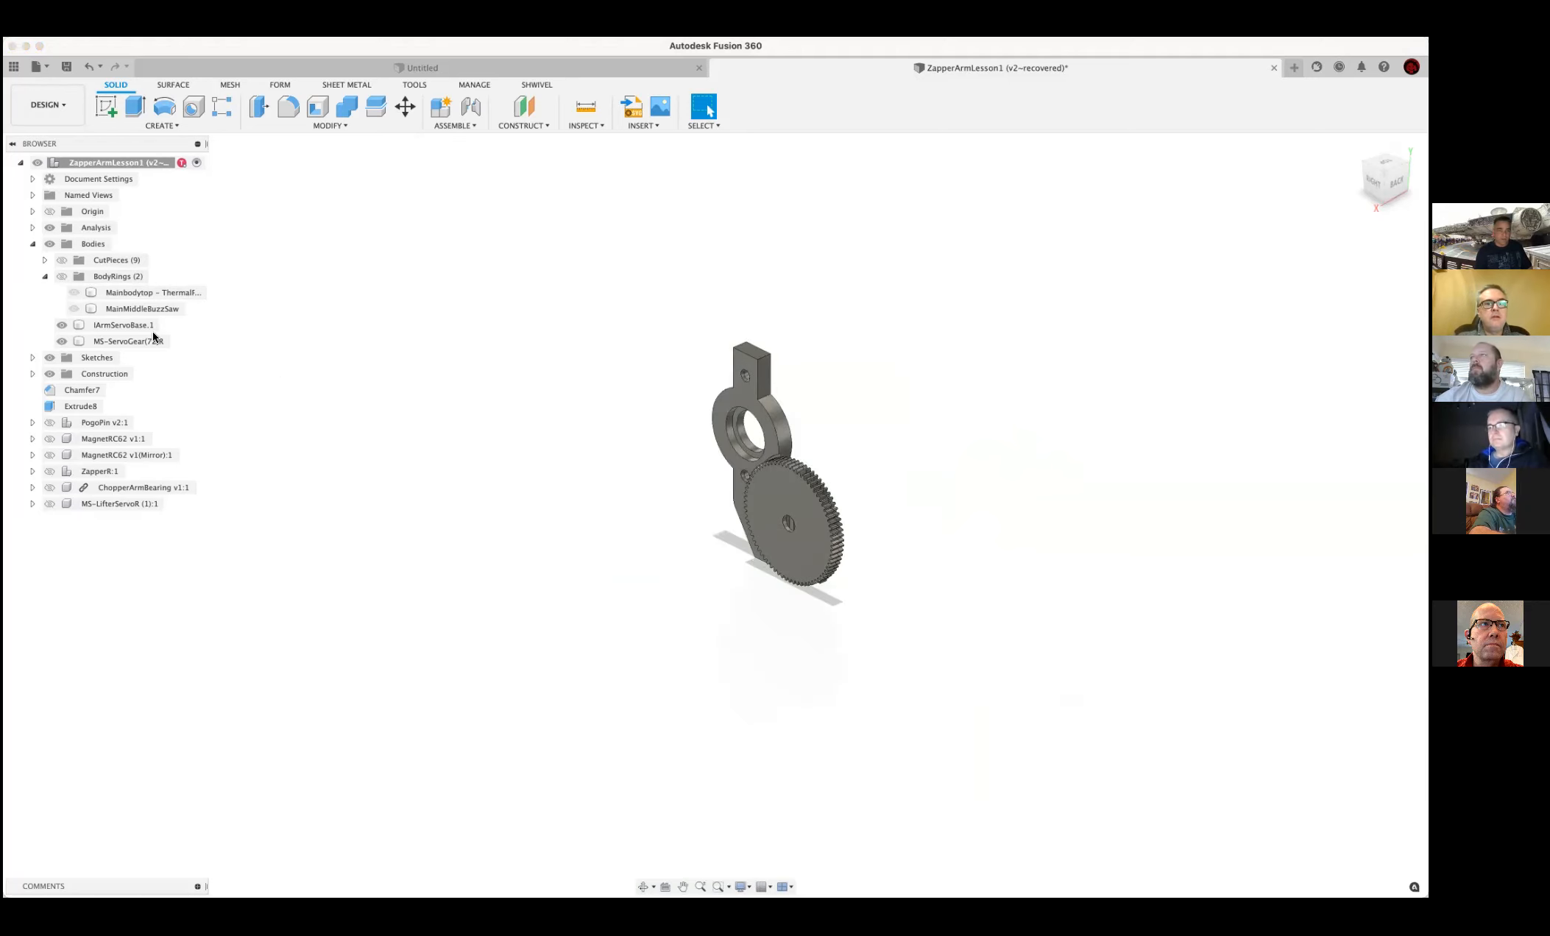
click(63, 276)
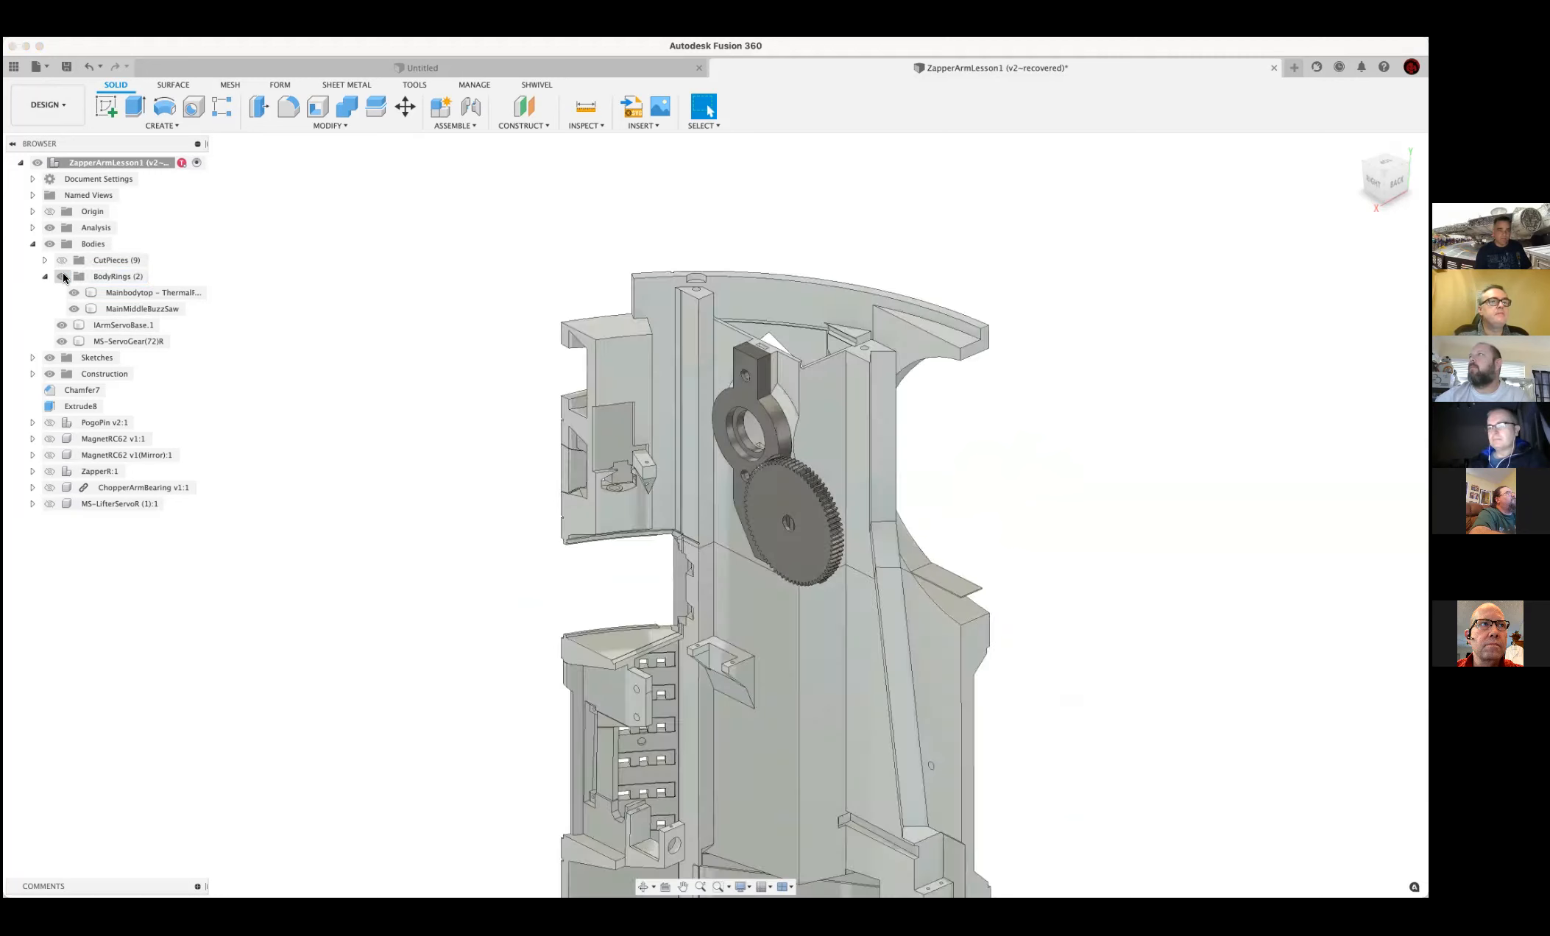
click(63, 276)
scroll(483, 428, up, 4)
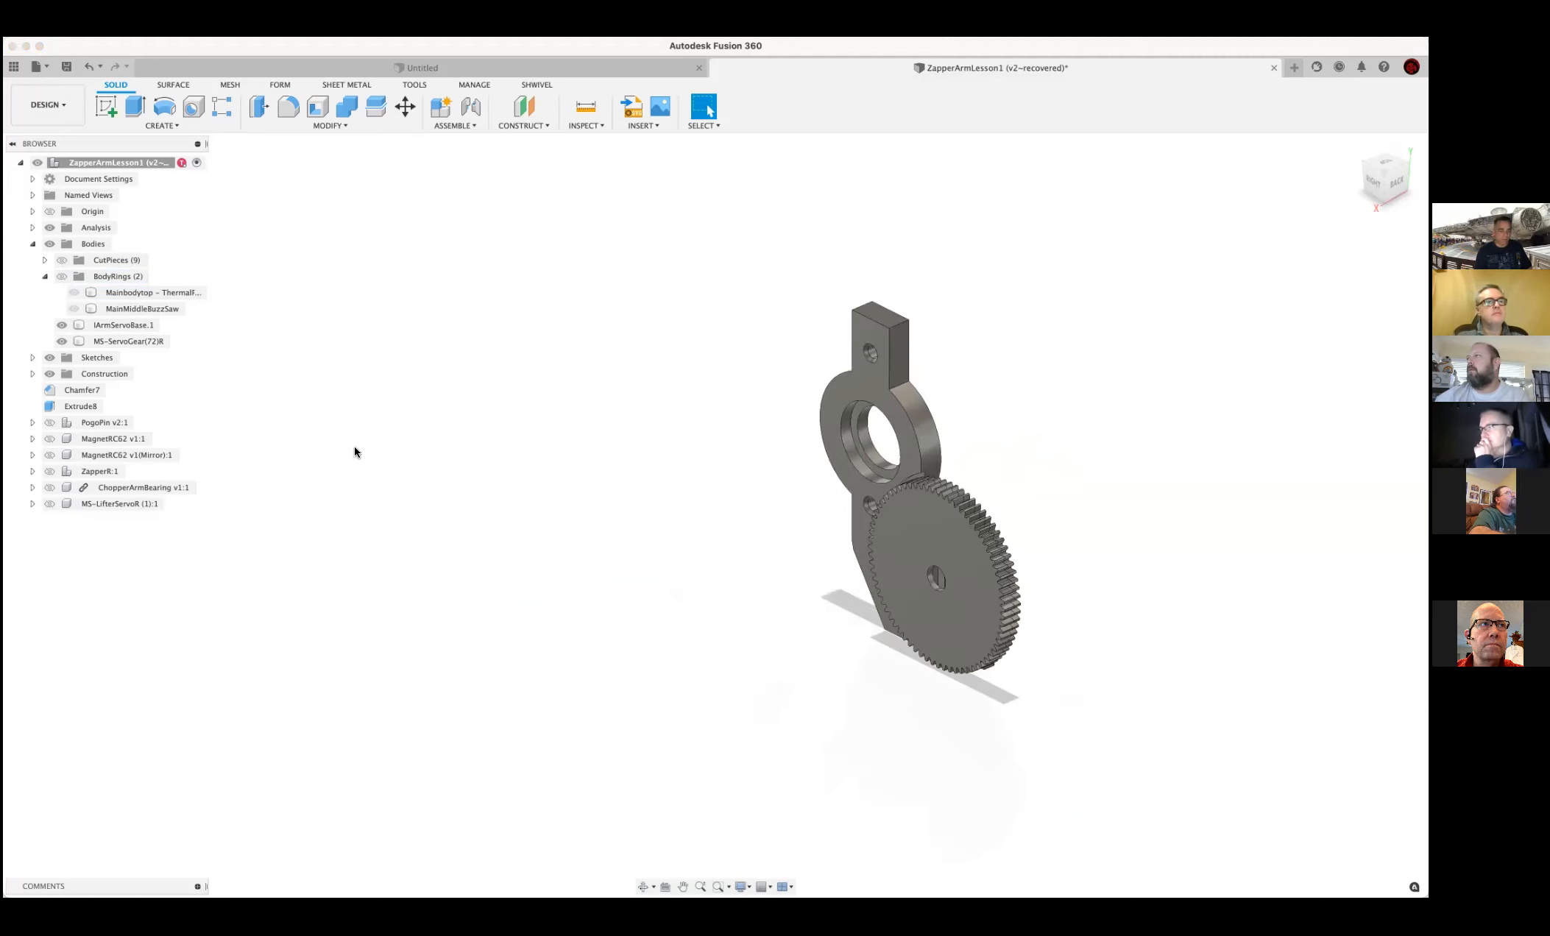
Show both MagnetRC62 components and examine their position relative to the round opening of the servo base
click(49, 440)
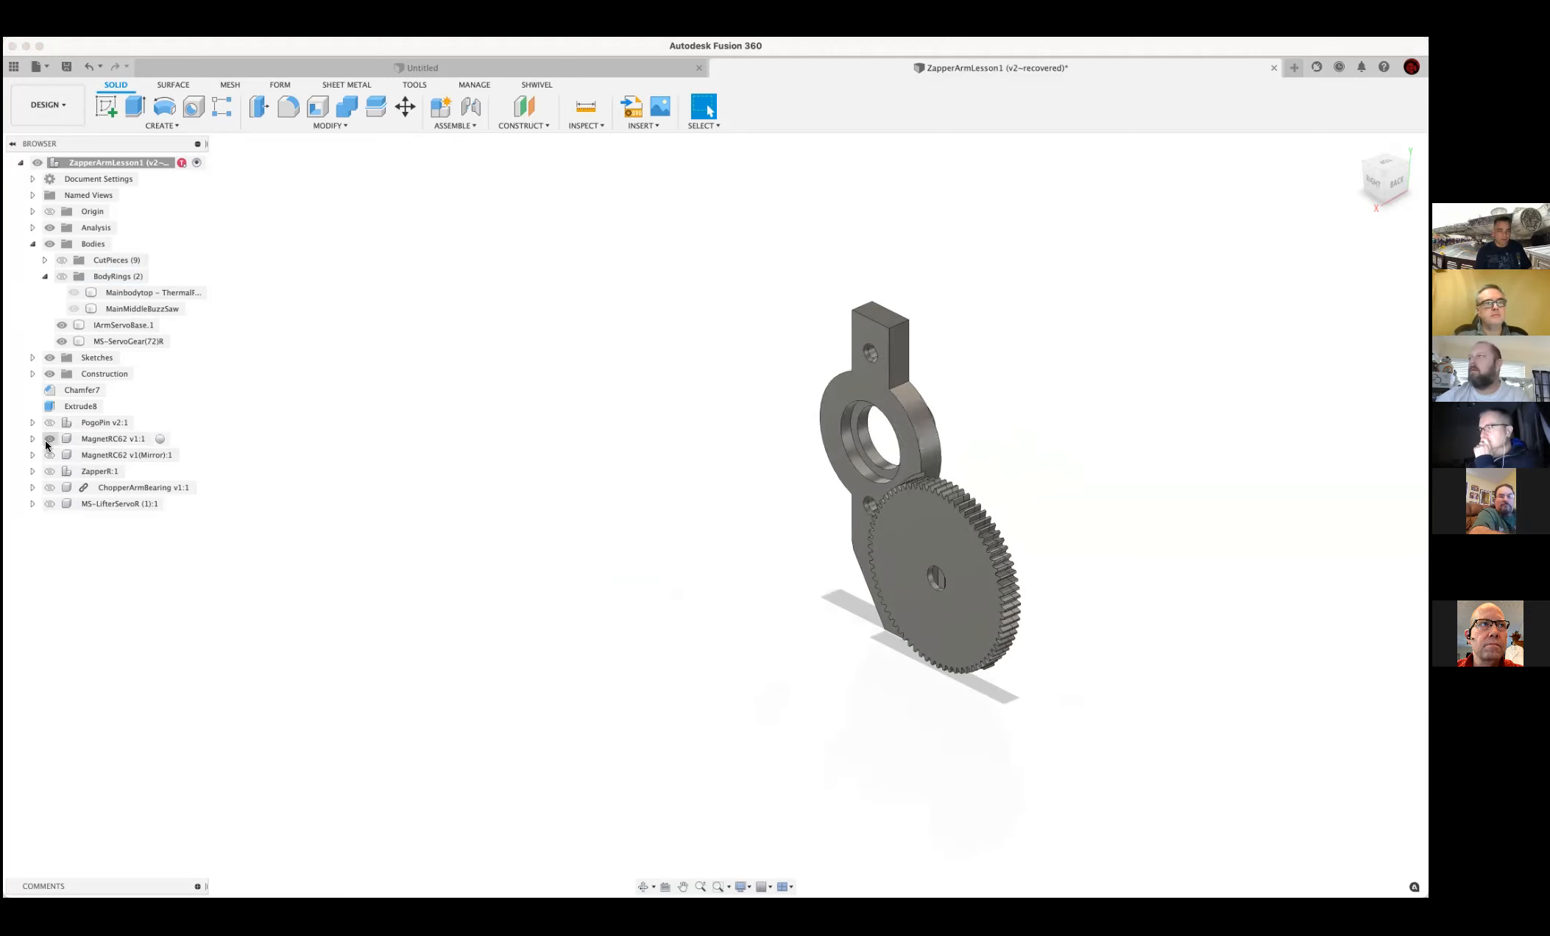
click(49, 455)
scroll(1015, 418, down, 2)
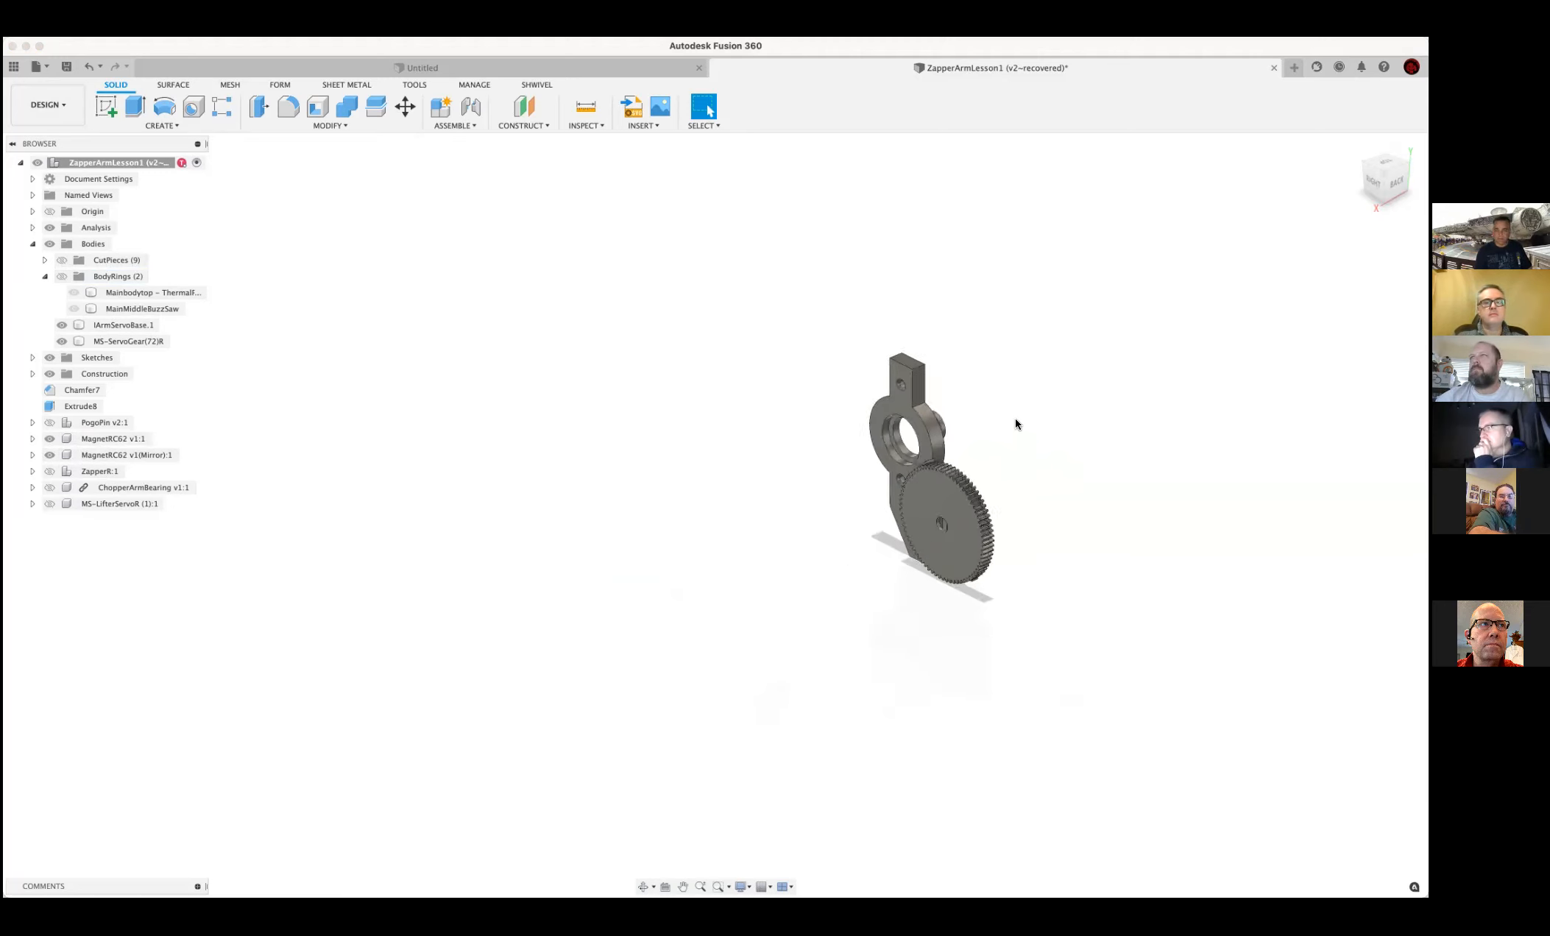
scroll(1015, 423, up, 5)
shift+middle_drag(1010, 454, 1054, 426)
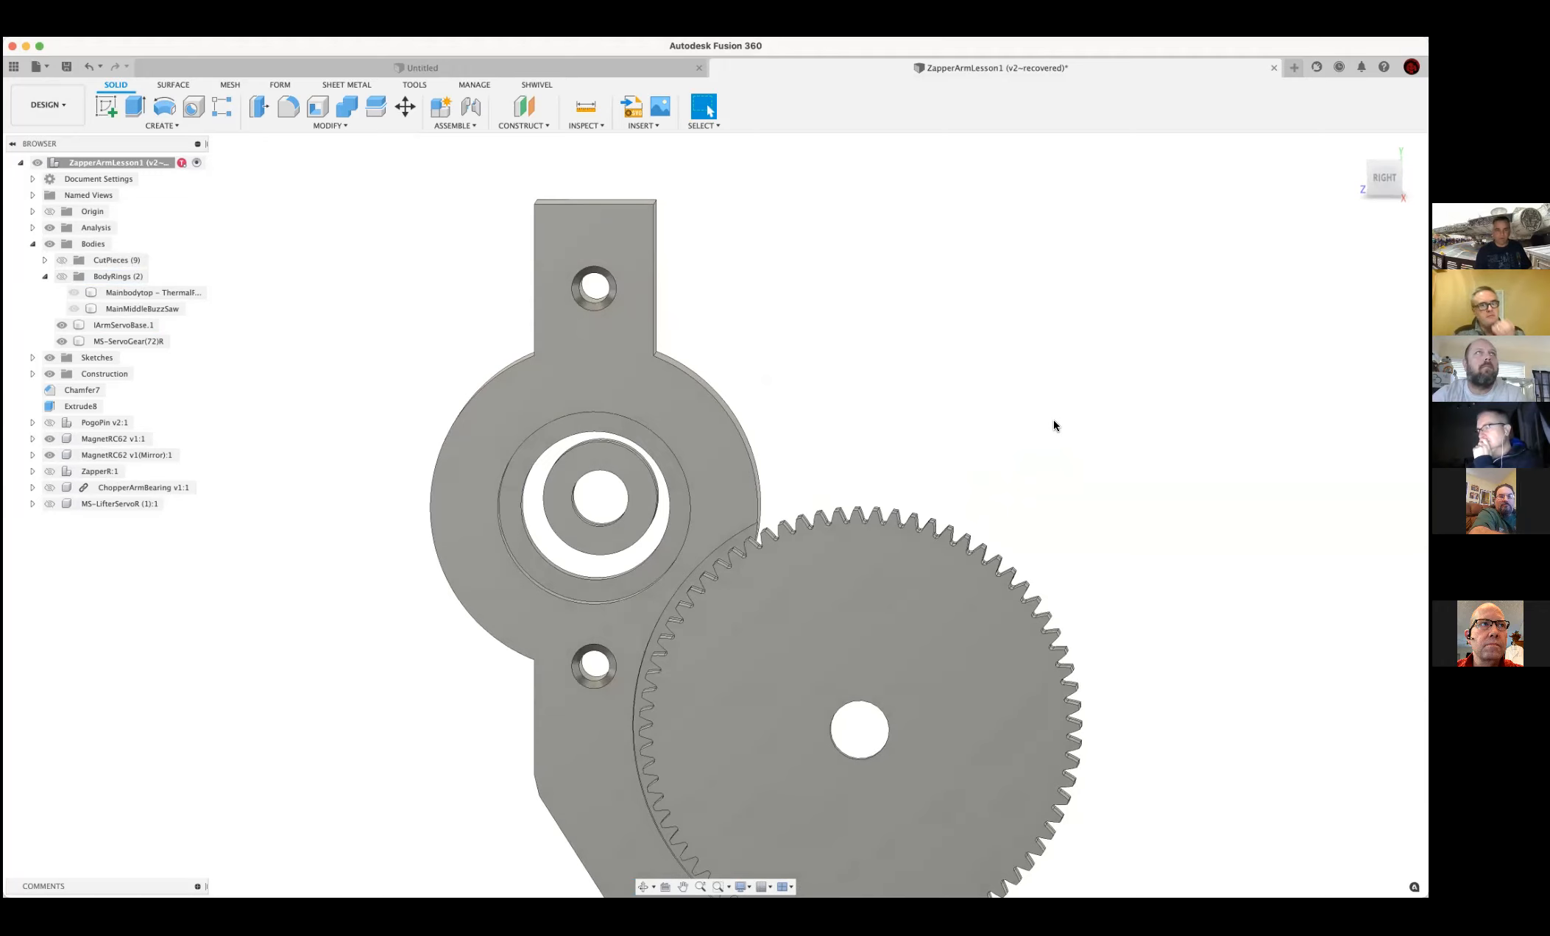
scroll(1054, 412, down, 2)
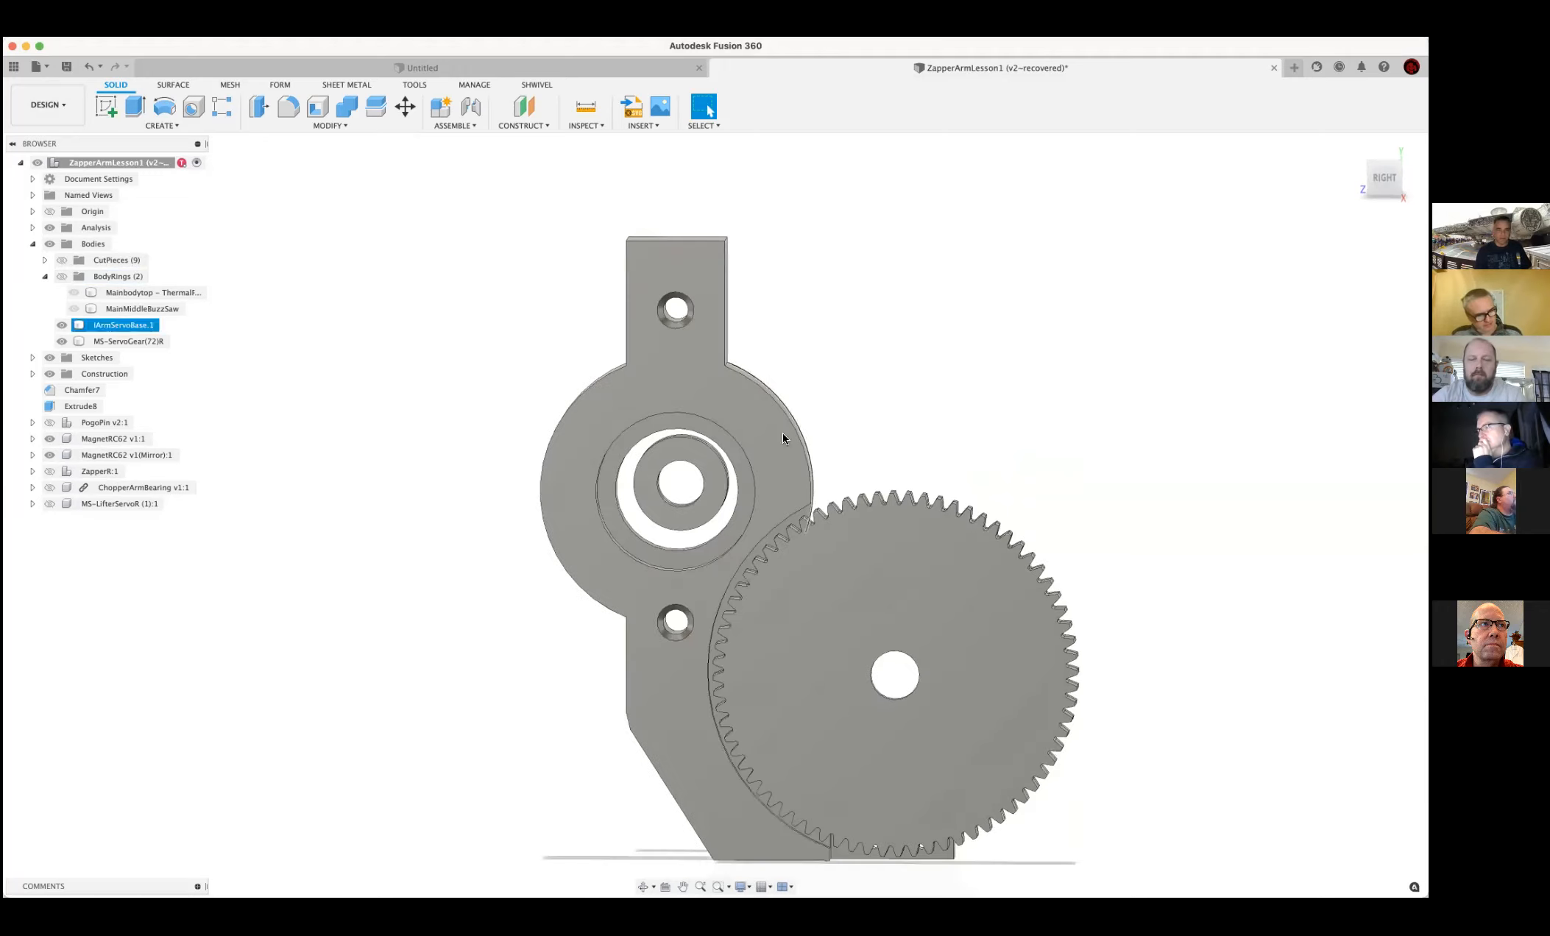
shift+middle_drag(312, 599, 432, 617)
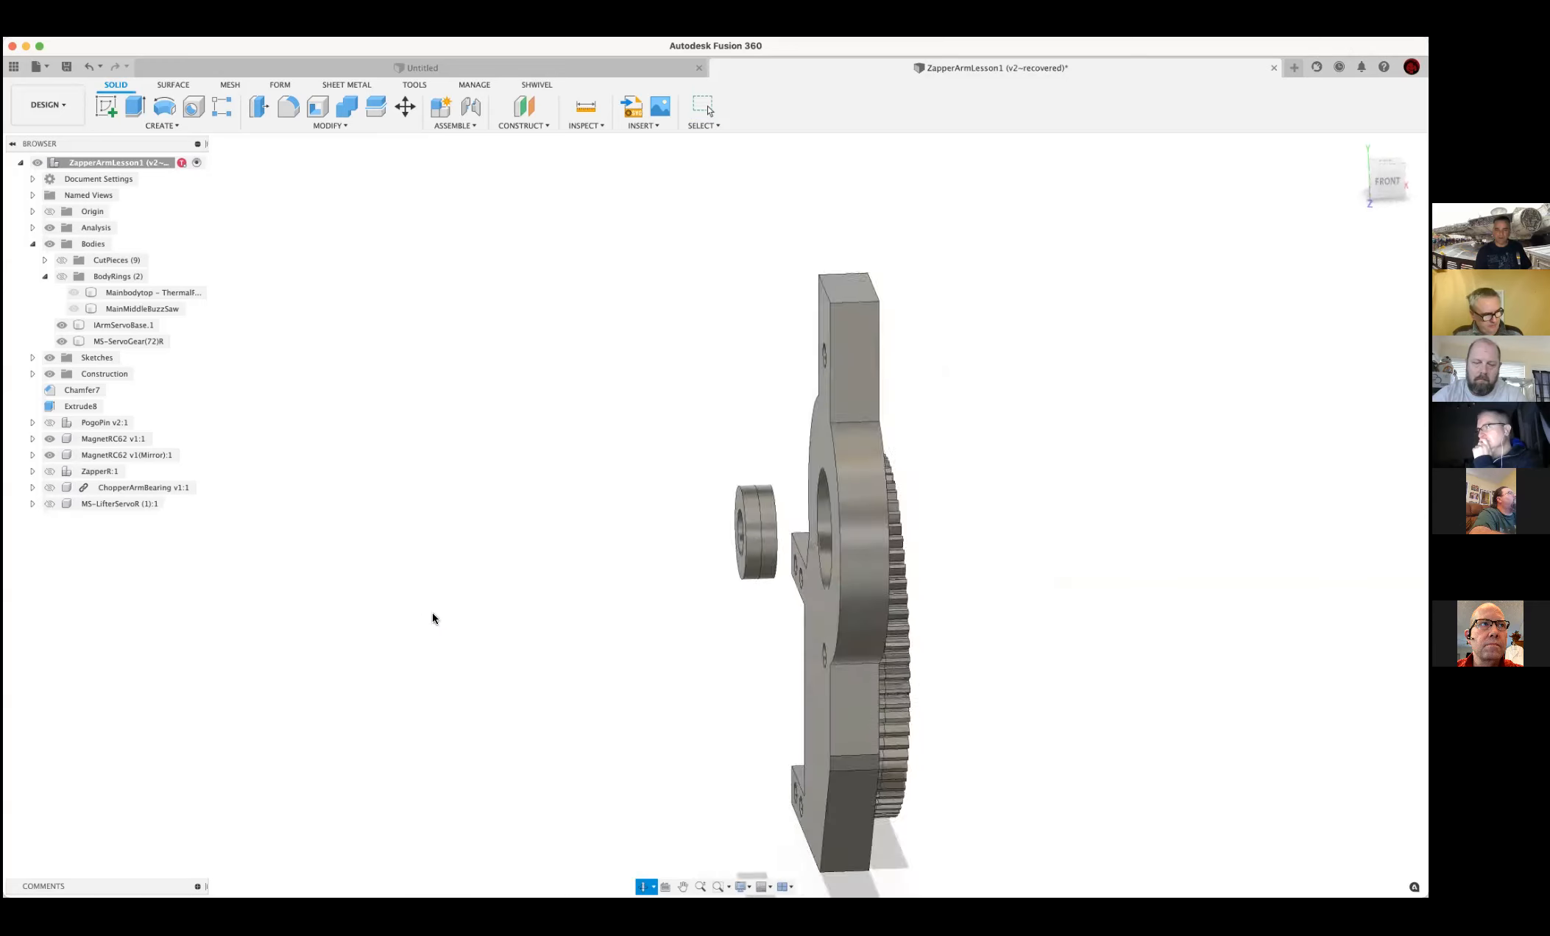
Show the ZapperR:1 assembly and examine how its arm, hub, gears and servo fit around the servo base
click(49, 471)
shift+middle_drag(467, 435, 402, 419)
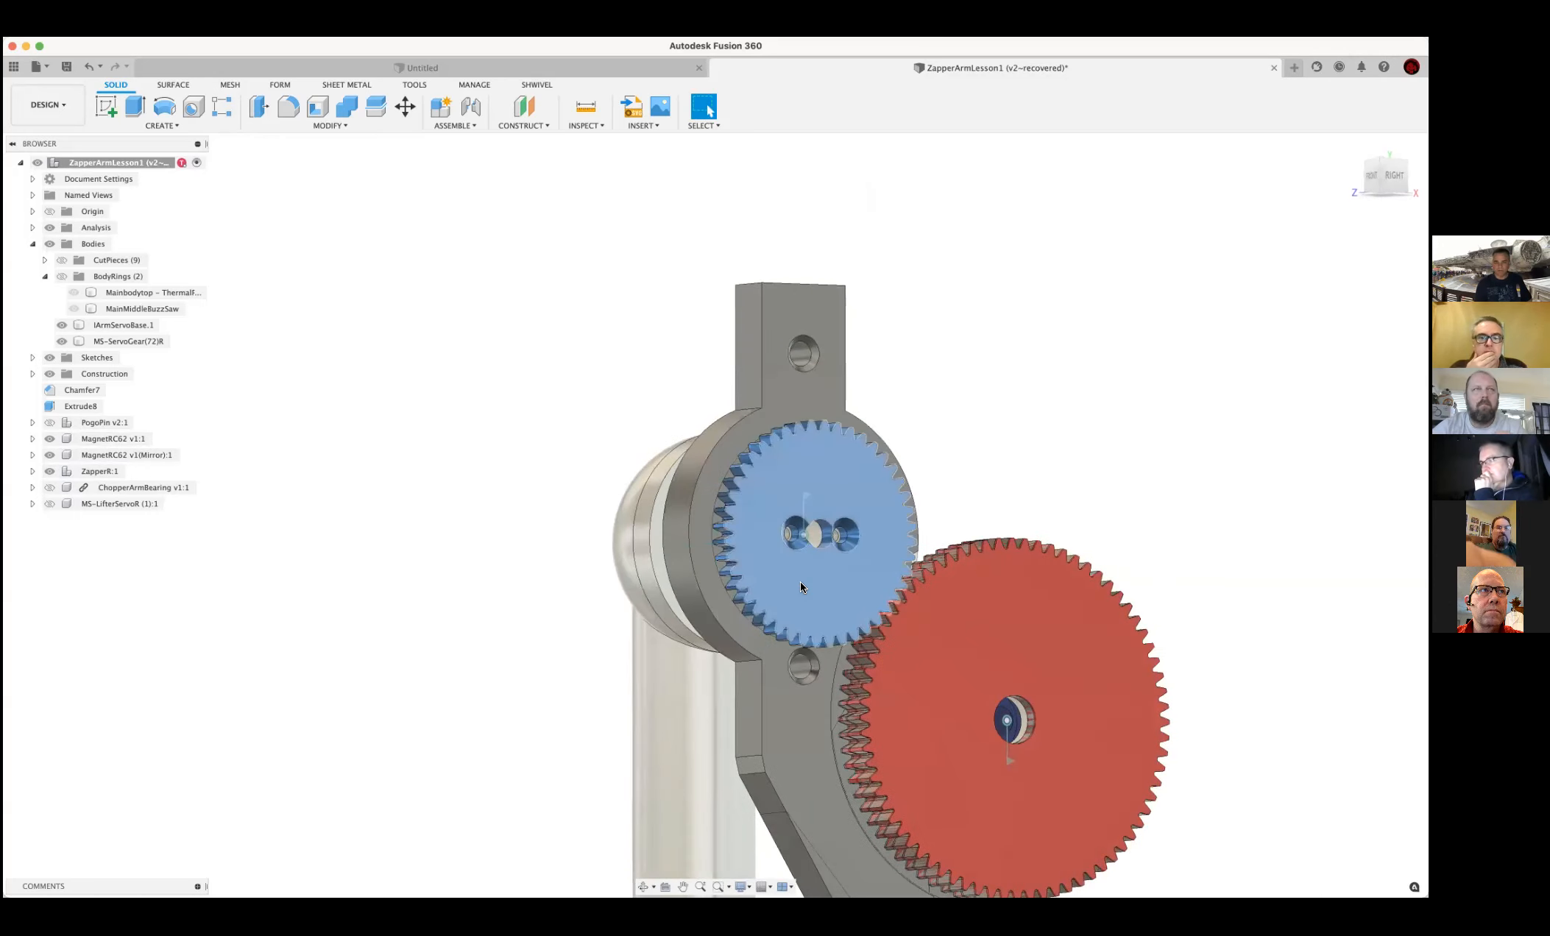
middle_drag(654, 448, 694, 246)
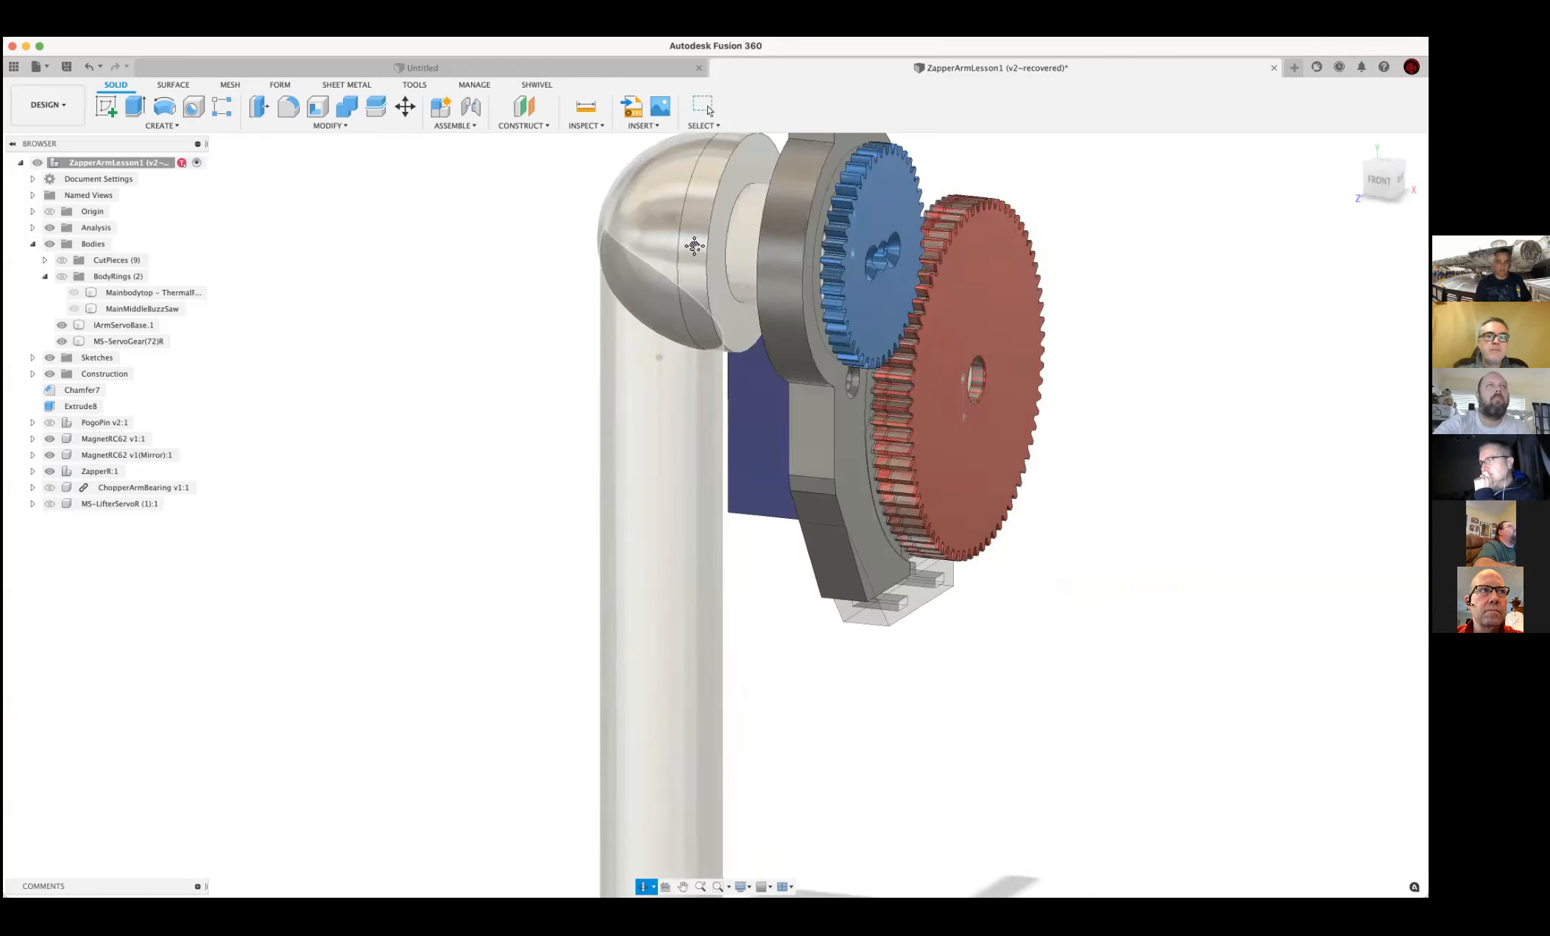
scroll(664, 573, down, 5)
scroll(669, 585, down, 1)
middle_drag(672, 583, 650, 717)
scroll(809, 539, up, 3)
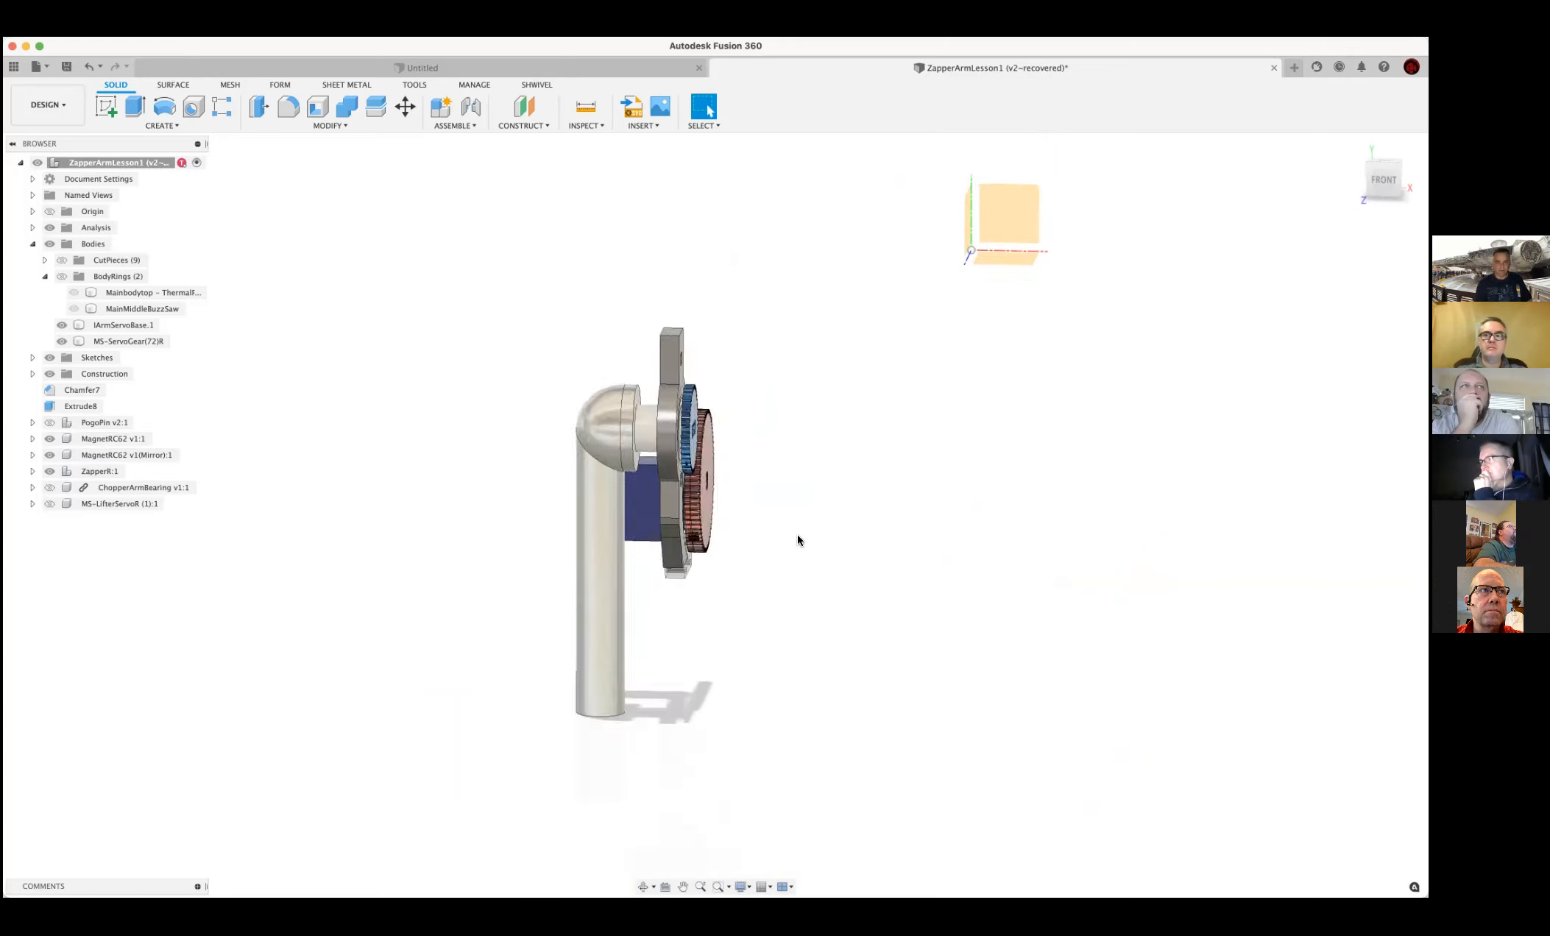
scroll(797, 535, up, 3)
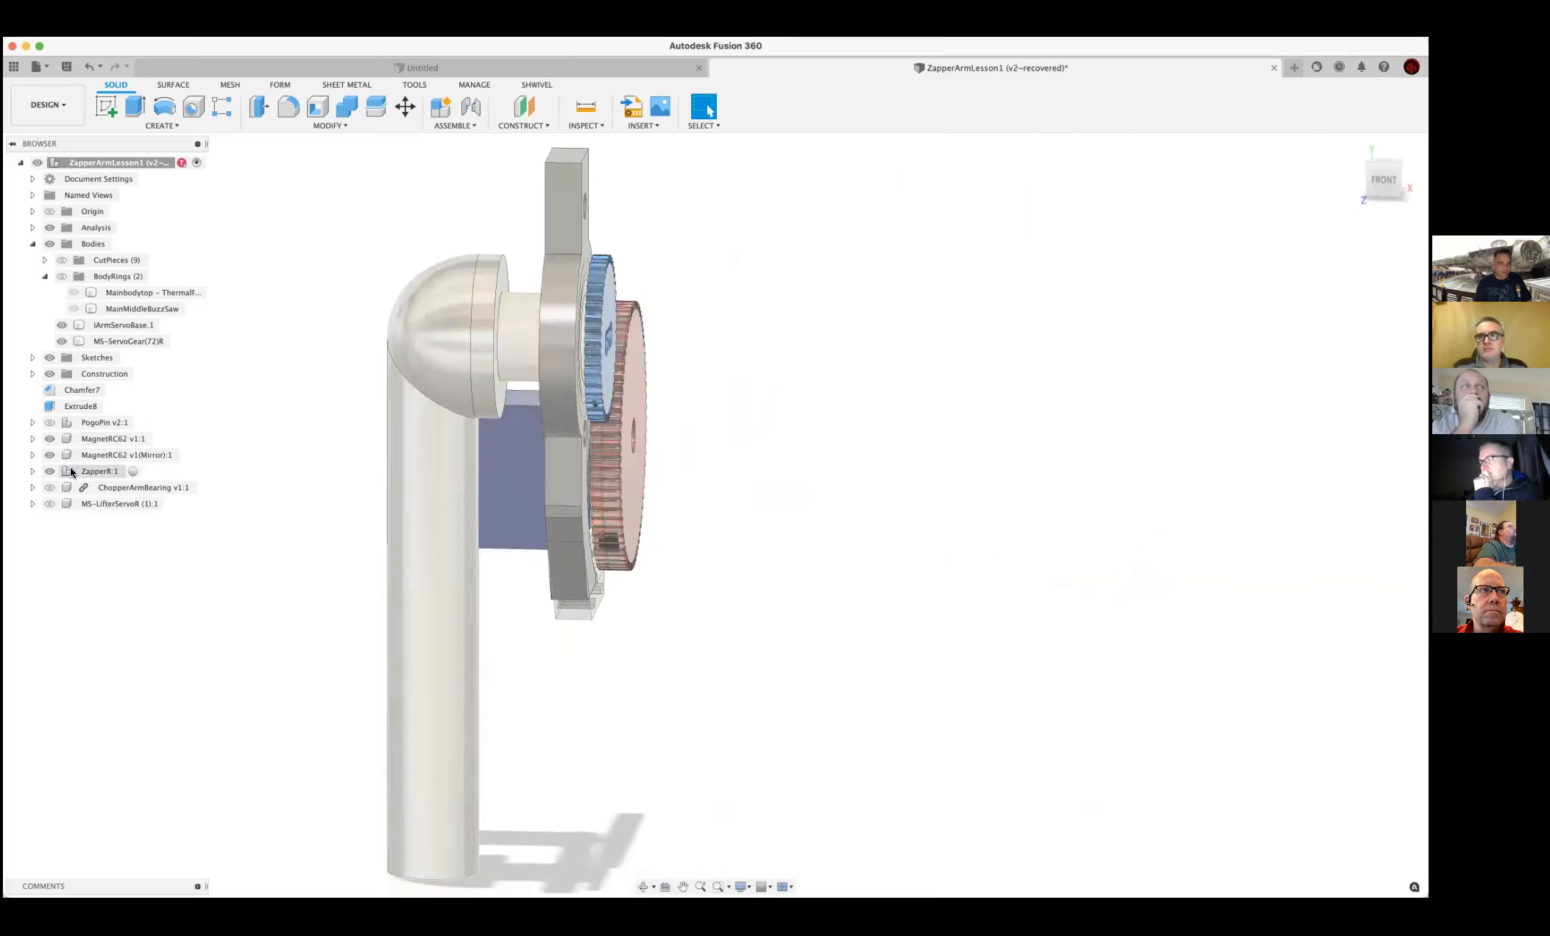
Hide the ZapperR:1 assembly and both MagnetRC62 components
click(49, 471)
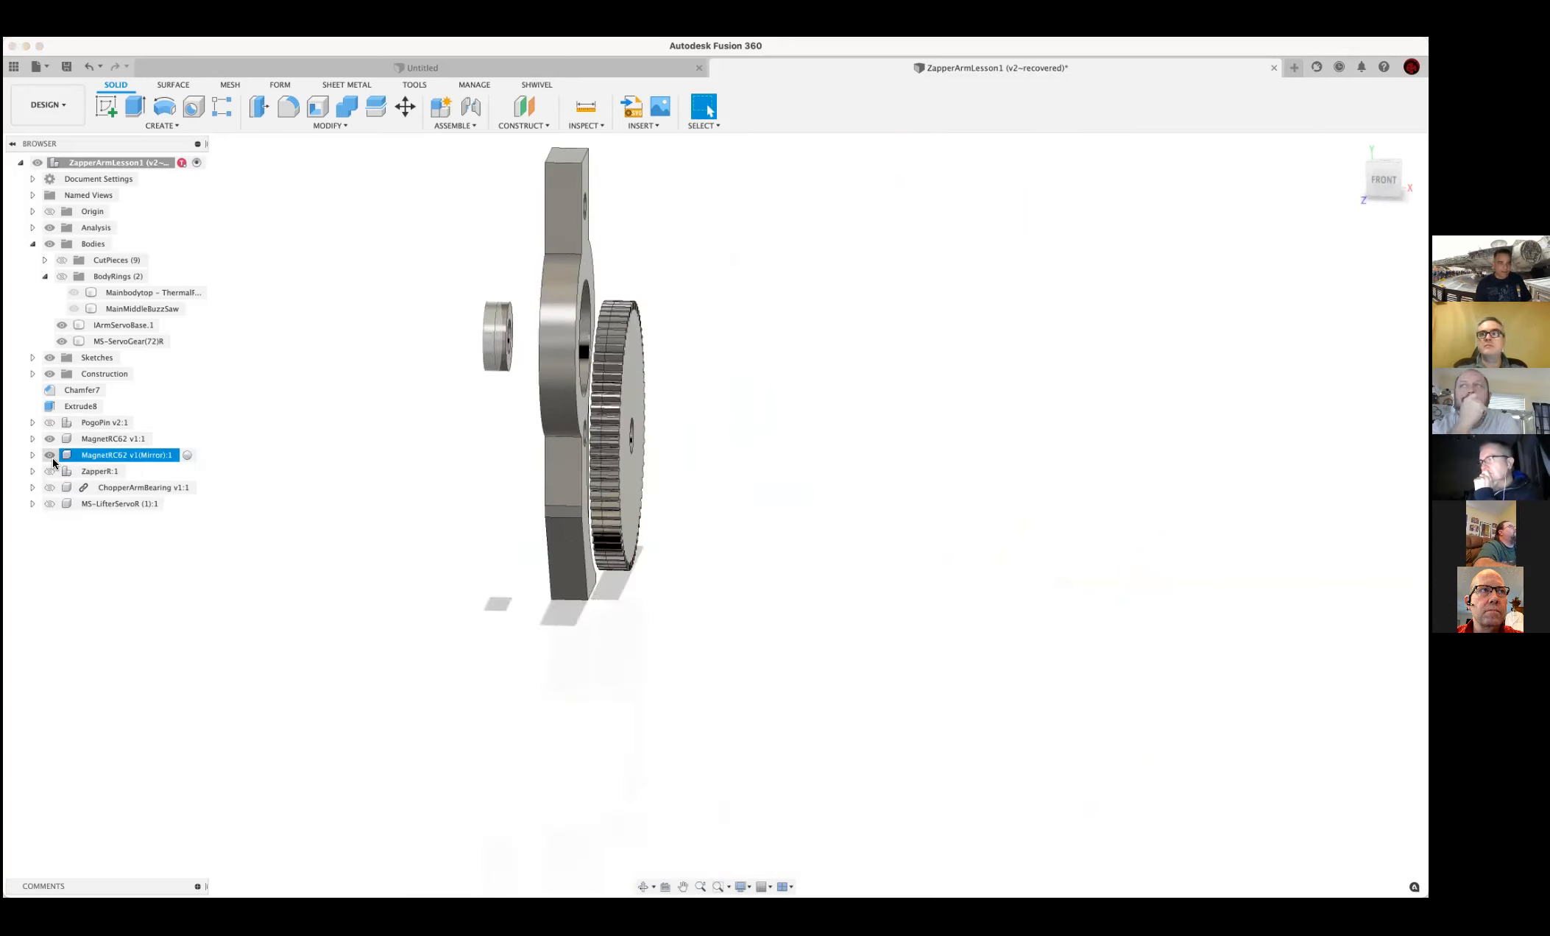
click(50, 455)
click(50, 439)
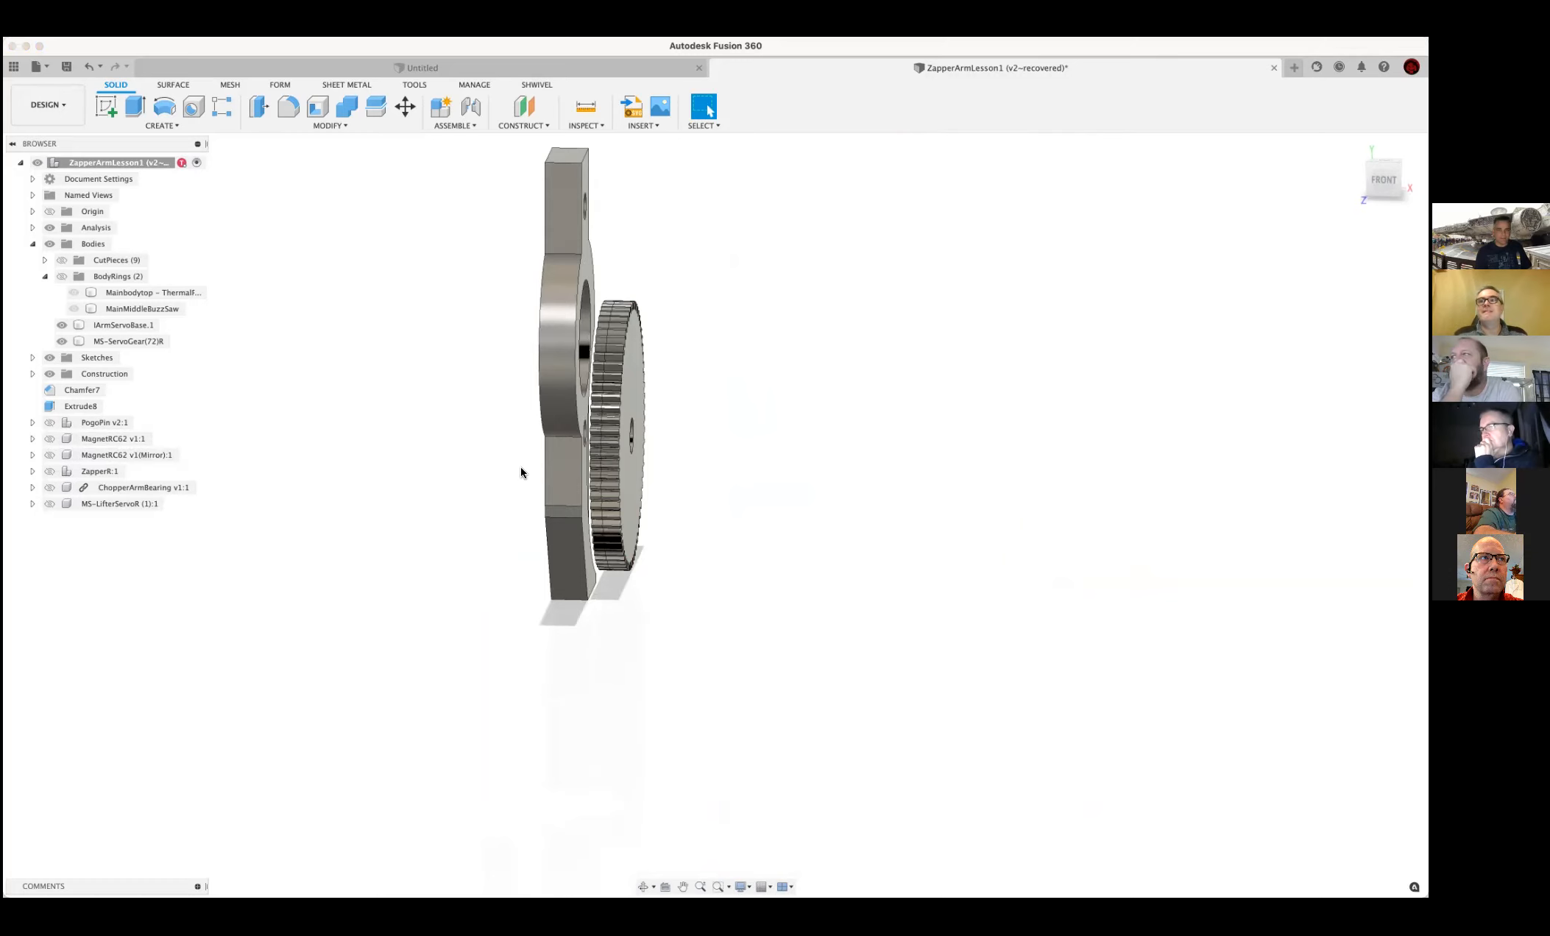
shift+middle_drag(719, 519, 798, 514)
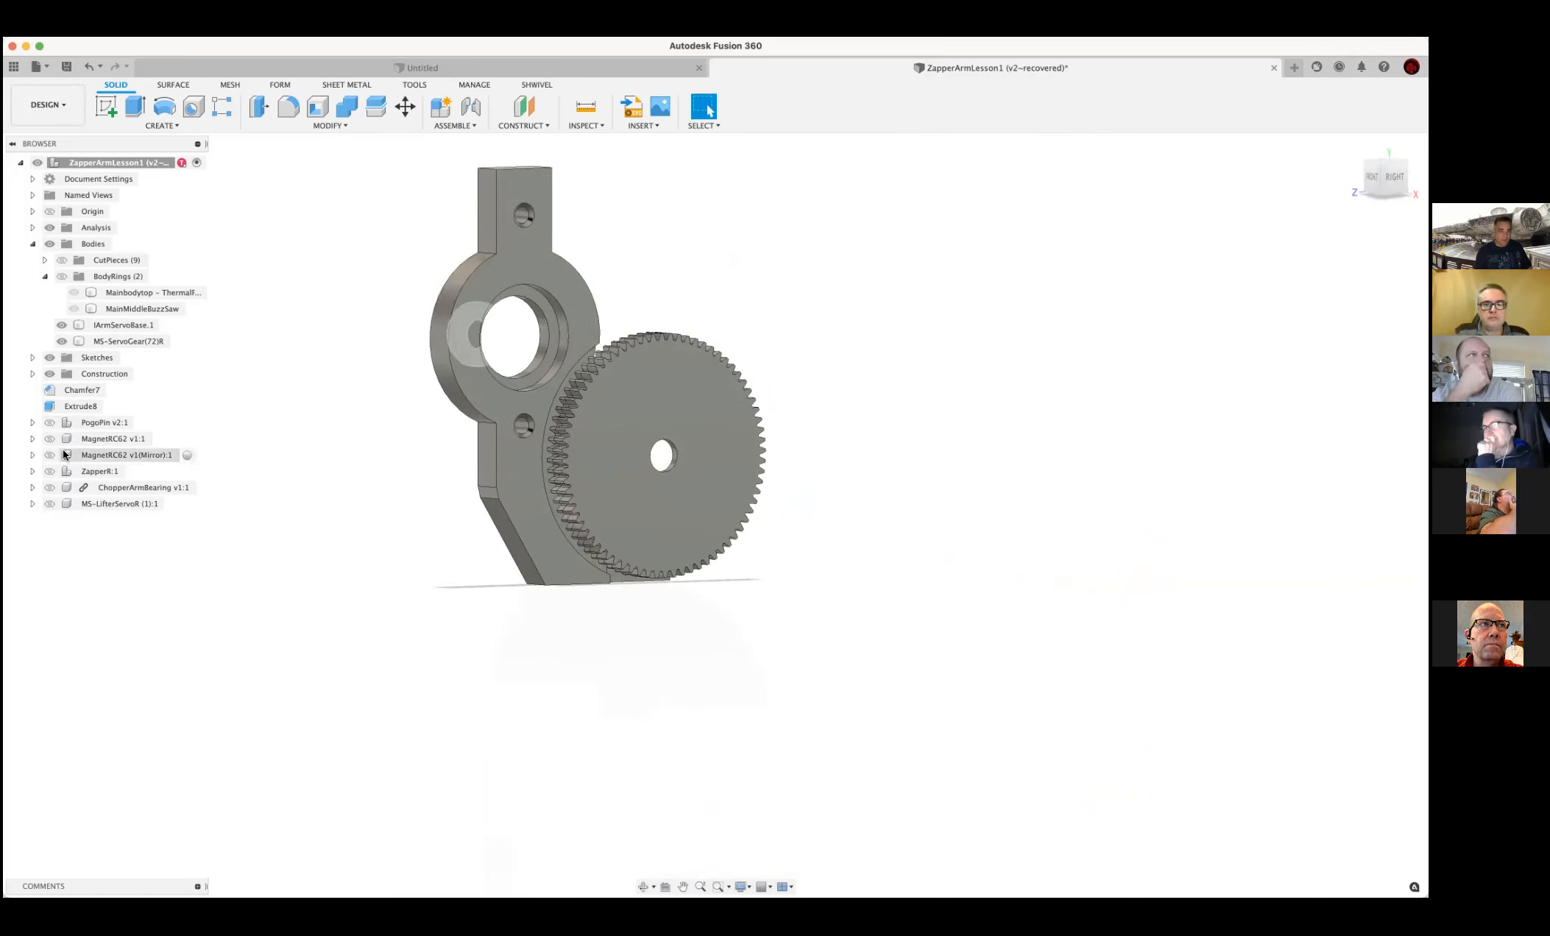
Show the MS-LifterServoR (1):1 component and examine how it mounts to the servo base and drives the large gear
click(52, 503)
click(742, 509)
shift+middle_drag(742, 513, 619, 545)
scroll(449, 417, up, 8)
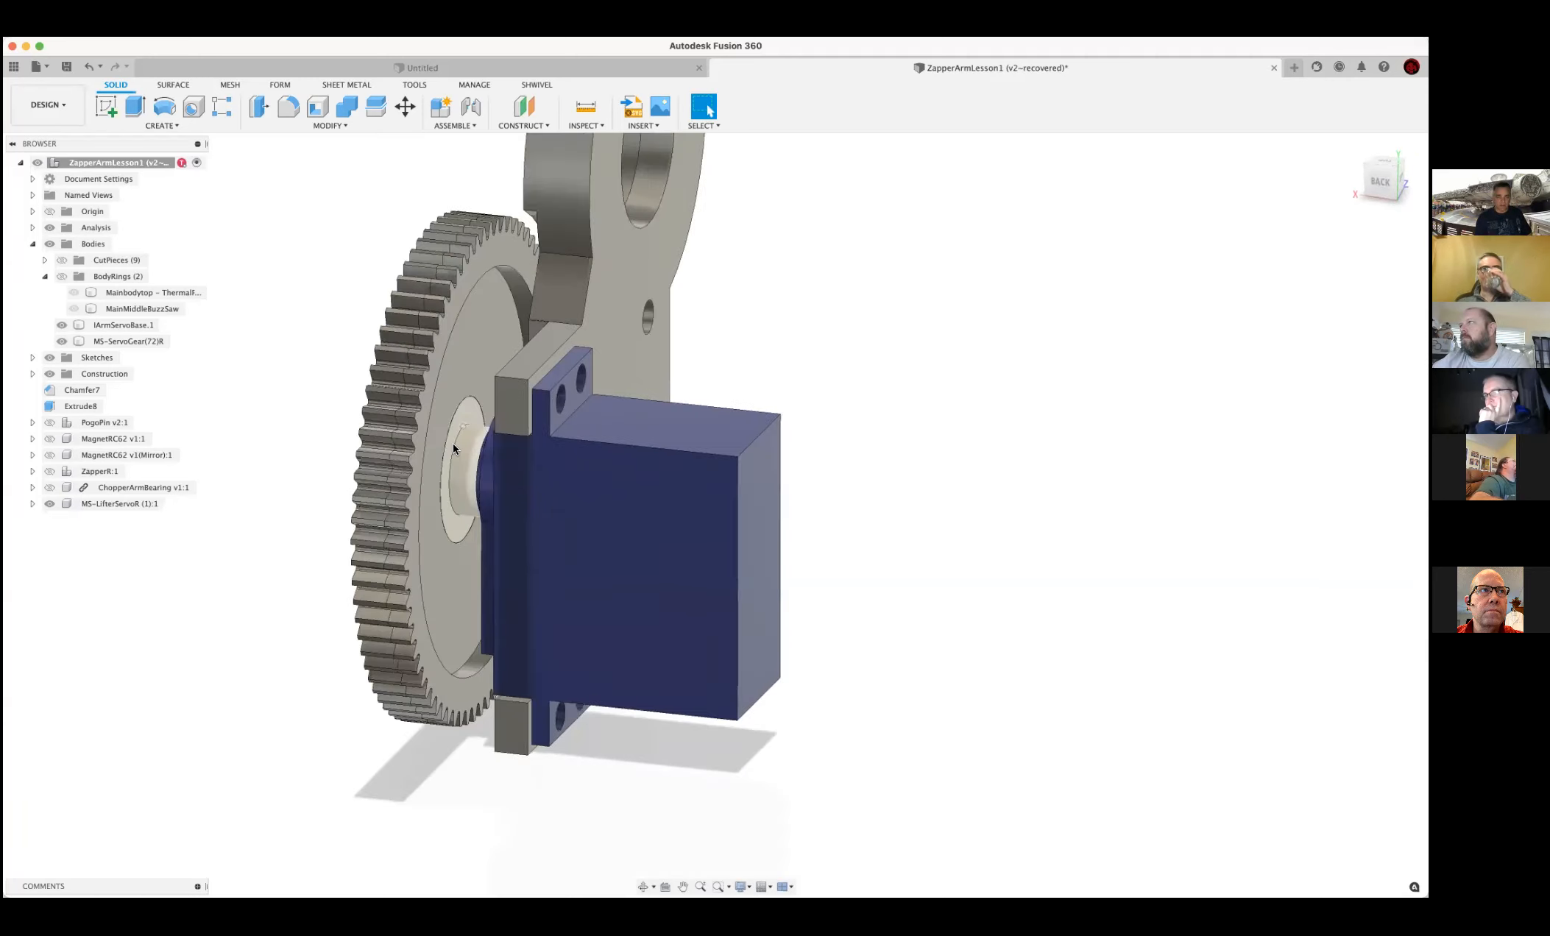
shift+middle_drag(448, 443, 629, 390)
click(698, 295)
middle_drag(698, 295, 779, 436)
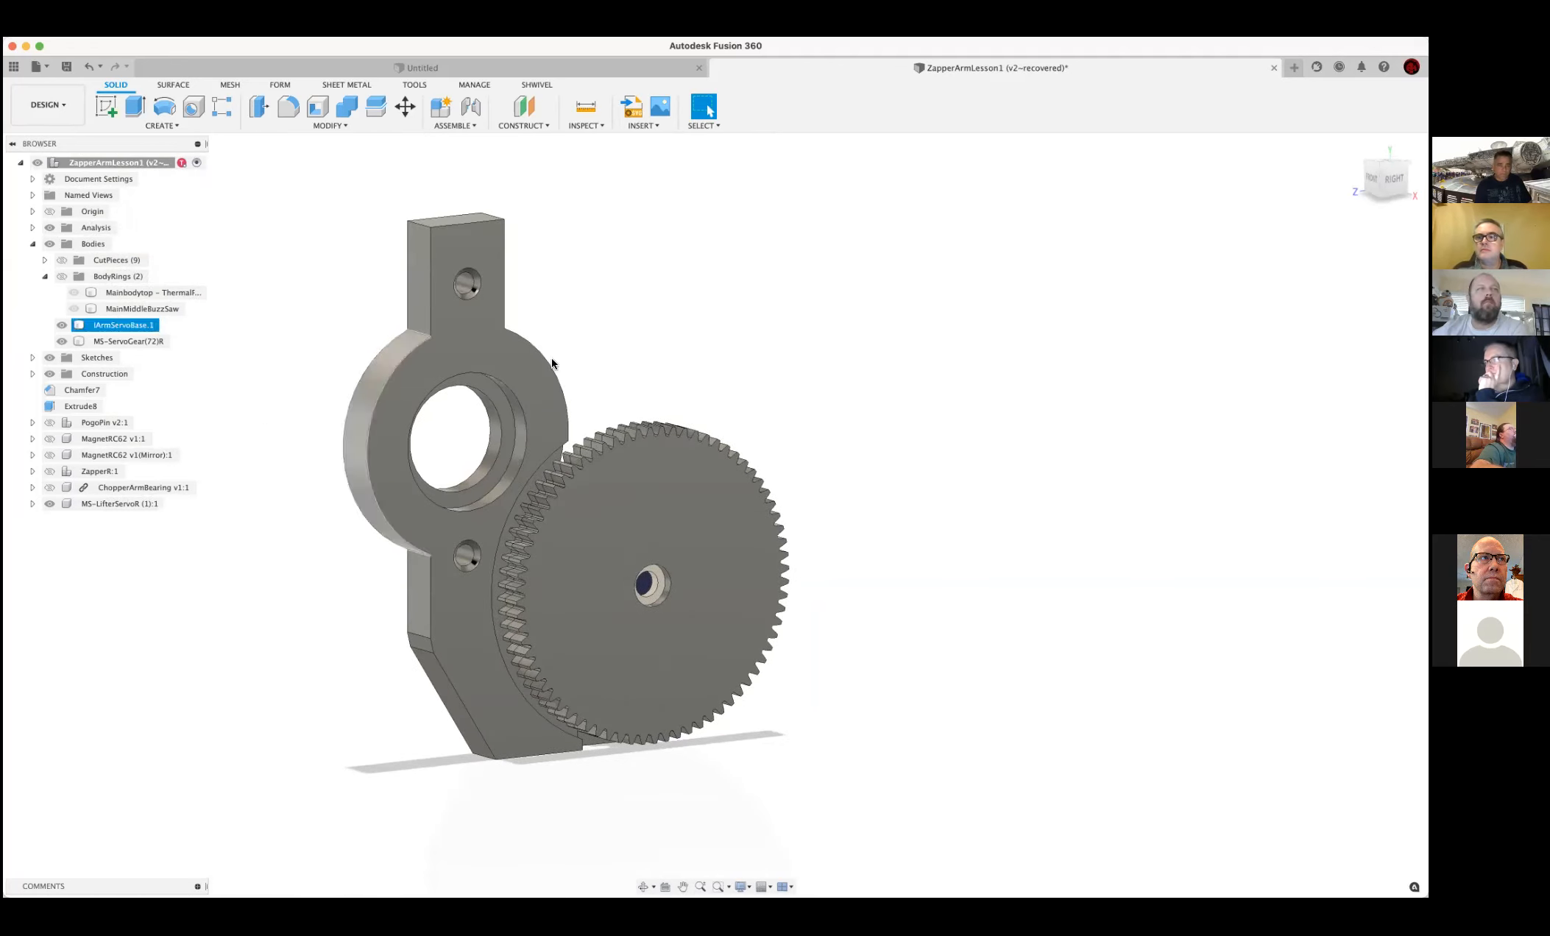
shift+middle_drag(718, 360, 700, 378)
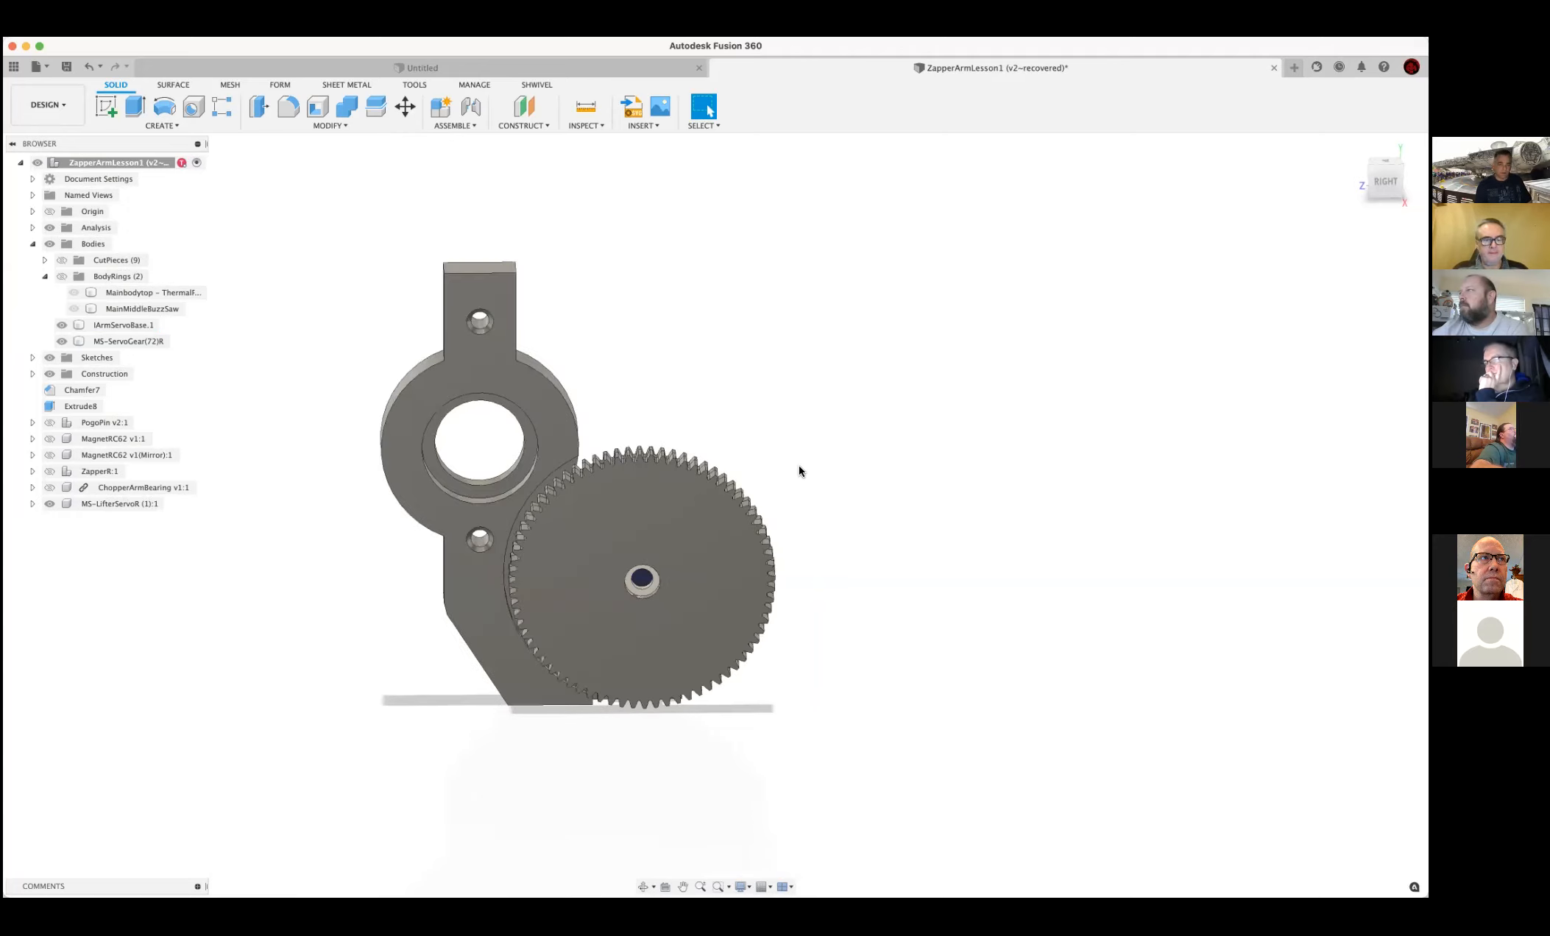
mouse_move(802, 450)
shift+middle_down()
mouse_move(827, 430)
mouse_move(790, 433)
mouse_move(820, 436)
mouse_move(803, 430)
shift+middle_up()
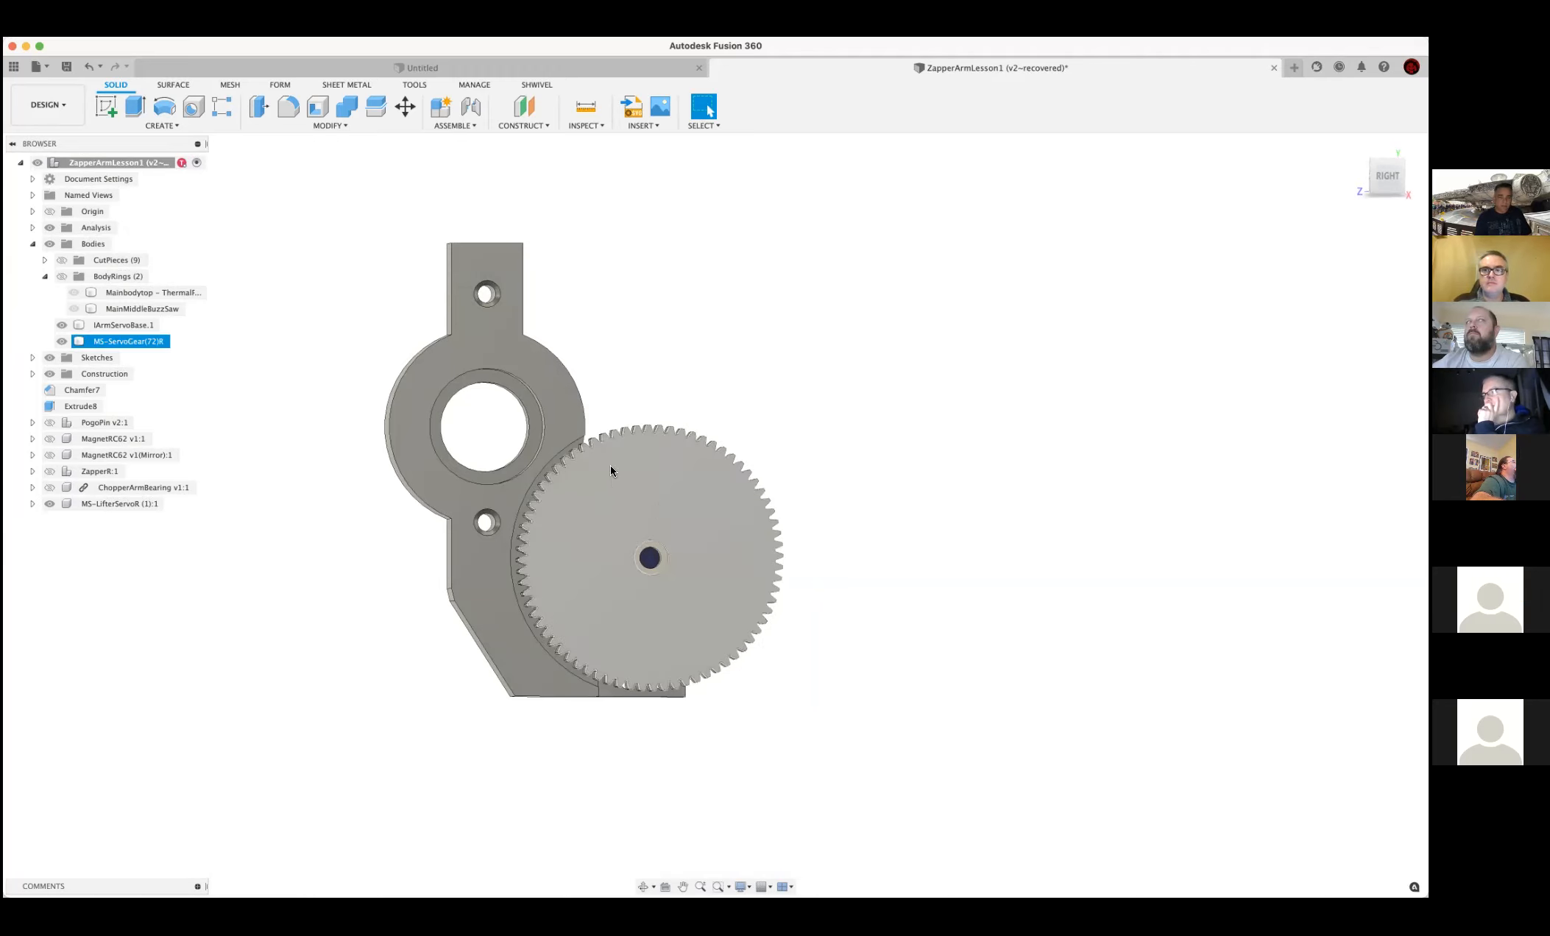
scroll(616, 398, up, 5)
middle_drag(730, 402, 907, 422)
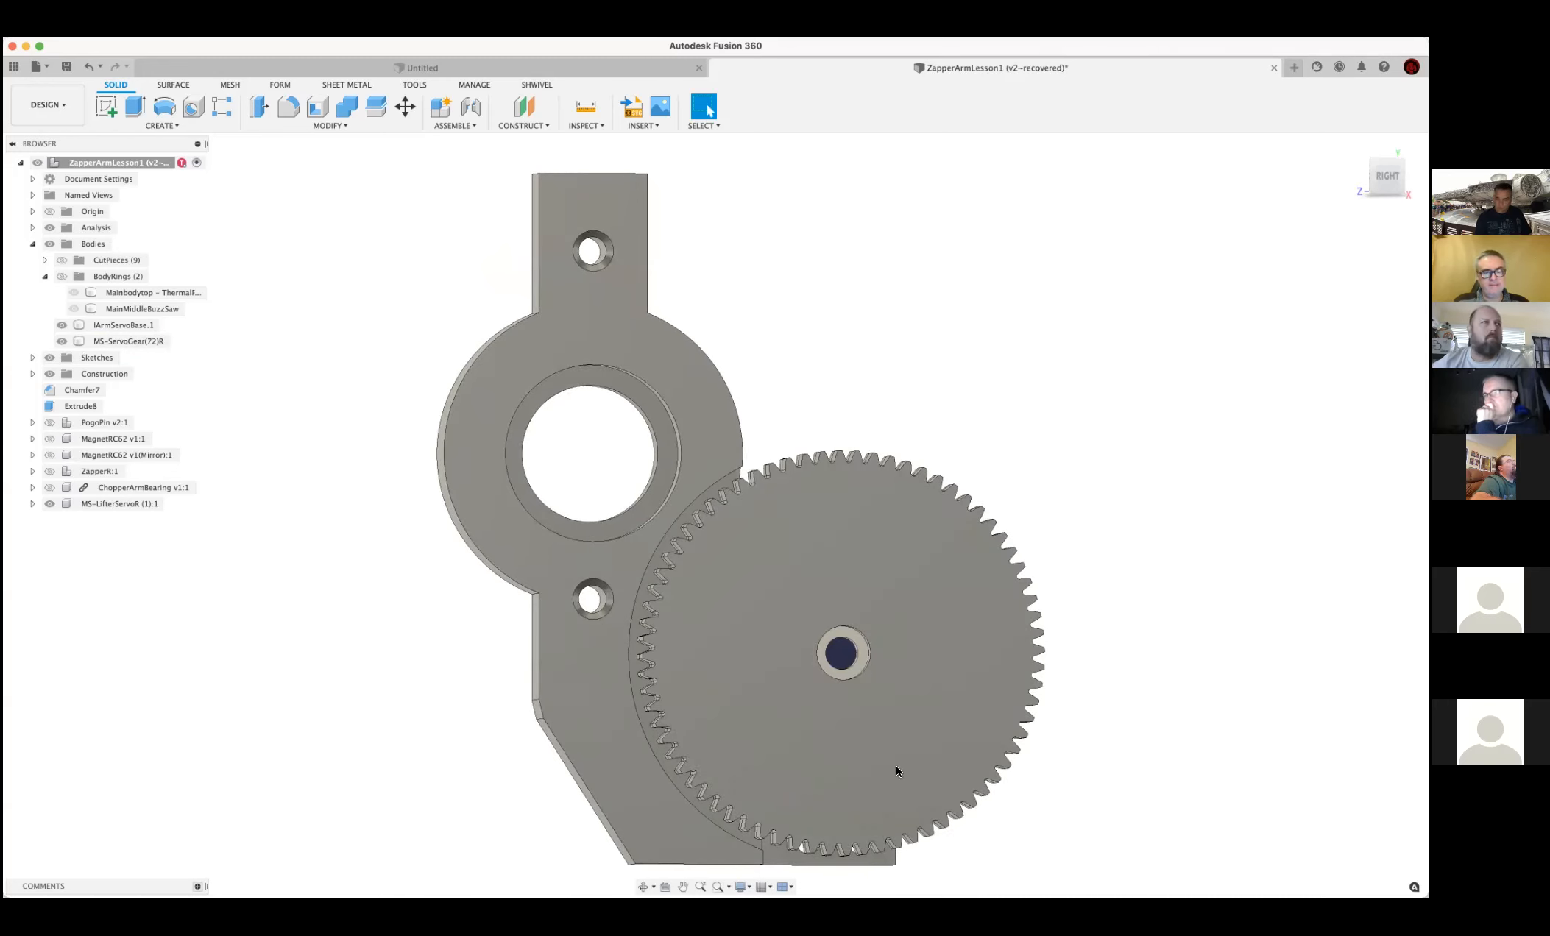
Show the ZapperR:1 assembly temporarily to review its meshing gears and component list, and hide it again
click(49, 489)
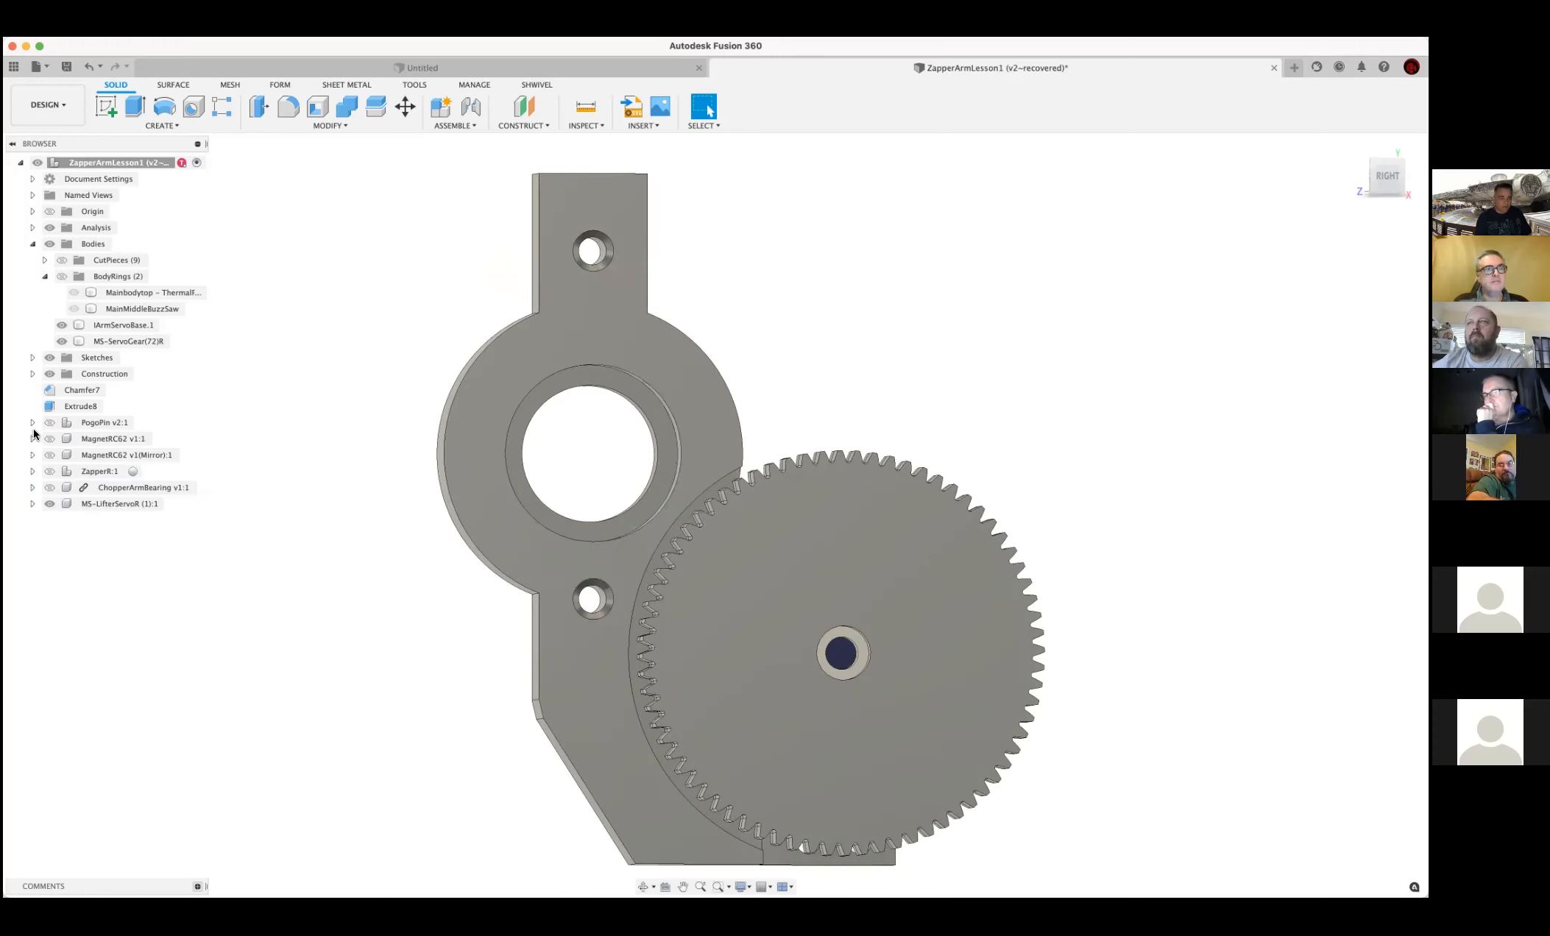
click(49, 472)
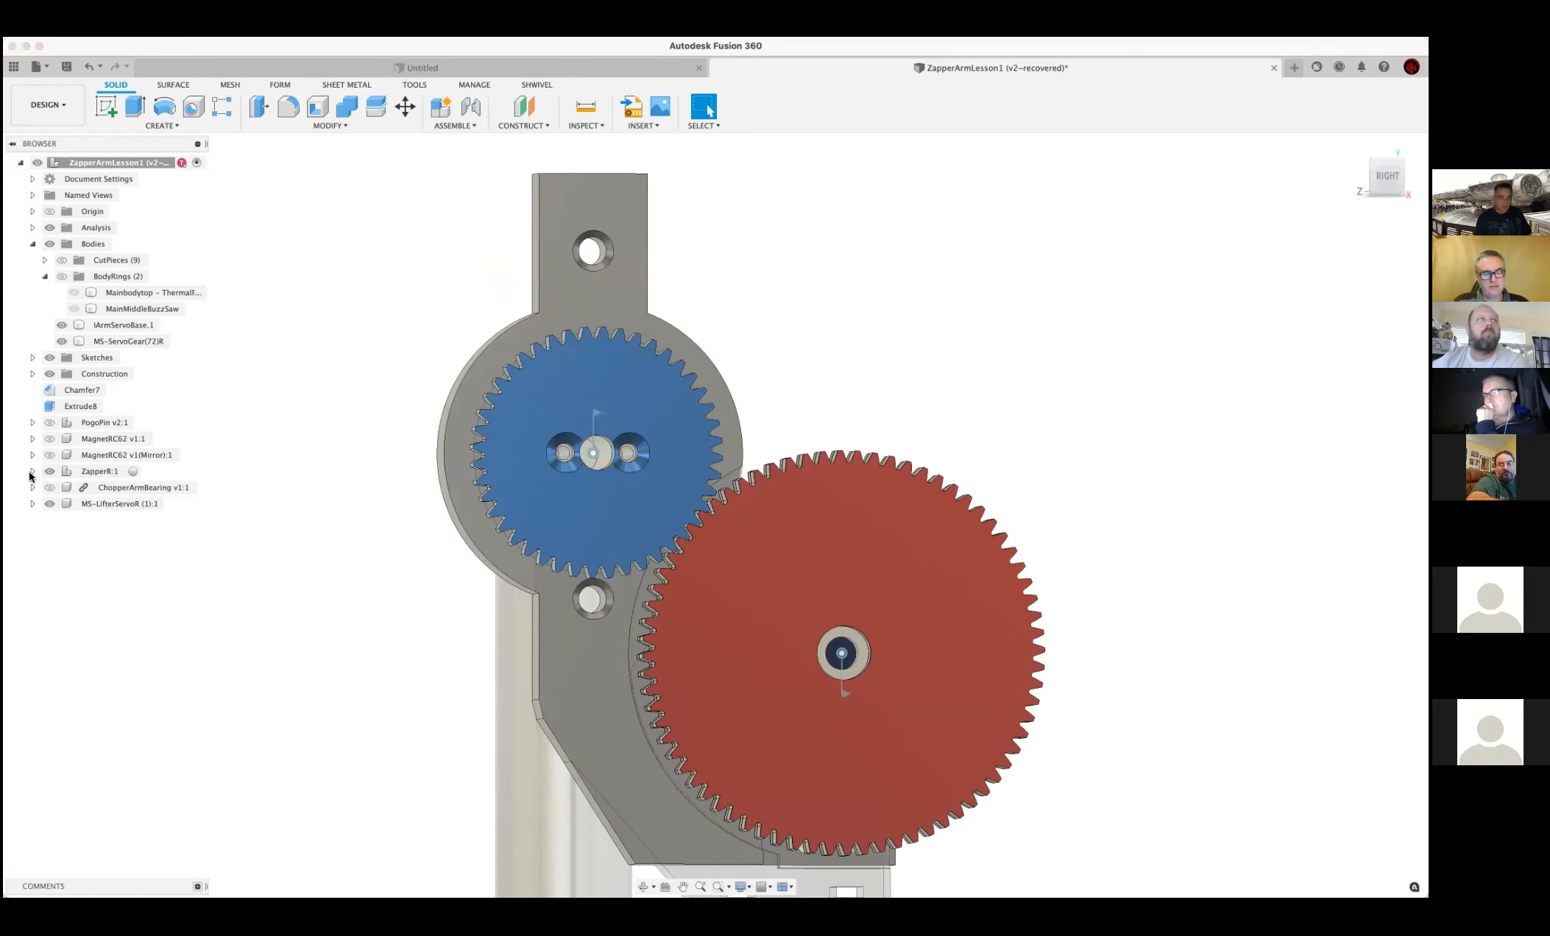
click(31, 472)
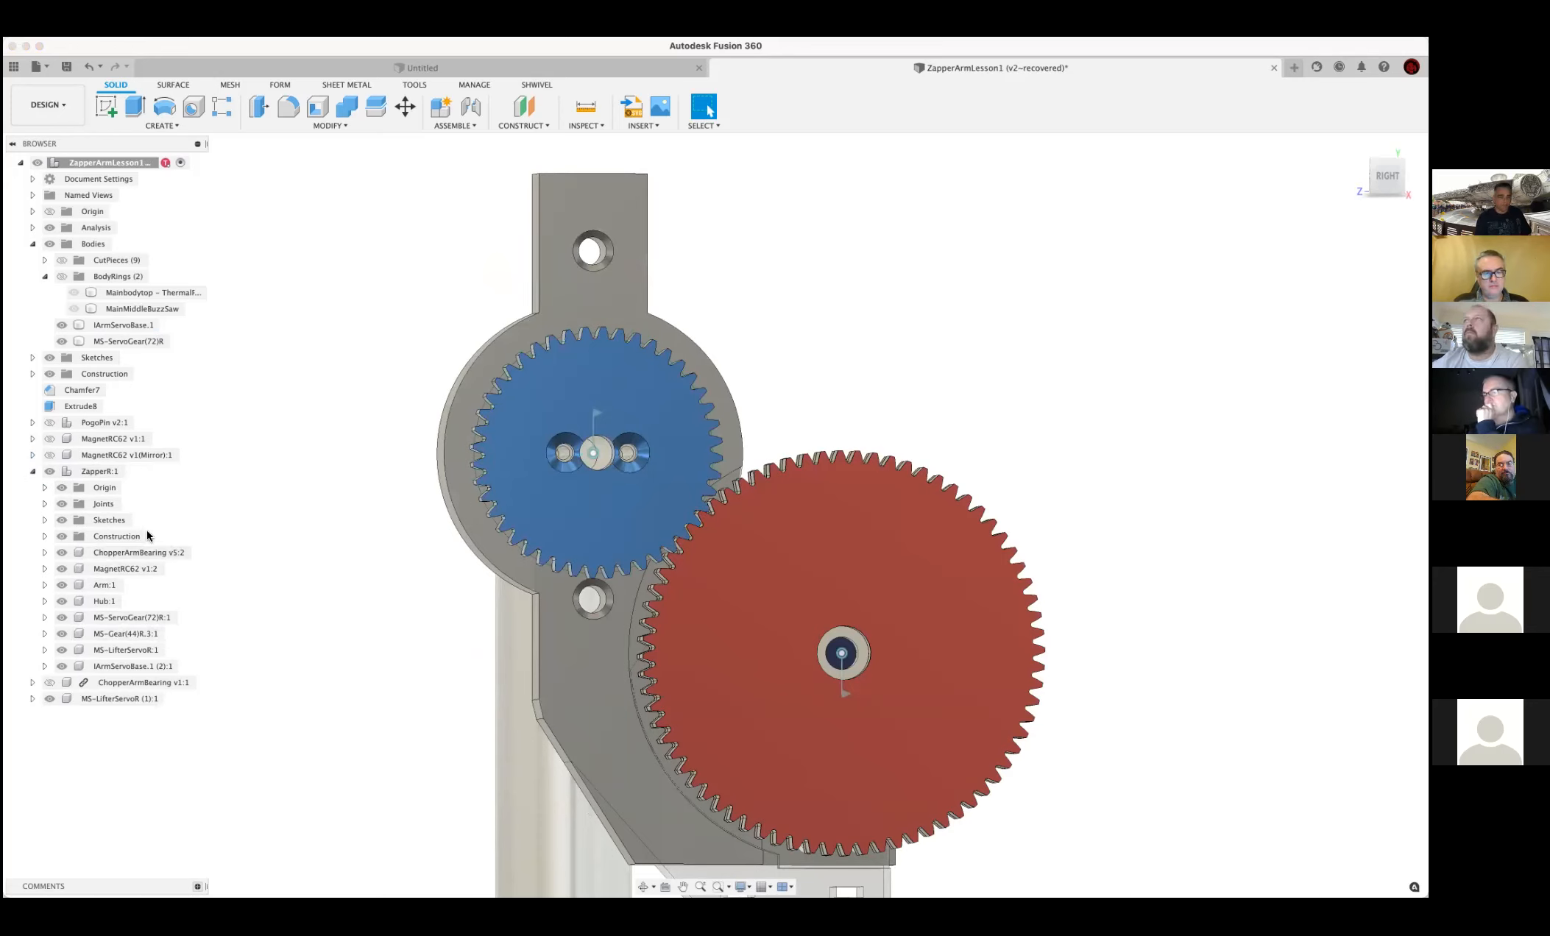
click(32, 472)
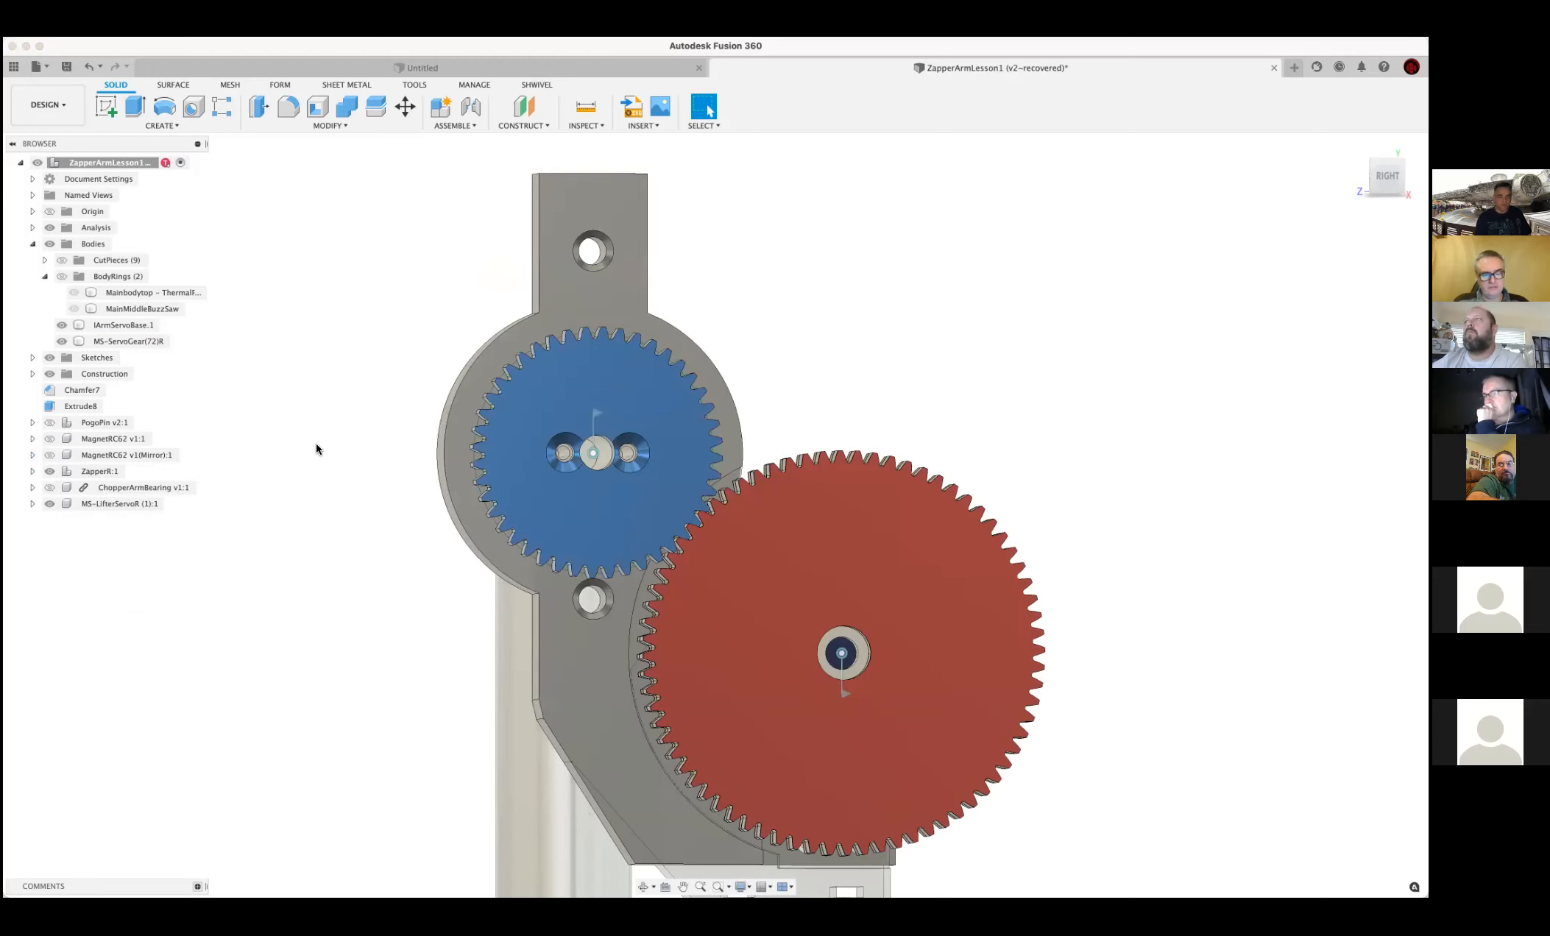
click(48, 472)
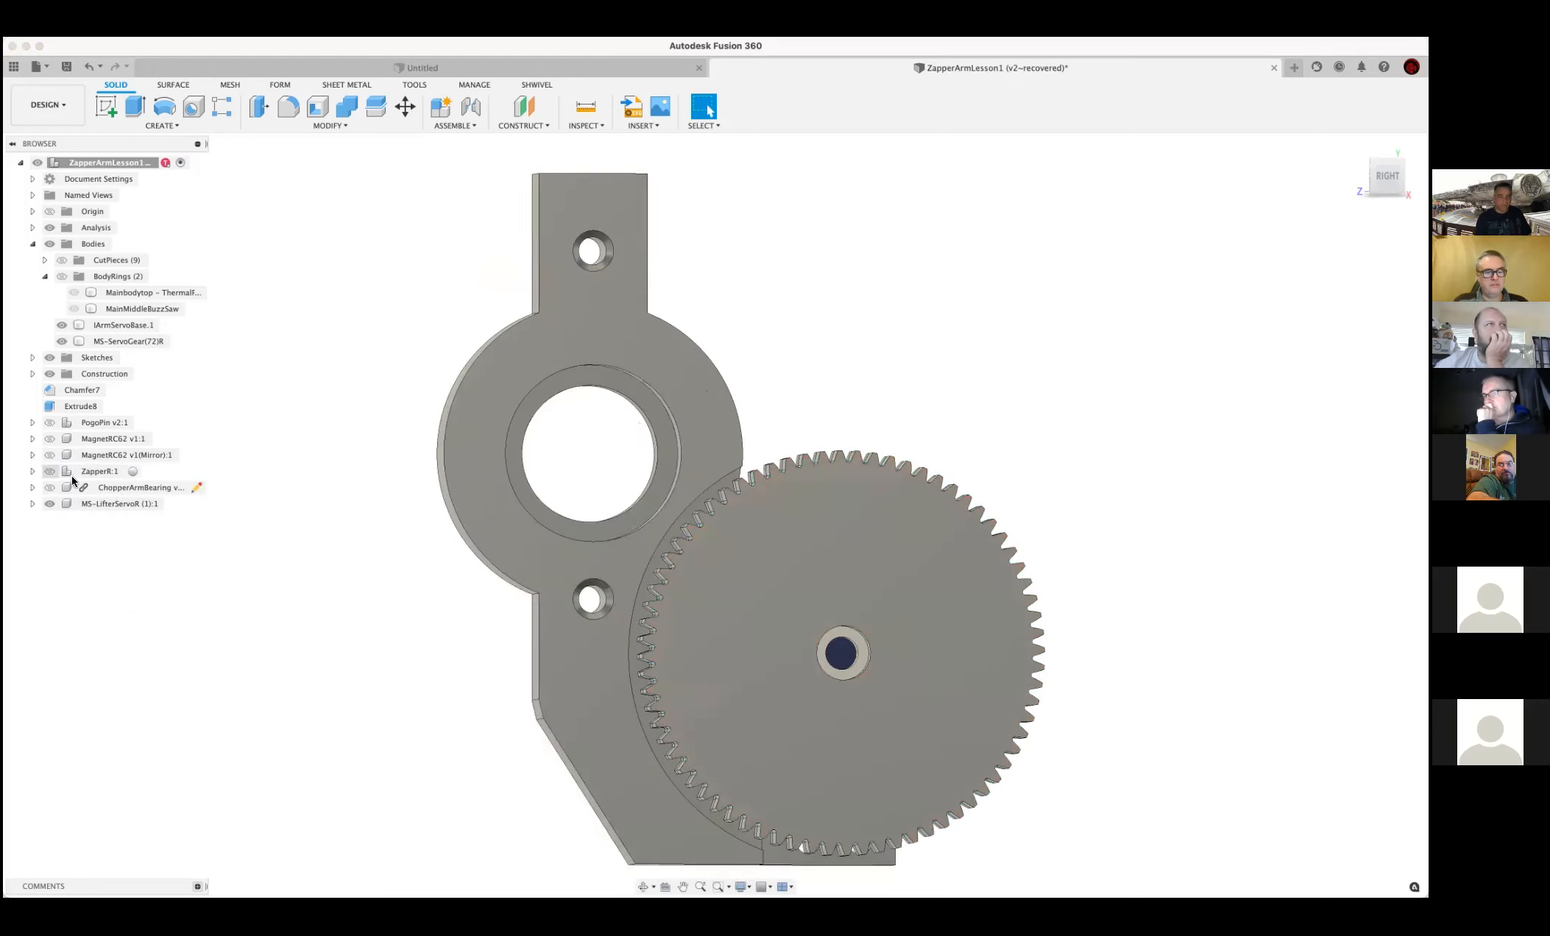
Create an offset construction plane 1.5 mm out from the servo base's flat face on the gear side
shift+middle_drag(990, 373, 1030, 374)
shift+middle_drag(722, 421, 747, 459)
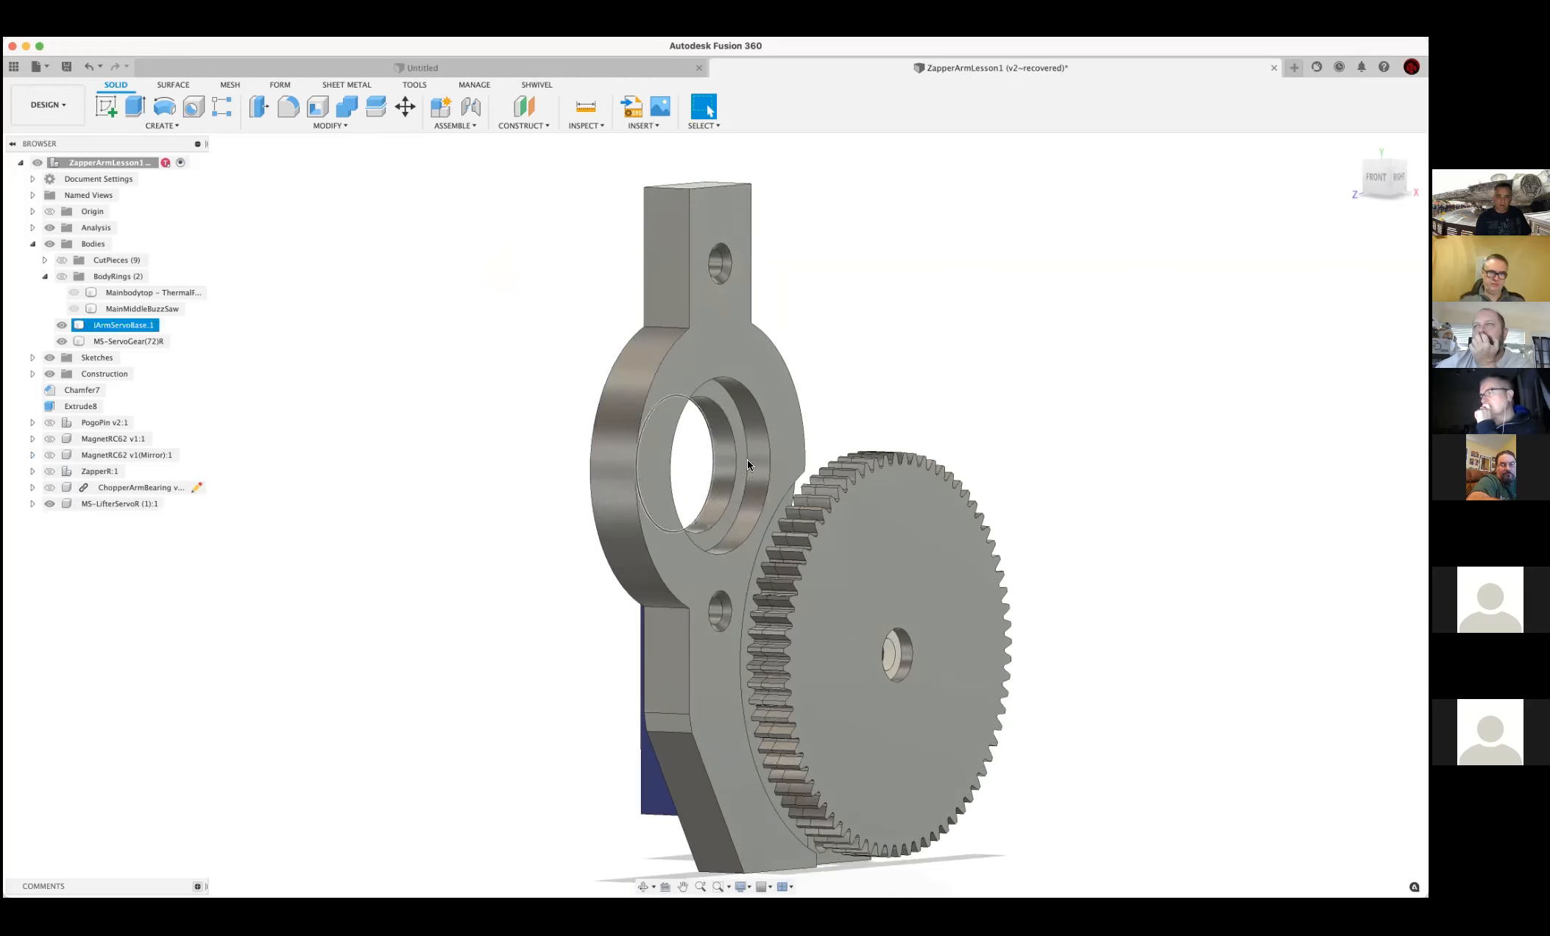
click(774, 395)
shift+middle_drag(781, 395, 747, 406)
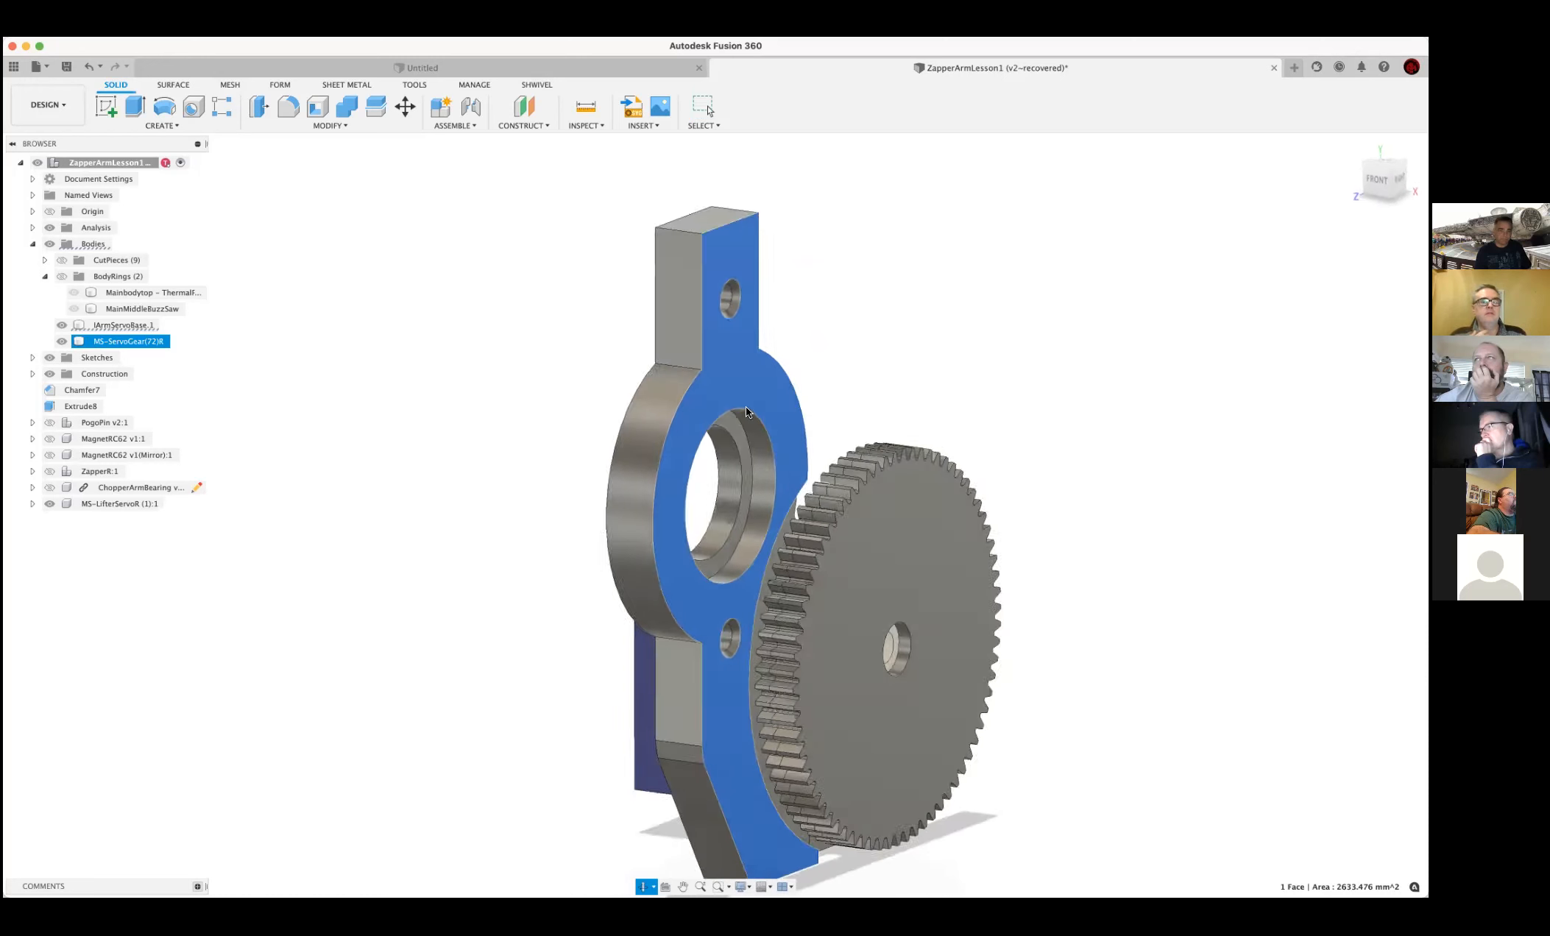
click(514, 128)
click(520, 142)
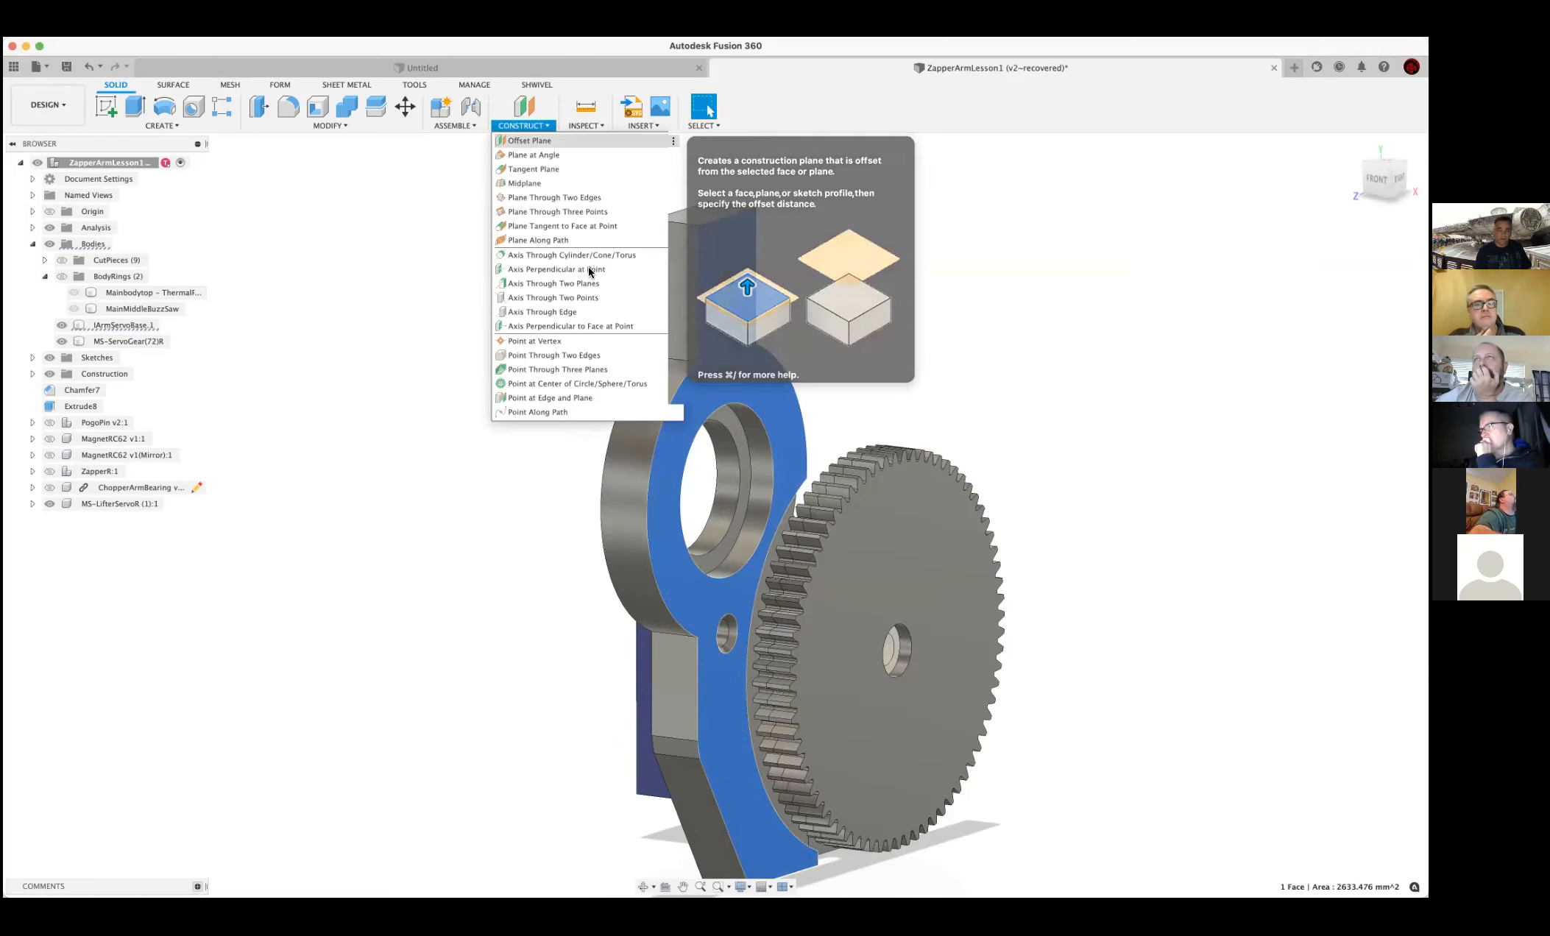
shift+middle_drag(1058, 383, 1010, 411)
drag(858, 628, 876, 629)
middle_drag(994, 518, 1015, 514)
mouse_move(1117, 498)
shift+middle_down()
mouse_move(1141, 482)
mouse_move(1110, 510)
shift+middle_up()
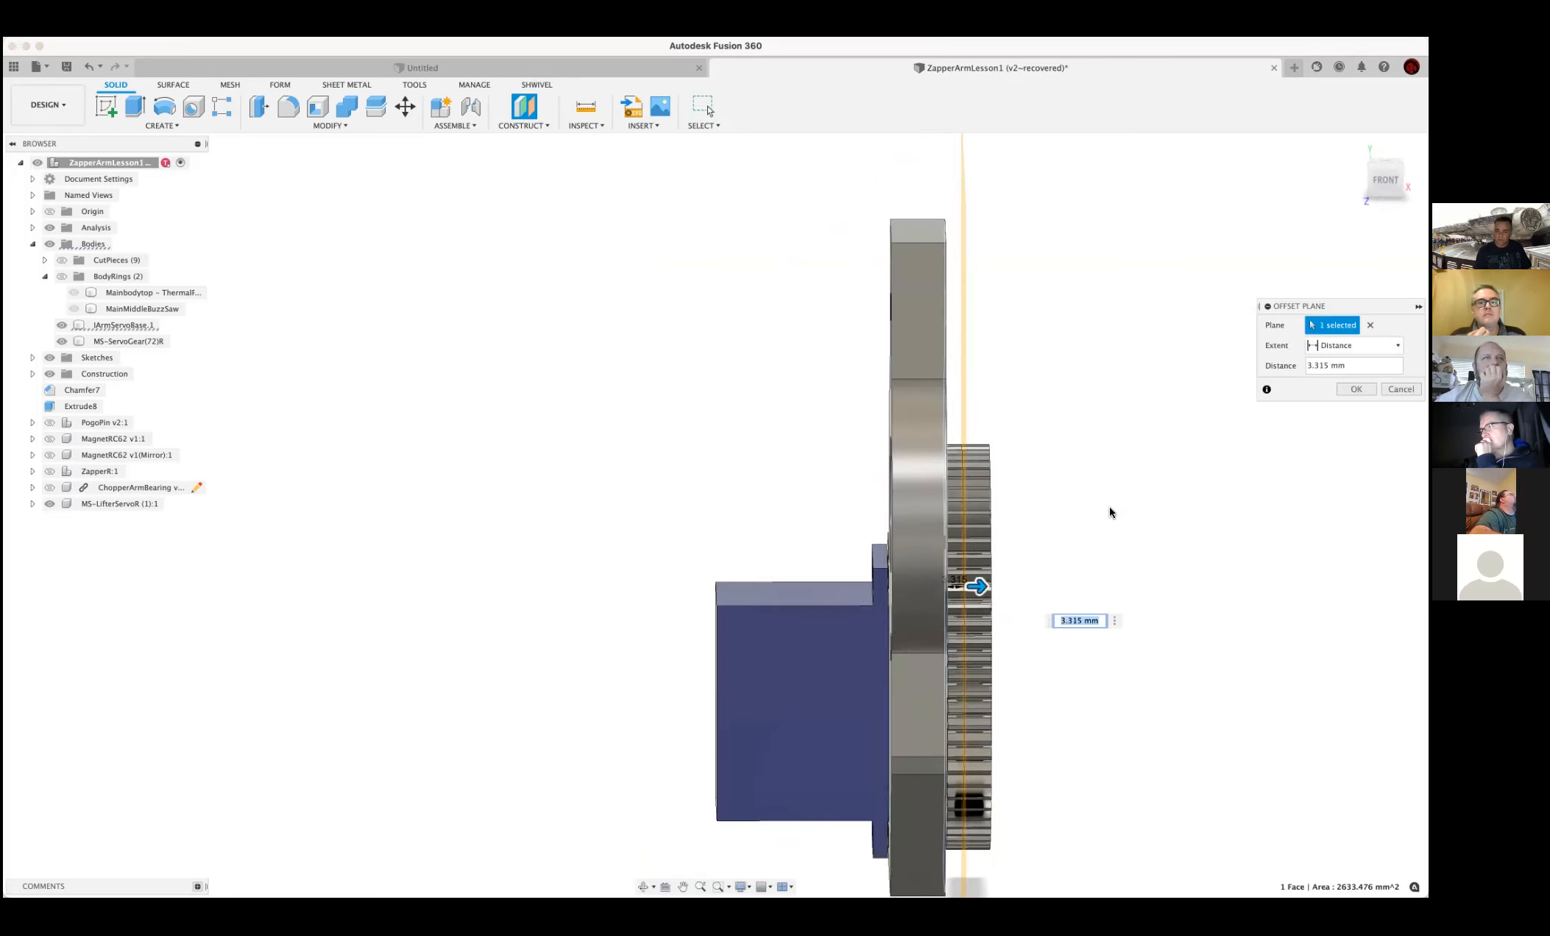
text(1.5)
key(Return)
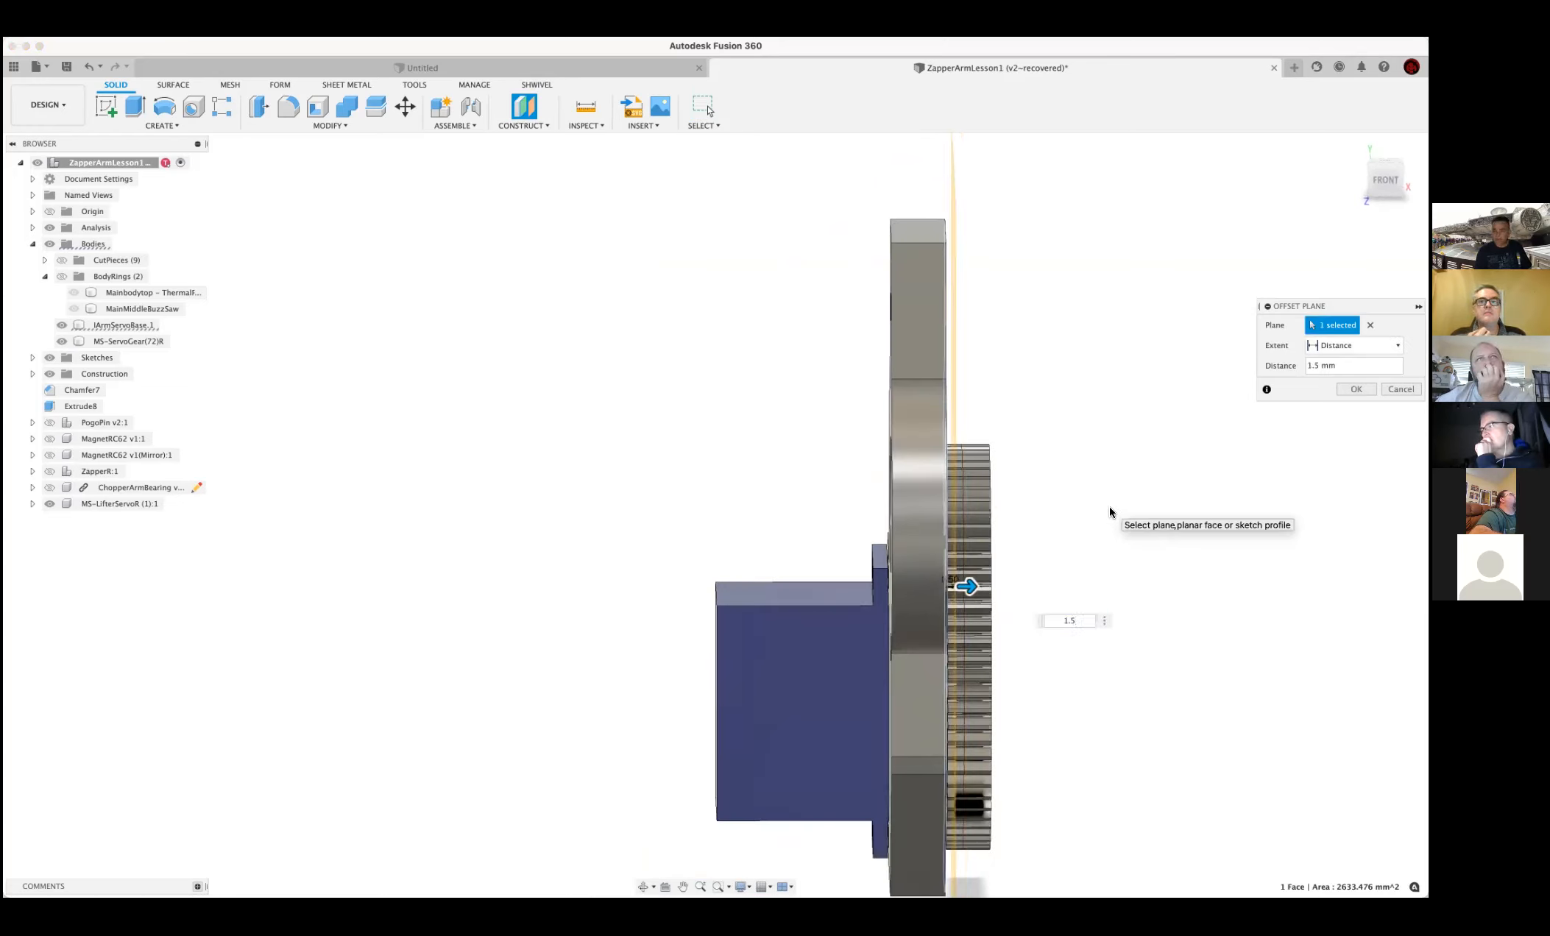
key(Return)
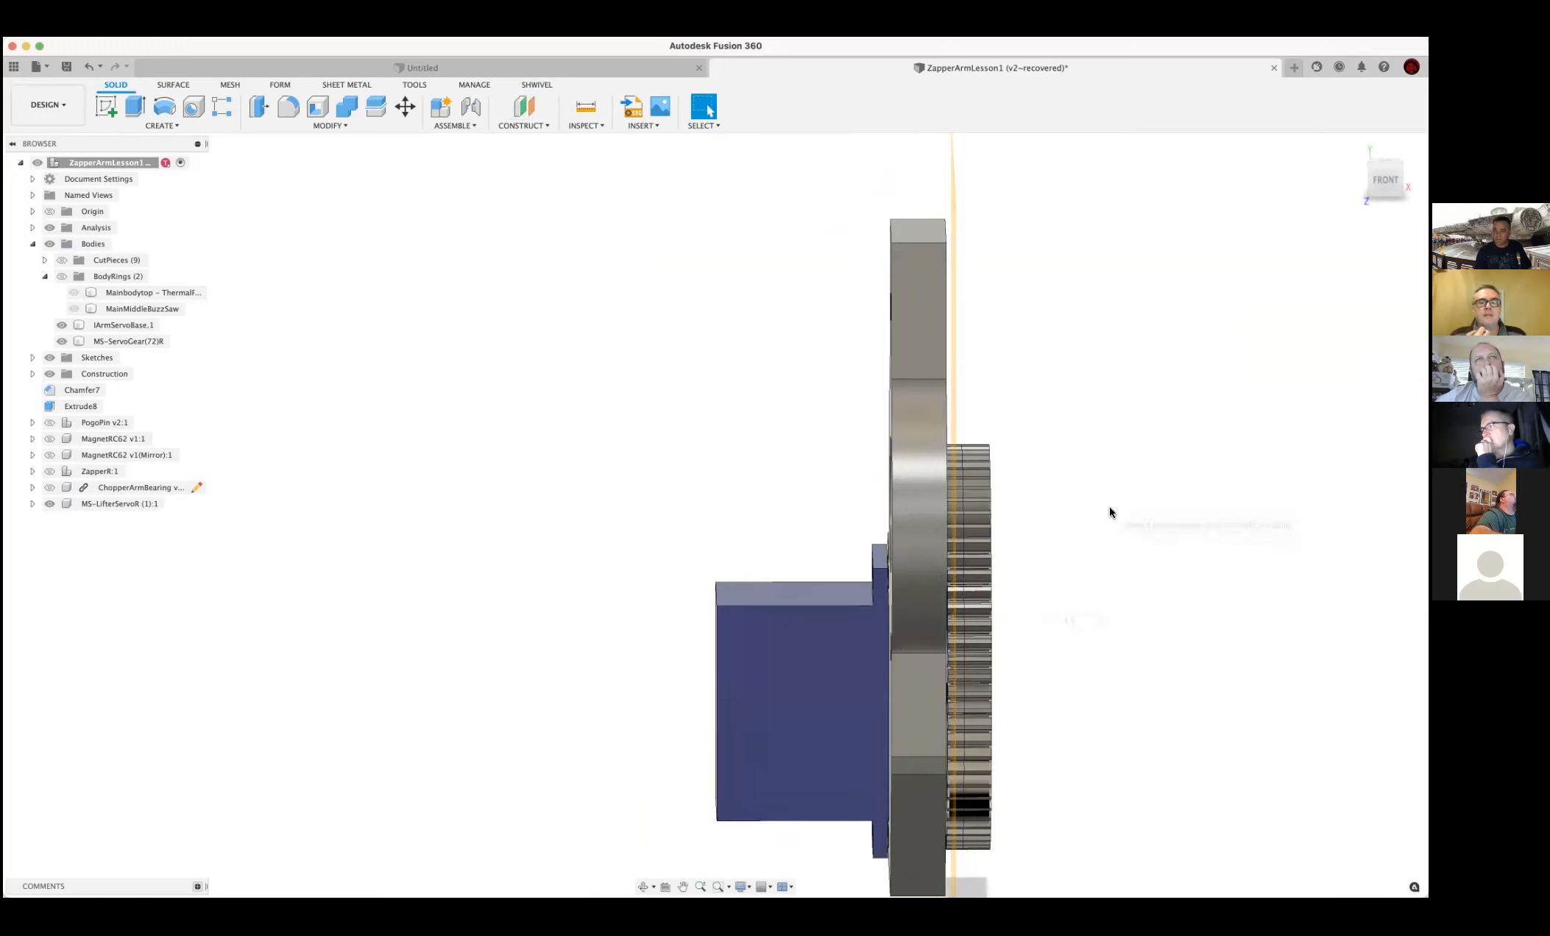
shift+middle_drag(1063, 511, 975, 561)
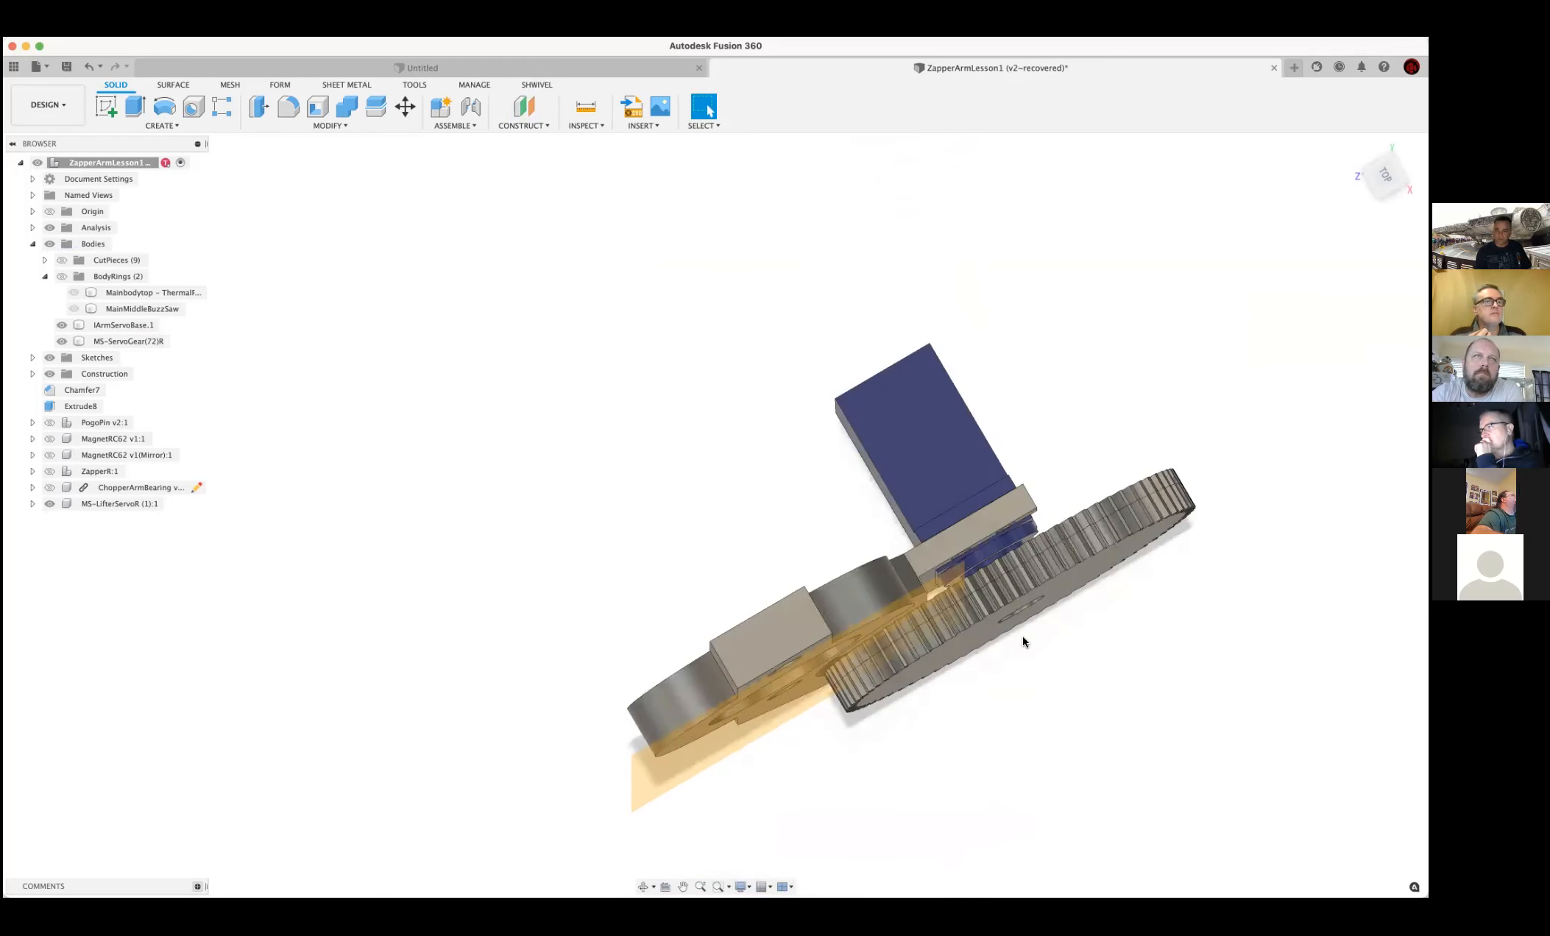
mouse_move(1078, 655)
shift+middle_down()
mouse_move(1152, 541)
mouse_move(1062, 536)
mouse_move(1028, 553)
shift+middle_up()
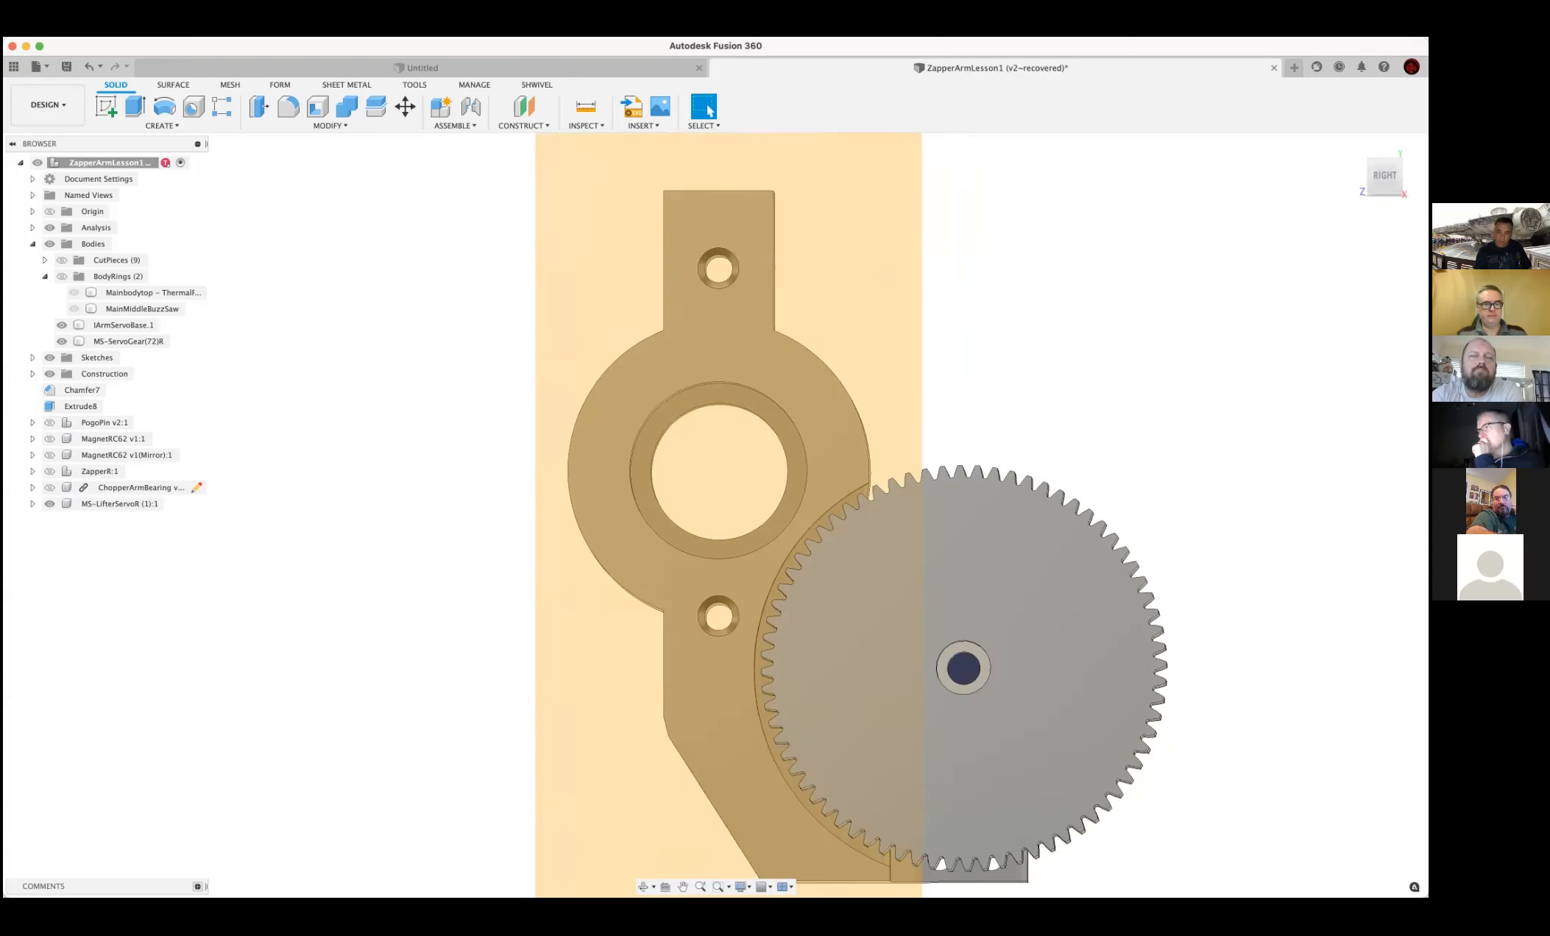
Browse the Scripts and Add-Ins list for the SpurGear sample script, and close the list
scroll(494, 479, down, 3)
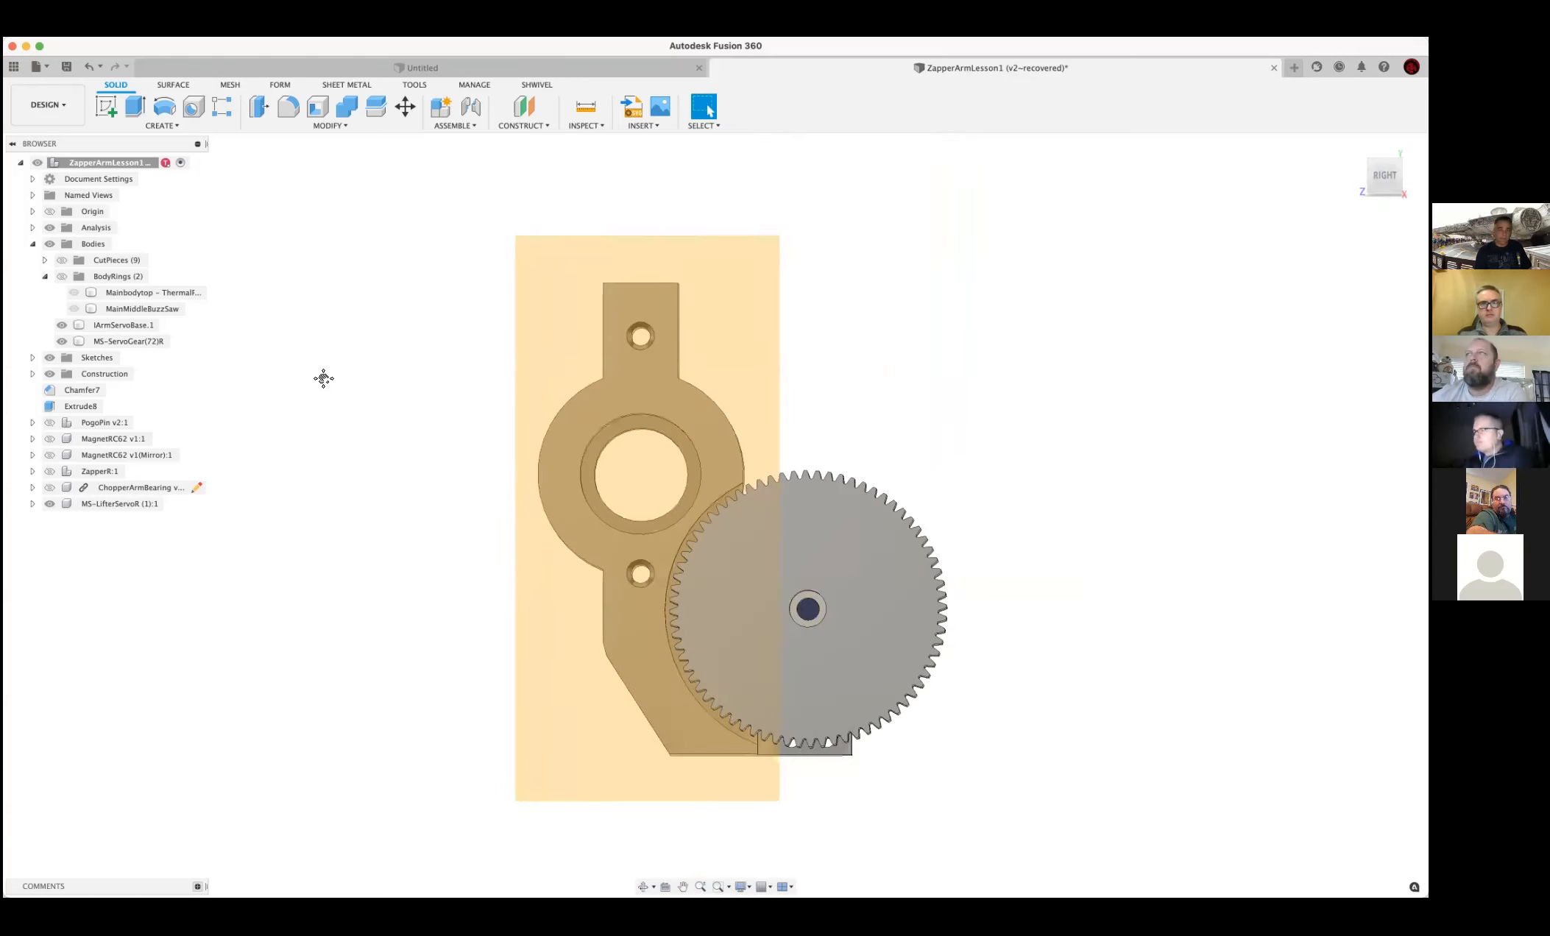
middle_drag(322, 377, 381, 401)
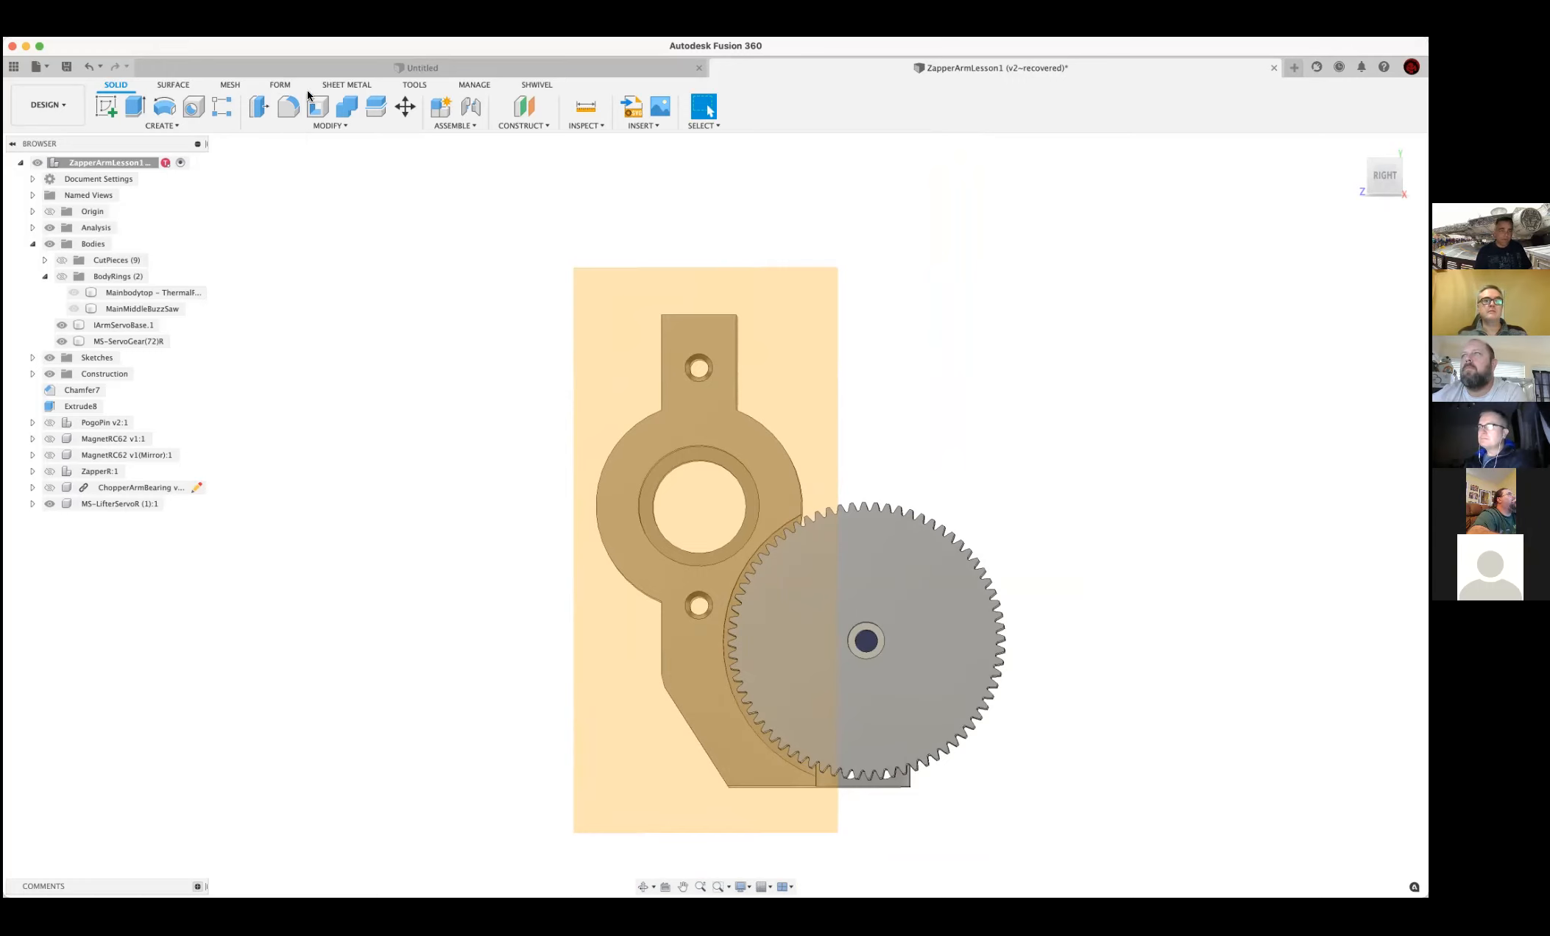
click(413, 87)
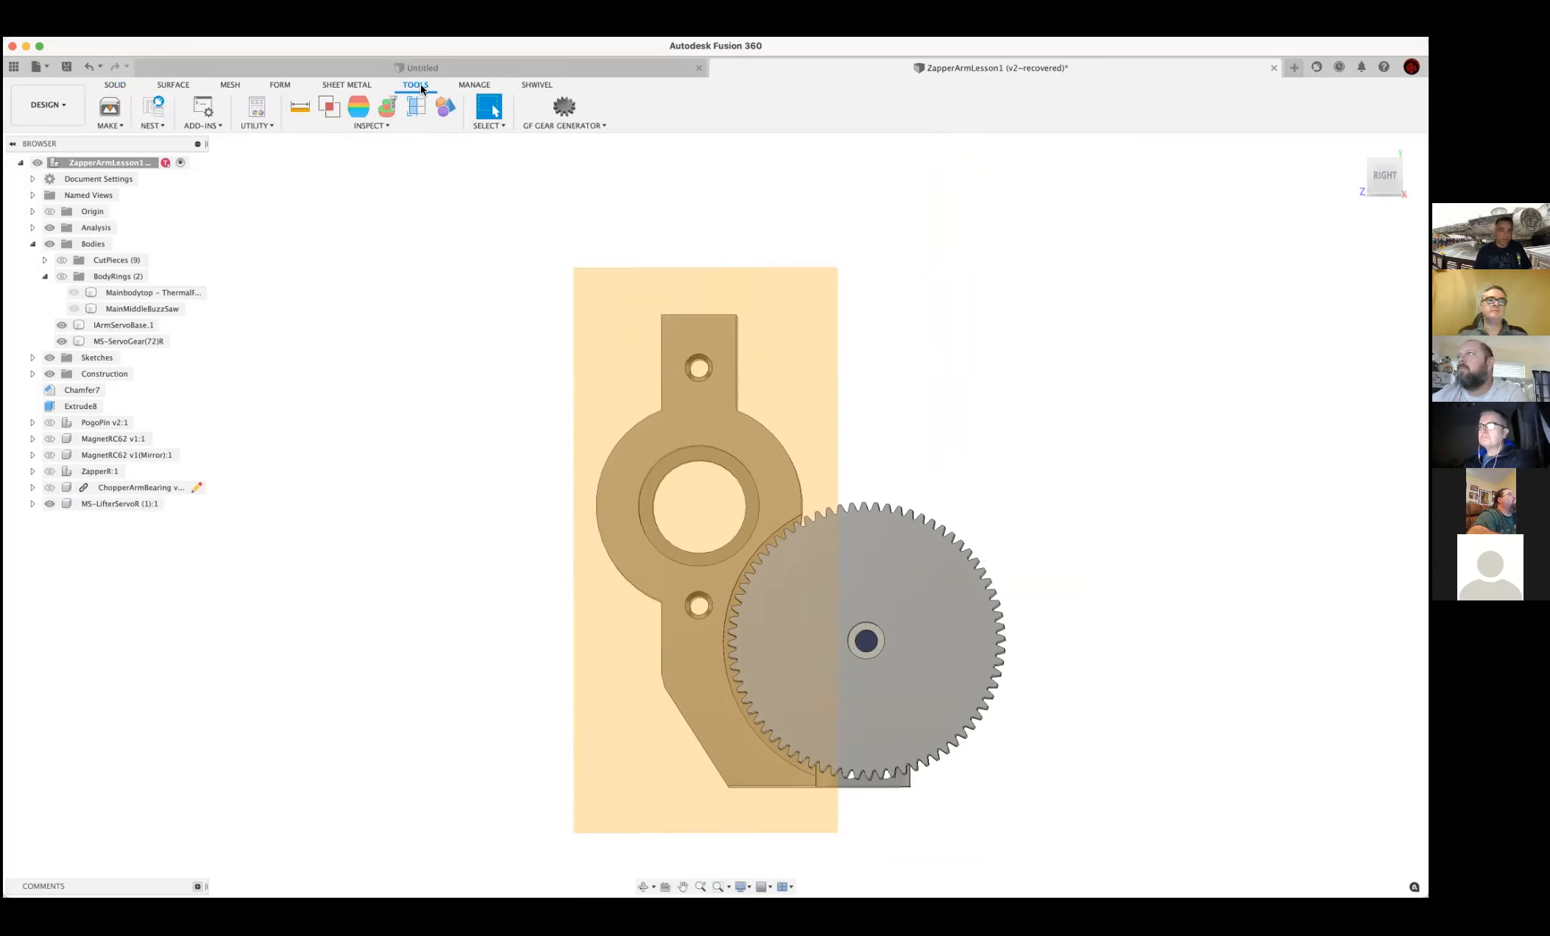
click(206, 123)
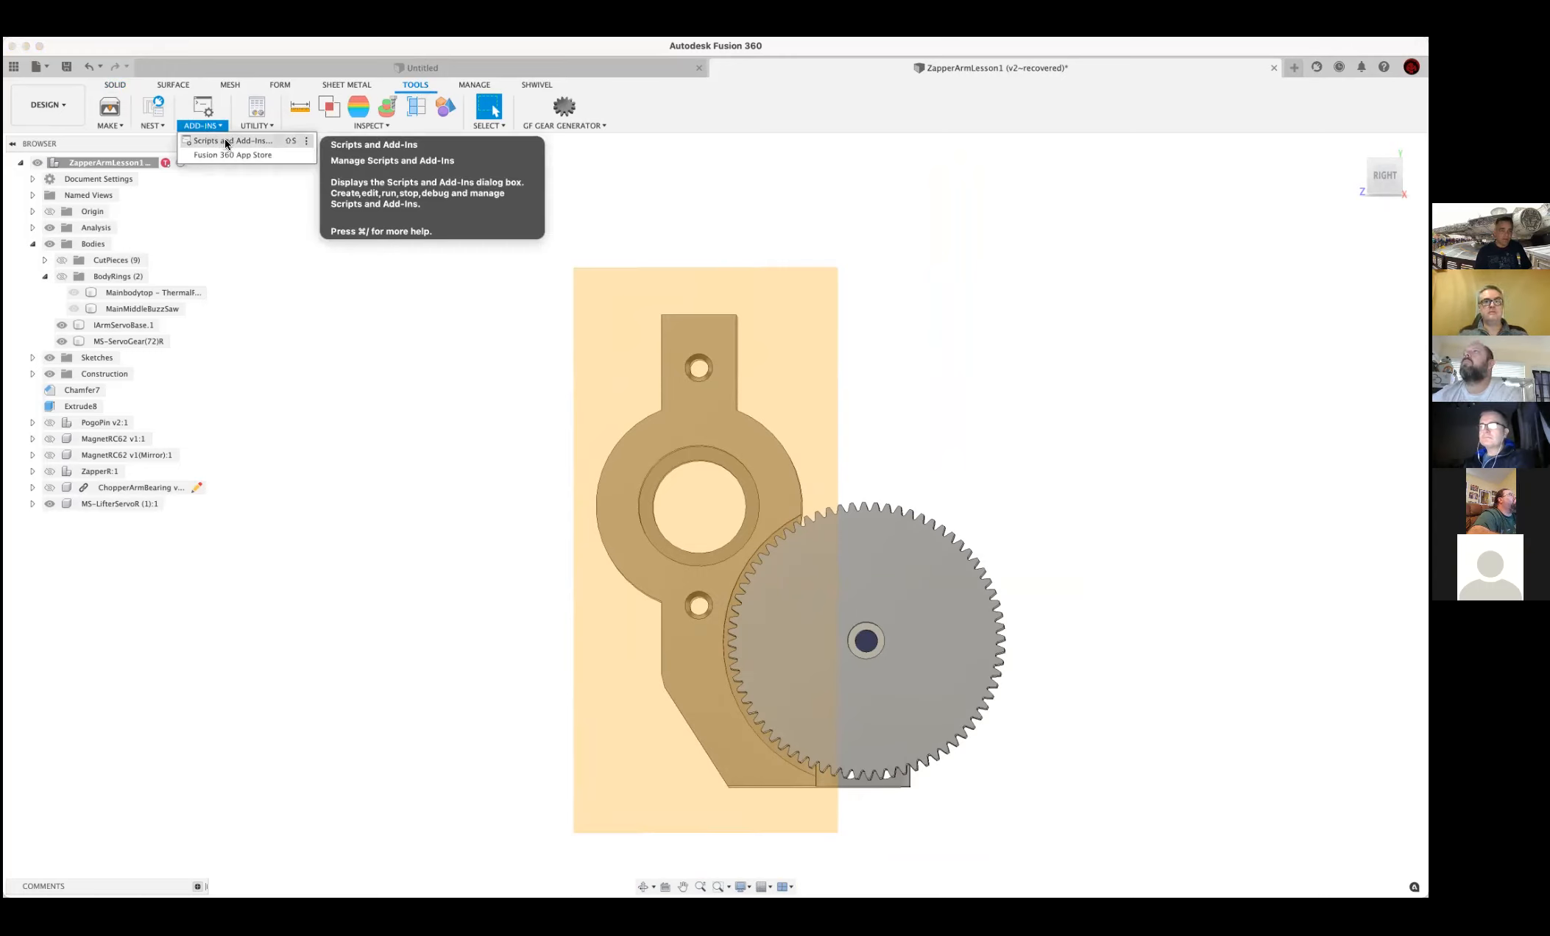
click(224, 140)
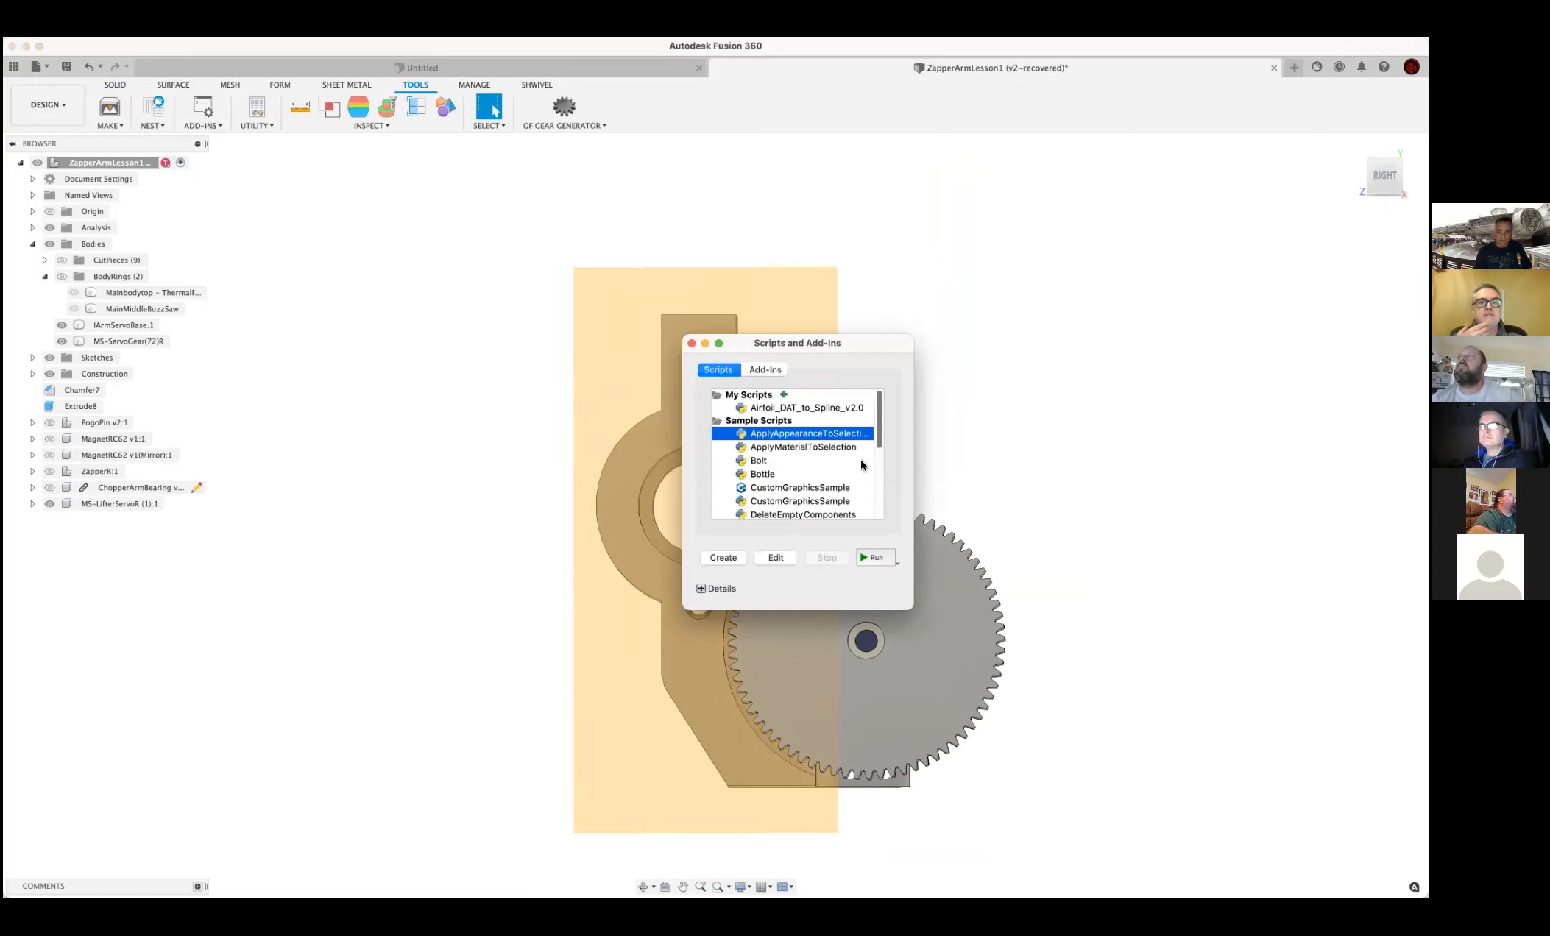
scroll(841, 466, down, 10)
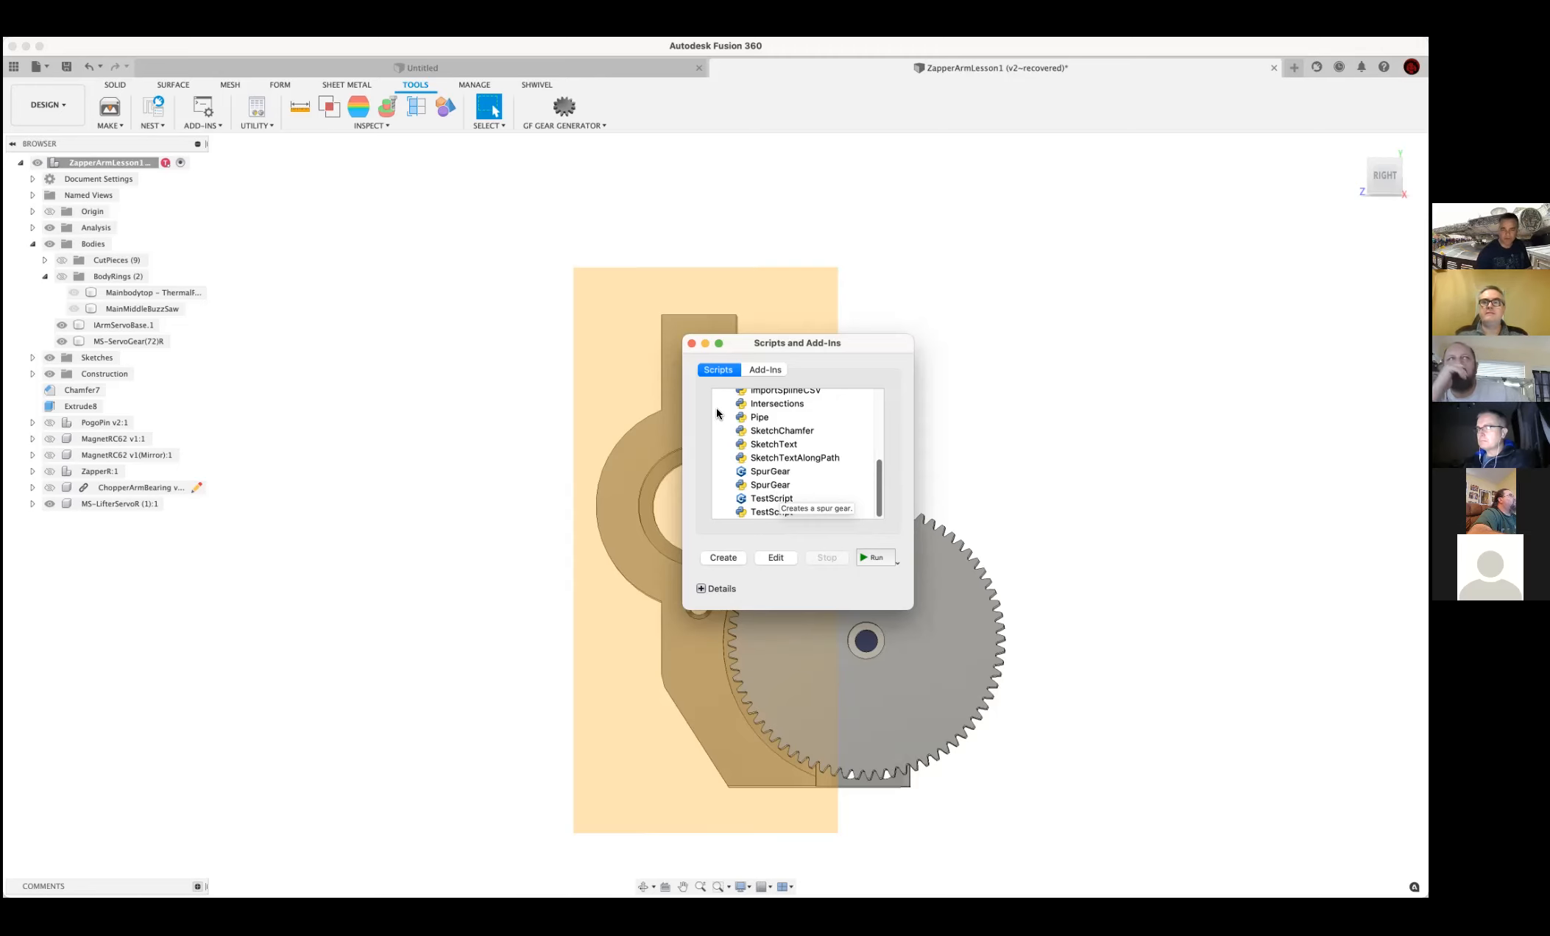
click(691, 343)
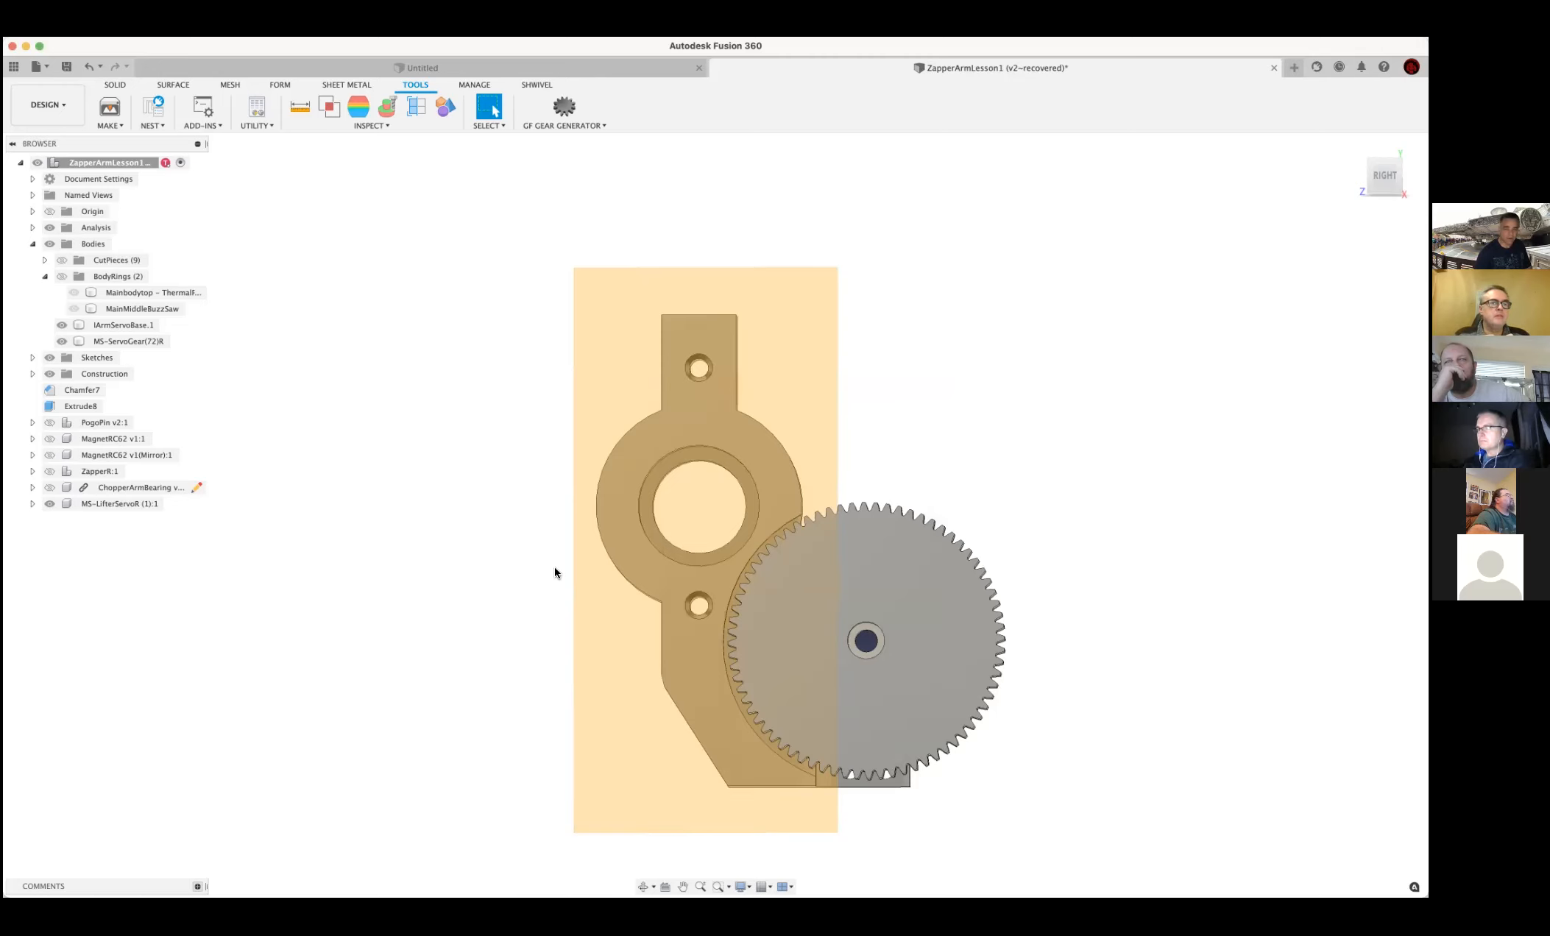
Turn on design history capture for the root ZapperArmLesson1 design
shift+middle_drag(421, 609, 315, 485)
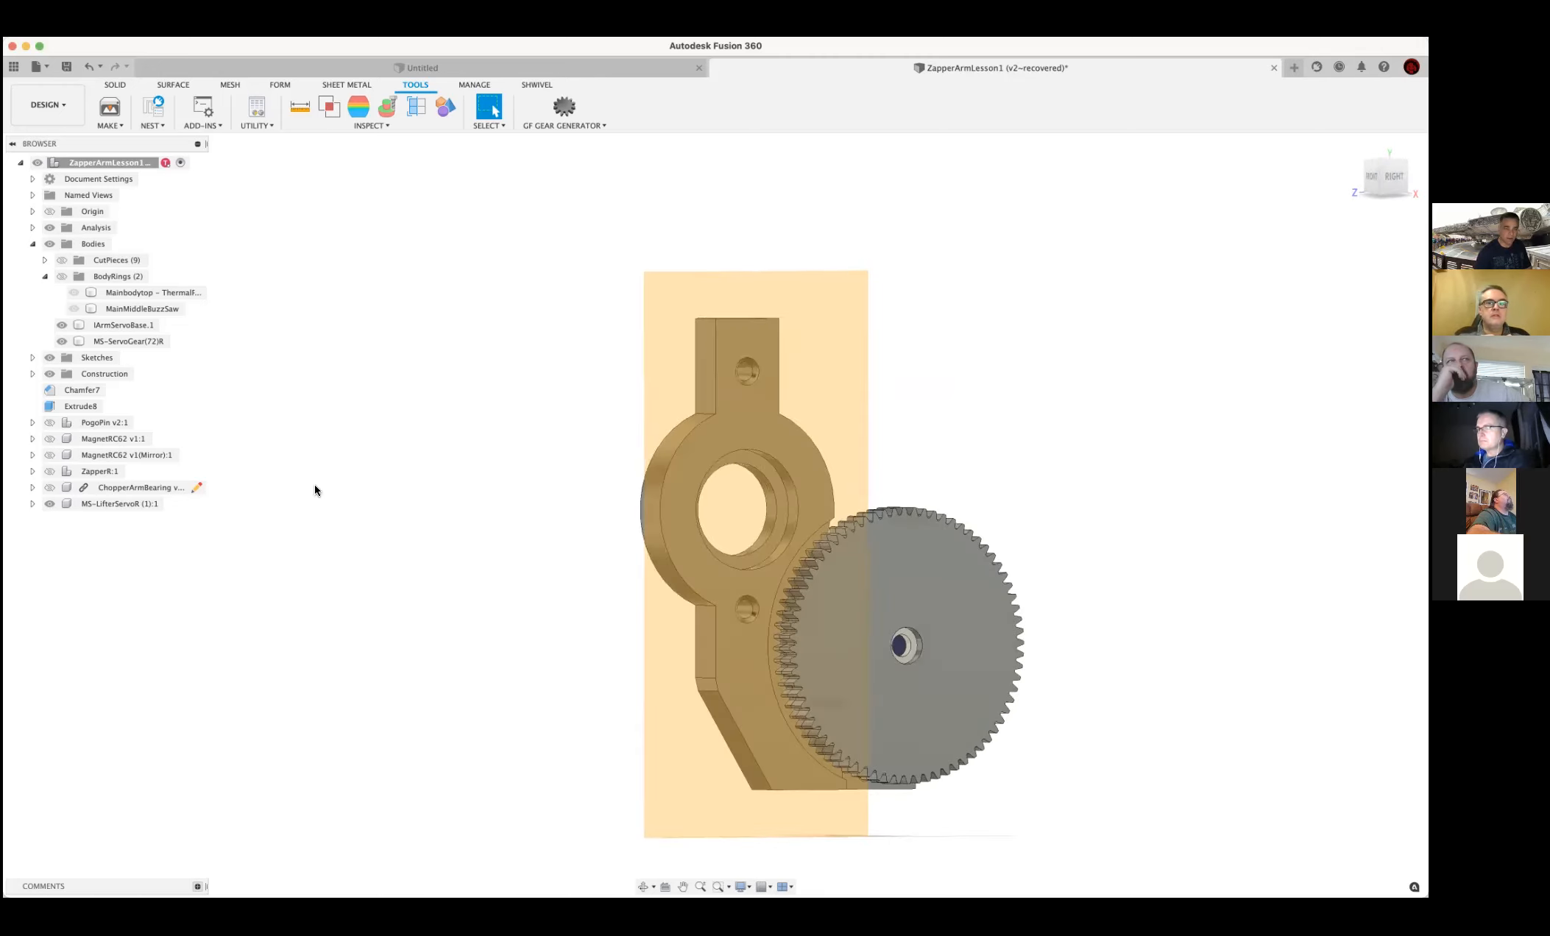
right_click(126, 160)
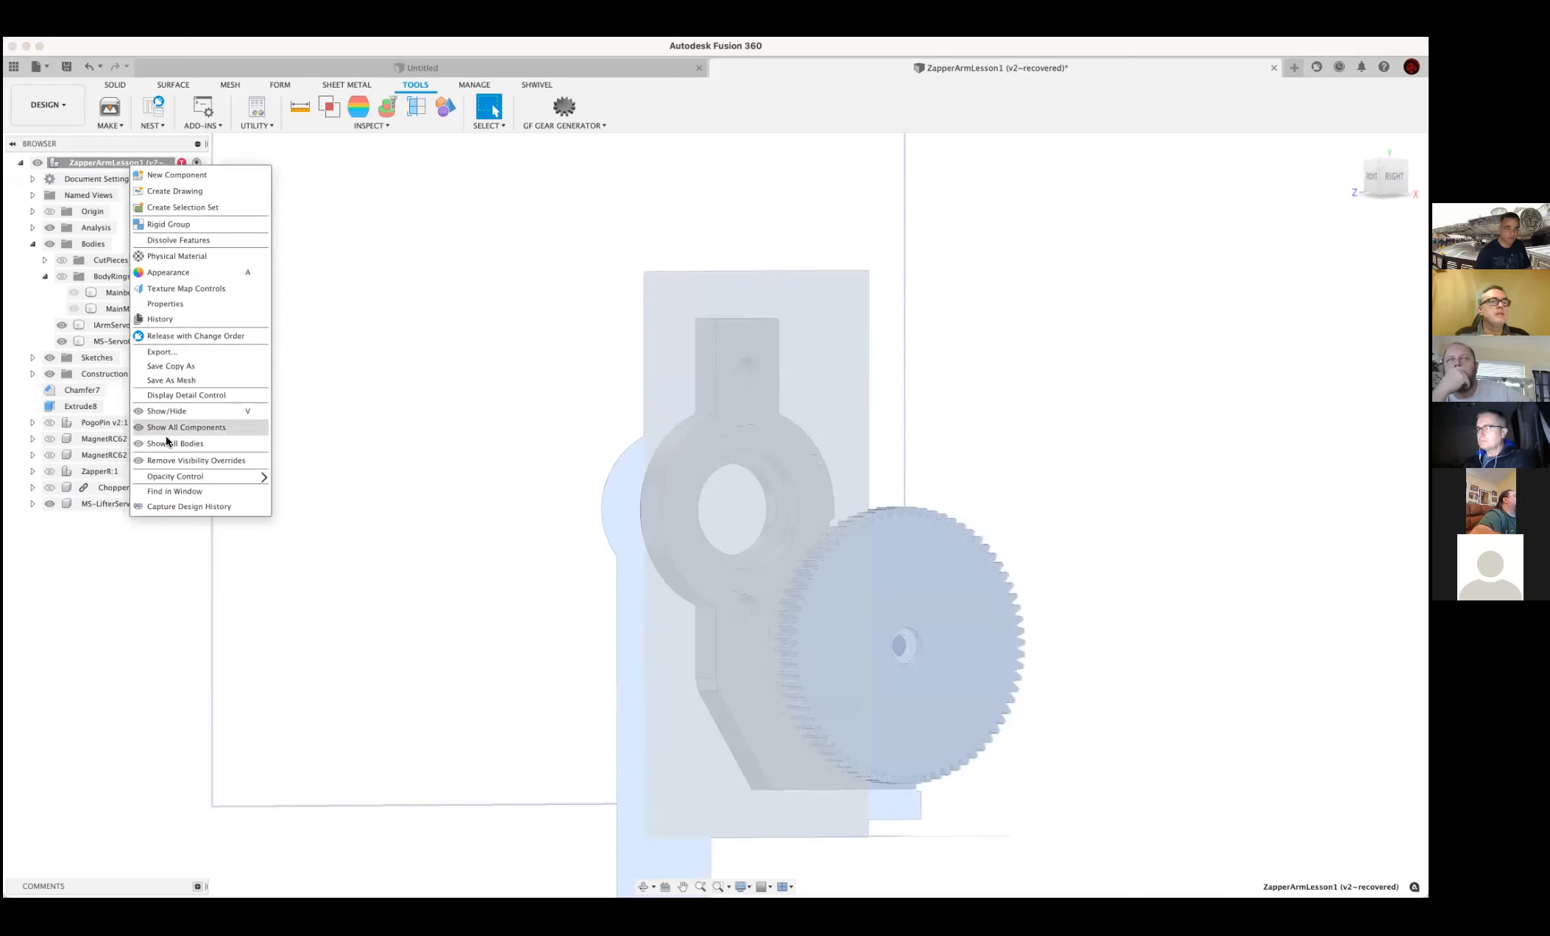
click(262, 524)
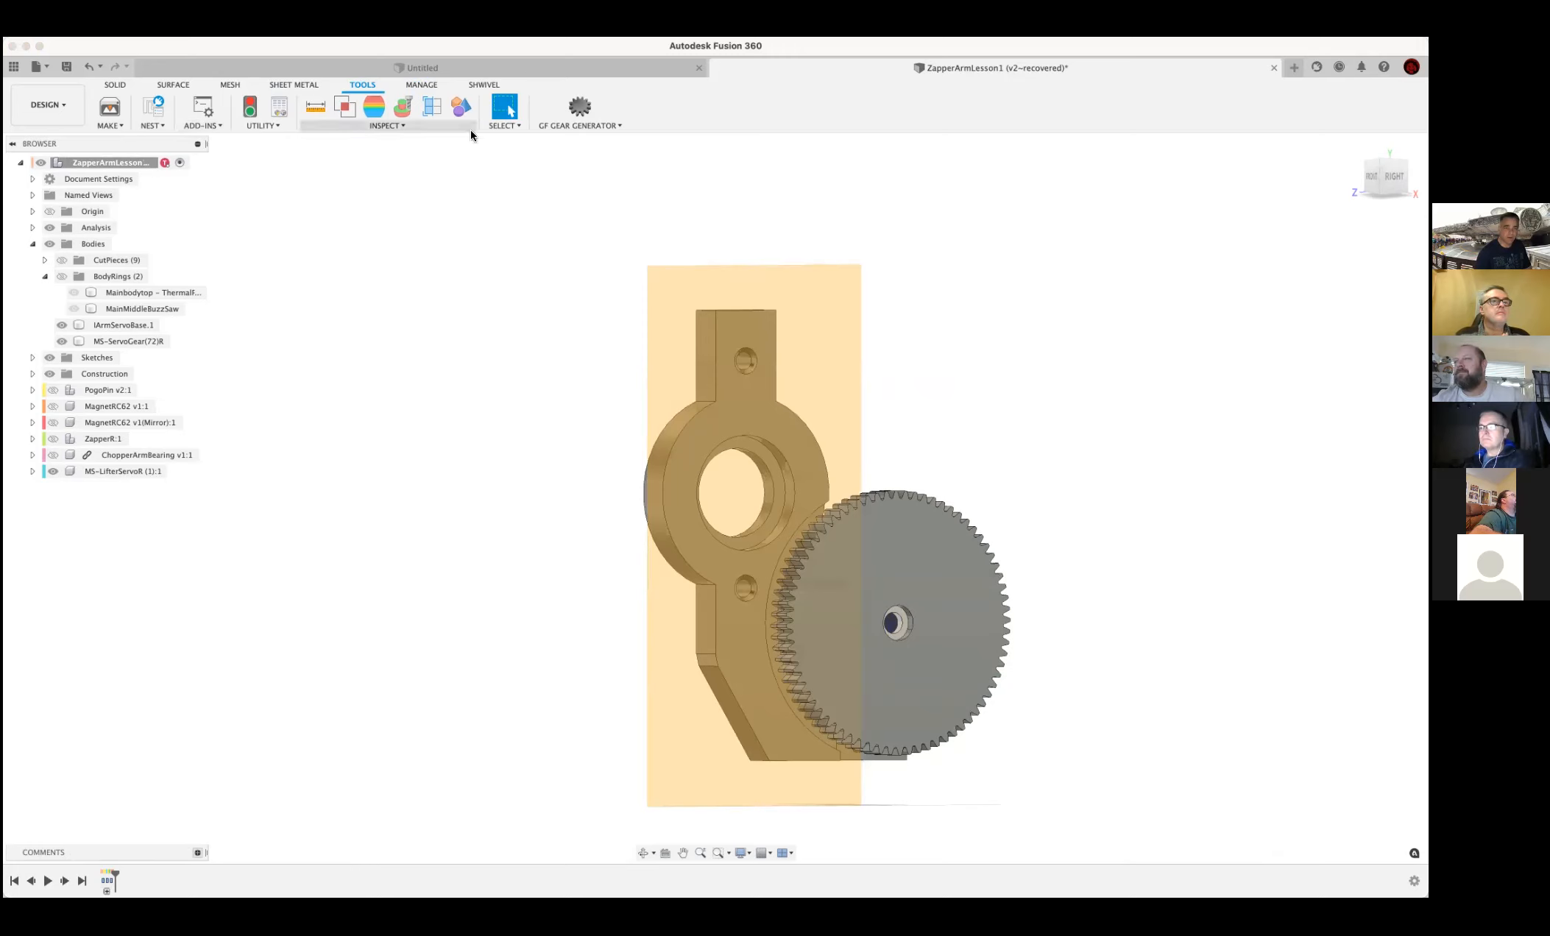
Run the Python SpurGear sample script and place its settings dialog beside the servo base model
click(221, 129)
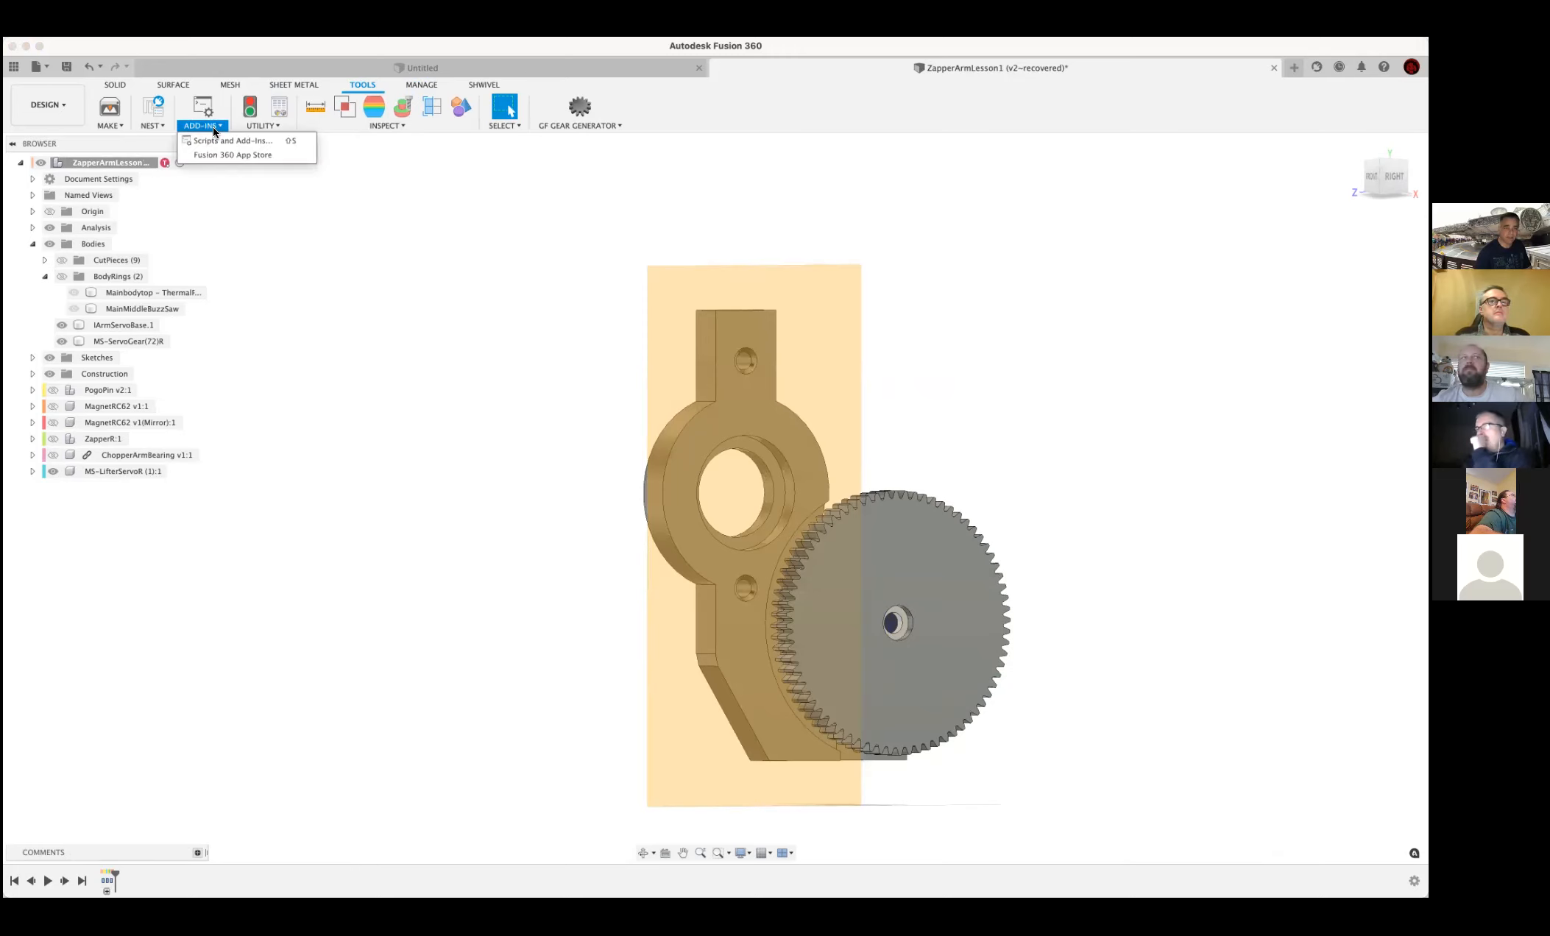
click(218, 140)
scroll(780, 472, down, 10)
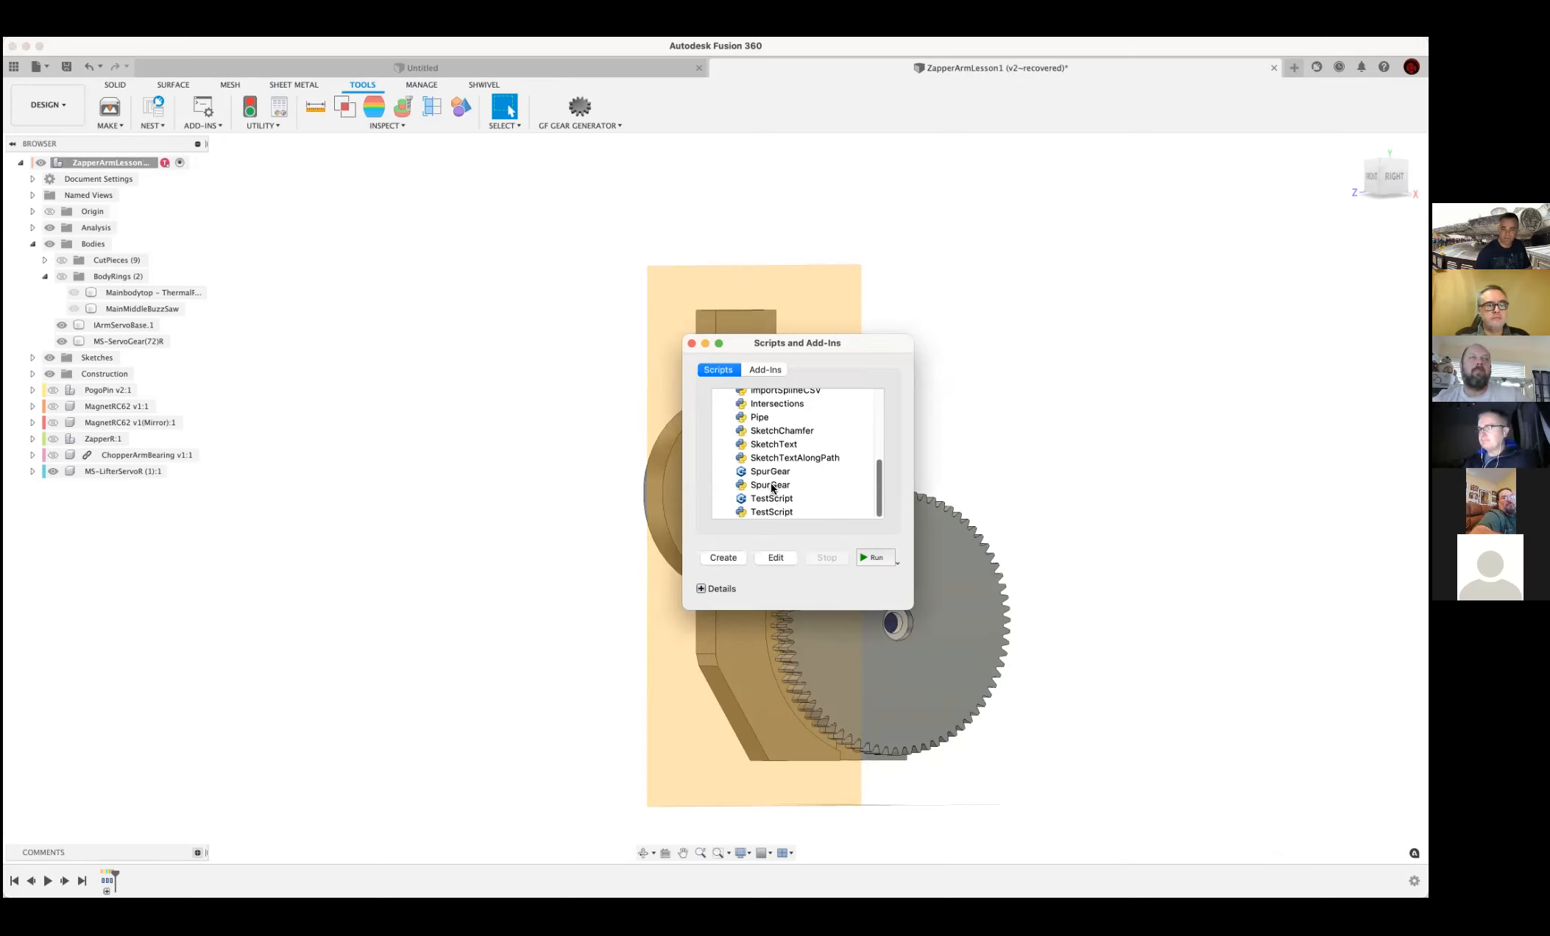
click(770, 484)
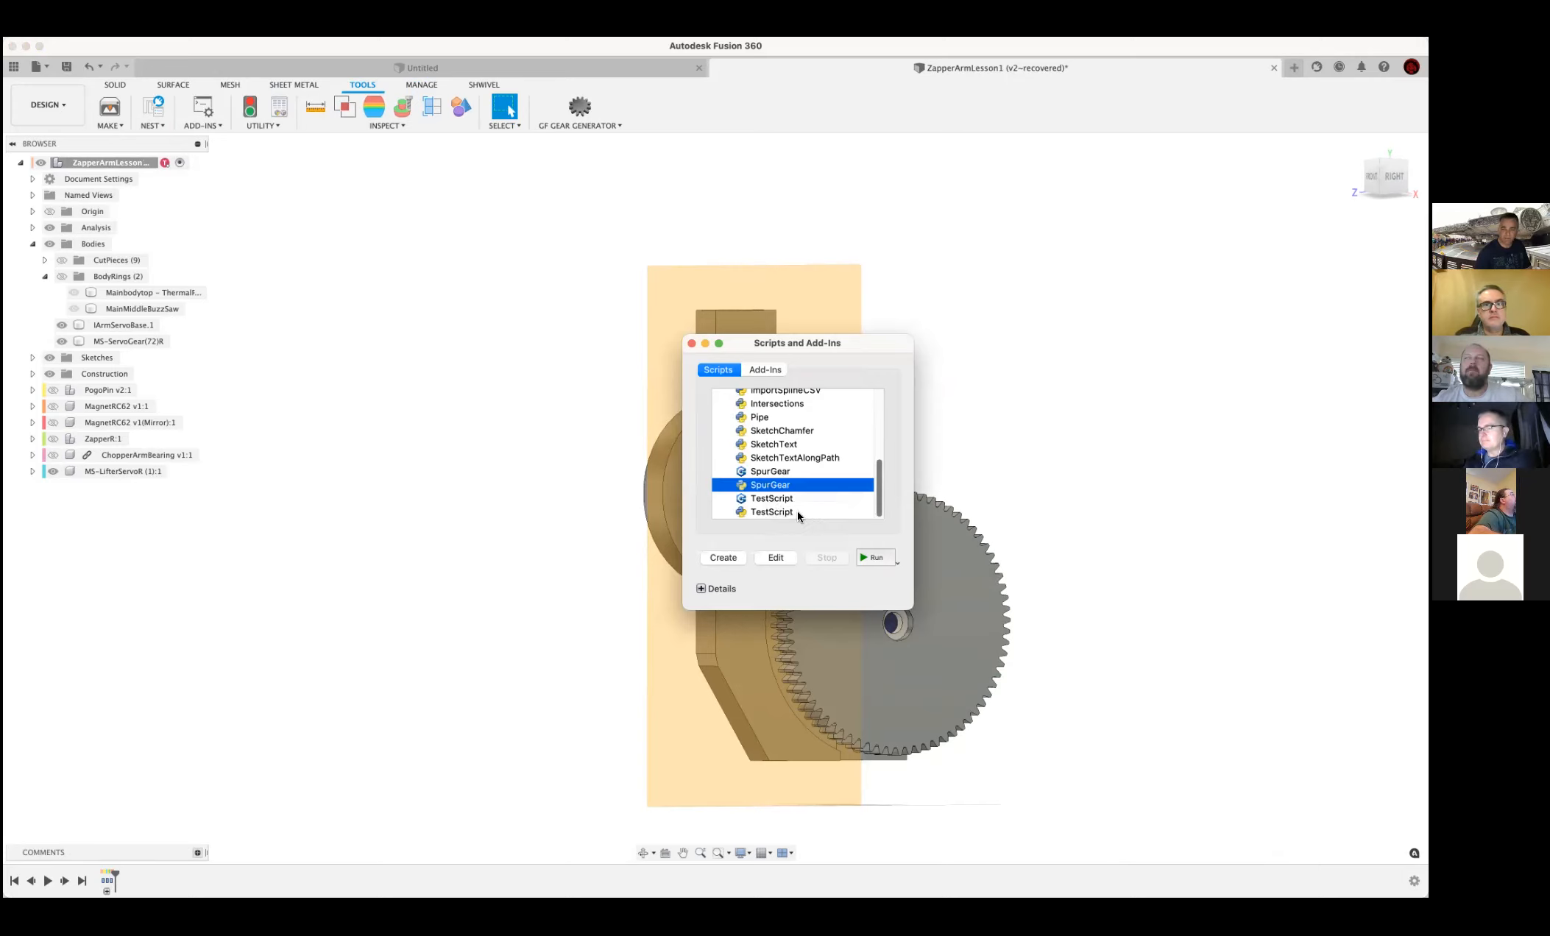
click(875, 557)
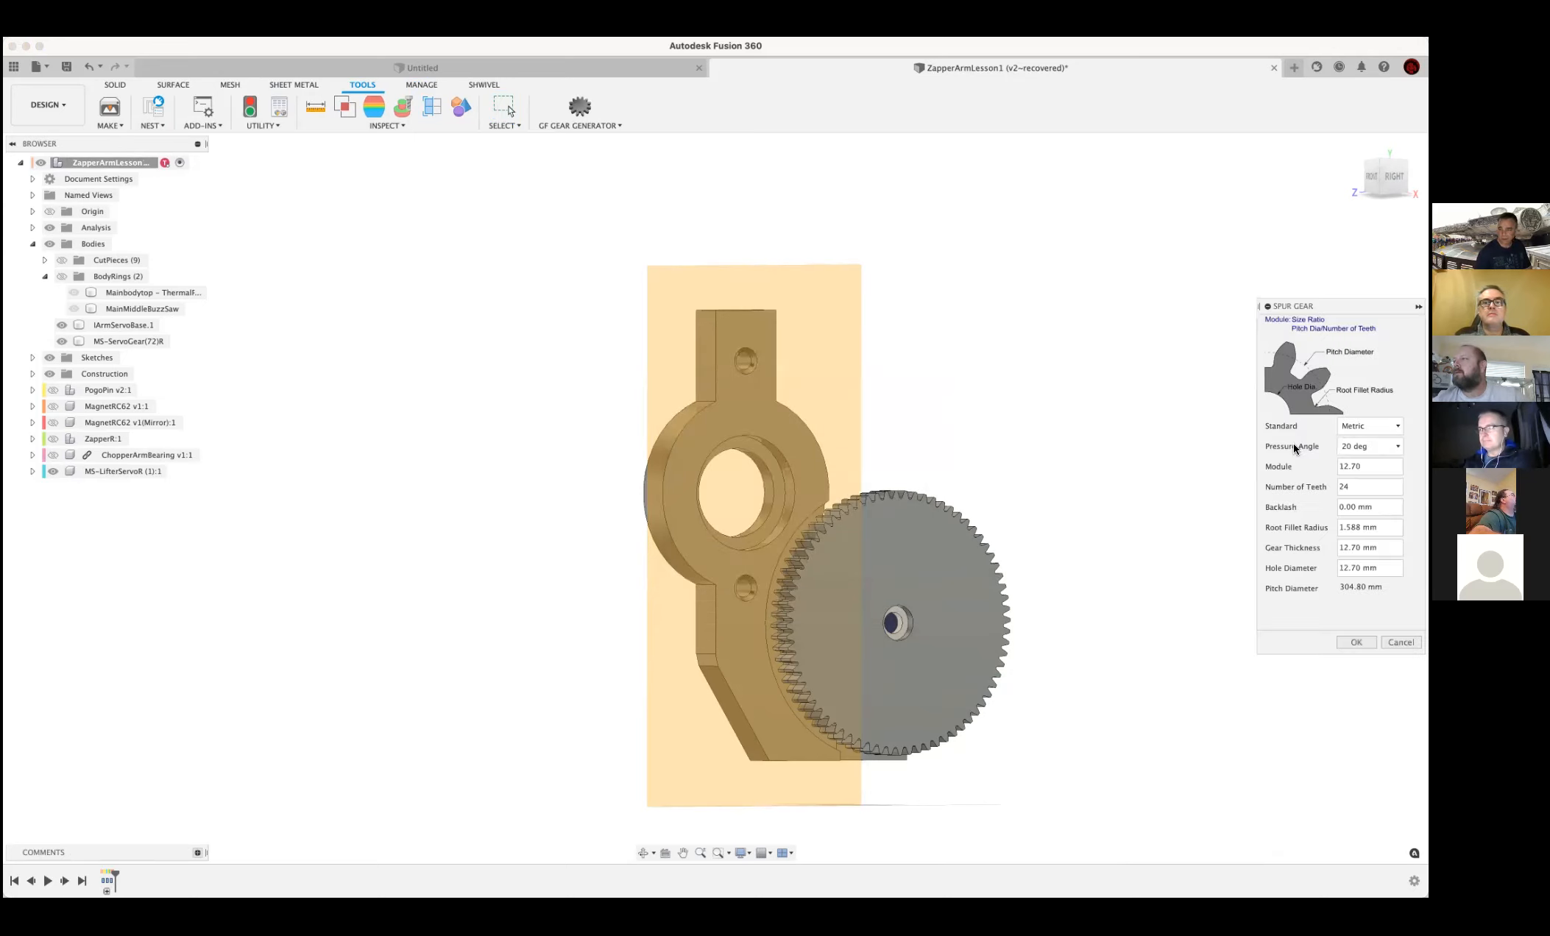
drag(1349, 302, 487, 282)
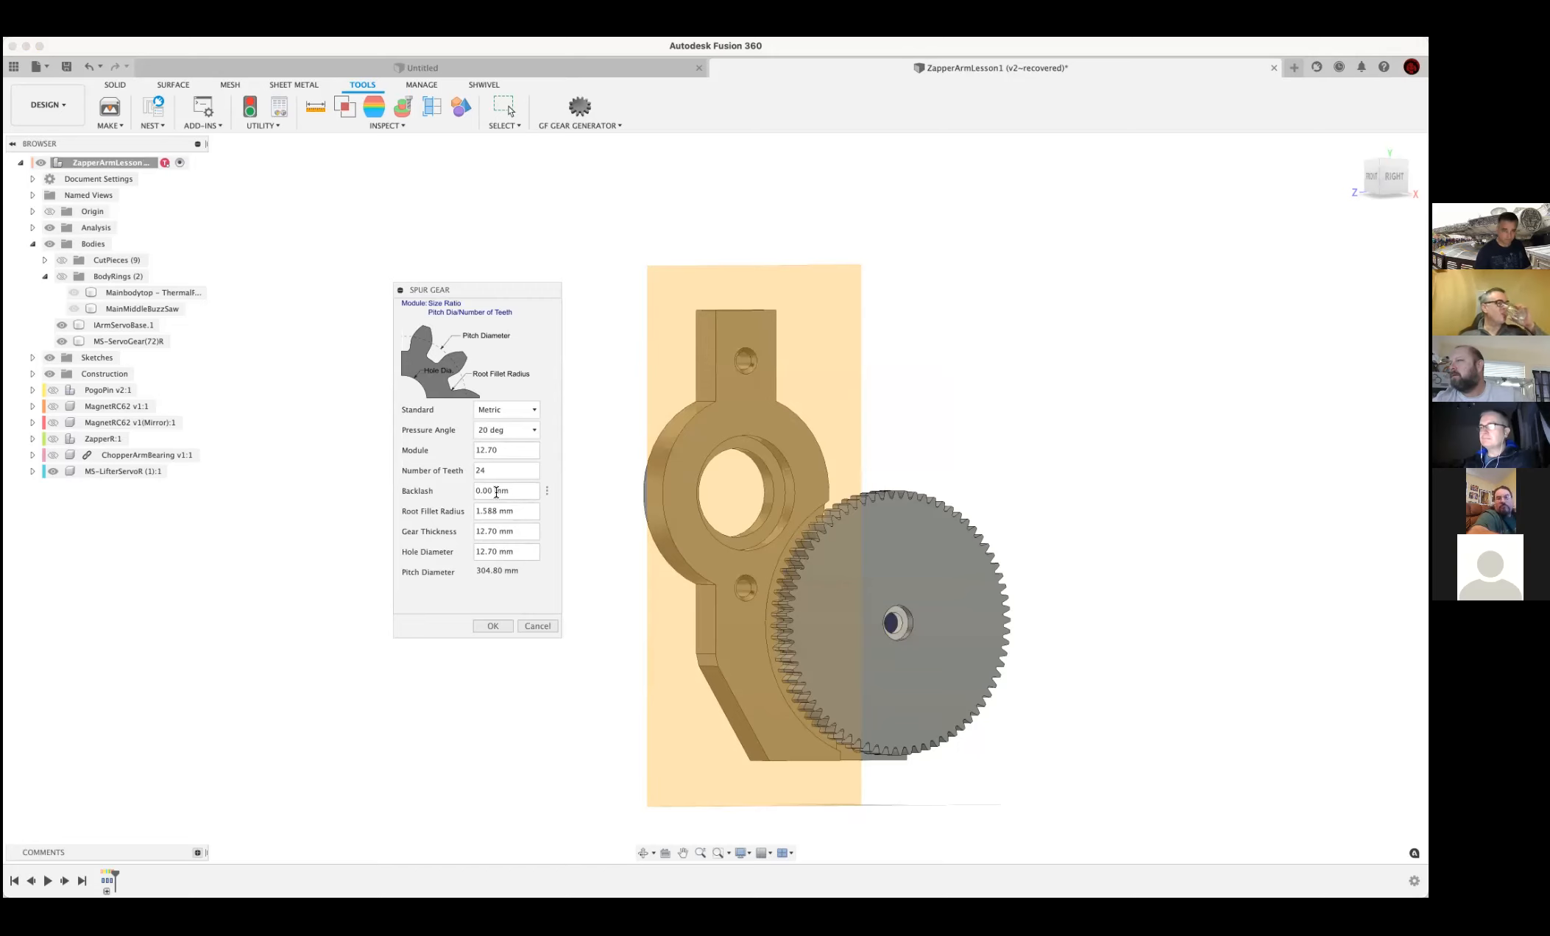
Set the spur gear's module to 1 and its number of teeth to 44
double_click(500, 450)
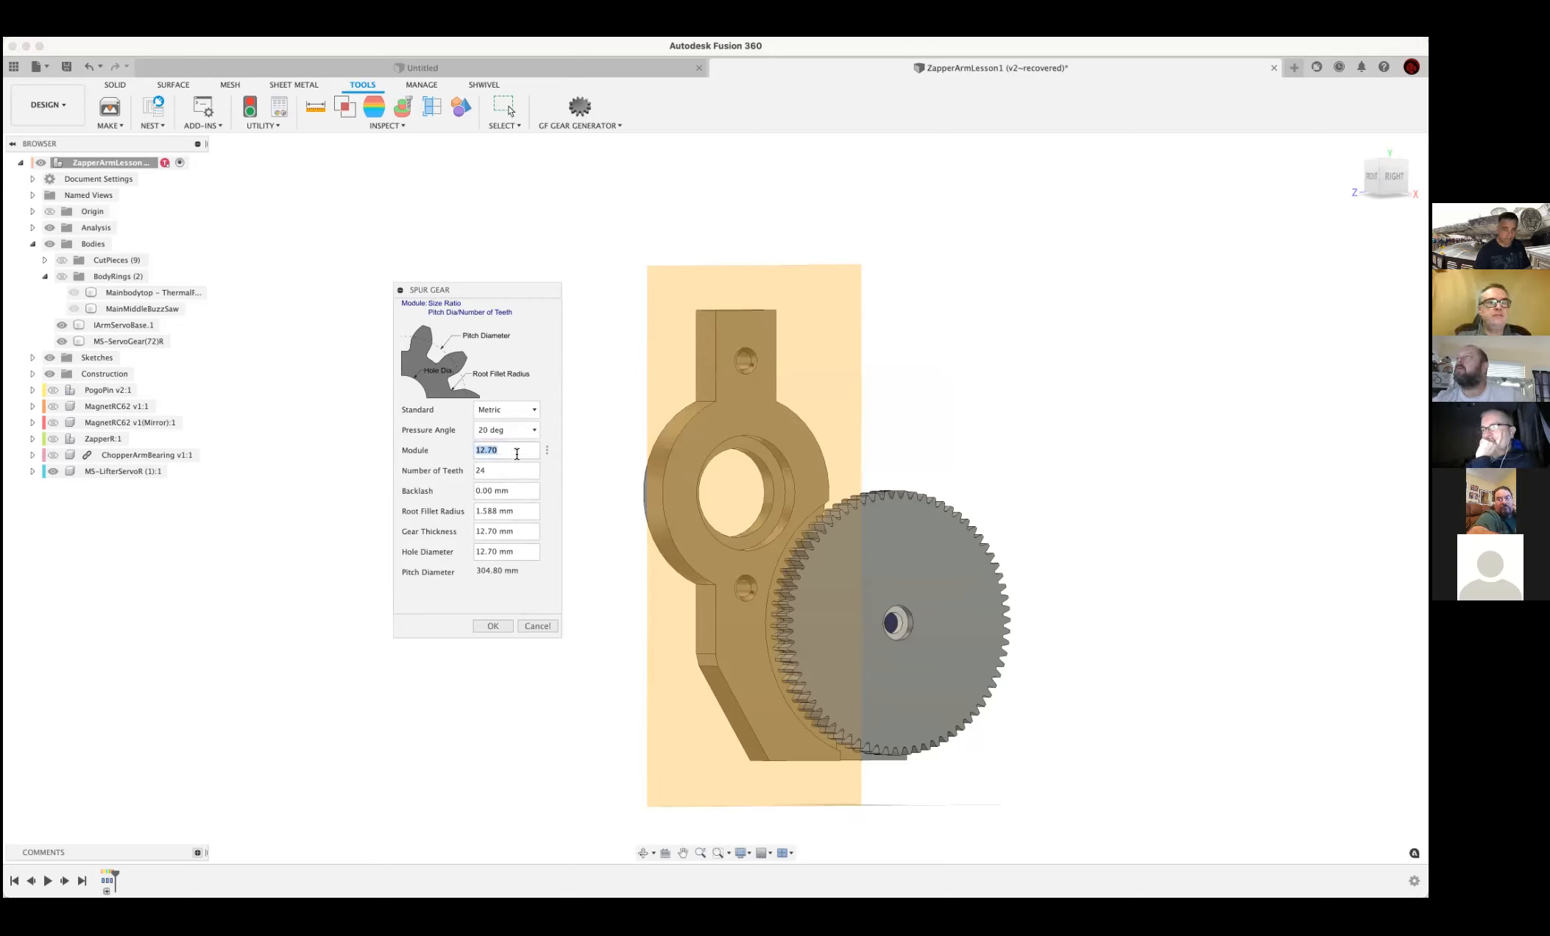
text(1)
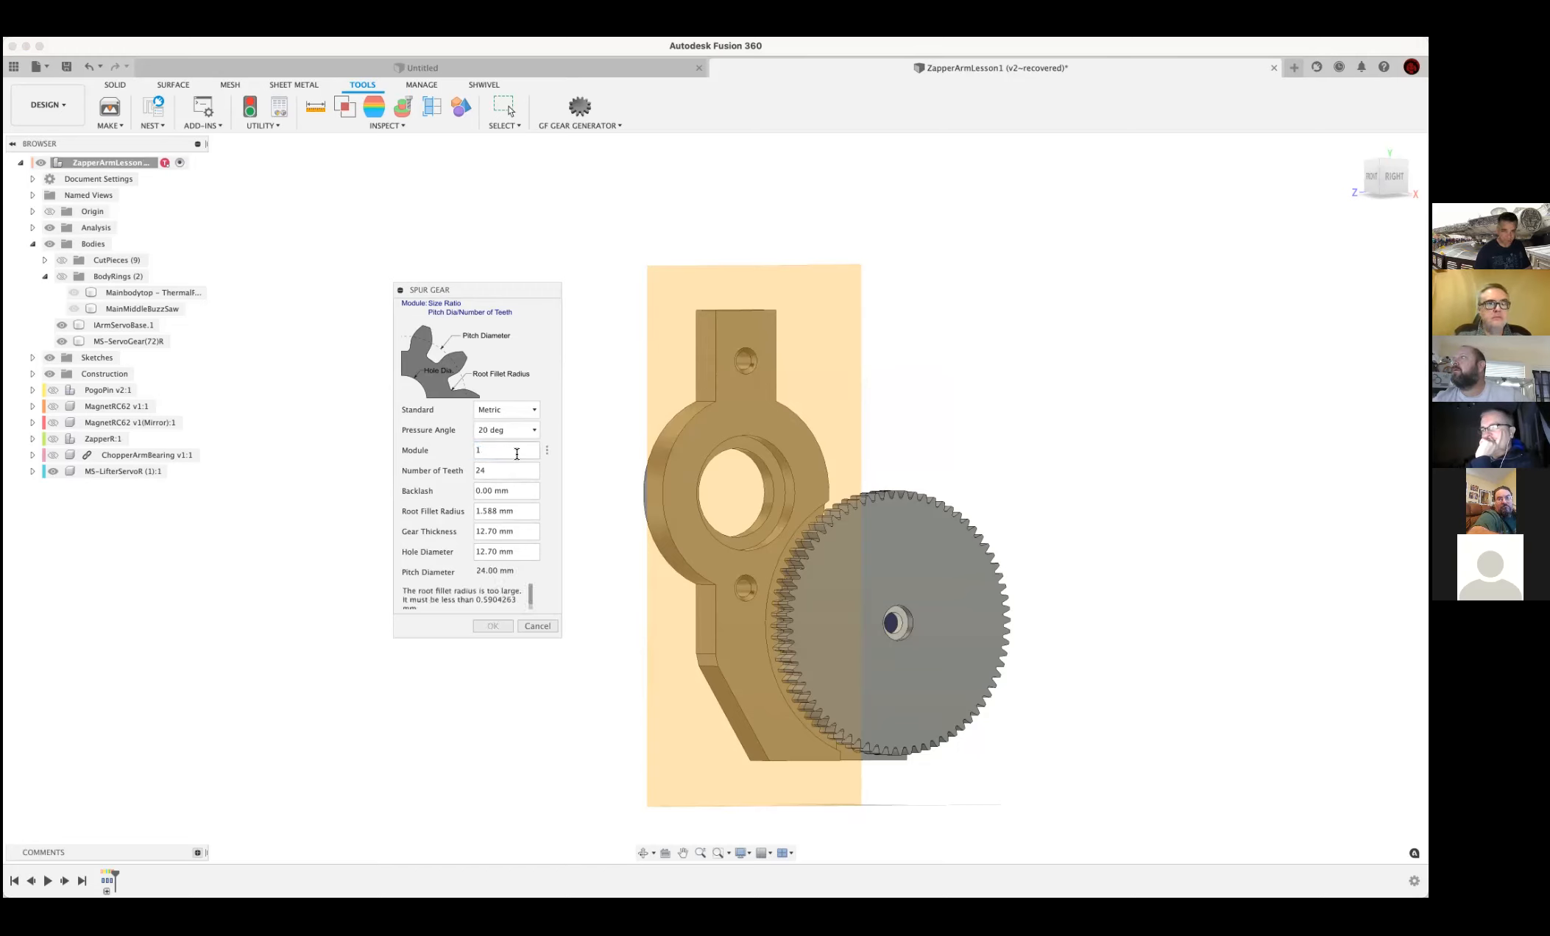
double_click(502, 471)
text(44)
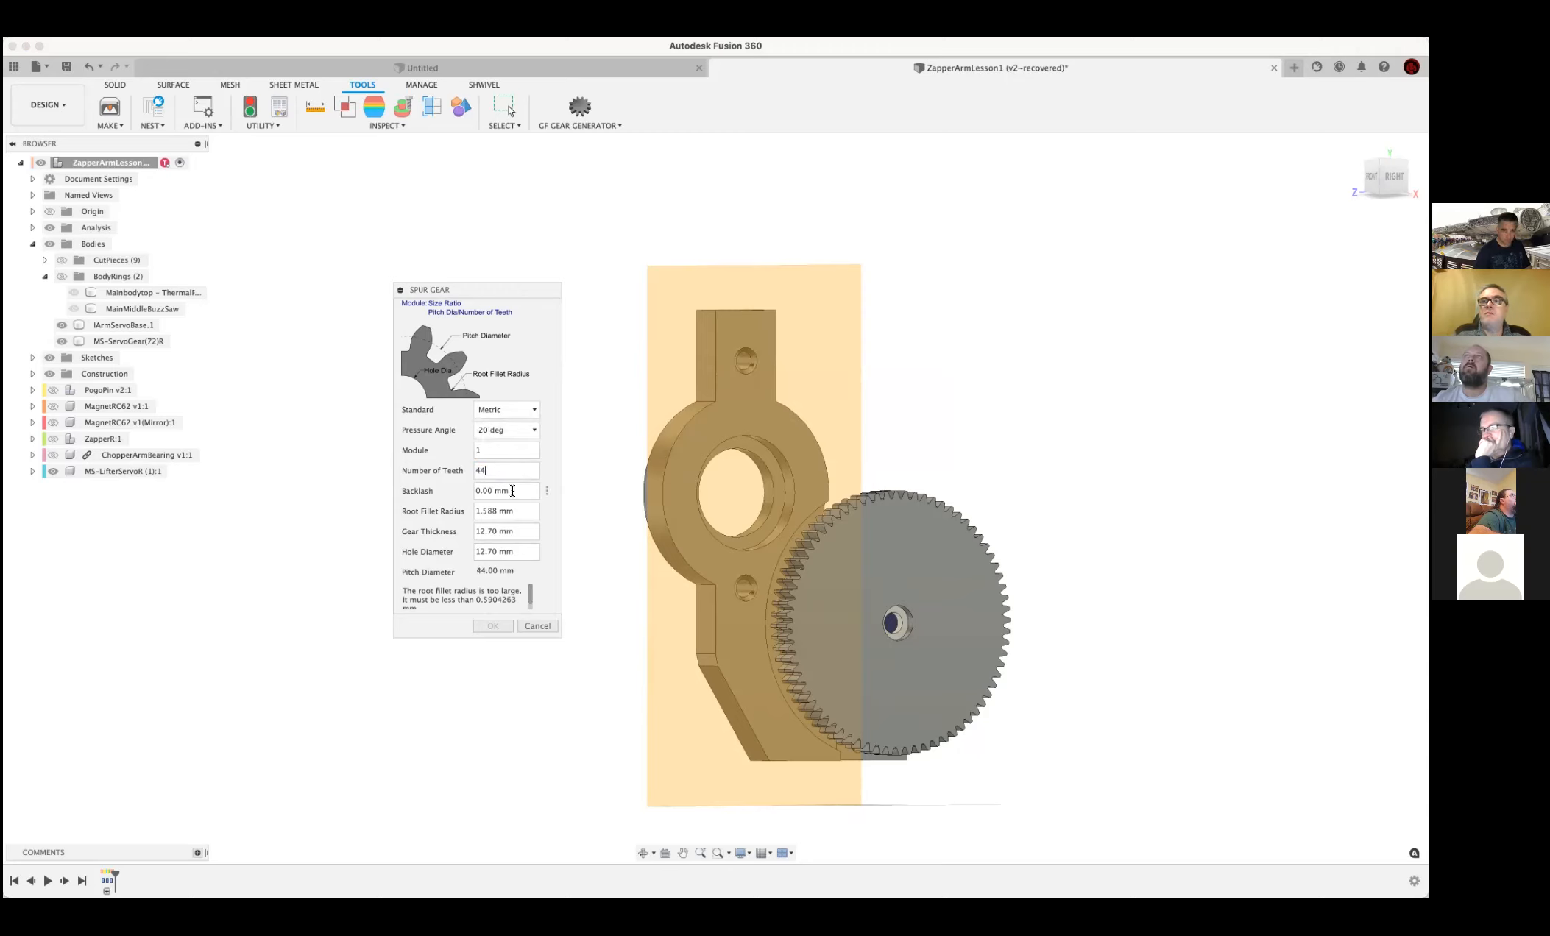
Set gear thickness to 10 mm, hole diameter to 3 mm and root fillet radius to .588 mm, and generate the spur gear
drag(510, 531, 476, 531)
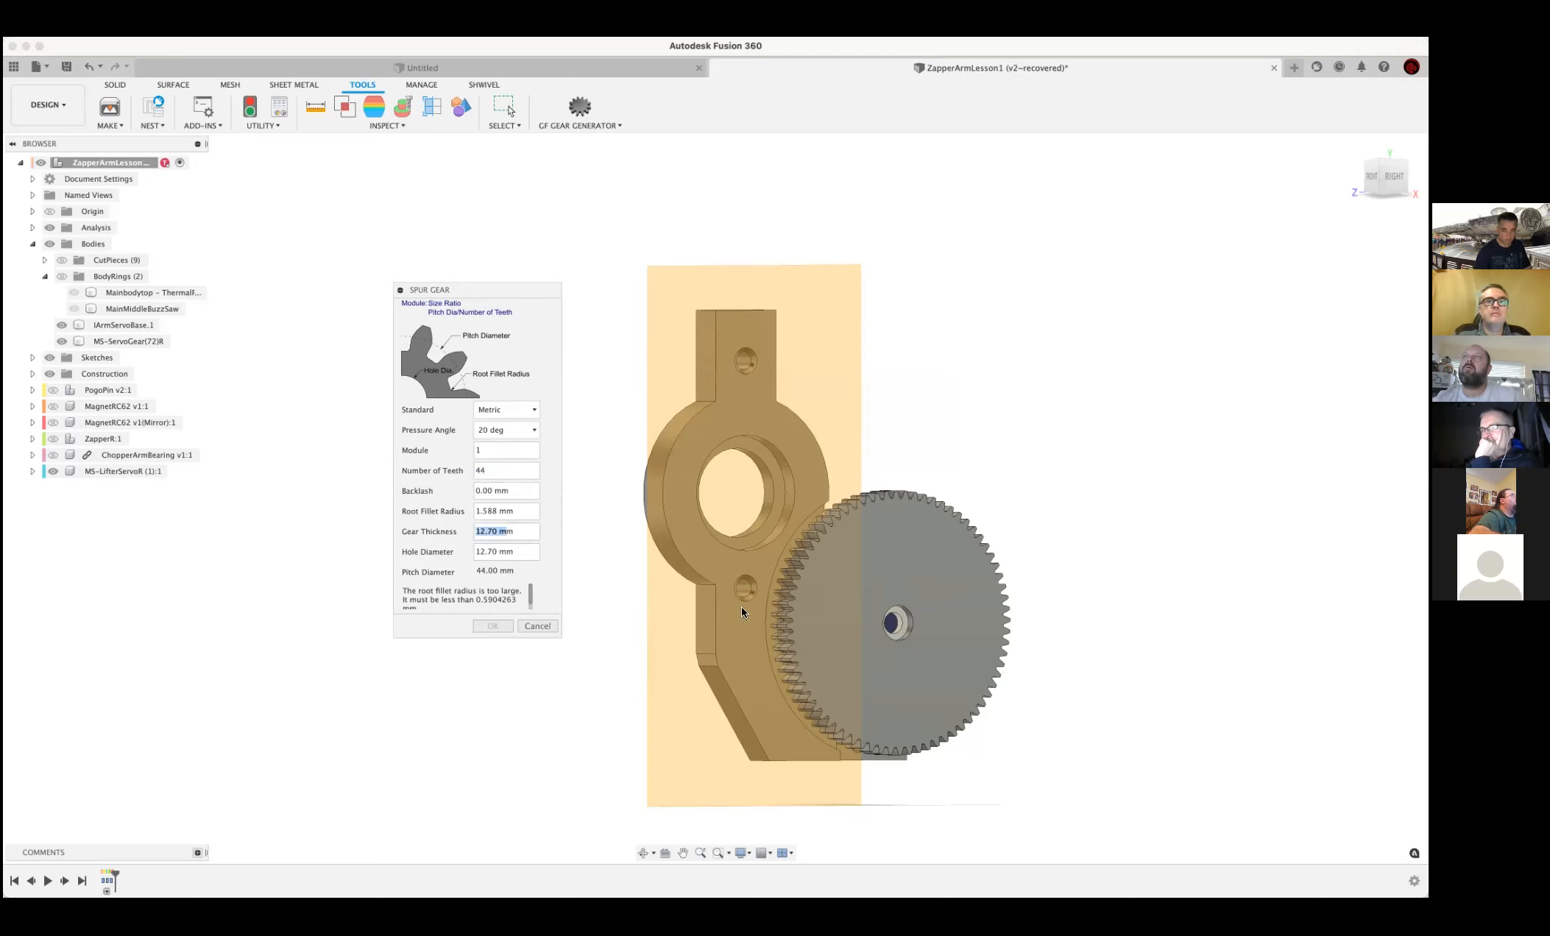
key(BackSpace)
text(10)
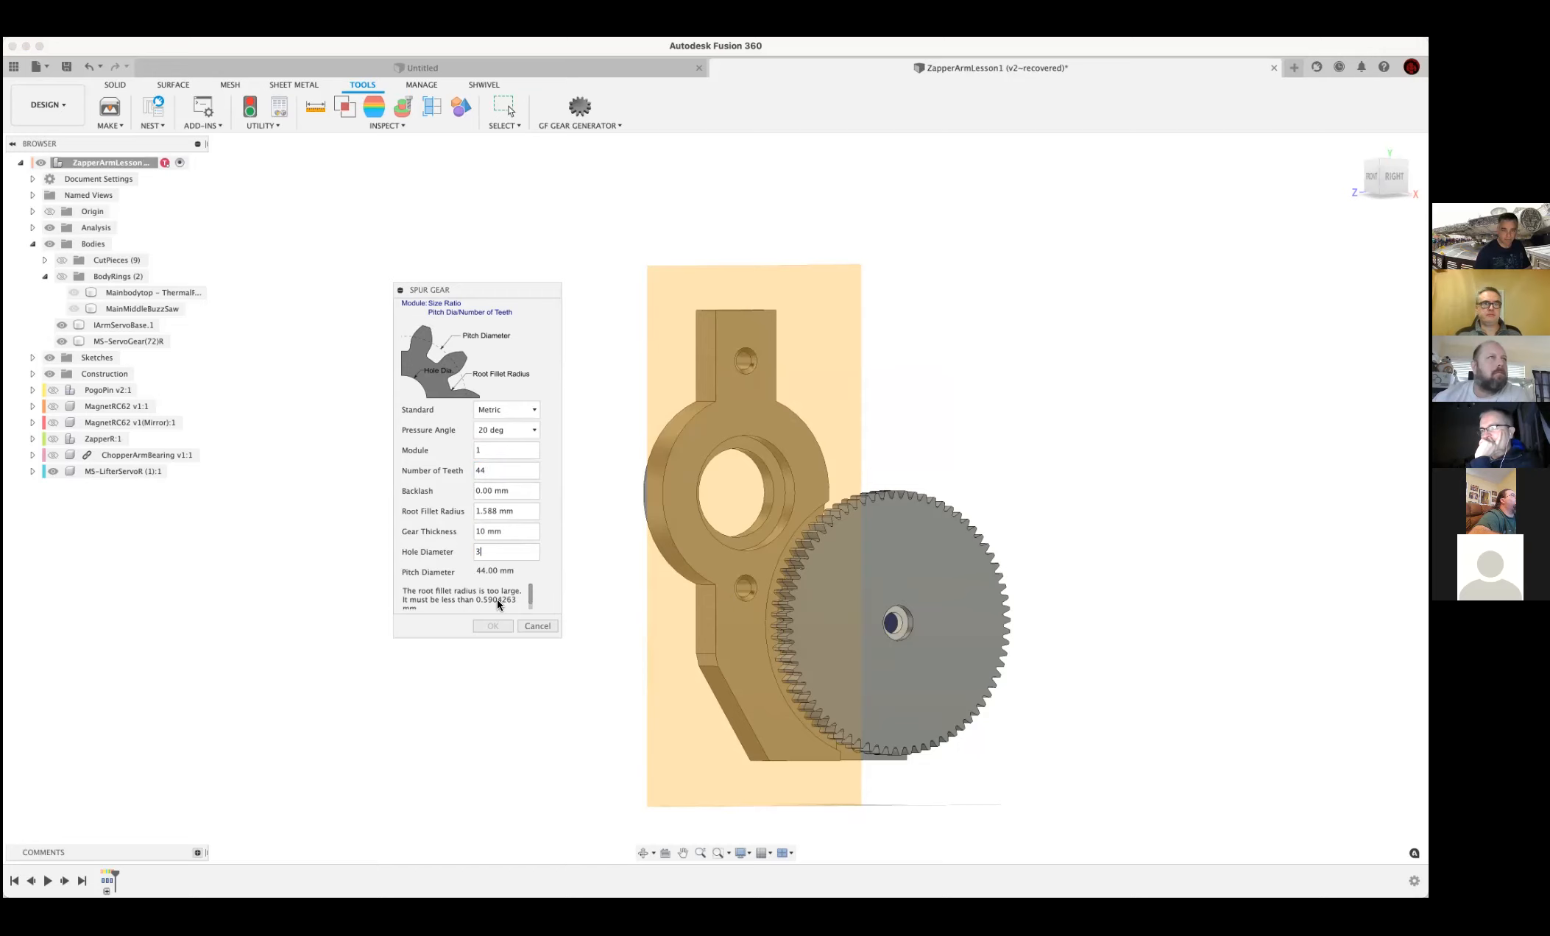
key(Return)
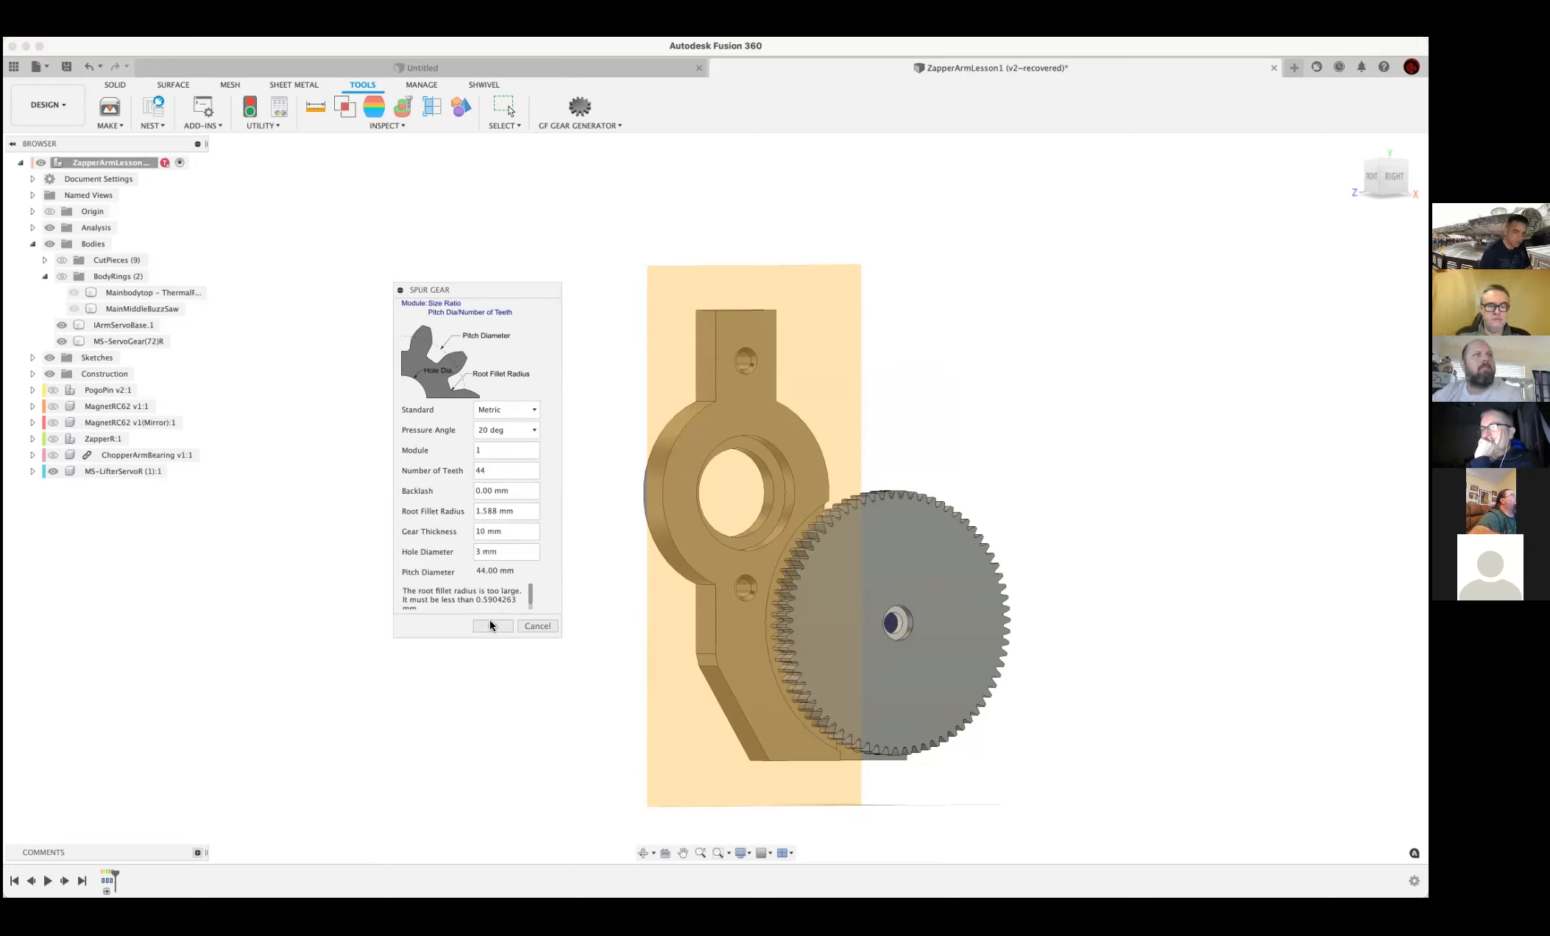
key(BackSpace)
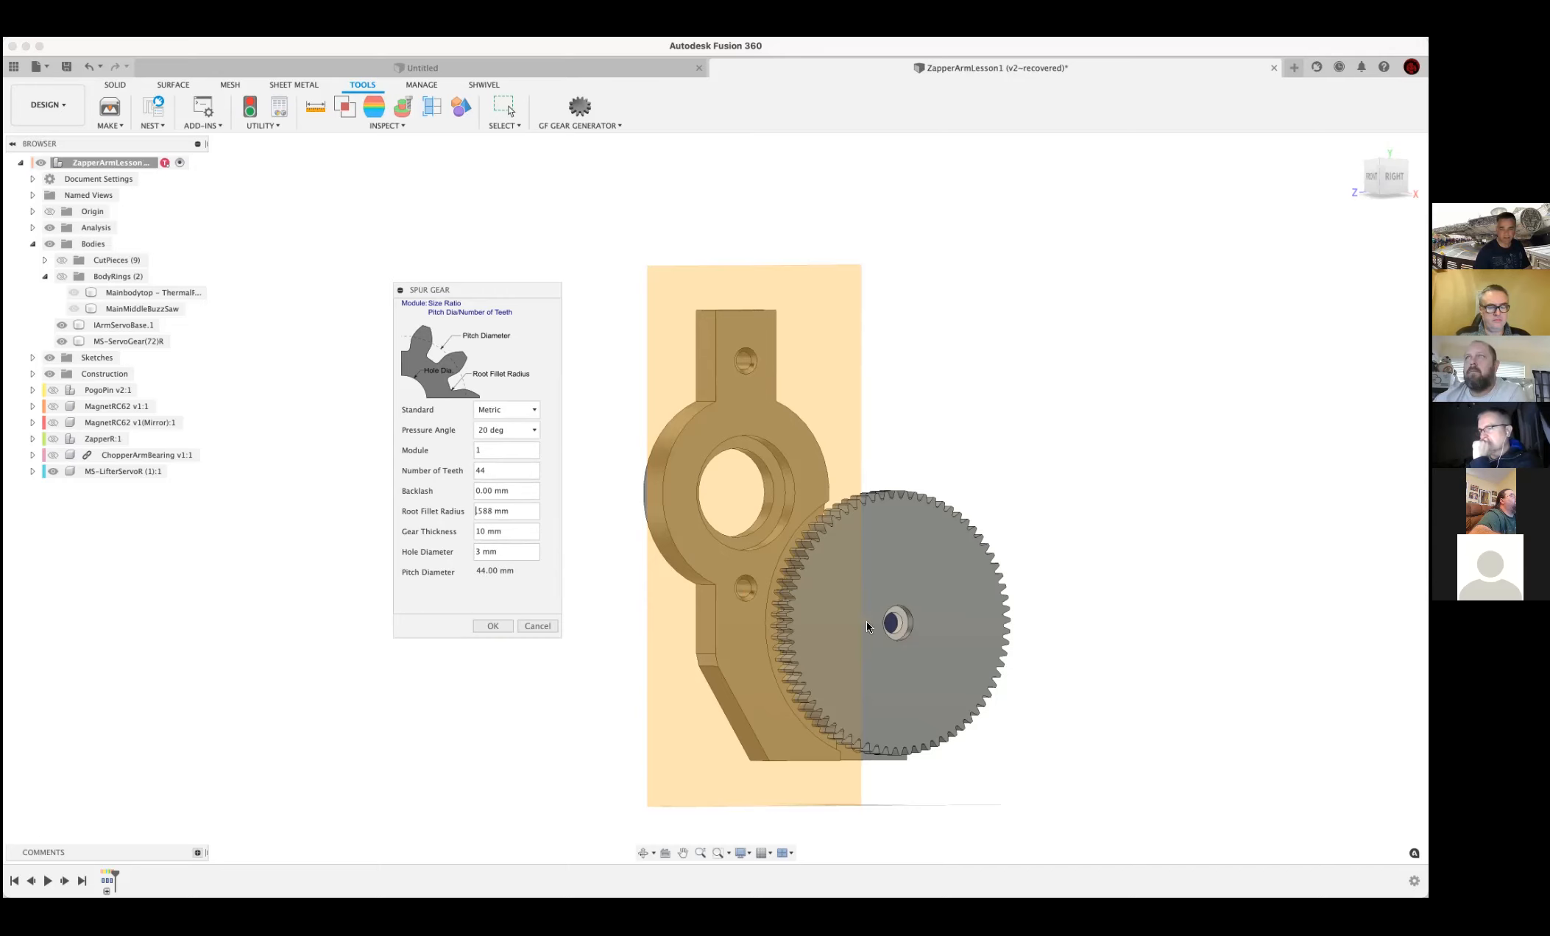
click(492, 628)
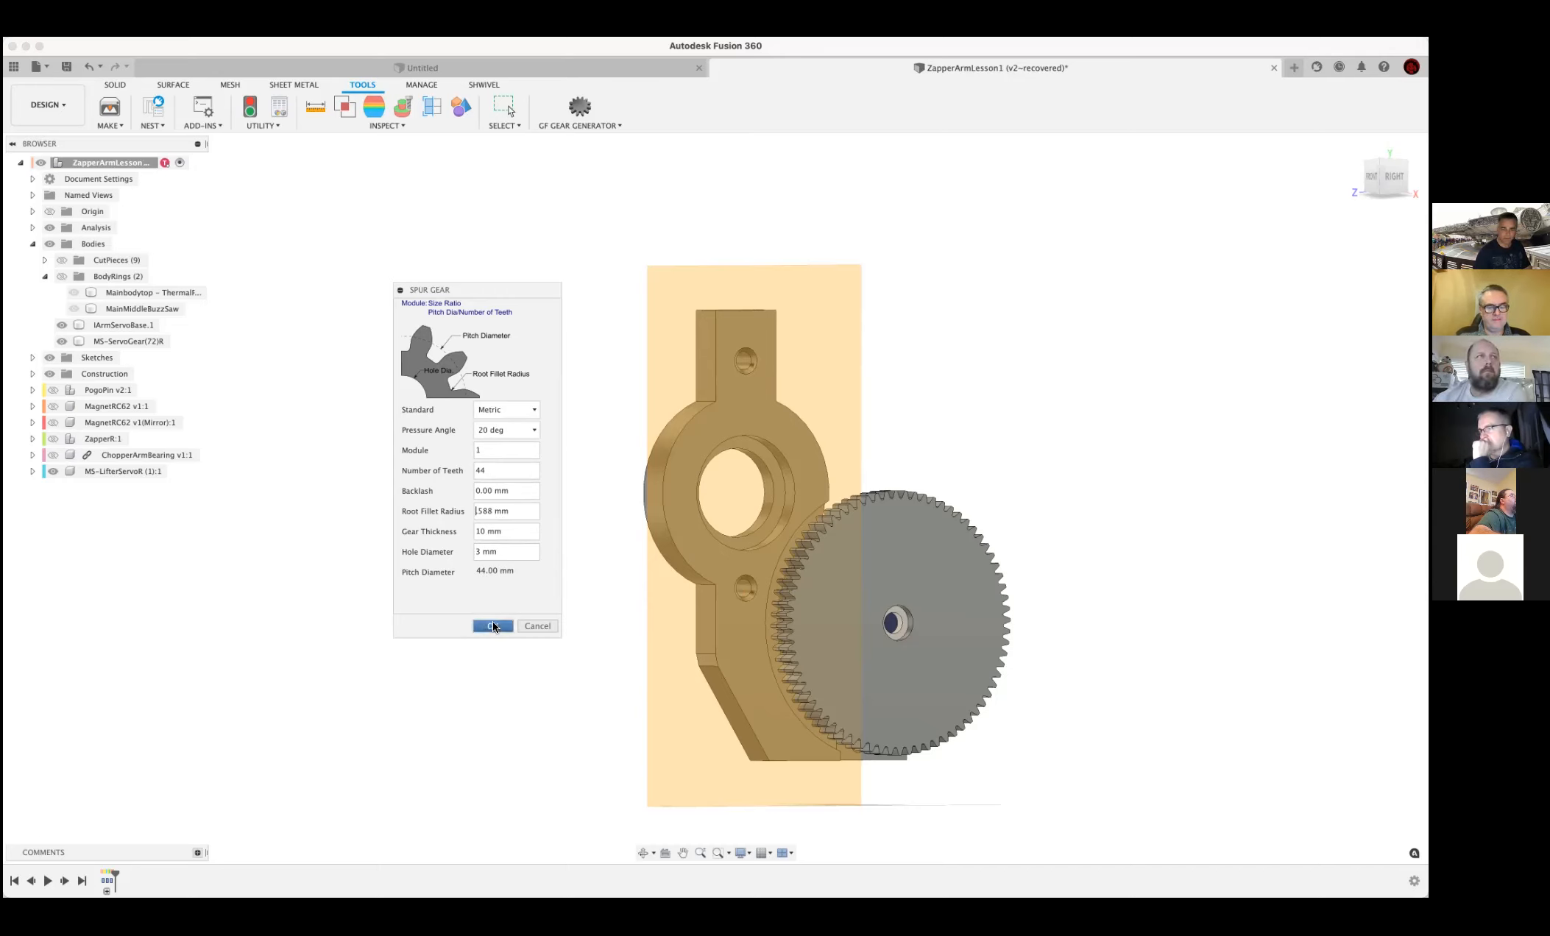
click(494, 625)
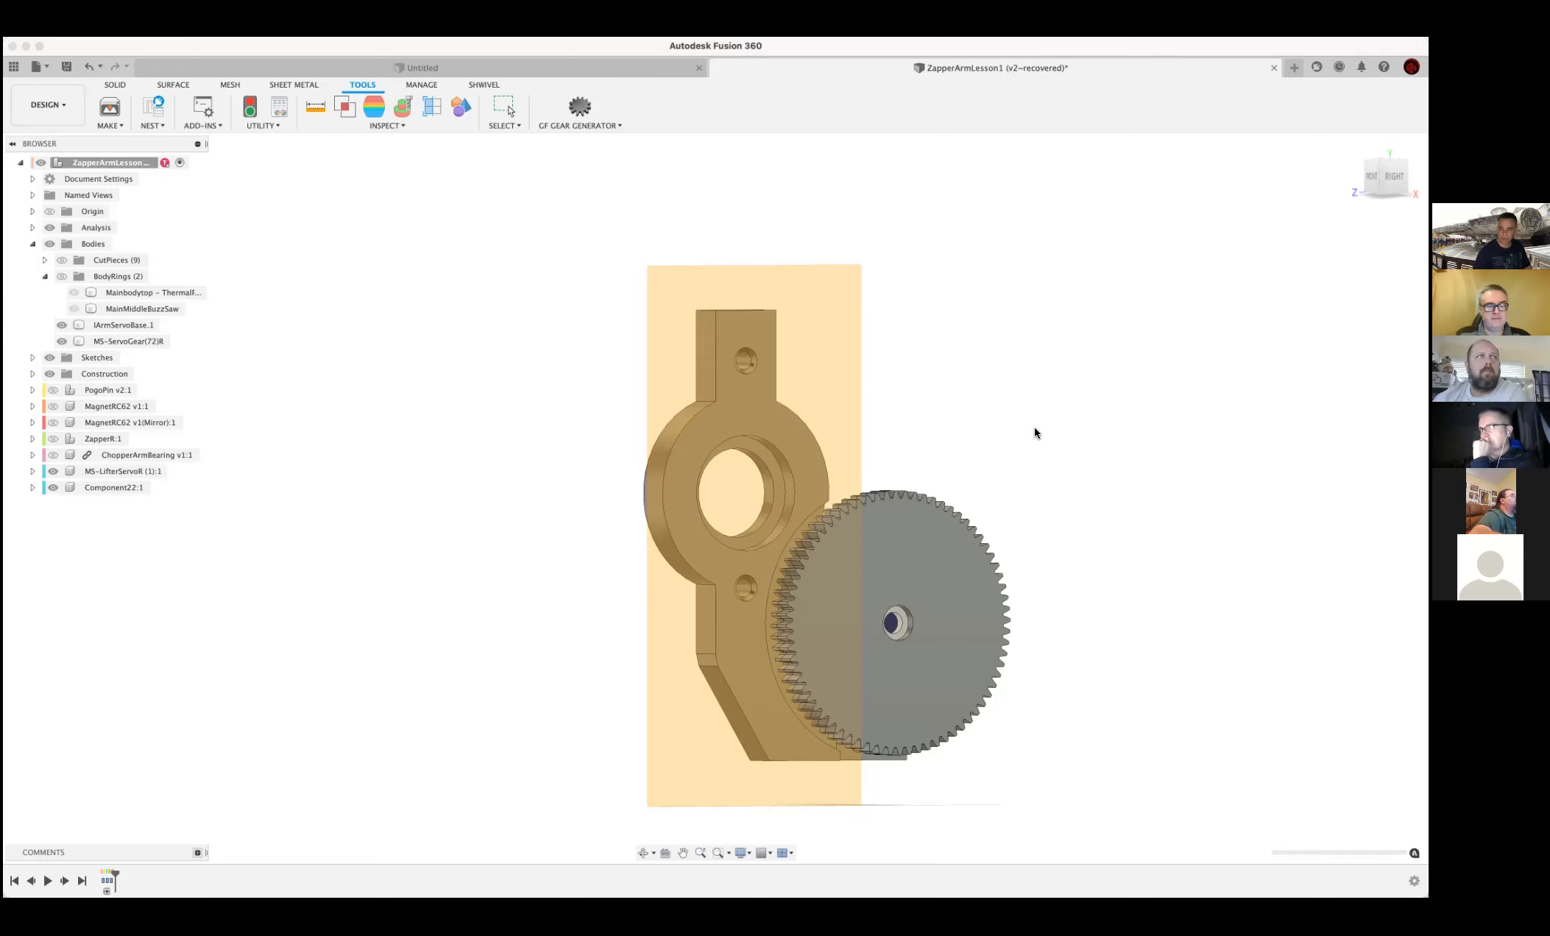
Turn off design history capture for the root design and confirm the change
shift+middle_drag(1279, 480, 1142, 590)
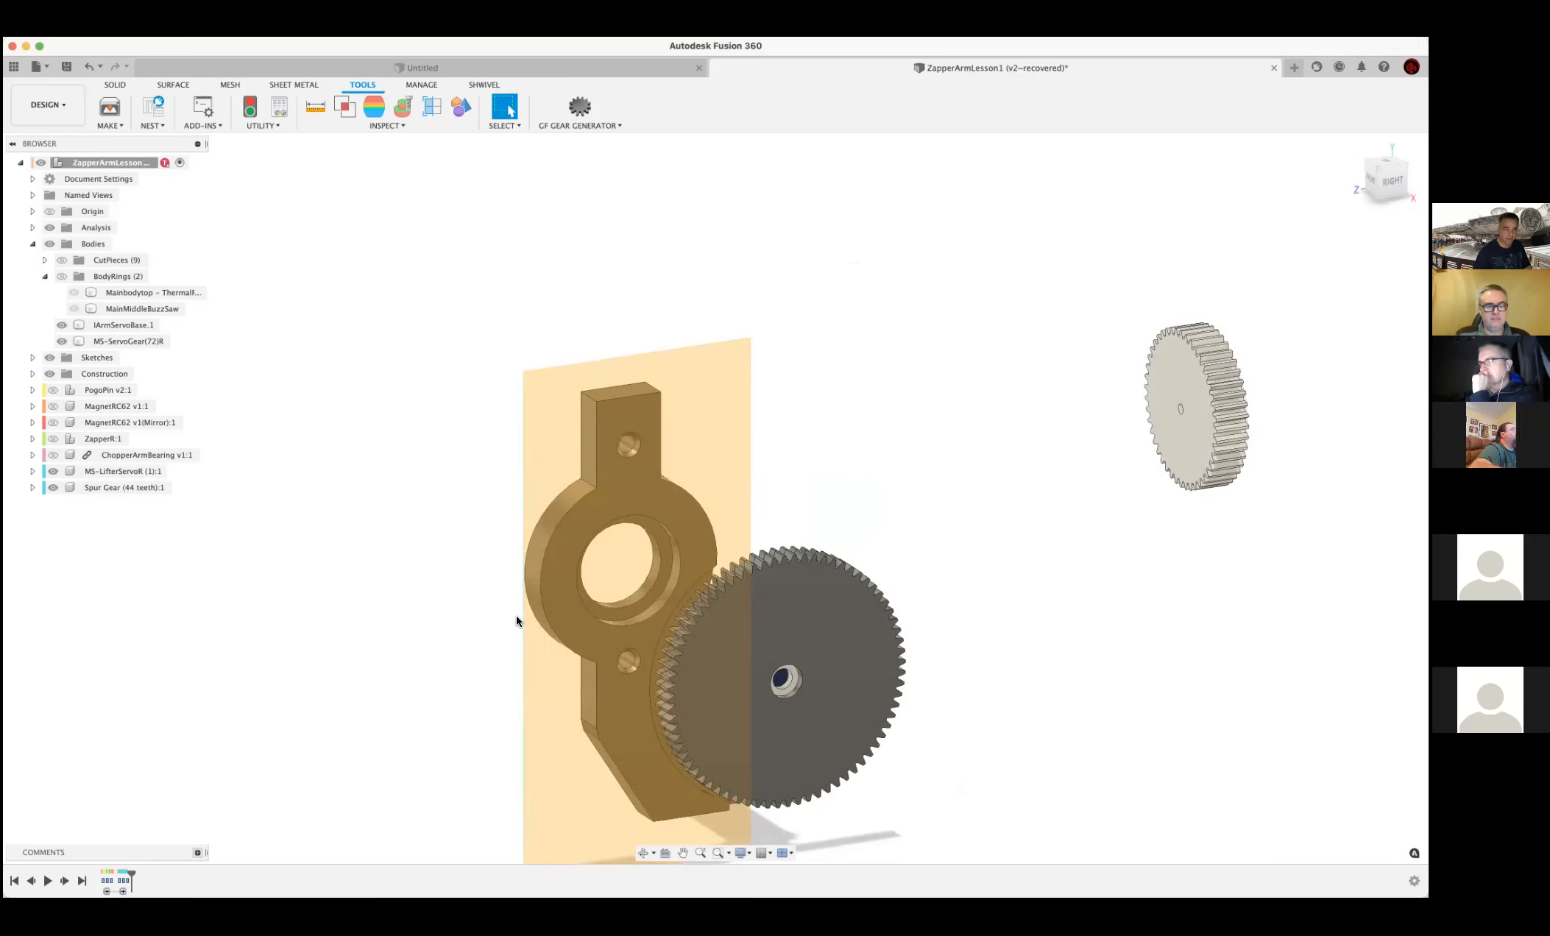
right_click(114, 159)
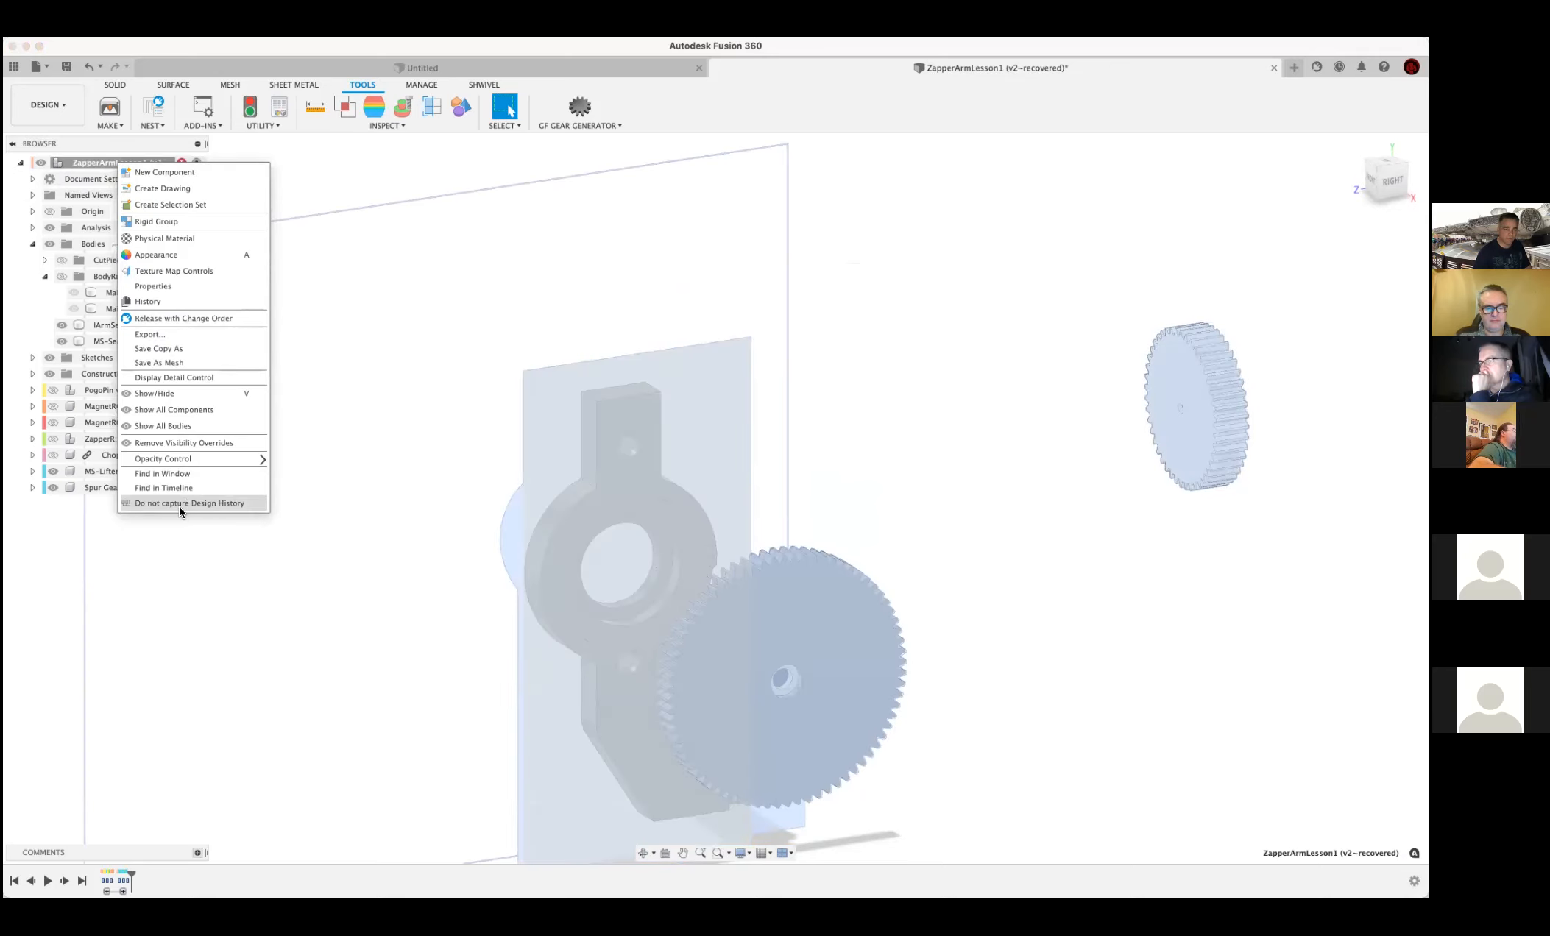
click(180, 505)
click(740, 456)
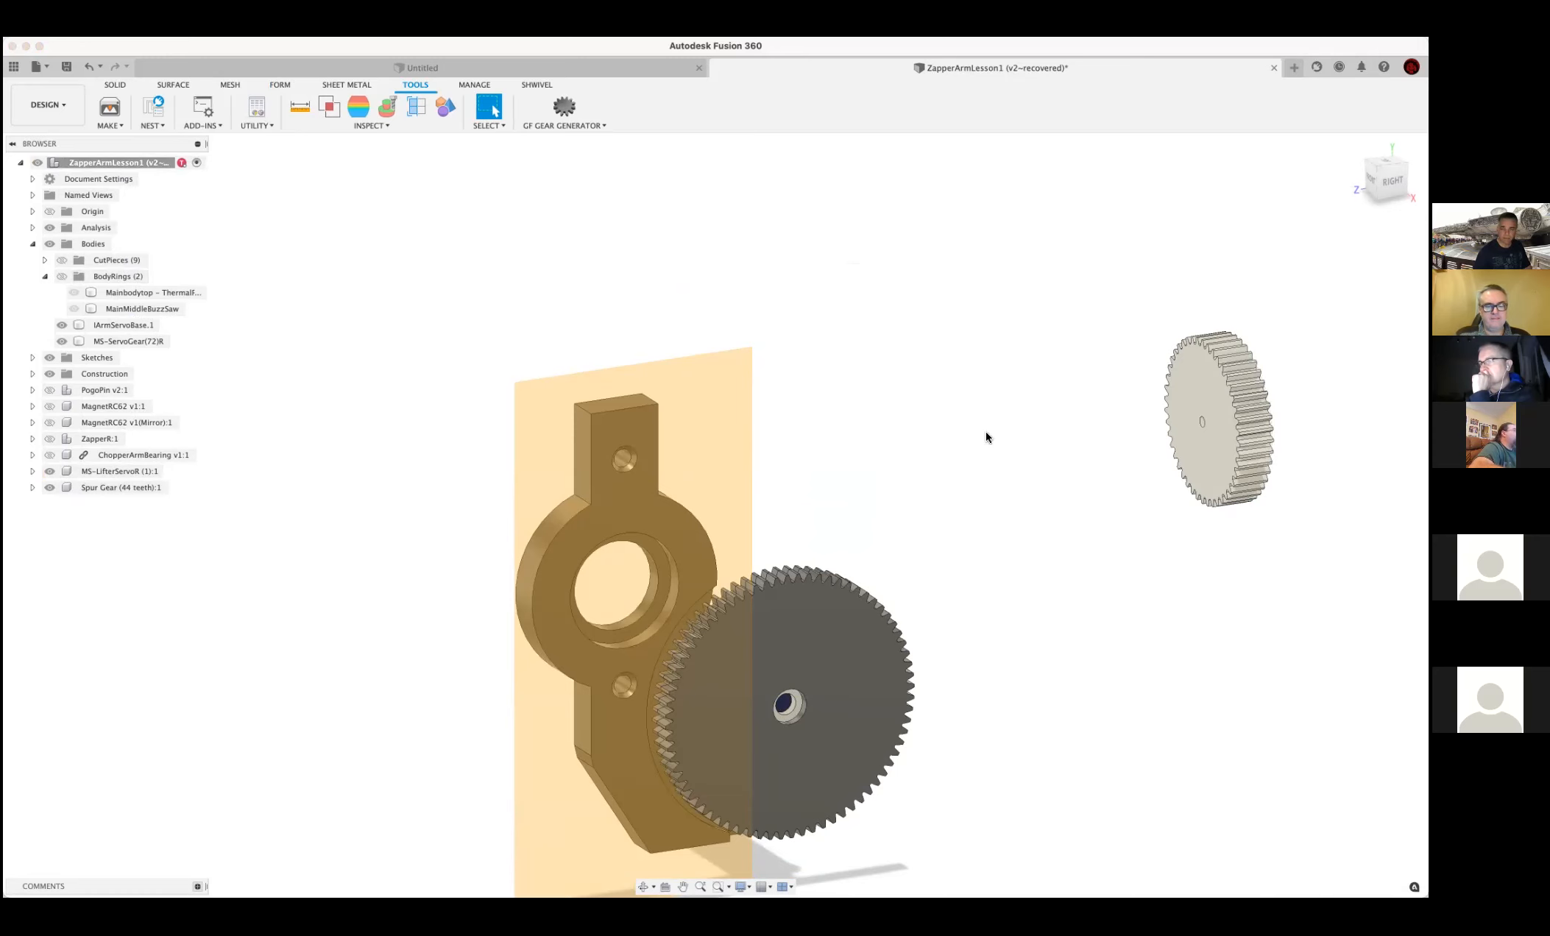
Start a new sketch on the offset construction plane in front of the servo base
scroll(1022, 493, down, 5)
middle_drag(1023, 497, 1076, 518)
shift+middle_drag(1085, 579, 1072, 566)
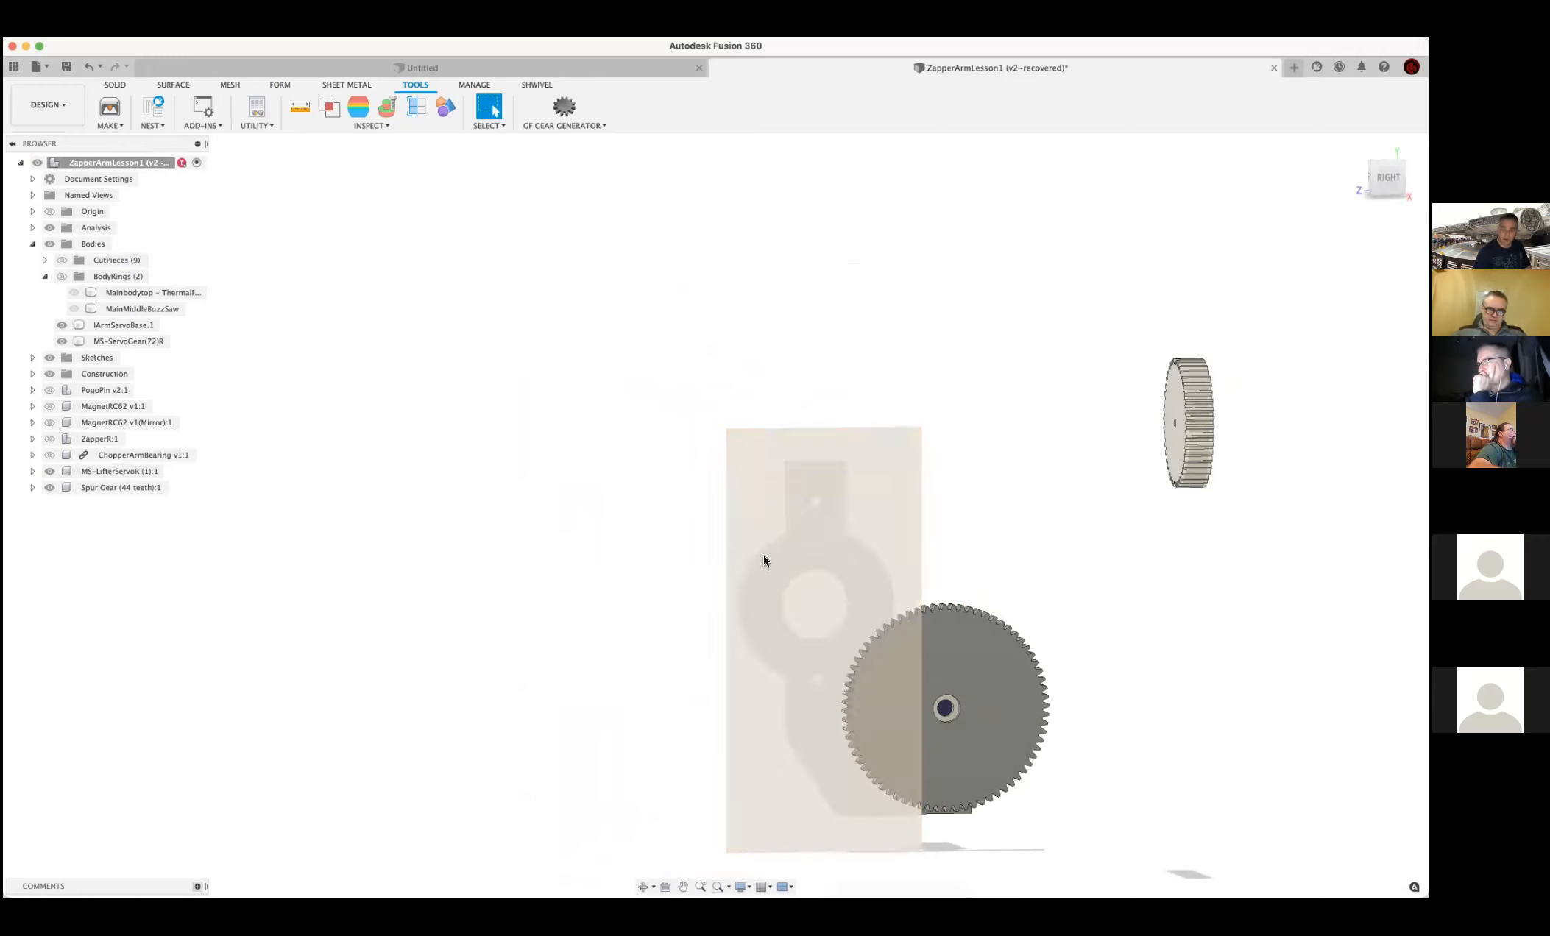
click(114, 86)
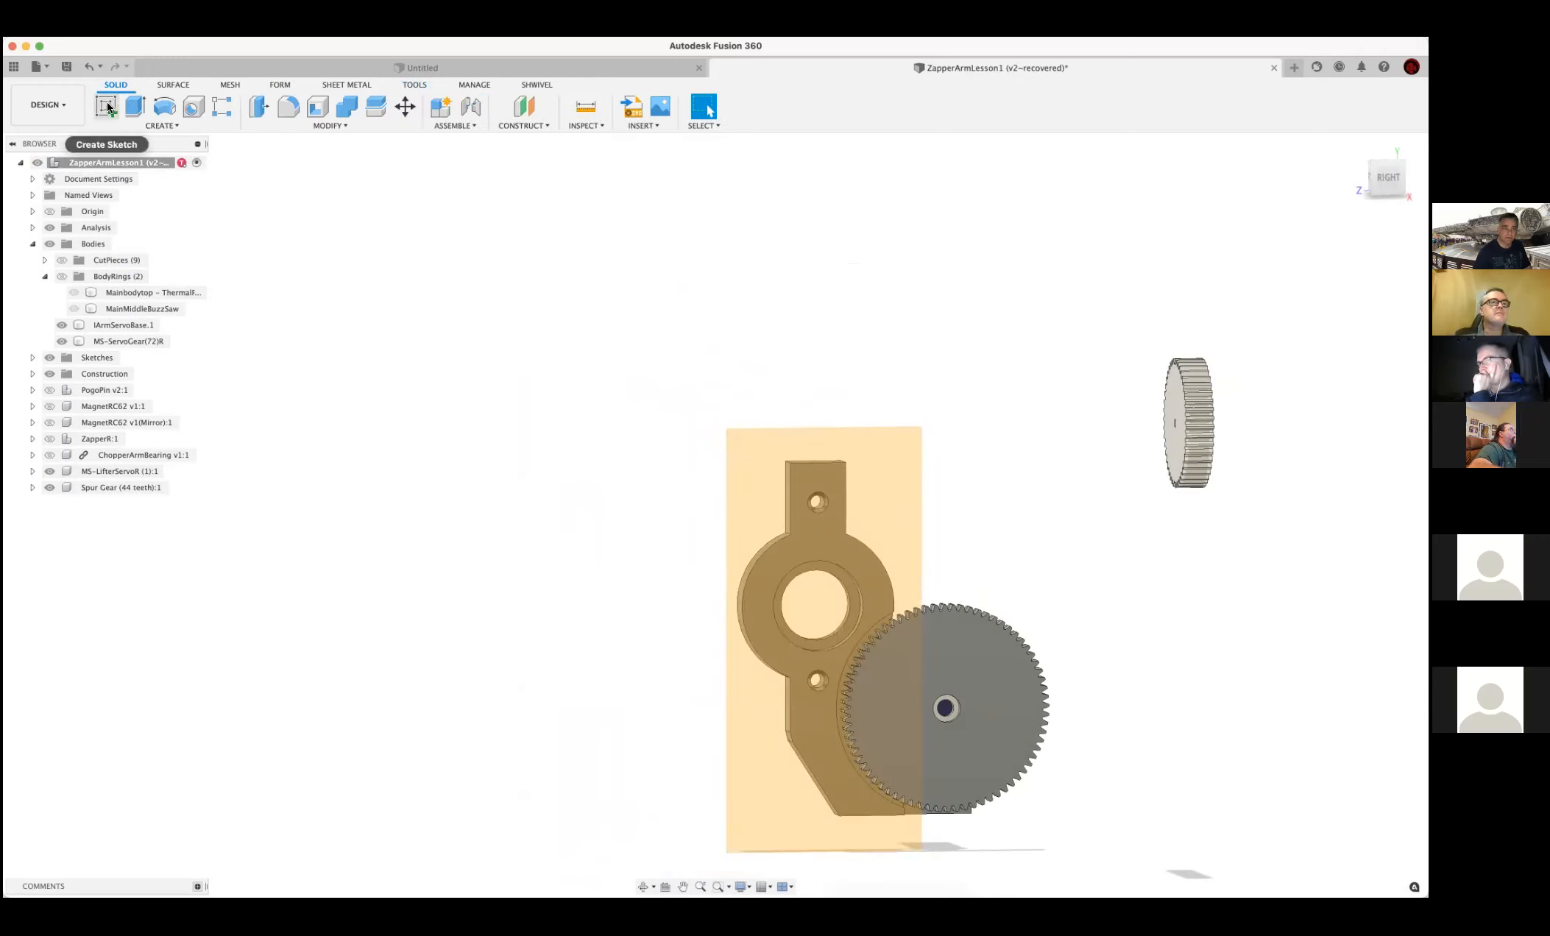
click(781, 578)
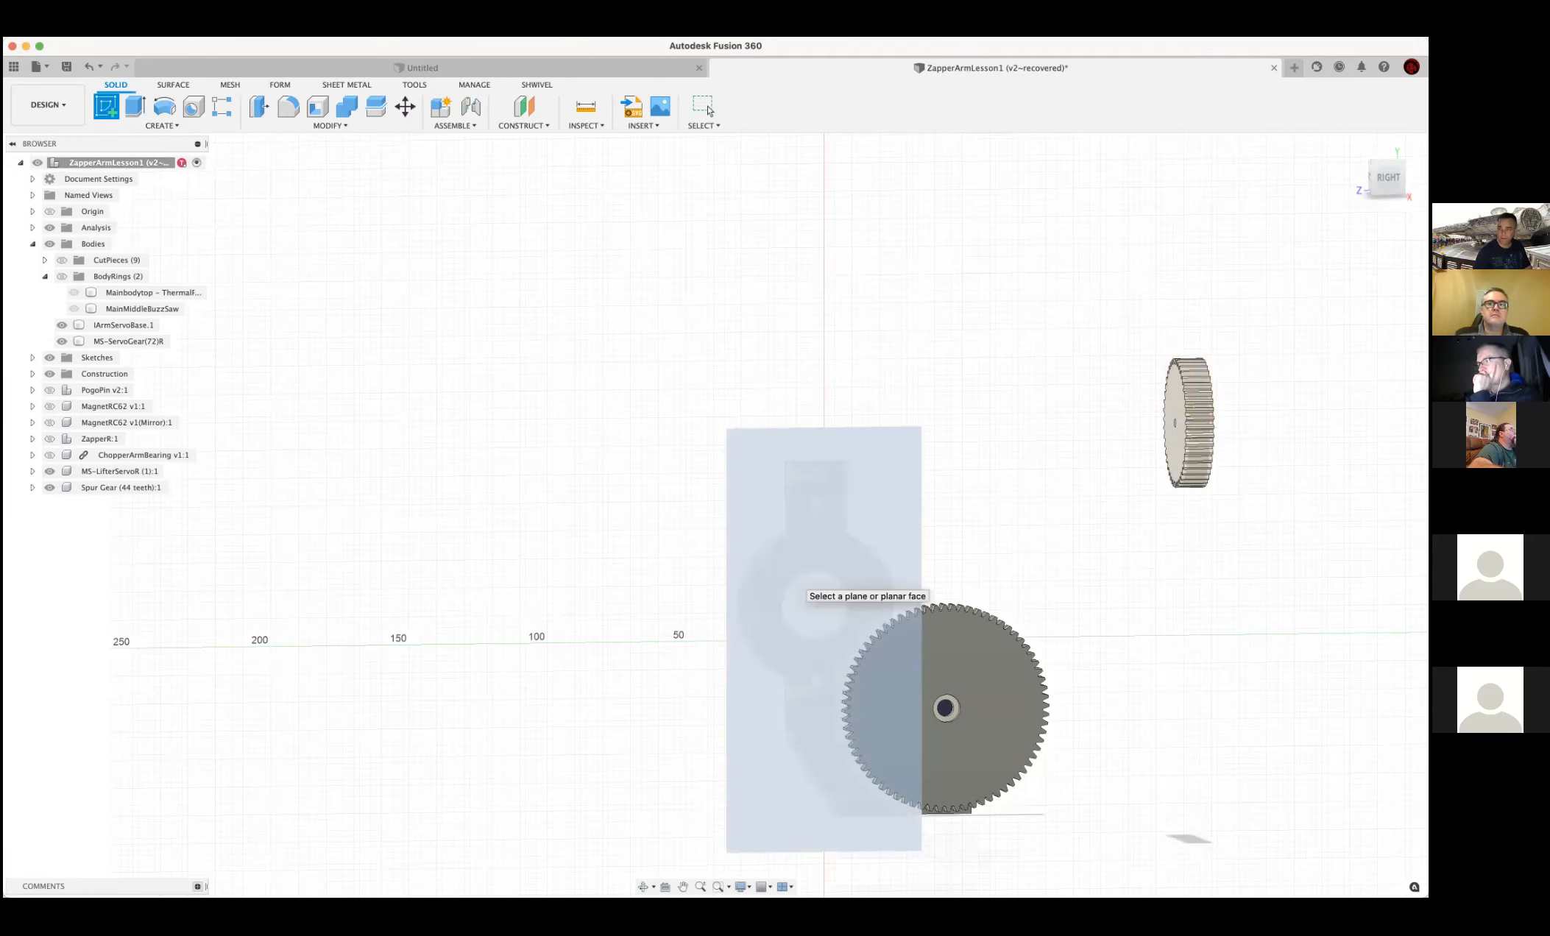
click(905, 458)
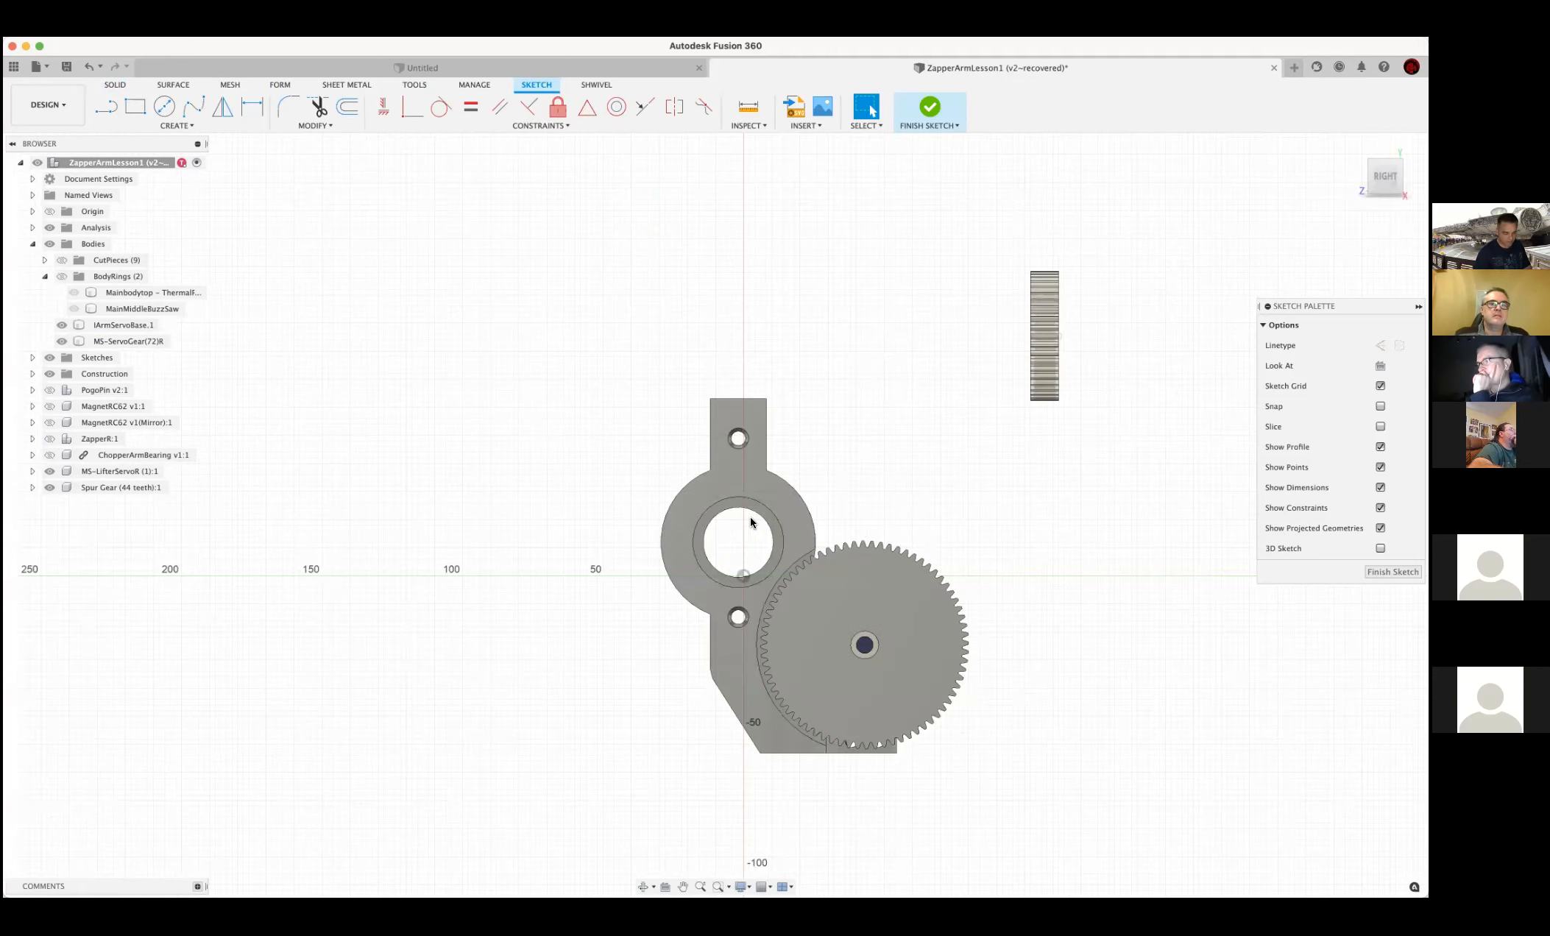
Project the outer circular edge around the servo base's central bore into the sketch, and finish the sketch
scroll(749, 517, up, 4)
scroll(749, 517, up, 3)
click(668, 479)
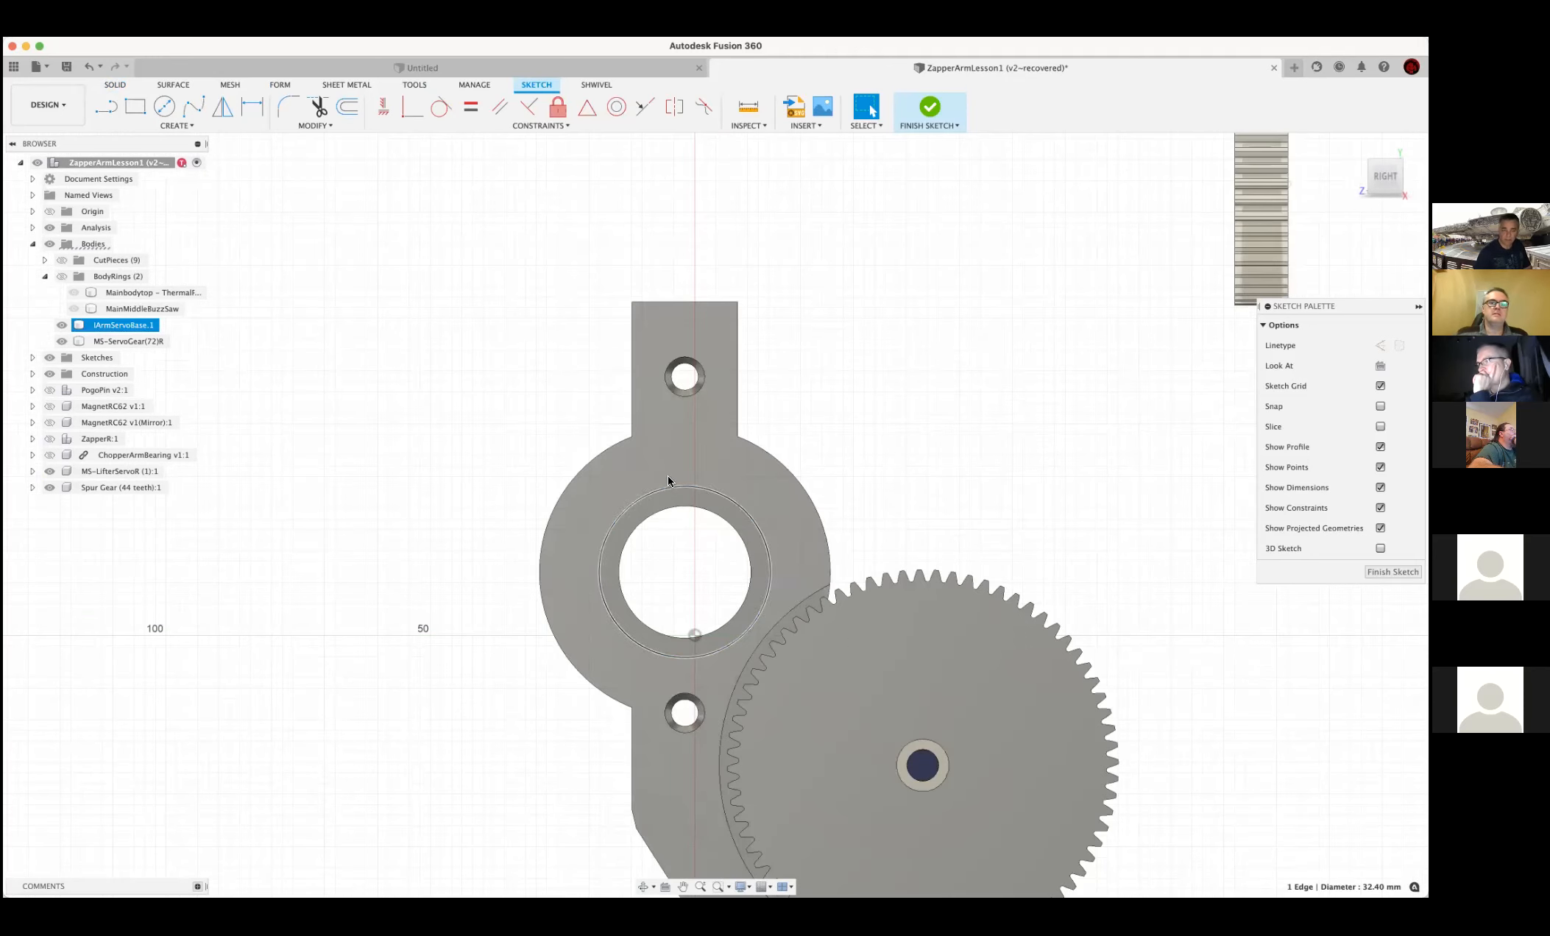
key(p)
click(483, 370)
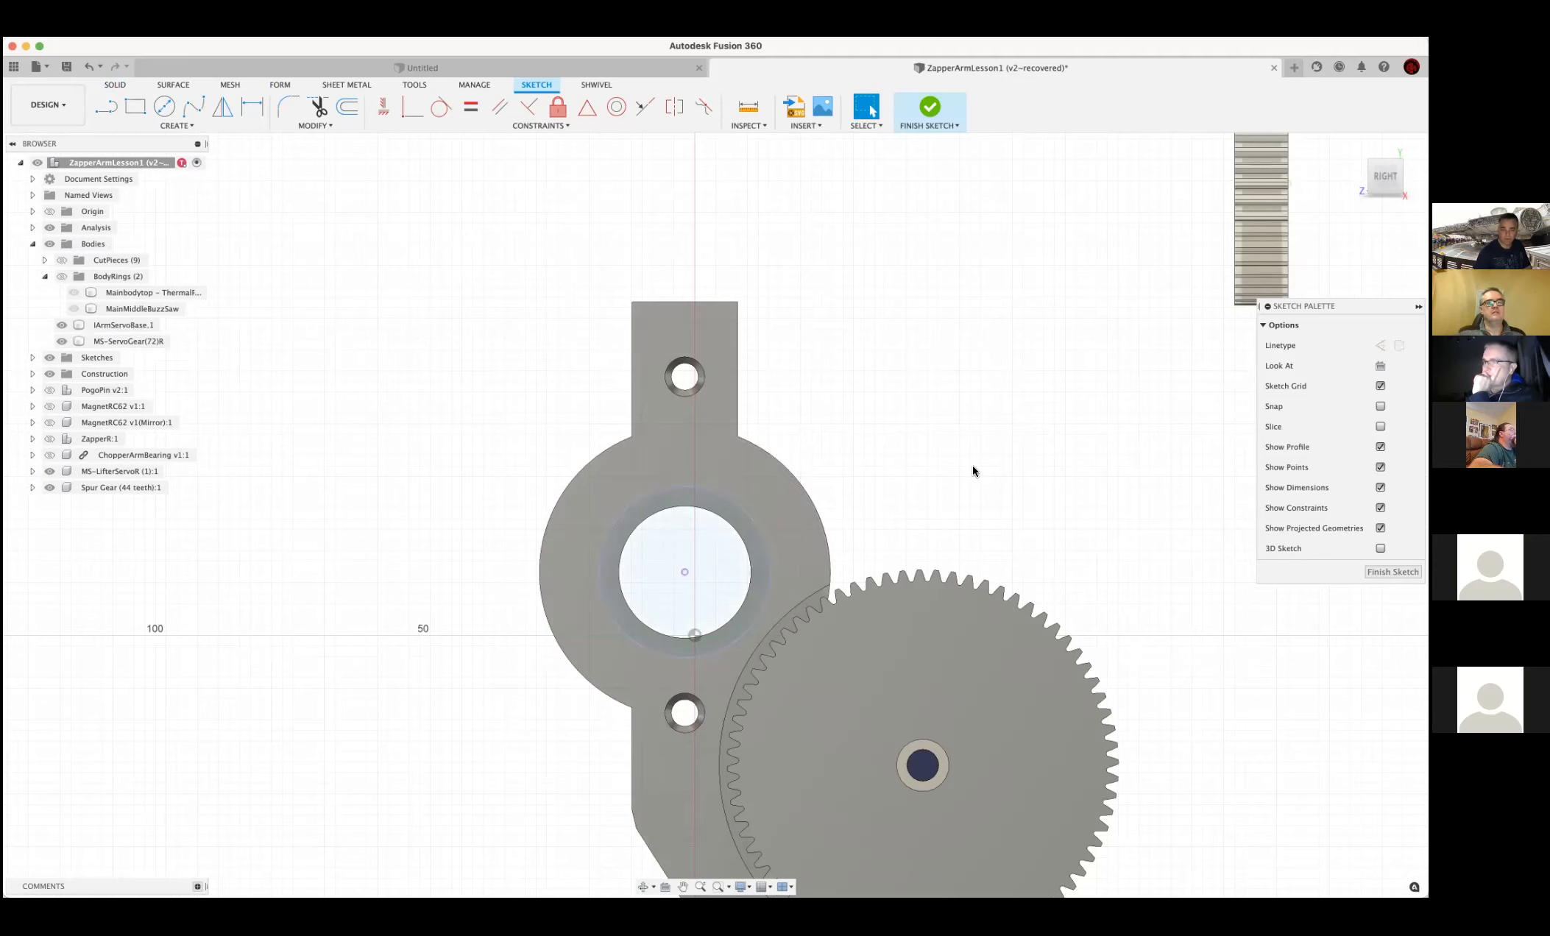
click(701, 497)
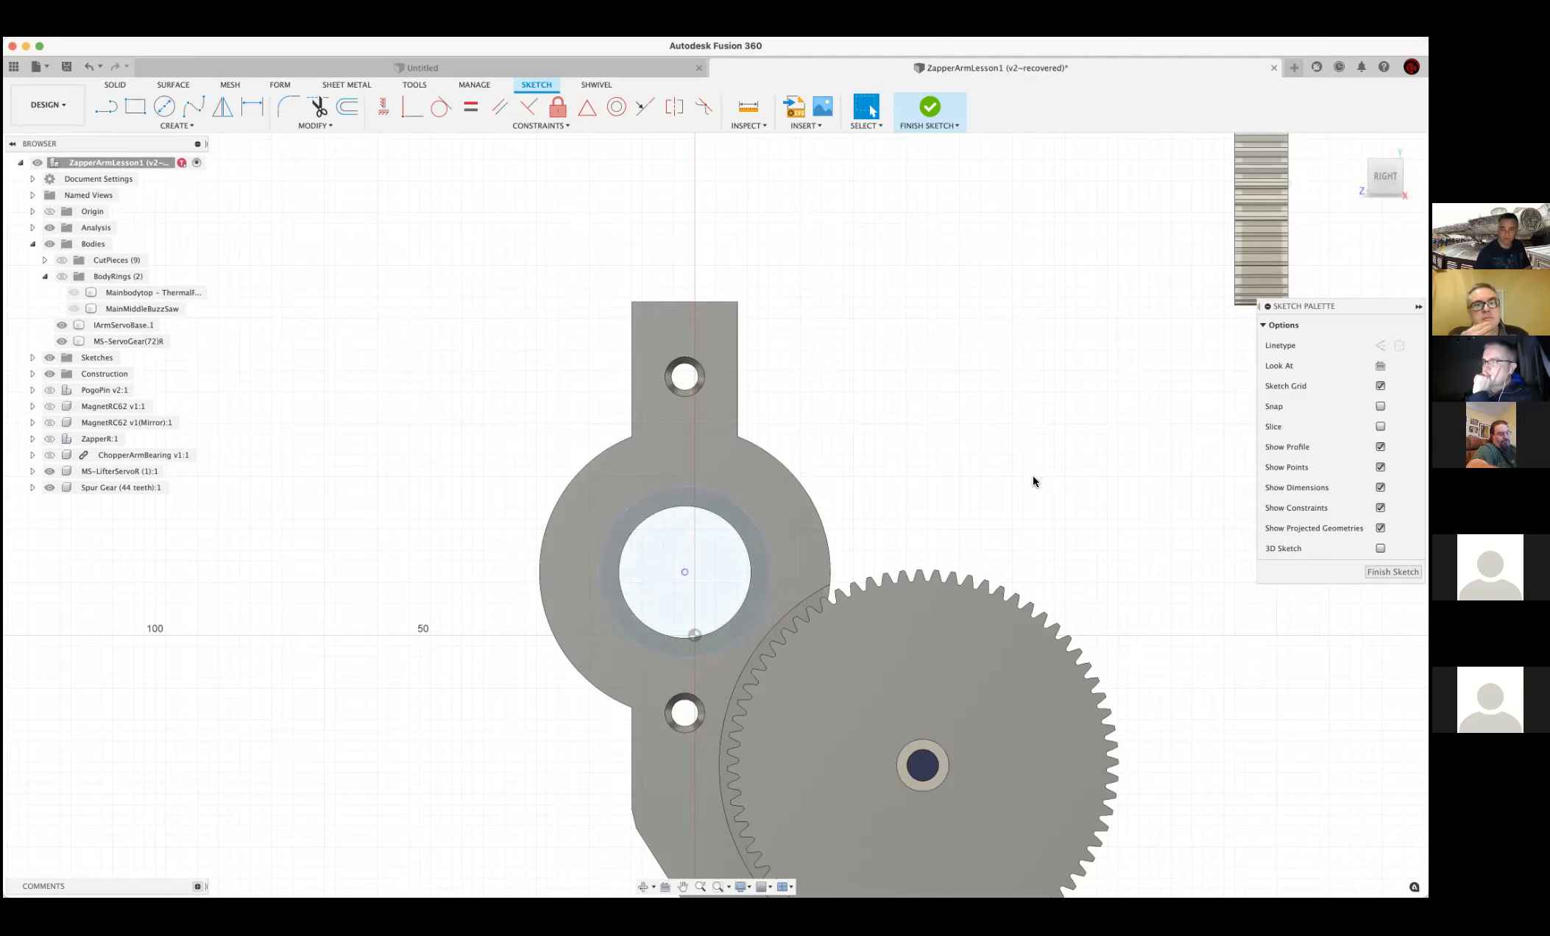
click(932, 120)
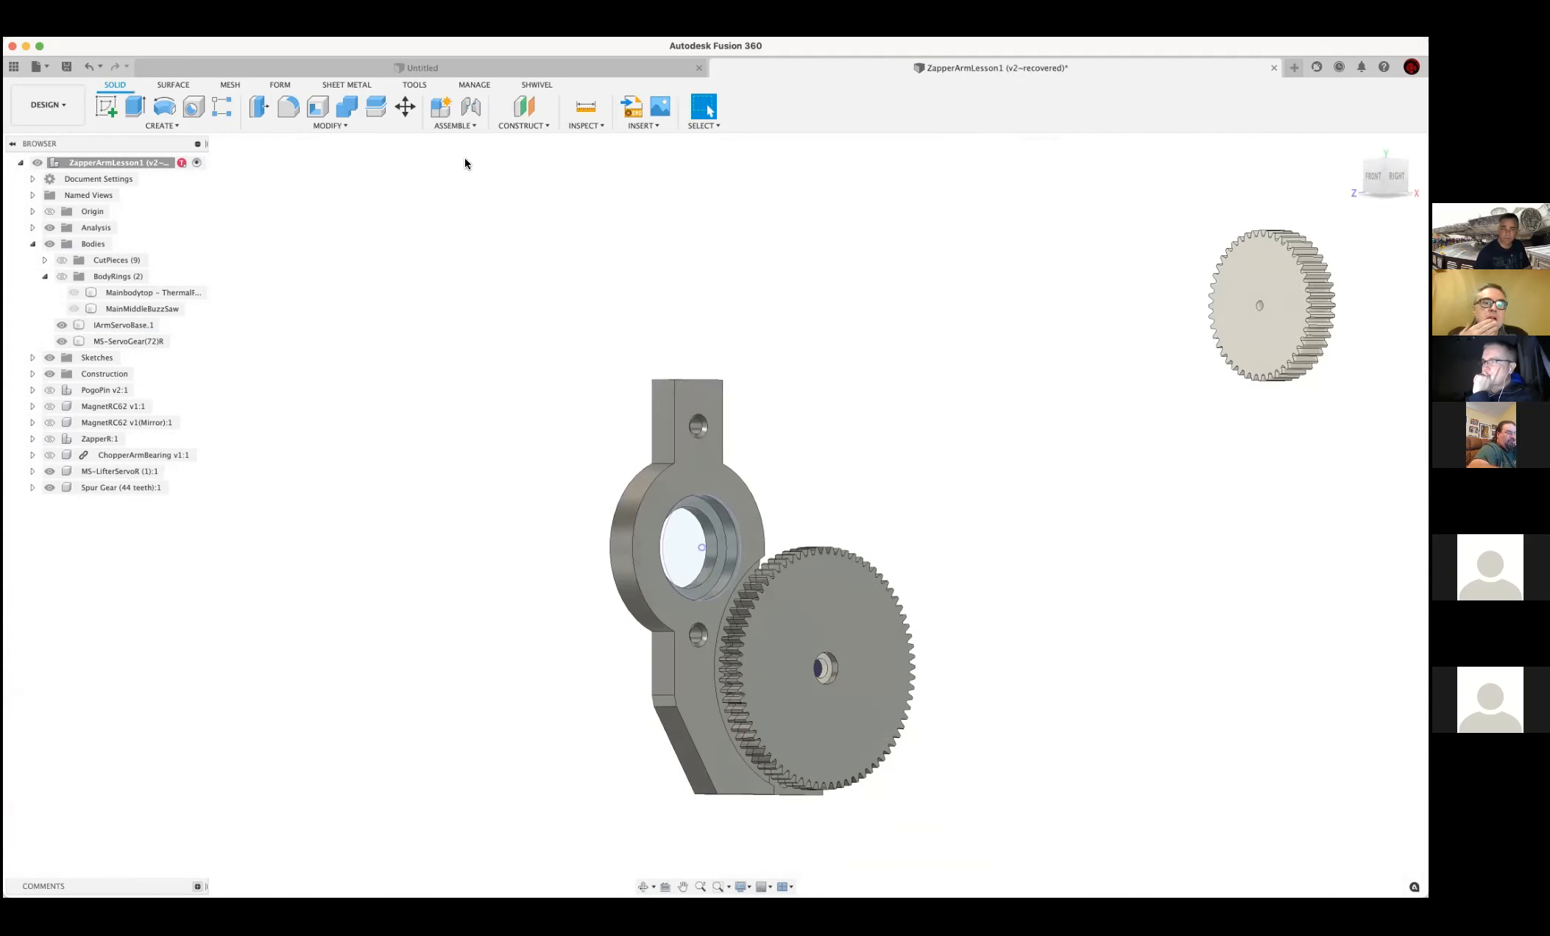
Start a component alignment, using the front circular edge of the 44-tooth spur gear's 3 mm bore as the reference to align from
click(330, 126)
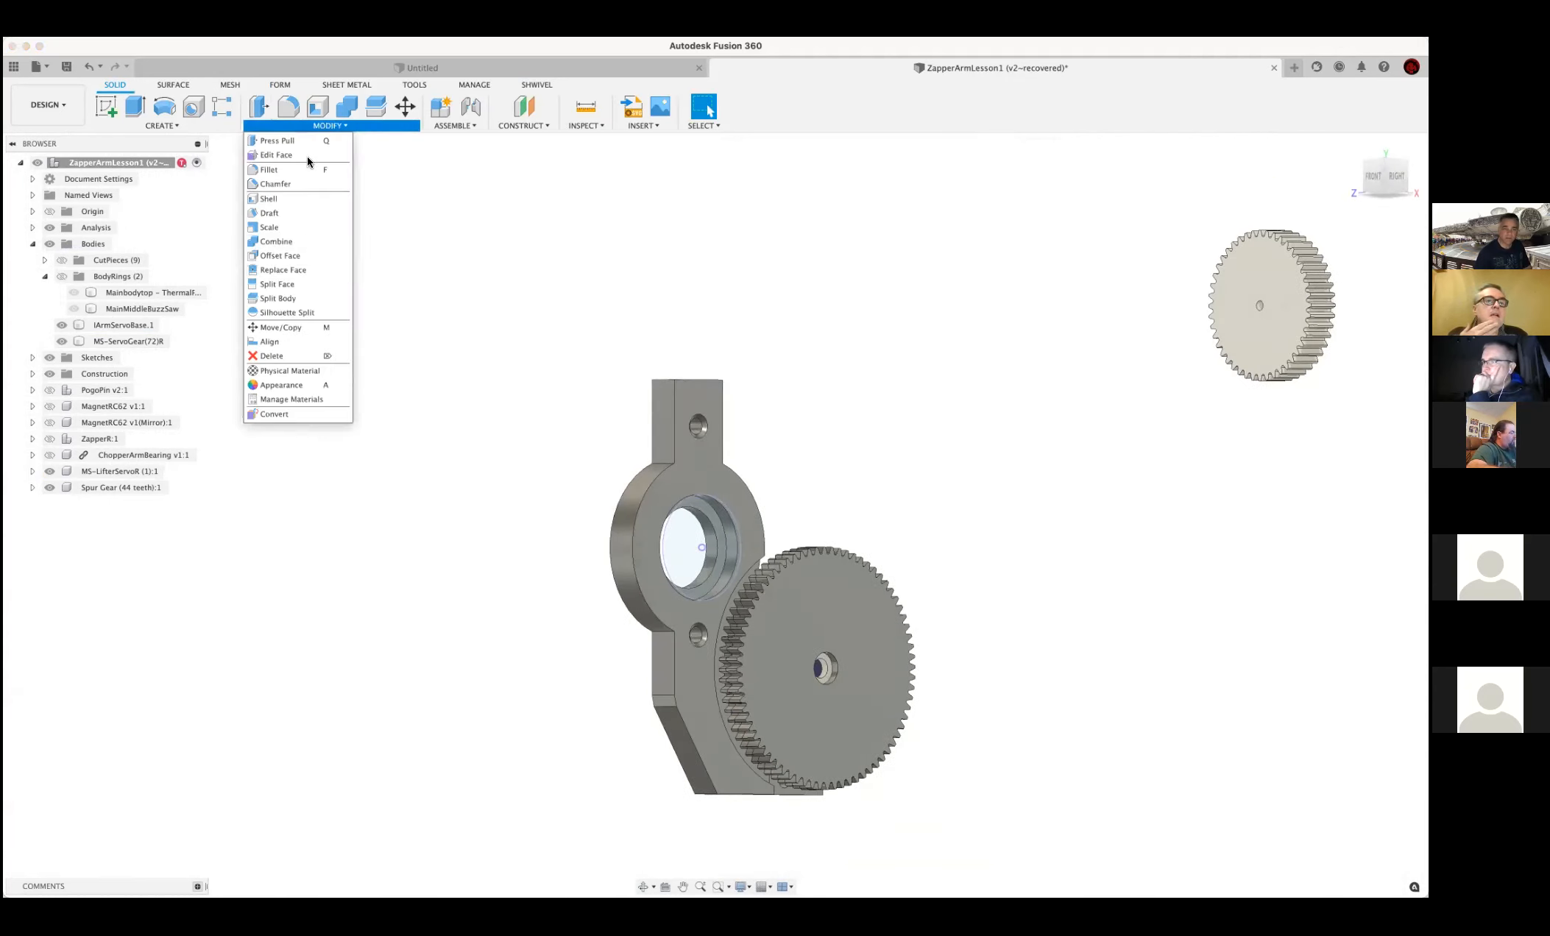
click(279, 342)
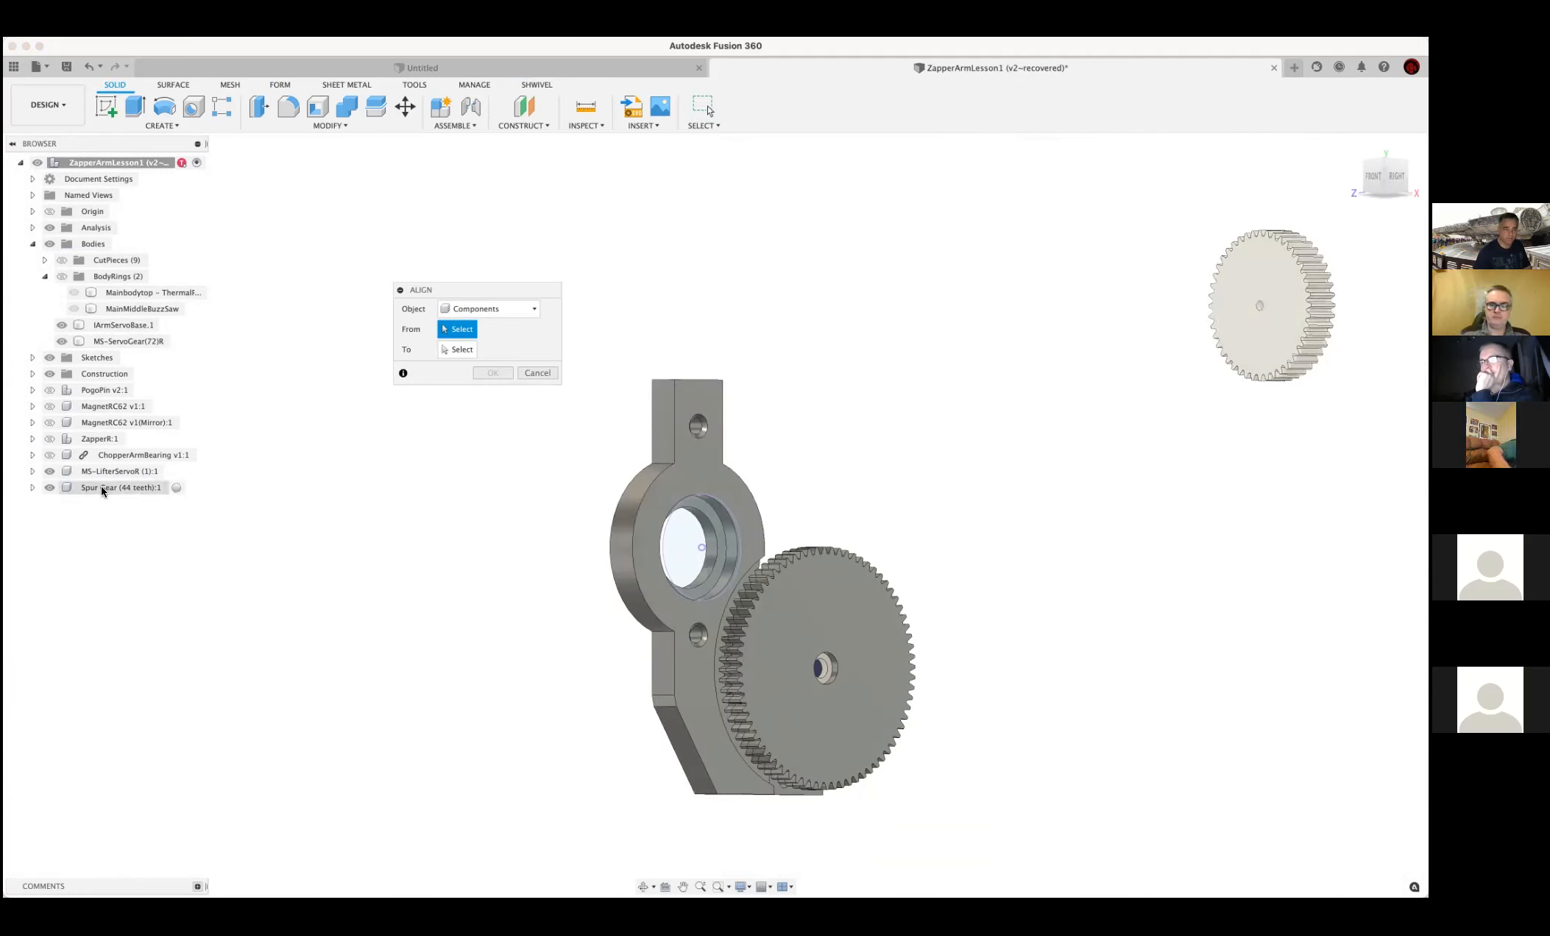
click(33, 487)
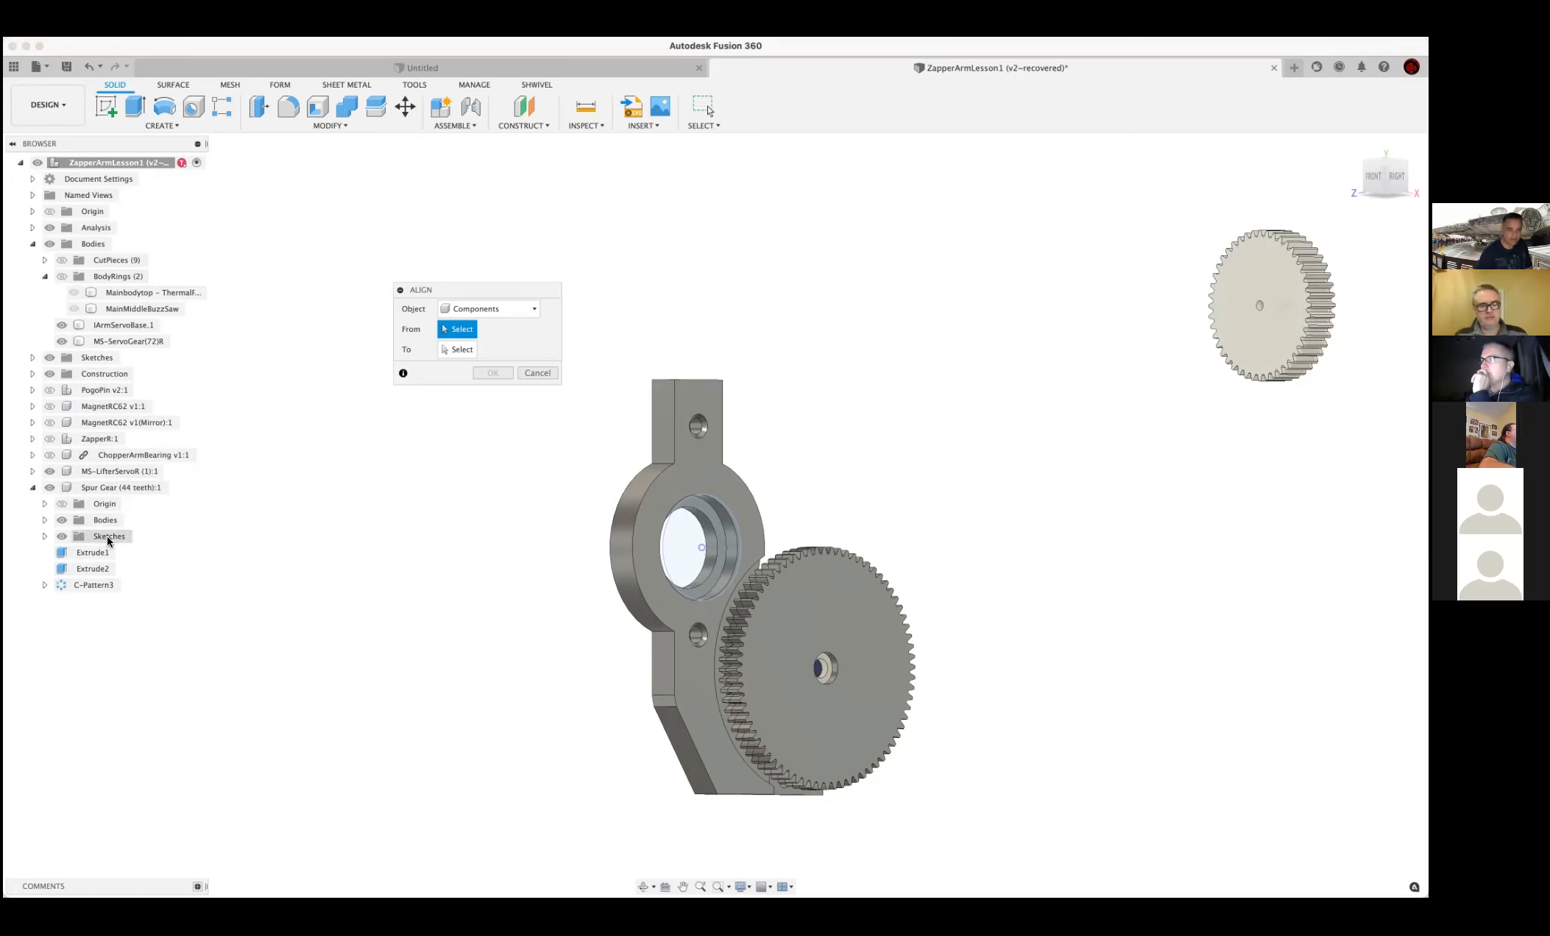
click(32, 488)
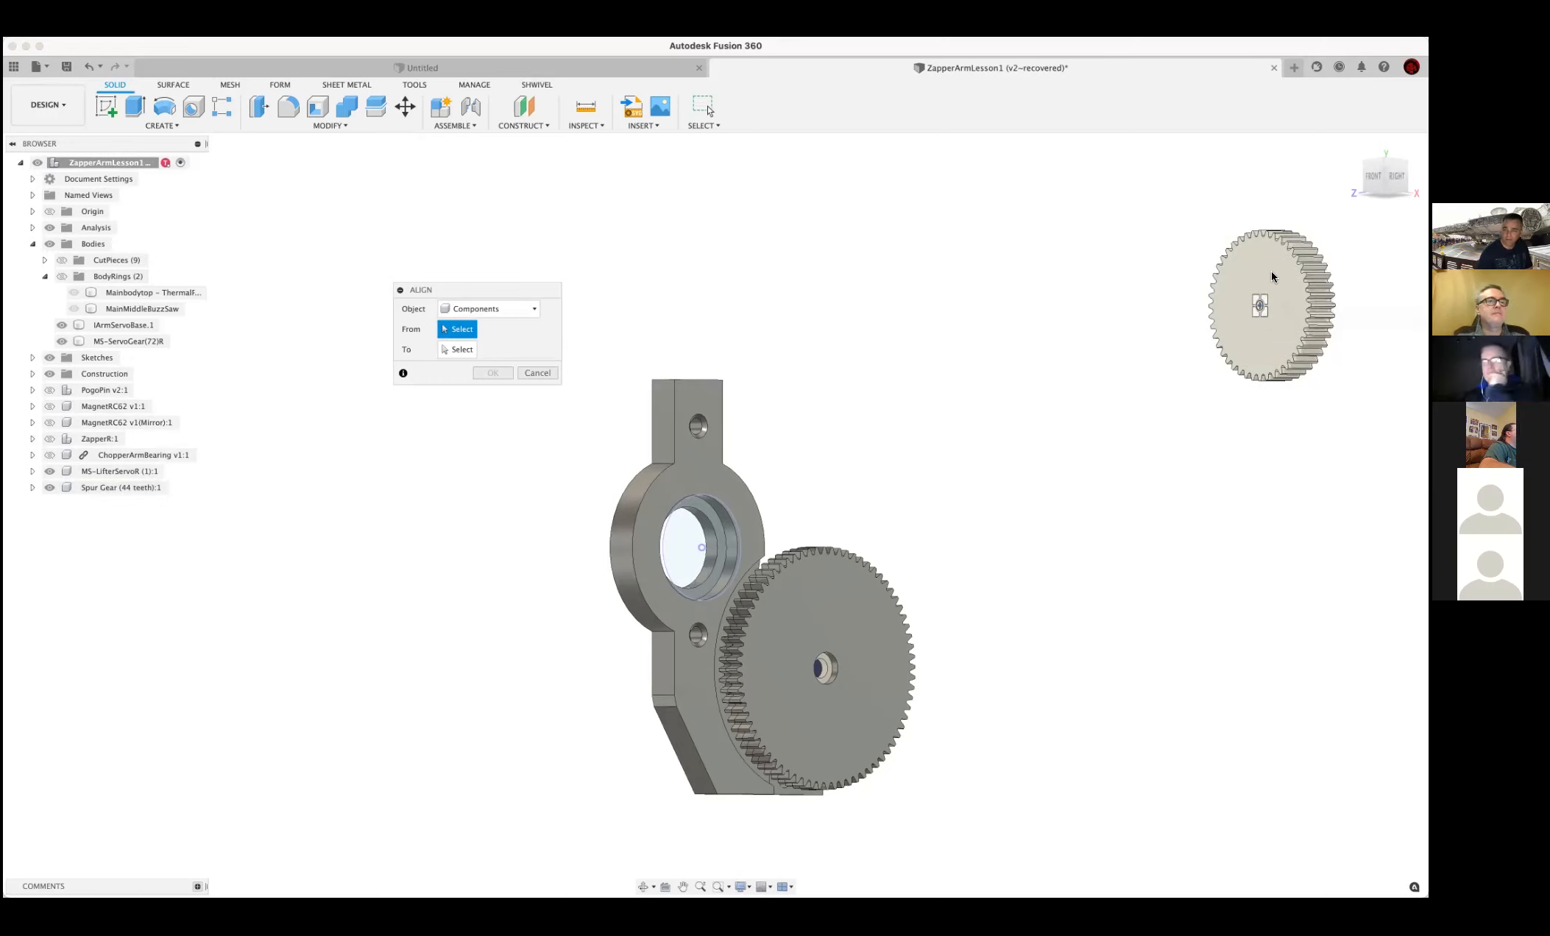
middle_drag(1273, 277, 600, 585)
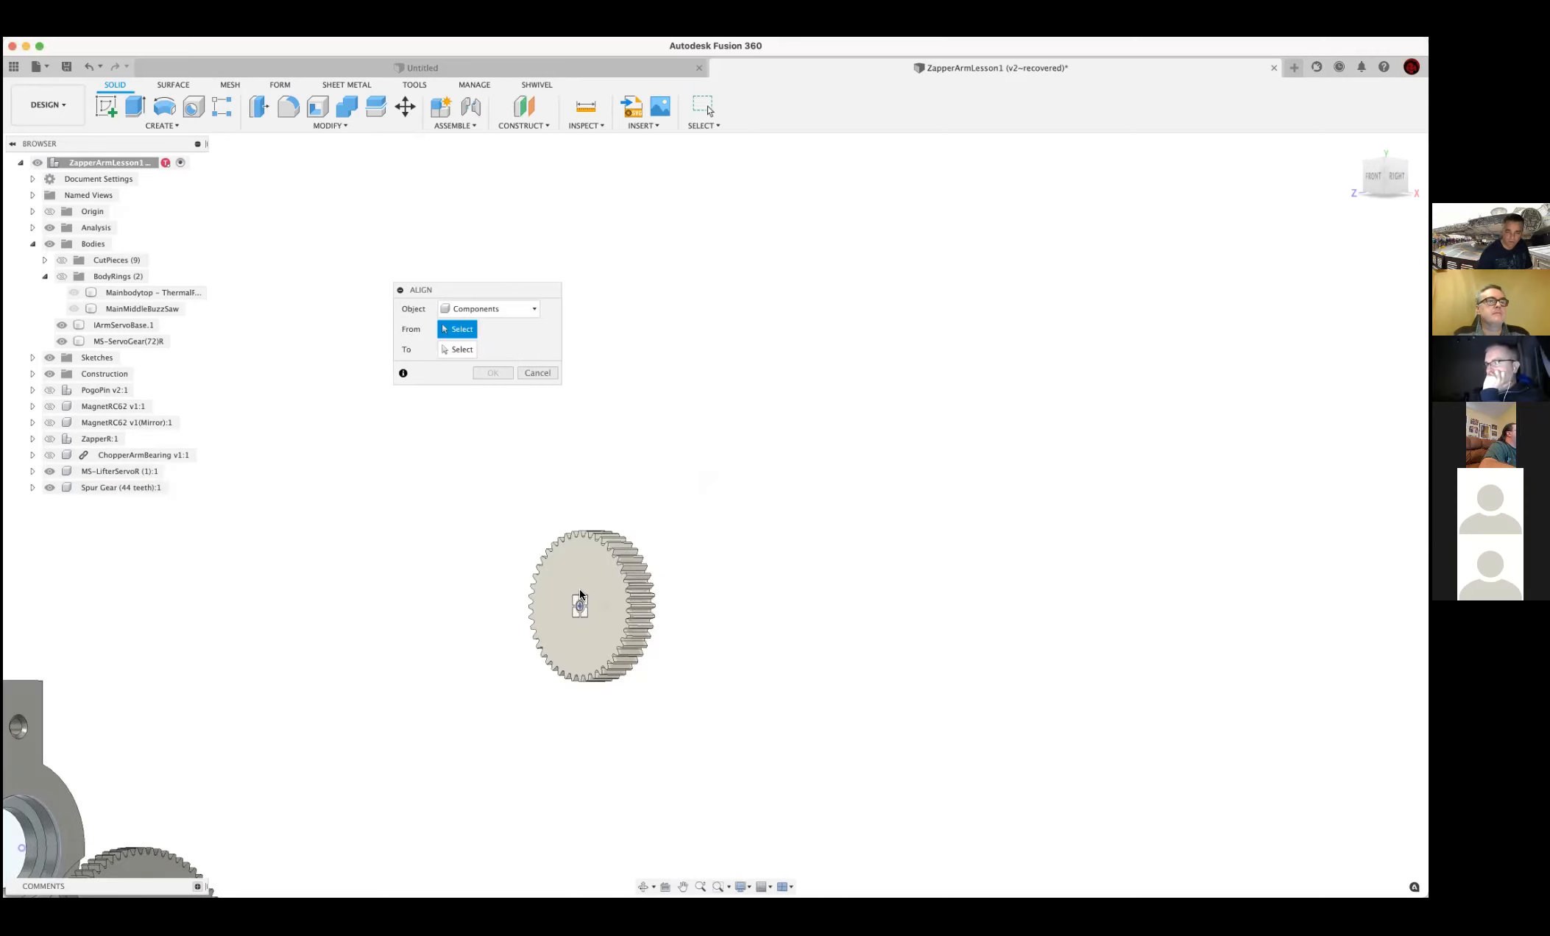
scroll(575, 608, up, 5)
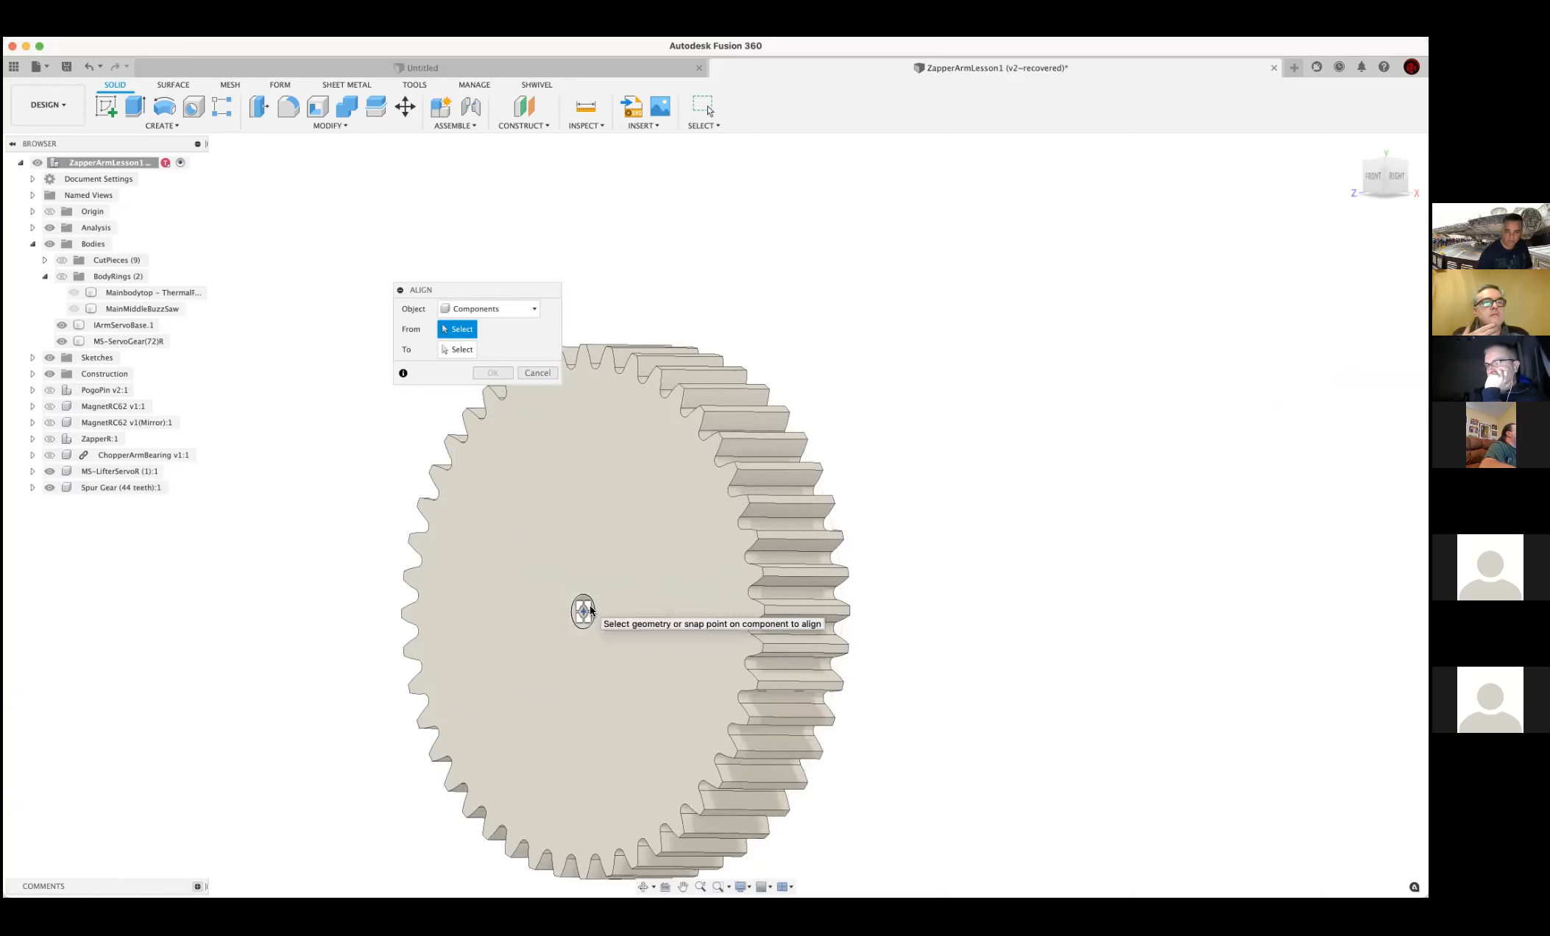
click(589, 610)
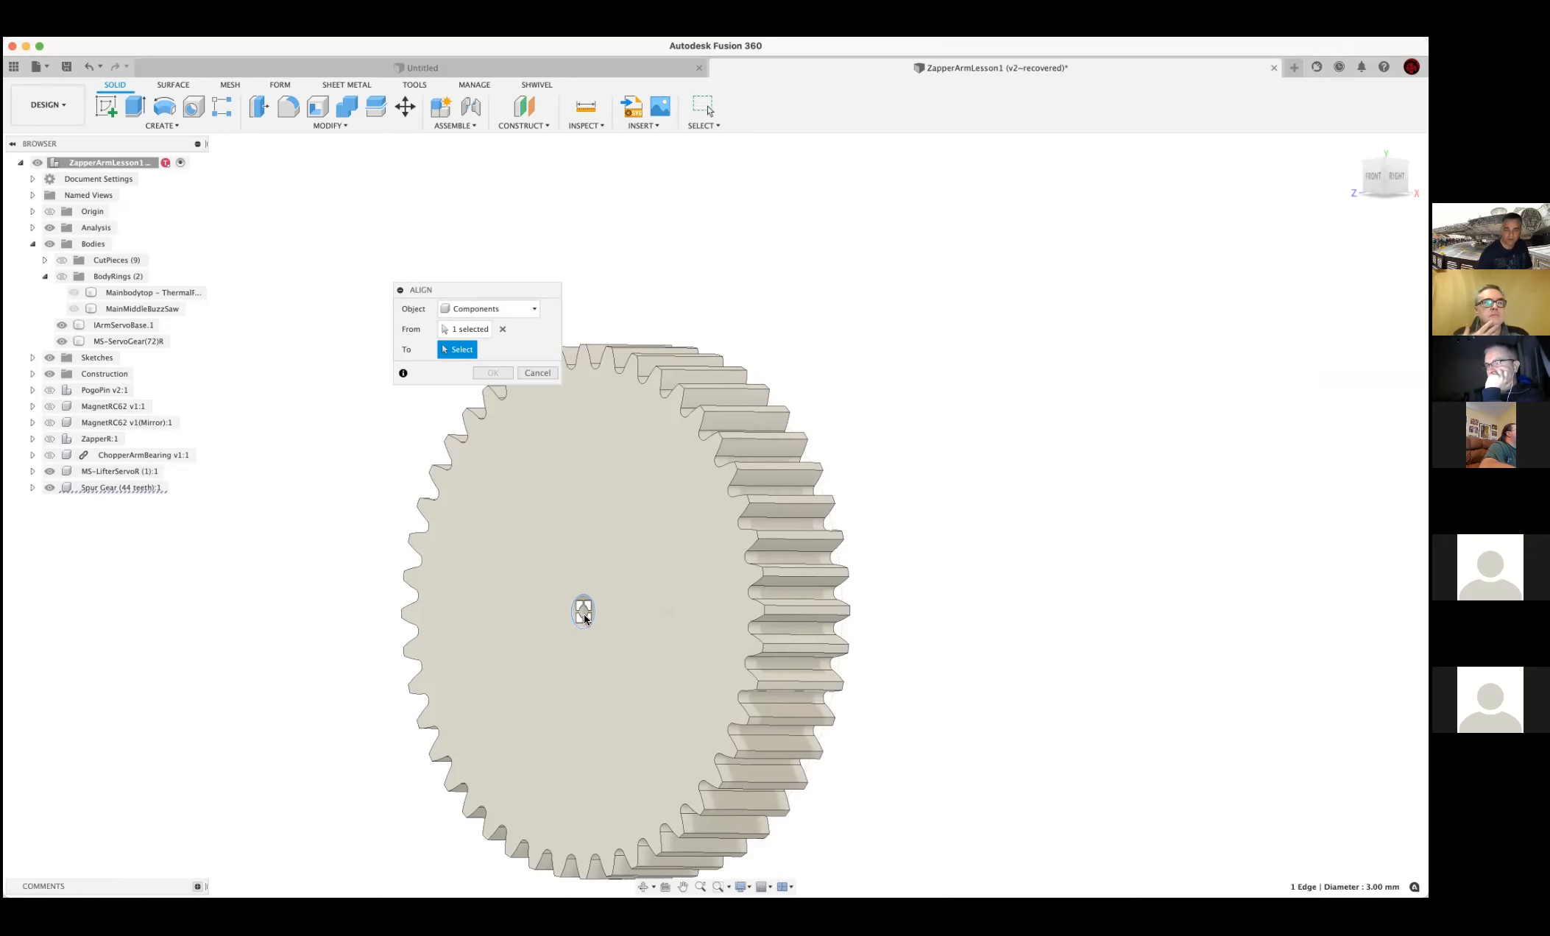
Align the spur gear to the projected sketch's centre point in the servo base bore and accept the alignment
scroll(434, 621, down, 5)
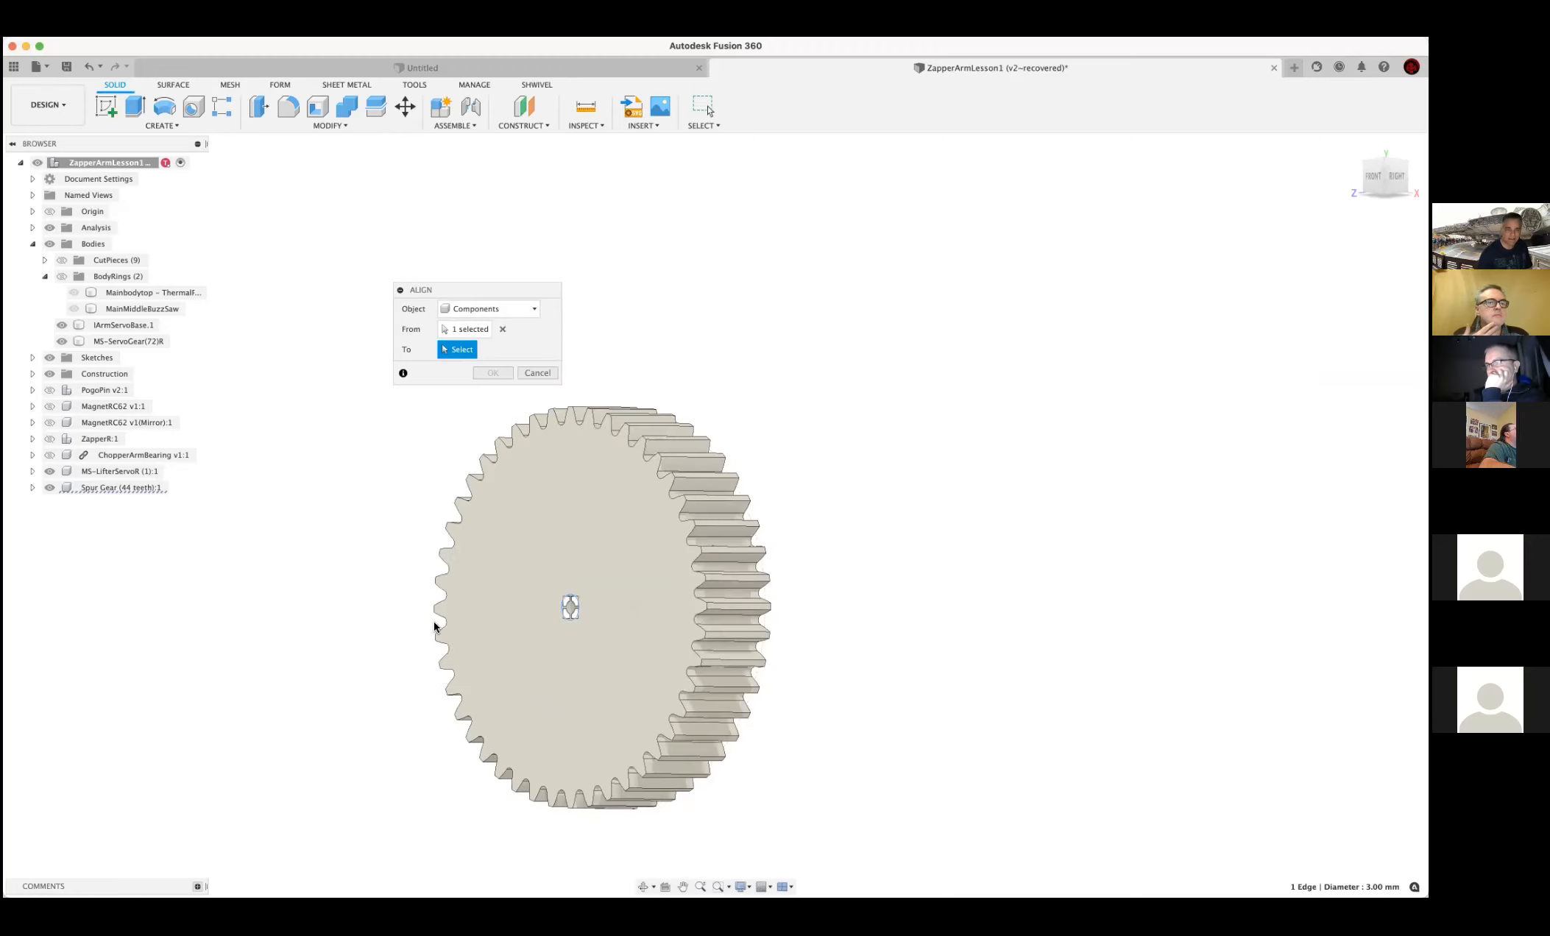
middle_drag(422, 584, 633, 654)
scroll(582, 662, down, 2)
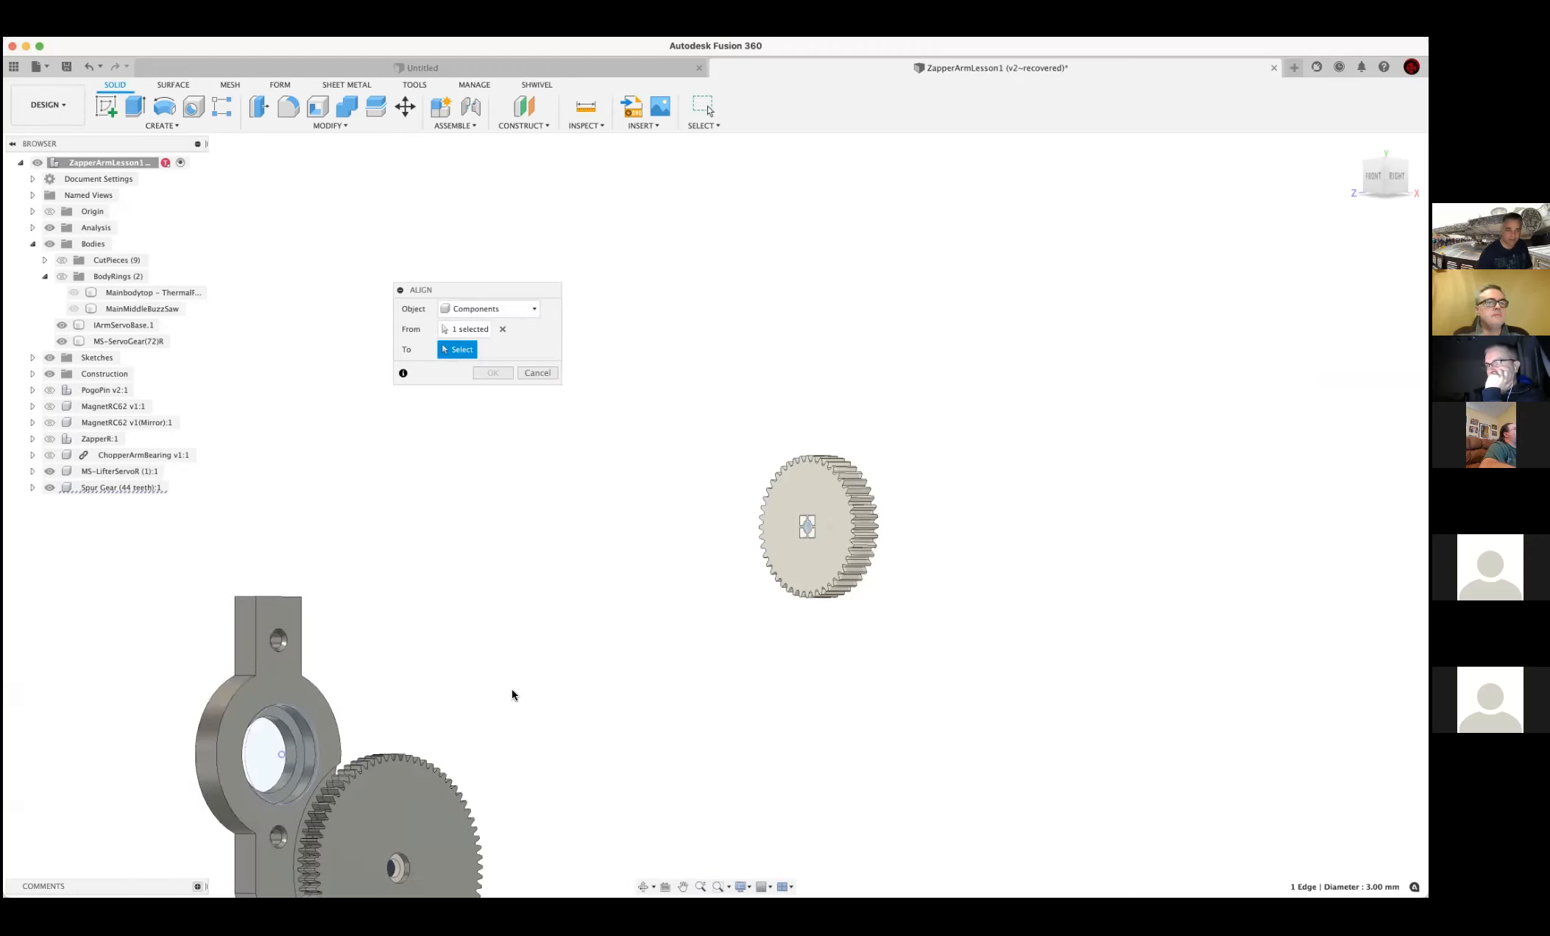
click(280, 755)
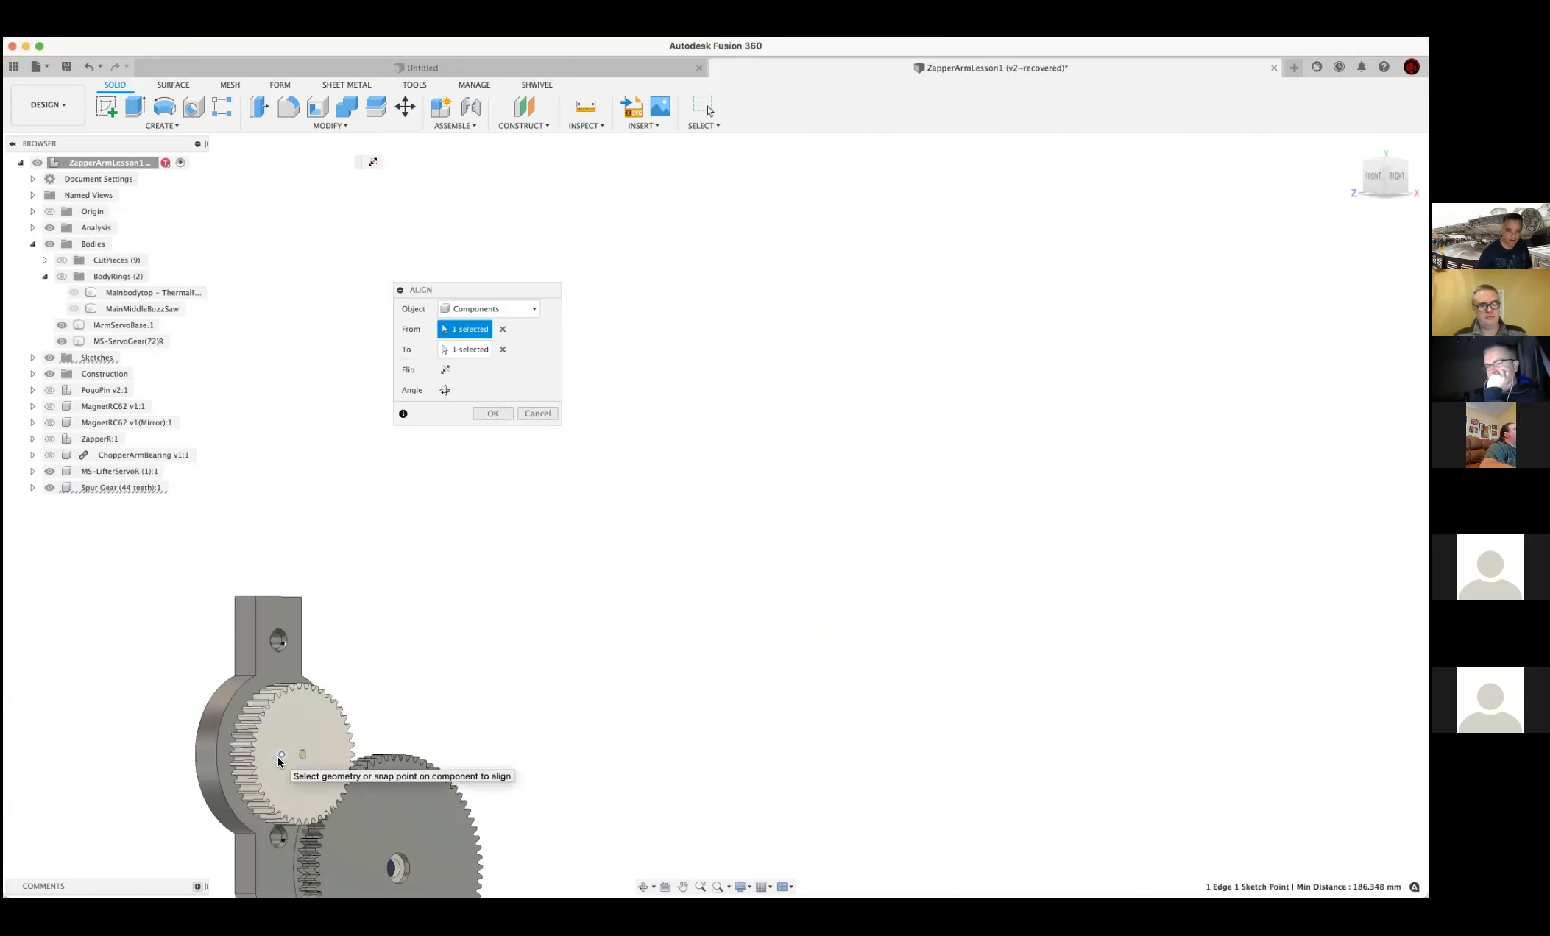
shift+middle_drag(507, 630, 768, 546)
scroll(412, 698, up, 5)
scroll(763, 544, up, 6)
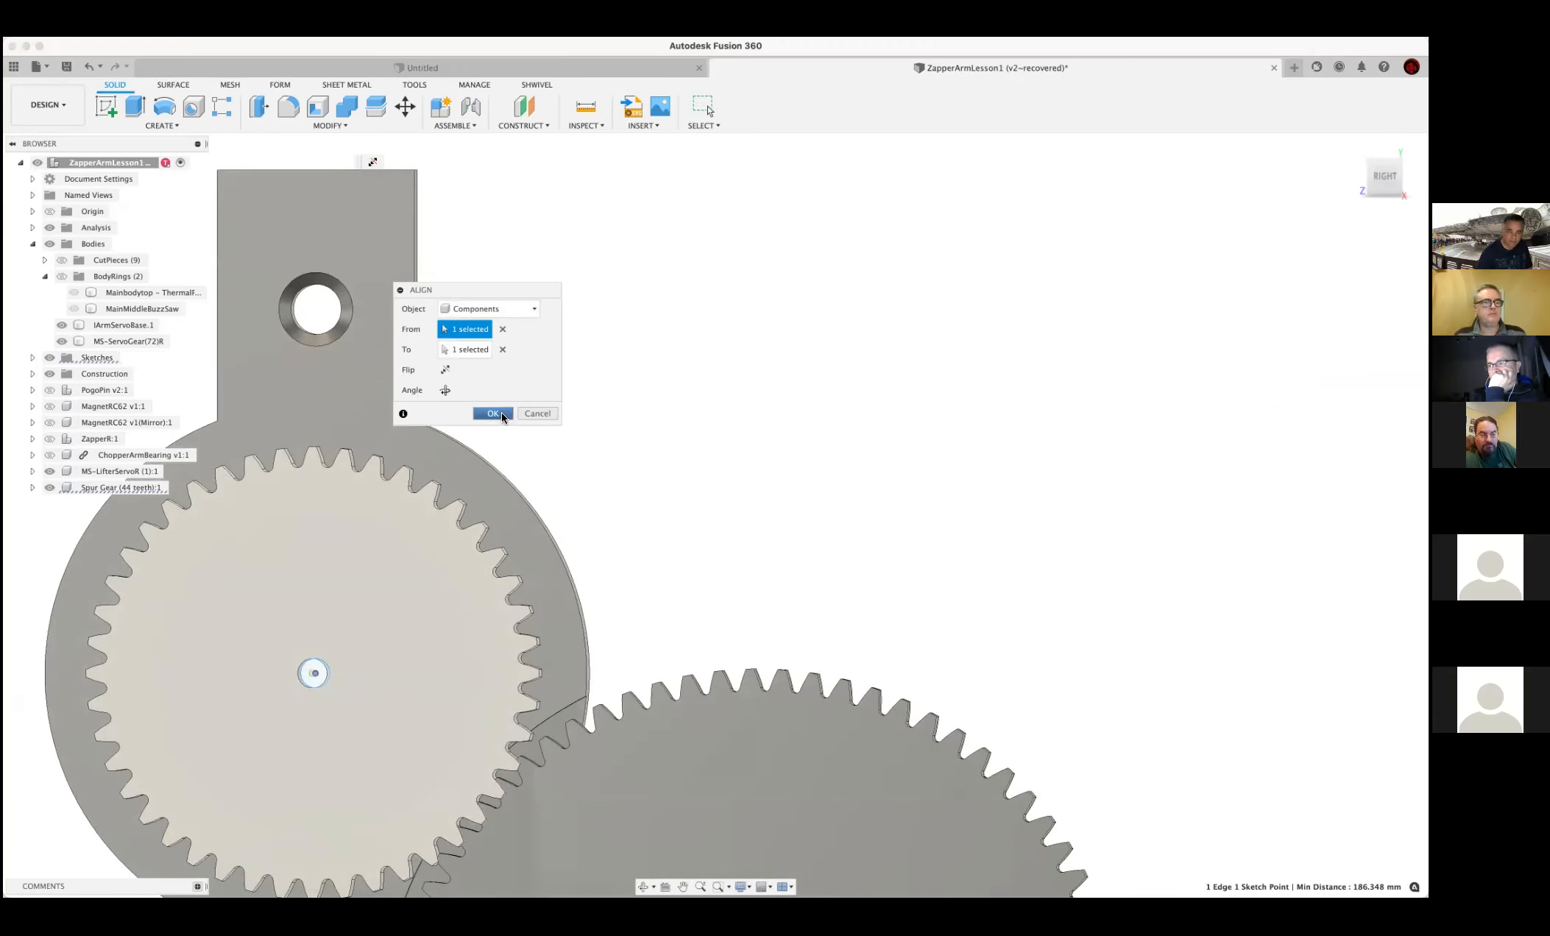
click(492, 413)
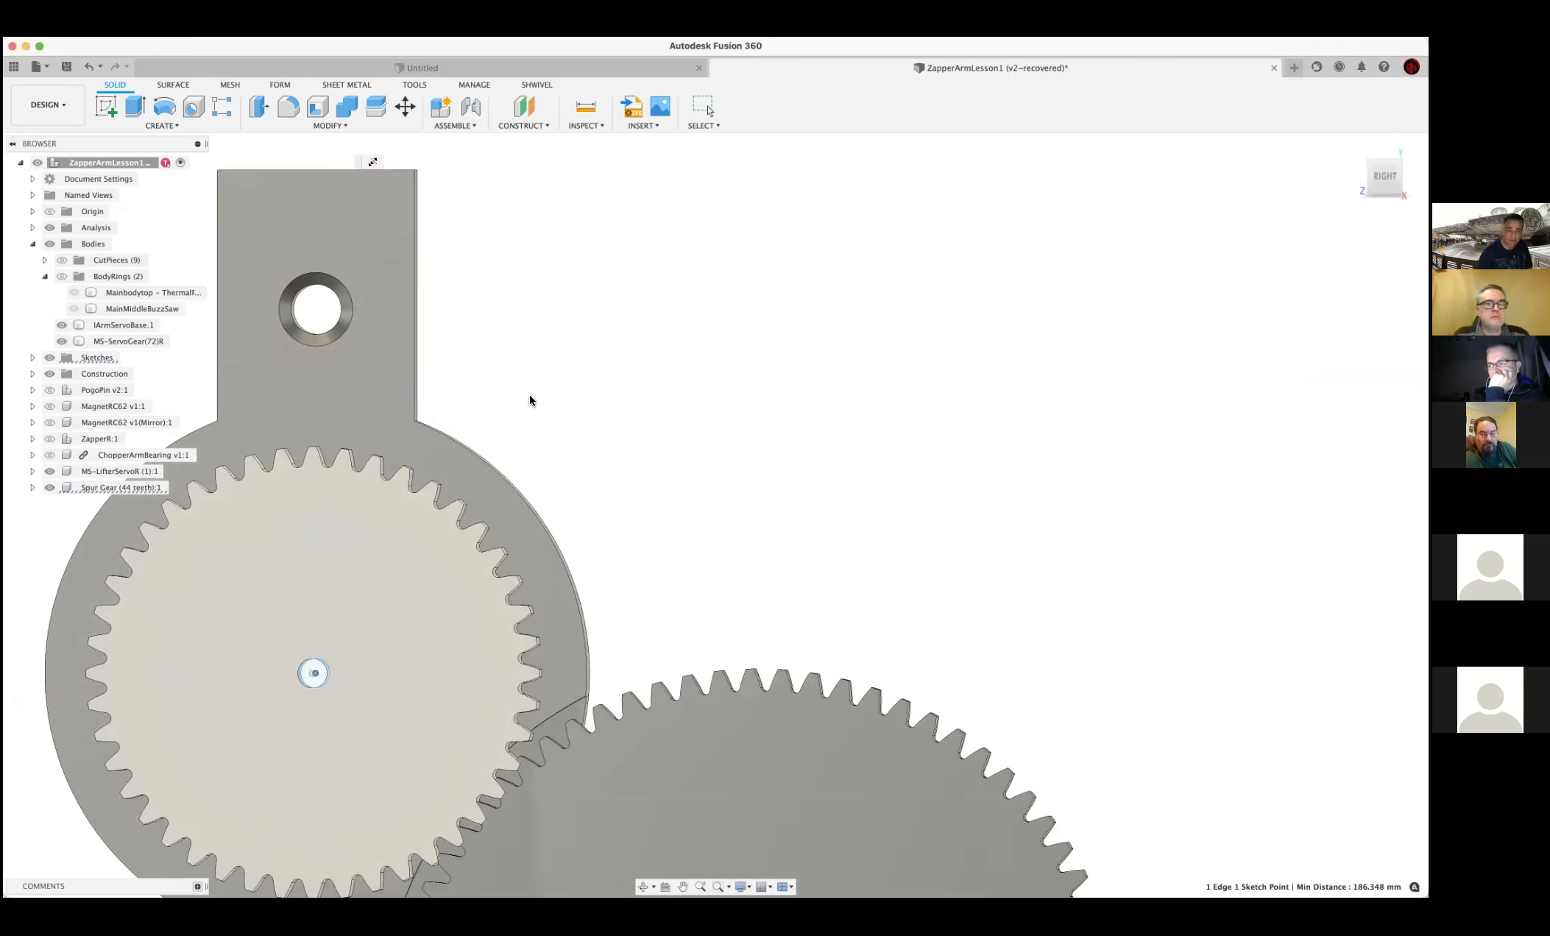
click(404, 107)
click(298, 404)
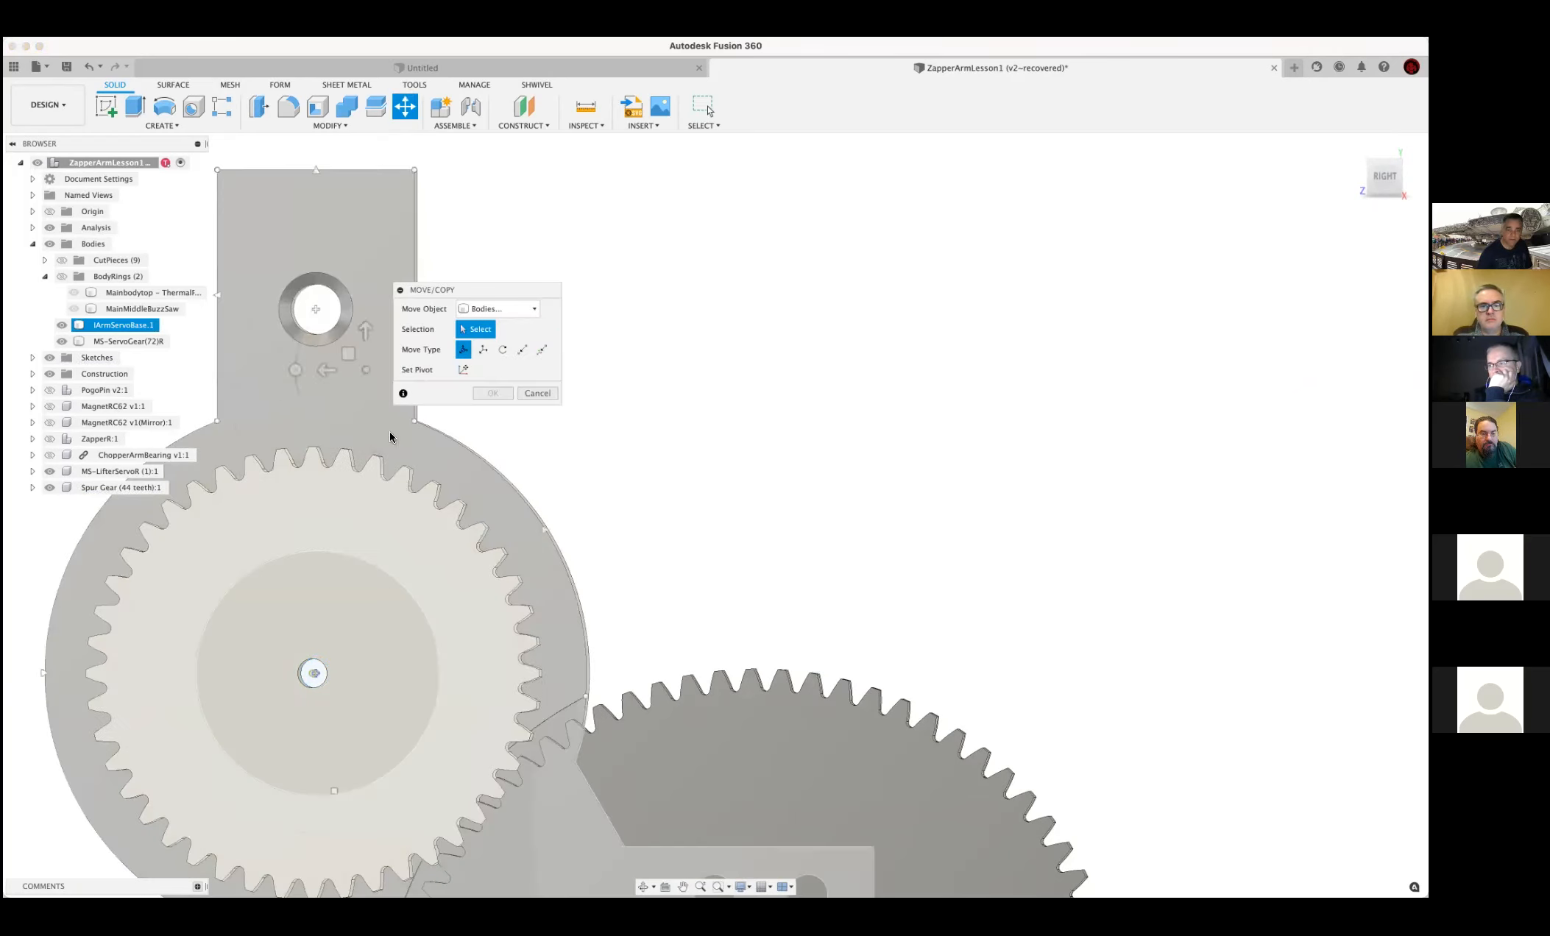
click(294, 666)
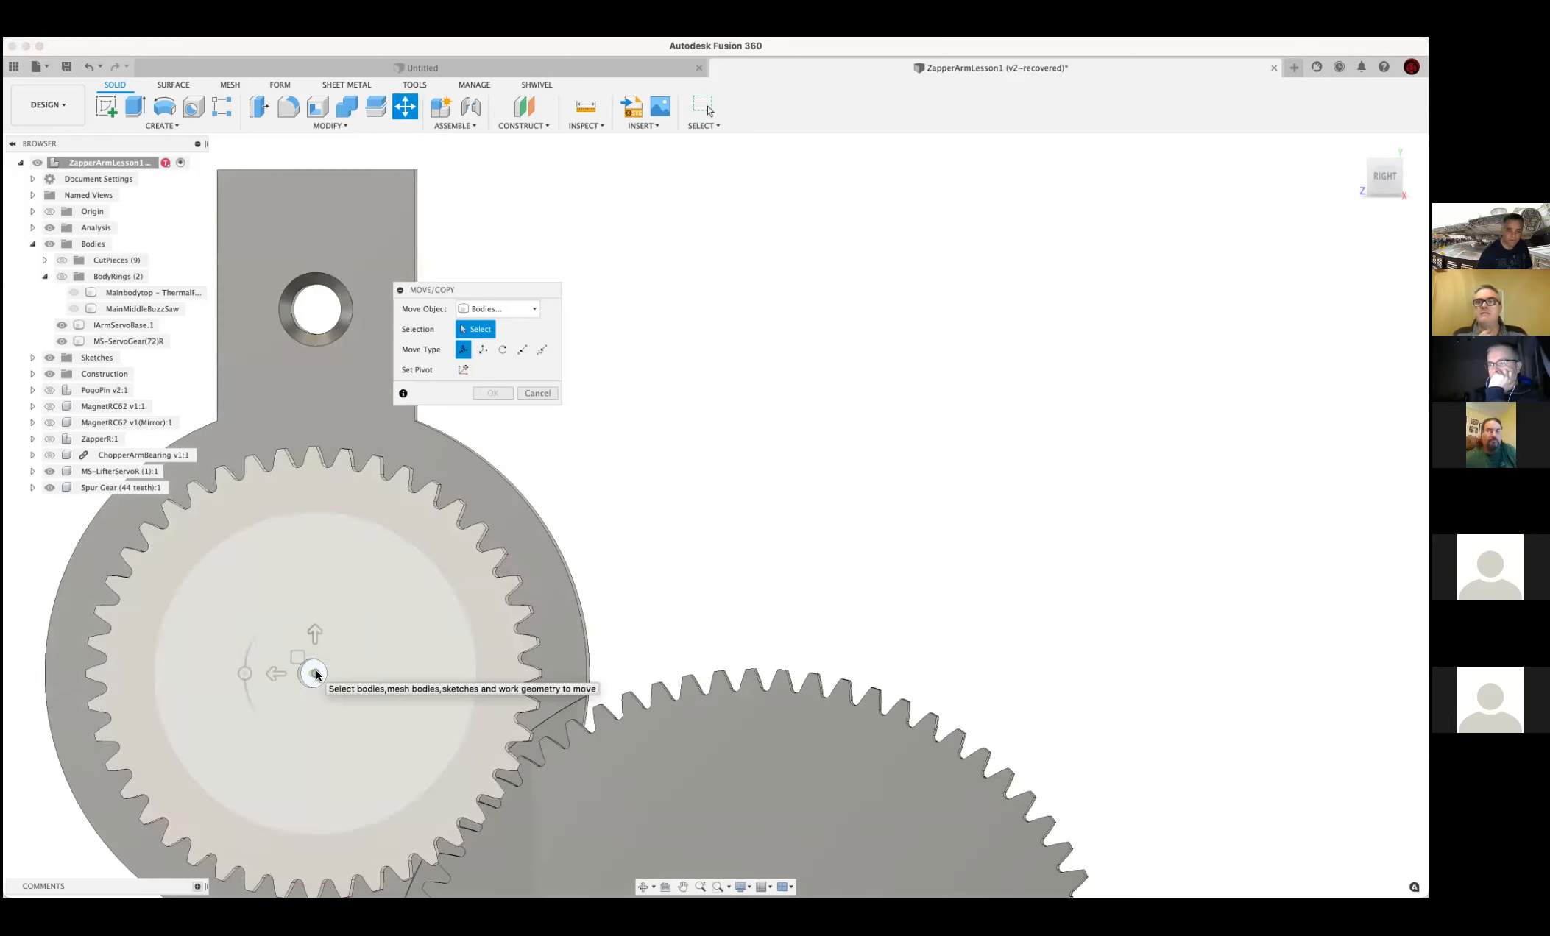
click(314, 671)
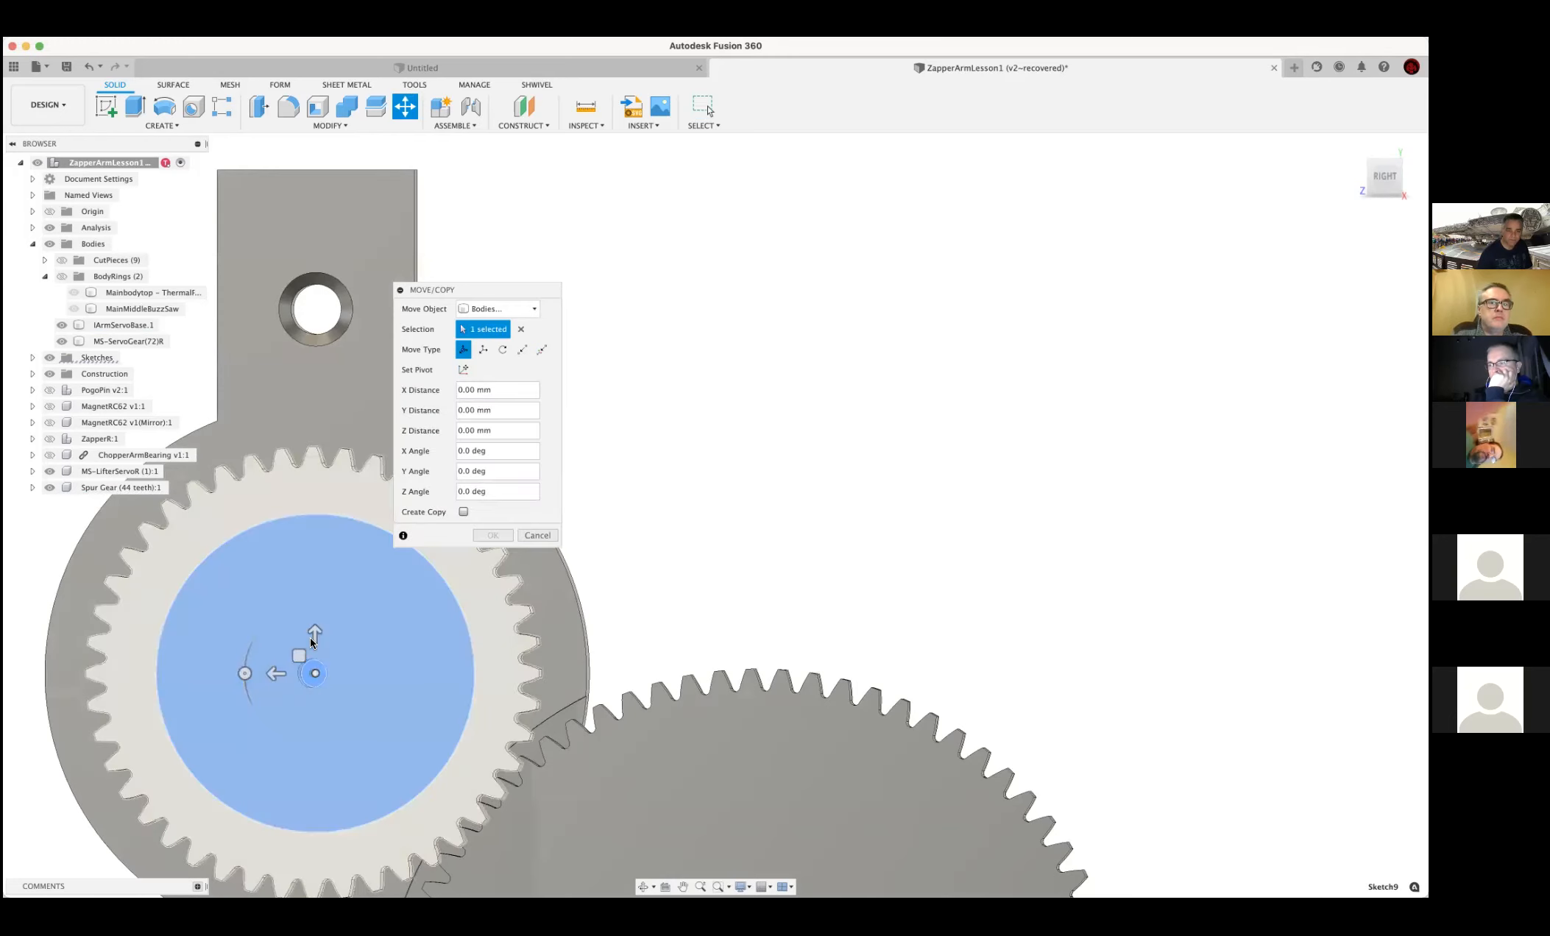
drag(245, 673, 252, 660)
text(4)
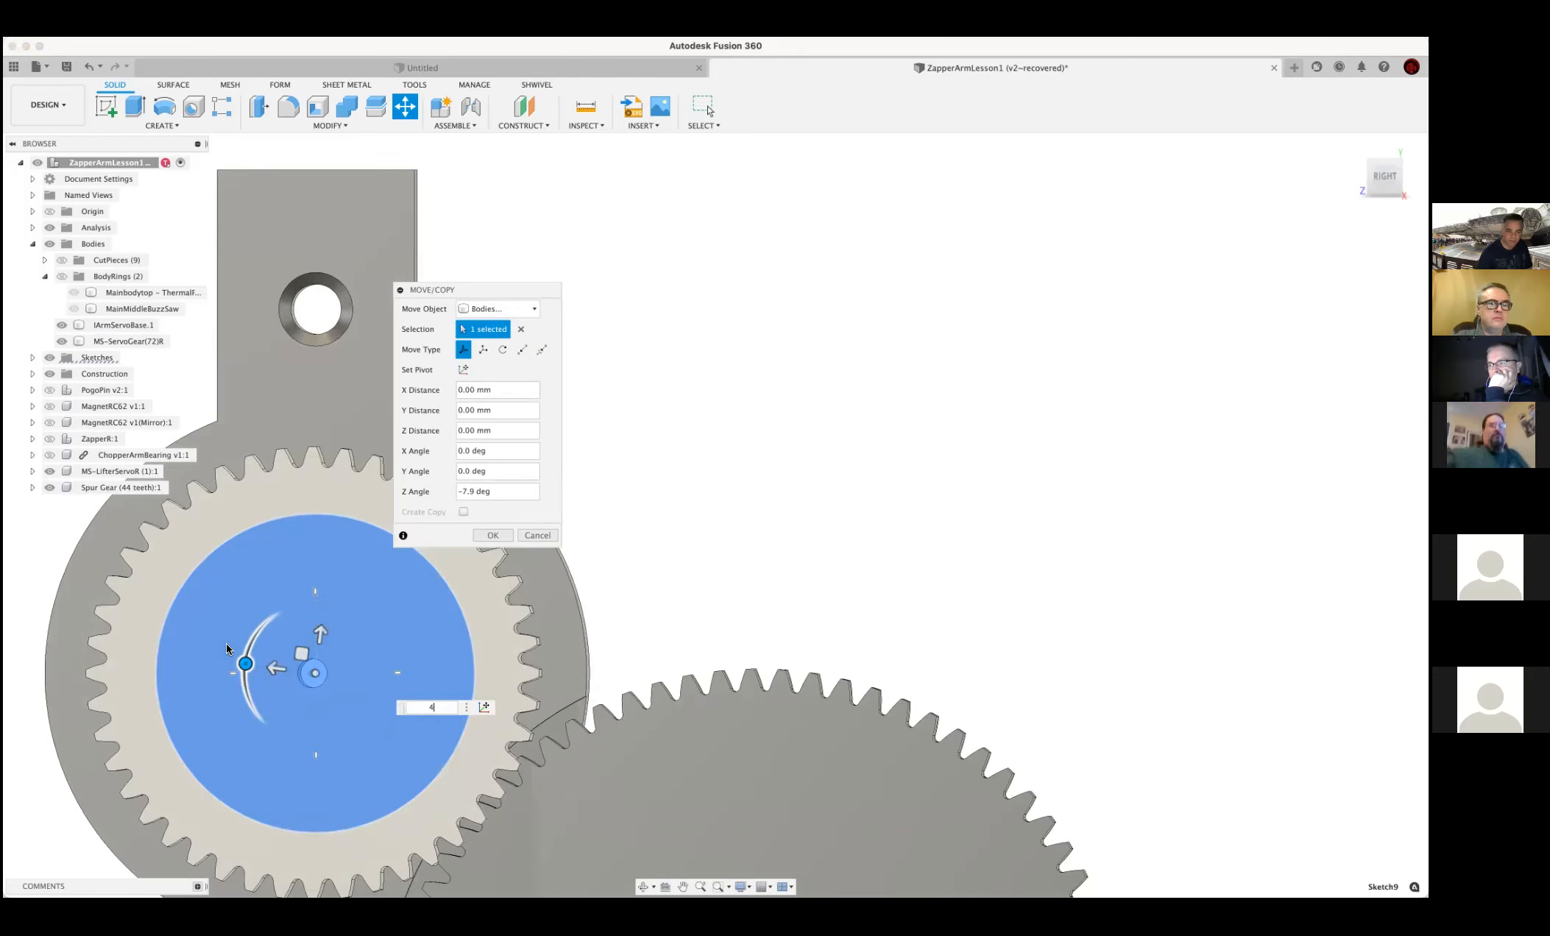
key(Escape)
drag(244, 673, 245, 667)
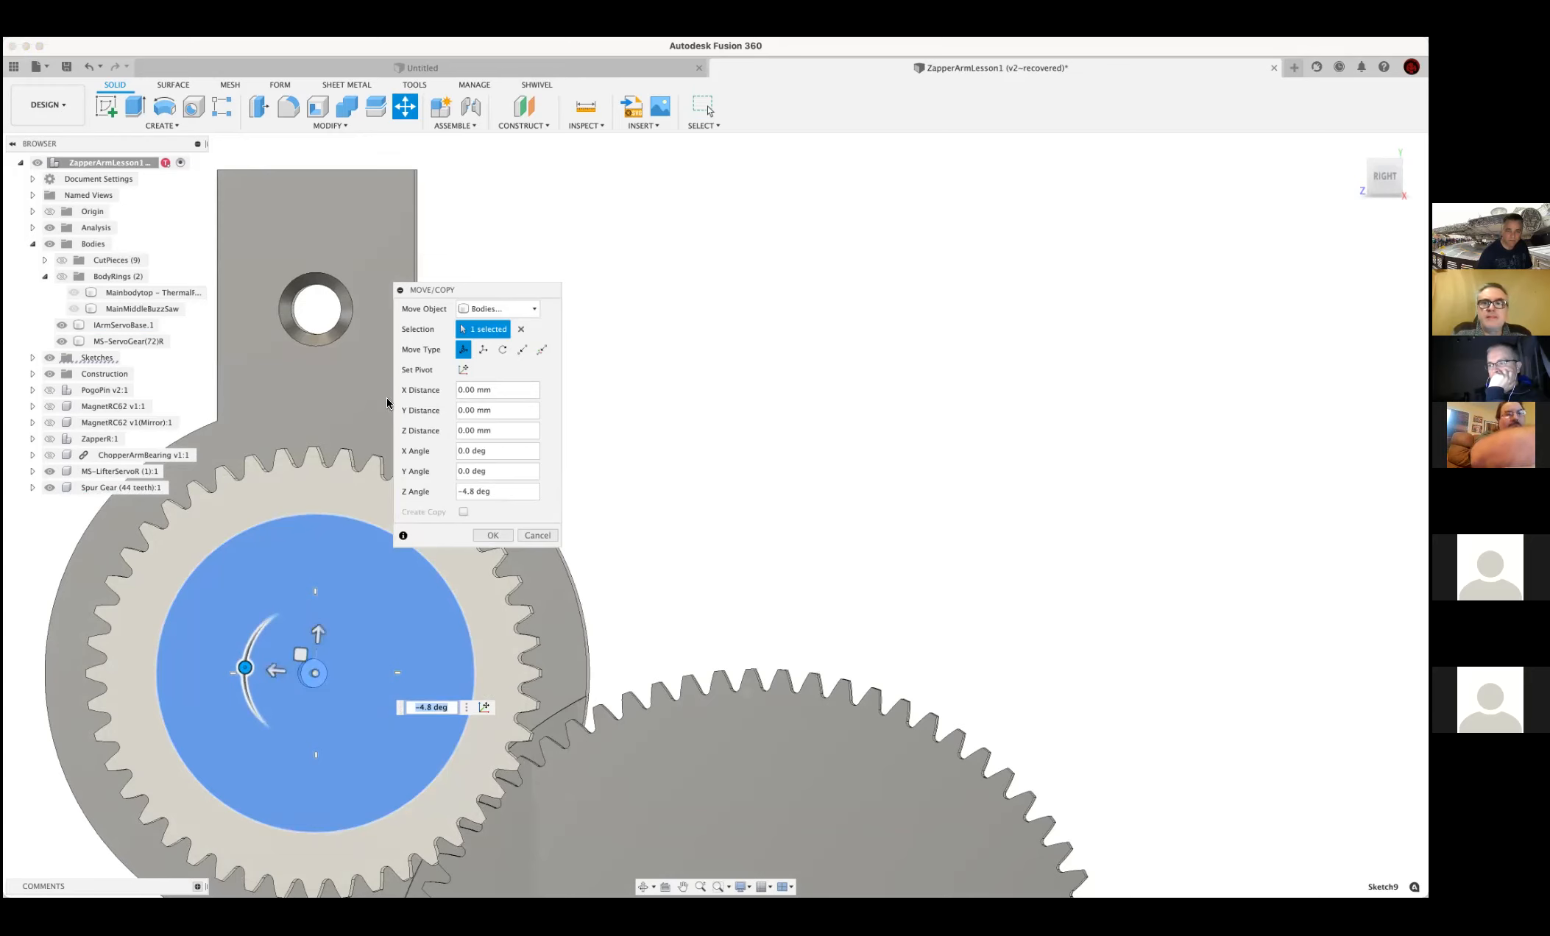
Switch the move object to components and rotate the 44-tooth spur gear about its bore by an X angle of -3.6 degrees
click(508, 309)
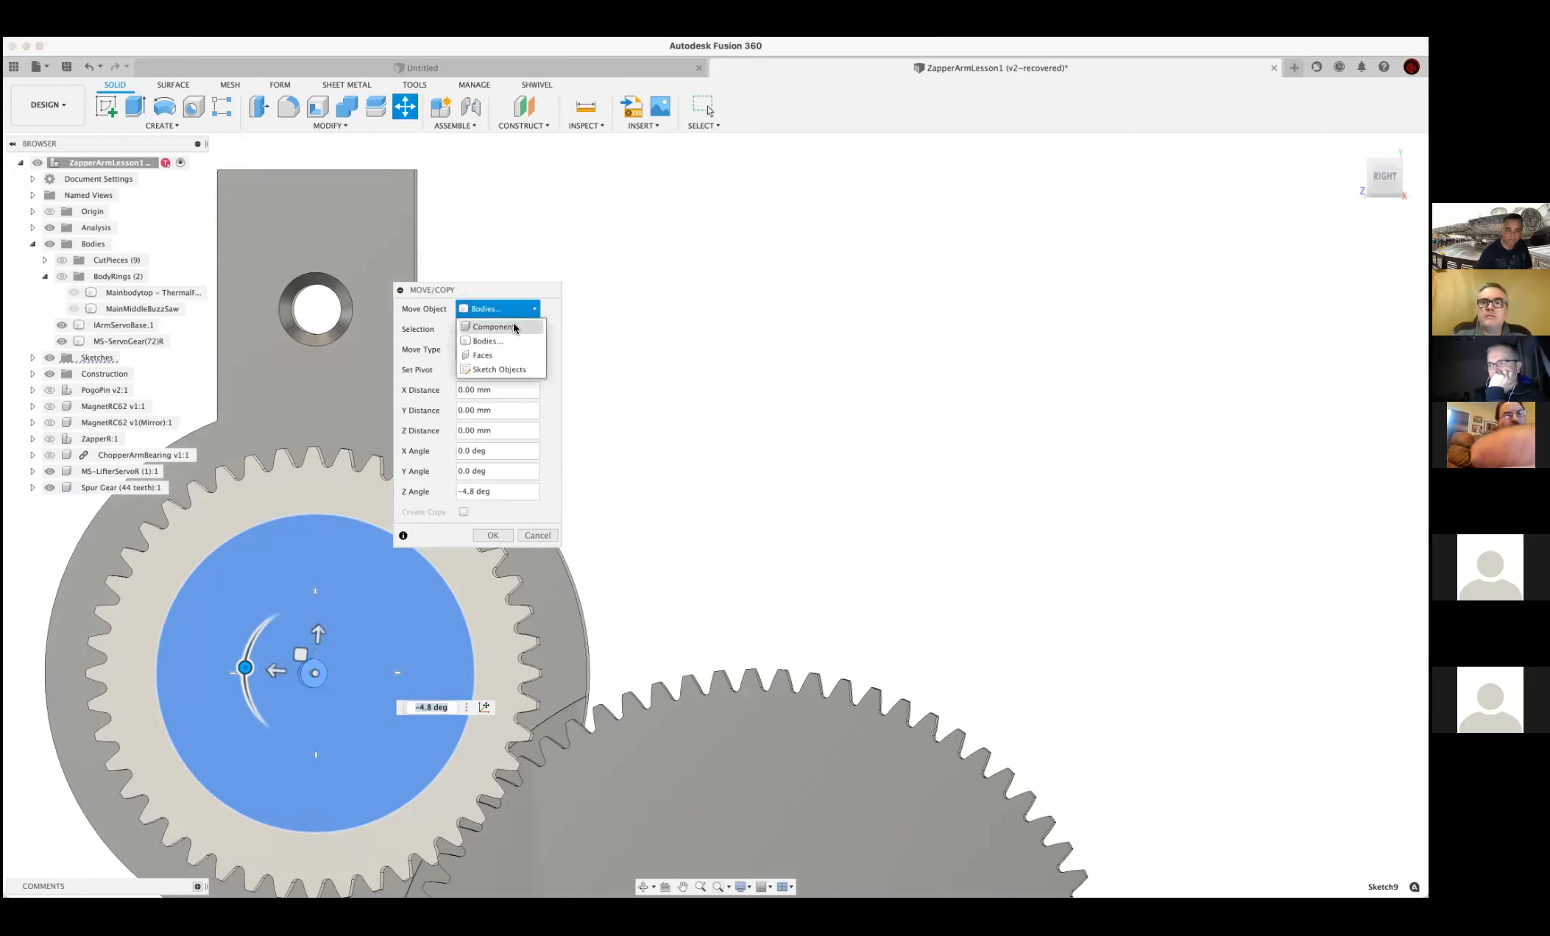
click(516, 328)
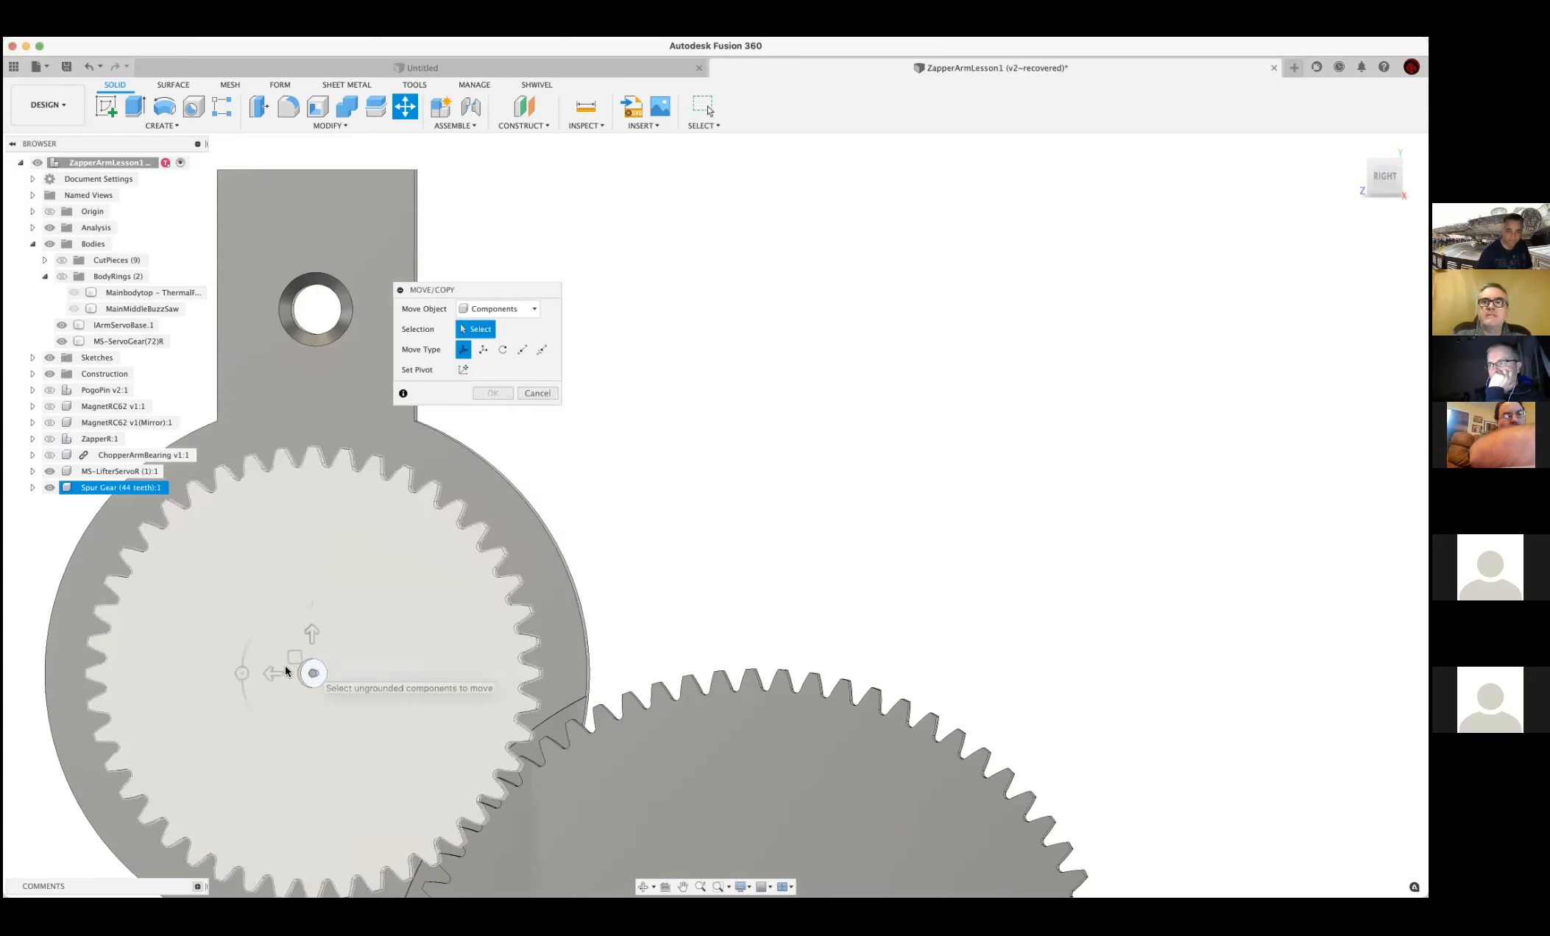
click(311, 672)
drag(243, 675, 246, 672)
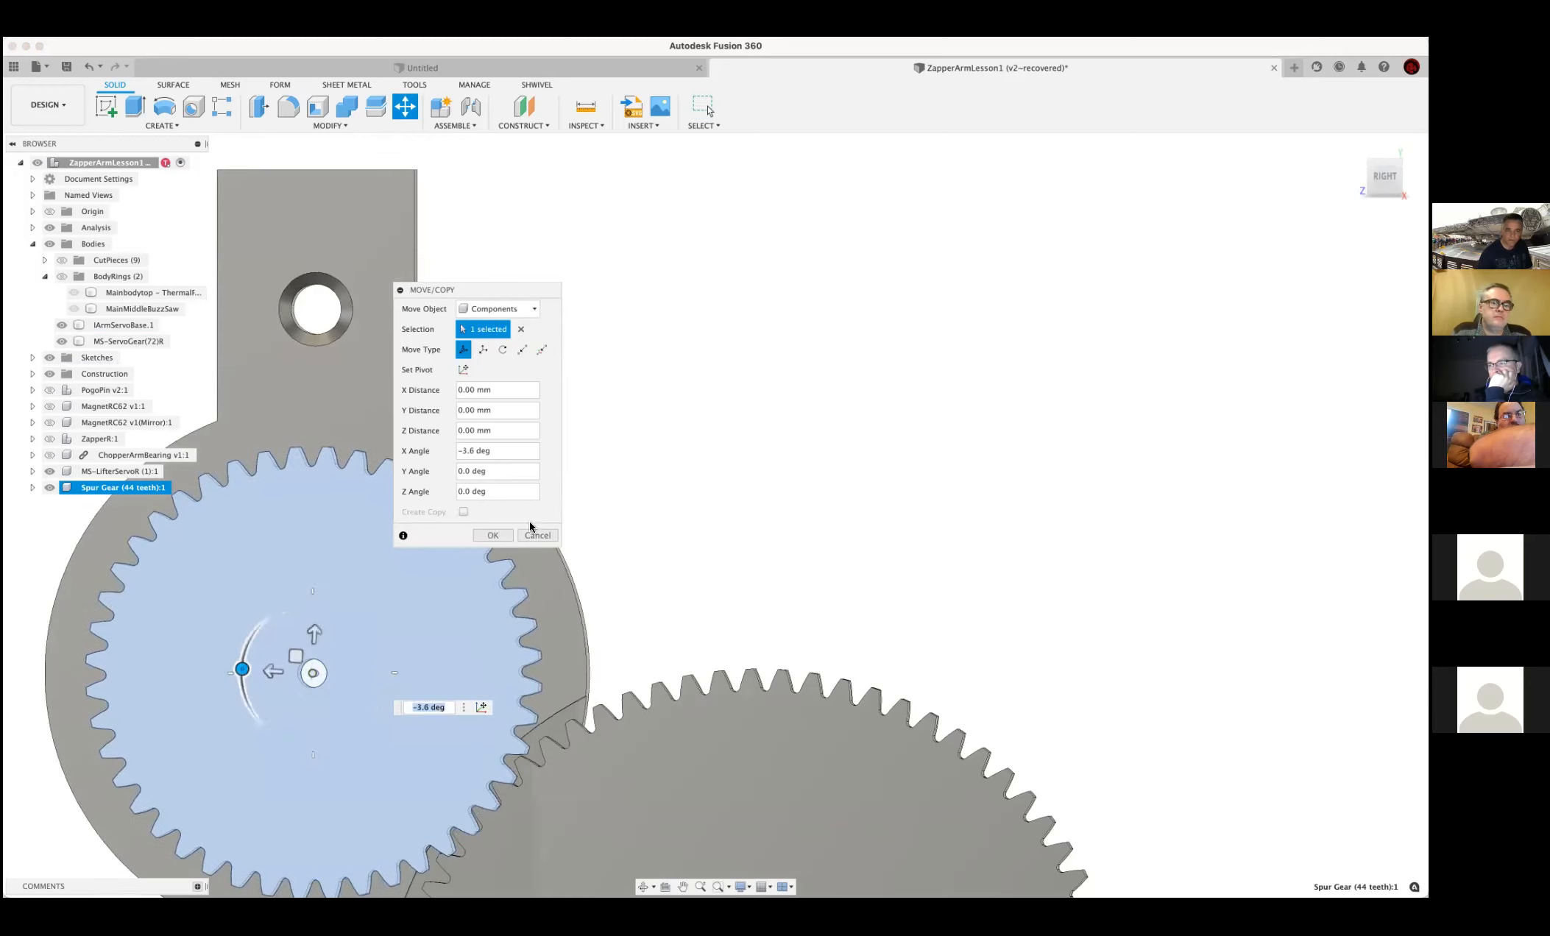
click(498, 538)
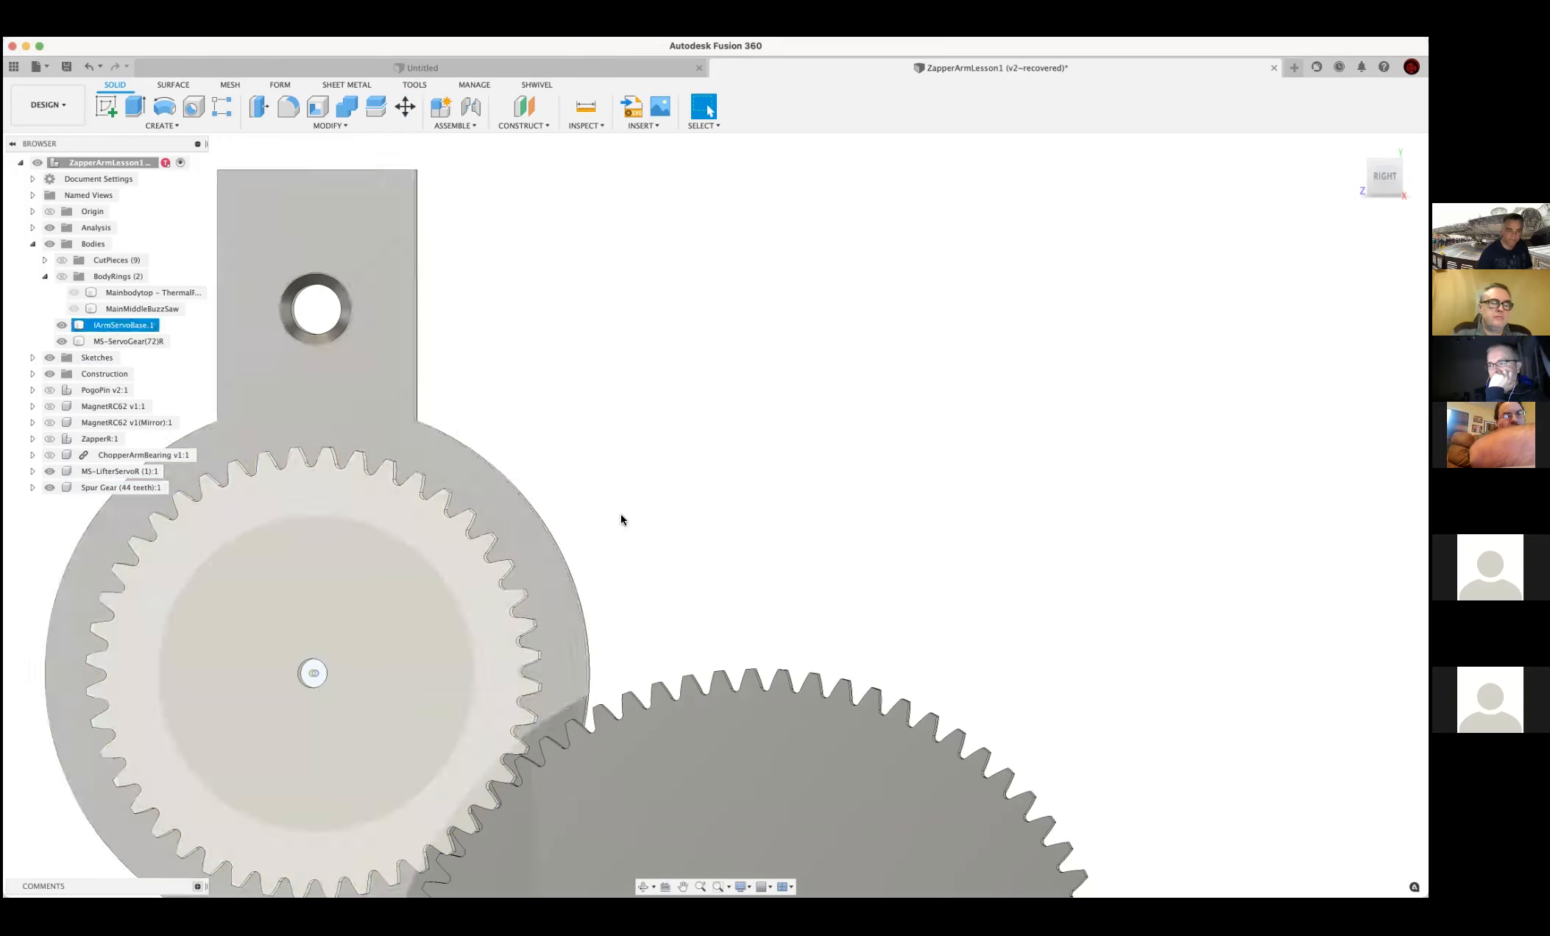
Offset the outer face of the 44-tooth spur gear by -5 mm to thin the gear
scroll(620, 514, down, 4)
shift+middle_drag(628, 508, 709, 478)
click(707, 471)
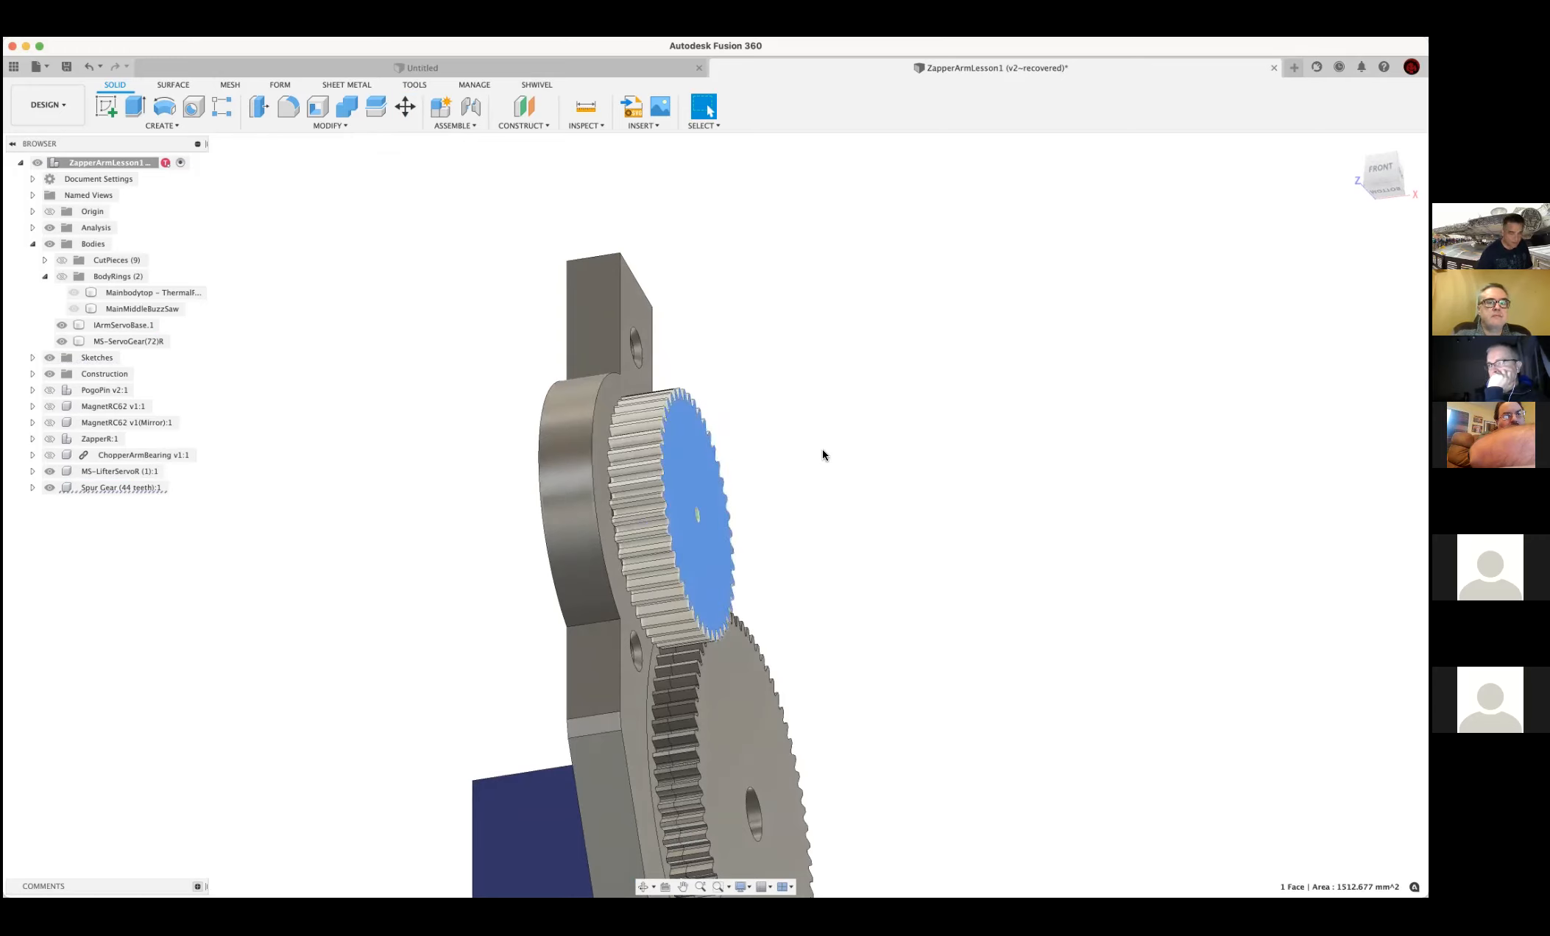
key(q)
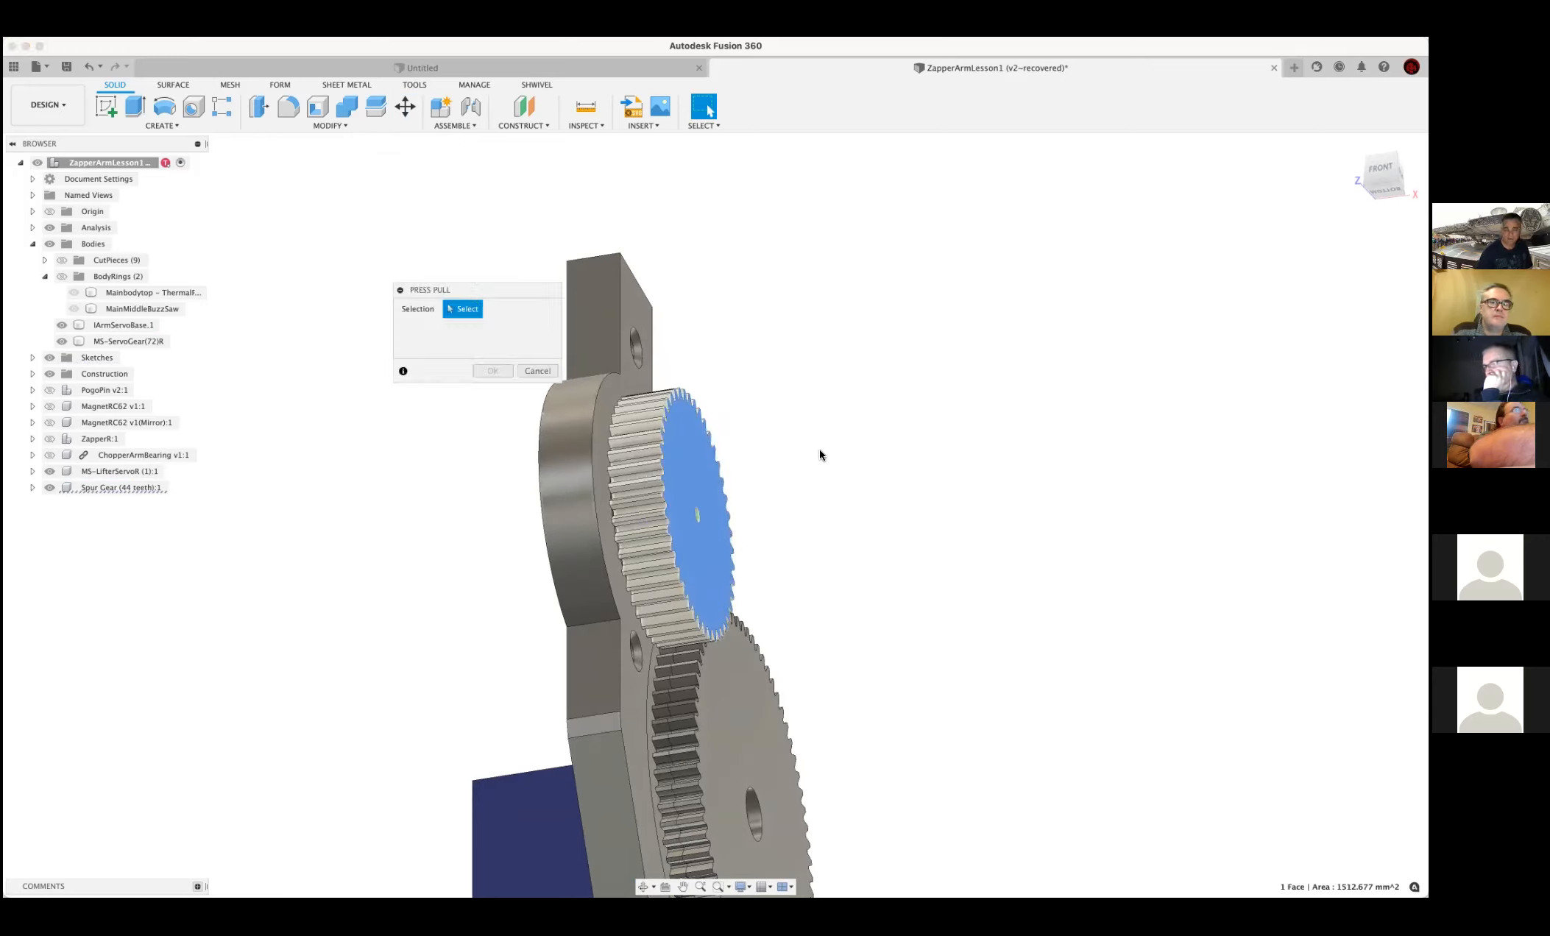
click(720, 472)
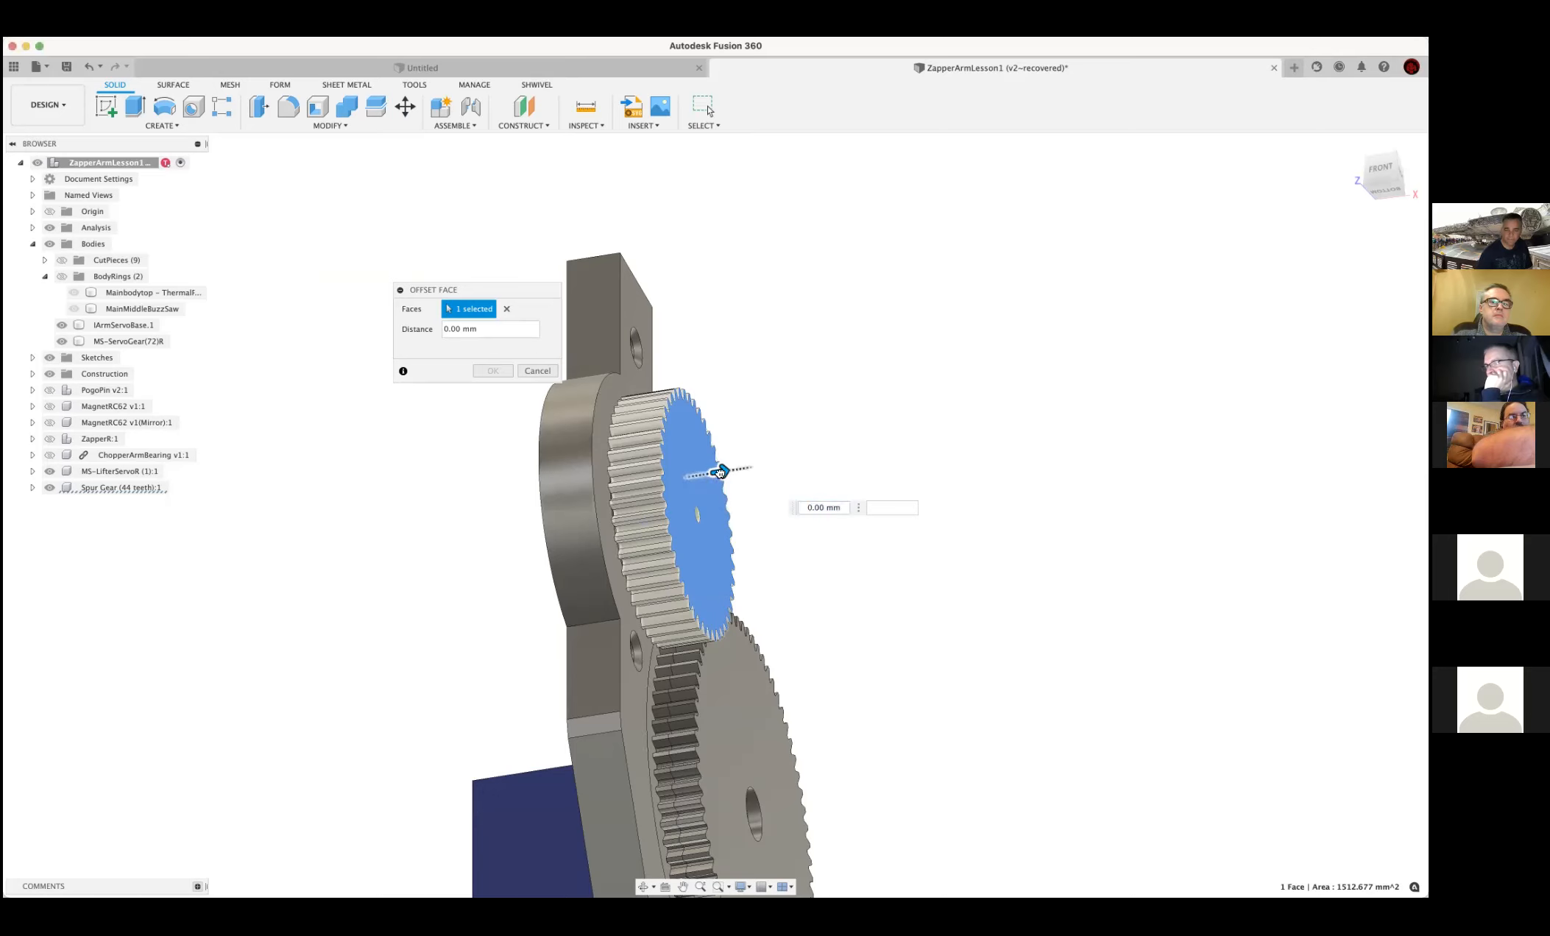
drag(718, 474, 798, 512)
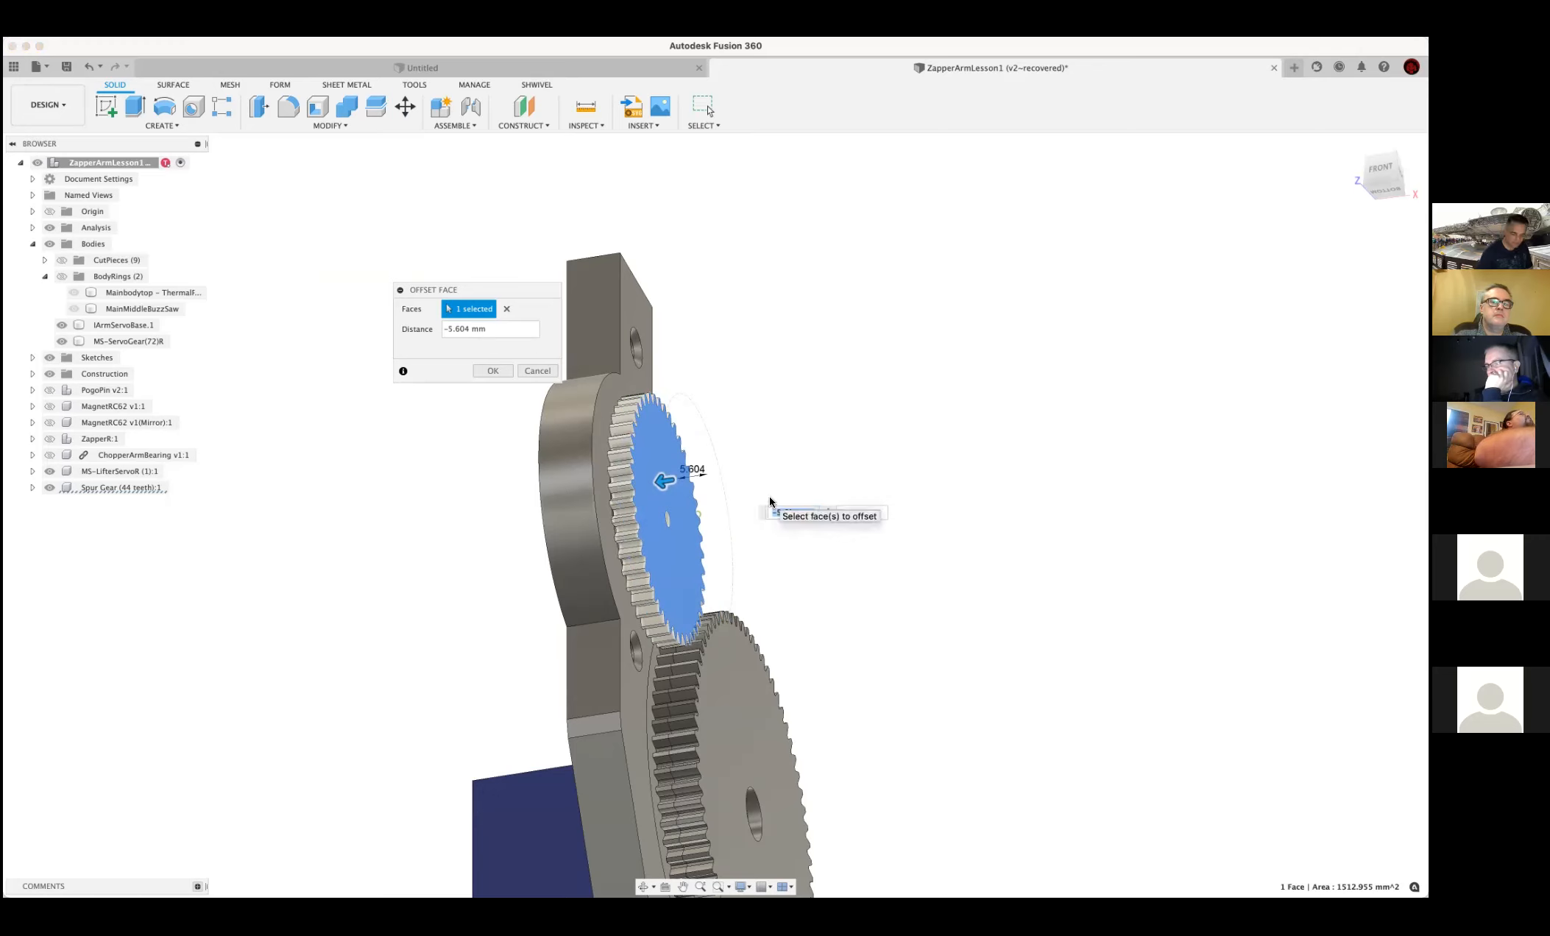
text(-5)
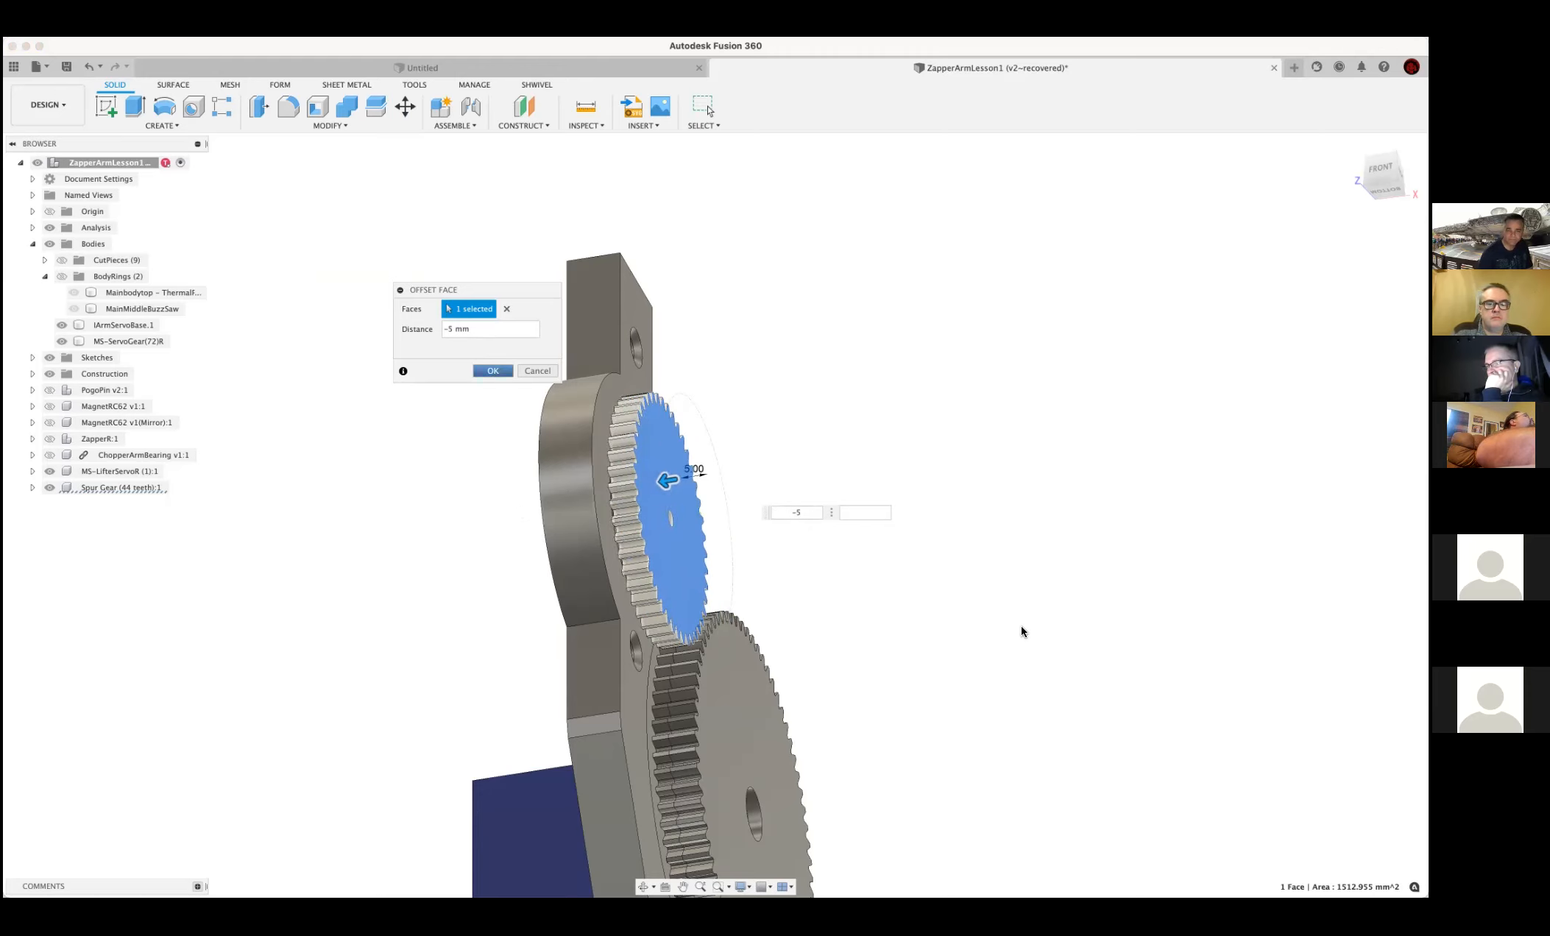
key(Return)
Rename the body inside the 44-tooth spur gear component as SpurGear44
shift+middle_drag(1031, 608, 944, 657)
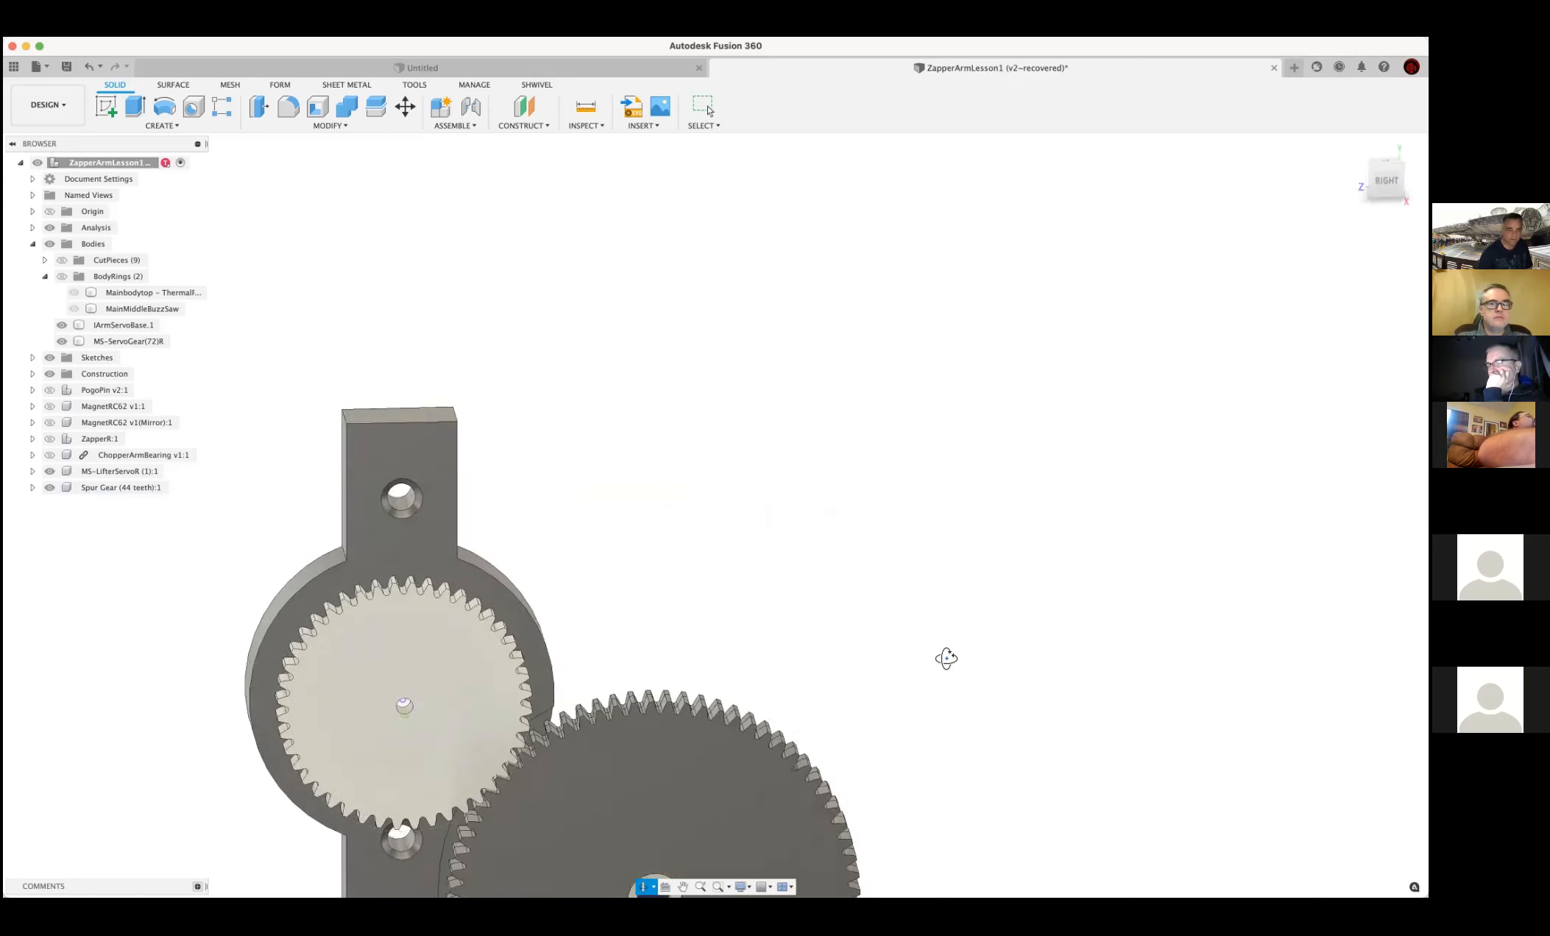
click(32, 487)
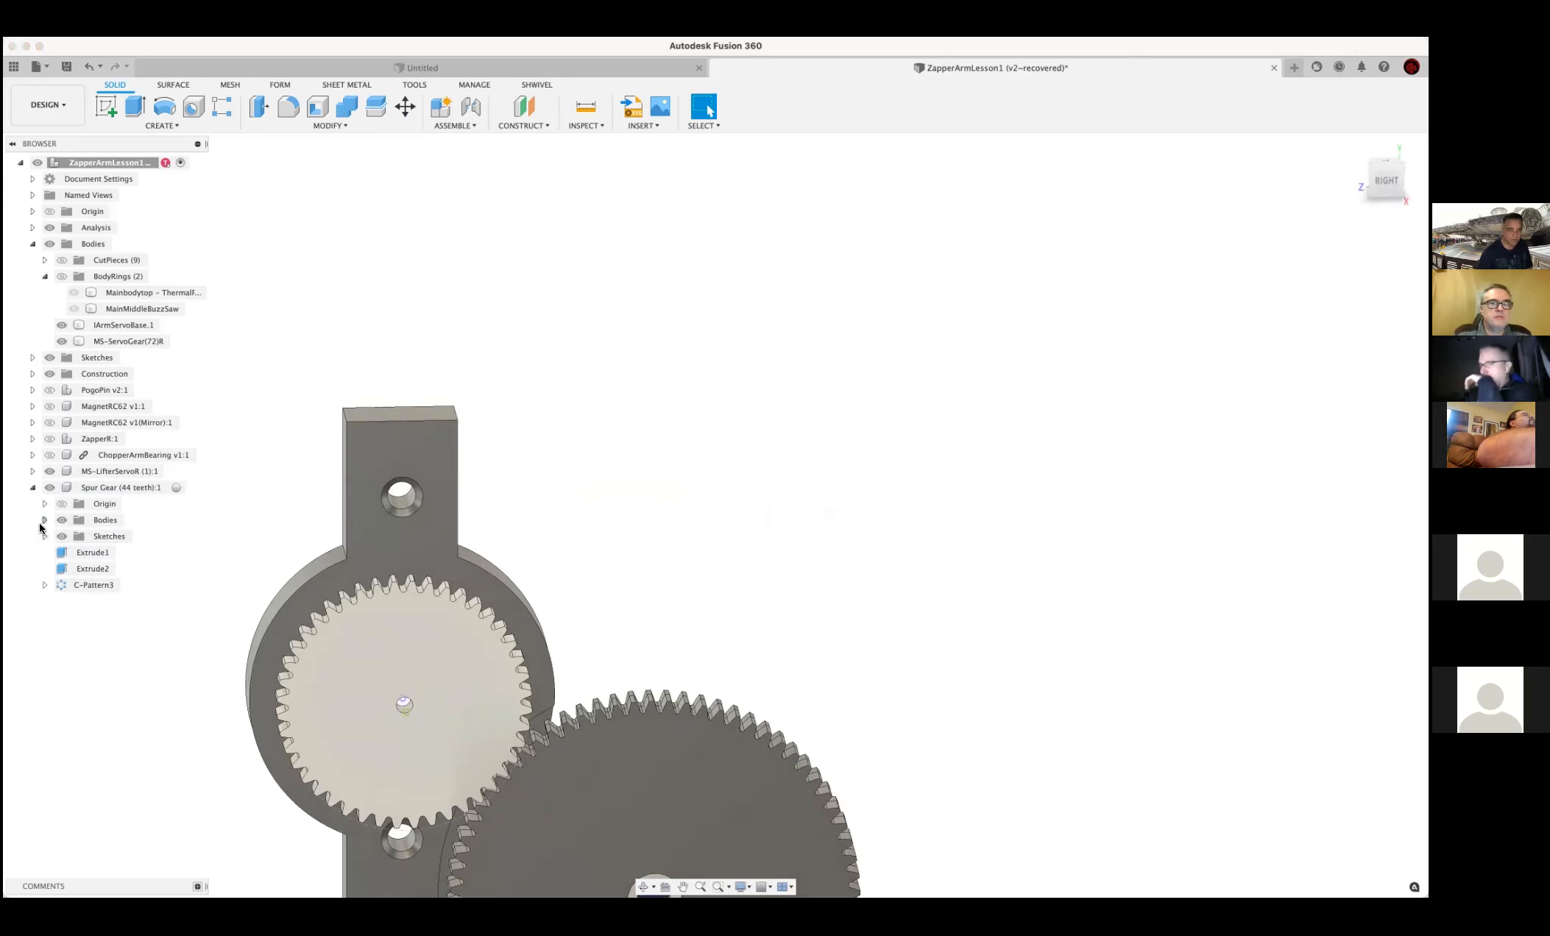
click(44, 519)
double_click(114, 540)
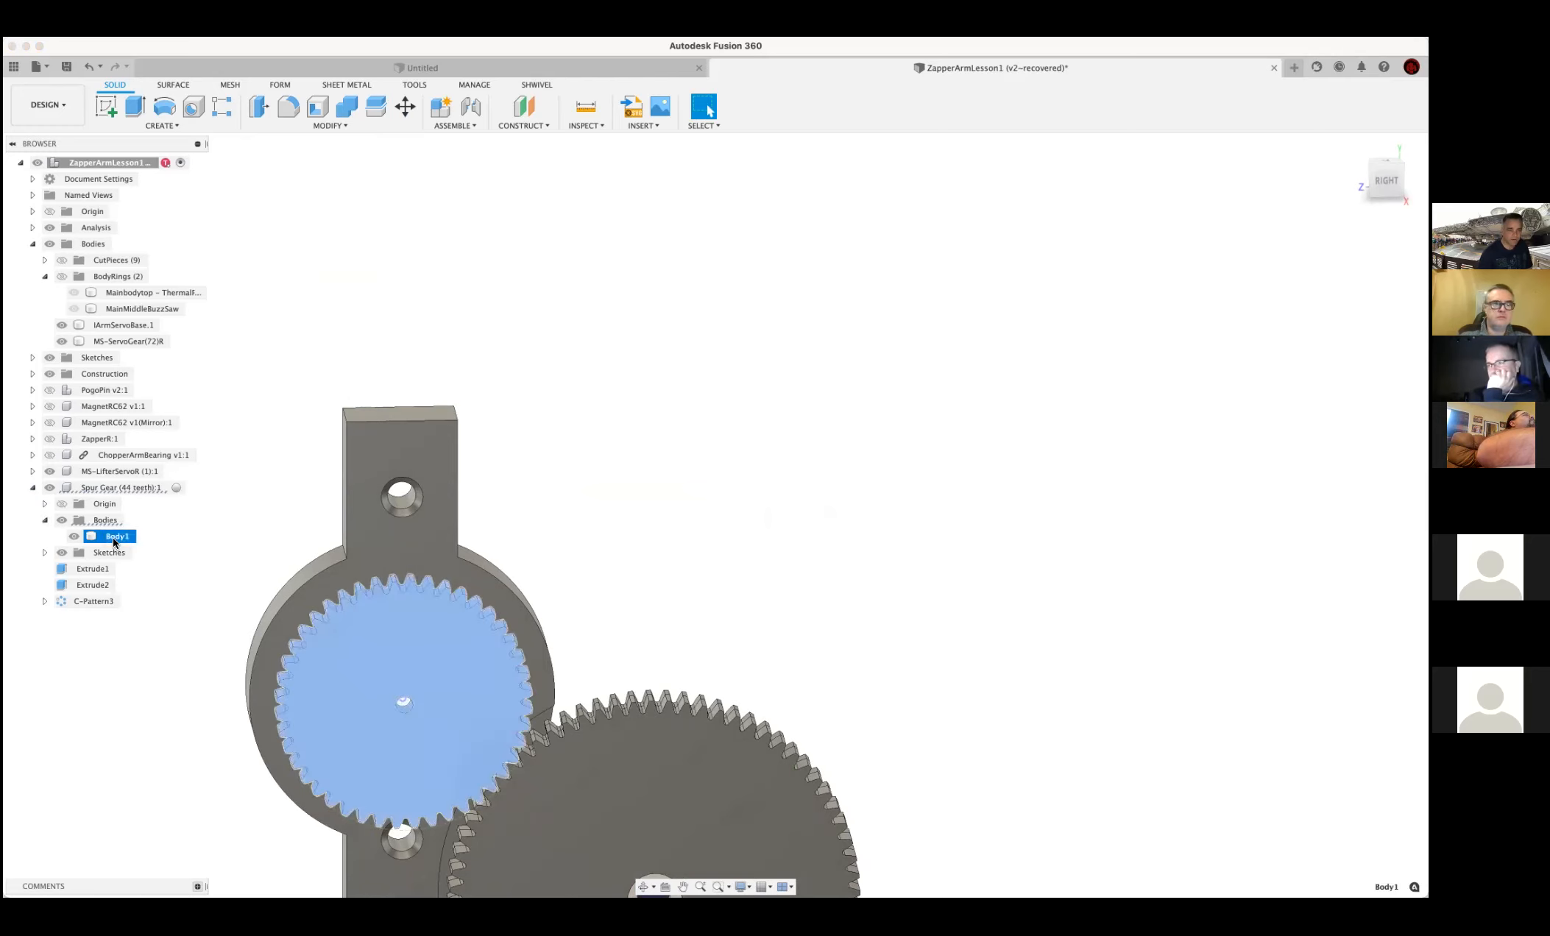
text(S)
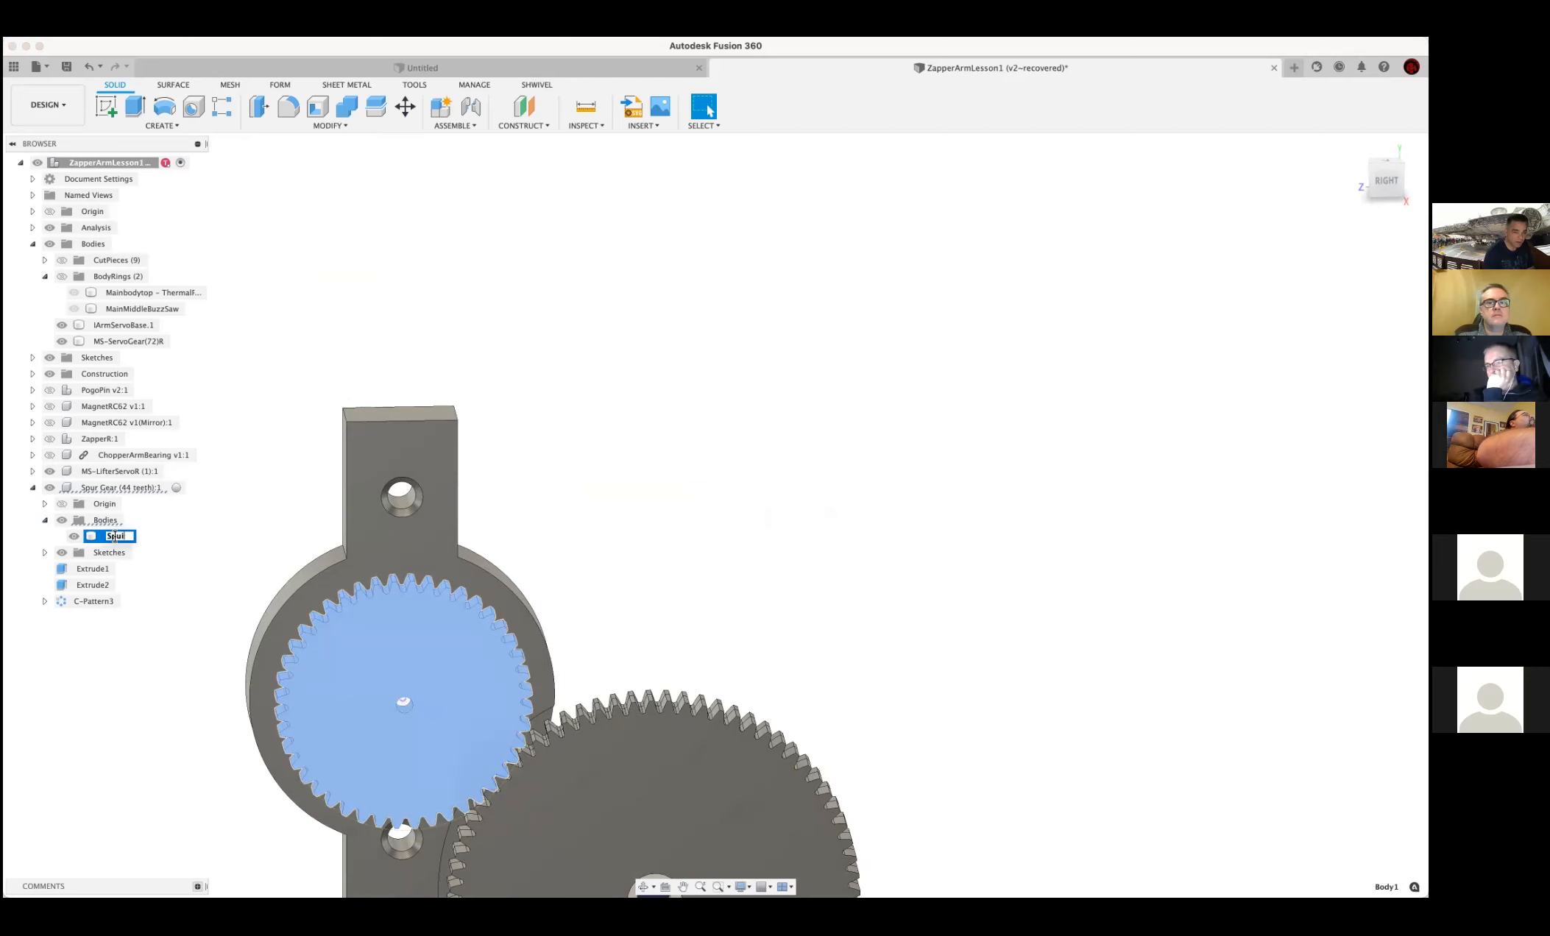
text(purGear44)
key(Return)
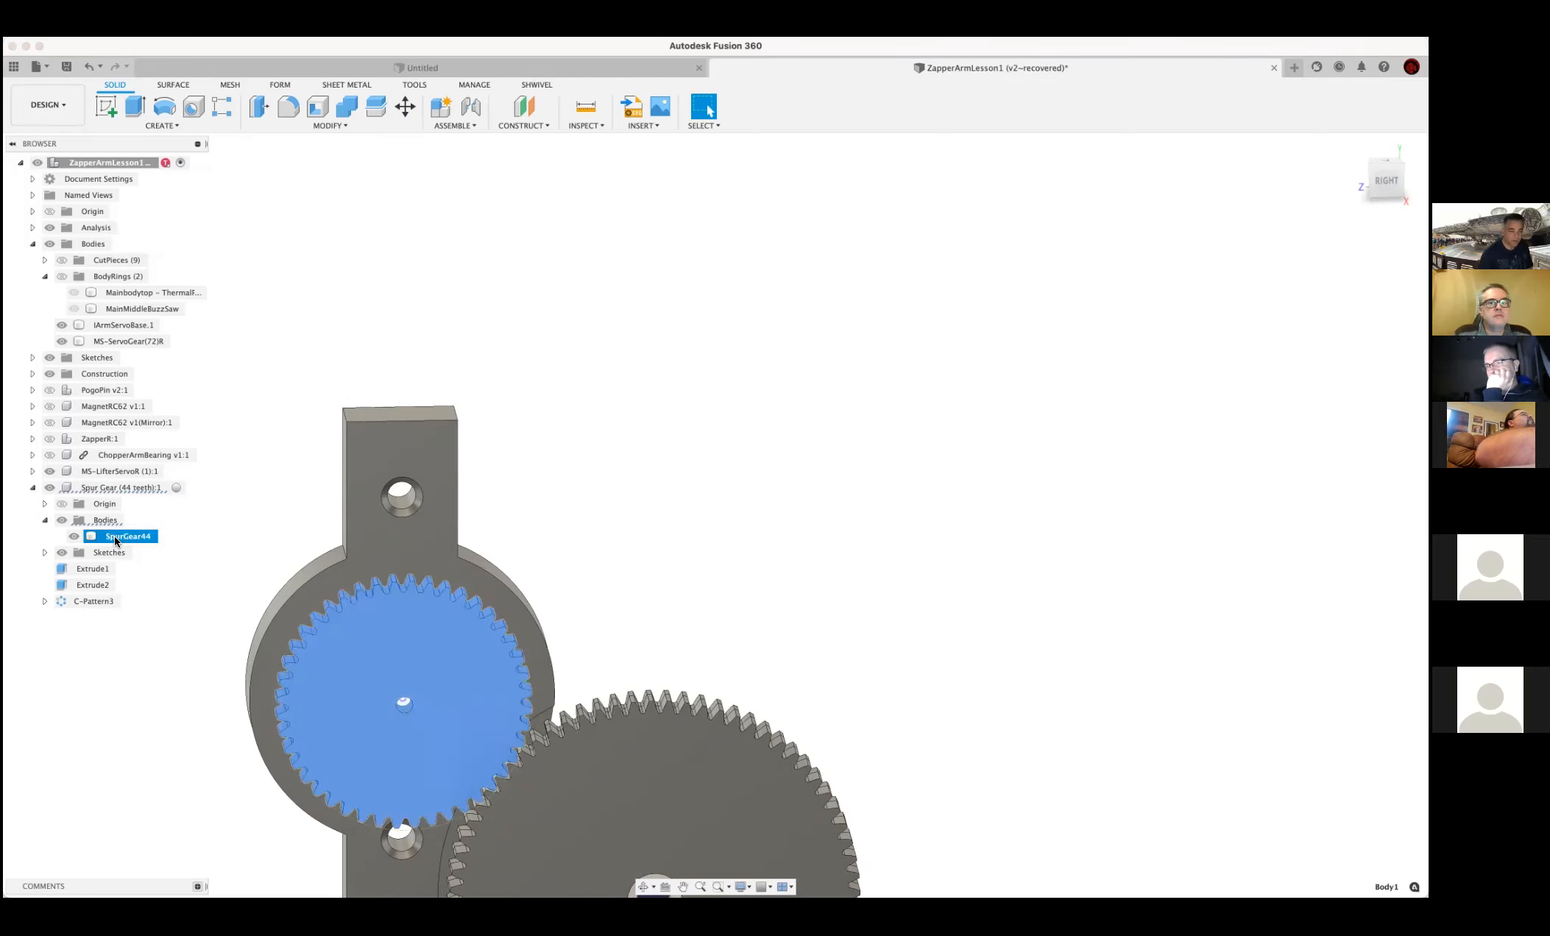
Move the SpurGear44 body into the root design's Bodies folder, check its visibility, and collapse the spur gear component
drag(115, 541, 86, 243)
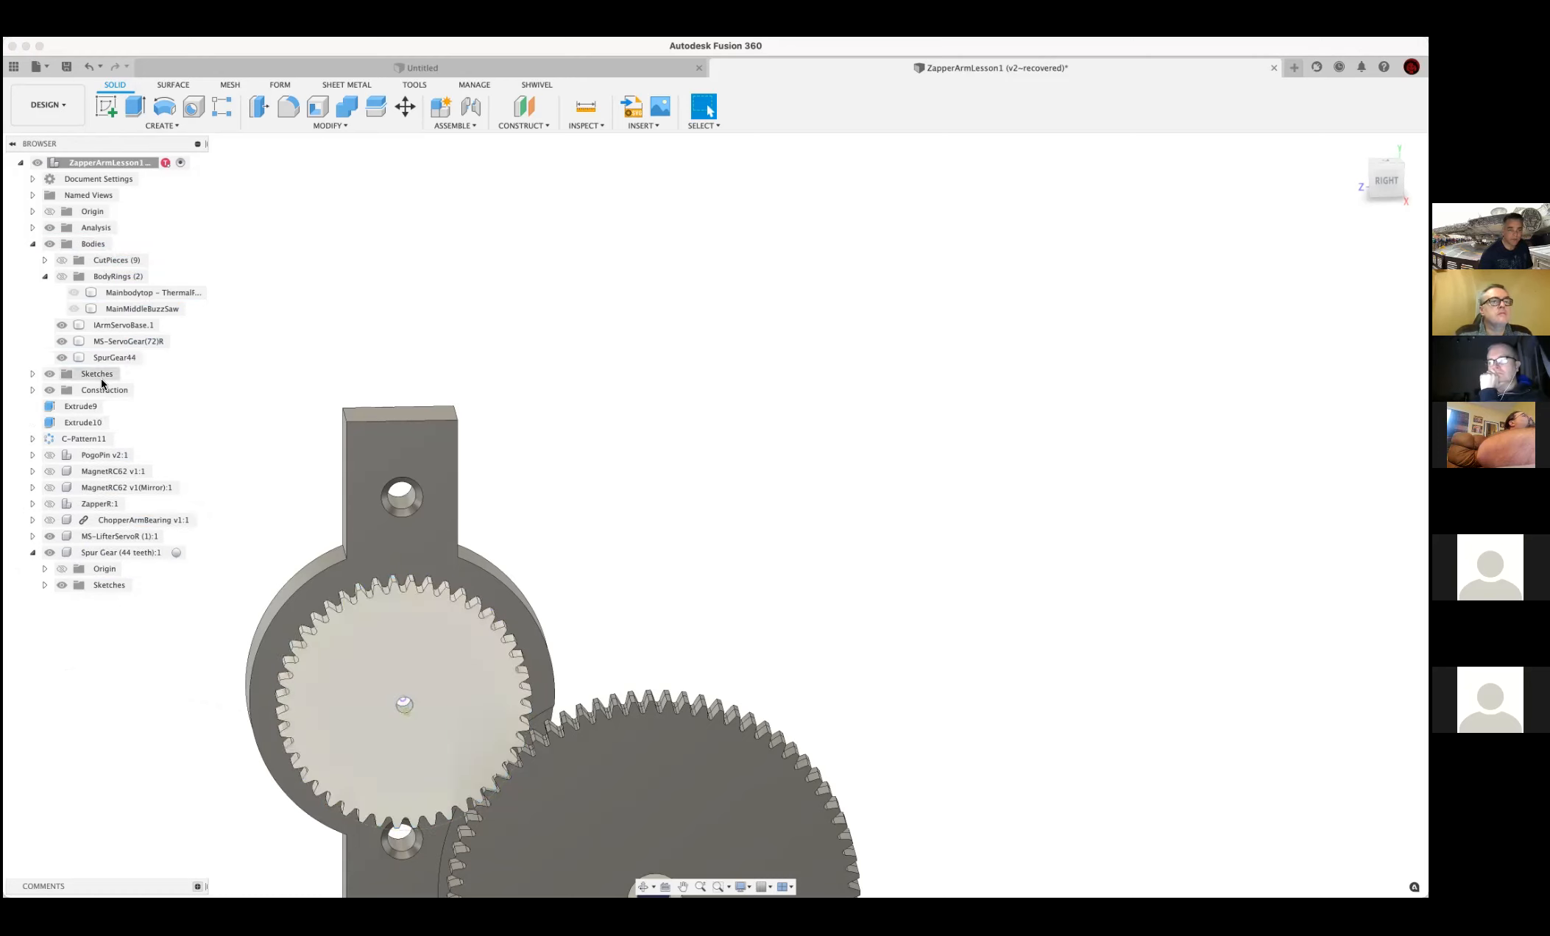
click(62, 358)
click(65, 360)
click(65, 360)
click(61, 358)
click(60, 358)
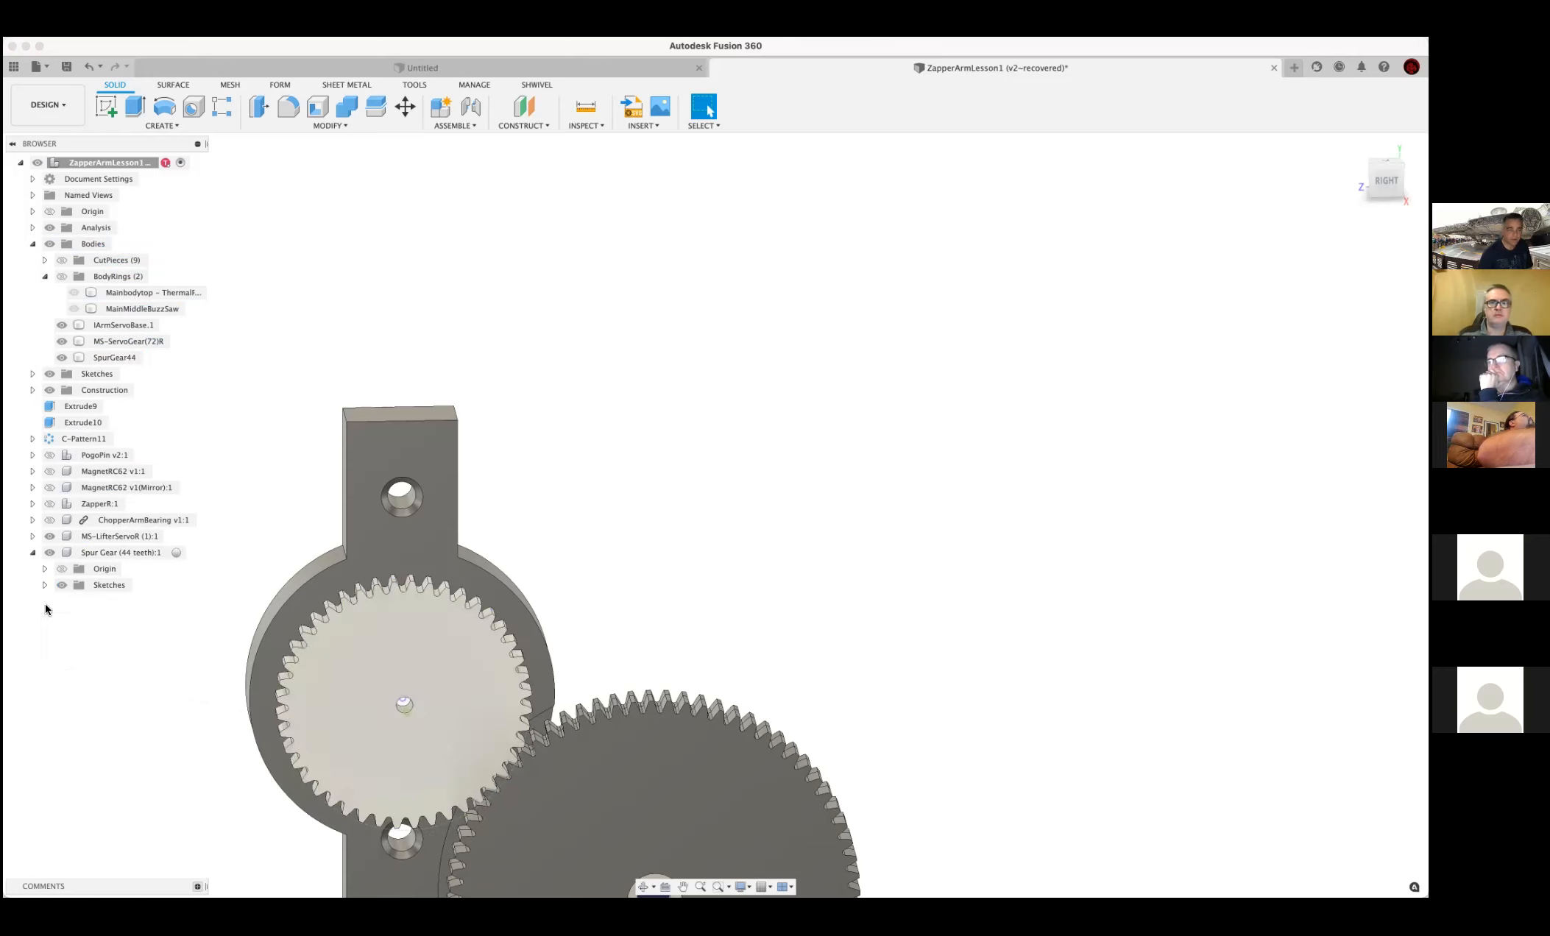
click(32, 554)
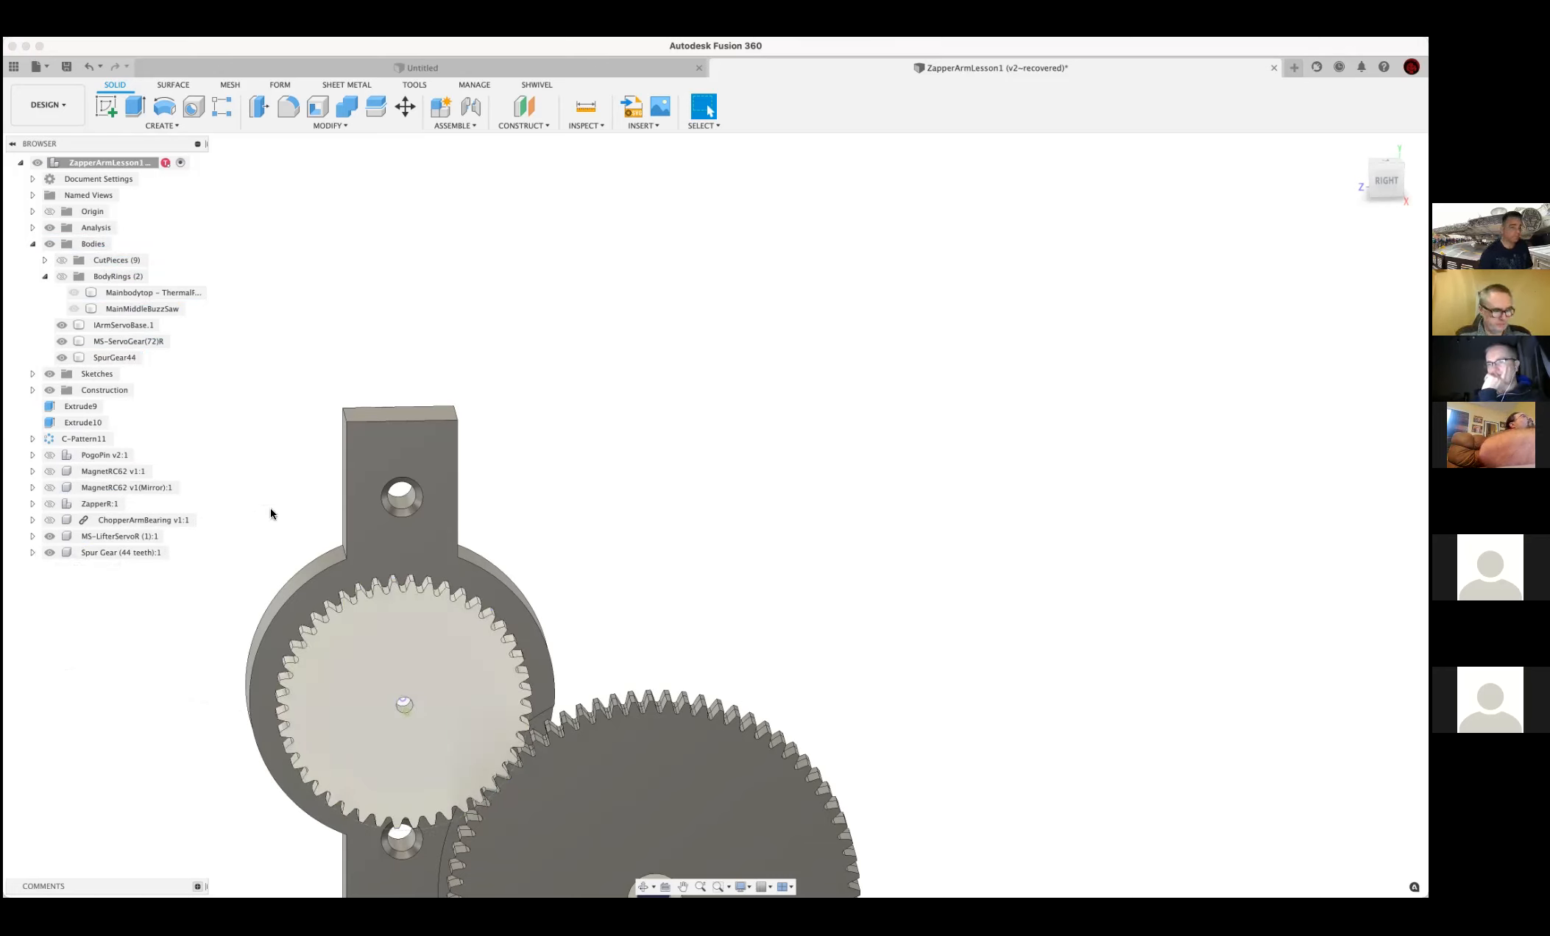
Undo back through the paste of the SpurGear44 body into the root design and check the body inside its spur gear component
click(100, 66)
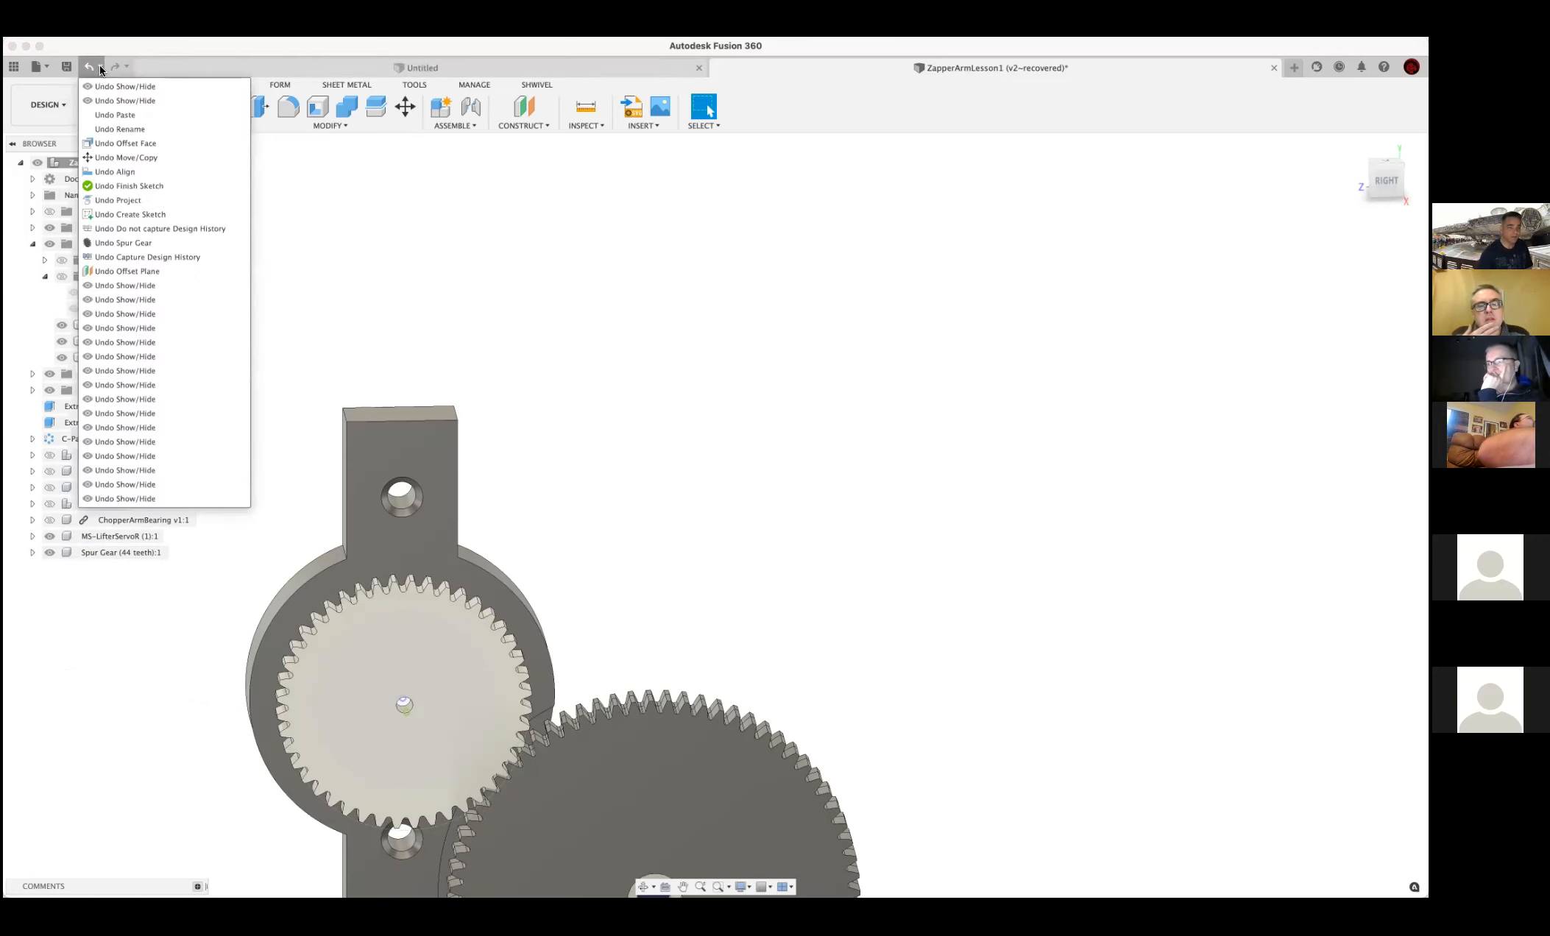
click(111, 117)
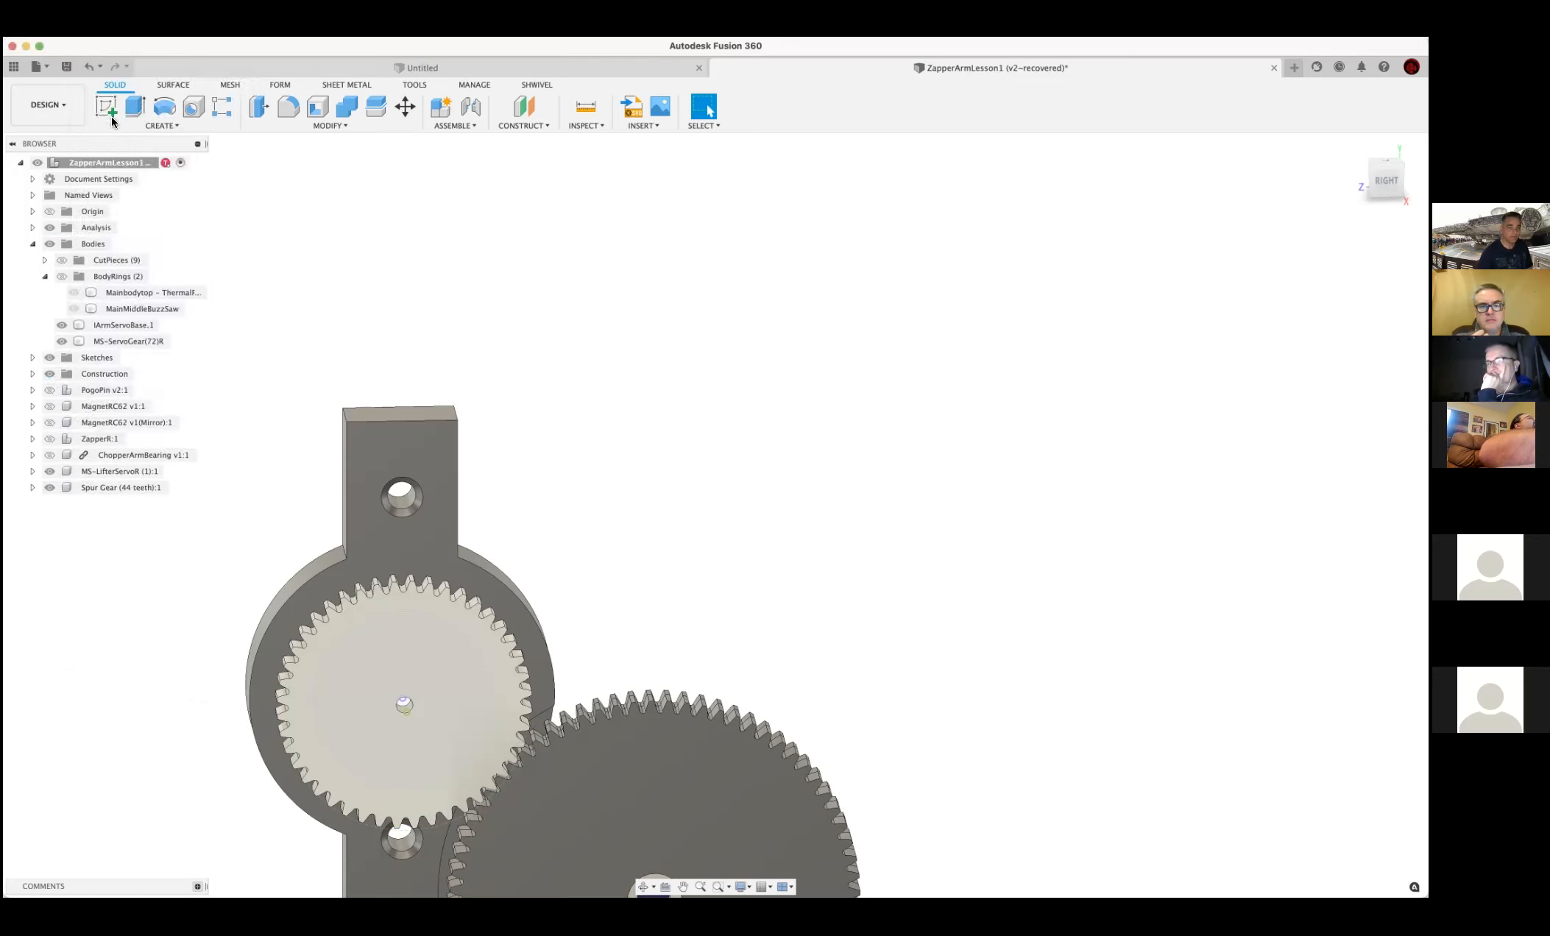
click(32, 487)
click(53, 489)
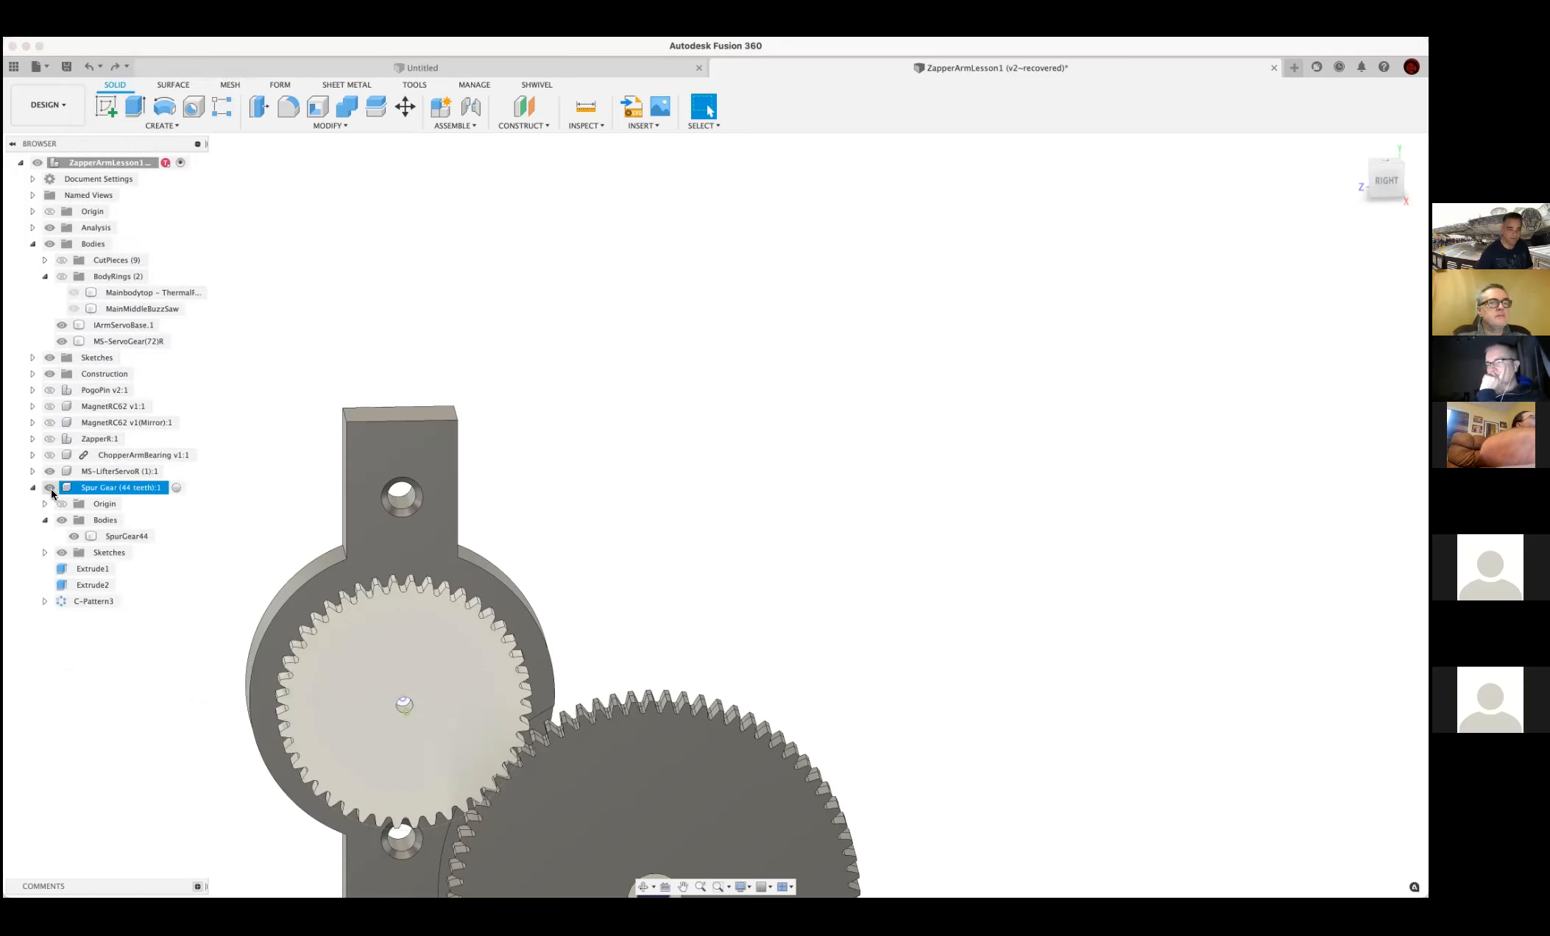
click(32, 488)
Hide the 44-tooth spur gear component and Sketch9 in the root design's sketches
click(50, 488)
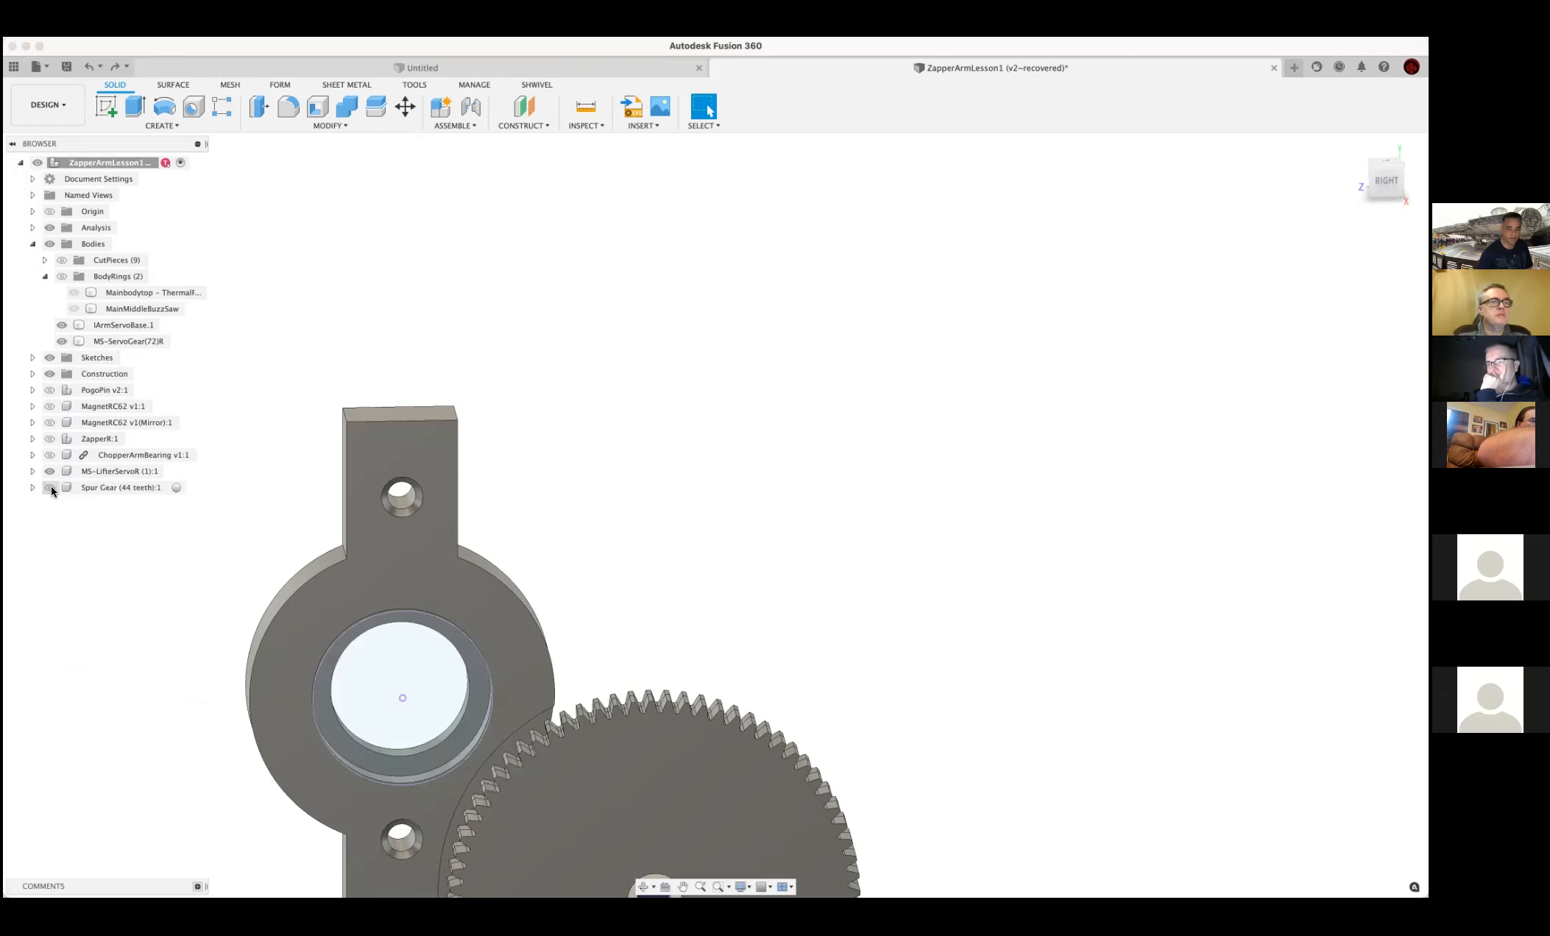
mouse_move(583, 517)
shift+middle_down()
mouse_move(647, 484)
mouse_move(619, 499)
mouse_move(640, 509)
mouse_move(608, 507)
shift+middle_up()
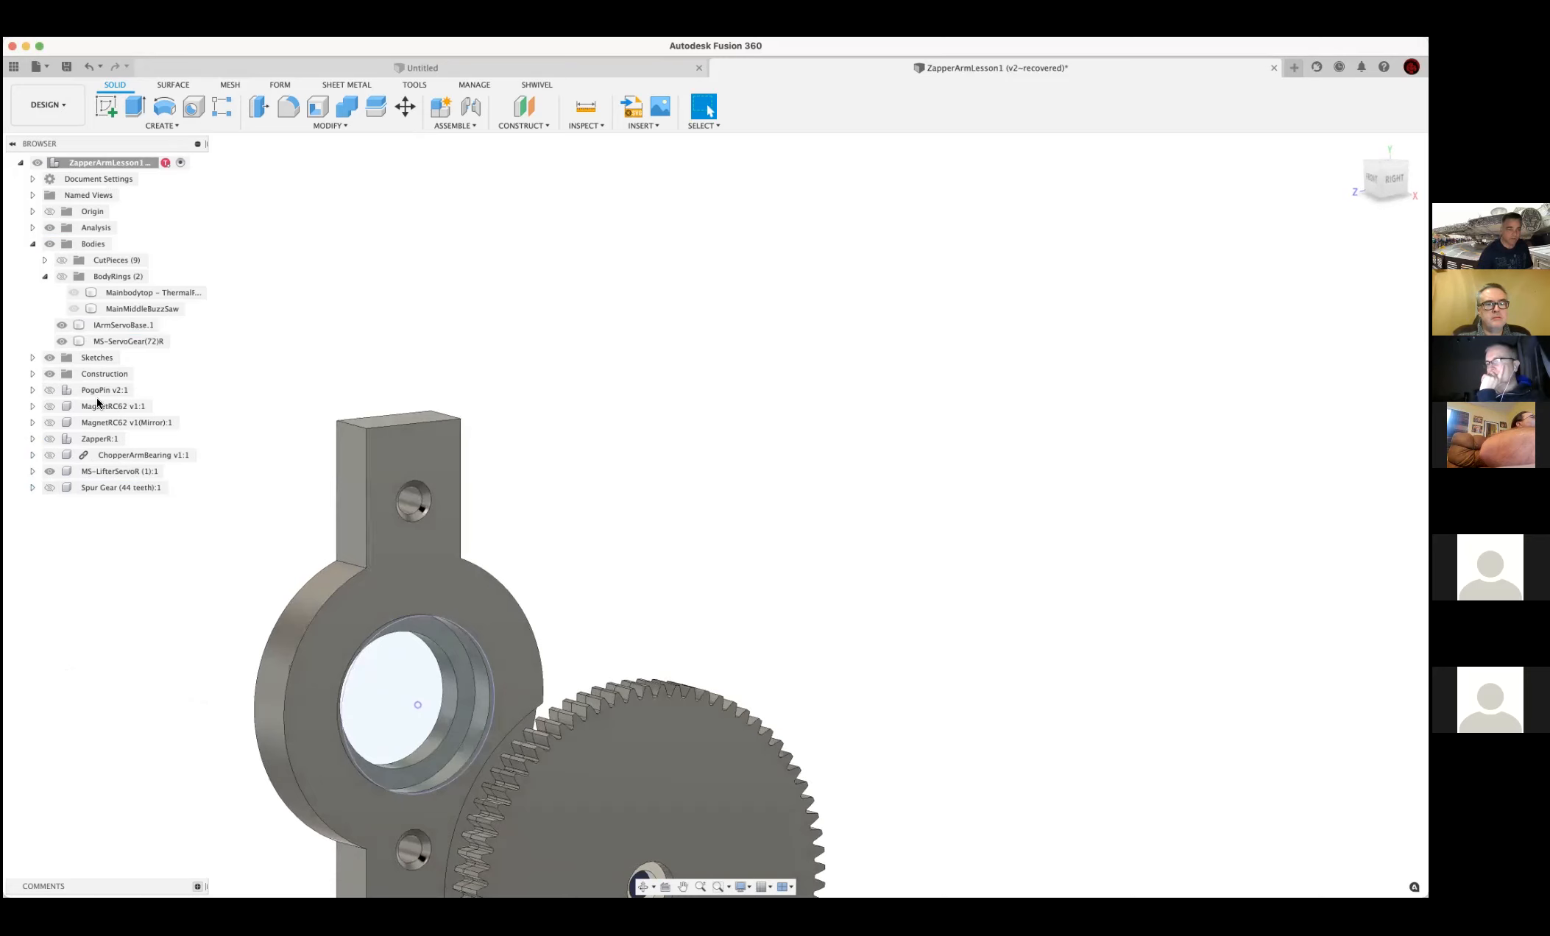
click(32, 357)
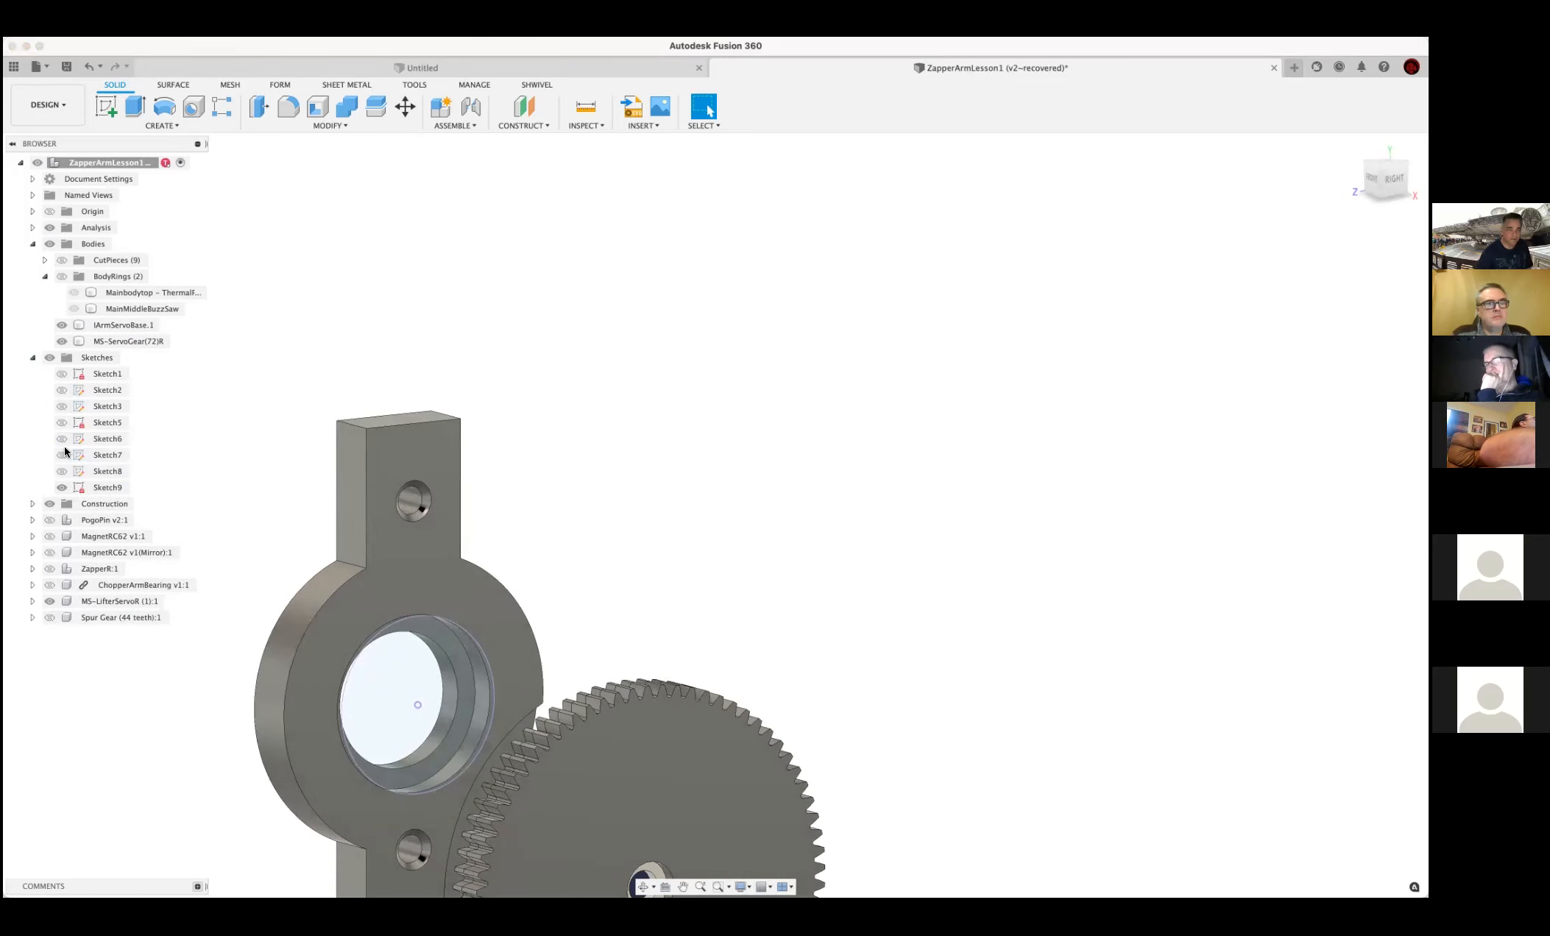
click(296, 443)
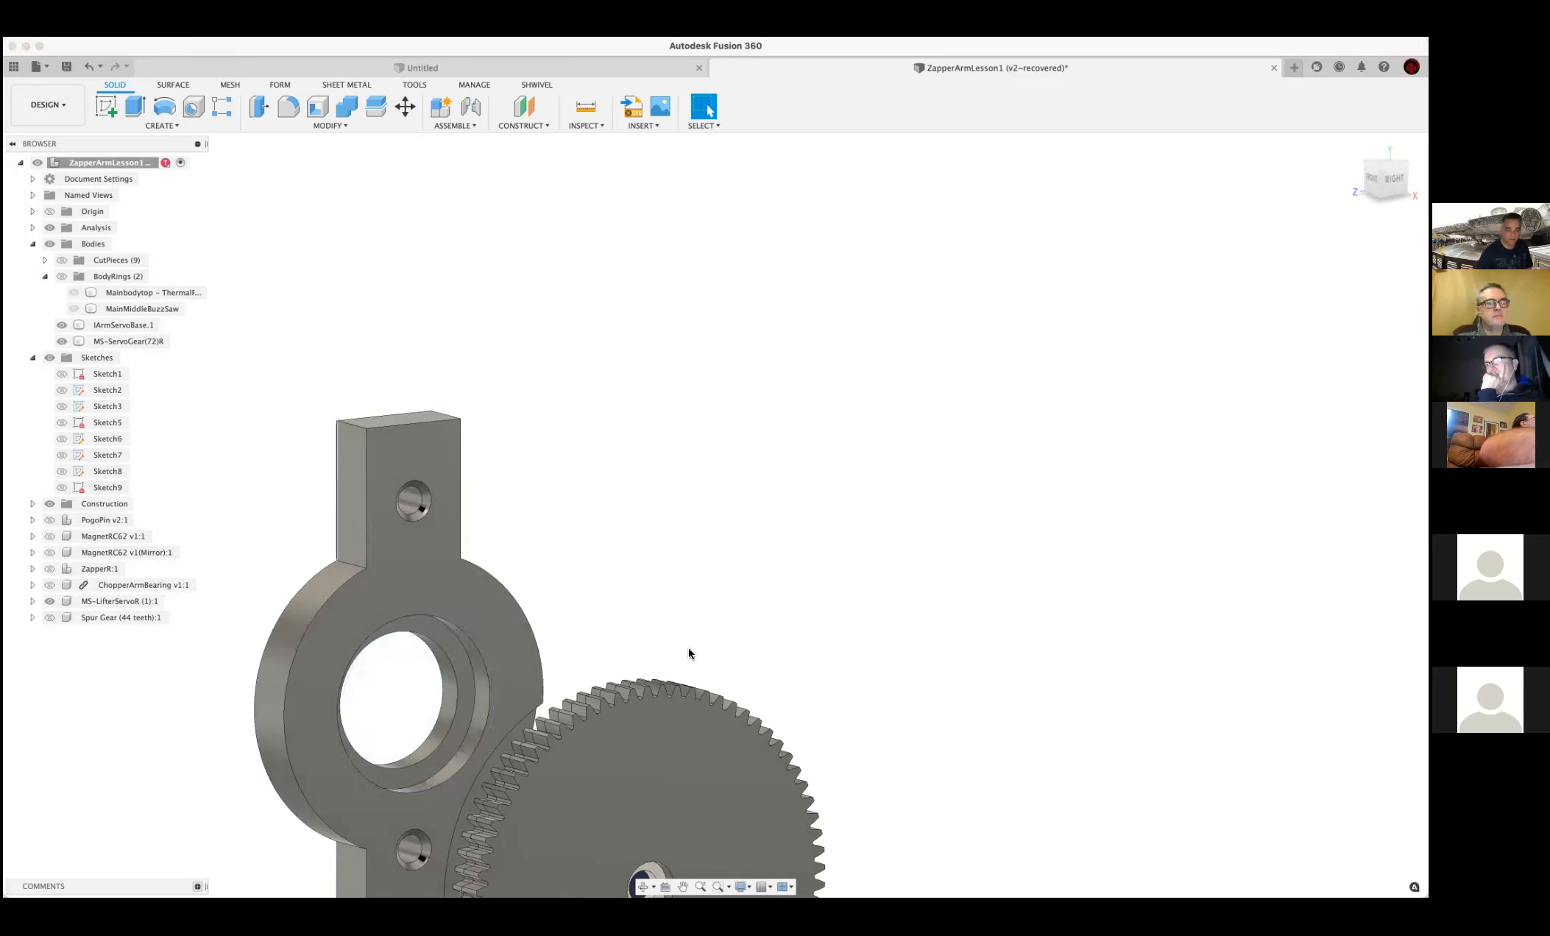
Examine the stepped bore in the round part of the iArmServoBase body
mouse_move(665, 606)
shift+middle_down()
mouse_move(710, 598)
mouse_move(648, 613)
shift+middle_up()
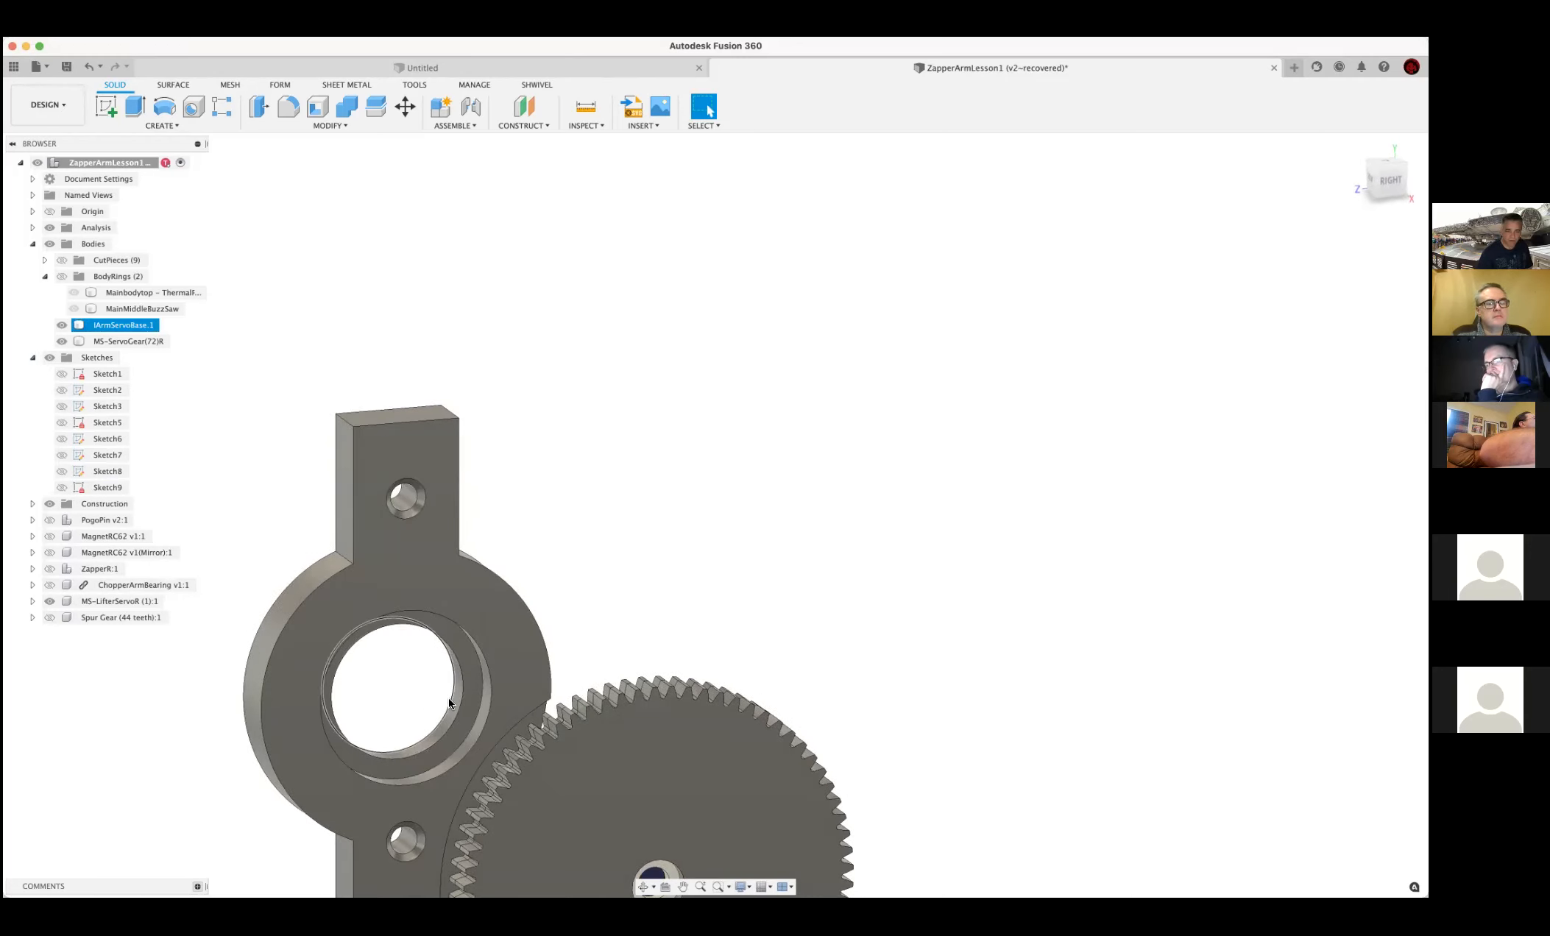
shift+middle_drag(483, 673, 564, 620)
scroll(564, 623, up, 5)
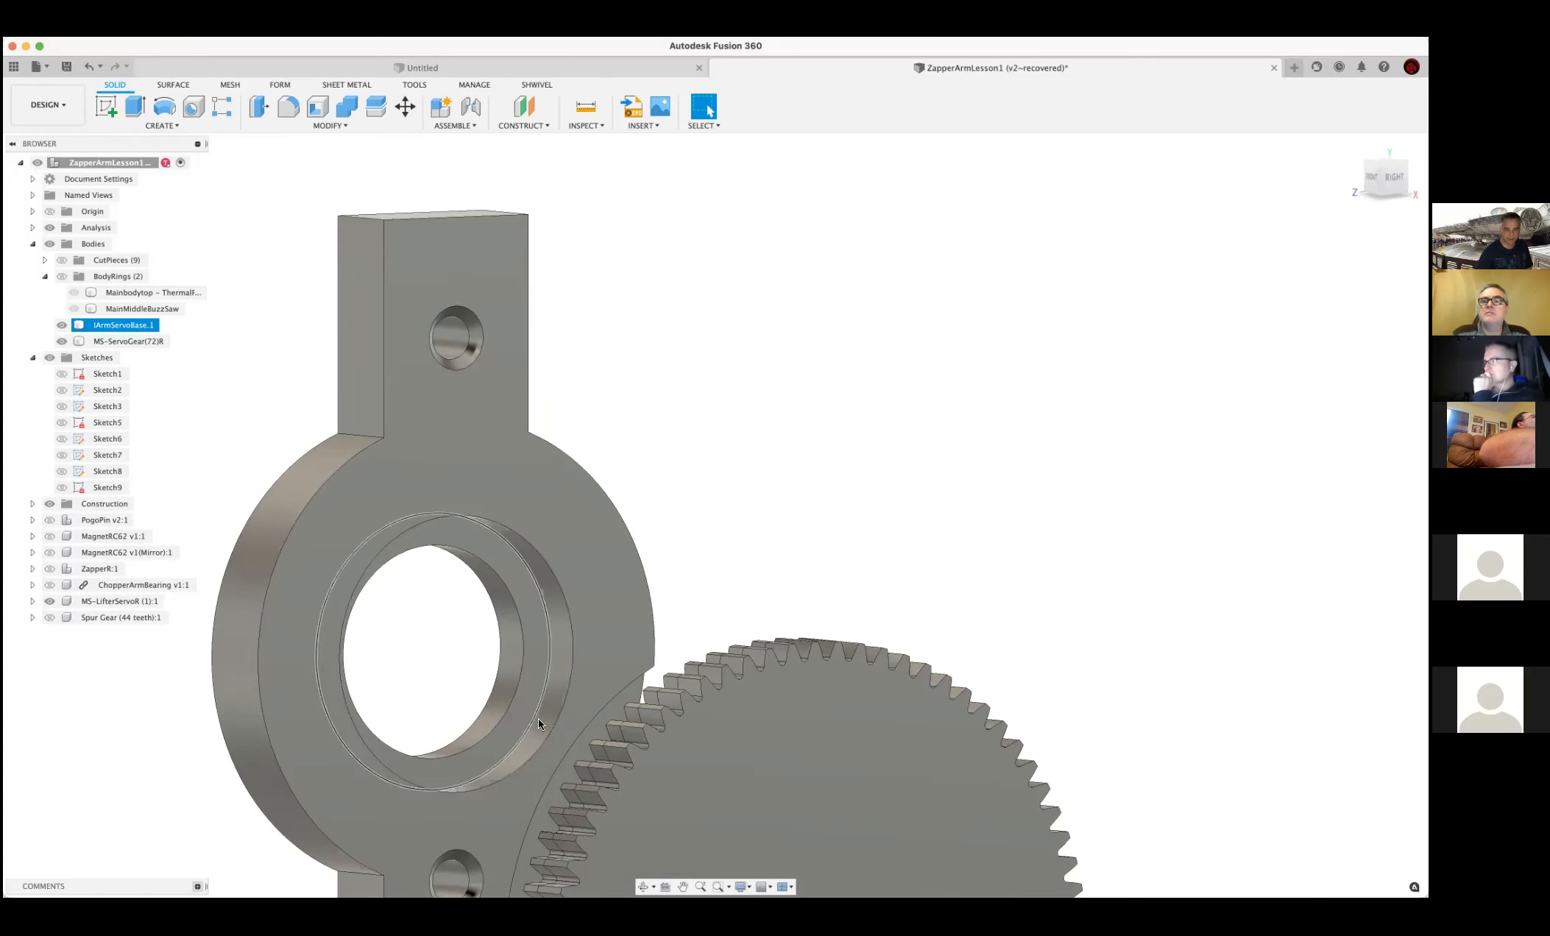
scroll(443, 646, down, 3)
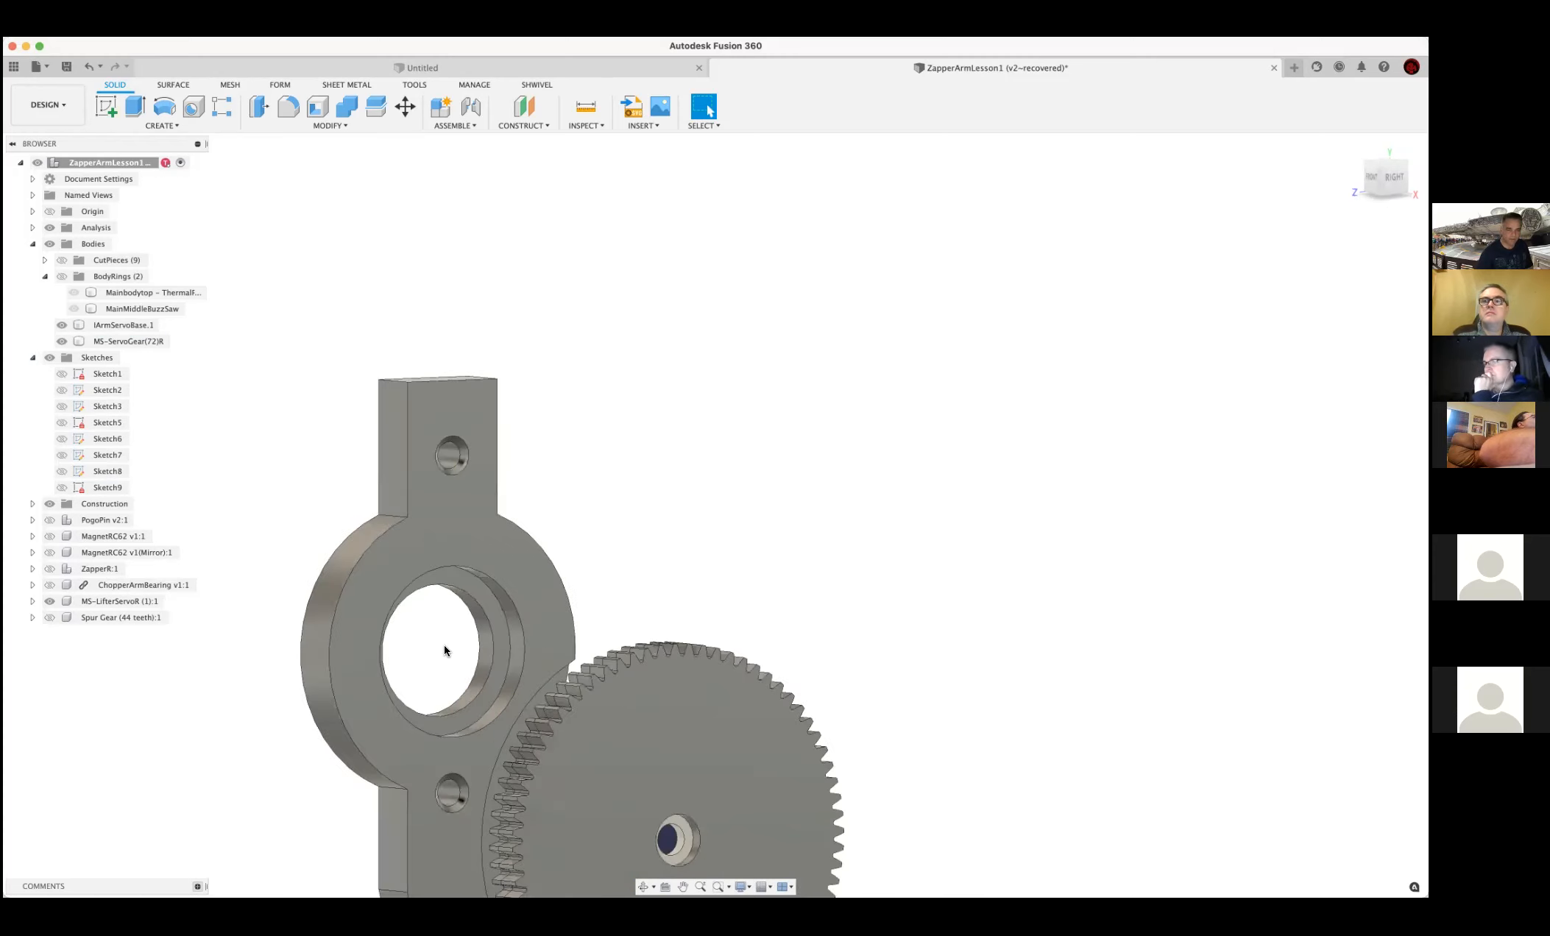
scroll(445, 651, down, 2)
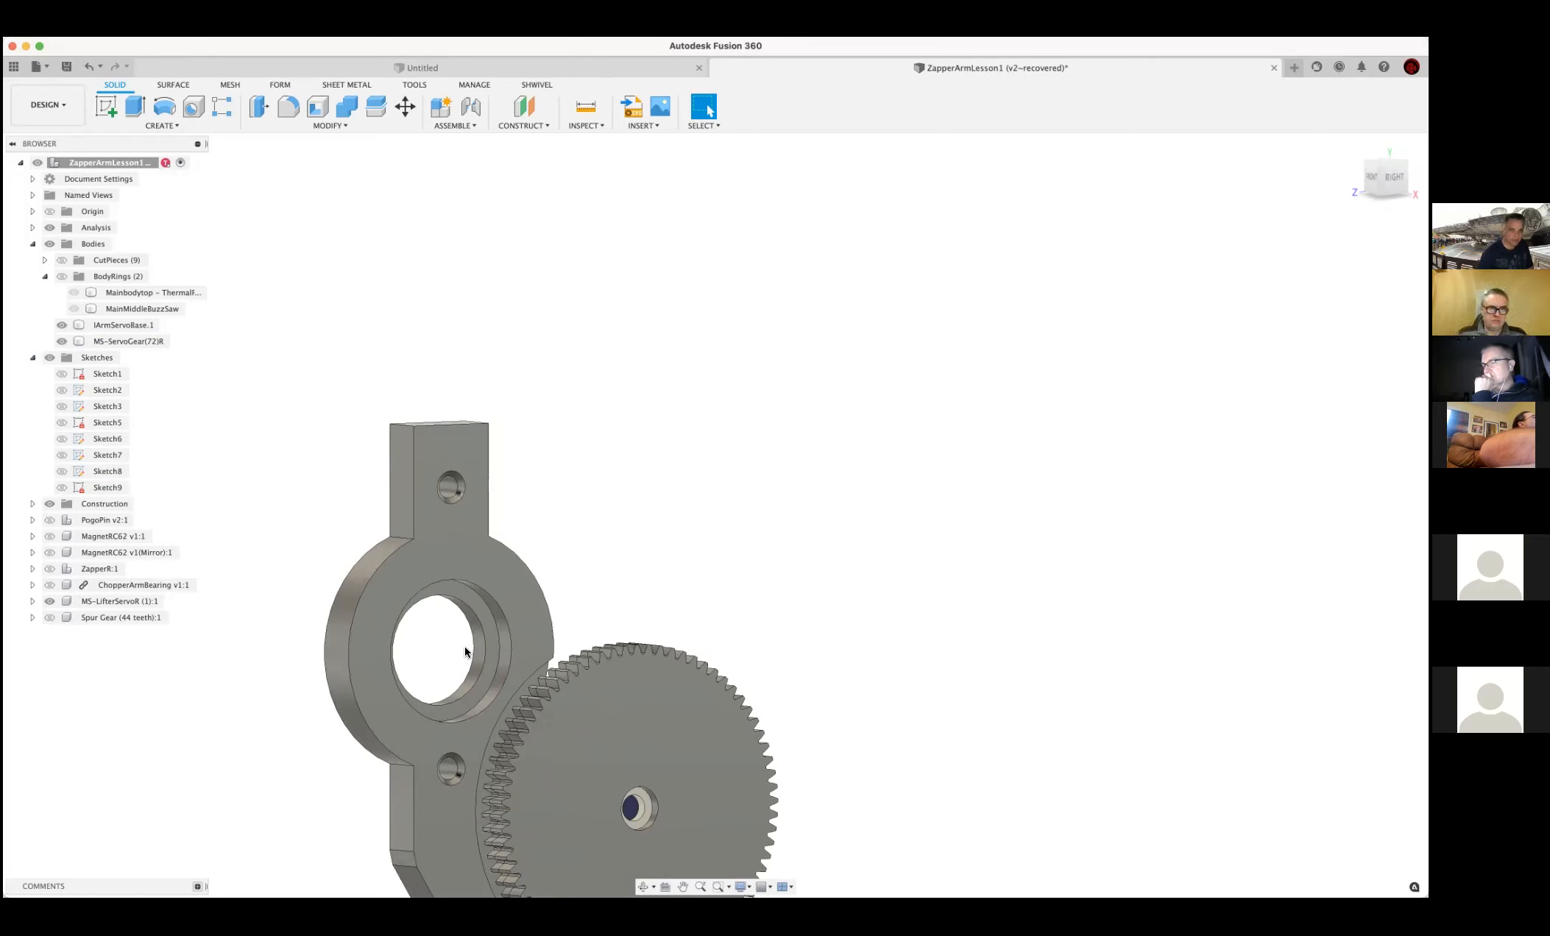
click(468, 649)
click(468, 662)
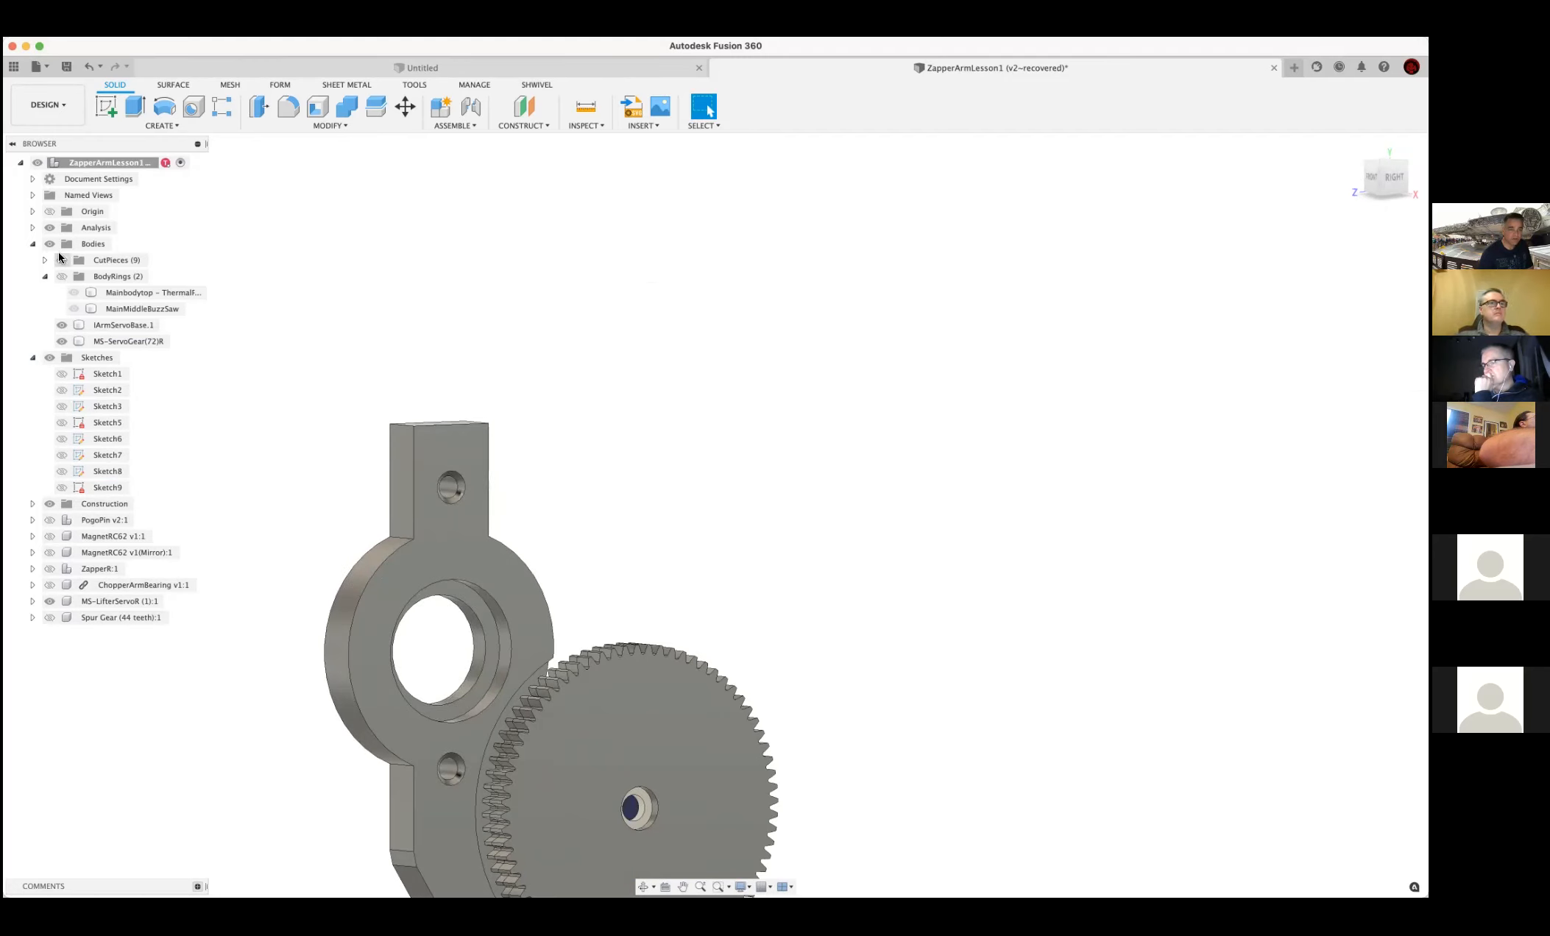
Show the BodyRings bodies temporarily to examine the round opening in the main body and how the servo base lines up with it
click(61, 276)
shift+middle_drag(306, 578, 678, 622)
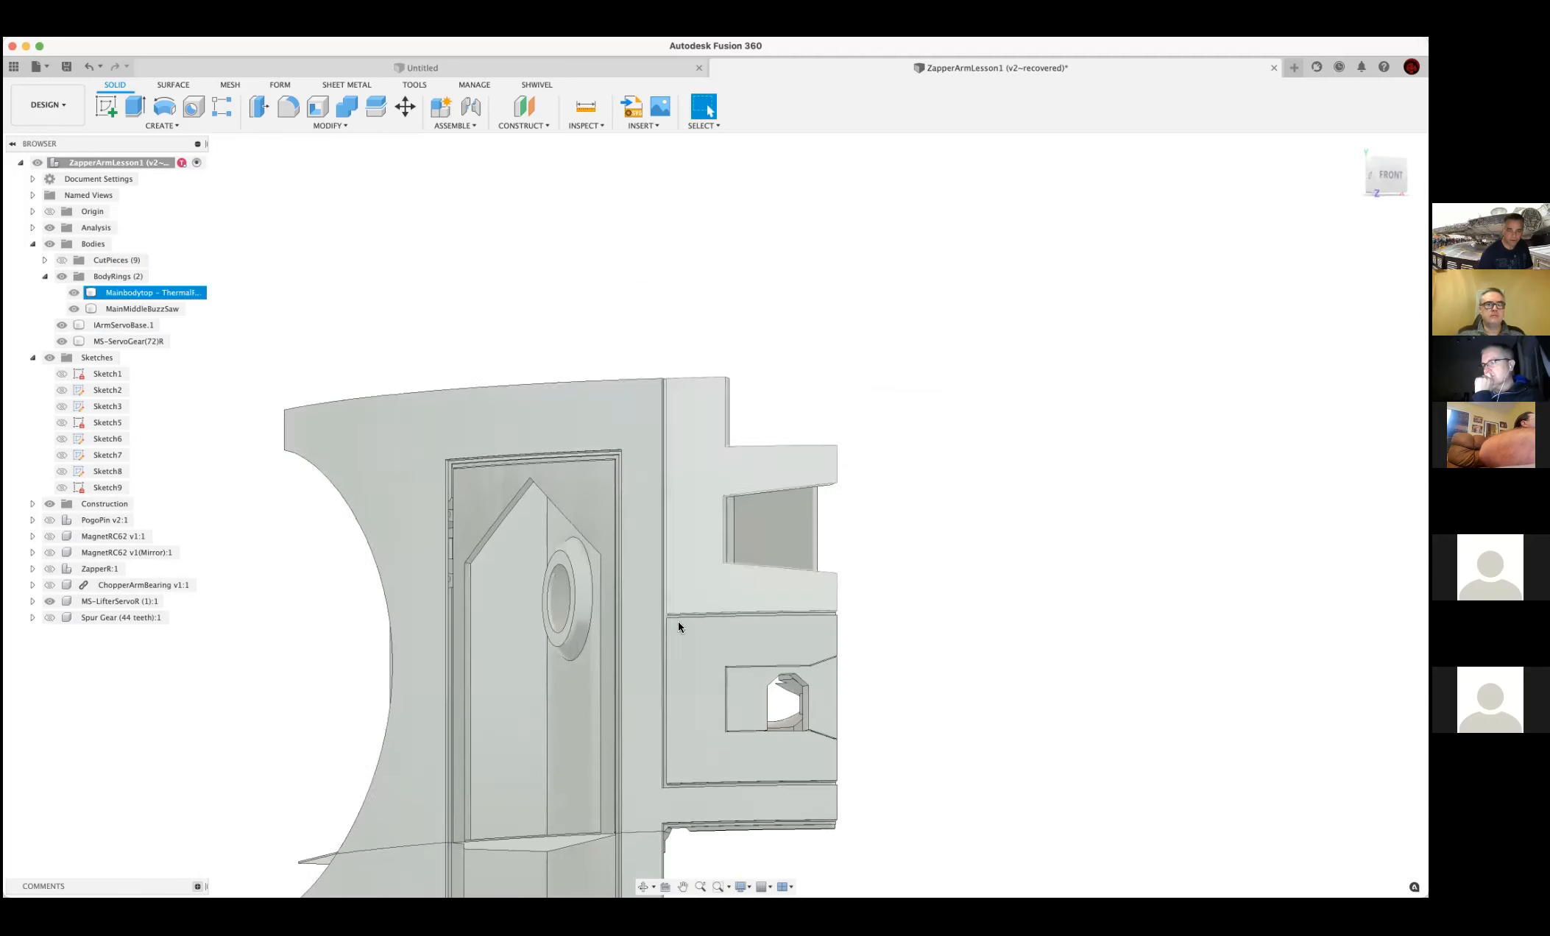
click(563, 563)
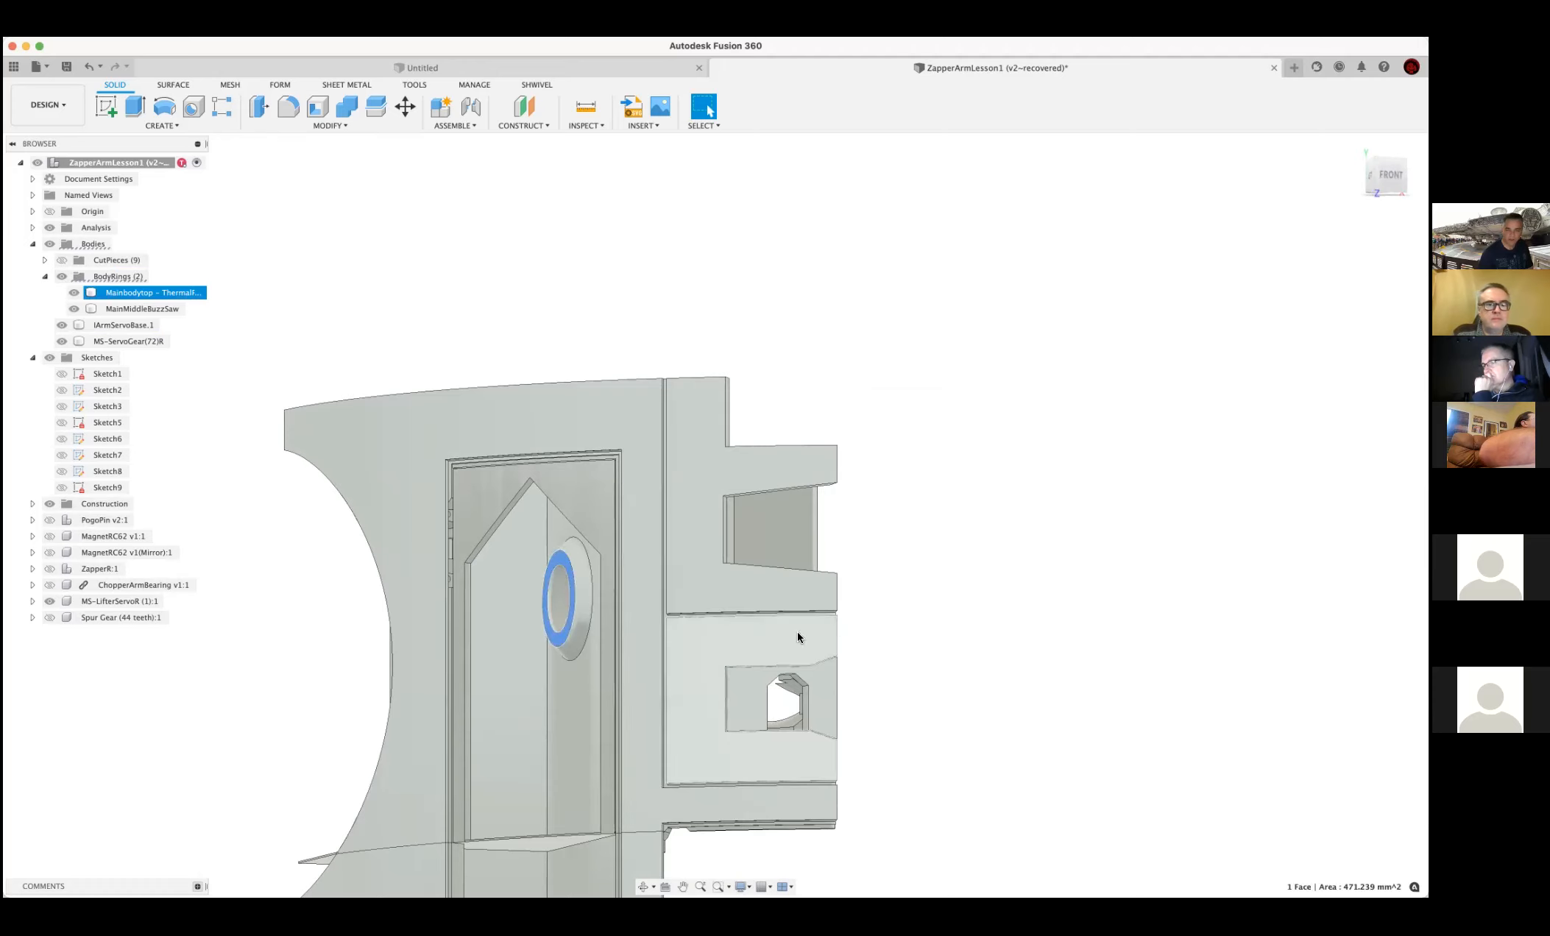
shift+middle_drag(841, 630, 744, 651)
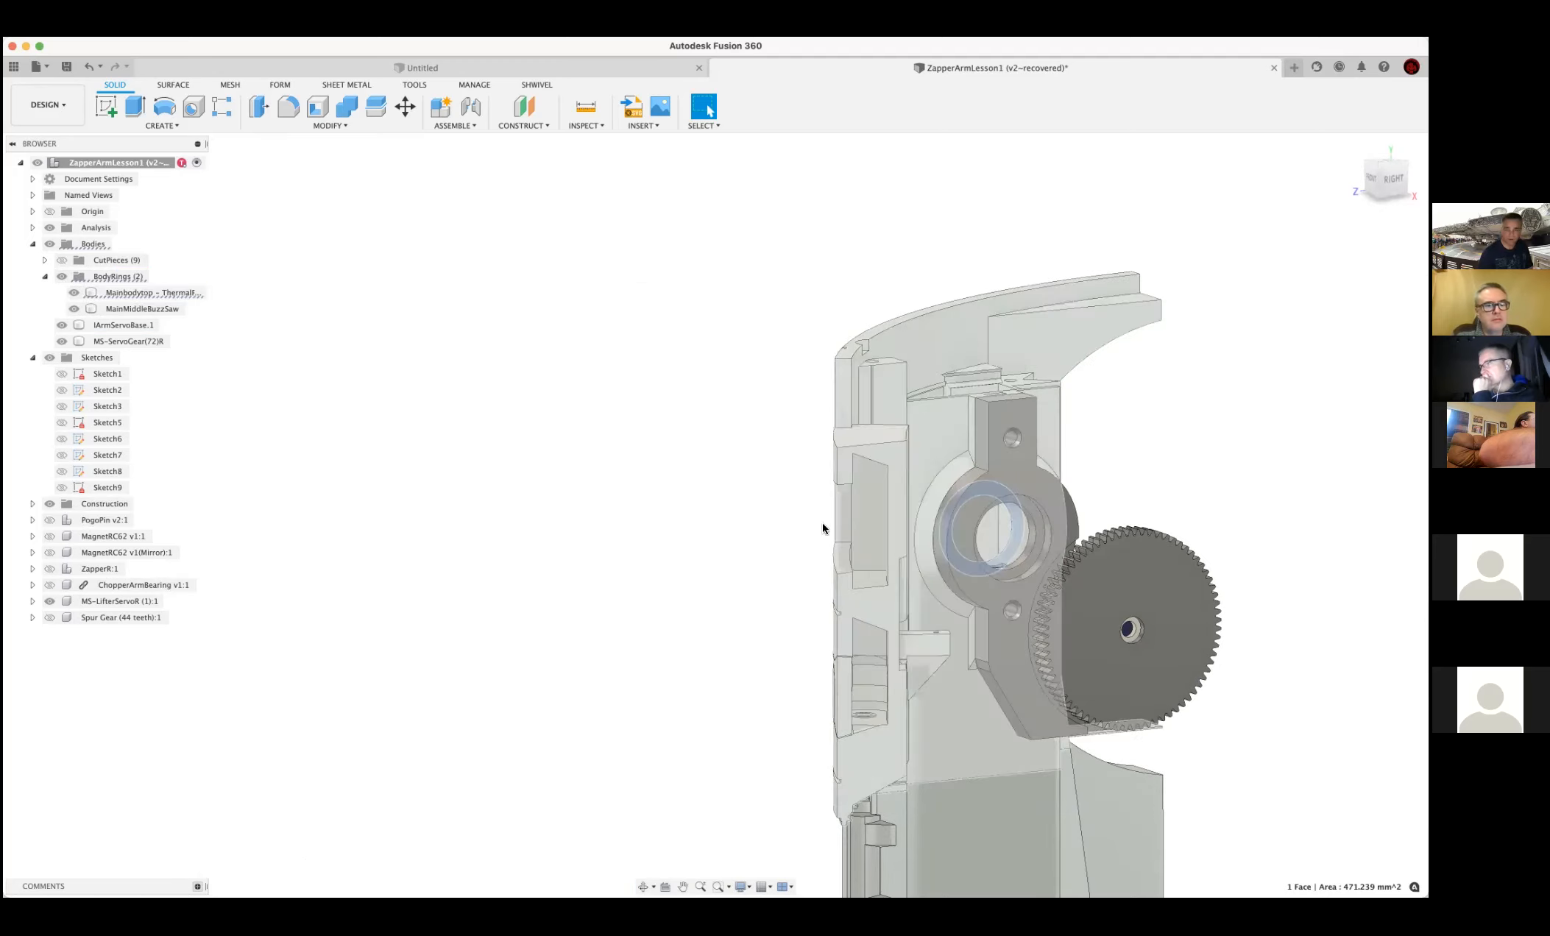
click(63, 275)
scroll(838, 524, up, 5)
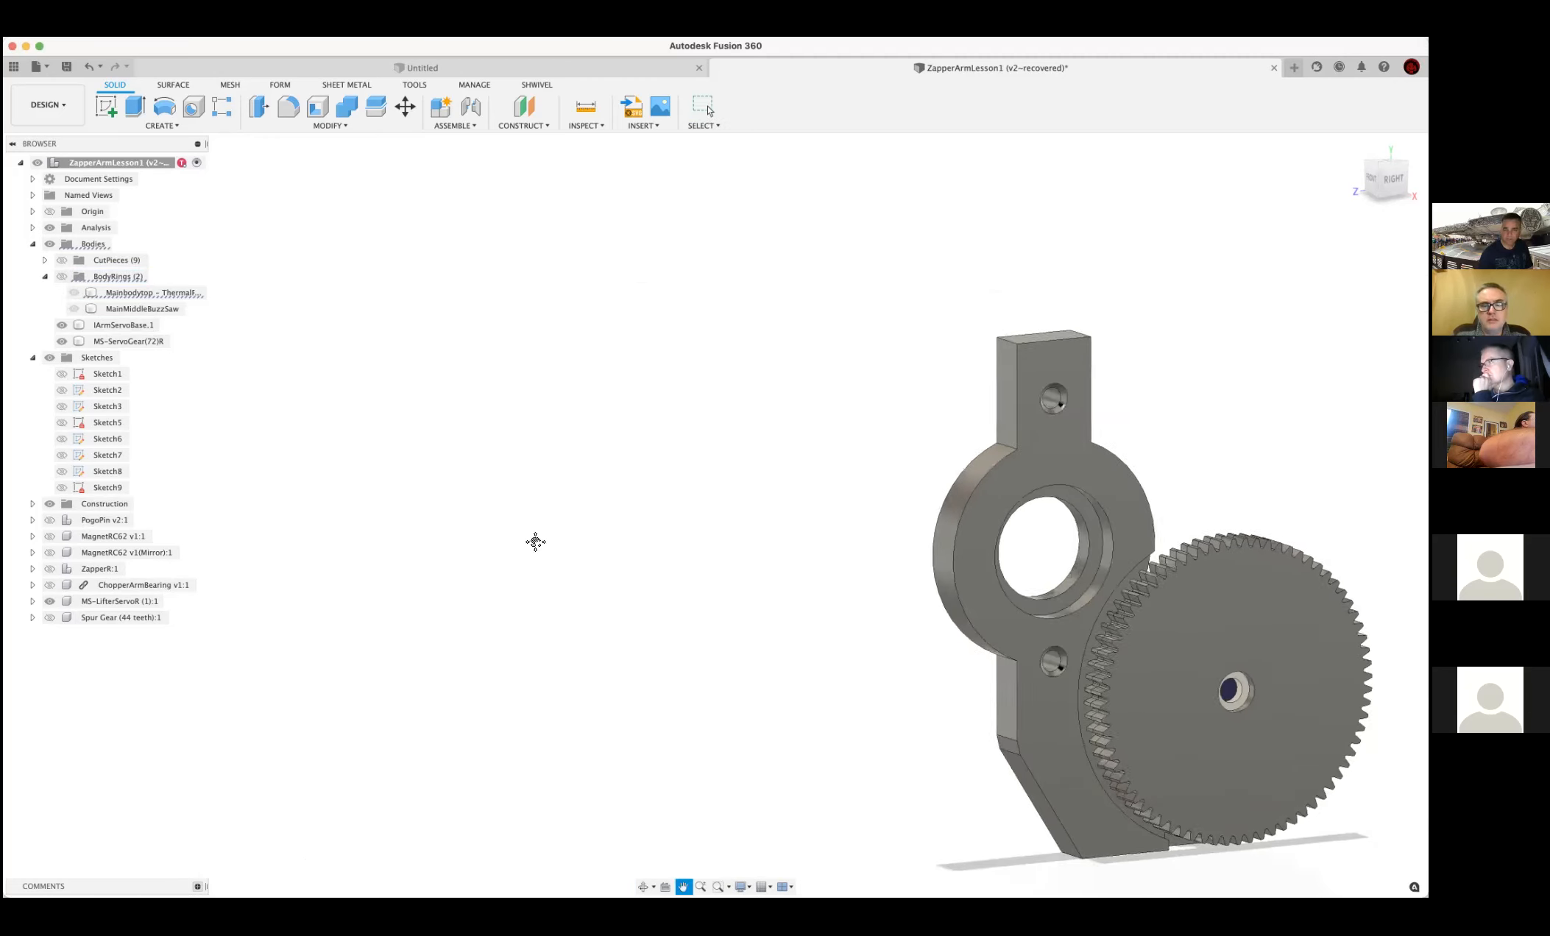
drag(535, 542, 418, 566)
key(Escape)
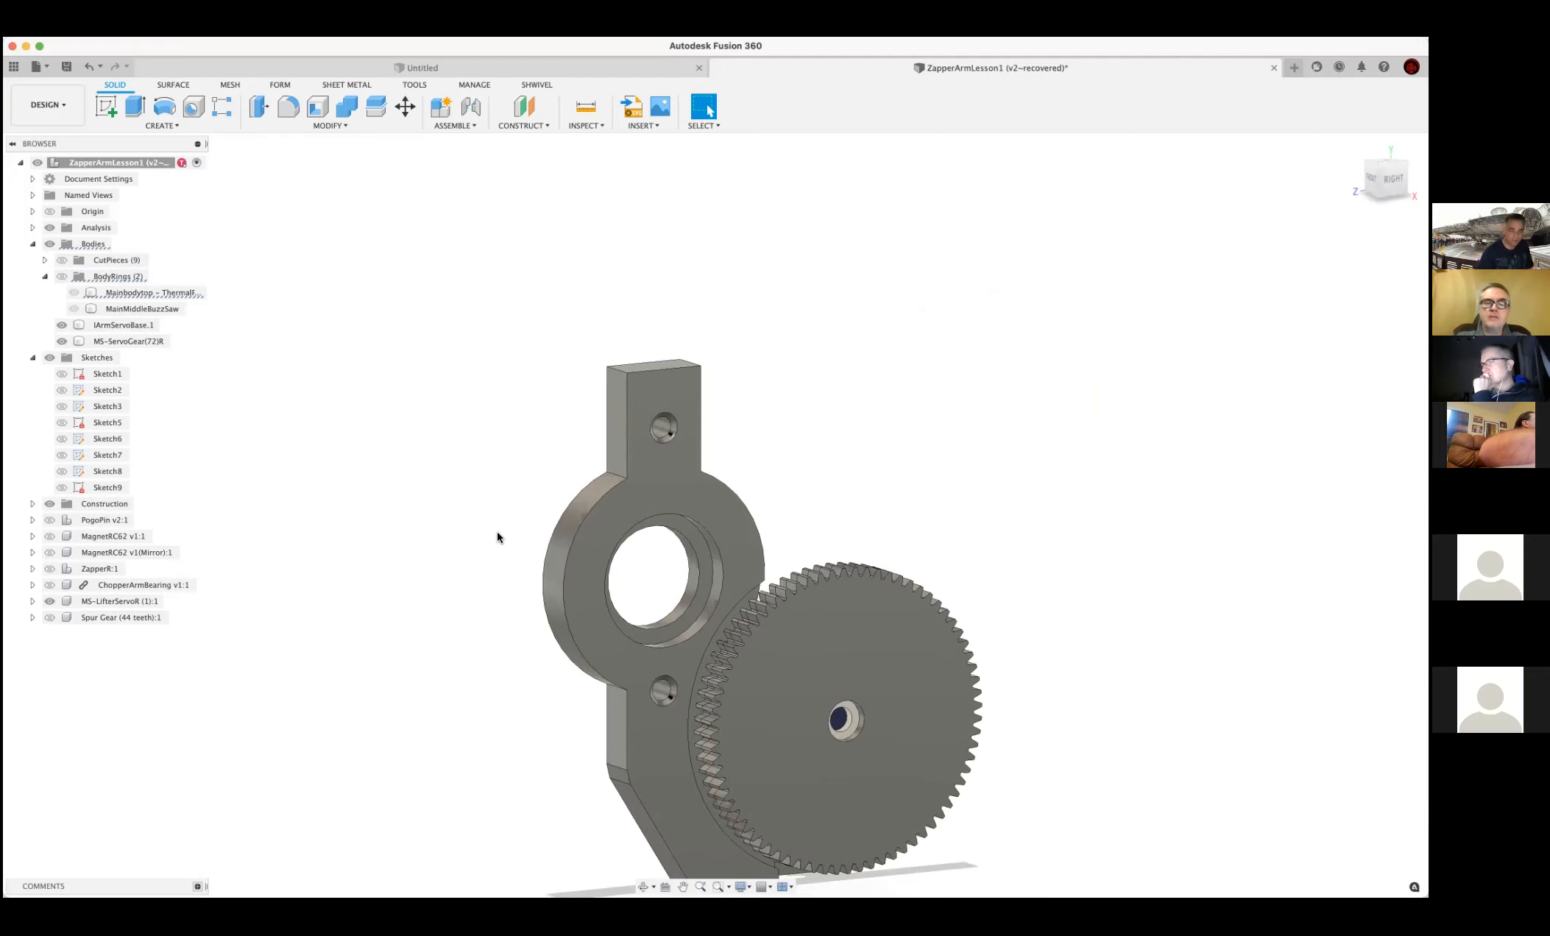
click(725, 514)
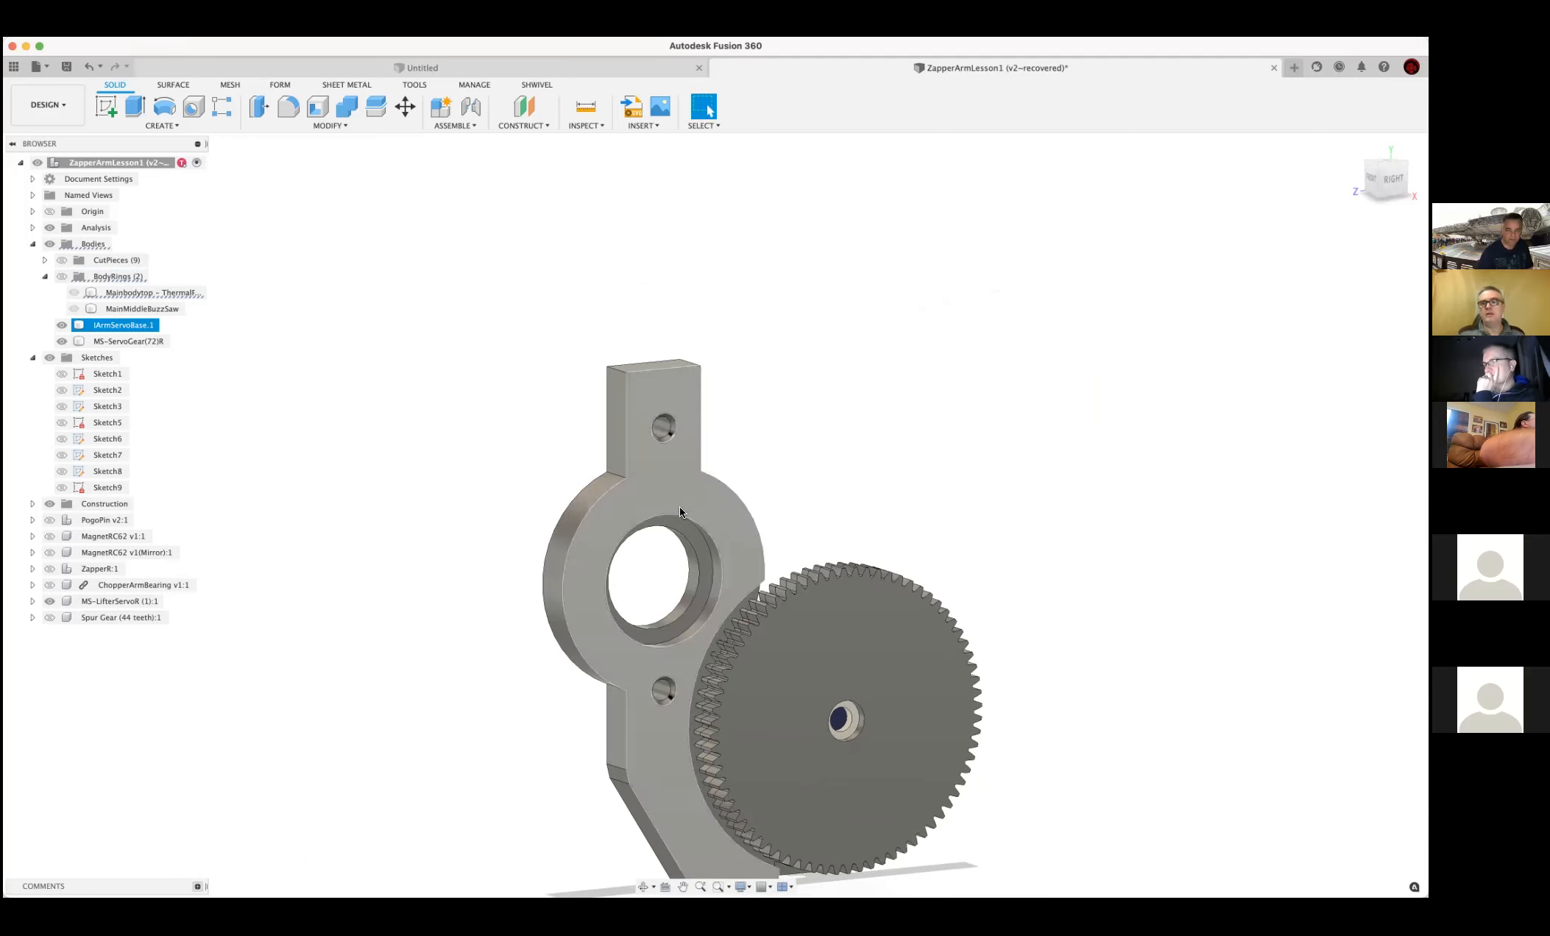
click(299, 480)
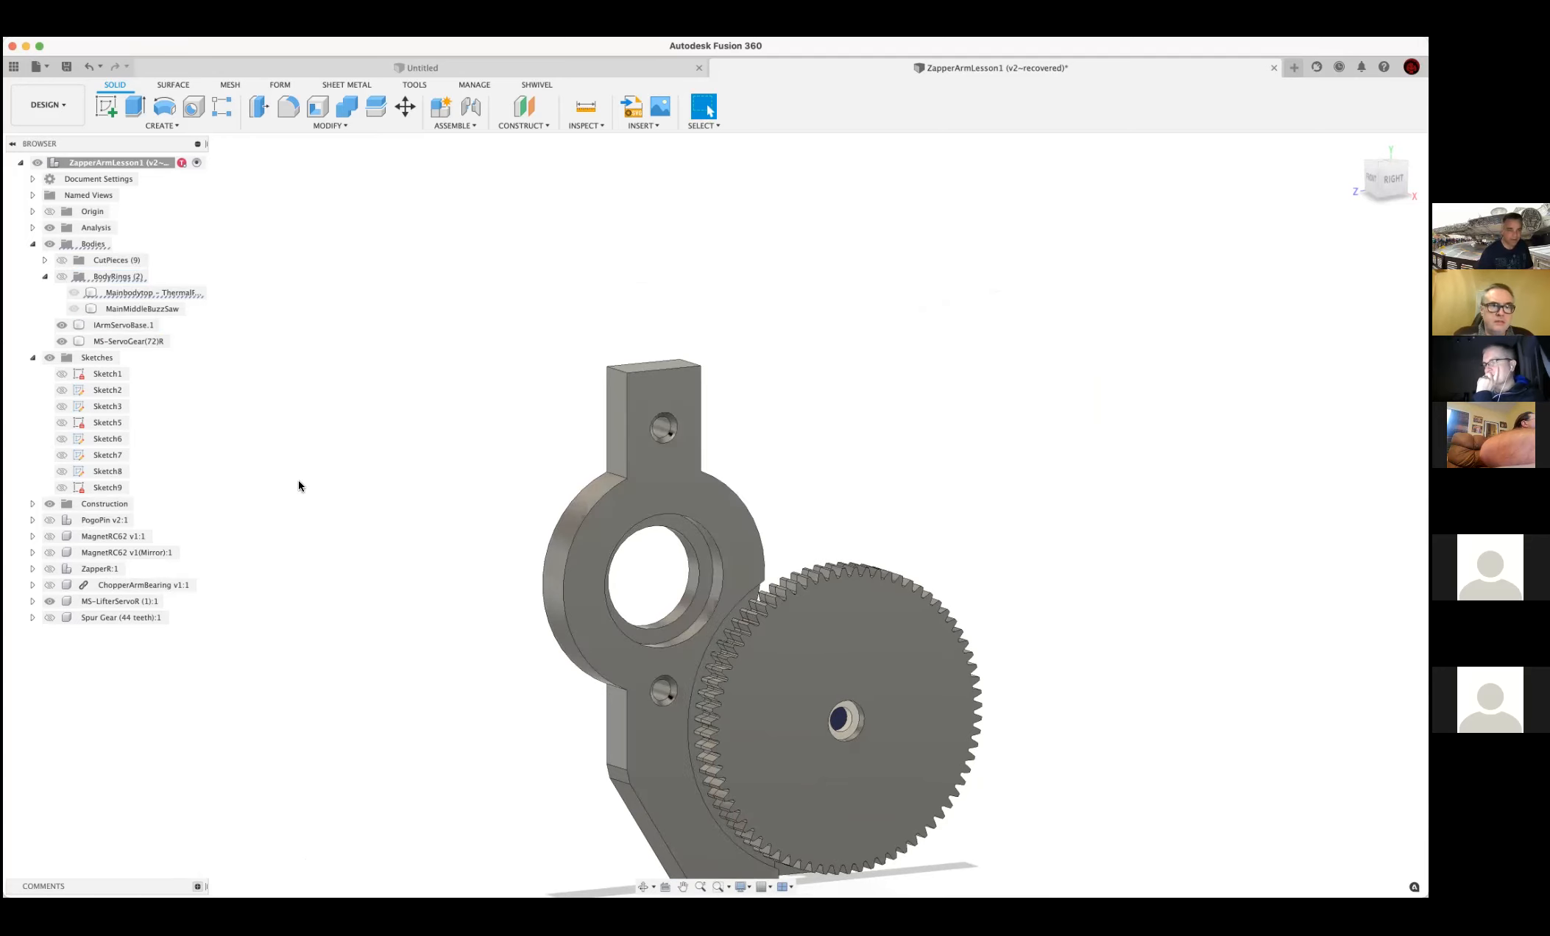
click(58, 553)
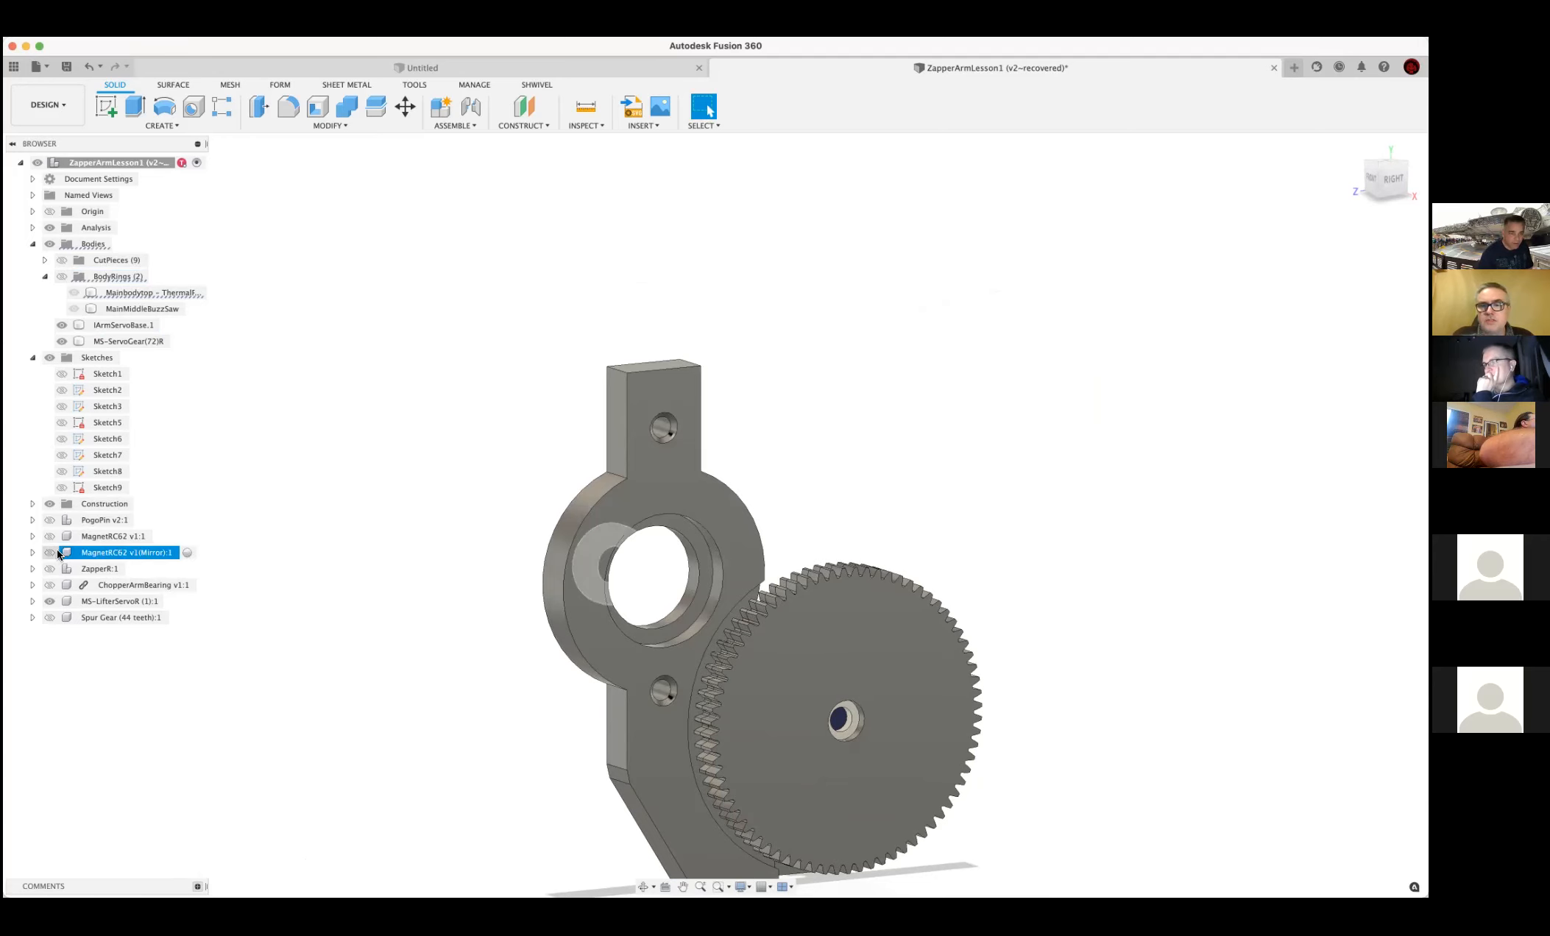
click(60, 551)
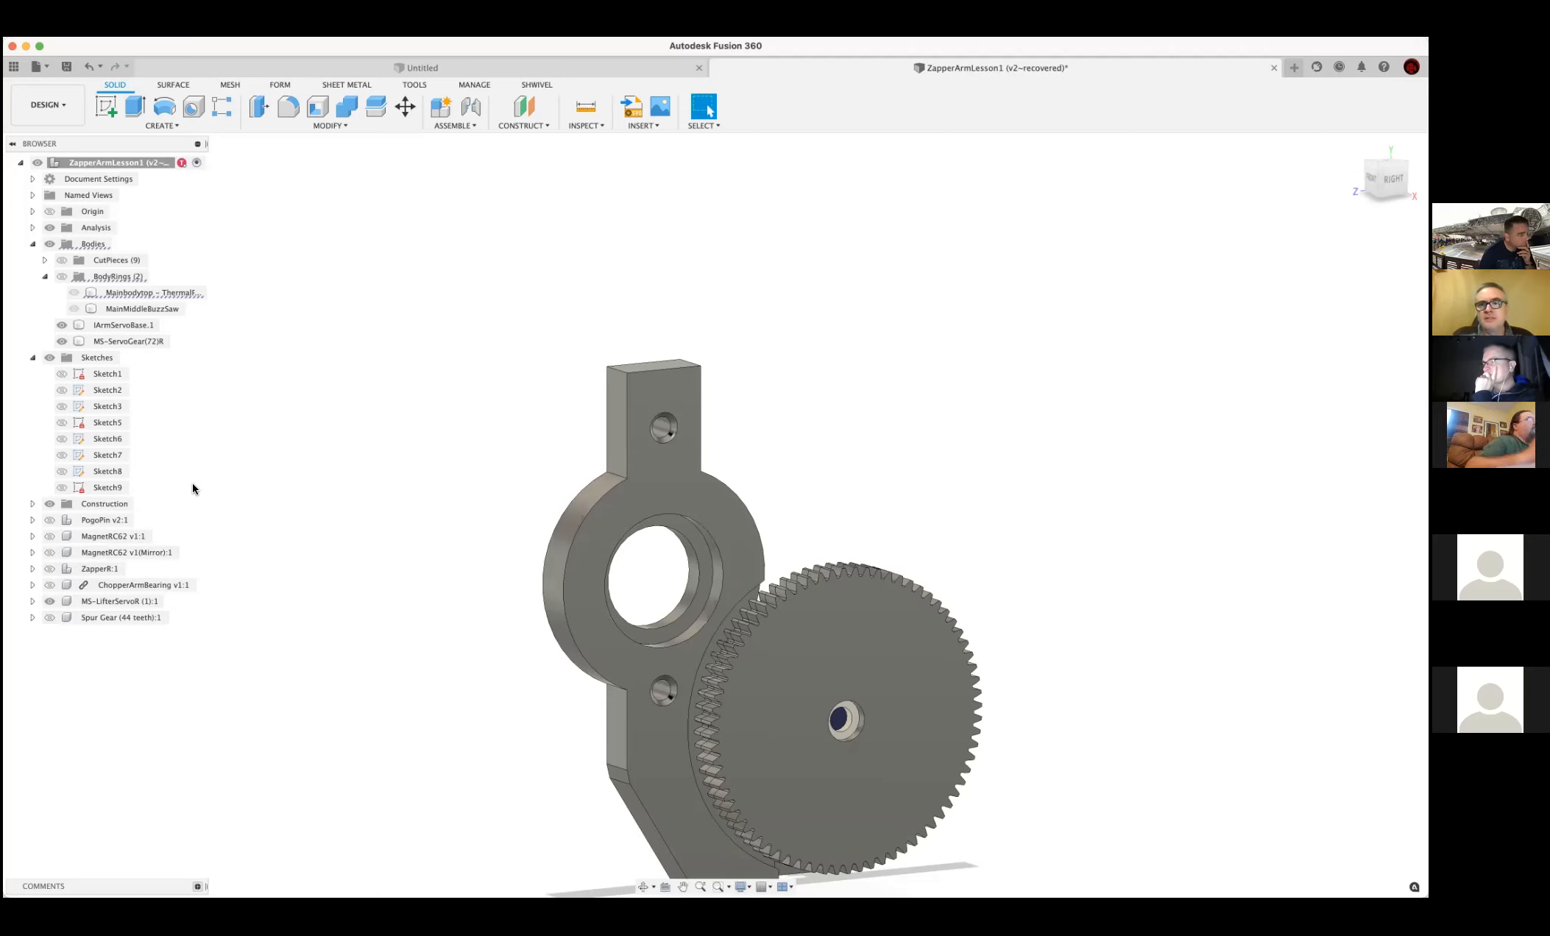
Show the 44-tooth spur gear and examine from the edge how its teeth line up with the 72-tooth servo gear and the servo base
click(51, 621)
shift+middle_drag(865, 539, 838, 539)
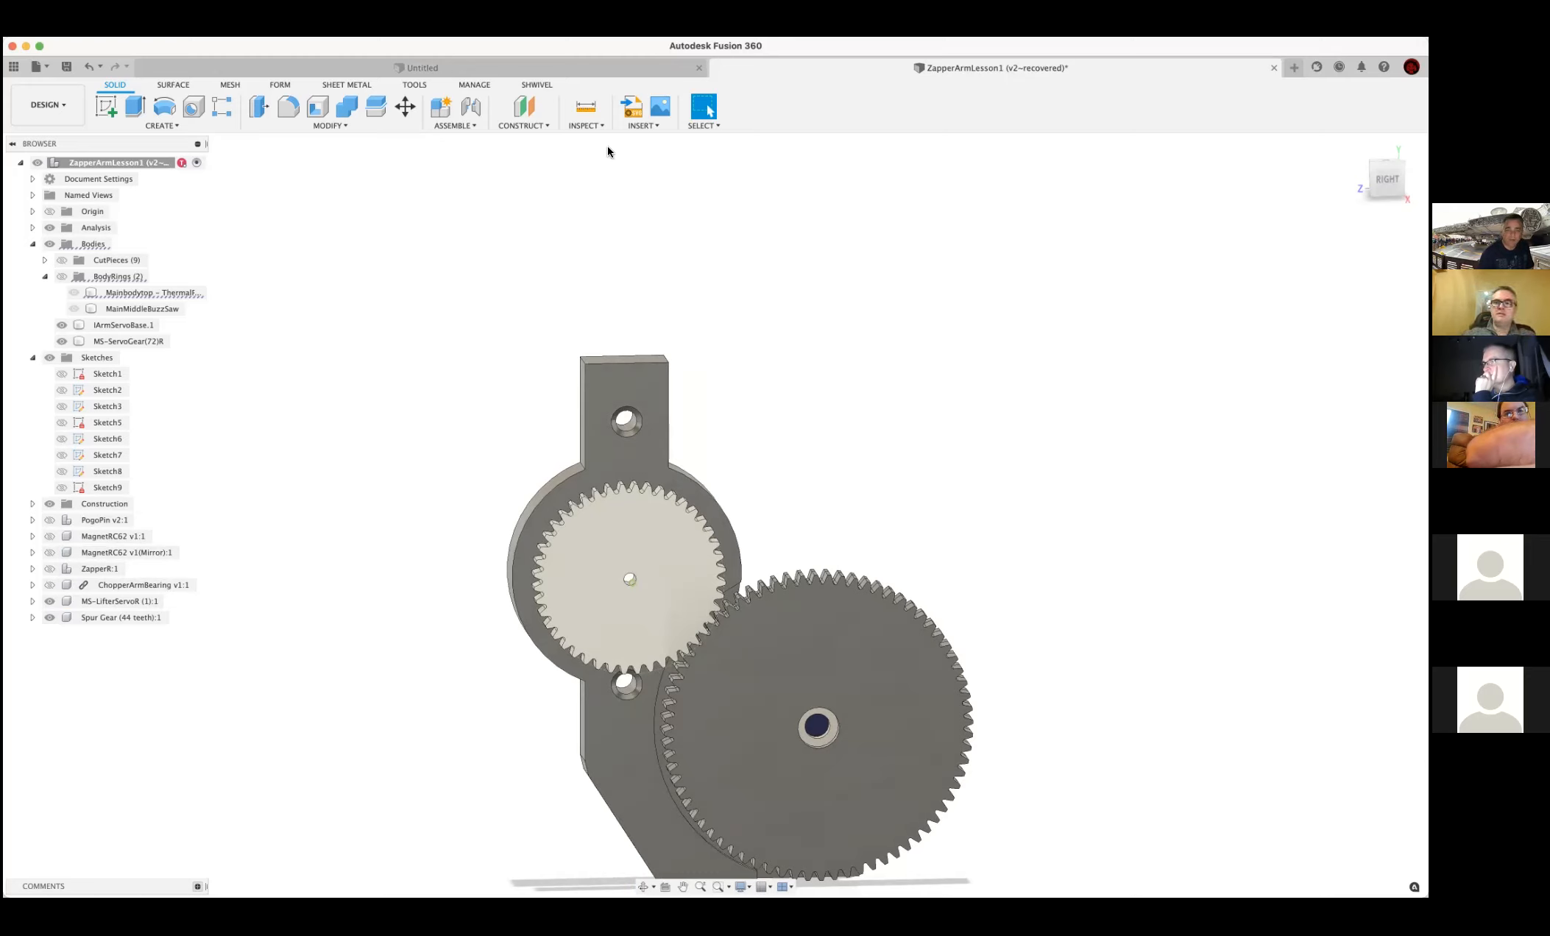
shift+middle_drag(863, 414, 764, 474)
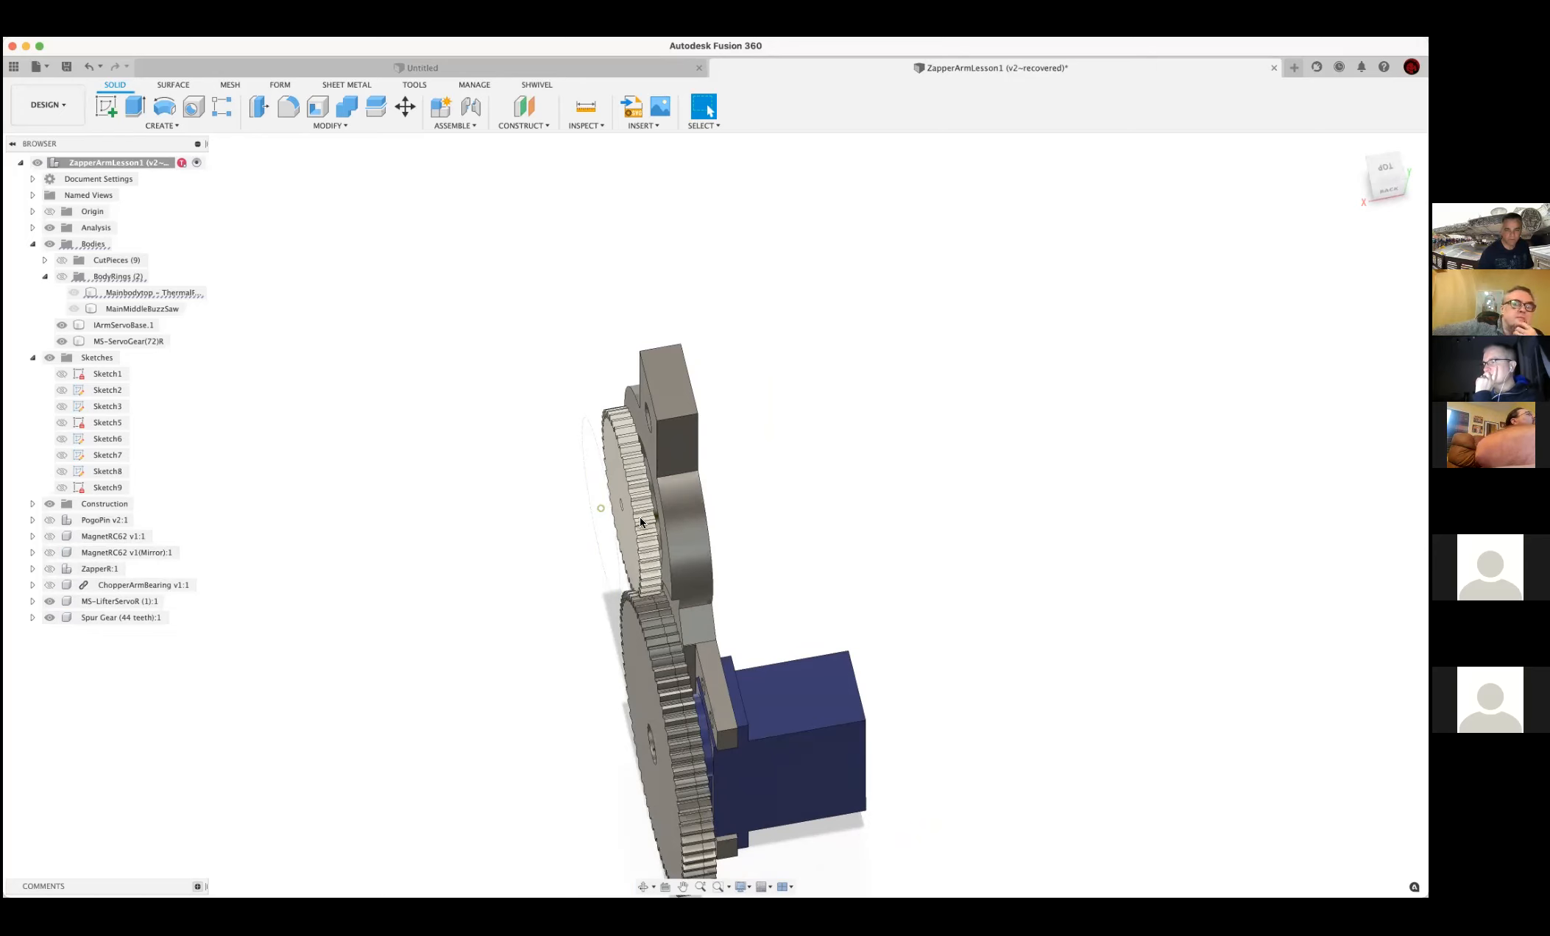
click(658, 610)
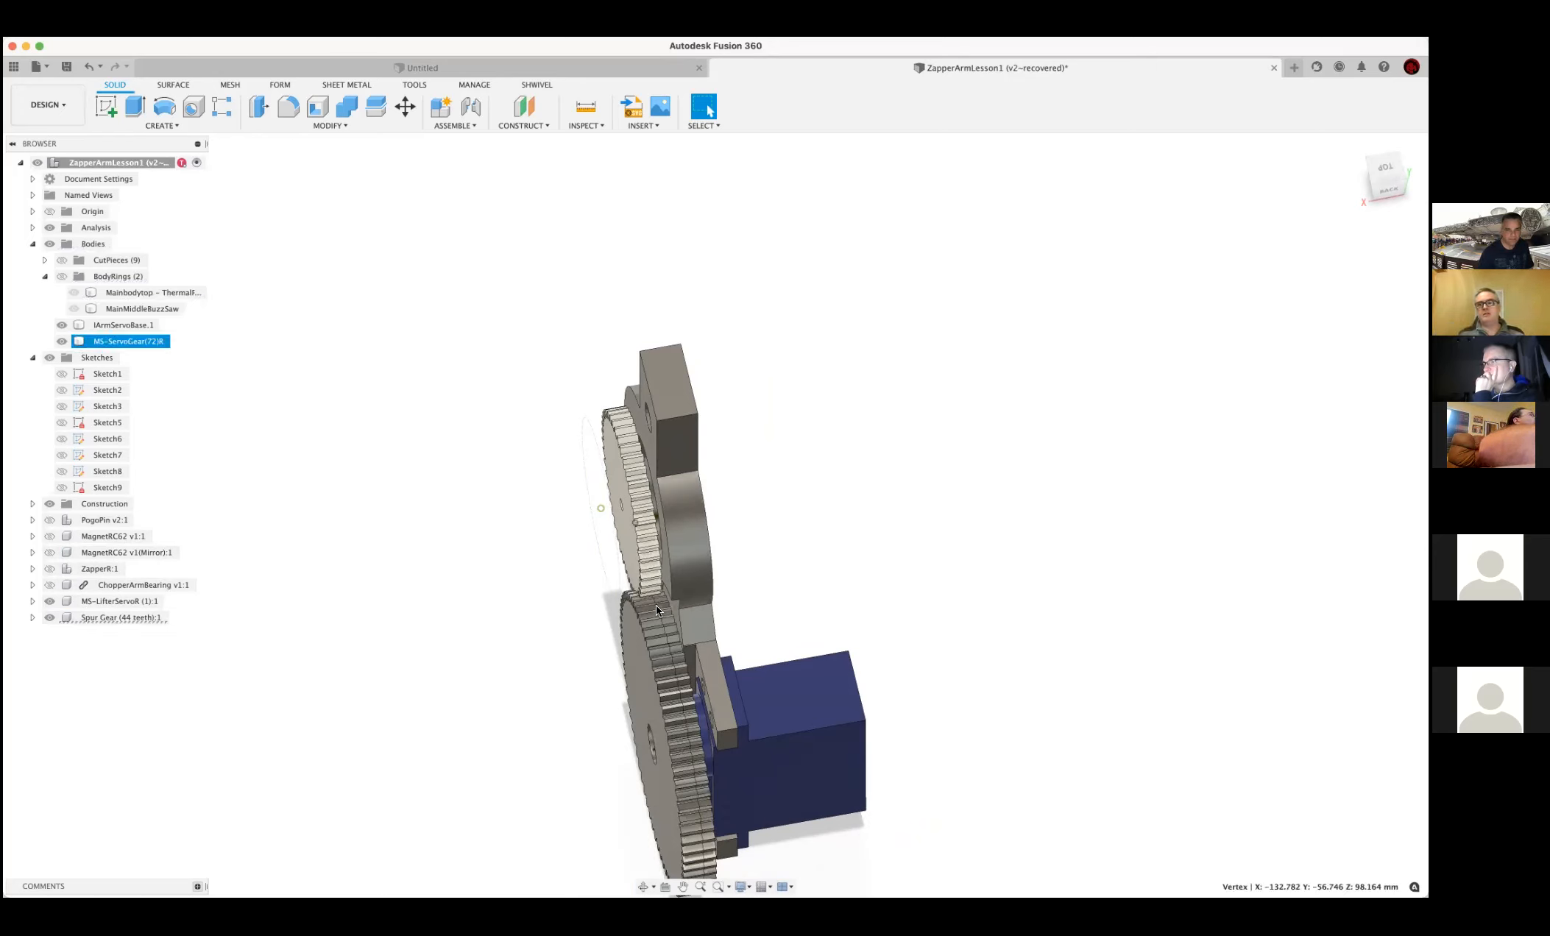
click(675, 595)
scroll(839, 630, up, 3)
shift+middle_drag(809, 604, 777, 587)
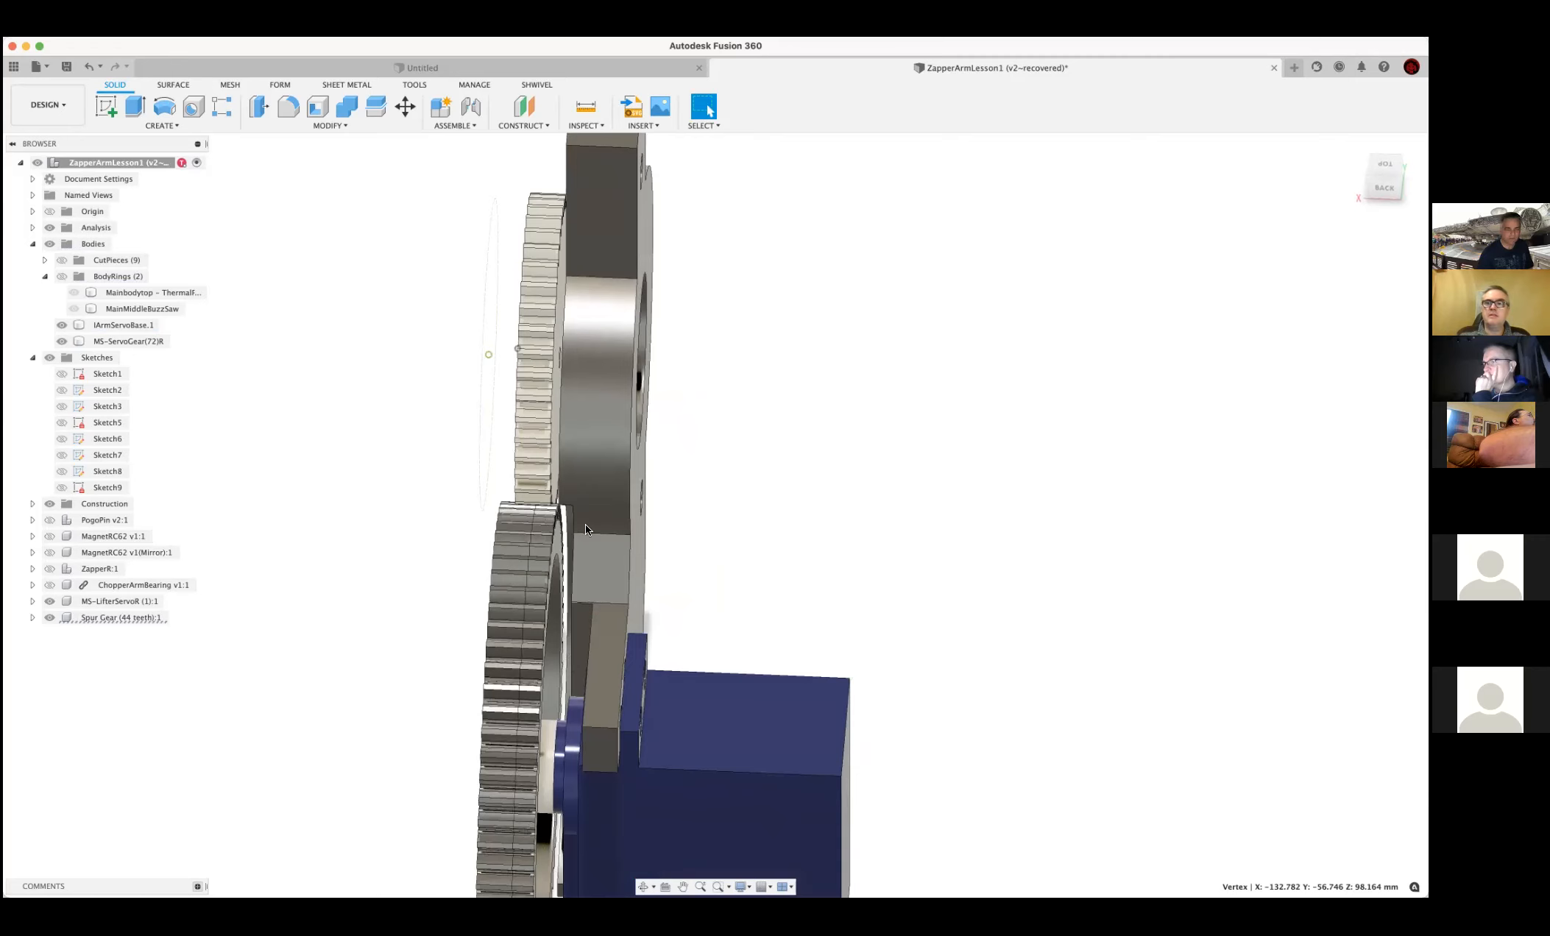
mouse_move(741, 544)
shift+middle_down()
mouse_move(758, 539)
mouse_move(739, 544)
shift+middle_up()
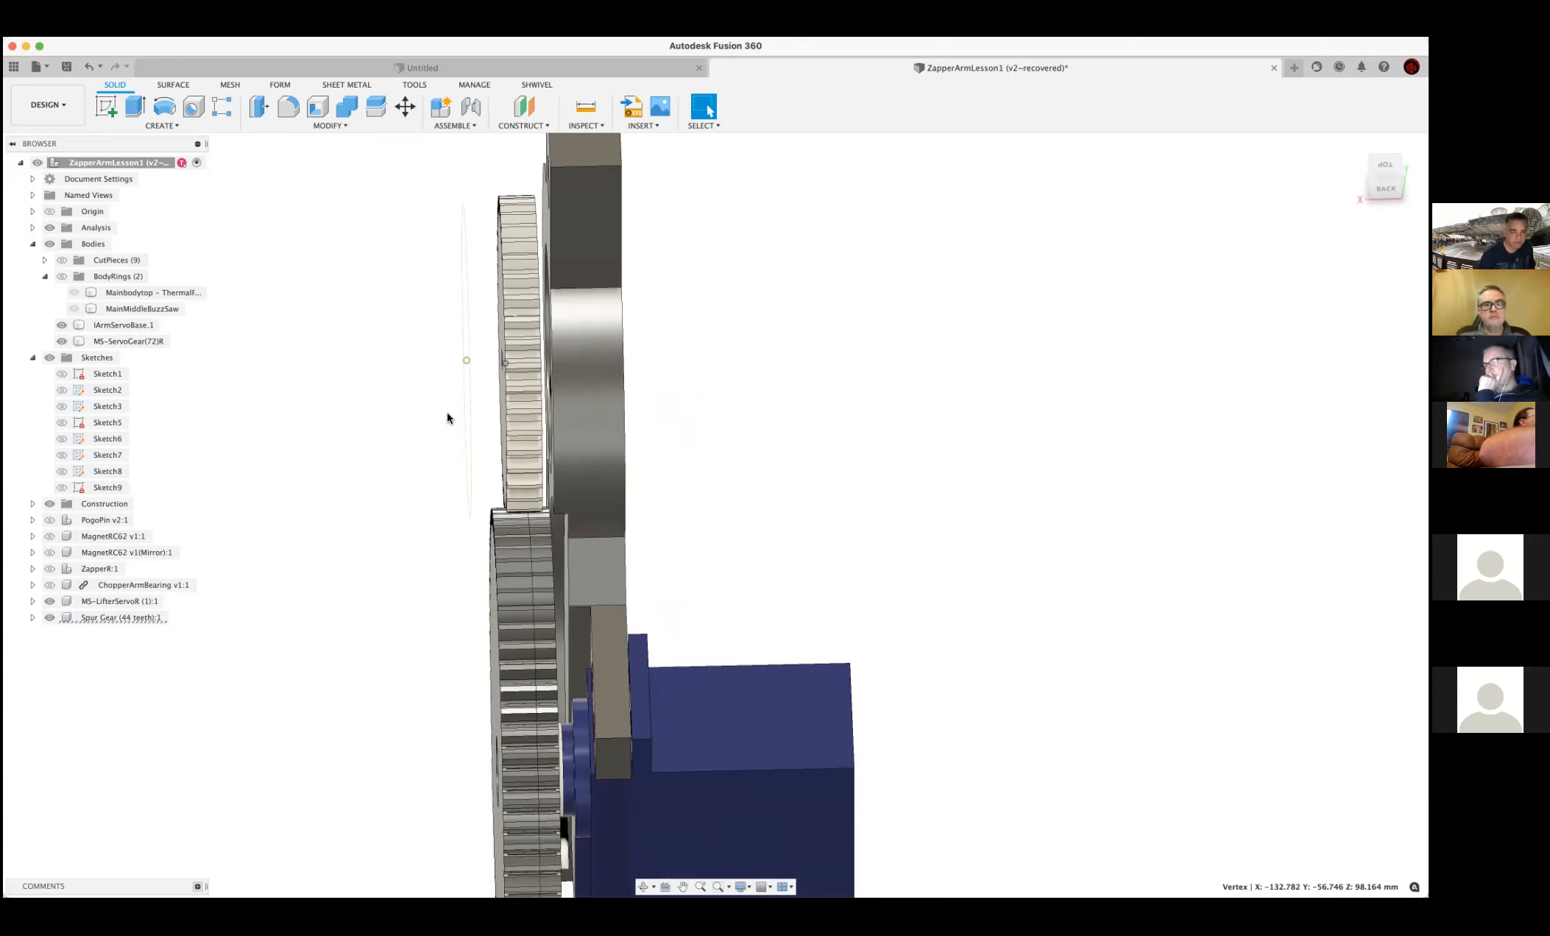
click(618, 344)
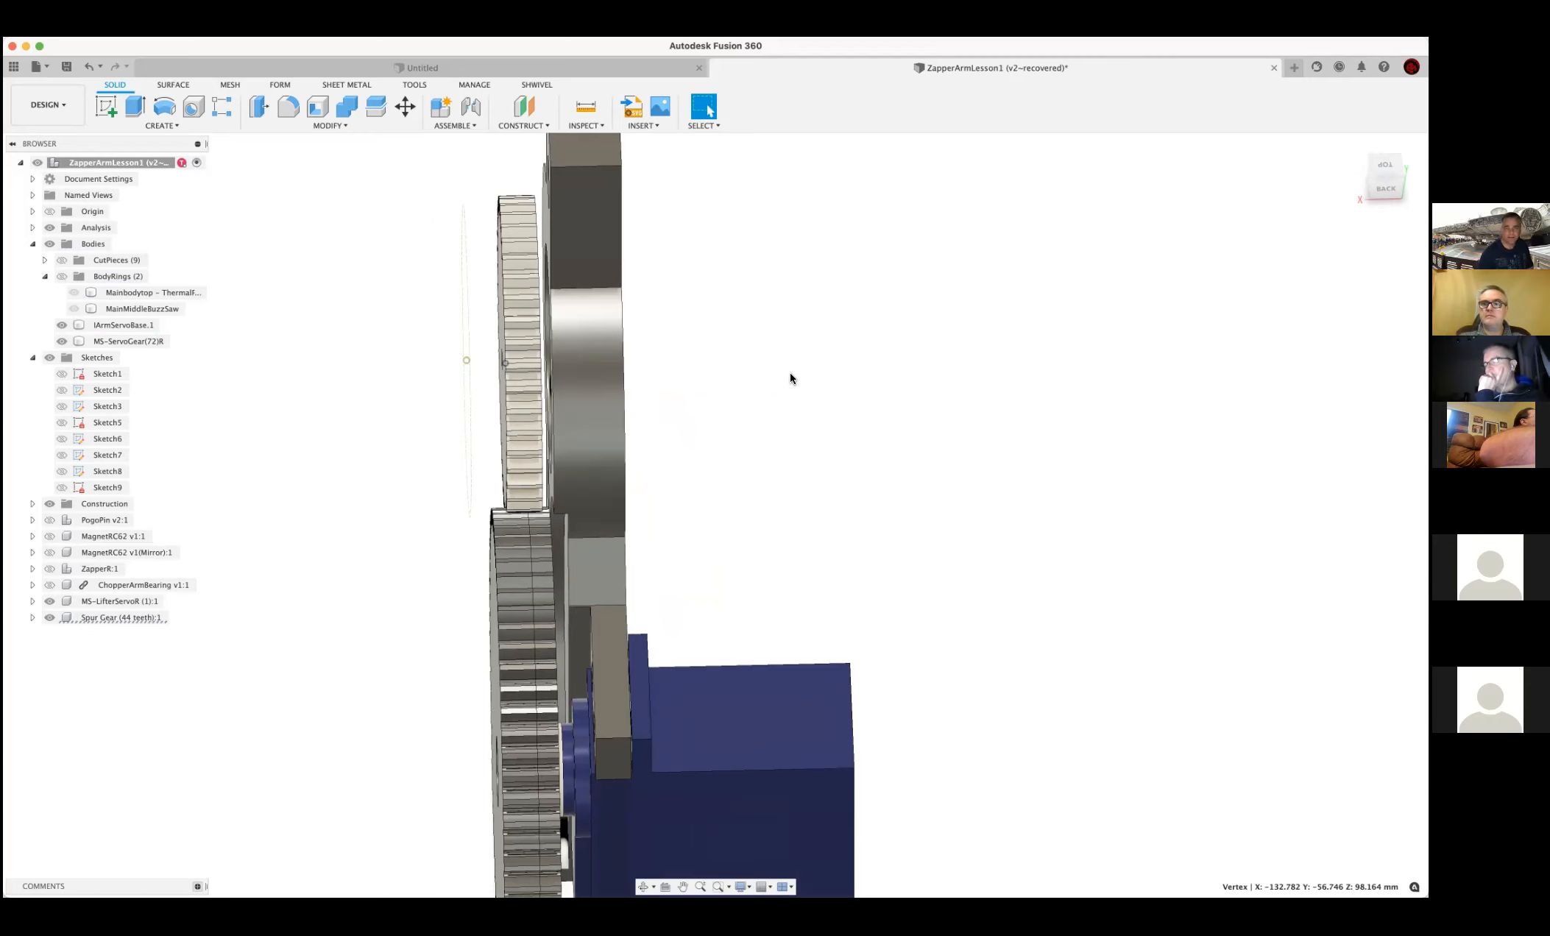
scroll(777, 384, down, 1)
shift+middle_drag(776, 390, 961, 369)
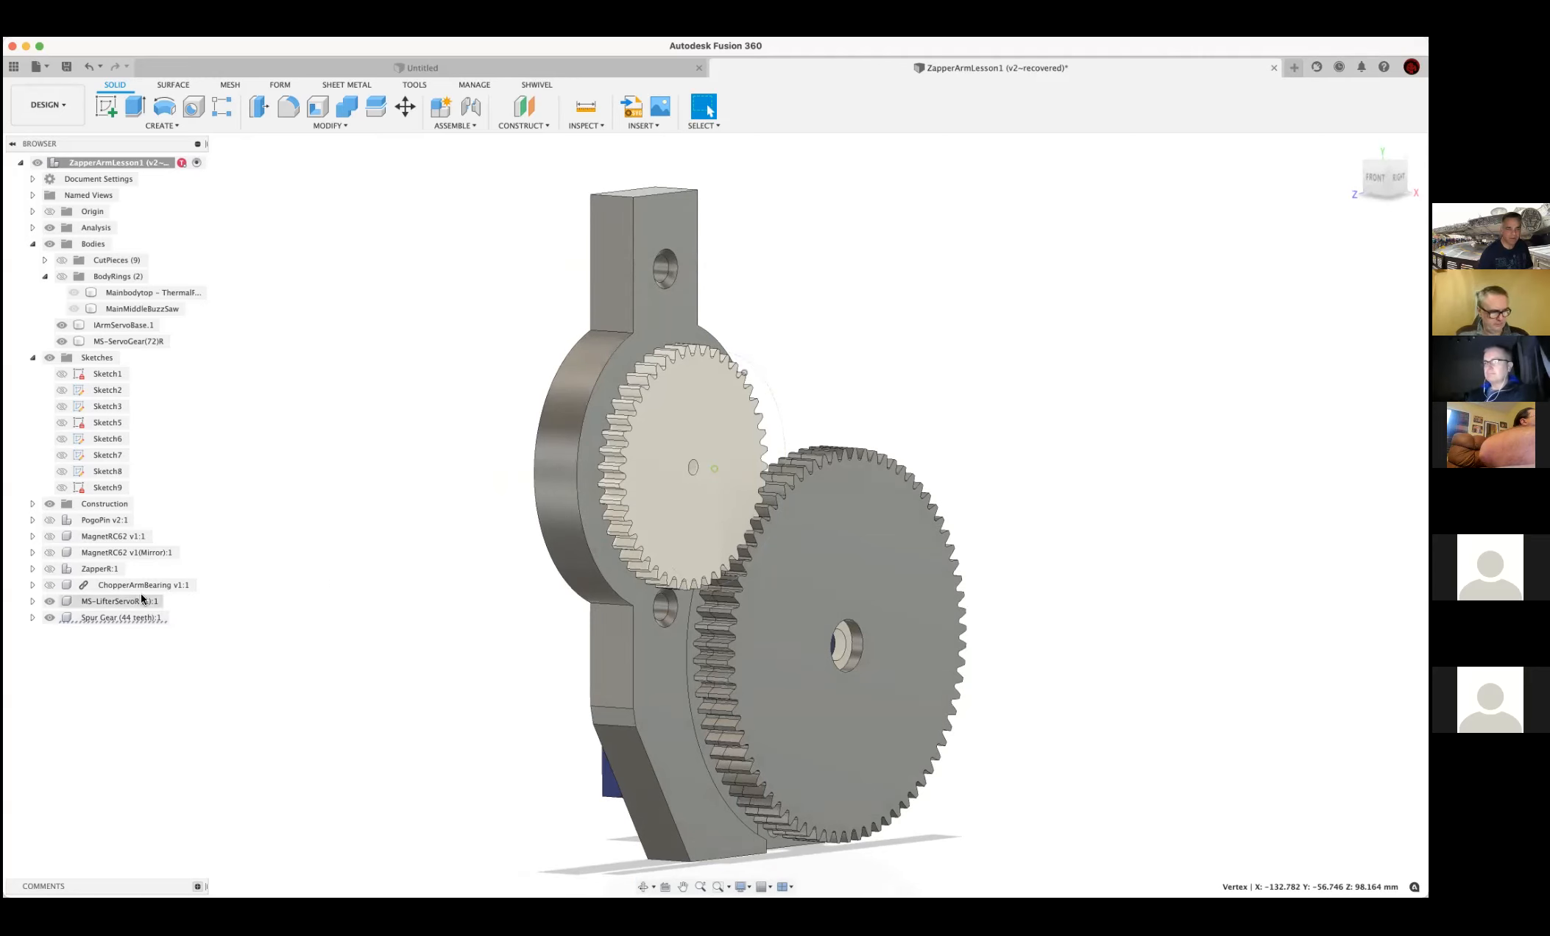
Hide the 44-tooth spur gear and examine the servo-side recess, hub and tooth faces of the MS-ServoGear(72)R body
click(50, 618)
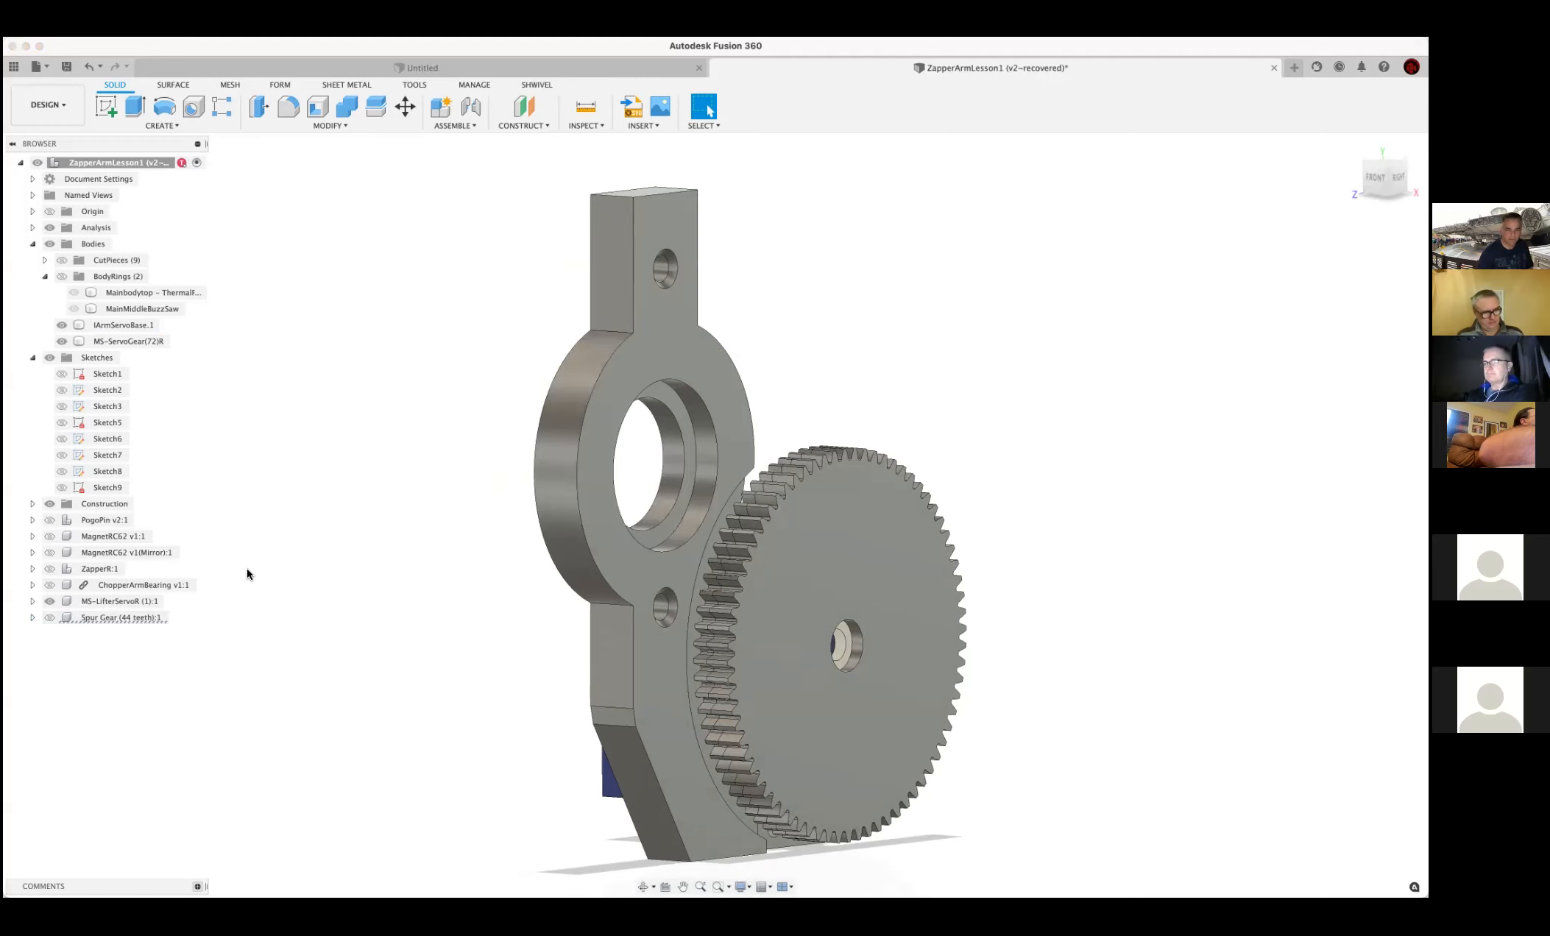
shift+middle_drag(883, 412, 1061, 408)
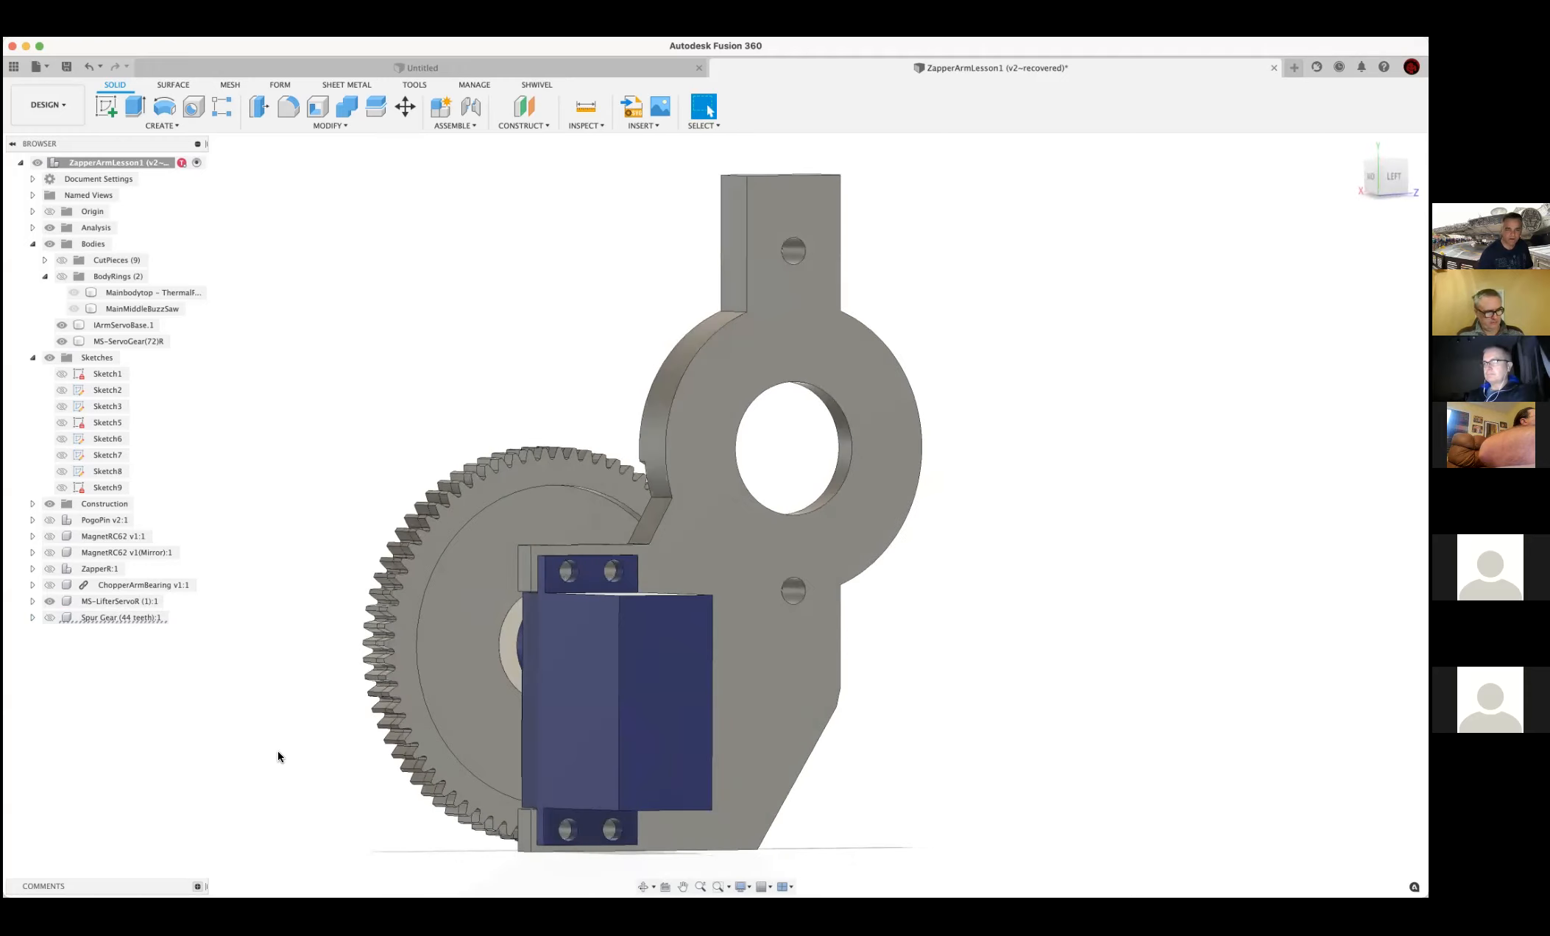
scroll(278, 757, up, 2)
scroll(423, 696, up, 2)
shift+middle_drag(545, 642, 595, 636)
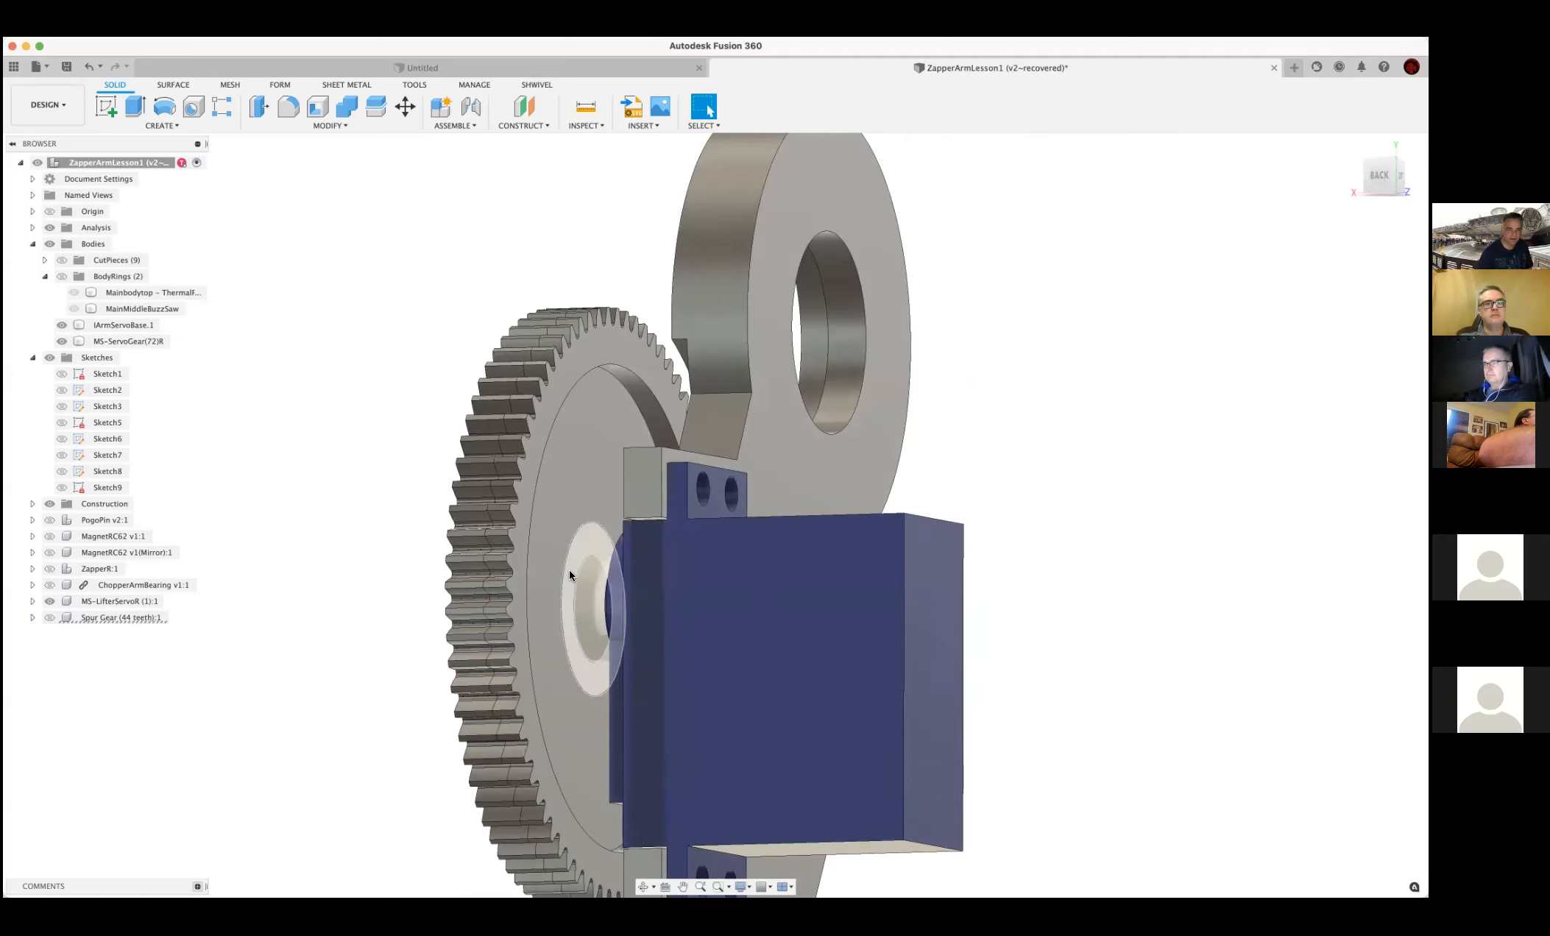
click(571, 530)
shift+middle_drag(571, 530, 568, 538)
click(572, 536)
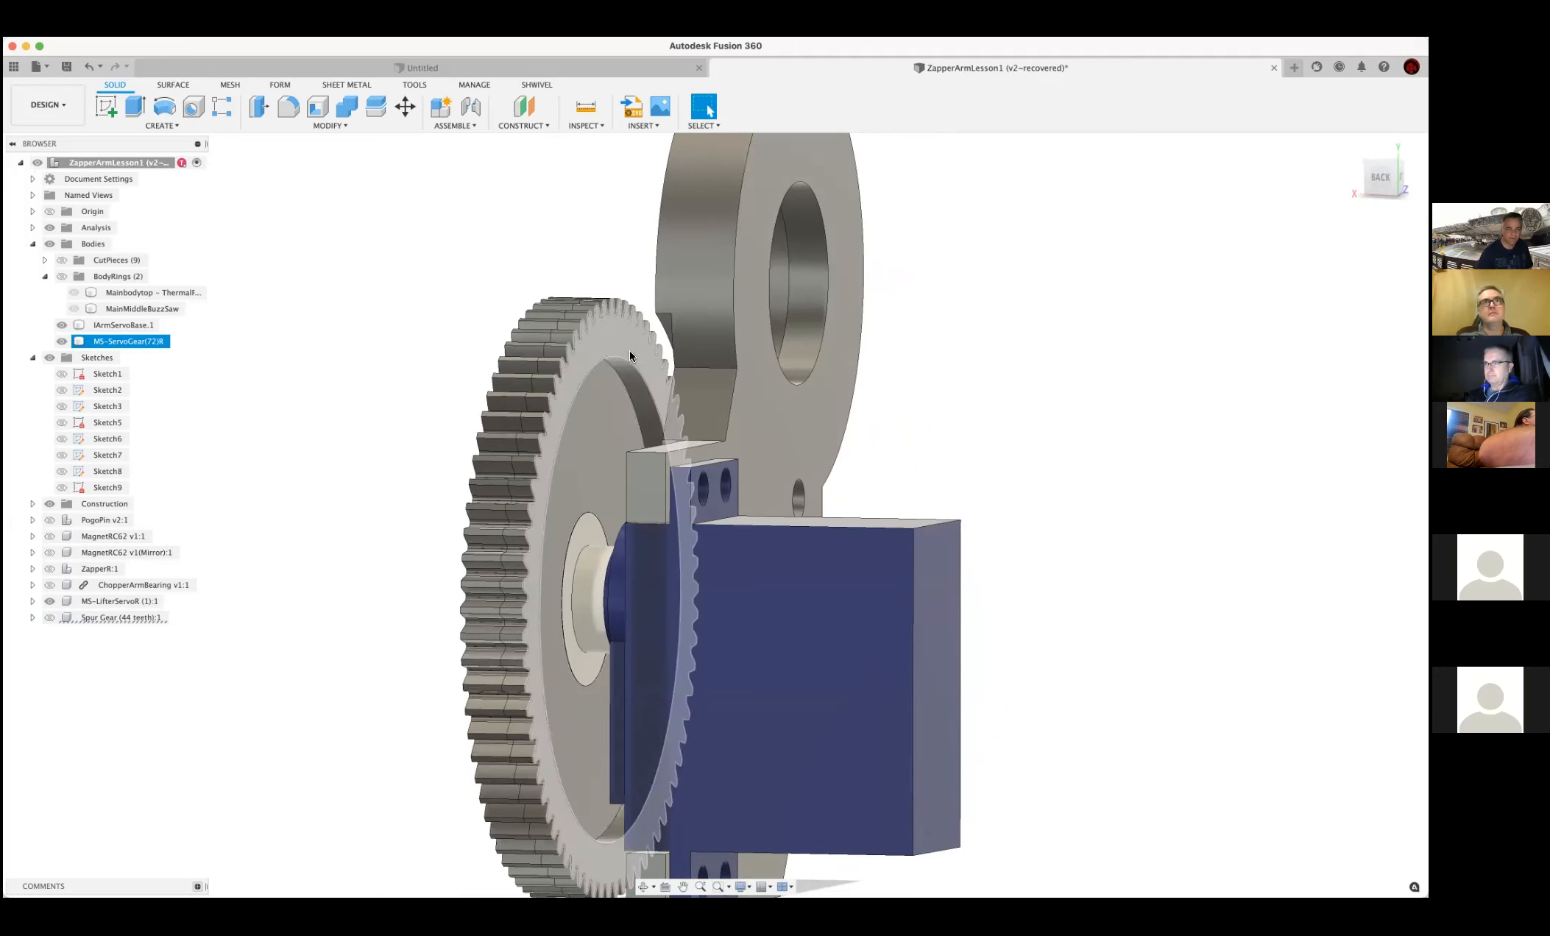
scroll(568, 340, up, 4)
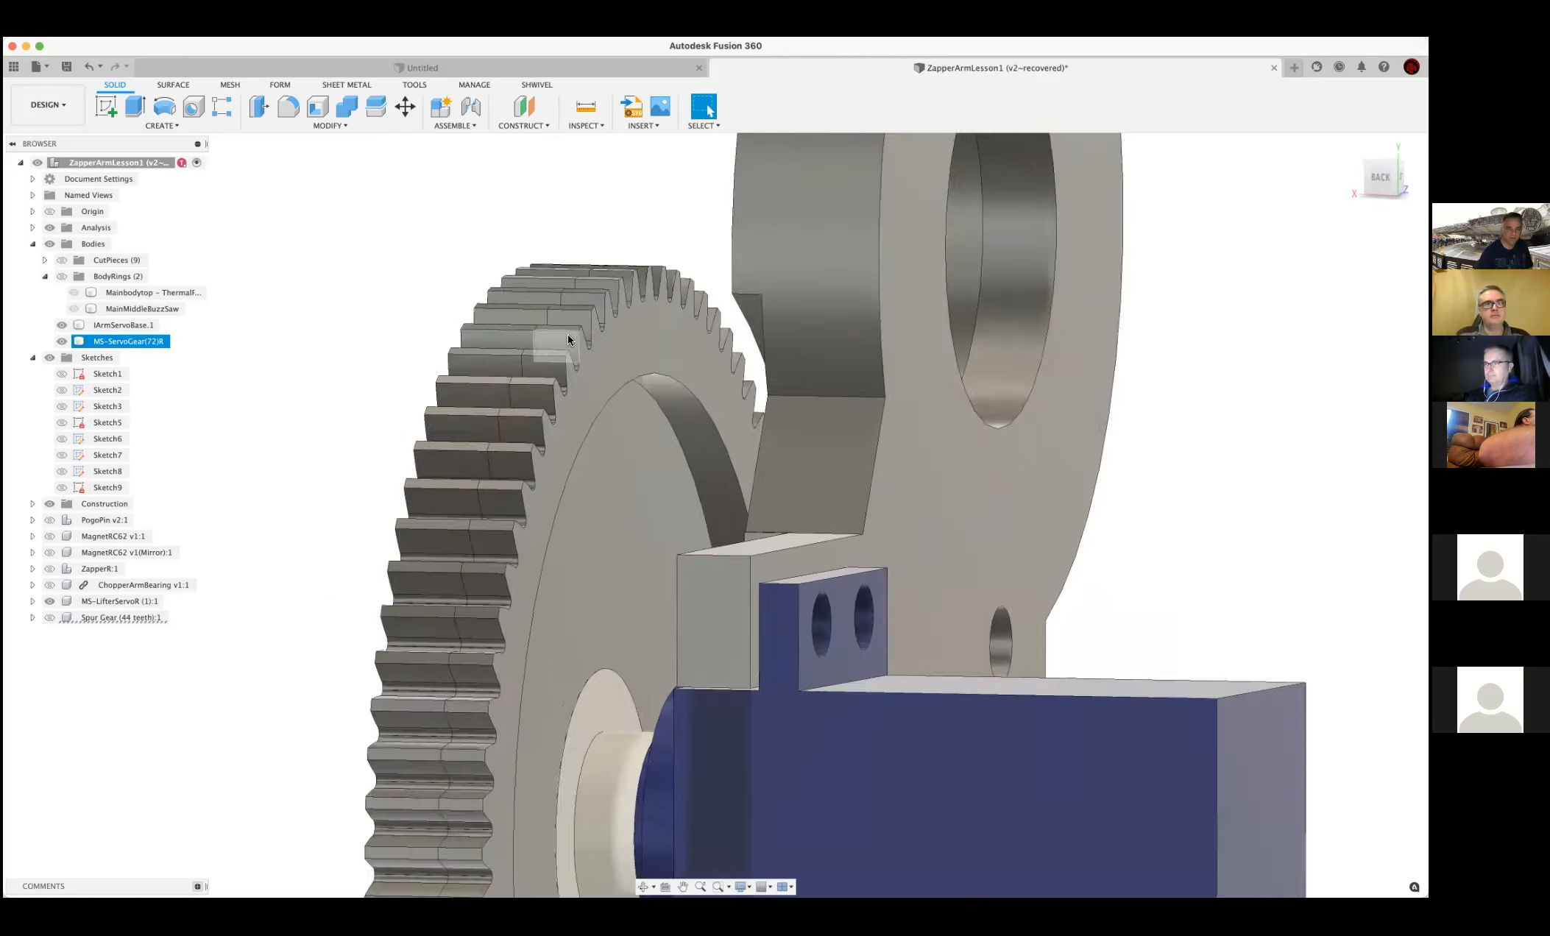
scroll(569, 340, up, 2)
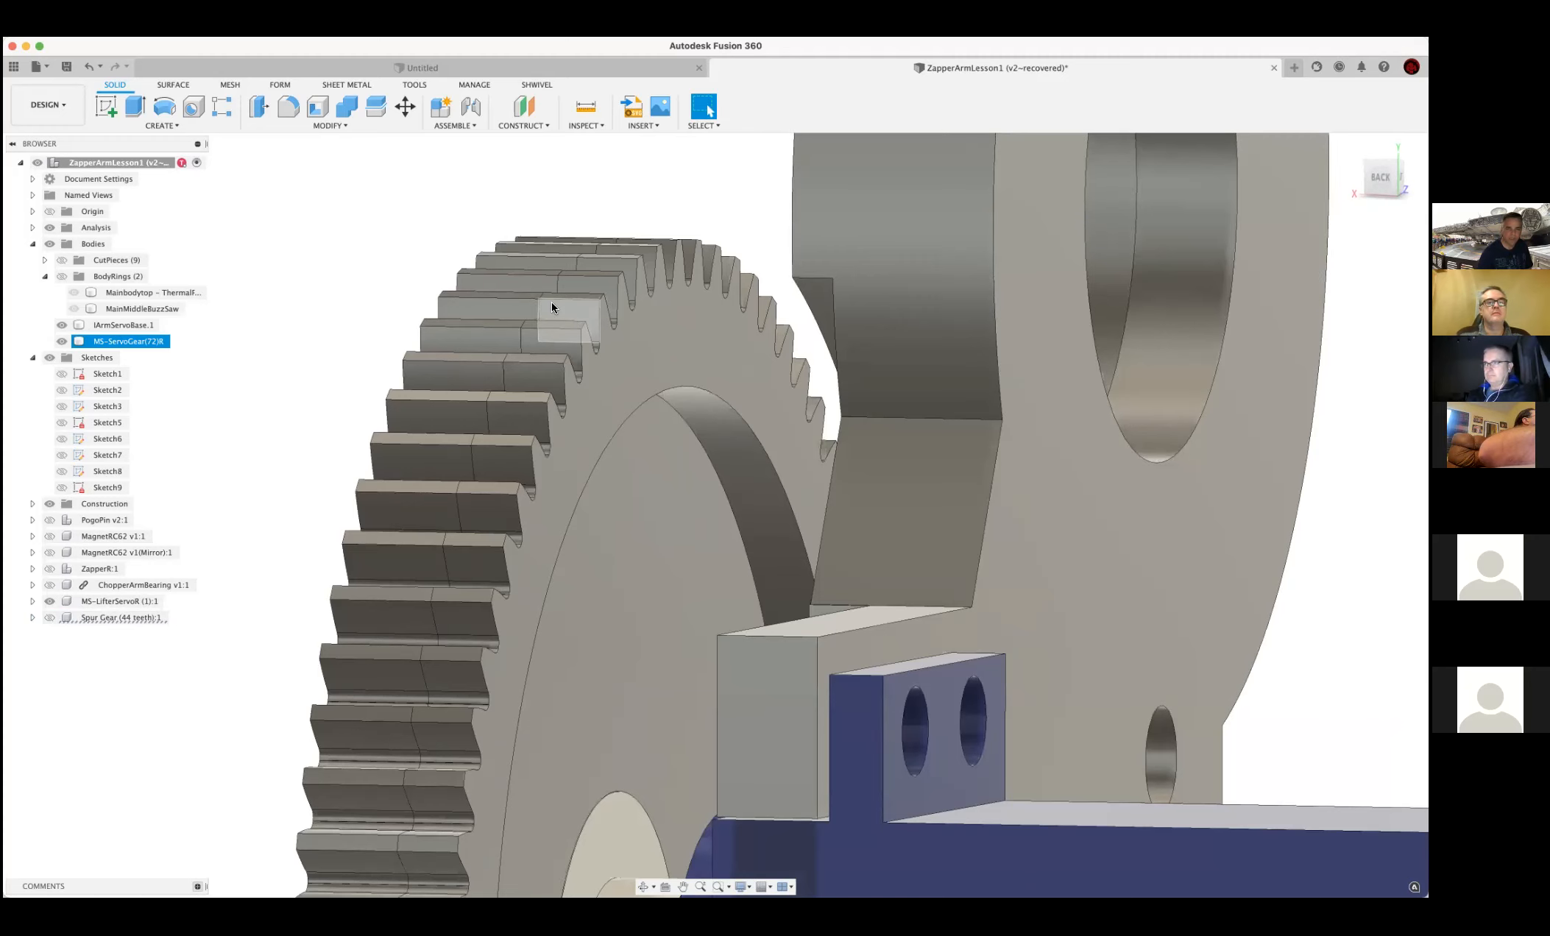
click(574, 318)
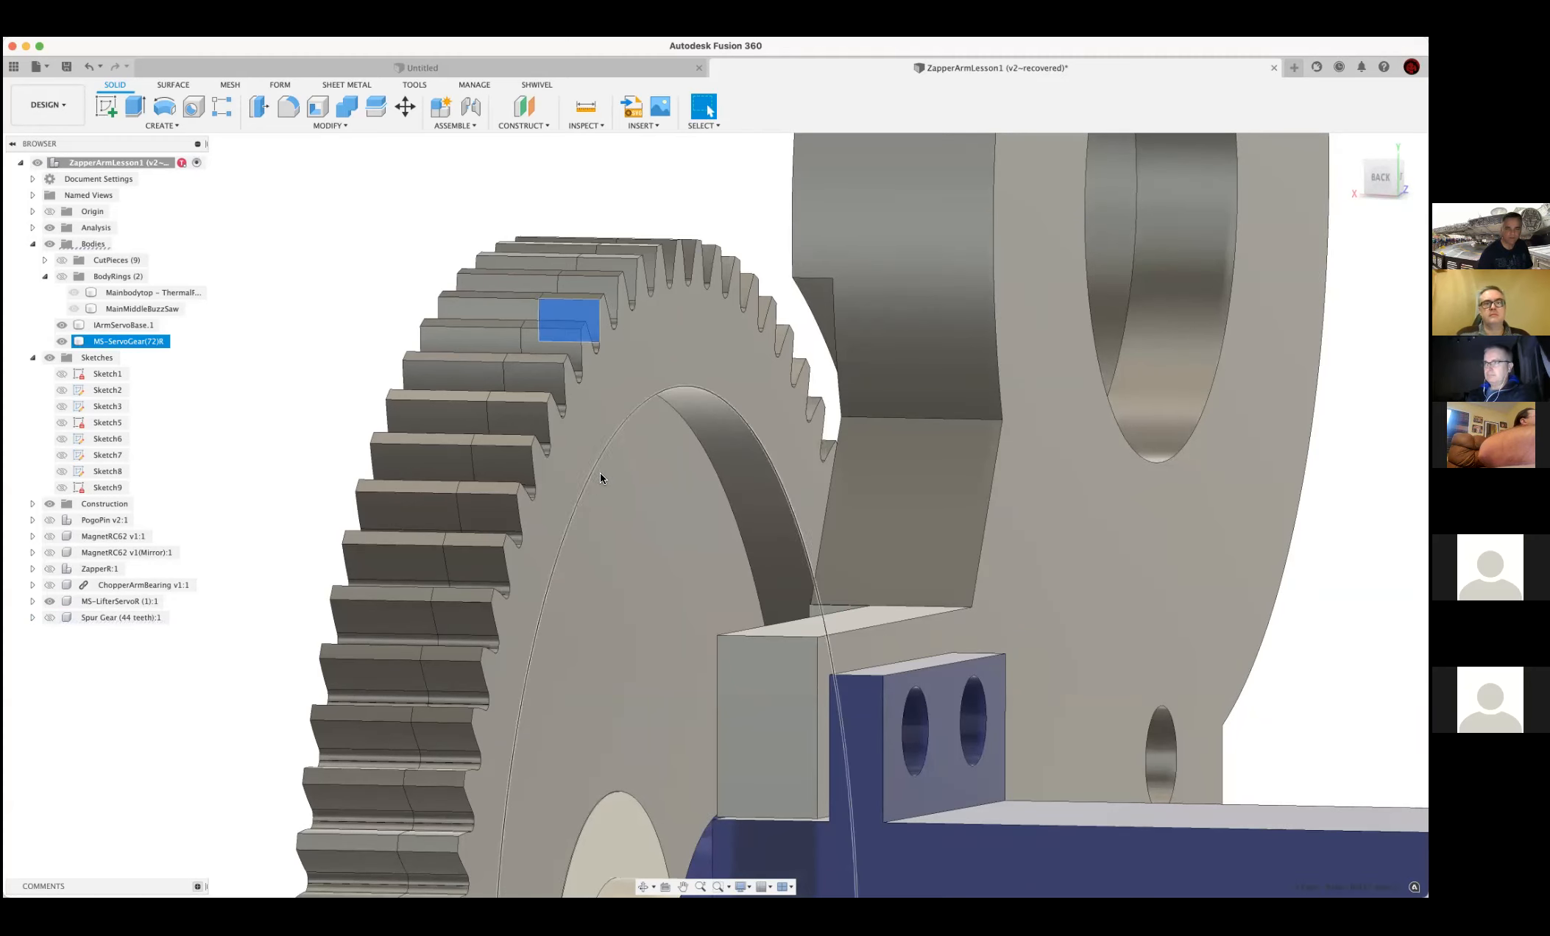
Show the 44-tooth spur gear again and examine edge-on how far it is offset from the 72-tooth servo gear and iArmServoBase
scroll(216, 531, down, 2)
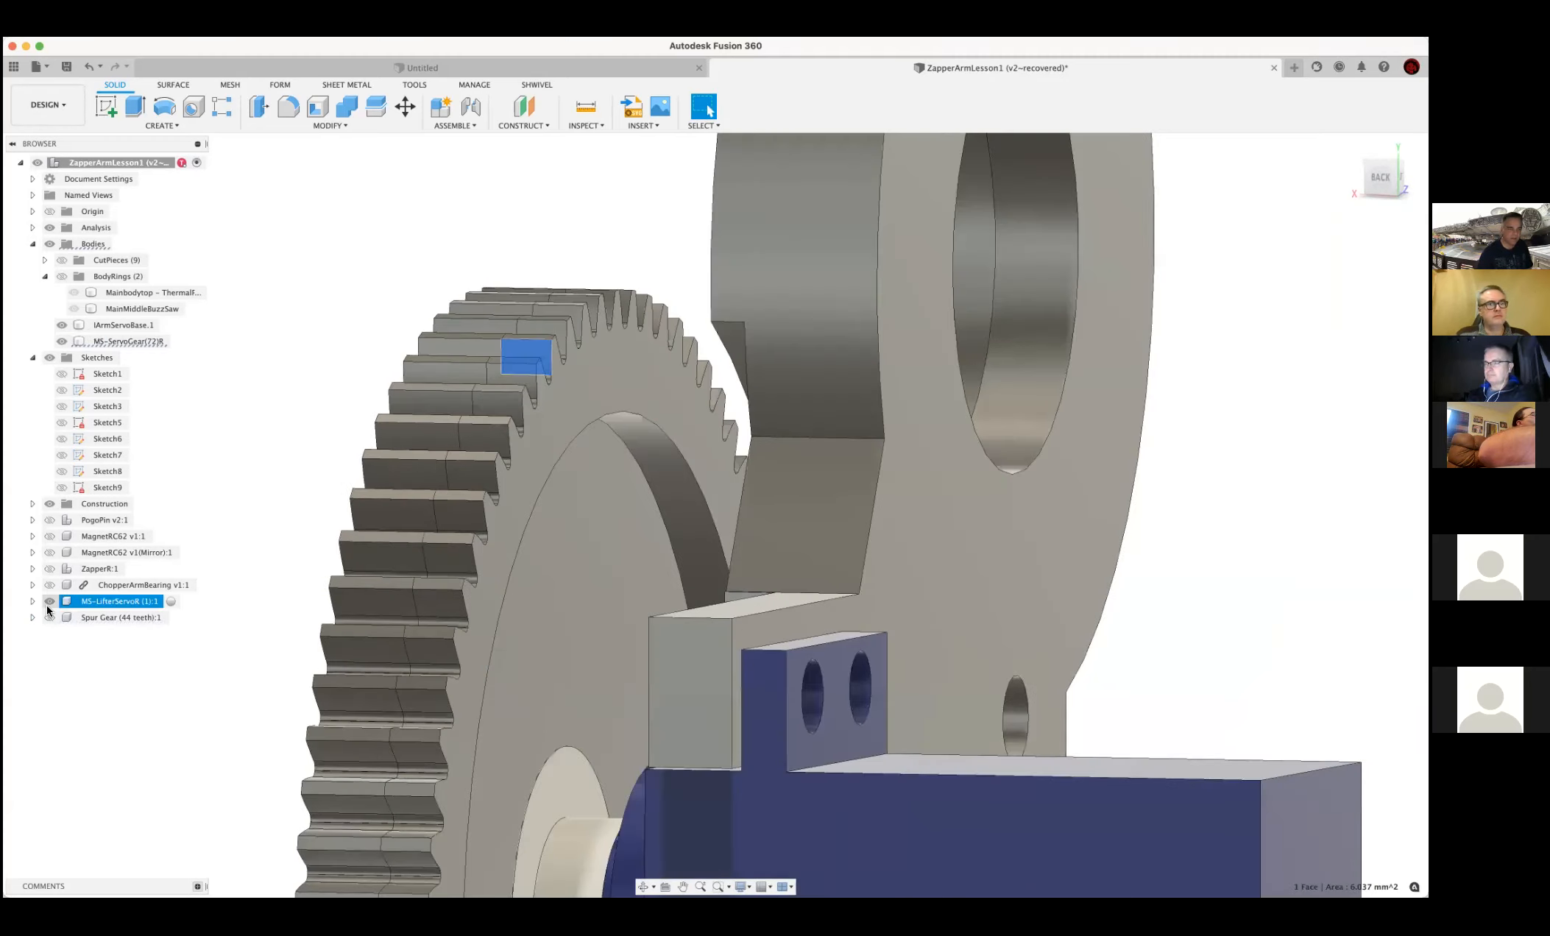
shift+middle_drag(260, 504, 324, 463)
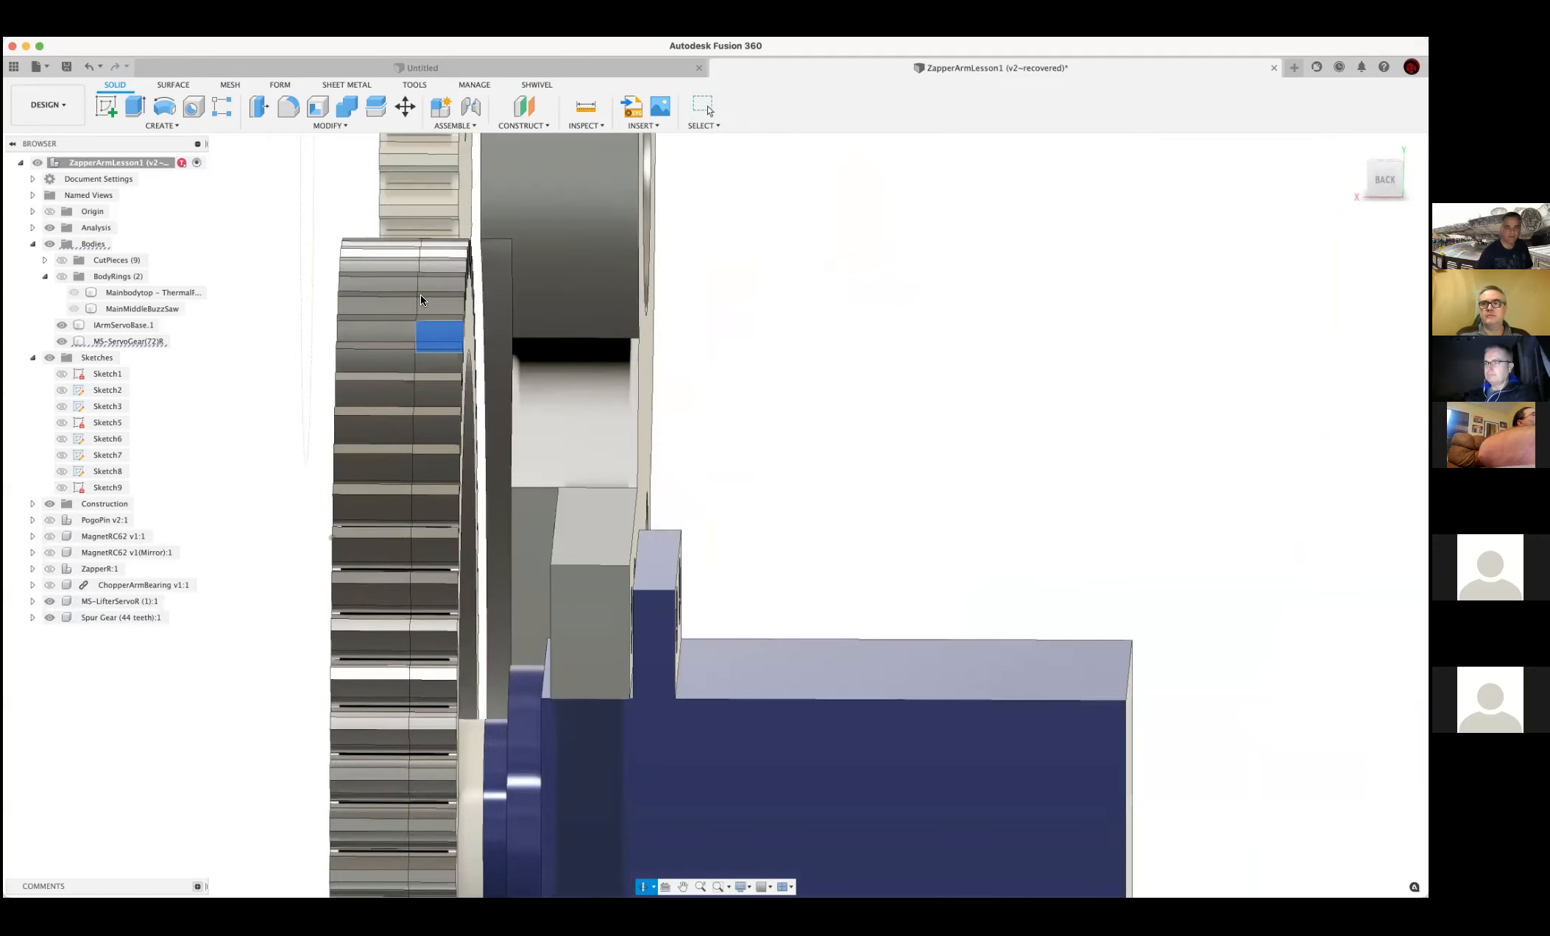
middle_drag(436, 210, 565, 397)
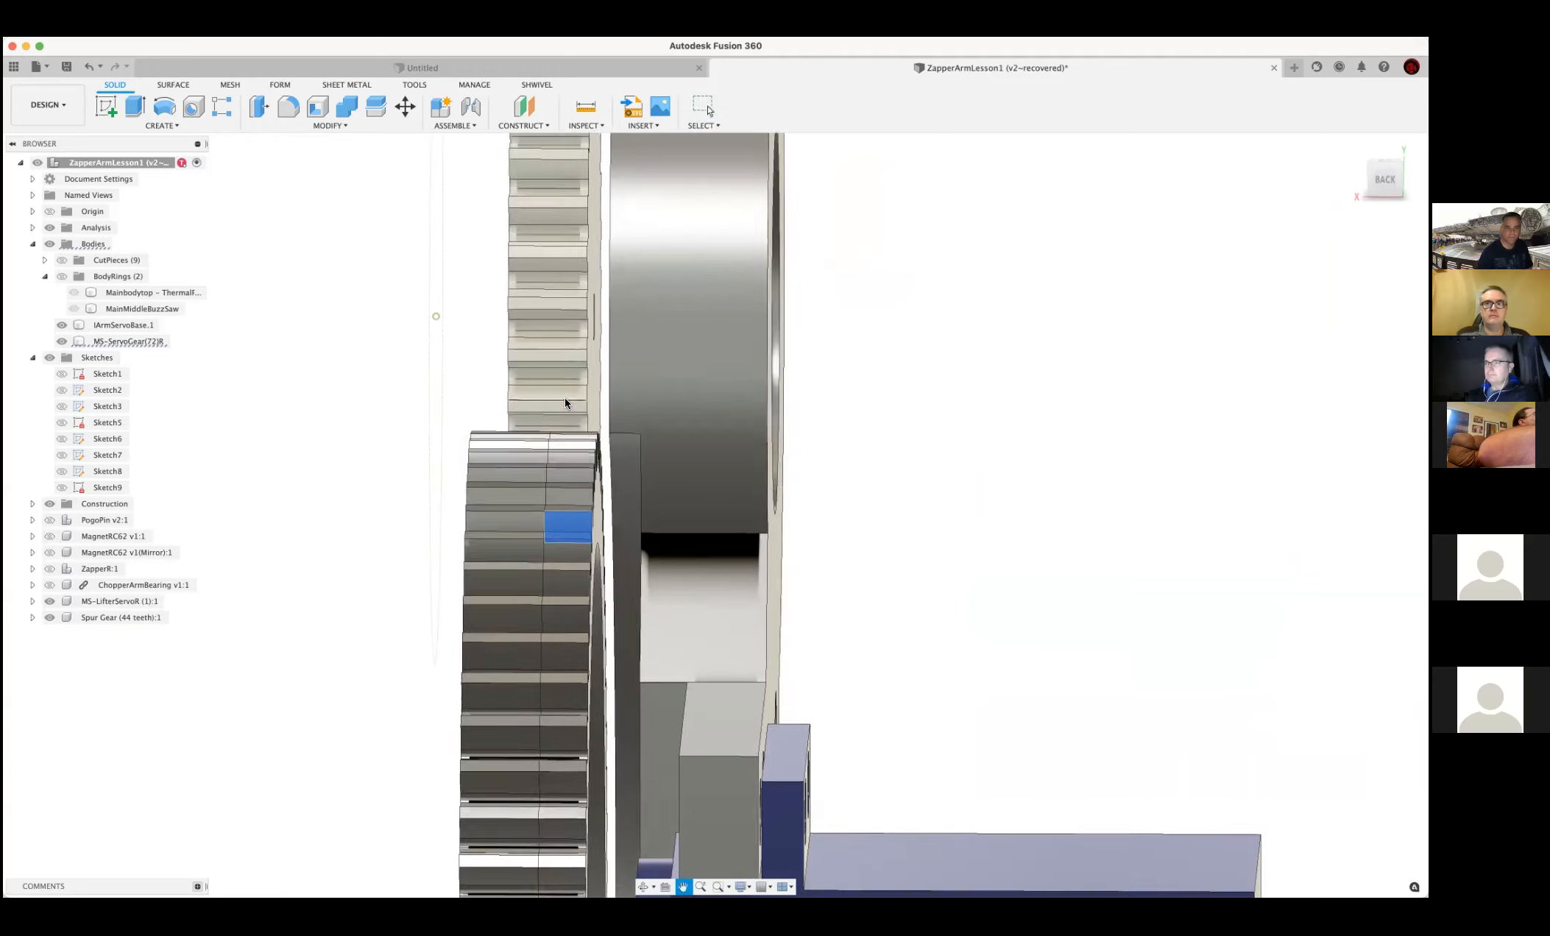
click(536, 339)
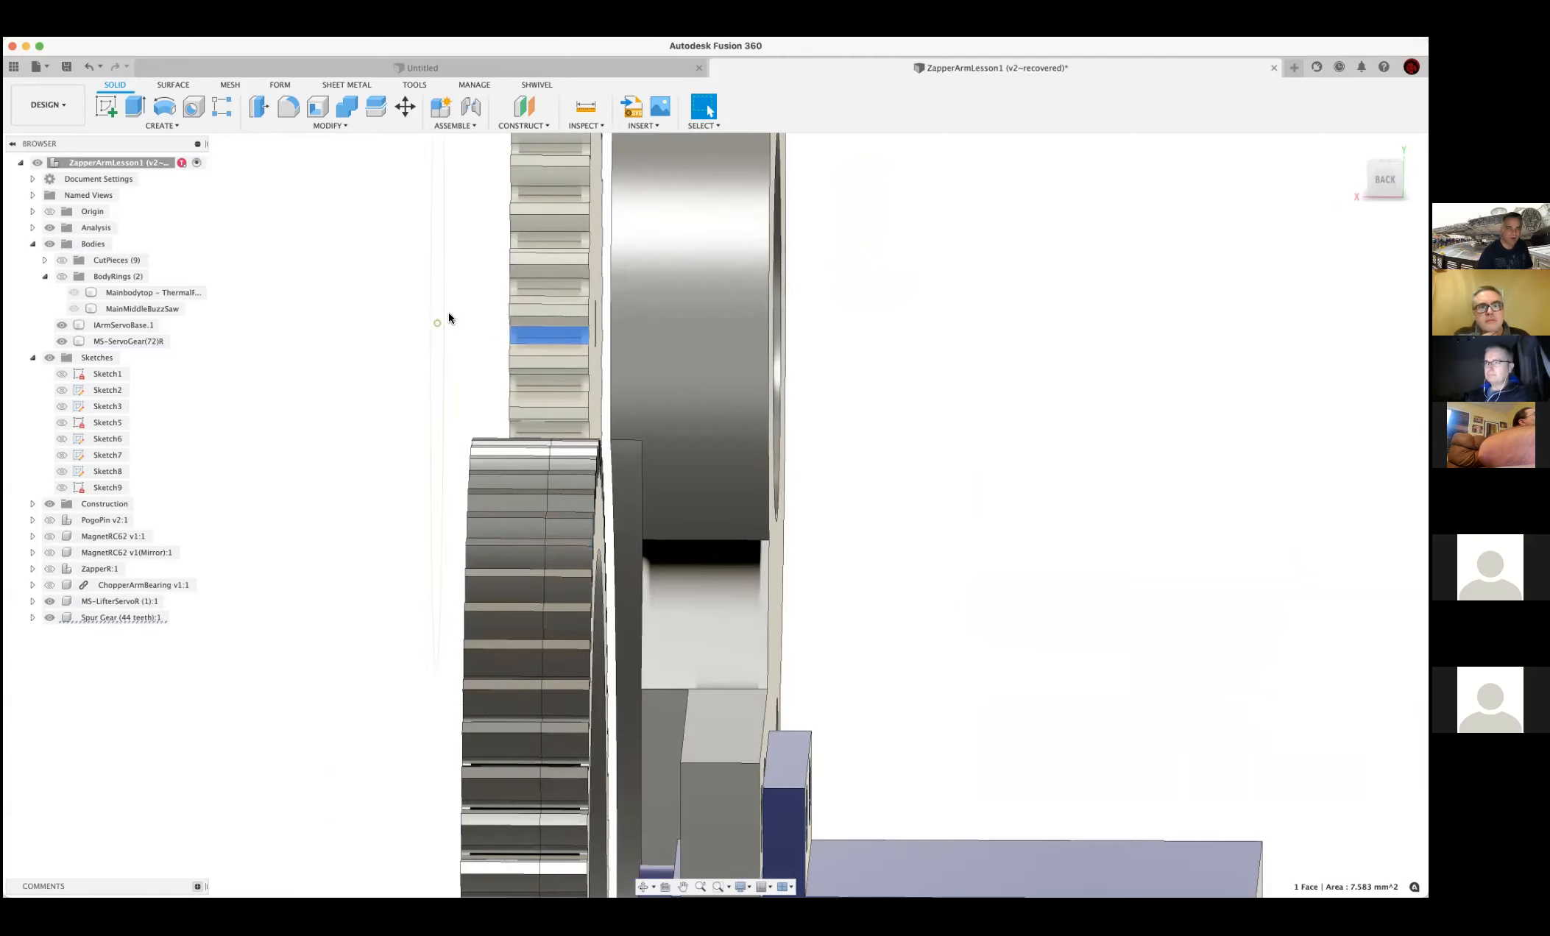
scroll(442, 346, down, 4)
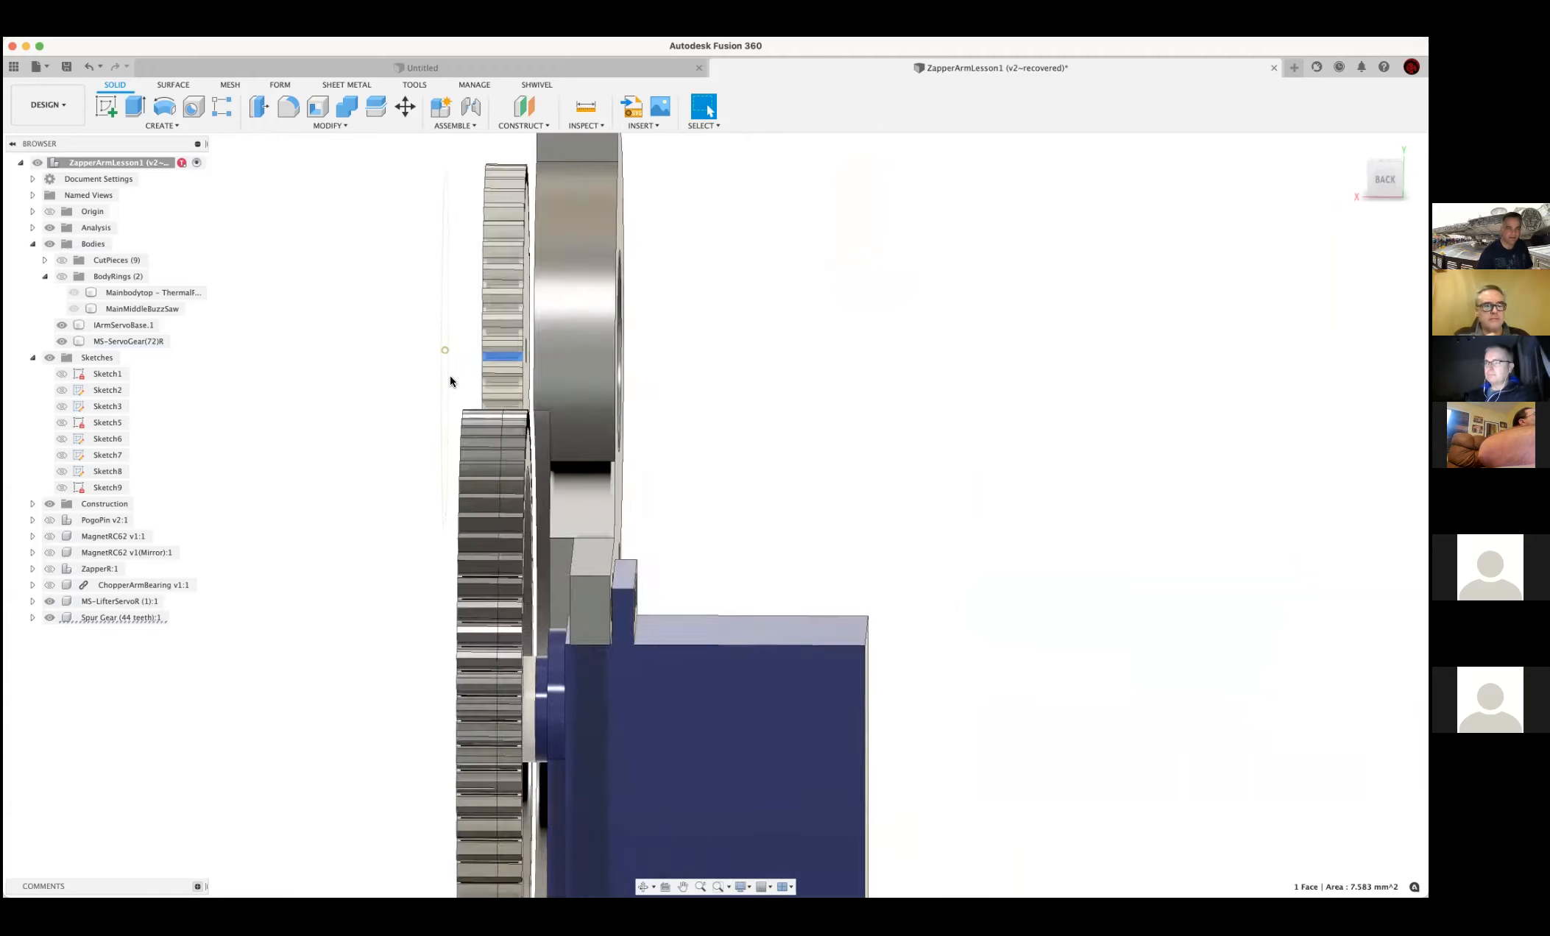
scroll(450, 377, down, 2)
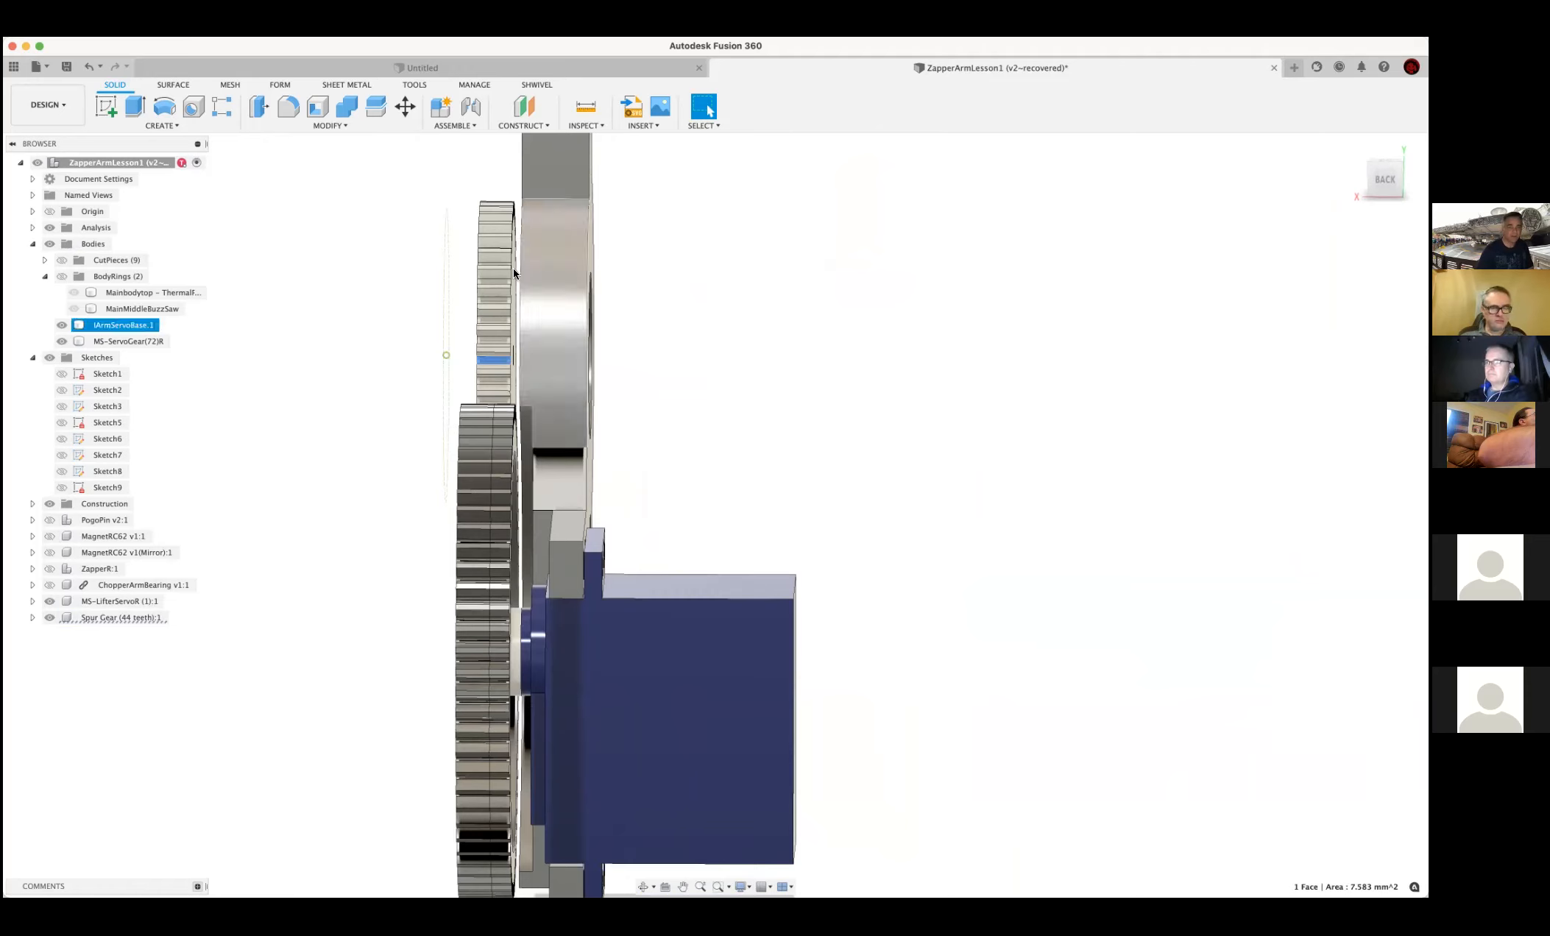
mouse_move(381, 416)
shift+middle_down()
mouse_move(427, 409)
mouse_move(385, 405)
shift+middle_up()
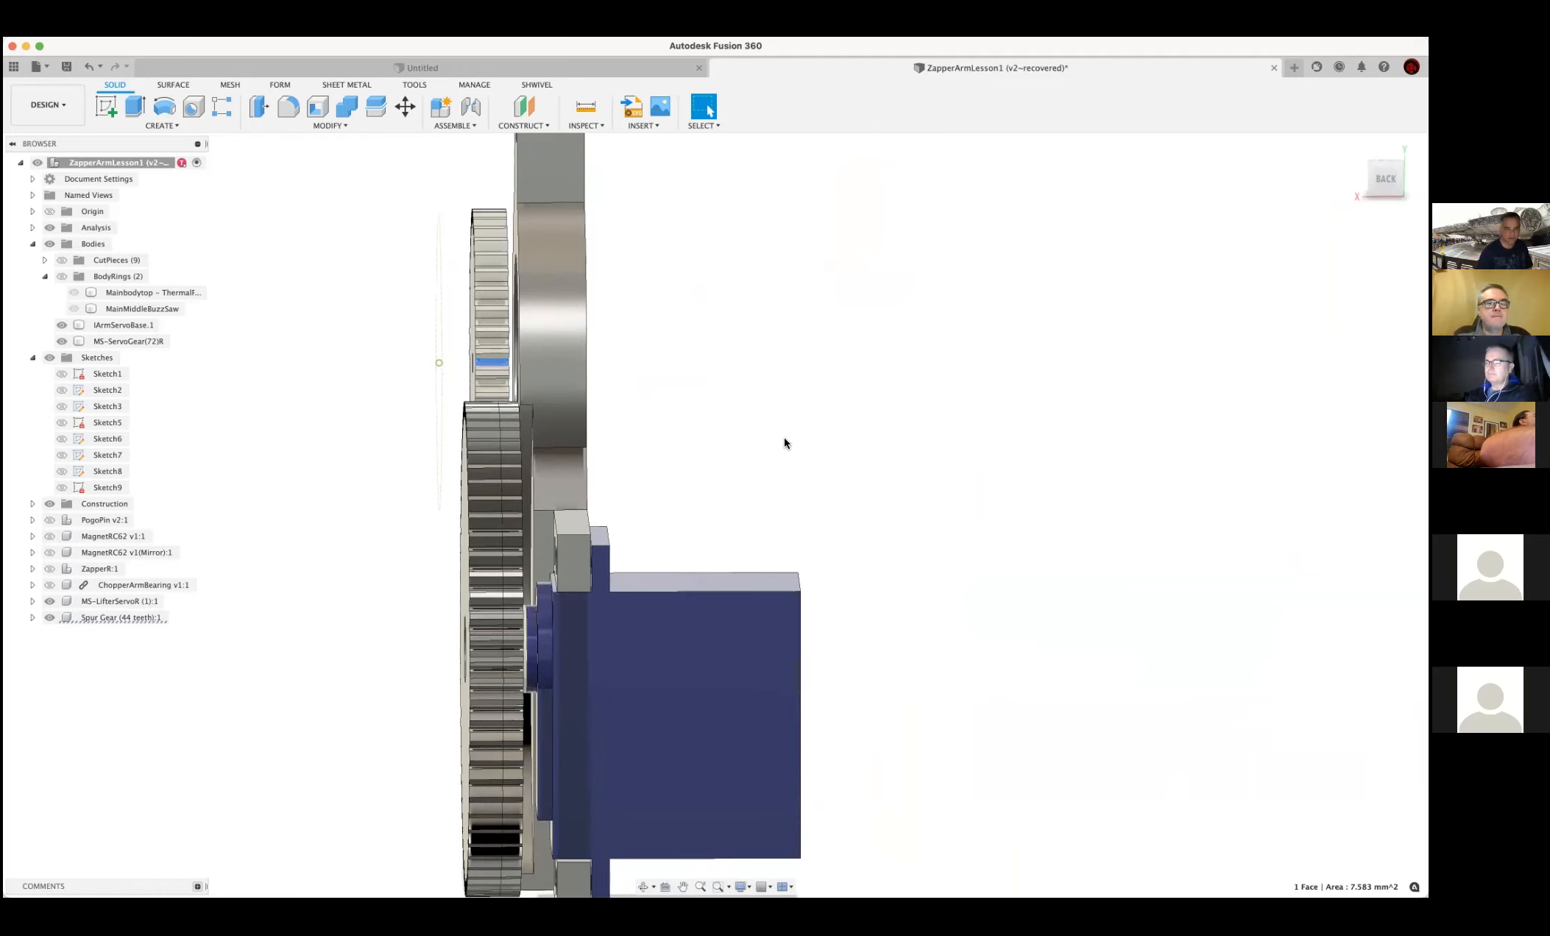
scroll(780, 434, down, 3)
middle_drag(760, 436, 760, 506)
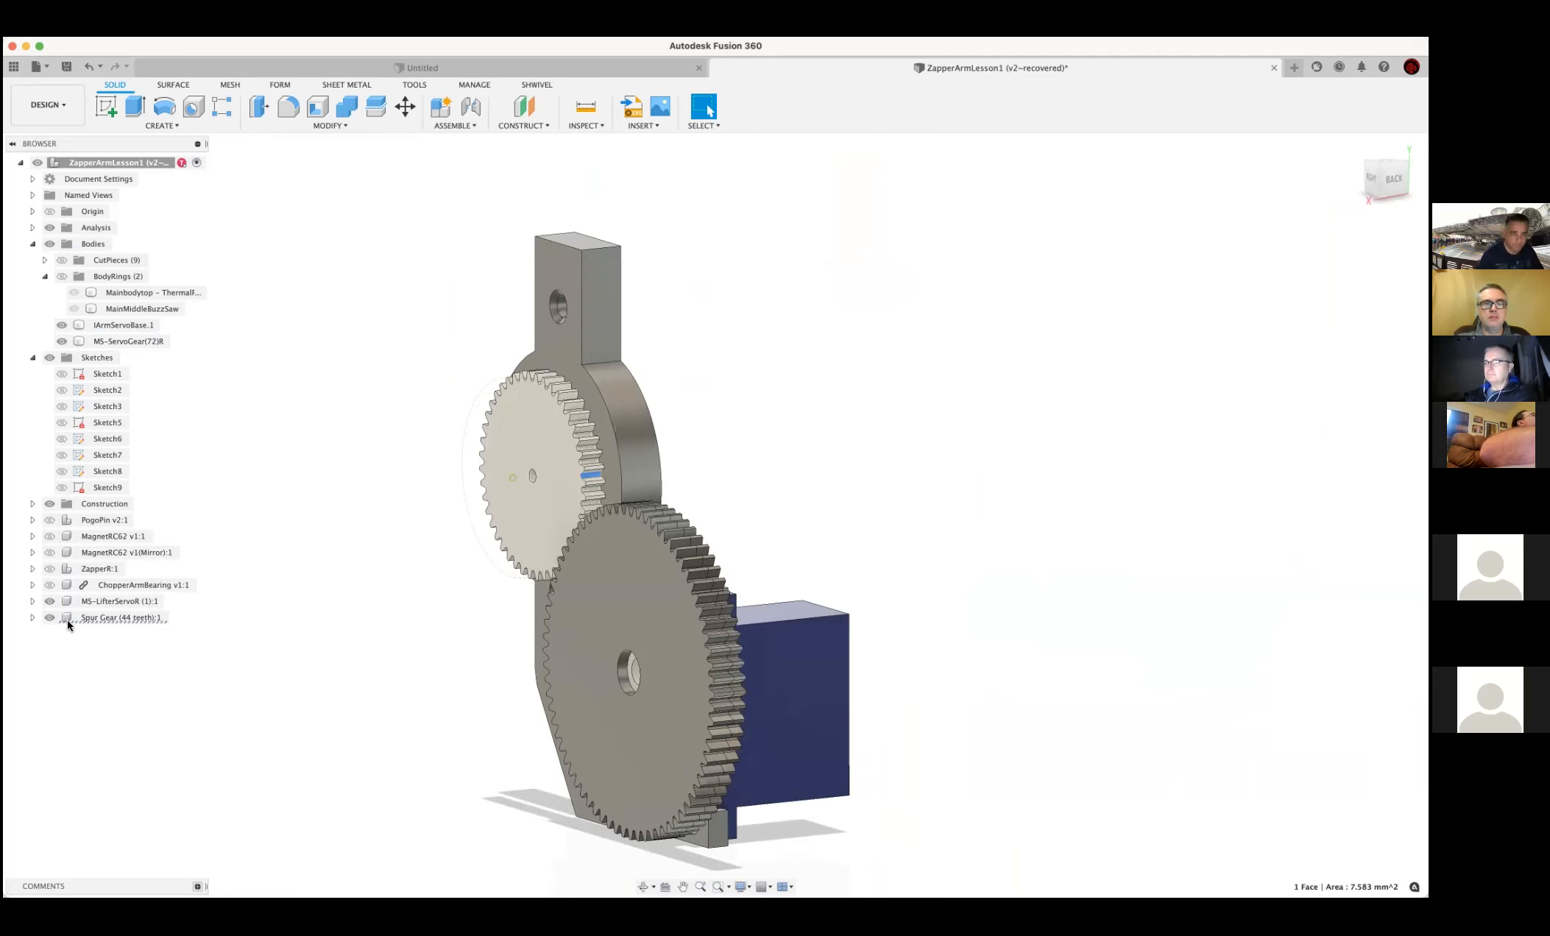
Hide the 44-tooth spur gear and show the ChopperArmBearing component in the servo base bore
click(46, 617)
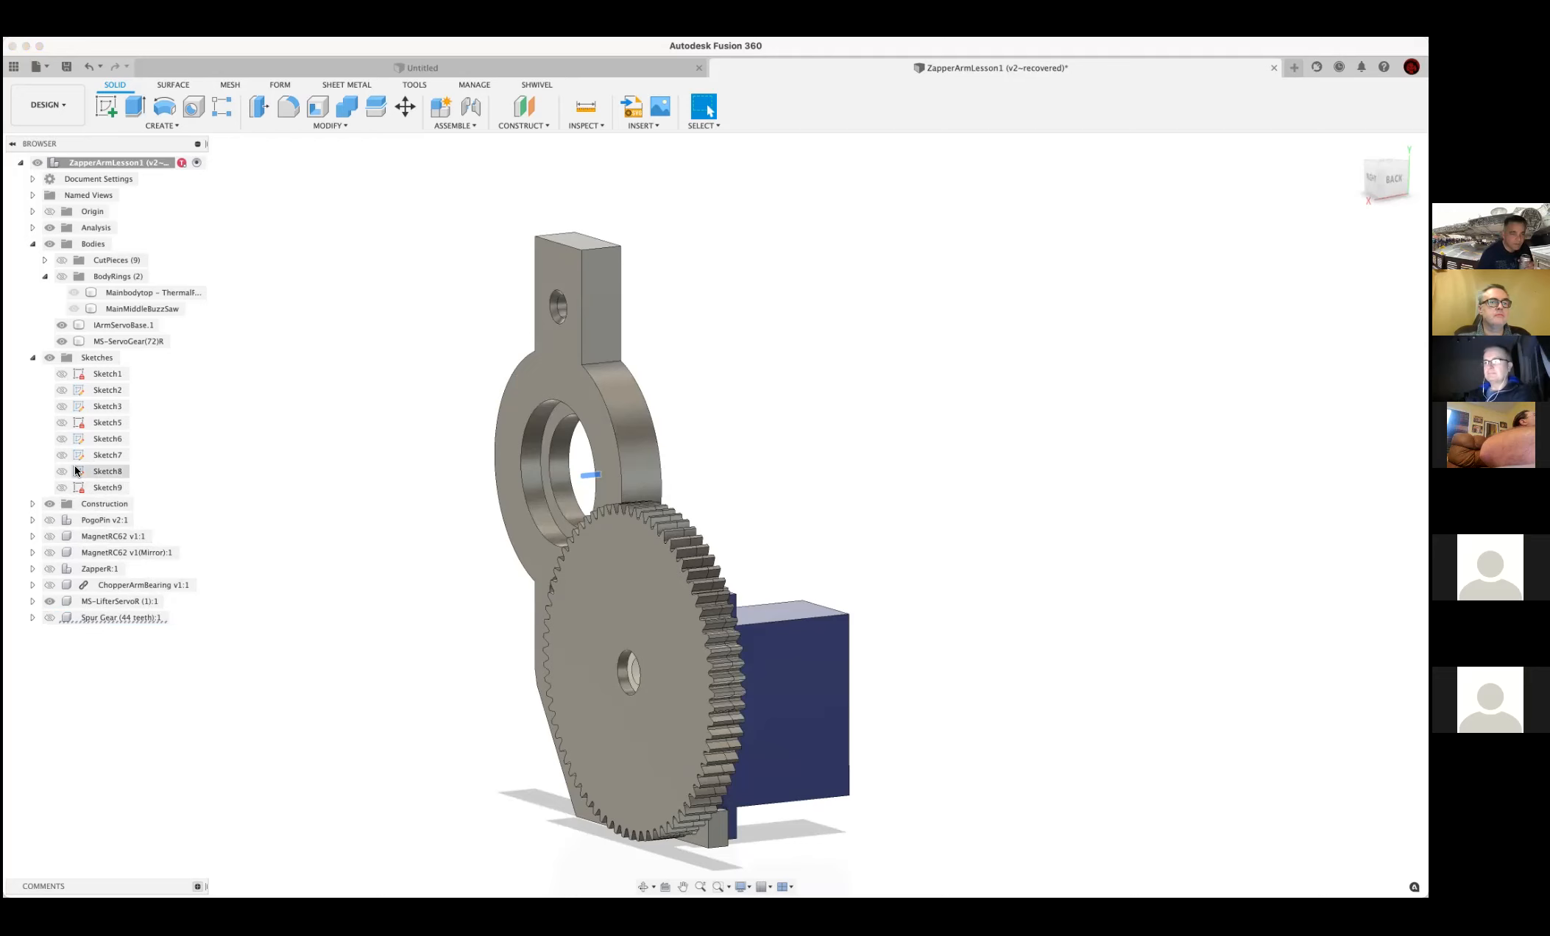
click(58, 583)
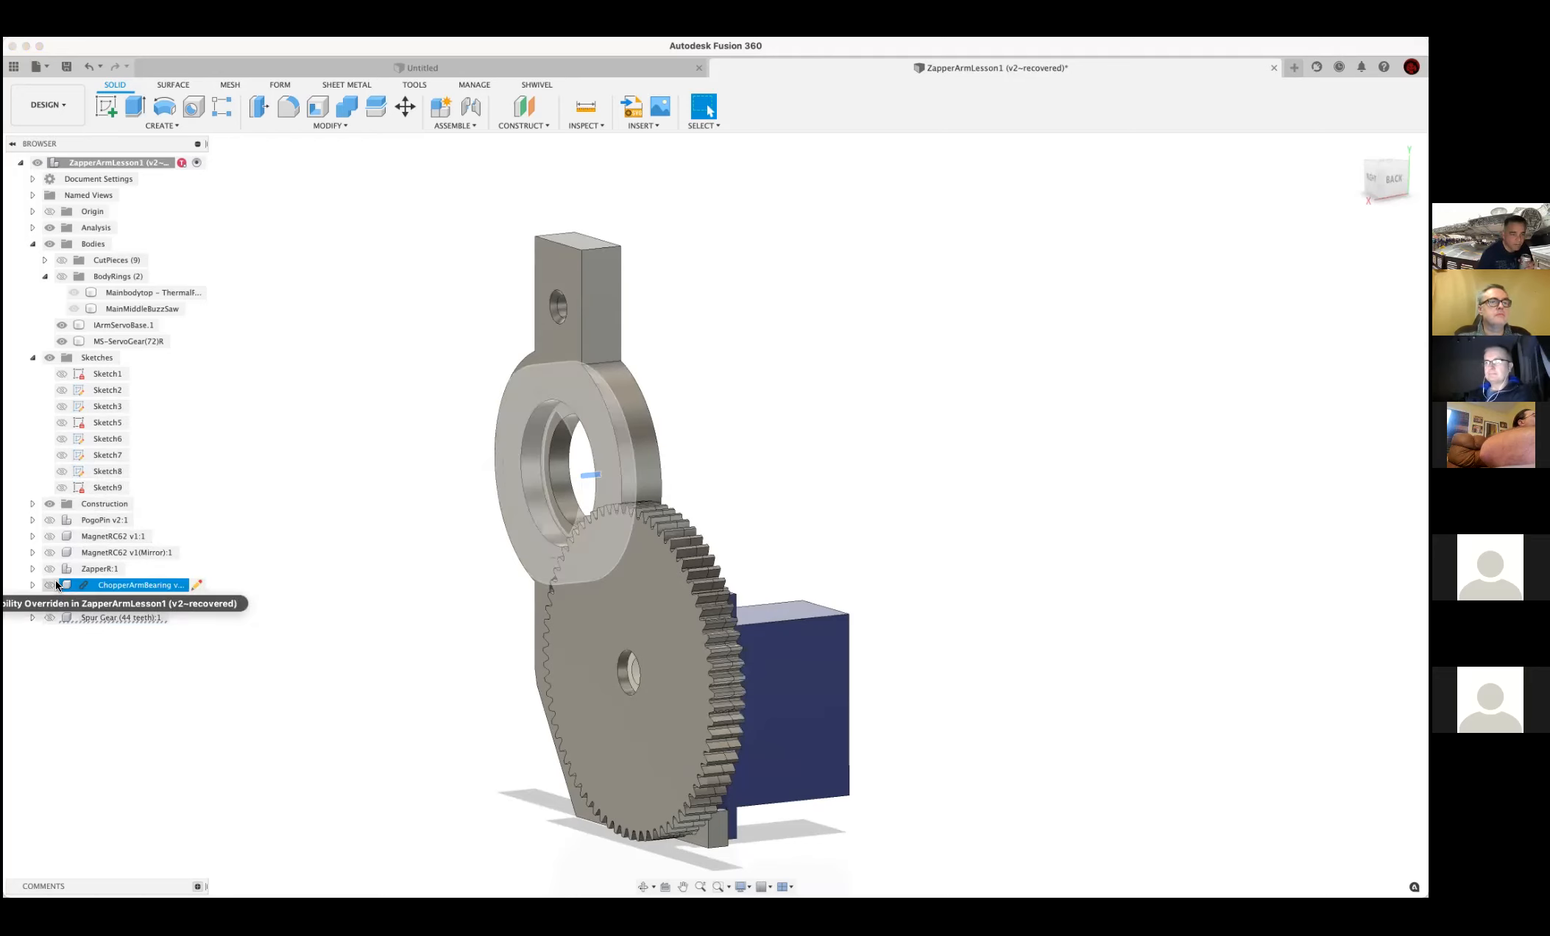
click(49, 582)
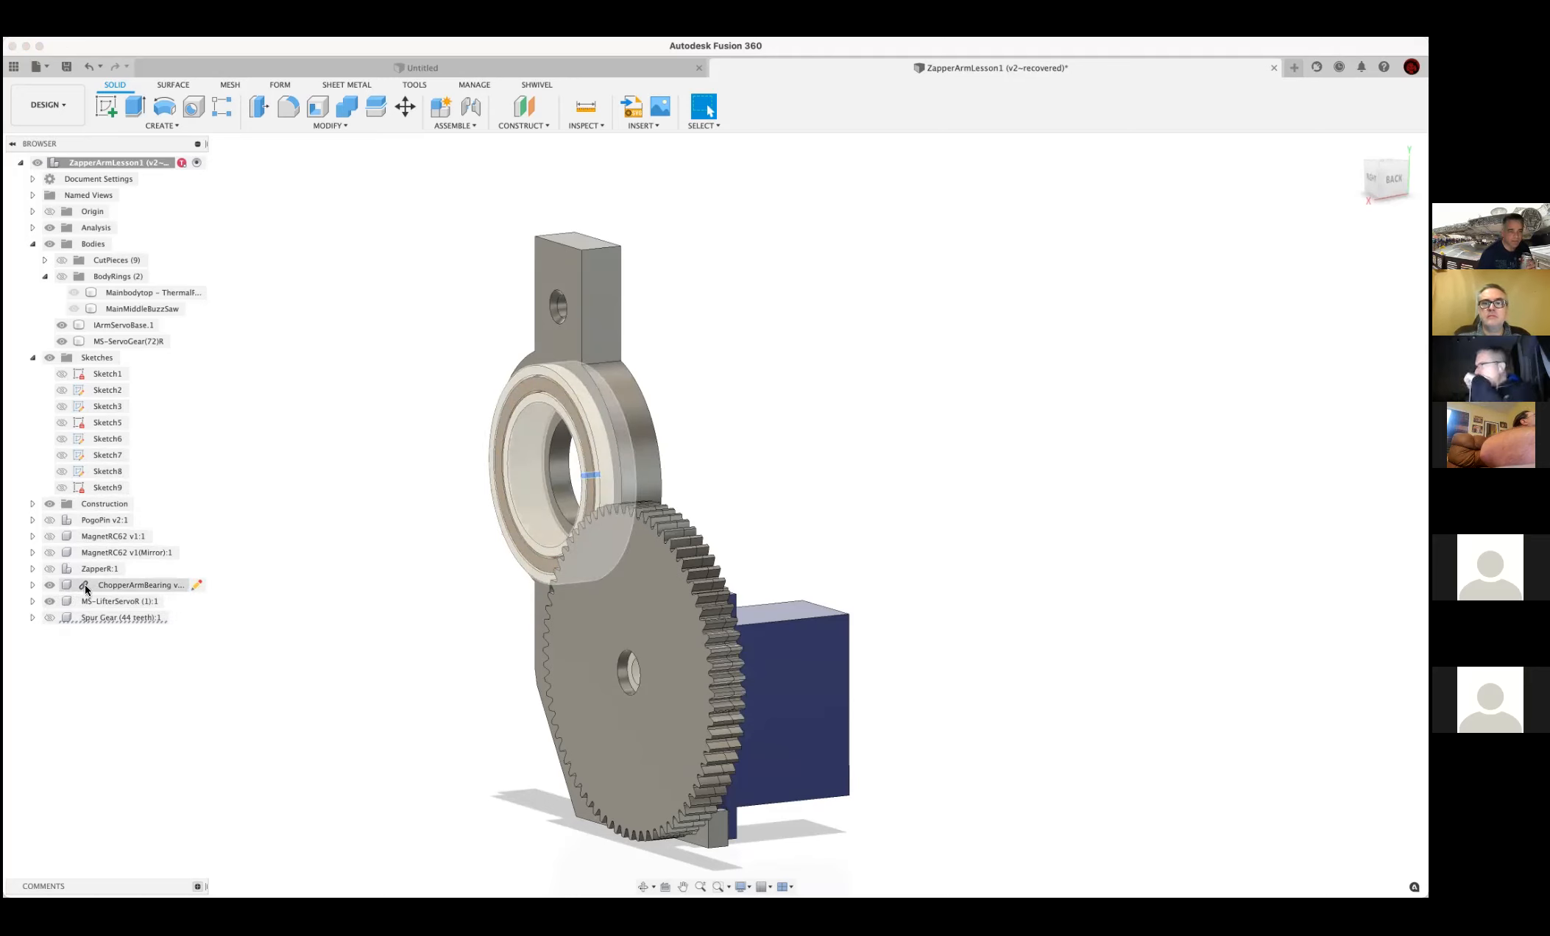
Open the linked ChopperArmBearing component for in-place editing, examine its rings, and return to the main assembly
click(192, 586)
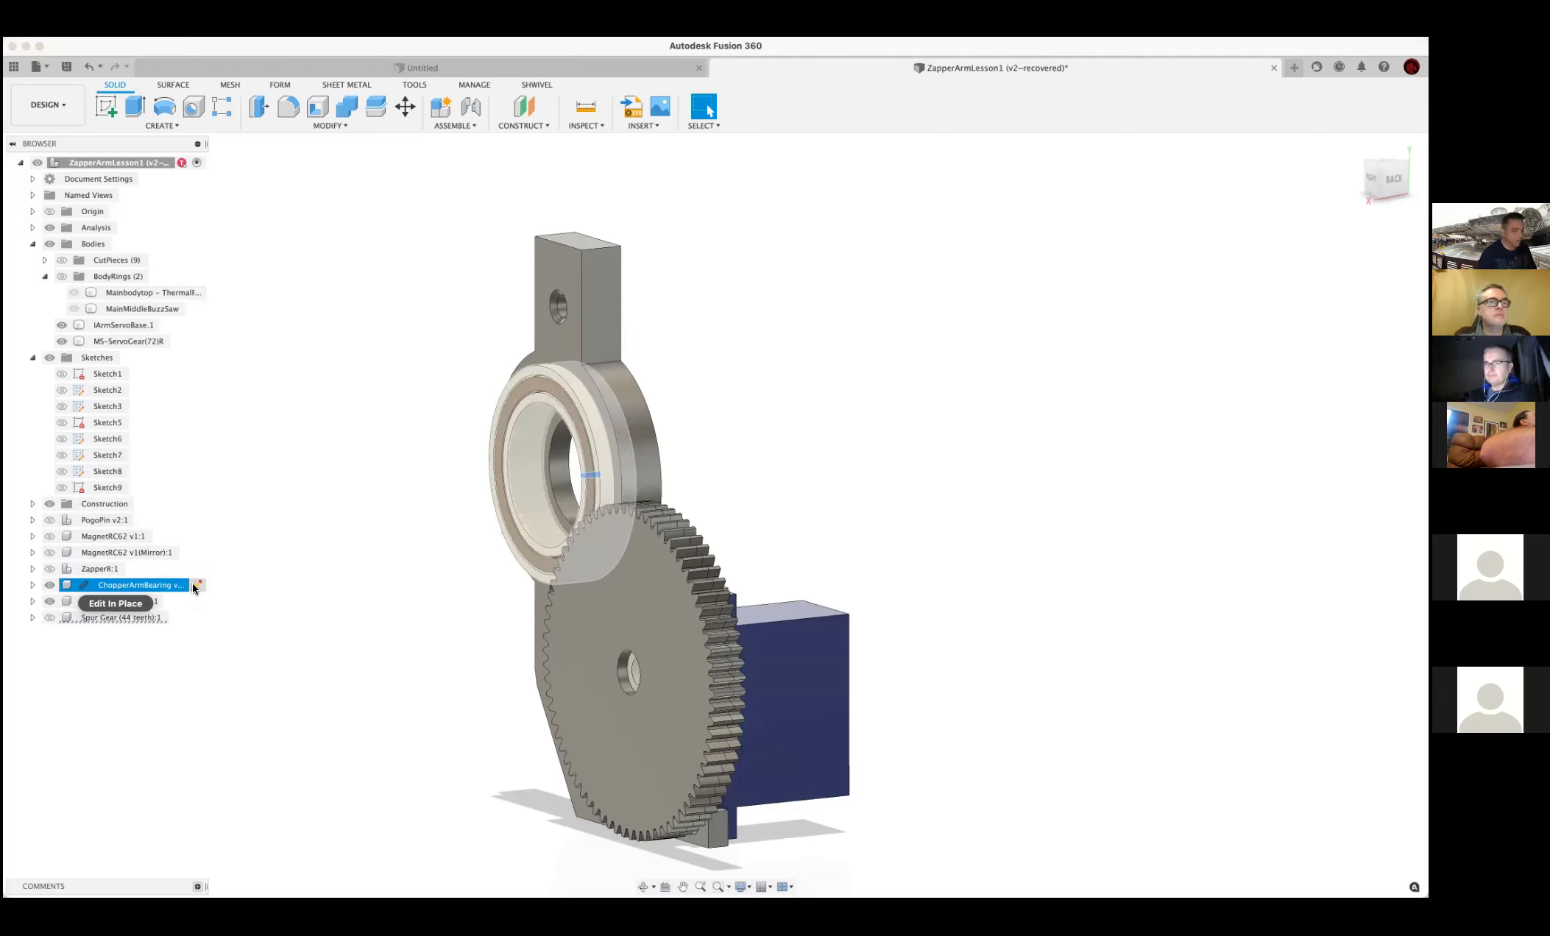
click(194, 583)
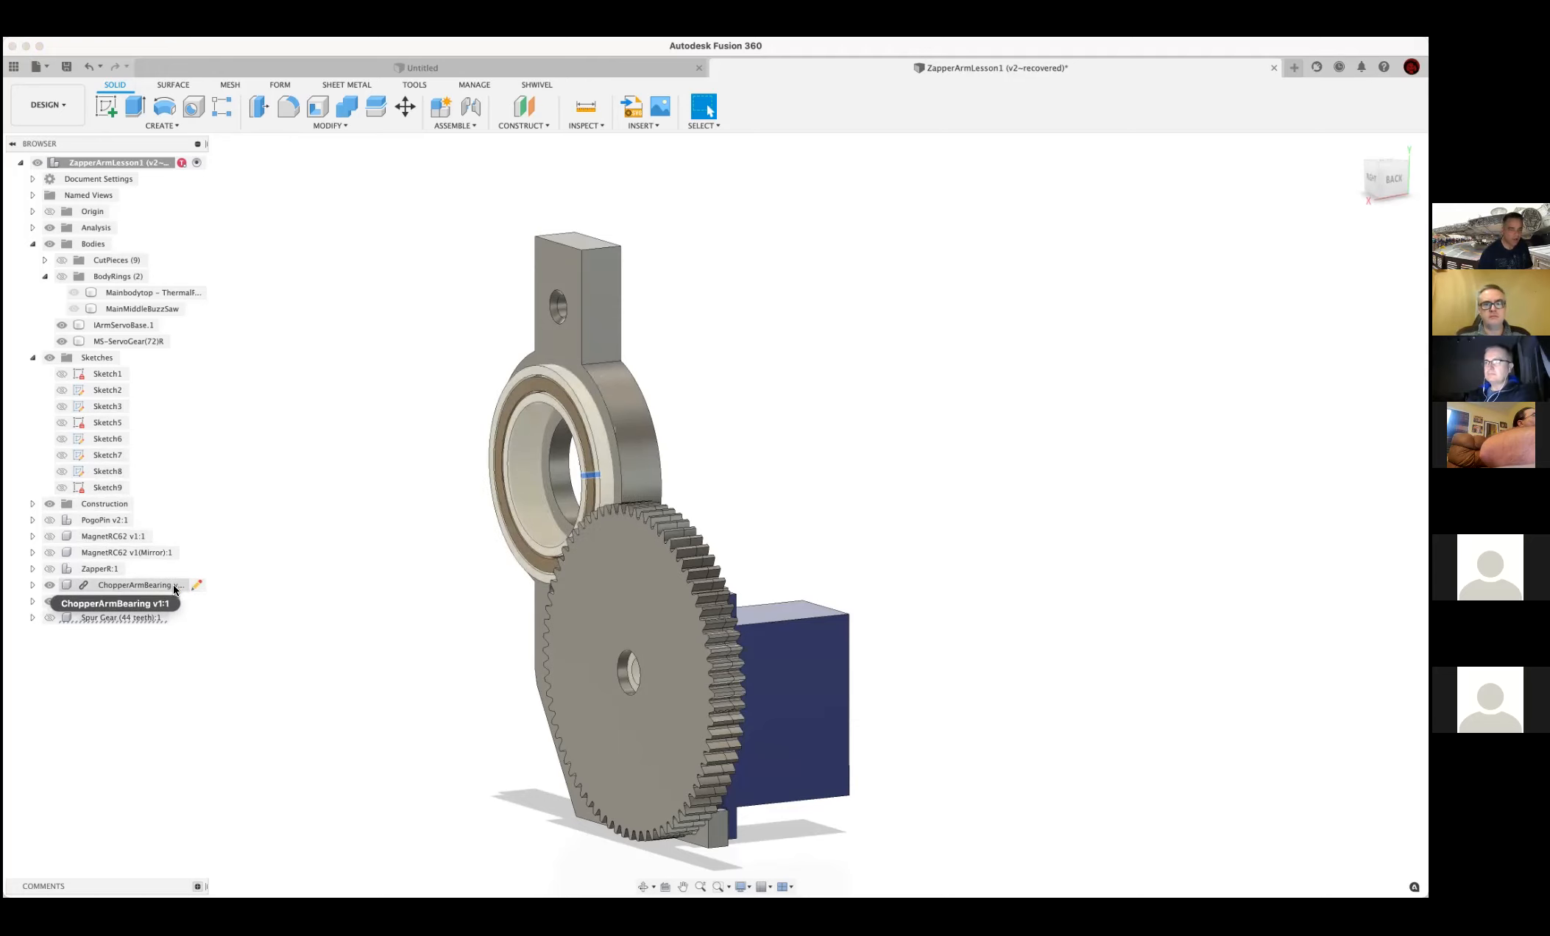
click(184, 586)
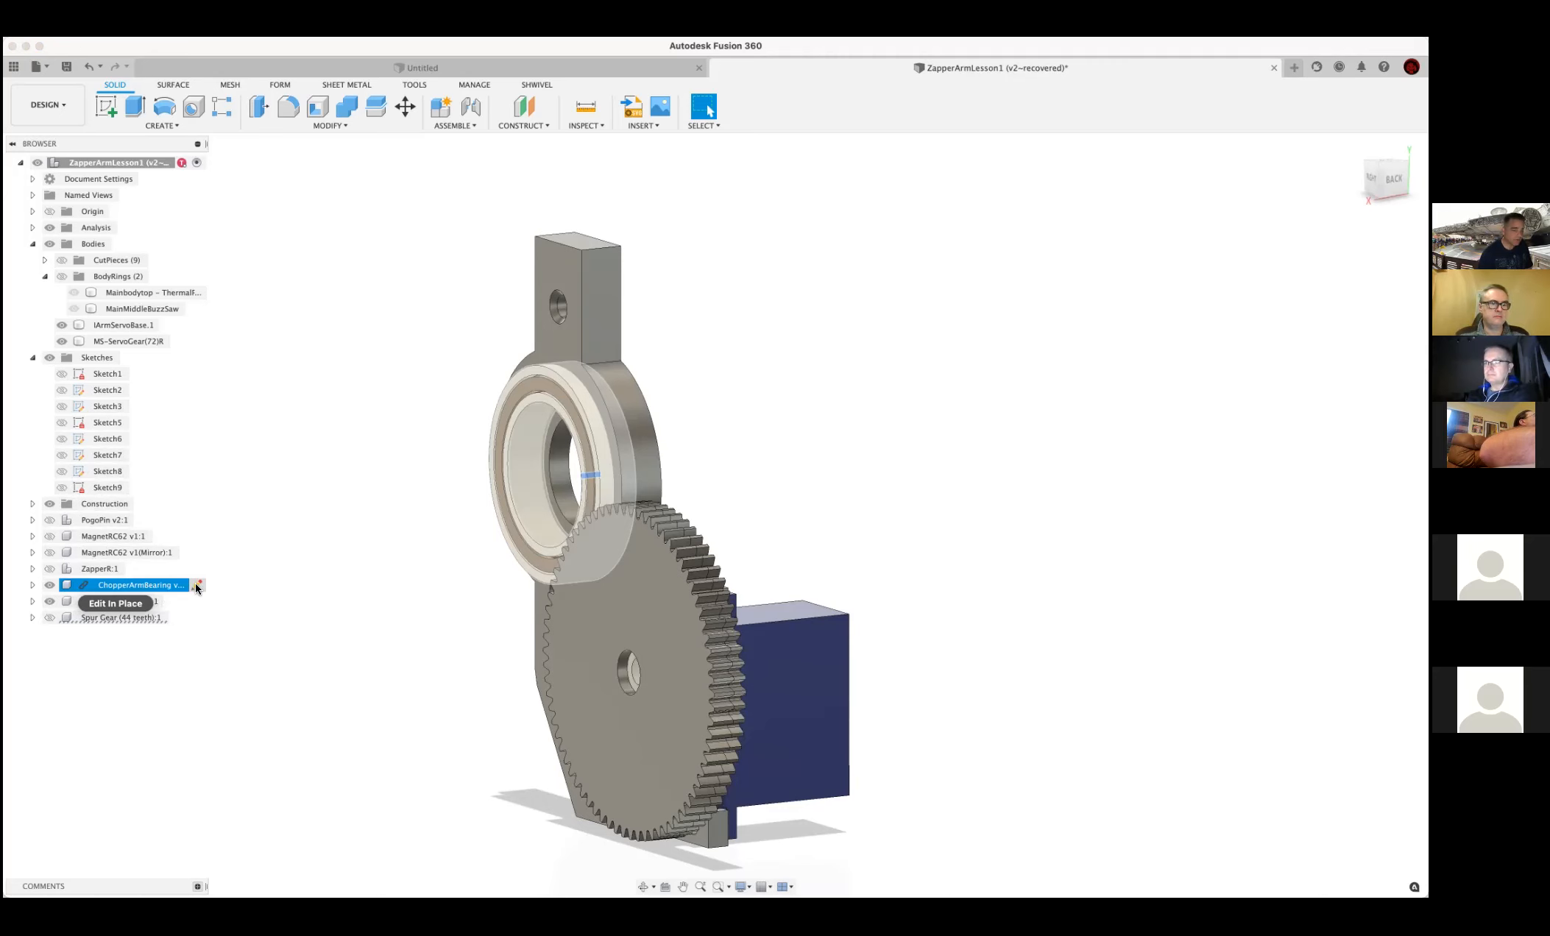
click(197, 586)
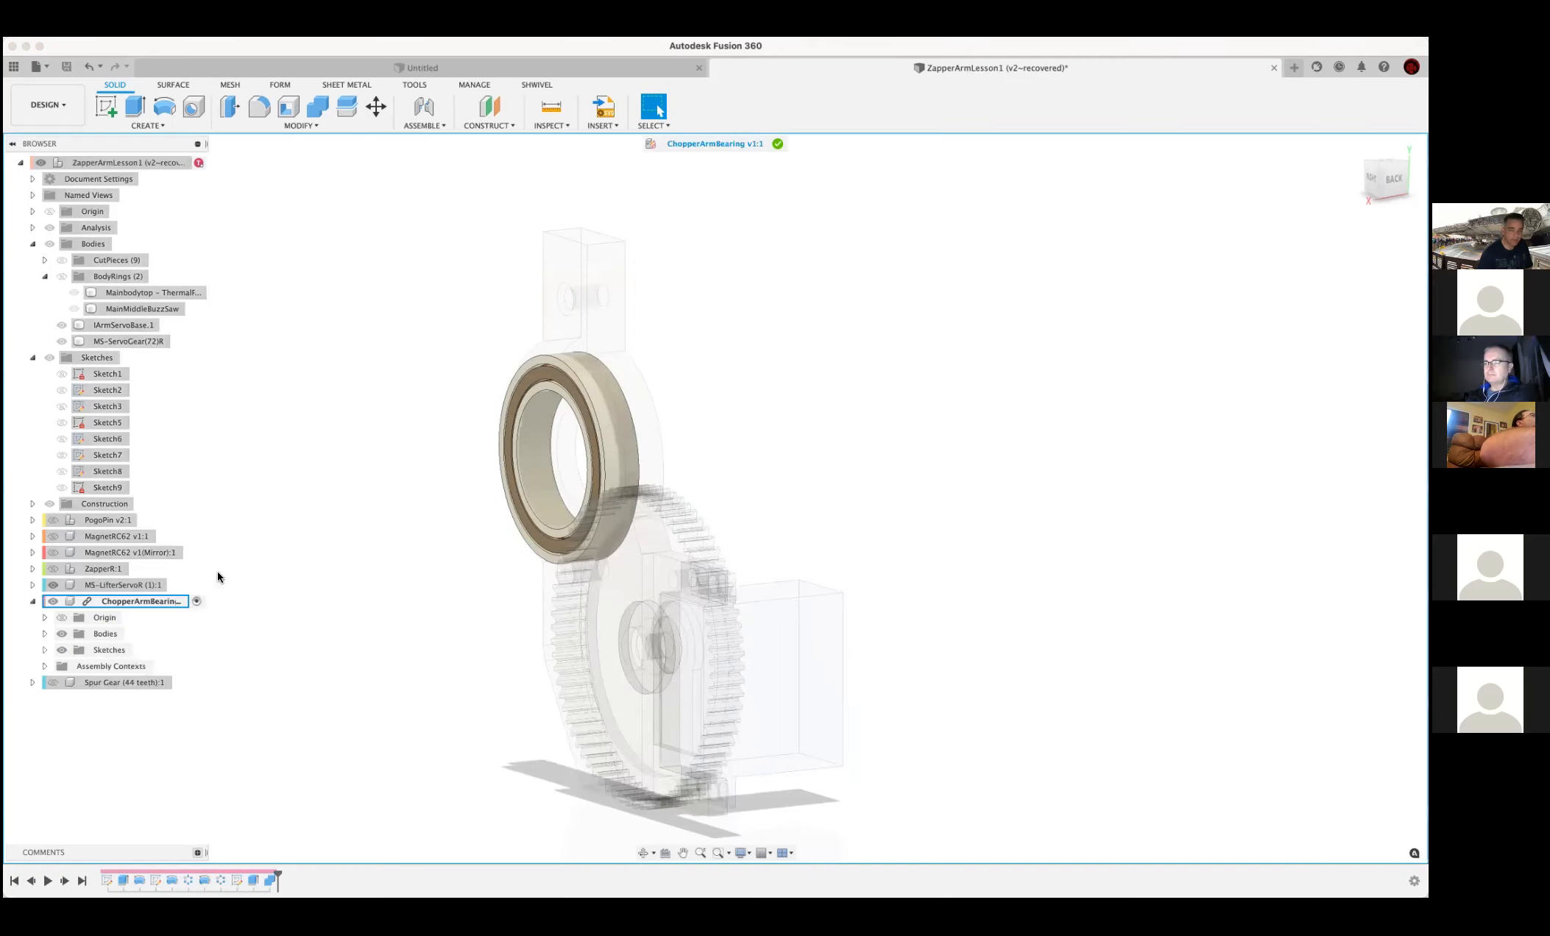
shift+middle_drag(440, 515, 728, 450)
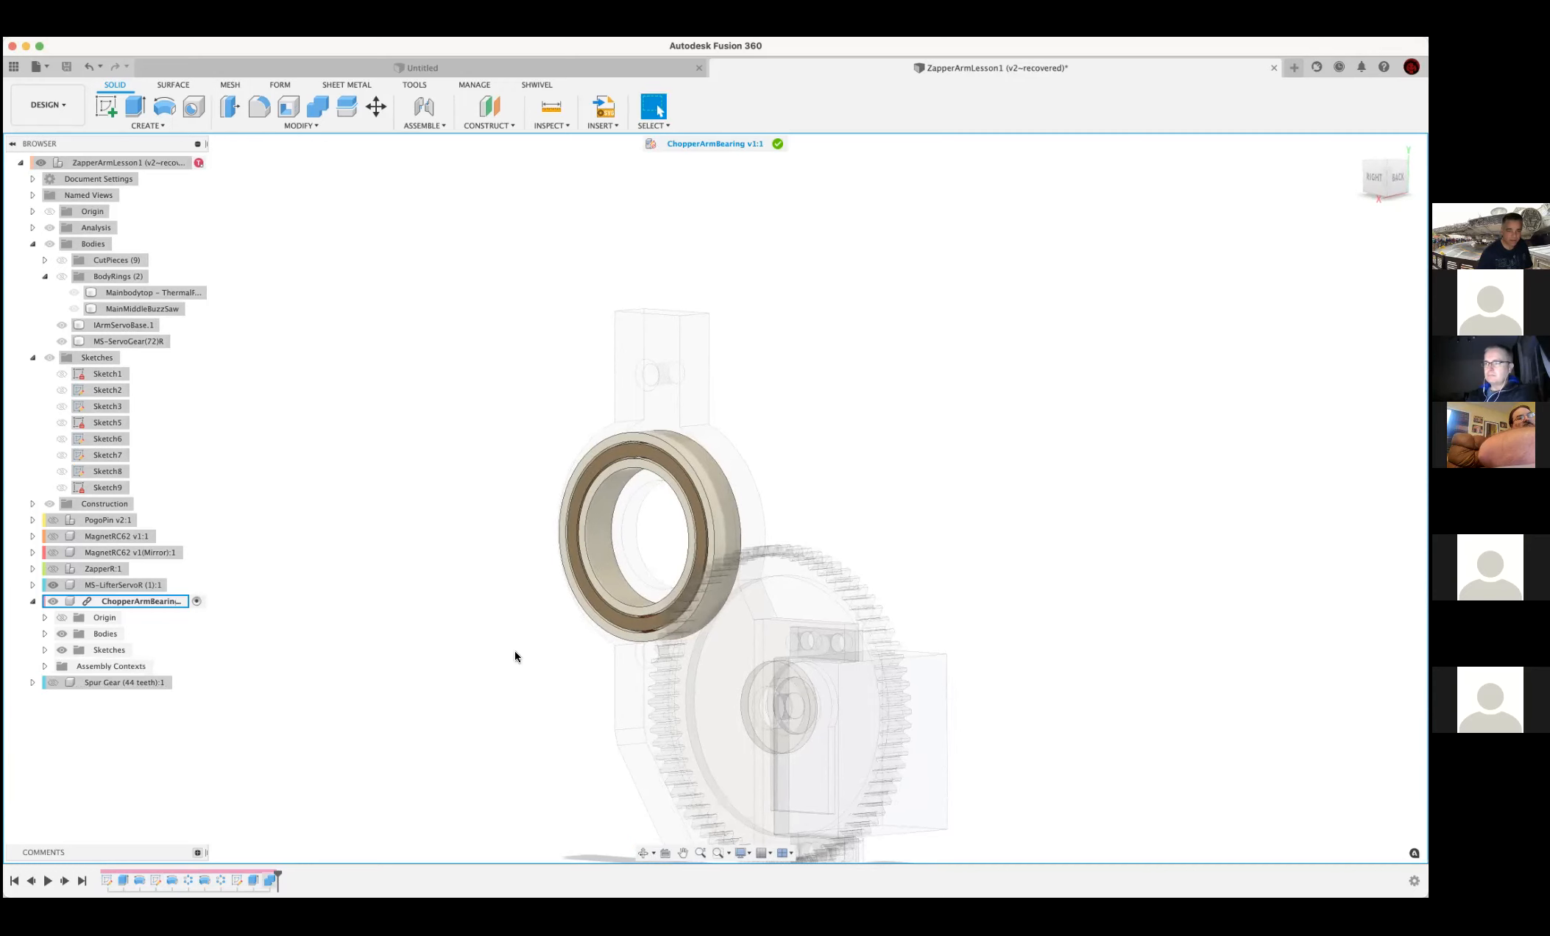
shift+middle_drag(799, 518, 718, 442)
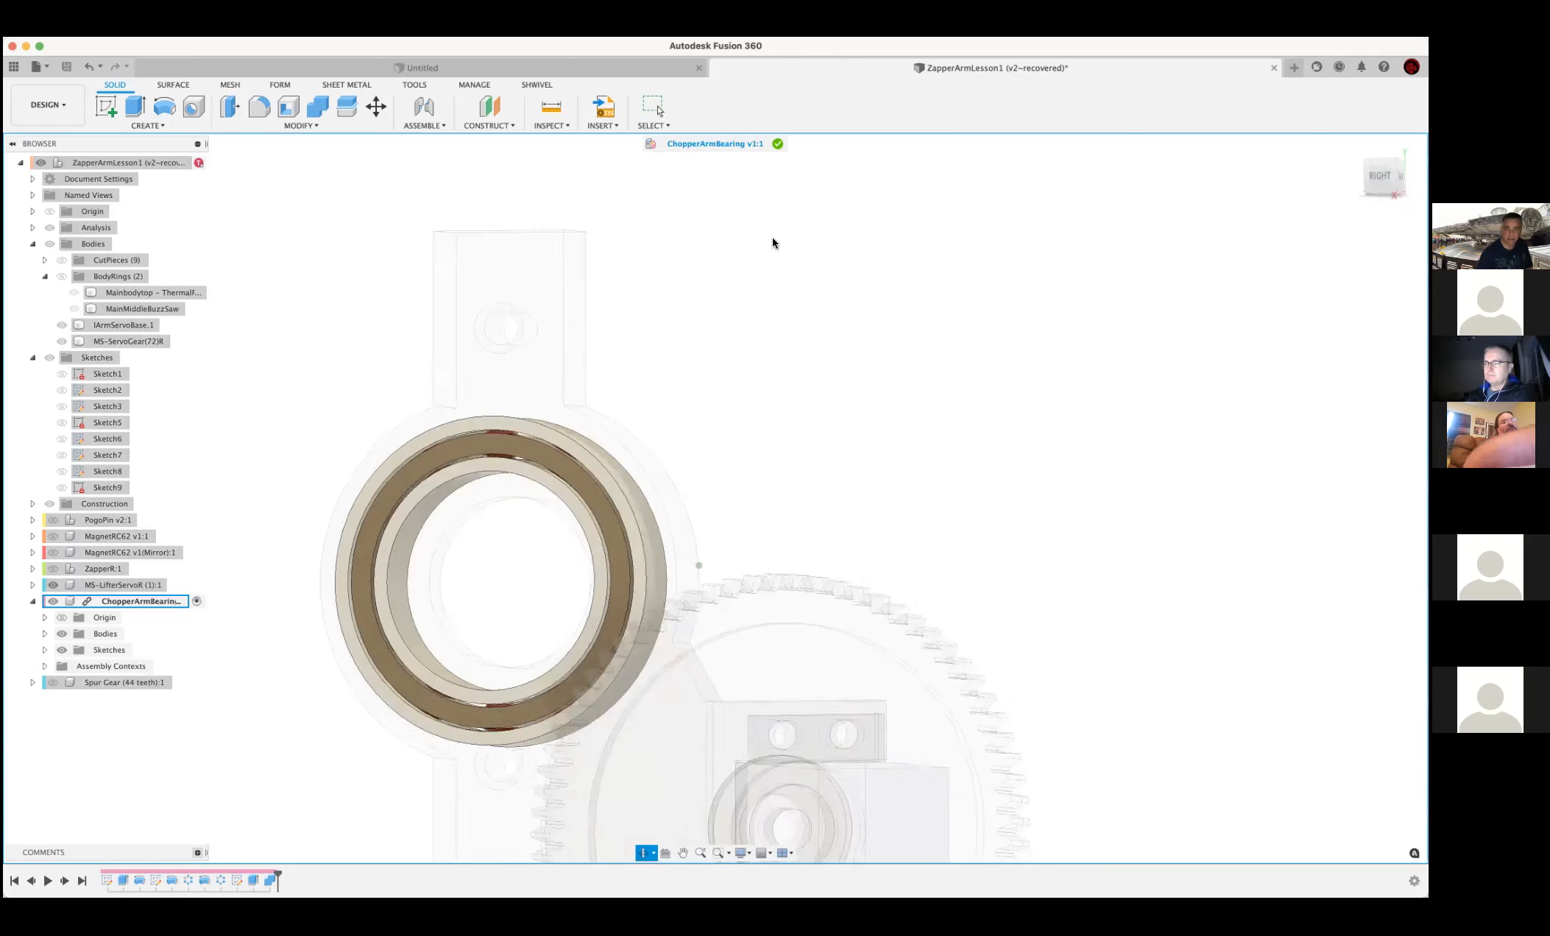
click(778, 144)
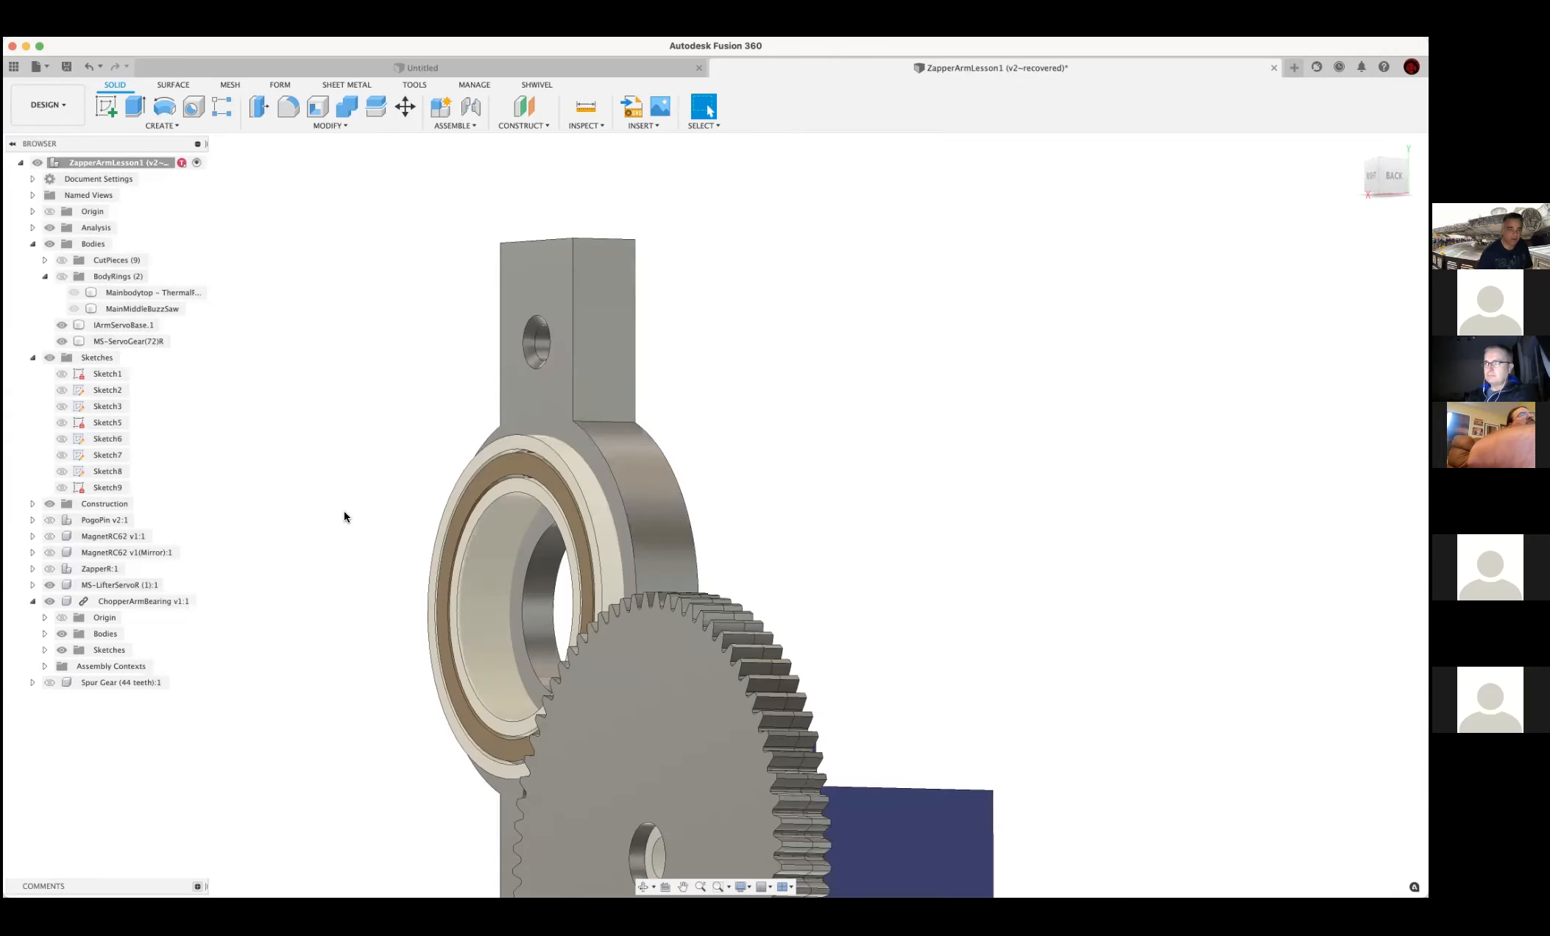
Break the external link of the ChopperArmBearing v1 component
shift+middle_drag(283, 608, 323, 614)
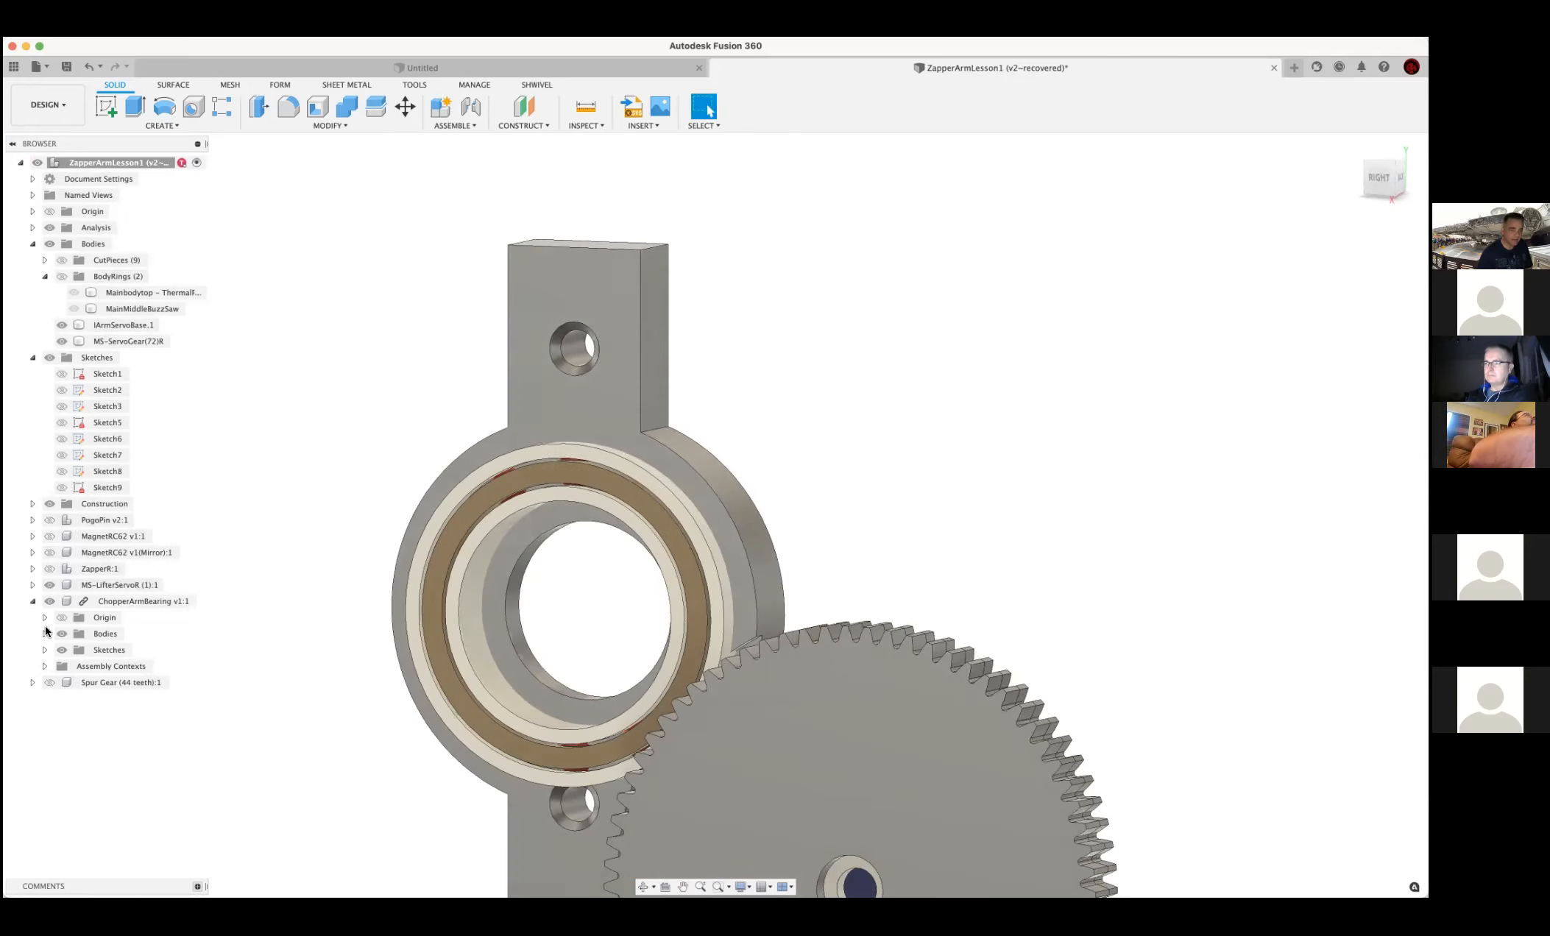
right_click(81, 600)
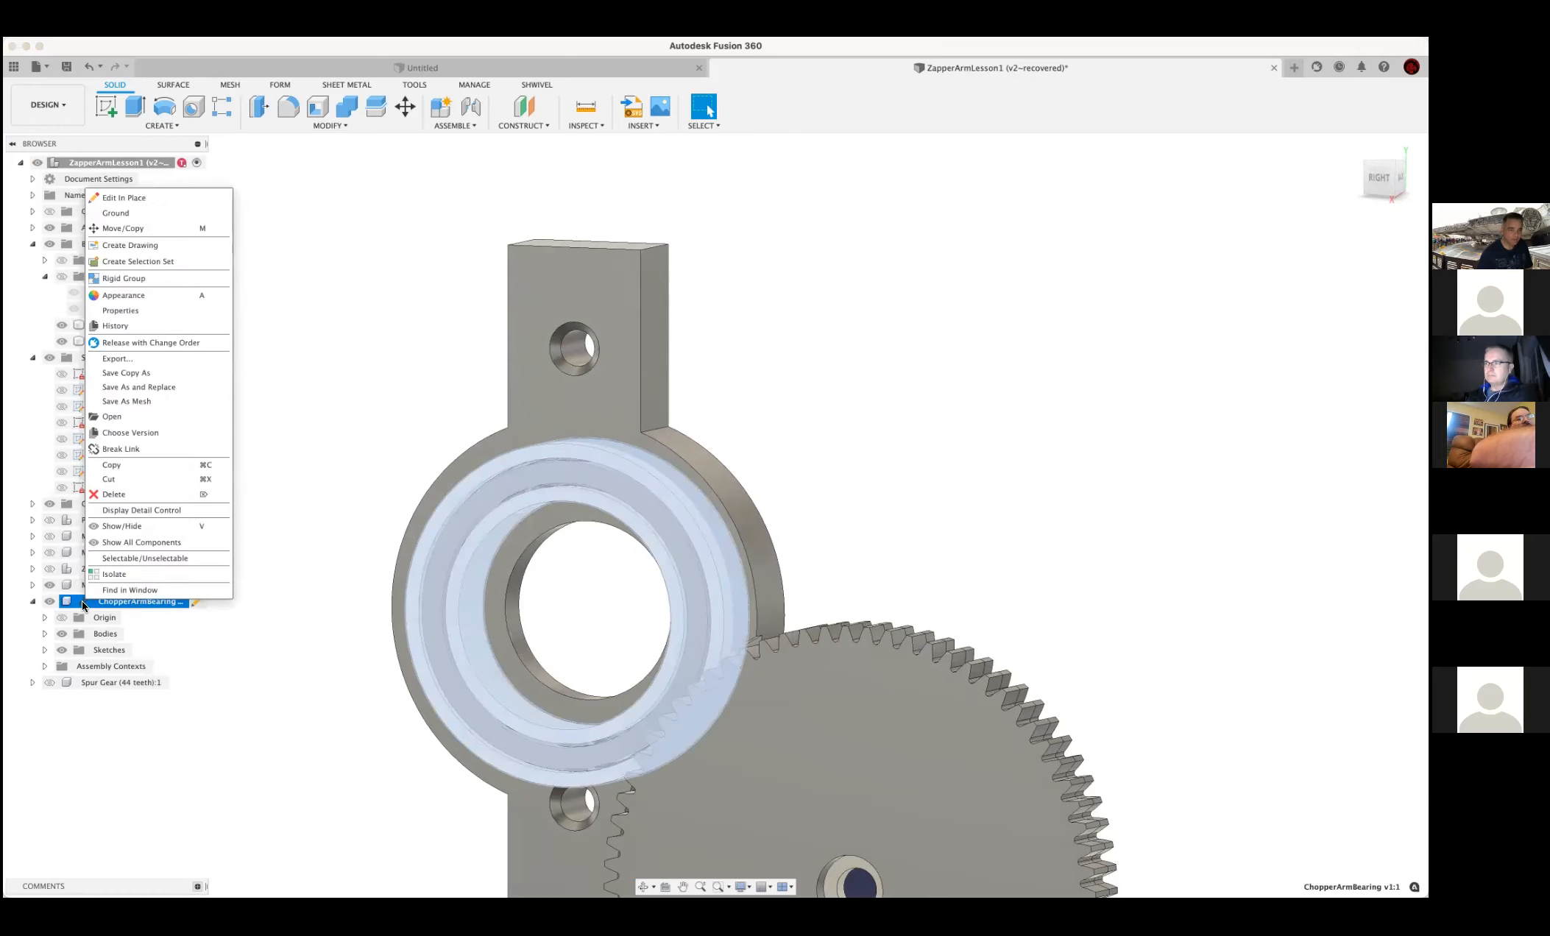
click(121, 449)
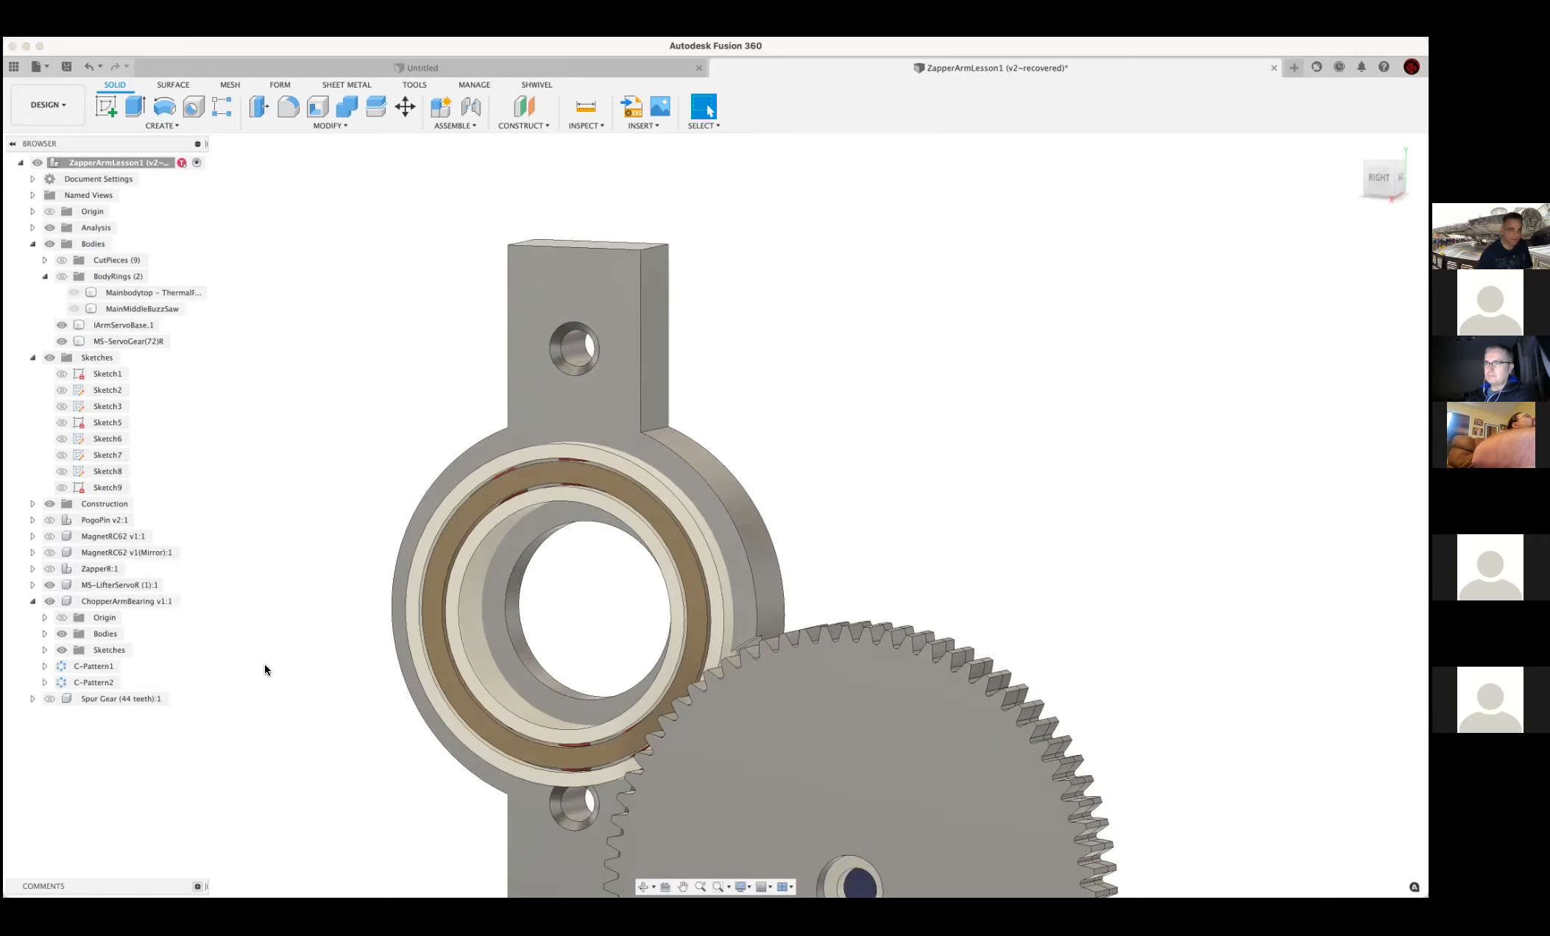
Hide the iArmServoBase body and measure the width of the bearing's outer ring between its two outer circular edges
shift+middle_drag(282, 644, 415, 595)
click(640, 521)
shift+middle_drag(640, 527, 733, 530)
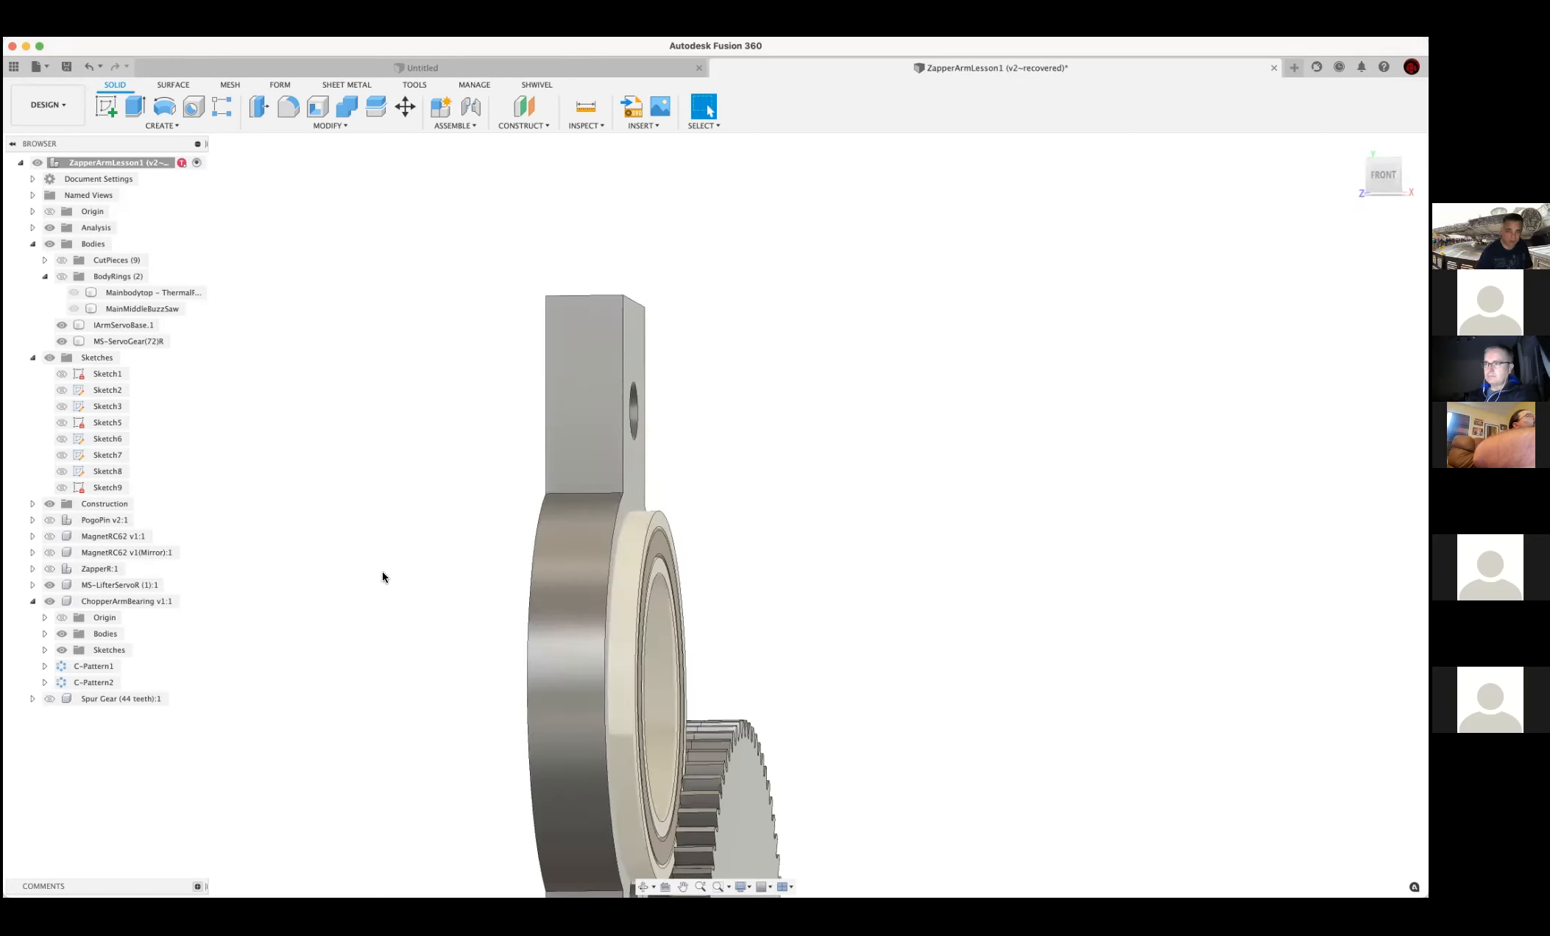
click(60, 326)
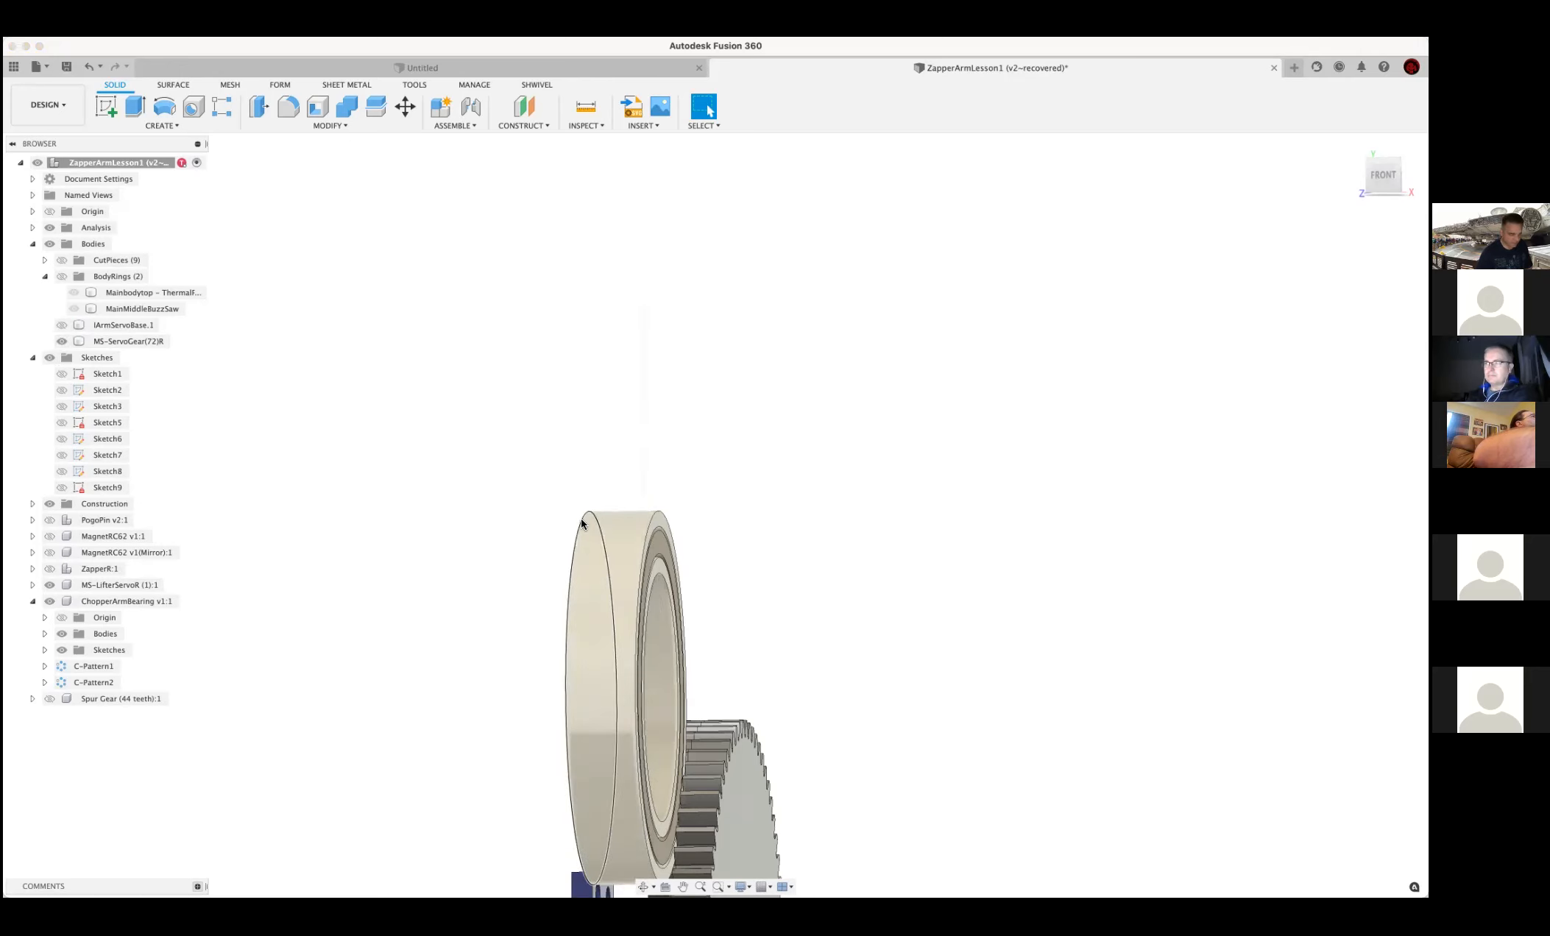
key(i)
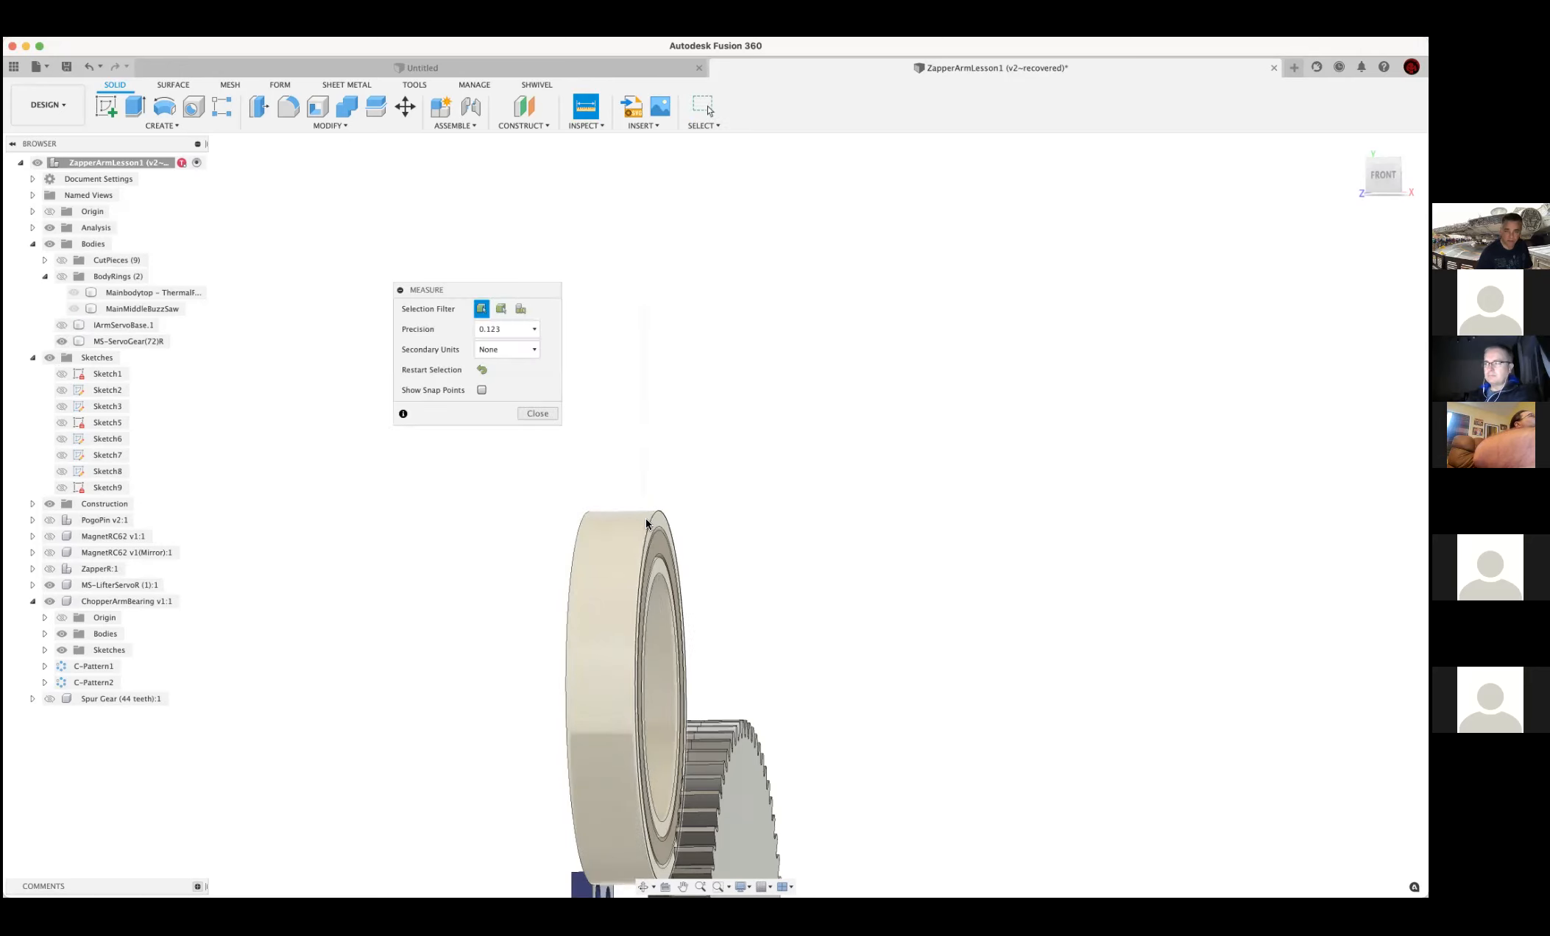
click(646, 518)
click(585, 515)
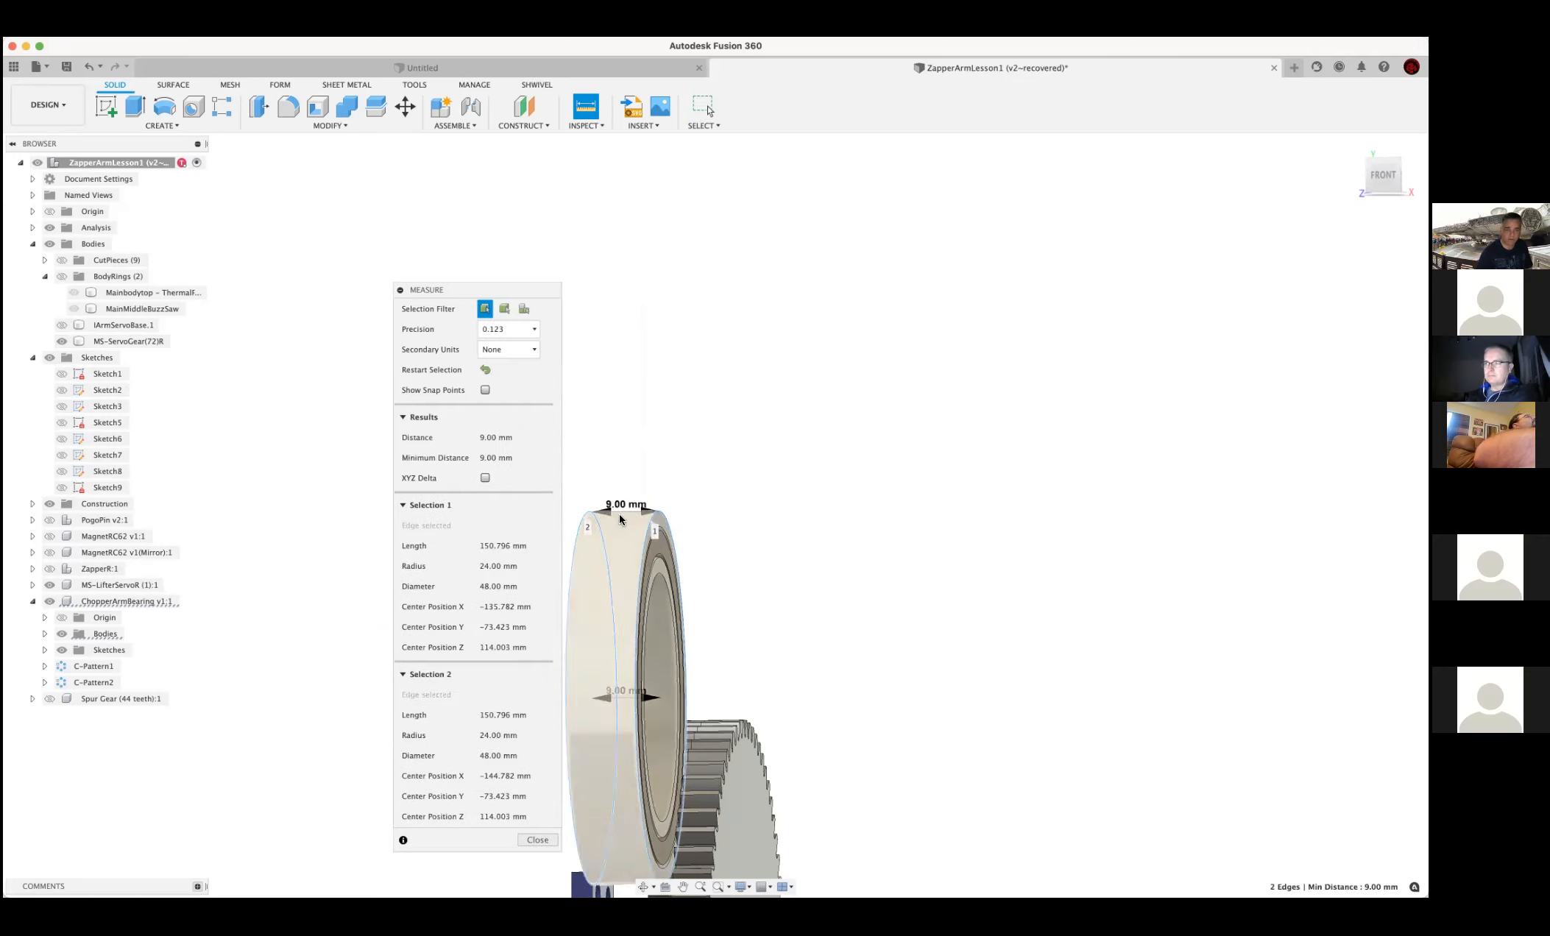
click(537, 840)
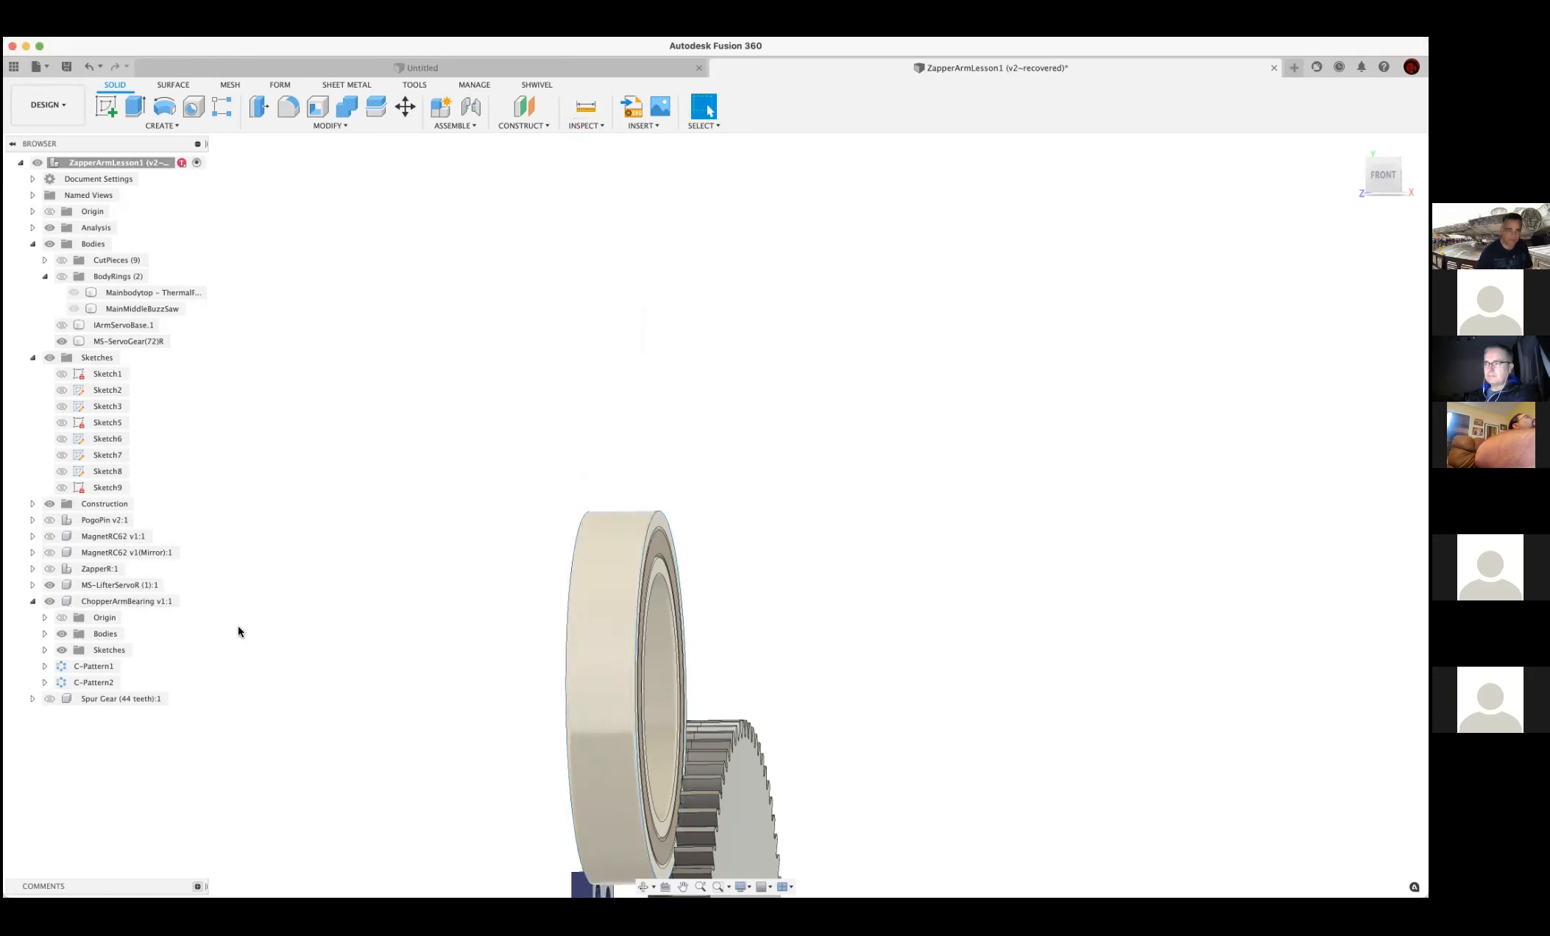
Show the iArmServoBase body again and measure its thickness along the edge where the upright meets the round part
click(62, 326)
click(586, 492)
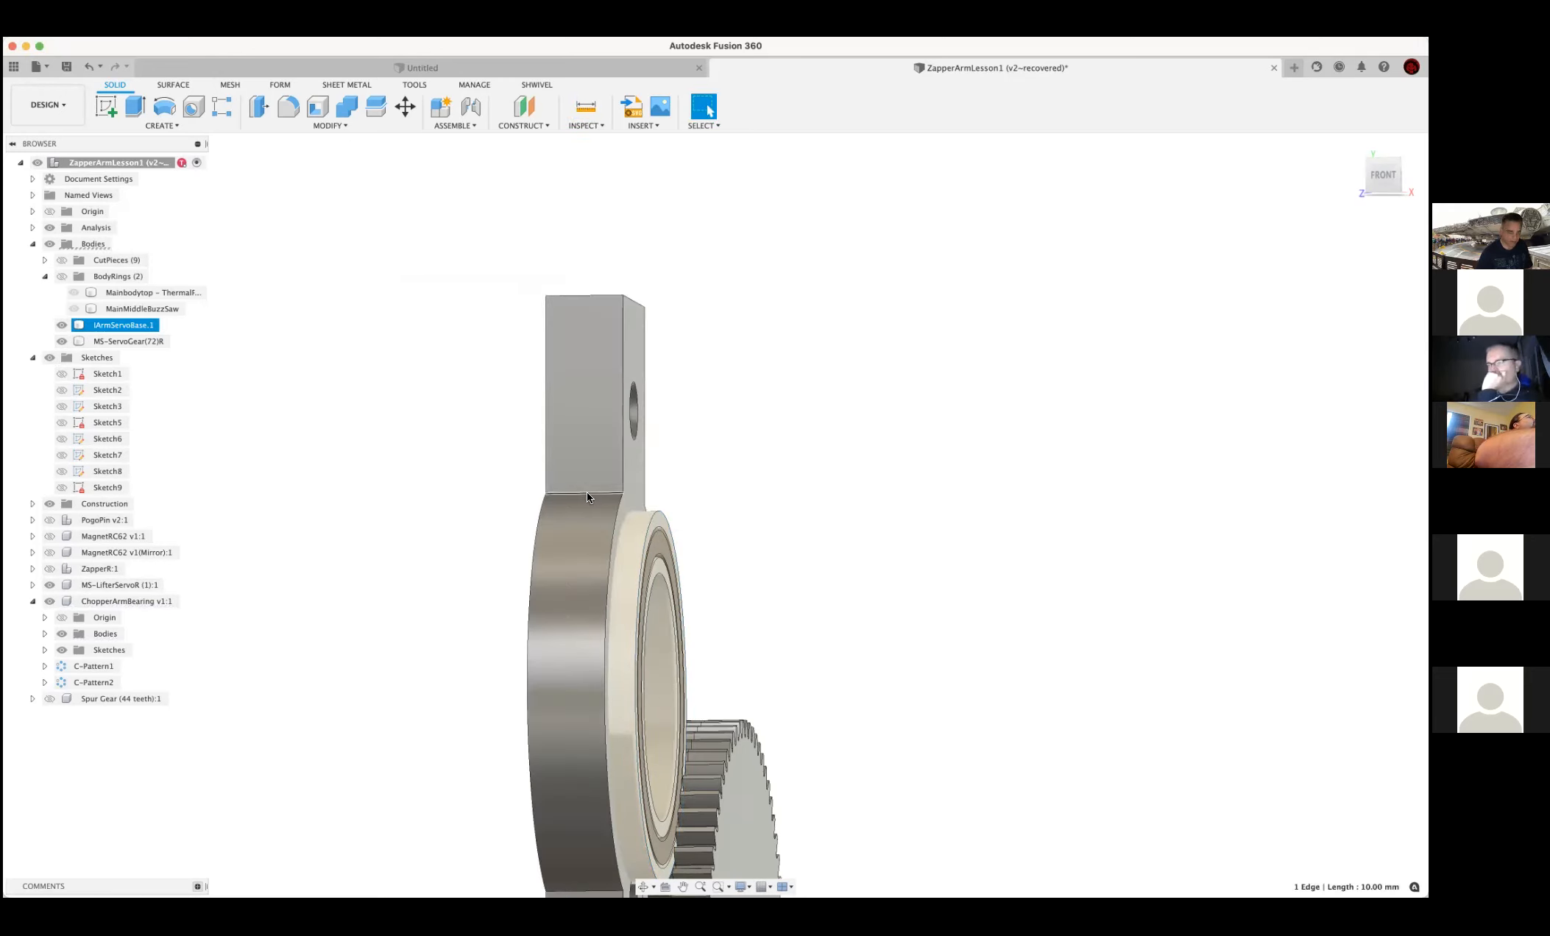
key(i)
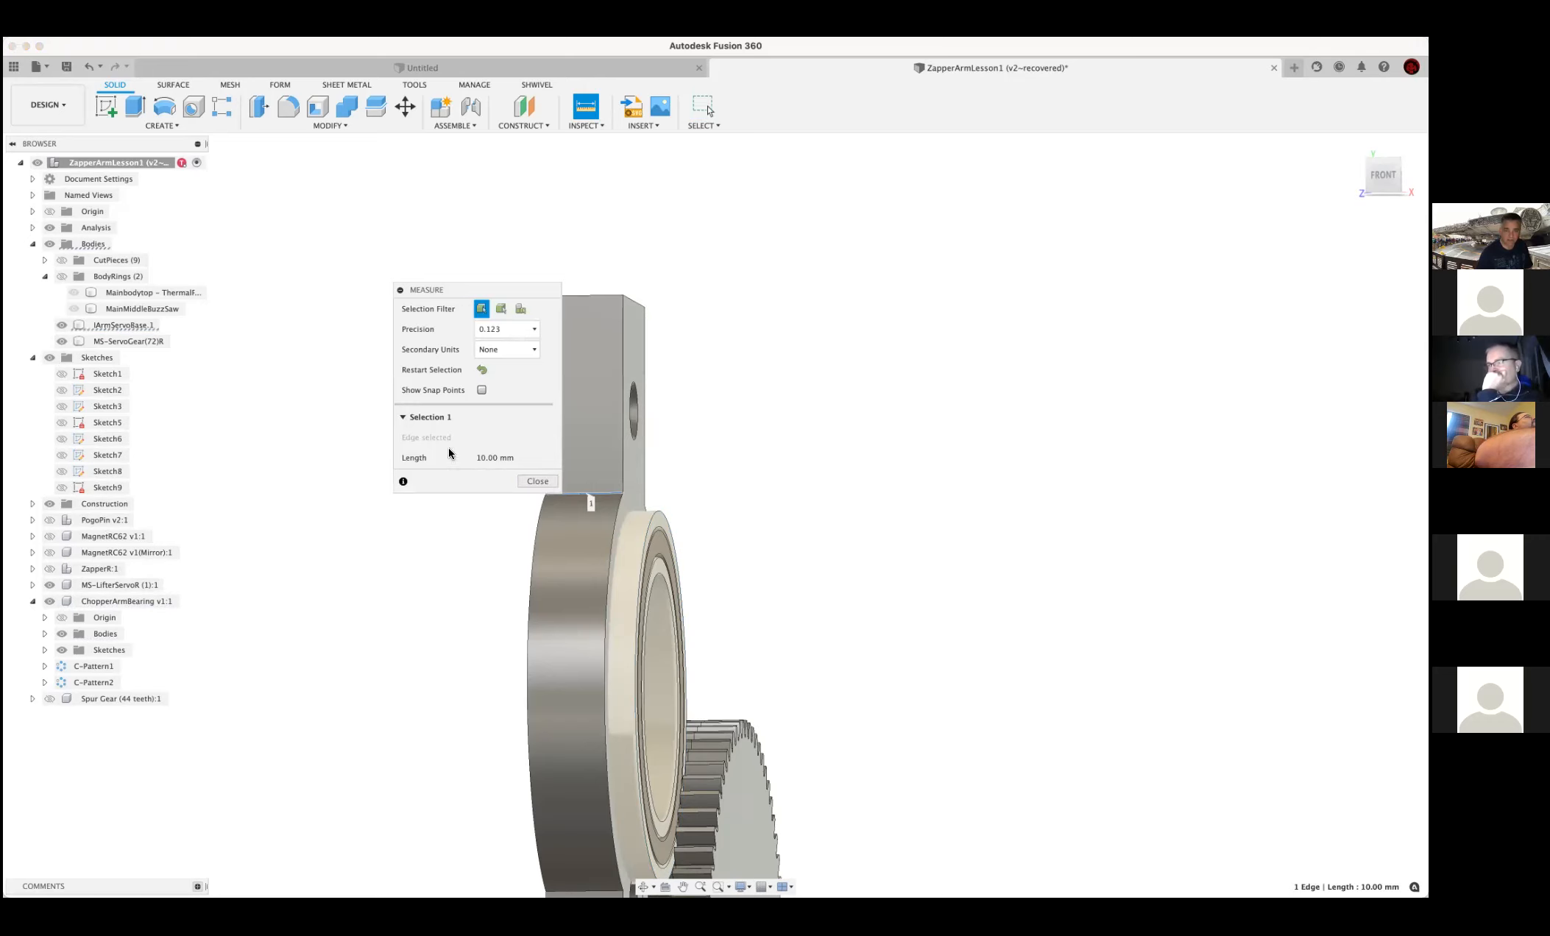
click(537, 482)
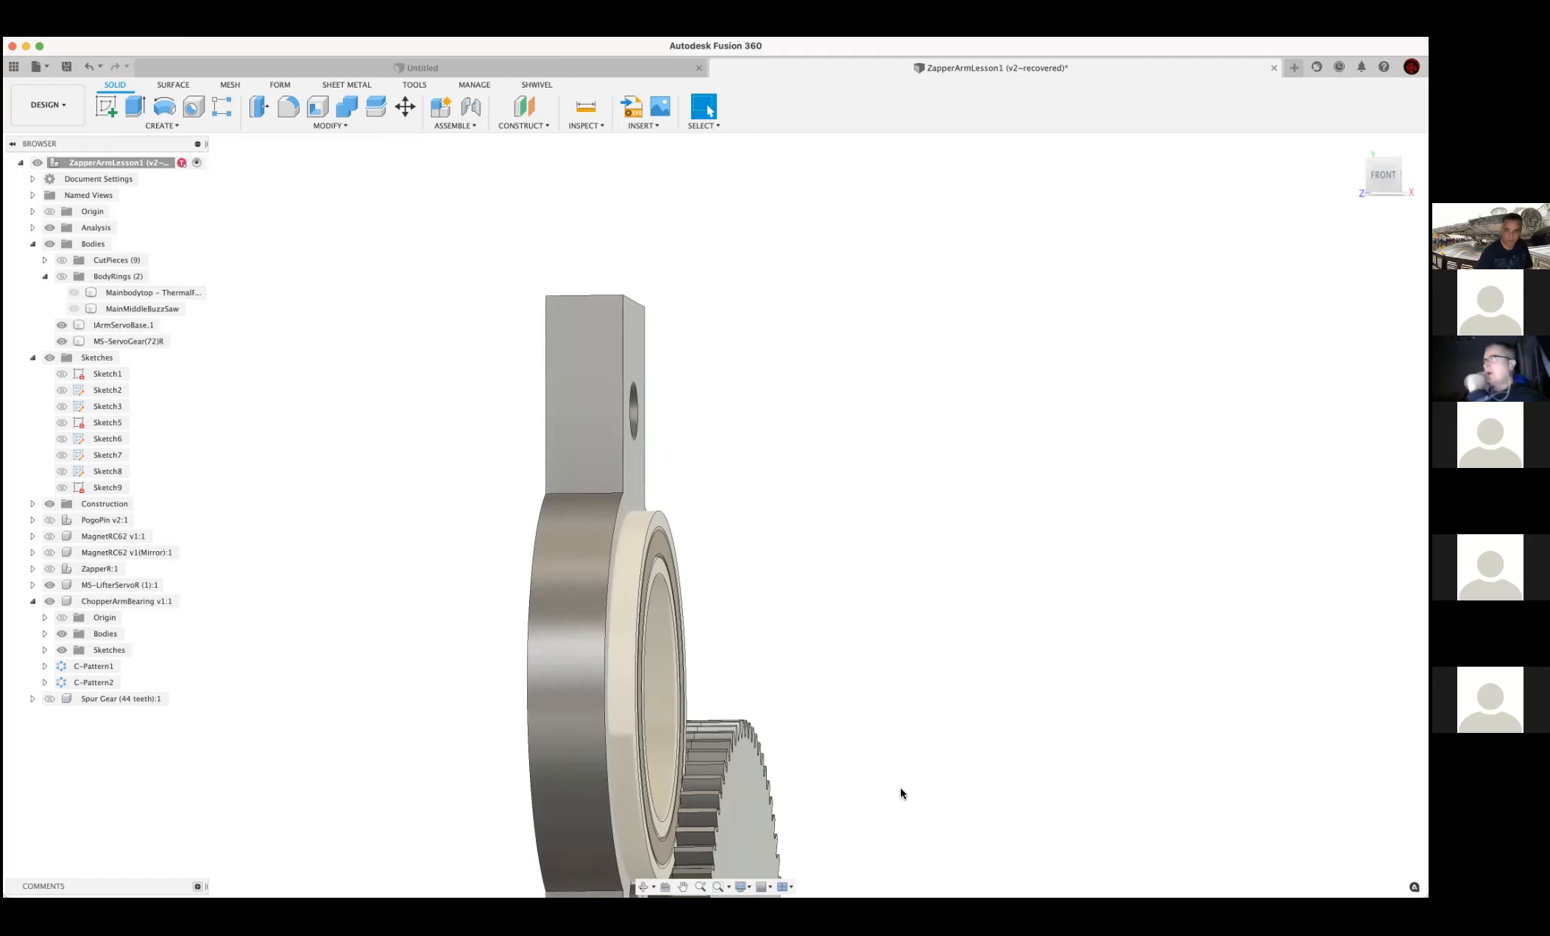
Hide the iArmServoBase body and offset both flat side faces of the bearing's outer ring by 0.5 mm
mouse_move(806, 614)
shift+middle_down()
mouse_move(765, 602)
mouse_move(802, 622)
shift+middle_up()
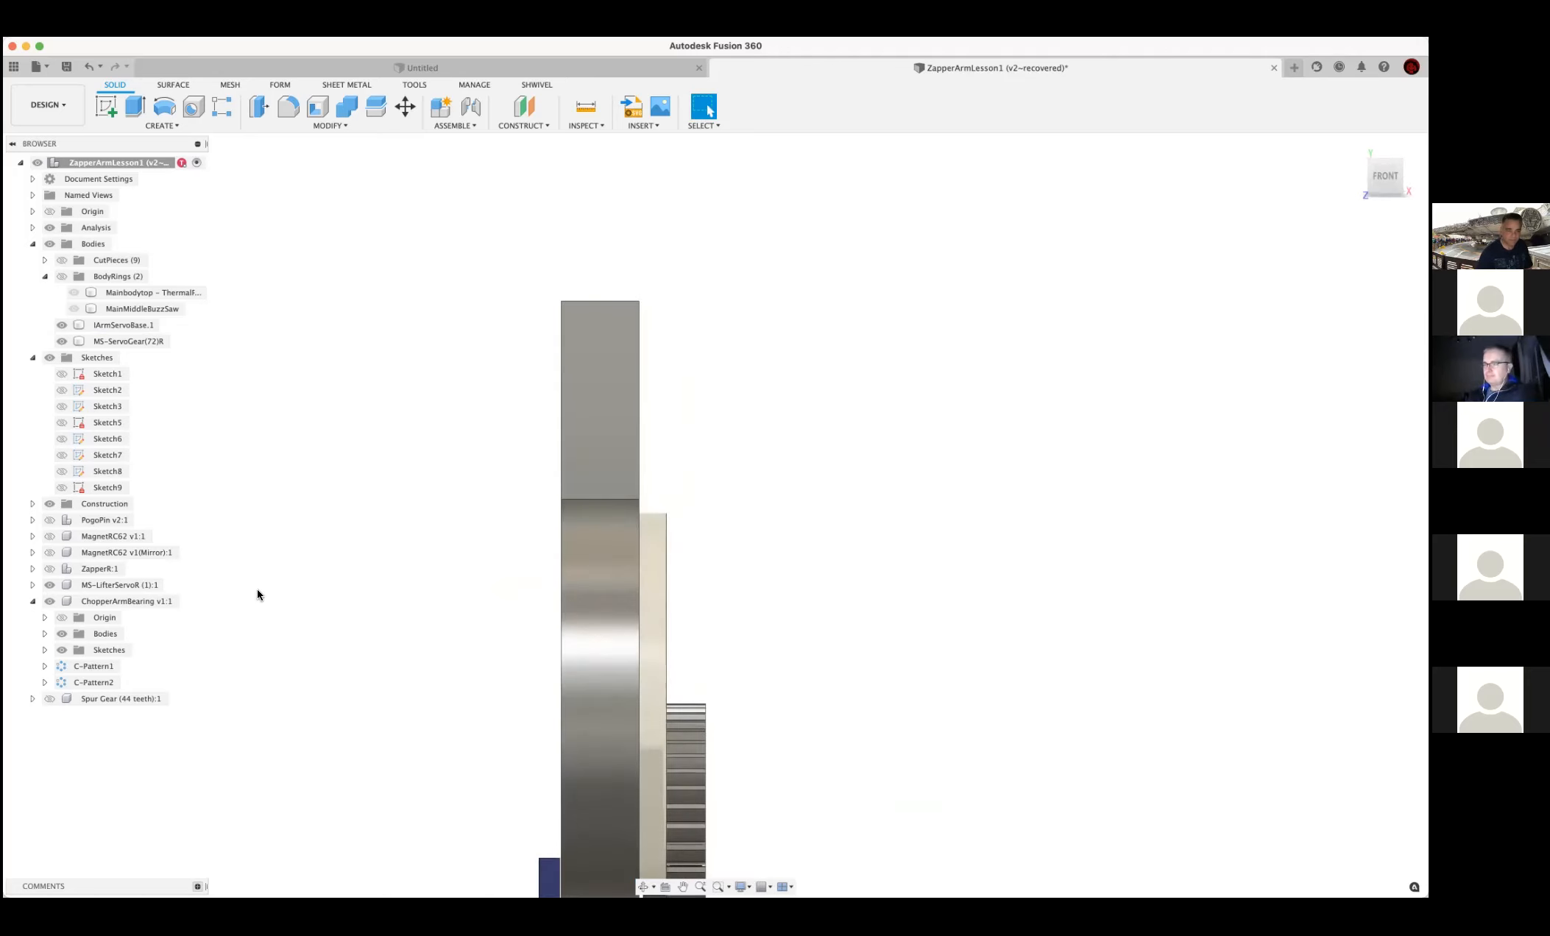
mouse_move(359, 578)
shift+middle_down()
mouse_move(386, 575)
mouse_move(366, 580)
shift+middle_up()
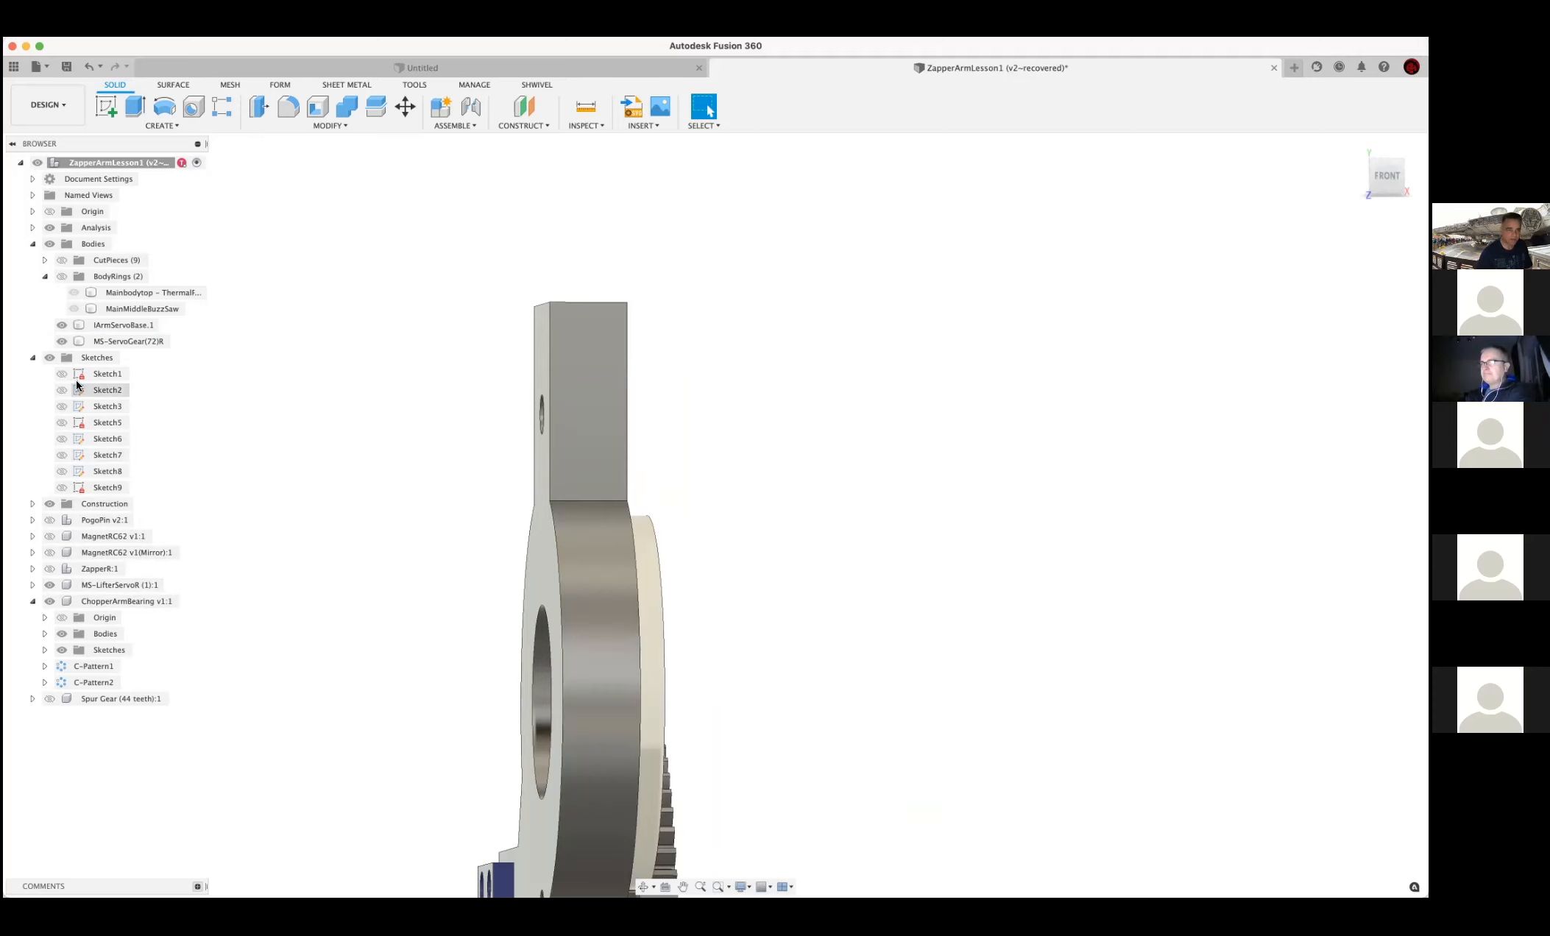
click(62, 326)
shift+middle_drag(564, 499, 751, 499)
click(519, 527)
text(q)
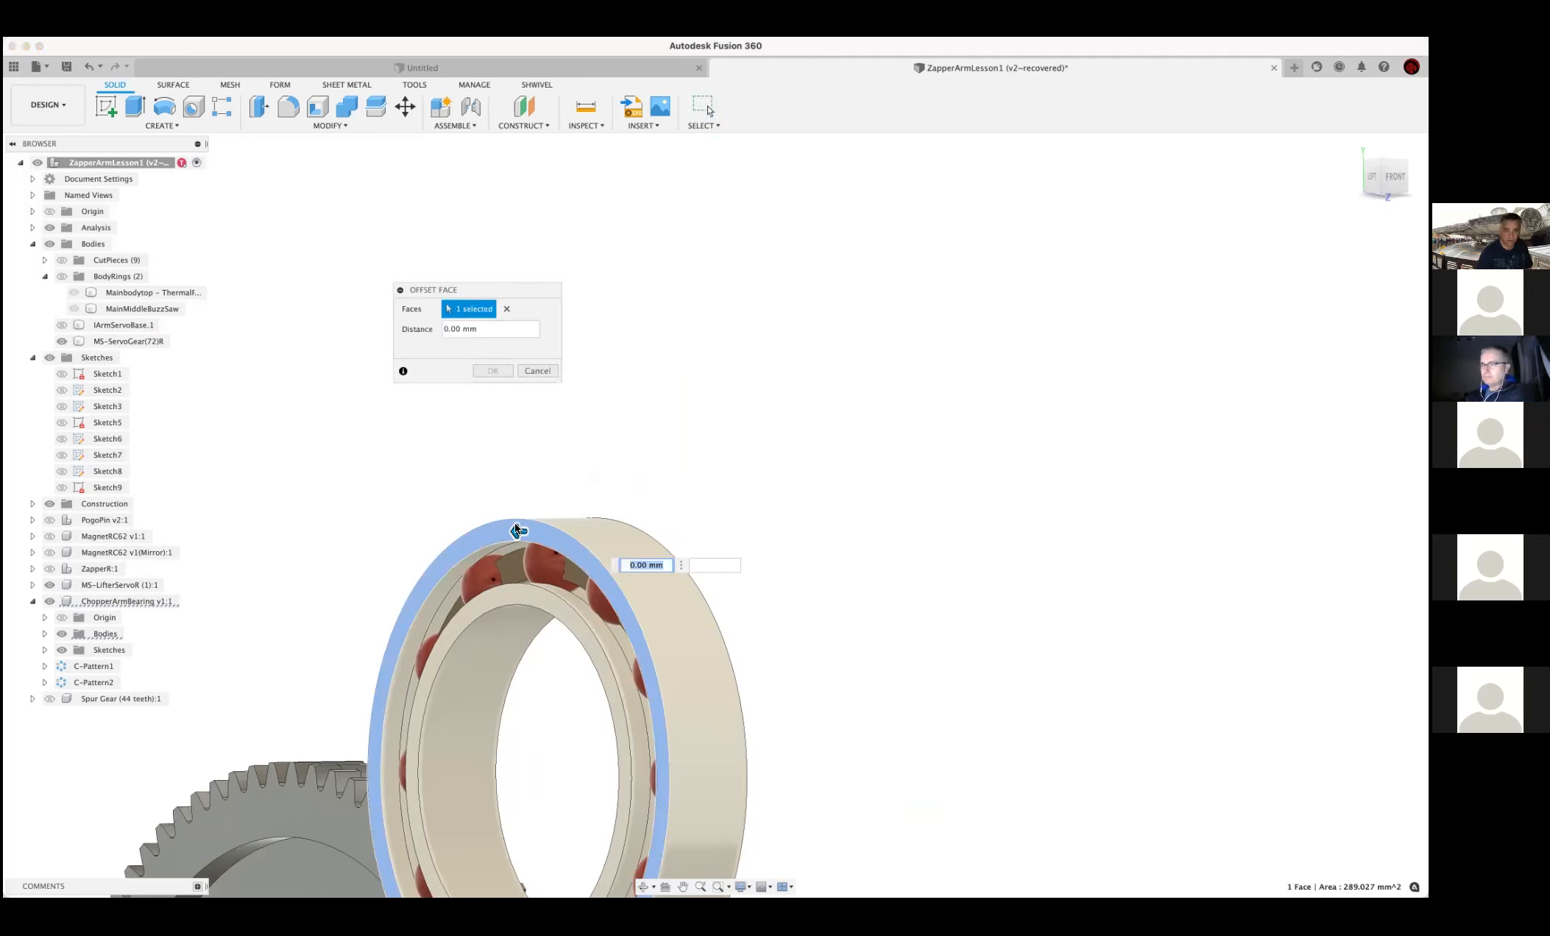
text(.5)
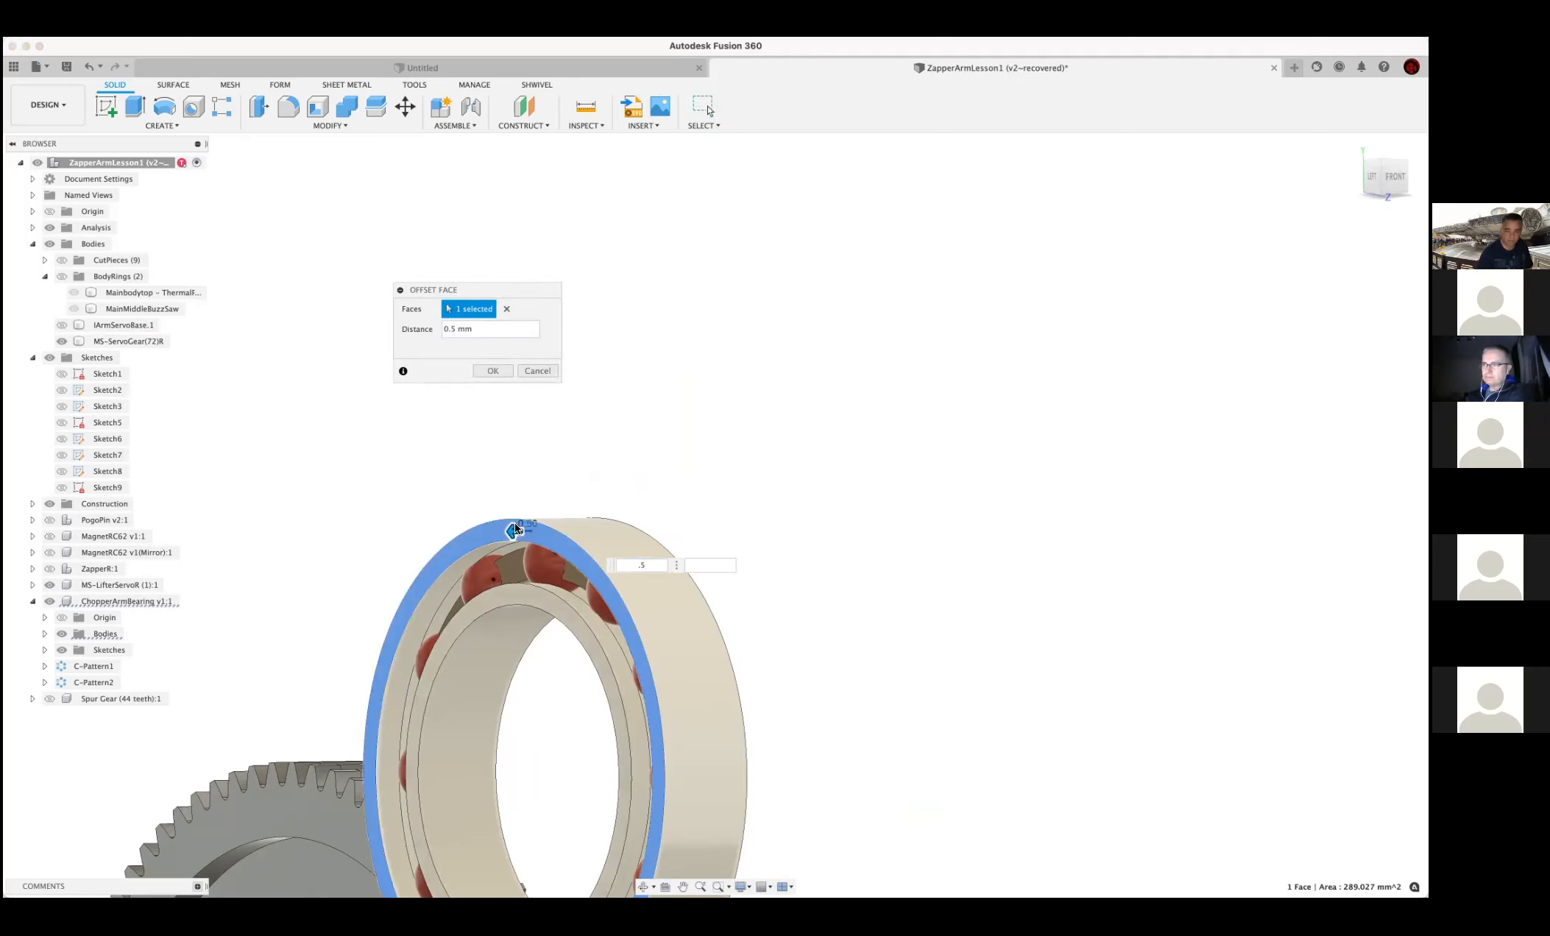
shift+middle_drag(787, 514, 709, 505)
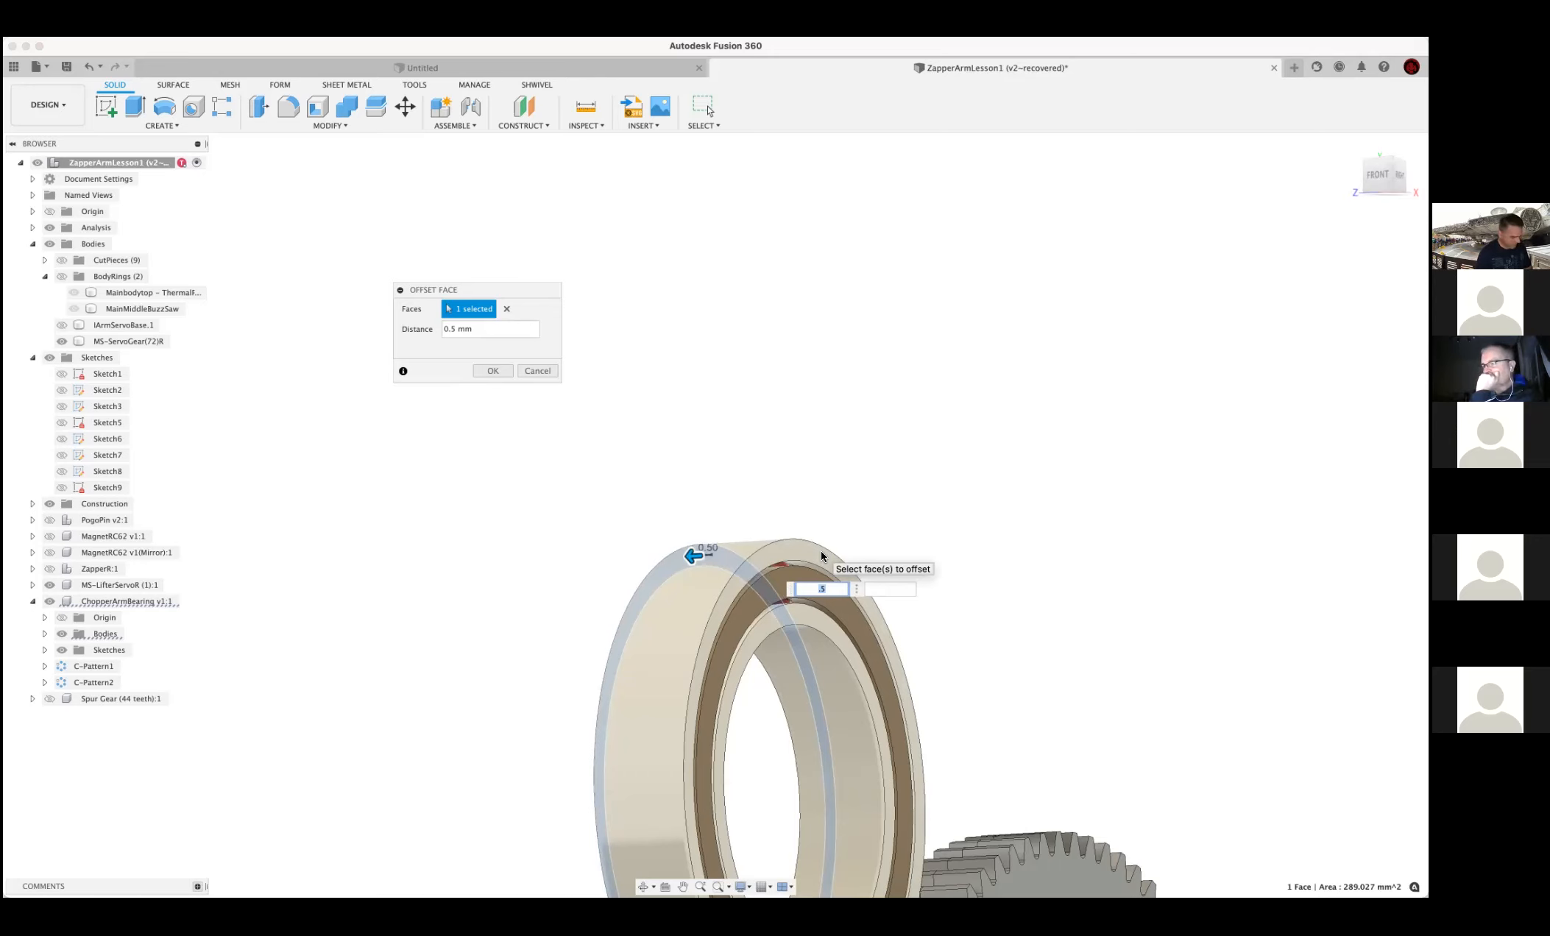
click(785, 551)
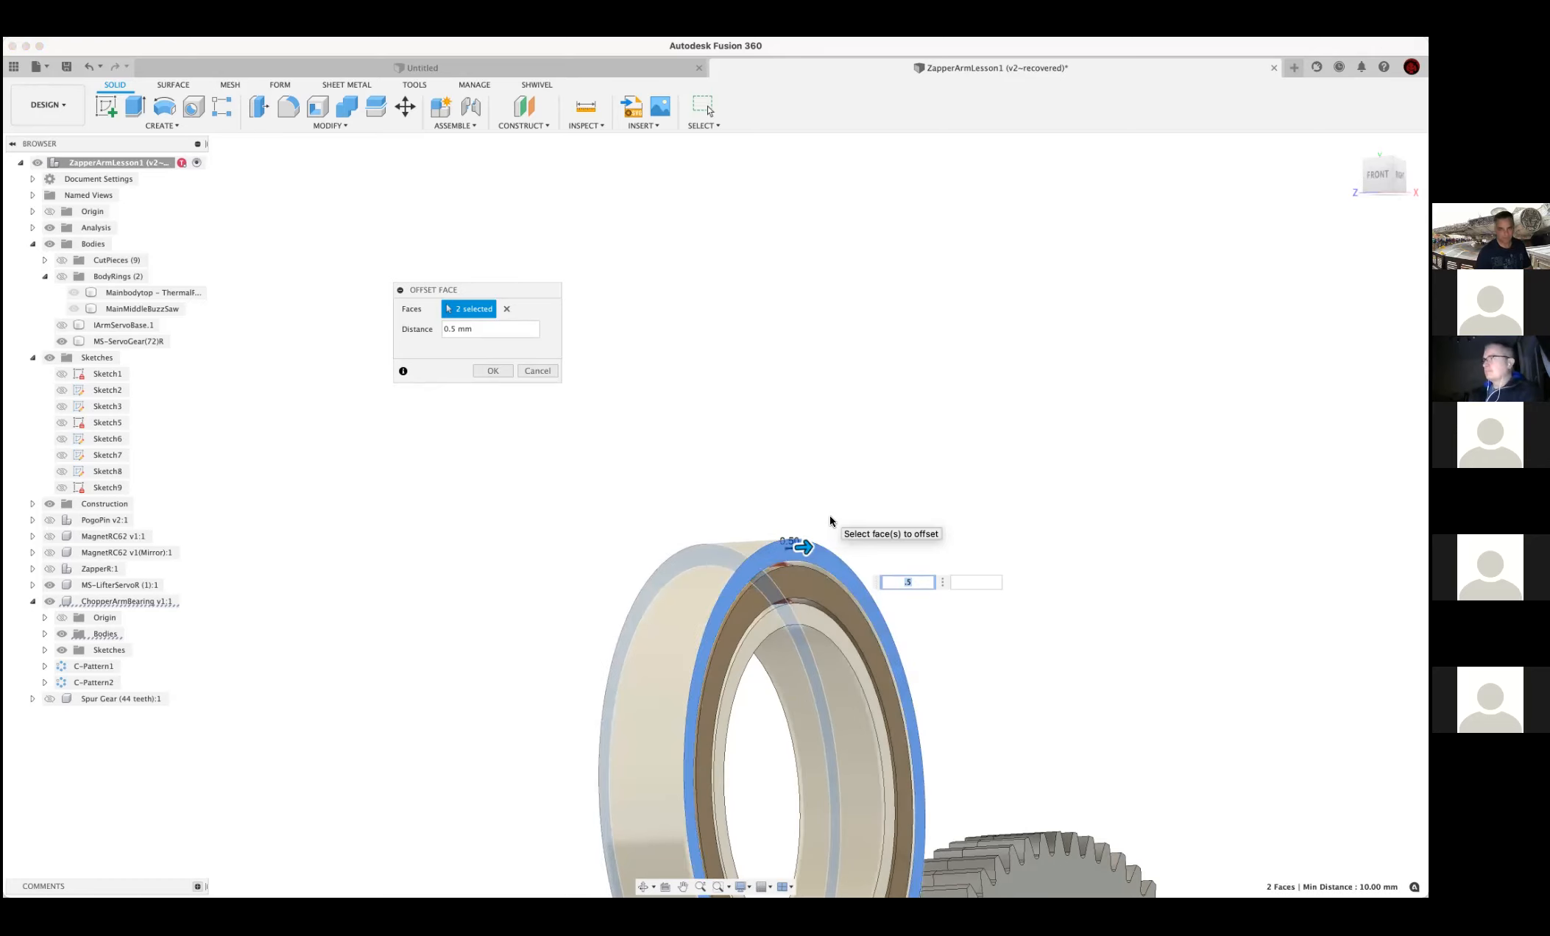
shift+middle_drag(782, 458, 780, 497)
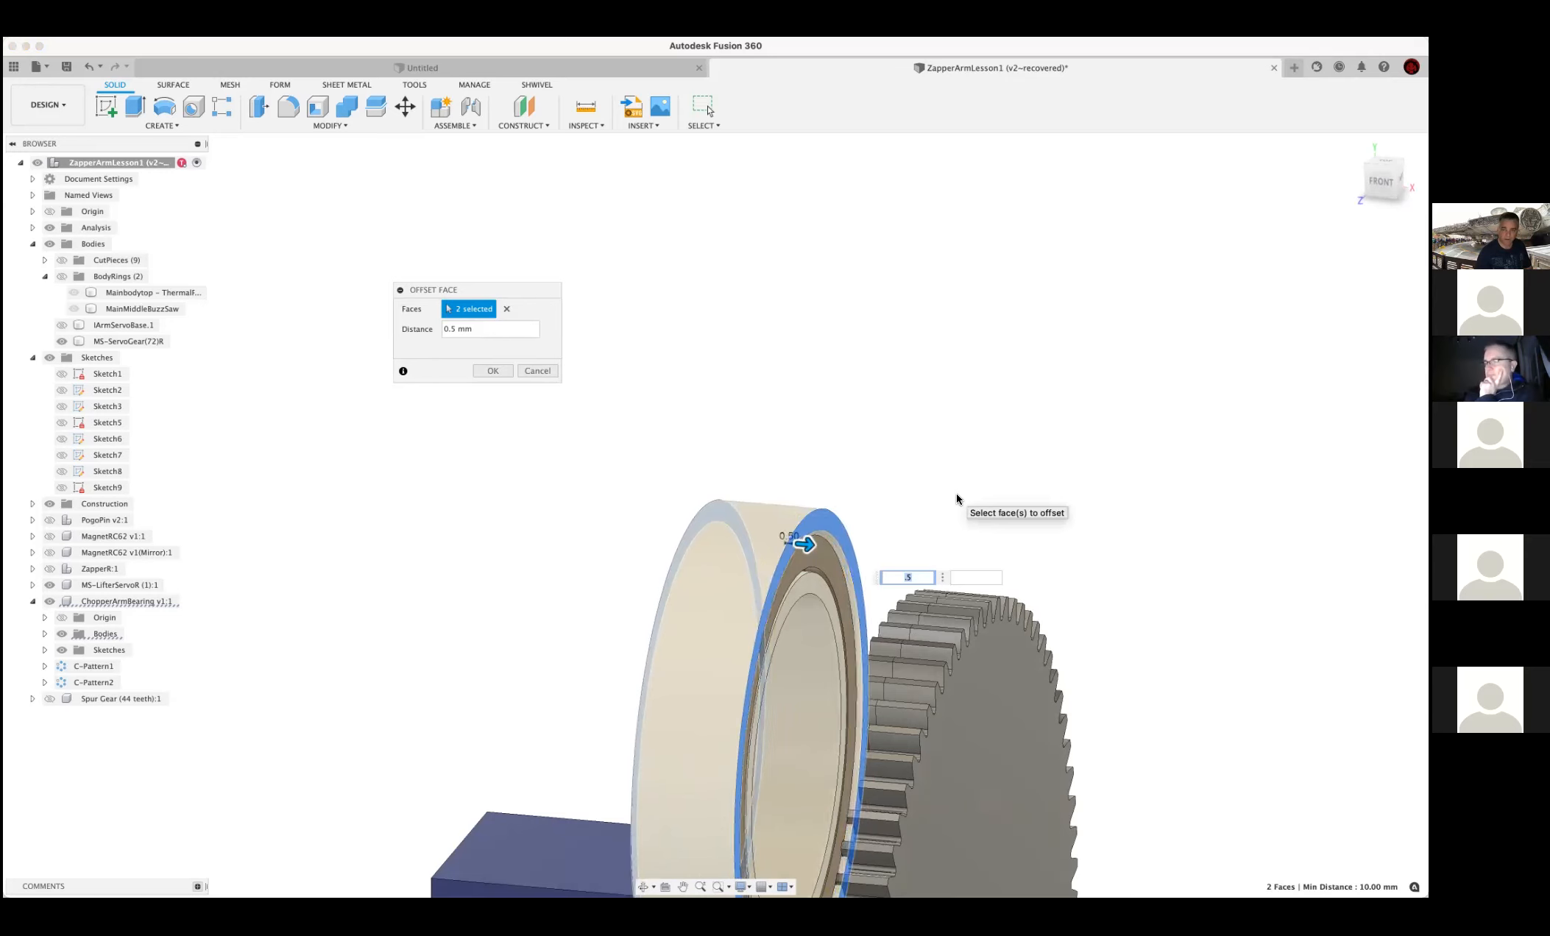
click(491, 370)
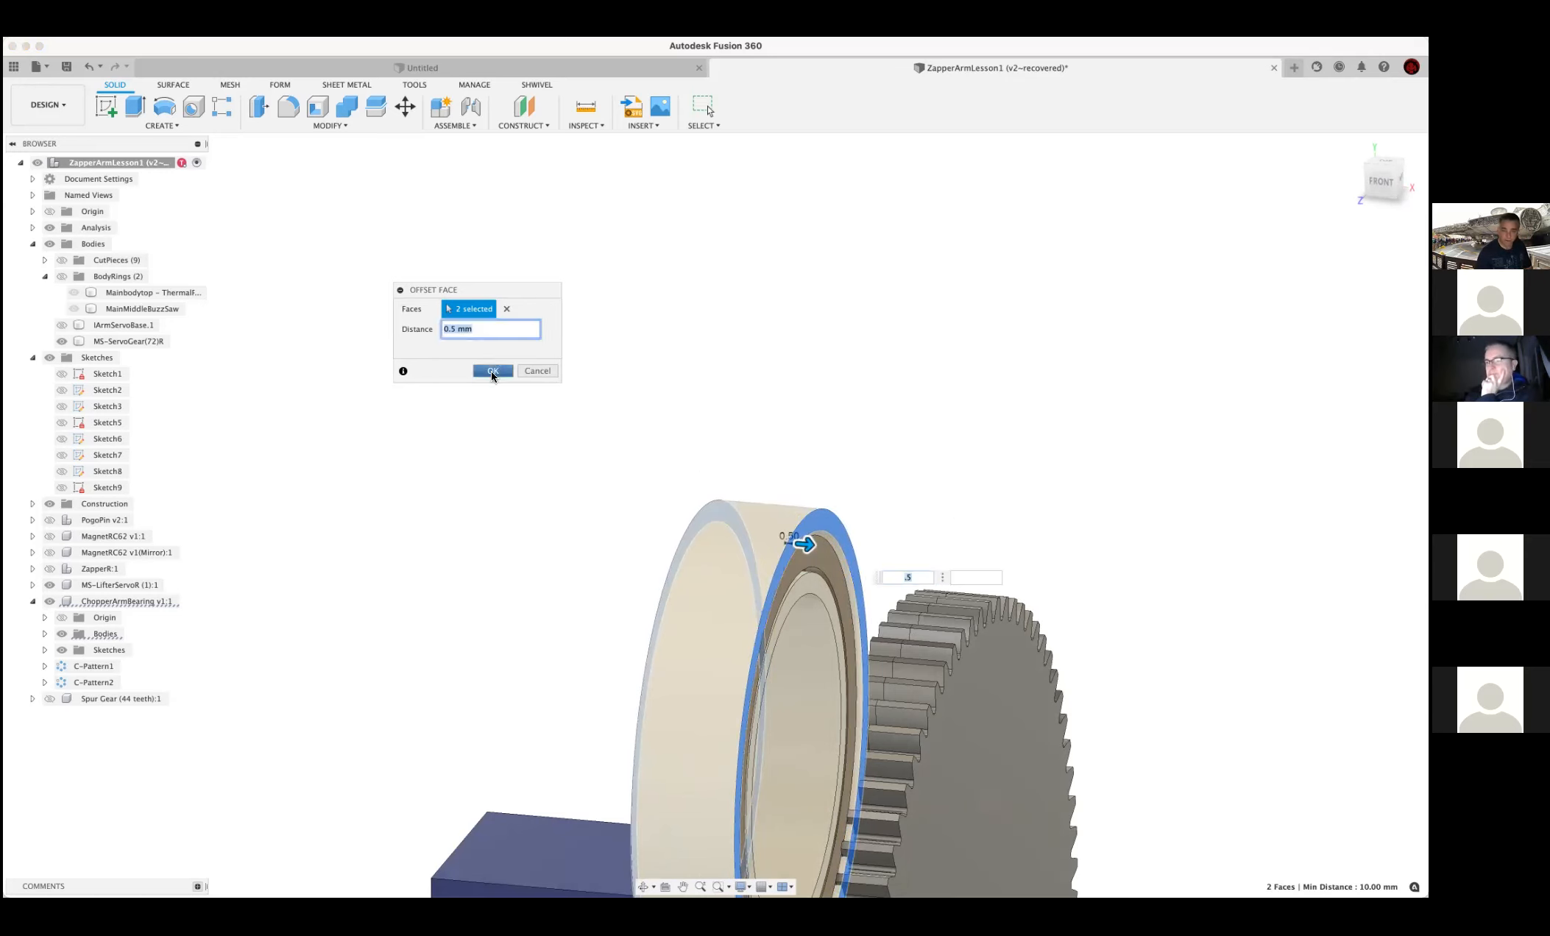
Measure the width of the bearing's outer ring between its two outer circular edges
mouse_move(811, 440)
shift+middle_down()
mouse_move(849, 443)
mouse_move(782, 439)
mouse_move(807, 436)
shift+middle_up()
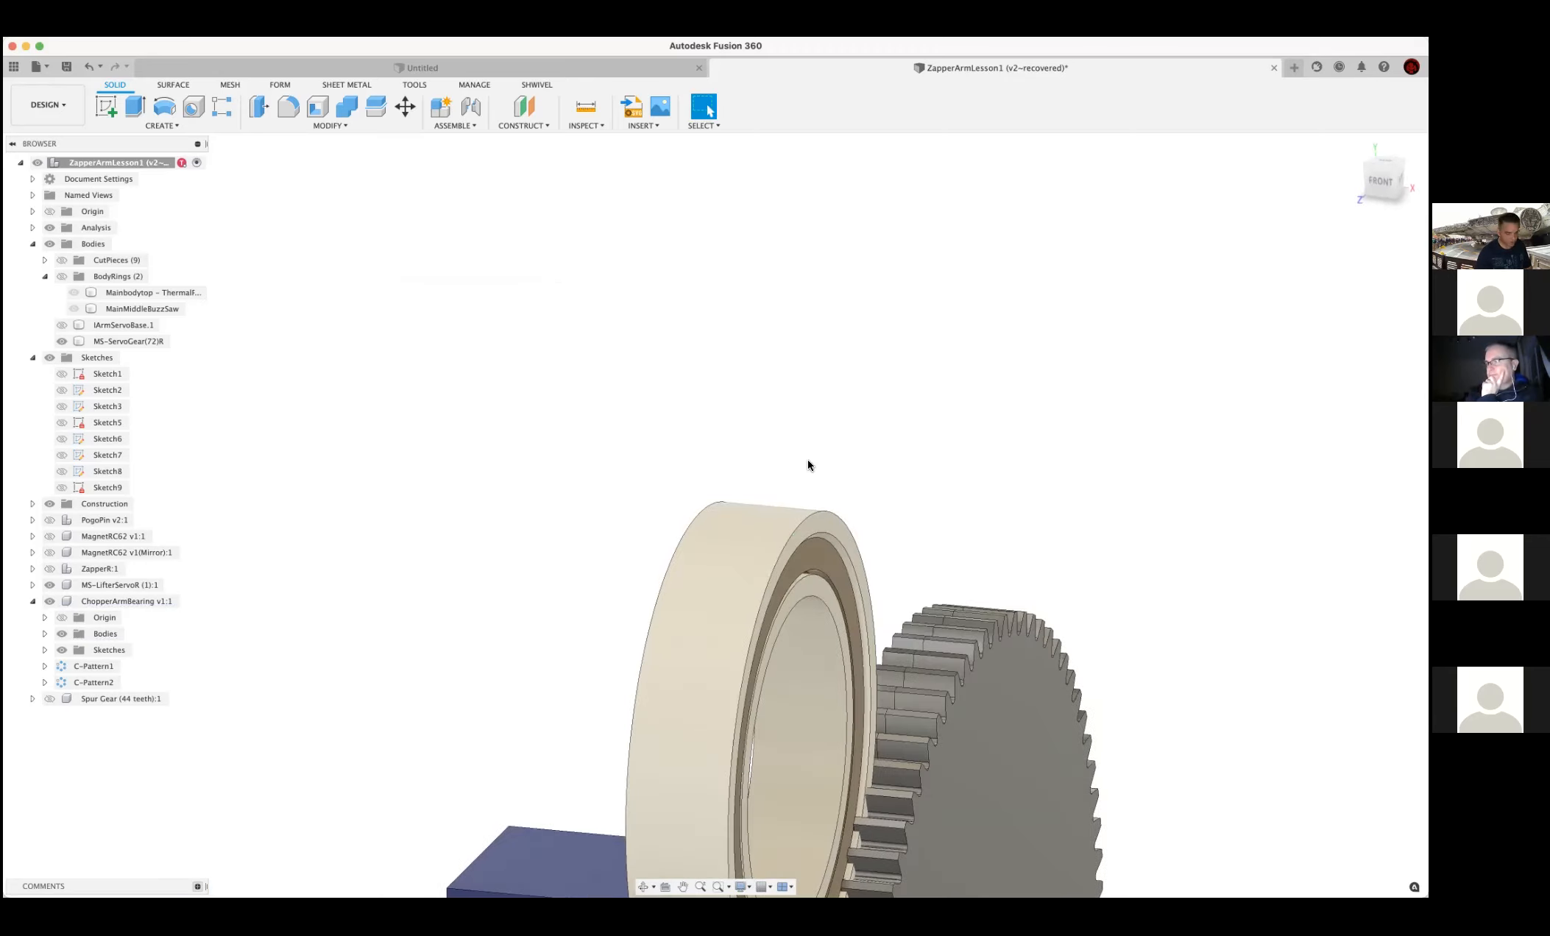
key(i)
click(822, 517)
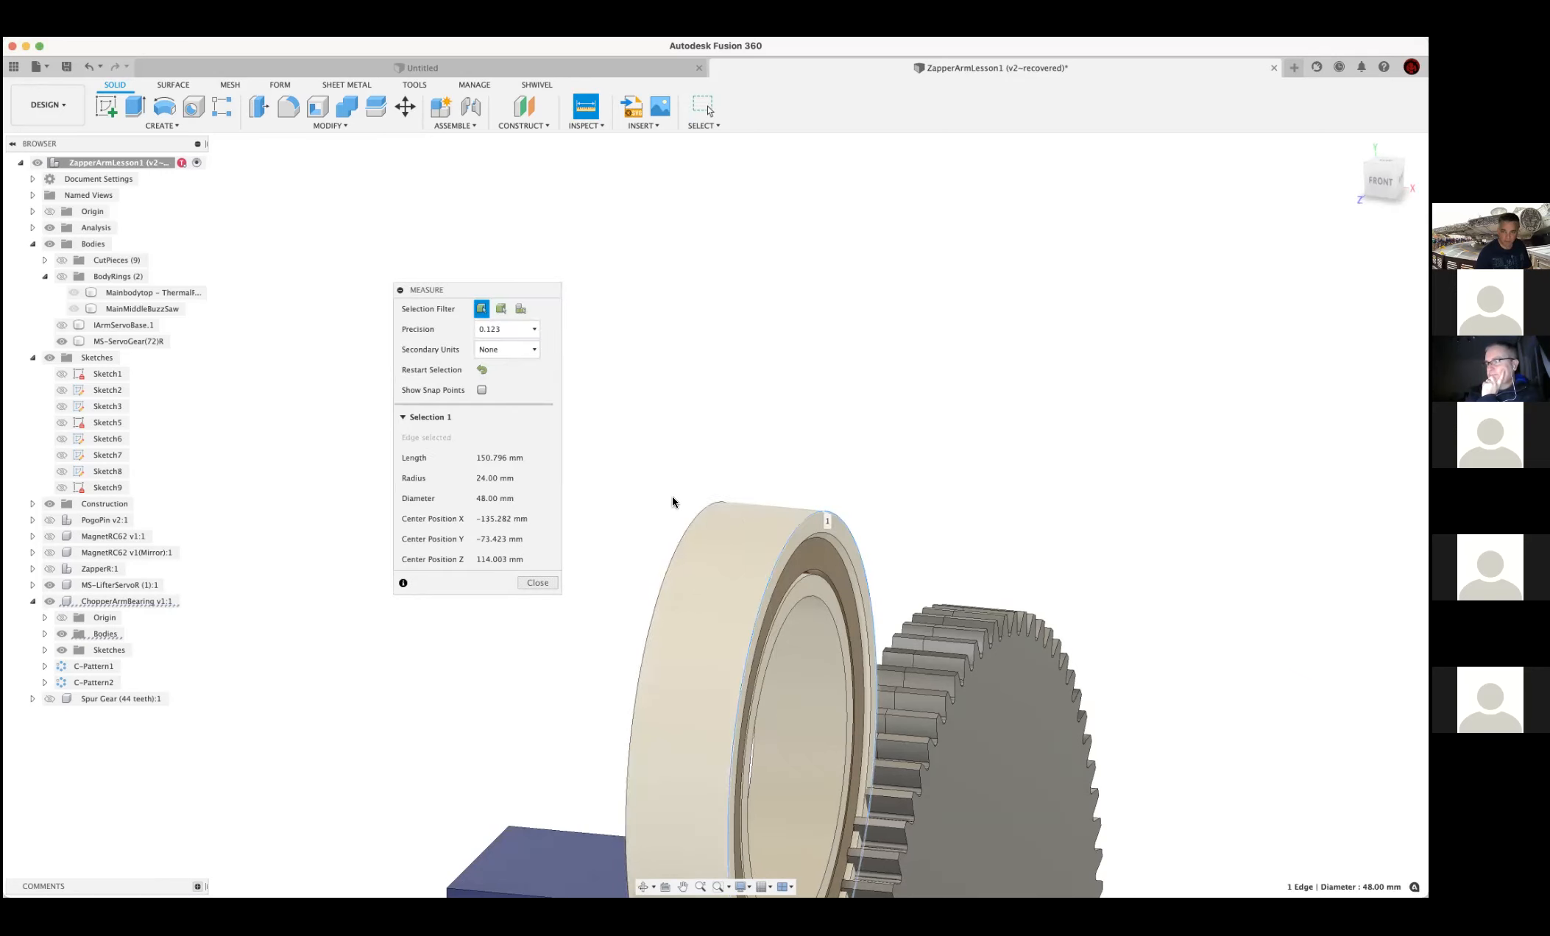
click(705, 515)
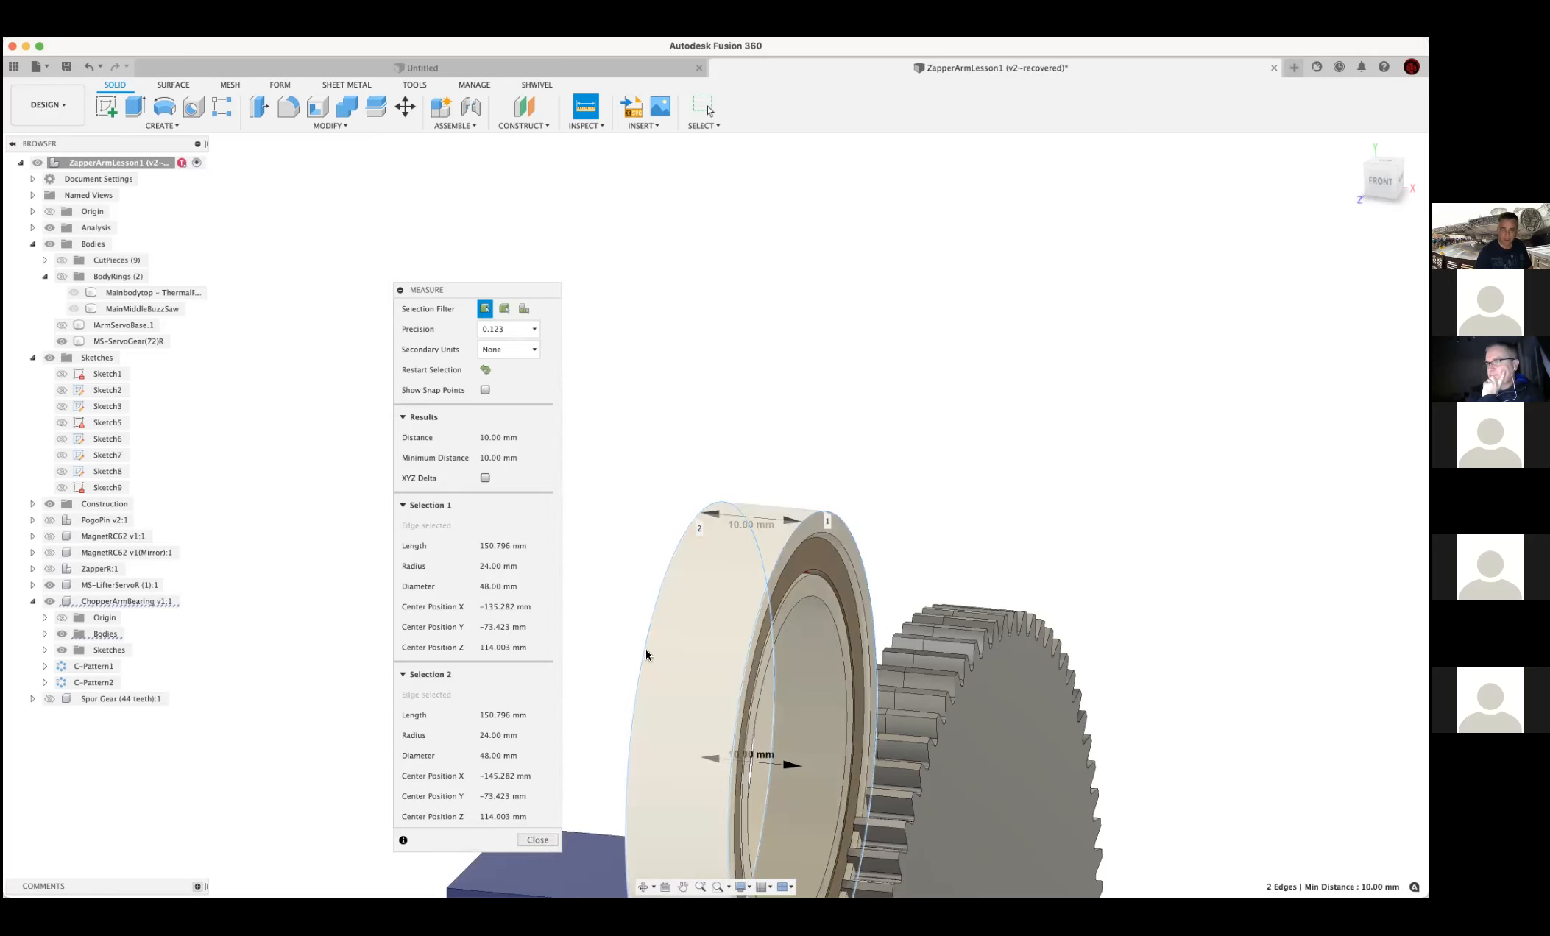
click(536, 840)
click(73, 307)
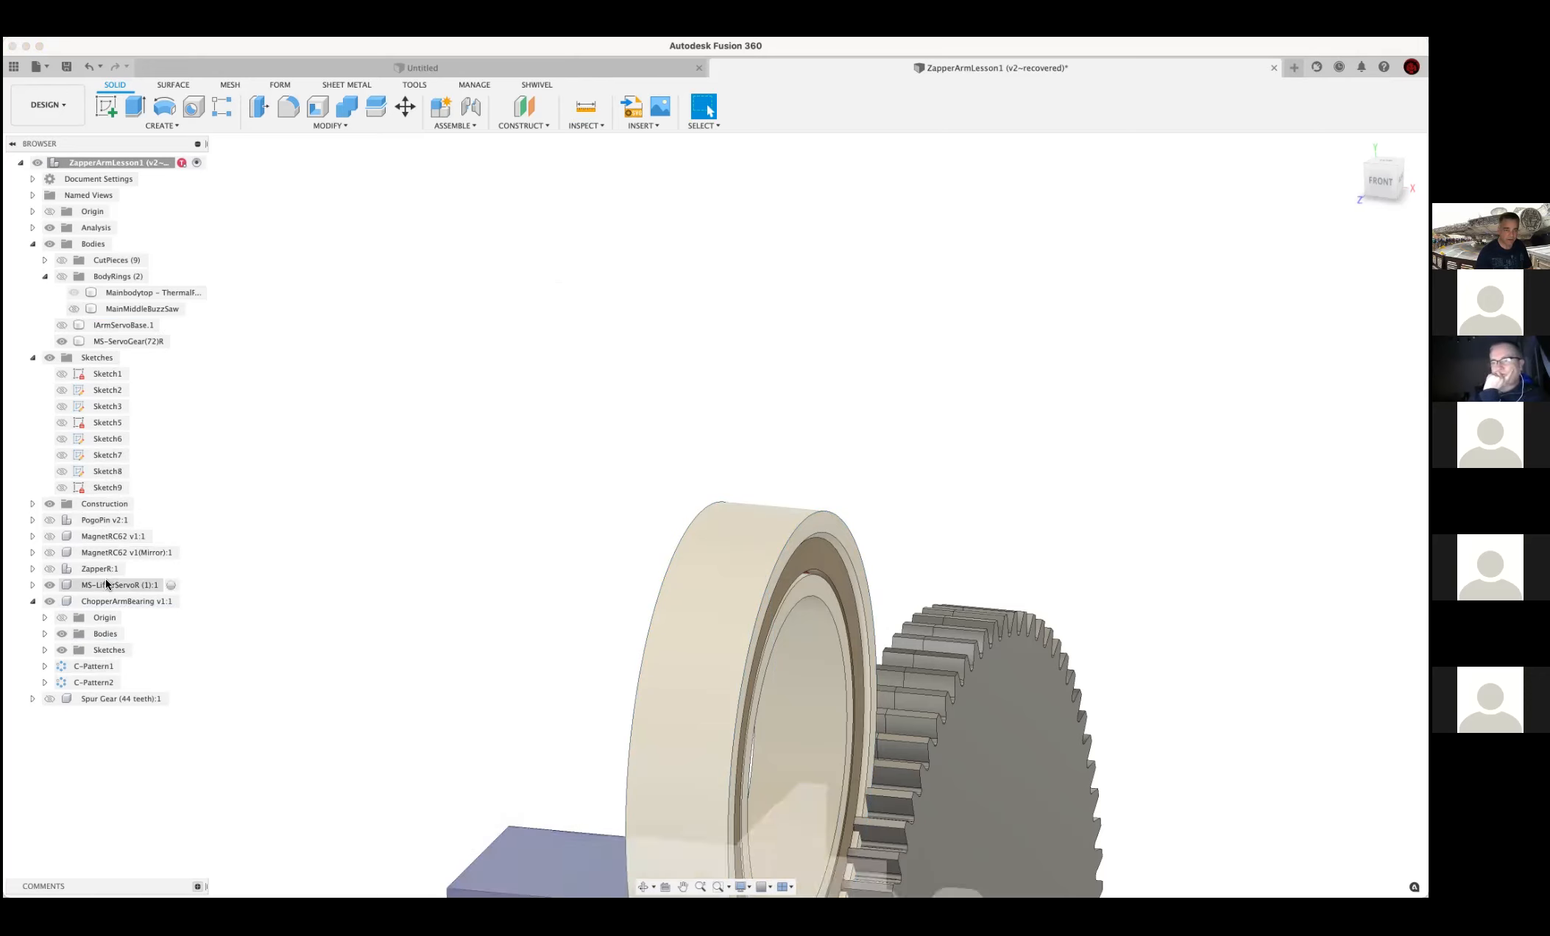
Align the ChopperArmBearing component from its outer ring's circular edge to the edge of the iArmServoBase center hole
click(106, 599)
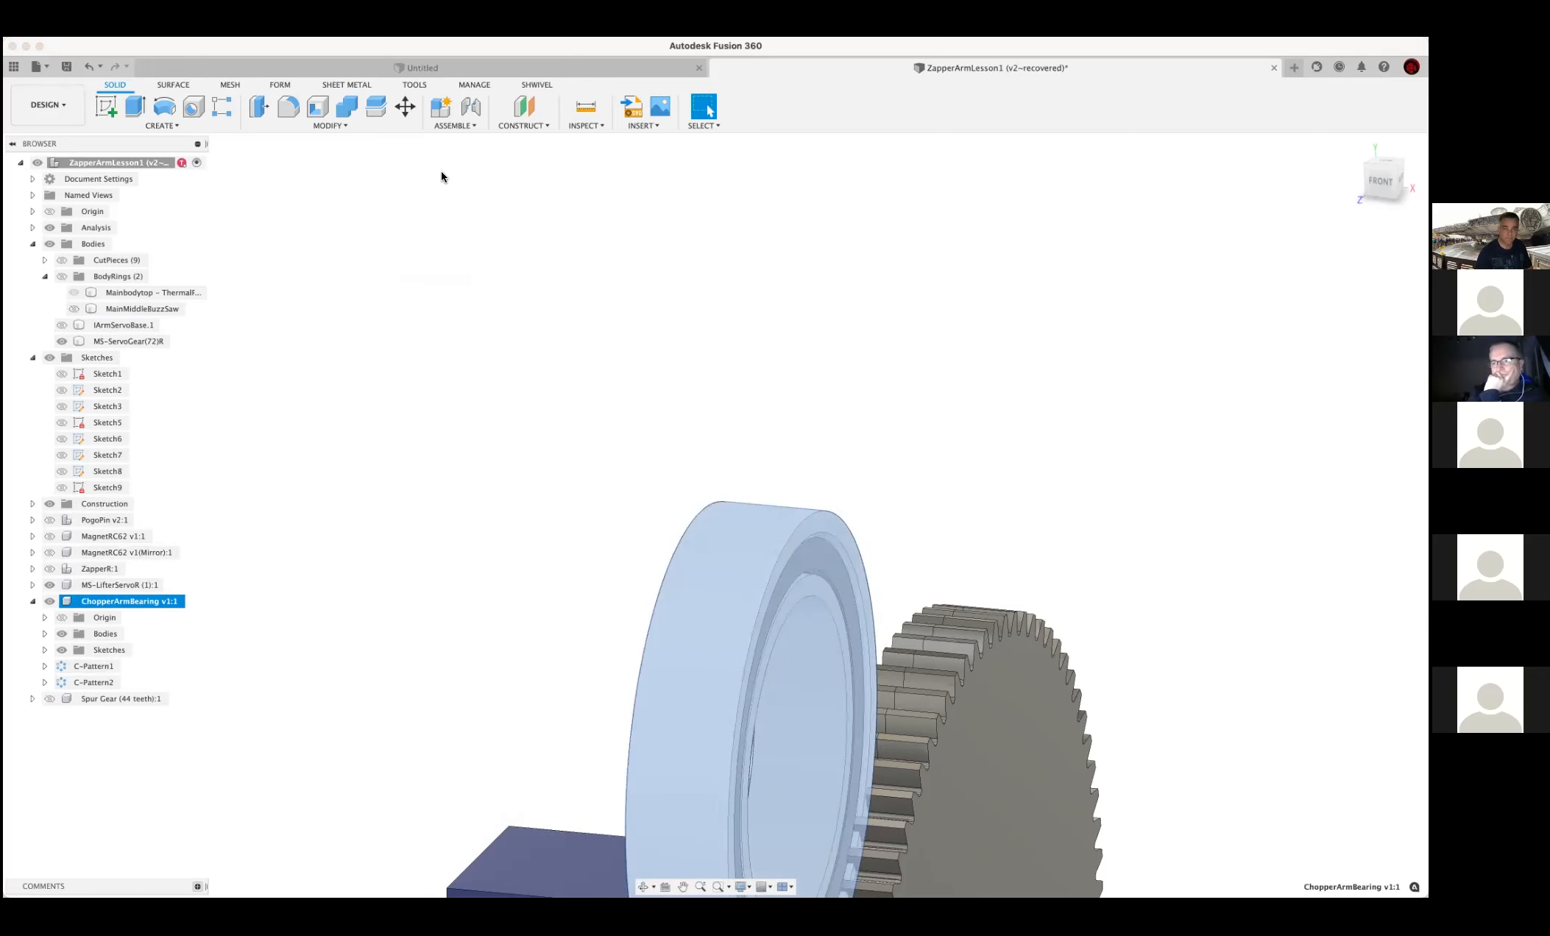
click(336, 124)
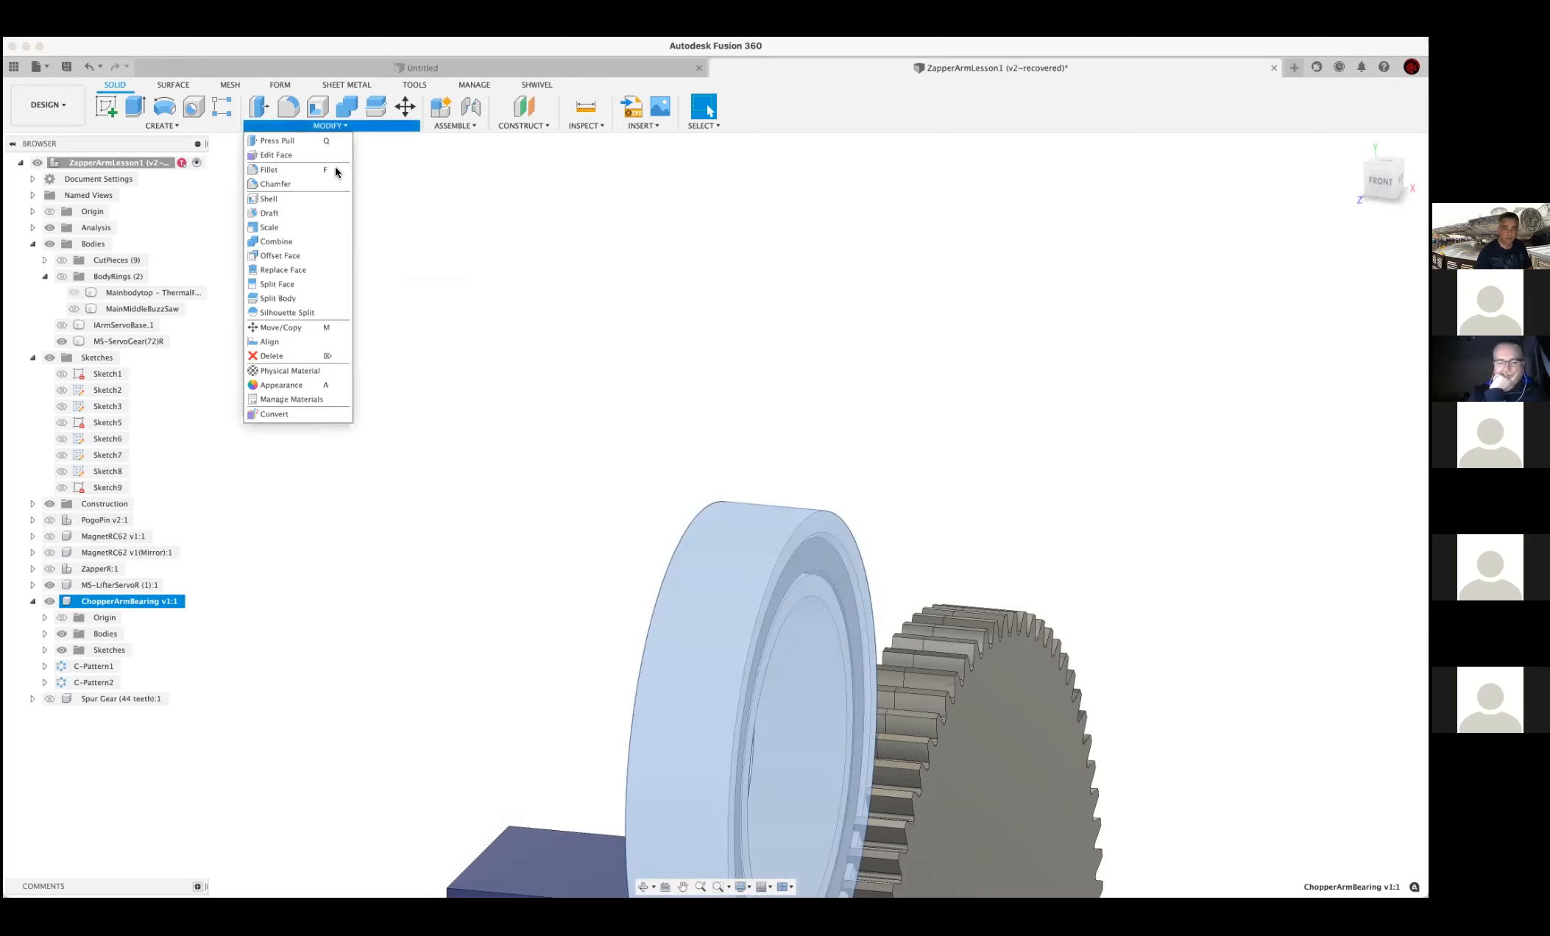
click(299, 340)
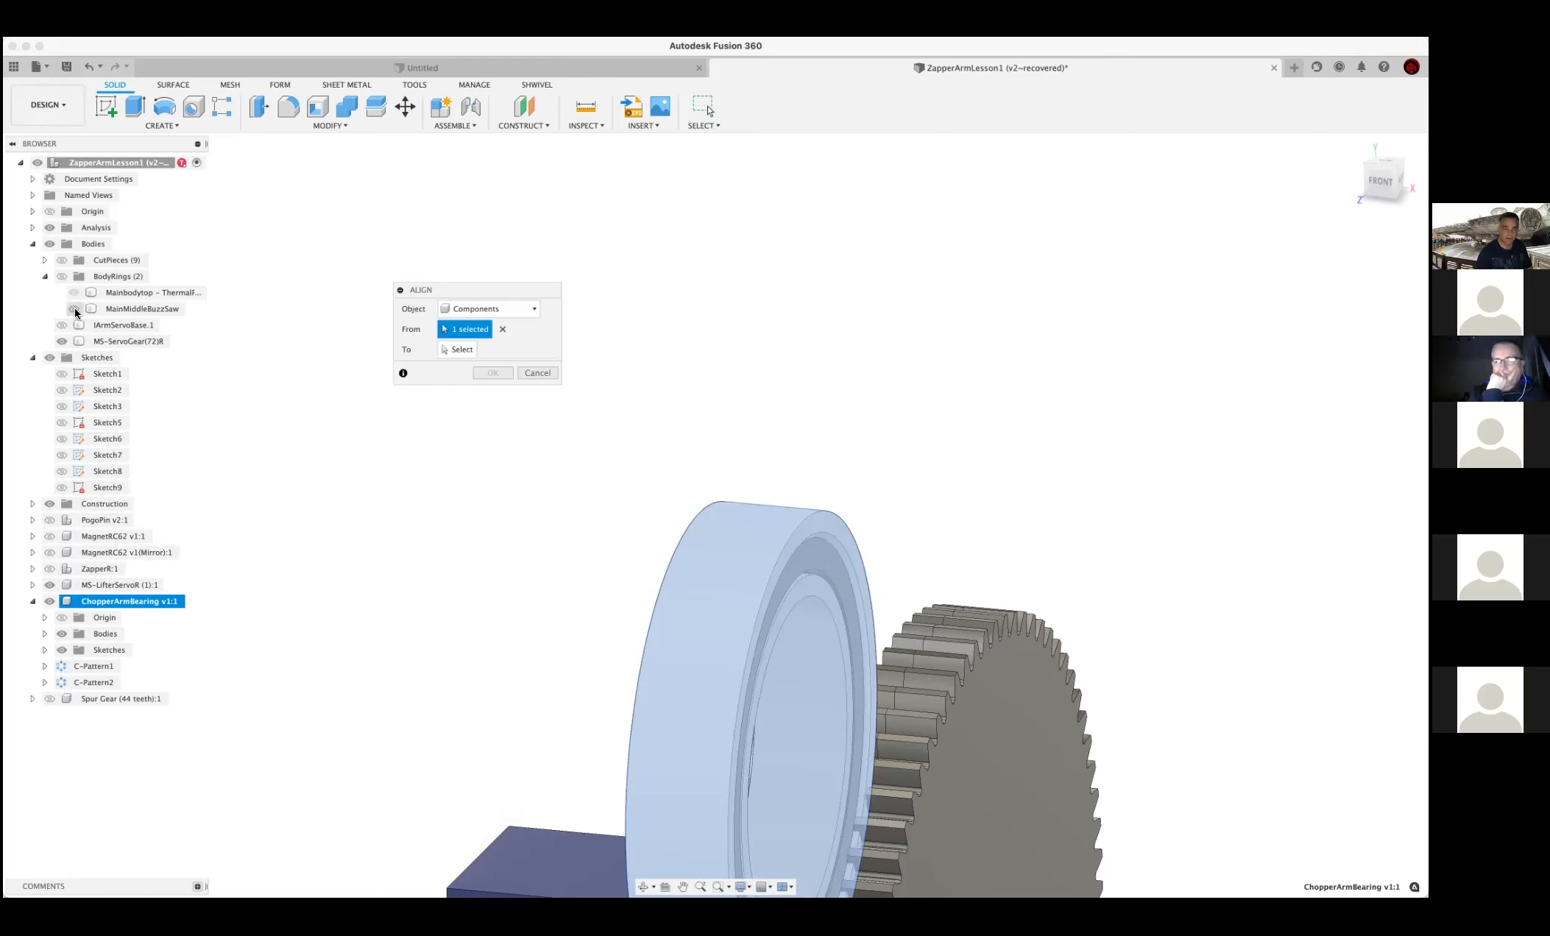
click(62, 325)
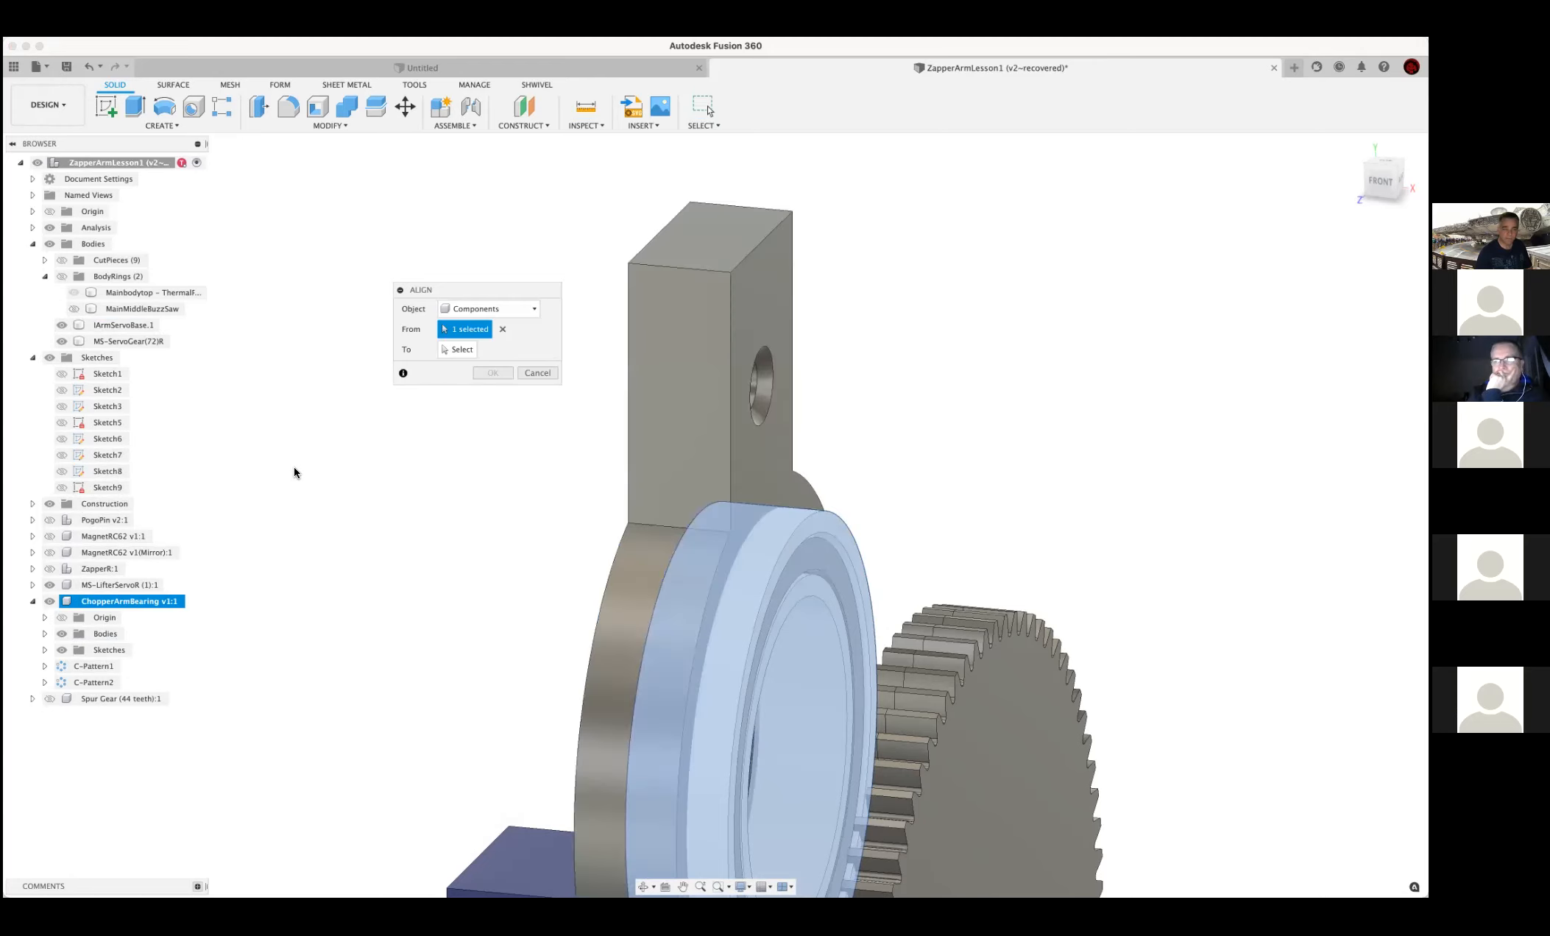
shift+middle_drag(605, 527, 667, 509)
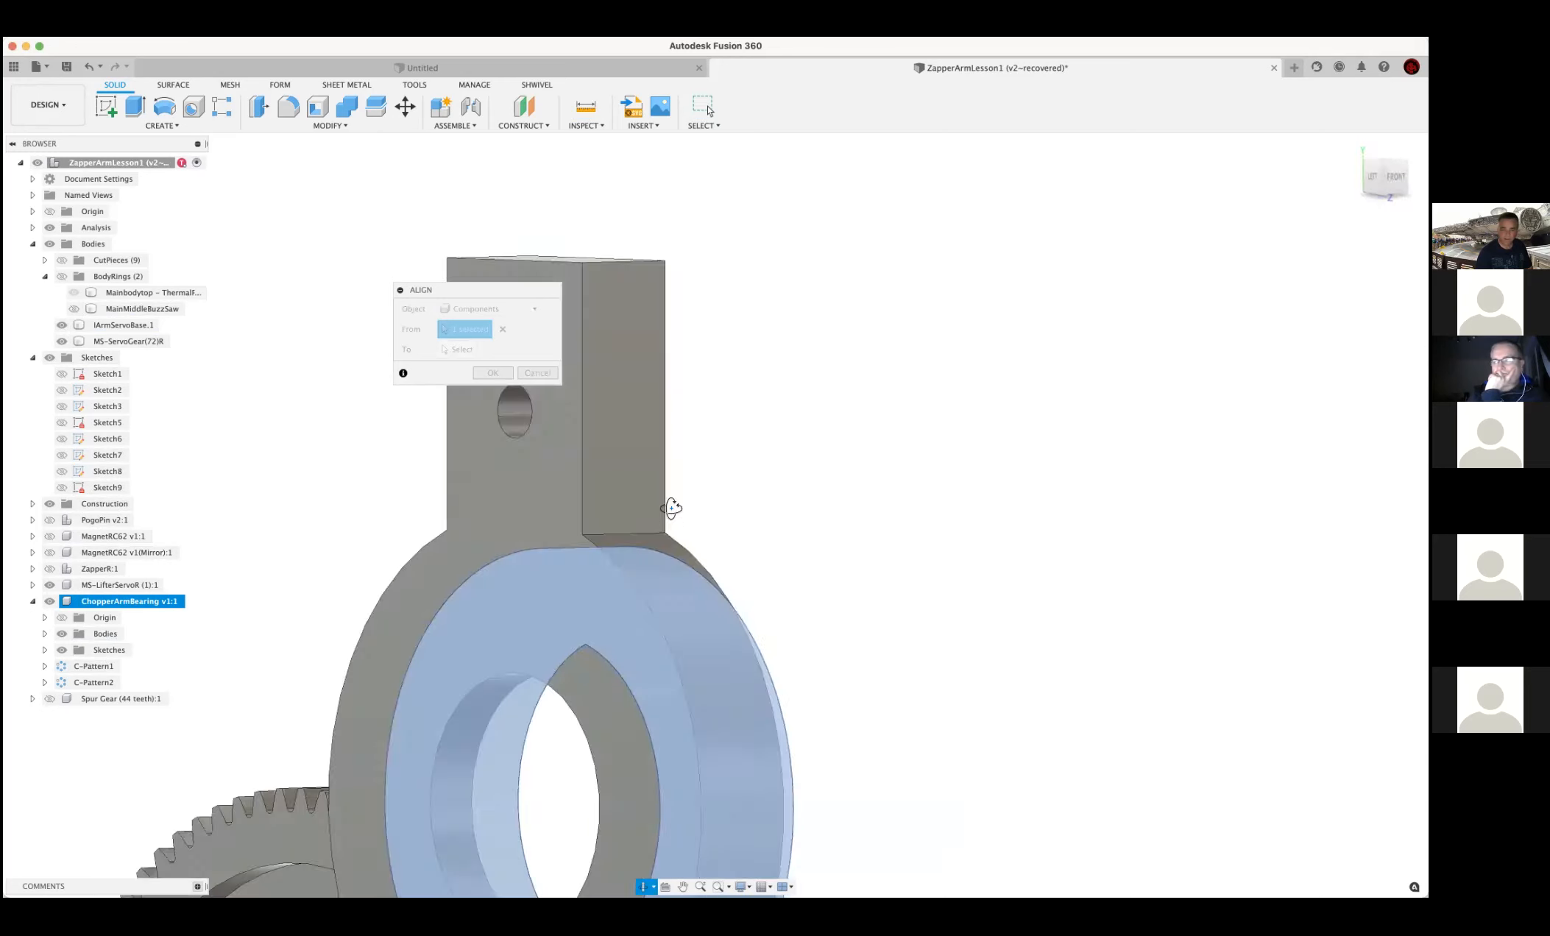
click(62, 324)
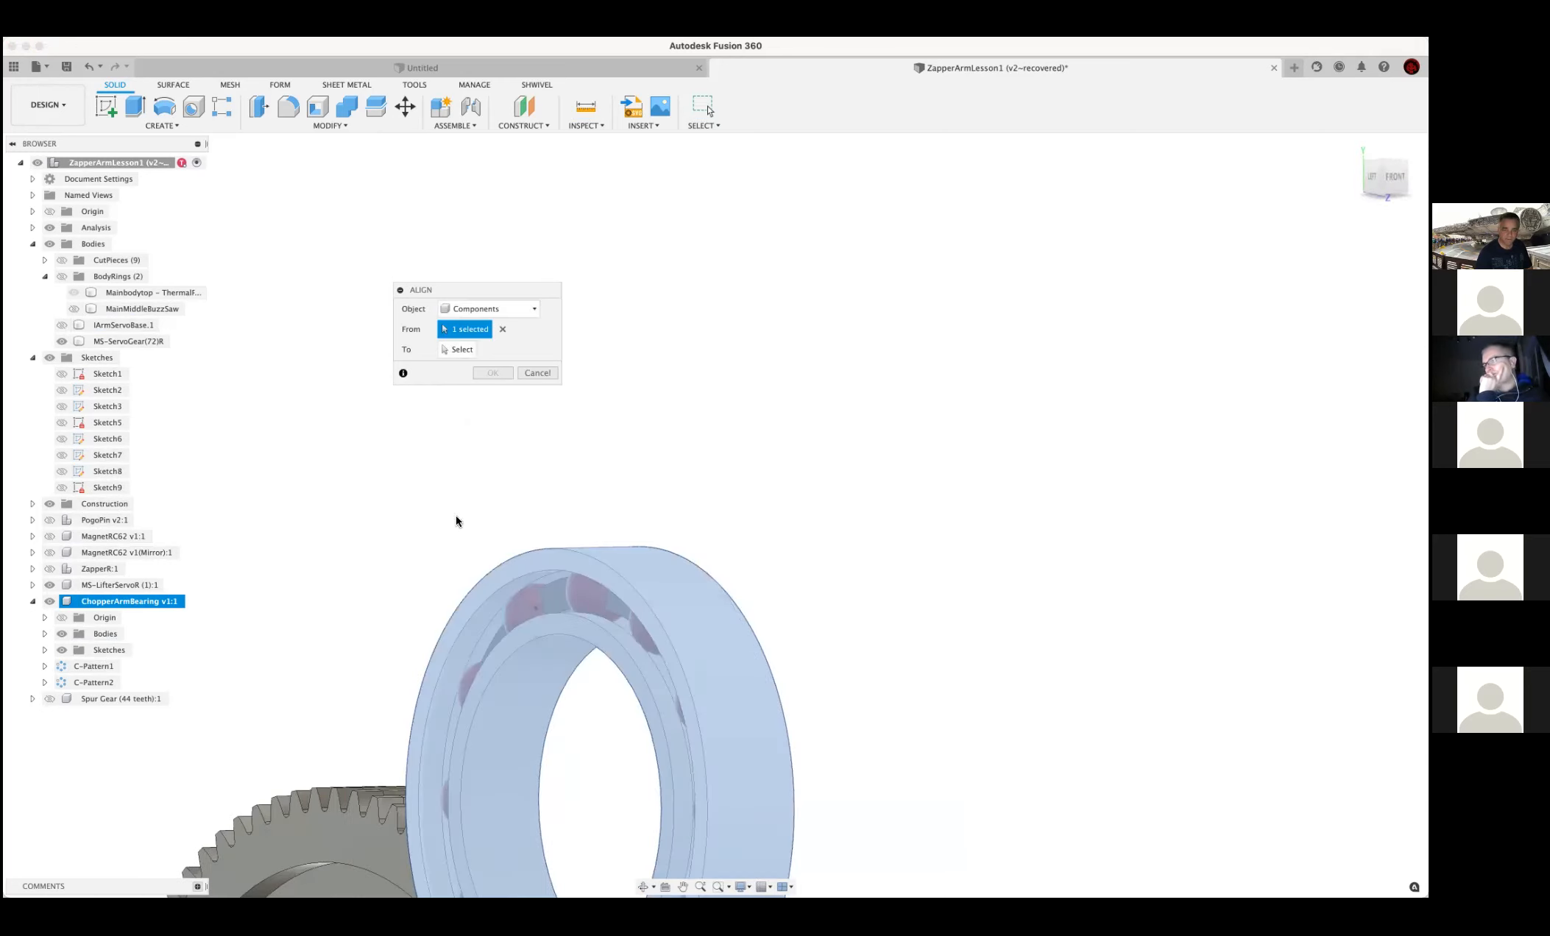
click(535, 548)
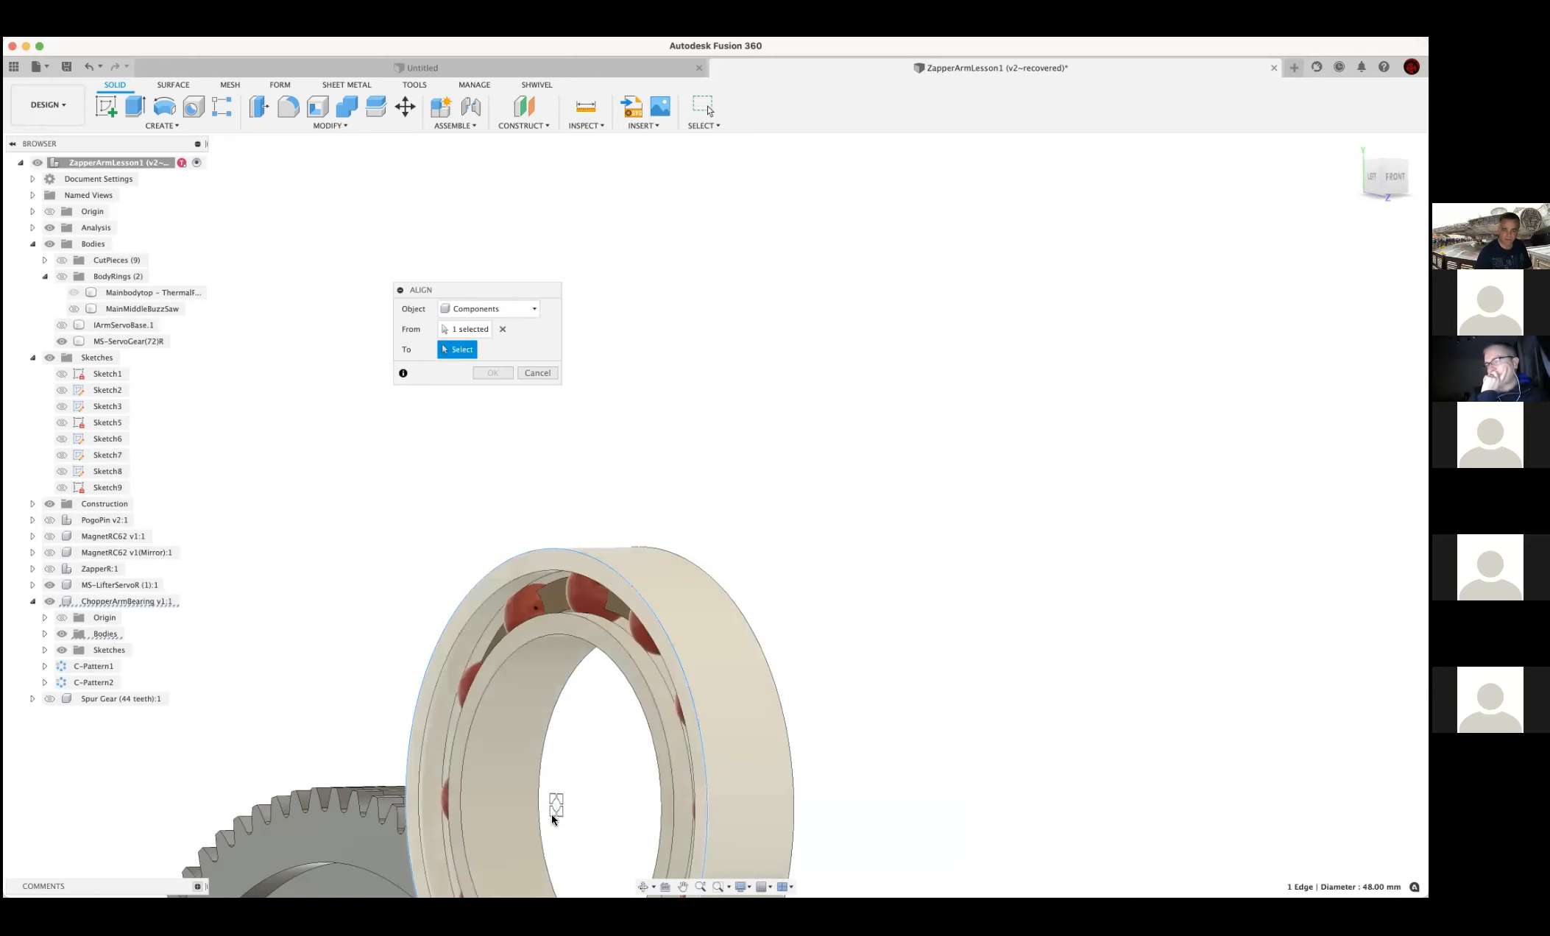
click(62, 324)
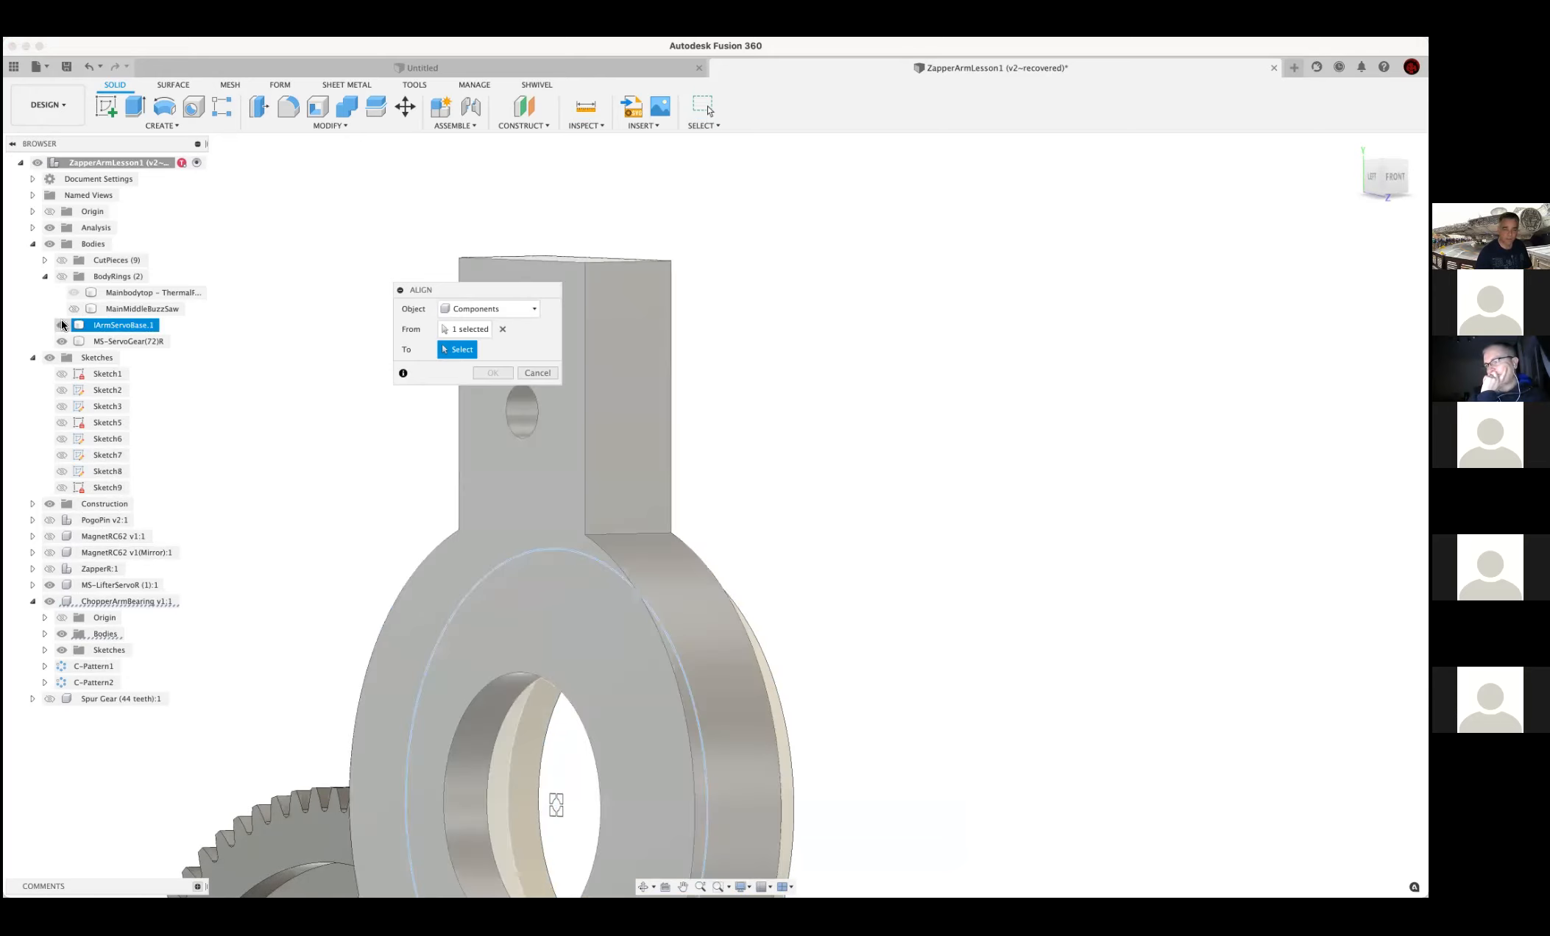
click(504, 673)
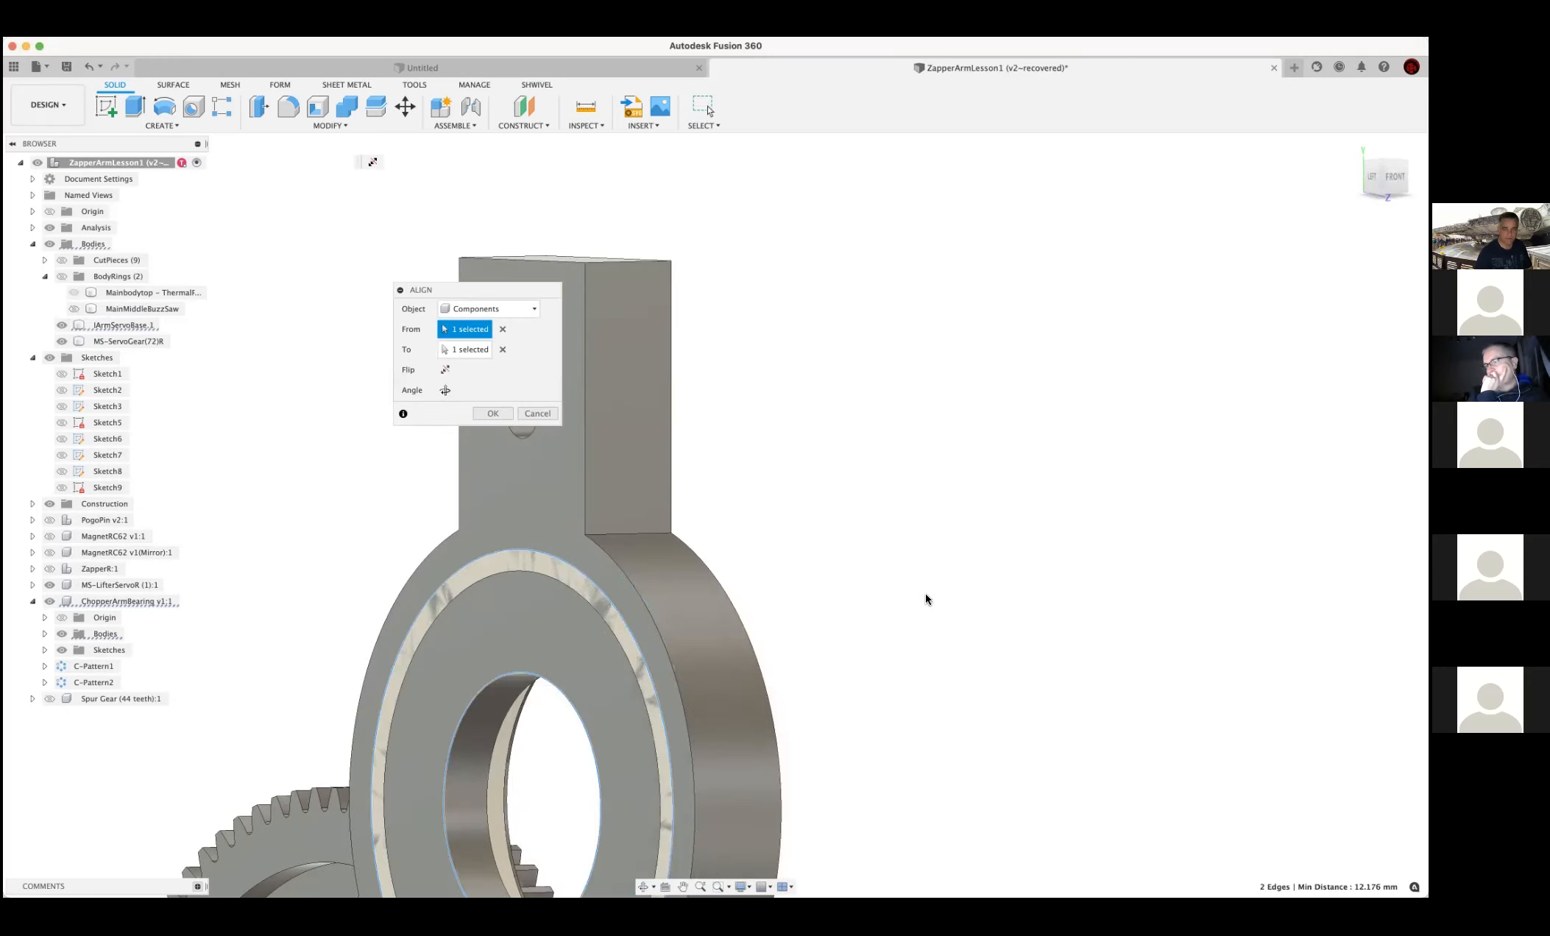
scroll(929, 595, down, 4)
shift+middle_drag(932, 596, 1181, 577)
shift+middle_drag(869, 370, 884, 434)
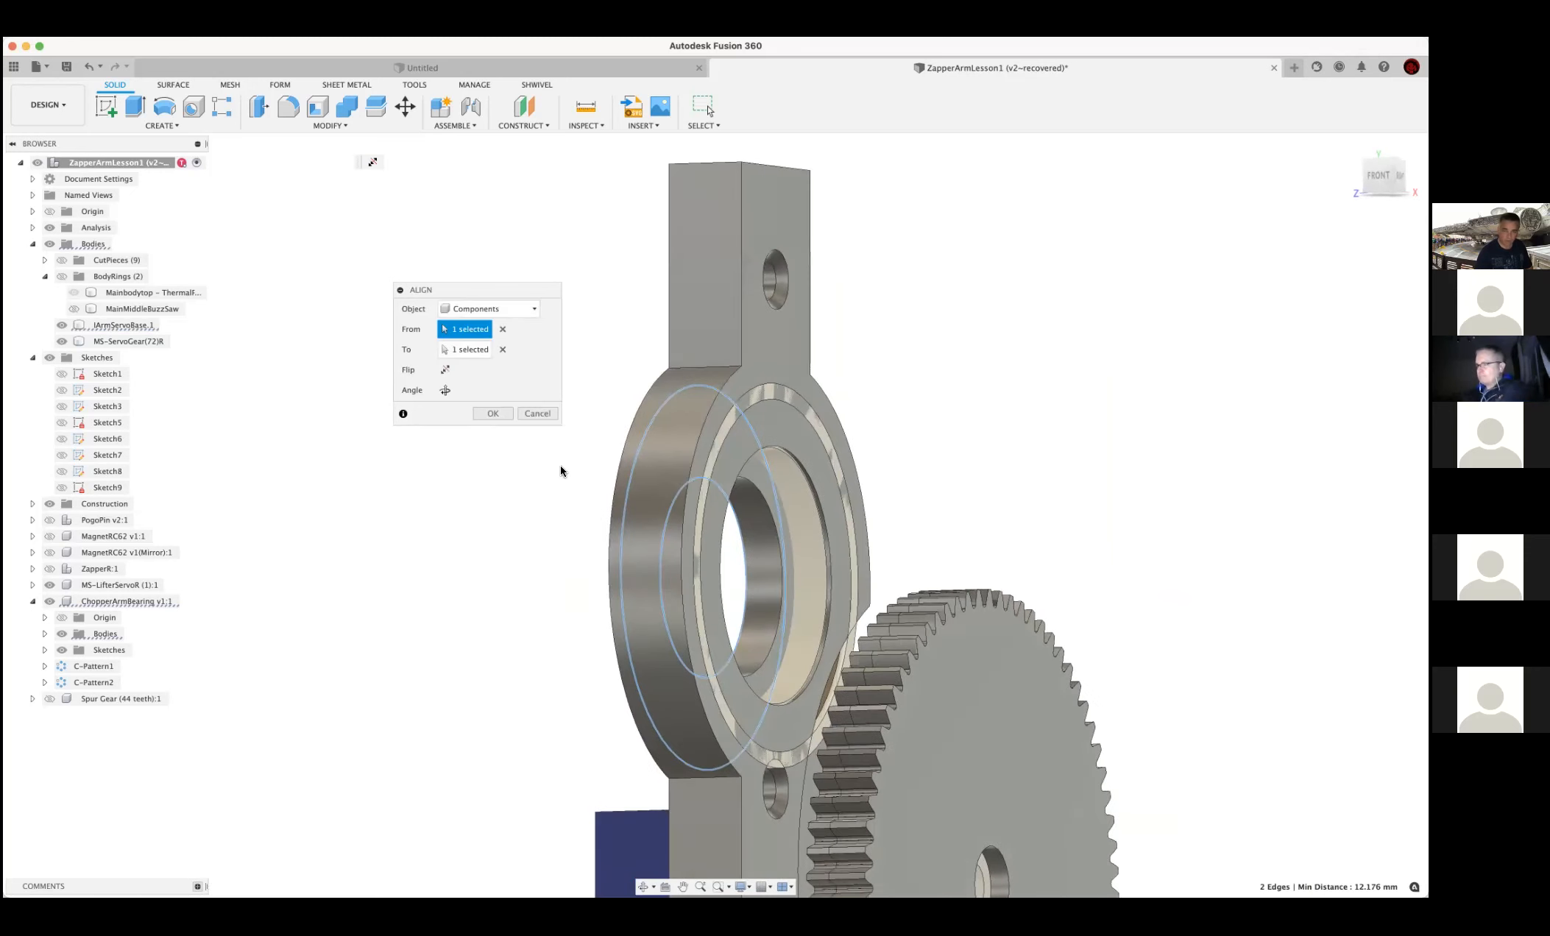
click(493, 413)
Split the iArmServoBase body with the bearing's outer cylindrical face as the splitting tool, keeping the tool extended
shift+middle_drag(939, 405, 664, 413)
click(117, 325)
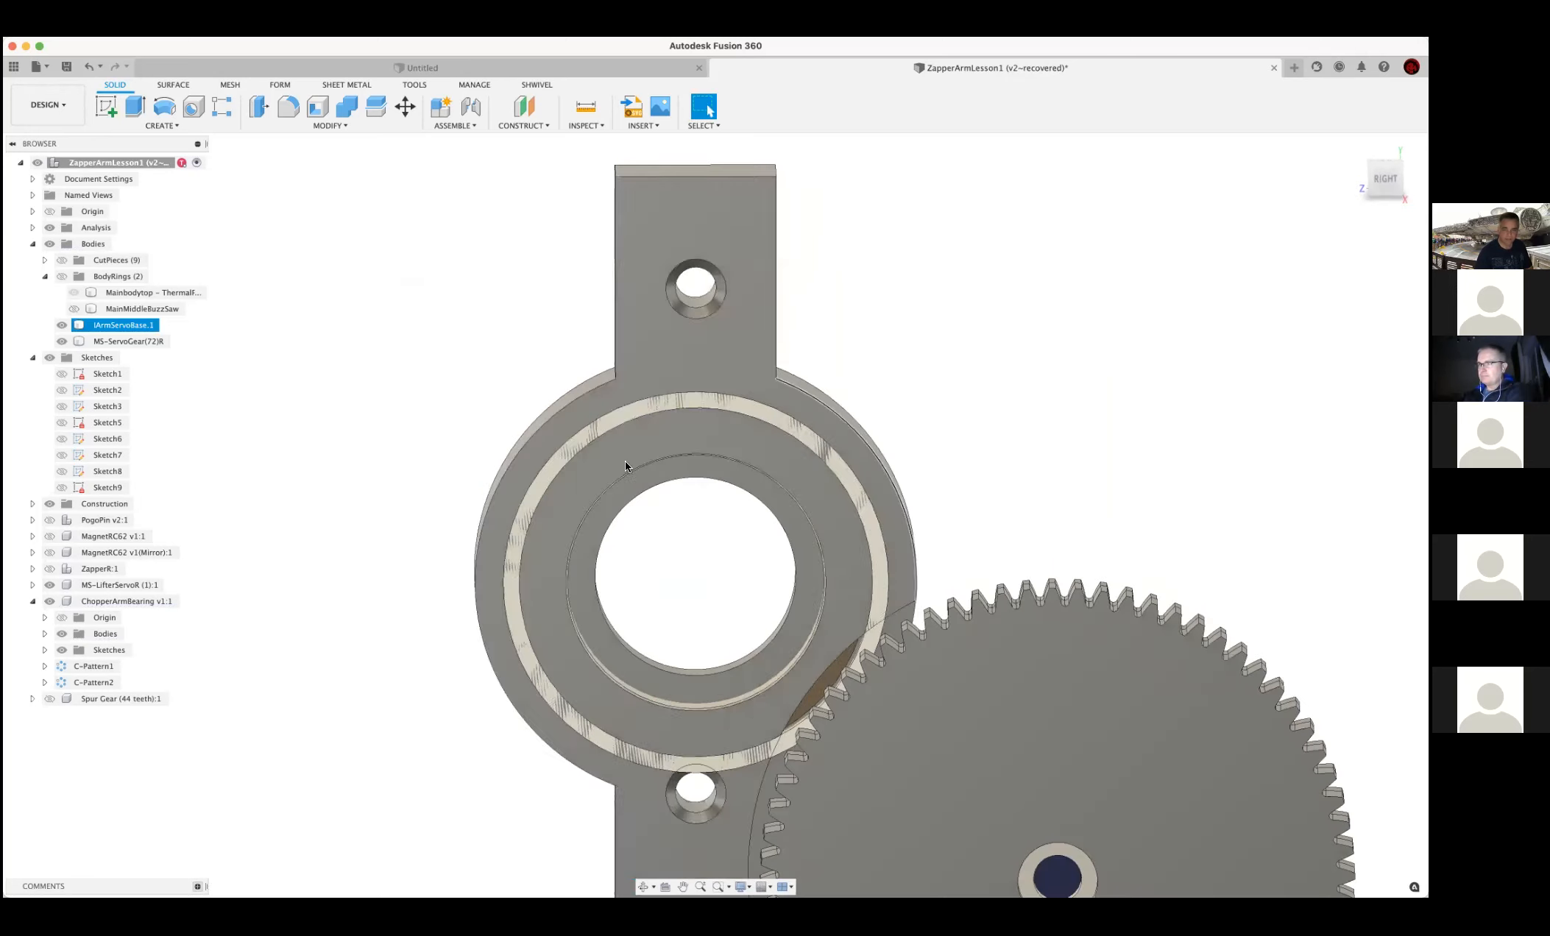
click(240, 361)
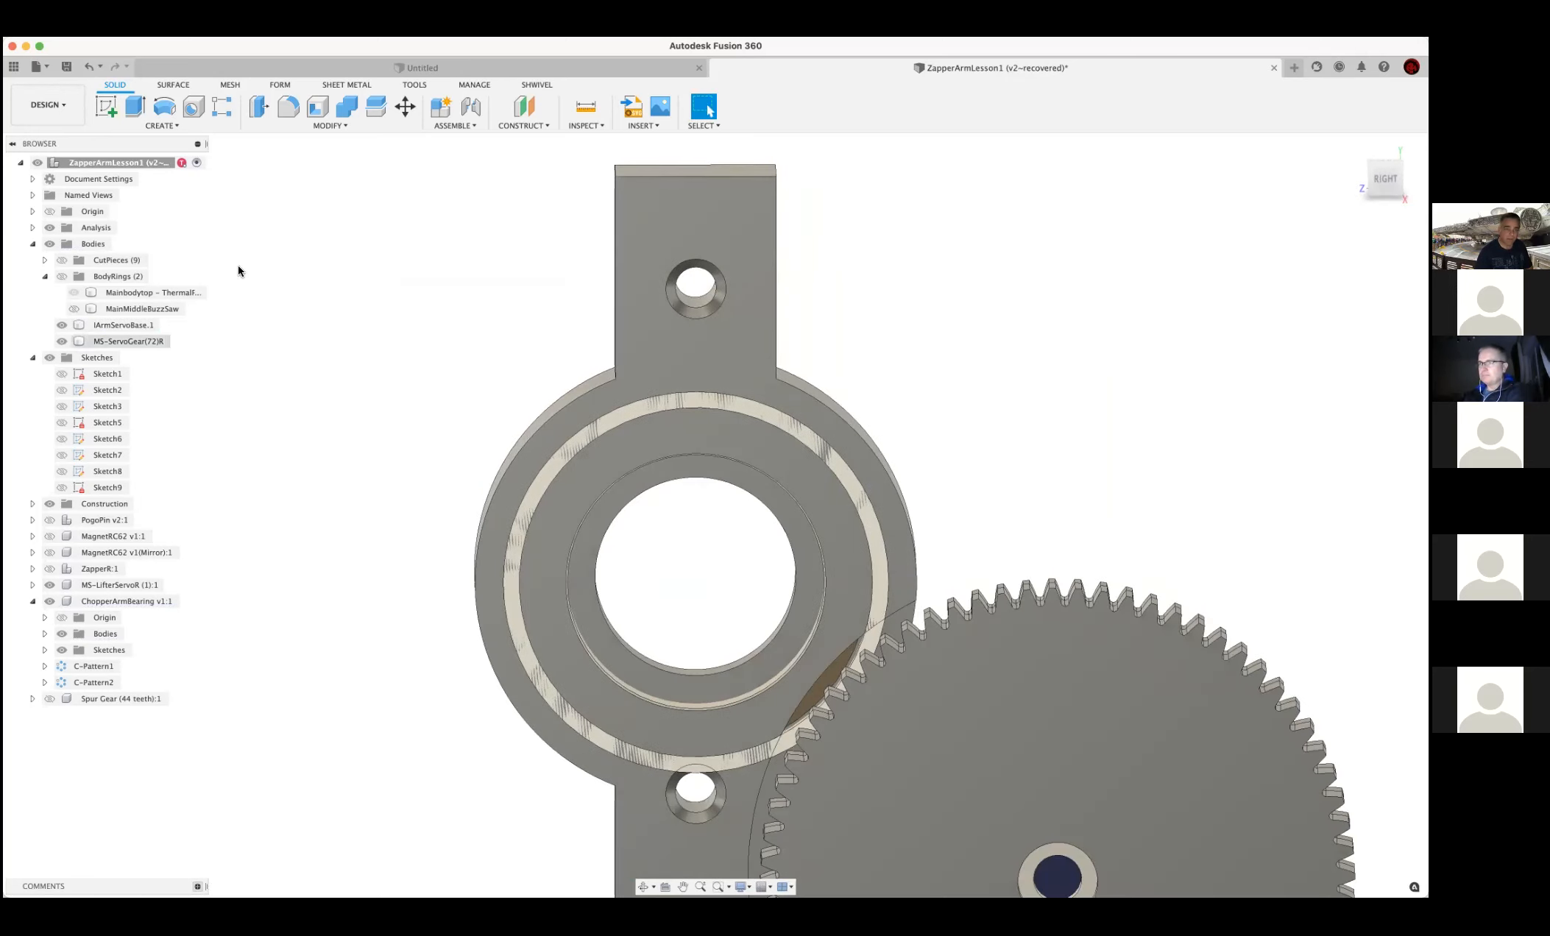
click(375, 107)
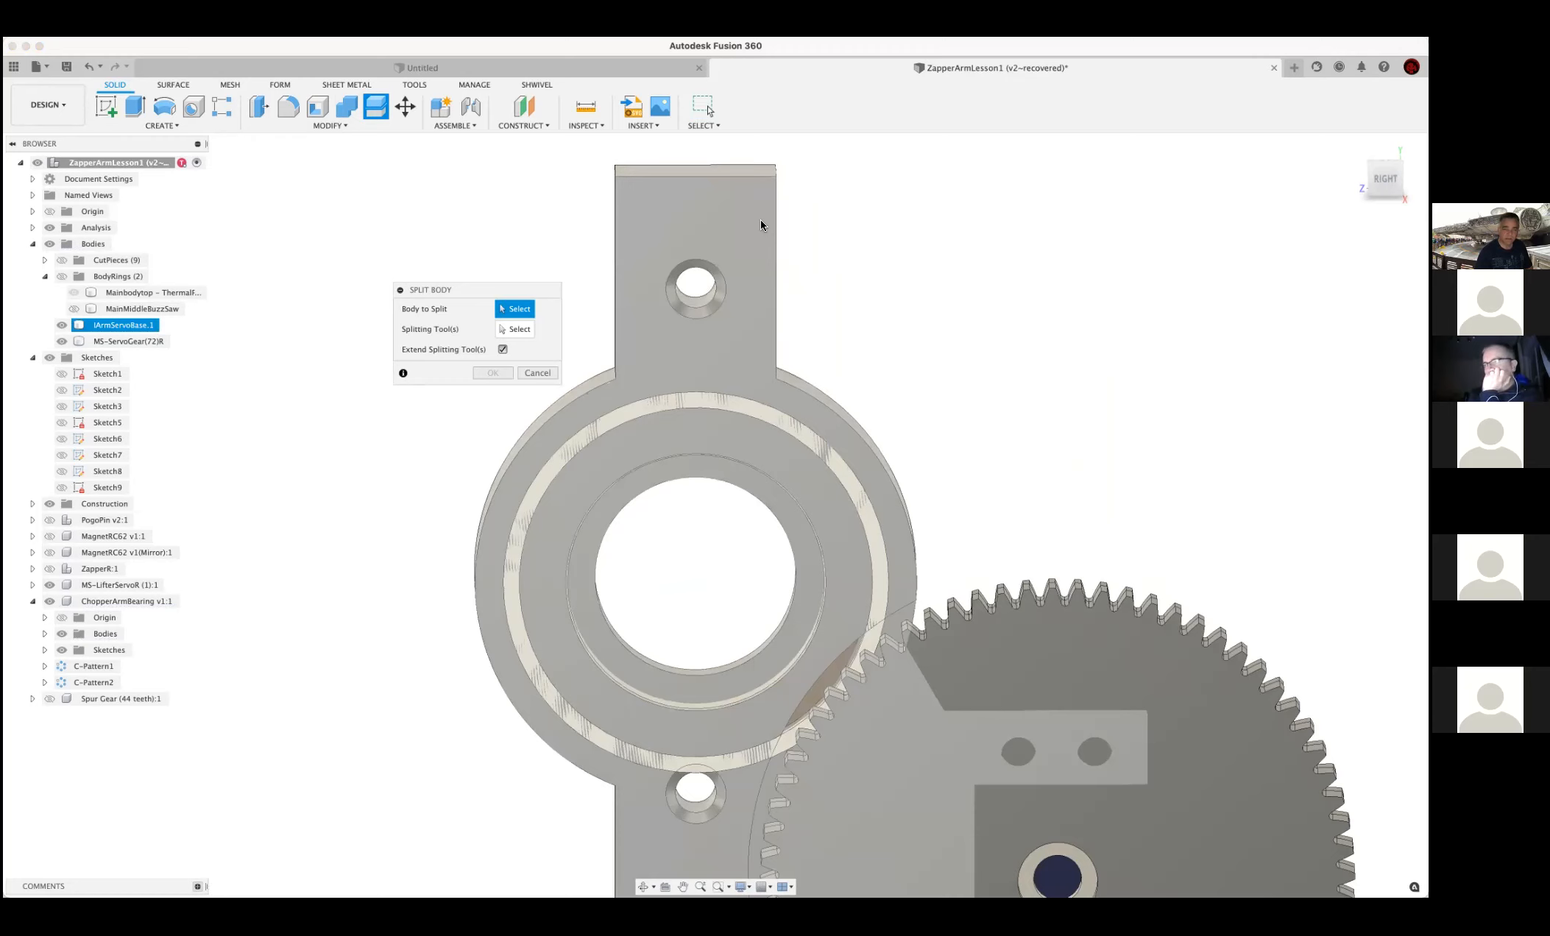
click(754, 225)
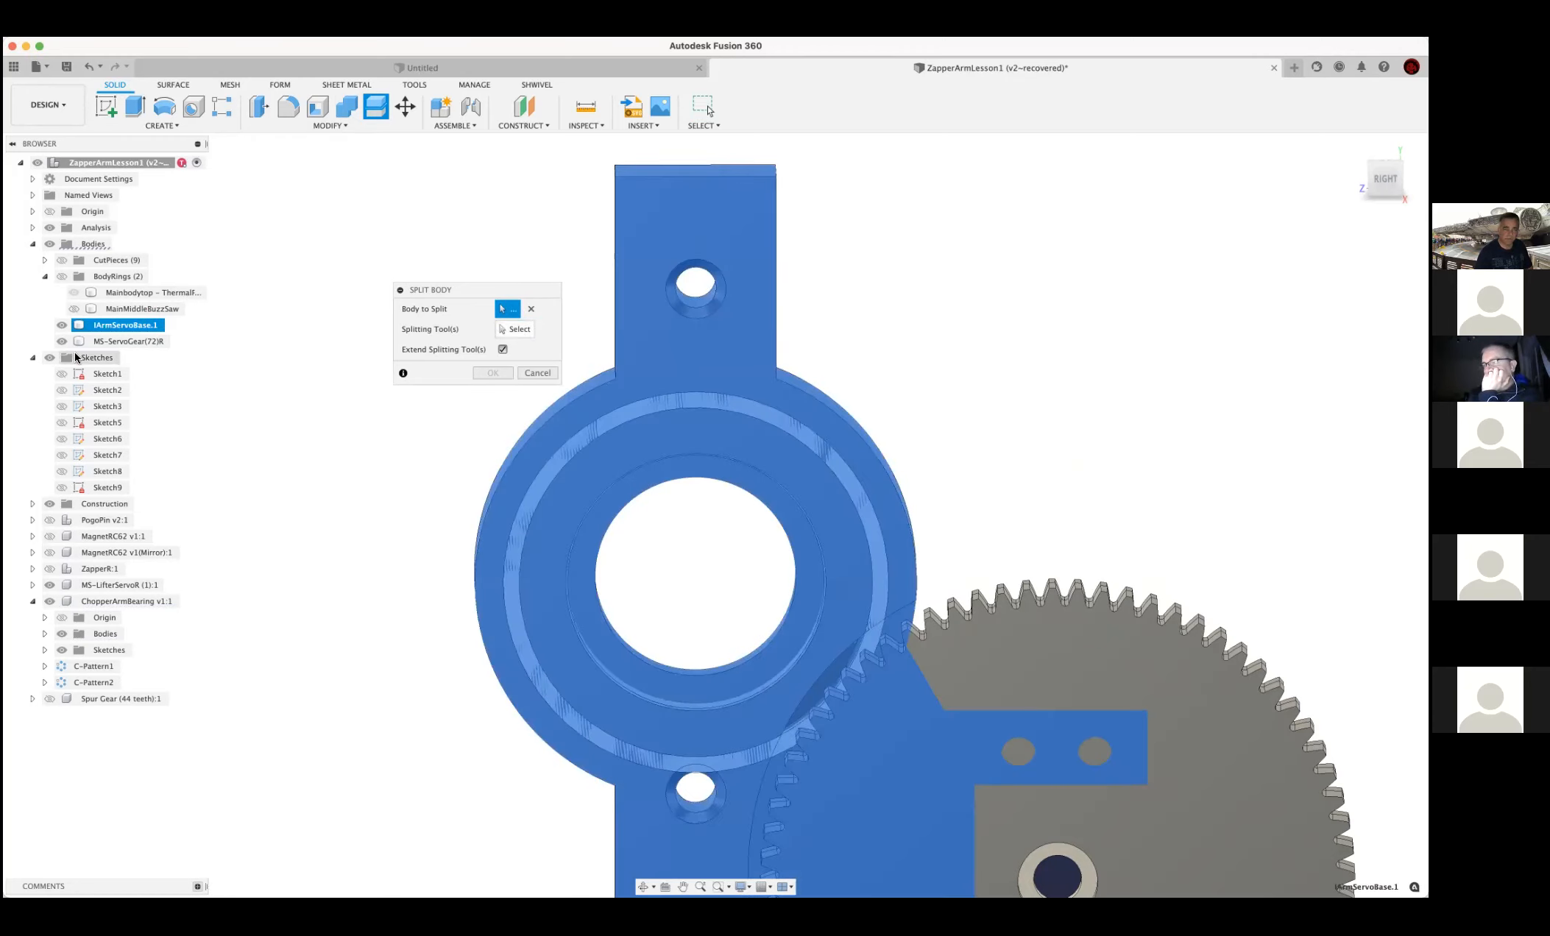
shift+middle_drag(436, 543, 521, 414)
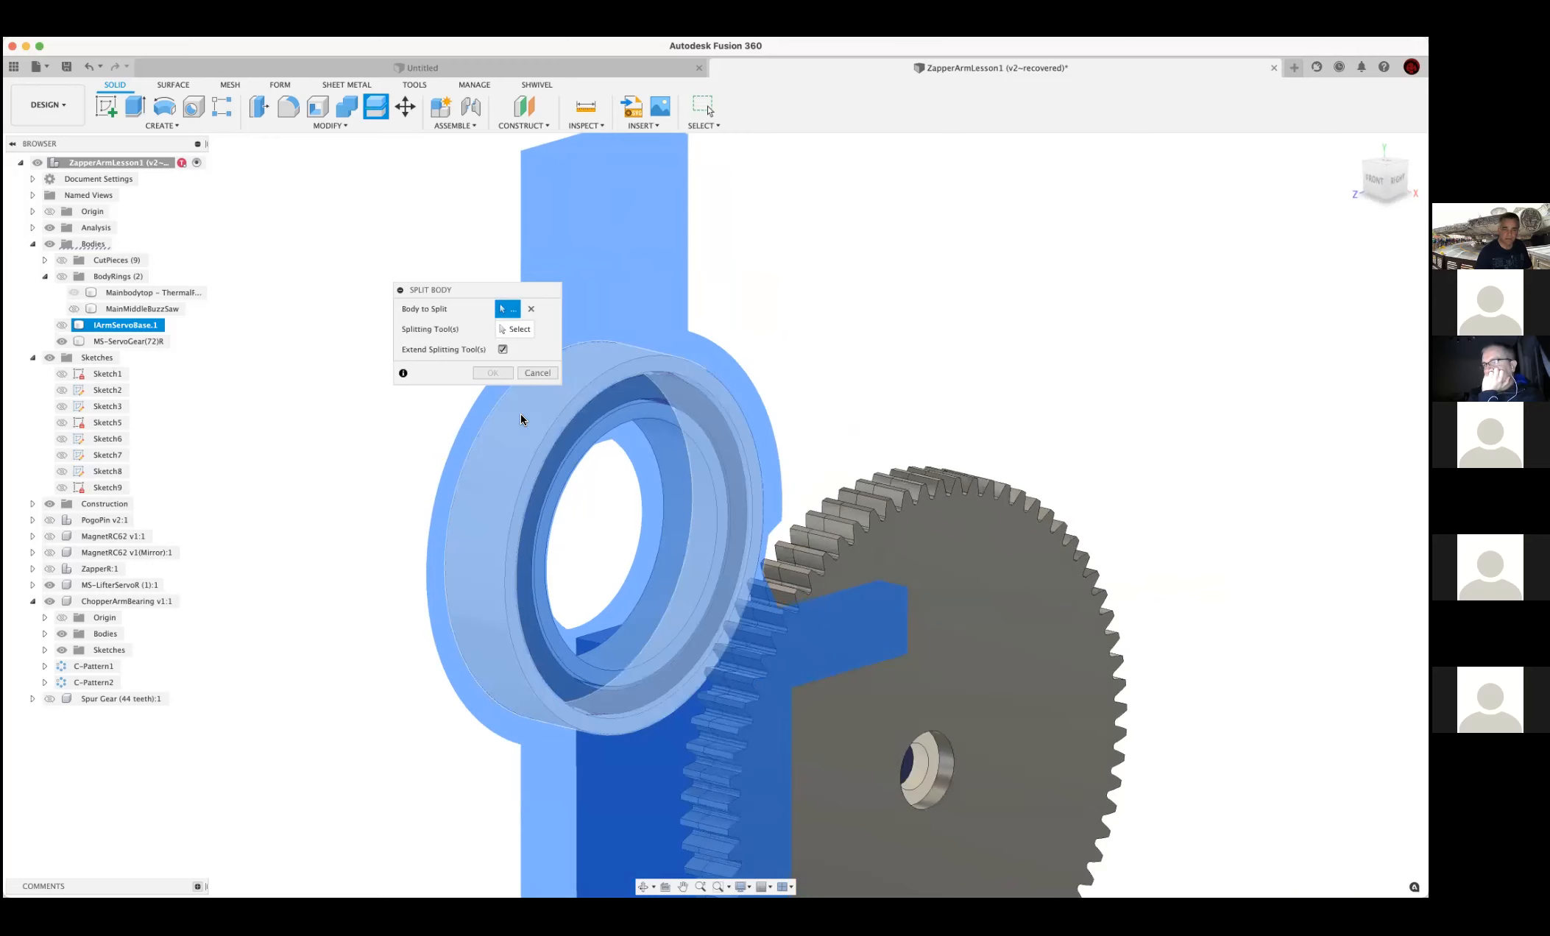
click(514, 329)
click(521, 415)
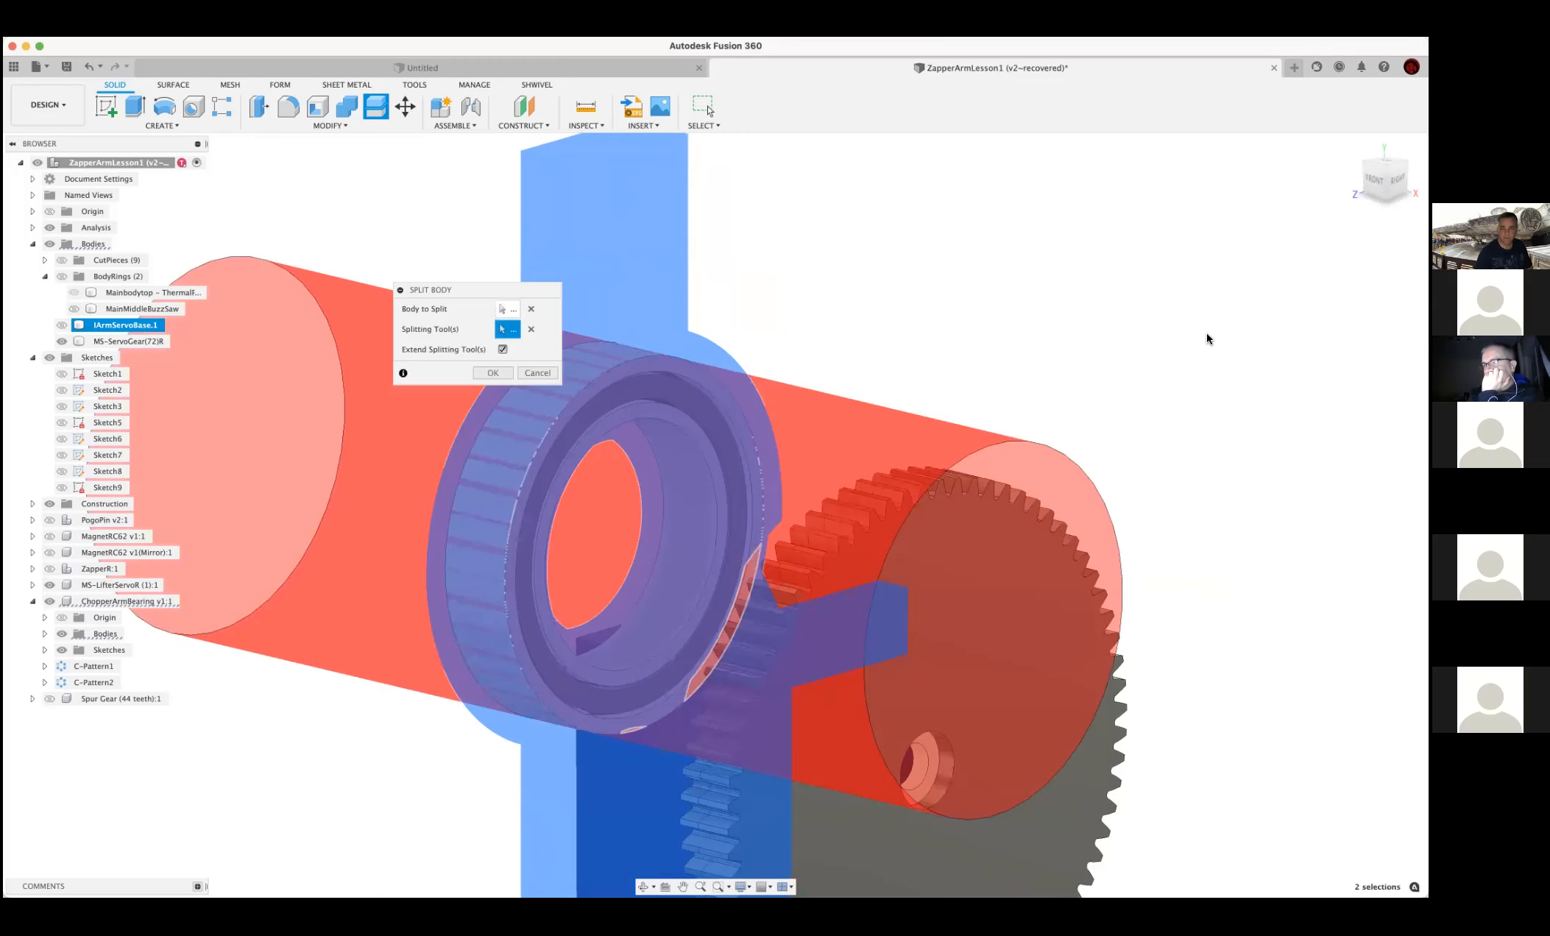
shift+middle_drag(1198, 335, 882, 399)
shift+middle_drag(150, 354, 381, 343)
shift+middle_drag(918, 362, 867, 351)
scroll(978, 336, down, 4)
shift+middle_drag(442, 379, 495, 368)
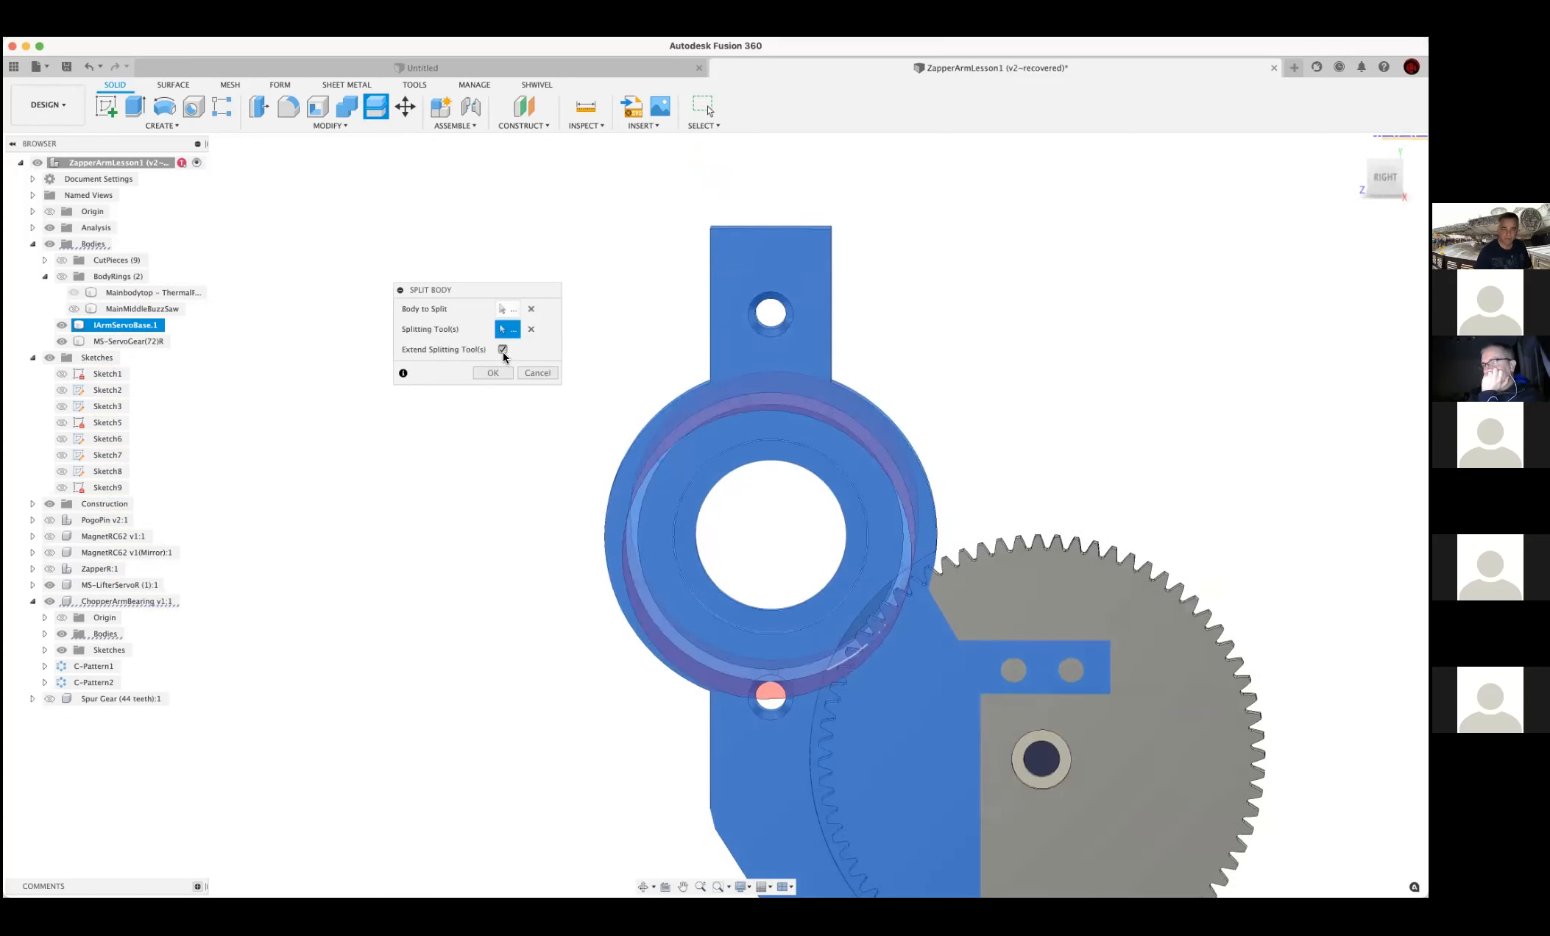
click(492, 373)
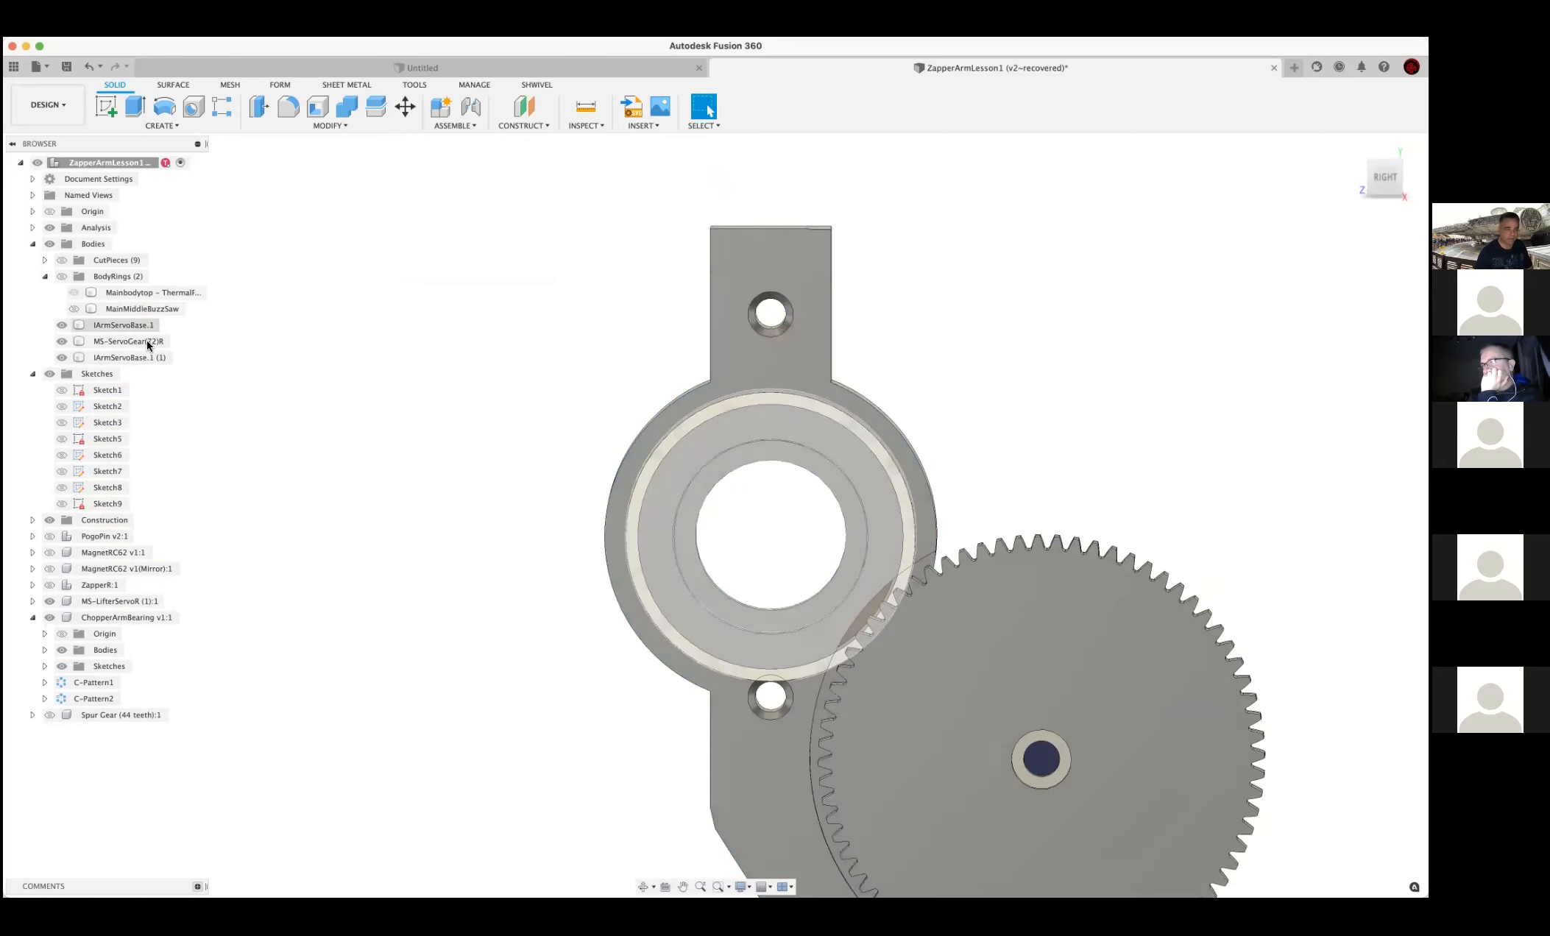
Highlight the two iArmServoBase bodies from the split in turn to identify the outer frame and the inner disc
click(133, 357)
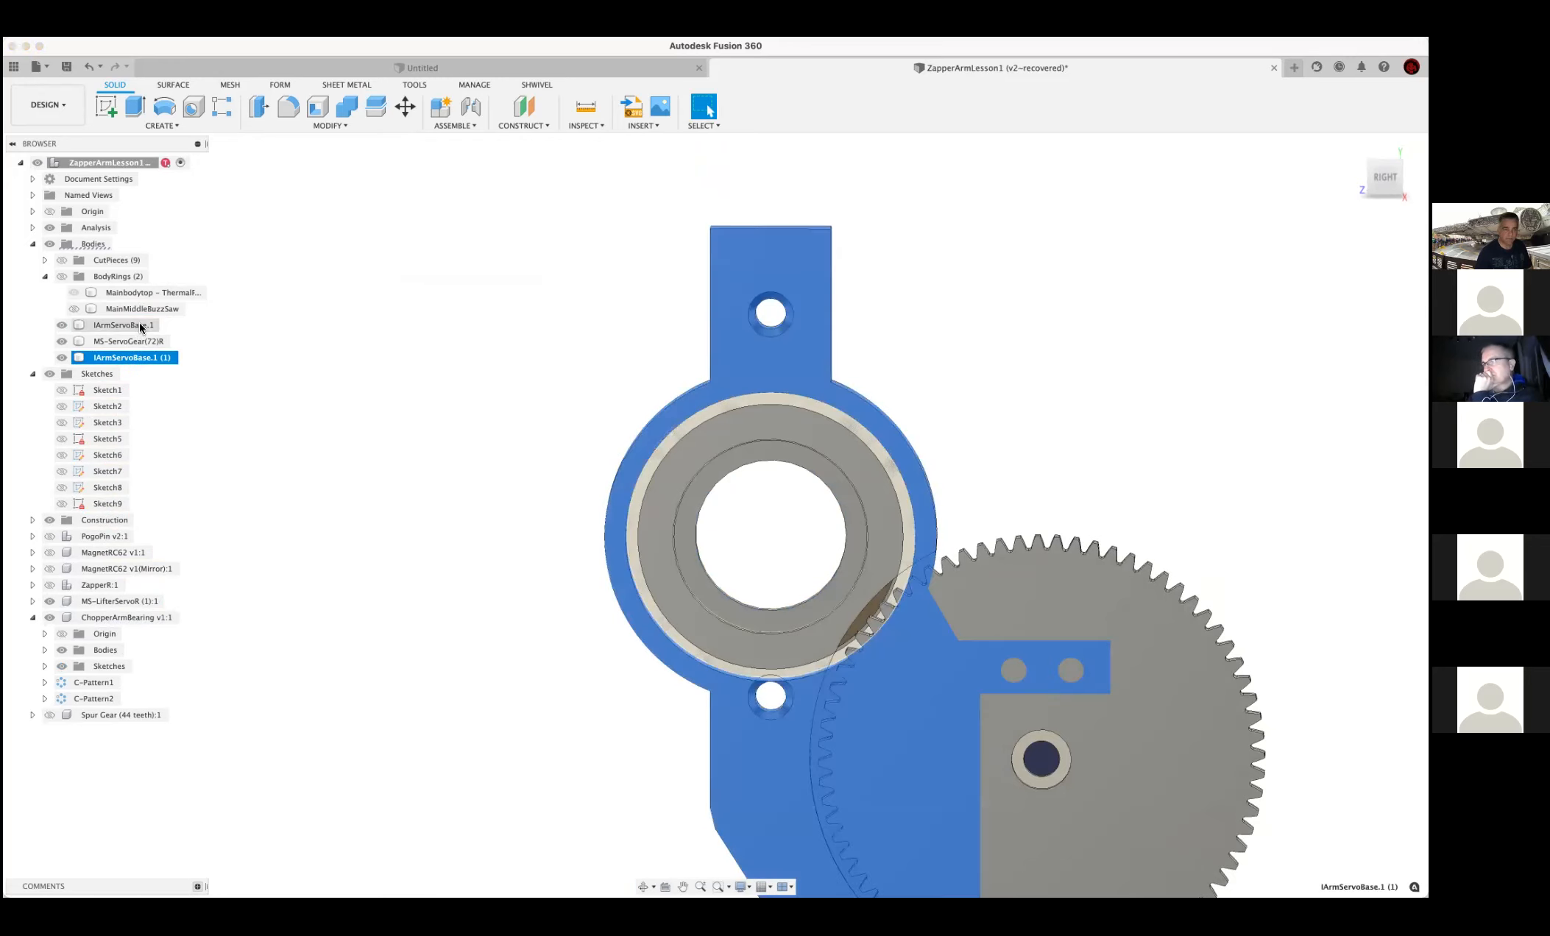
click(139, 324)
shift+click(146, 356)
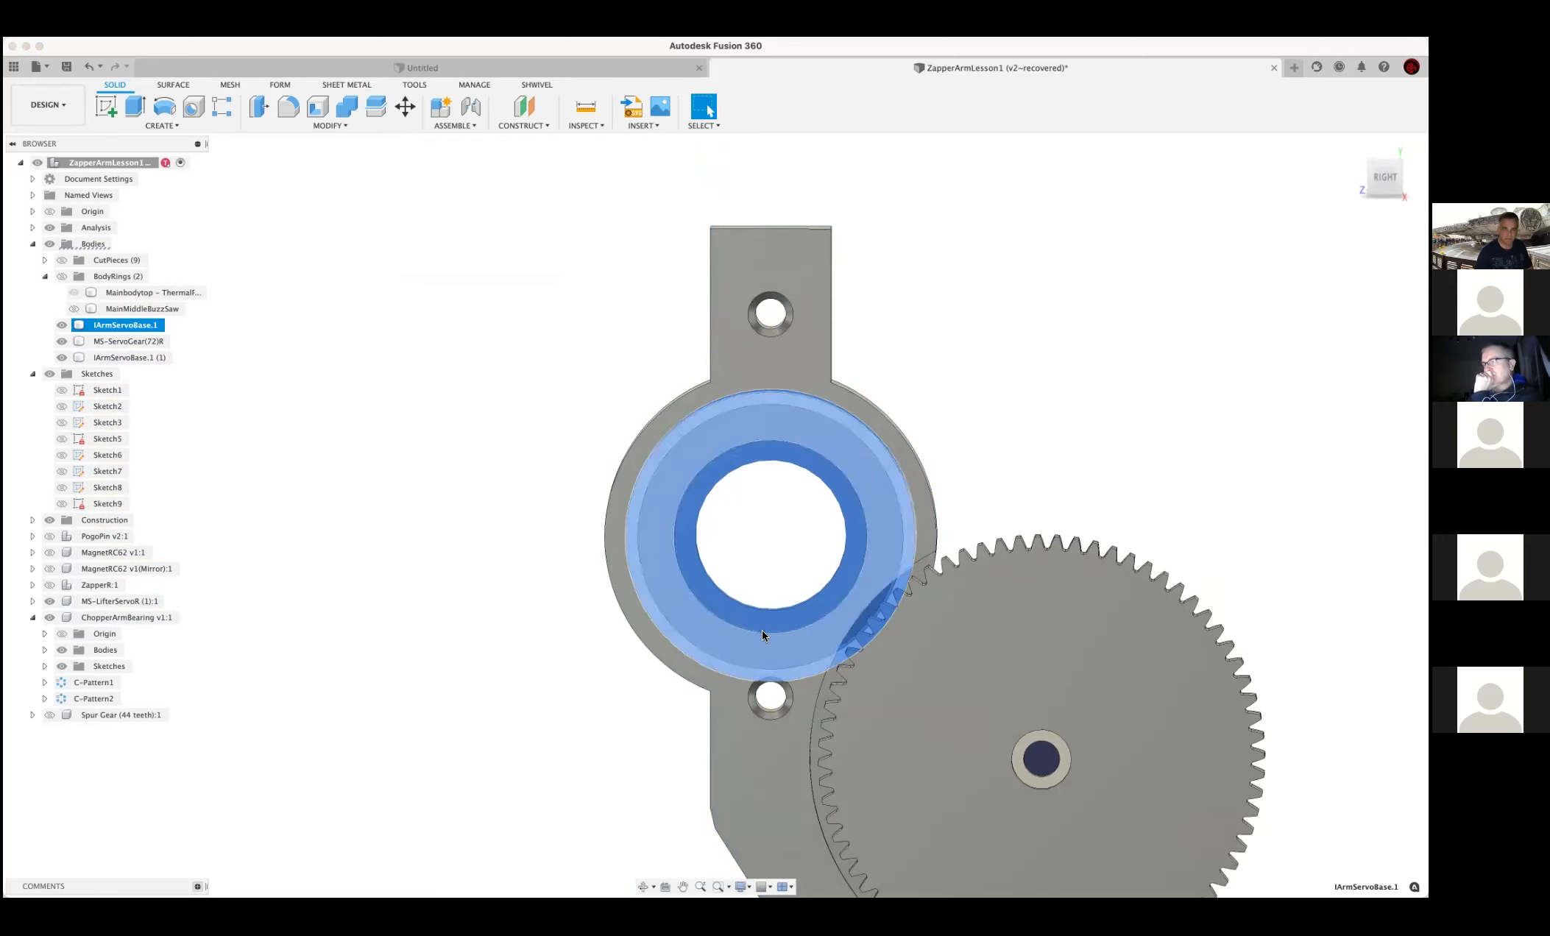
Hide the ChopperArmBearing component and the inner disc body split from the servo base
click(49, 618)
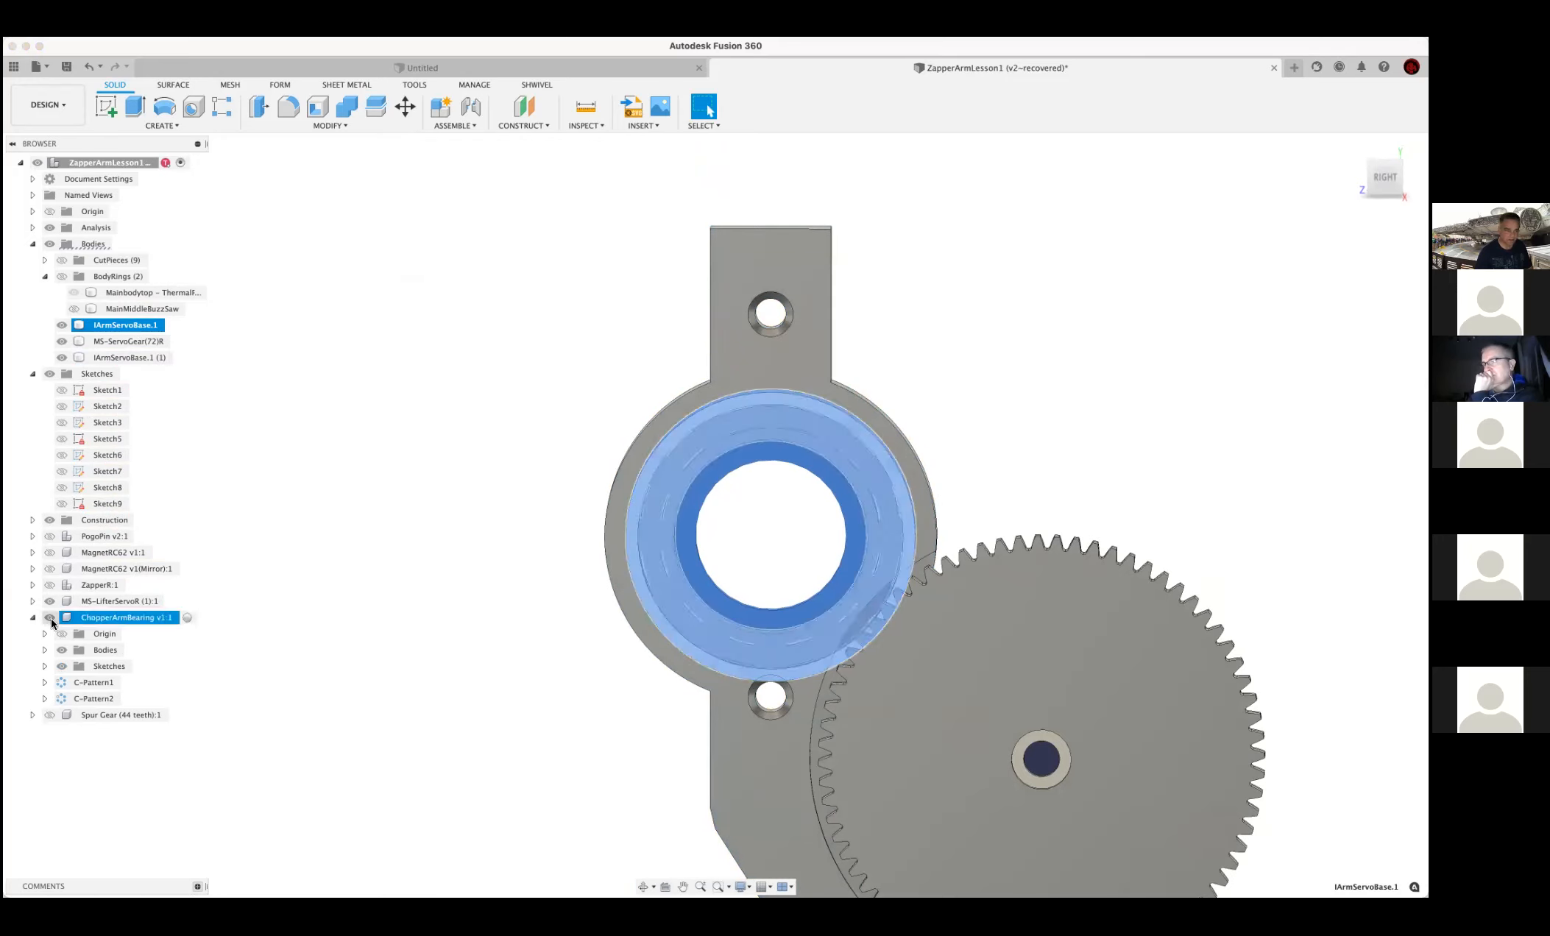
click(633, 514)
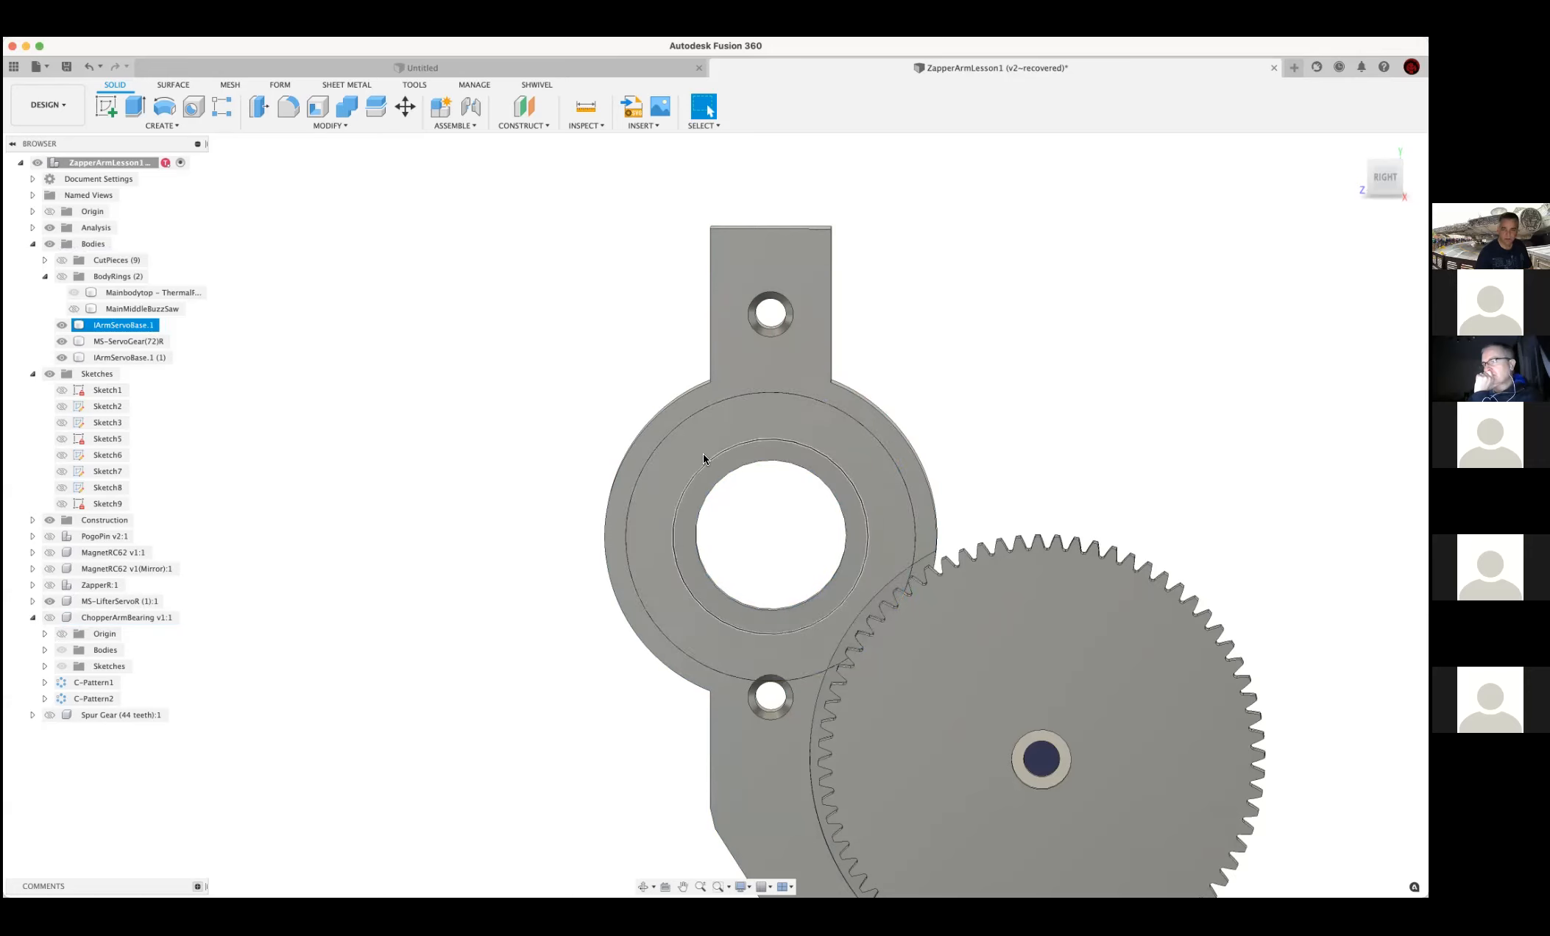
click(631, 432)
click(62, 329)
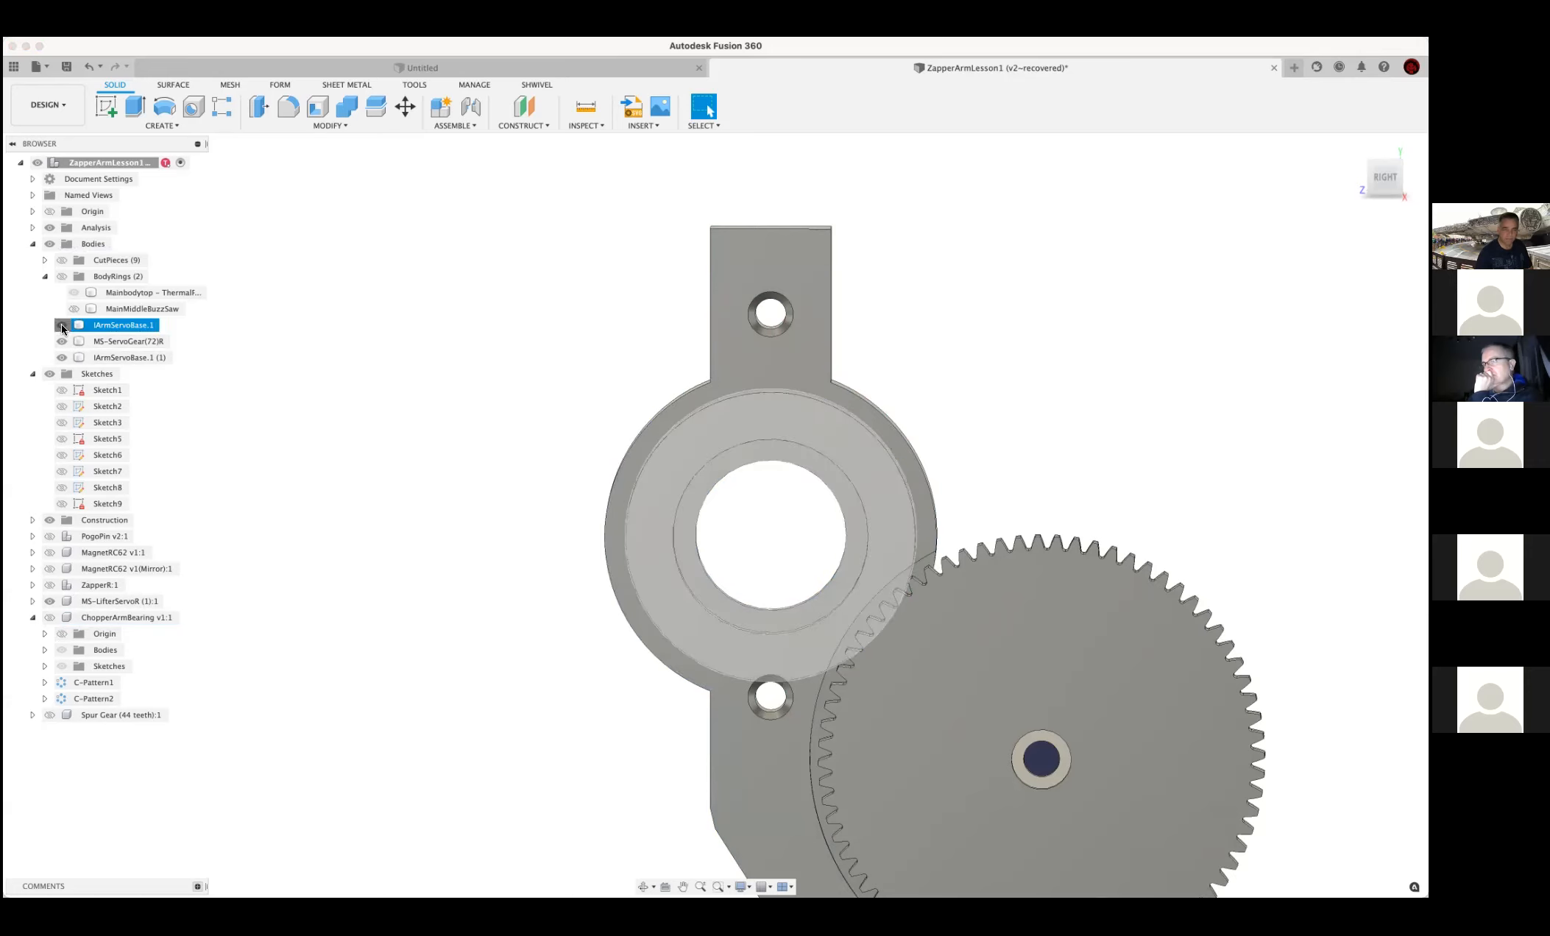
Toggle the split-off inner disc body iArmServoBase.1 on and off to compare it with the outer frame, leaving it hidden
shift+middle_drag(347, 415, 376, 453)
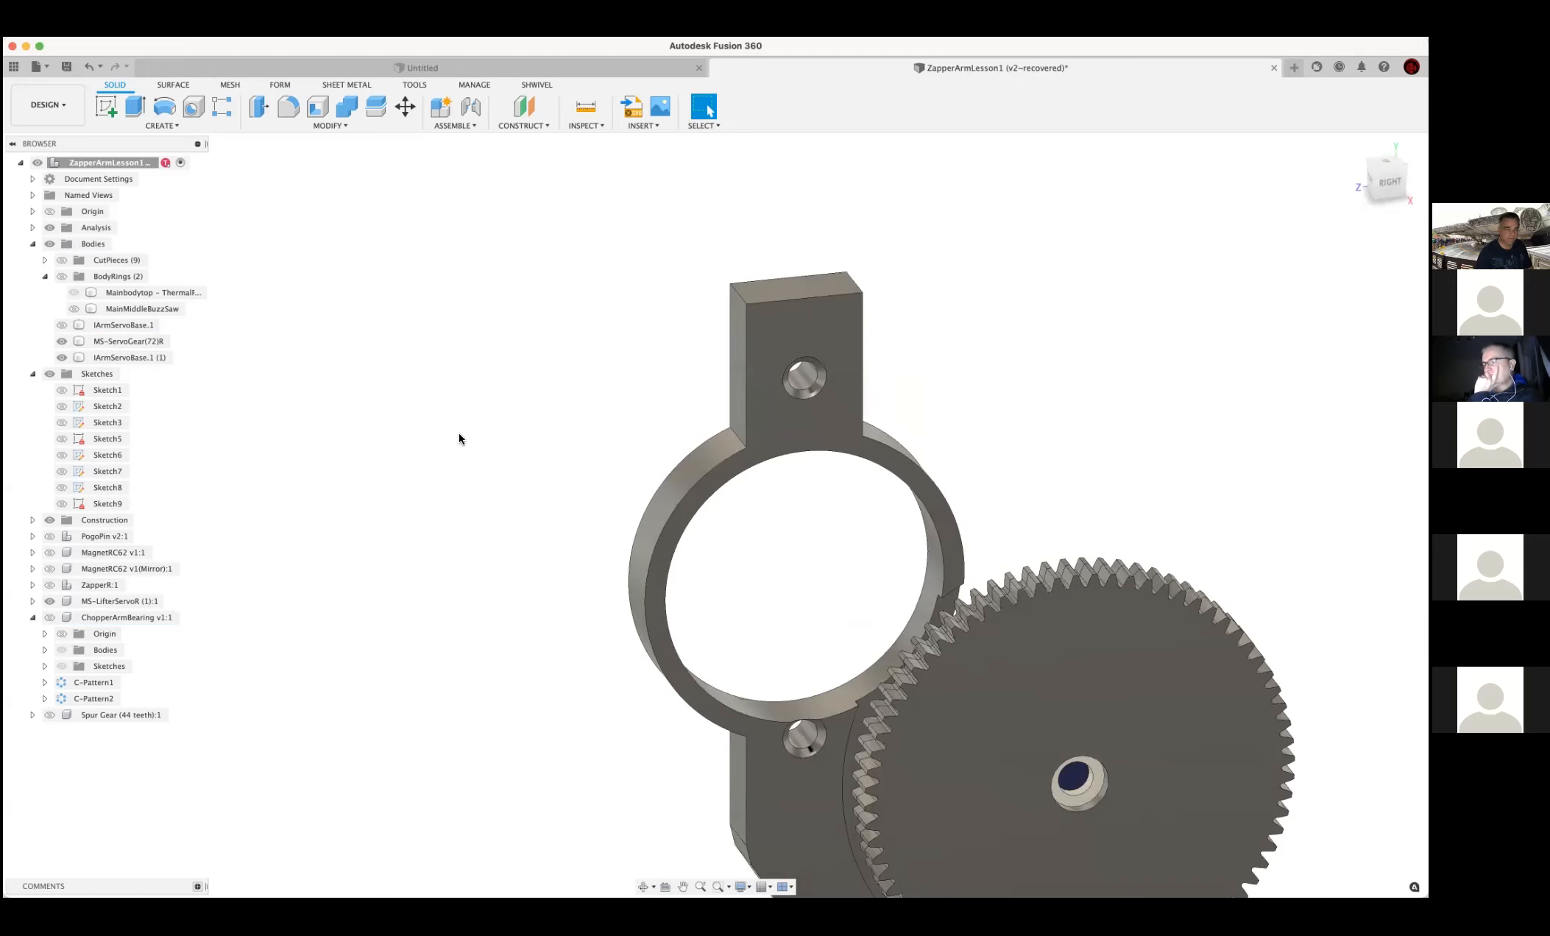
click(64, 323)
click(64, 322)
click(123, 325)
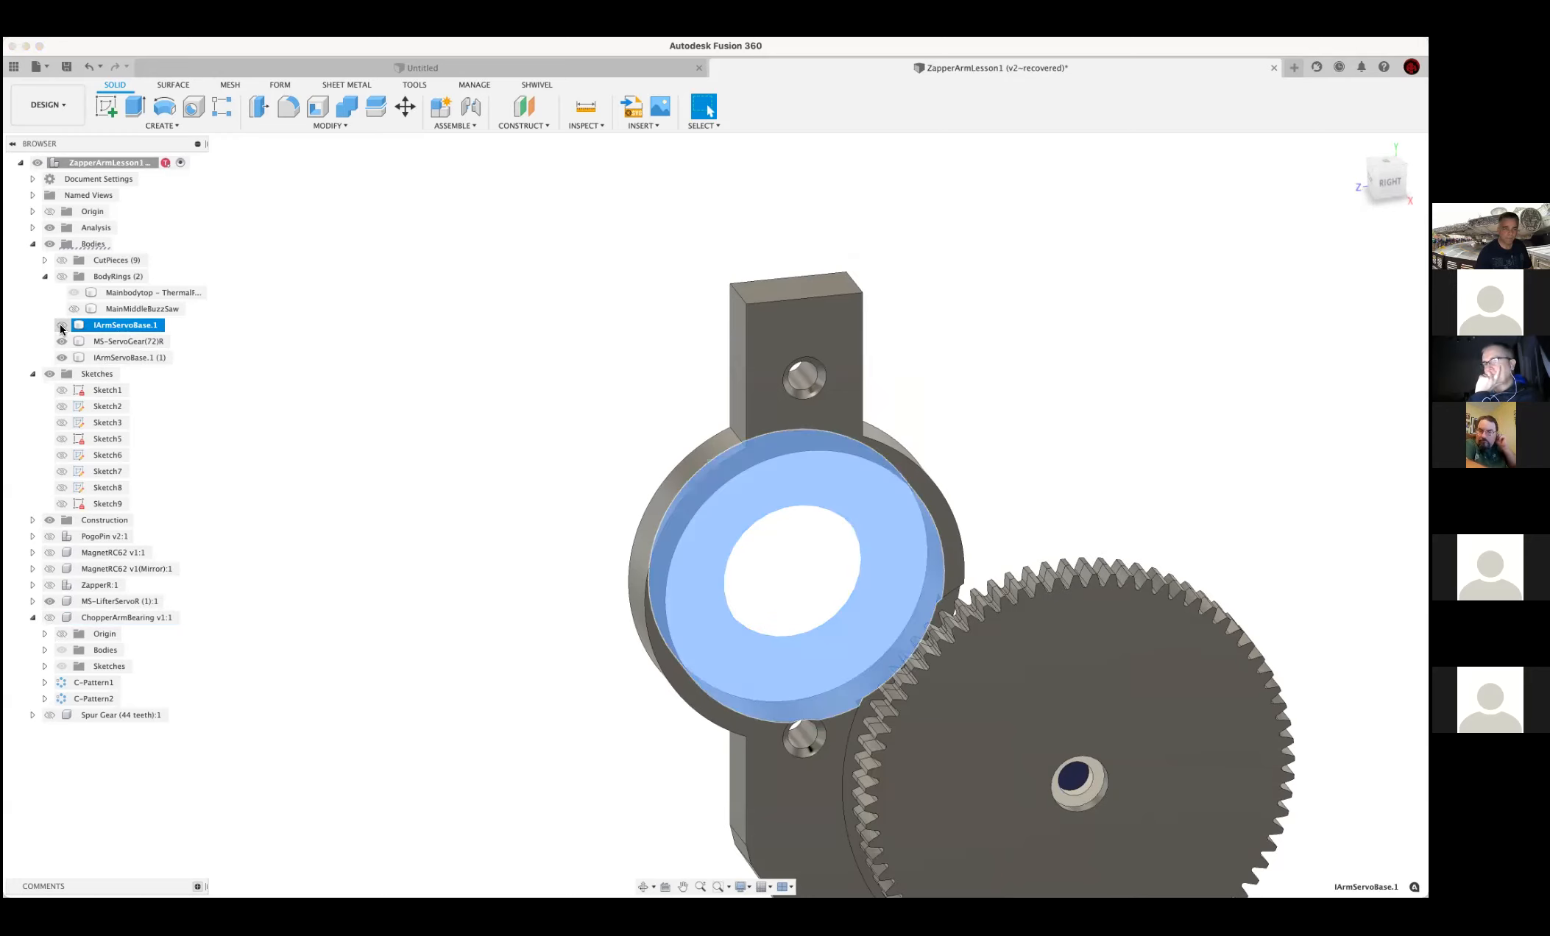
double_click(103, 325)
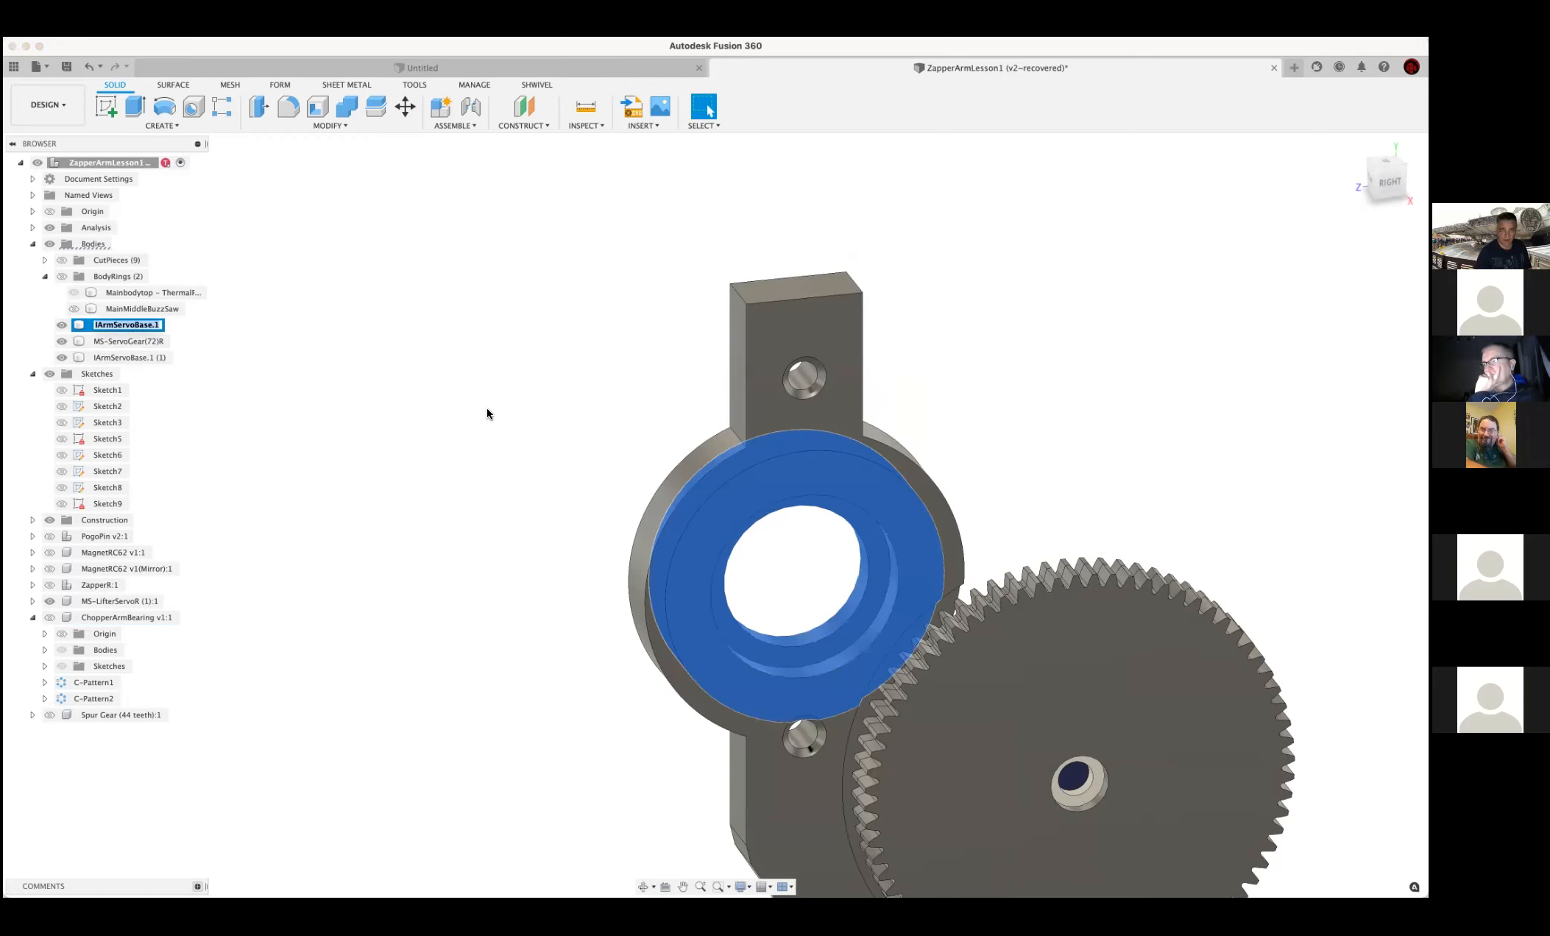
click(367, 387)
click(61, 325)
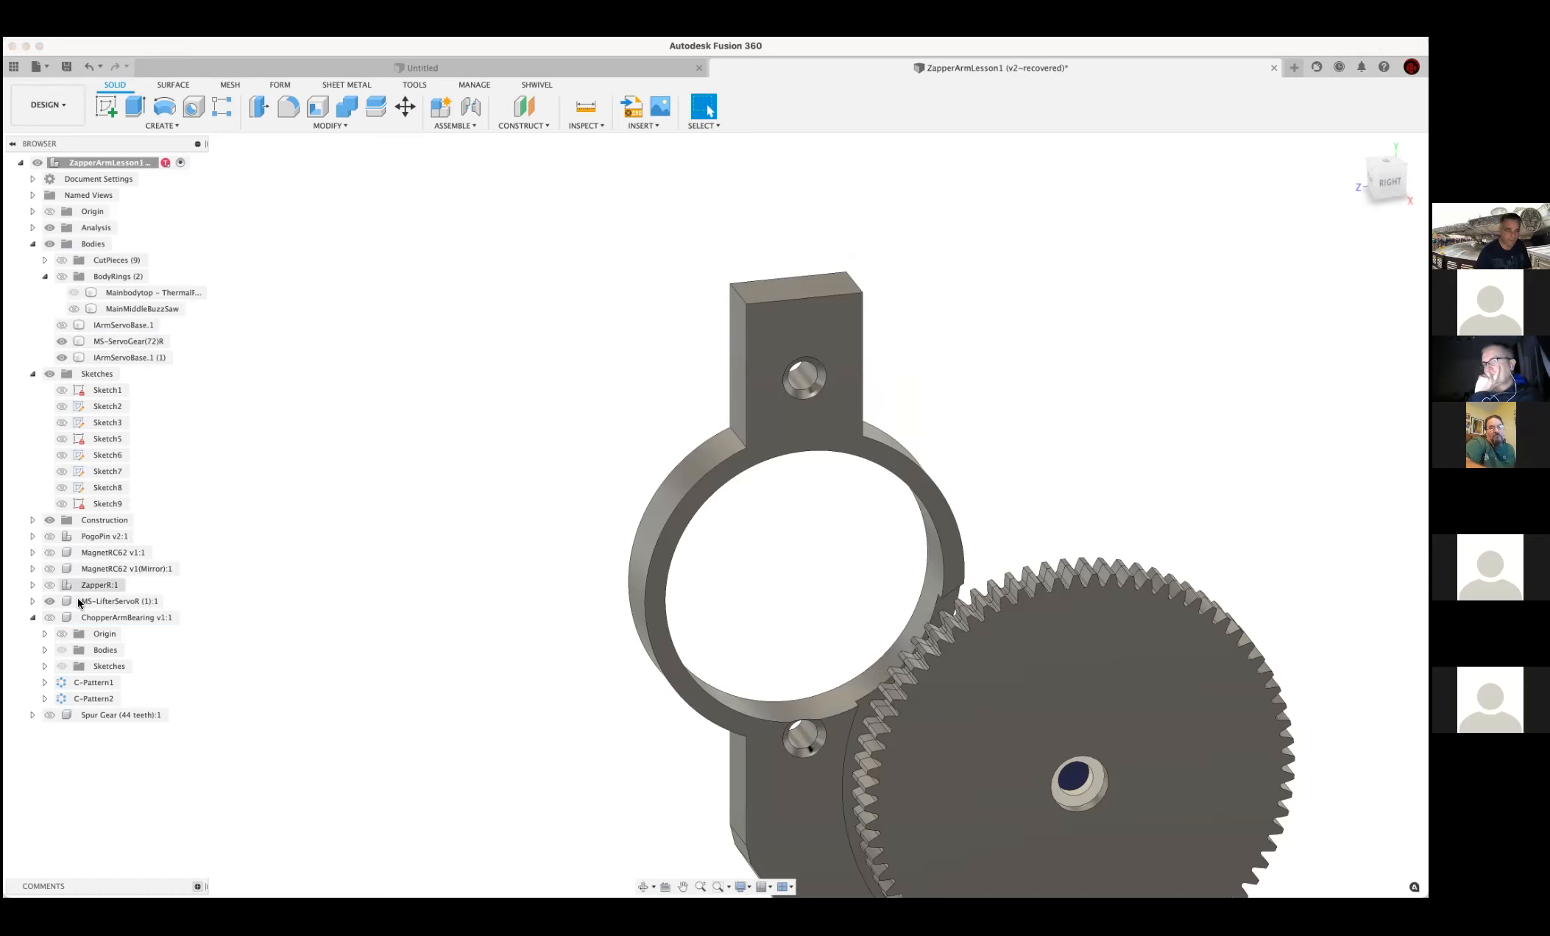
Show the ChopperArmBearing and combine its OuterRace body into the iArmServoBase.1 (1) frame with the Join operation
click(50, 617)
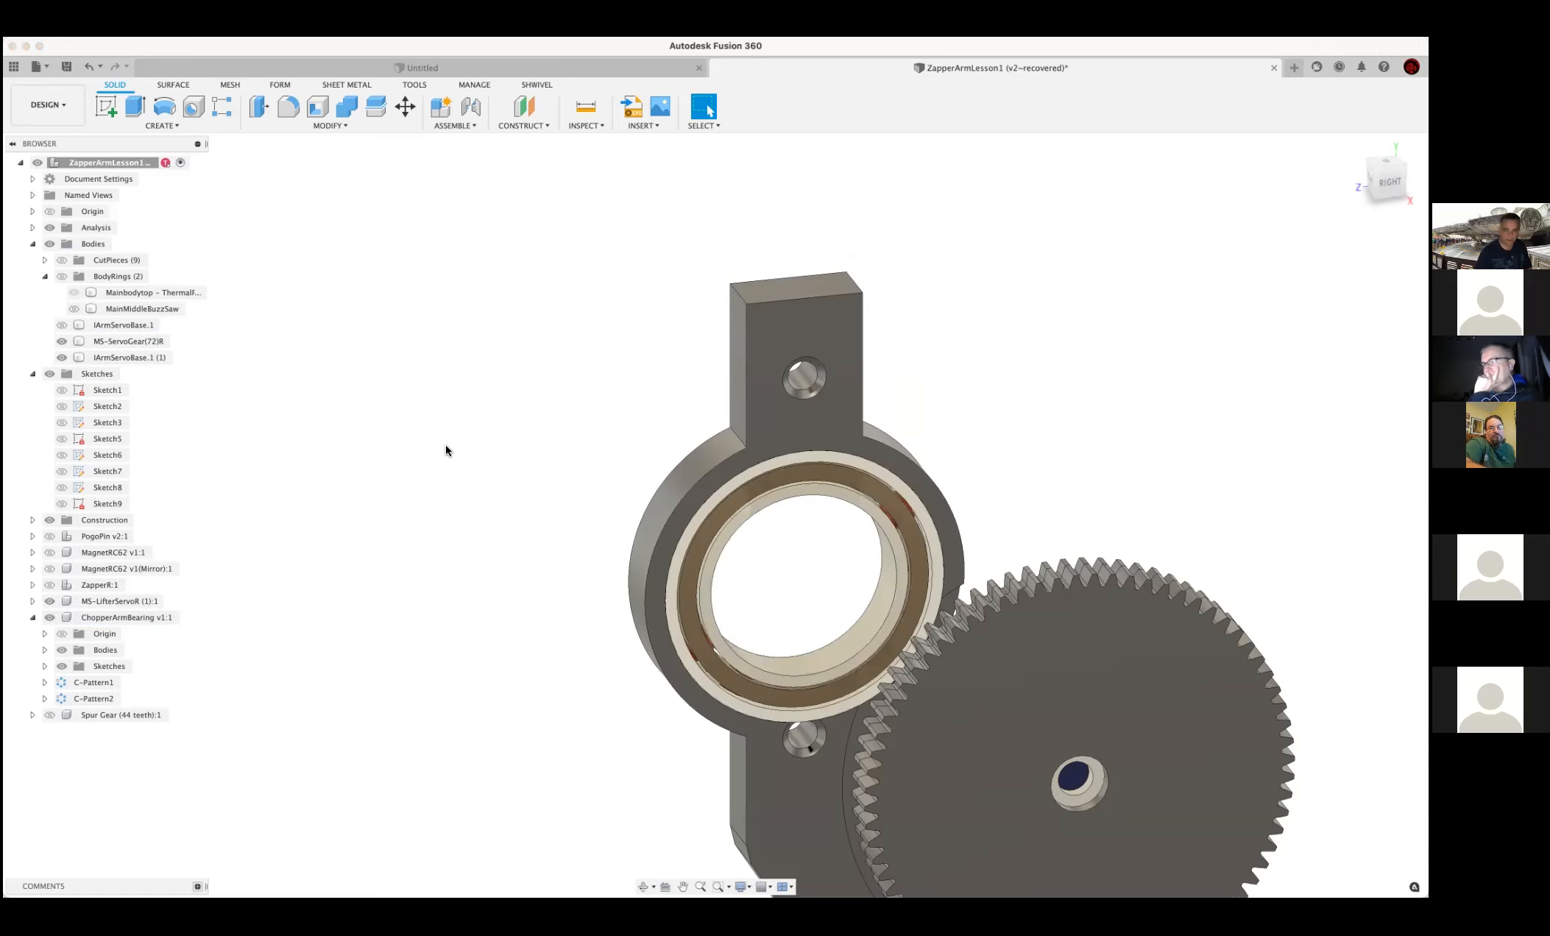
scroll(447, 442, up, 2)
mouse_move(464, 424)
shift+middle_down()
mouse_move(470, 404)
mouse_move(429, 391)
mouse_move(415, 412)
mouse_move(447, 443)
mouse_move(539, 422)
mouse_move(440, 432)
shift+middle_up()
shift+middle_drag(347, 185, 351, 108)
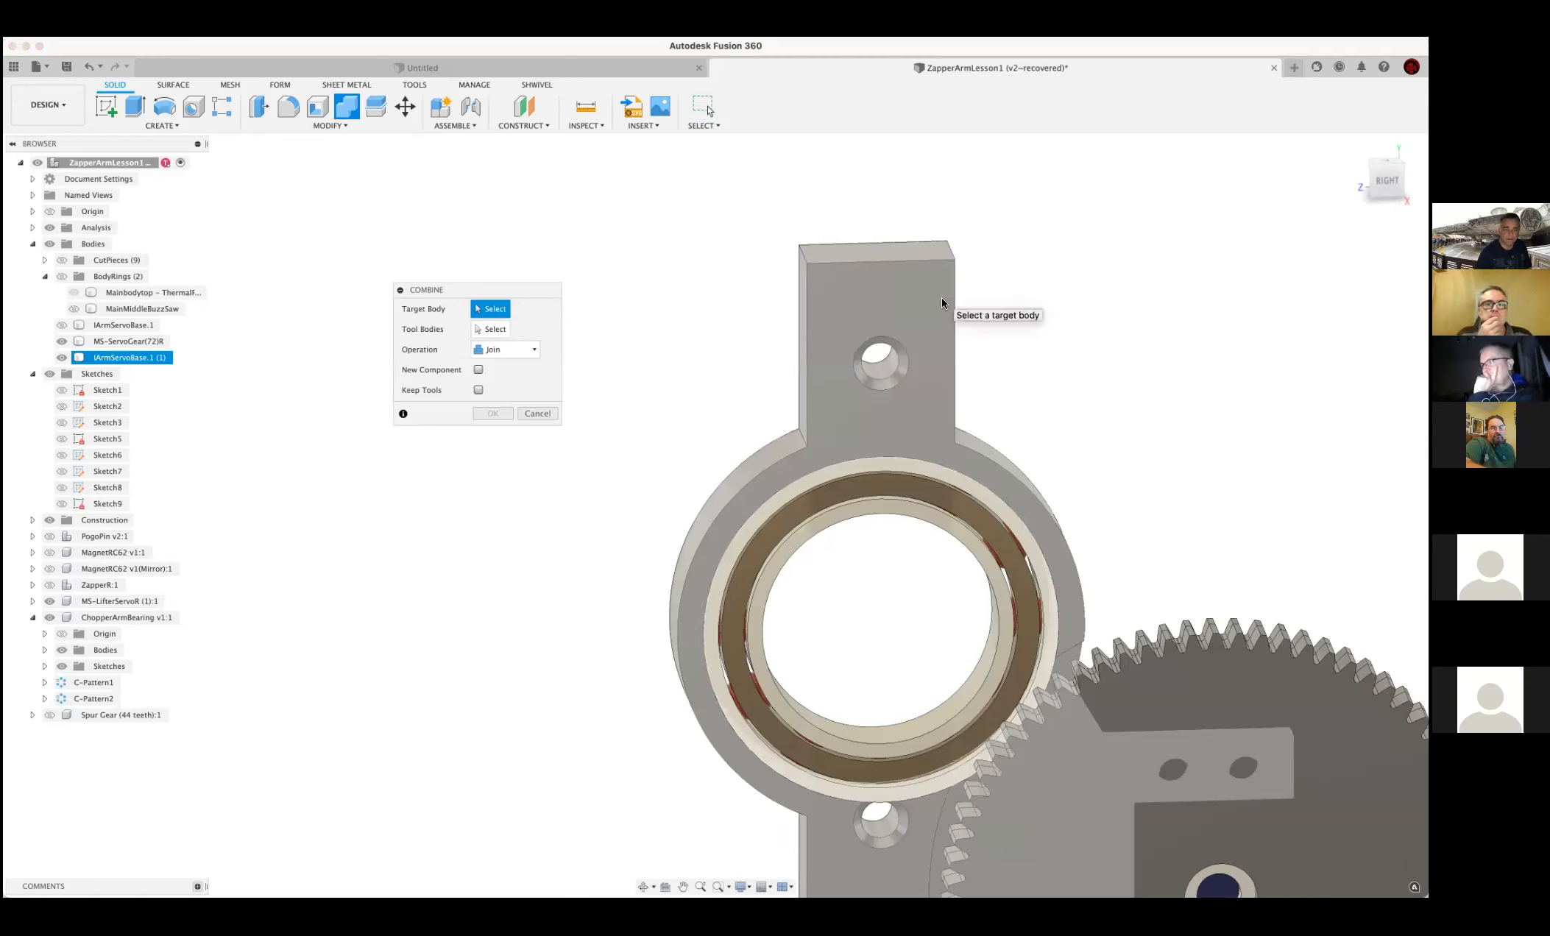
click(941, 302)
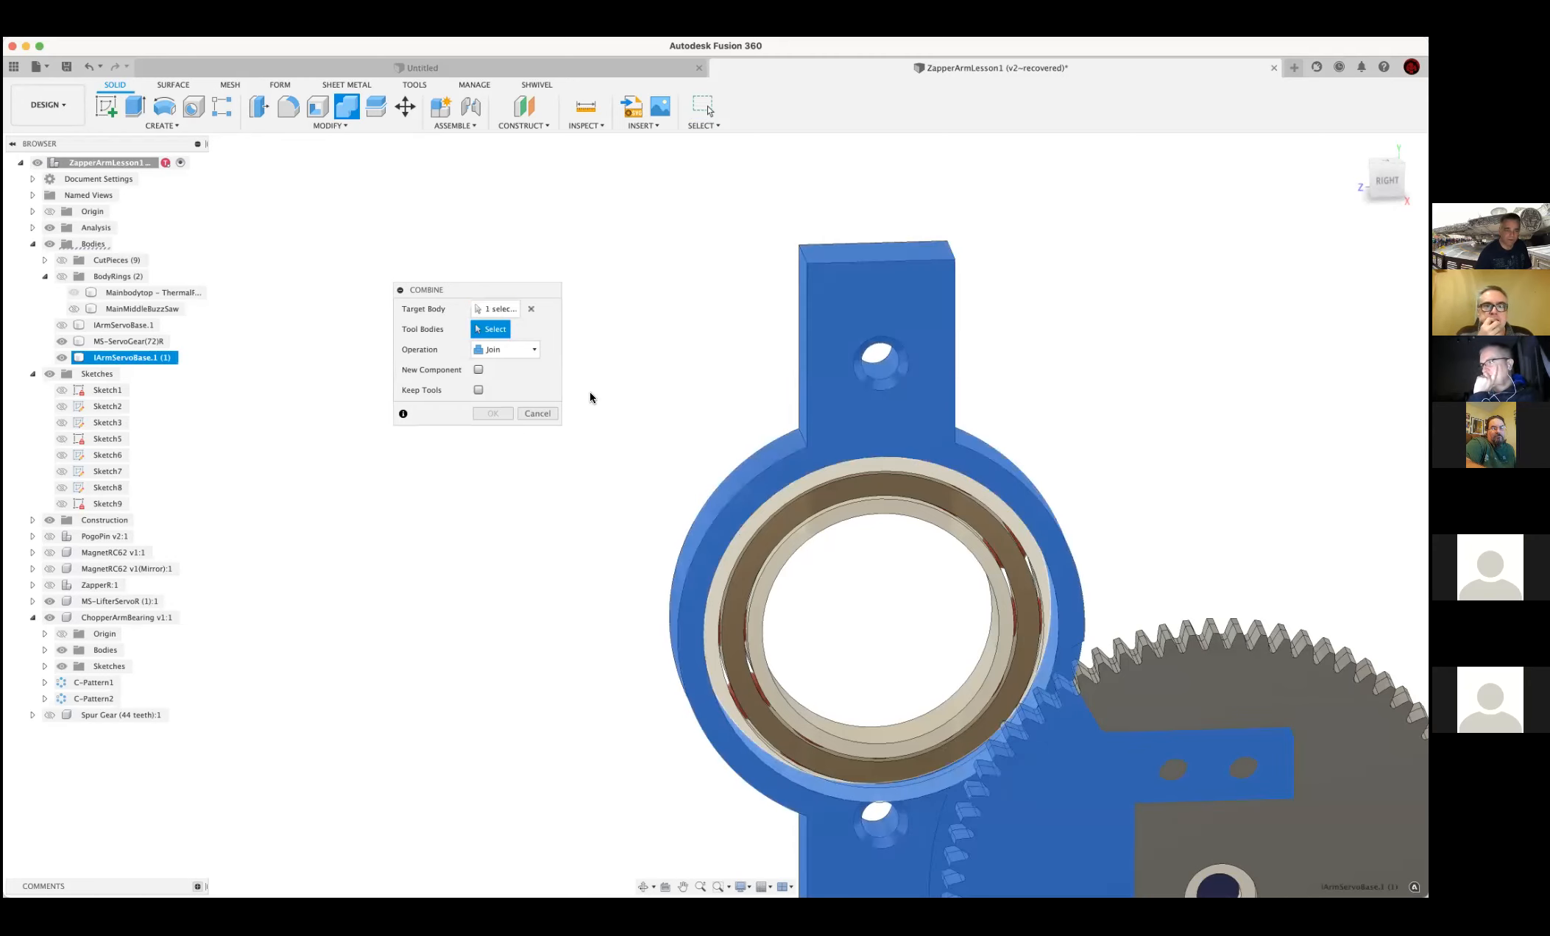
click(45, 650)
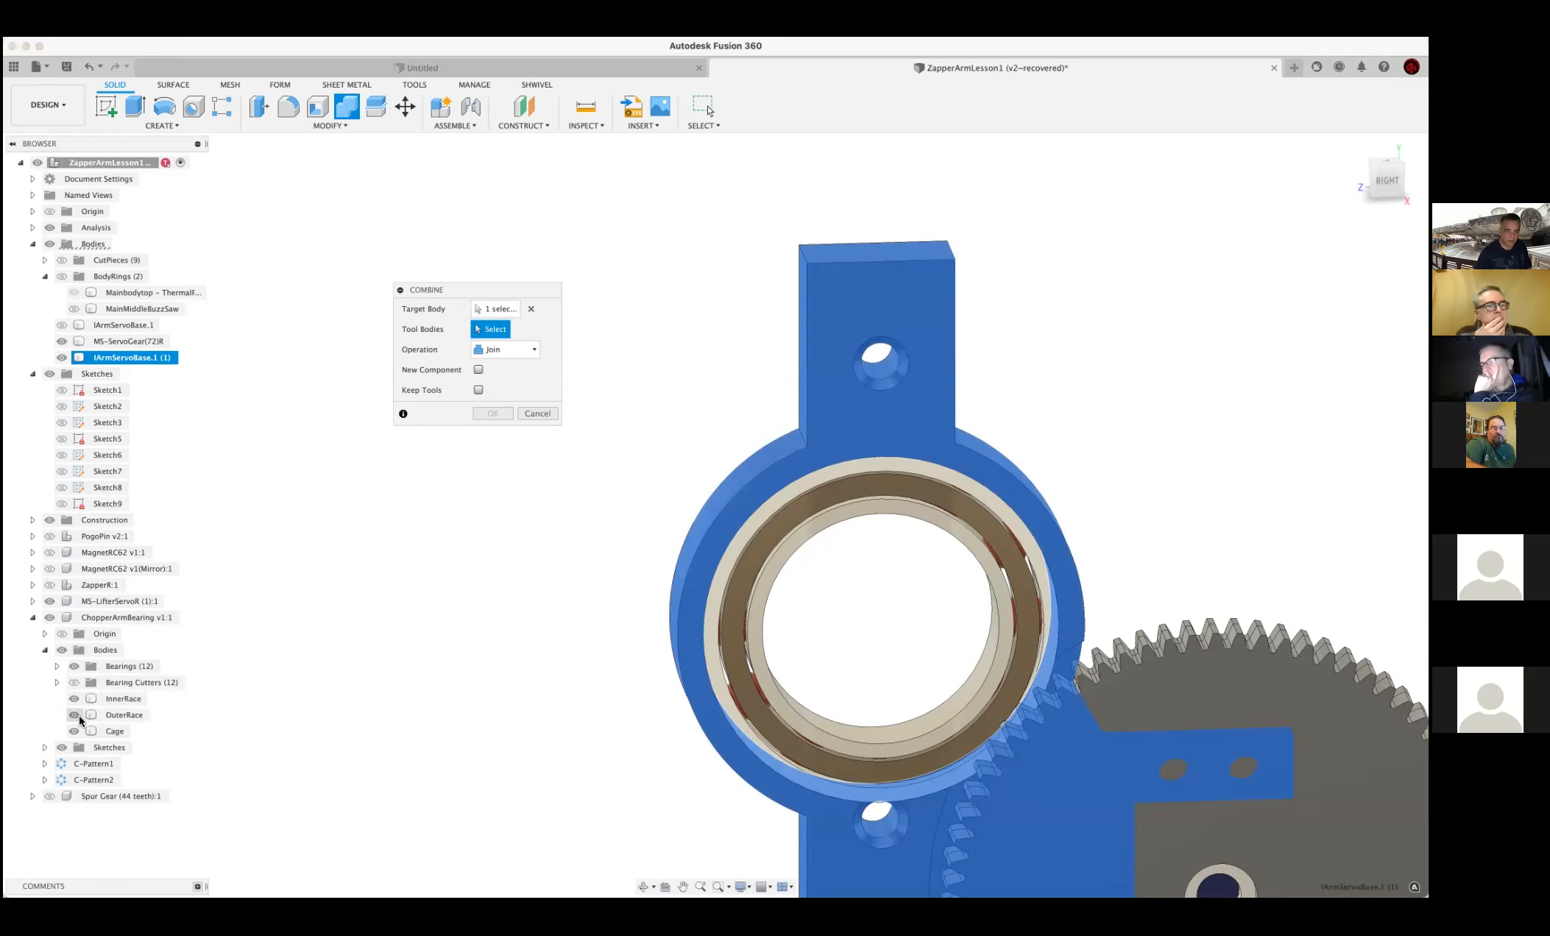
click(117, 716)
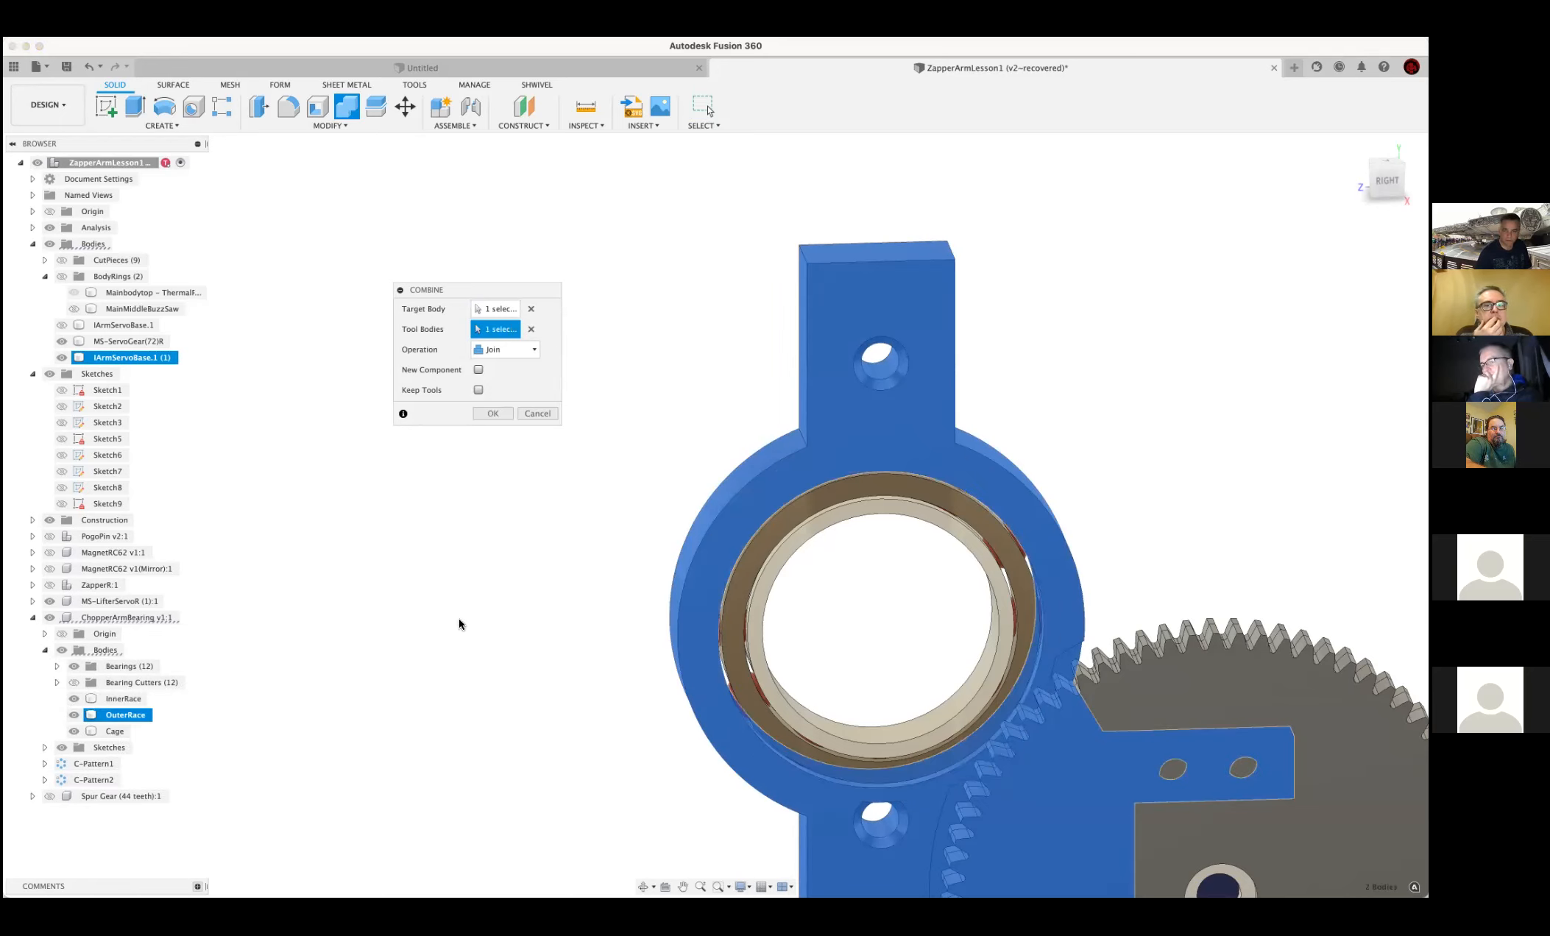
shift+middle_drag(484, 646, 489, 575)
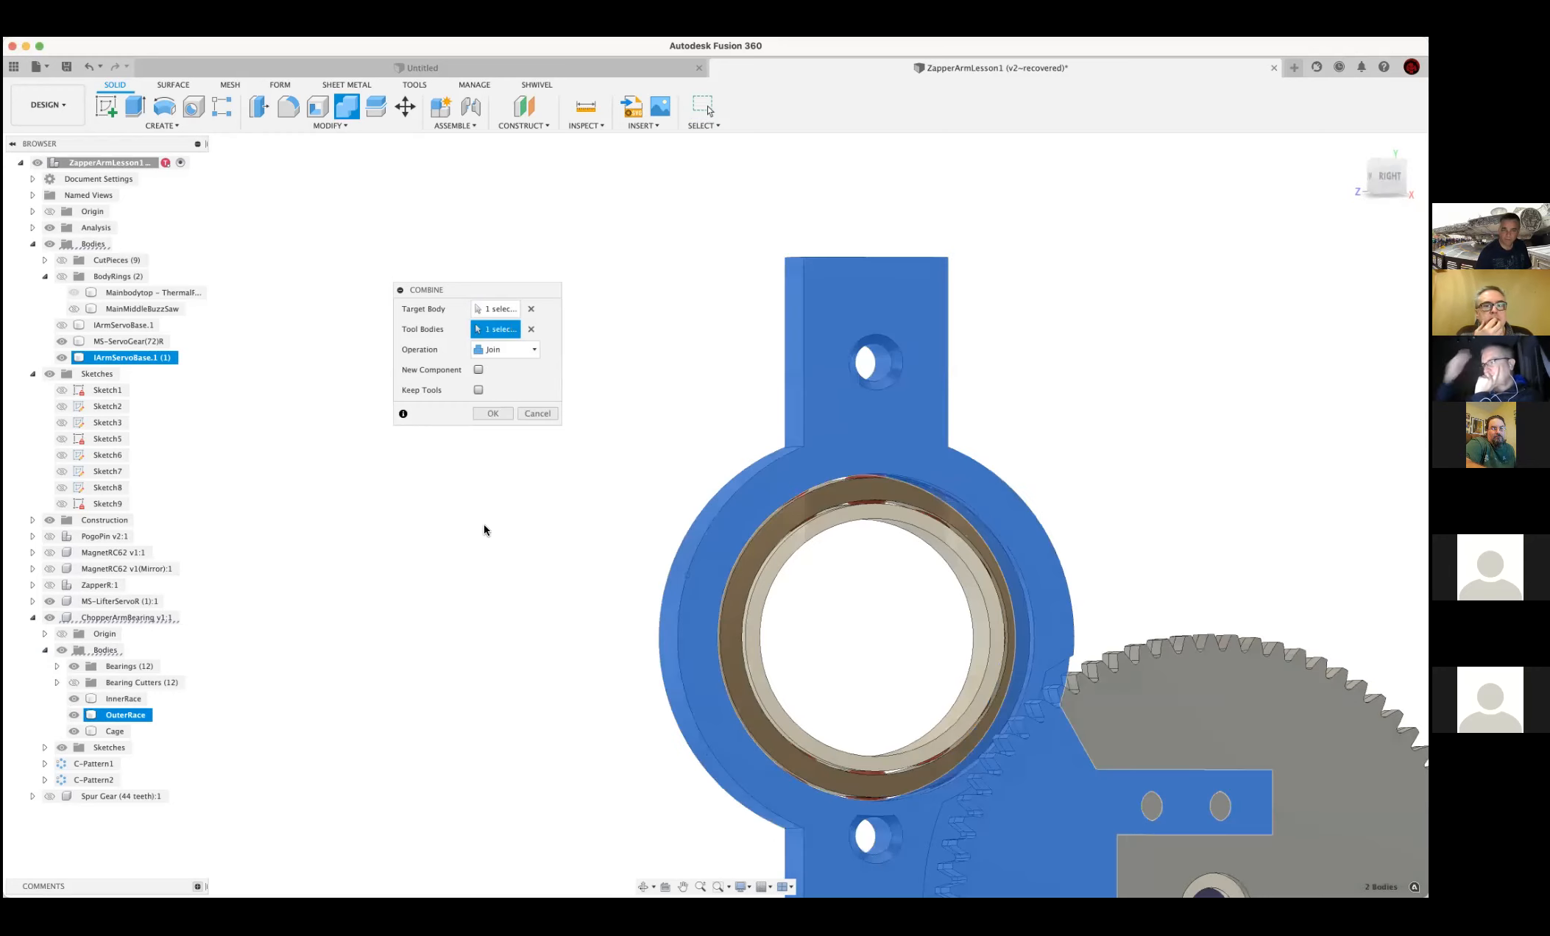
click(492, 414)
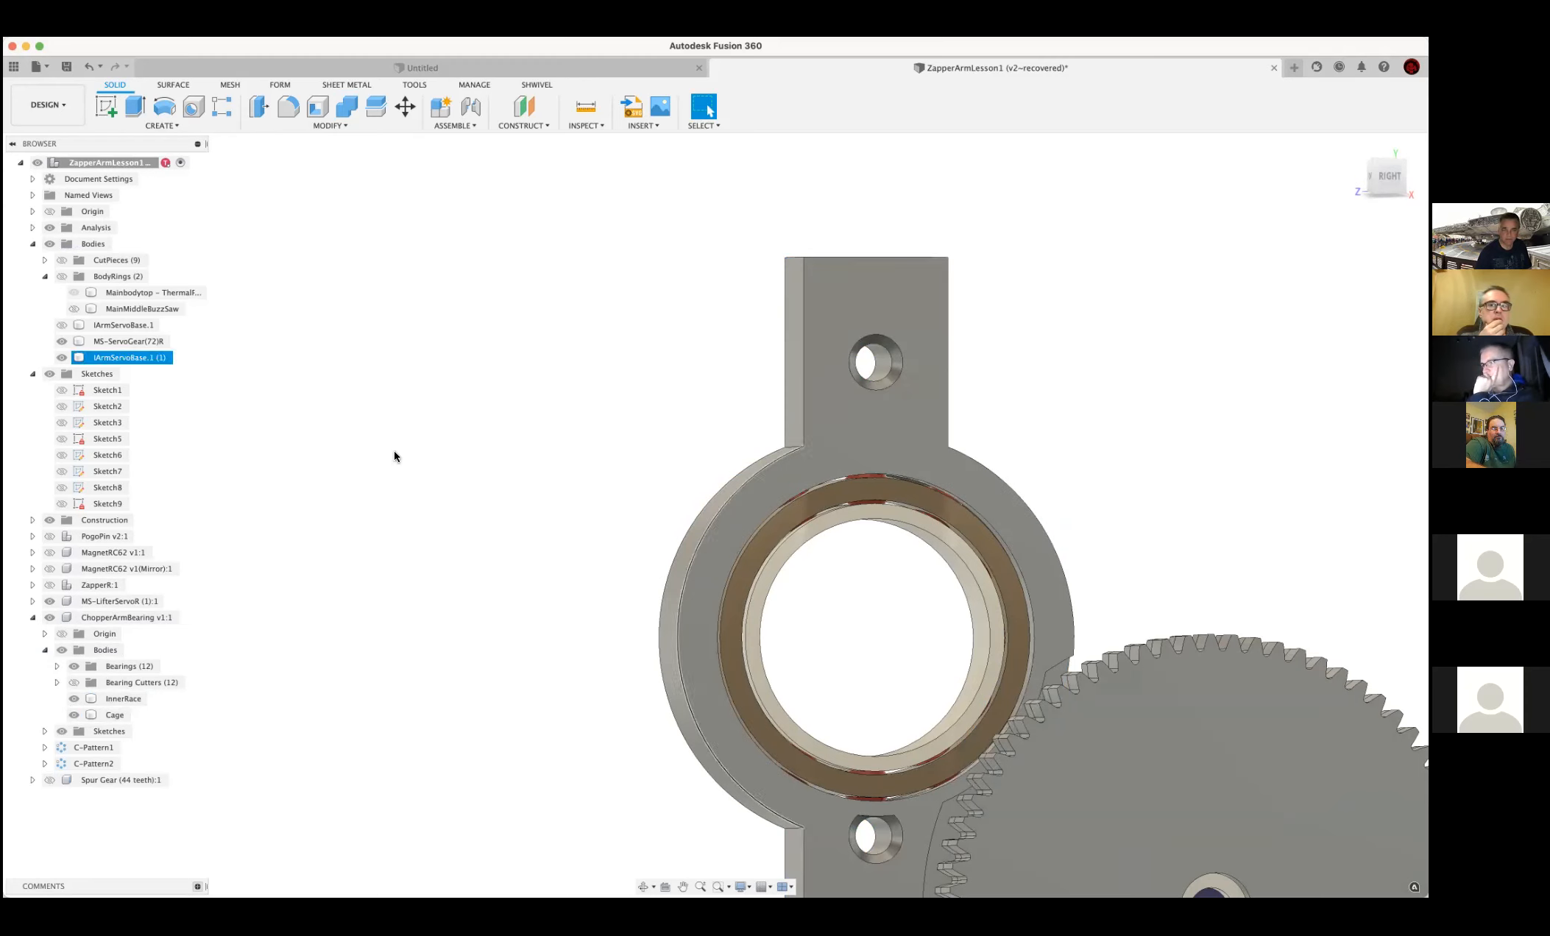
Hide the ChopperArmBearing component and examine the raceway joined inside the servo base ring
click(49, 617)
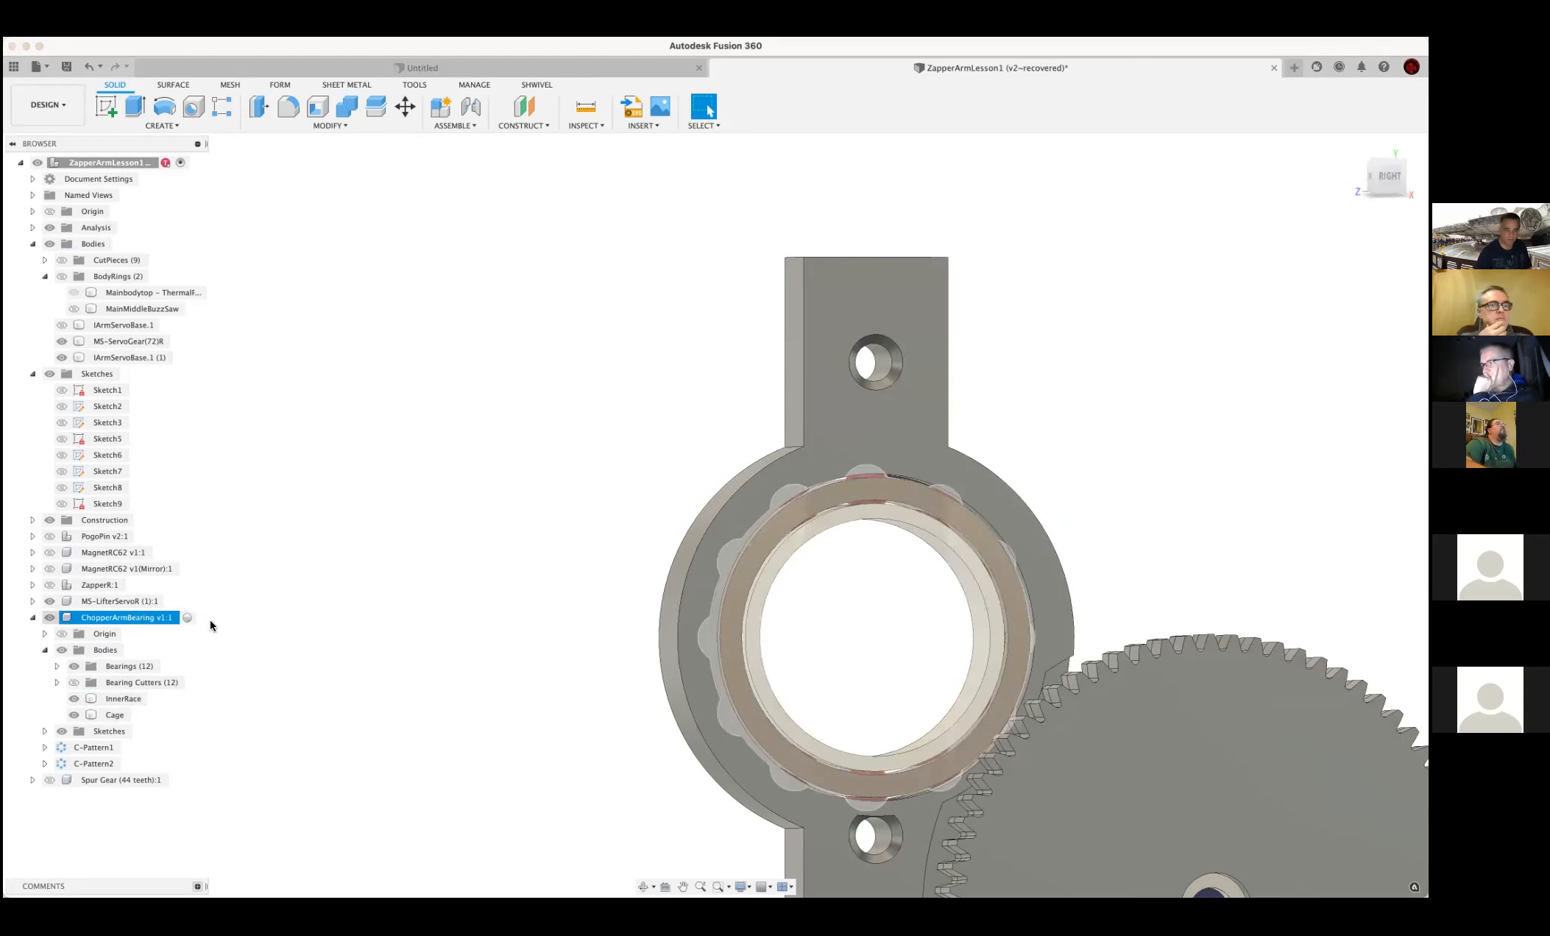
shift+middle_drag(339, 636, 866, 565)
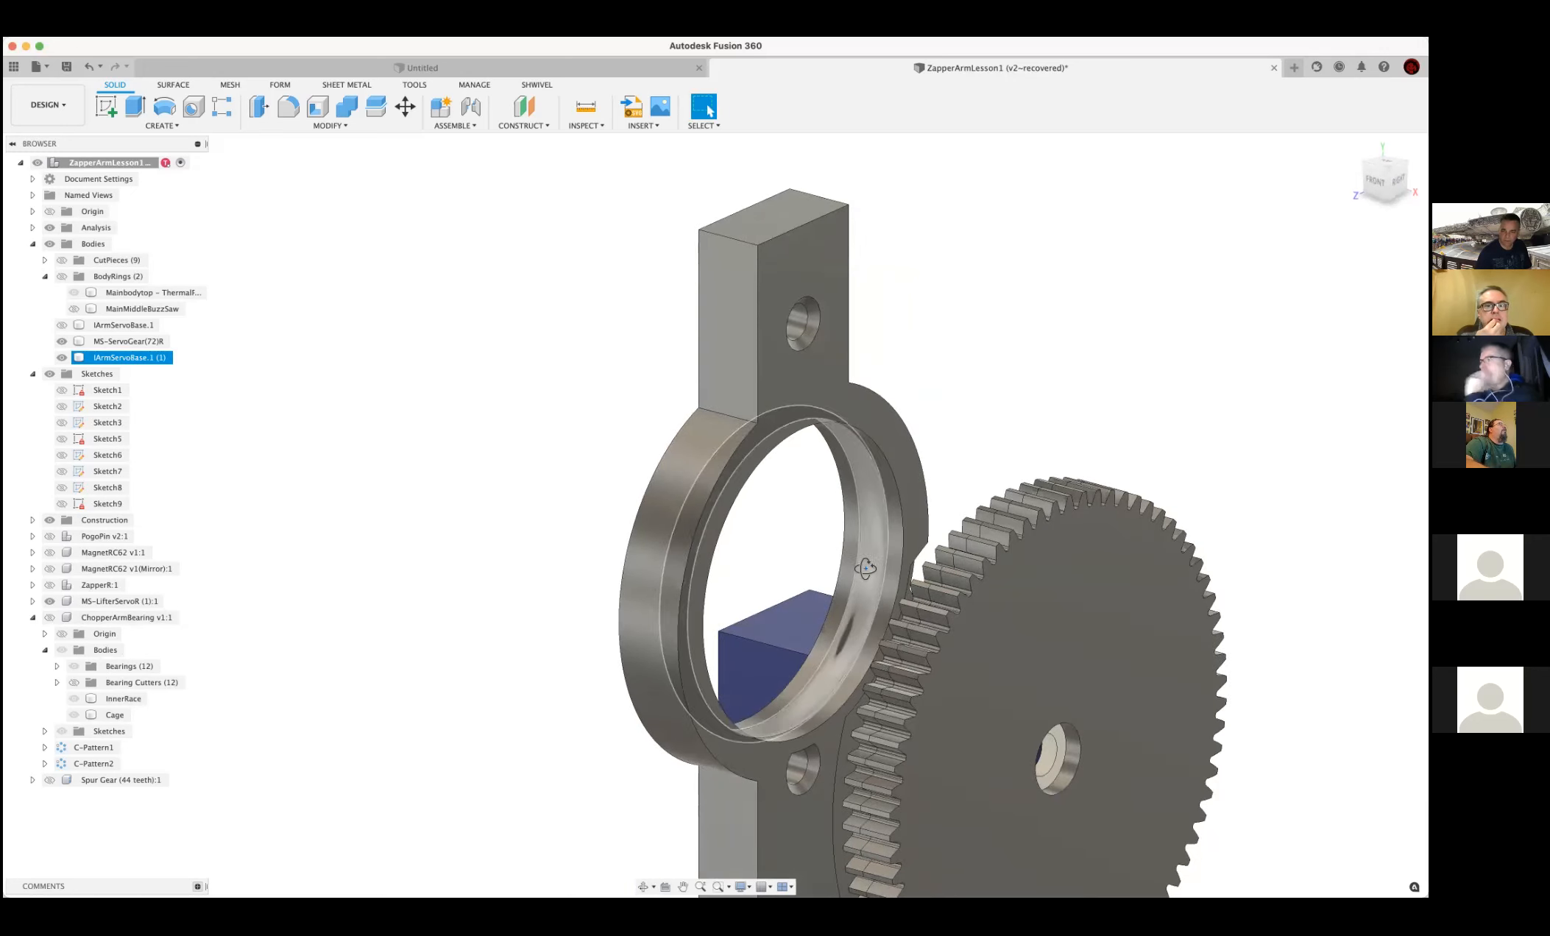
scroll(867, 566, up, 2)
shift+middle_drag(885, 497, 68, 645)
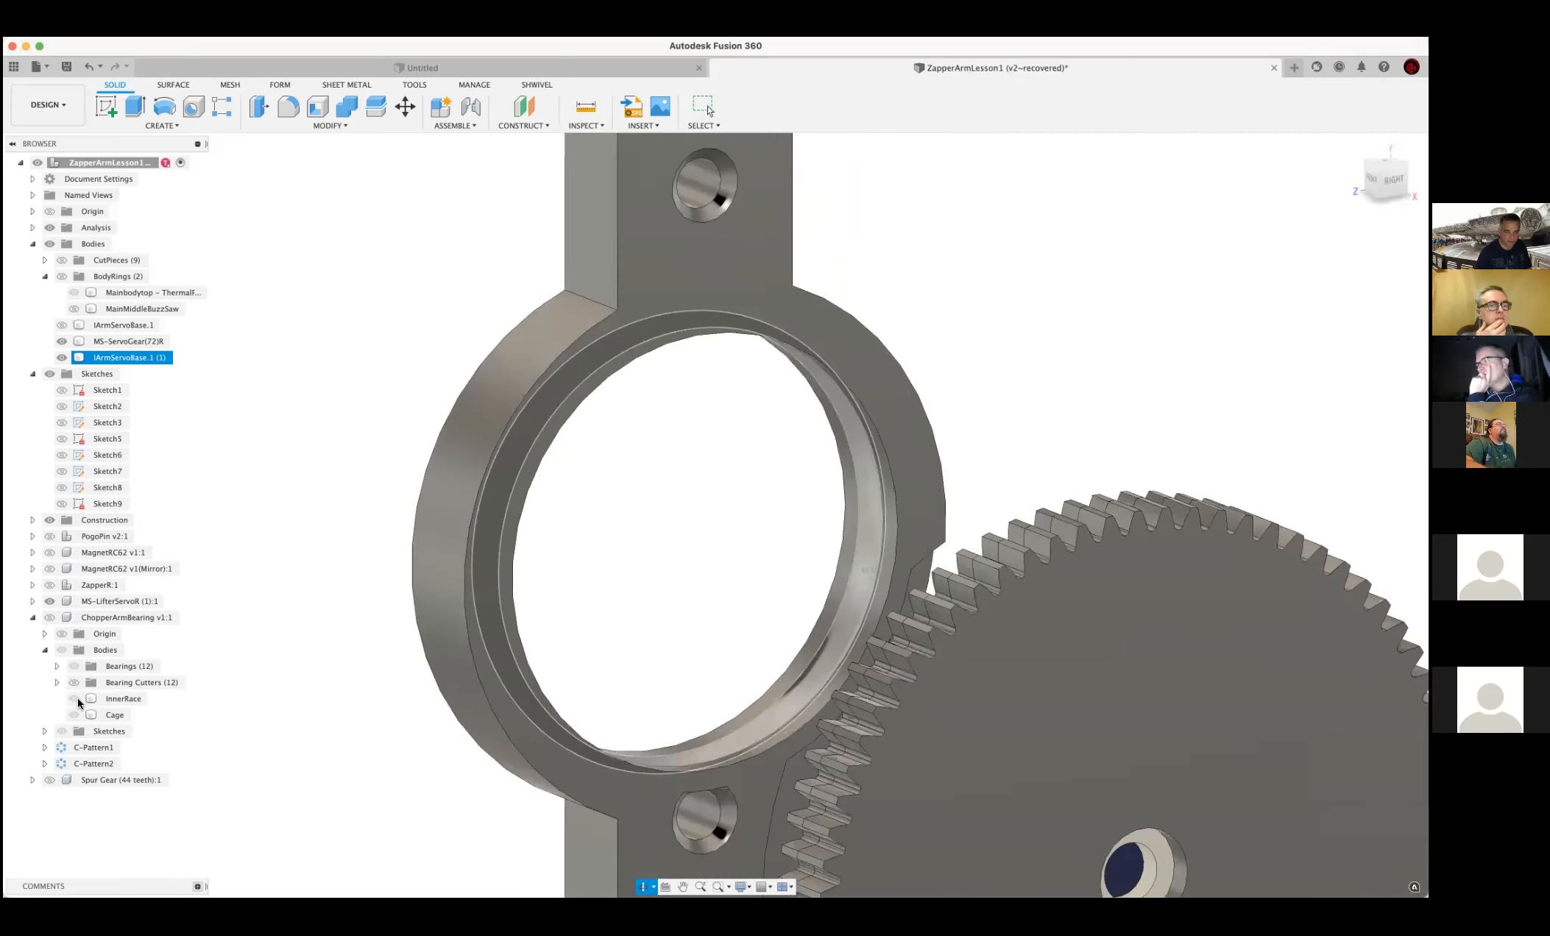
Redisplay the bearing with its Cage hidden and examine how the balls sit between the InnerRace and the servo base raceway
click(78, 699)
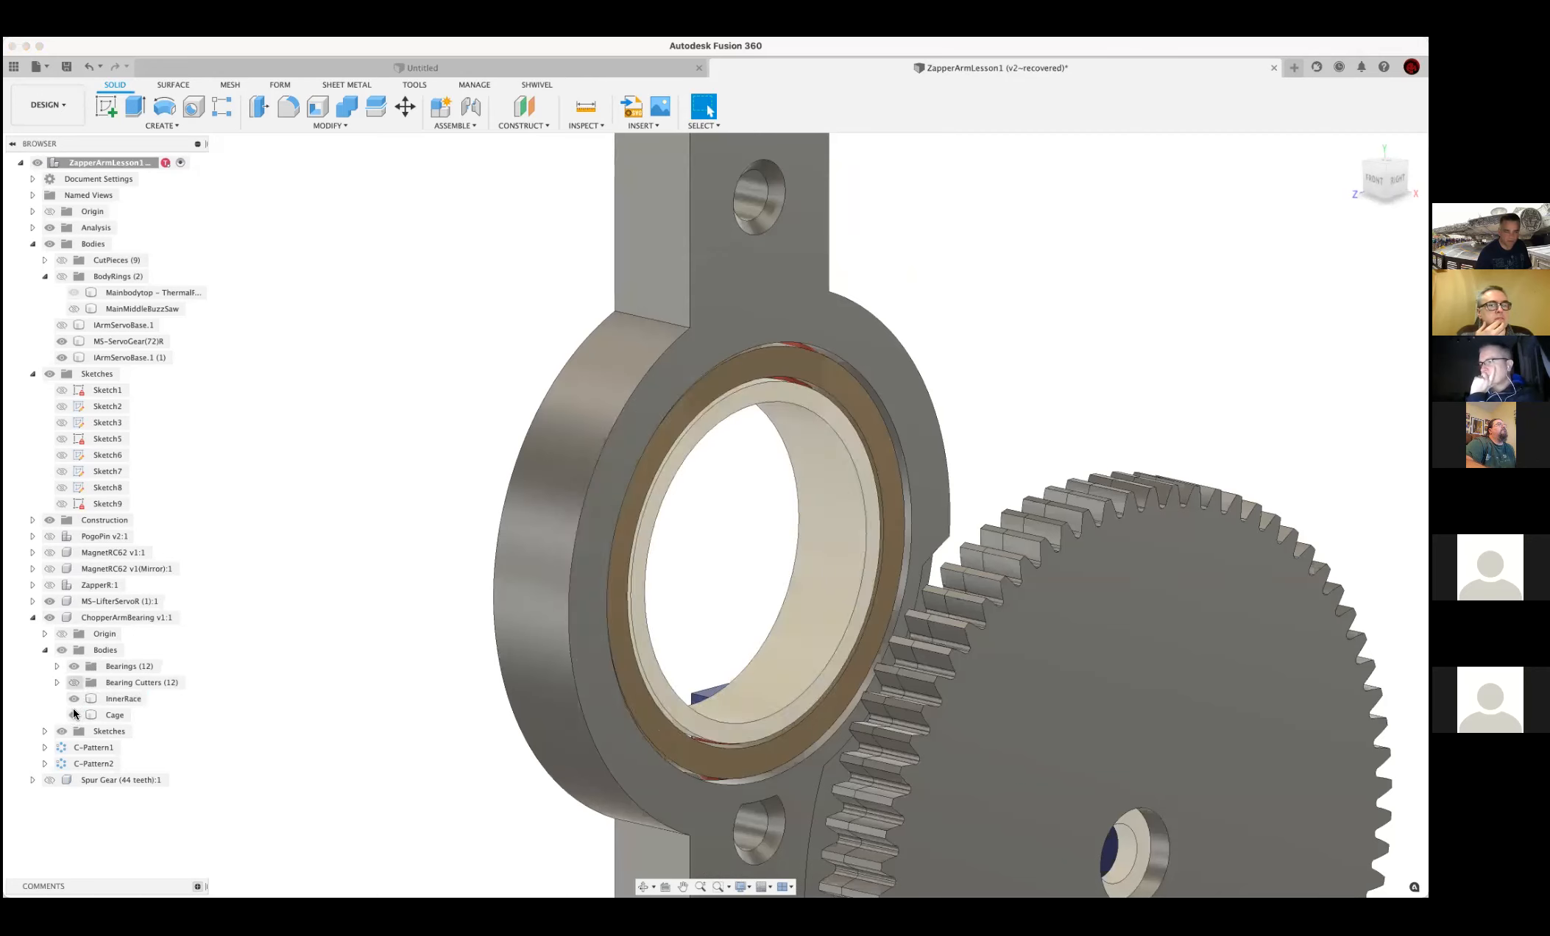
key(v)
mouse_move(233, 604)
shift+middle_down()
mouse_move(249, 581)
mouse_move(277, 611)
mouse_move(273, 647)
mouse_move(234, 638)
shift+middle_up()
shift+middle_drag(702, 545, 794, 328)
click(793, 334)
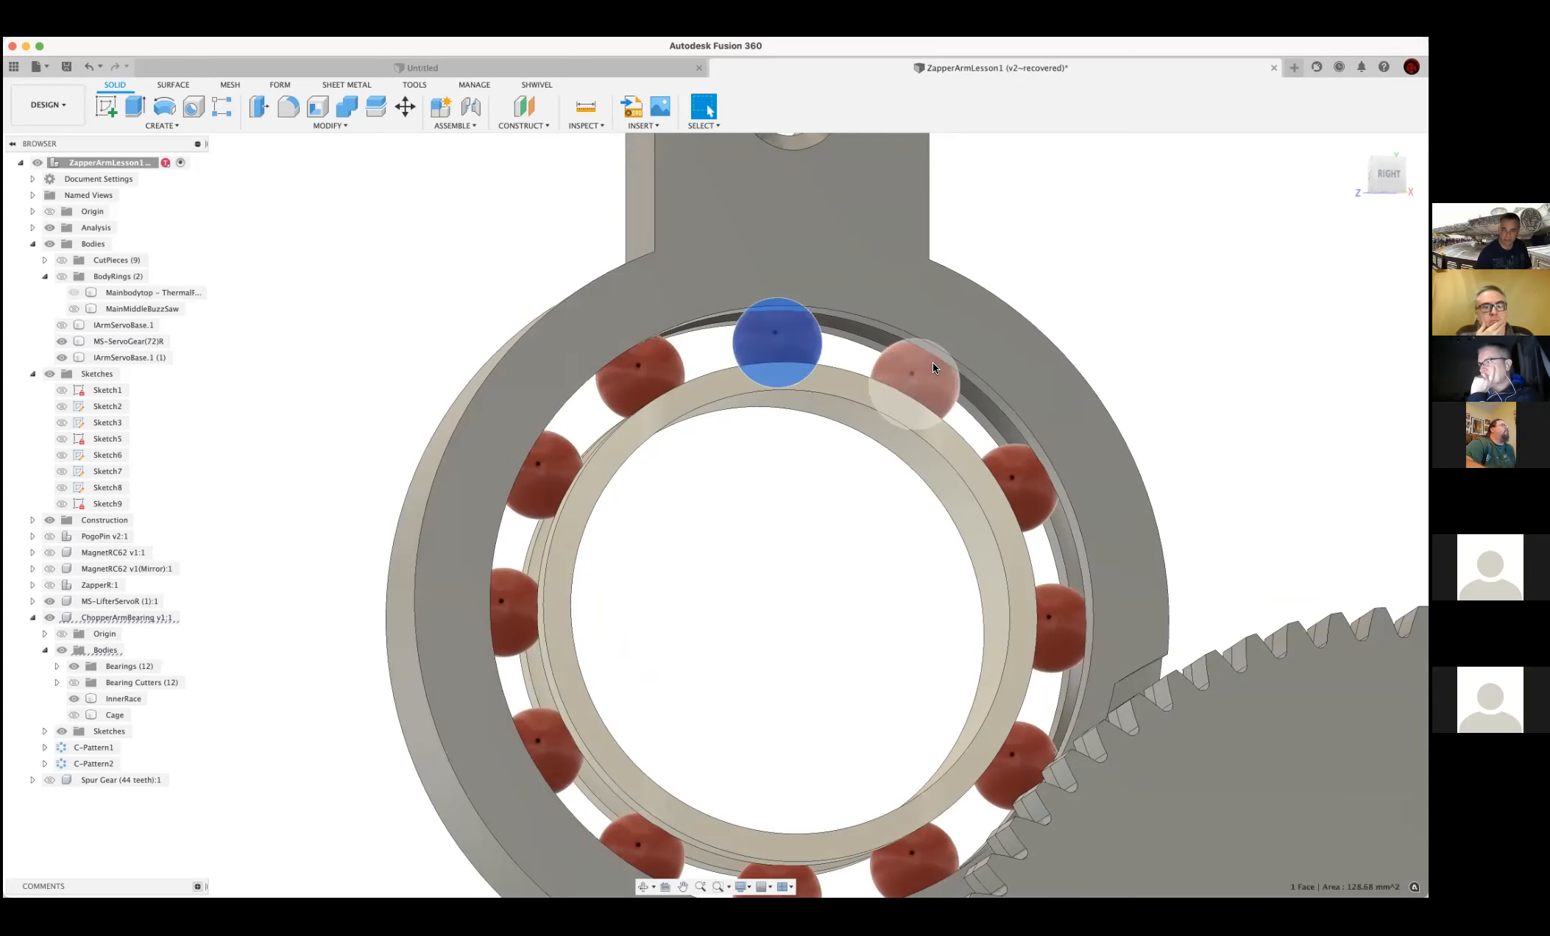
scroll(932, 364, down, 4)
shift+middle_drag(954, 398, 920, 398)
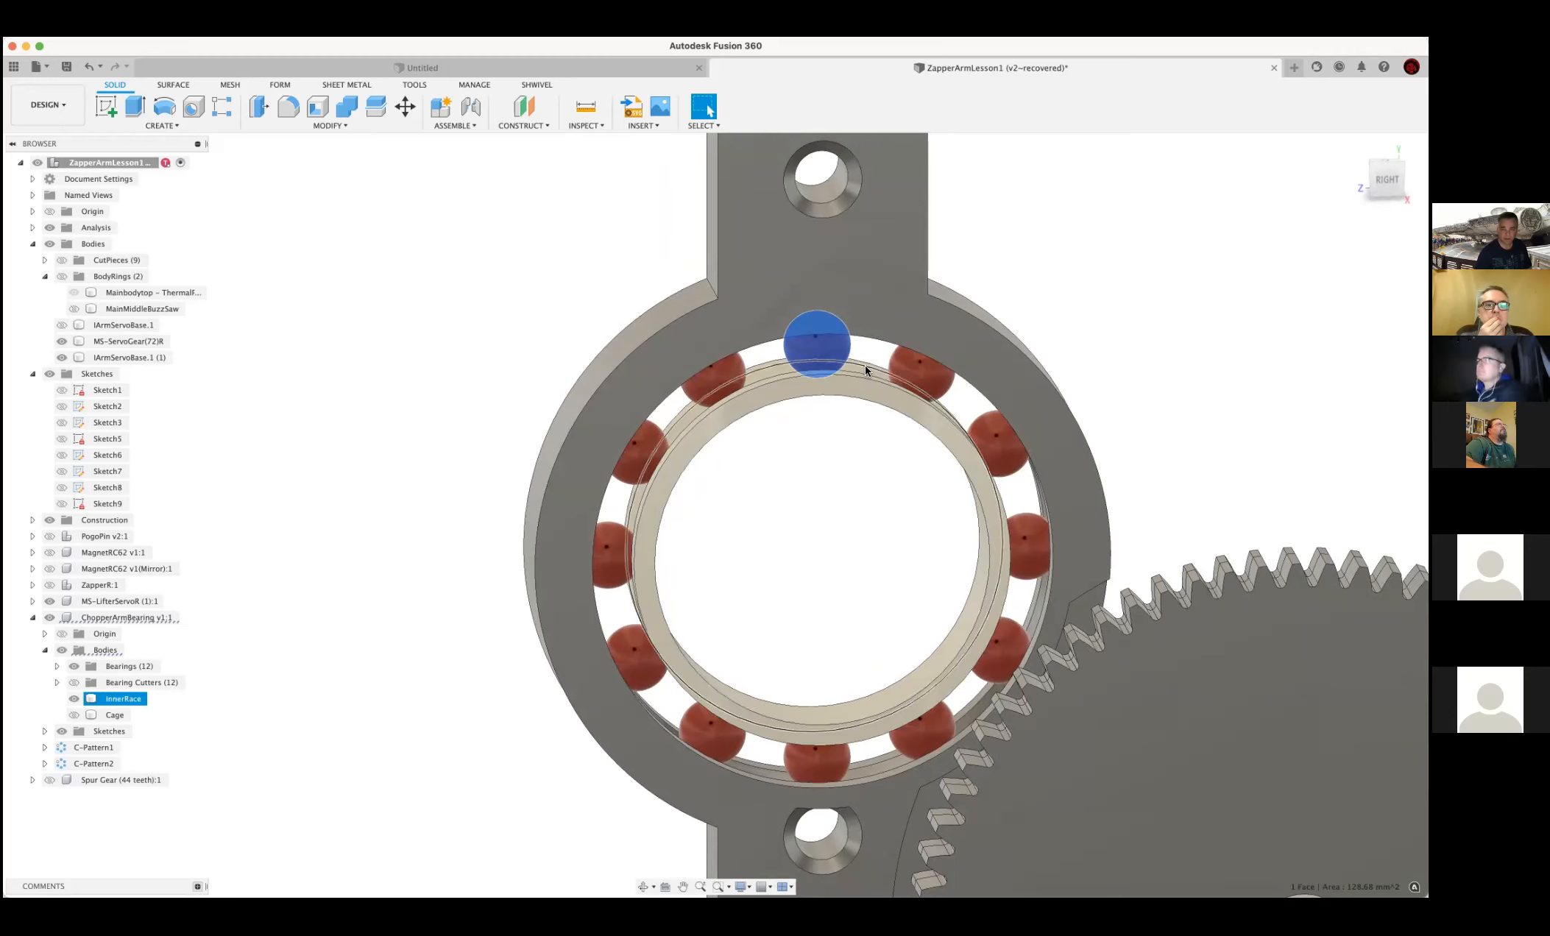
mouse_move(866, 437)
shift+middle_down()
mouse_move(909, 419)
mouse_move(893, 456)
mouse_move(852, 450)
shift+middle_up()
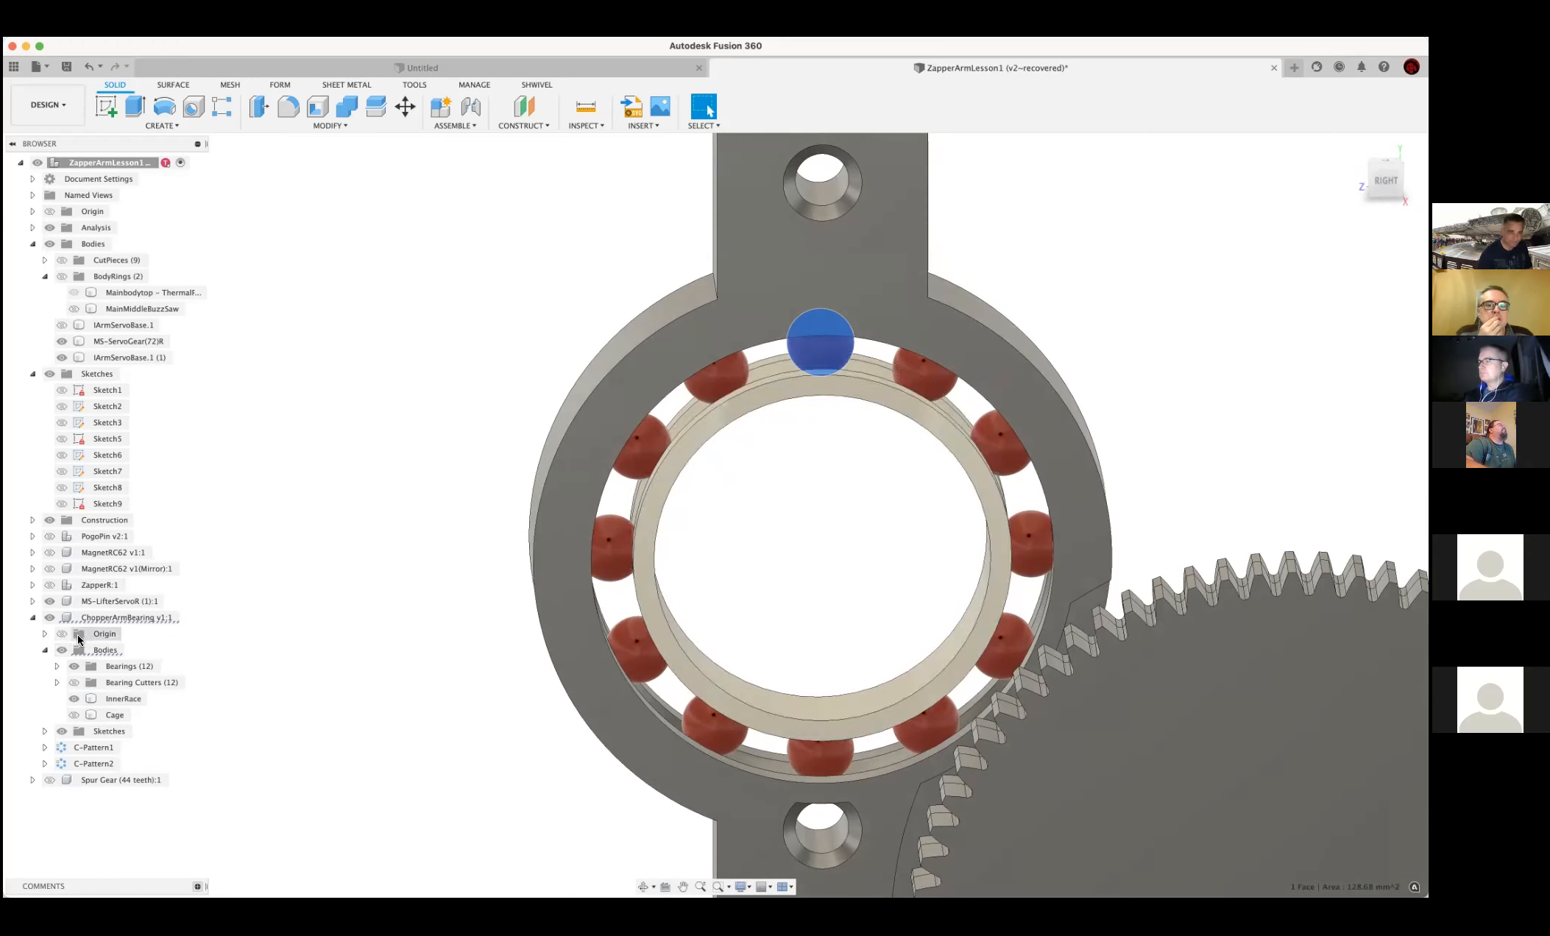
scroll(530, 644, down, 3)
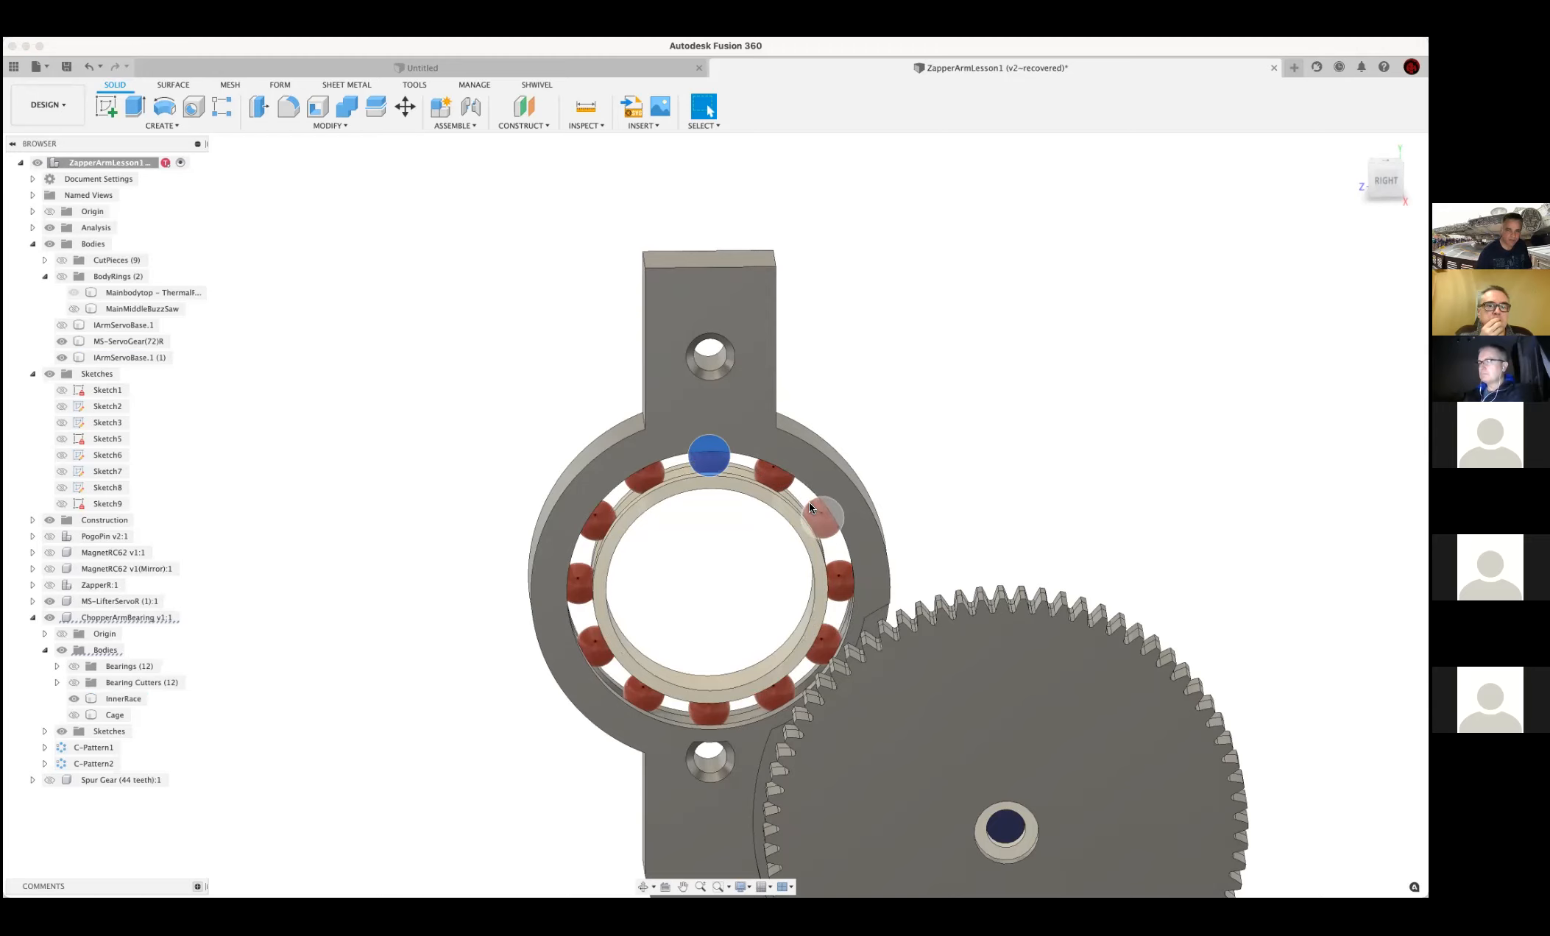
click(743, 481)
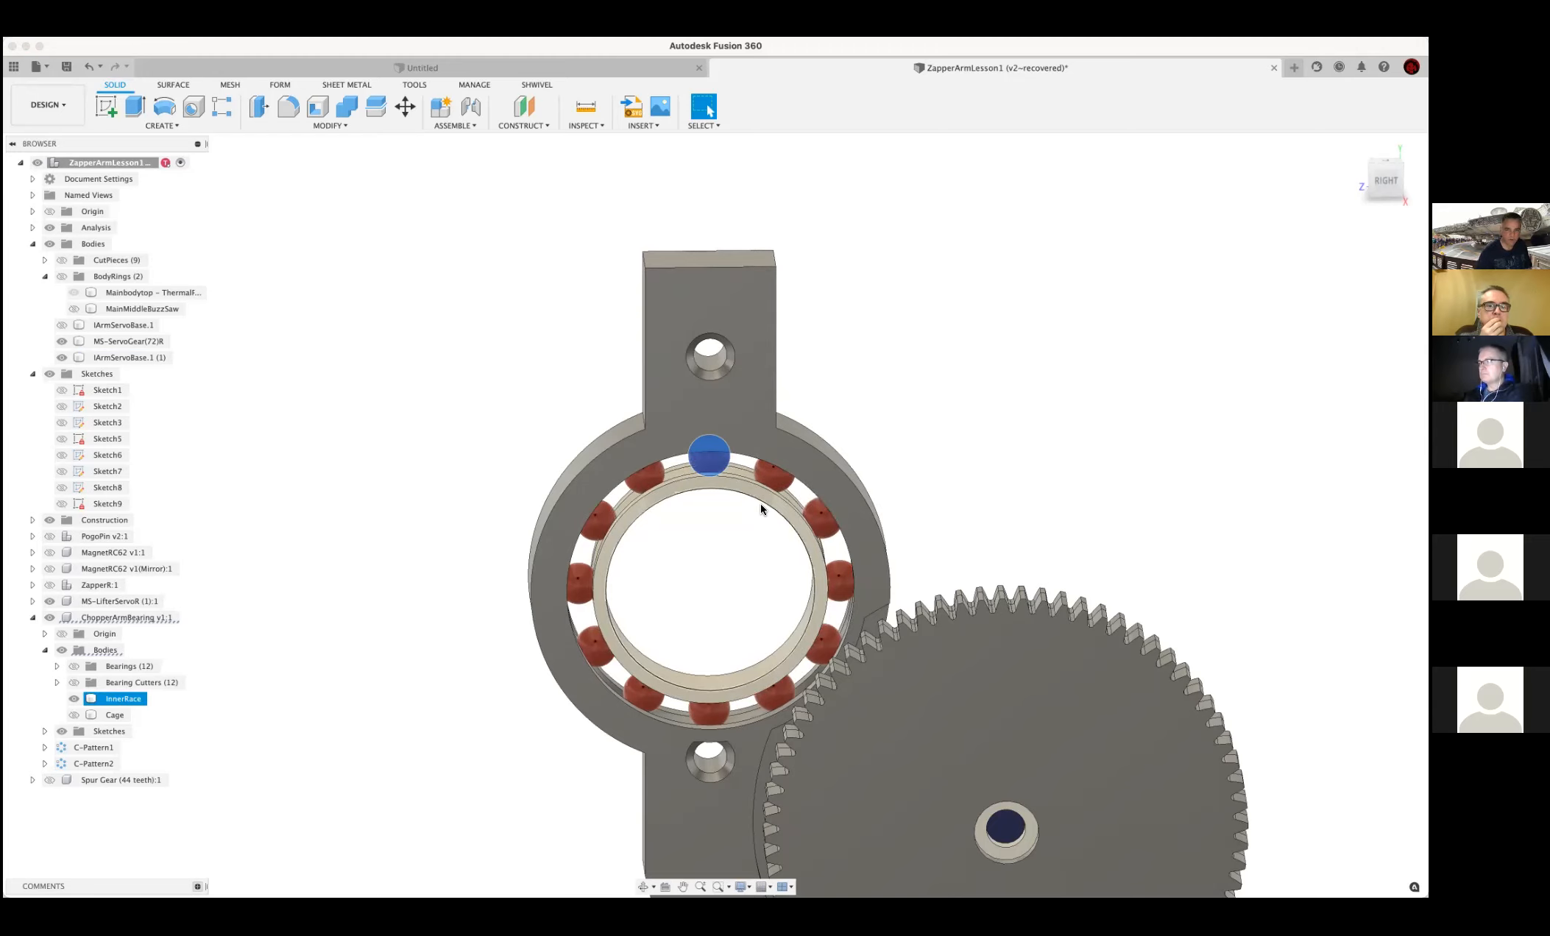
Show the Cage again and toggle the whole ChopperArmBearing off and on to compare the servo base with and without it
click(75, 715)
shift+middle_drag(270, 681, 303, 672)
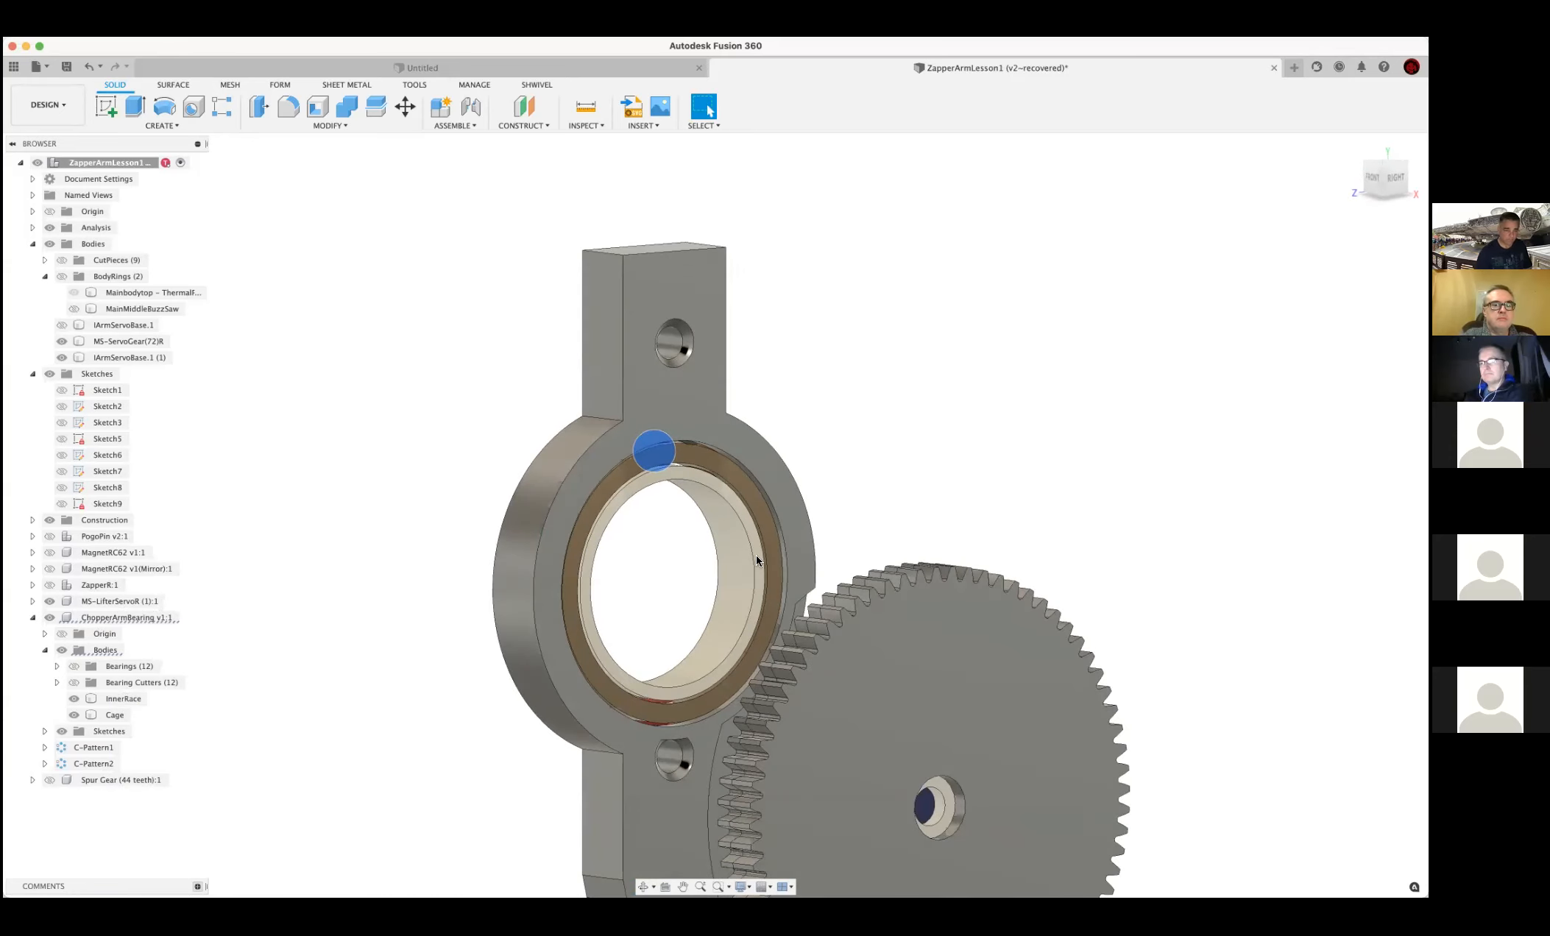
click(53, 618)
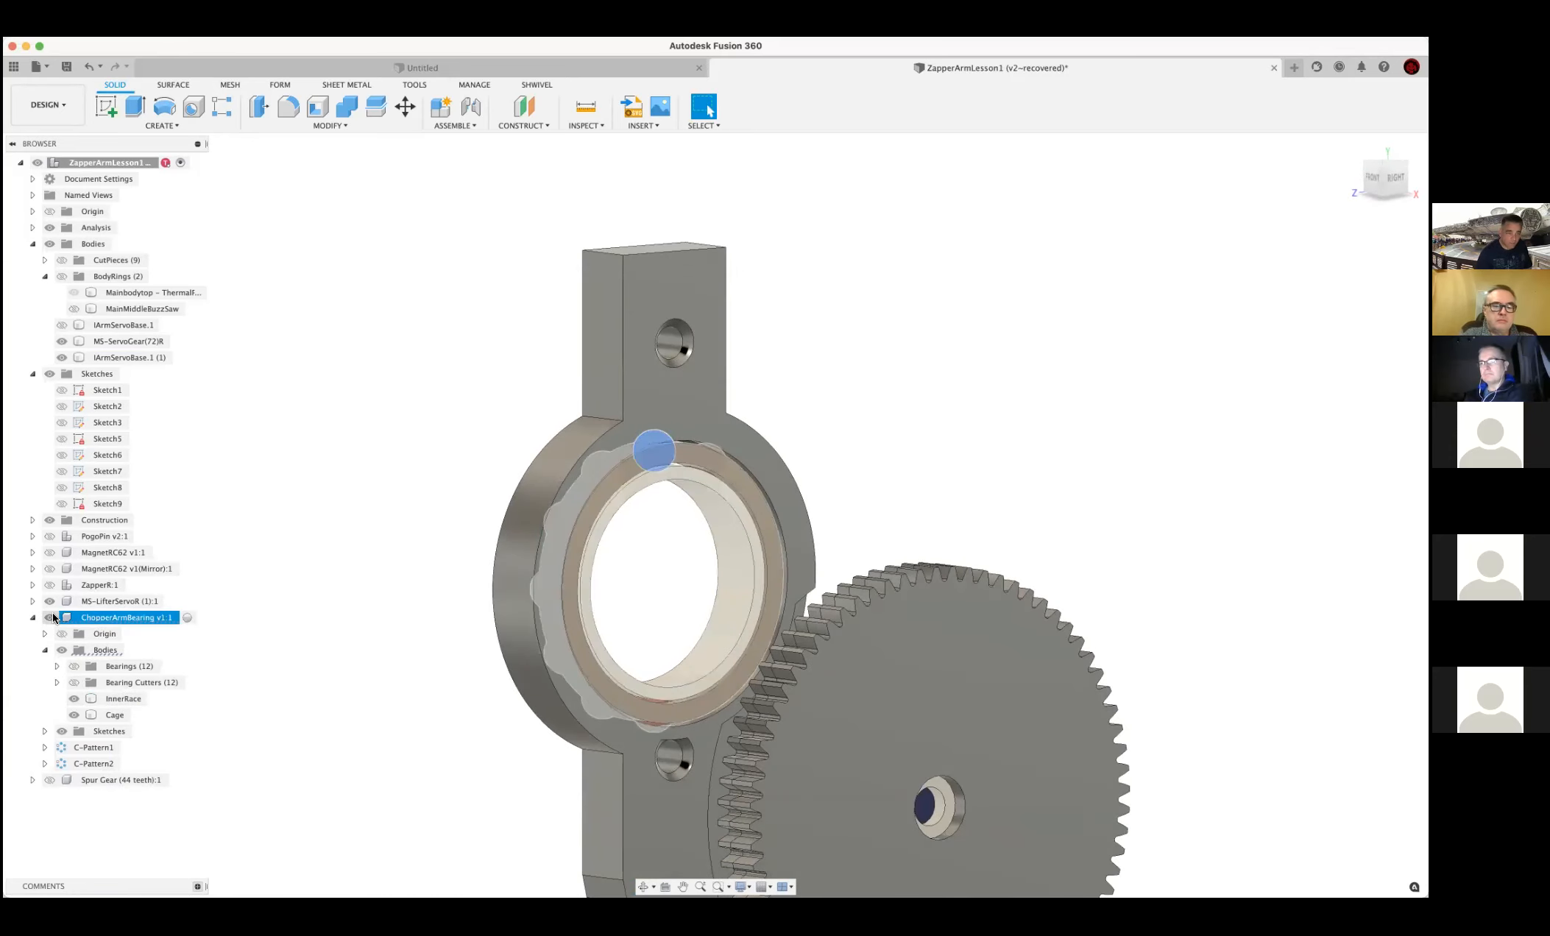
key(v)
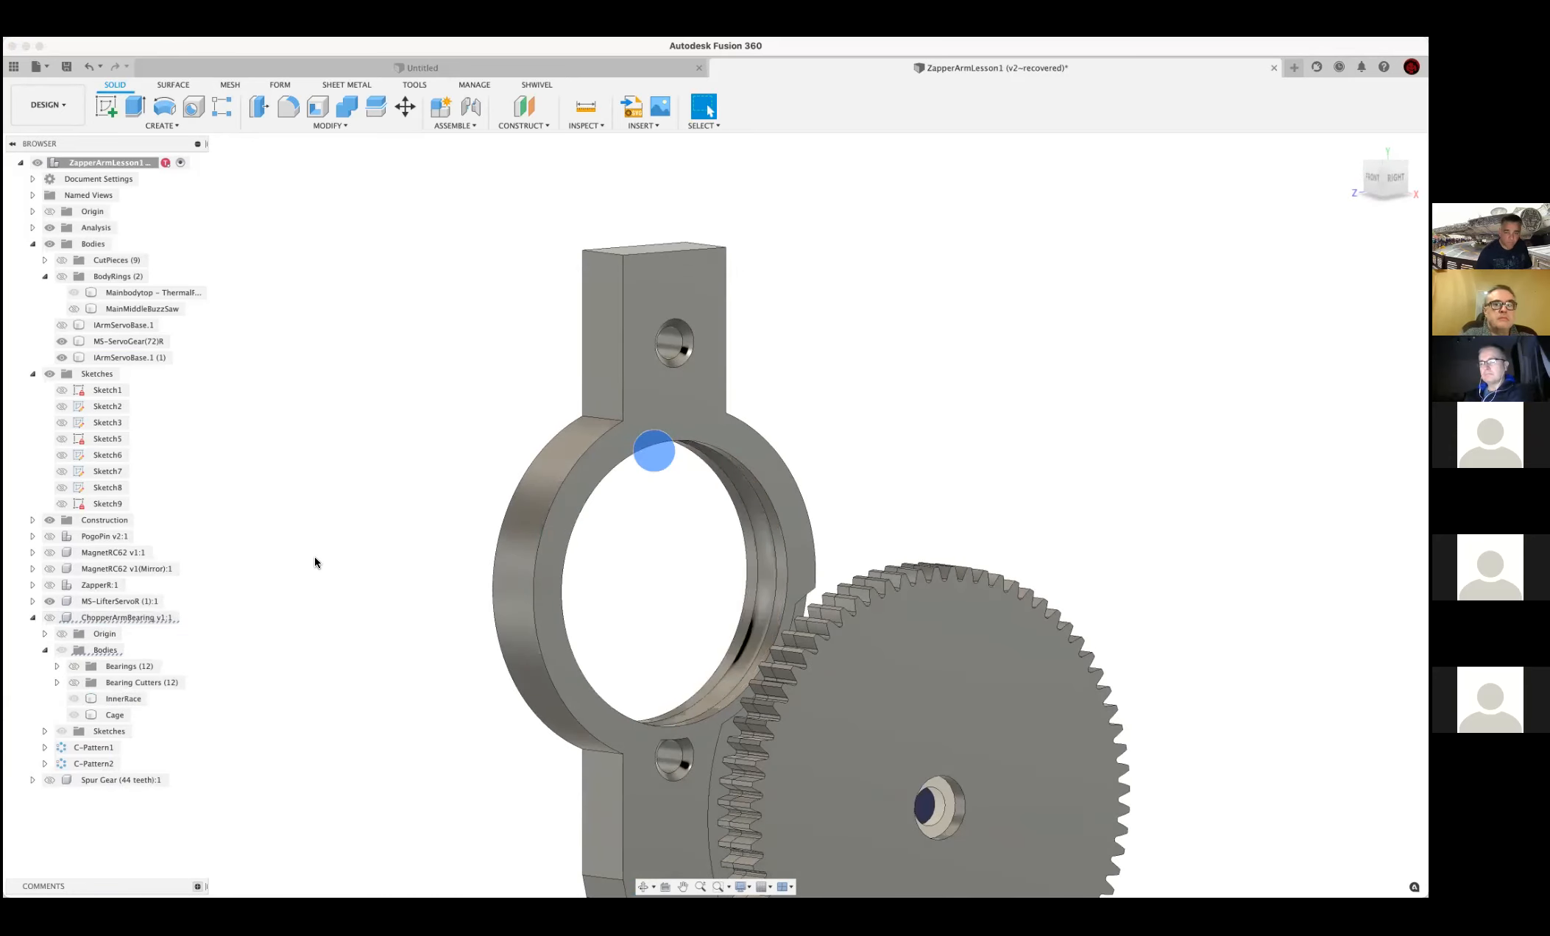
click(49, 618)
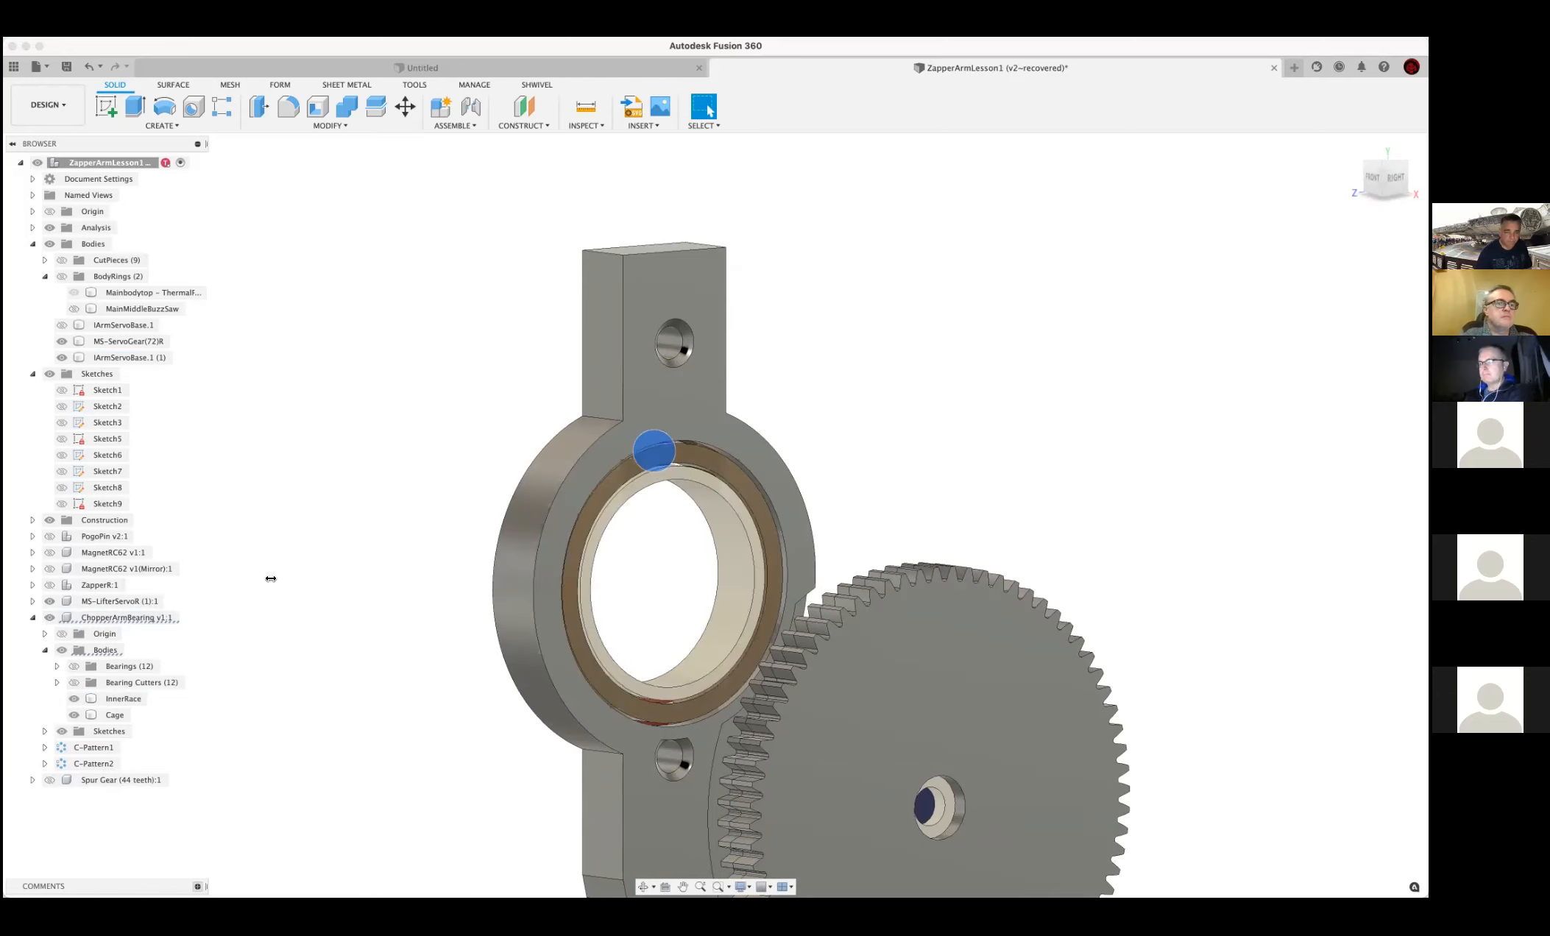
Hide the Cage and InnerRace, locate one of the red balls in the browser, and hide all of the bearing's bodies
click(73, 714)
click(74, 699)
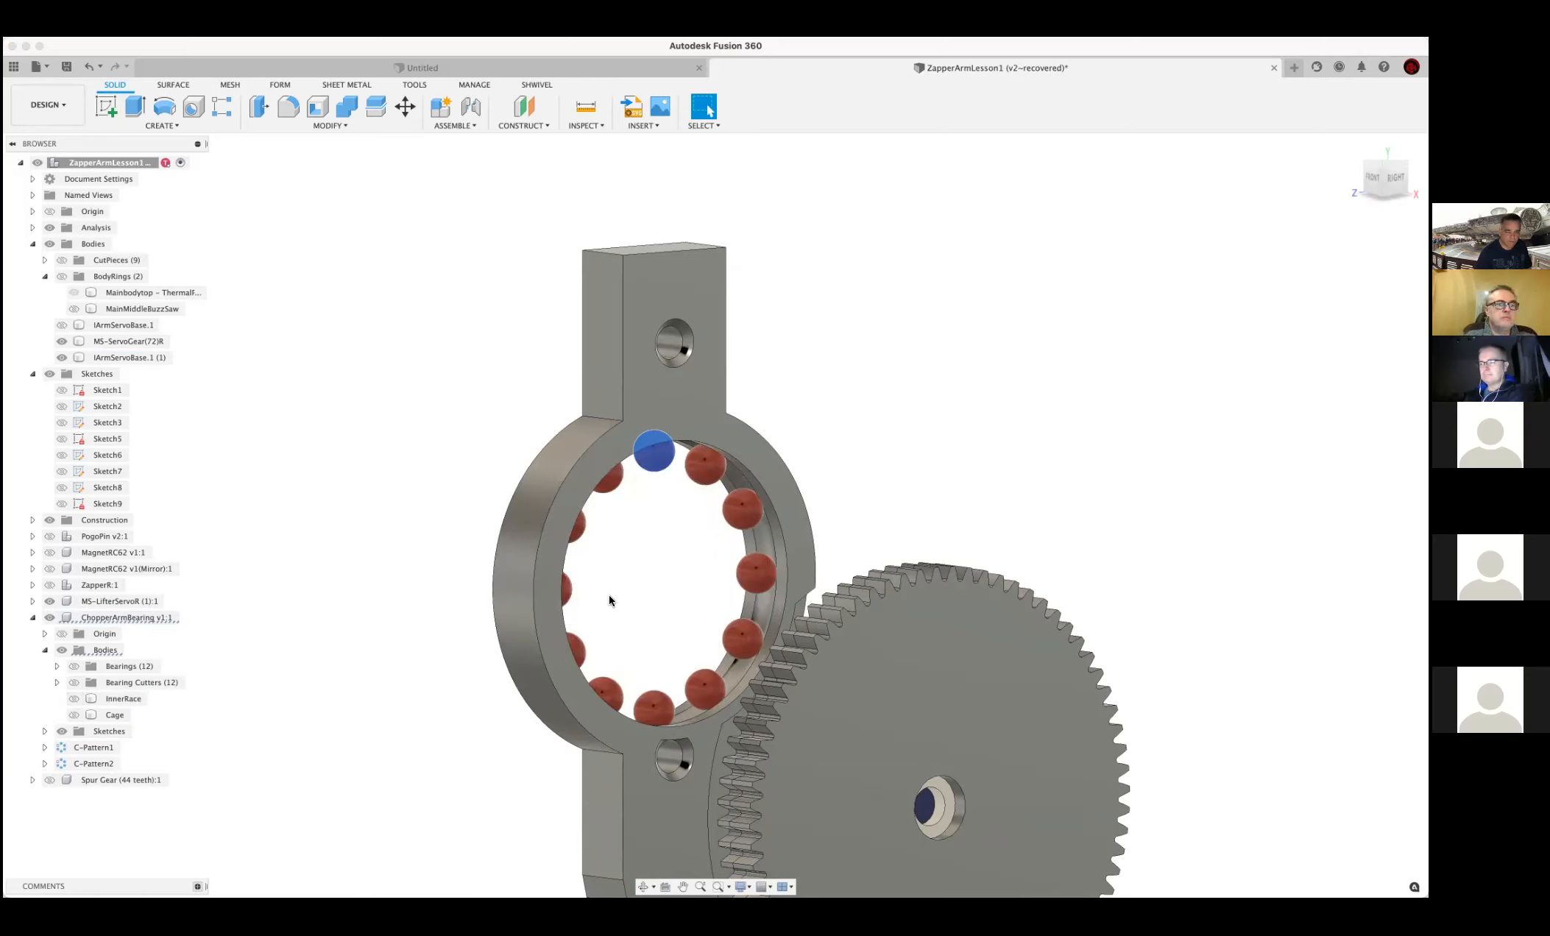
click(578, 526)
right_click(578, 525)
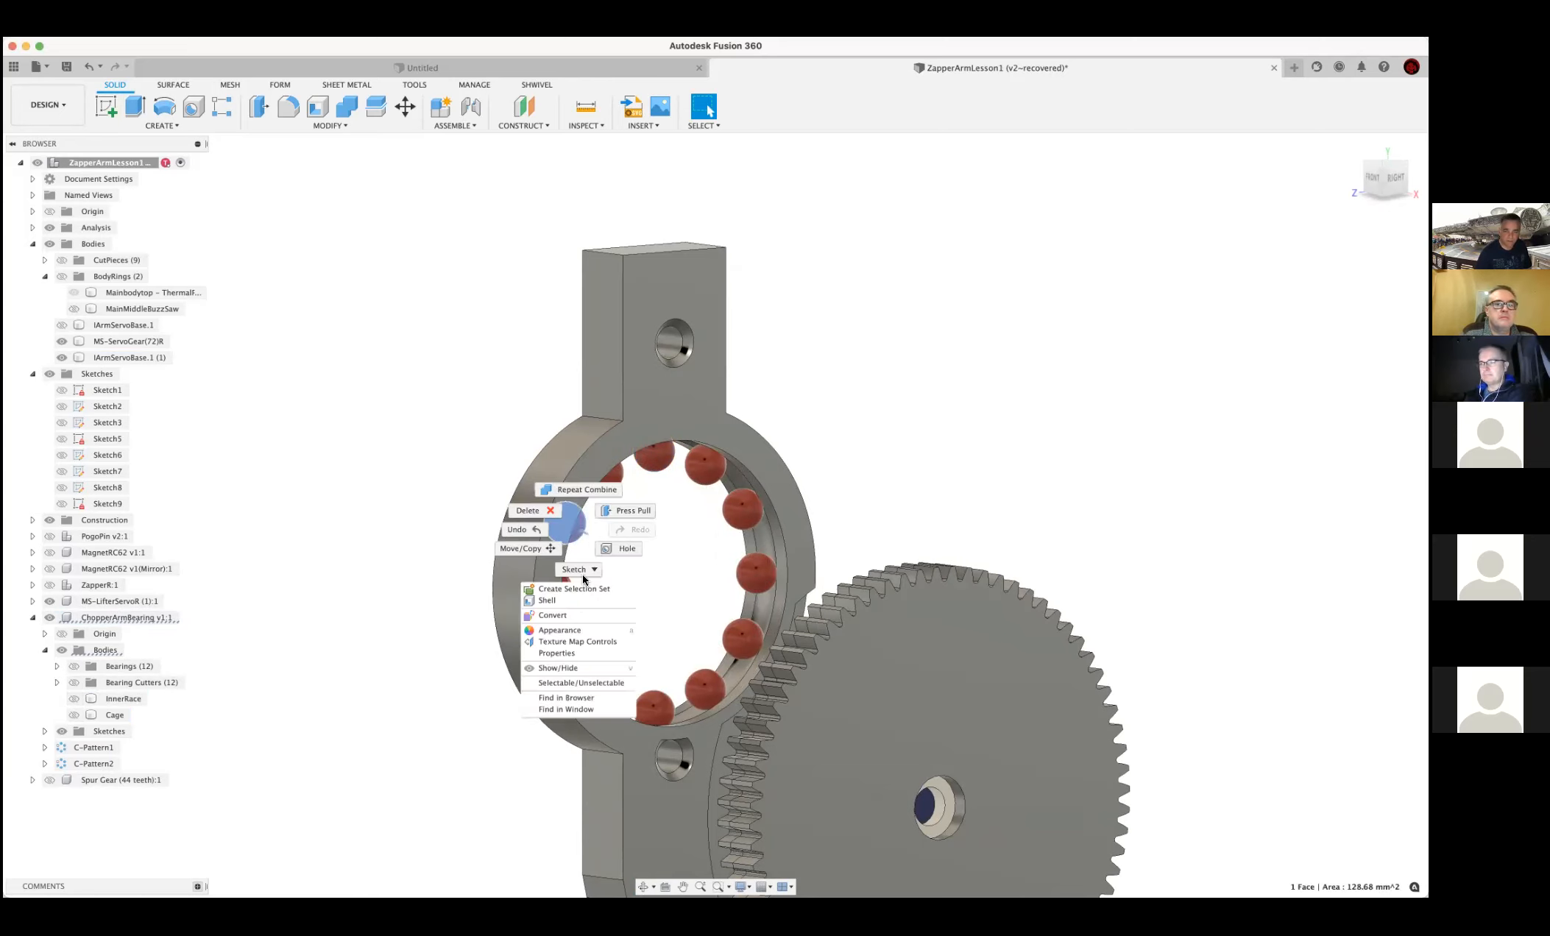
click(567, 698)
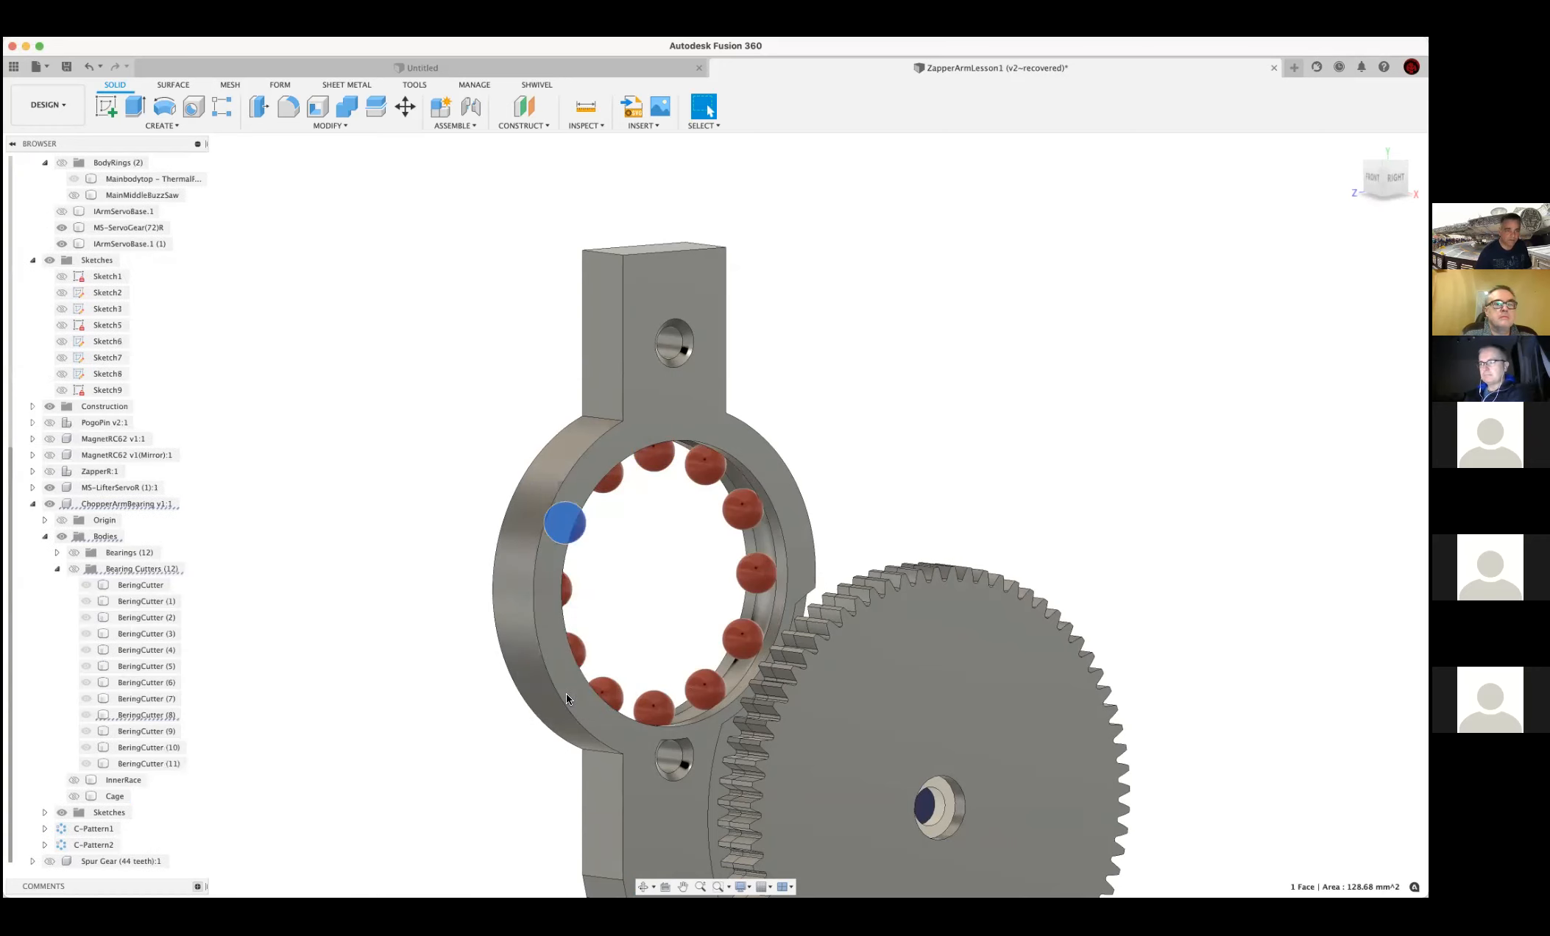
click(81, 553)
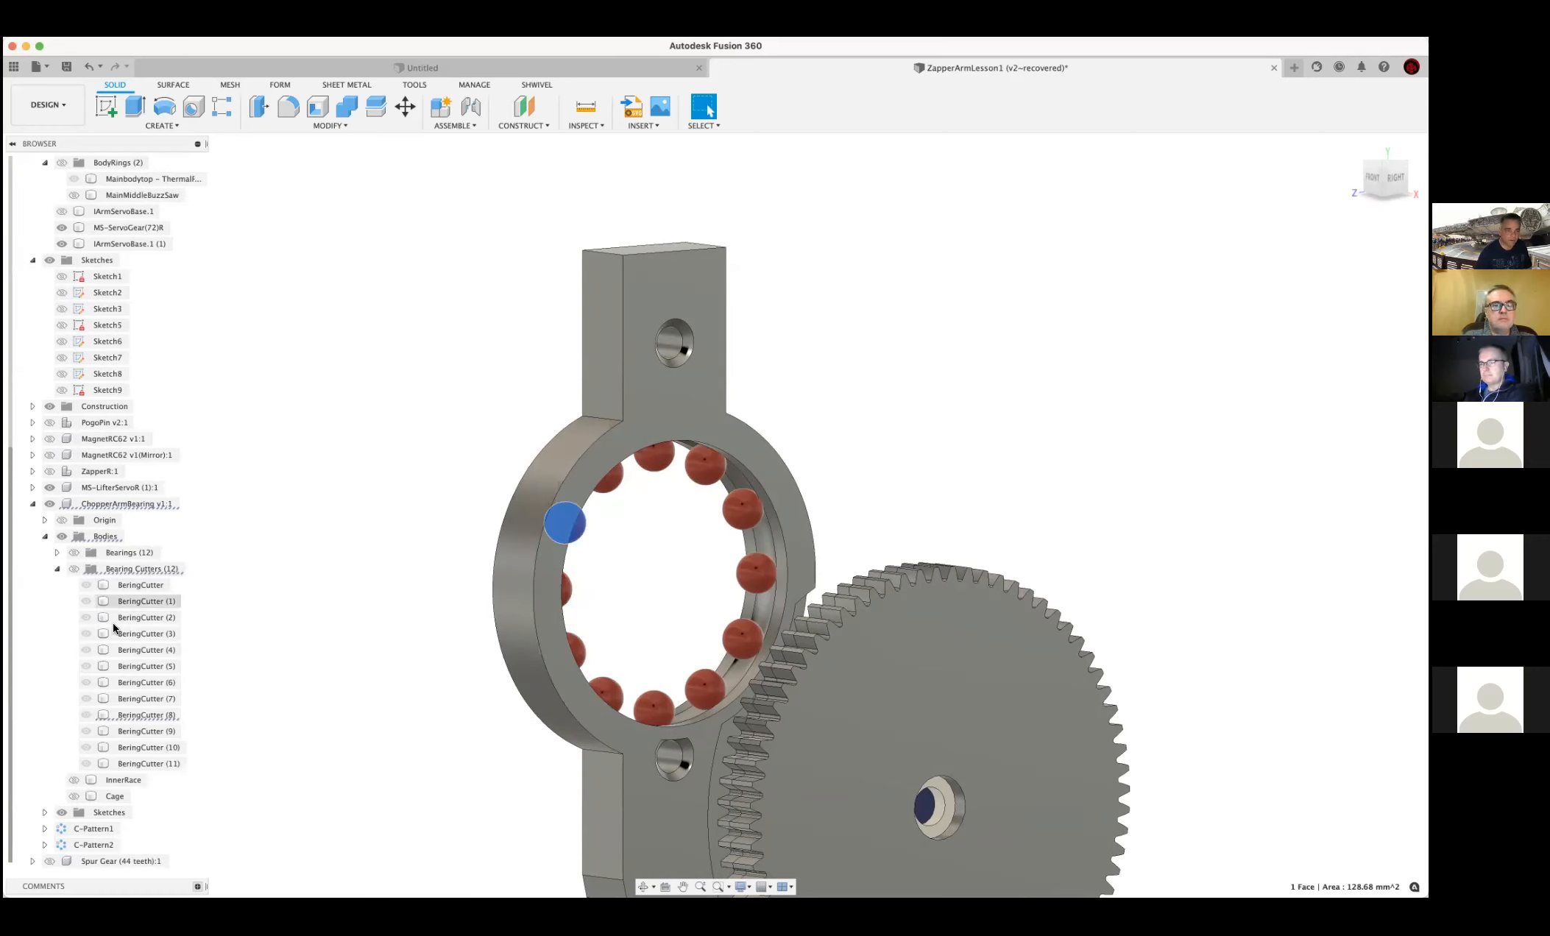
click(61, 538)
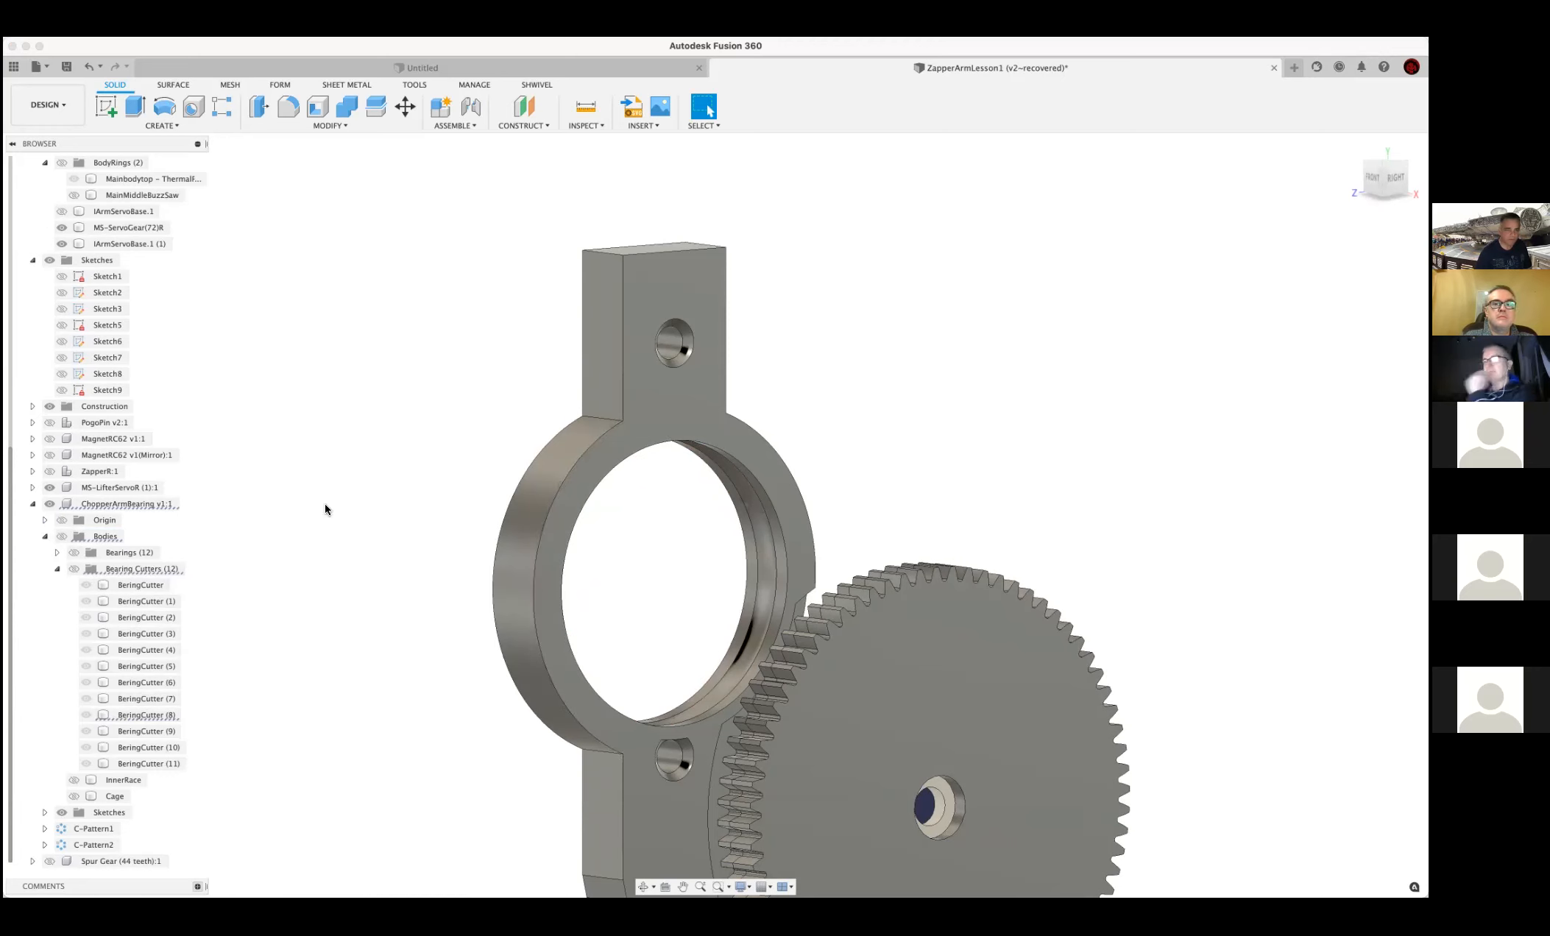
Collapse the ChopperArmBearing component in the browser and show the Spur Gear (44 teeth) component
scroll(210, 374, up, 6)
scroll(222, 445, down, 1)
click(33, 552)
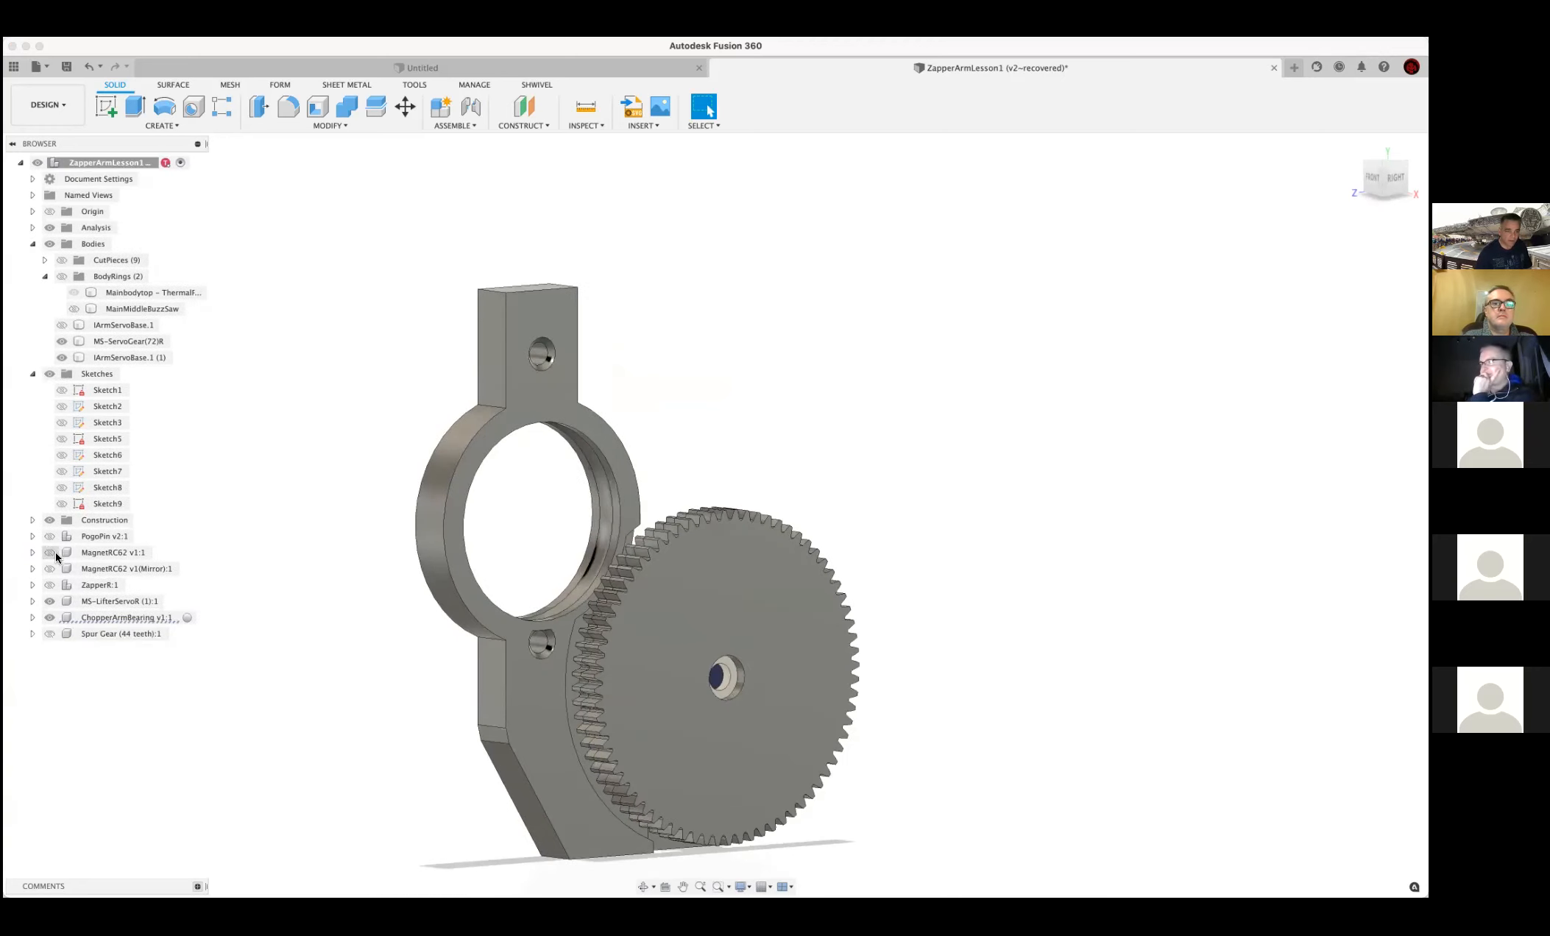
click(49, 618)
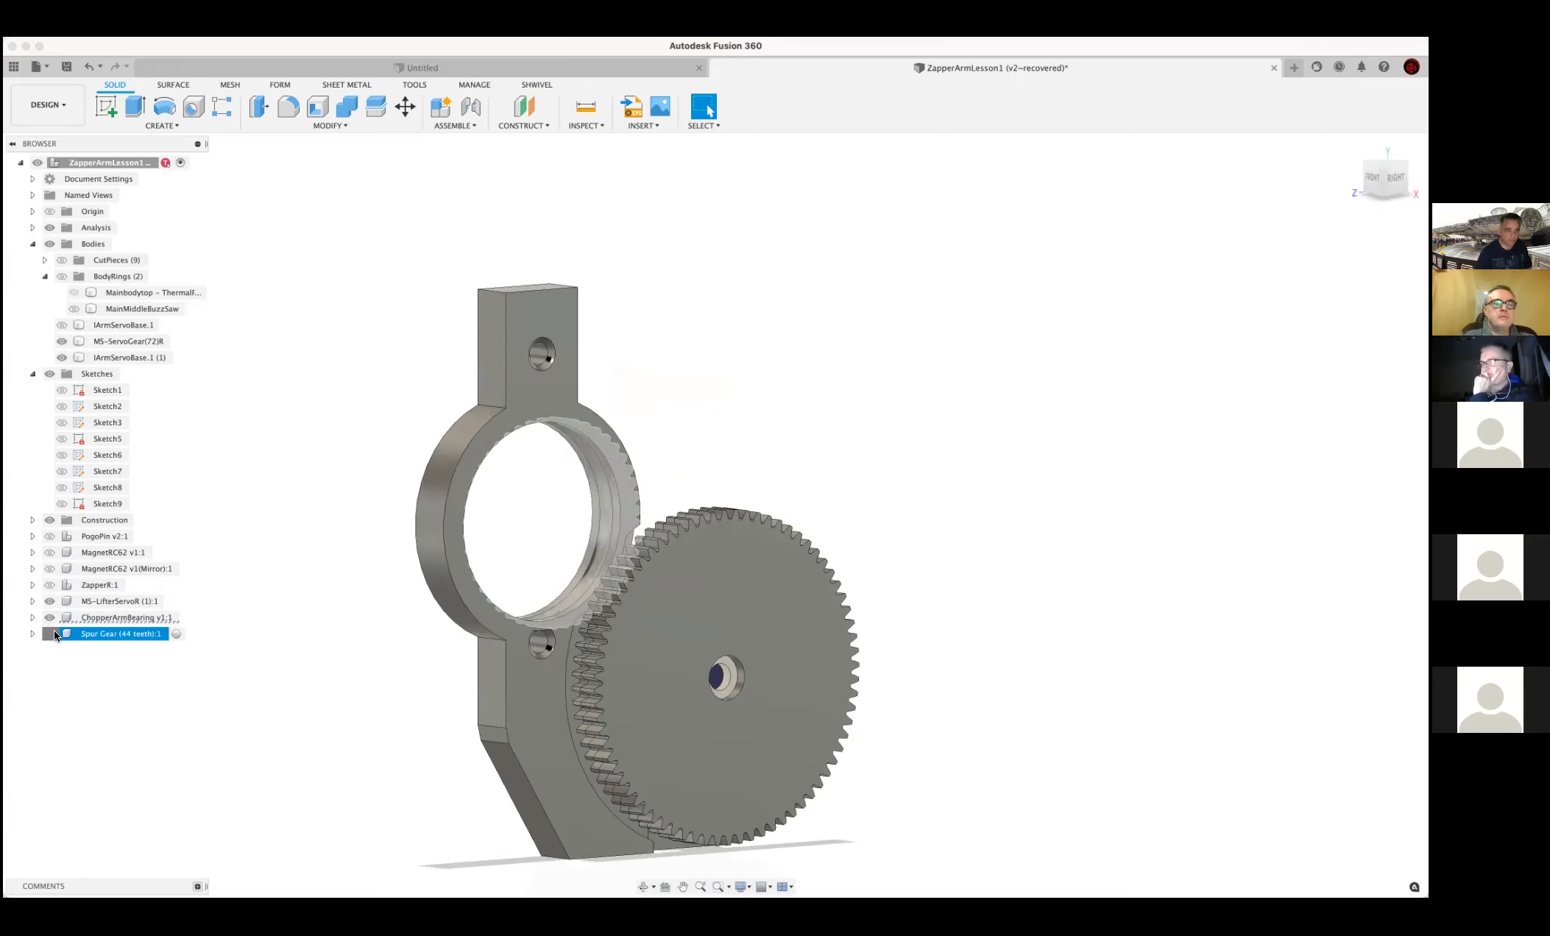
click(50, 634)
shift+middle_drag(162, 598, 310, 582)
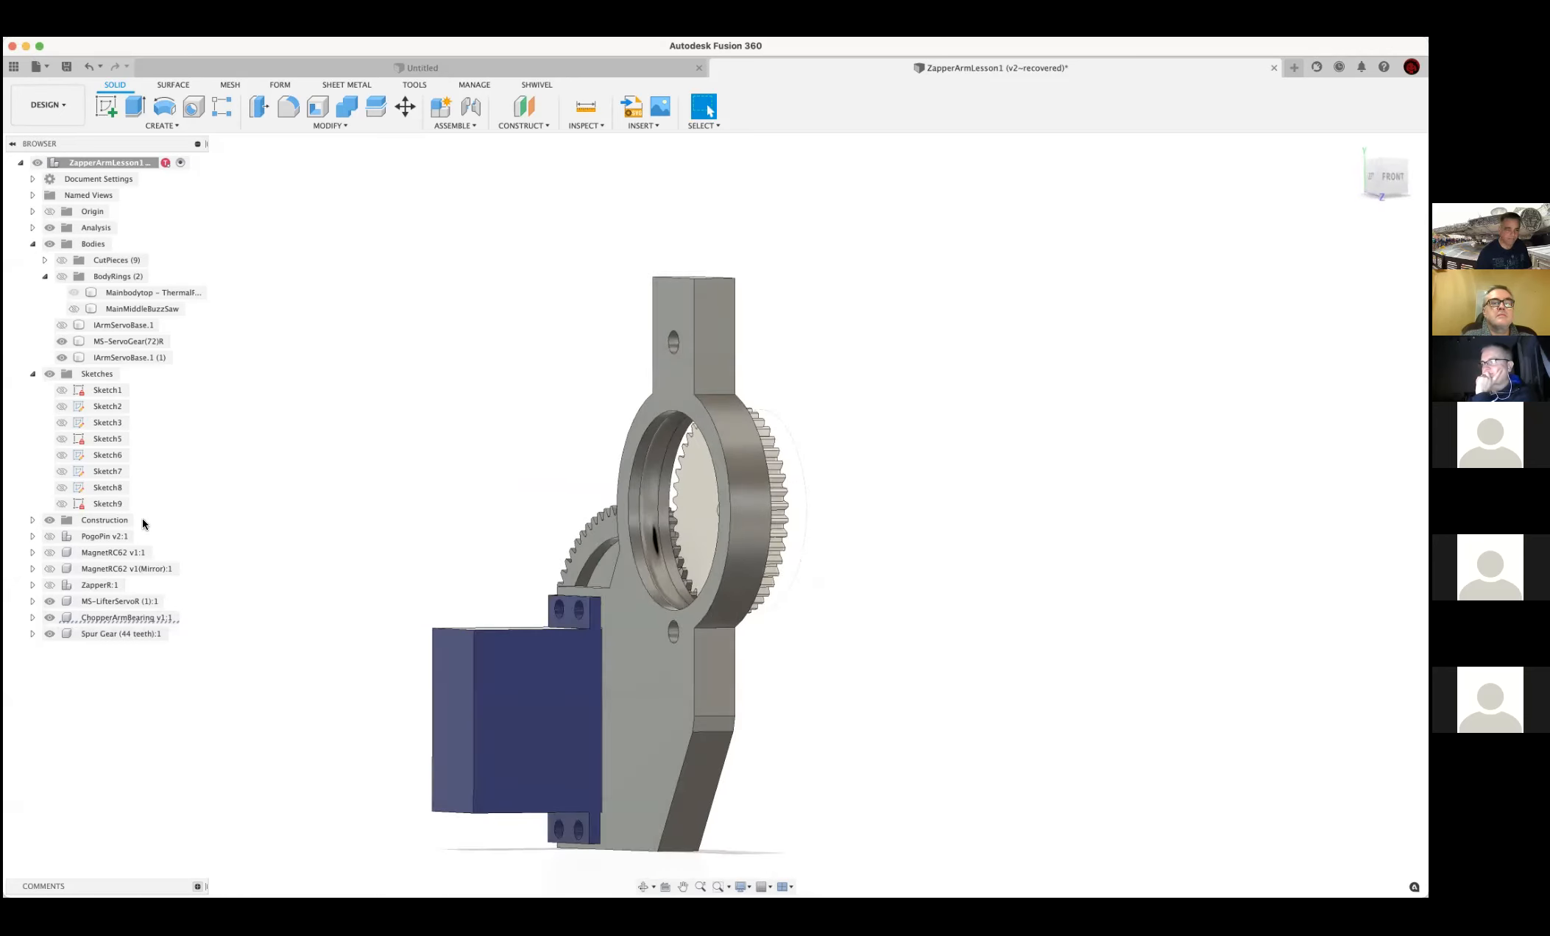
Show the bearing's bodies and its InnerRace again, and collapse the Bearing Cutters folder to view them with the spur gear
click(34, 618)
click(62, 651)
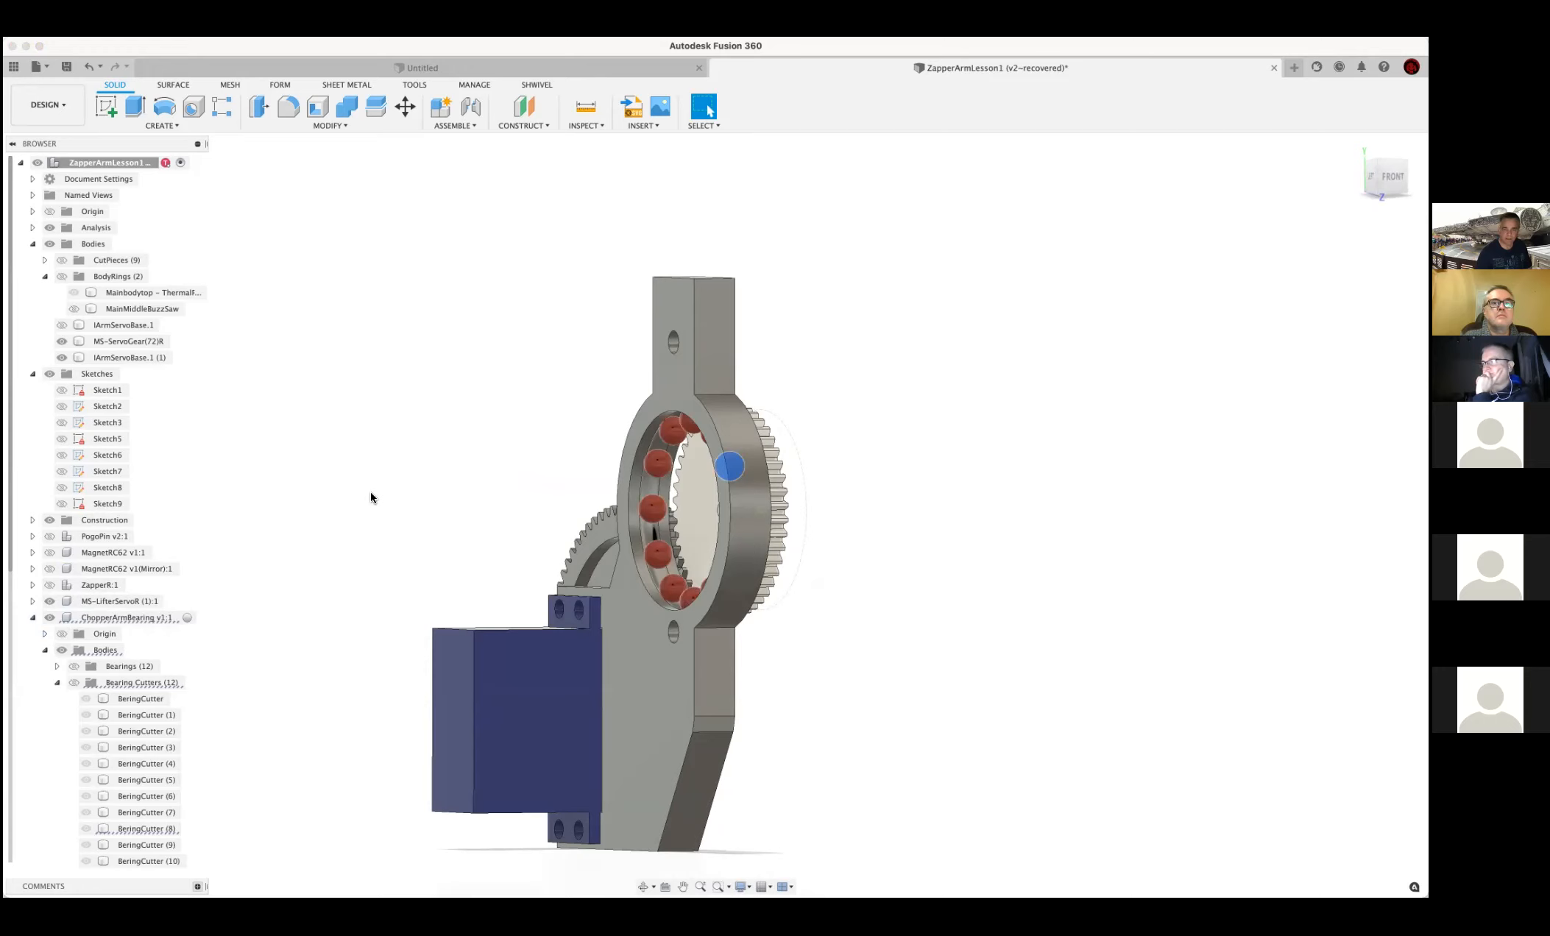
click(58, 683)
click(73, 699)
shift+middle_drag(191, 616, 244, 620)
mouse_move(707, 495)
shift+middle_down()
mouse_move(632, 496)
mouse_move(732, 491)
shift+middle_up()
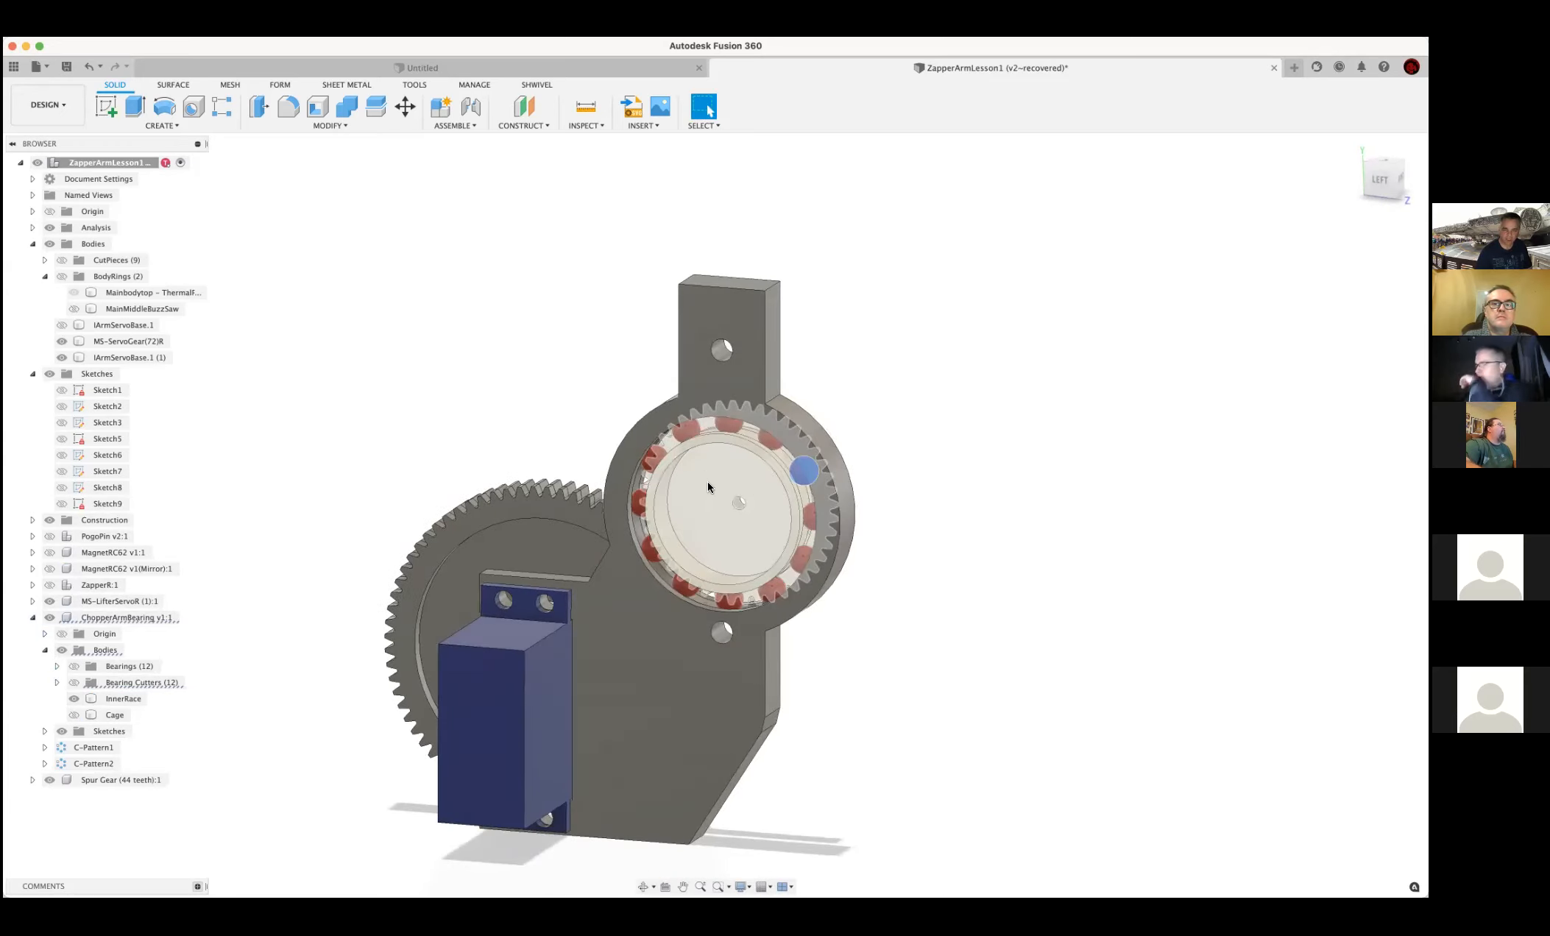
click(74, 715)
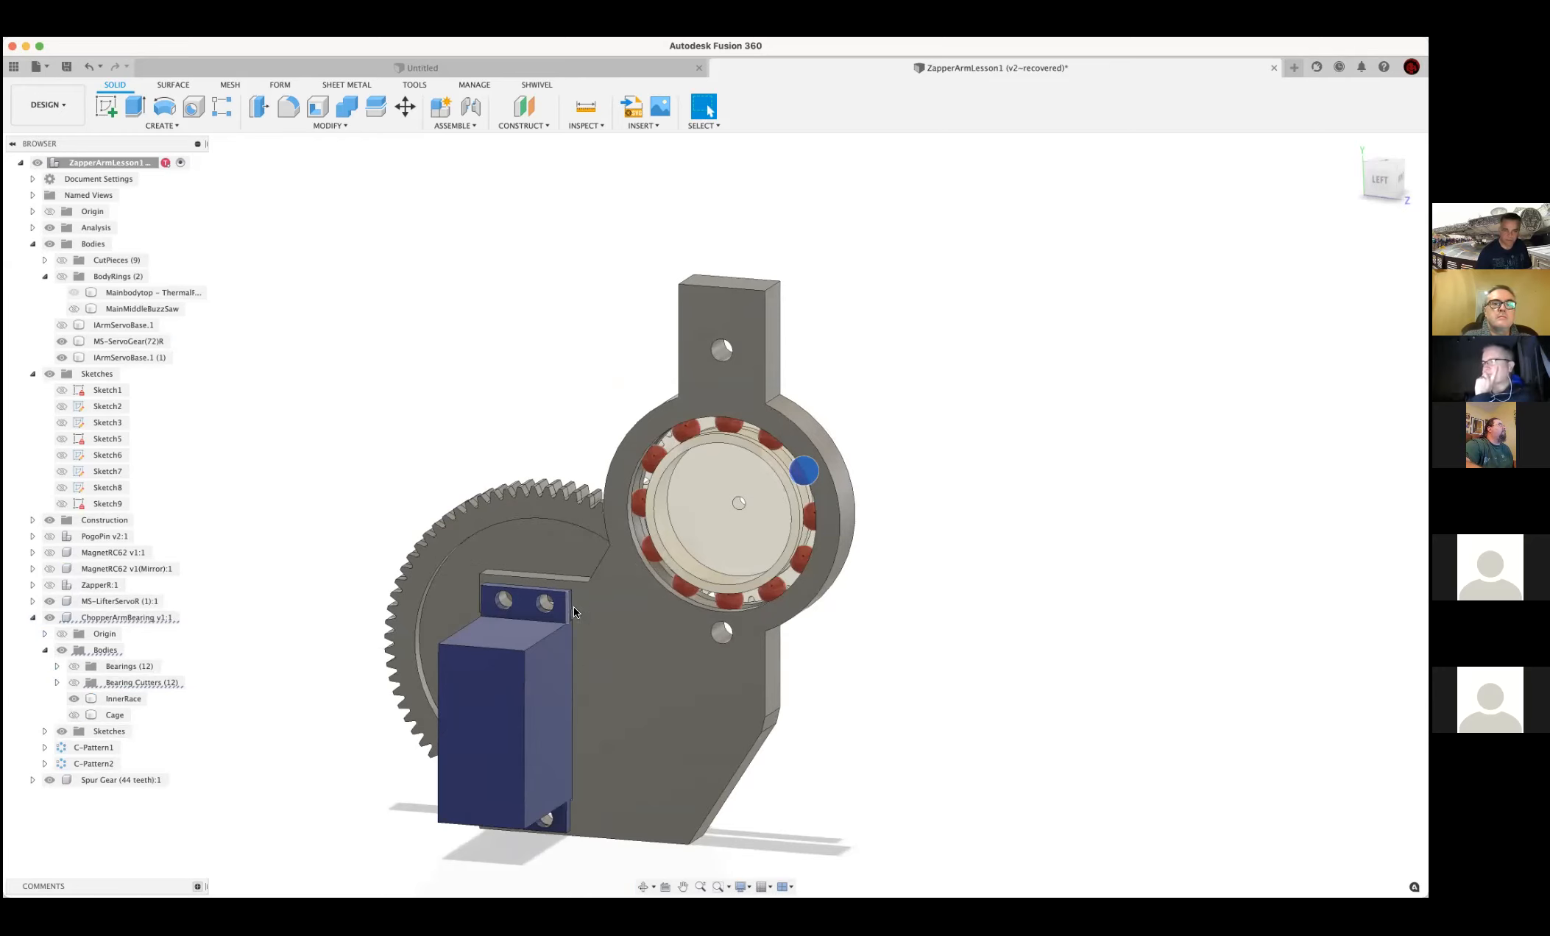
Compare the servo base with the ChopperArmBearing off and on, and hide the Spur Gear (44 teeth) component to expose the InnerRace
shift+middle_drag(712, 520, 650, 508)
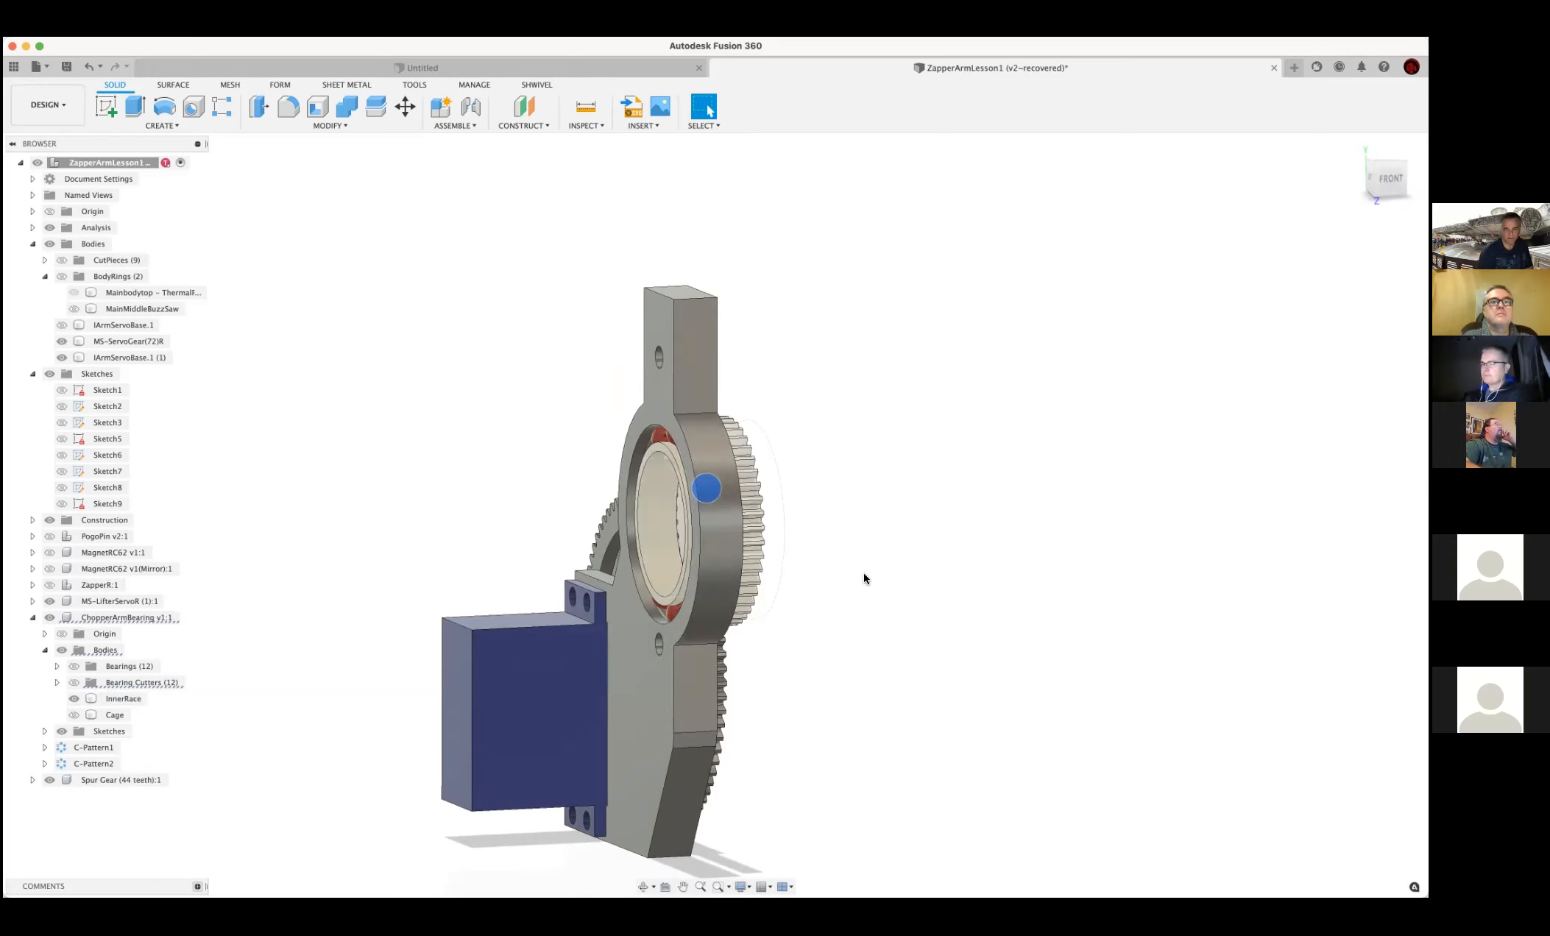
shift+middle_drag(885, 527, 733, 510)
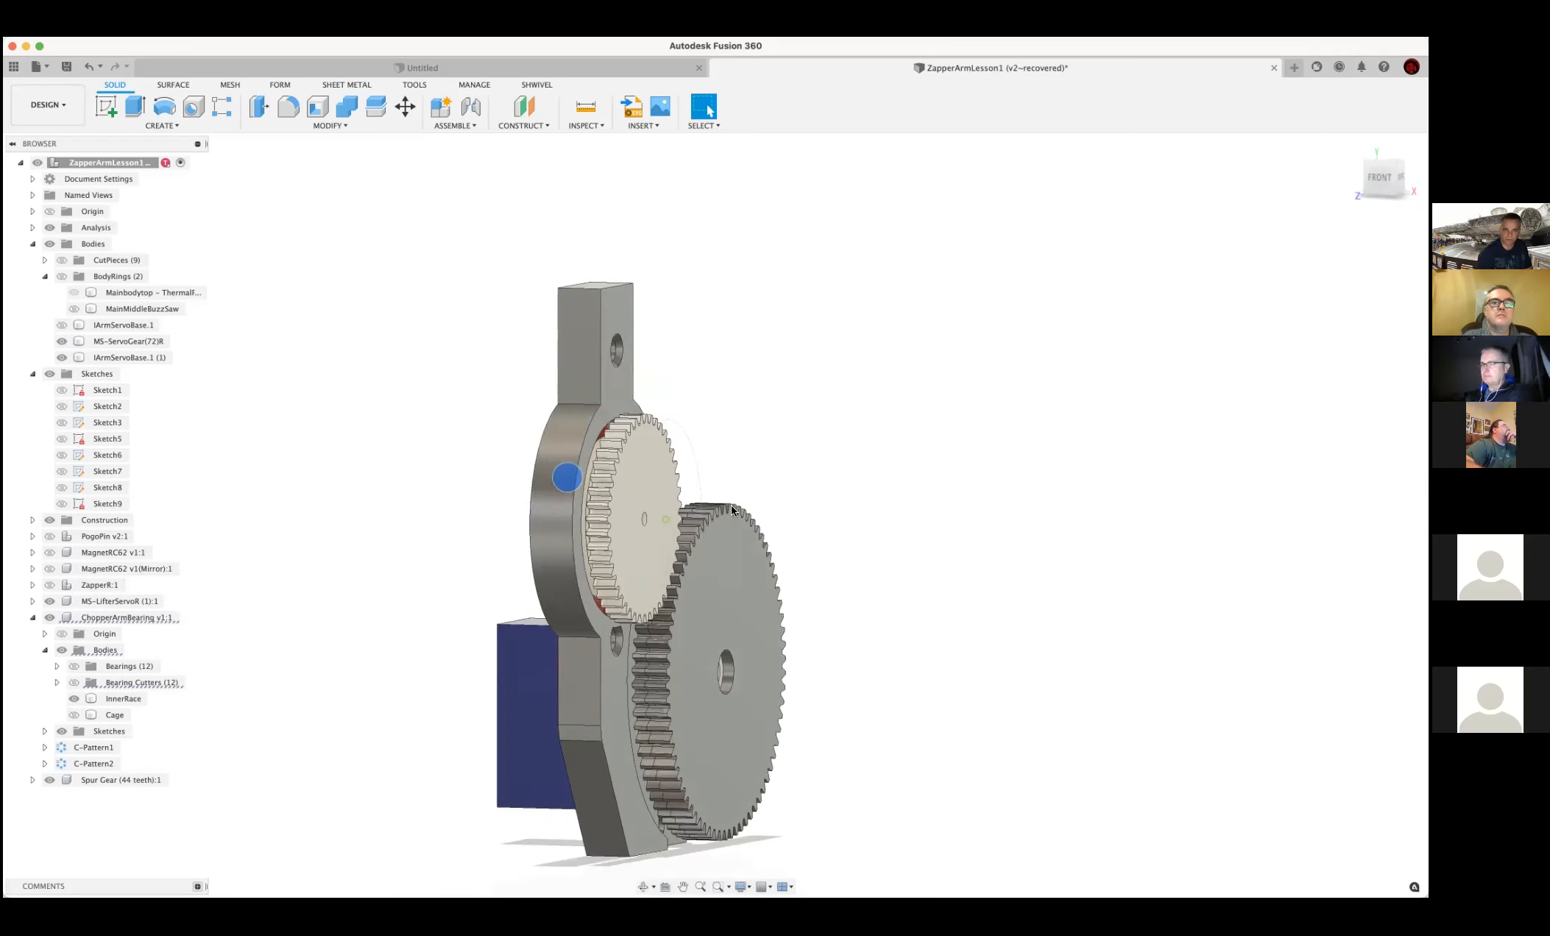
click(49, 618)
click(50, 619)
click(49, 779)
scroll(623, 450, up, 5)
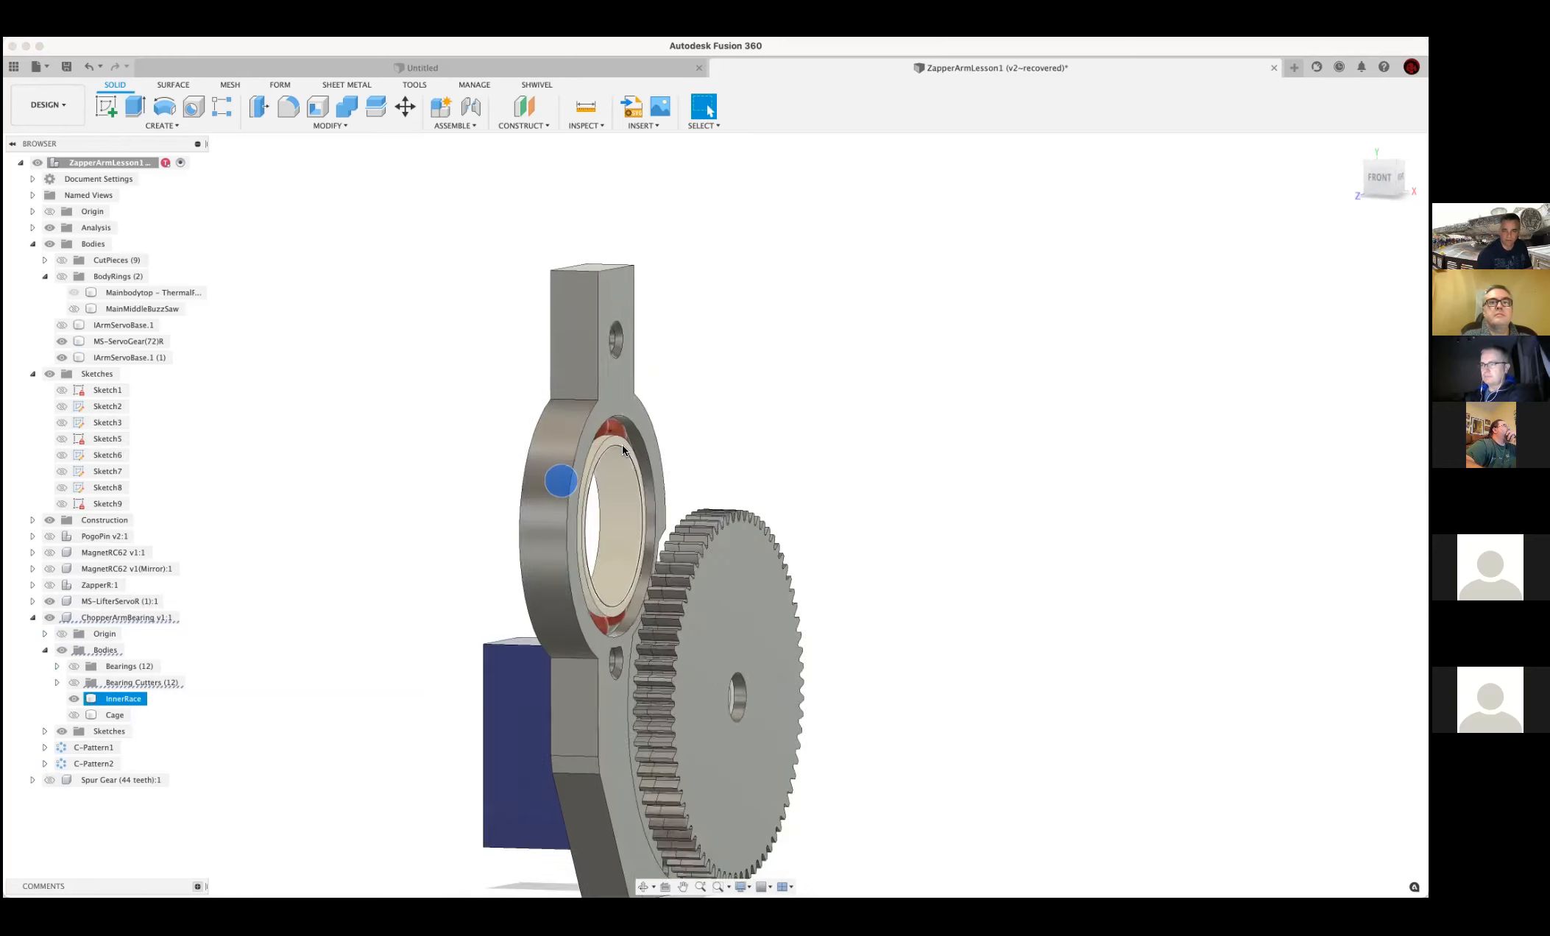
click(615, 442)
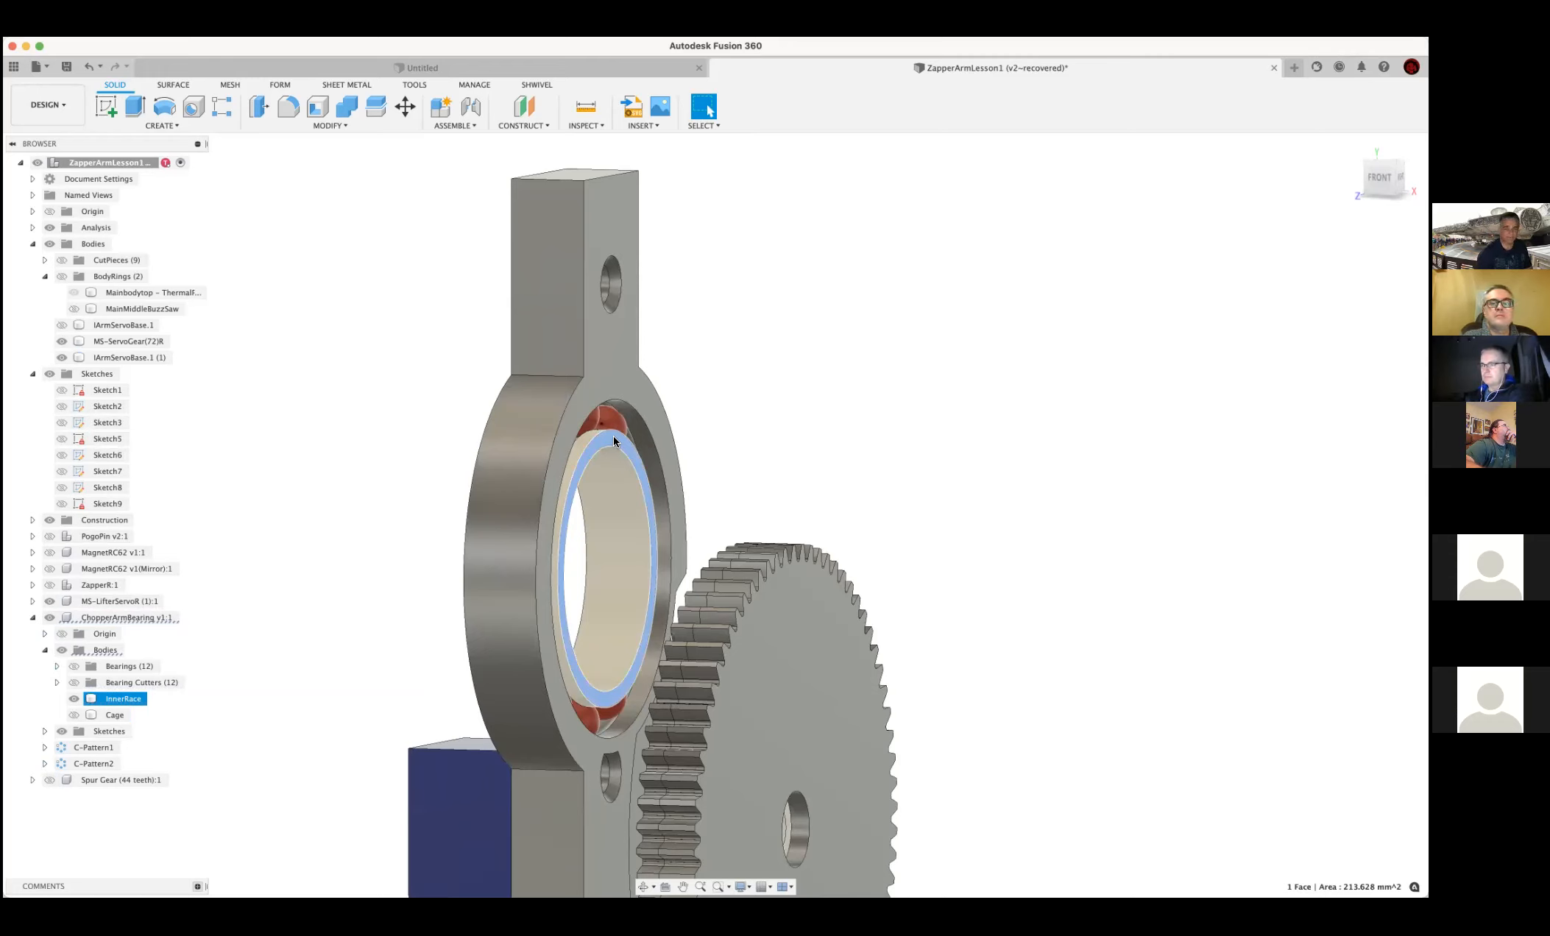
key(e)
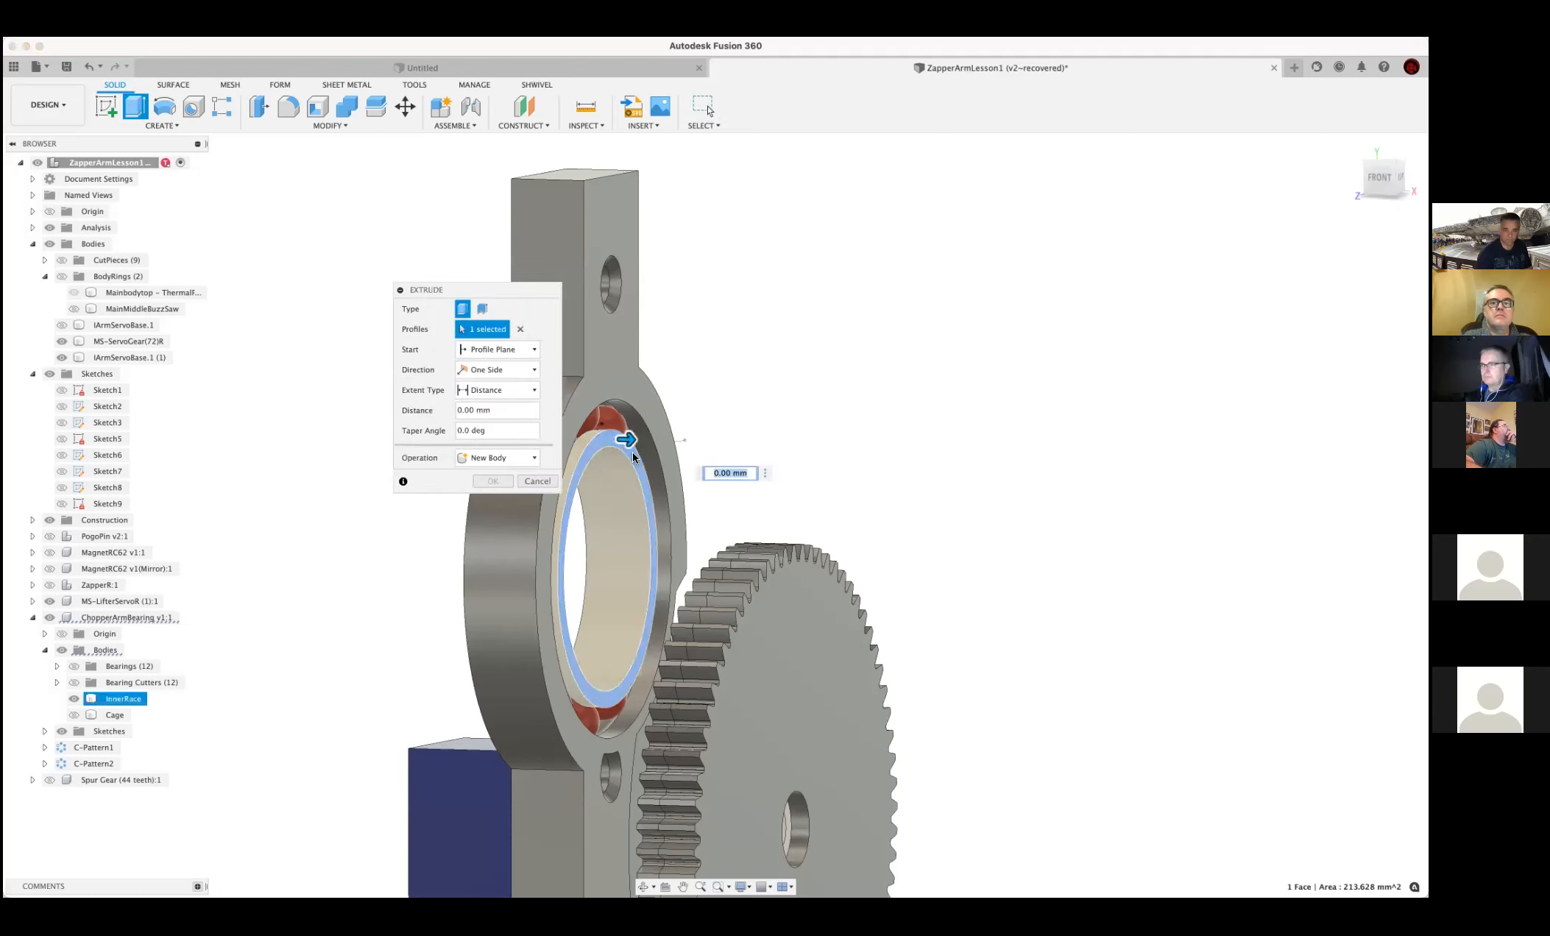
drag(633, 445, 854, 492)
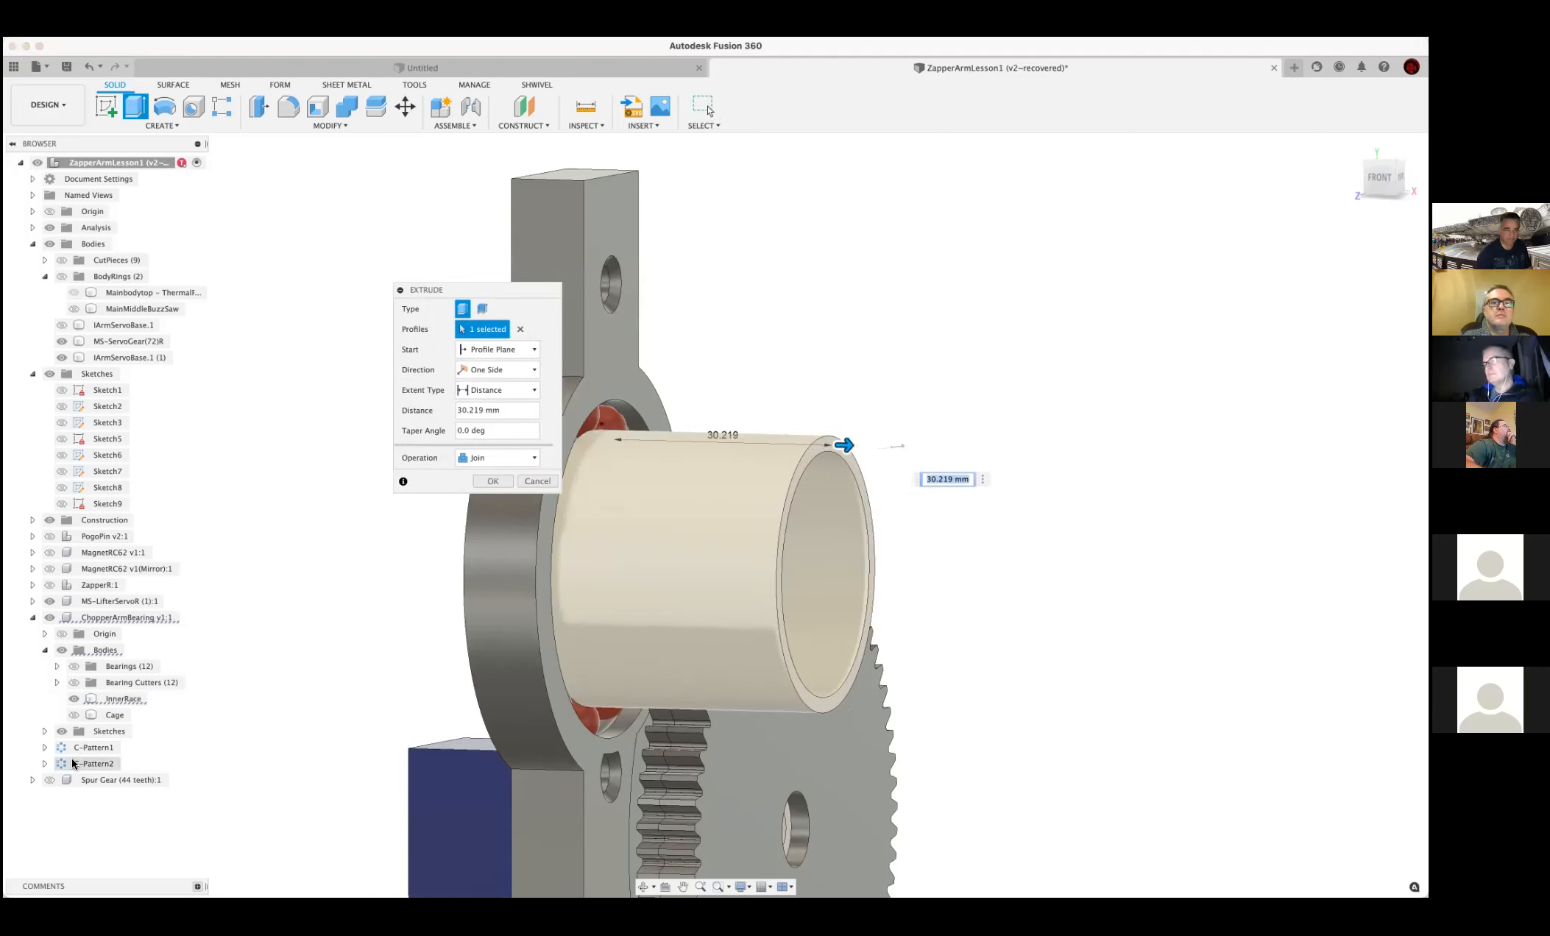
click(50, 780)
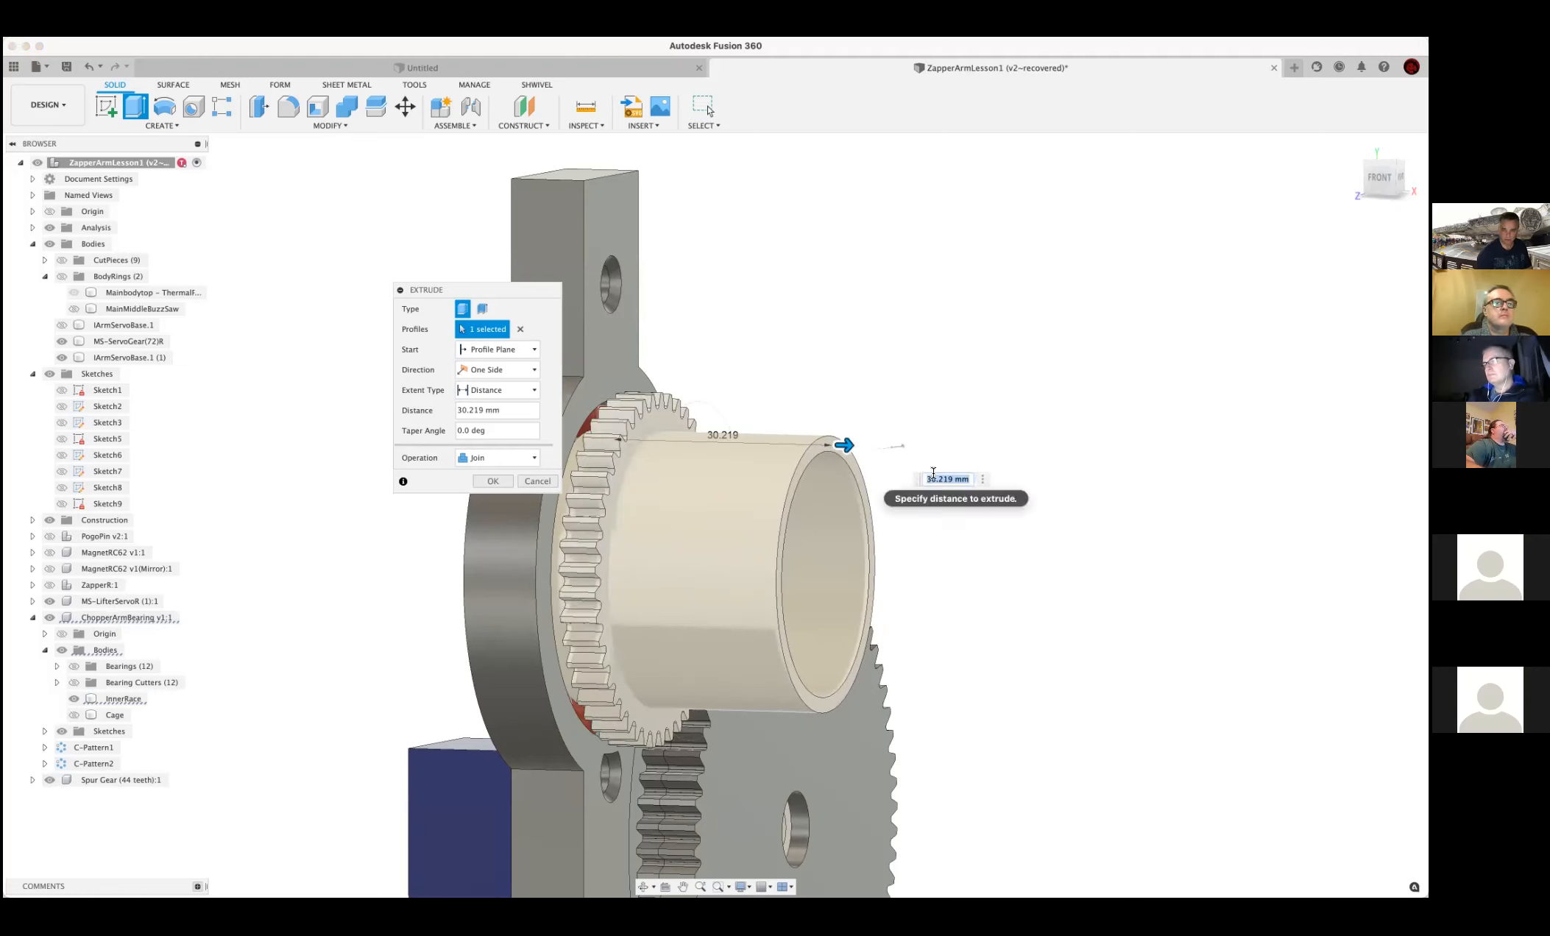
click(537, 461)
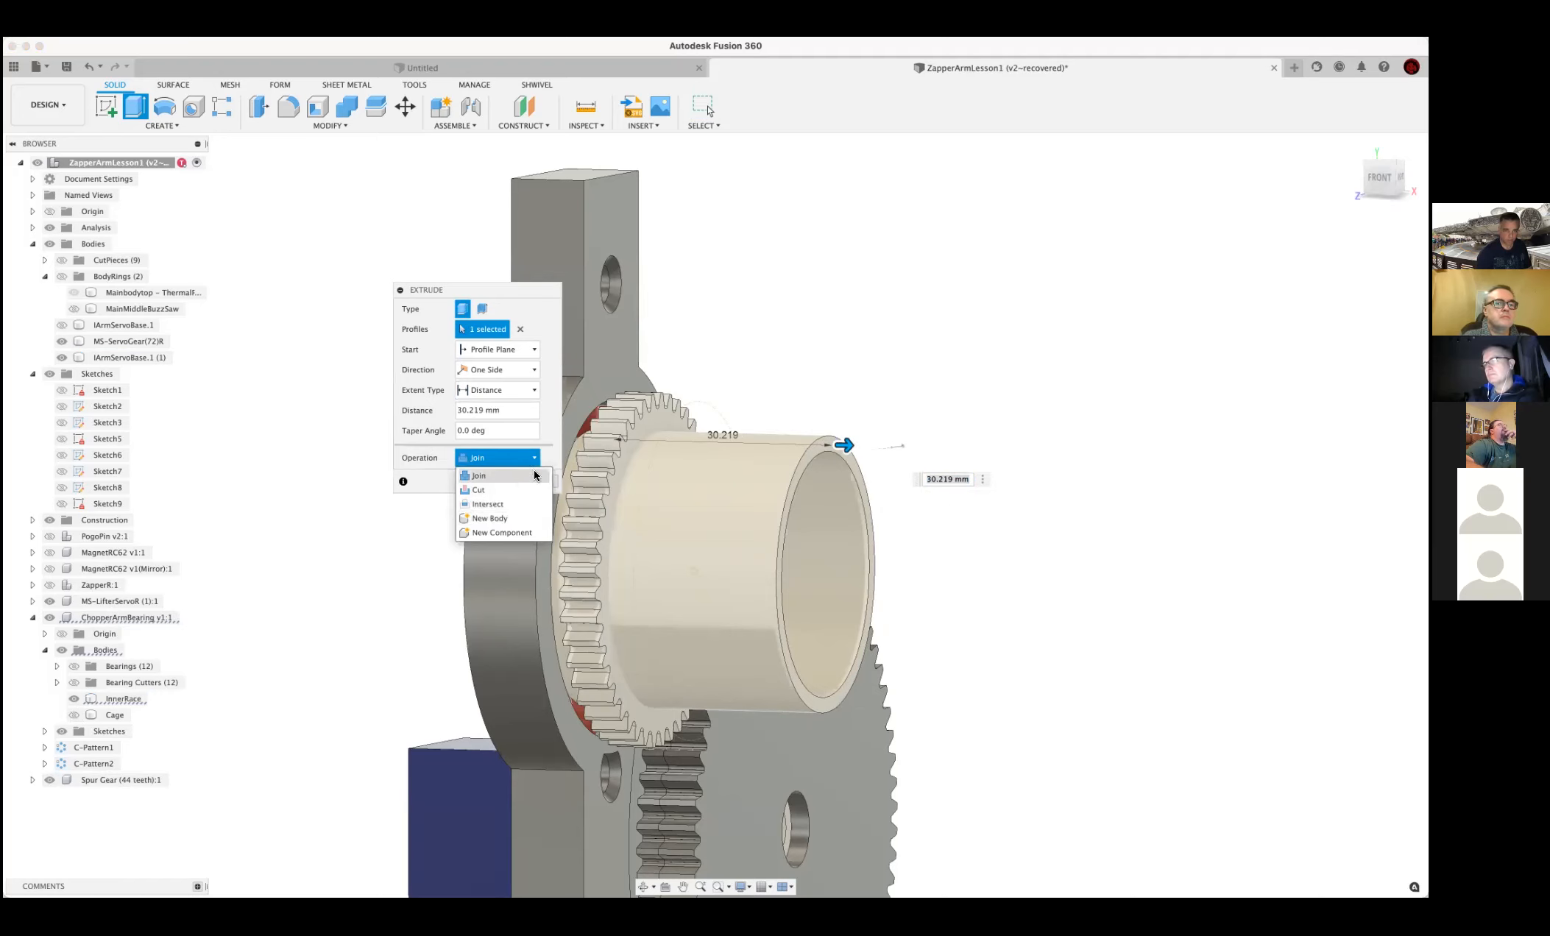
click(542, 459)
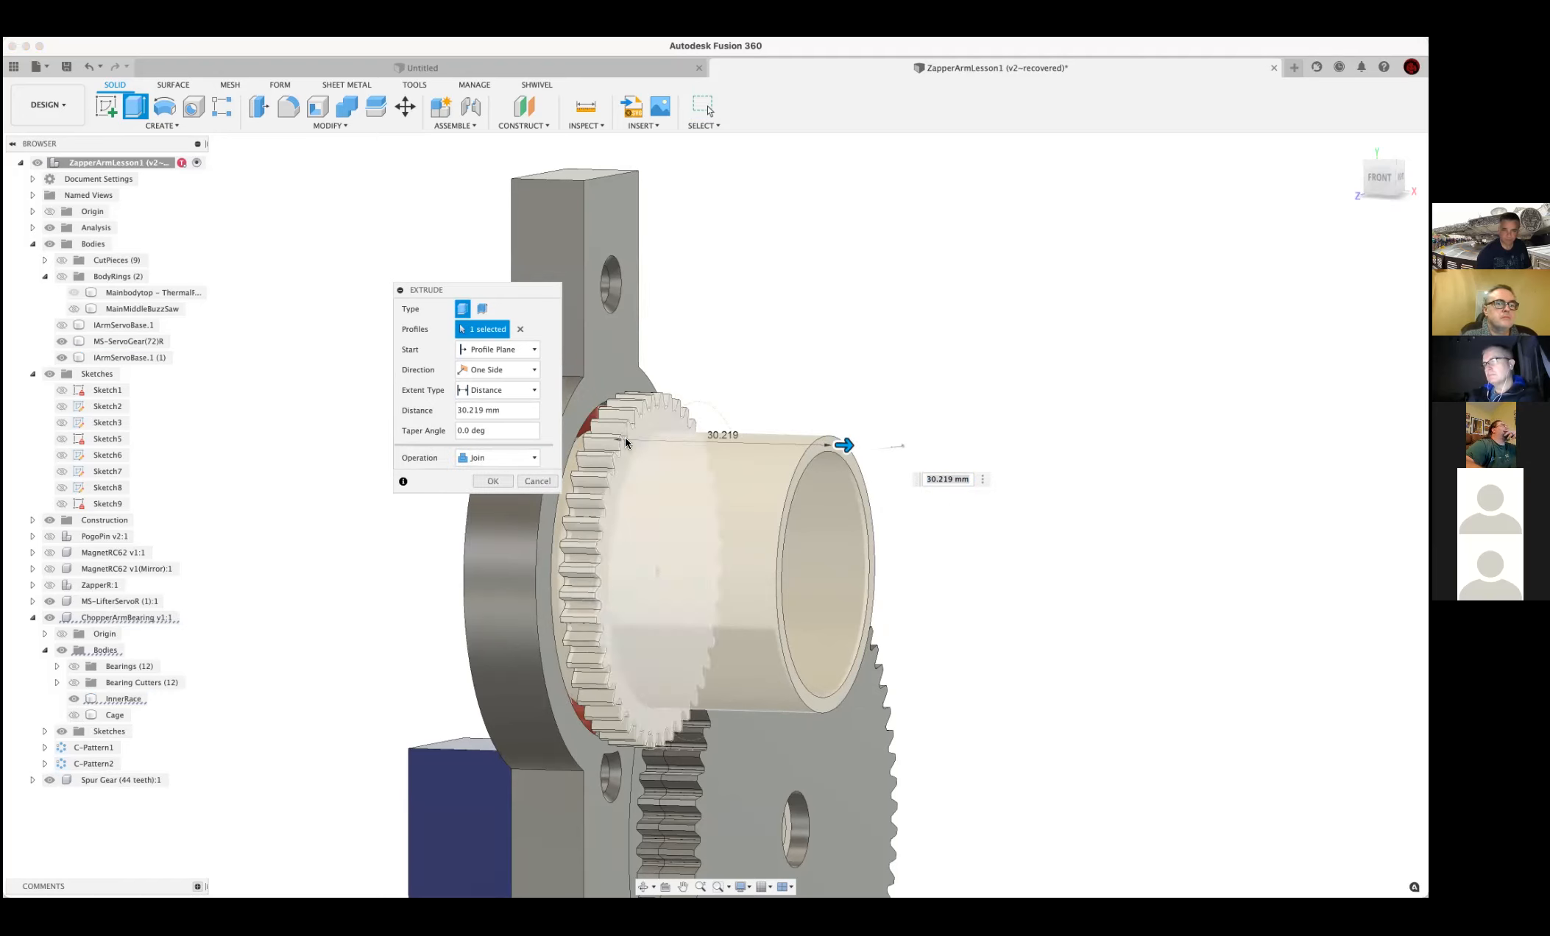
drag(808, 446, 679, 452)
click(537, 482)
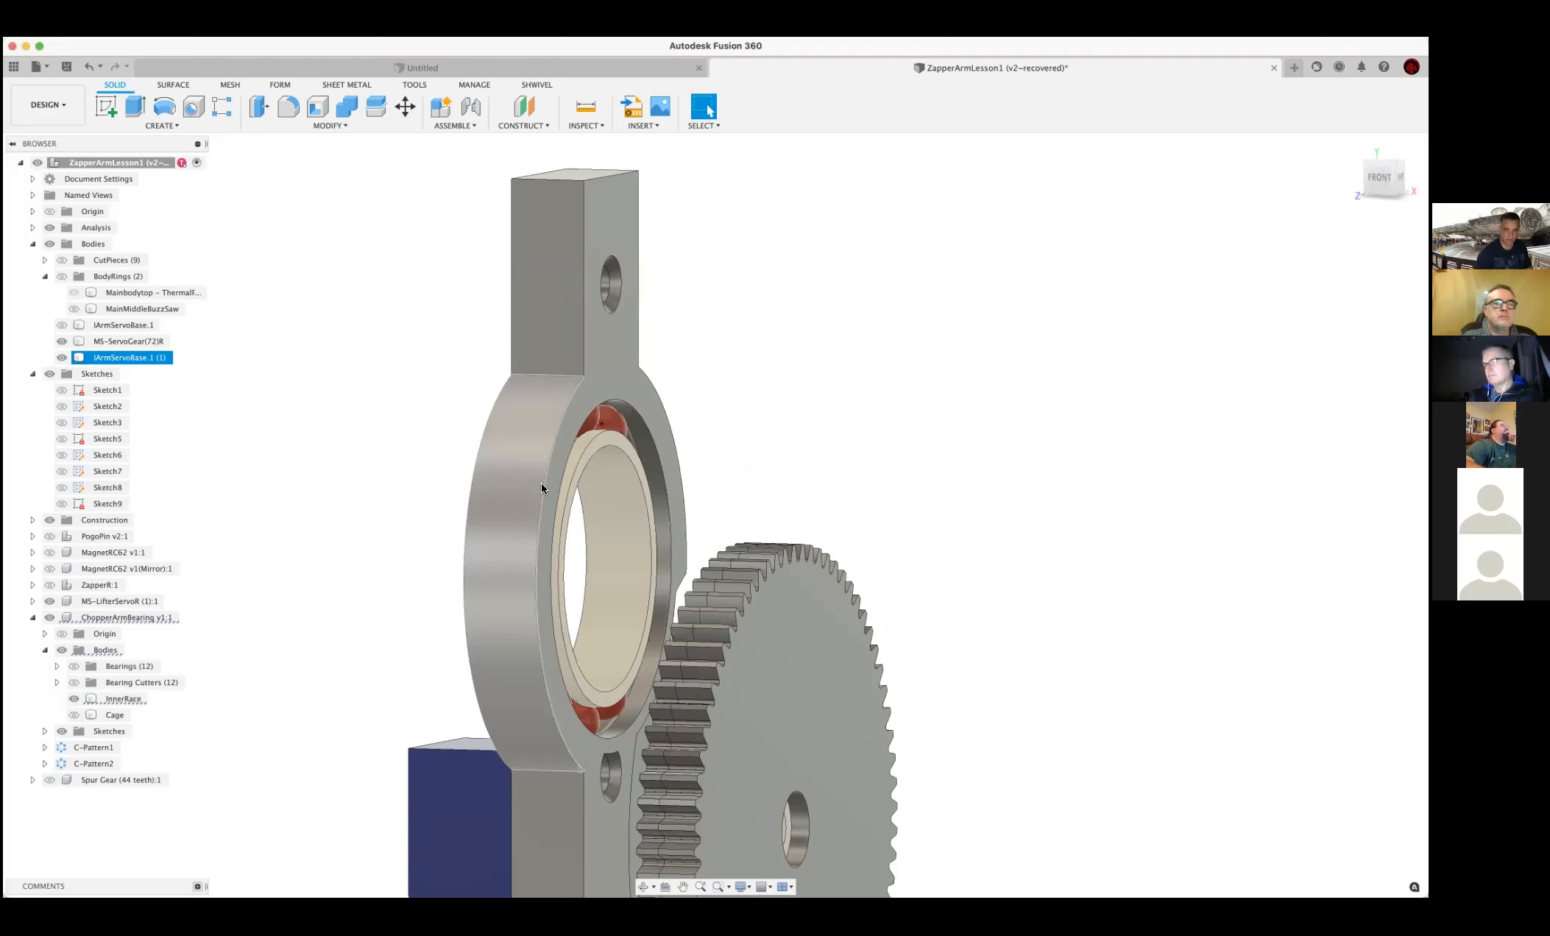
Offset the InnerRace's gear-side face by 2 mm towards the spur gear, hiding MS-ServoGear(72)R and the visible servo base to check the fit
click(605, 441)
key(q)
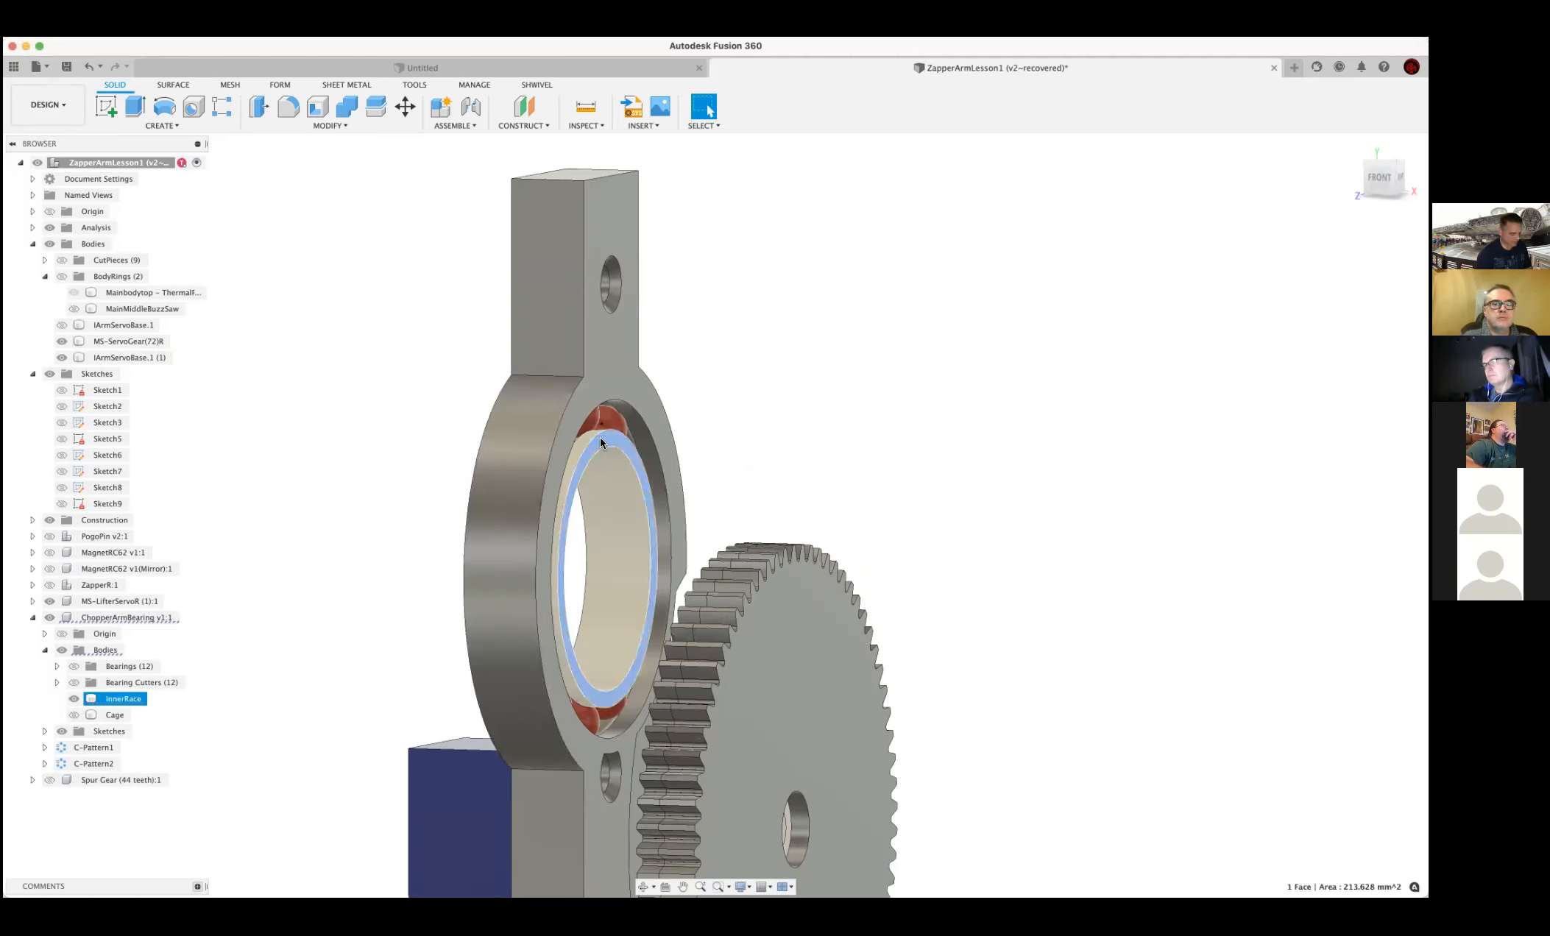
drag(618, 437, 645, 441)
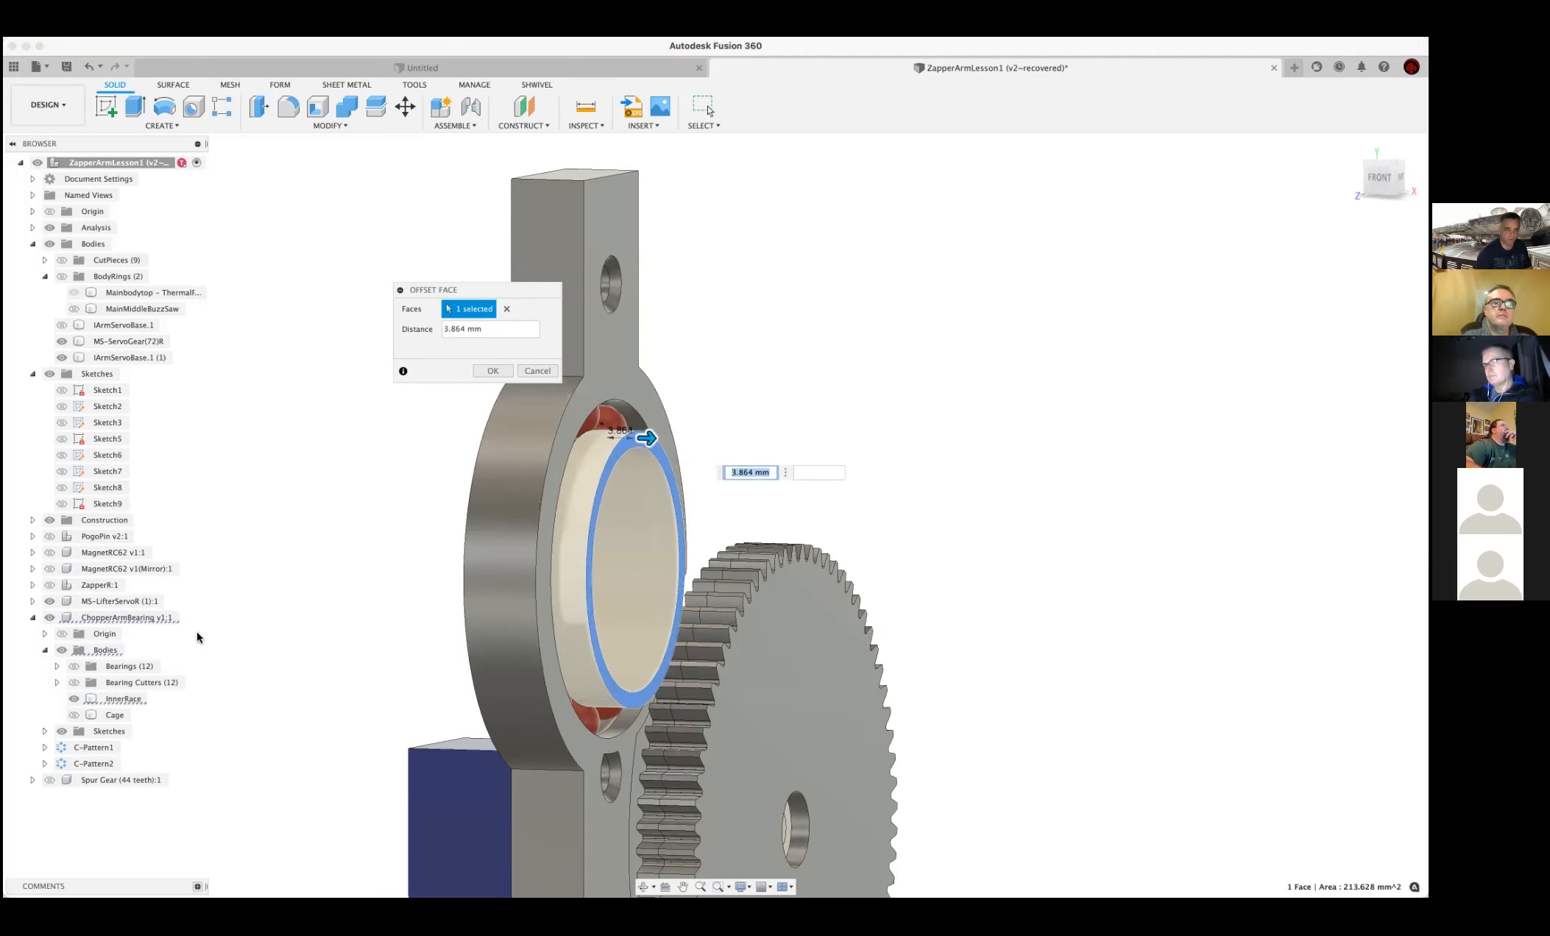
shift+middle_drag(783, 336, 825, 375)
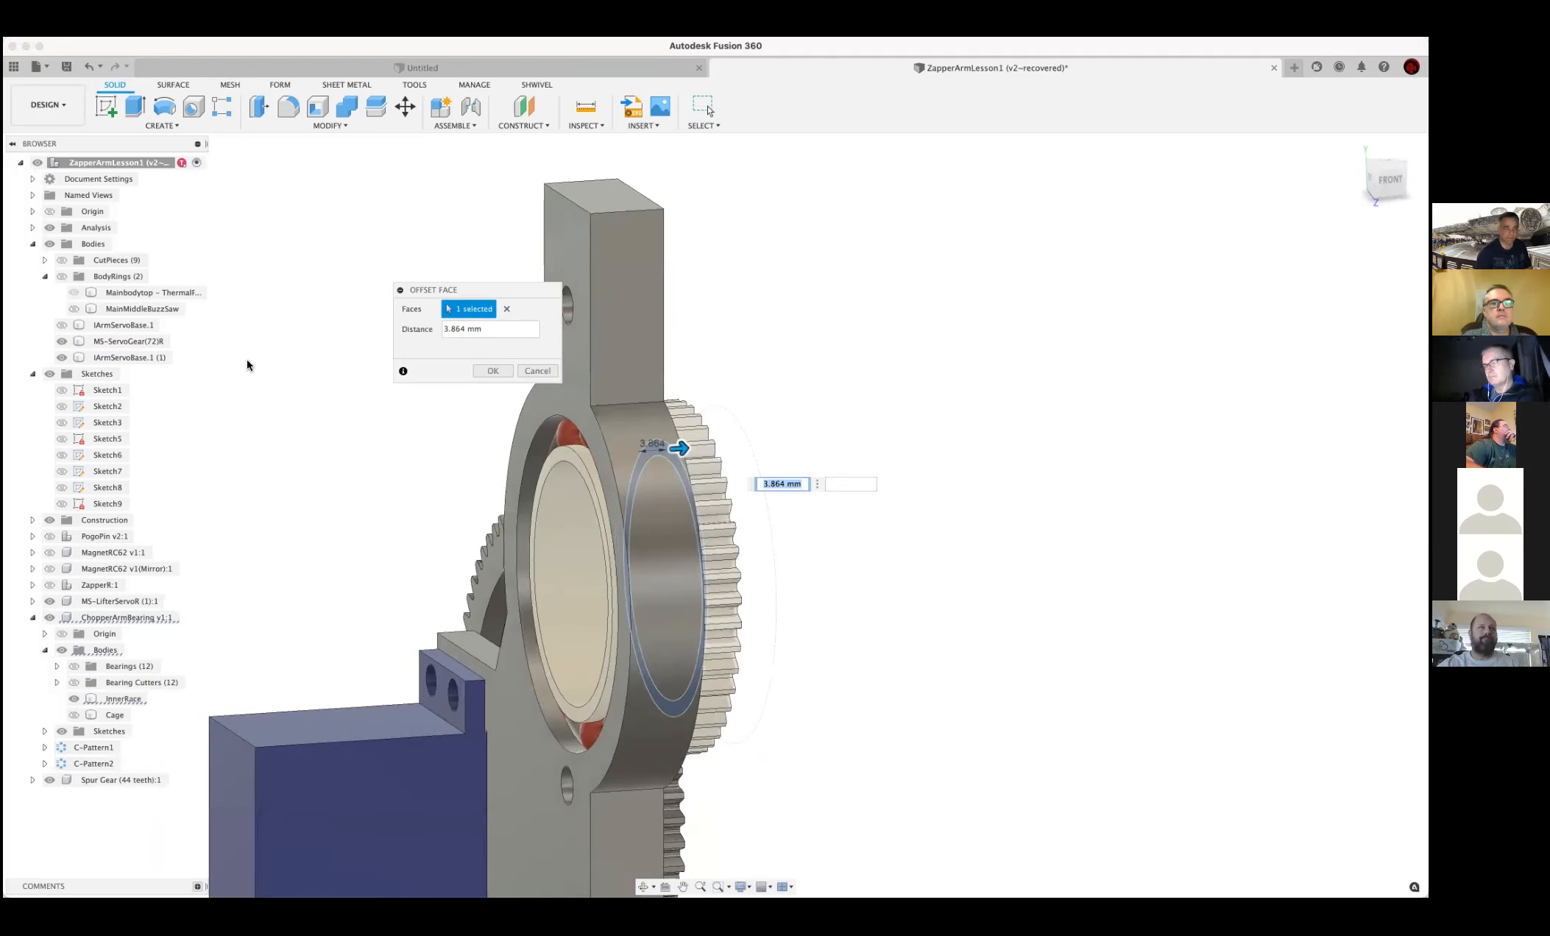
click(64, 341)
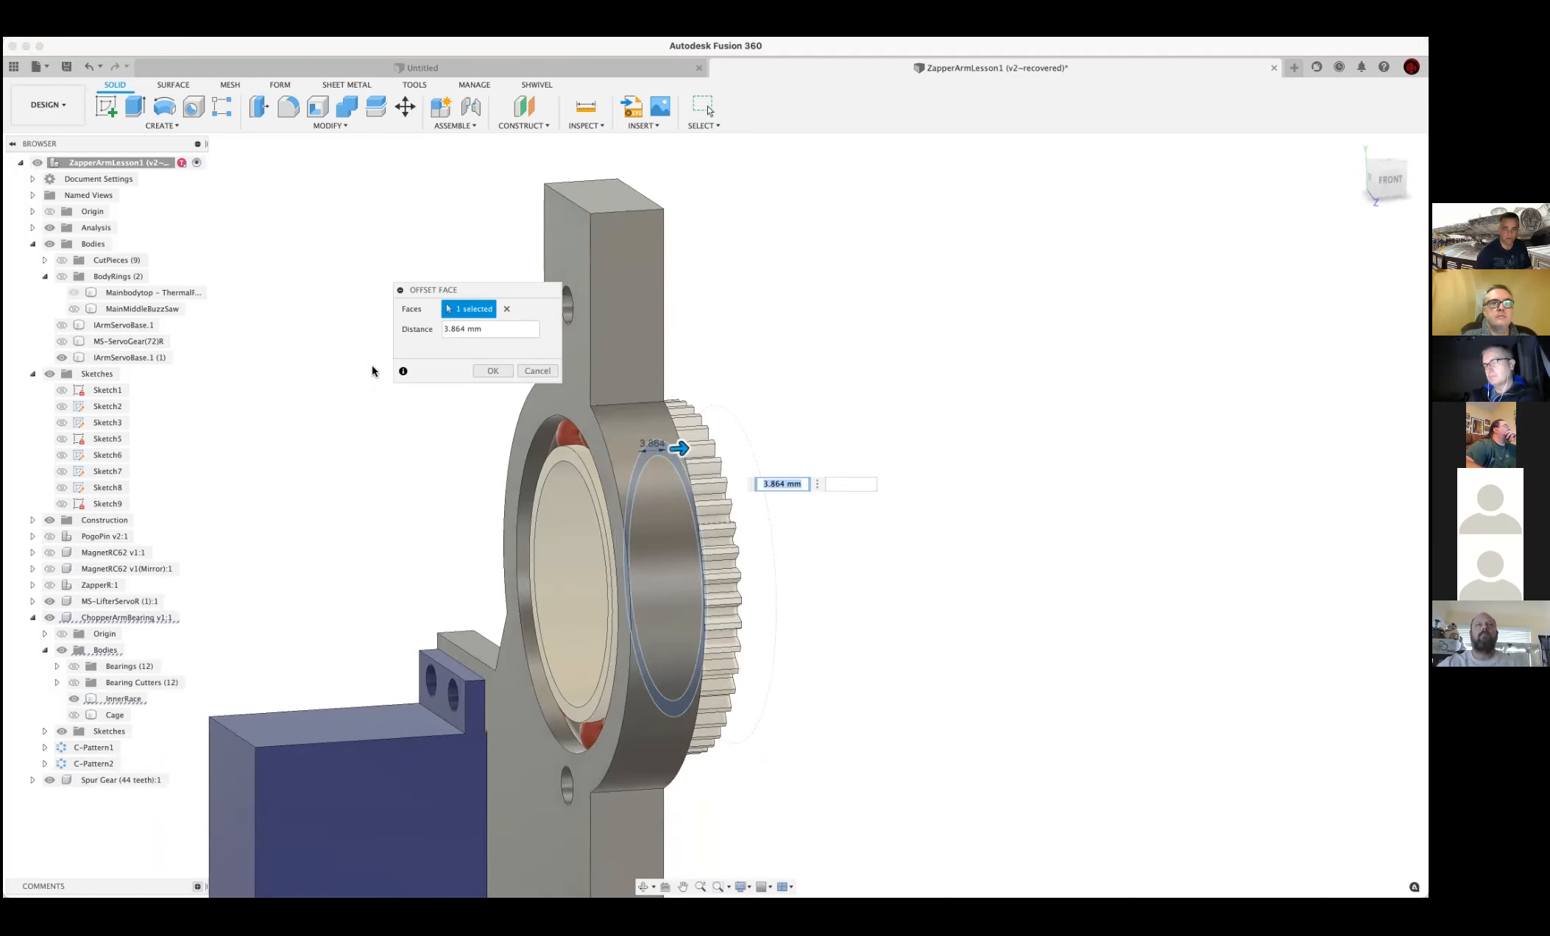
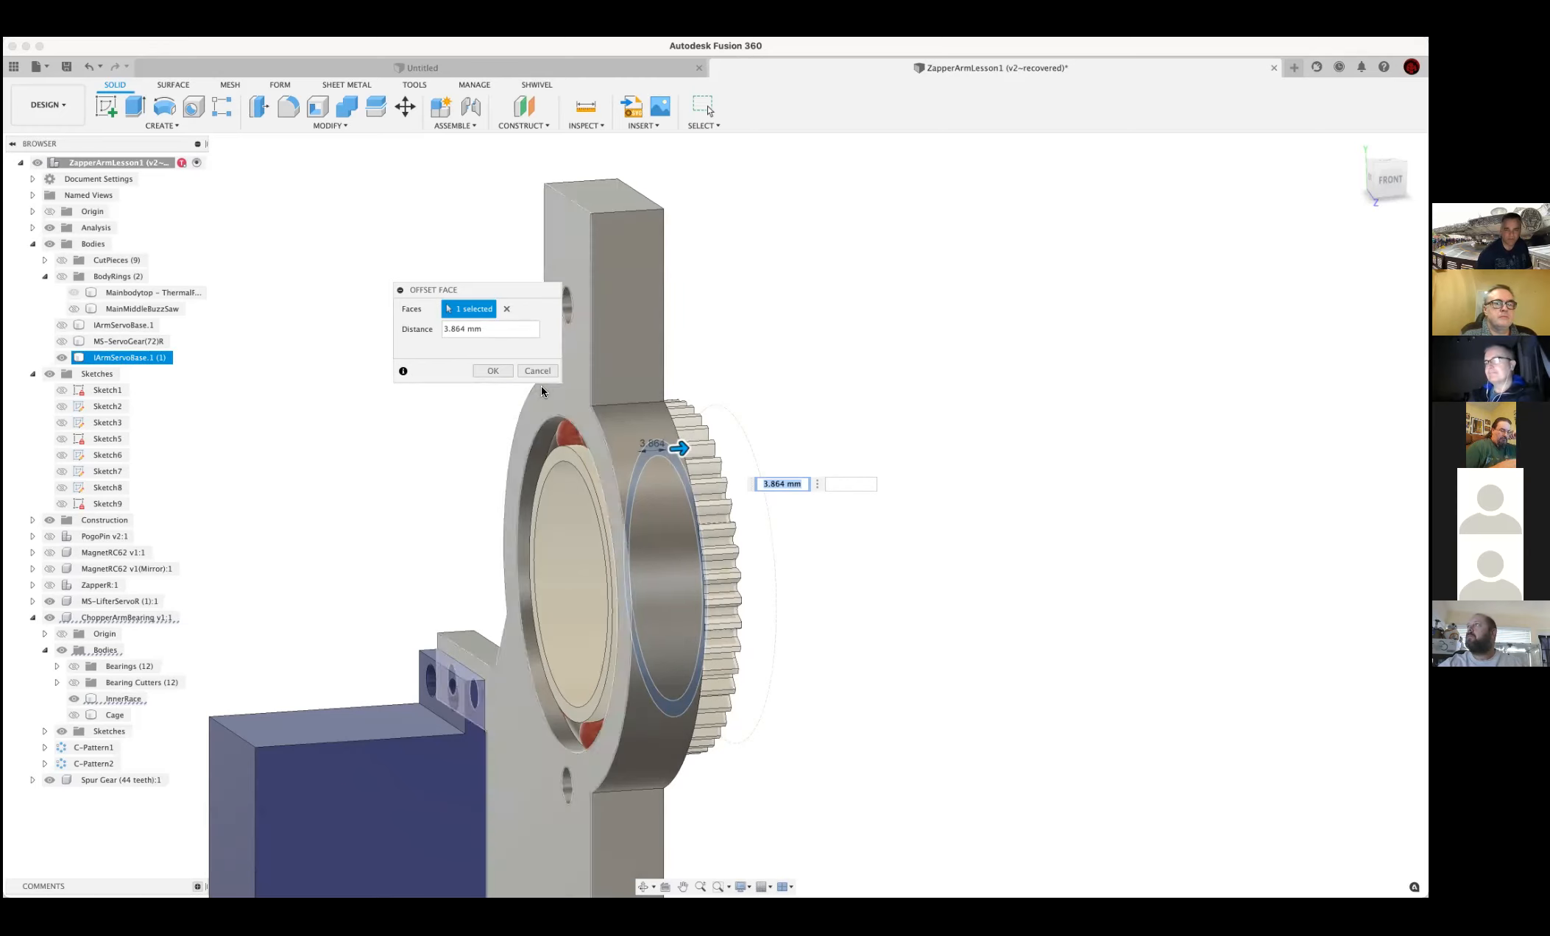
drag(674, 449, 663, 449)
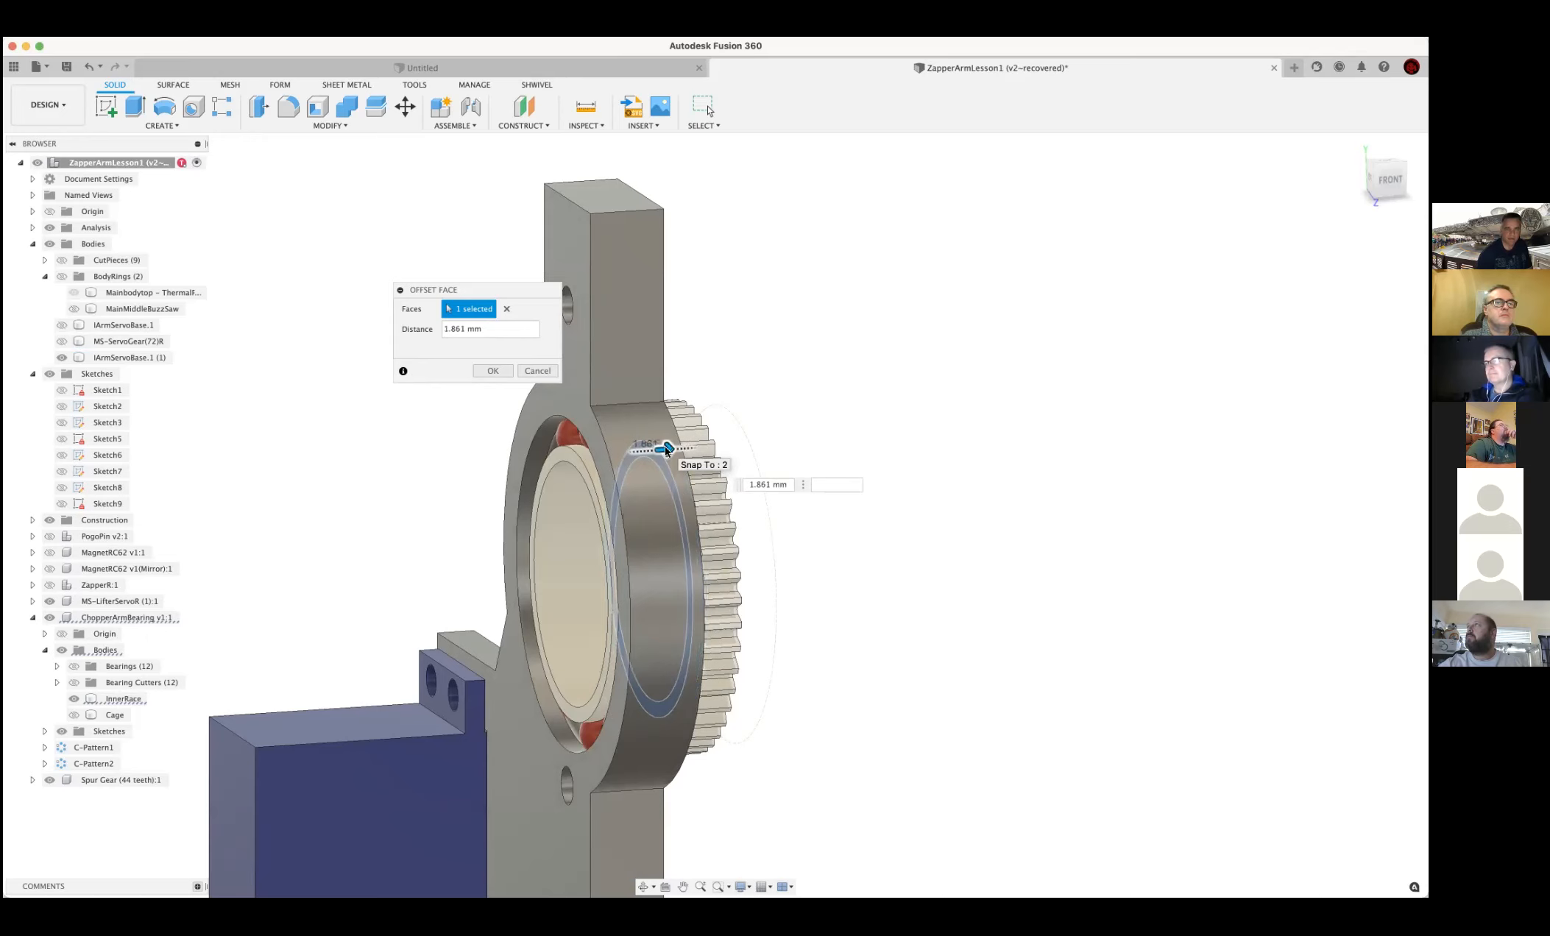
click(62, 358)
mouse_move(665, 448)
mouse_down()
mouse_move(639, 449)
mouse_move(664, 471)
mouse_up()
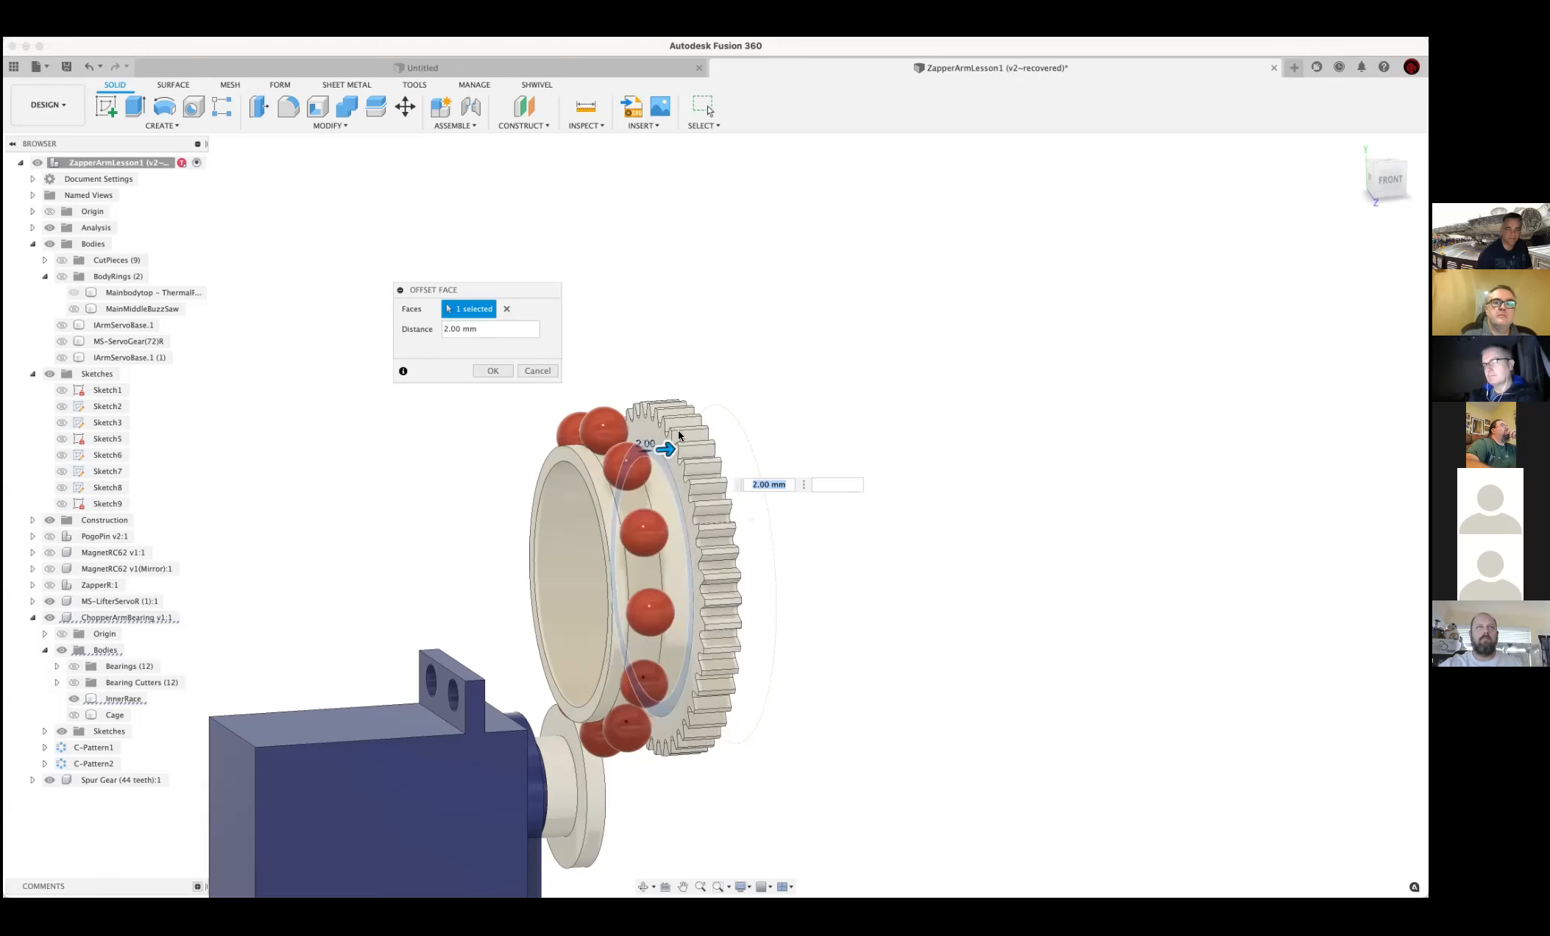
shift+middle_drag(1031, 545, 928, 498)
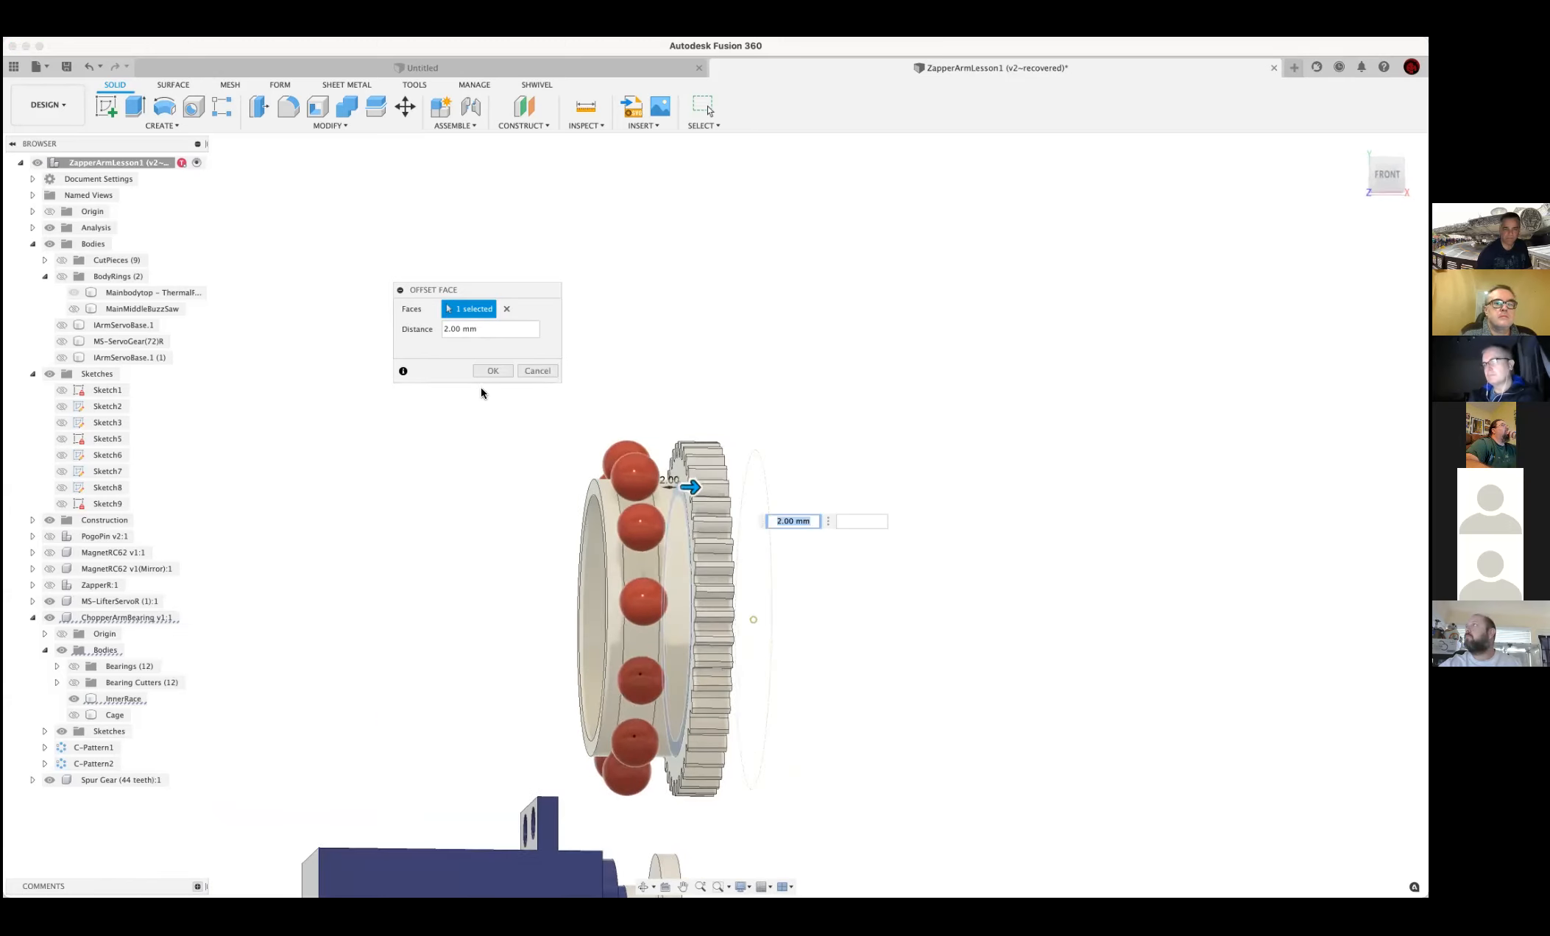
click(490, 371)
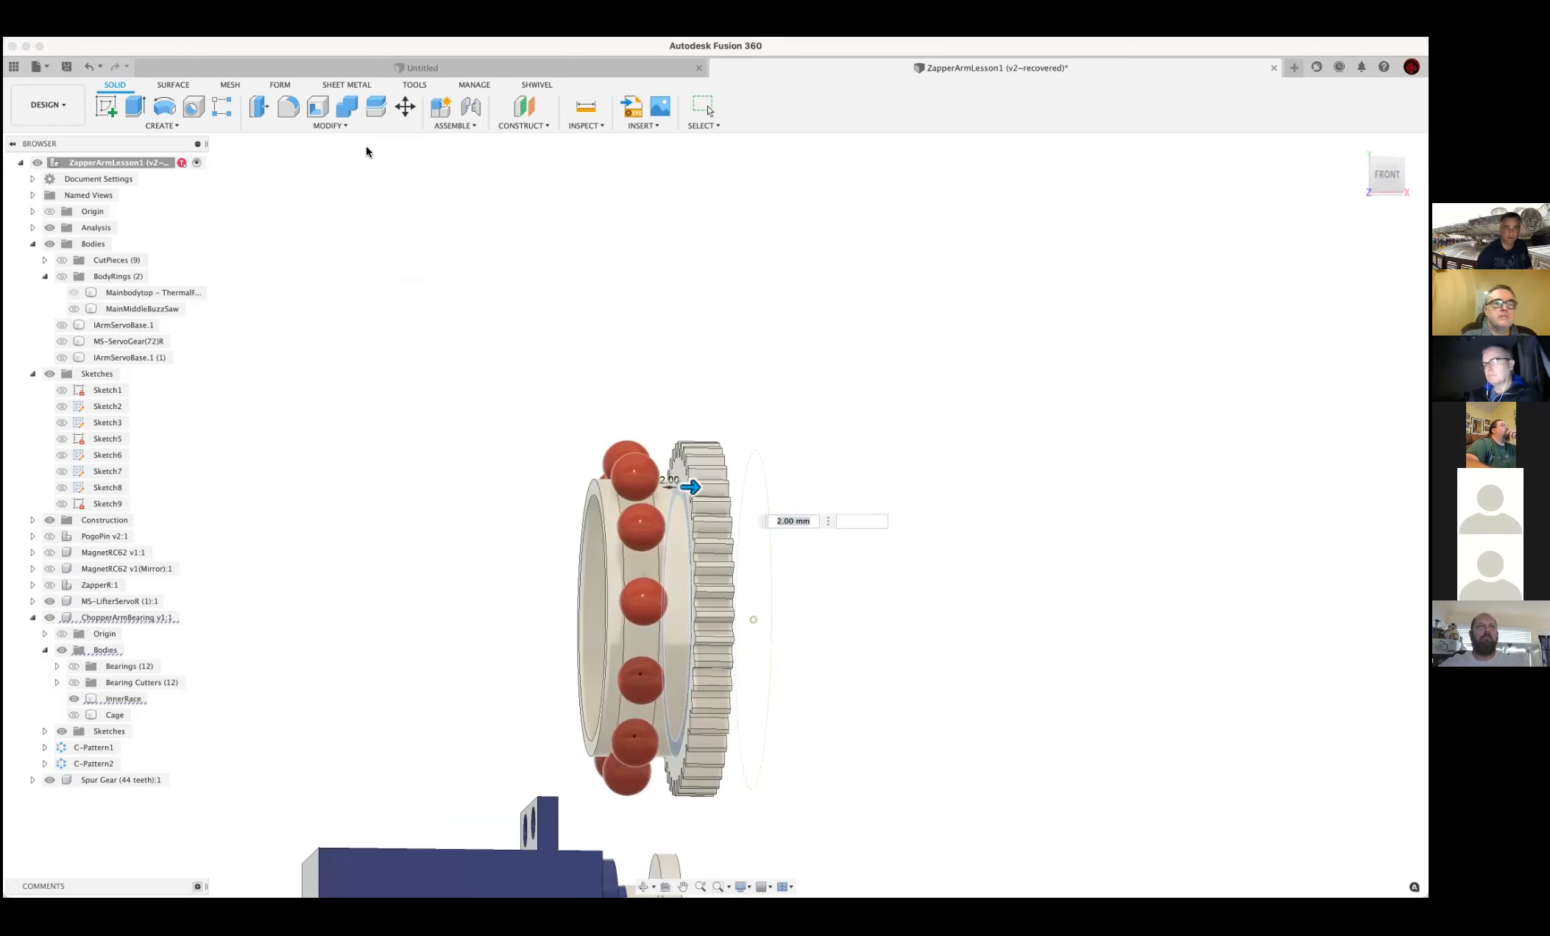
Combine the InnerRace into the 44-tooth spur gear body with the Join operation
click(346, 107)
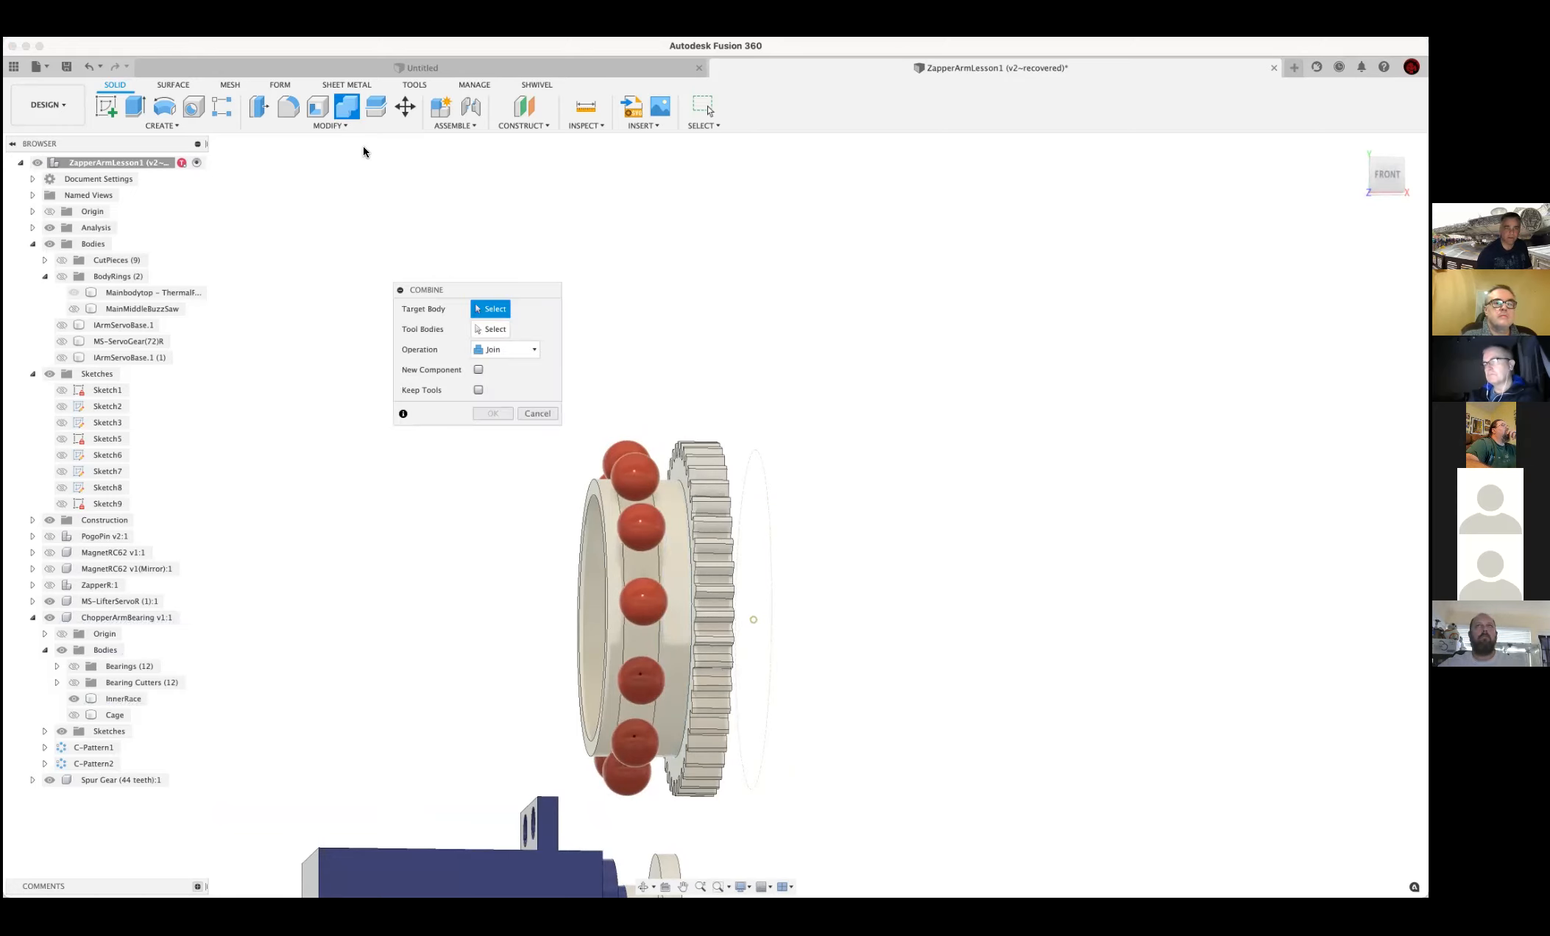
click(709, 498)
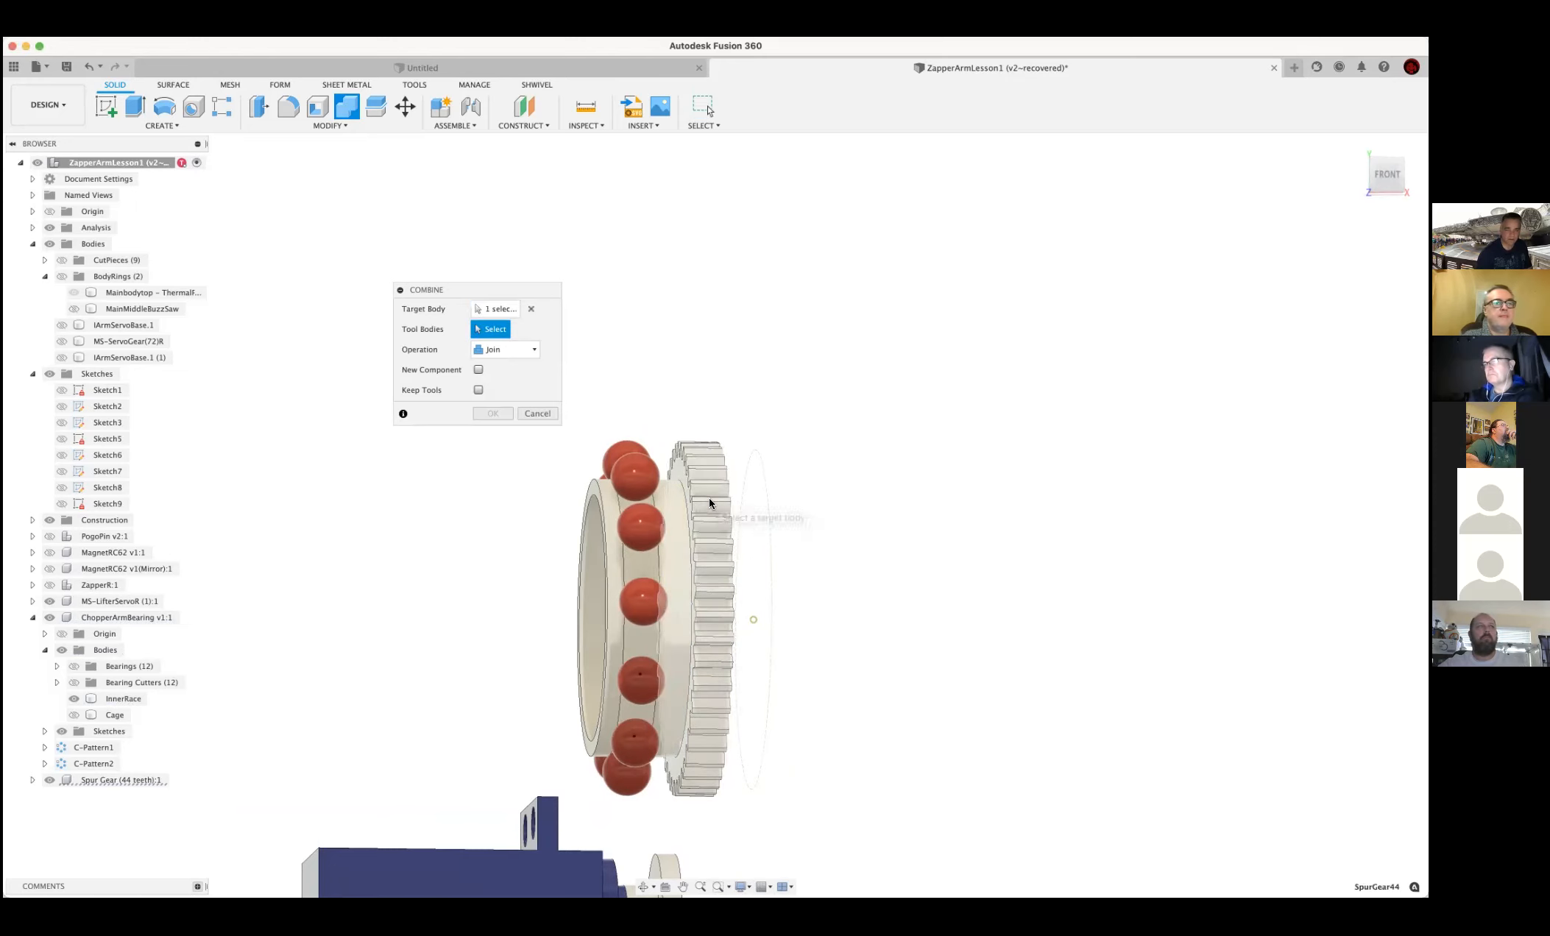
click(608, 561)
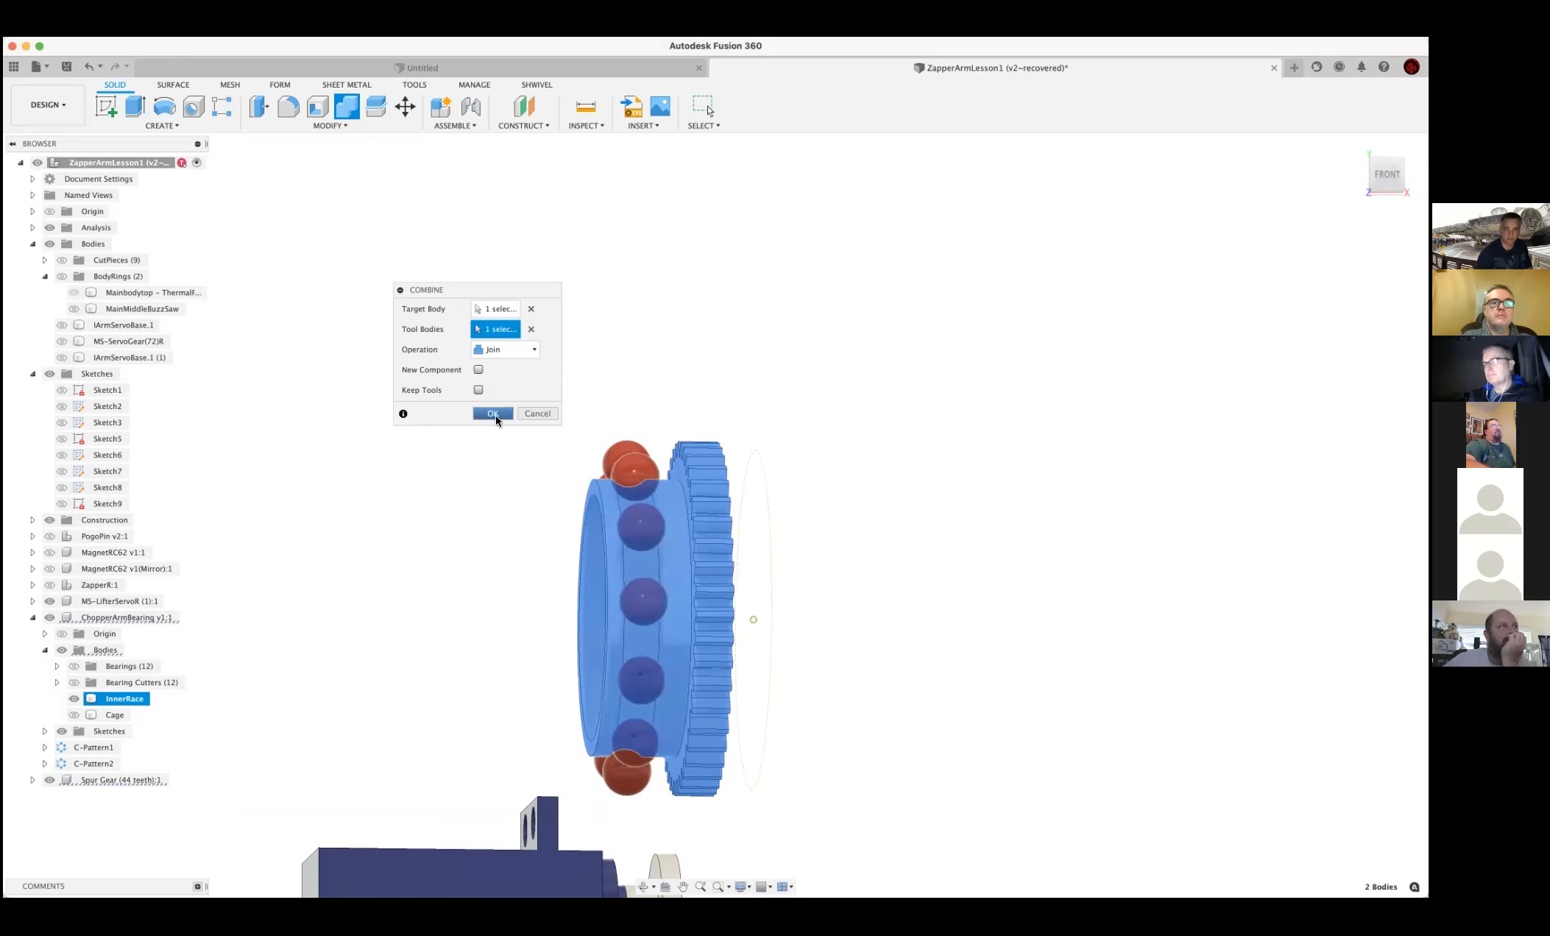
click(492, 414)
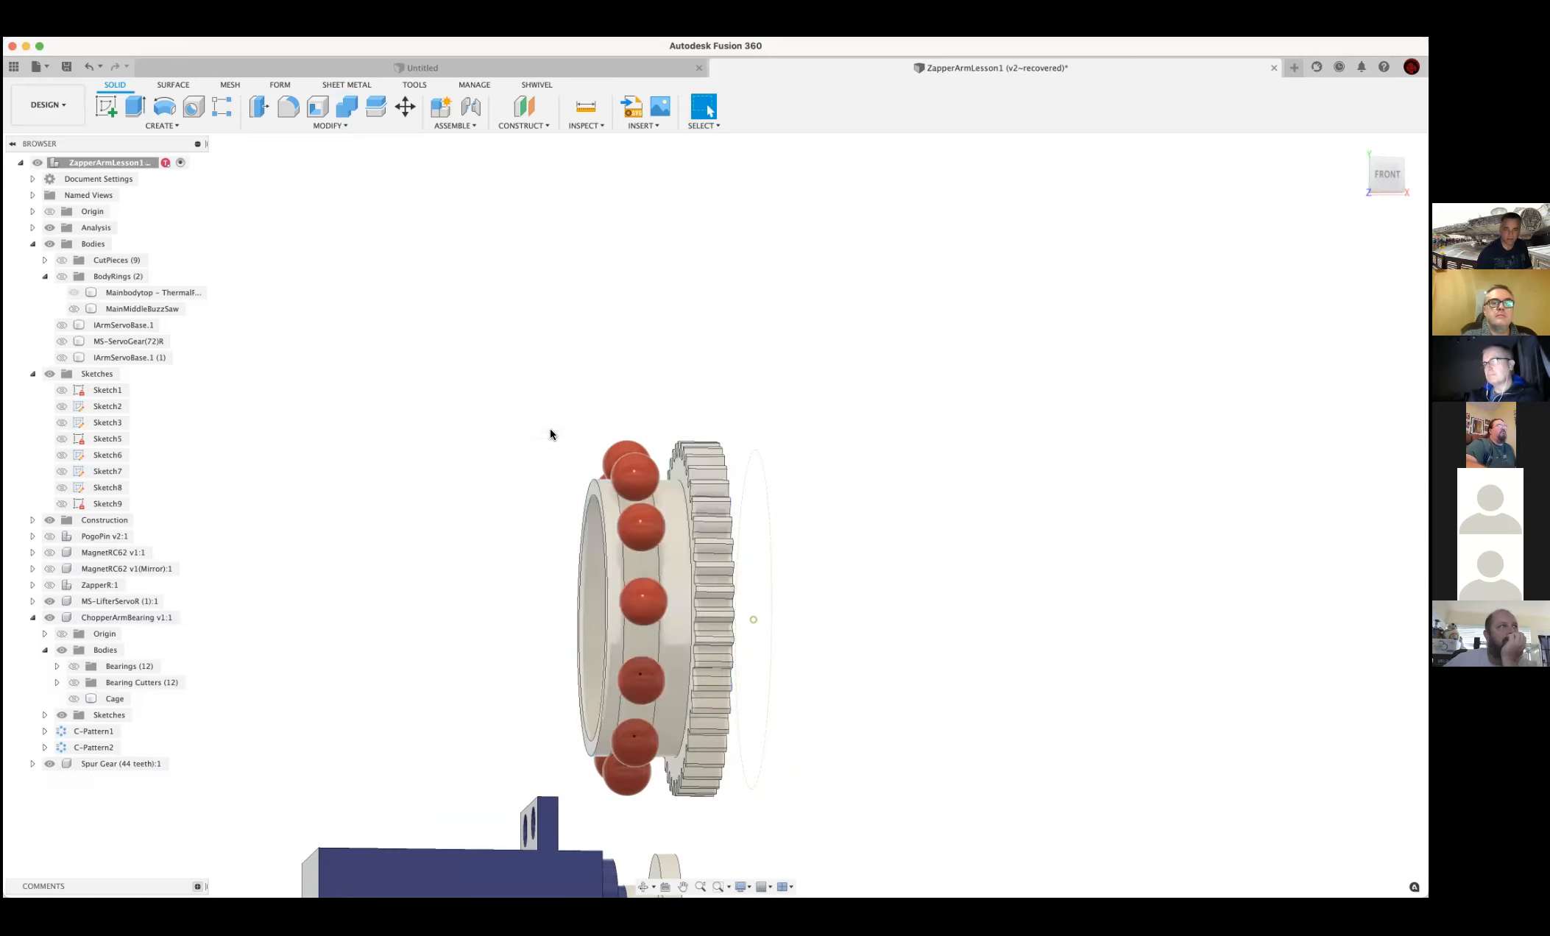
Hide the ChopperArmBearing component and toggle the Spur Gear (44 teeth) component off and on to view the joined part alone
click(61, 648)
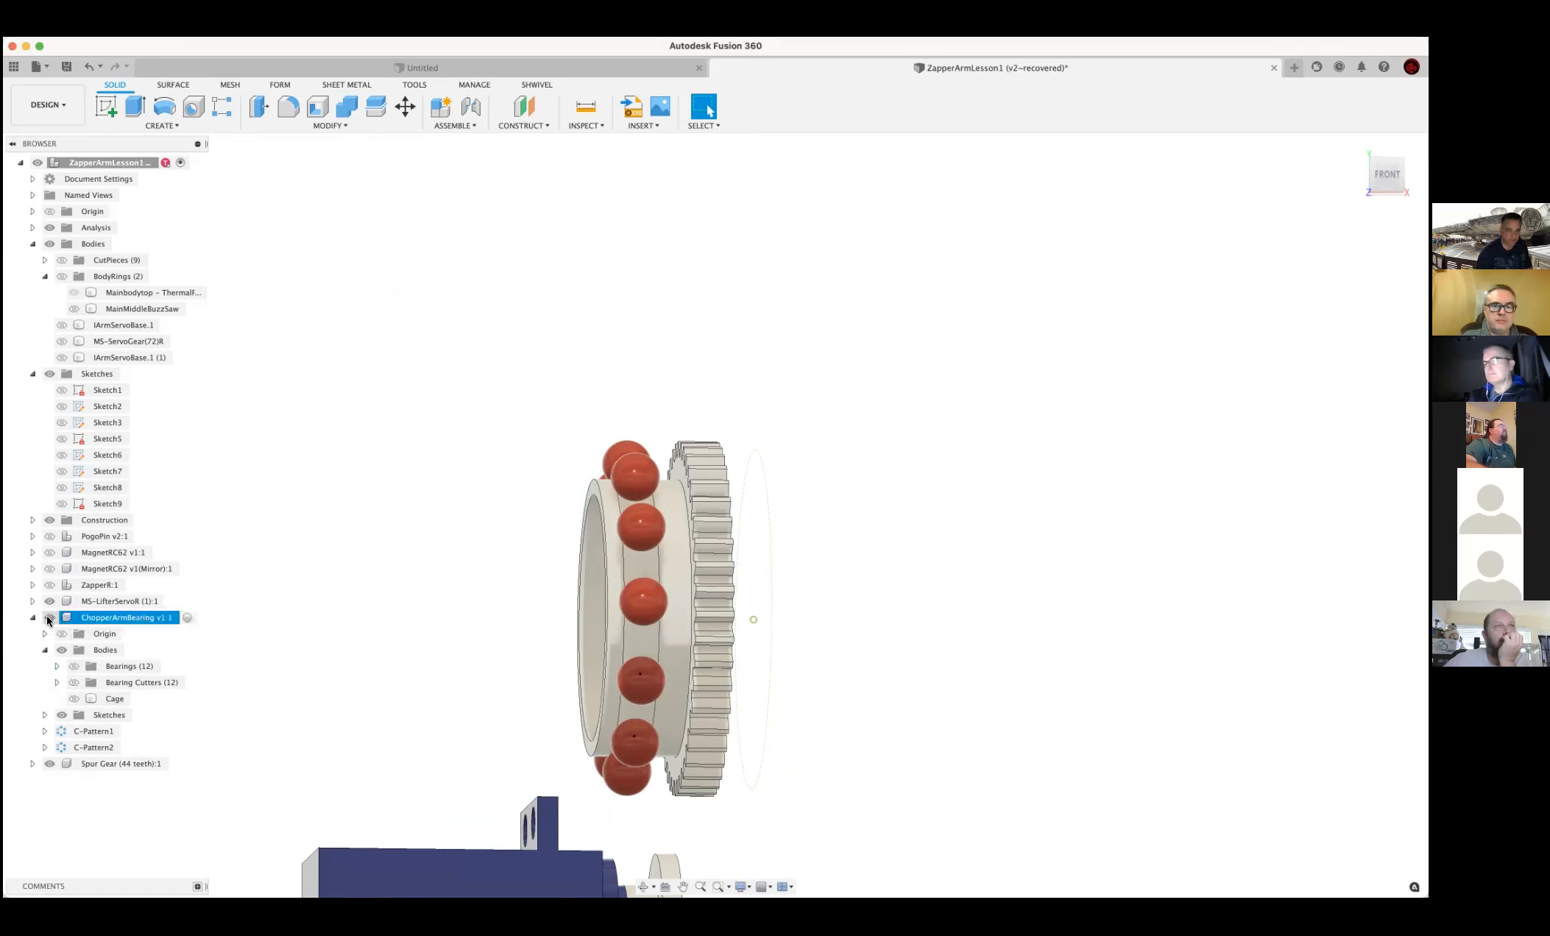
shift+middle_drag(371, 674, 398, 718)
click(50, 765)
click(50, 766)
Examine the Spur Gear (44 teeth) component by toggling its SpurGear44 body off and on and listing its sketches, then collapse it
click(33, 763)
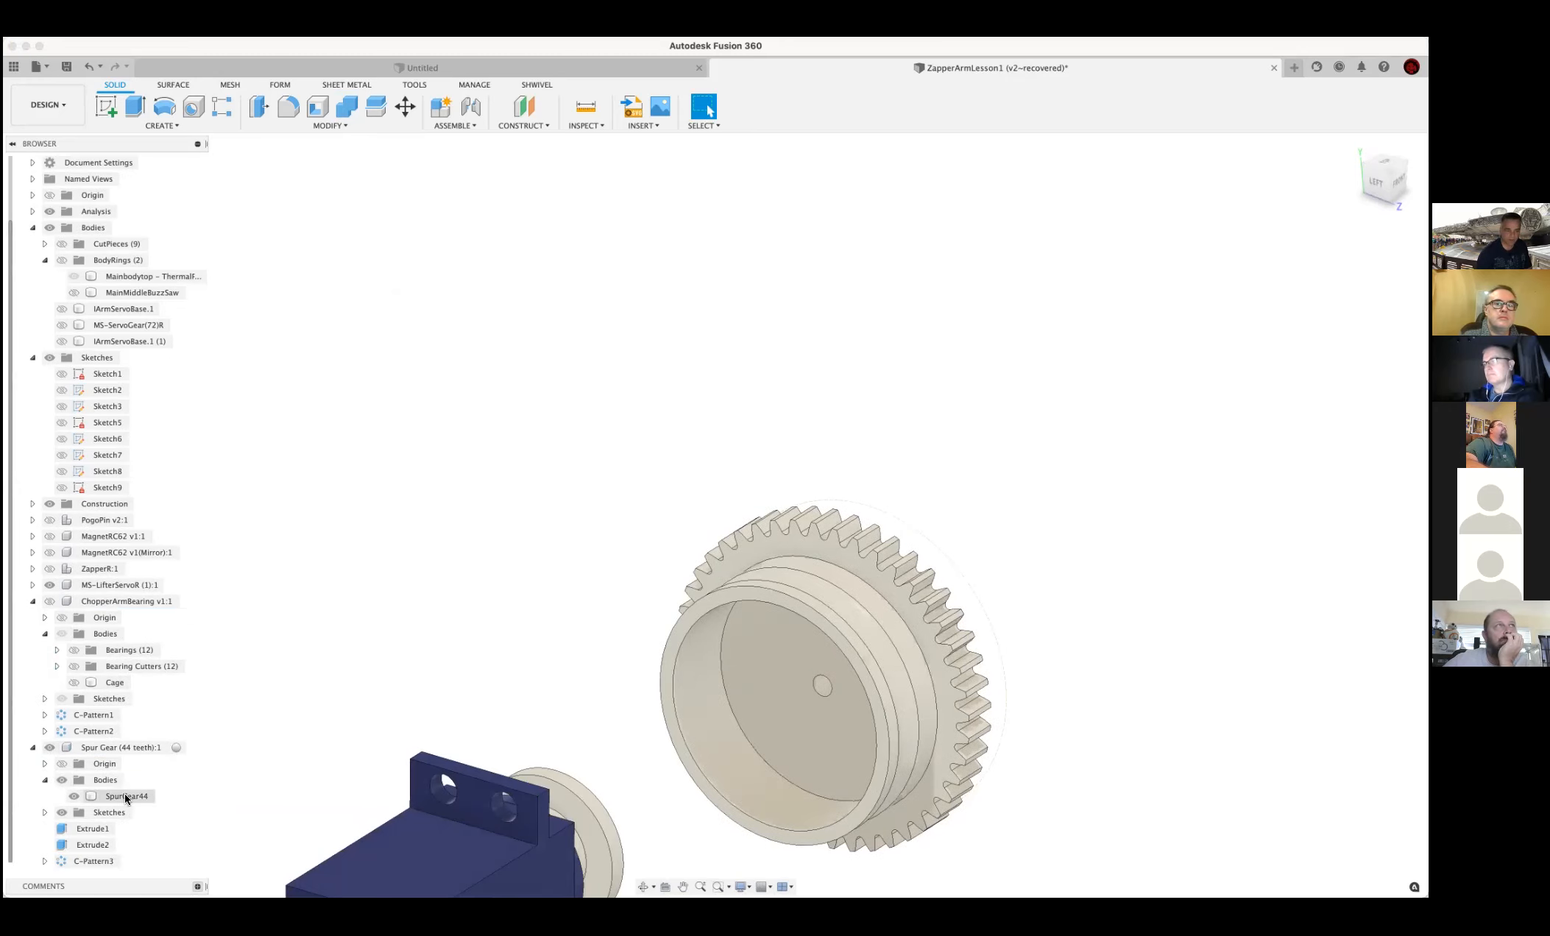
click(74, 796)
click(74, 797)
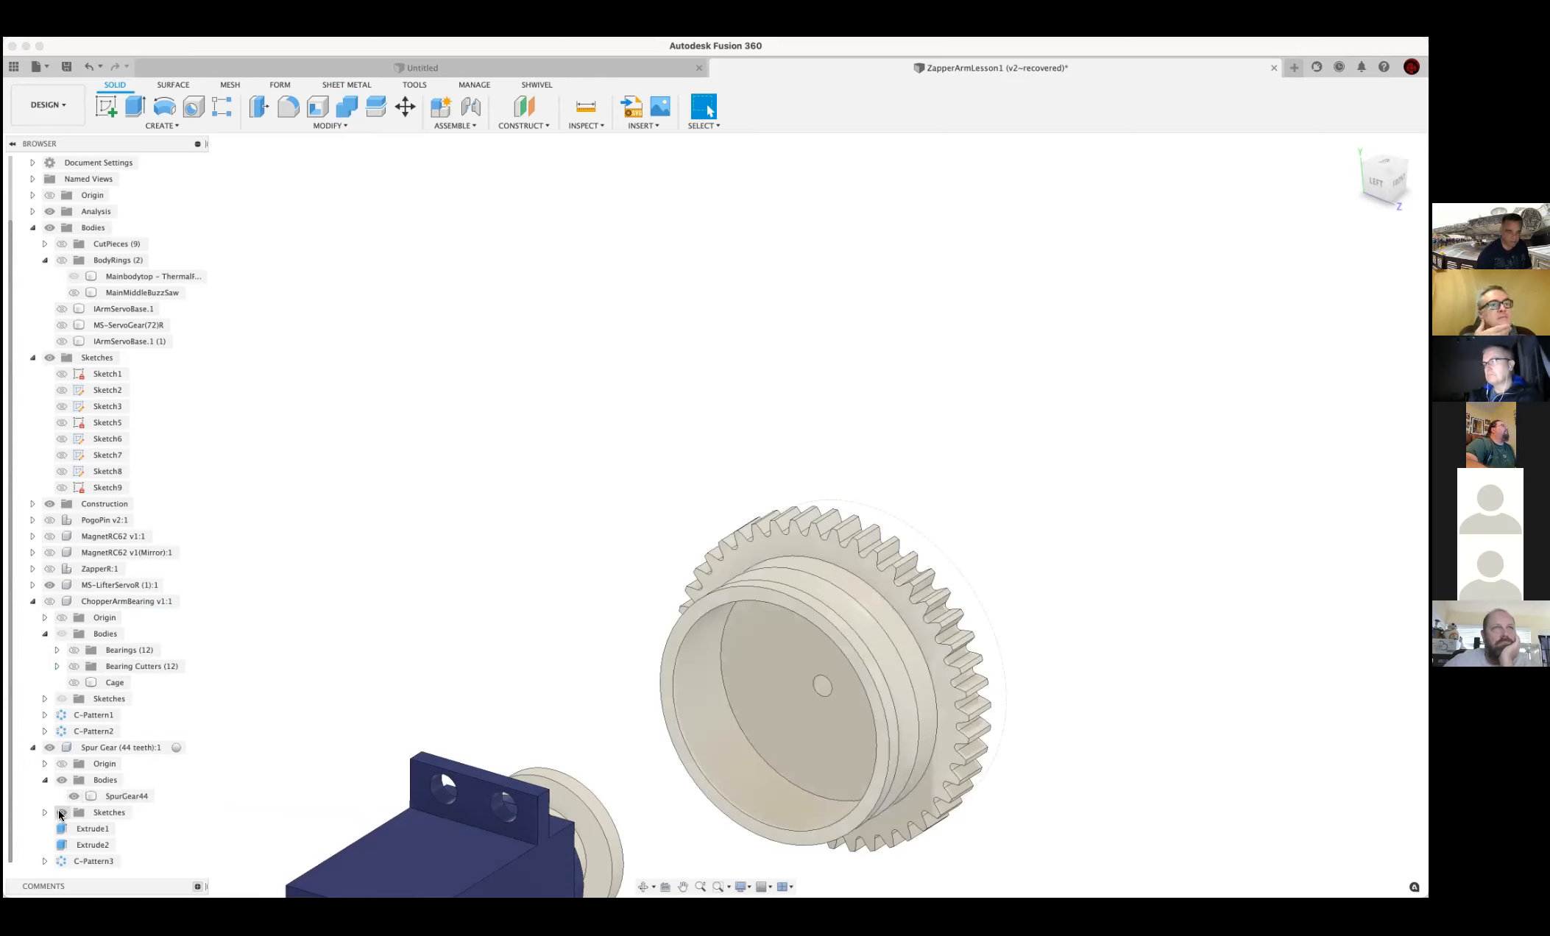
click(45, 813)
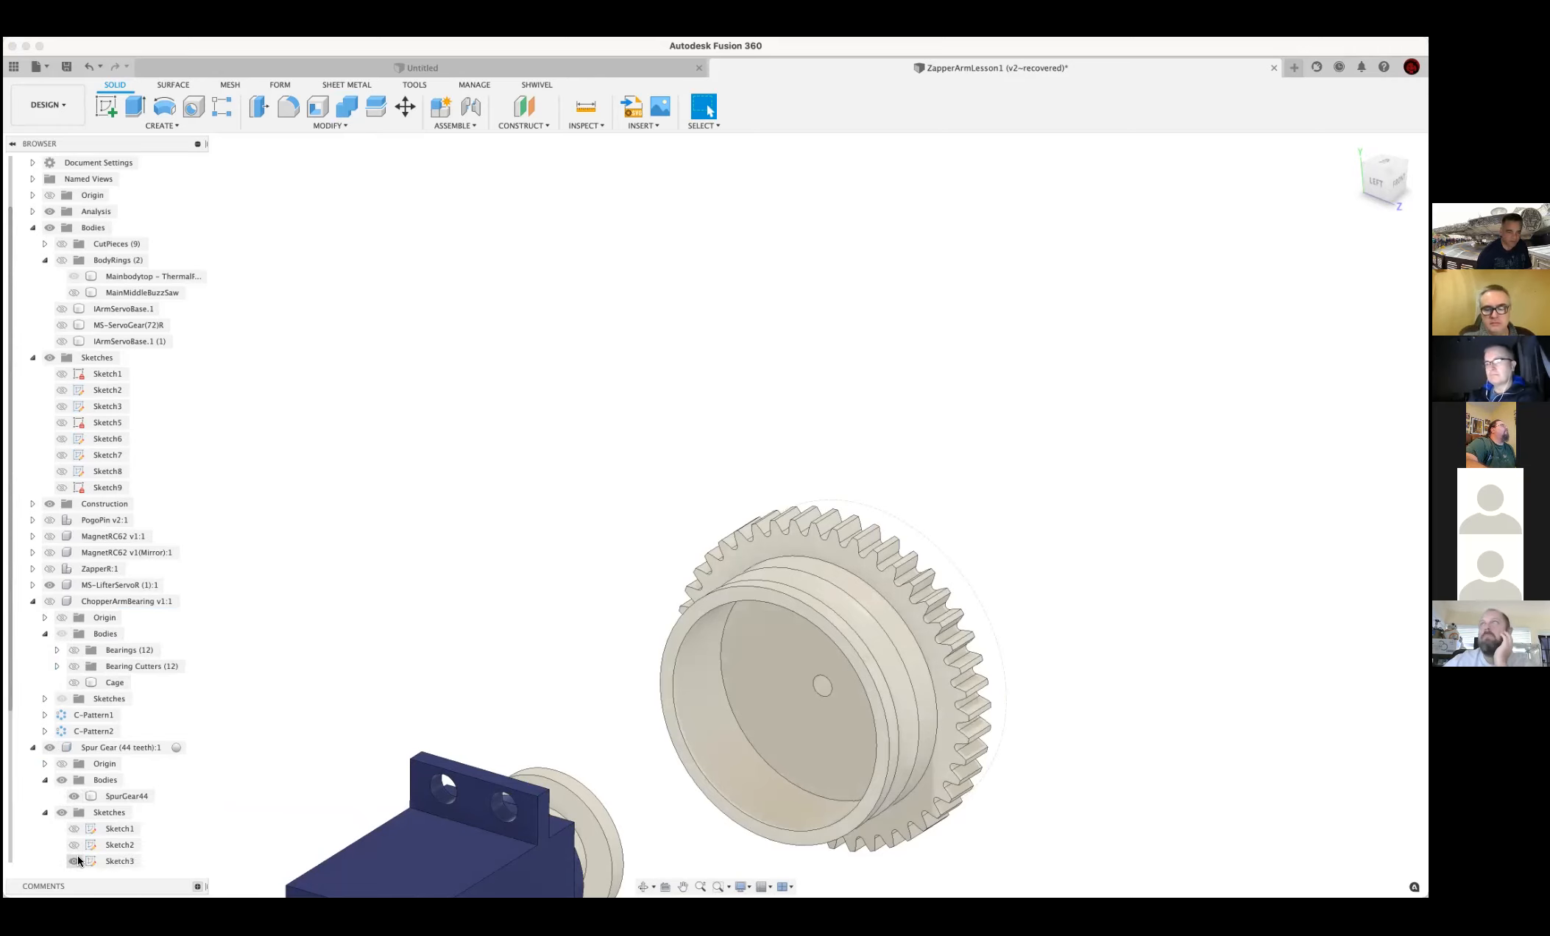
click(46, 813)
click(33, 748)
Show MS-ServoGear(72)R and the IArmServoBase.1 (1) body again and view the meshing gears from the right side
shift+middle_drag(720, 582, 1018, 608)
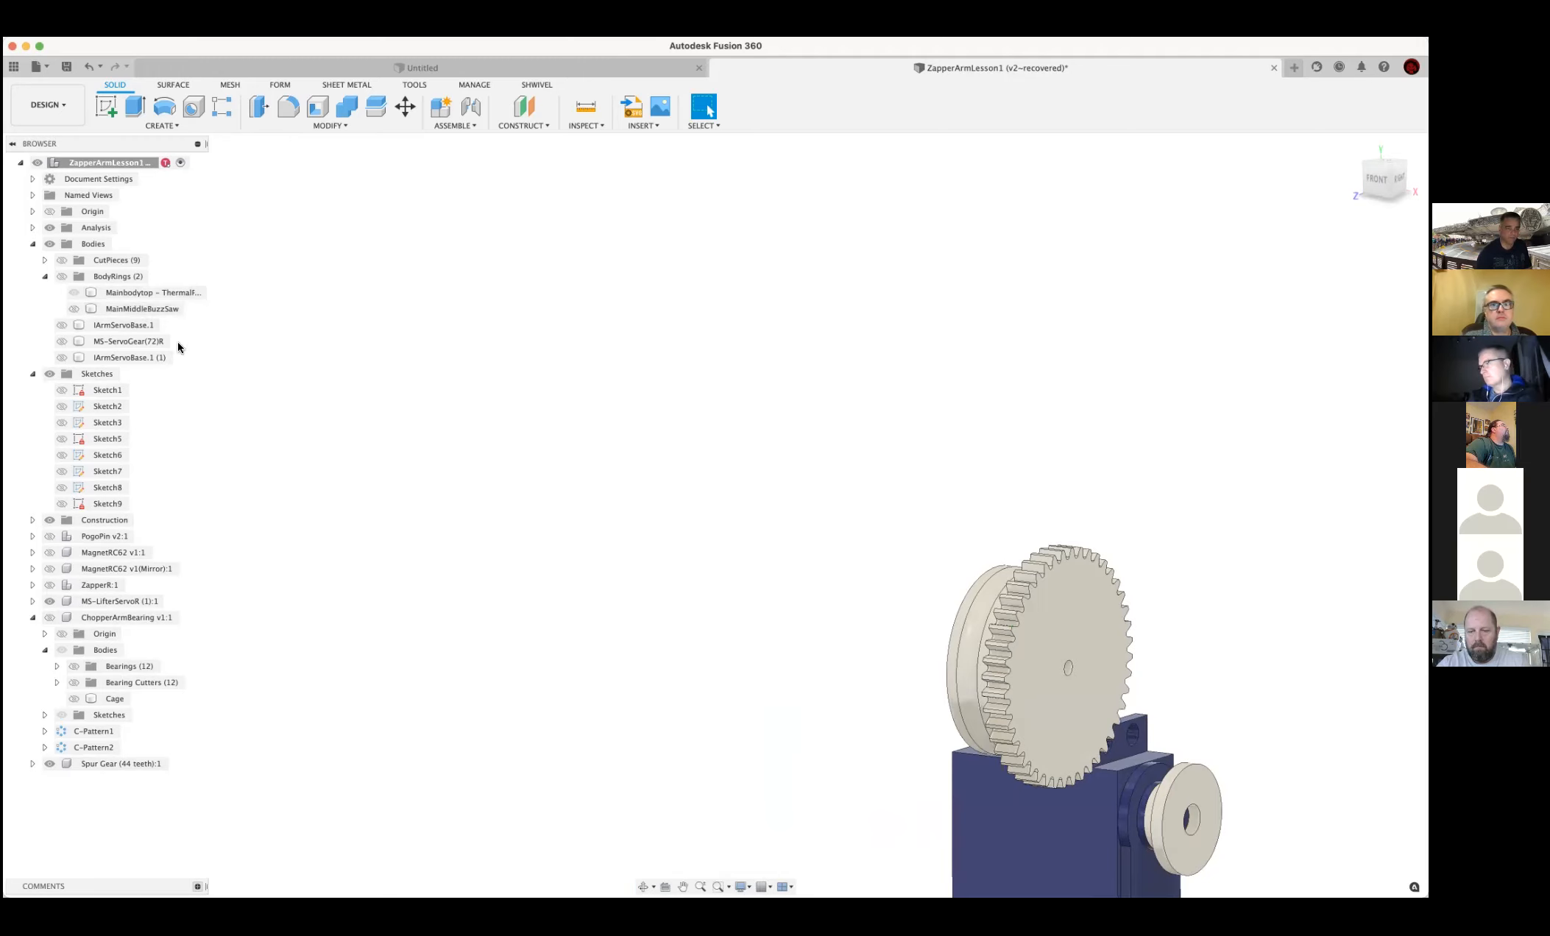
click(62, 341)
click(62, 357)
shift+middle_drag(733, 535, 736, 580)
click(892, 622)
shift+middle_drag(1057, 651, 917, 619)
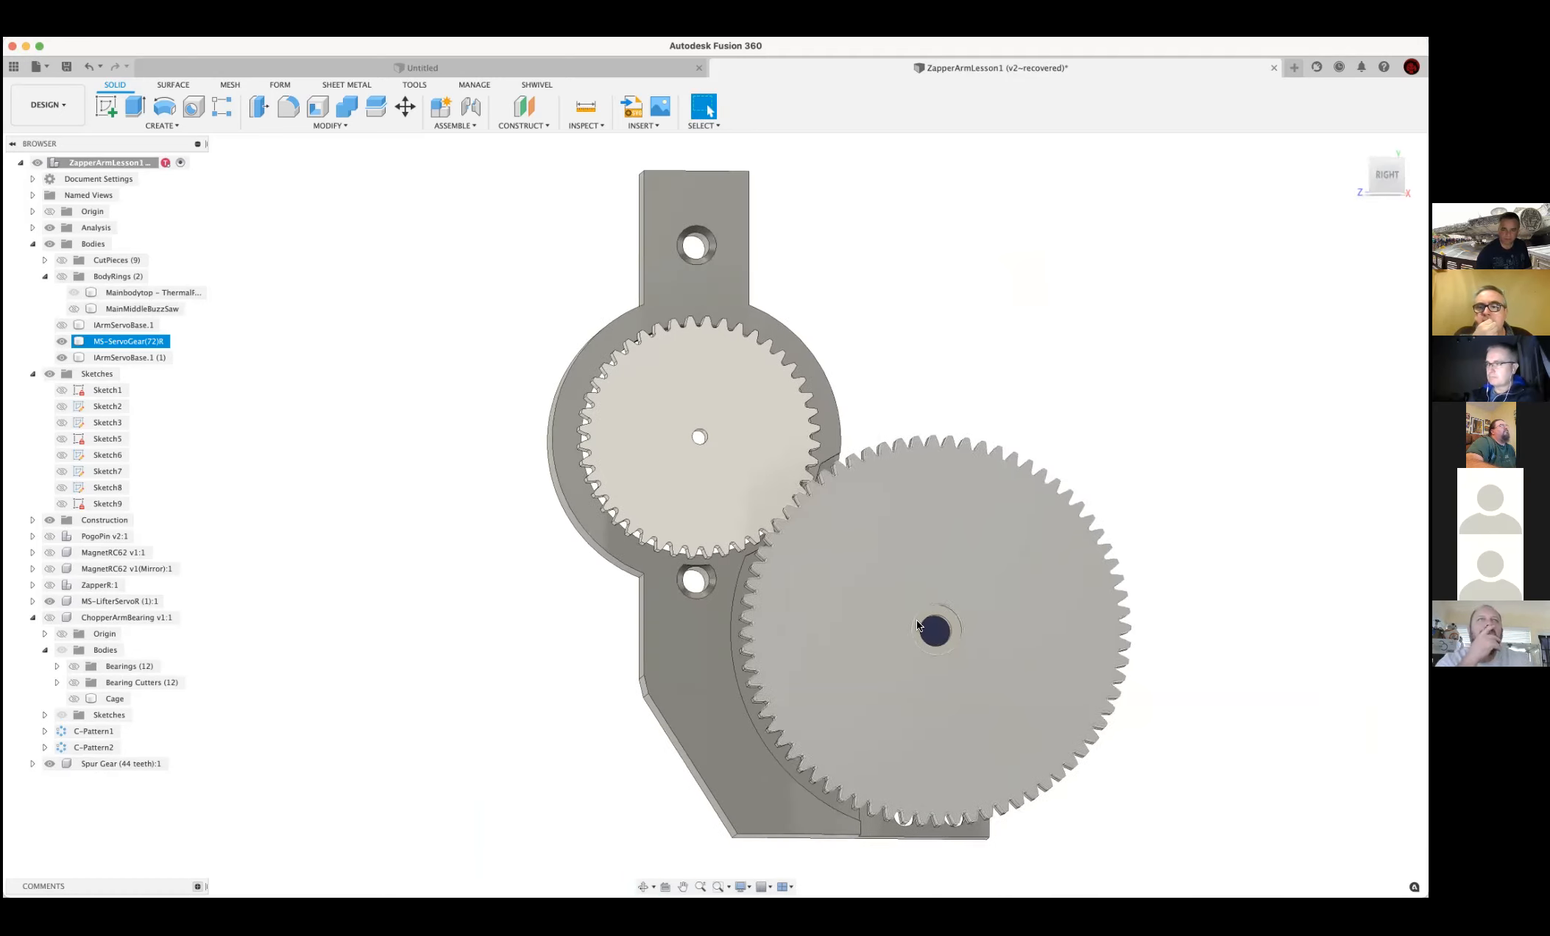
key(Escape)
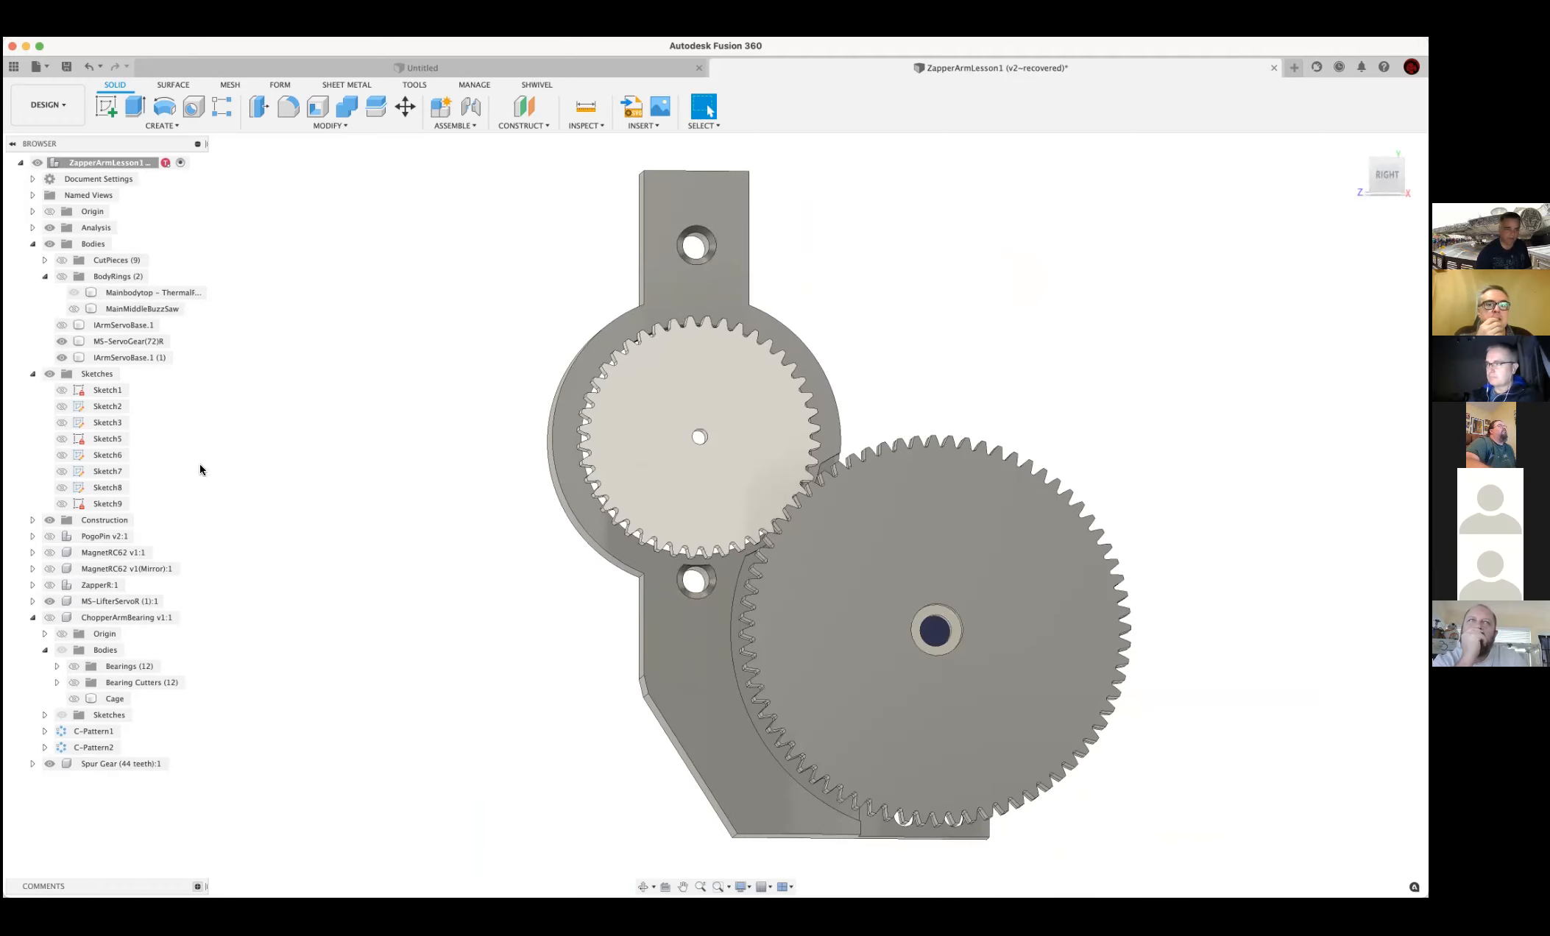
Show Sketch7, Sketch6 and Sketch5 over the two gears
click(61, 471)
click(61, 471)
click(61, 455)
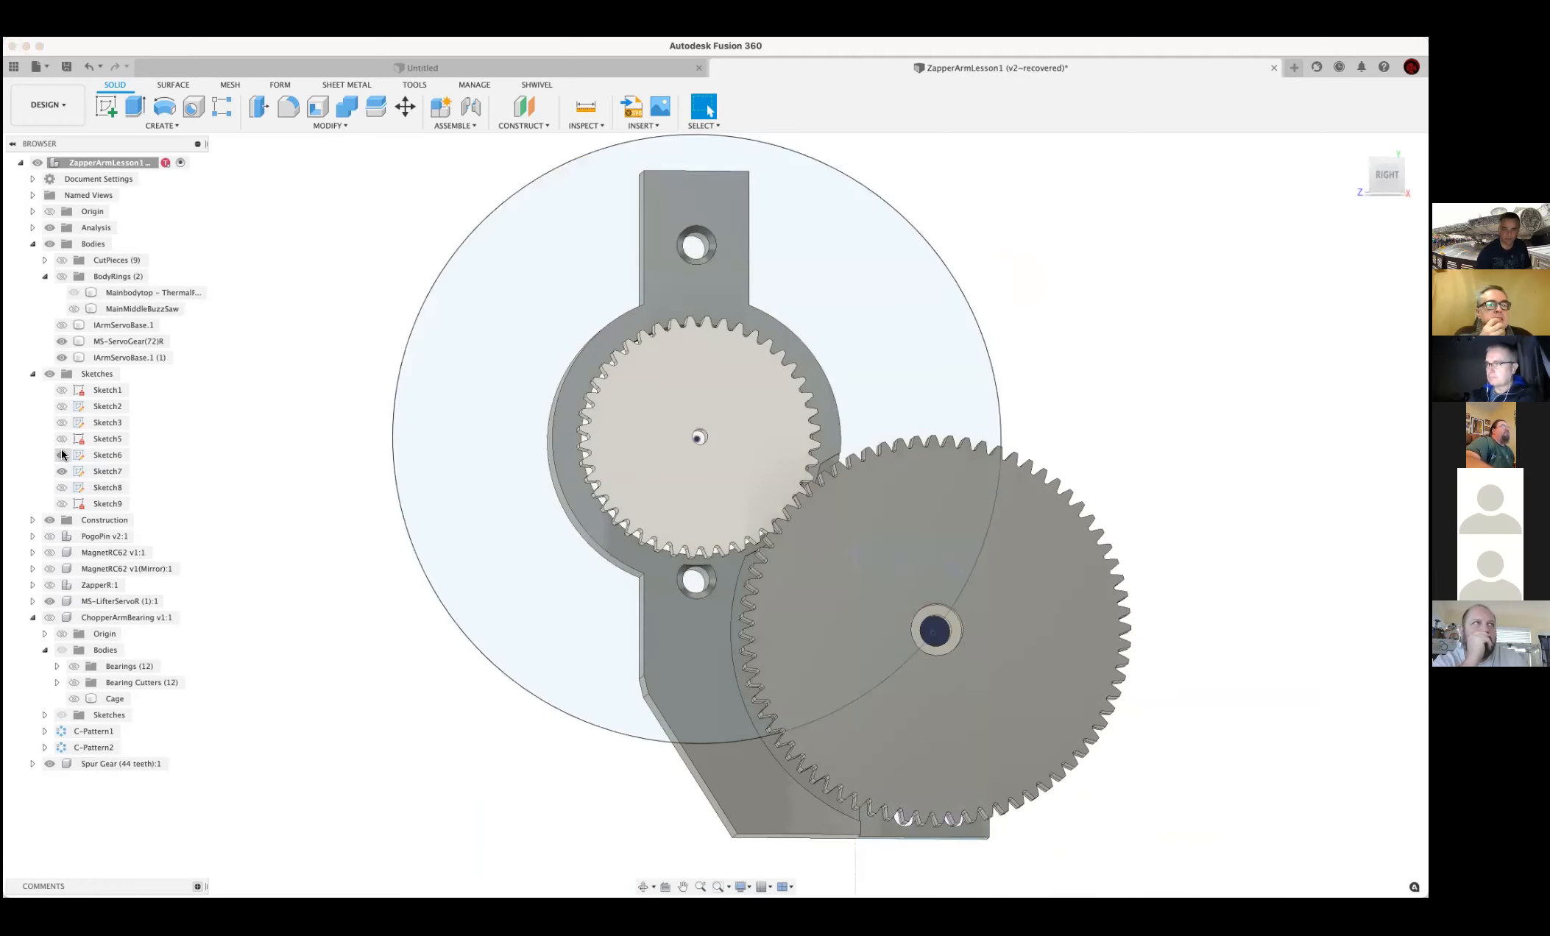
click(62, 439)
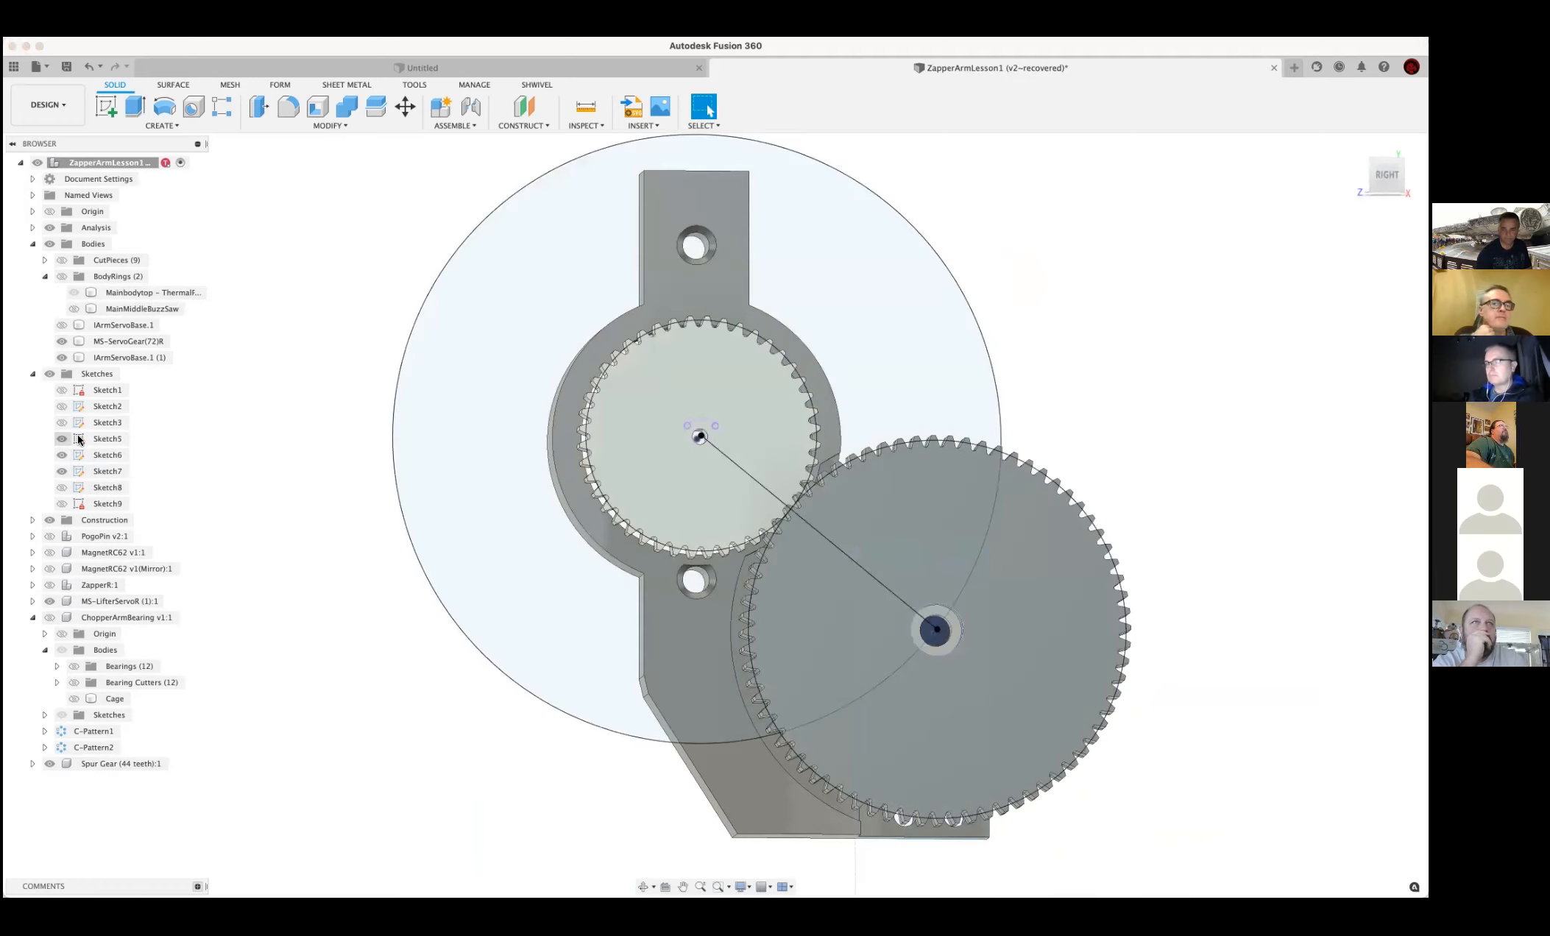
Select the Sketch5 line joining the two gear centres to check its length and the gears' meshing
shift+middle_drag(1189, 404, 668, 456)
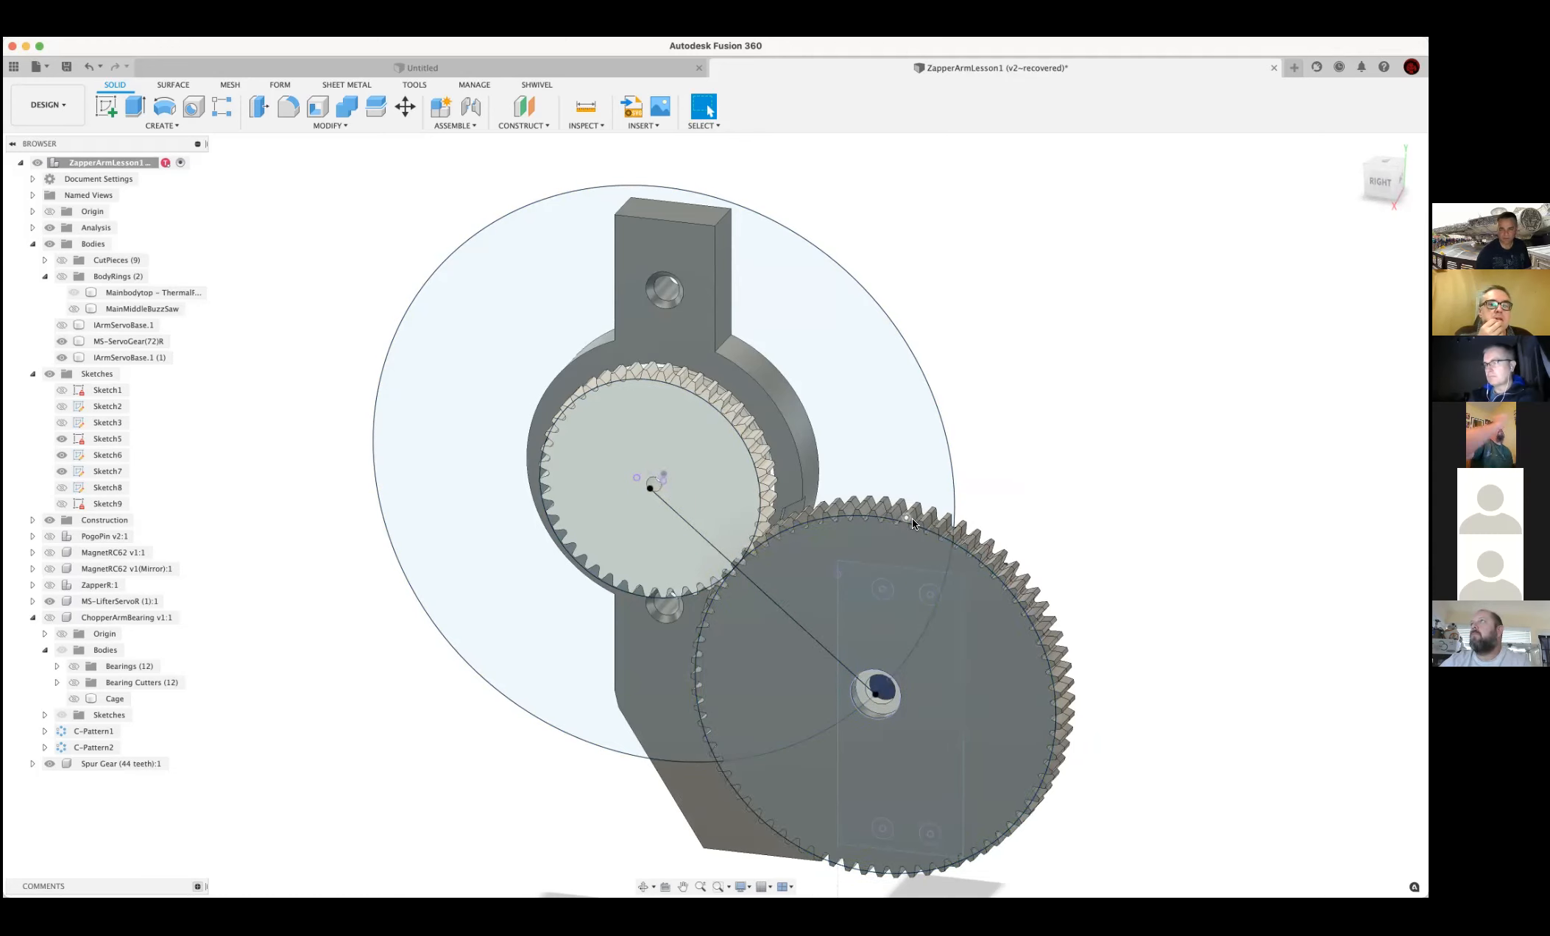
scroll(771, 566, up, 5)
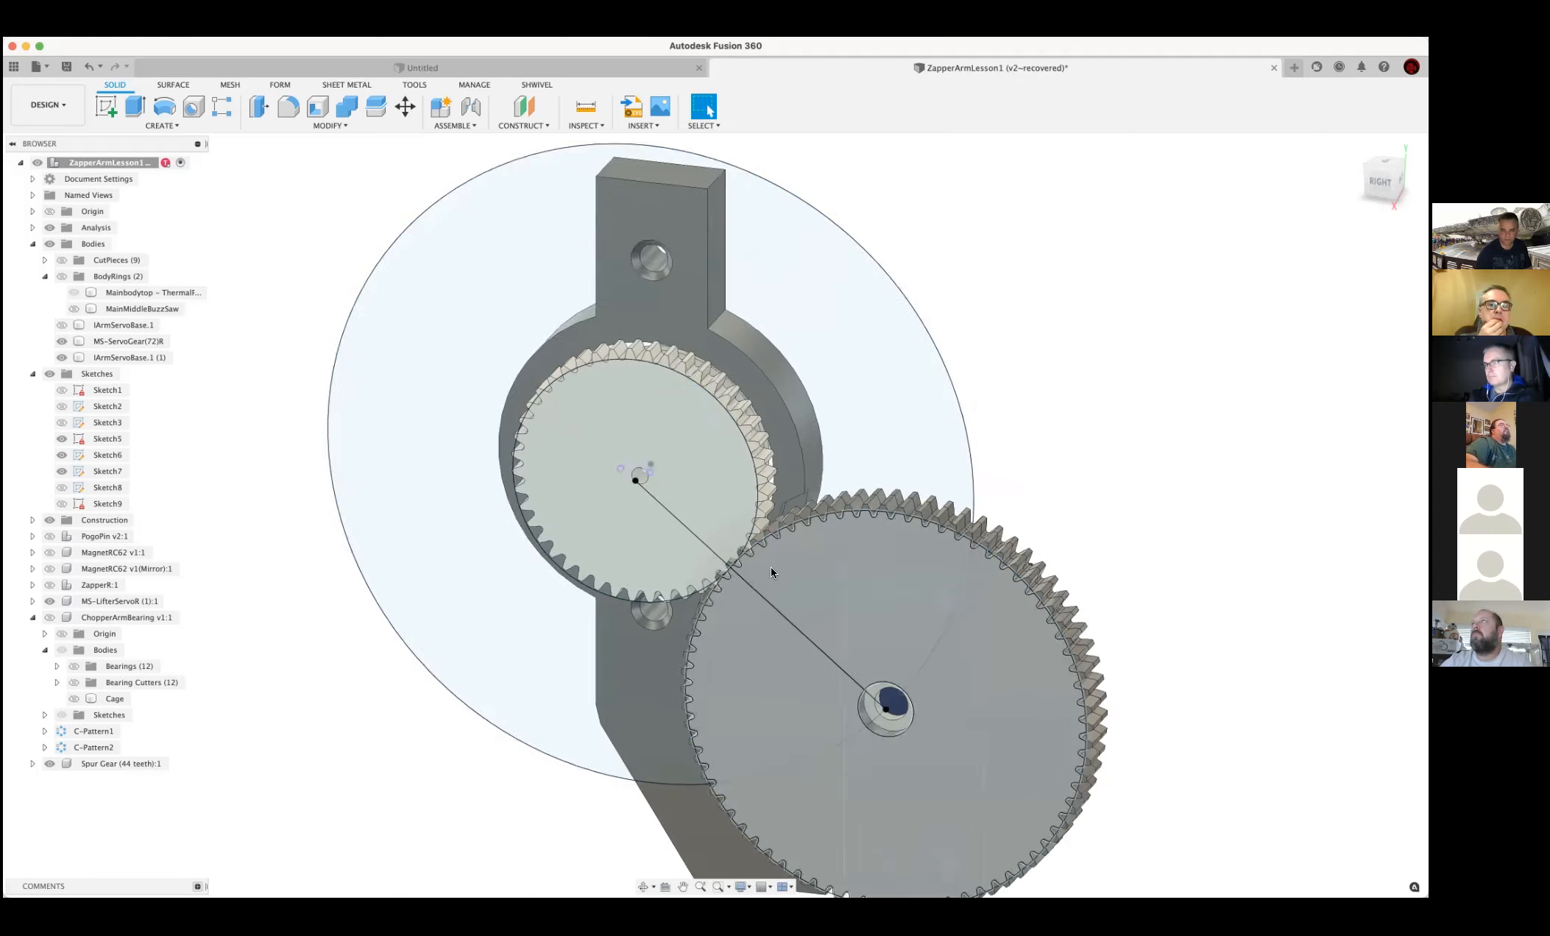
mouse_move(805, 536)
shift+middle_down()
mouse_move(810, 520)
mouse_move(644, 521)
shift+middle_up()
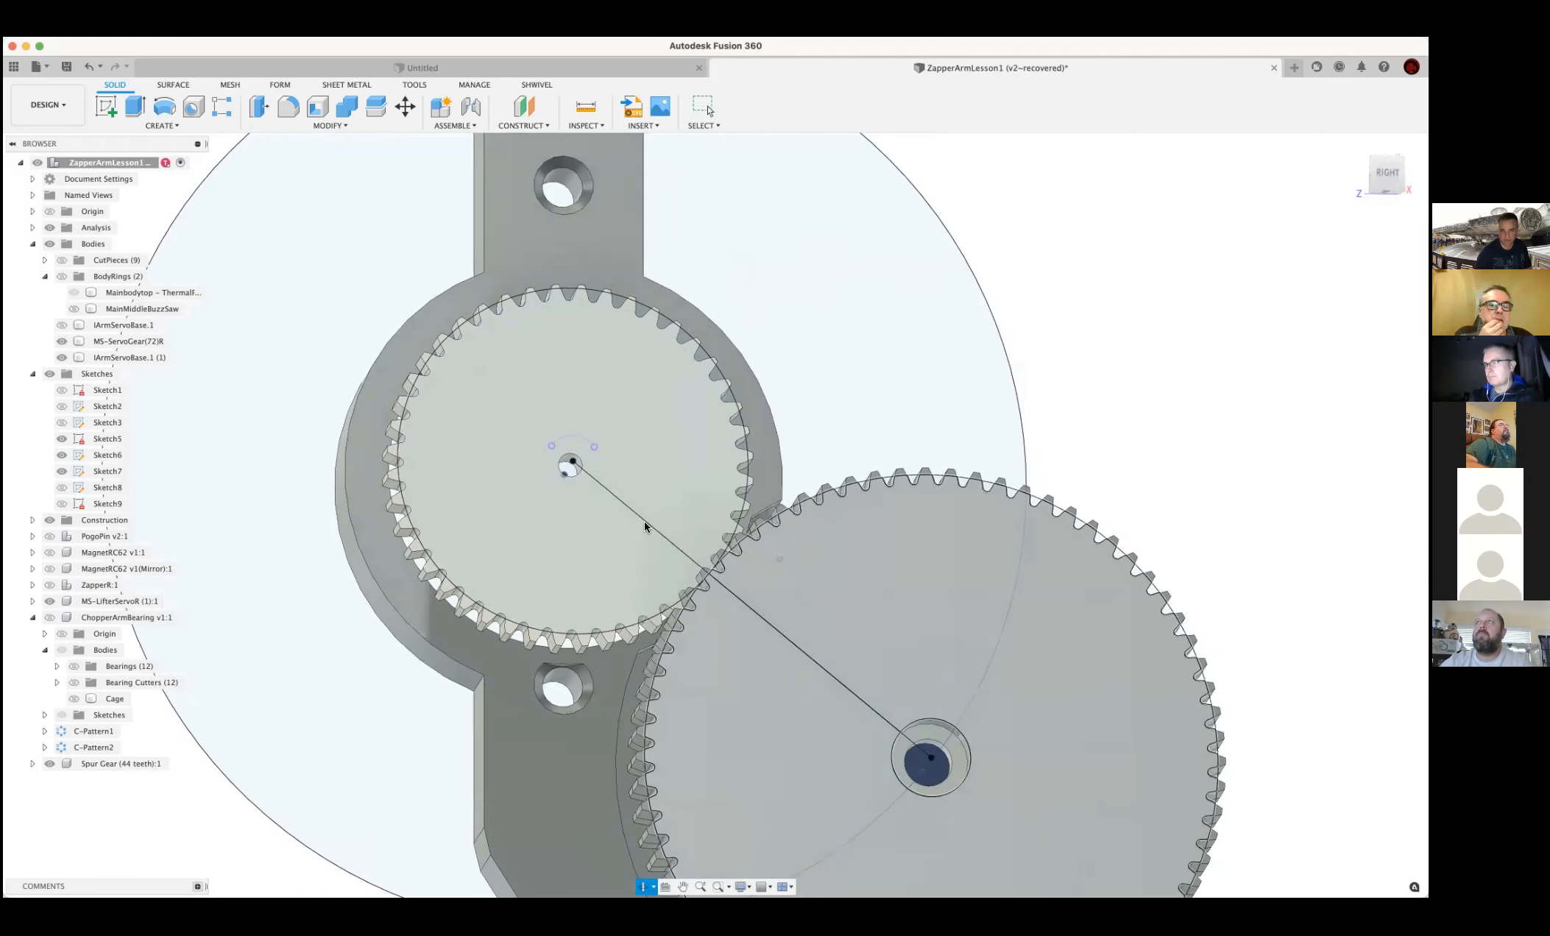
click(644, 520)
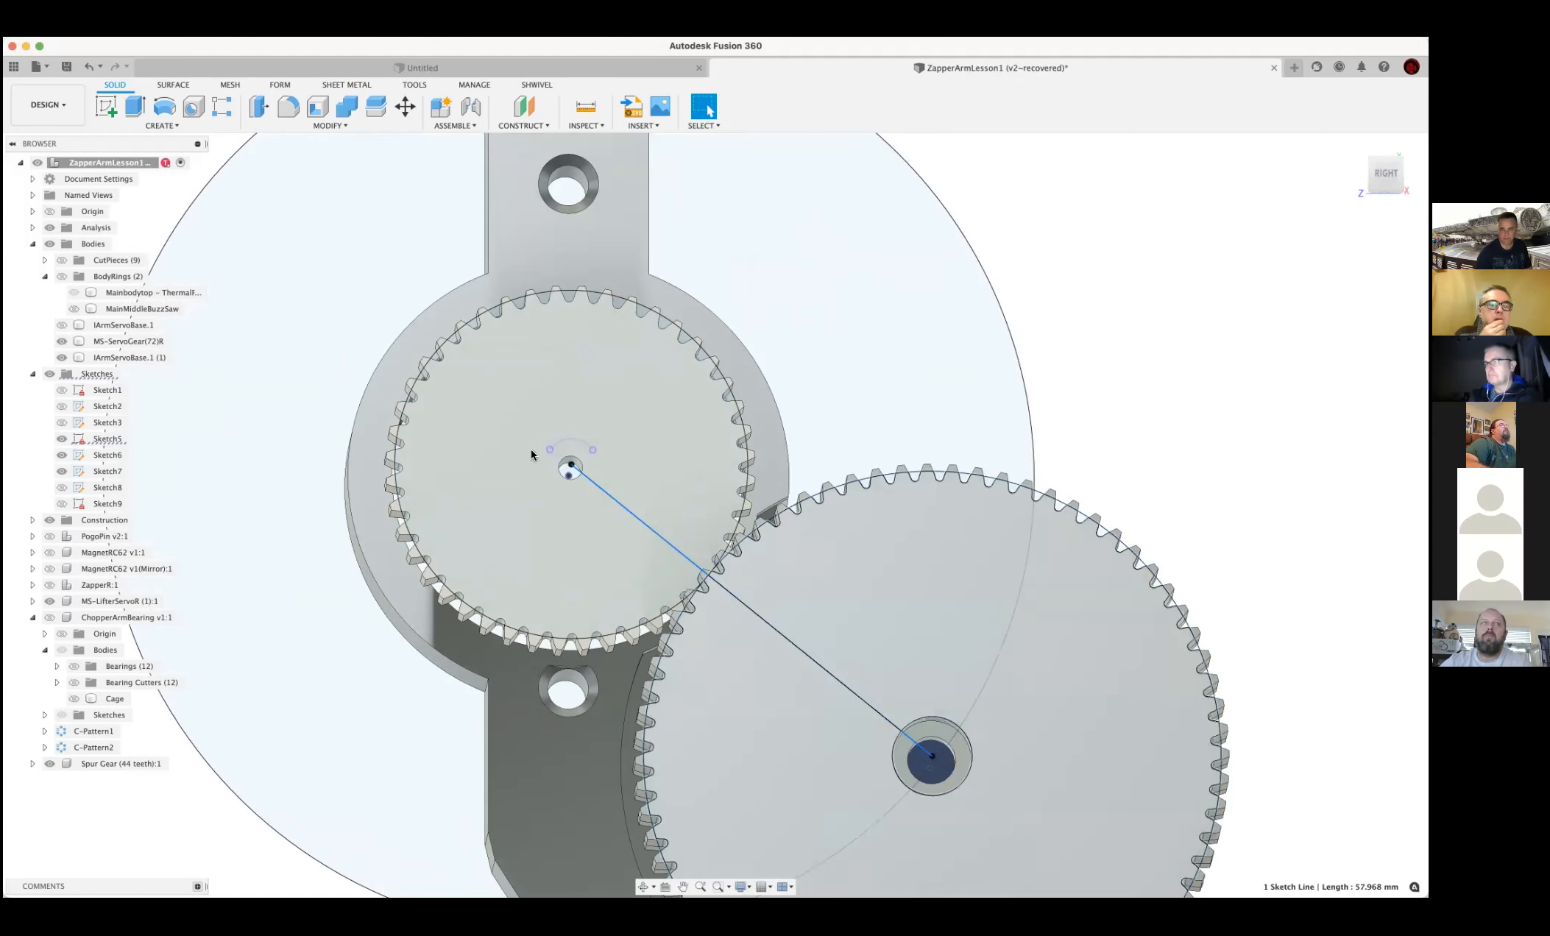
Examine how the teeth of the two gears mesh along the line between their centres
mouse_move(1133, 452)
shift+middle_down()
mouse_move(1119, 486)
mouse_move(1130, 456)
shift+middle_up()
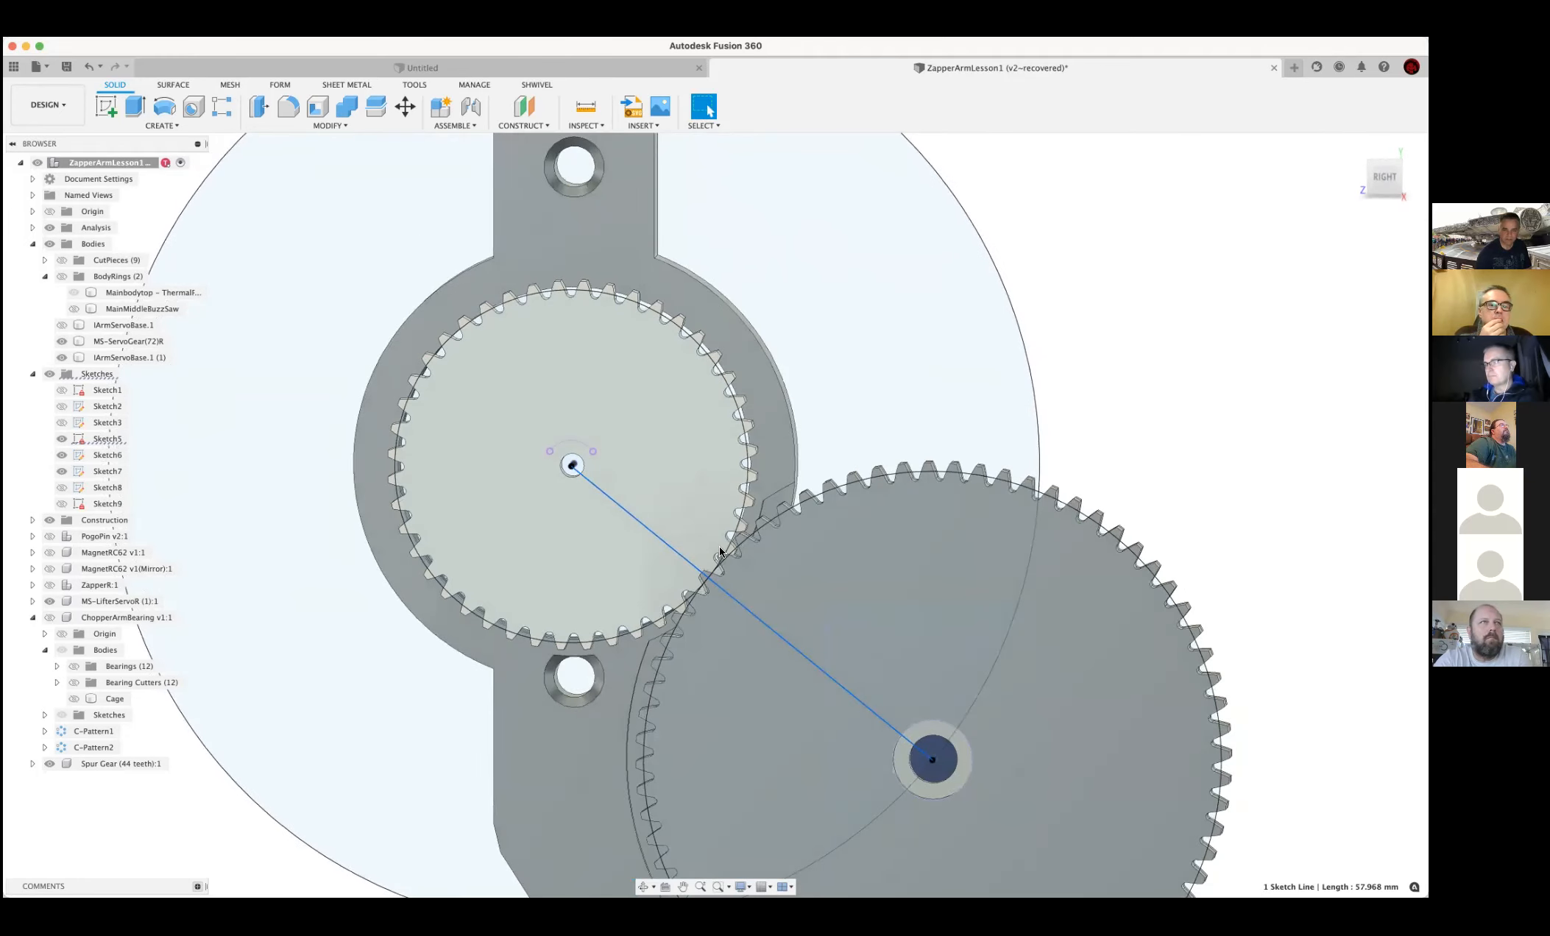
scroll(720, 551, up, 4)
scroll(819, 558, up, 6)
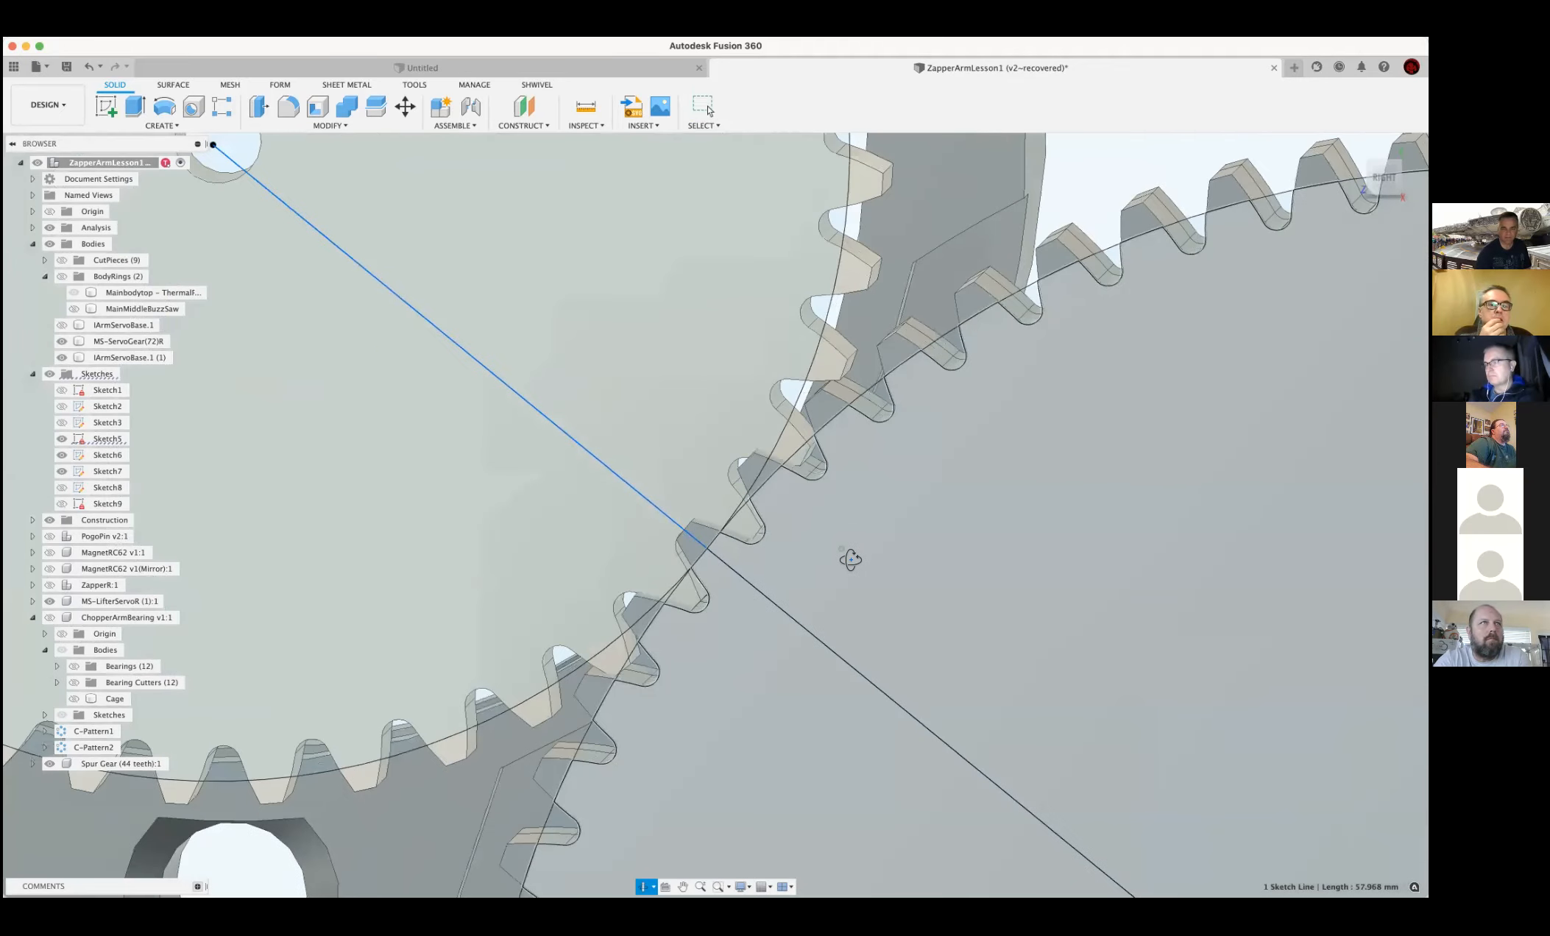
shift+middle_drag(850, 560, 228, 747)
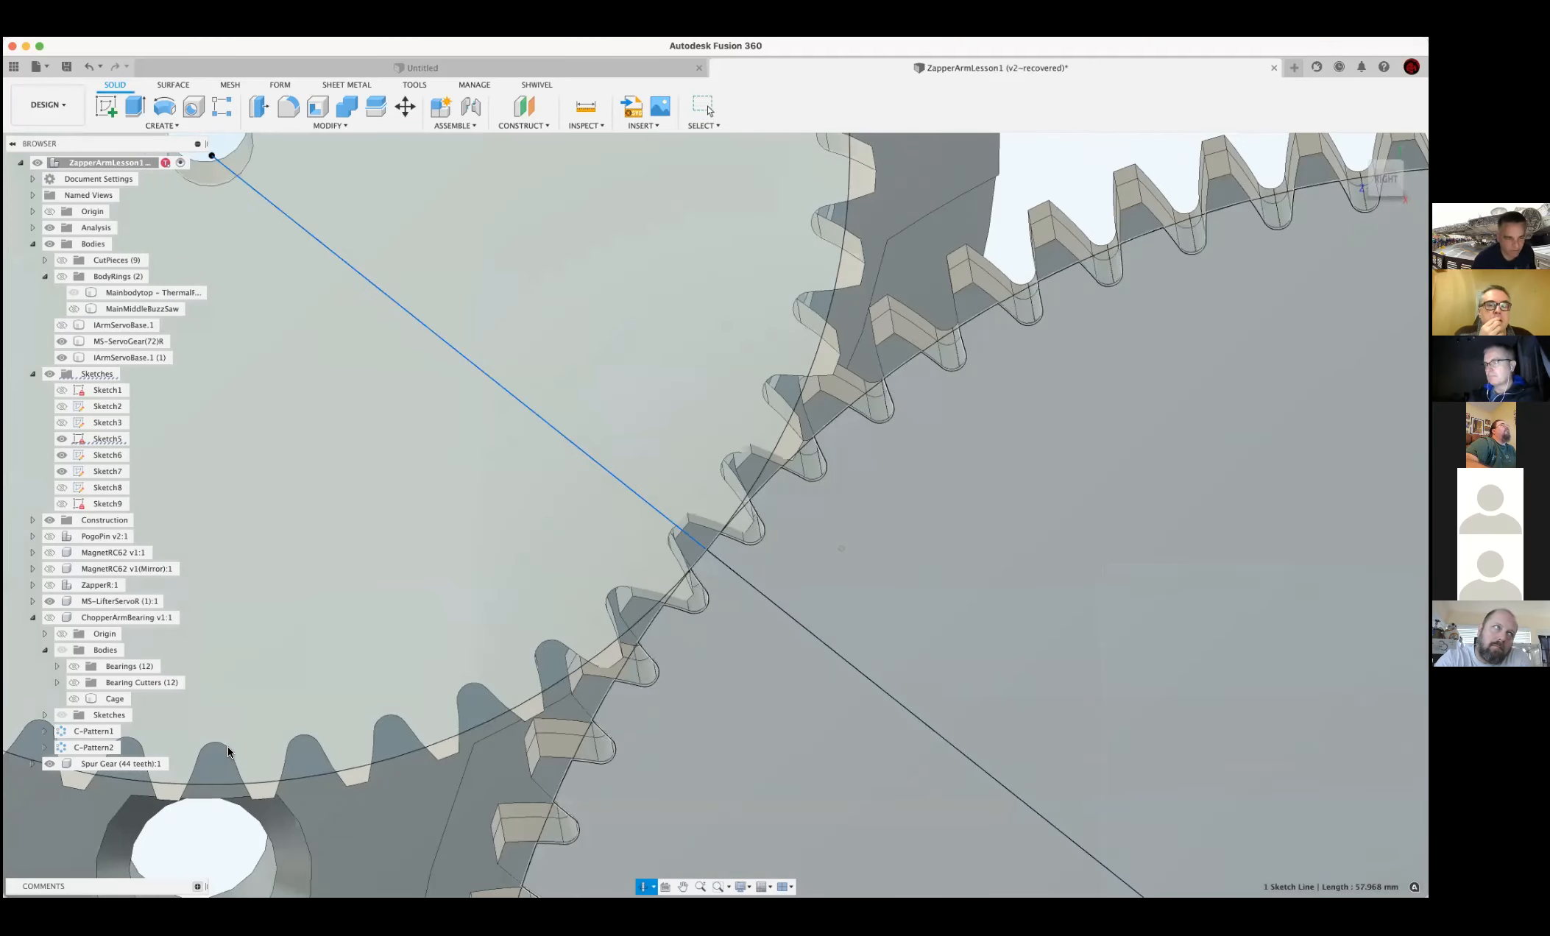
scroll(228, 747, down, 5)
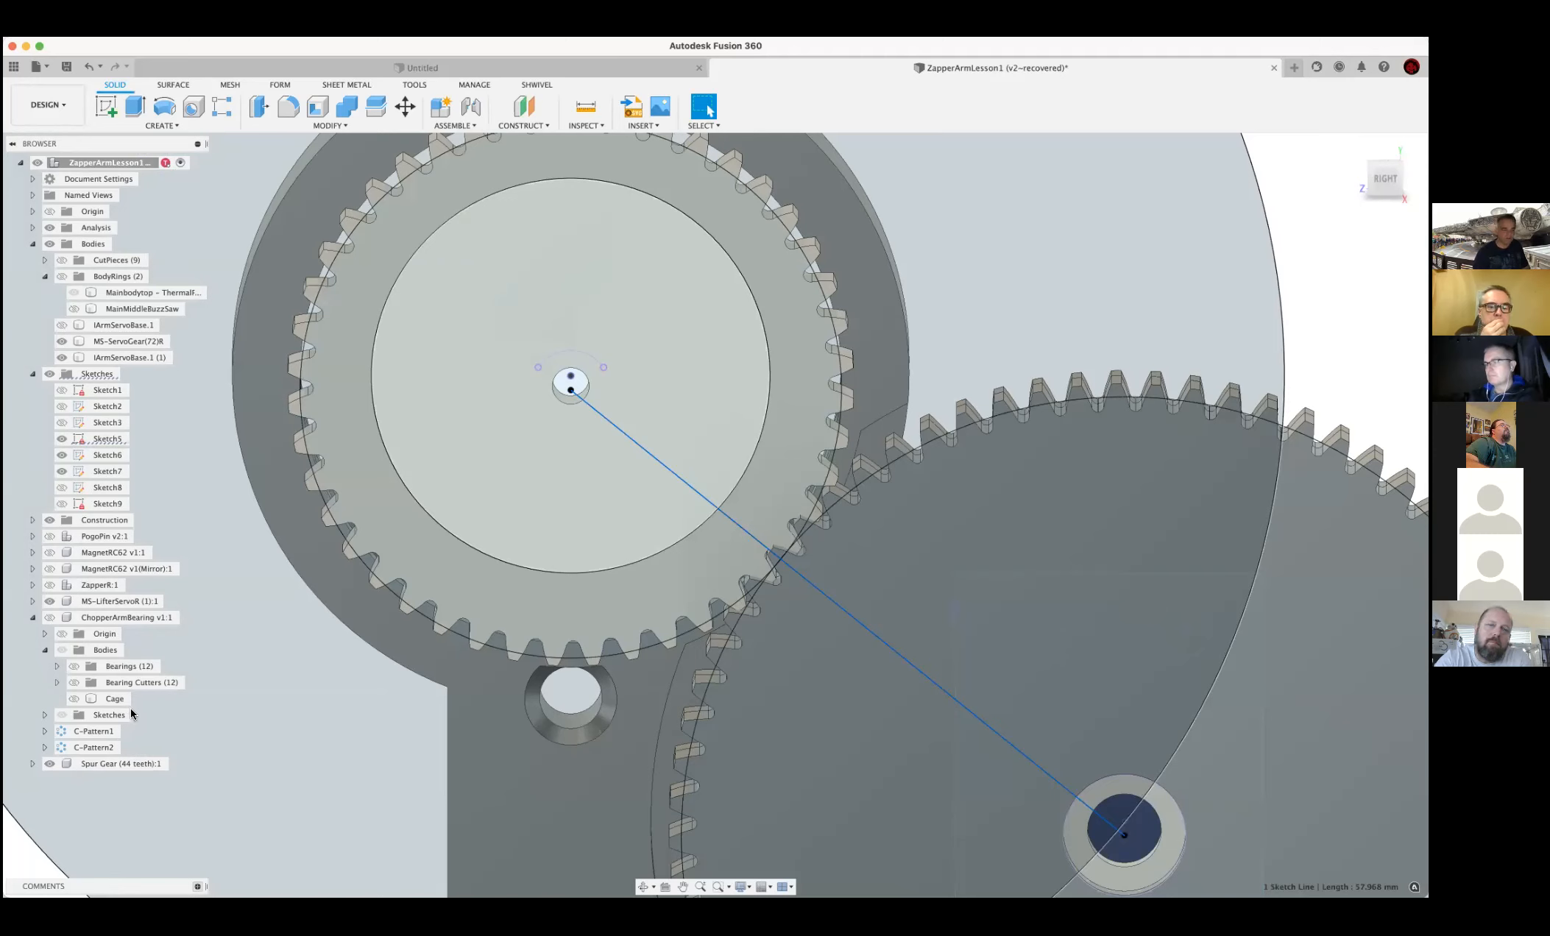
scroll(263, 774, down, 5)
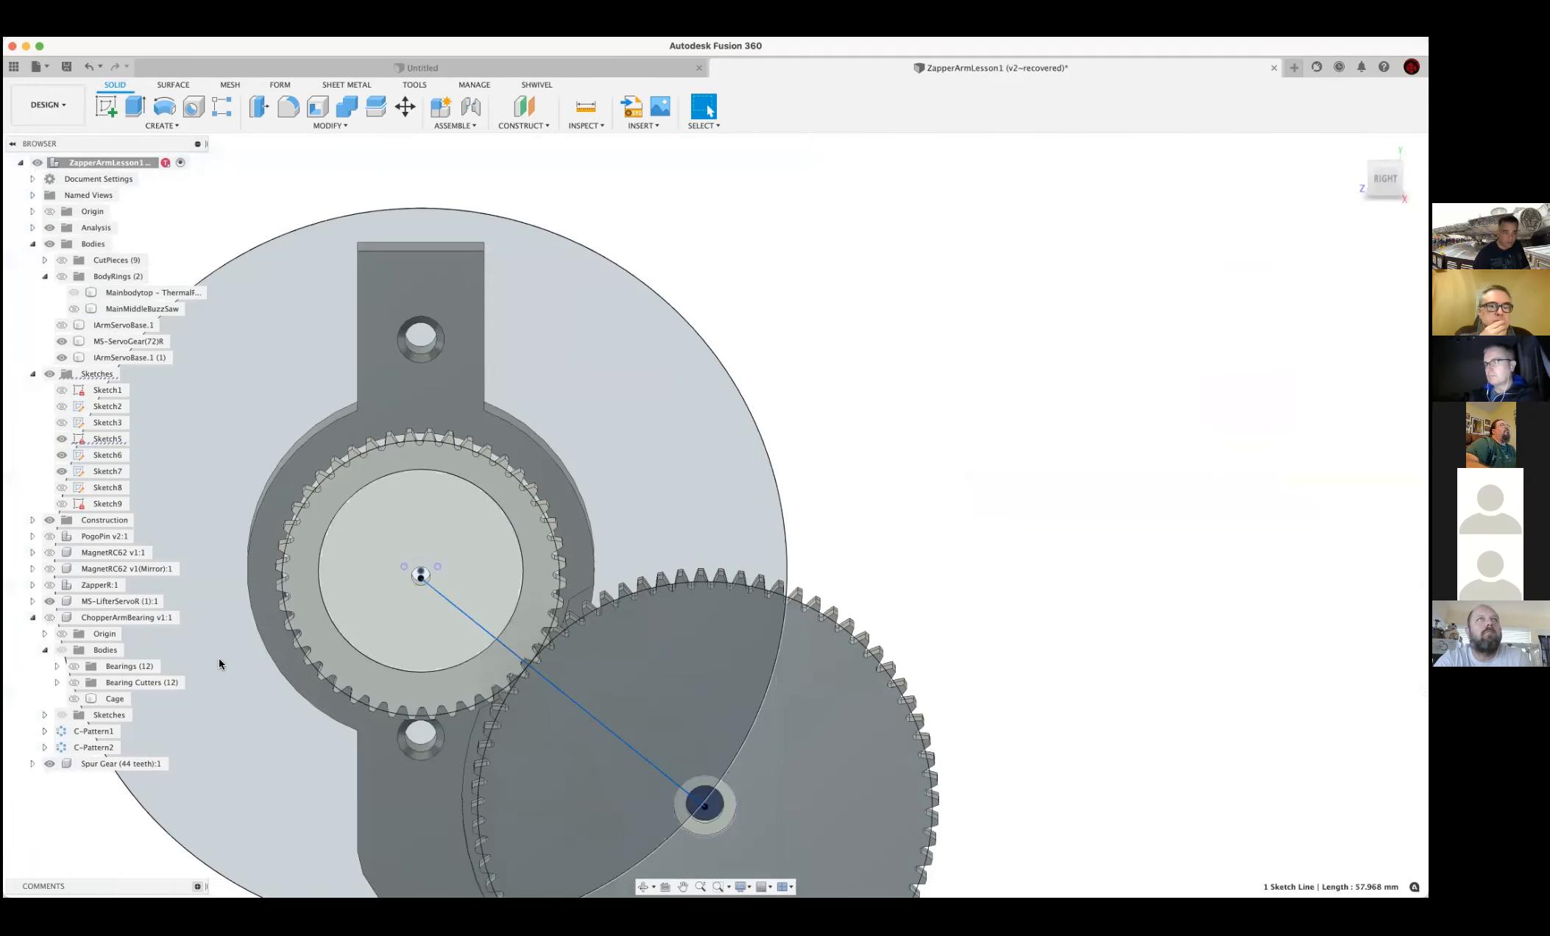
Hide Sketch7, Sketch6 and Sketch5 so that only the gear, servo and base bodies are displayed
click(61, 472)
click(60, 456)
click(61, 440)
shift+middle_drag(779, 585, 774, 517)
scroll(773, 490, up, 5)
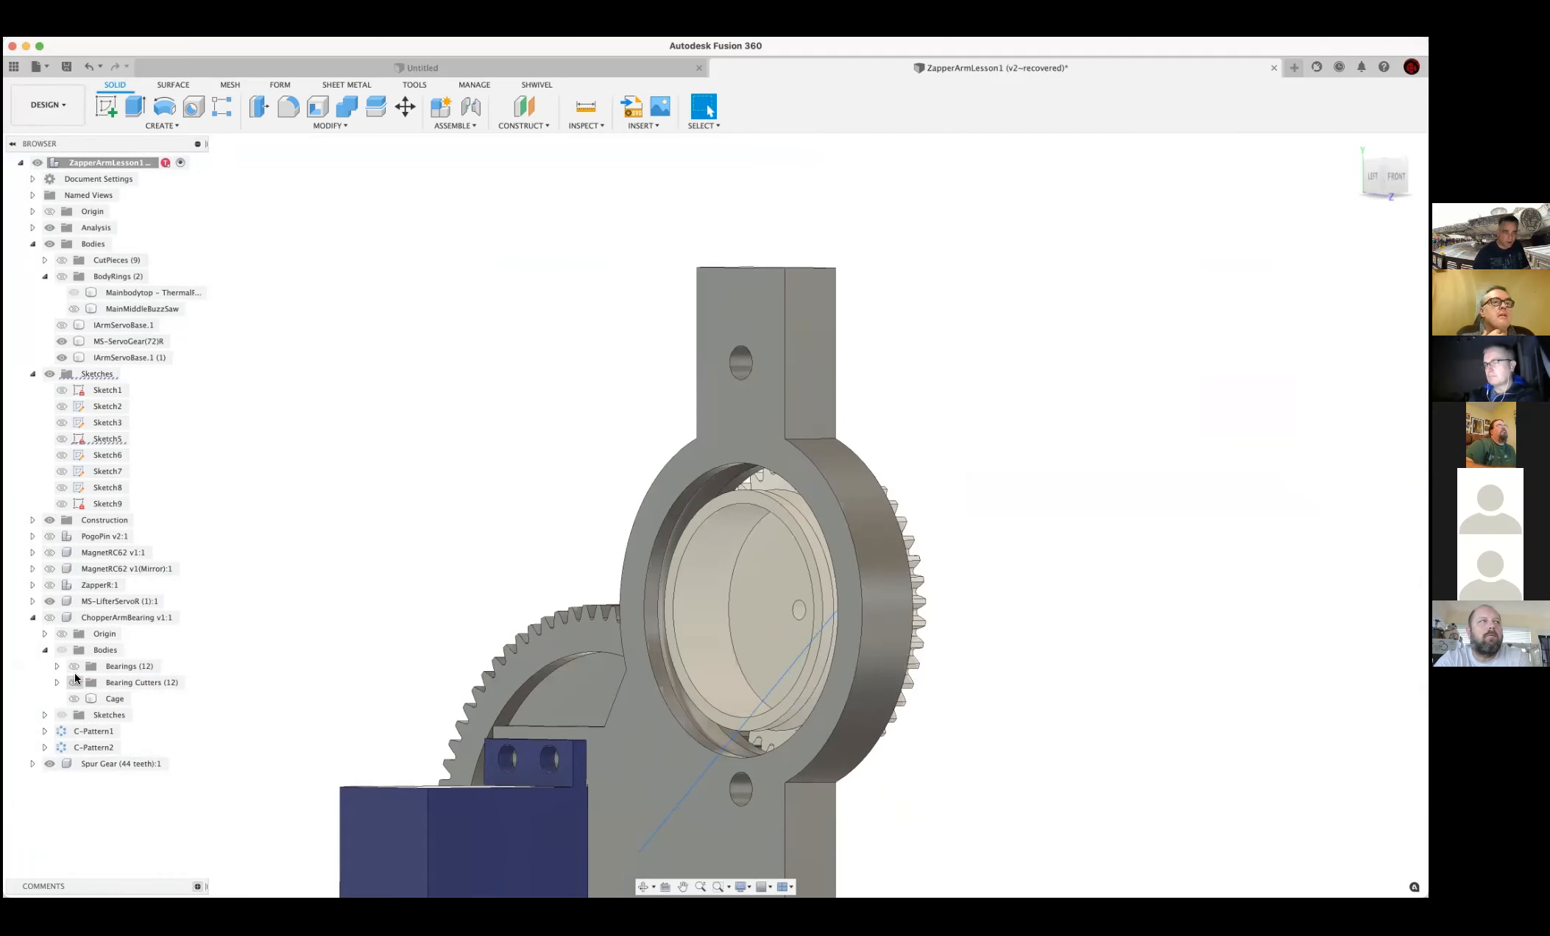
Show the ChopperArmBearing component, check its Cage body and inspect the bearing and gears from both sides
click(49, 617)
mouse_move(395, 569)
shift+middle_down()
mouse_move(453, 581)
mouse_move(405, 568)
shift+middle_up()
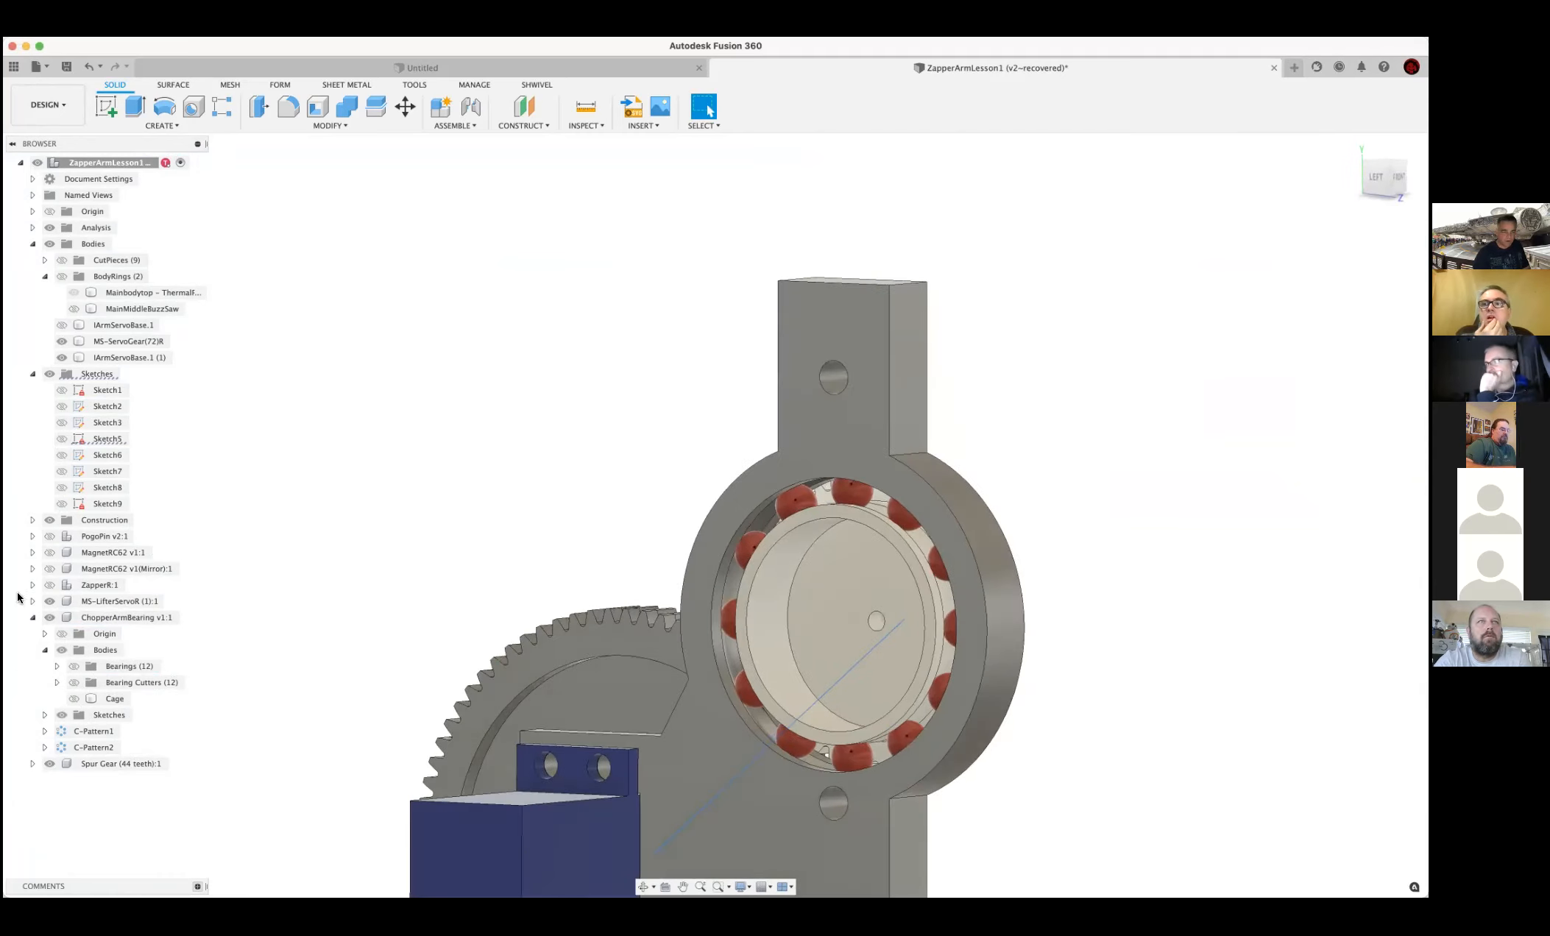
click(74, 699)
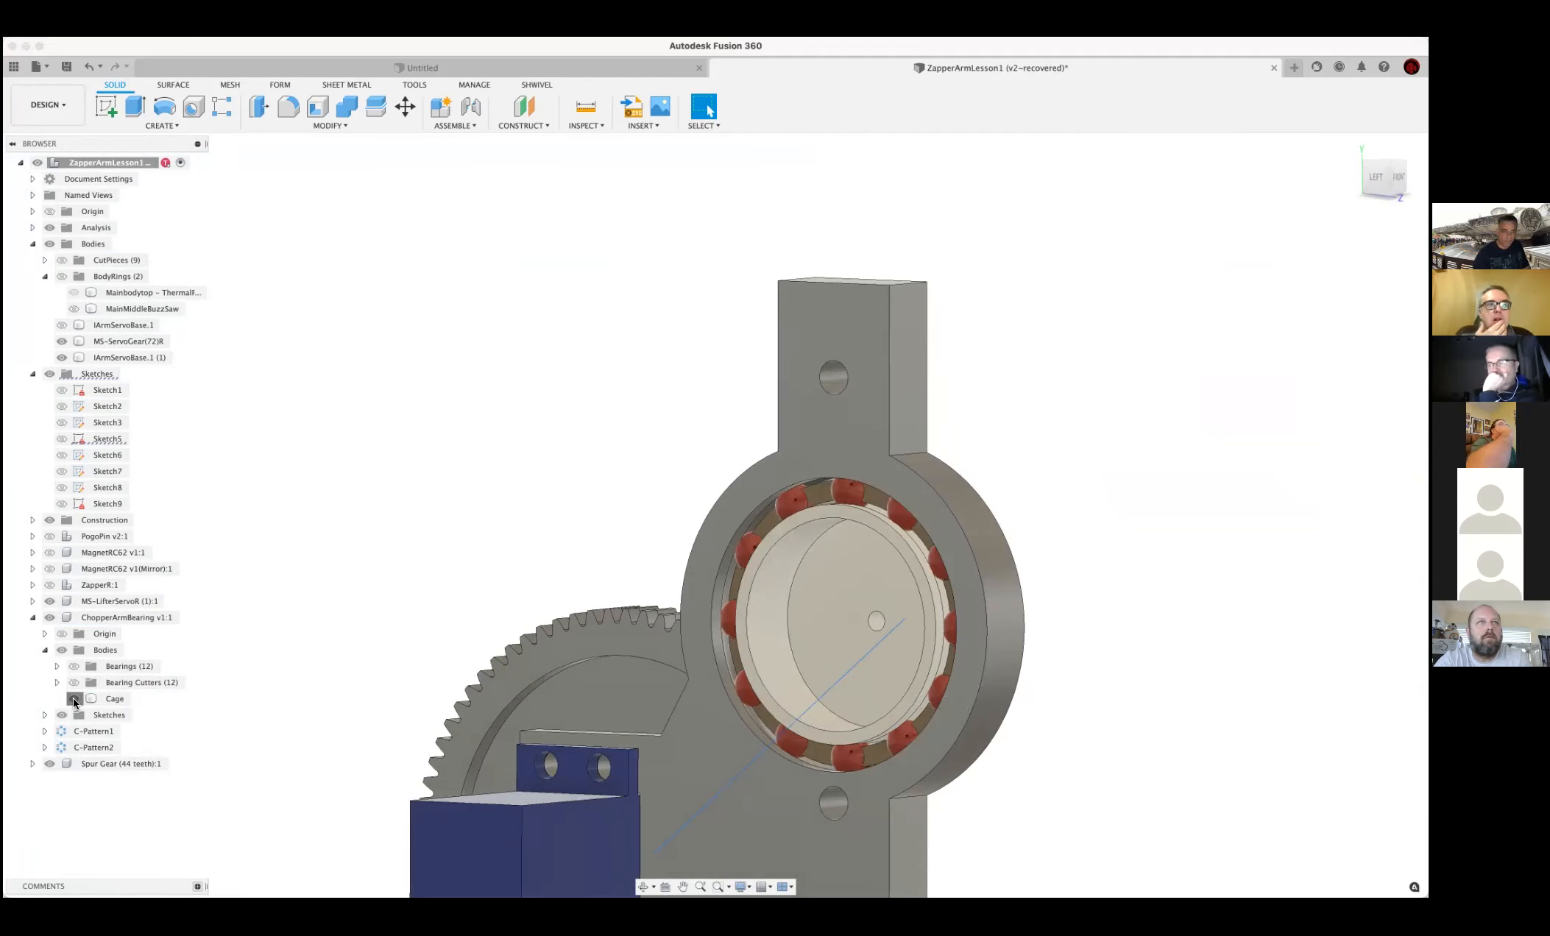
click(74, 701)
scroll(935, 515, down, 3)
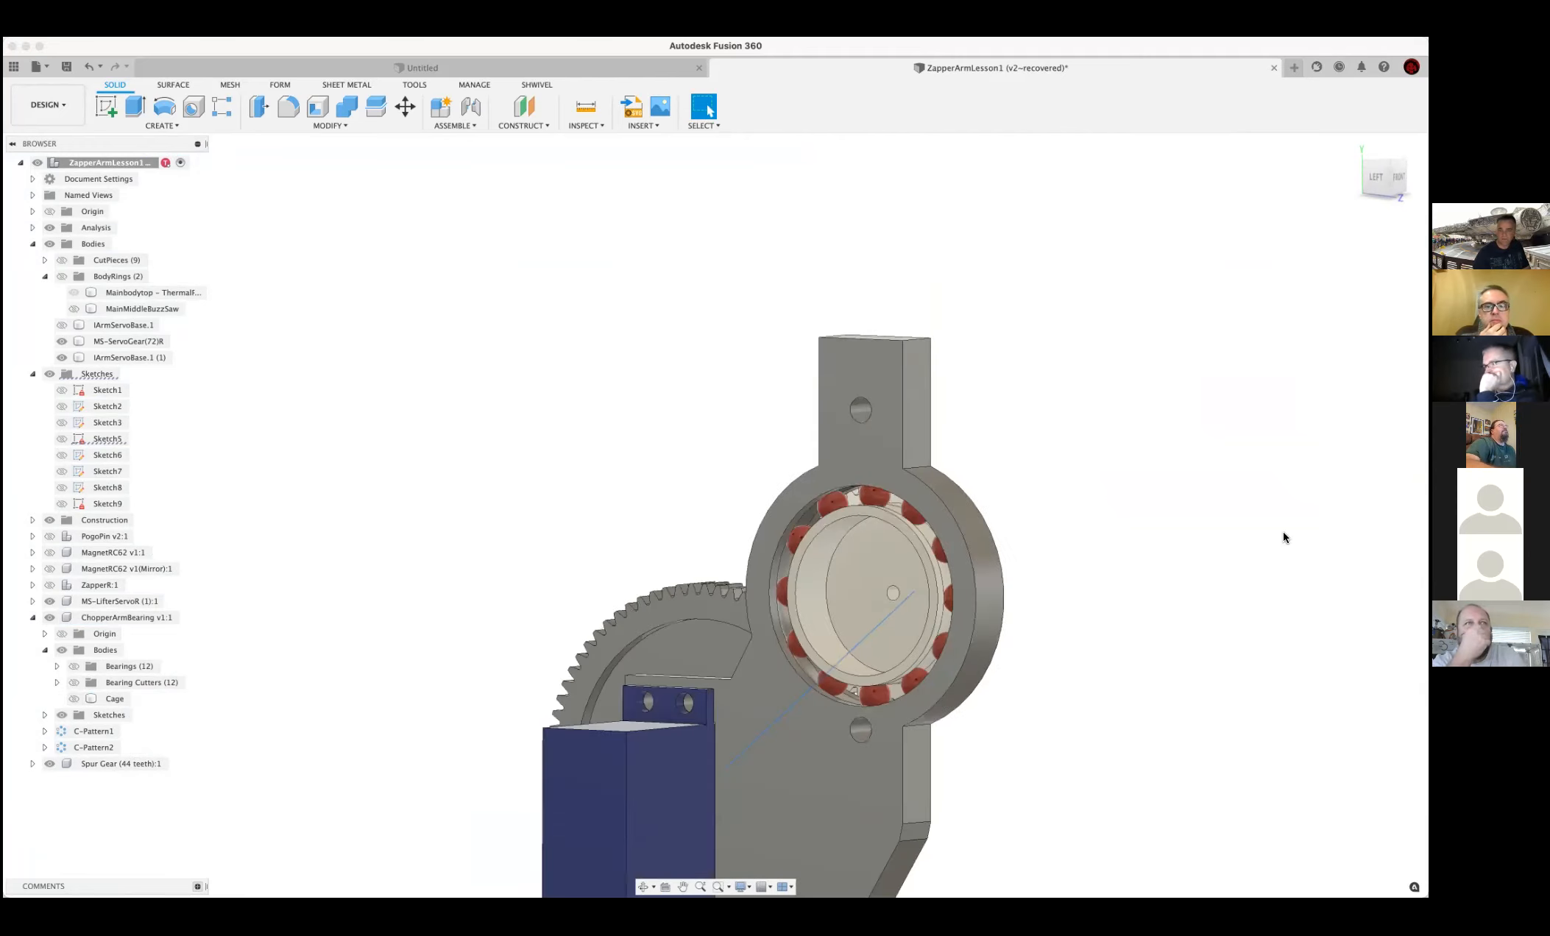
shift+middle_drag(1059, 633, 934, 671)
click(934, 671)
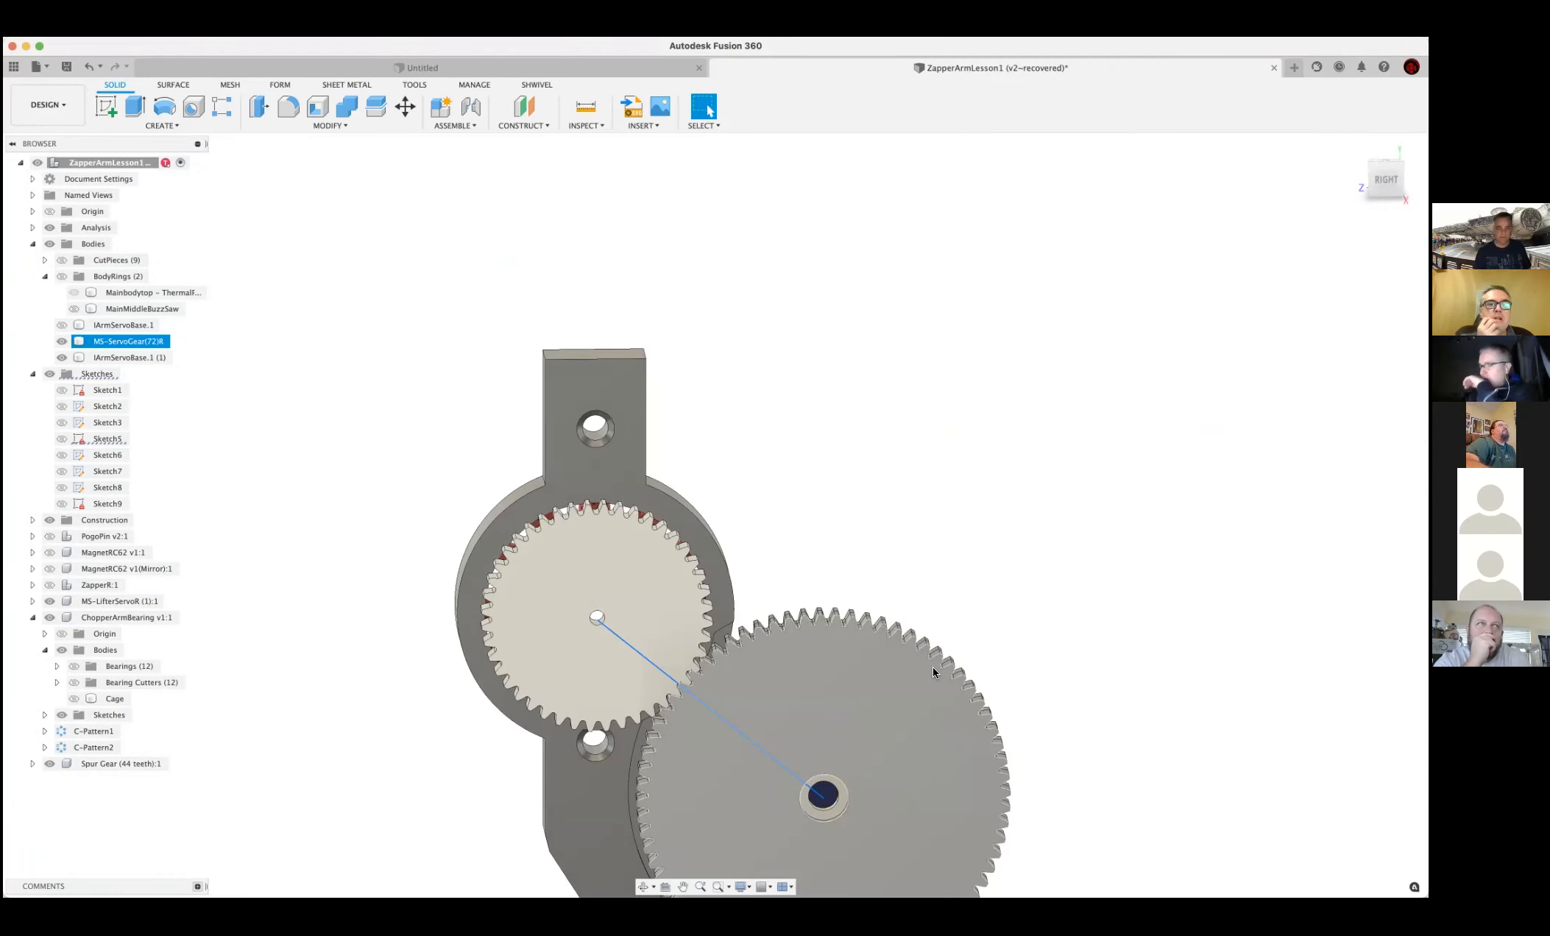
shift+middle_drag(538, 634, 520, 713)
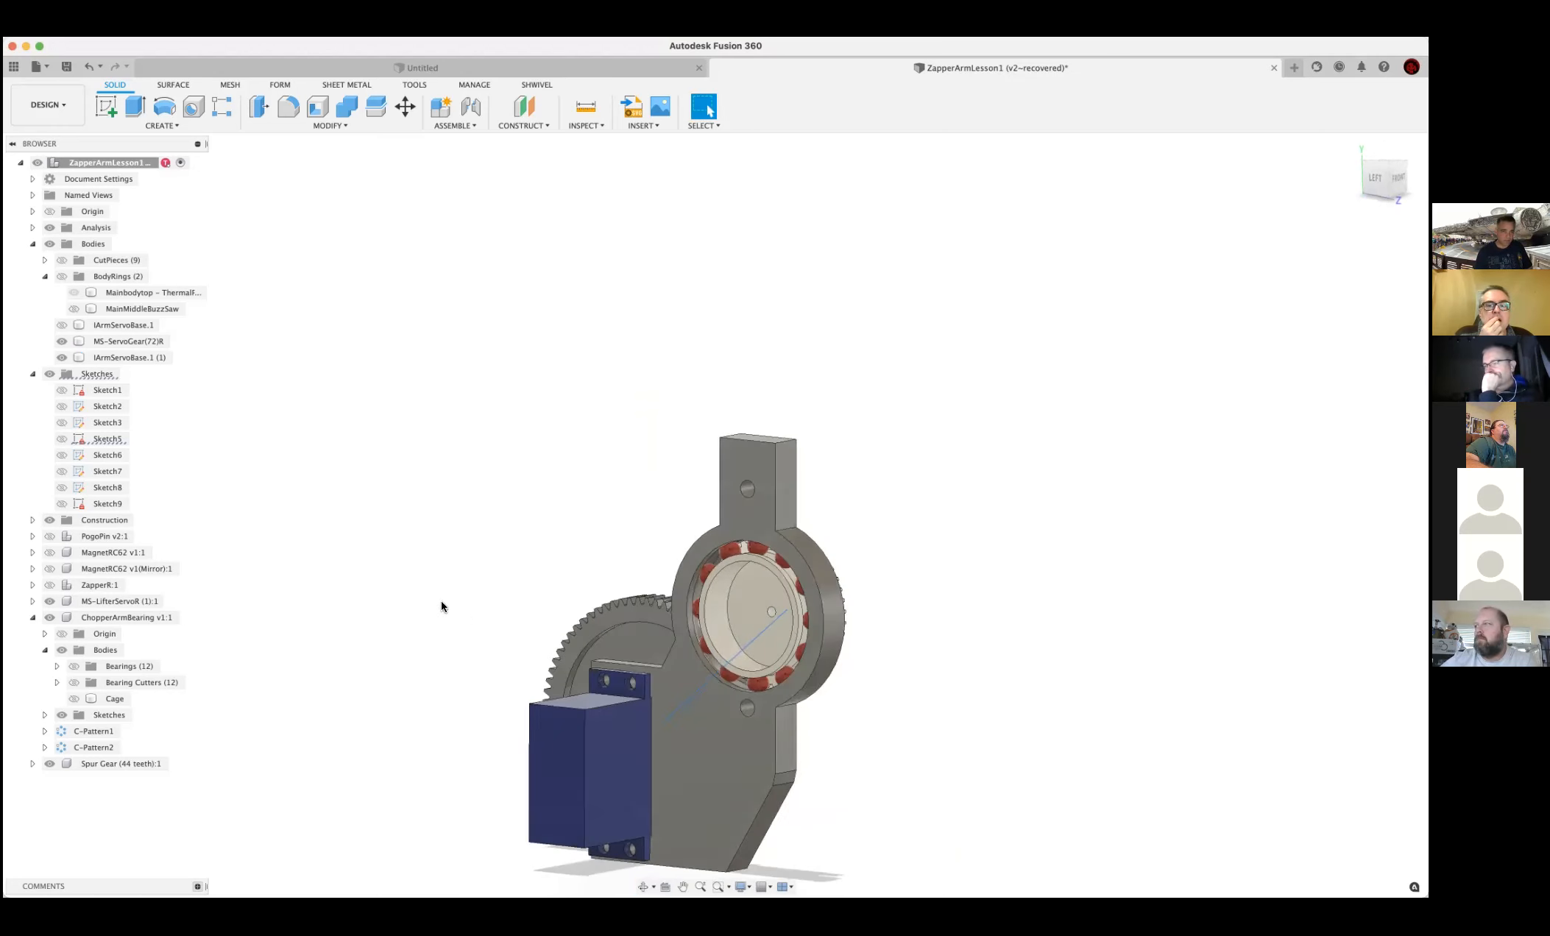
click(758, 609)
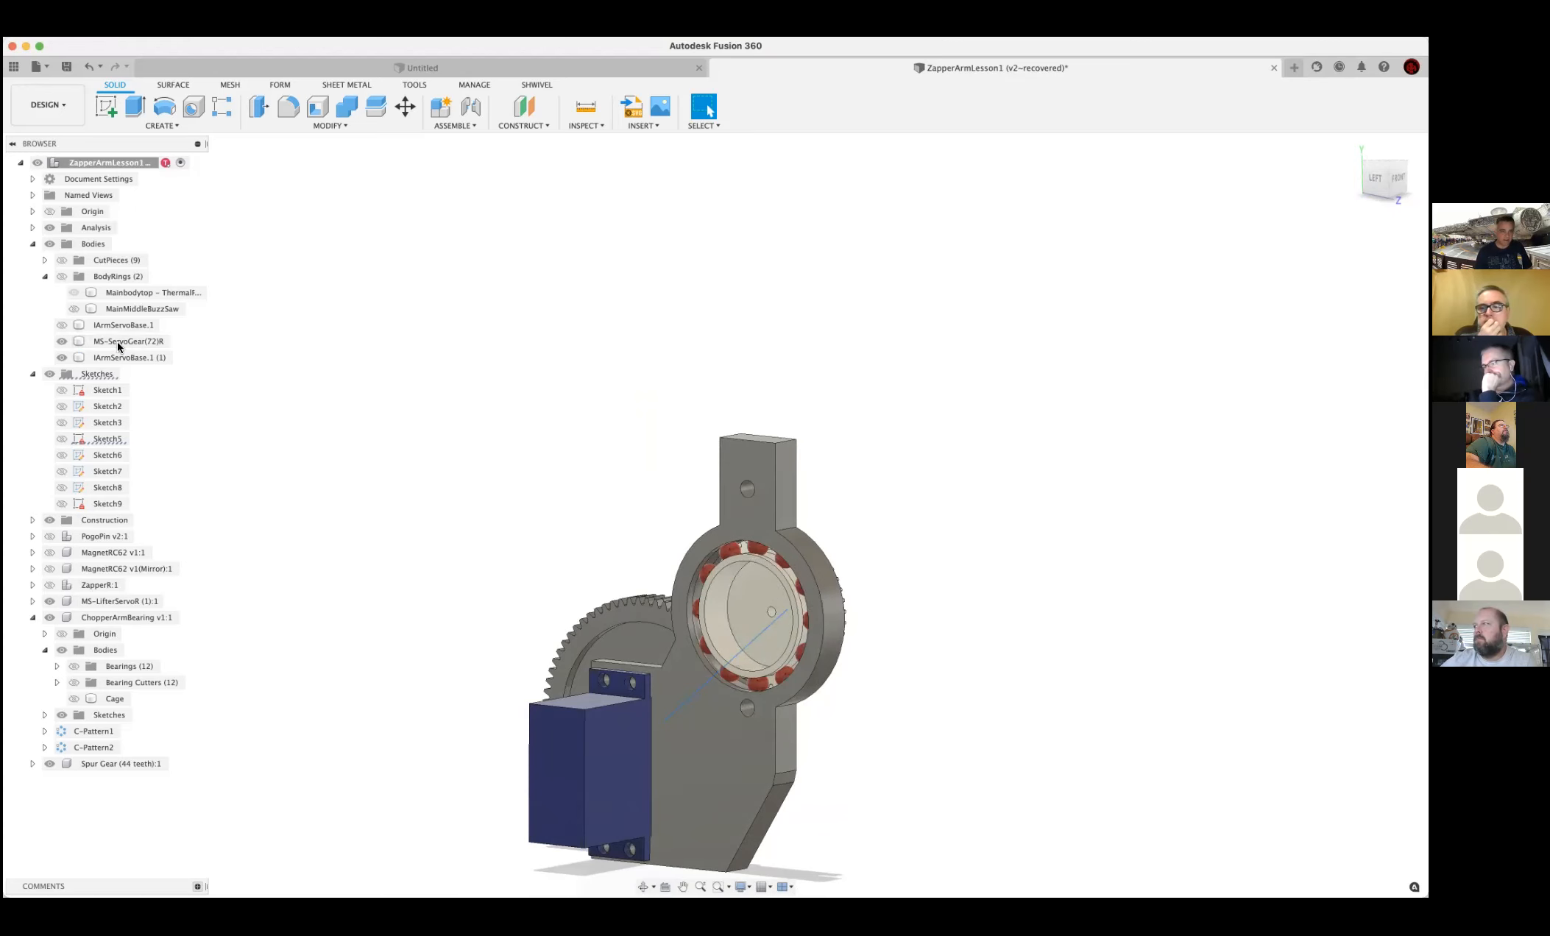
Show the Mainbodytop body and hide the servo gear, the servo base, the ChopperArmBearing and the 44-tooth Spur Gear
click(62, 276)
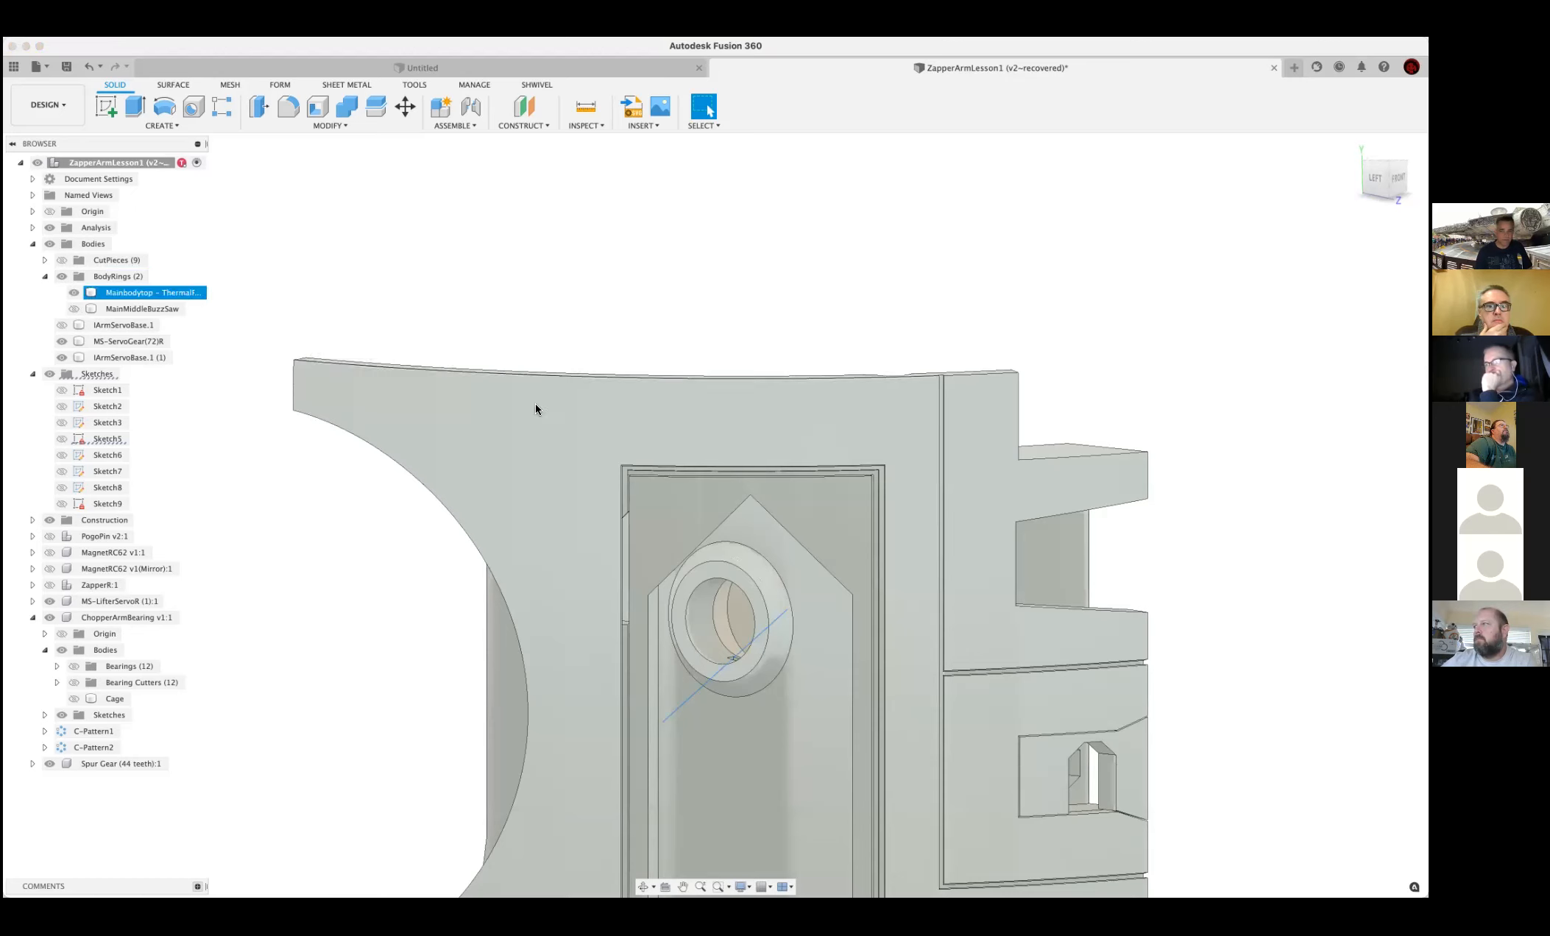
shift+middle_drag(719, 574, 745, 652)
scroll(752, 593, up, 1)
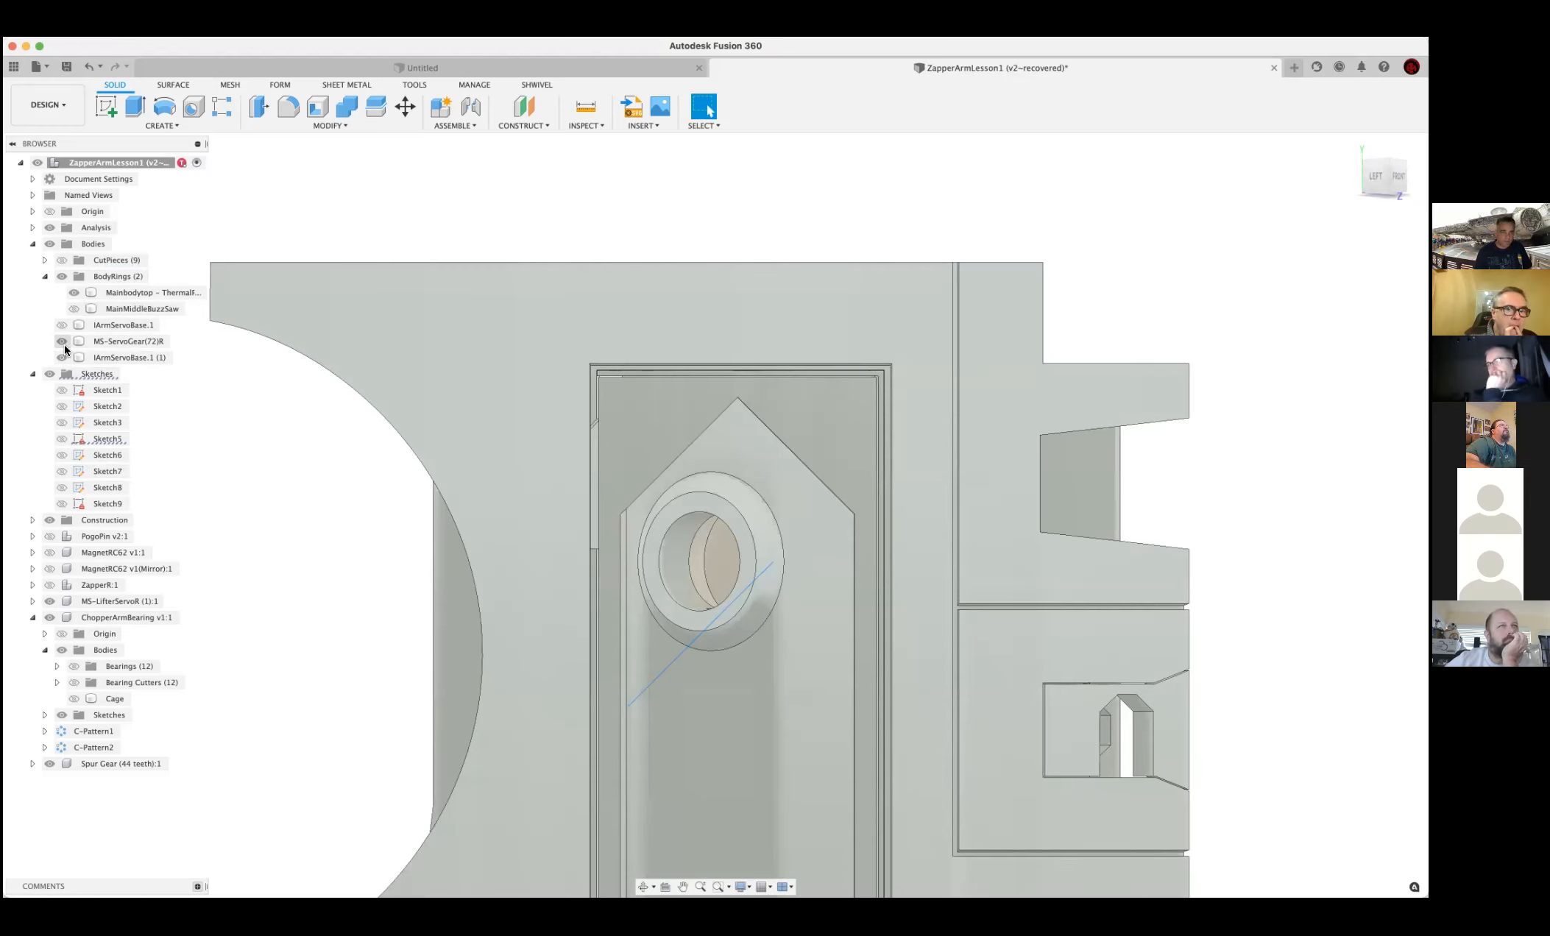
shift+middle_drag(385, 541, 37, 670)
click(50, 619)
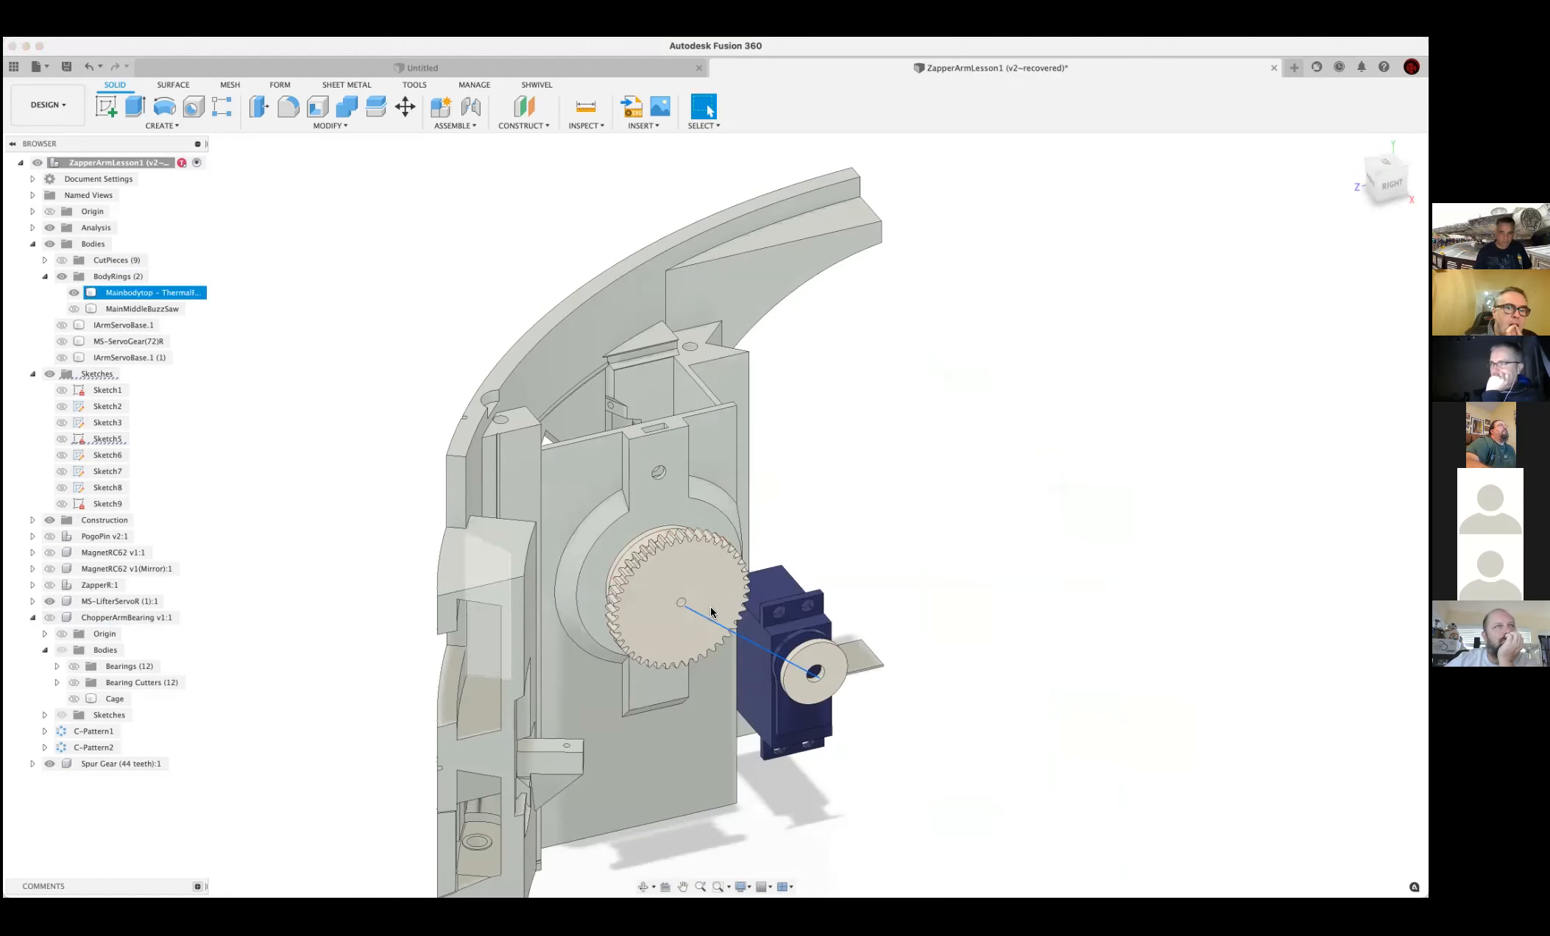
click(49, 764)
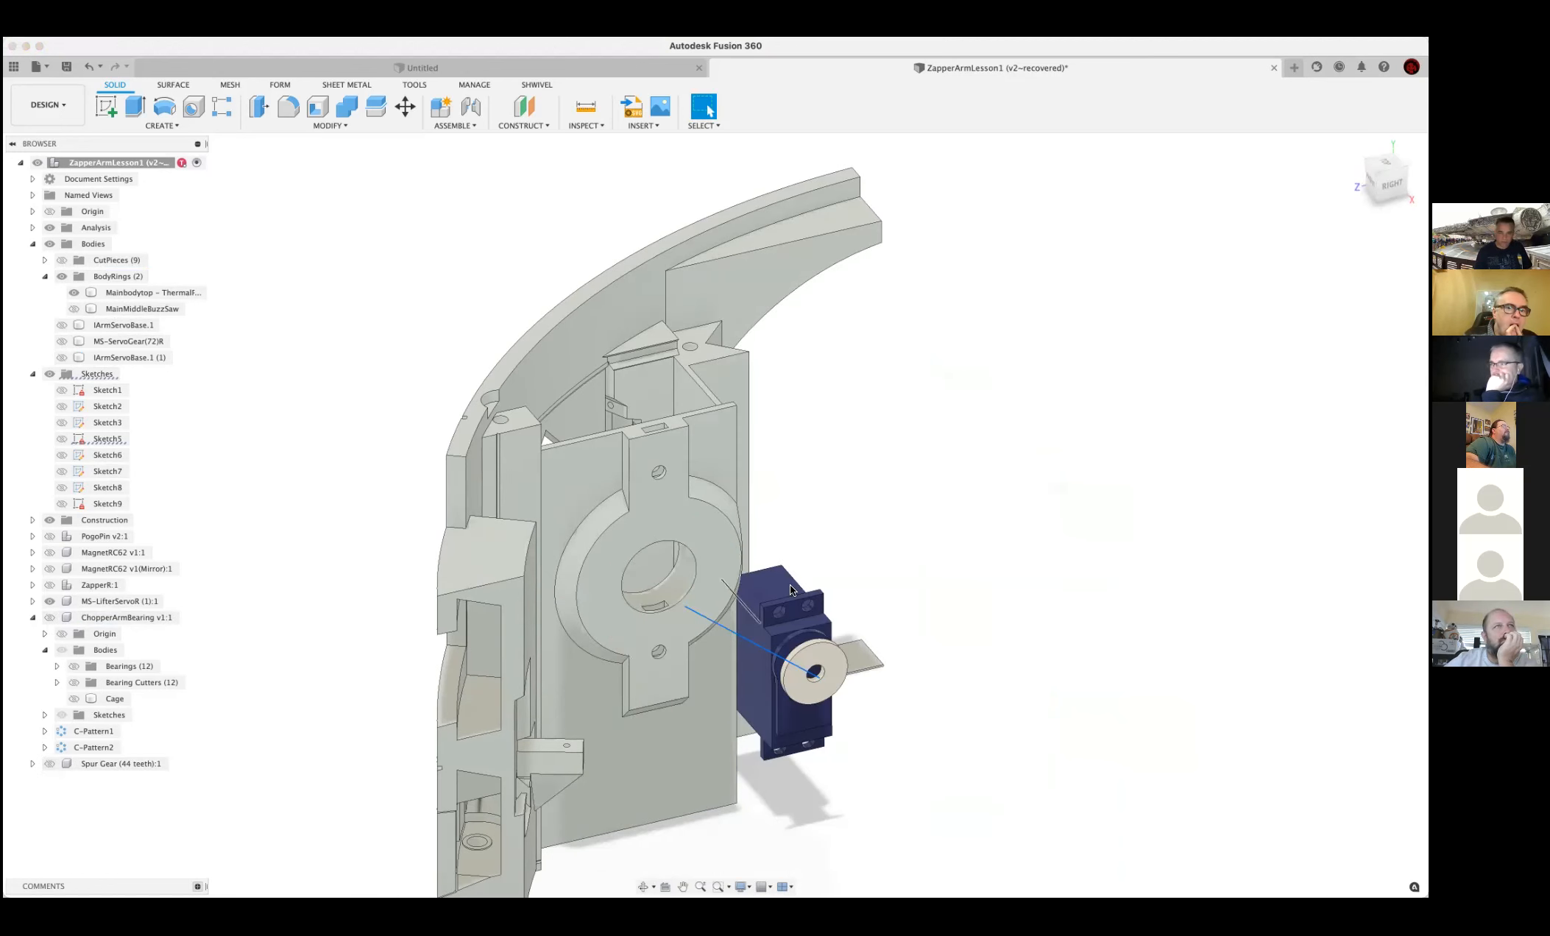
Measure the inner face of the round bore in the main body's ring-shaped mount
scroll(845, 528, up, 5)
scroll(813, 537, up, 5)
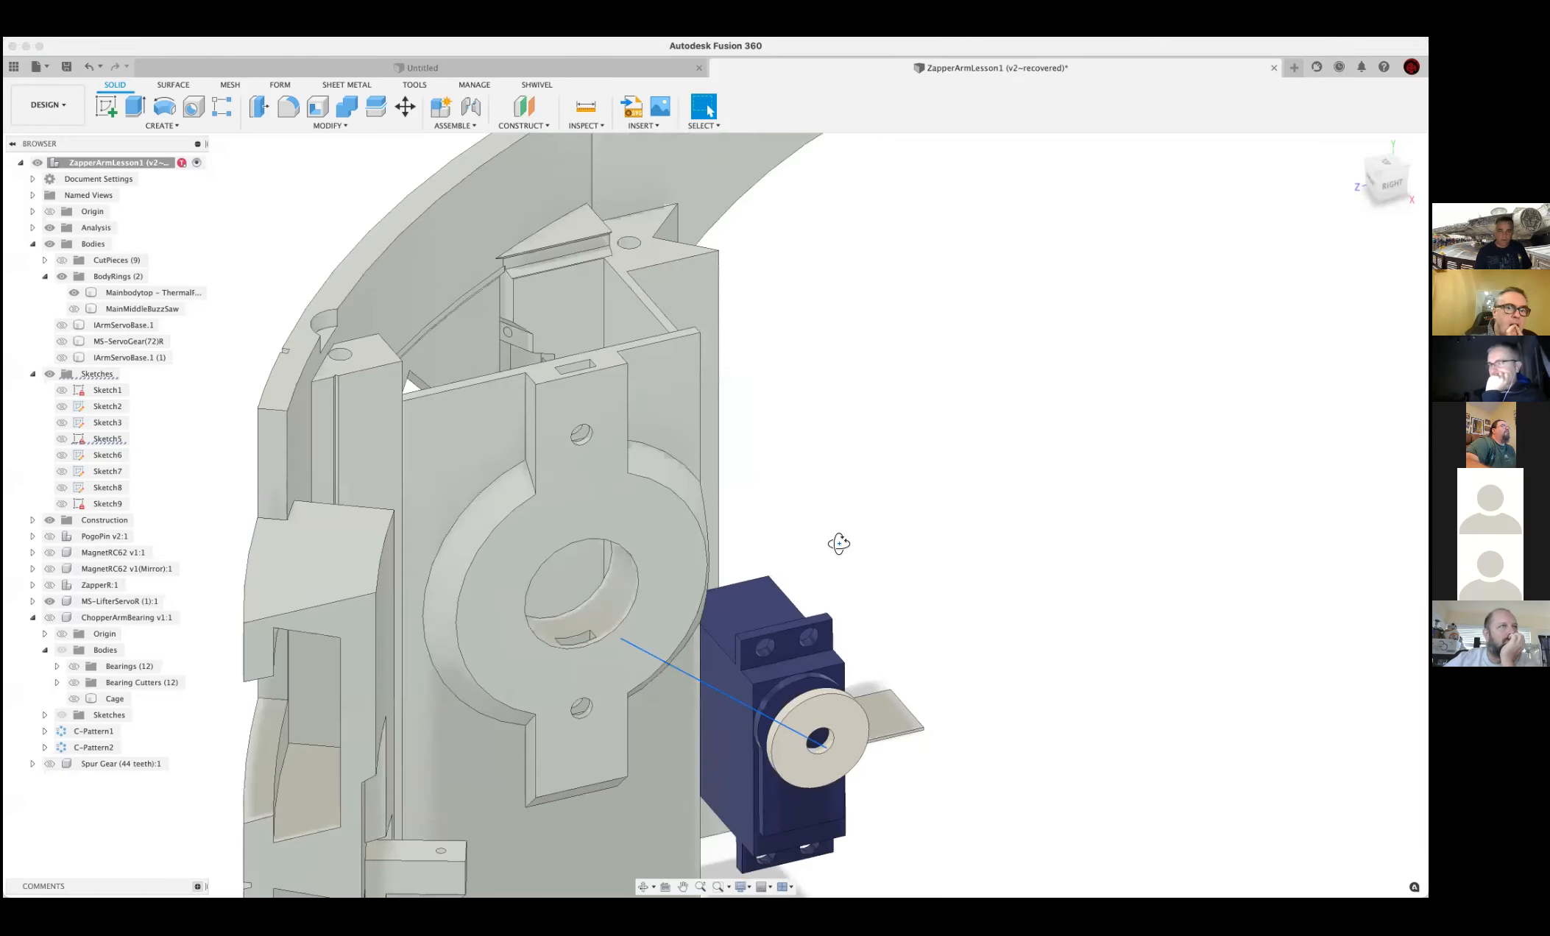
shift+middle_drag(785, 539, 460, 544)
shift+middle_drag(442, 667, 518, 441)
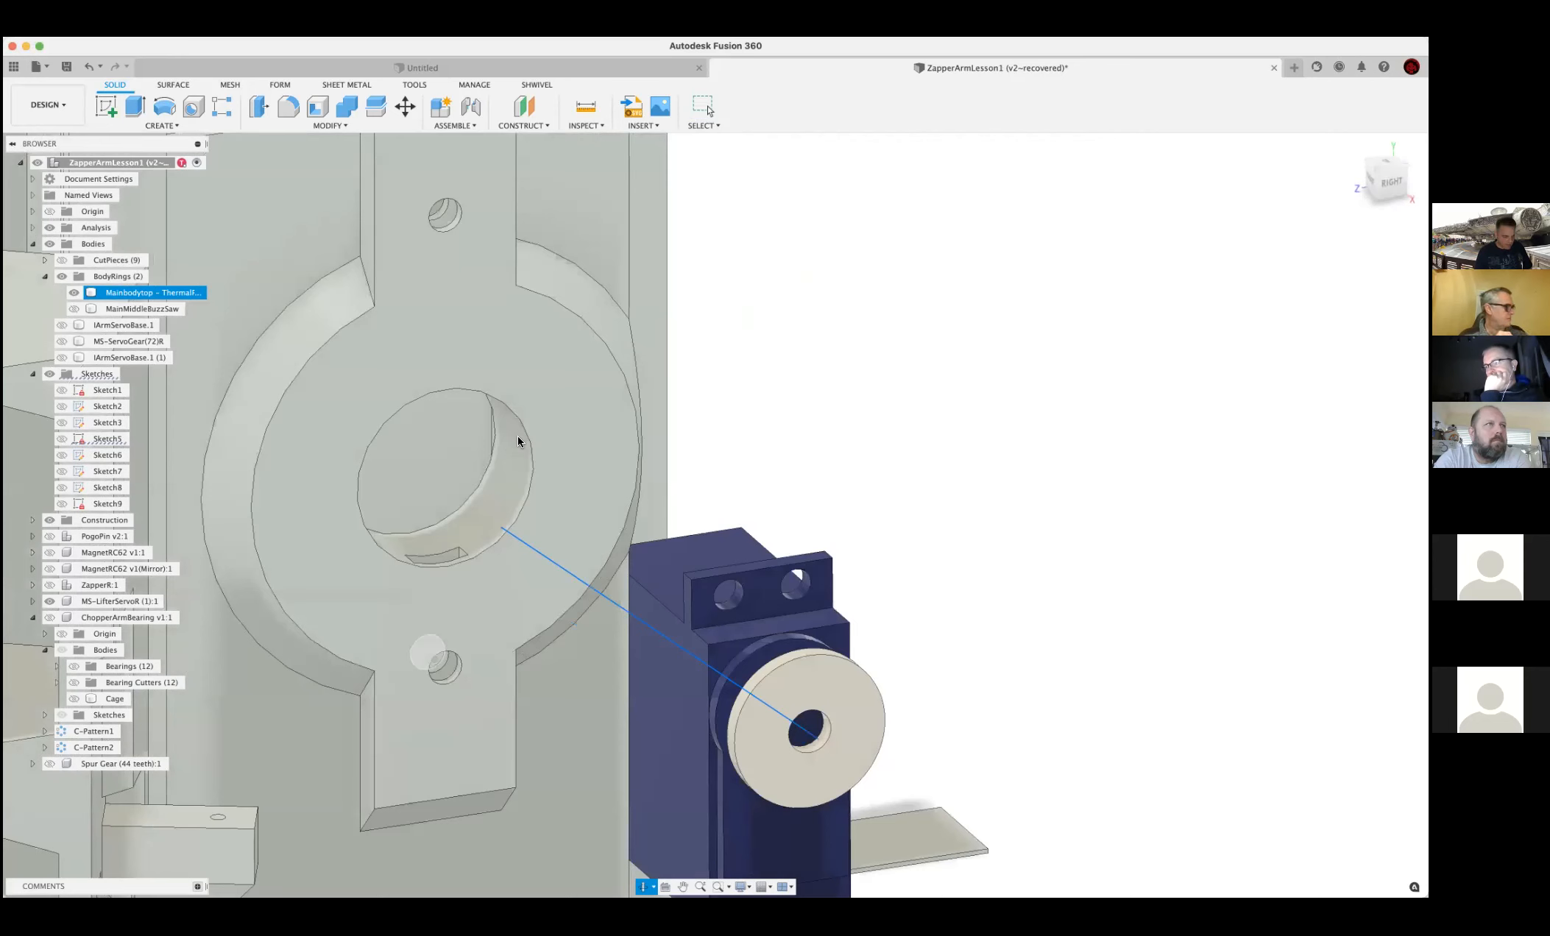
click(517, 436)
key(i)
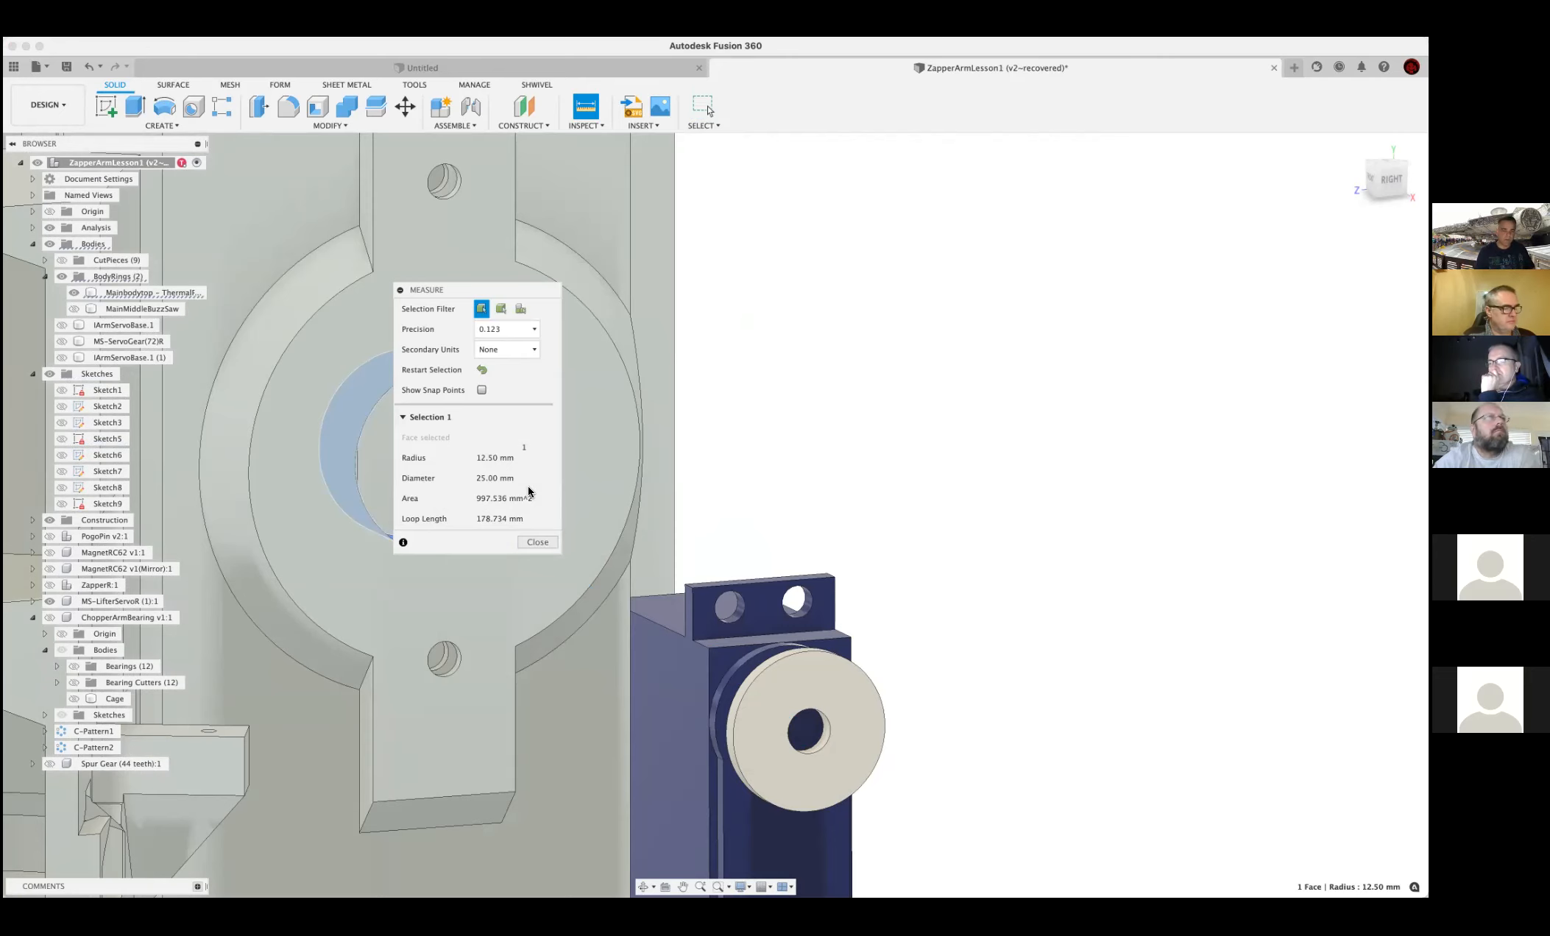
click(537, 543)
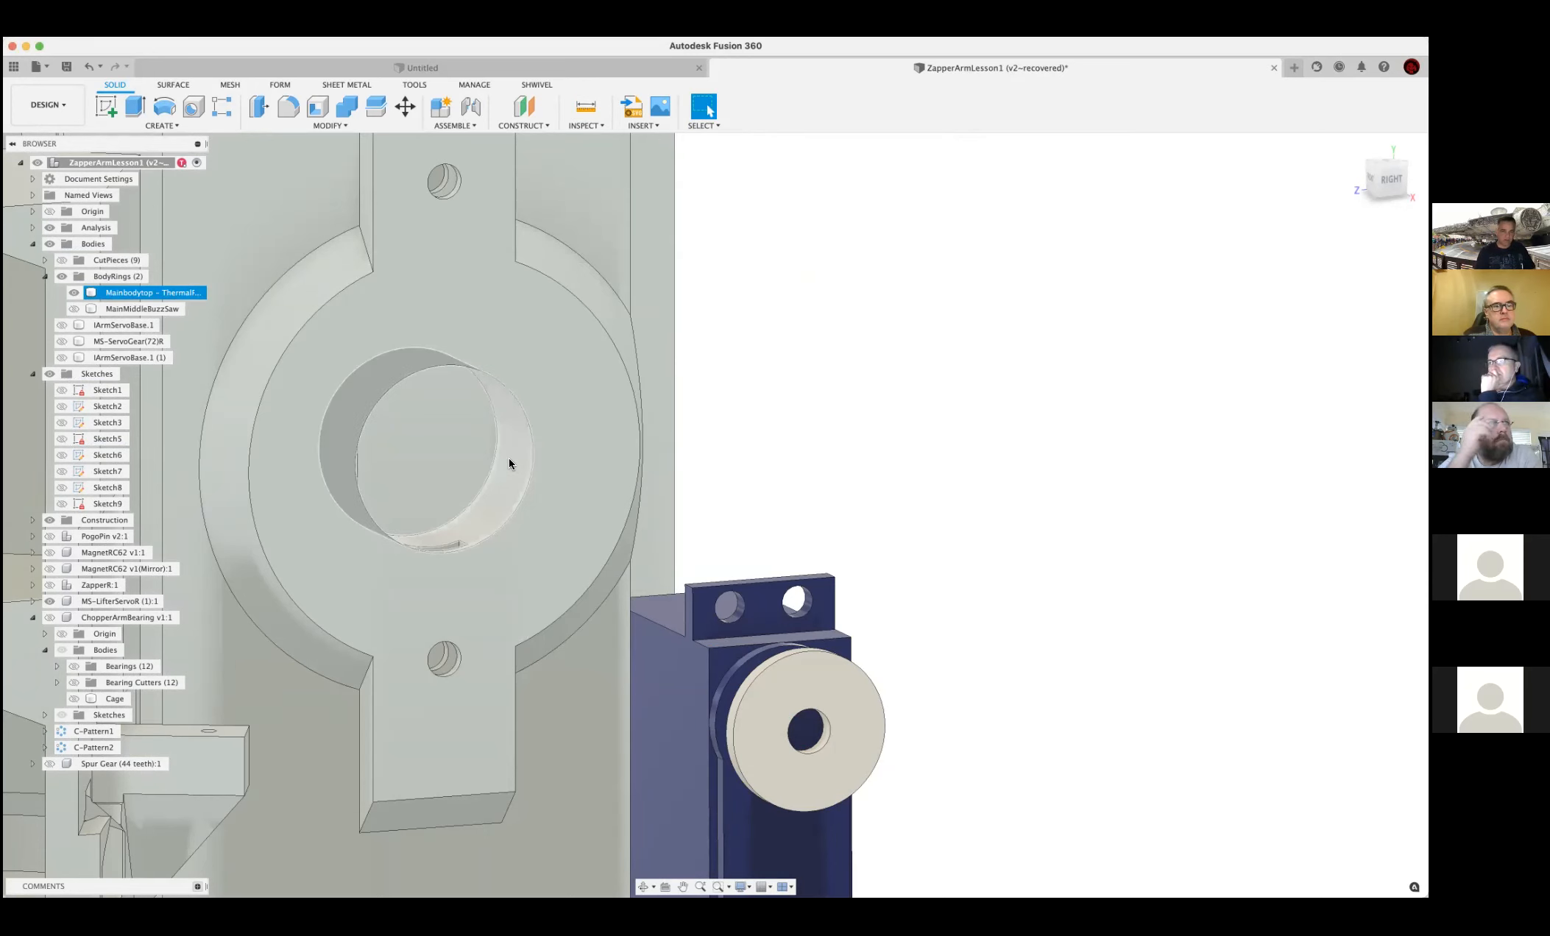
Show the Spur Gear (44 teeth) component again in front of the main body's bore
mouse_move(519, 464)
shift+middle_down()
mouse_move(547, 473)
mouse_move(522, 462)
mouse_move(534, 466)
shift+middle_up()
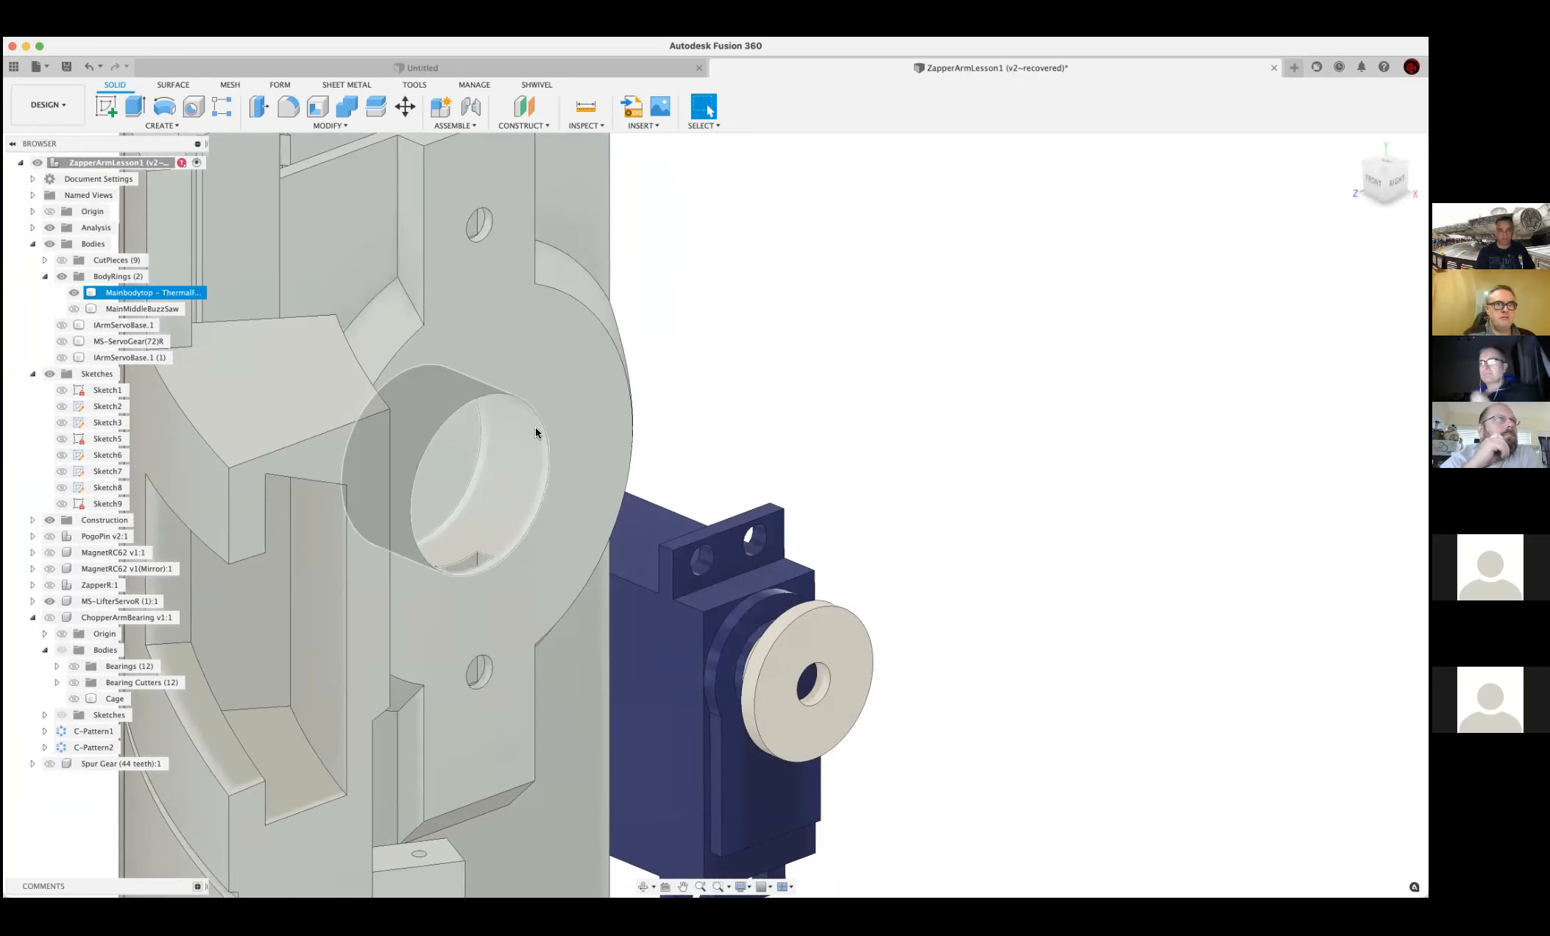
mouse_move(527, 438)
shift+middle_down()
mouse_move(494, 463)
mouse_move(436, 444)
mouse_move(501, 442)
shift+middle_up()
click(49, 763)
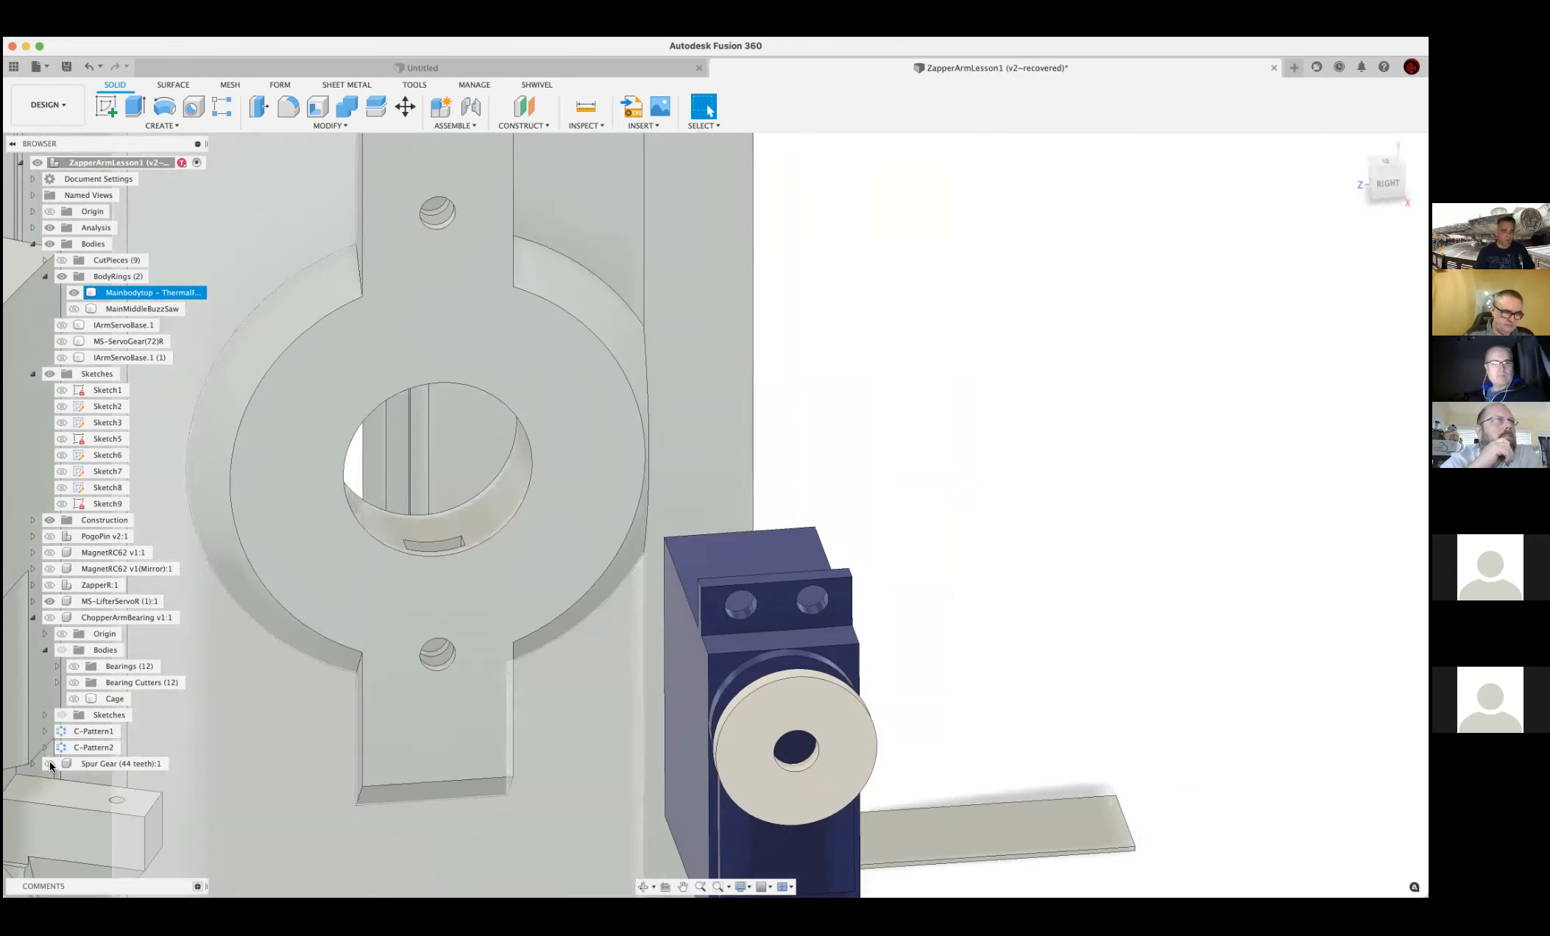
click(118, 763)
key(Escape)
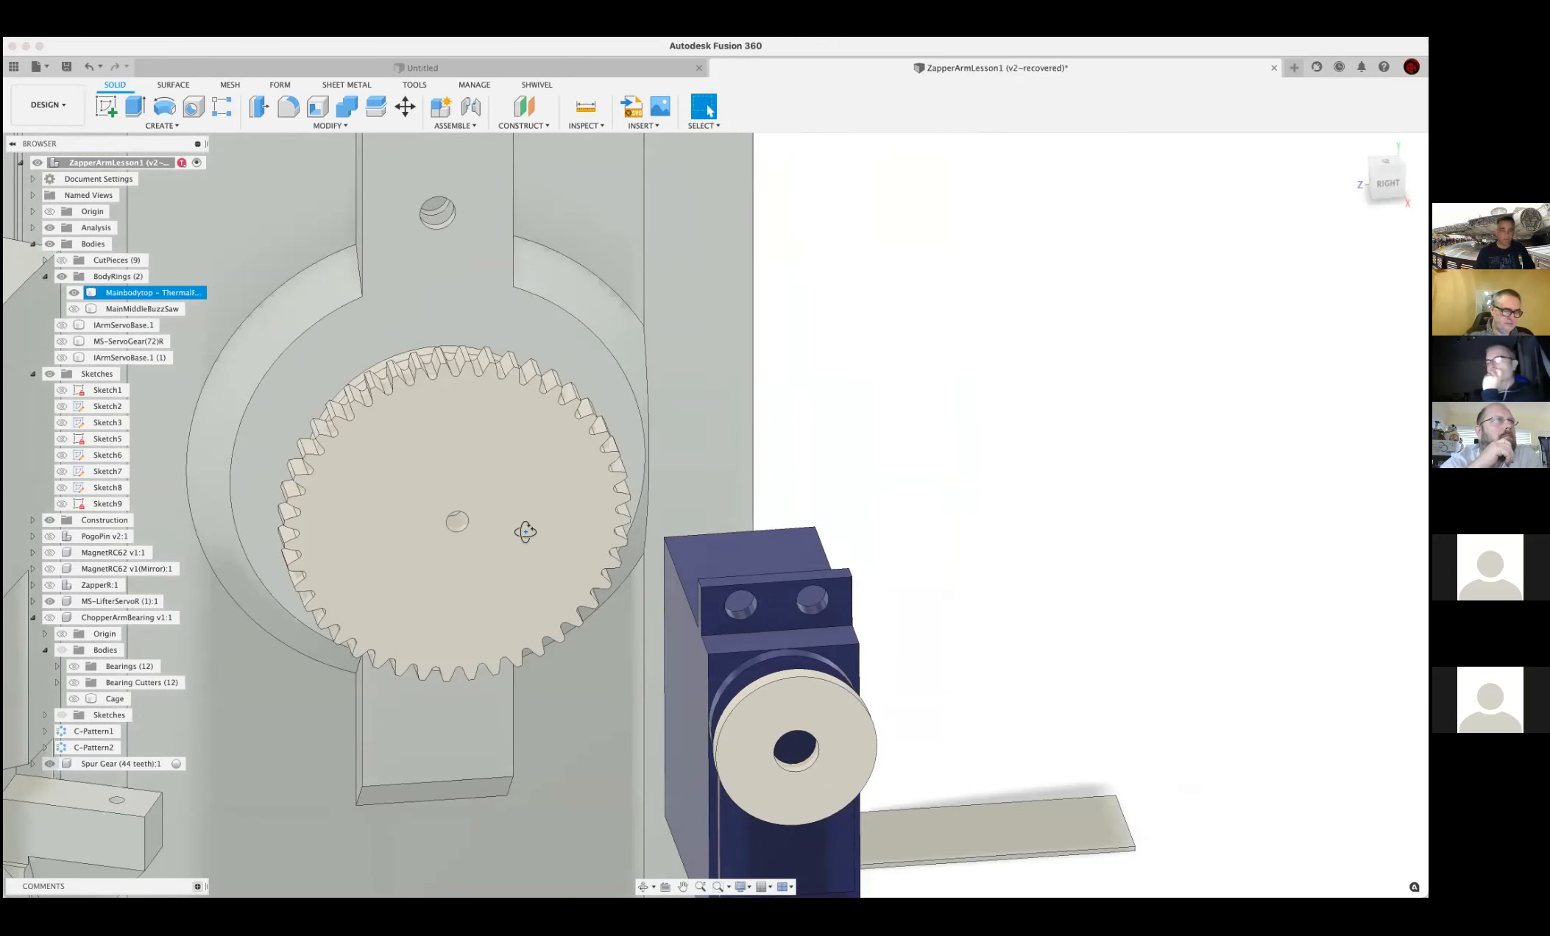
Measure the distance between the main body's mounting face and the spur gear hub's inner face, hiding Mainbodytop to reach the hub
mouse_move(508, 561)
shift+middle_down()
mouse_move(478, 571)
mouse_move(496, 445)
mouse_move(439, 384)
mouse_move(506, 384)
mouse_move(467, 381)
shift+middle_up()
shift+scroll(466, 382, right, 10)
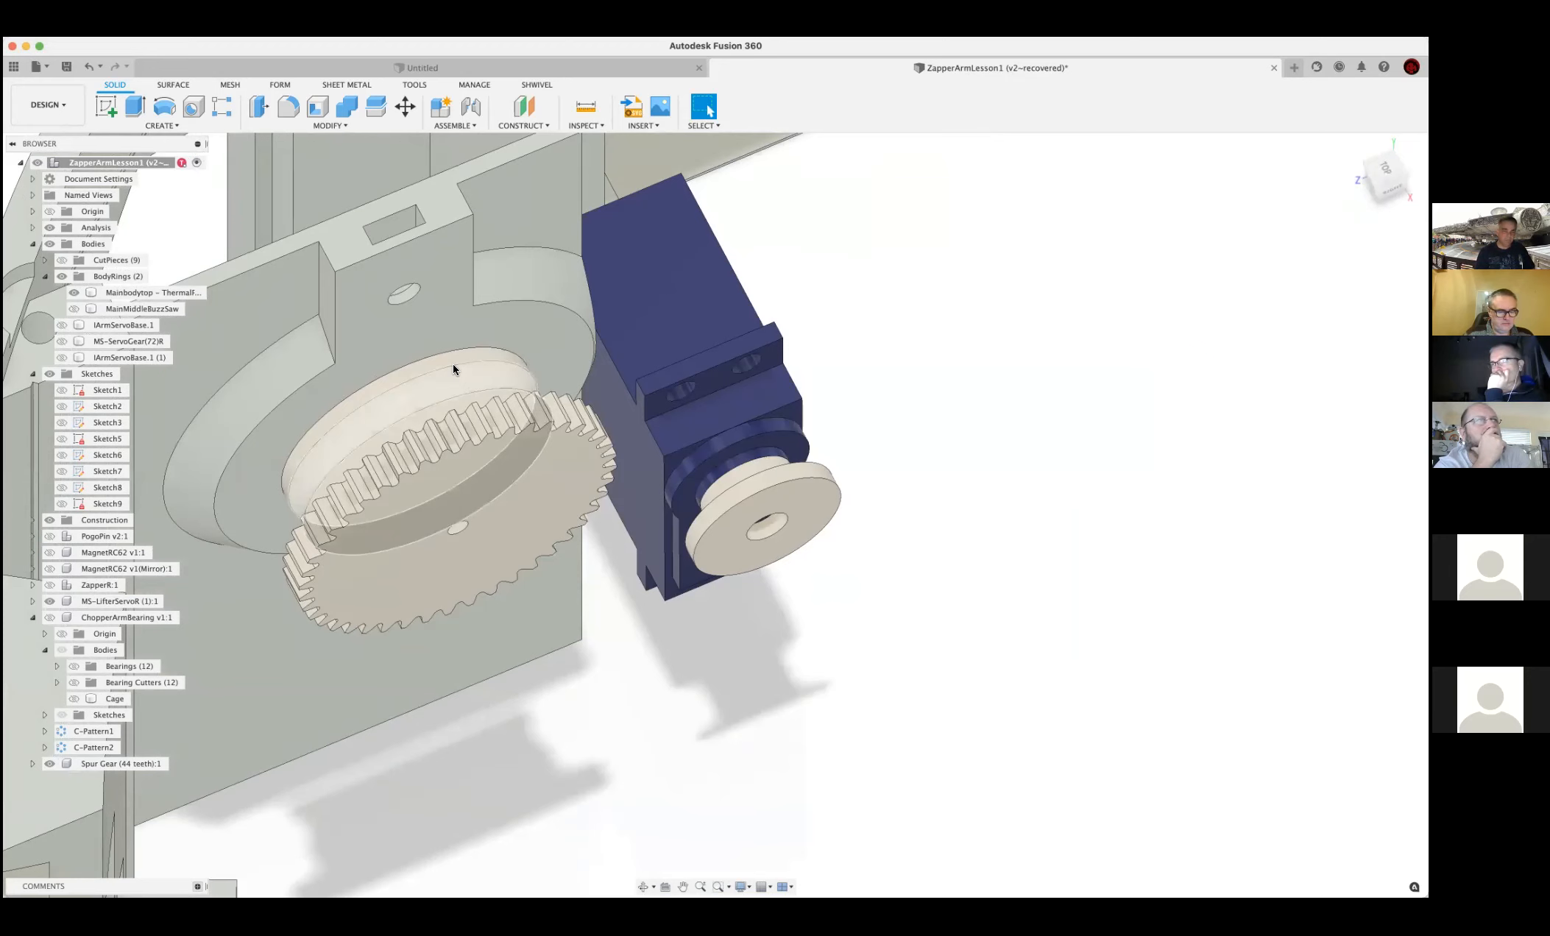
shift+scroll(453, 363, right, 10)
mouse_move(578, 289)
shift+middle_down()
mouse_move(592, 276)
mouse_move(552, 286)
mouse_move(490, 386)
mouse_move(477, 327)
mouse_move(502, 315)
mouse_move(491, 341)
mouse_move(434, 339)
mouse_move(470, 348)
mouse_move(593, 299)
shift+middle_up()
scroll(483, 320, up, 6)
scroll(434, 345, up, 5)
key(i)
click(593, 302)
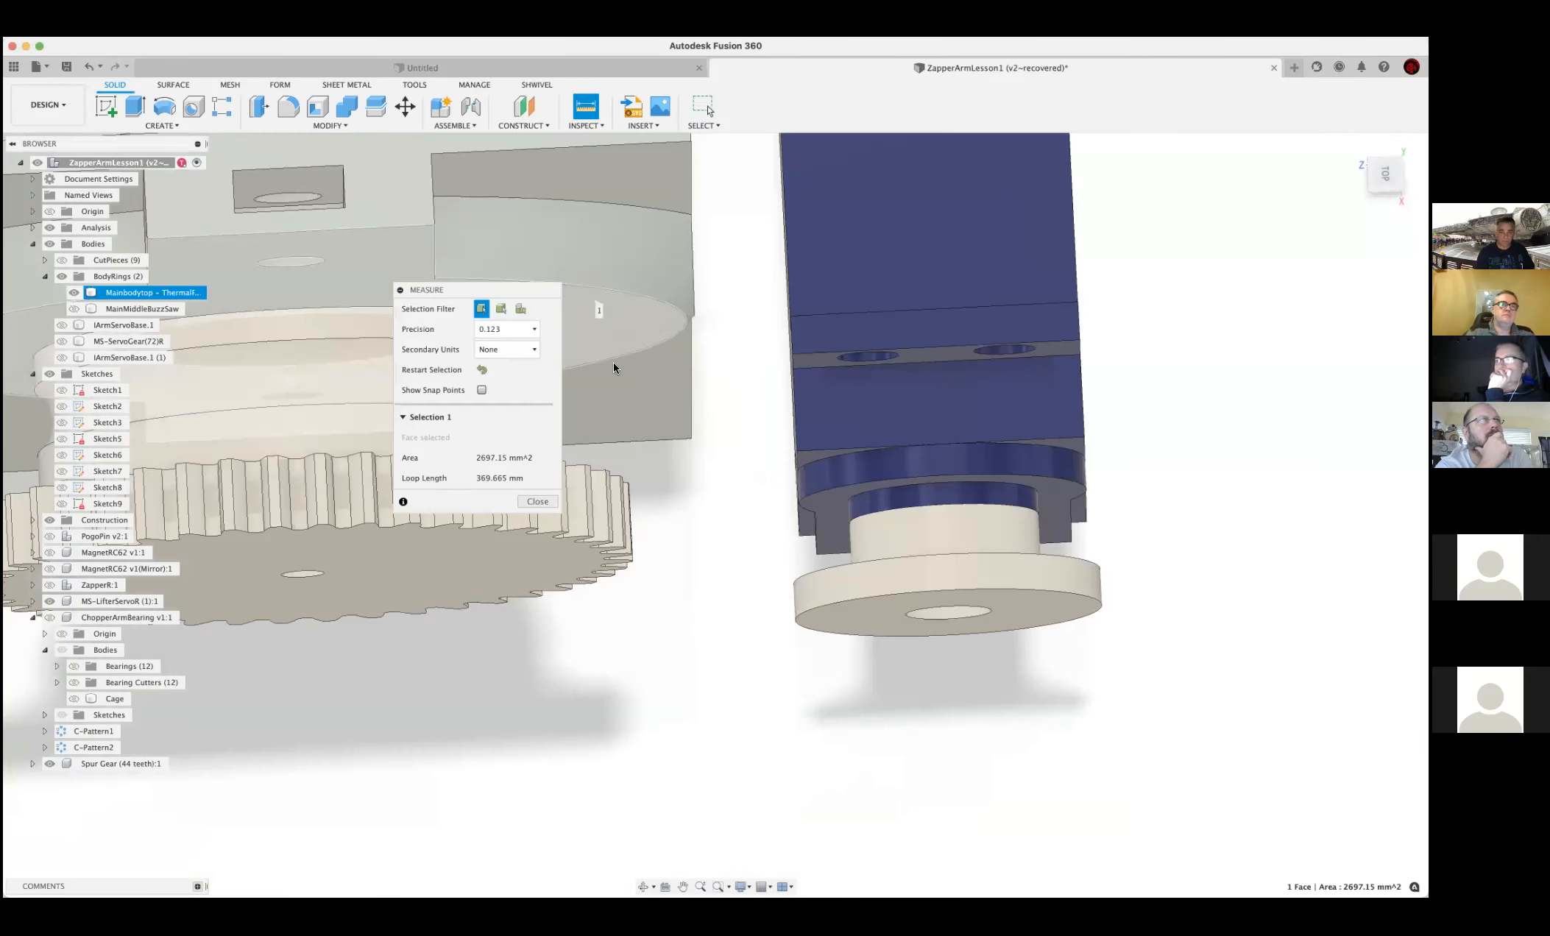
shift+middle_drag(617, 381, 425, 694)
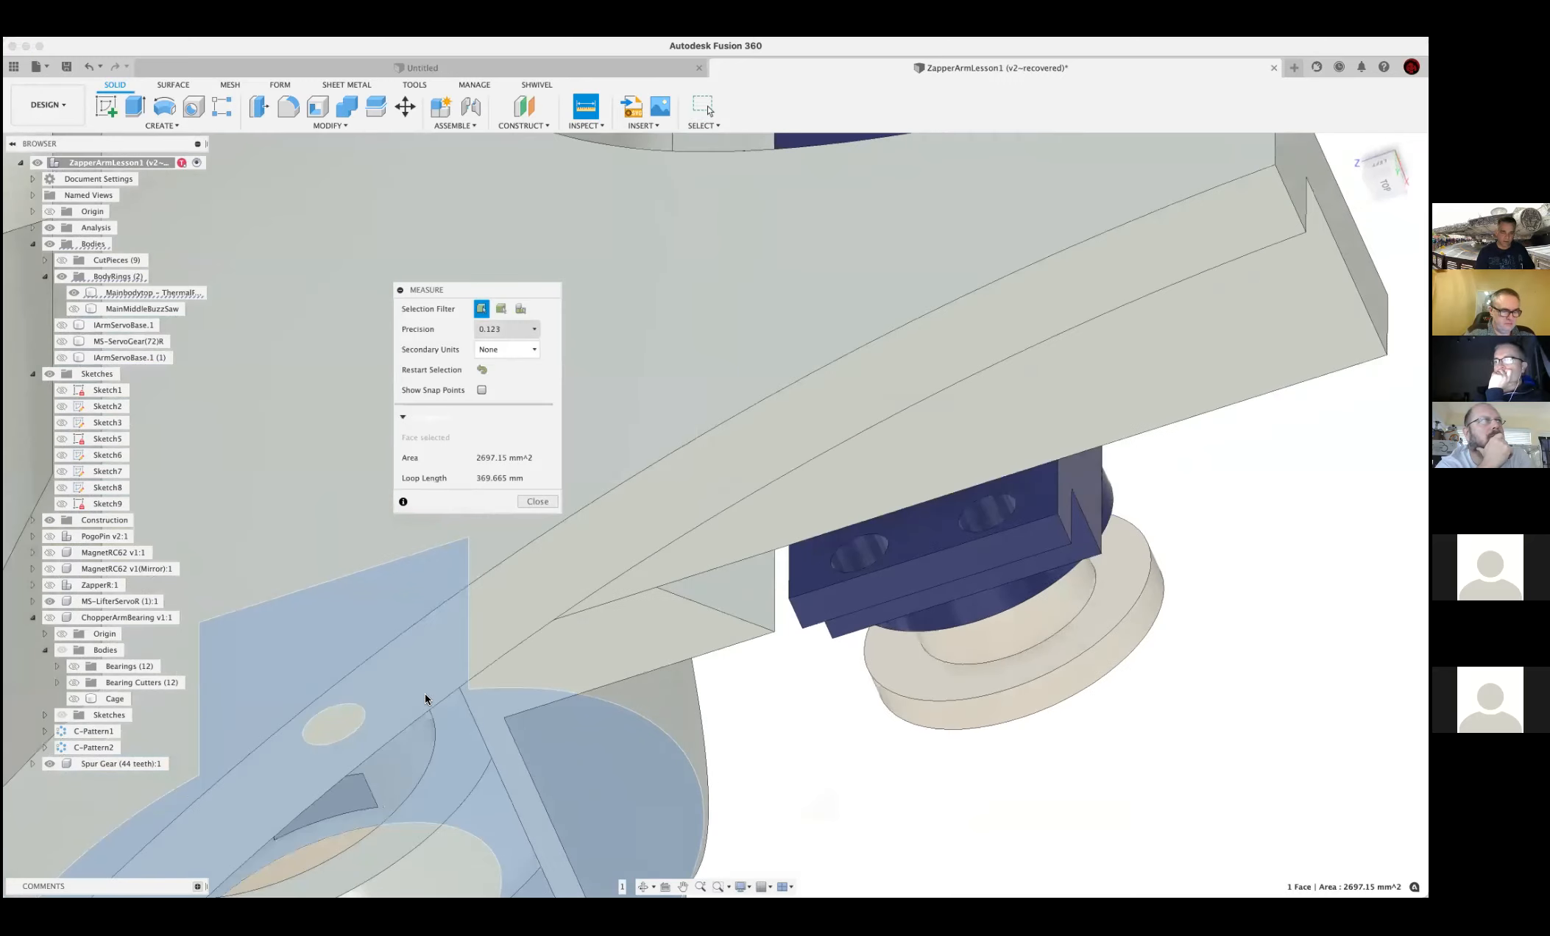
middle_drag(7, 660, 3, 495)
click(74, 294)
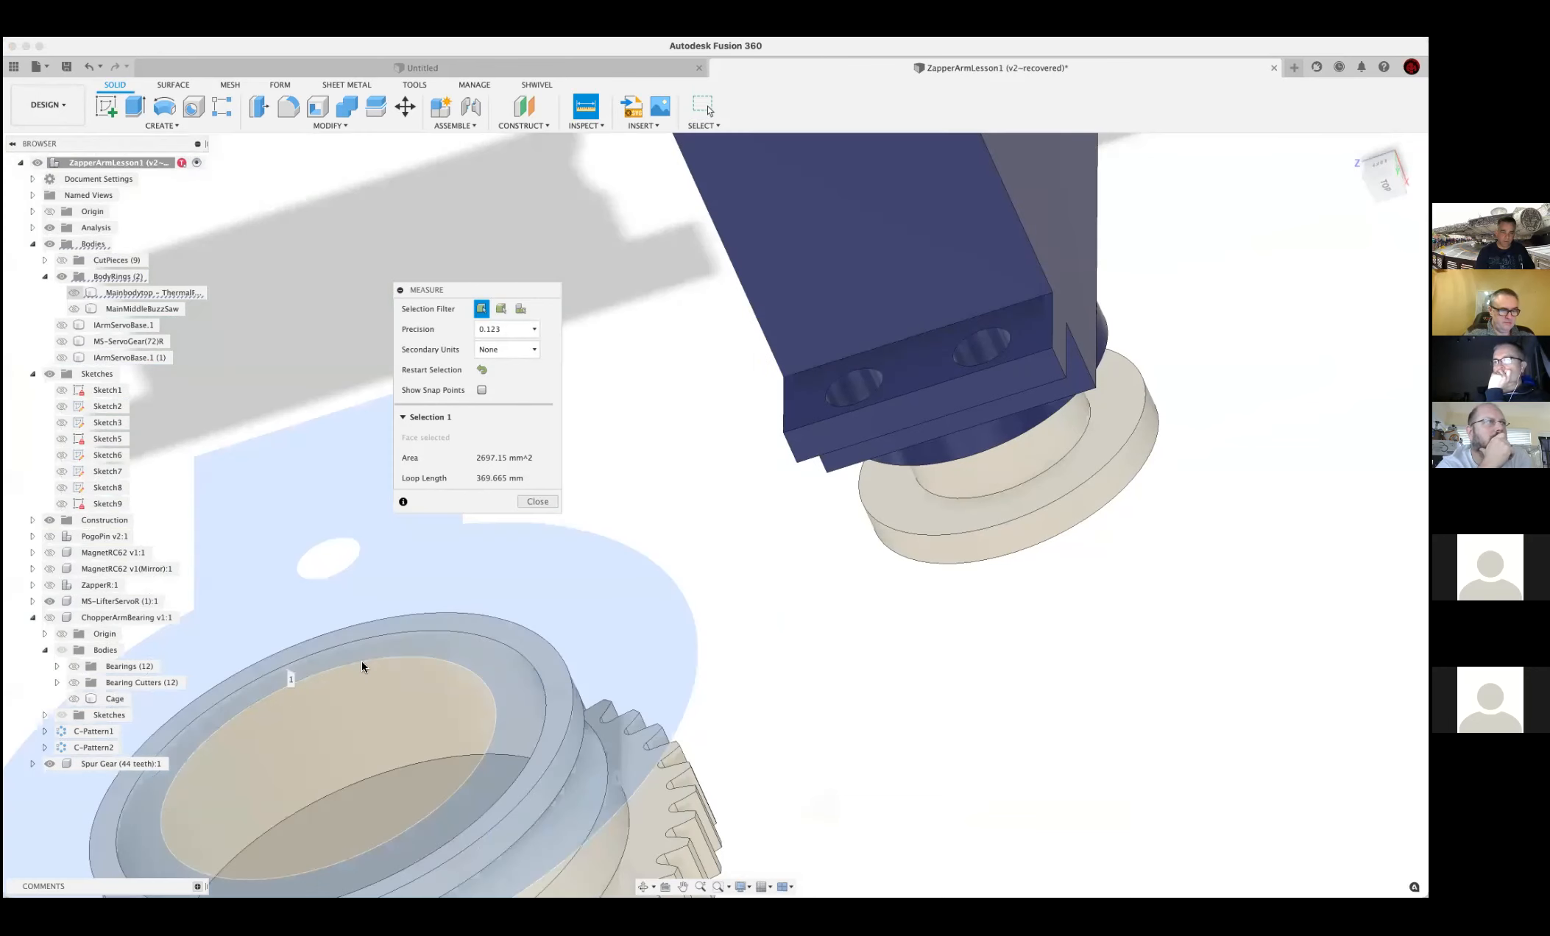
click(377, 650)
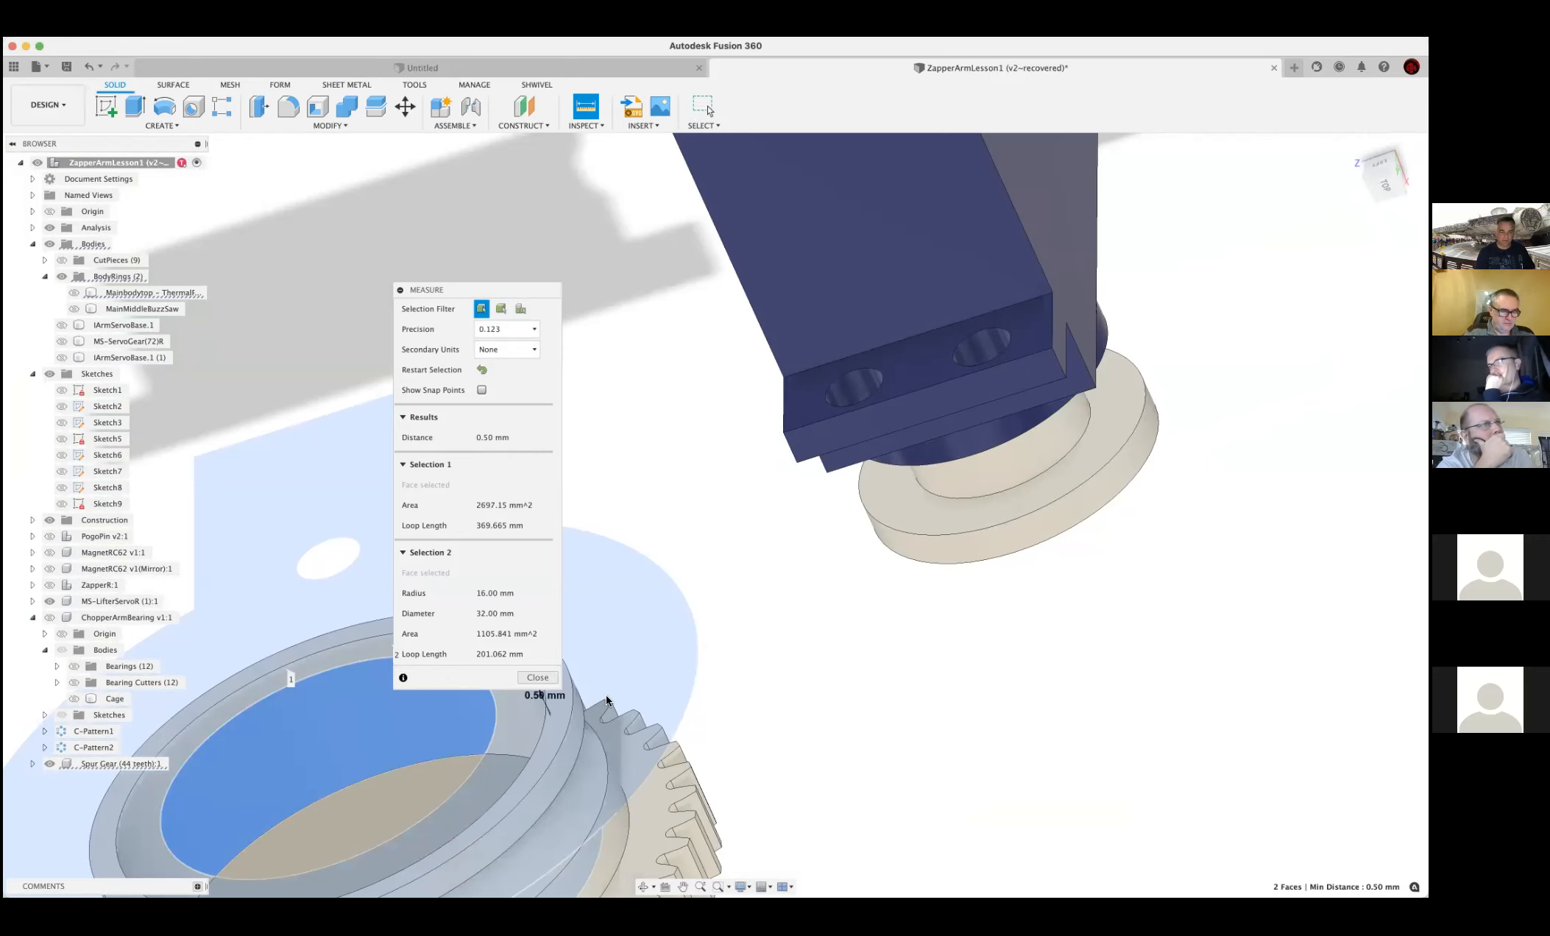
click(538, 678)
Offset the end rim face of the spur gear's hub by -0.5 mm
click(551, 690)
key(q)
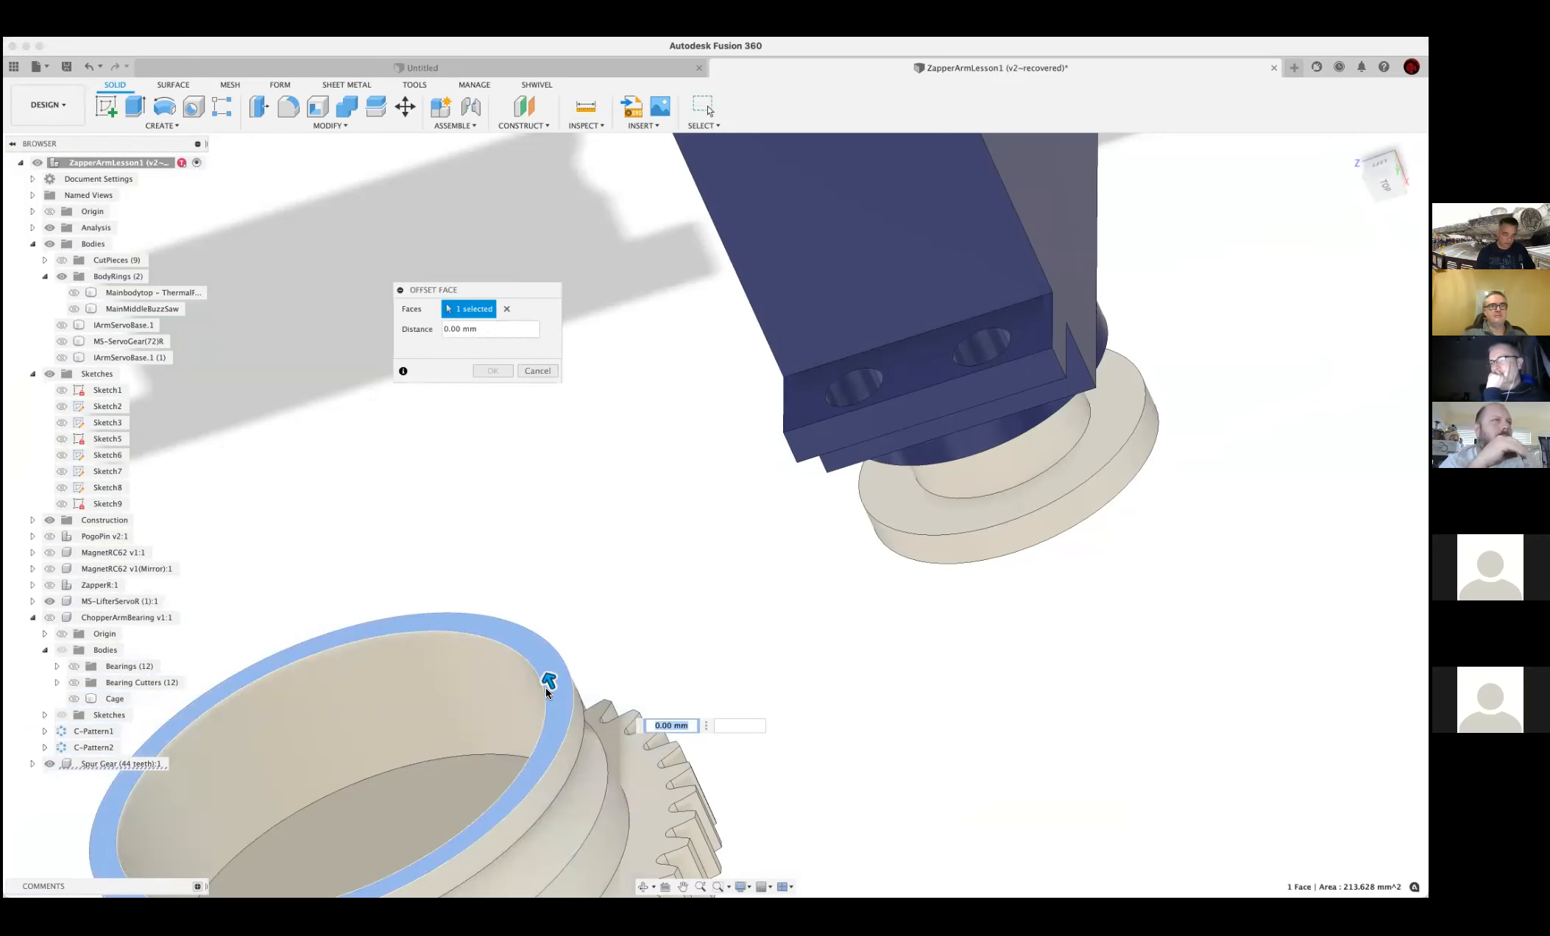
text(-.5)
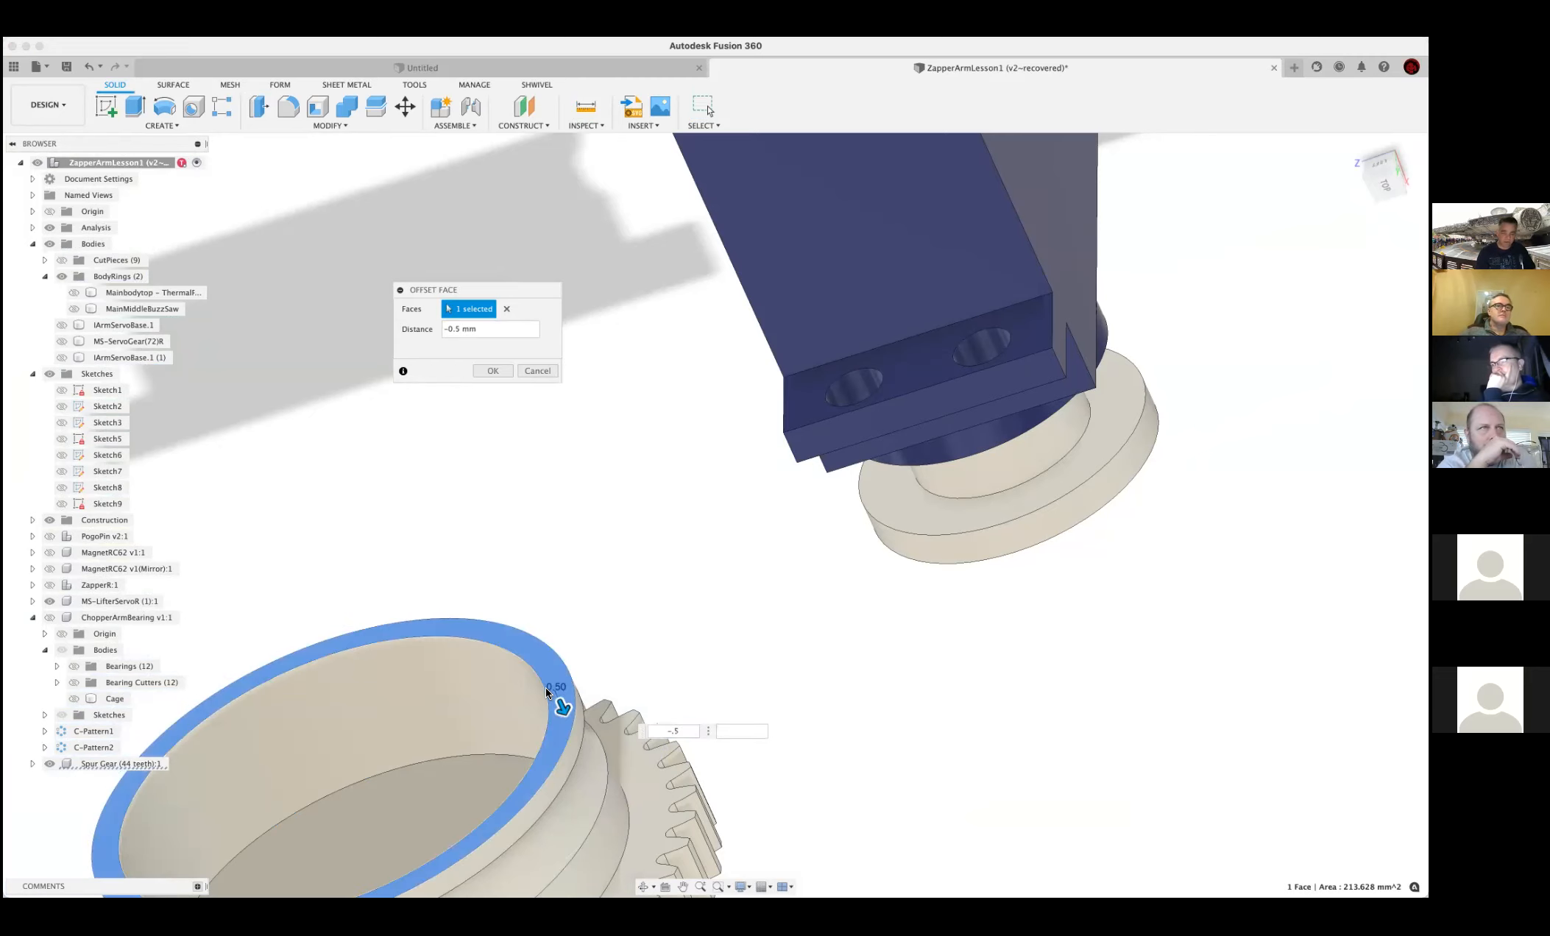
key(Return)
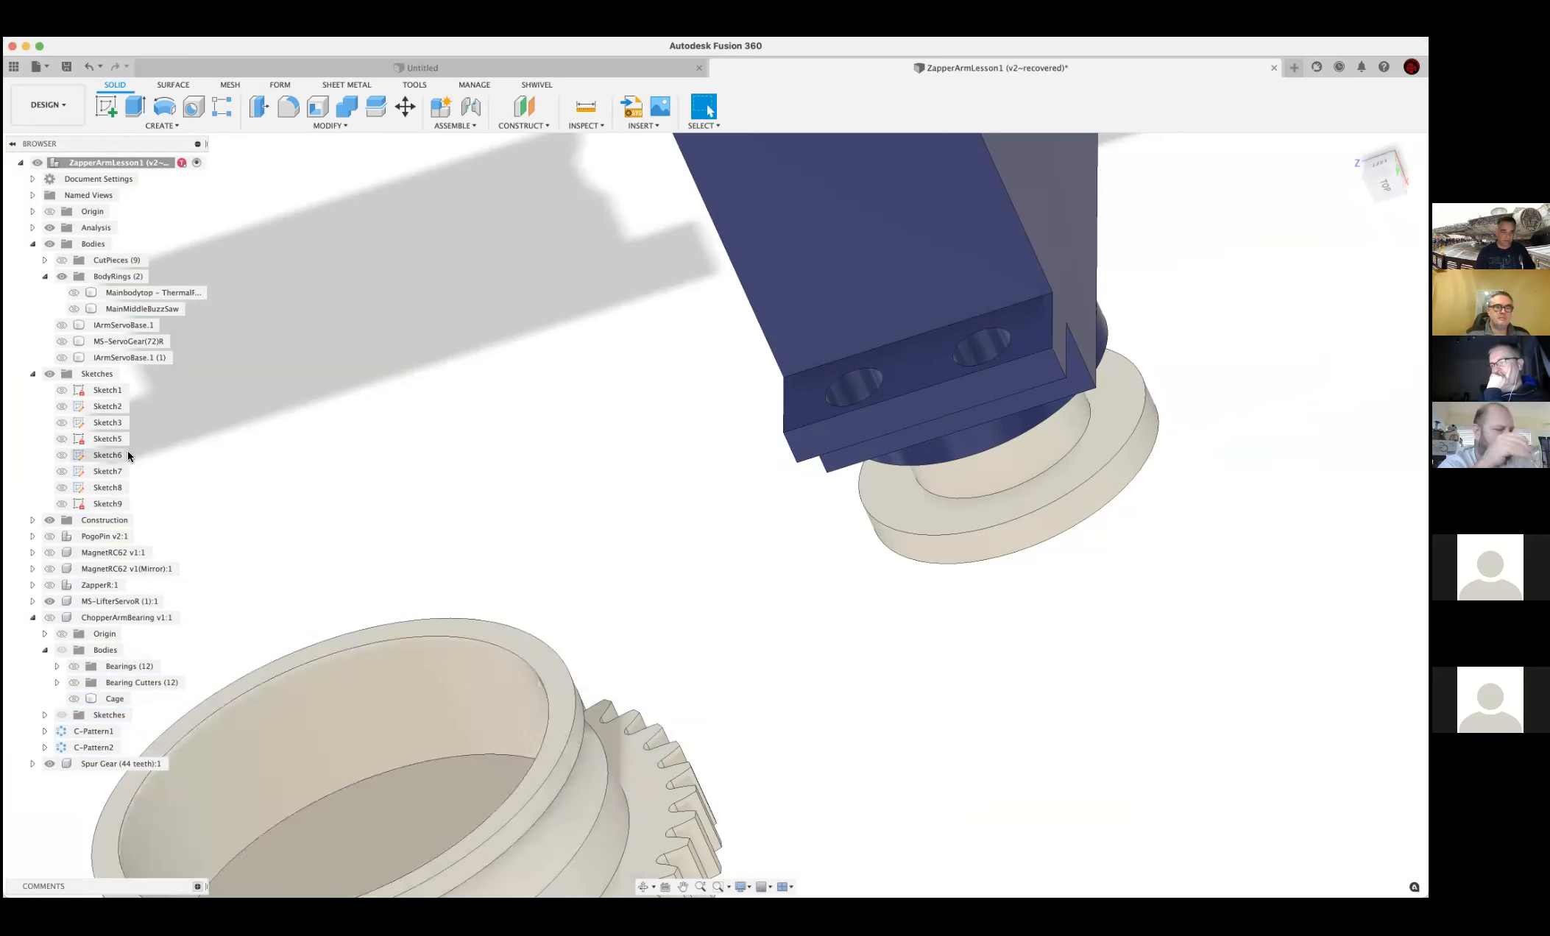
Show the iArmServoBase.1 body around the spur gear's hub, keeping the MS-ServoGear(72)R body hidden
click(62, 339)
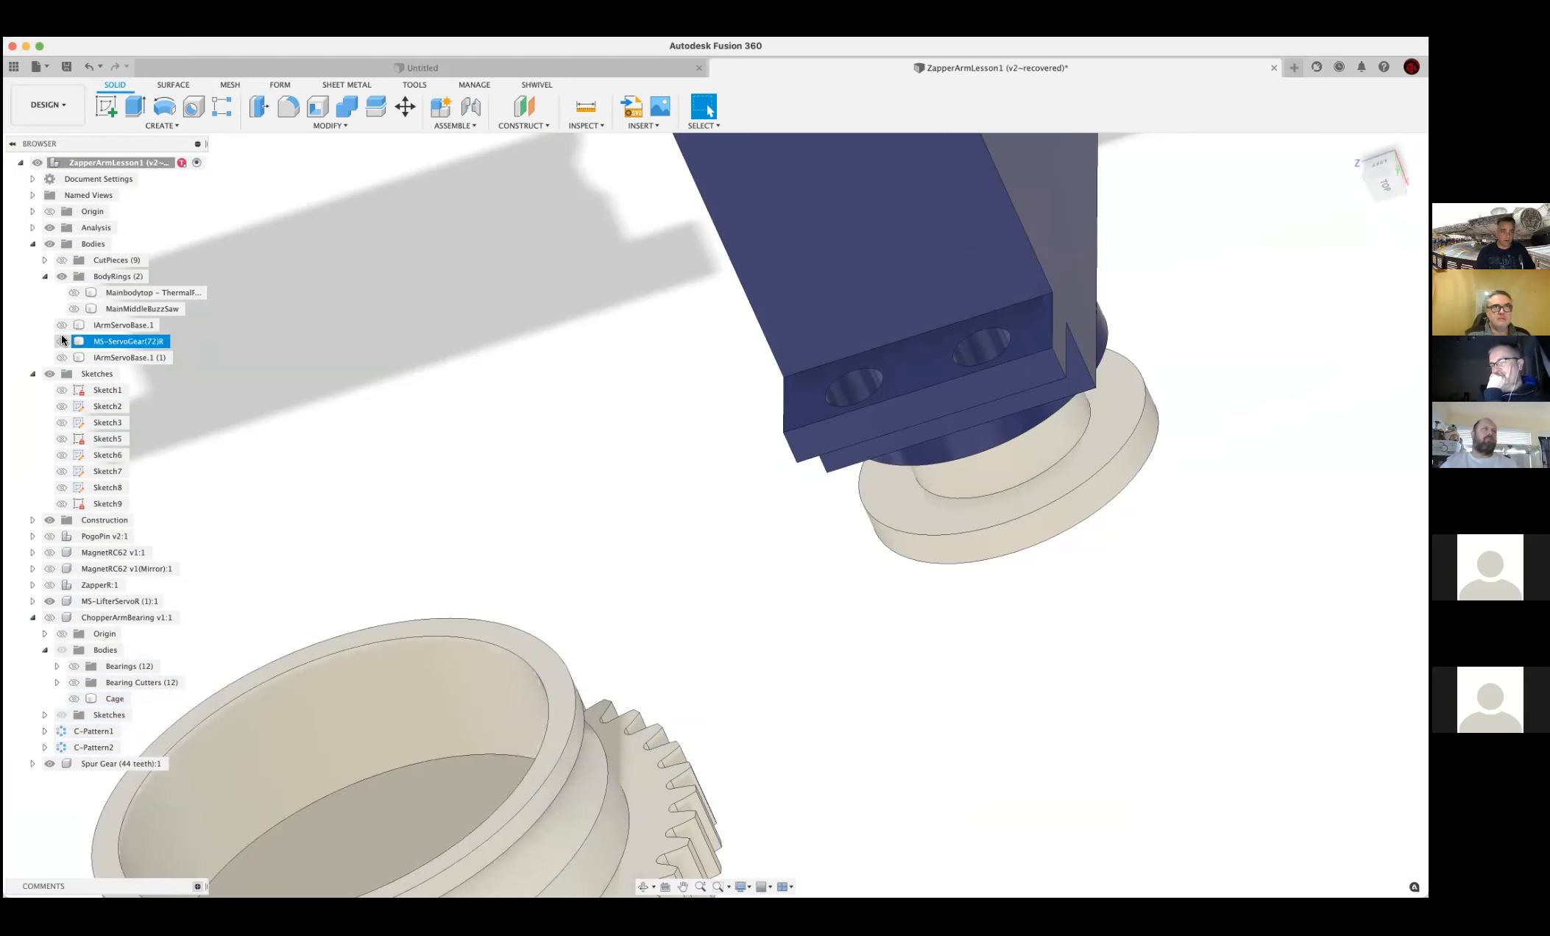
click(61, 328)
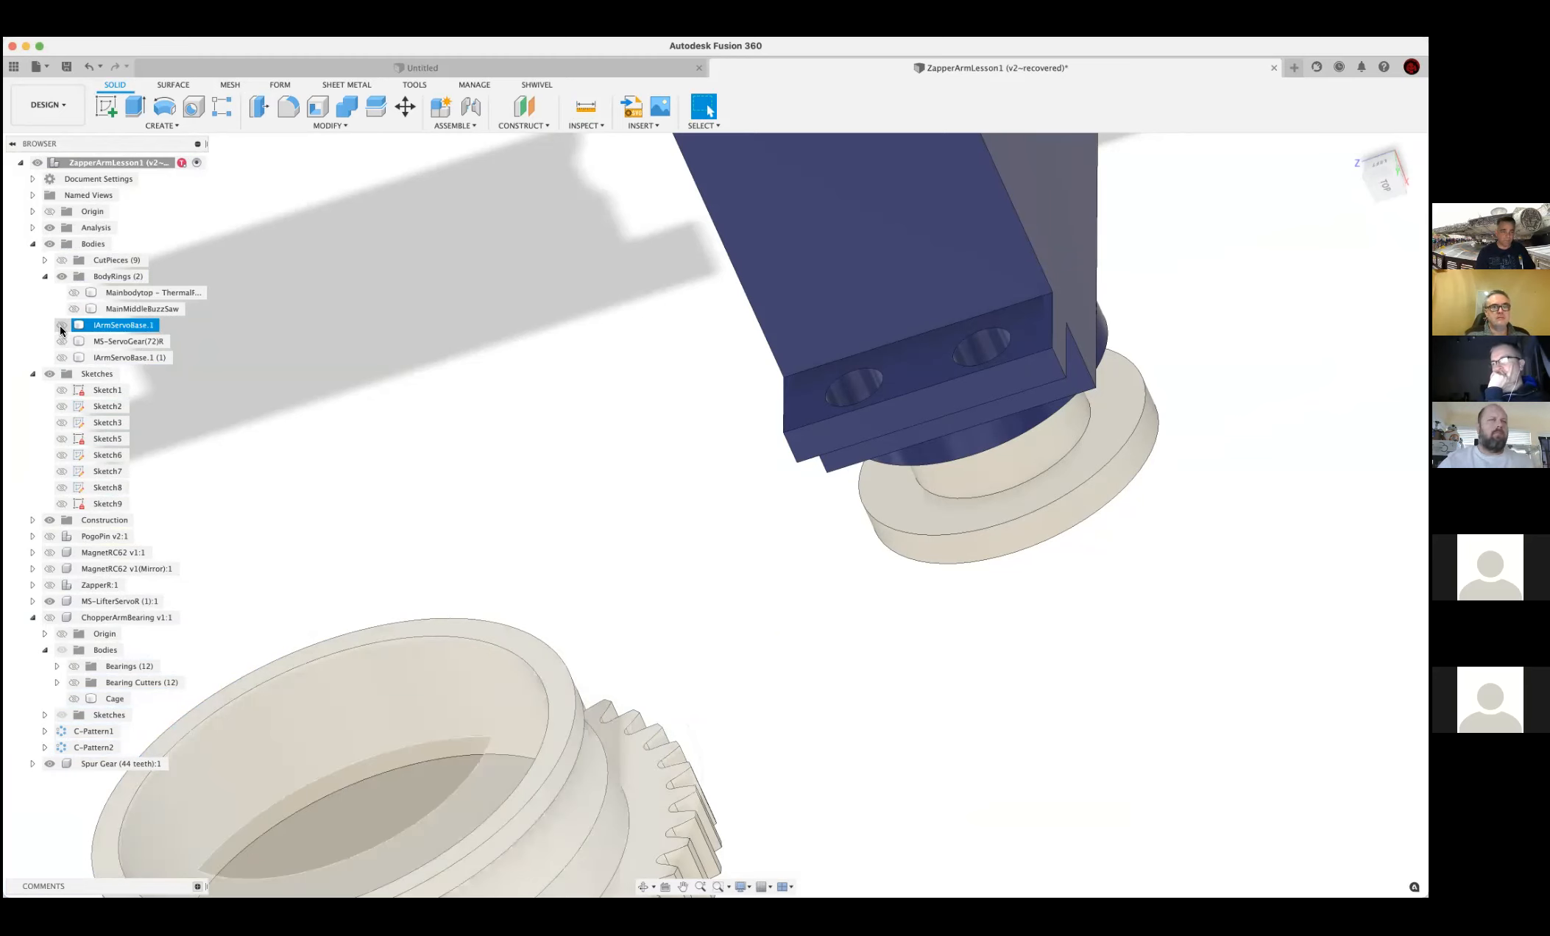
click(61, 329)
scroll(488, 467, down, 5)
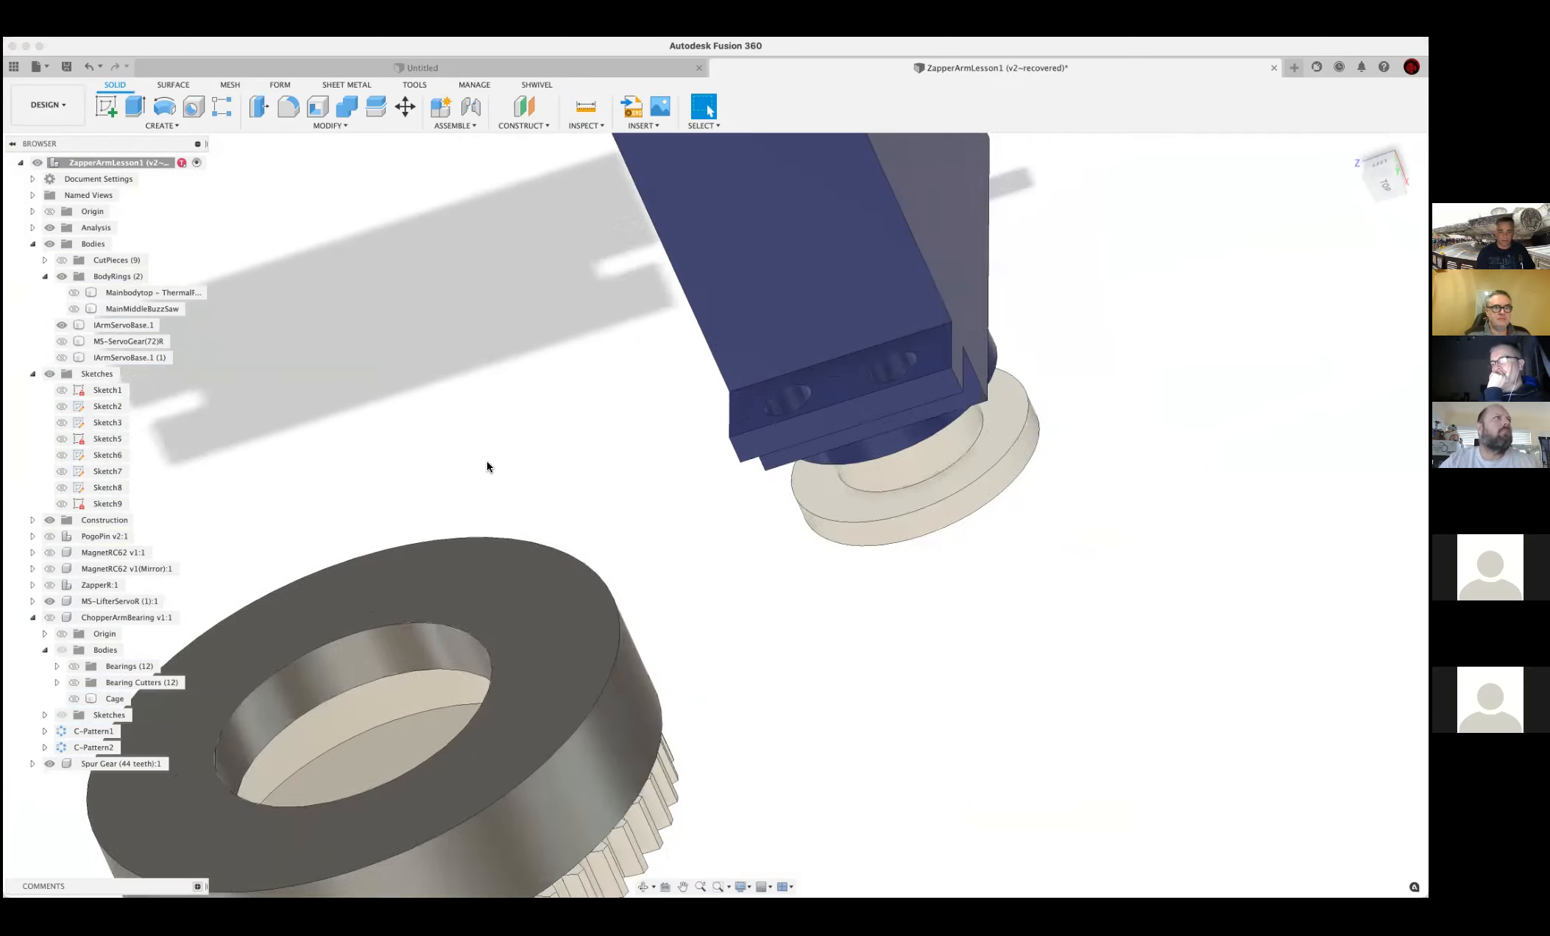
shift+middle_drag(502, 502, 460, 446)
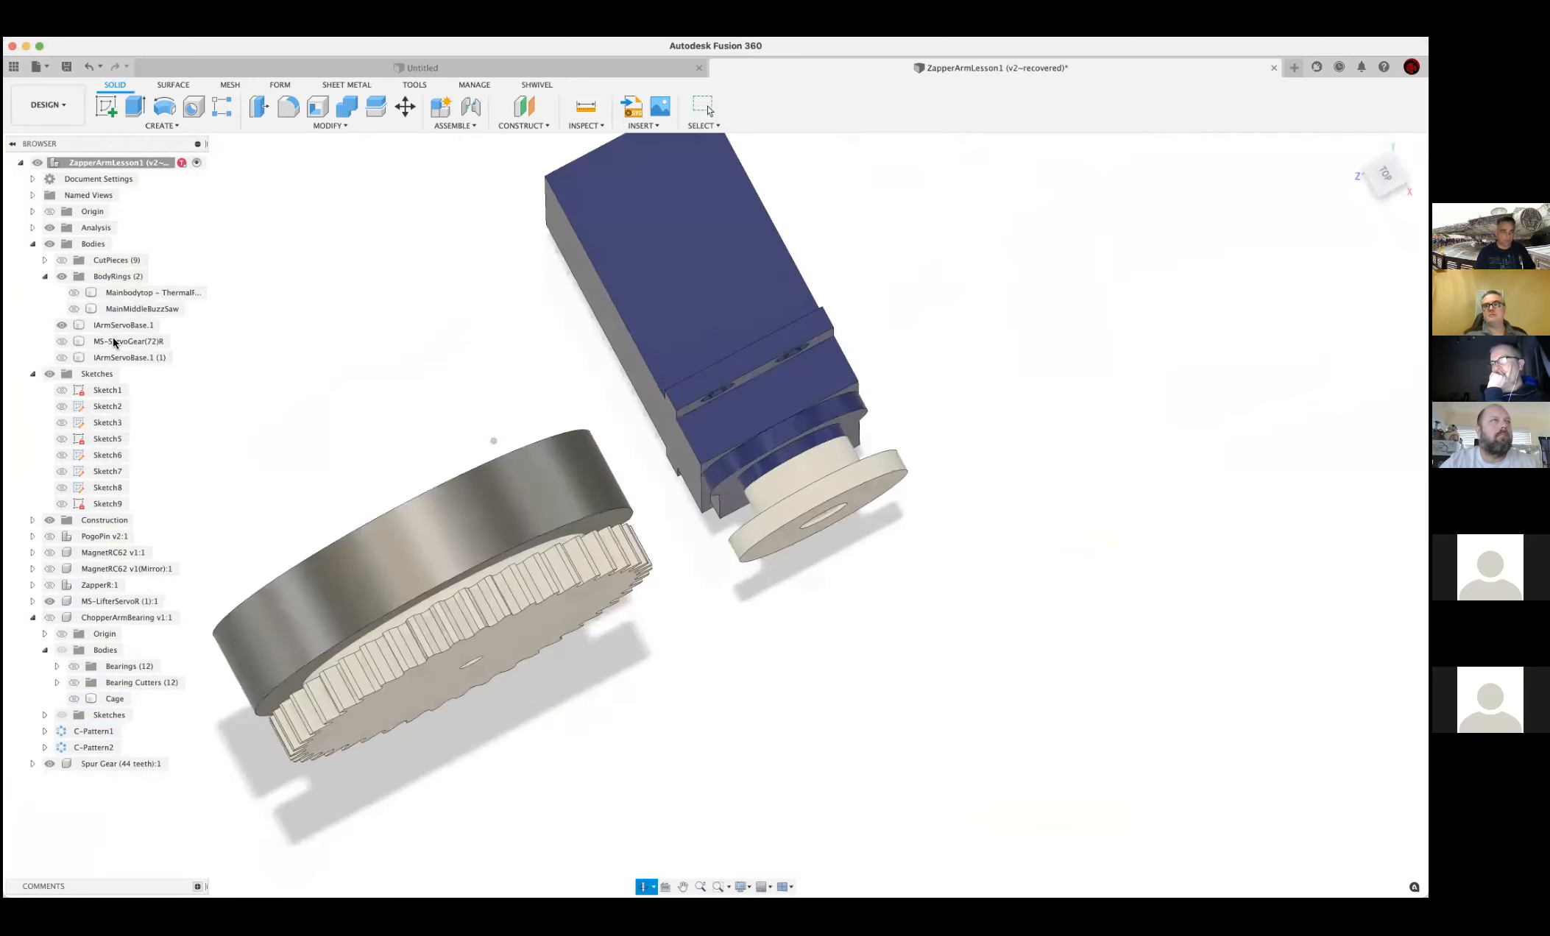
Show iArmServoBase.1 (1) in place of iArmServoBase.1 and set the radius of the spur gear hub's bore to 10 mm
click(62, 325)
click(64, 358)
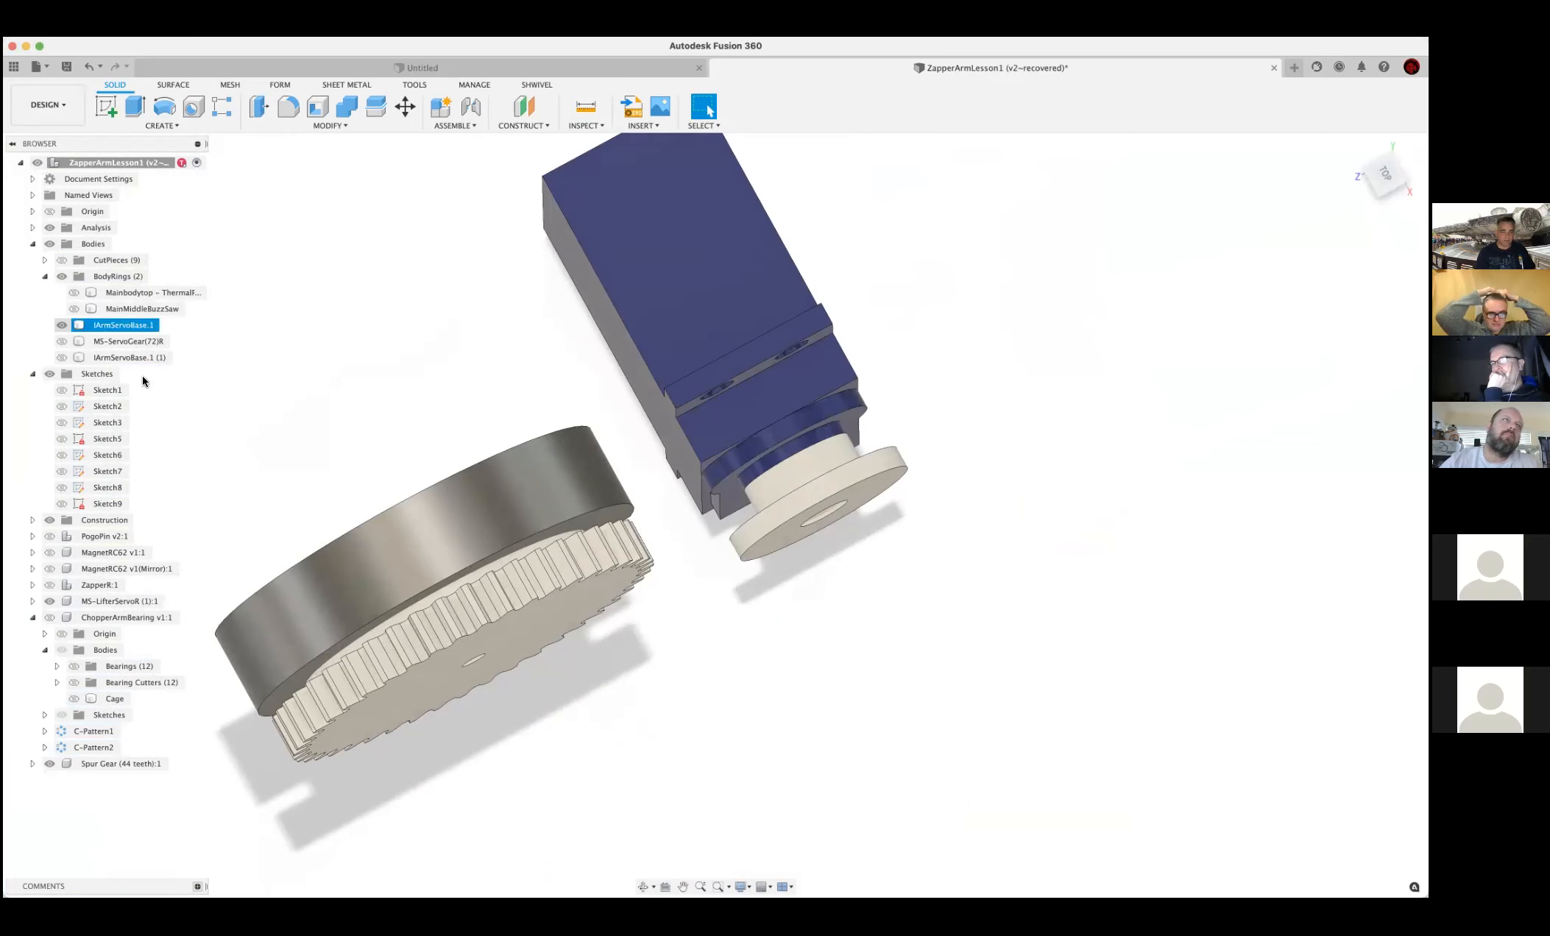
shift+middle_drag(457, 341, 615, 327)
click(616, 331)
key(q)
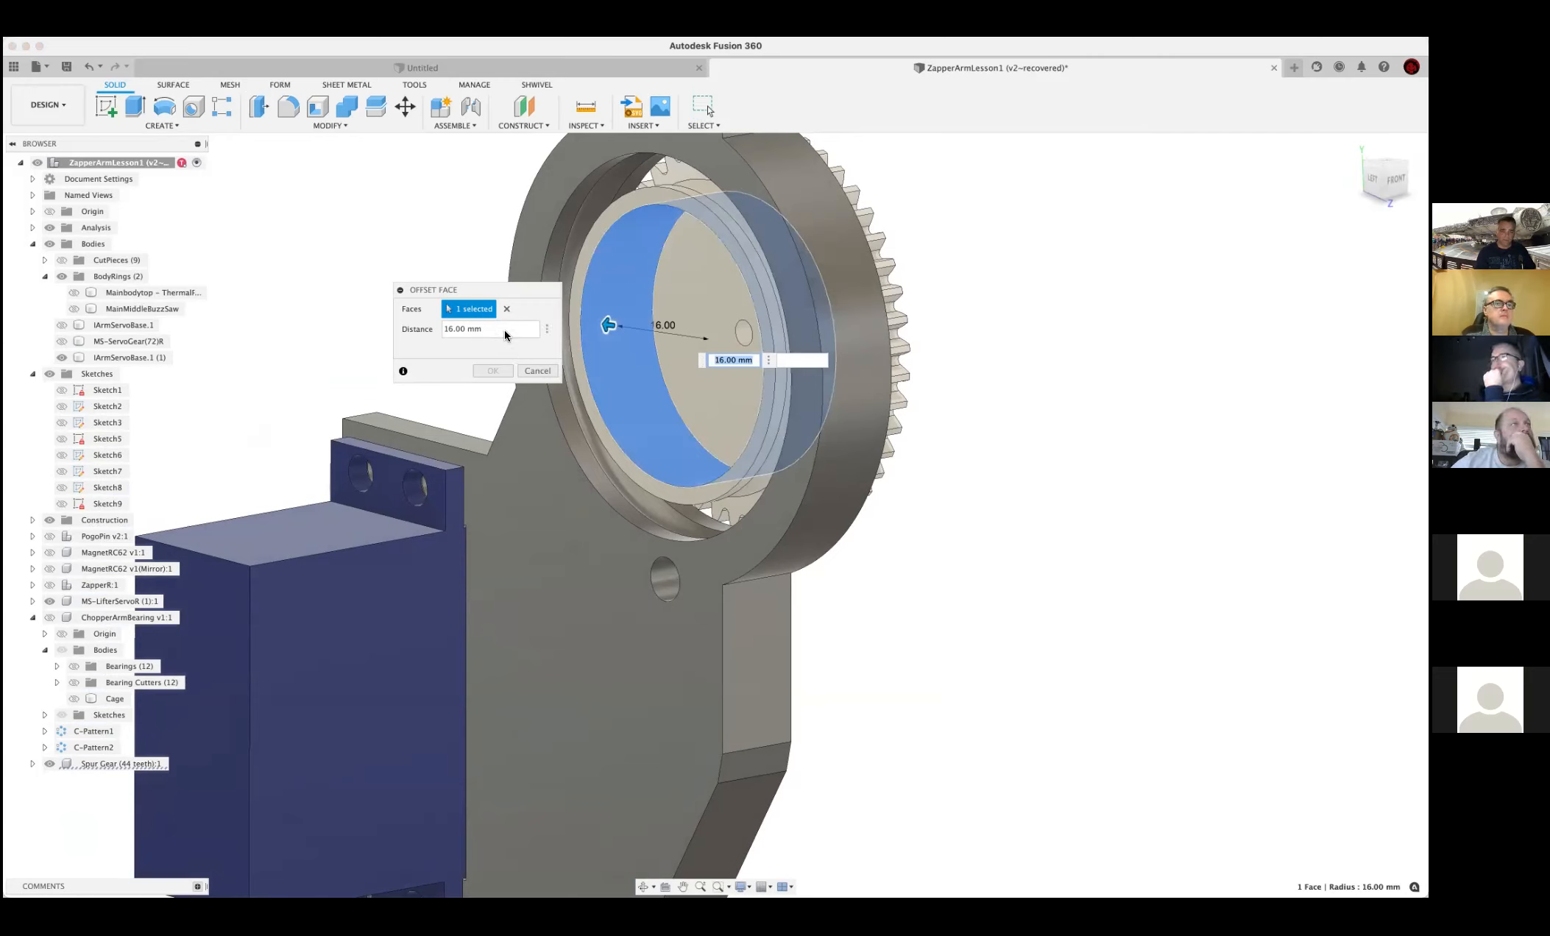
drag(605, 328, 622, 328)
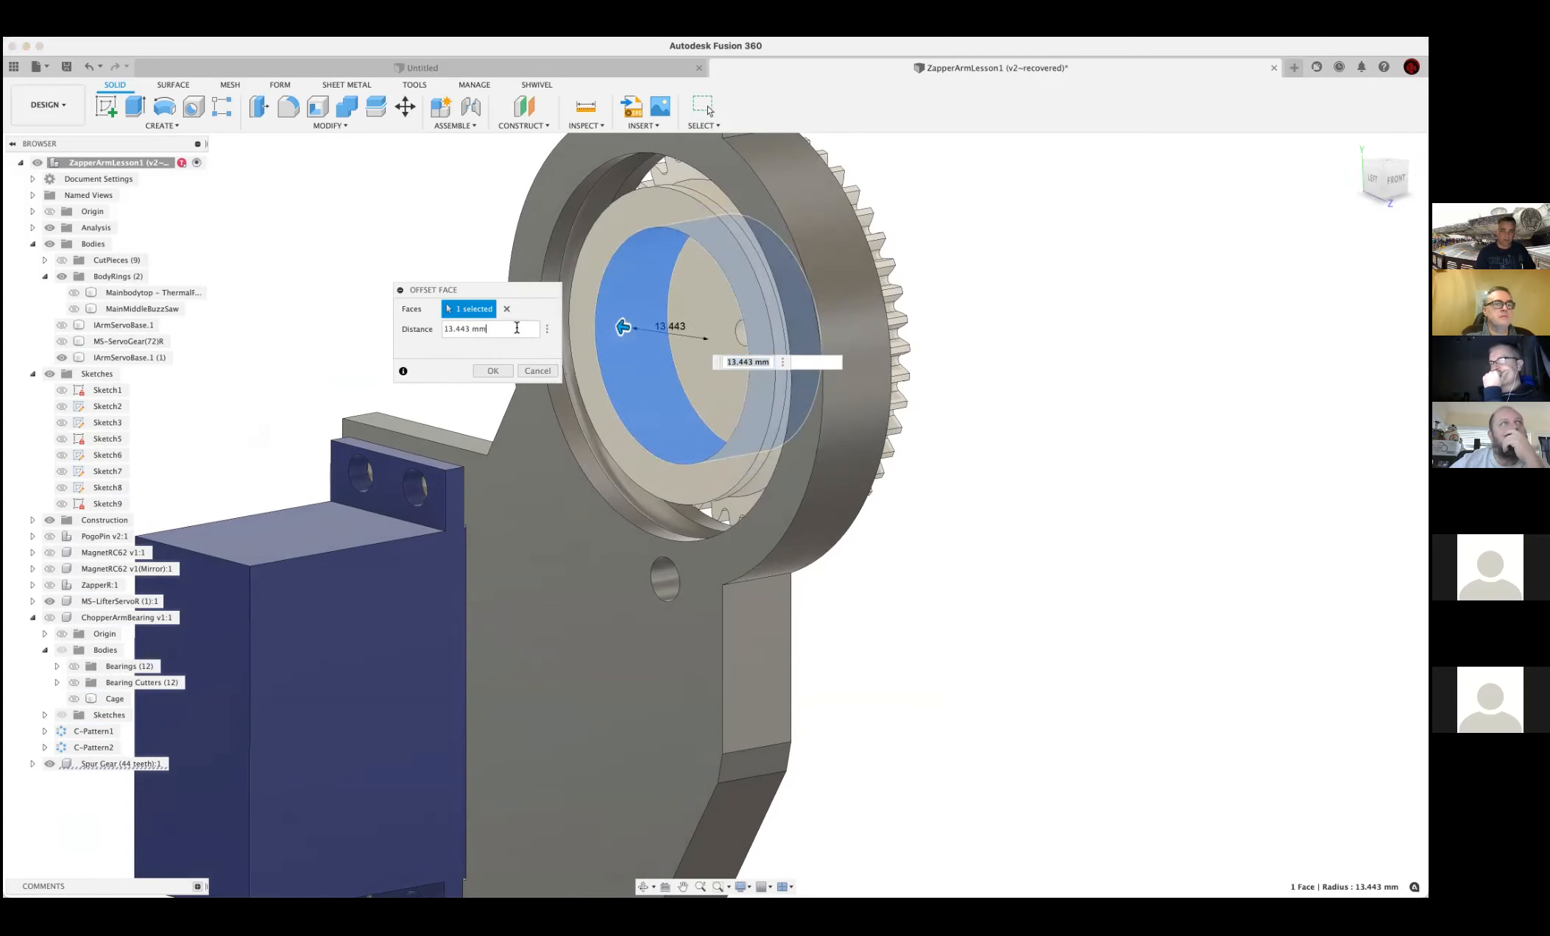
text(10)
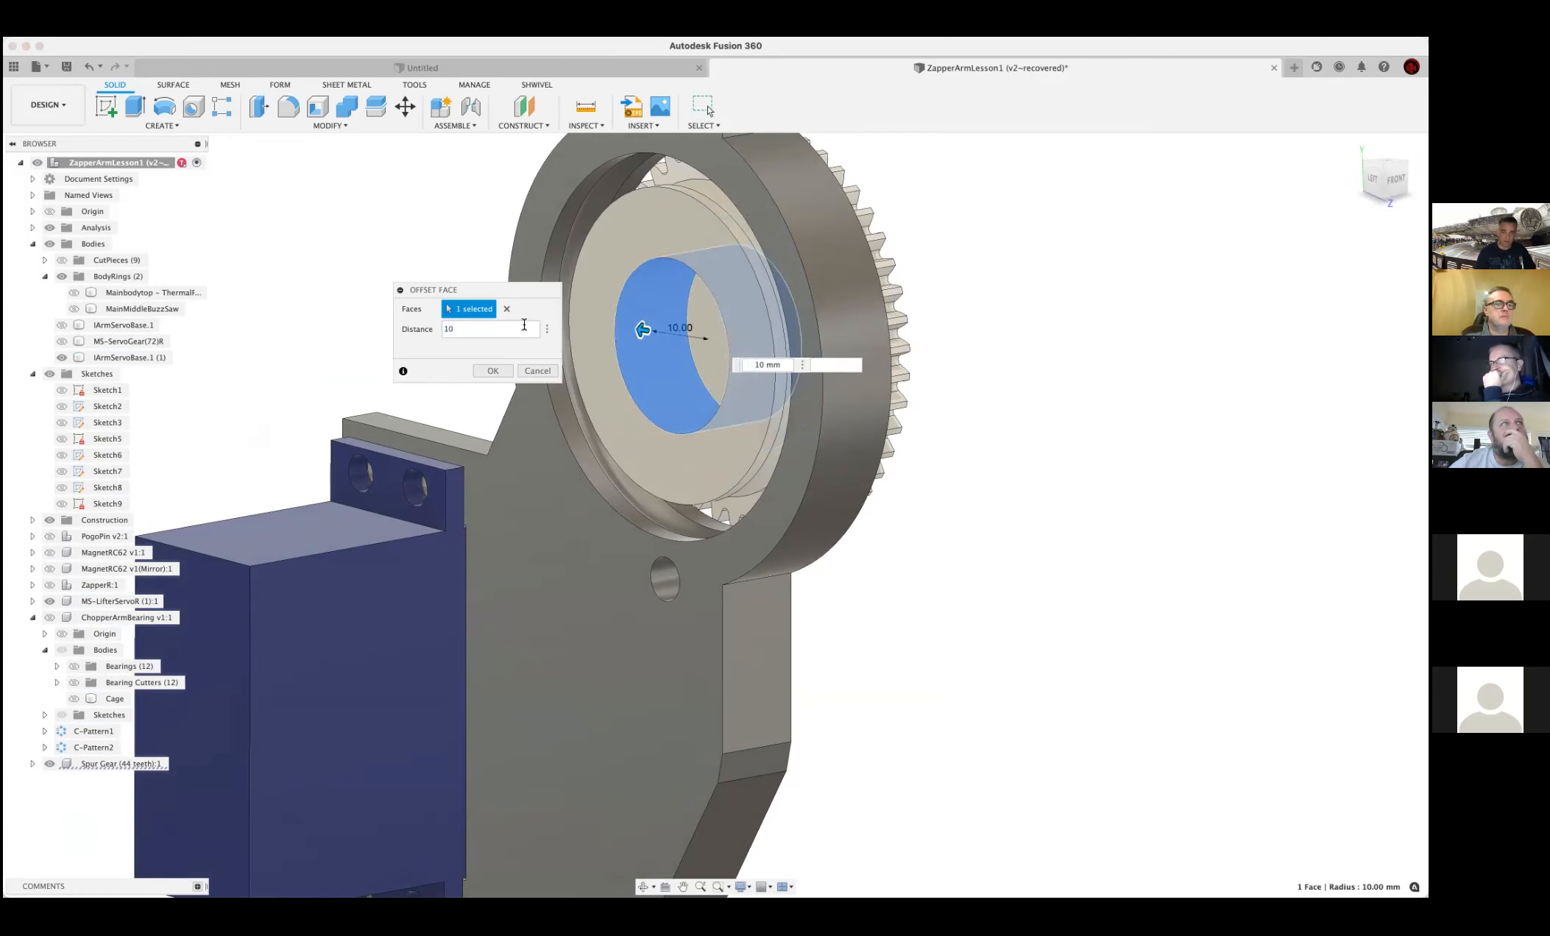
key(Return)
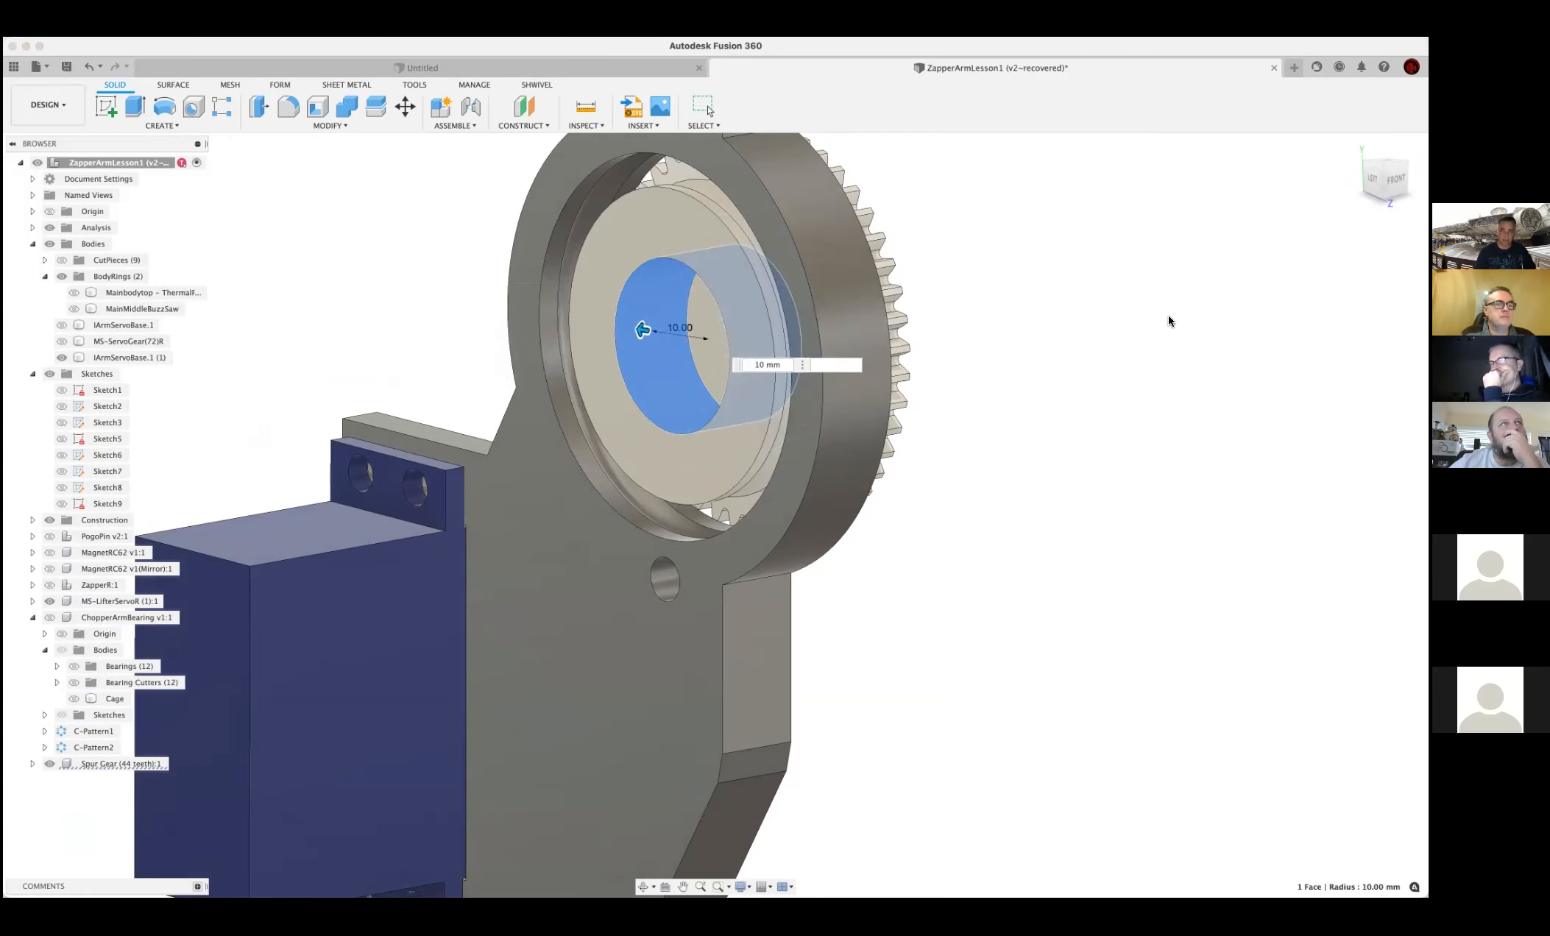
Measure the radius and diameter of the spur gear hub's bore
click(655, 343)
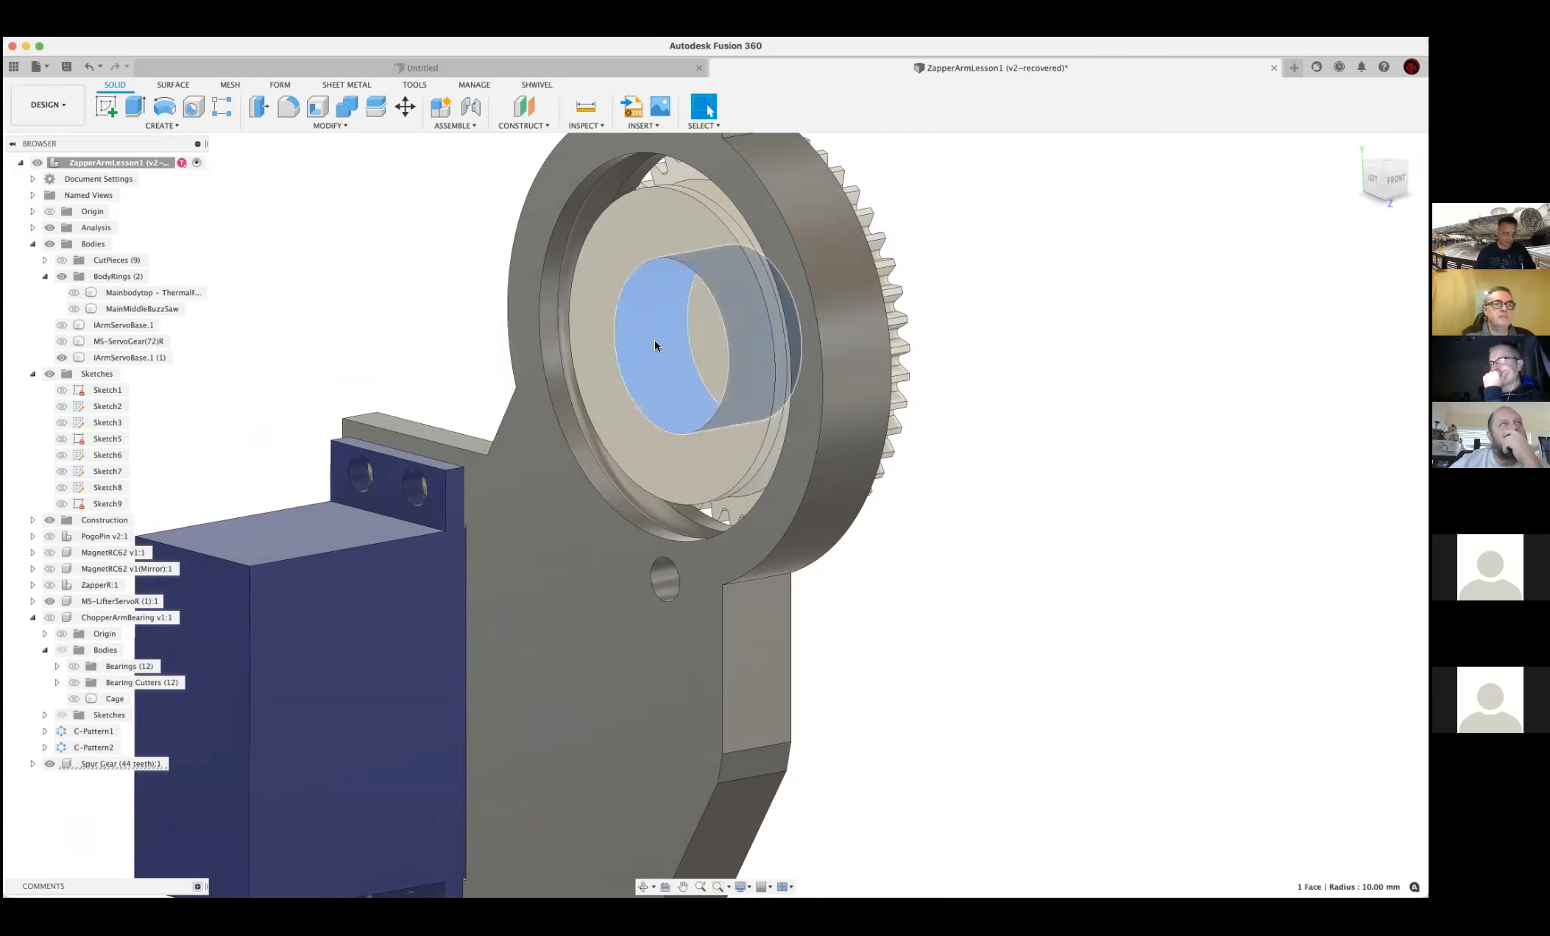
key(i)
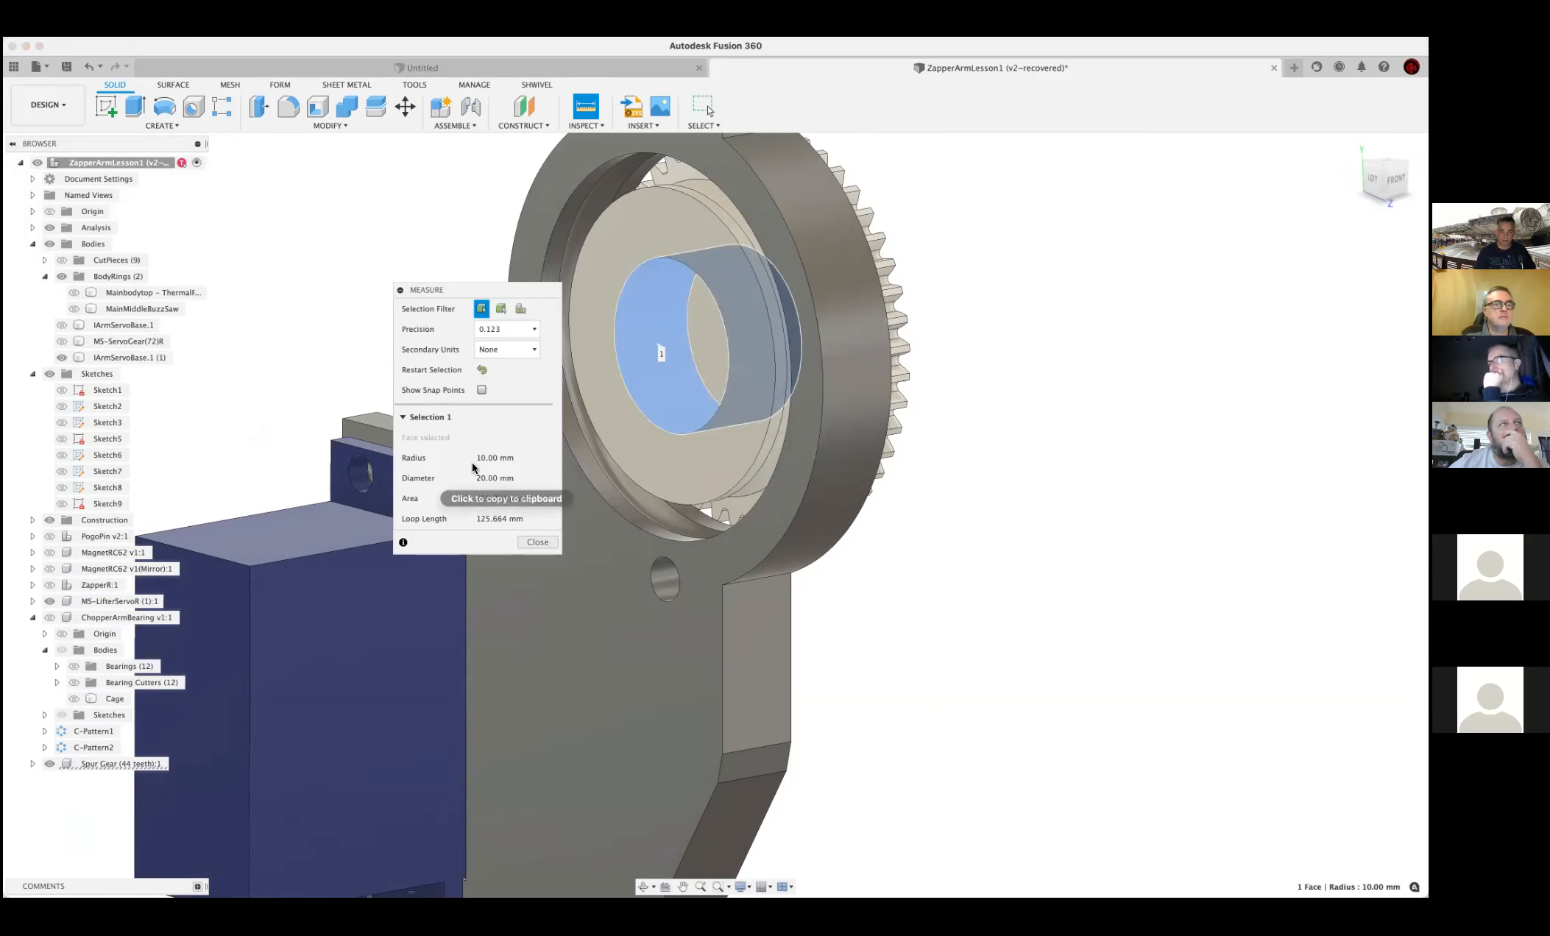
click(537, 542)
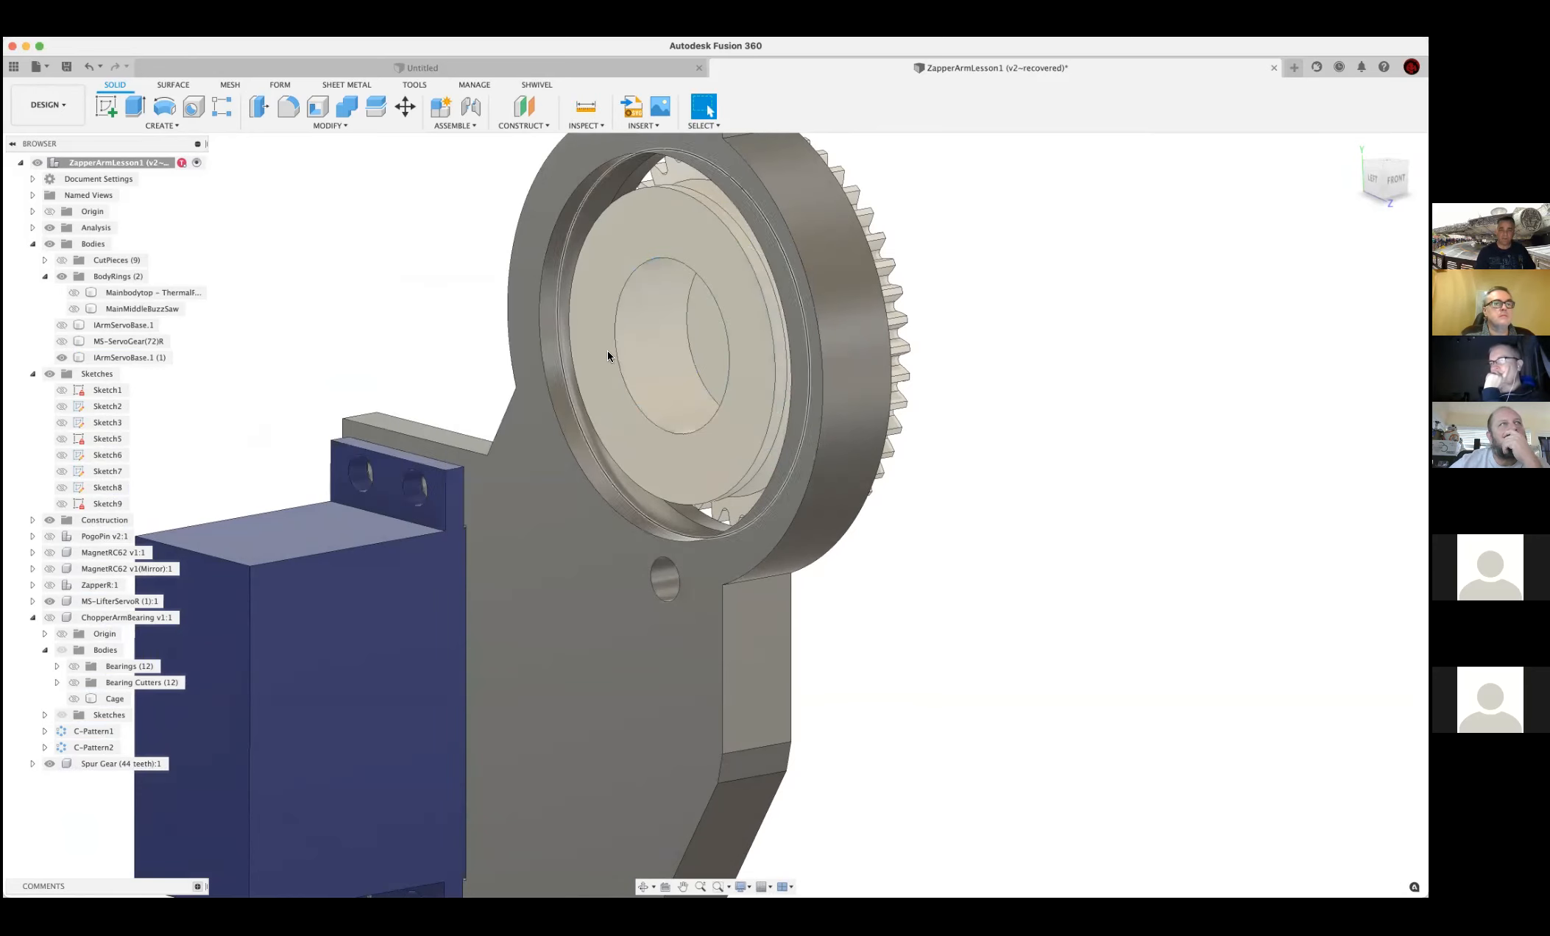
Reduce the radius of the spur gear hub's bore by 0.5 mm, entering the distance as 10.00 mm-.5
key(q)
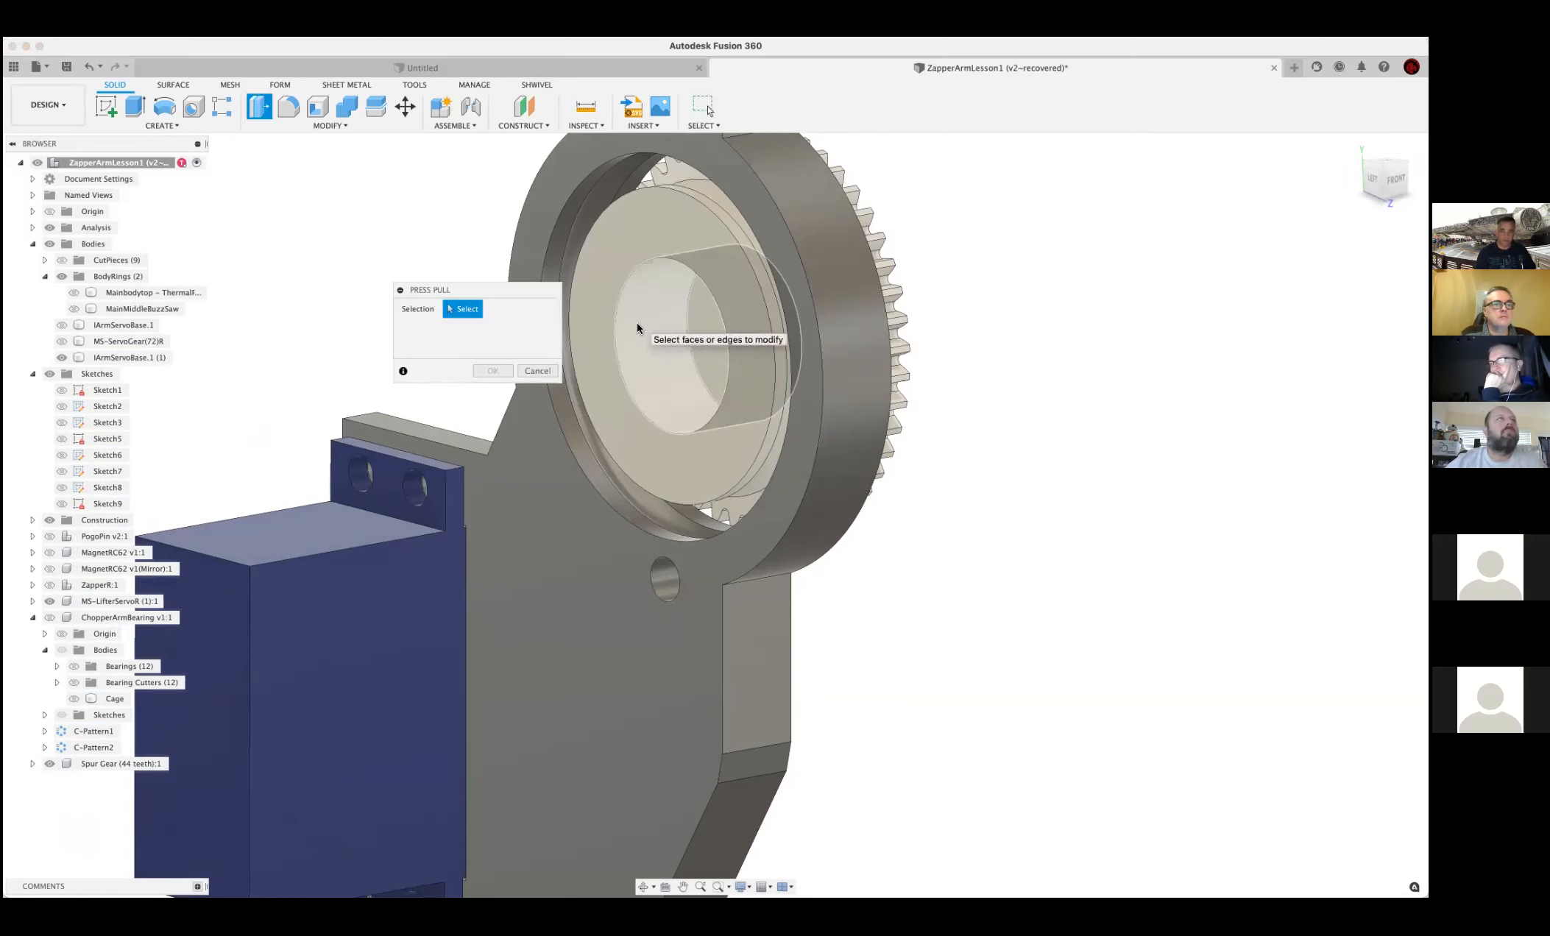
click(628, 332)
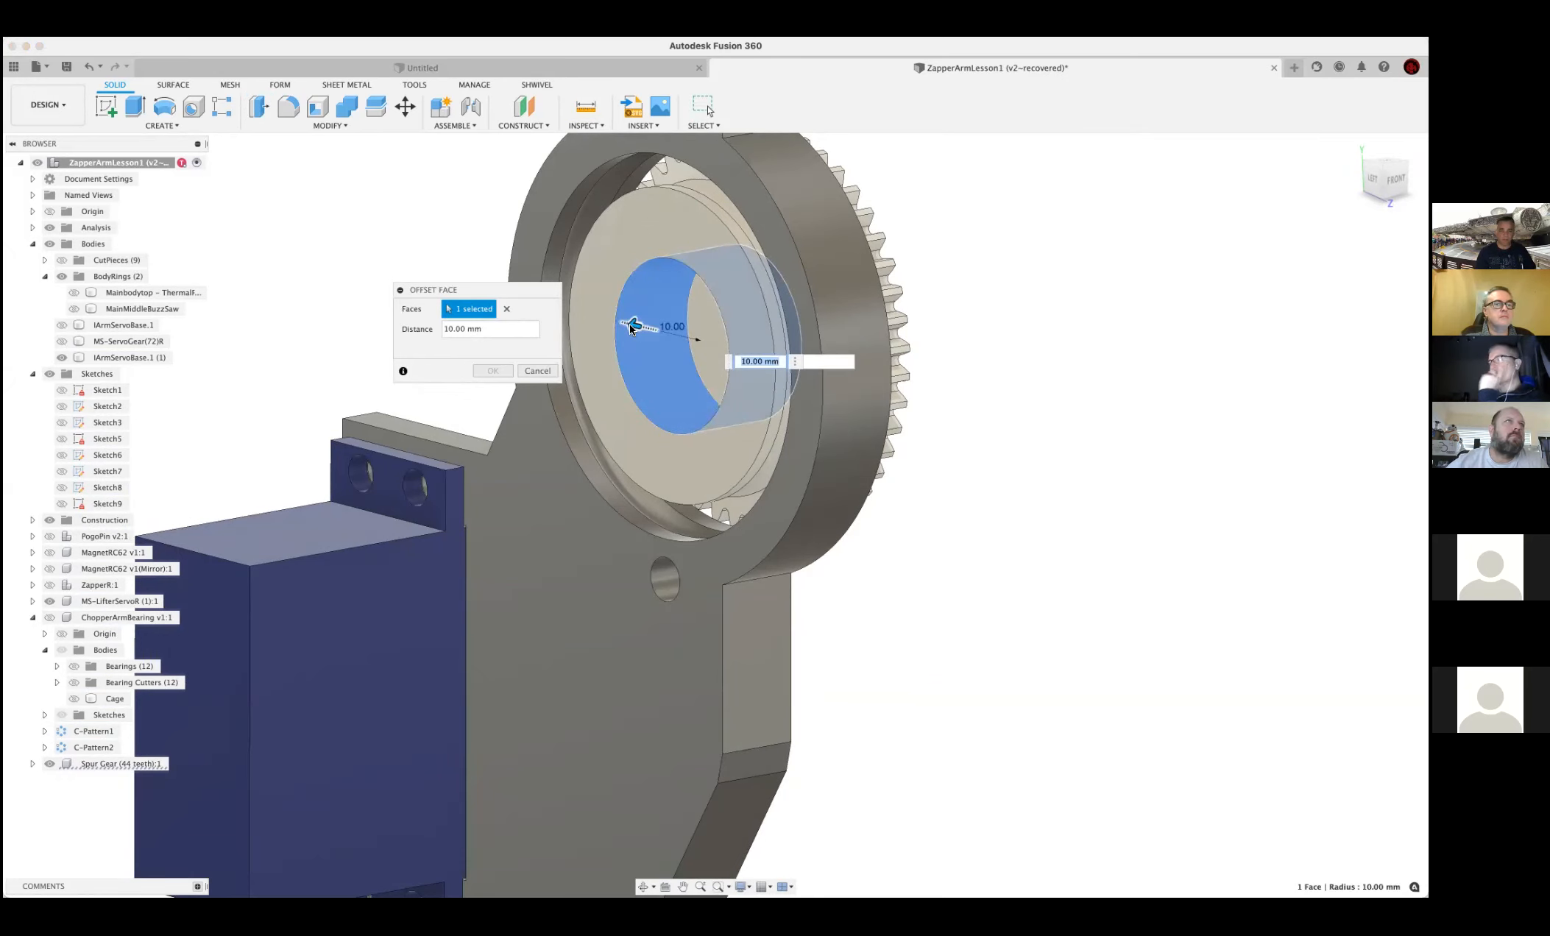
click(503, 330)
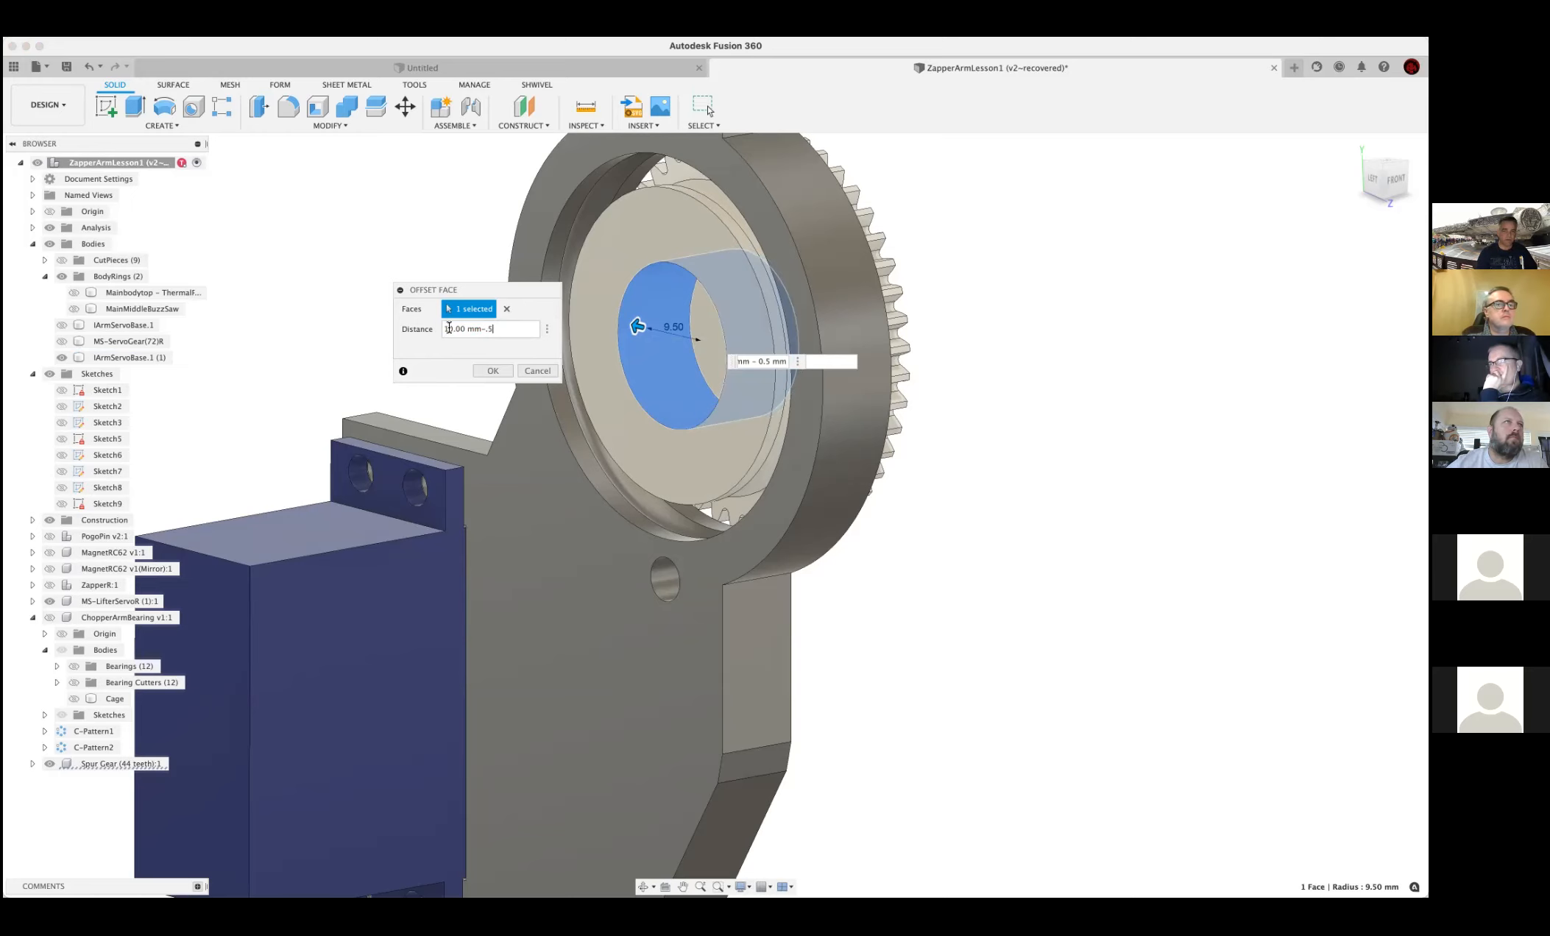
text(*)
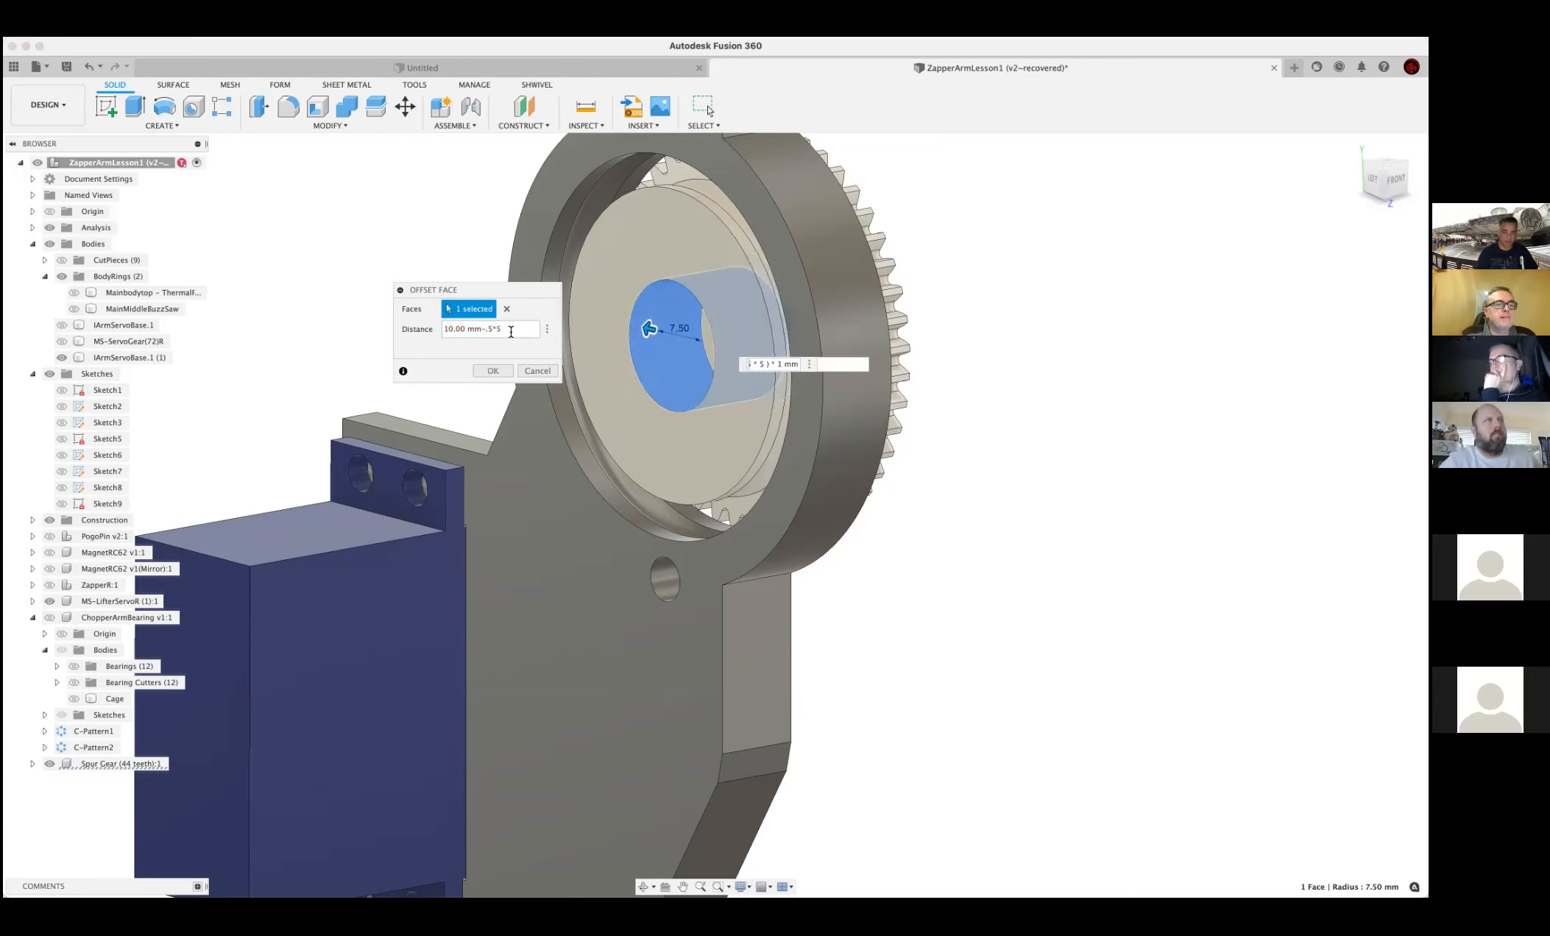
key(BackSpace)
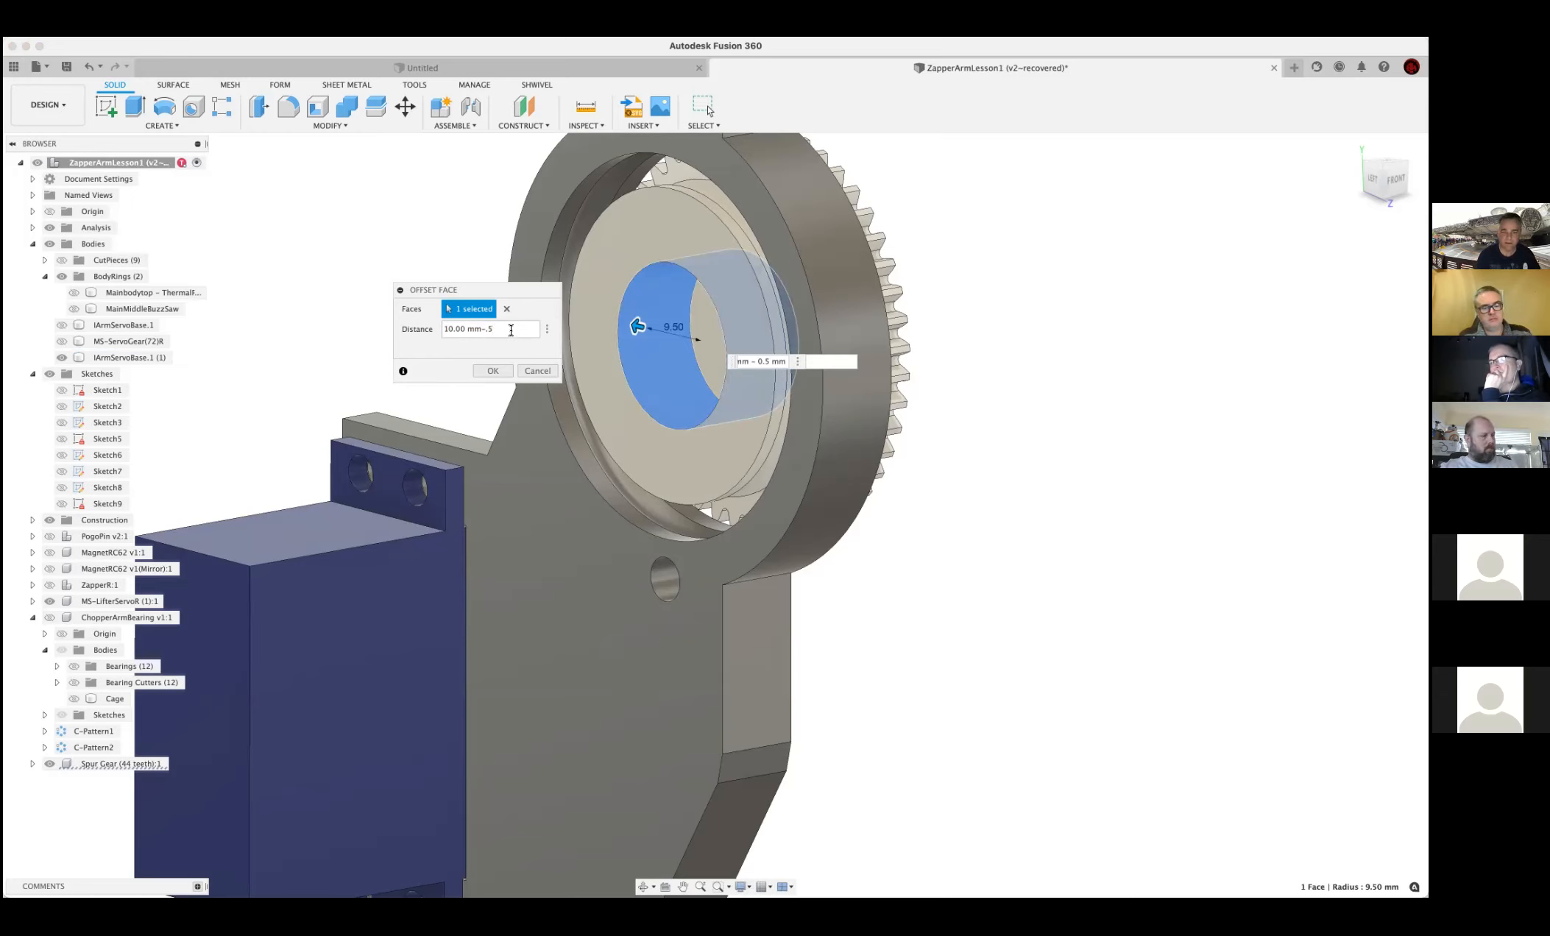
key(Return)
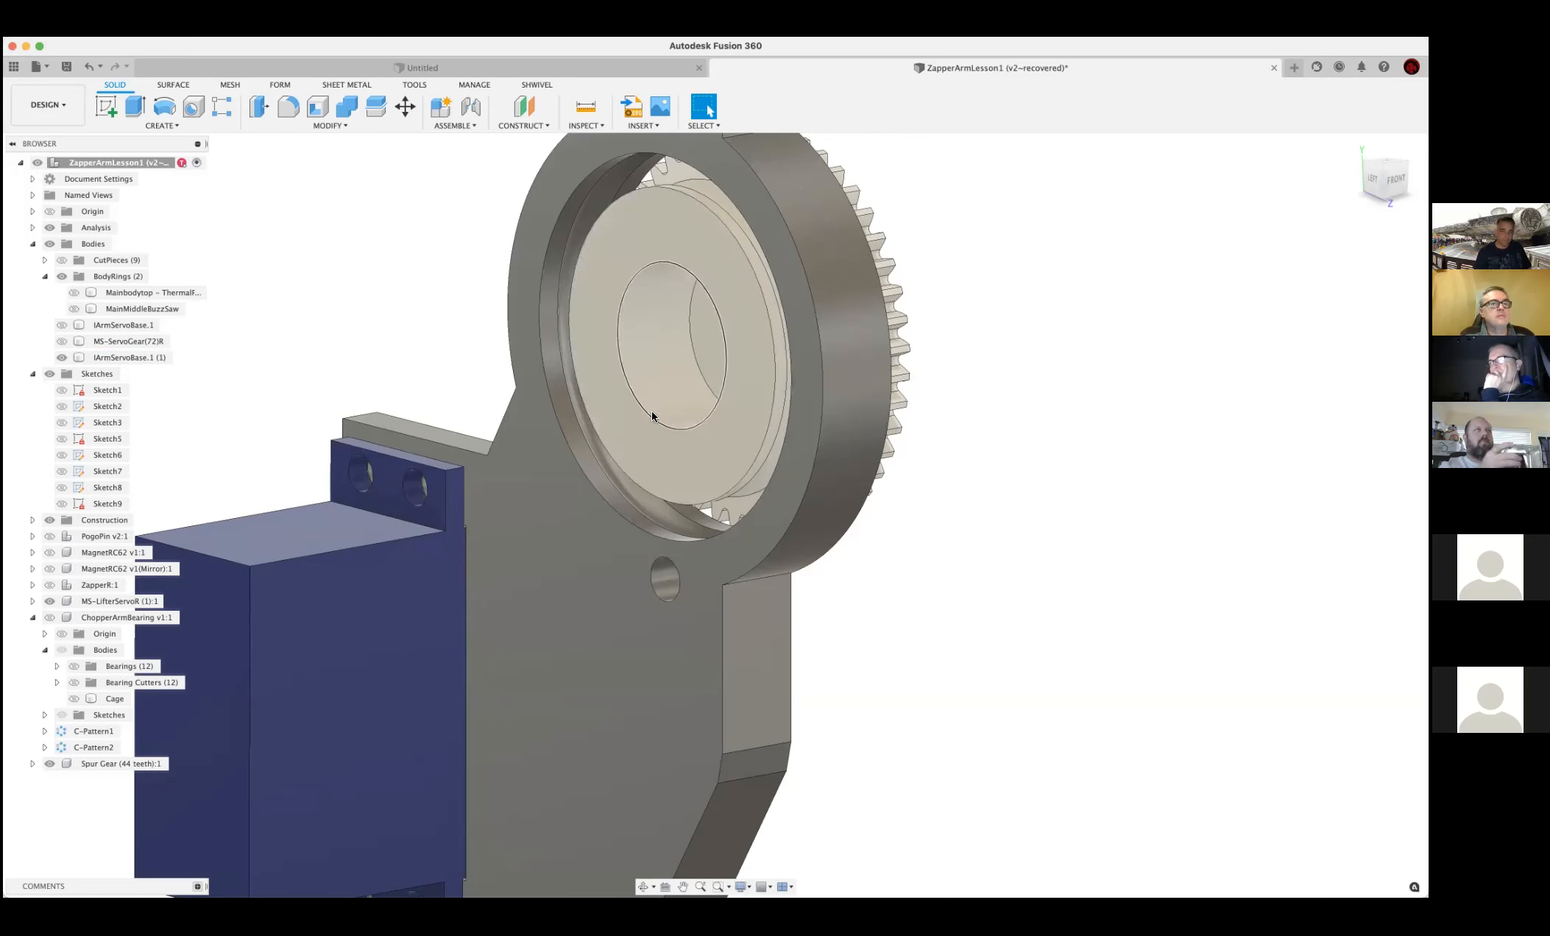
Show the Mainbodytop and MainMiddleBuzzSaw bodies to examine the gear hub through the main body's opening, and hide the BodyRings folder again
shift+middle_drag(681, 398, 739, 370)
shift+middle_drag(712, 295, 608, 318)
shift+middle_drag(604, 315, 535, 328)
shift+middle_drag(64, 354, 633, 389)
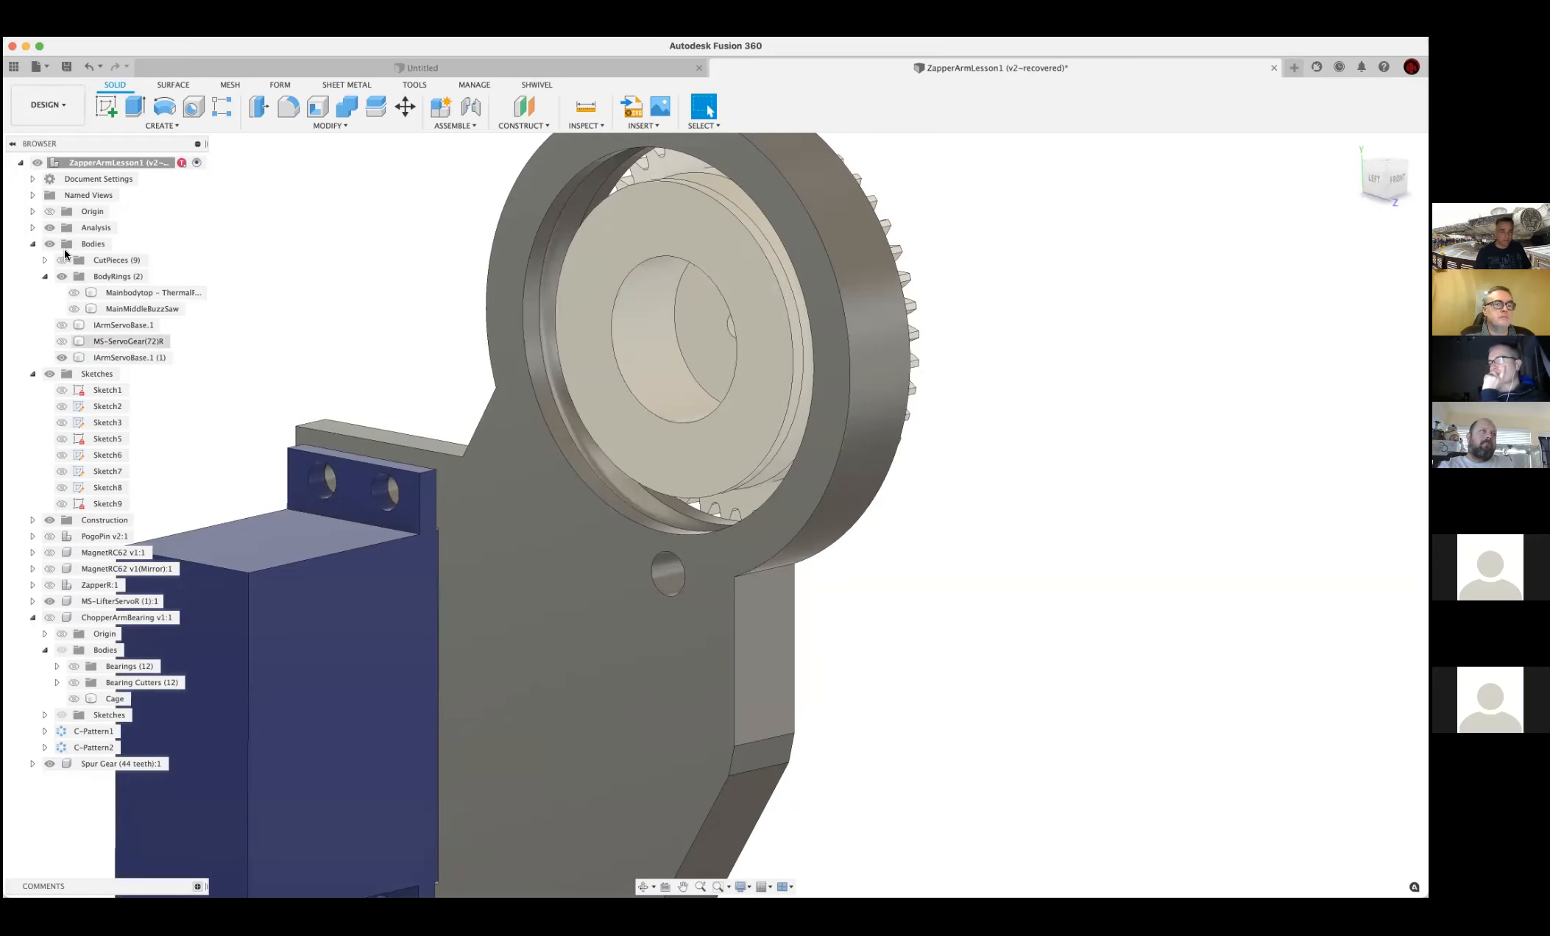
click(72, 294)
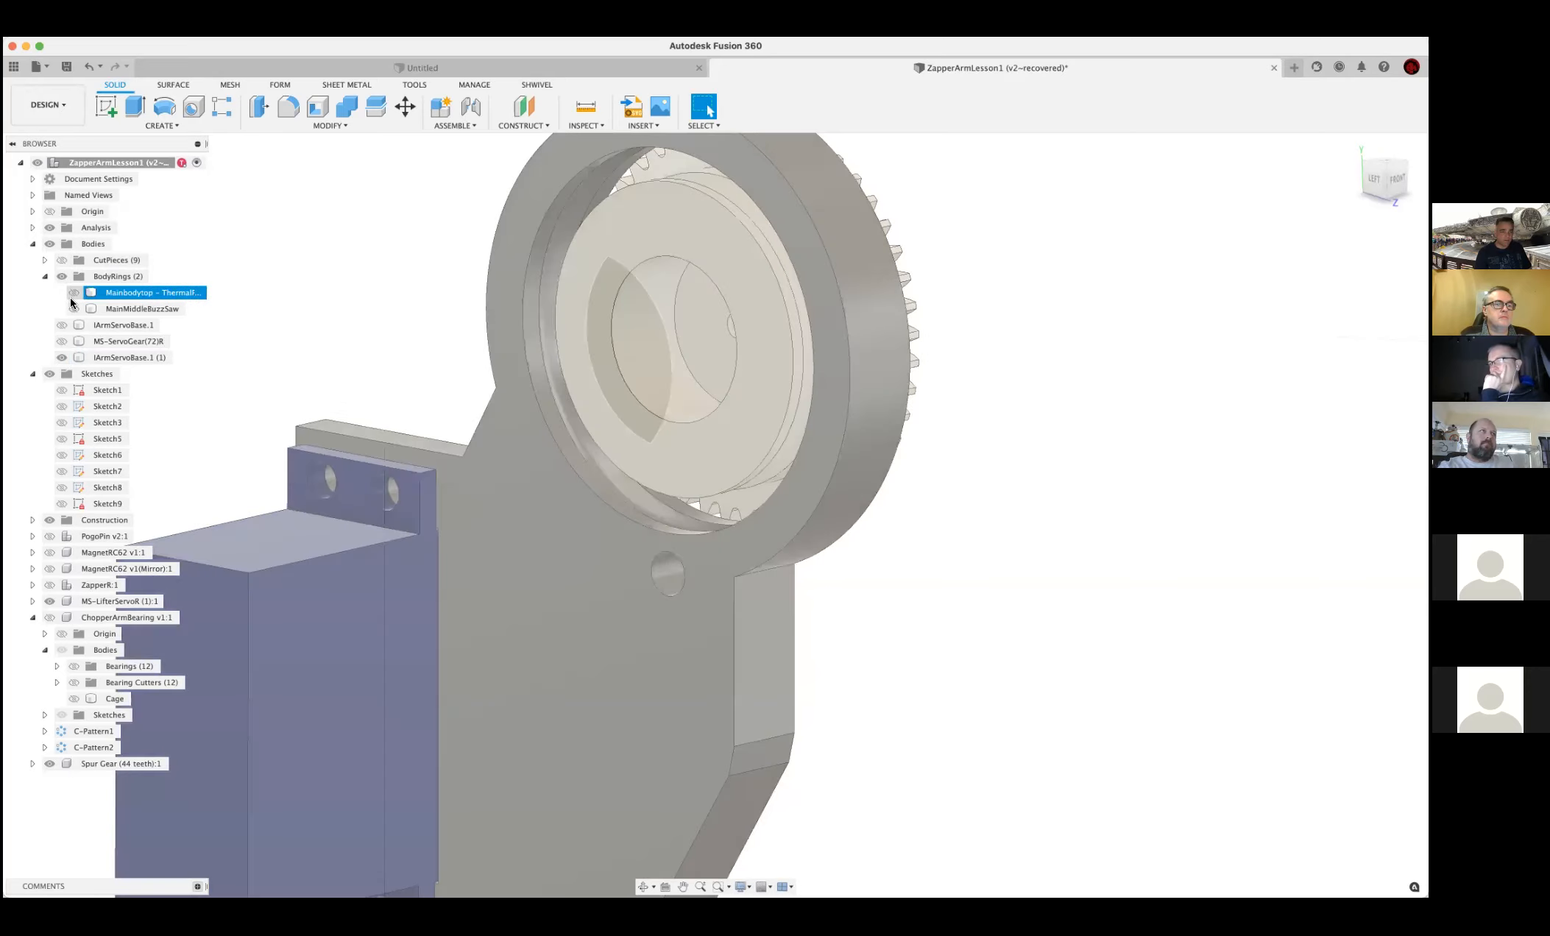
click(74, 296)
click(75, 308)
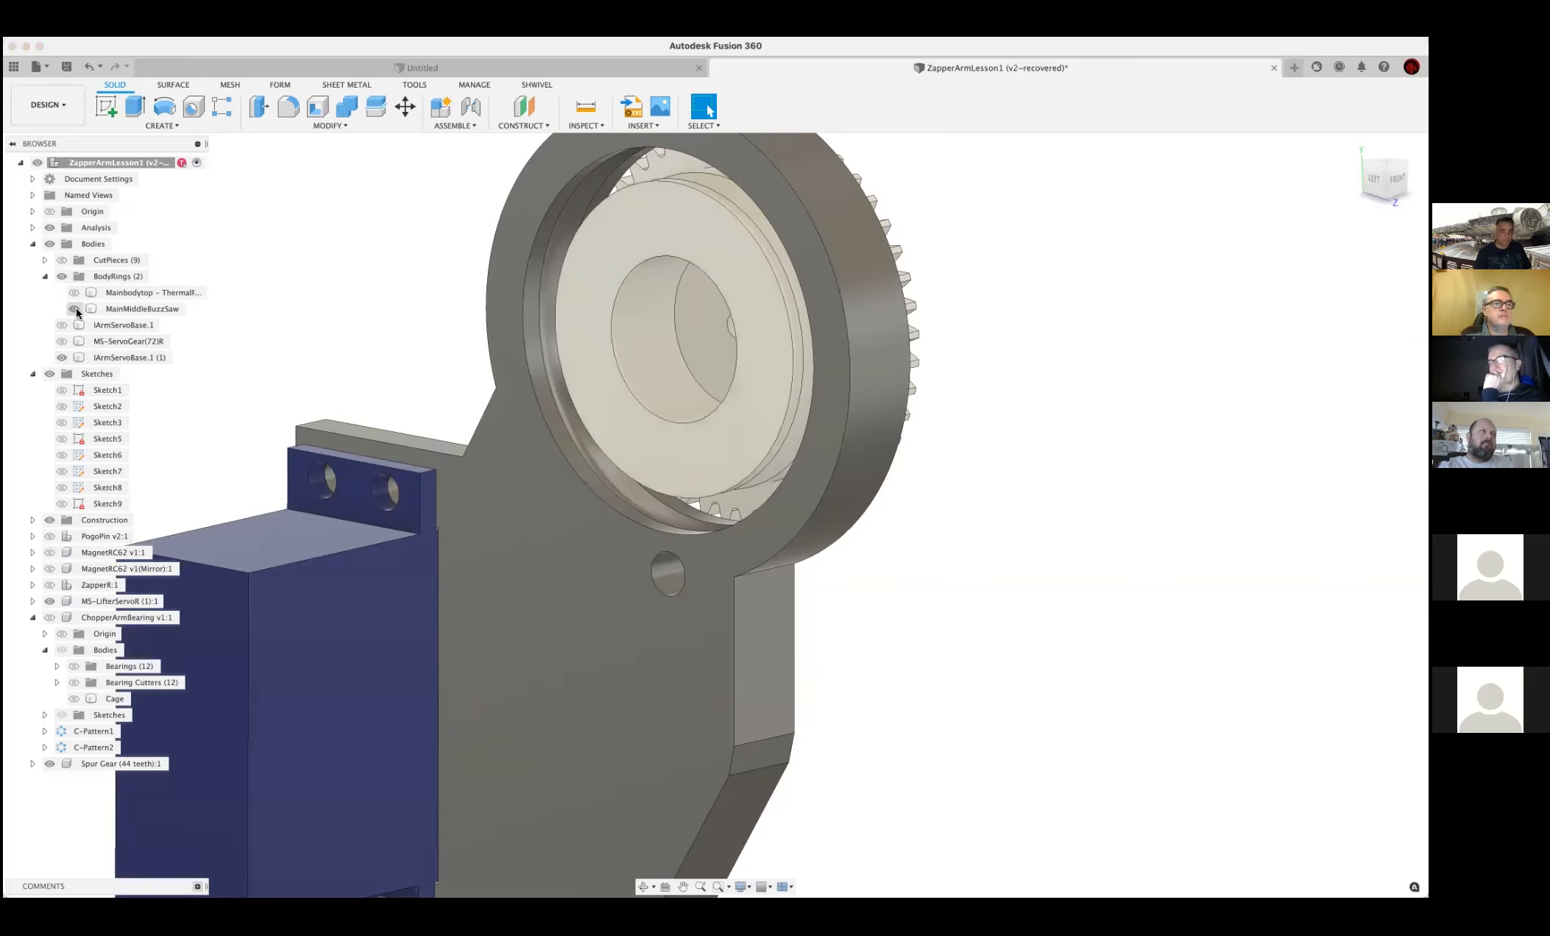
click(77, 292)
click(70, 324)
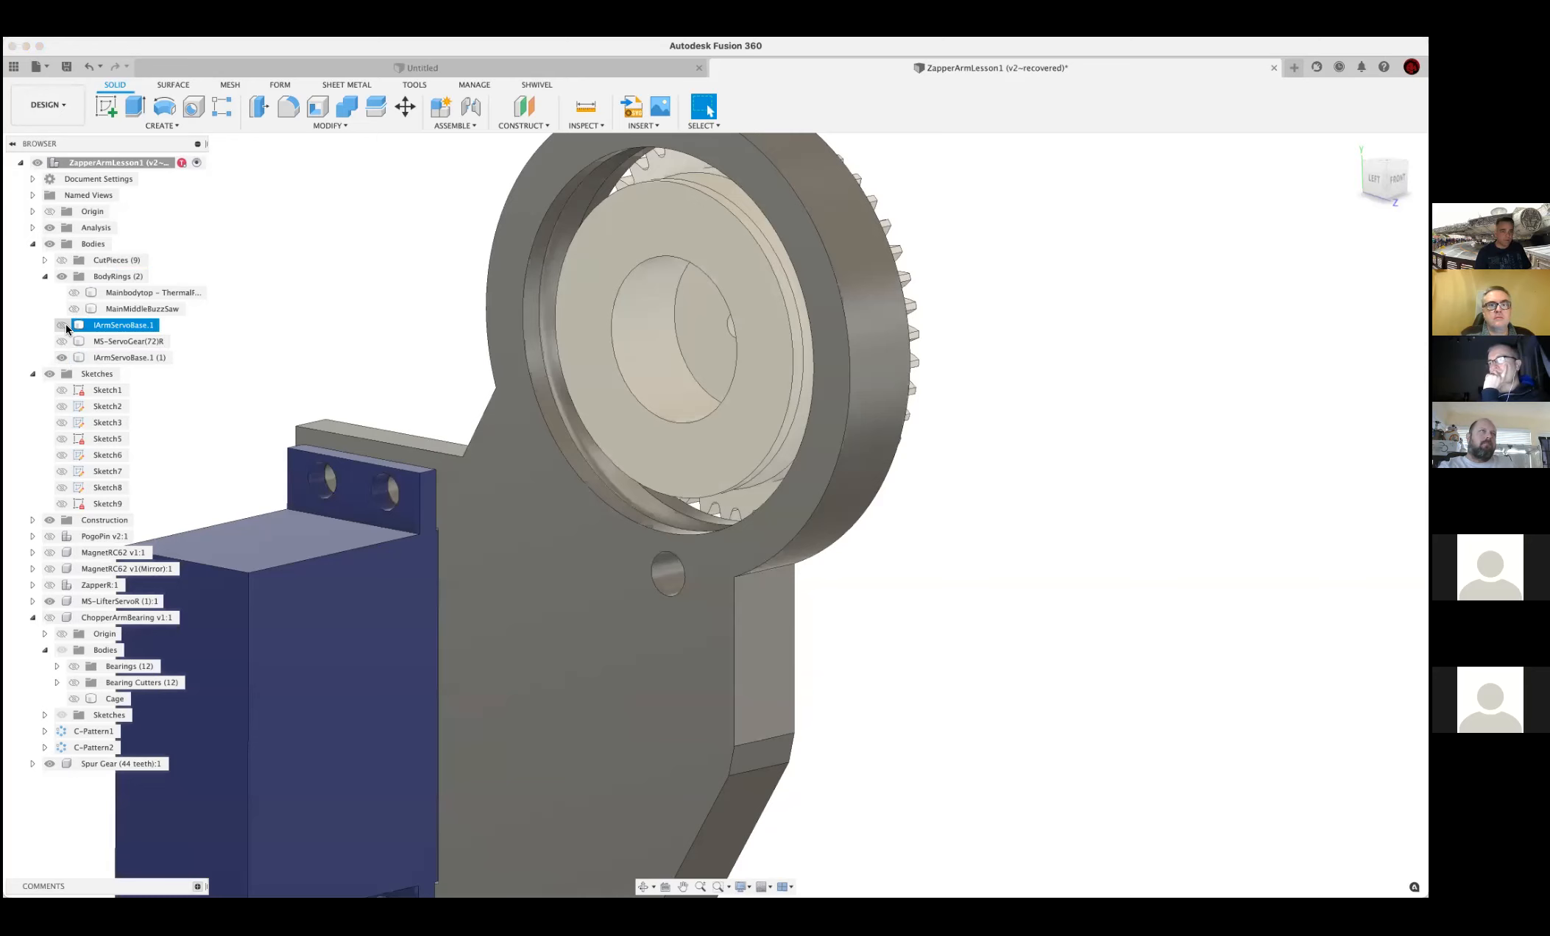
click(64, 326)
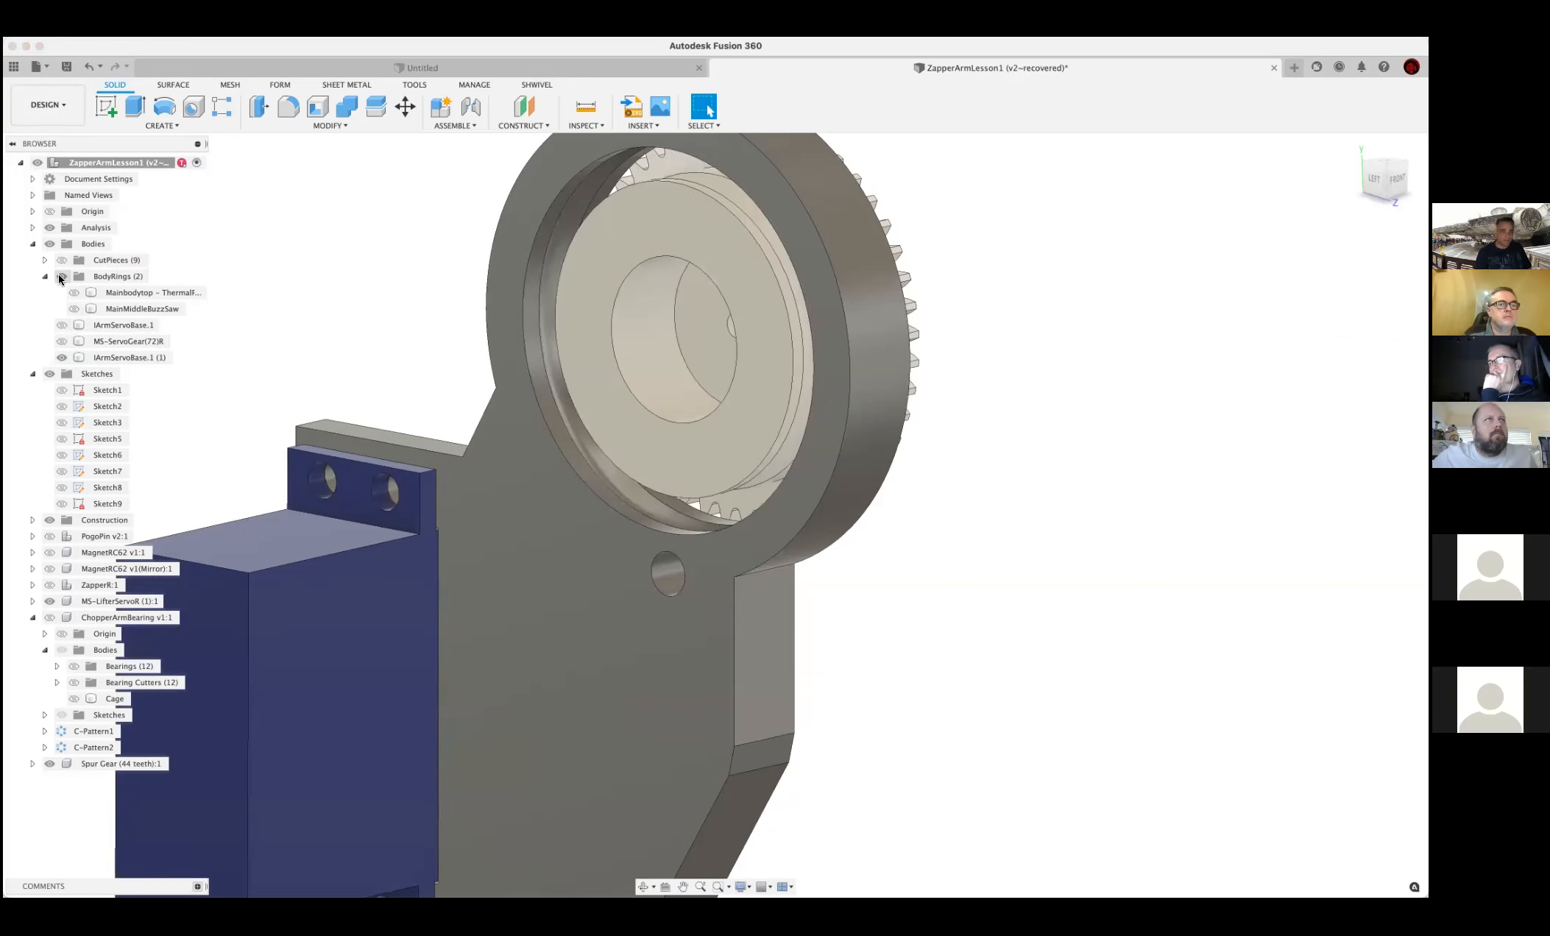
click(60, 276)
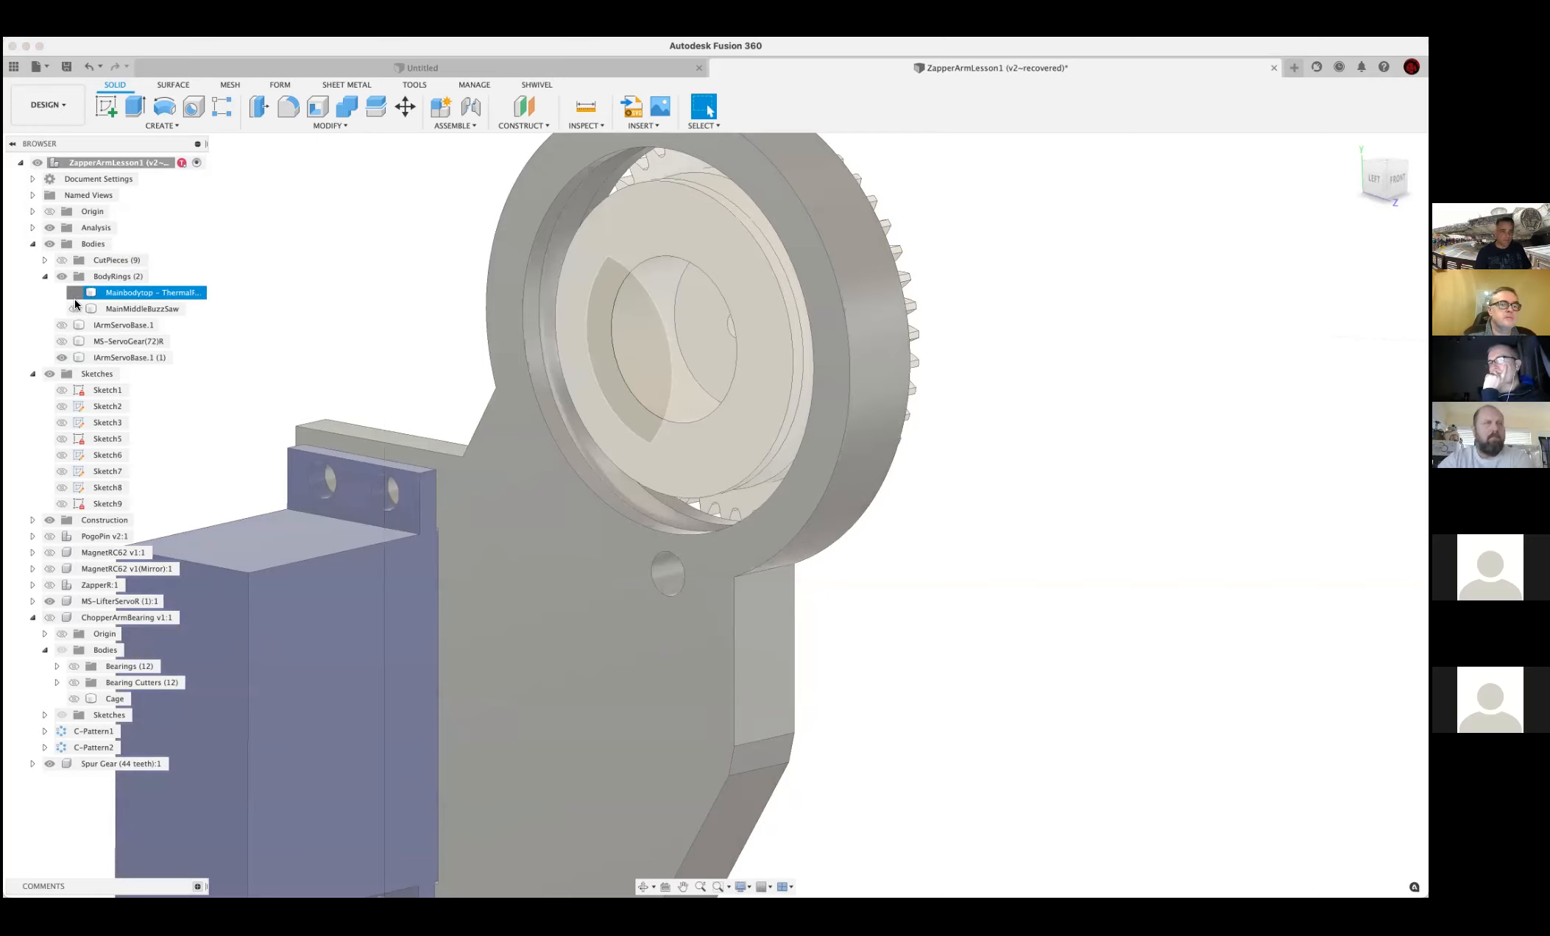
click(74, 293)
click(74, 308)
scroll(349, 445, down, 5)
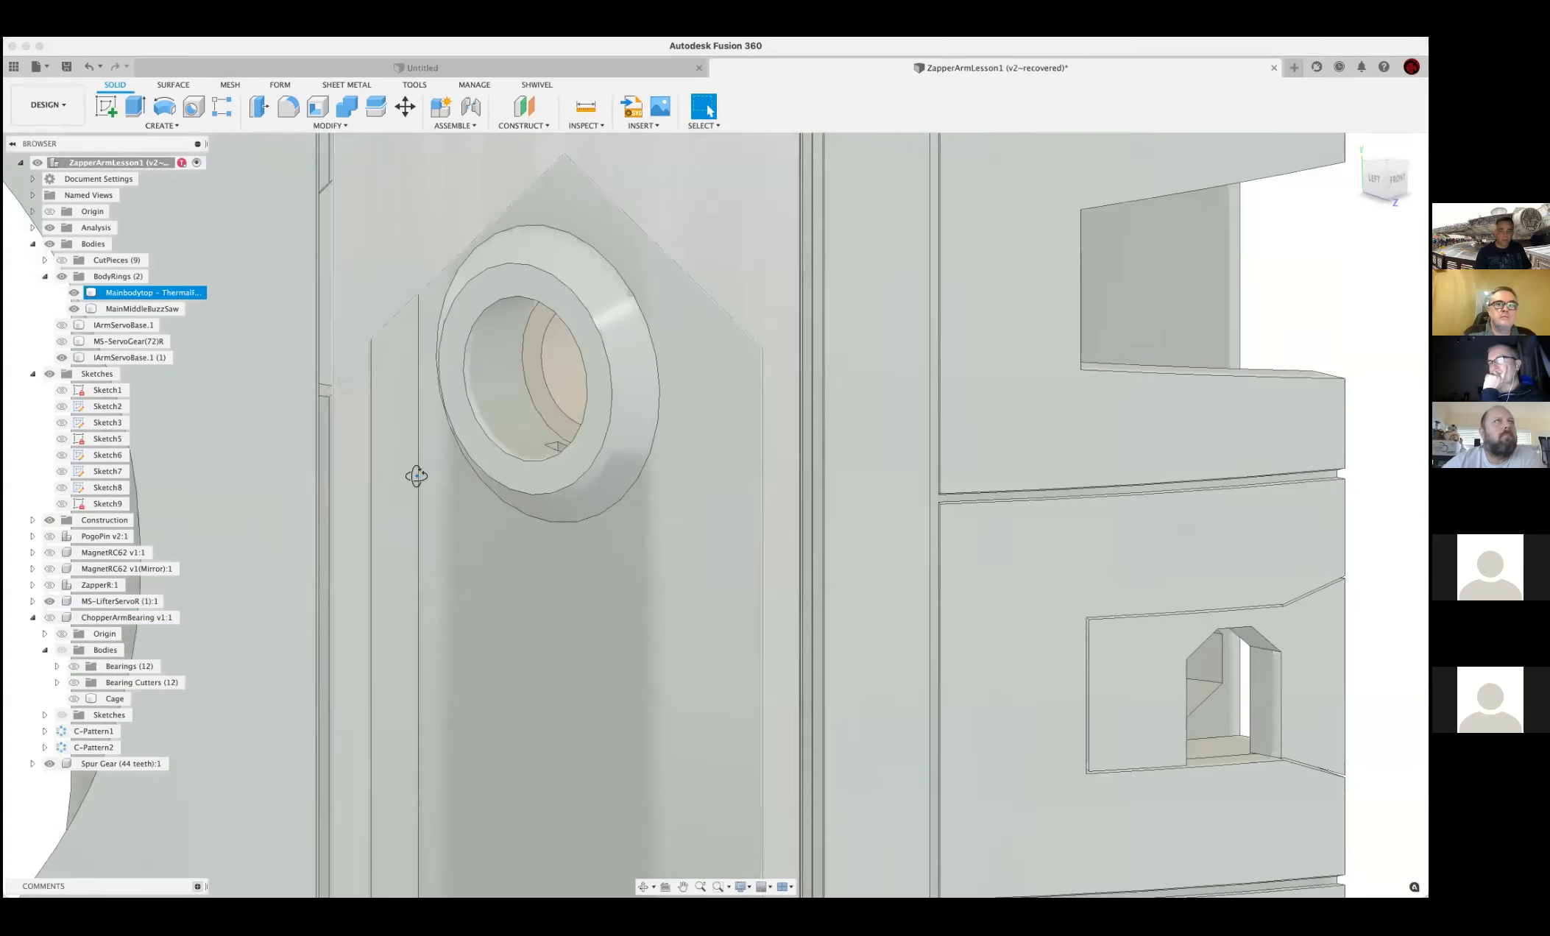
shift+middle_drag(442, 436, 505, 421)
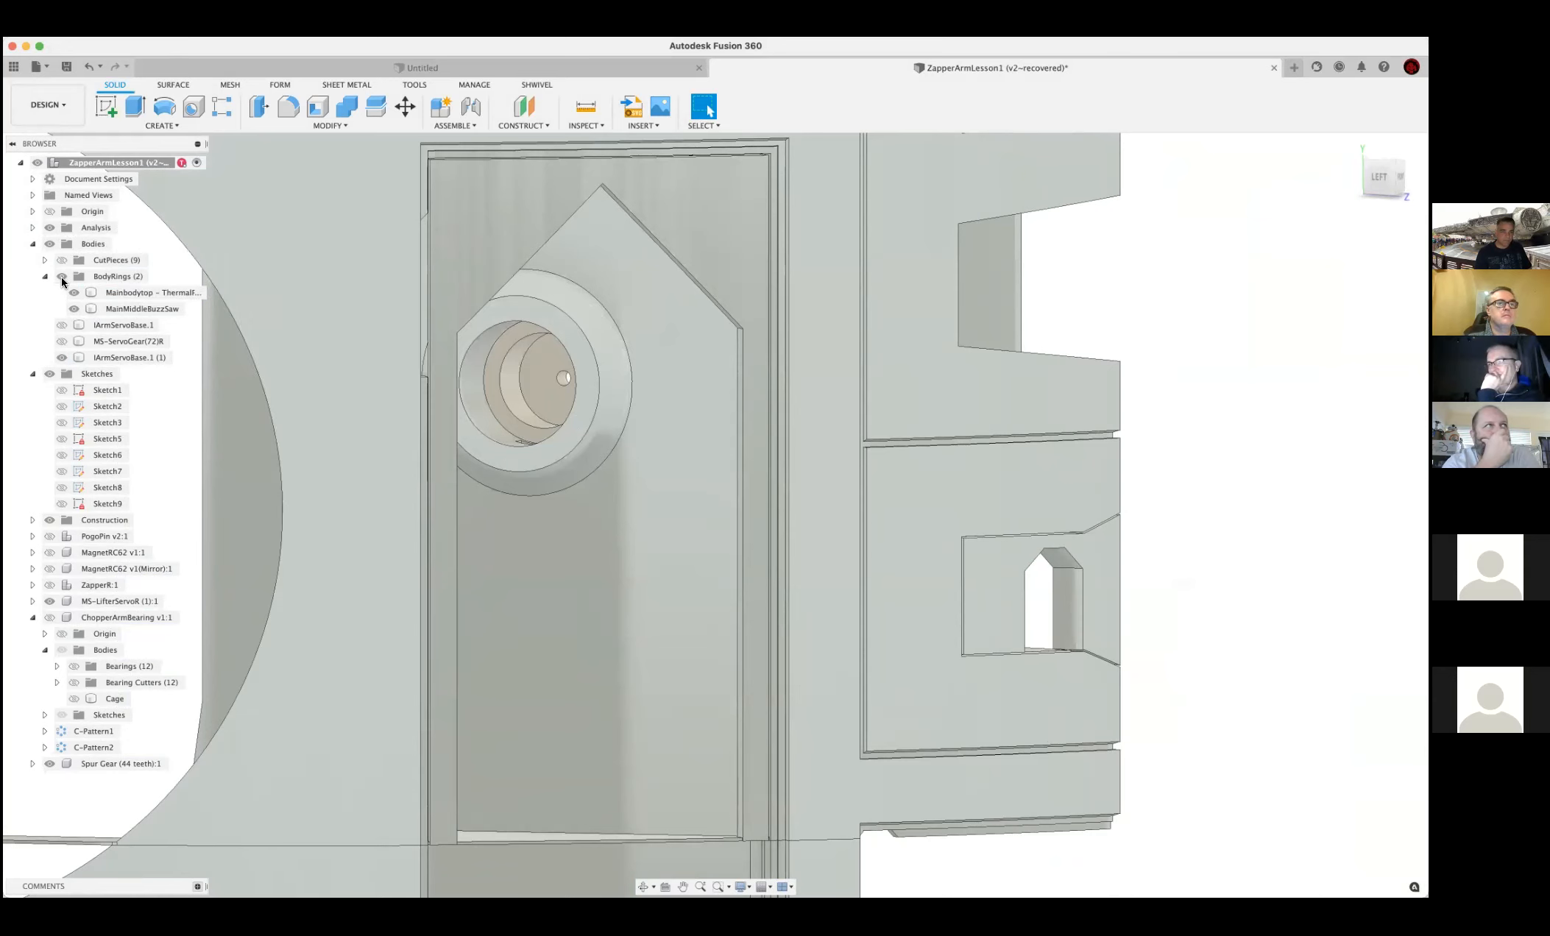
click(61, 277)
Sketch a 23 mm diameter circle concentric with the bore on the spur gear hub's end face and finish the sketch
click(488, 403)
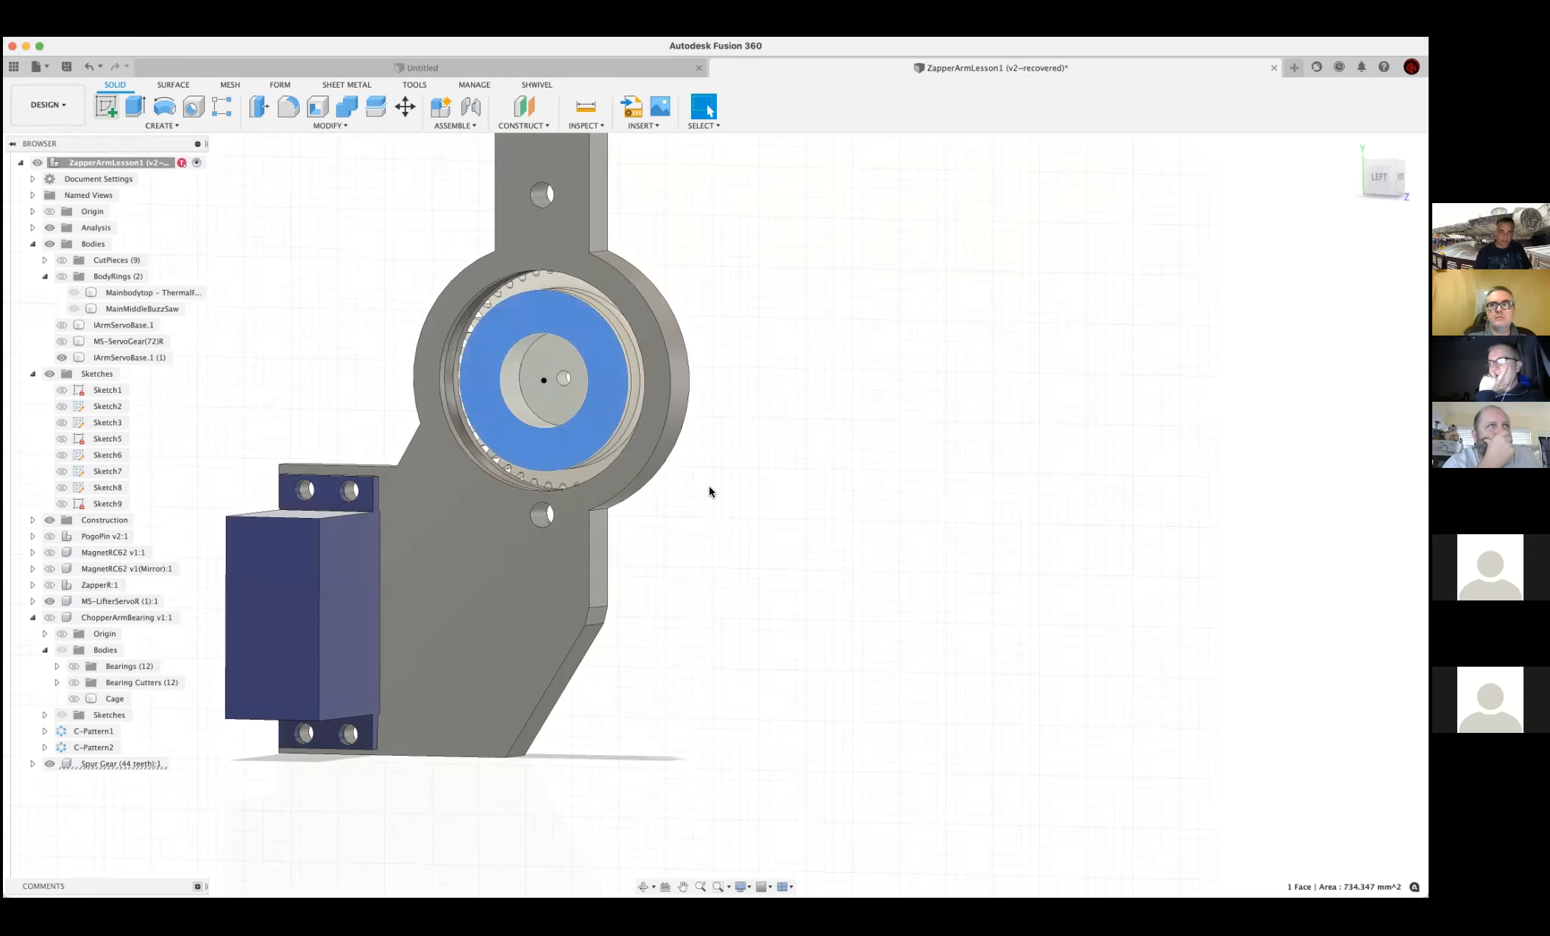
key(i)
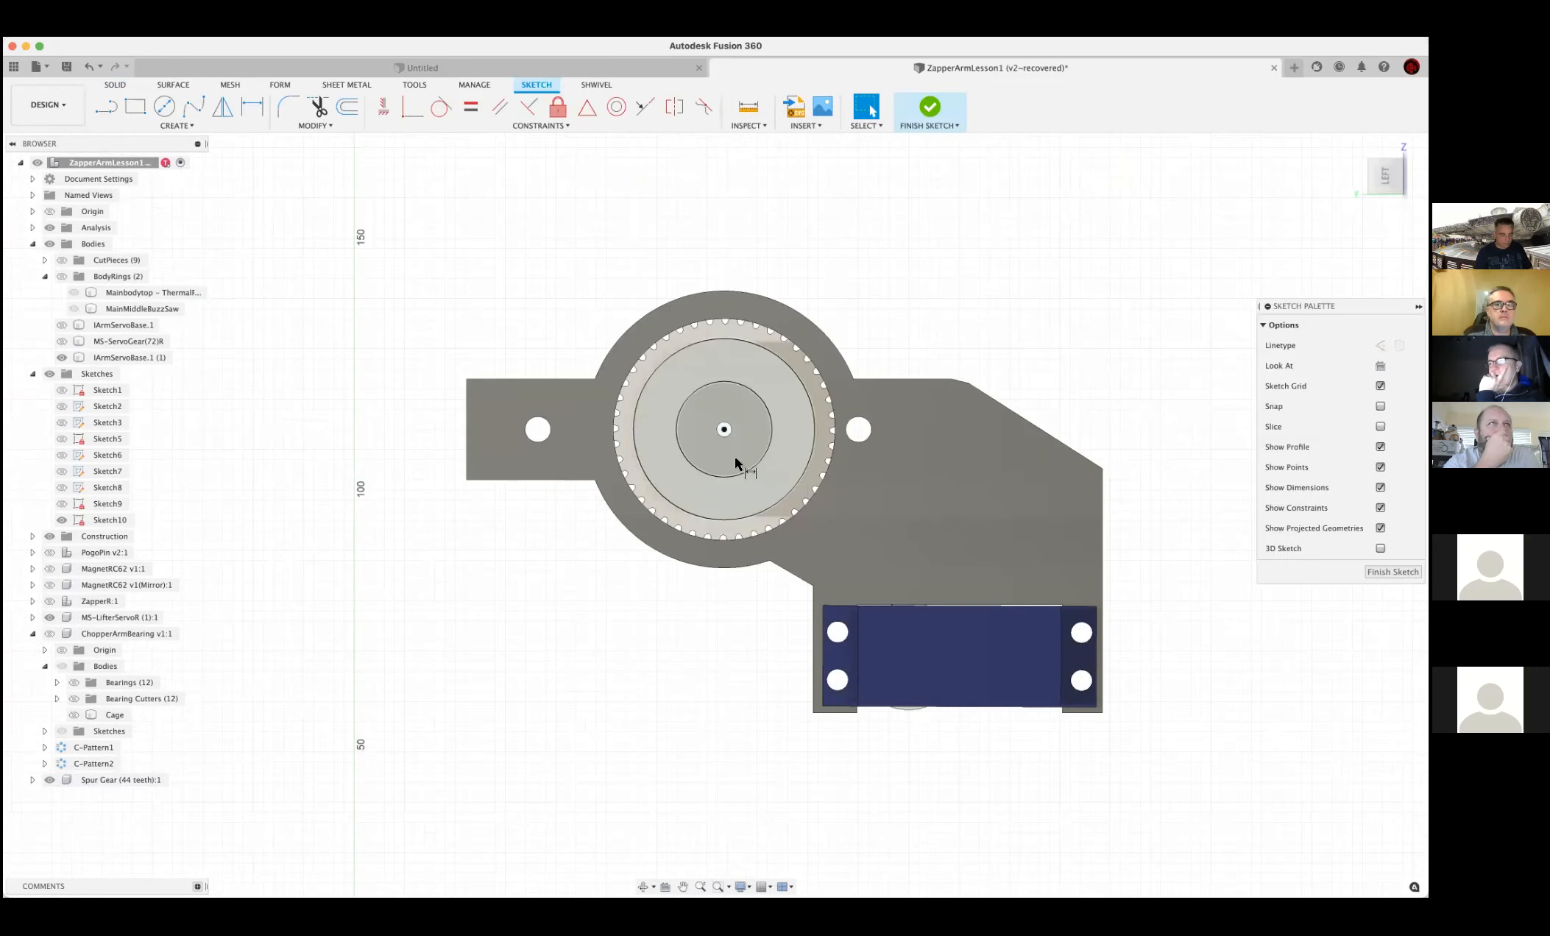
key(c)
click(725, 429)
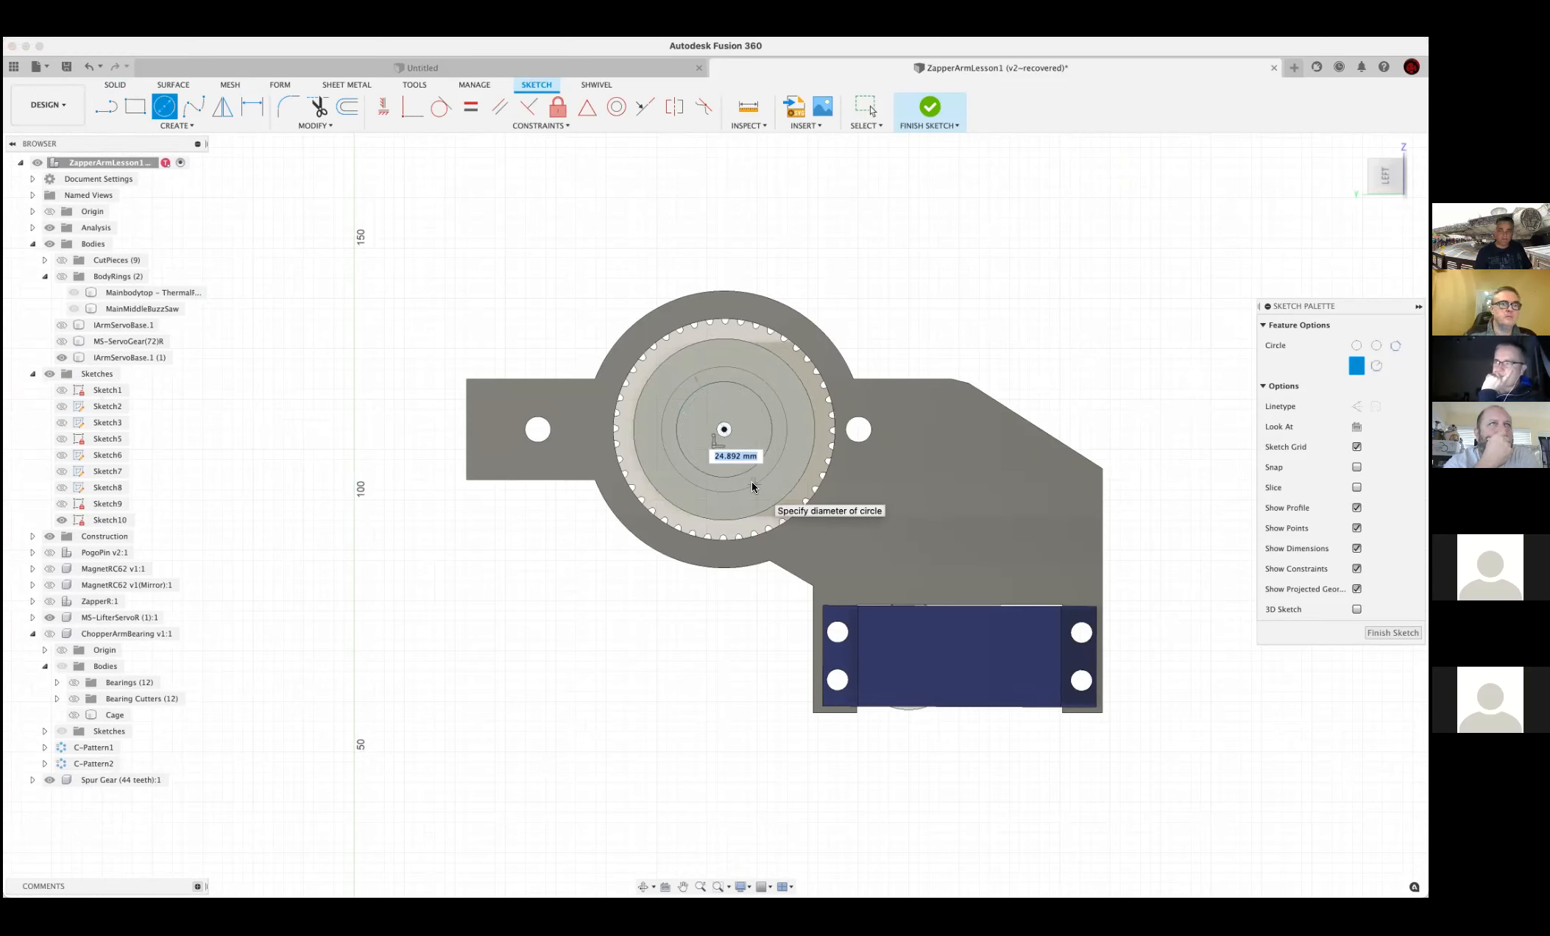
text(23)
key(Tab)
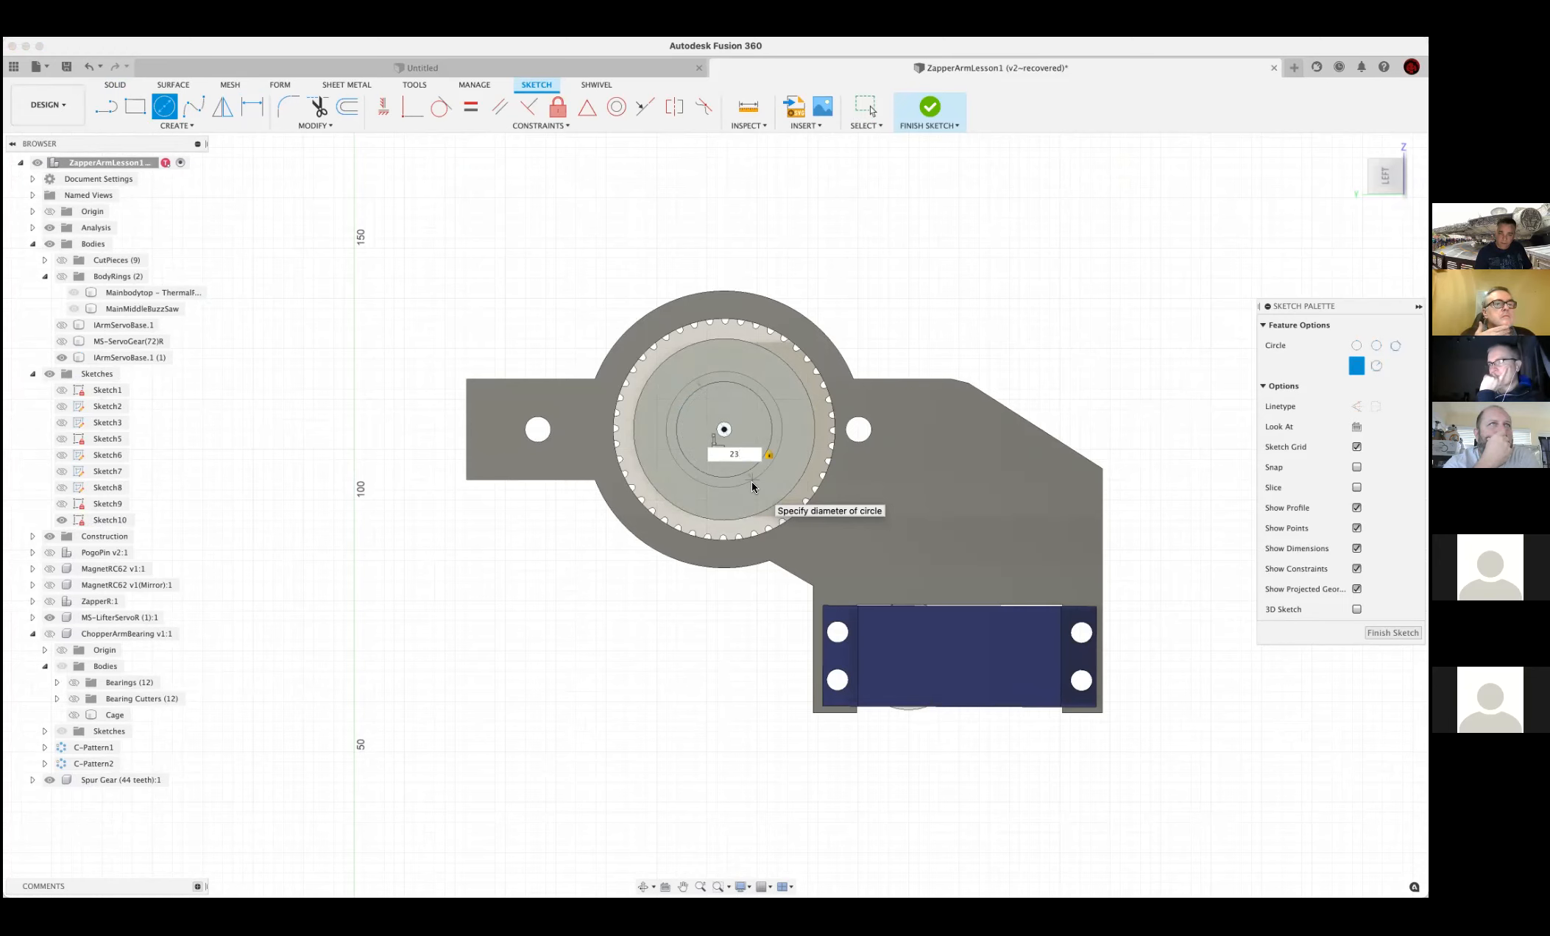
key(Return)
key(Escape)
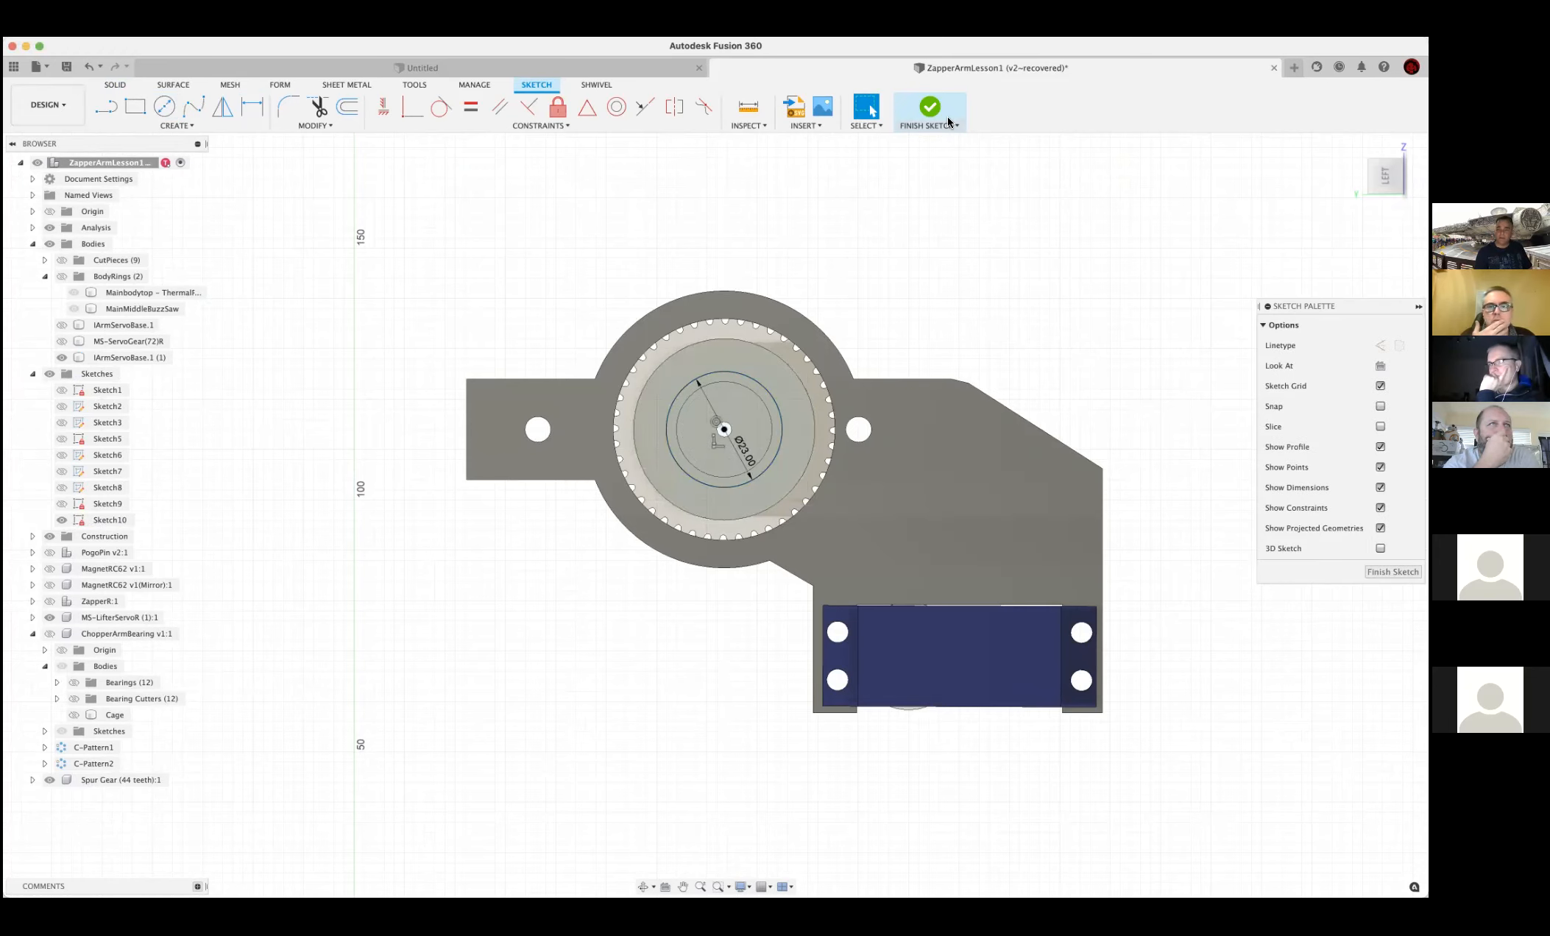
click(928, 109)
Extrude the ring profile between the hub's bore and the 23 mm circle outward by about 16.7 mm
mouse_move(878, 365)
shift+middle_down()
mouse_move(582, 410)
mouse_move(569, 397)
shift+middle_up()
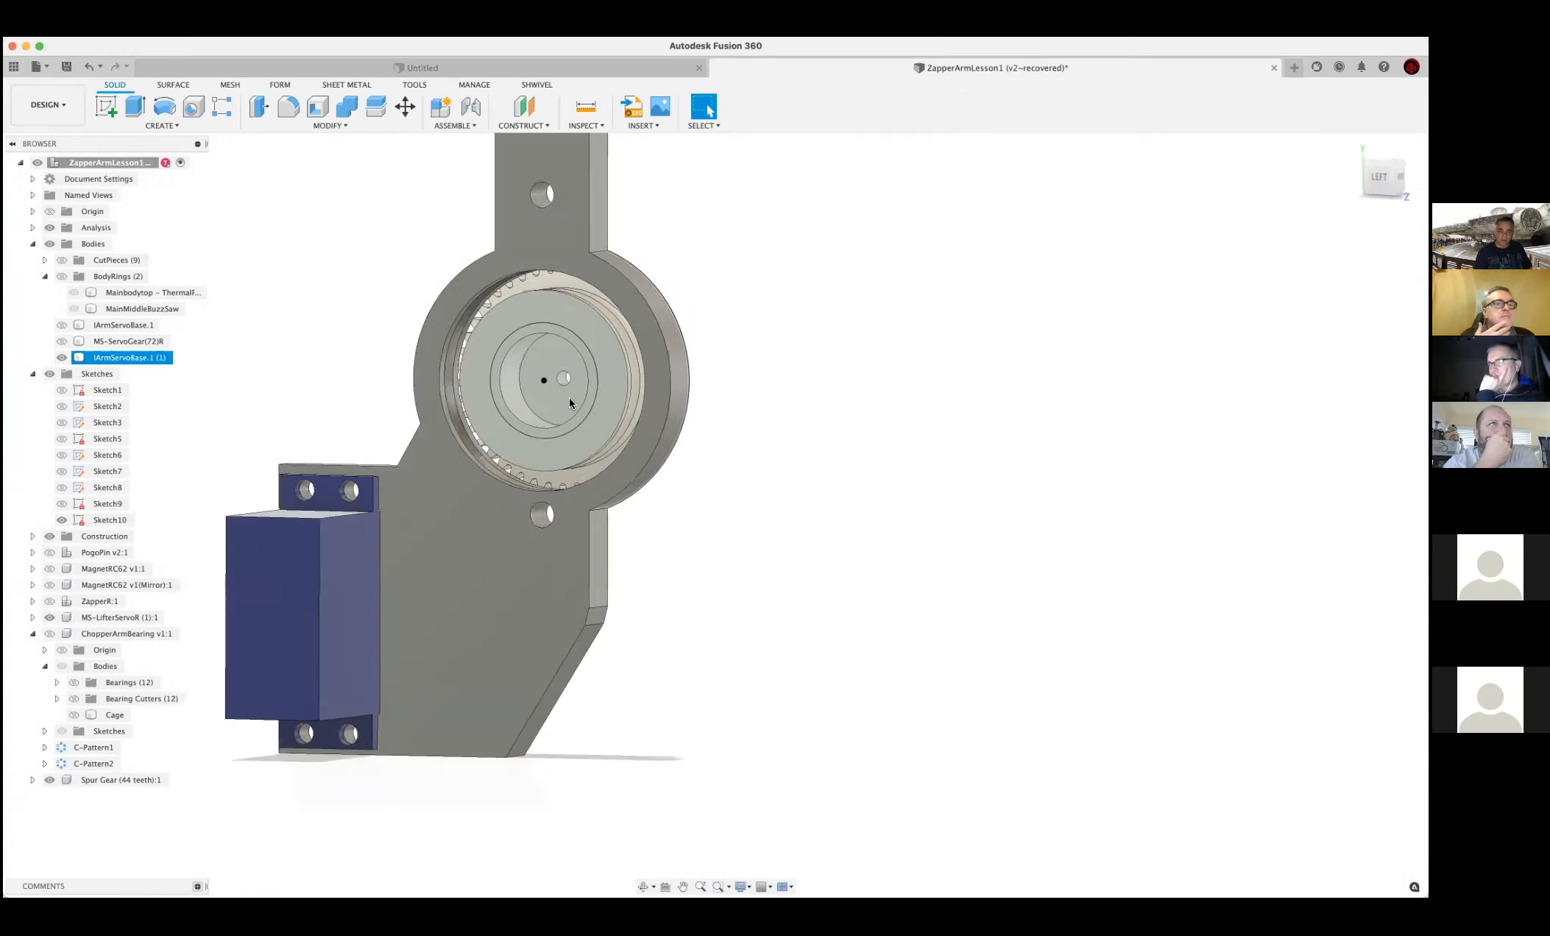
key(Escape)
scroll(569, 397, up, 5)
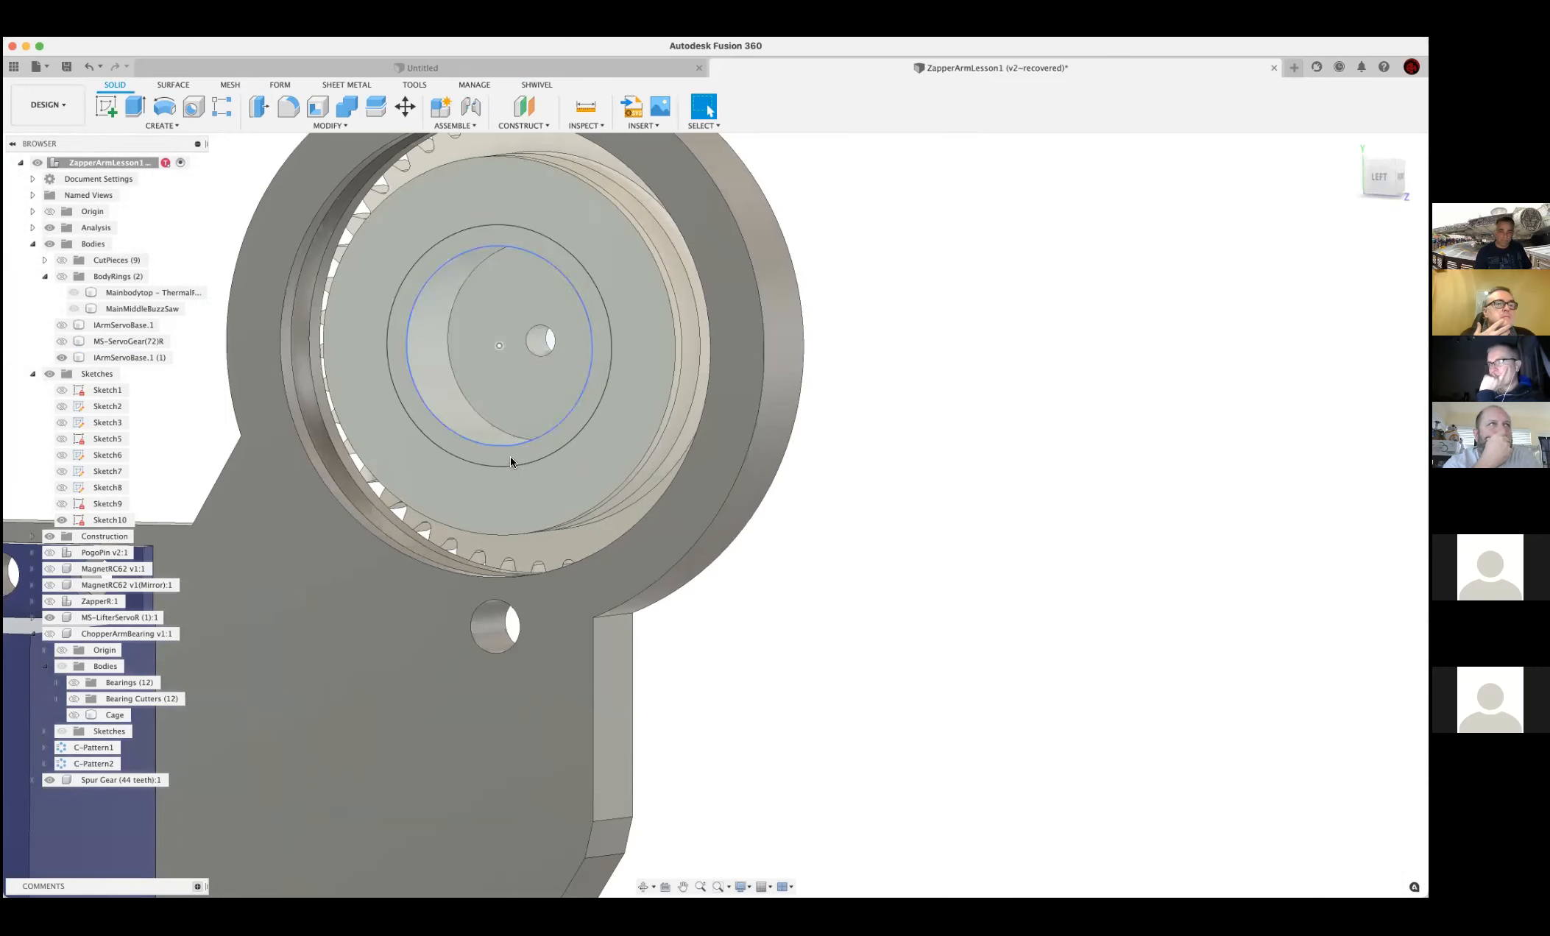
click(508, 456)
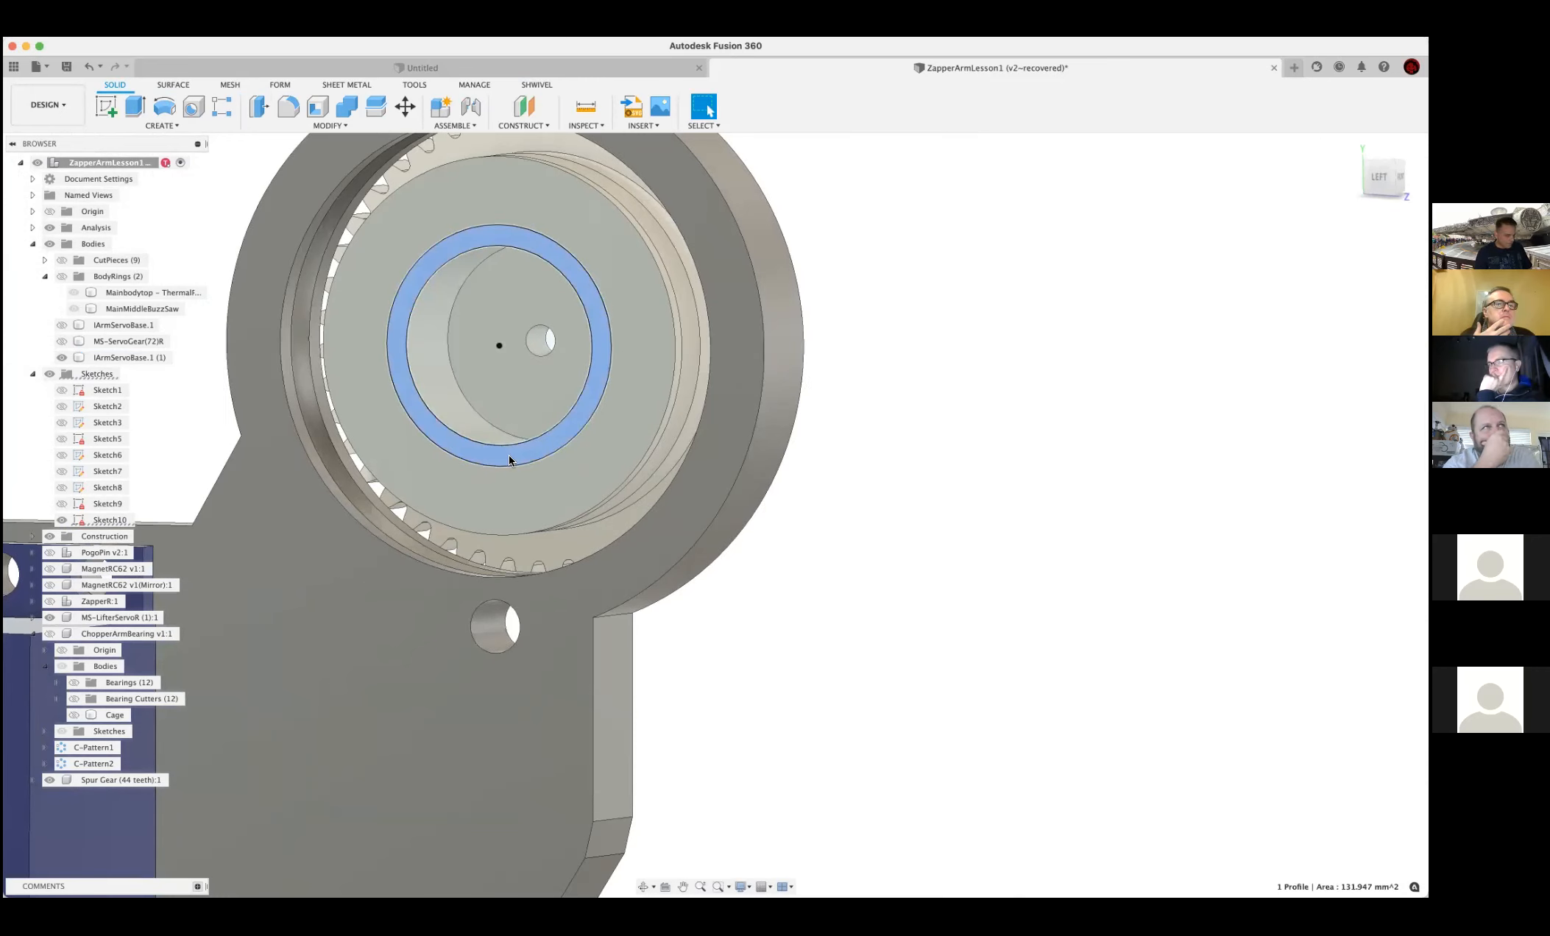
key(e)
scroll(868, 409, down, 4)
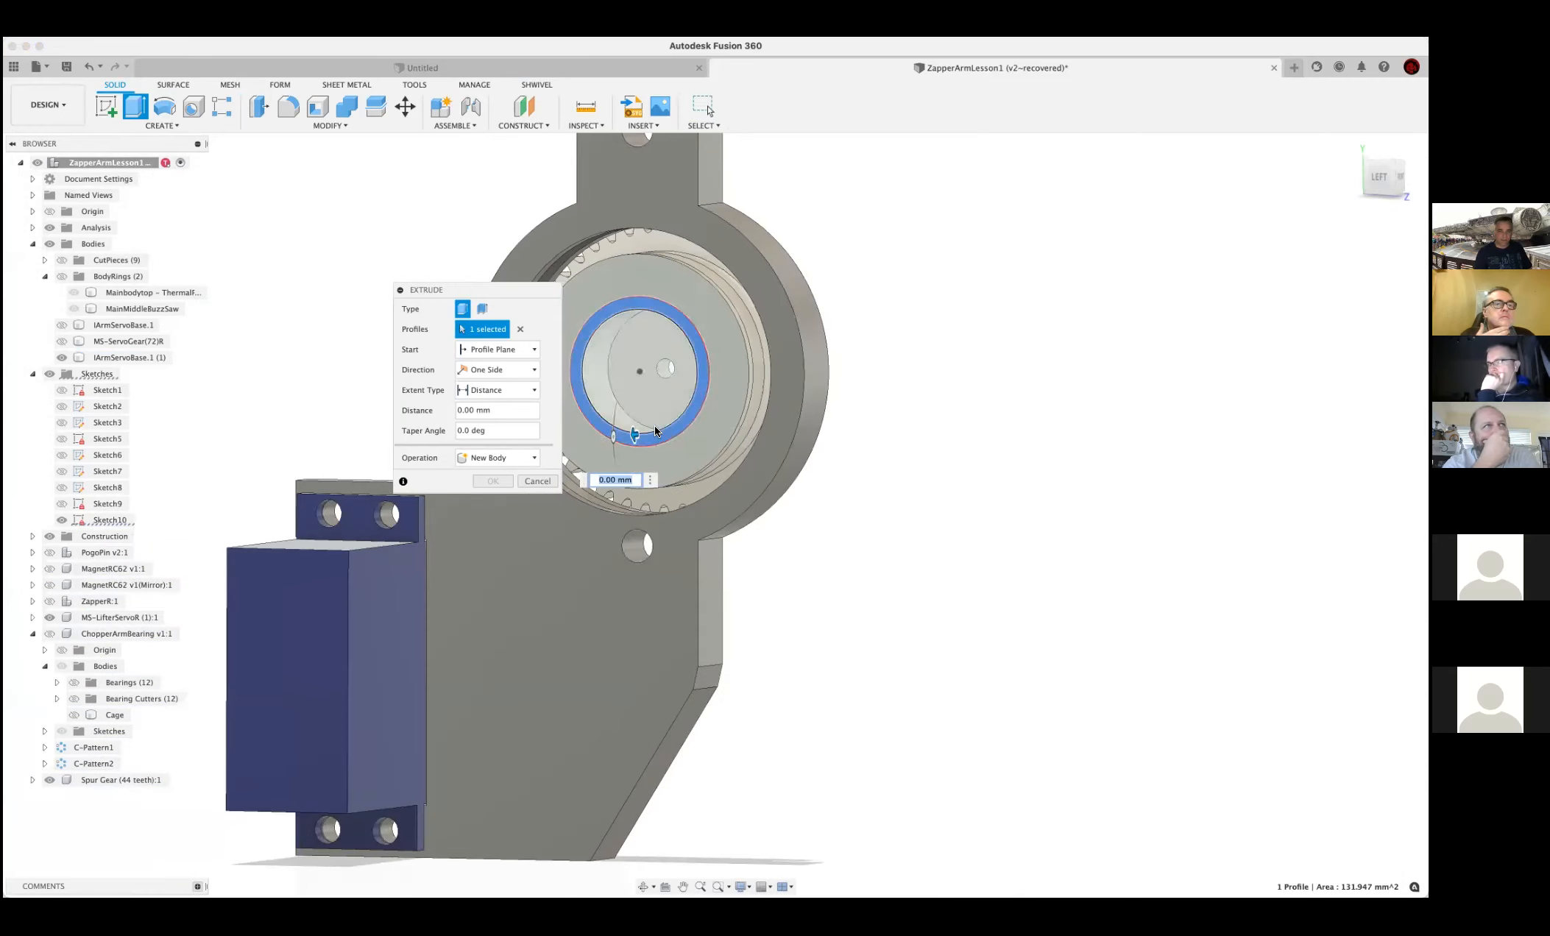
drag(635, 436, 596, 444)
middle_drag(1146, 436, 550, 459)
Set the ring extrusion's operation to New Body and lengthen it to about 27.6 mm
click(534, 457)
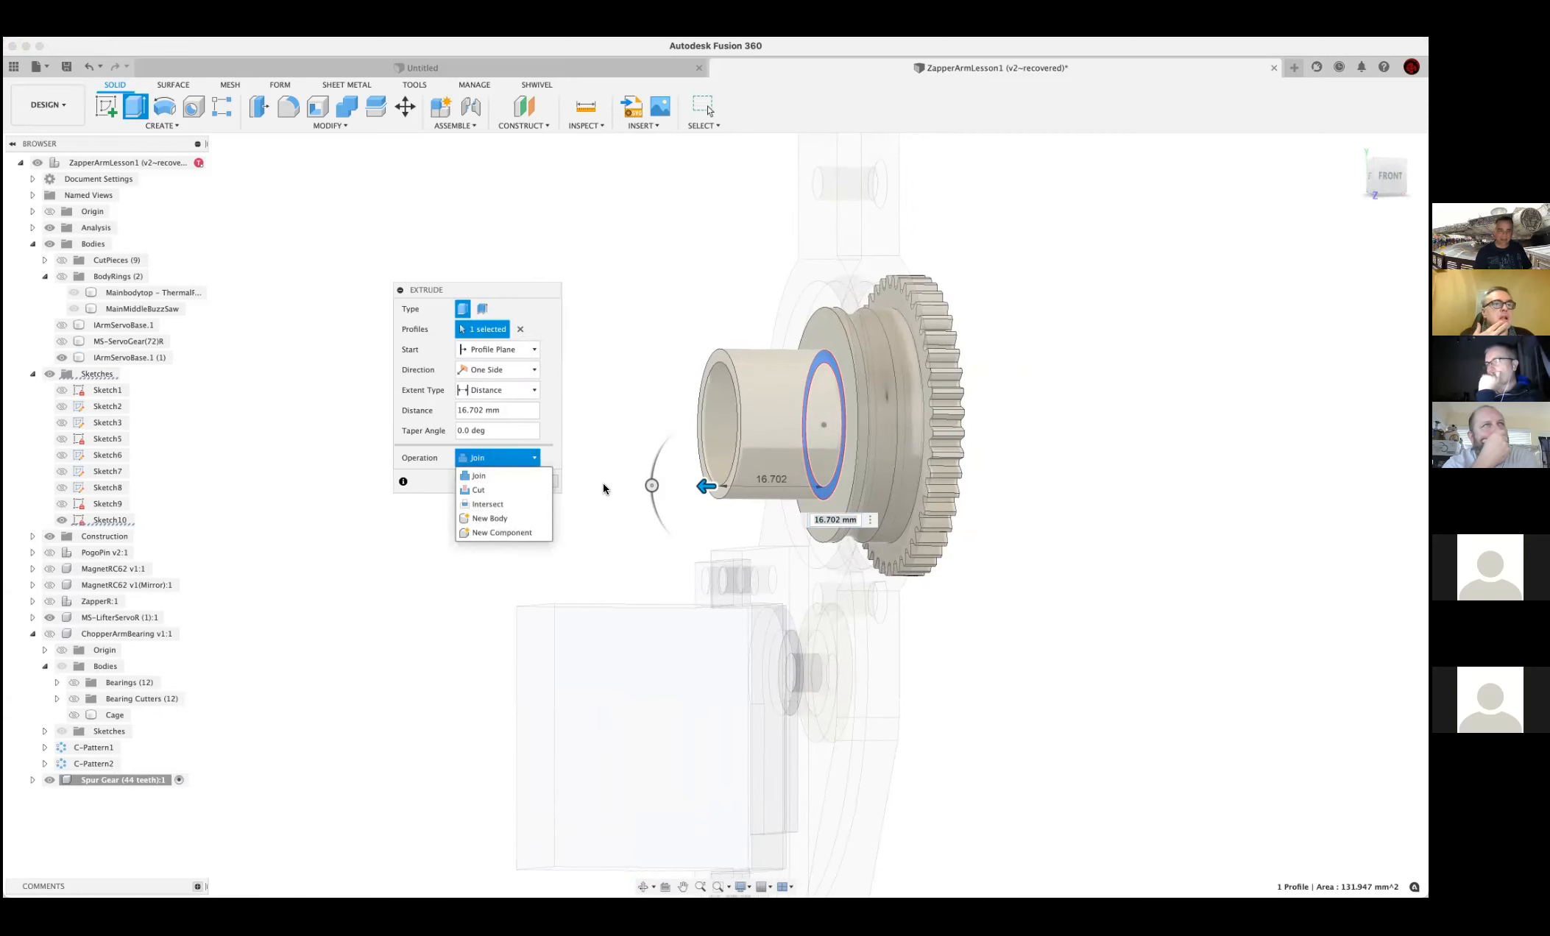
click(544, 312)
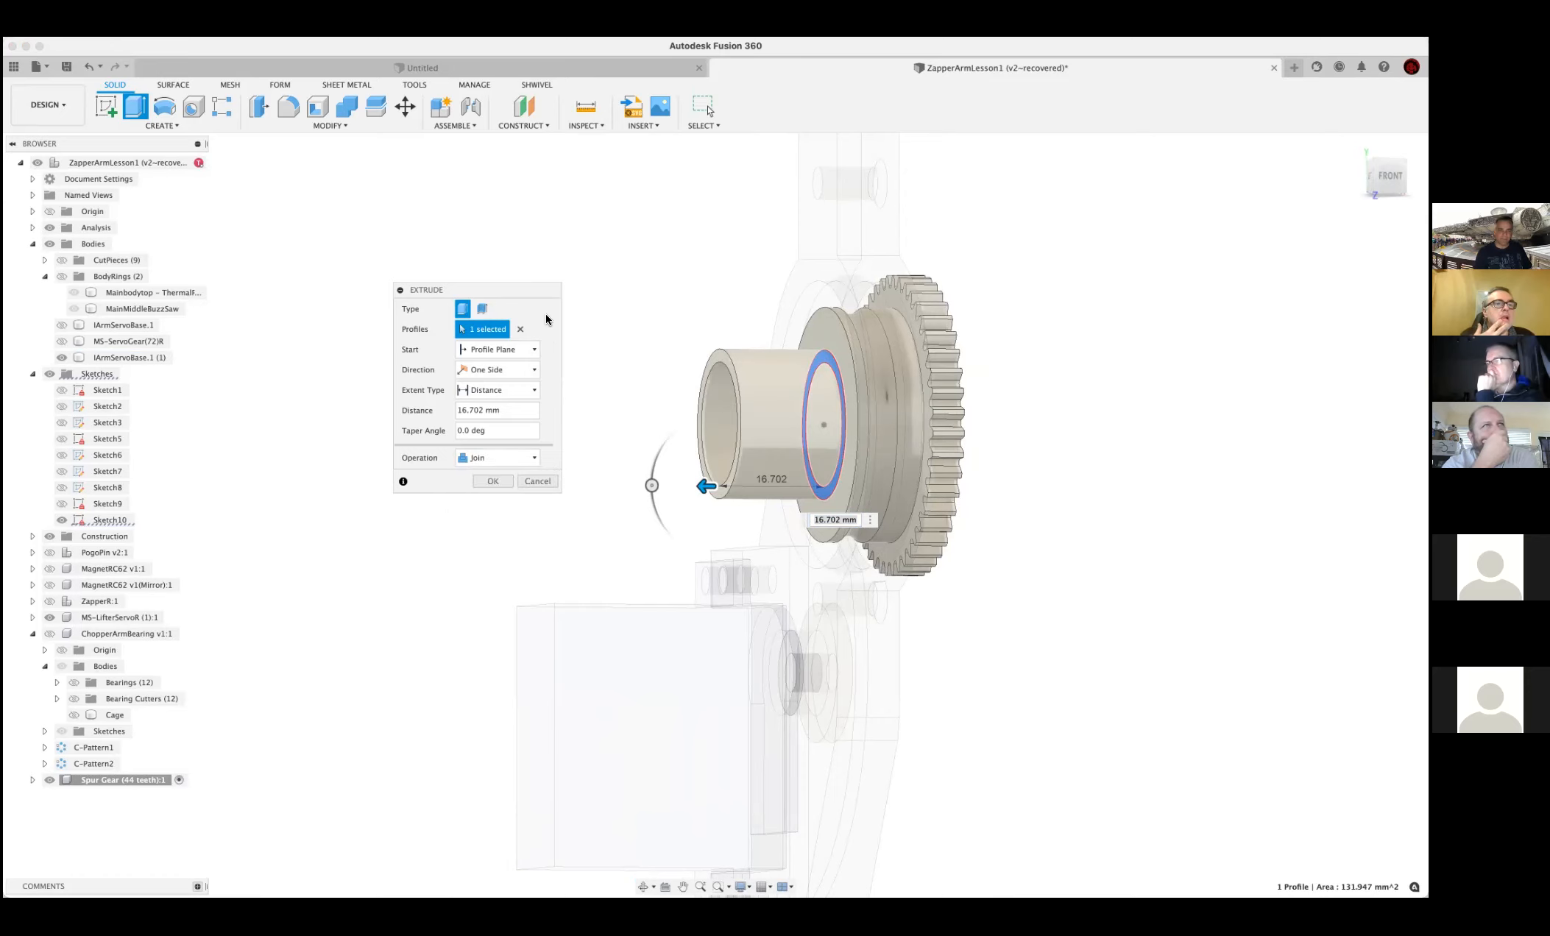
click(529, 458)
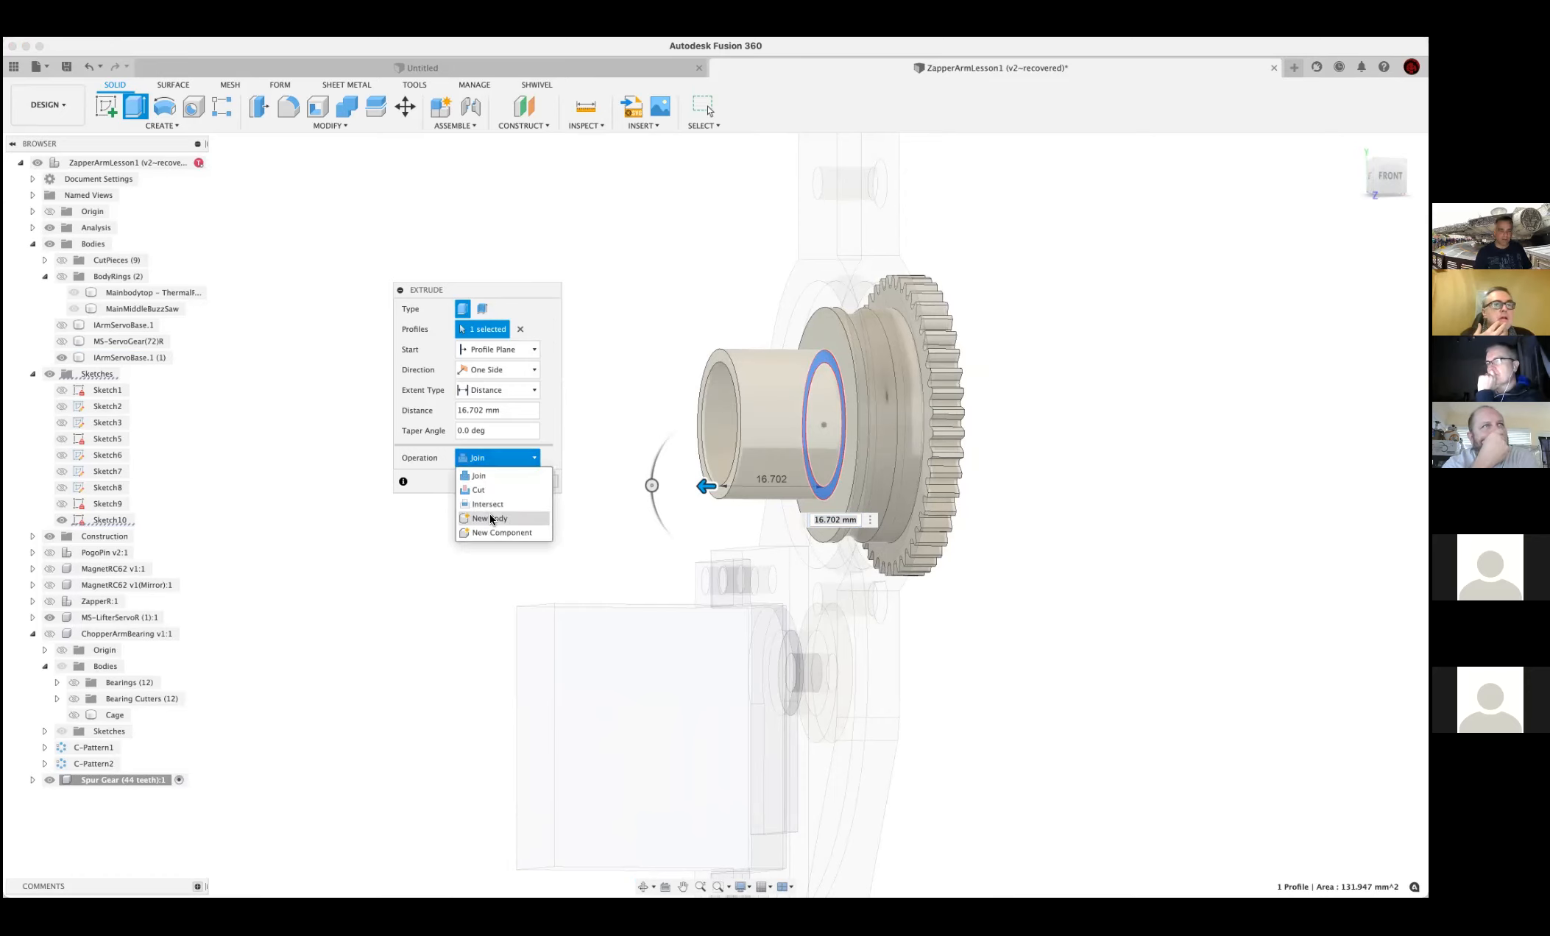
click(495, 518)
drag(705, 482, 634, 501)
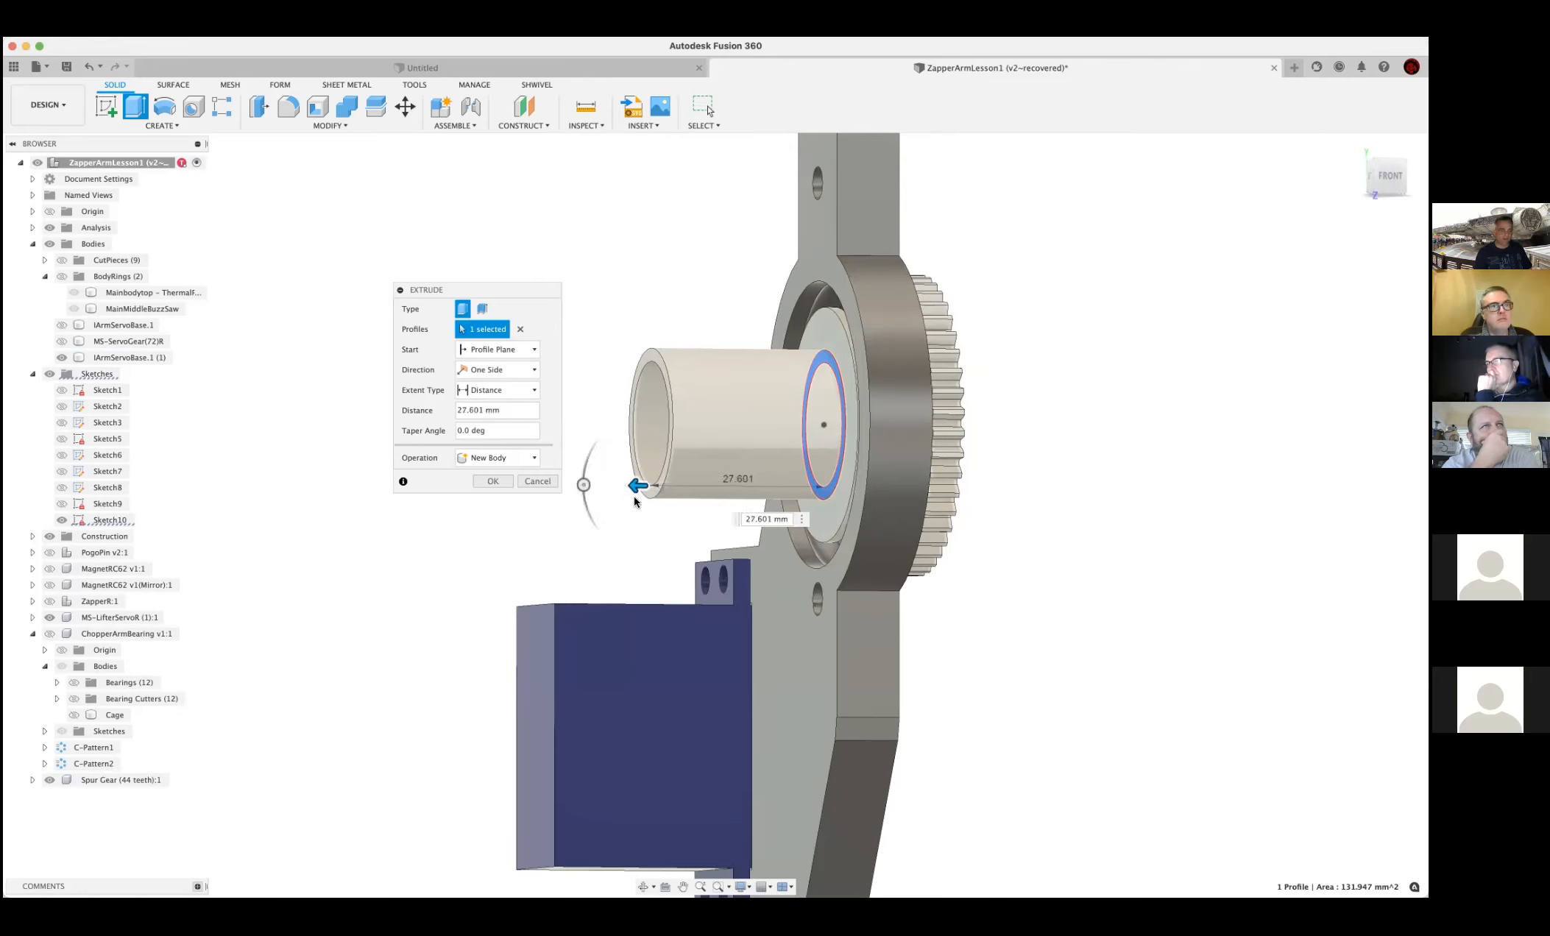
Show the BodyRings folder, shorten the tube to suit the main body's opening and finish the extrusion with a distance of 14.00 mm+1
click(63, 276)
scroll(756, 616, down, 5)
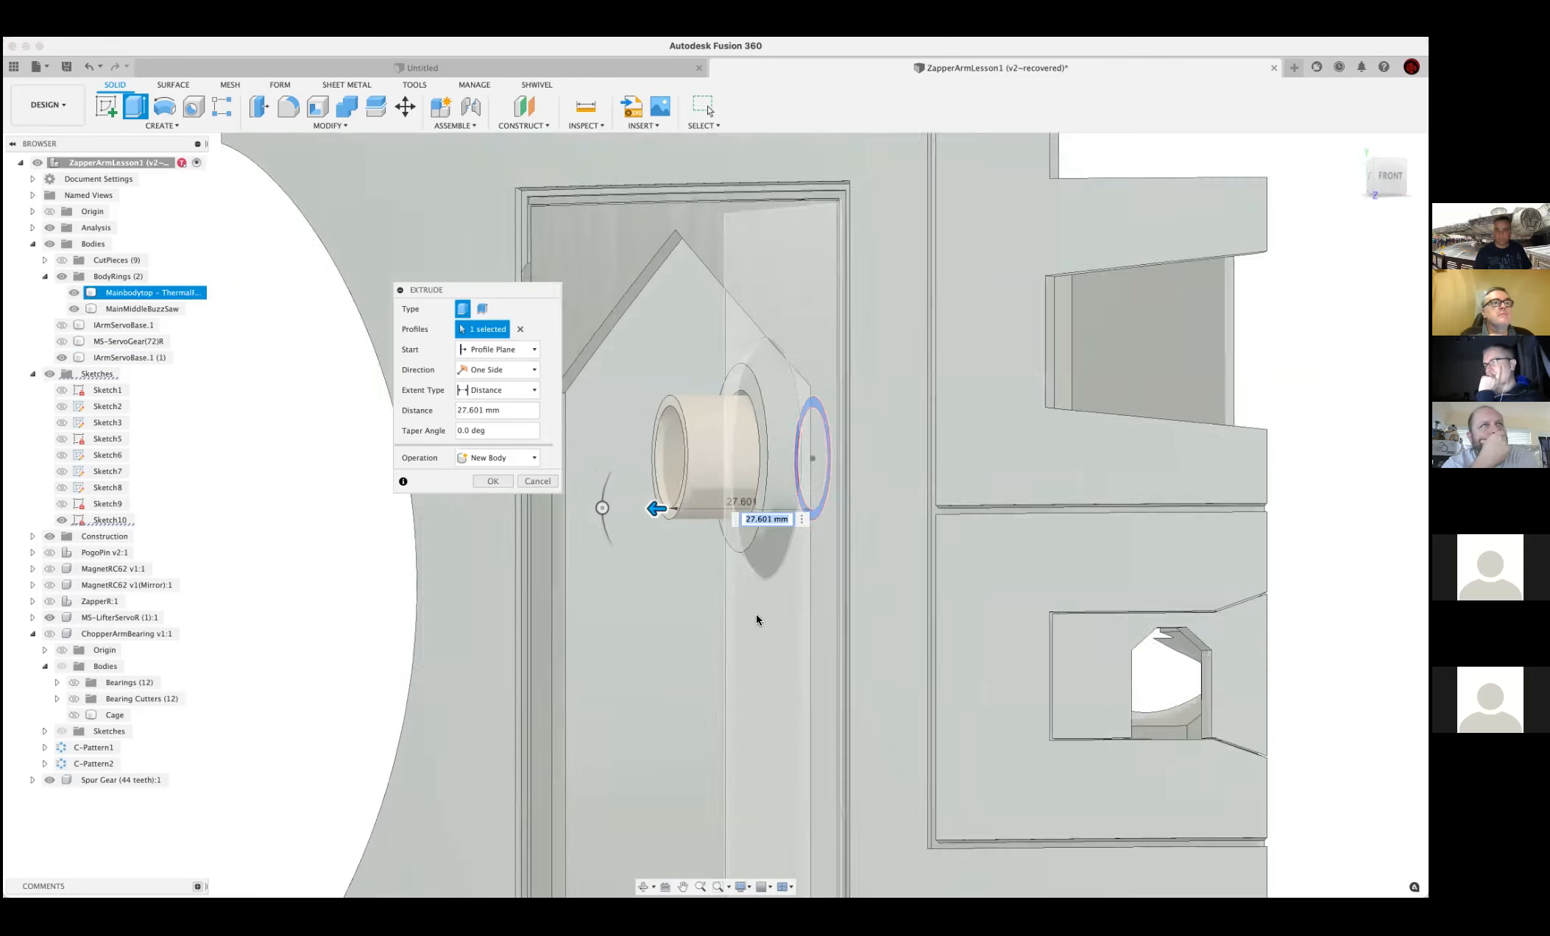
shift+middle_drag(745, 626, 703, 586)
drag(659, 538, 696, 537)
shift+middle_drag(674, 620, 712, 619)
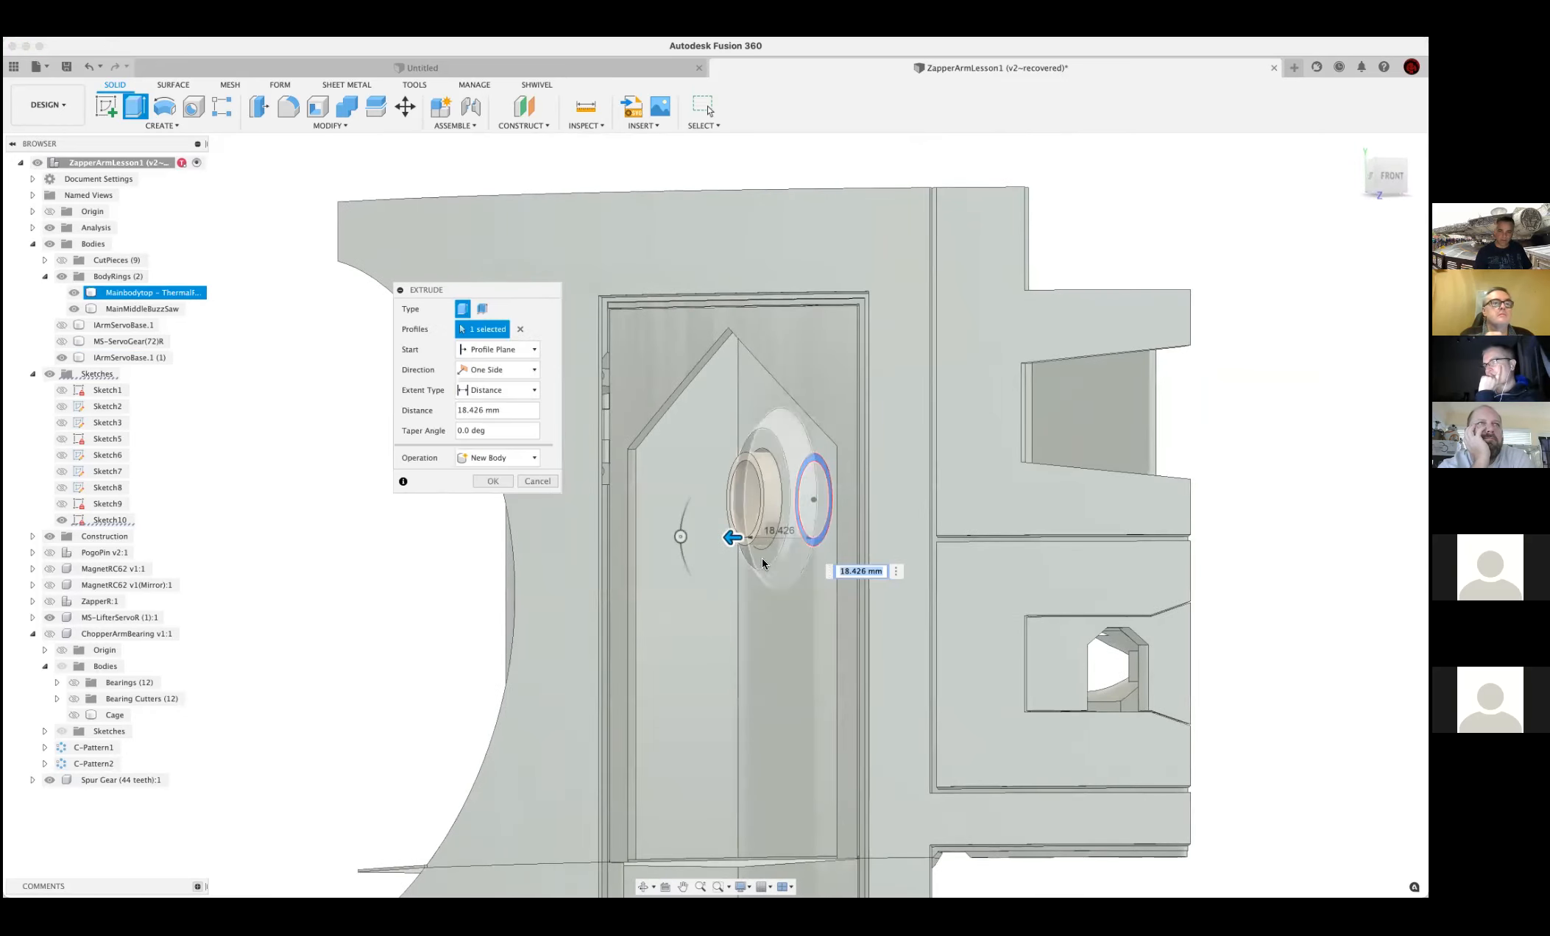
drag(735, 538, 752, 540)
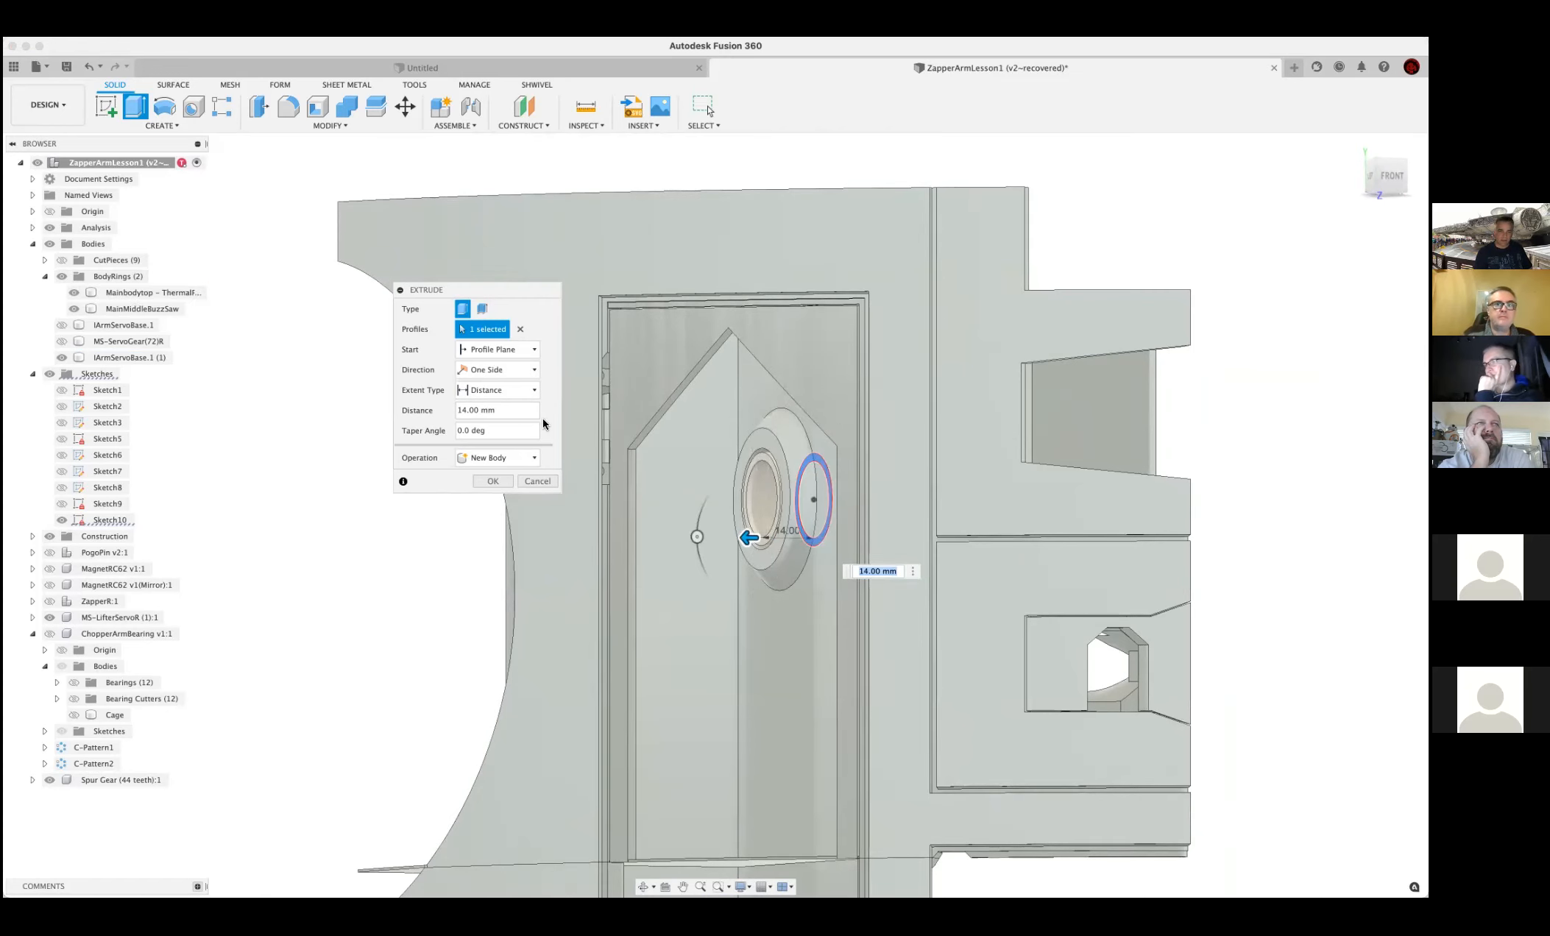
click(514, 409)
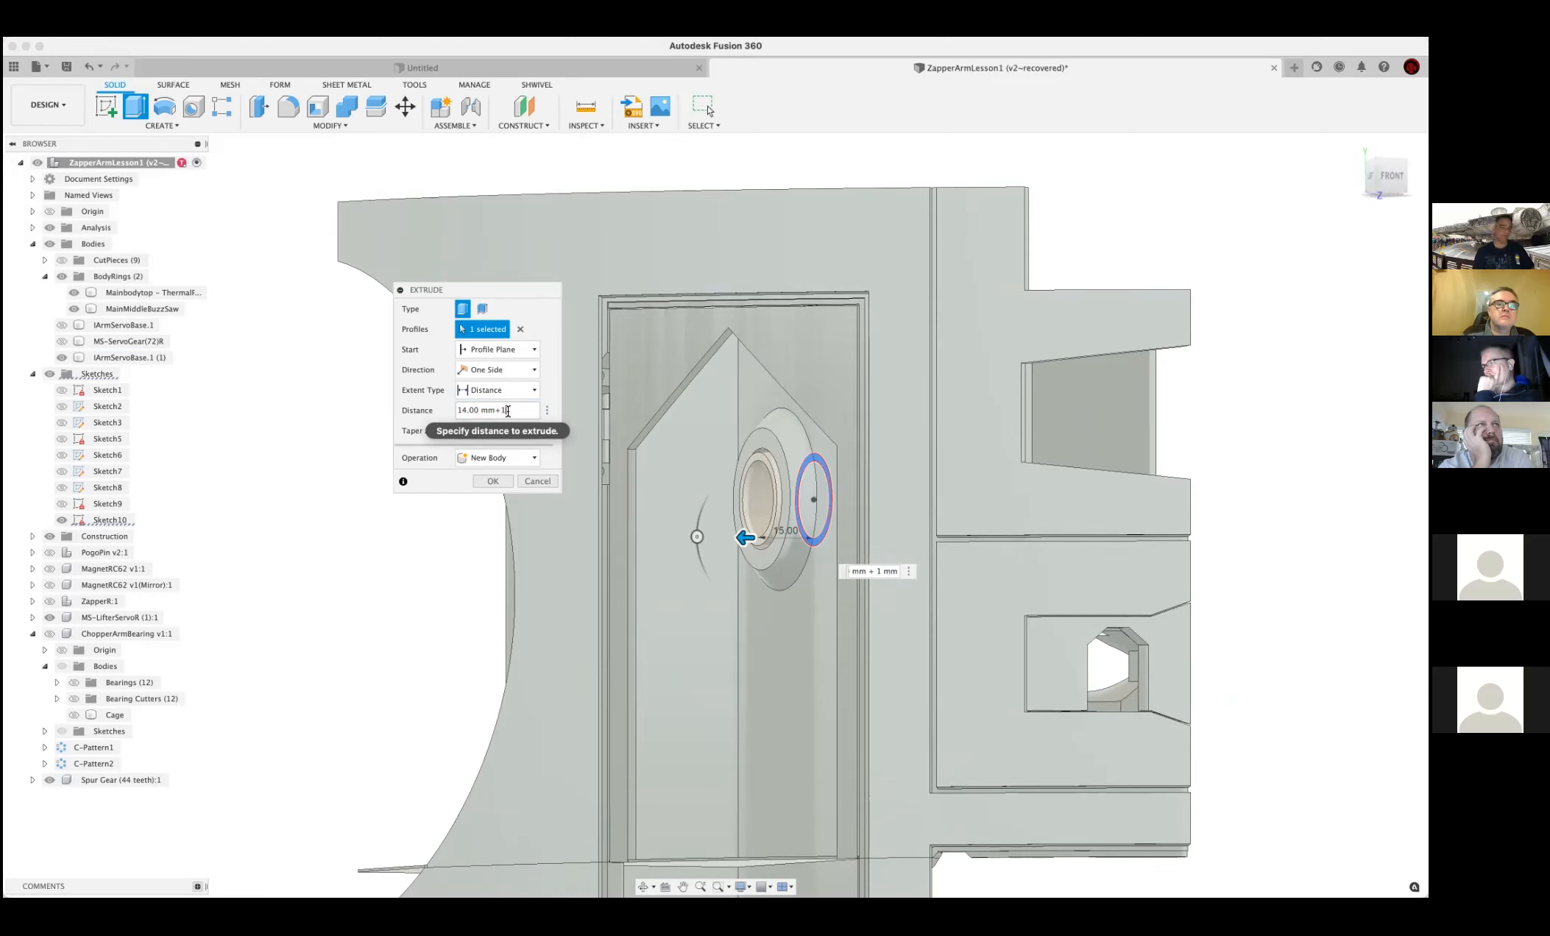
click(494, 481)
mouse_move(787, 579)
shift+middle_down()
mouse_move(734, 560)
mouse_move(791, 560)
shift+middle_up()
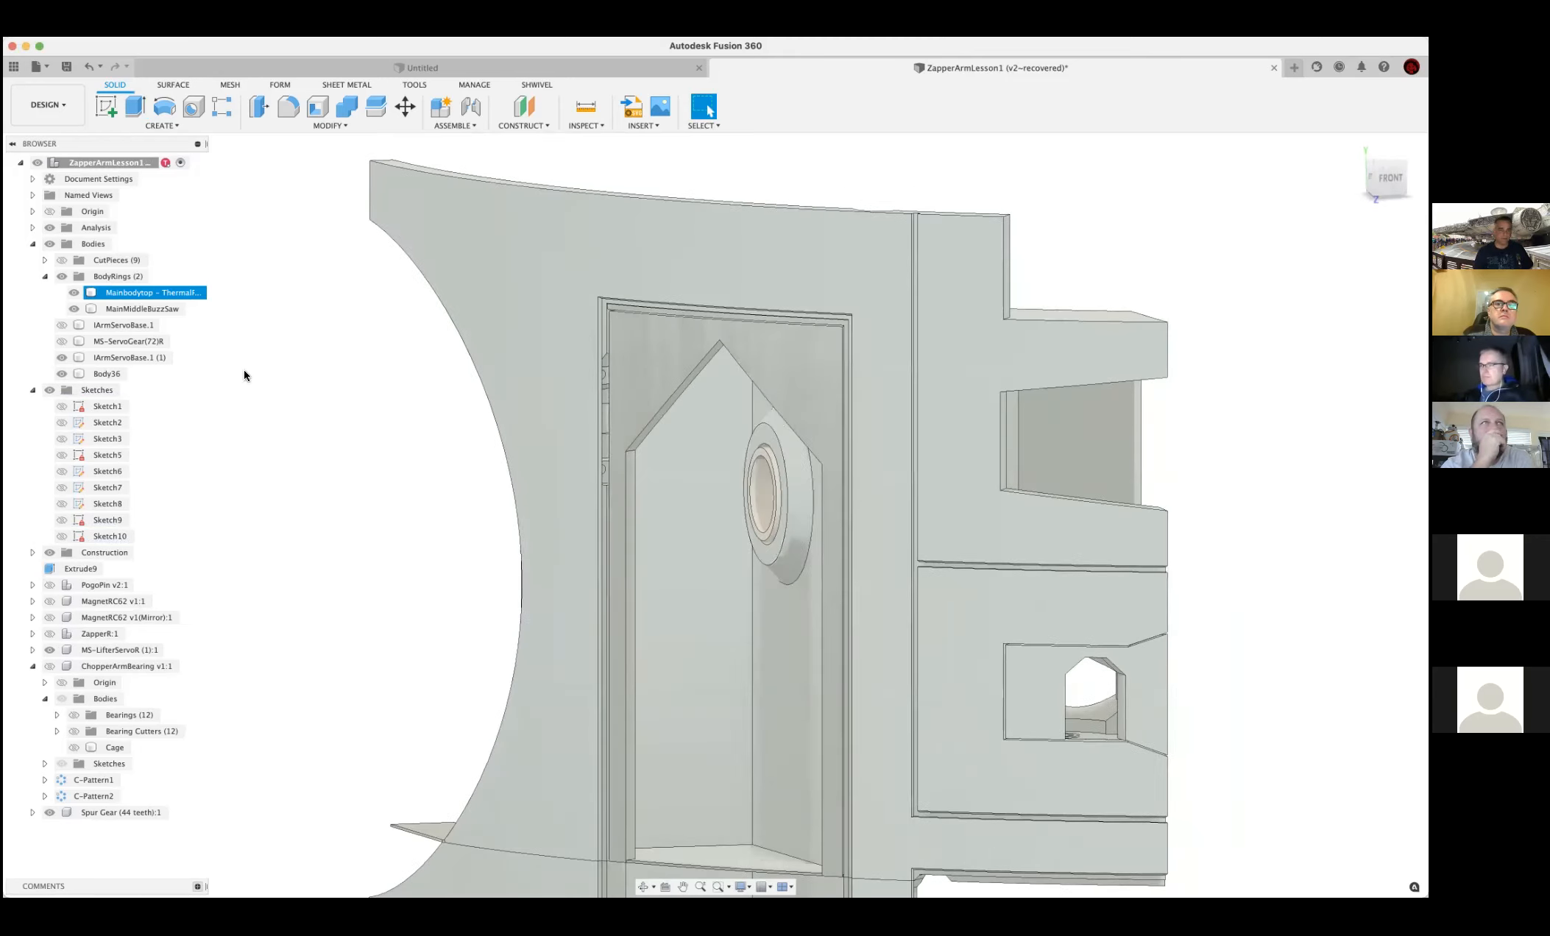
Hide the BodyRings folder and combine the new tube with the spur gear using the Join operation
click(61, 276)
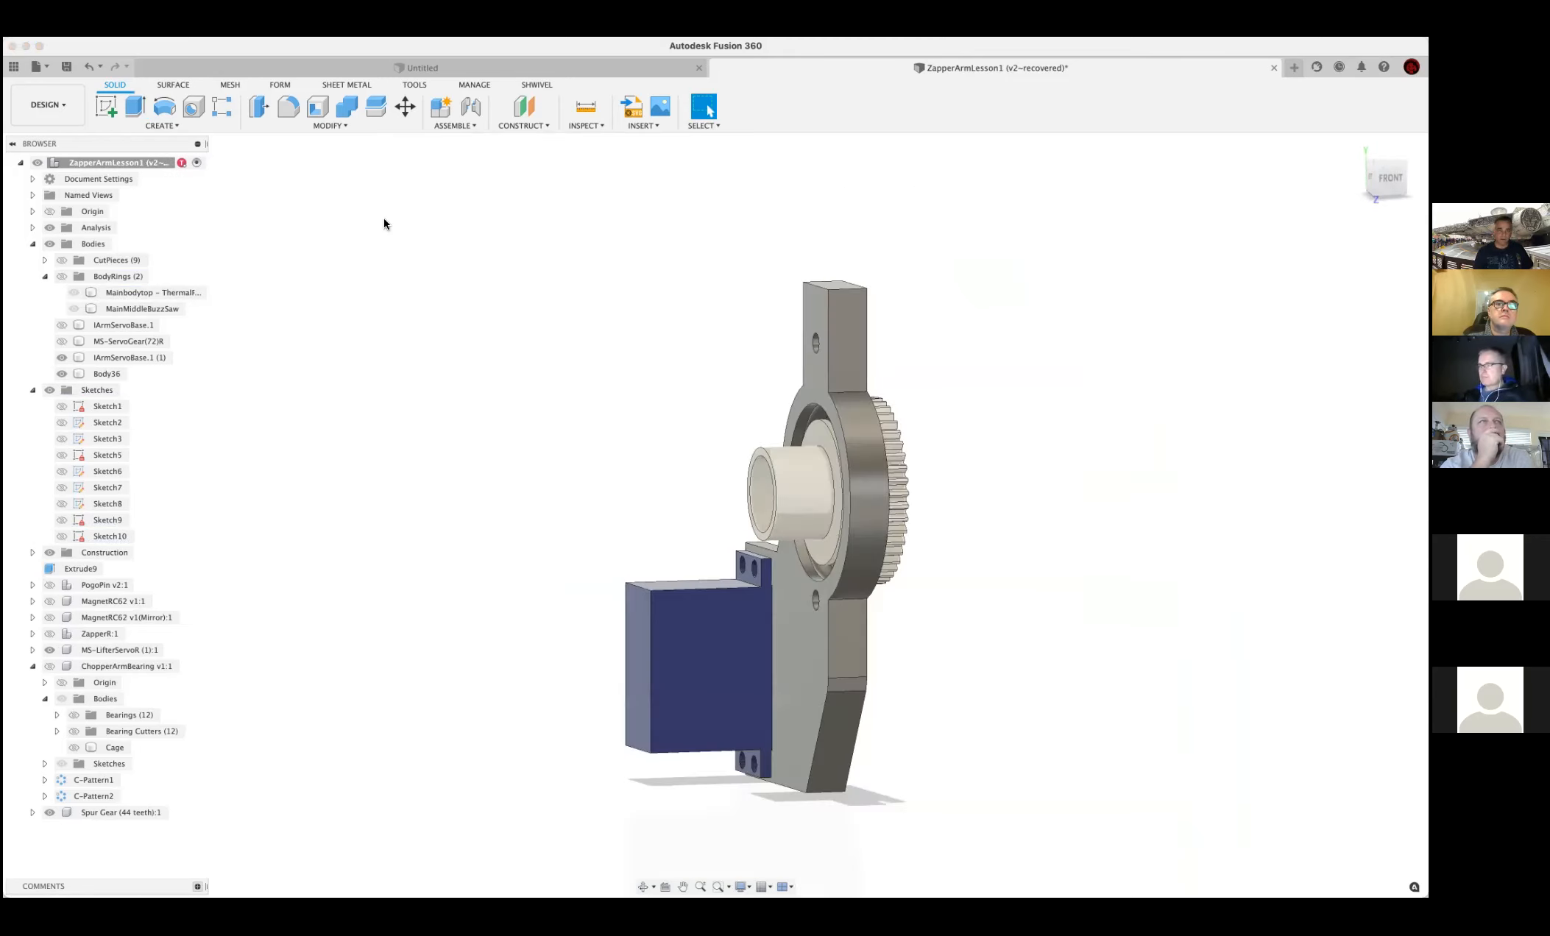
click(347, 107)
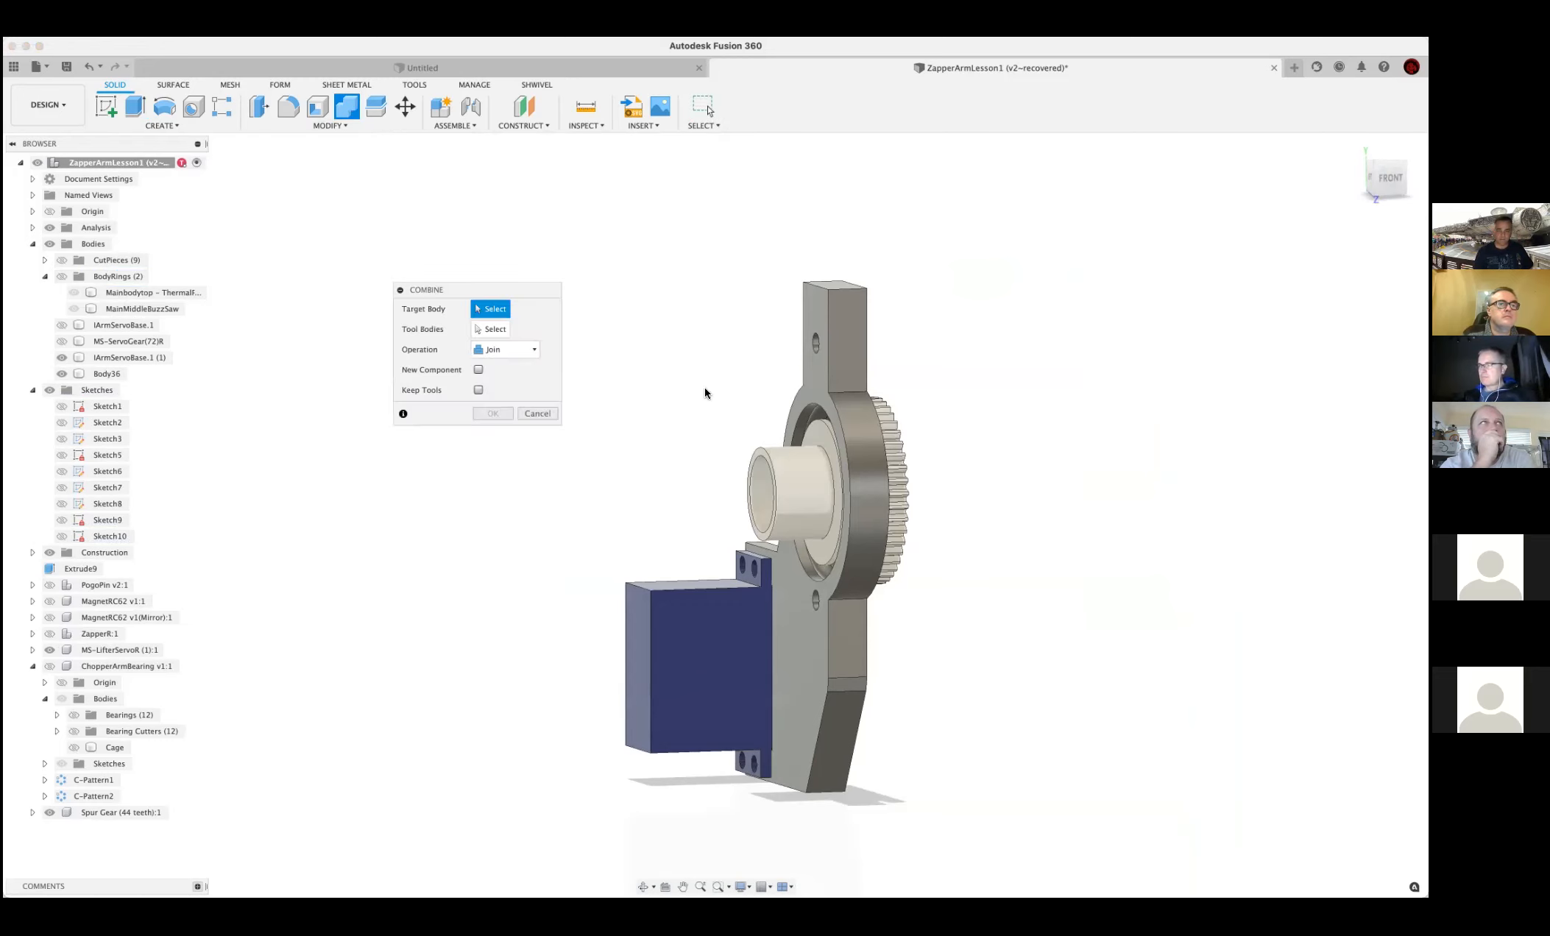
click(811, 434)
click(793, 468)
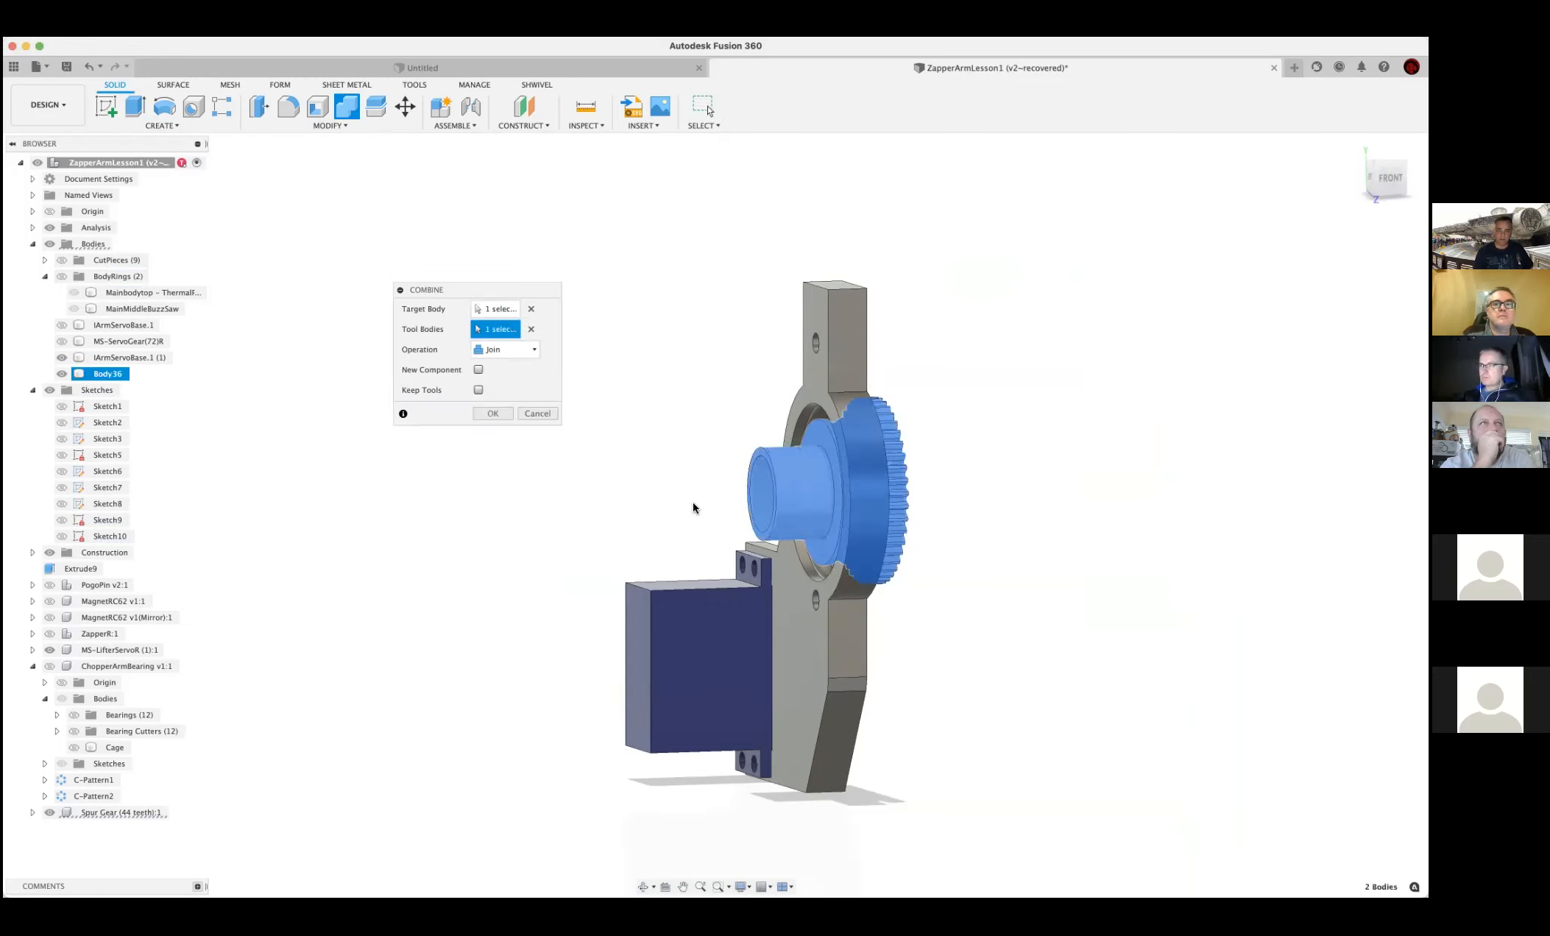
click(492, 413)
Offset the two bore faces of the tube and gear hub by entering a distance of 9.50 mm-3
scroll(713, 452, up, 5)
shift+middle_drag(720, 462, 861, 515)
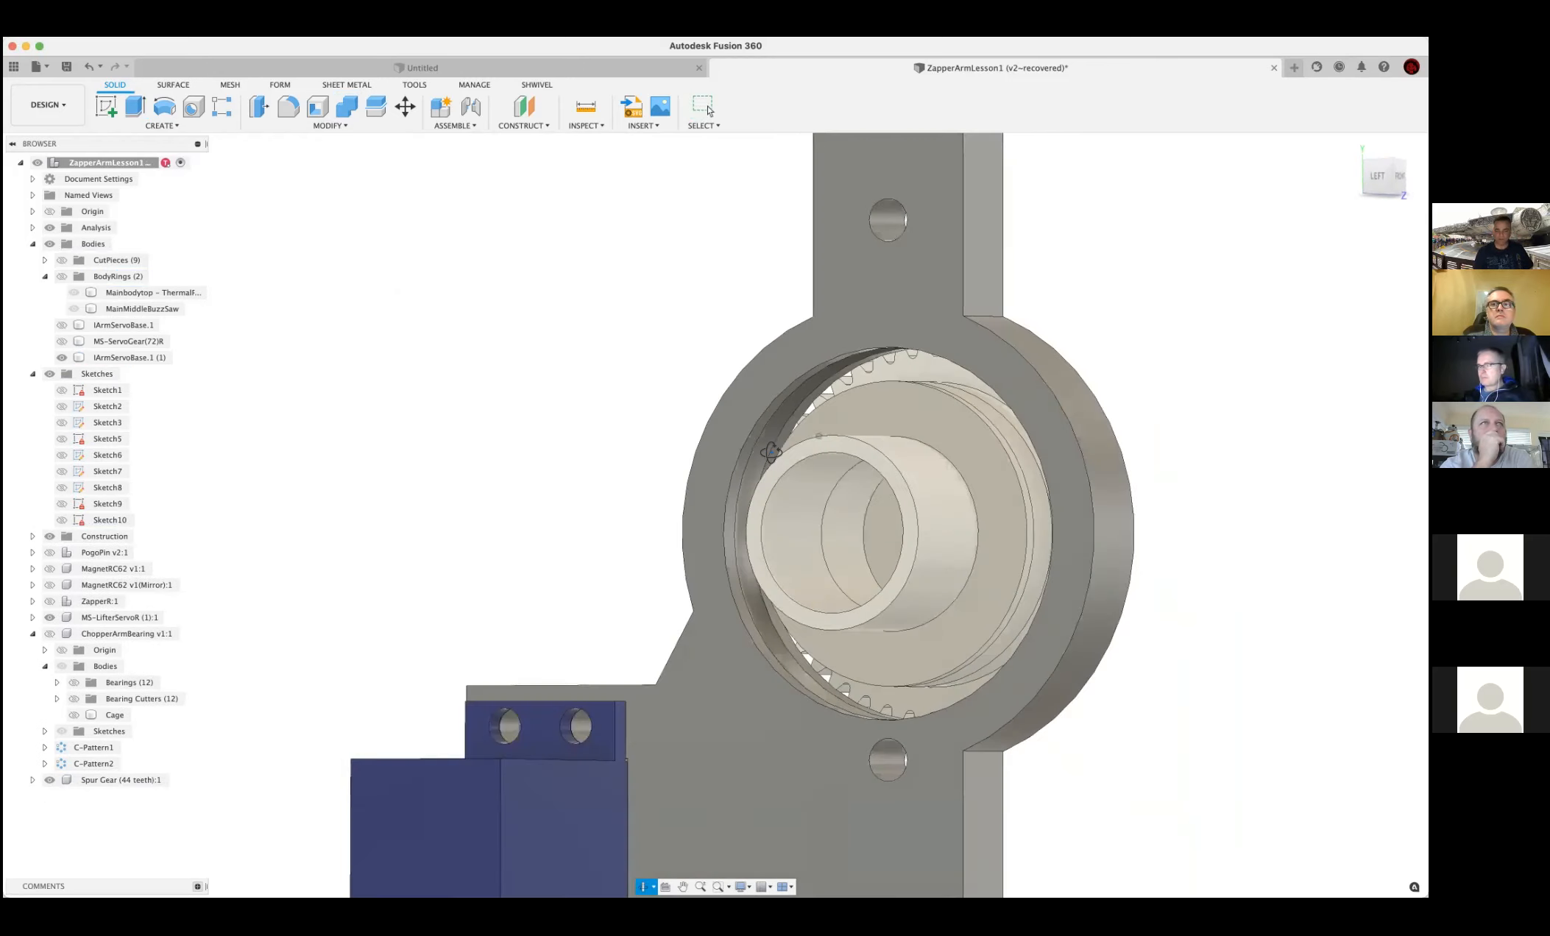
click(850, 518)
shift+click(799, 511)
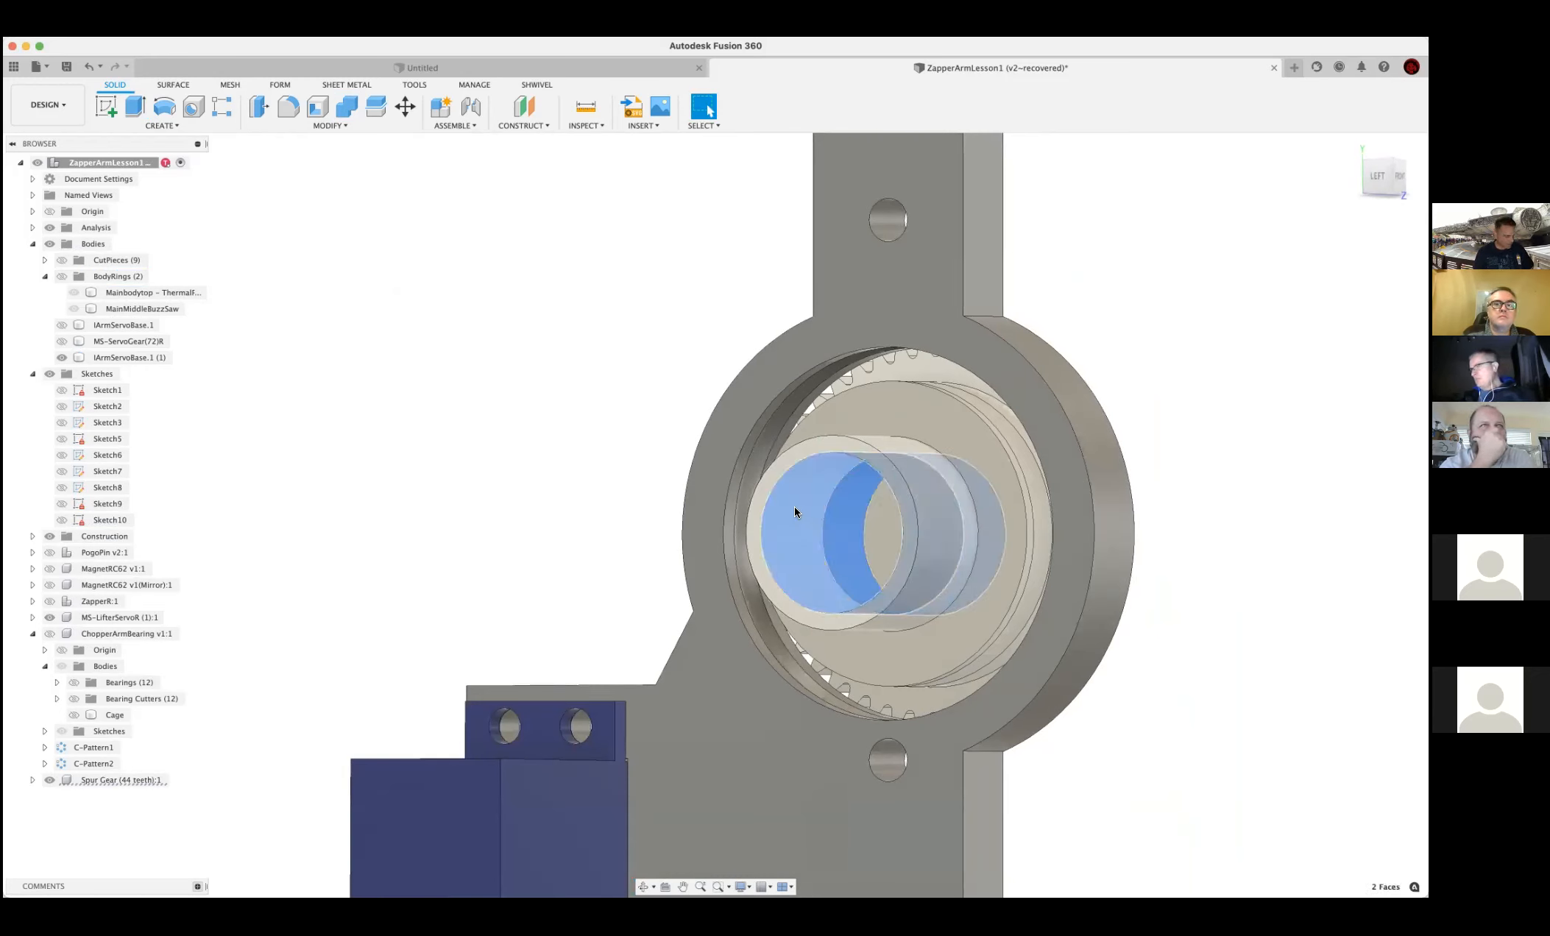
key(q)
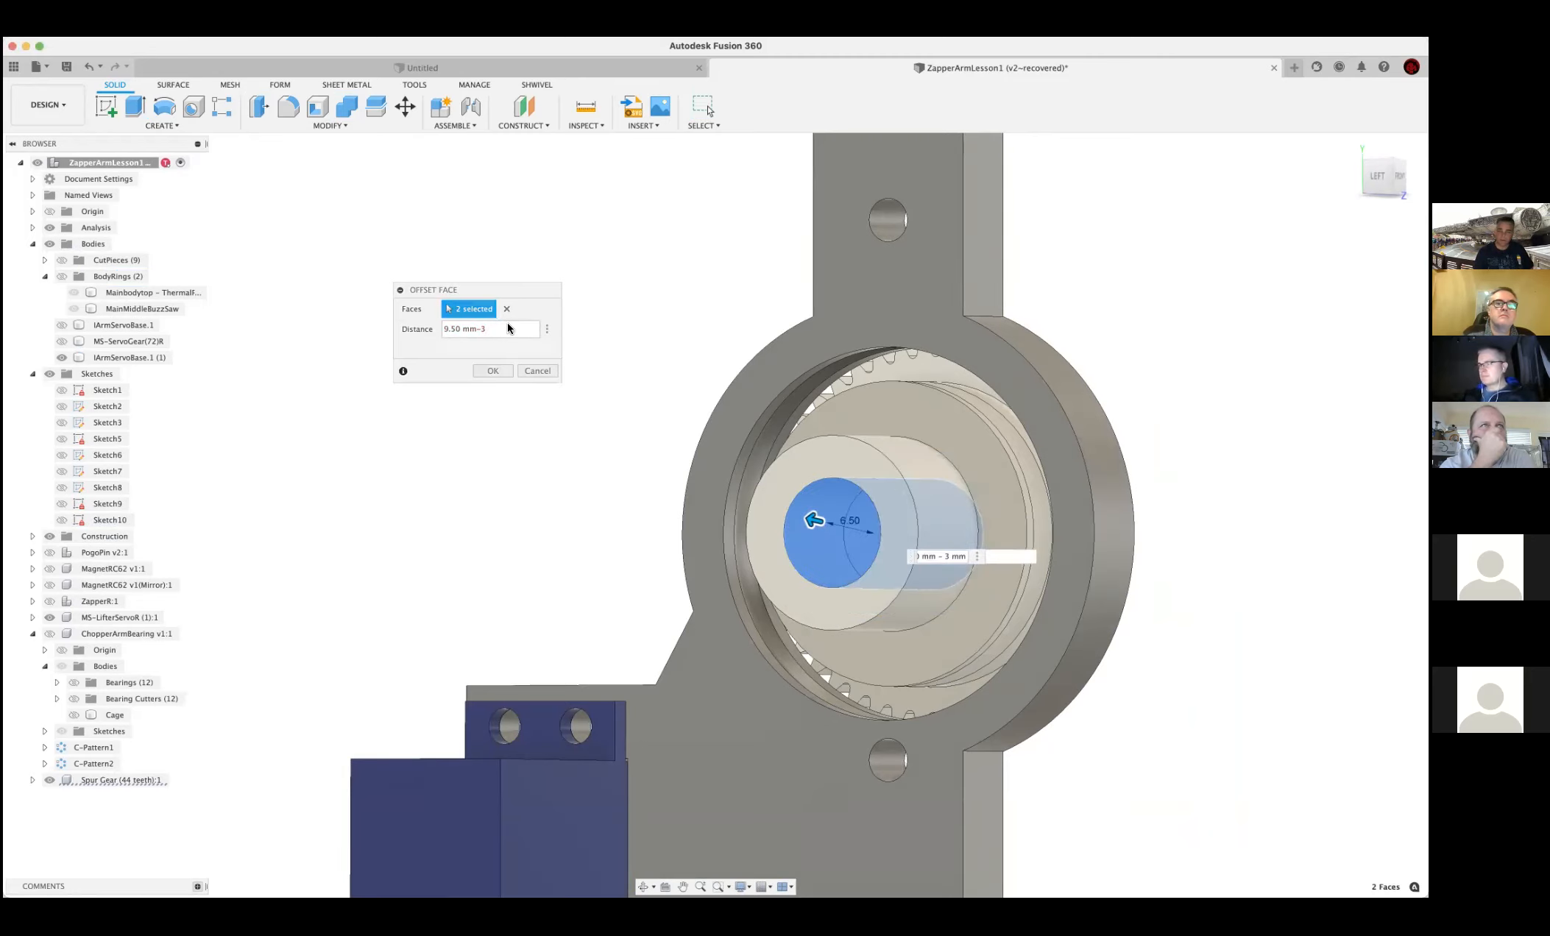
key(Return)
shift+middle_drag(1117, 609, 969, 558)
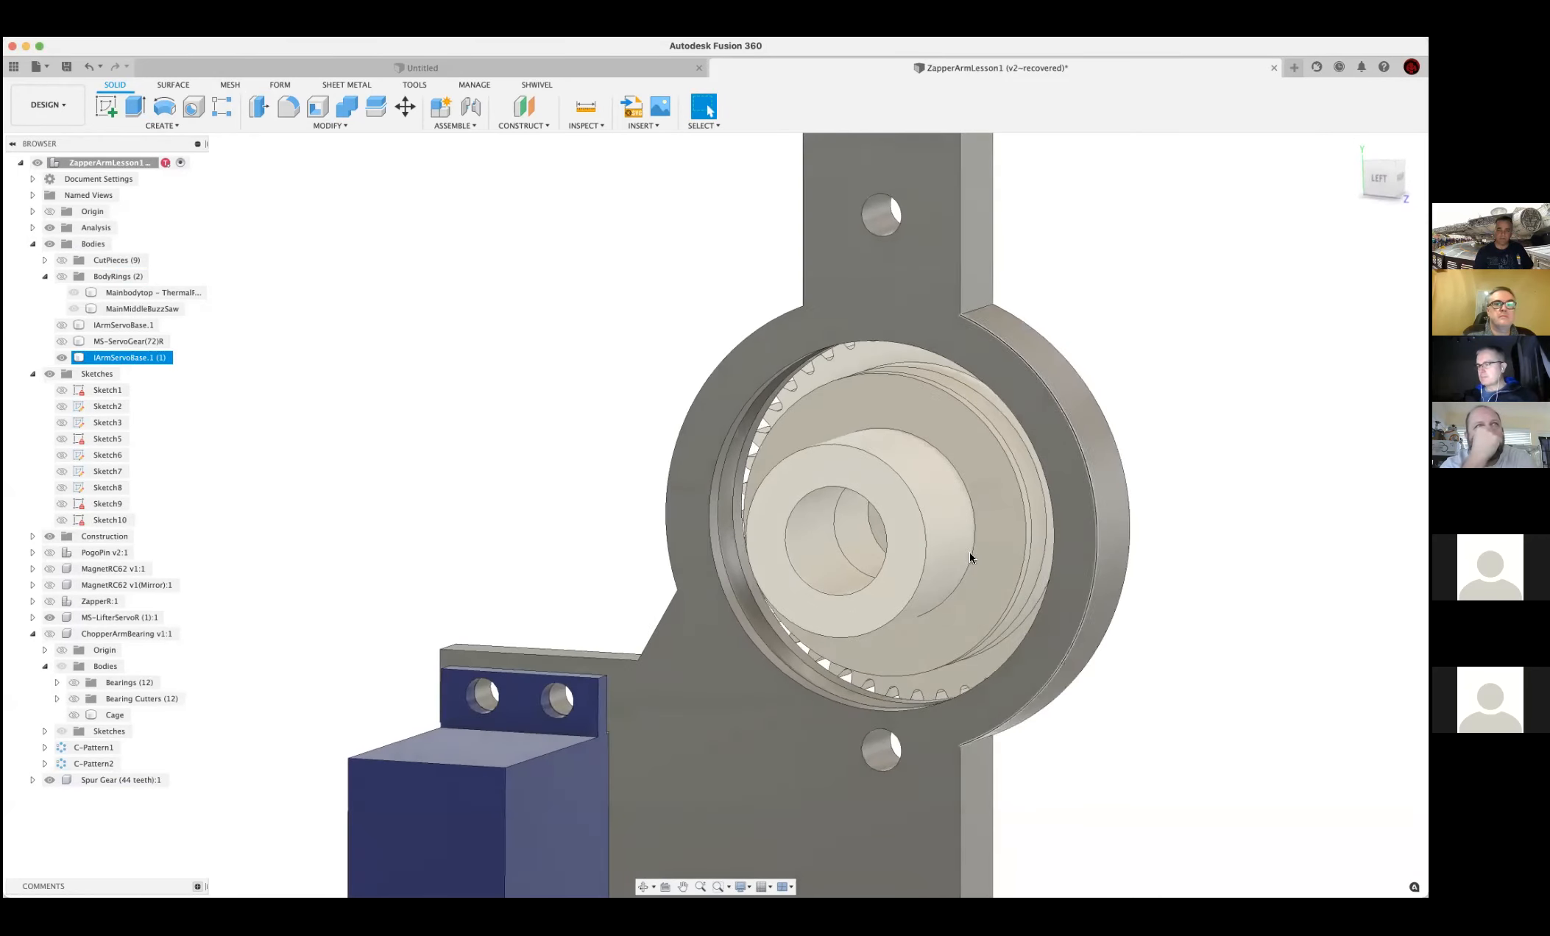
Measure the diameter of the tube's bore face
click(792, 544)
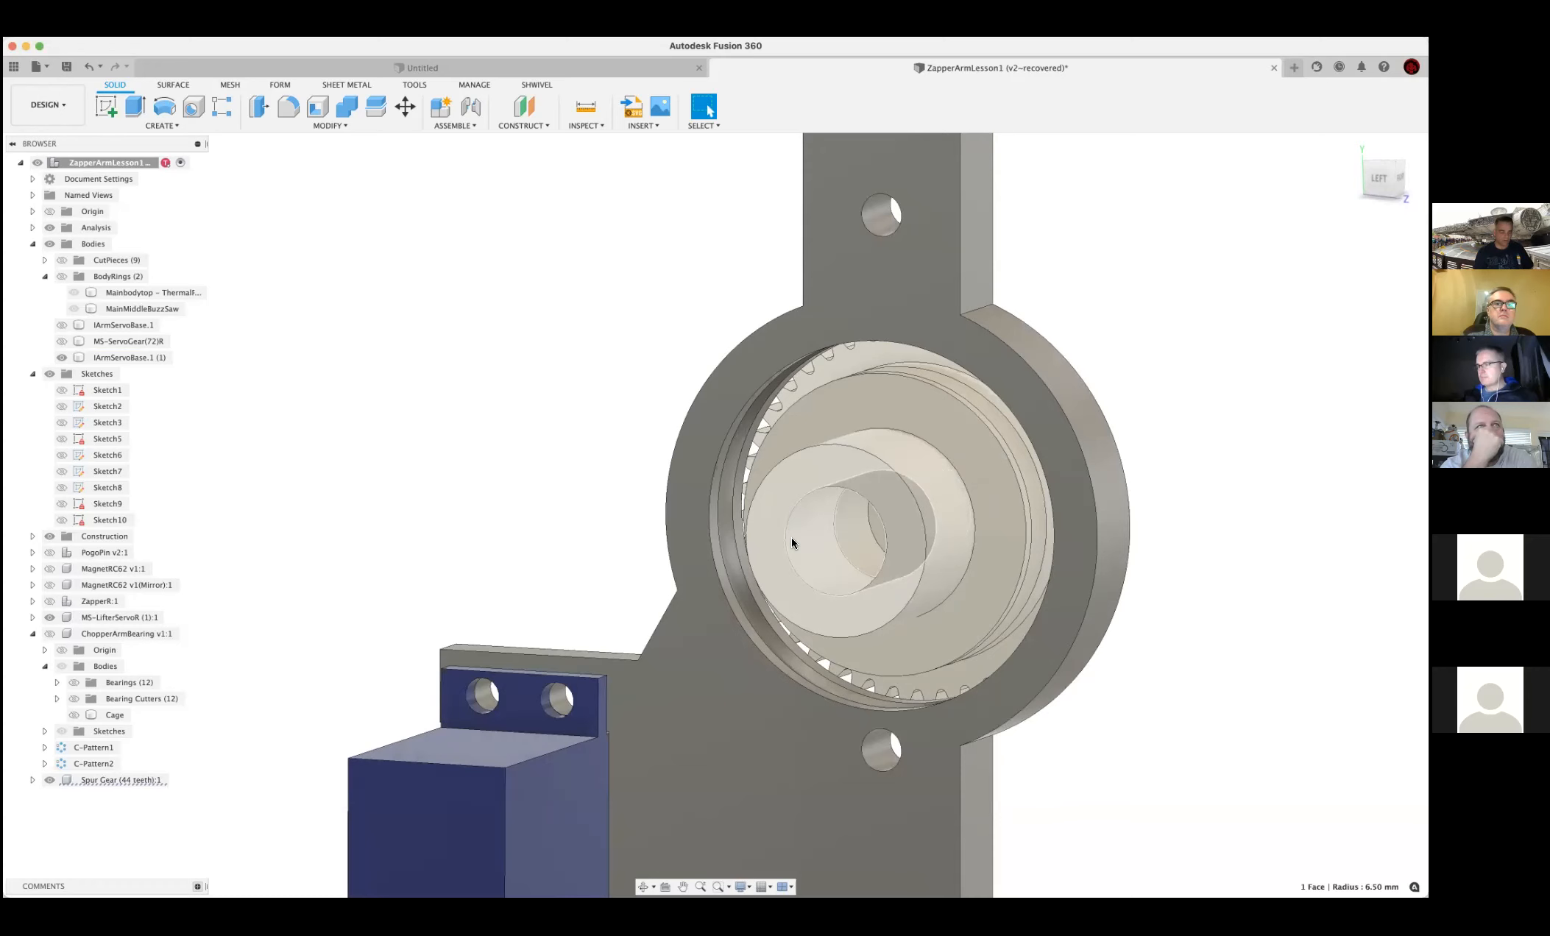
key(i)
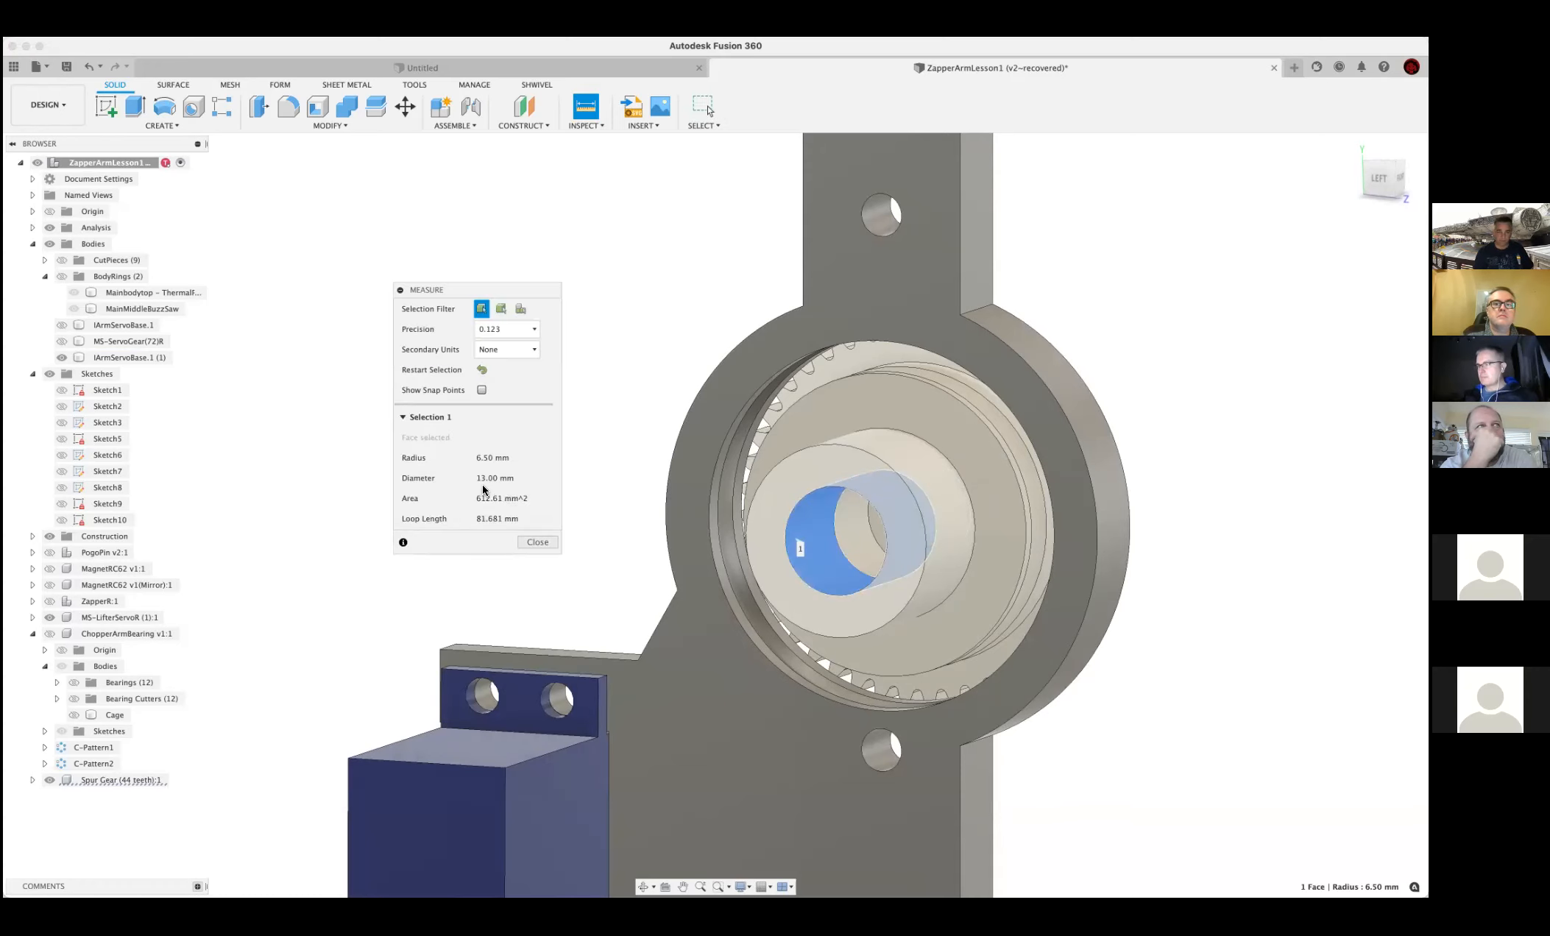
click(537, 542)
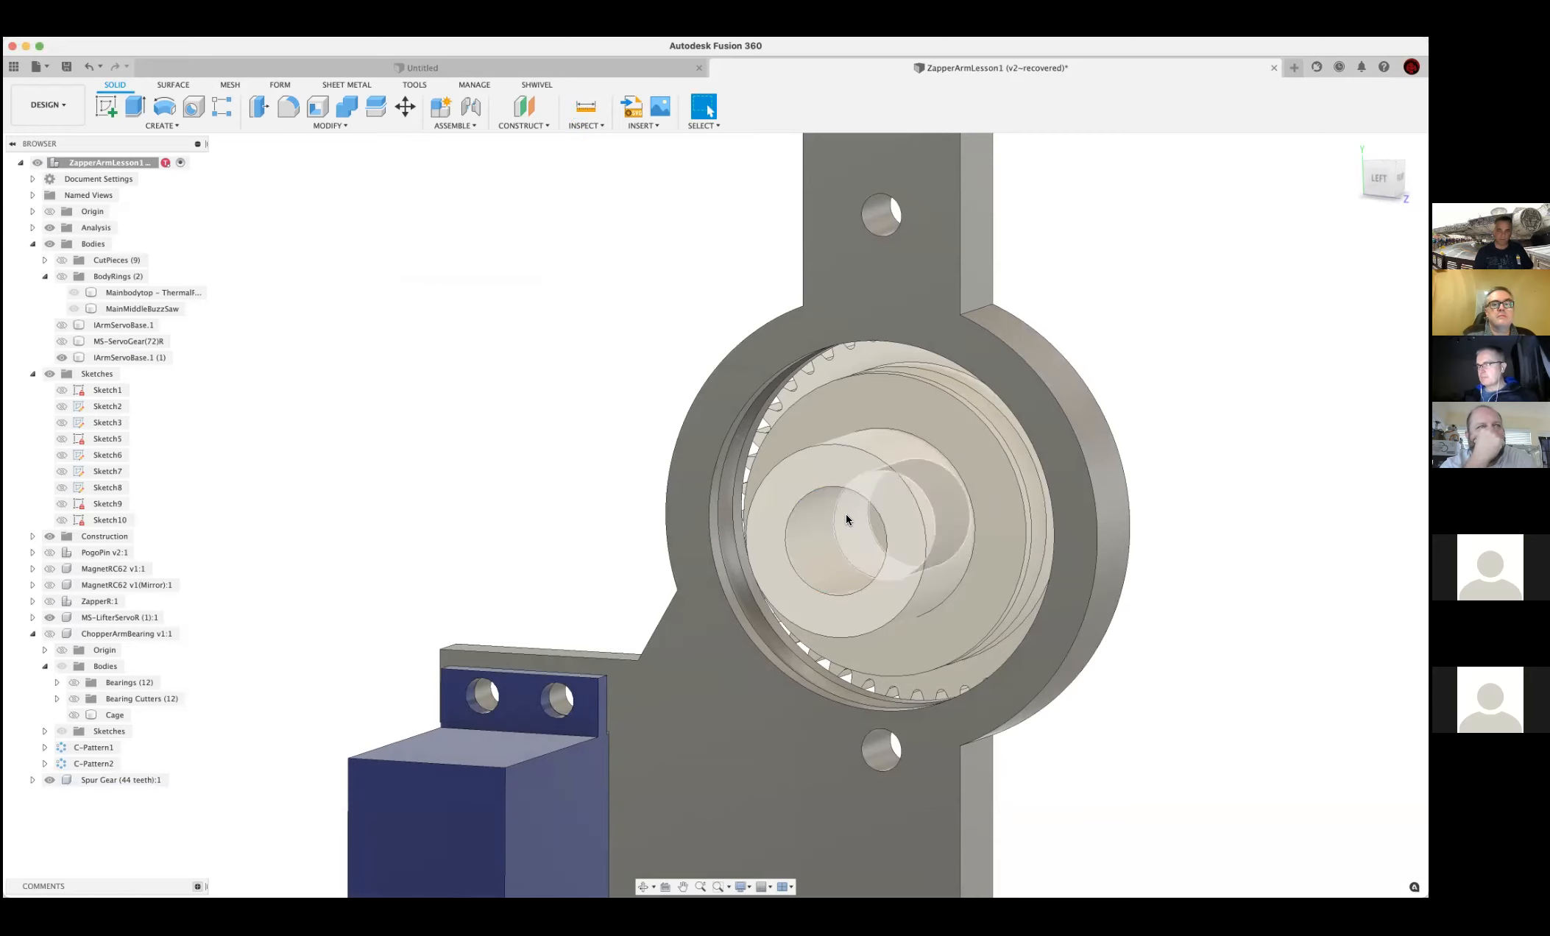
Delete the seam inside the bore where the tube meets the gear hub
scroll(845, 571, up, 2)
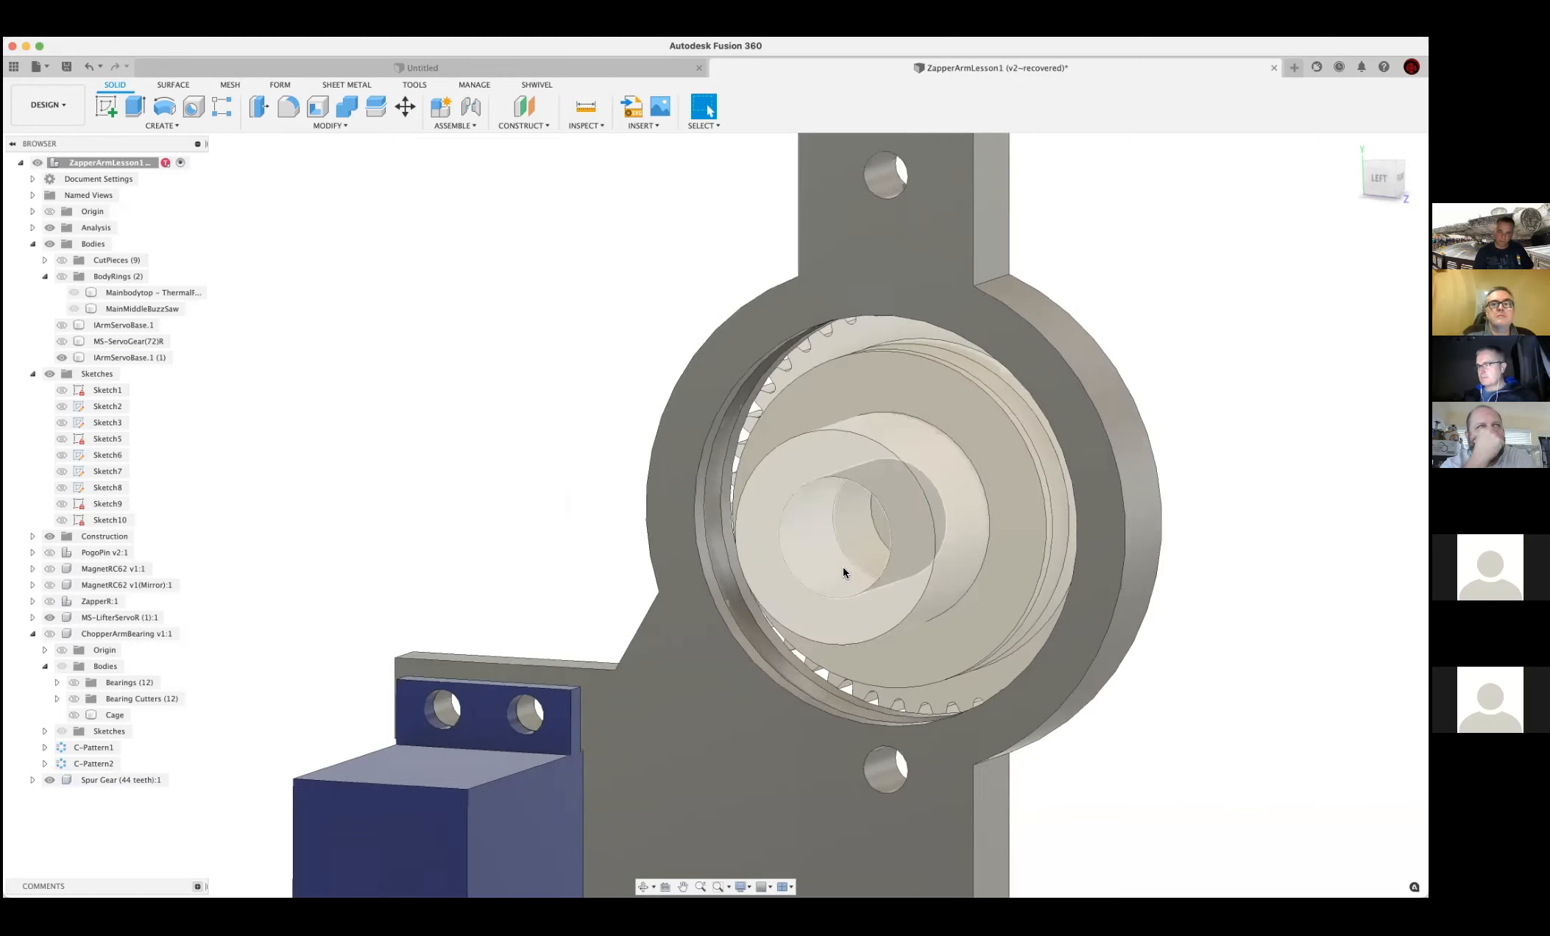
scroll(845, 572, up, 4)
mouse_move(882, 567)
shift+middle_down()
mouse_move(893, 552)
mouse_move(934, 575)
mouse_move(898, 579)
mouse_move(871, 548)
shift+middle_up()
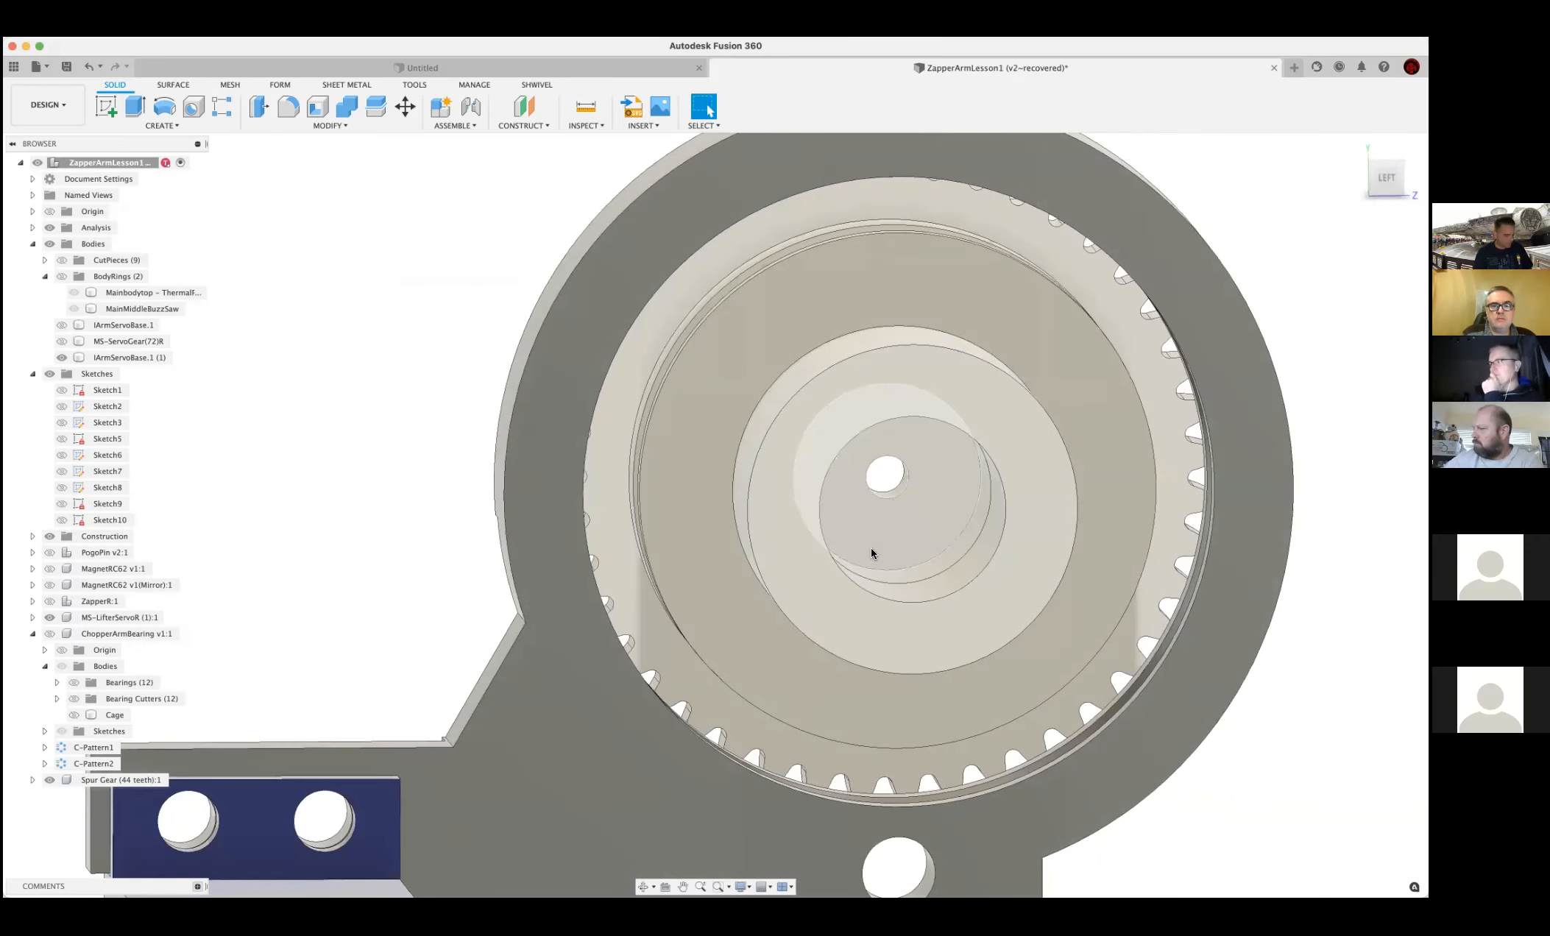
shift+middle_drag(871, 549, 830, 553)
click(832, 516)
key(Delete)
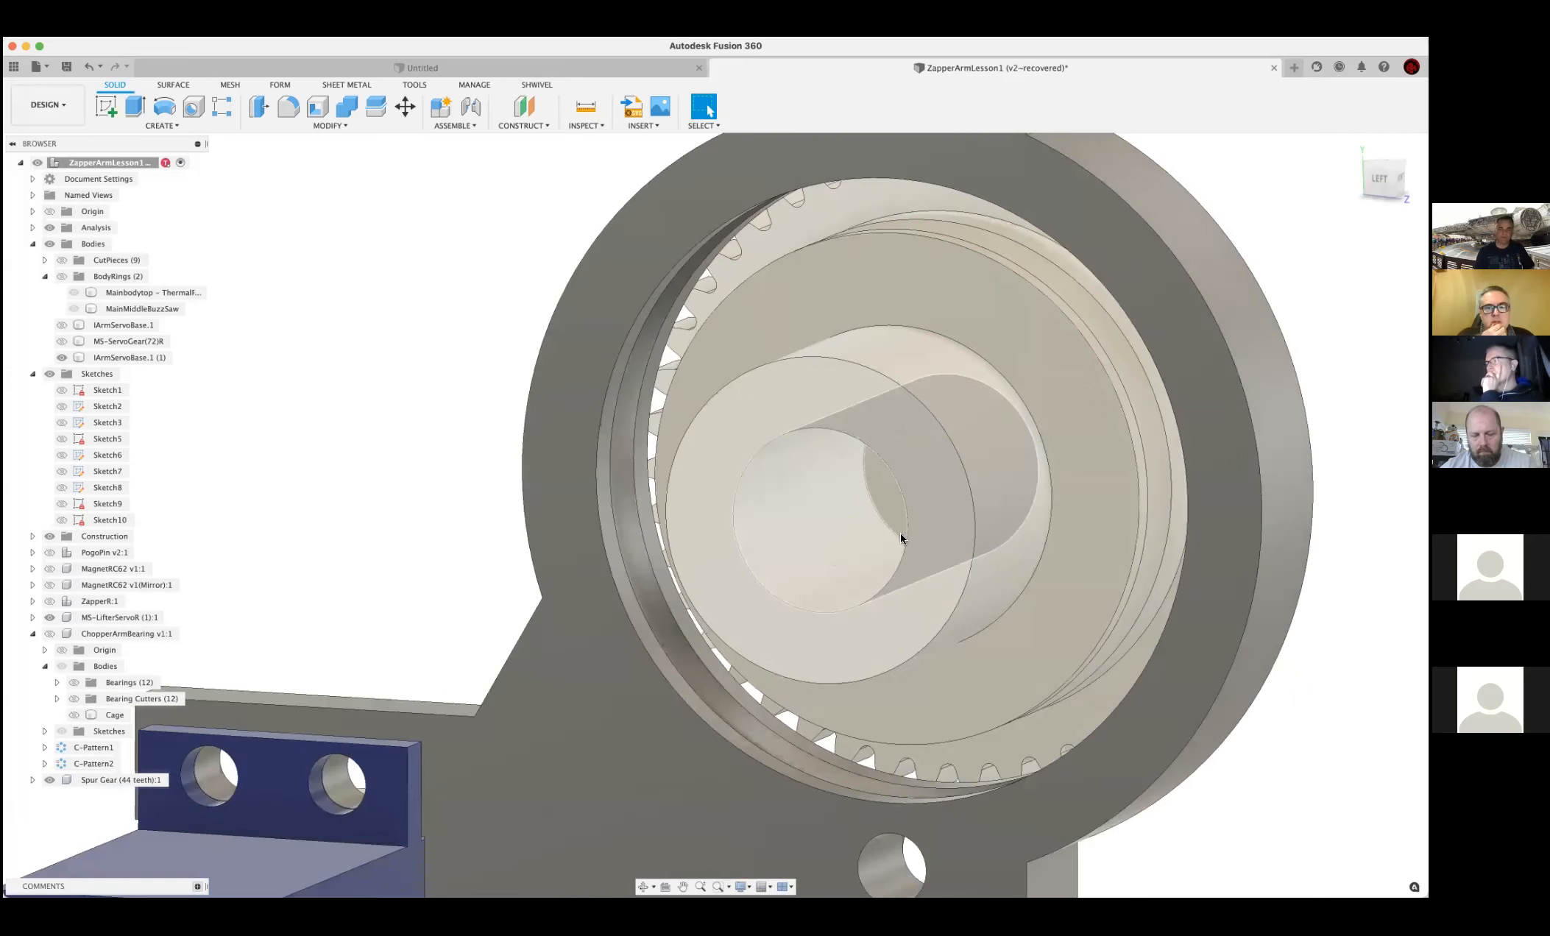
Show the BodyRings folder to examine how the tube sits in the main body's opening, and hide the folder again
scroll(901, 536, down, 5)
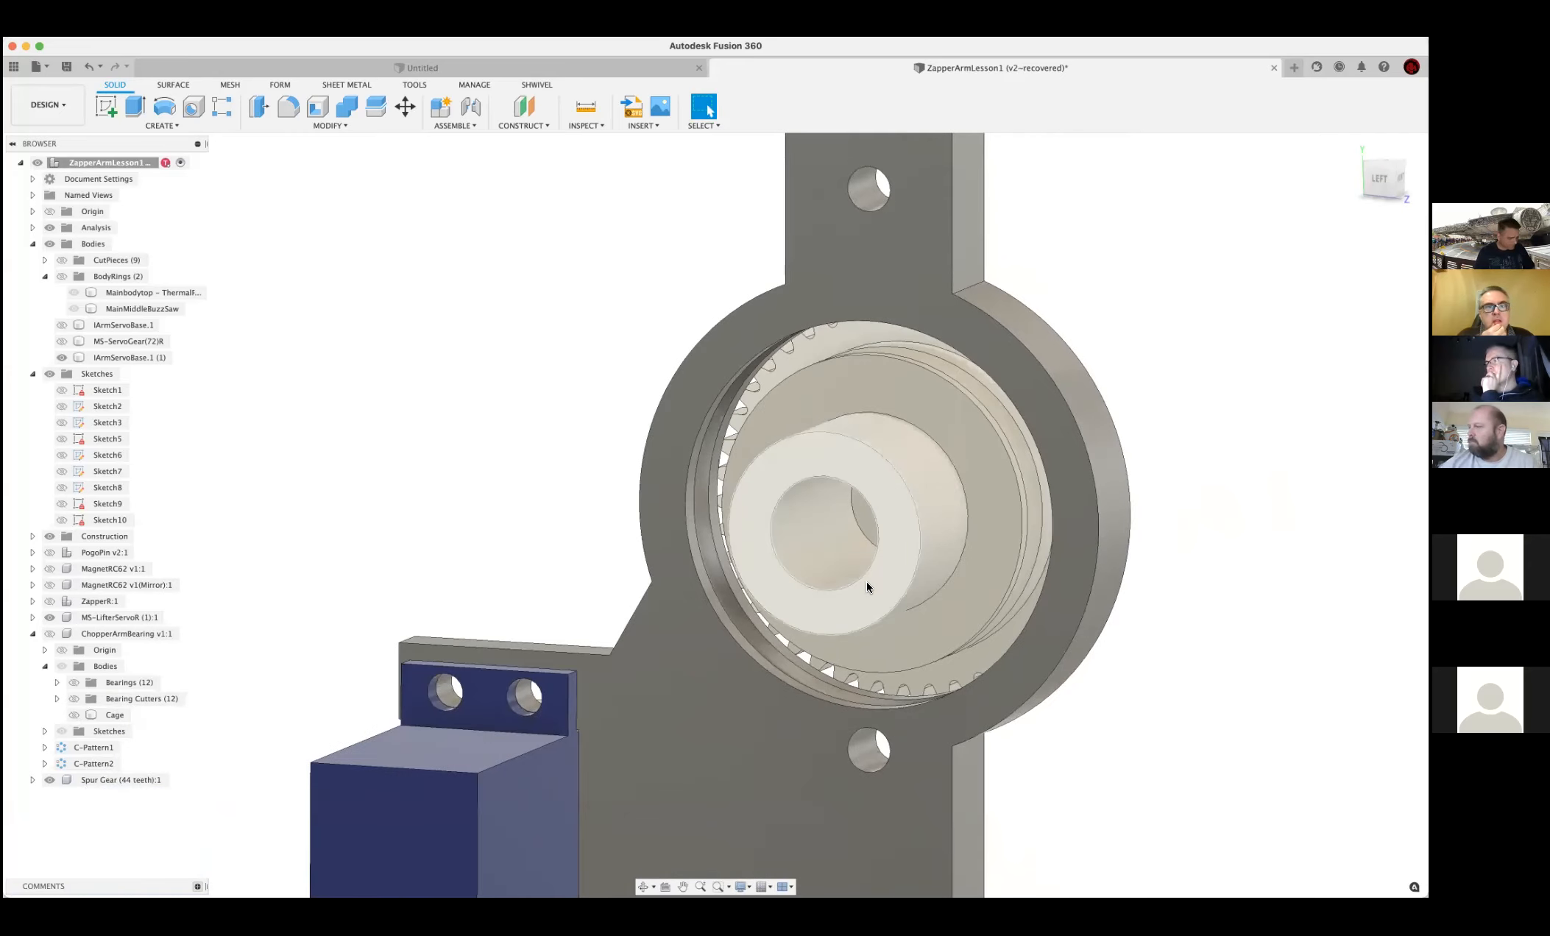
shift+middle_drag(868, 586, 781, 579)
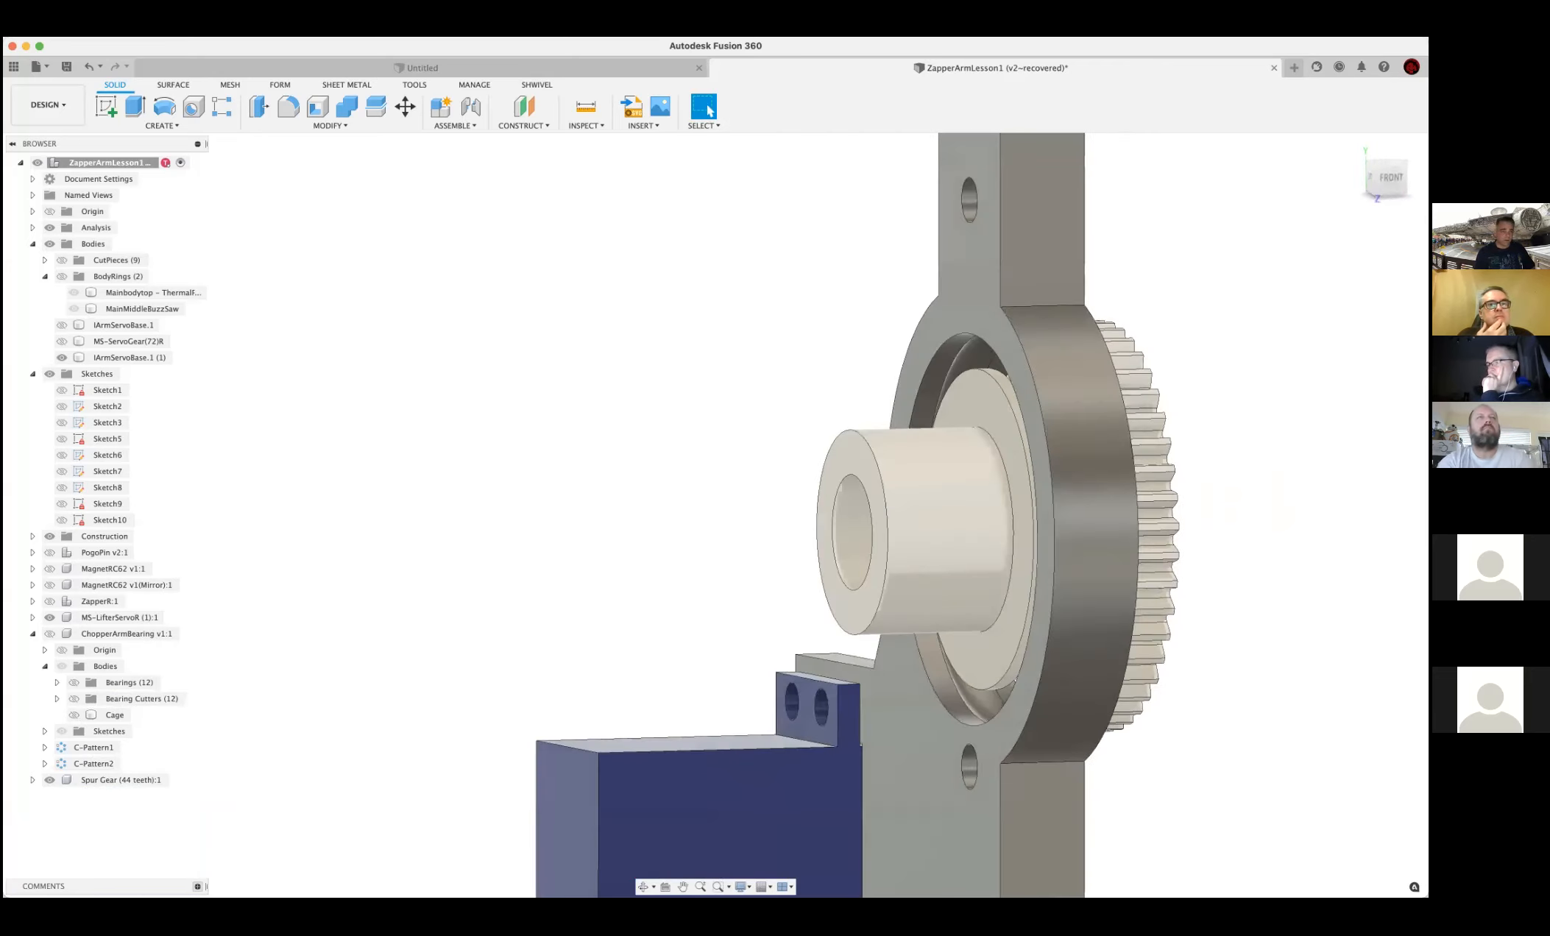
click(61, 276)
click(744, 519)
mouse_move(744, 518)
shift+middle_down()
mouse_move(754, 507)
mouse_move(737, 523)
mouse_move(727, 509)
mouse_move(740, 499)
shift+middle_up()
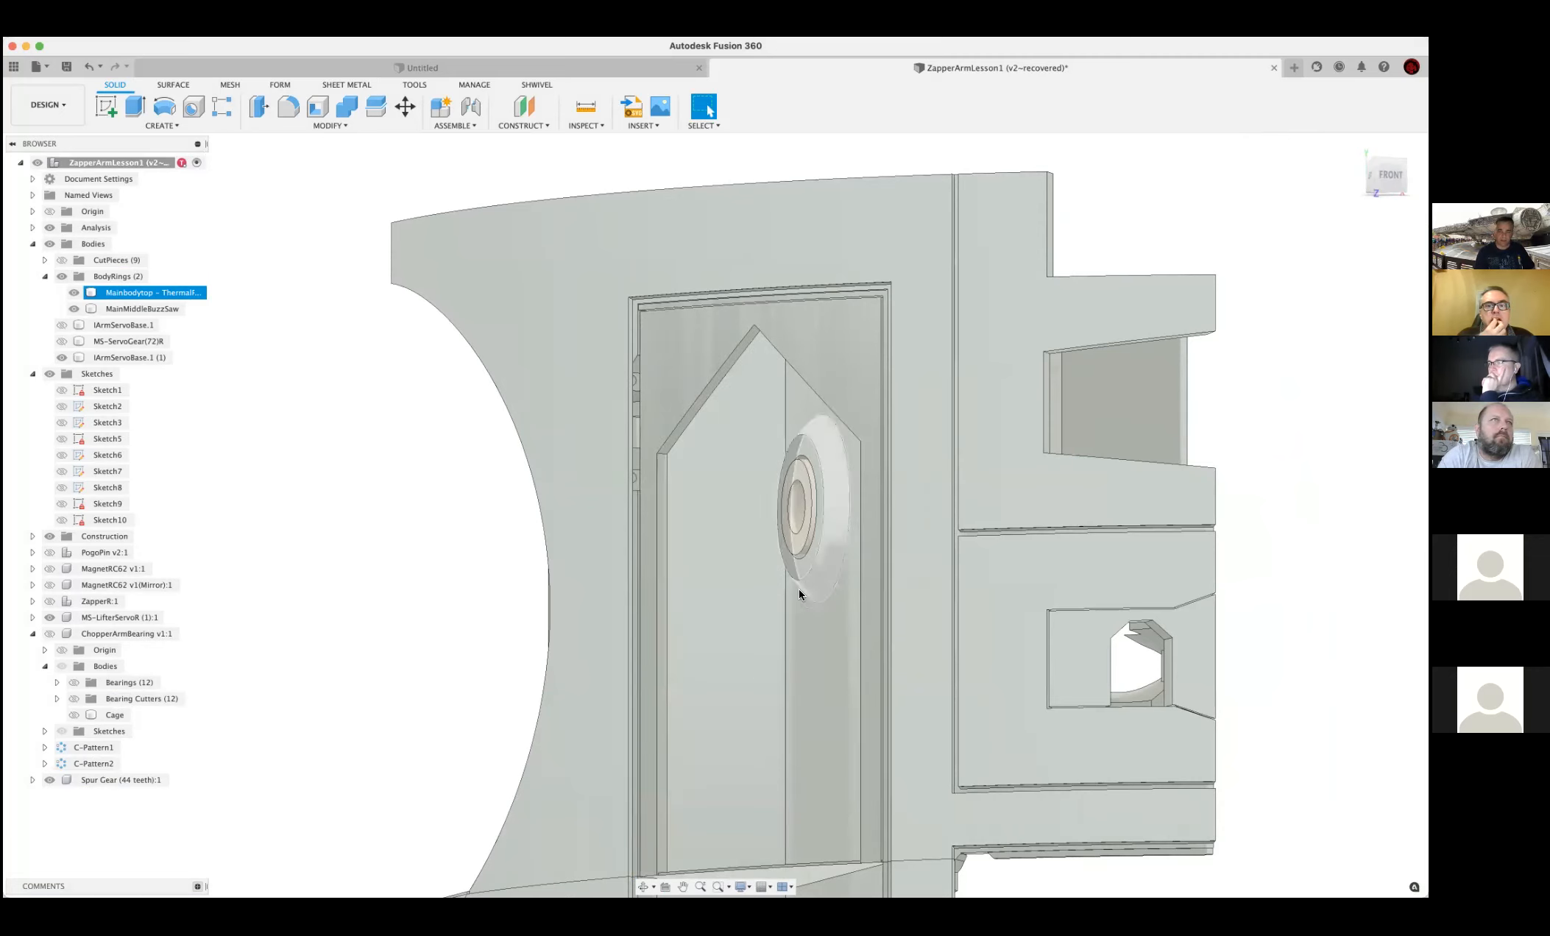
scroll(780, 694, down, 3)
shift+middle_drag(757, 707, 777, 678)
key(Escape)
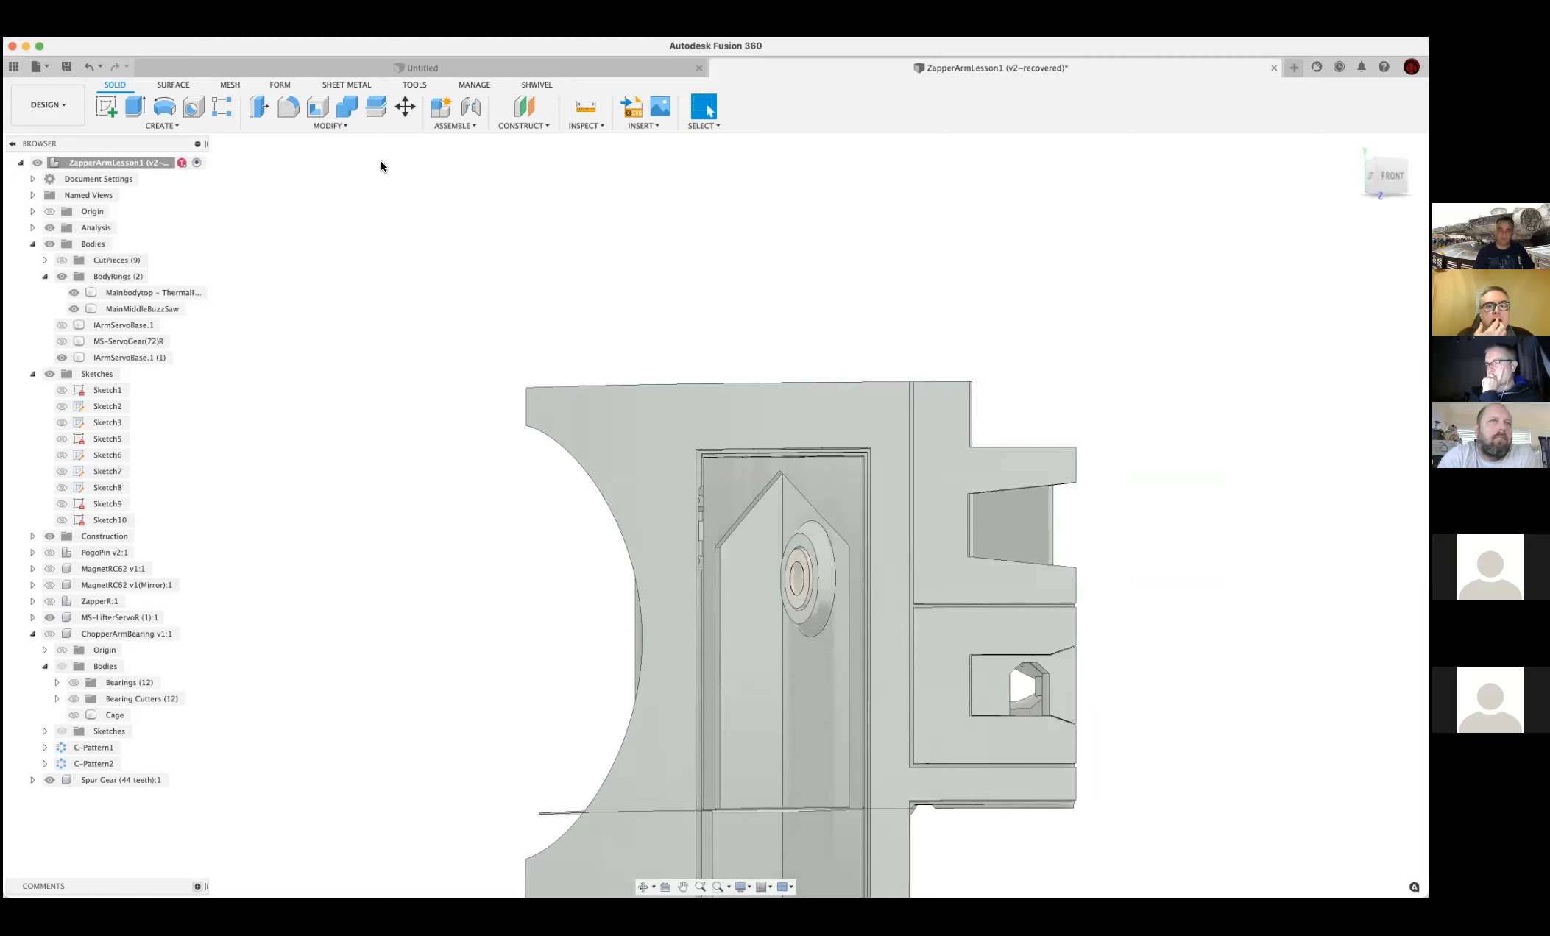
click(58, 279)
click(61, 278)
shift+middle_drag(644, 594, 699, 608)
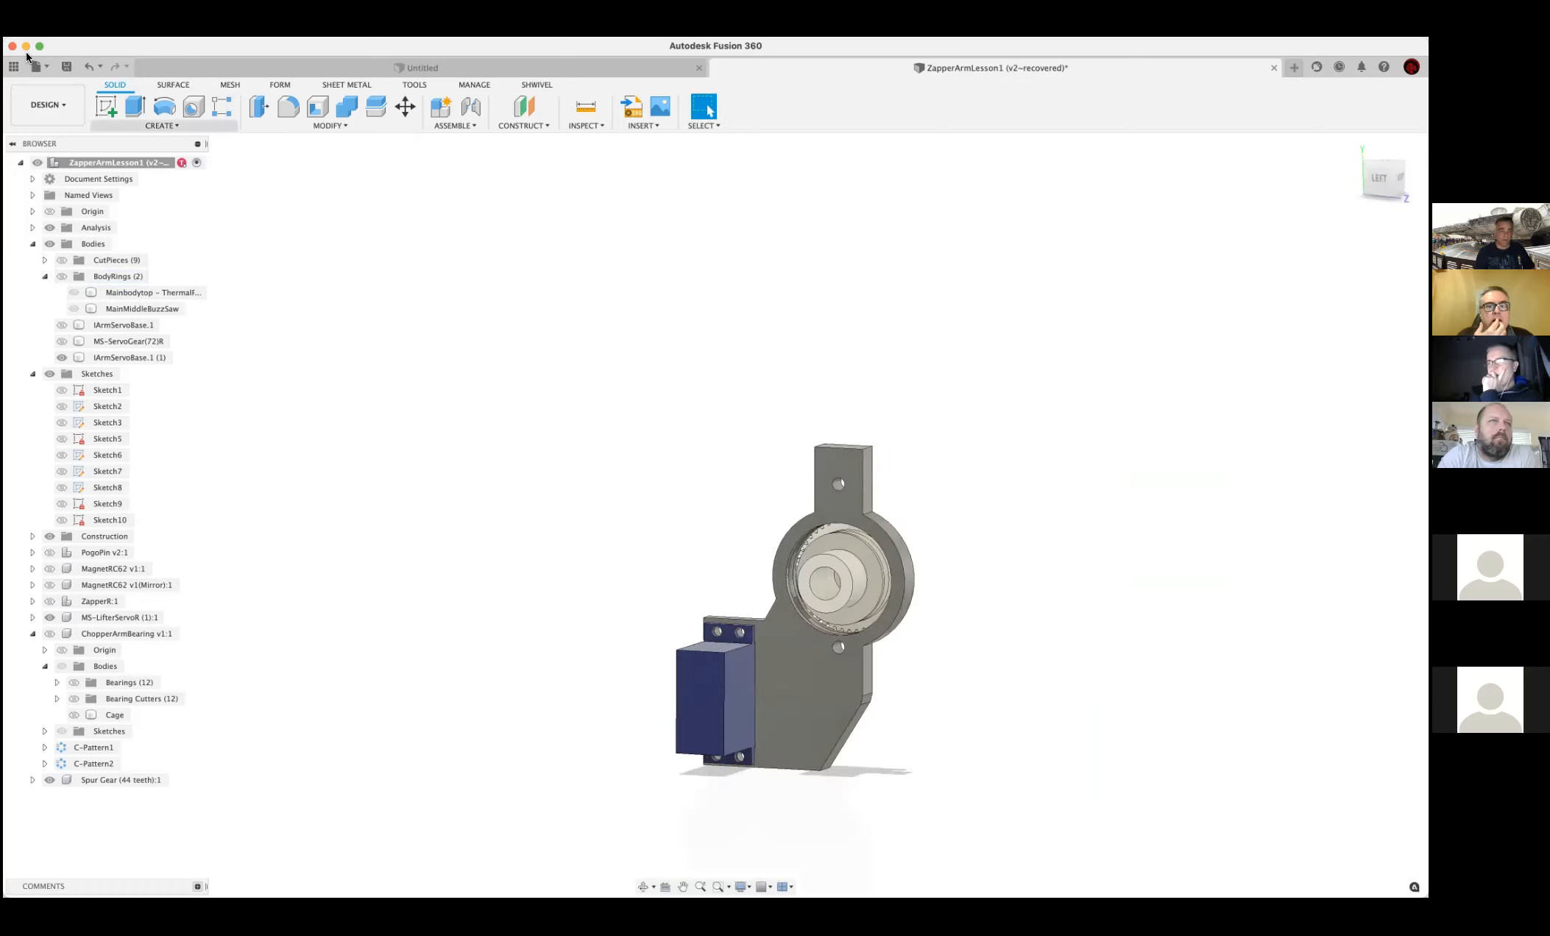
Start a sketch on the tube's end face and draw a horizontal 11.5 mm line from the bore's center to the outer edge
click(106, 107)
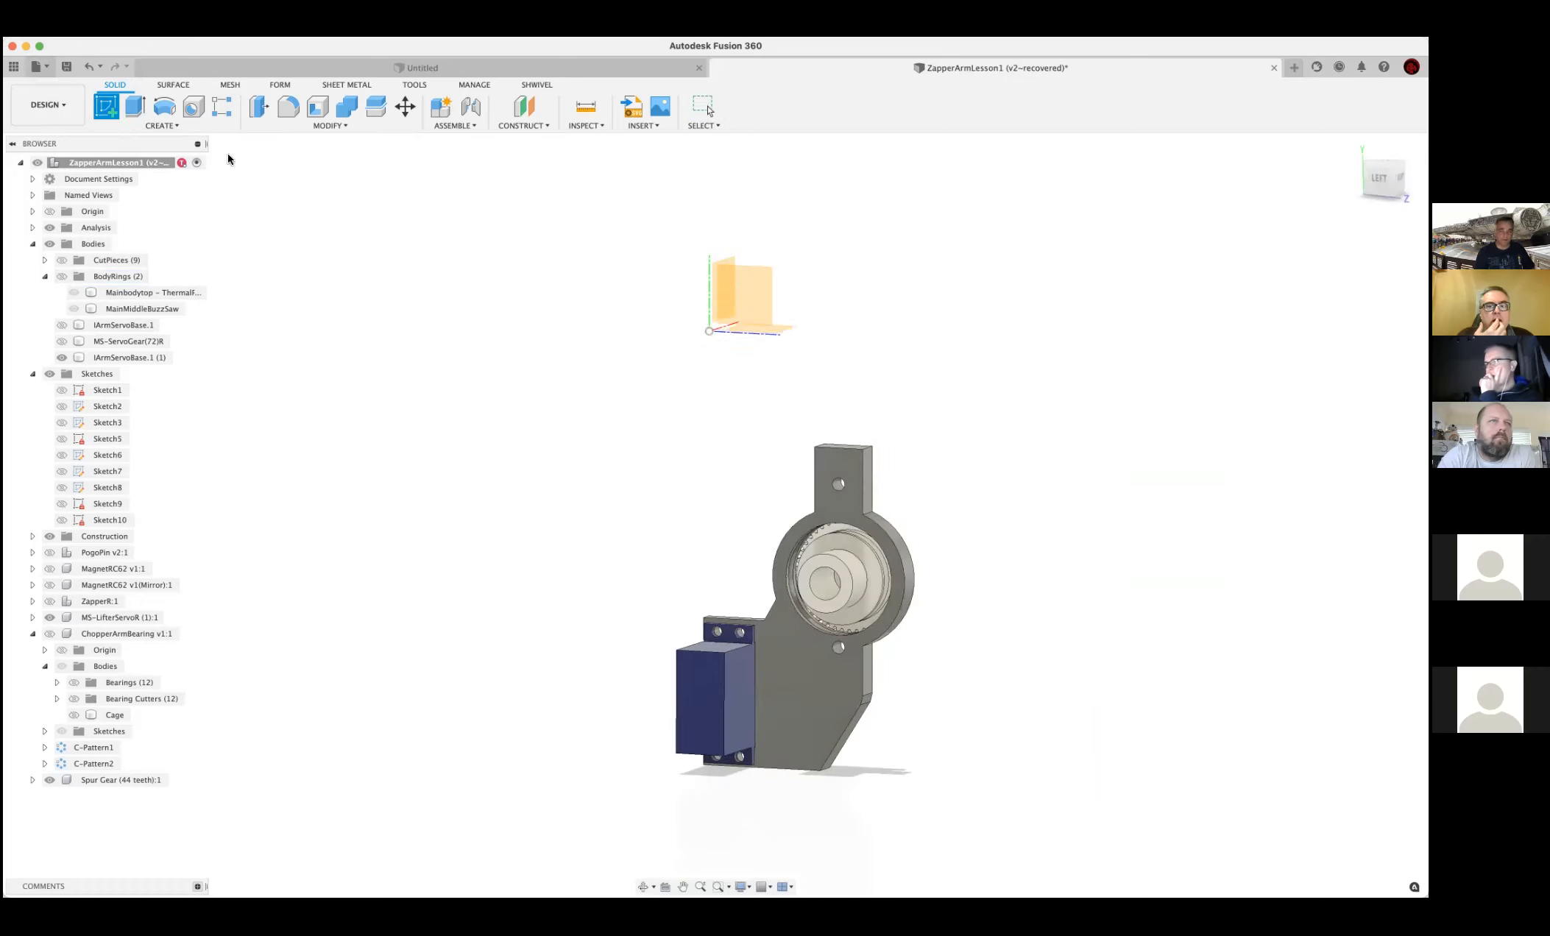
click(842, 581)
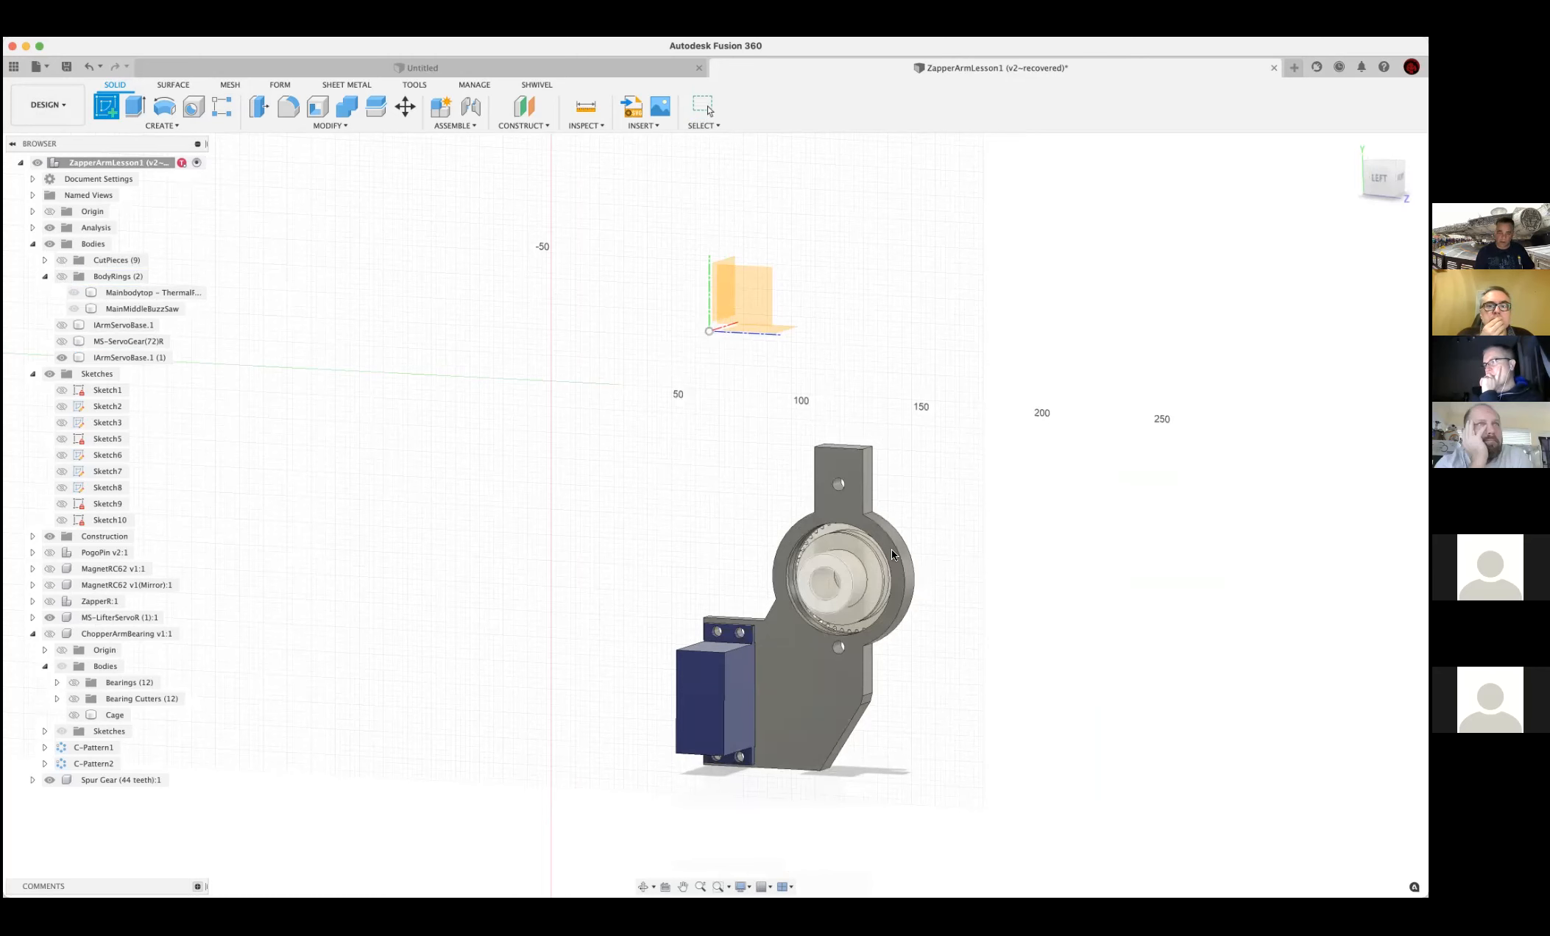
click(730, 562)
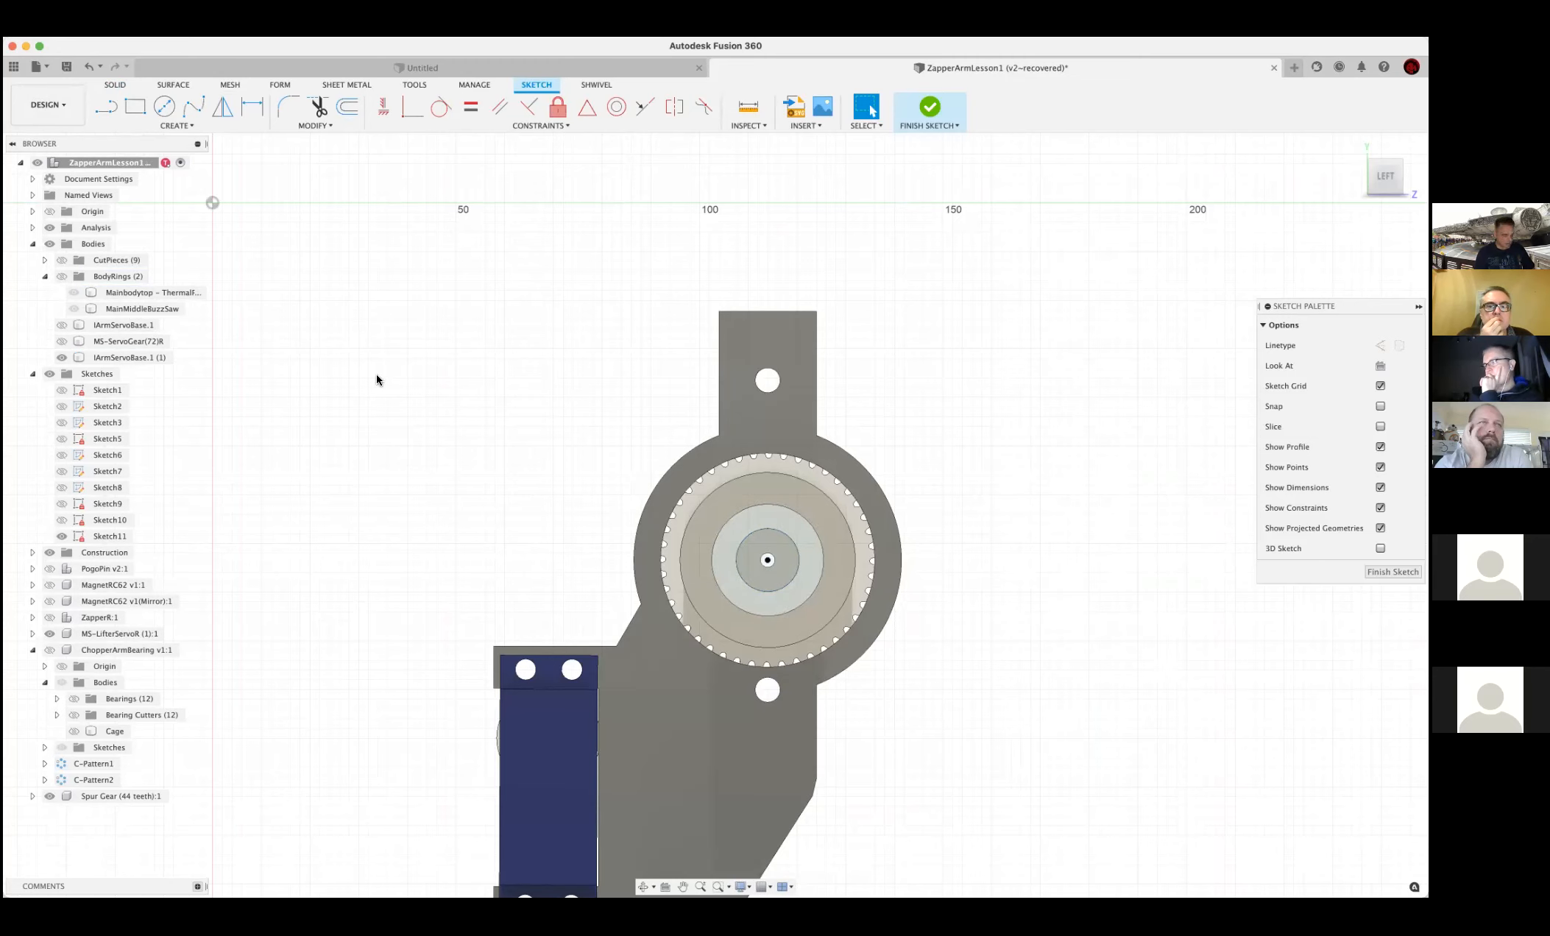
key(l)
click(768, 559)
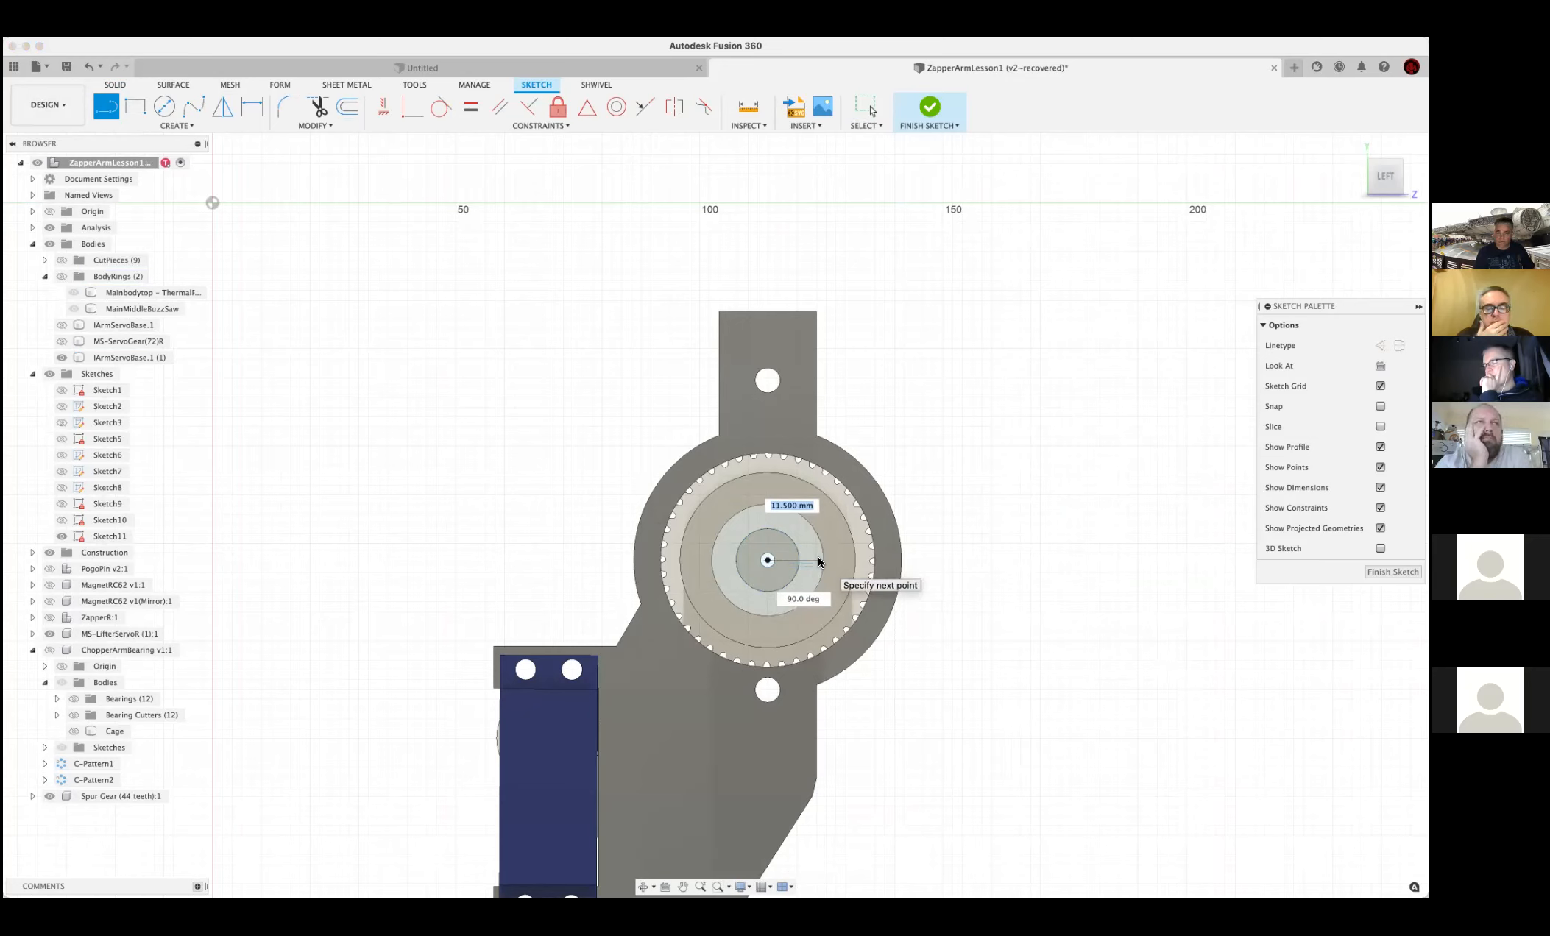
key(Return)
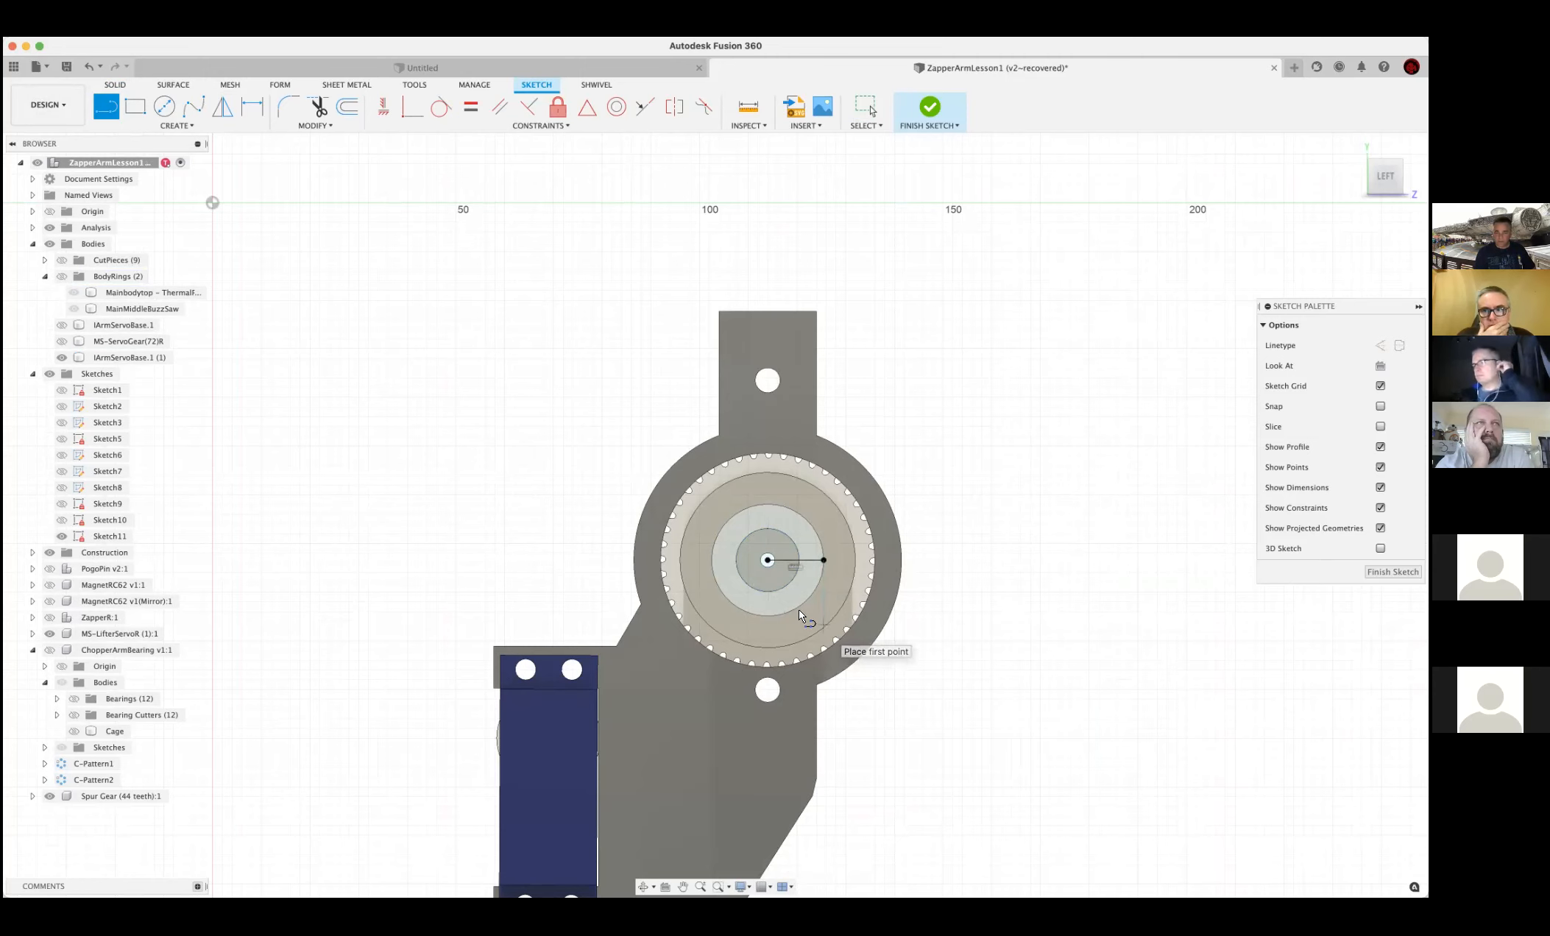
key(Escape)
Extend the sketch line through the bore's center to the tube's opposite outer edge and finish the sketch
scroll(797, 612, up, 3)
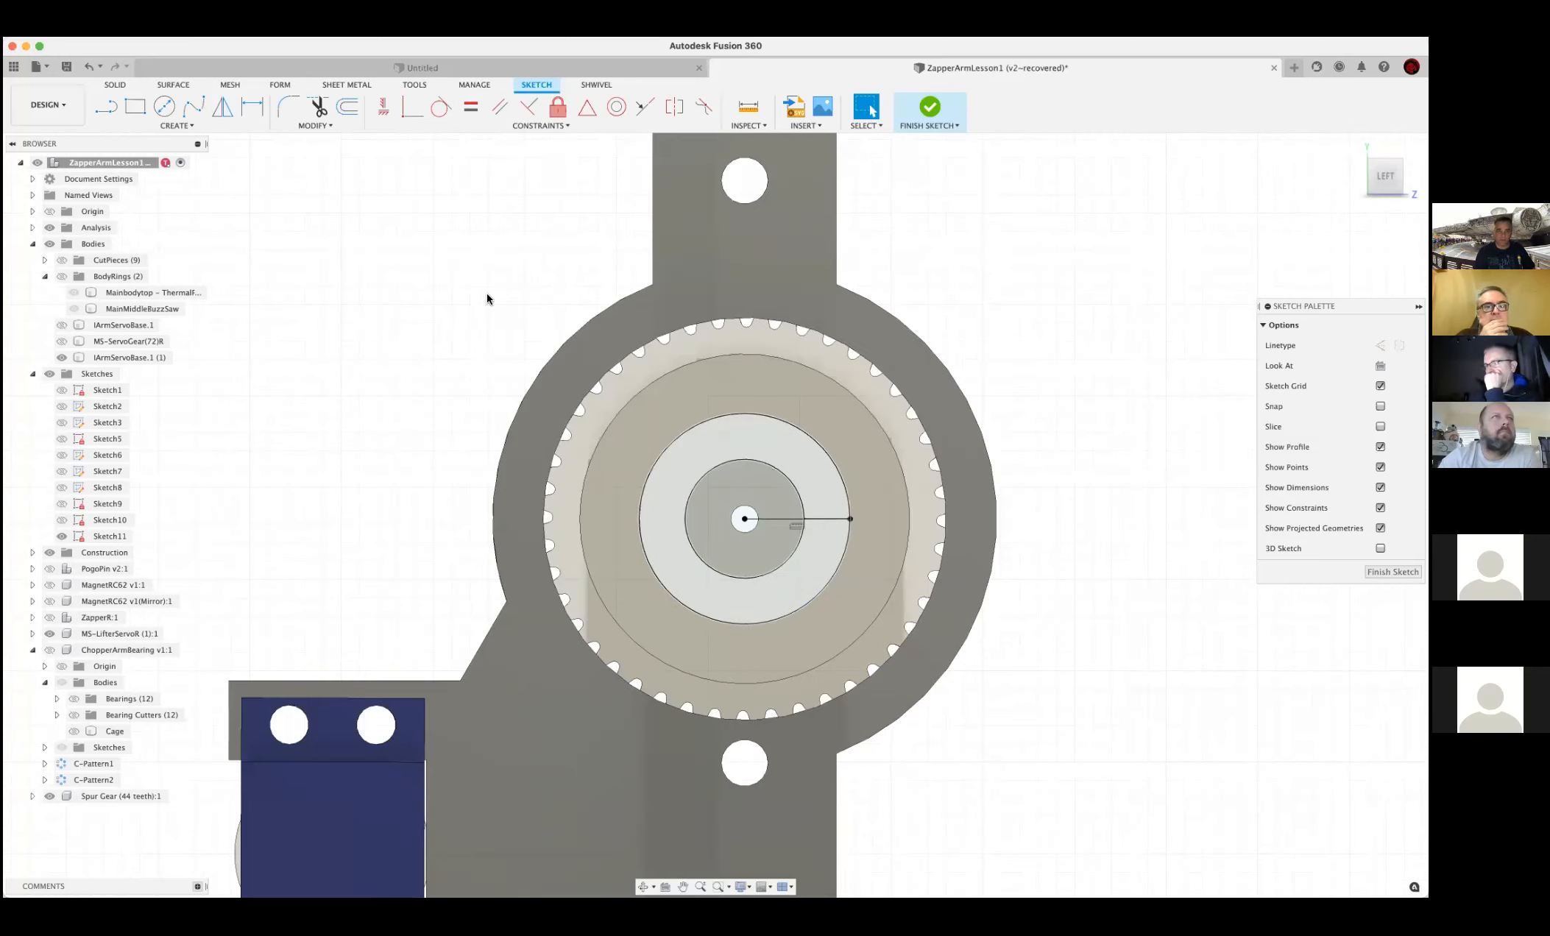
click(405, 111)
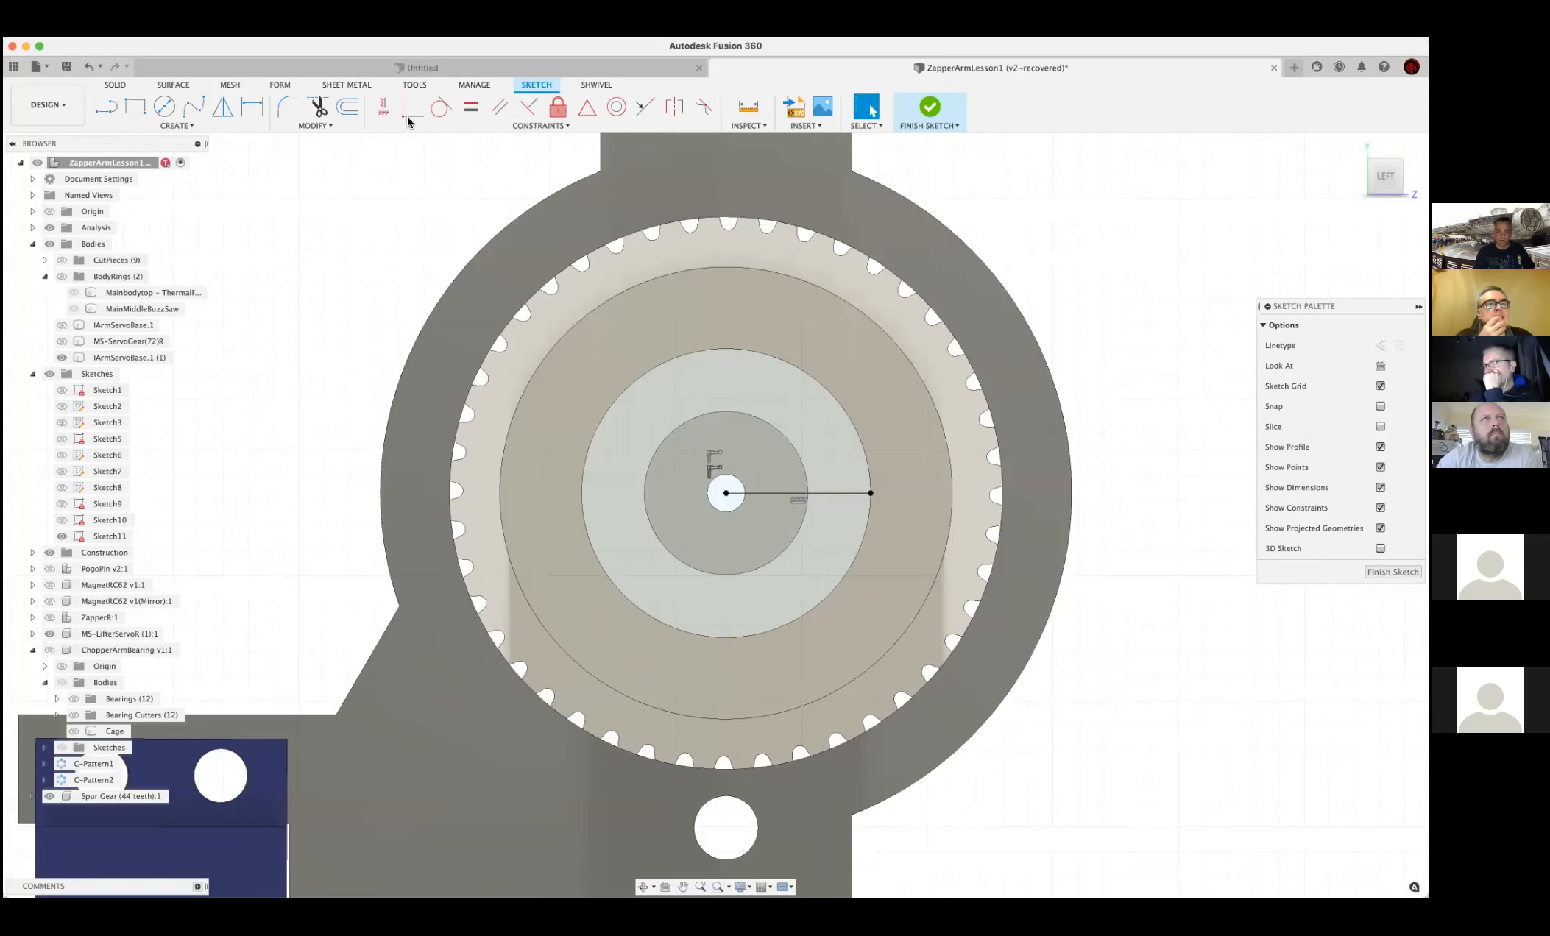
click(727, 495)
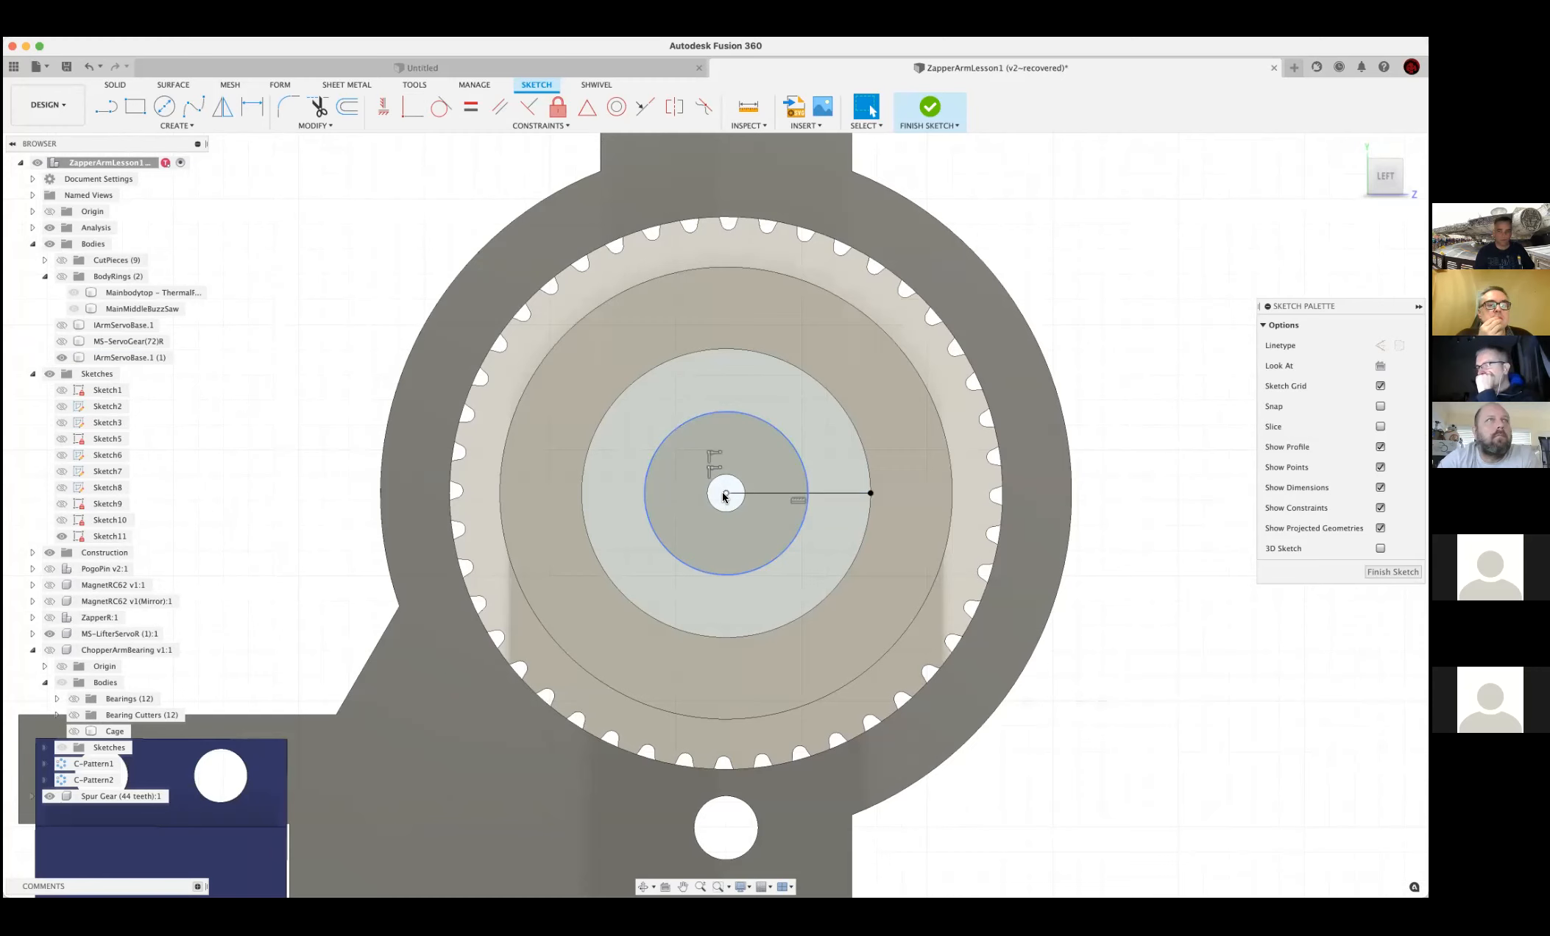
click(796, 502)
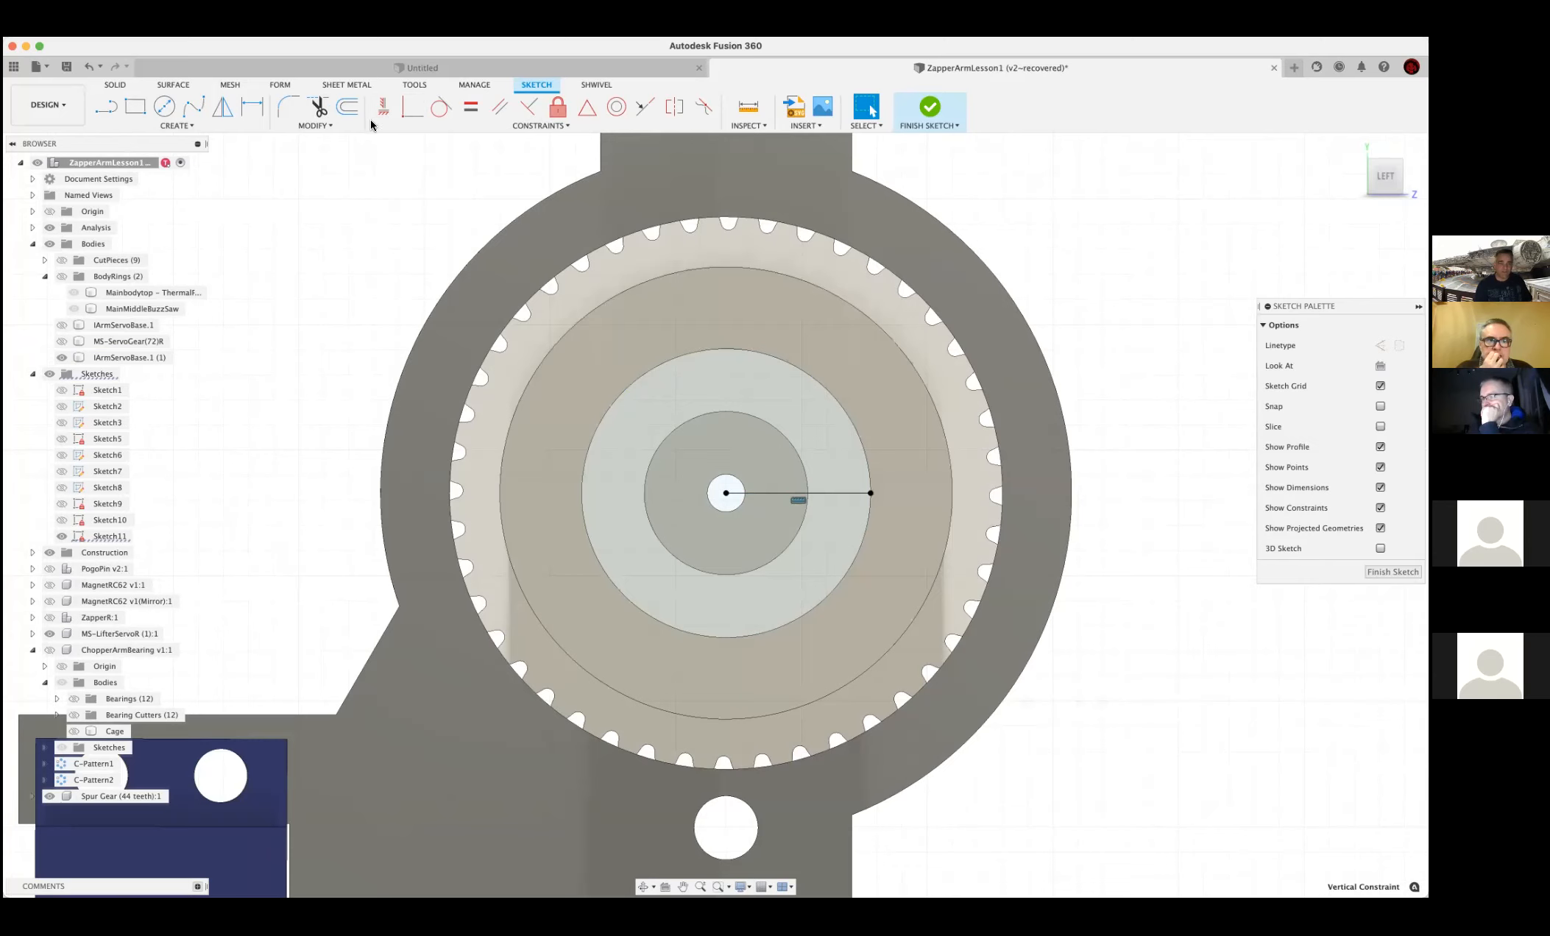
click(302, 124)
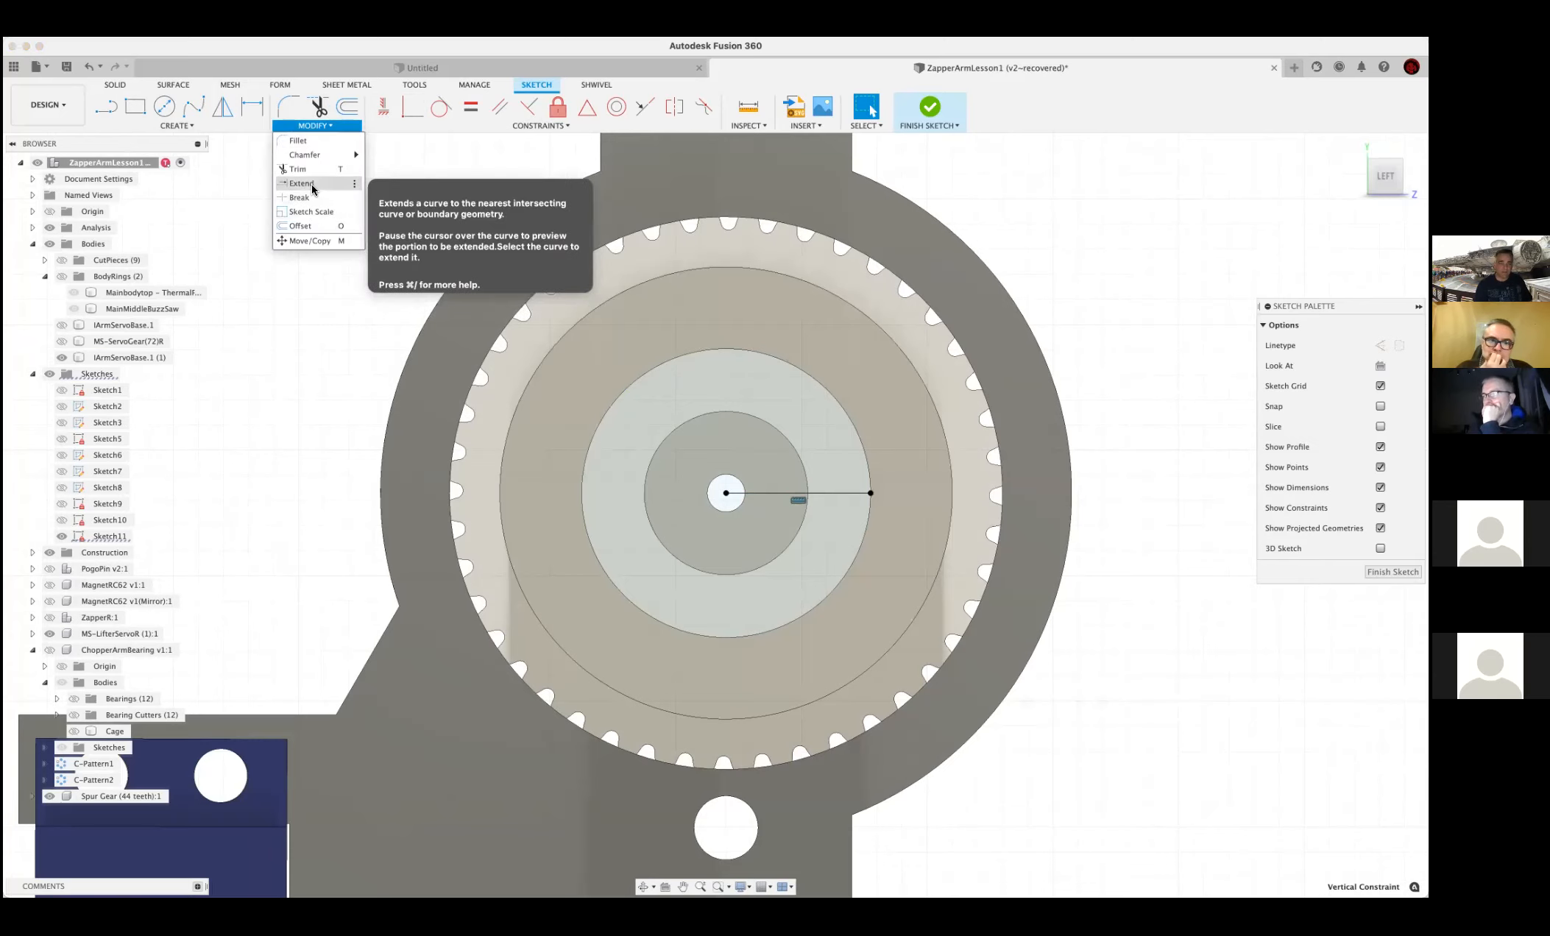
click(311, 184)
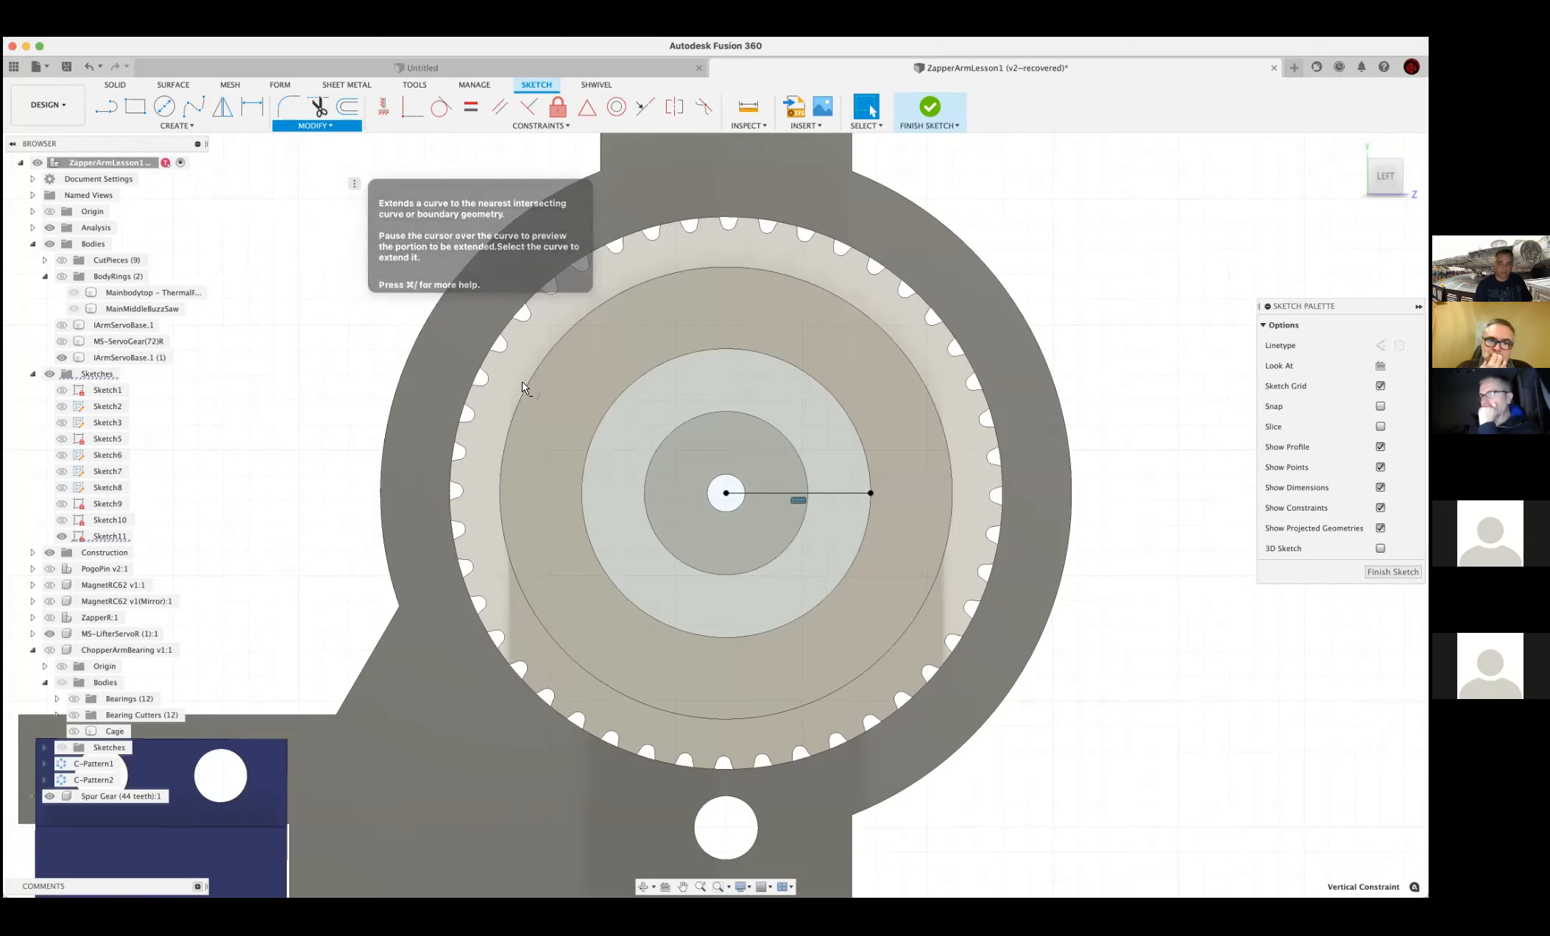
click(738, 496)
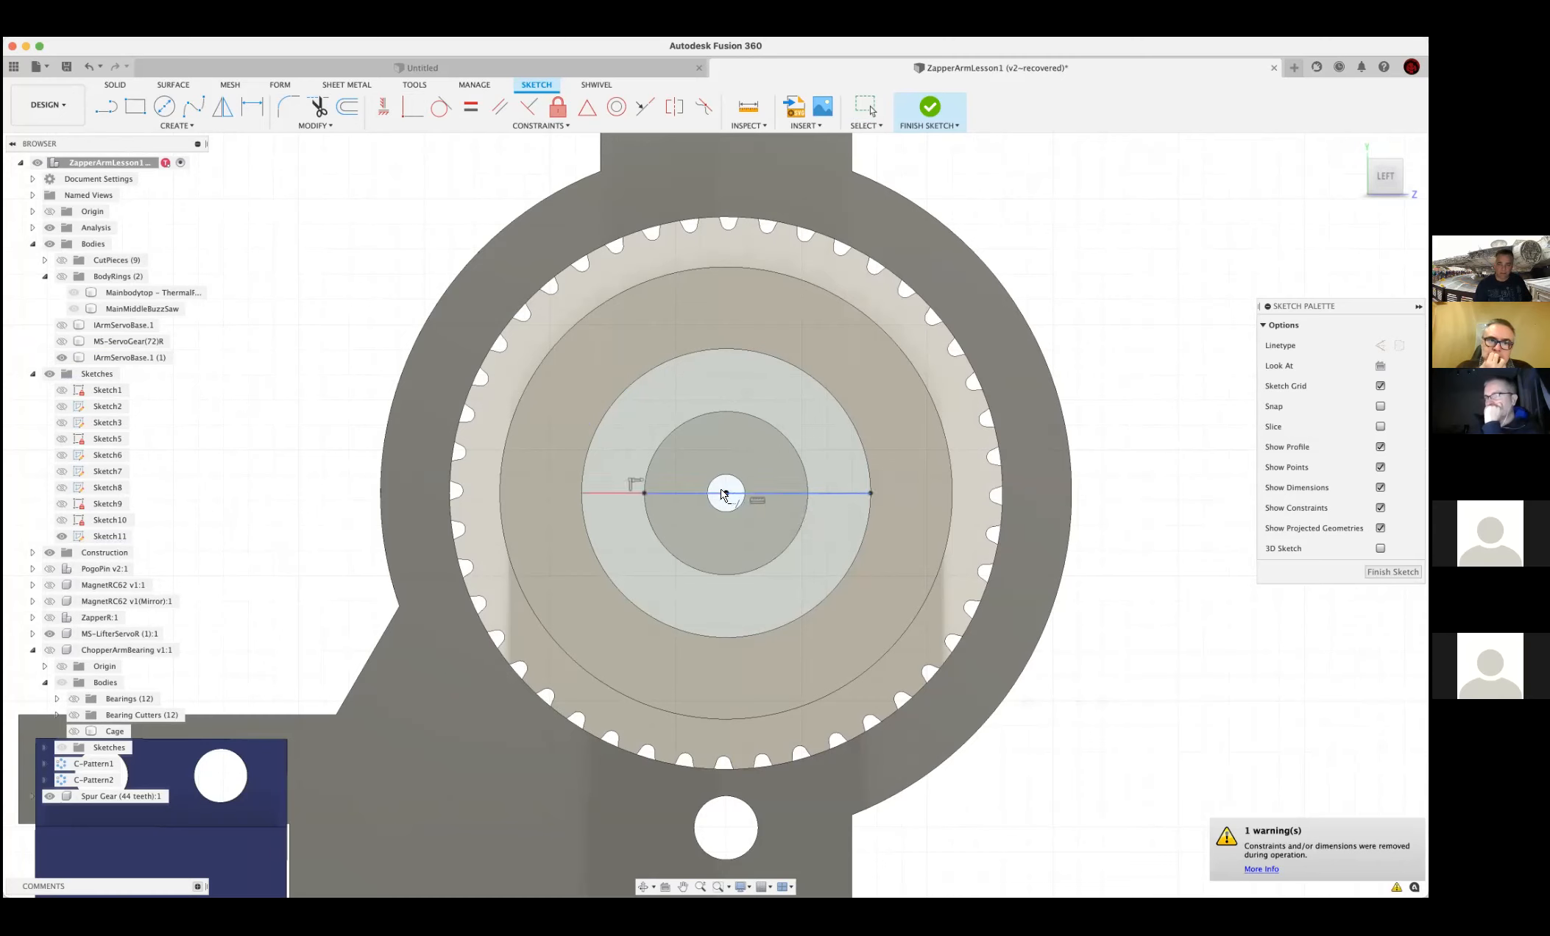
click(672, 491)
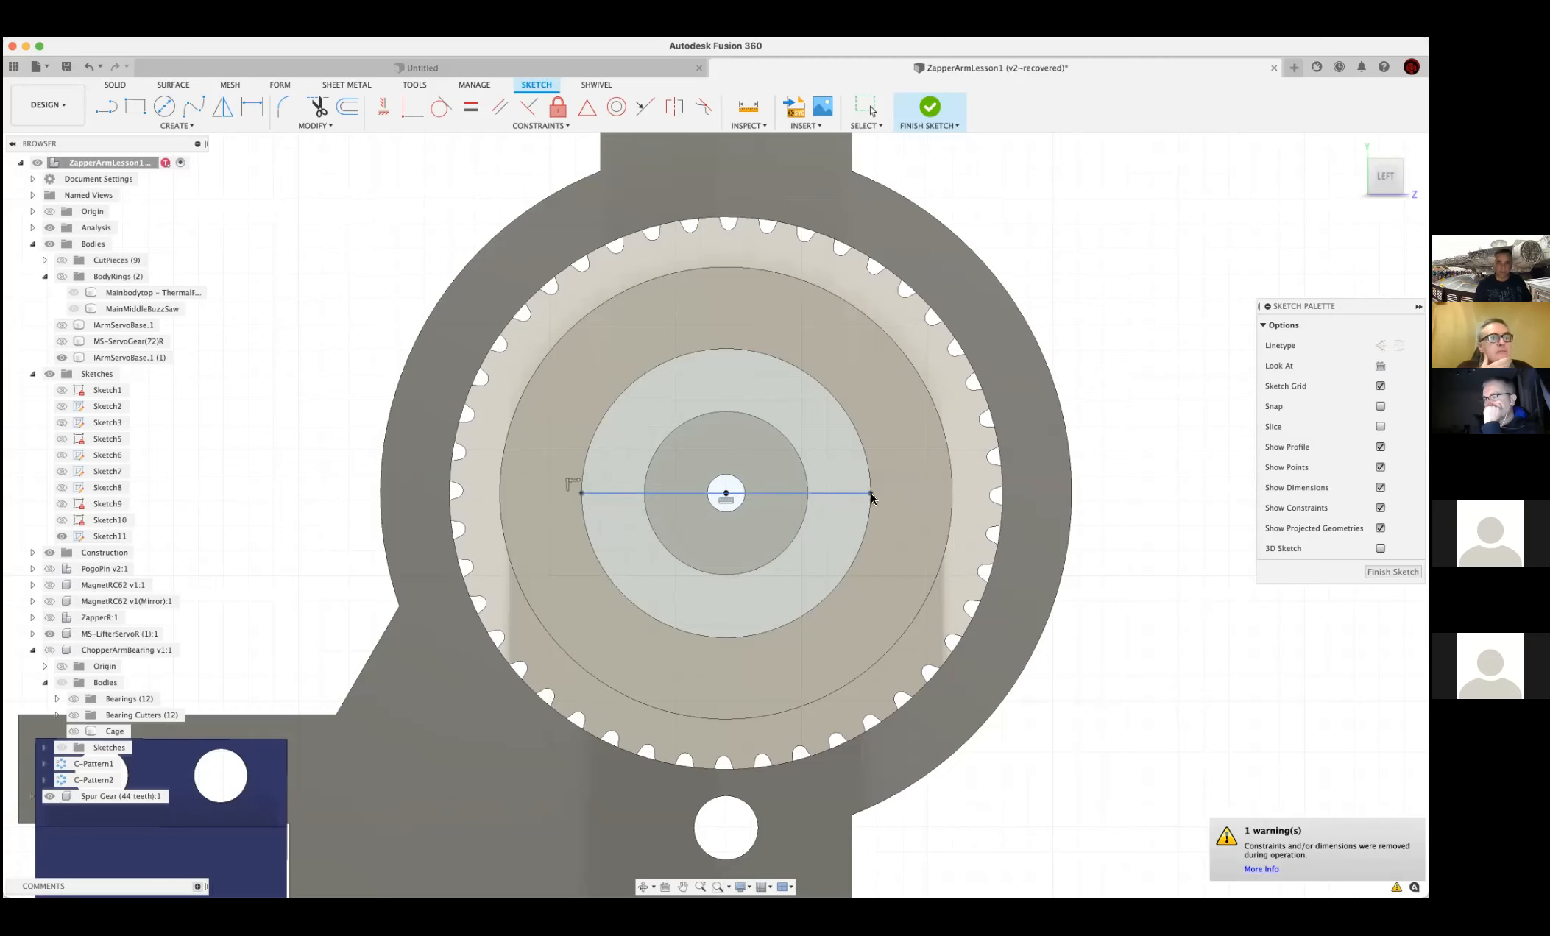
key(Escape)
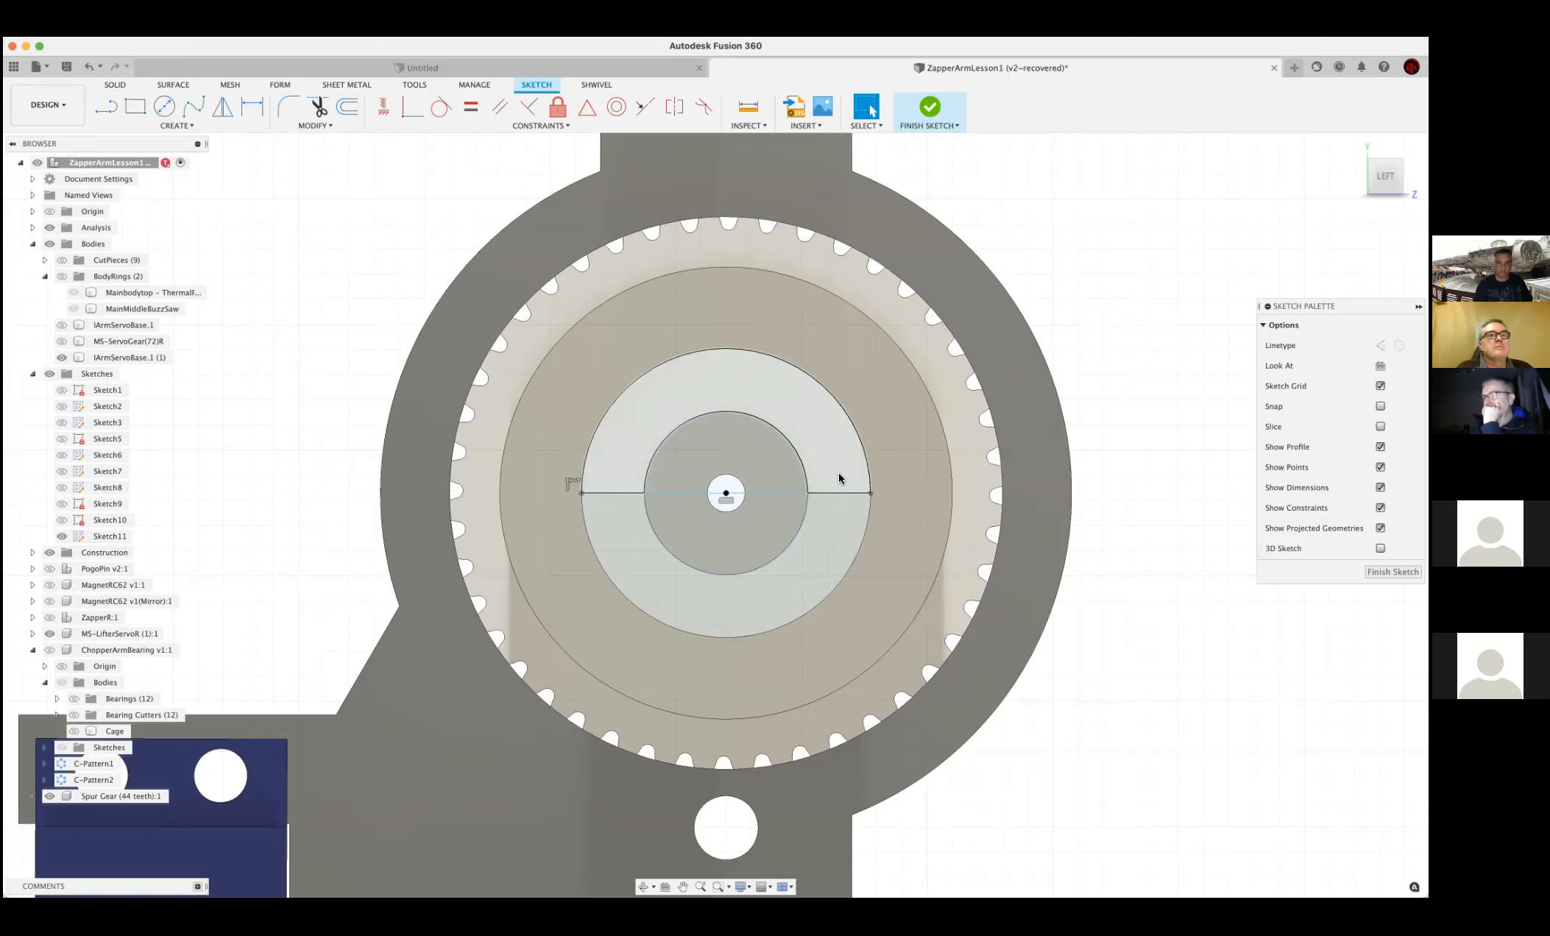
scroll(839, 476, down, 1)
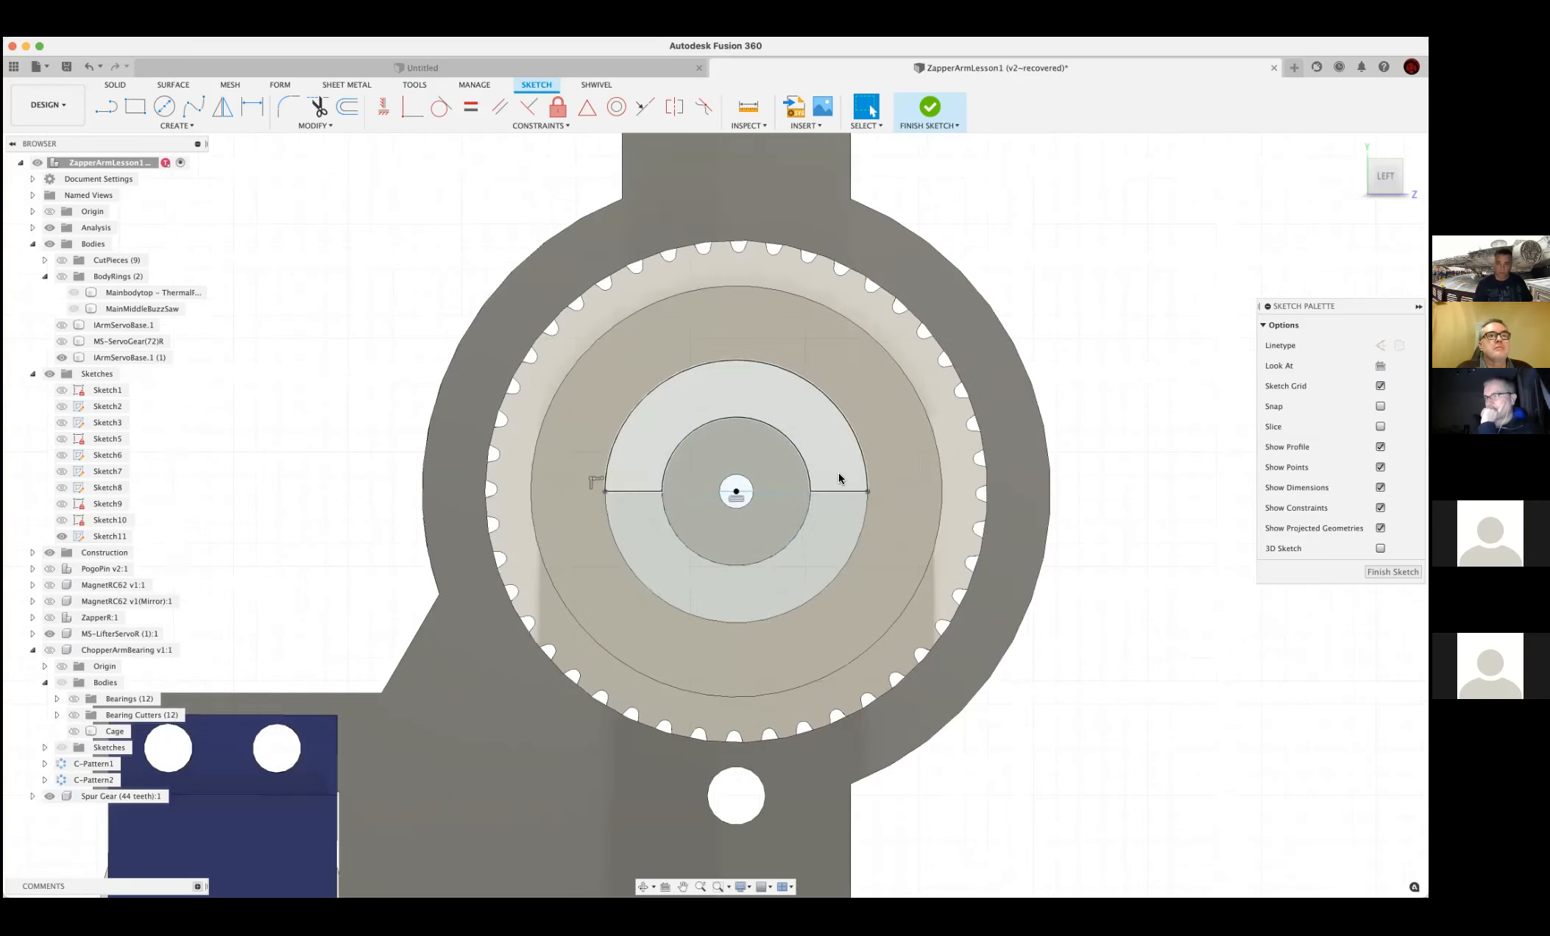
scroll(839, 473, down, 2)
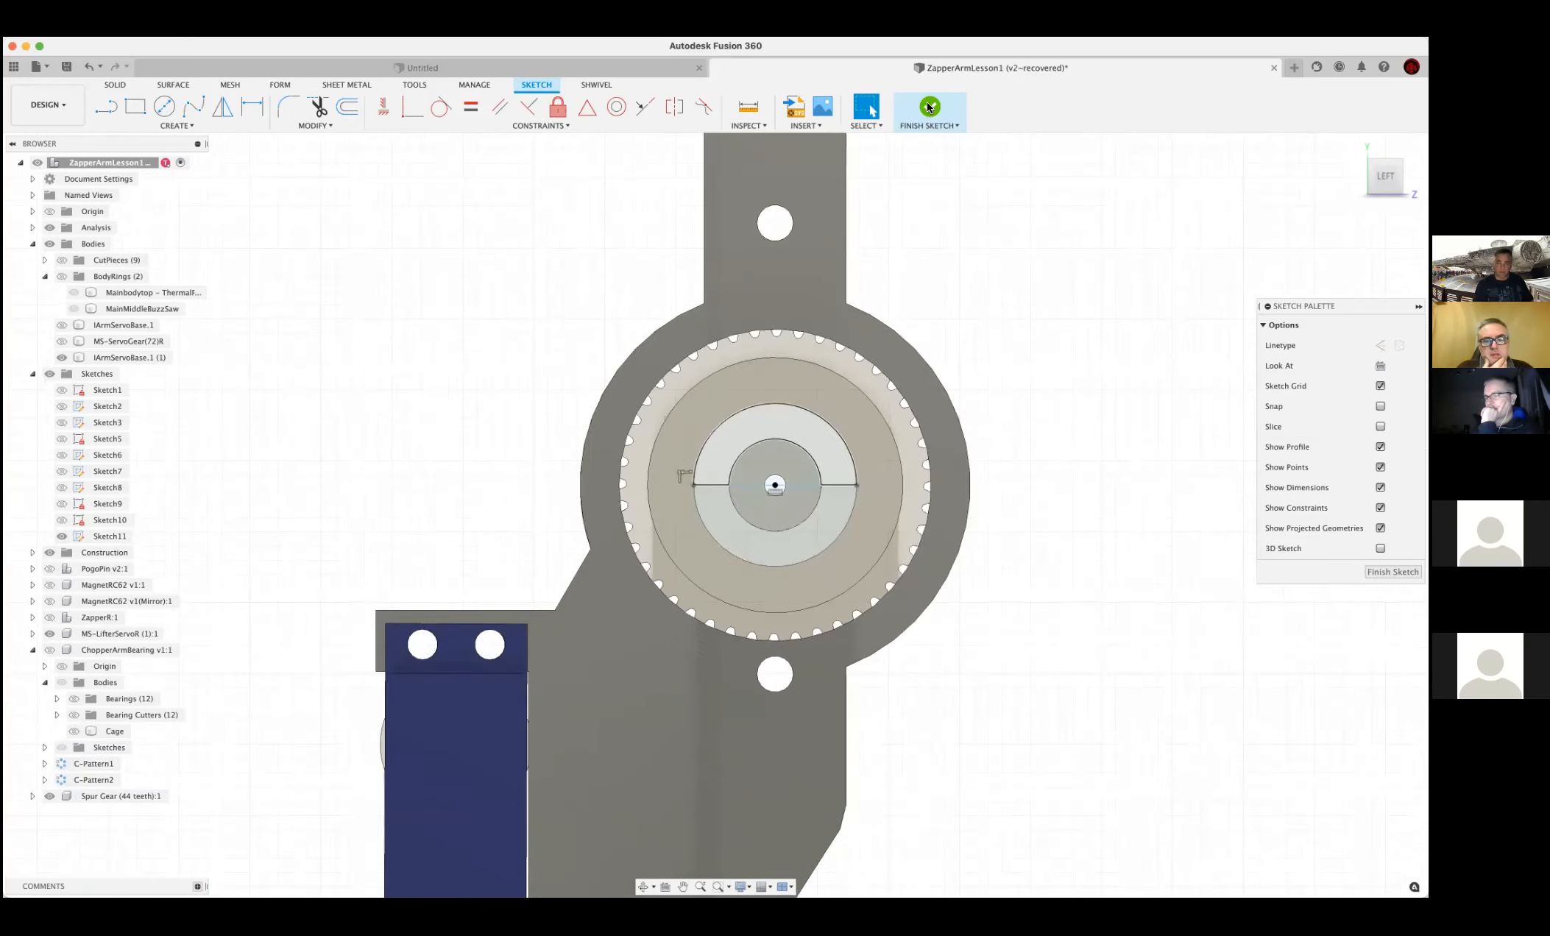
click(929, 108)
Create a construction plane at a 0-degree angle through the line across the tube's end face, and enlarge it outward from the tube
shift+middle_drag(937, 524, 744, 545)
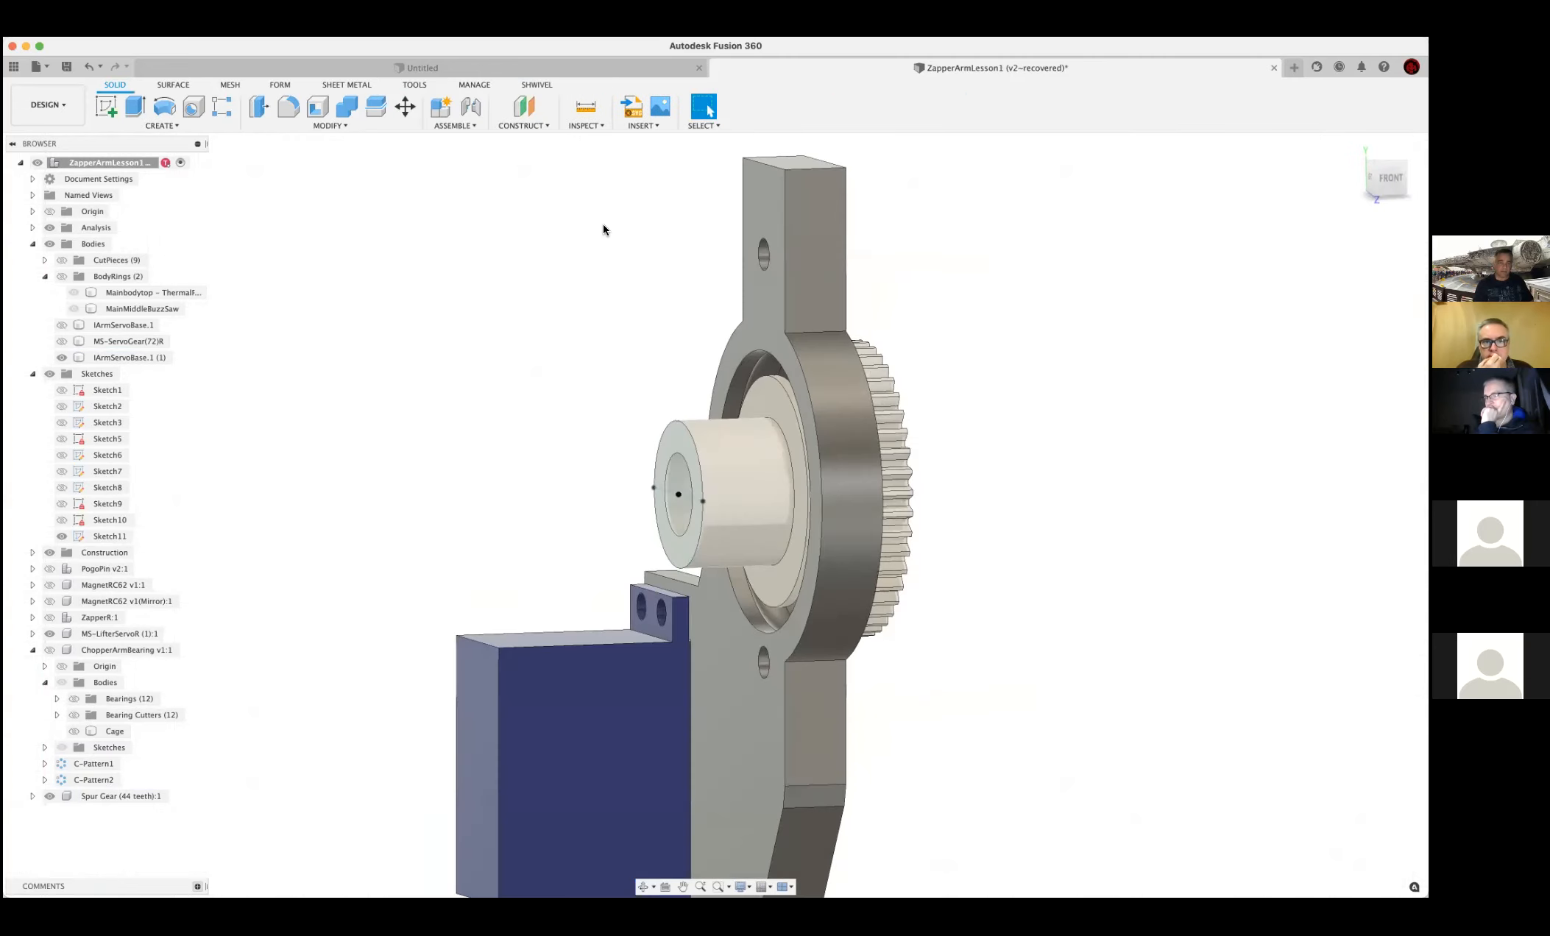
click(520, 127)
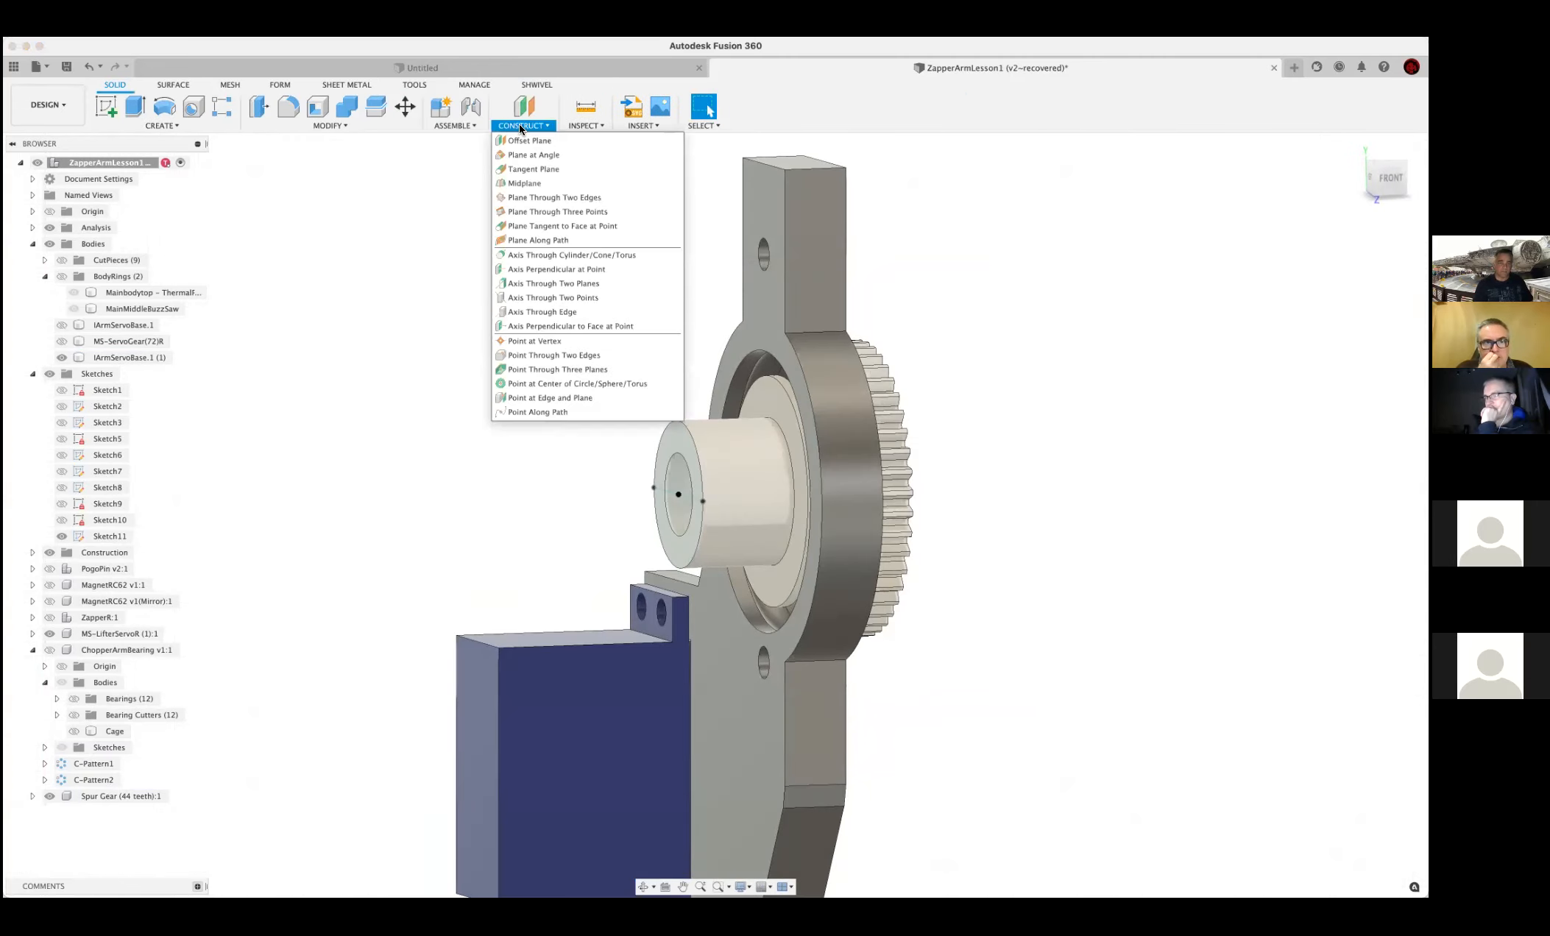
click(545, 156)
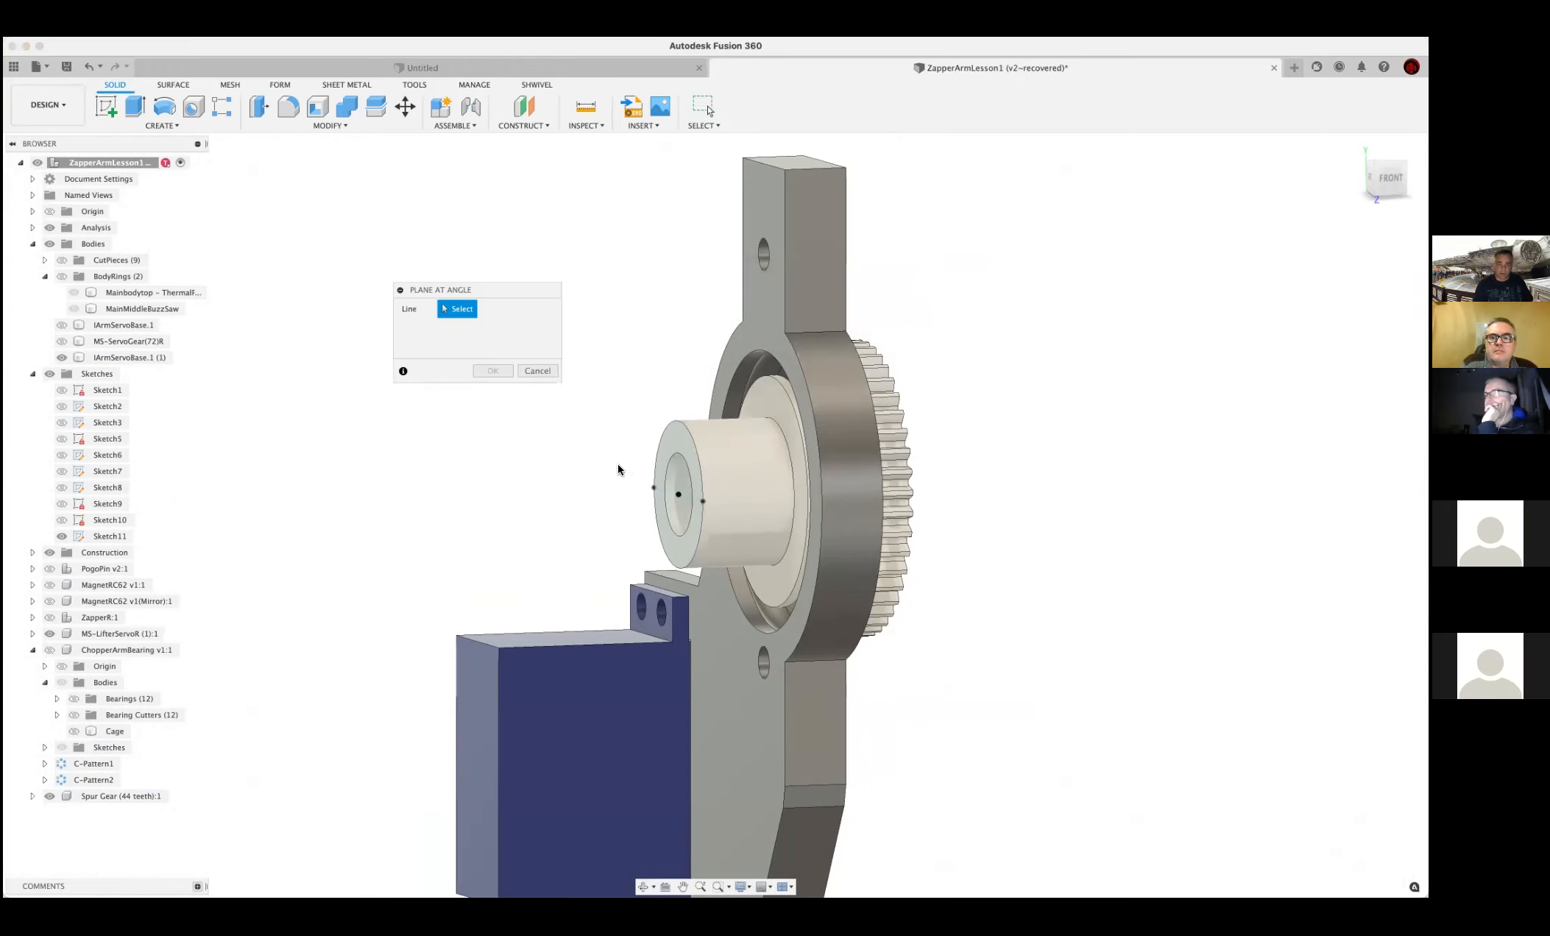
click(665, 492)
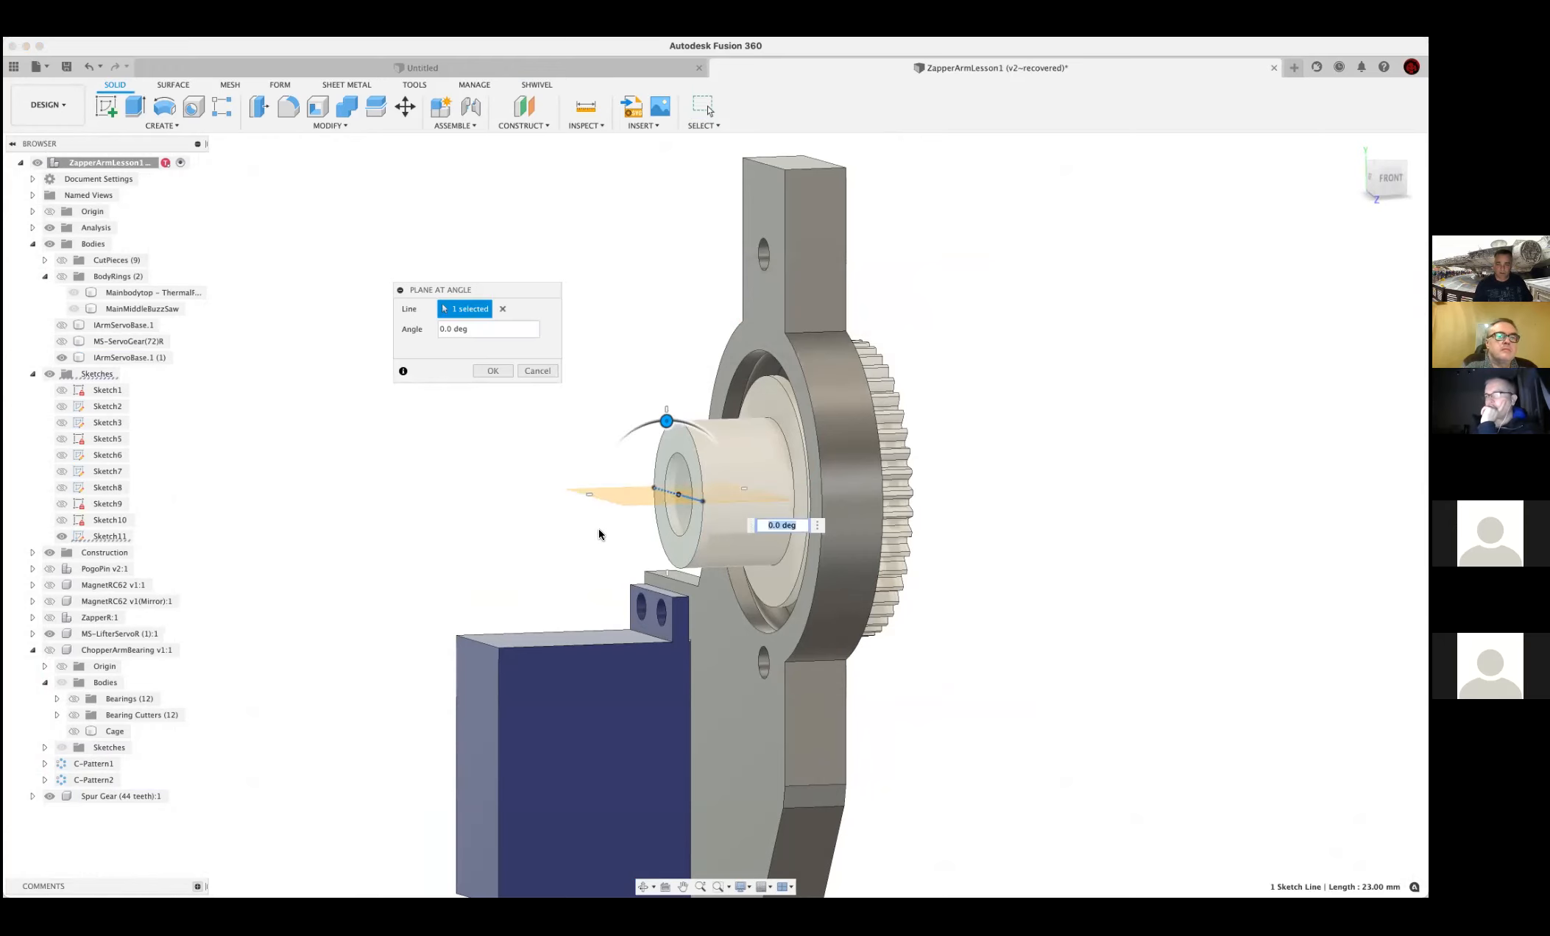
mouse_move(1272, 588)
shift+middle_down()
mouse_move(1226, 583)
mouse_move(1268, 591)
mouse_move(1260, 609)
shift+middle_up()
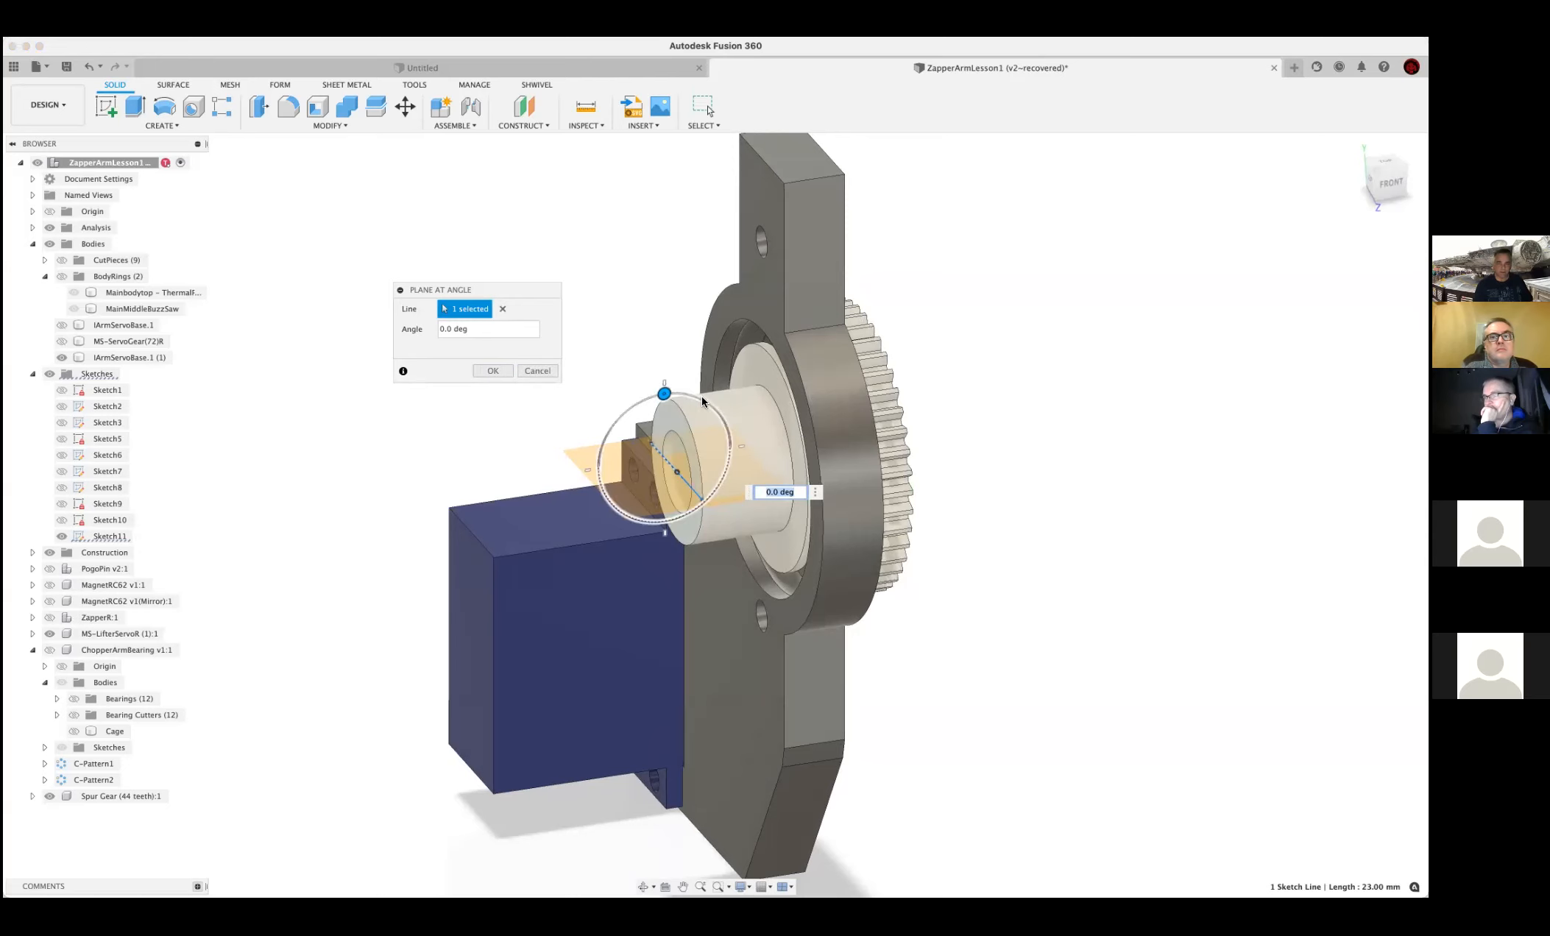
click(491, 372)
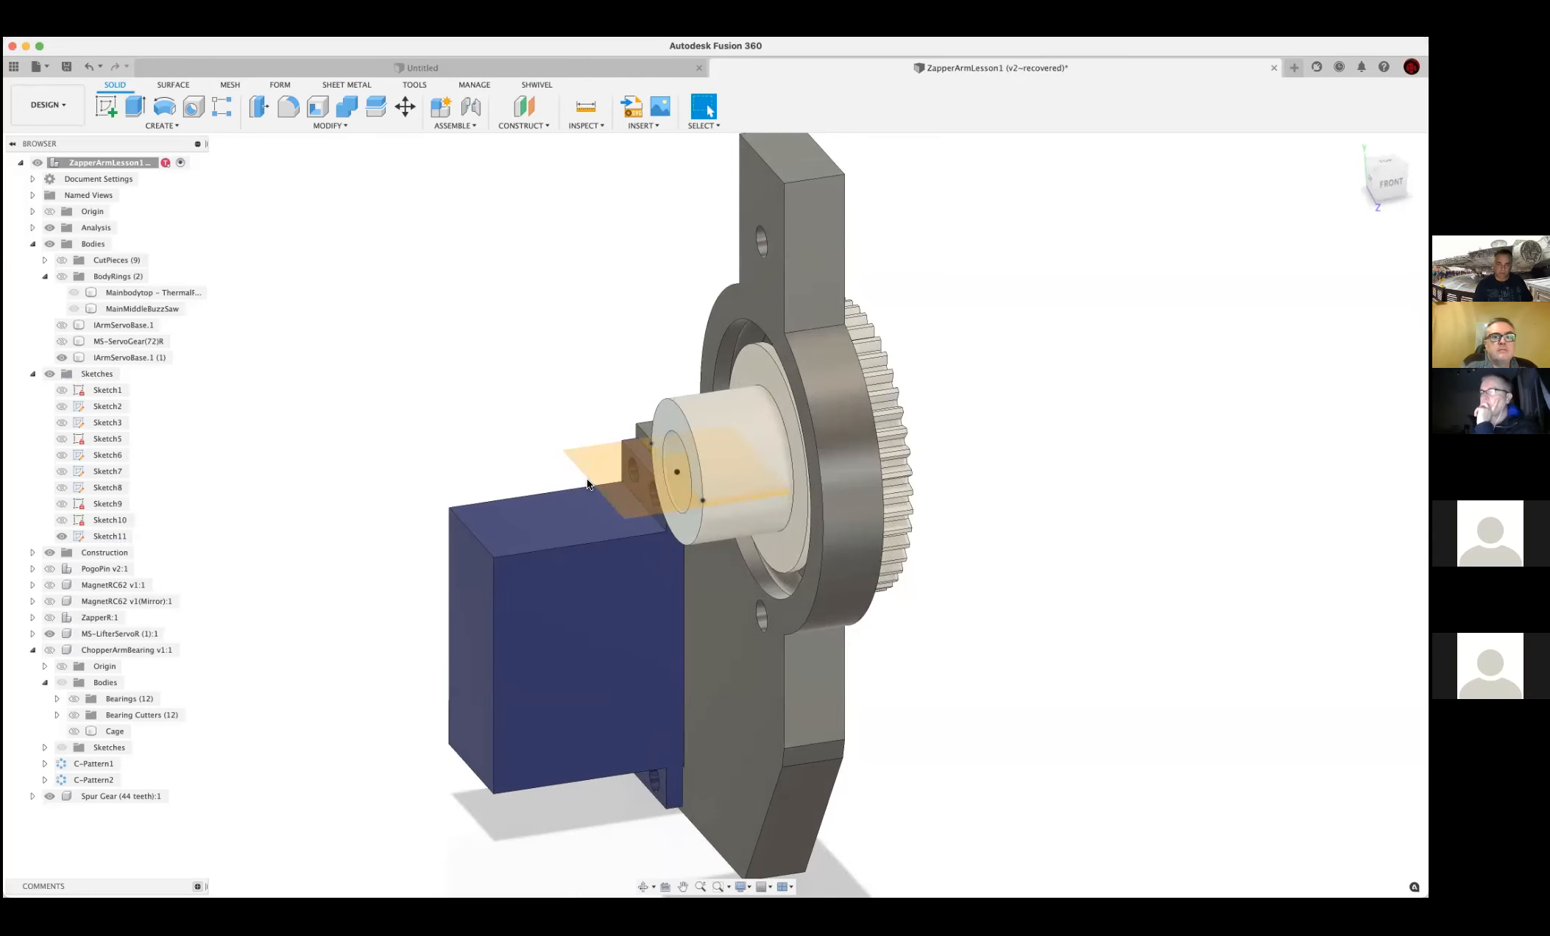
drag(578, 486, 540, 497)
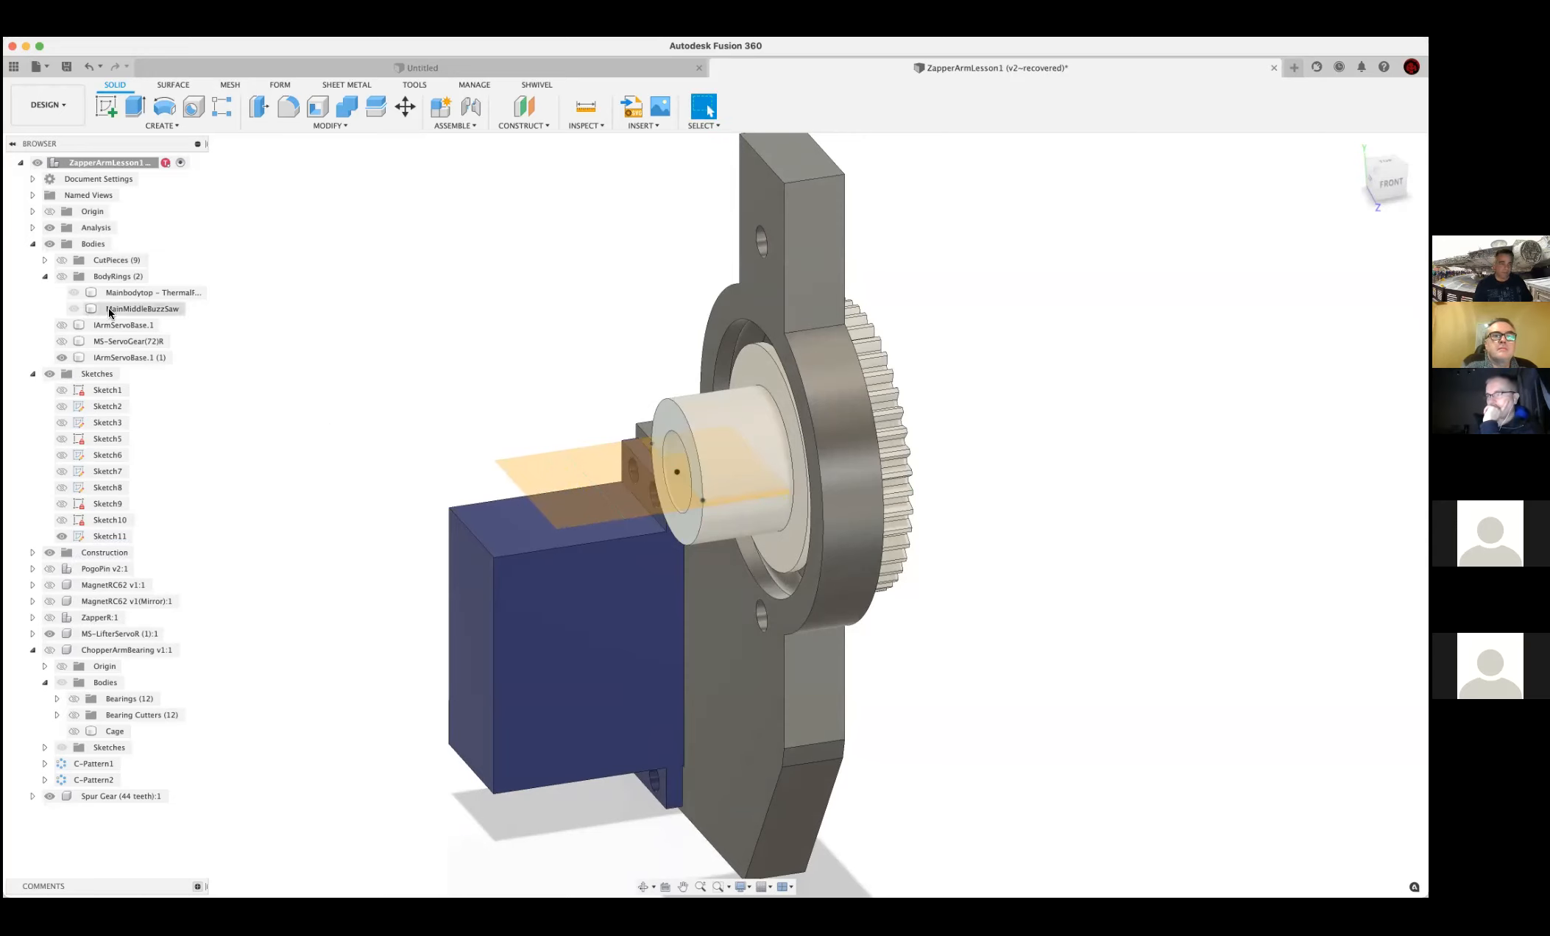
Show the BodyRings bodies around the tube and start a sketch on the construction plane through the tube's end
click(61, 277)
click(125, 292)
shift+middle_drag(652, 569, 444, 689)
drag(443, 689, 422, 698)
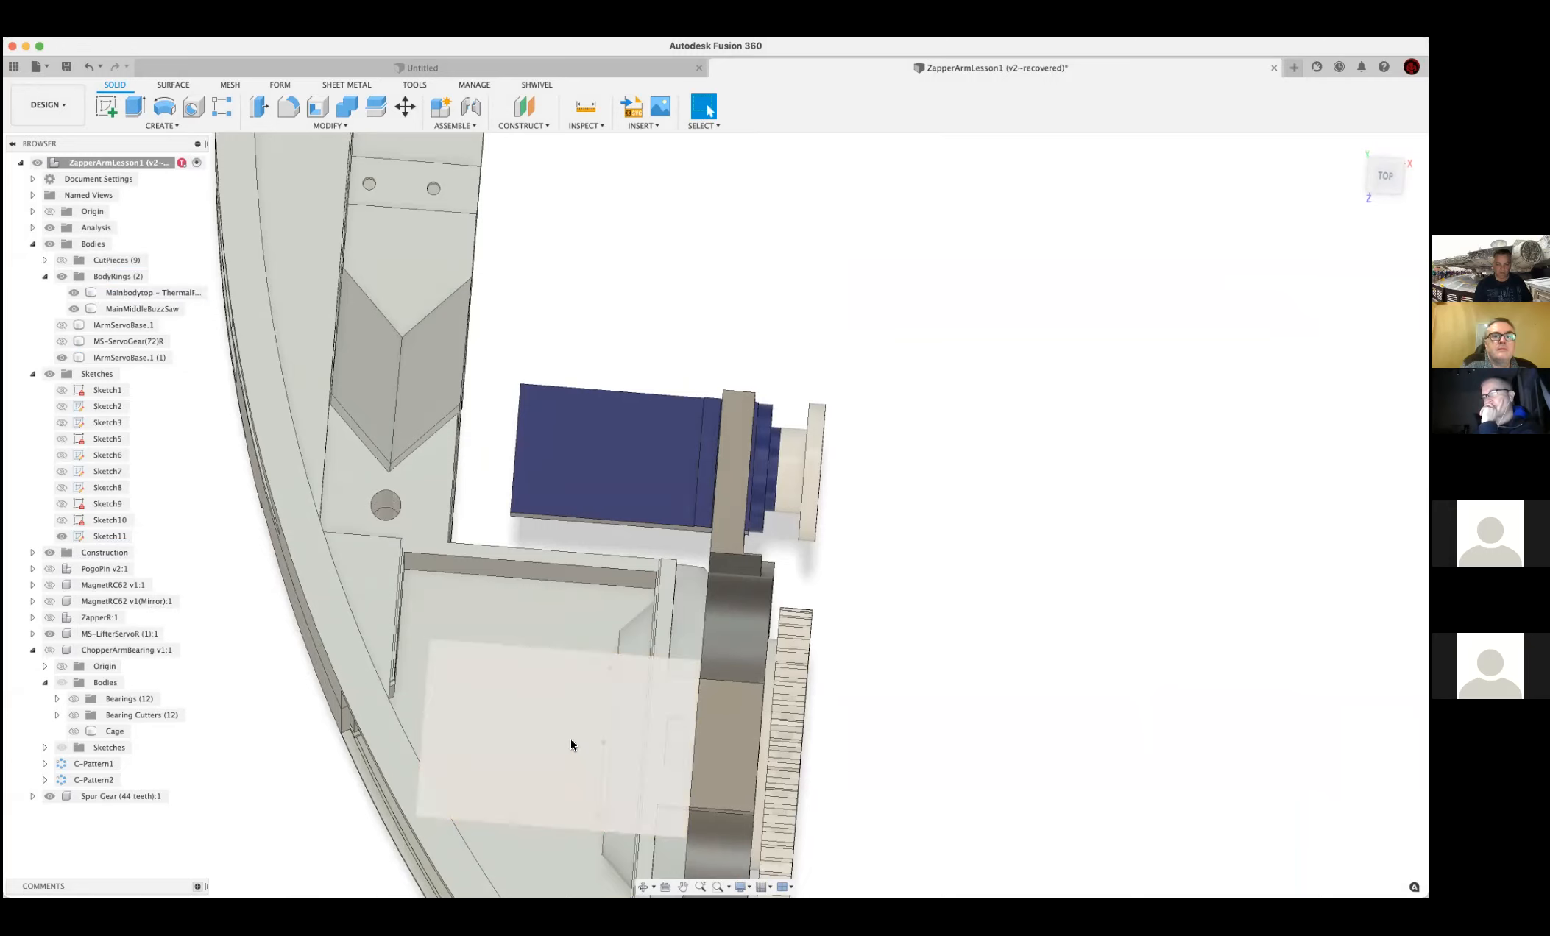
scroll(571, 739, down, 3)
scroll(580, 719, down, 2)
scroll(574, 717, up, 5)
shift+middle_drag(570, 716, 531, 708)
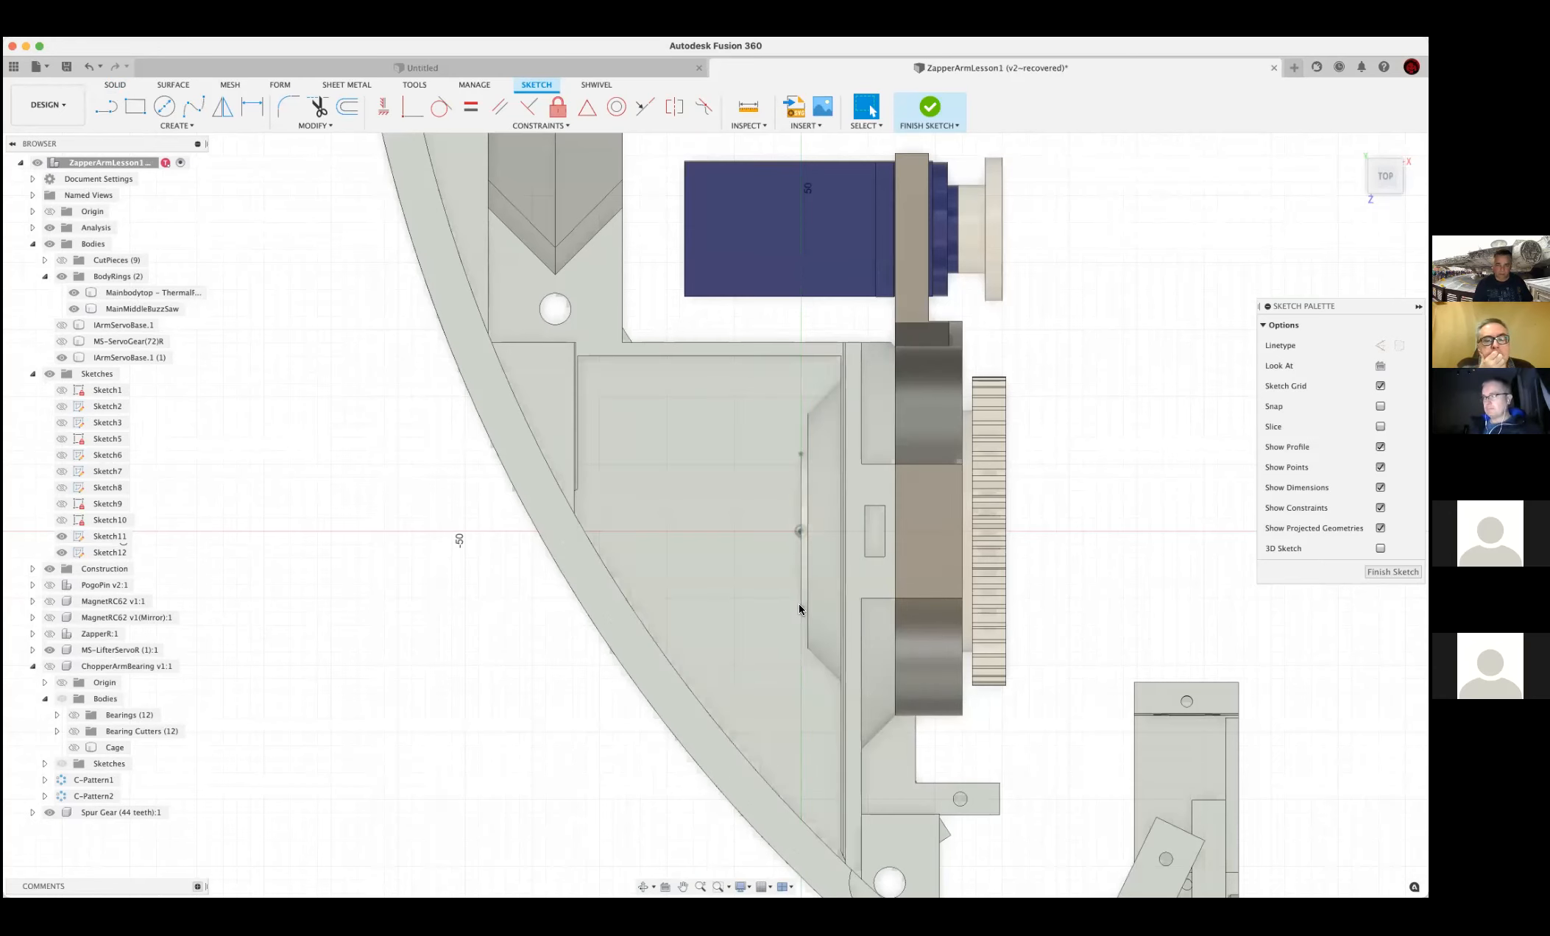
Project the line across the tube's end face into the new sketch
click(800, 497)
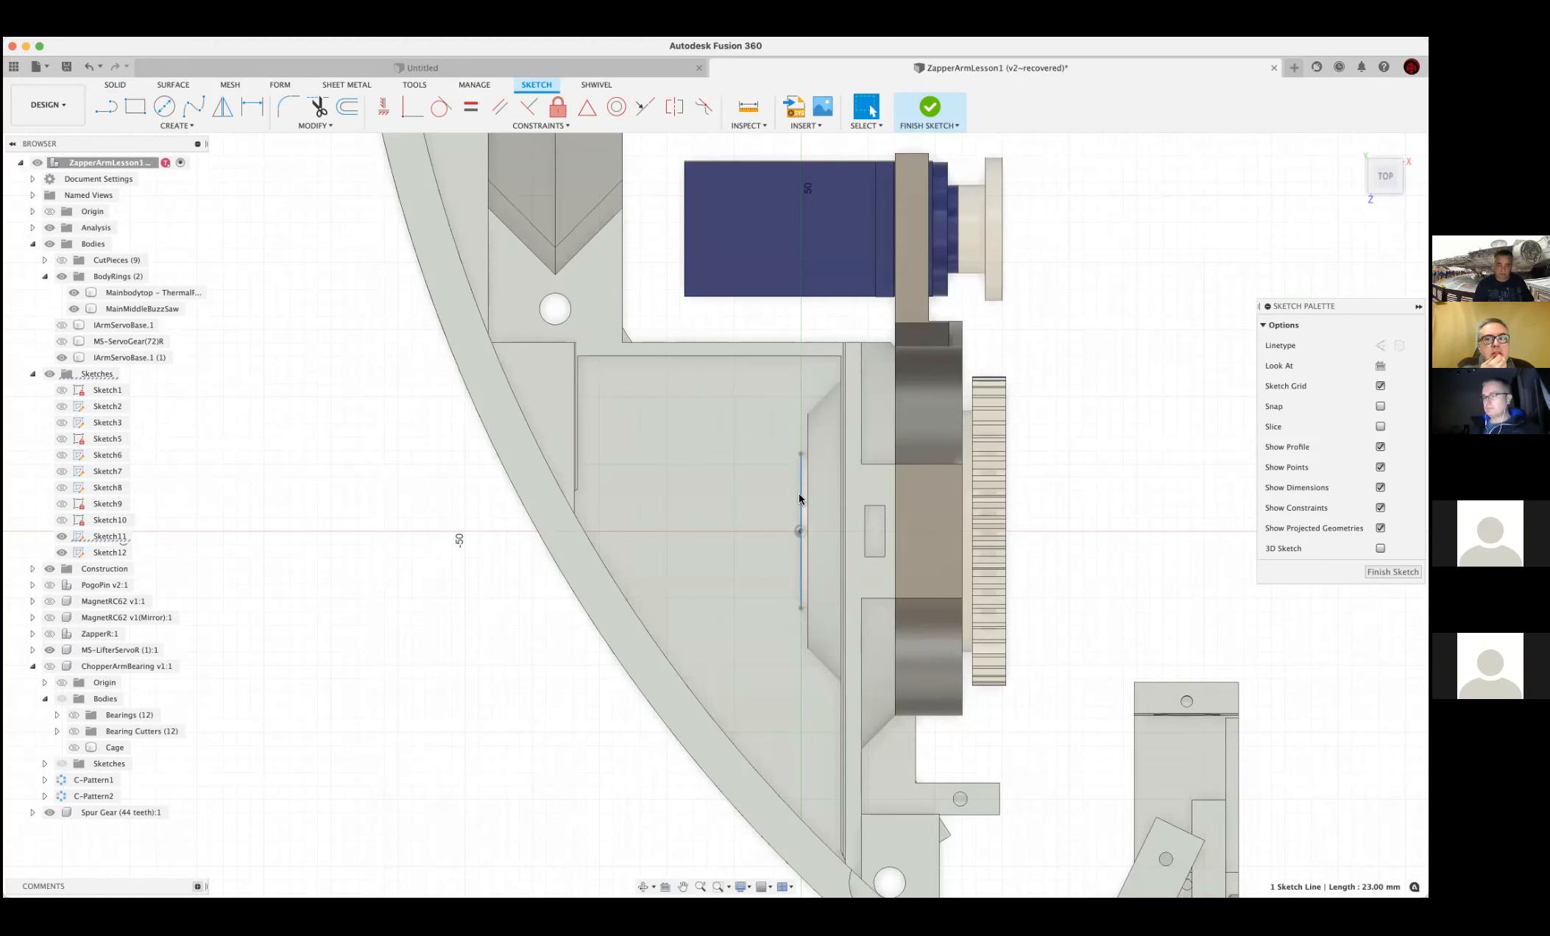
key(p)
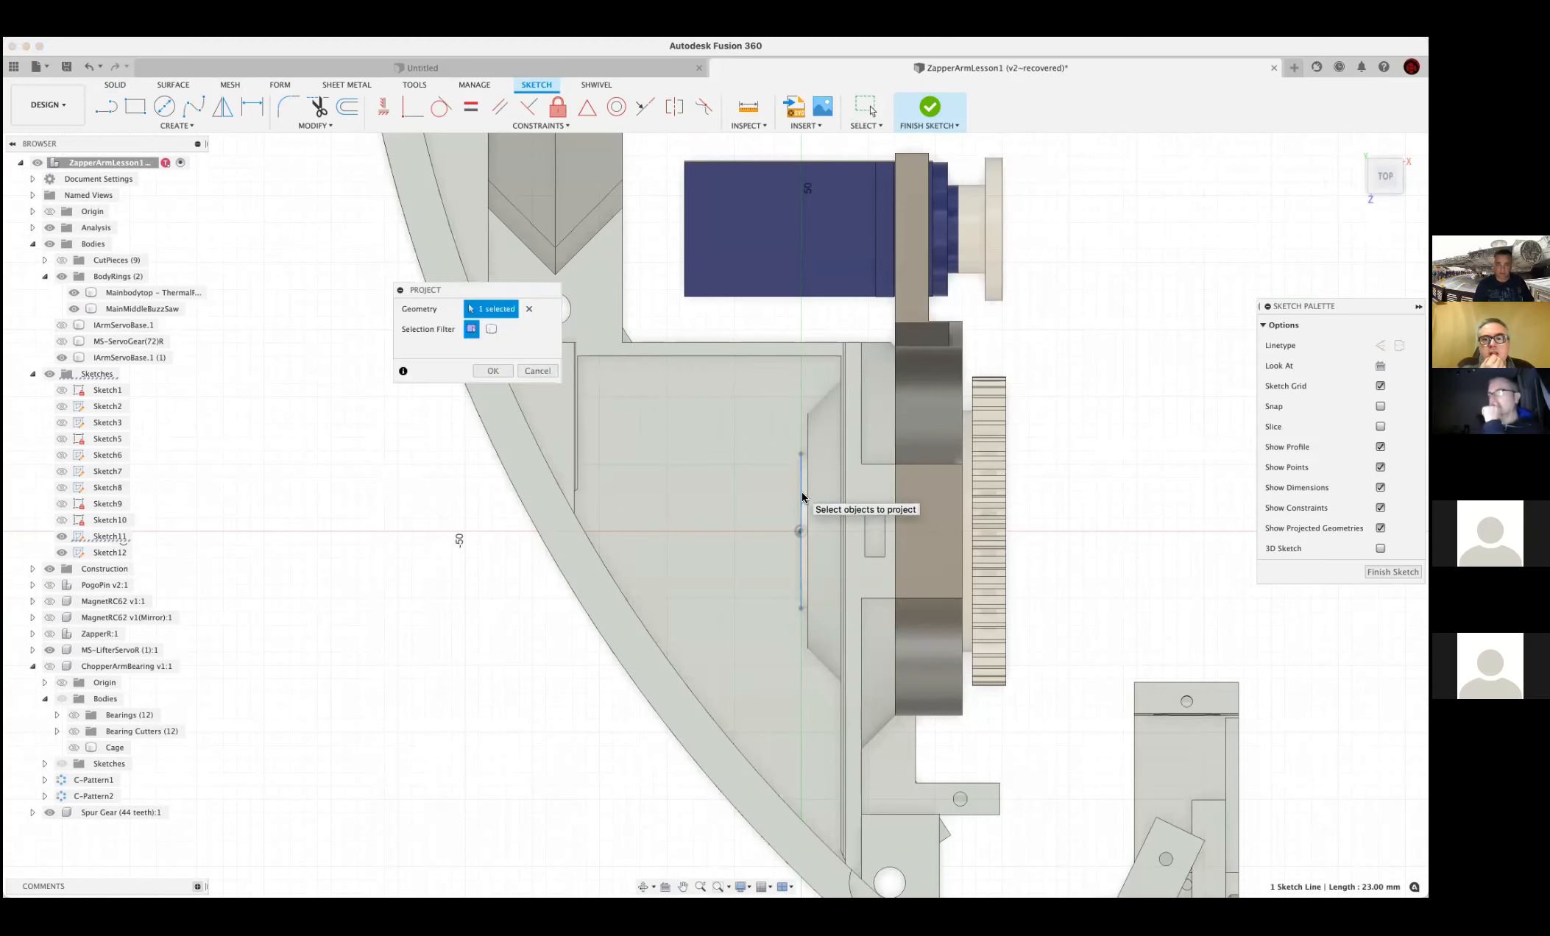
click(483, 371)
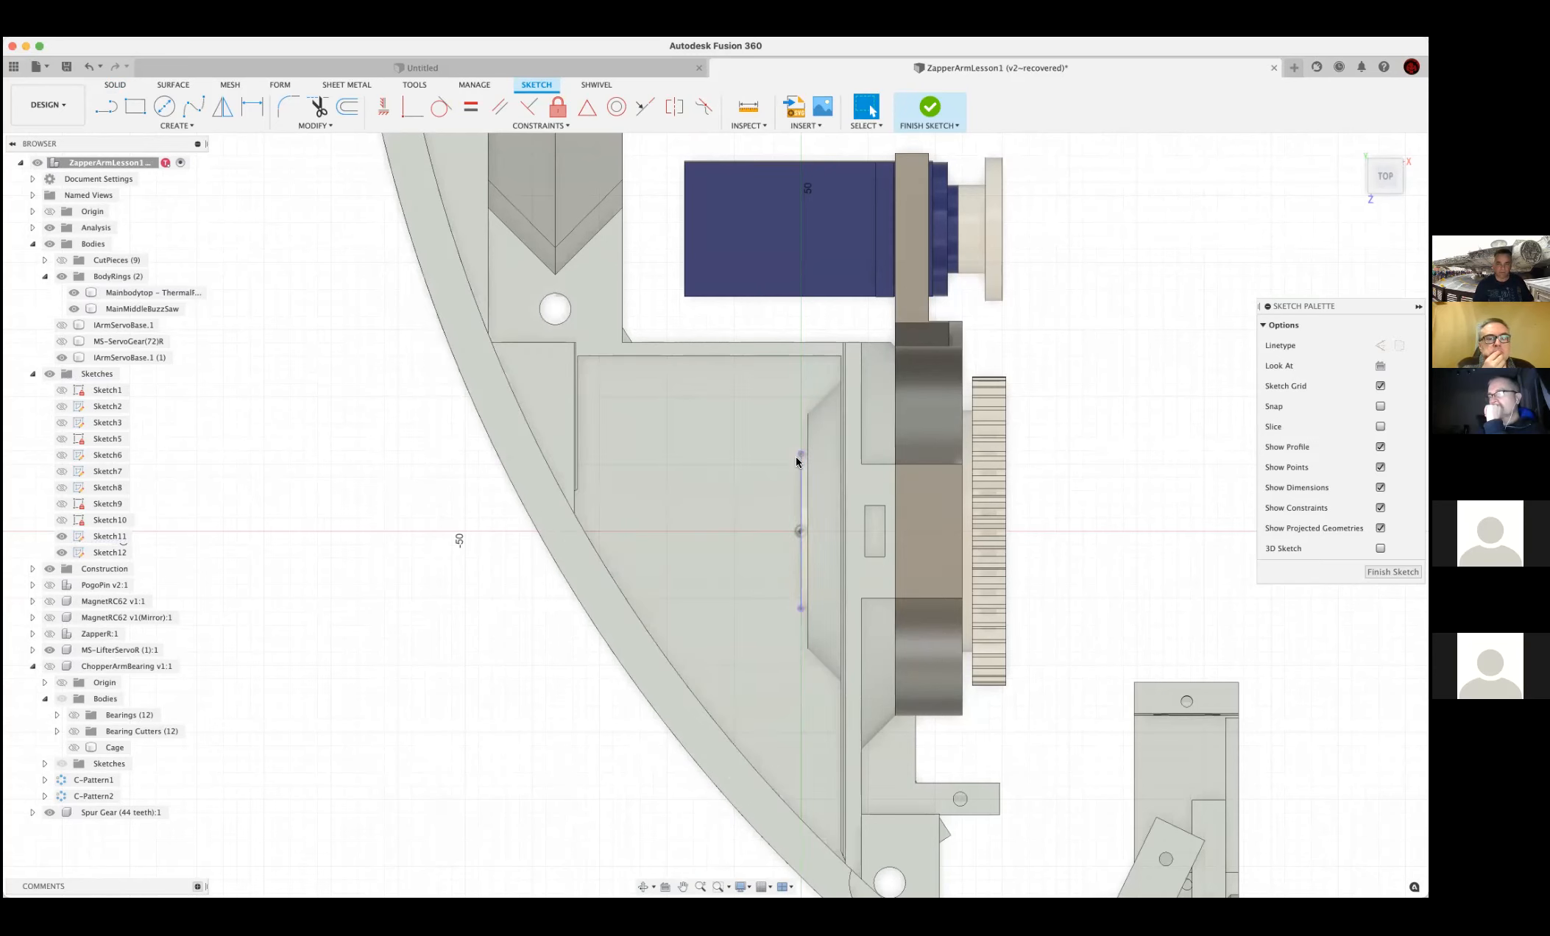
Draw a circle about 23.2 mm in diameter just beyond the tube's end, centered in line with the tube's axis
click(783, 528)
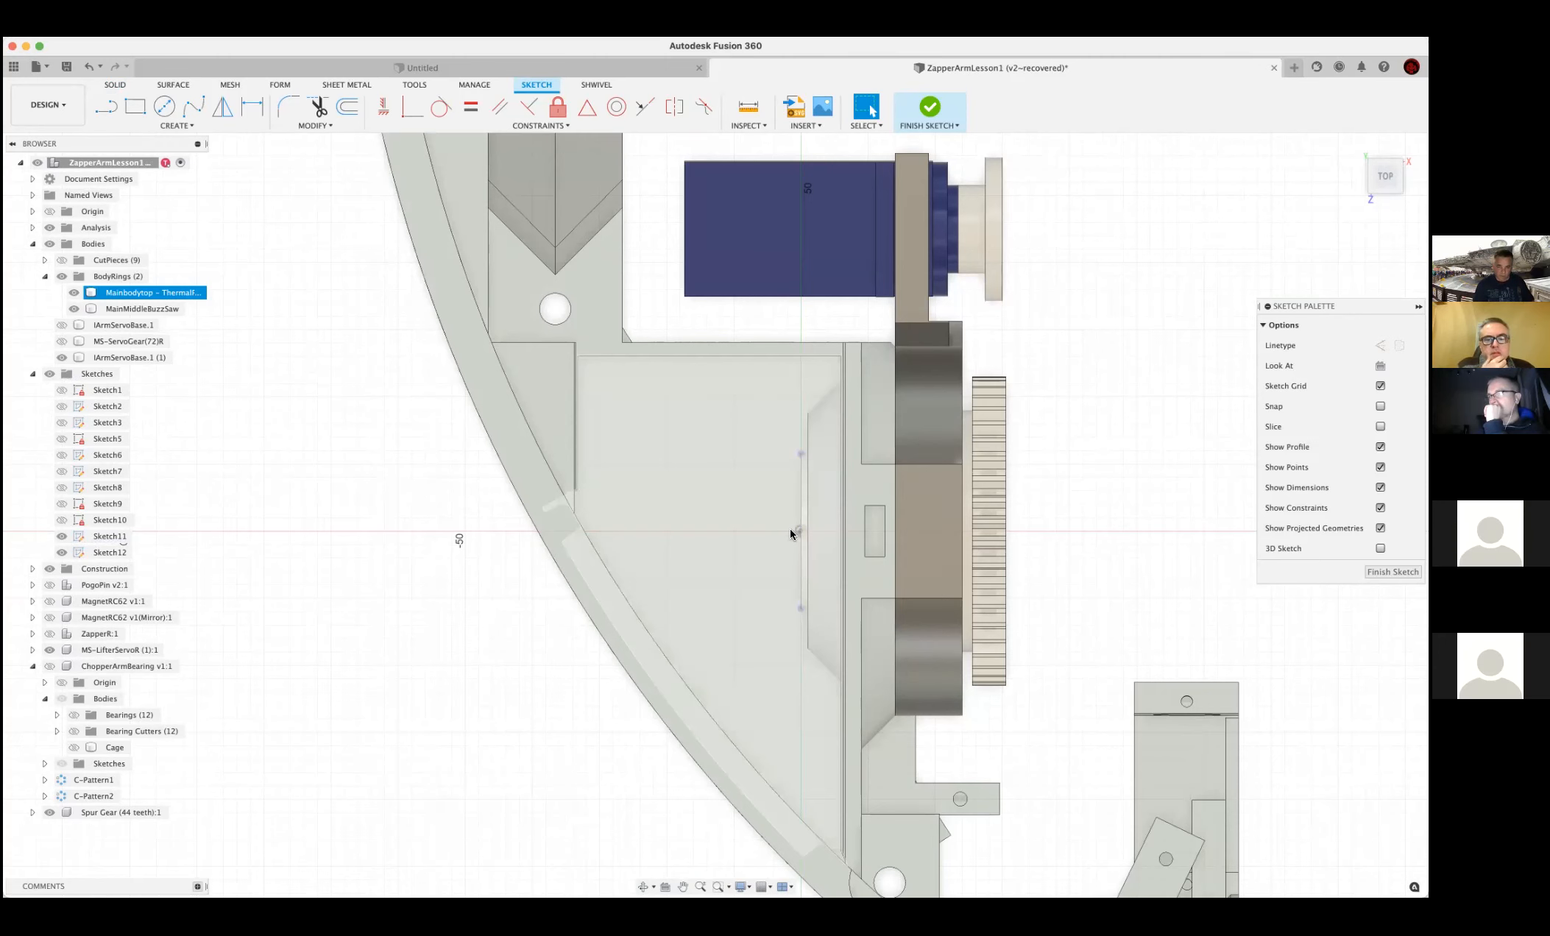
key(c)
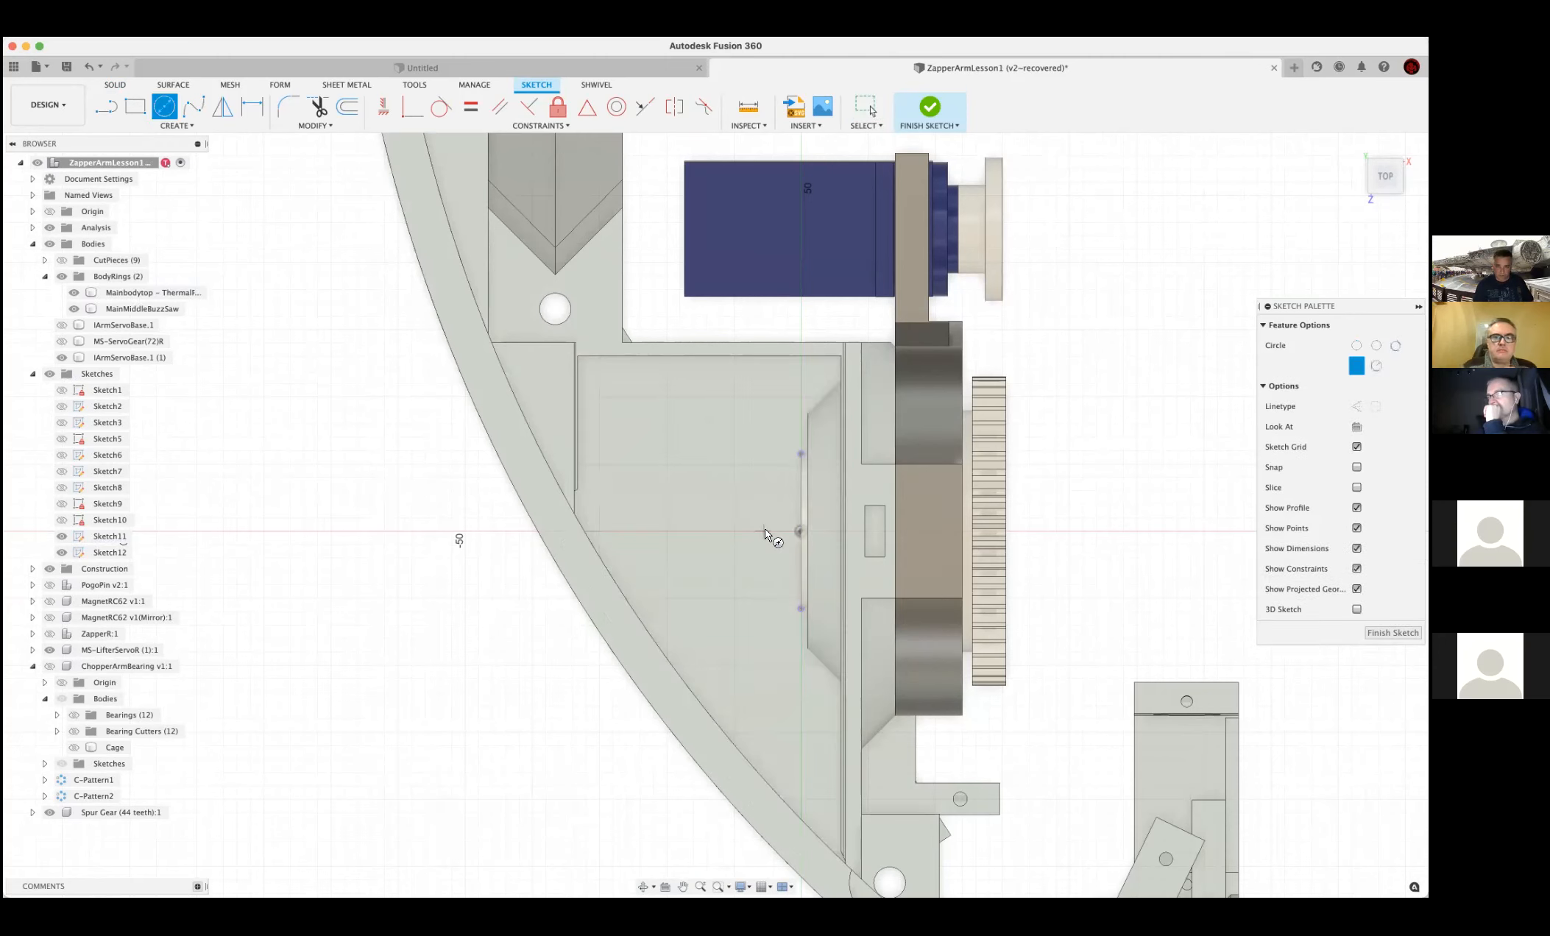
click(713, 531)
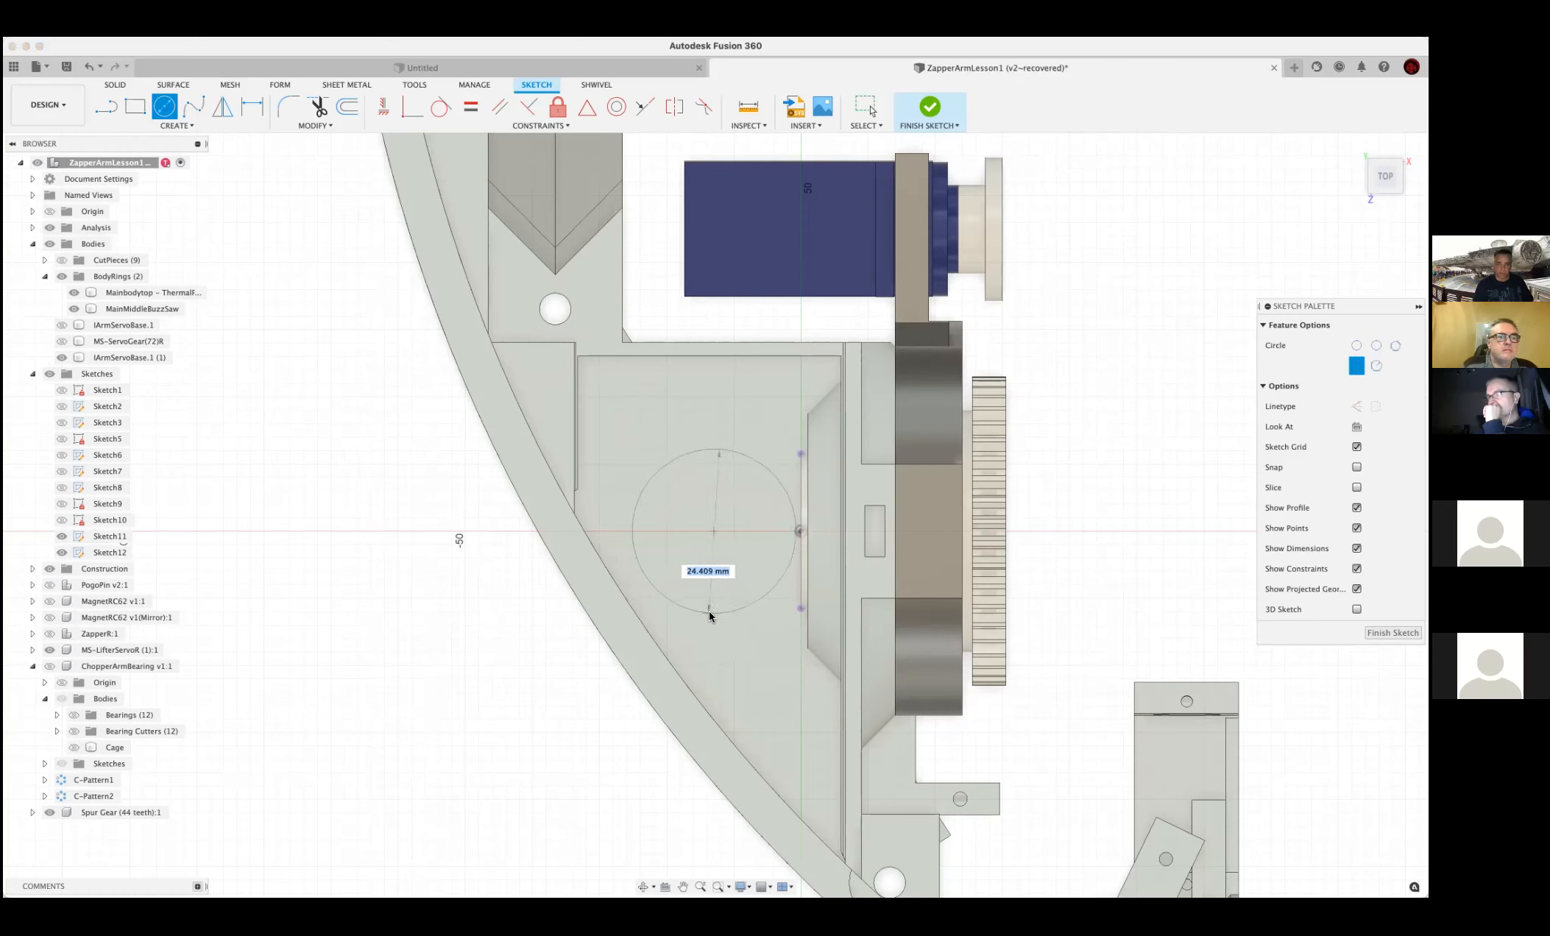
click(709, 608)
key(Escape)
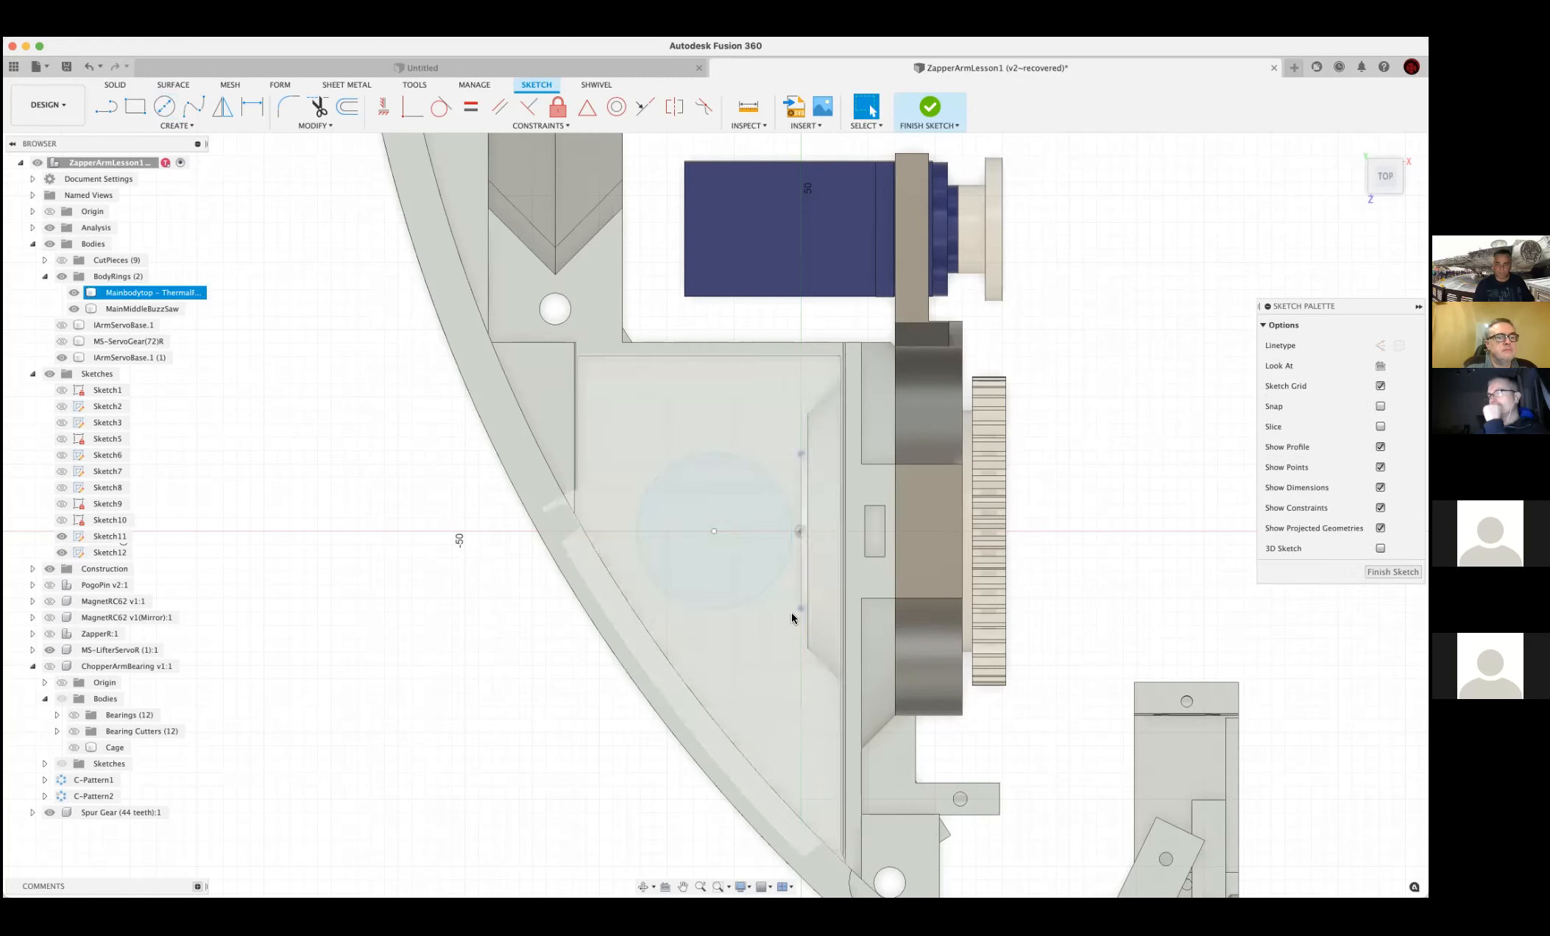
Measure the length of the line across the tube's end face
click(801, 474)
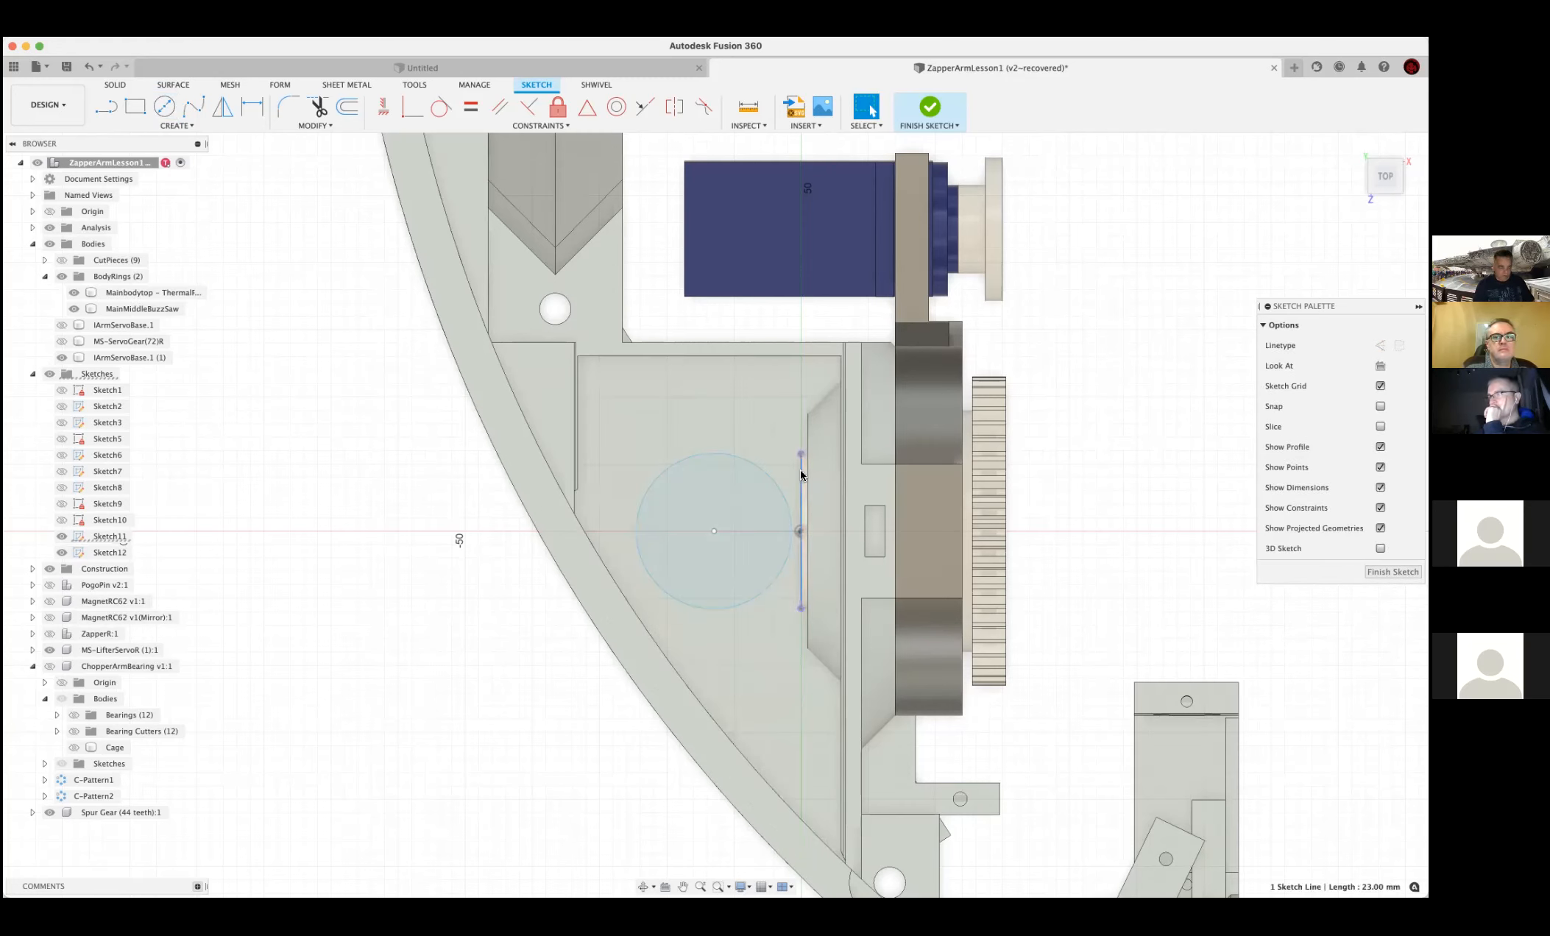
key(i)
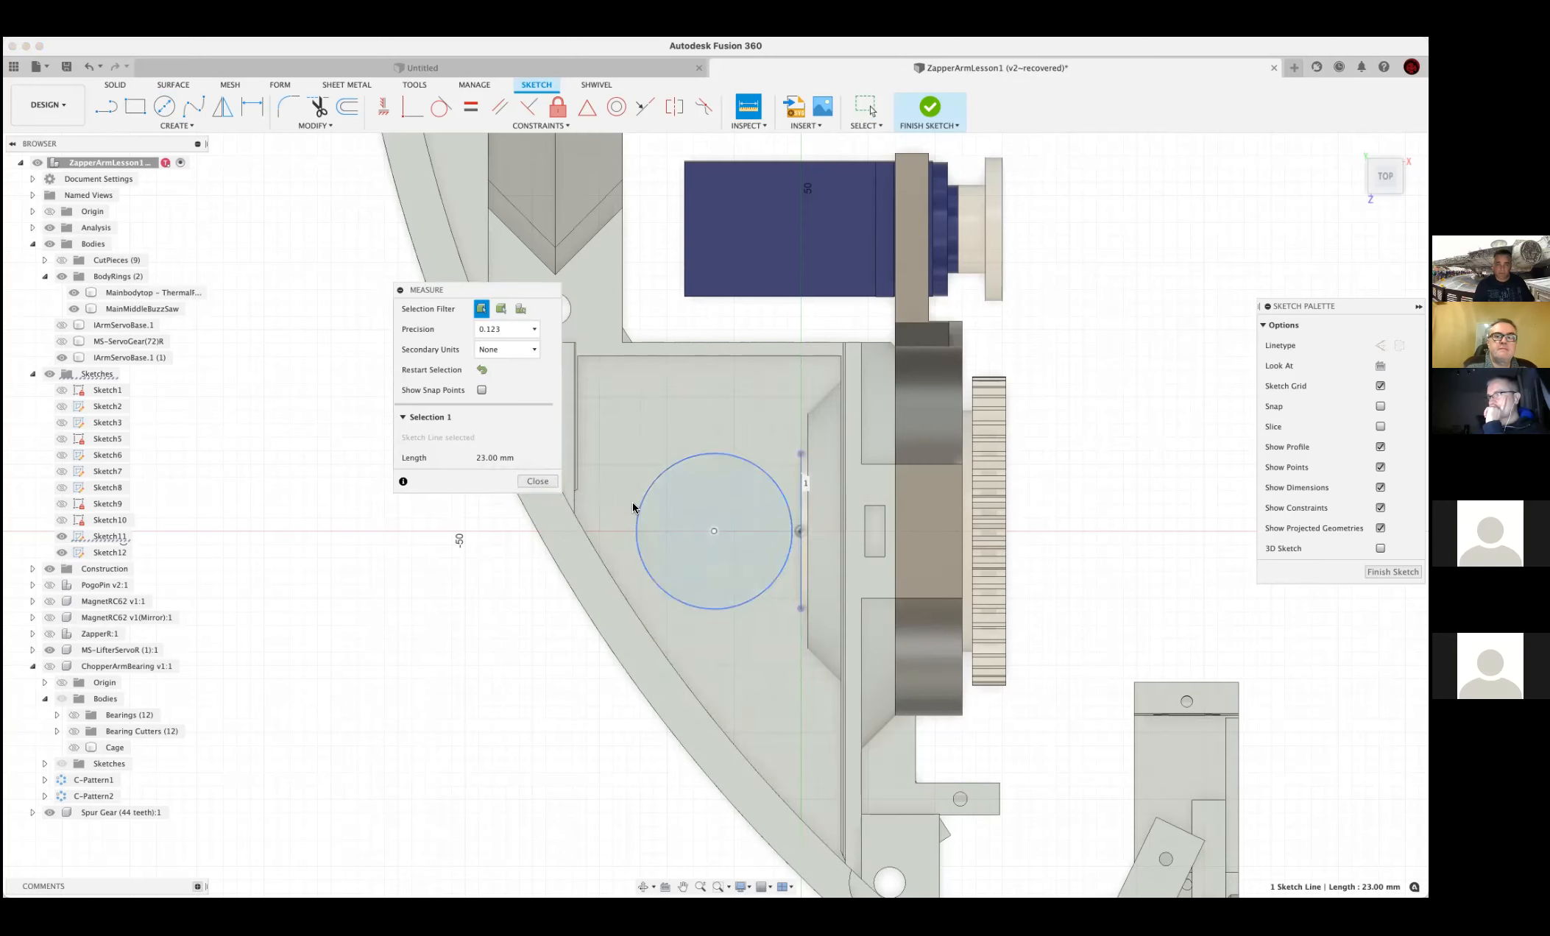
click(536, 482)
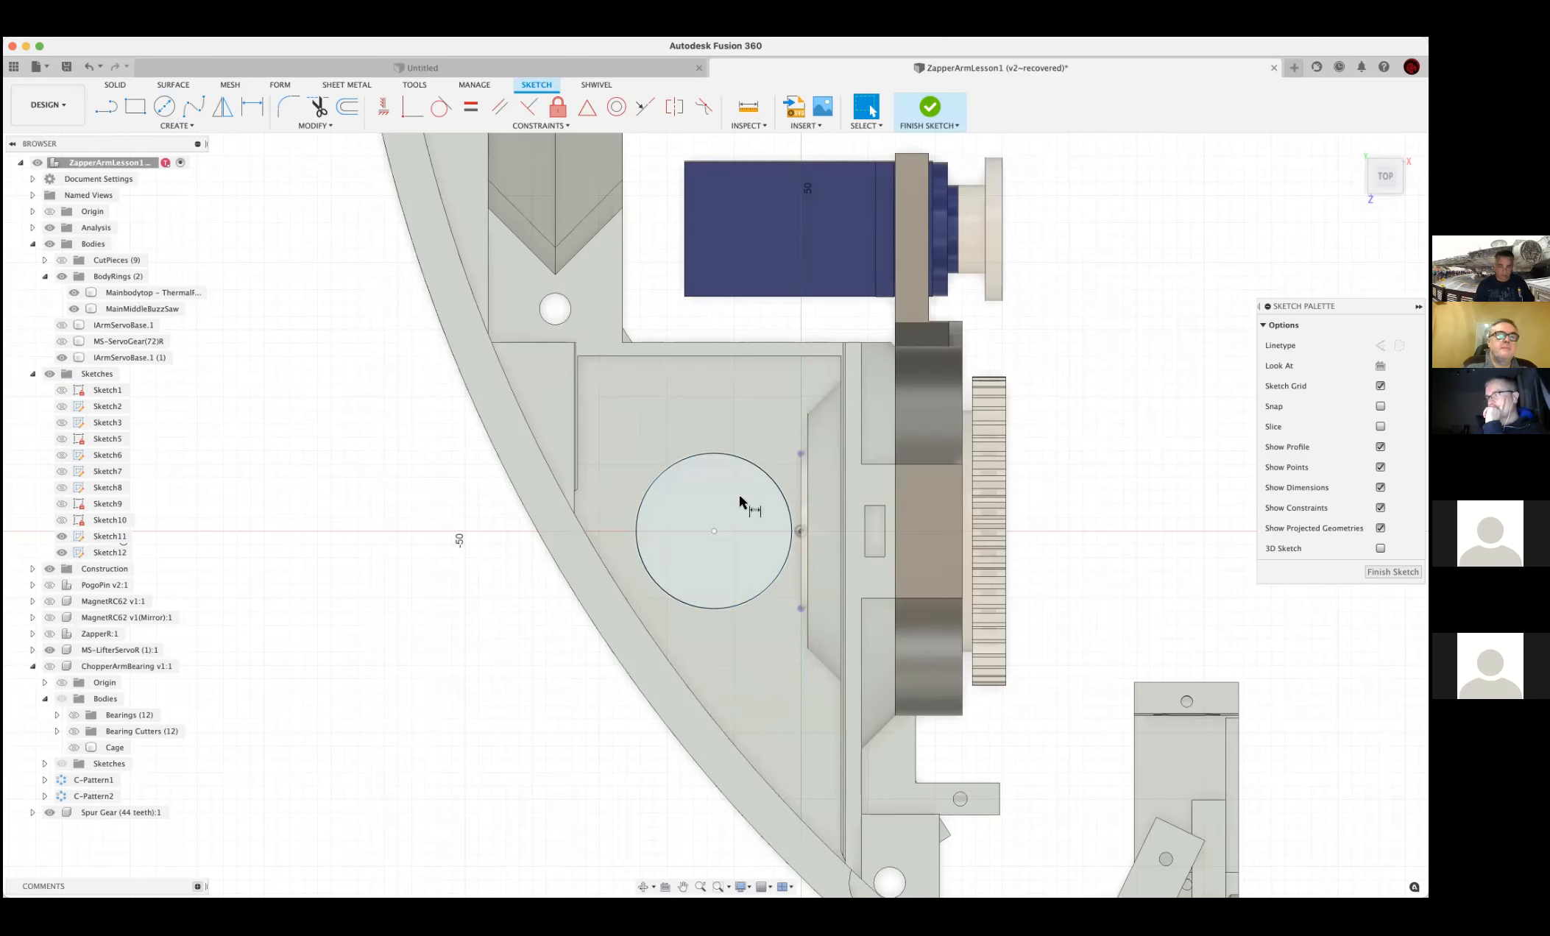
Set the circle's diameter to 23 mm and finish the sketch
key(d)
click(724, 453)
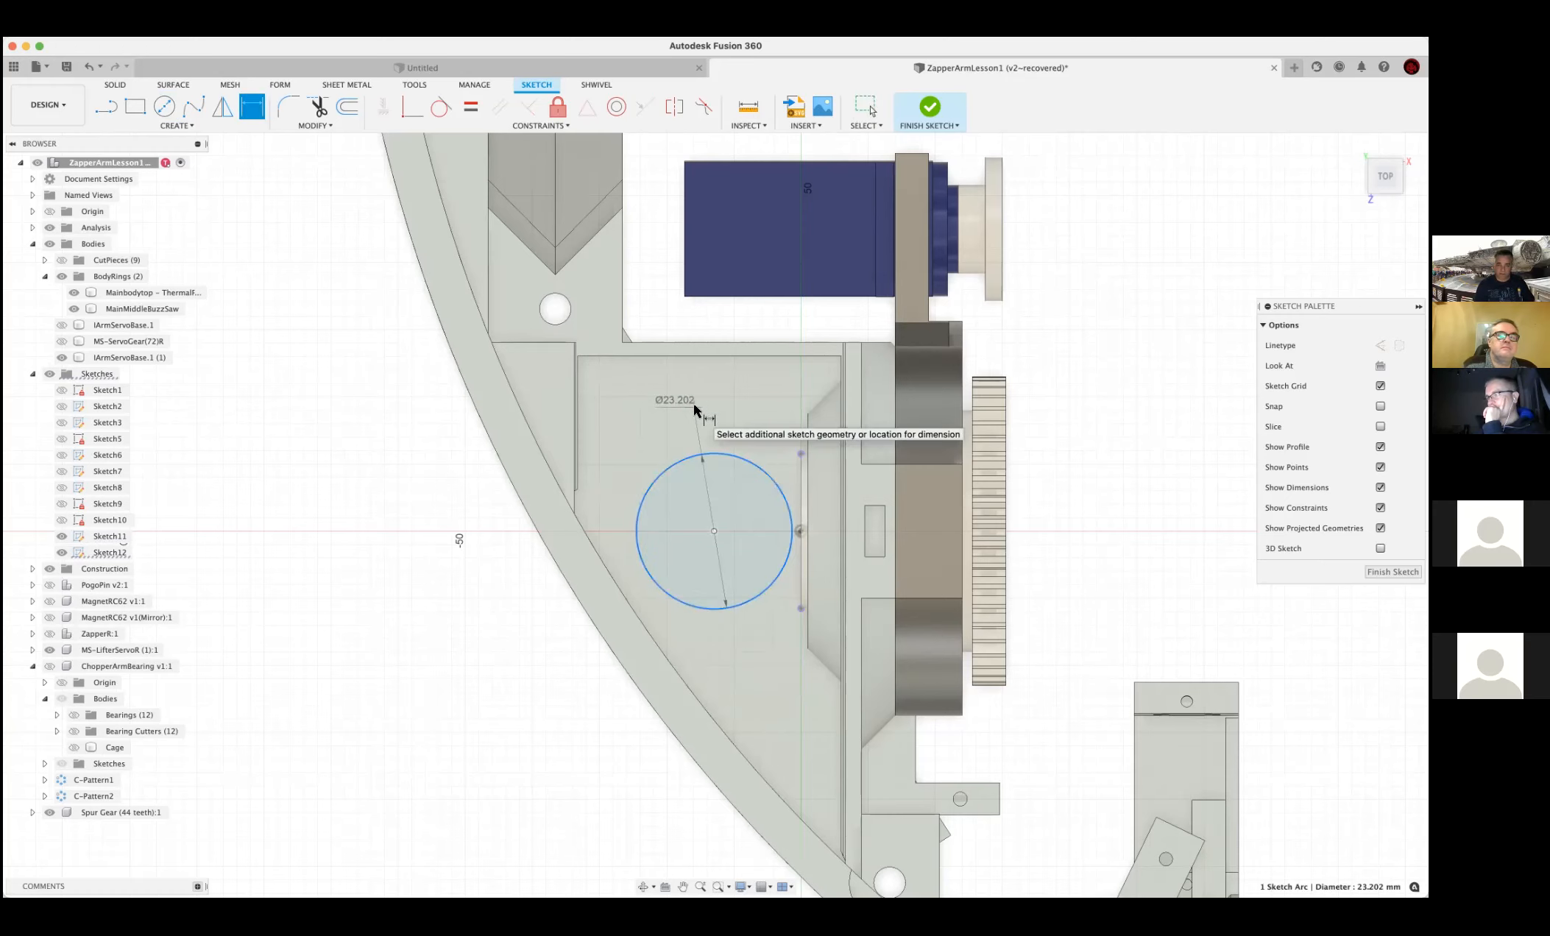
click(693, 404)
text(23)
key(Return)
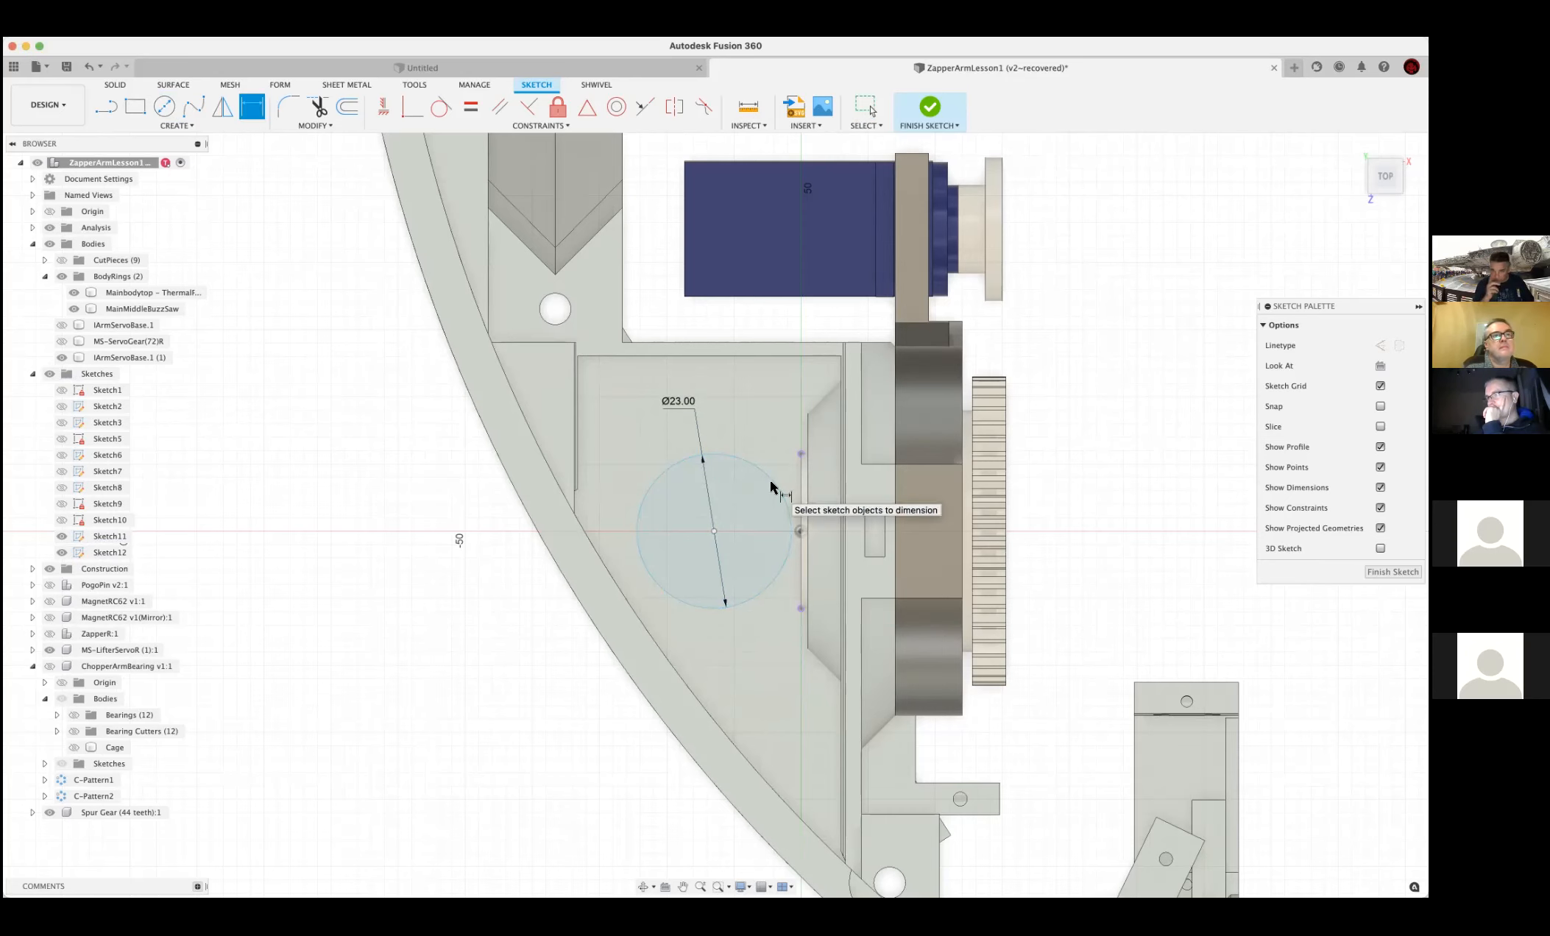
click(928, 110)
Extrude the 23 mm circle beside the tube's end downward by about 175.2 mm
mouse_move(727, 552)
shift+middle_down()
mouse_move(734, 468)
mouse_move(799, 442)
mouse_move(722, 462)
mouse_move(751, 555)
mouse_move(798, 504)
mouse_move(769, 453)
mouse_move(789, 482)
mouse_move(742, 569)
mouse_move(743, 514)
mouse_move(734, 556)
shift+middle_up()
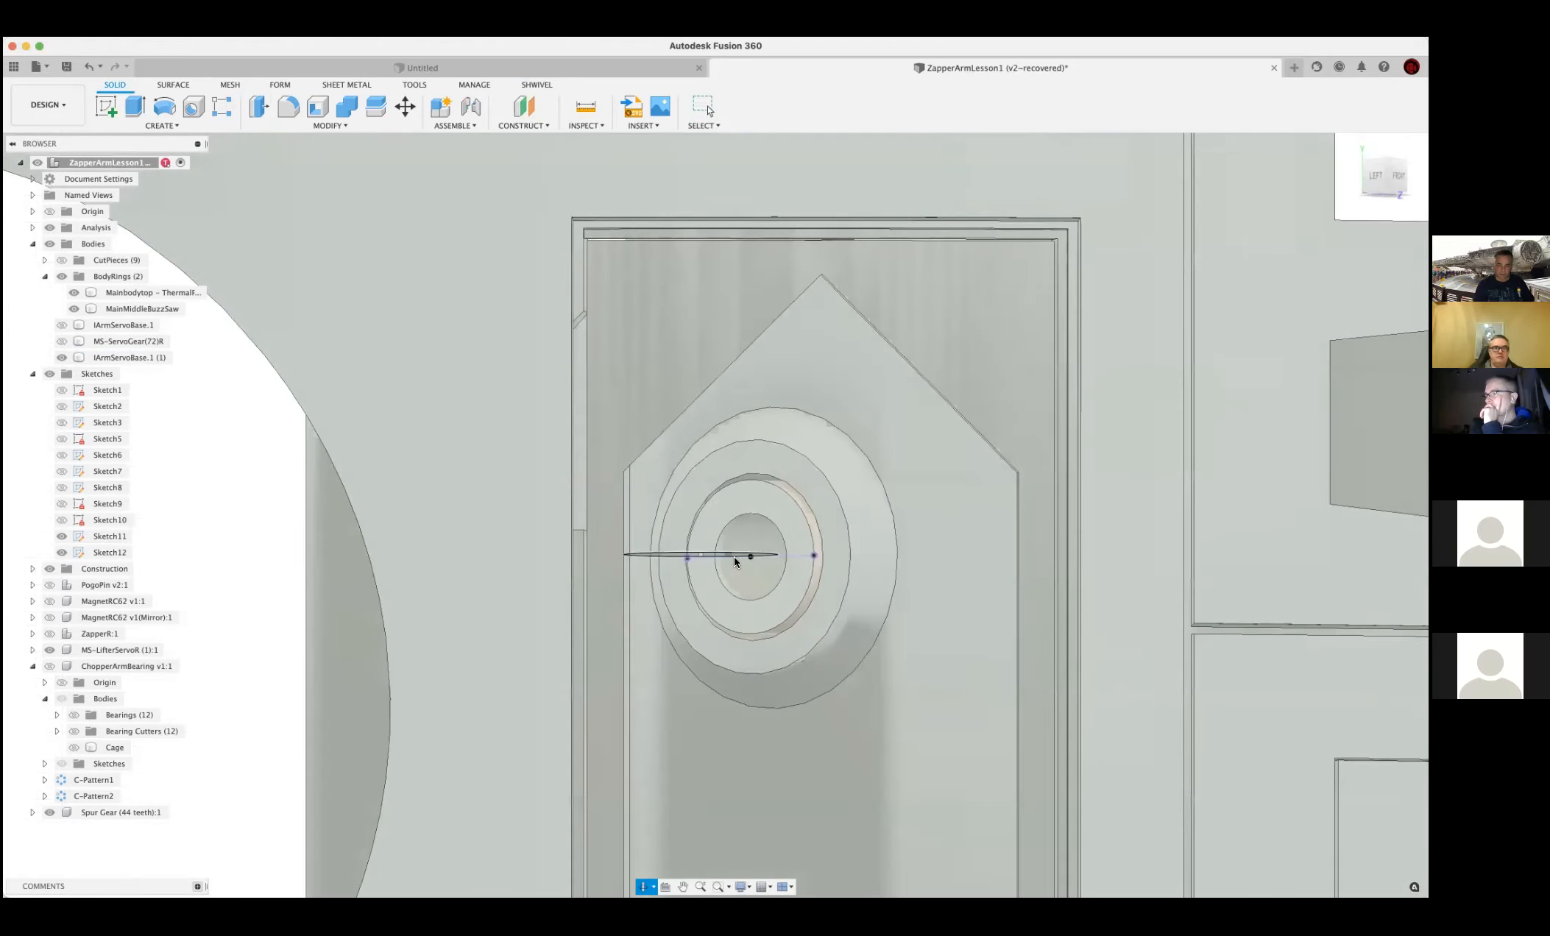
click(734, 556)
key(e)
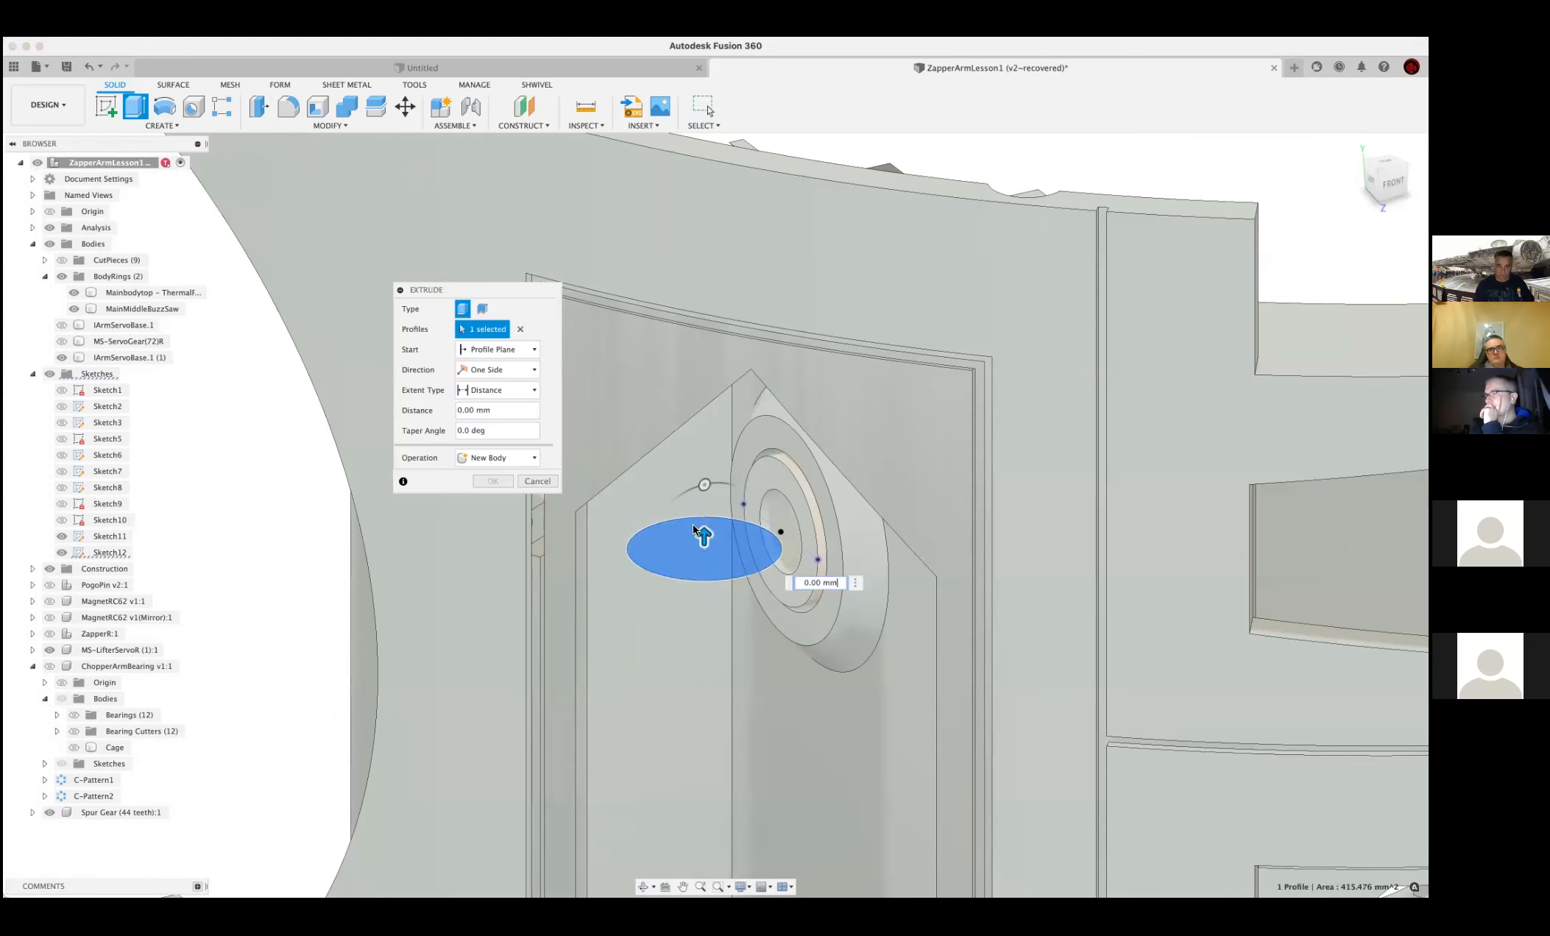
drag(703, 549, 665, 805)
shift+middle_drag(665, 805, 642, 782)
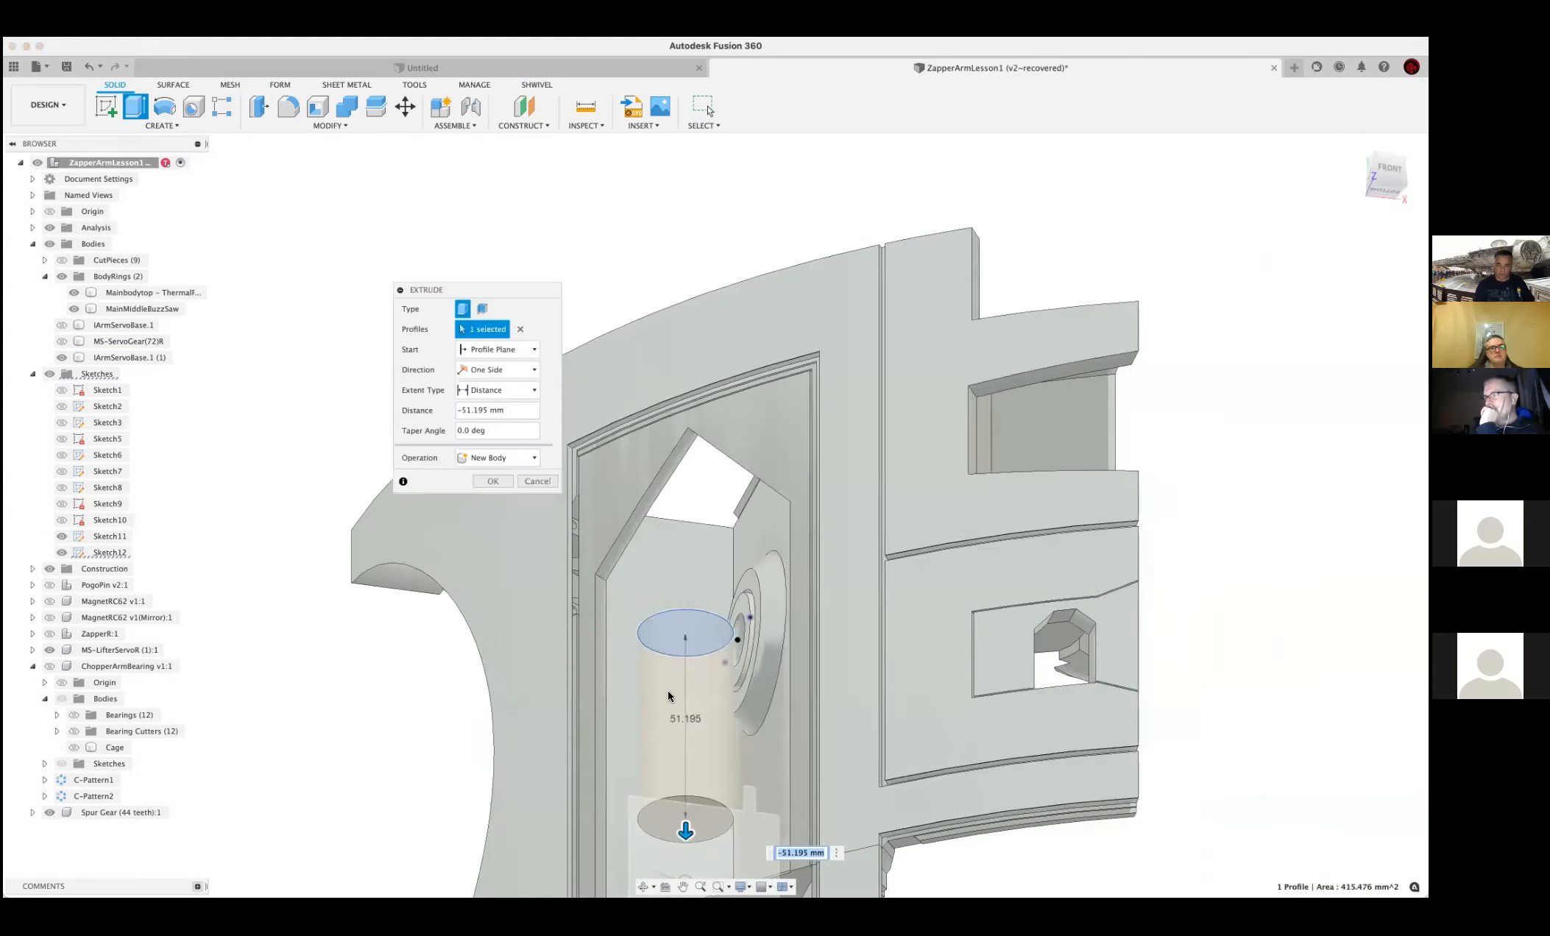
scroll(670, 793, down, 4)
drag(673, 854, 668, 874)
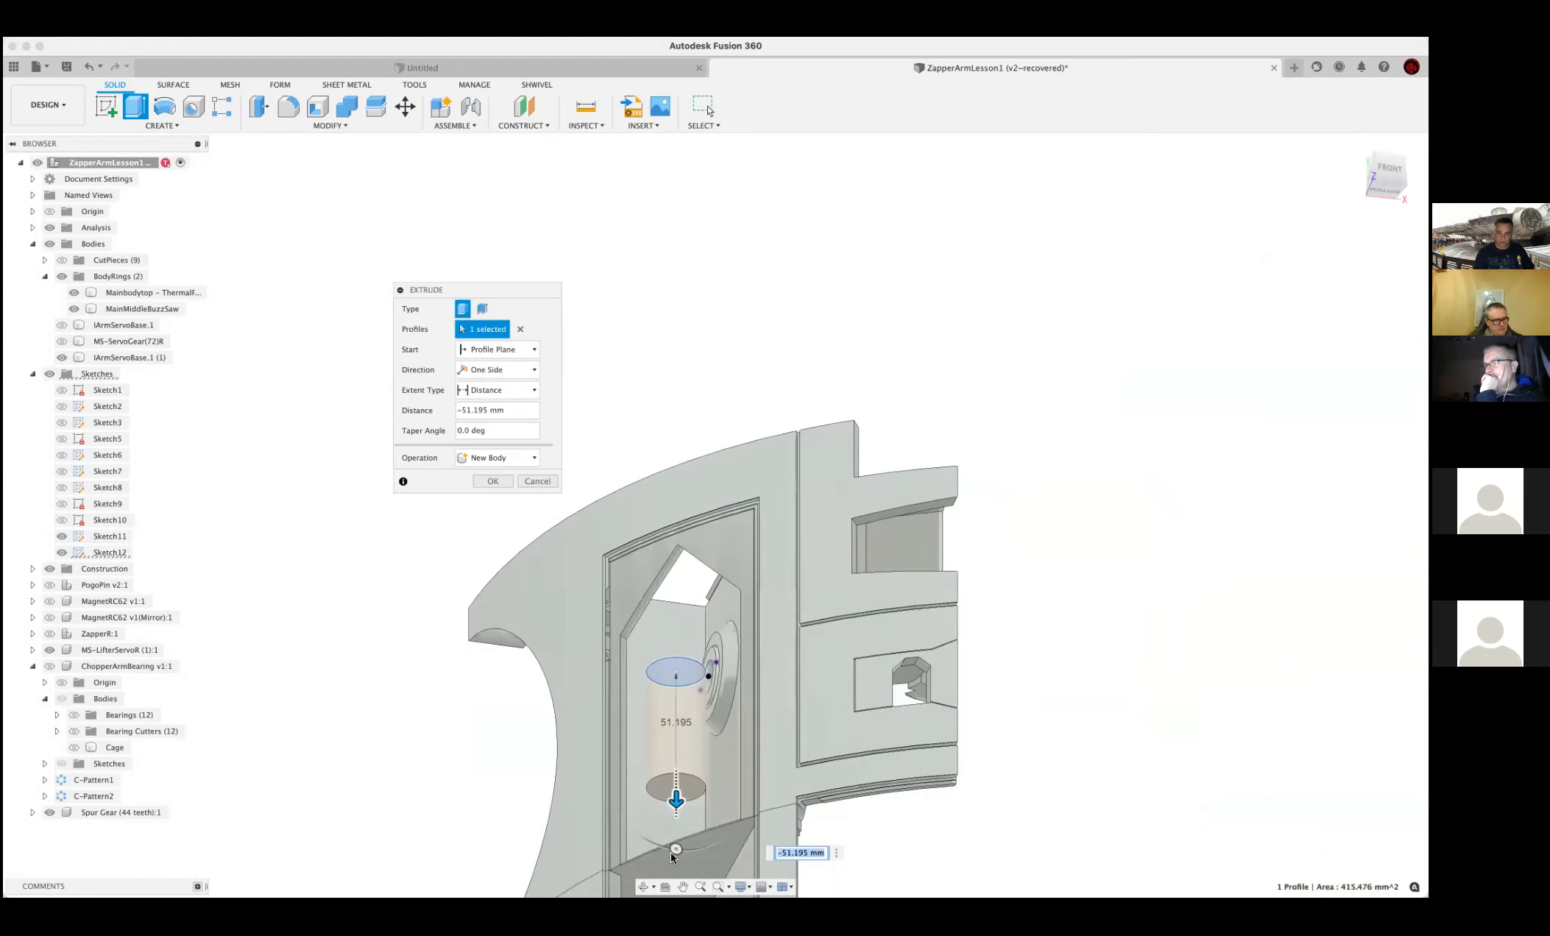
scroll(1062, 778, down, 4)
middle_drag(939, 804, 914, 695)
drag(774, 739, 774, 875)
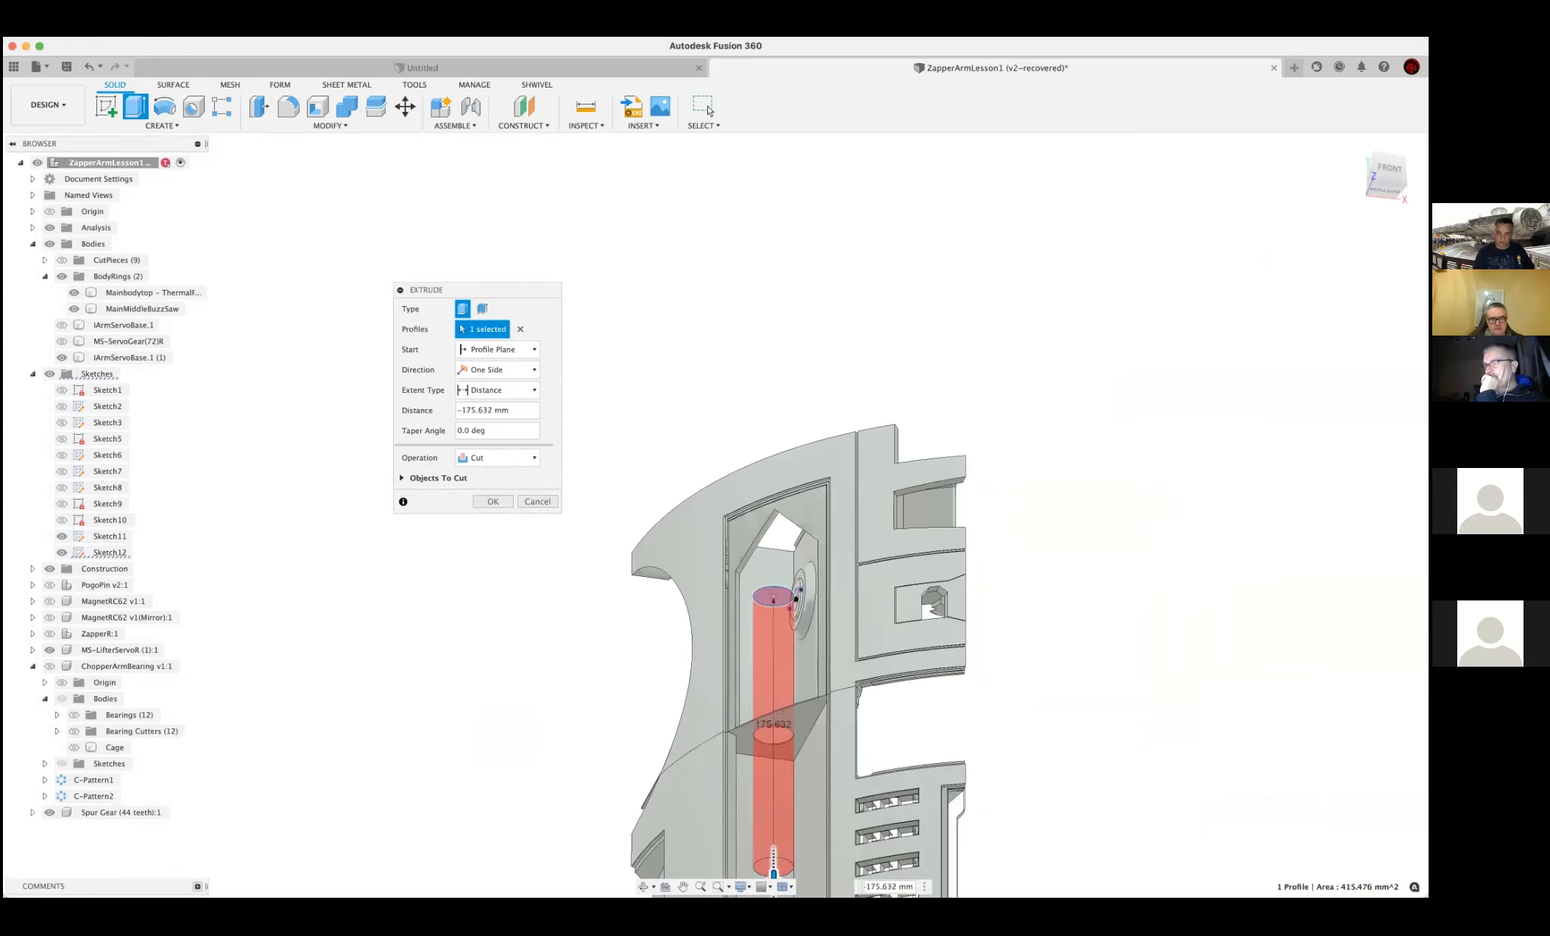
scroll(1114, 692, down, 4)
shift+middle_drag(1090, 767, 851, 589)
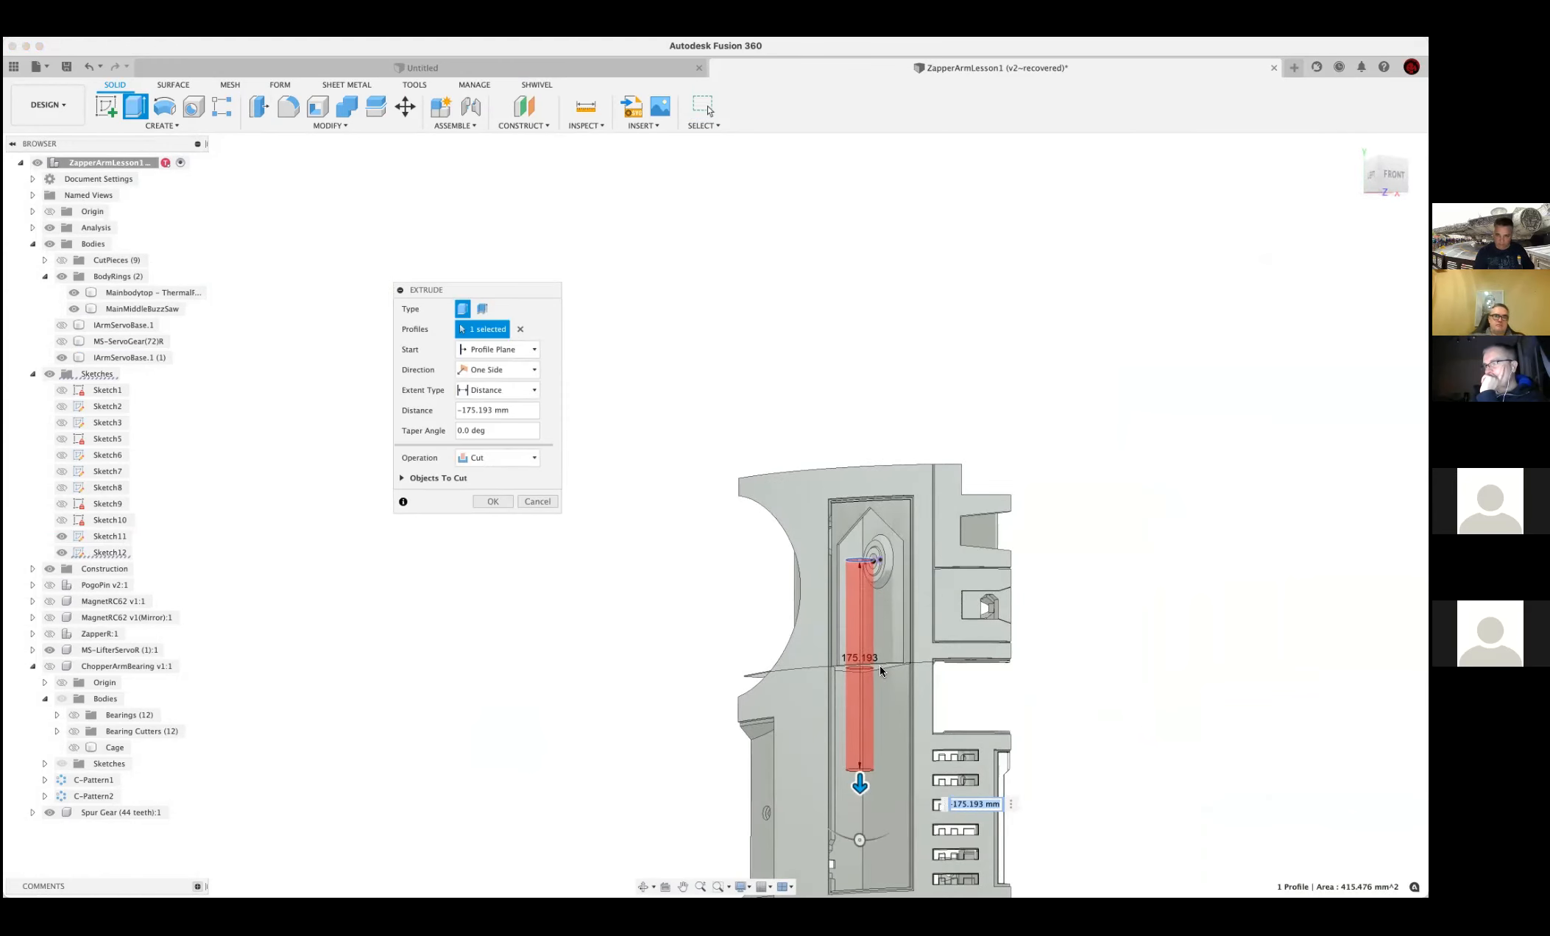
Switch the downward extrusion's operation to New Body and create the vertical cylinder
scroll(879, 664, up, 8)
shift+middle_drag(874, 648, 869, 688)
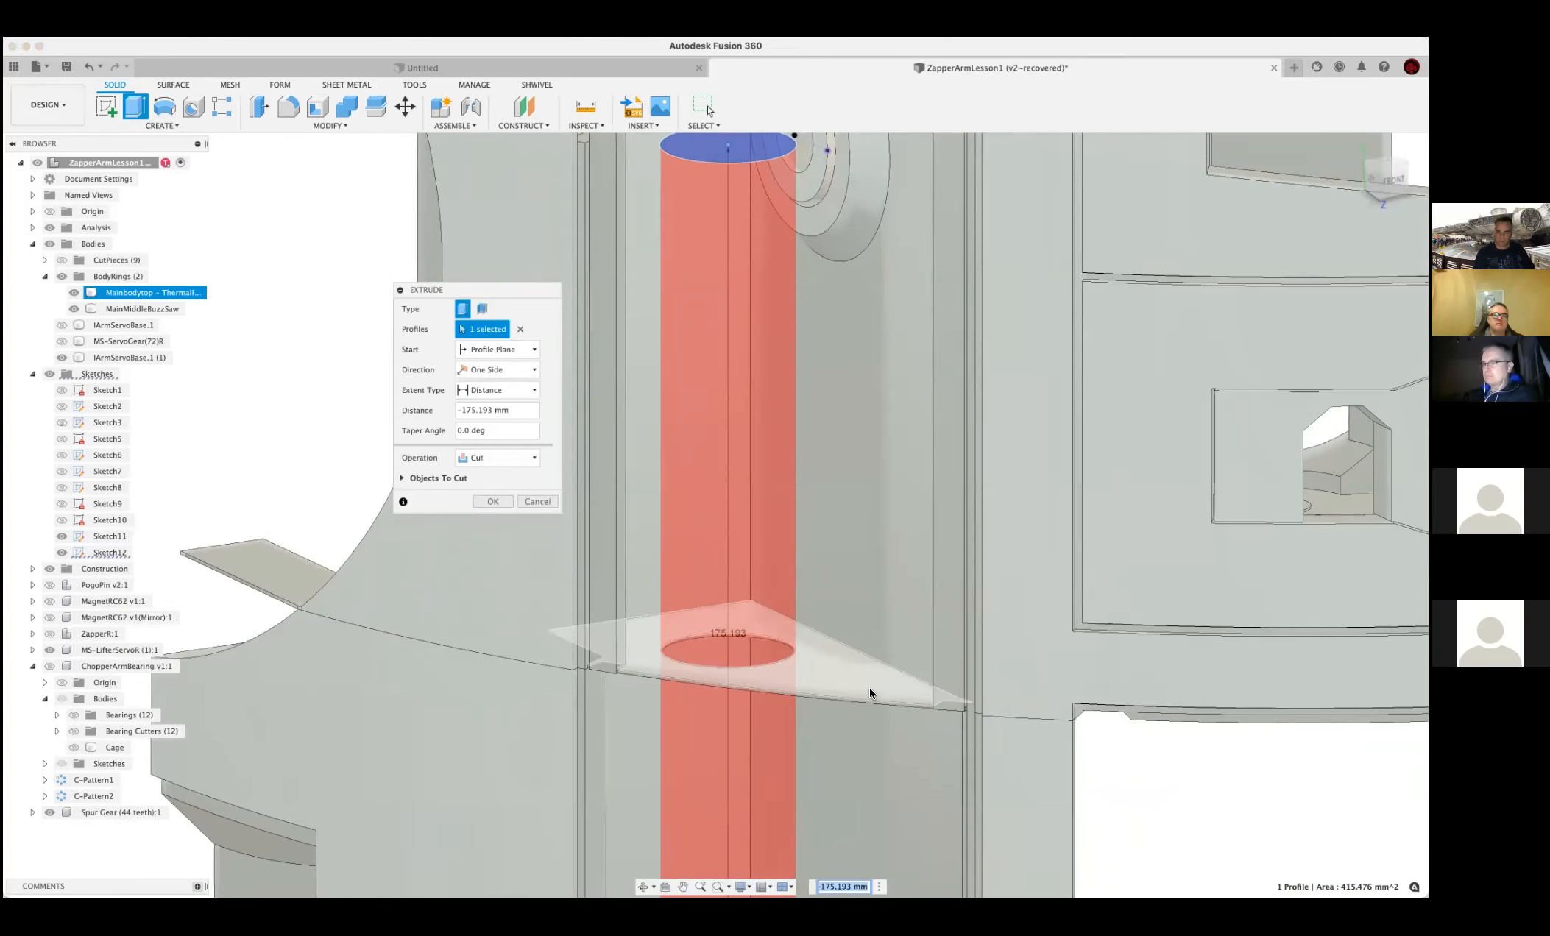
scroll(828, 675, down, 3)
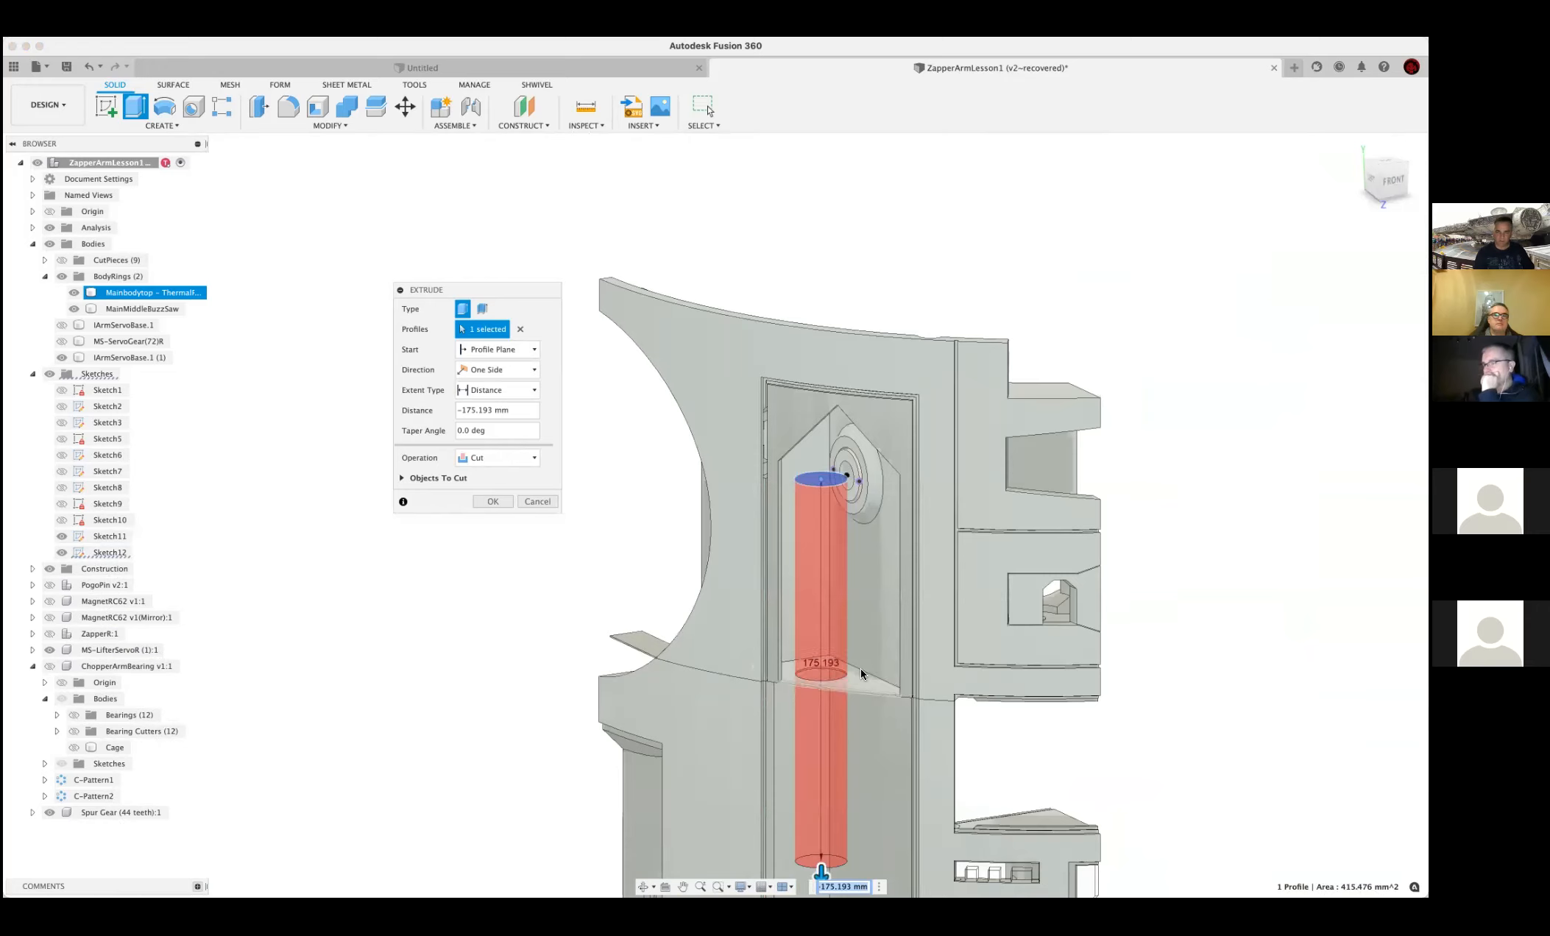
scroll(860, 671, up, 5)
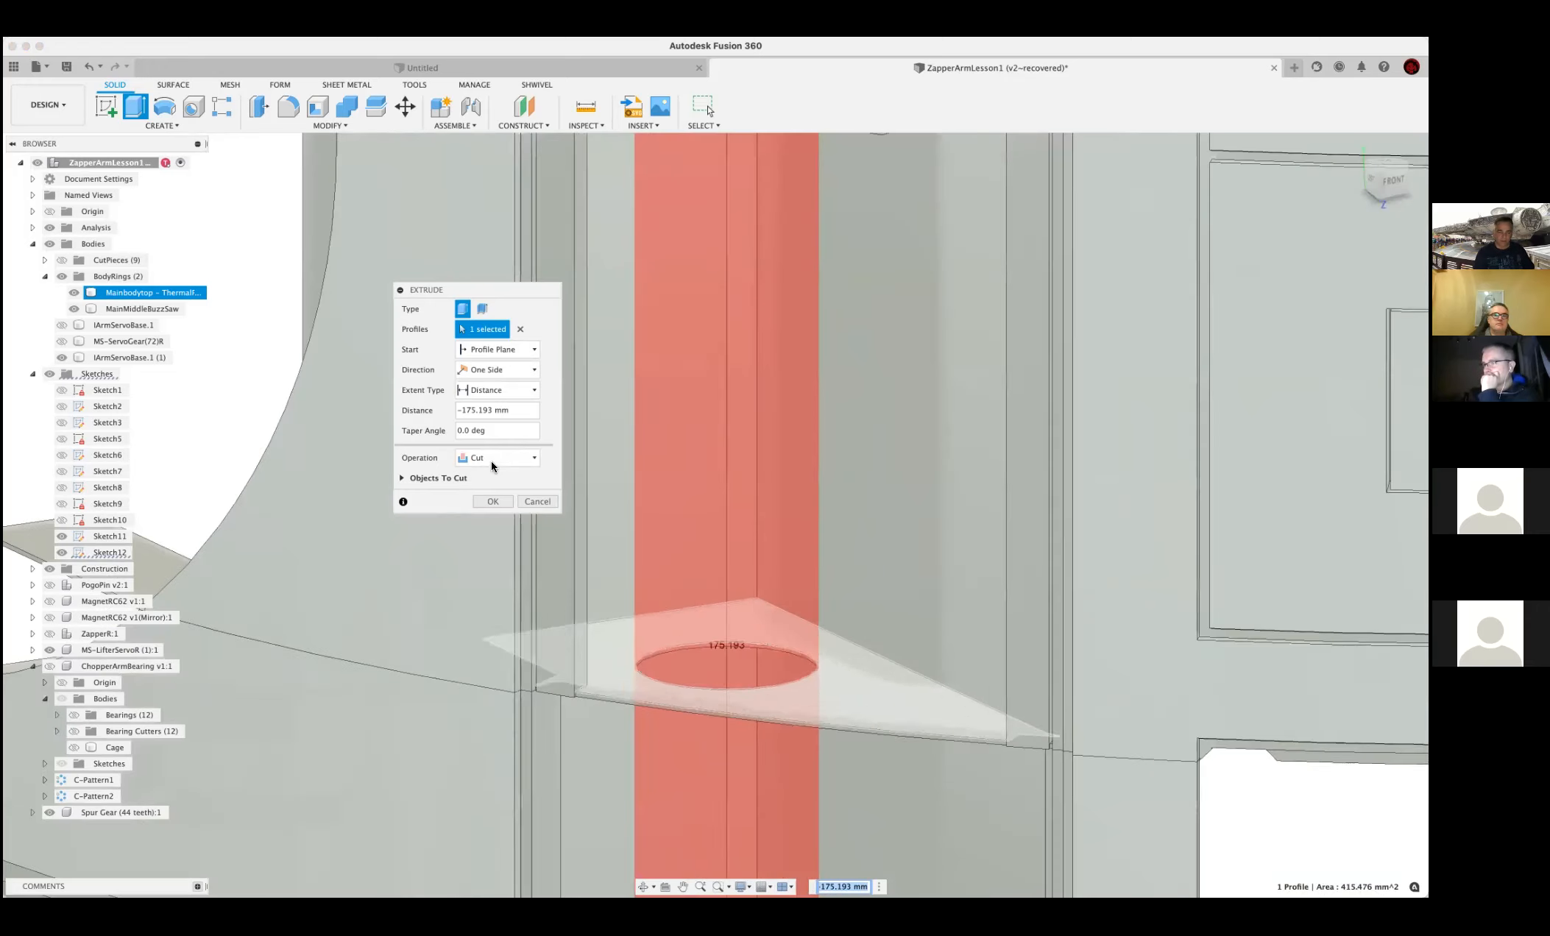
click(527, 457)
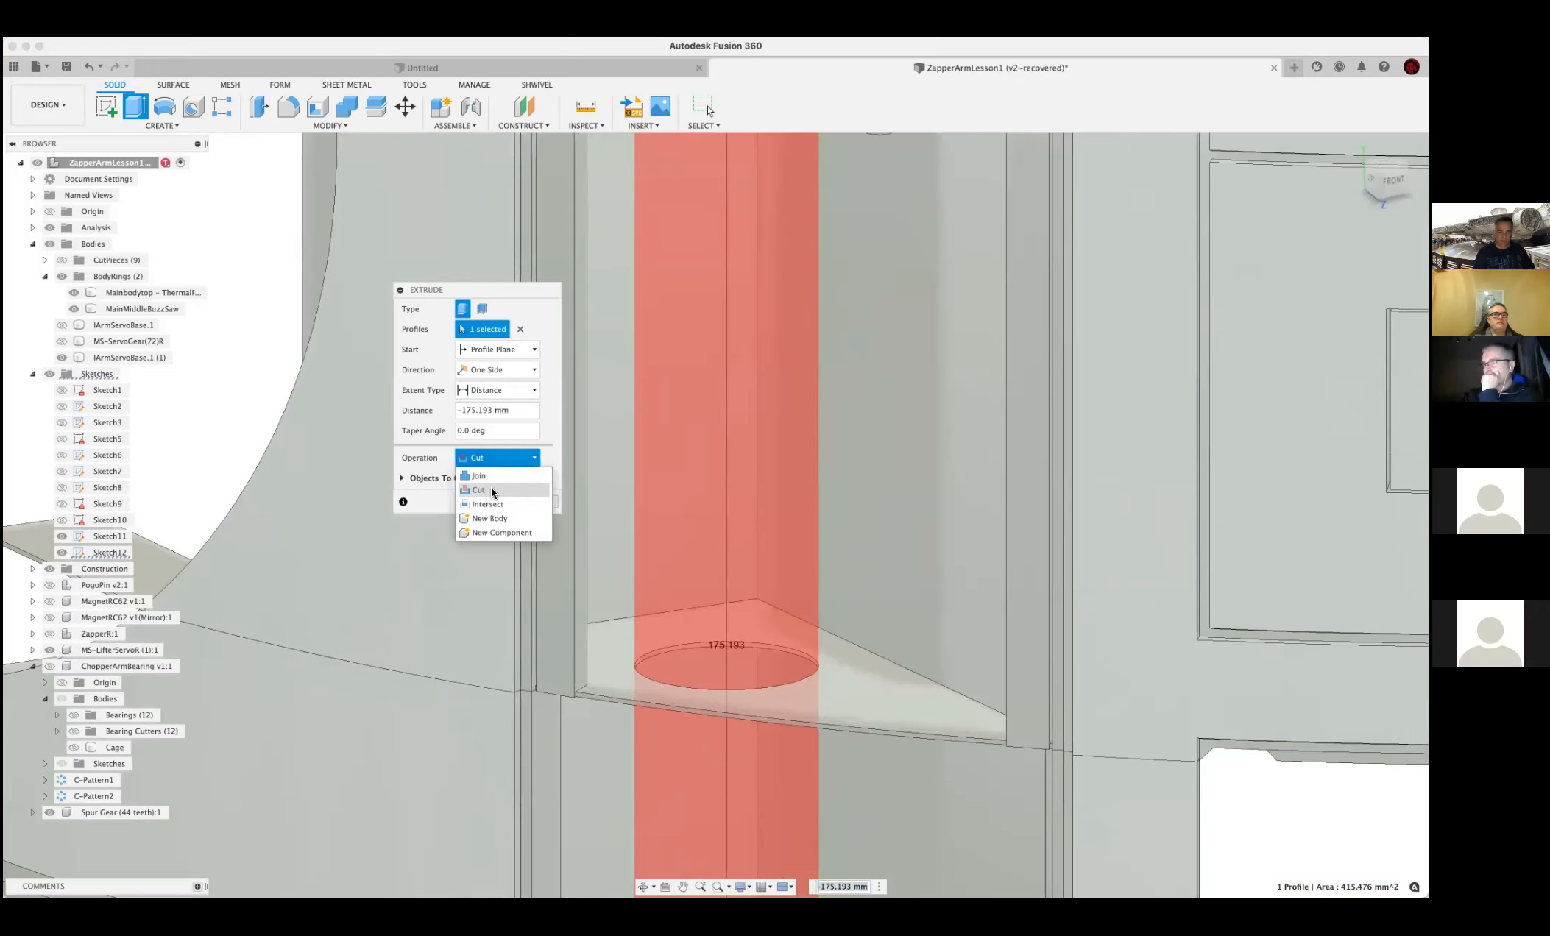
click(483, 518)
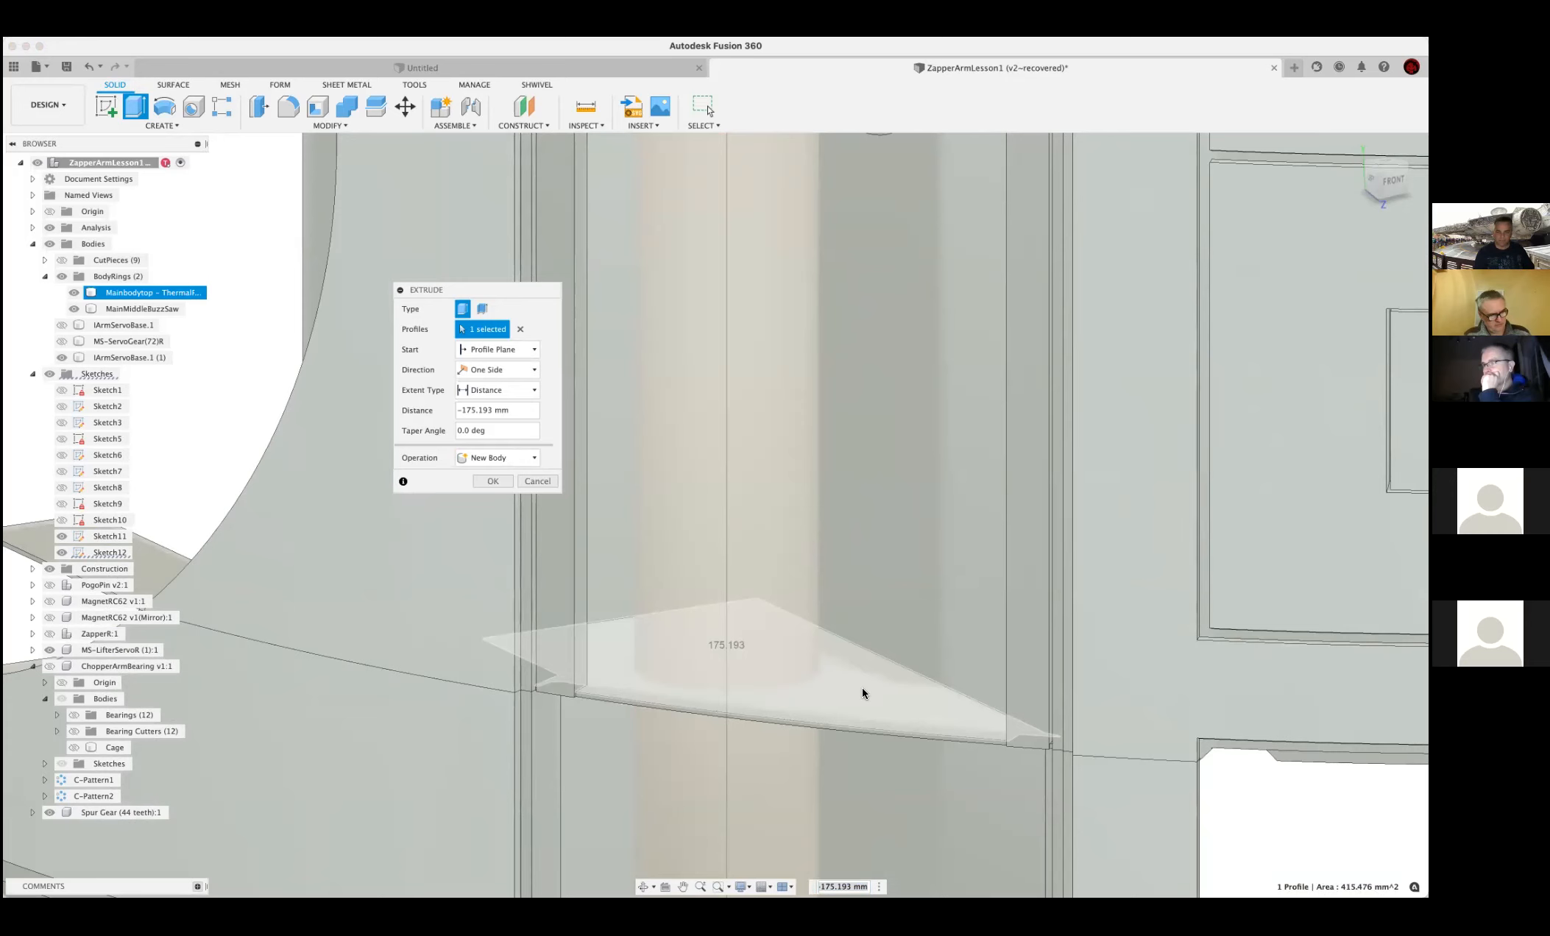
click(501, 480)
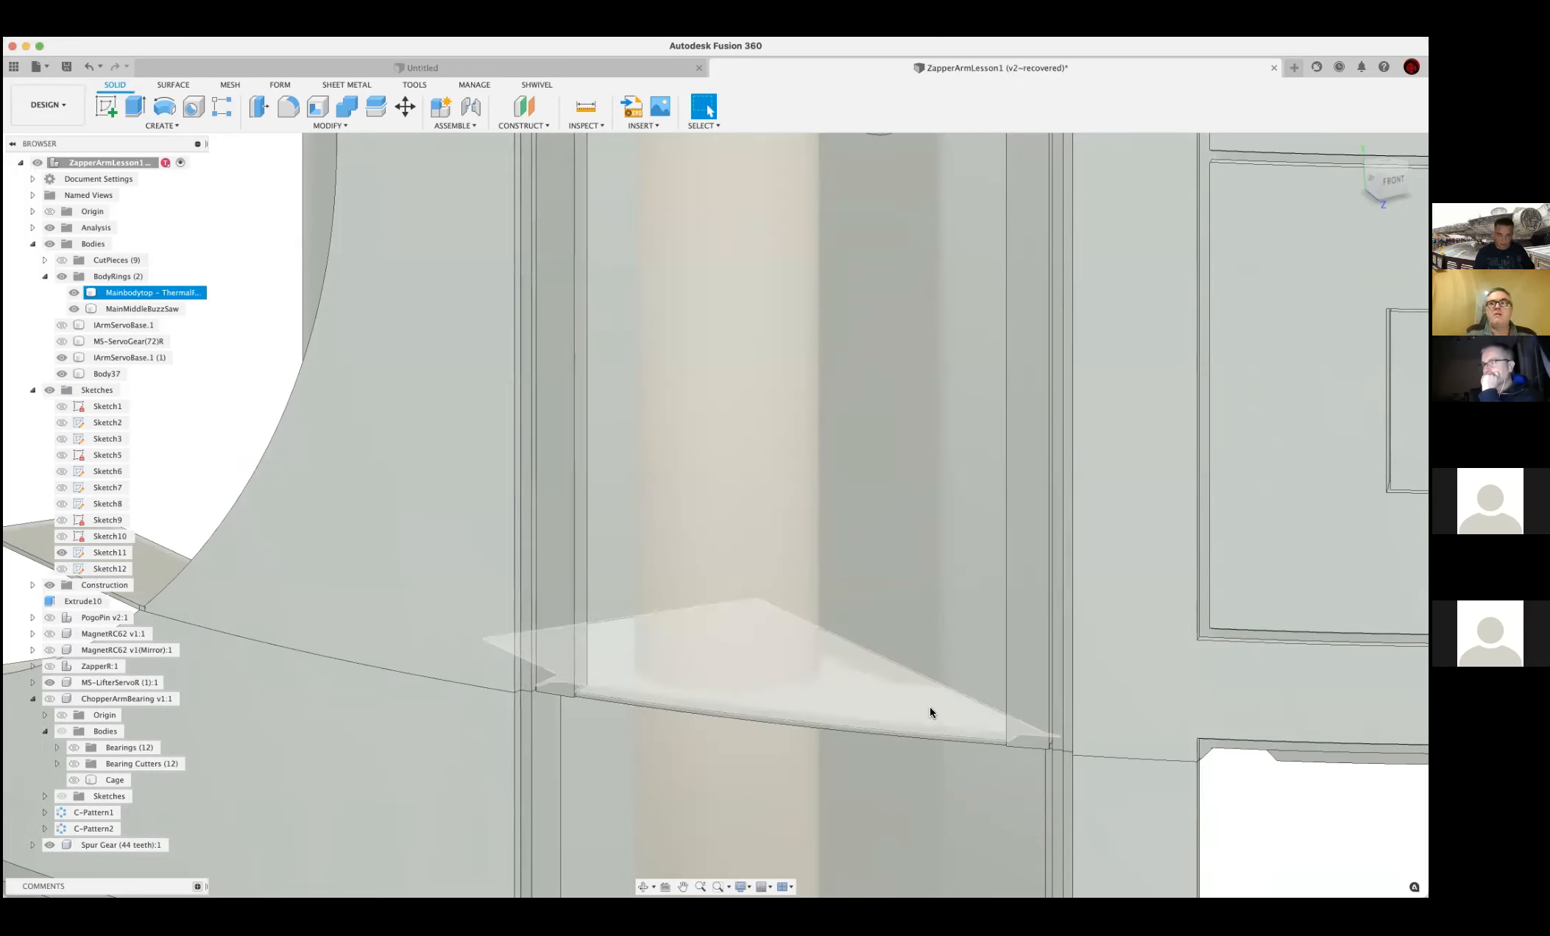
Hide the BodyRings bodies surrounding the vertical cylinder and the servo base
key(a)
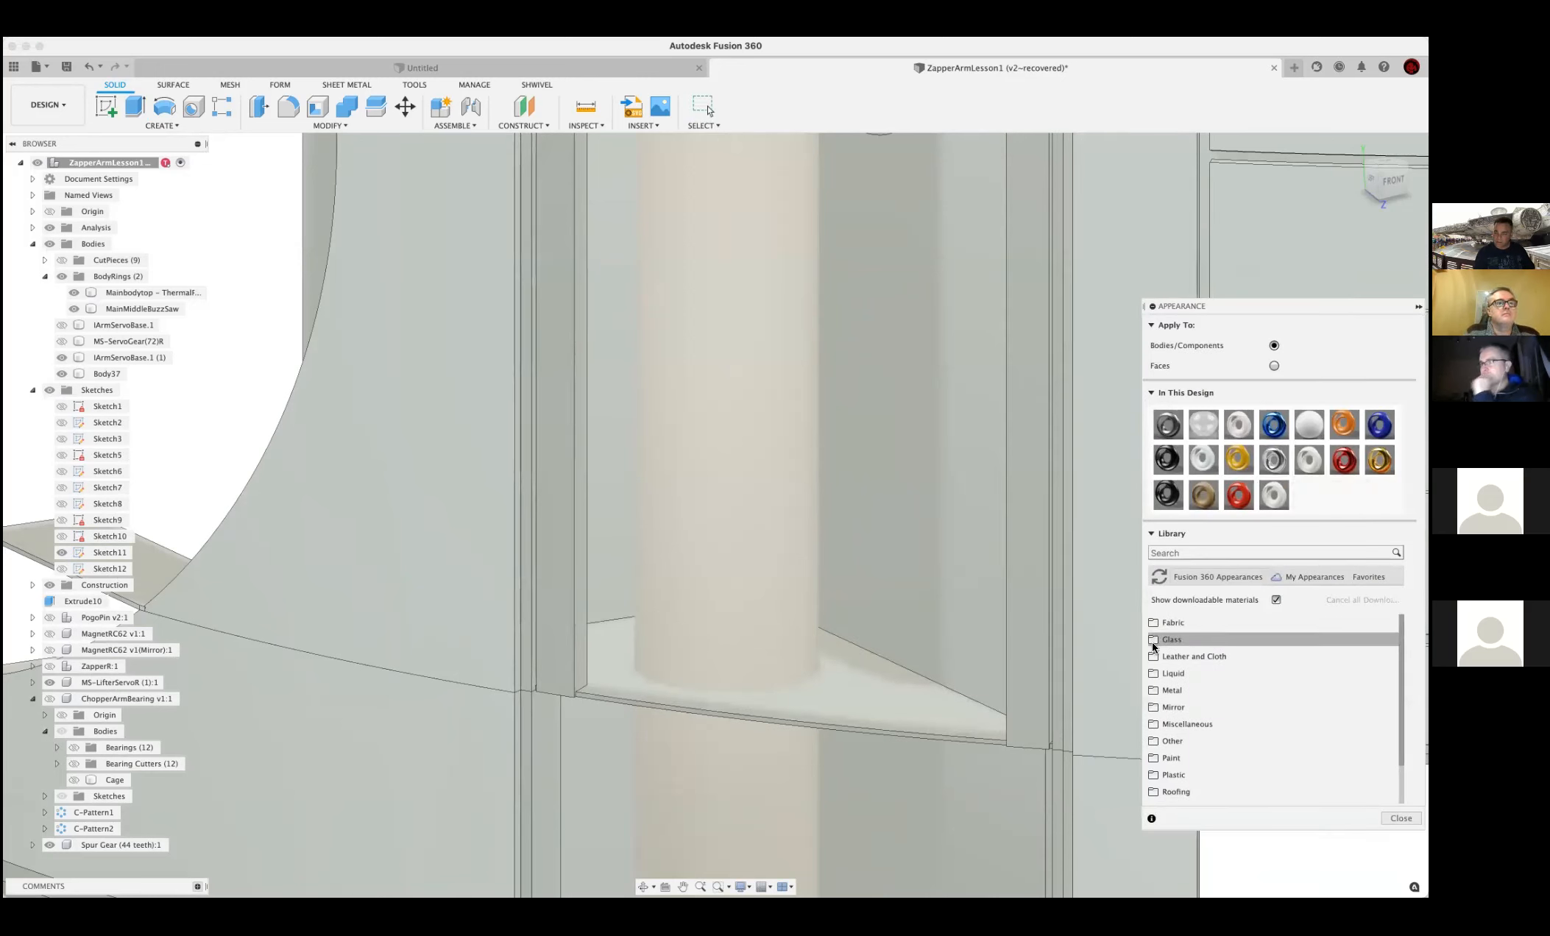
click(1401, 818)
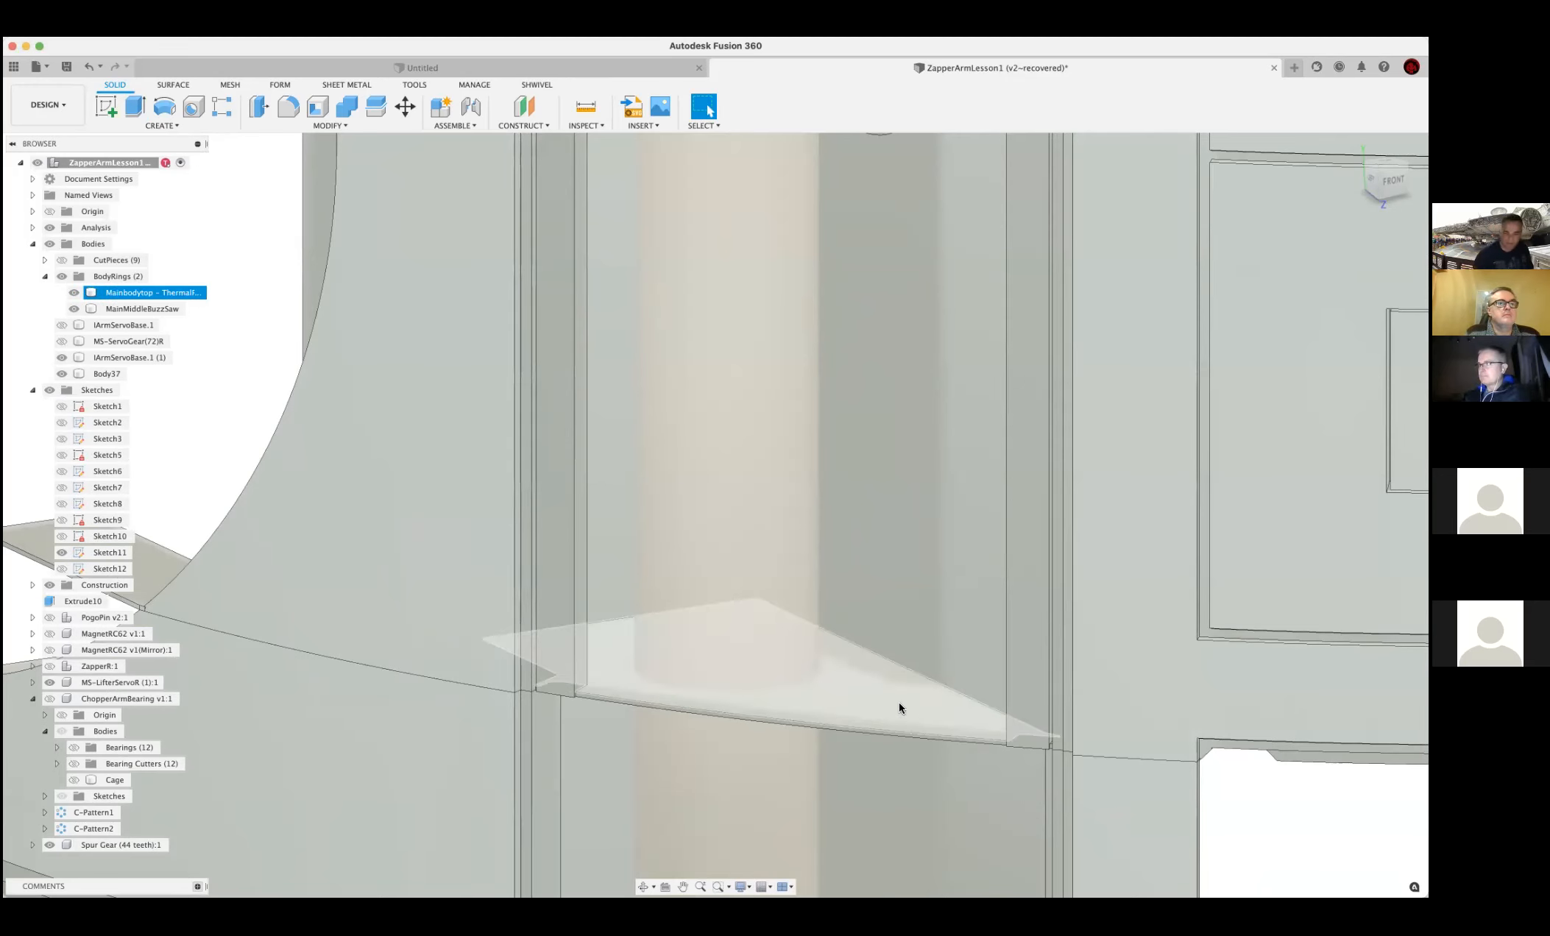
scroll(871, 378, down, 5)
mouse_move(856, 380)
shift+middle_down()
mouse_move(820, 374)
mouse_move(874, 371)
shift+middle_up()
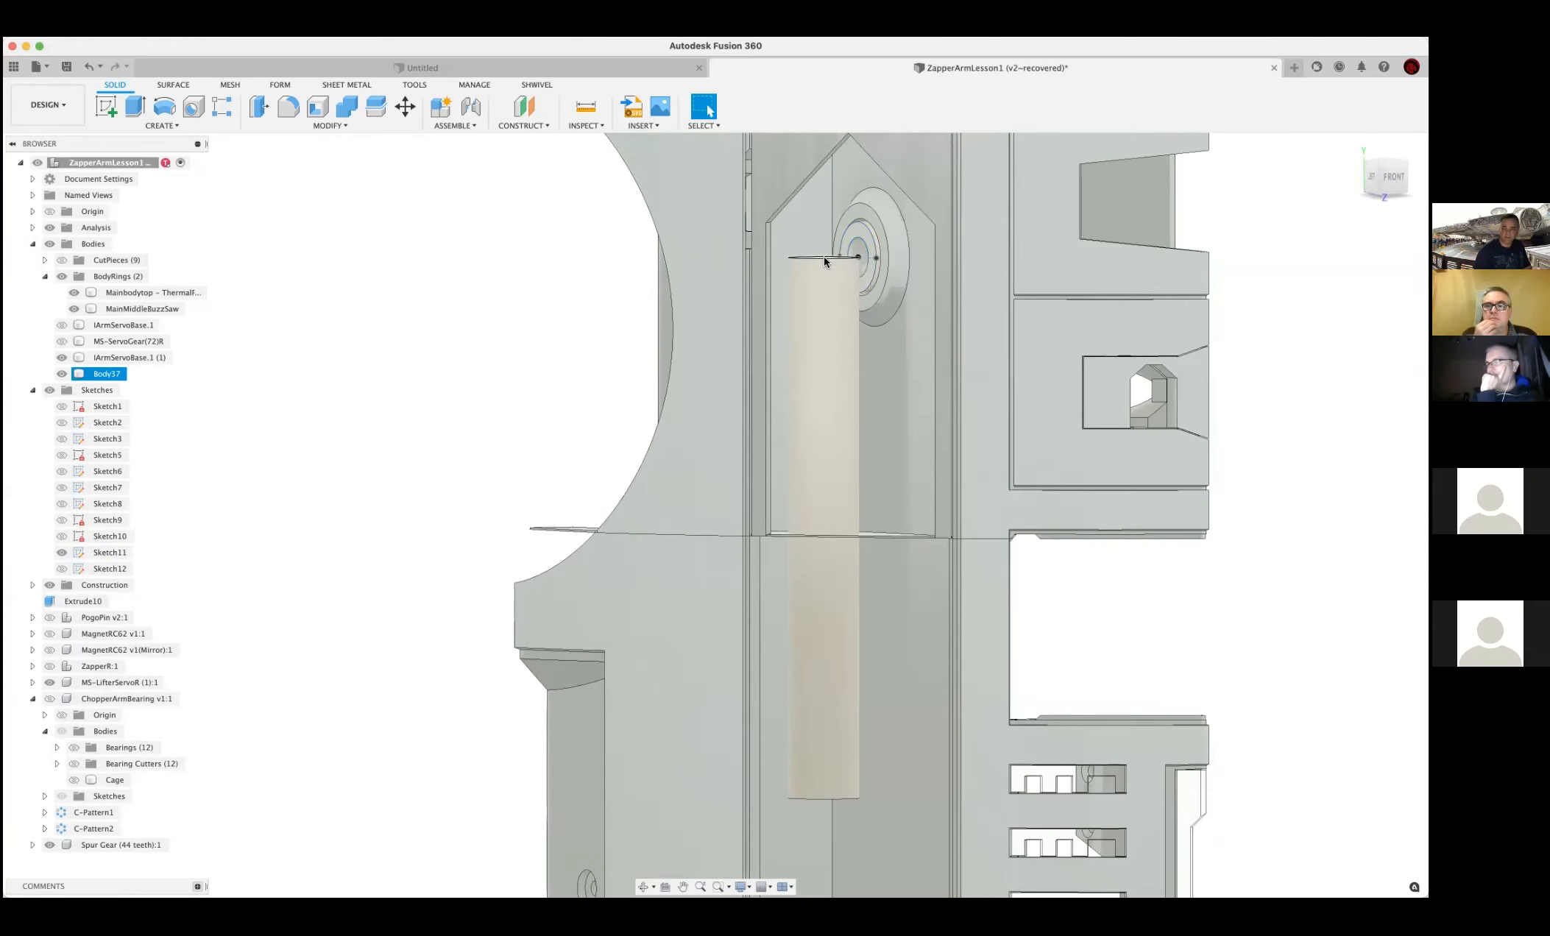
click(62, 276)
Examine from several angles how the vertical cylinder meets the tube, gear and servo base
middle_drag(1024, 363, 1021, 742)
shift+middle_drag(1027, 671, 1168, 637)
key(Escape)
scroll(1023, 668, up, 5)
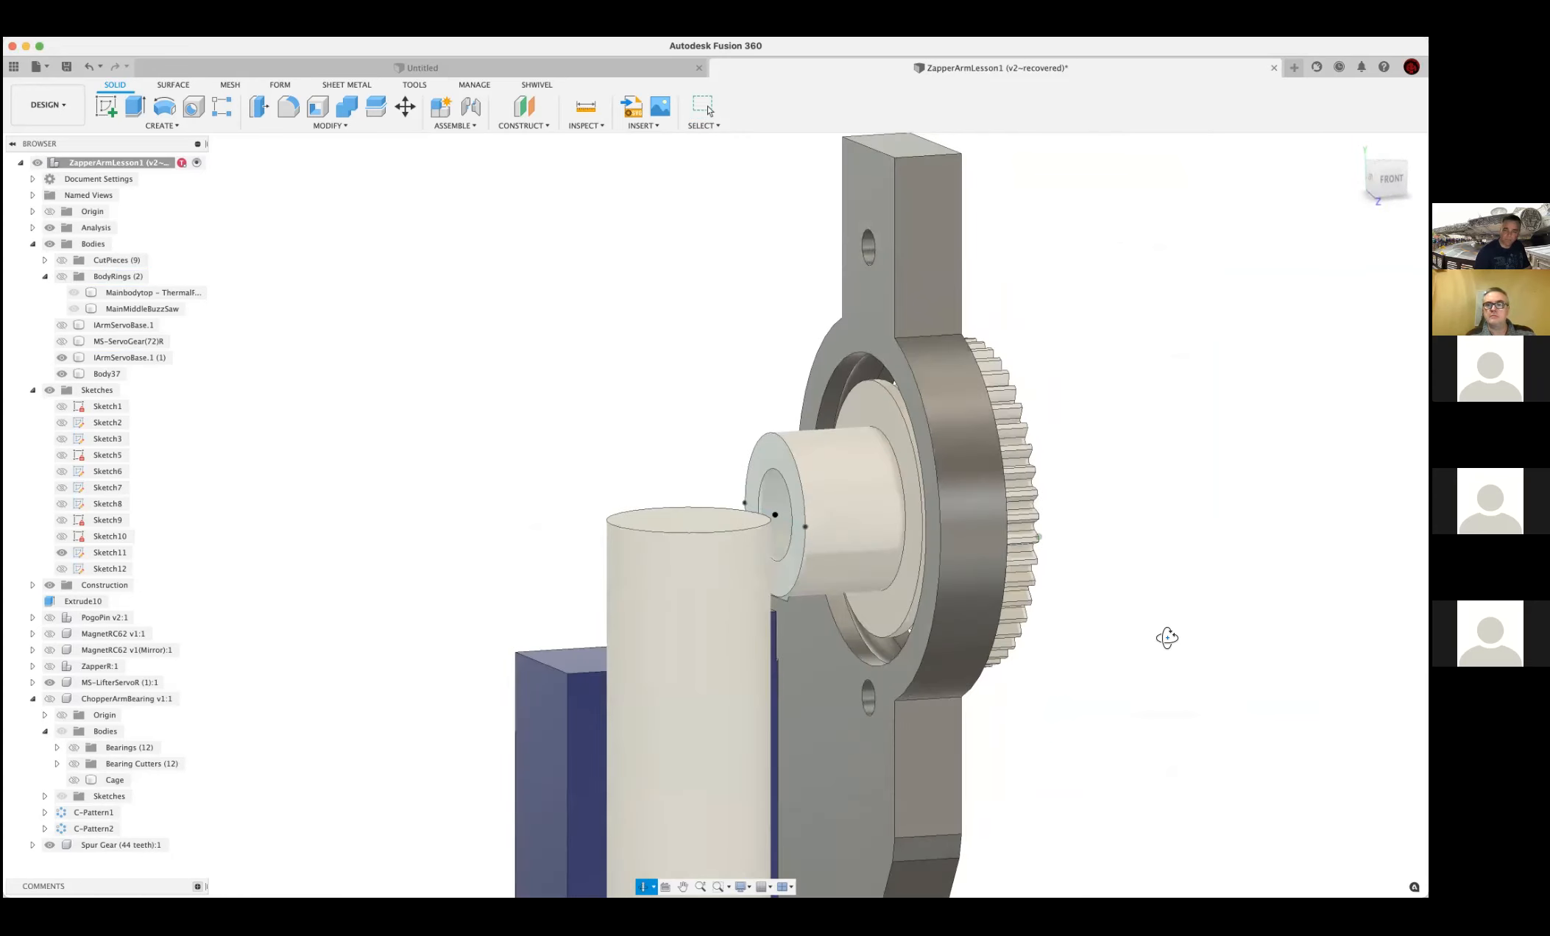
mouse_move(1168, 637)
shift+middle_down()
mouse_move(1128, 618)
mouse_move(1150, 624)
shift+middle_up()
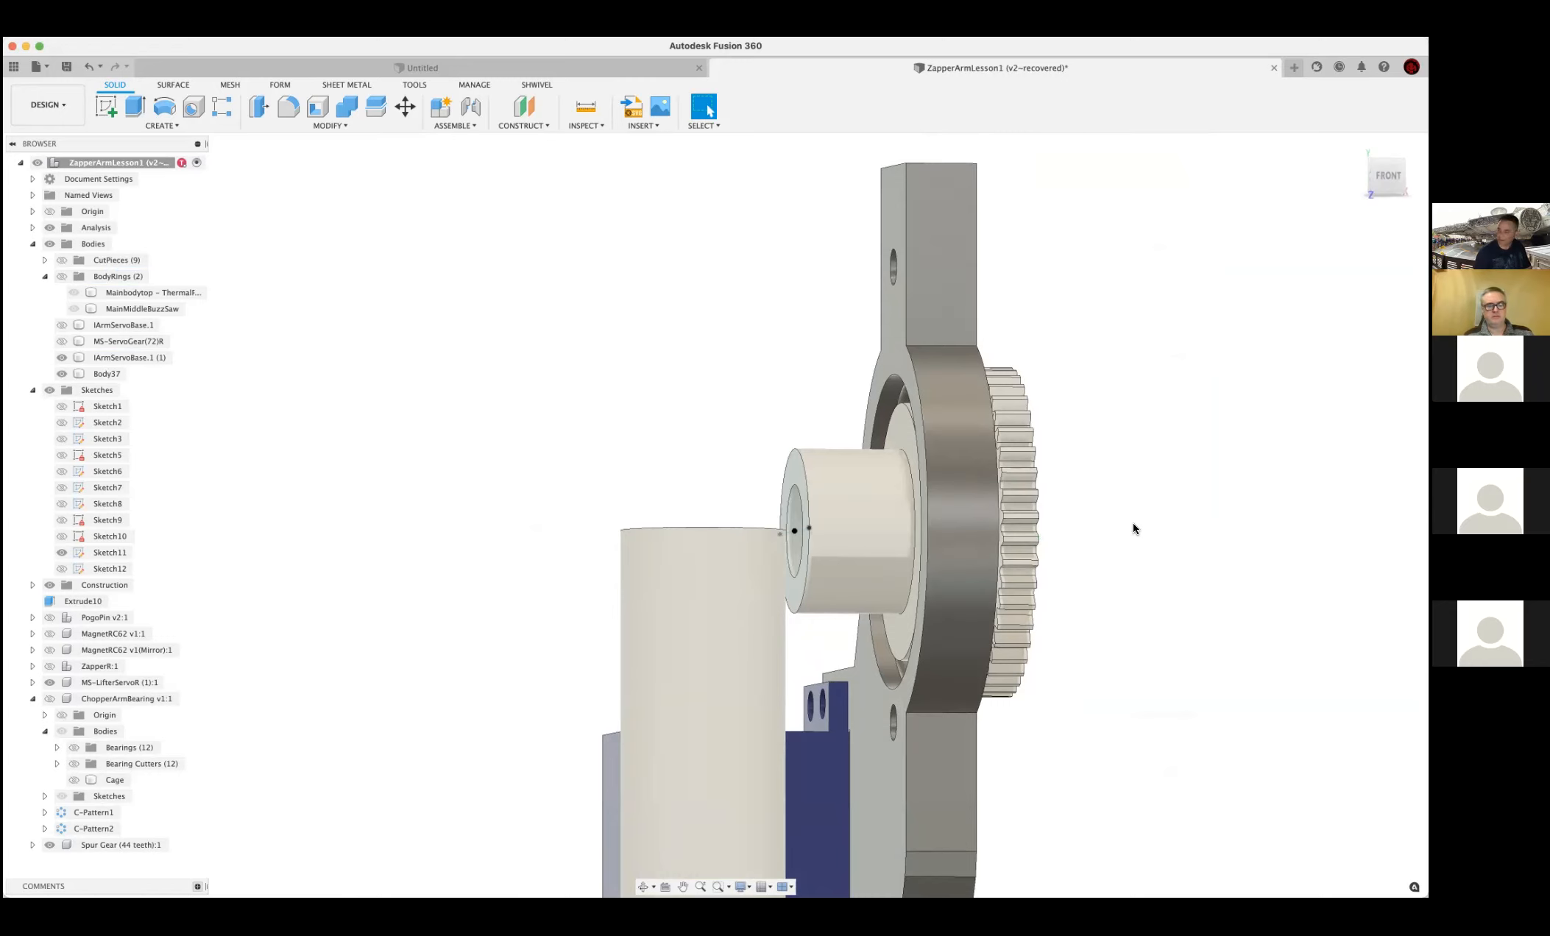
mouse_move(1130, 514)
shift+middle_down()
mouse_move(1111, 523)
mouse_move(1135, 527)
shift+middle_up()
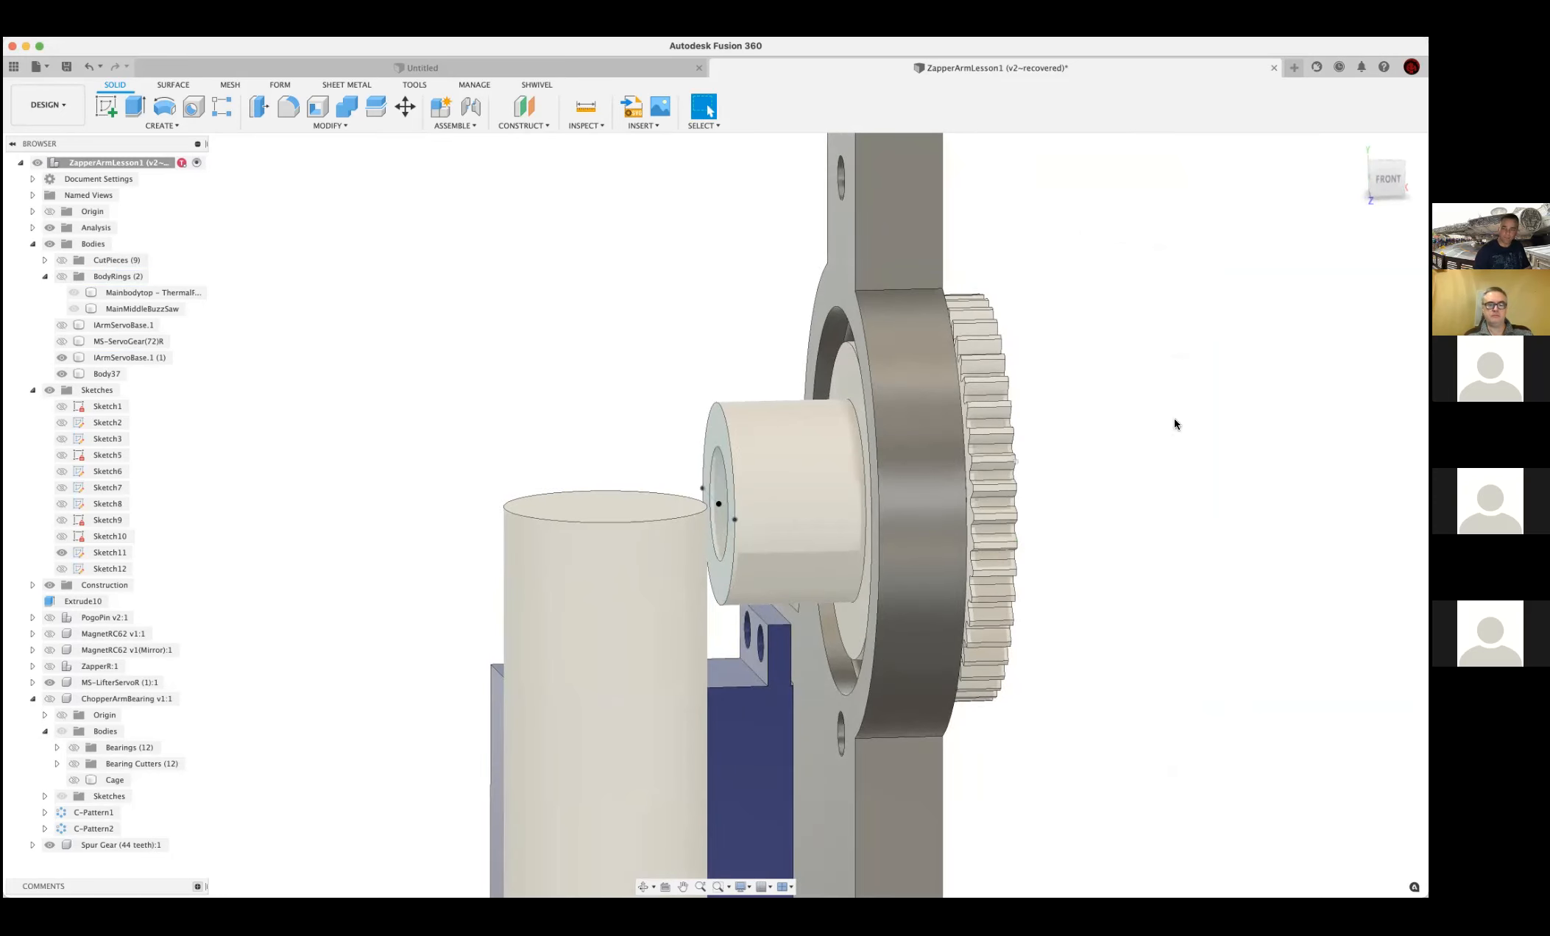
shift+middle_drag(1297, 481, 1264, 490)
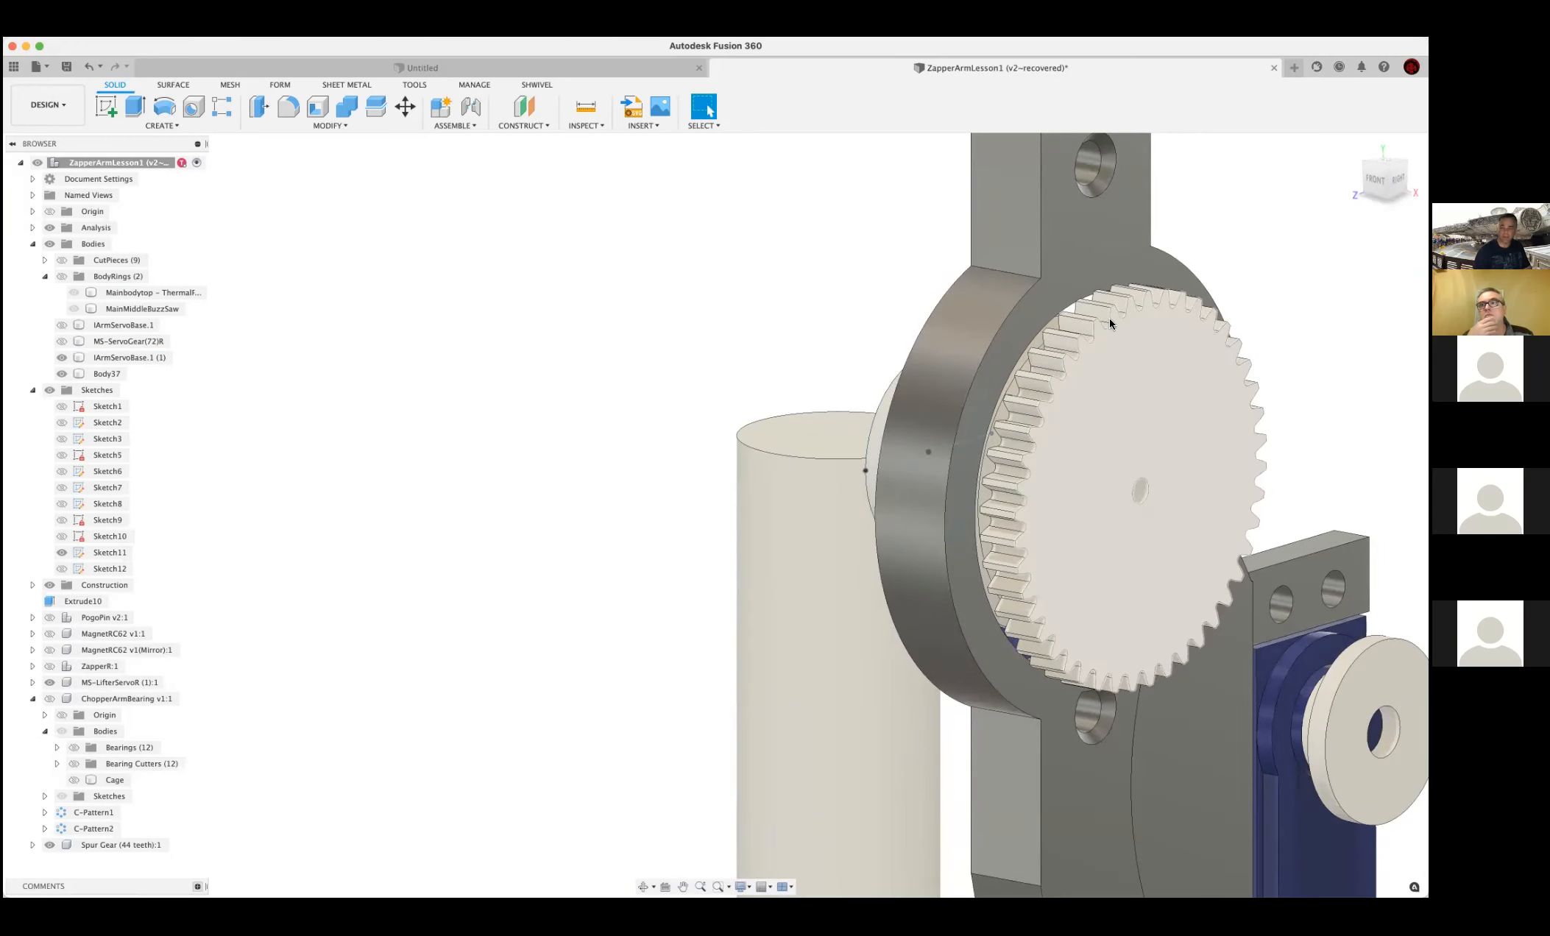
shift+middle_drag(1061, 194, 859, 402)
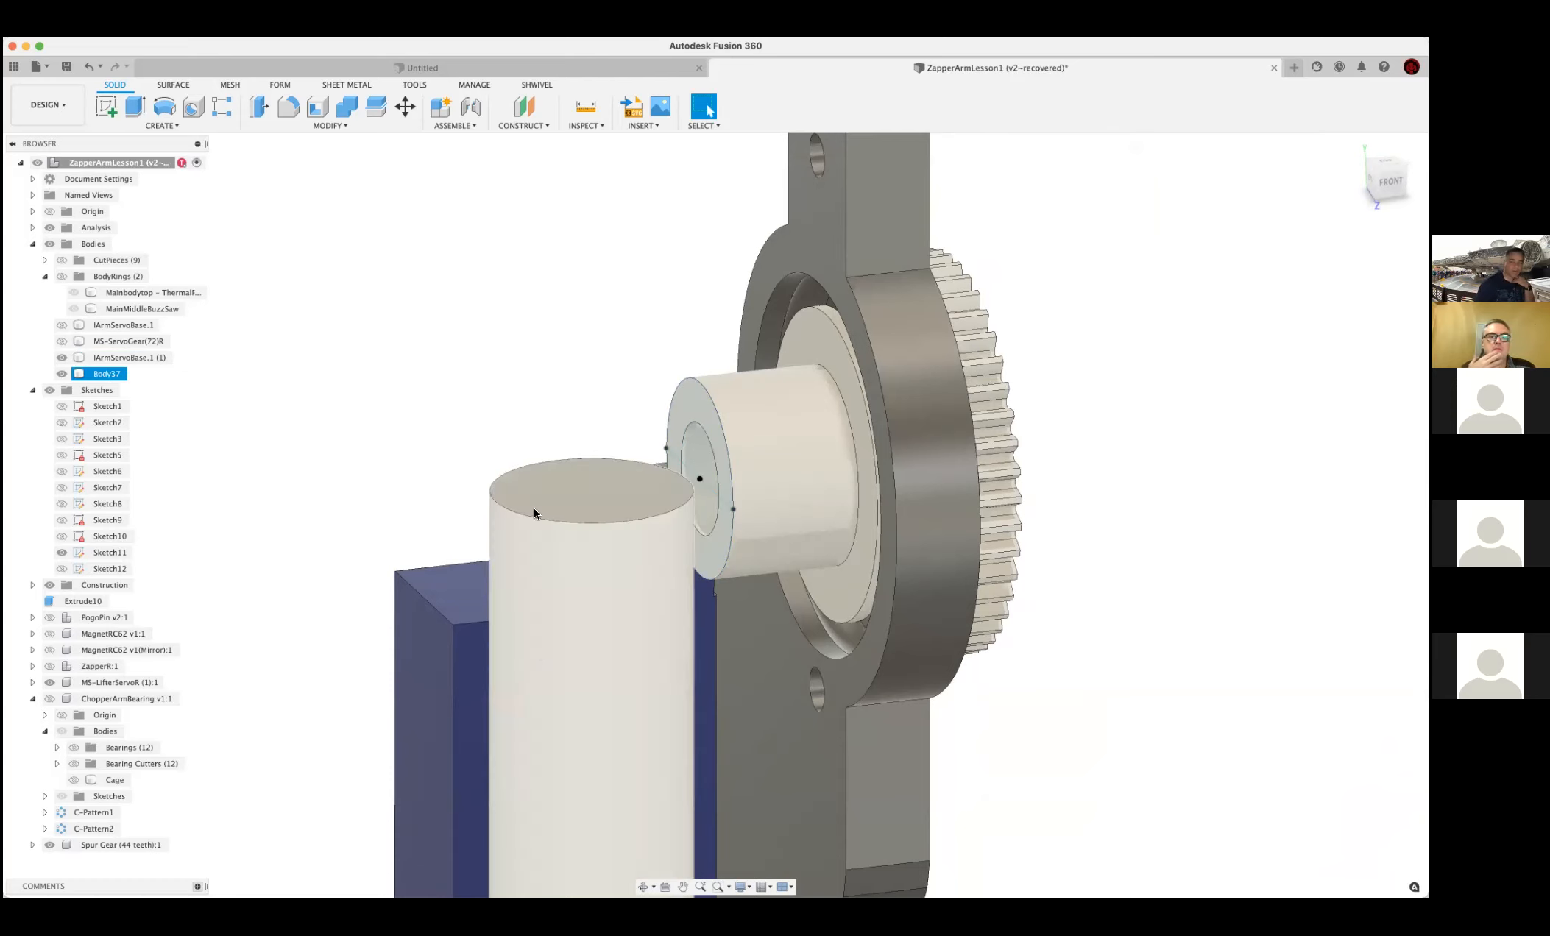
click(741, 437)
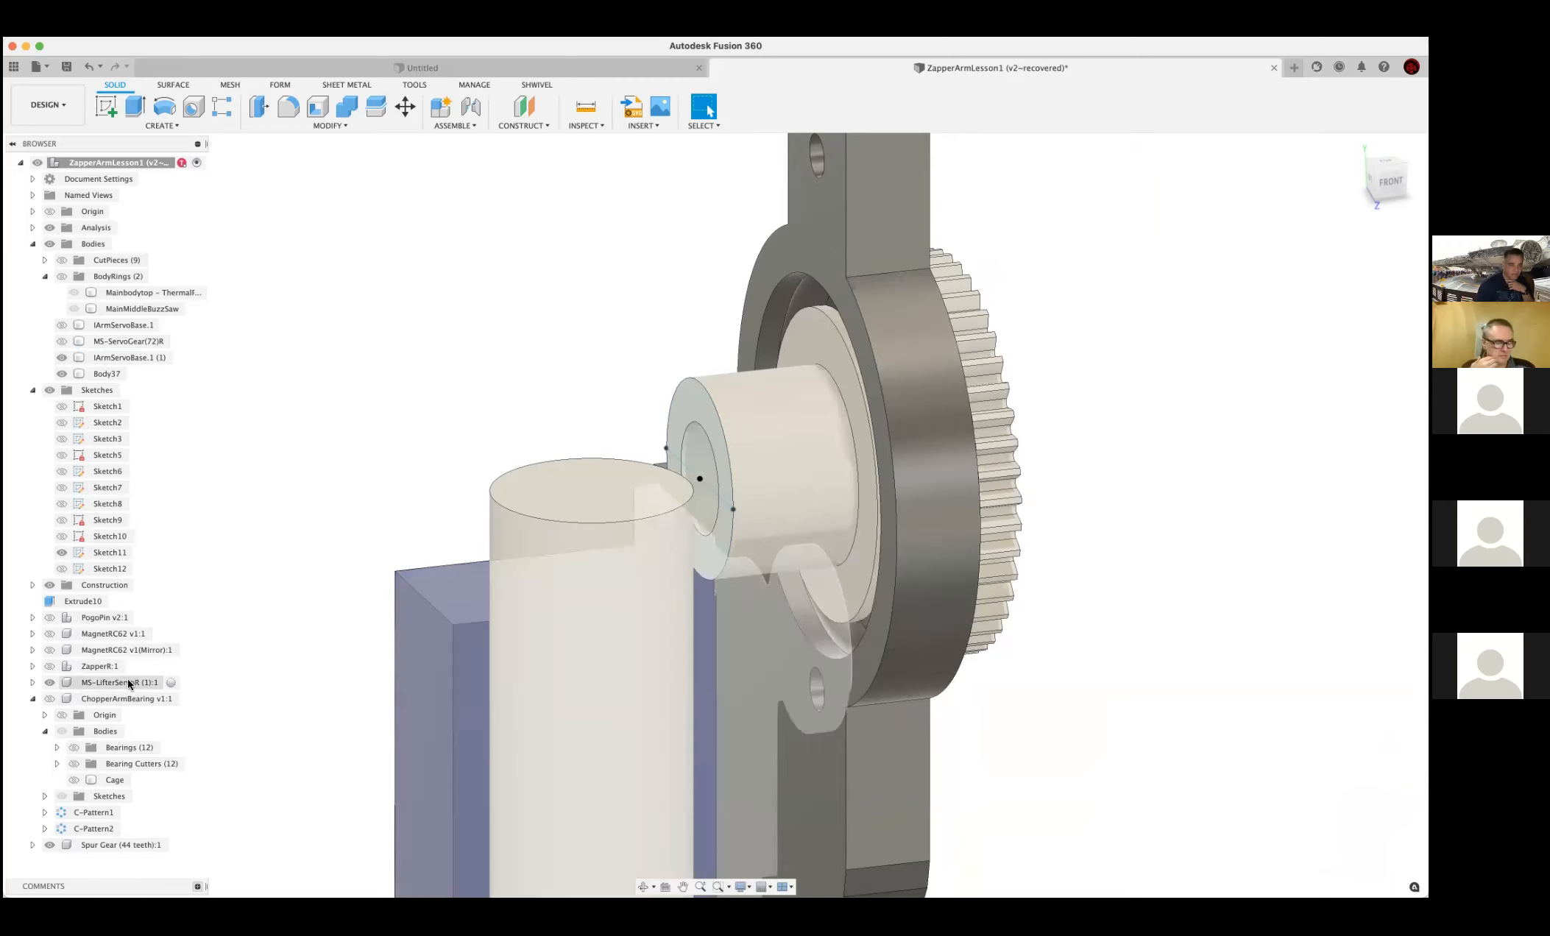
Show the MagnetRC62 v1 magnet and its mirrored copy at the tube's end
click(47, 634)
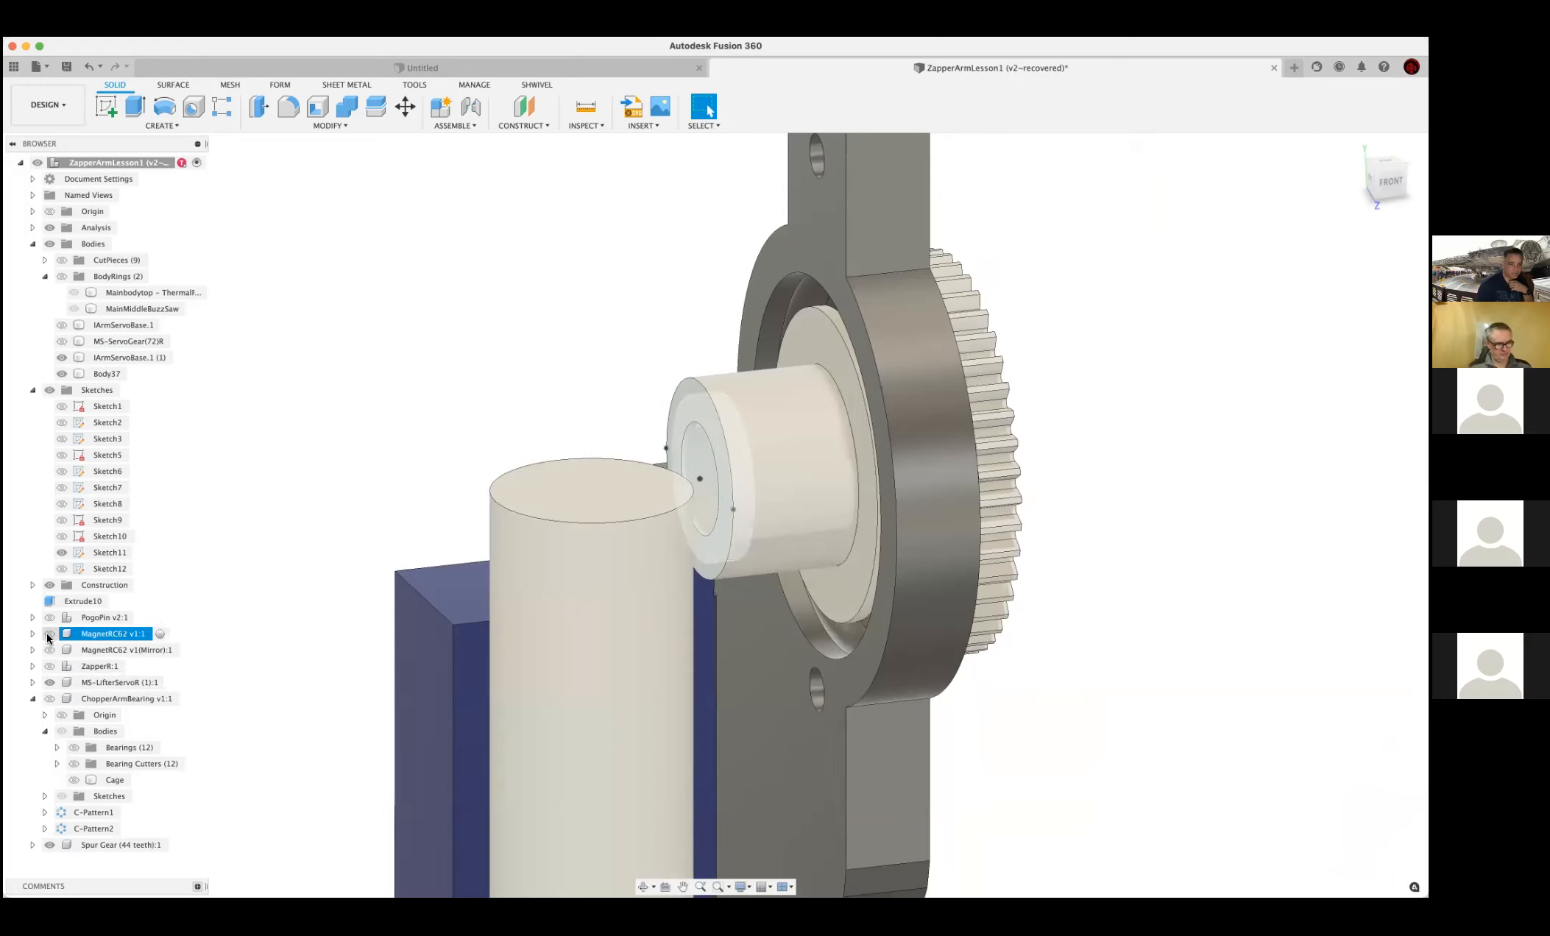
click(48, 633)
click(53, 651)
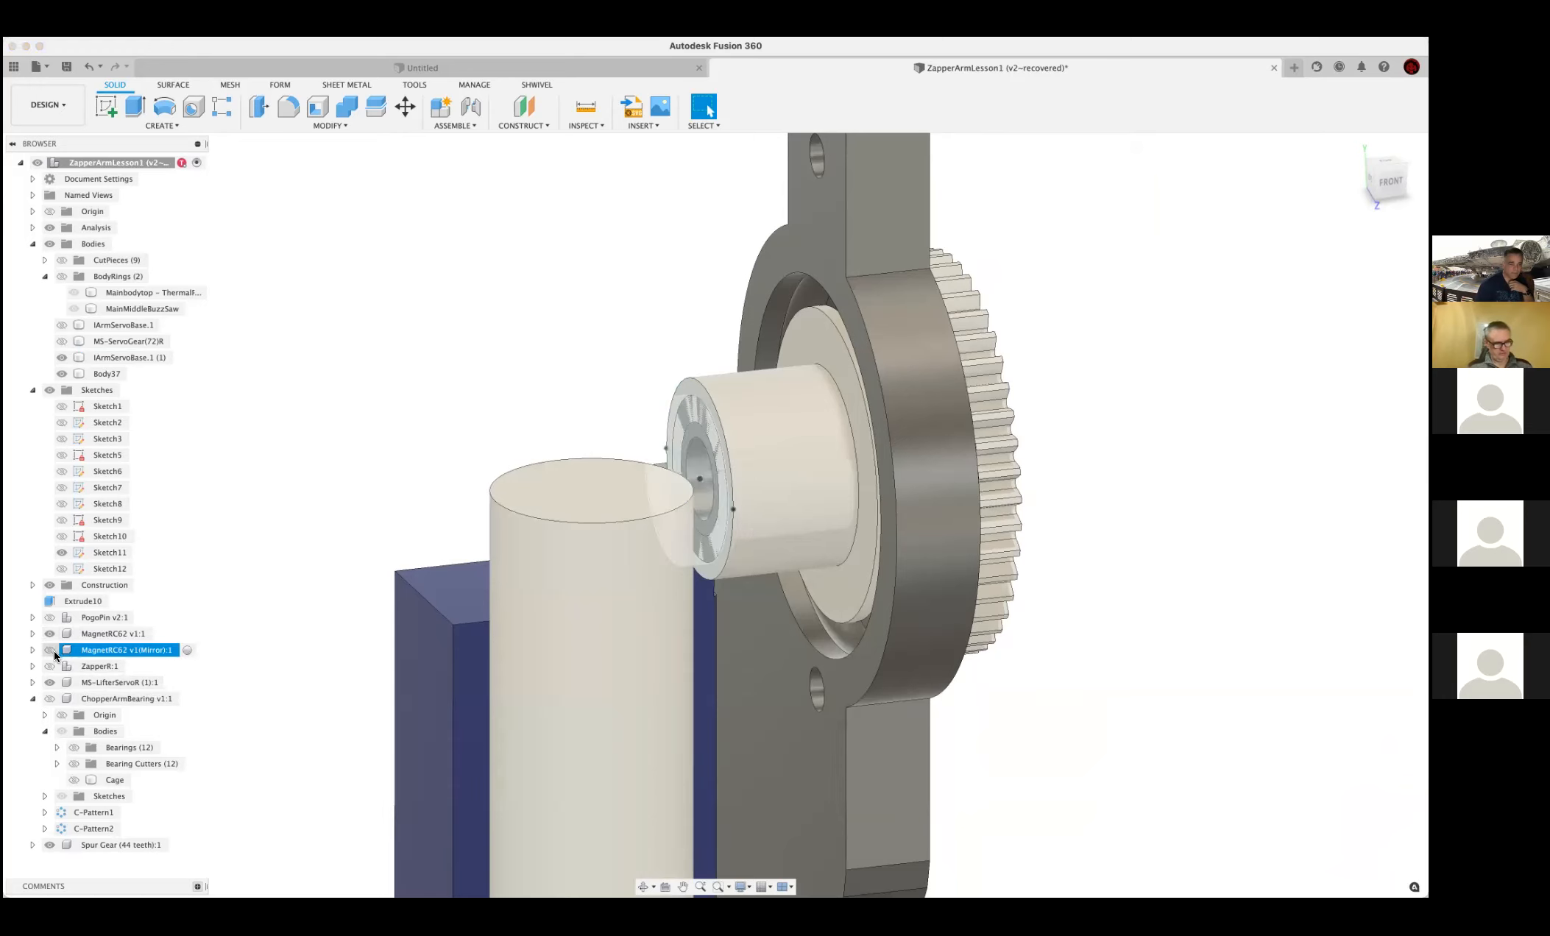
click(52, 649)
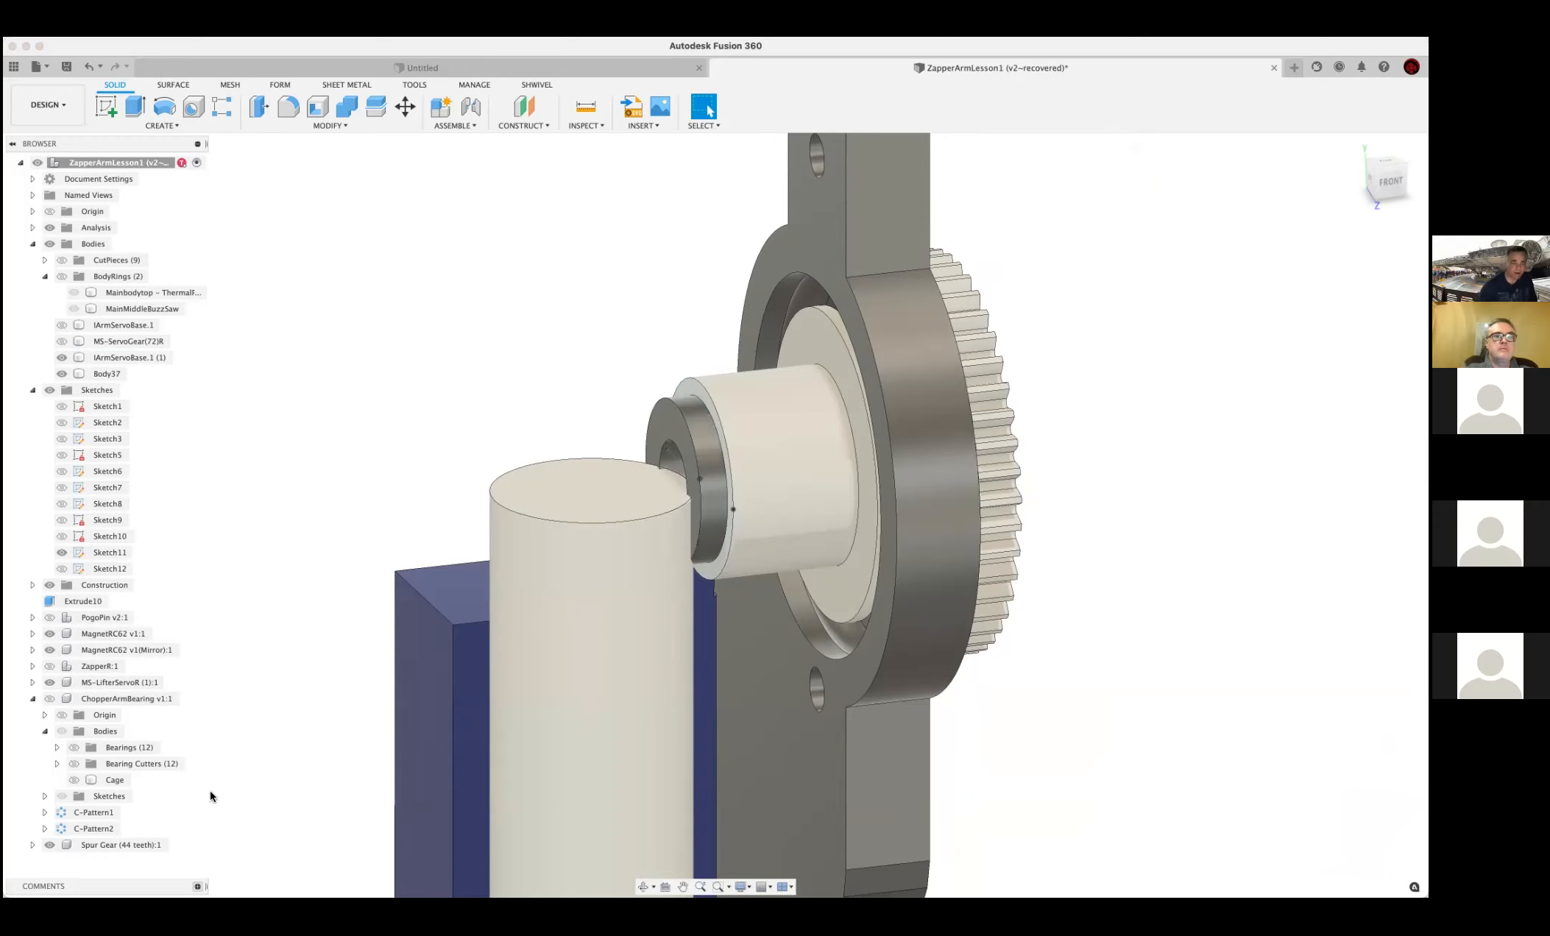
click(32, 634)
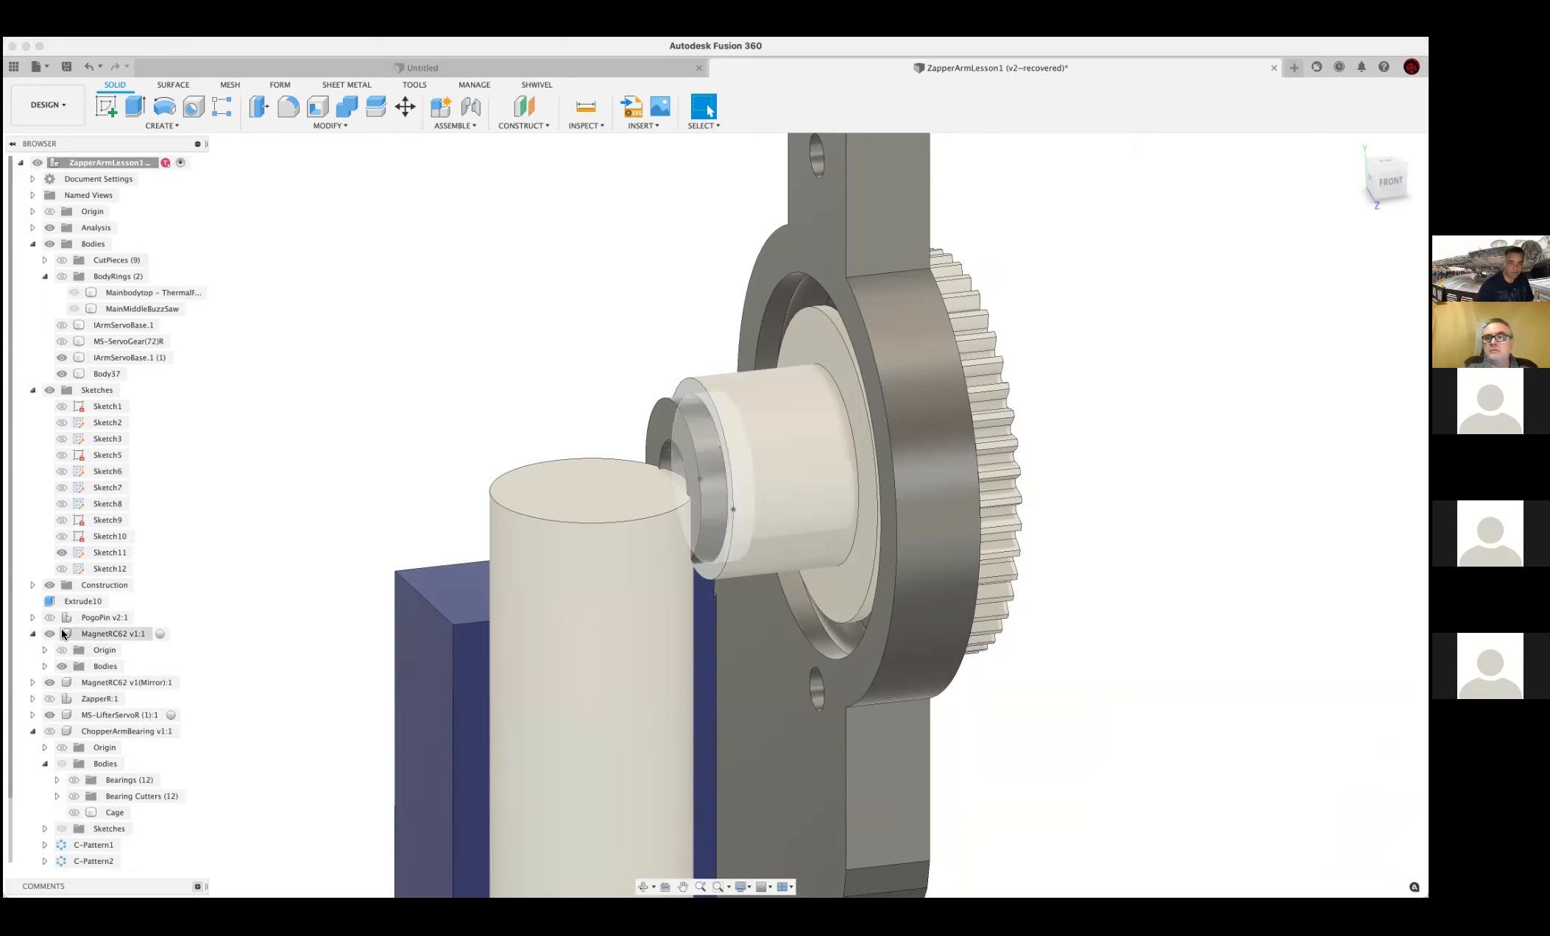
click(135, 634)
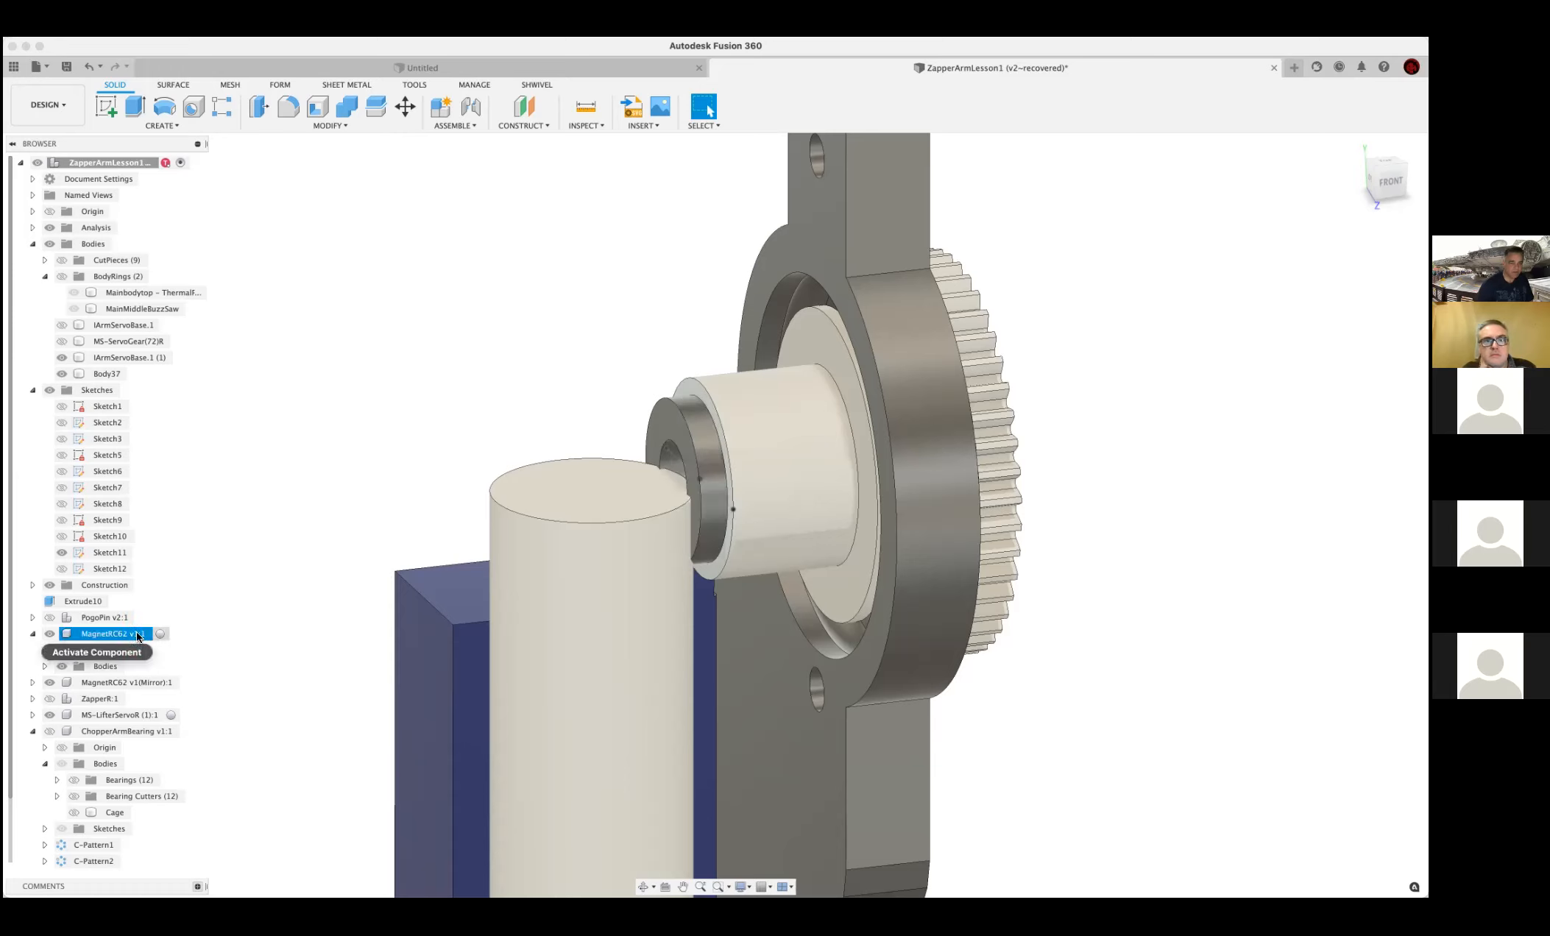
click(33, 633)
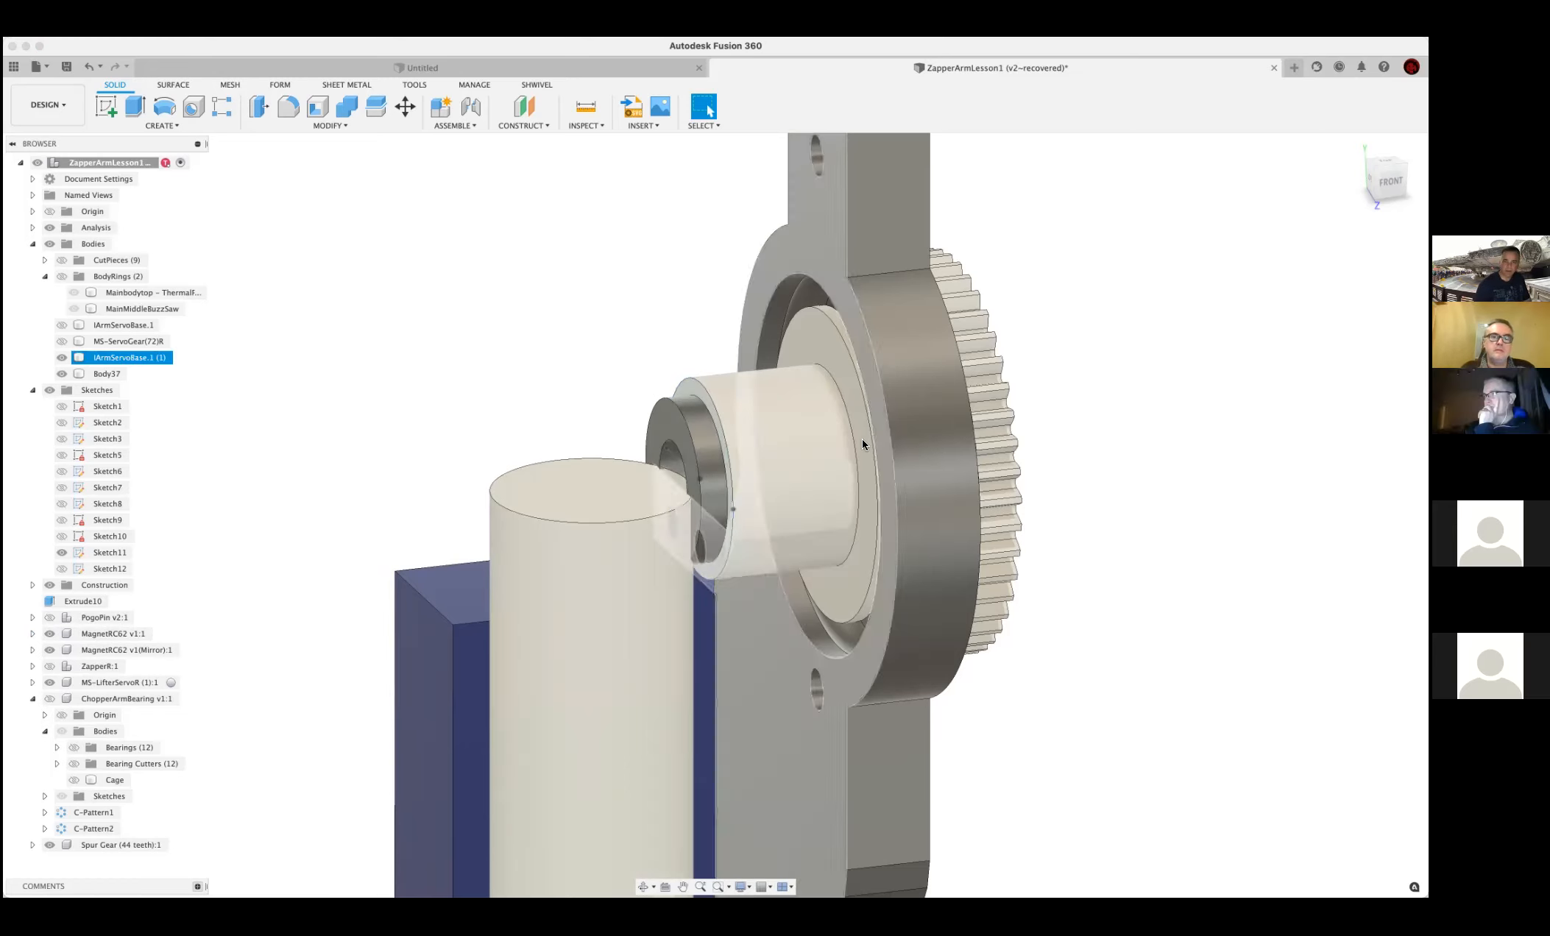
click(807, 430)
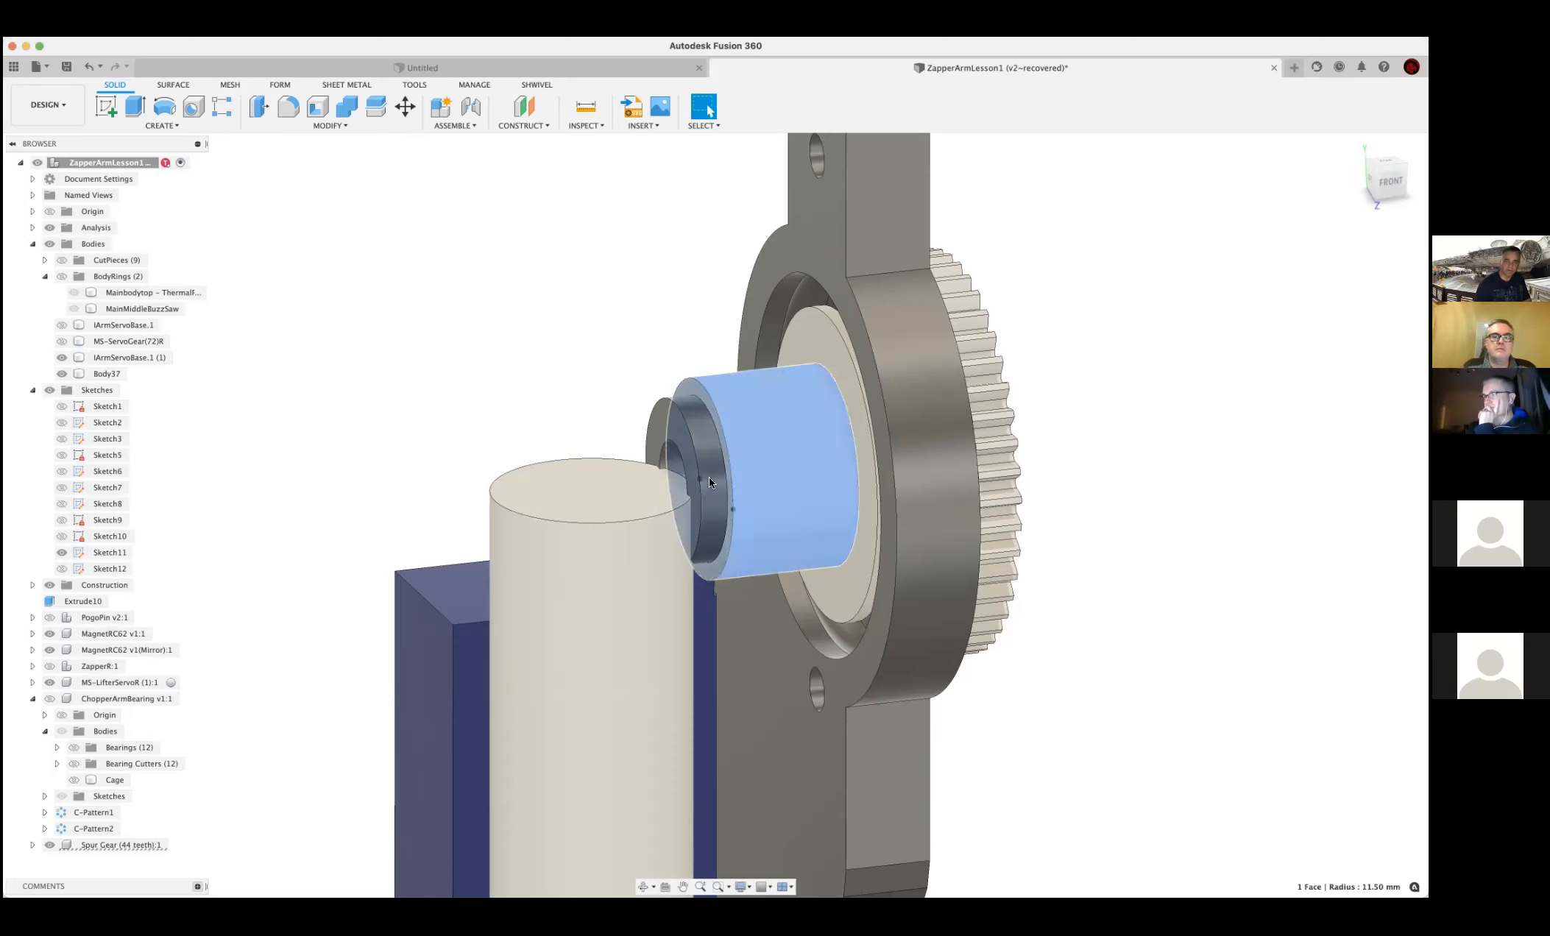
click(575, 507)
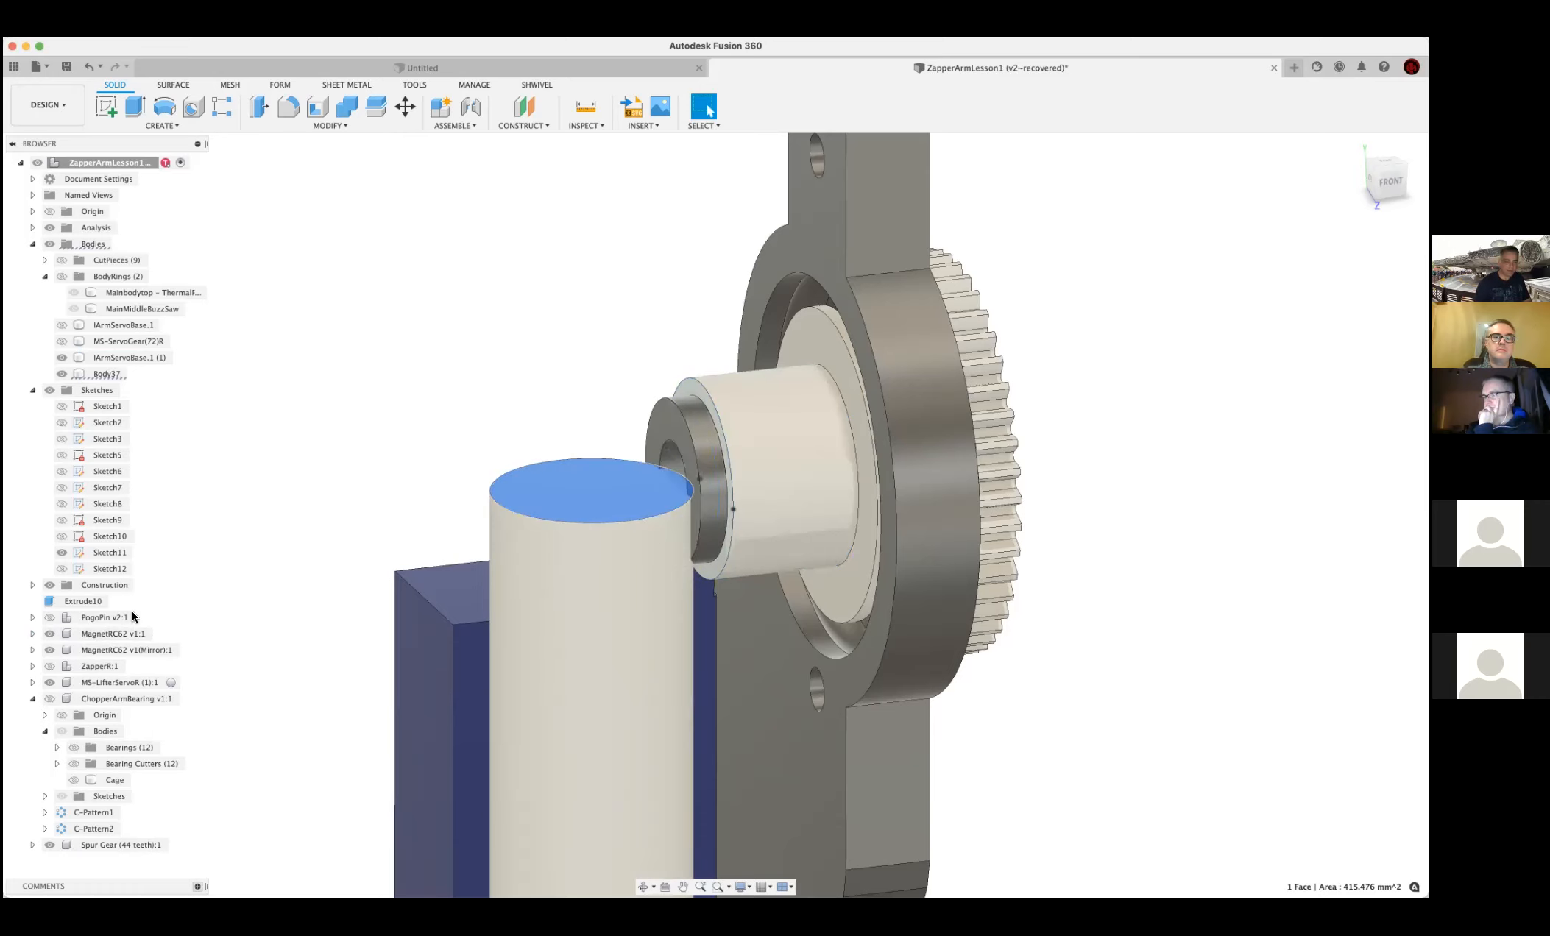
Hide the mirrored MagnetRC62 copy, keeping the original magnet in the tube's end shown
click(52, 698)
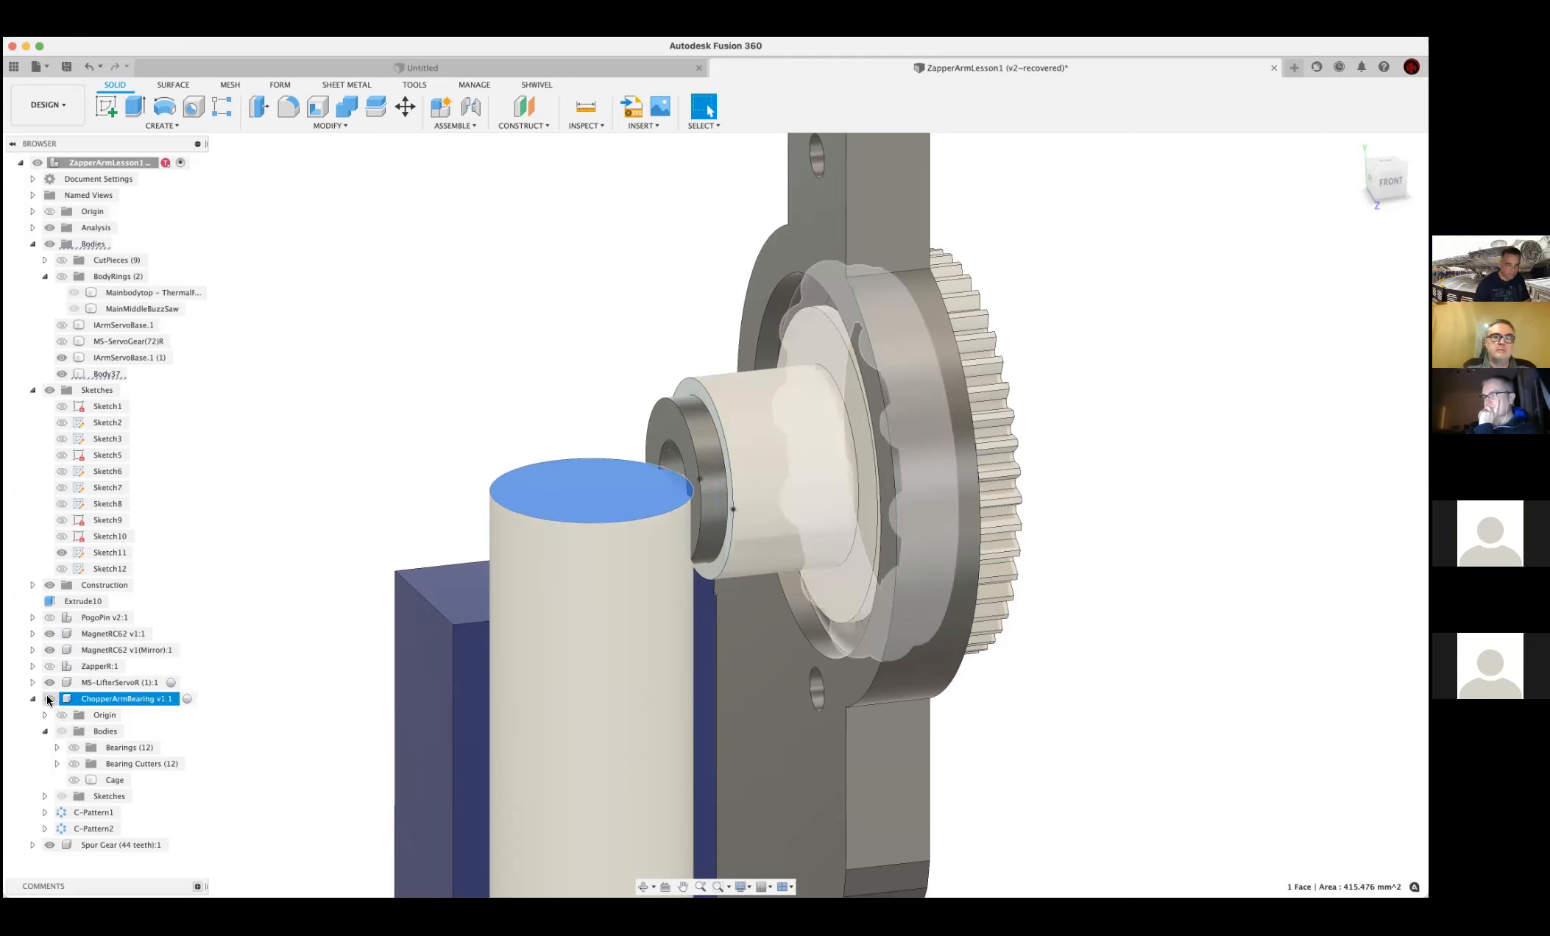
click(44, 686)
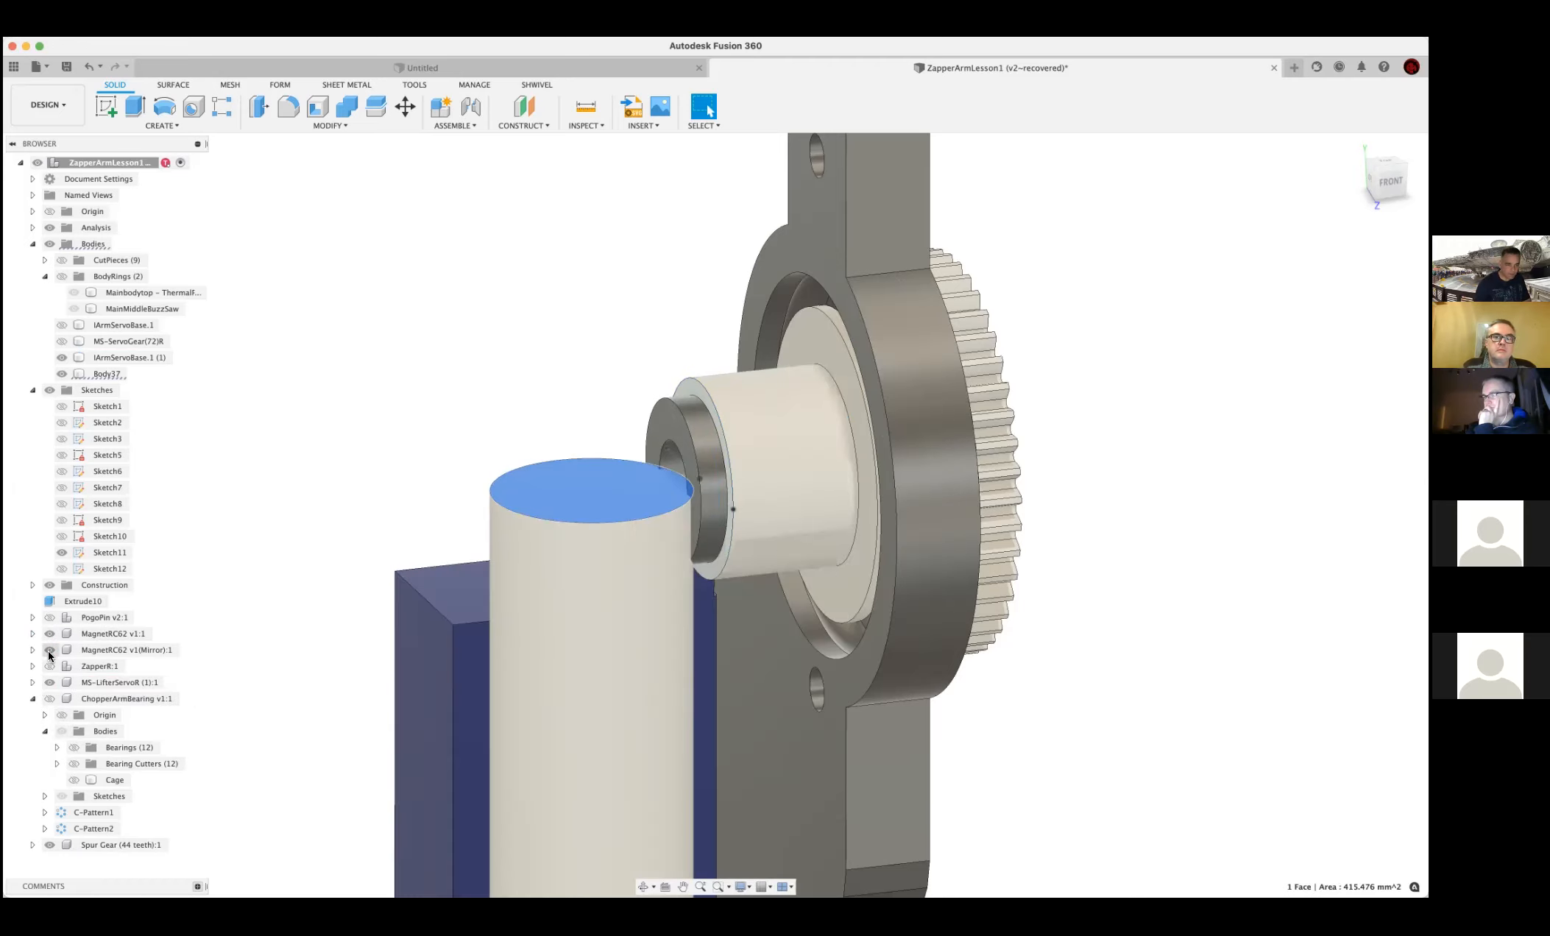
click(49, 651)
mouse_move(586, 392)
shift+middle_down()
mouse_move(621, 401)
mouse_move(607, 413)
shift+middle_up()
shift+middle_drag(651, 417, 298, 557)
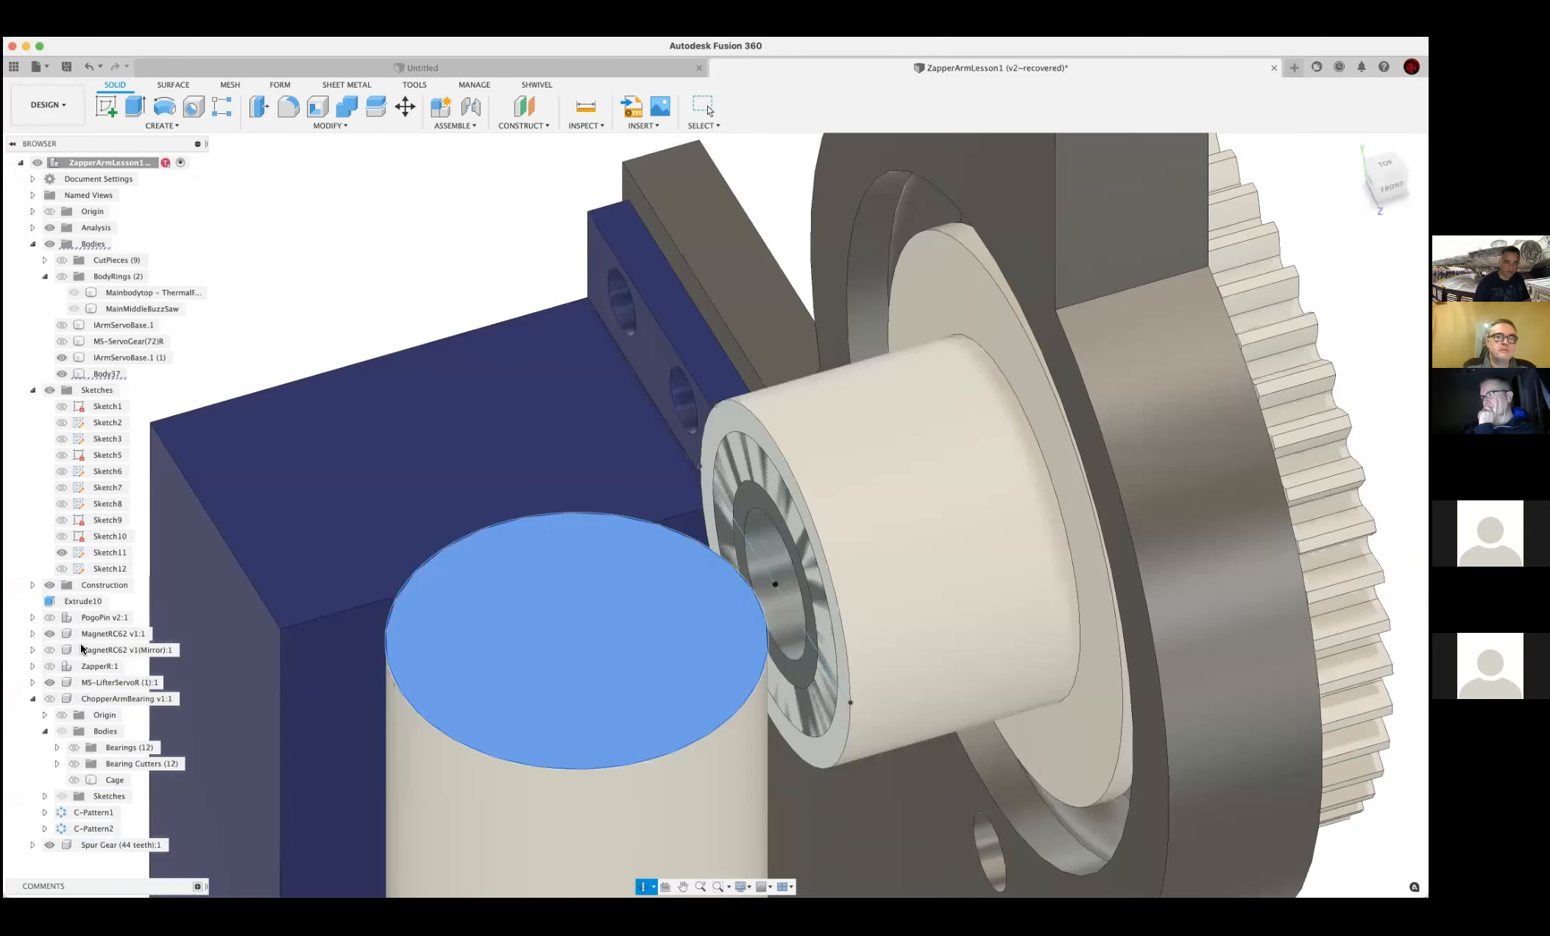
Rename the vertical cylinder body as ArmProto and hide it
key(Escape)
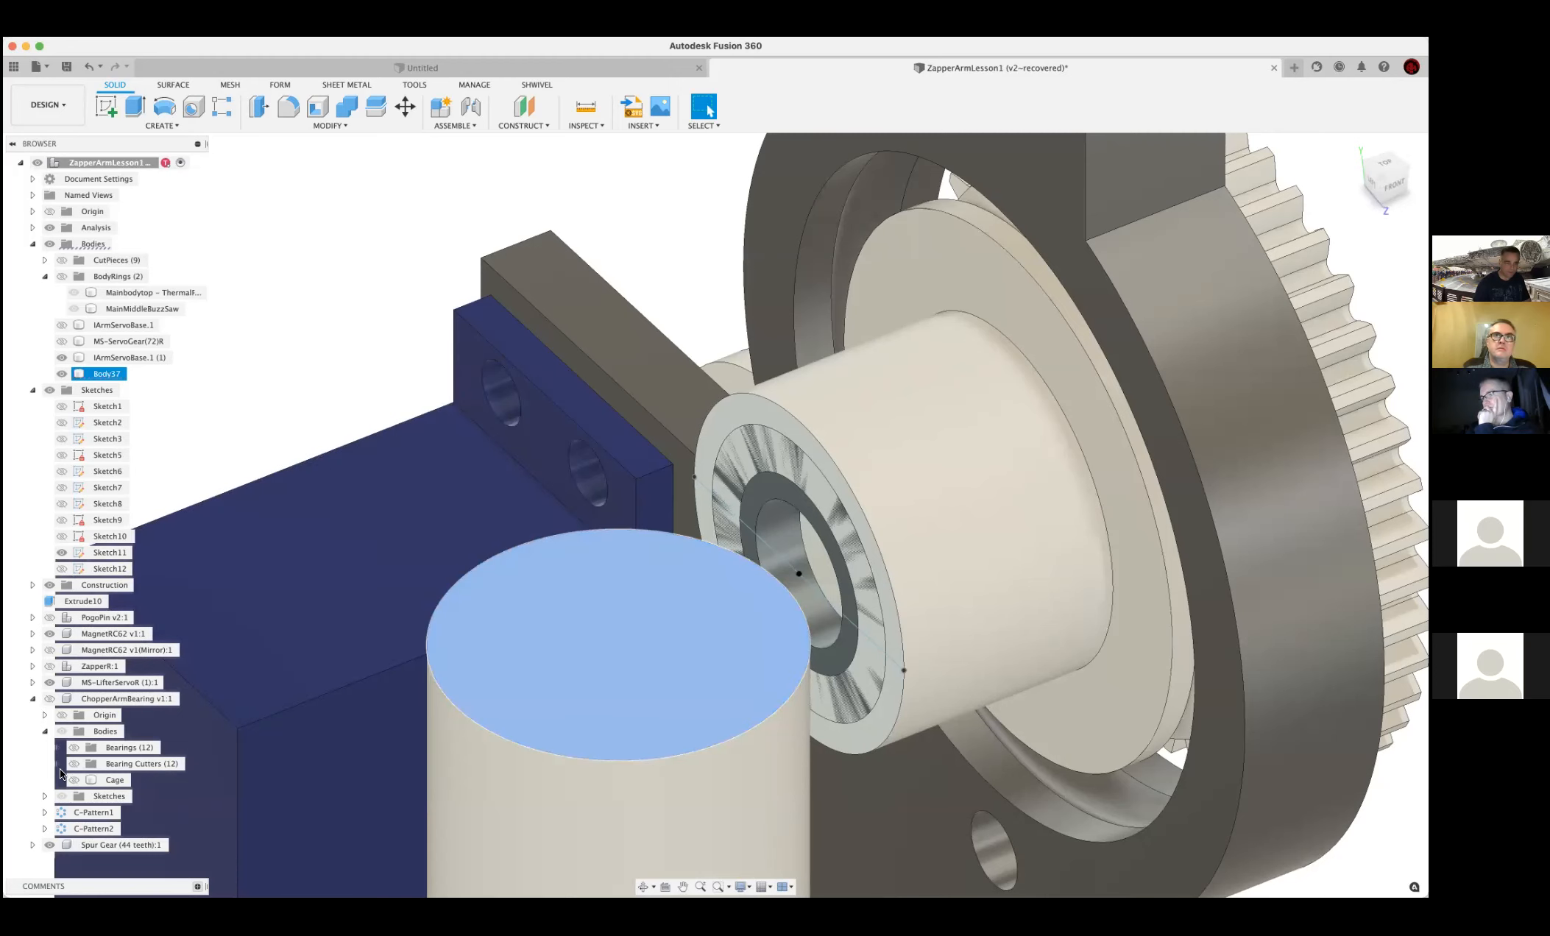
click(100, 375)
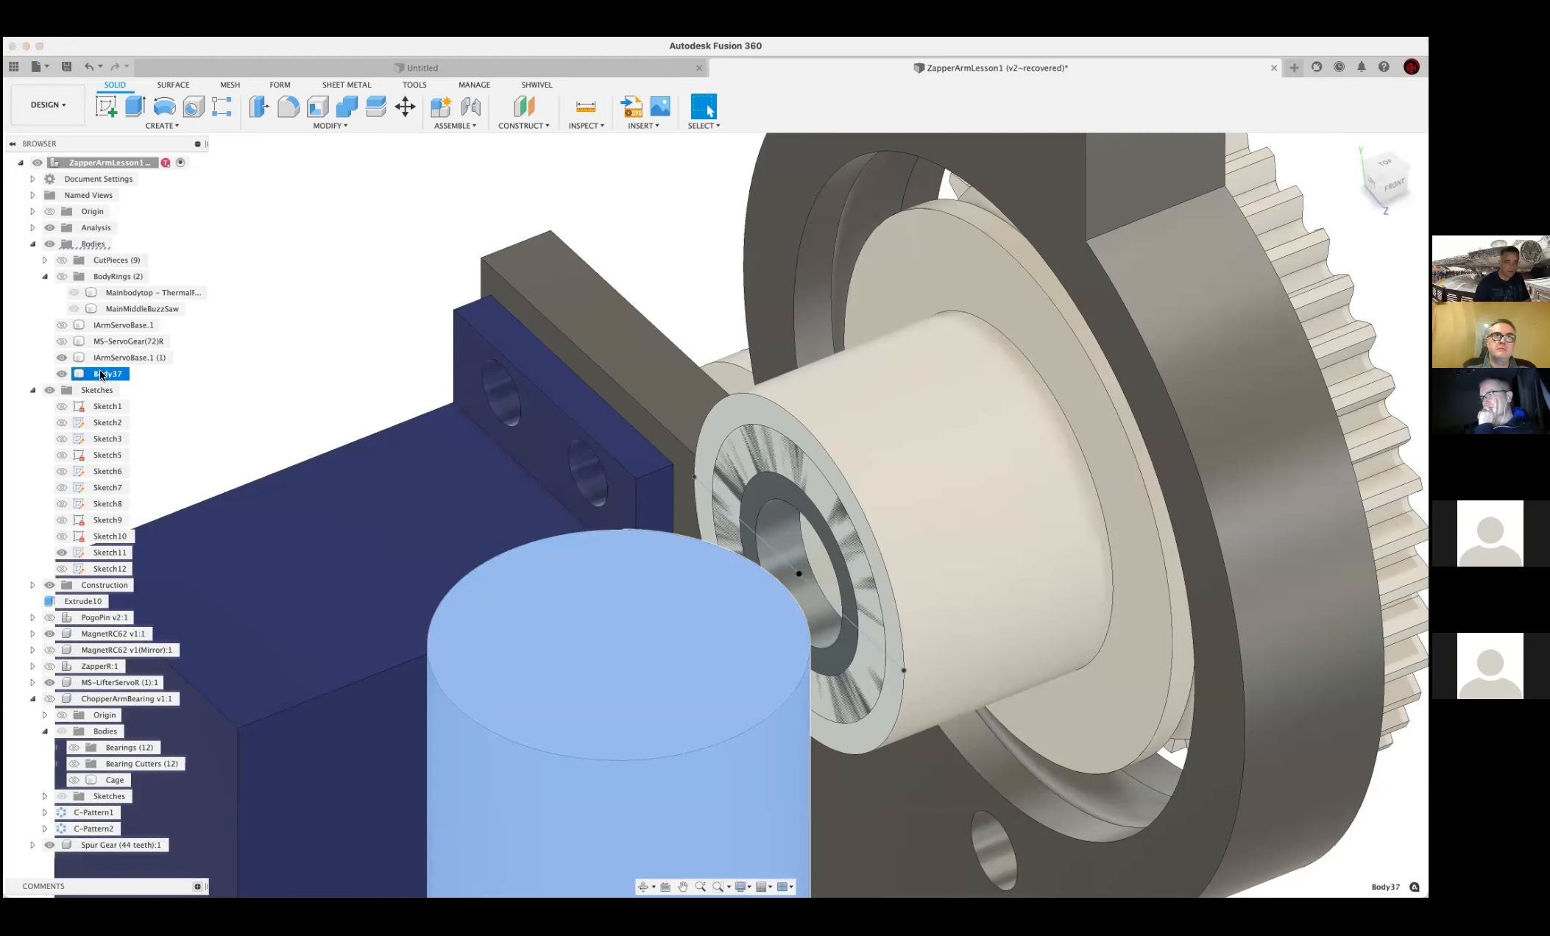
text(Arm)
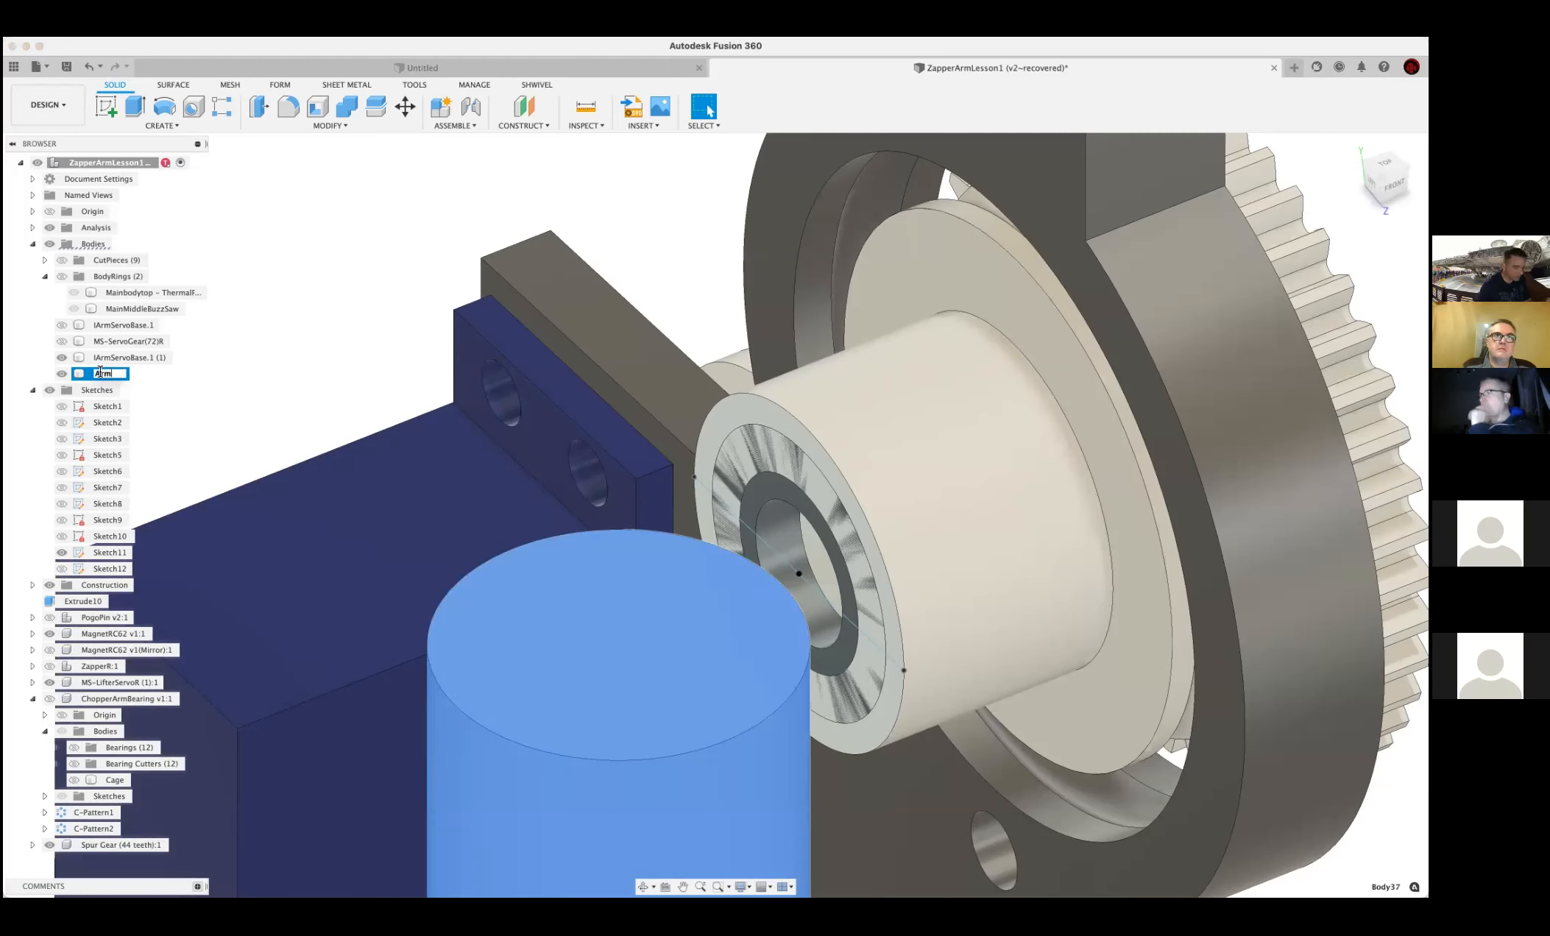
text(Prot)
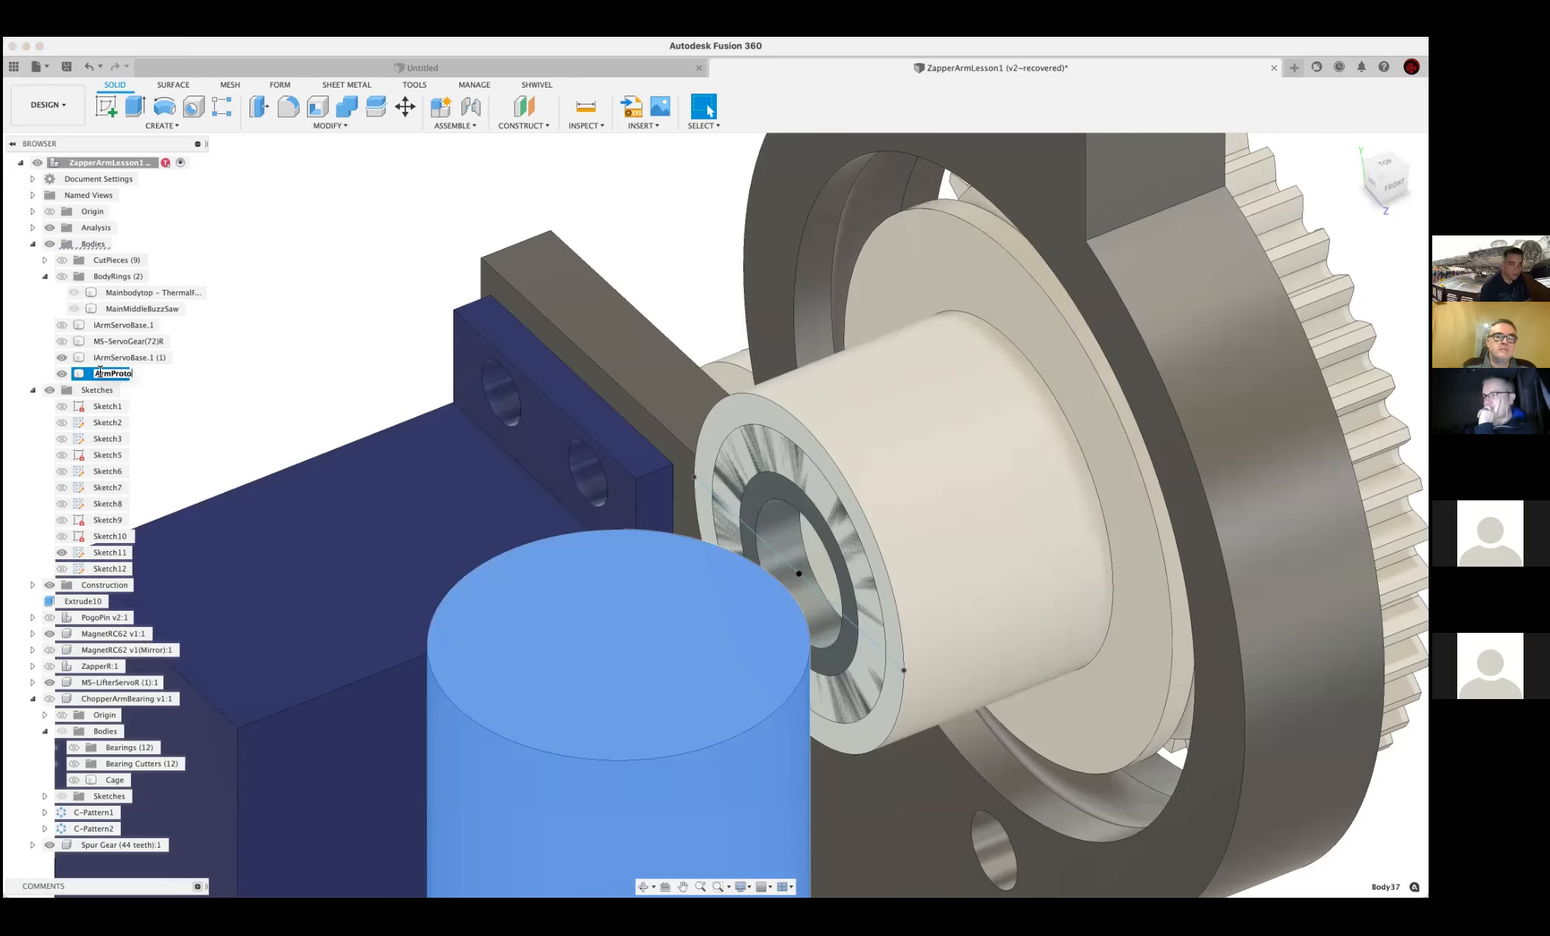
text(o)
key(Return)
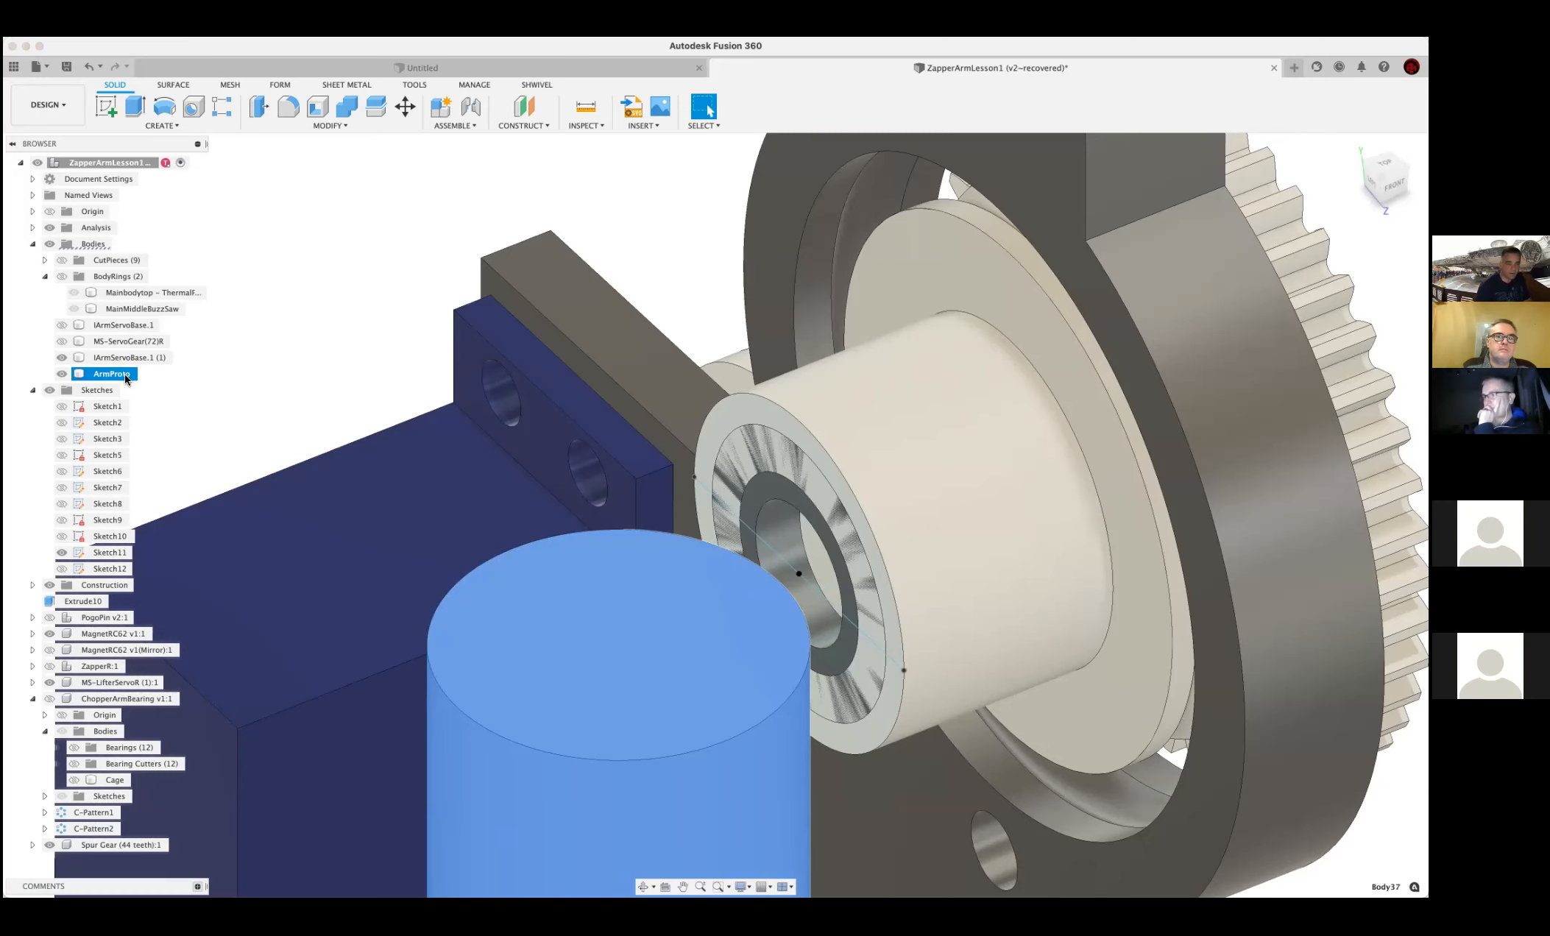
click(63, 374)
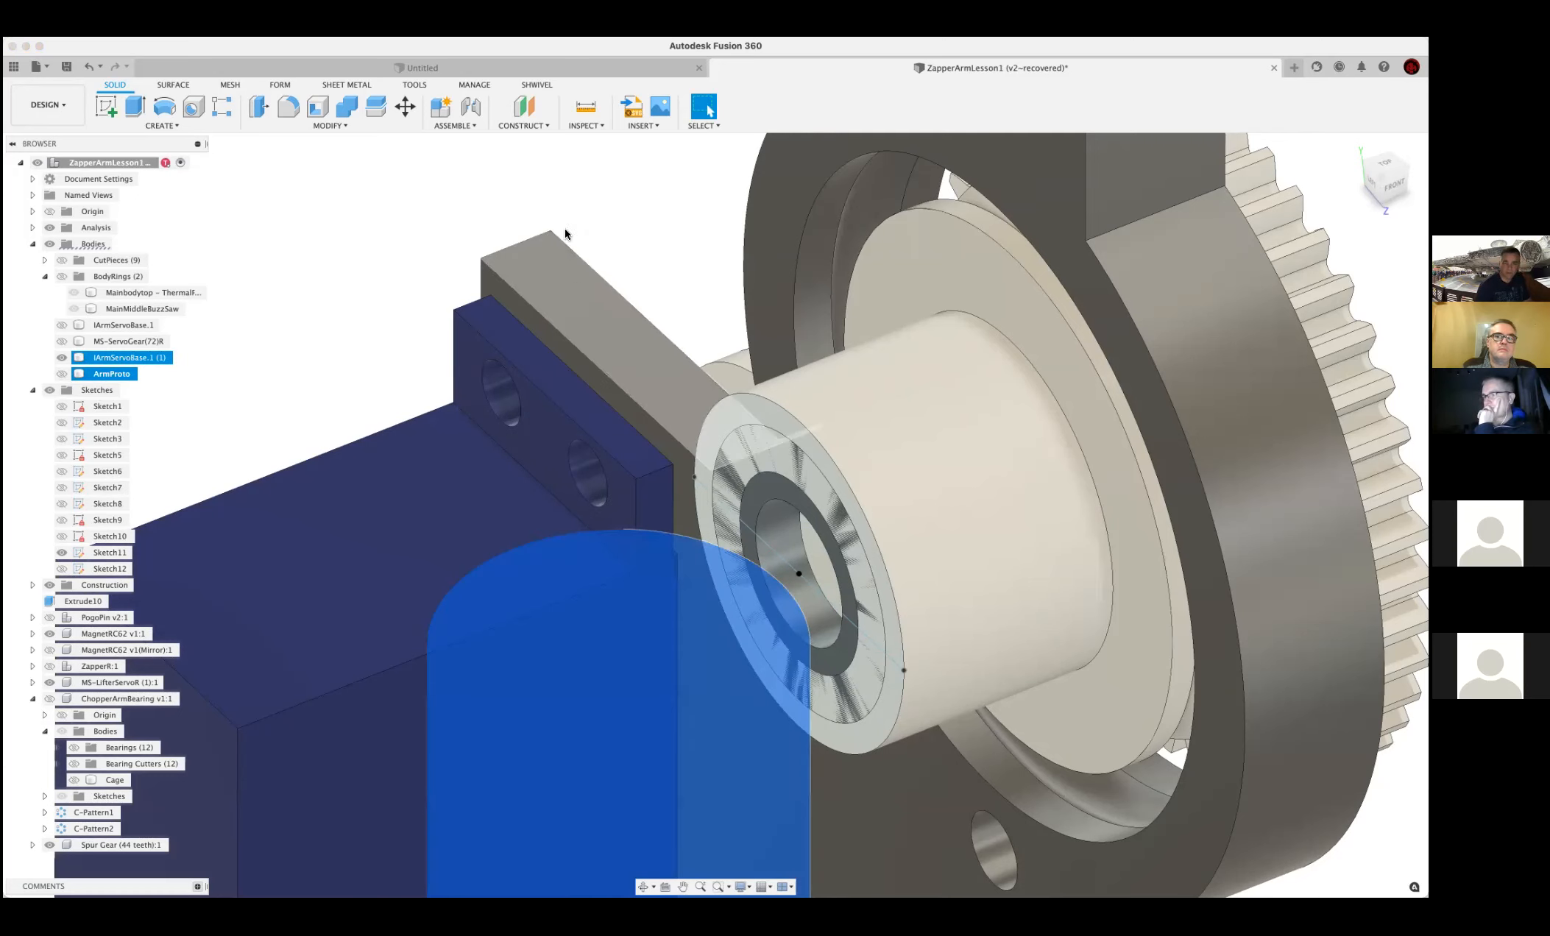
Cut the MagnetRC62 v1 magnet's Body1 out of the spur gear's tube with Combine, keeping the tool body
click(346, 106)
click(759, 374)
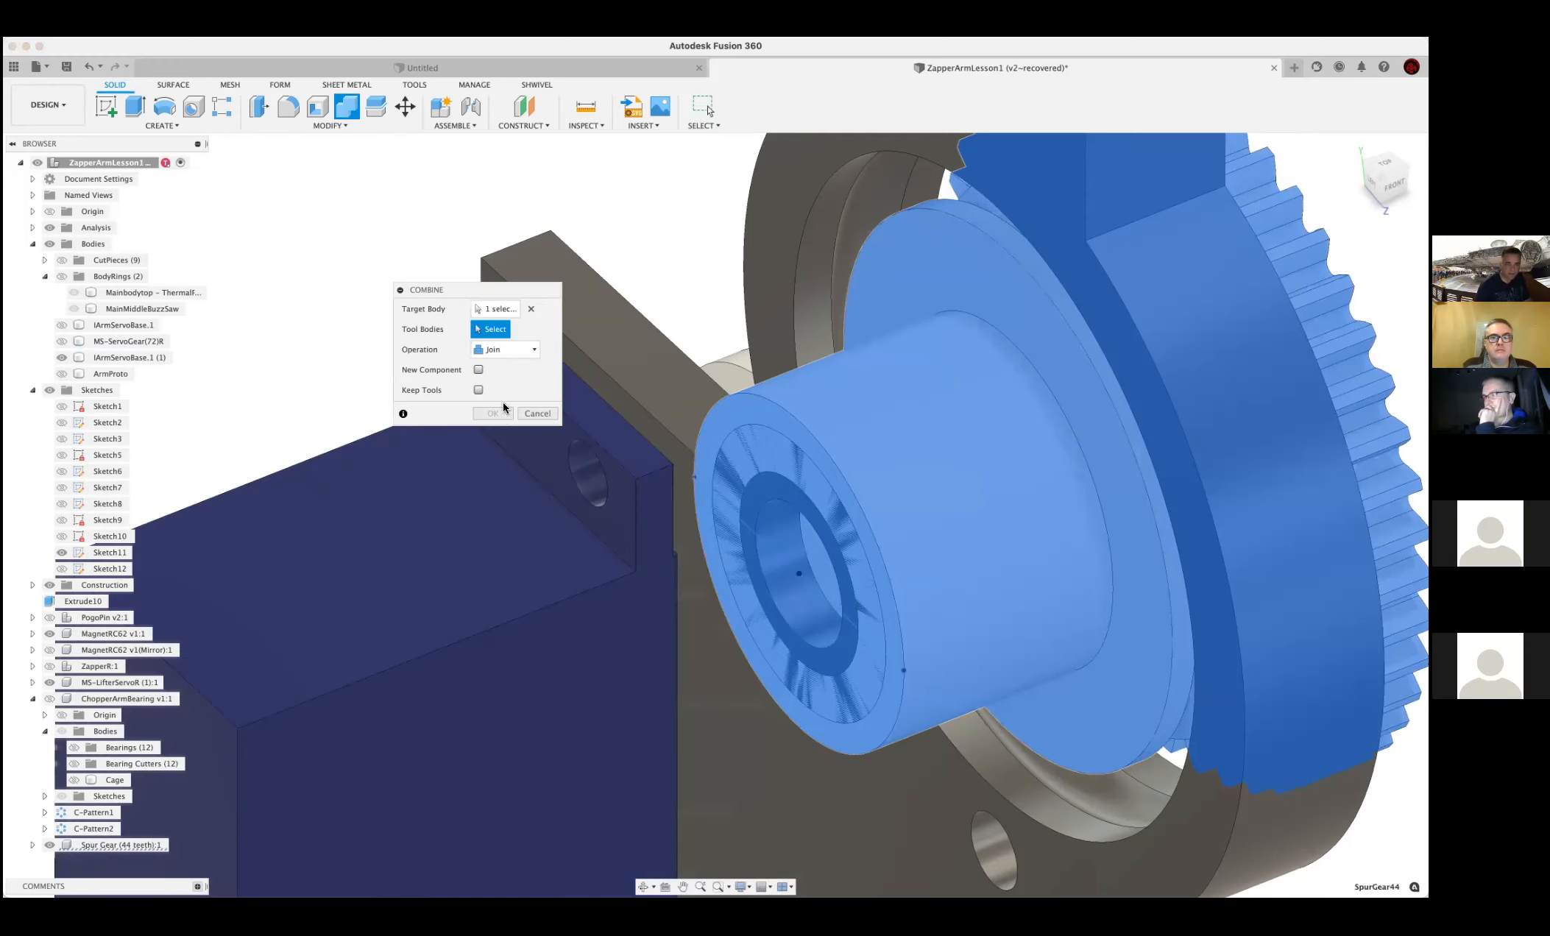
click(32, 683)
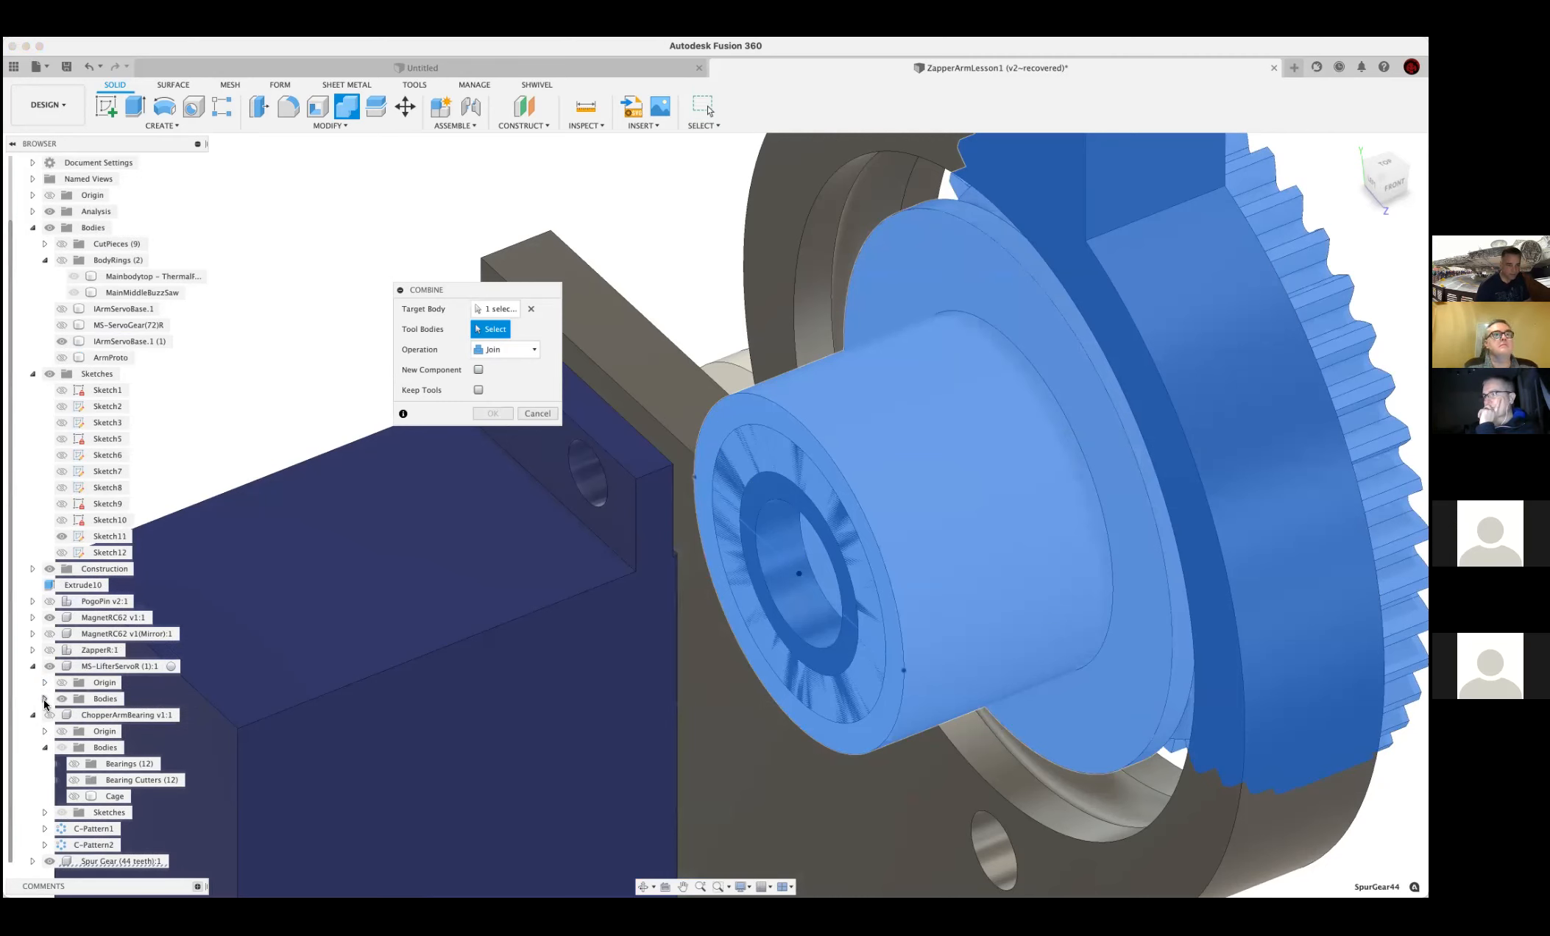
click(44, 698)
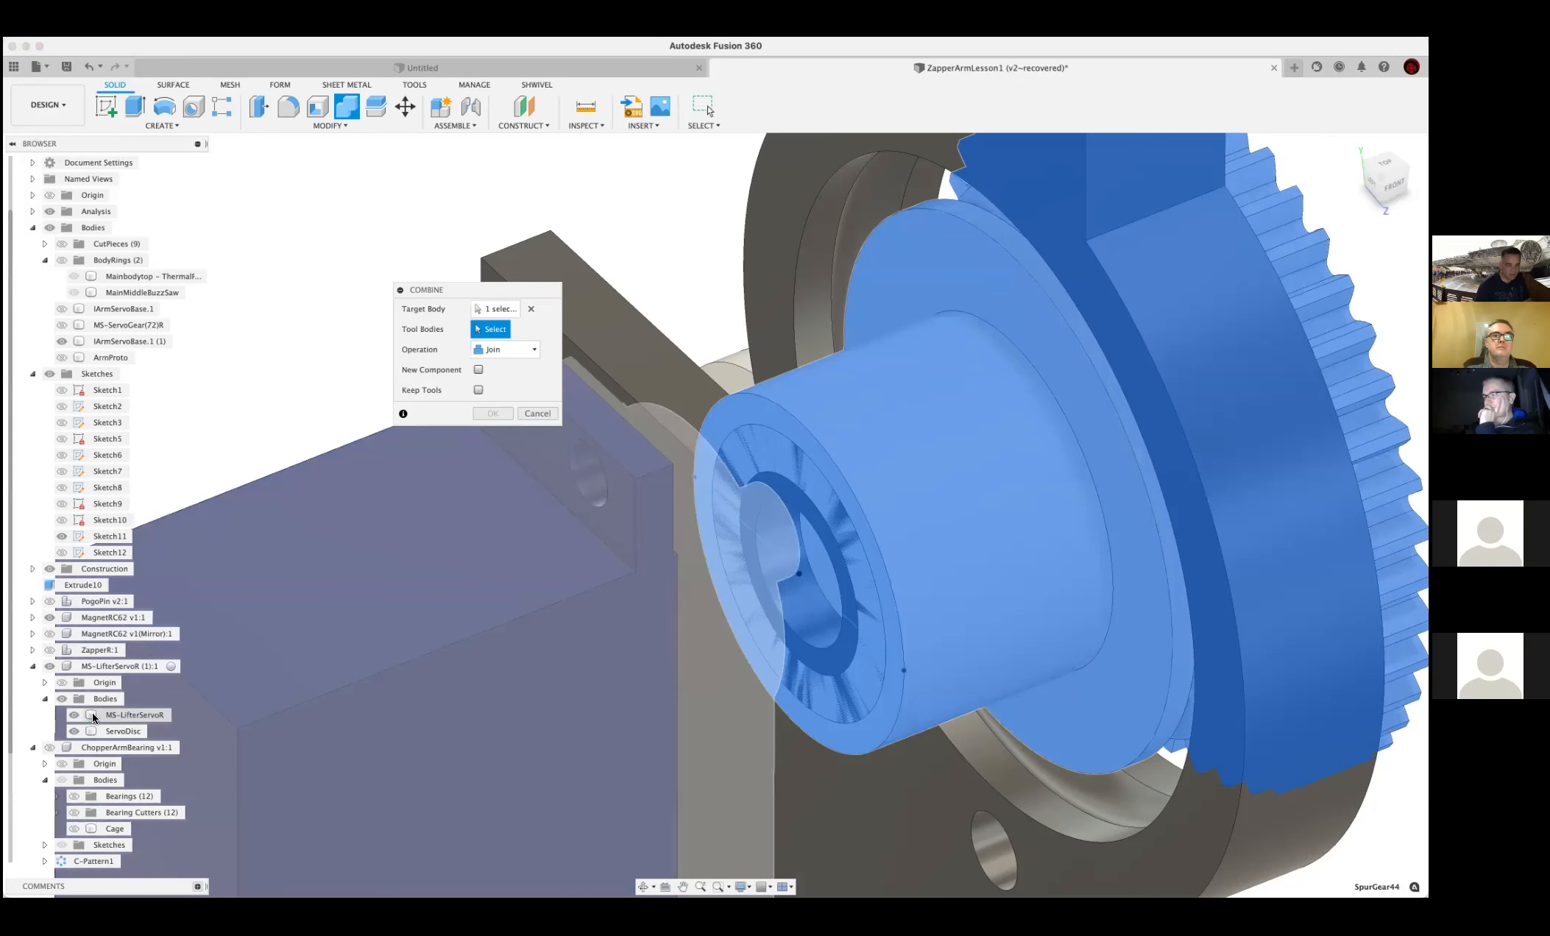
click(34, 667)
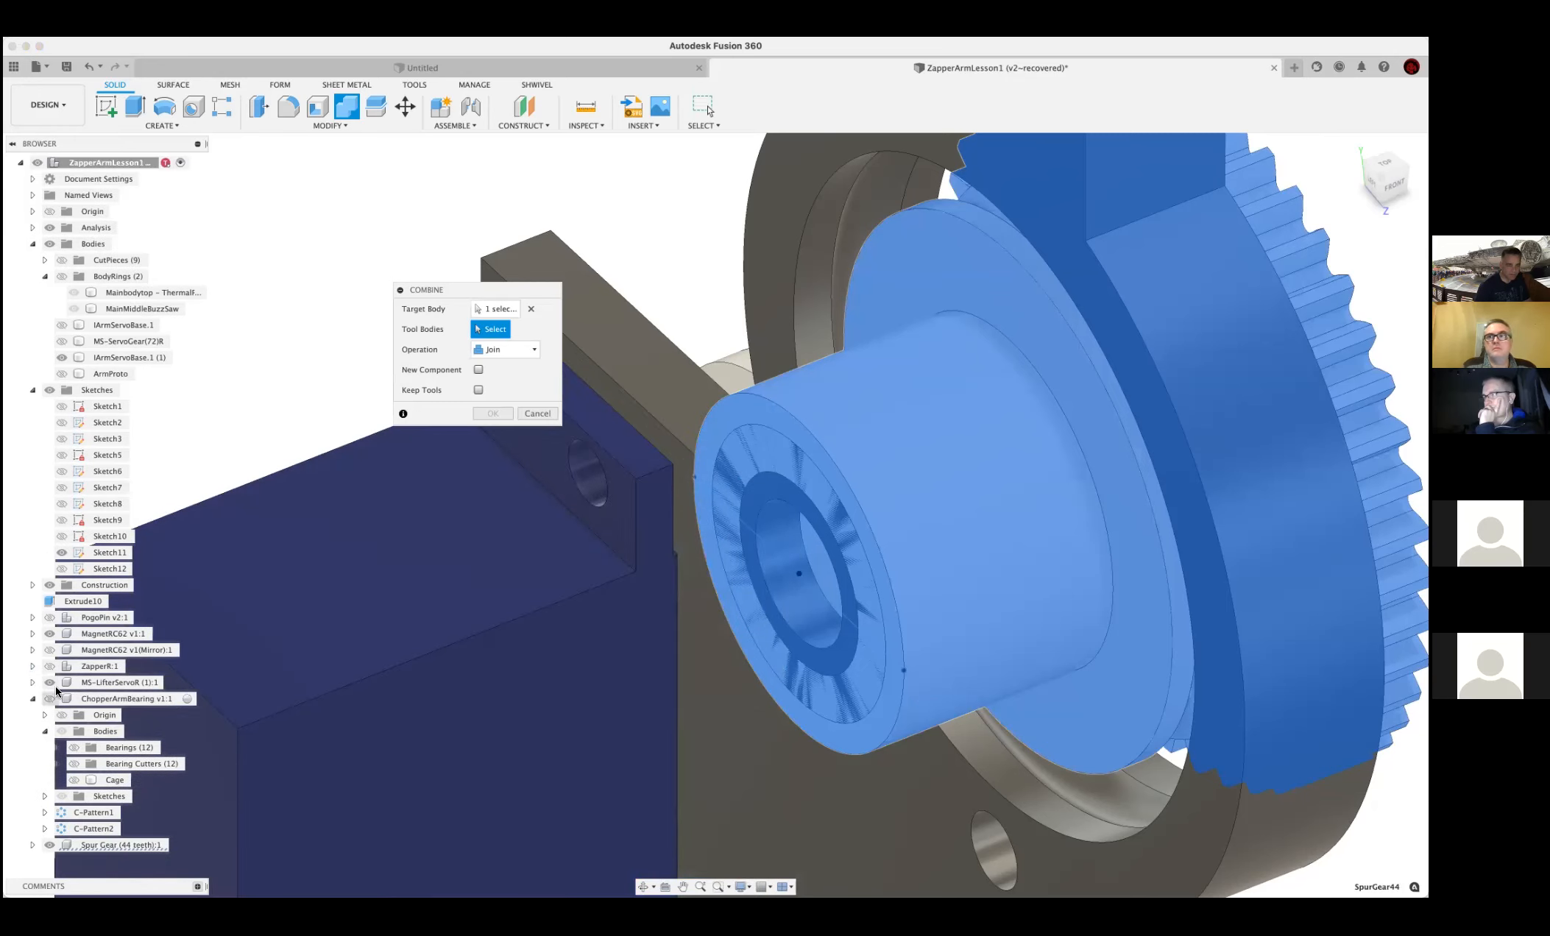
click(32, 634)
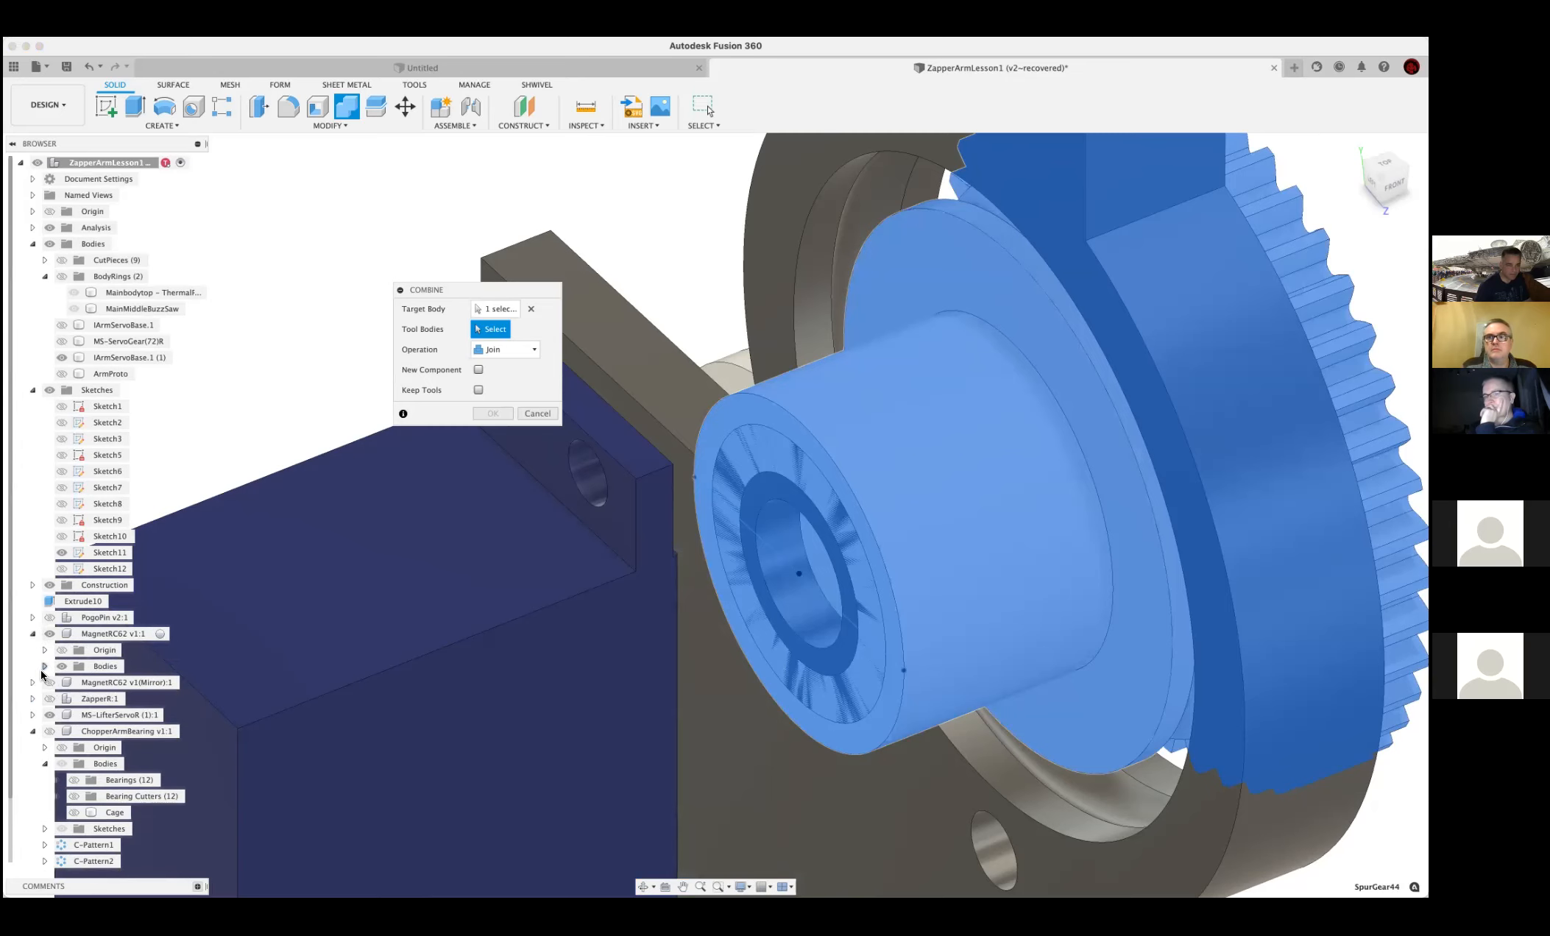
click(45, 667)
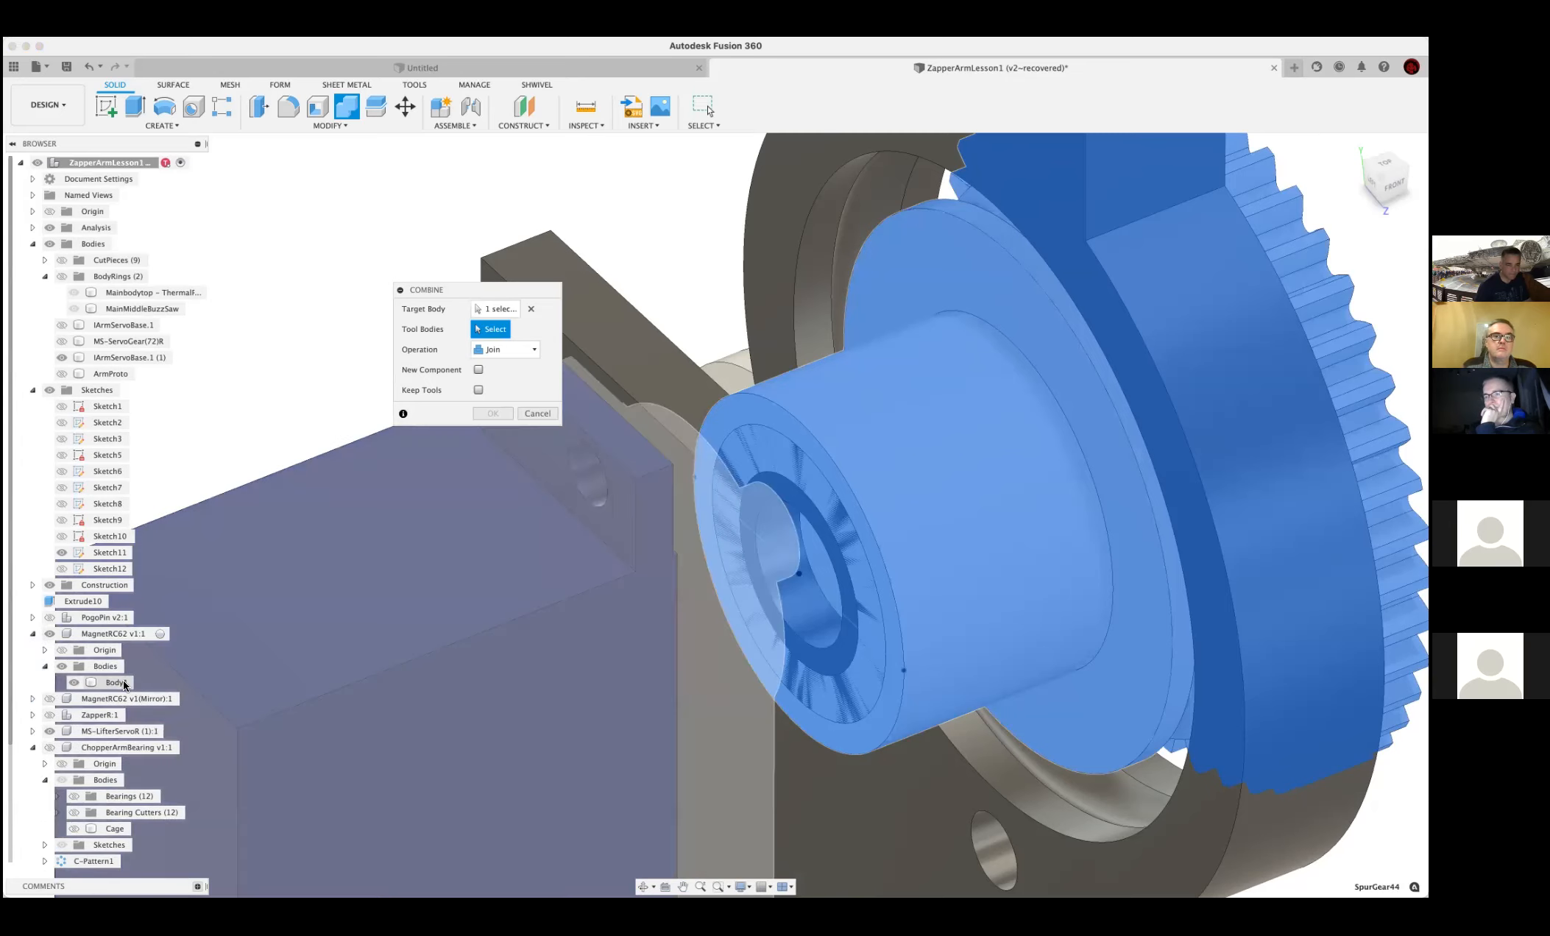
click(120, 681)
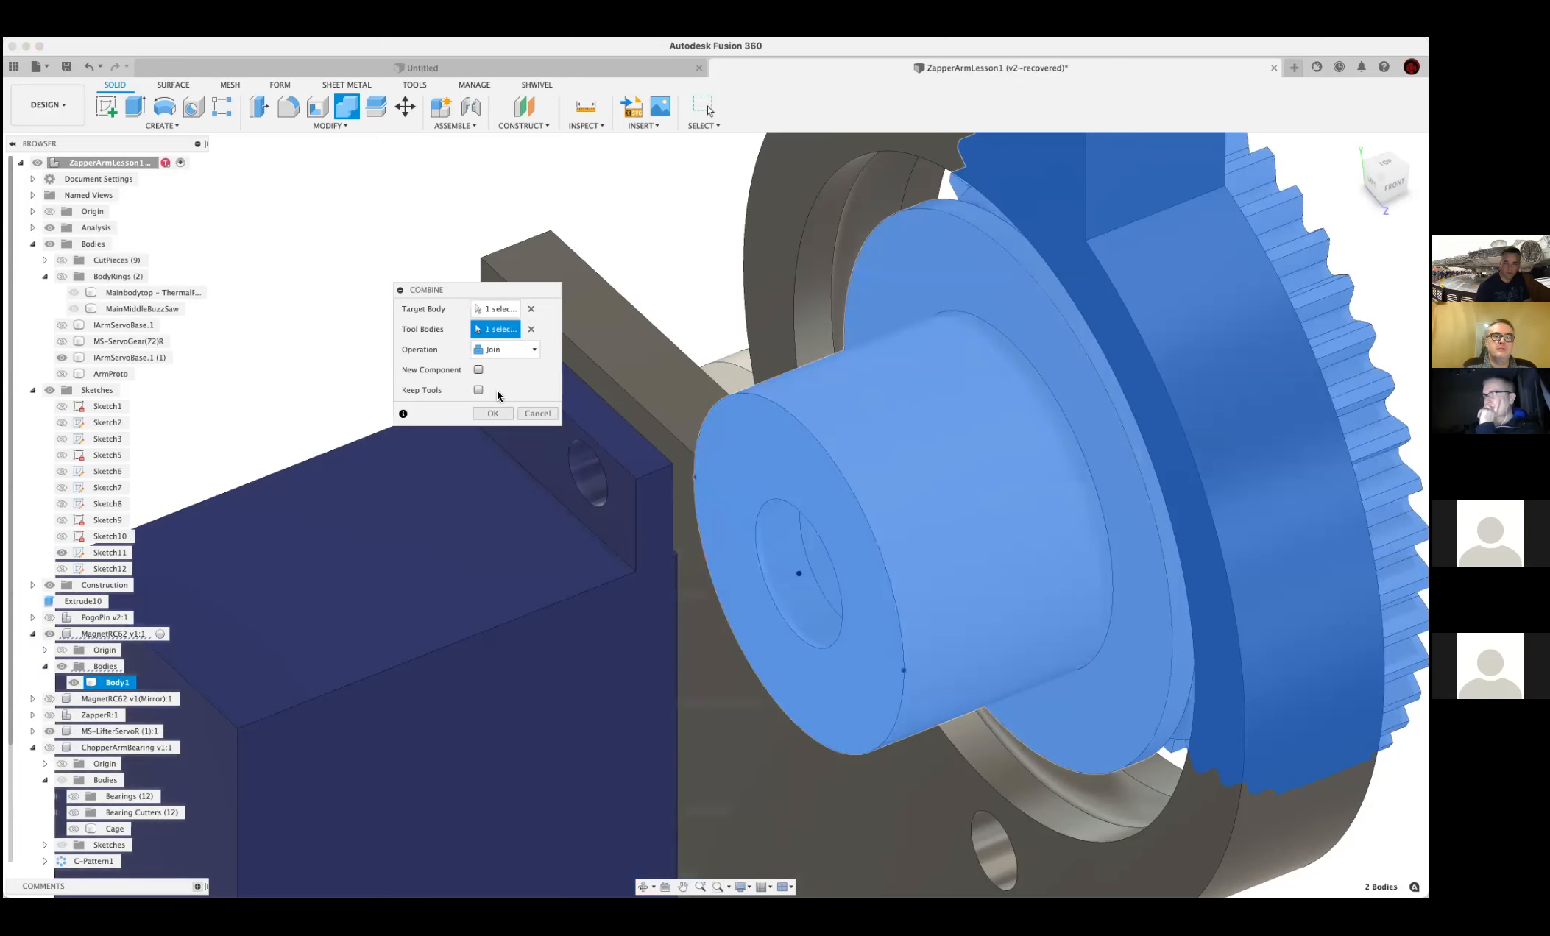
click(530, 350)
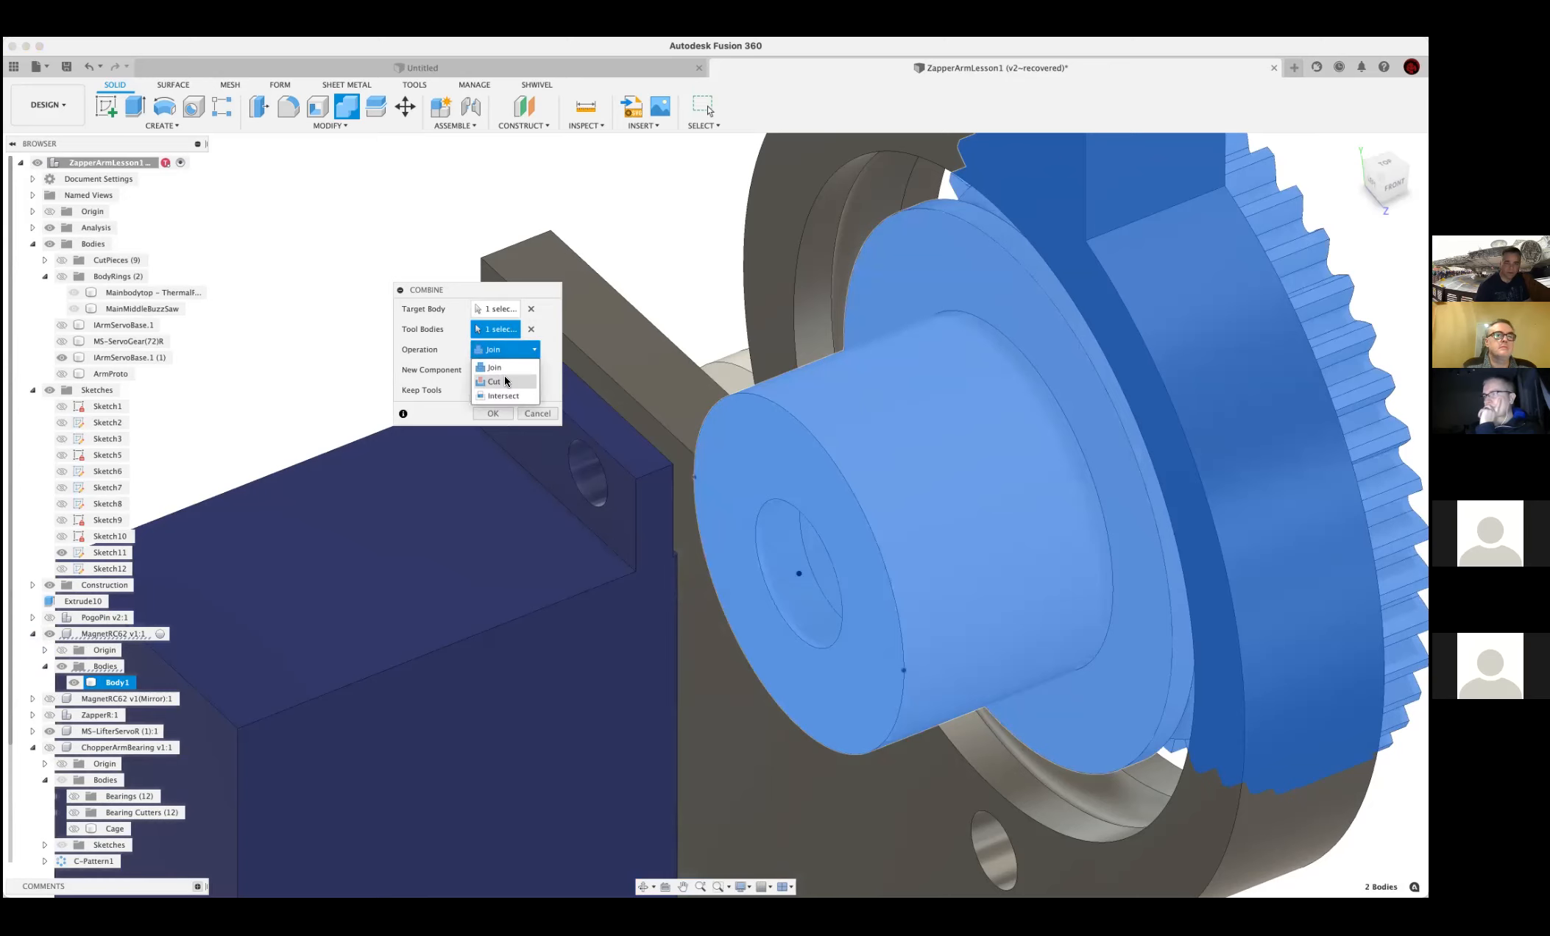
click(507, 380)
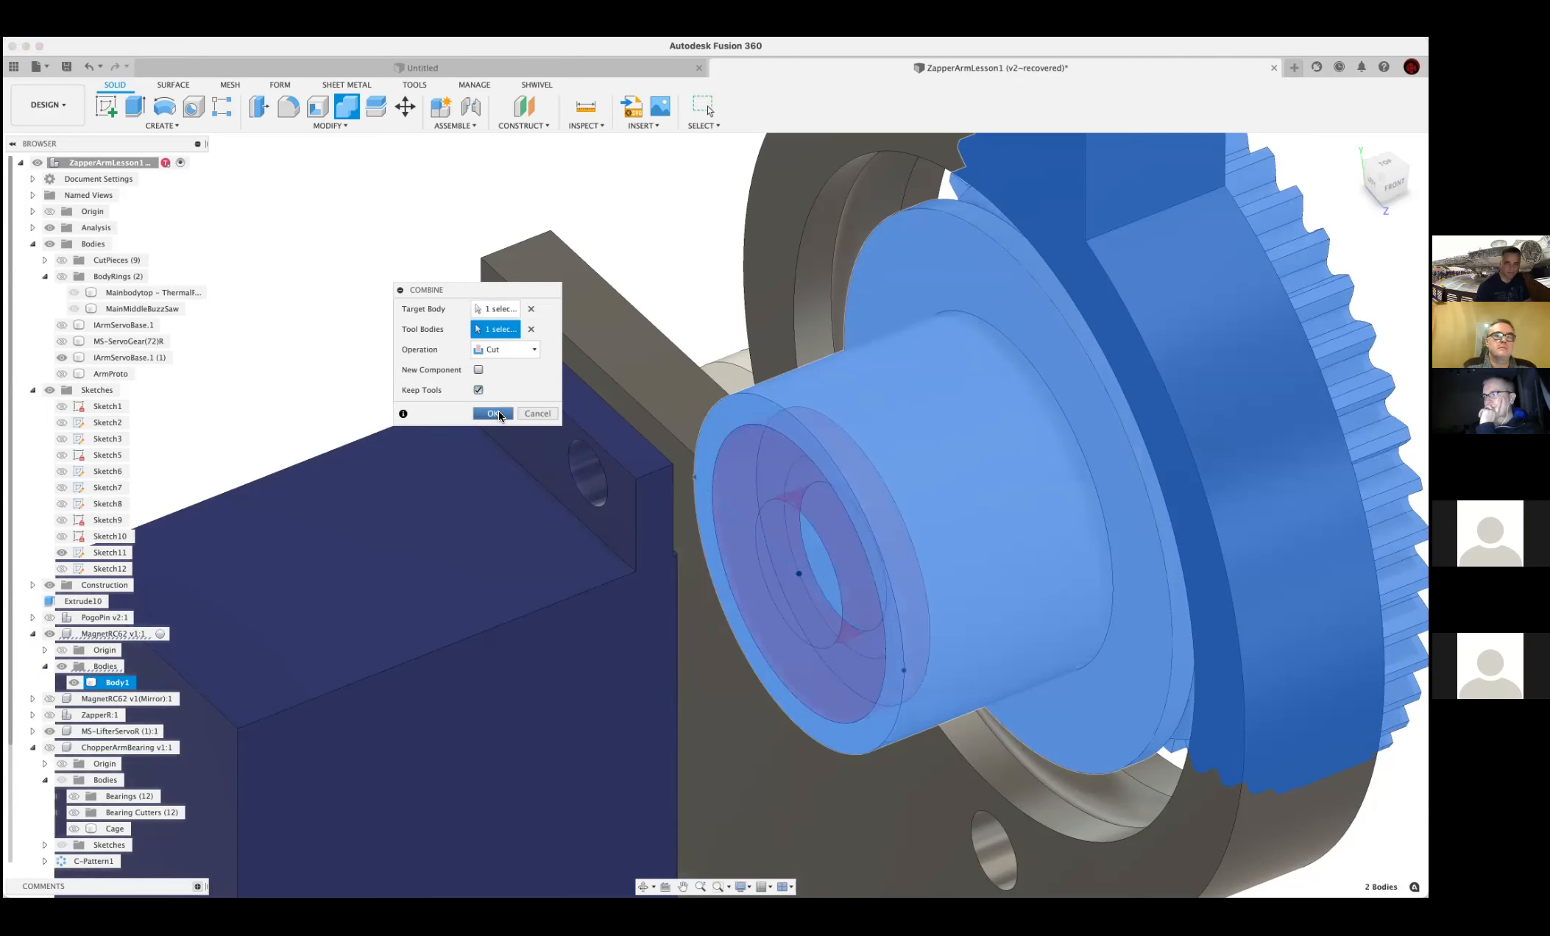
click(494, 413)
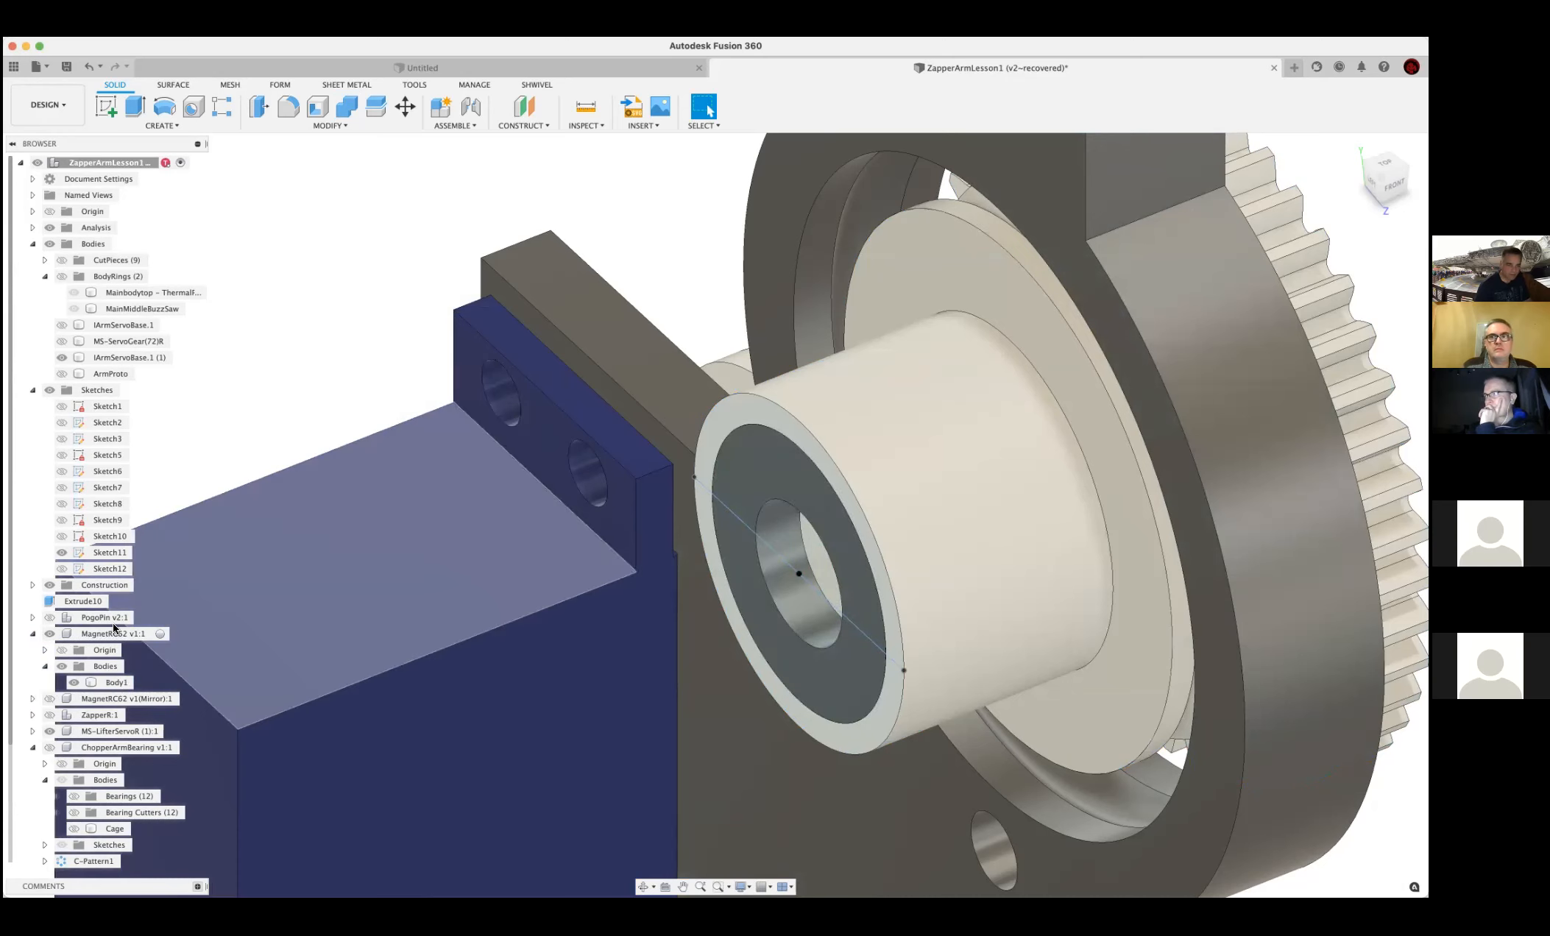
Hide the MagnetRC62 v1 magnet and Sketch11 to expose the pocket in the tube's end
click(50, 634)
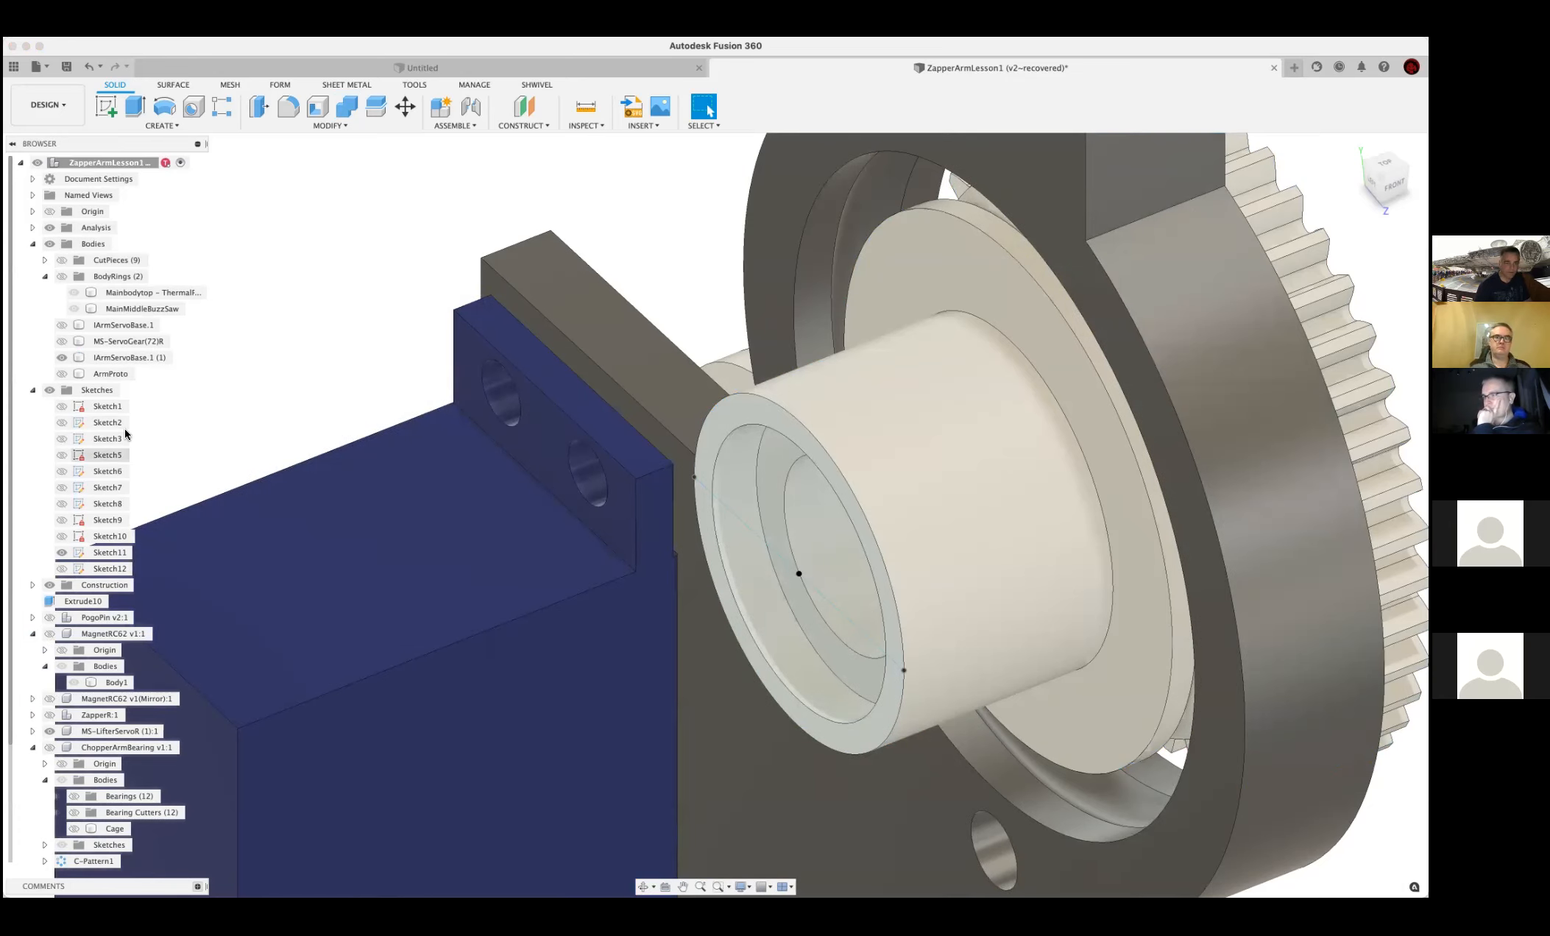
shift+middle_drag(773, 485, 824, 549)
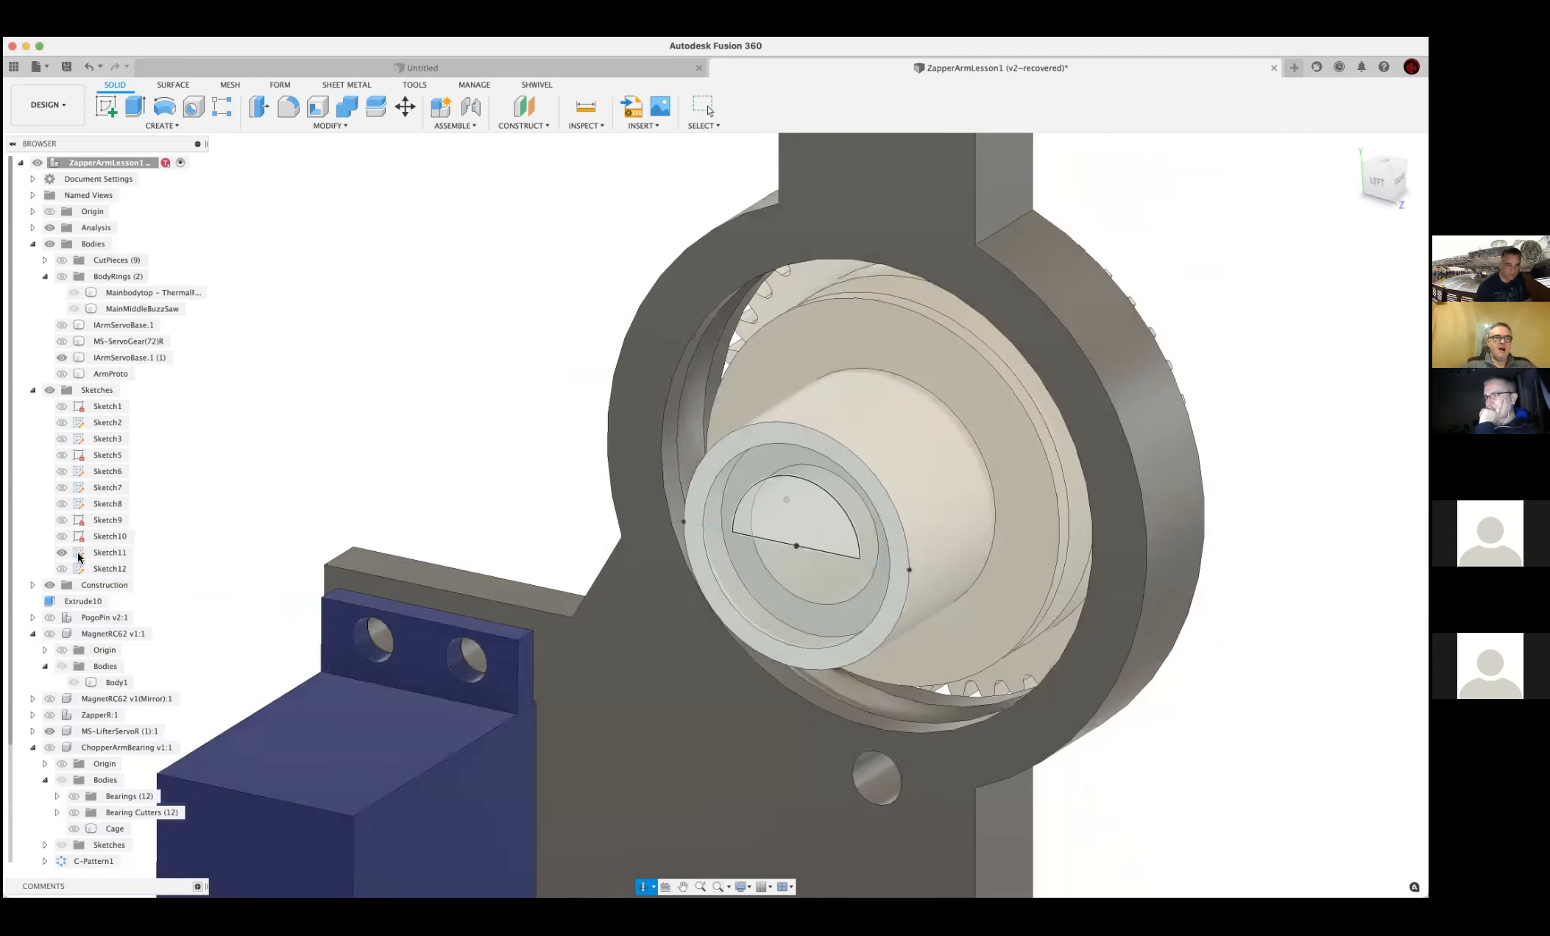
click(799, 519)
click(61, 553)
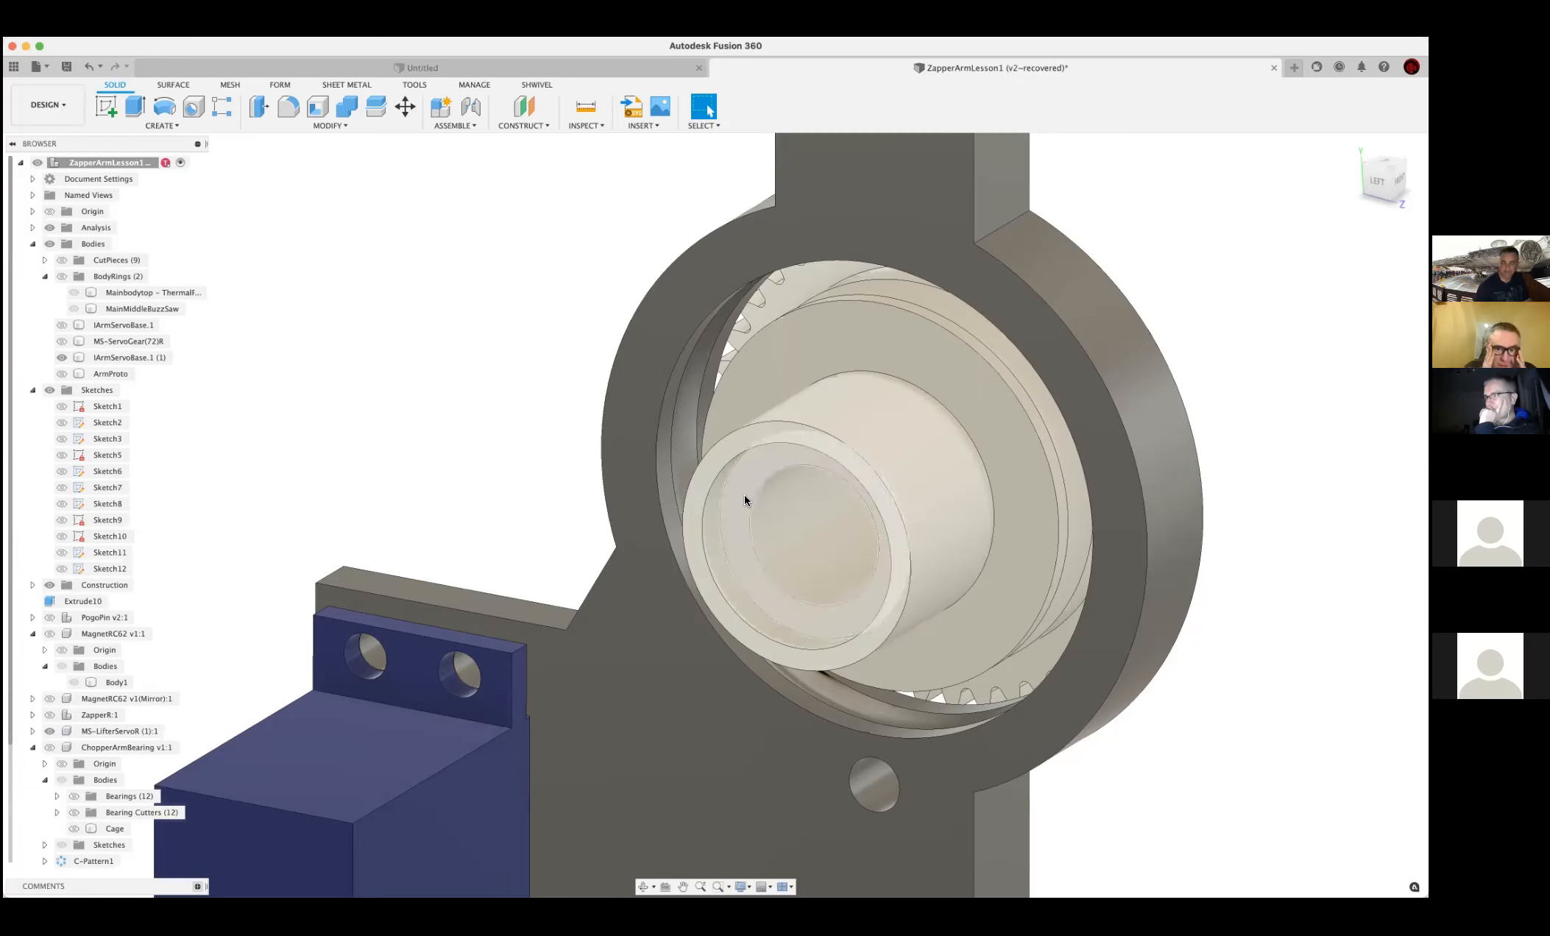
Offset the ring-shaped floor face of the magnet pocket by -0.25 mm
click(745, 501)
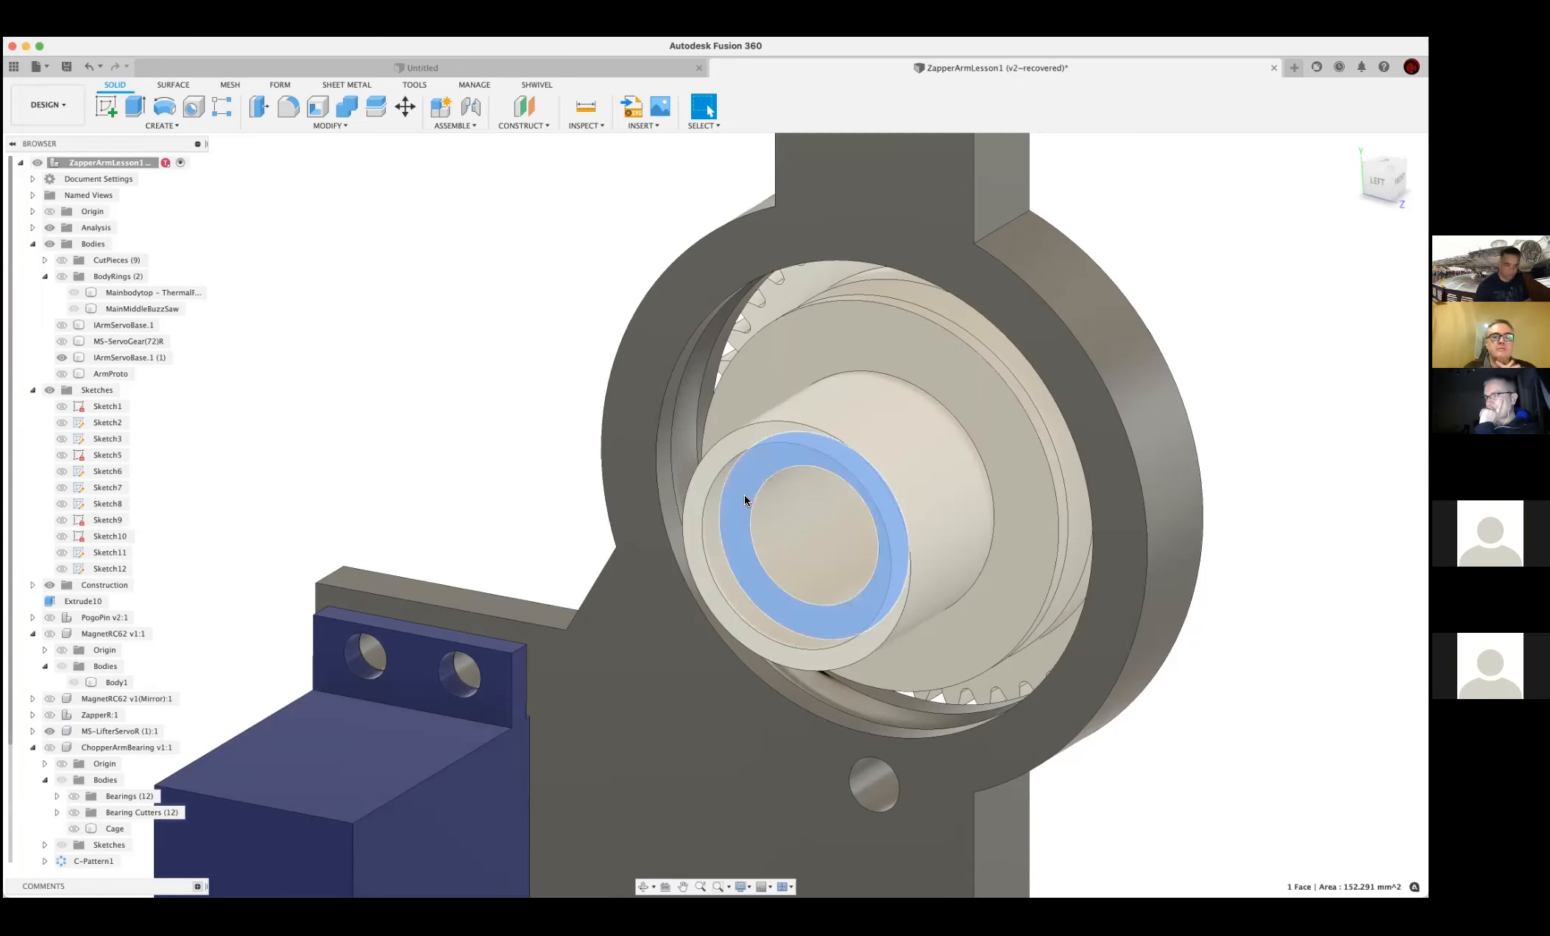
scroll(745, 500, down, 3)
scroll(743, 508, up, 6)
shift+middle_drag(692, 508, 750, 452)
shift+middle_drag(531, 350, 512, 326)
text(-.3)
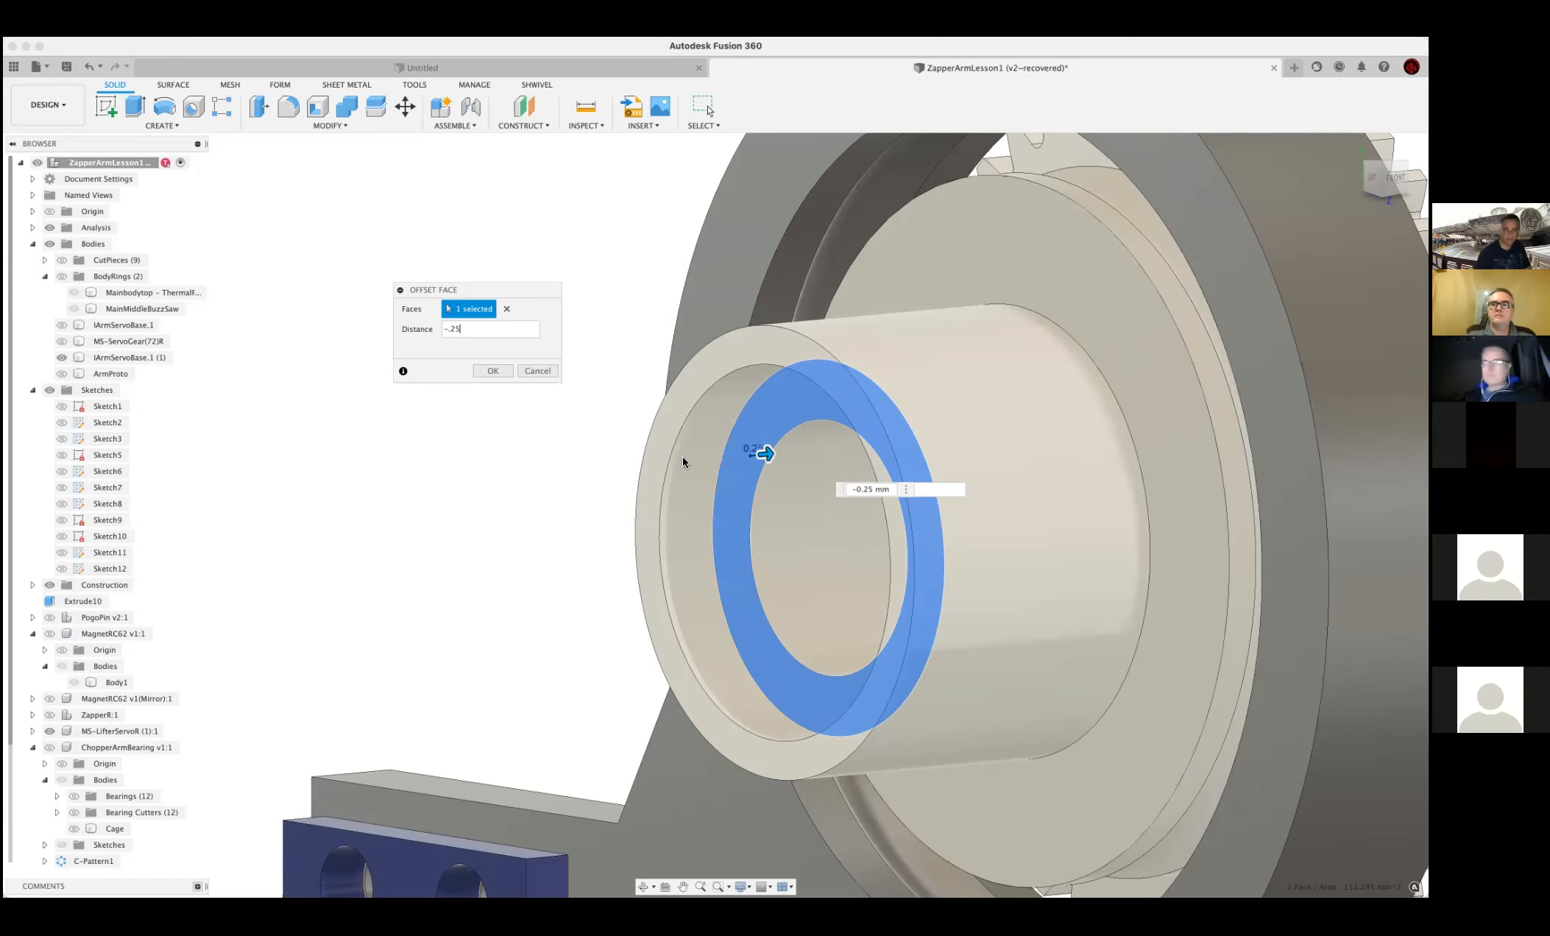
key(Return)
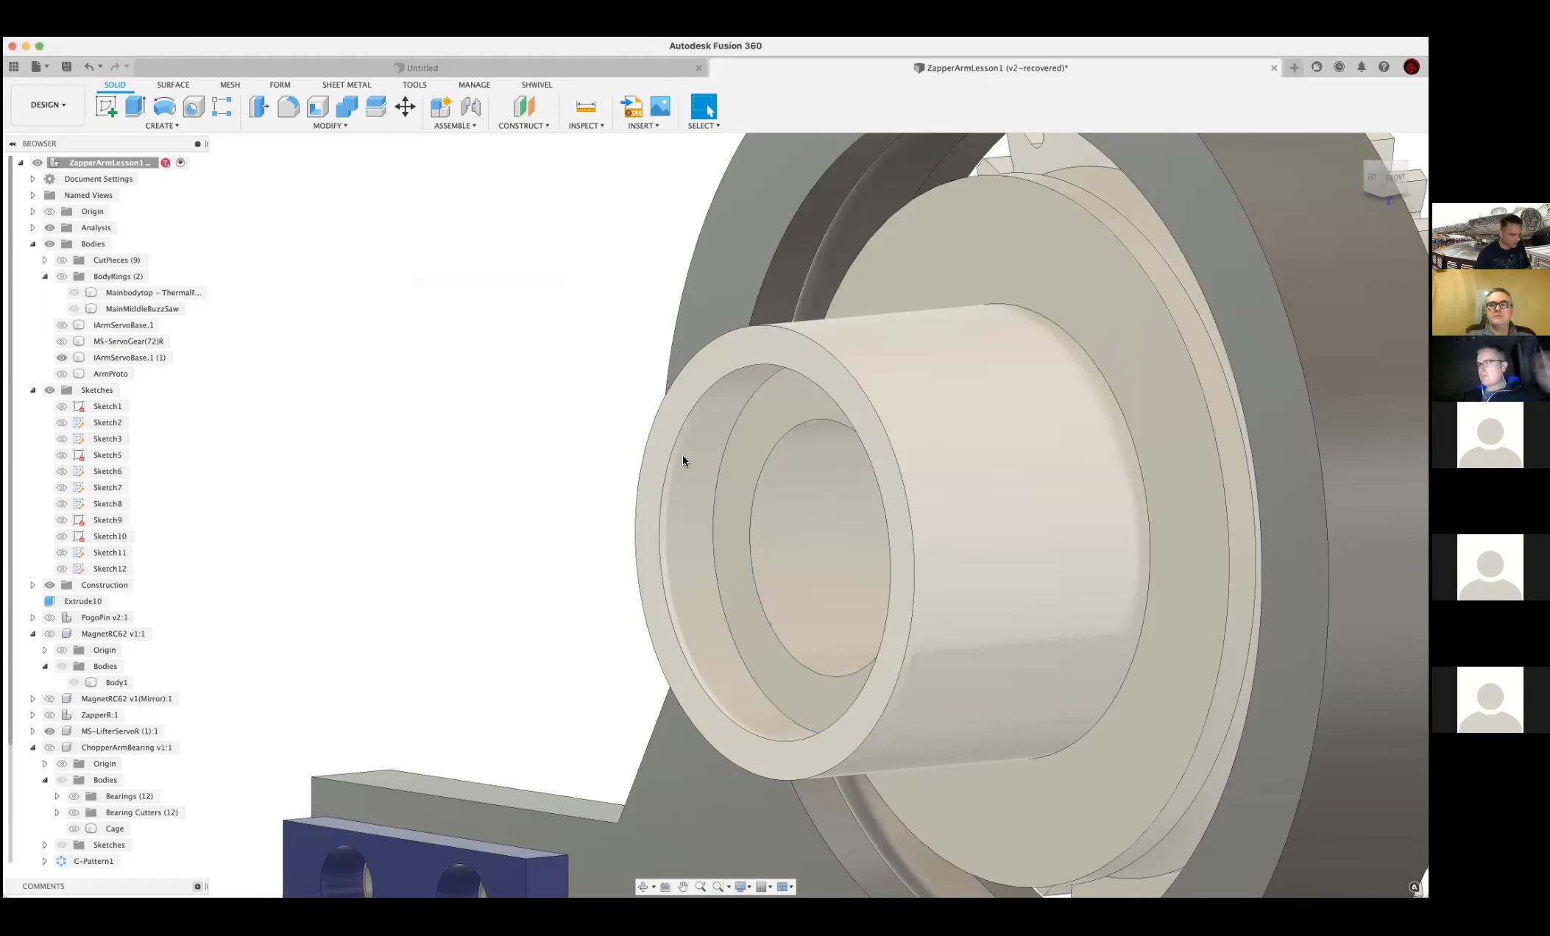
Enlarge the magnet pocket's cylindrical wall with Offset Face, setting the distance to 9.525 mm + 0.5 mm
click(682, 455)
key(q)
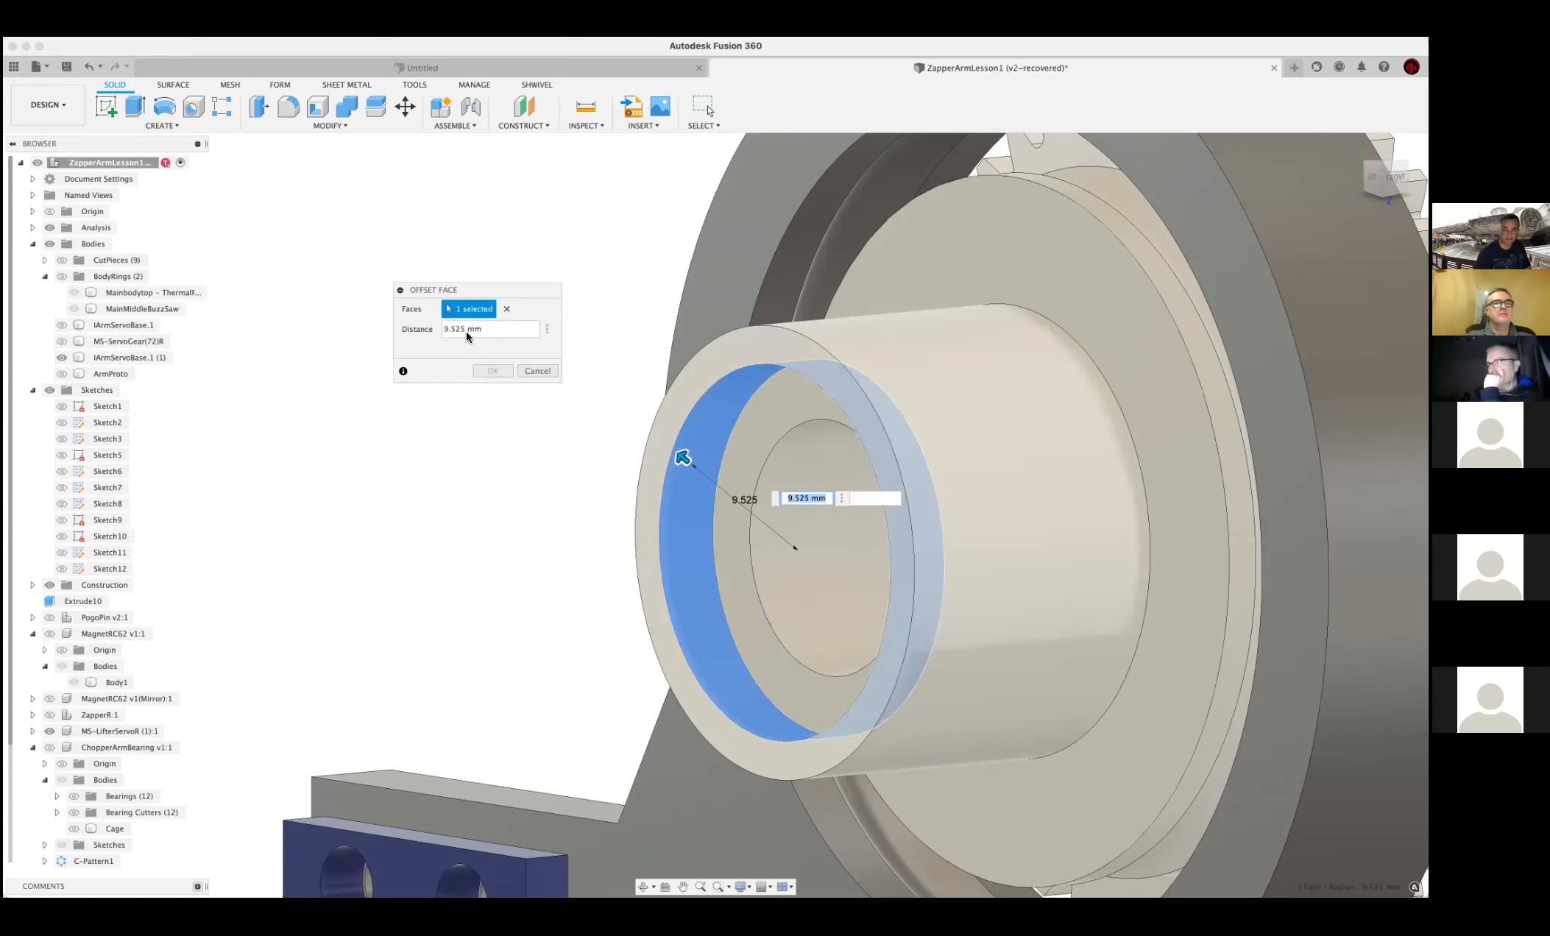
click(507, 329)
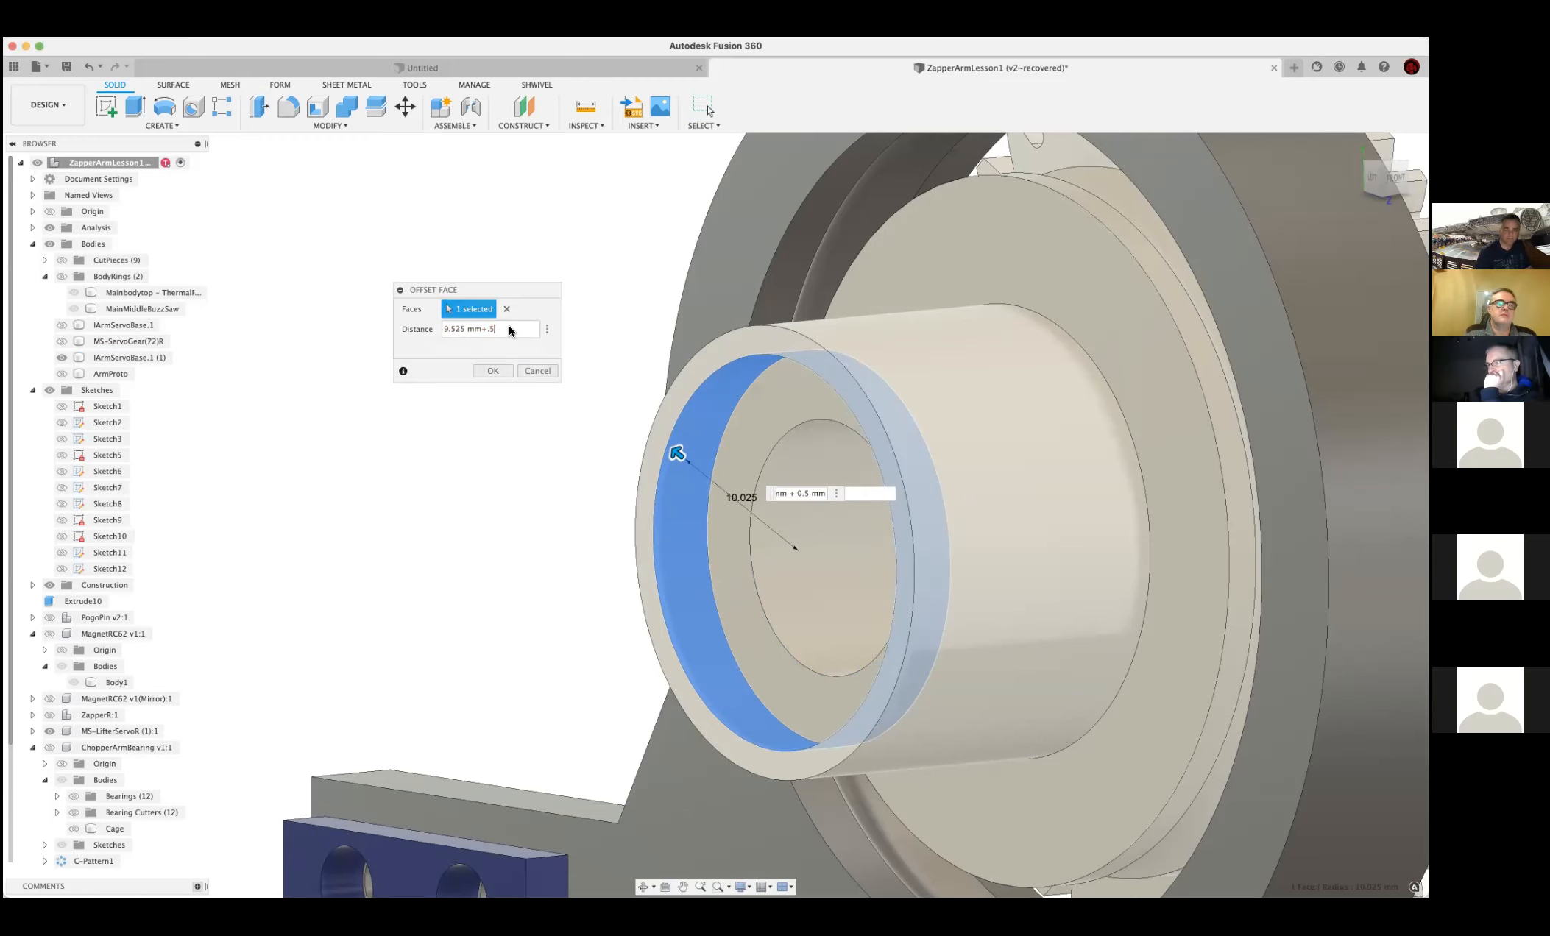
key(Return)
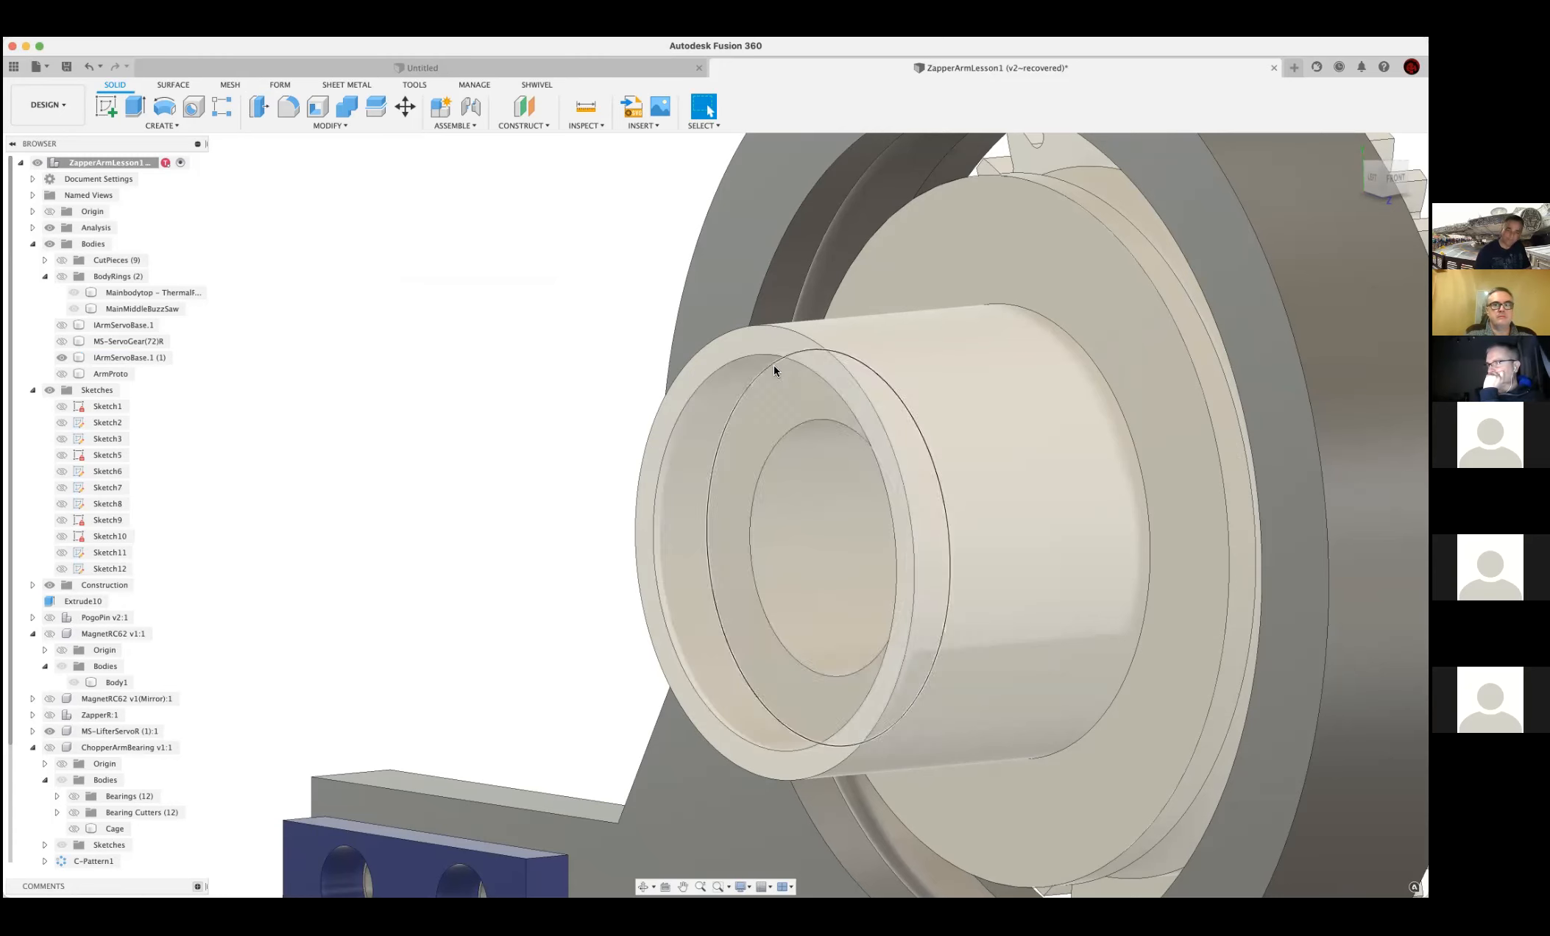
Show the ArmProto cylinder again beside the gear's tube
scroll(787, 415, down, 6)
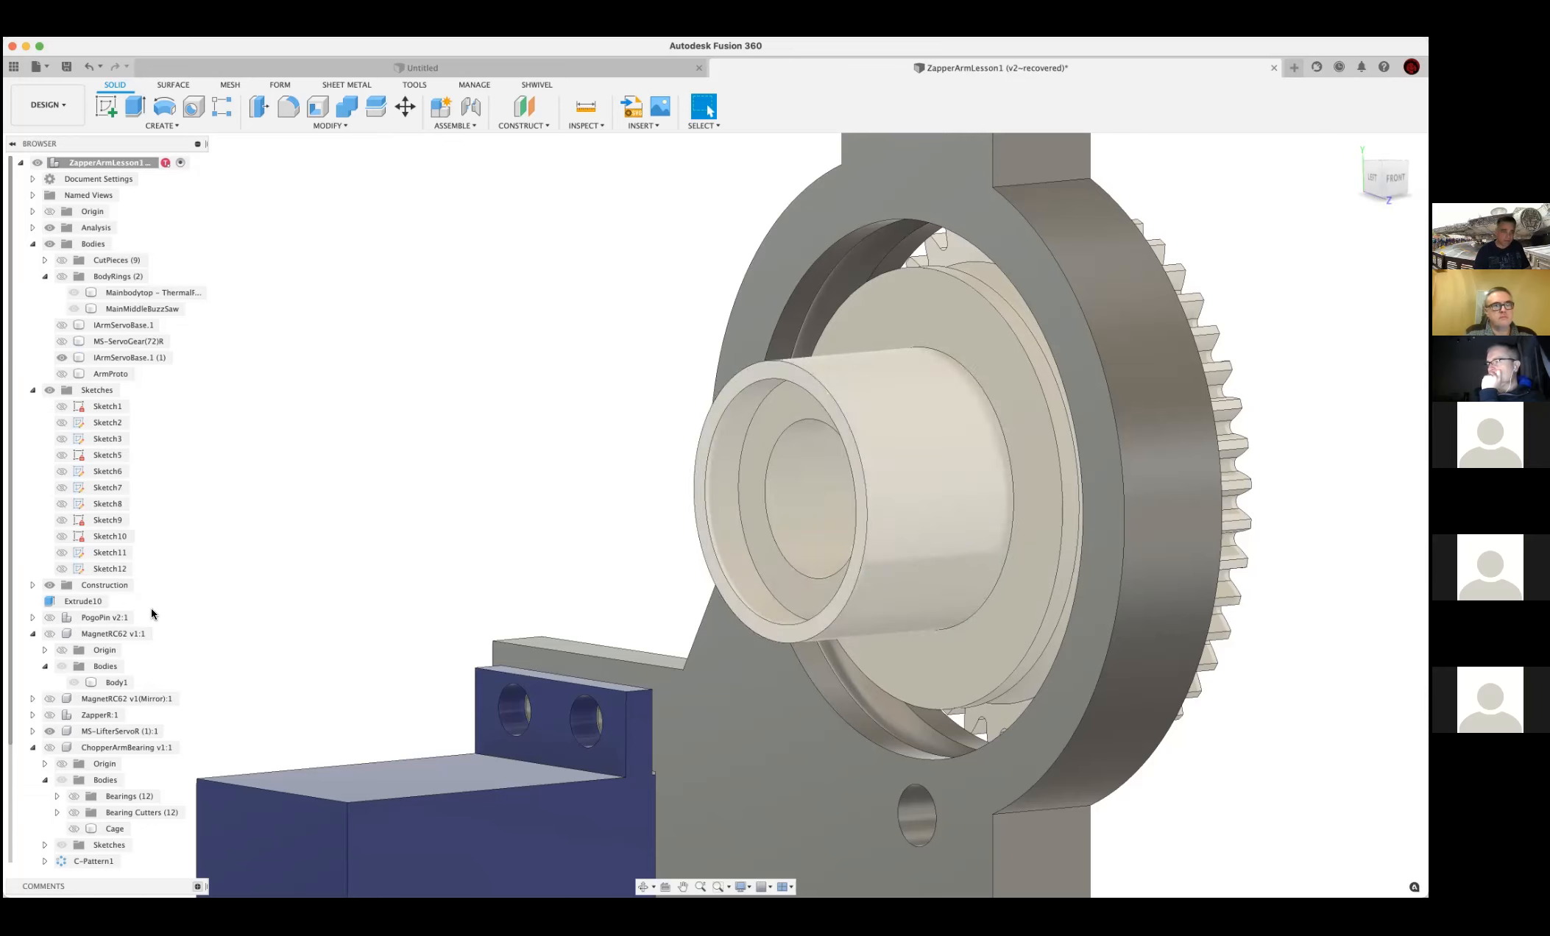
click(63, 374)
shift+middle_drag(605, 404, 565, 406)
shift+middle_drag(421, 460, 593, 422)
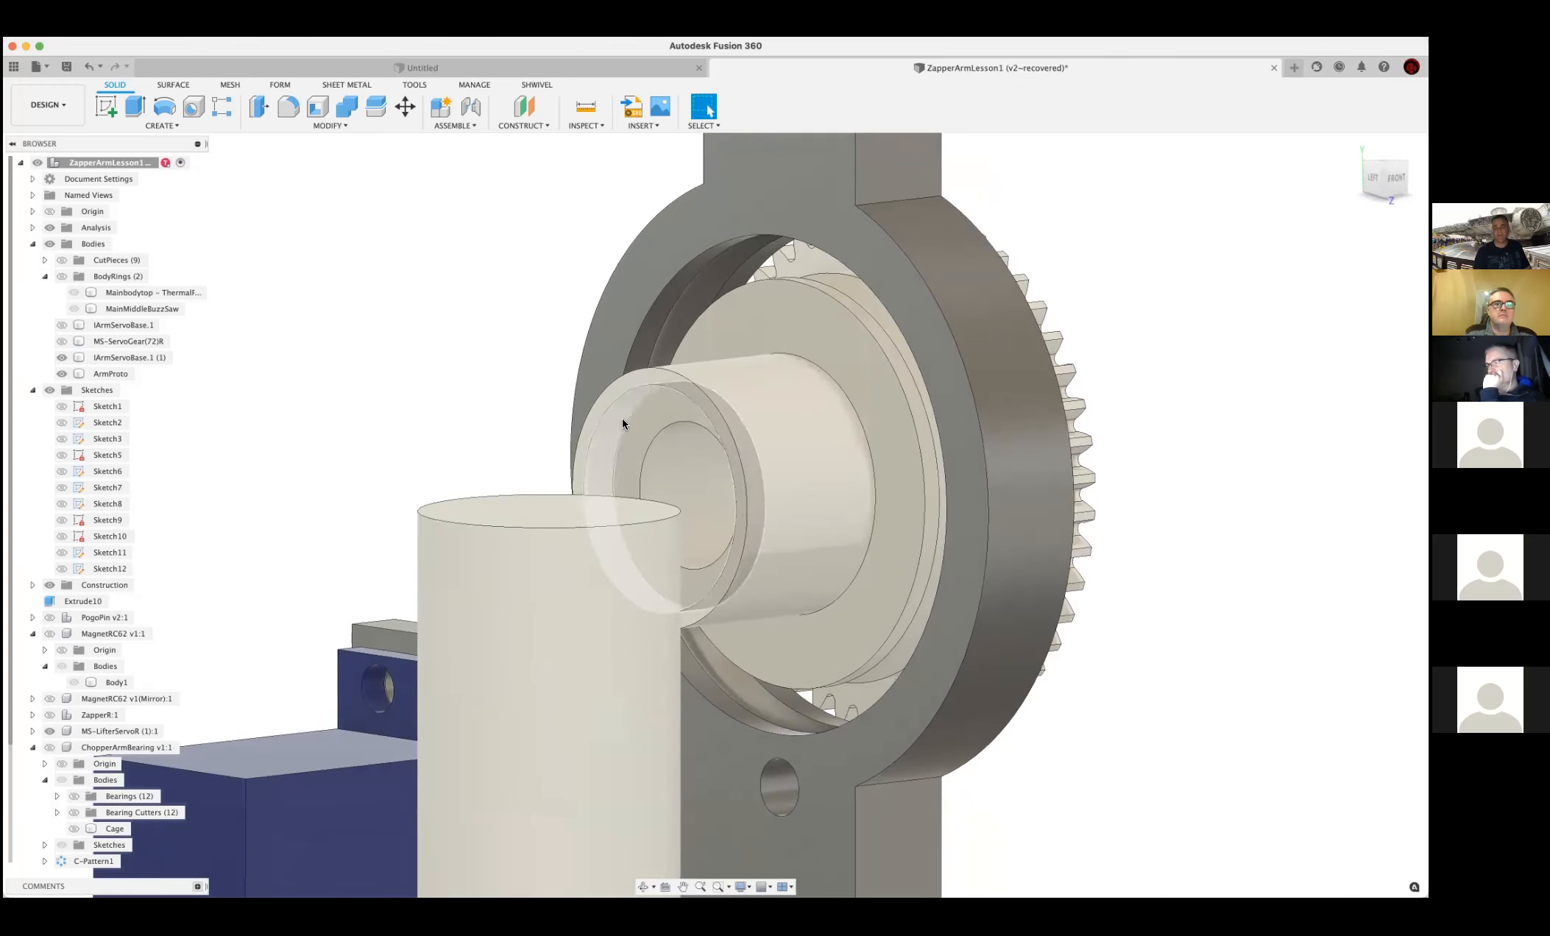
Create a construction plane offset -1 mm from the magnet pocket's ring-shaped floor face
click(645, 415)
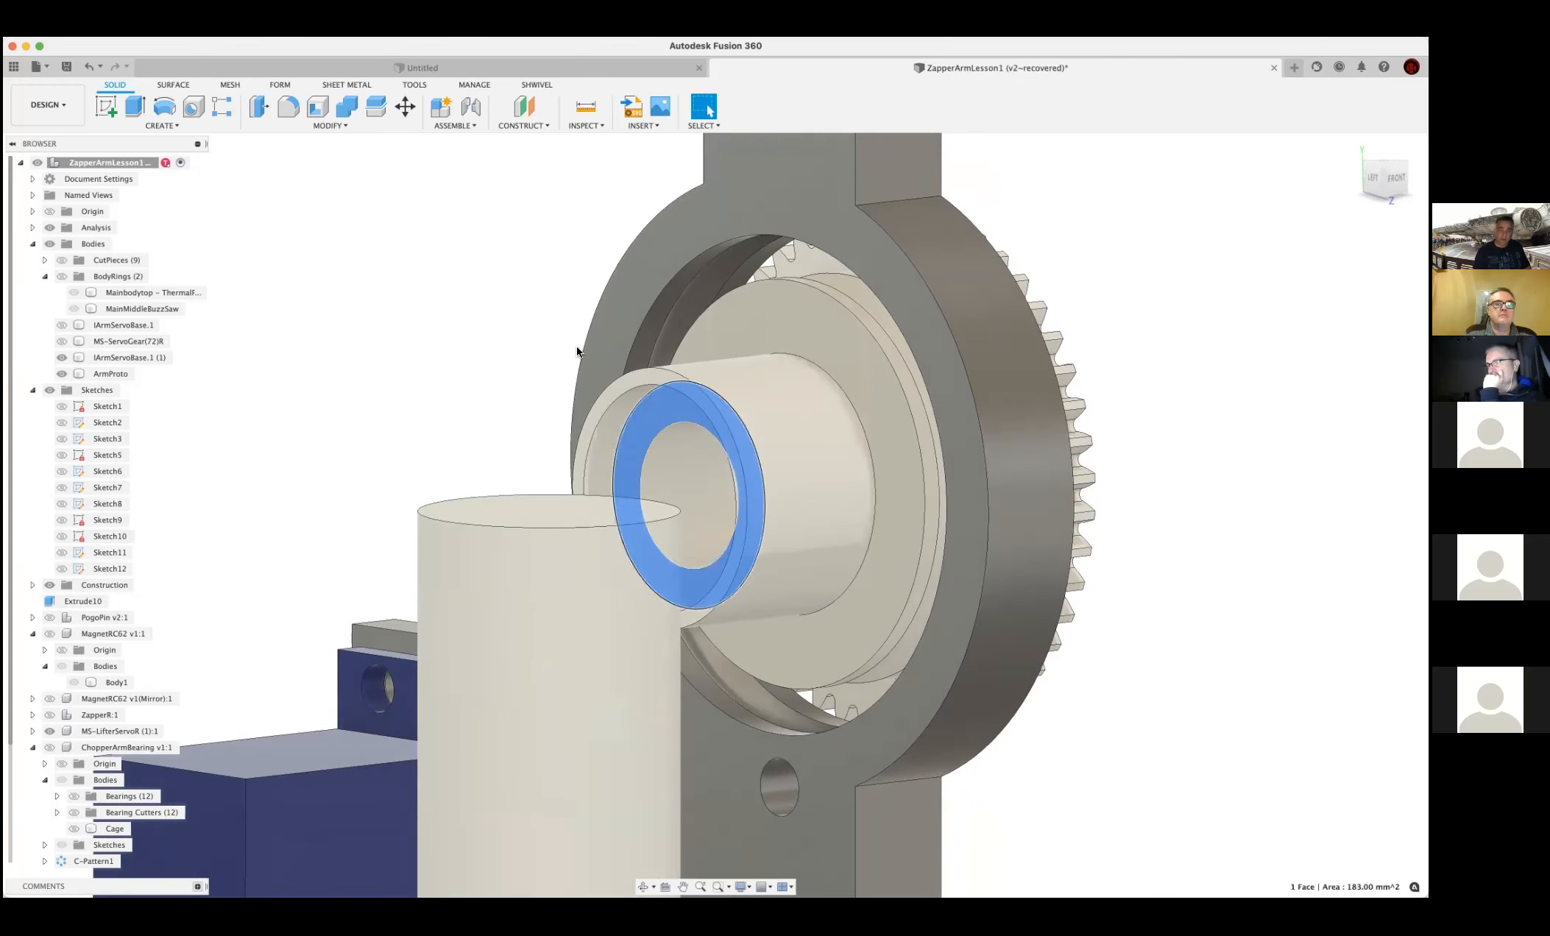
click(522, 127)
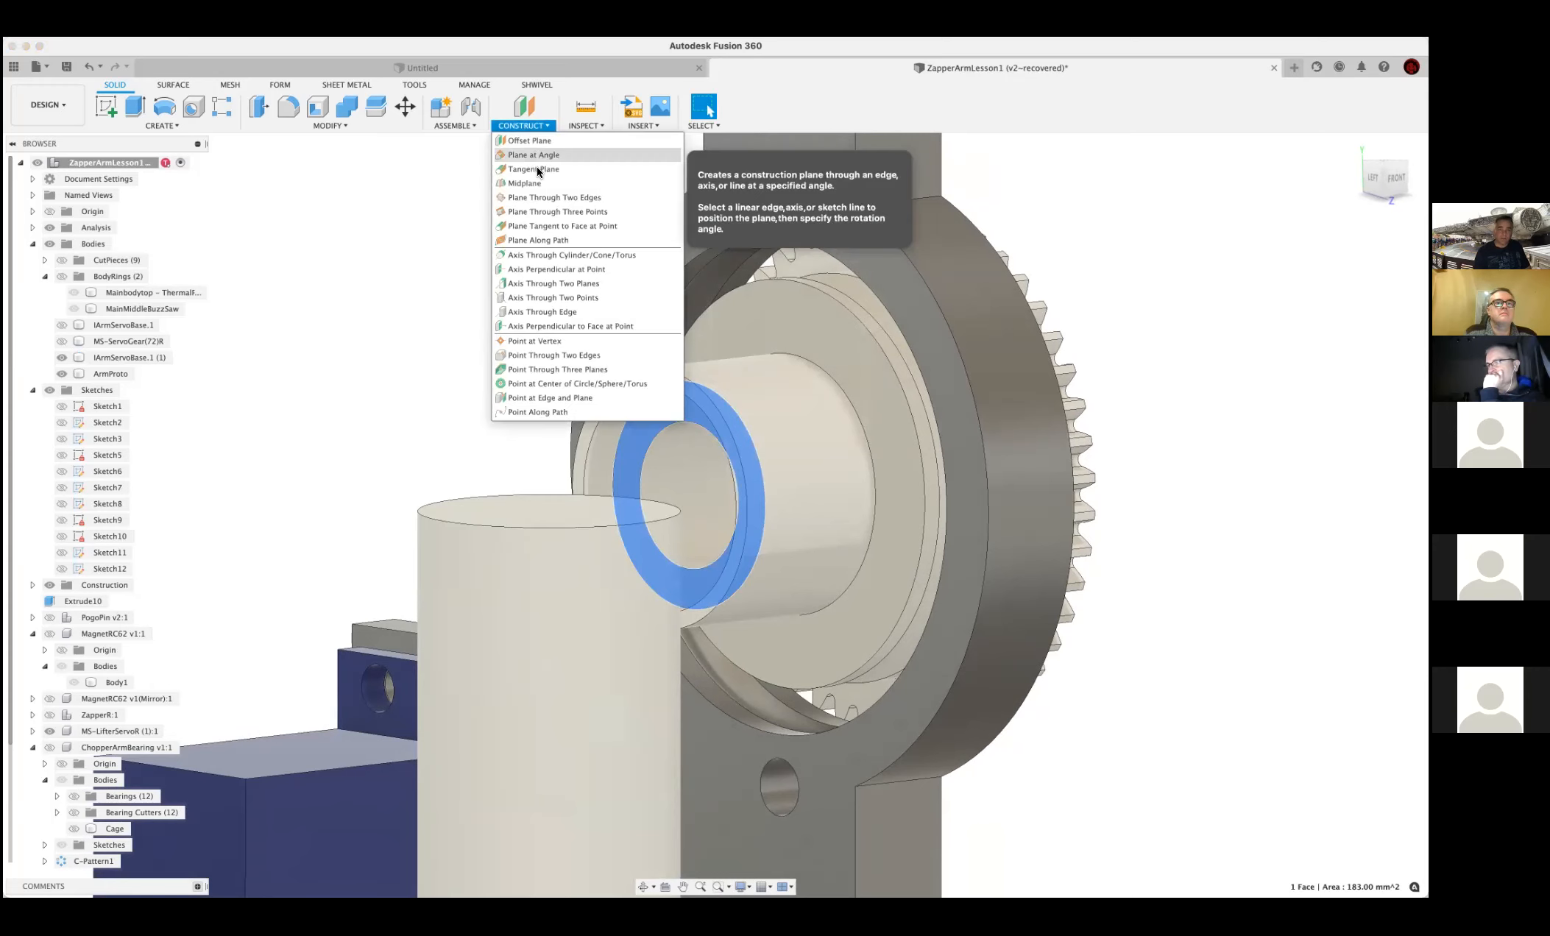
click(544, 142)
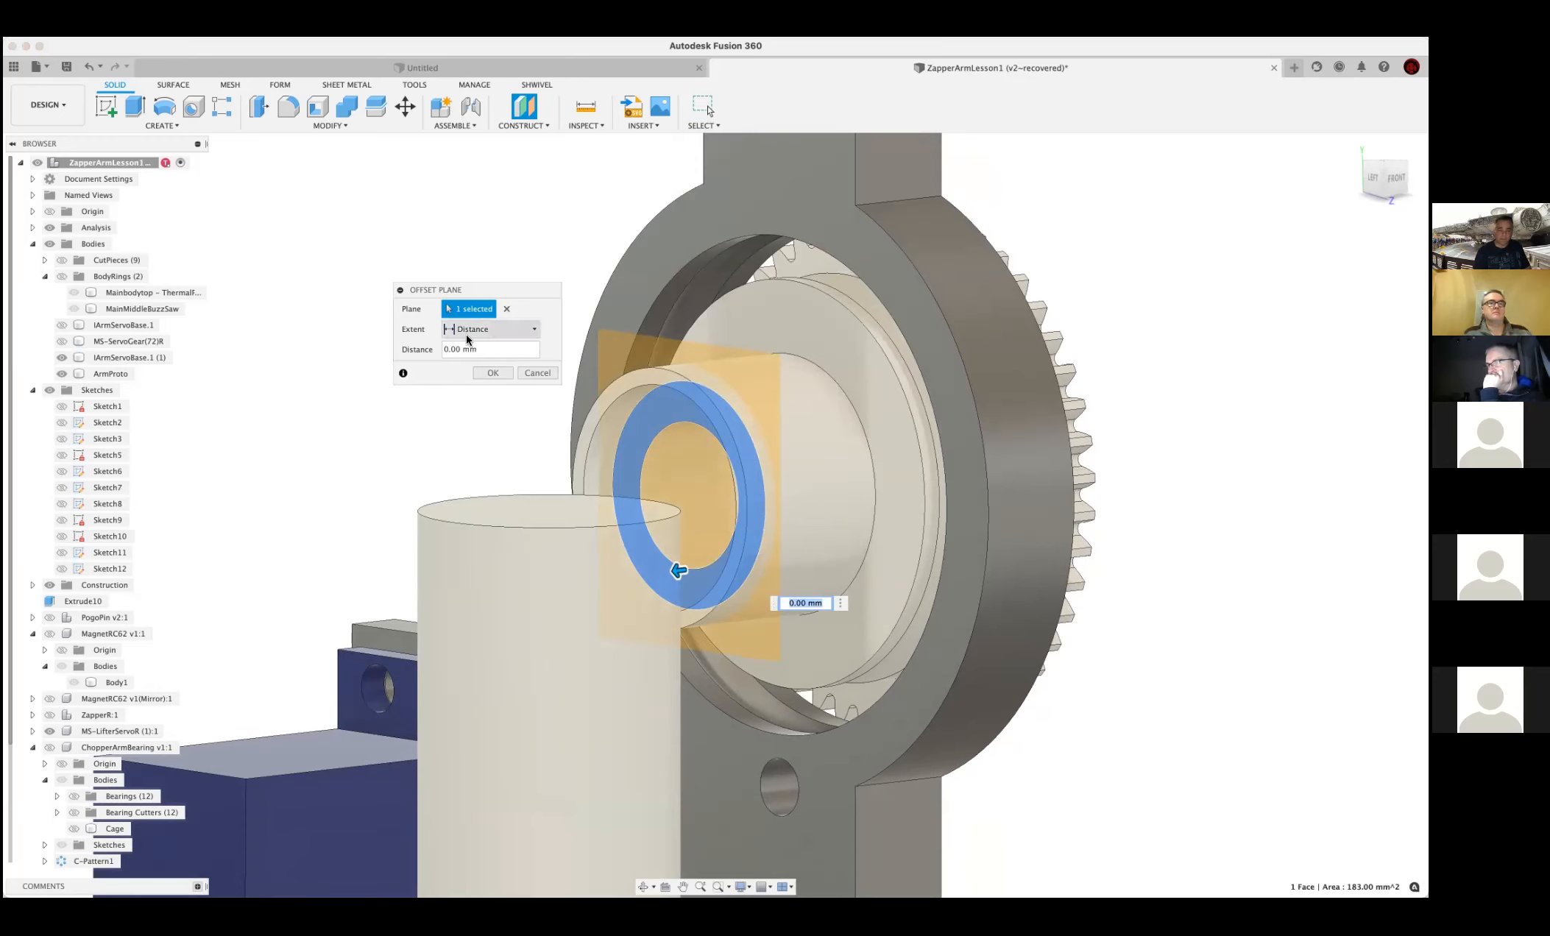
shift+middle_drag(587, 451, 567, 454)
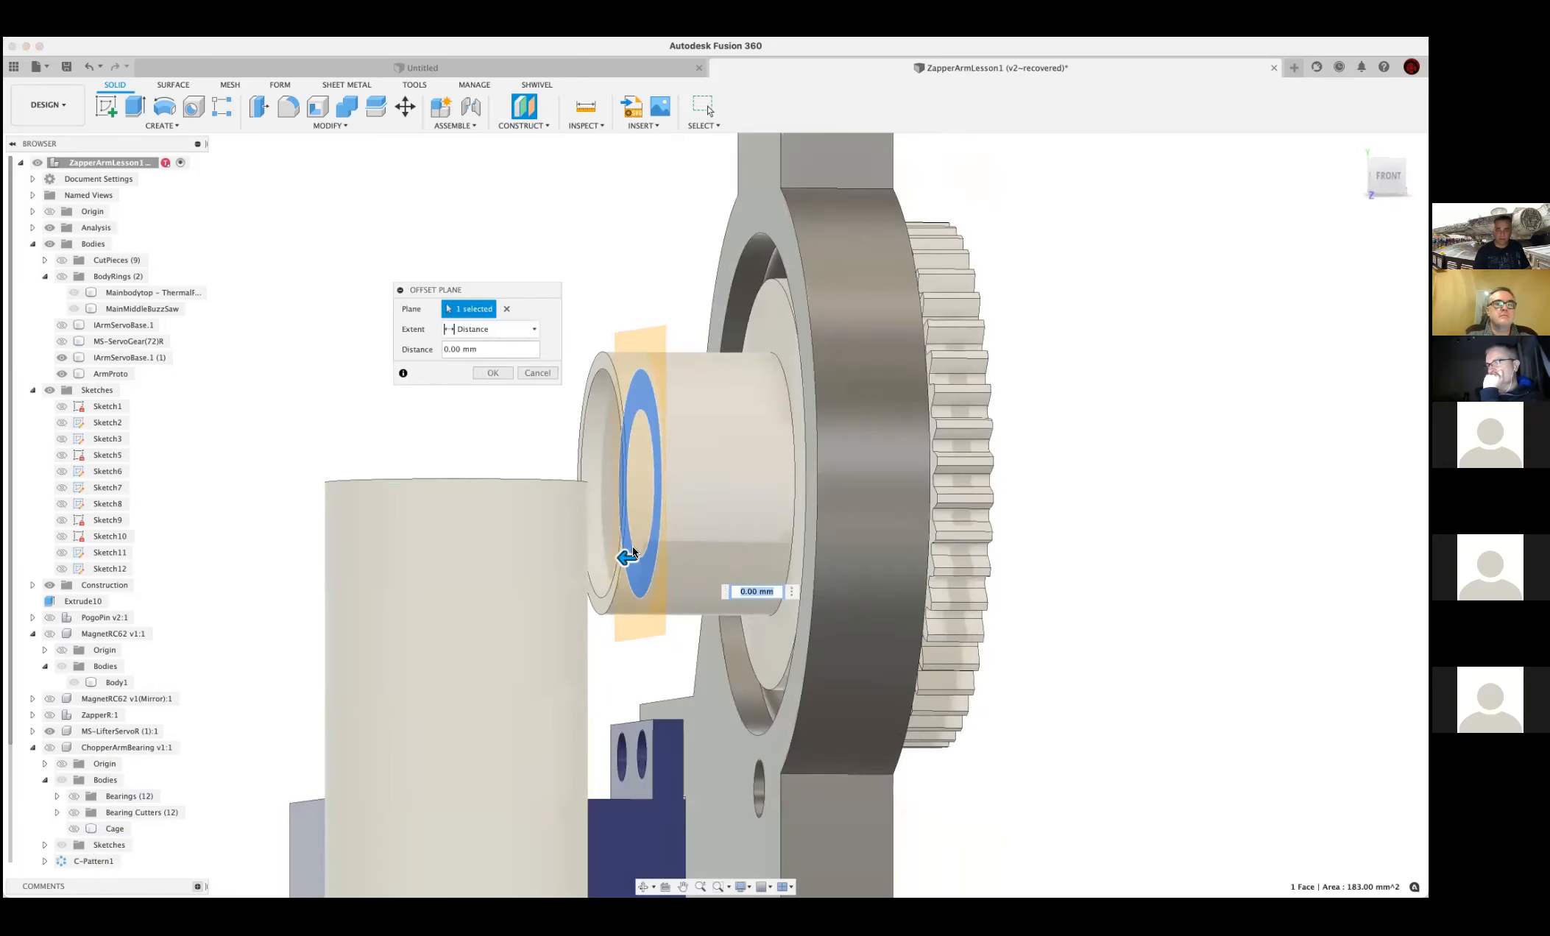
drag(623, 556, 630, 555)
text(-1)
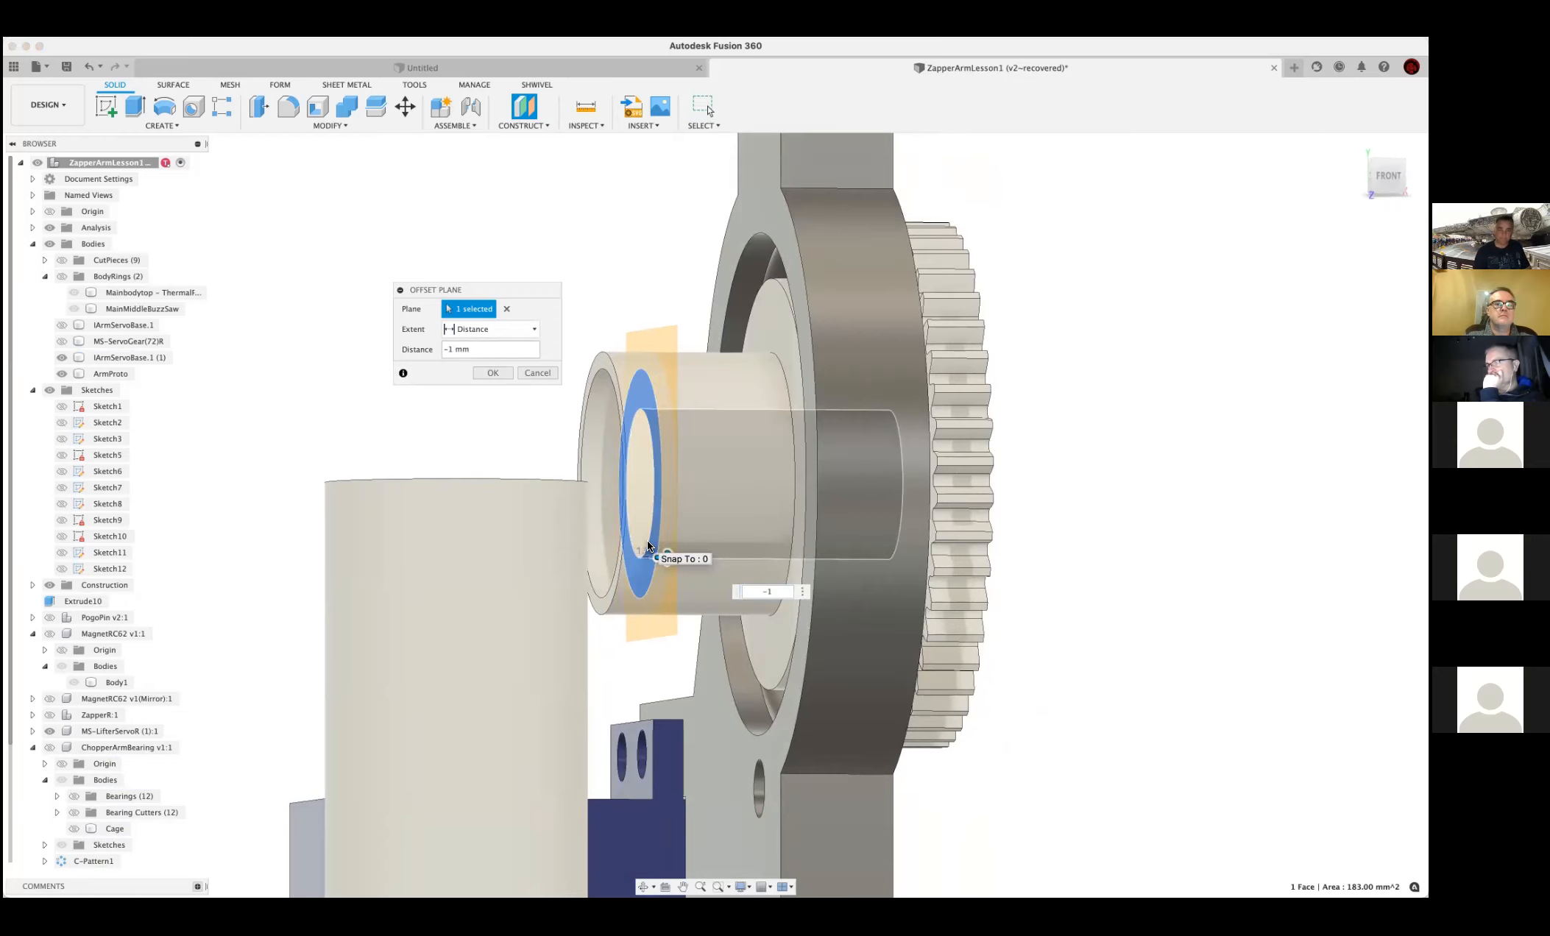
click(493, 372)
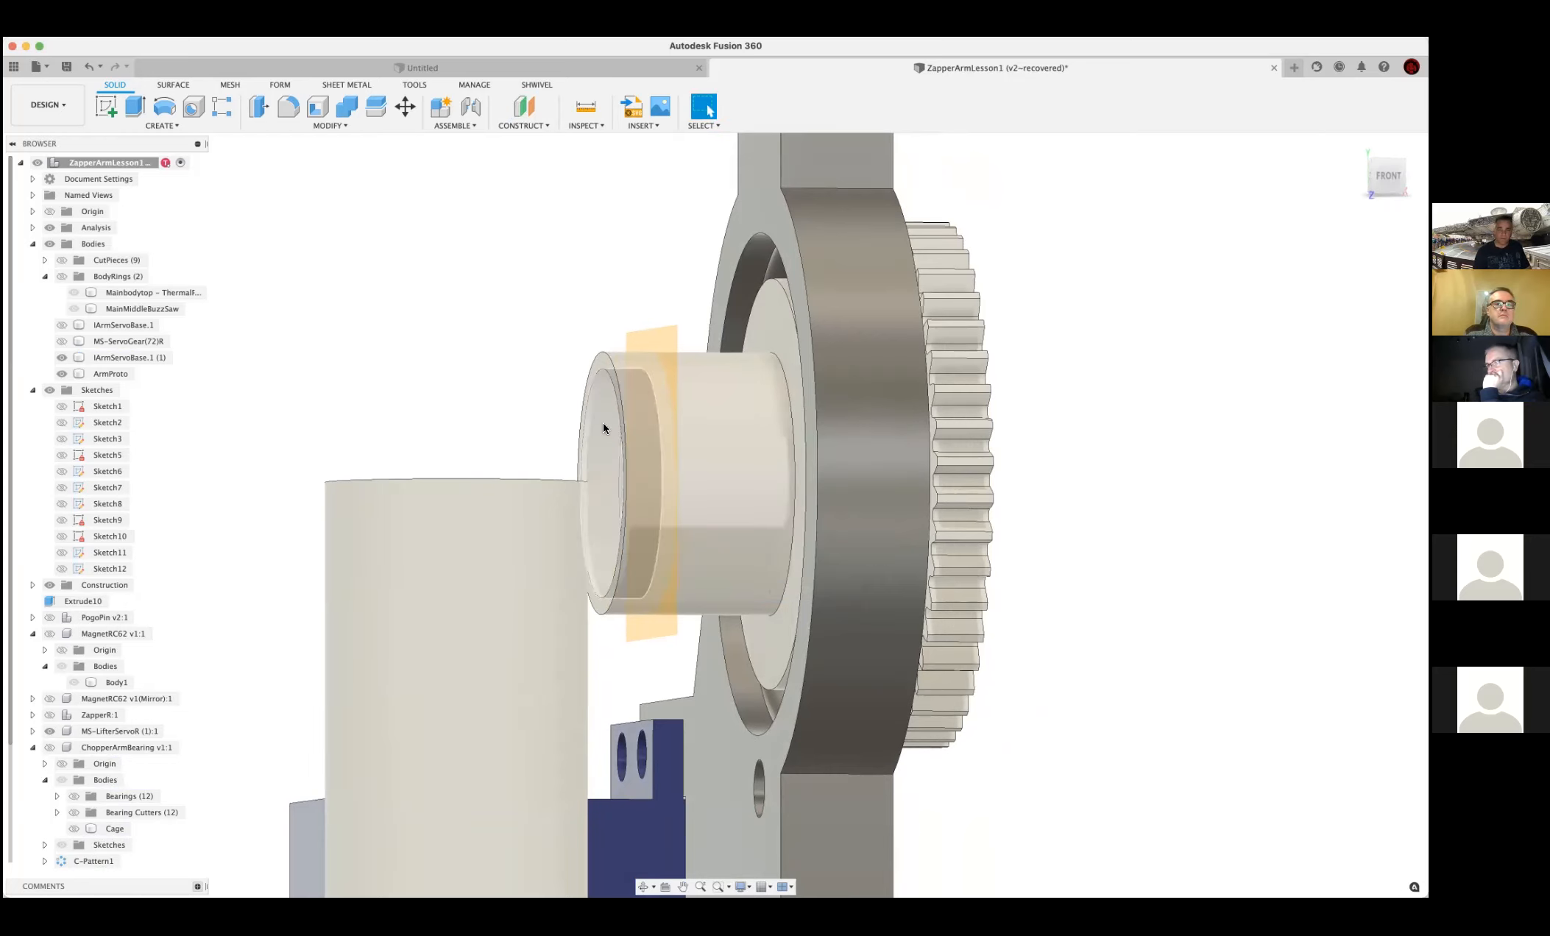
Split the spur gear body at the construction plane crossing its tube near the magnet pocket
click(377, 110)
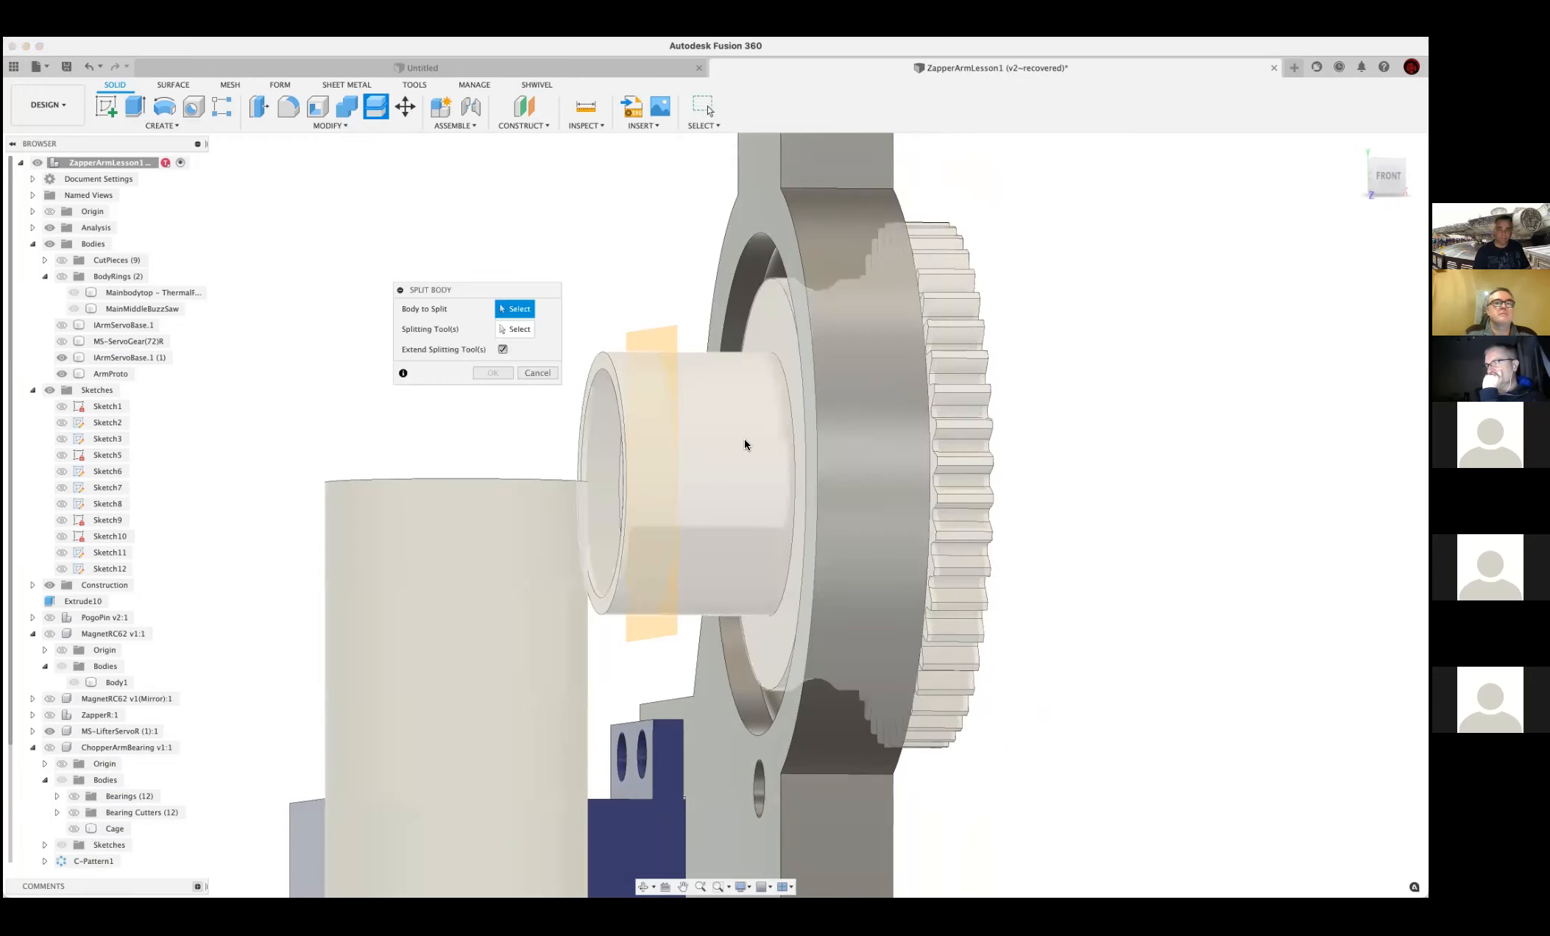
click(741, 439)
click(508, 329)
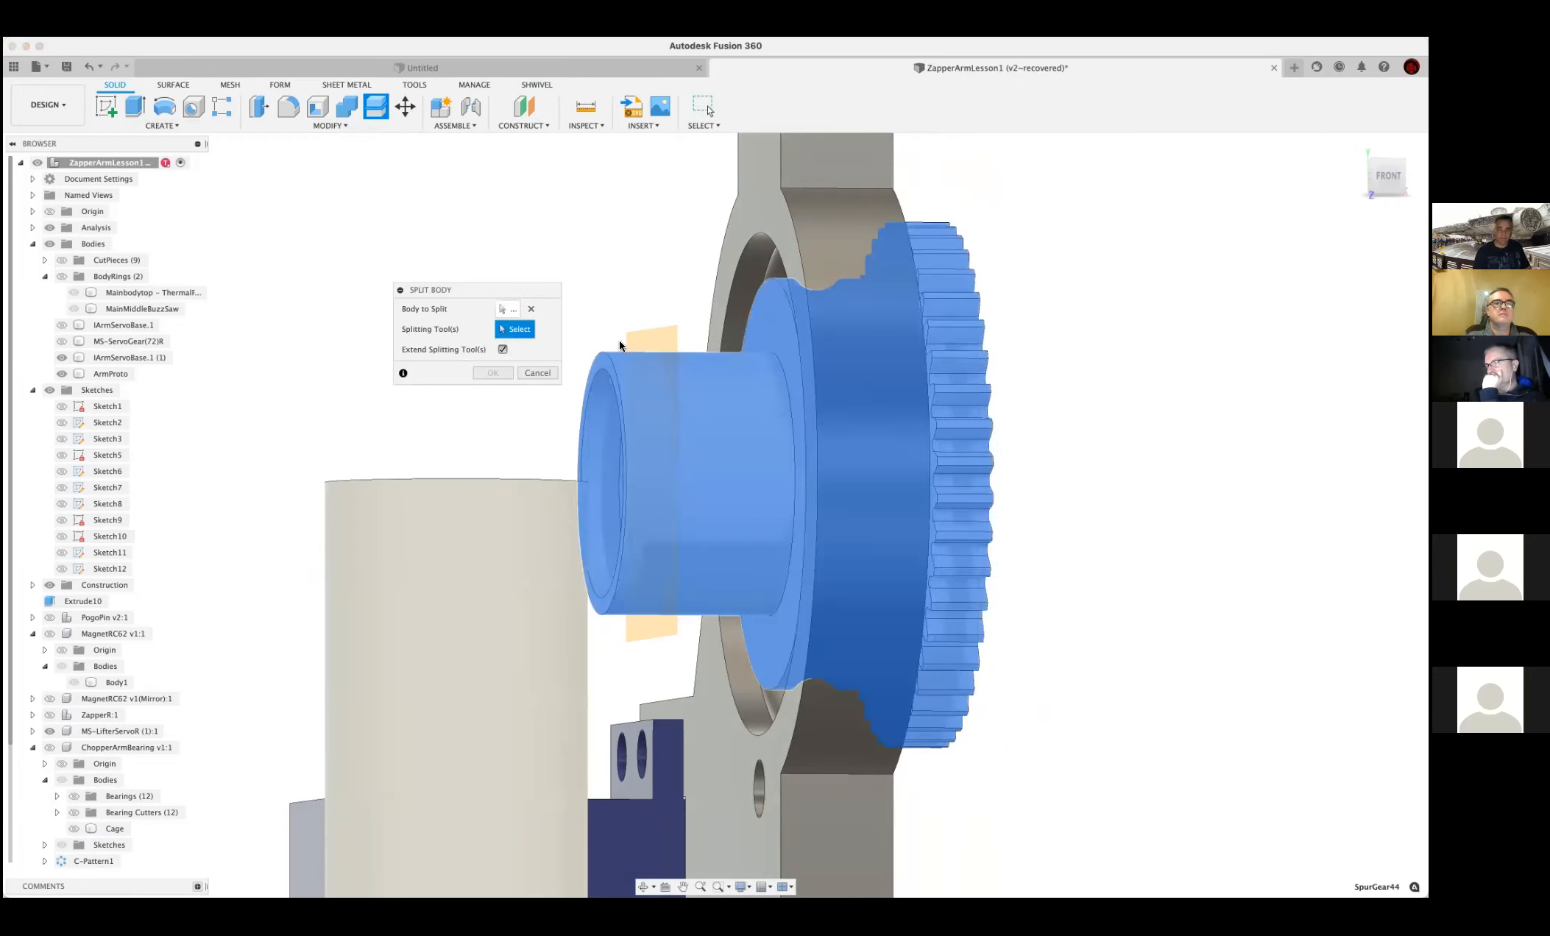
click(643, 343)
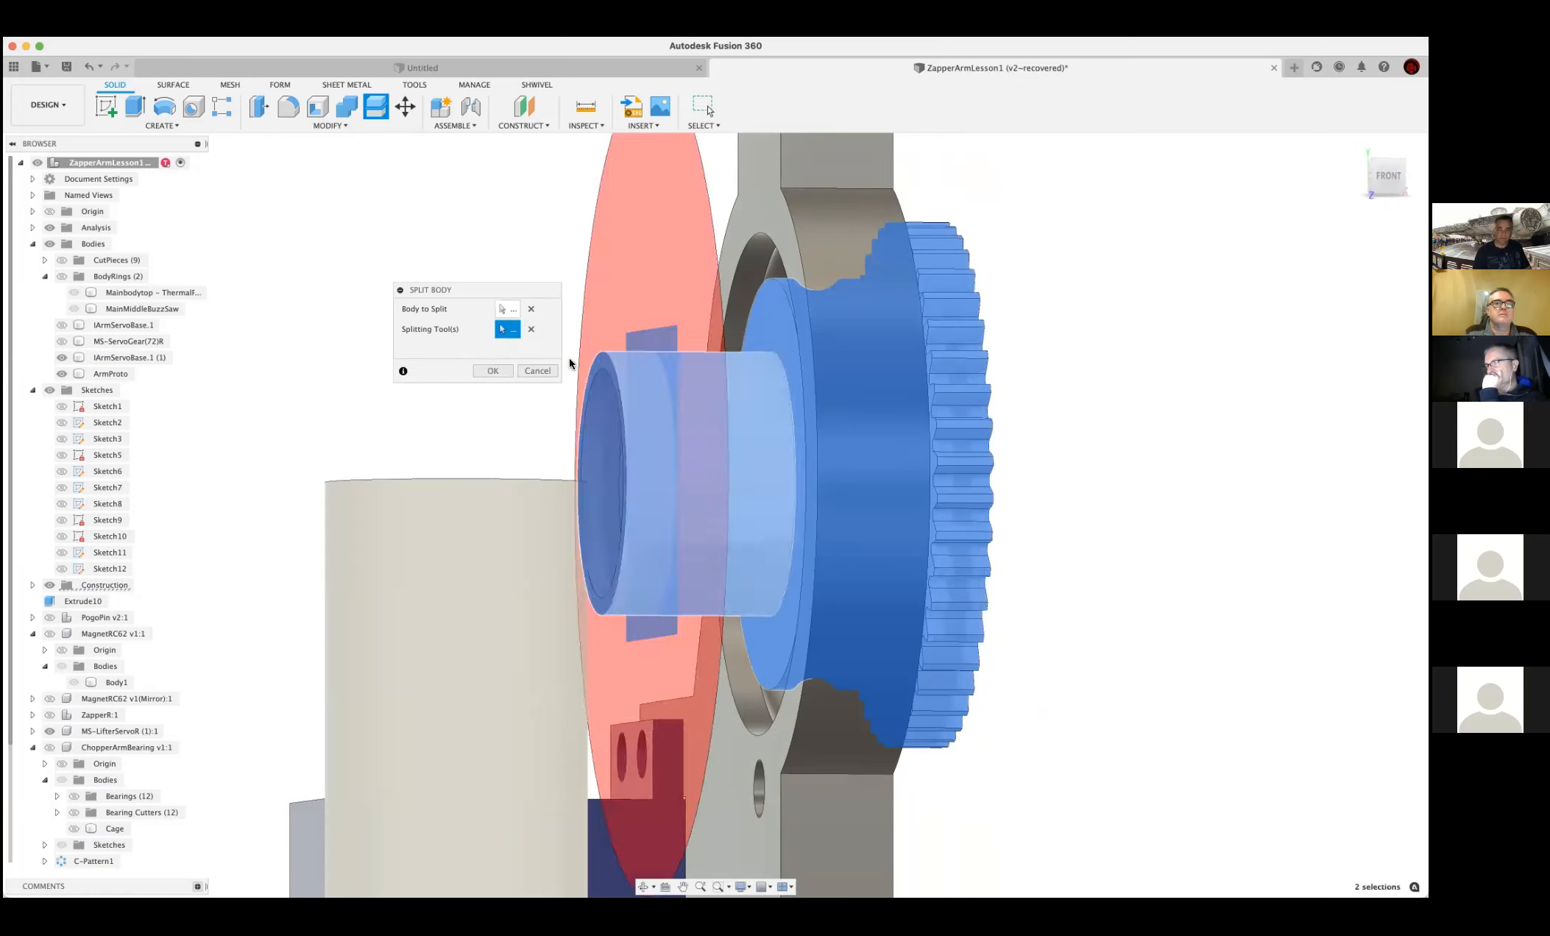
click(493, 371)
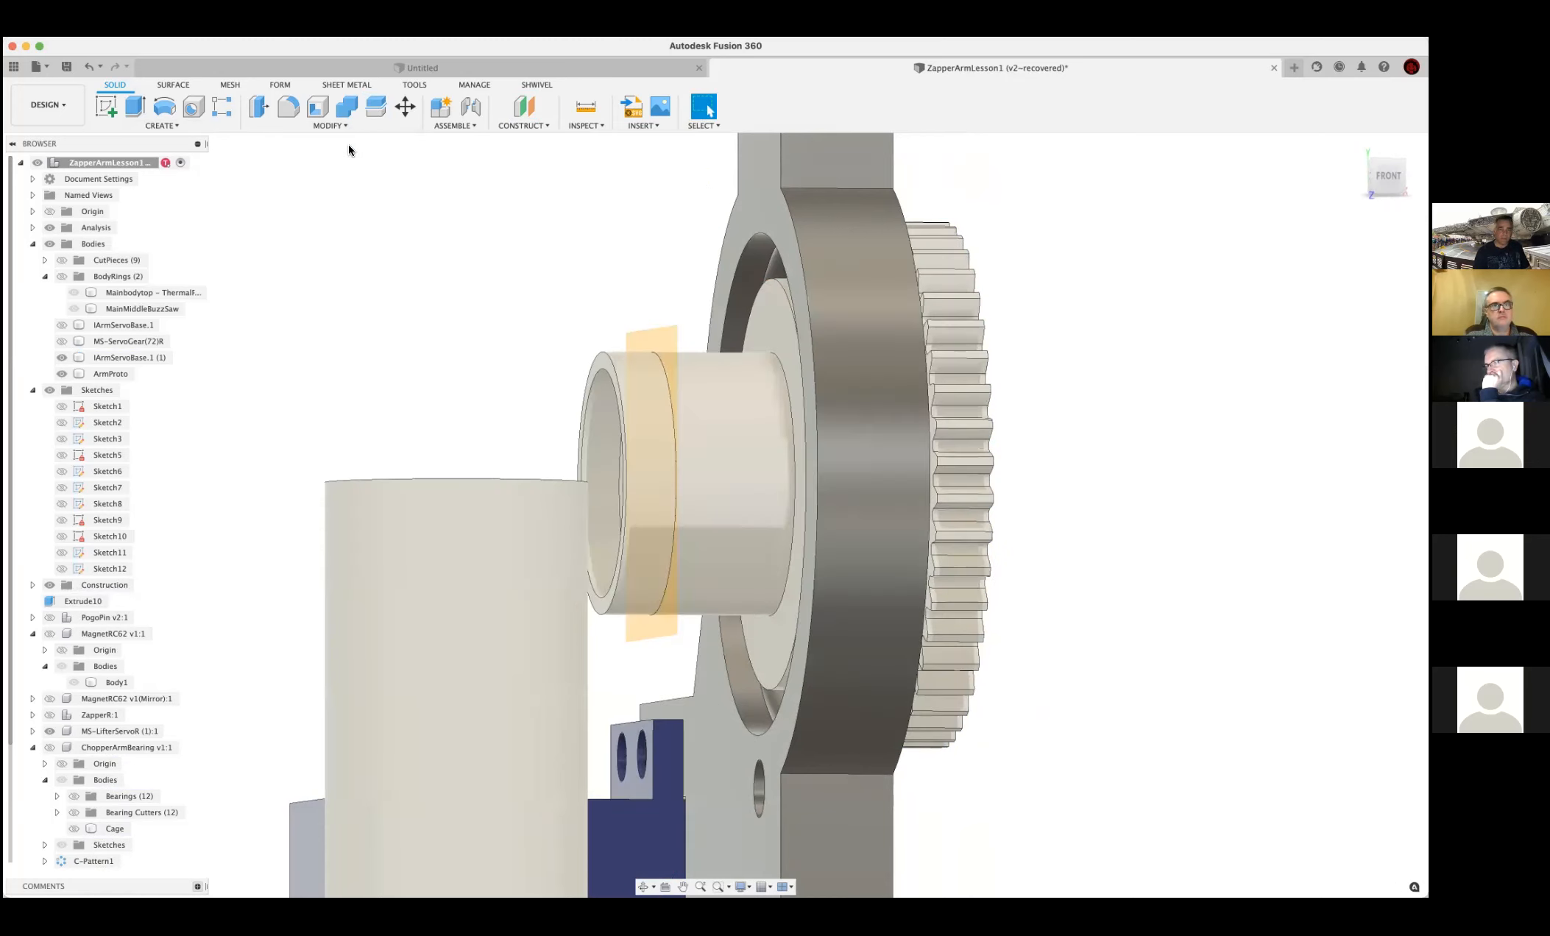
Mirror the split-off tube end, body SpurGear44 (1), across the tube's outer end face as a new body
click(169, 126)
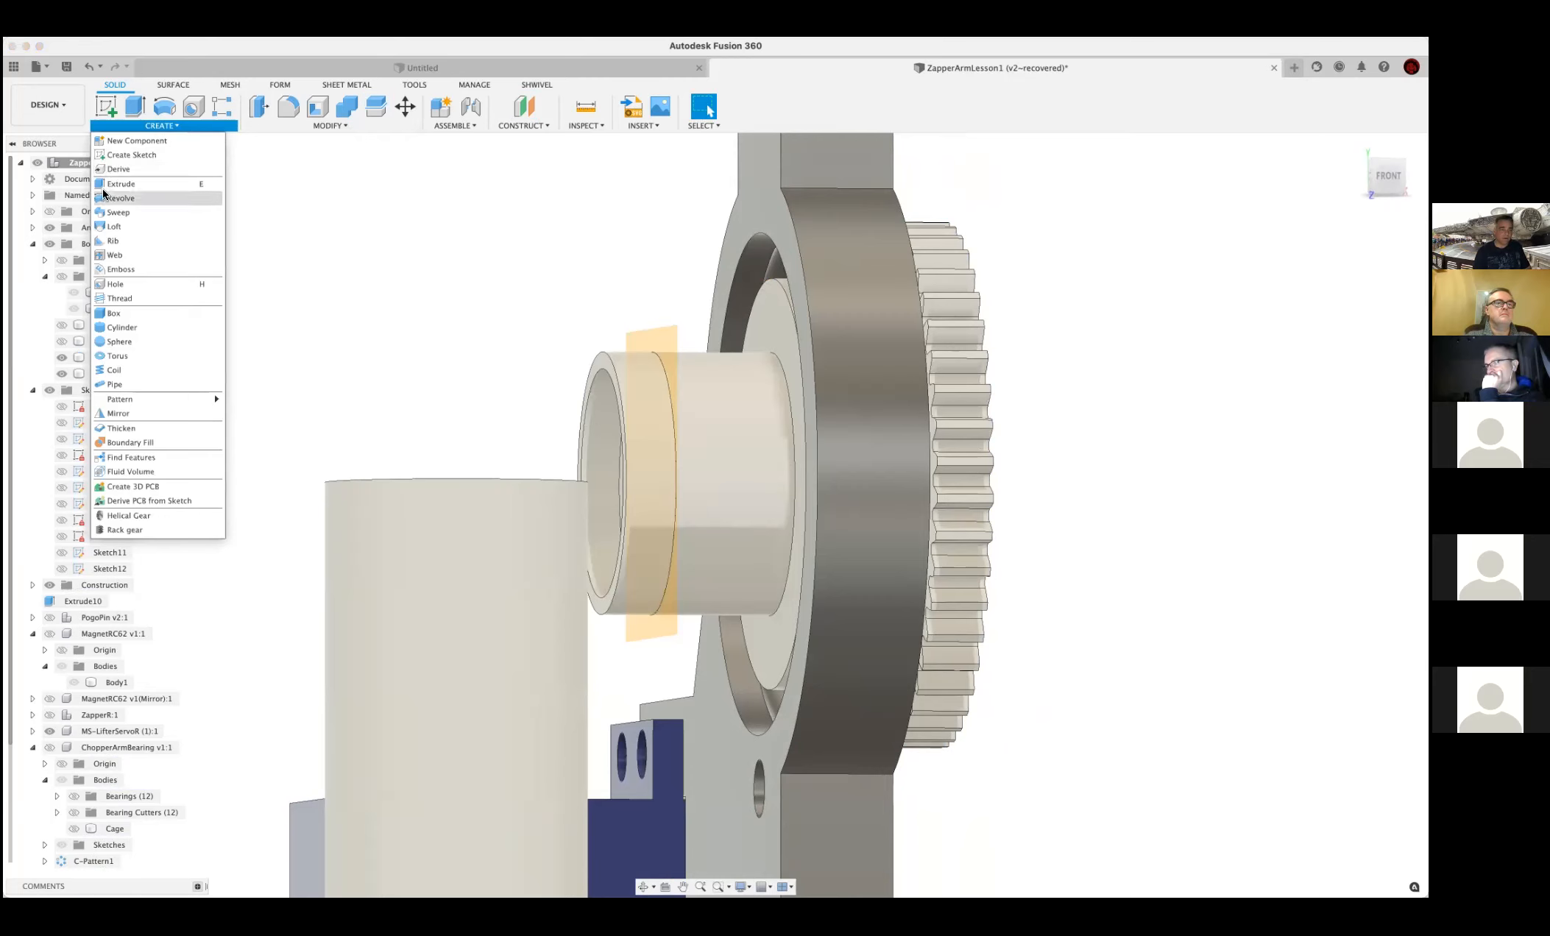
click(119, 412)
click(631, 408)
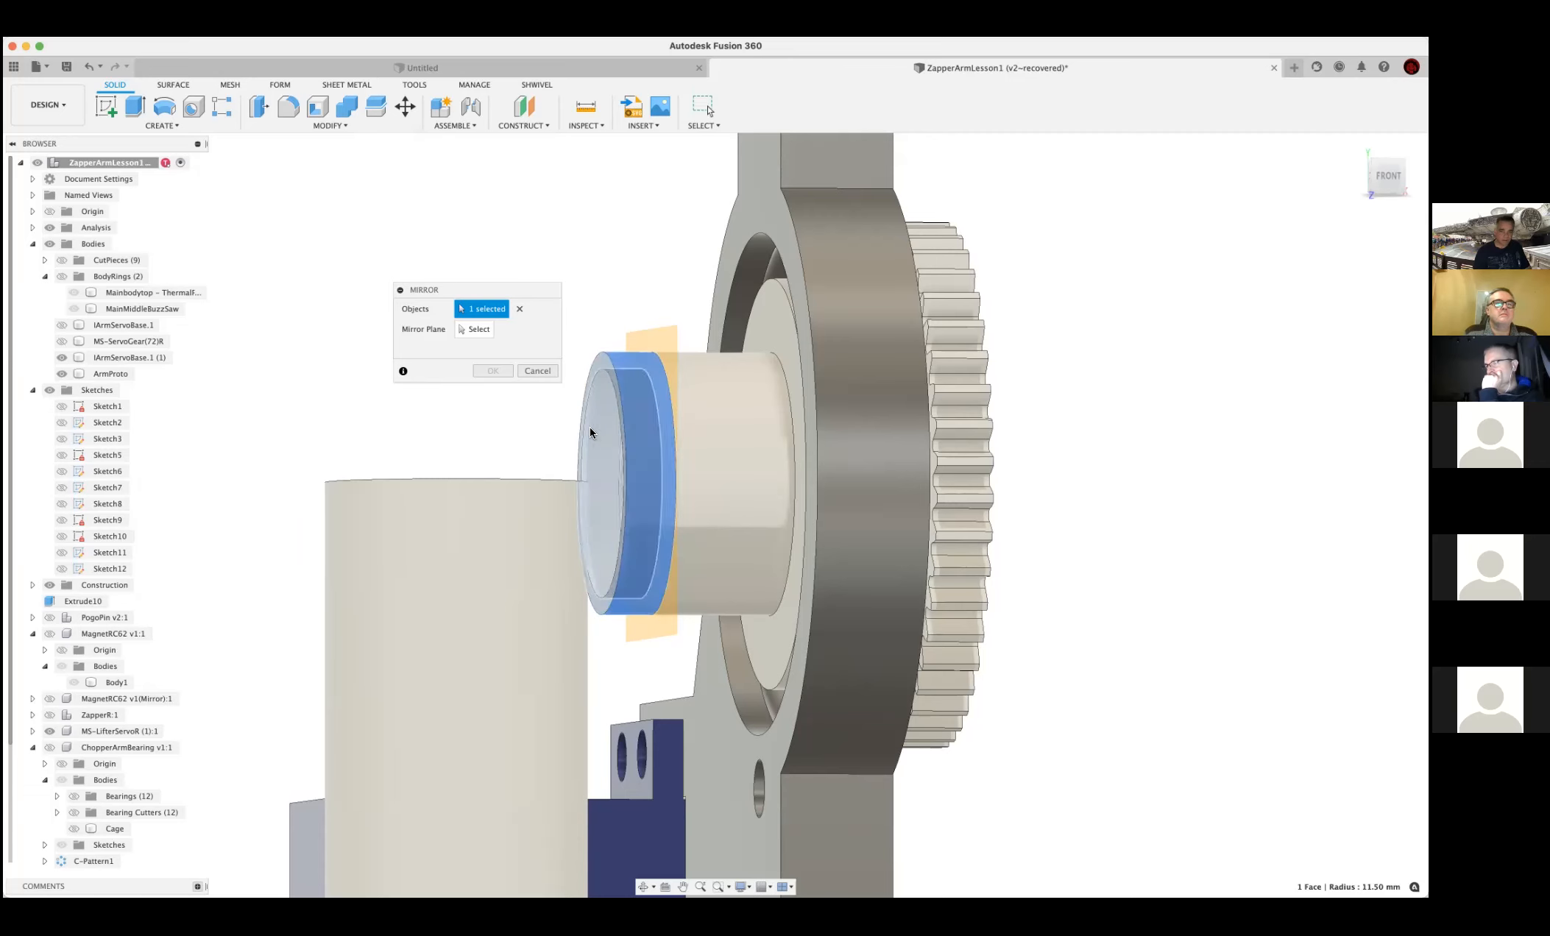
mouse_move(256, 339)
shift+middle_down()
mouse_move(287, 335)
mouse_move(244, 332)
mouse_move(246, 370)
mouse_move(262, 368)
shift+middle_up()
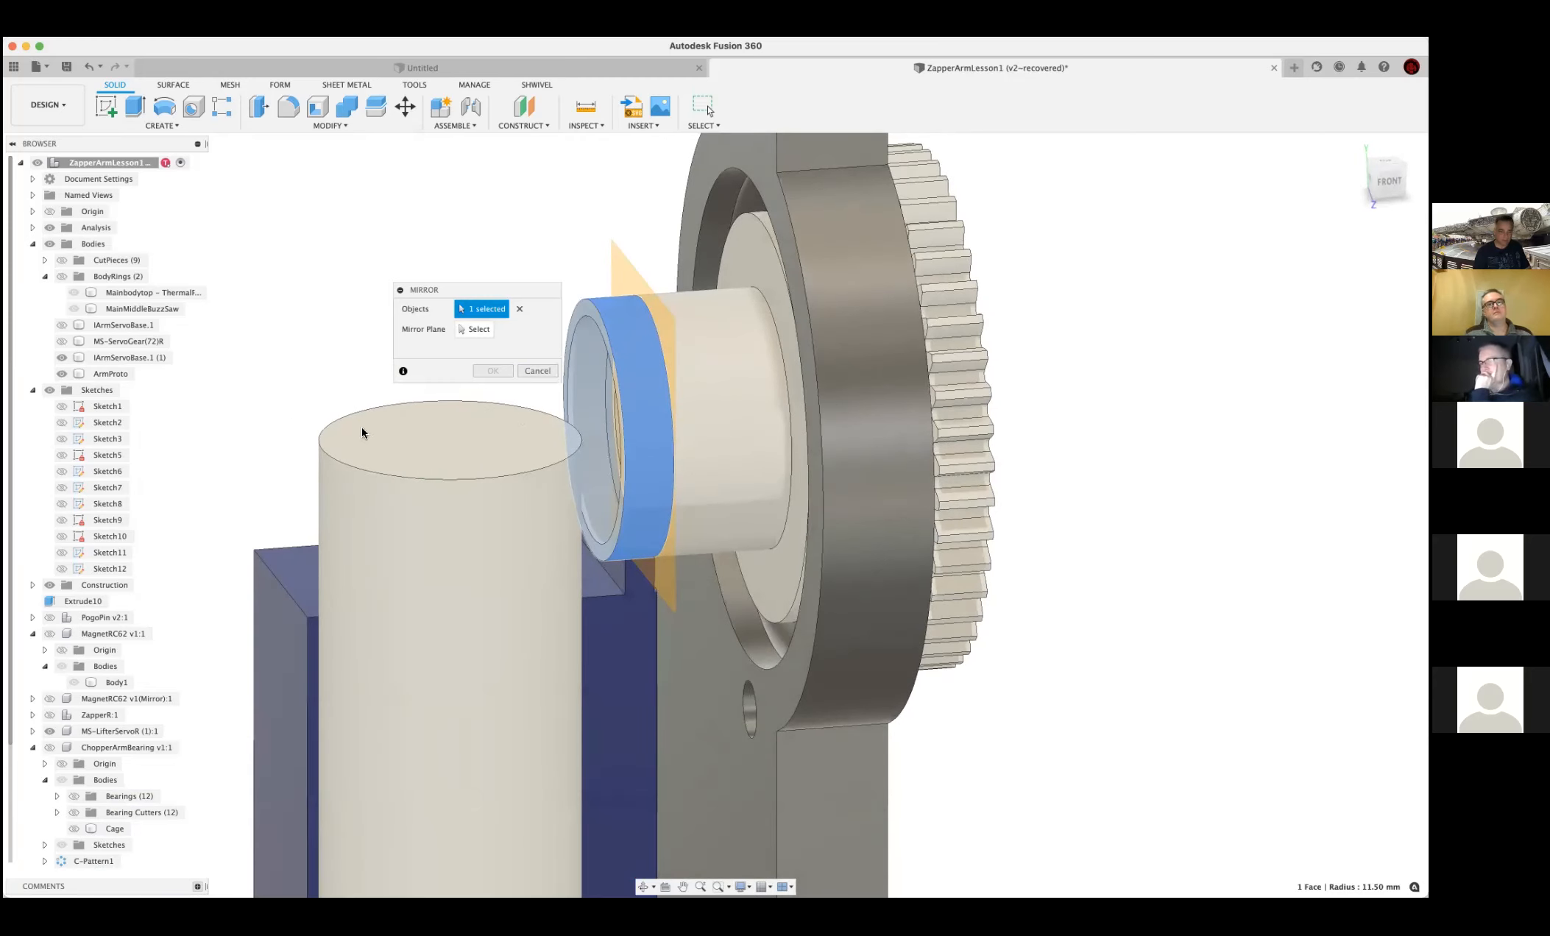
scroll(90, 691, down, 2)
click(33, 861)
scroll(66, 824, down, 5)
click(45, 763)
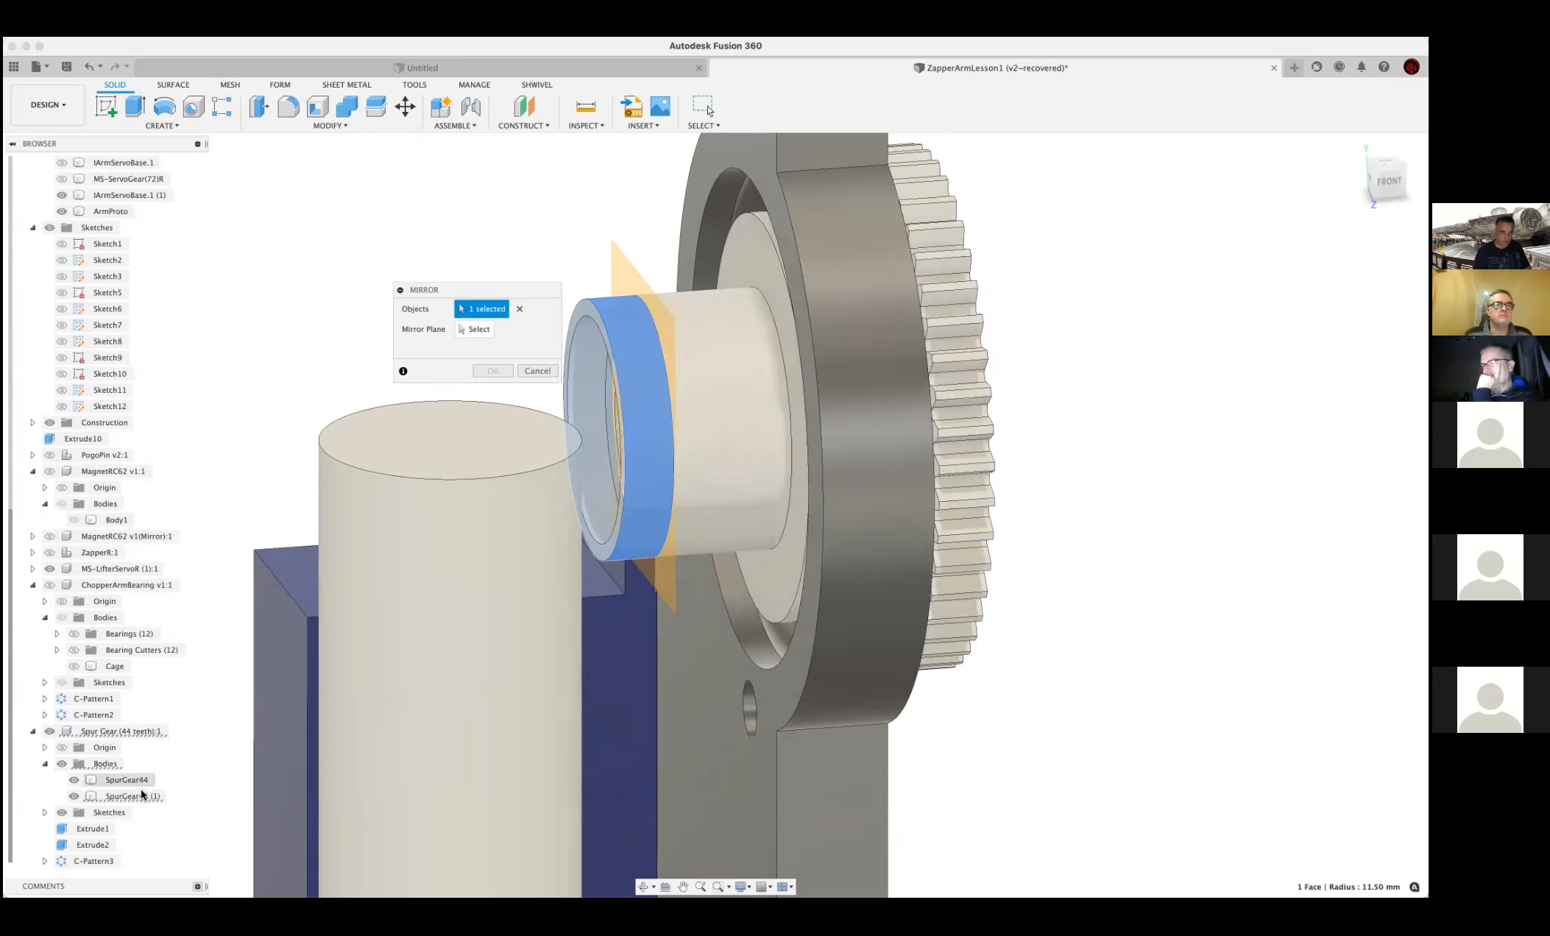
click(115, 798)
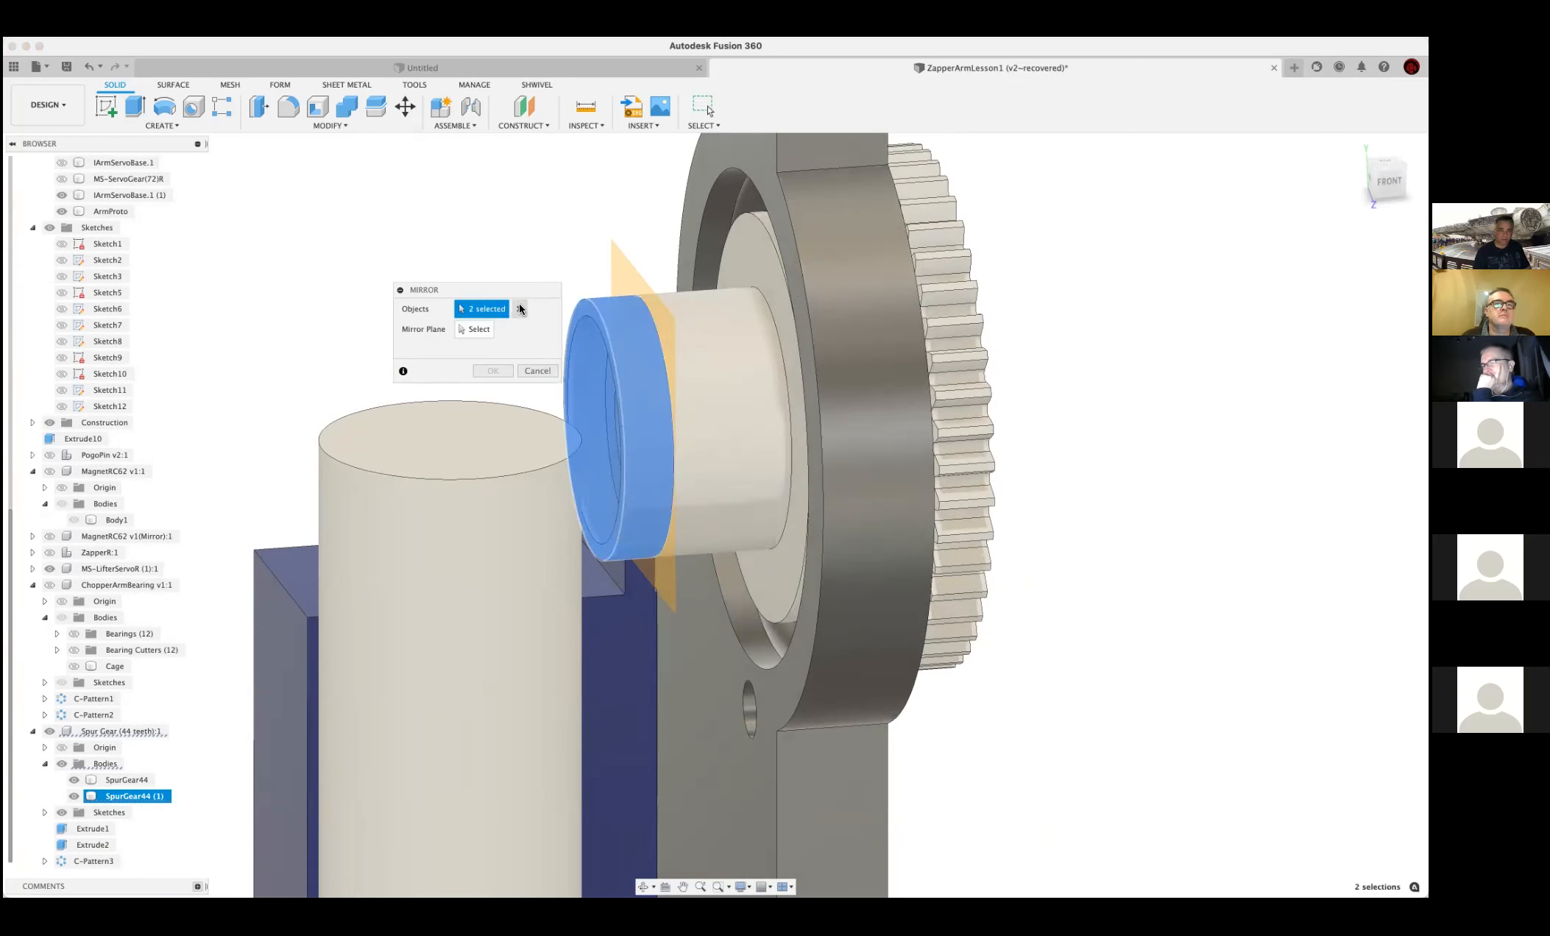
click(520, 309)
click(129, 796)
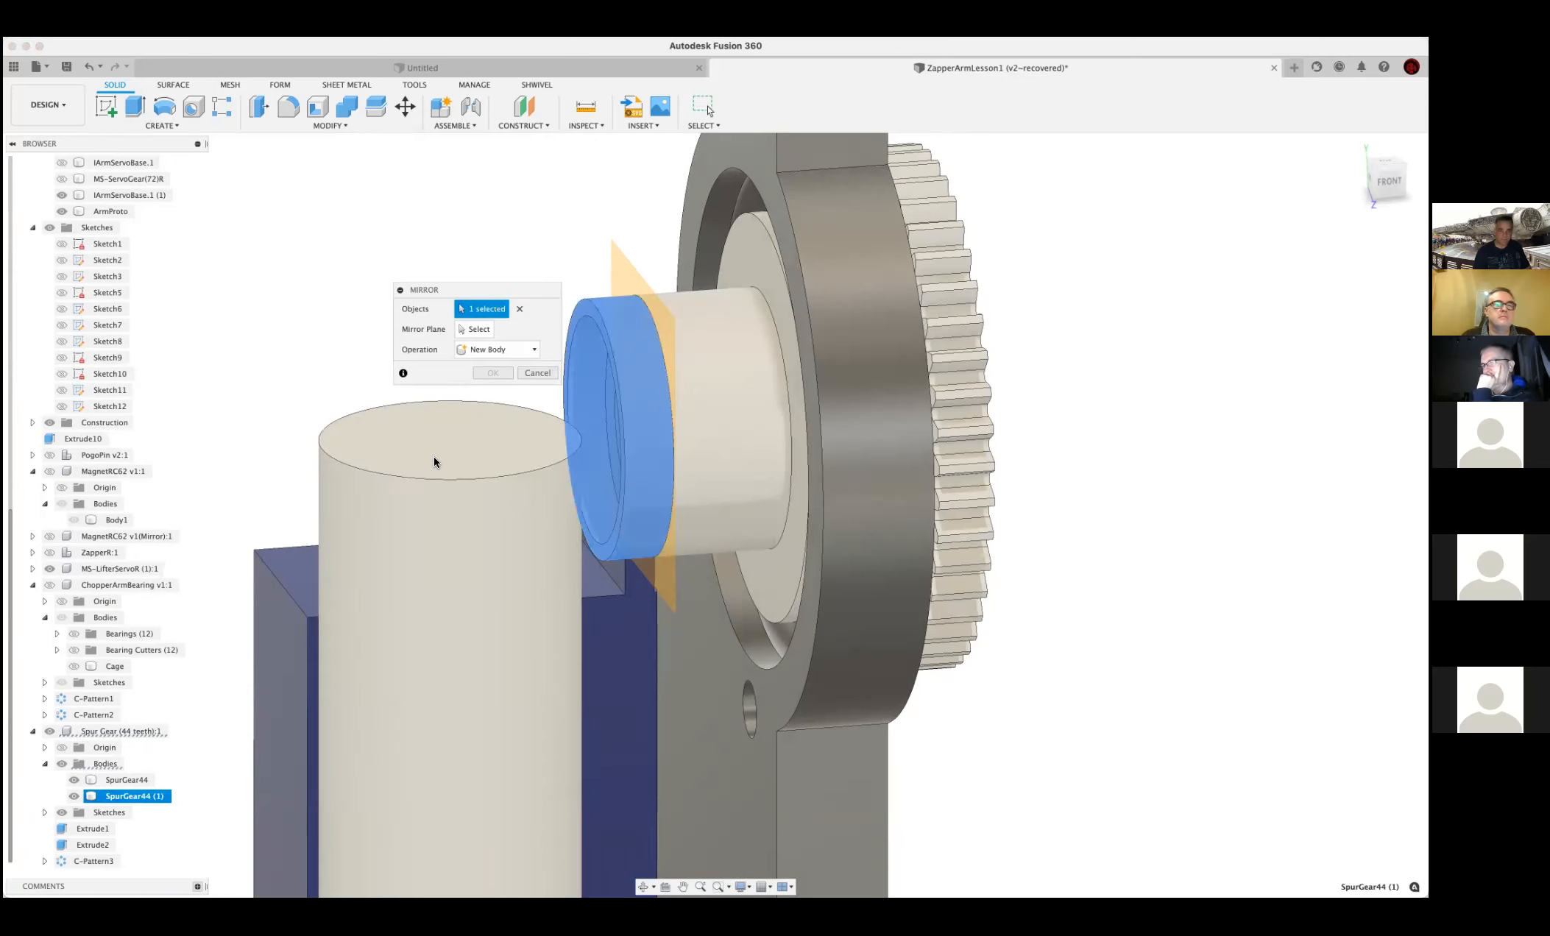
click(466, 330)
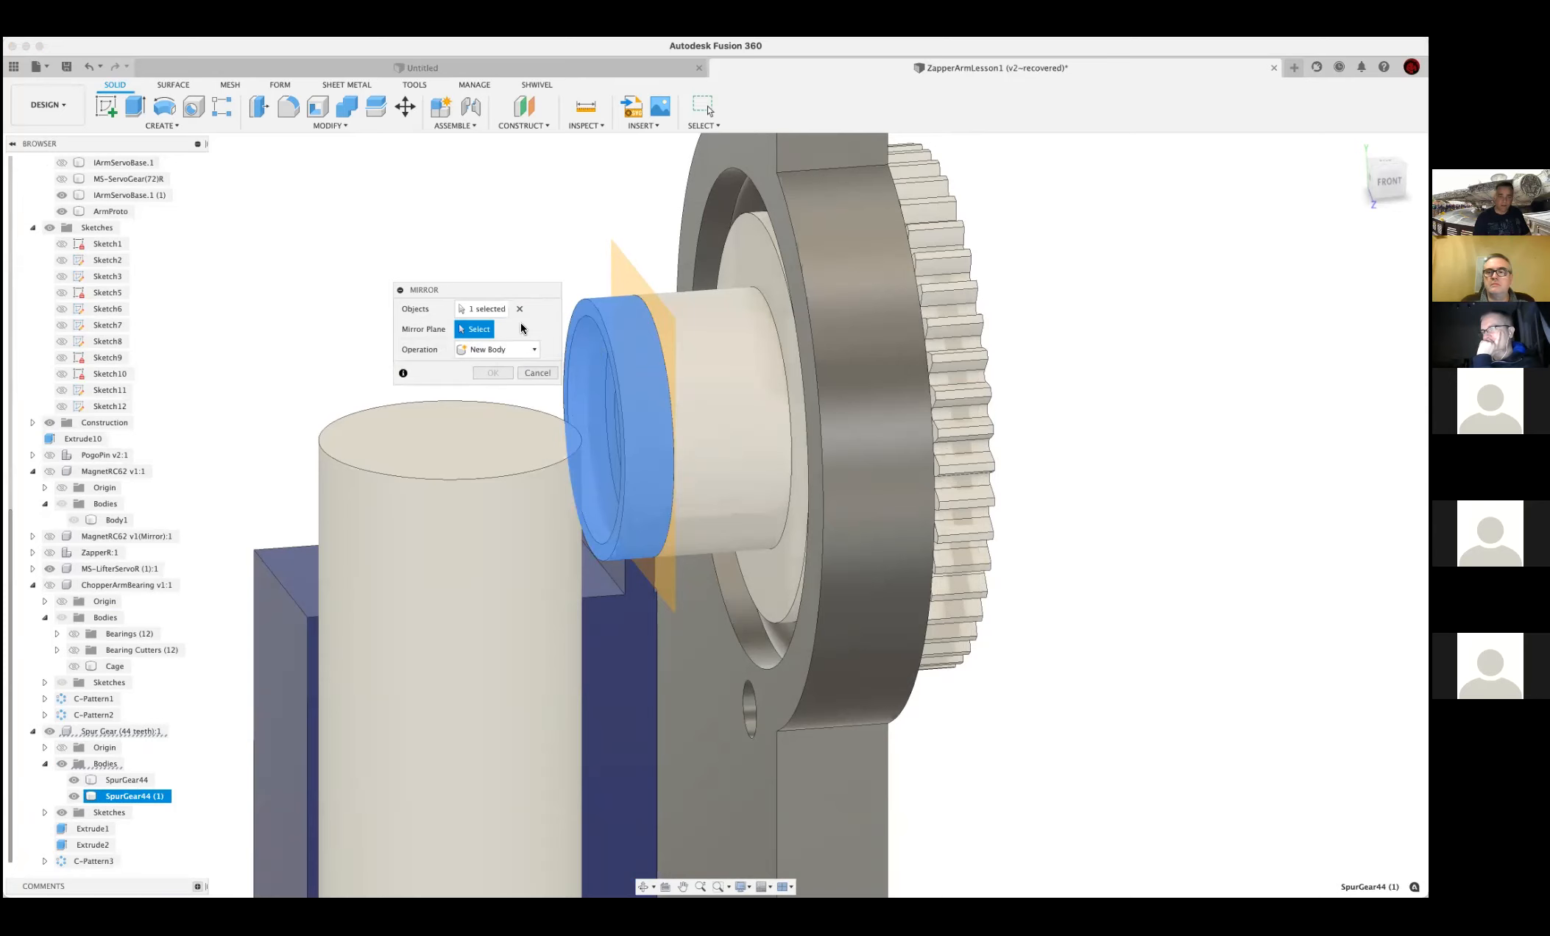
click(582, 307)
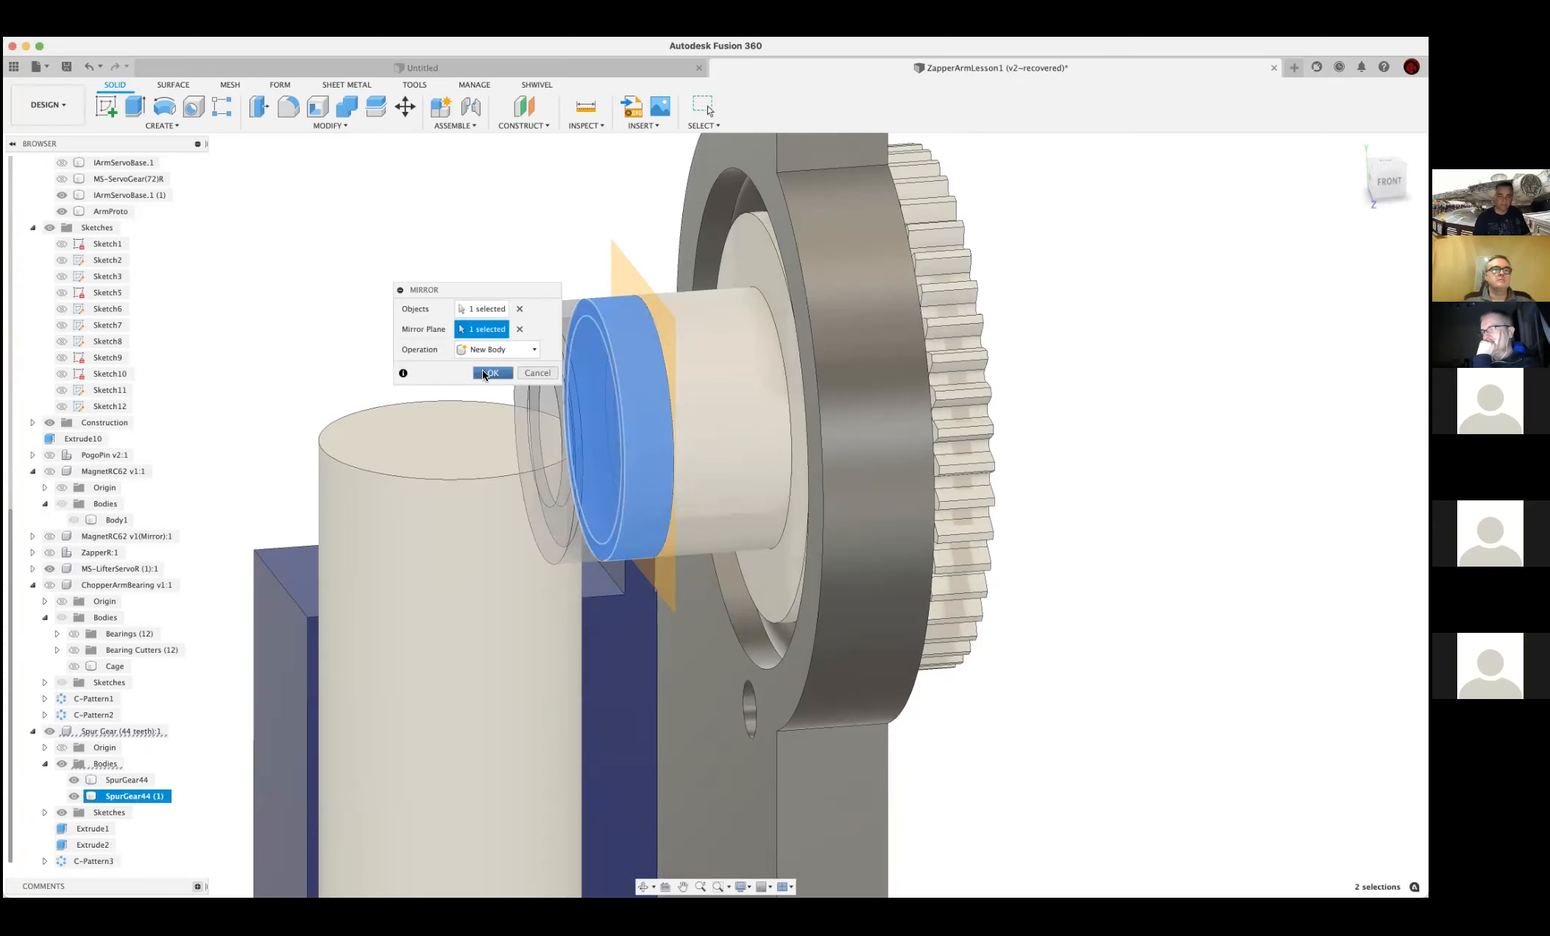
click(487, 373)
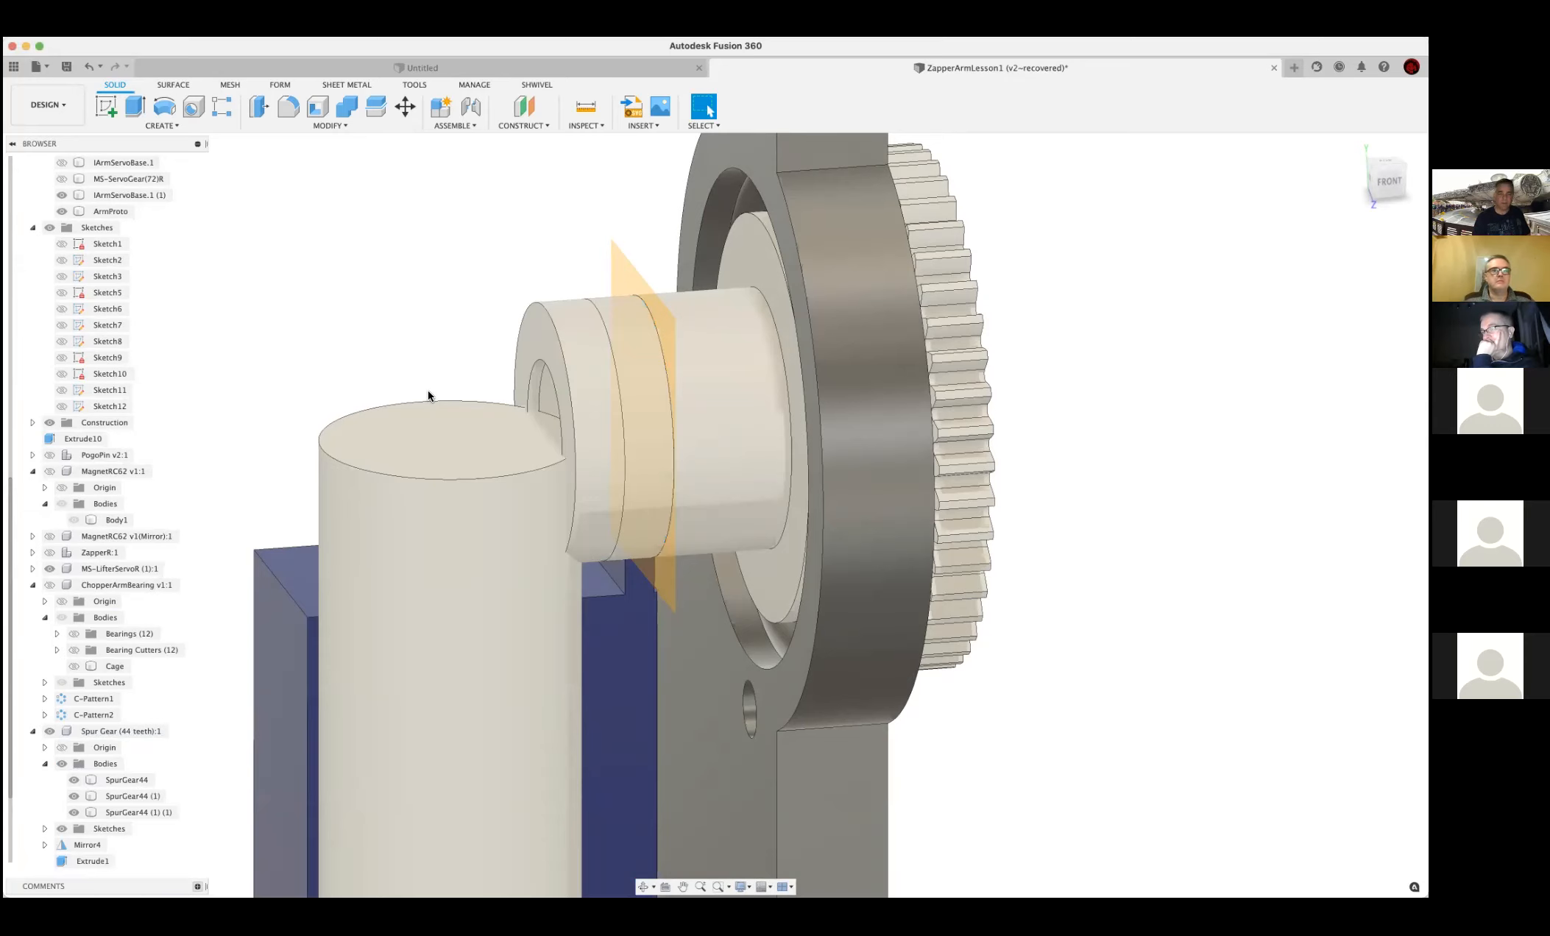
Join the original split-off end back onto the spur gear with Combine, with Keep Tools off
click(344, 117)
click(709, 357)
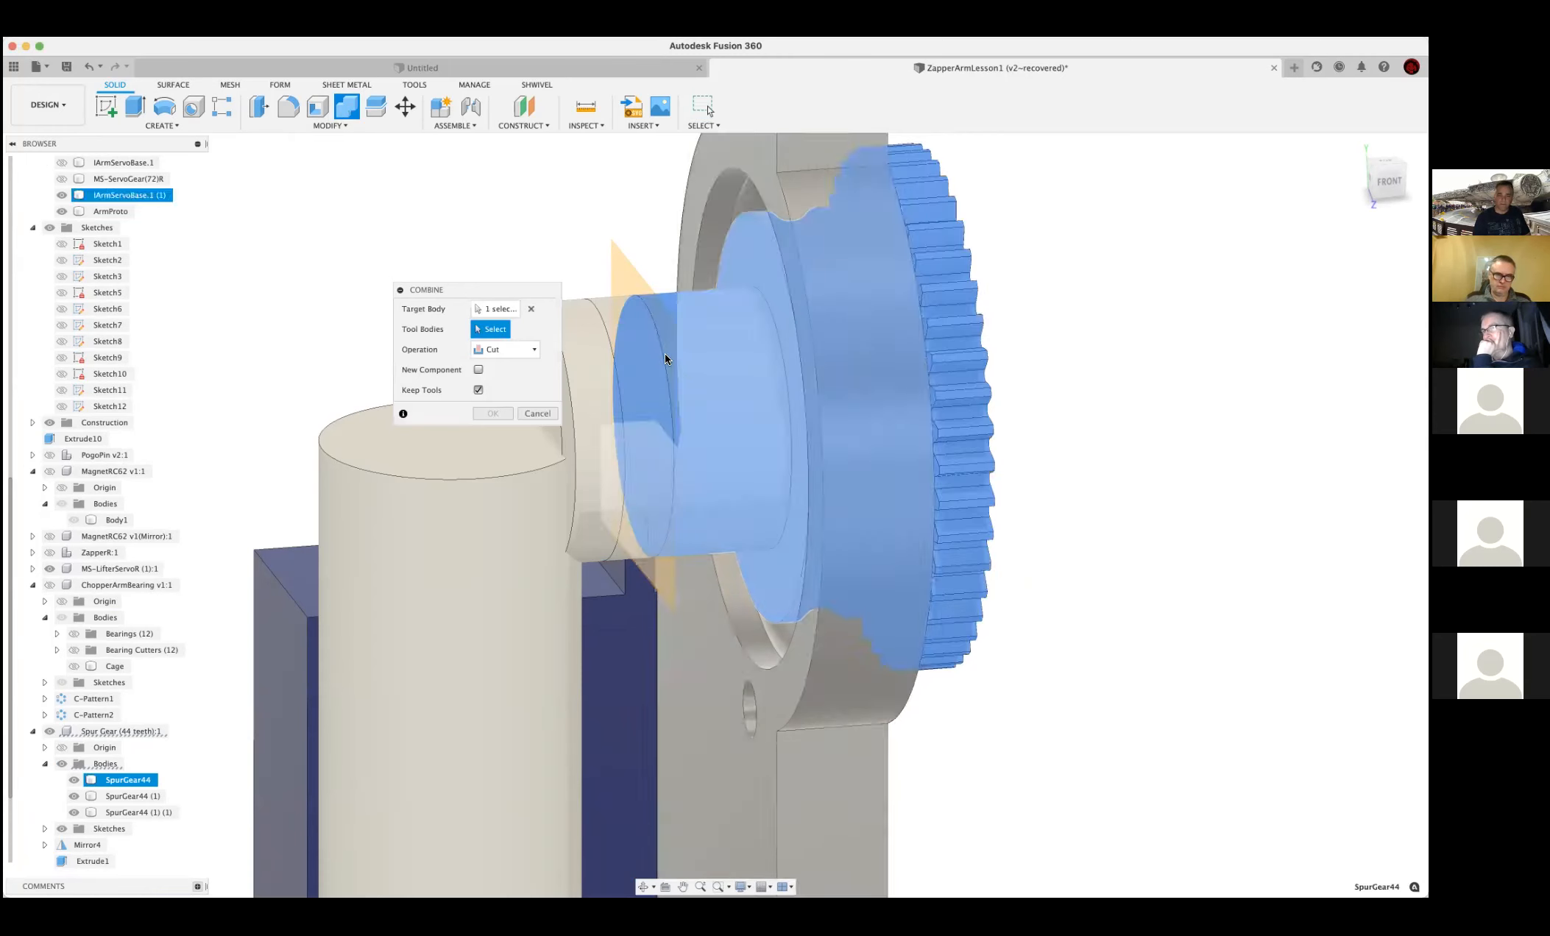
click(636, 352)
click(479, 390)
click(508, 350)
click(490, 352)
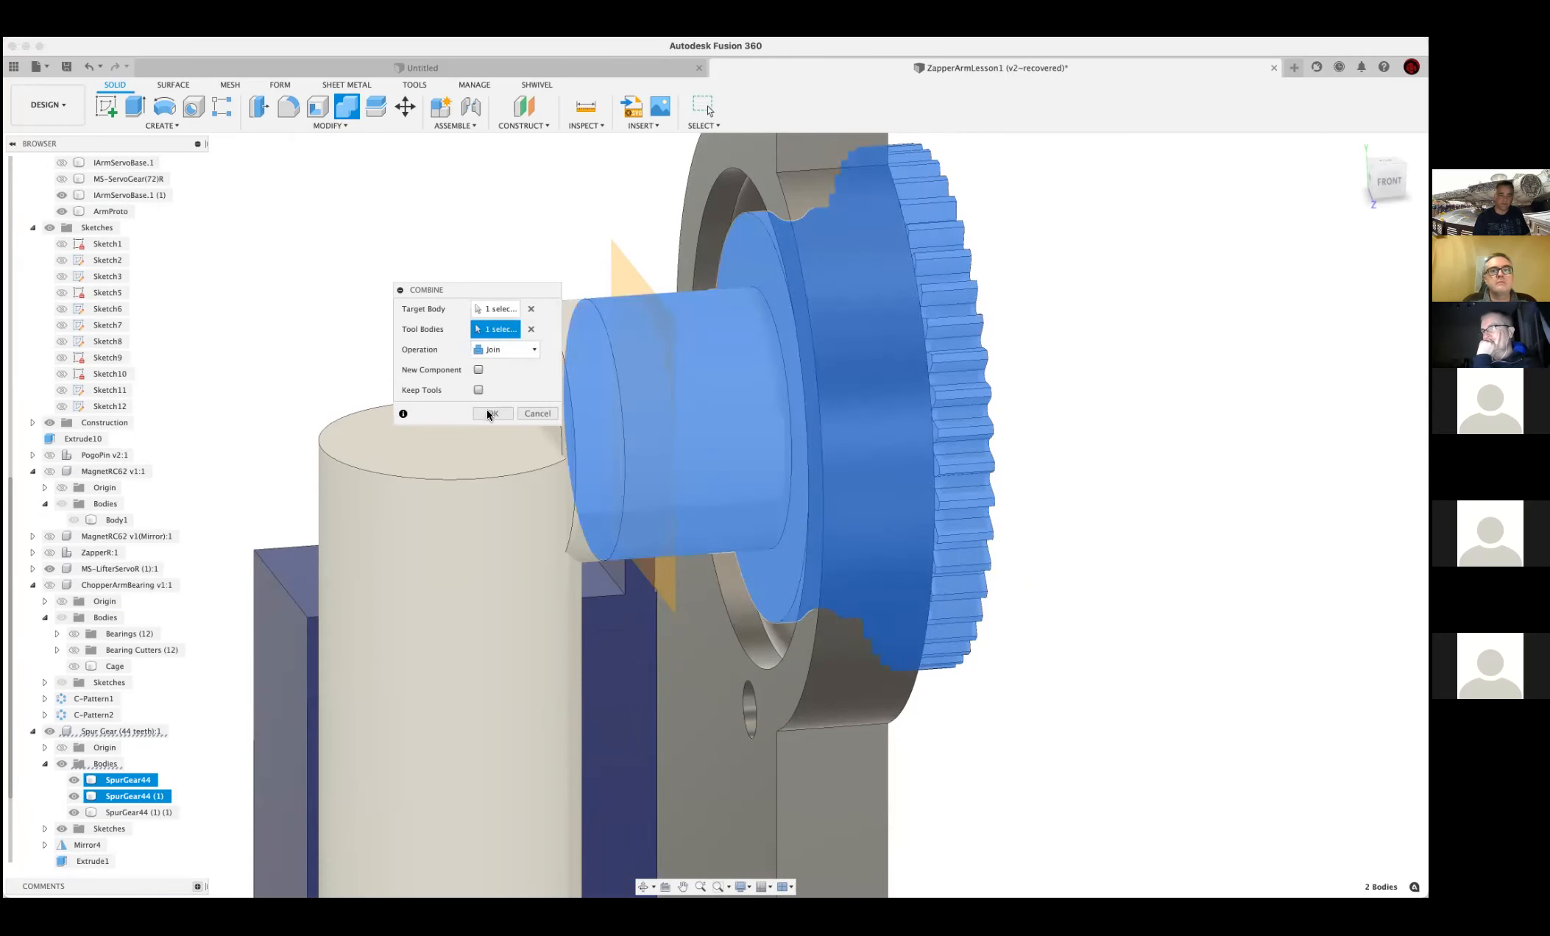
click(493, 413)
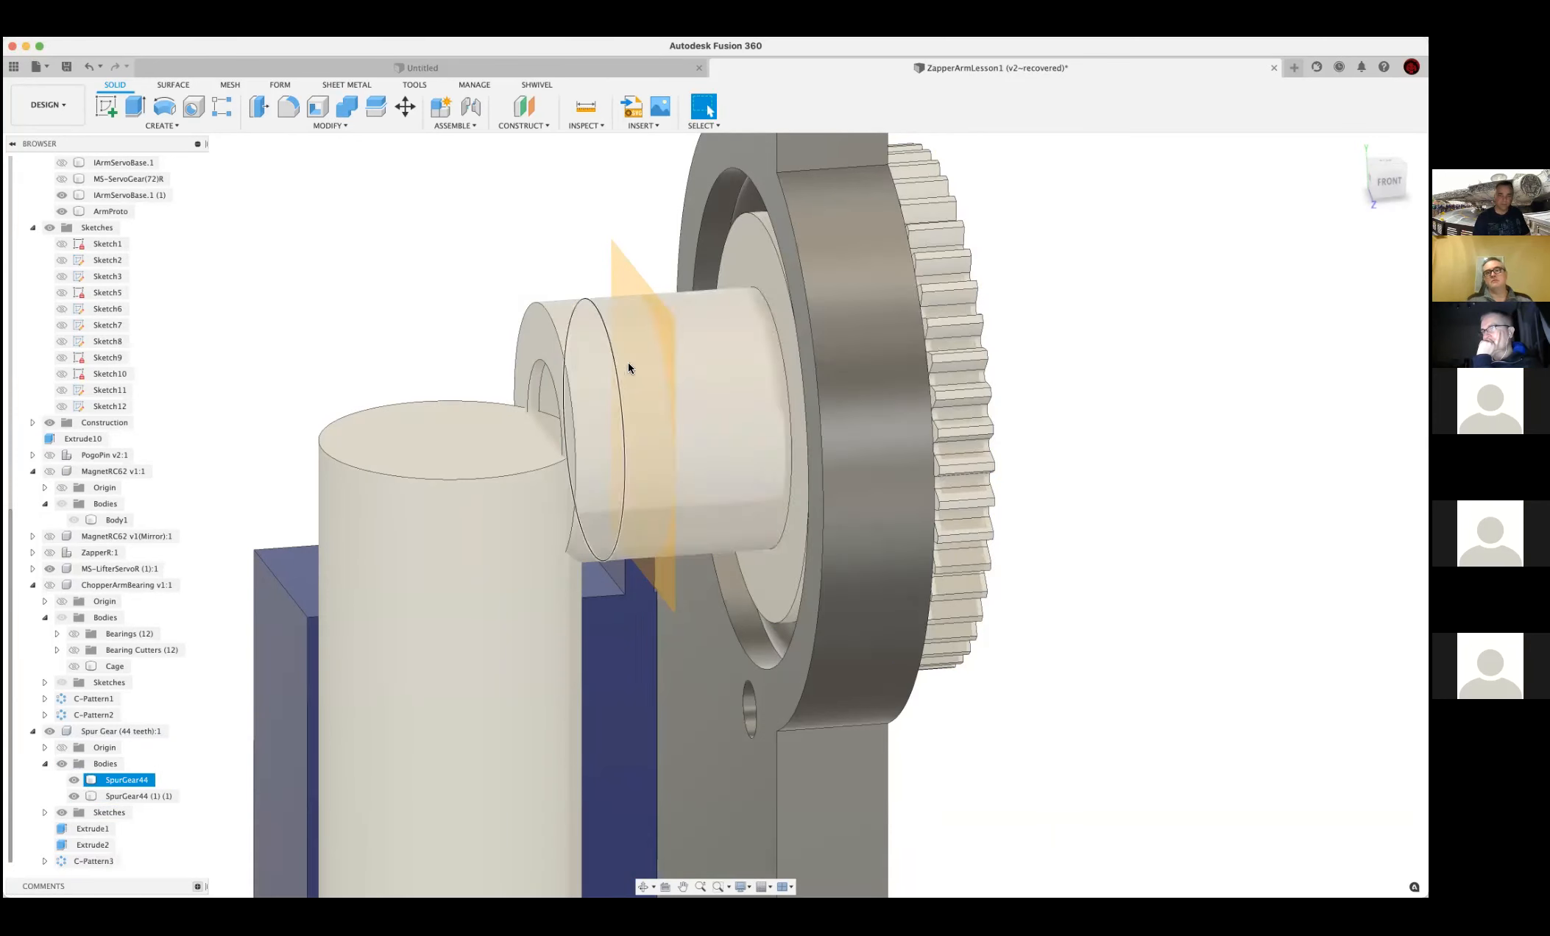
Delete the construction plane that crosses the spur gear's tube
click(667, 323)
key(Delete)
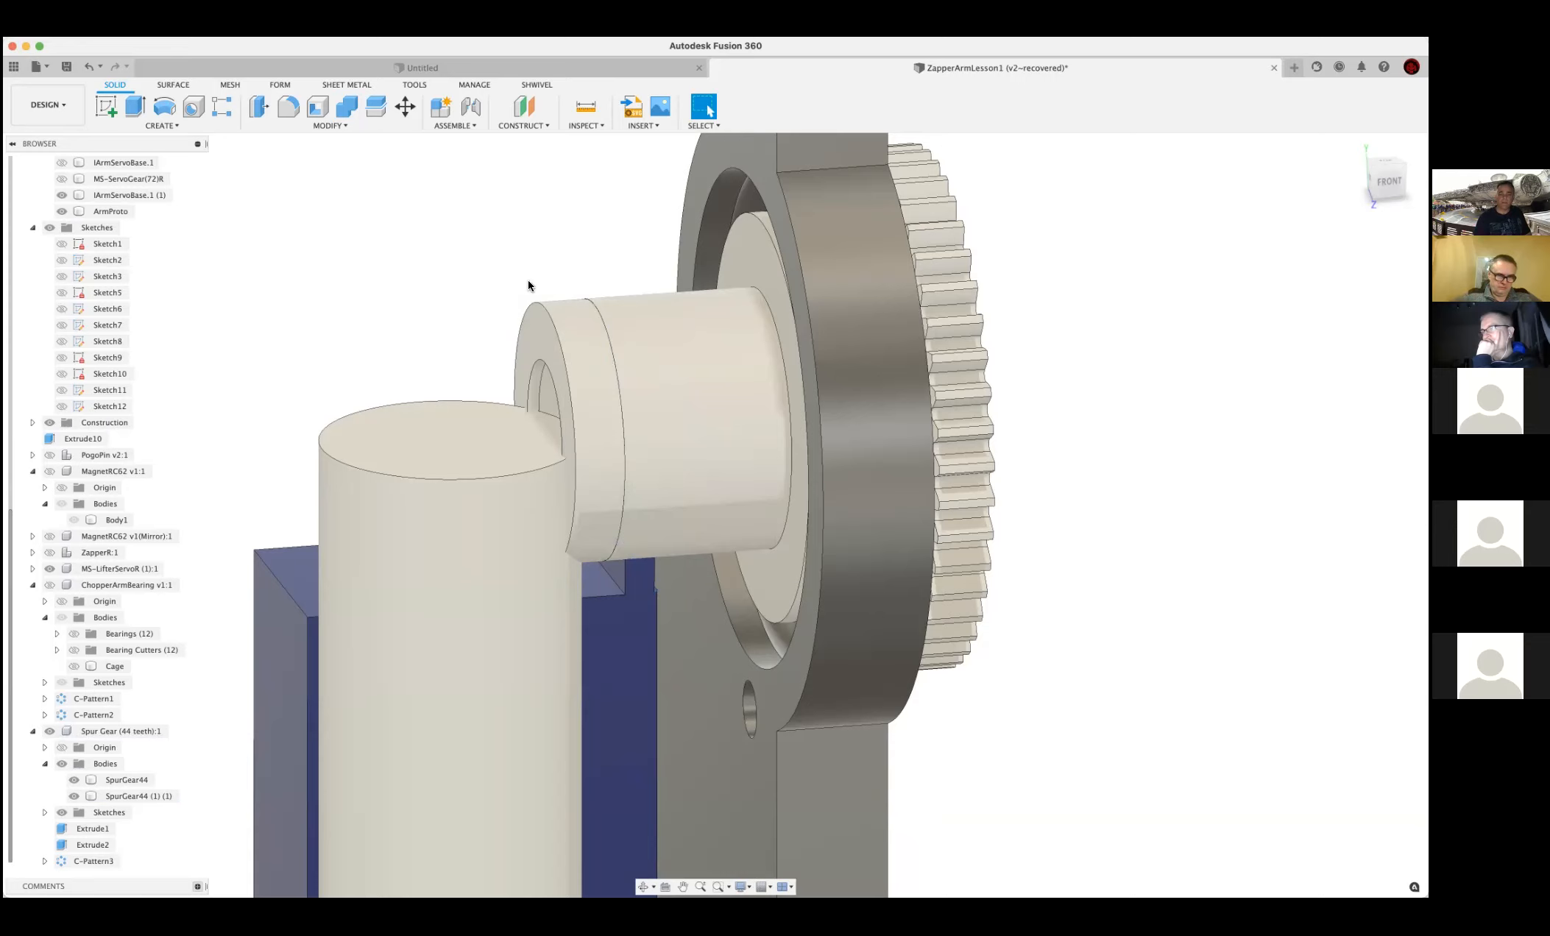
shift+middle_drag(540, 292, 527, 346)
key(Escape)
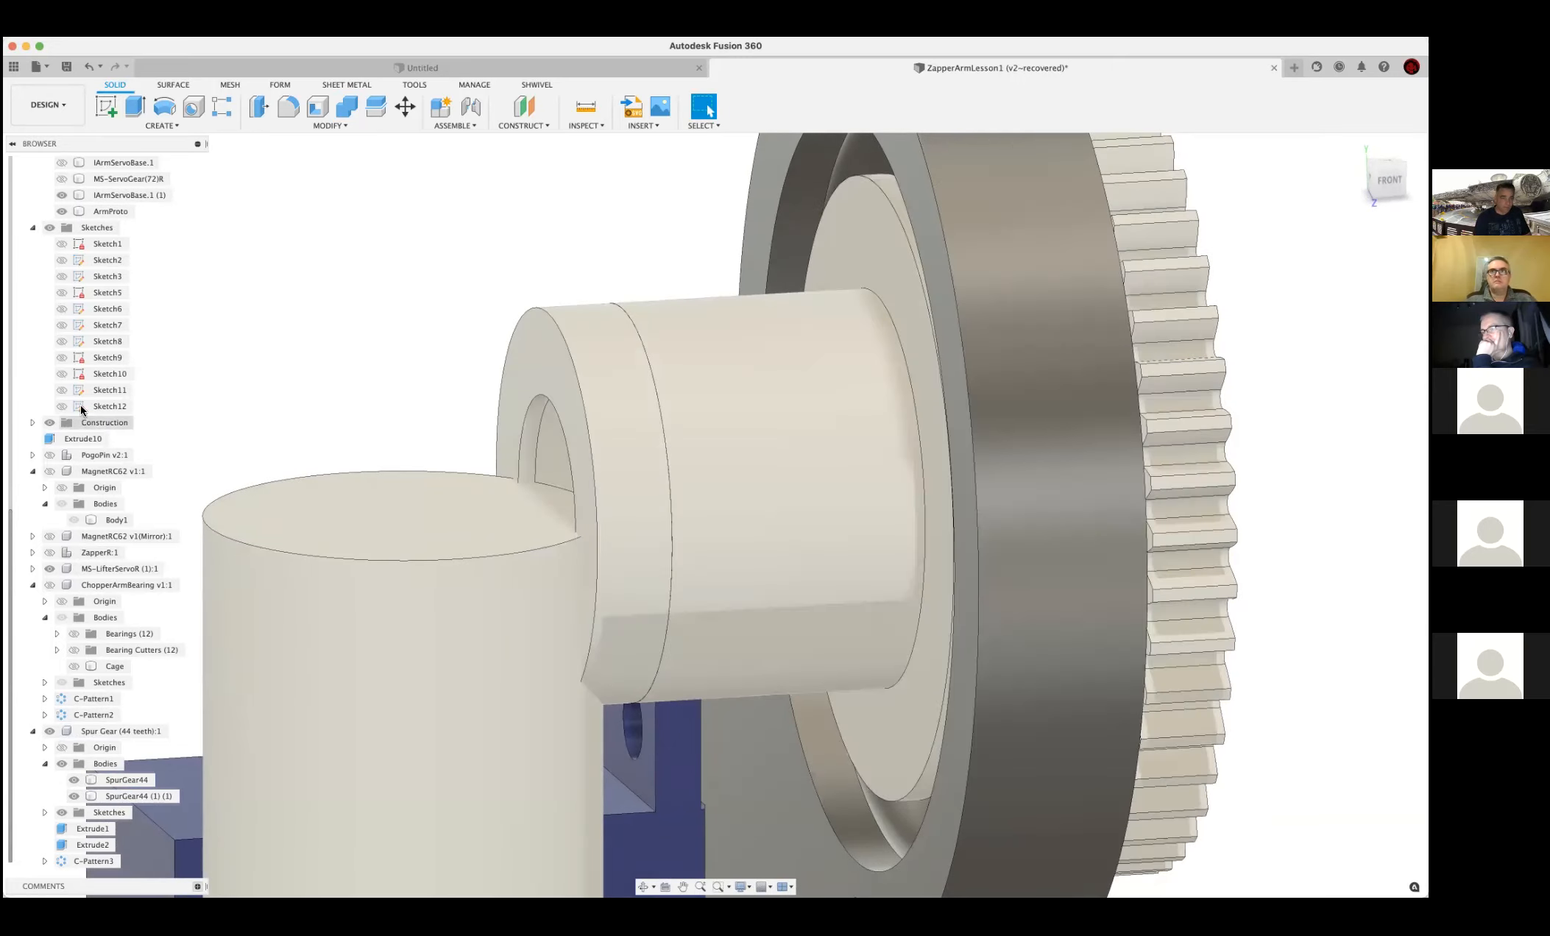
Rename the mirrored magnet holder body SpurGear44 (1) (1) as ArmMagnetSpot
click(595, 446)
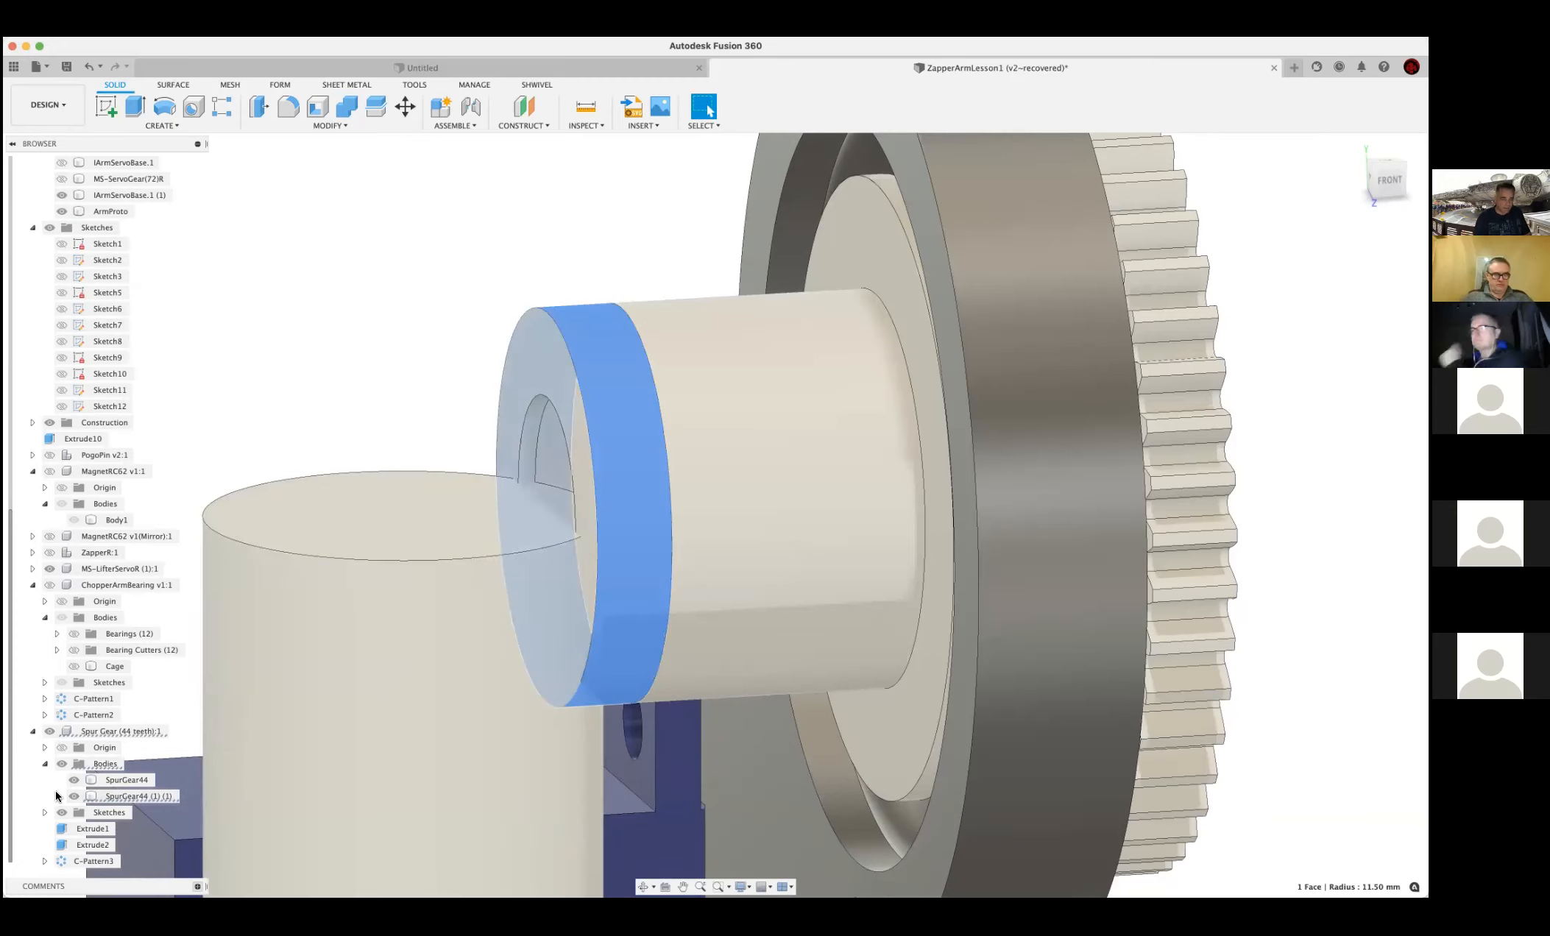
click(76, 796)
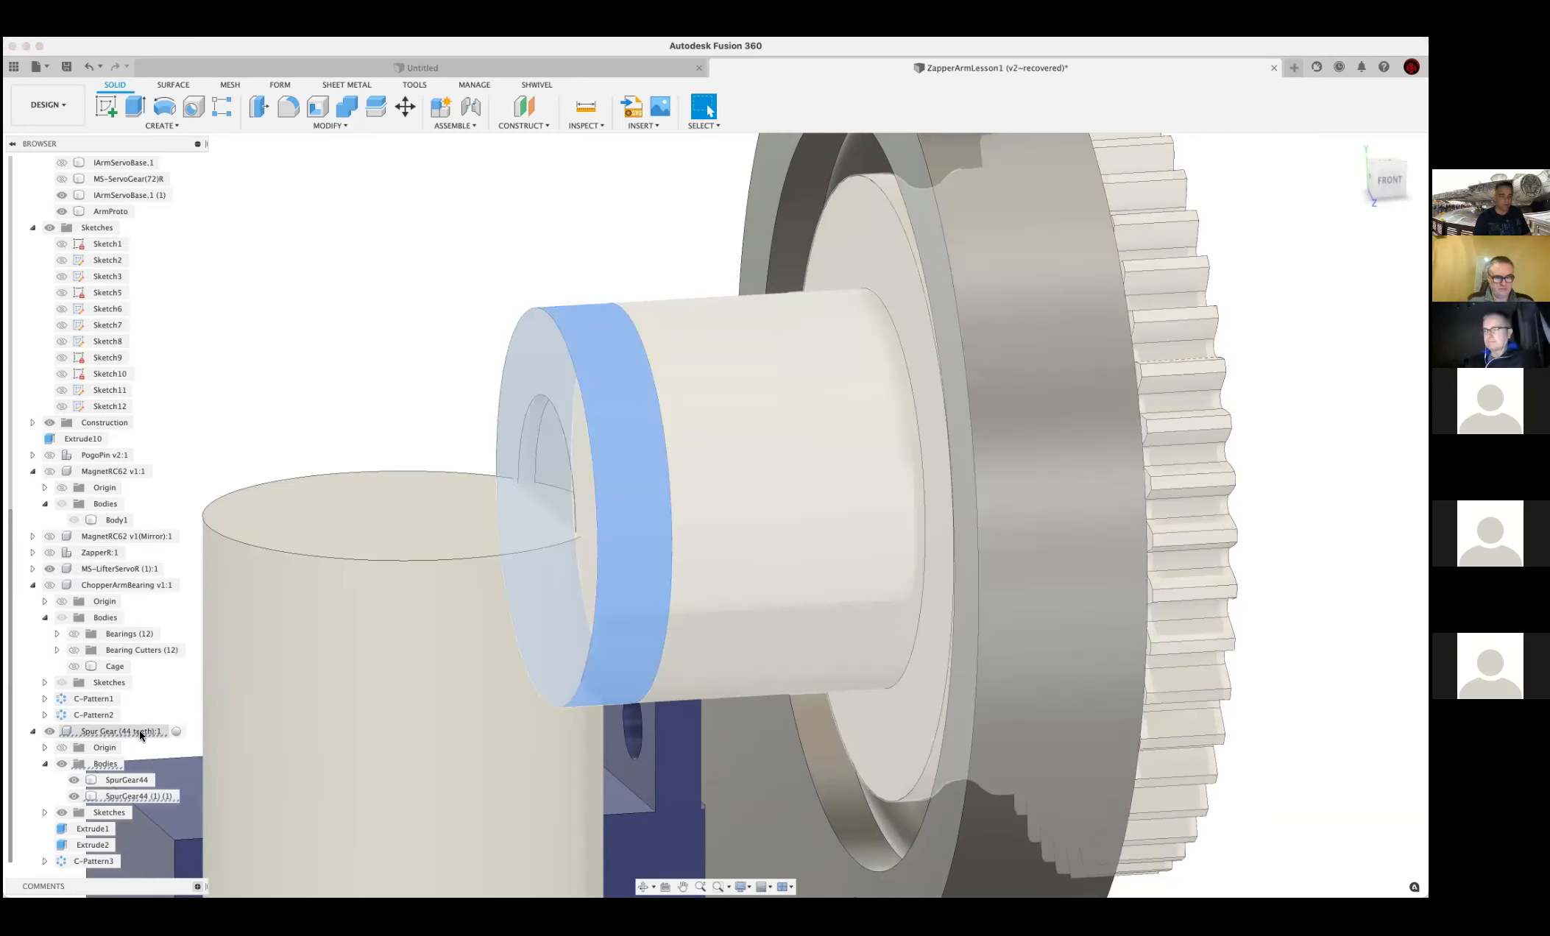
click(120, 795)
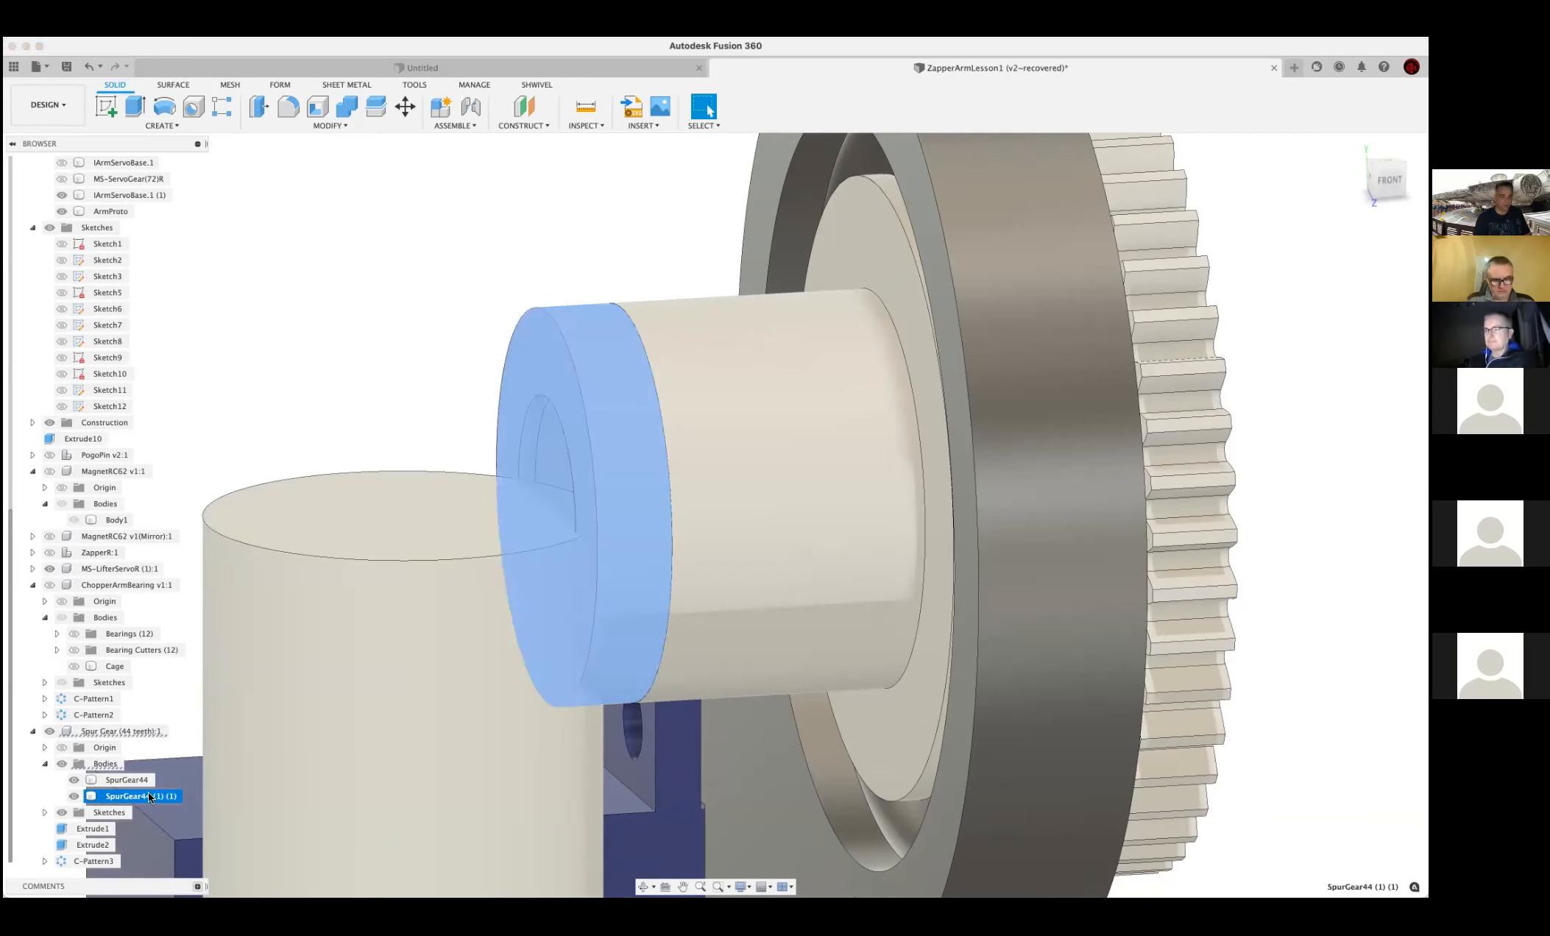
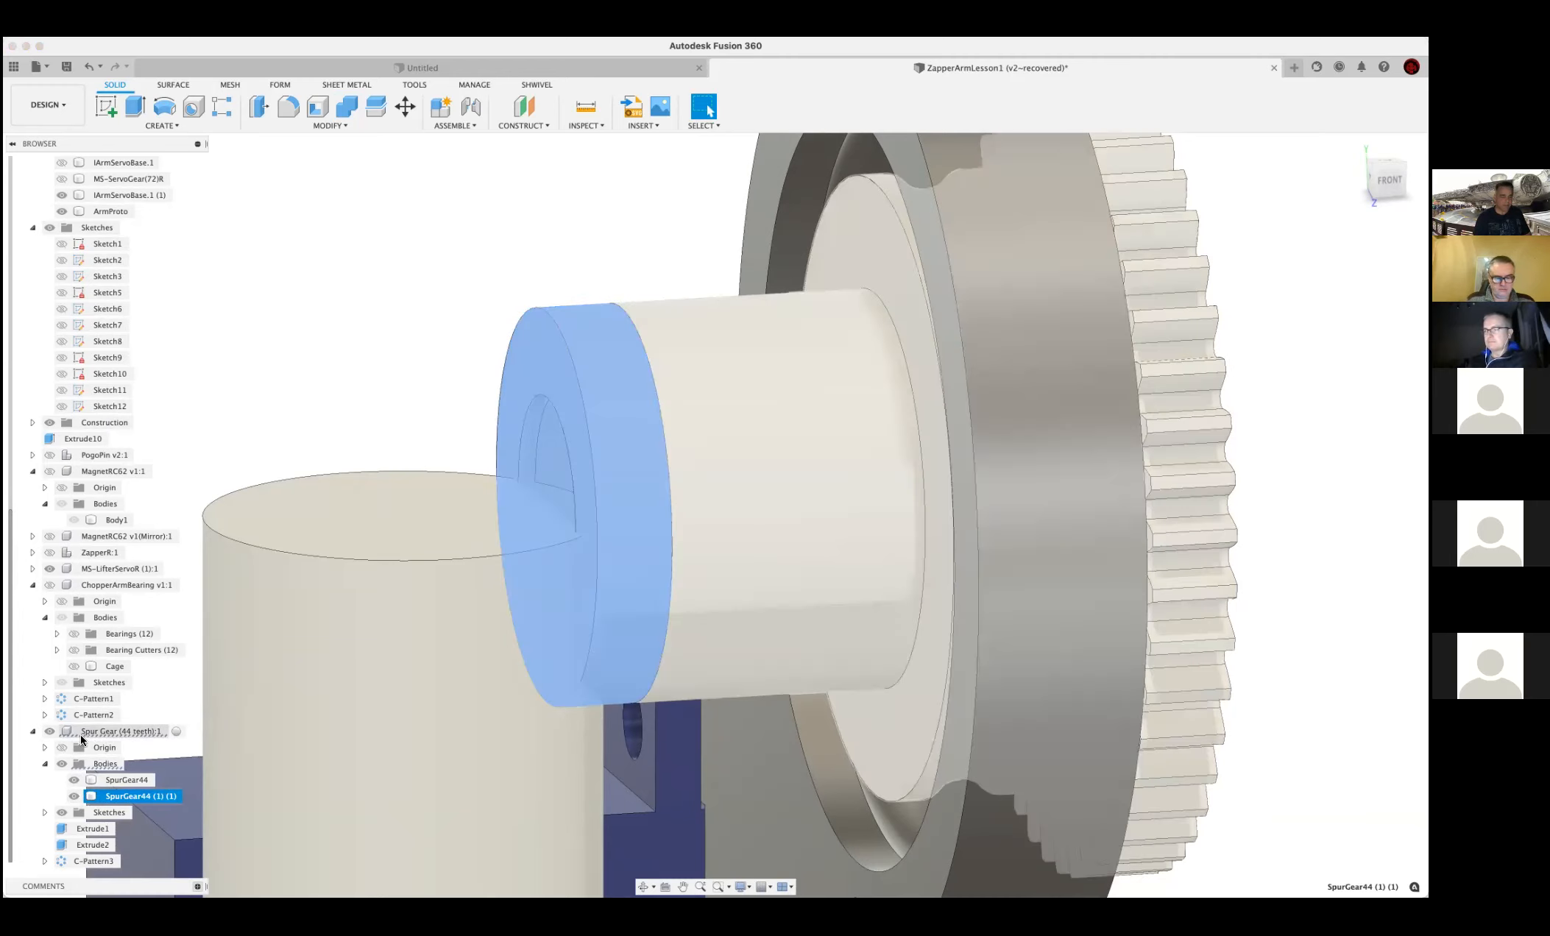
double_click(142, 799)
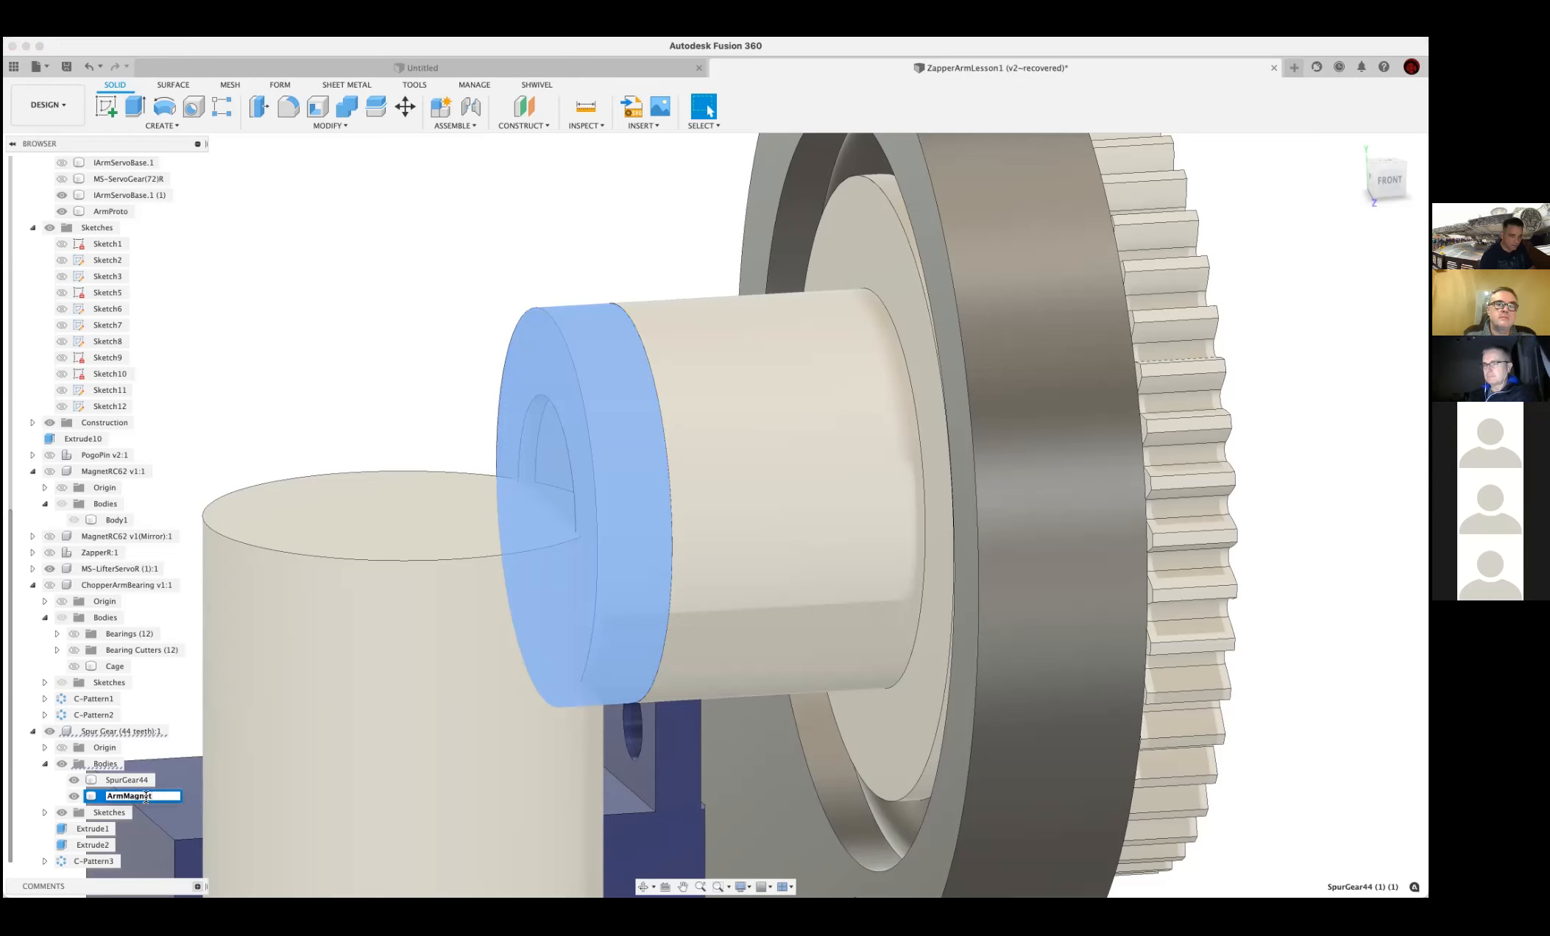
key(Return)
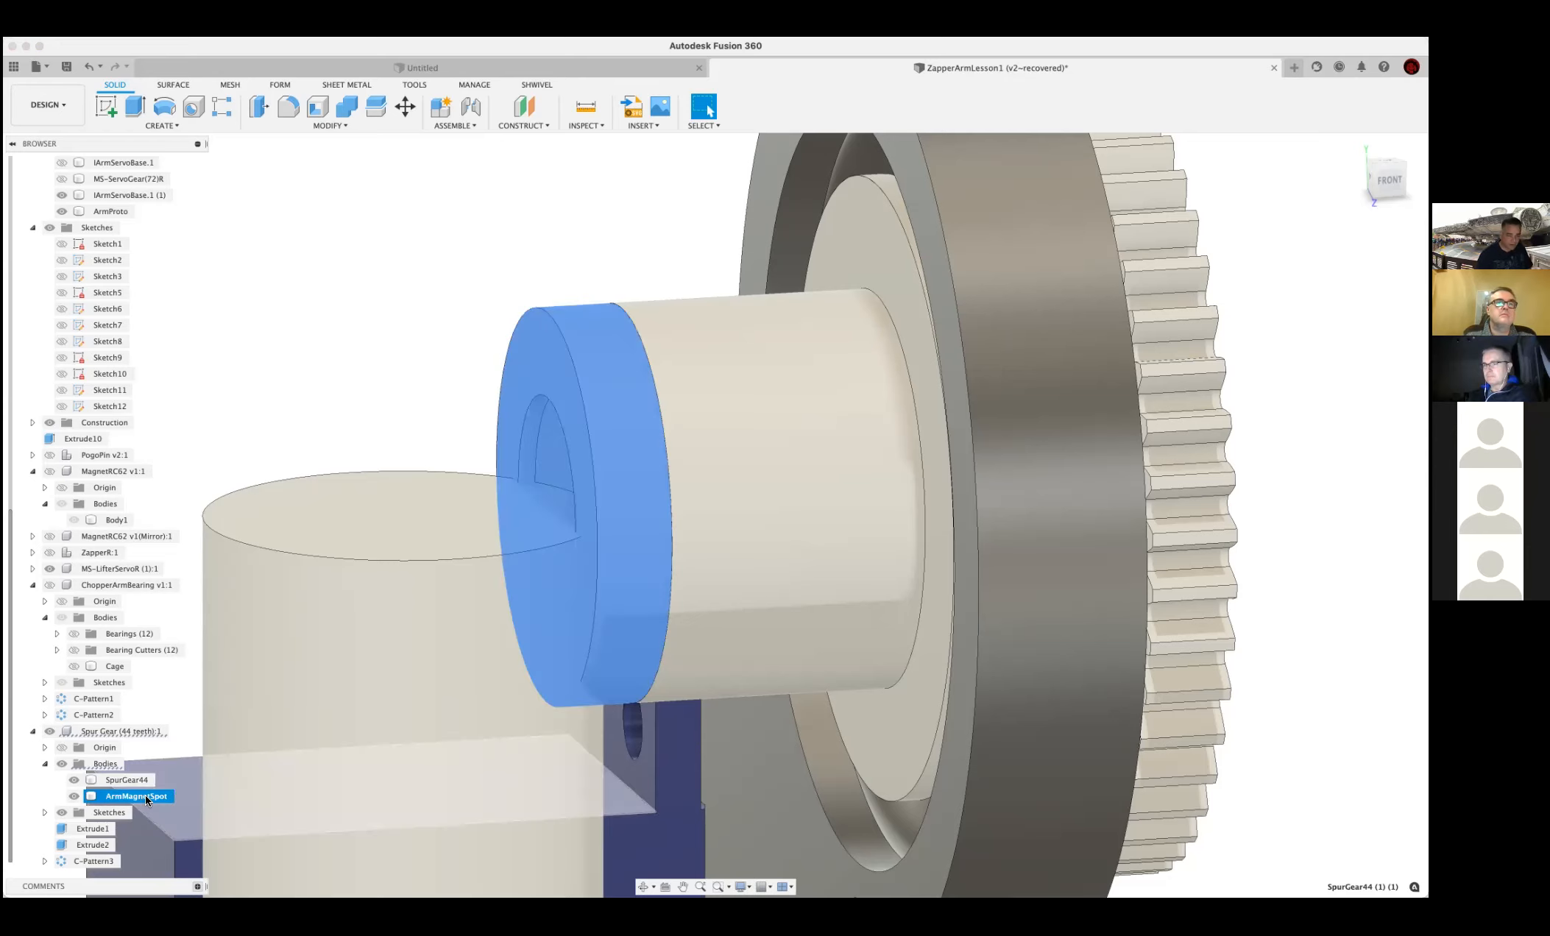
Move the ArmMagnetSpot body out of the spur gear component into the top-level Bodies group
right_click(145, 795)
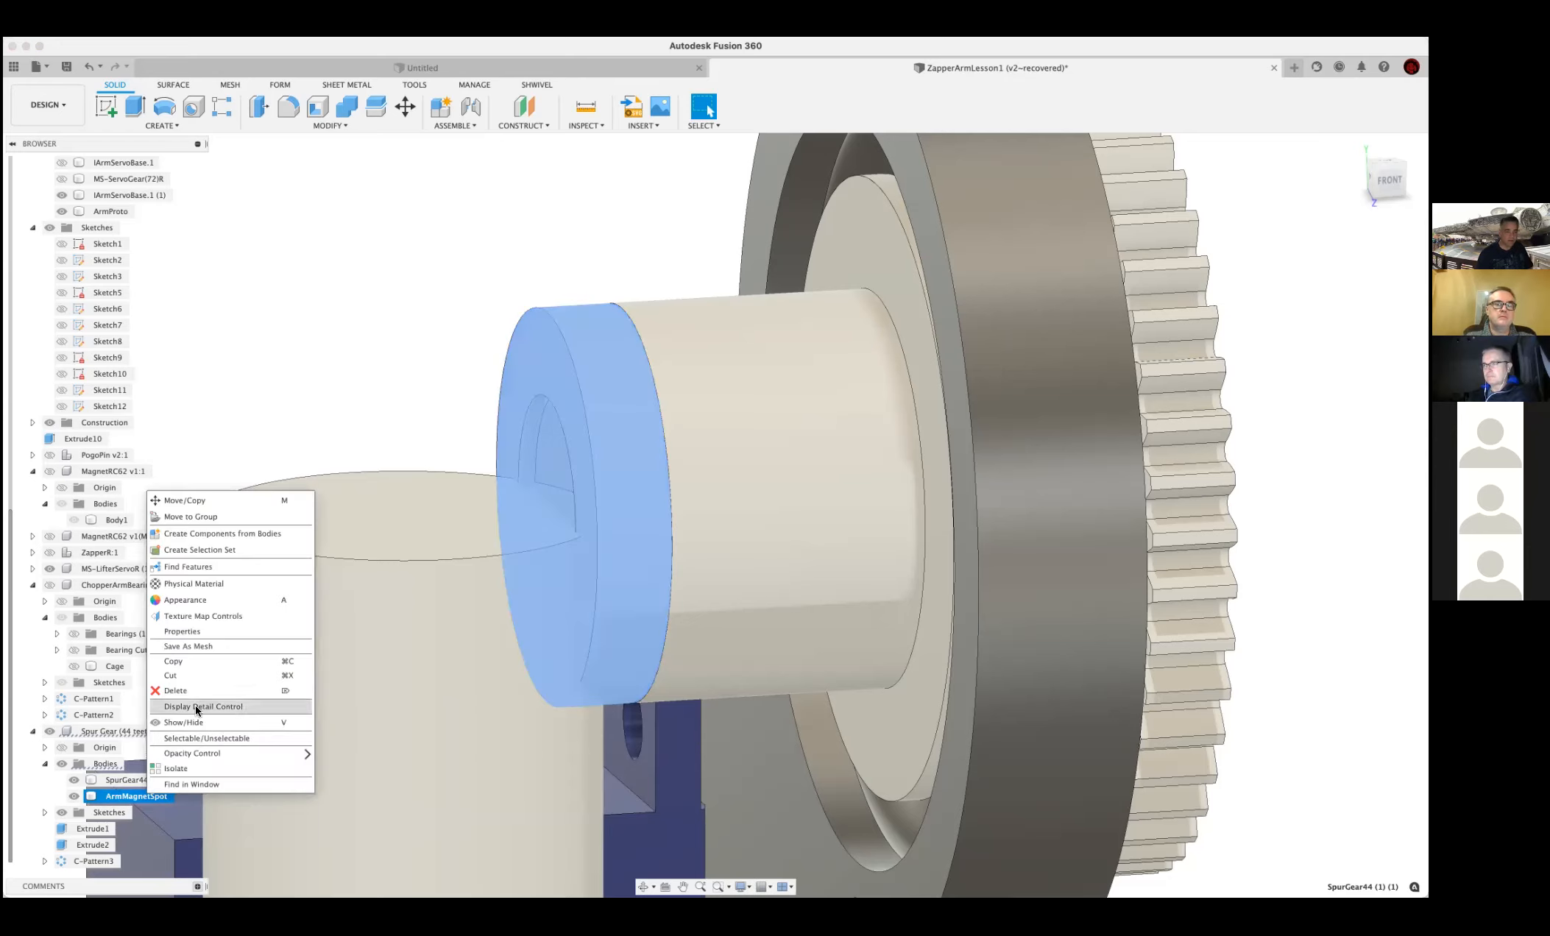
click(189, 515)
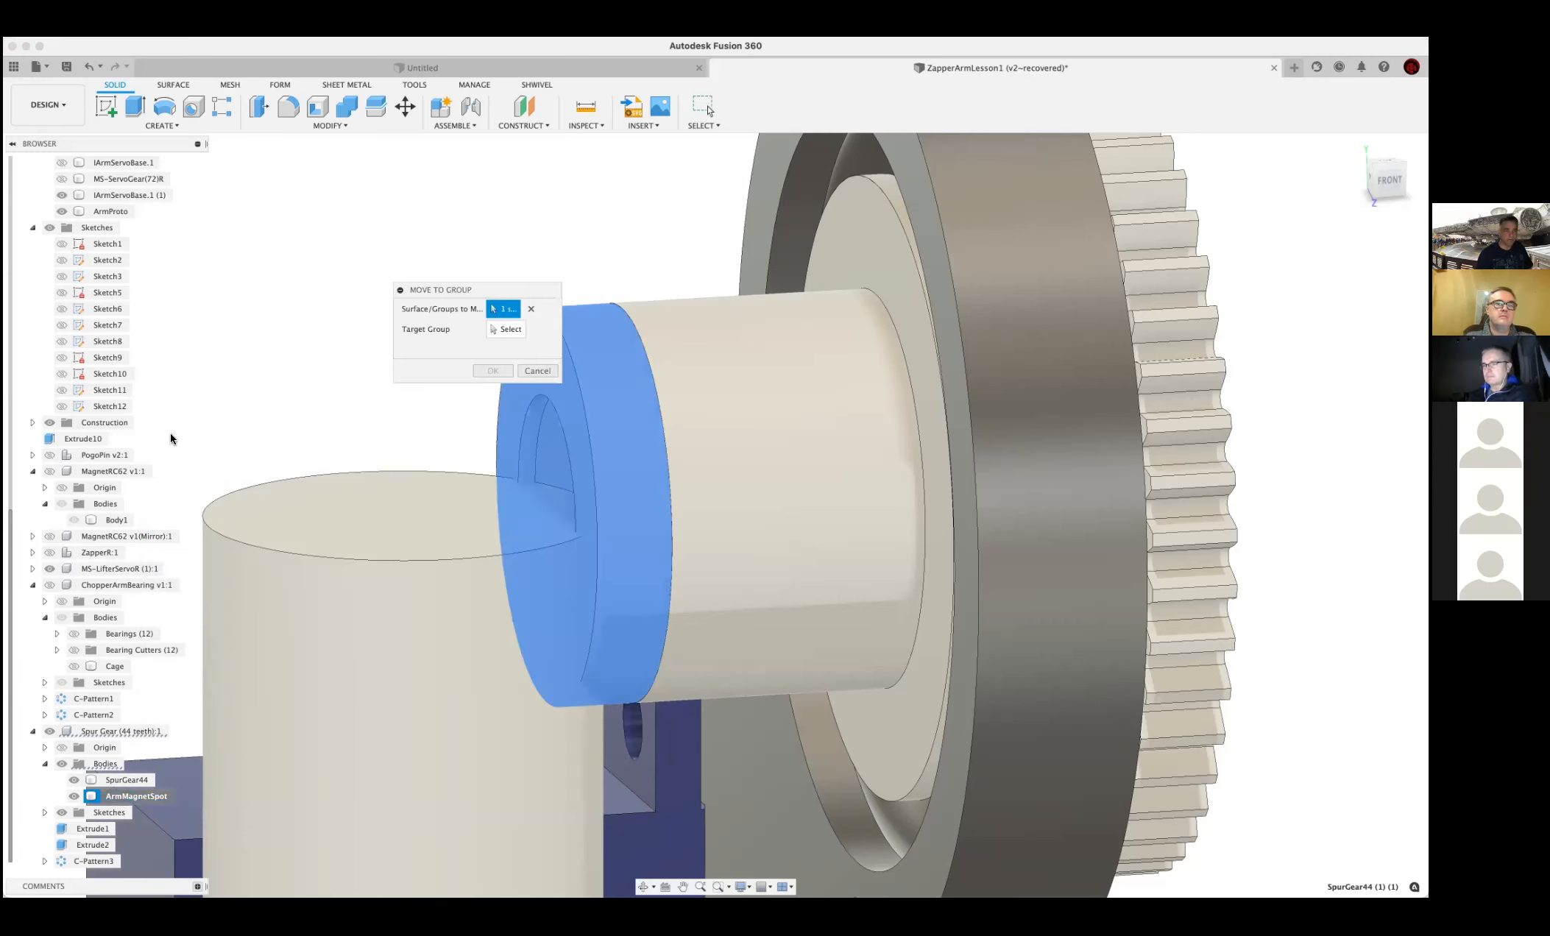
scroll(159, 405, up, 3)
scroll(154, 387, up, 2)
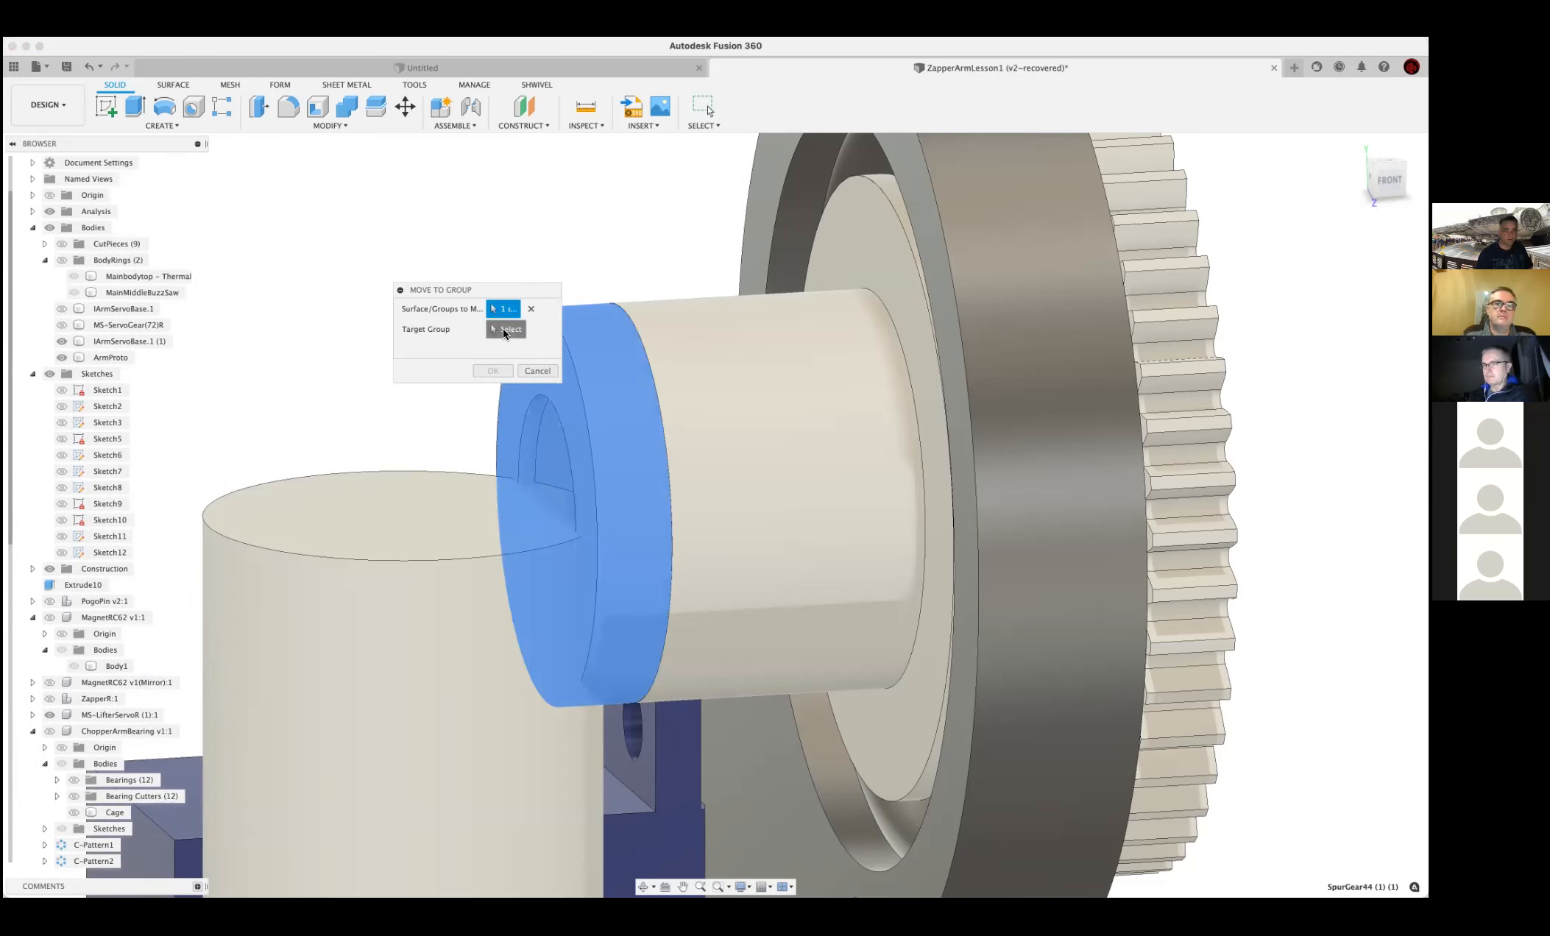
click(86, 230)
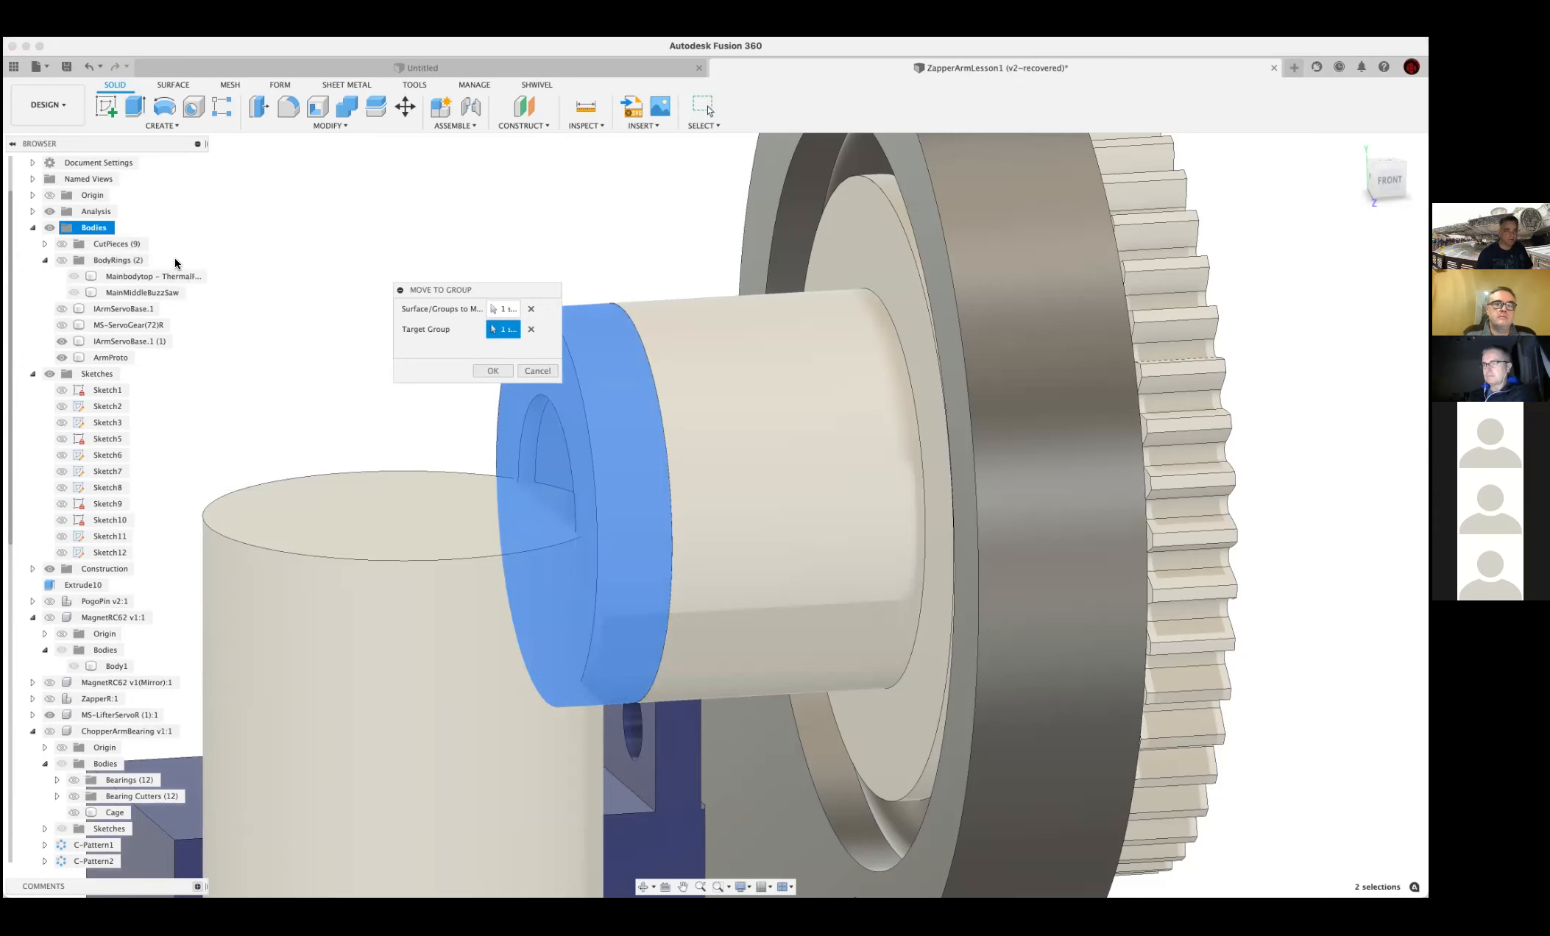
click(502, 371)
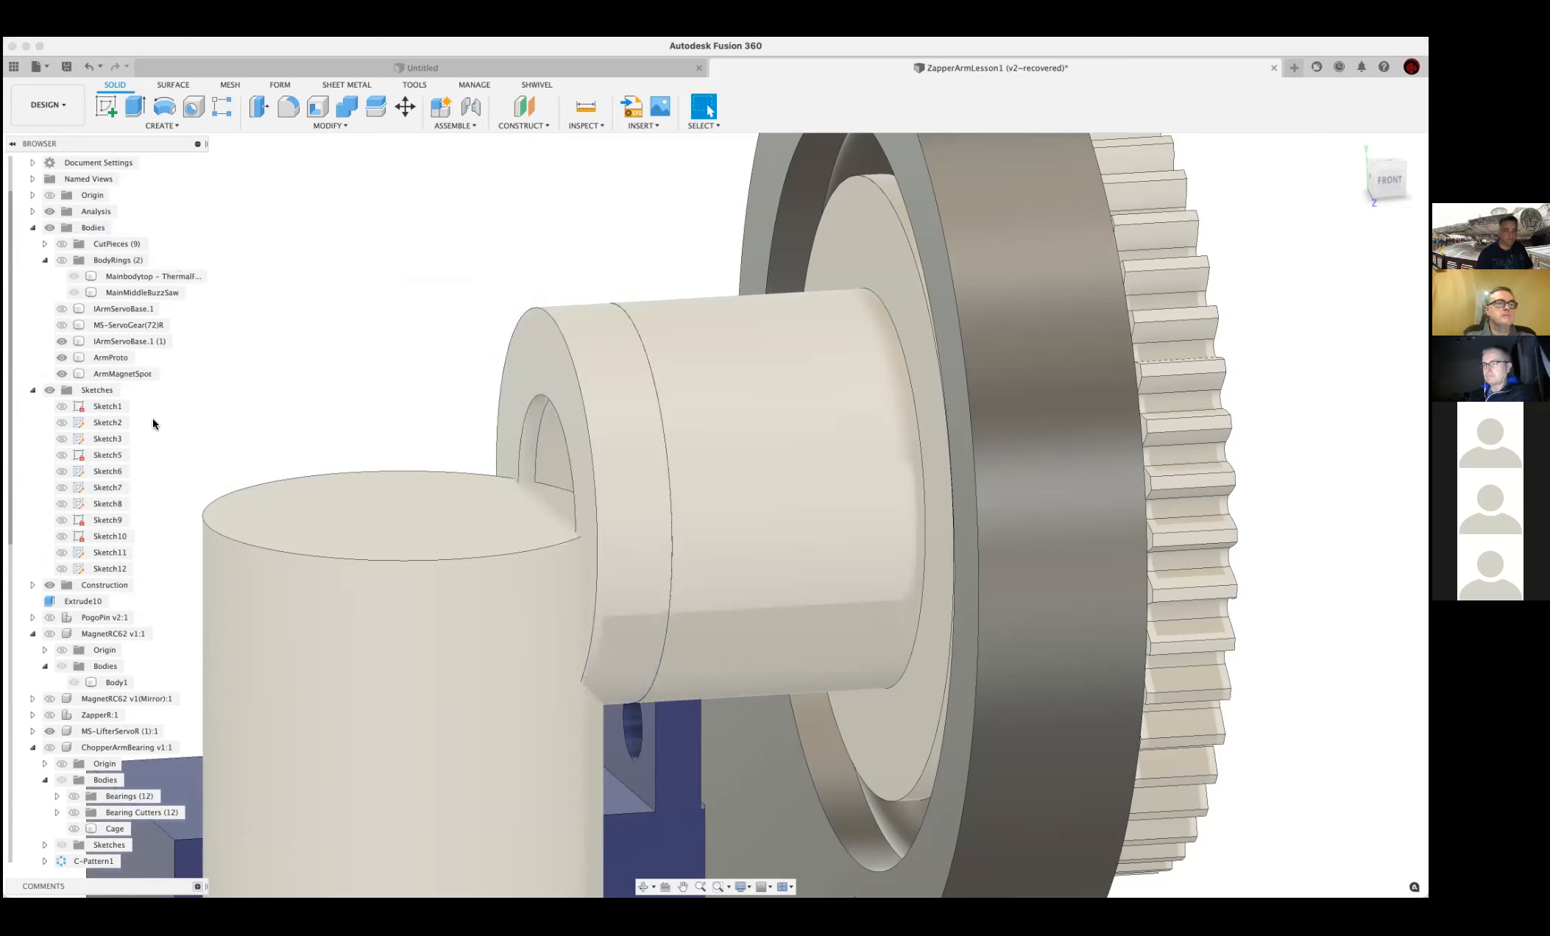
Collapse the Spur Gear (44 teeth) and ChopperArmBearing components in the model tree
scroll(85, 812, down, 2)
scroll(84, 813, down, 5)
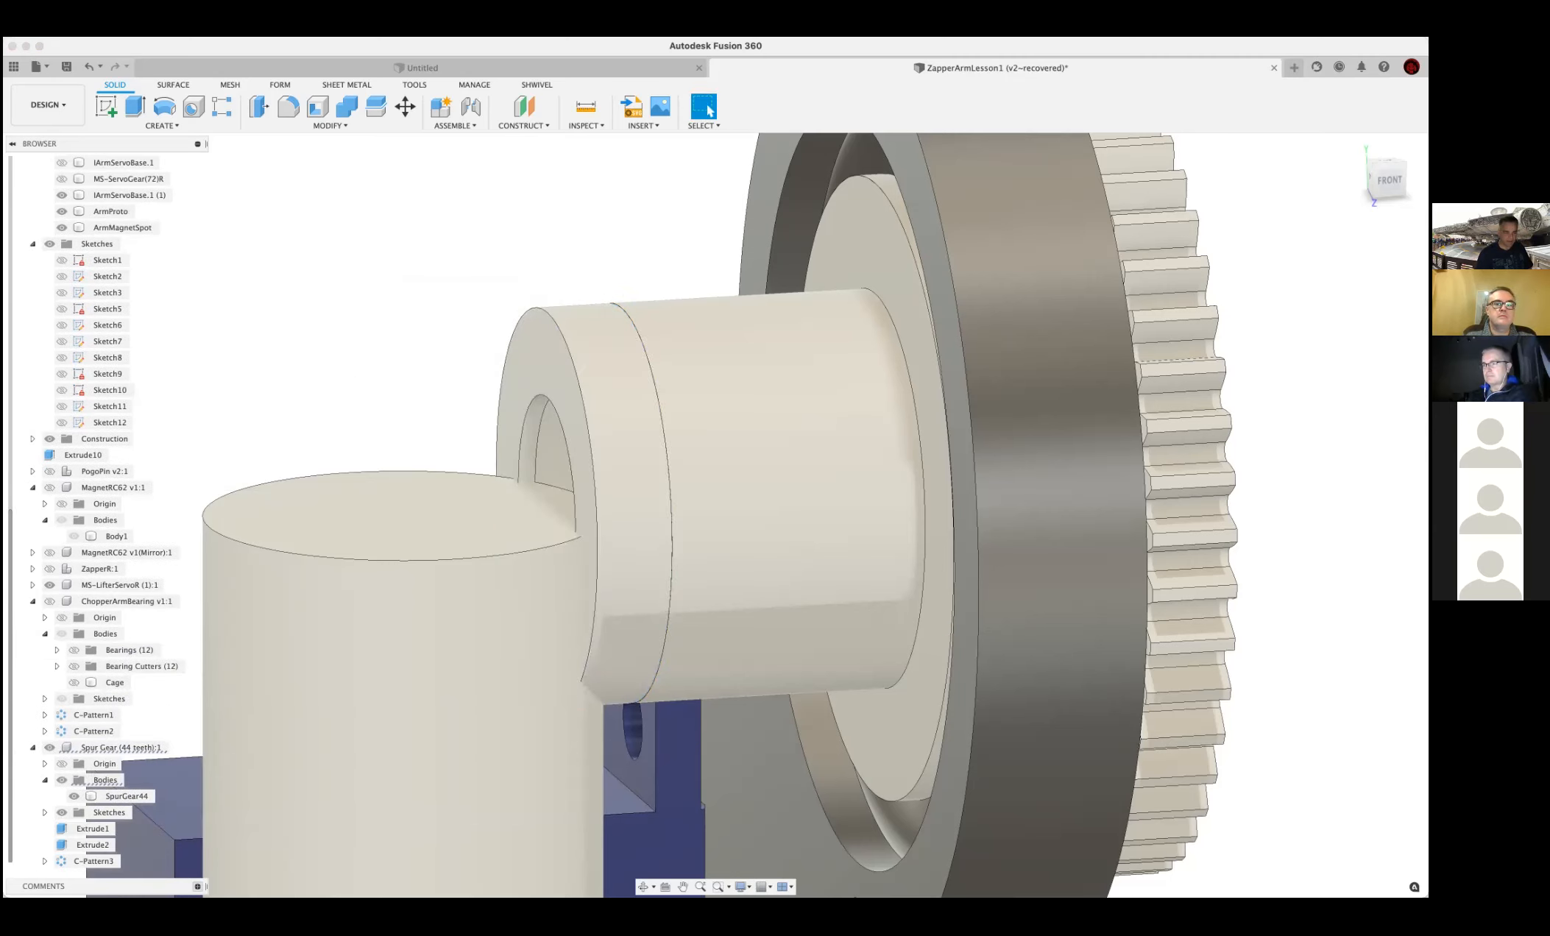
click(33, 748)
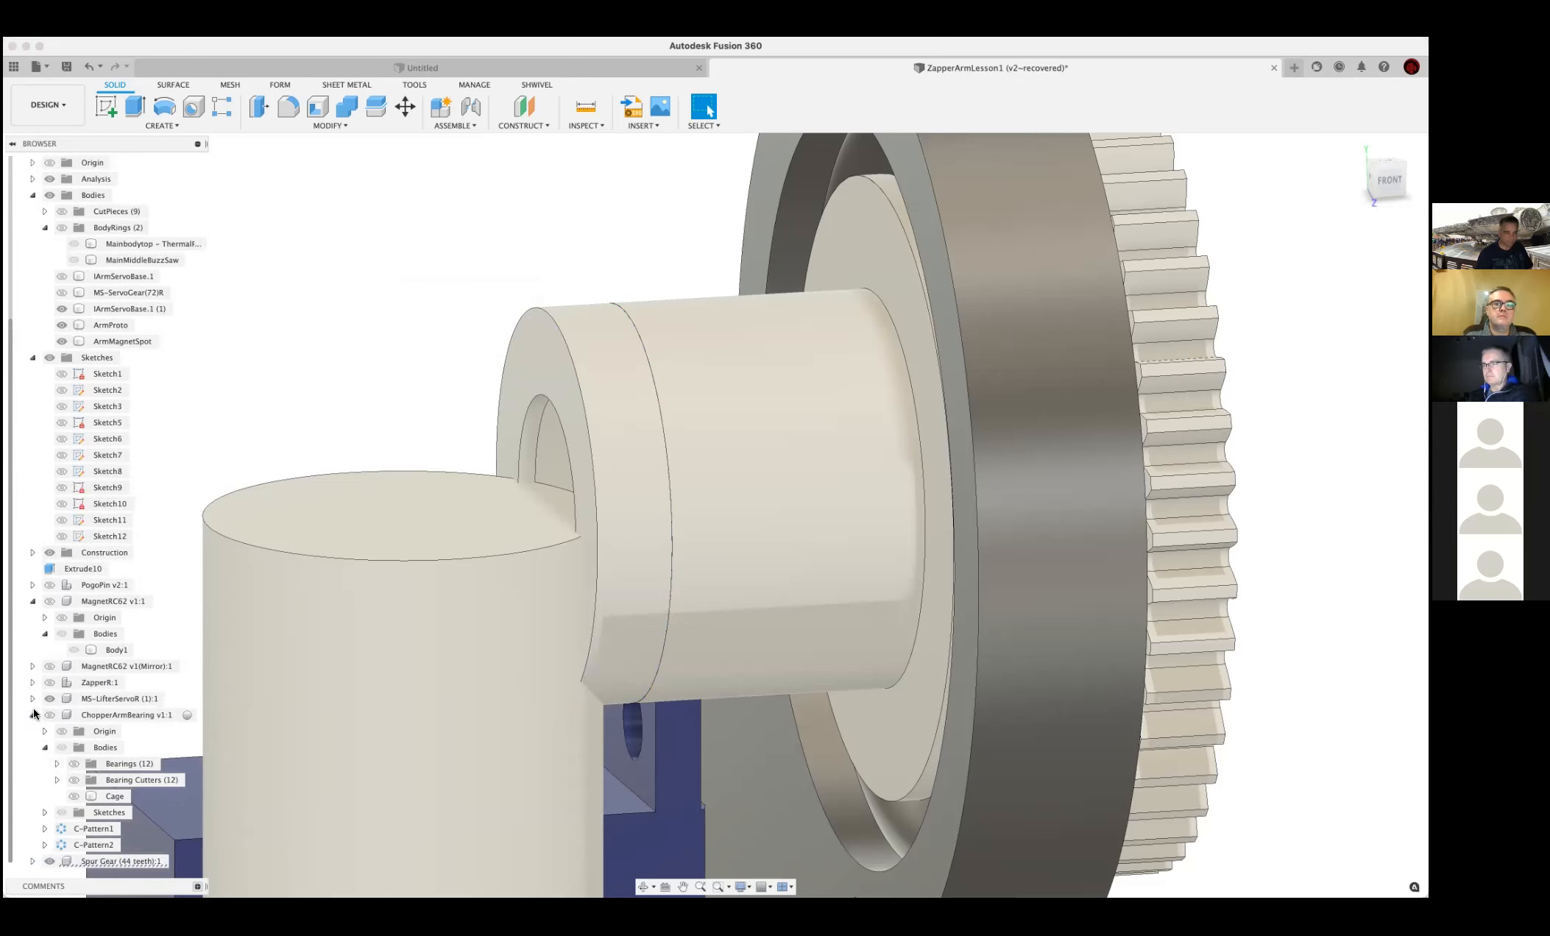
click(33, 714)
Hide the ArmMagnetSpot body to expose the magnet pocket in the end of the gear's tube
scroll(436, 419, down, 4)
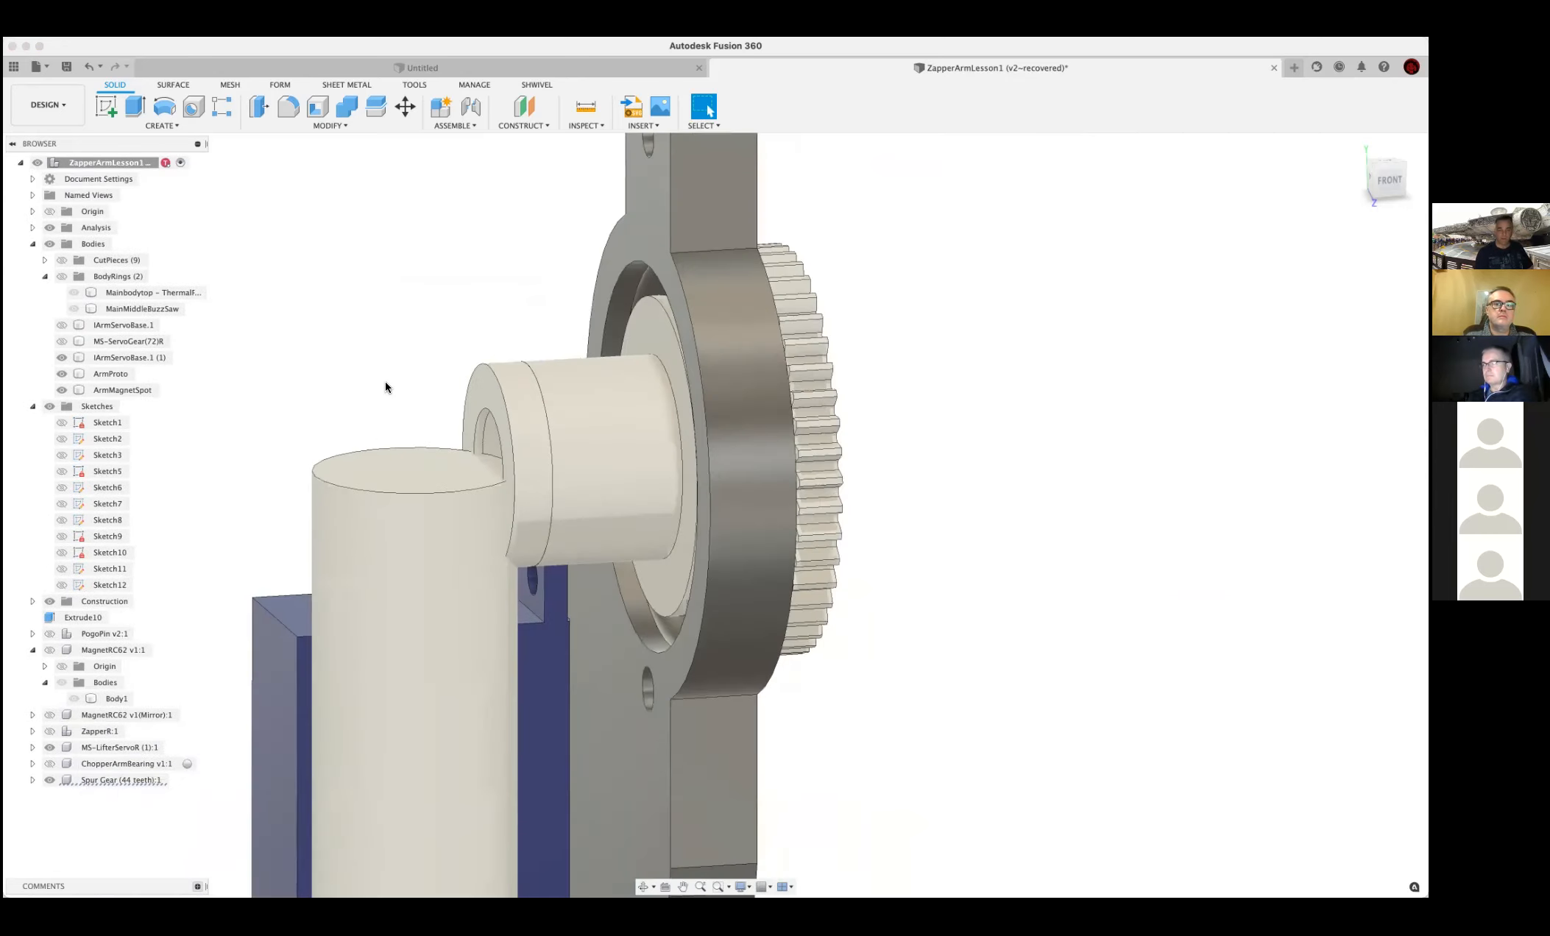
scroll(385, 387, down, 3)
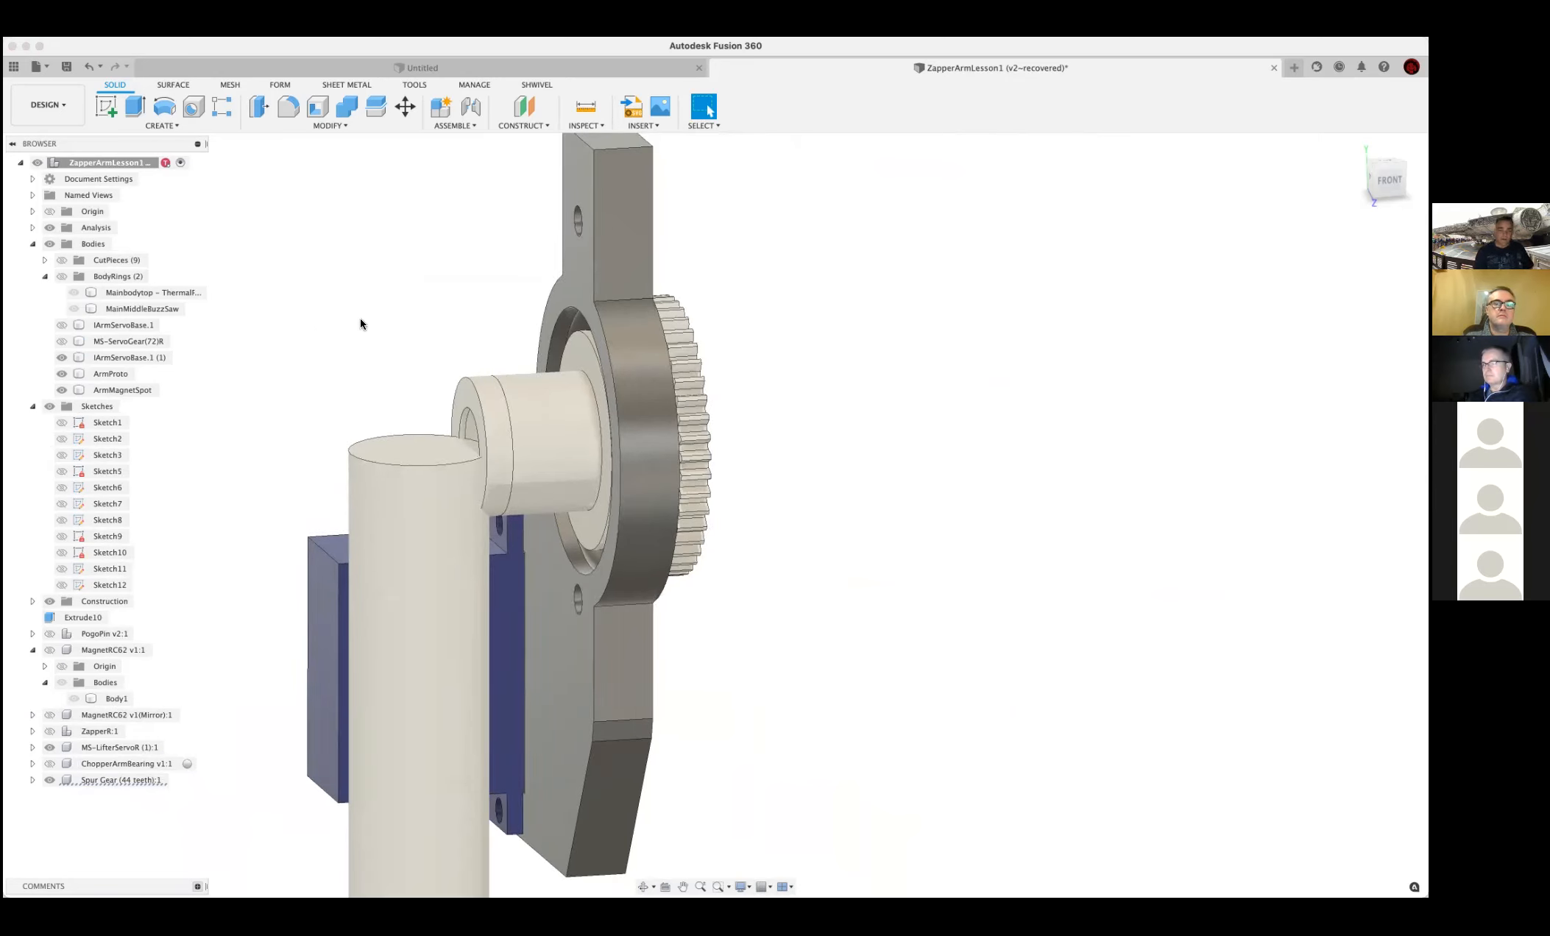
click(63, 392)
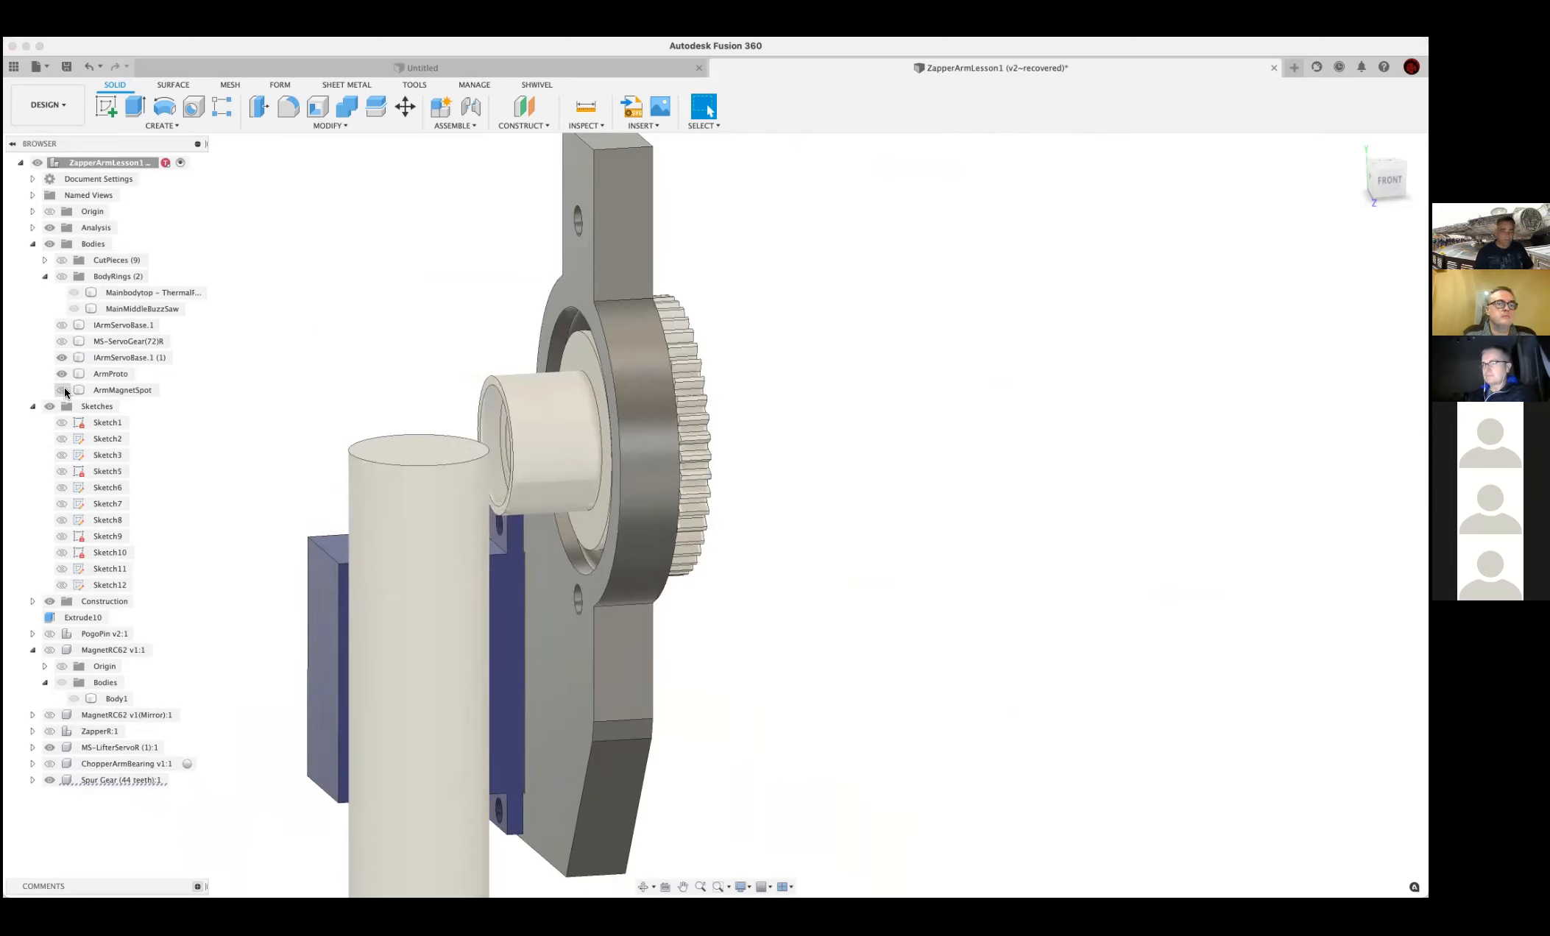
scroll(442, 332, up, 3)
scroll(502, 424, up, 2)
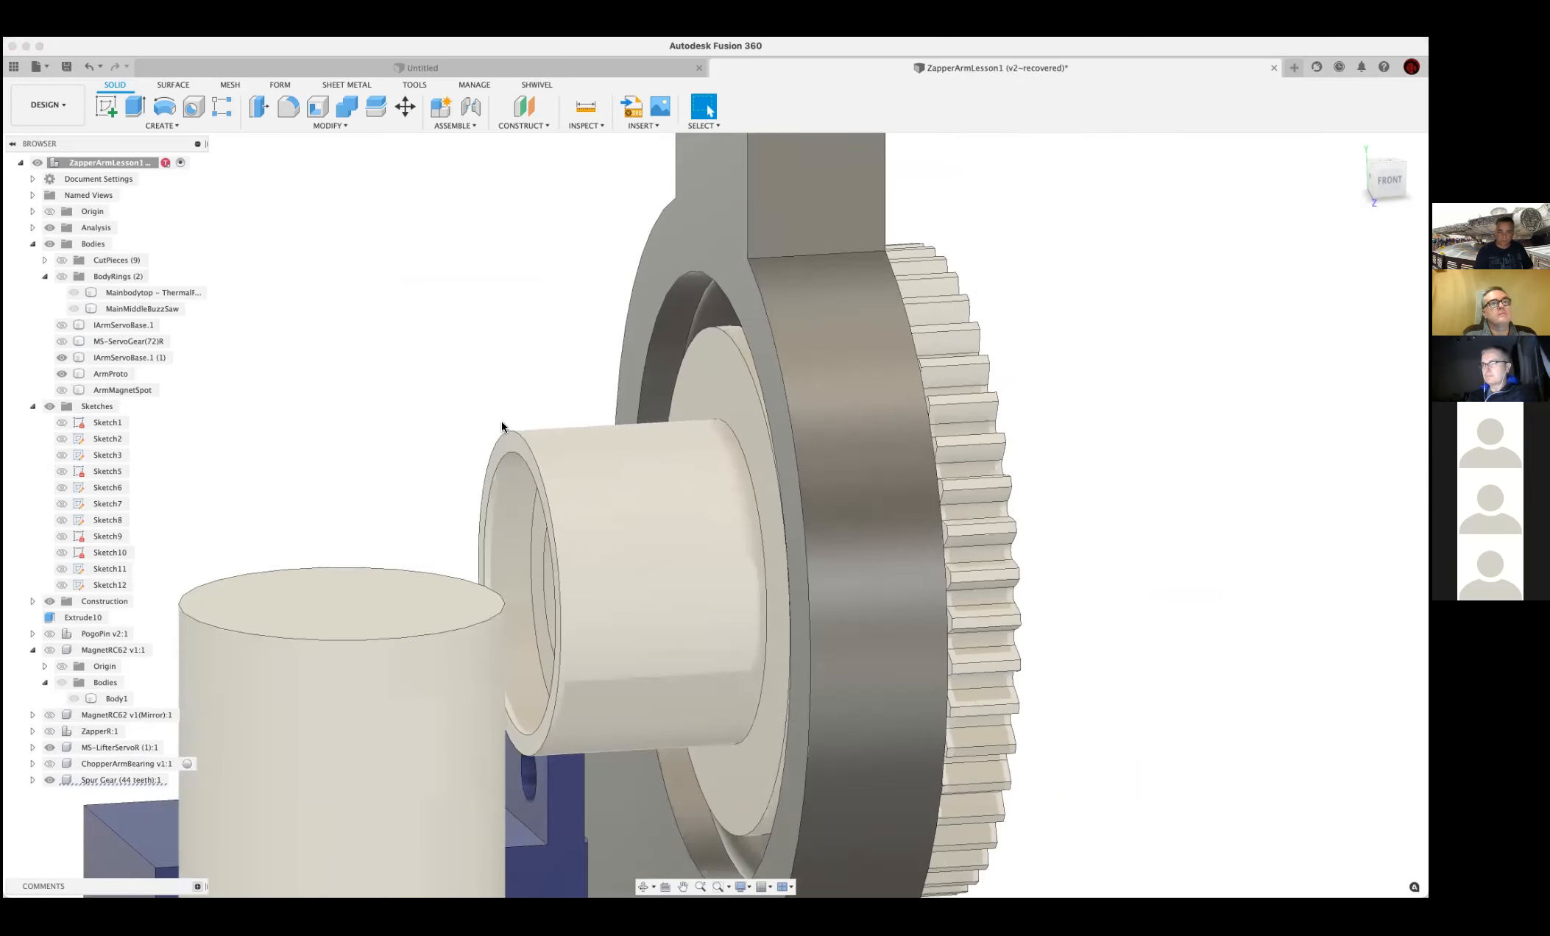
Offset the ring-shaped end face of the spur gear's tube outward by 0.2 mm
click(504, 442)
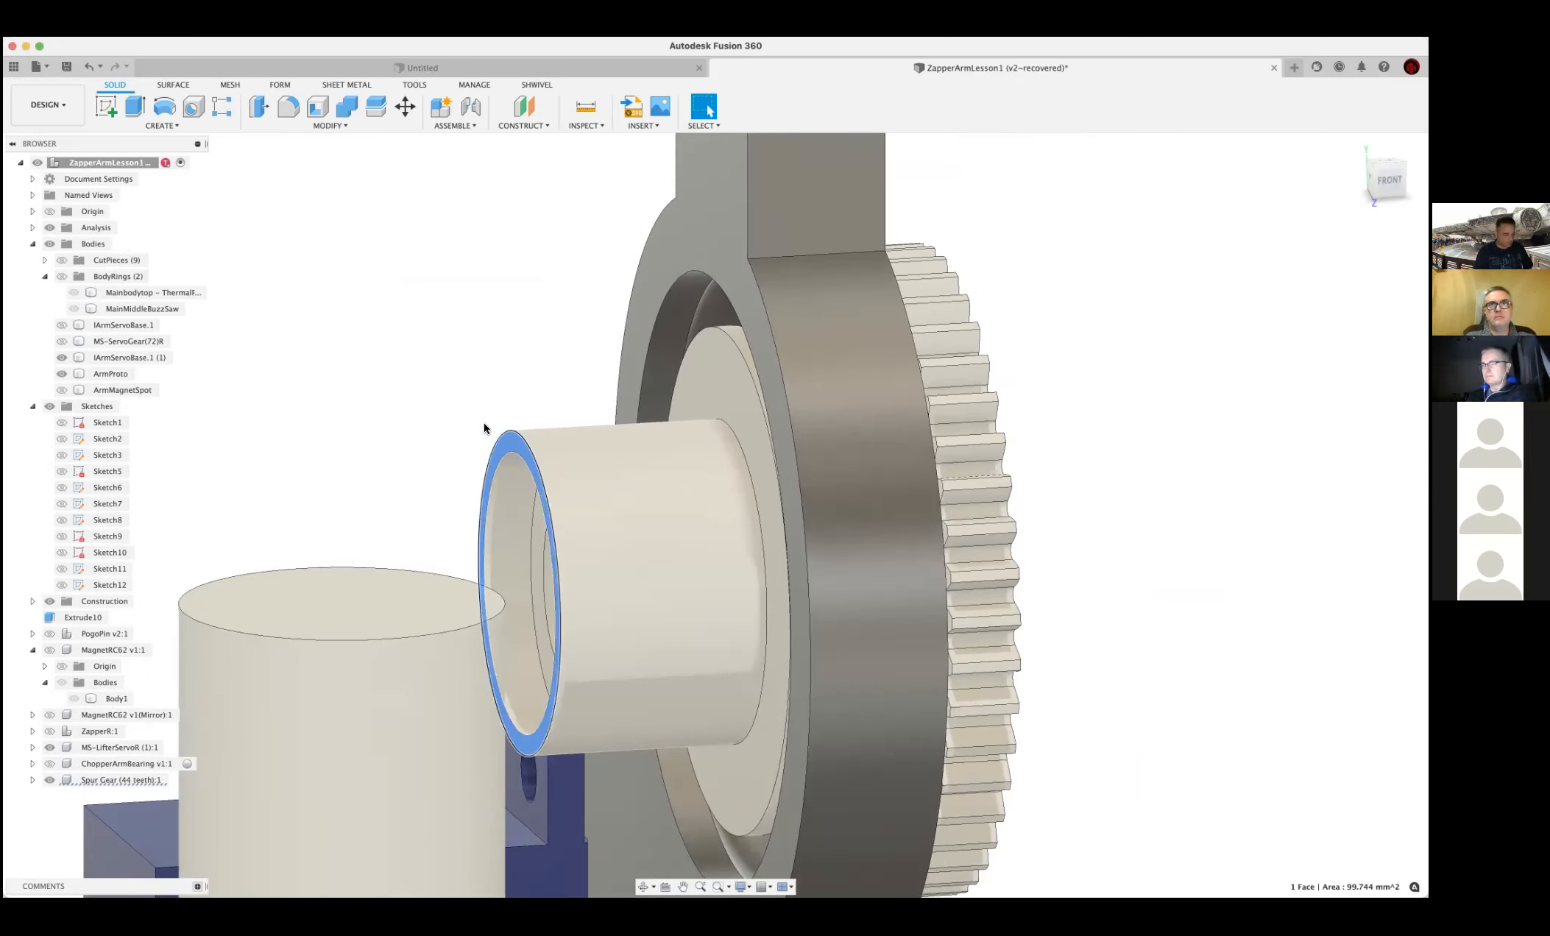
key(q)
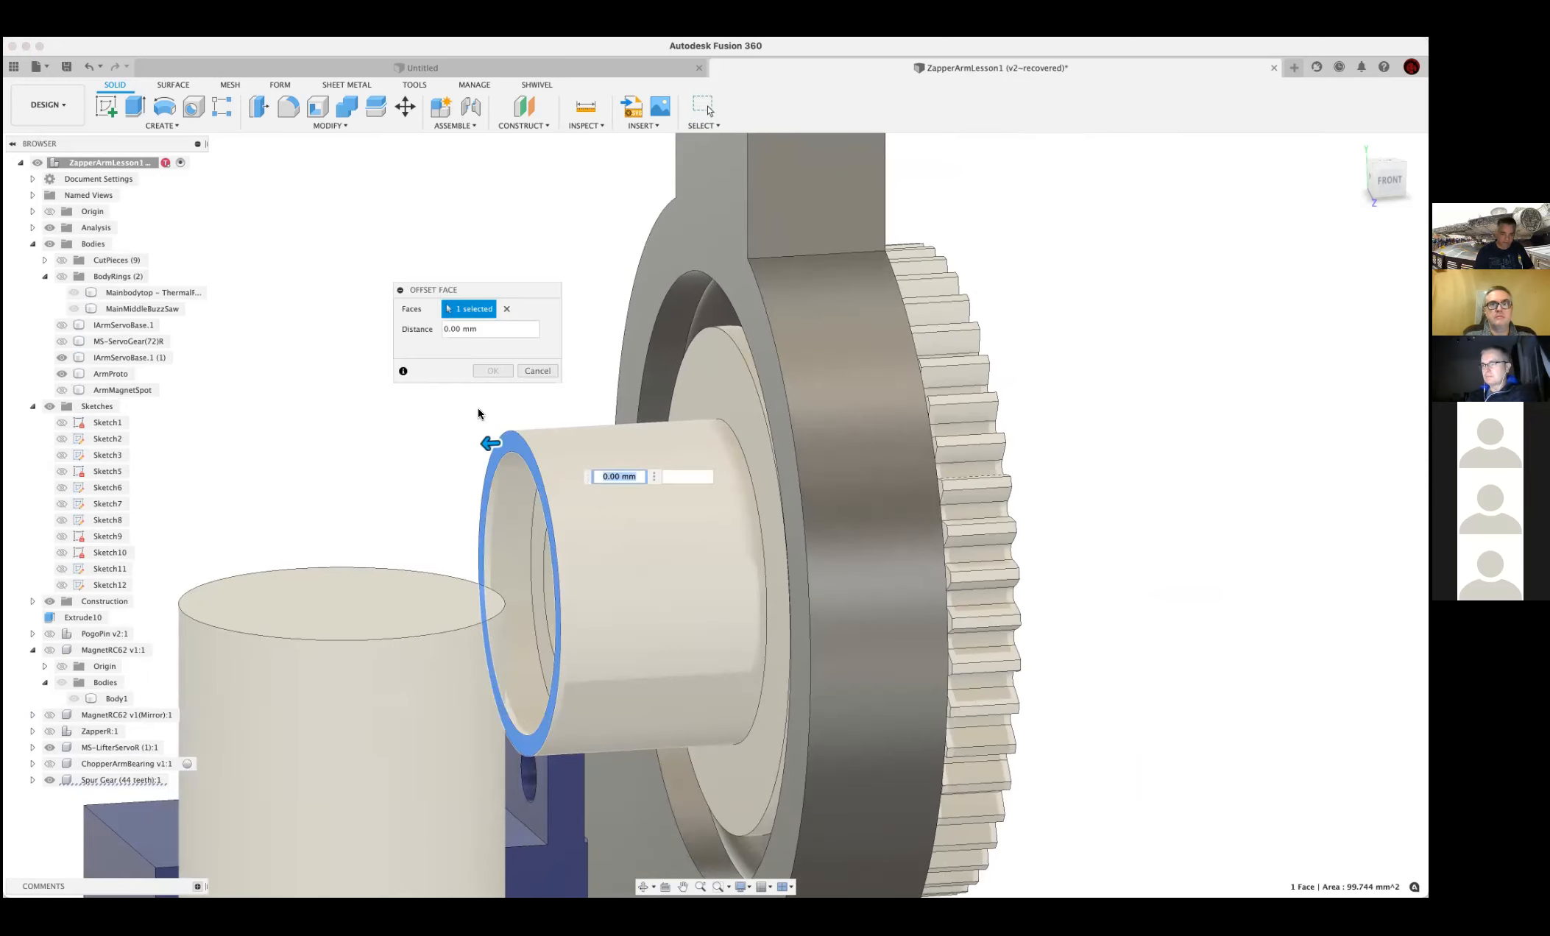
text(.2)
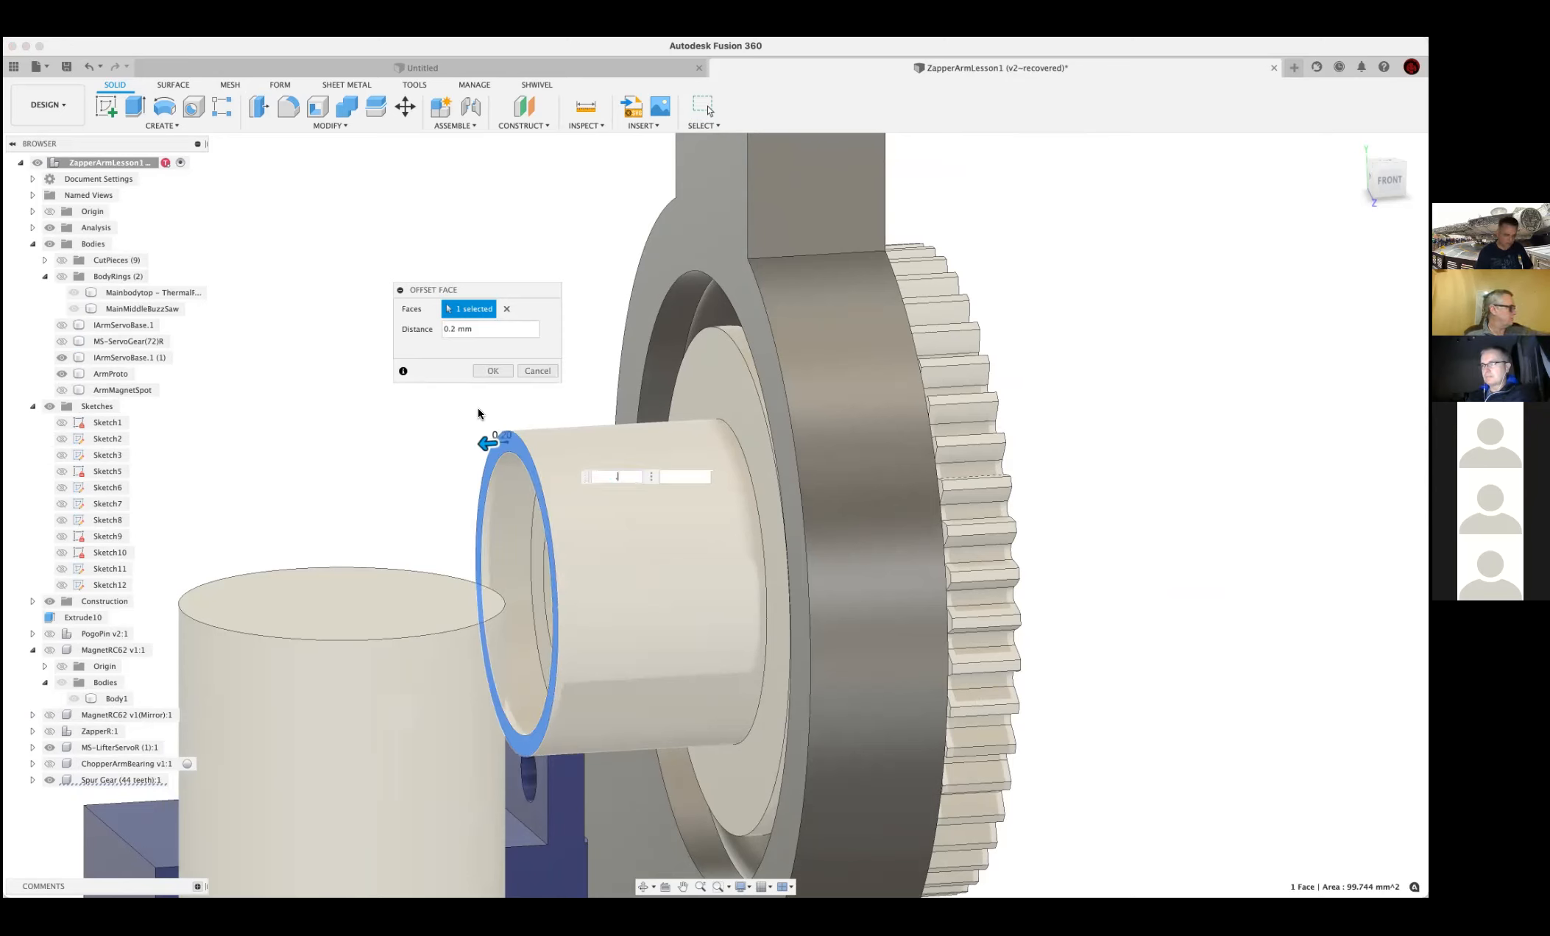
key(Return)
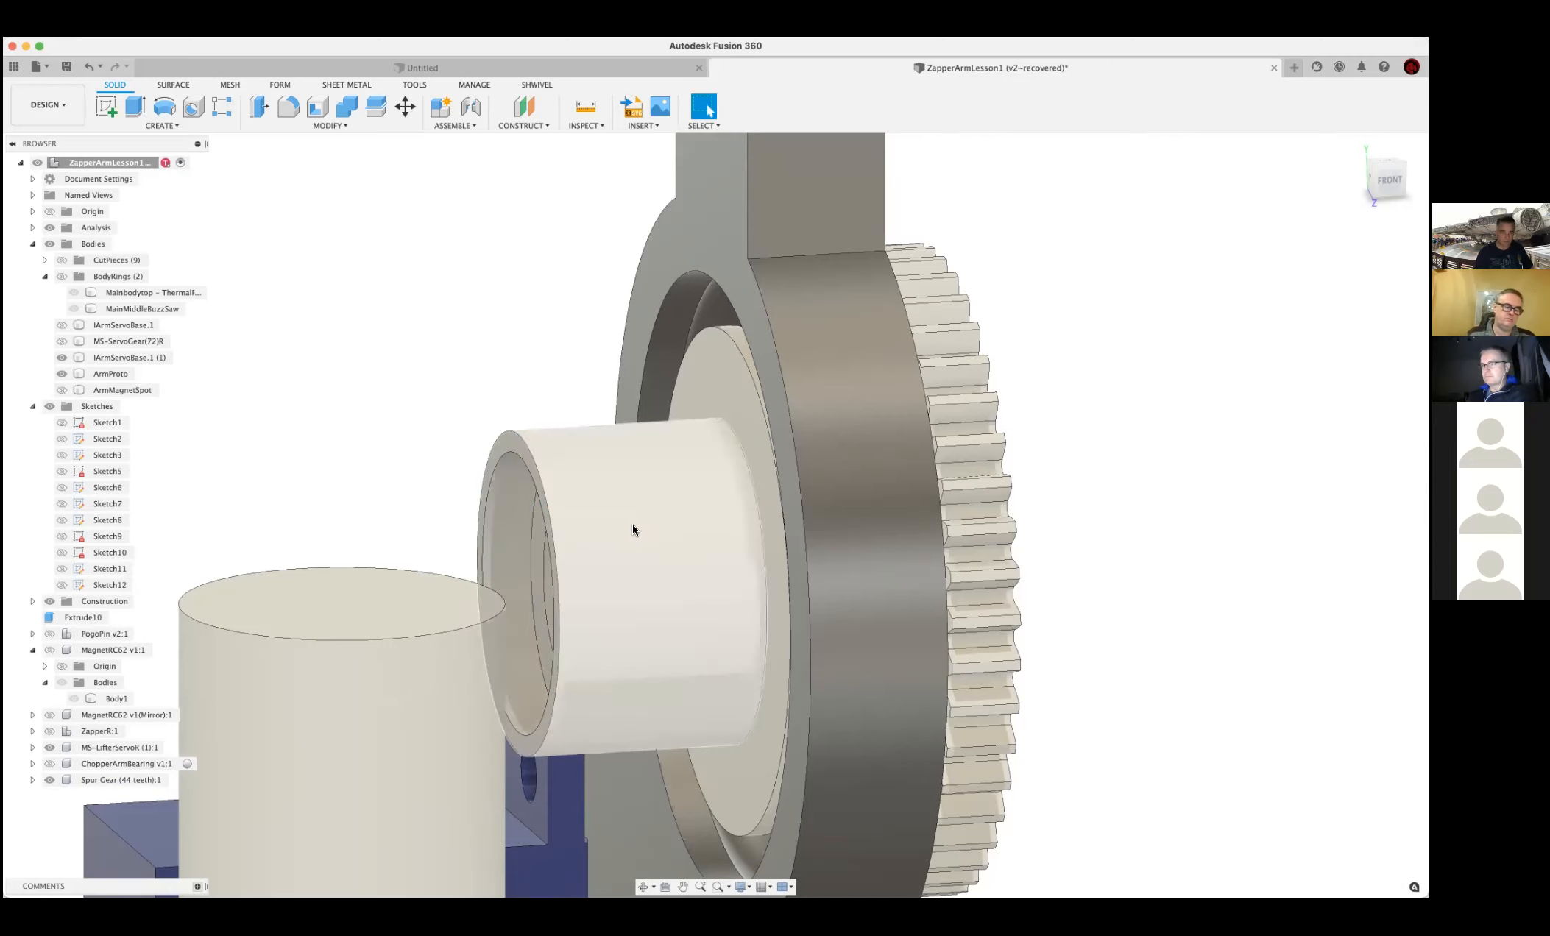
Show the ArmMagnetSpot body and hide the spur gear body to expose the holder's magnet pocket side
click(566, 519)
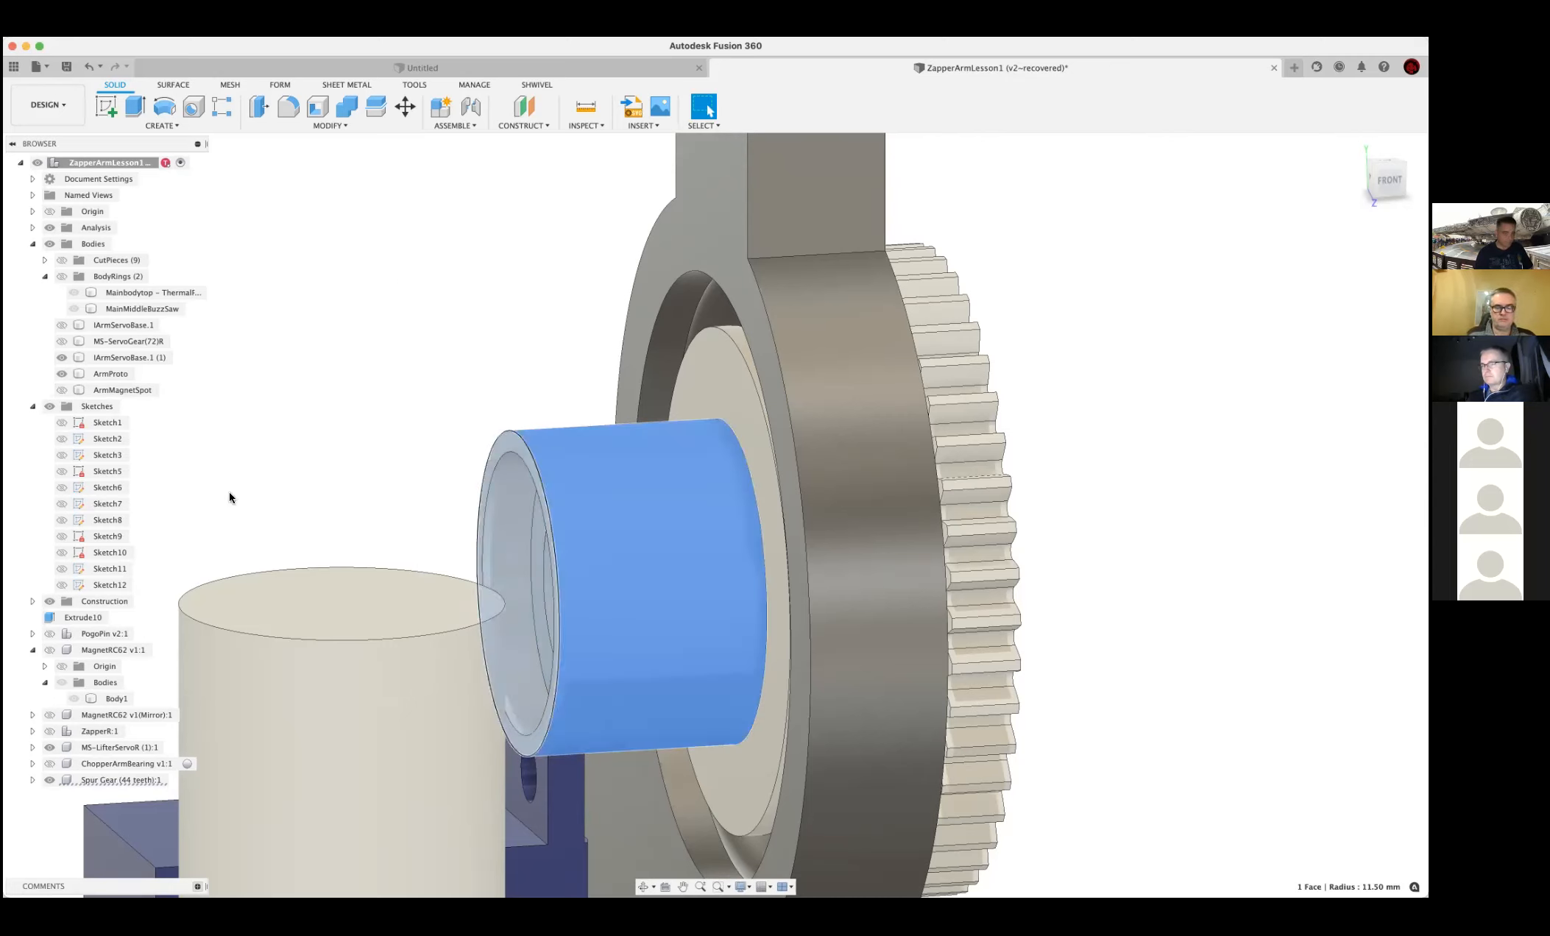
click(63, 389)
shift+middle_drag(444, 430, 752, 636)
key(v)
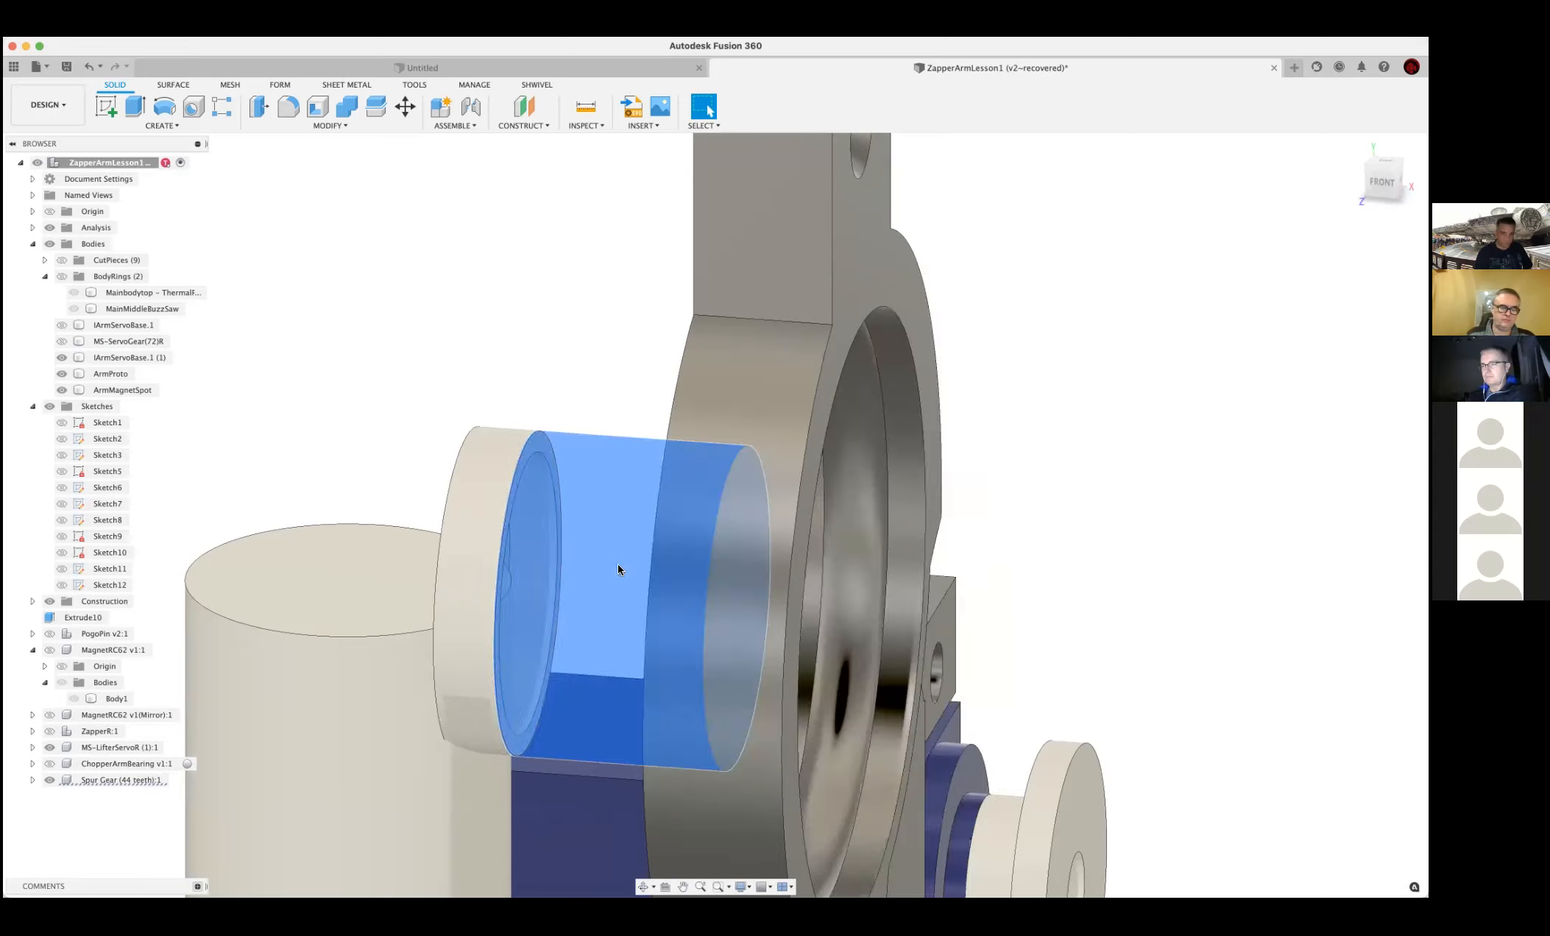
scroll(514, 423, up, 1)
click(462, 316)
scroll(518, 420, up, 2)
click(511, 462)
key(q)
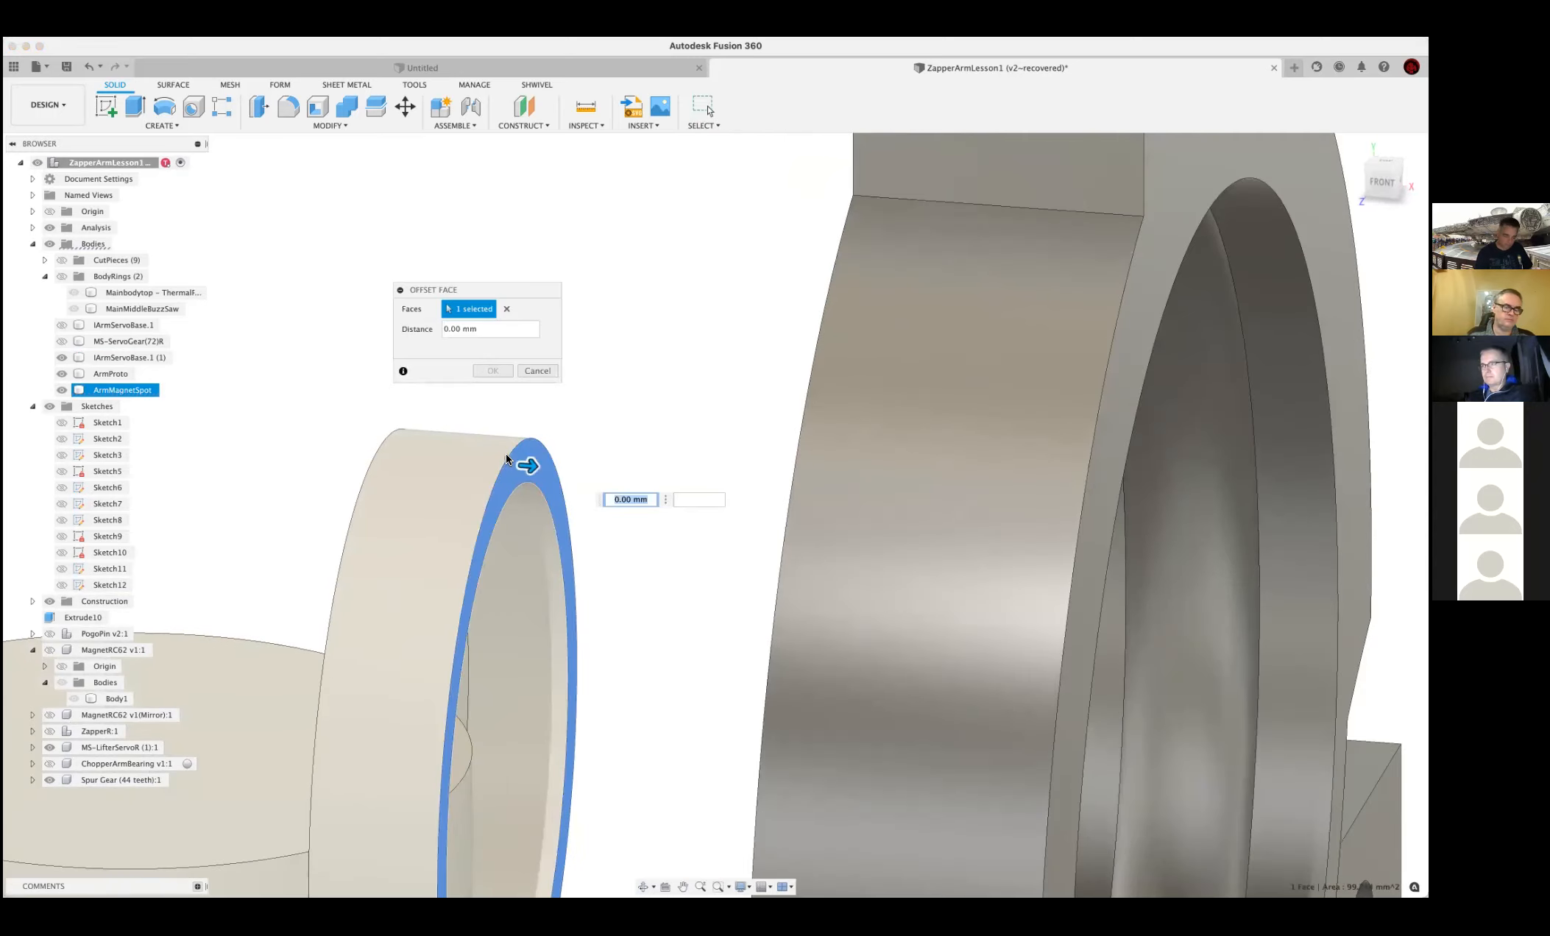
key(Escape)
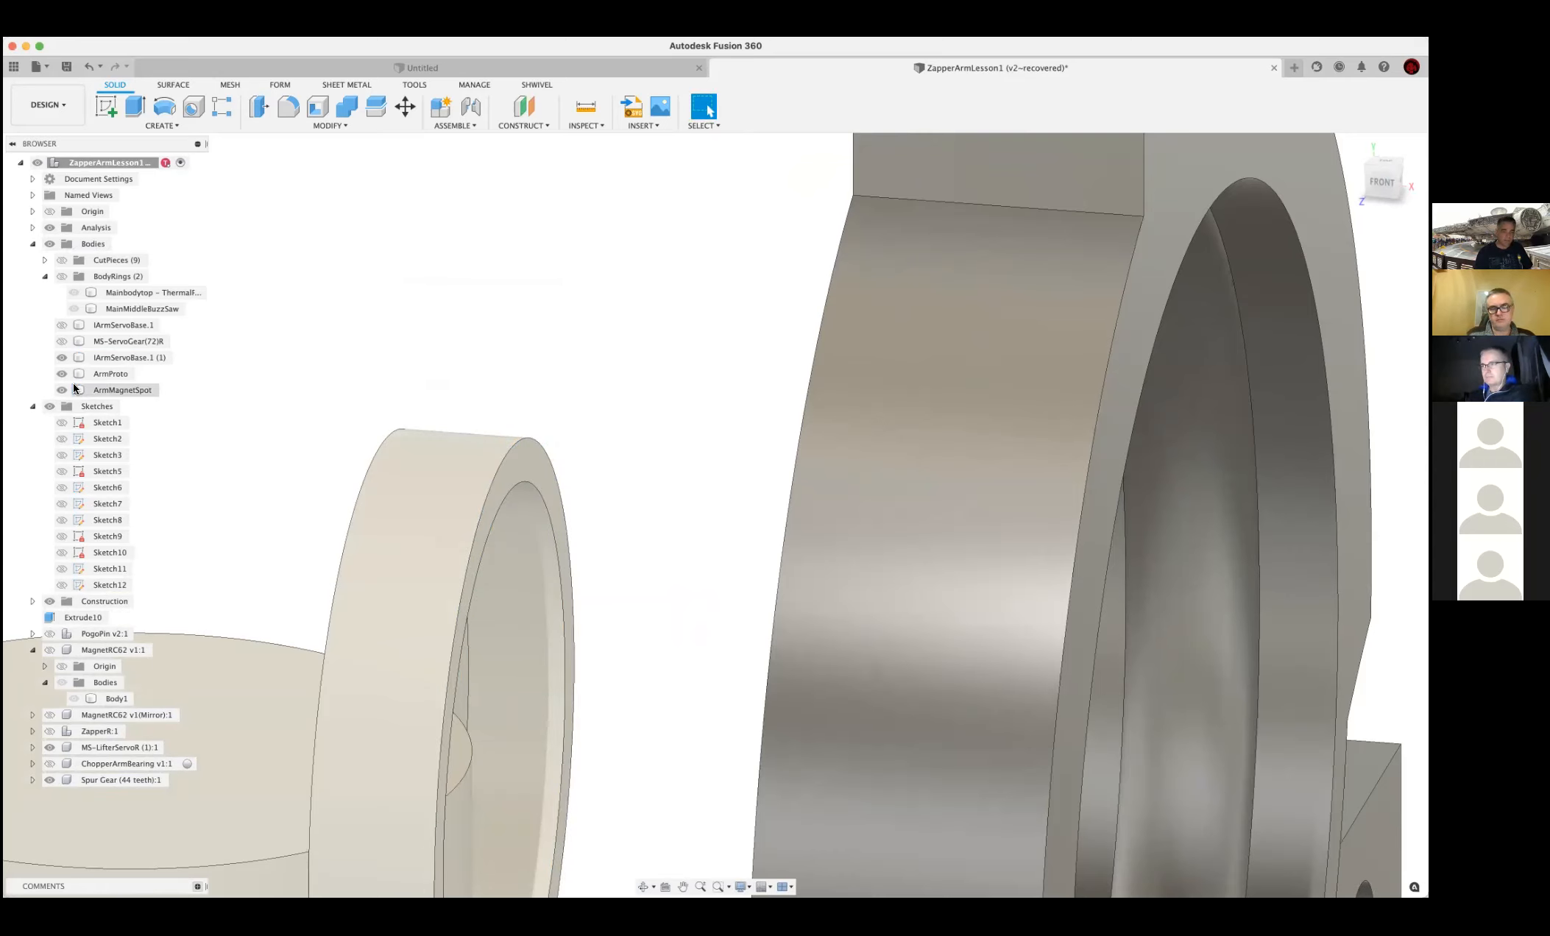
Turn the SpurGear44 body's visibility back on inside its component and hide the whole Spur Gear (44 teeth) component instead
scroll(269, 396, down, 5)
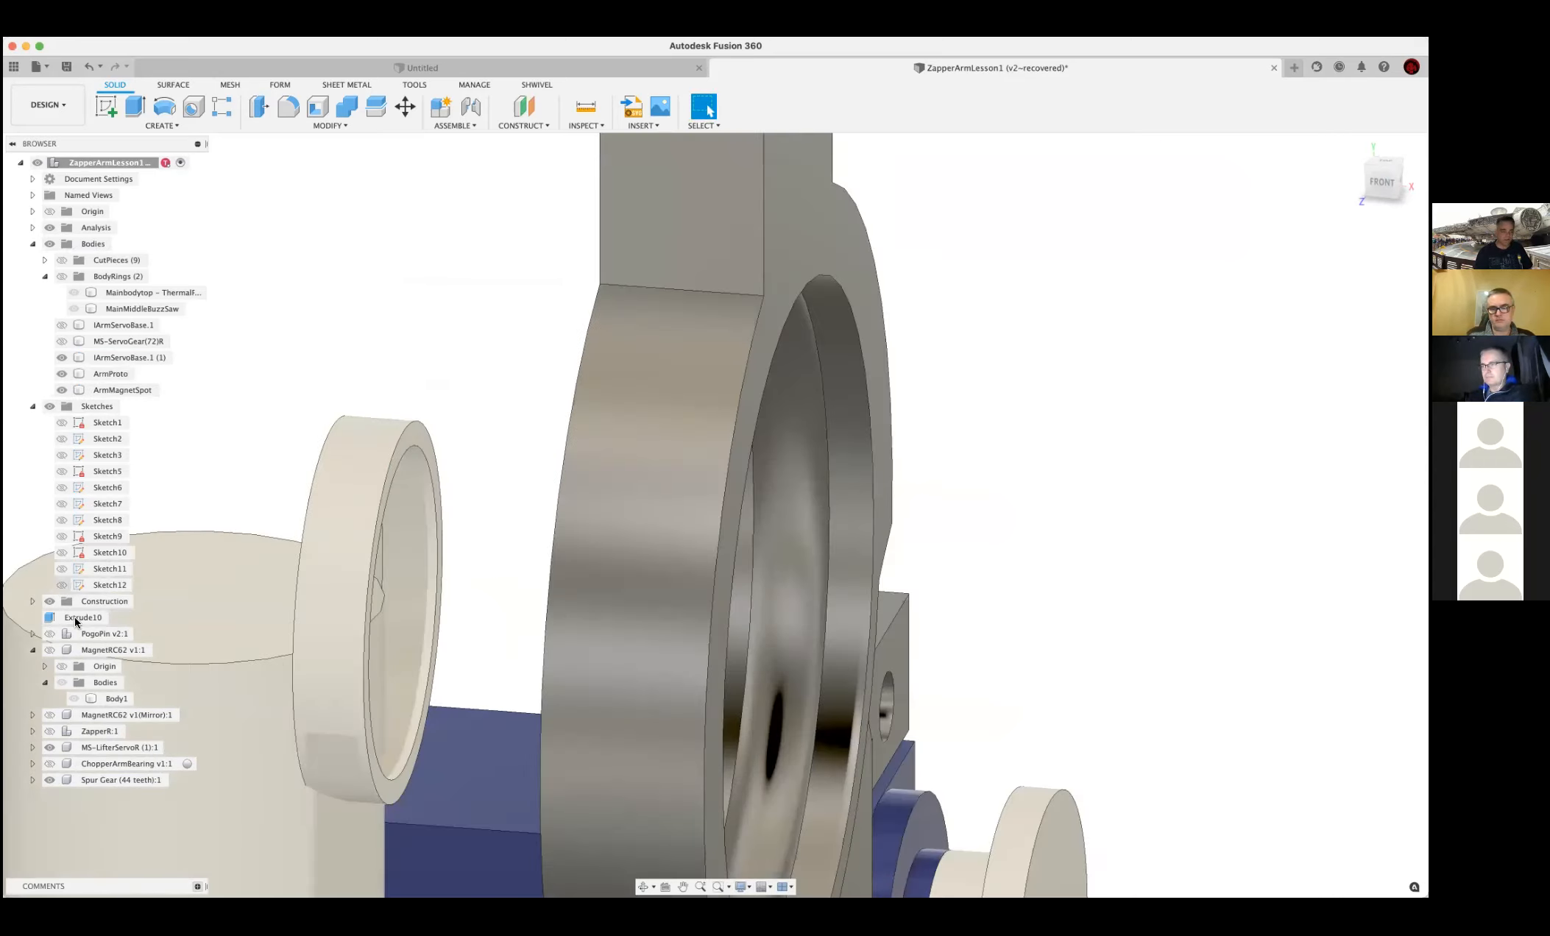
click(31, 780)
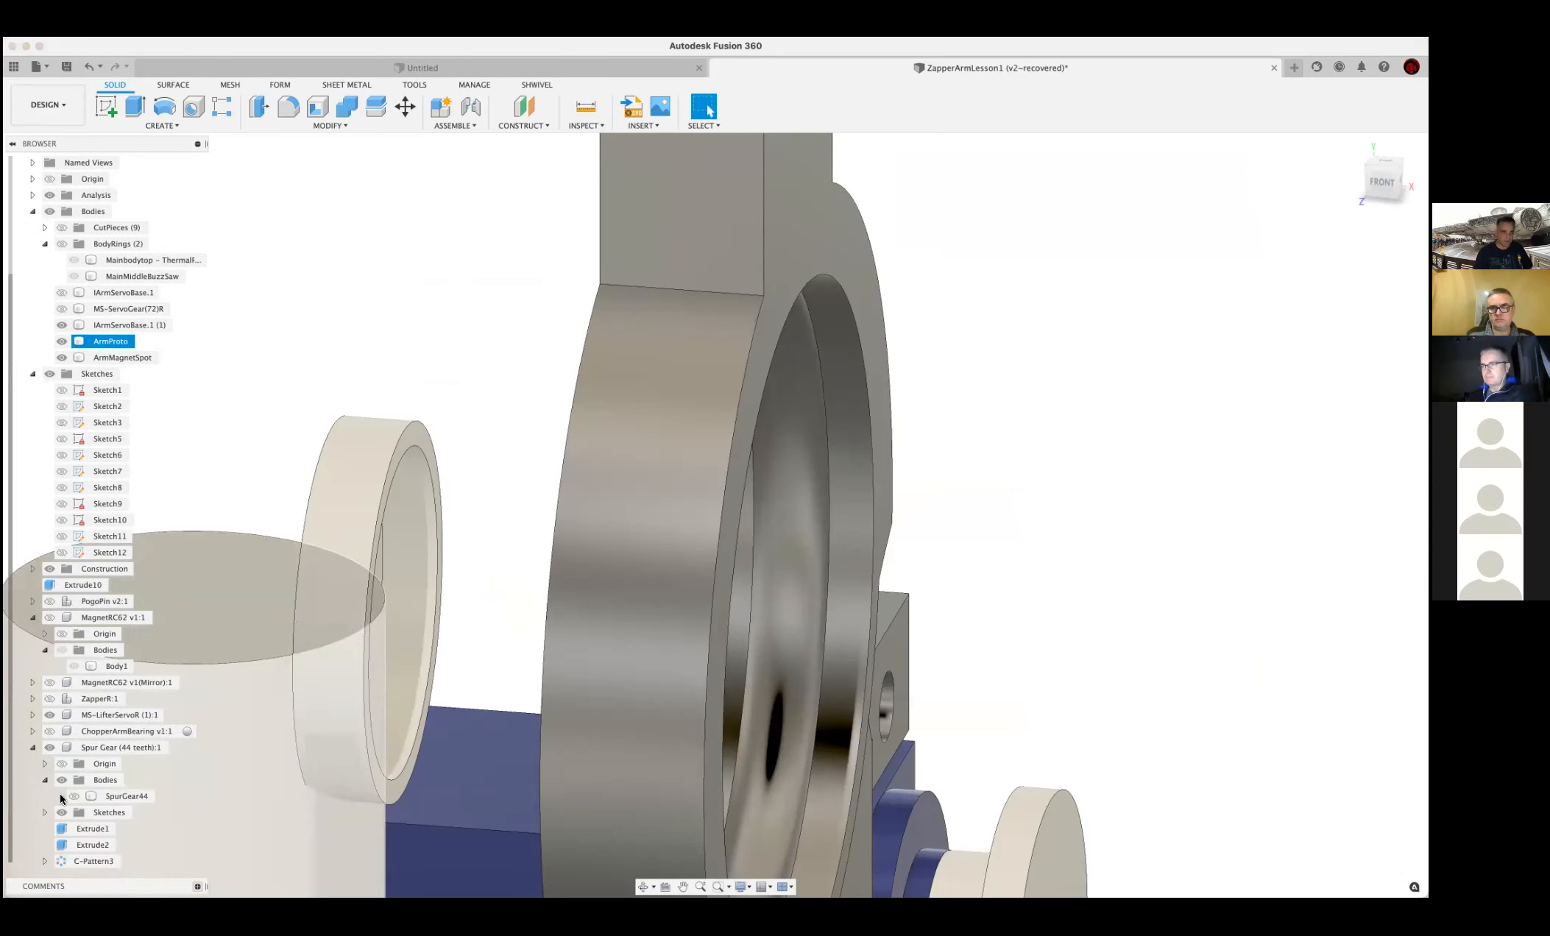
click(73, 795)
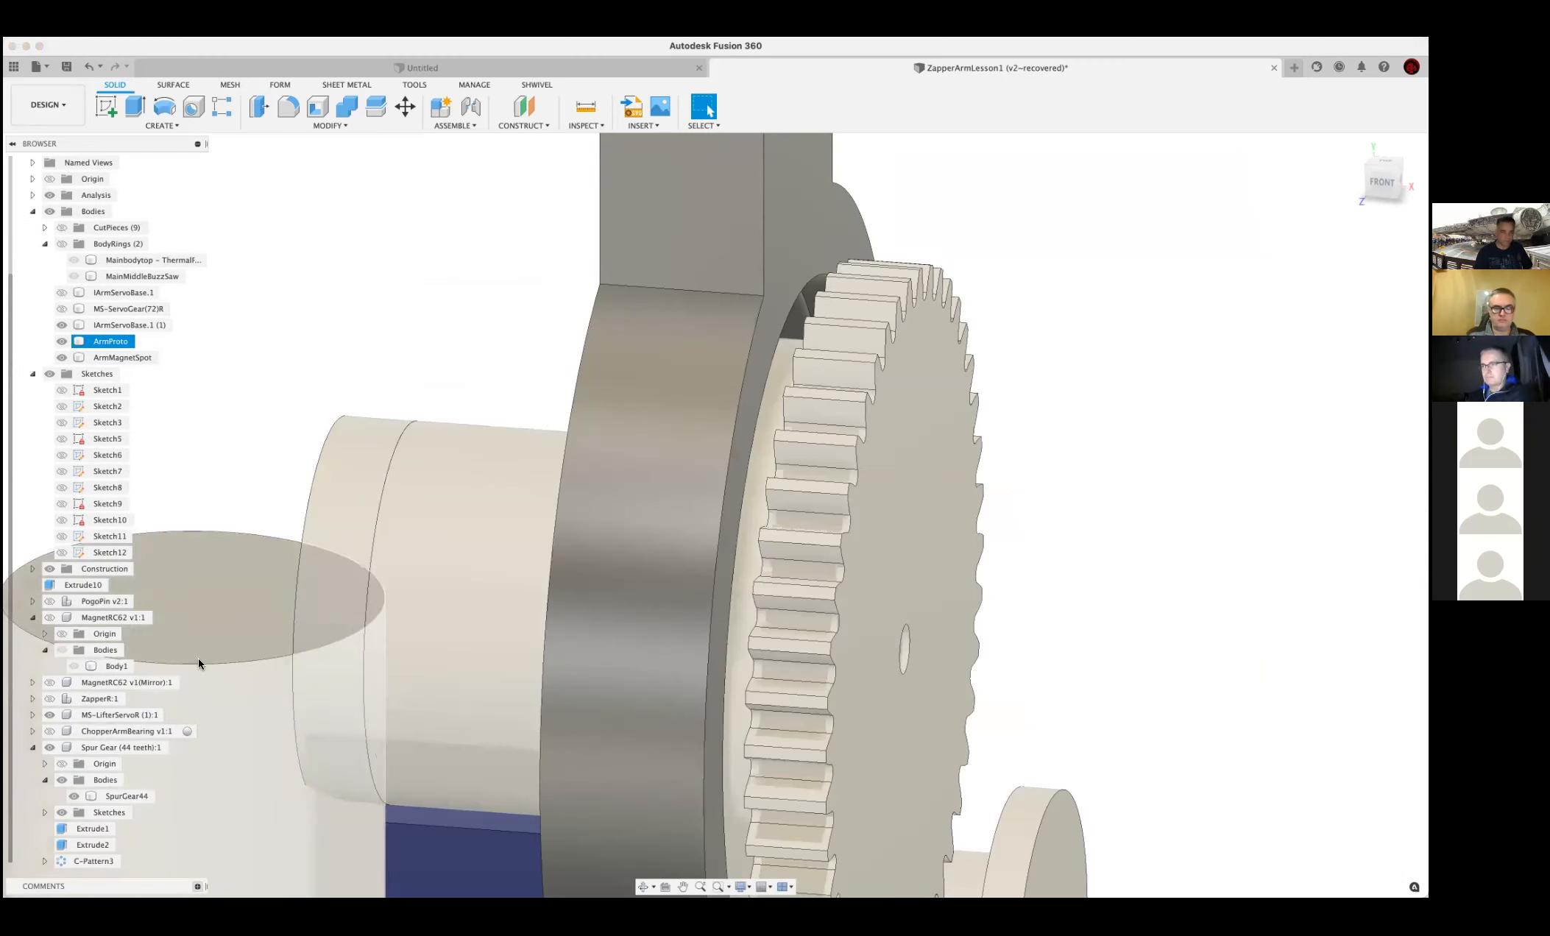
click(49, 746)
shift+middle_drag(407, 363, 515, 420)
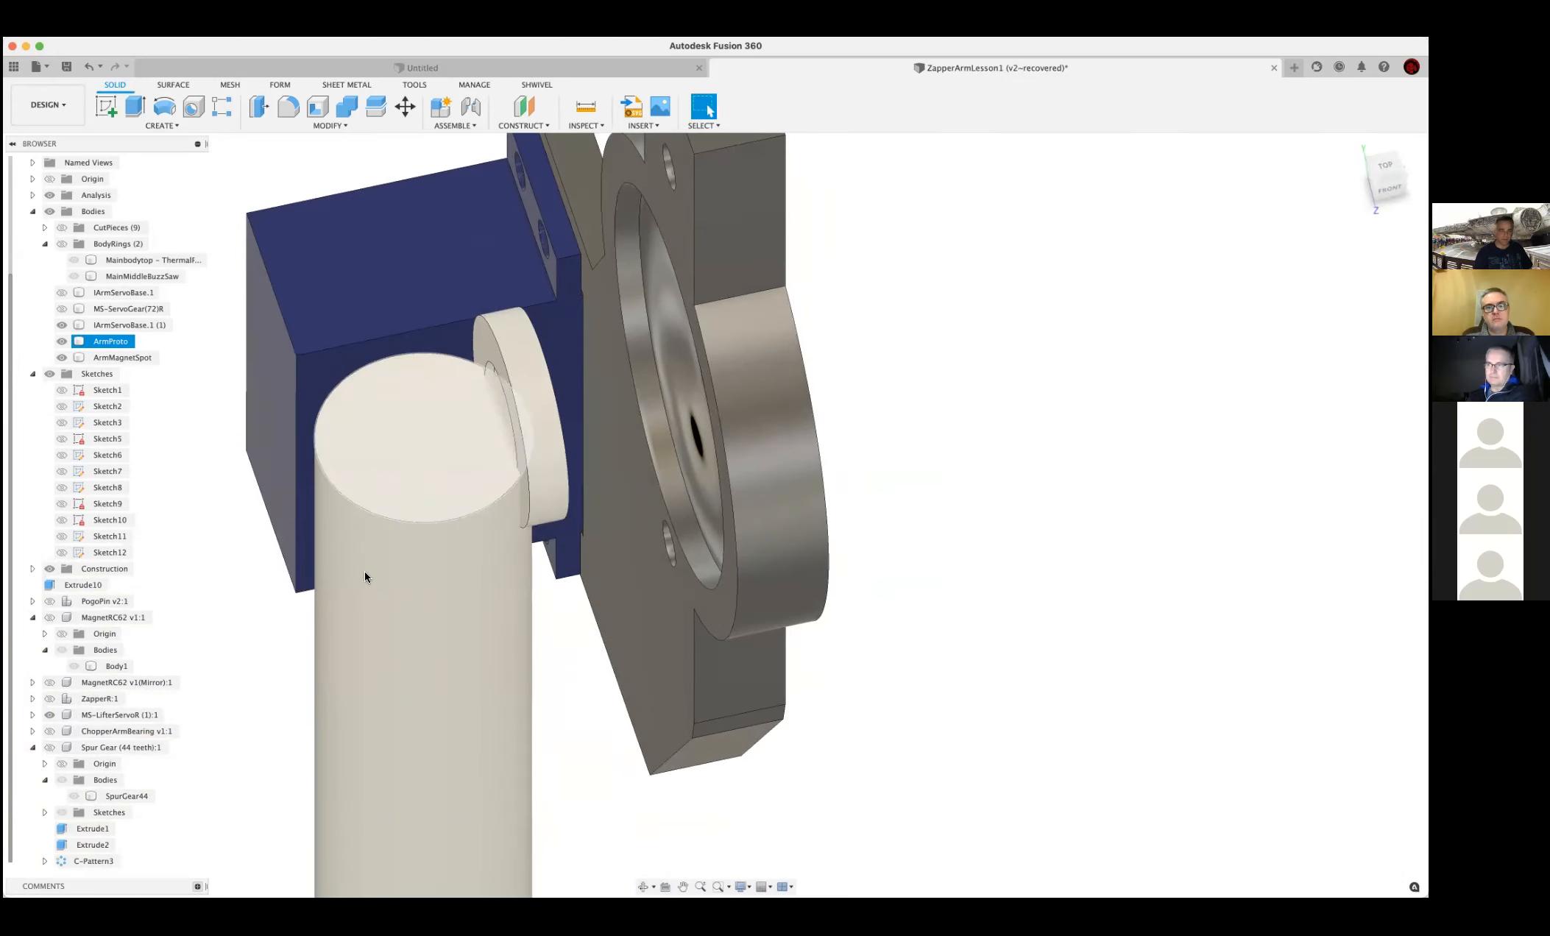
shift+middle_drag(482, 553, 215, 490)
shift+middle_drag(415, 474, 503, 482)
click(498, 479)
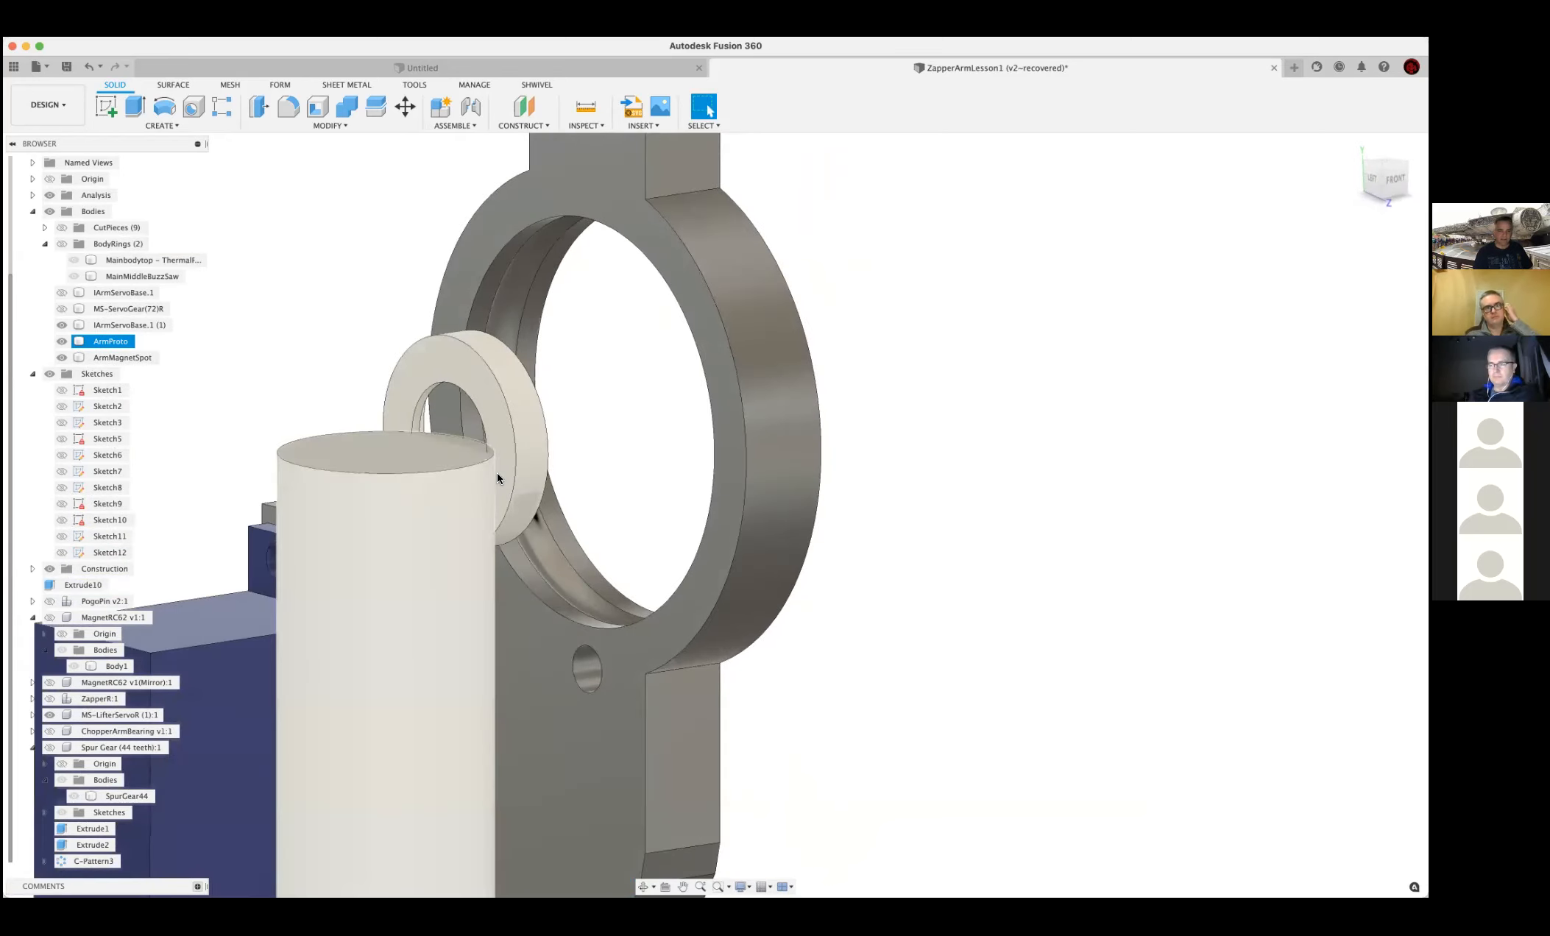
click(496, 470)
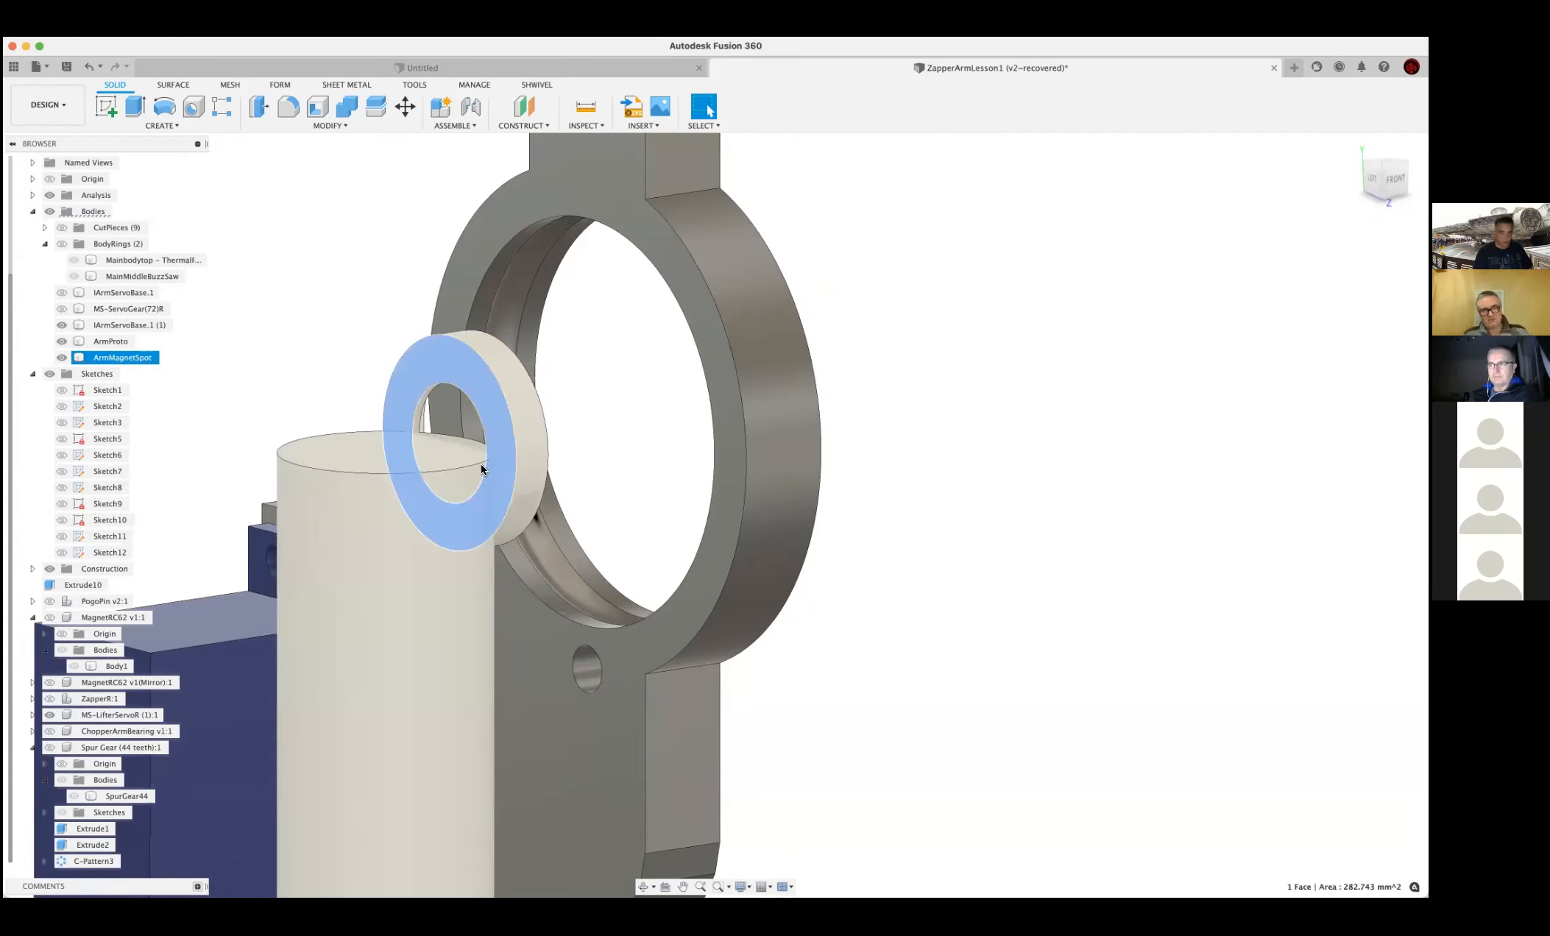
key(e)
click(515, 495)
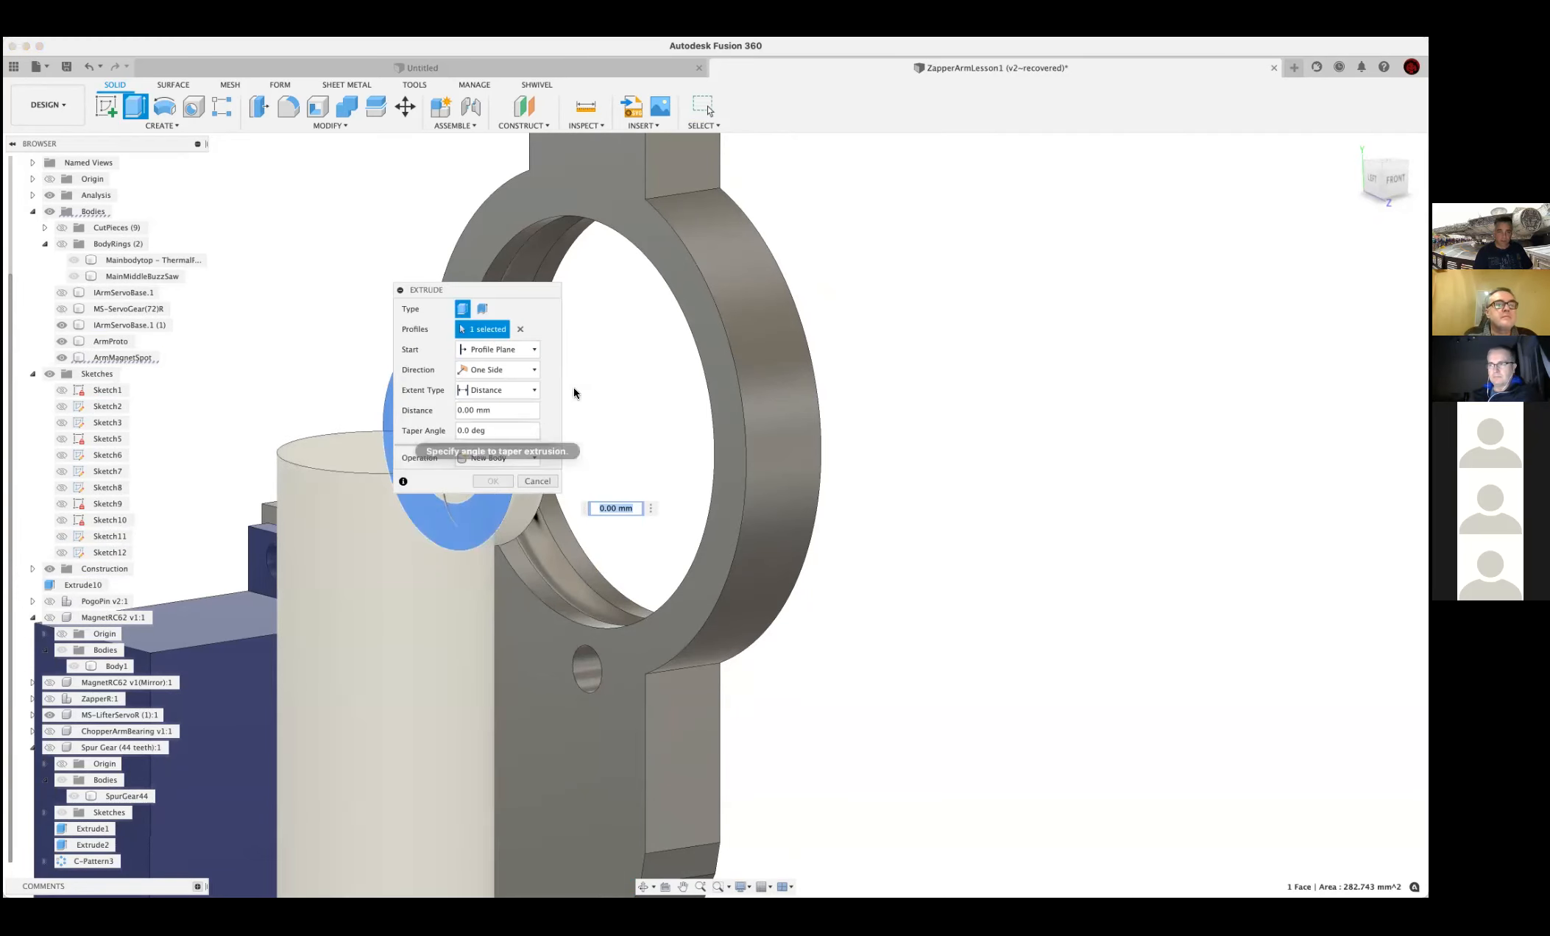
drag(520, 300, 1241, 326)
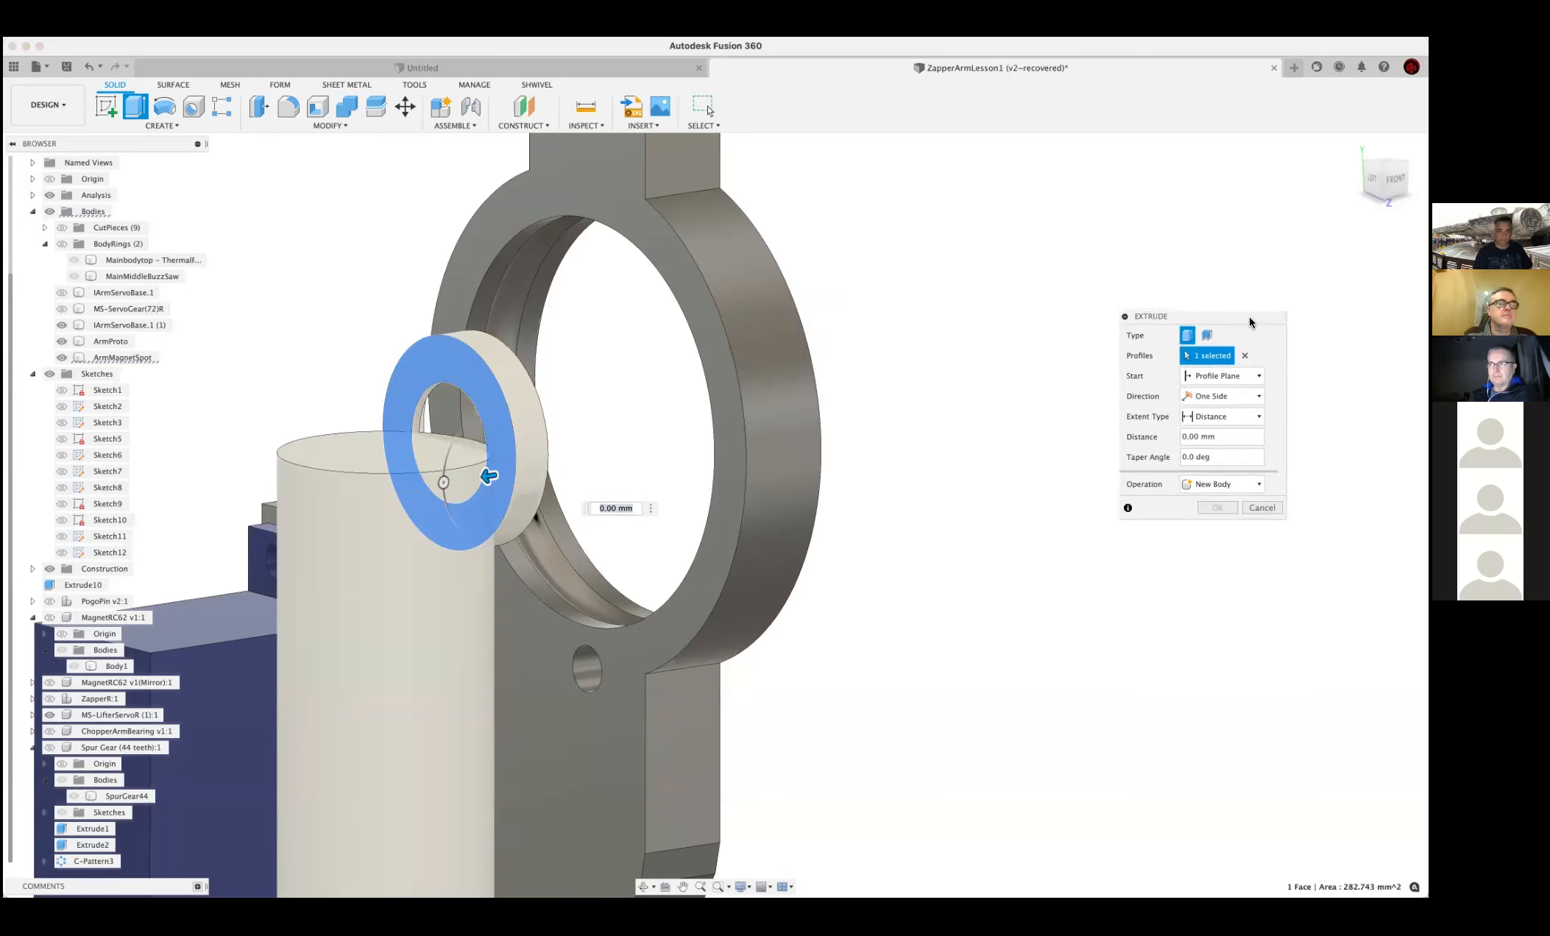
drag(489, 478, 436, 505)
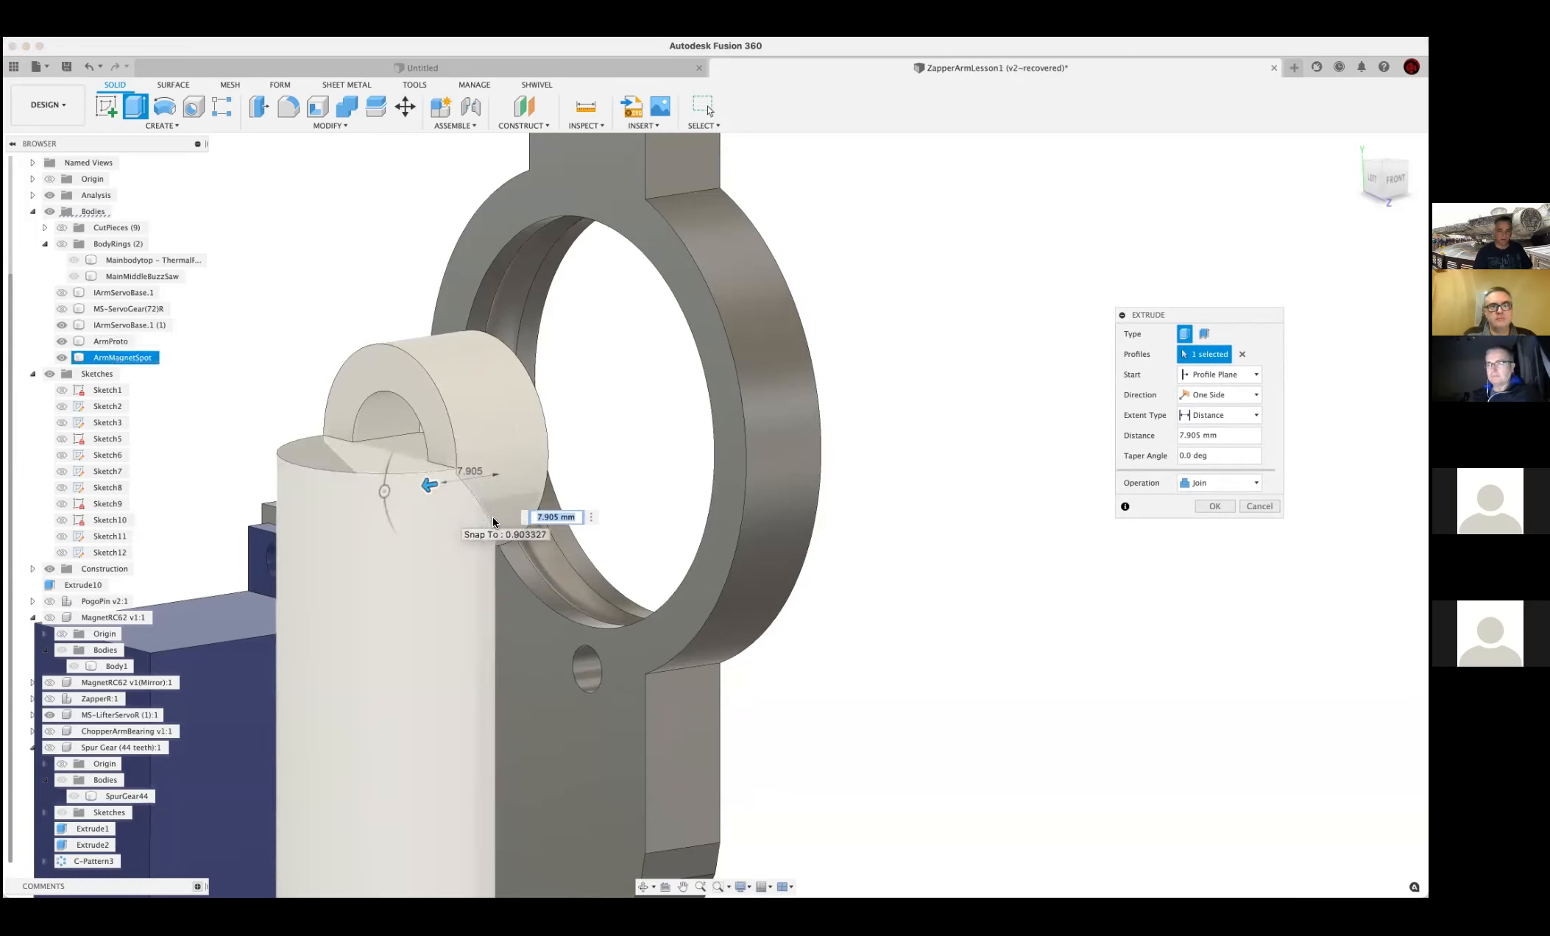
click(1227, 436)
text(23)
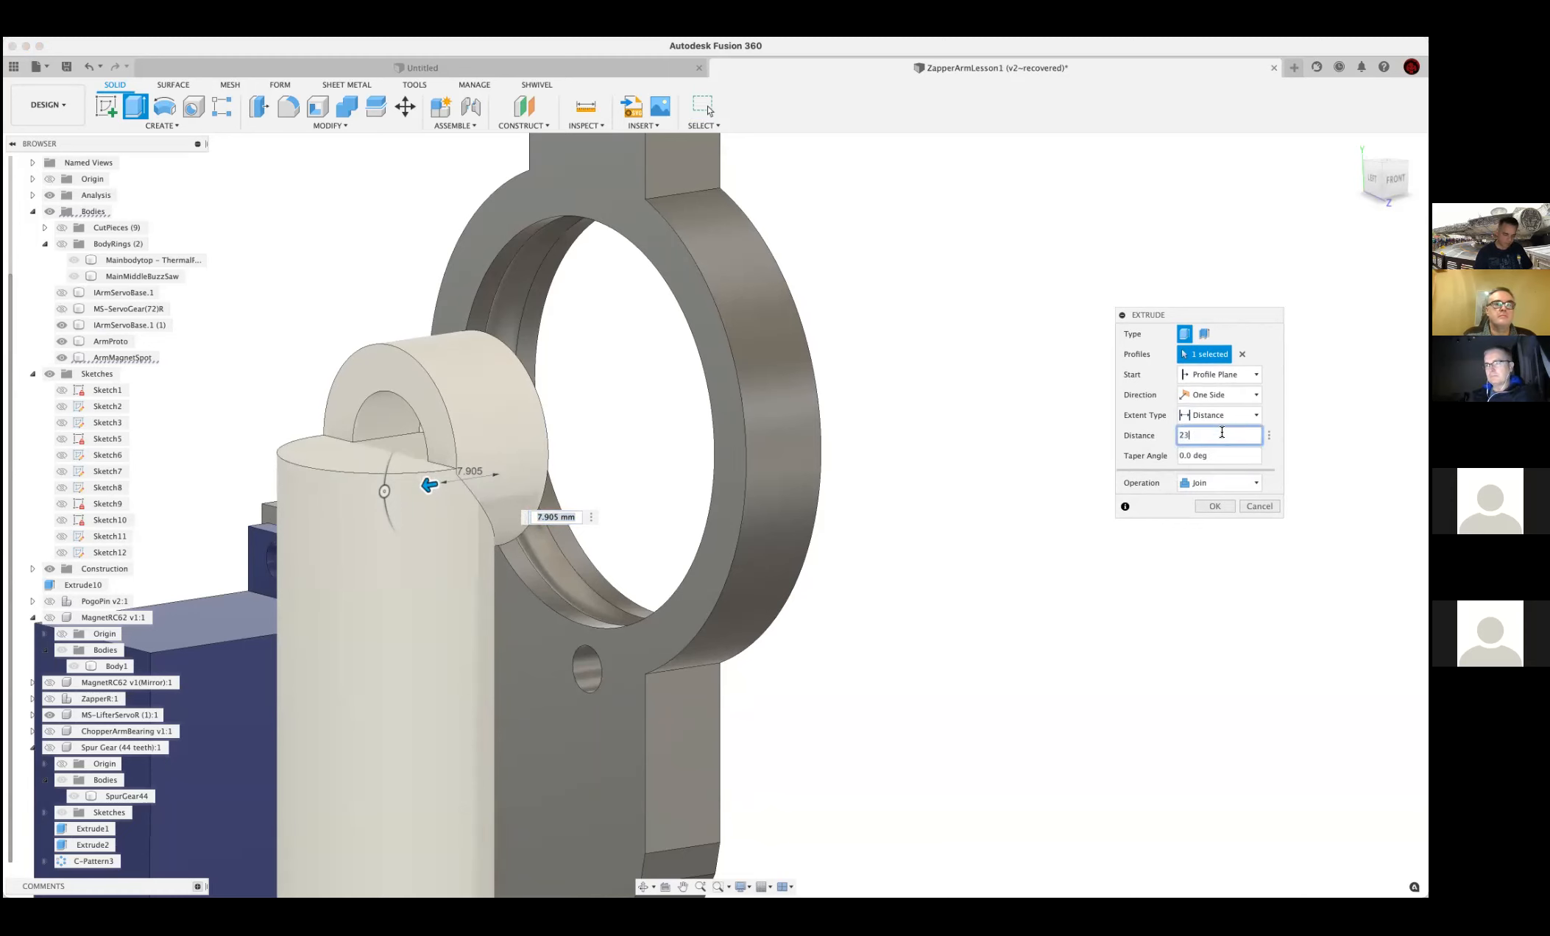
text(/)
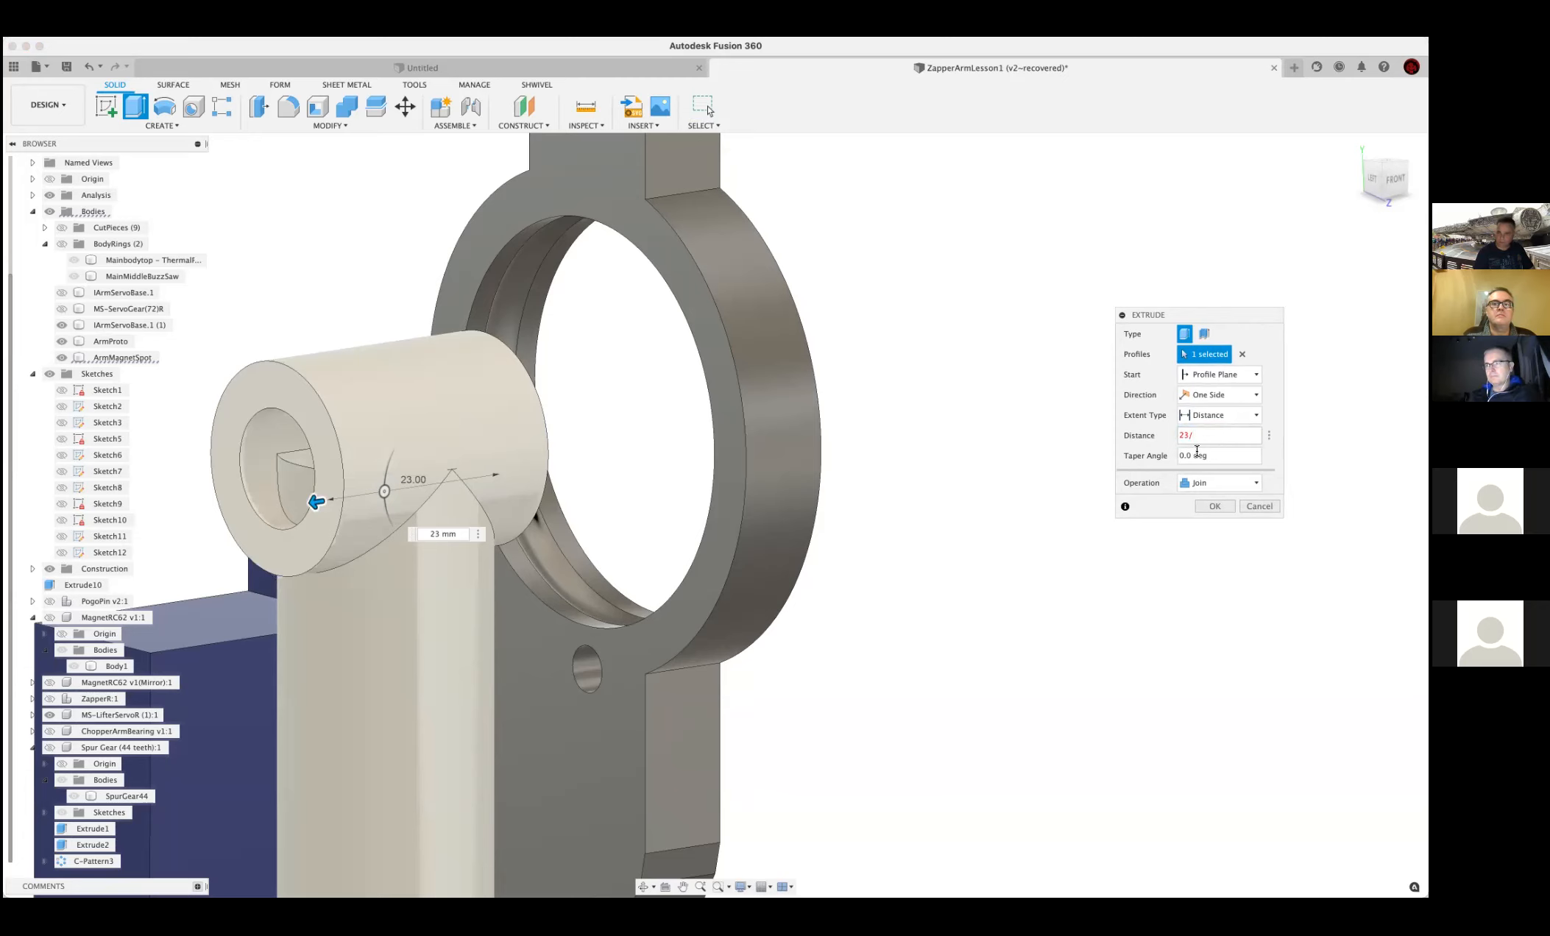
click(1260, 507)
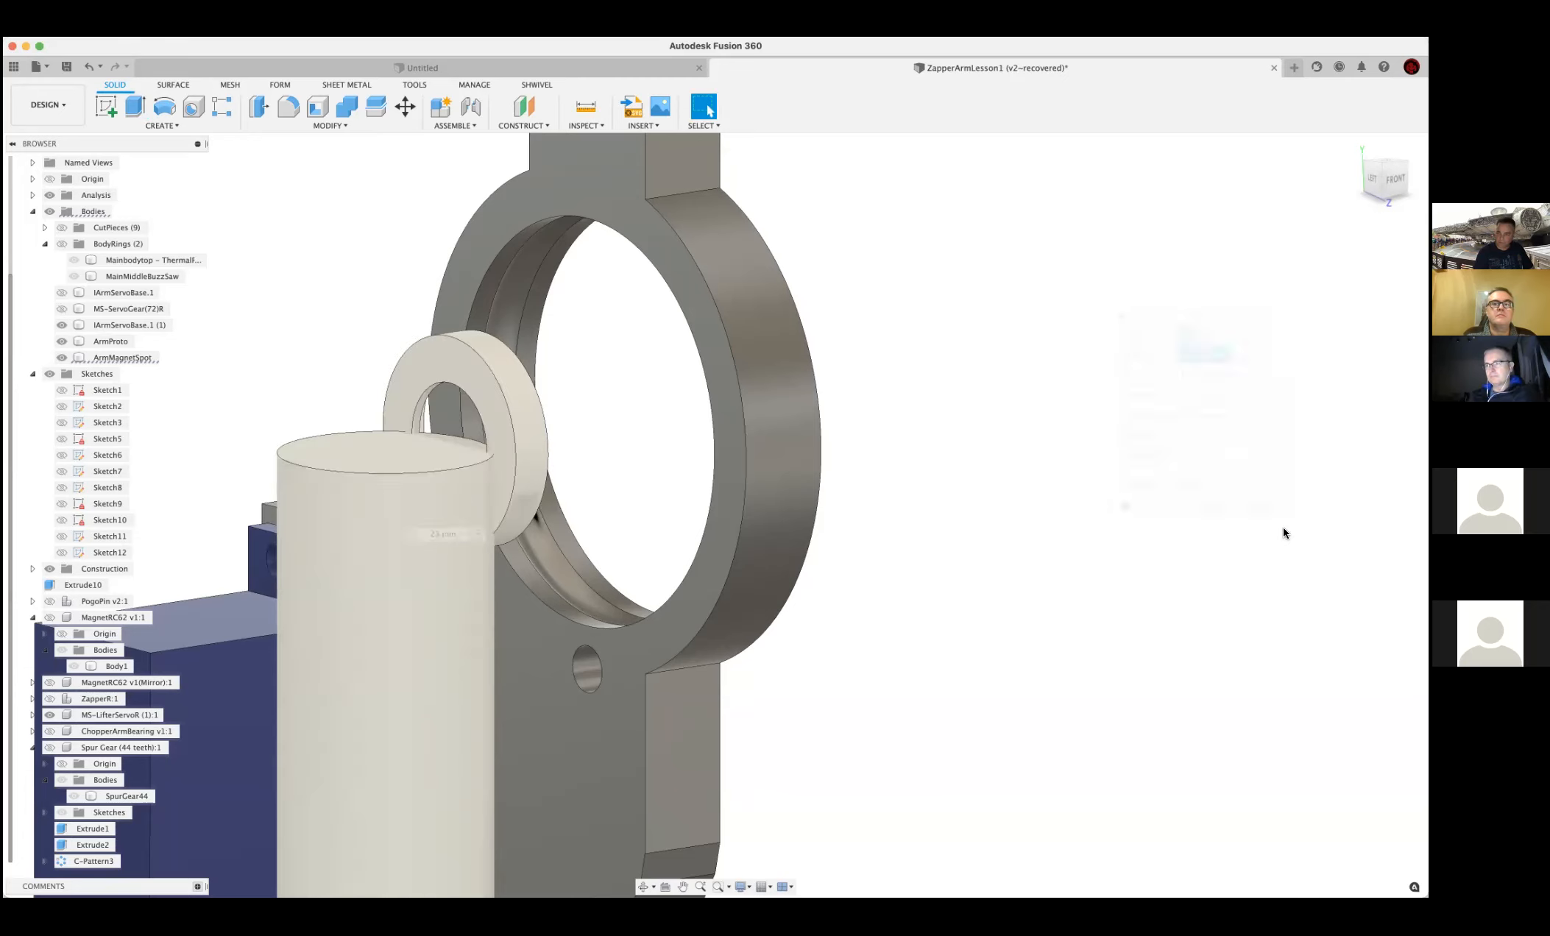
Measure the diameter of the circular top edge of the ArmProto cylinder
click(350, 447)
key(i)
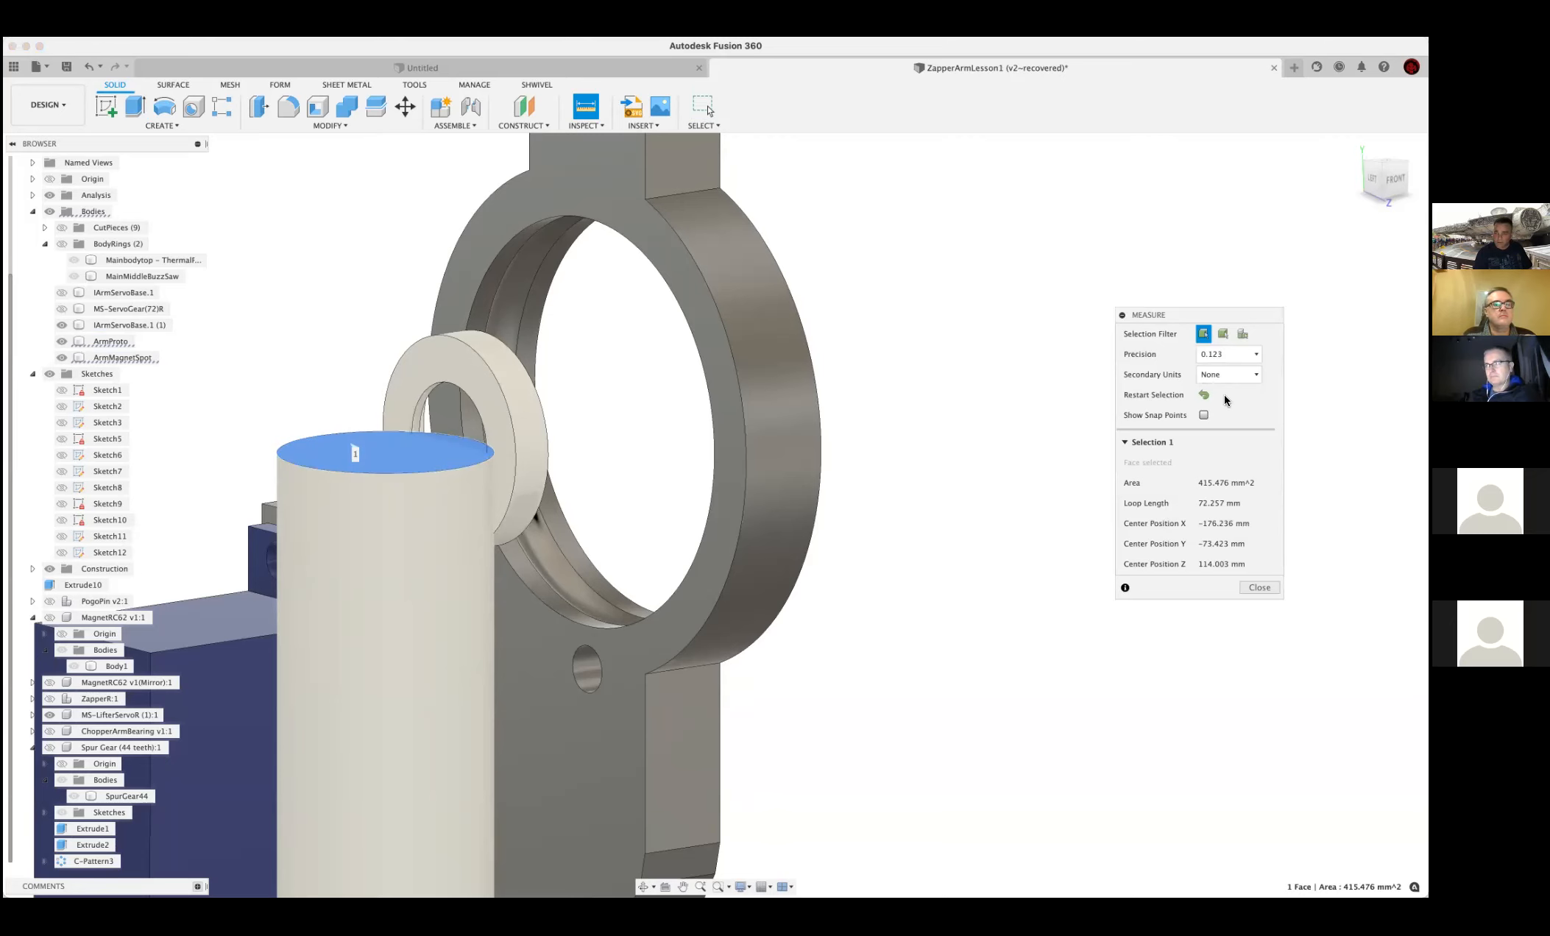
click(1204, 396)
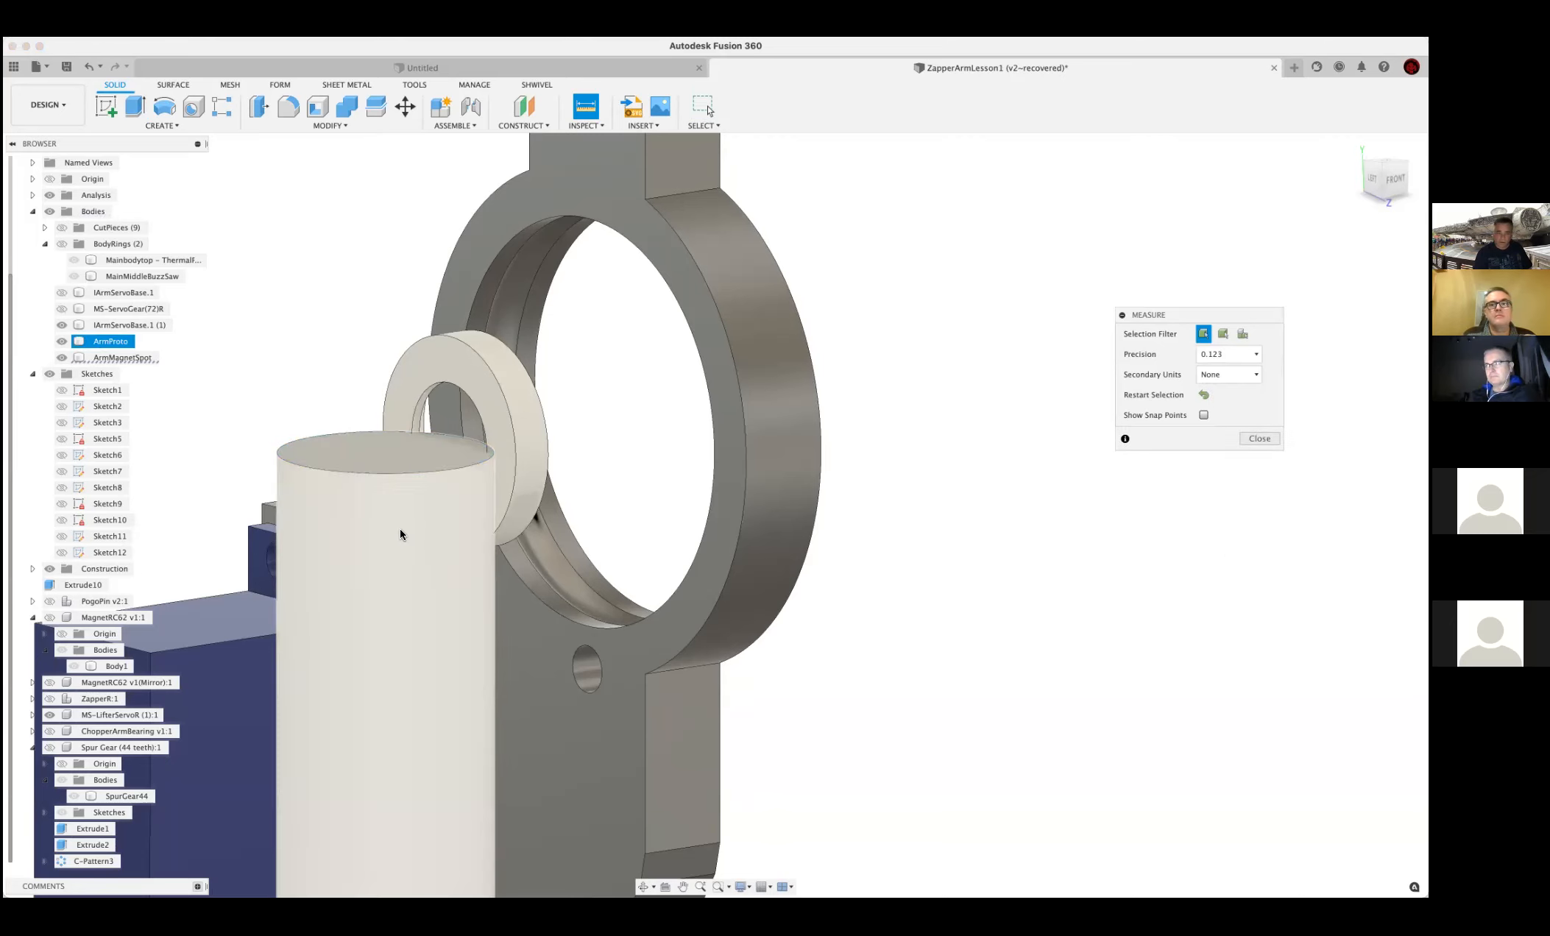
click(407, 474)
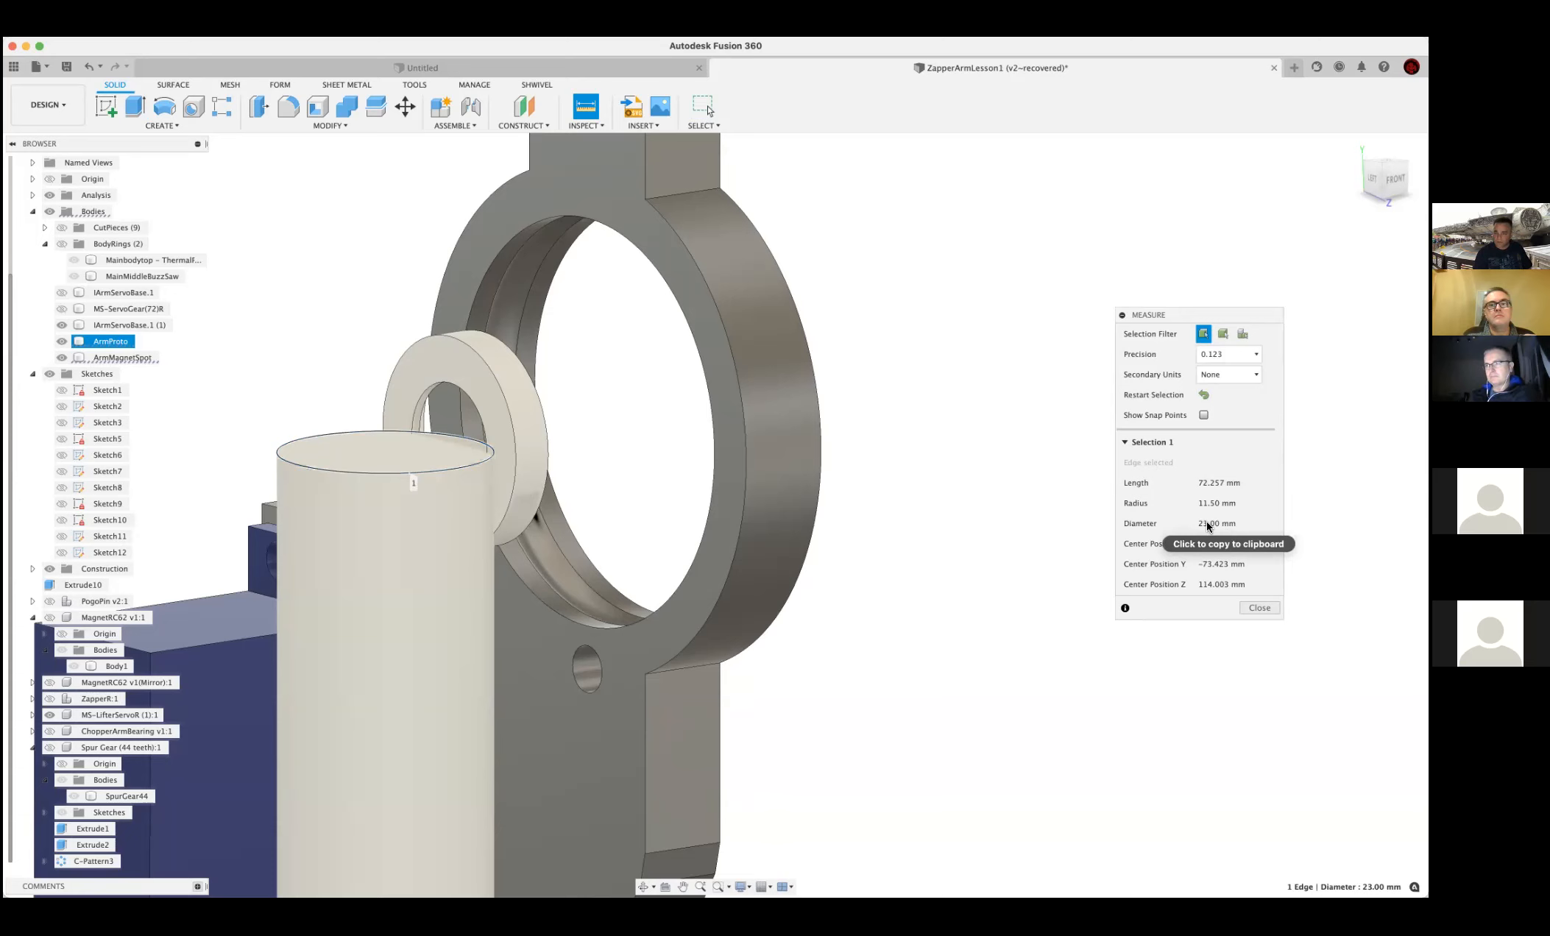
click(1260, 608)
click(486, 389)
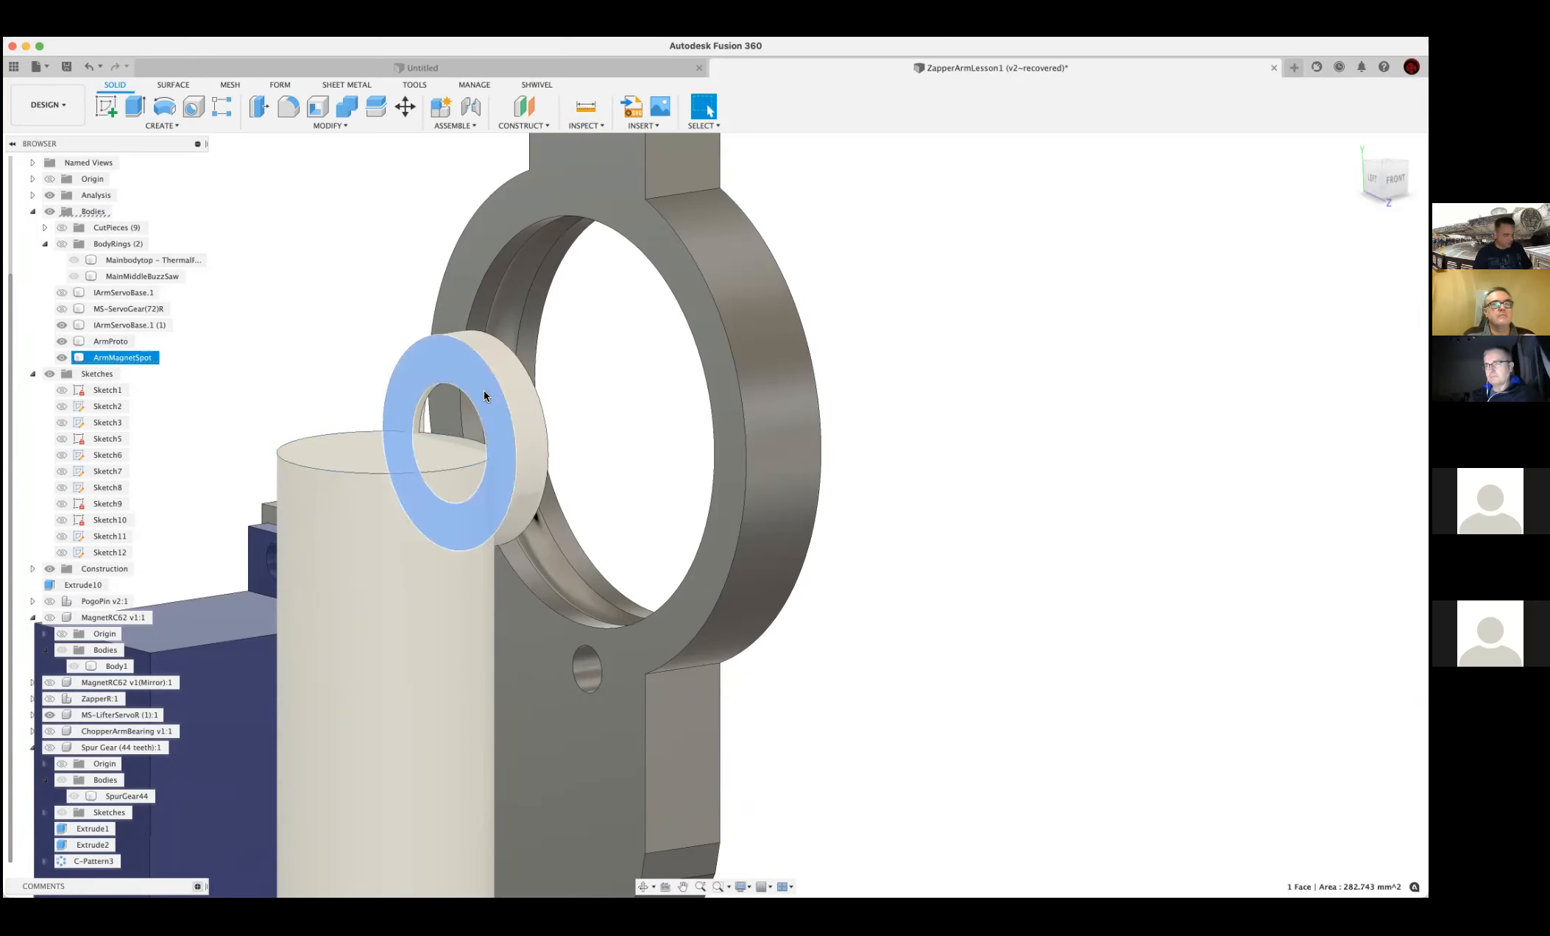
key(e)
drag(481, 391, 469, 386)
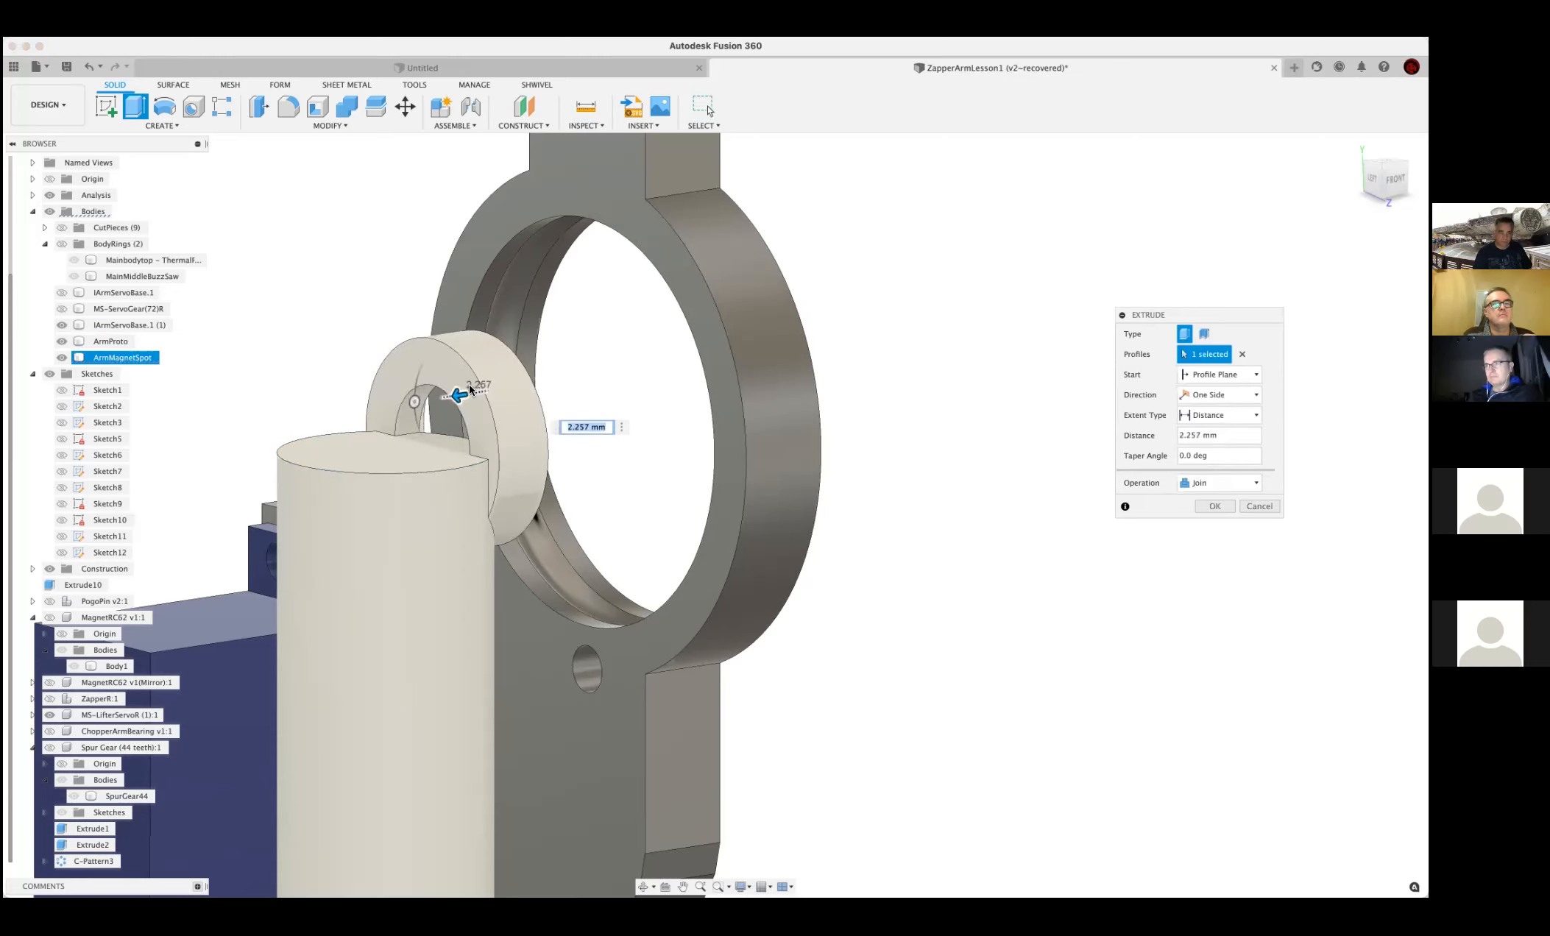
text(11.5)
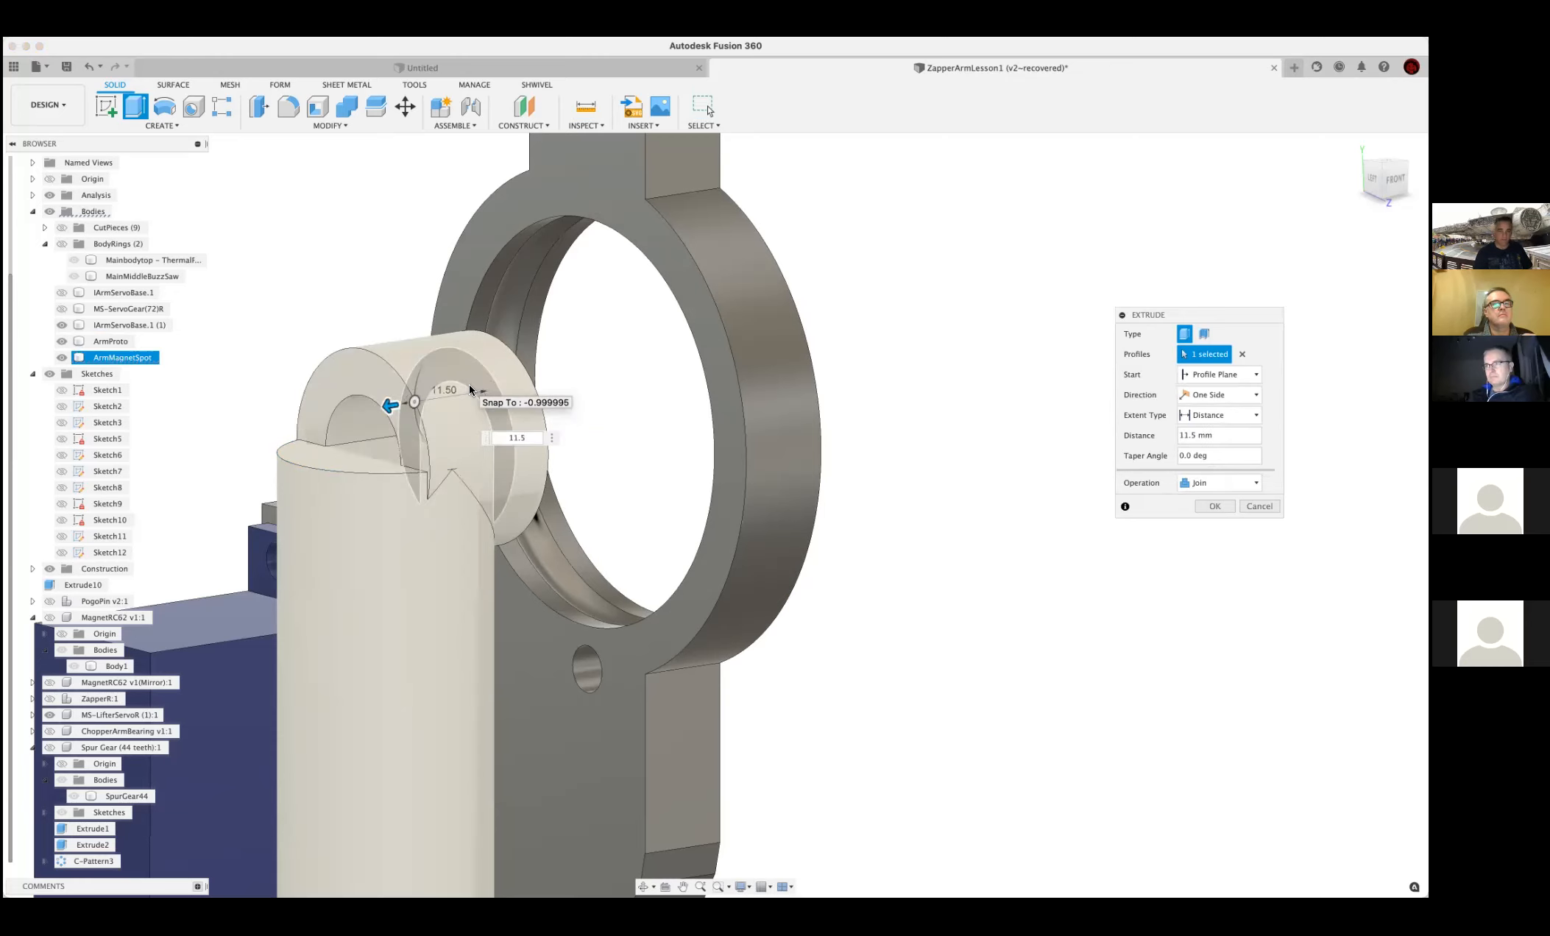
shift+middle_drag(390, 402, 379, 462)
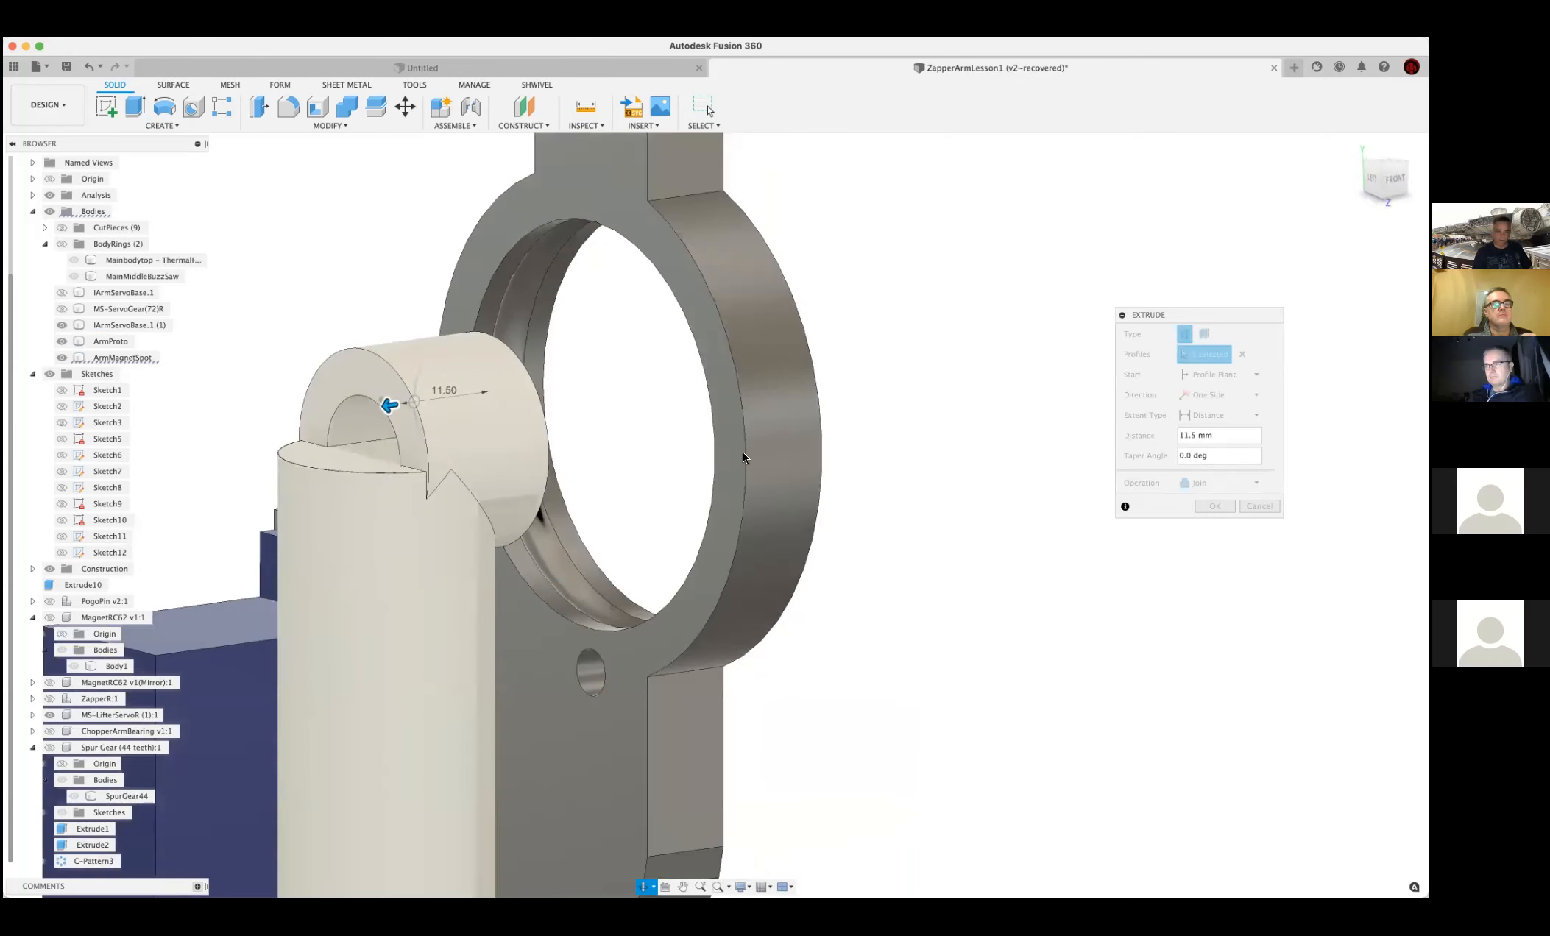
click(1259, 507)
Sketch a straight reference line on ArmProto's top face from its centre to just beyond the circular edge, parallel to the magnet ring, and finish the sketch
click(386, 454)
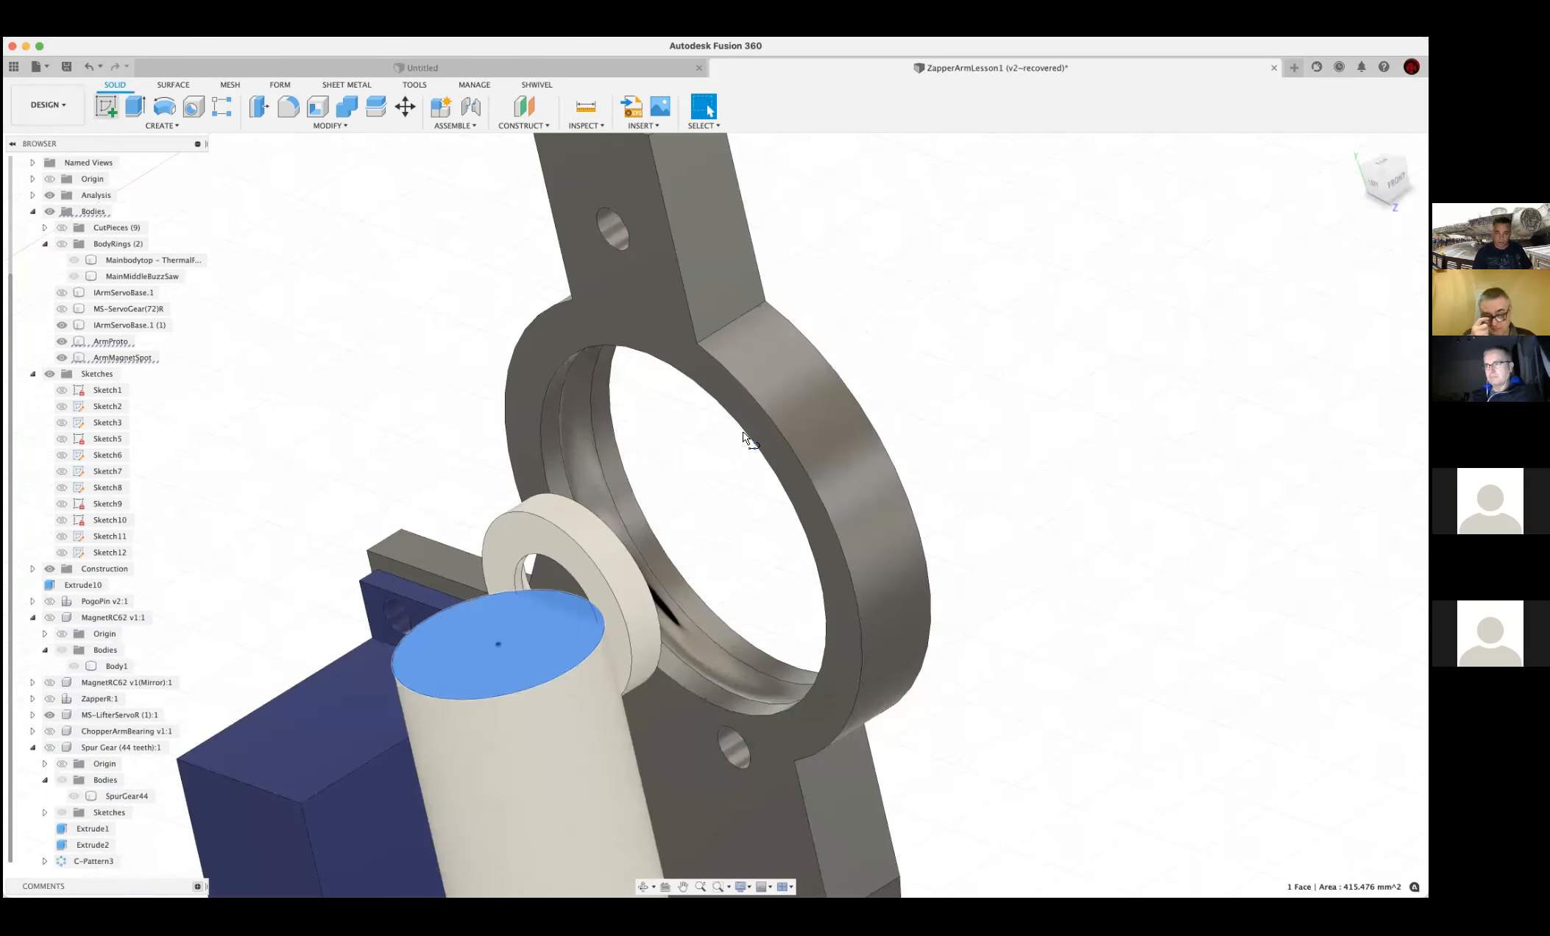
shift+middle_drag(744, 298, 776, 300)
click(776, 299)
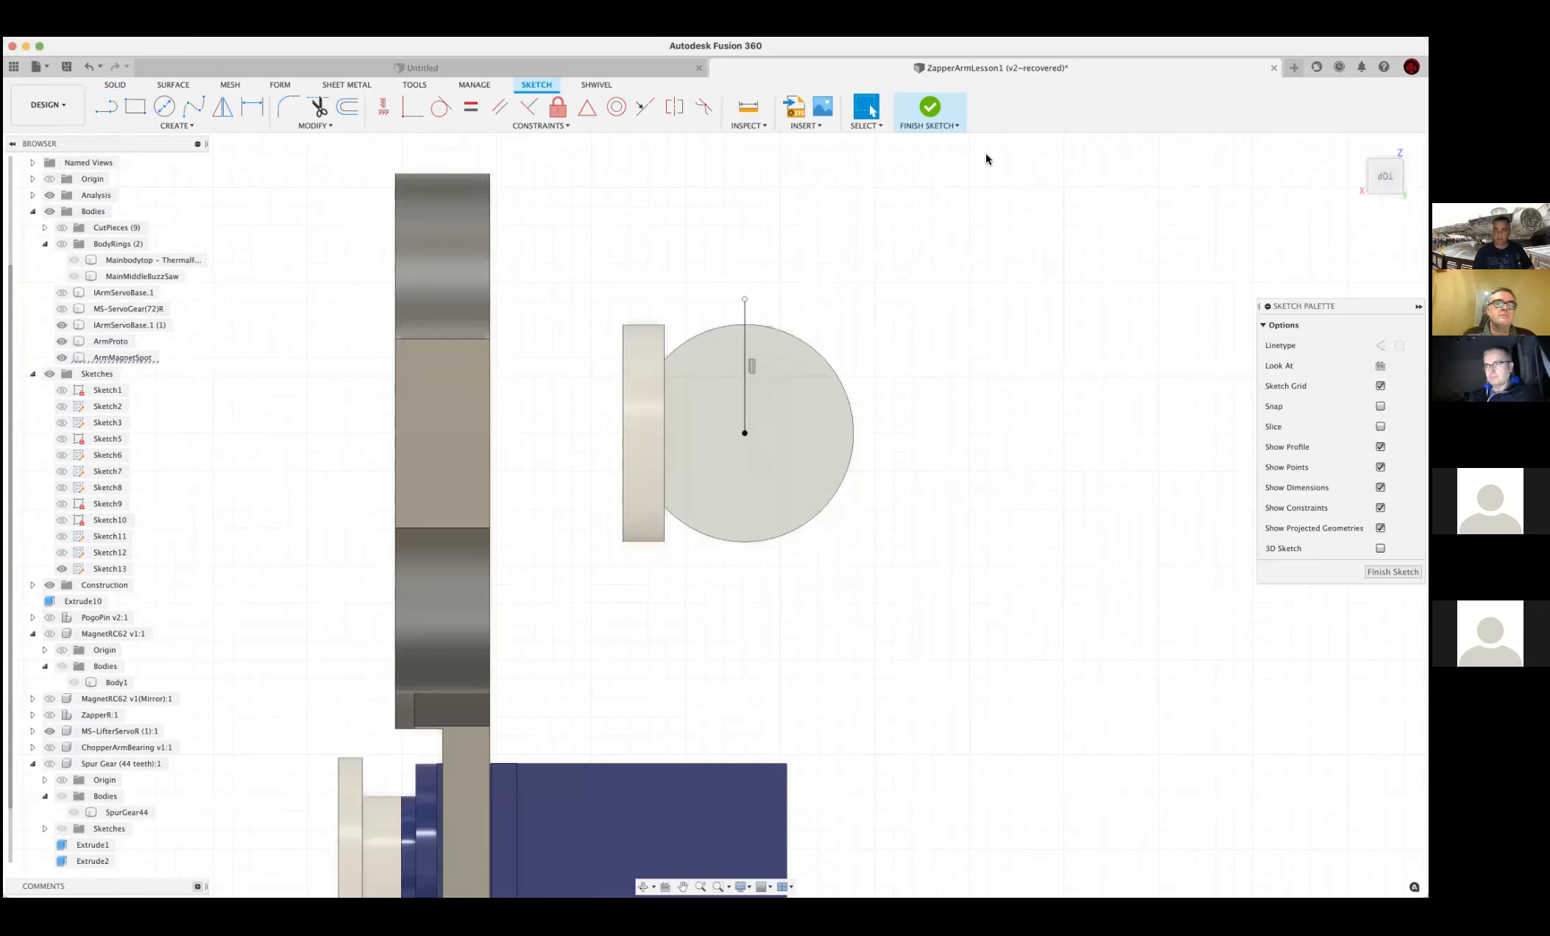
right_click(965, 339)
click(986, 364)
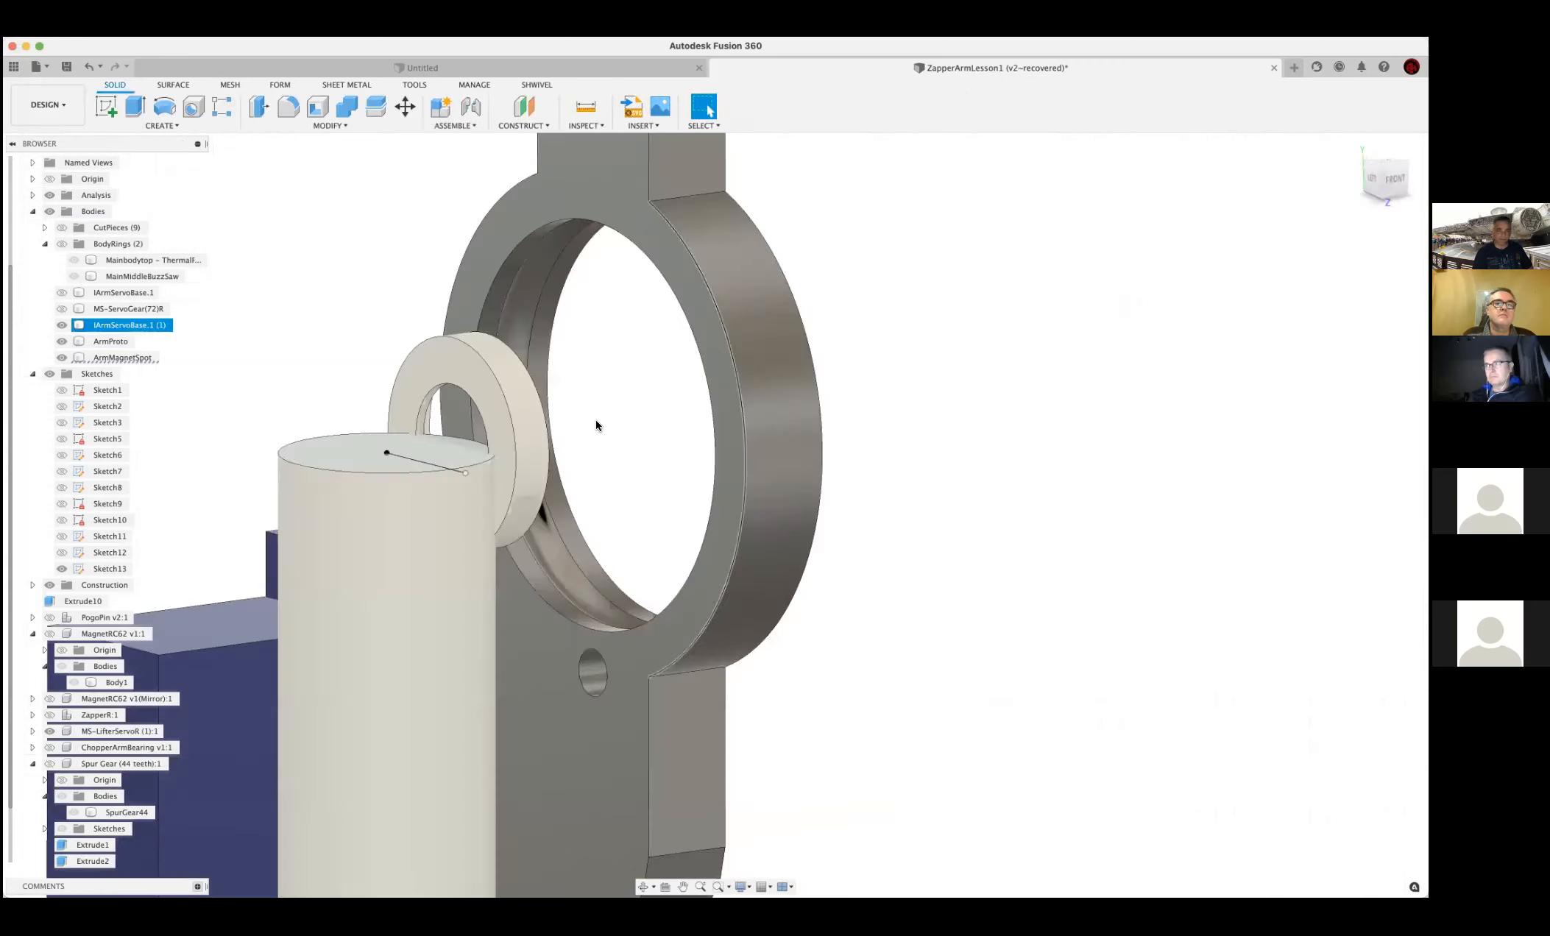
click(453, 377)
key(e)
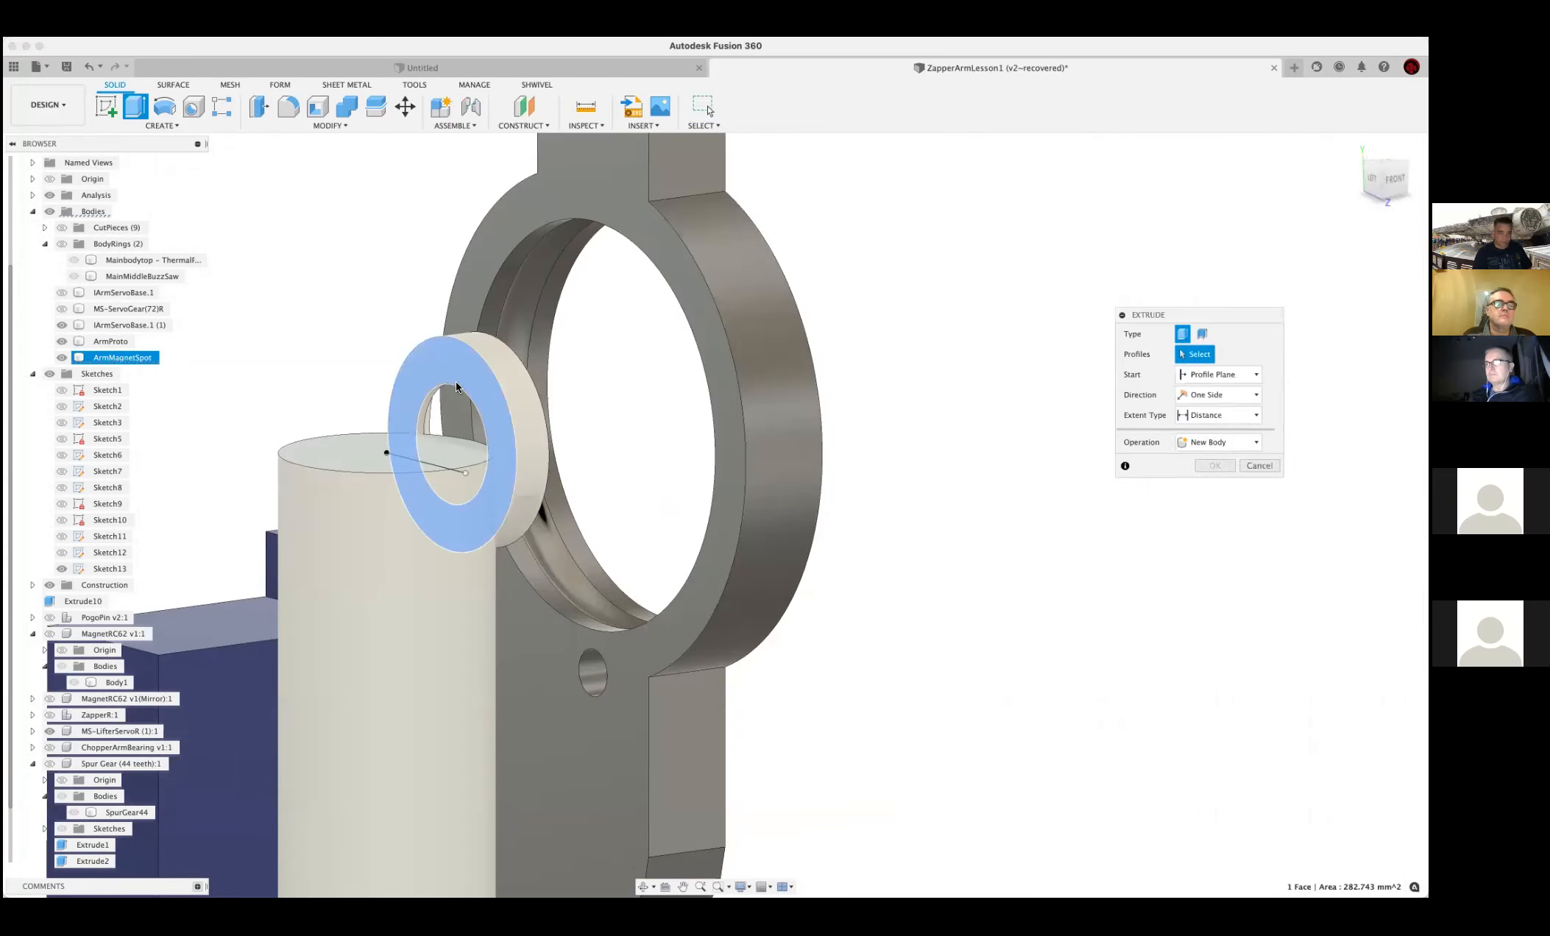
drag(448, 381, 434, 381)
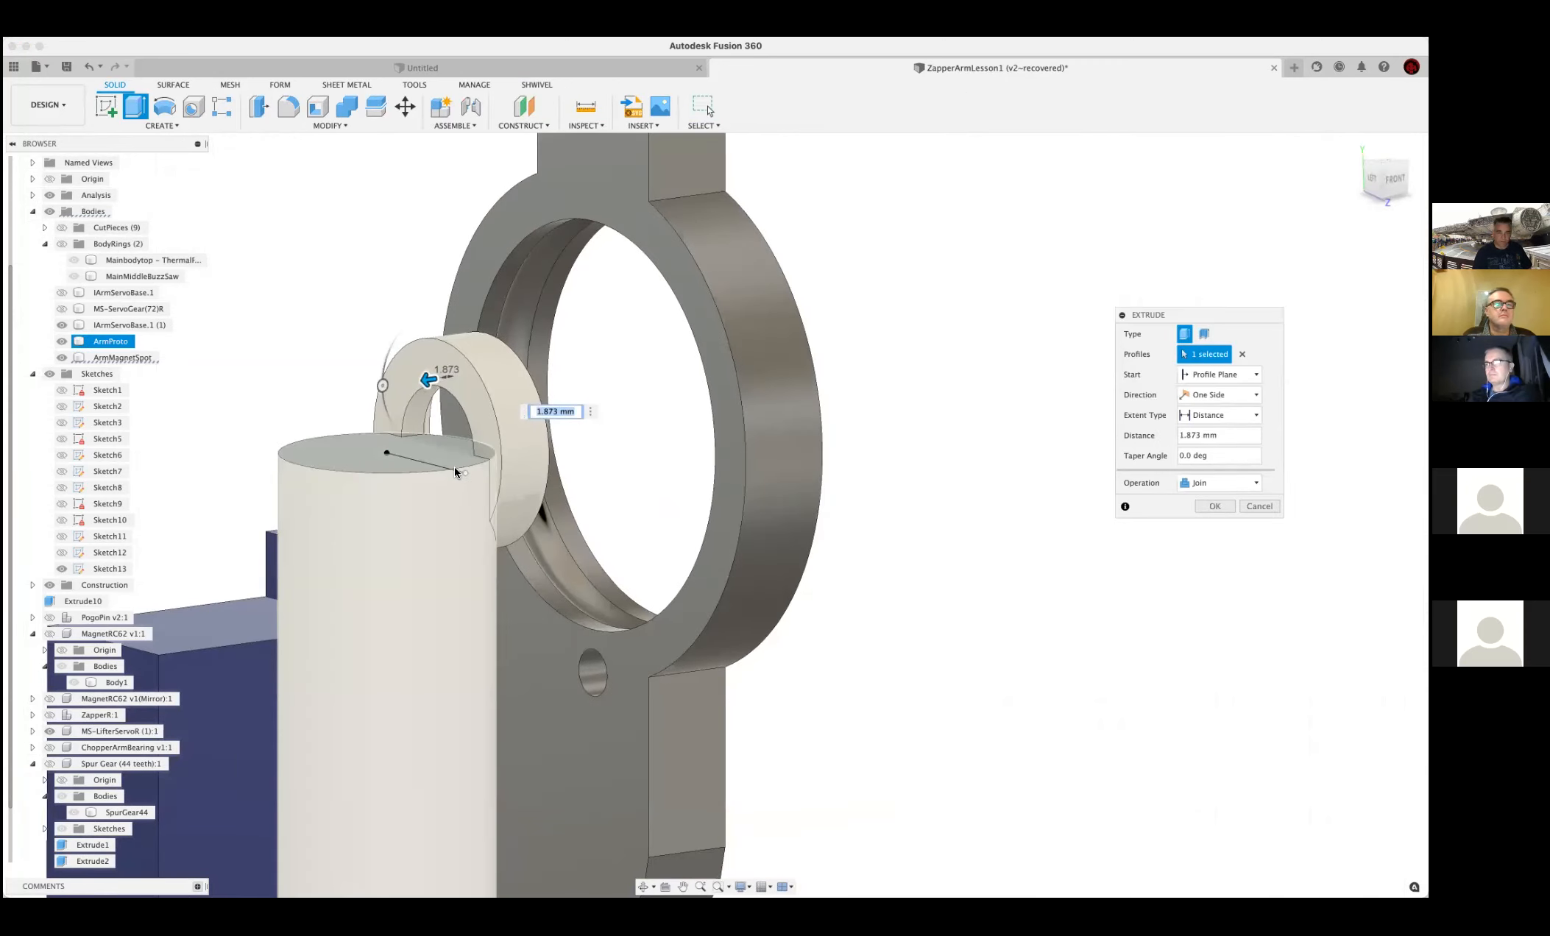
shift+middle_drag(421, 480, 419, 484)
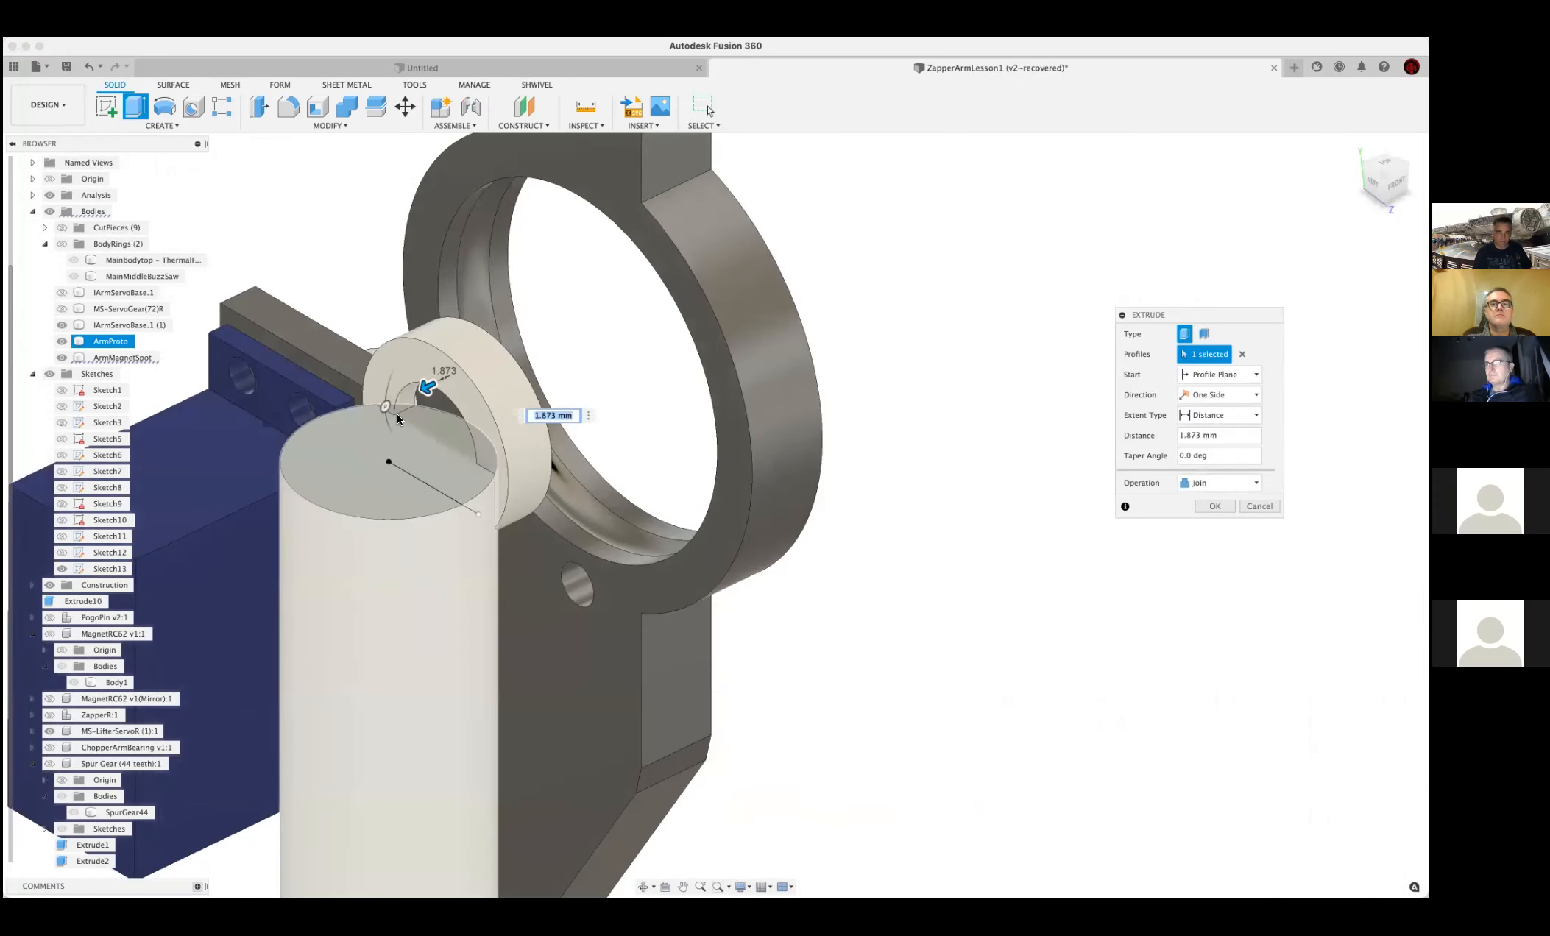
drag(418, 391, 383, 414)
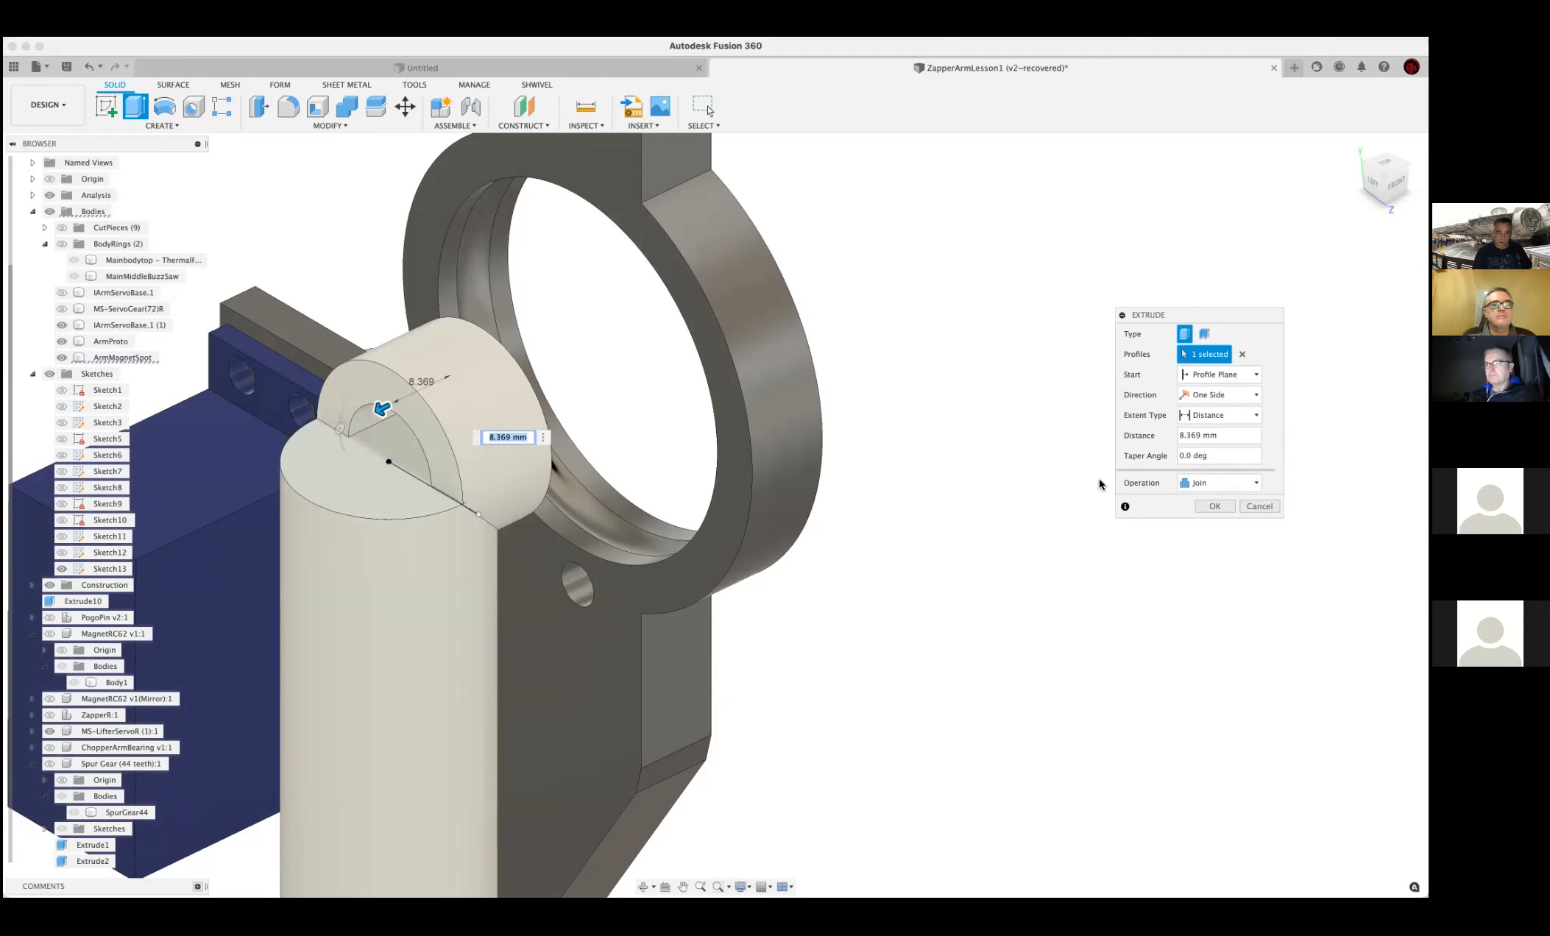
key(Return)
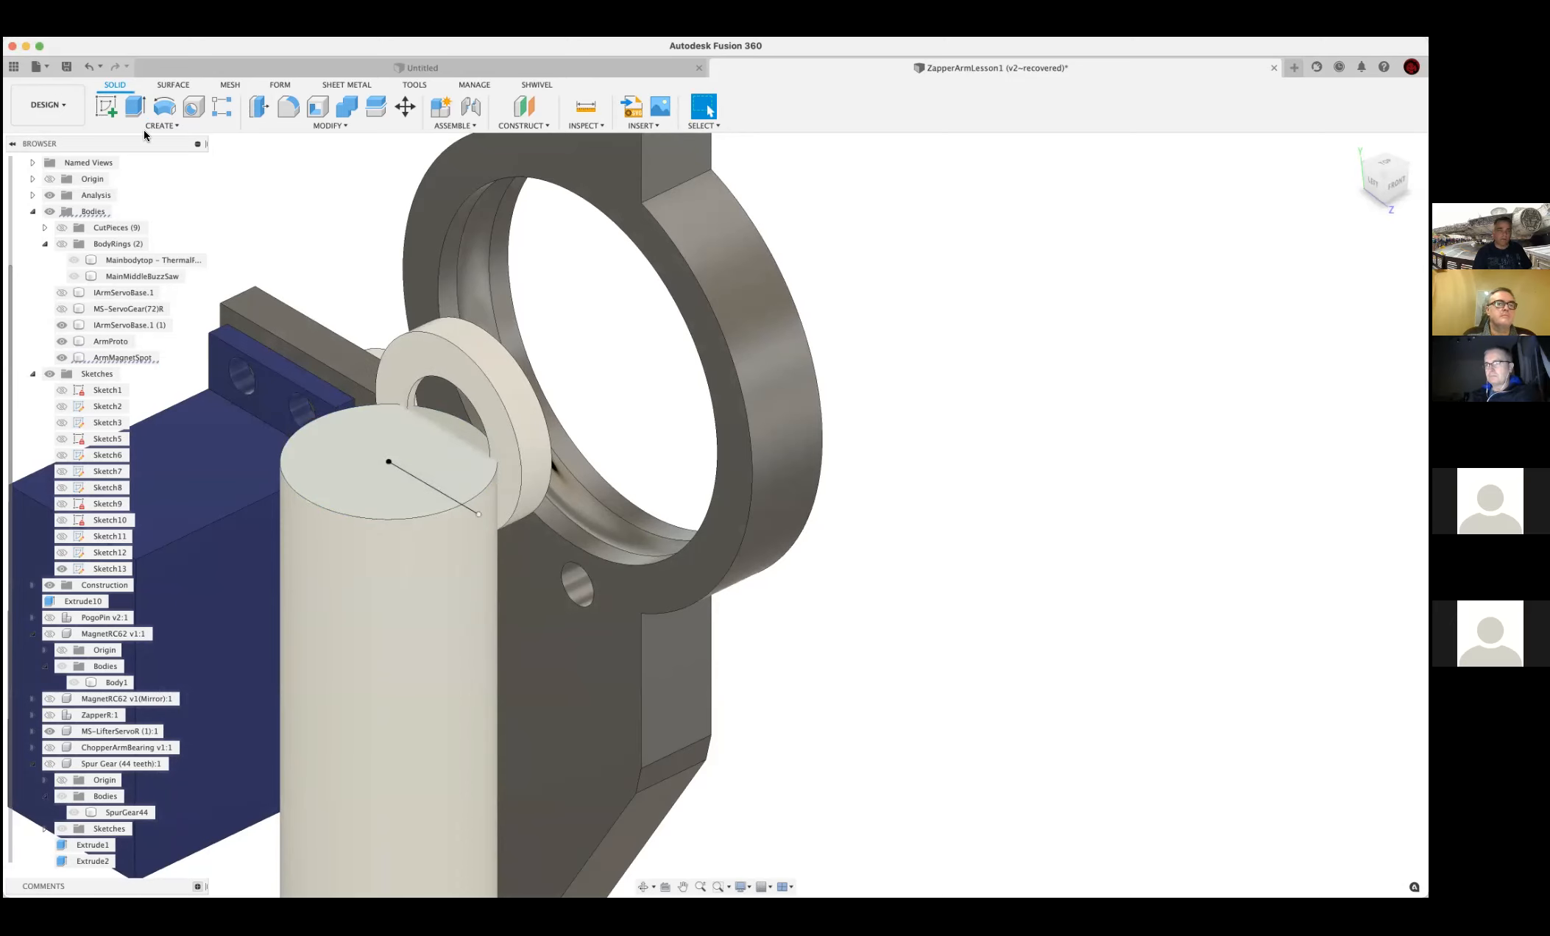
Return to ArmProto's top-face sketch, extend the reference line to the opposite side of the circle, and trim its end overhanging the edge
click(90, 68)
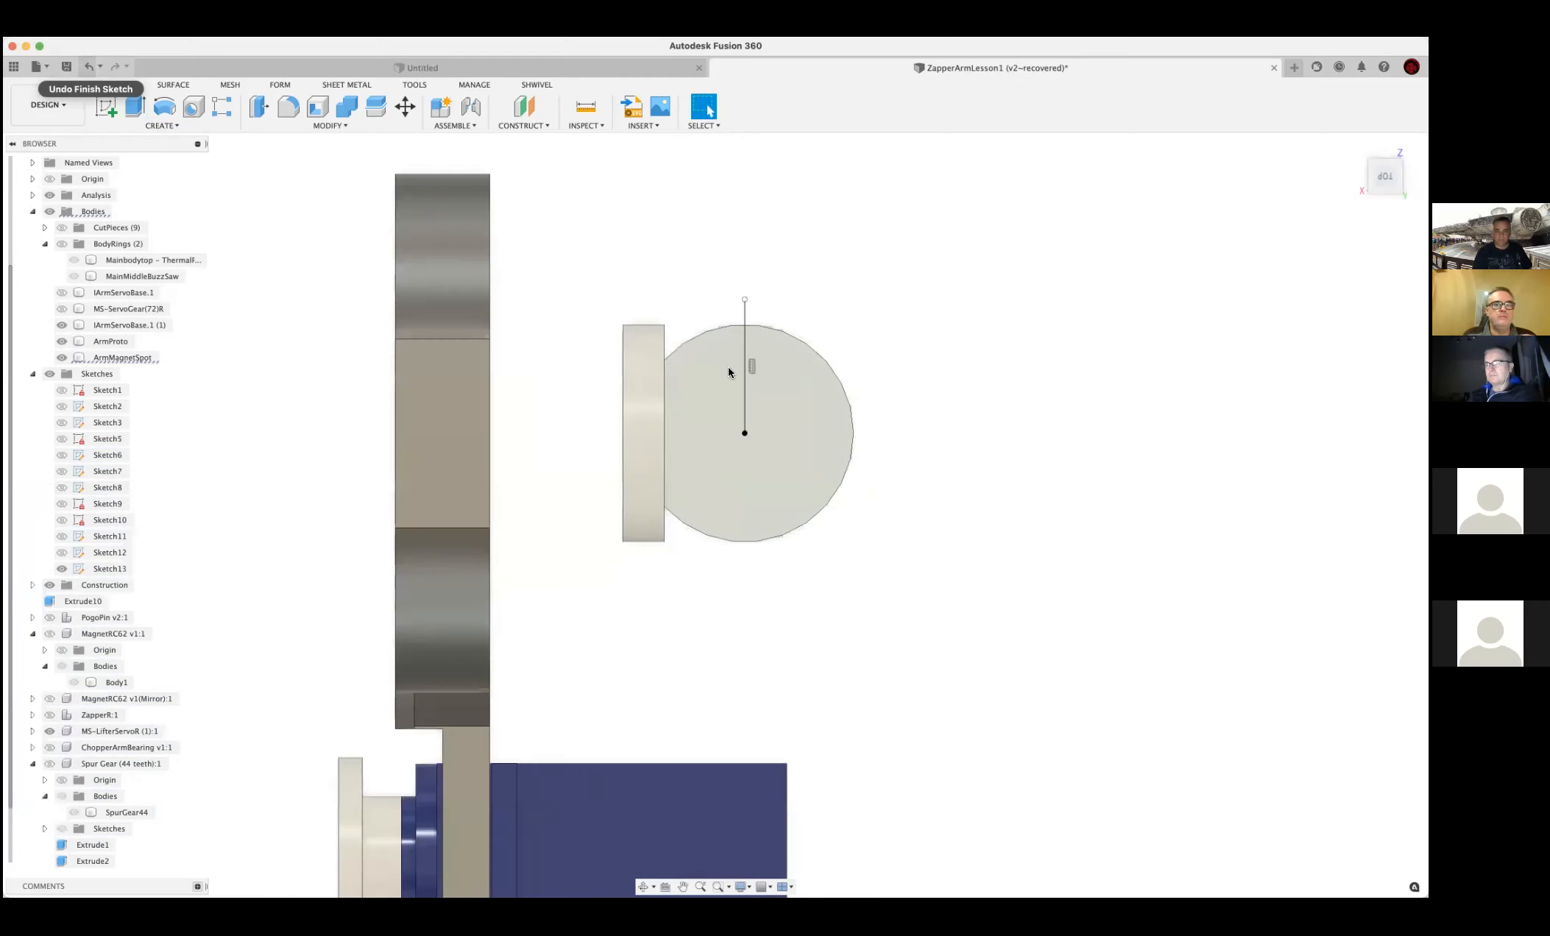
click(315, 126)
click(310, 179)
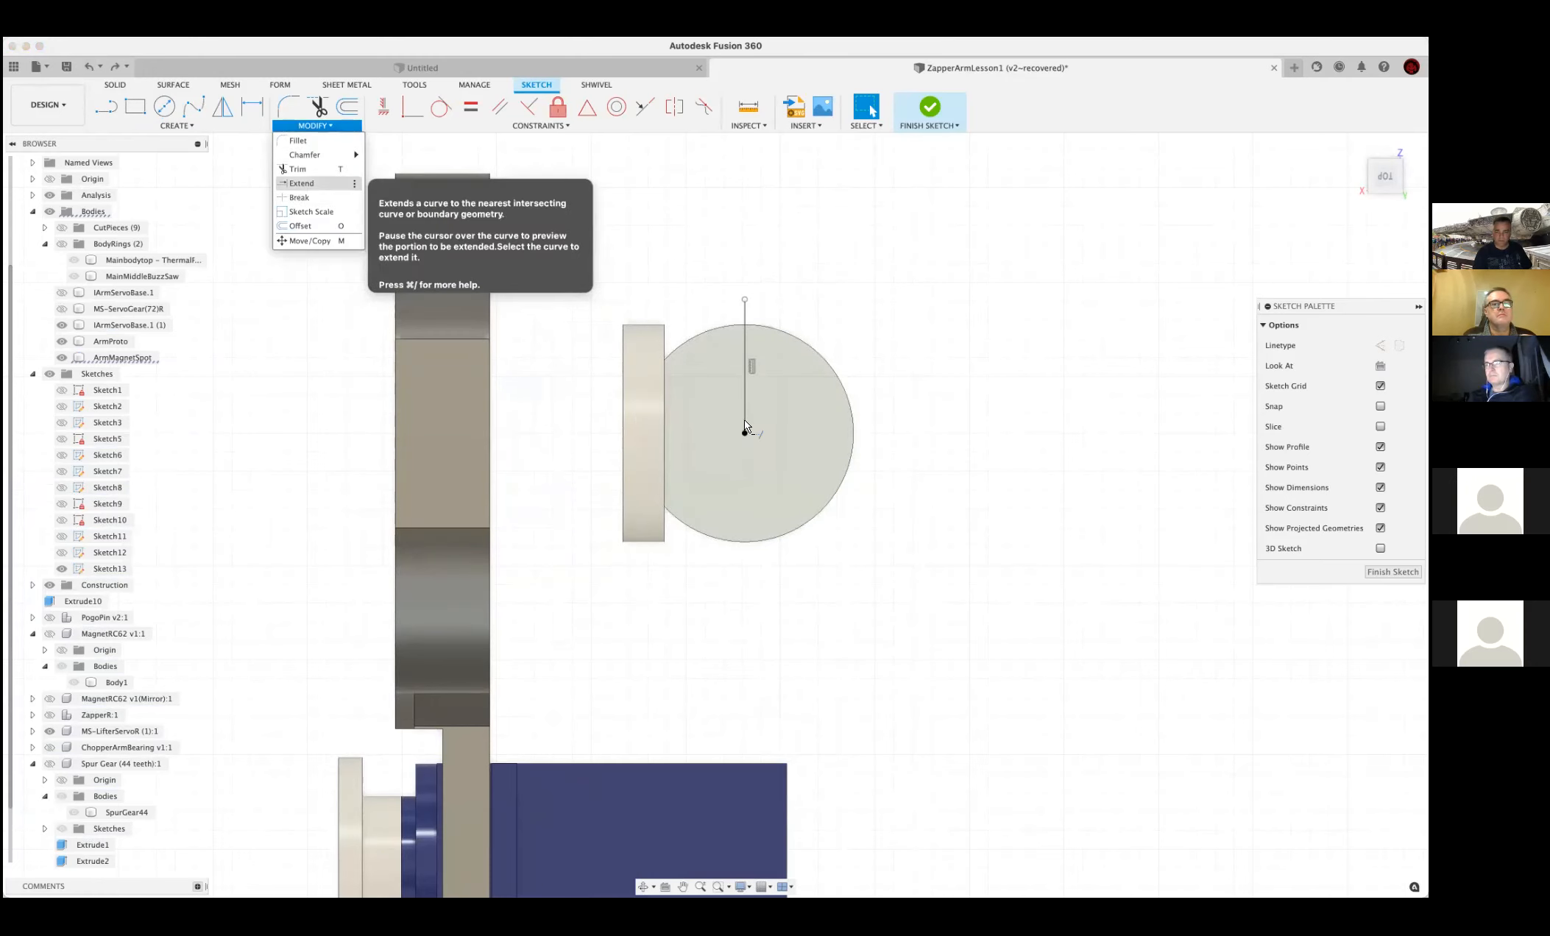
click(745, 423)
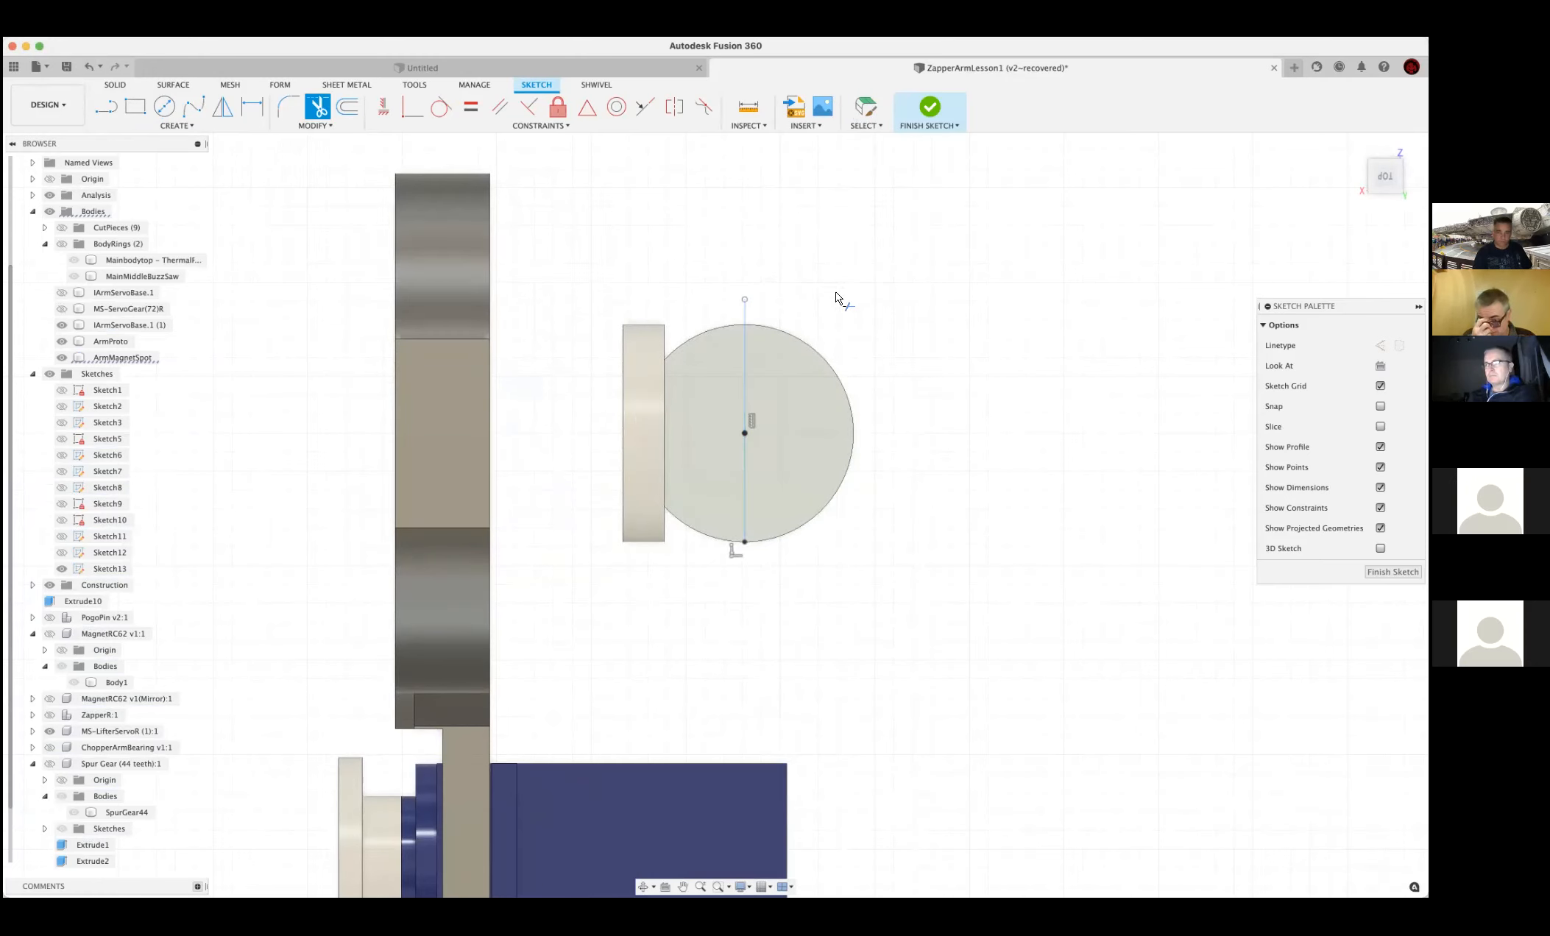
click(743, 306)
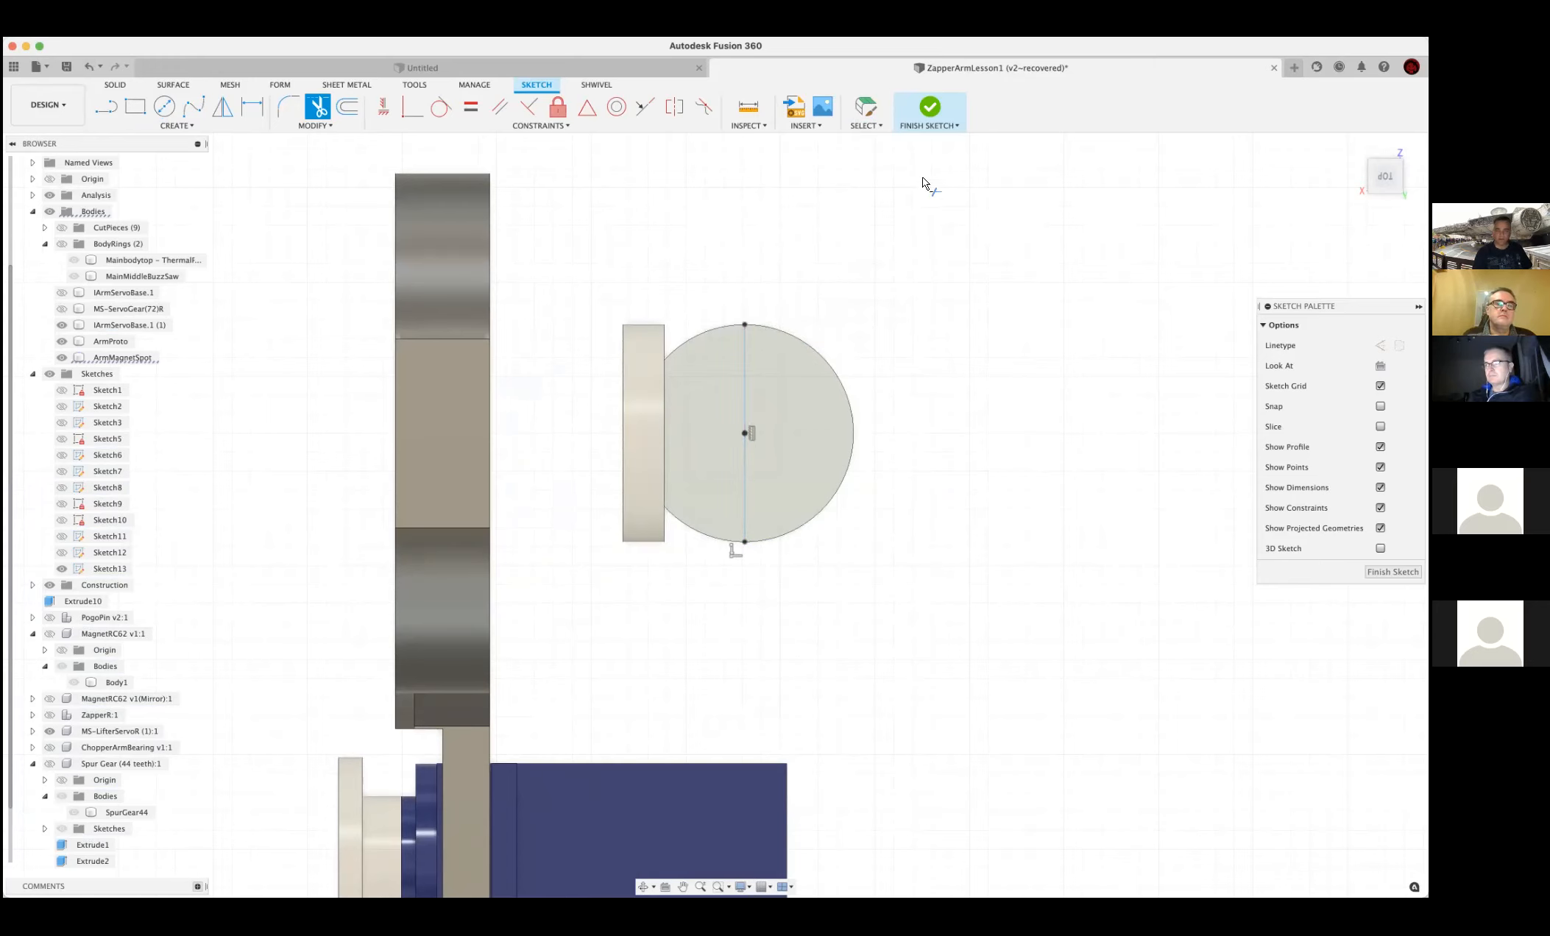
Extrude the half of ArmProto's top face farther from the magnet ring upward by 2 mm with the Join operation
mouse_move(946, 162)
shift+middle_down()
mouse_move(953, 205)
mouse_move(912, 353)
mouse_move(400, 424)
shift+middle_up()
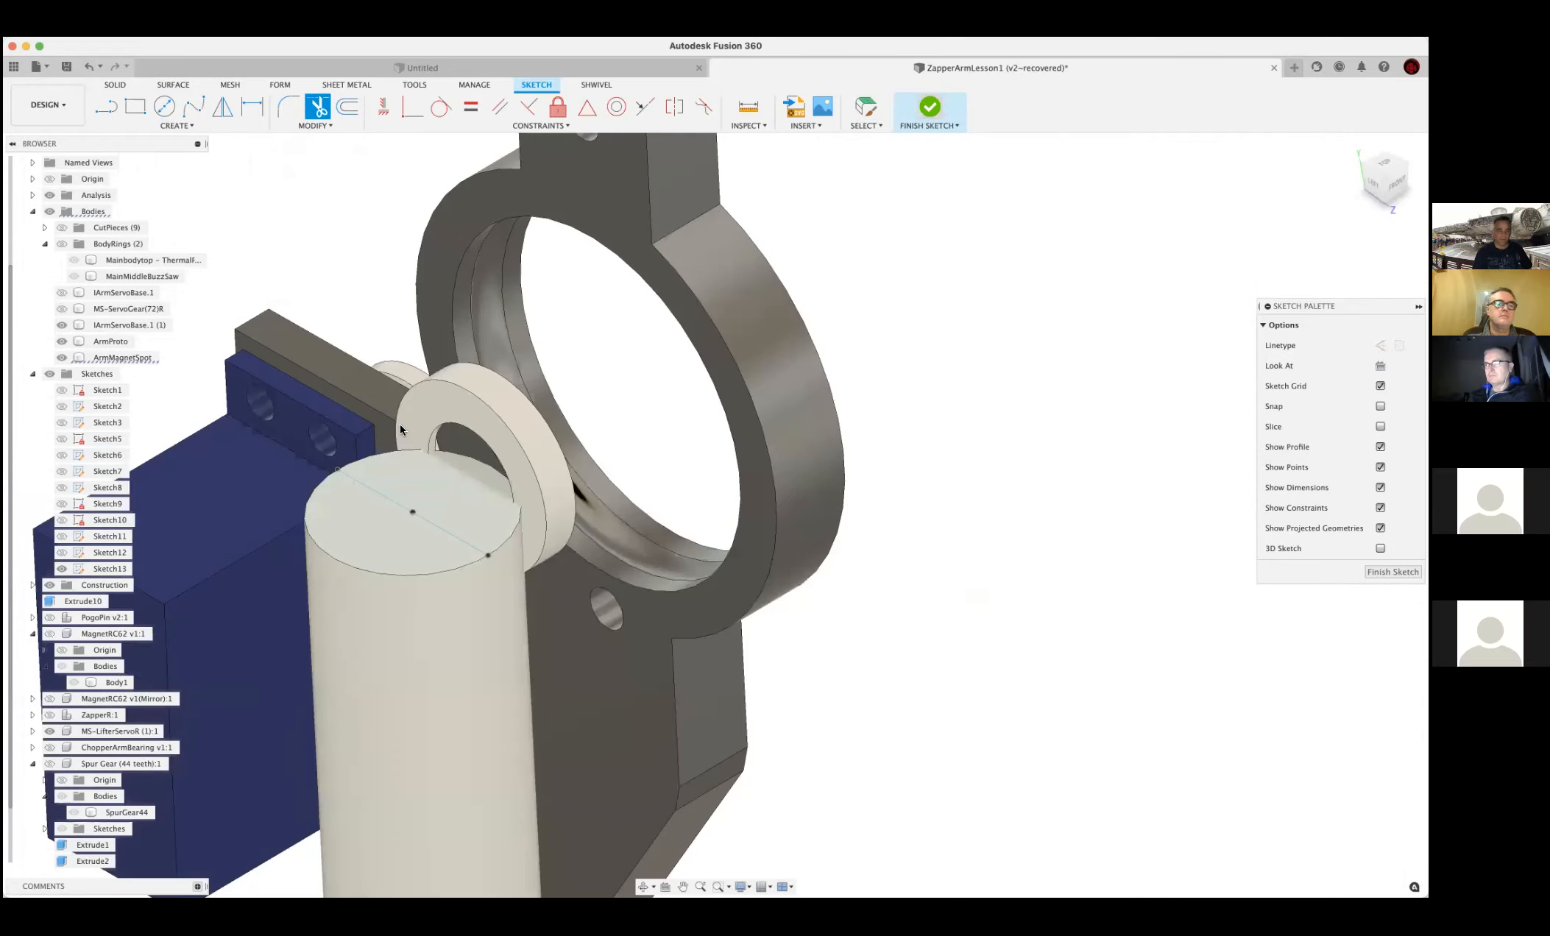
shift+middle_drag(346, 476, 348, 475)
key(e)
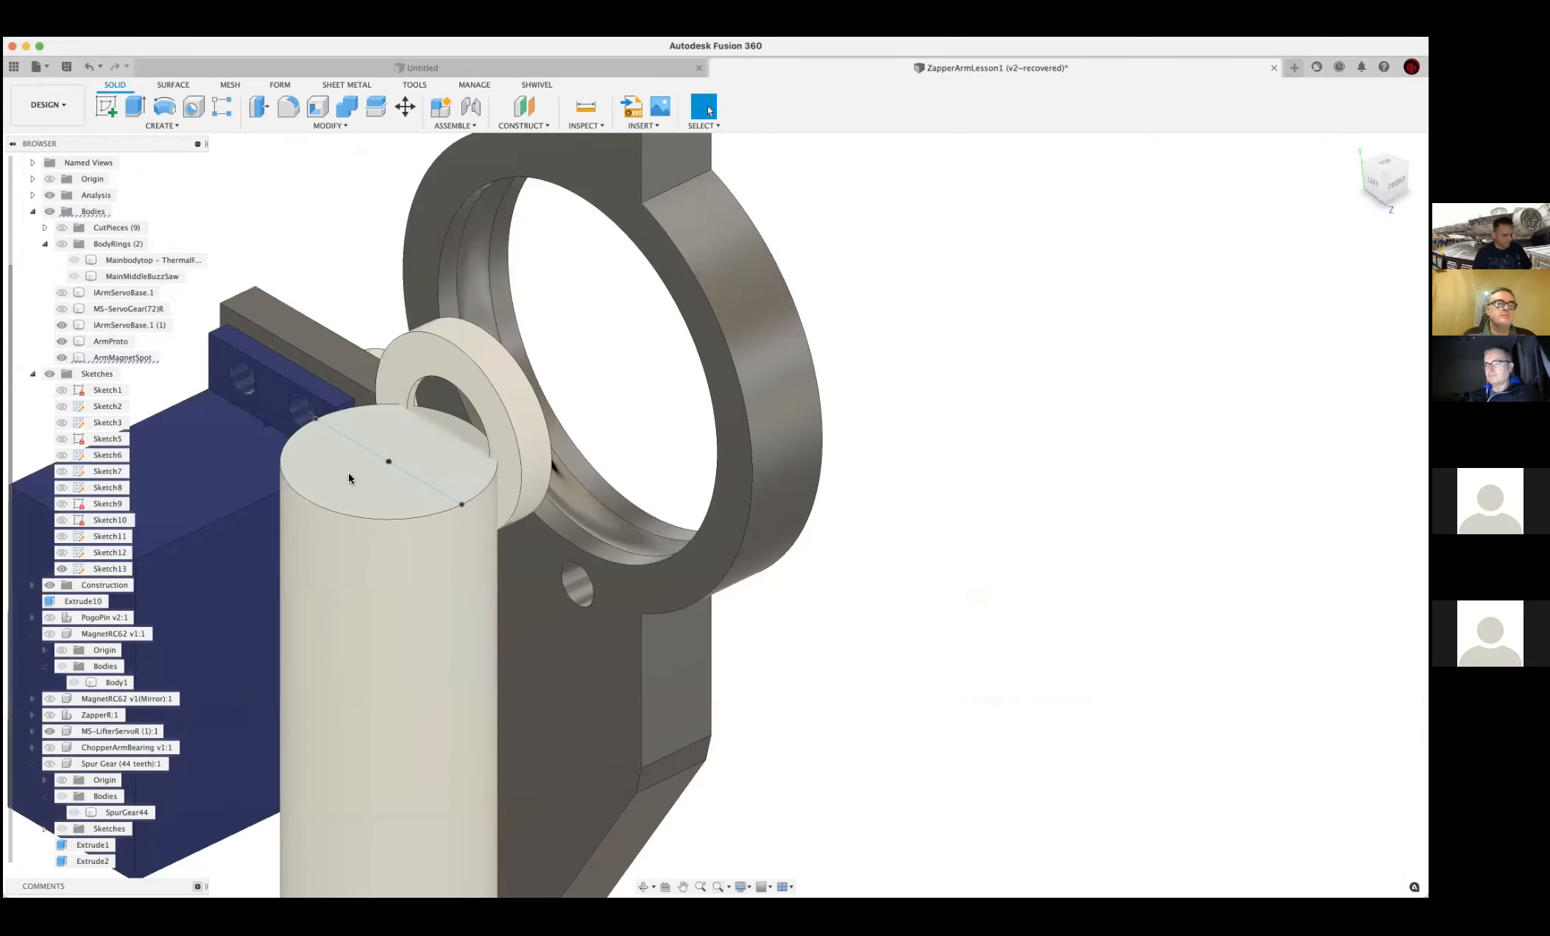
click(349, 472)
drag(347, 472, 347, 460)
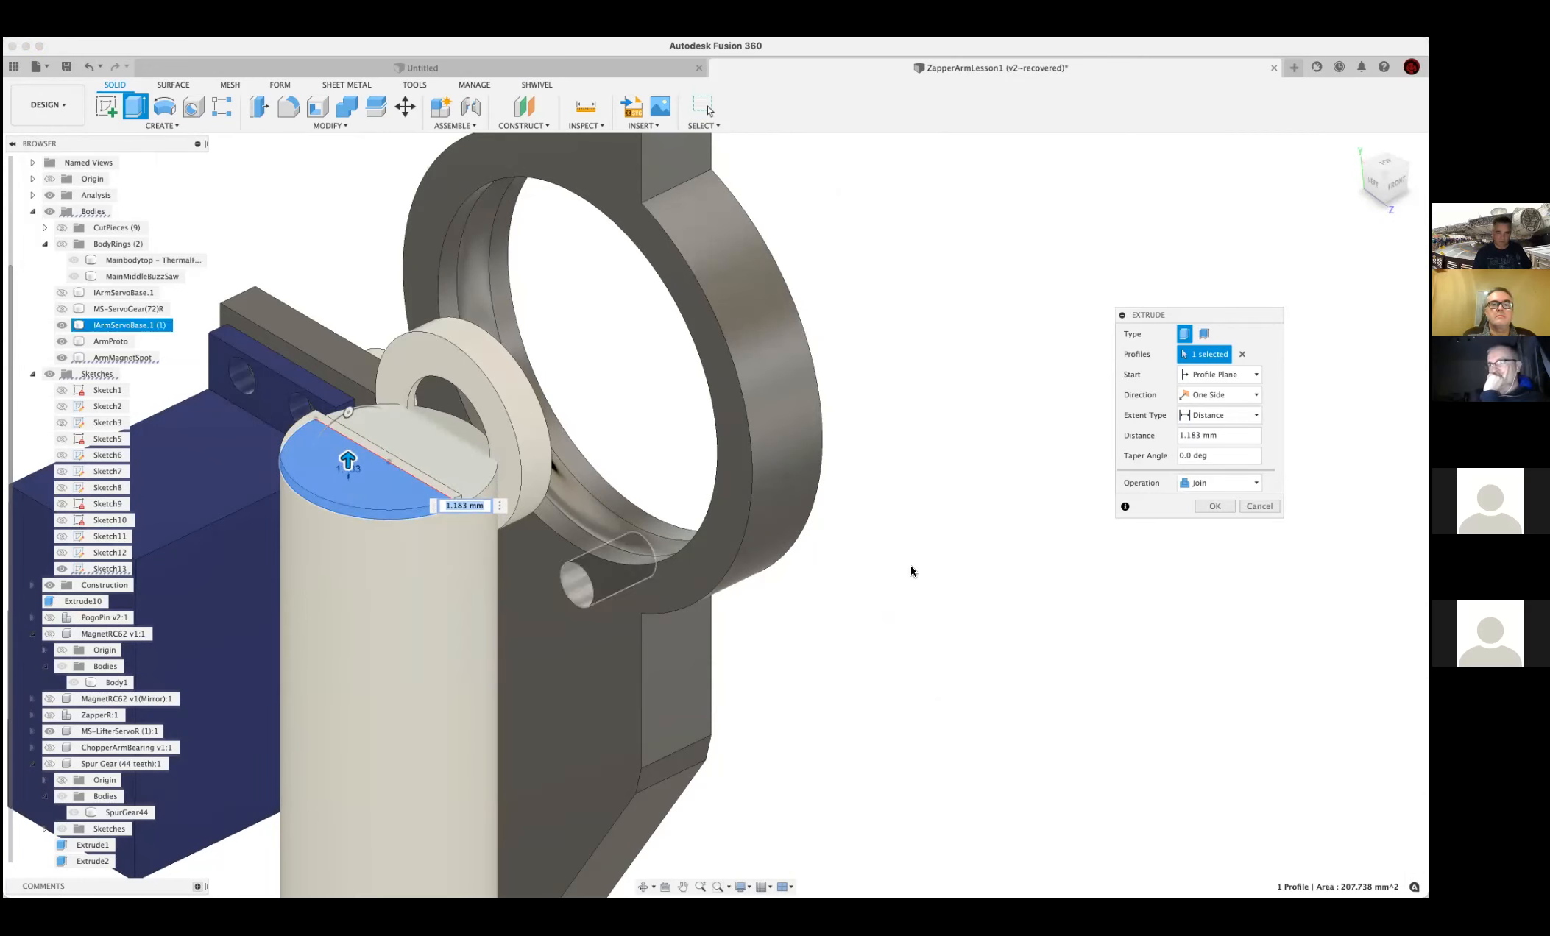
text(2)
key(Return)
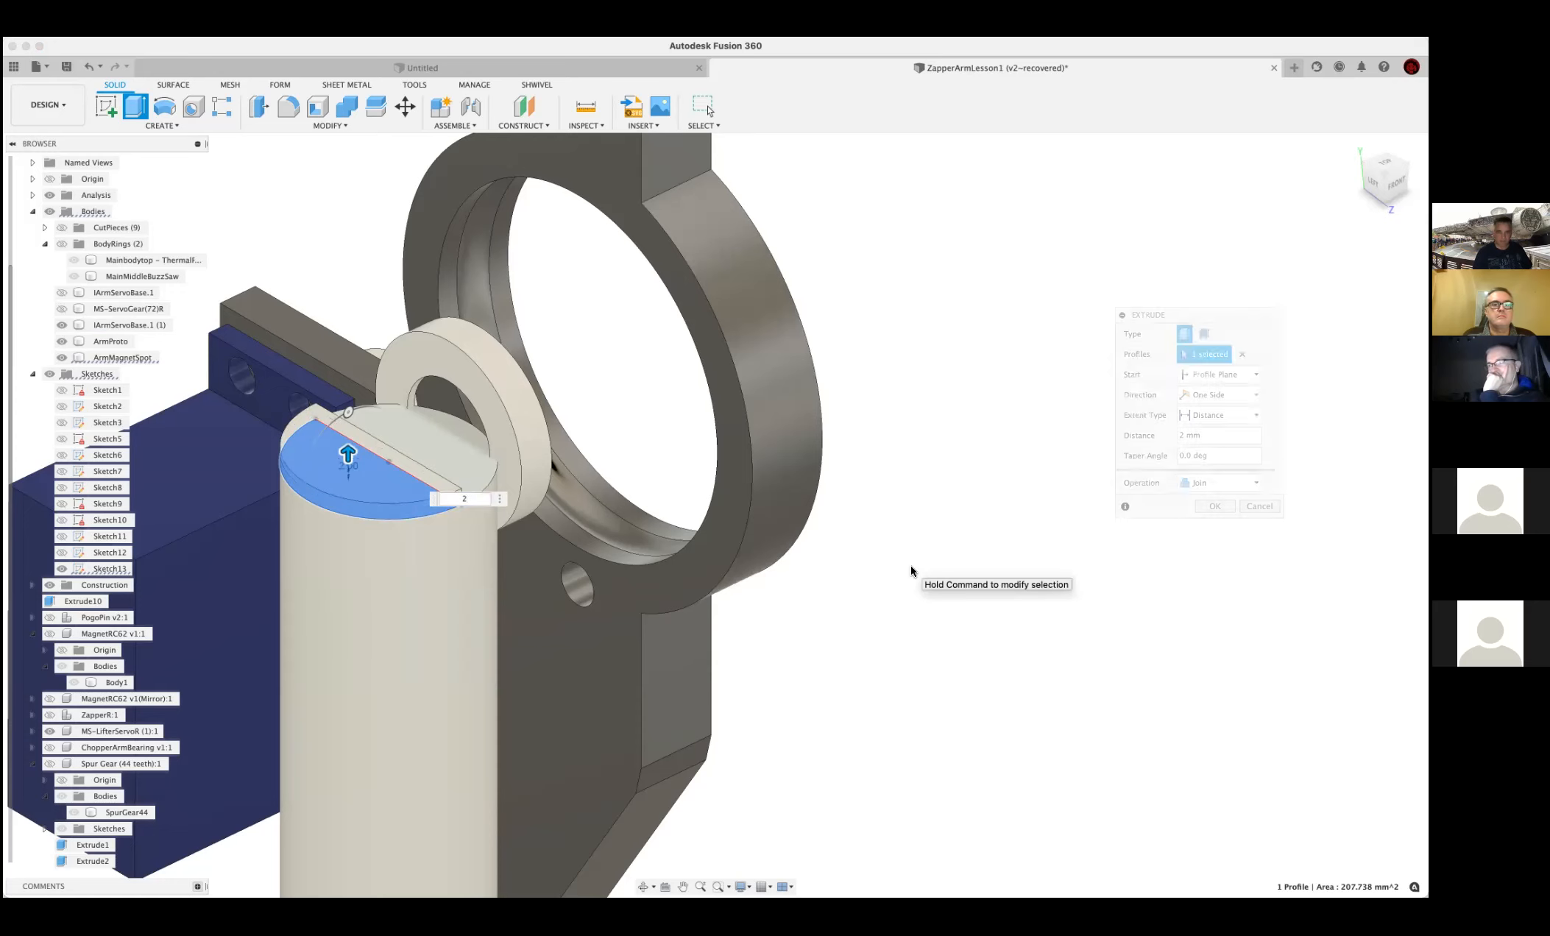
scroll(845, 545, down, 2)
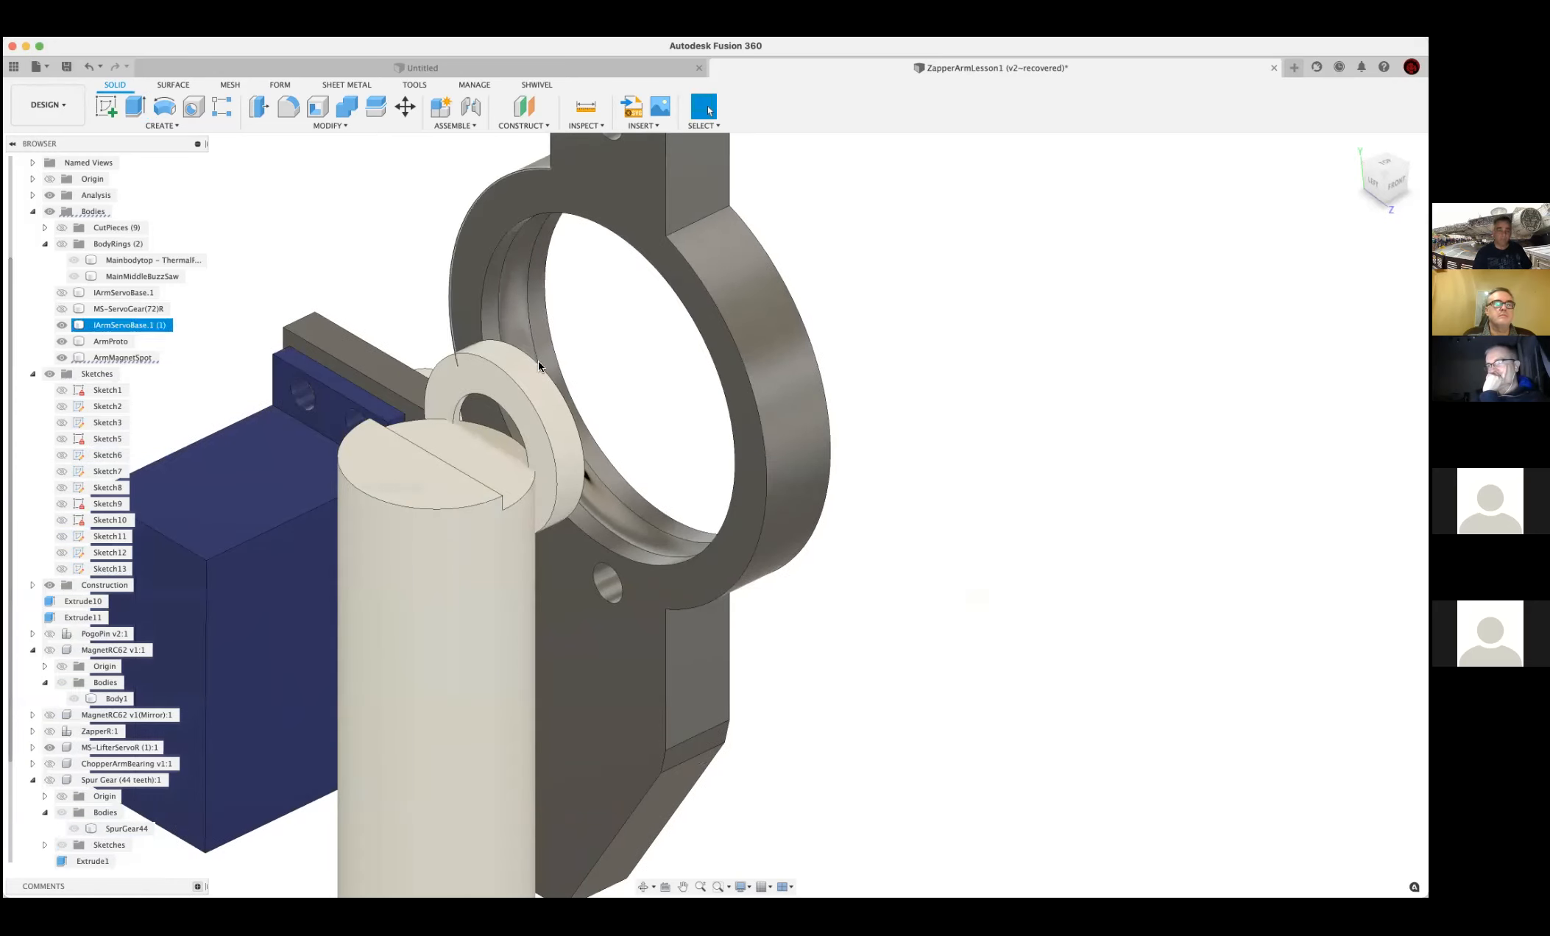
Extrude the ring-shaped face of ArmMagnetSpot 8.528 mm toward the middle of the arm as a new body
click(496, 388)
key(e)
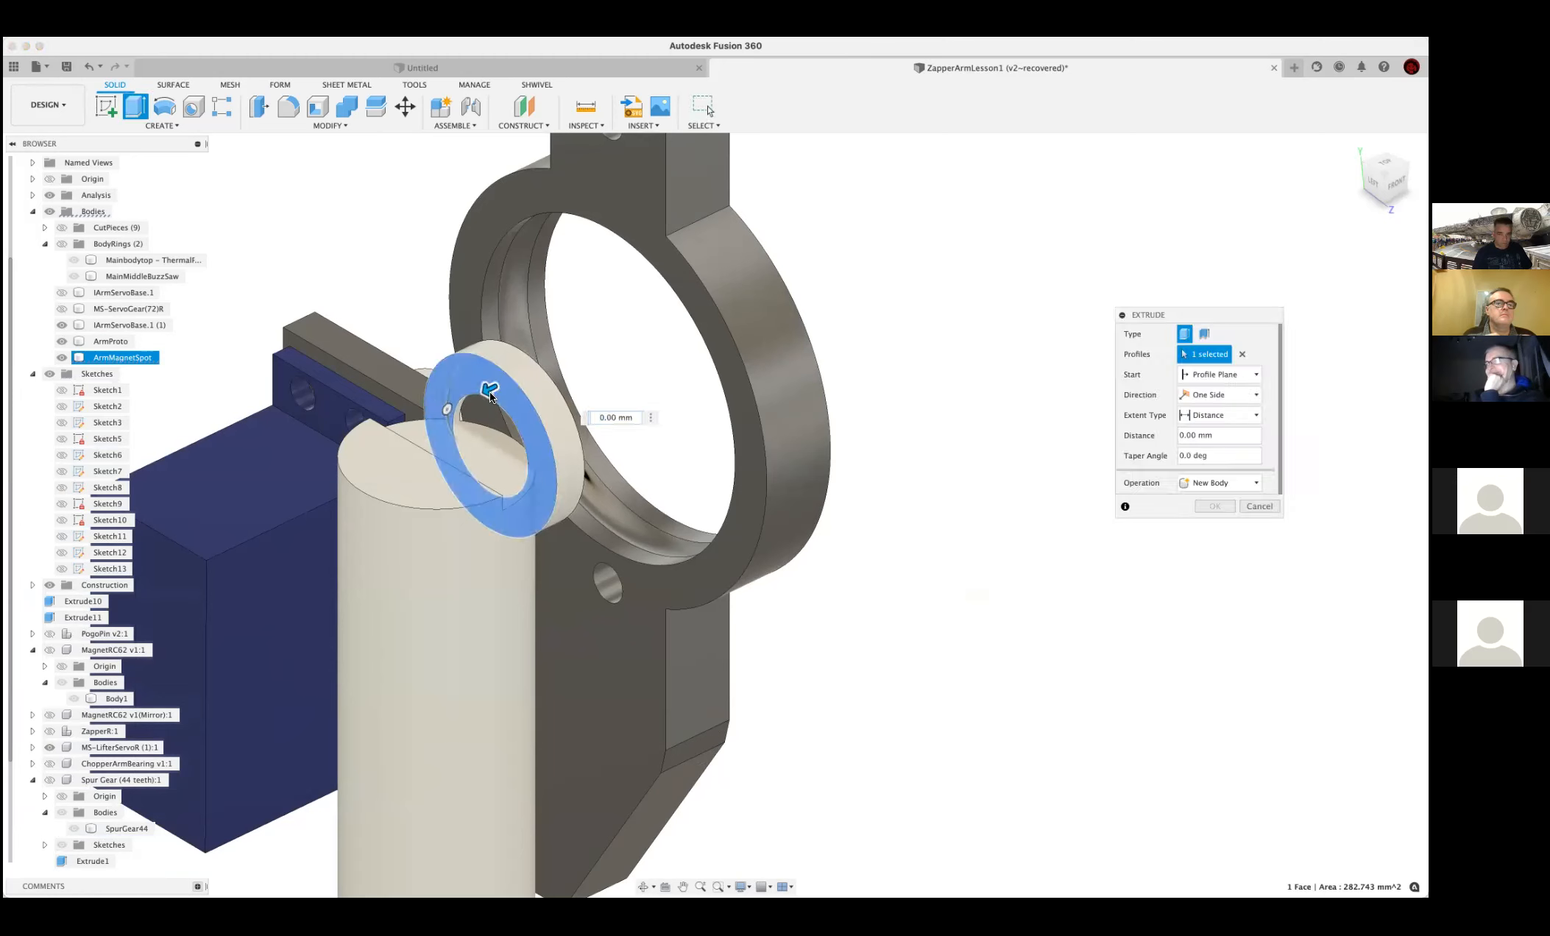
drag(486, 396, 465, 403)
shift+middle_drag(475, 436, 386, 443)
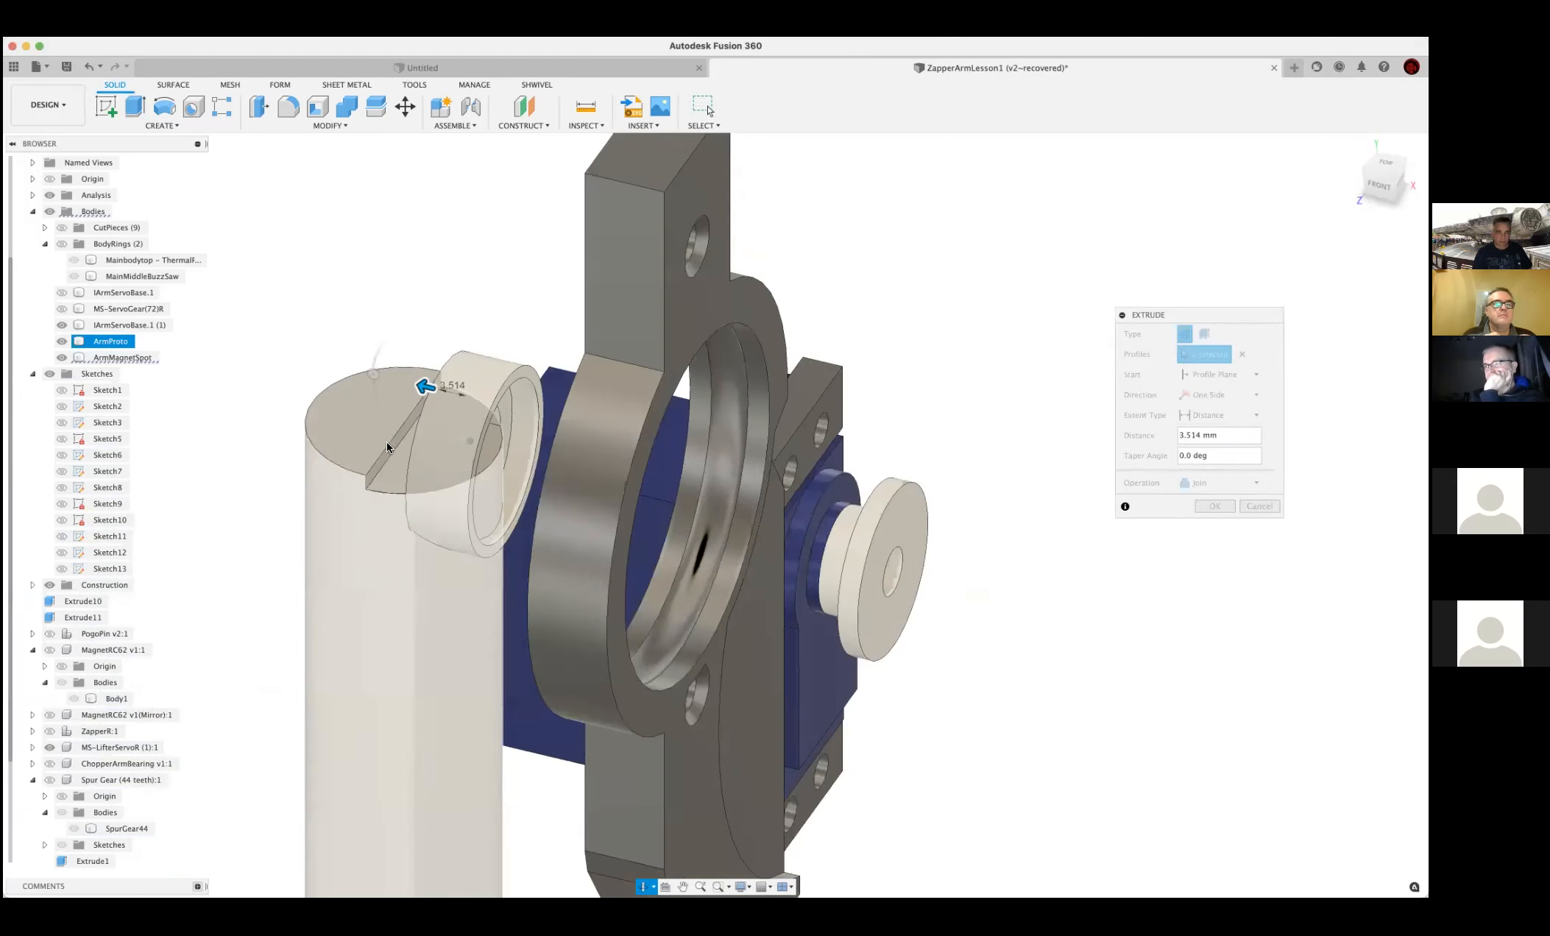
click(402, 492)
shift+middle_drag(279, 580, 1214, 481)
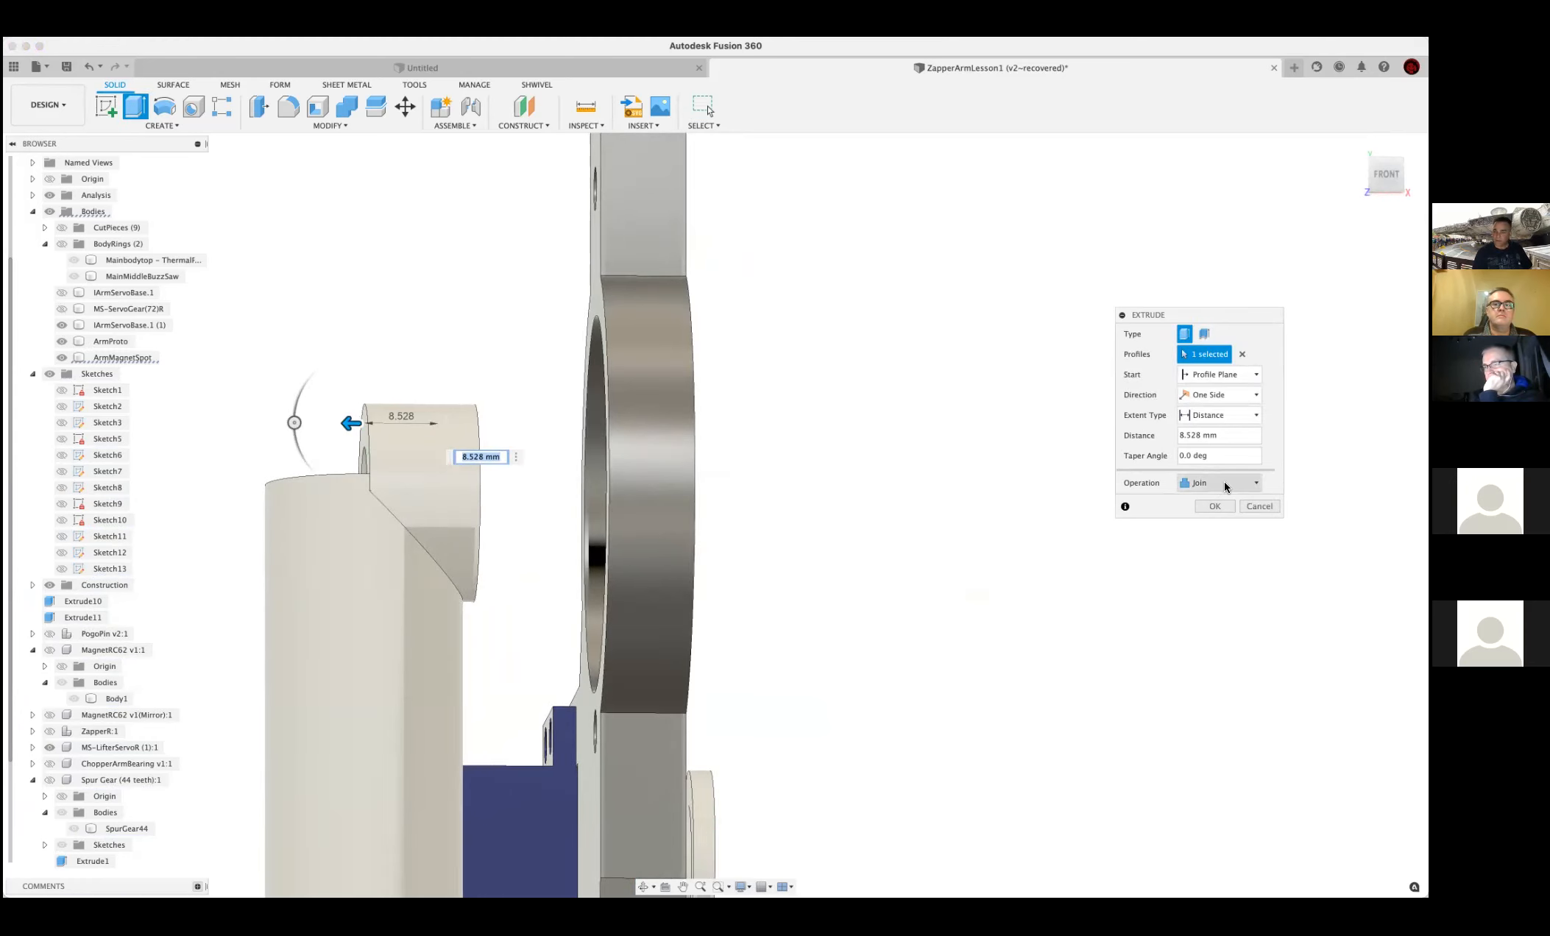
click(1231, 480)
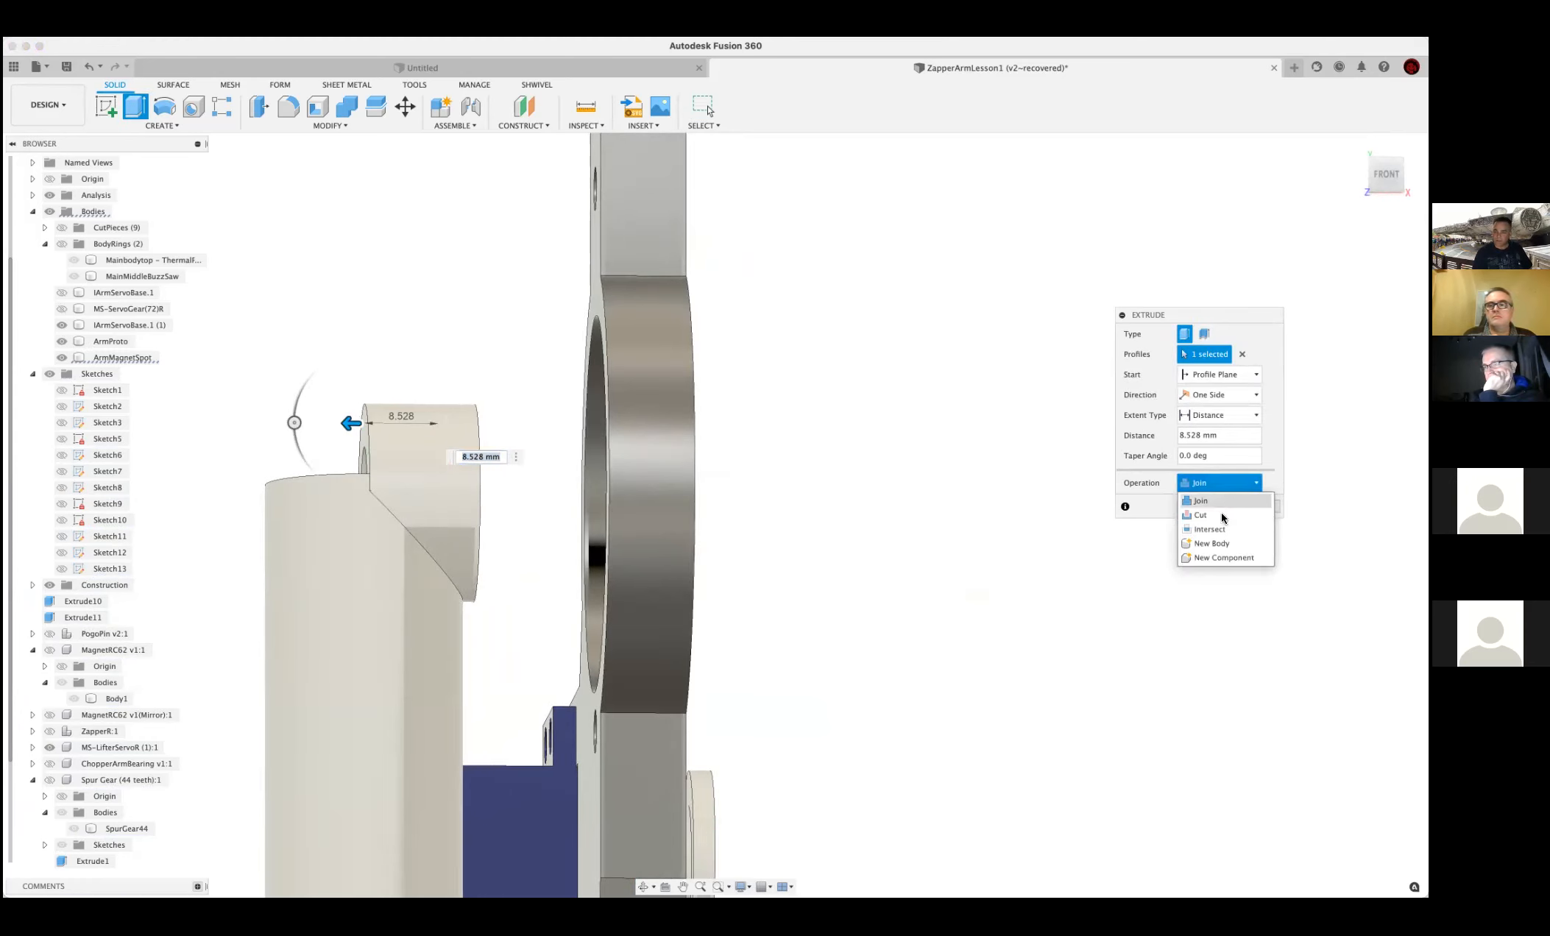
click(1211, 545)
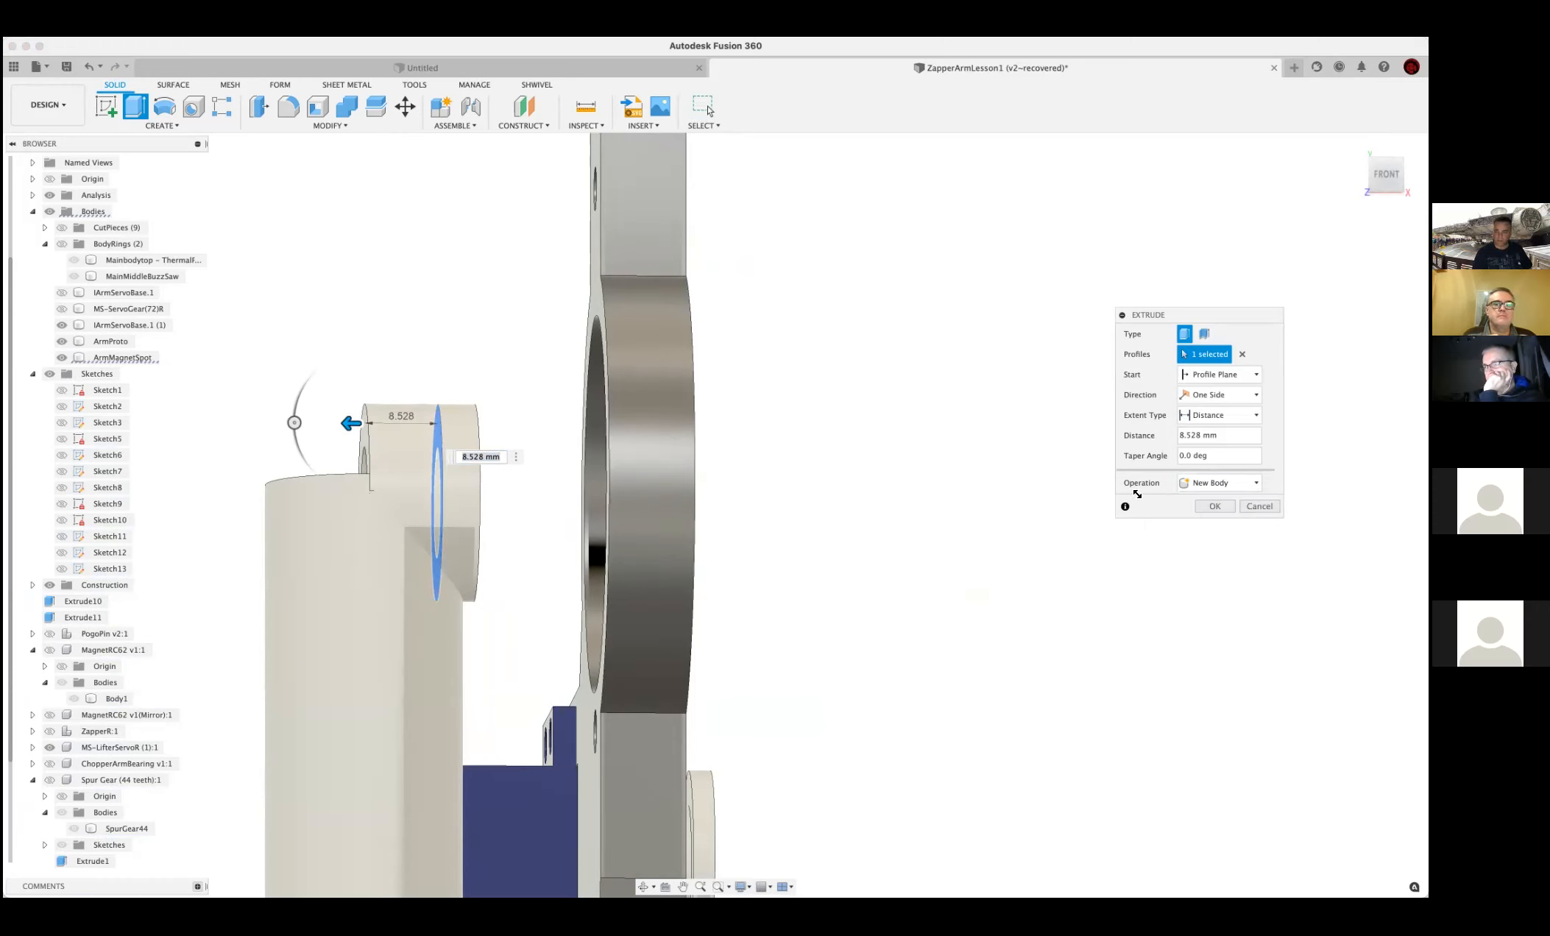
click(1212, 507)
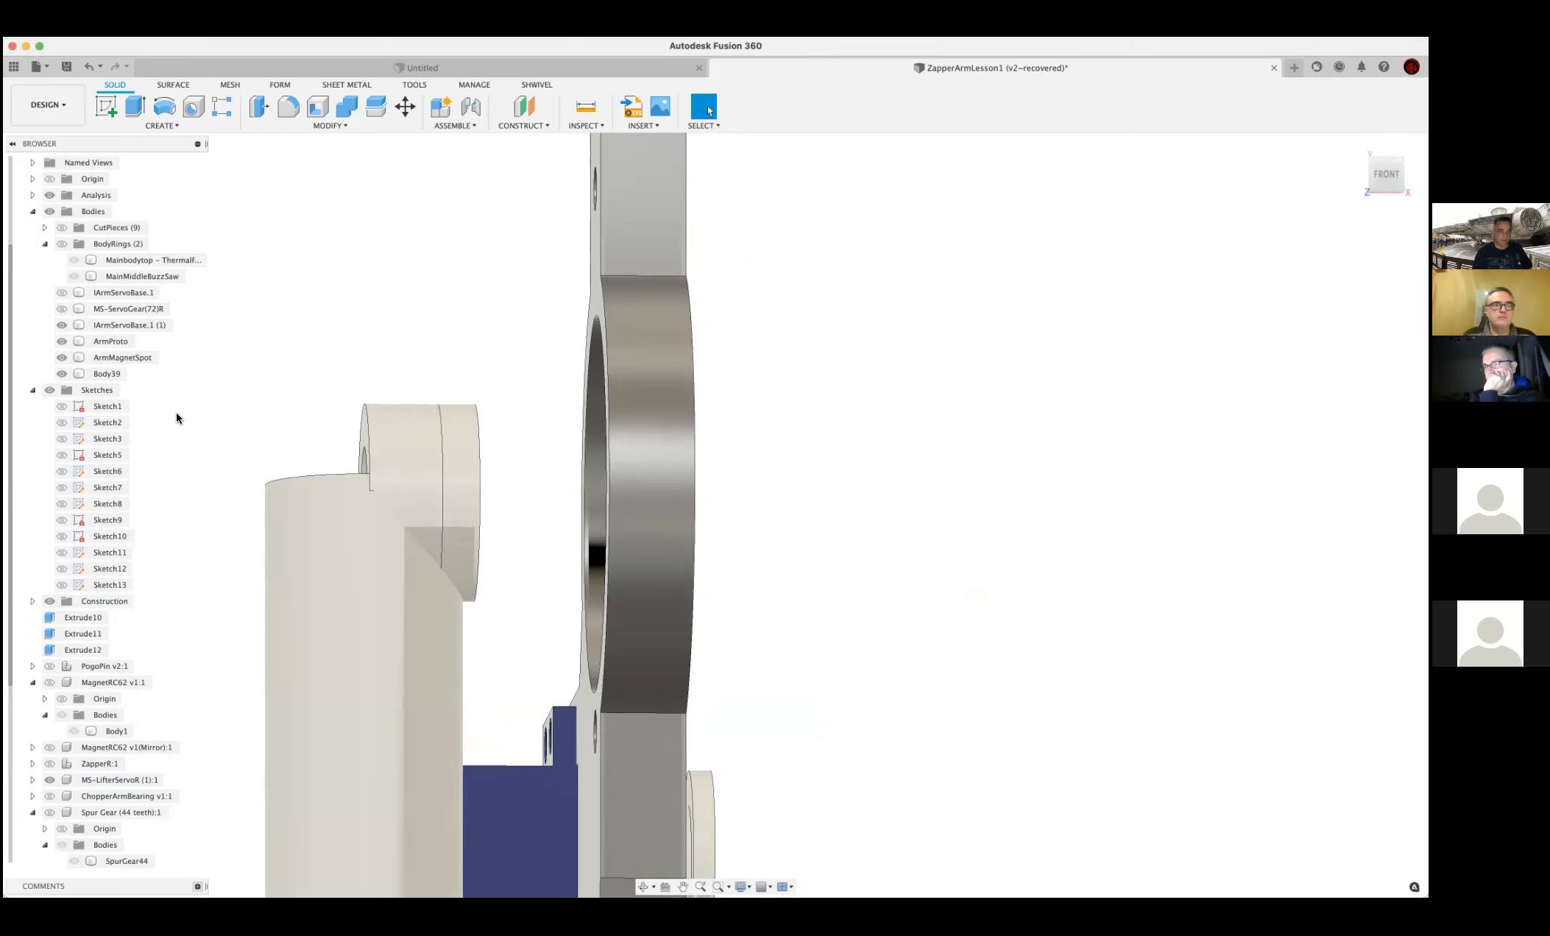
Split the ArmProto body using the outer cylindrical face of the ArmMagnetSpot ring as the splitting tool
shift+middle_drag(342, 336, 374, 360)
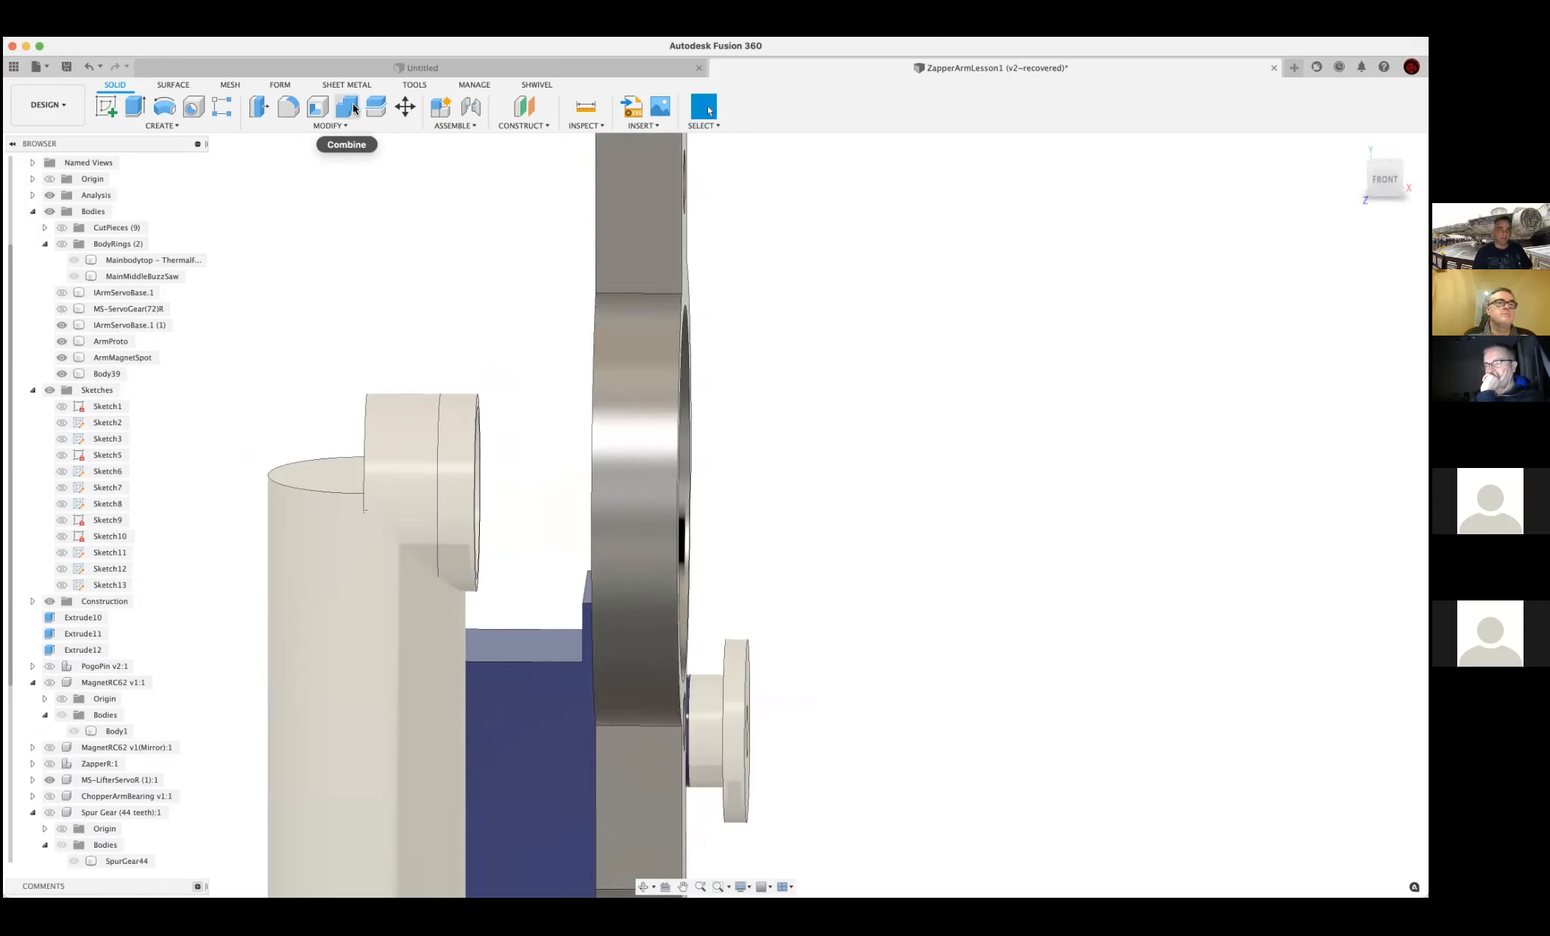
click(375, 107)
click(314, 550)
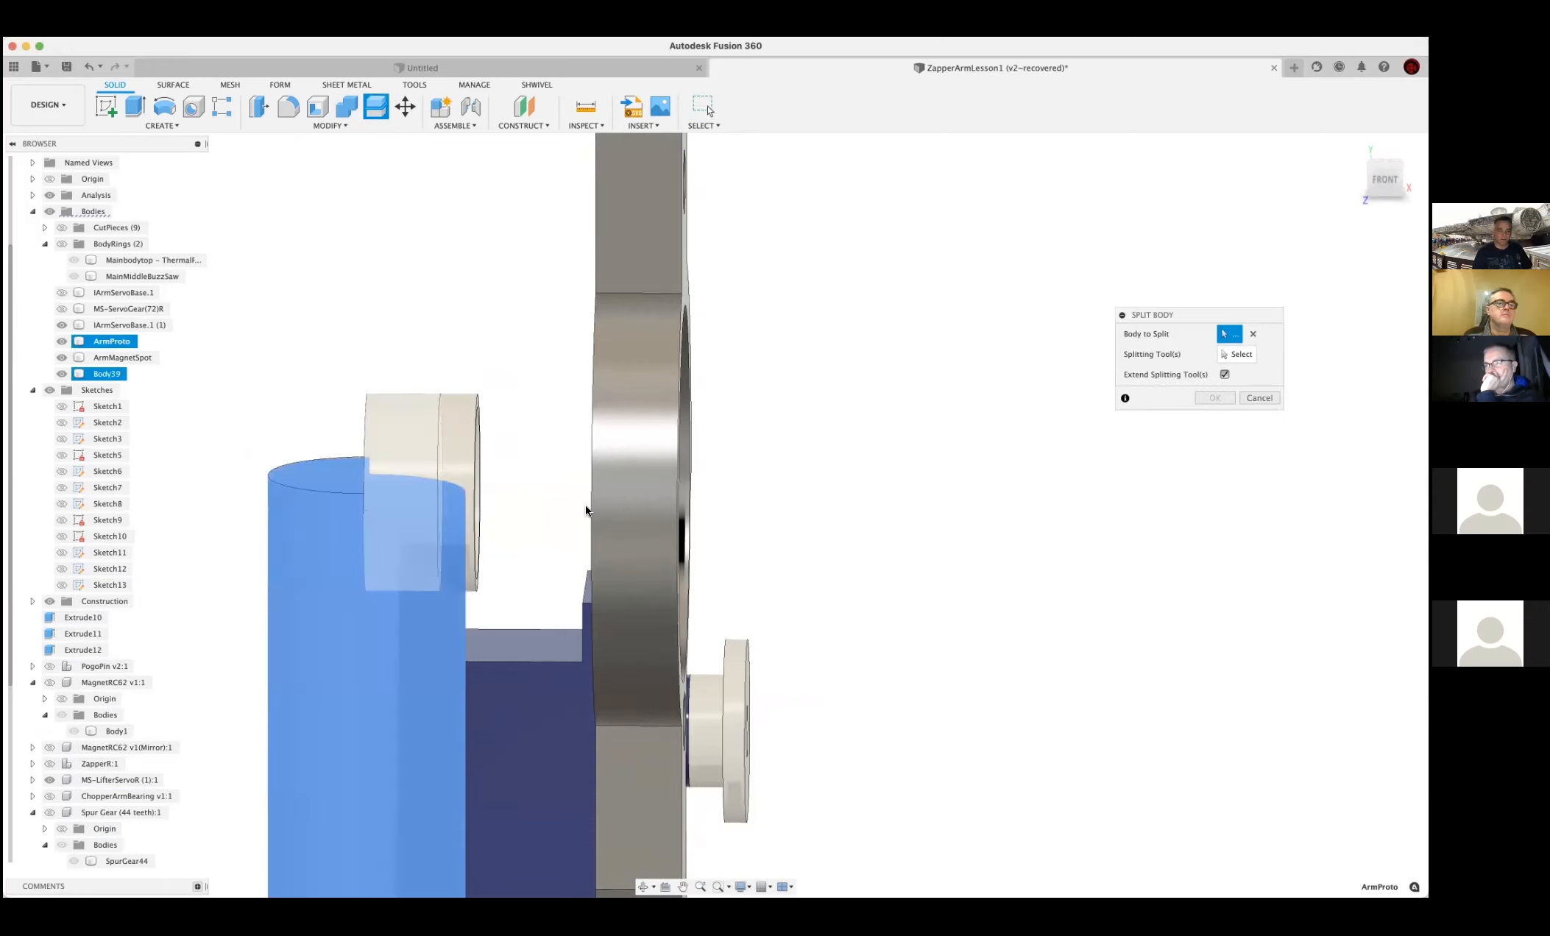
click(448, 462)
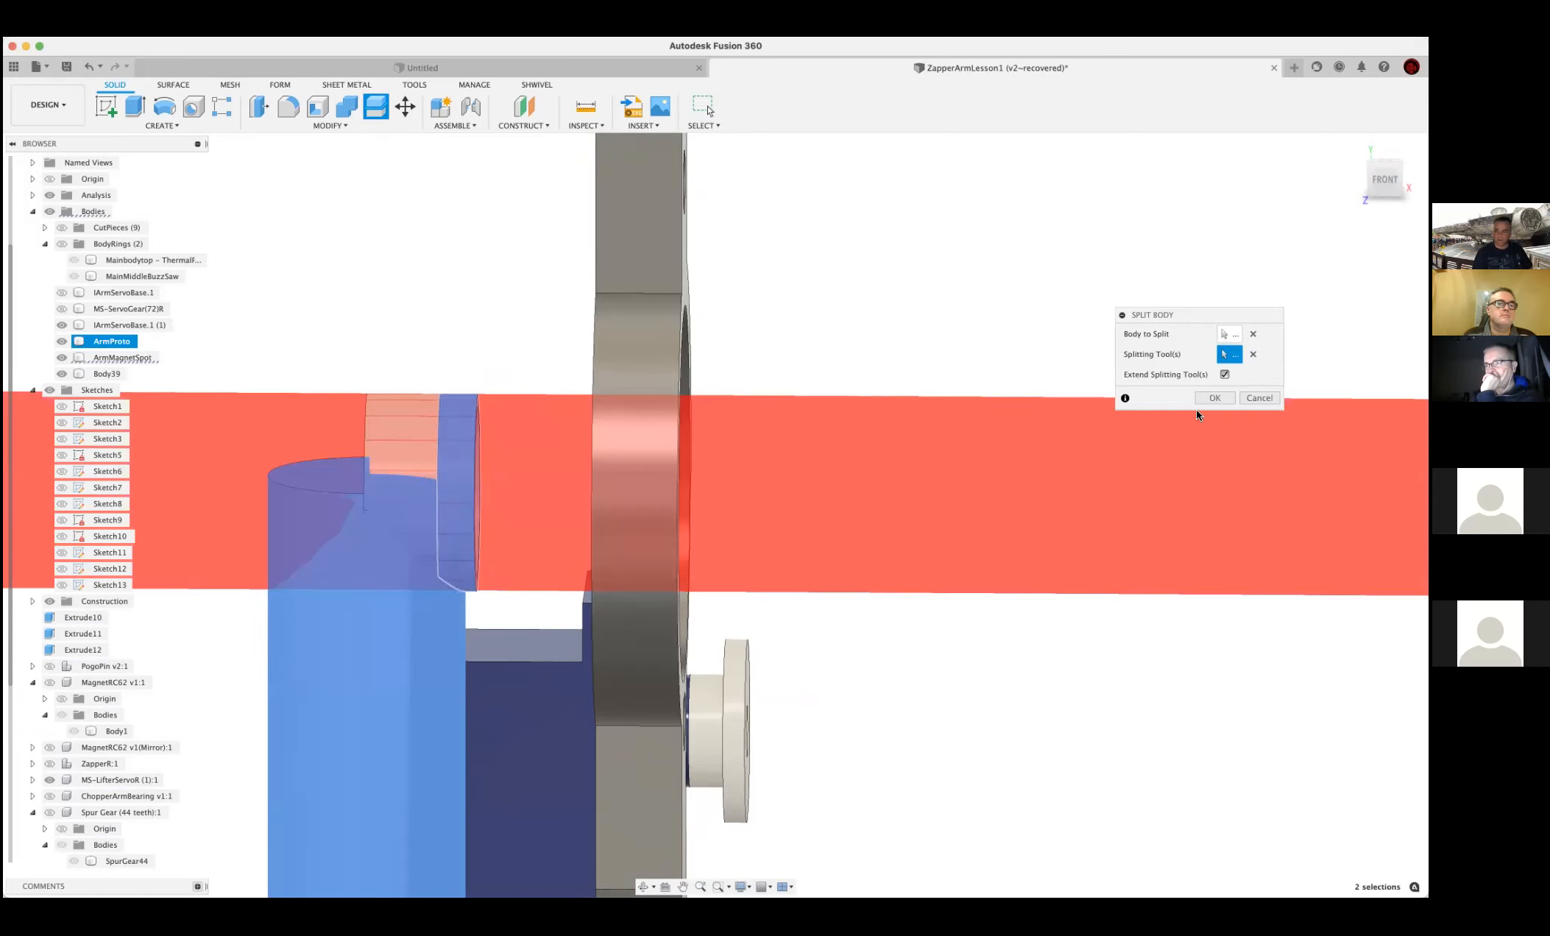
click(1215, 397)
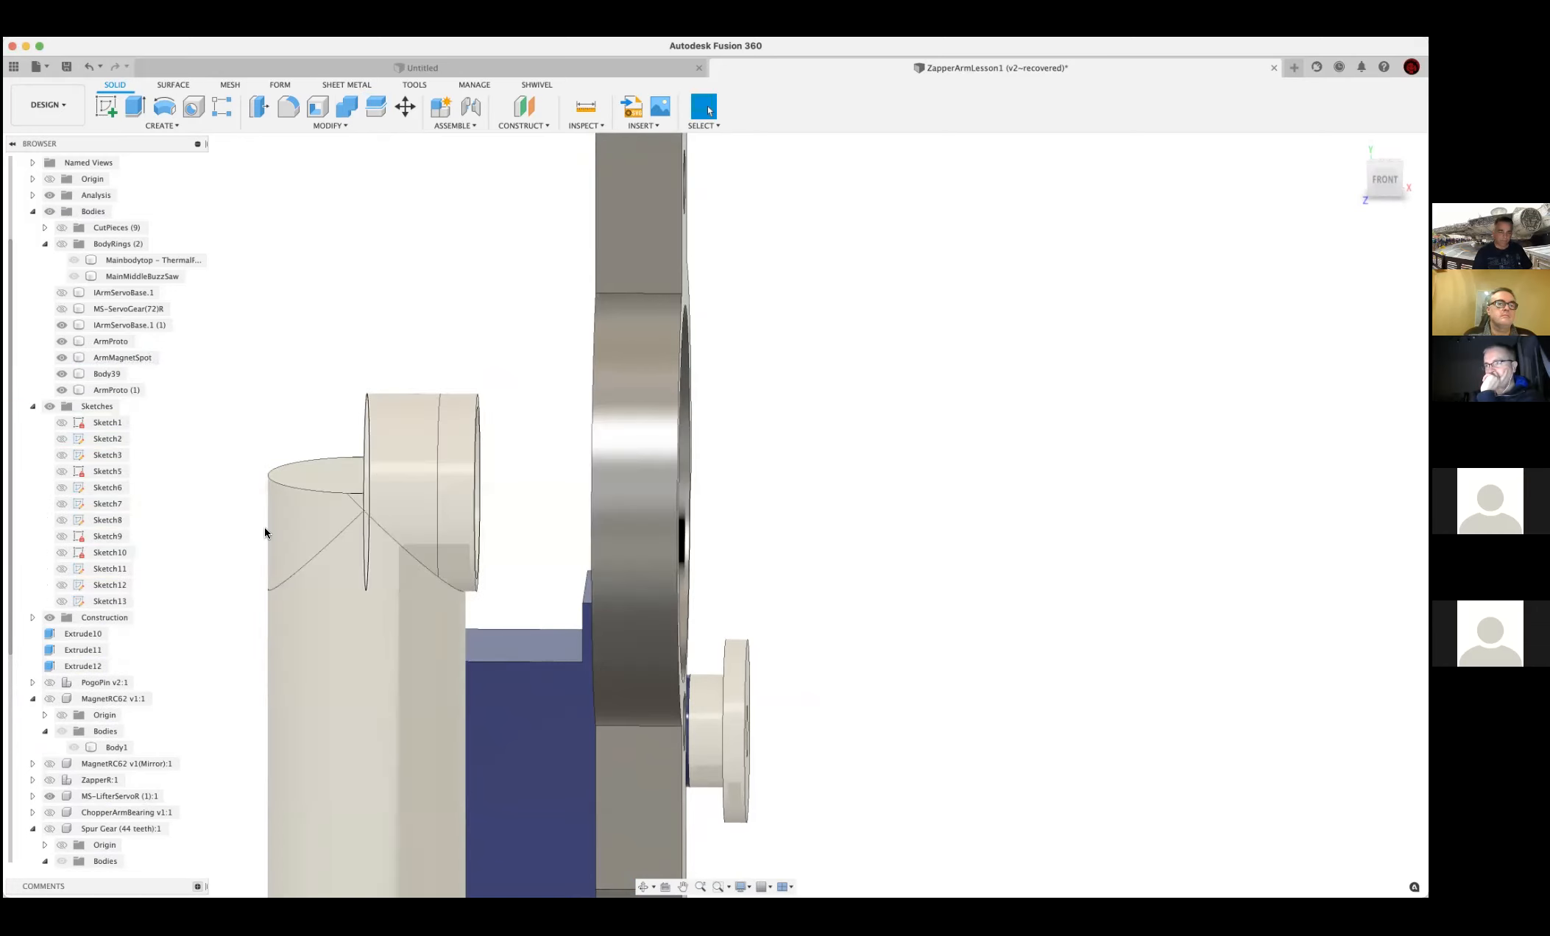
Hide ArmProto (1), Body39 and ArmMagnetSpot to isolate the upper piece of the split arm
click(61, 390)
click(61, 390)
click(61, 374)
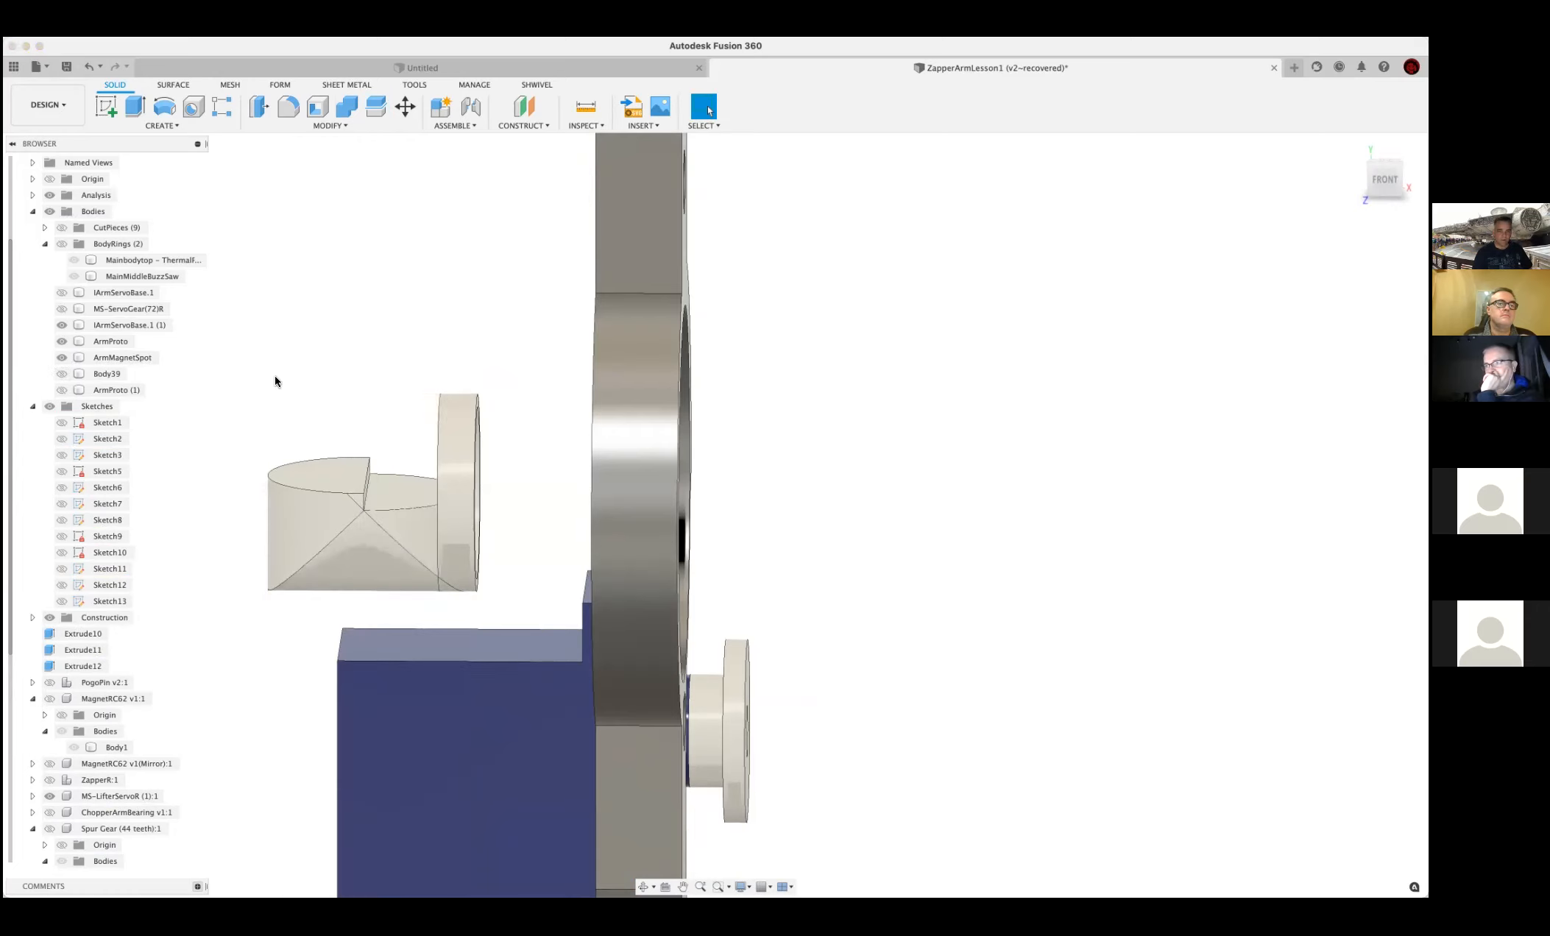
click(61, 357)
shift+middle_drag(452, 449, 255, 445)
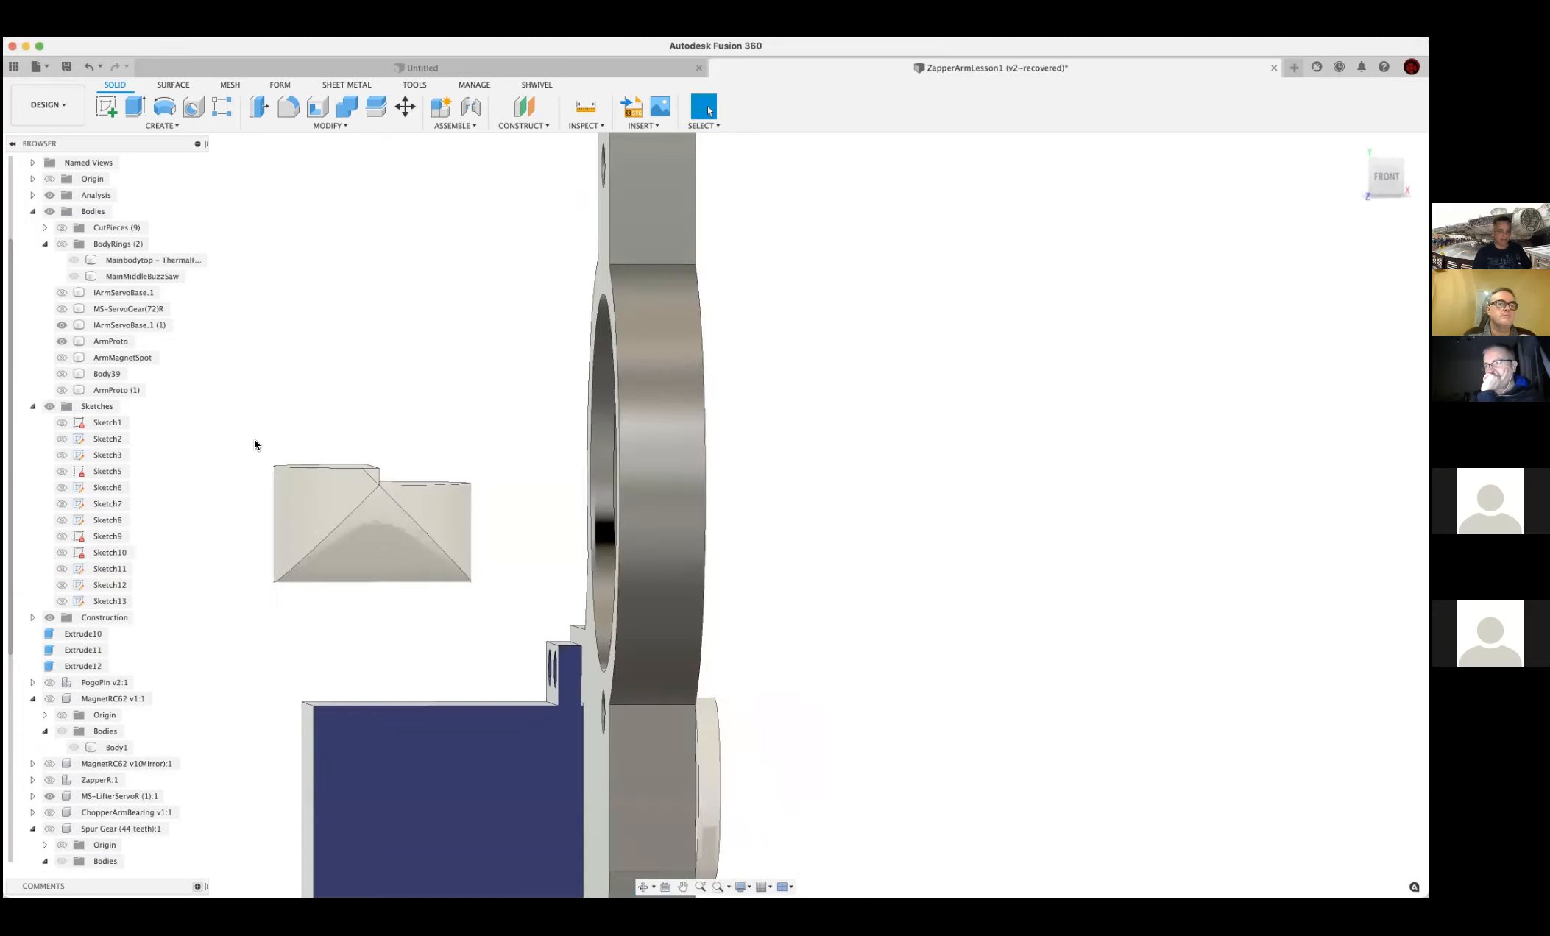
Show ArmProto (1) and hide ArmProto to isolate the lower piece of the split arm
click(62, 391)
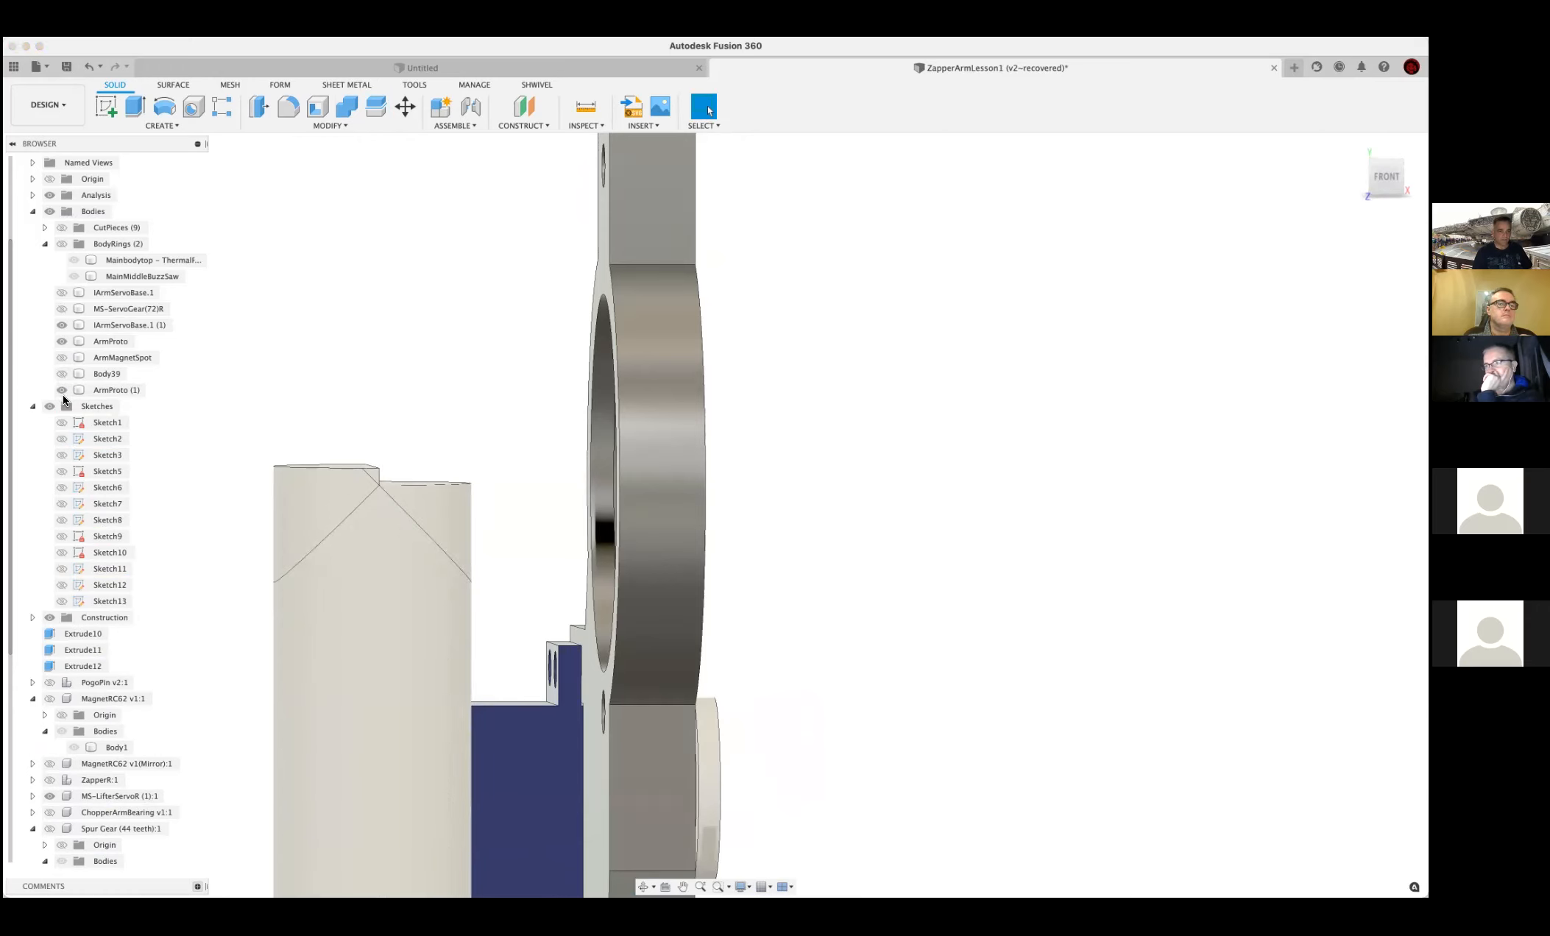
click(432, 515)
click(404, 489)
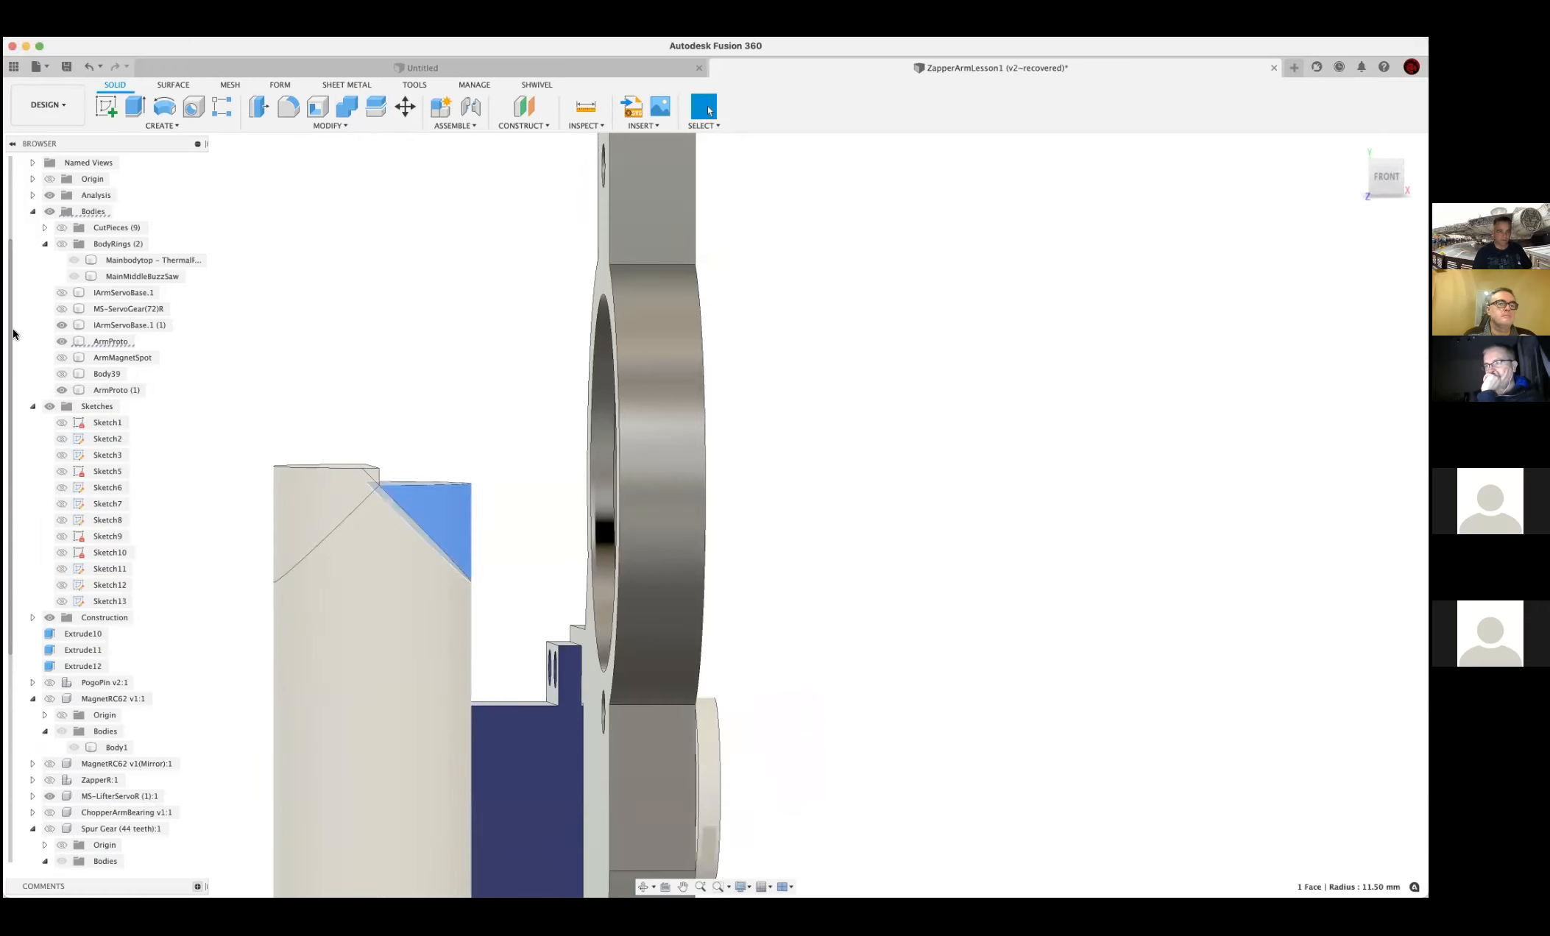
click(62, 340)
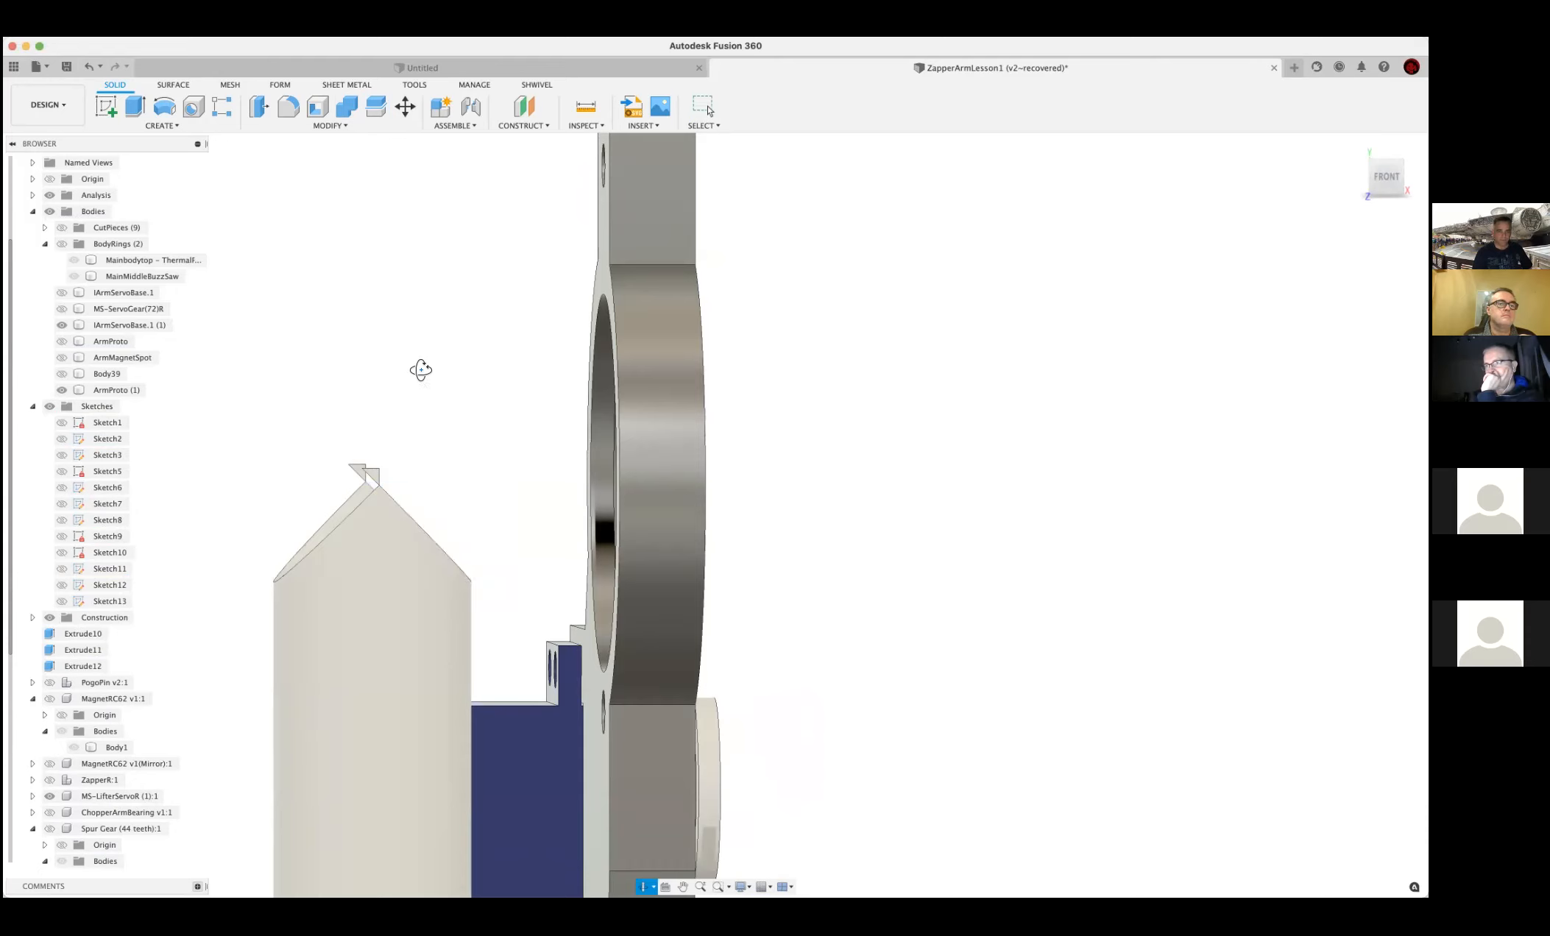
Examine the peaked top of ArmProto (1) up close where the split surfaces meet
shift+middle_drag(419, 367, 435, 388)
scroll(402, 452, up, 4)
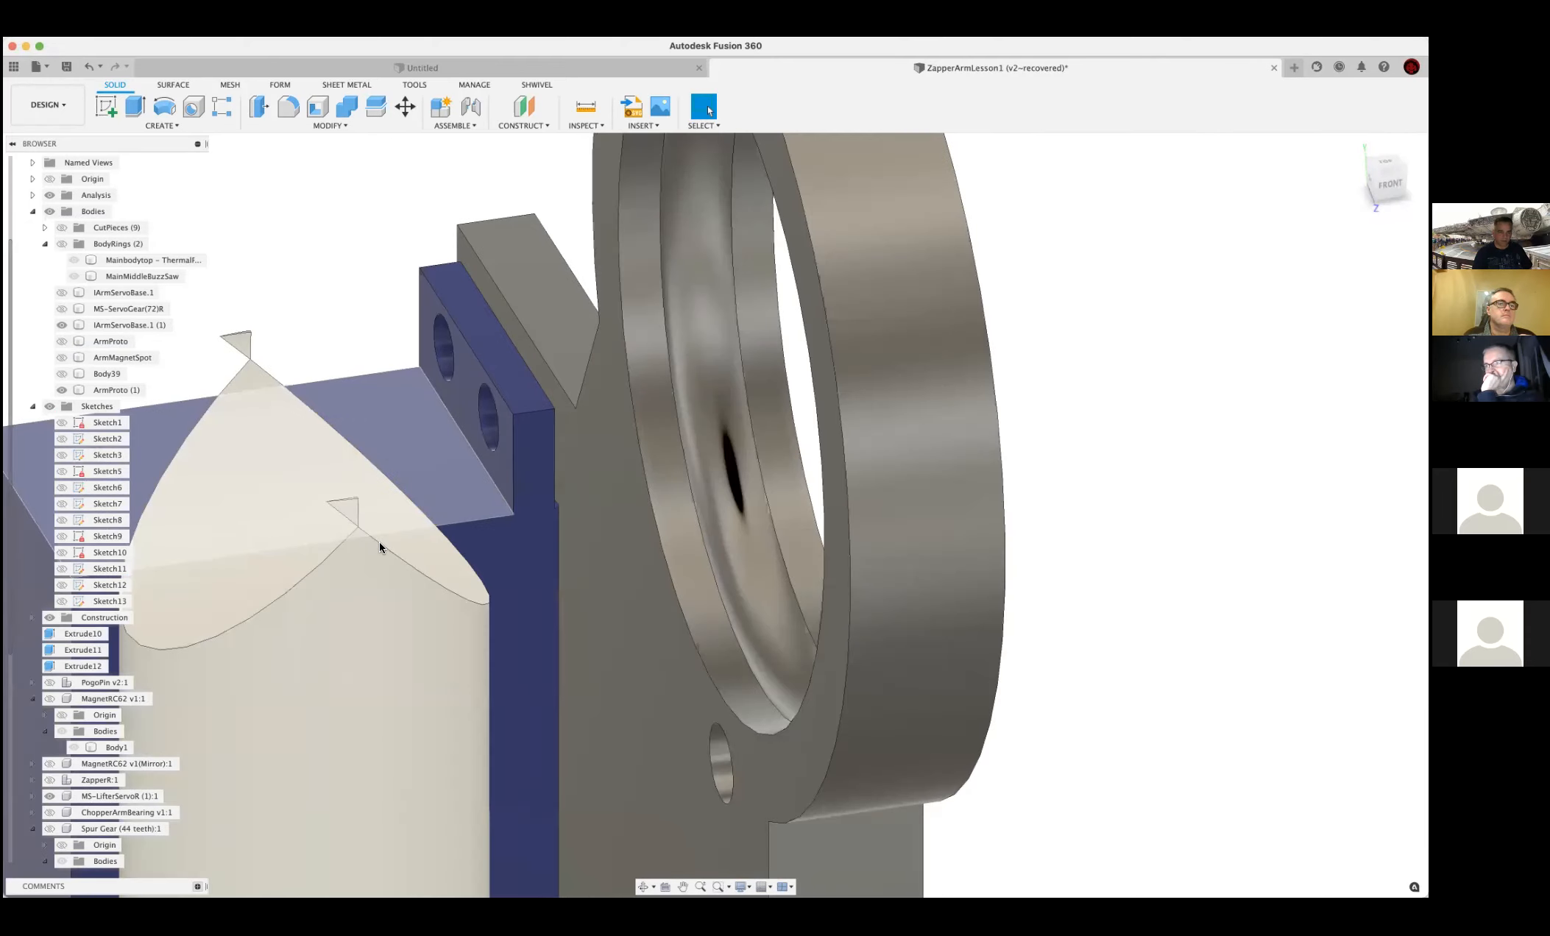
scroll(418, 553, up, 2)
scroll(408, 523, up, 4)
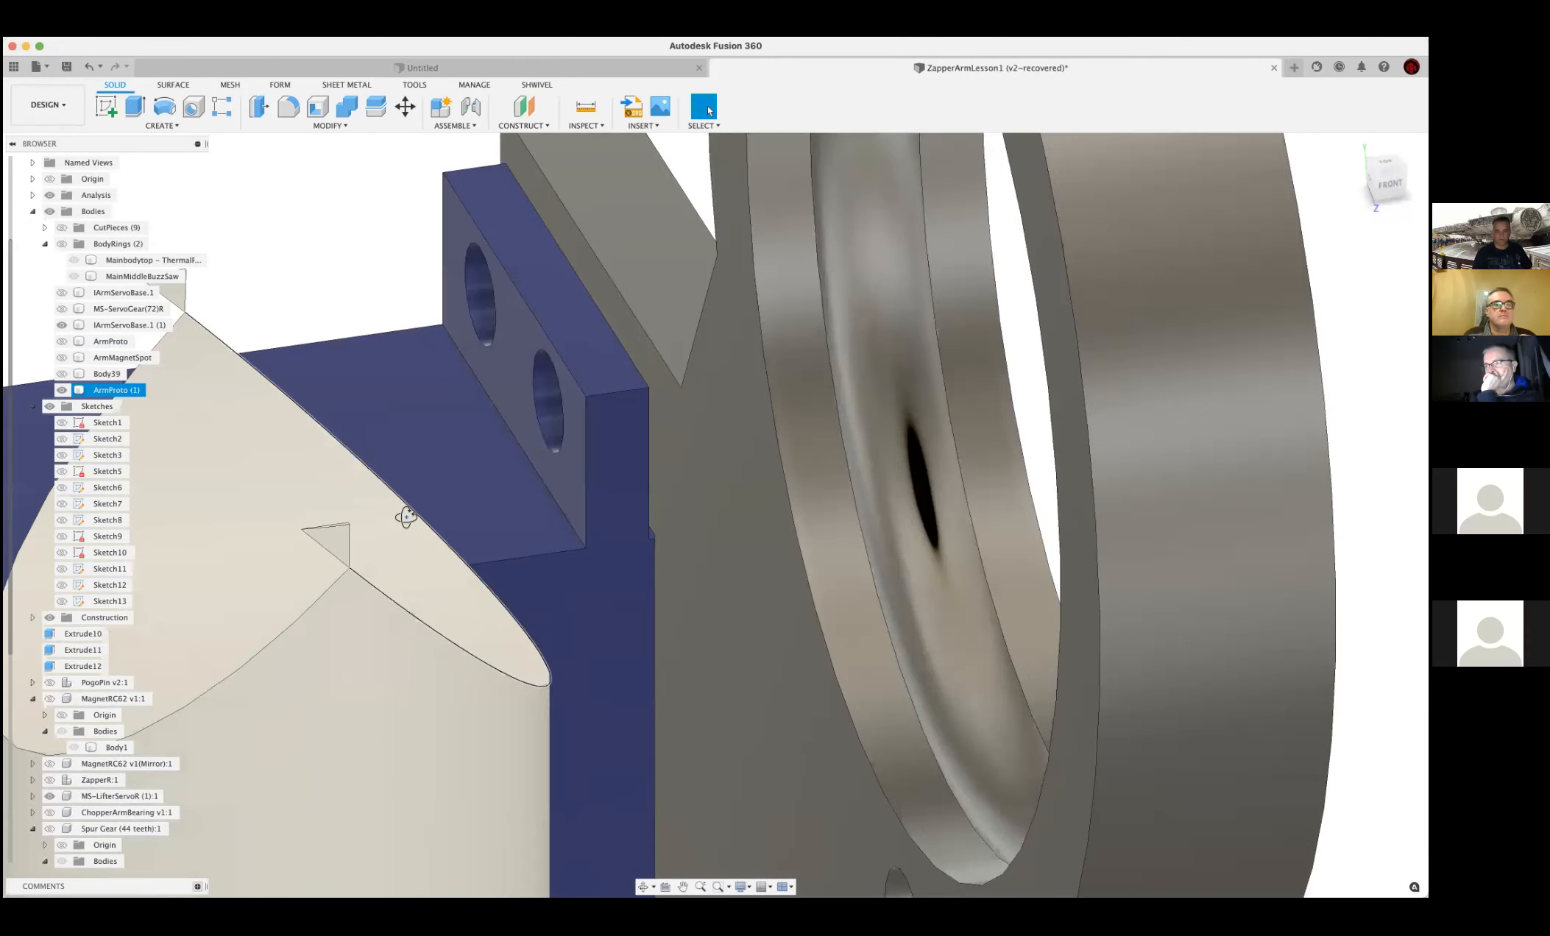
scroll(458, 523, up, 3)
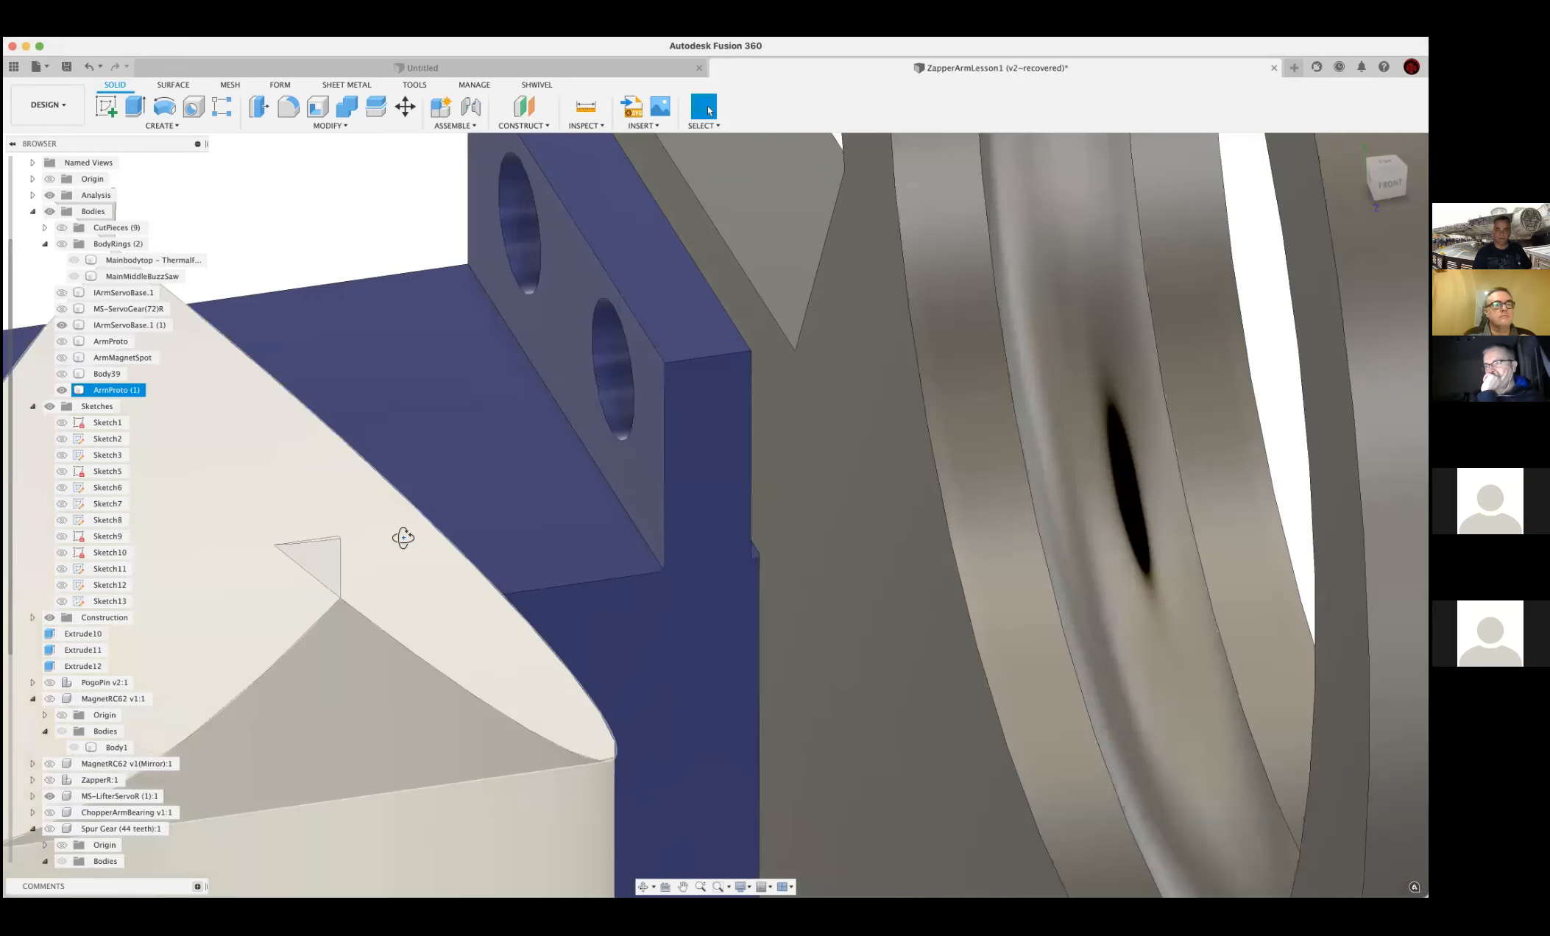
scroll(428, 560, up, 3)
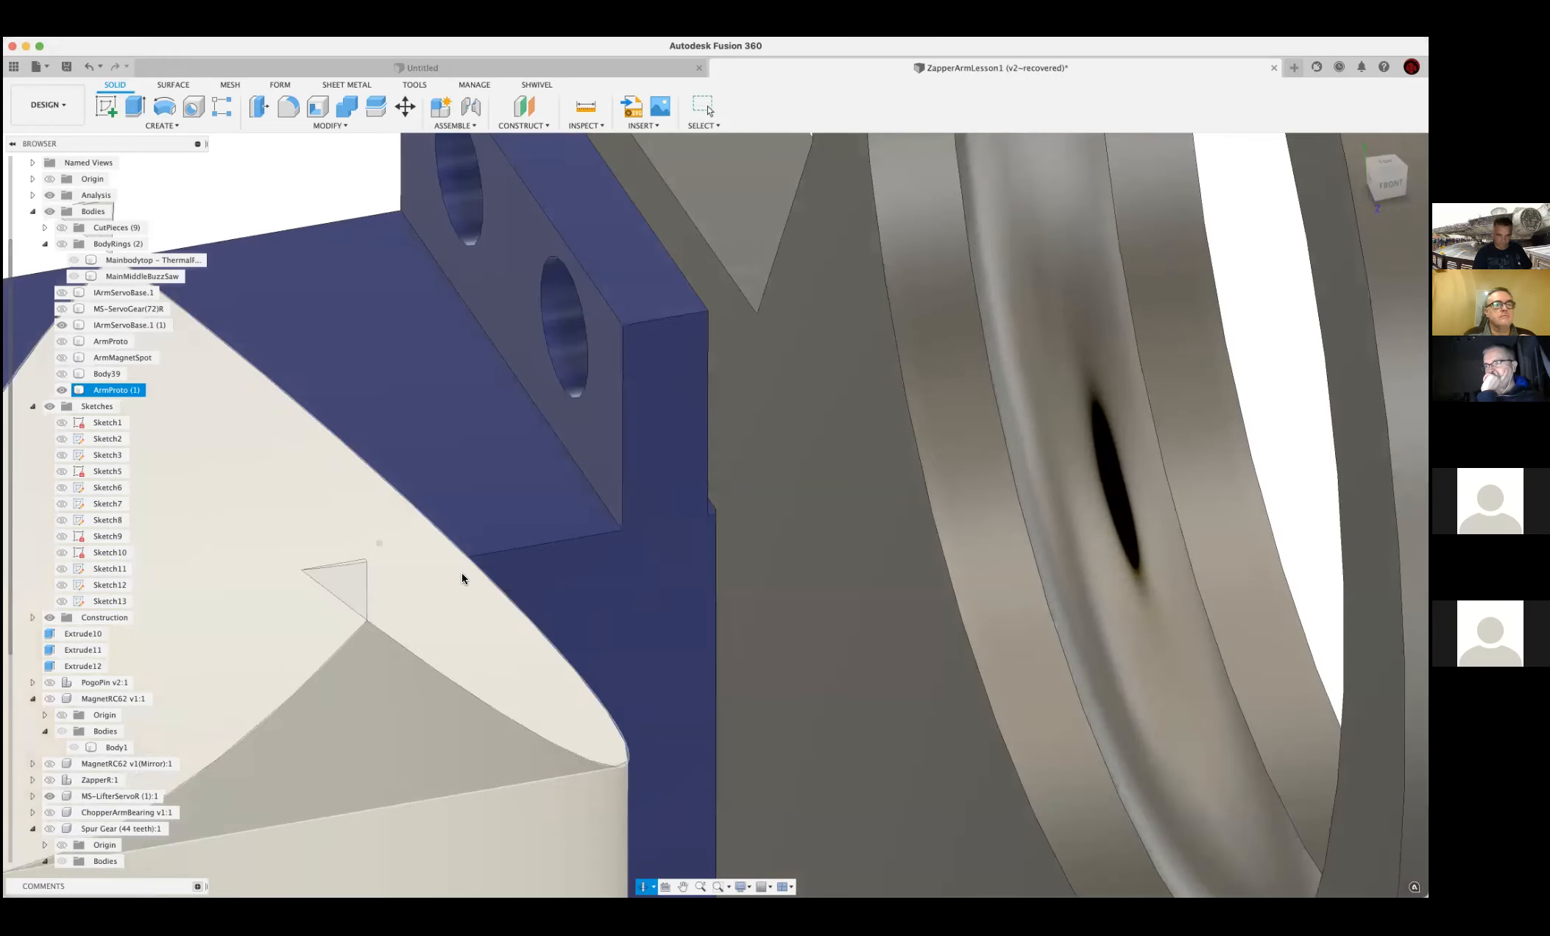
shift+middle_drag(419, 513, 496, 569)
scroll(496, 569, down, 6)
scroll(493, 569, up, 2)
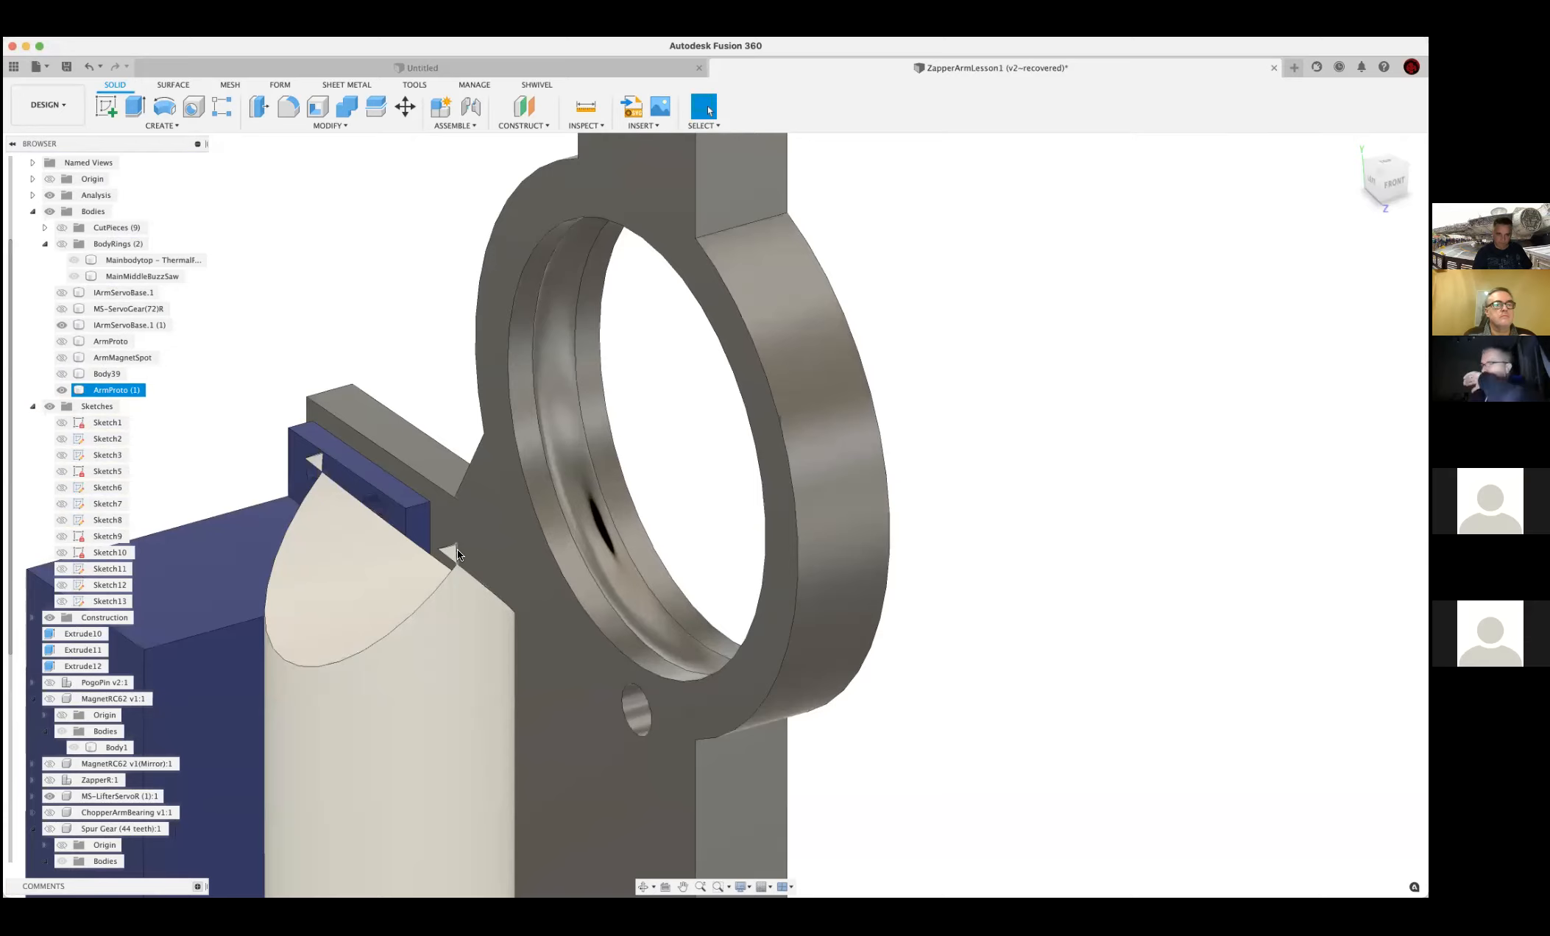
scroll(448, 557, up, 3)
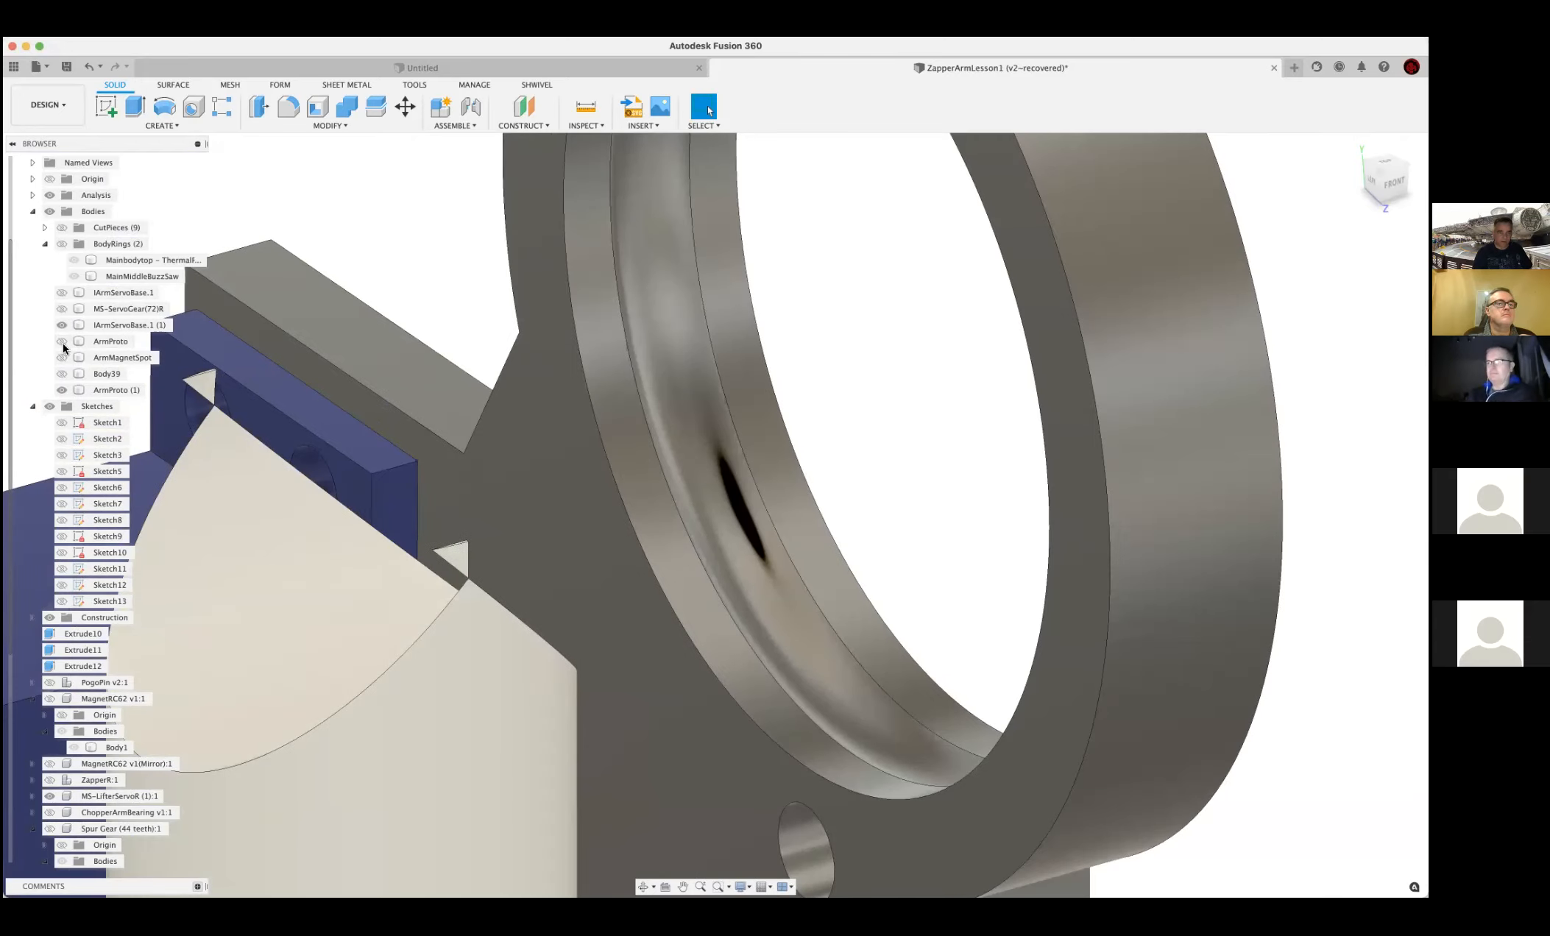
Show ArmProto again to check the step across its top, and undo everything back through the body split
click(81, 341)
key(v)
scroll(376, 561, down, 4)
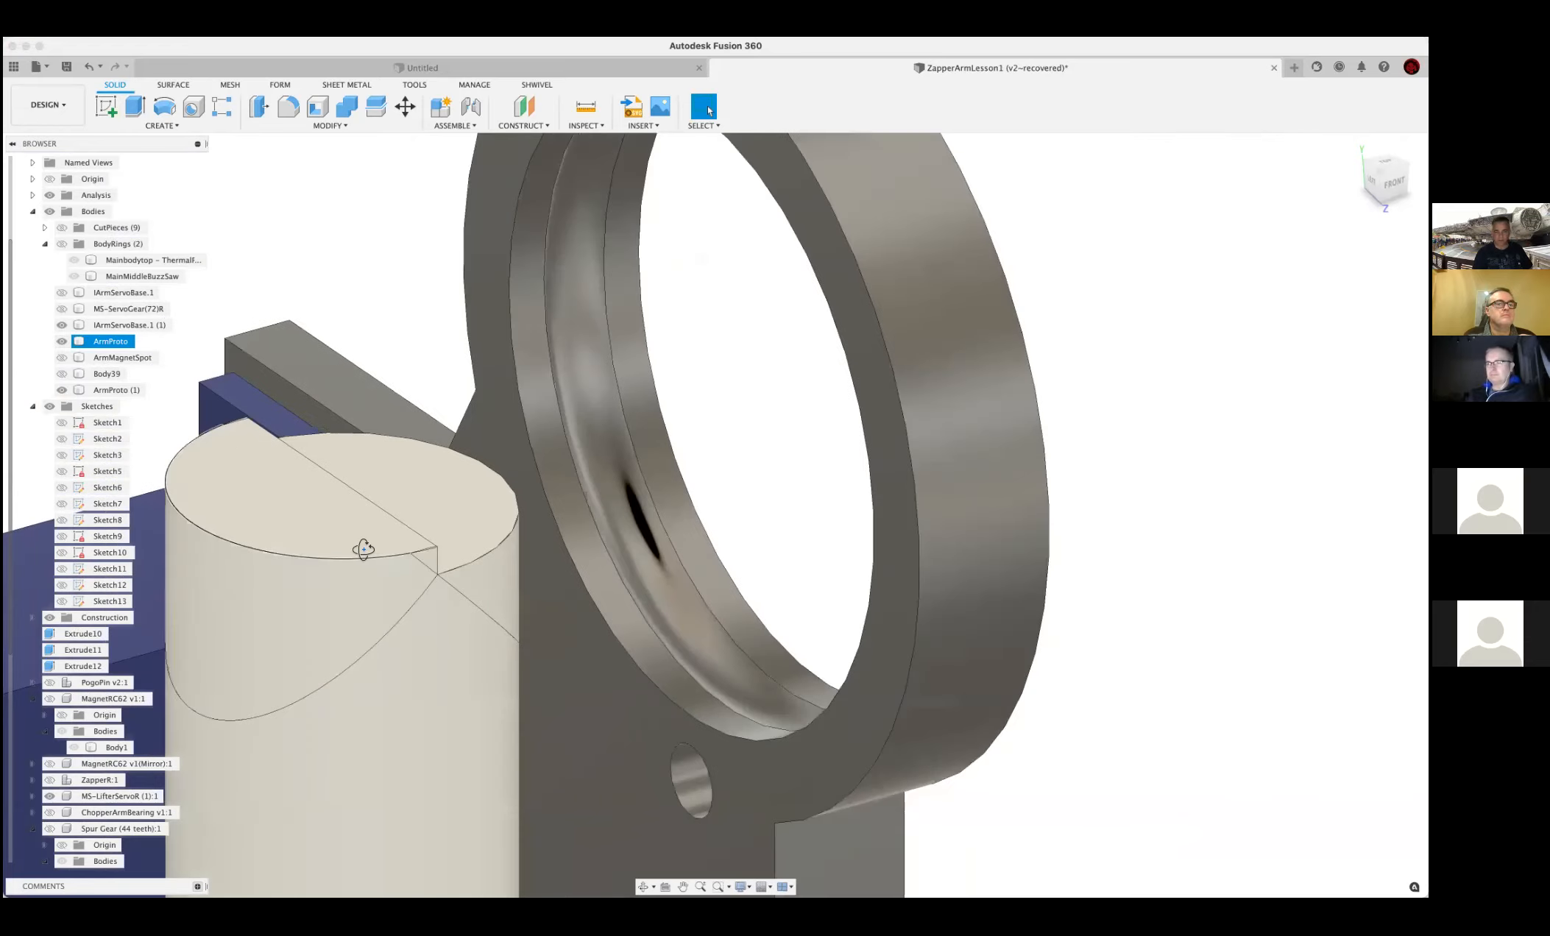
shift+middle_drag(421, 557, 450, 527)
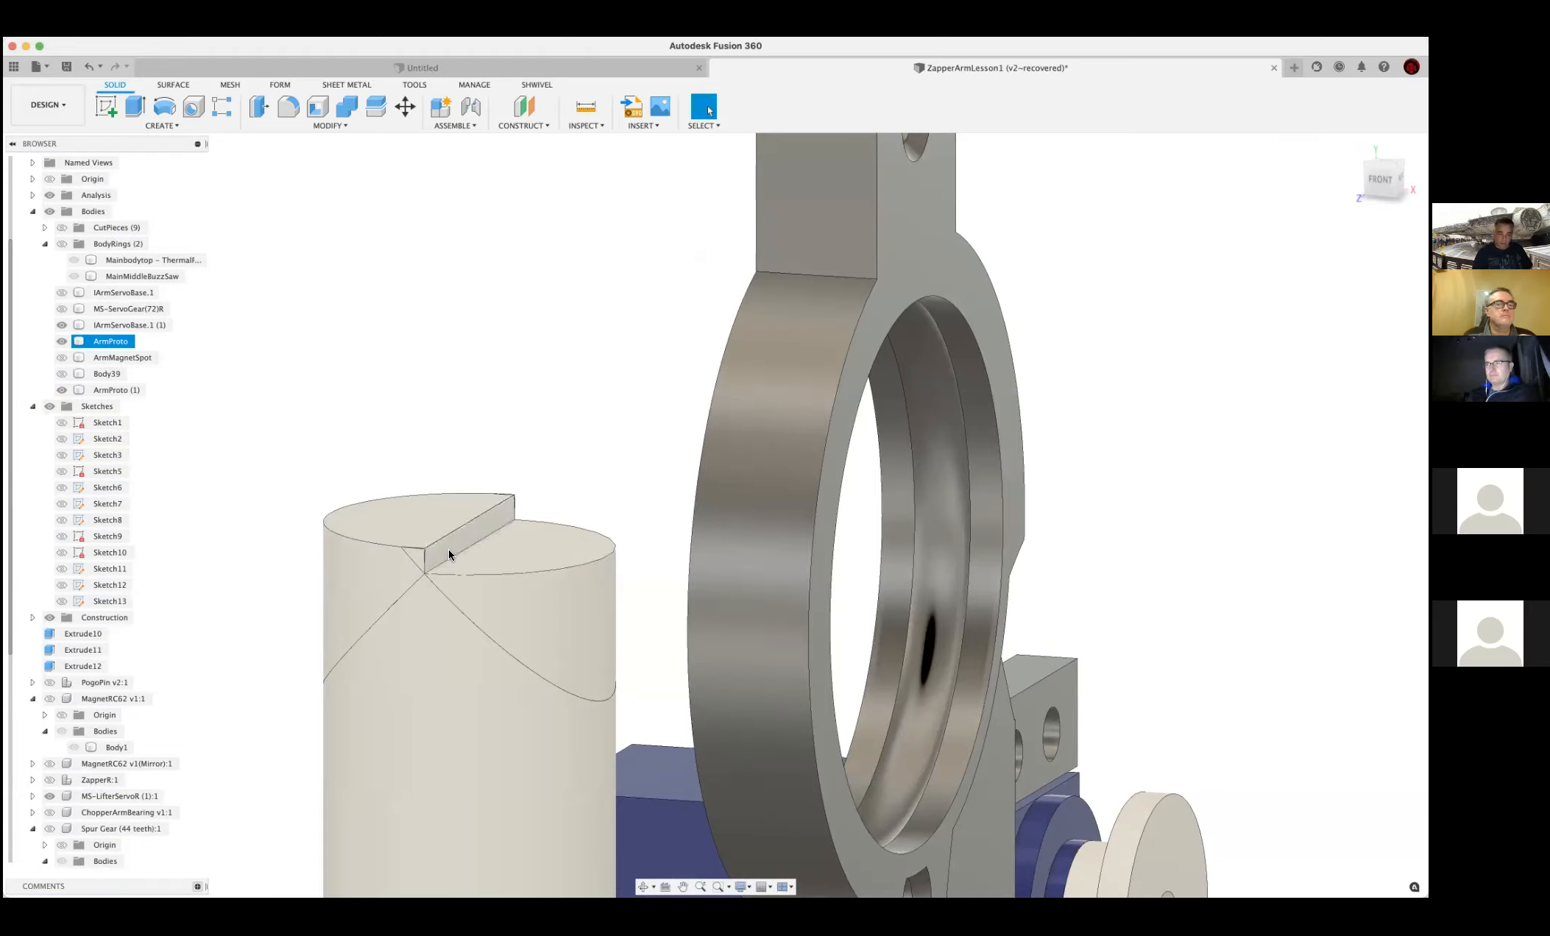
scroll(427, 560, up, 5)
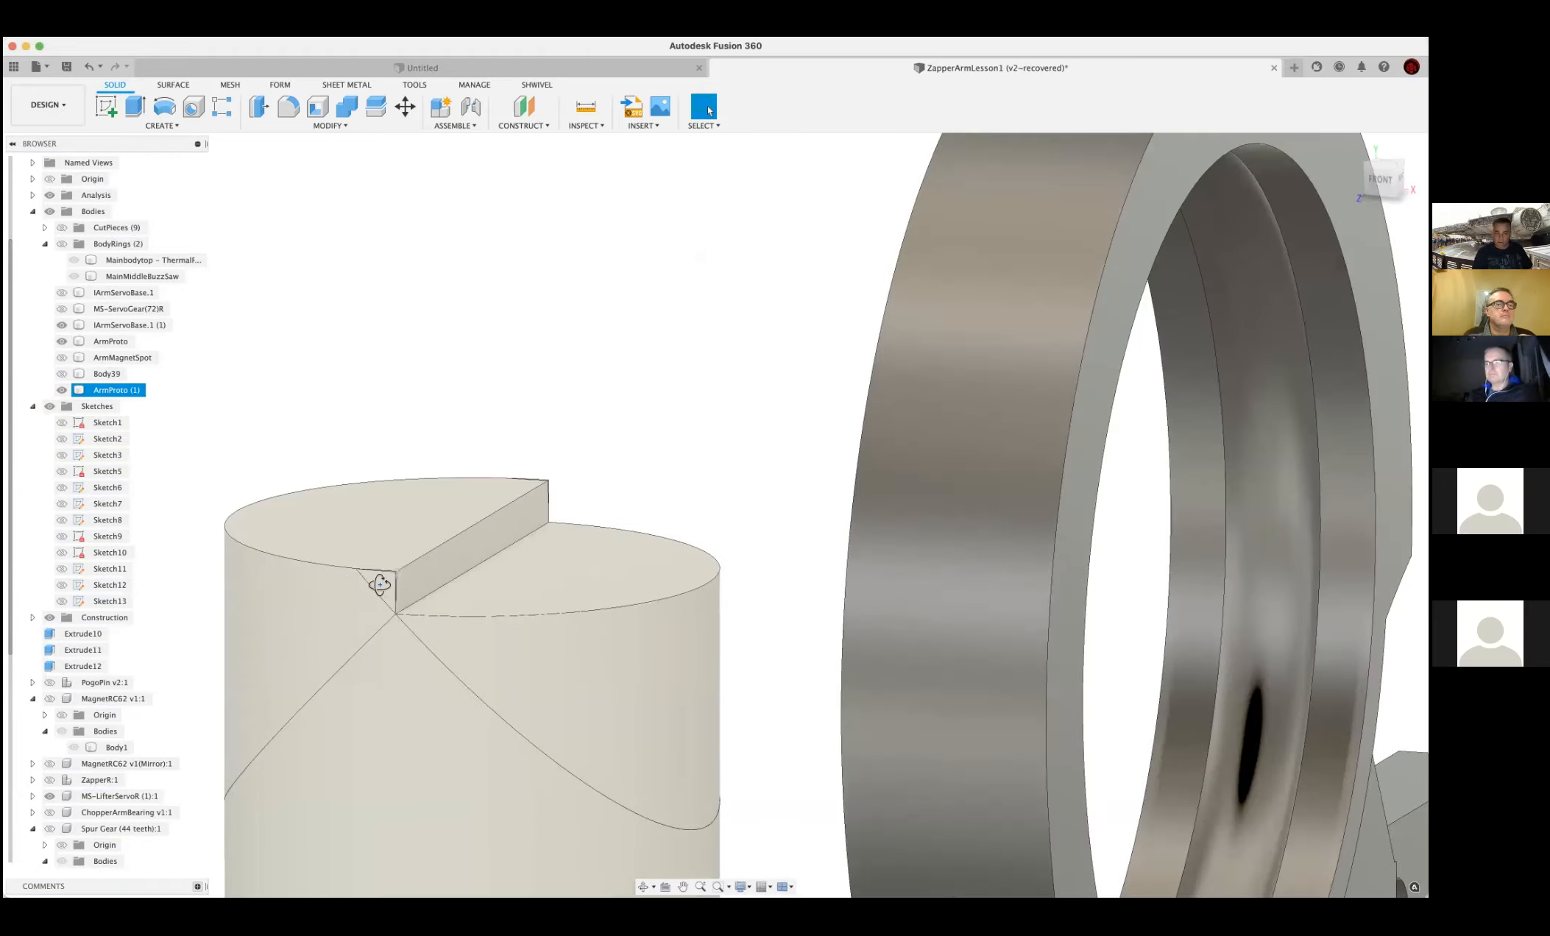
shift+middle_drag(390, 581, 127, 377)
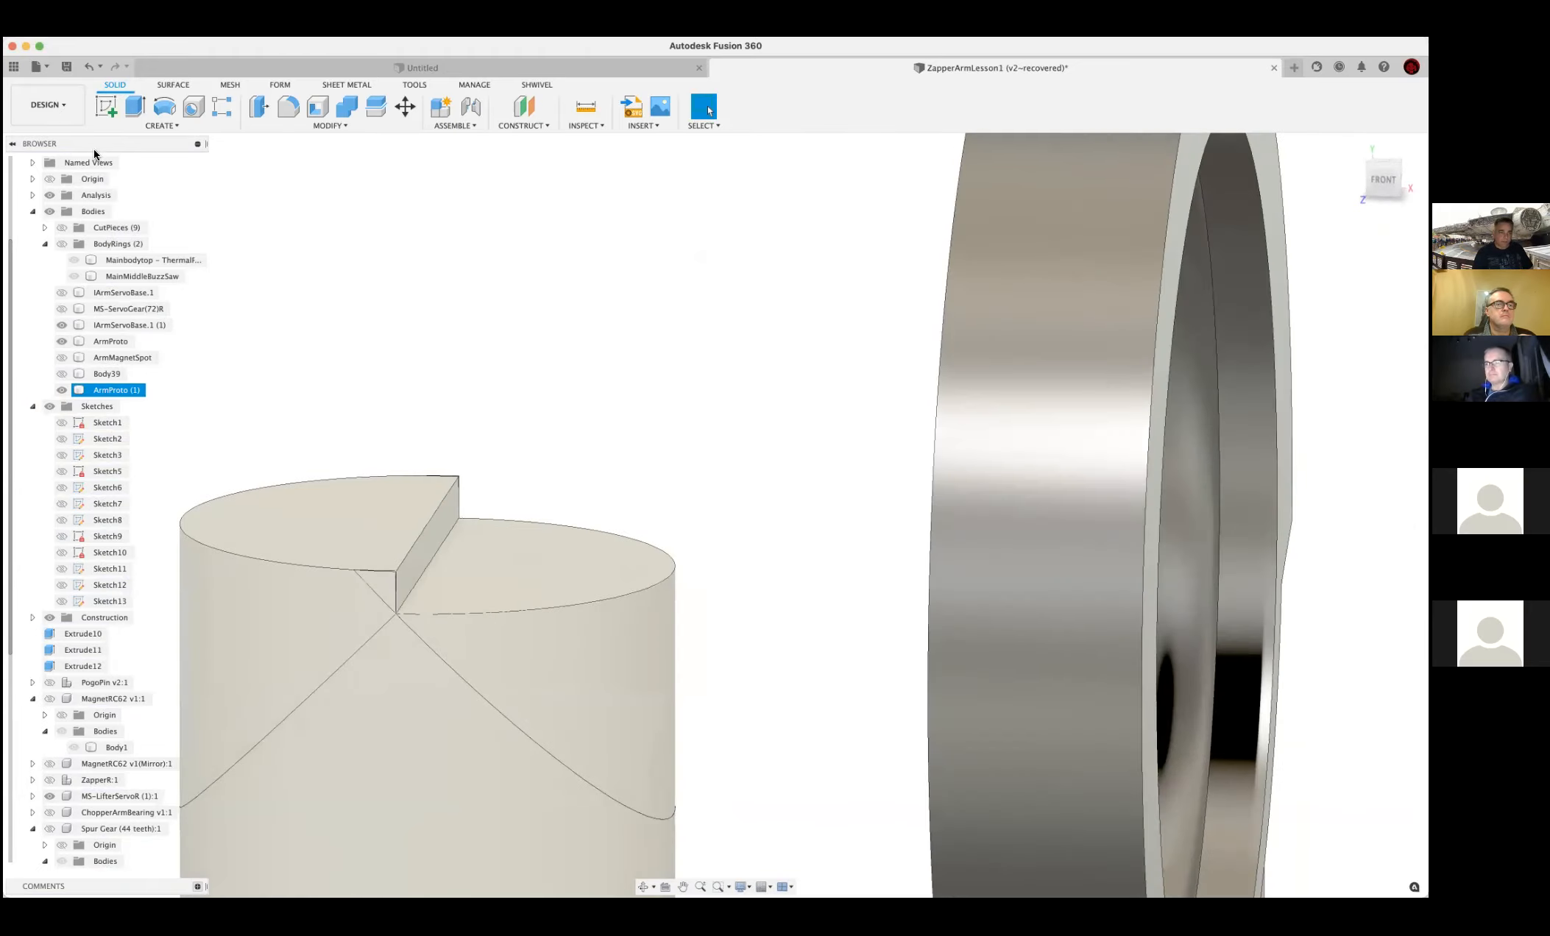
click(93, 65)
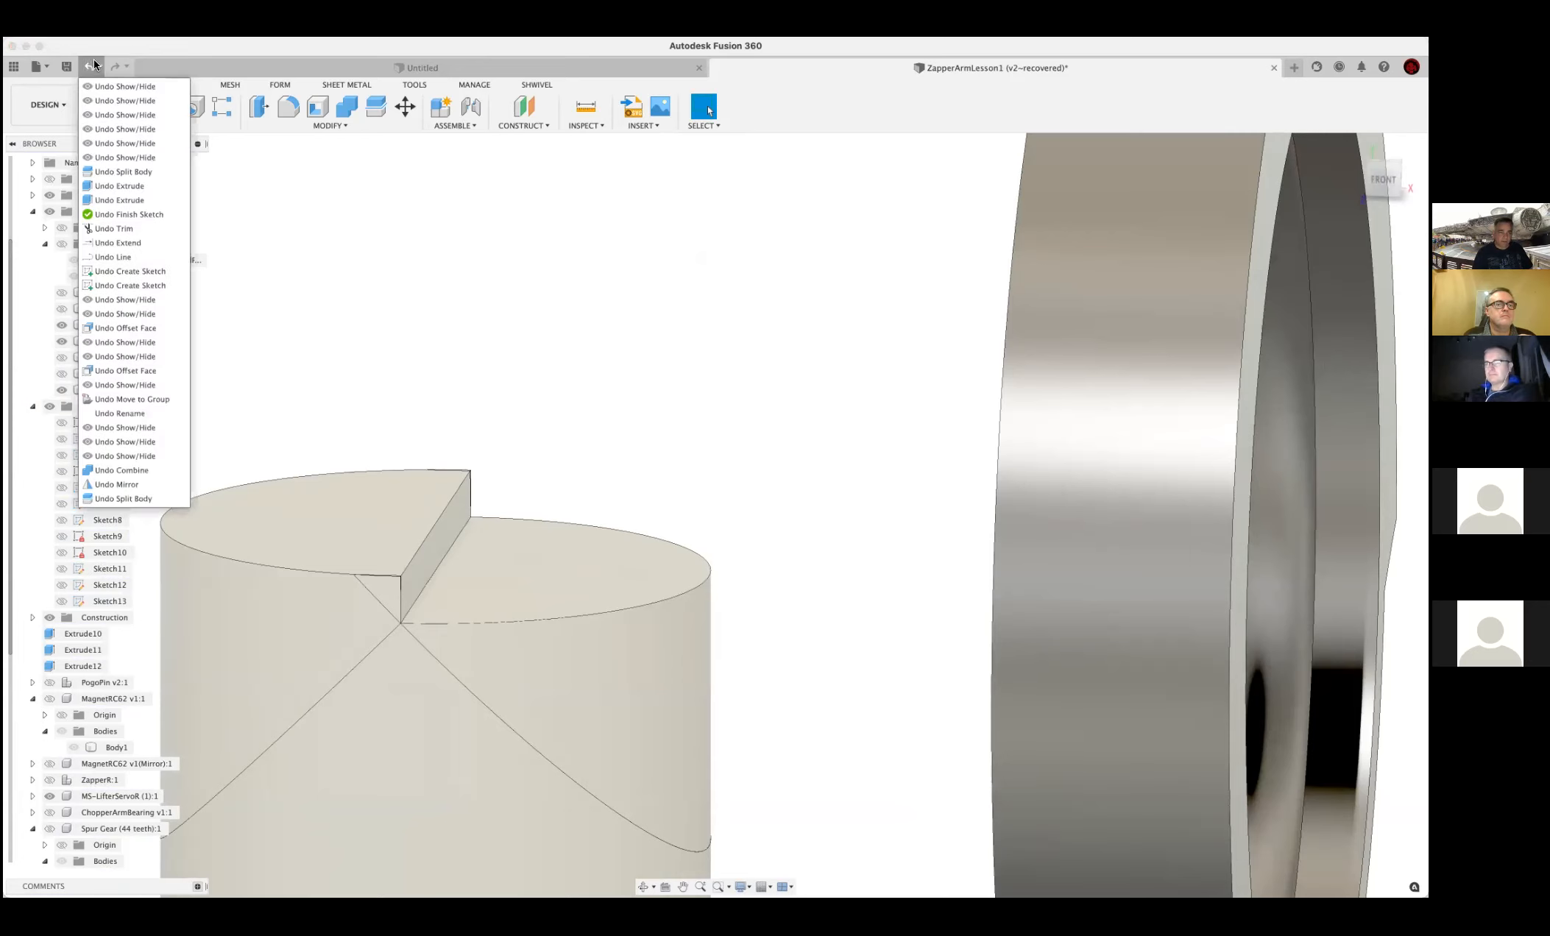
click(112, 171)
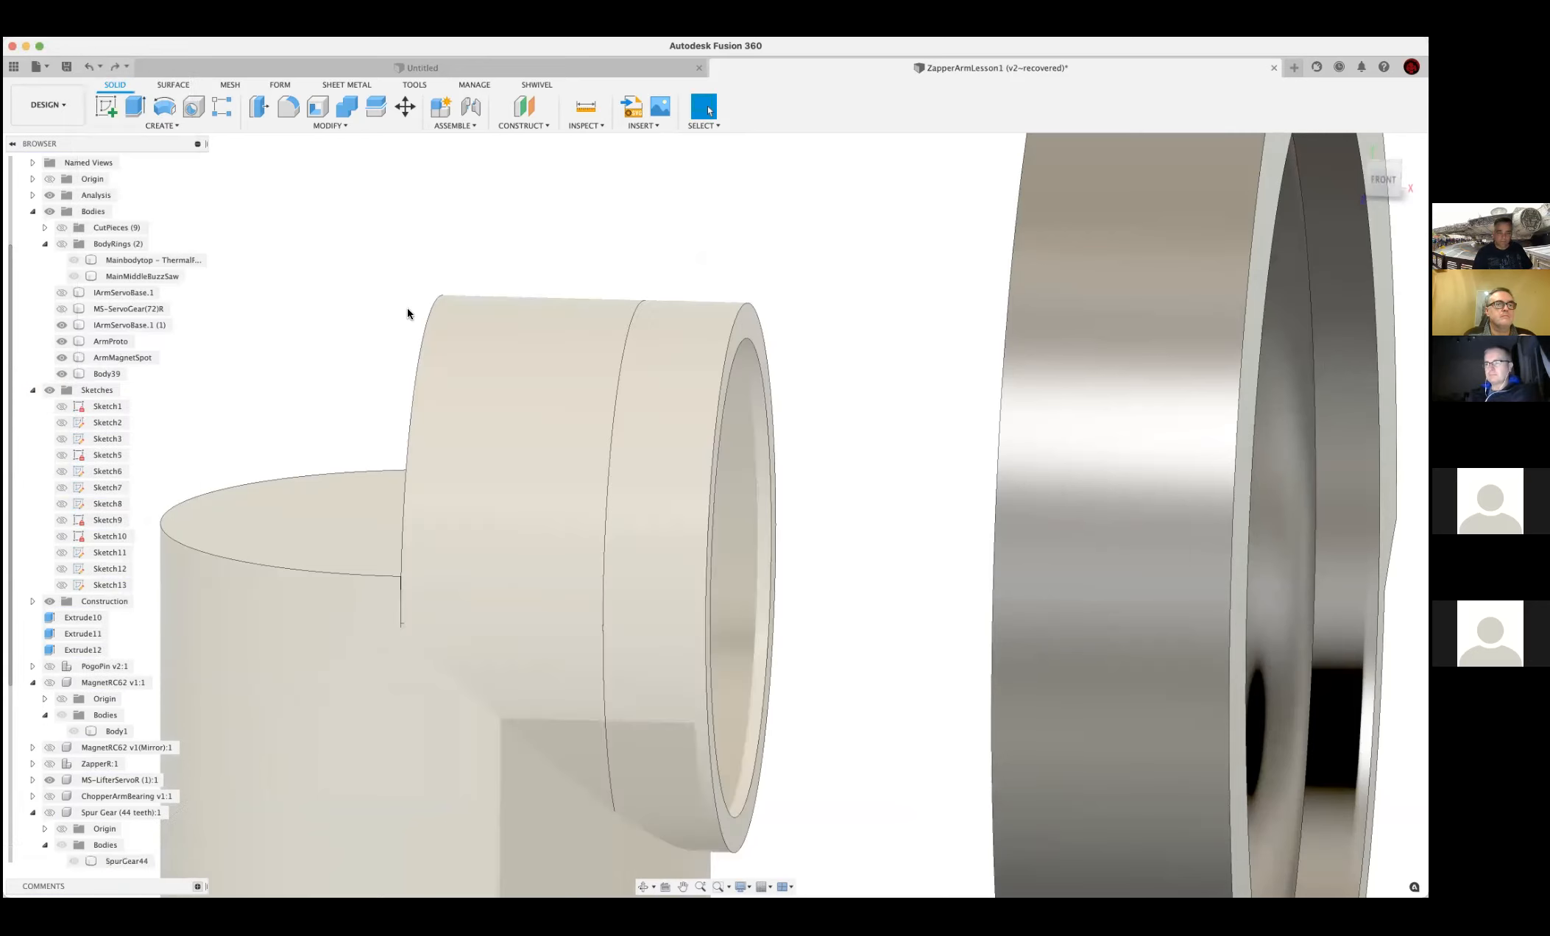
Try to extrude the raised half of ArmProto's top face downward into the arm, and undo the extrusion
shift+middle_drag(418, 309, 418, 392)
click(449, 497)
click(482, 452)
click(439, 376)
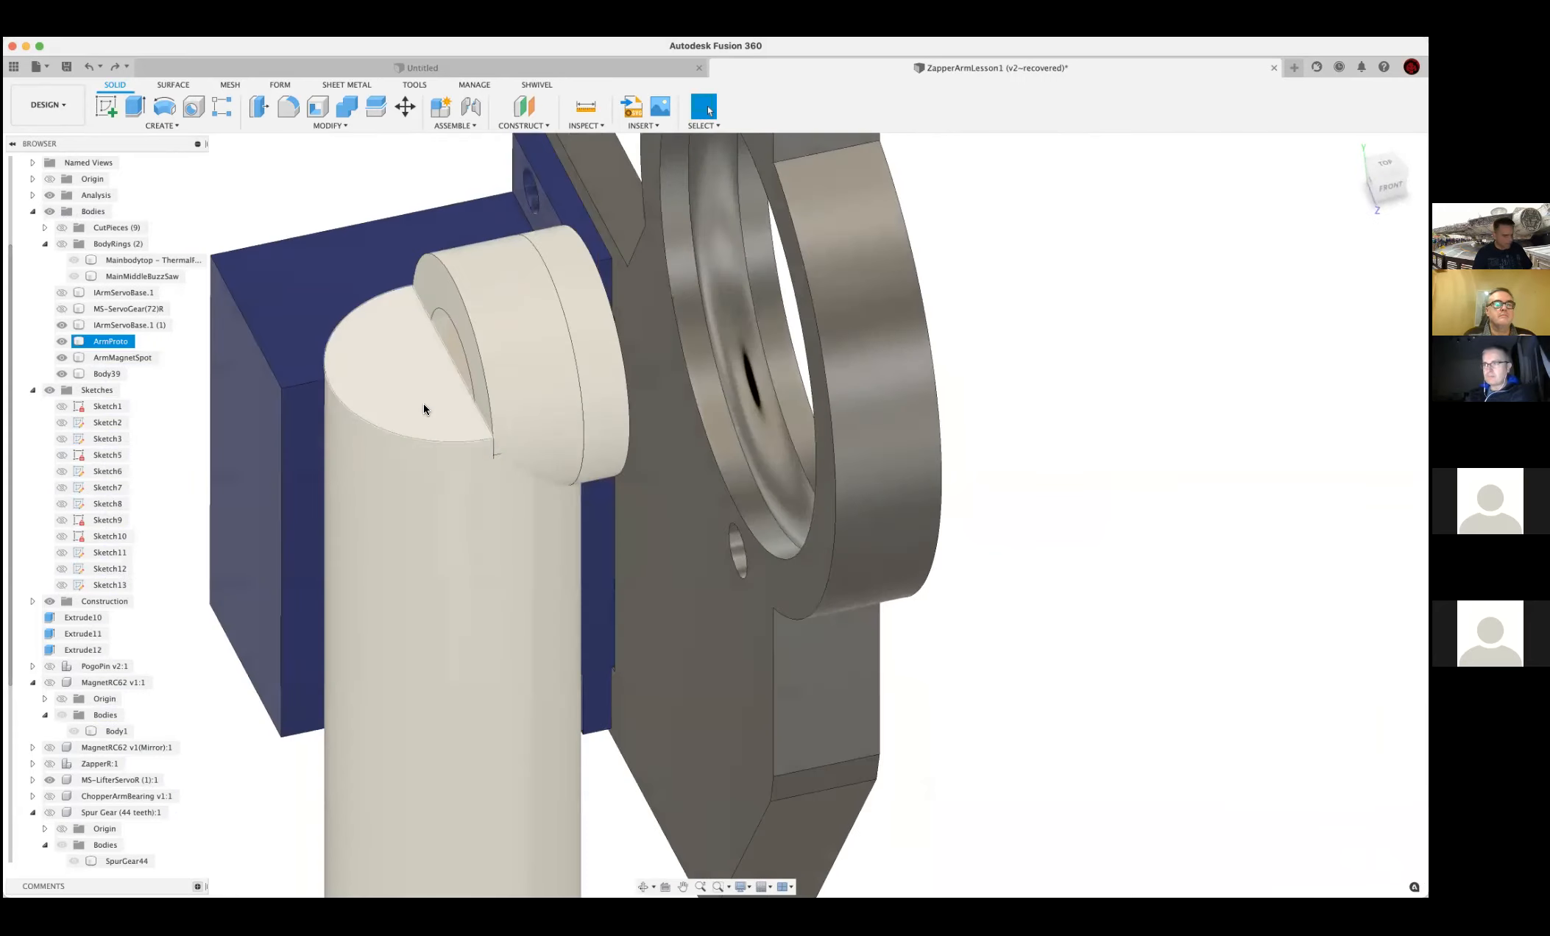
scroll(418, 391, up, 3)
click(423, 391)
text(e)
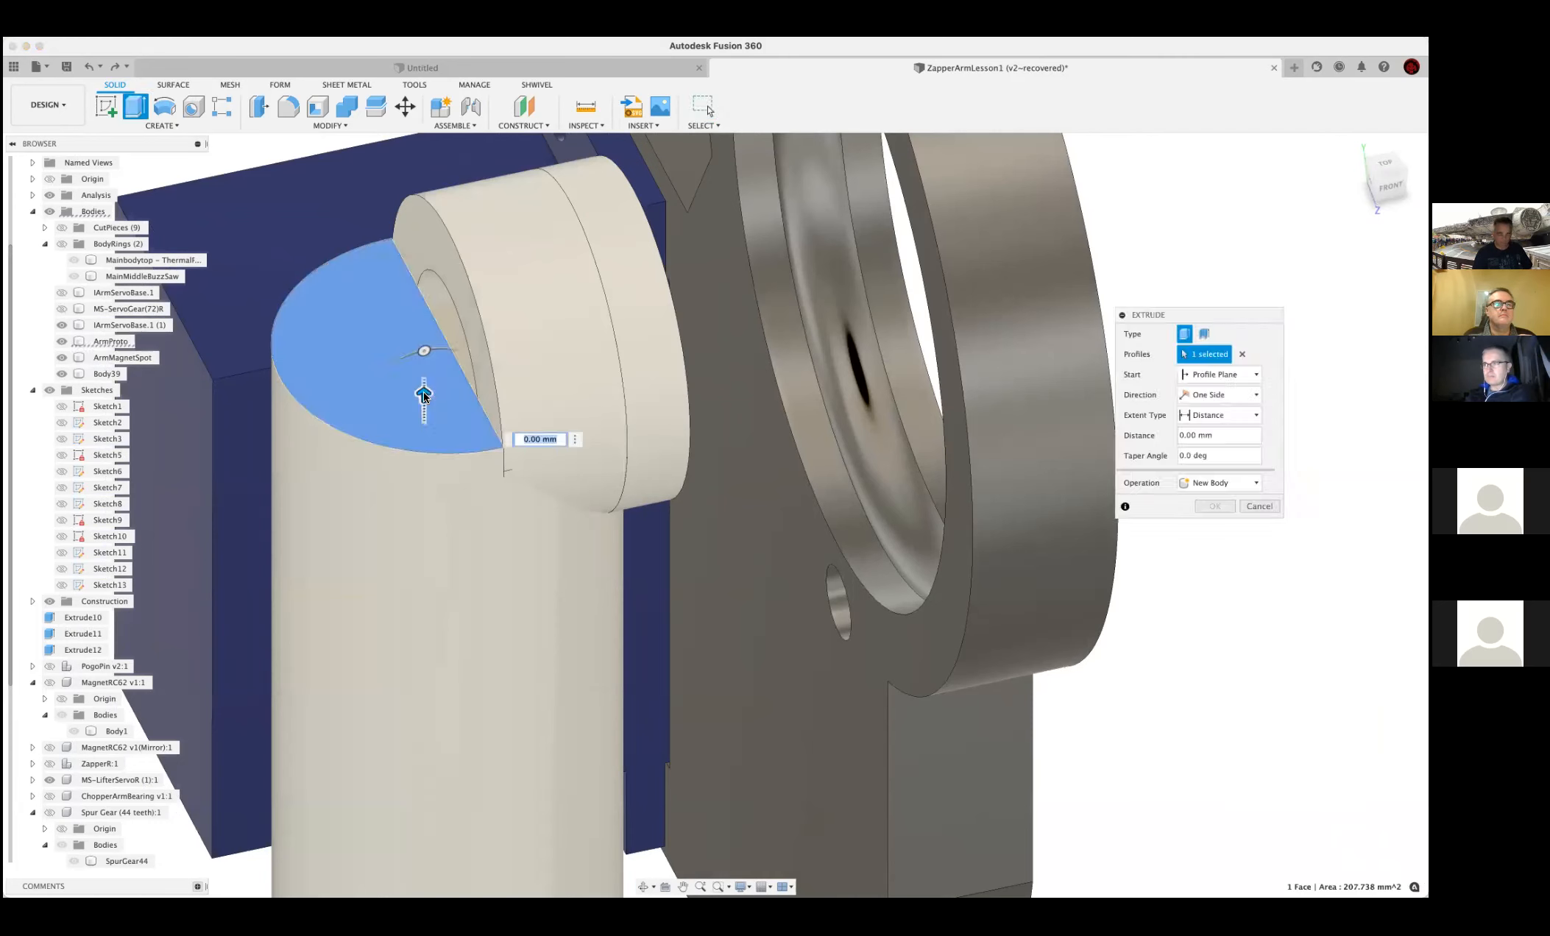
text(-5)
key(Return)
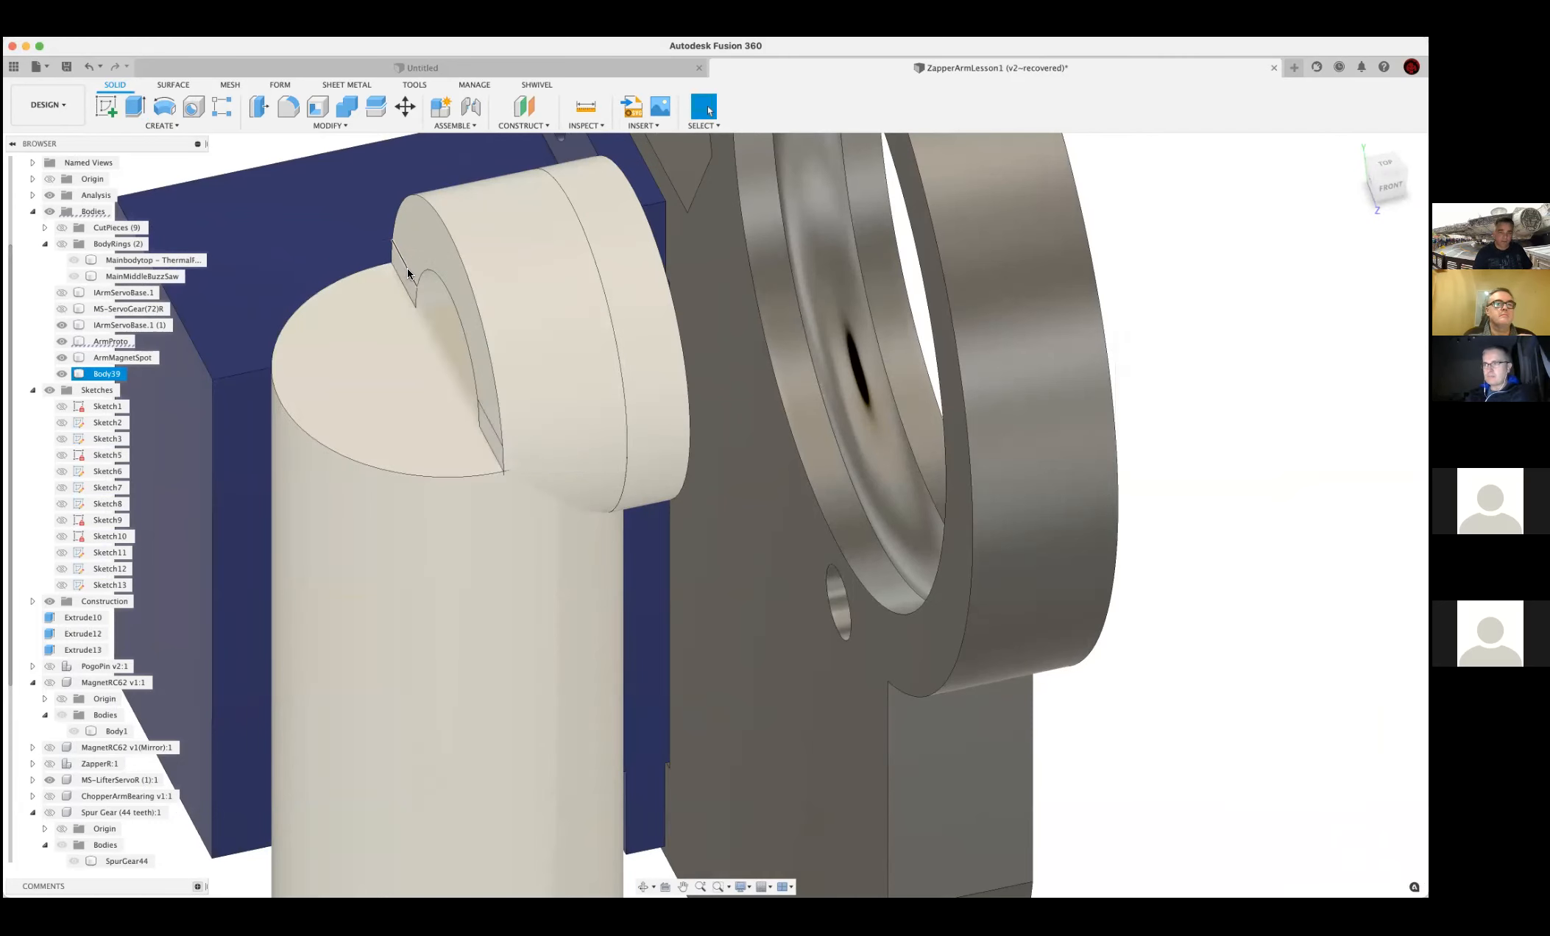
click(493, 445)
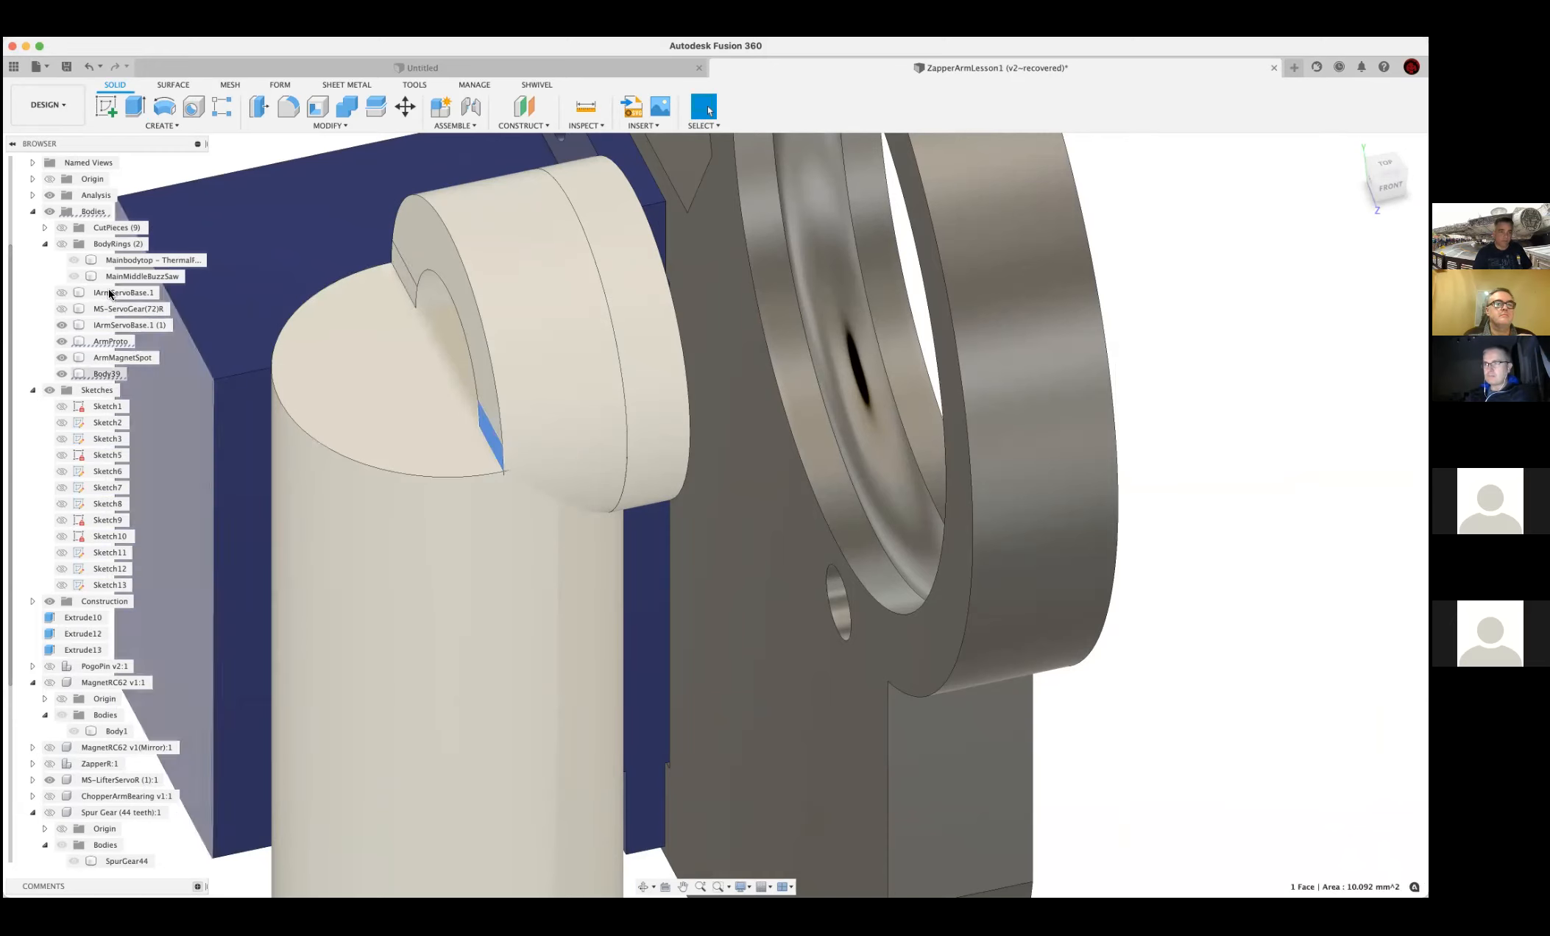
click(87, 68)
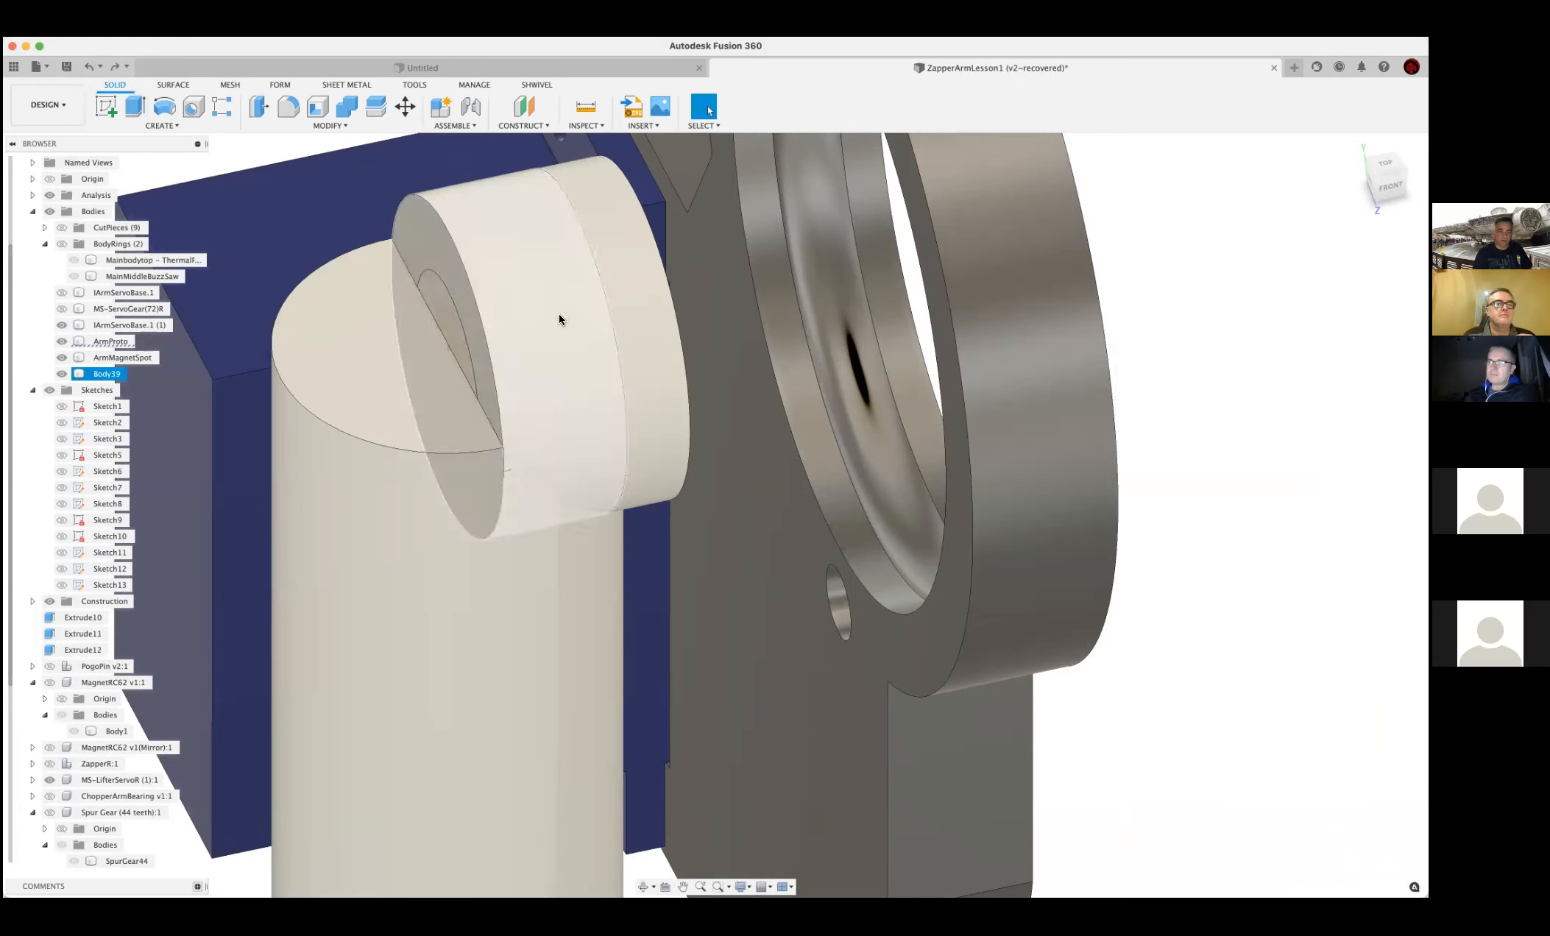
Hide Body39 and offset the raised half of ArmProto's top face by -2 mm
click(62, 374)
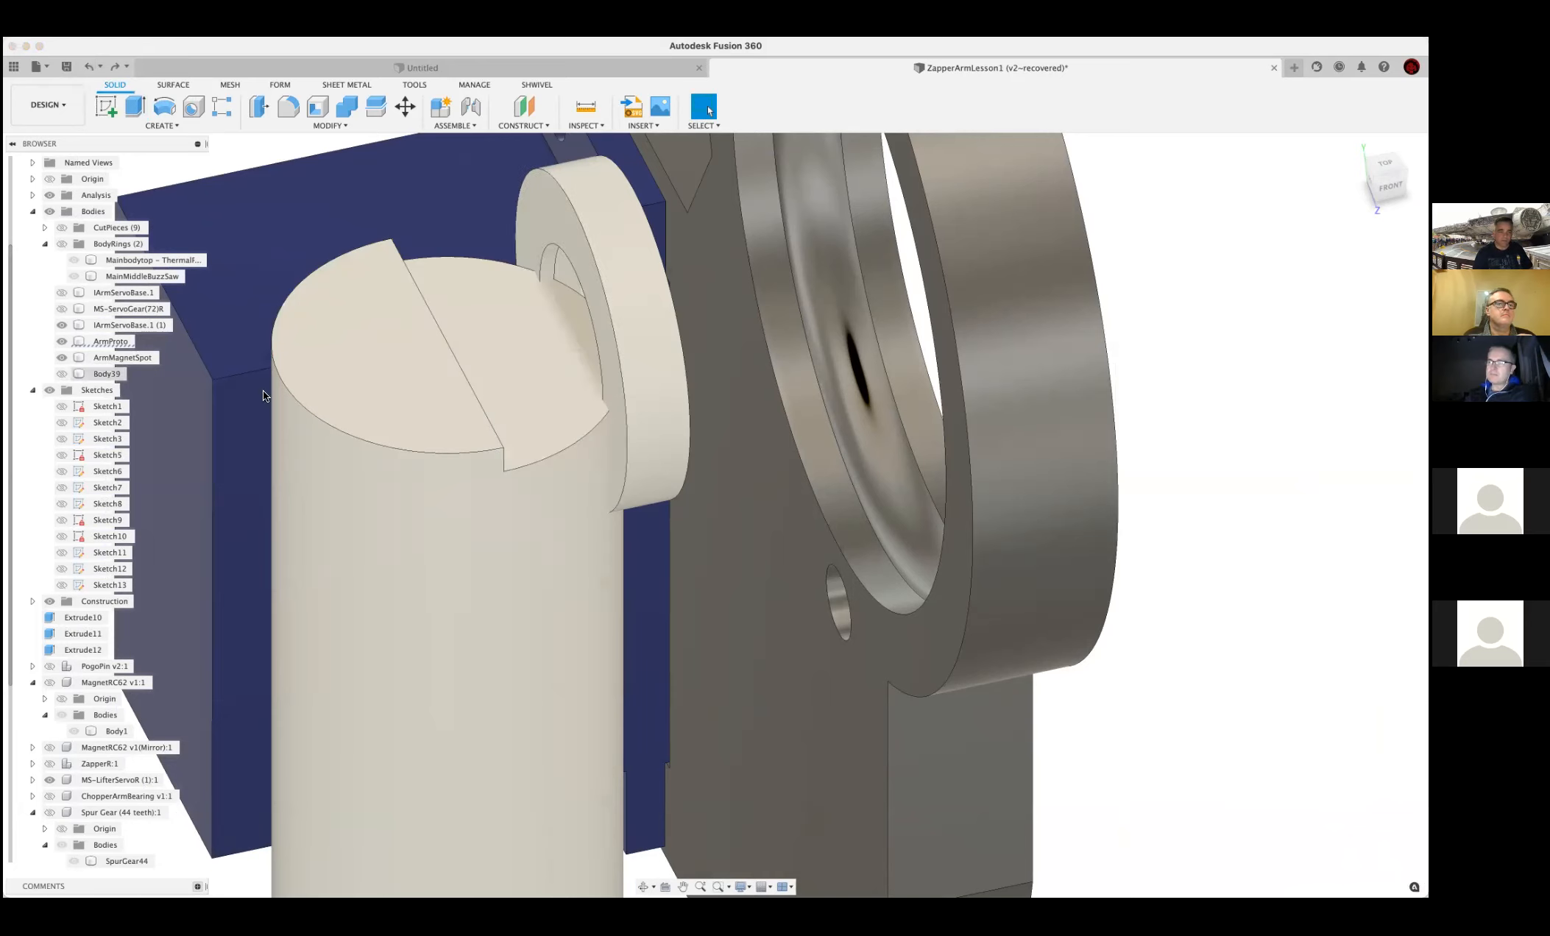
click(418, 363)
key(q)
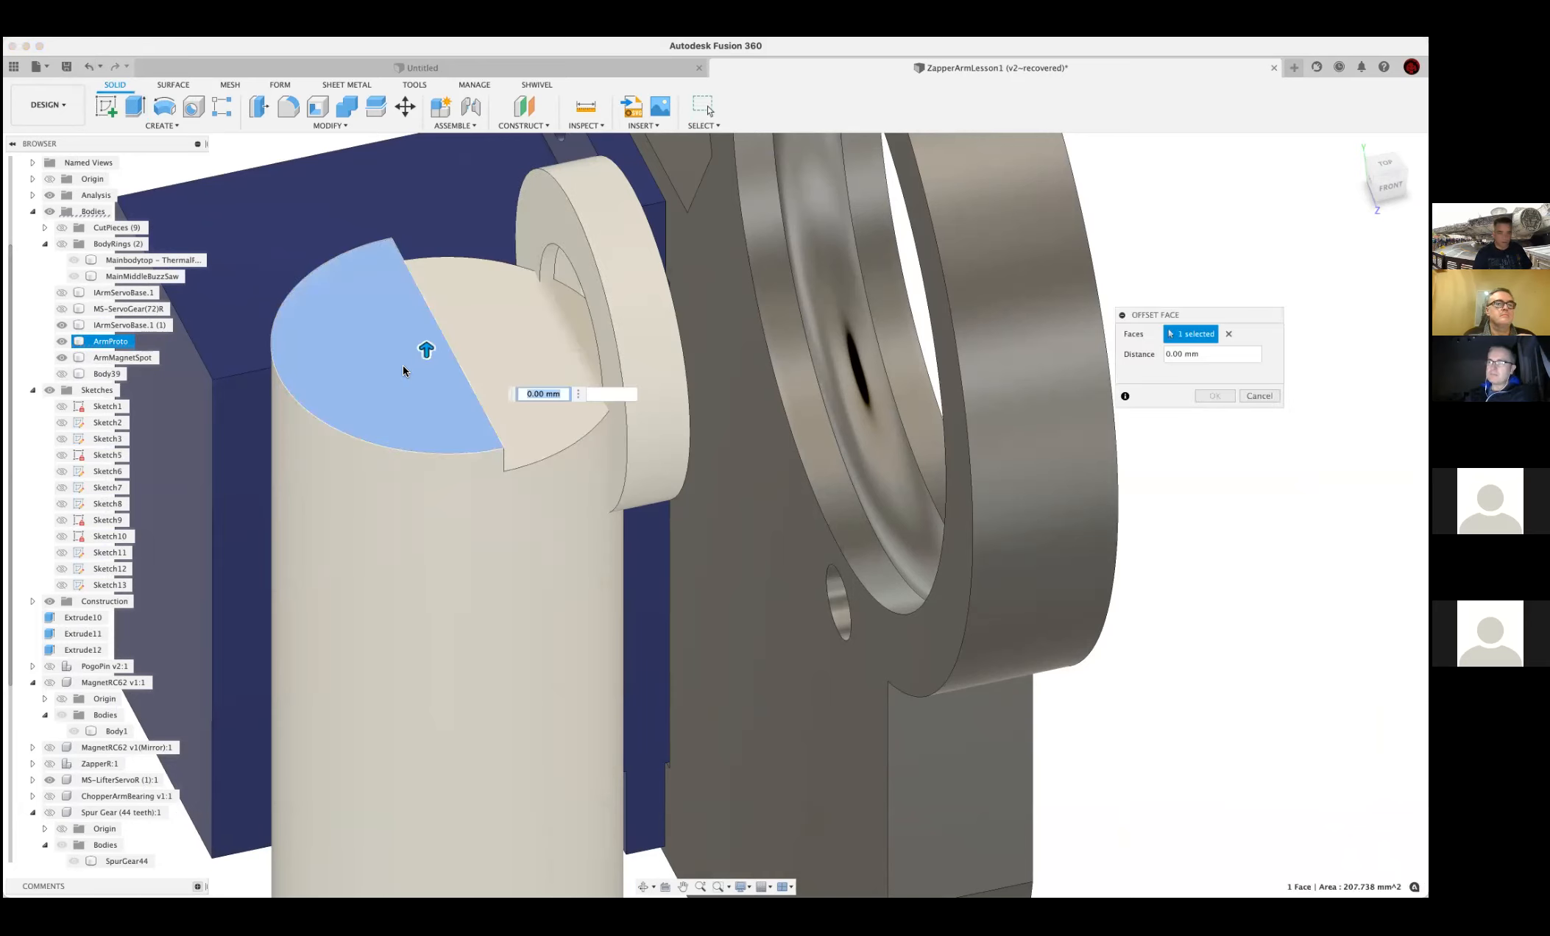
drag(427, 351, 427, 363)
text(-2)
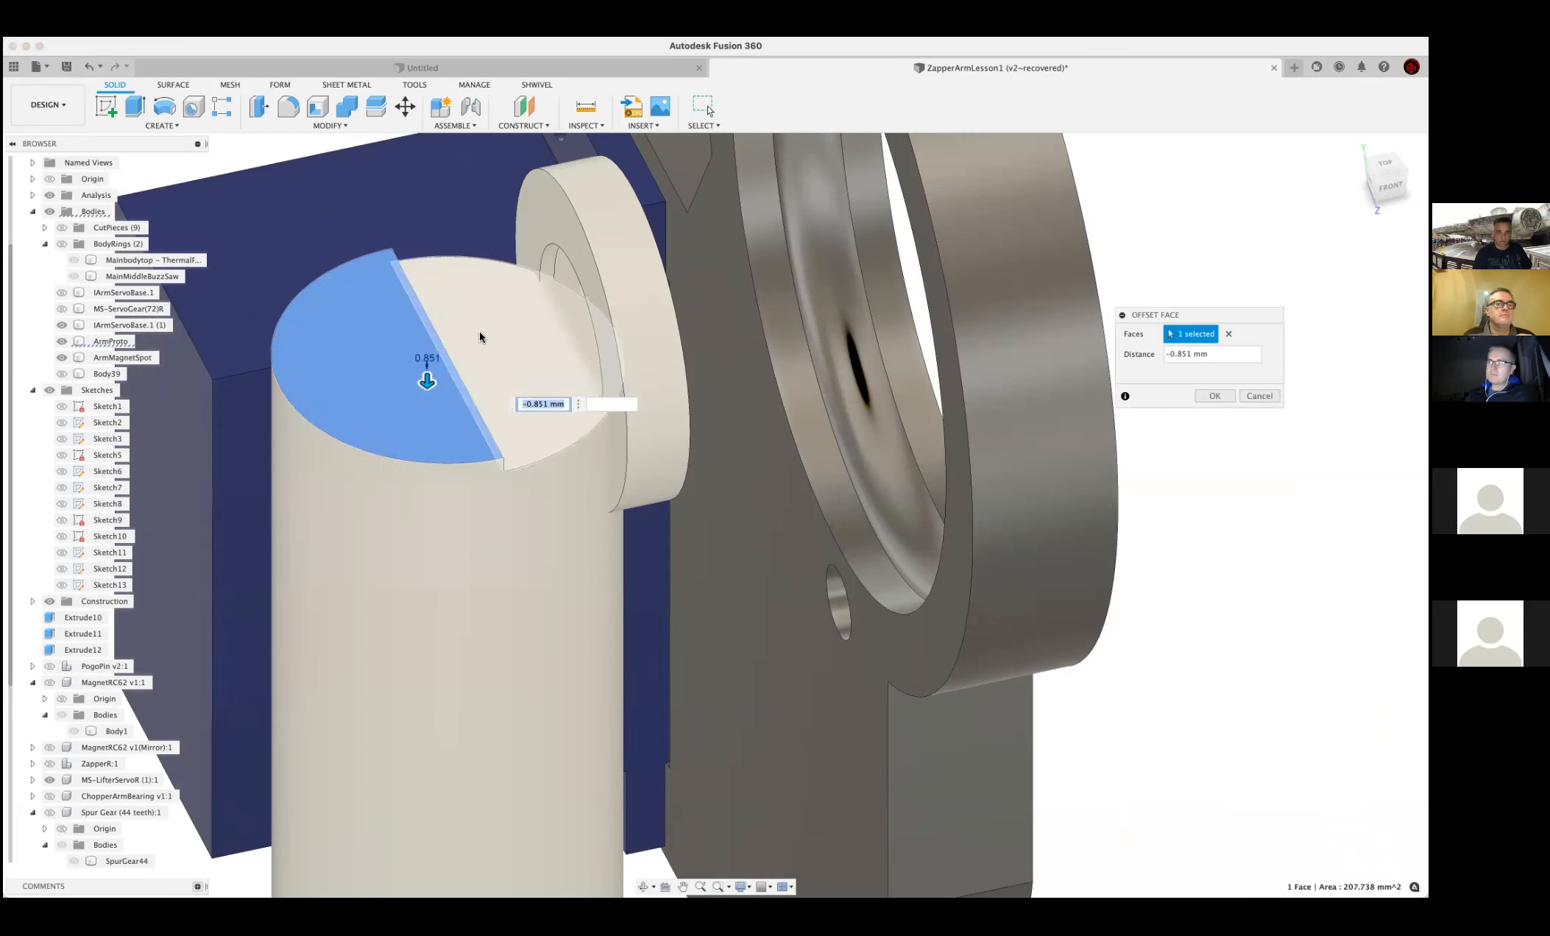
key(Return)
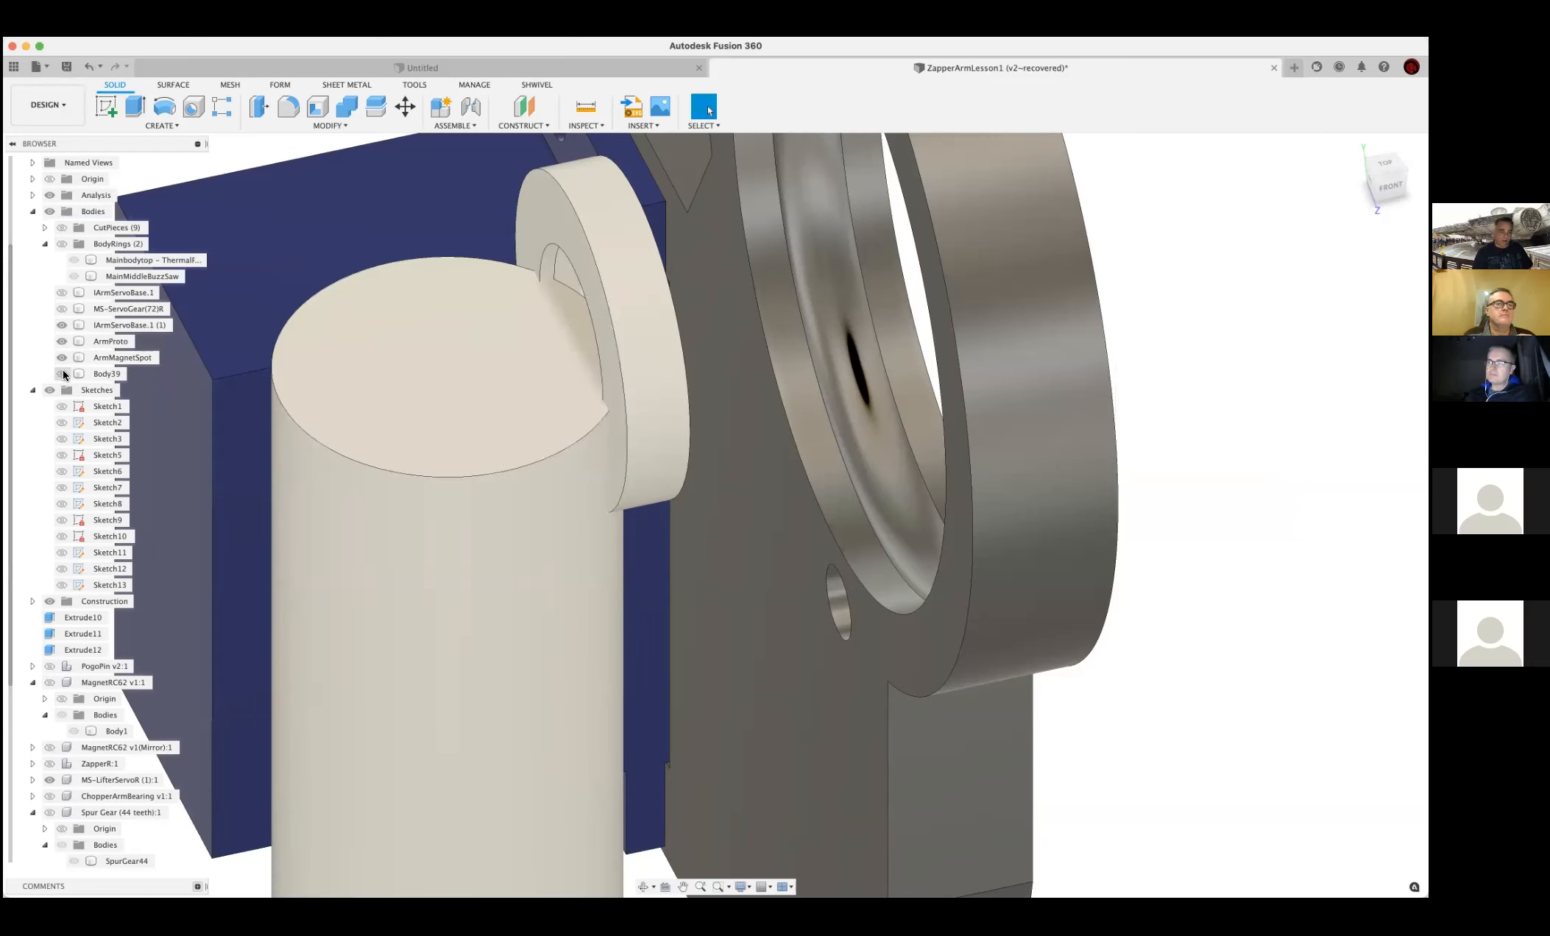
Show Body39 again and start a sketch on its flat ring face above the arm's top
click(62, 374)
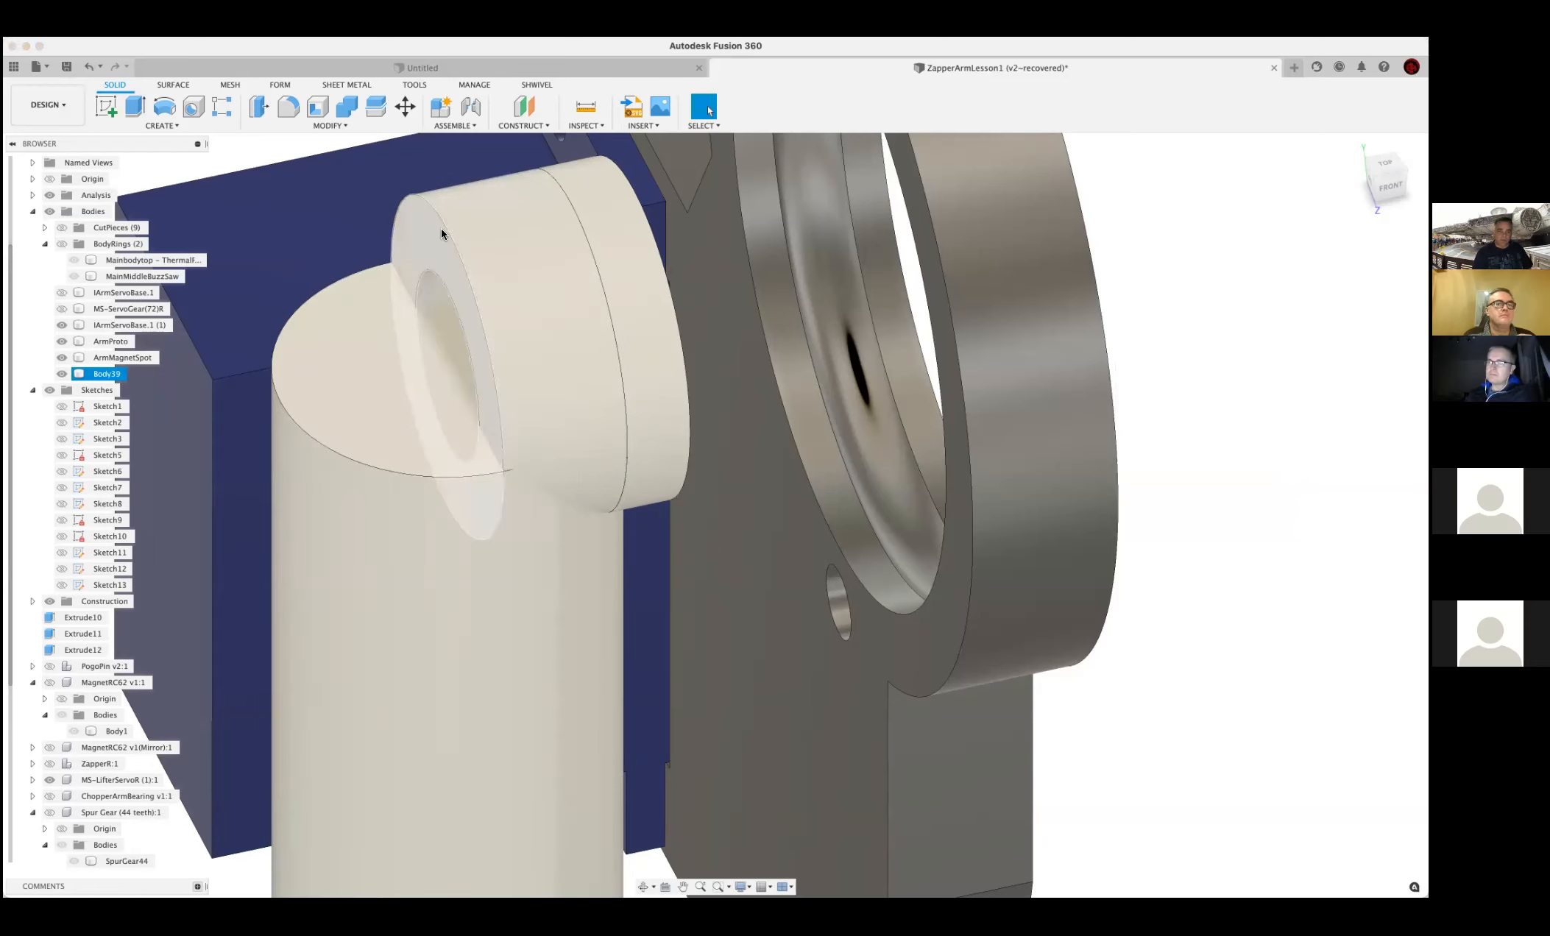
shift+middle_drag(442, 218, 439, 231)
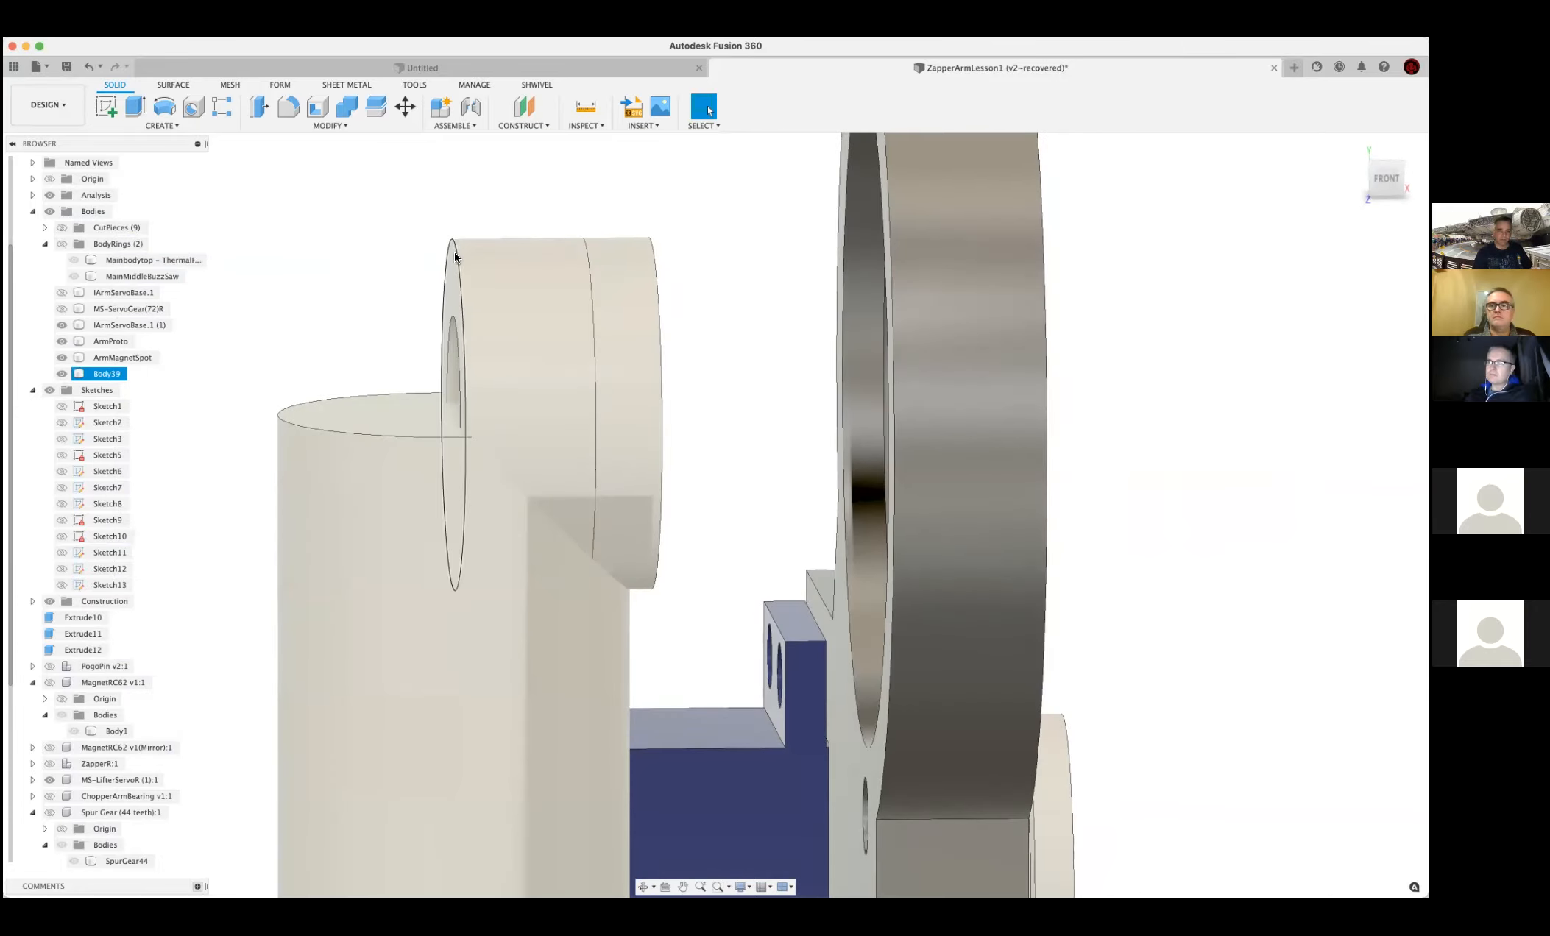
shift+middle_drag(381, 336, 437, 348)
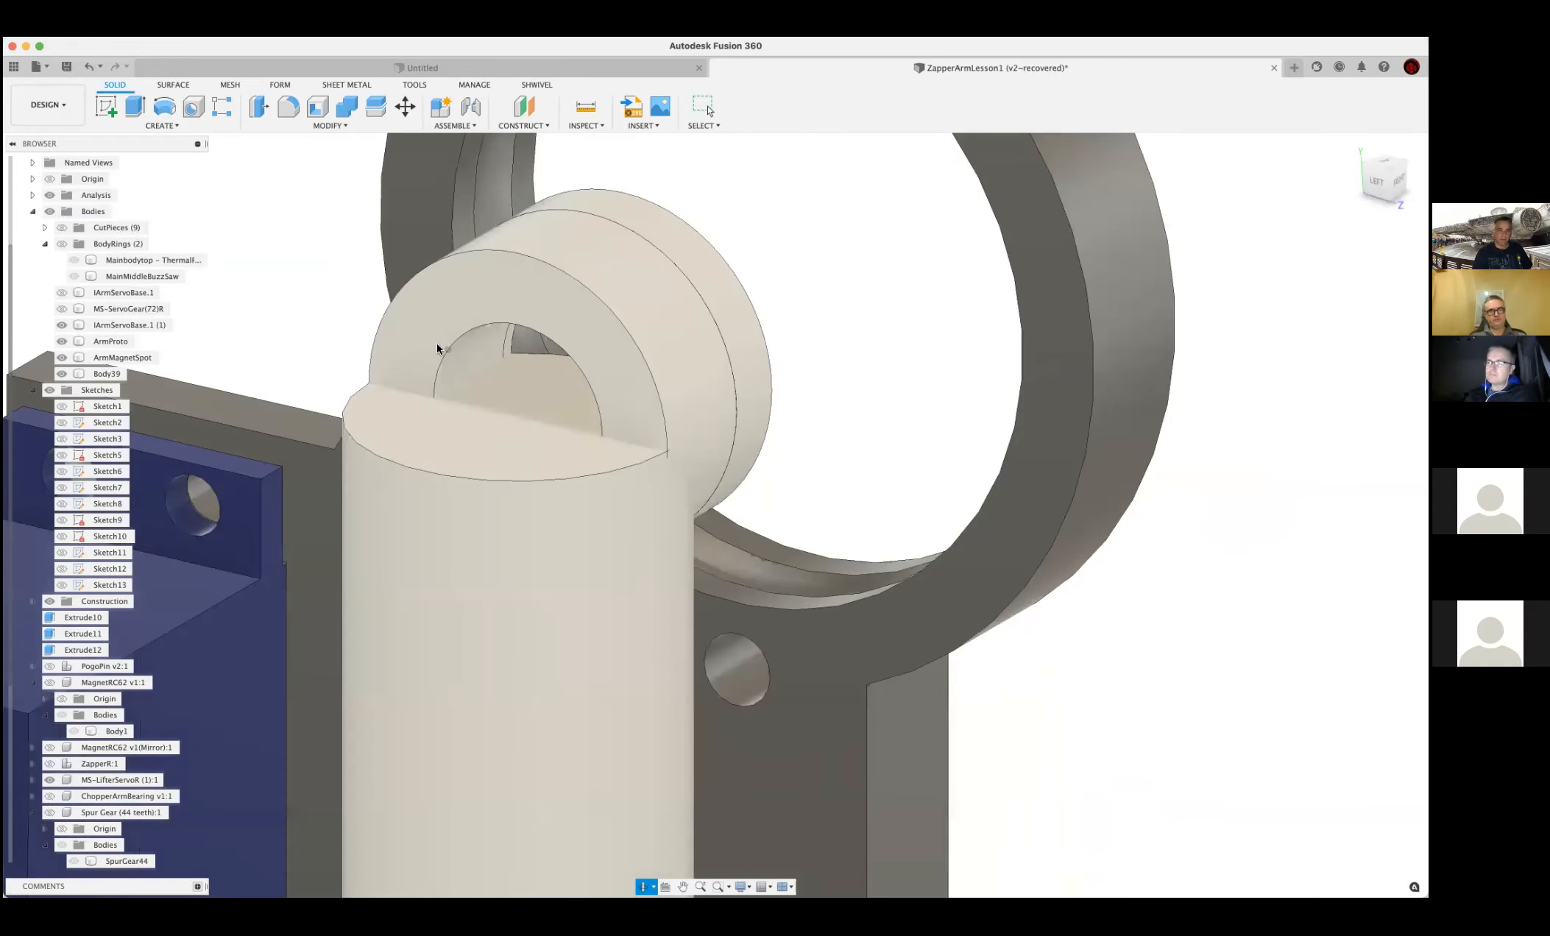
shift+middle_drag(340, 499, 366, 393)
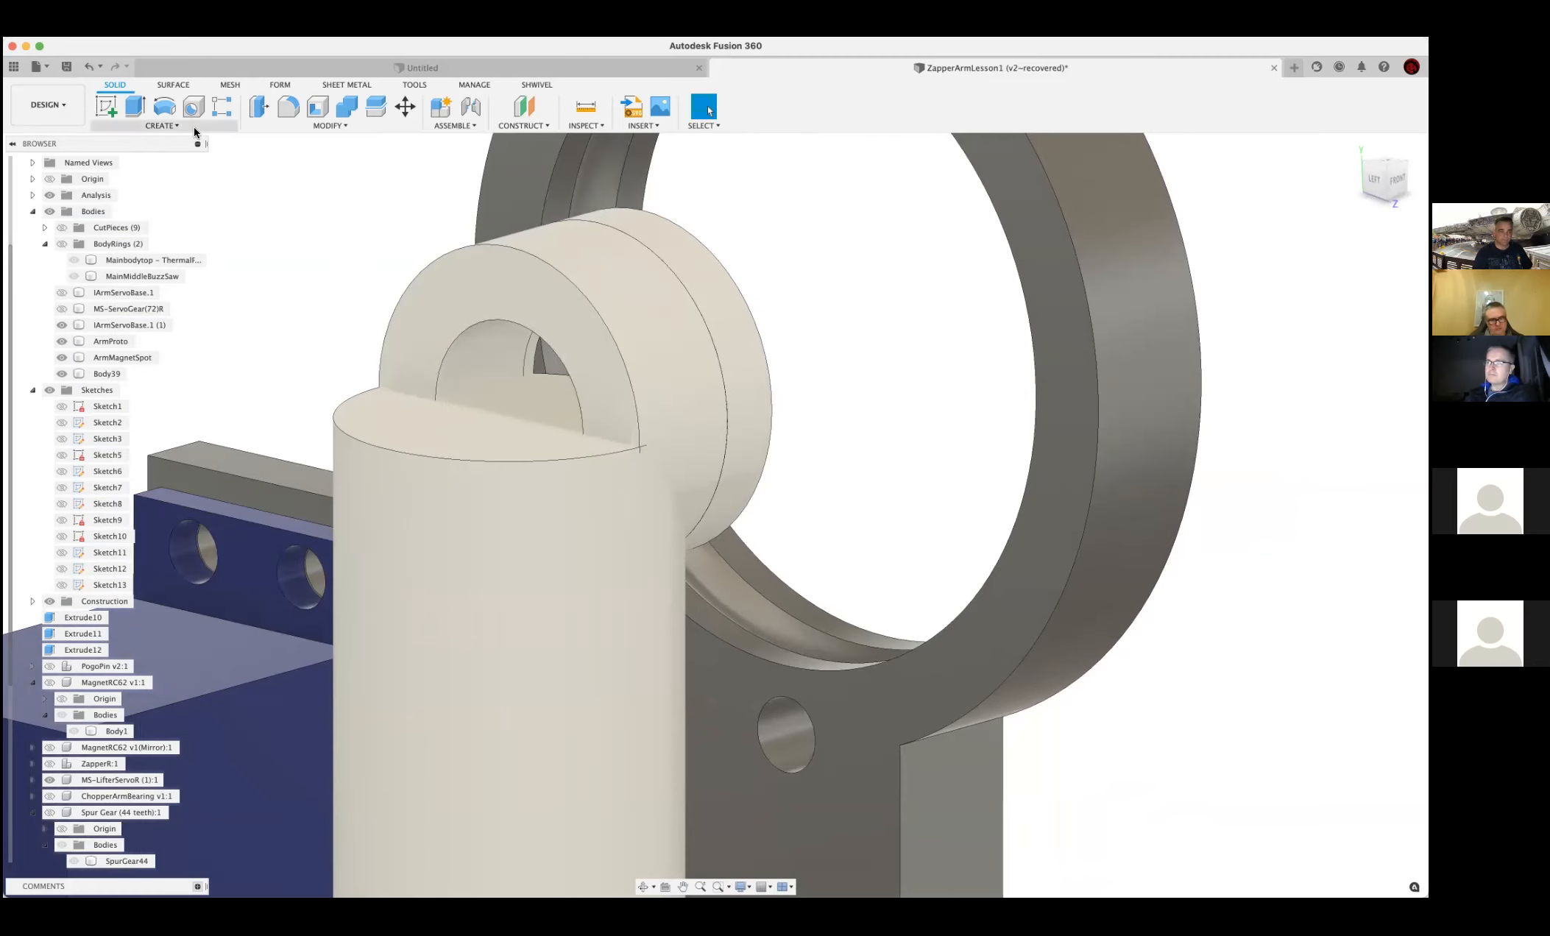
click(106, 107)
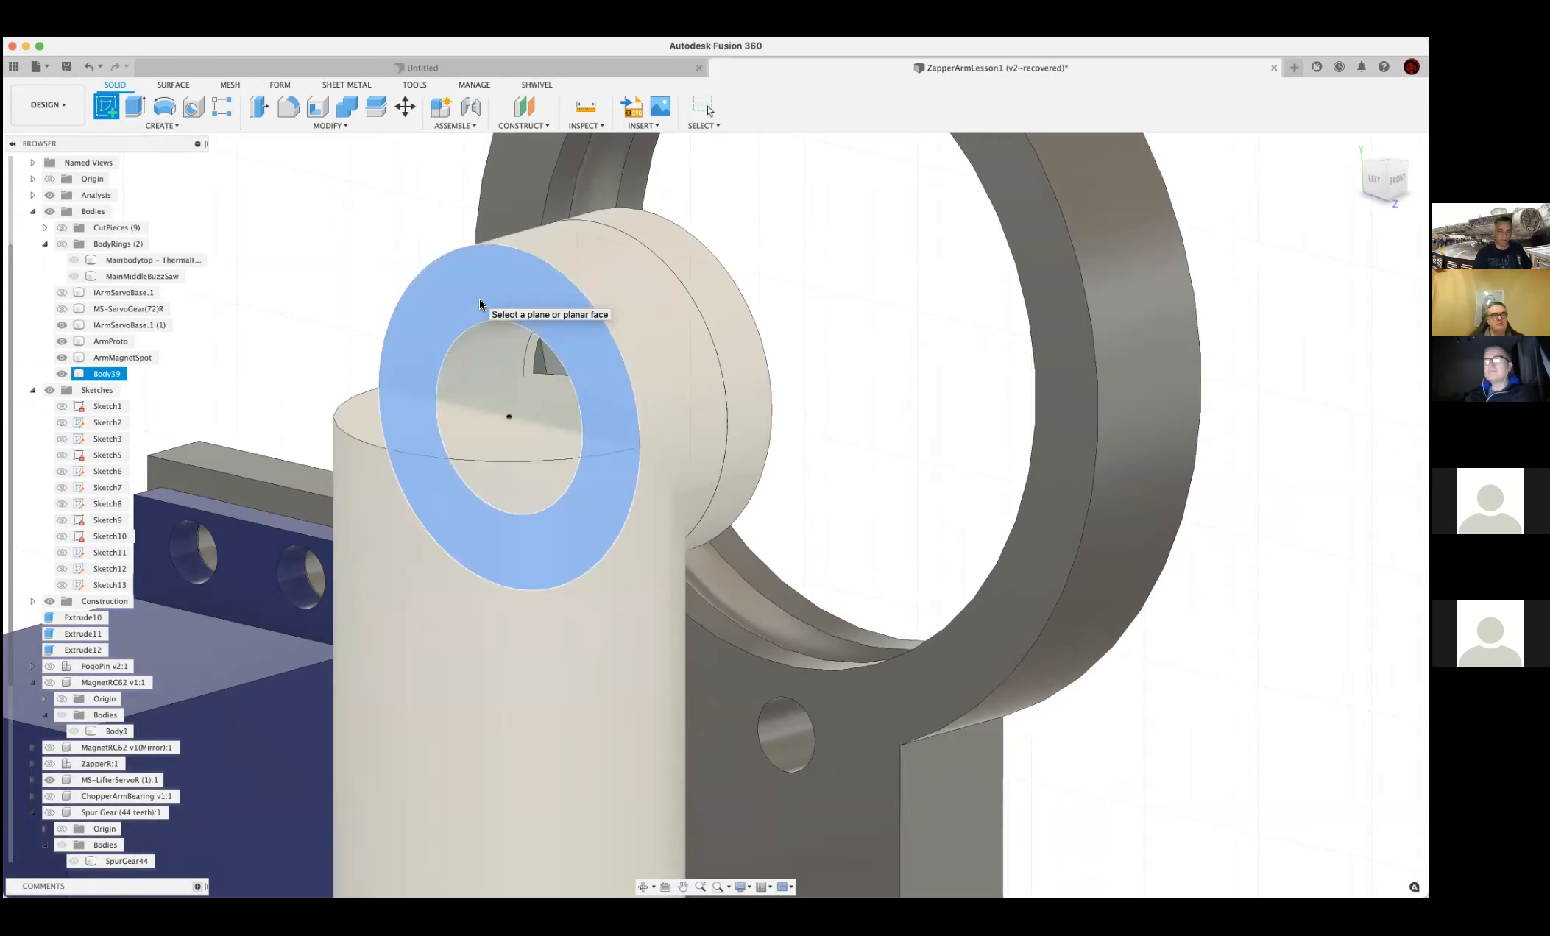
click(480, 303)
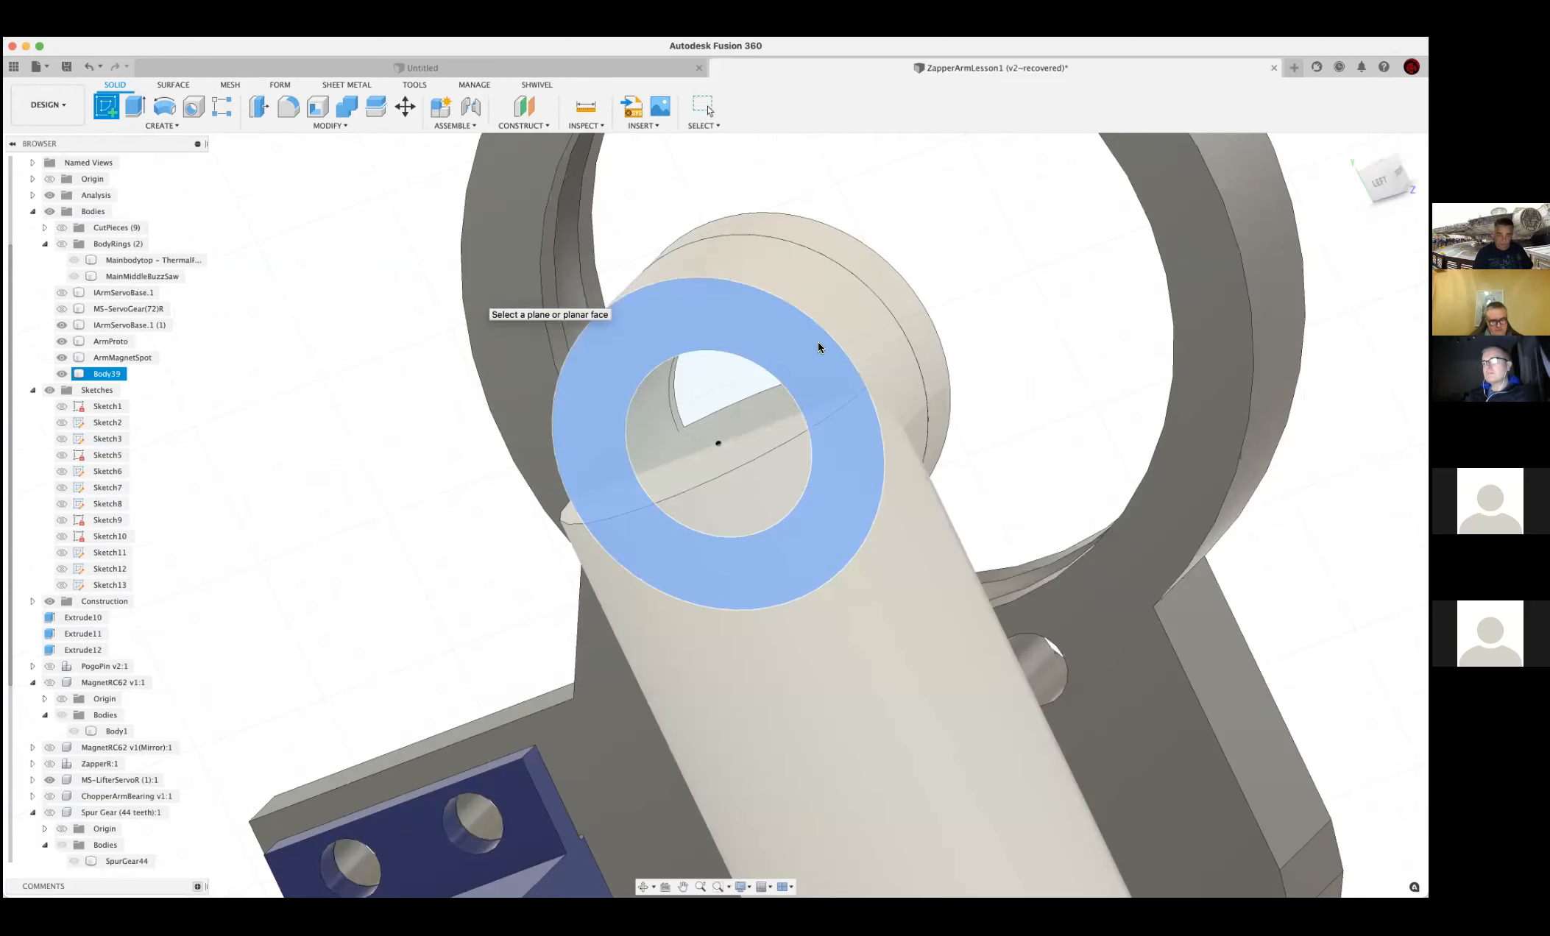
shift+middle_drag(809, 355, 827, 293)
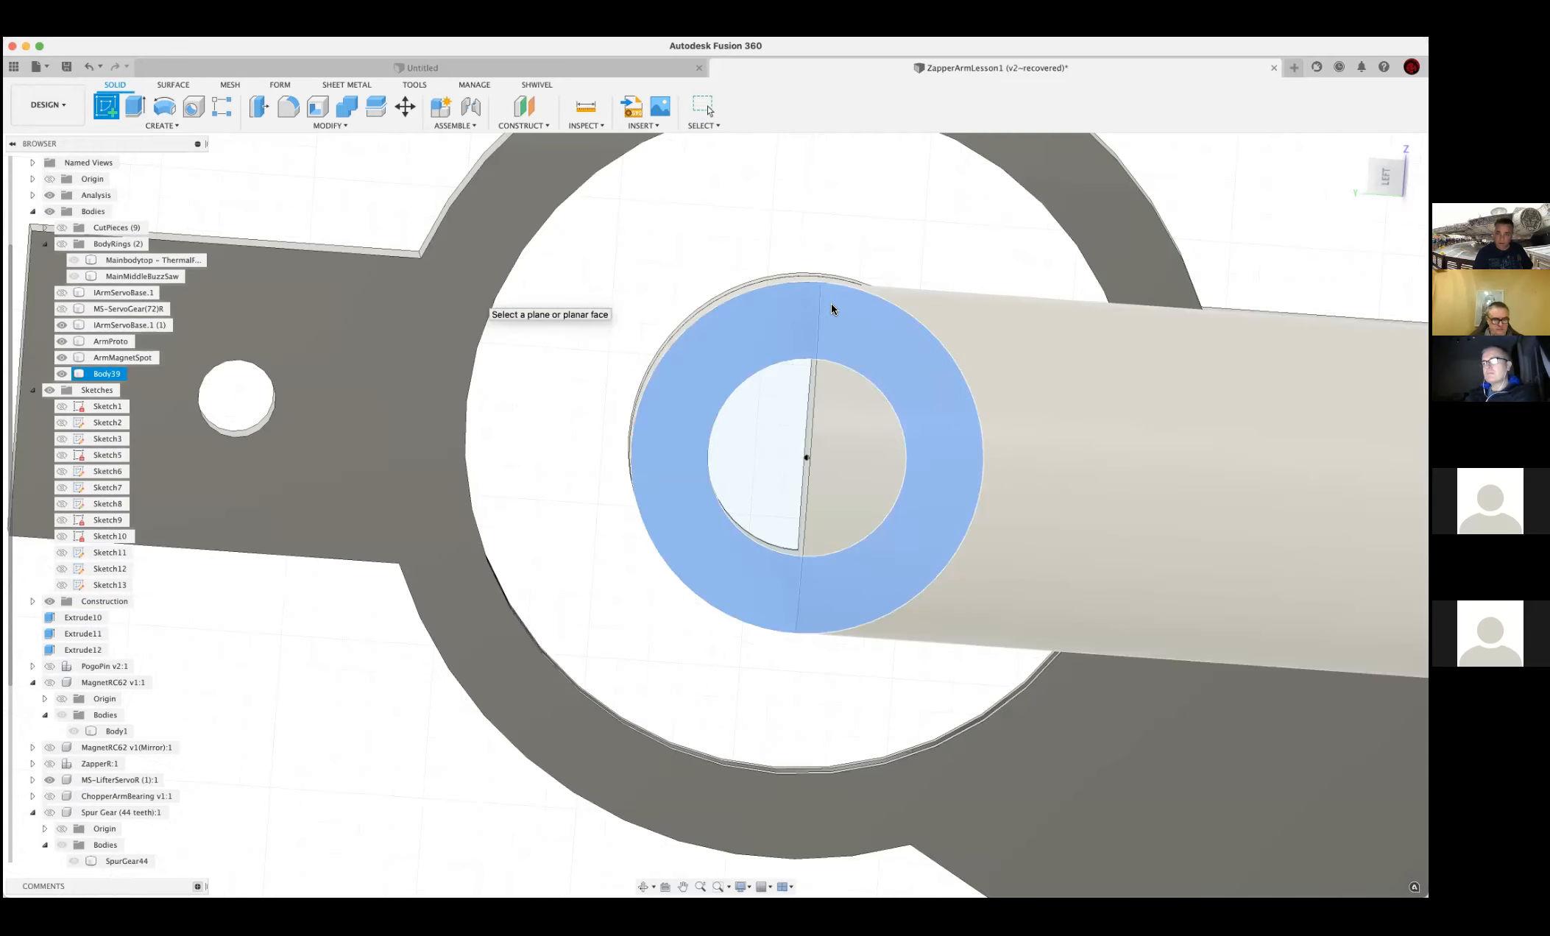
click(830, 298)
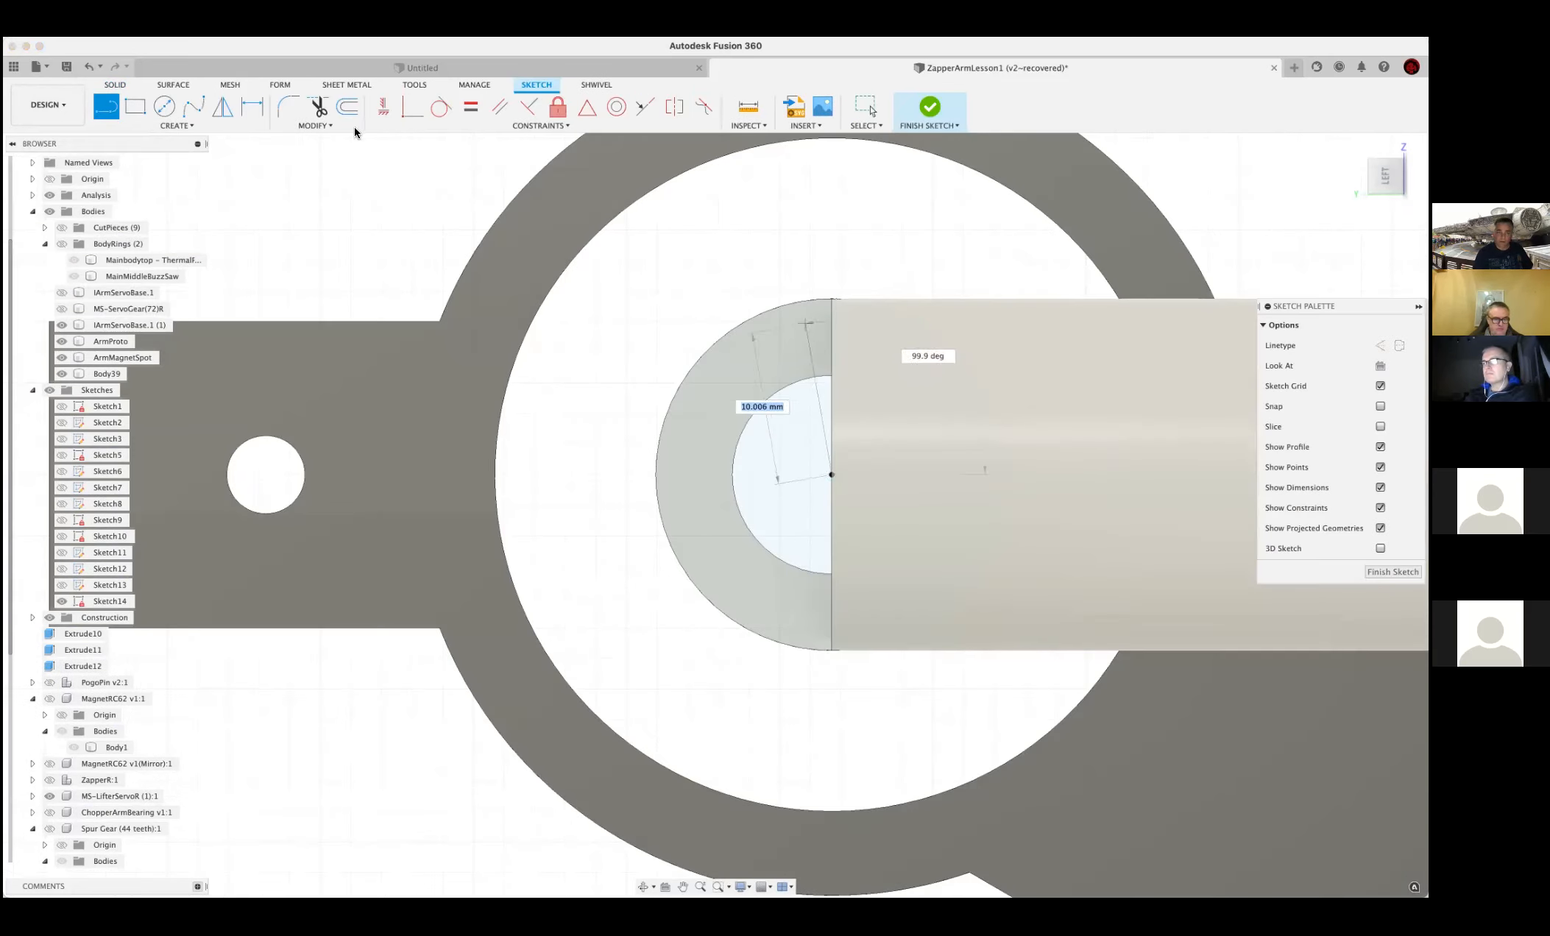
Try to trim the straight line through the ring's centre and finish the sketch, and undo both
key(Escape)
click(316, 125)
click(316, 196)
click(830, 485)
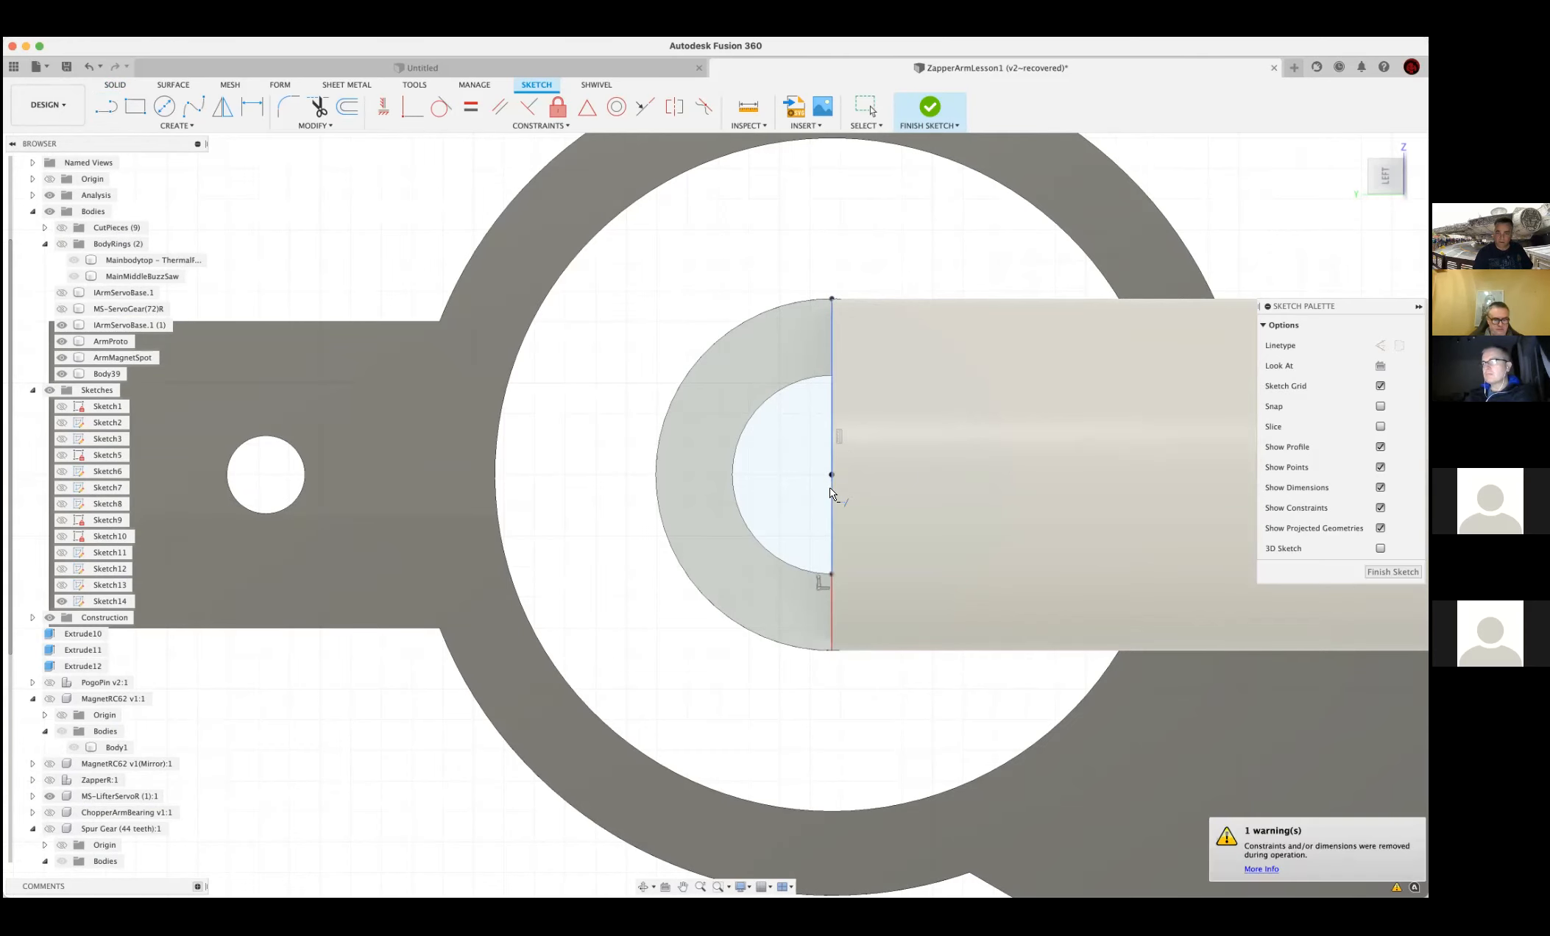
click(929, 111)
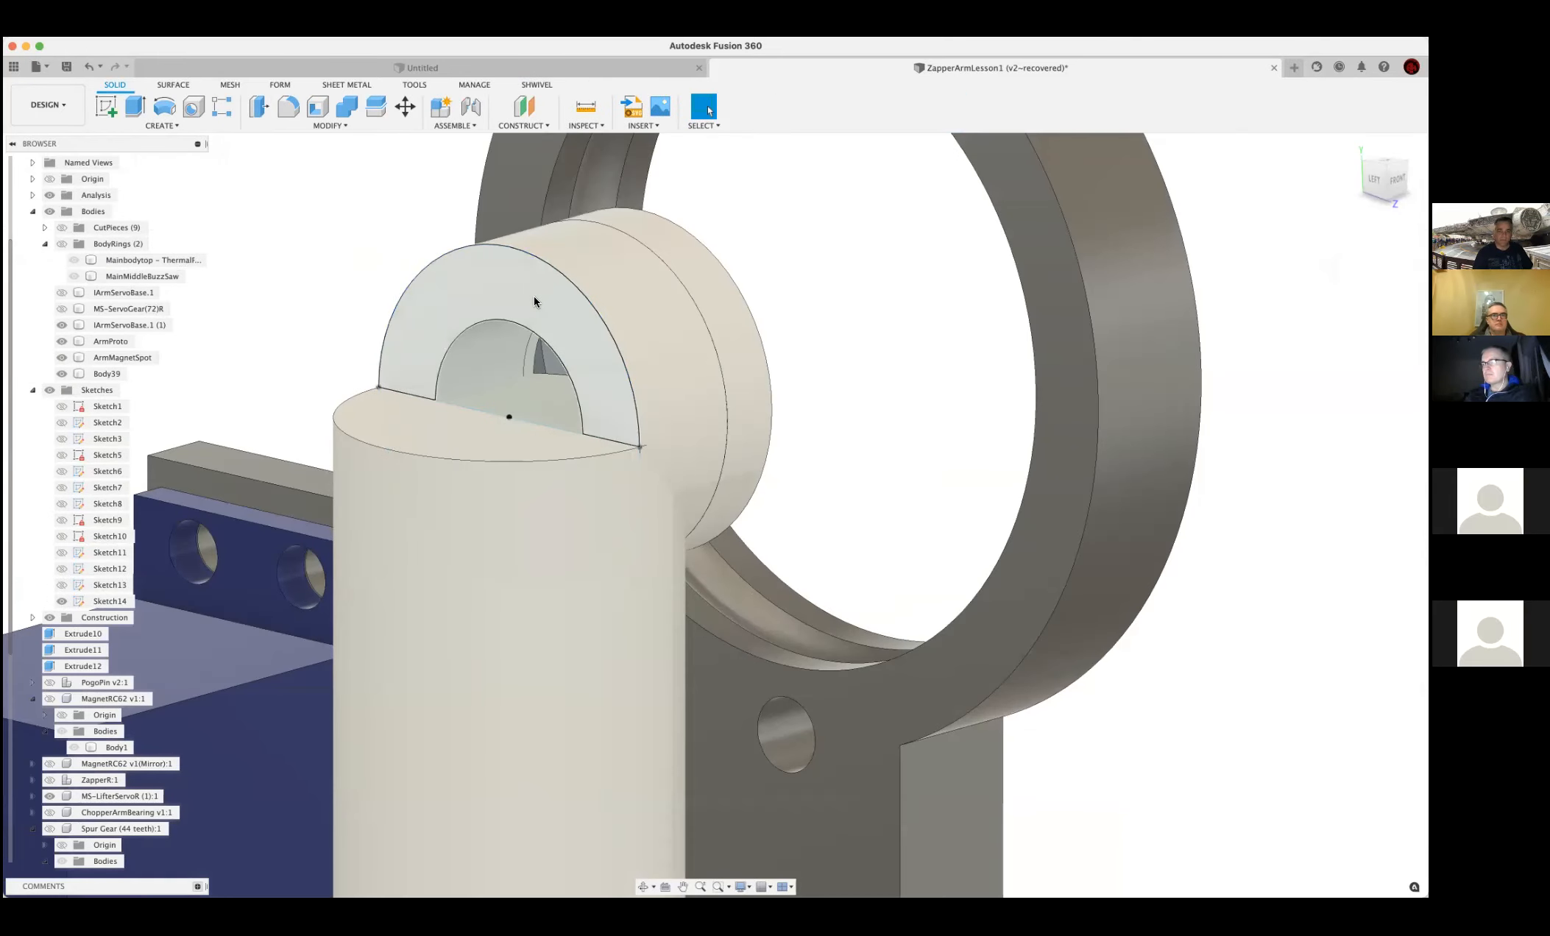
click(581, 407)
click(89, 66)
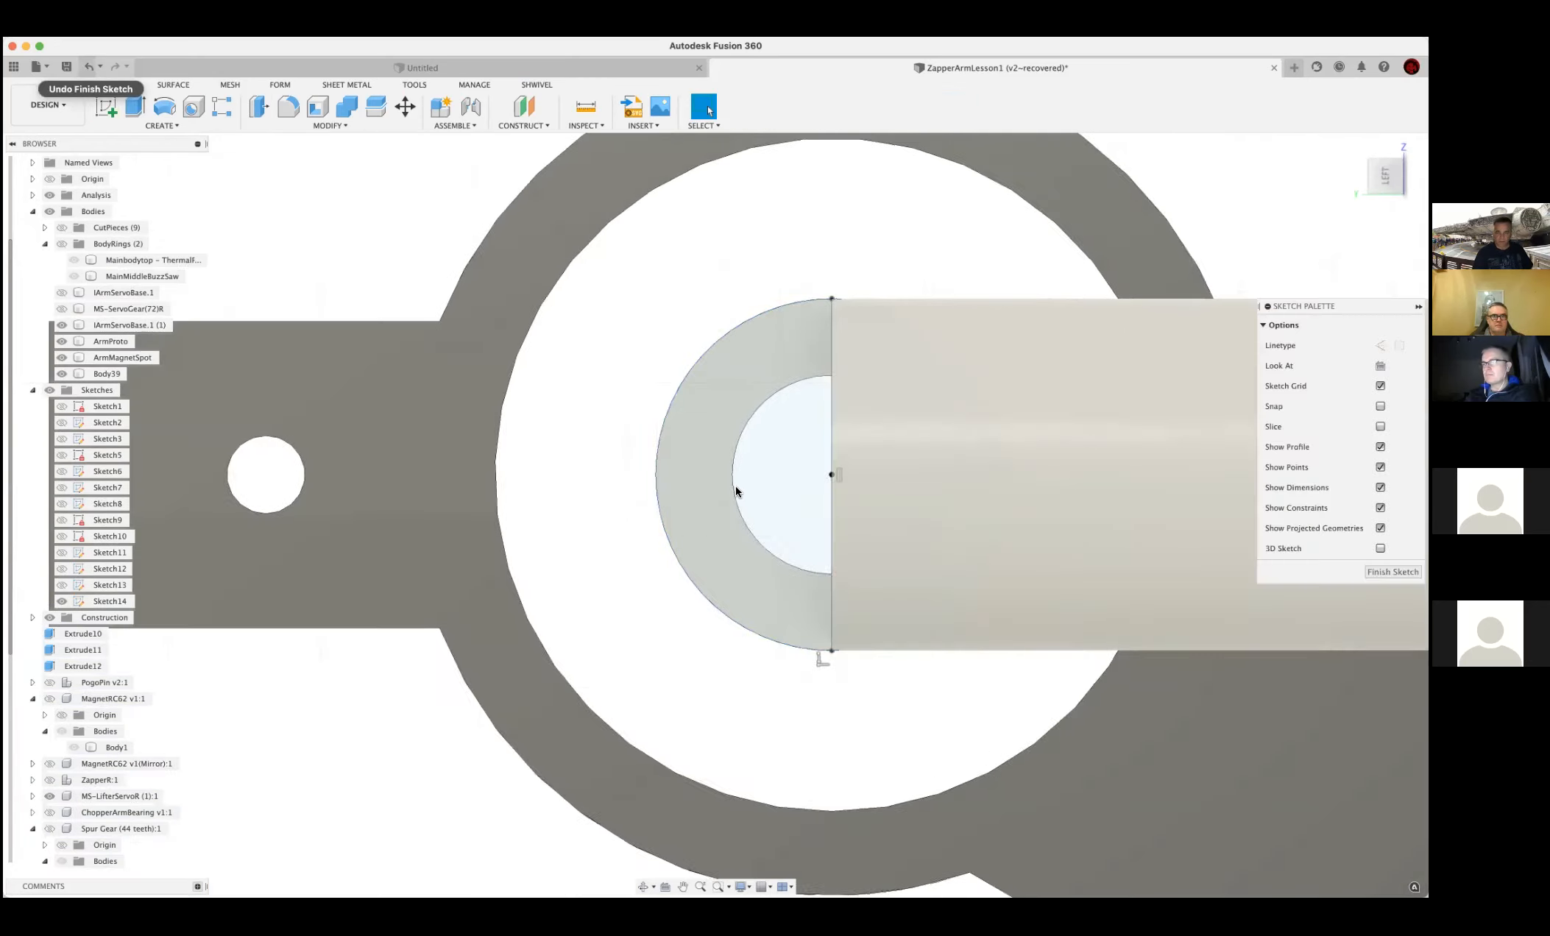
Inspect the inner and outer arcs of the half-ring sketch profile up close
click(736, 484)
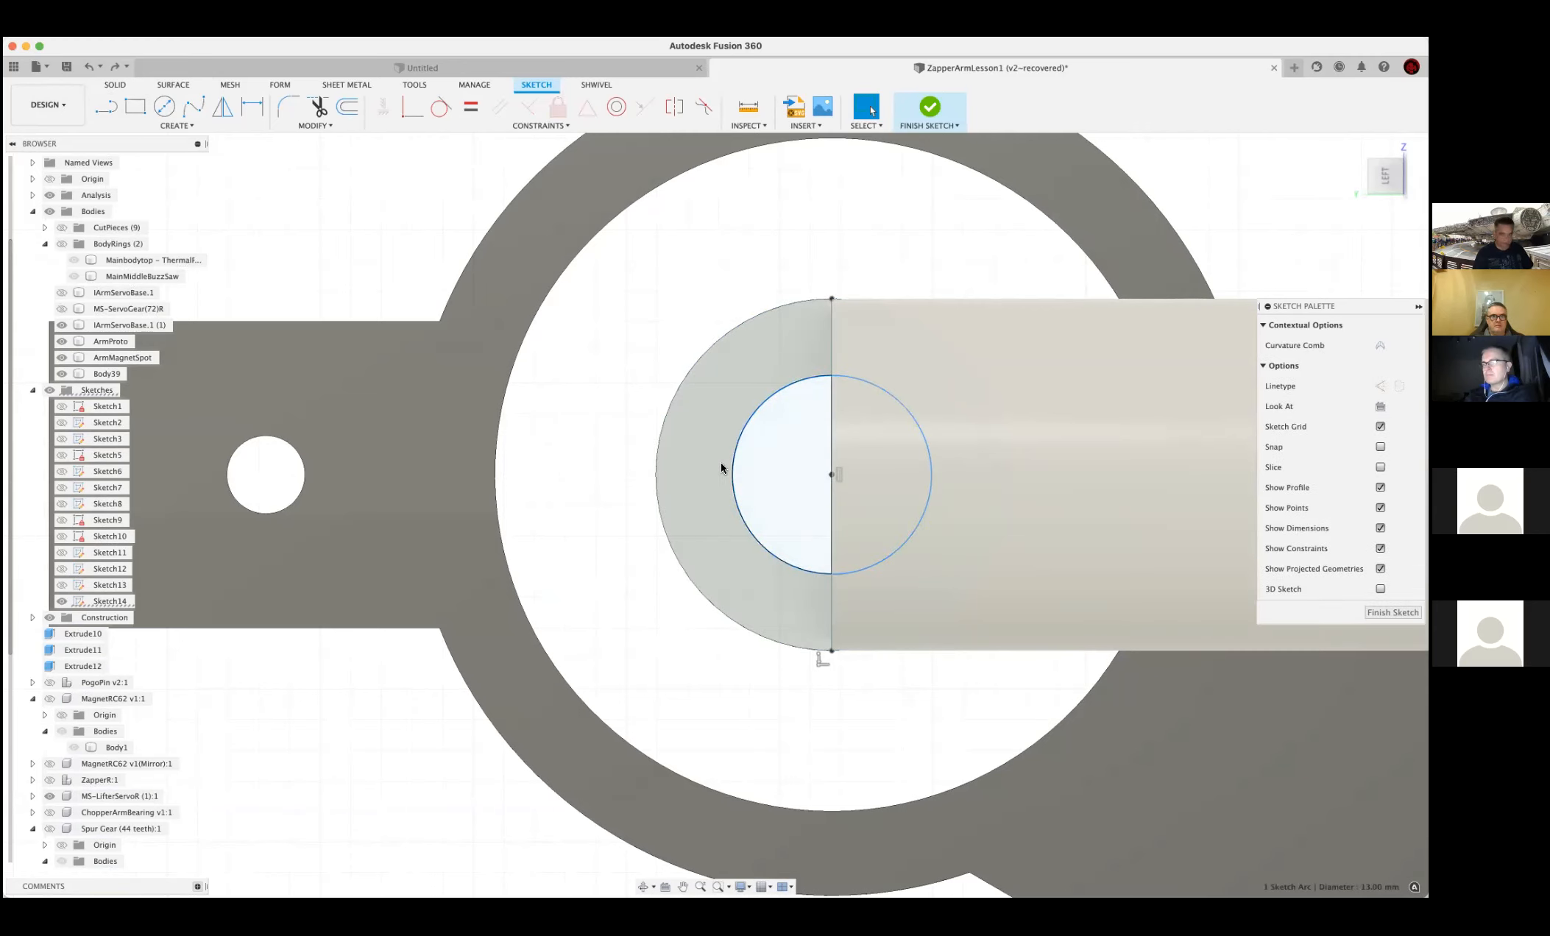
click(661, 394)
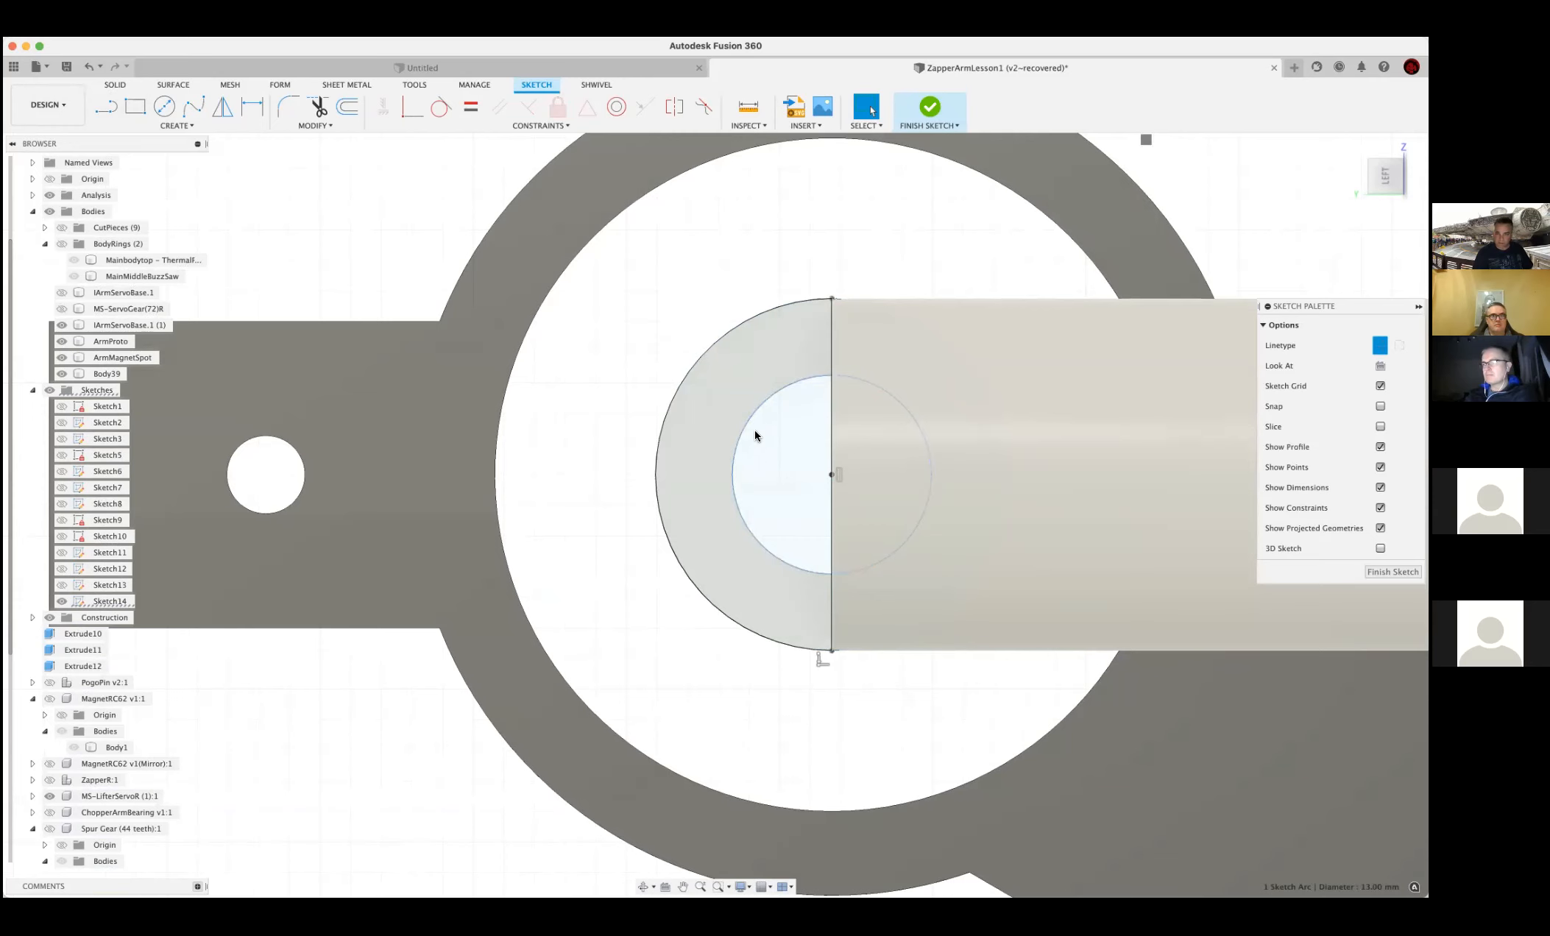
scroll(754, 434, up, 5)
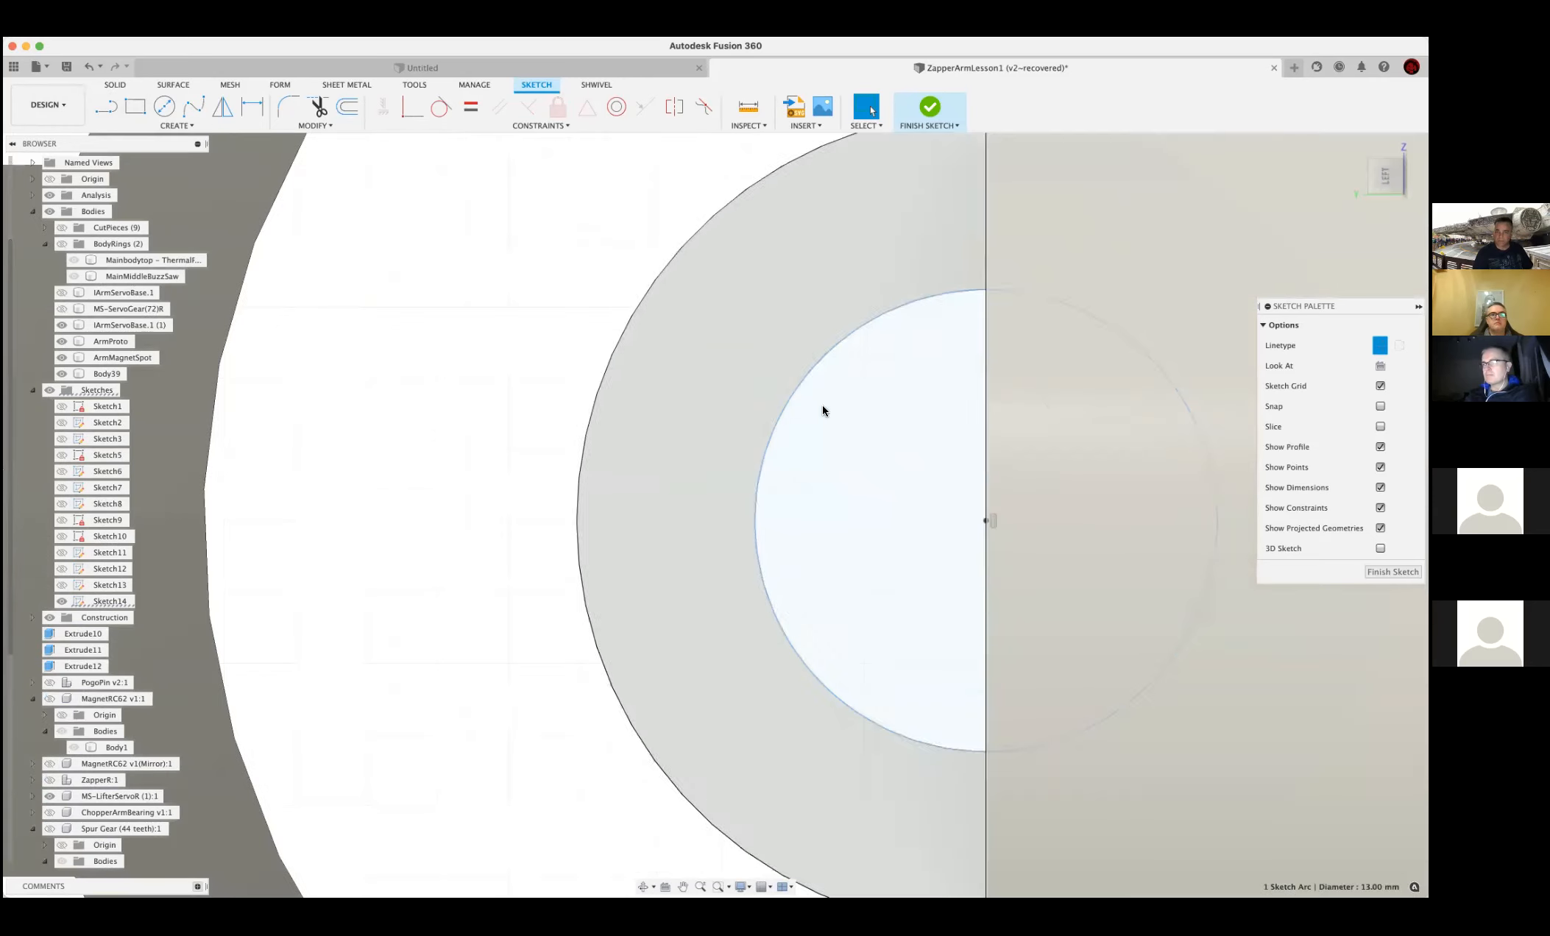
scroll(822, 405, up, 3)
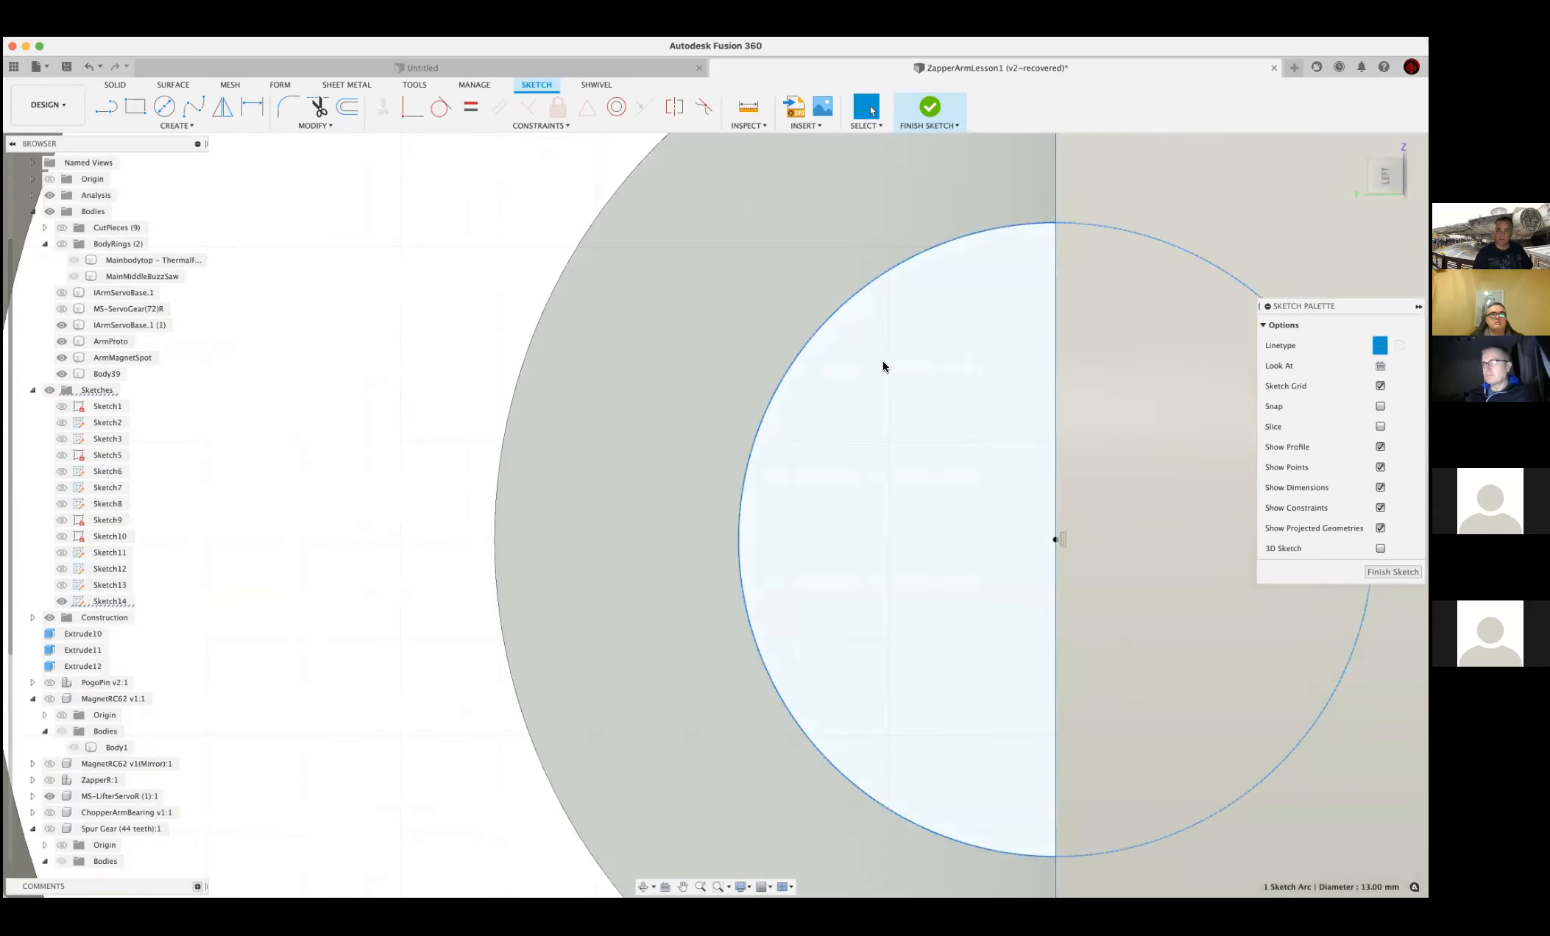
scroll(883, 363, down, 3)
scroll(861, 384, down, 5)
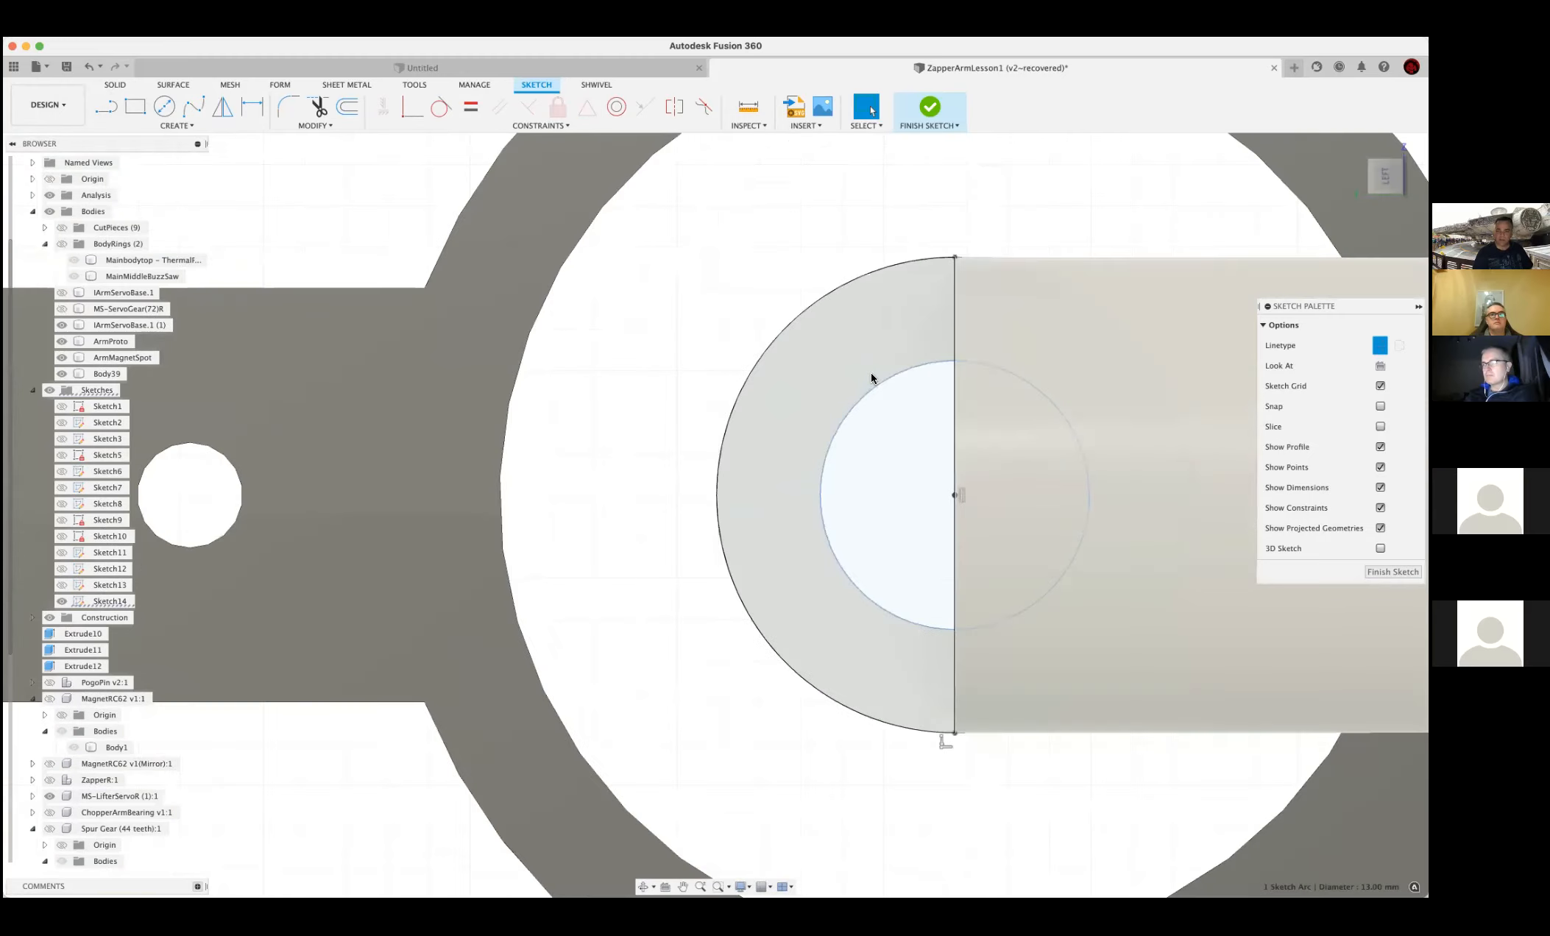
scroll(882, 483, down, 1)
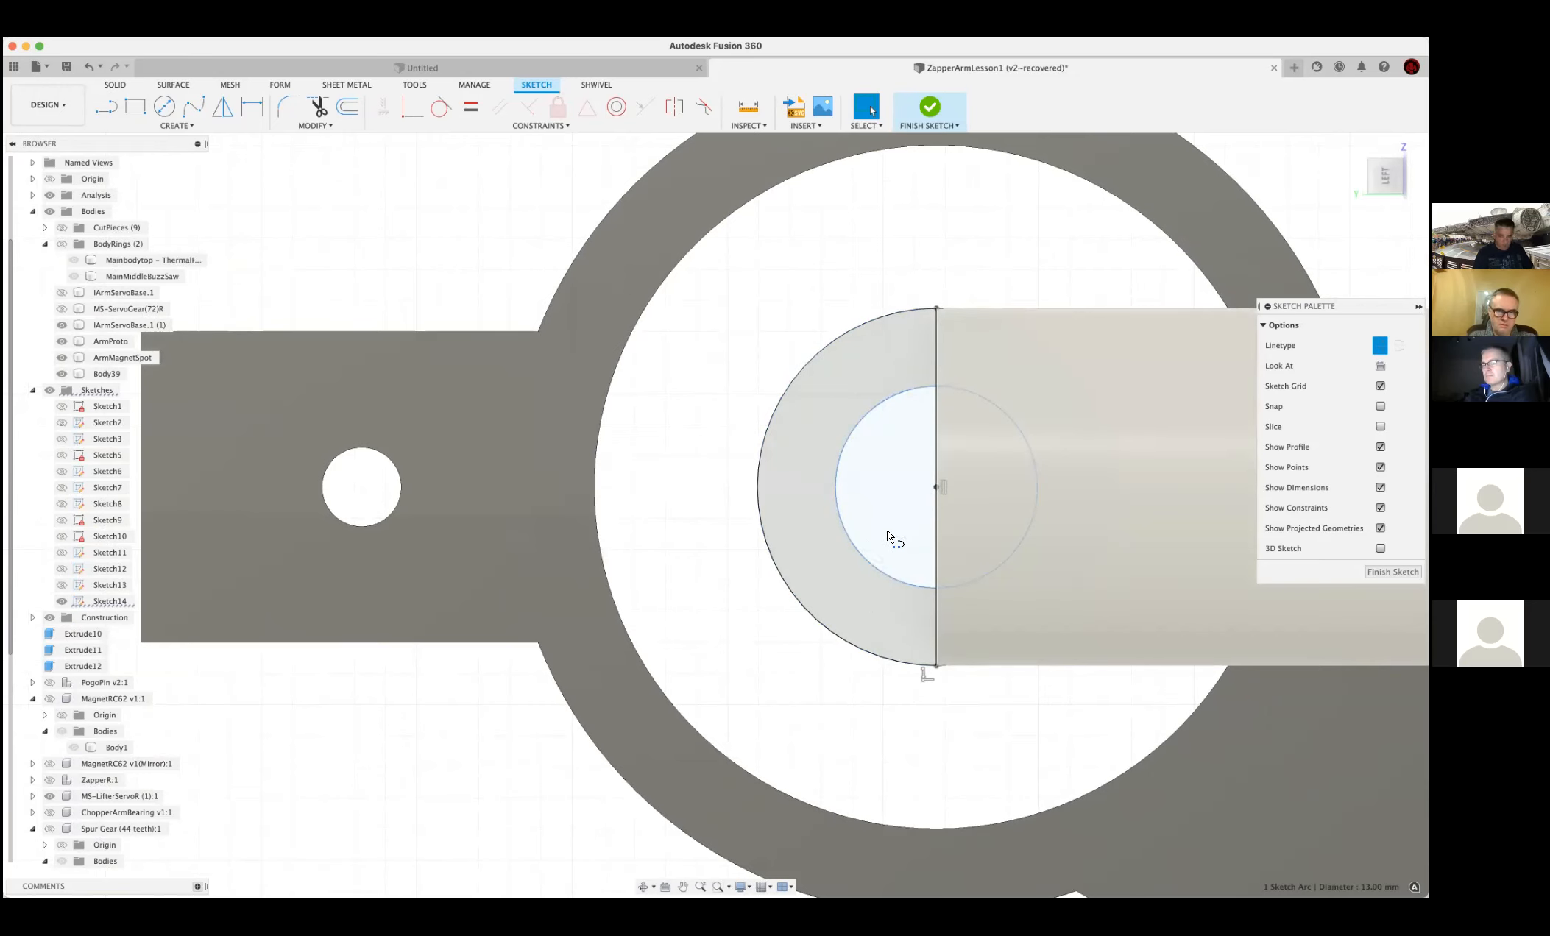
Draw an 11.5 mm line from the ring's centre to the midpoint of its outer arc, and finish the sketch
key(l)
click(937, 487)
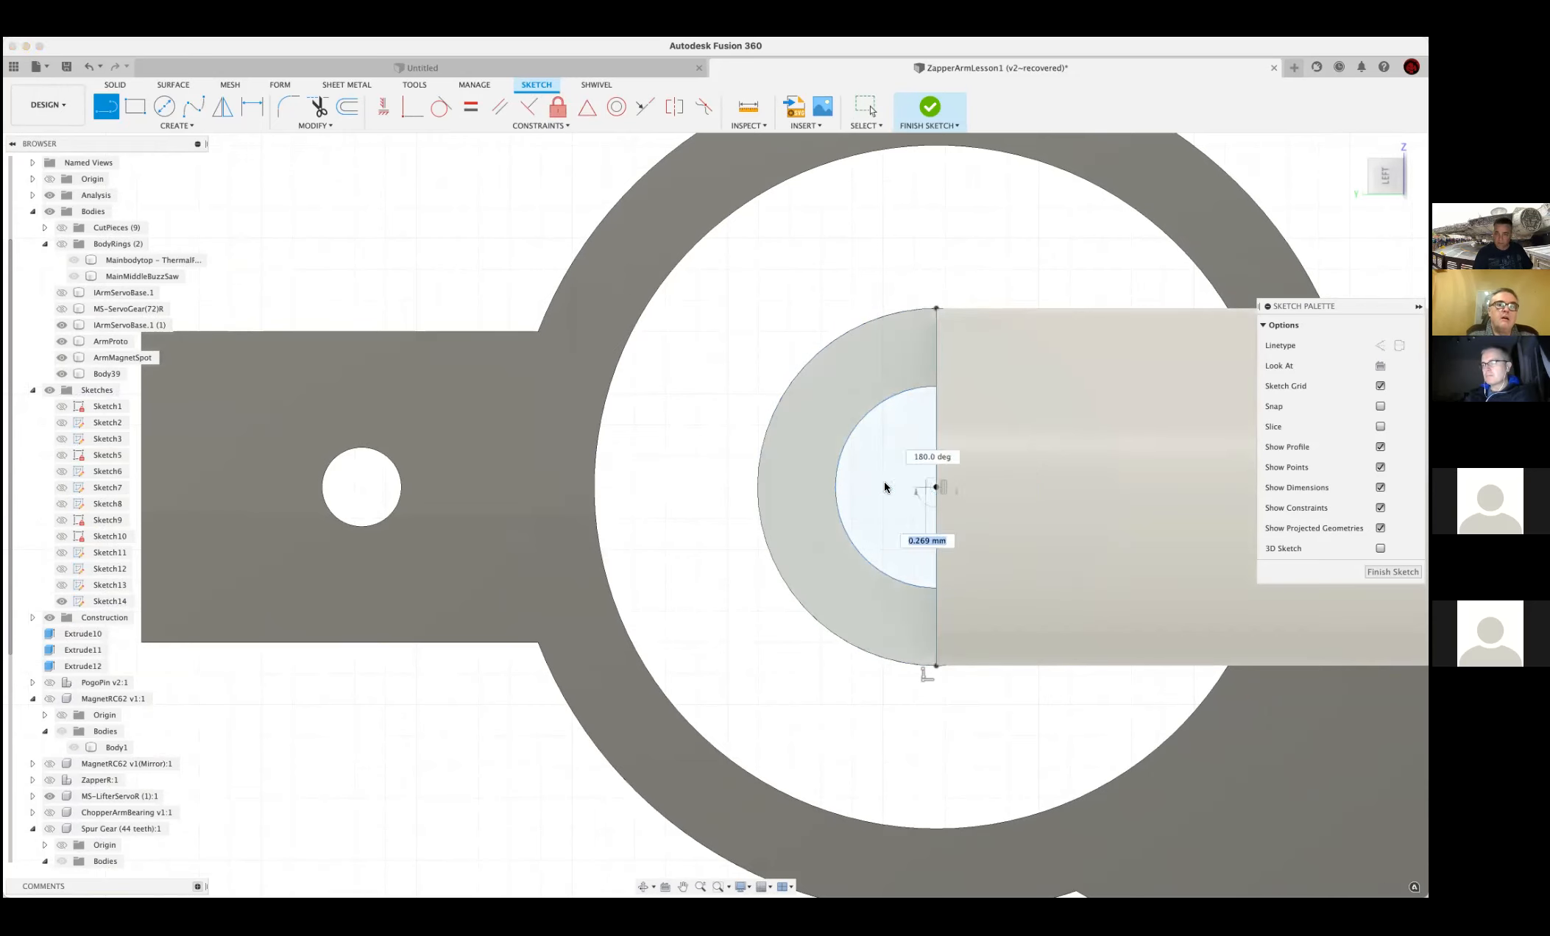
click(758, 487)
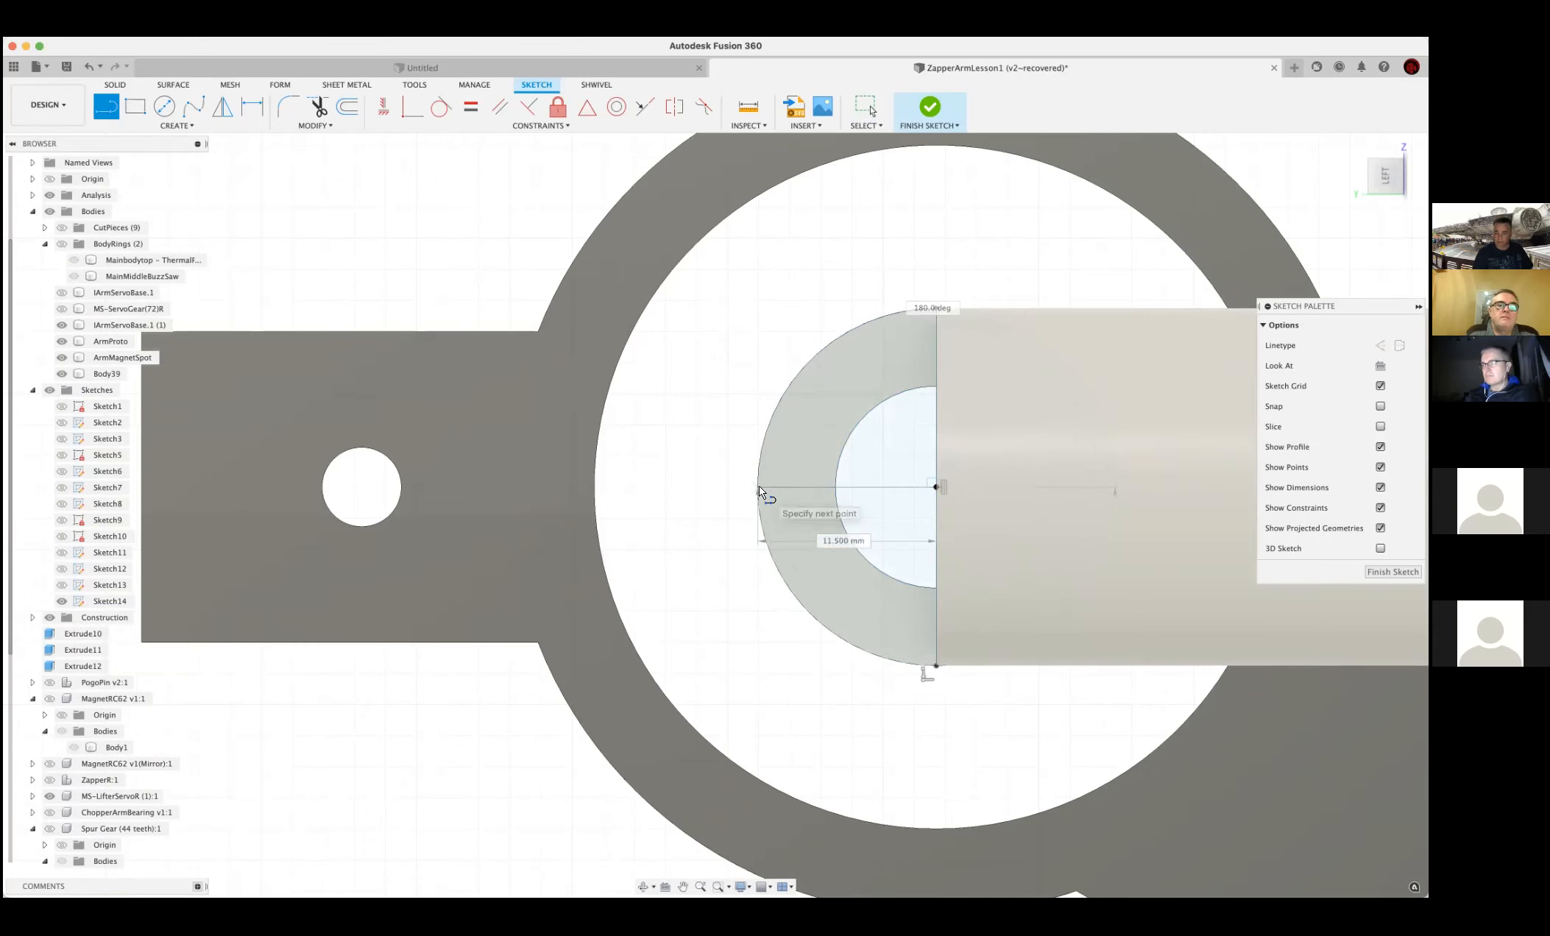
key(Escape)
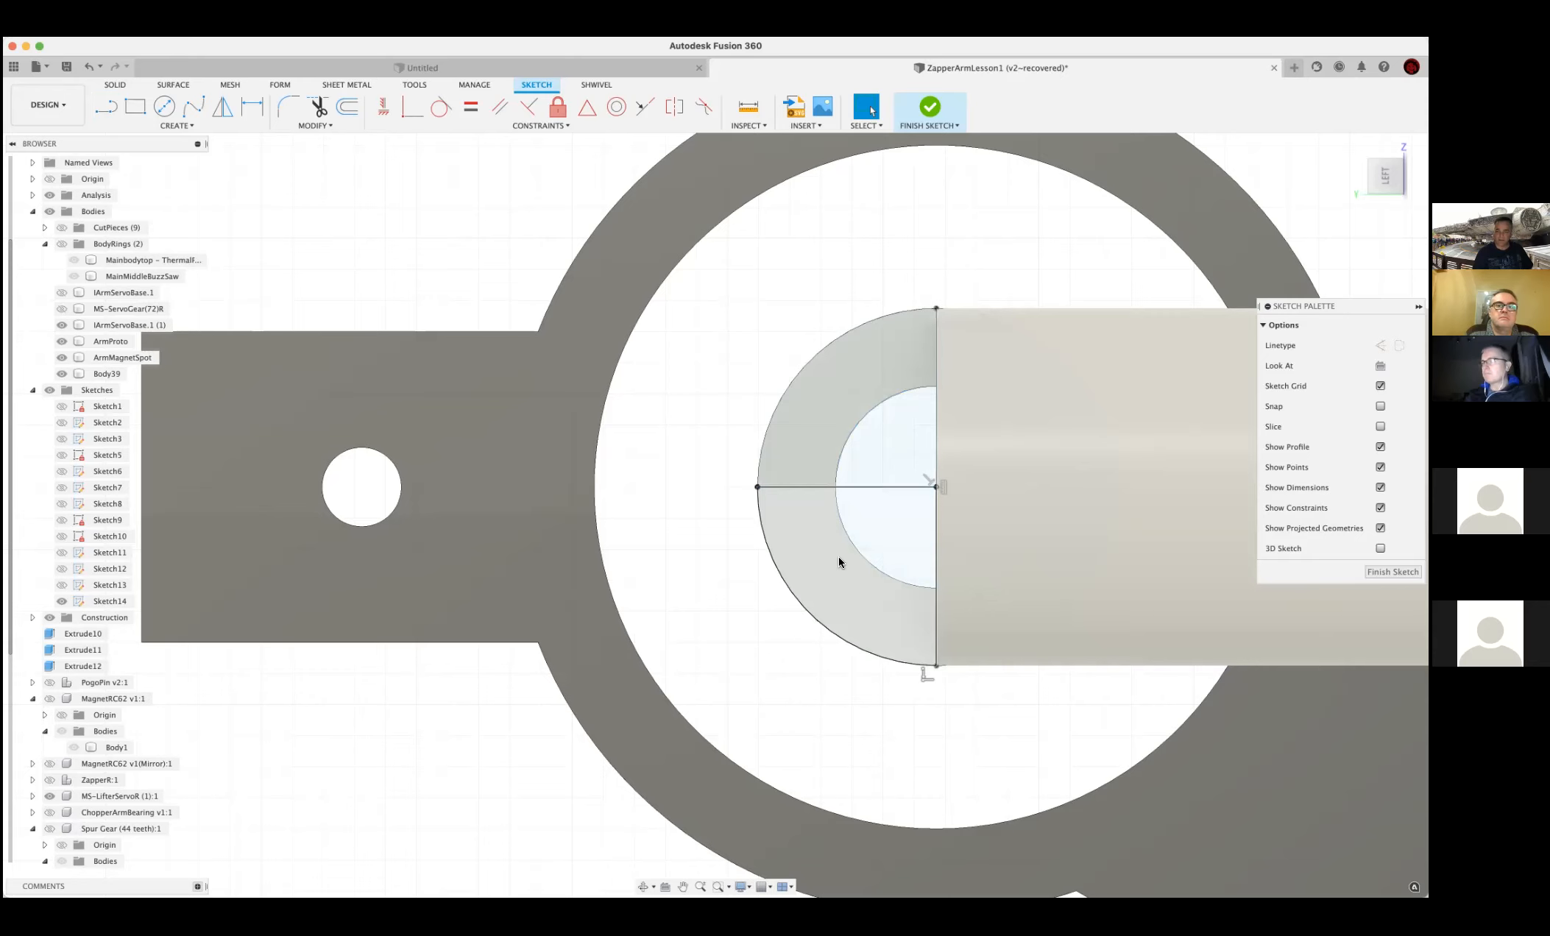
click(930, 109)
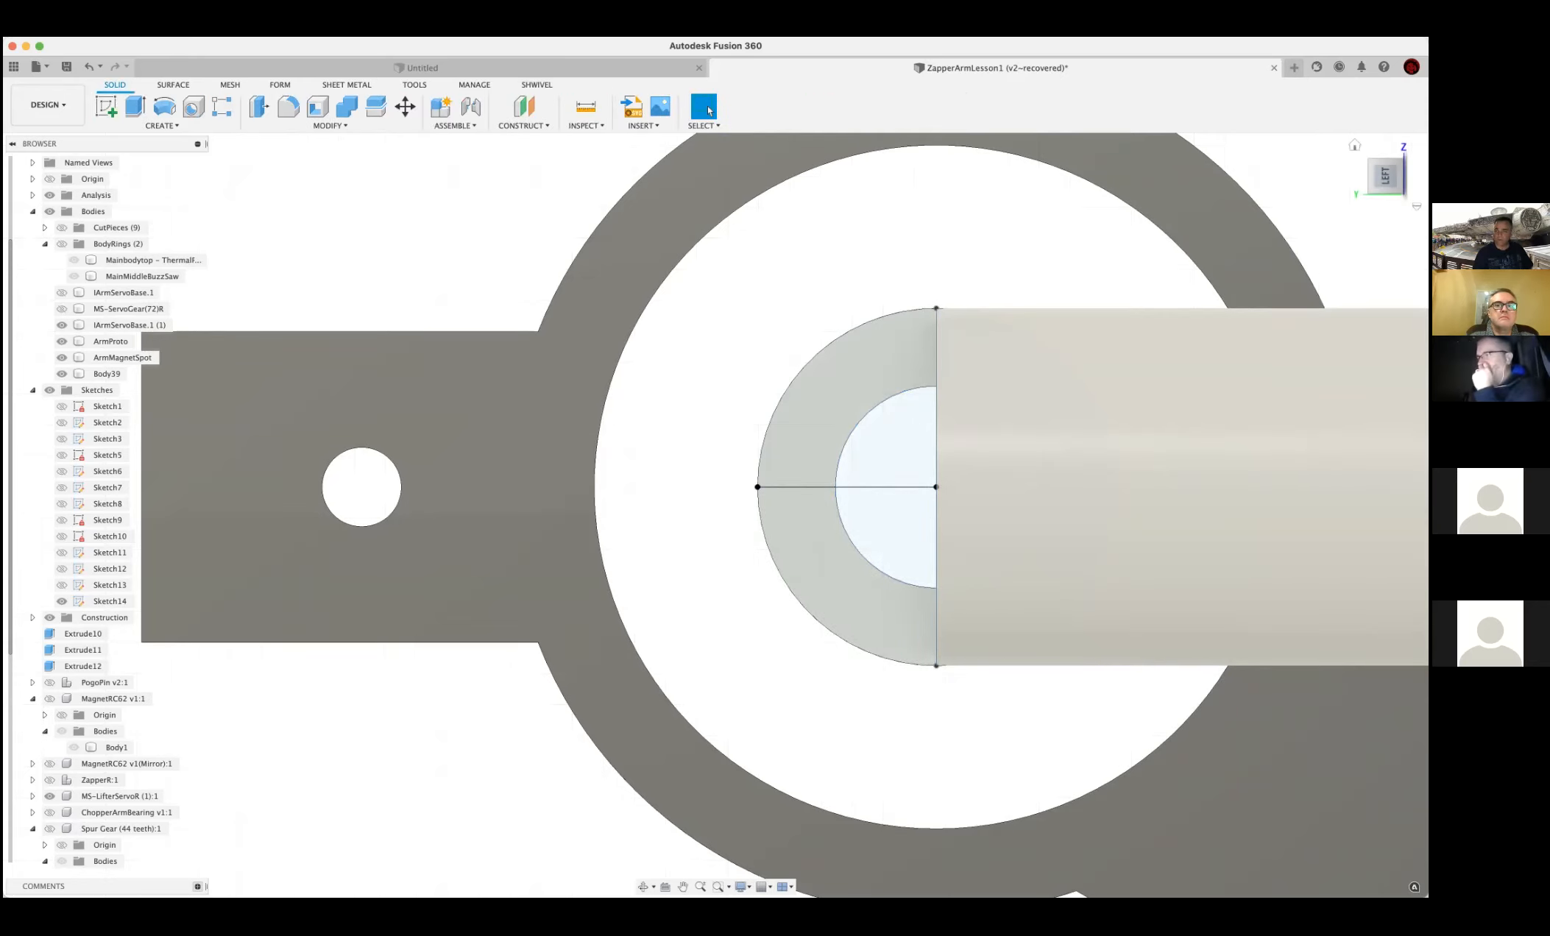
Construct a plane at 0 degrees through the line on the ring face, and stretch it outward across the arm's top
scroll(814, 306, up, 10)
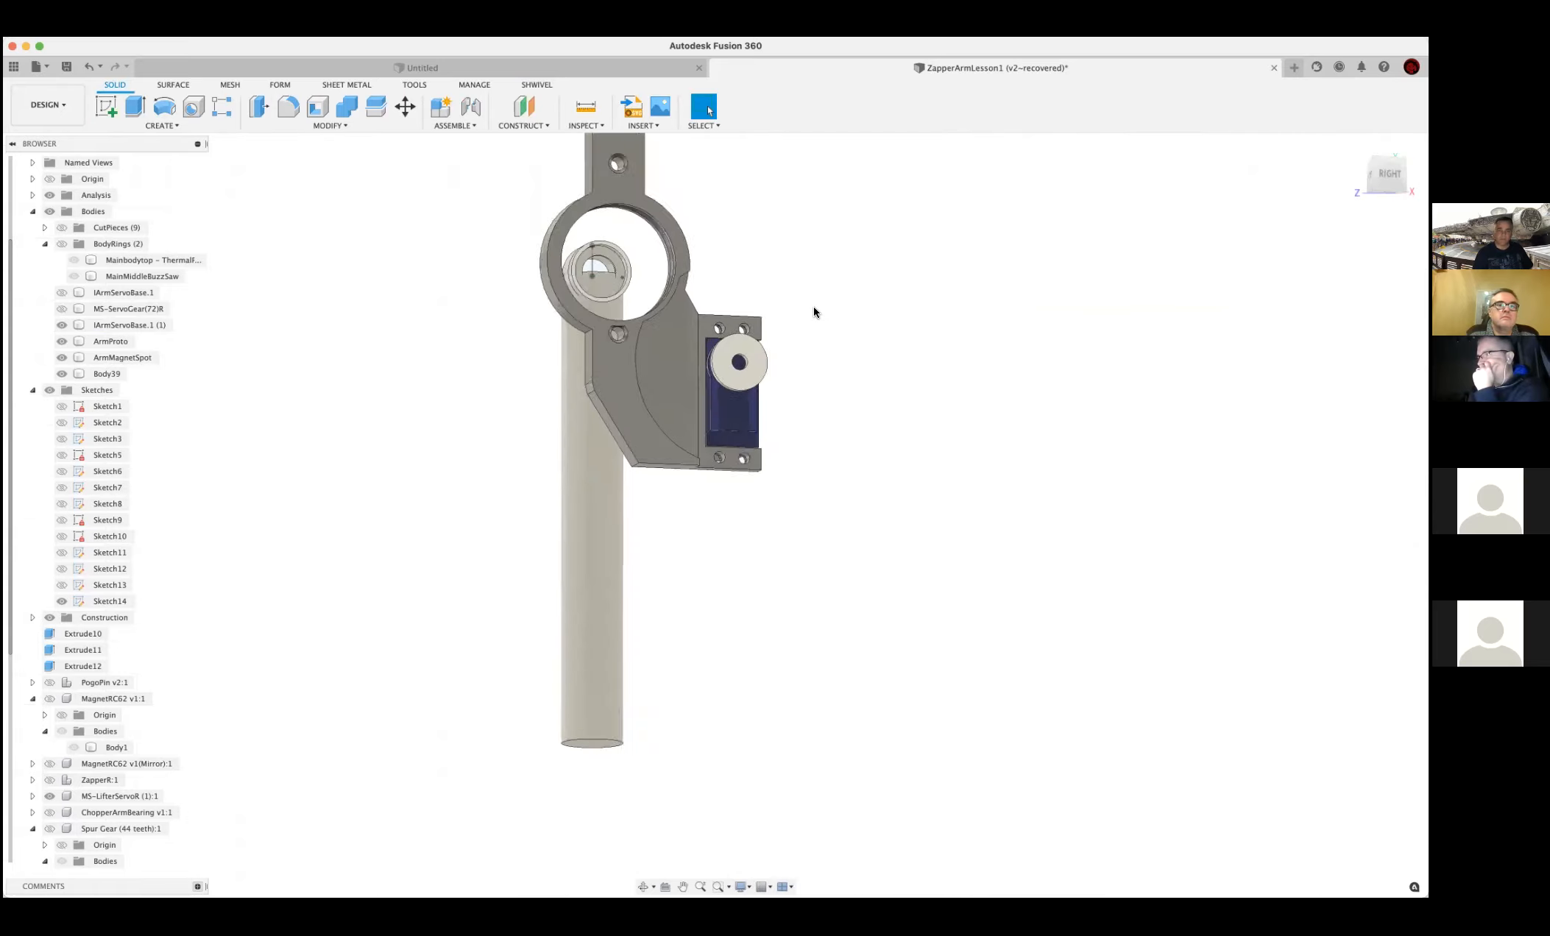
shift+middle_drag(823, 411, 563, 469)
scroll(568, 479, up, 8)
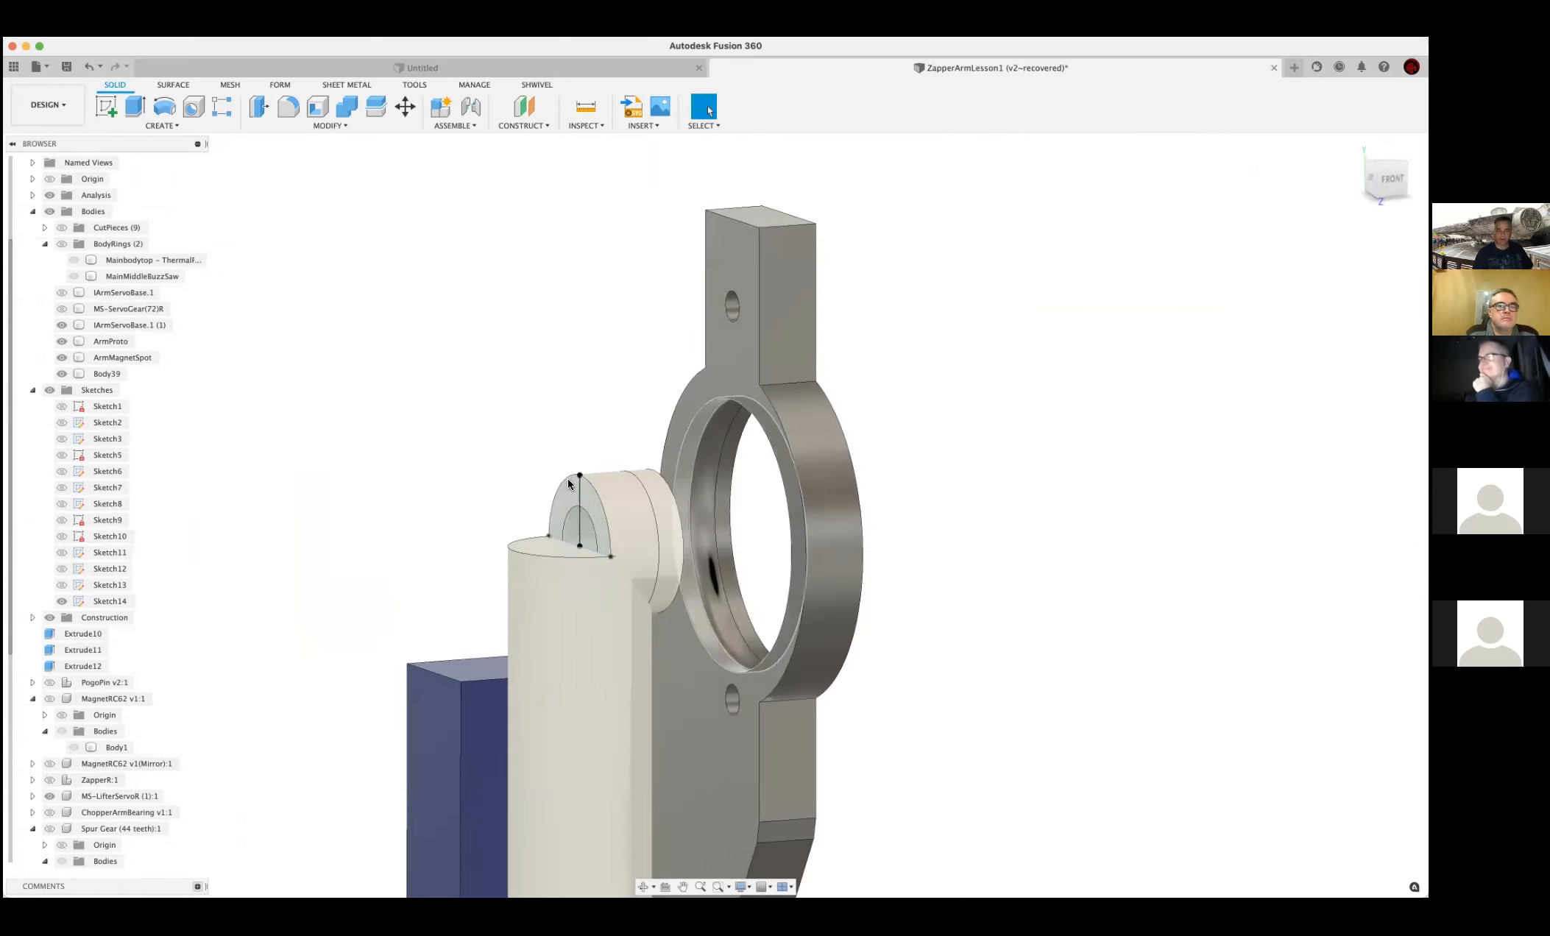
mouse_move(623, 695)
shift+middle_down()
mouse_move(636, 649)
mouse_move(597, 665)
mouse_move(615, 650)
shift+middle_up()
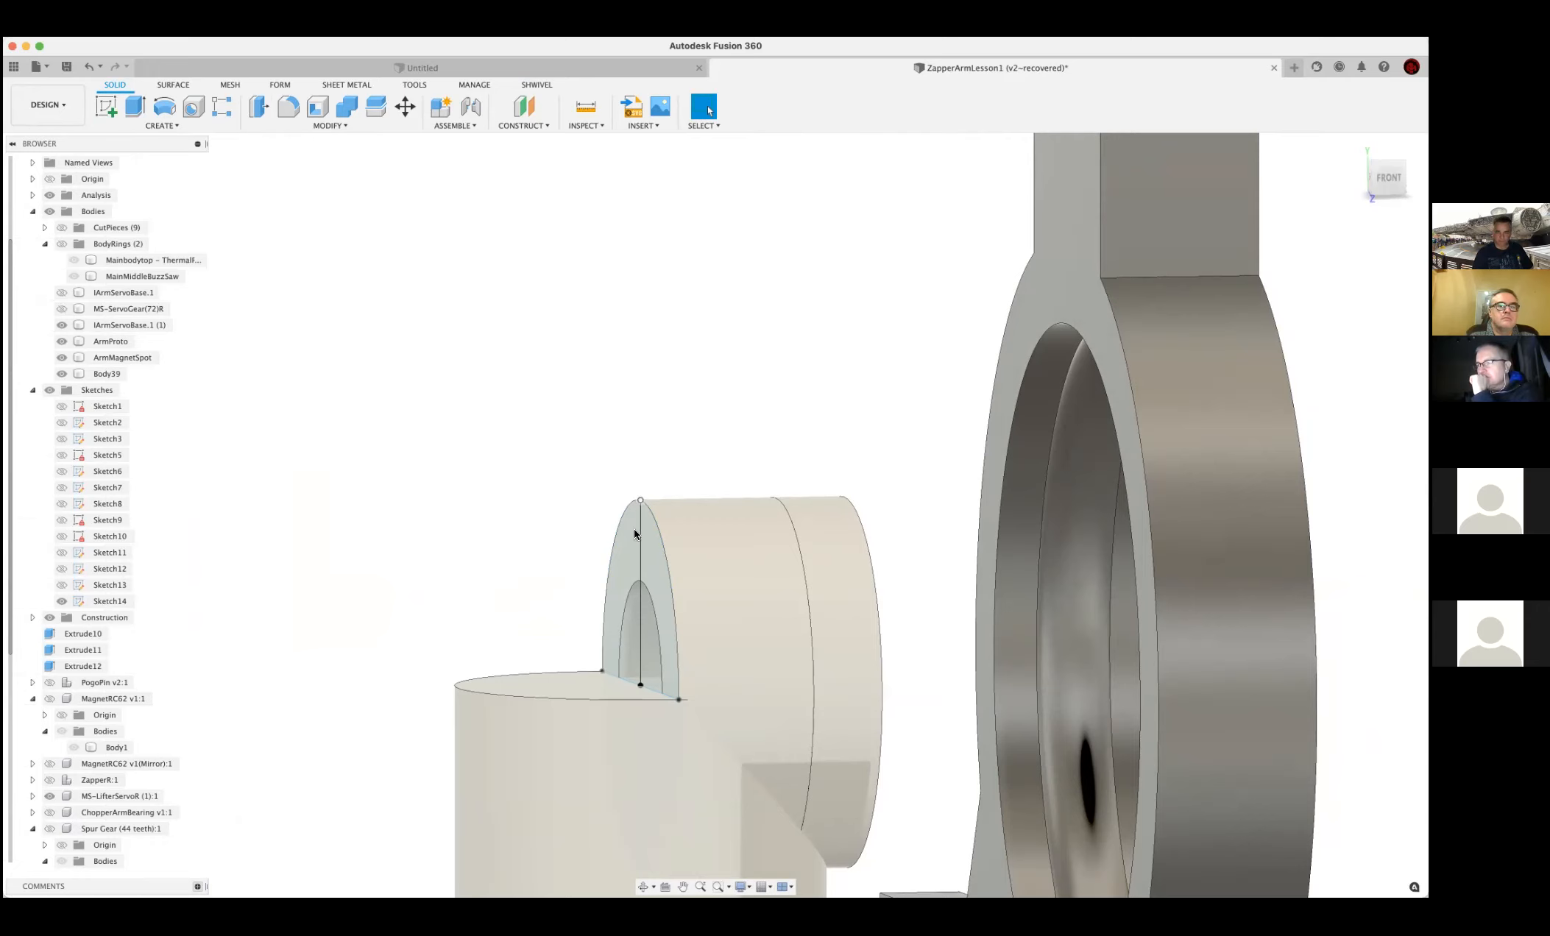
click(525, 124)
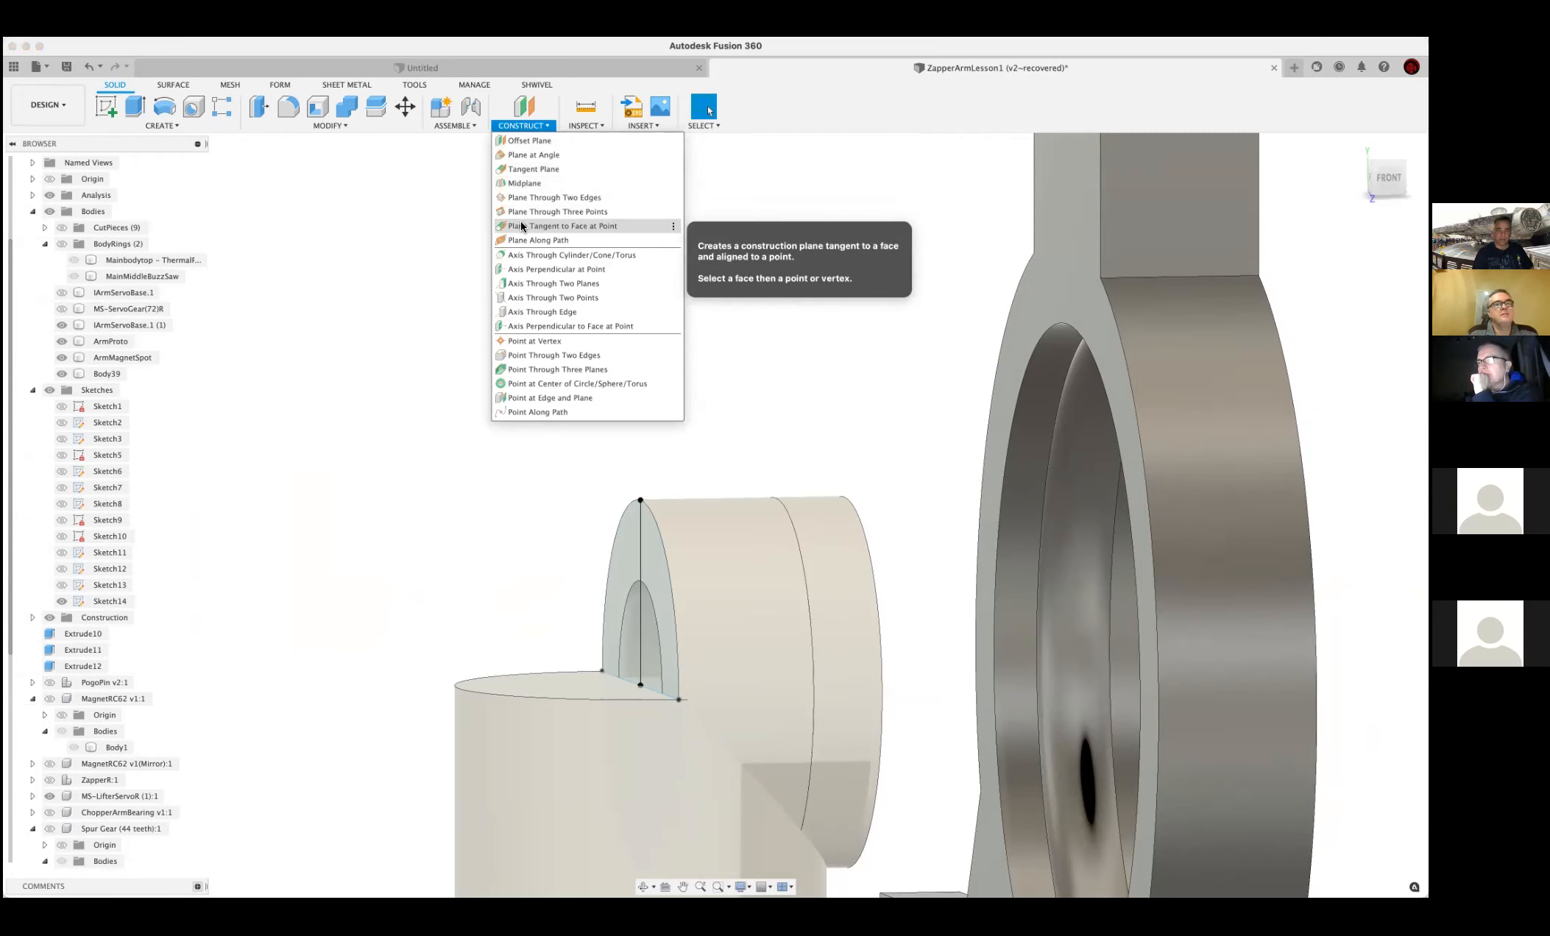
click(515, 155)
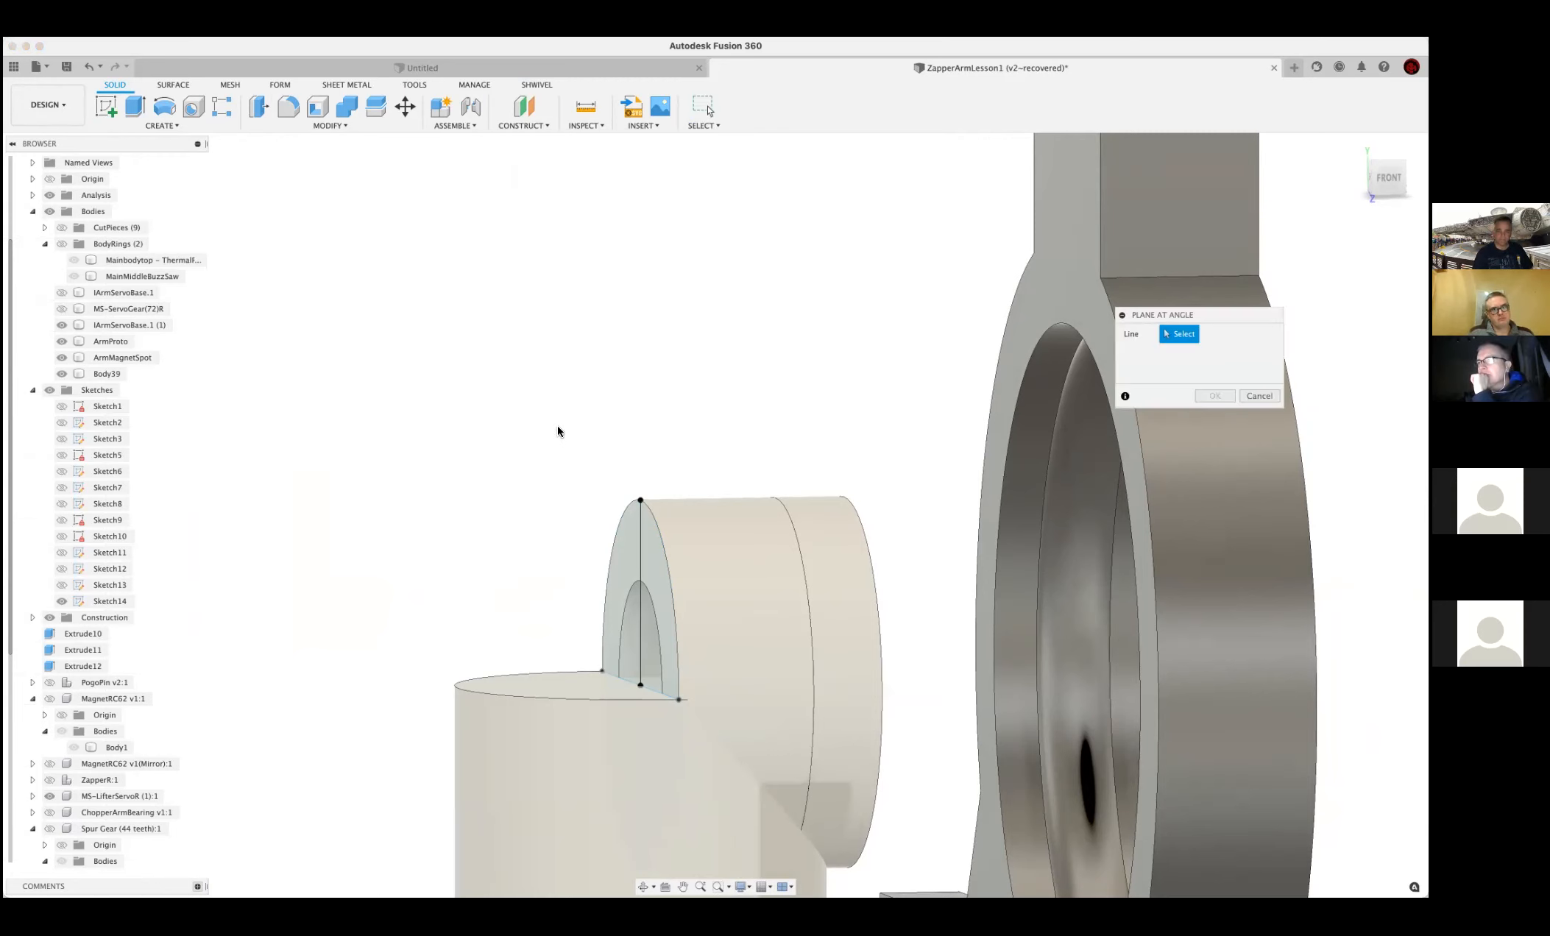
click(640, 545)
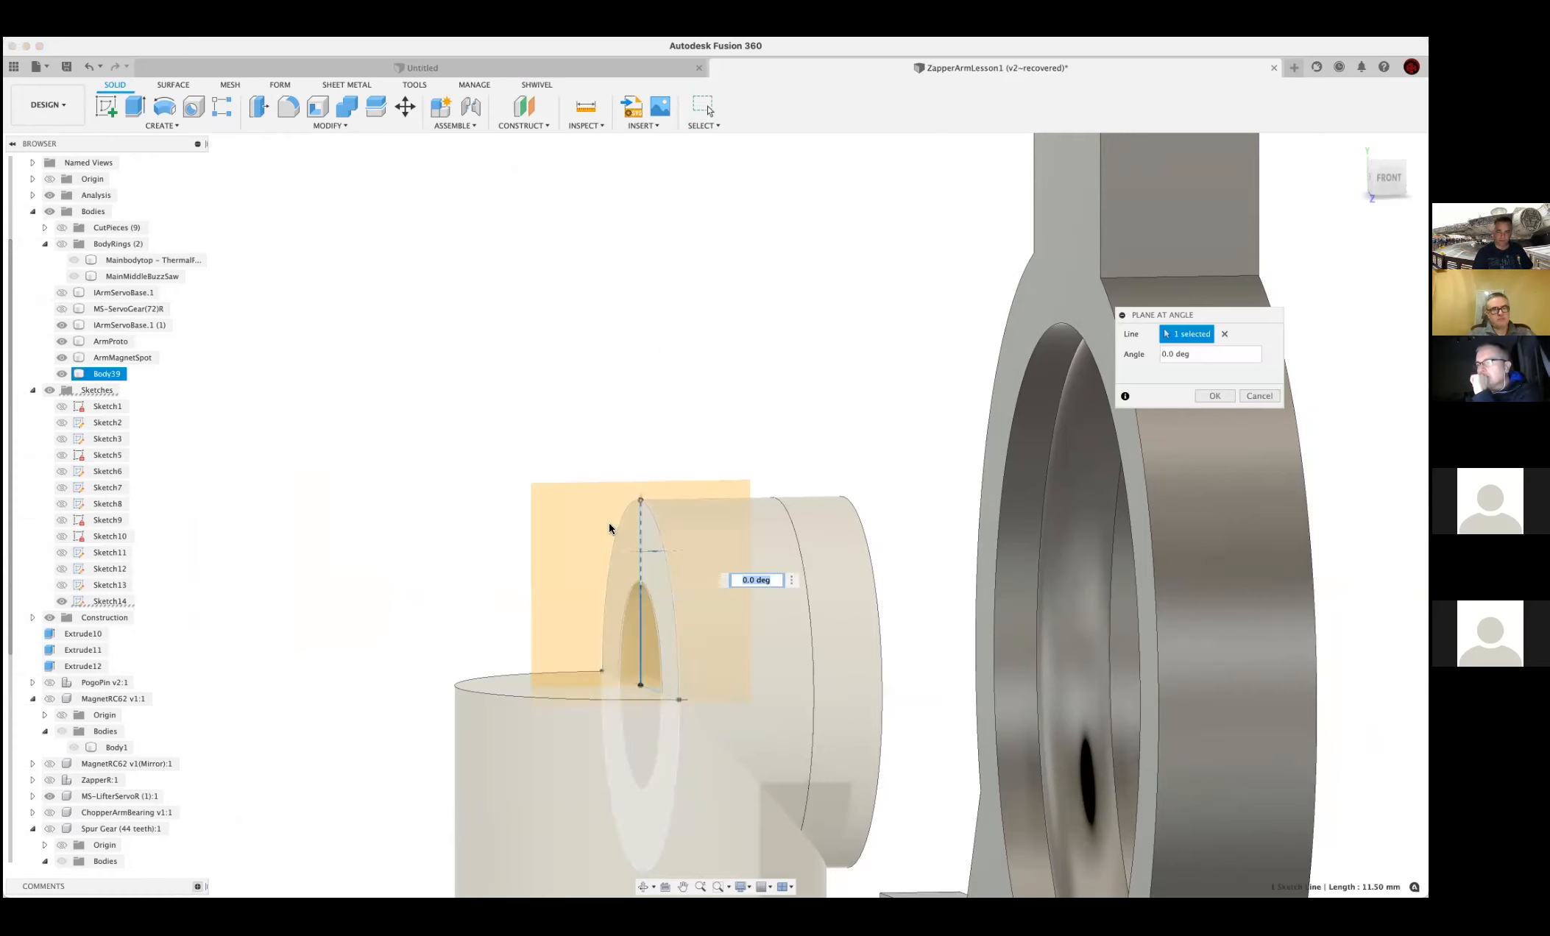
shift+middle_drag(662, 343, 654, 309)
click(1215, 396)
drag(516, 557, 438, 553)
shift+middle_drag(578, 330, 586, 312)
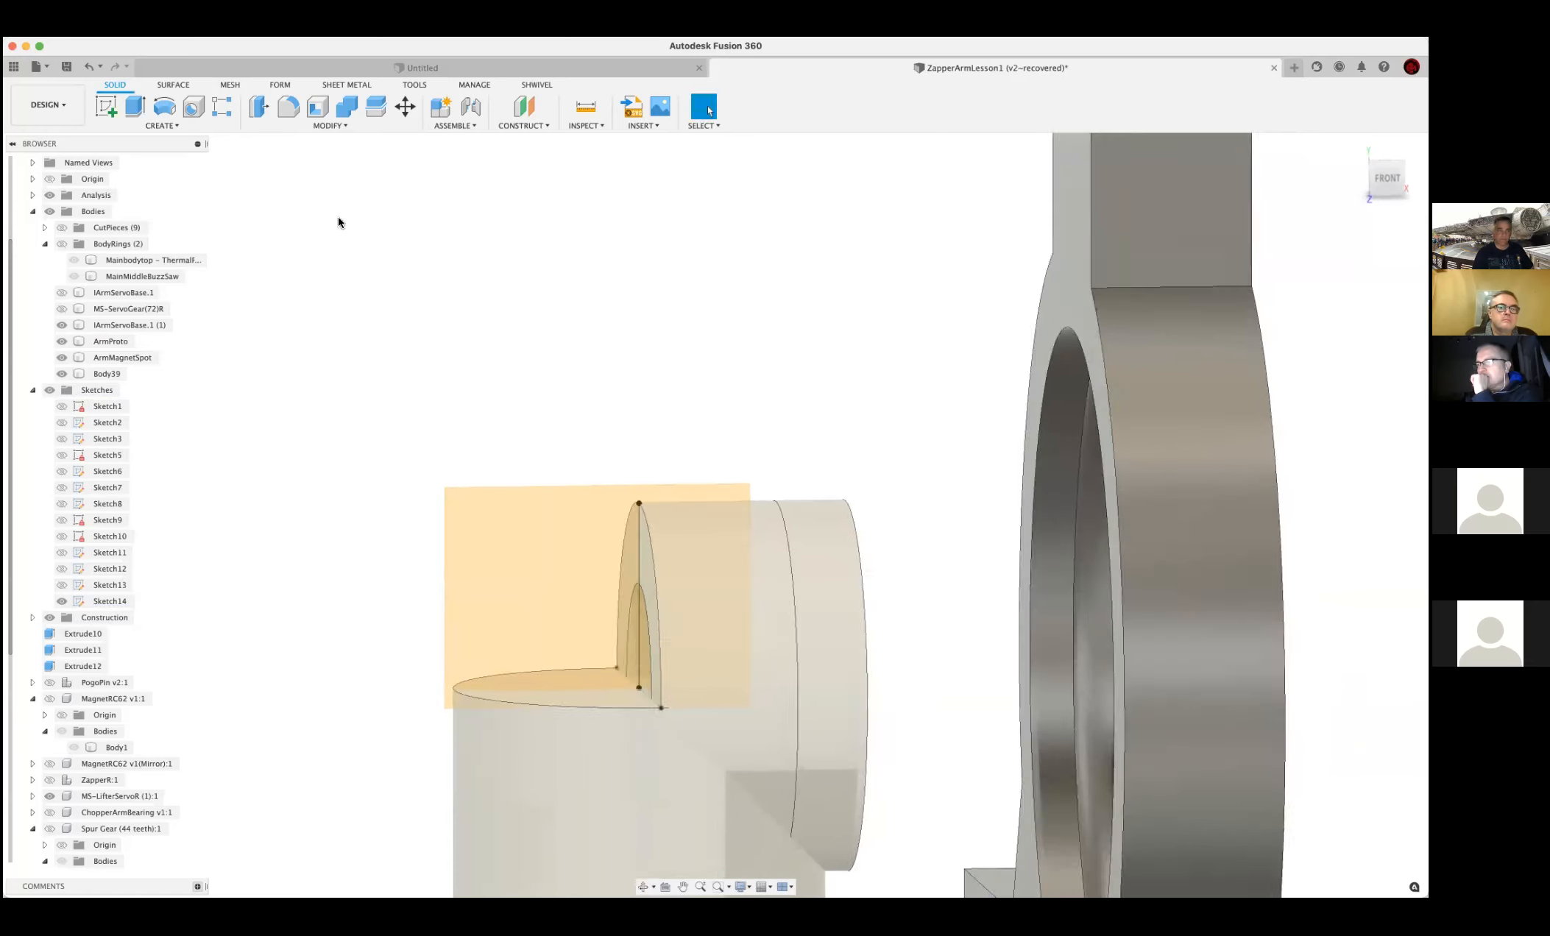
Start a sketch on the perpendicular construction plane and project the 11.5 mm vertical line and the arm's top edge into it
click(107, 103)
click(543, 594)
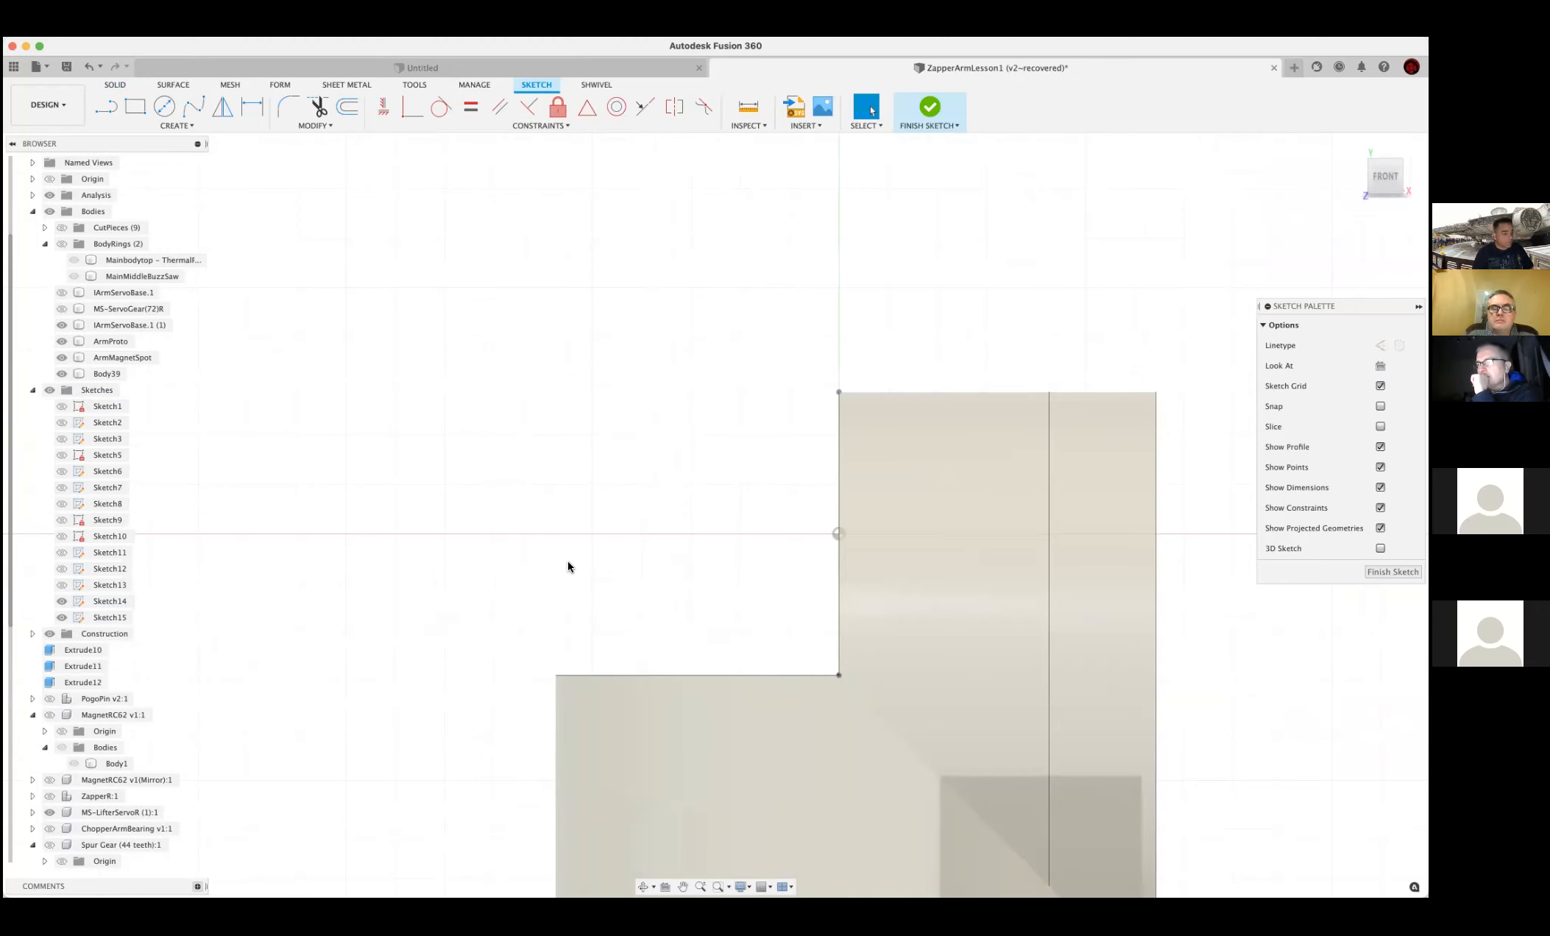
click(192, 114)
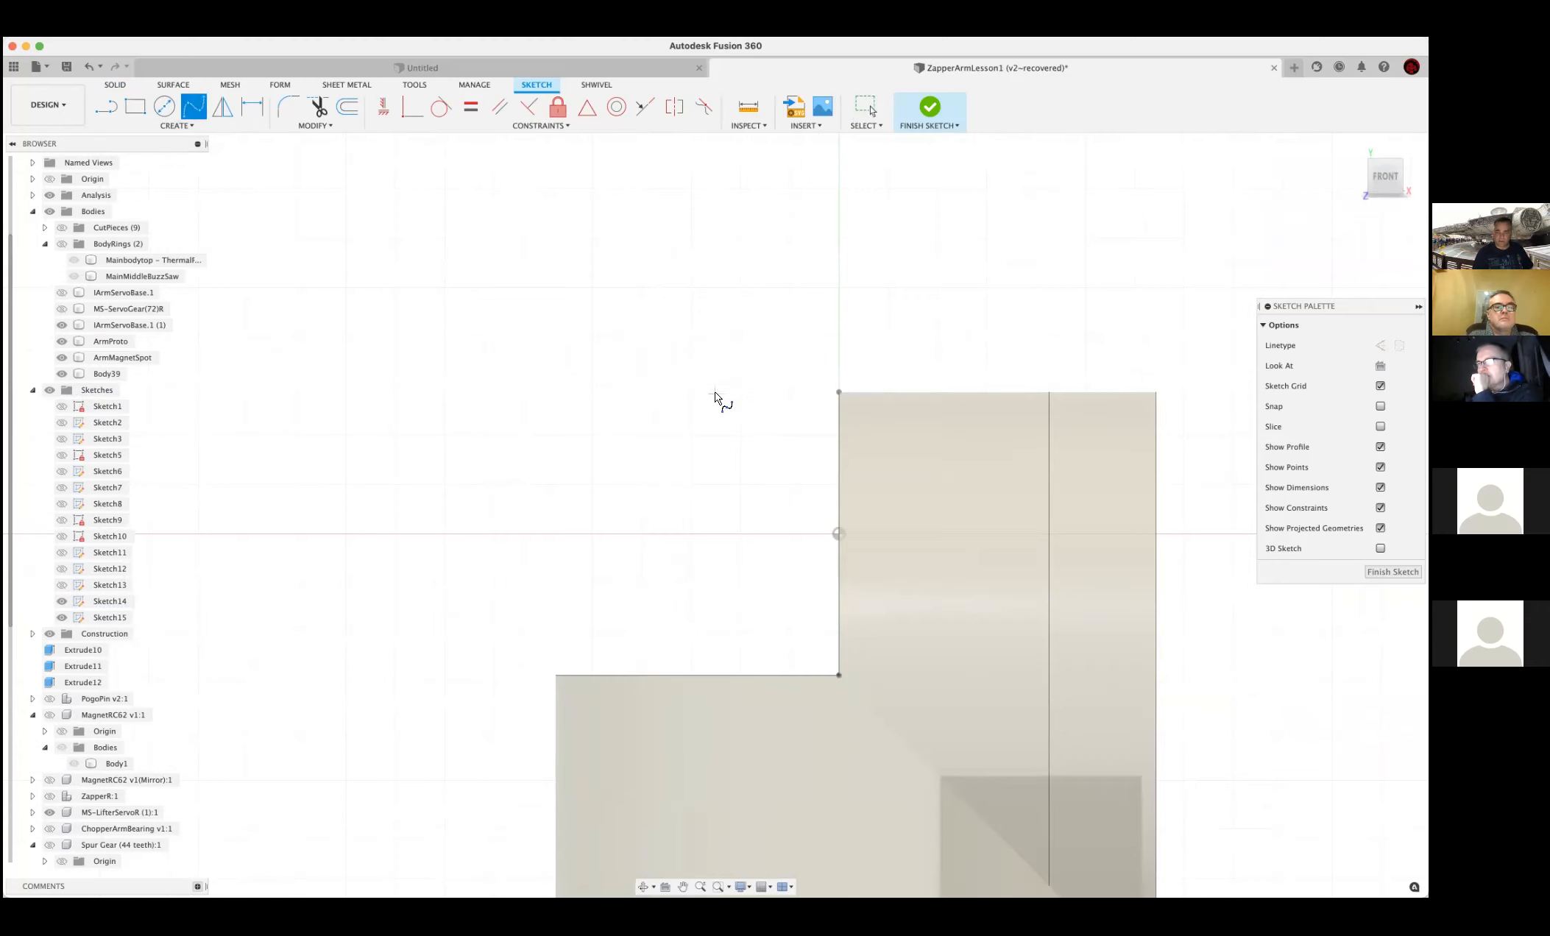
key(Escape)
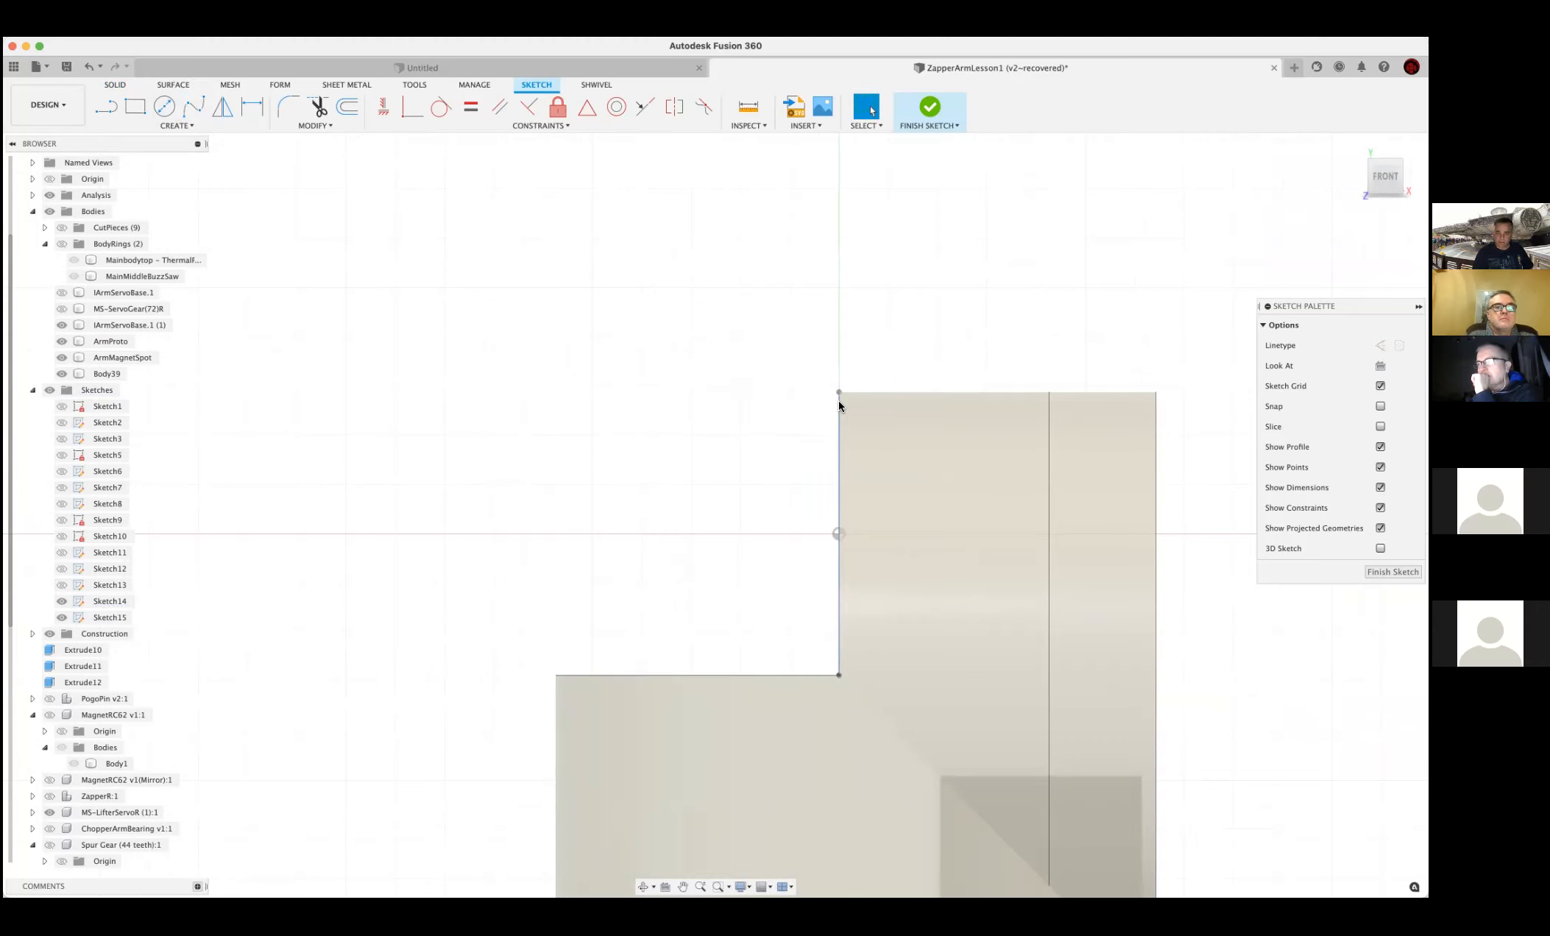
click(837, 417)
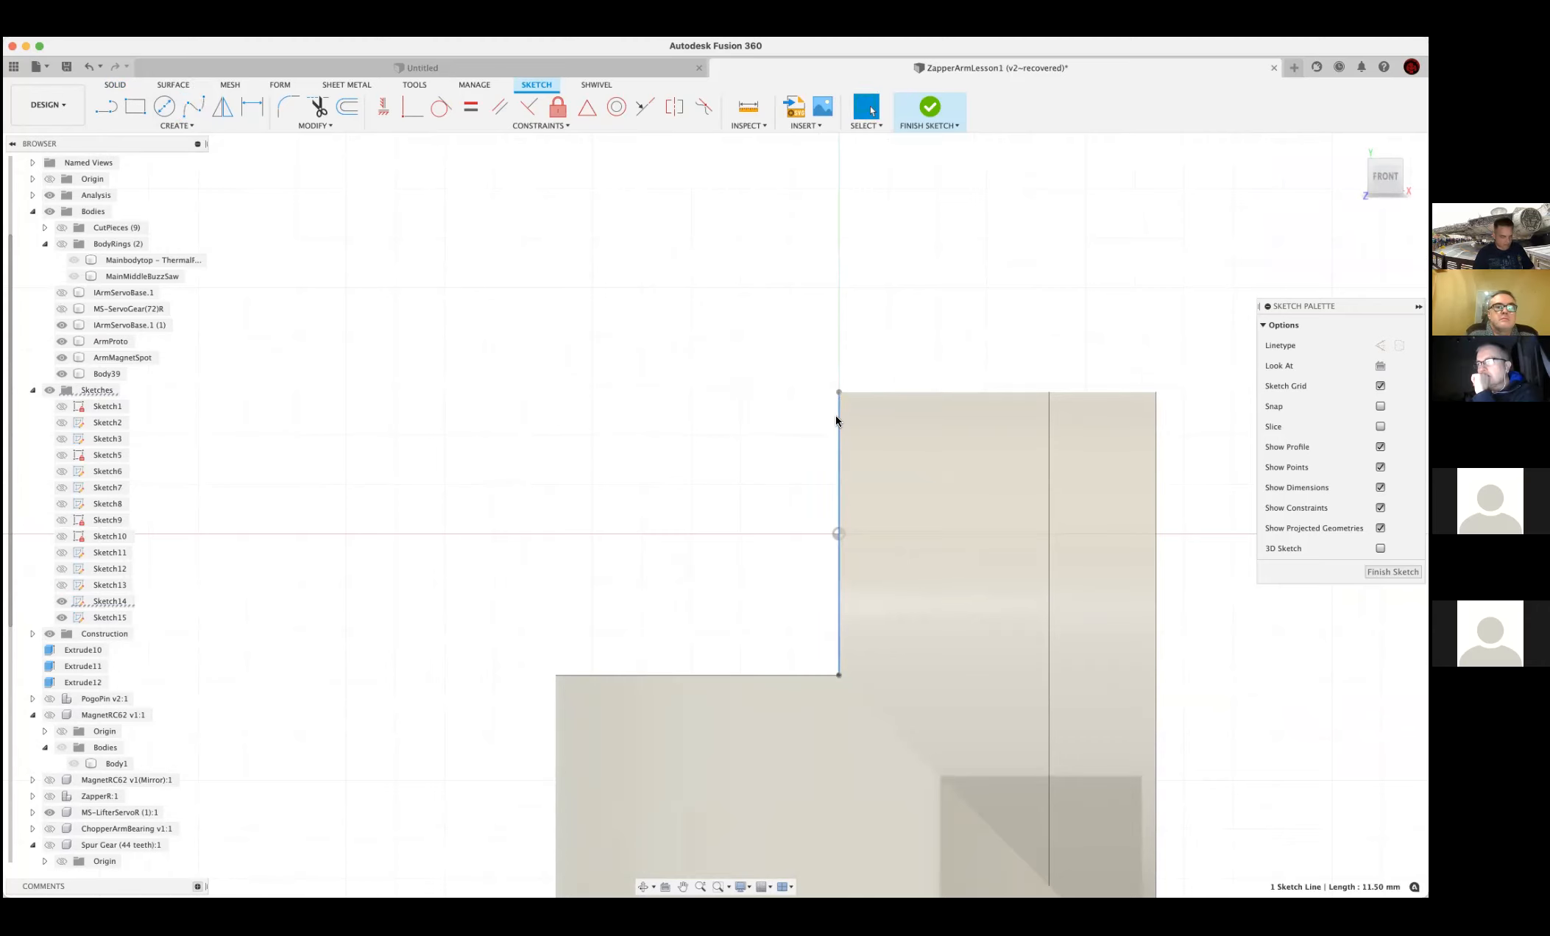
key(p)
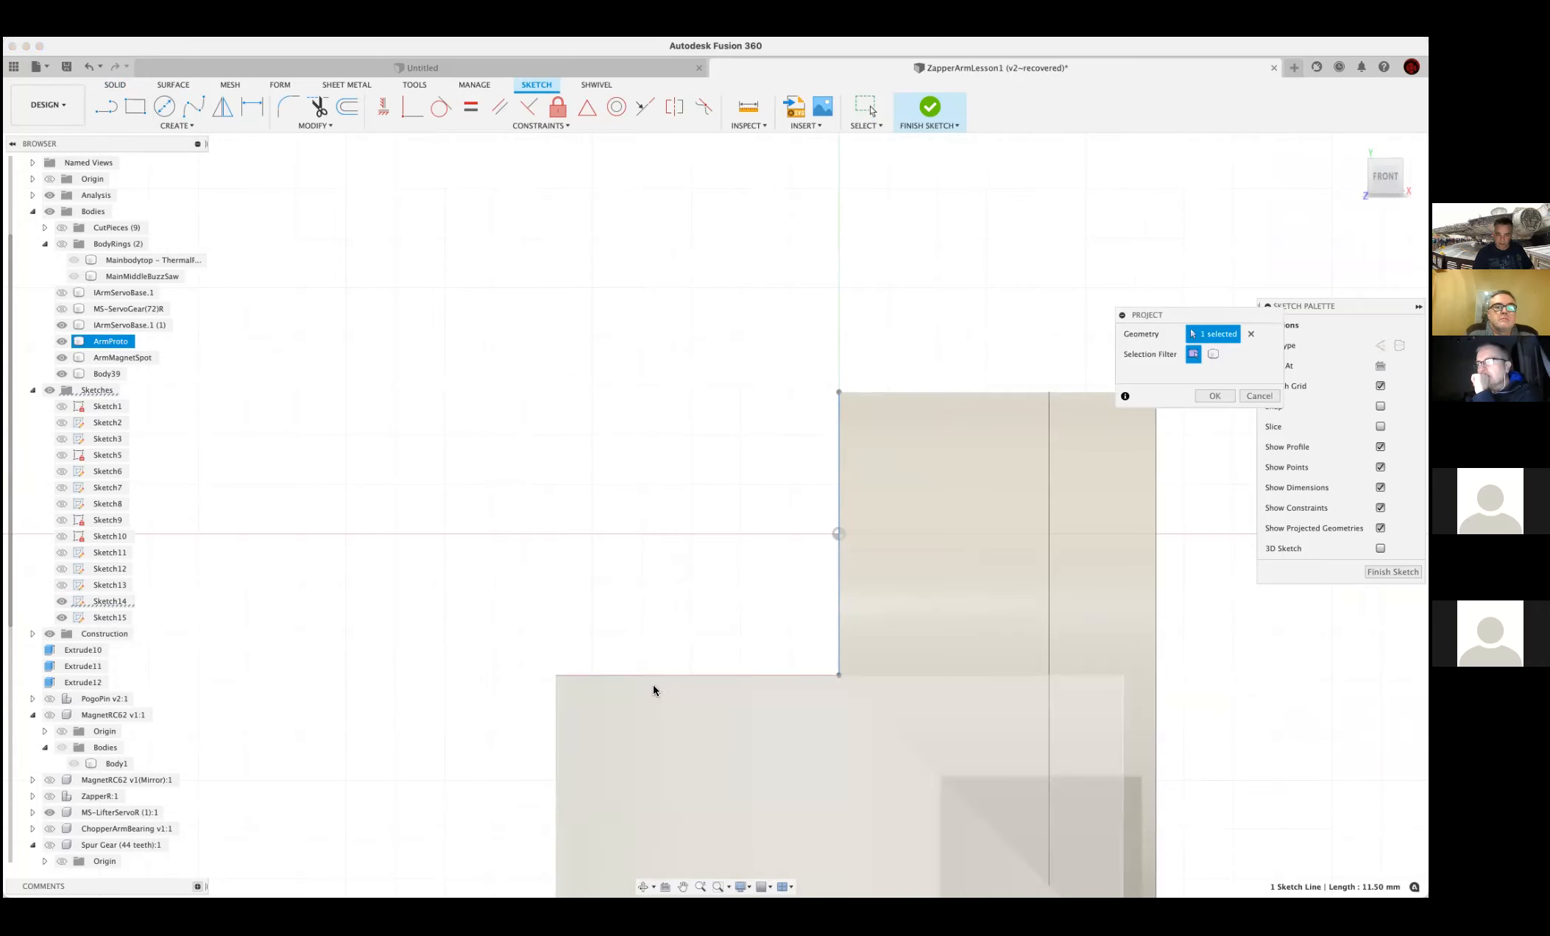
click(659, 674)
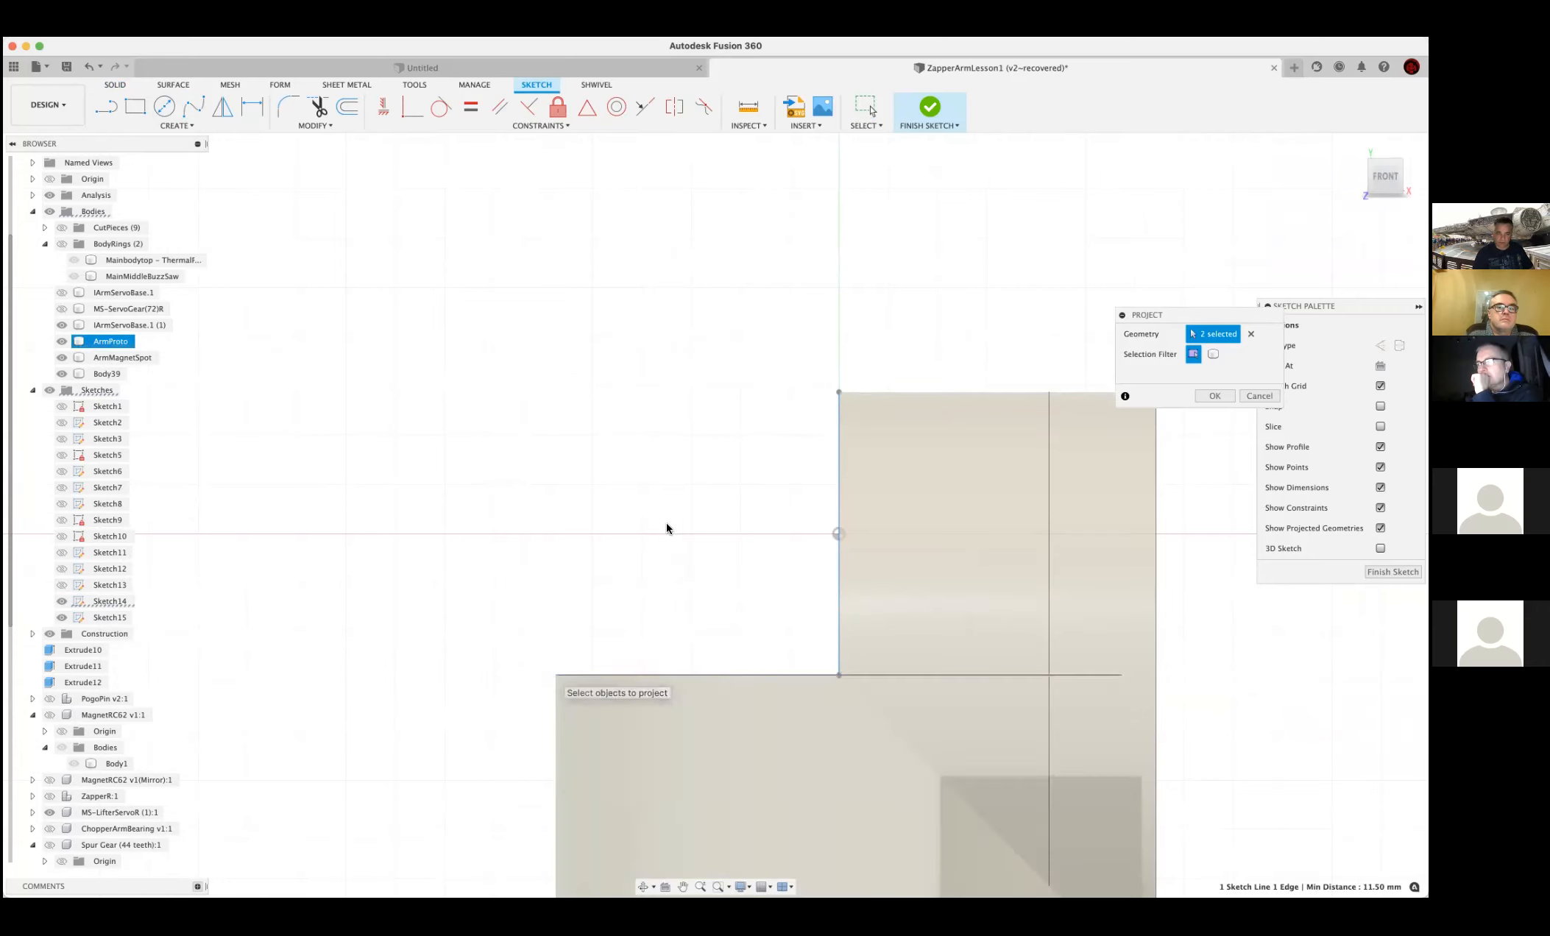
click(1215, 396)
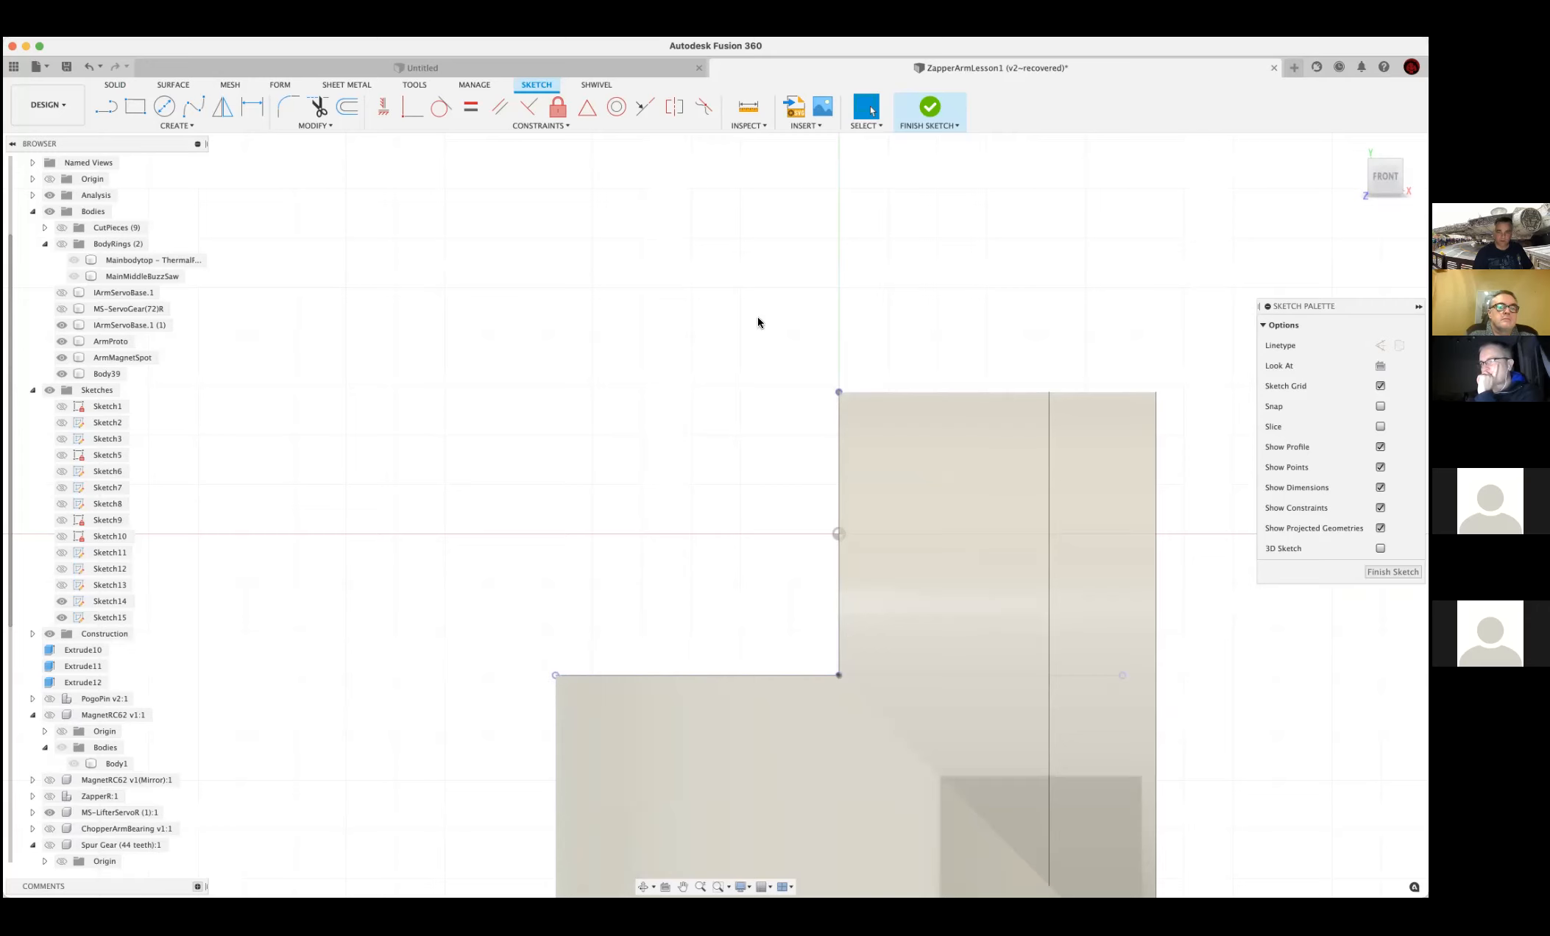
Draw a three-point spline from the top of the projected vertical line, bulging outward, to the outer end of the arm's top edge
click(191, 108)
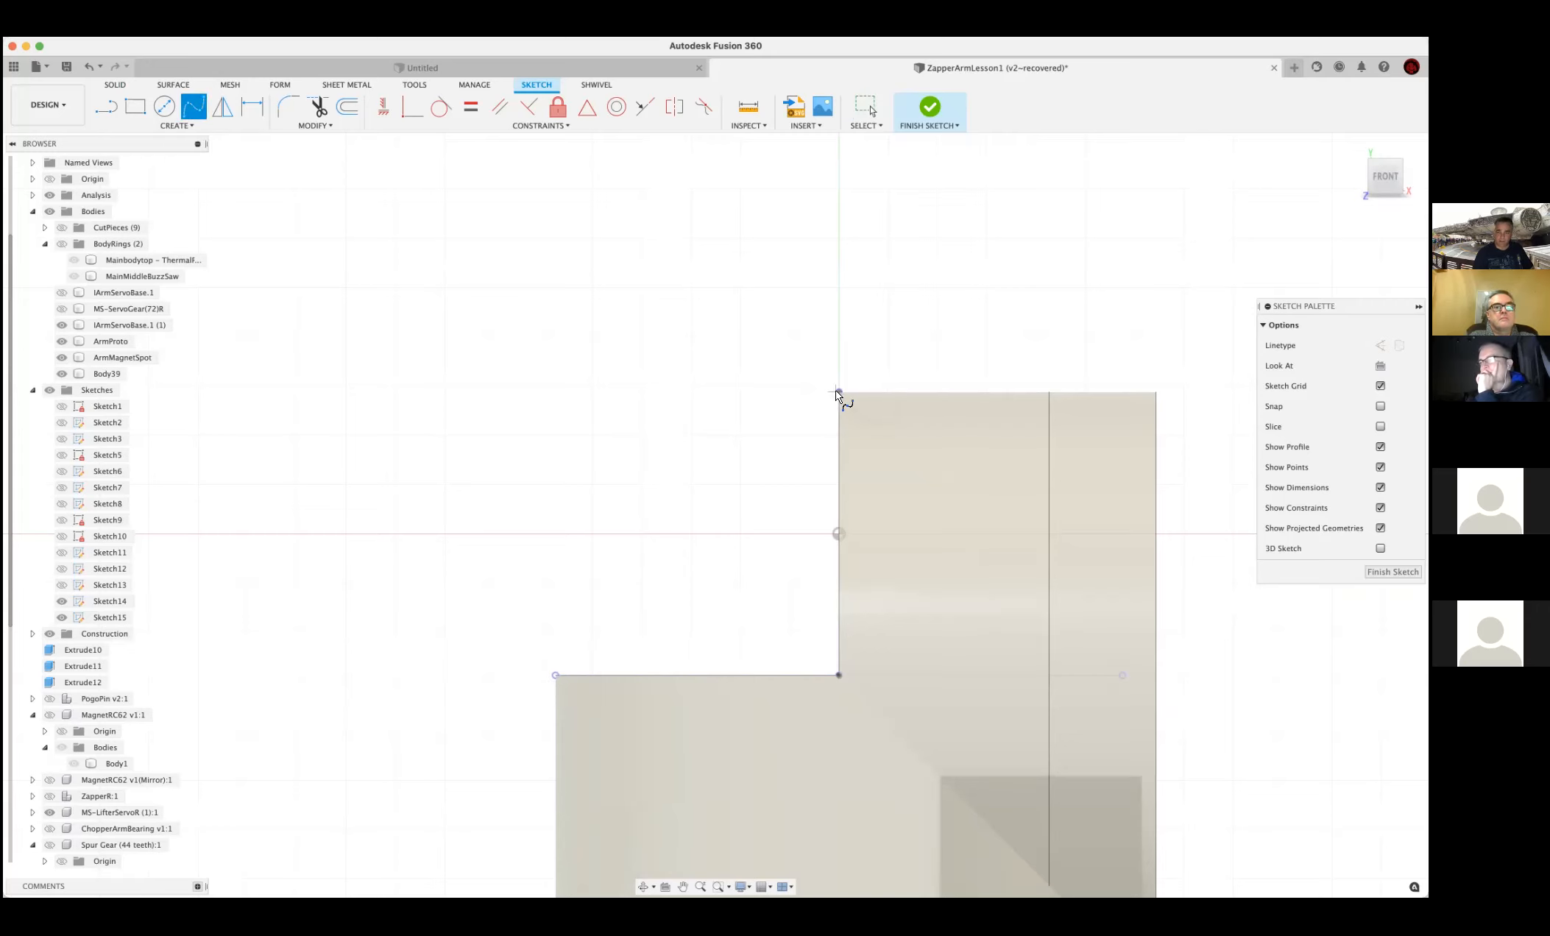
click(838, 392)
click(583, 437)
click(556, 674)
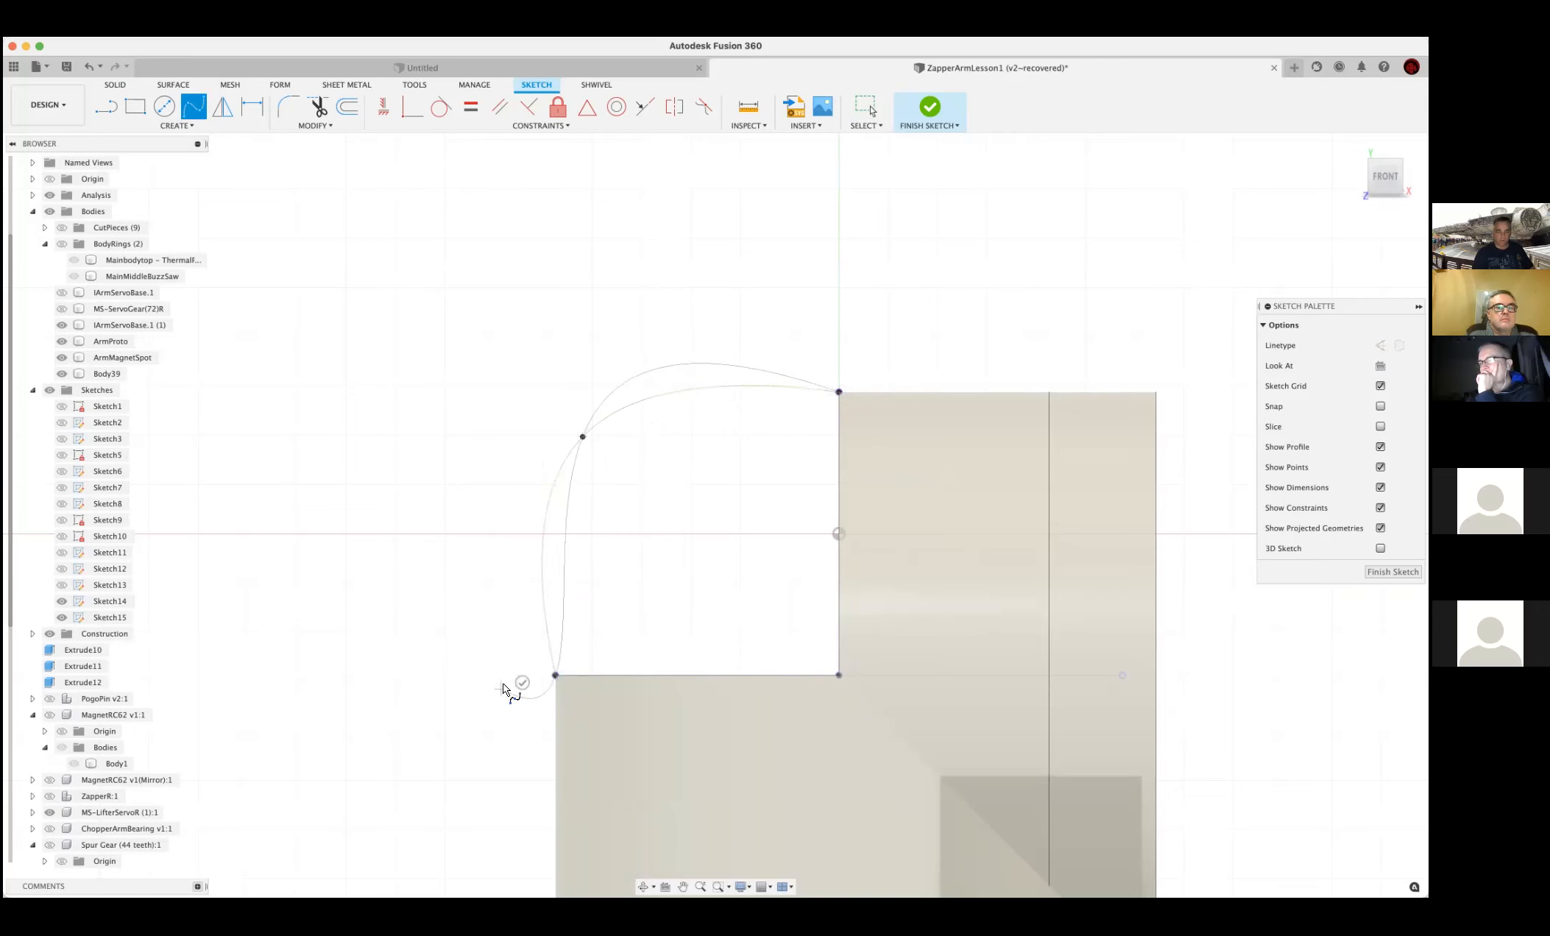
click(520, 681)
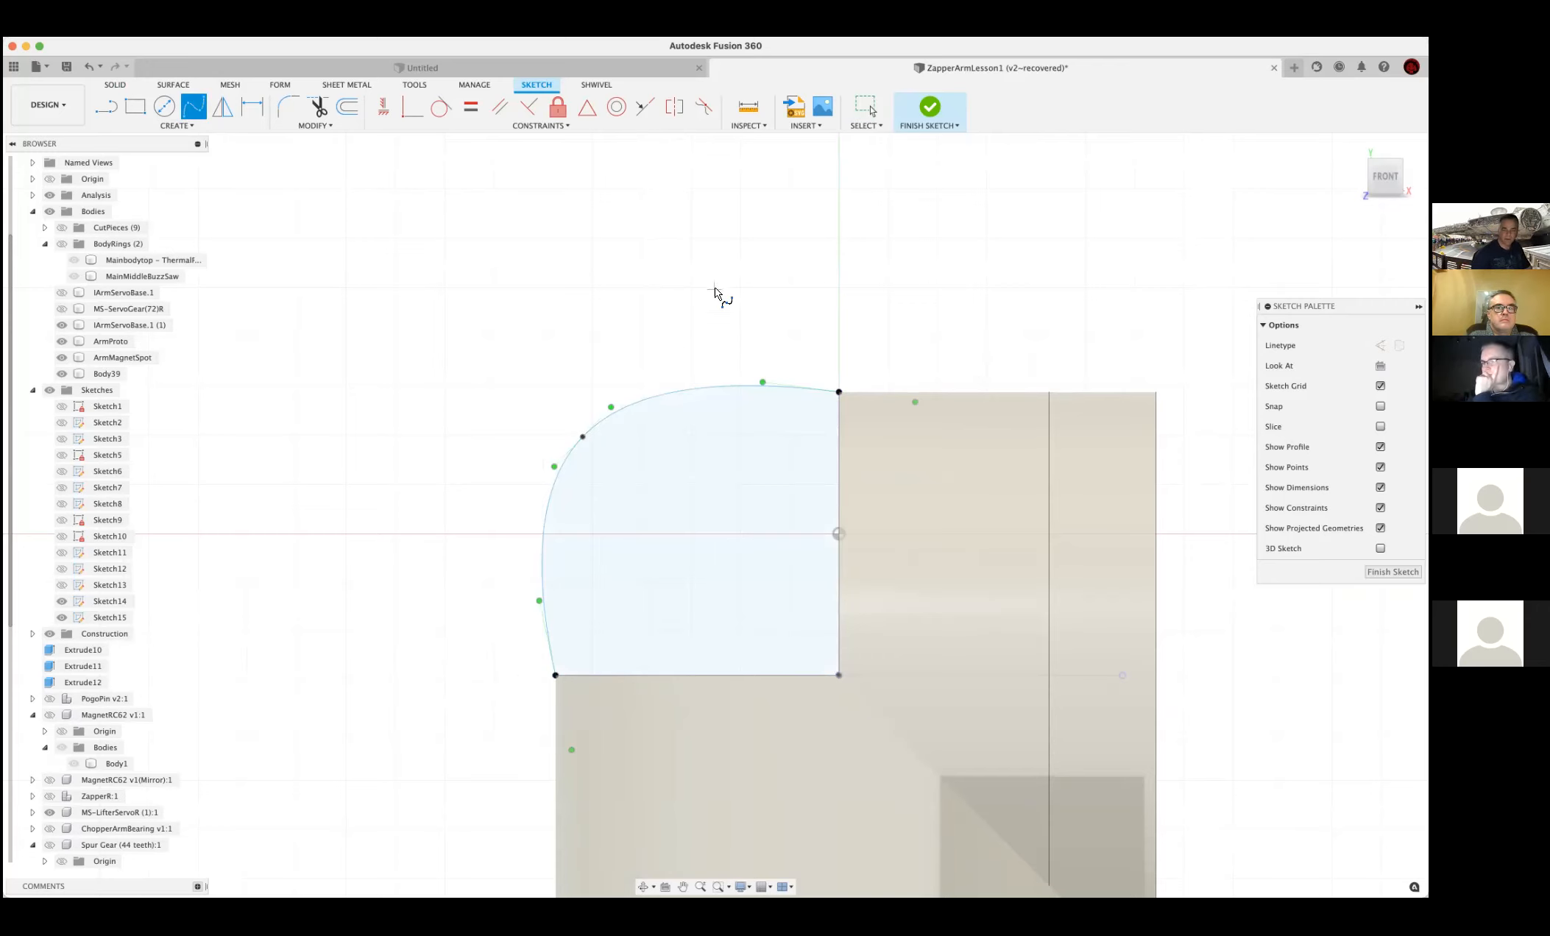
key(Escape)
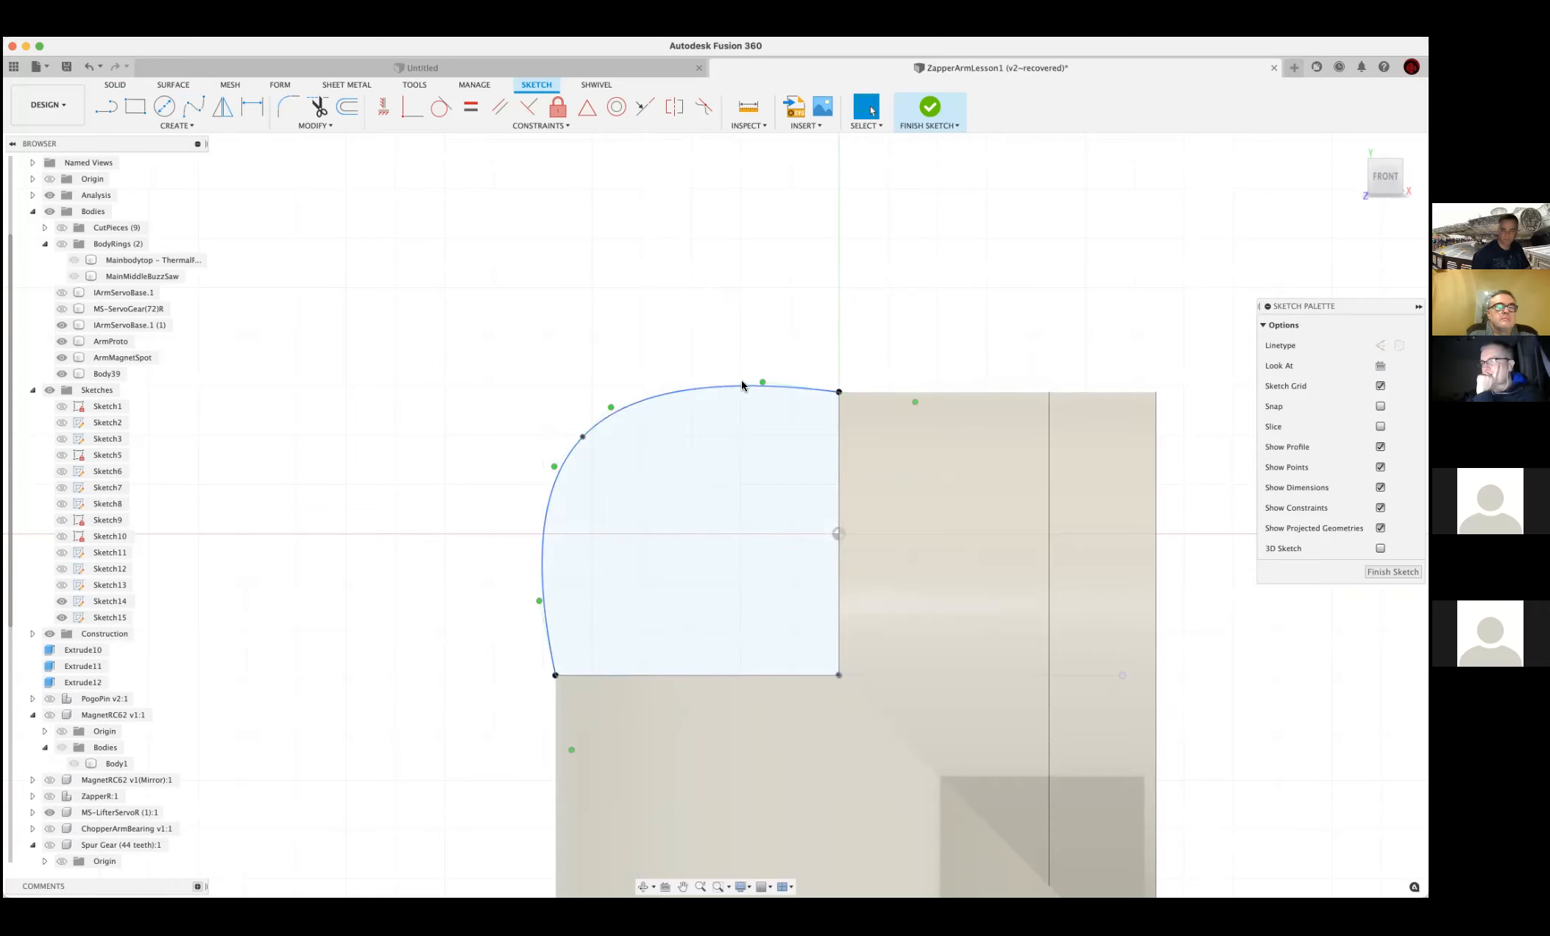
Flatten the spline's upper tangent handle and constrain it horizontal, and constrain the lower end's tangent handle vertical
drag(763, 381, 732, 394)
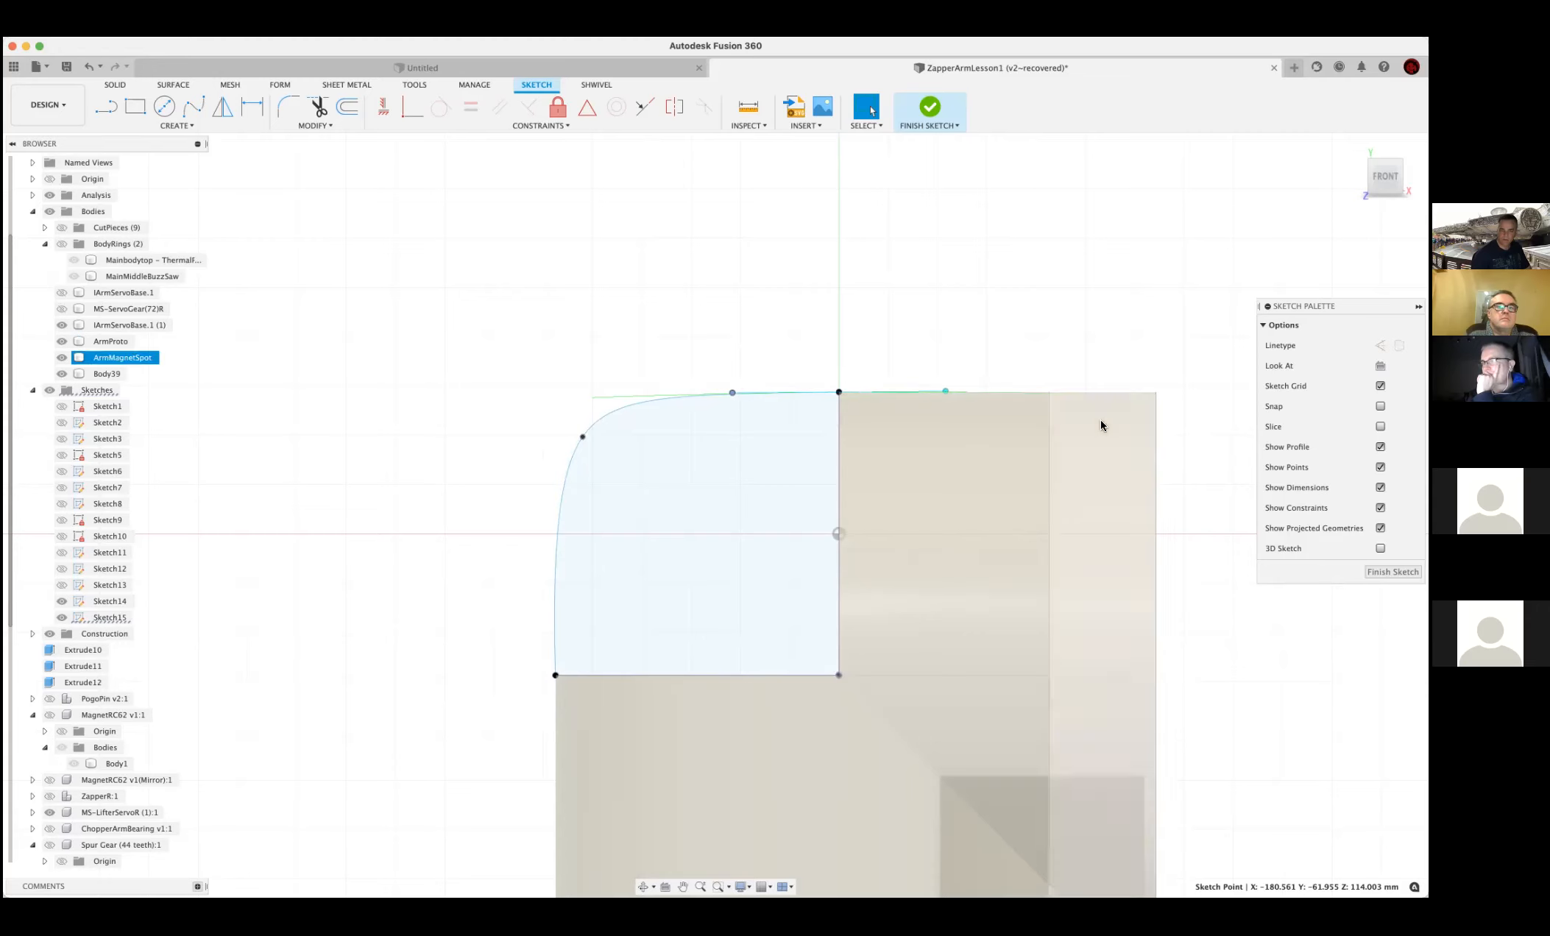
click(382, 107)
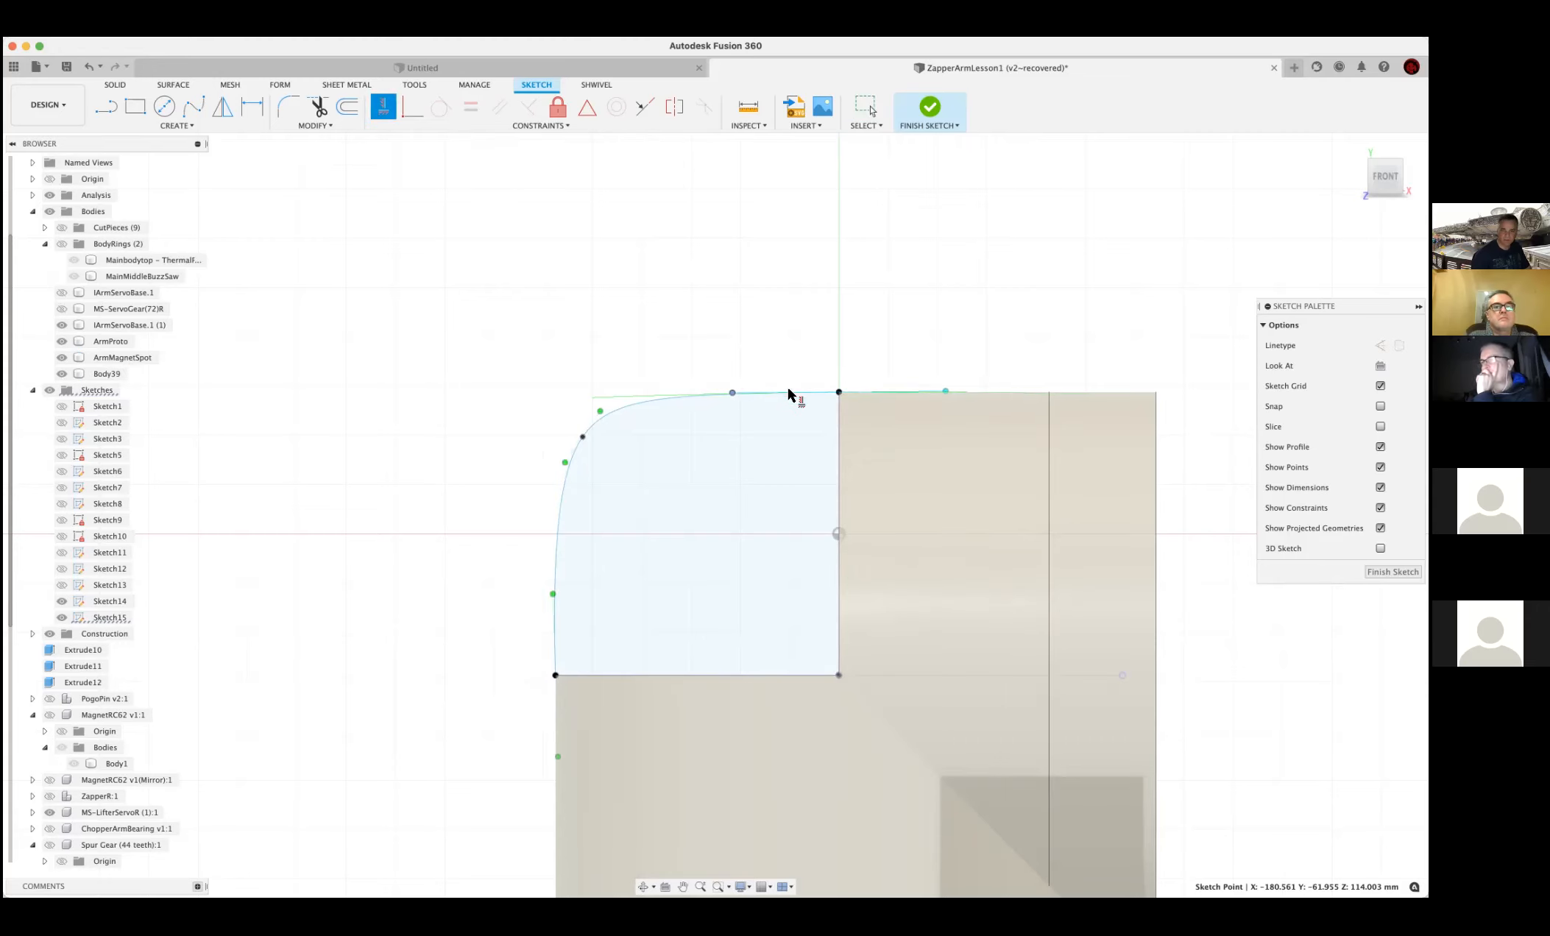
key(Escape)
click(906, 393)
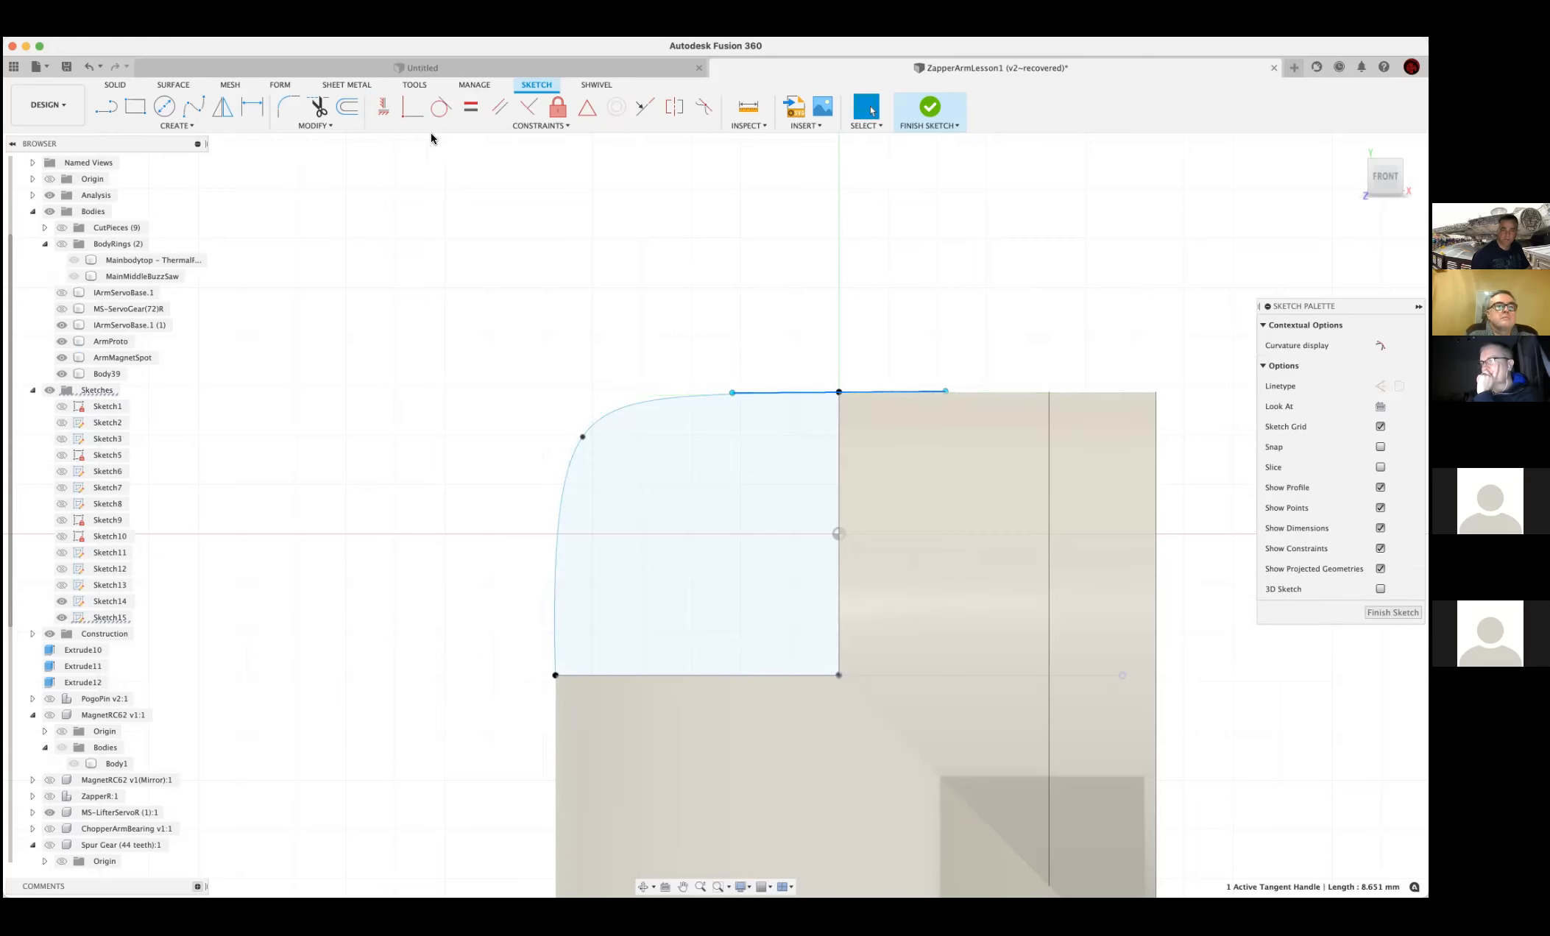
click(381, 112)
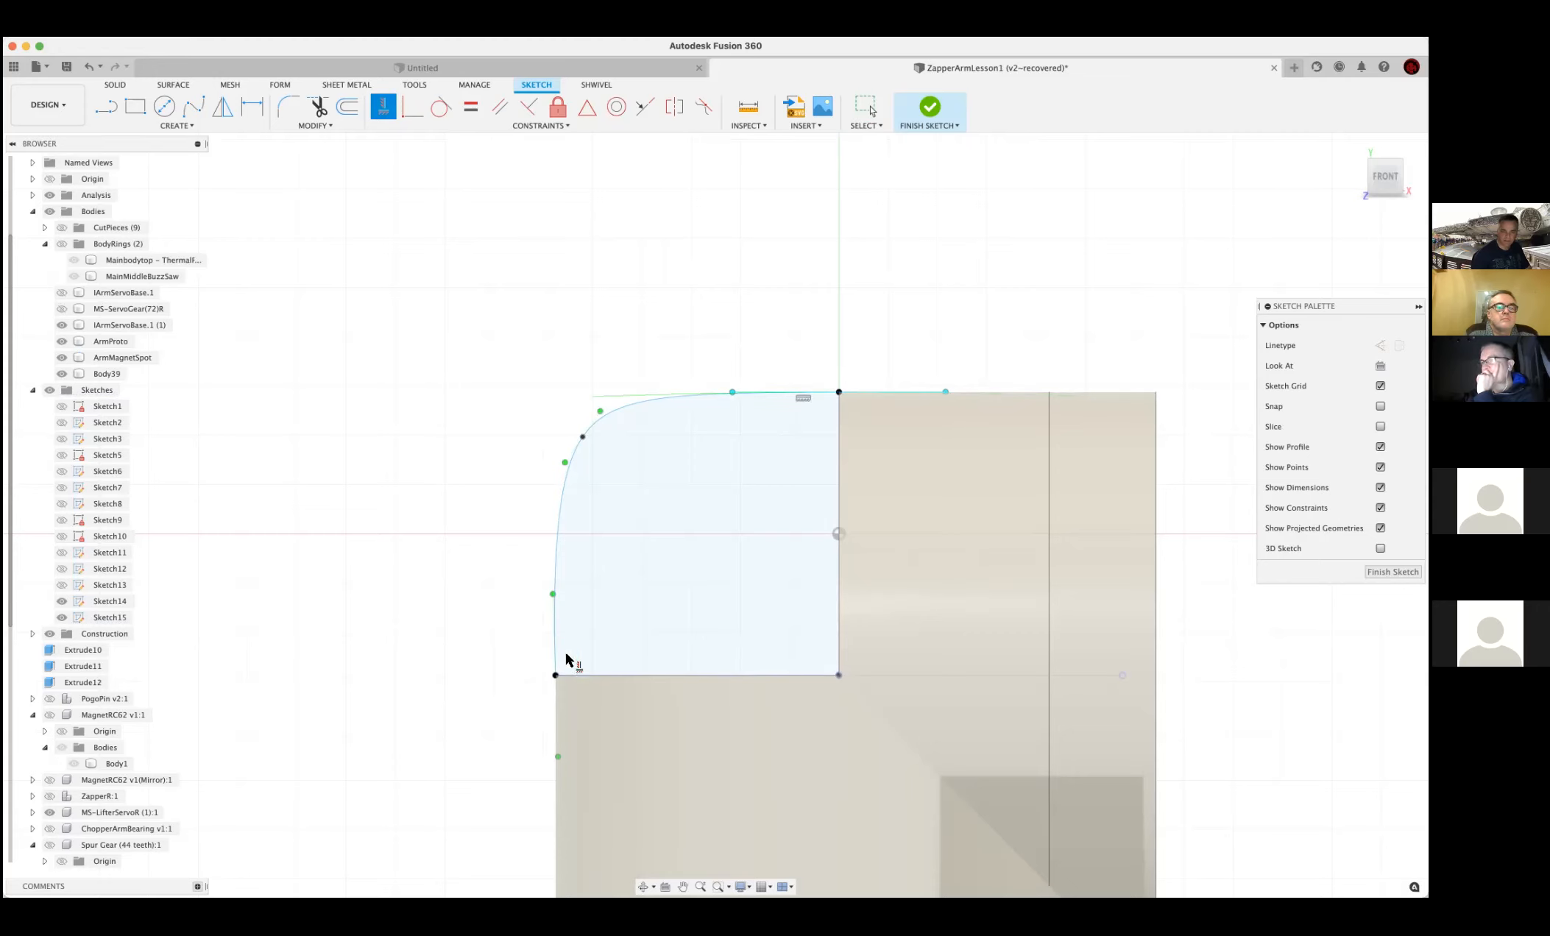
click(554, 630)
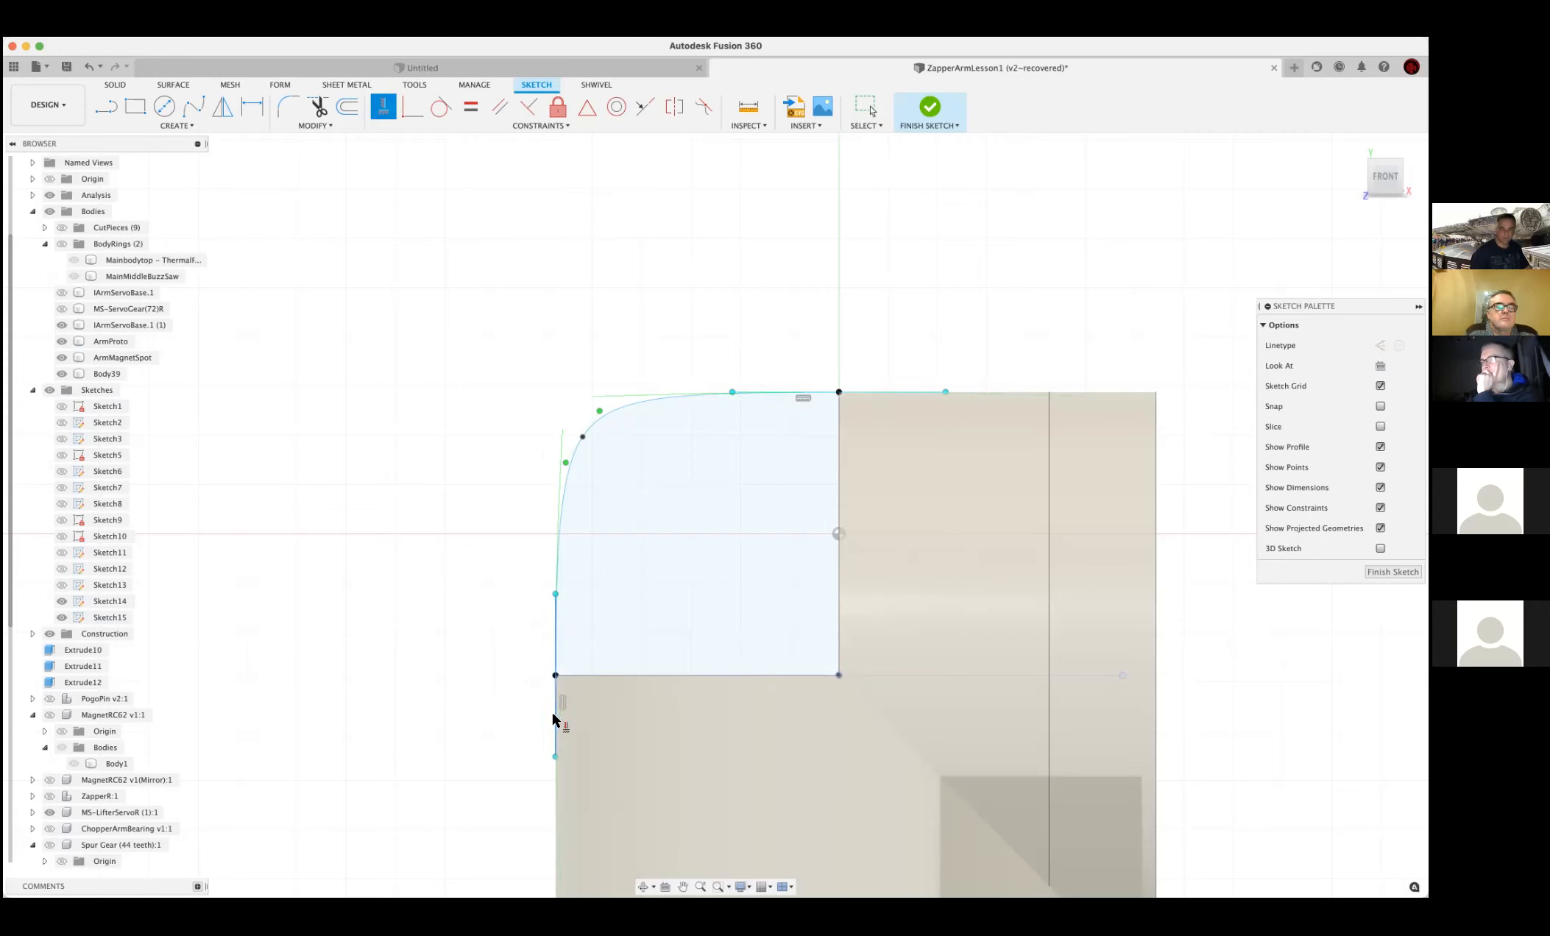
key(Escape)
Delete the spline's middle fit point, shorten both end tangent handles to form a smooth quarter curve, and finish the sketch
drag(582, 439, 627, 457)
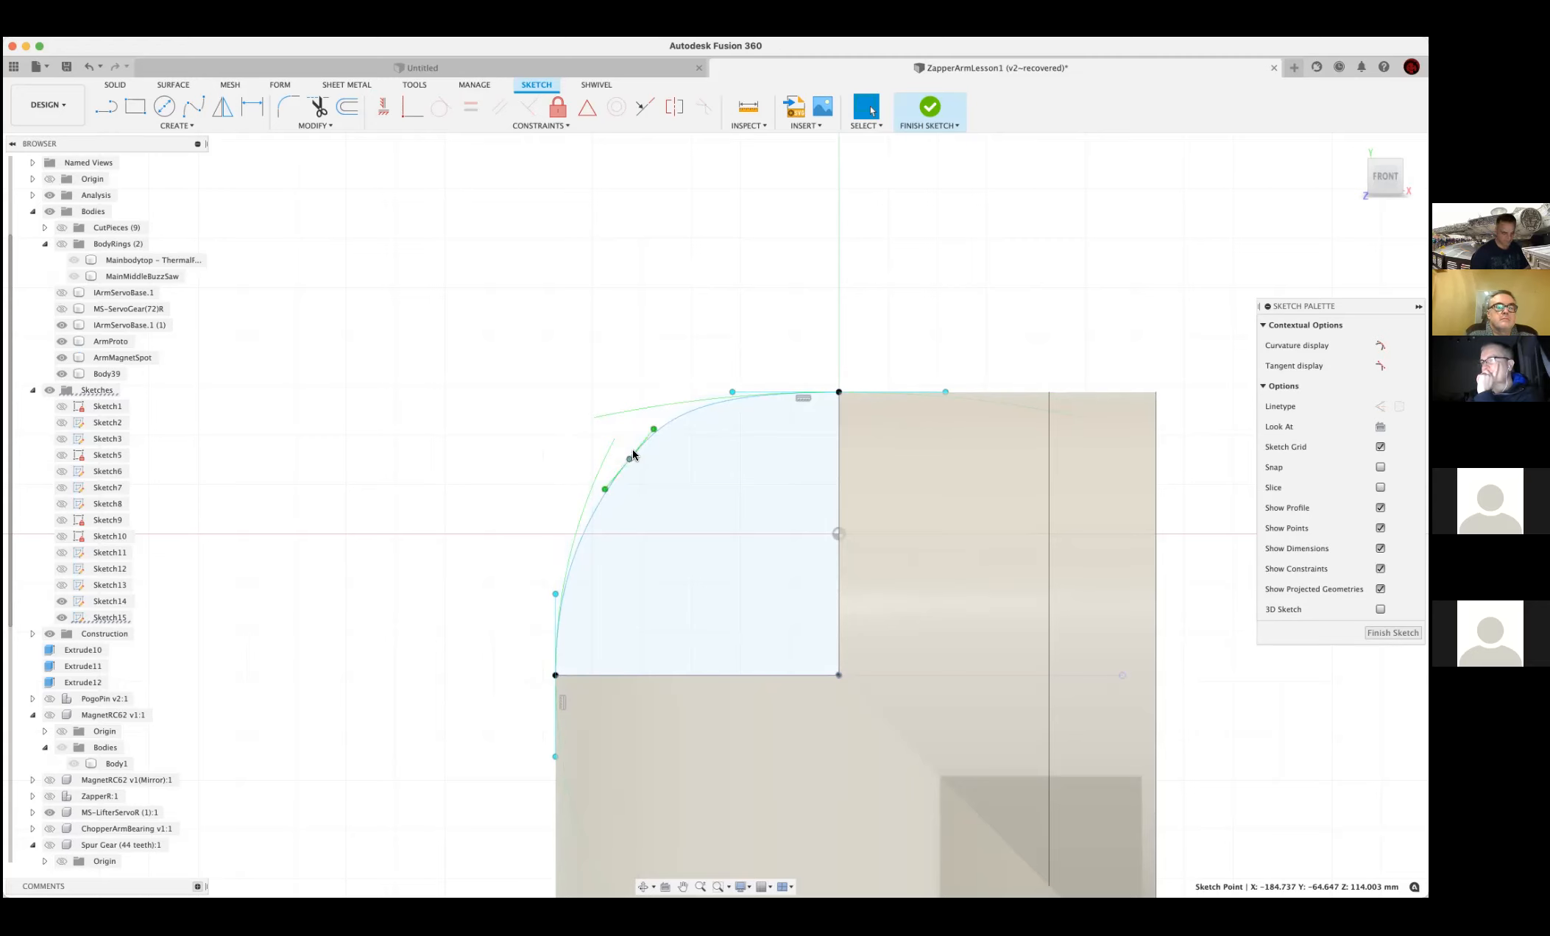
key(Delete)
drag(725, 396, 773, 398)
mouse_move(555, 593)
mouse_down()
mouse_move(556, 608)
mouse_move(540, 582)
mouse_move(538, 595)
mouse_up()
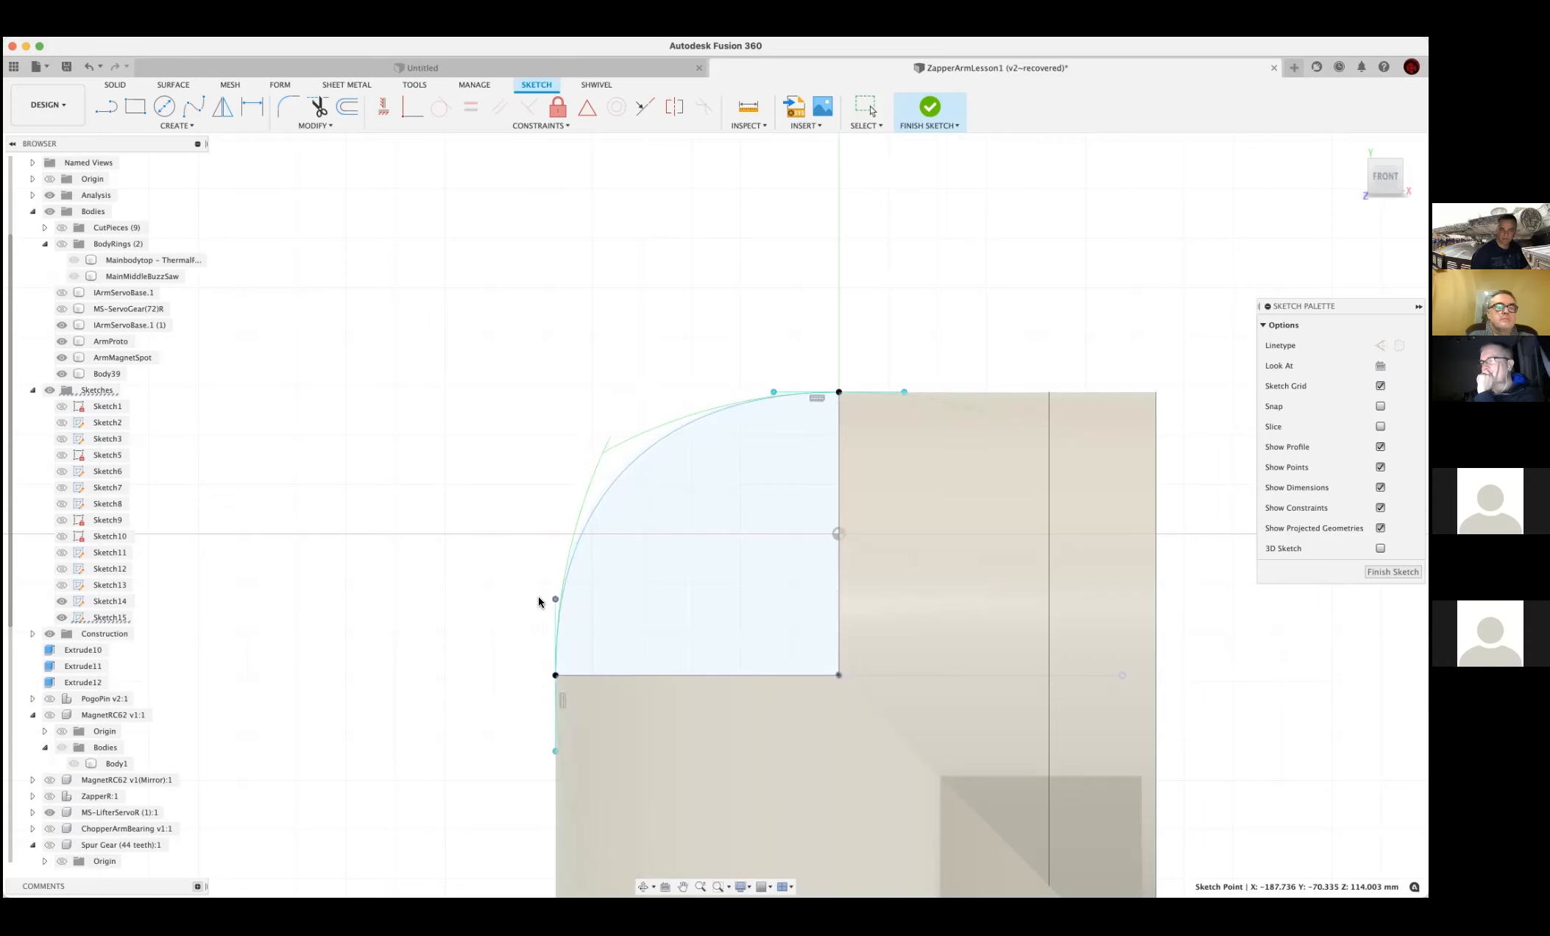
scroll(788, 293, down, 2)
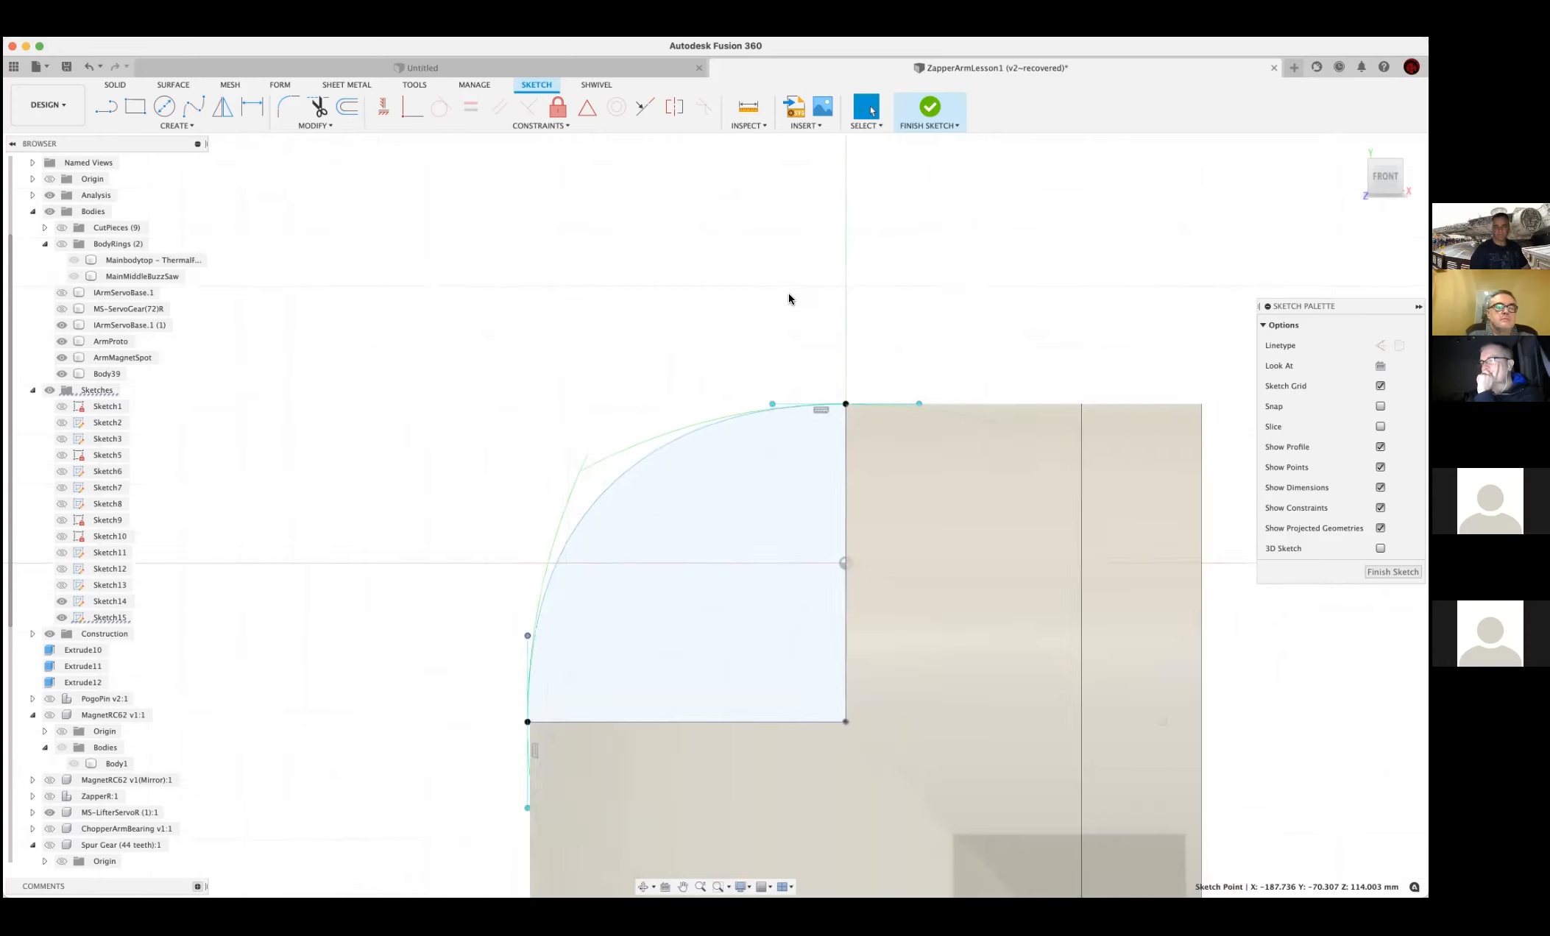
click(929, 108)
shift+middle_drag(664, 318, 803, 350)
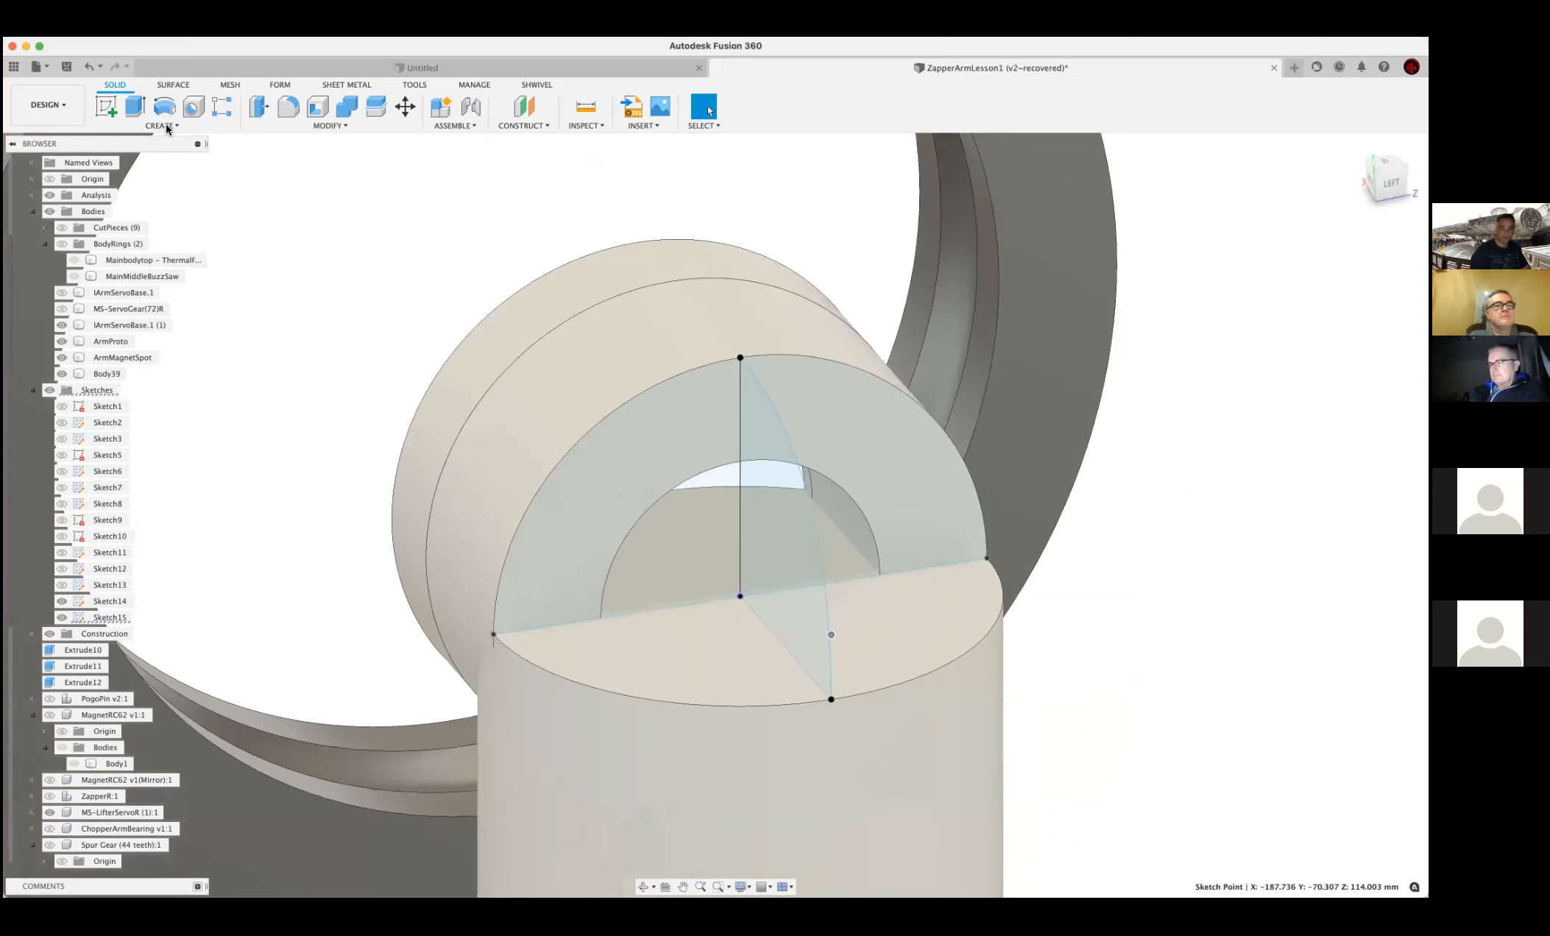
click(167, 125)
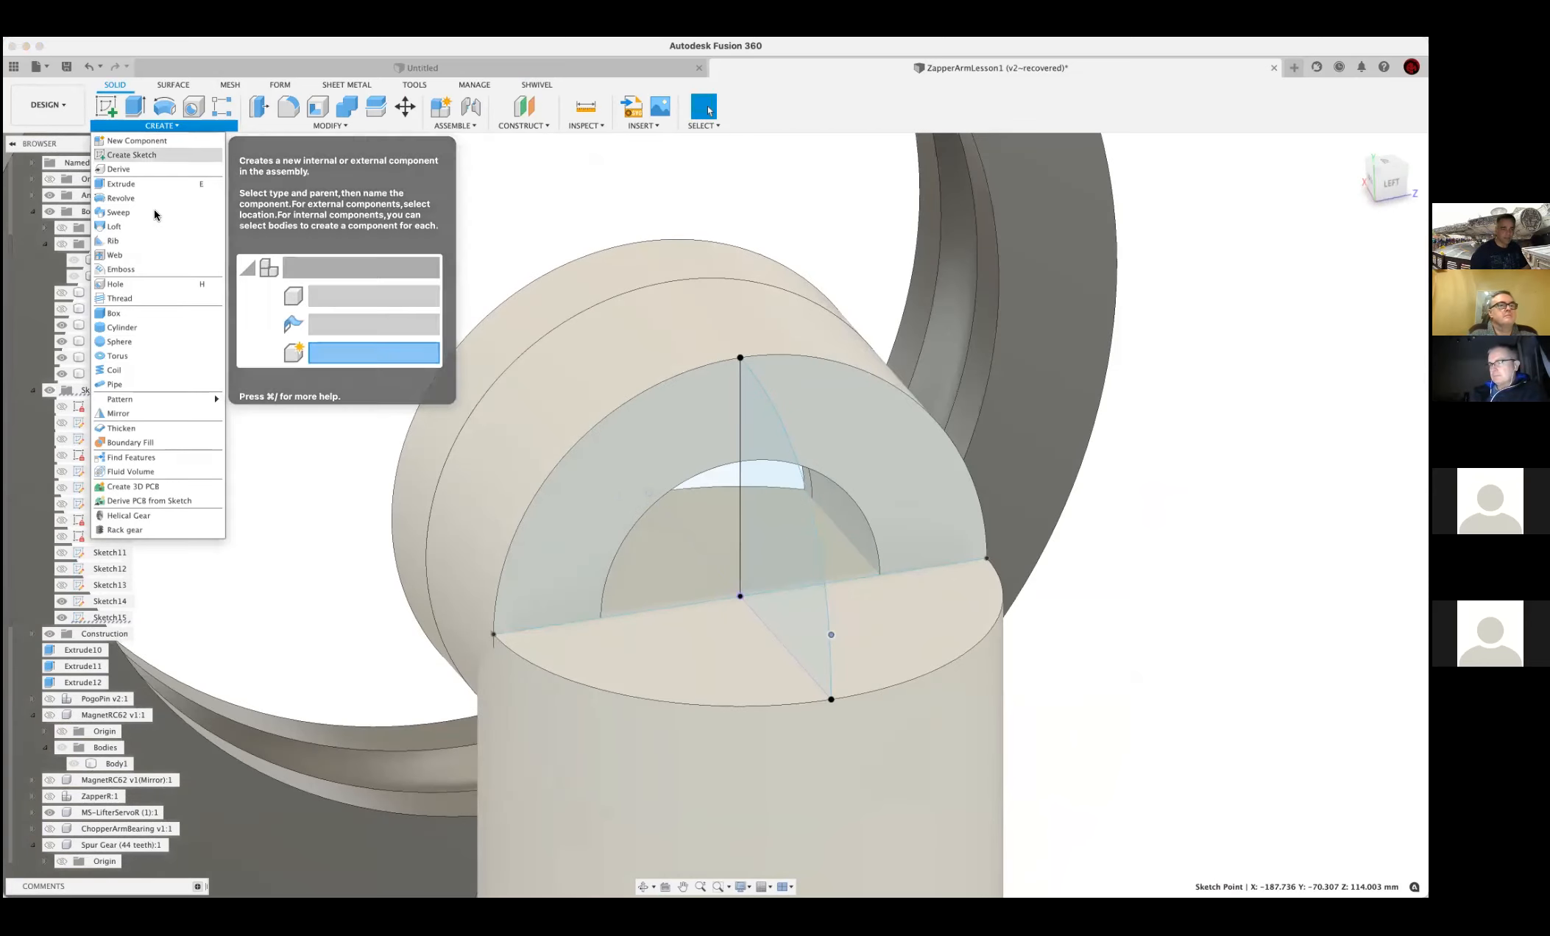
click(145, 230)
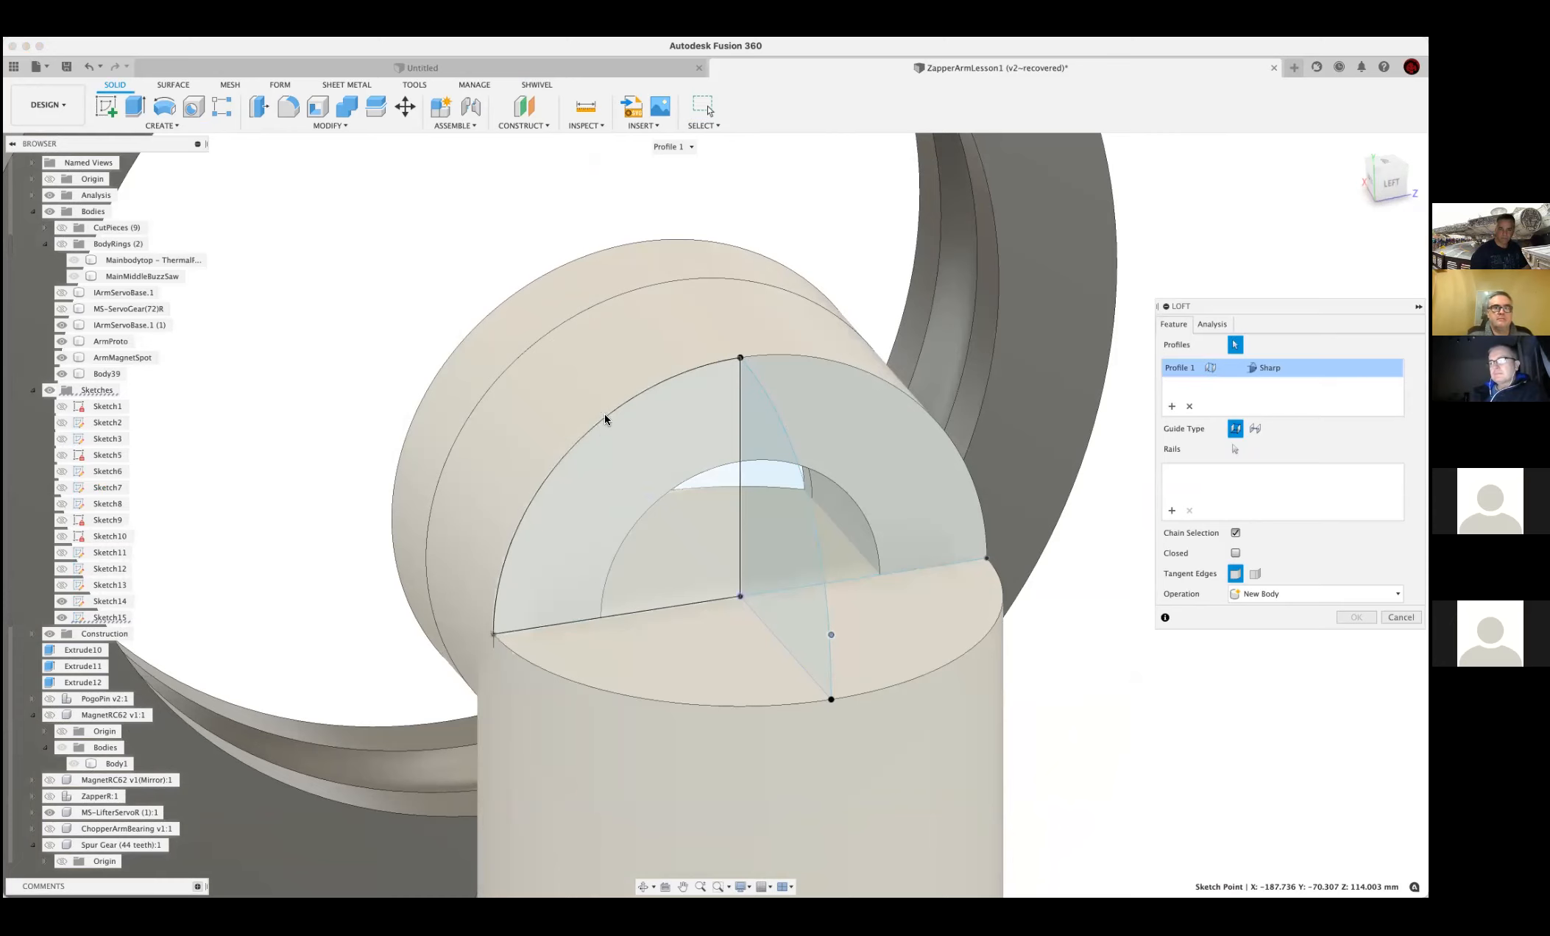
click(601, 432)
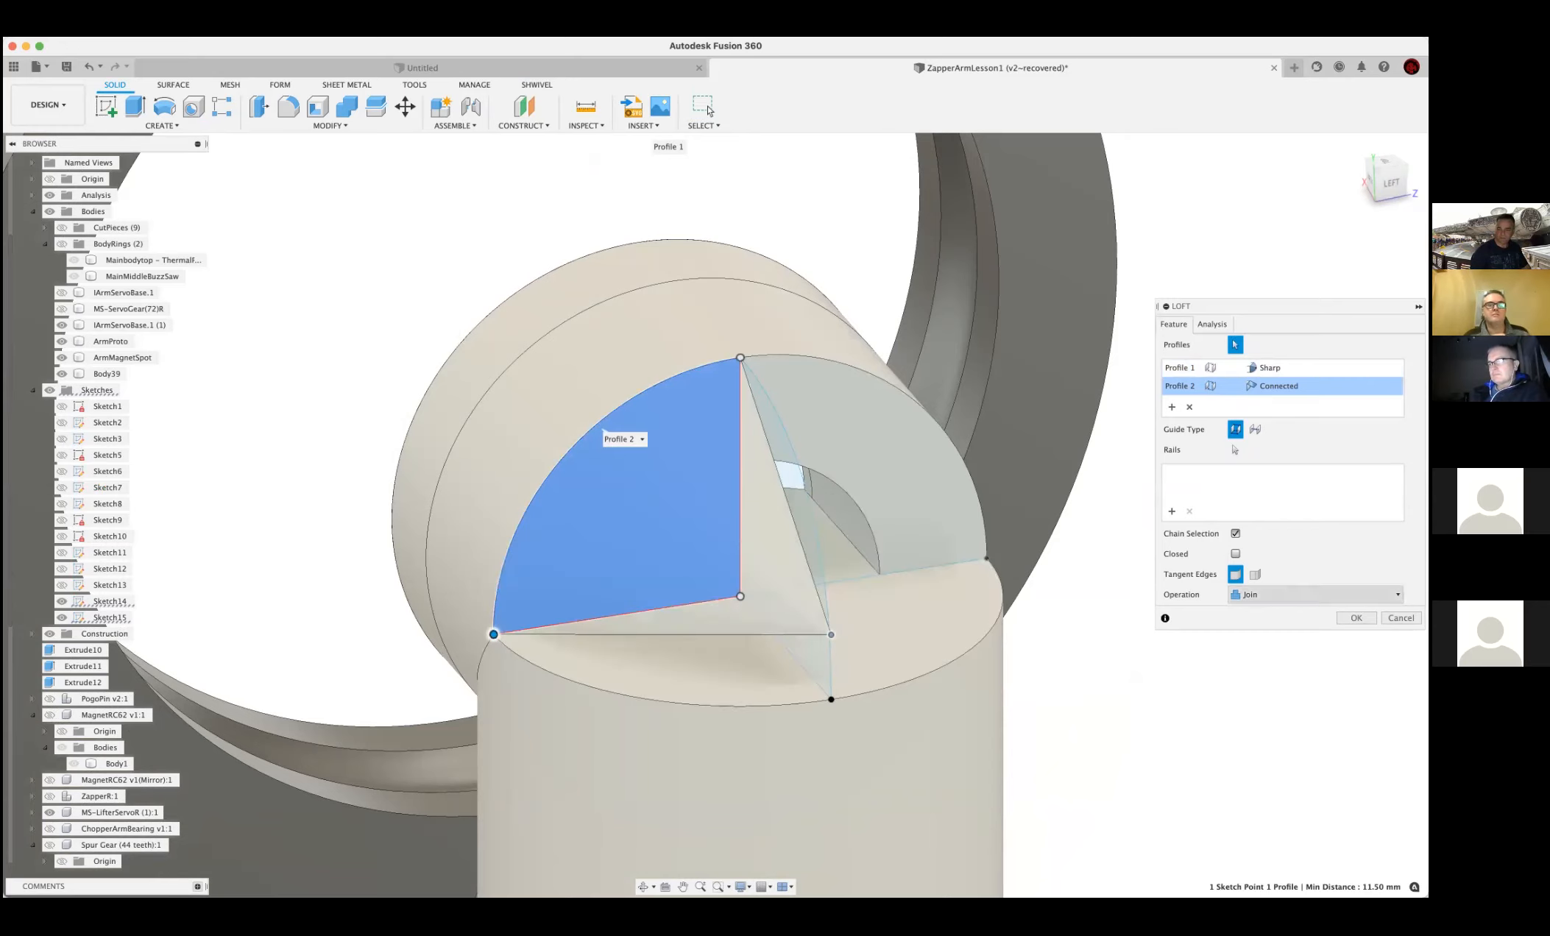
click(1401, 618)
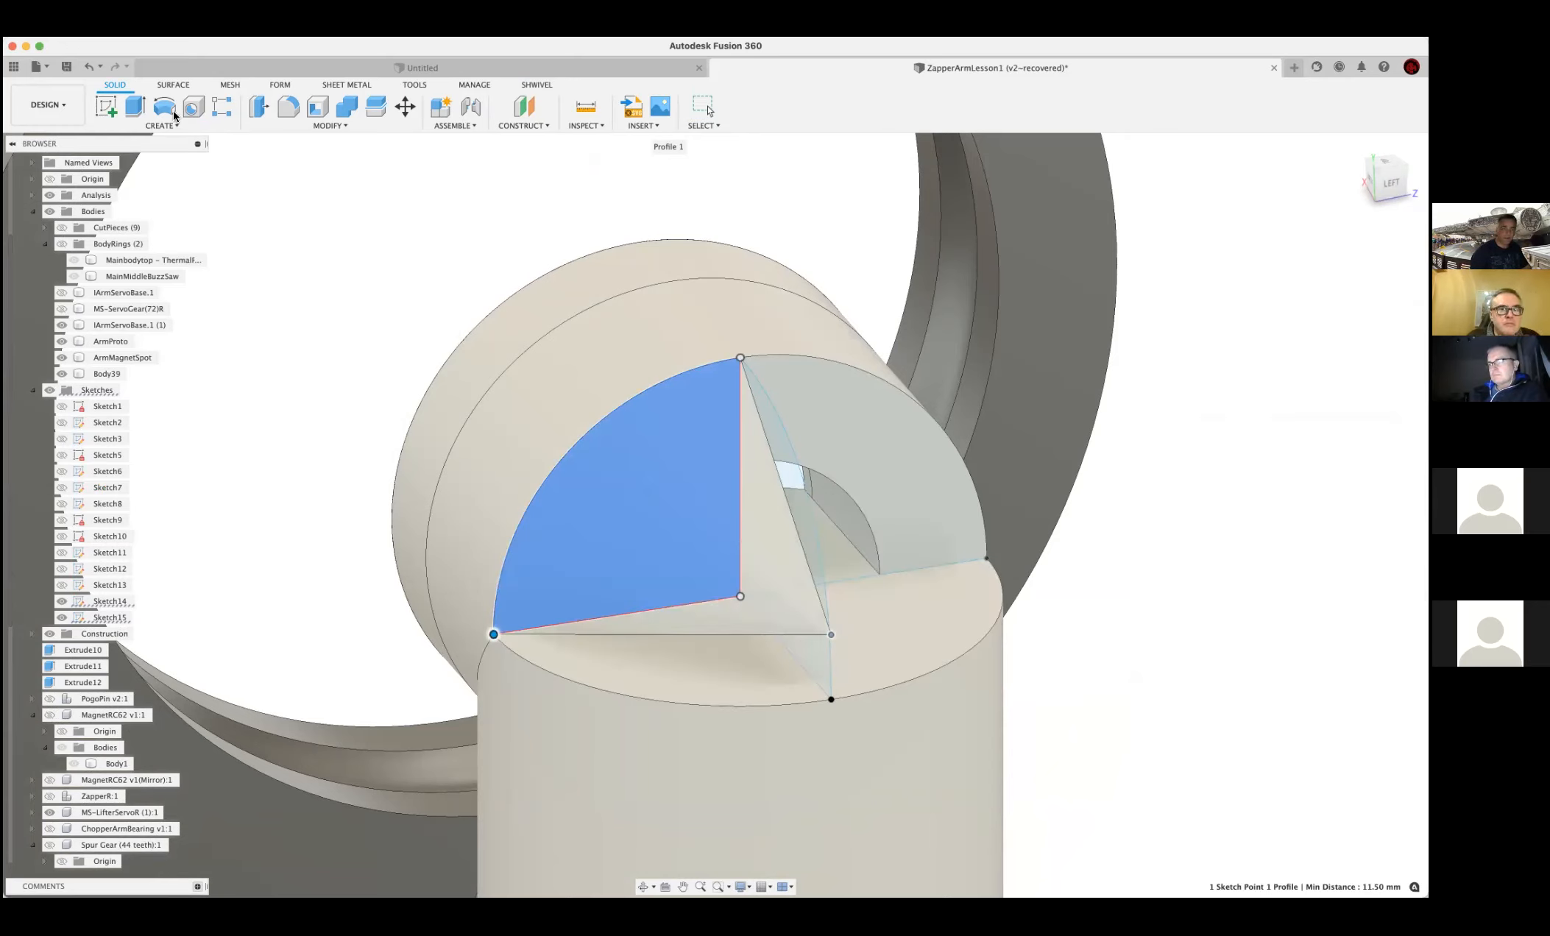
Start a sketch on the circular top face of the arm
click(741, 677)
click(701, 641)
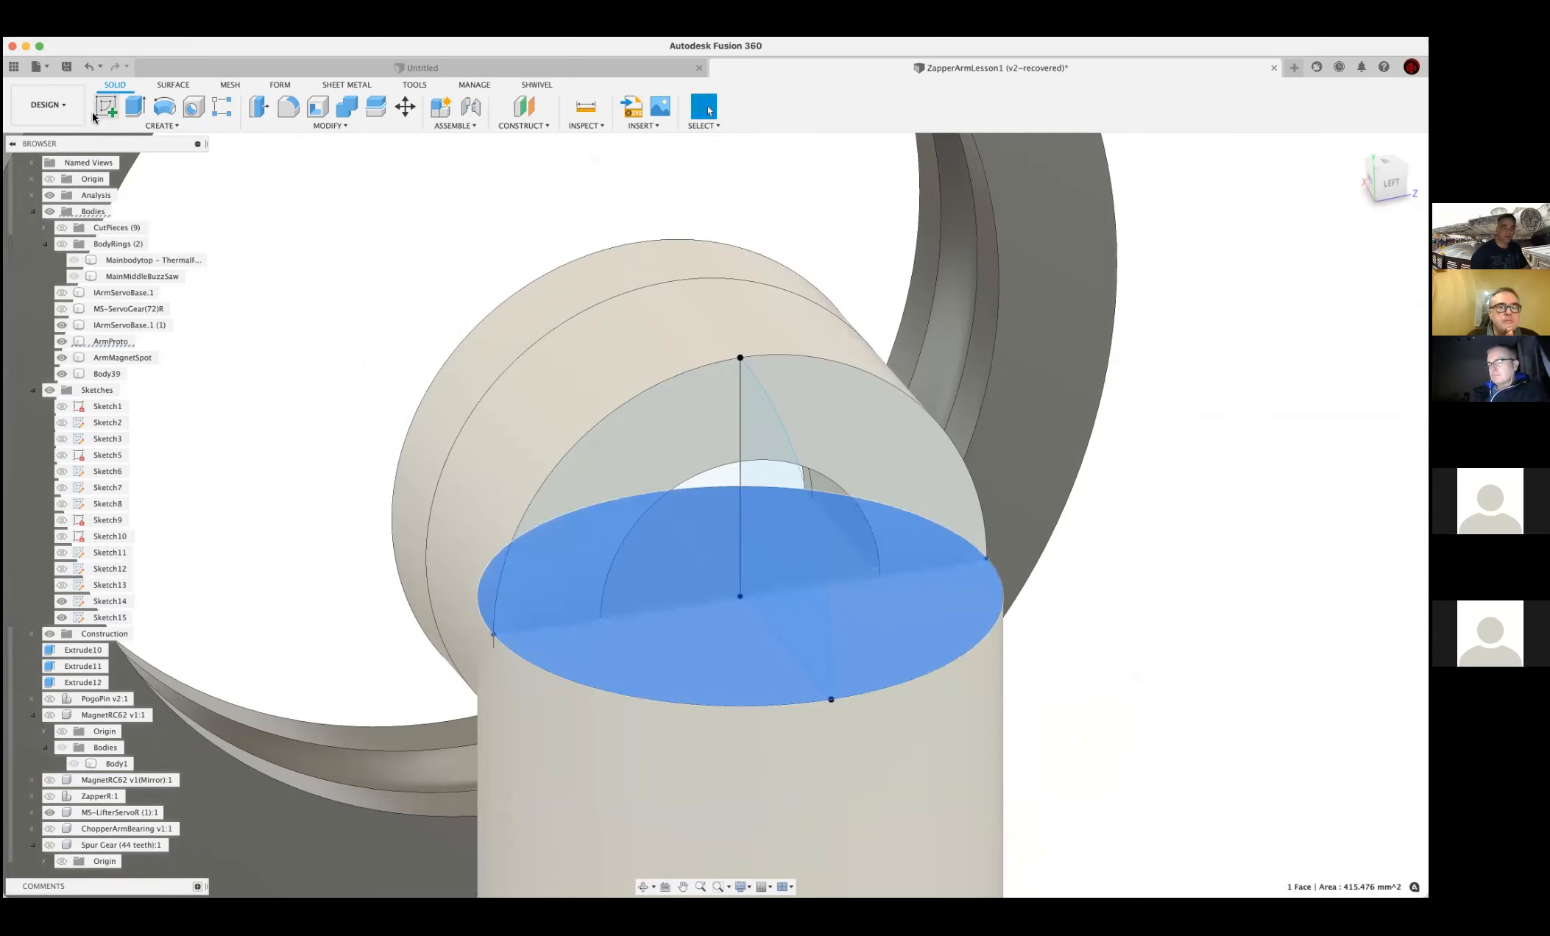
click(112, 108)
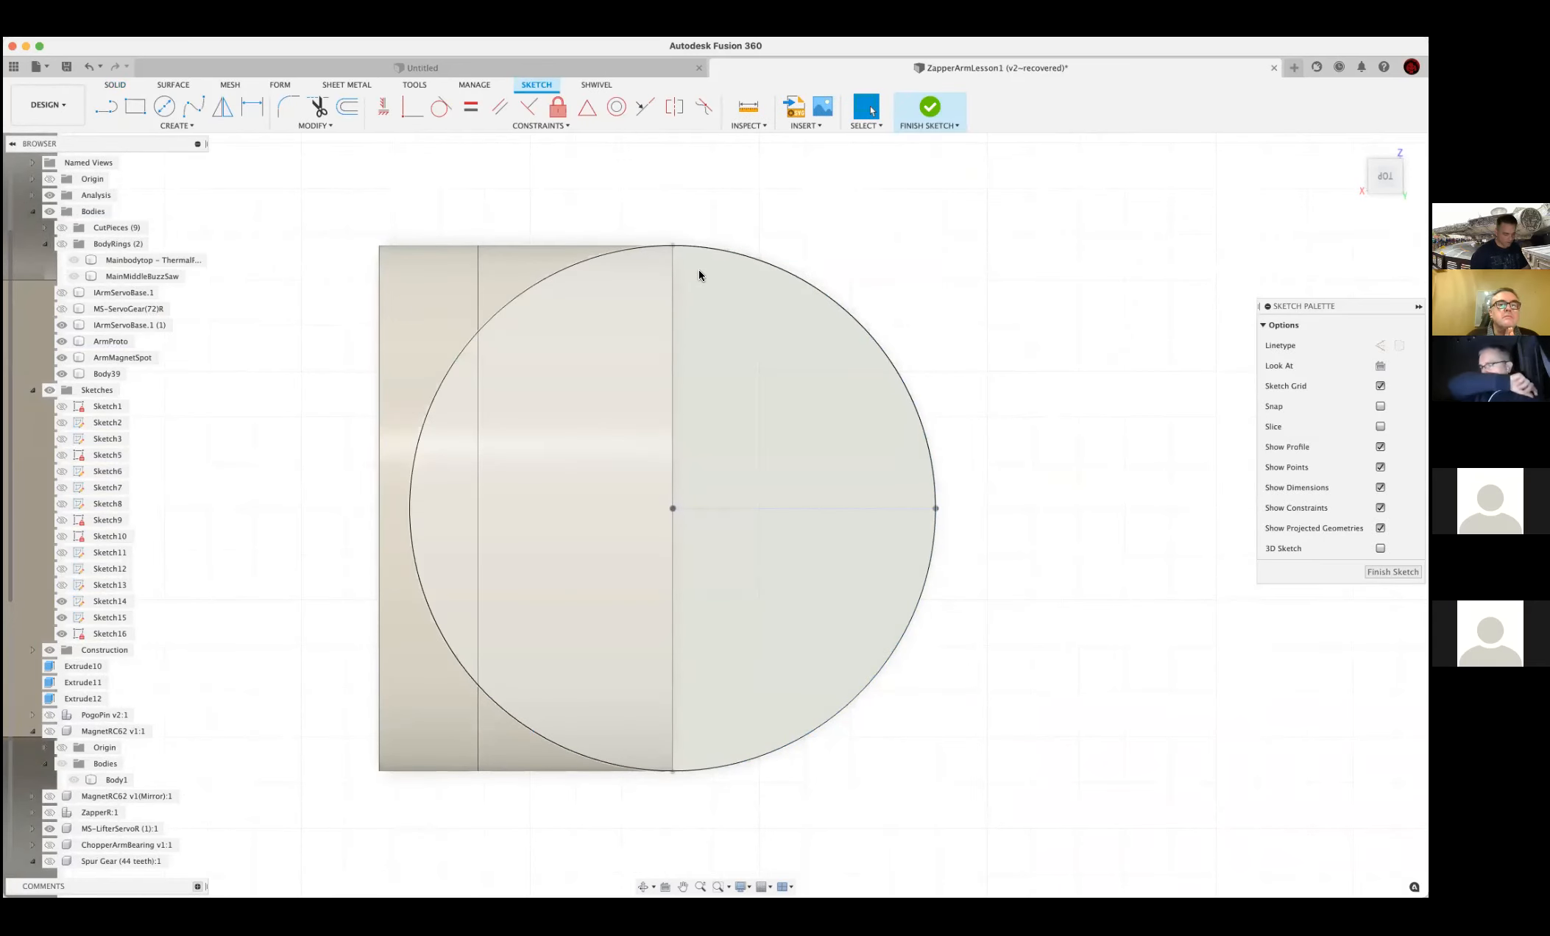
Try a single line across the full diameter of the arm's top face, along the foot of the ring
key(l)
click(672, 244)
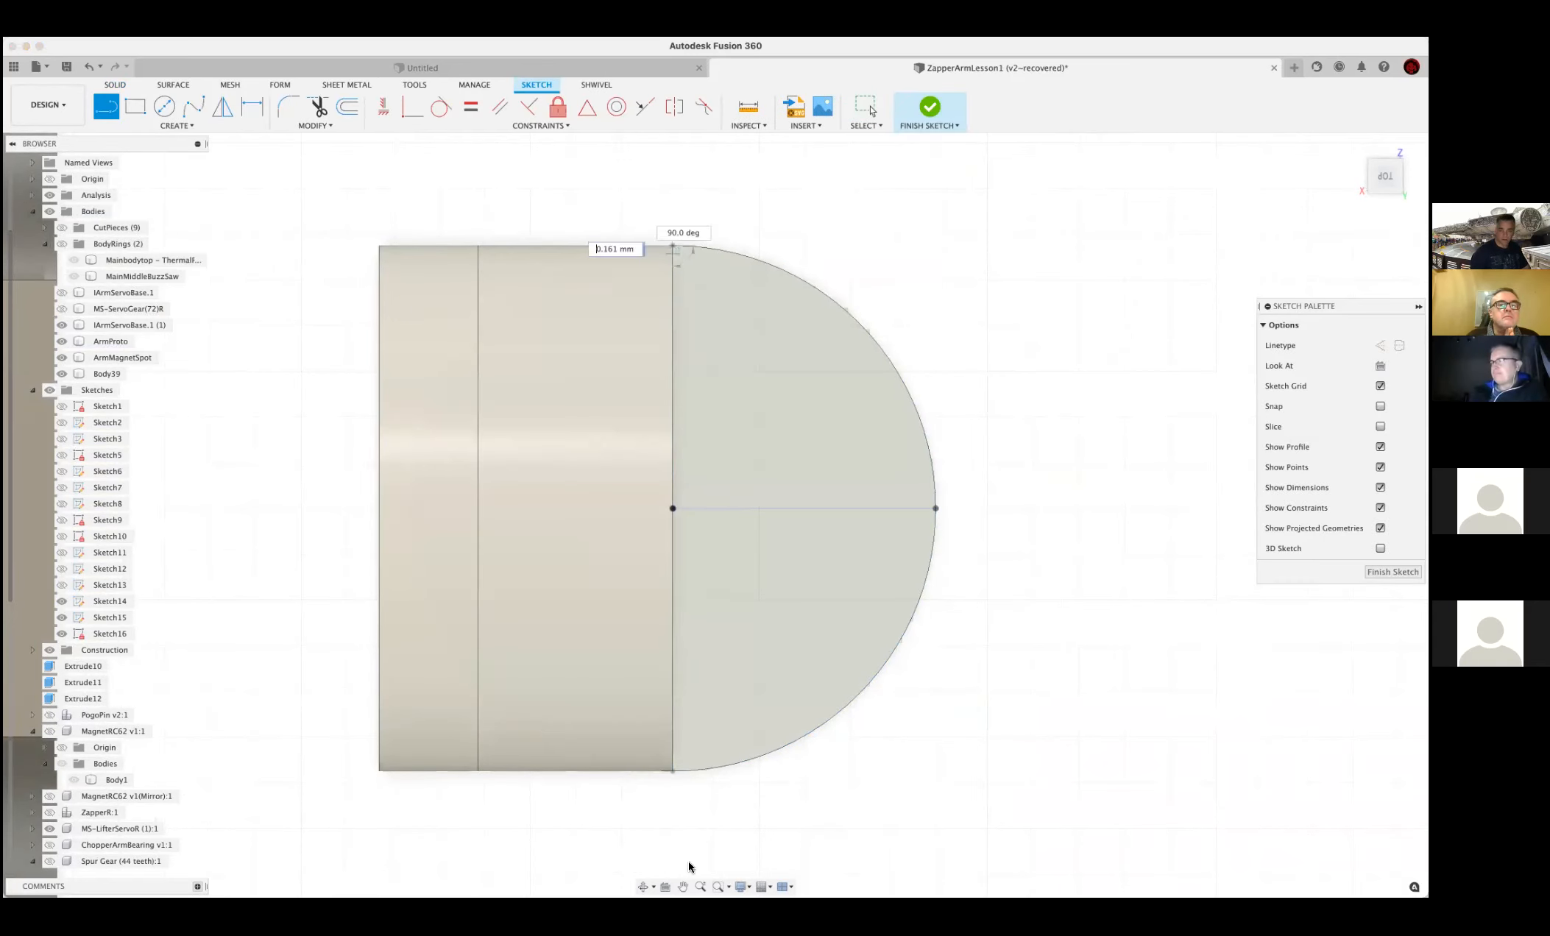
click(672, 770)
click(673, 770)
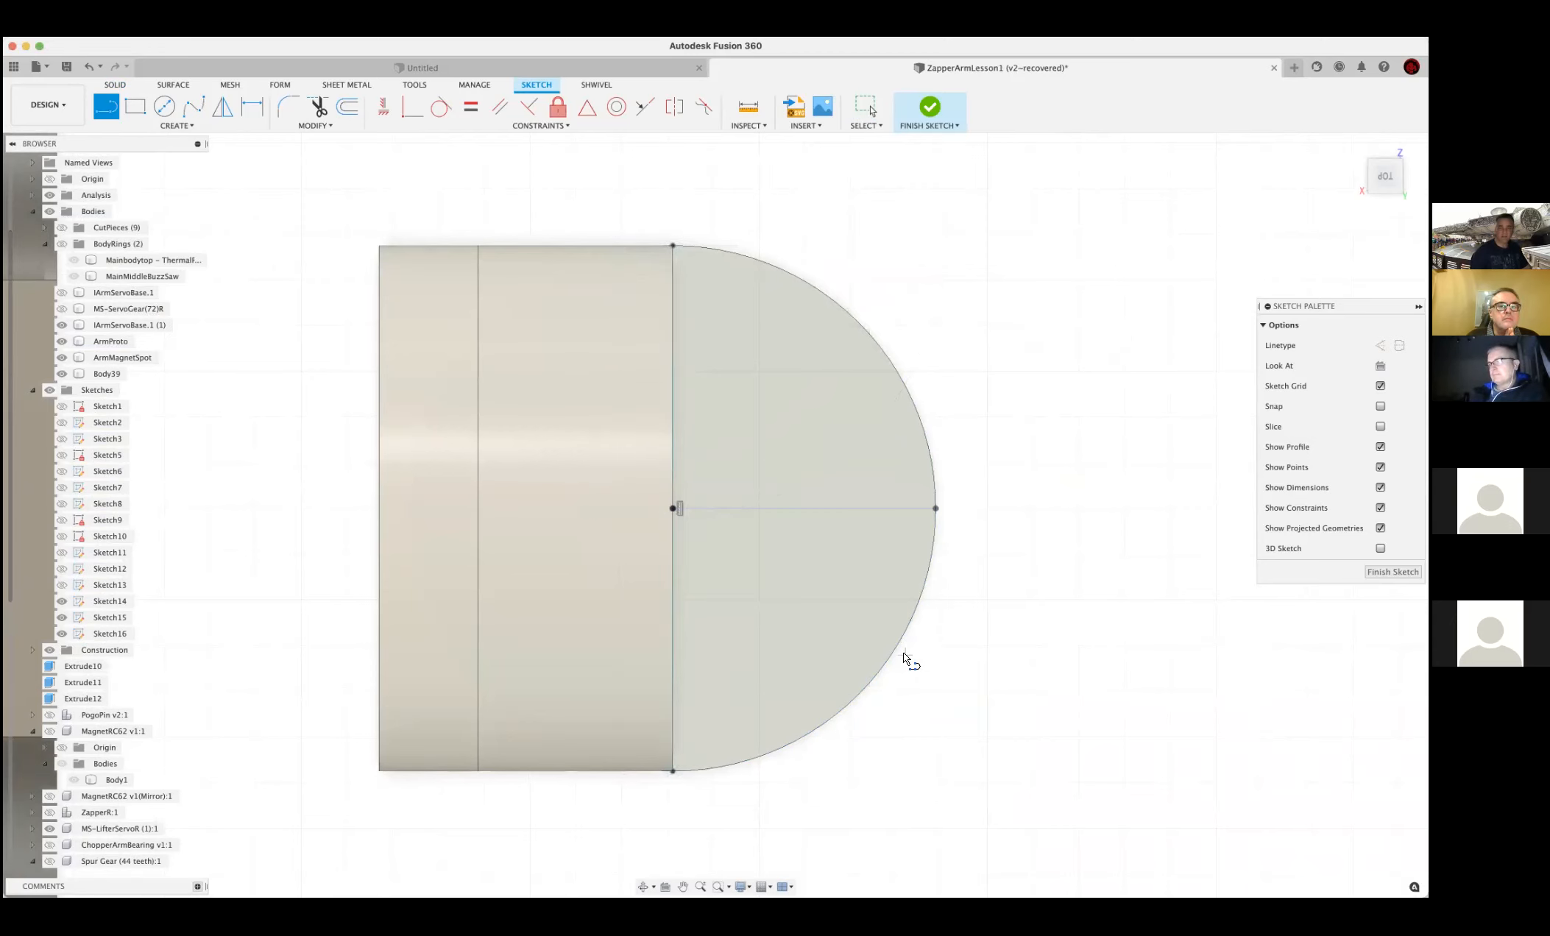
key(Escape)
Draw a vertical line from the top face's centre to its circular edge, and extend it to the opposite edge
scroll(706, 287, up, 3)
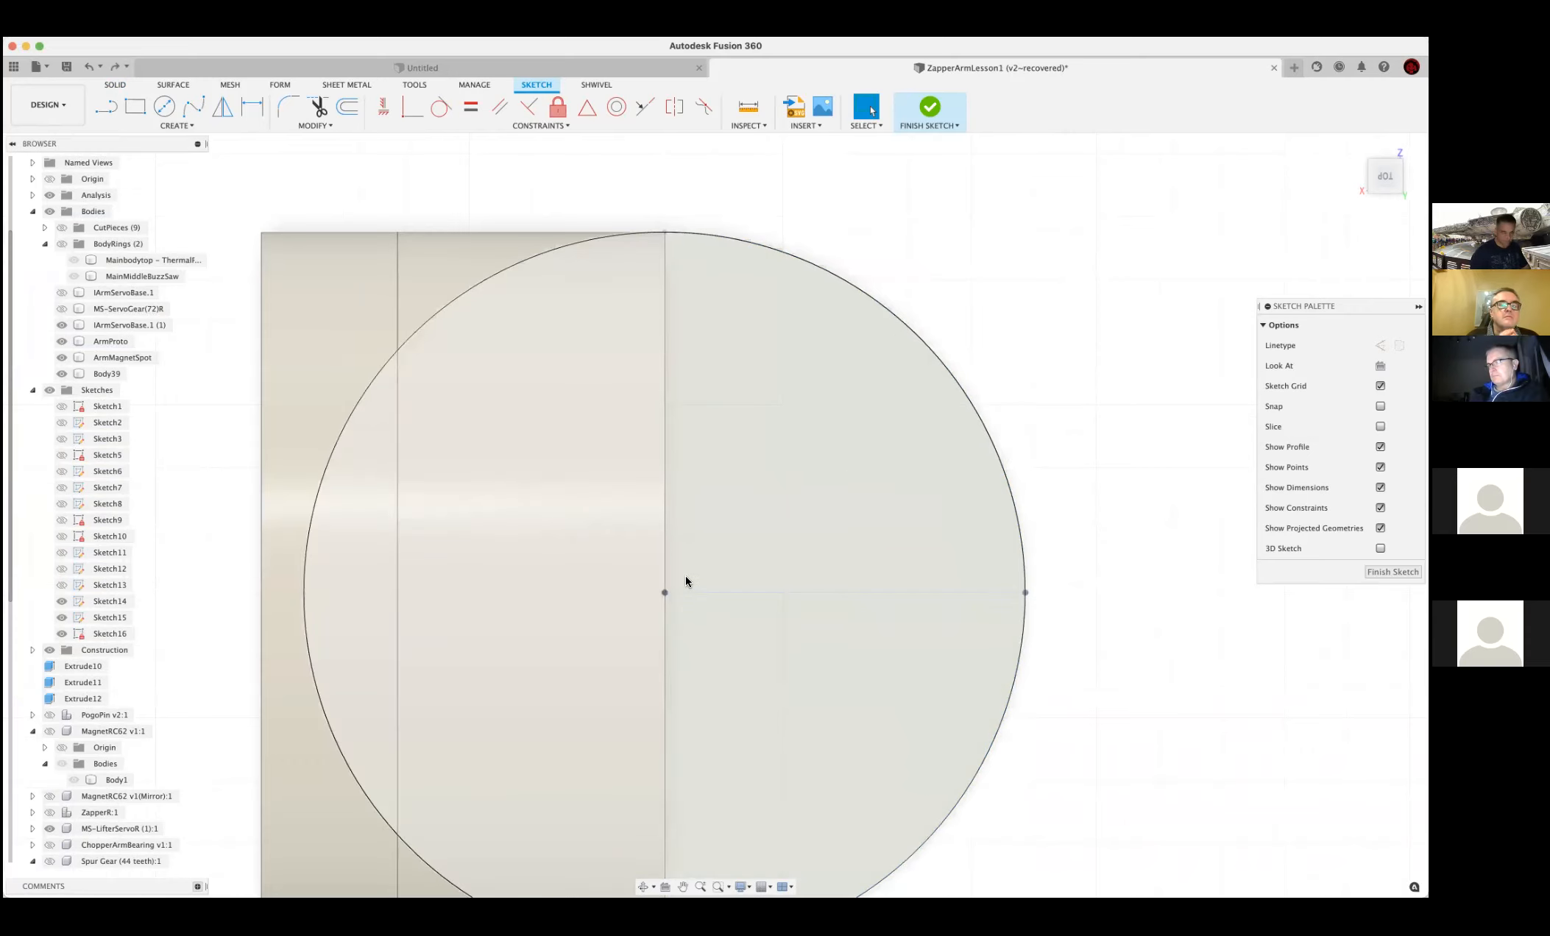
key(l)
click(665, 591)
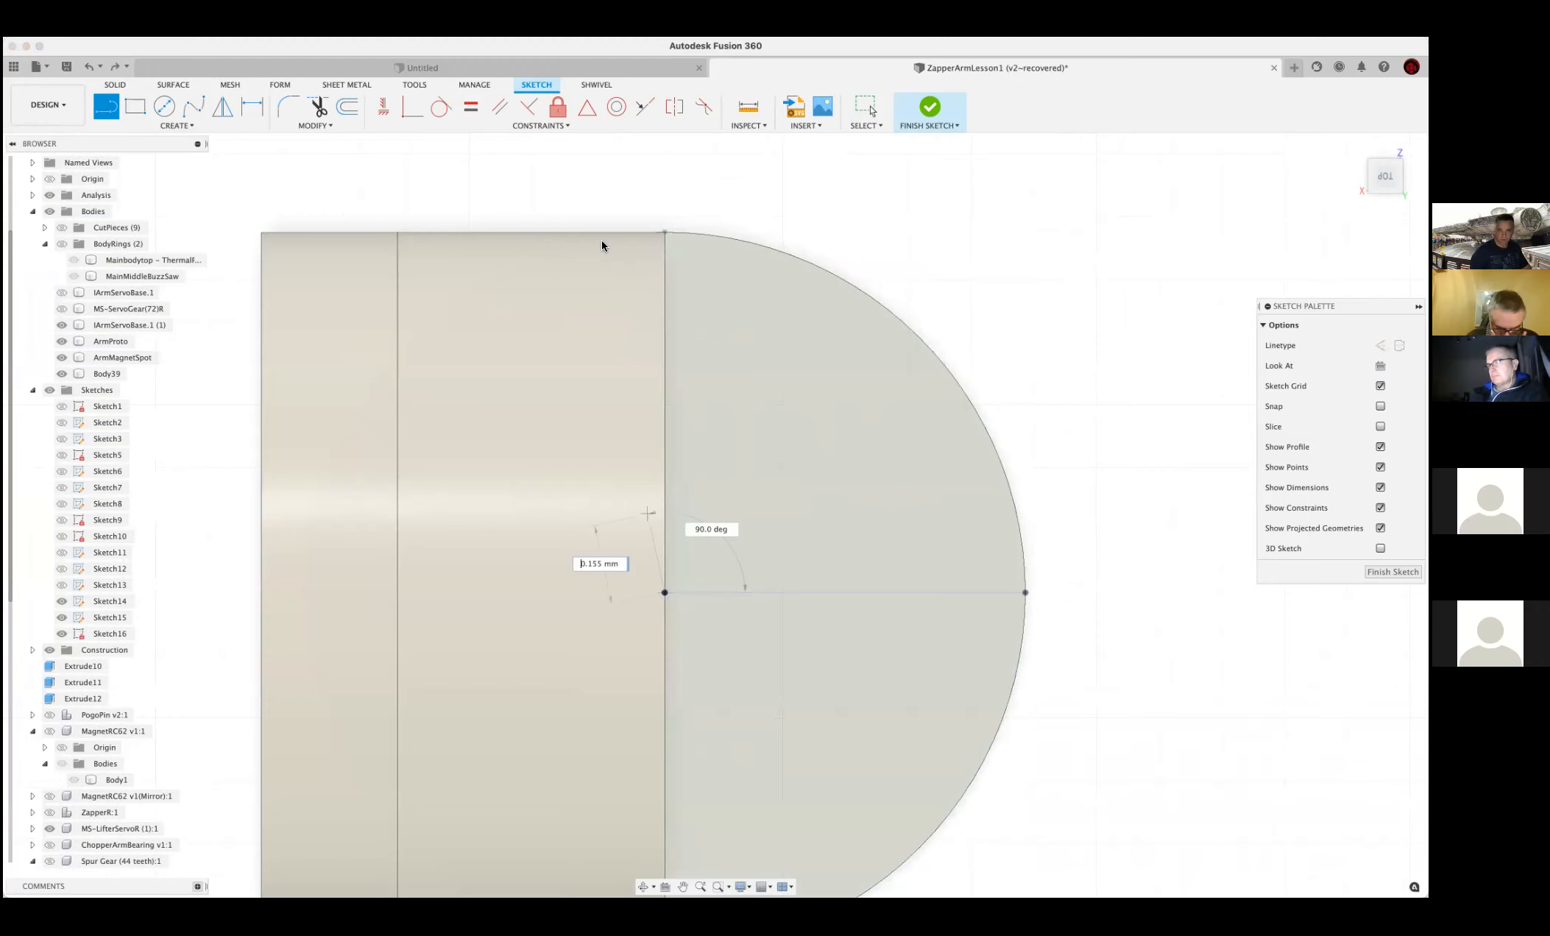
click(665, 232)
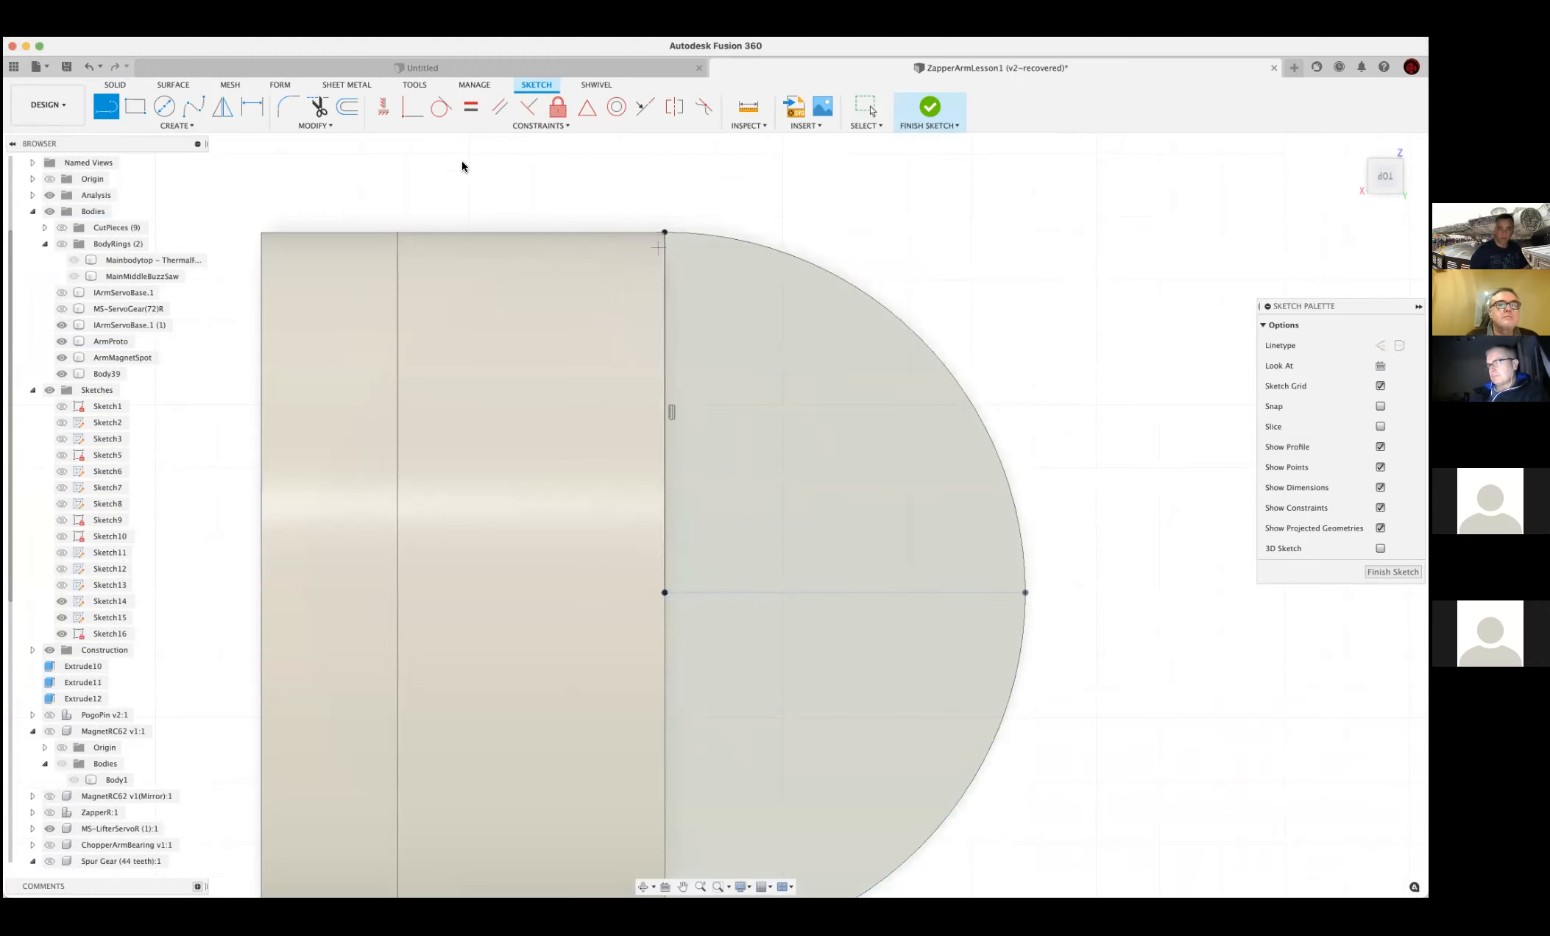
key(Escape)
click(313, 126)
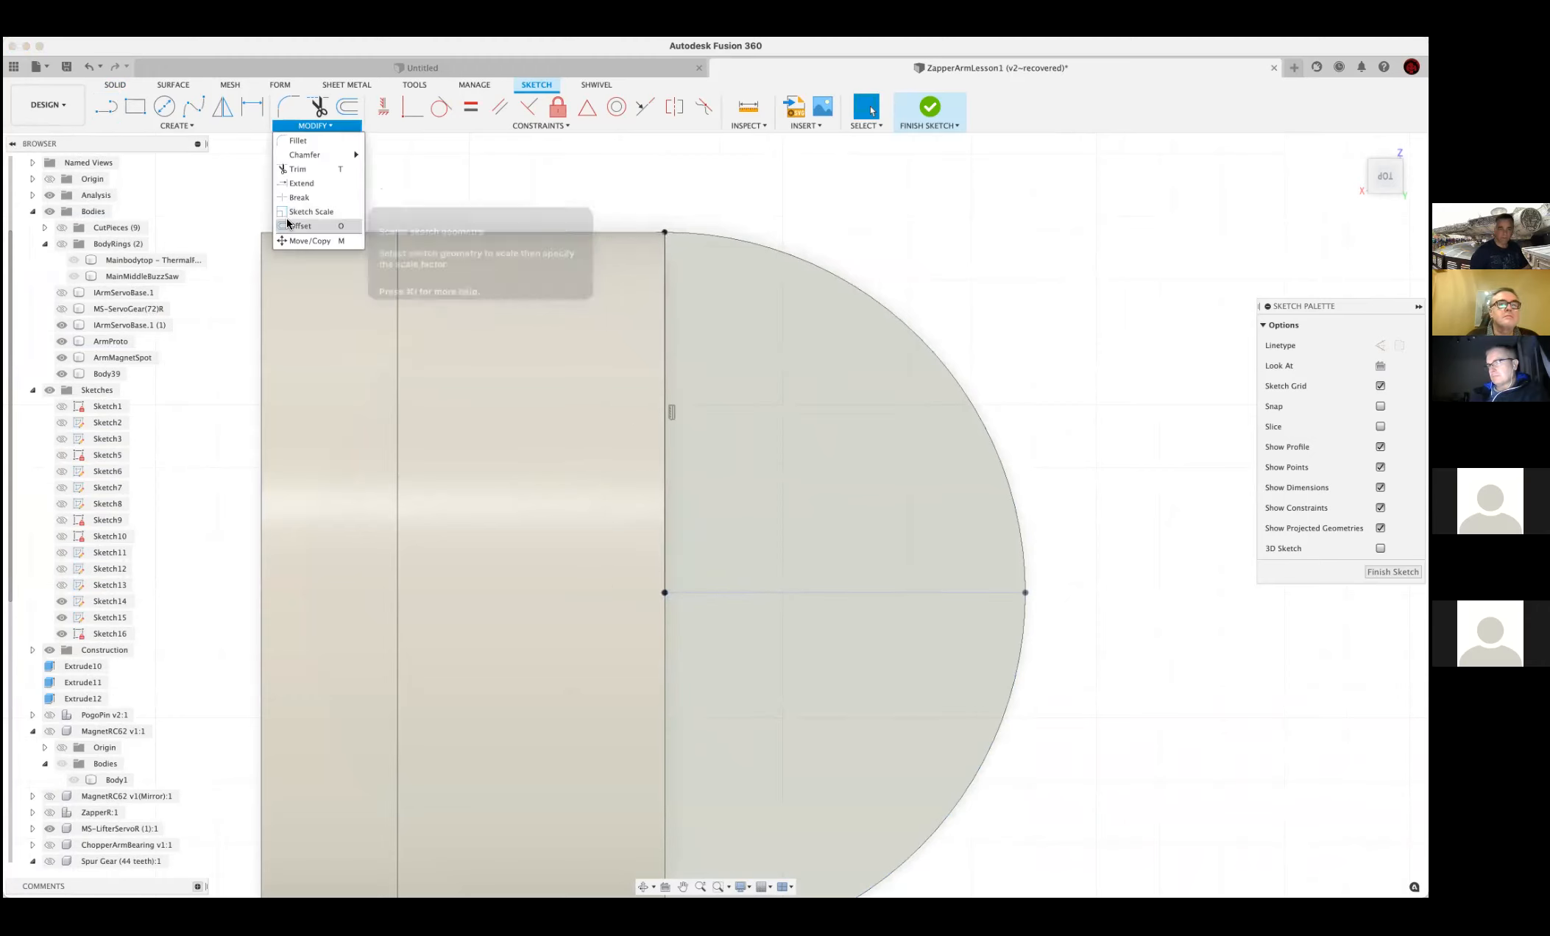
click(301, 183)
click(665, 492)
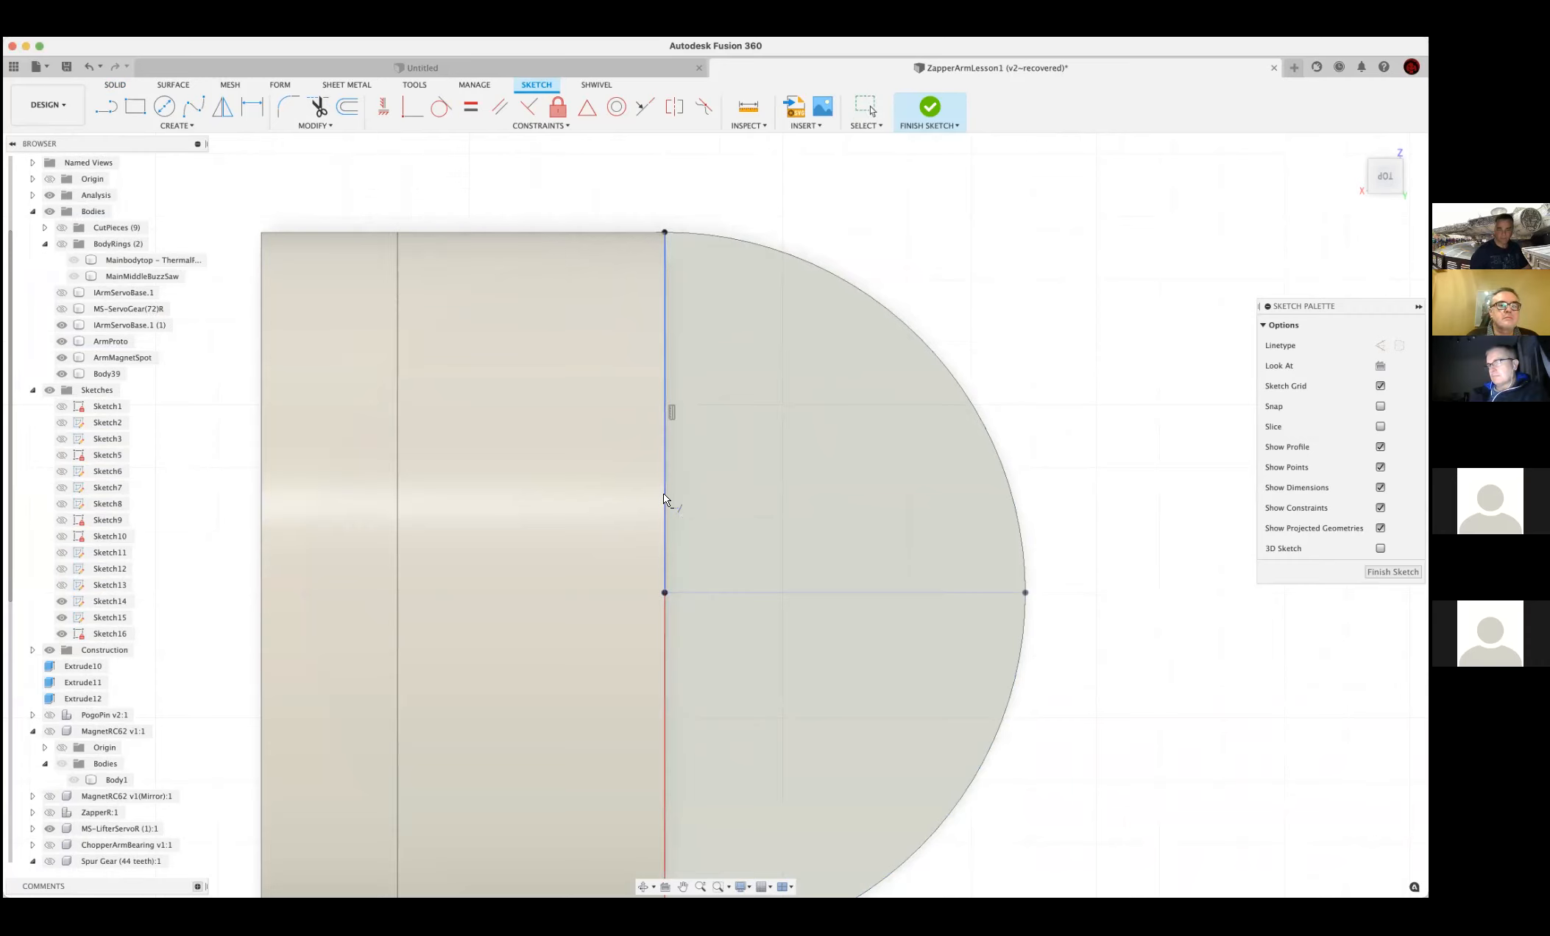
Finish the sketch, examine the half-circle profile on the arm's top, and undo to return to editing the sketch
click(926, 118)
scroll(1039, 464, down, 5)
mouse_move(1011, 446)
shift+middle_down()
mouse_move(995, 422)
mouse_move(889, 411)
mouse_move(907, 318)
mouse_move(552, 504)
mouse_move(631, 527)
shift+middle_up()
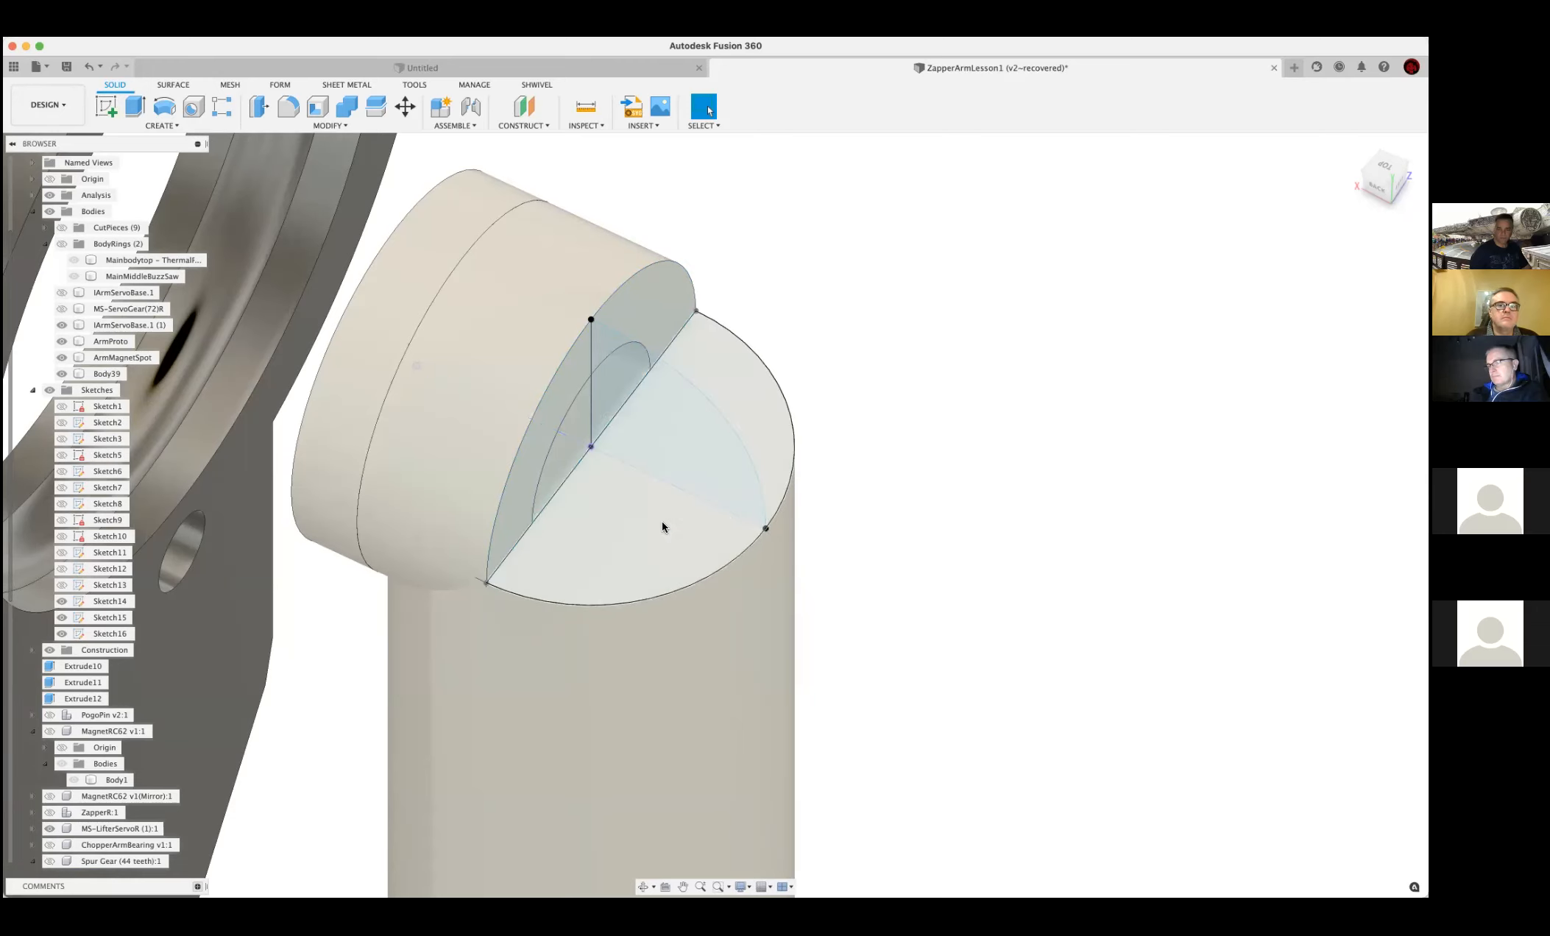
click(89, 67)
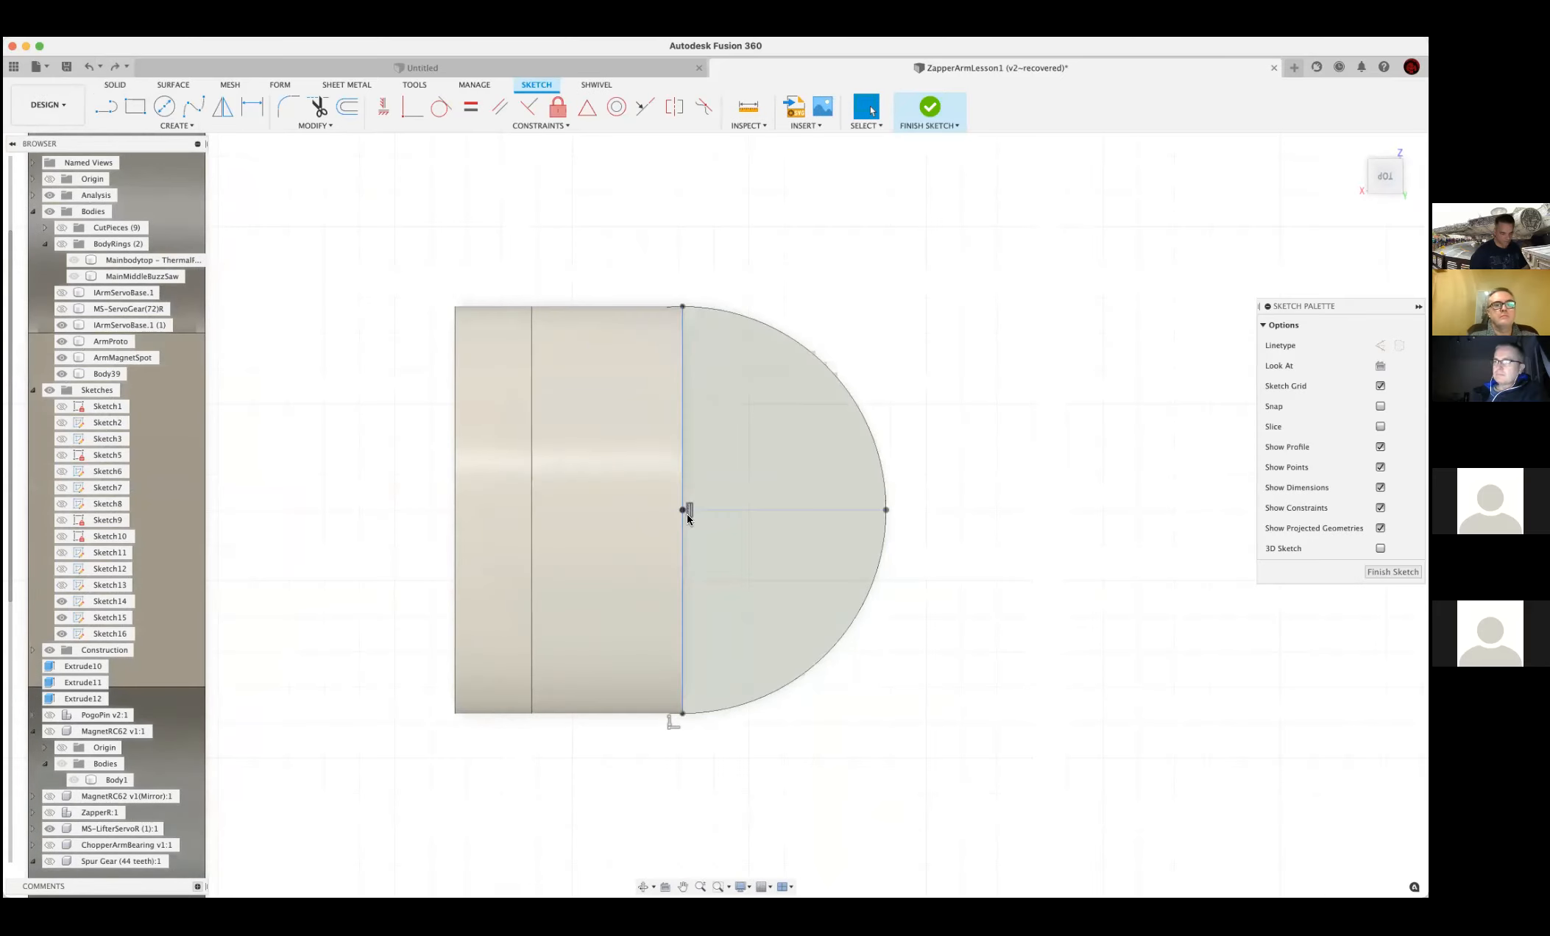
Draw a horizontal line from the arm's top-face centre to its circular edge and finish the sketch
key(l)
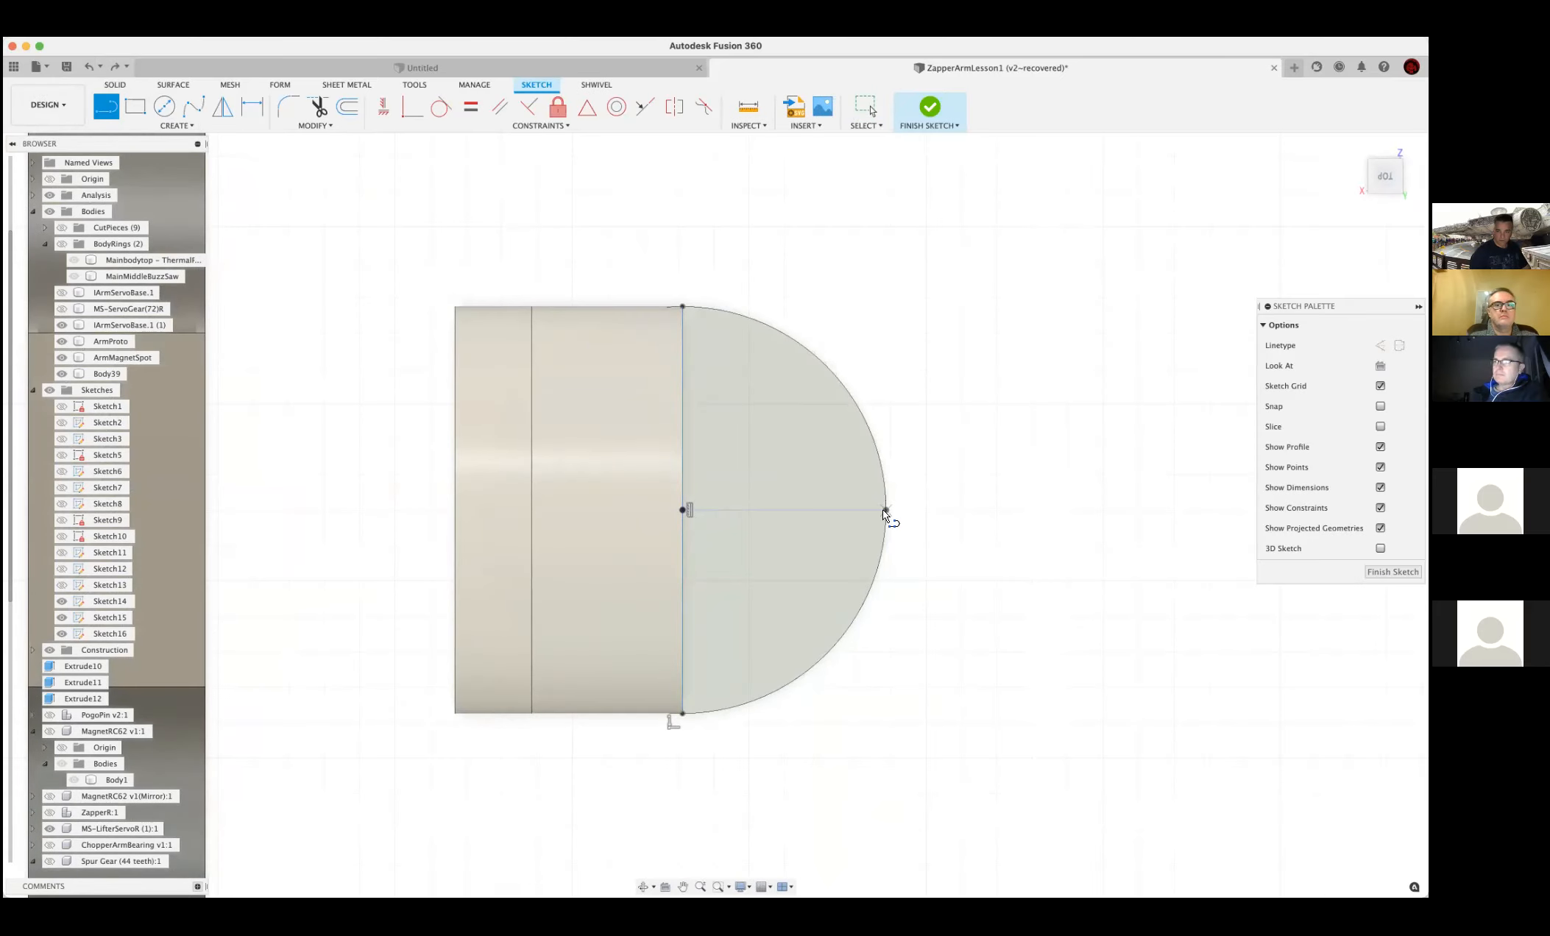
click(682, 510)
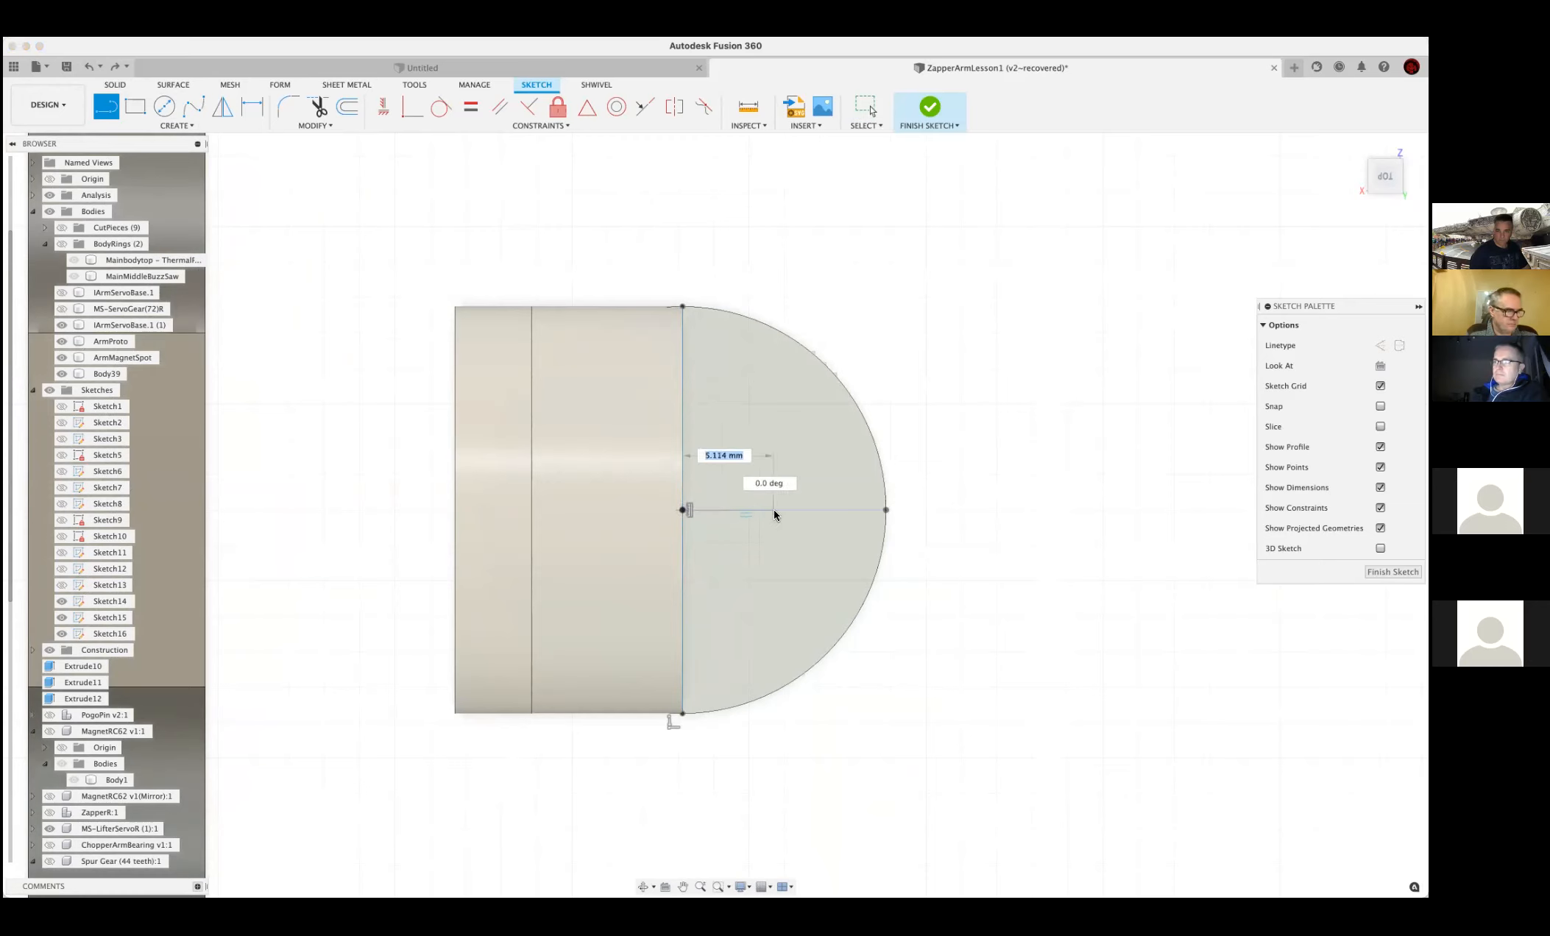
click(885, 509)
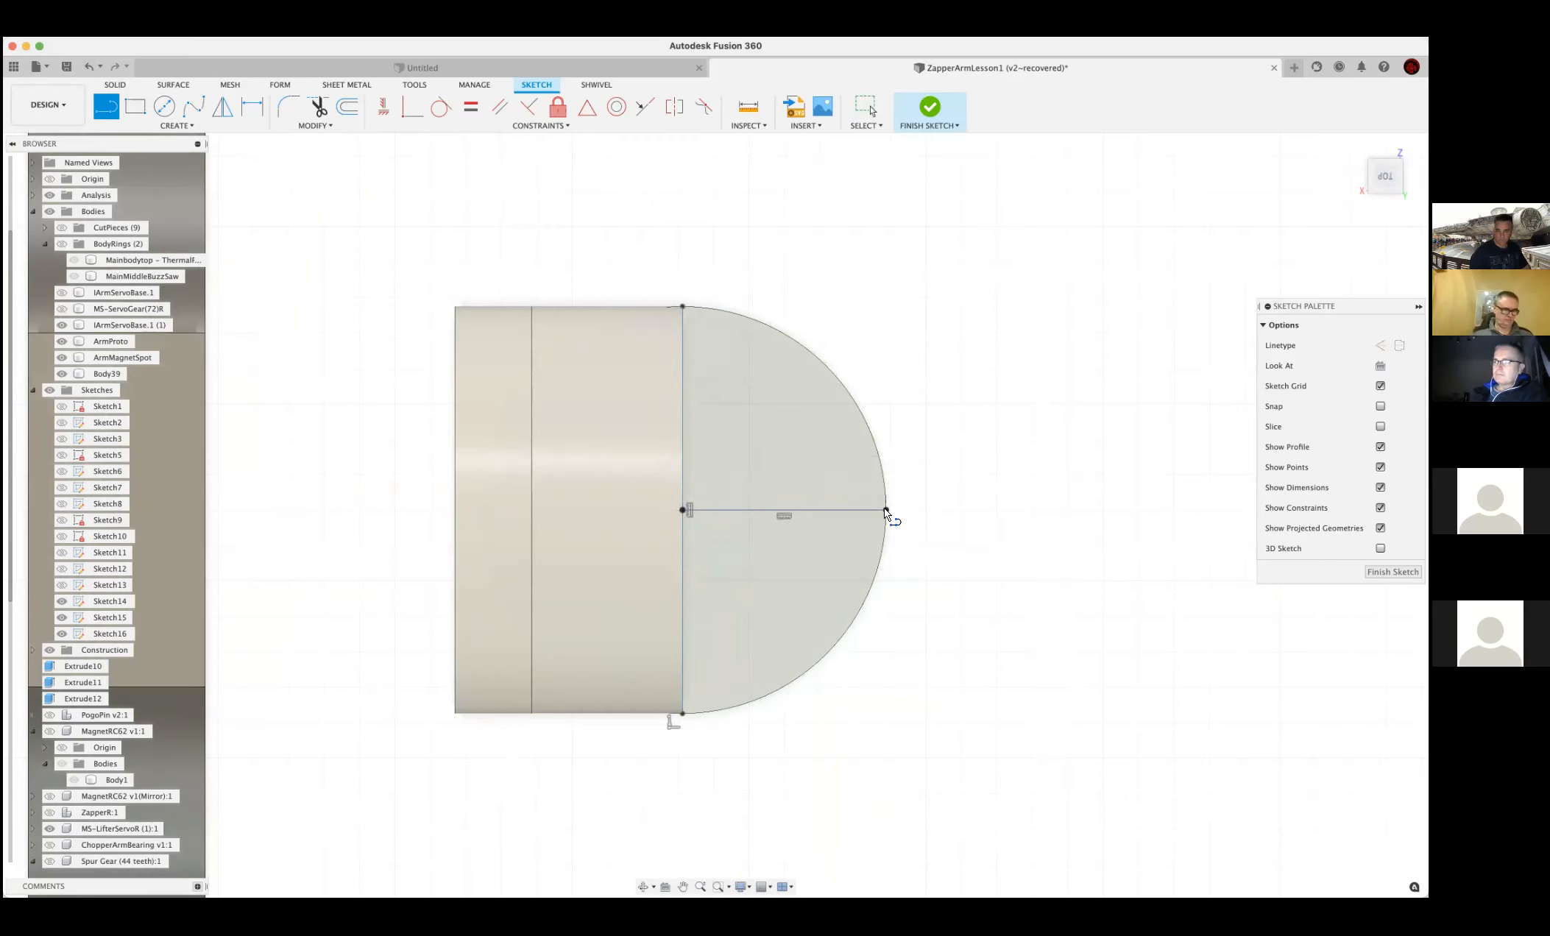
click(929, 109)
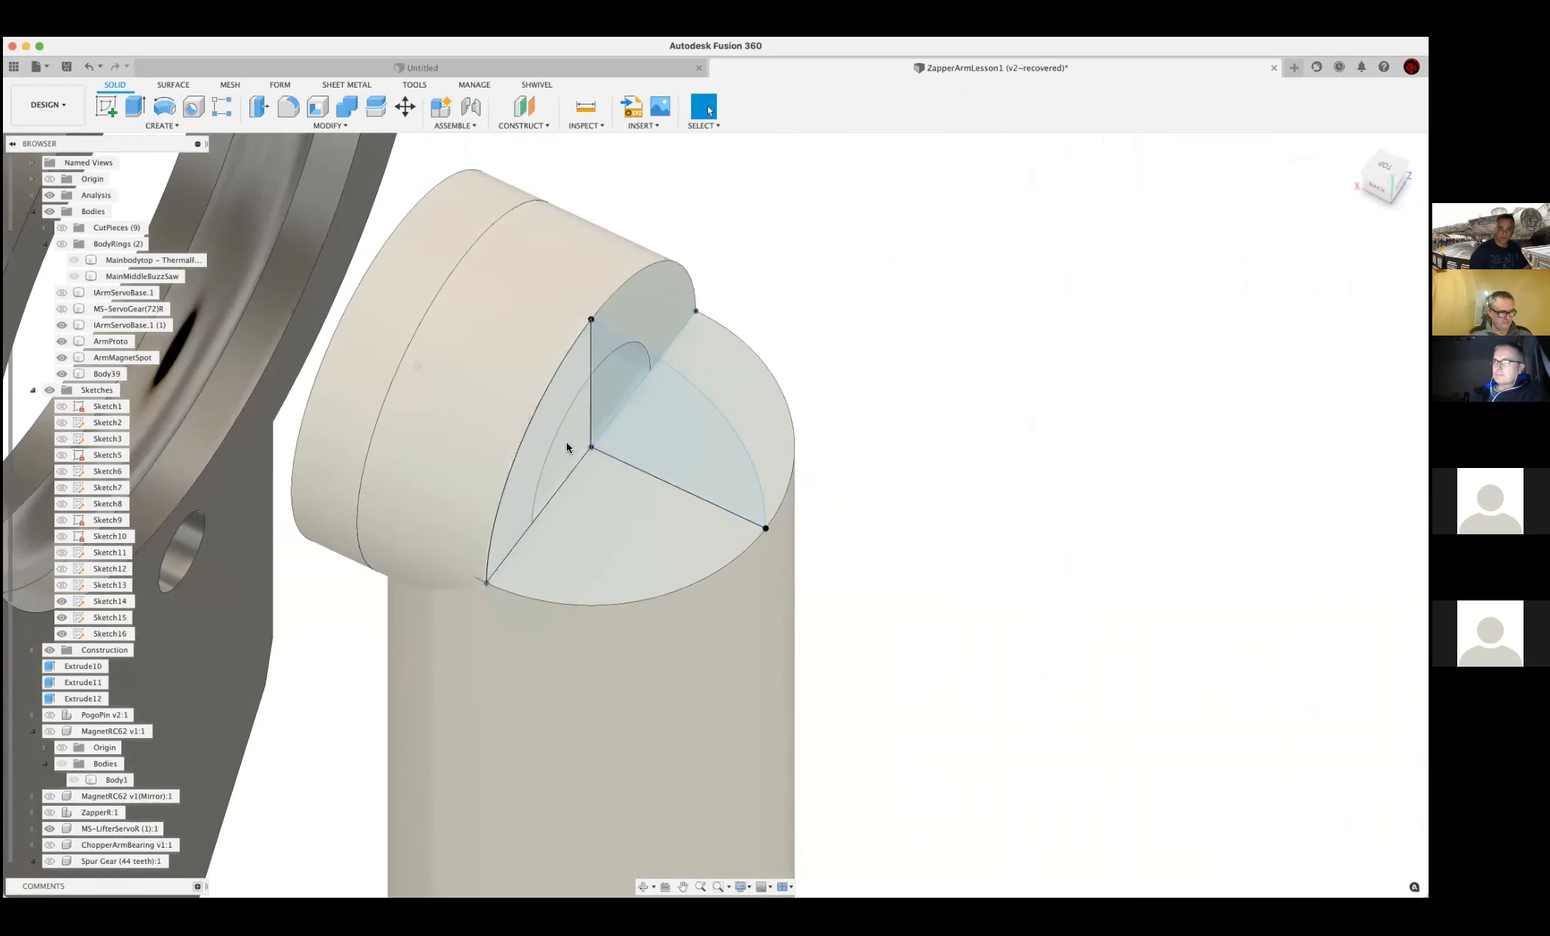
Try a loft between a quarter of the ring face, the top-face quarter and the upright middle quarter, swapping the third profile for the ring's other quarter
click(181, 125)
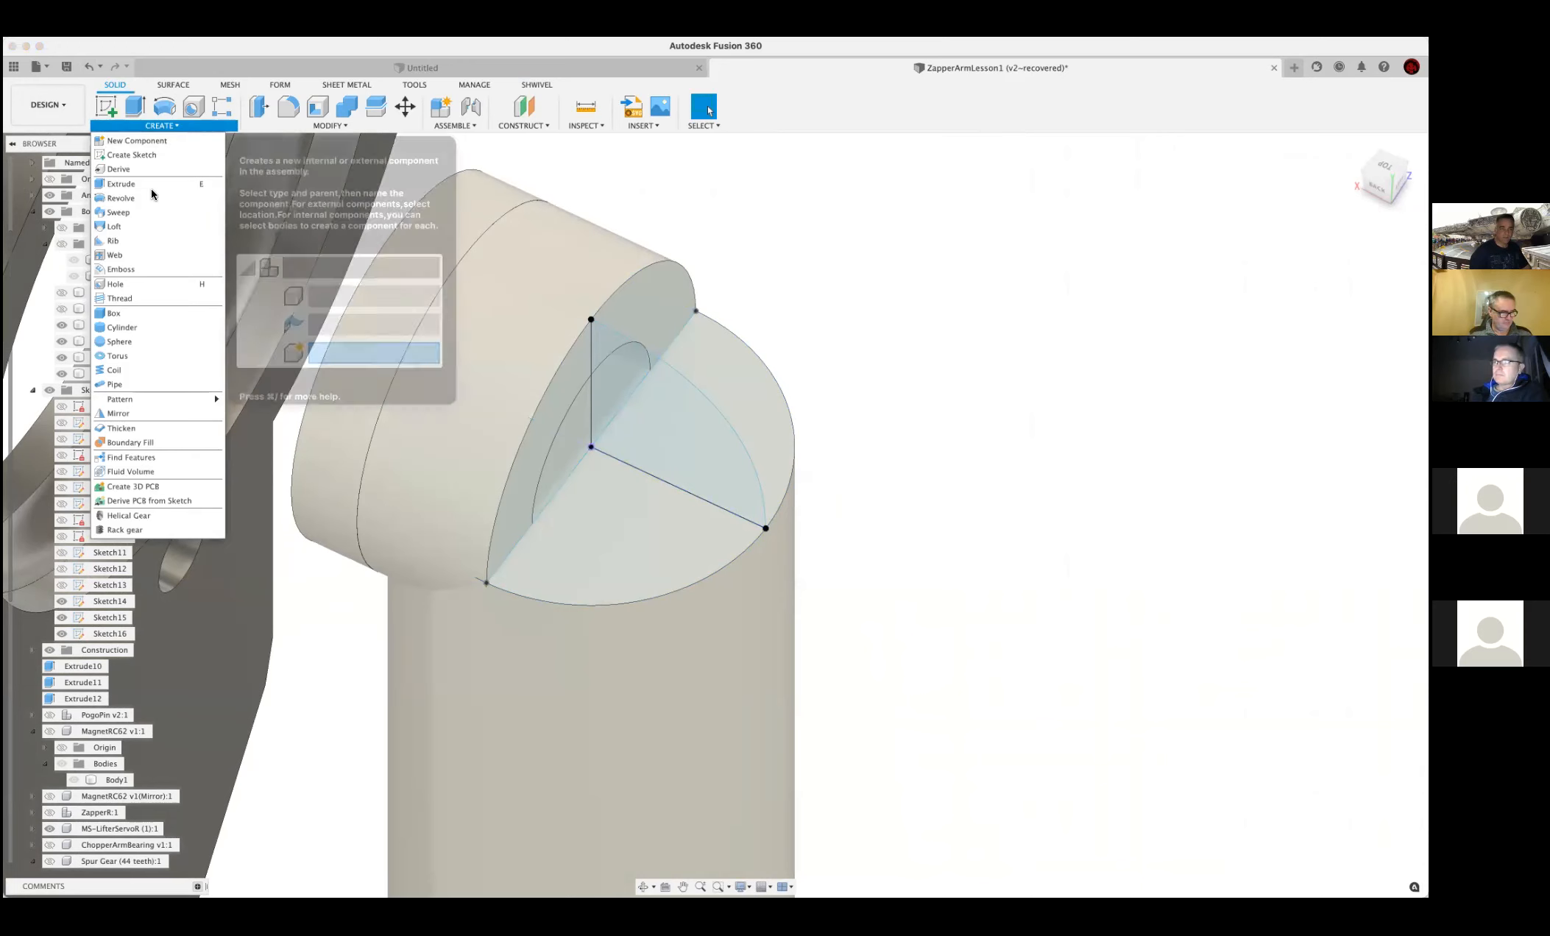
click(148, 230)
click(537, 438)
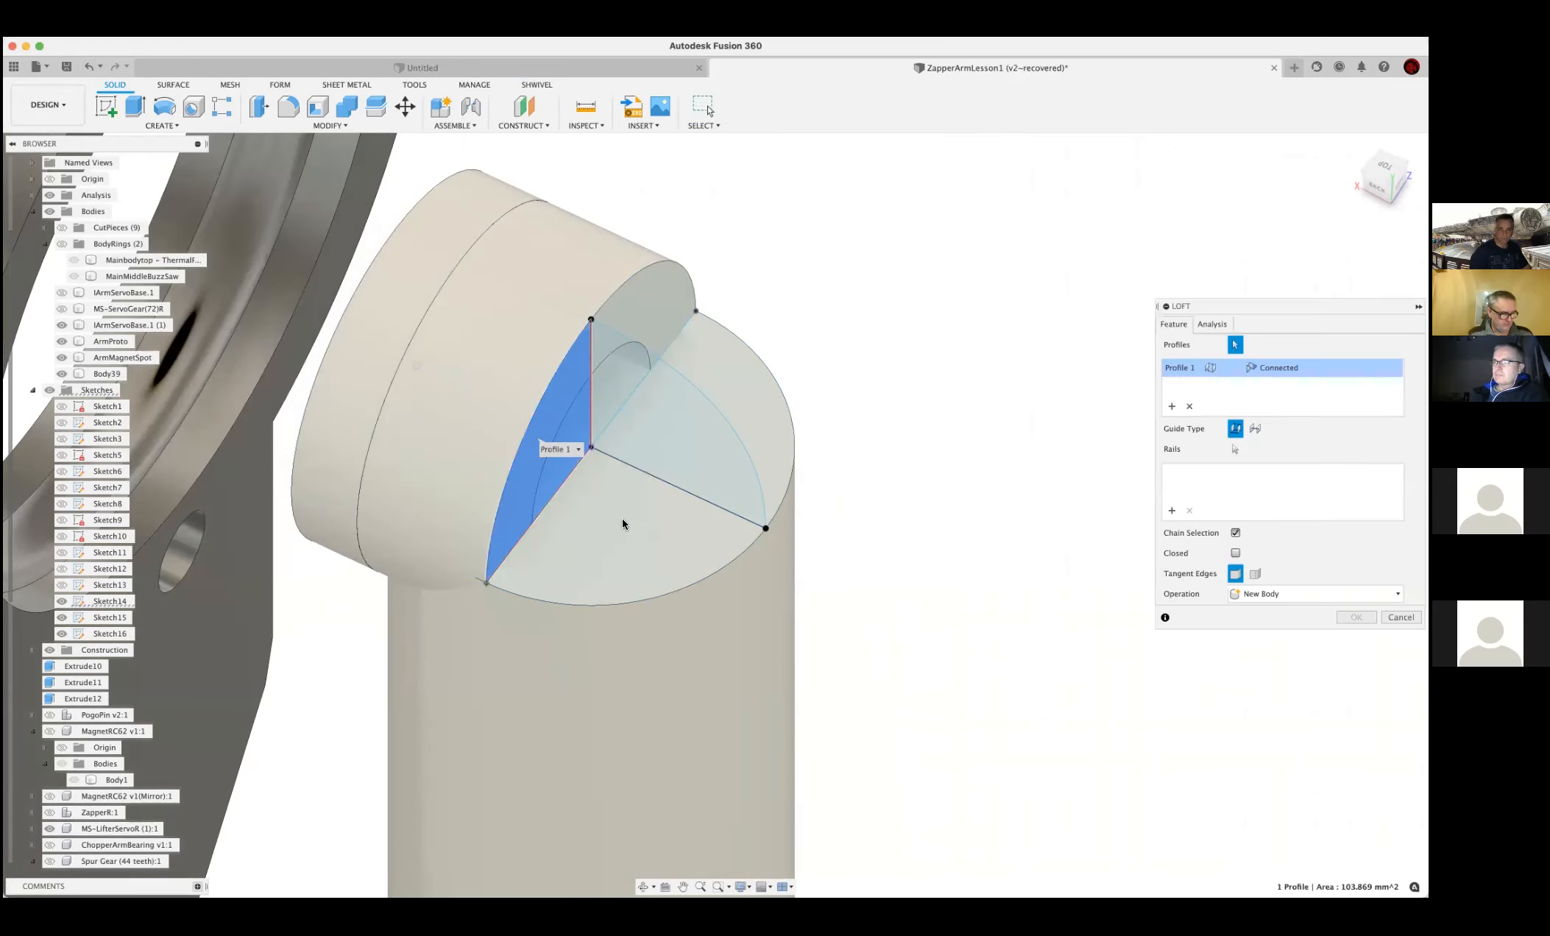
click(639, 424)
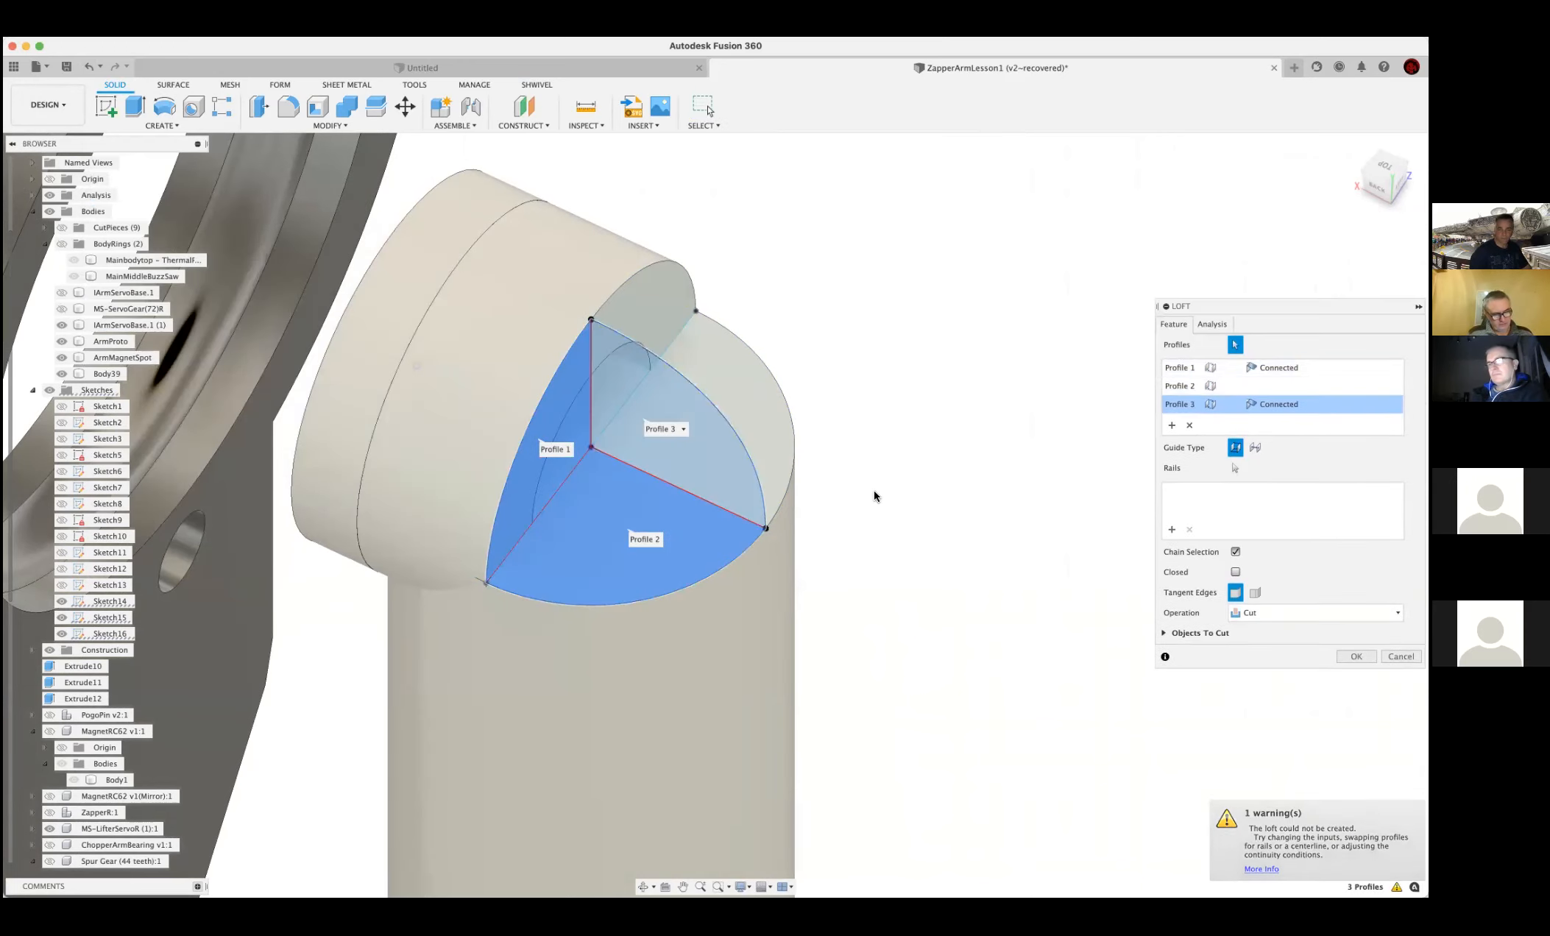
shift+middle_drag(865, 456, 795, 433)
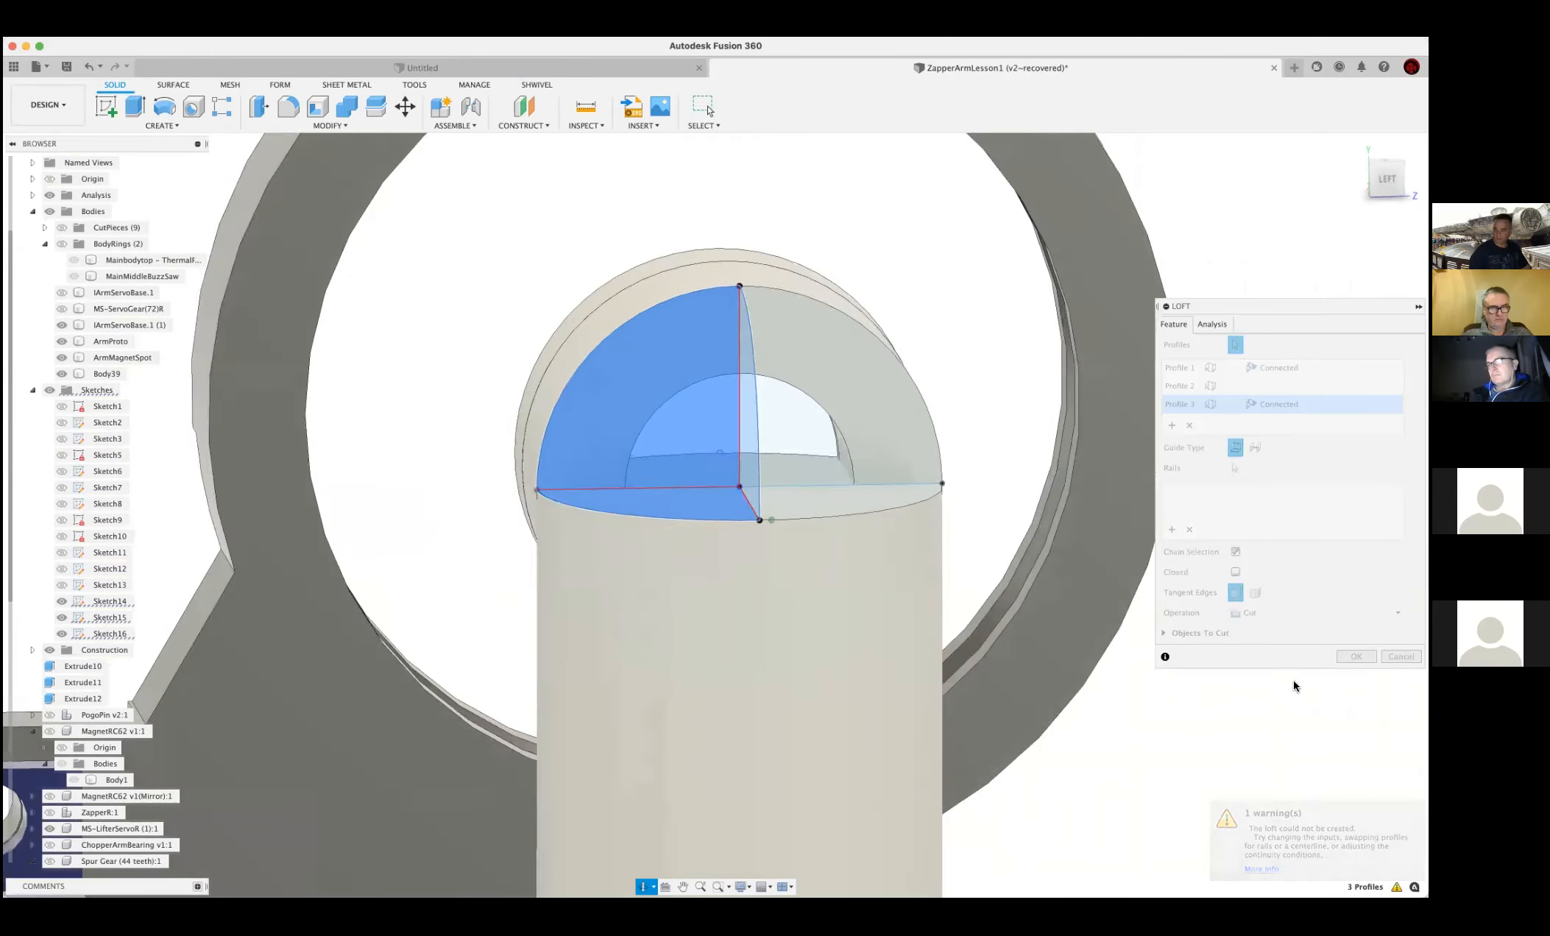
shift+middle_drag(972, 464, 884, 459)
click(784, 444)
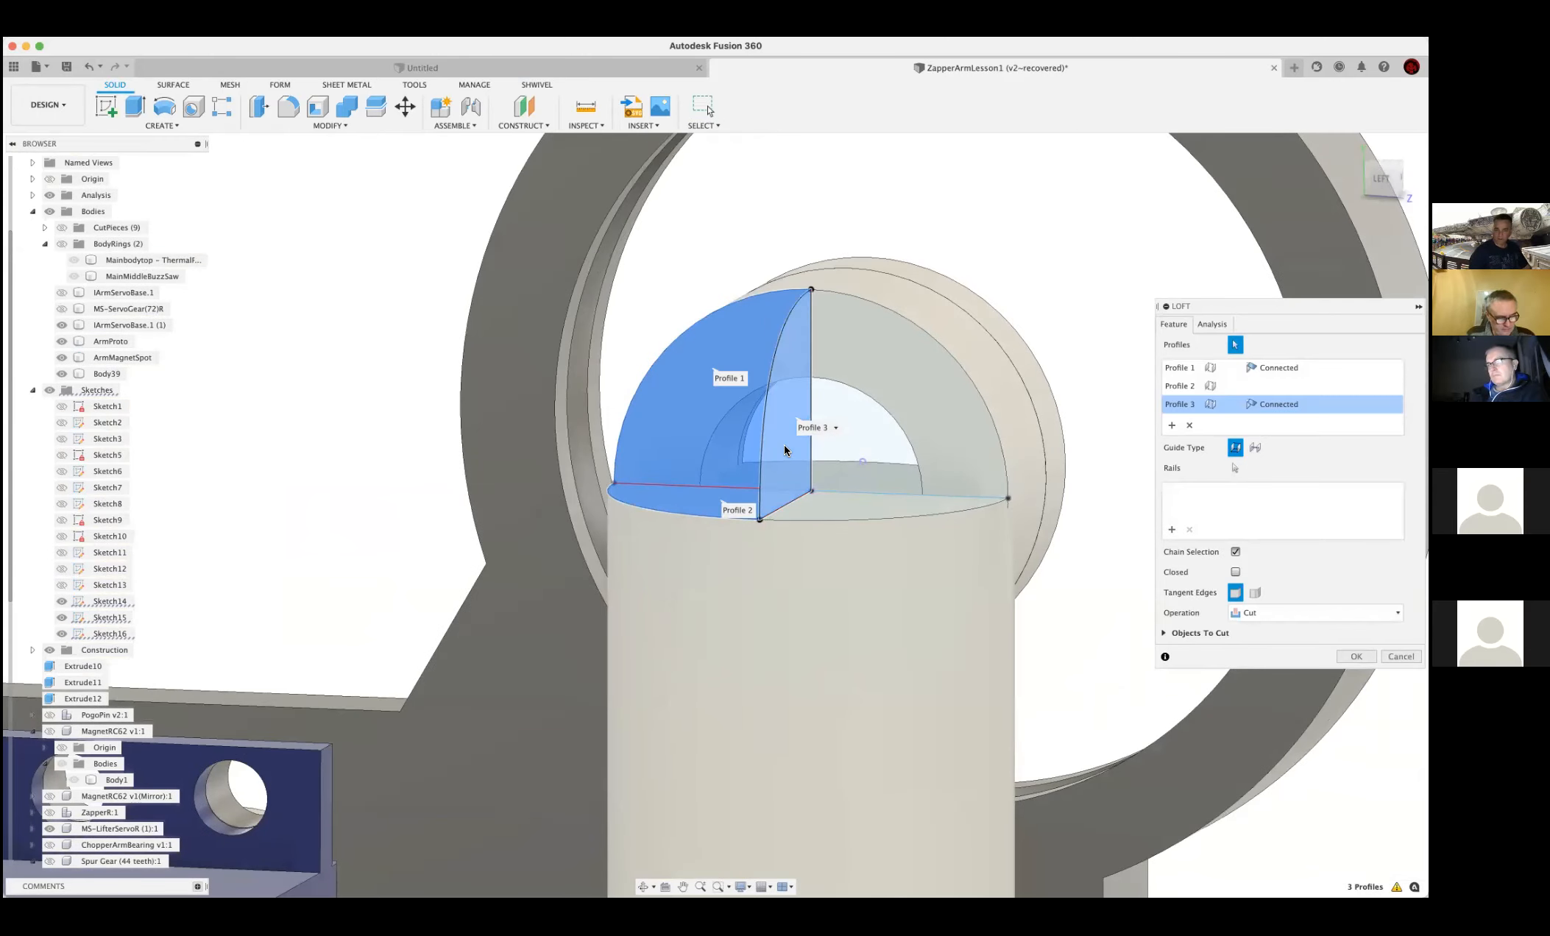
click(890, 398)
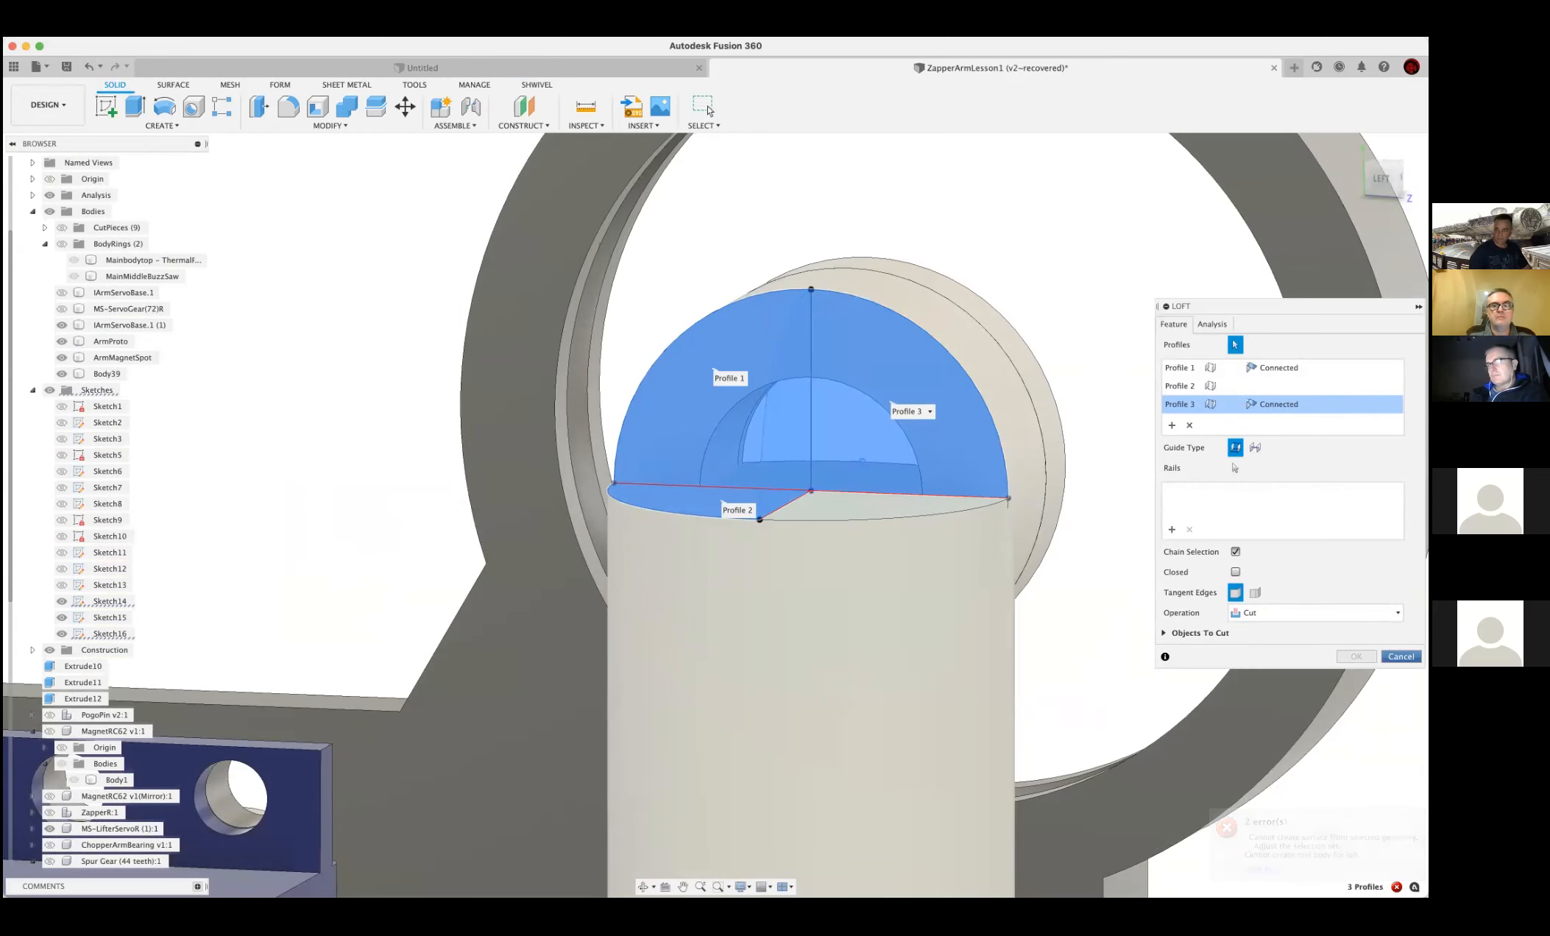
key(Escape)
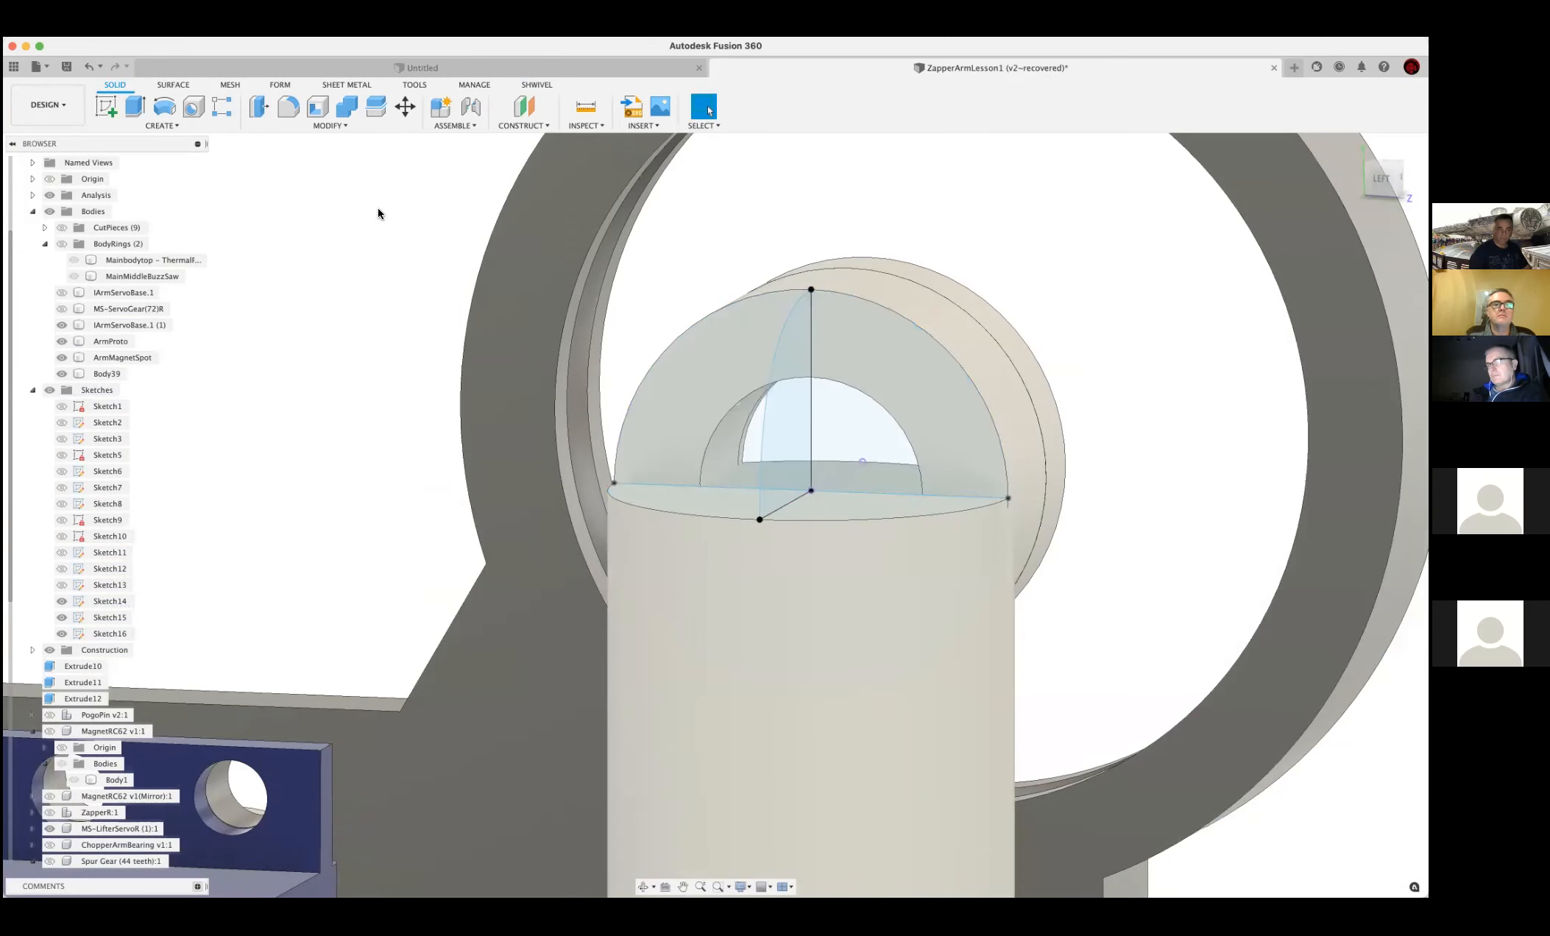
Try a closed loft through the three upright quarter profiles with the arm's circular top edge as a rail
click(162, 125)
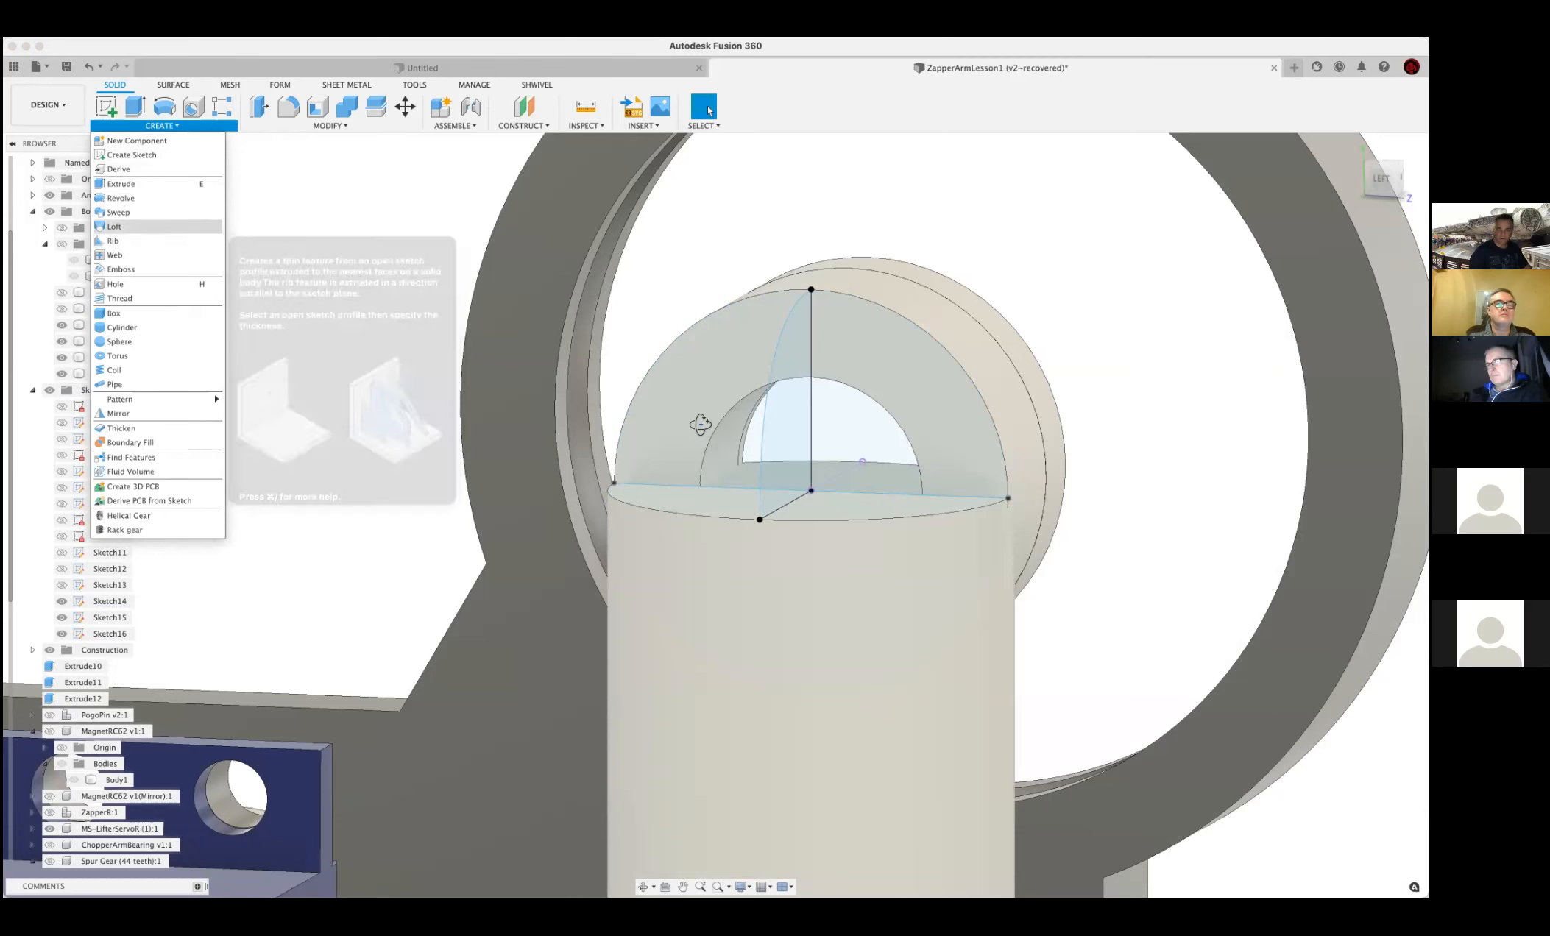
click(758, 454)
shift+middle_drag(762, 455, 974, 282)
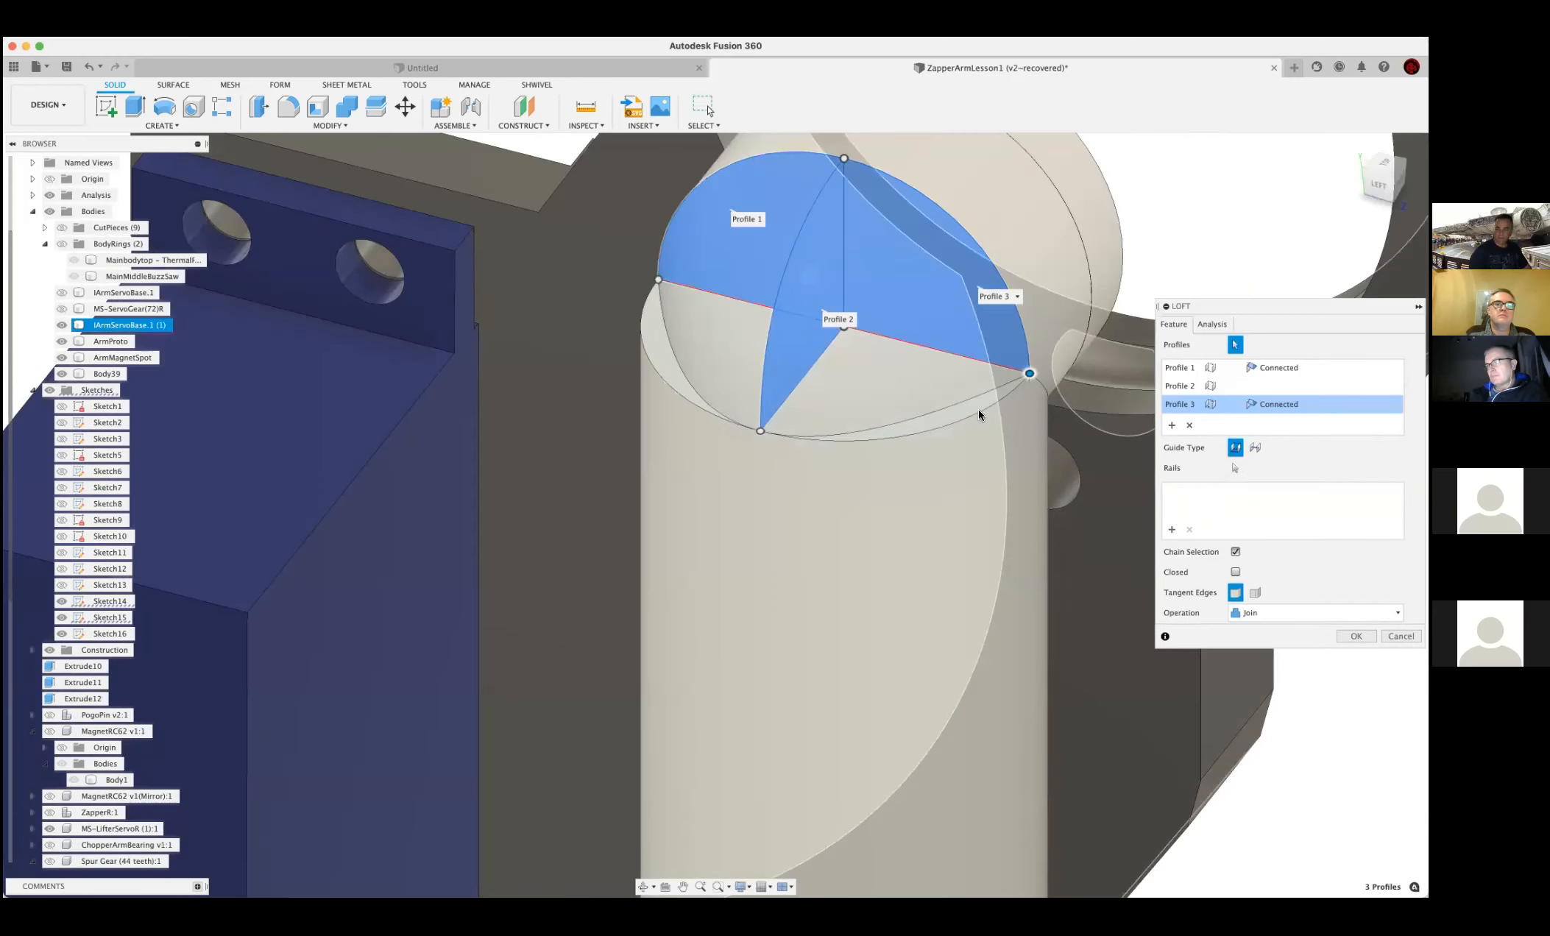
click(1015, 380)
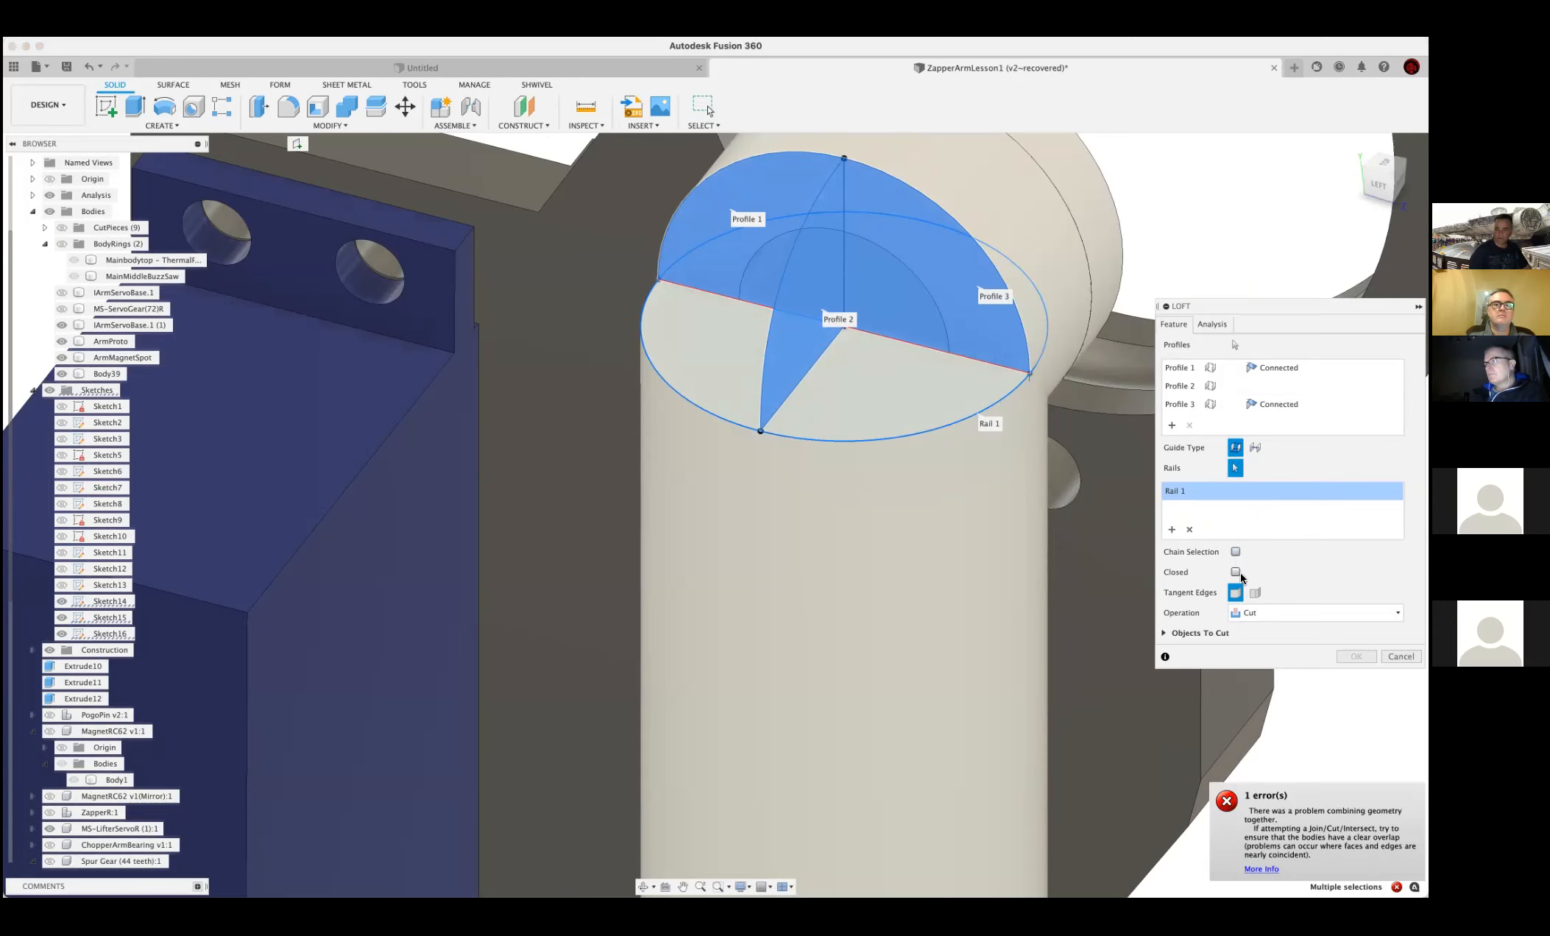
click(1235, 572)
click(1254, 593)
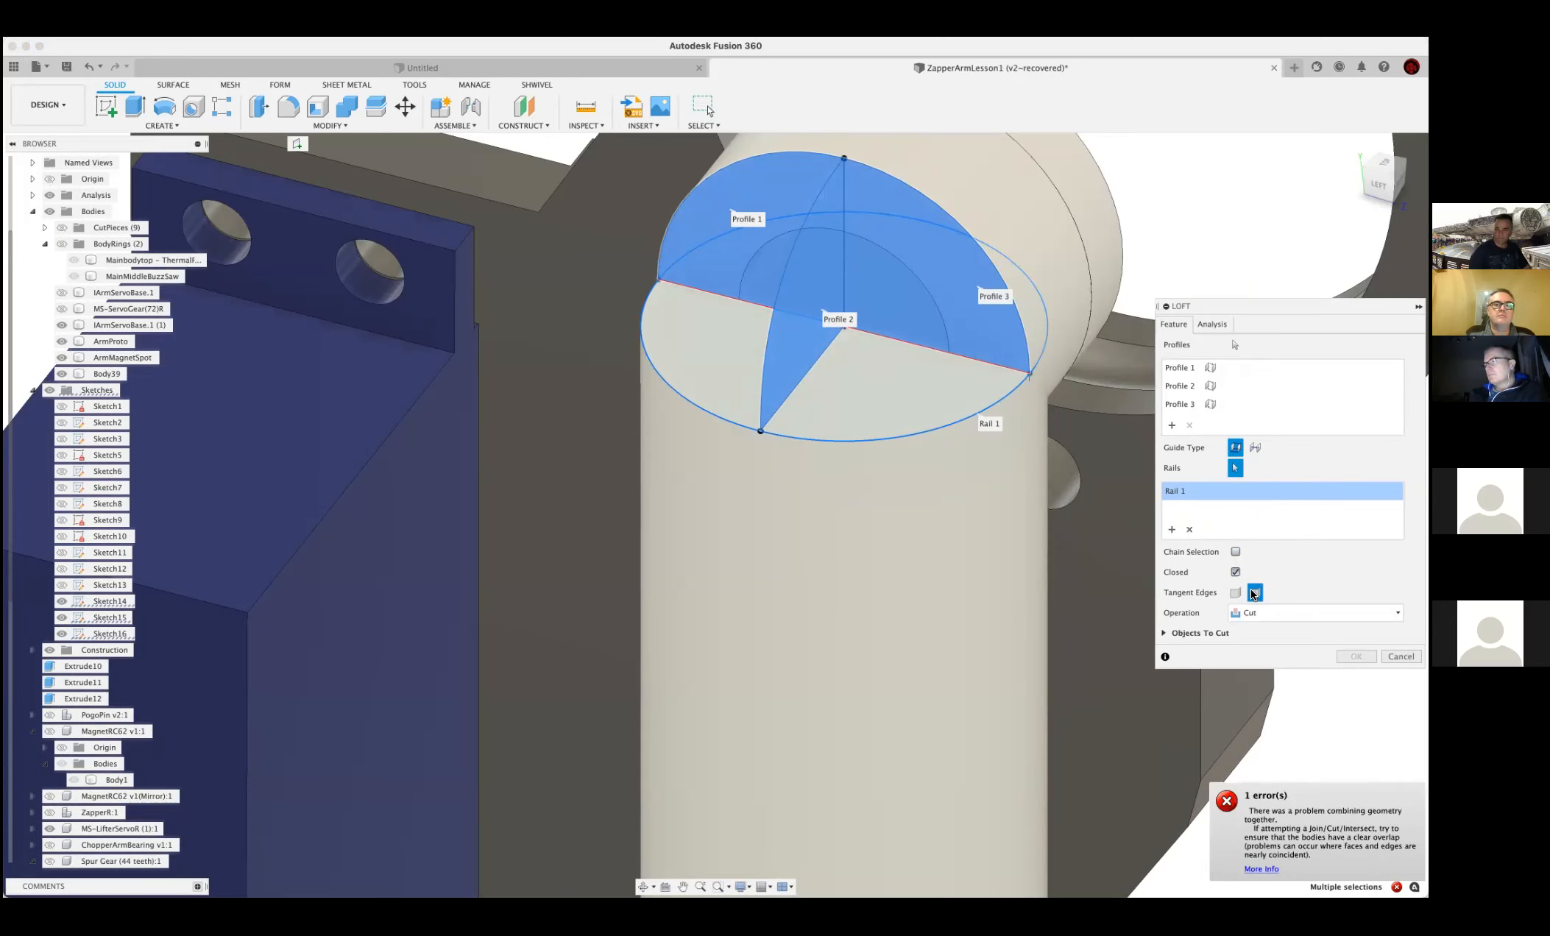
shift+middle_drag(913, 397, 1178, 524)
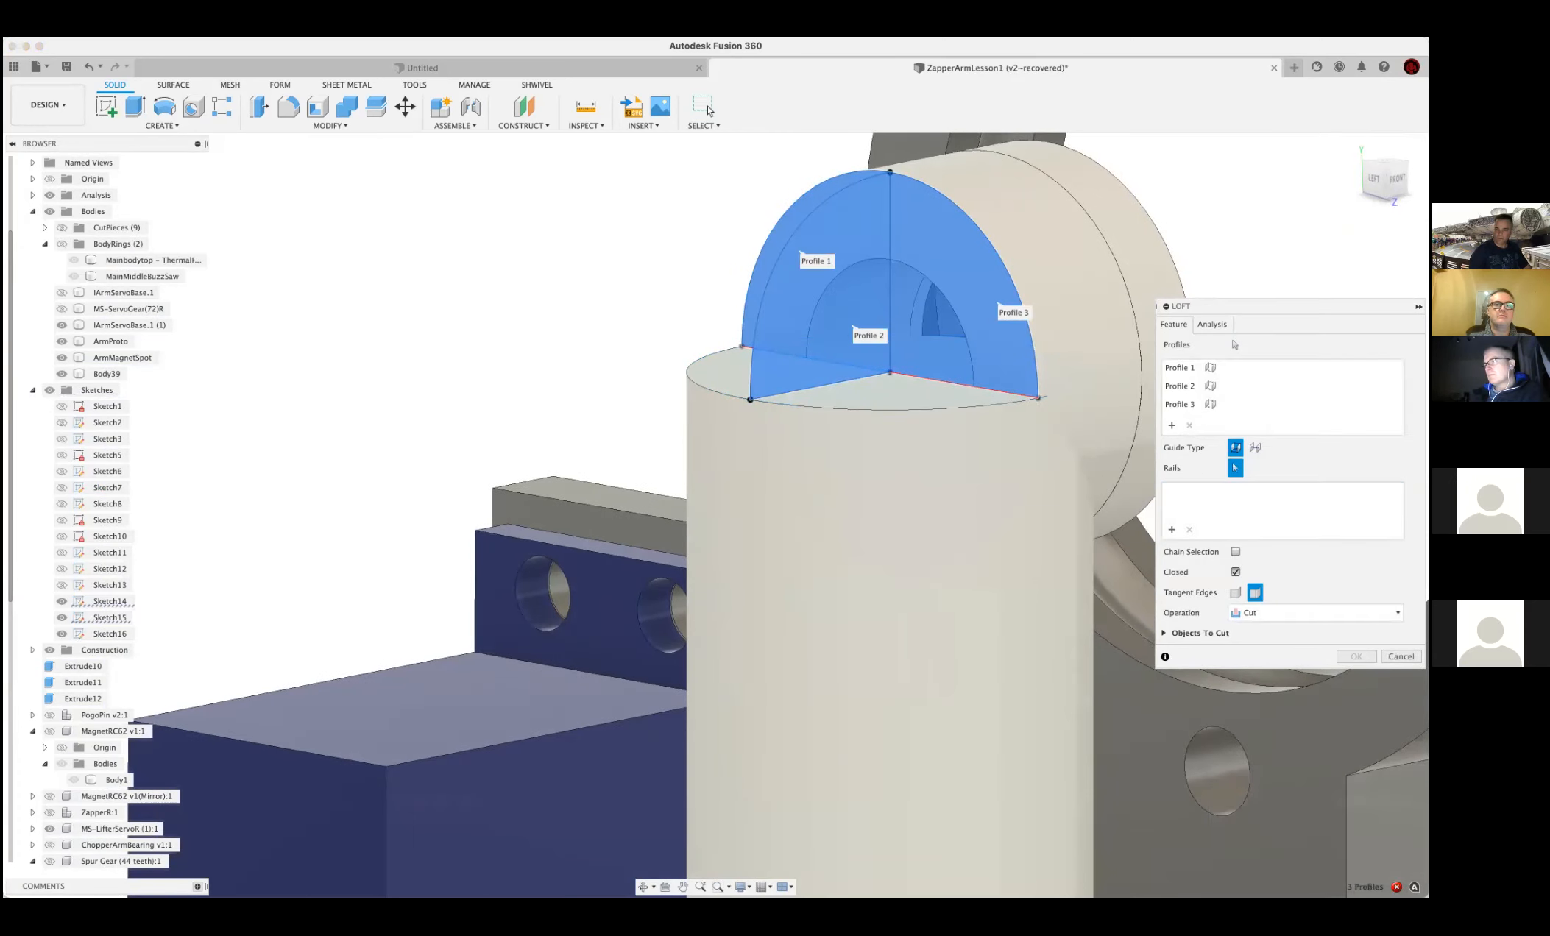
click(1401, 656)
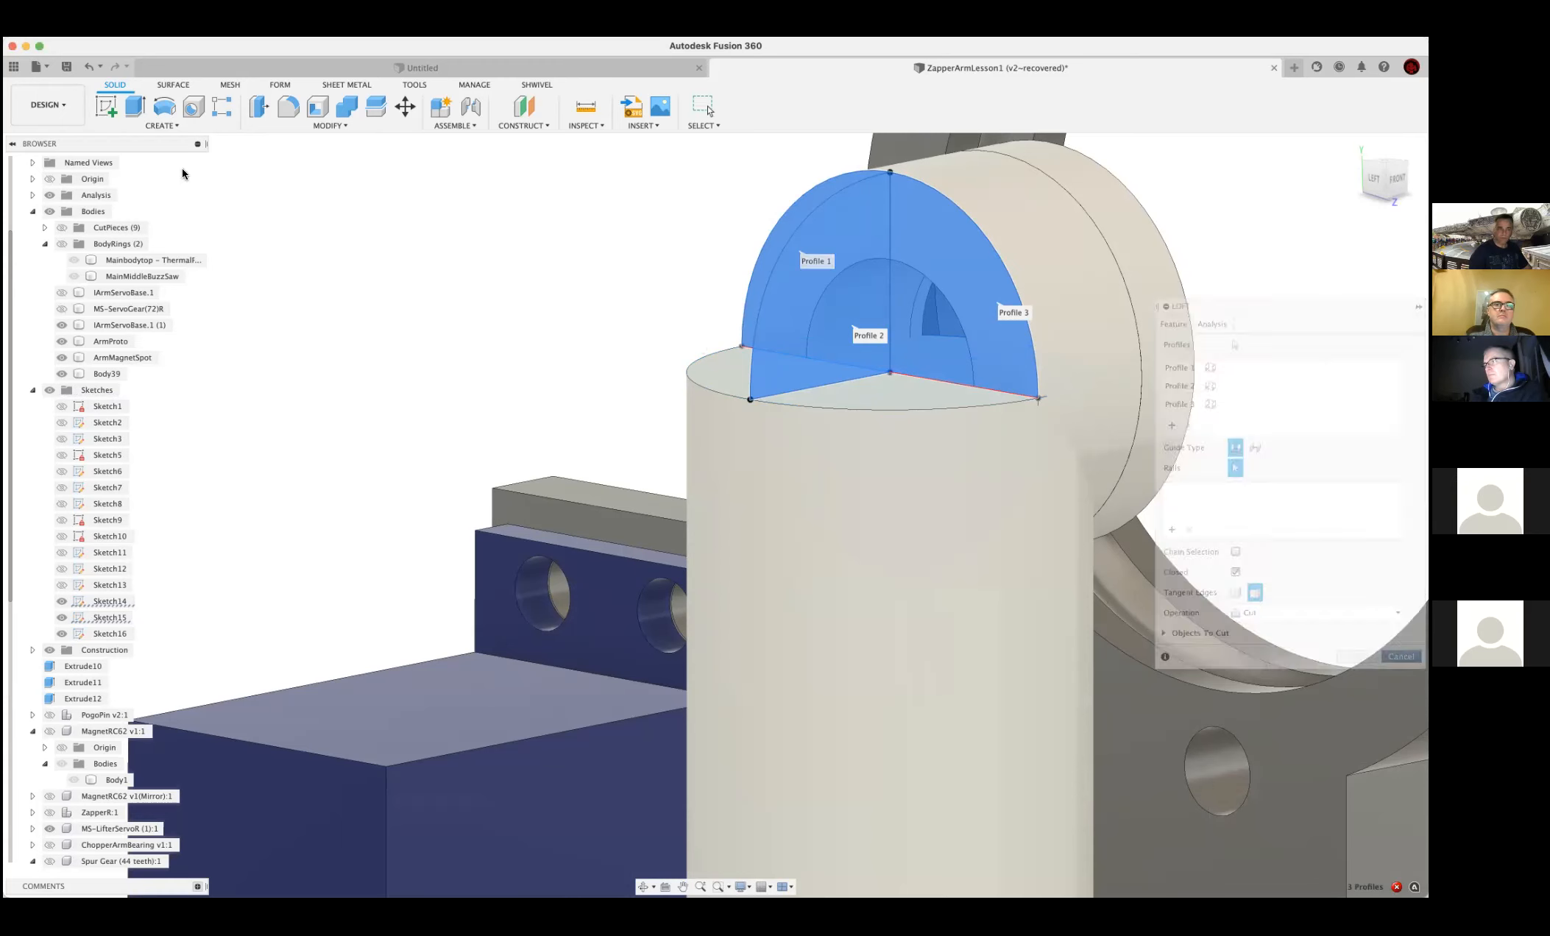
Try a Join loft without rails from one quarter of the ring face through the middle quarter to the other
click(159, 128)
click(110, 215)
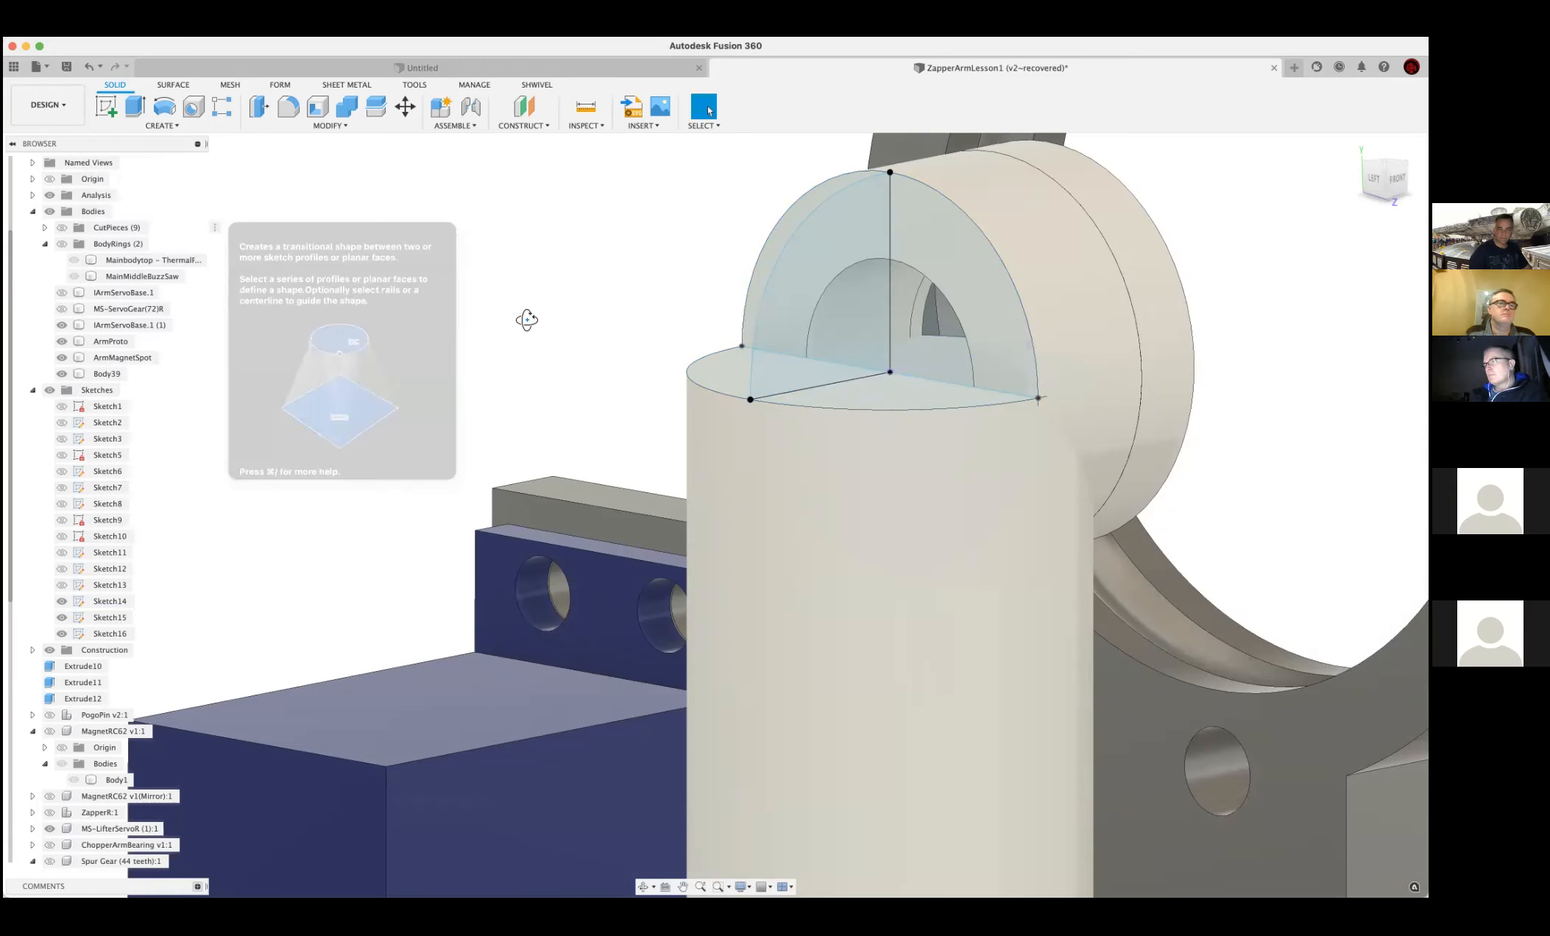
shift+middle_drag(527, 320, 572, 355)
shift+middle_drag(699, 270, 933, 251)
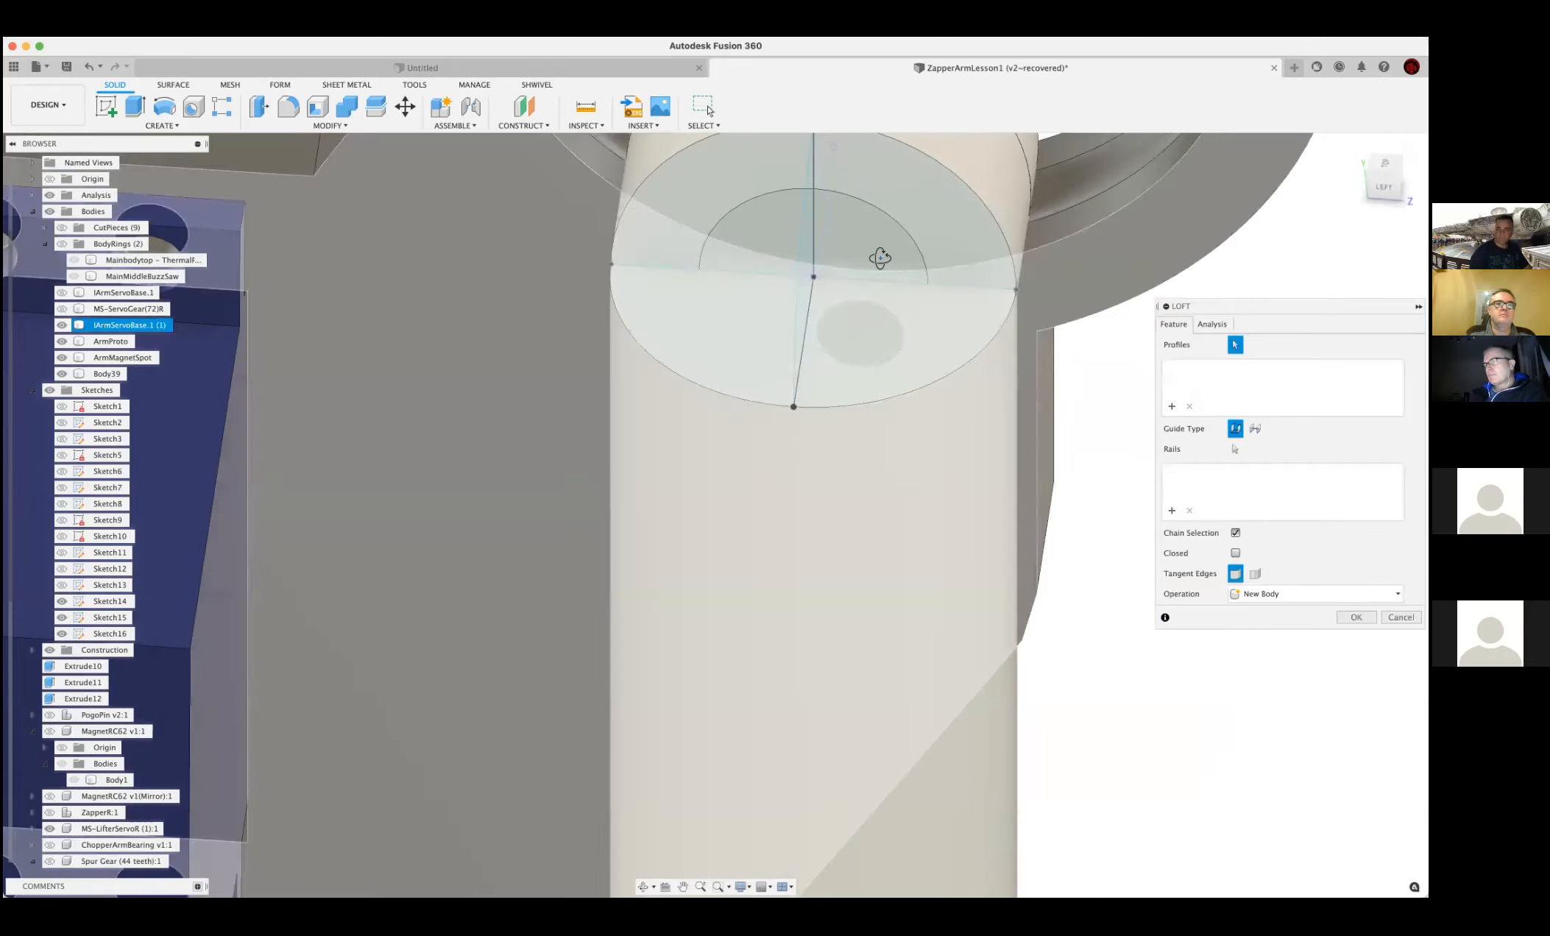
click(766, 228)
mouse_move(993, 189)
shift+middle_down()
mouse_move(931, 244)
mouse_move(1081, 350)
shift+middle_up()
shift+middle_drag(1245, 463, 1274, 382)
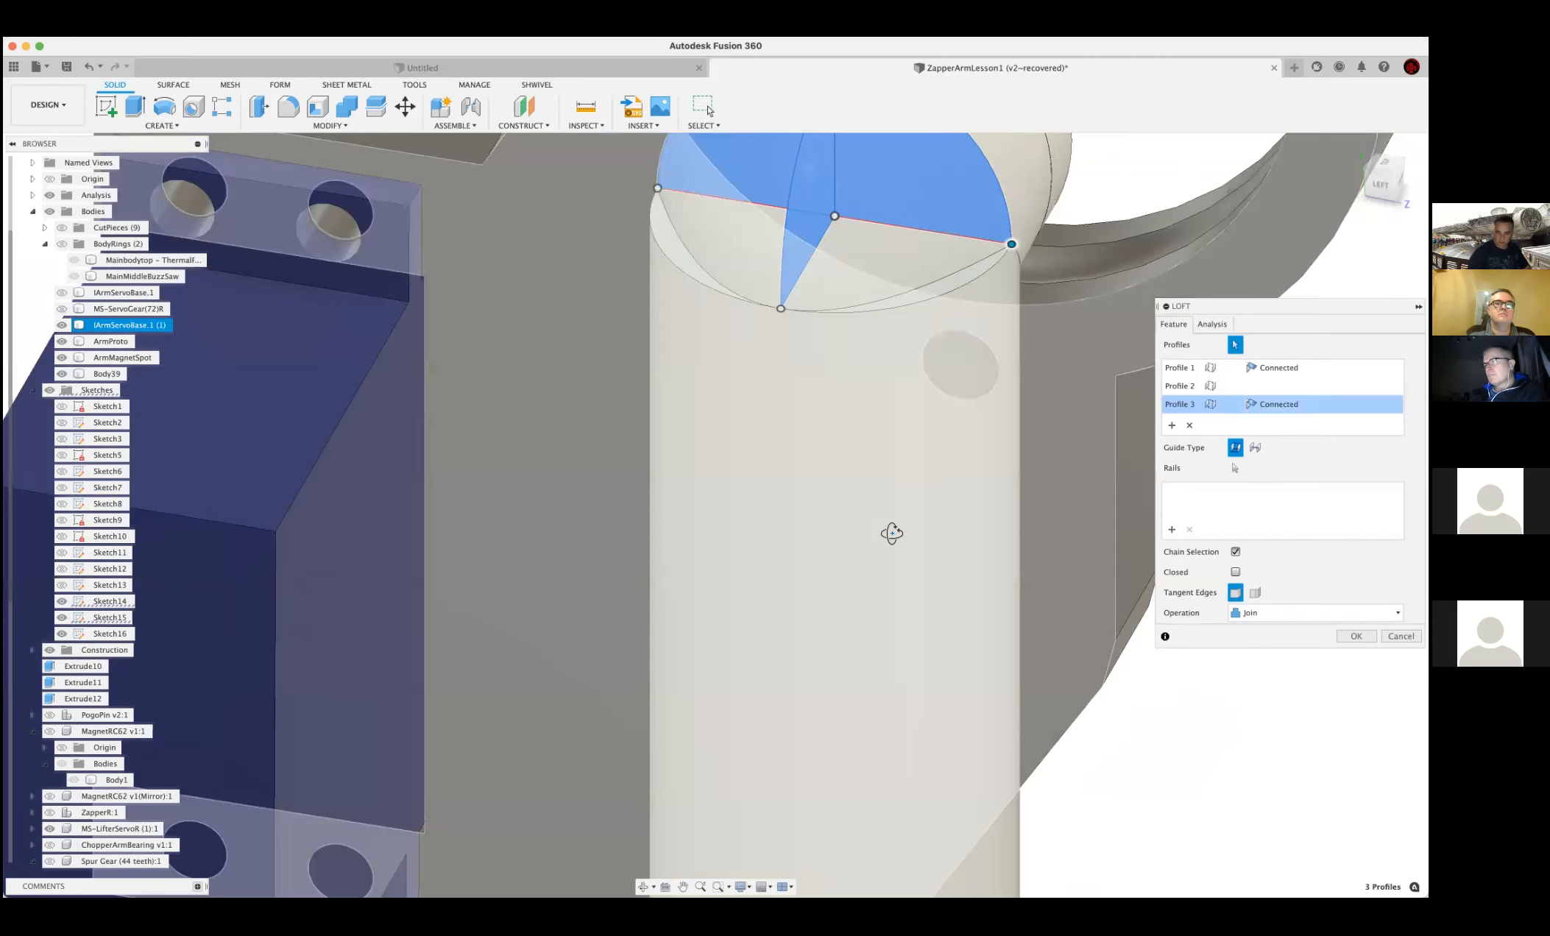
scroll(891, 533, up, 5)
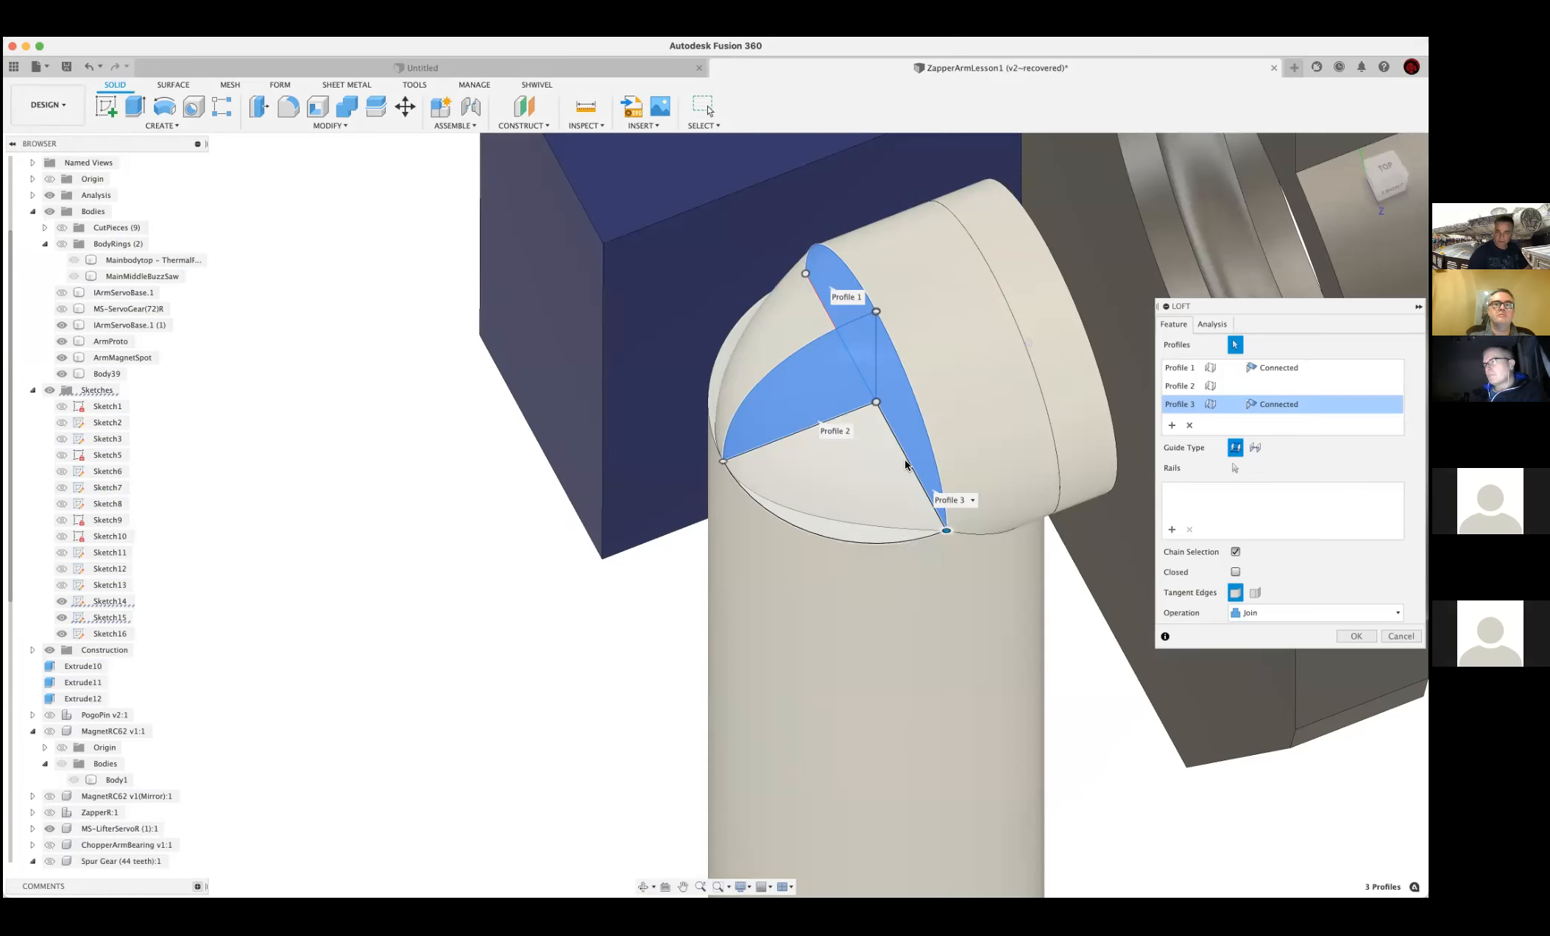
Try adding both horizontal top-face quarters as further loft profiles, remove them, and cancel the loft
click(849, 539)
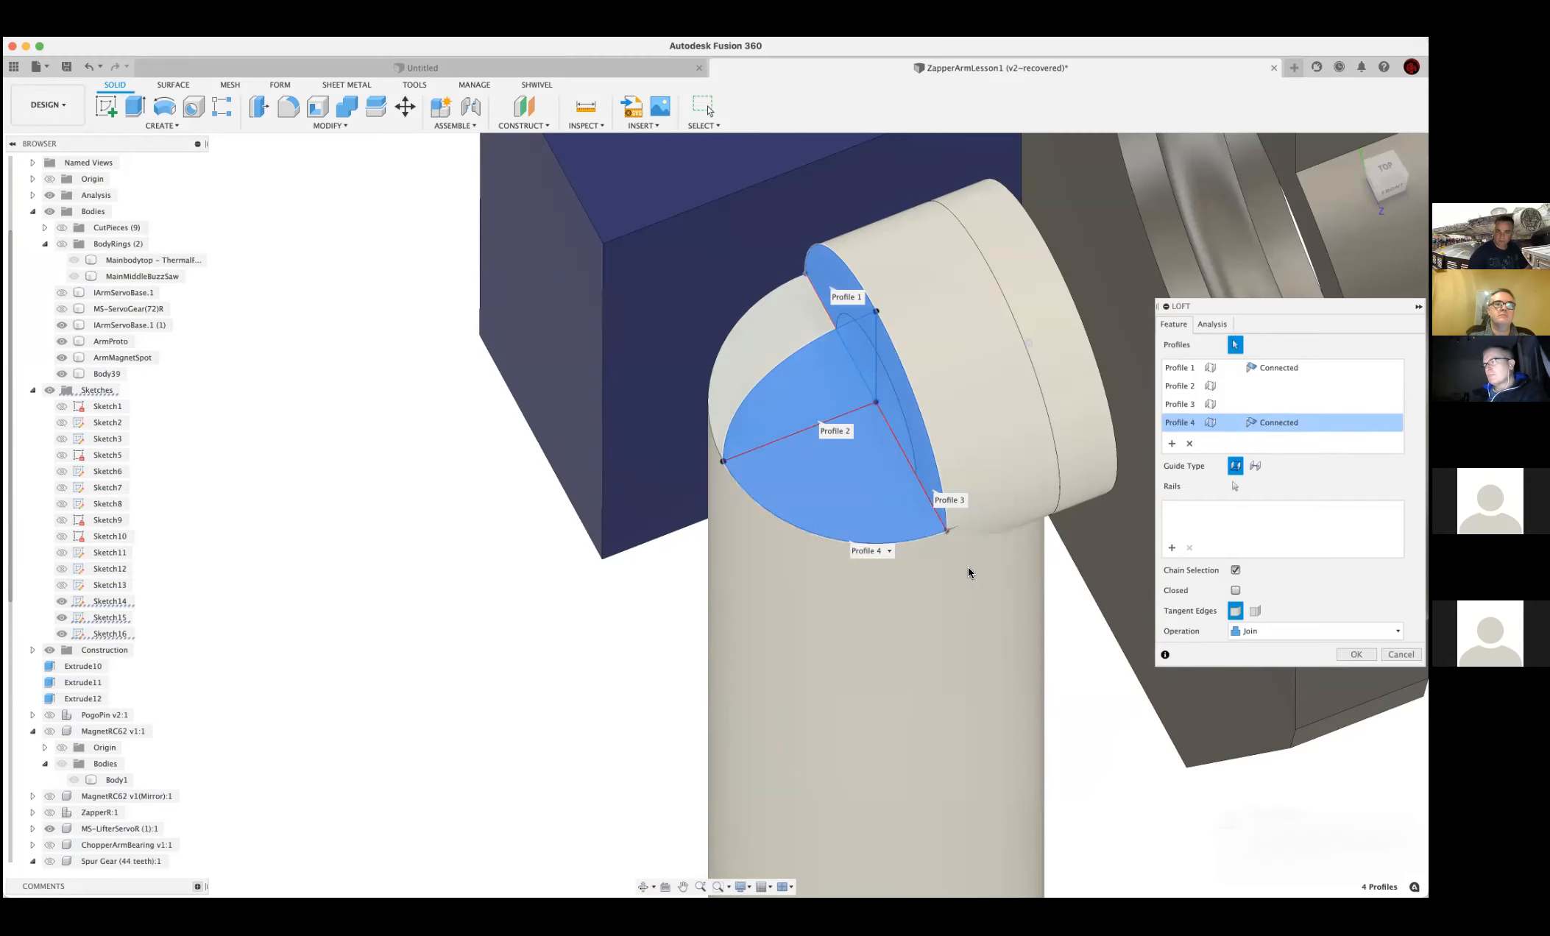
shift+middle_drag(804, 561, 640, 533)
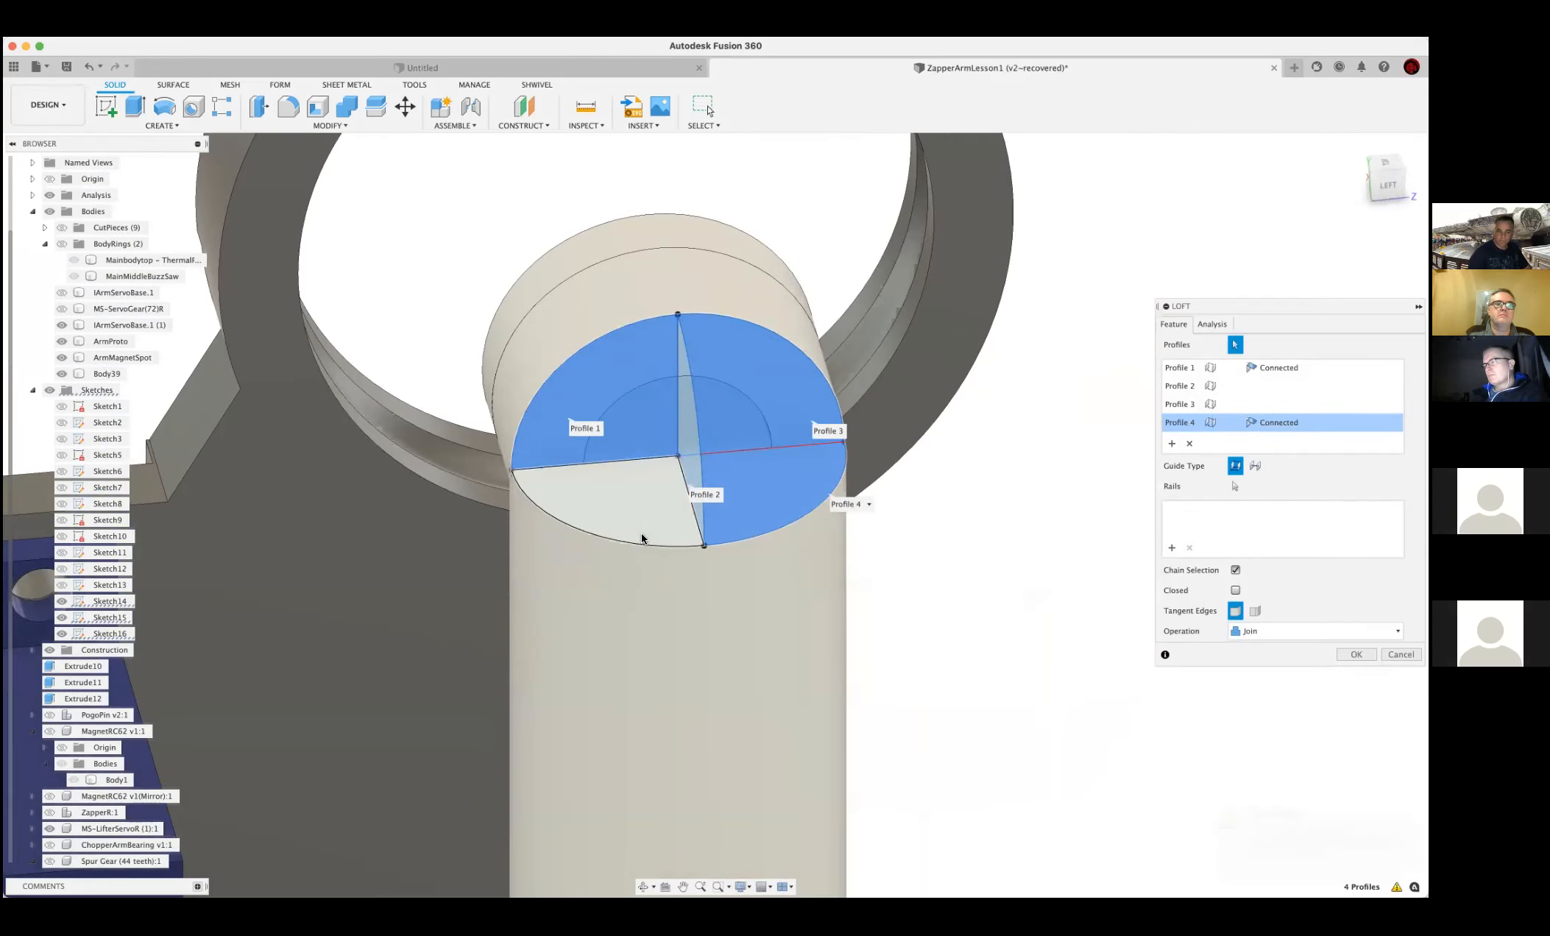
click(623, 541)
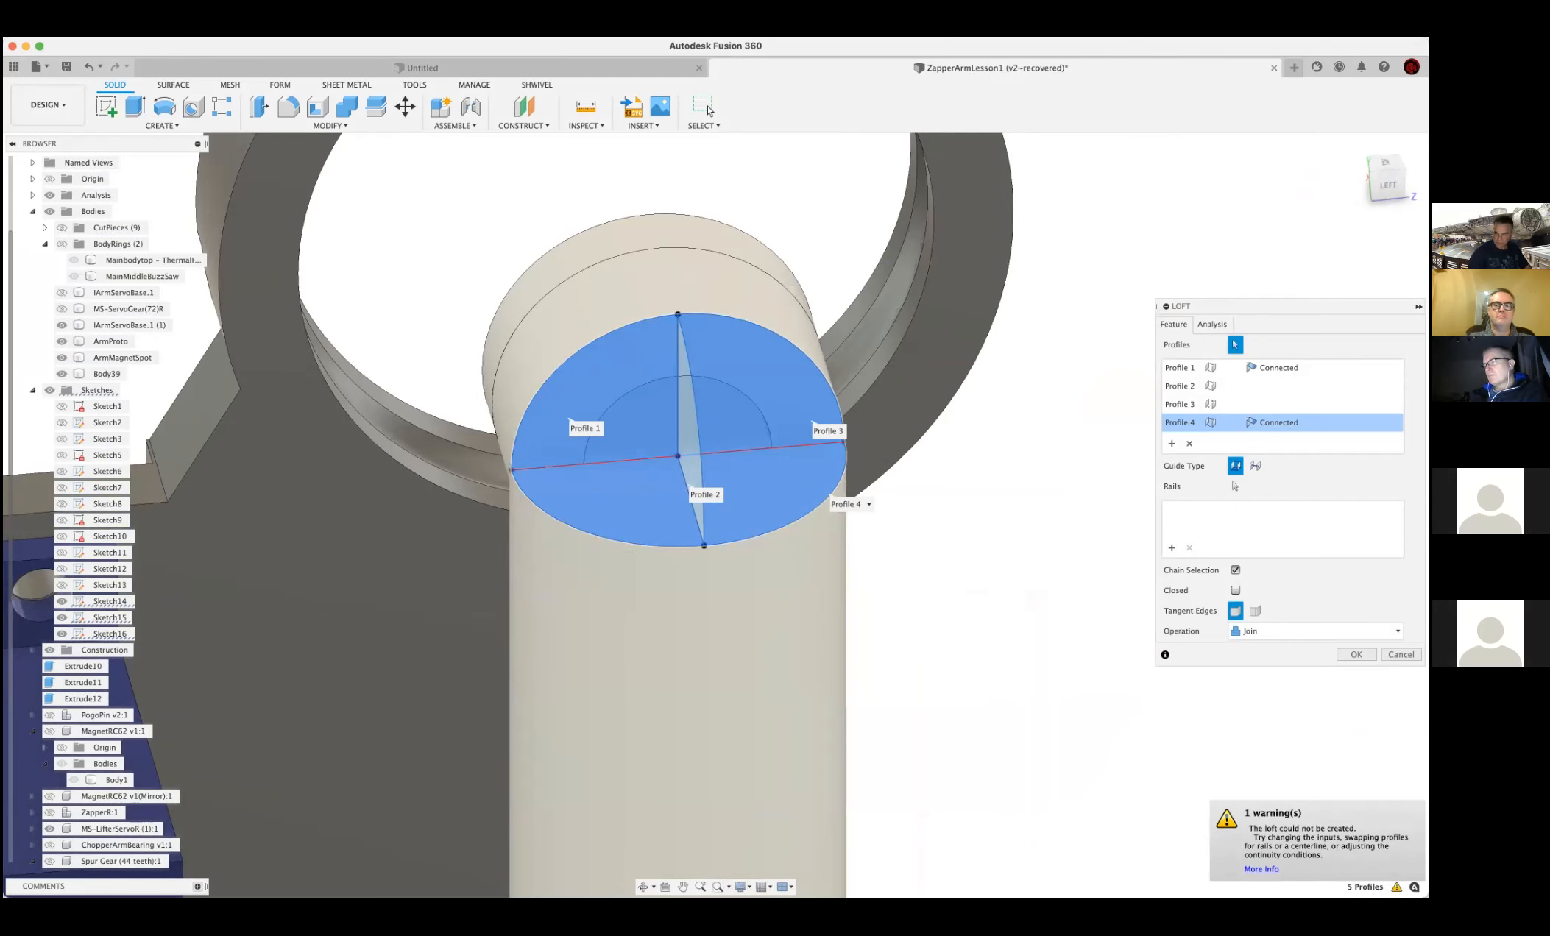
click(1190, 443)
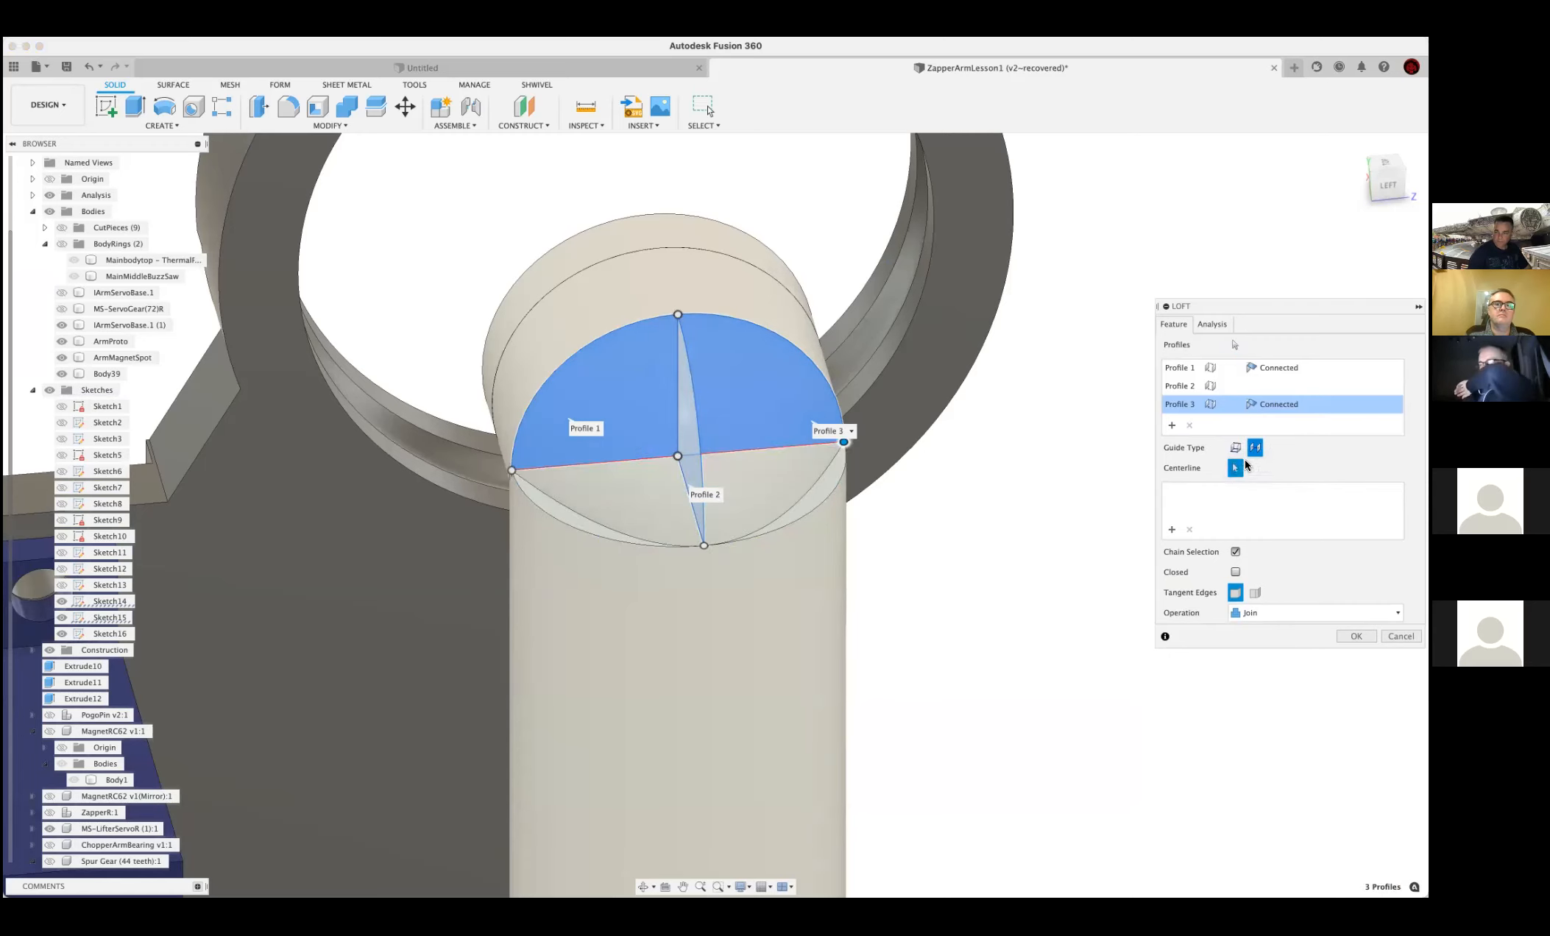
click(1234, 468)
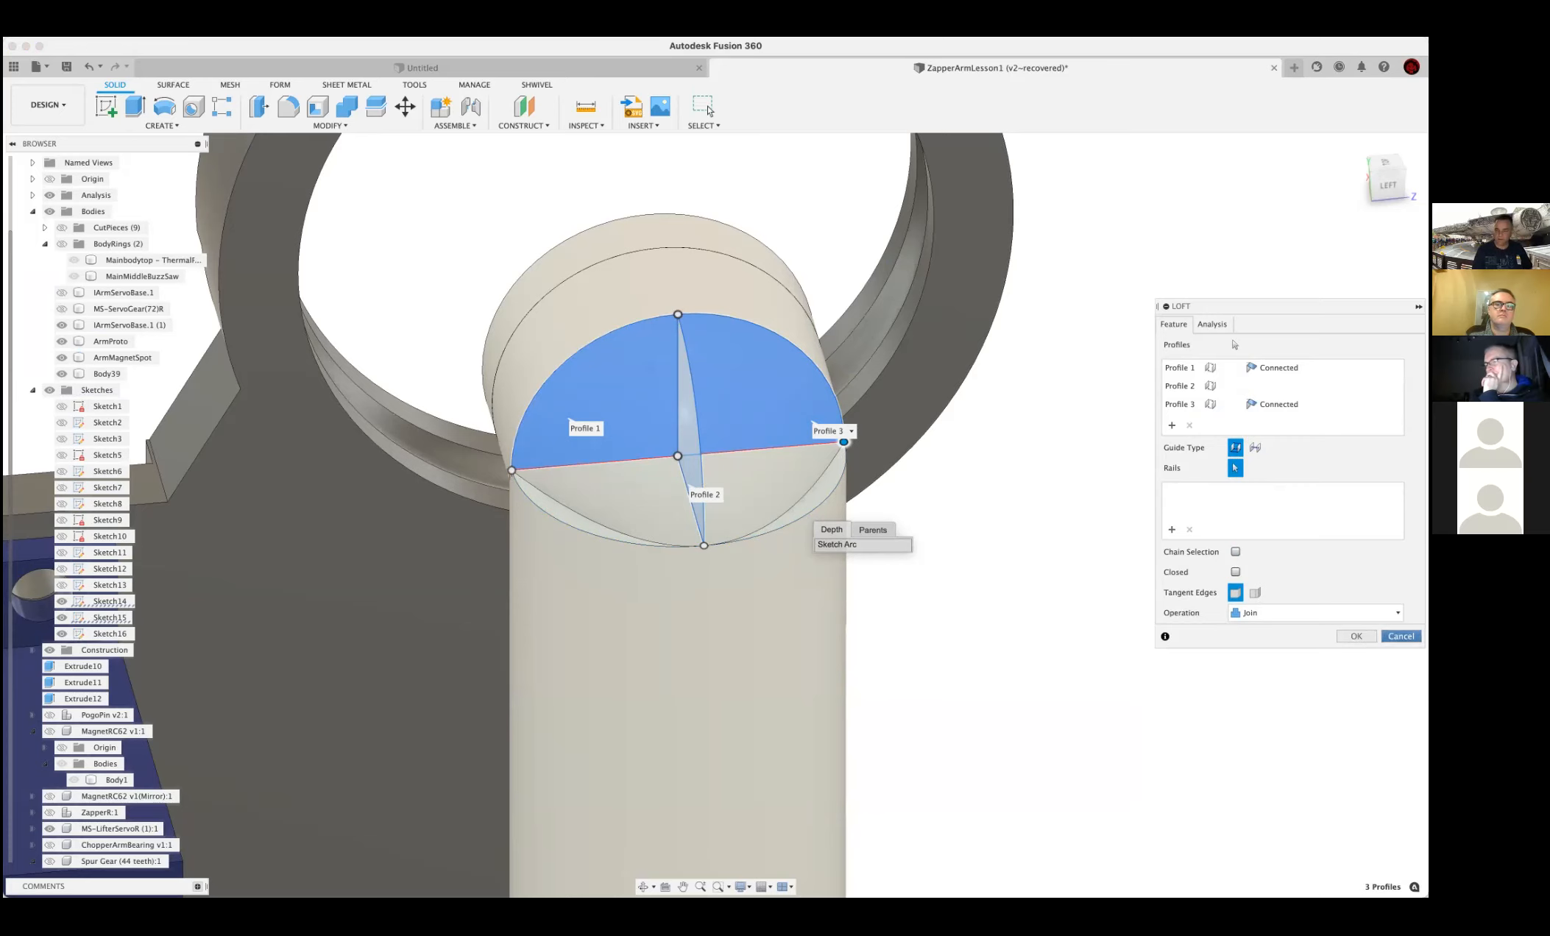
click(1401, 636)
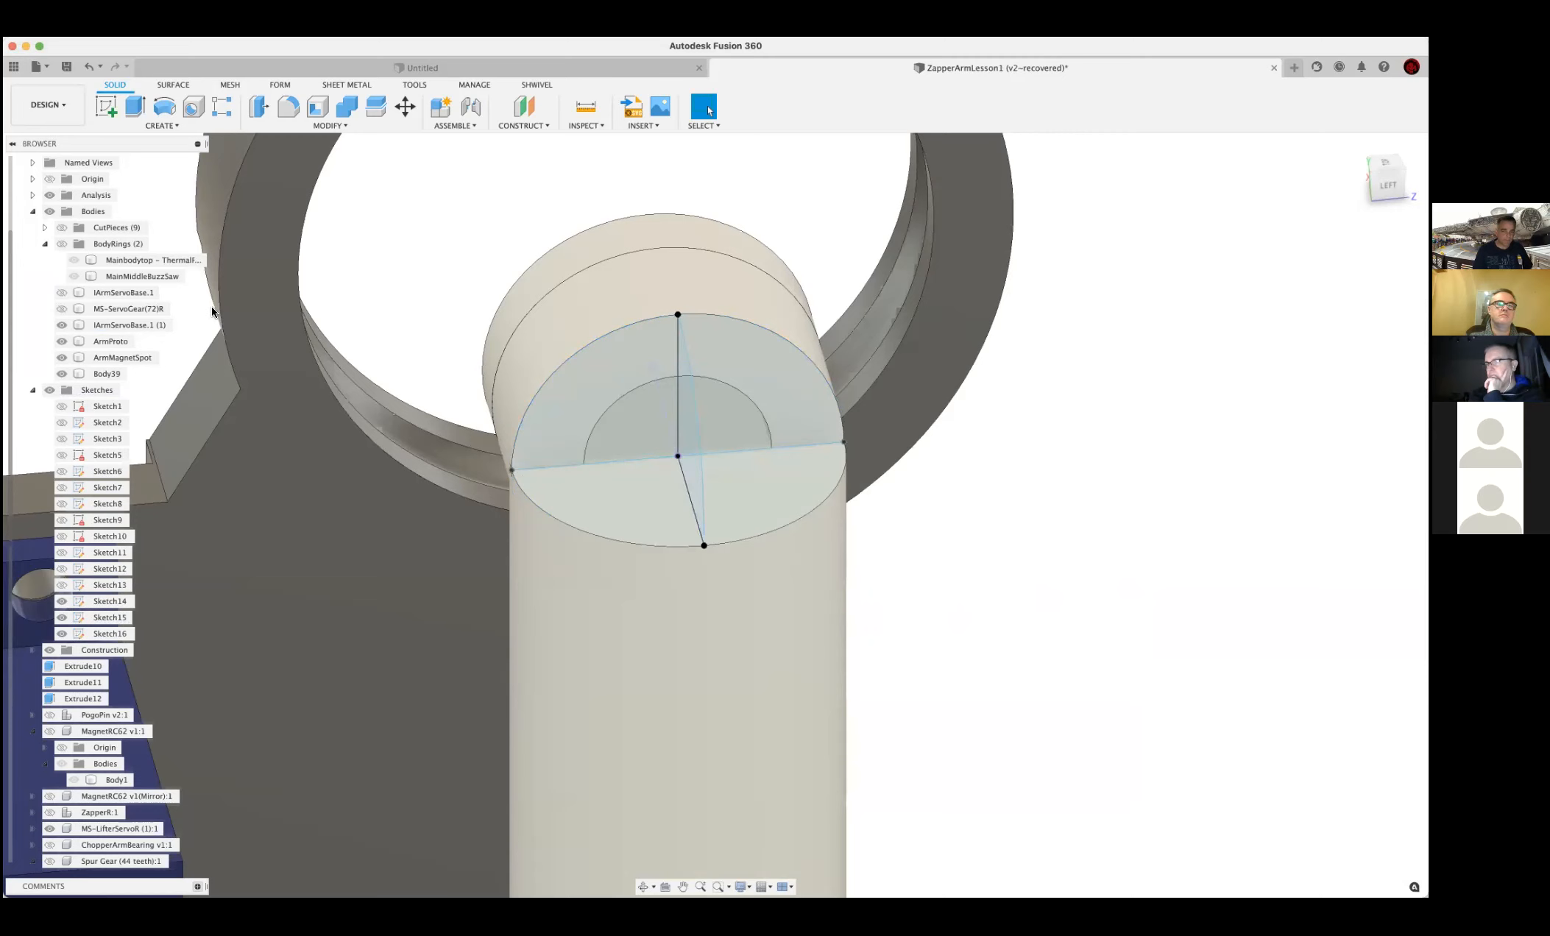
Open the sketch on the arm's circular top face for editing
right_click(576, 518)
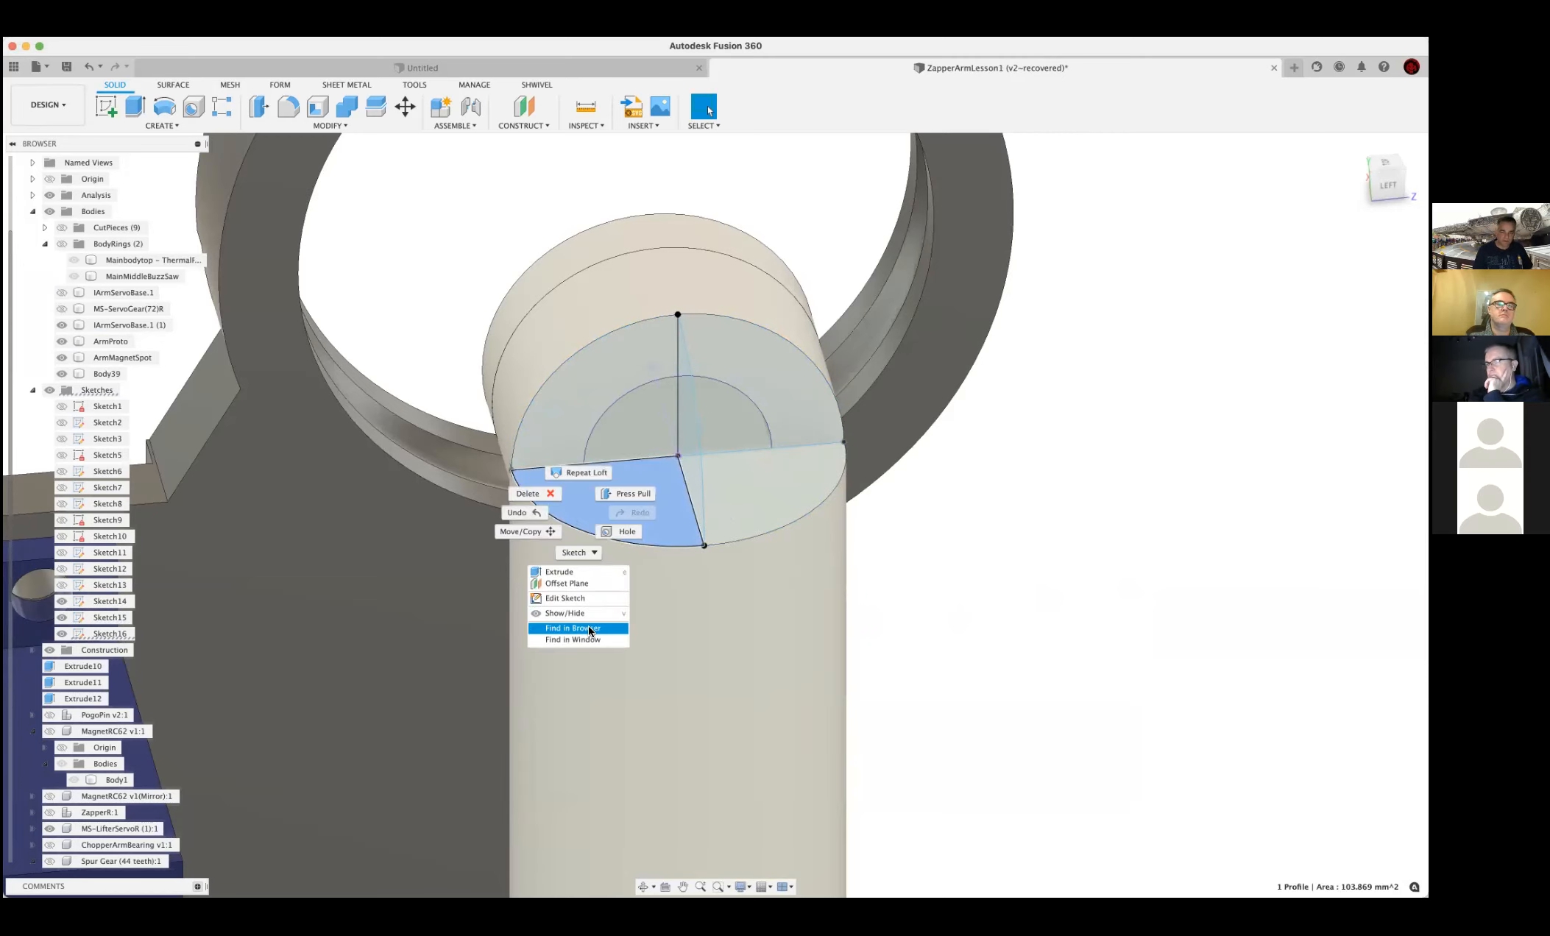
click(568, 598)
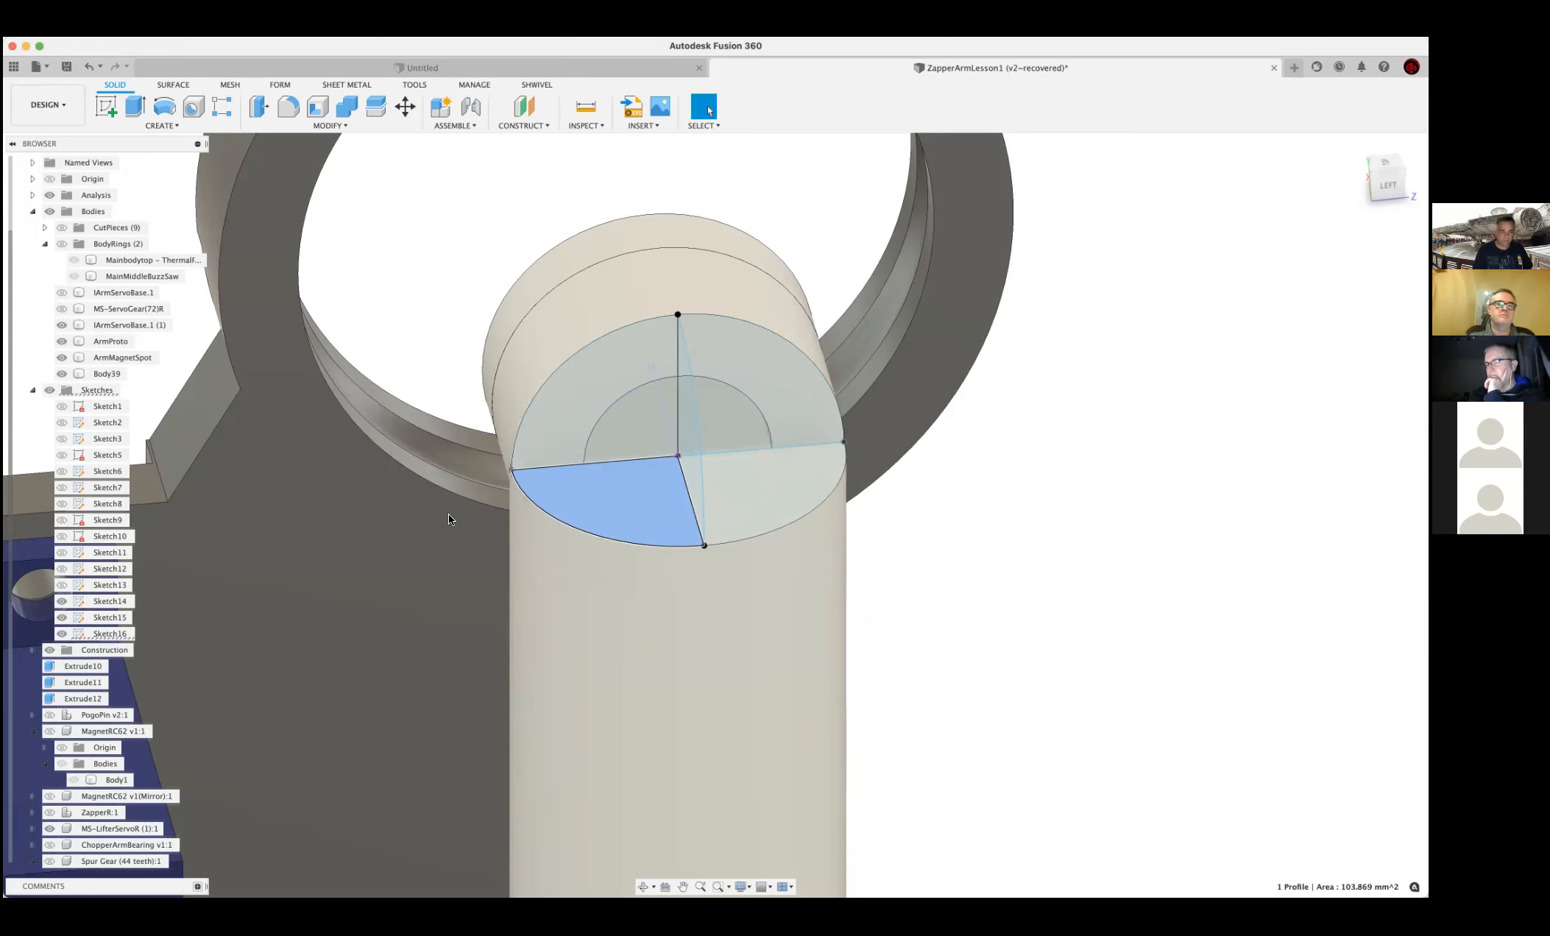
click(1138, 679)
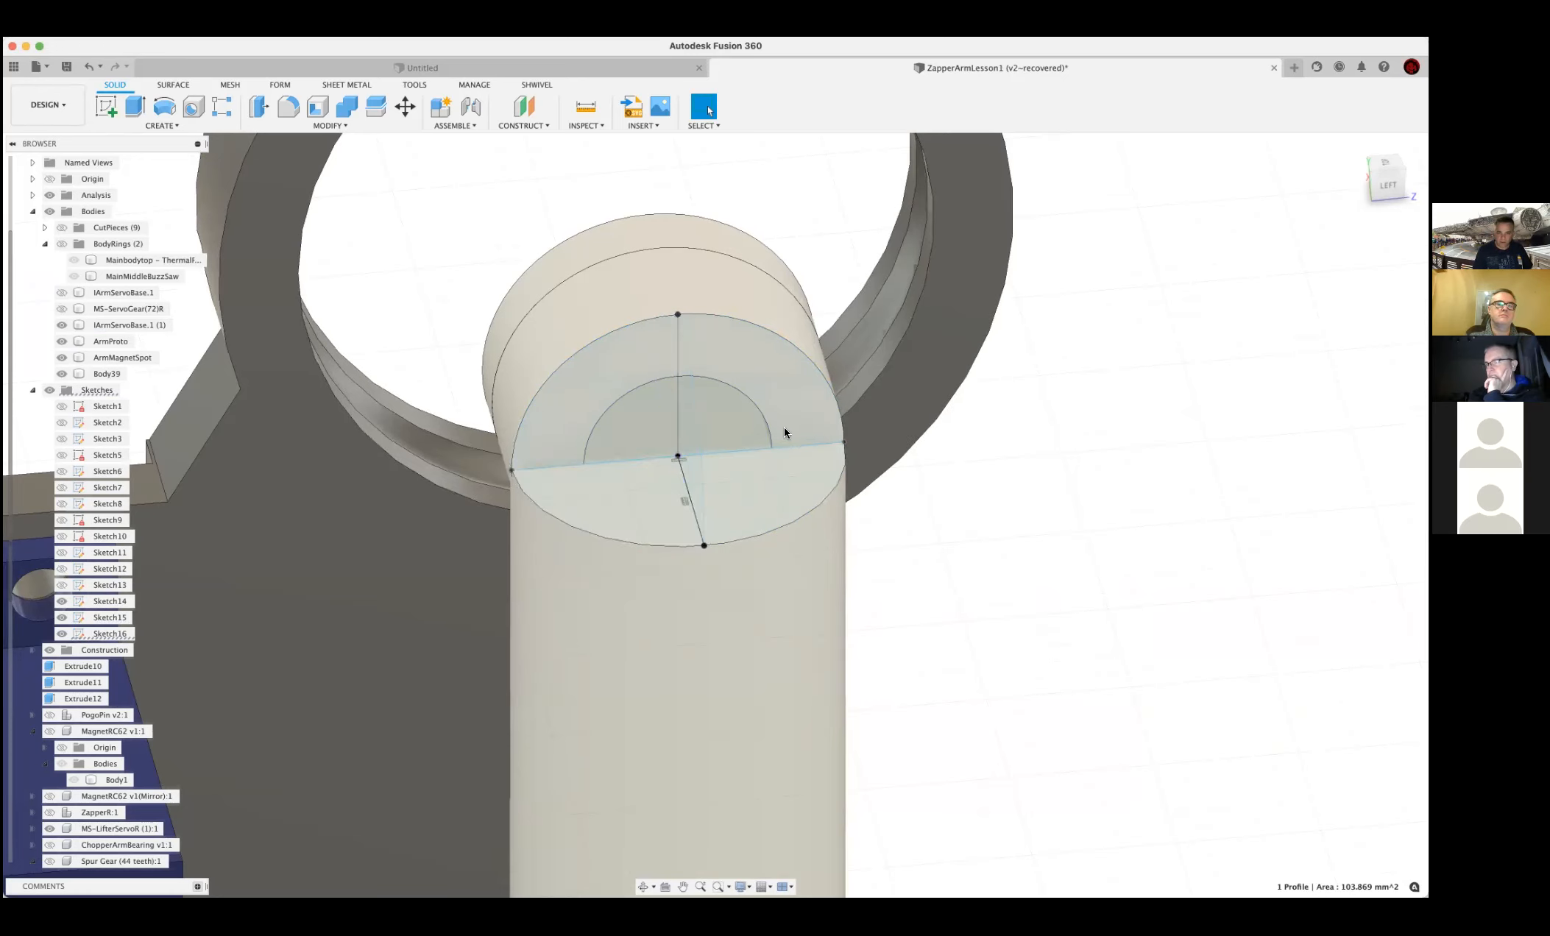
shift+middle_drag(773, 417, 727, 427)
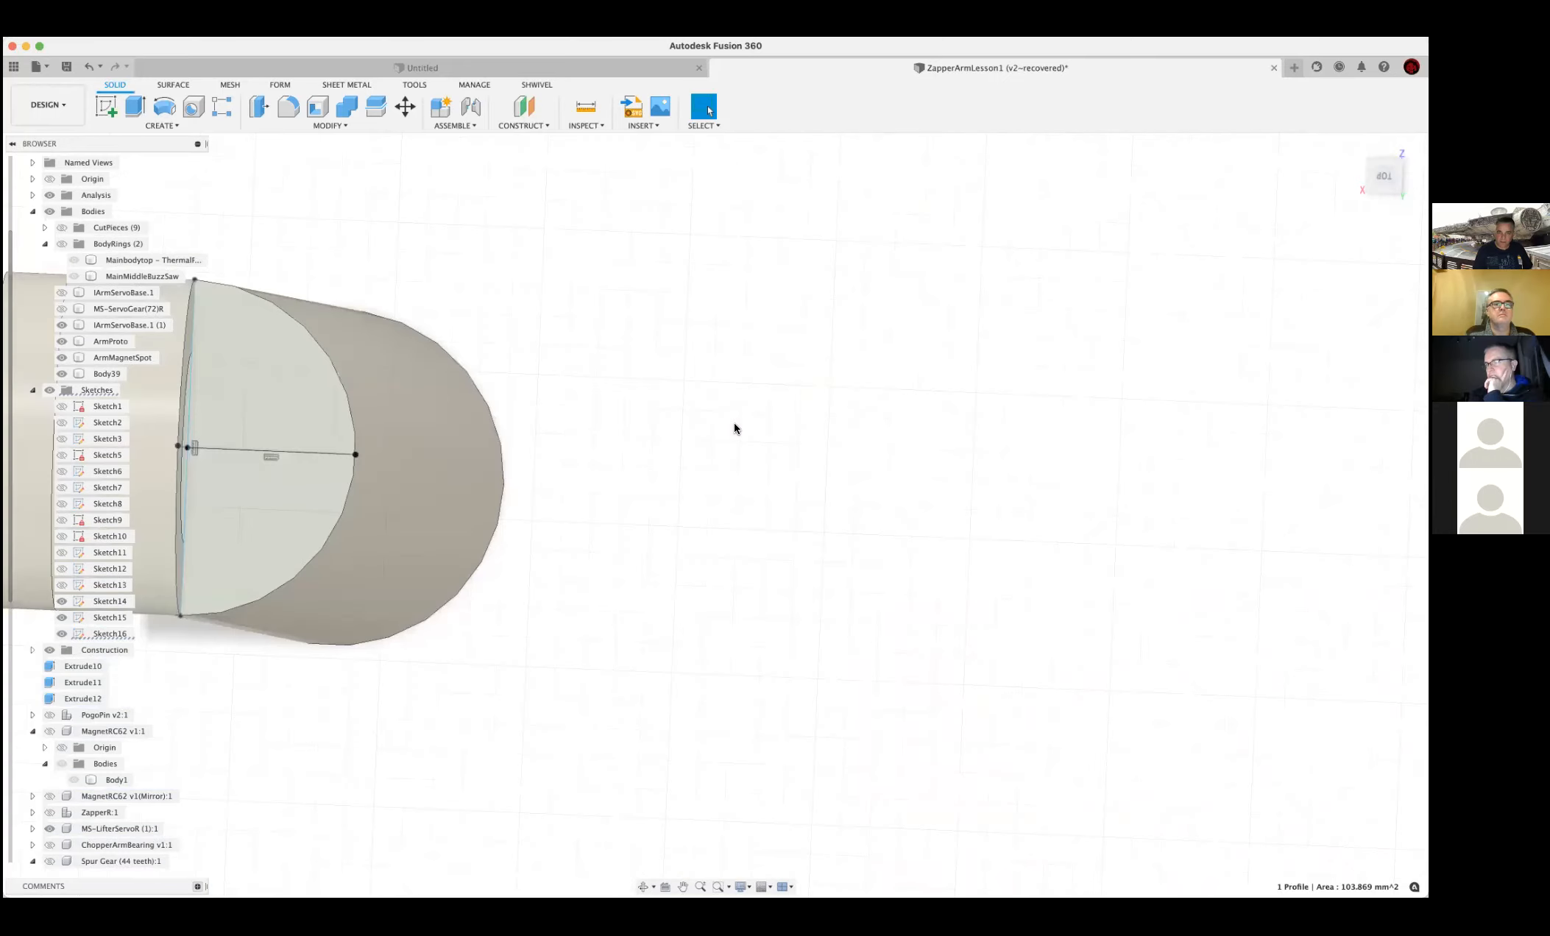
key(super+z)
Delete the circular outline from the arm's top-face sketch
click(739, 429)
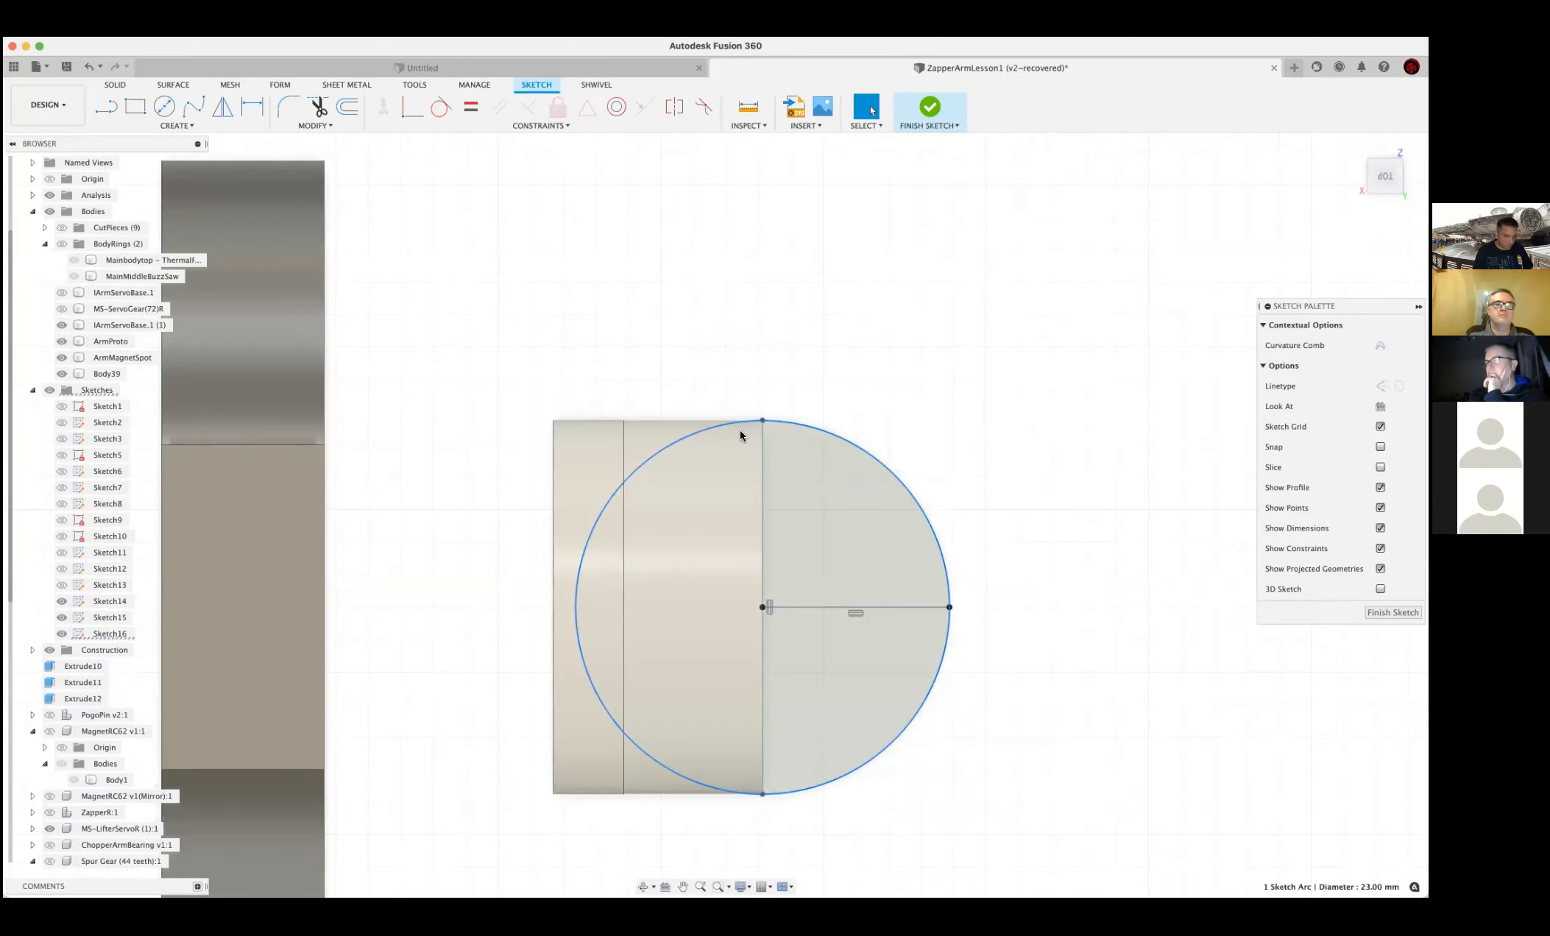
key(Delete)
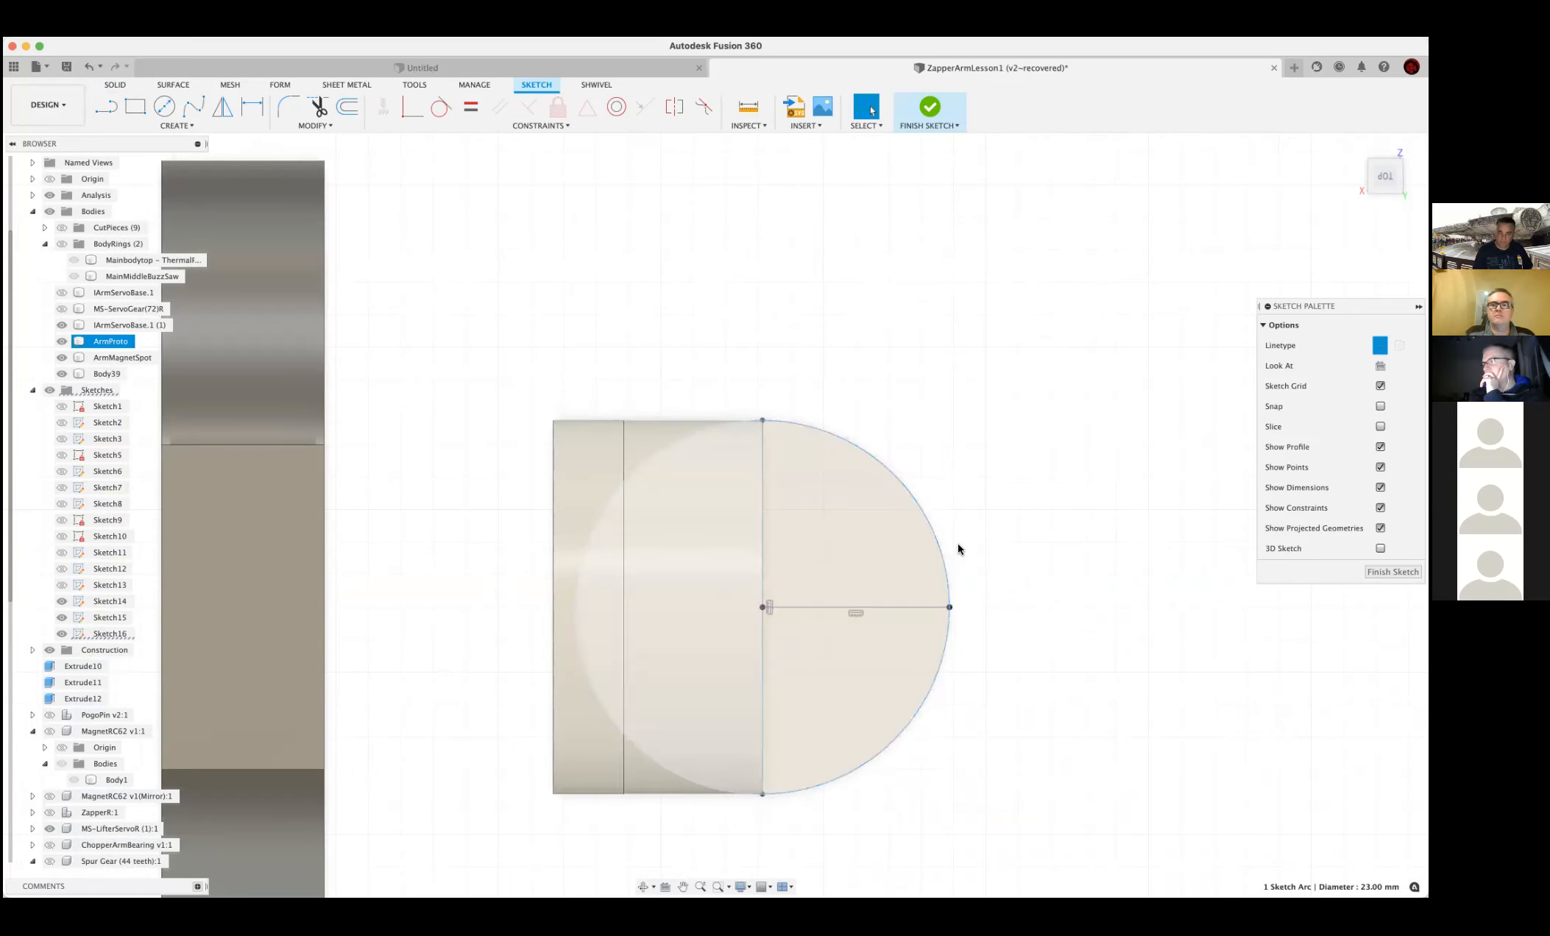
scroll(1087, 215, up, 3)
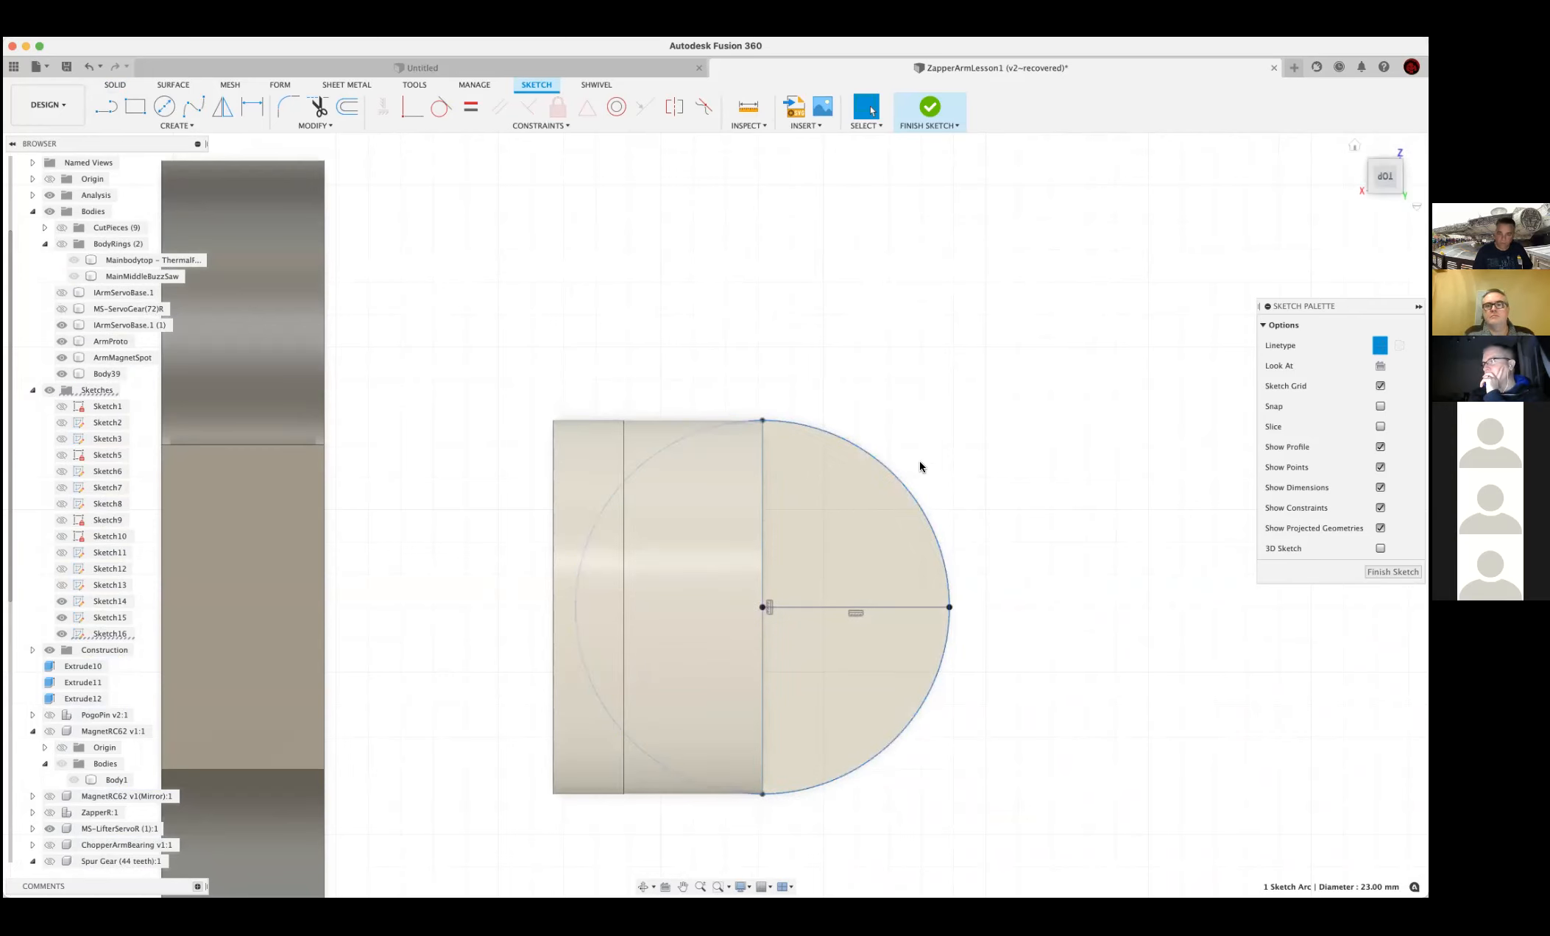
middle_drag(921, 467, 959, 246)
shift+middle_drag(1015, 454, 1016, 353)
shift+middle_drag(1208, 146, 931, 117)
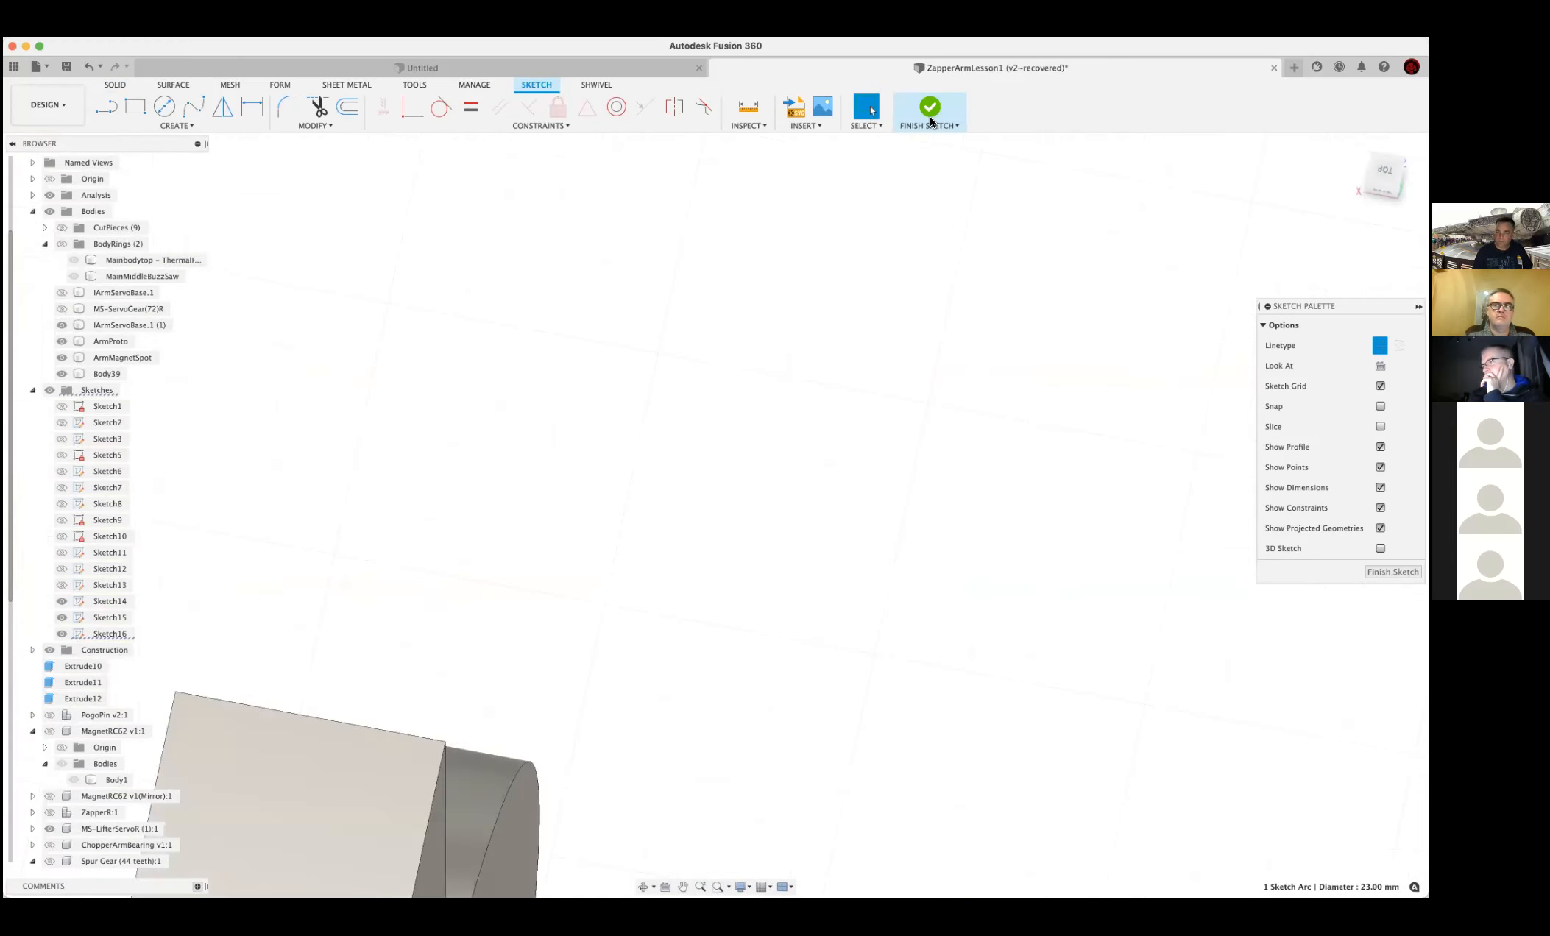
Finish the sketch and hide the ArmMagnetSpot and Body39 bodies
scroll(897, 690, down, 5)
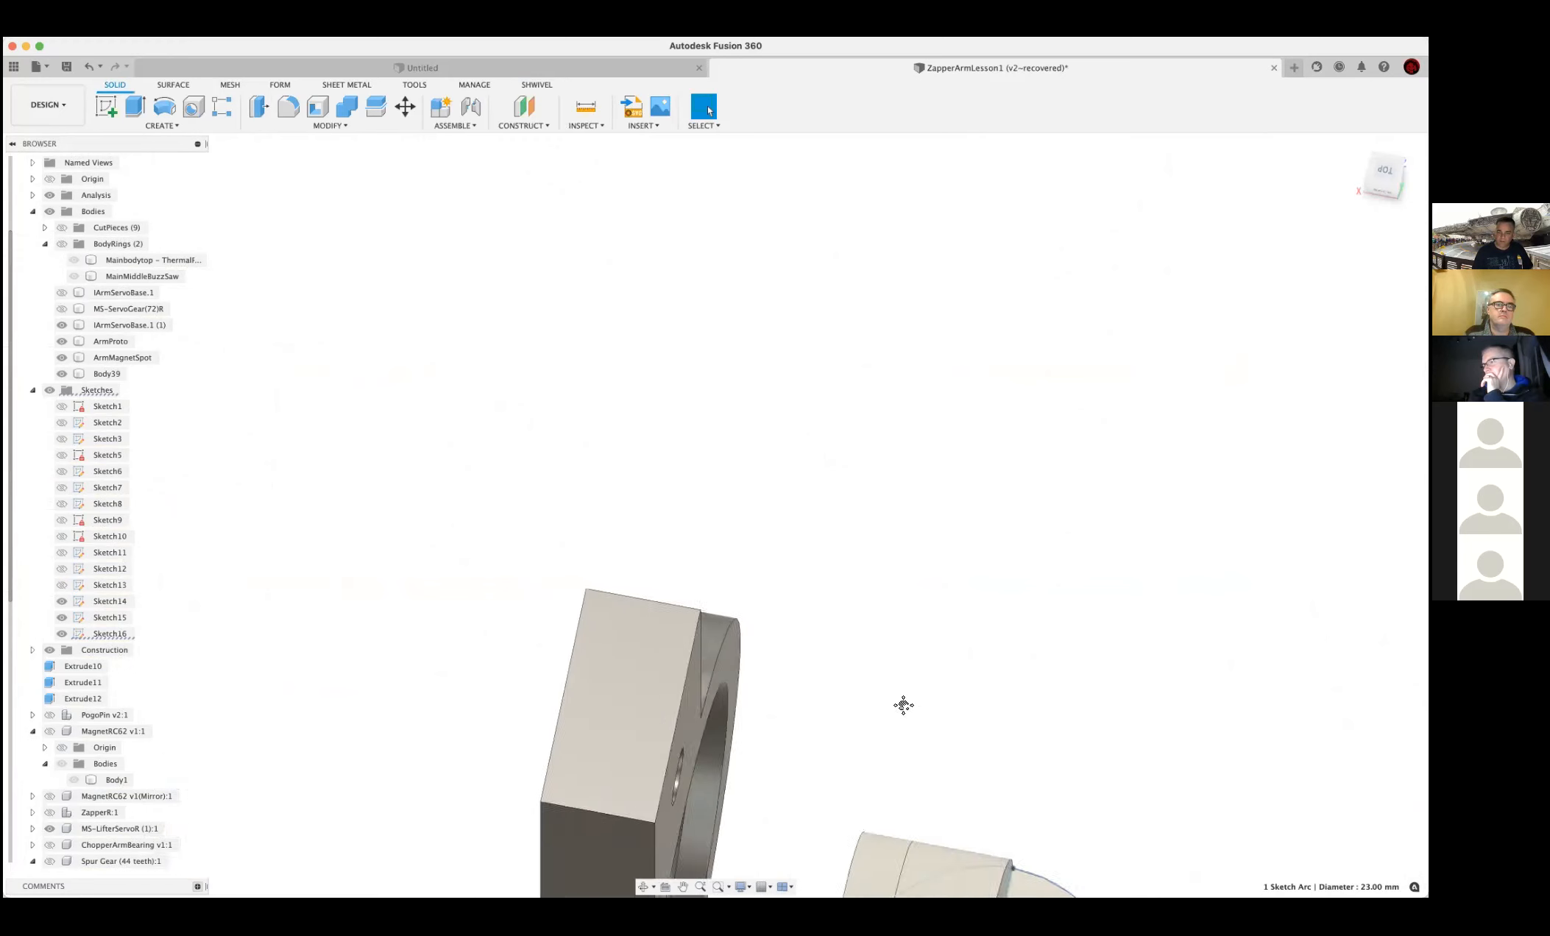
middle_drag(904, 706, 947, 524)
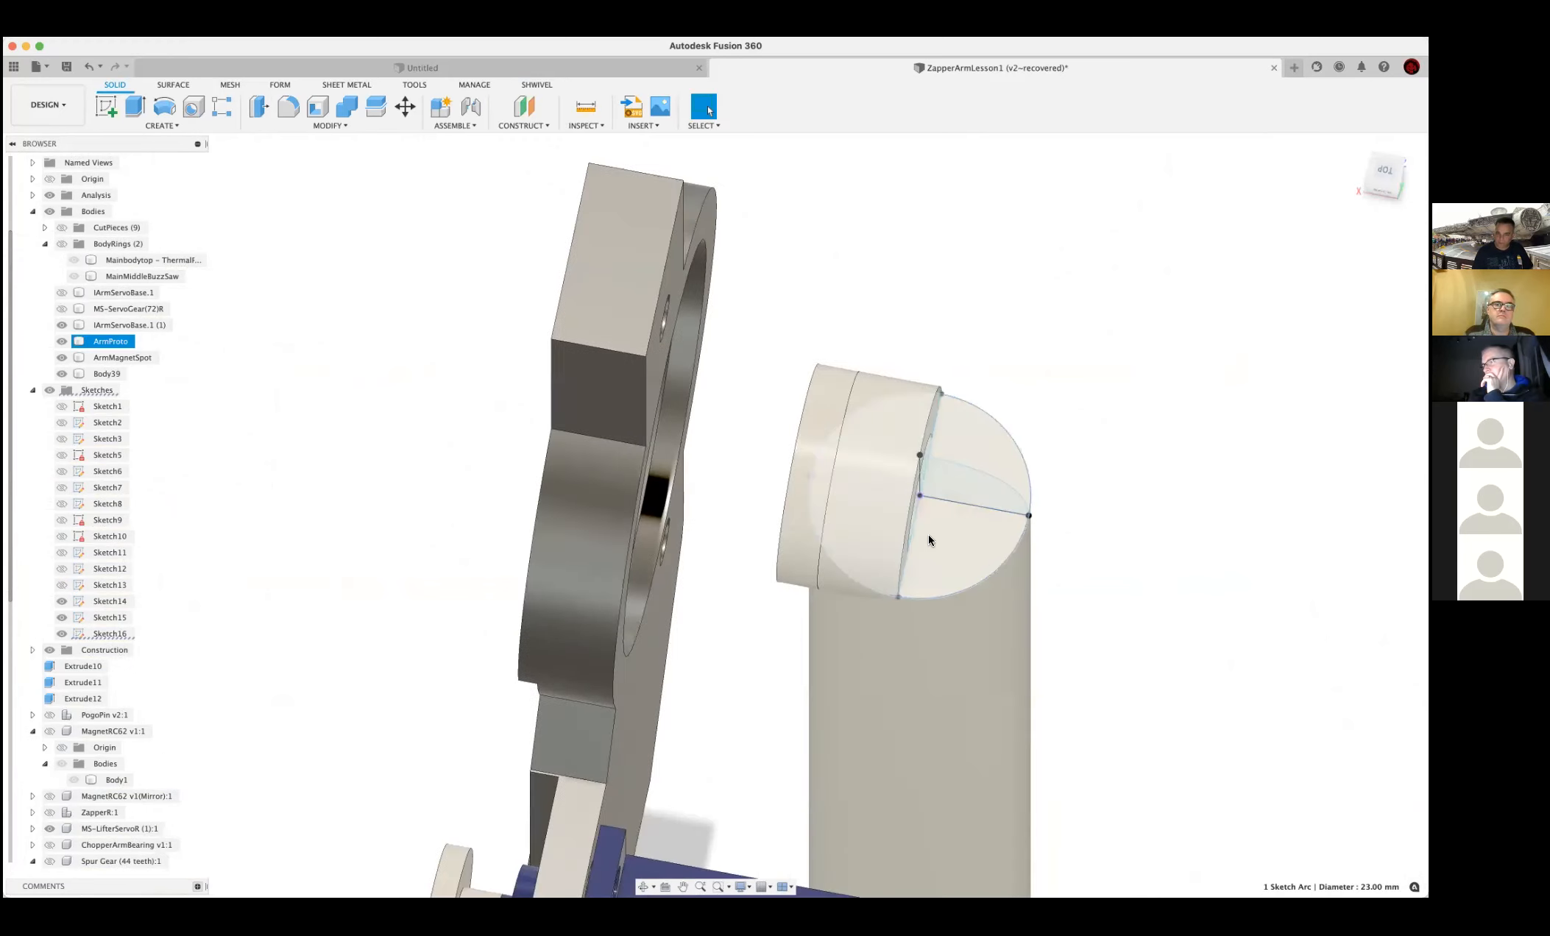
middle_drag(934, 537, 793, 491)
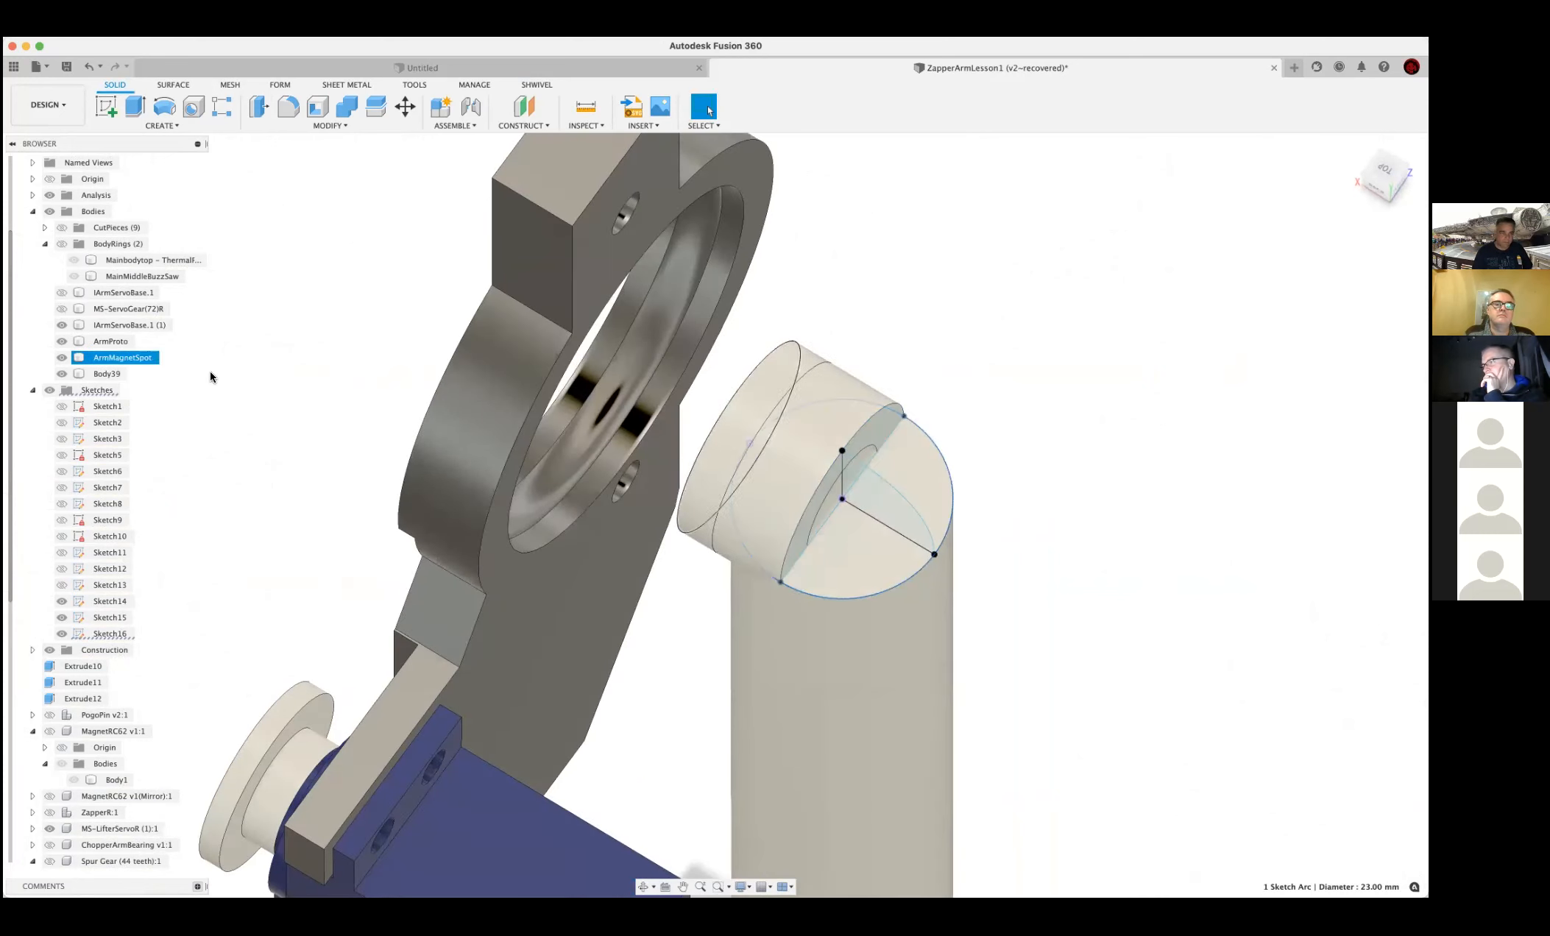
click(62, 357)
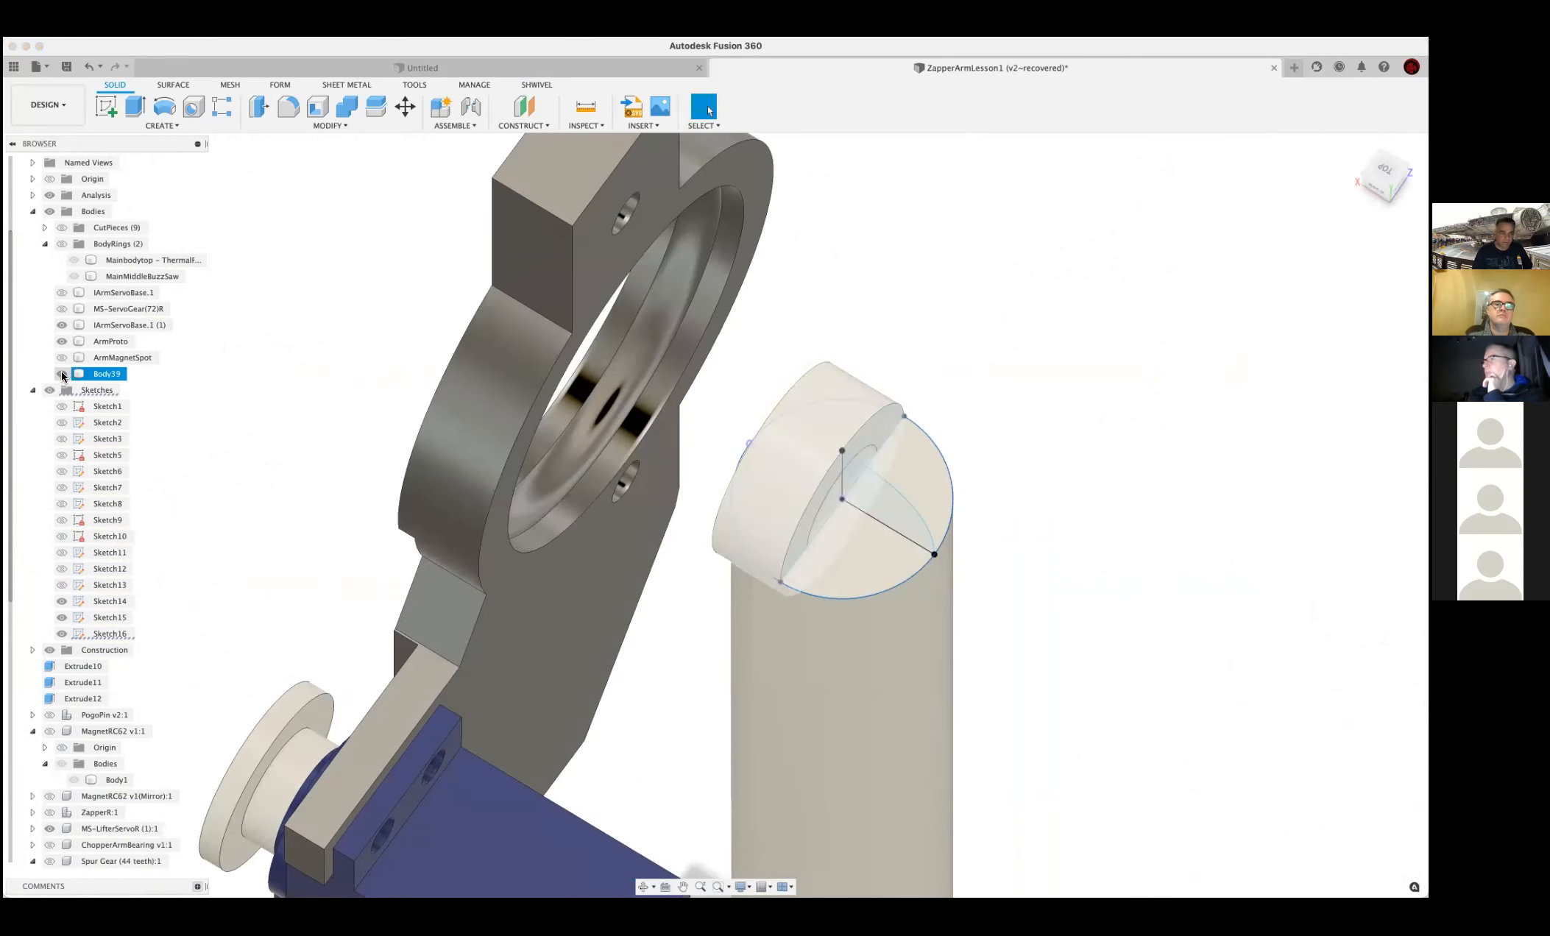
click(62, 374)
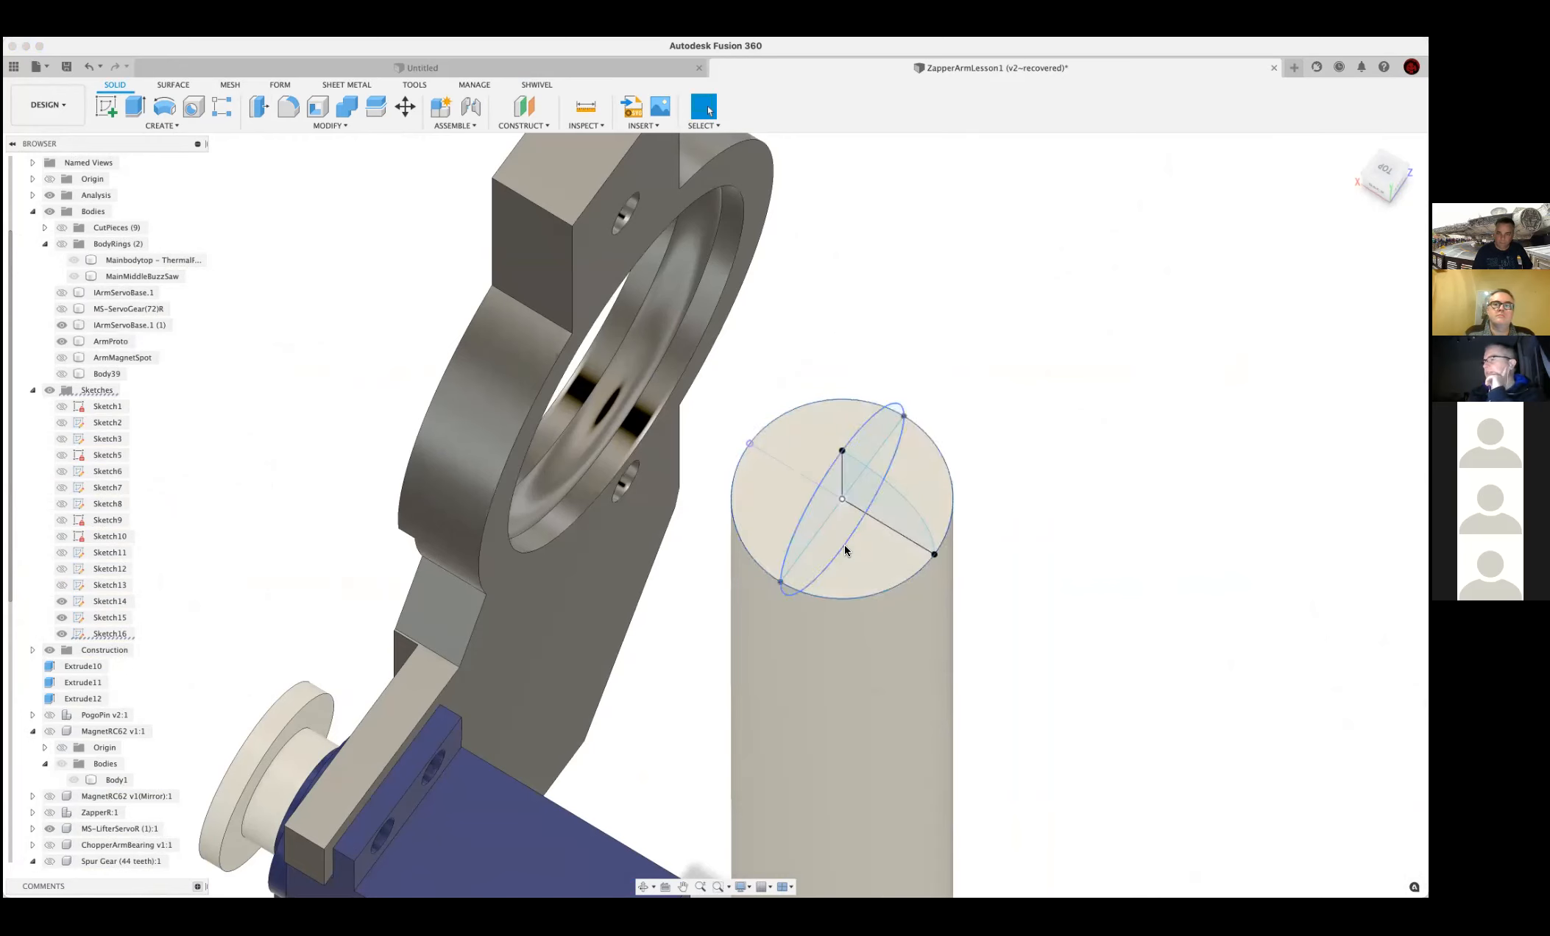
Delete the remaining sketch arc around the arm's circular top face and check the curves of the vertical profiles
scroll(1015, 468, up, 2)
shift+middle_drag(1019, 425, 757, 597)
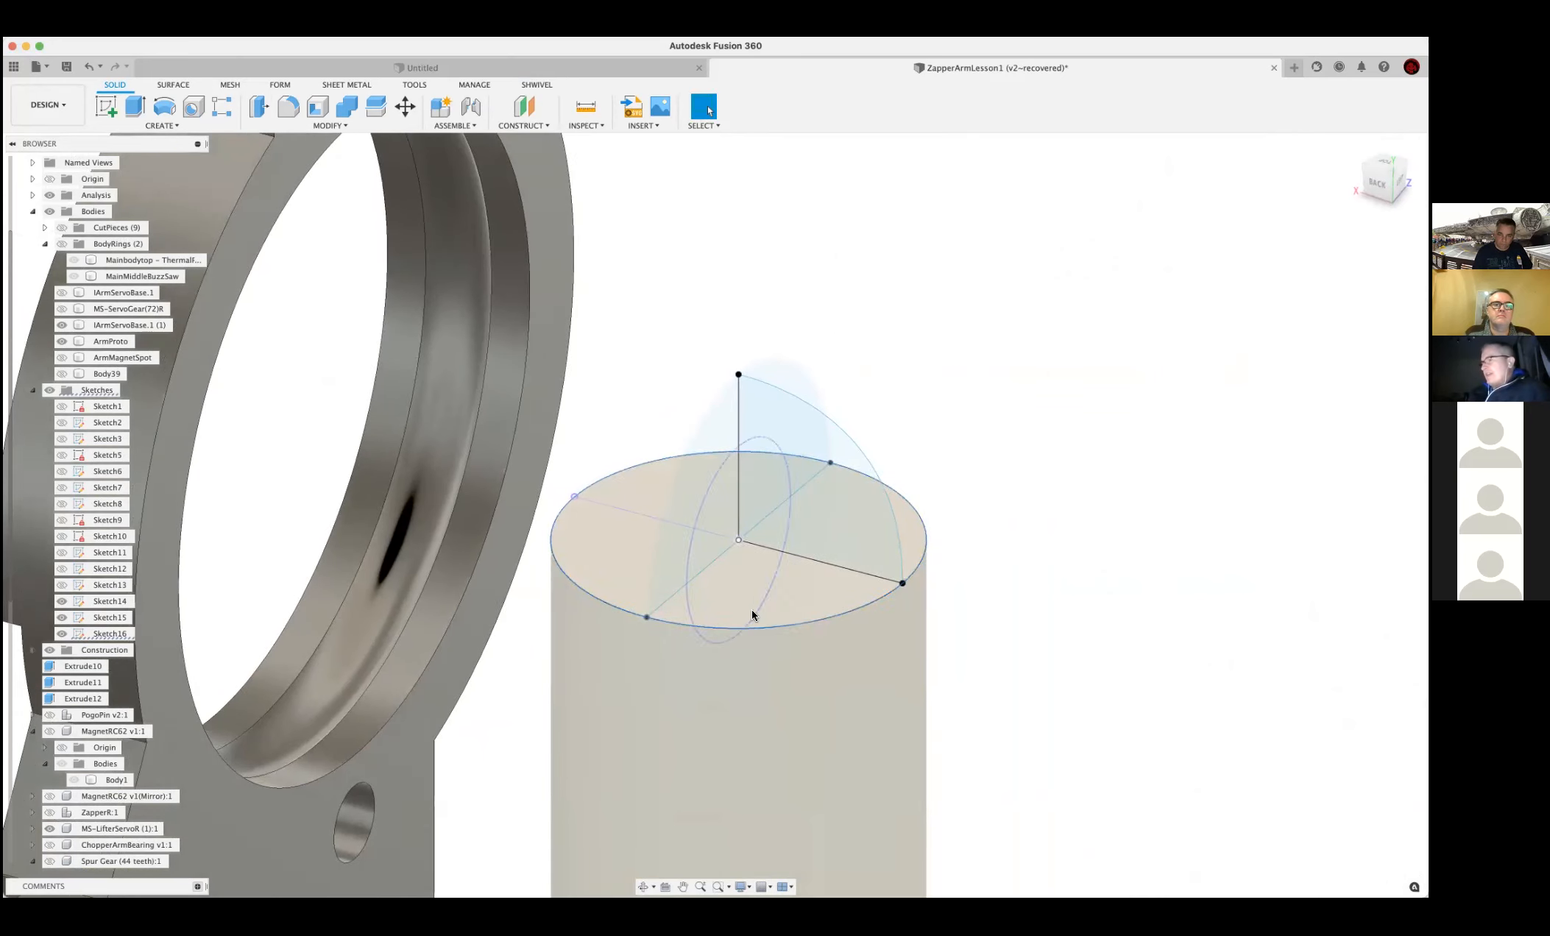
click(774, 606)
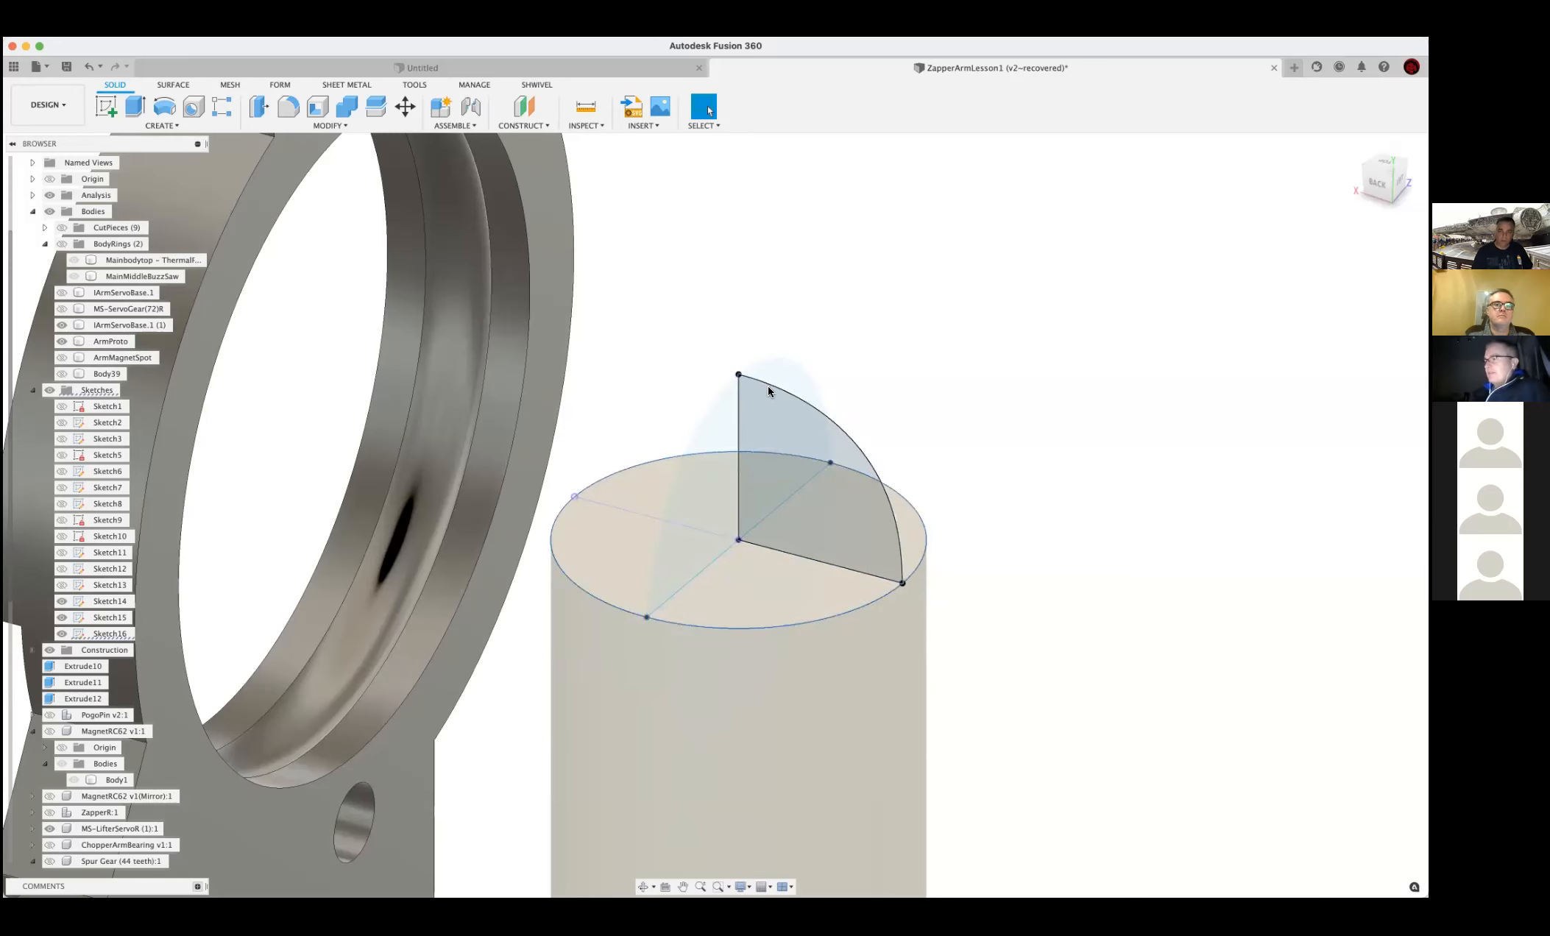
click(782, 387)
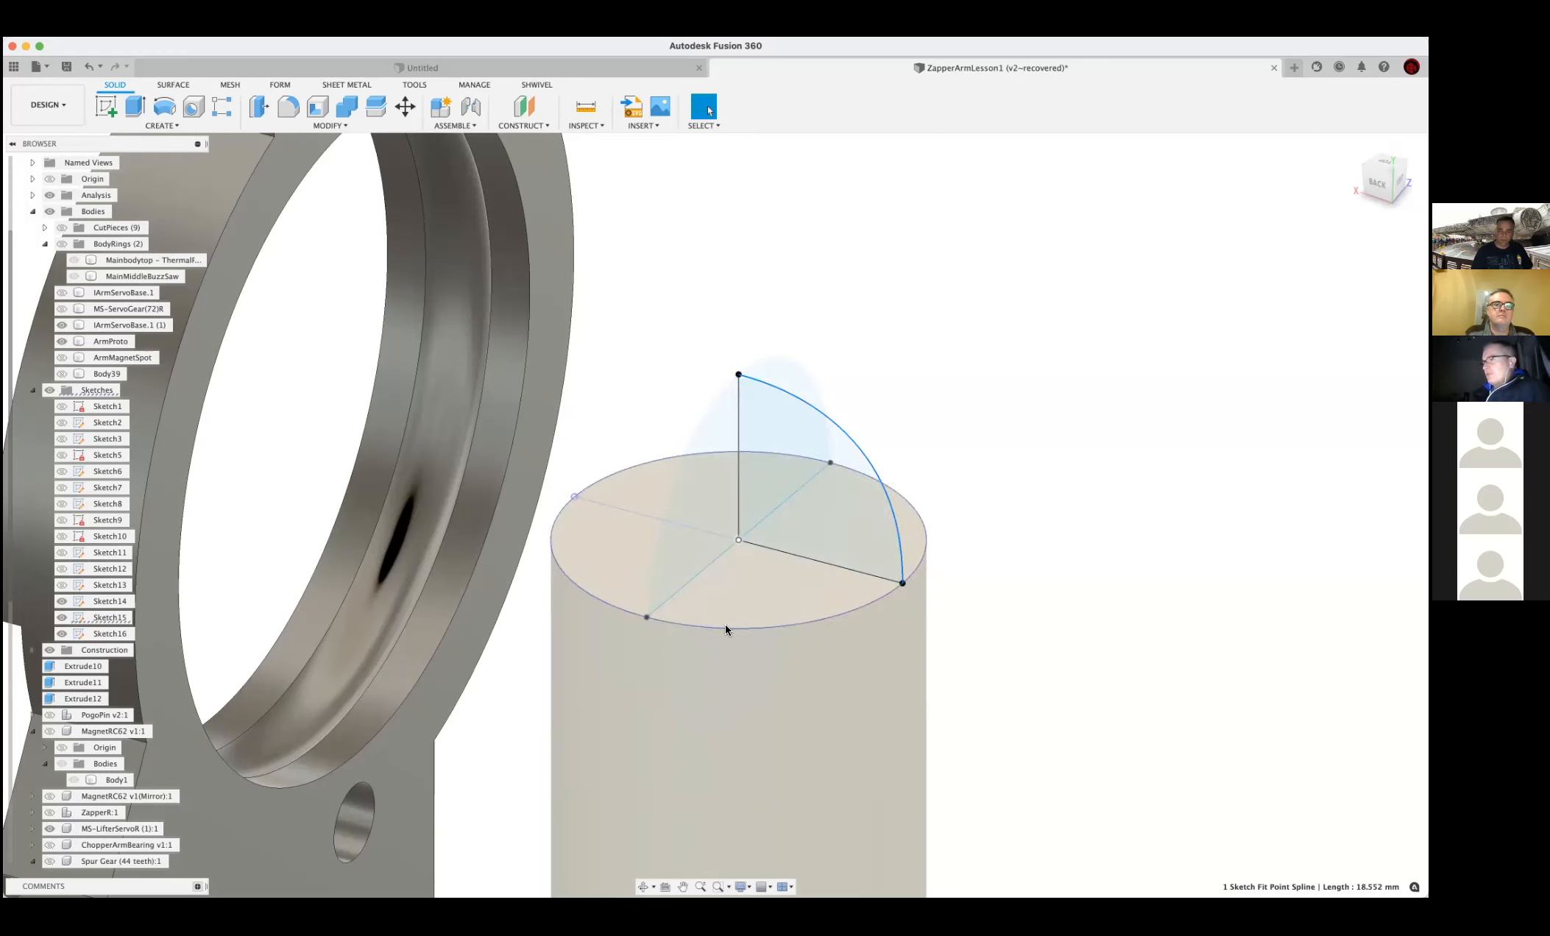
click(763, 623)
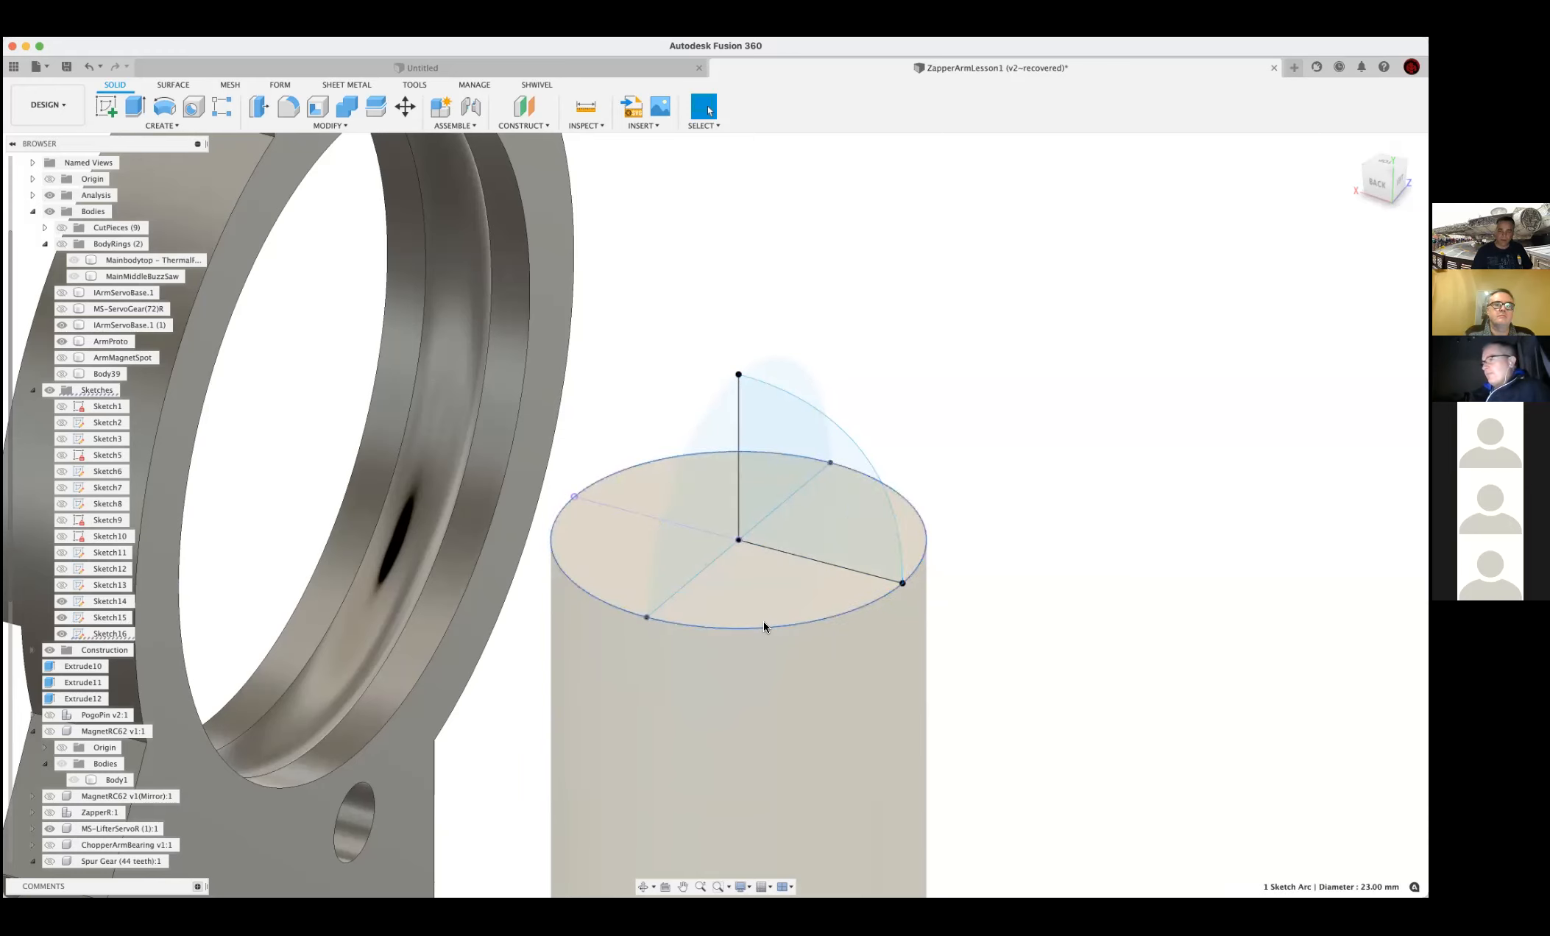
click(665, 506)
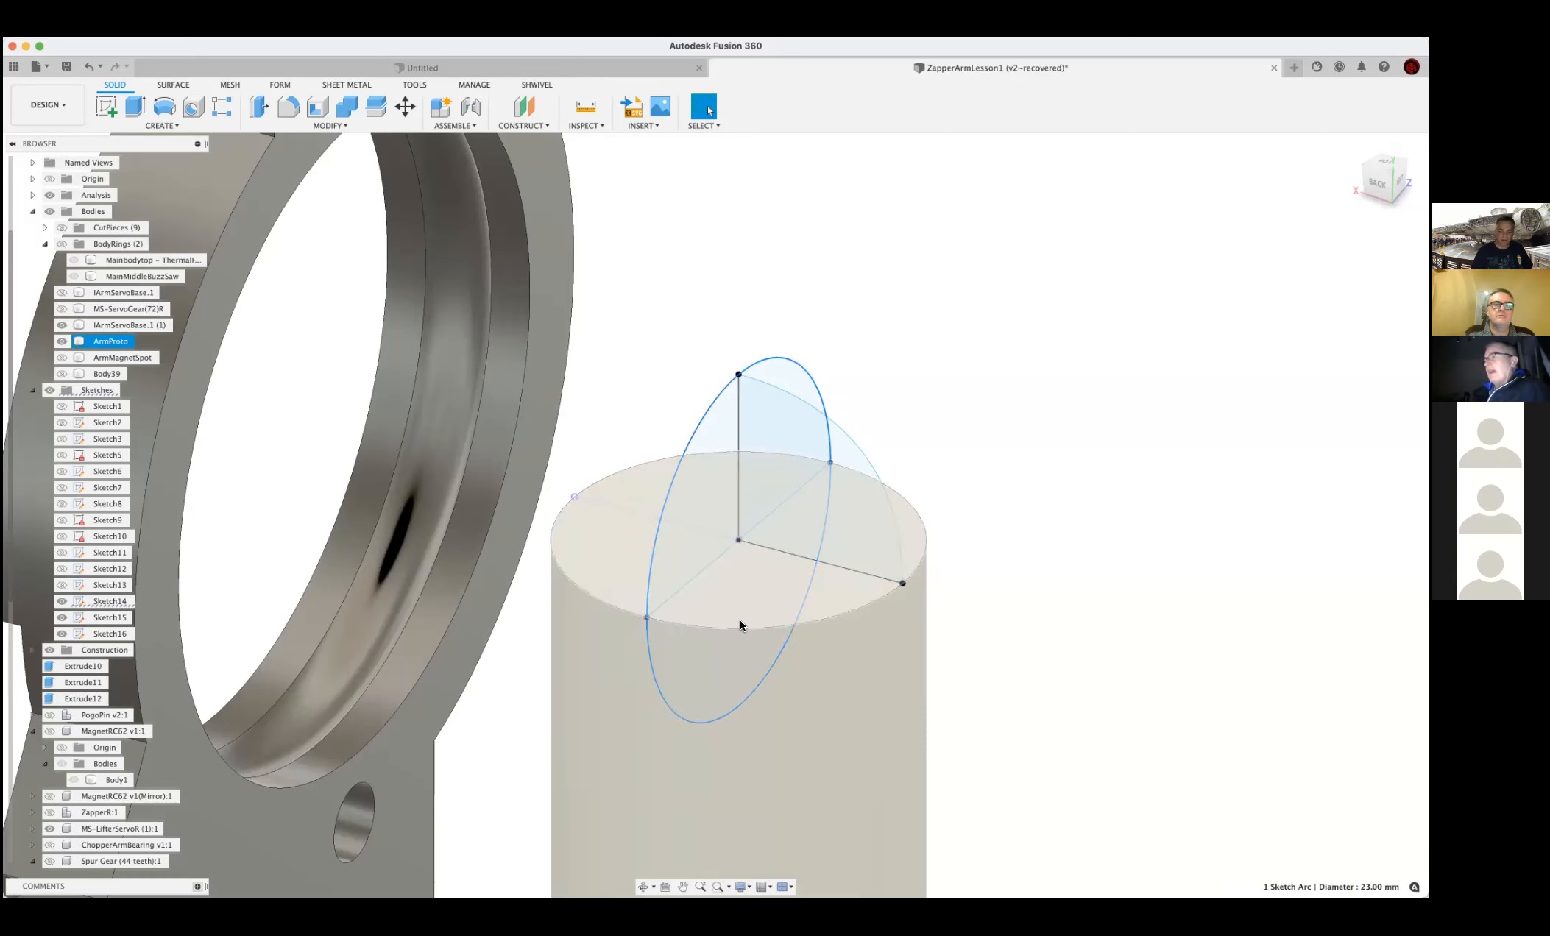
click(798, 400)
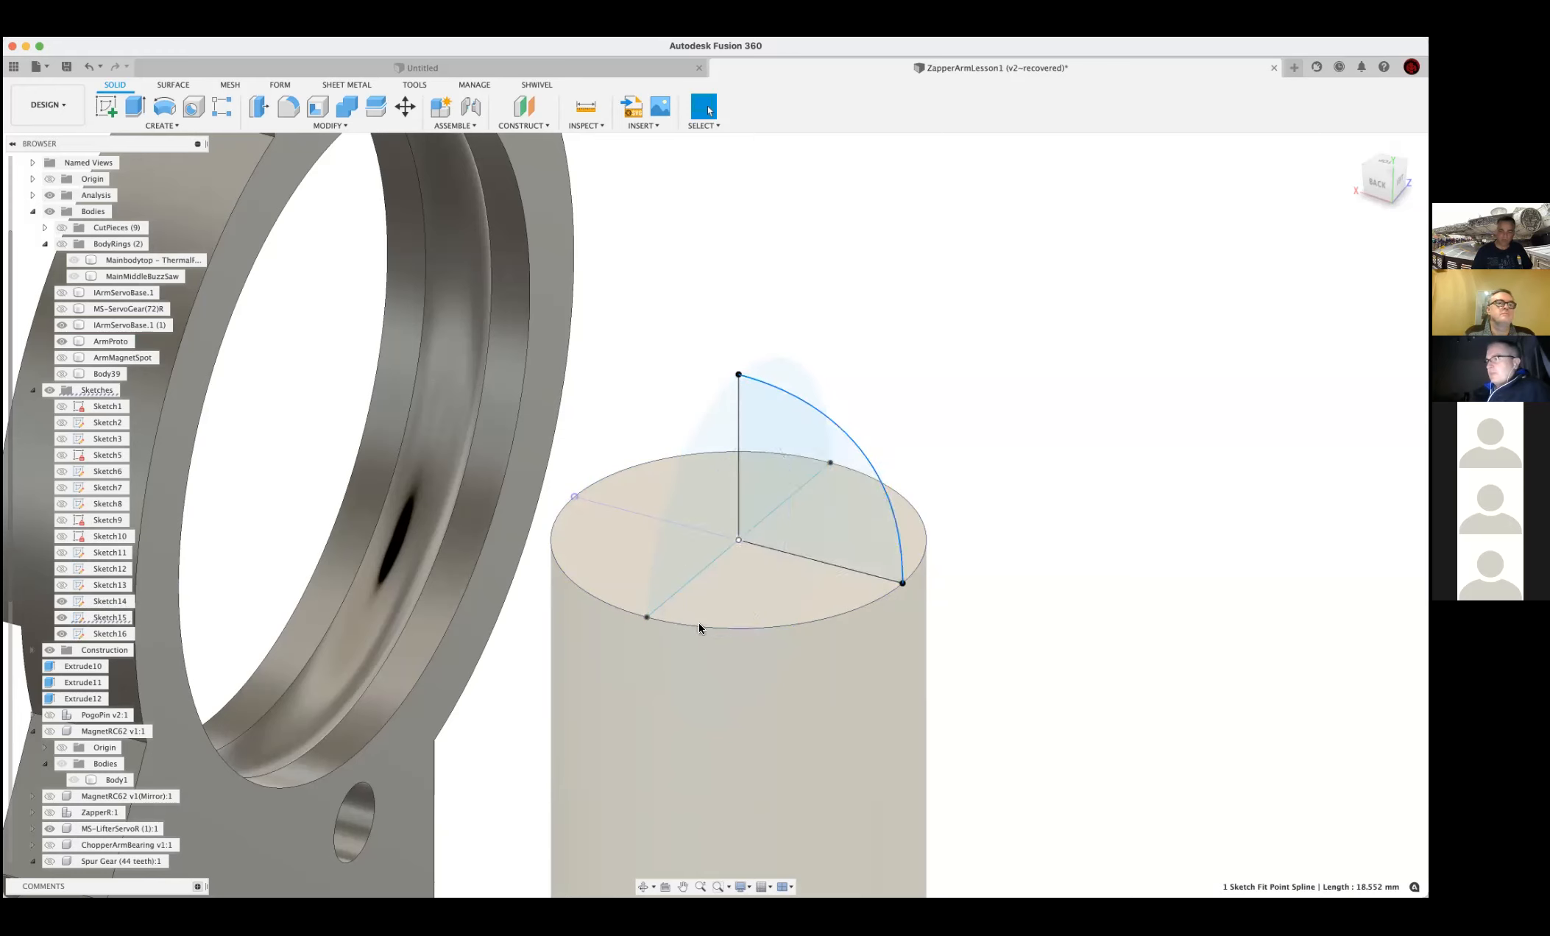
Edit the arm's top-face sketch, adding a half-circle center-point arc along the face edge on the side away from the servo ring
click(647, 617)
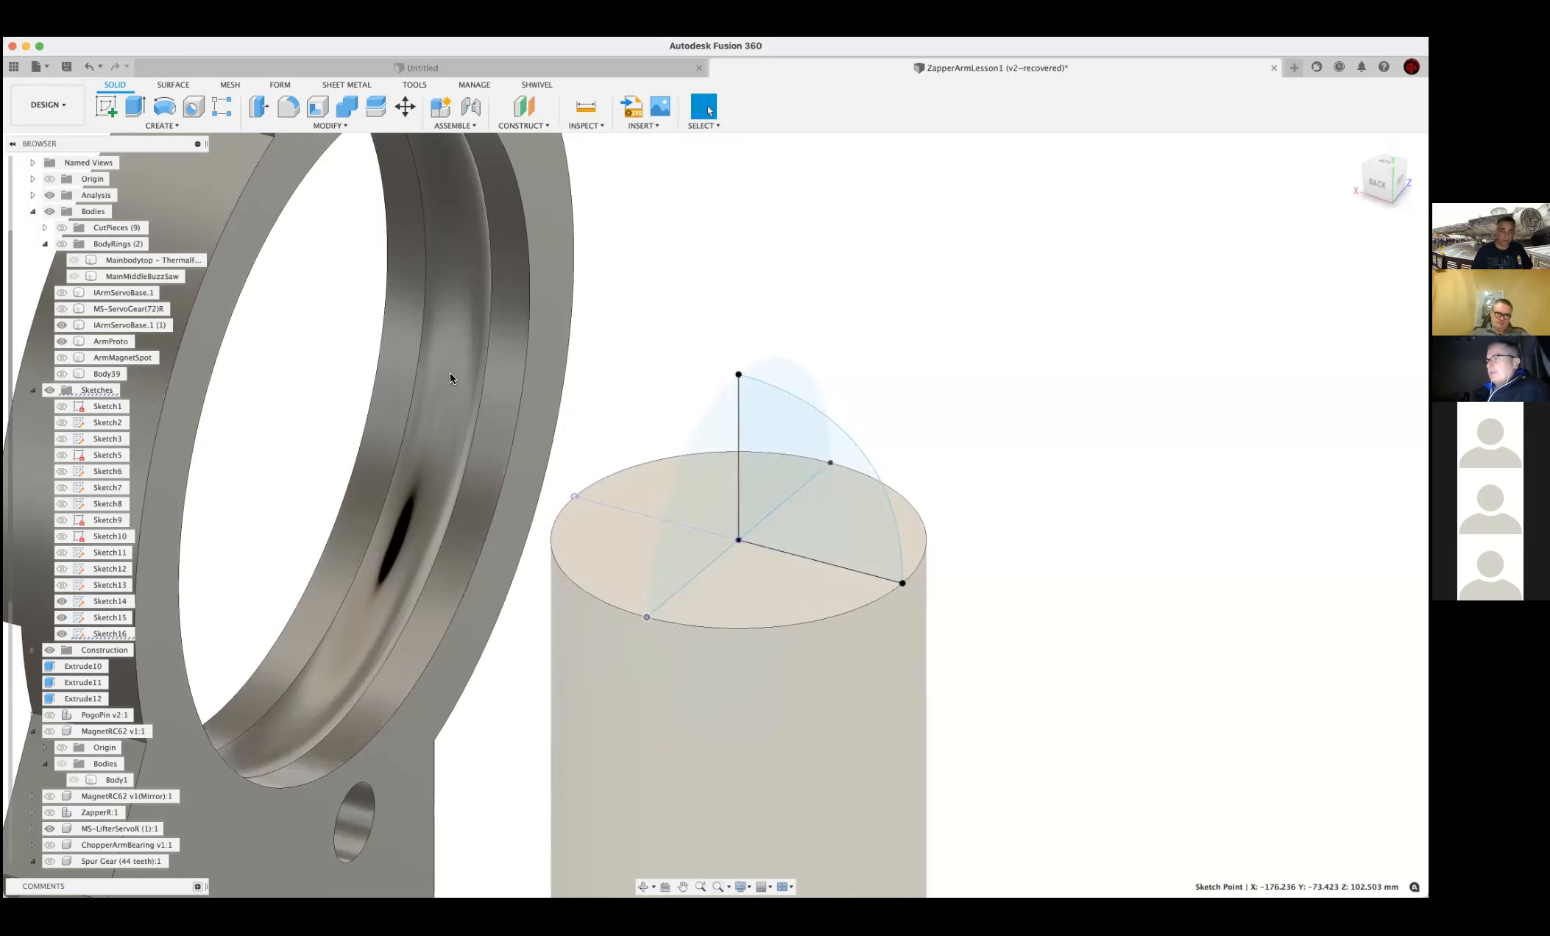
right_click(753, 603)
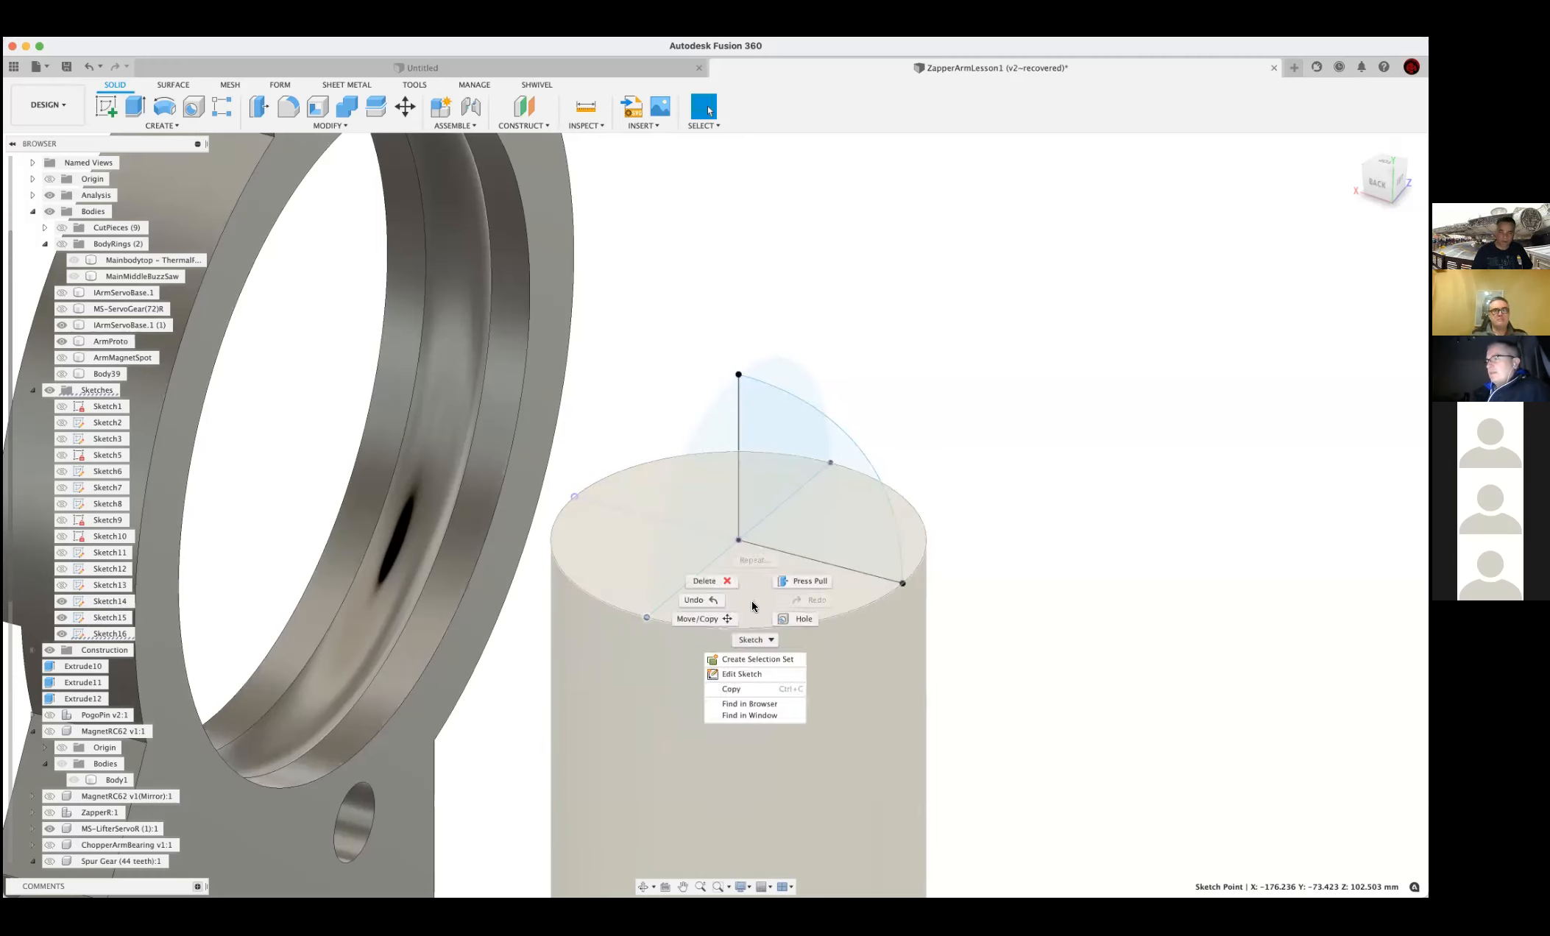
click(762, 675)
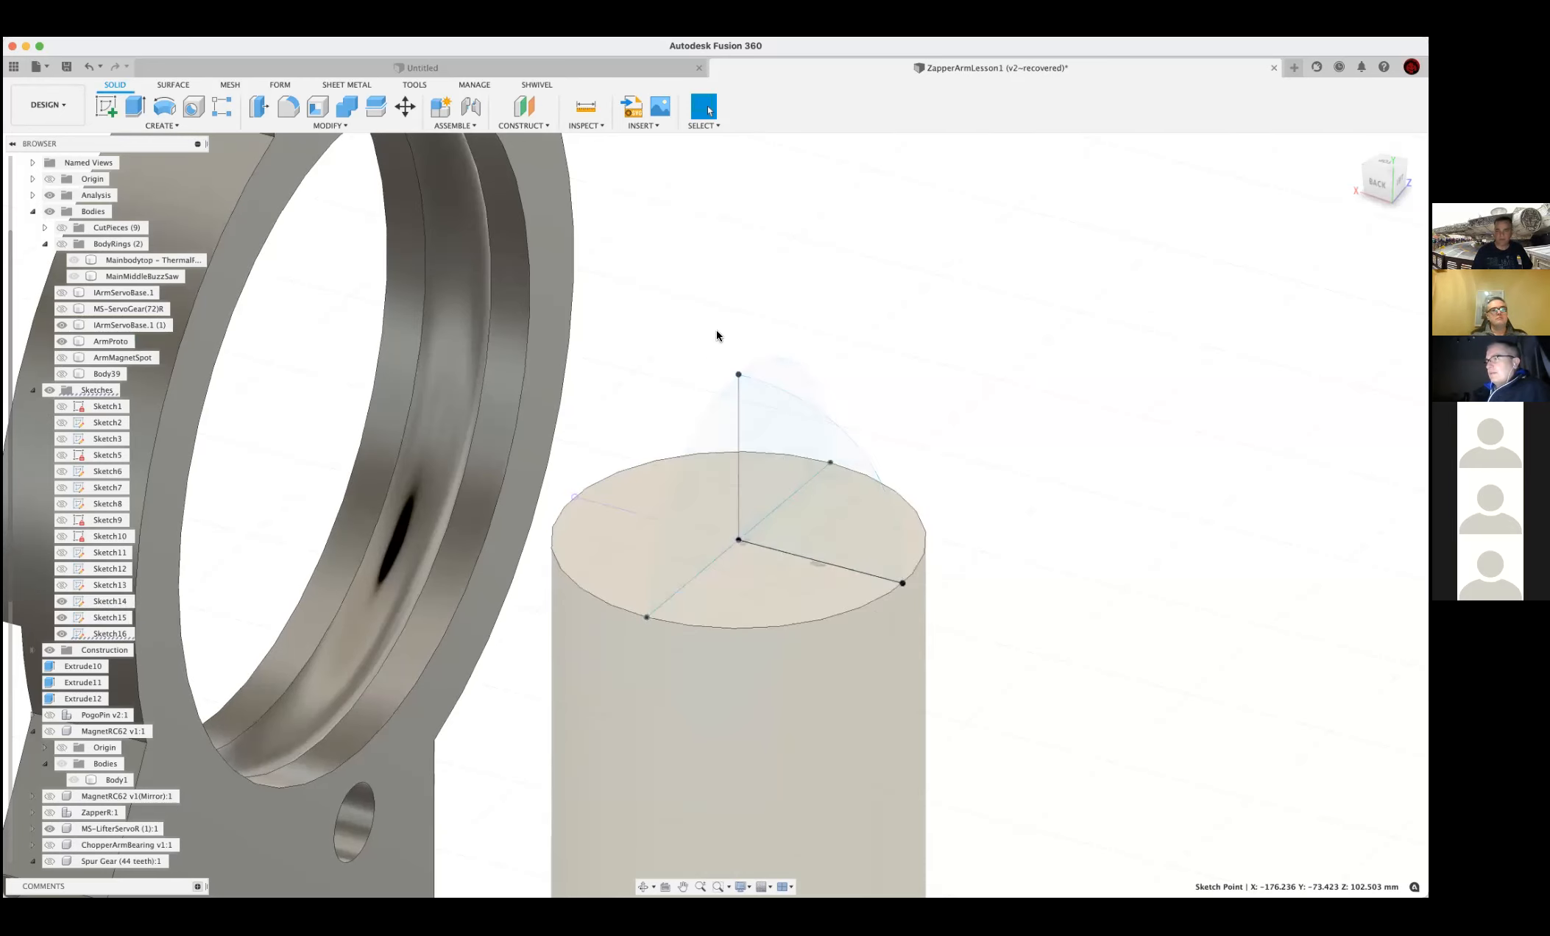
shift+middle_drag(743, 335, 834, 750)
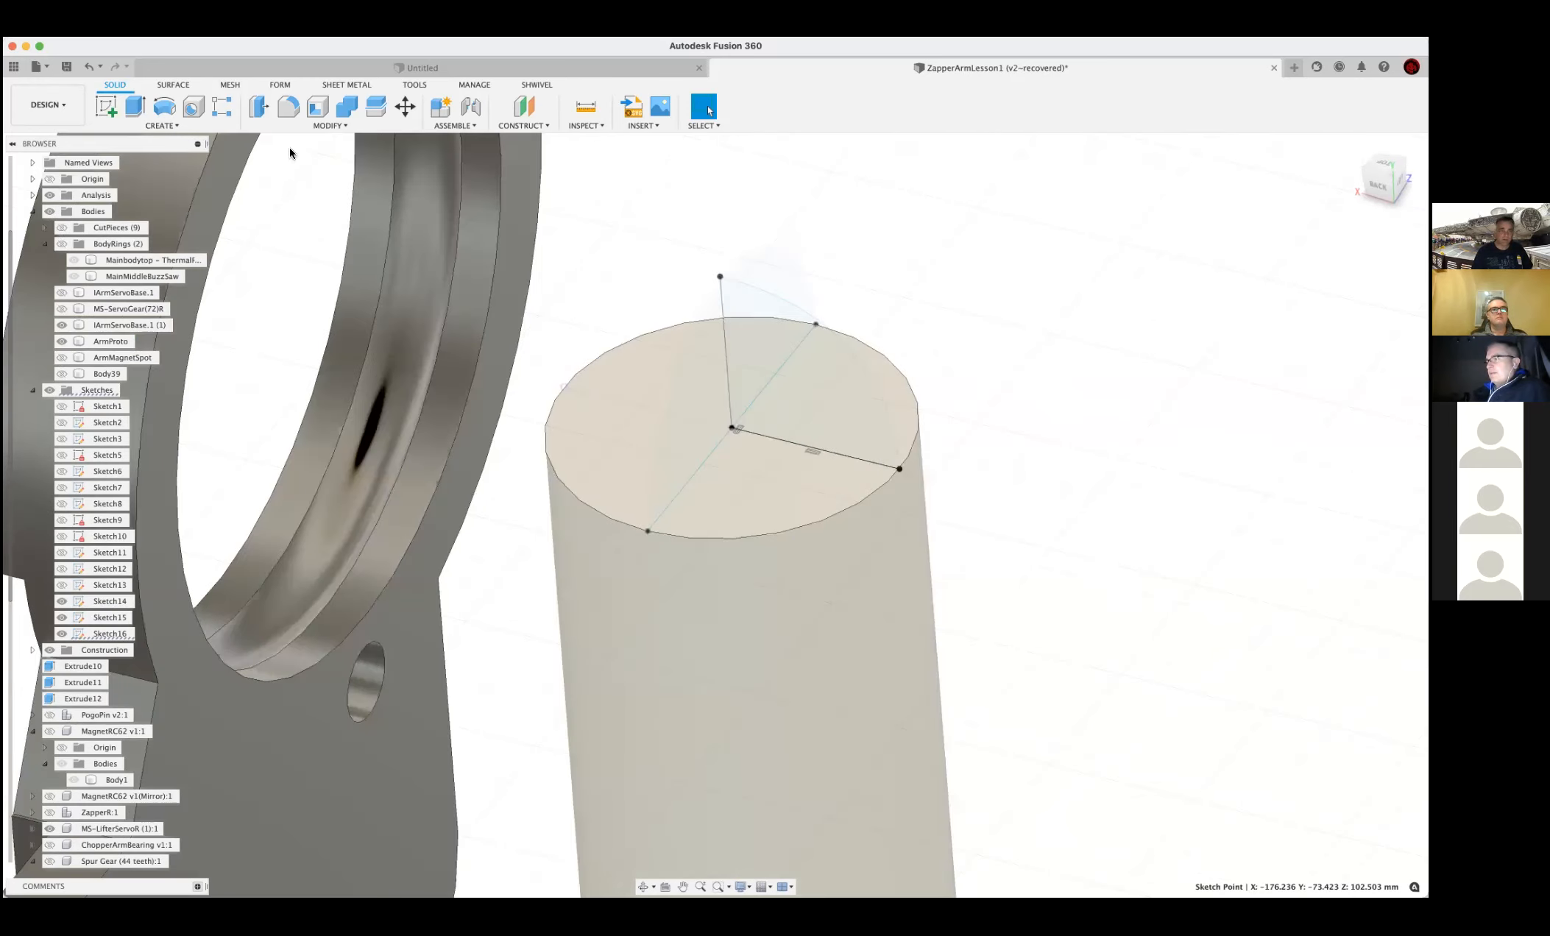
shift+middle_drag(290, 153, 155, 123)
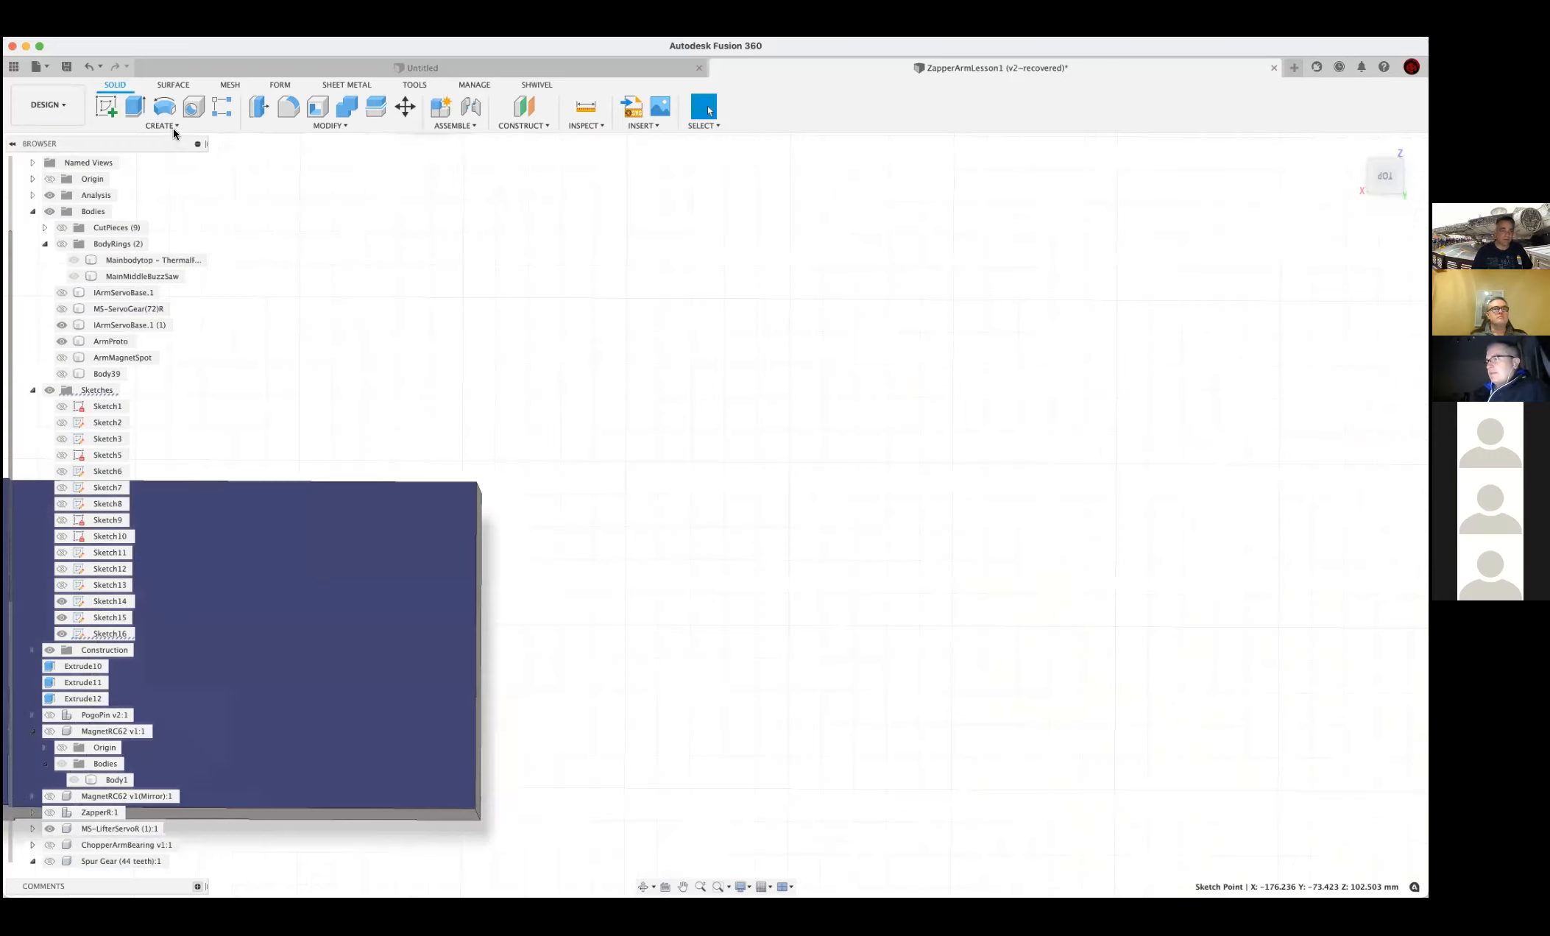
scroll(143, 225, down, 3)
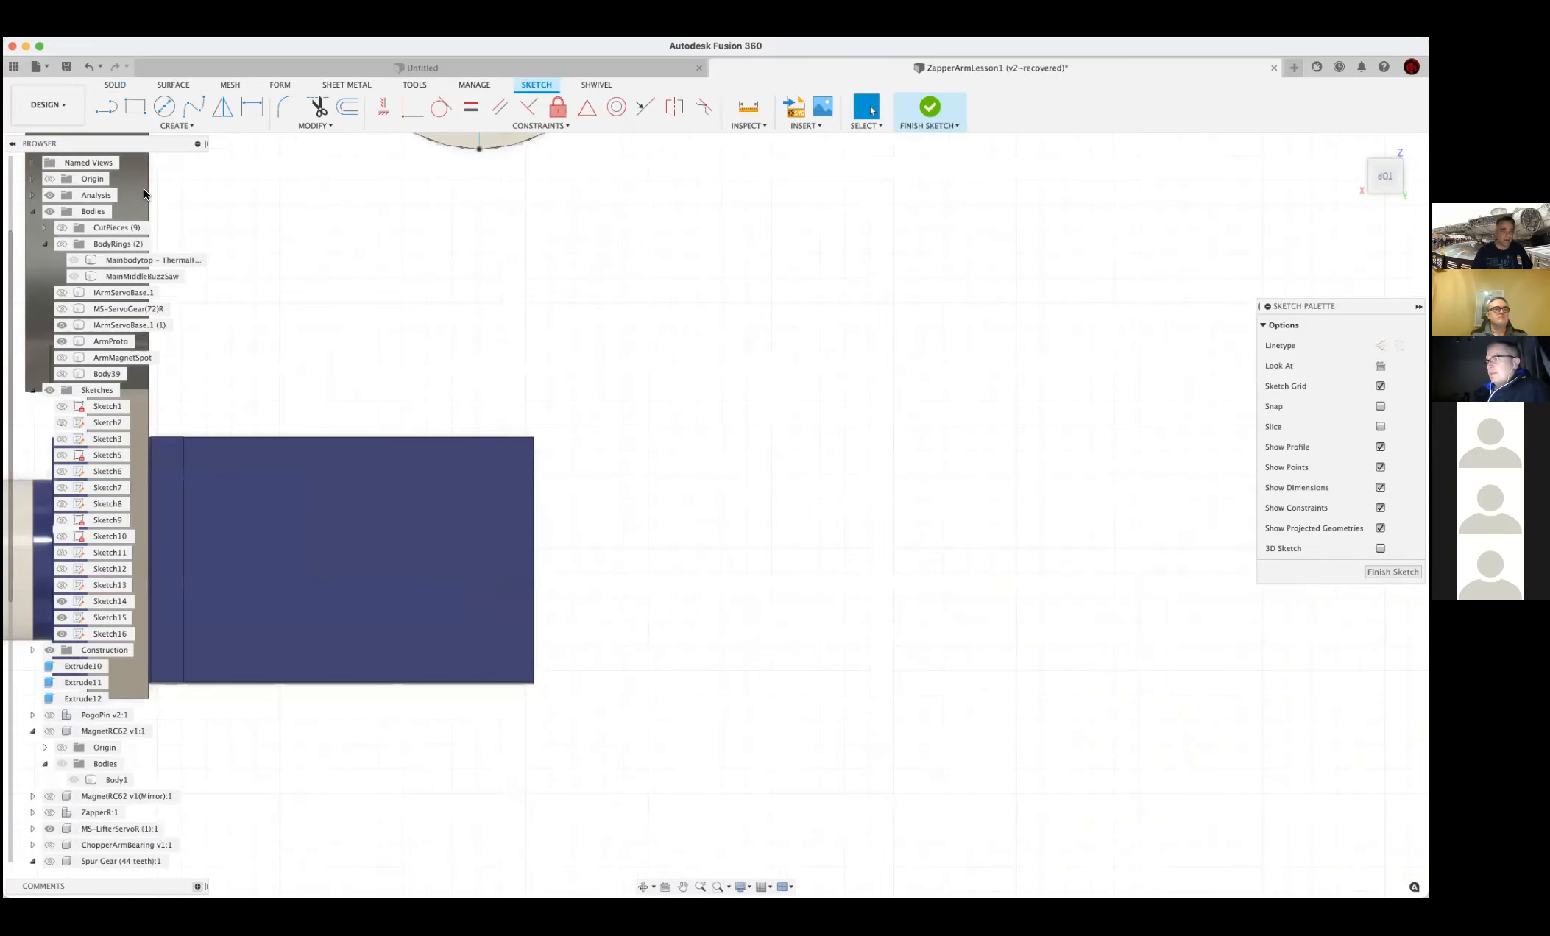
click(176, 126)
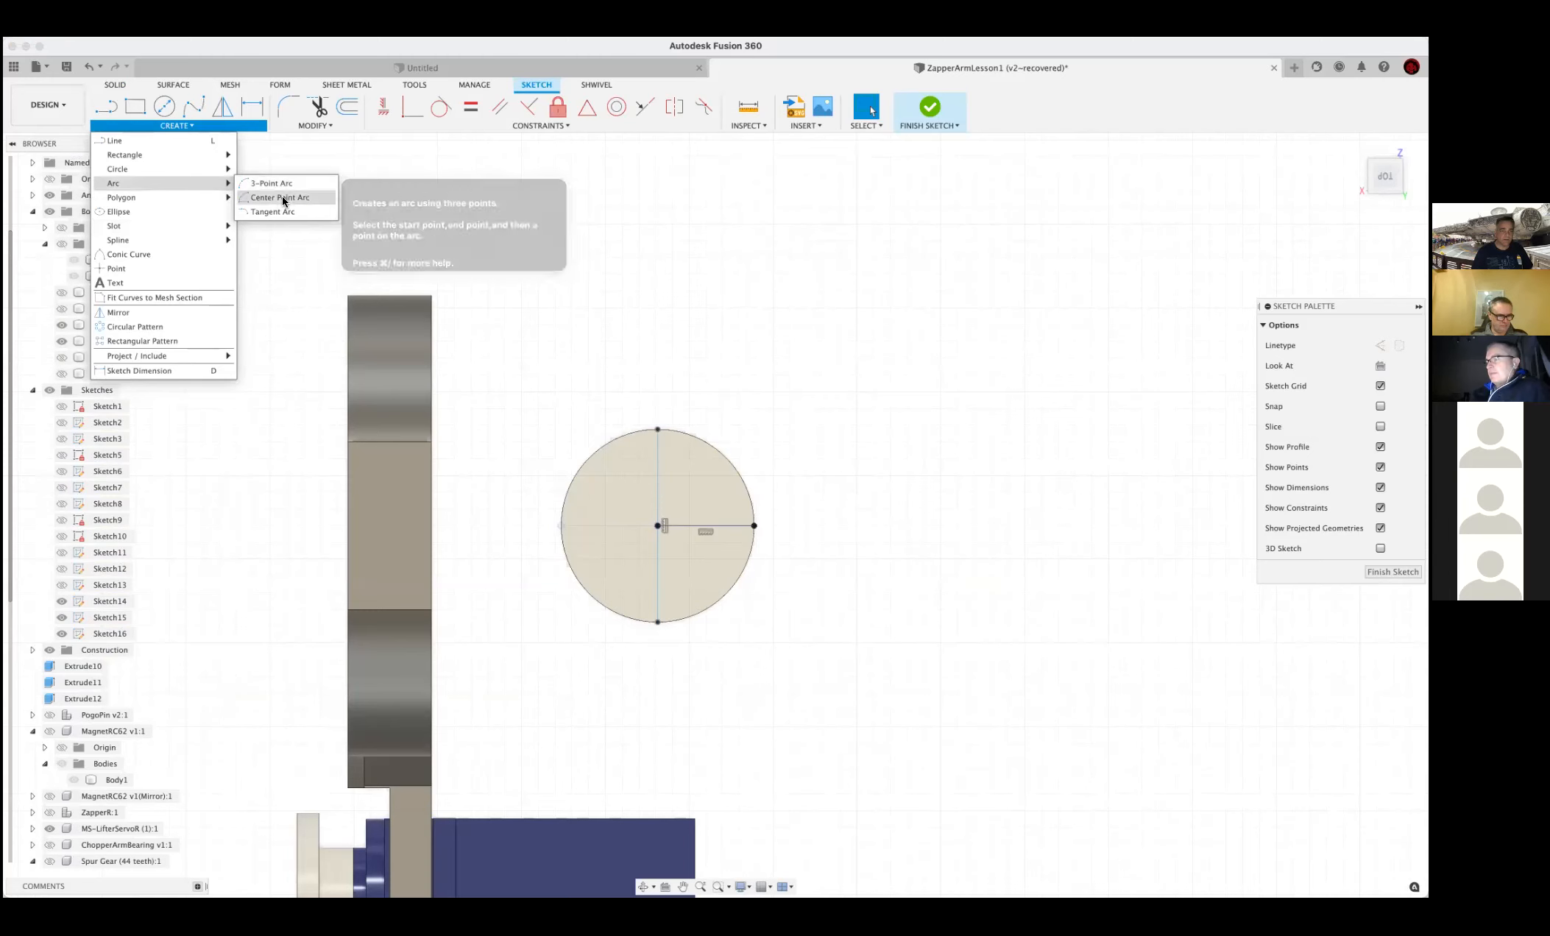
click(282, 198)
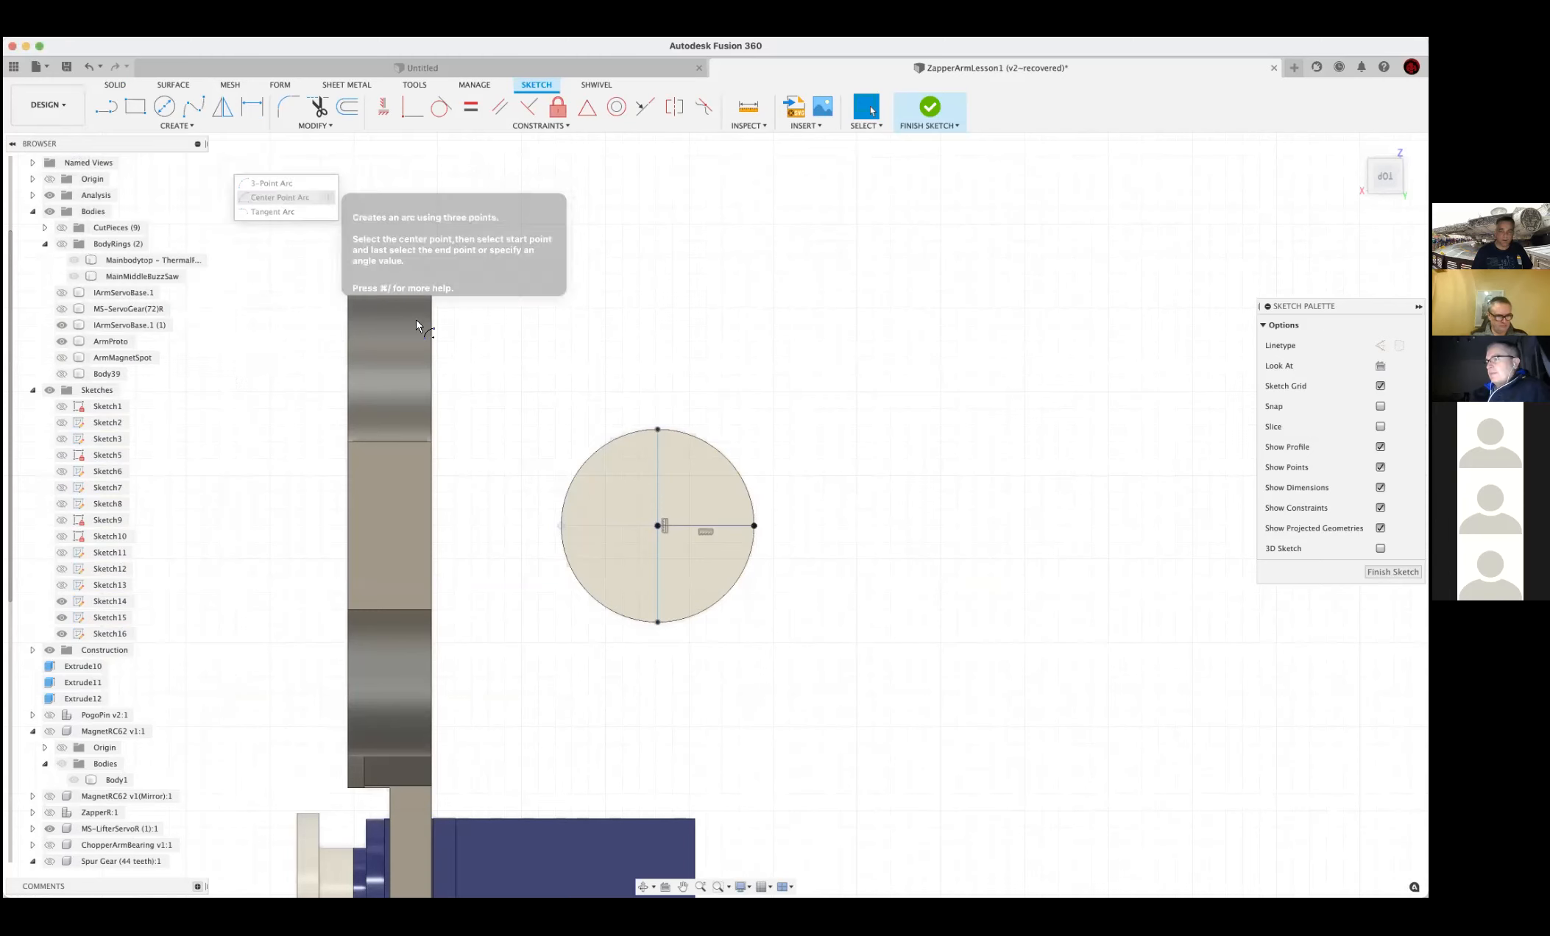
click(658, 525)
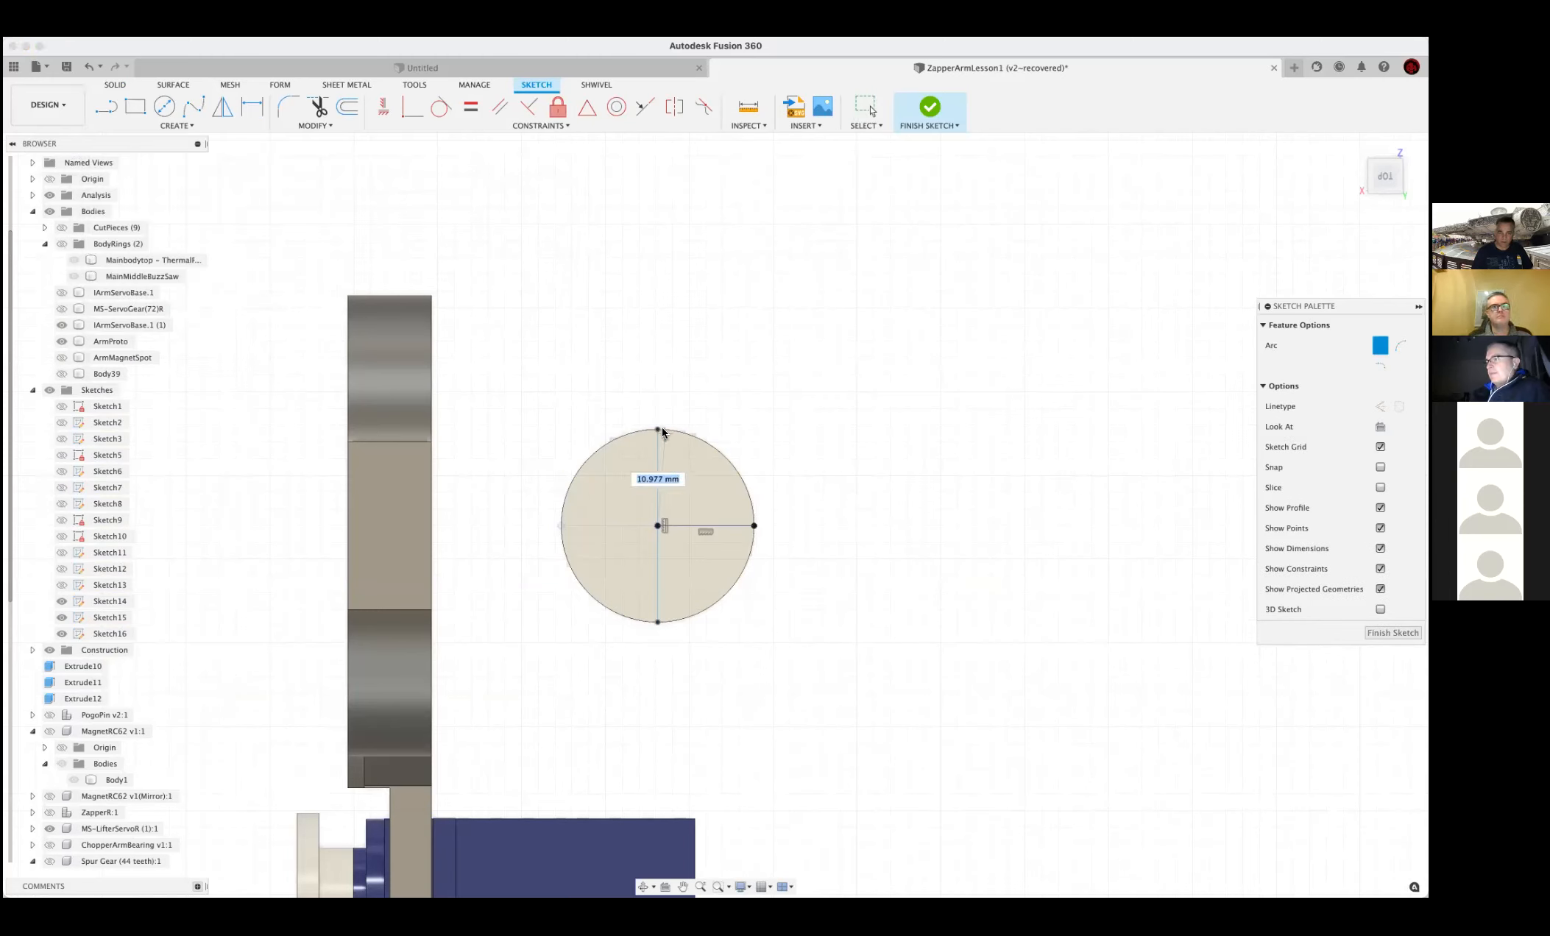
click(658, 428)
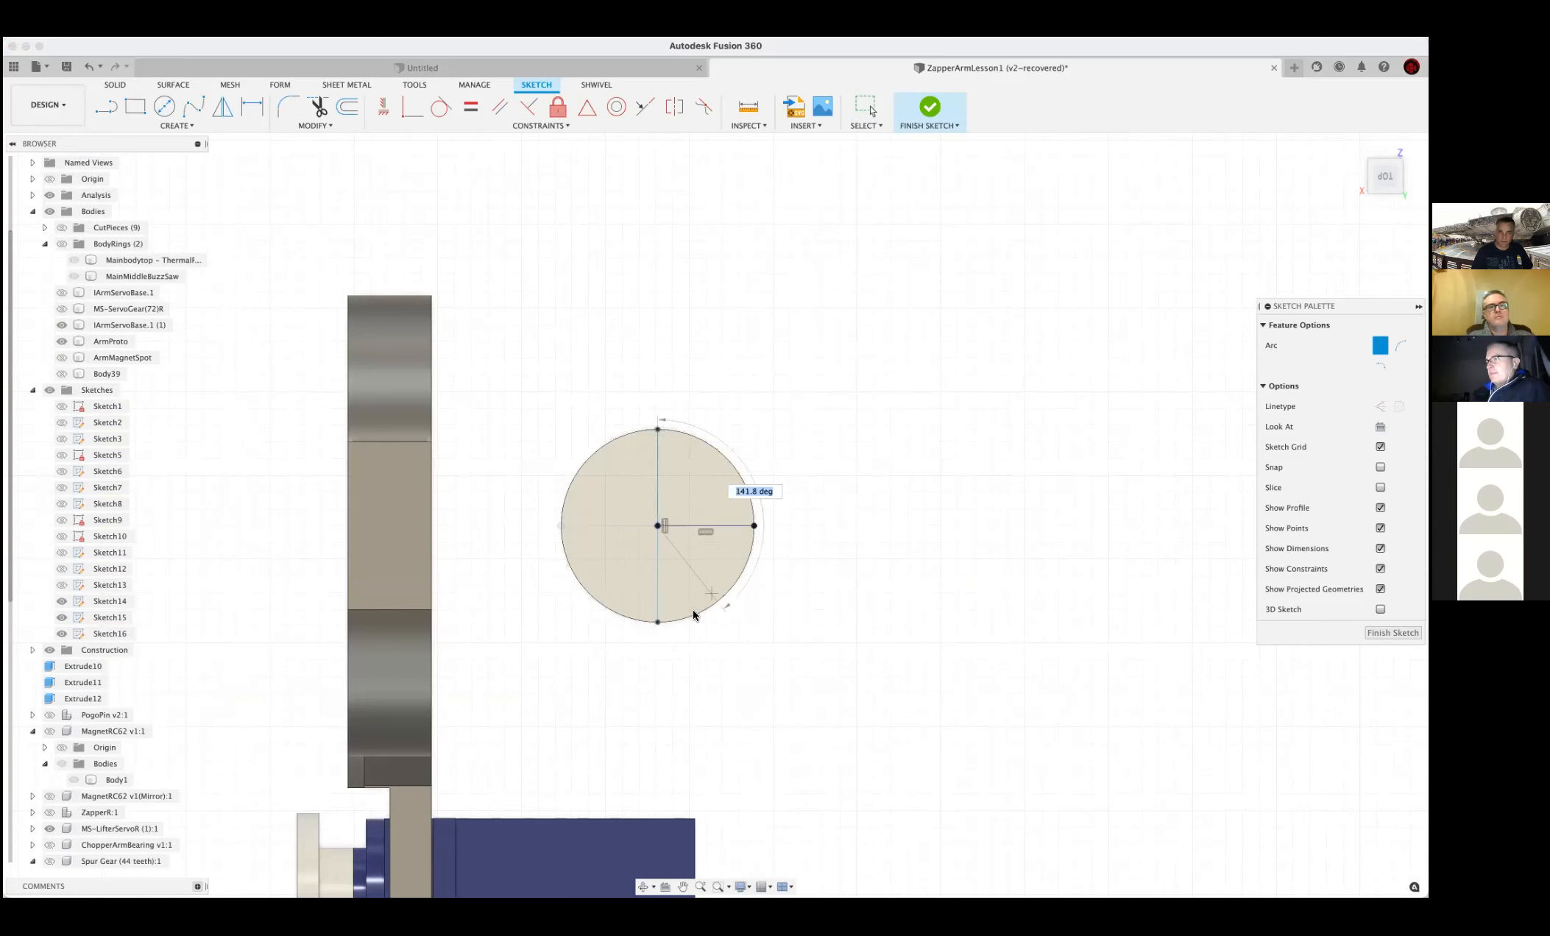
click(658, 621)
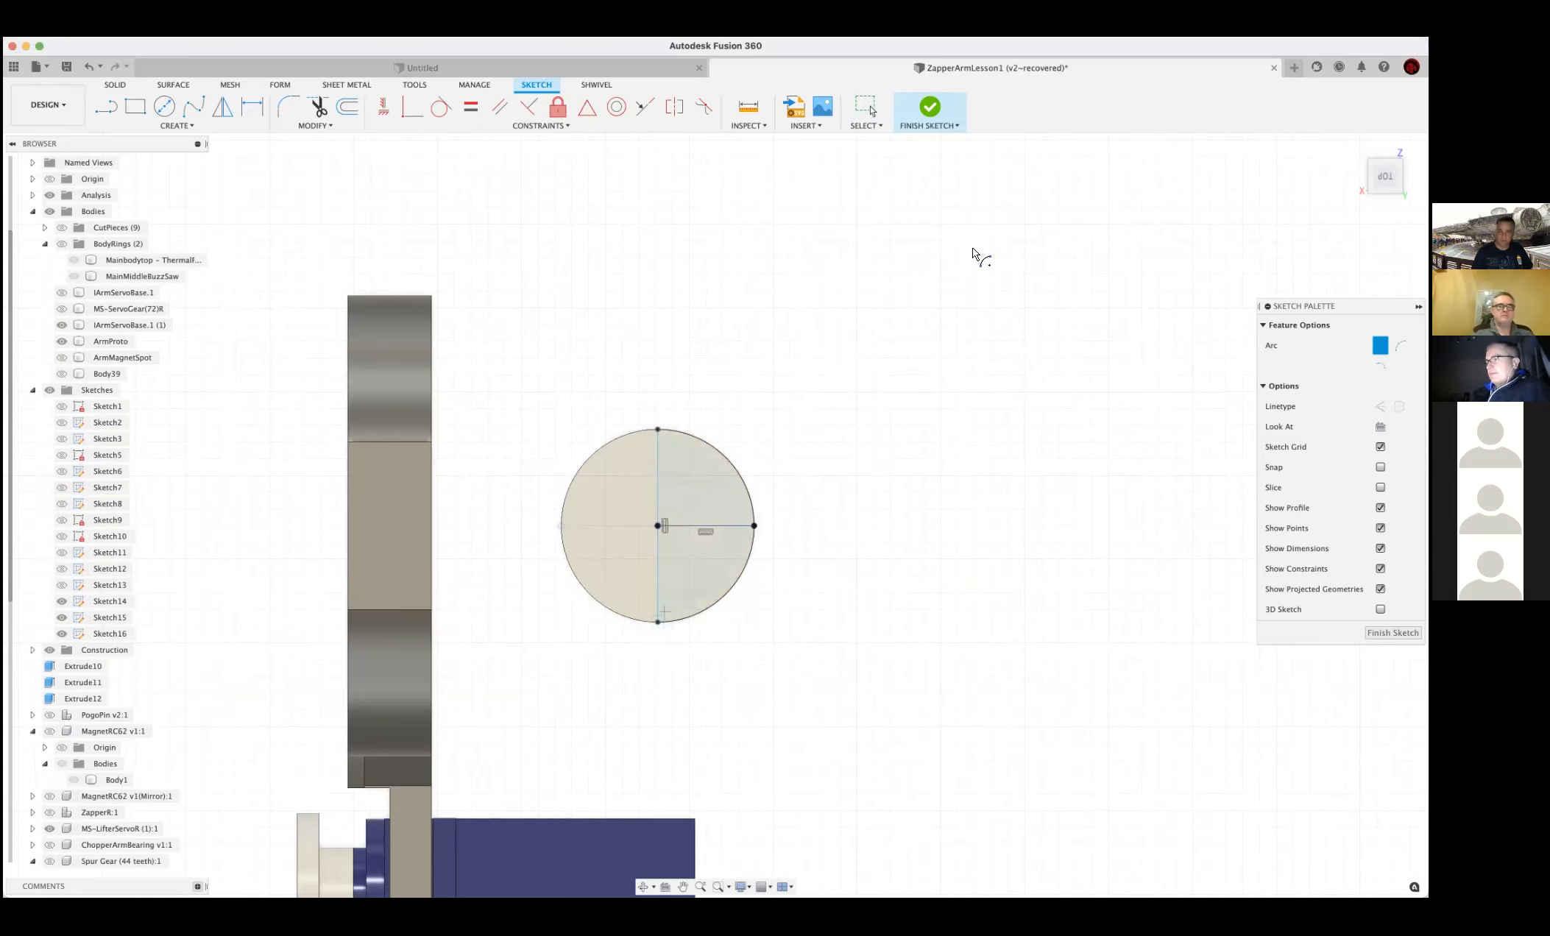
click(930, 111)
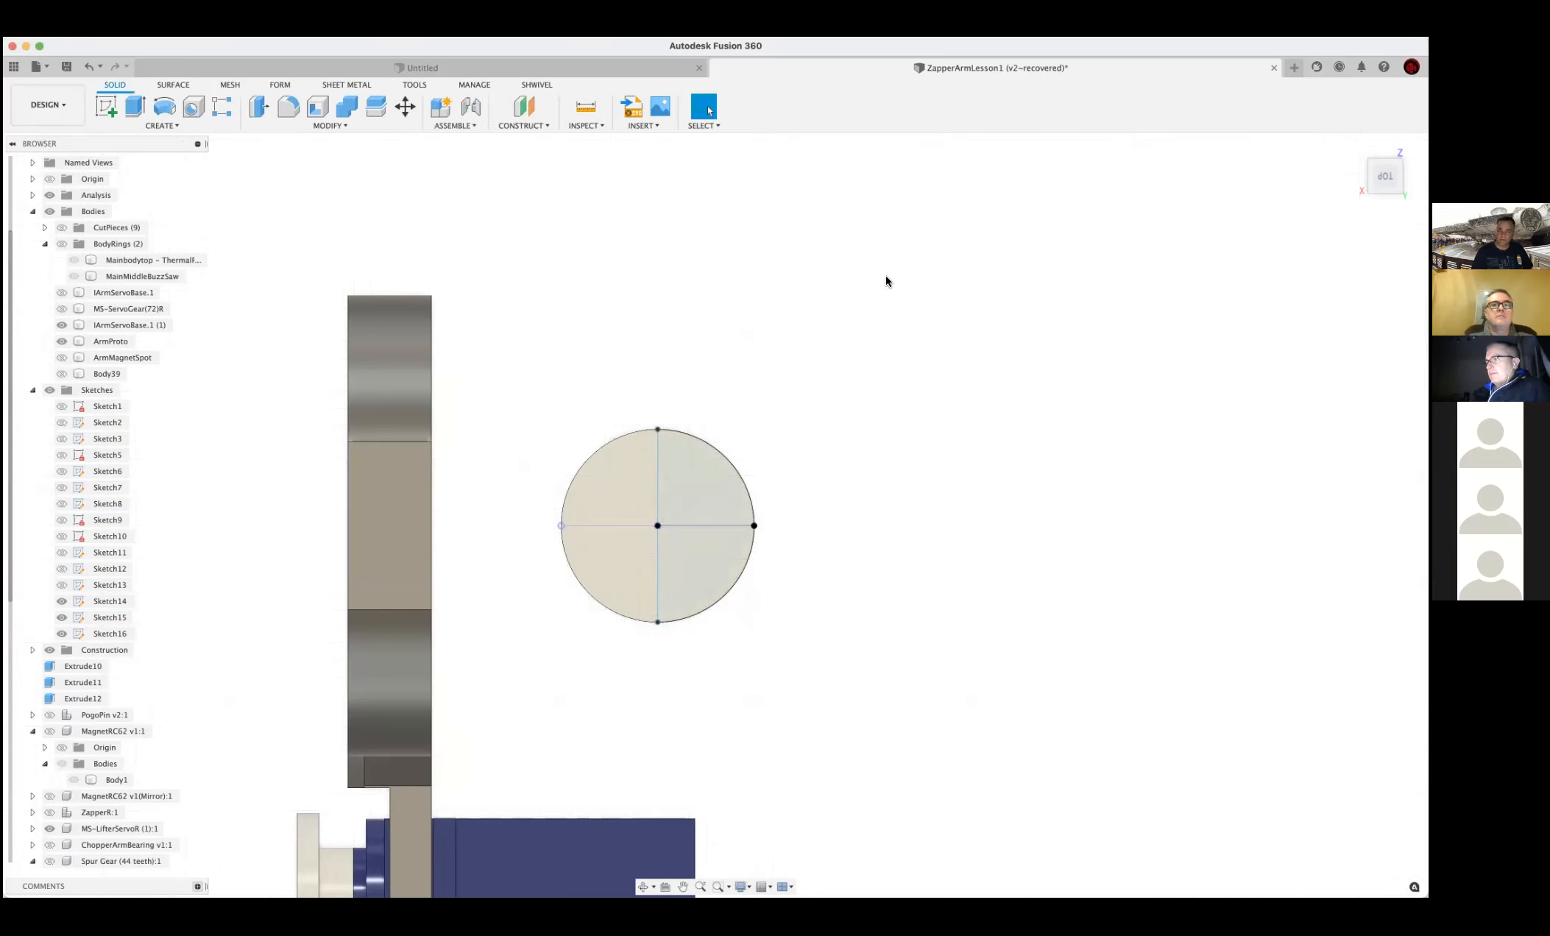
Try a loft from one ring-plane quarter through the perpendicular quarter to the opposite quarter on the arm's top face
scroll(504, 270, down, 2)
click(162, 126)
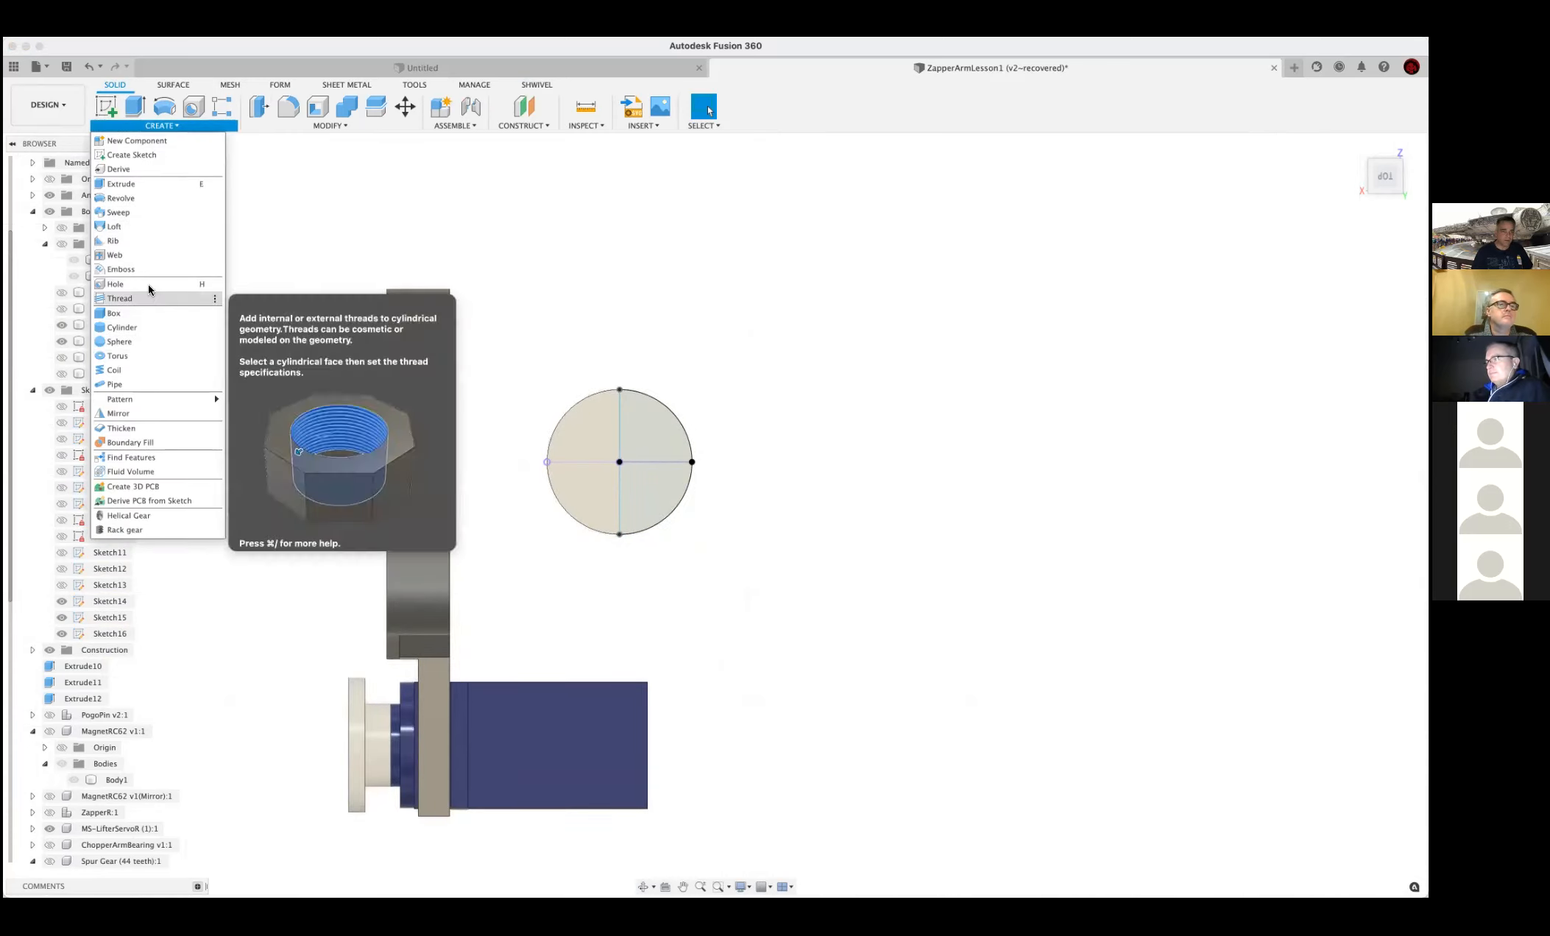
click(138, 226)
shift+middle_drag(760, 440, 712, 405)
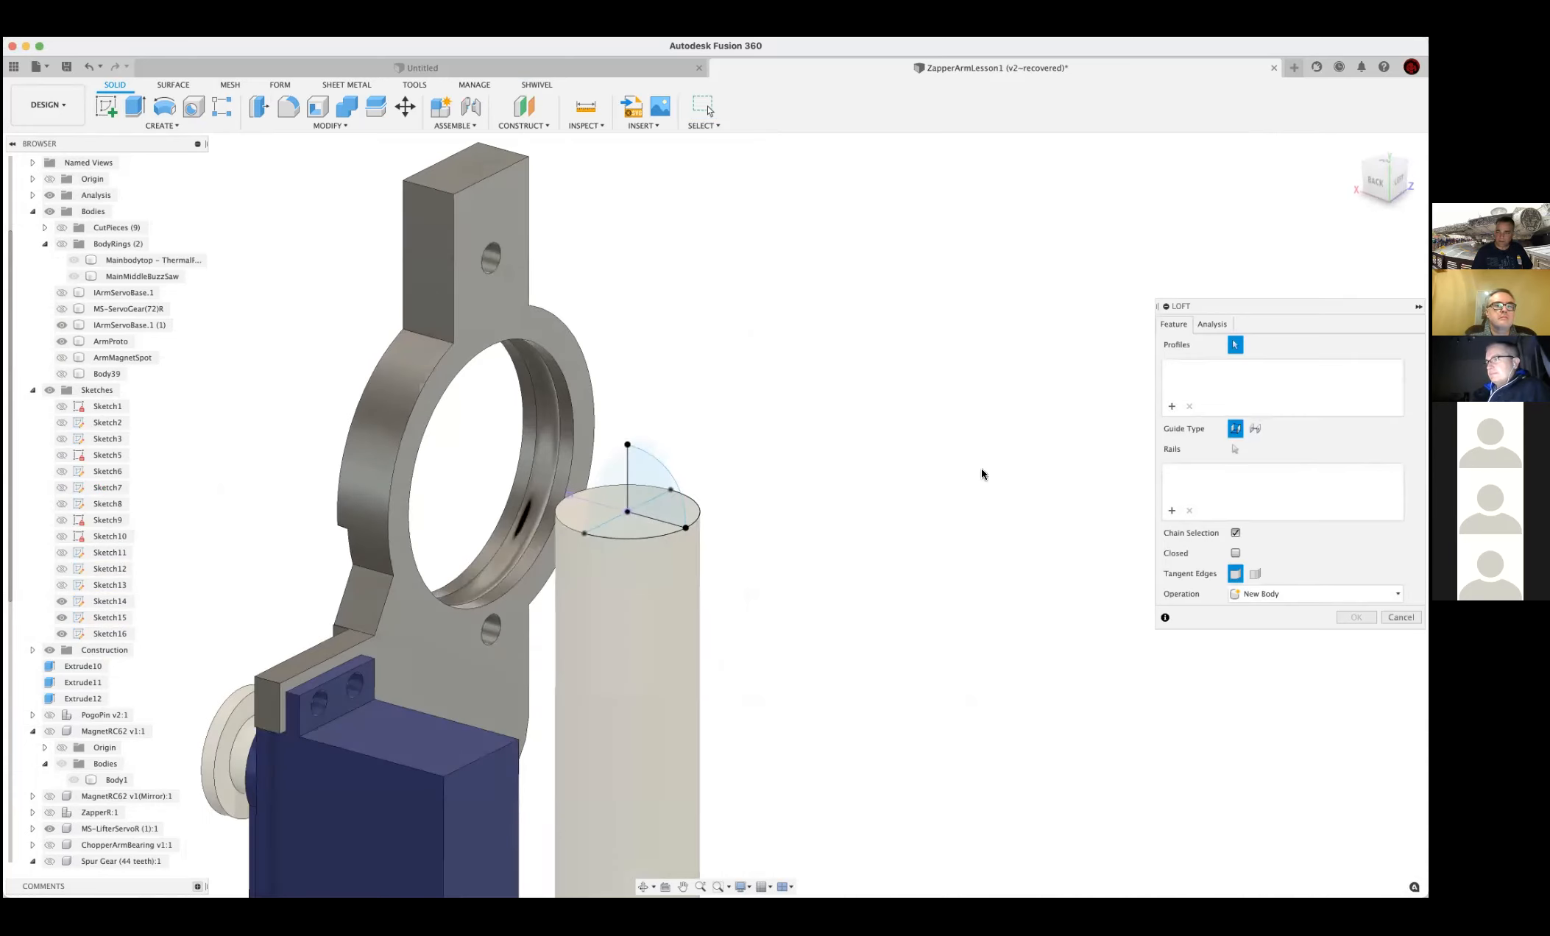
scroll(982, 474, up, 2)
click(528, 488)
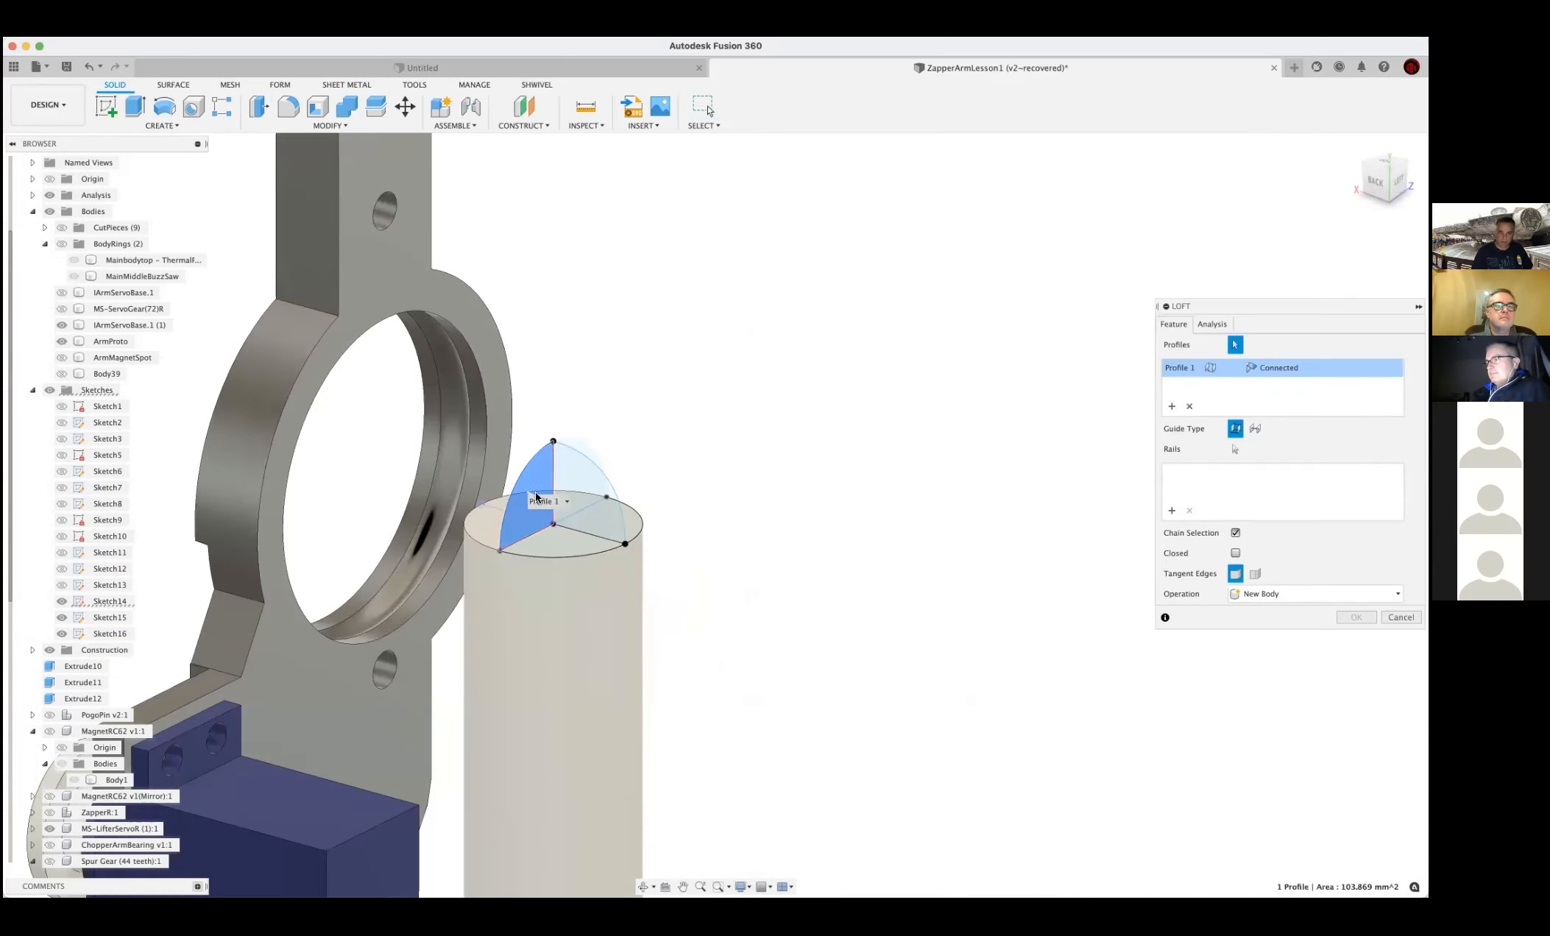
click(589, 501)
shift+middle_drag(695, 488, 618, 478)
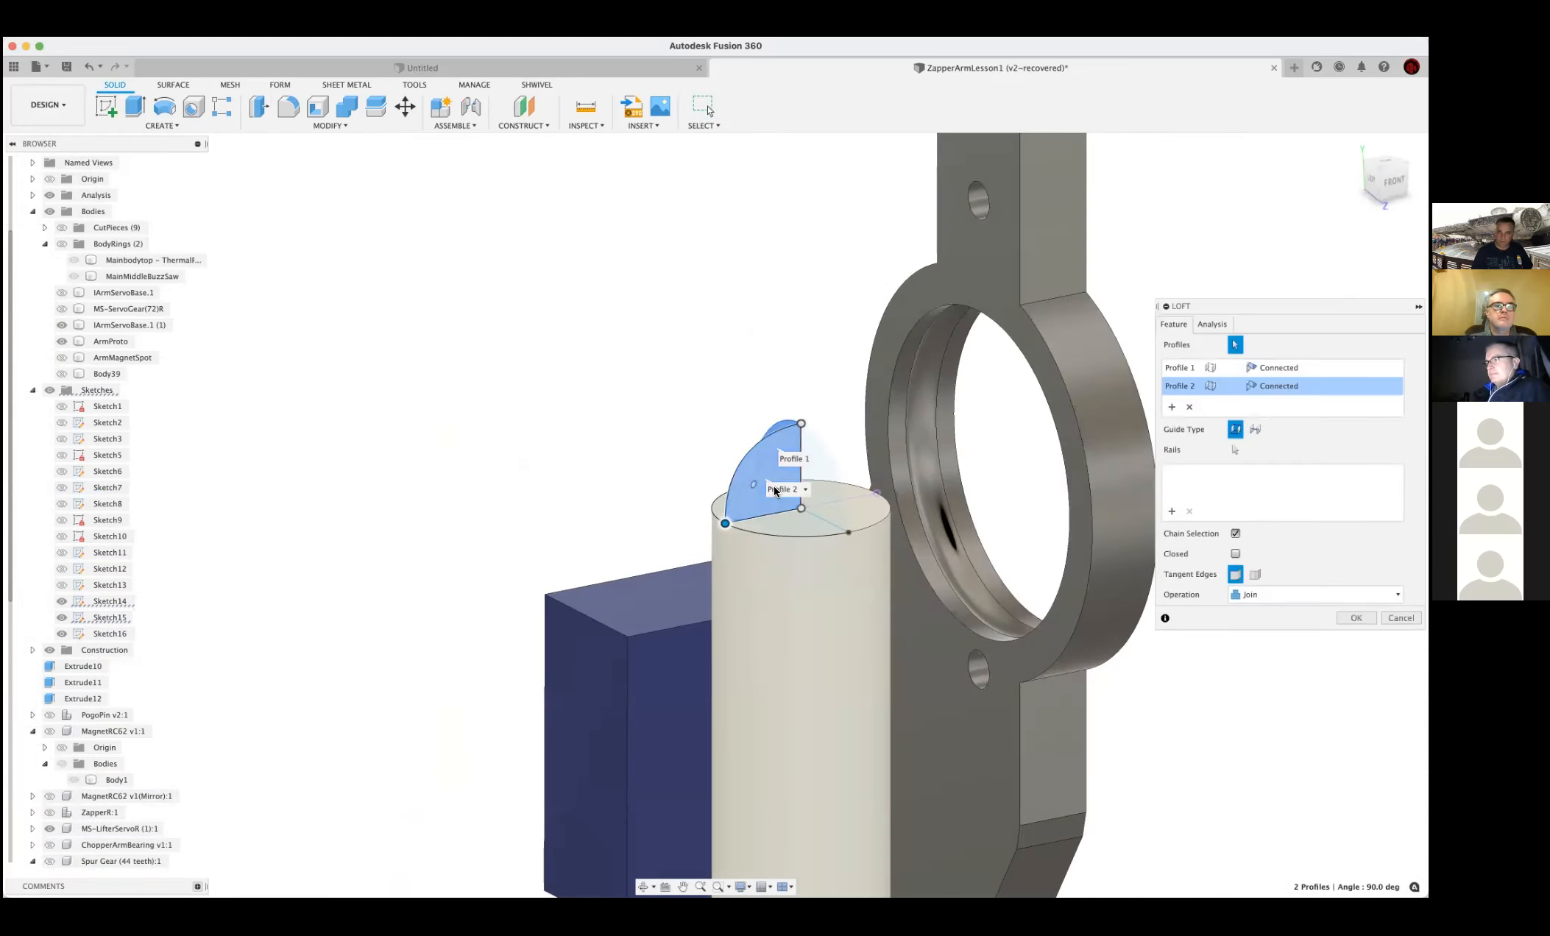
click(822, 503)
Try using the half-circle arc on the top face as the loft rail with Chain Selection off
click(1237, 469)
click(807, 538)
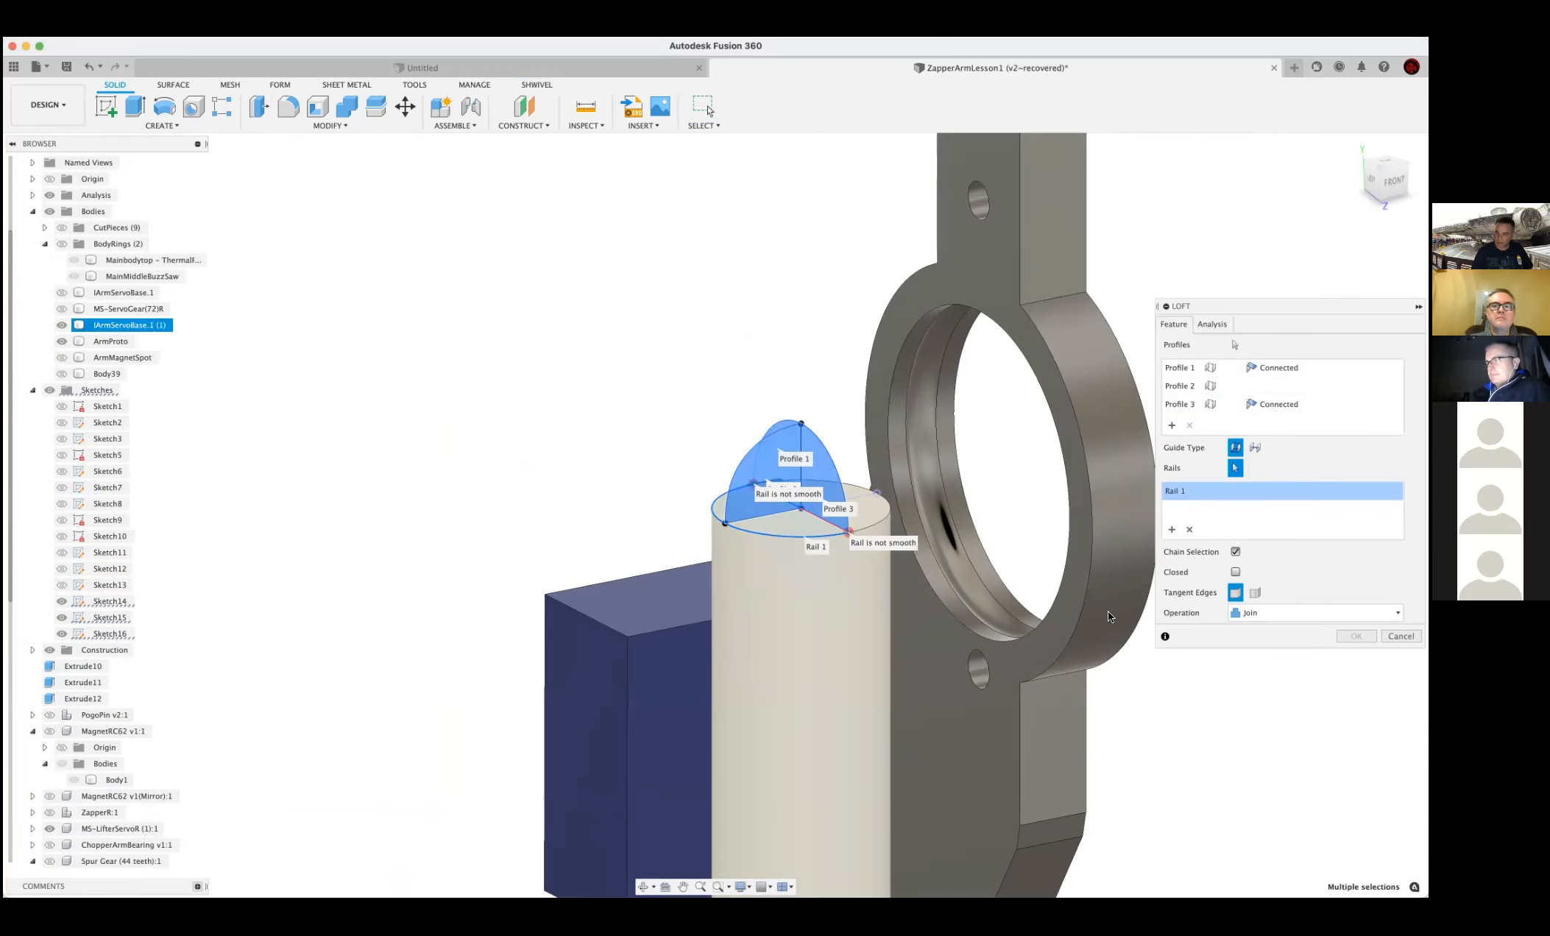
click(1235, 552)
scroll(795, 465, up, 5)
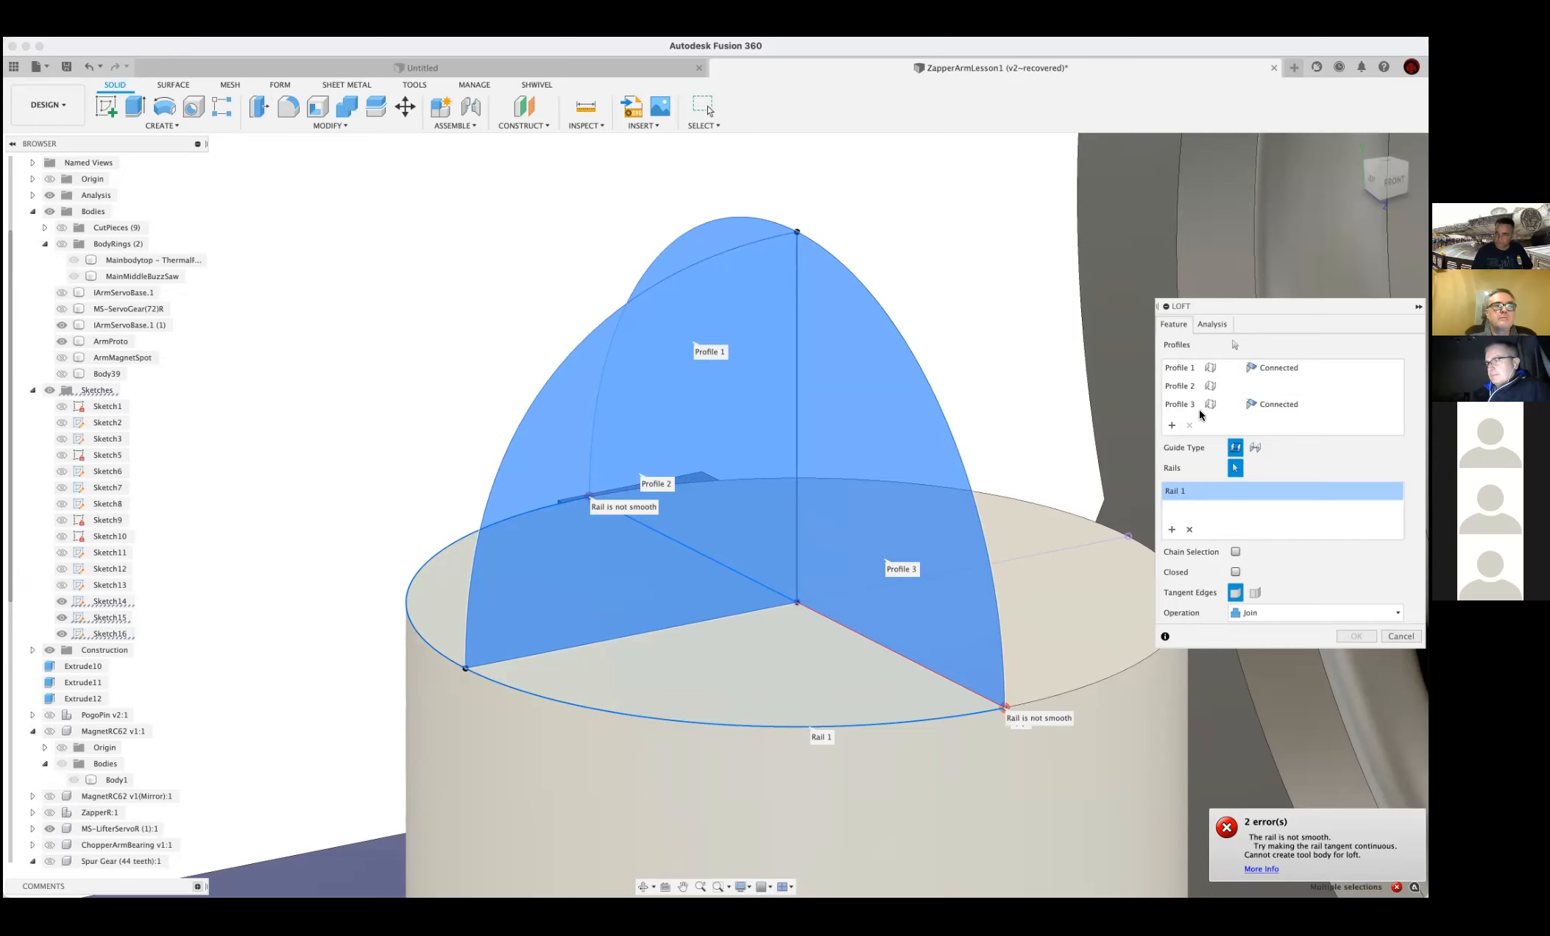
Try the Direction condition on the loft's first and third profiles, and cancel the loft
click(1290, 403)
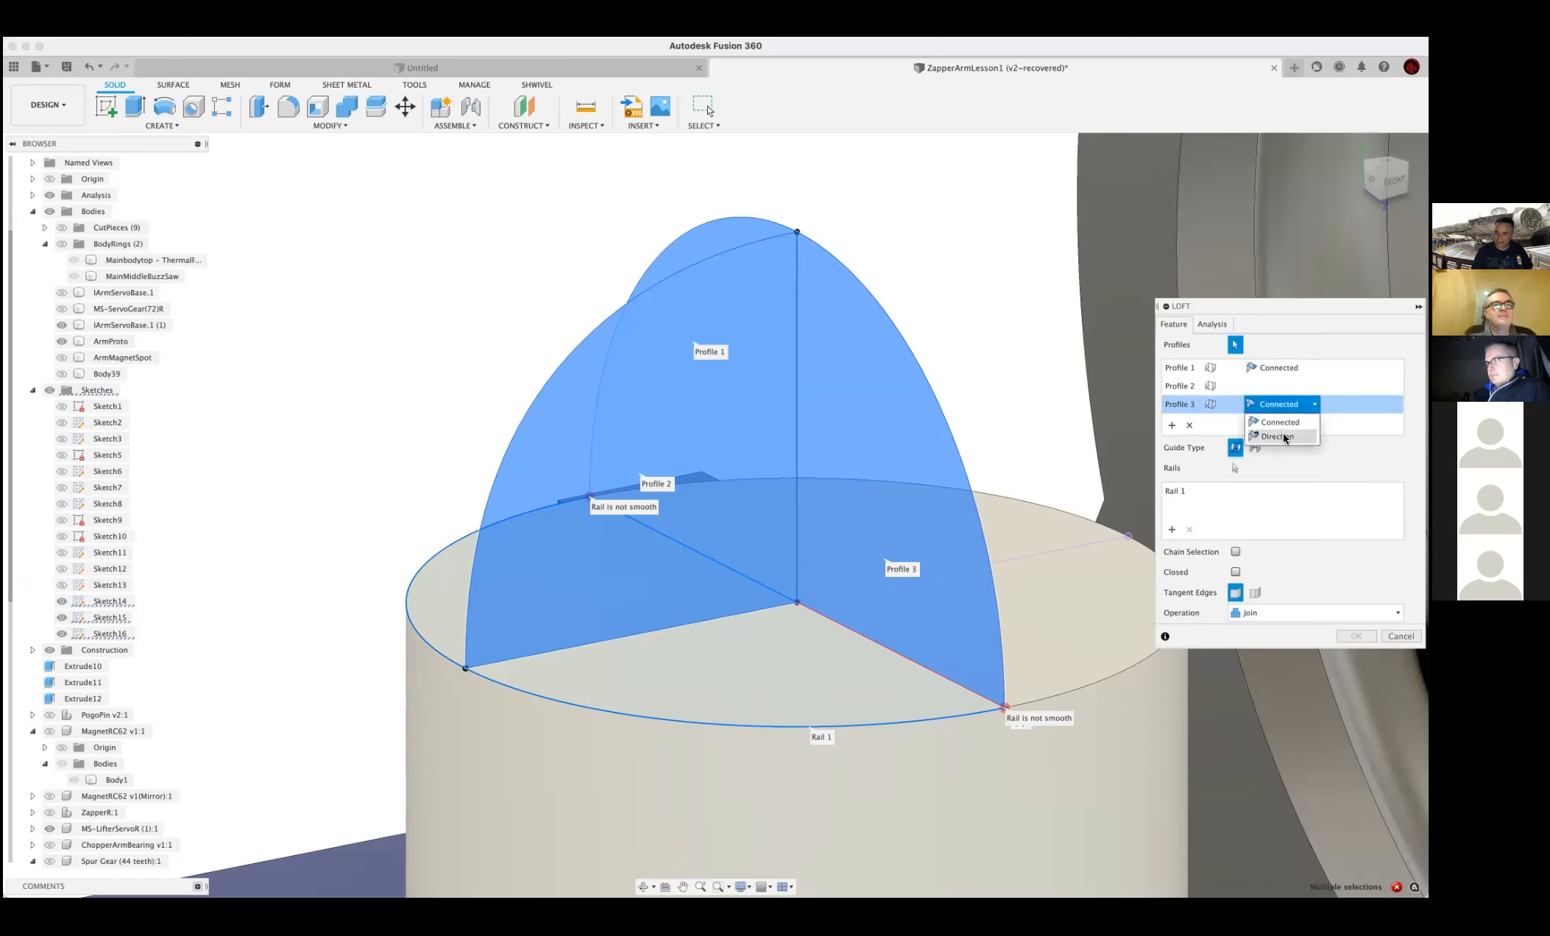
click(1284, 437)
click(1301, 367)
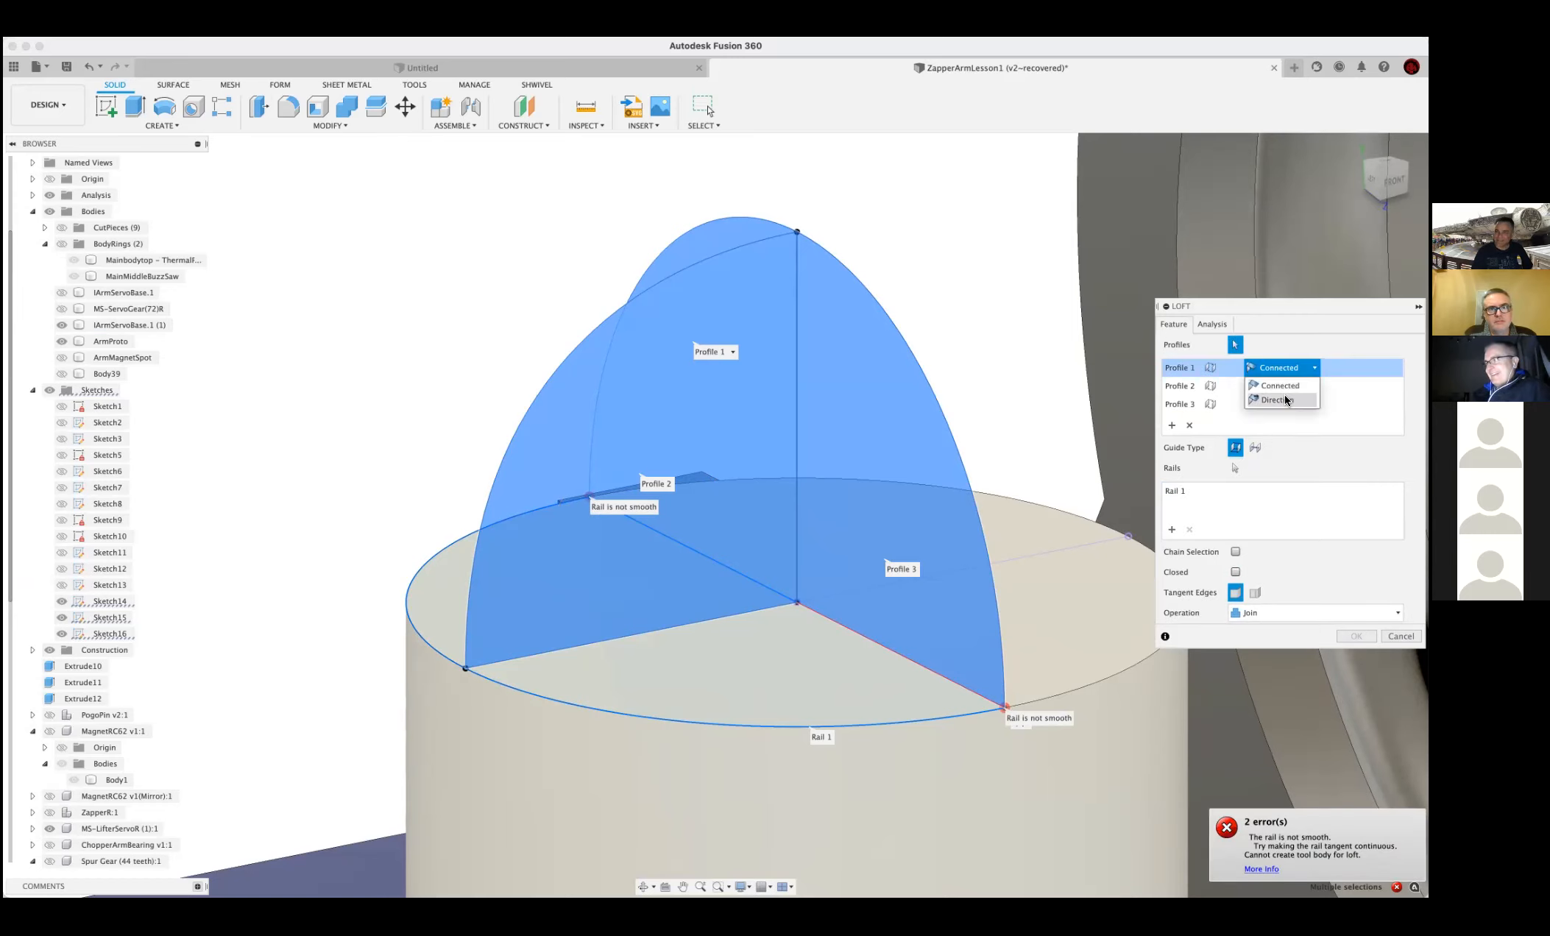
click(1281, 400)
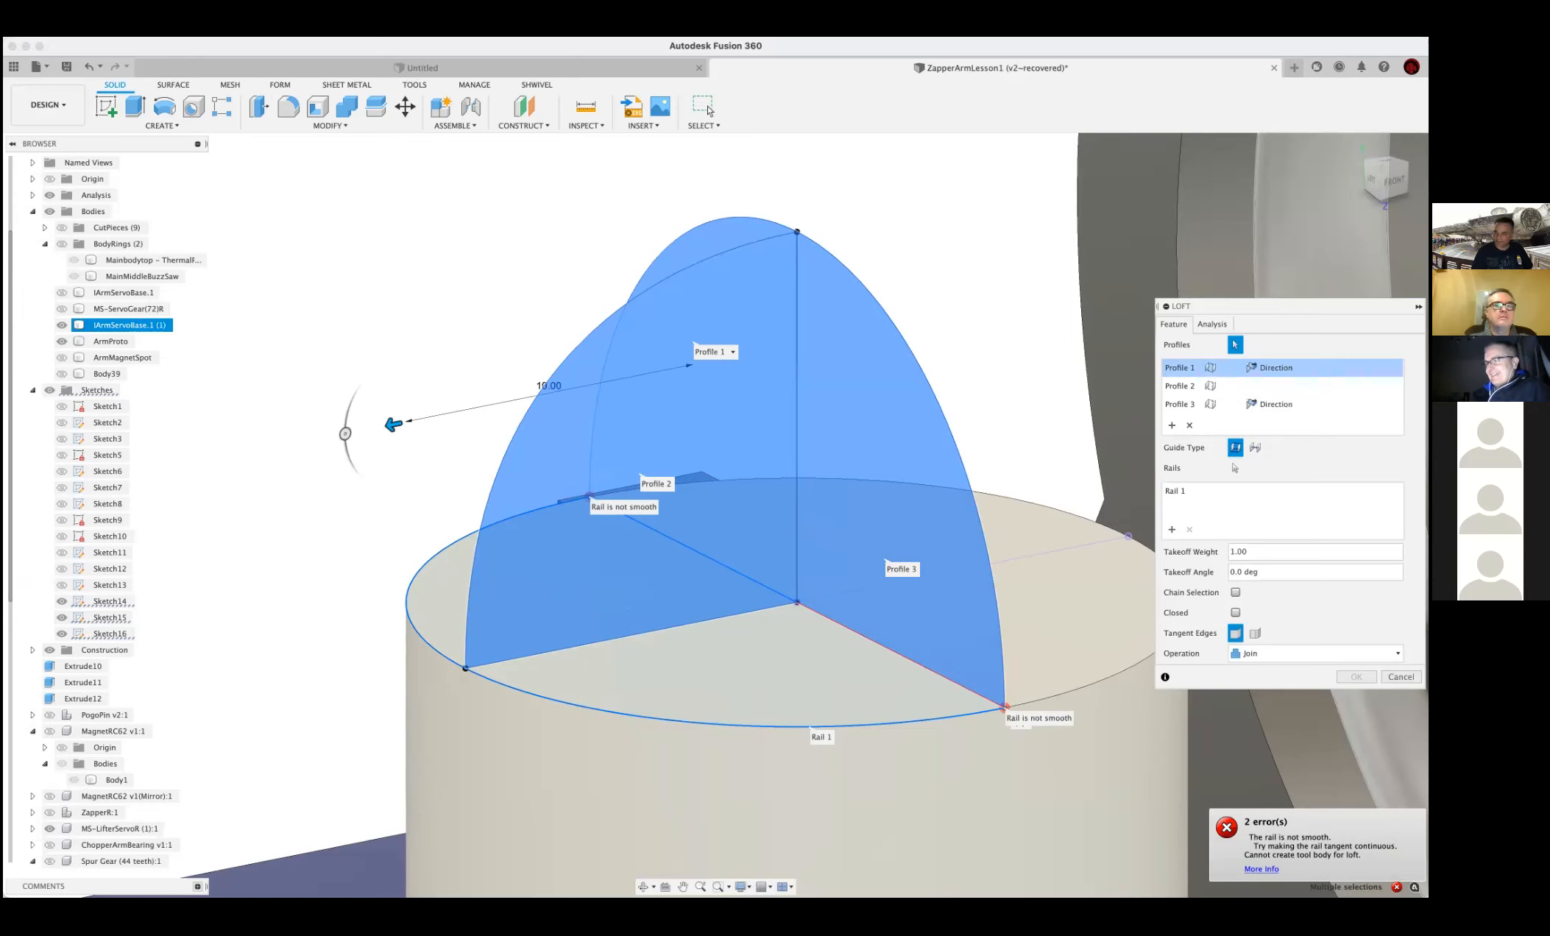
key(Escape)
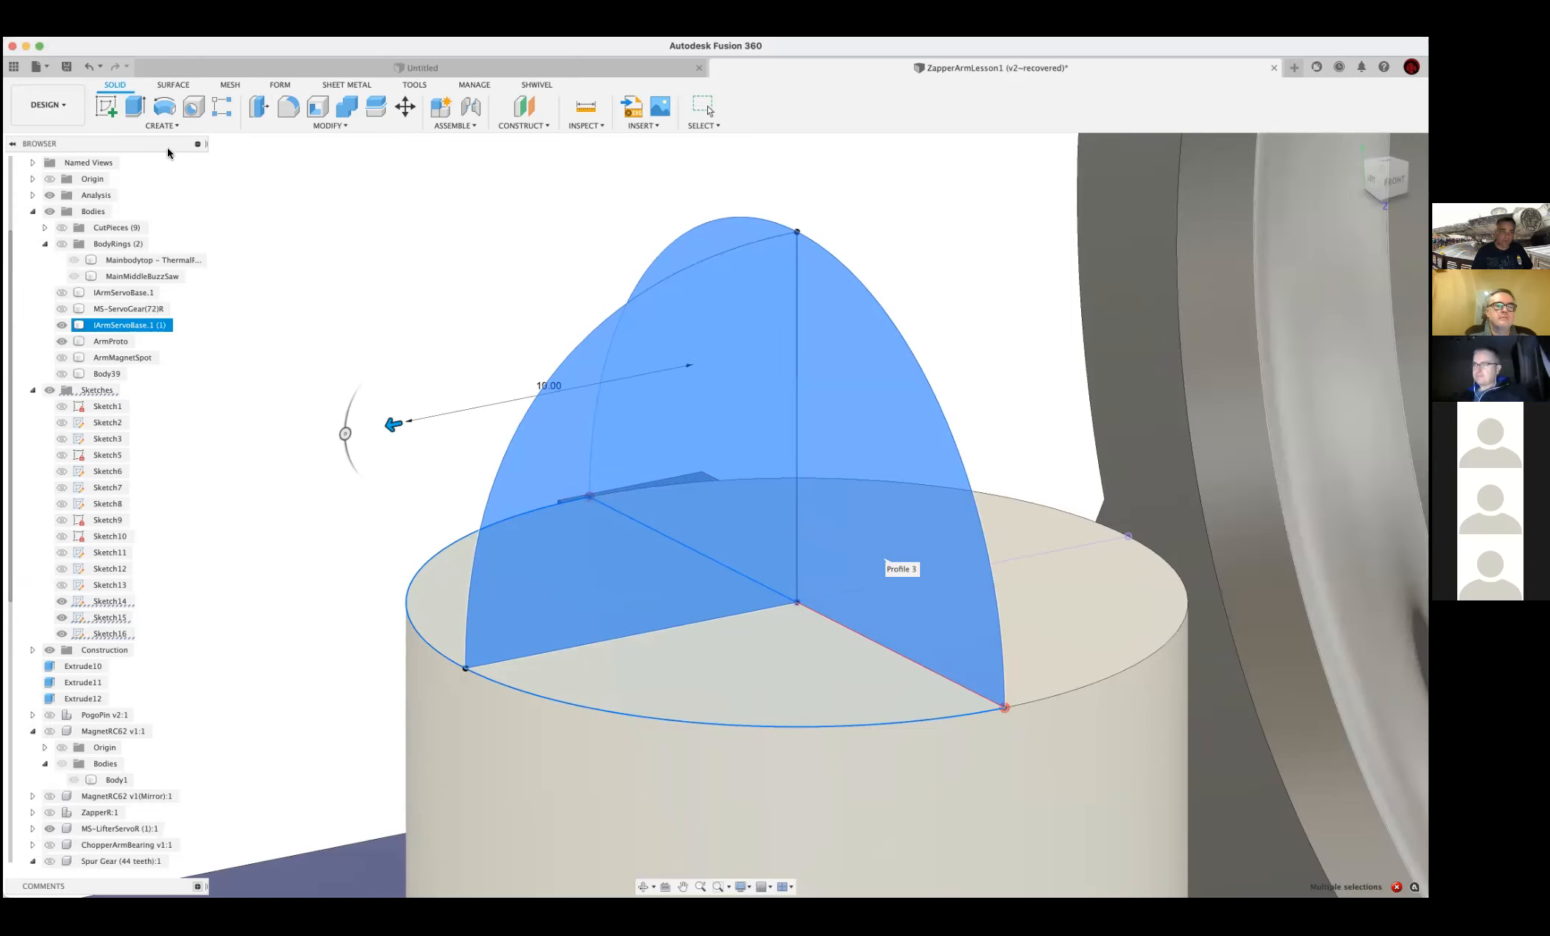
key(Escape)
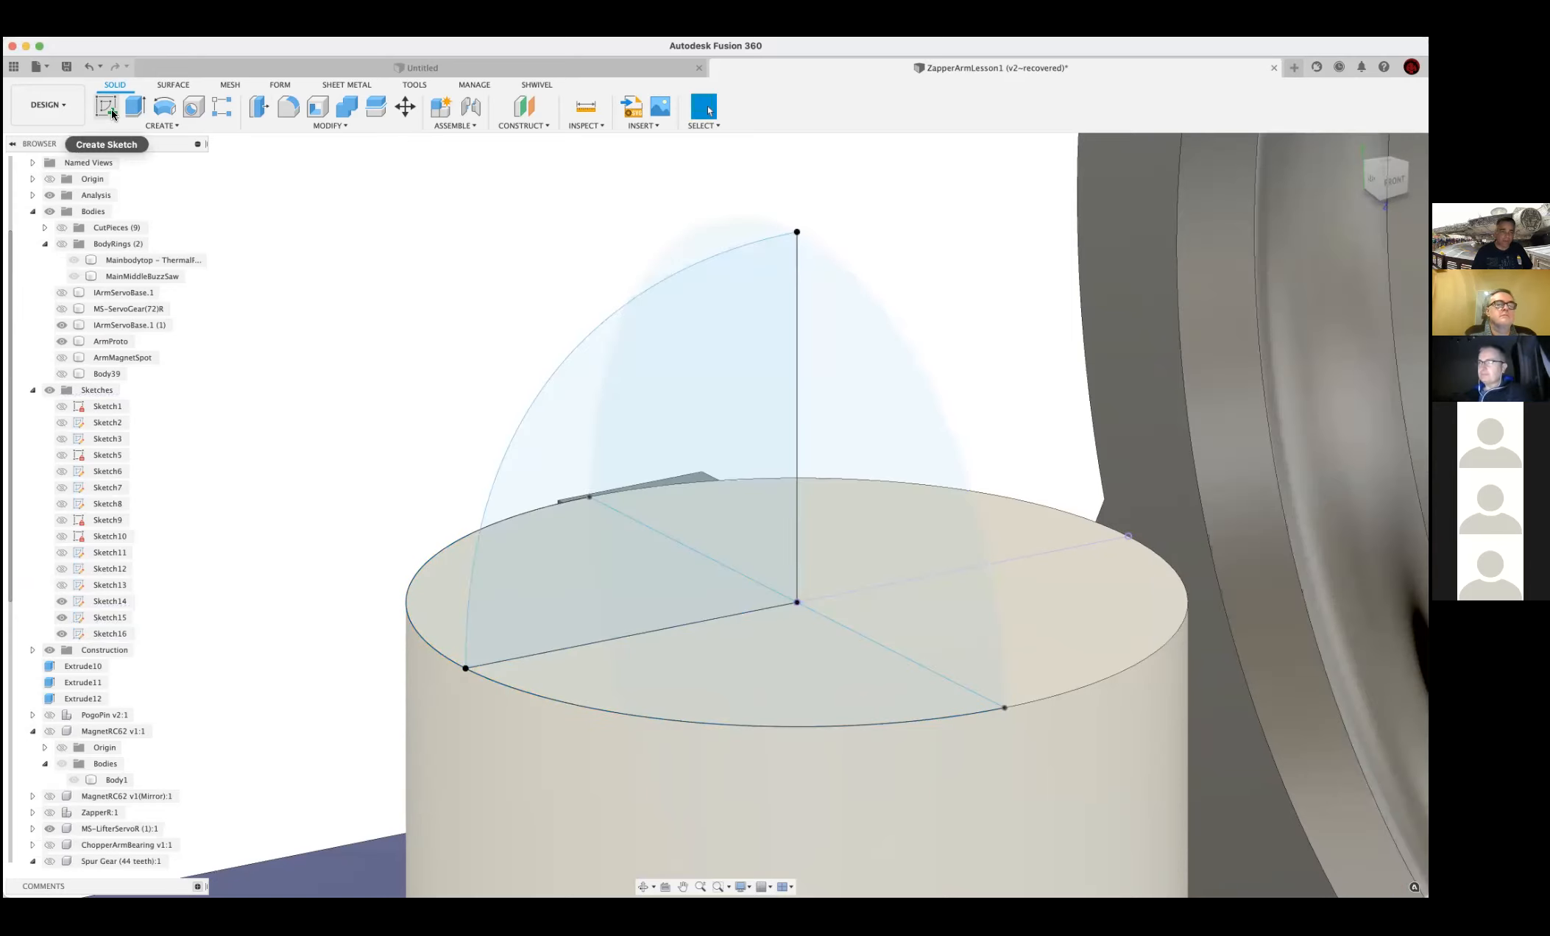
Try a new Loft through the three vertical quarter profiles around the arm's top face, going from one ring-plane quarter to the opposite one
click(173, 127)
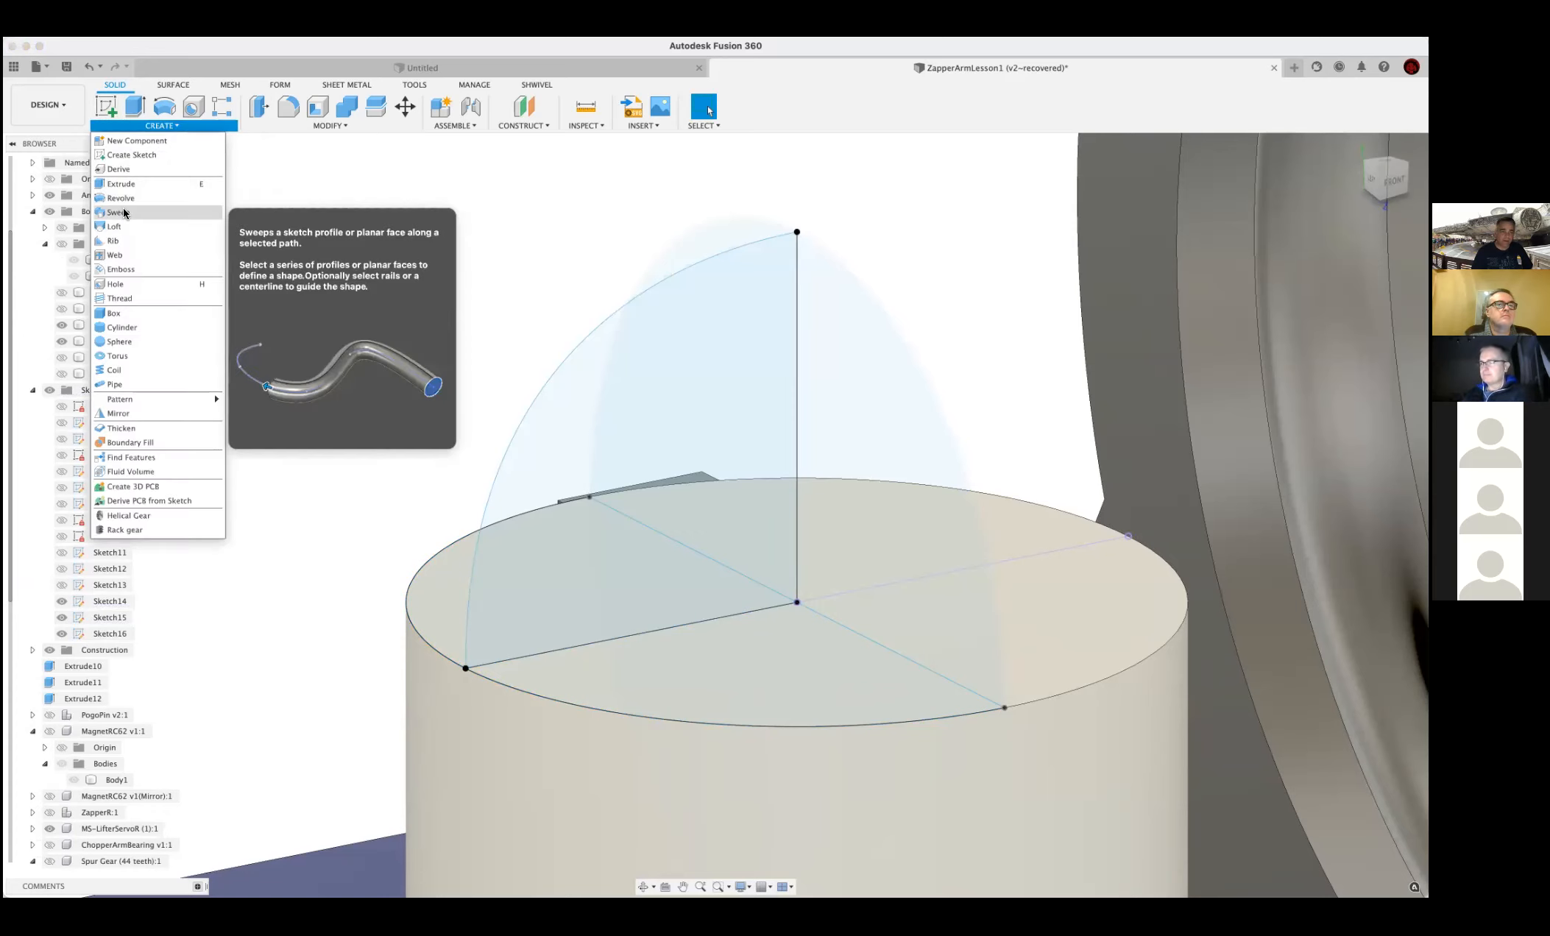
click(114, 226)
mouse_move(461, 343)
shift+middle_down()
mouse_move(502, 335)
mouse_move(469, 312)
shift+middle_up()
click(471, 318)
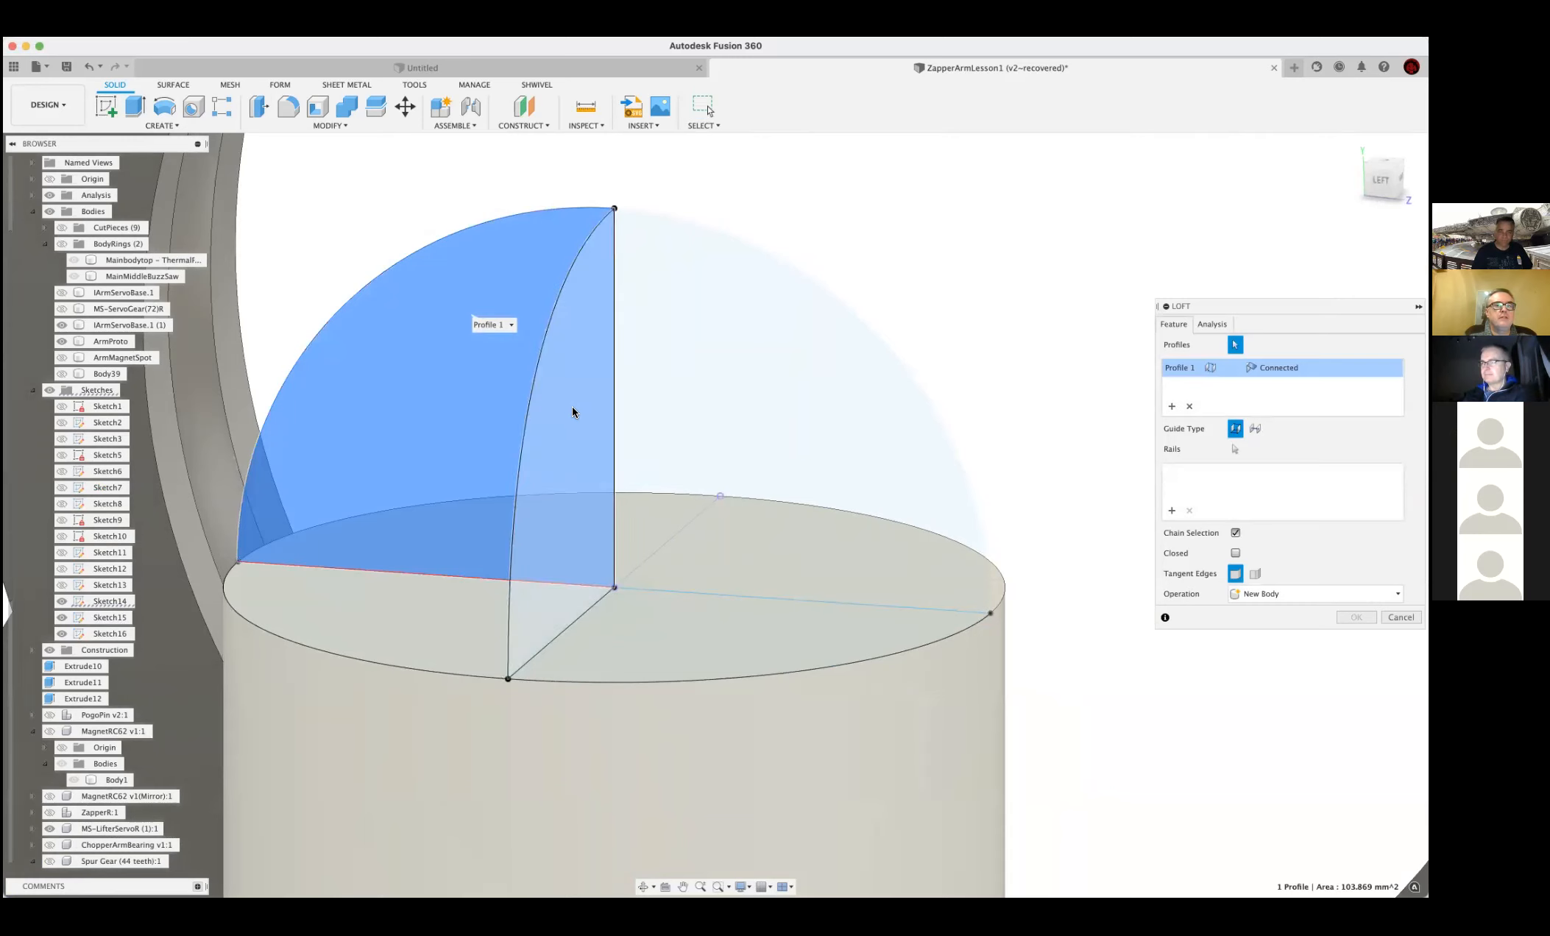
shift+middle_drag(543, 398, 665, 438)
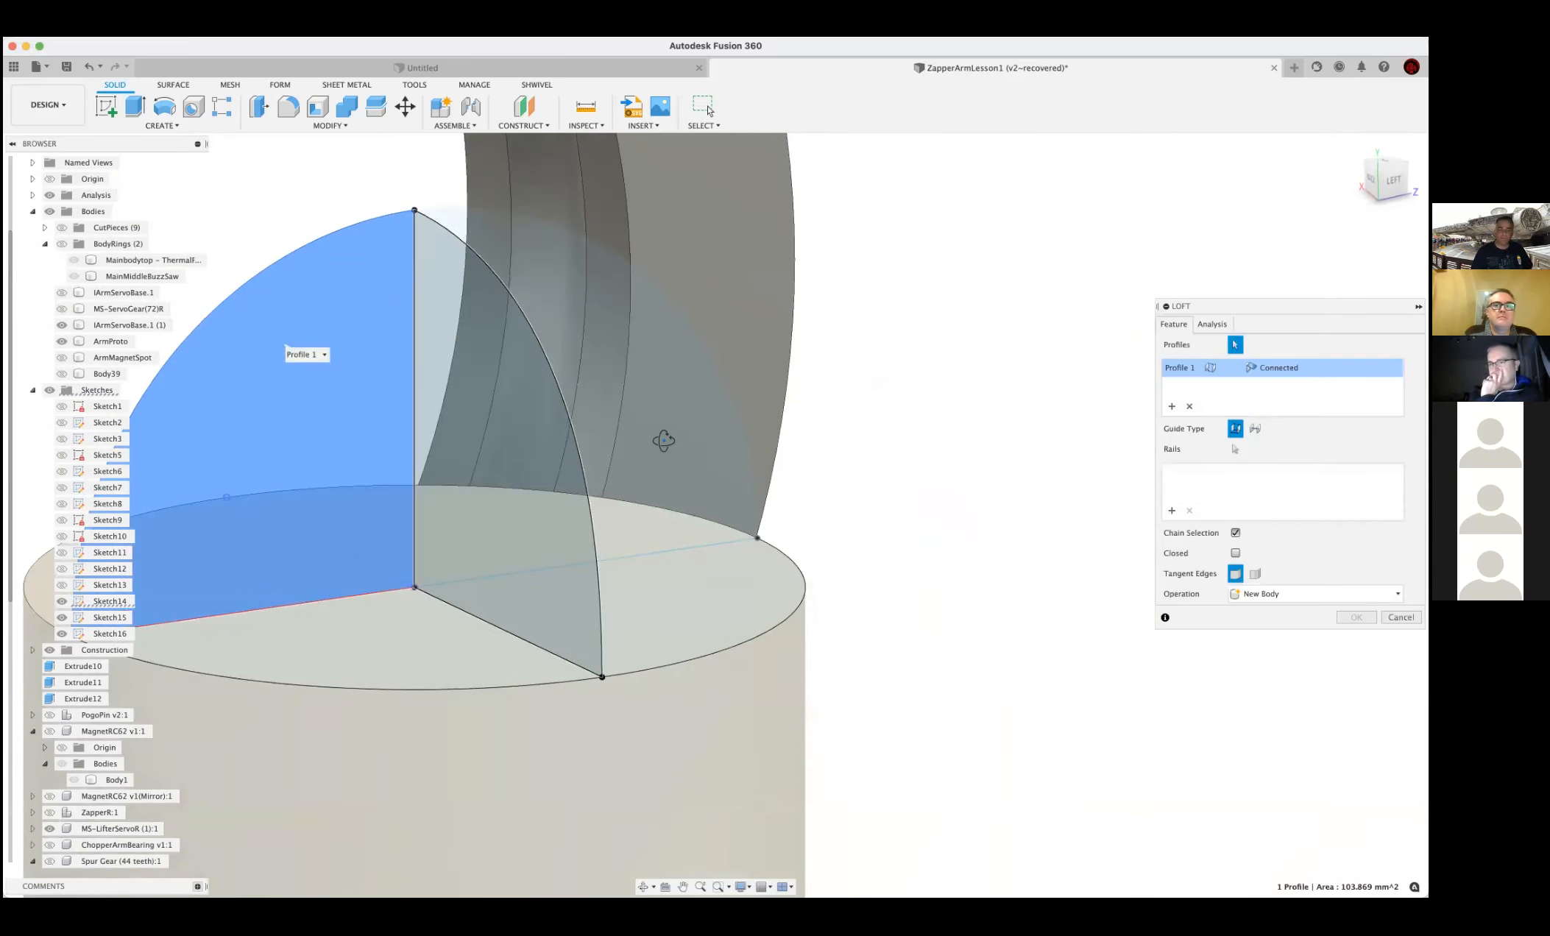
click(561, 460)
mouse_move(567, 456)
shift+middle_down()
mouse_move(709, 415)
mouse_move(463, 445)
mouse_move(757, 349)
mouse_move(619, 363)
mouse_move(607, 398)
mouse_move(714, 408)
shift+middle_up()
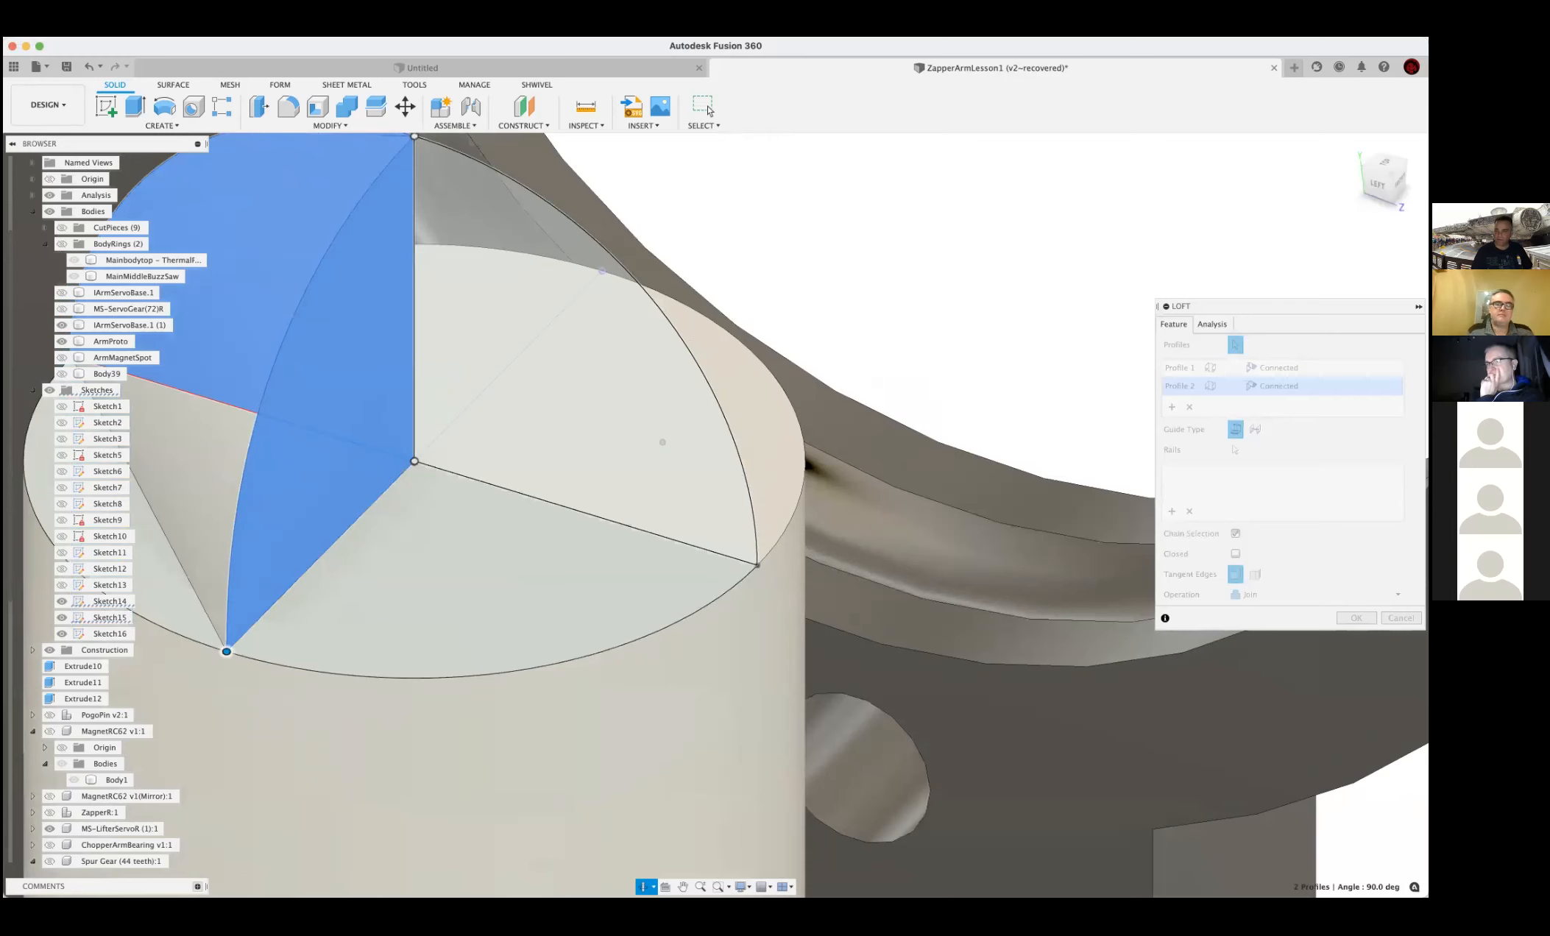
click(596, 394)
scroll(596, 395, down, 2)
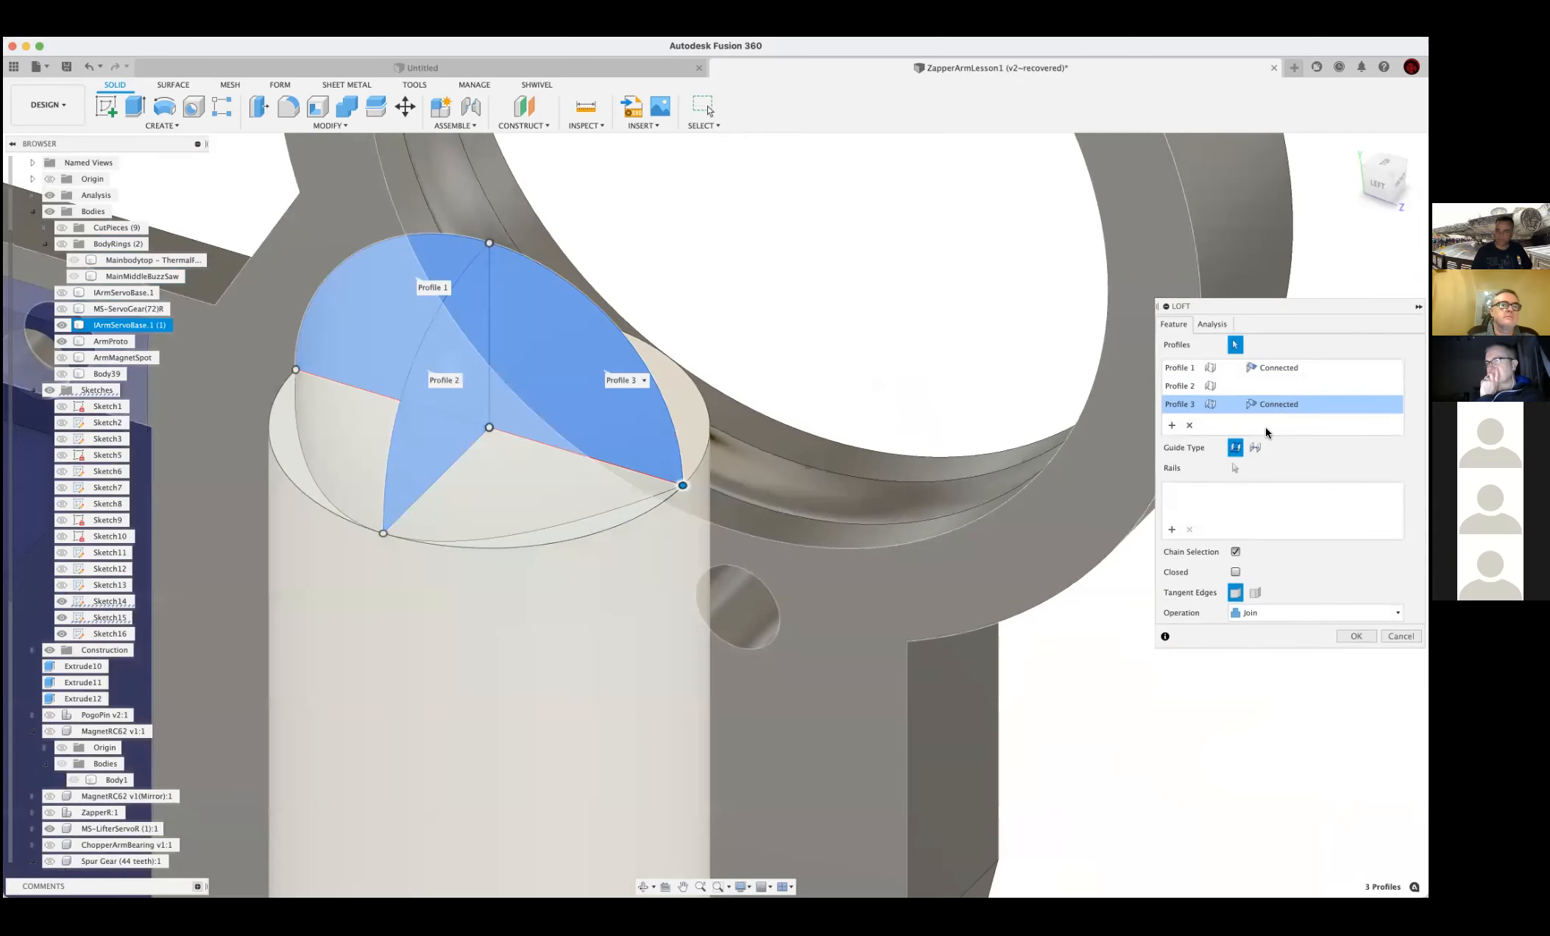
Try the Direction condition on the loft's first and third profiles, return the third to Connected, and cancel the loft
click(1279, 368)
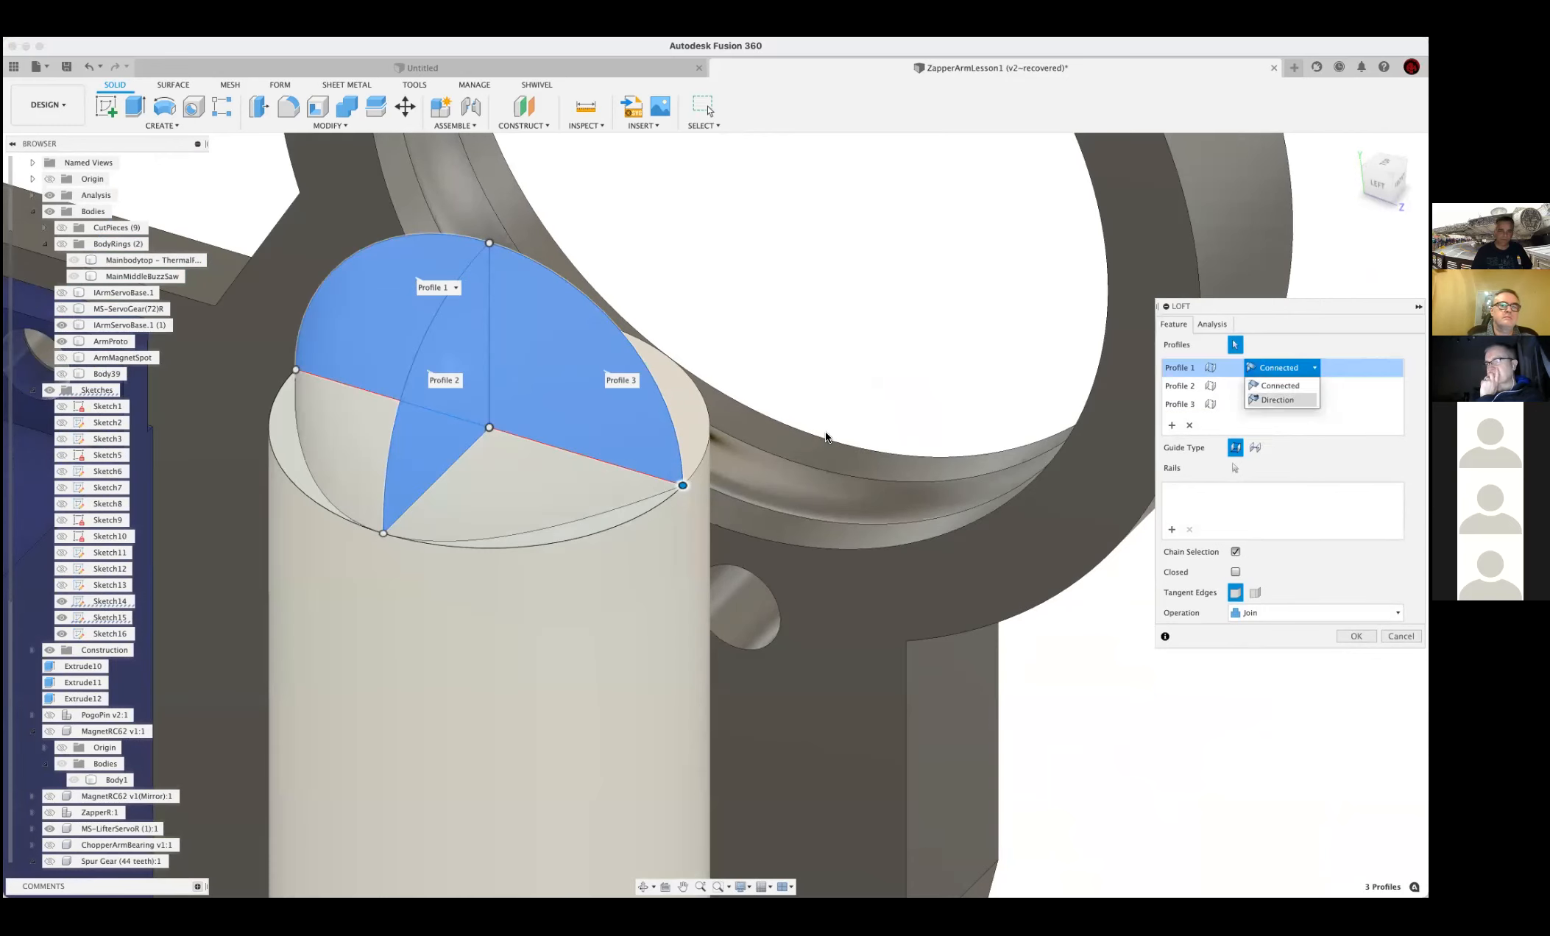
click(1277, 385)
click(1263, 404)
click(1264, 408)
click(1276, 420)
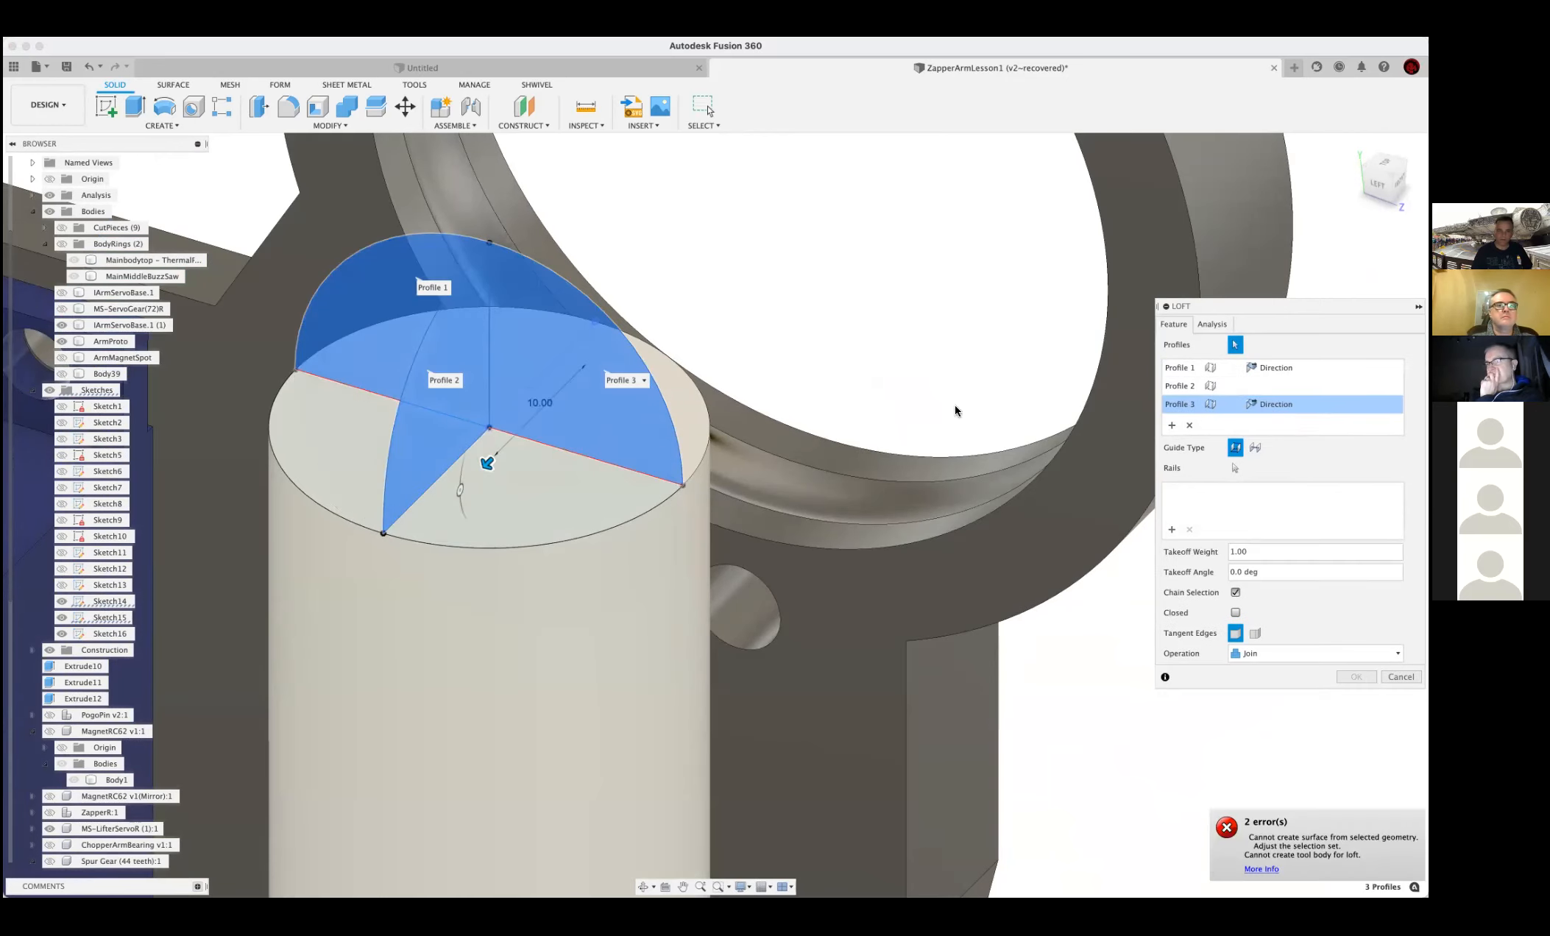
click(1278, 404)
click(1278, 422)
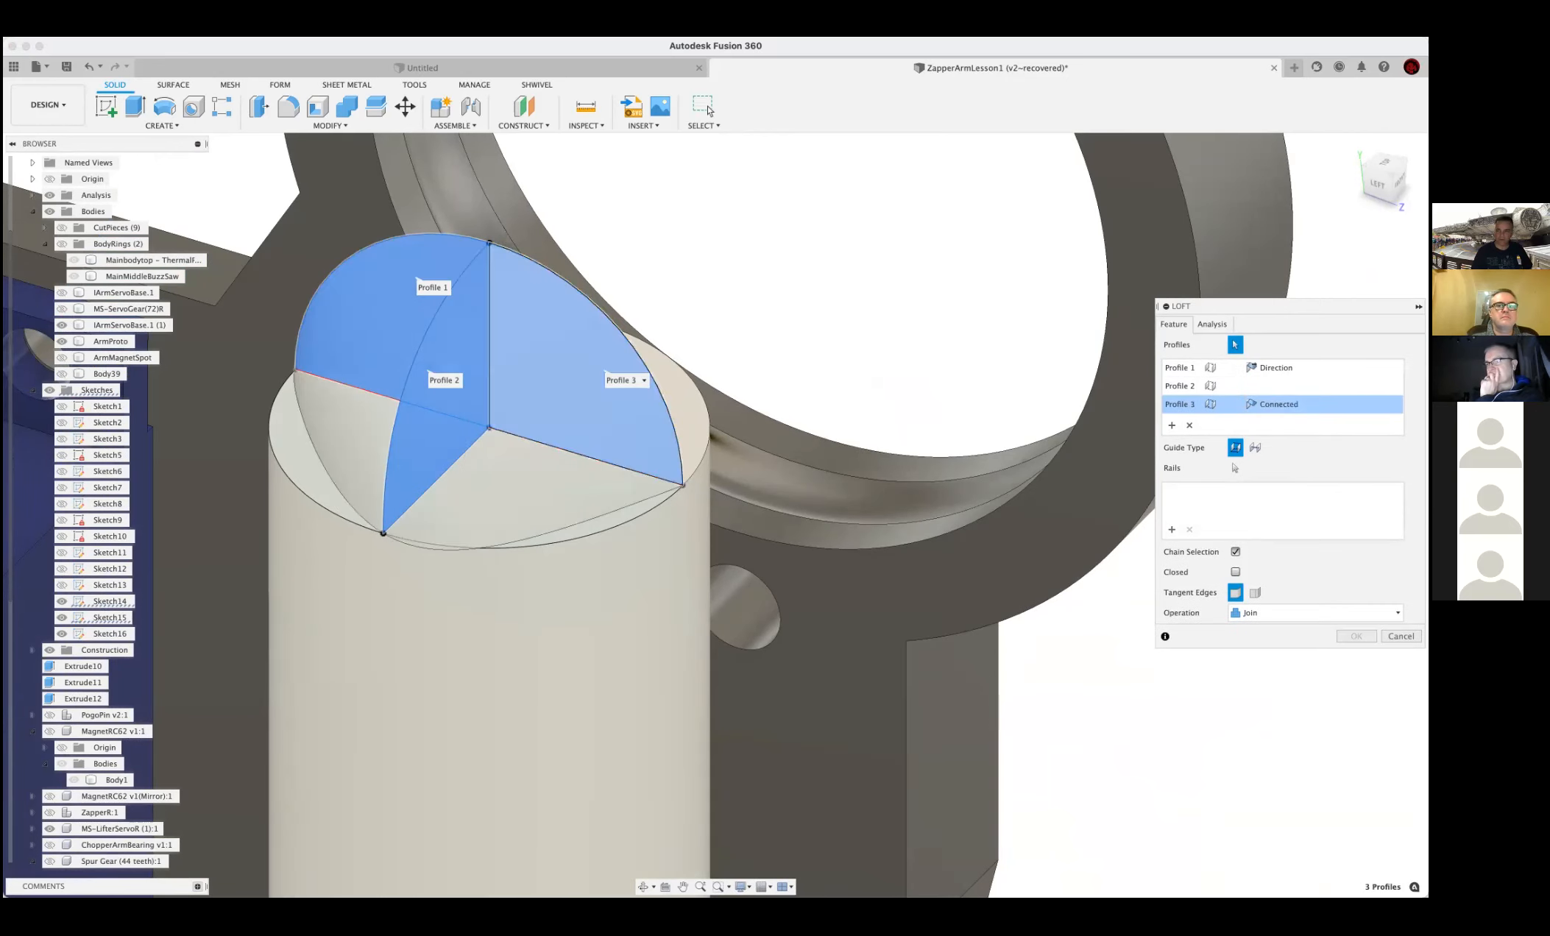
click(1281, 366)
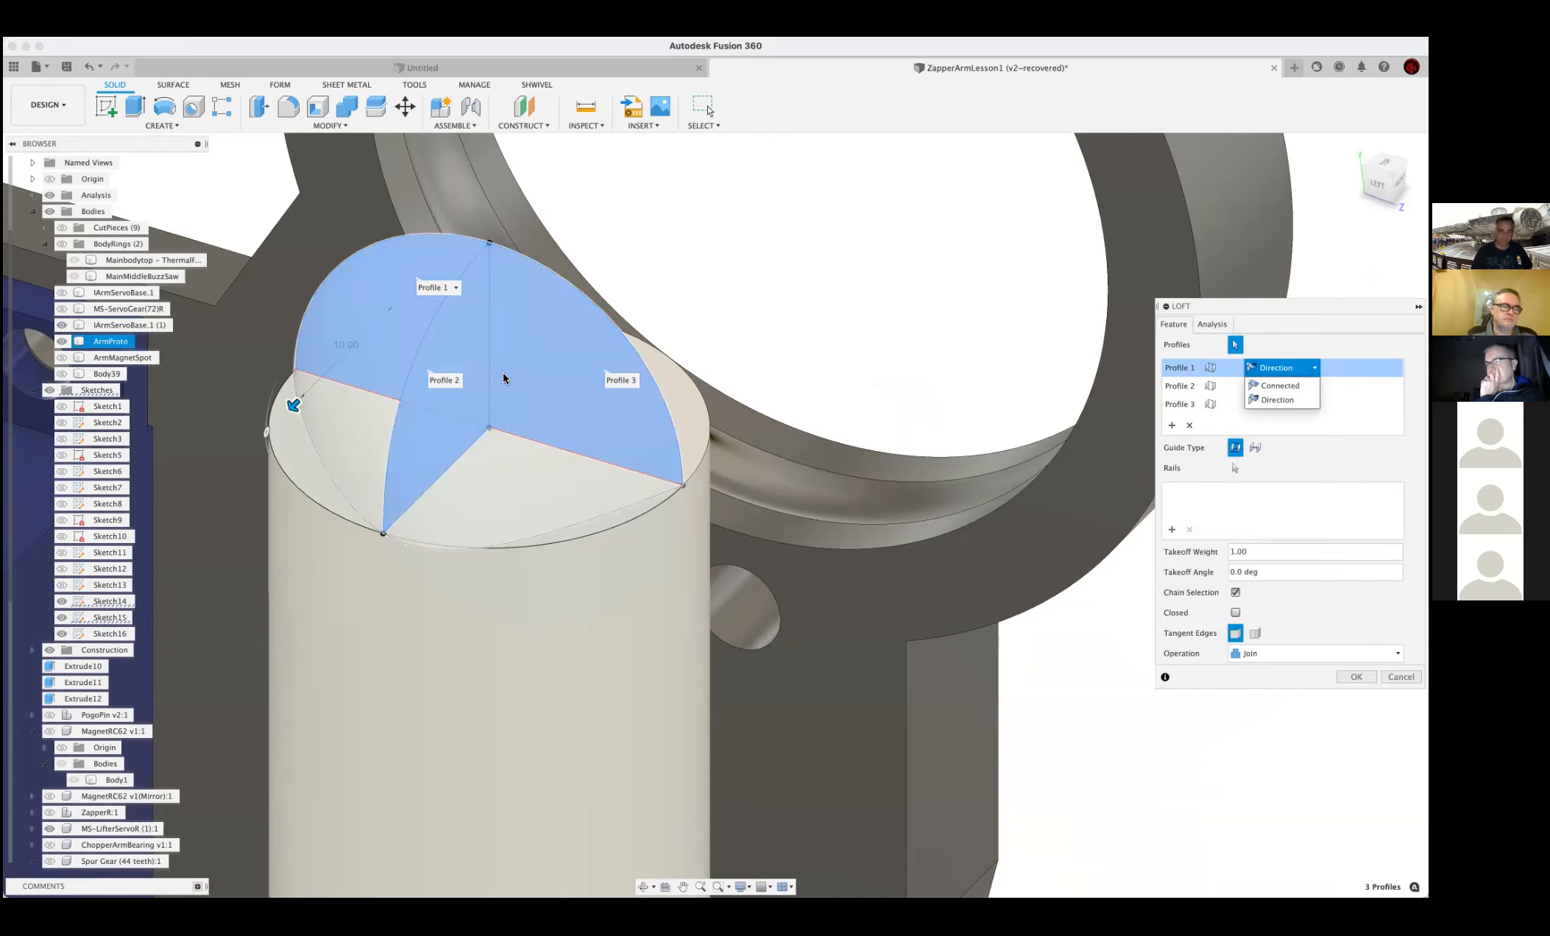
drag(296, 398, 239, 440)
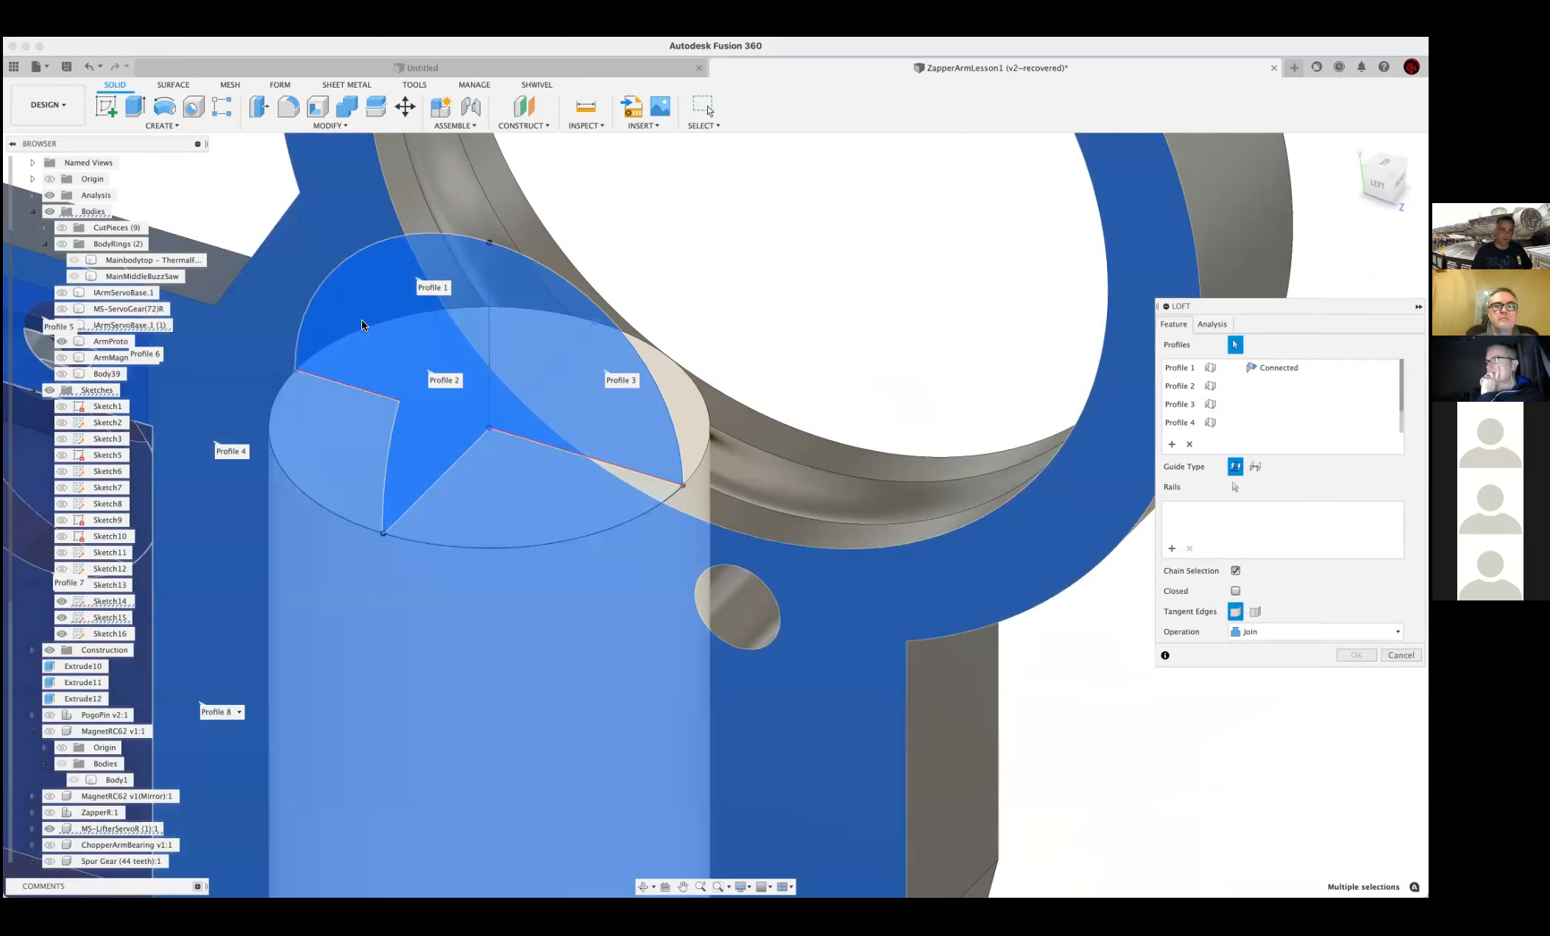
key(Escape)
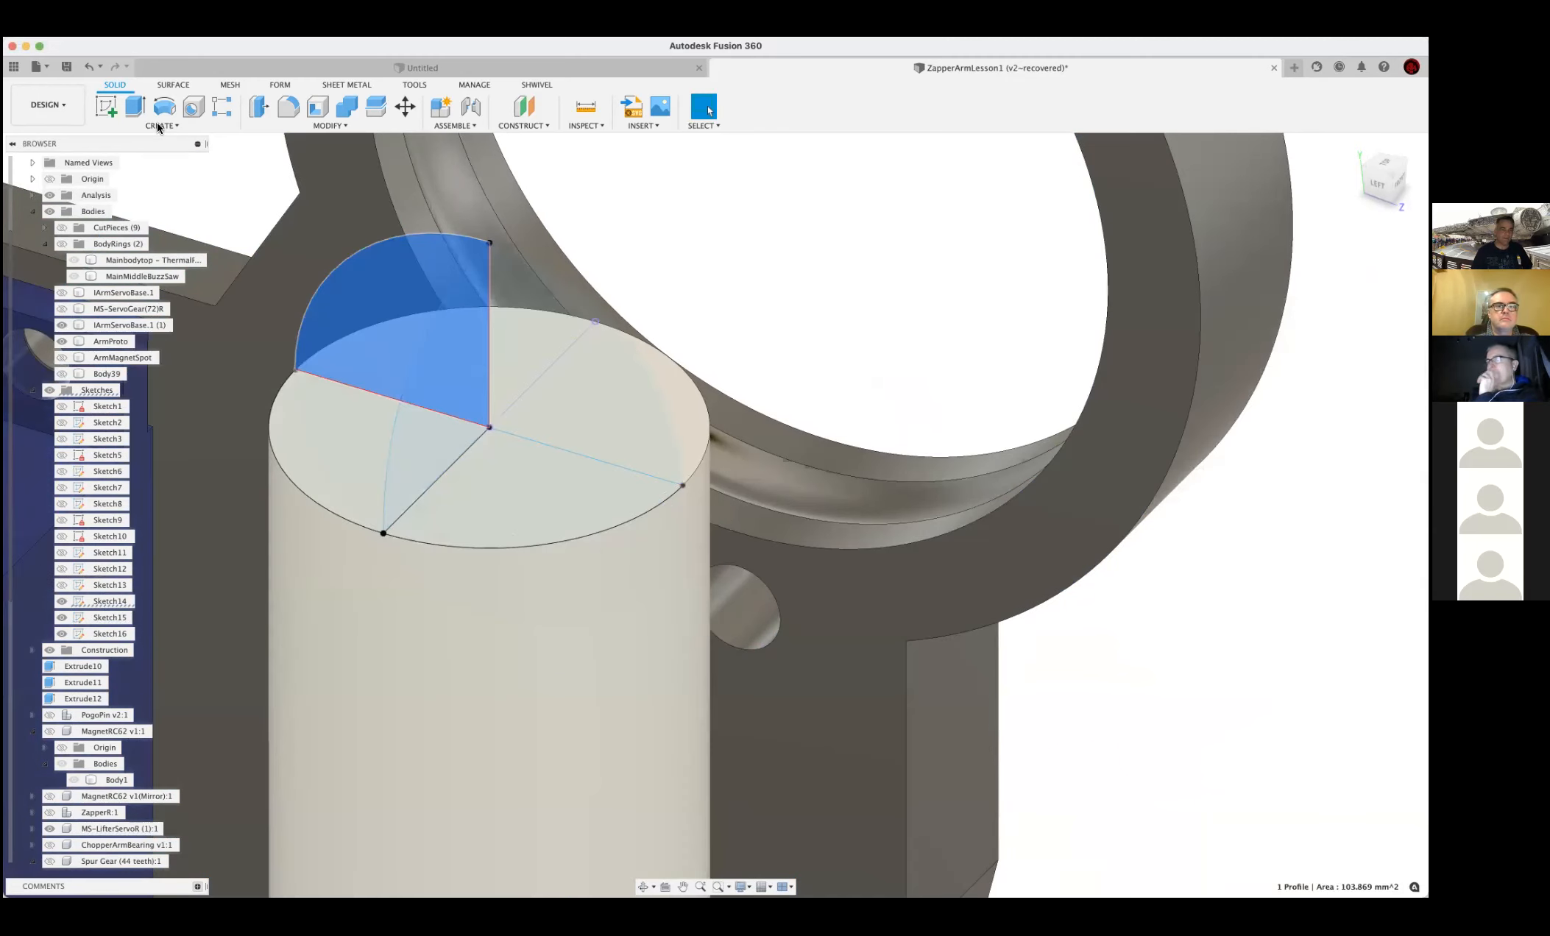
Set up a Revolve of the ring-plane quarter profile about its vertical center line, trying the To type and returning to Angle
click(161, 125)
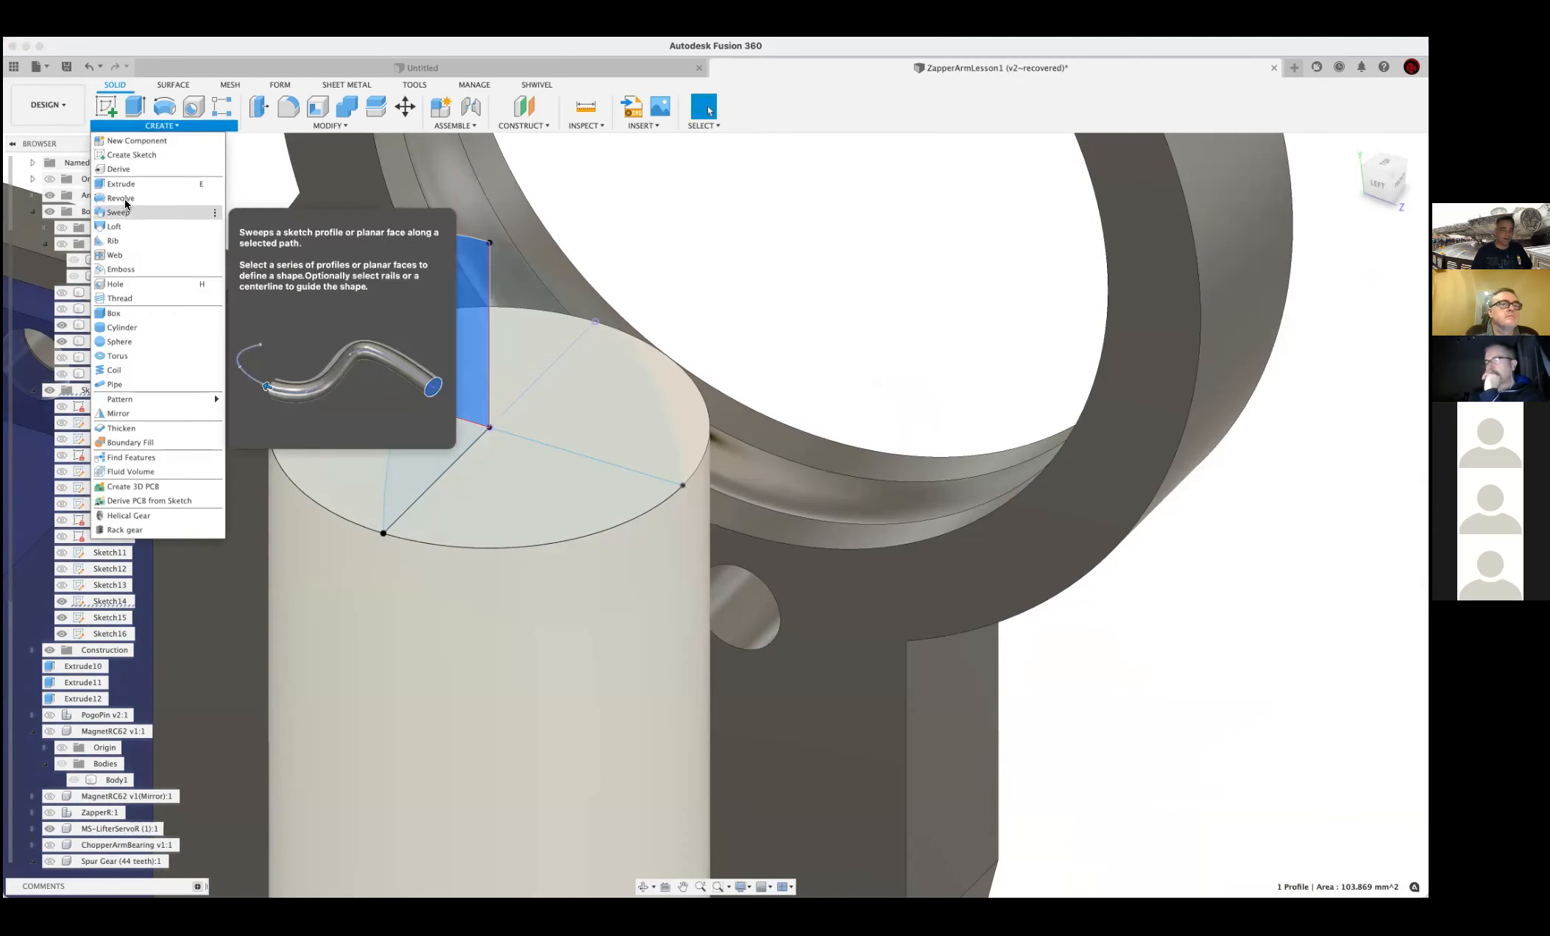
click(120, 198)
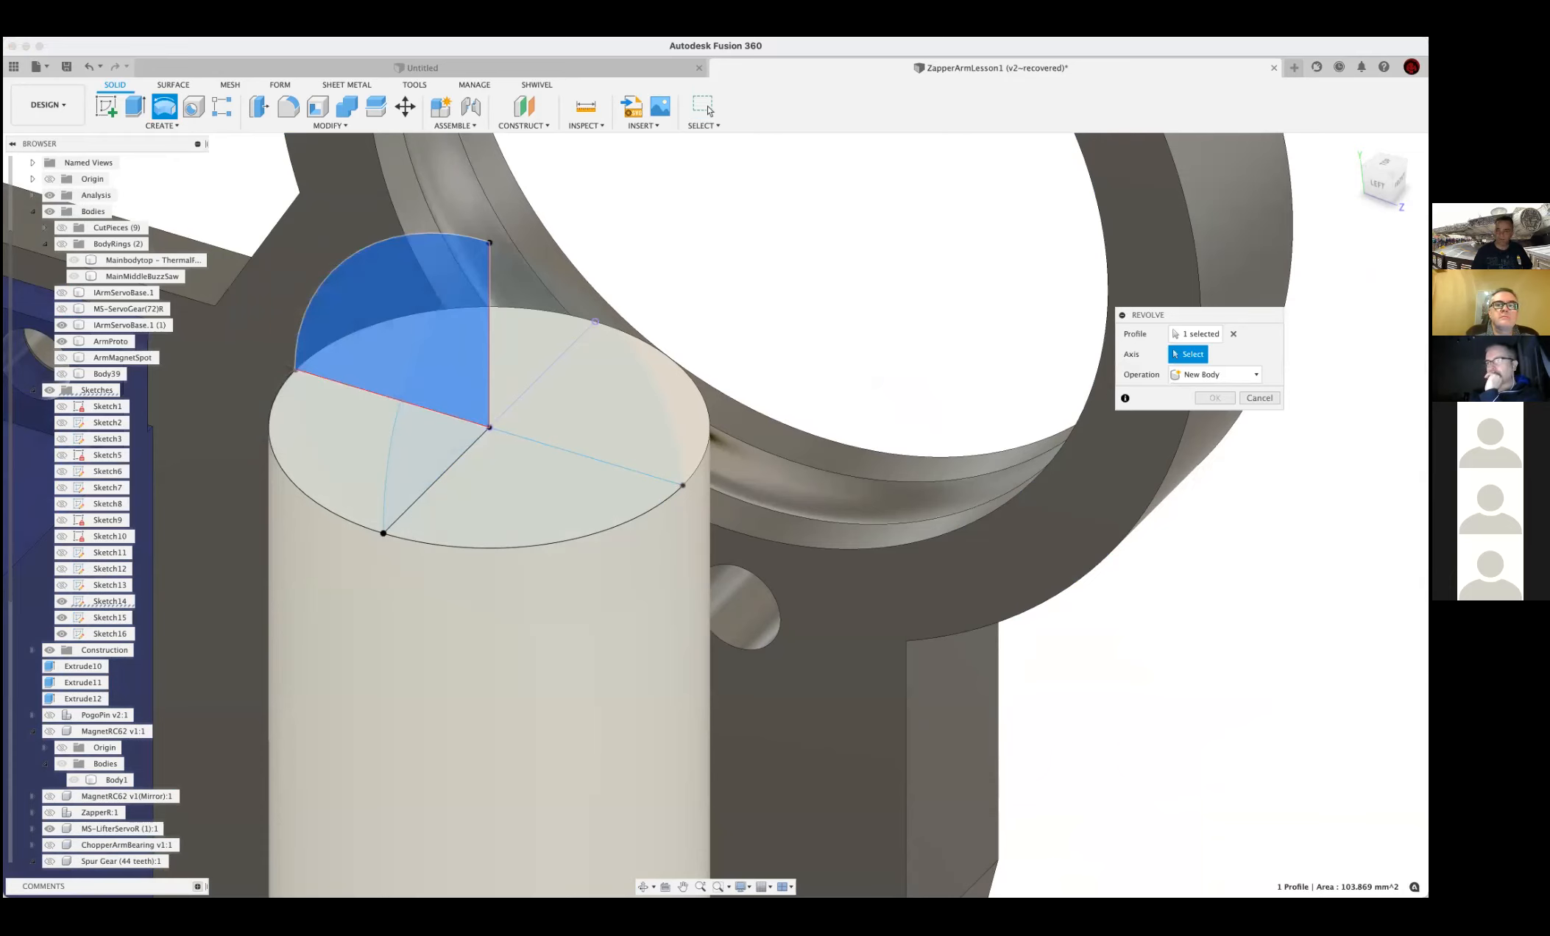
click(487, 304)
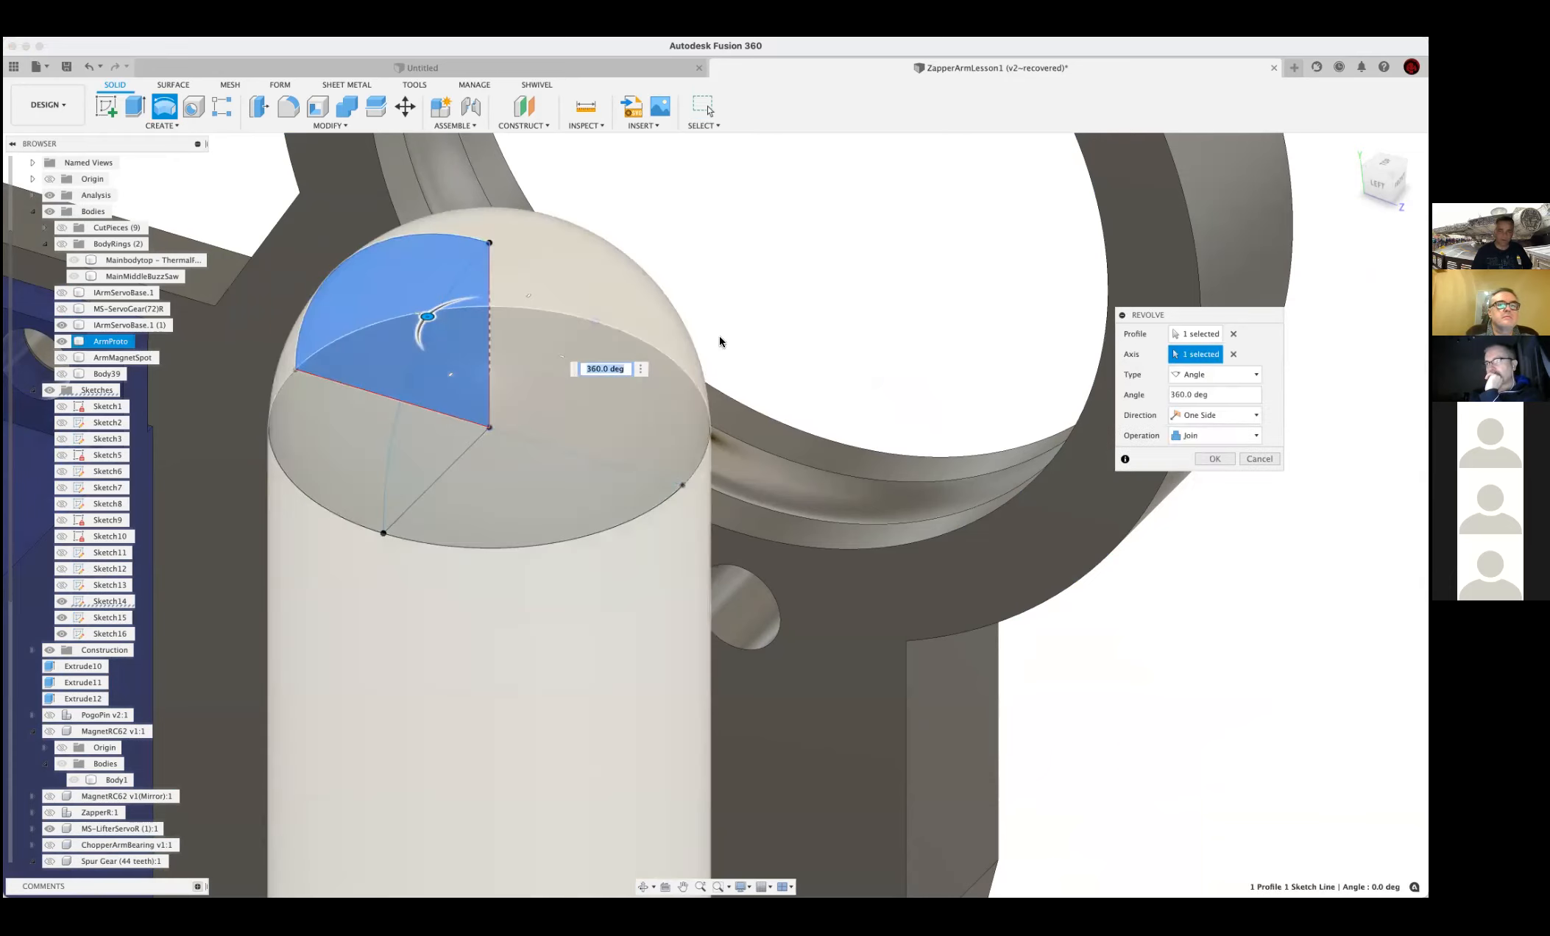
click(1250, 377)
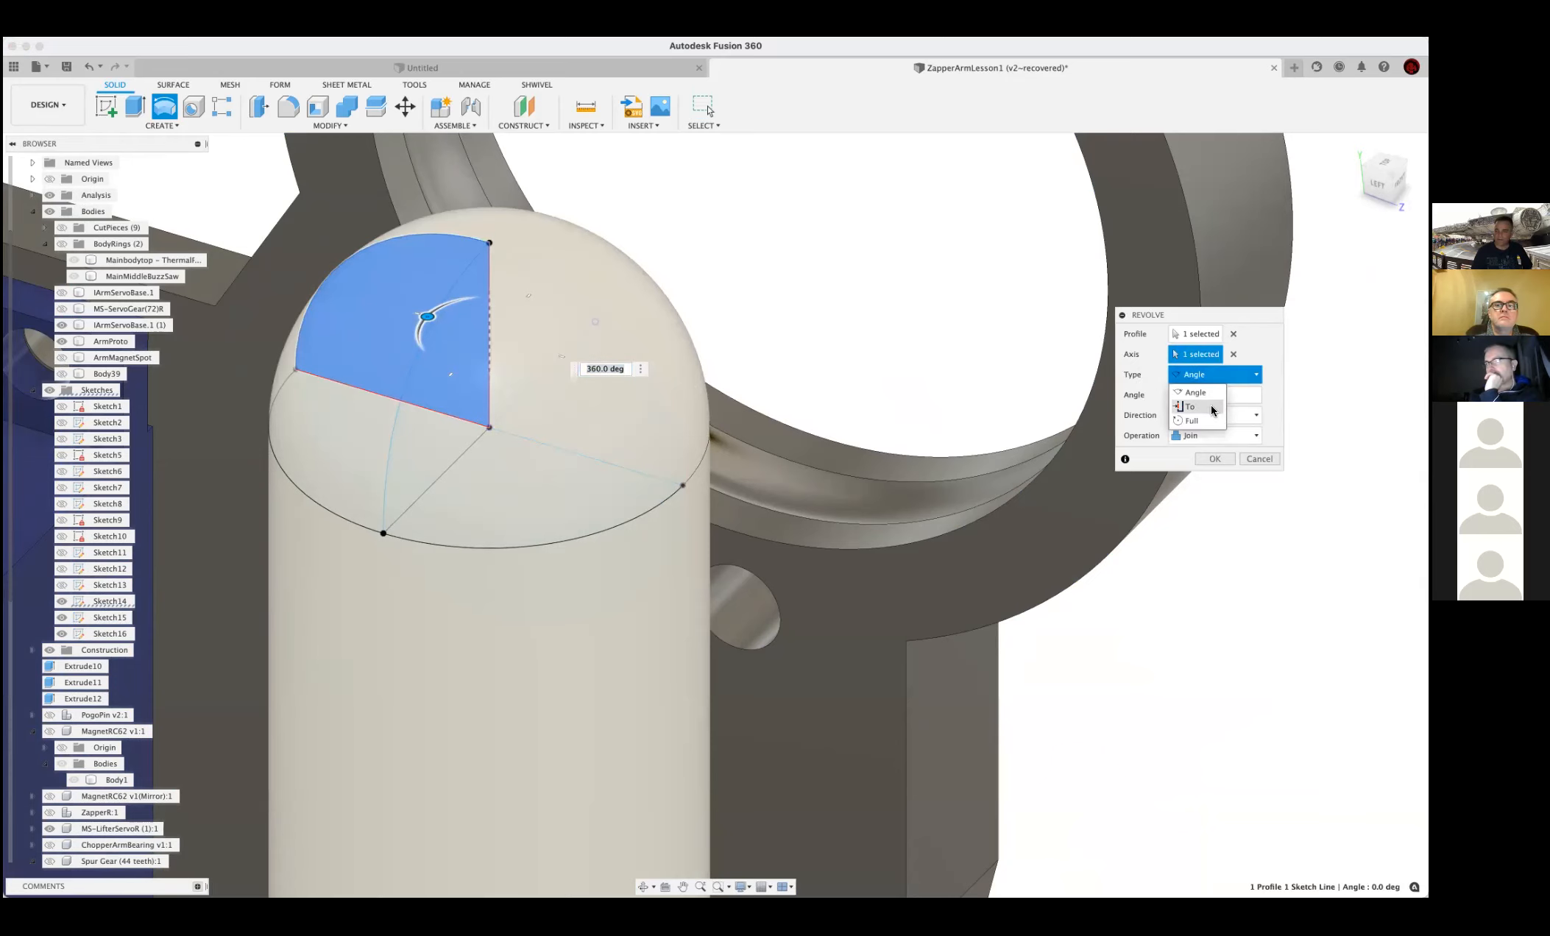
click(1210, 408)
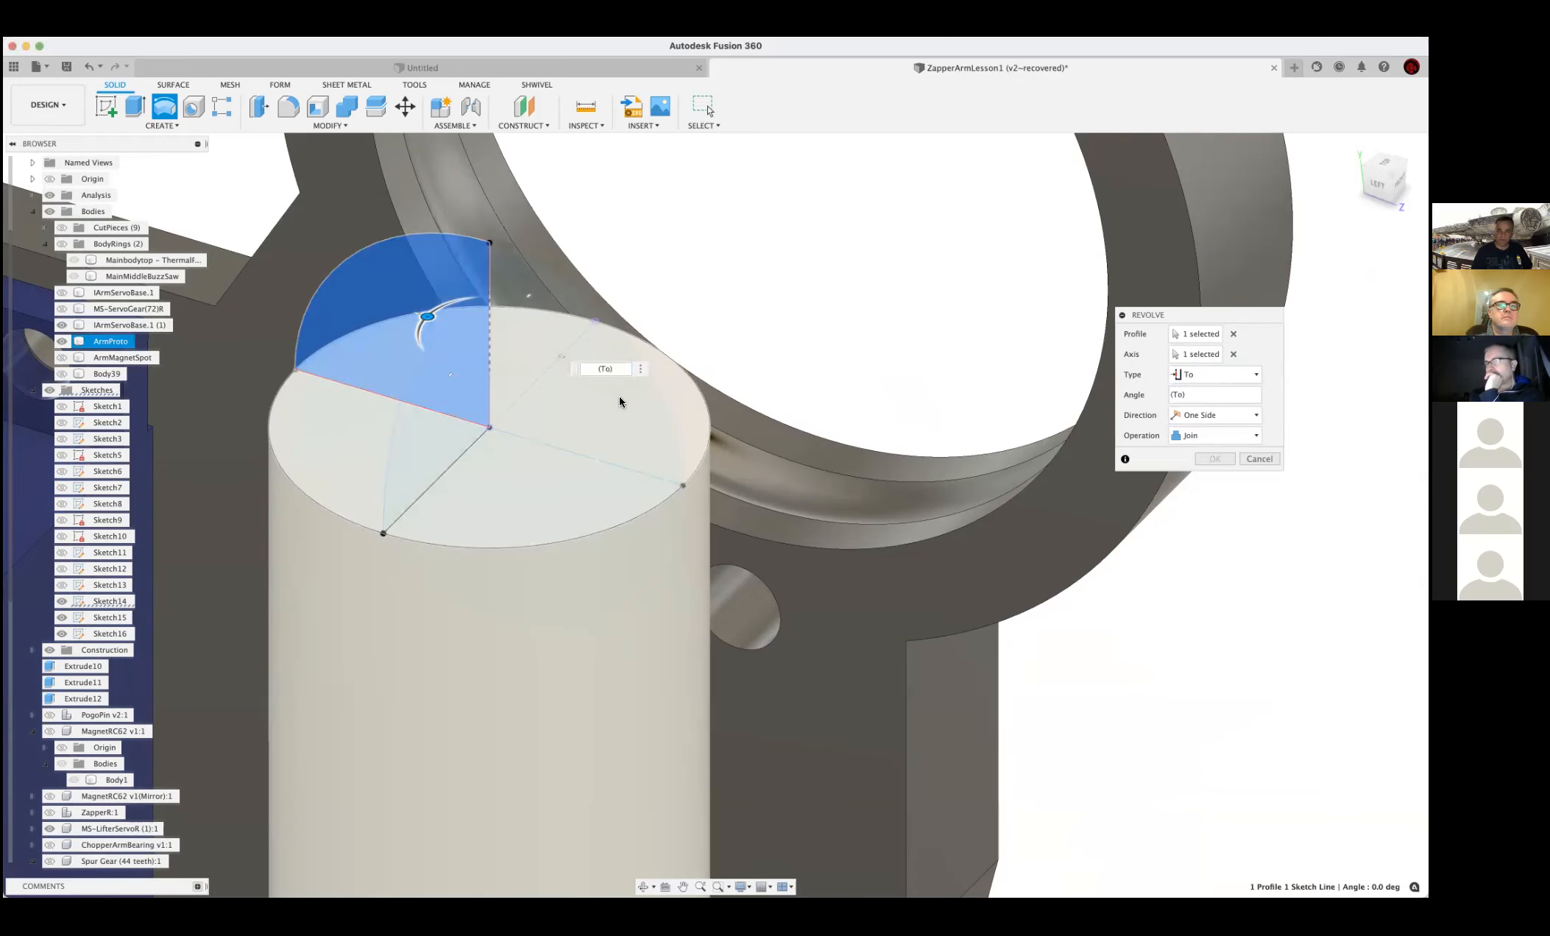
click(1250, 376)
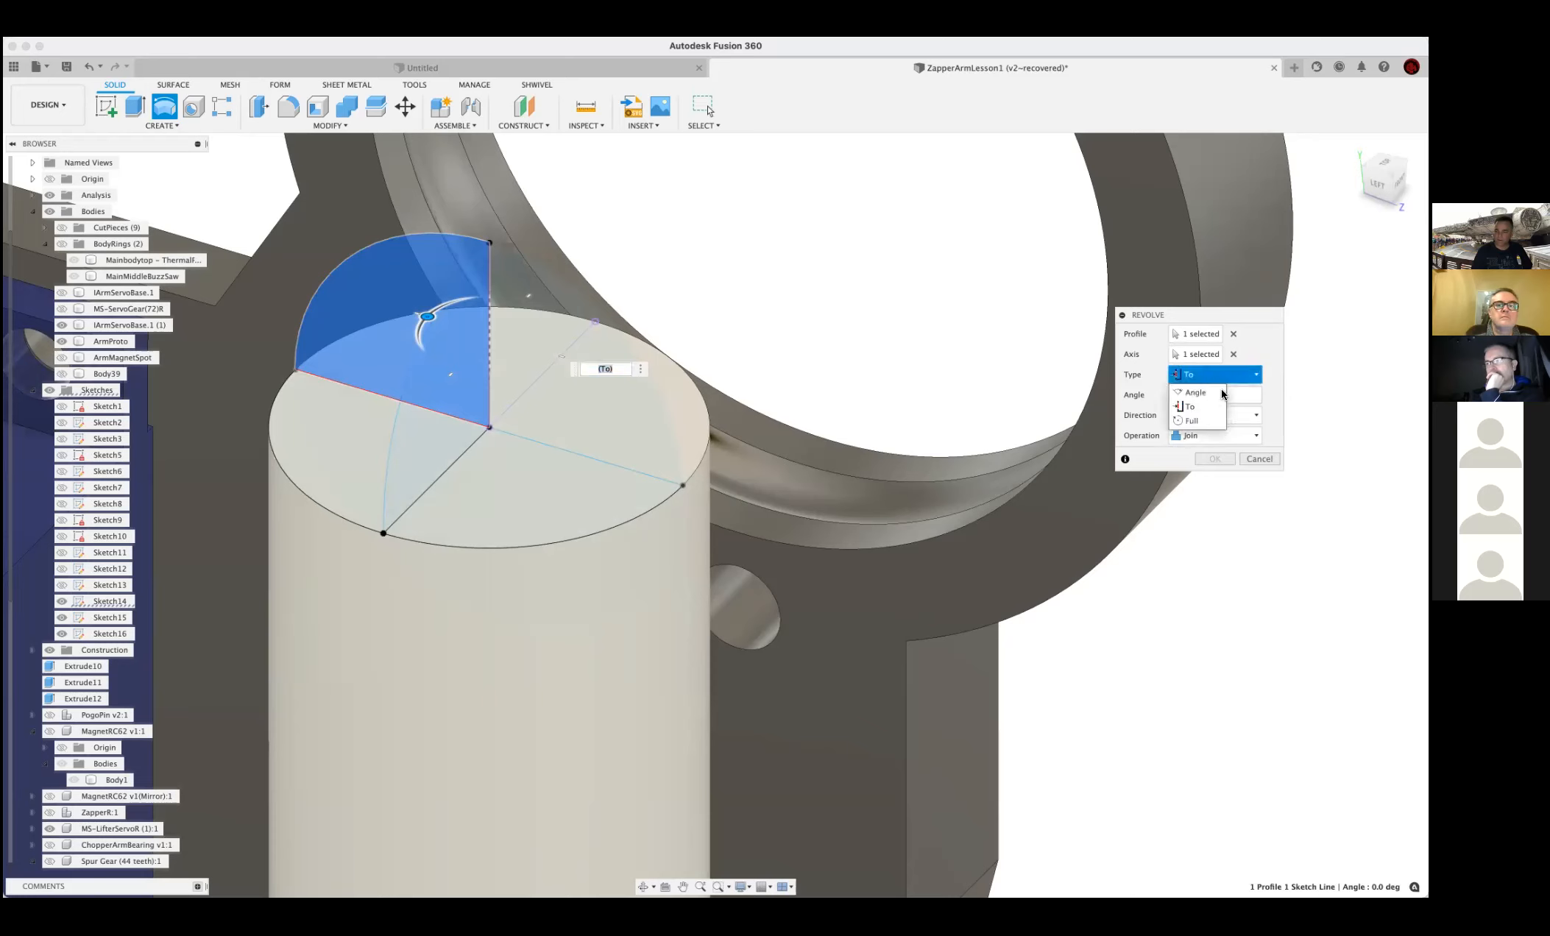
click(1192, 396)
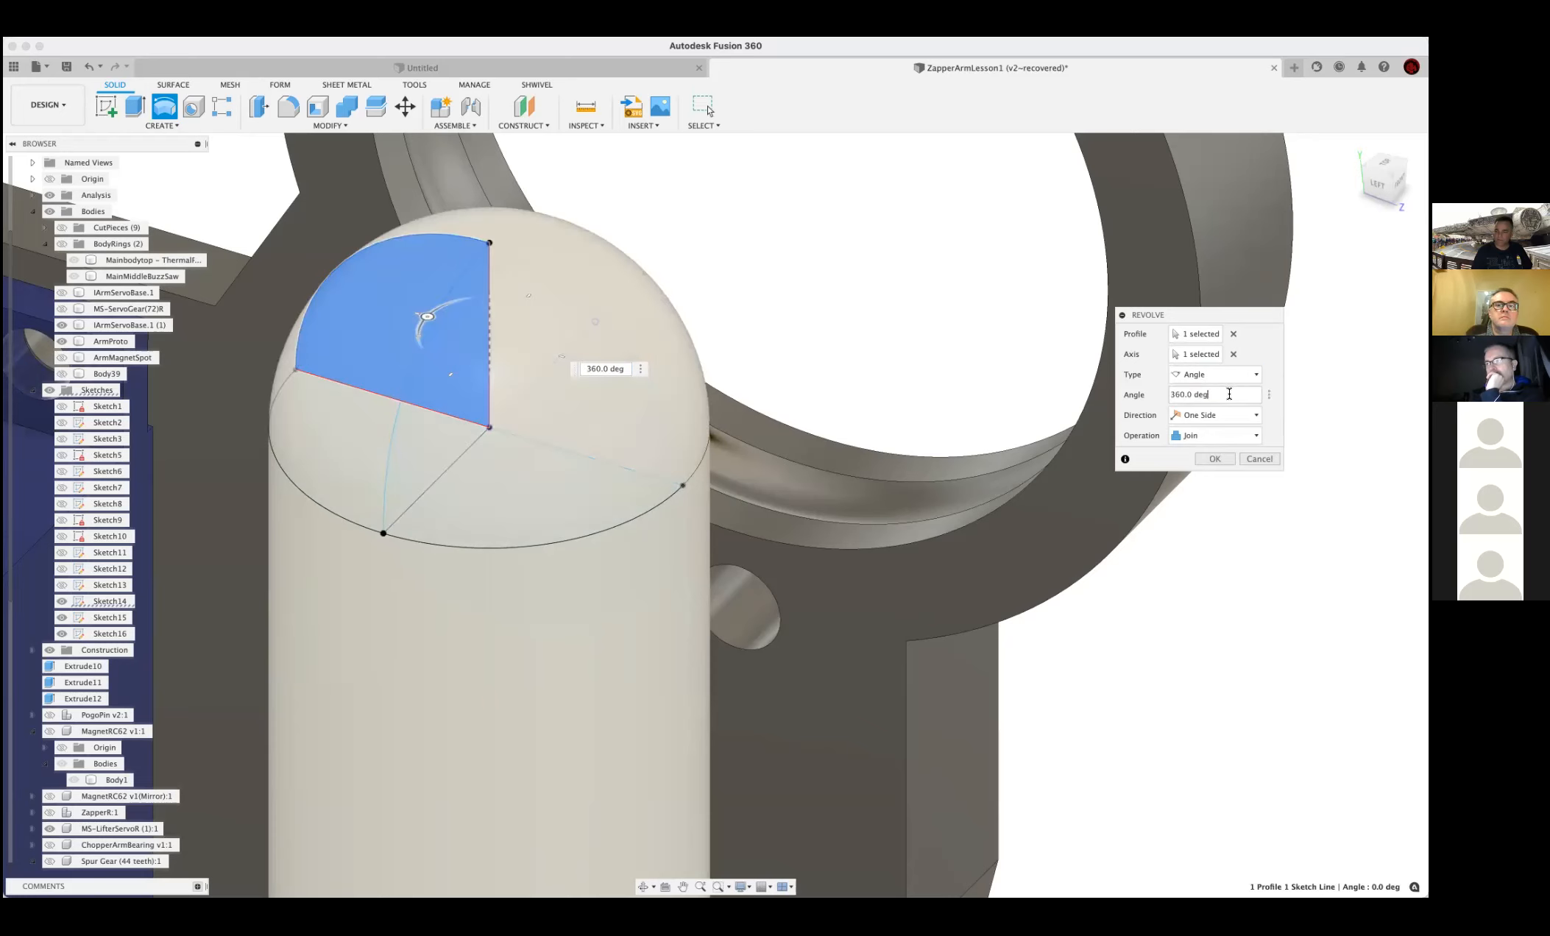
Set the revolve angle to 180 degrees and create the half dome on the arm's top as a New Body
drag(427, 315, 536, 364)
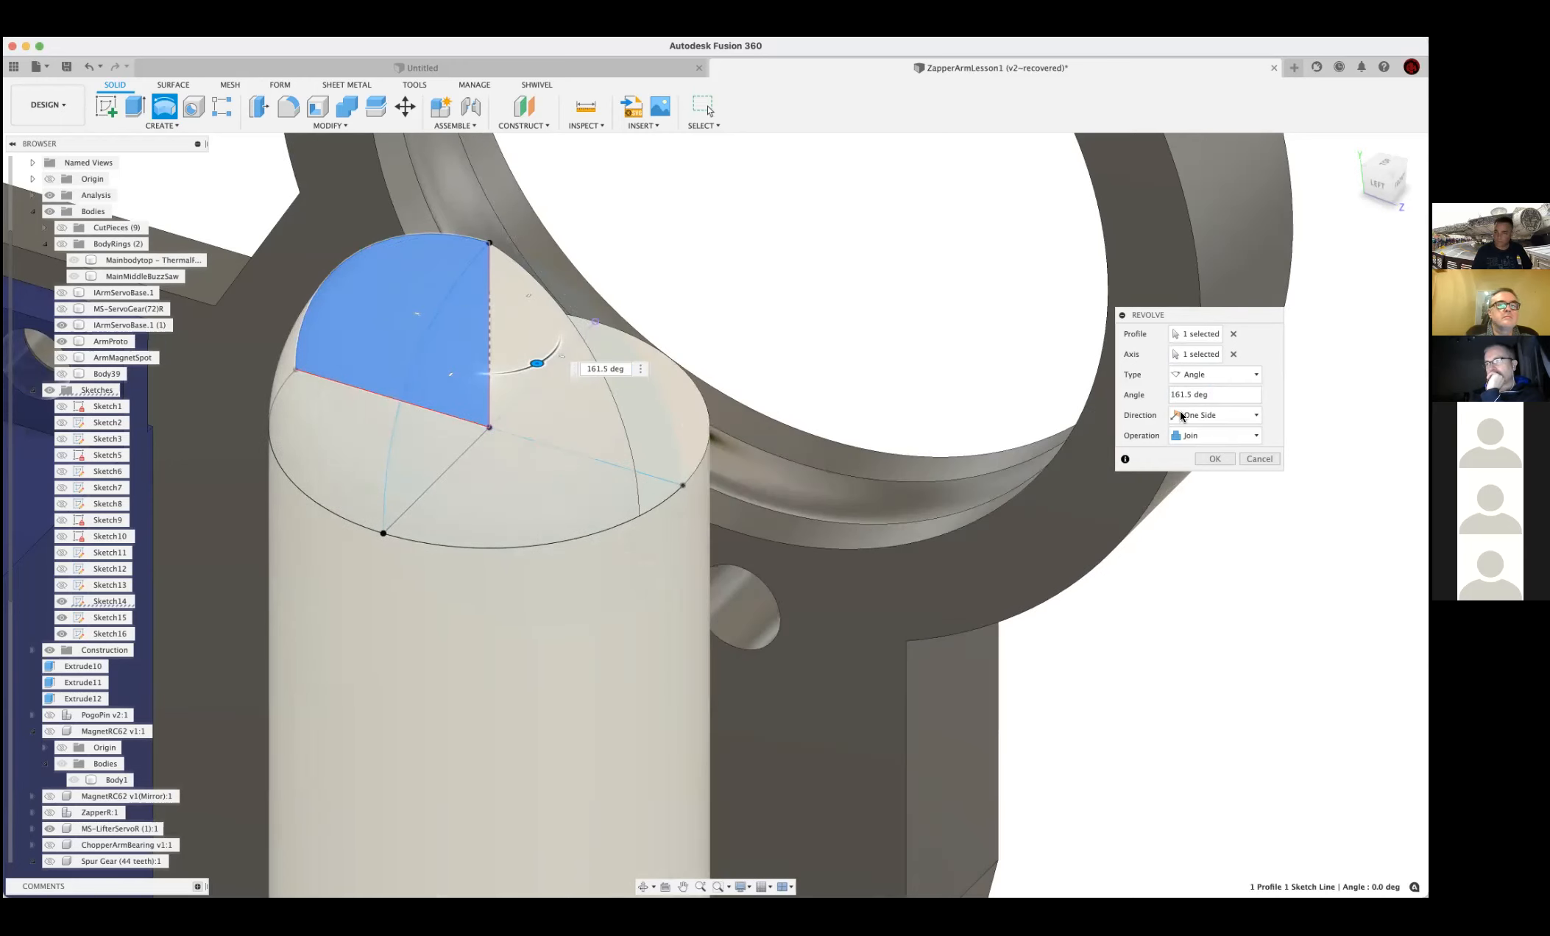
click(1217, 394)
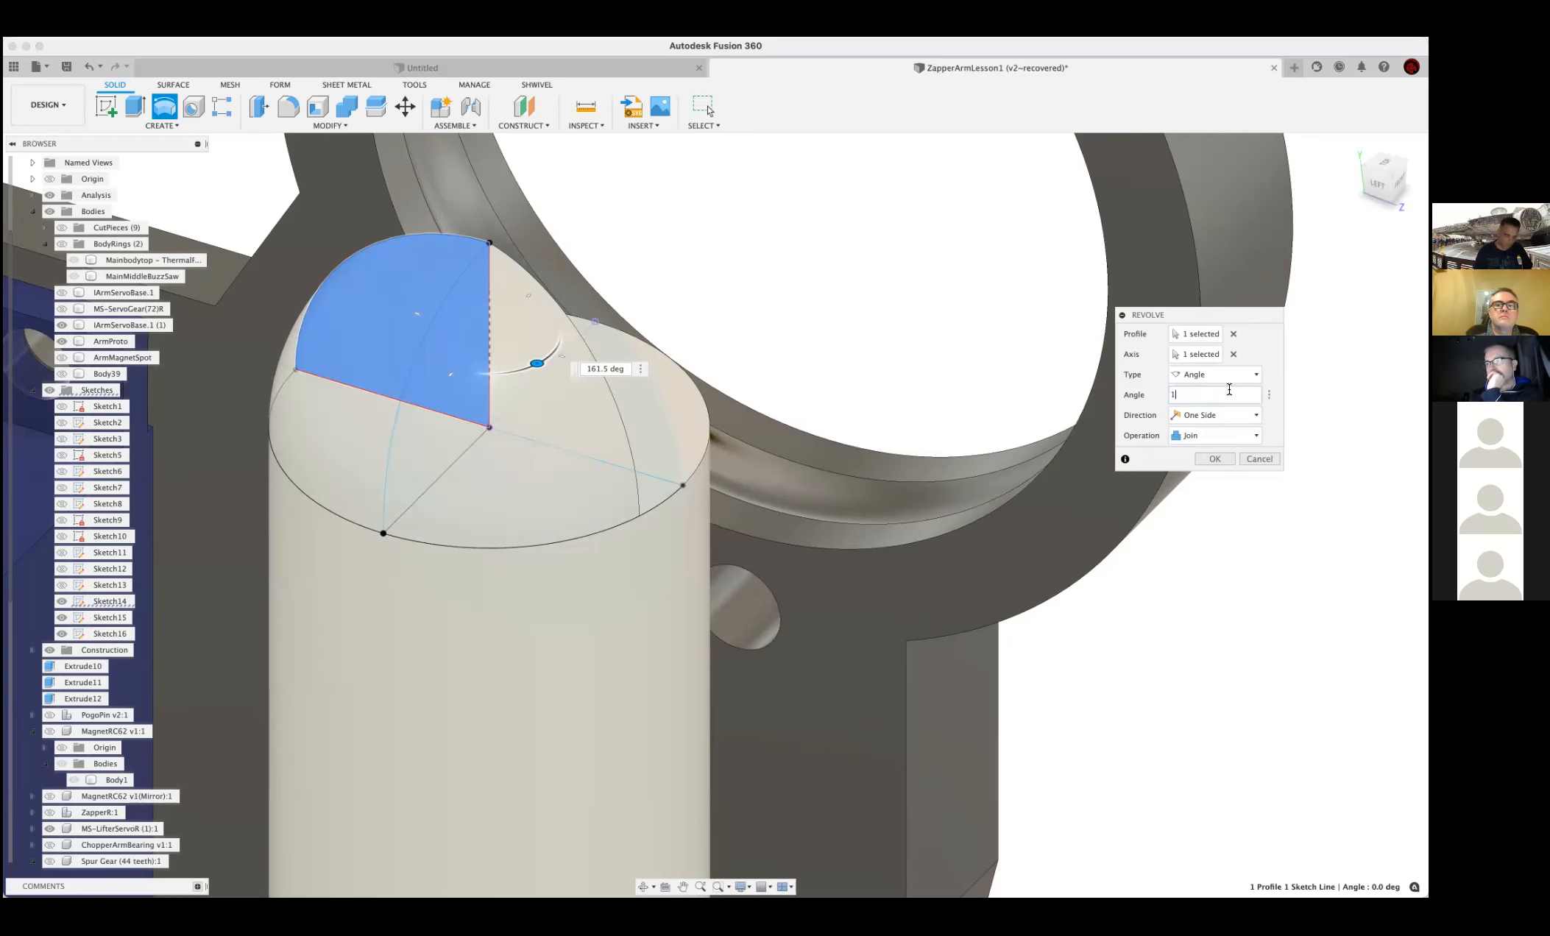
shift+middle_drag(1105, 564, 848, 740)
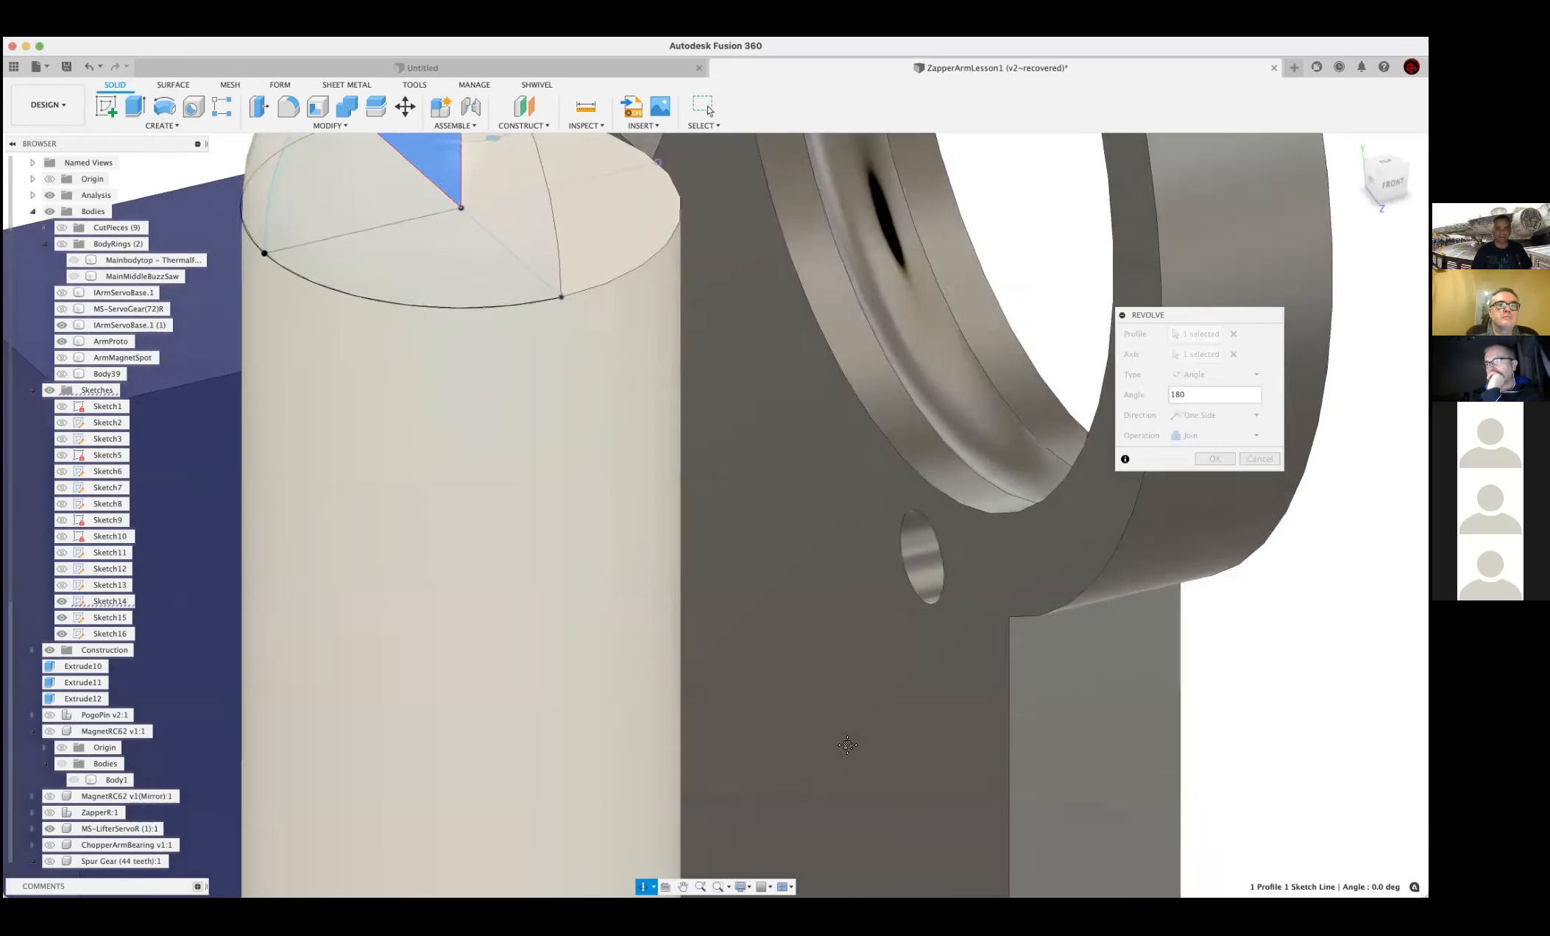
middle_drag(1132, 658, 1329, 932)
middle_drag(1228, 321, 1267, 423)
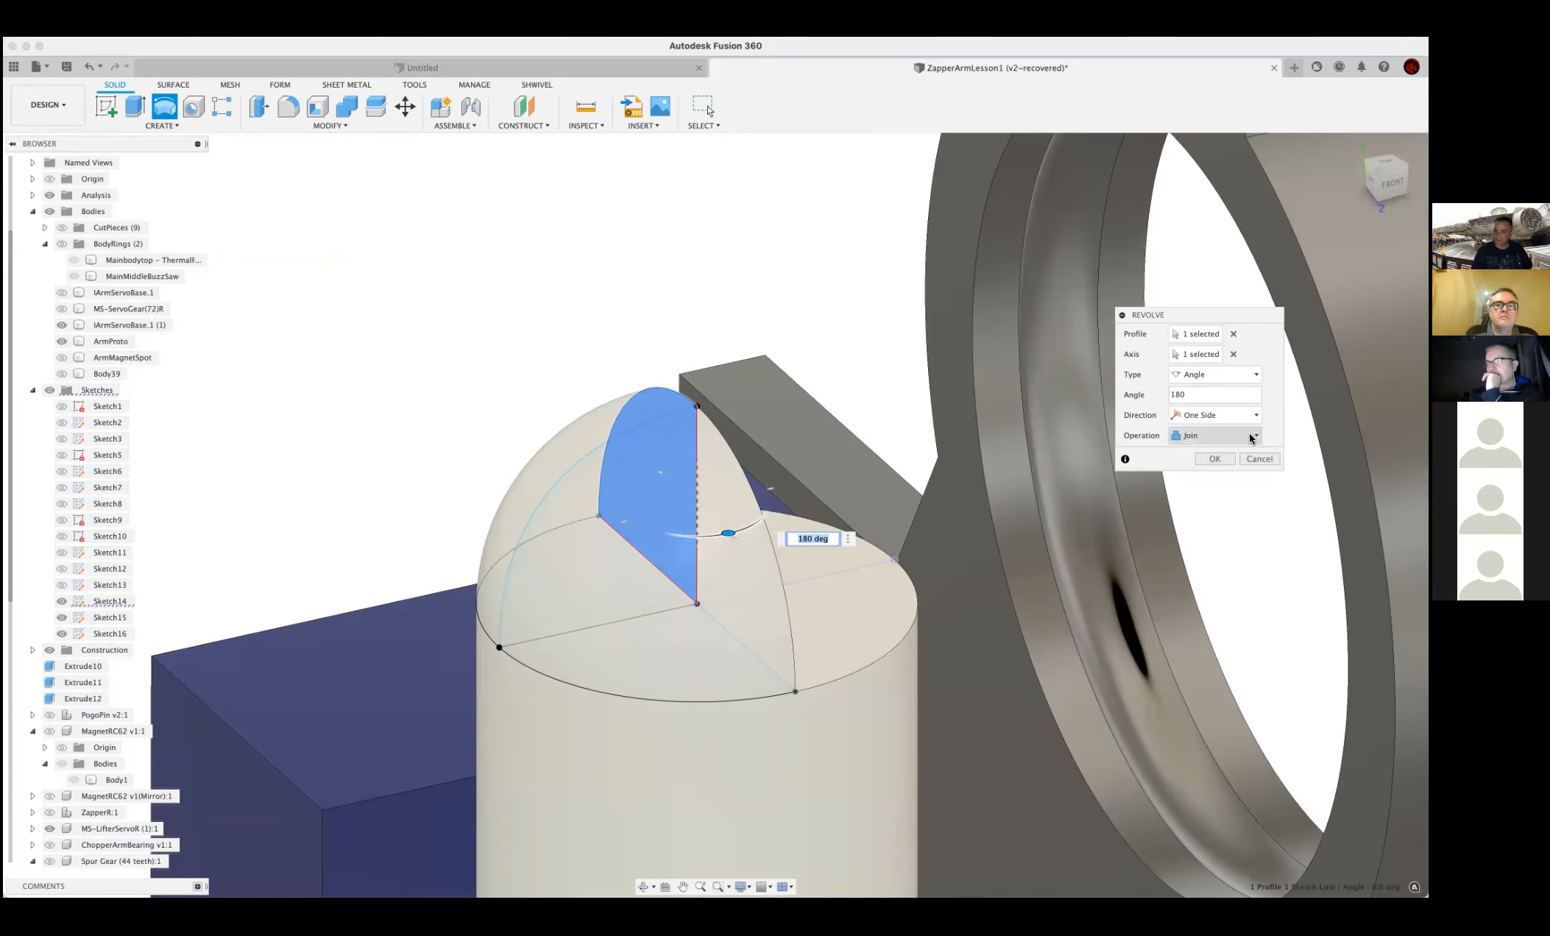
click(1229, 437)
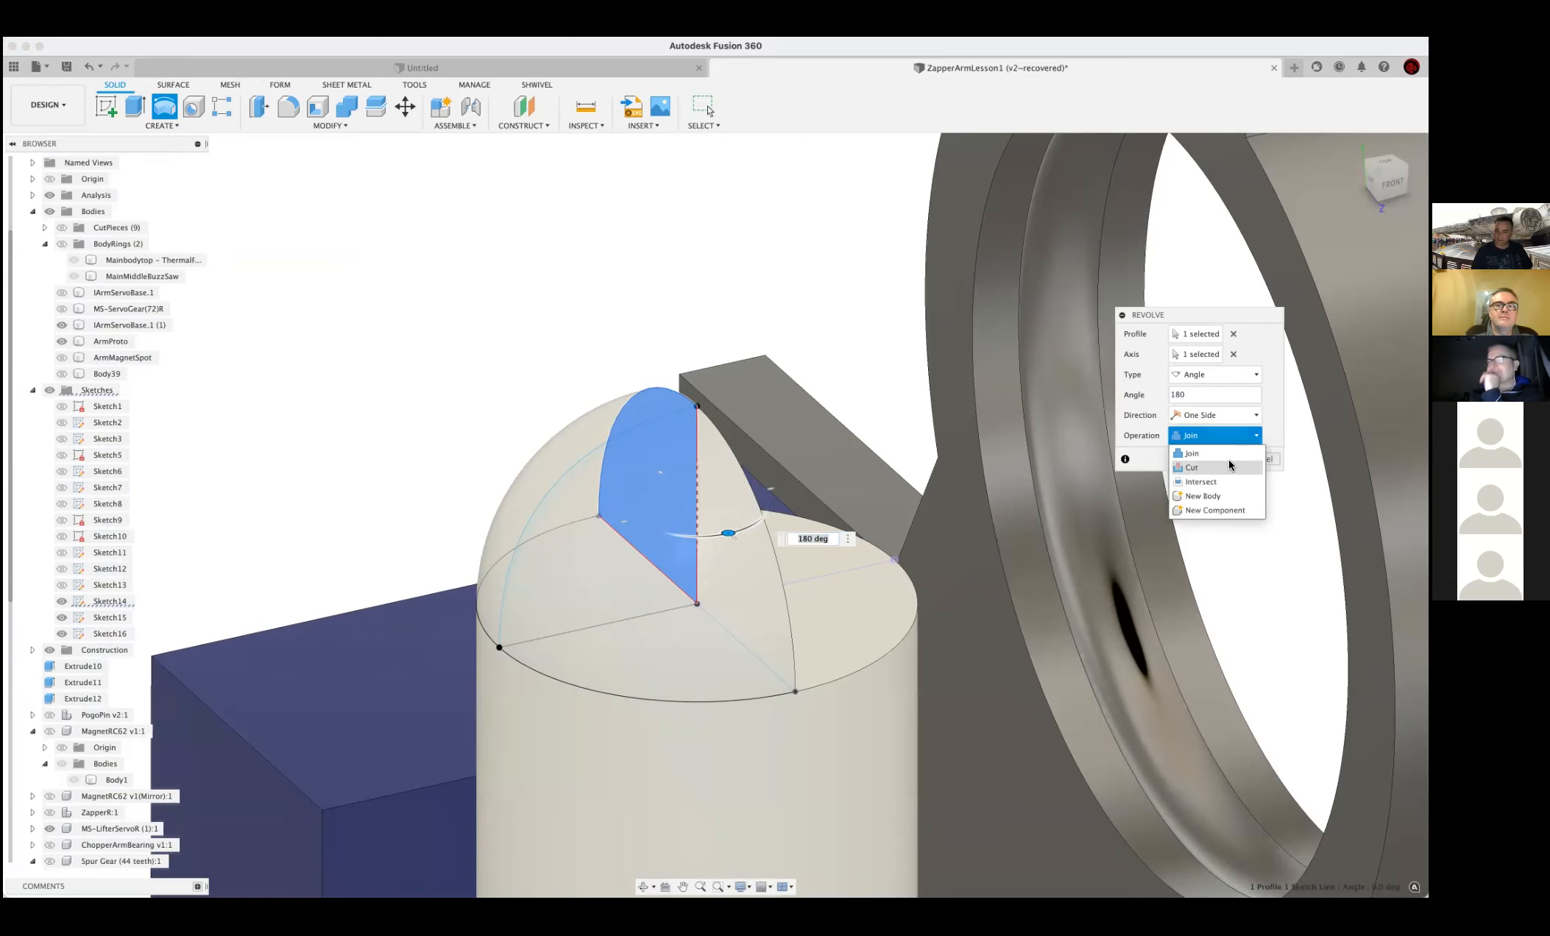
click(1203, 496)
click(1220, 458)
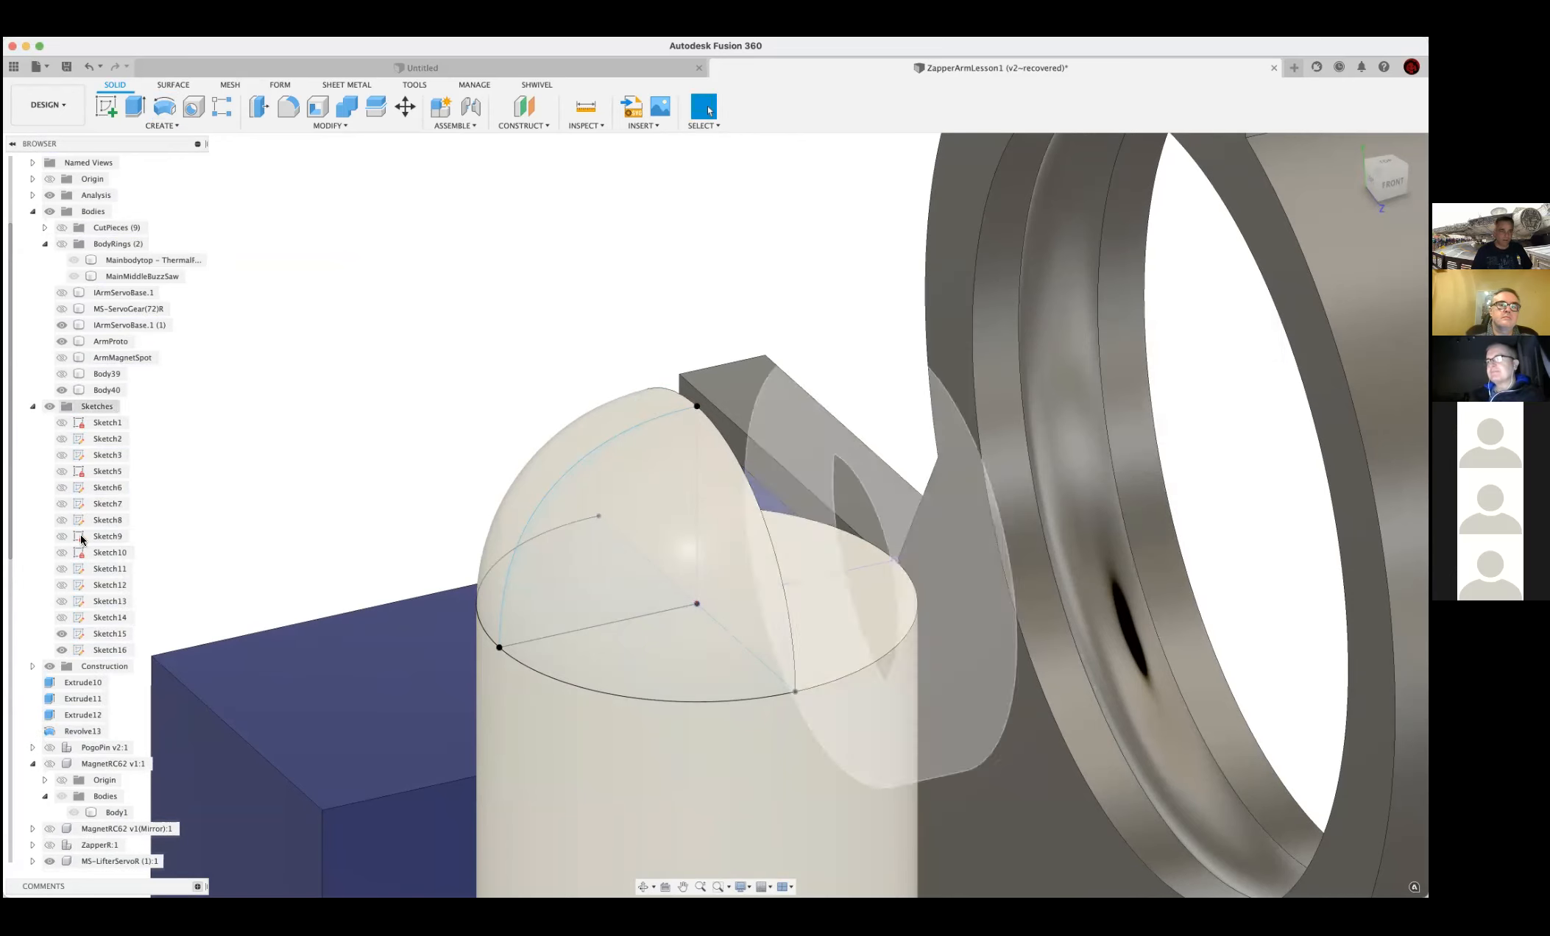
Hide Sketch15 and Sketch16, and show Body39 and ArmMagnetSpot beside the new half dome
click(59, 637)
click(59, 651)
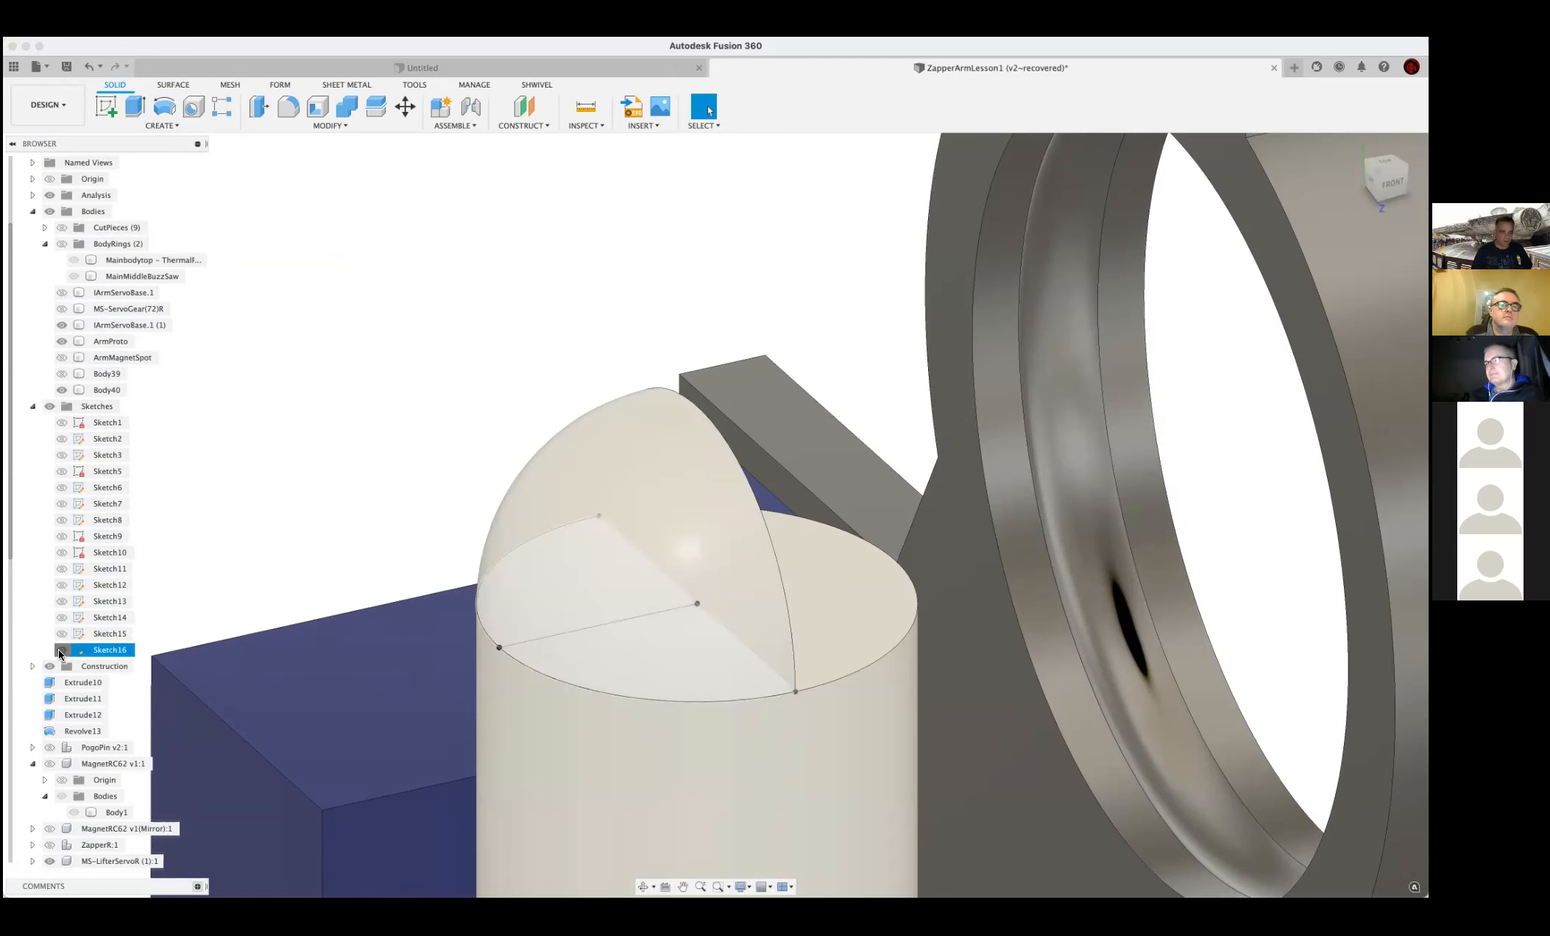
scroll(604, 401, down, 2)
shift+middle_drag(614, 406, 284, 364)
click(61, 374)
shift+middle_drag(610, 362, 592, 307)
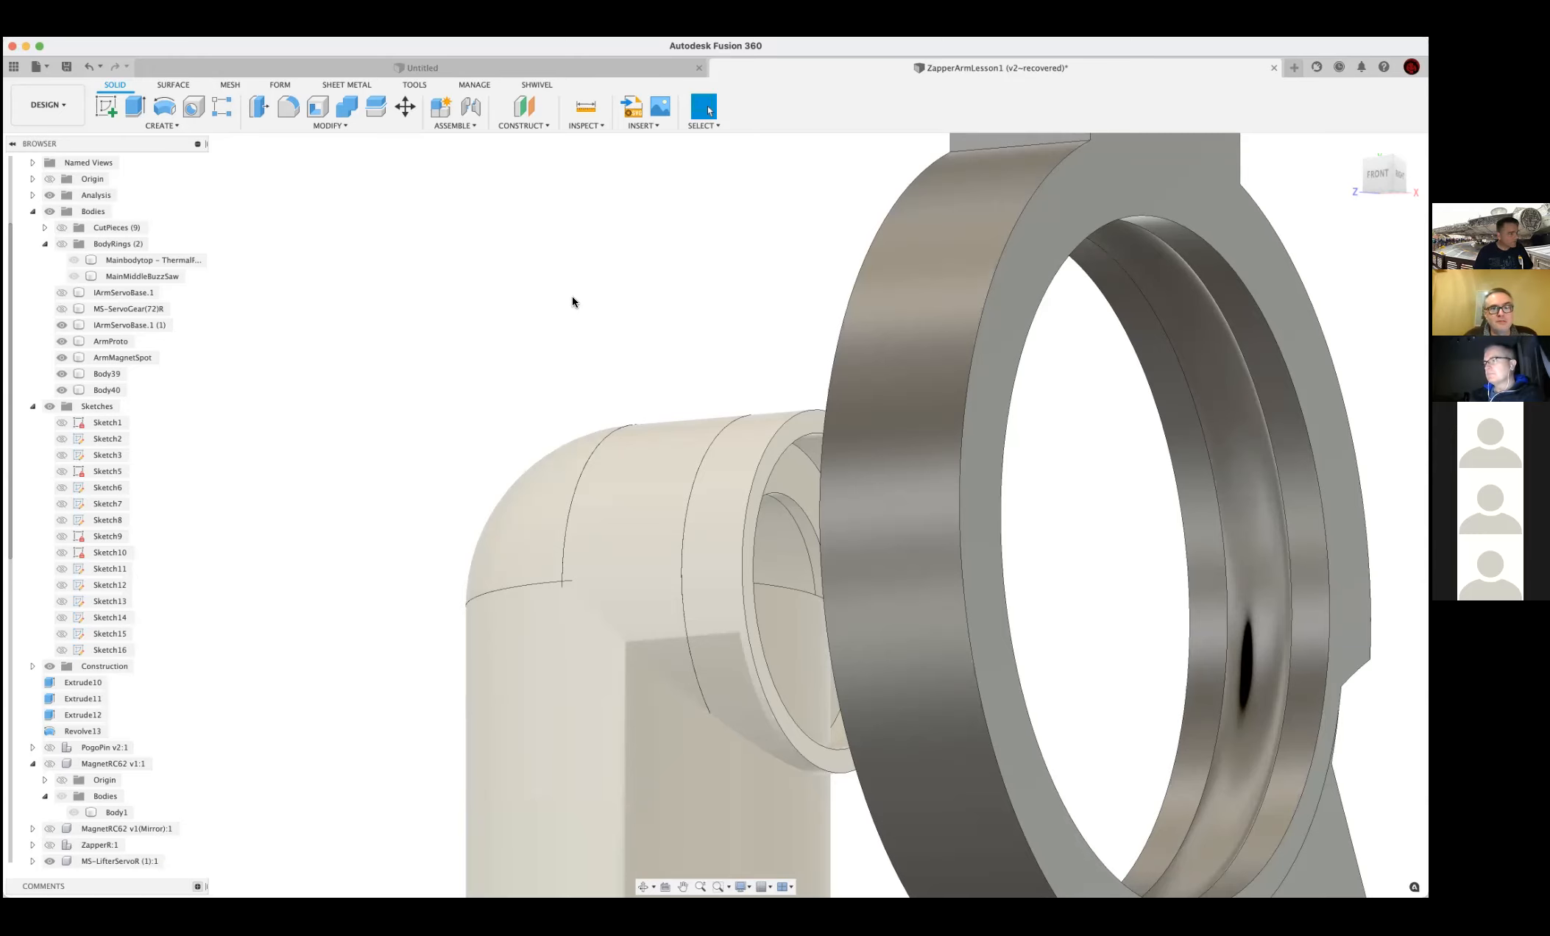
Show the ZapperR component and compare its domed arm end with the prototype's rounded top
scroll(605, 404, up, 5)
mouse_move(590, 403)
shift+middle_down()
mouse_move(661, 418)
mouse_move(617, 416)
shift+middle_up()
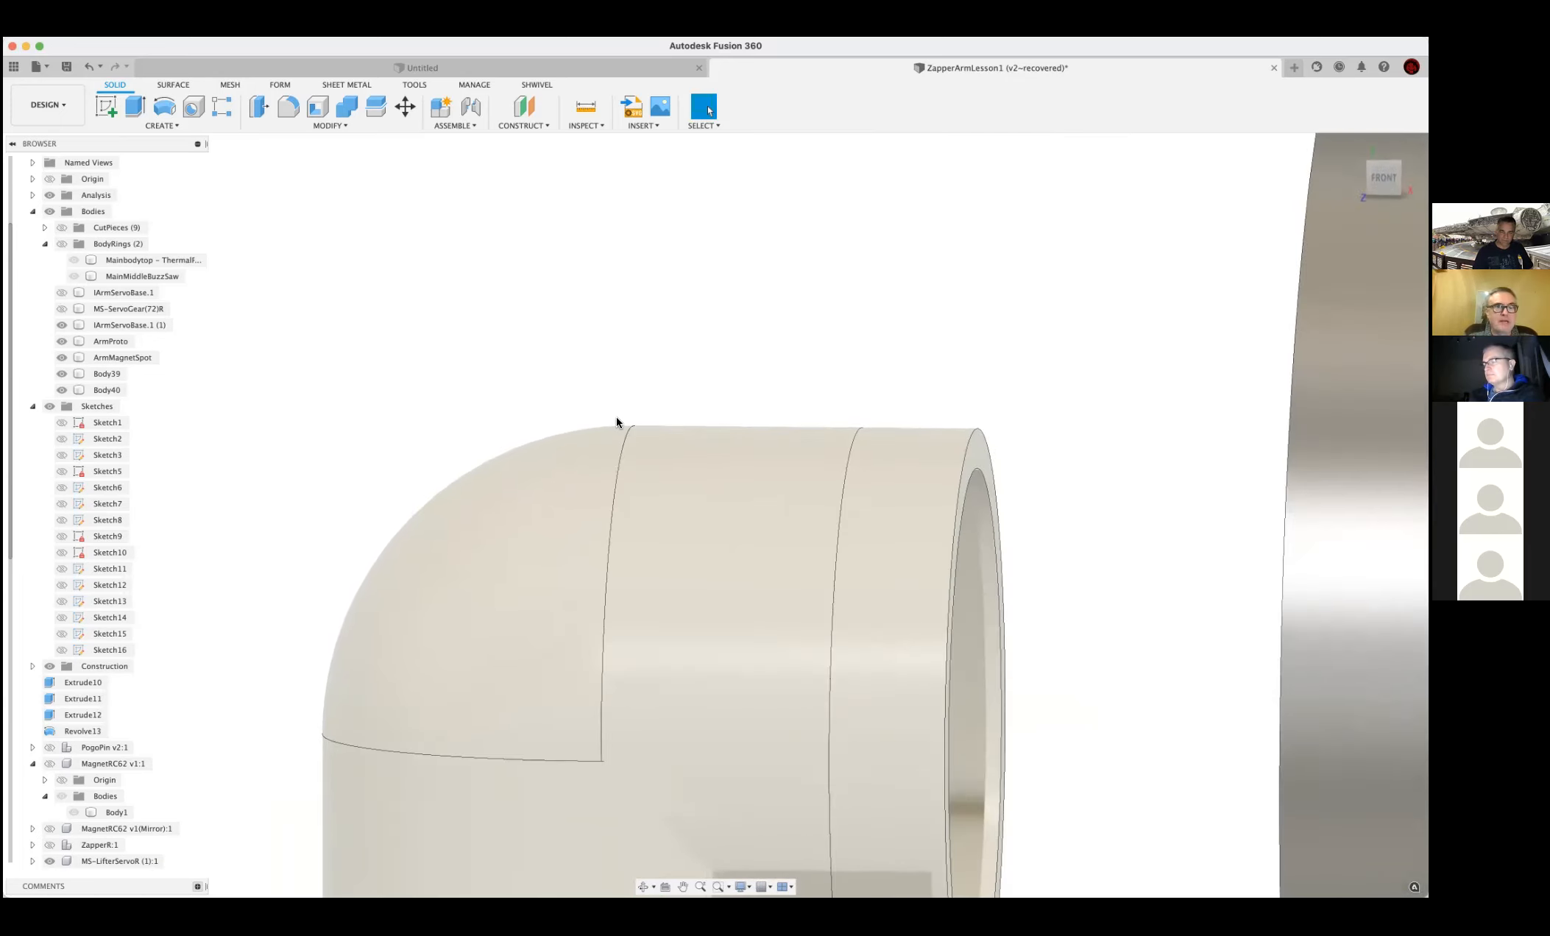
scroll(616, 416, down, 3)
scroll(616, 415, down, 2)
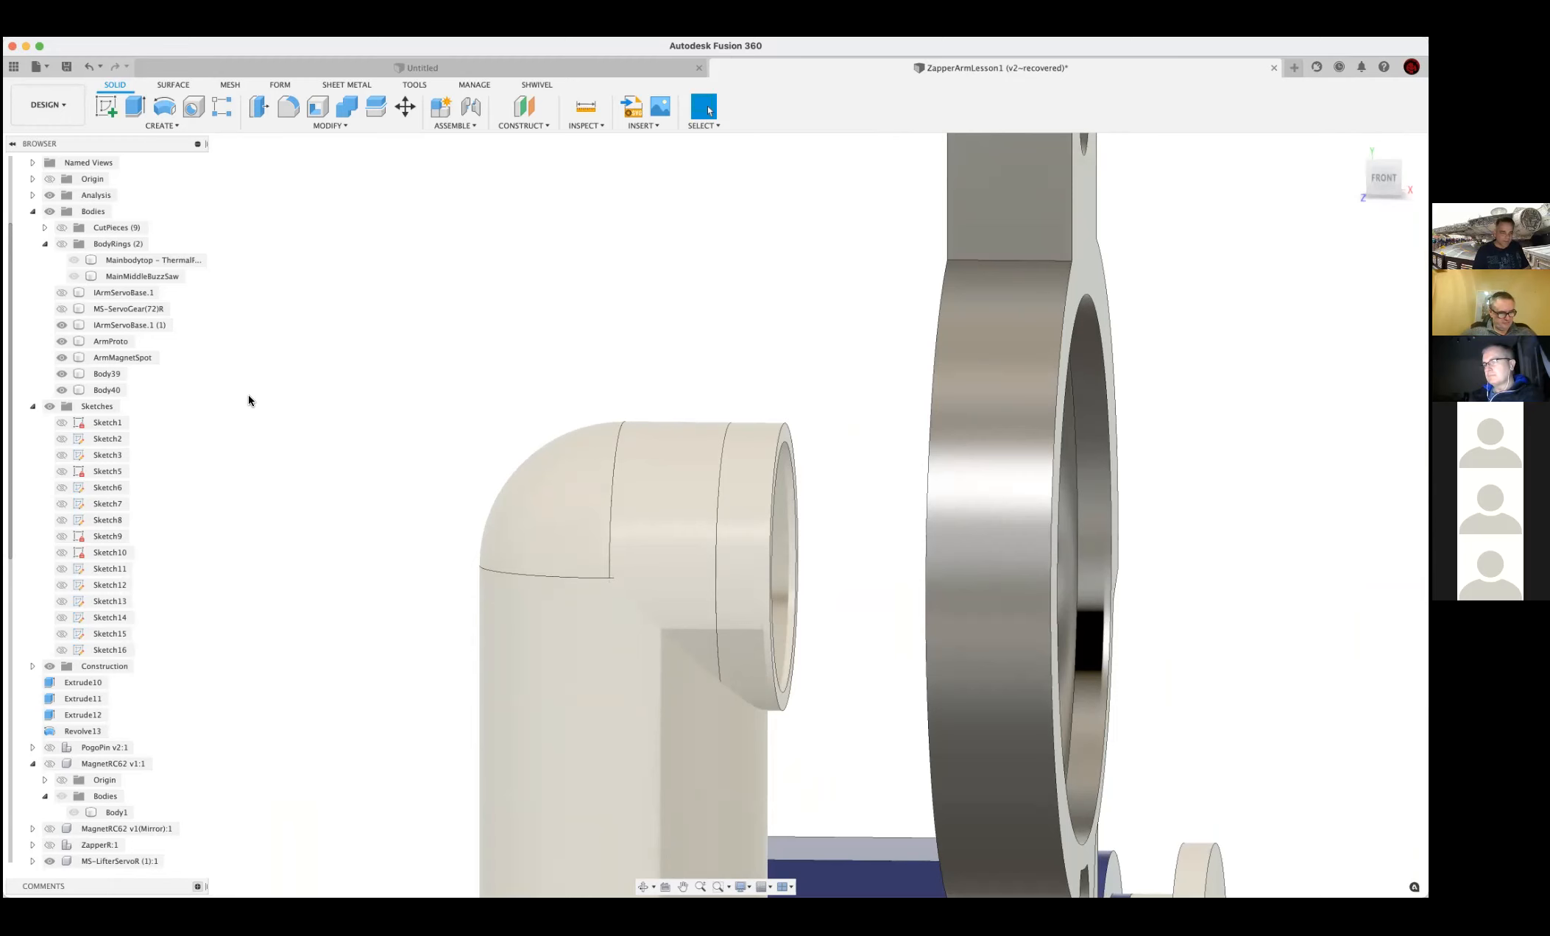
scroll(108, 581, down, 5)
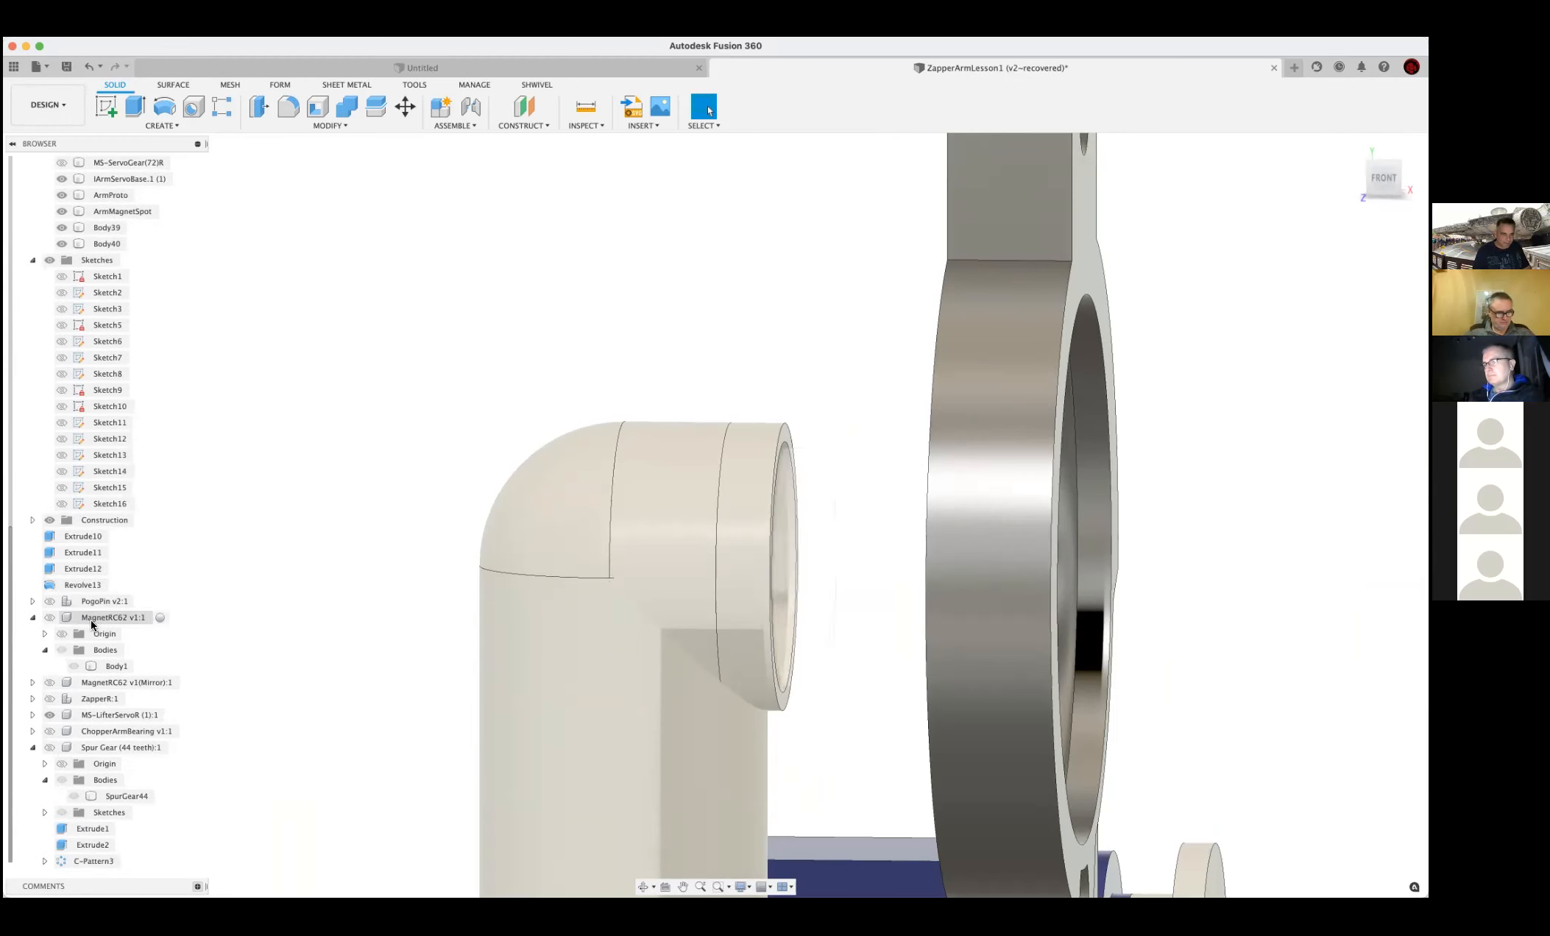
click(59, 699)
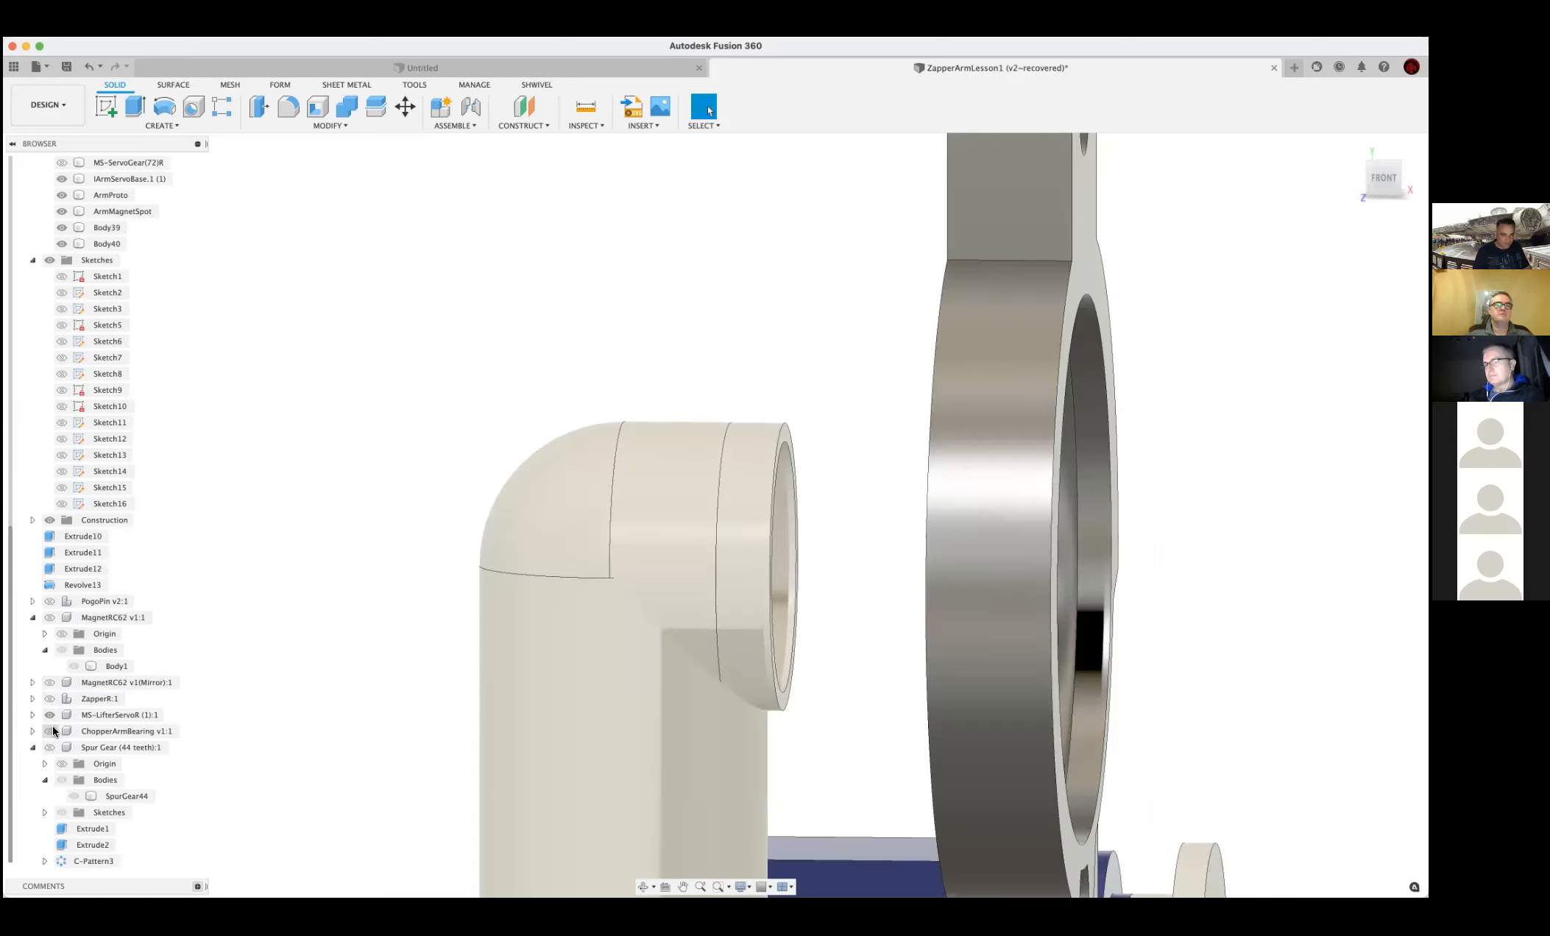
click(50, 697)
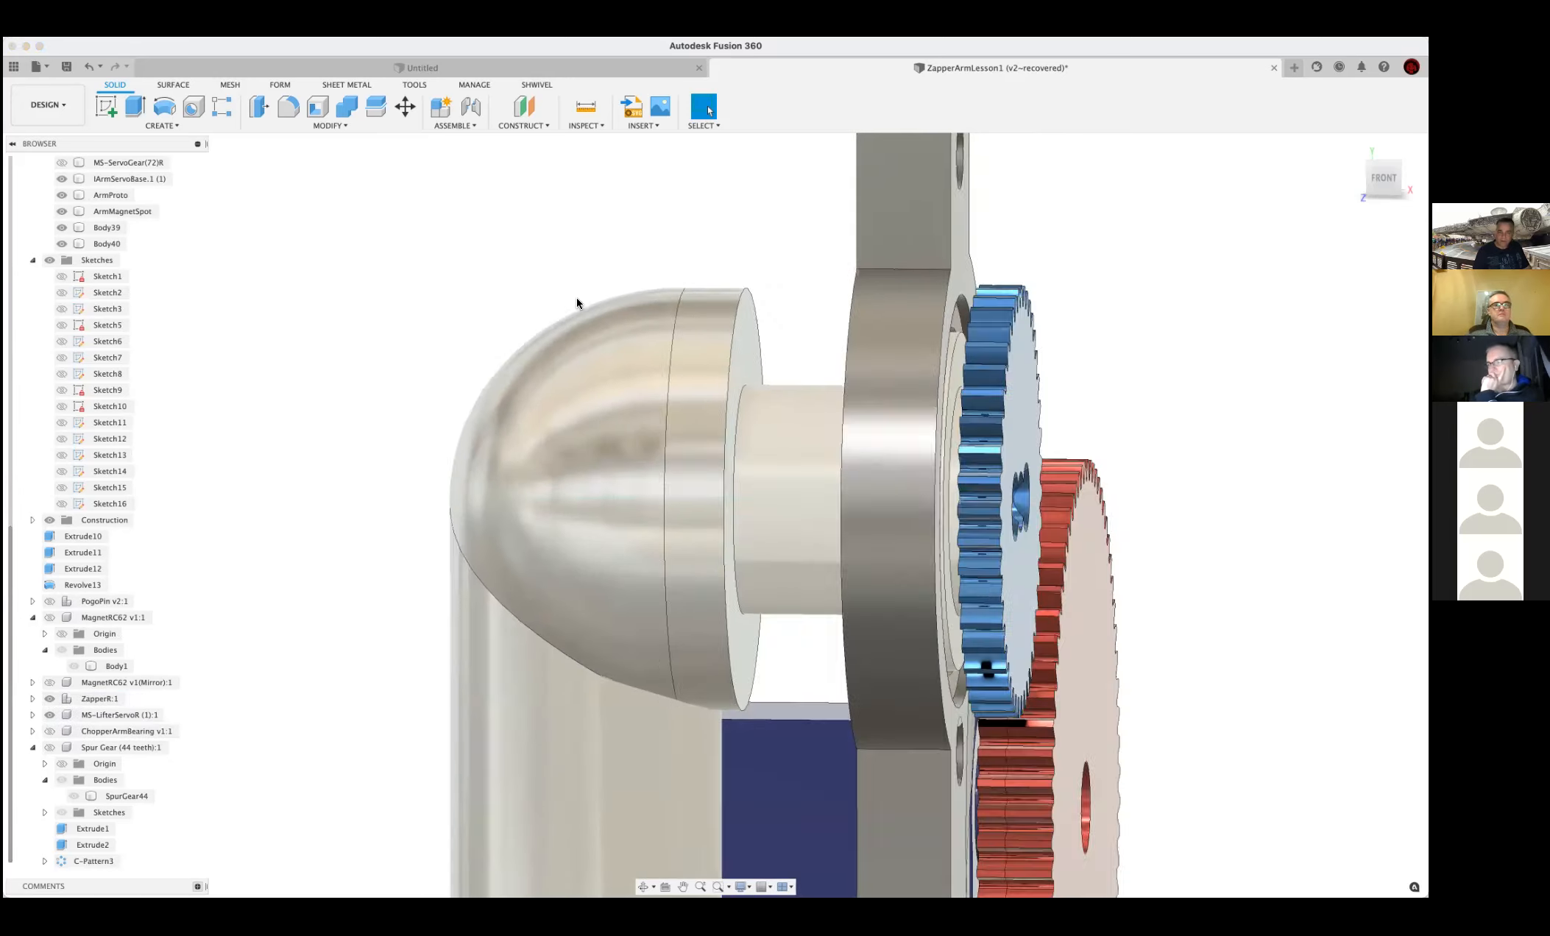
shift+middle_drag(577, 298, 53, 715)
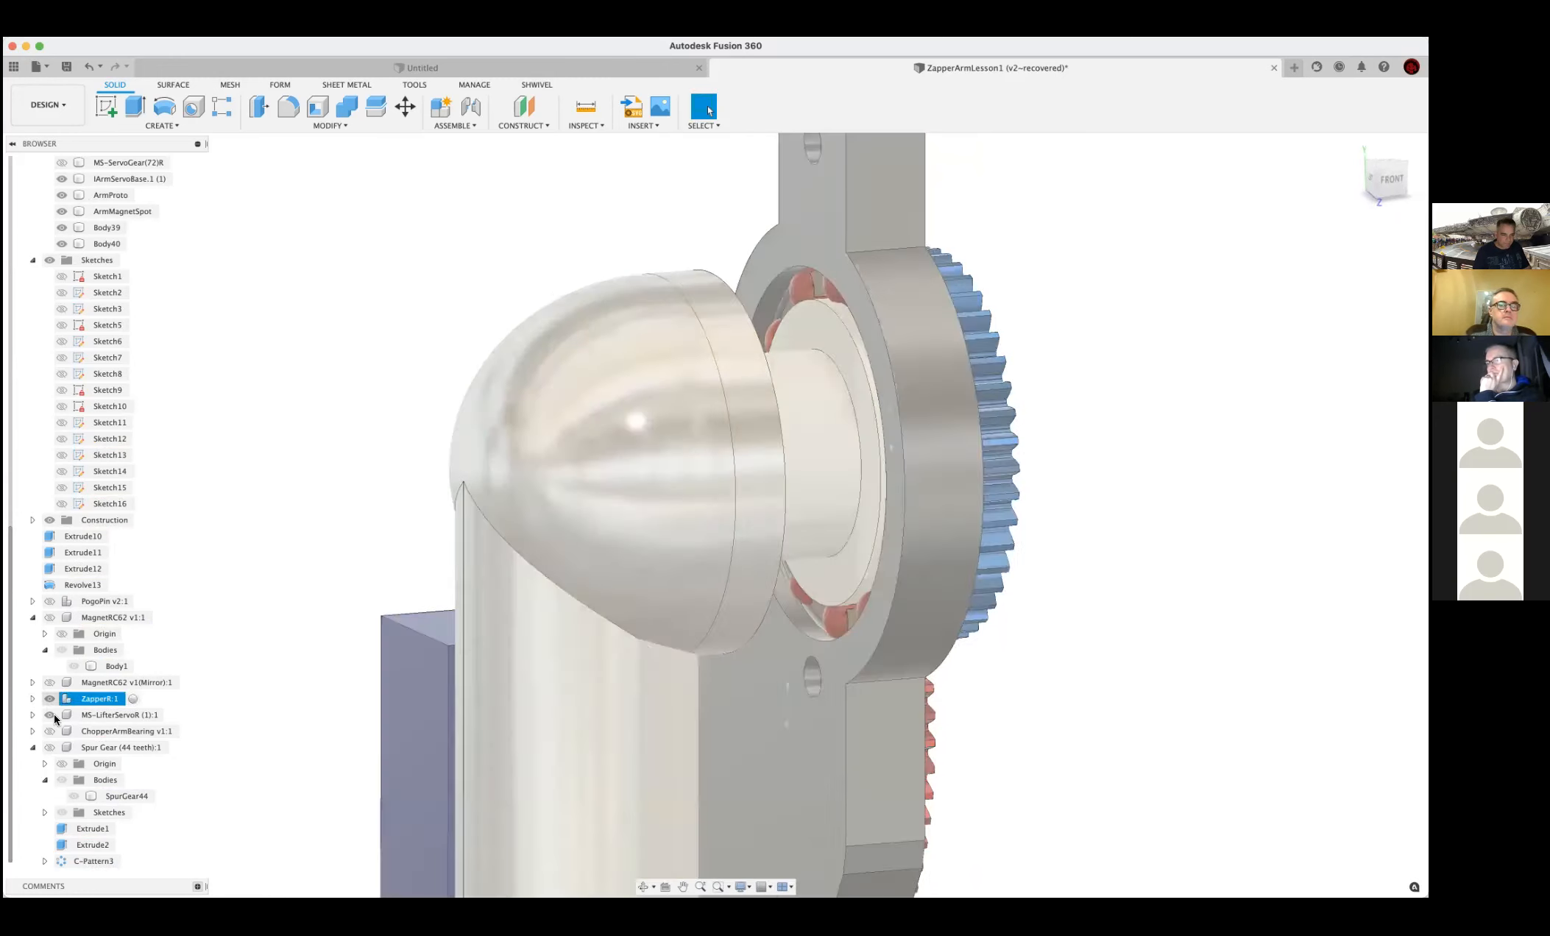
Hide the ZapperR component and examine how the prototype's half dome meets the arm and the magnet ring section
click(57, 715)
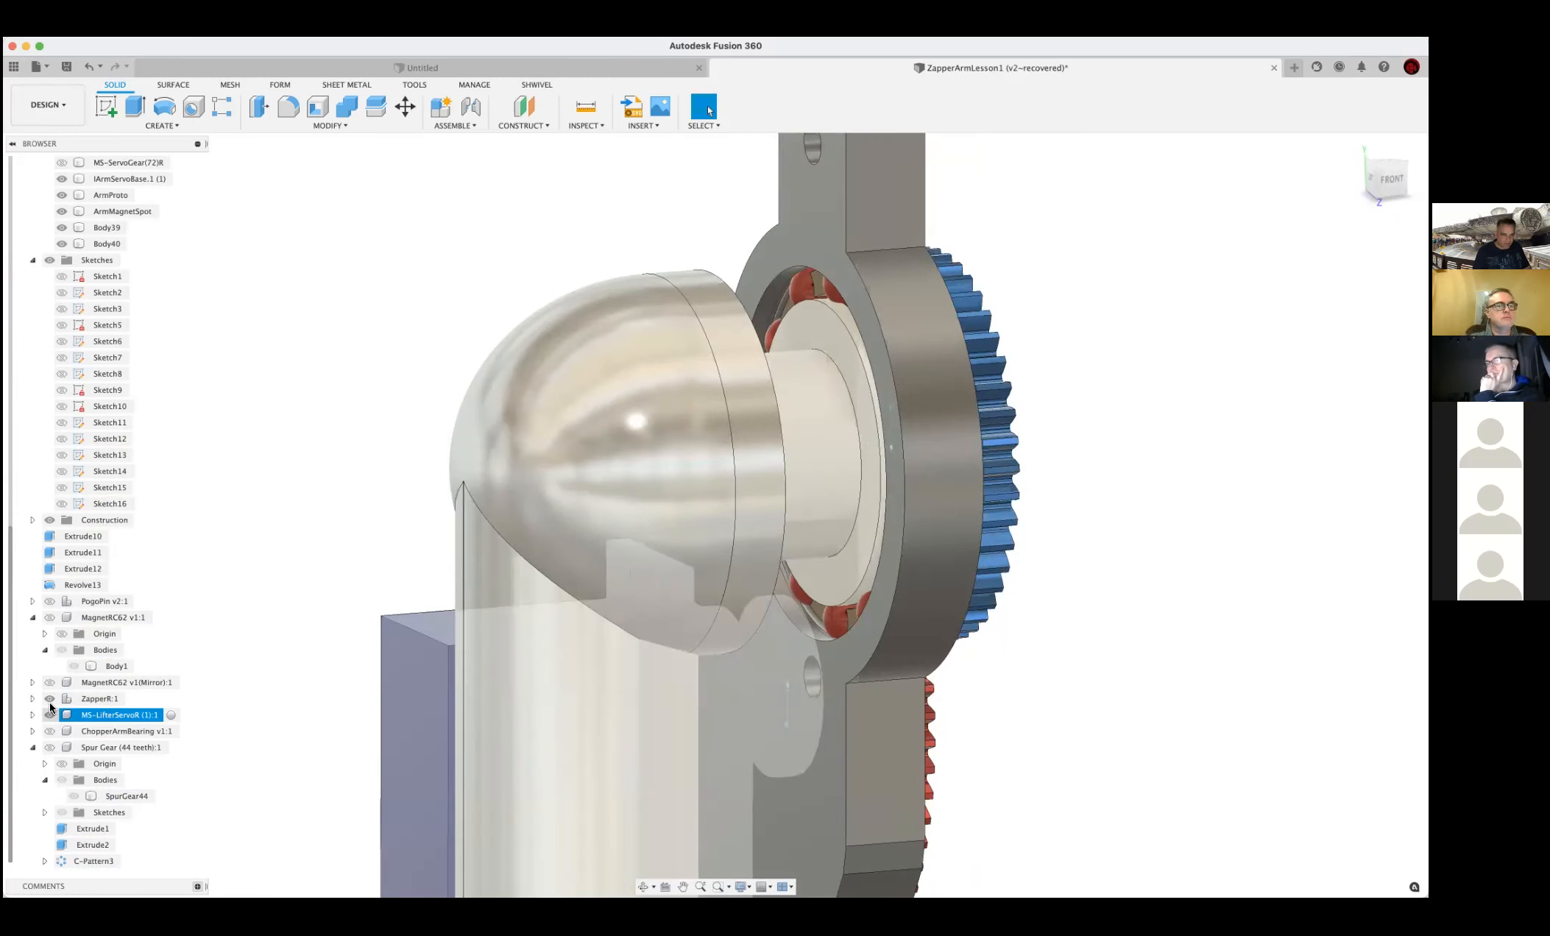
click(49, 702)
click(49, 700)
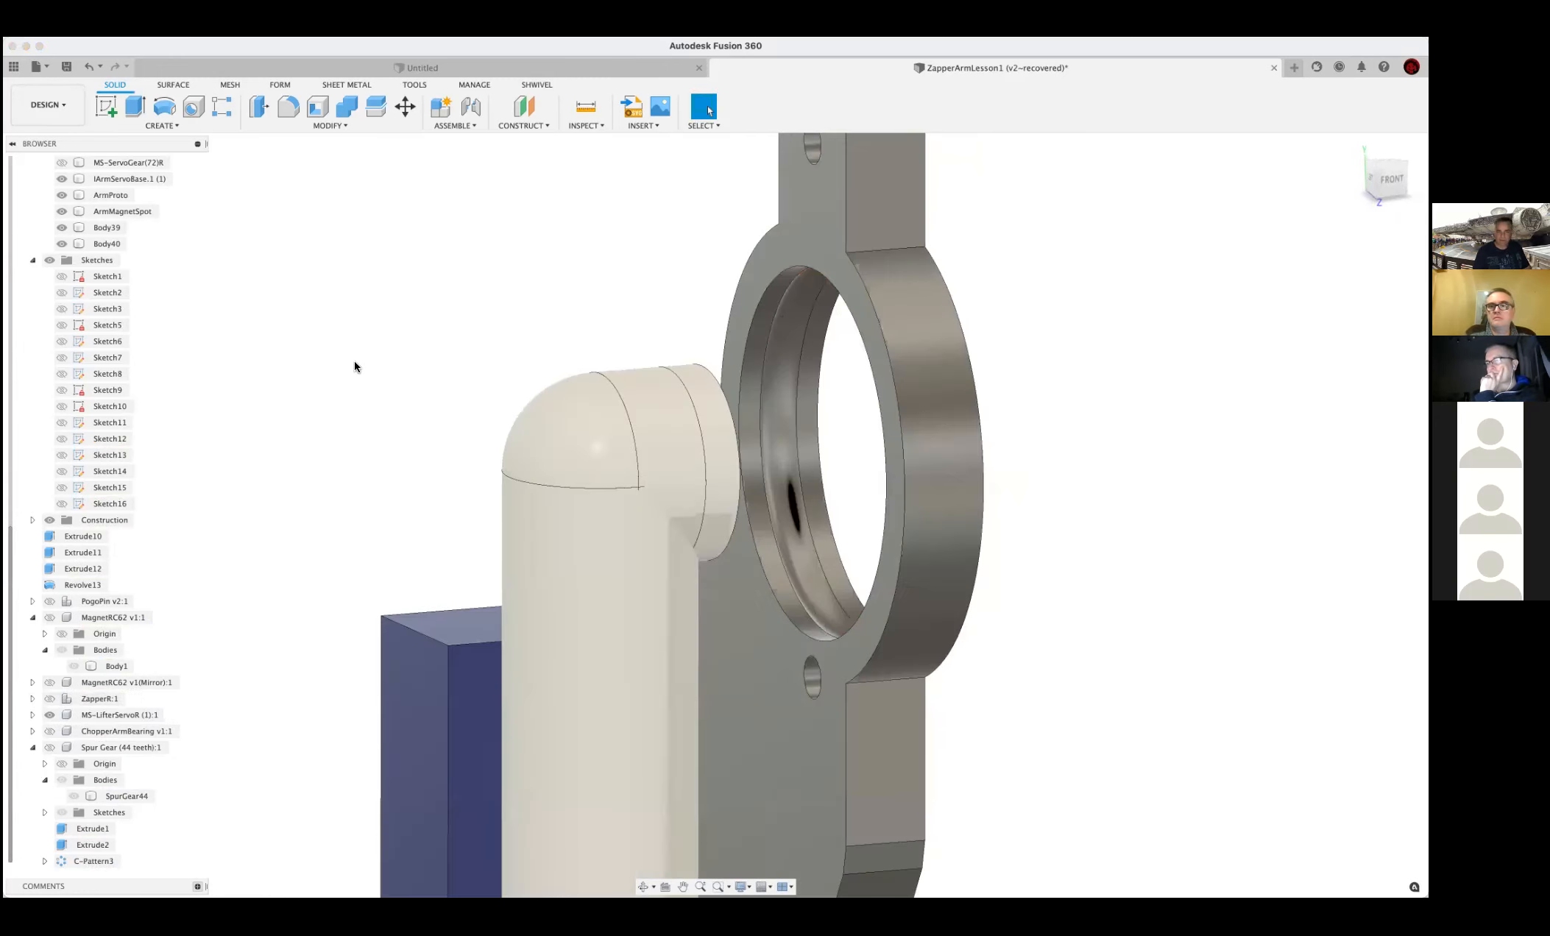
mouse_move(463, 390)
shift+middle_down()
mouse_move(391, 401)
mouse_move(443, 376)
shift+middle_up()
scroll(536, 373, up, 5)
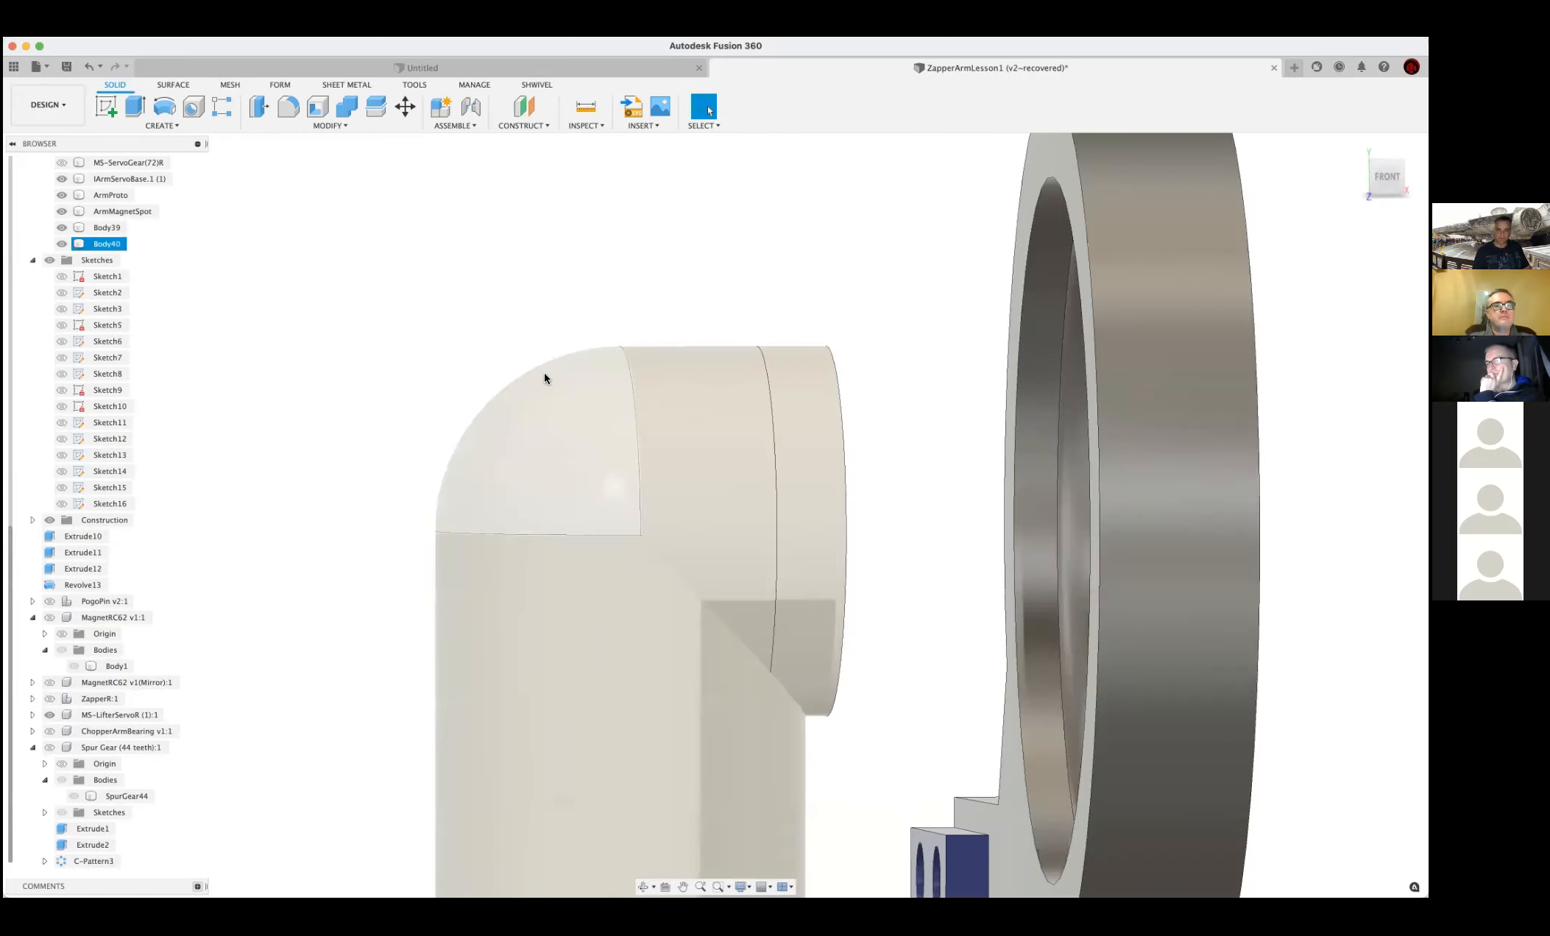
Inspect the junctions between the half dome, the arm cylinder, Body39 and ArmMagnetSpot from several angles
mouse_move(539, 377)
shift+middle_down()
mouse_move(491, 388)
mouse_move(529, 374)
mouse_move(551, 386)
shift+middle_up()
scroll(729, 383, down, 5)
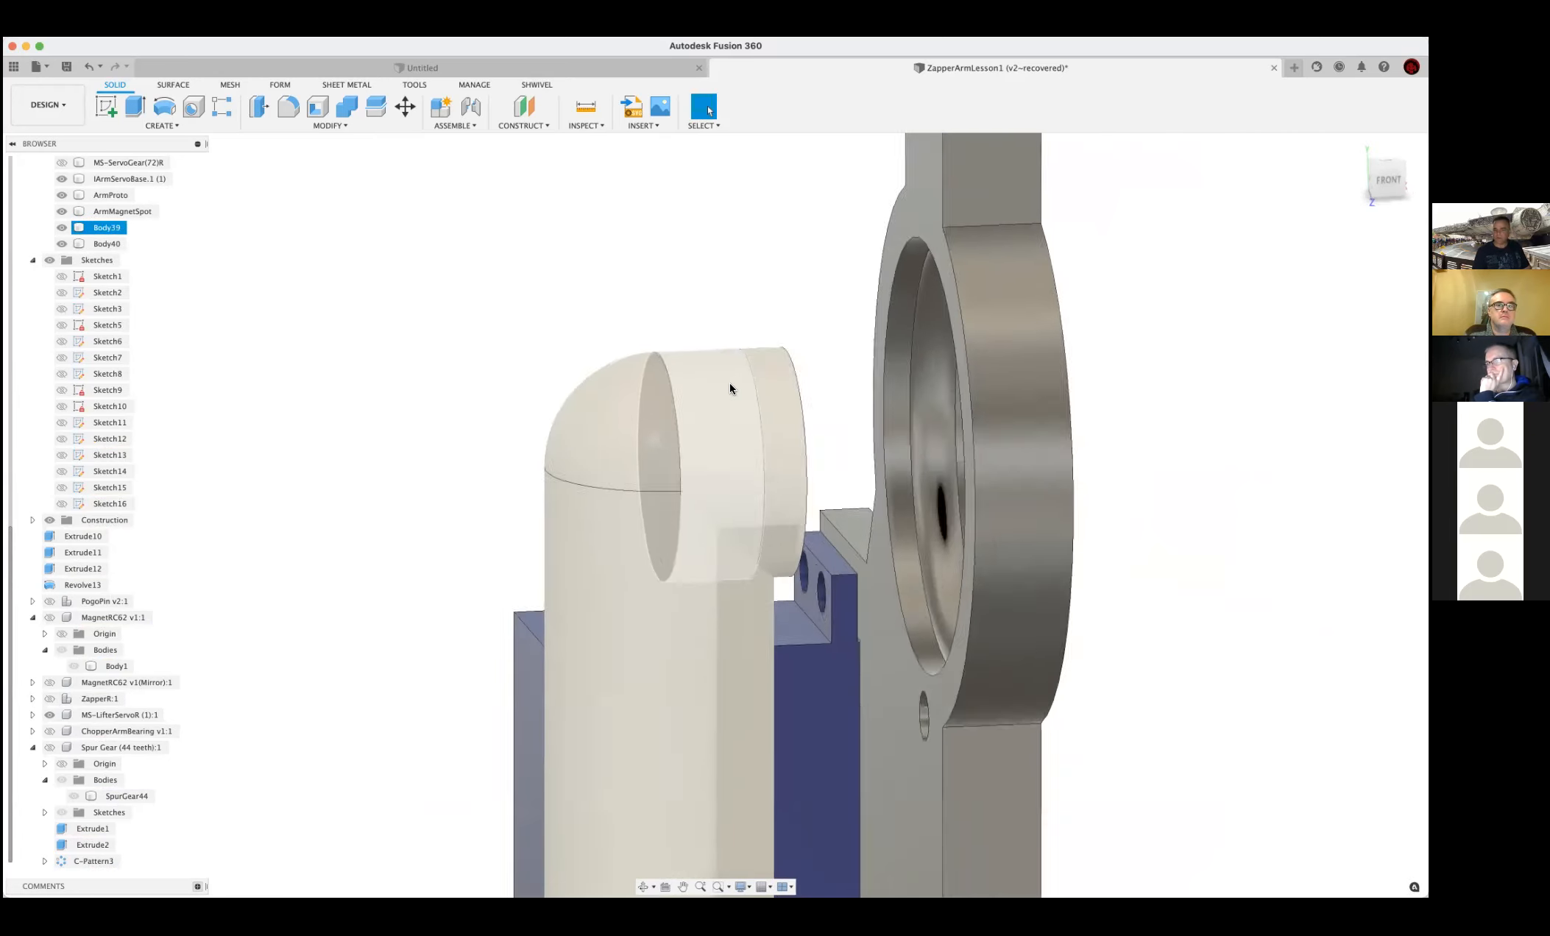
shift+middle_drag(702, 395, 685, 440)
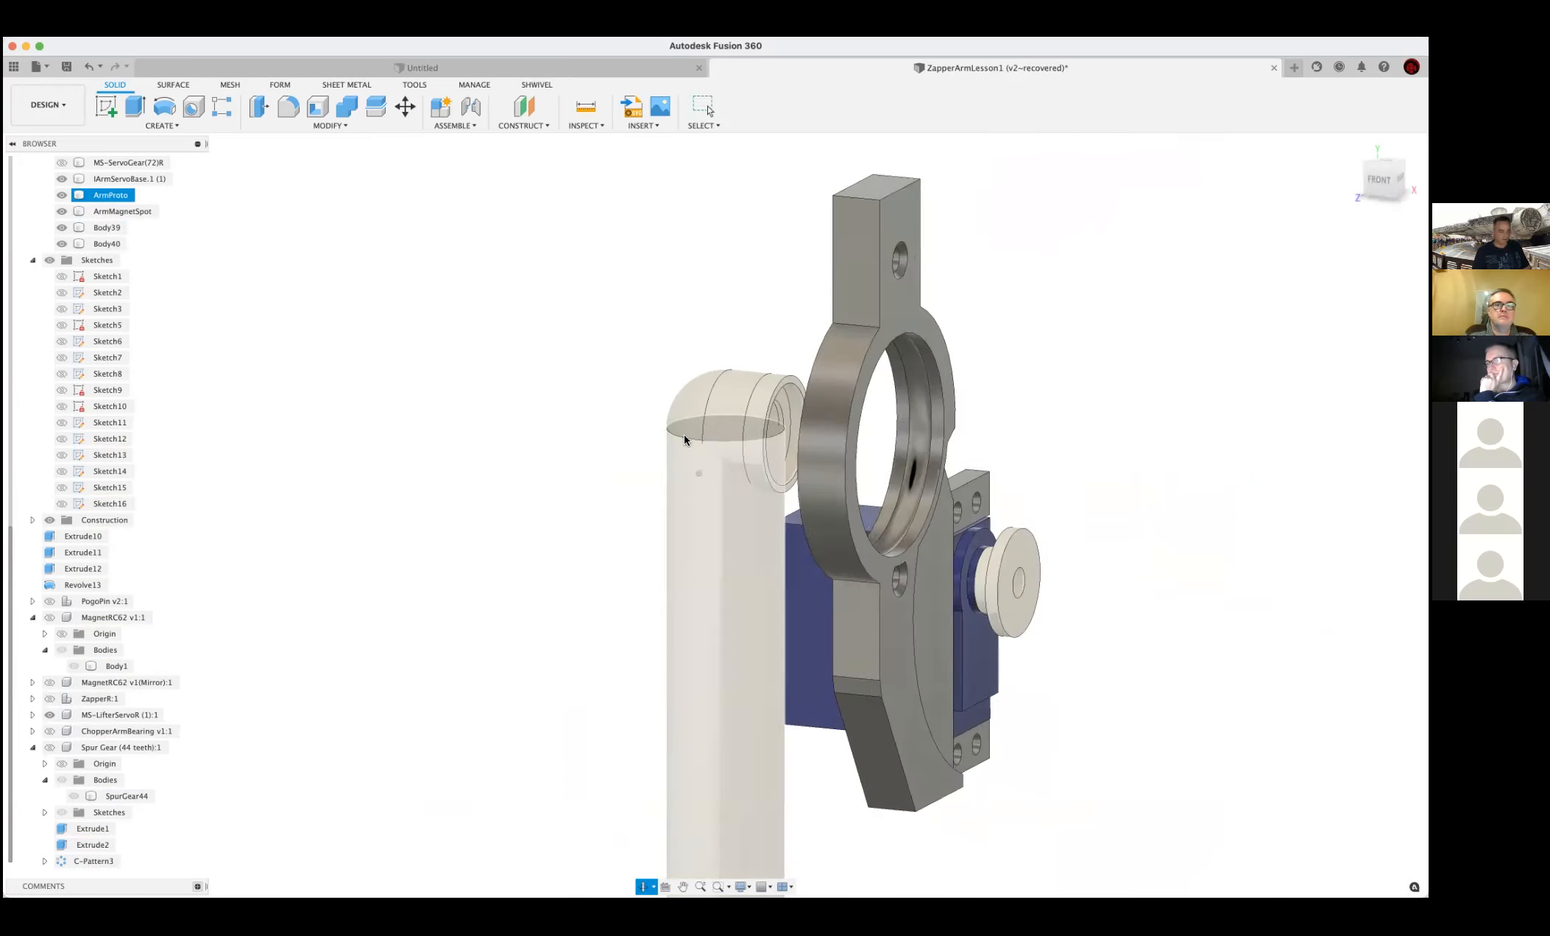
click(685, 439)
scroll(709, 419, up, 3)
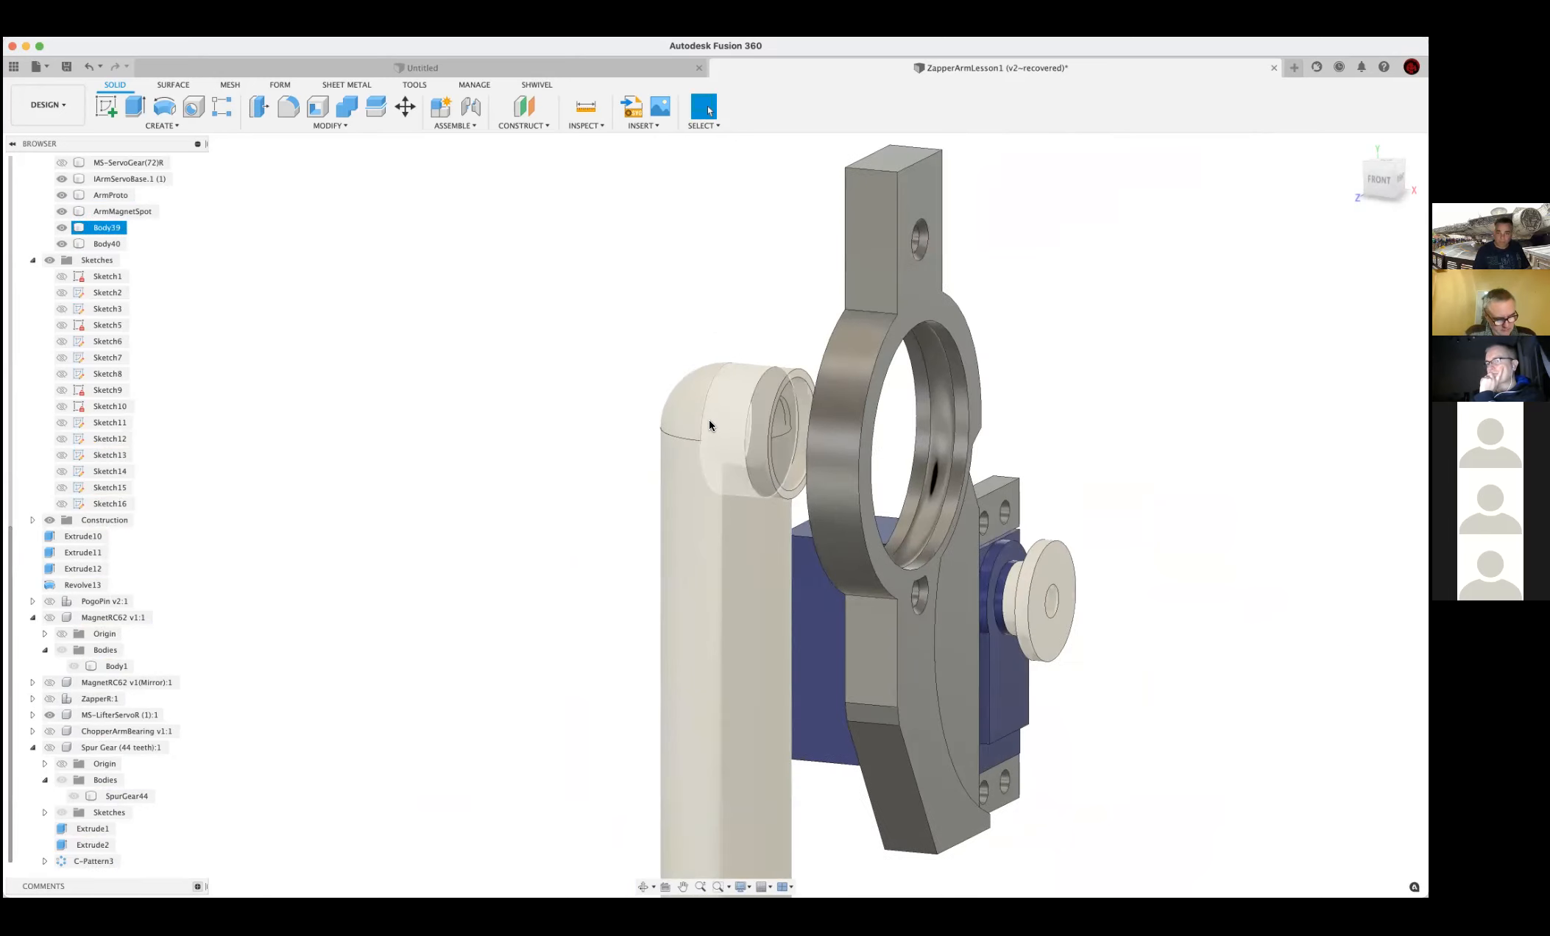
scroll(741, 432, up, 1)
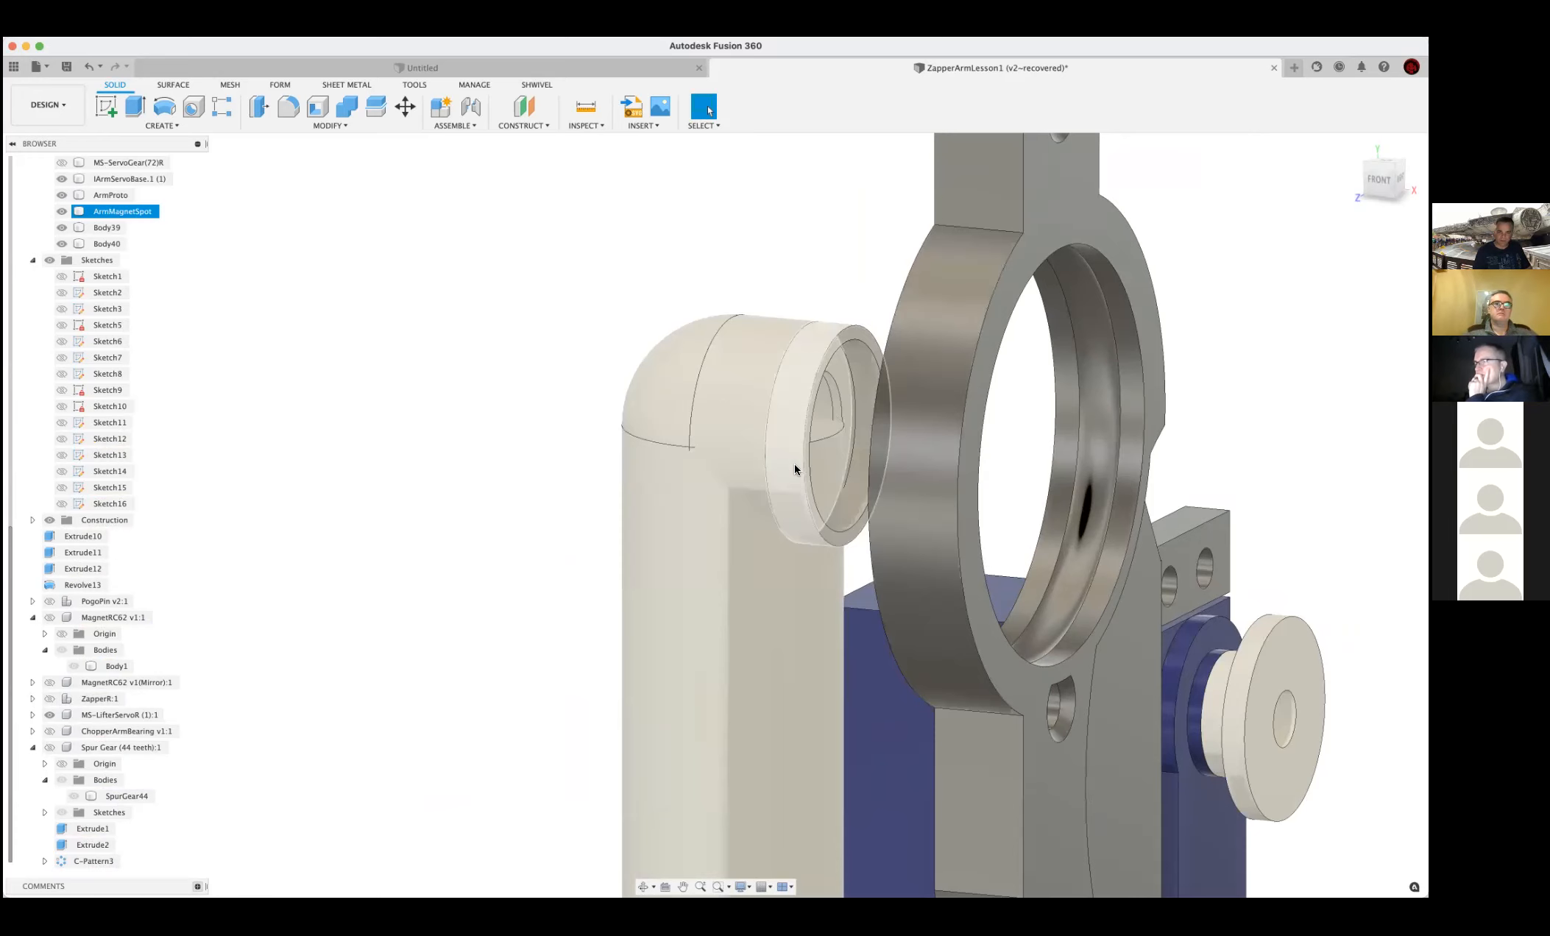
scroll(818, 527, down, 4)
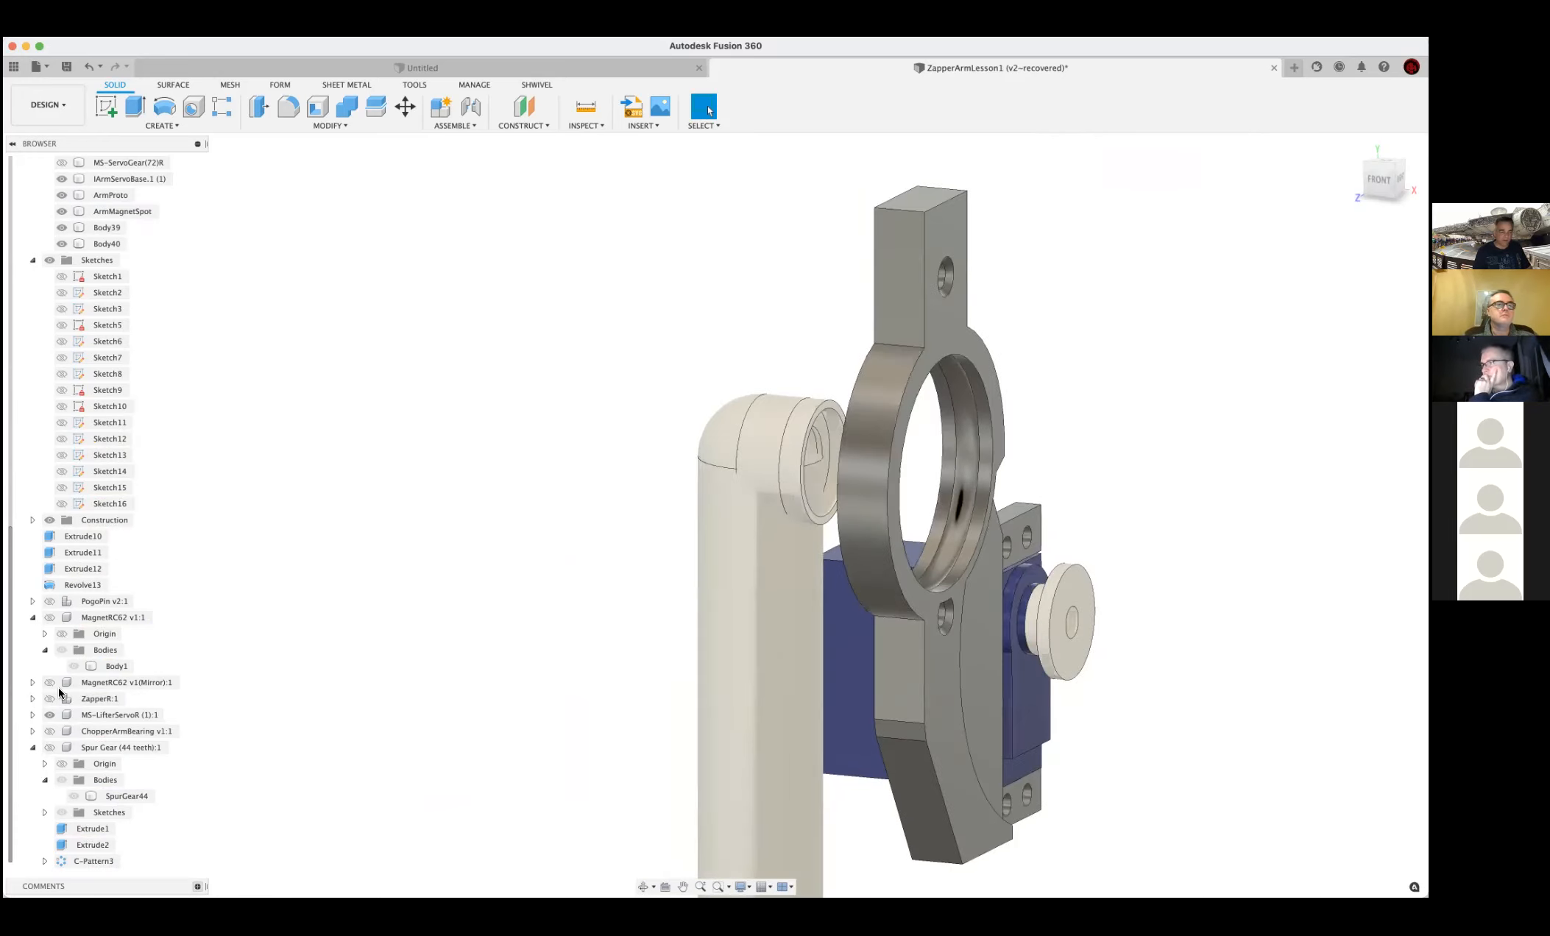
Show the Spur Gear (44 teeth) component together with its SpurGear44 body in the servo base's ring
scroll(573, 566, down, 6)
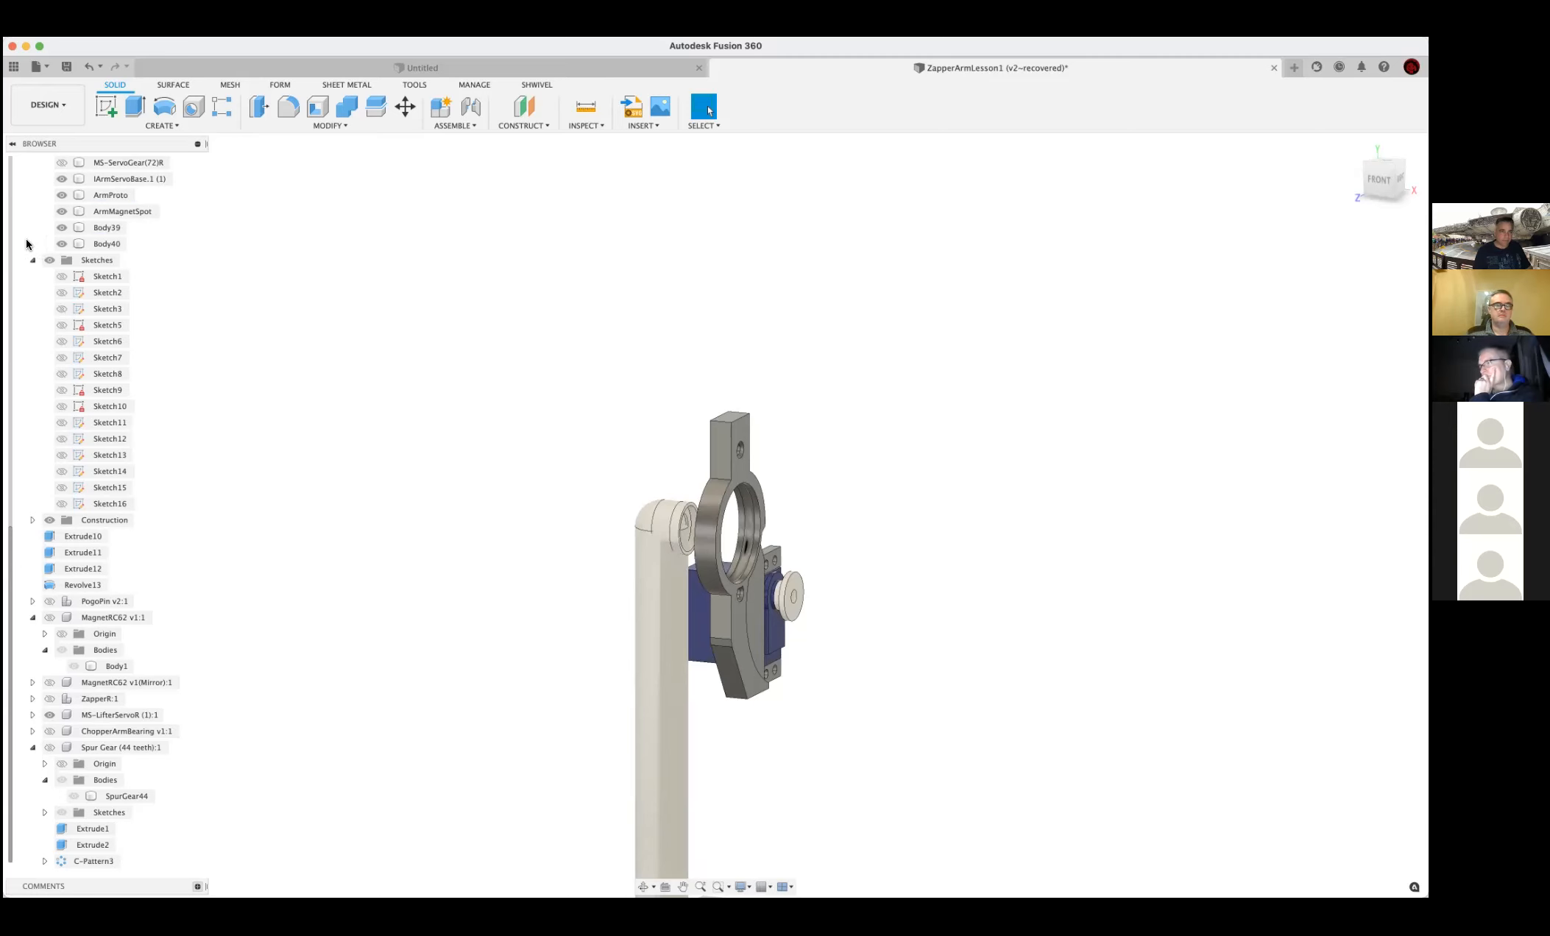
scroll(122, 184, up, 5)
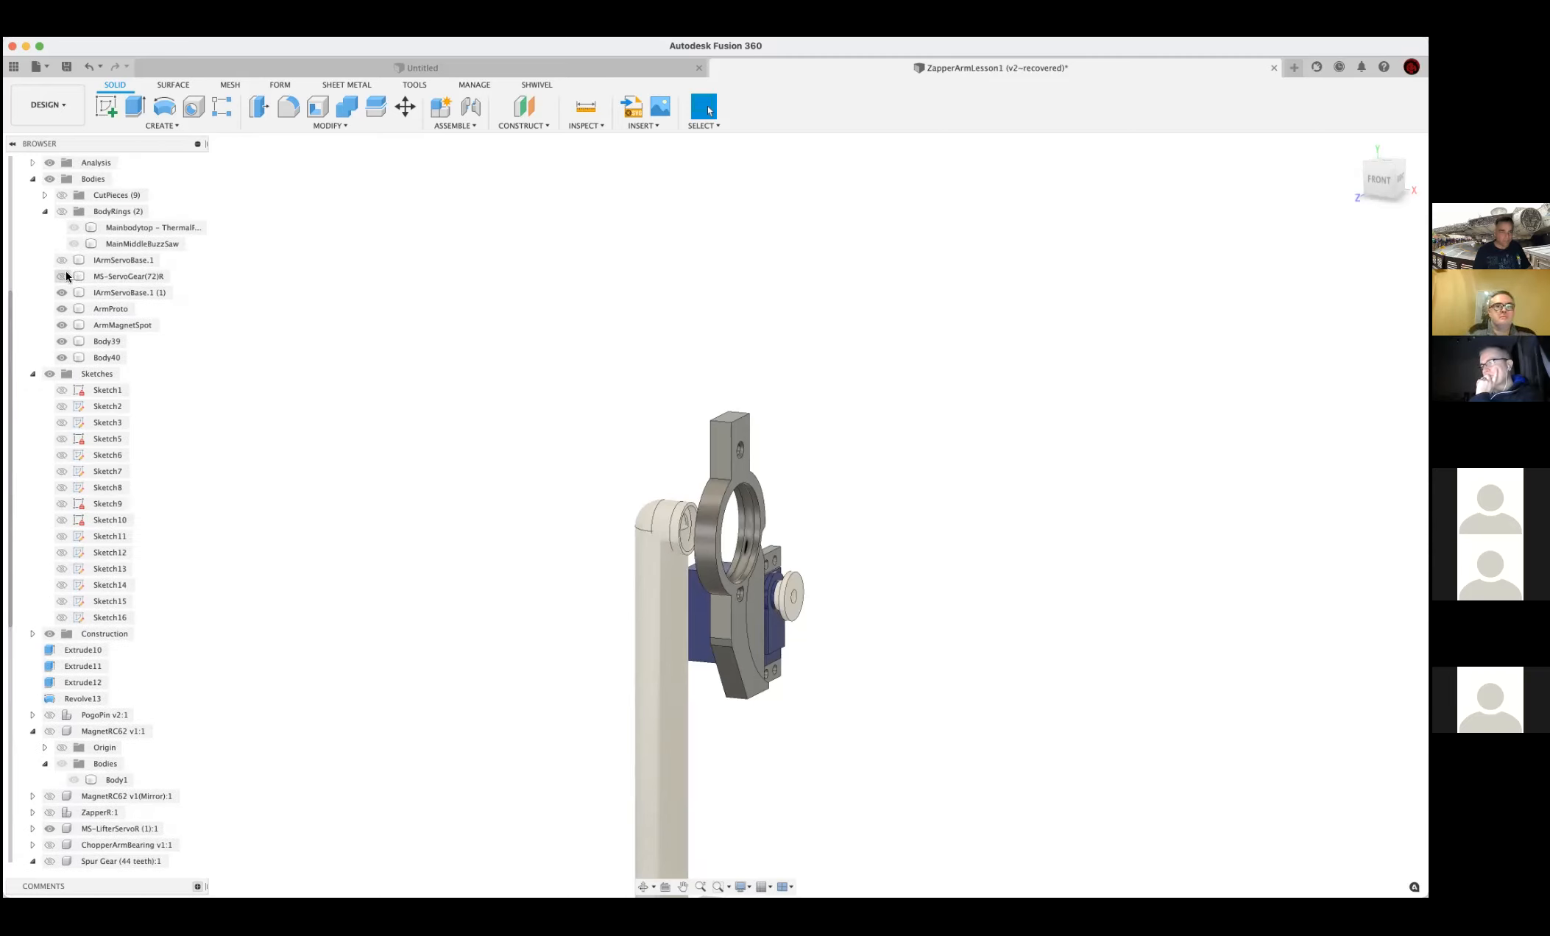
scroll(73, 828, down, 3)
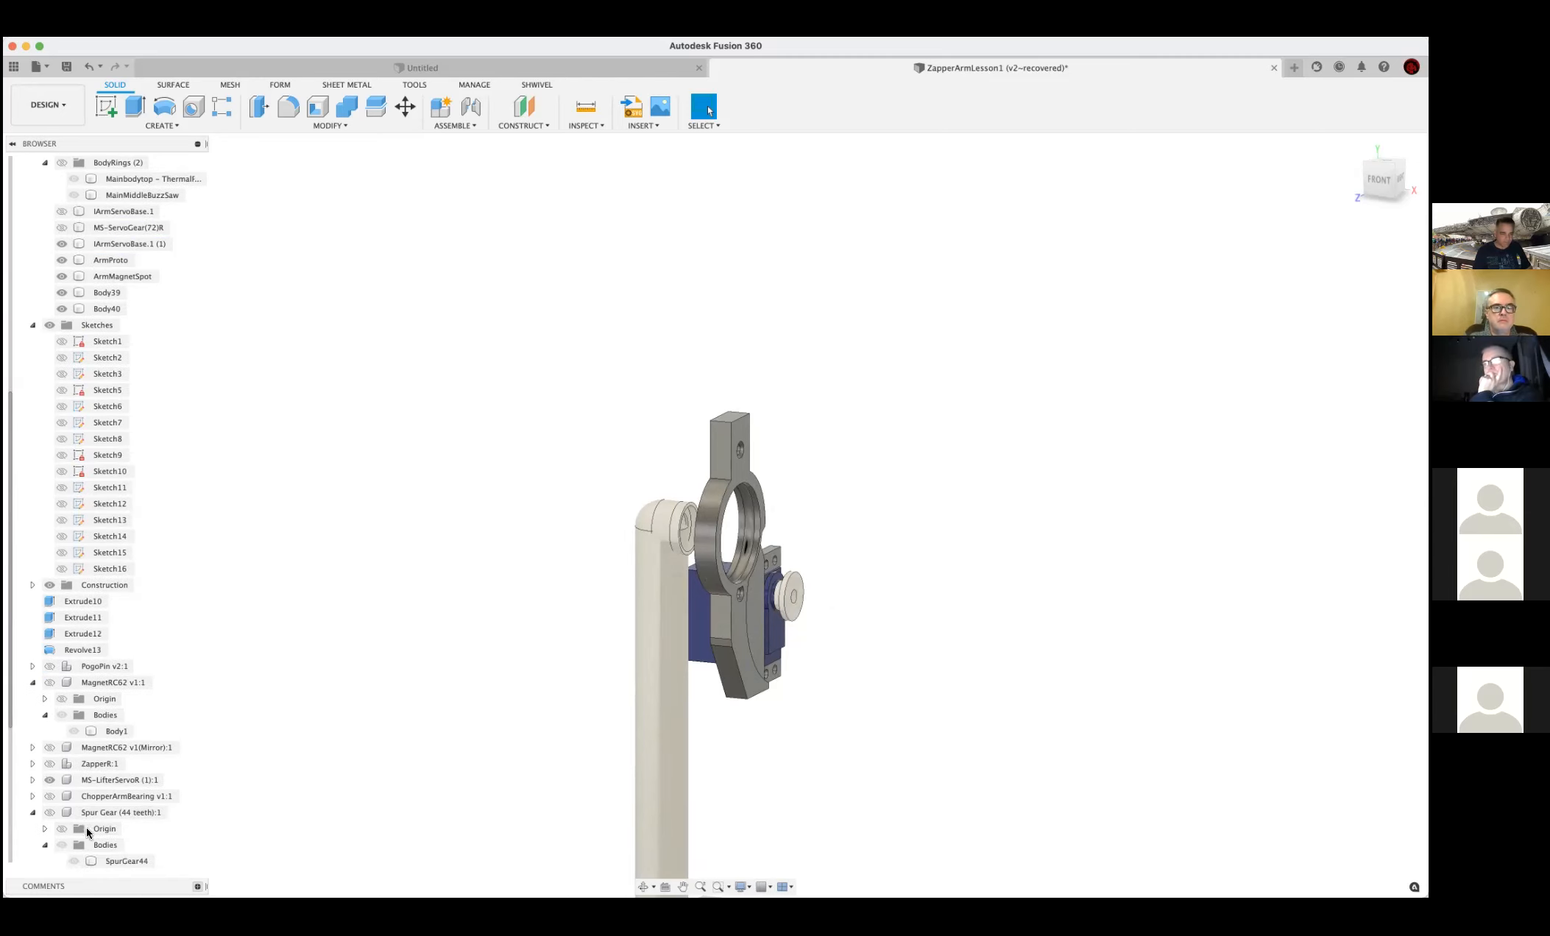
scroll(63, 815, down, 2)
click(50, 747)
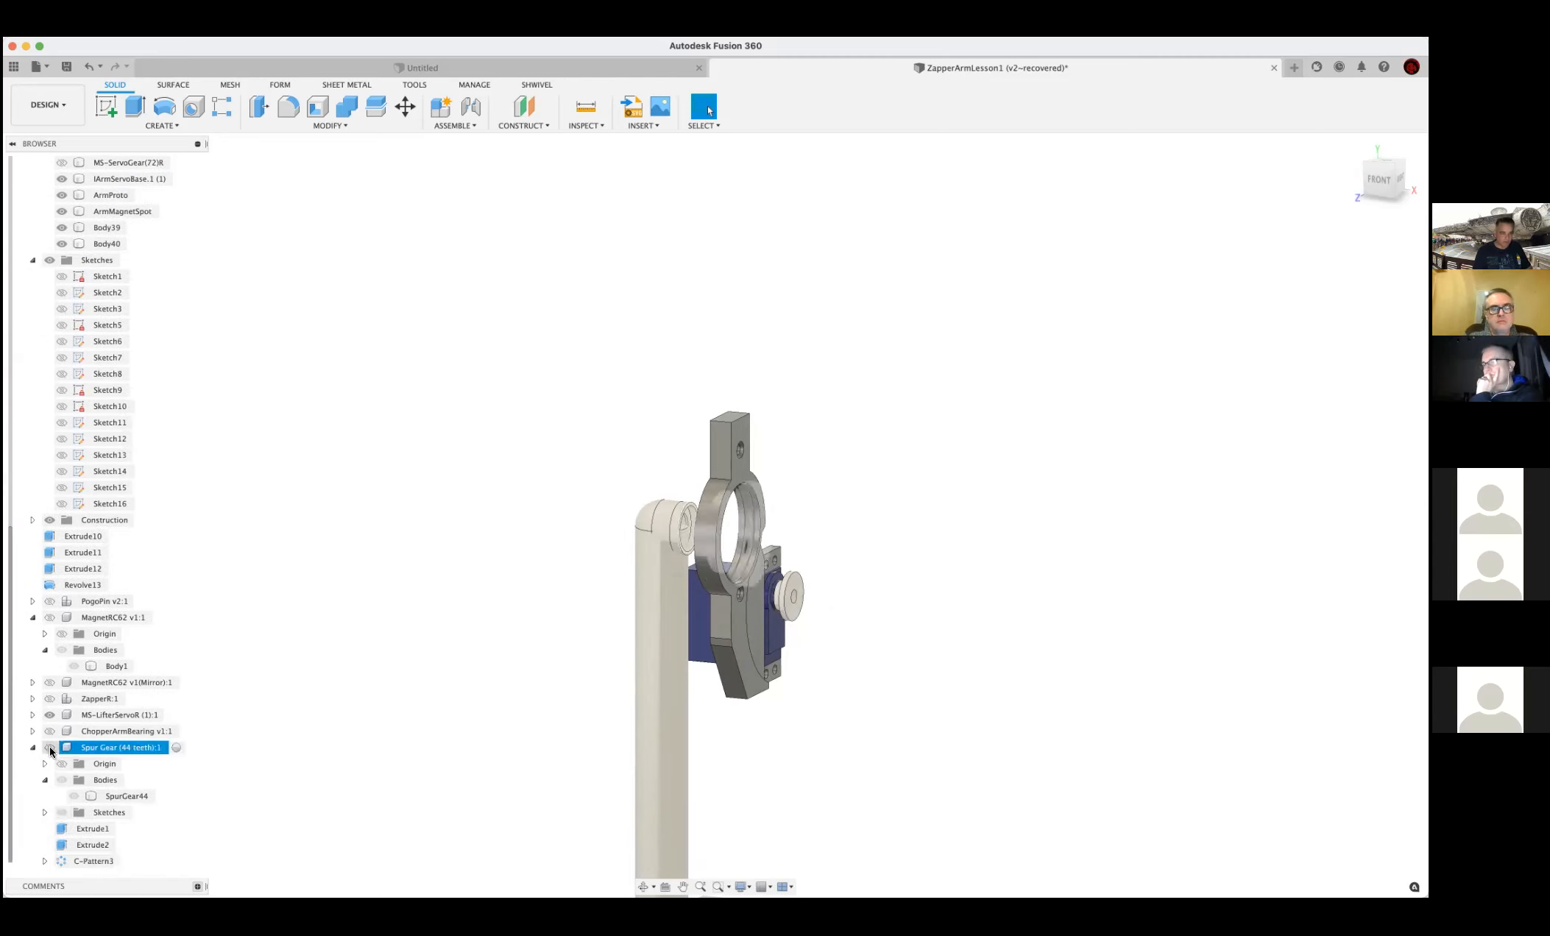
shift+middle_drag(440, 608, 401, 587)
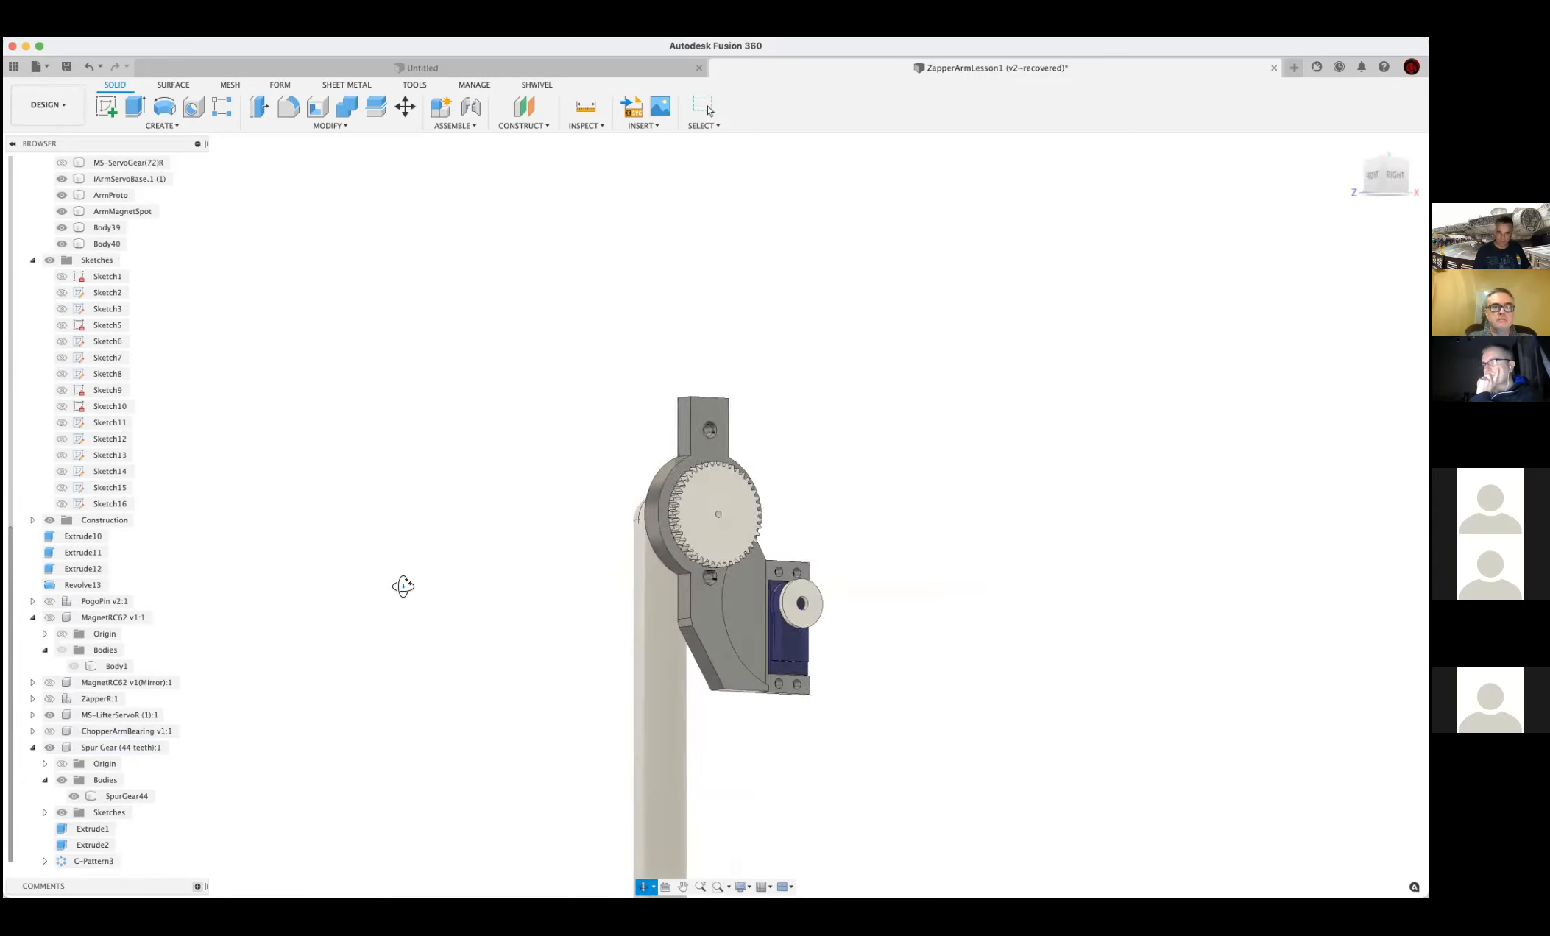
scroll(879, 514, down, 2)
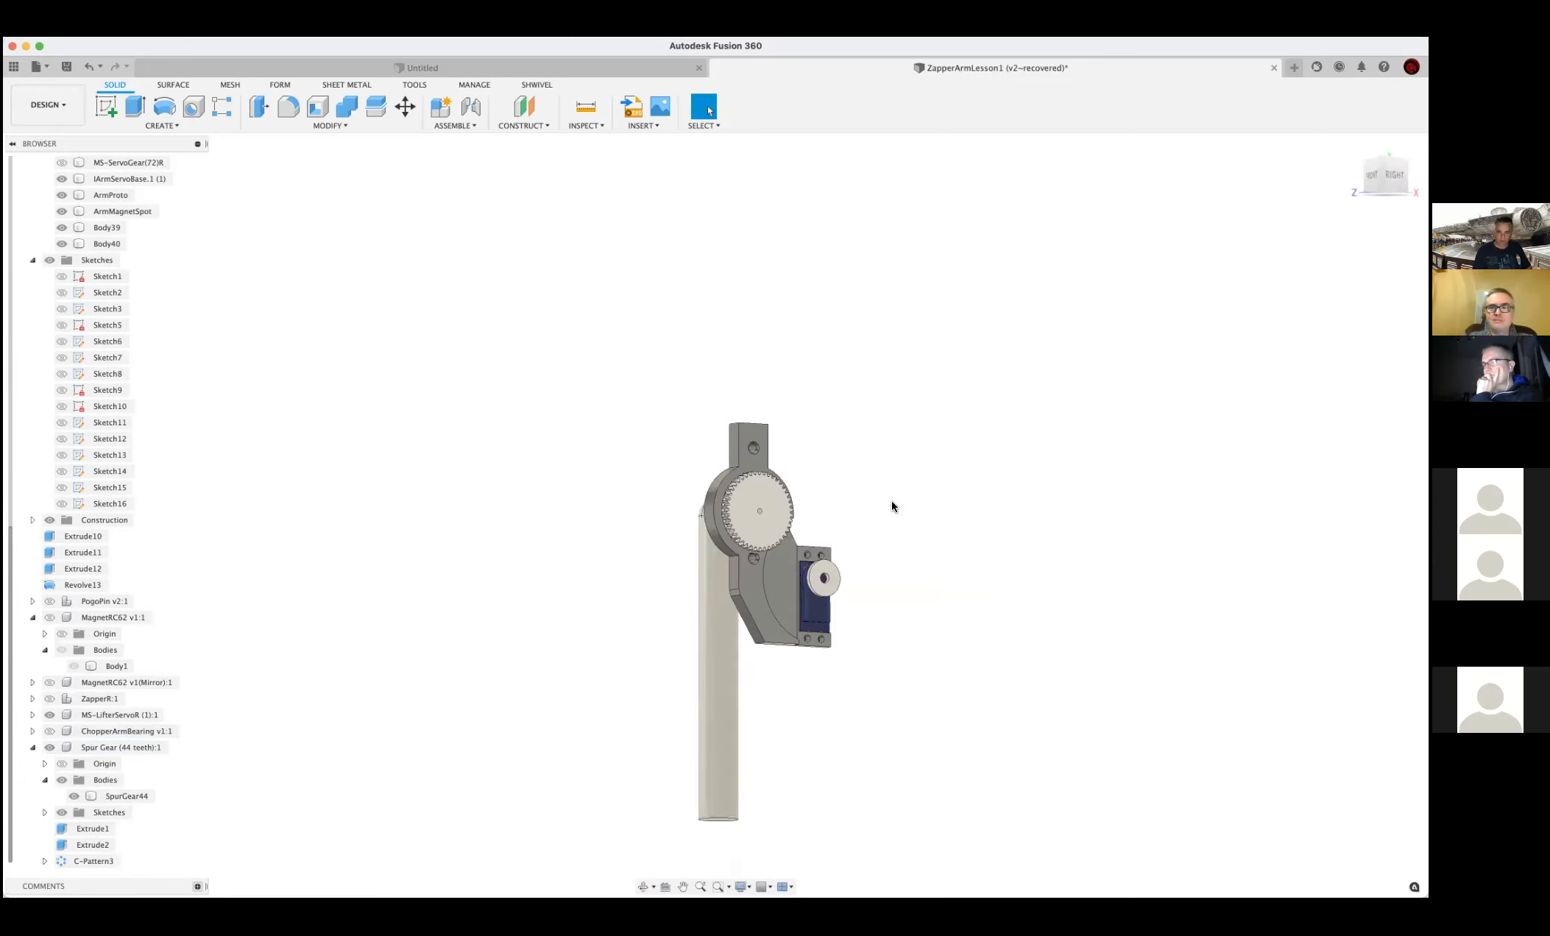
scroll(891, 506, down, 2)
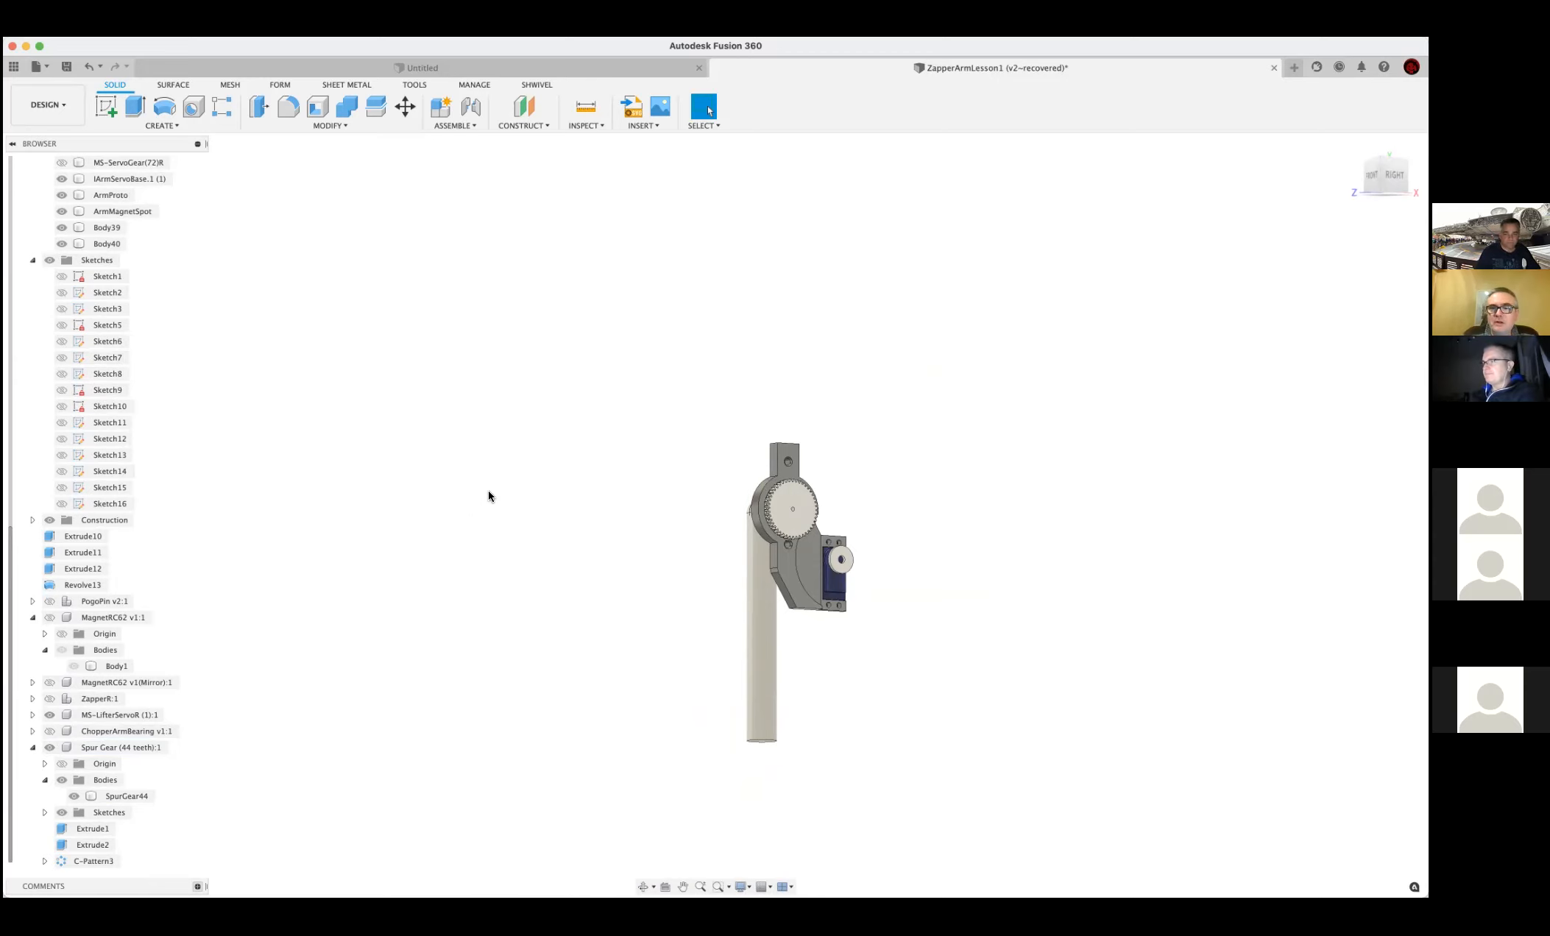
Examine how the 44-tooth spur gear sits in the servo base relative to the servo and the arm behind it
scroll(681, 508, up, 5)
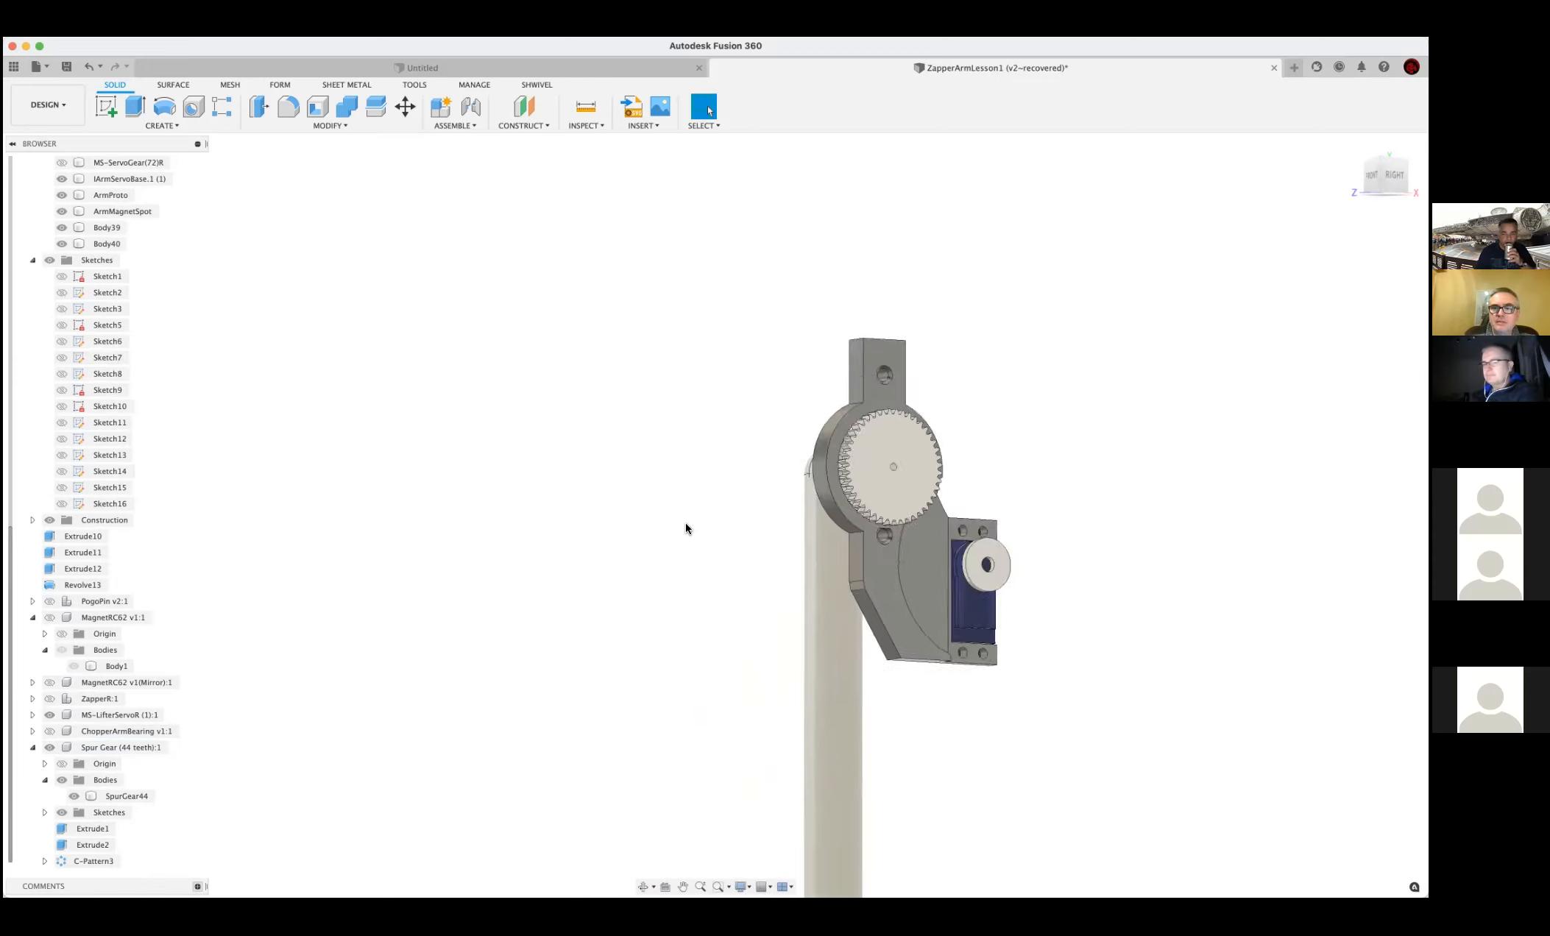
scroll(685, 527, up, 2)
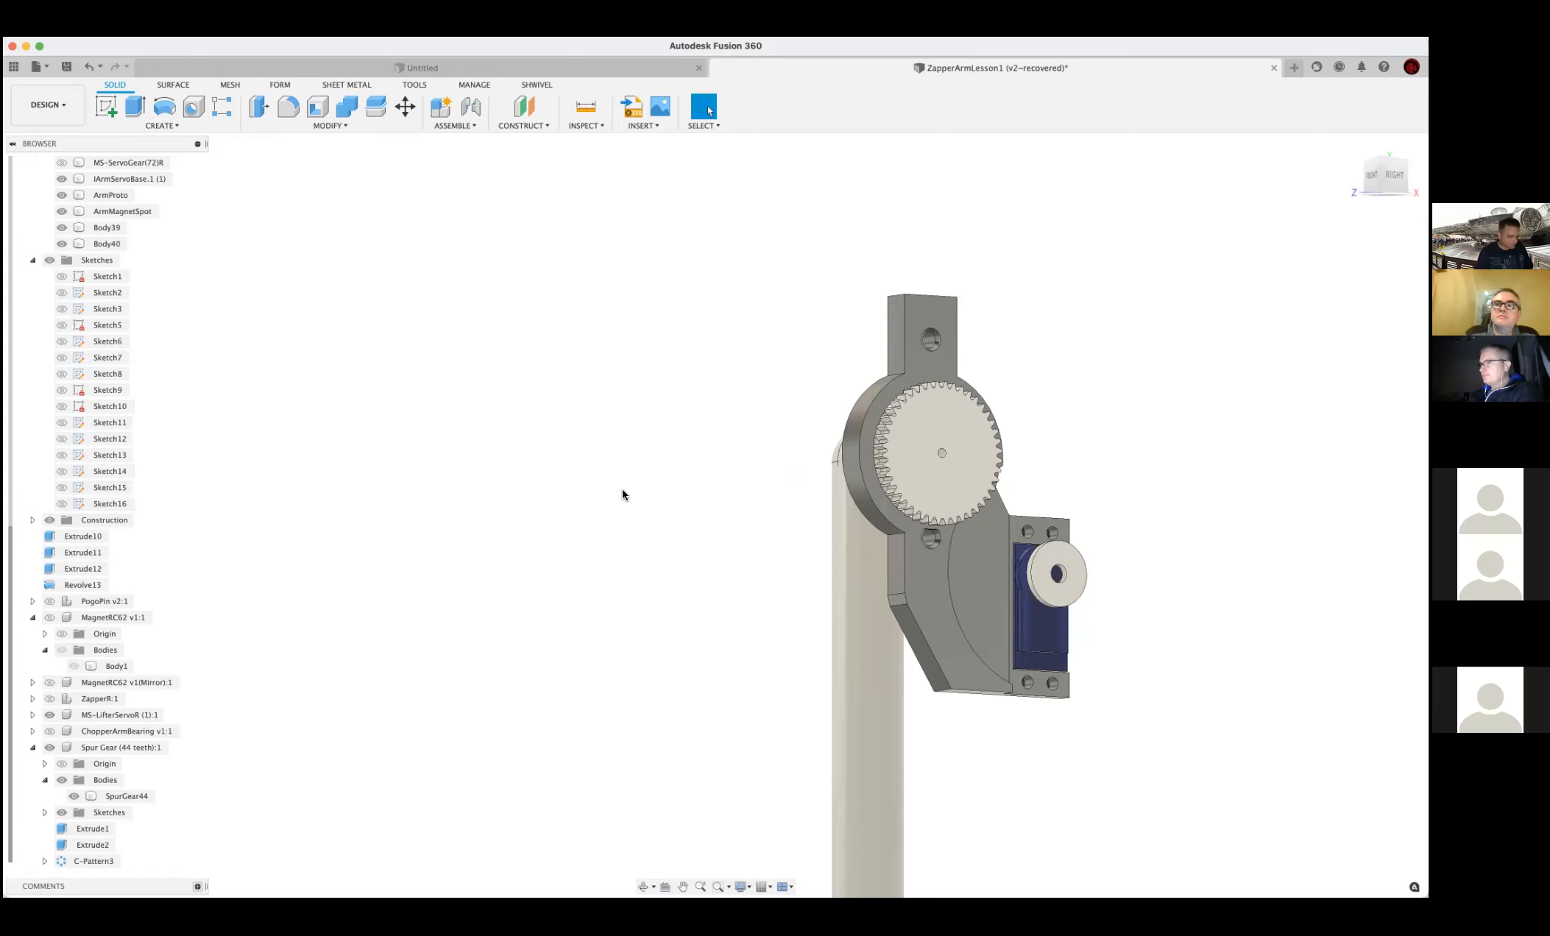
middle_drag(707, 456, 412, 457)
scroll(756, 401, up, 4)
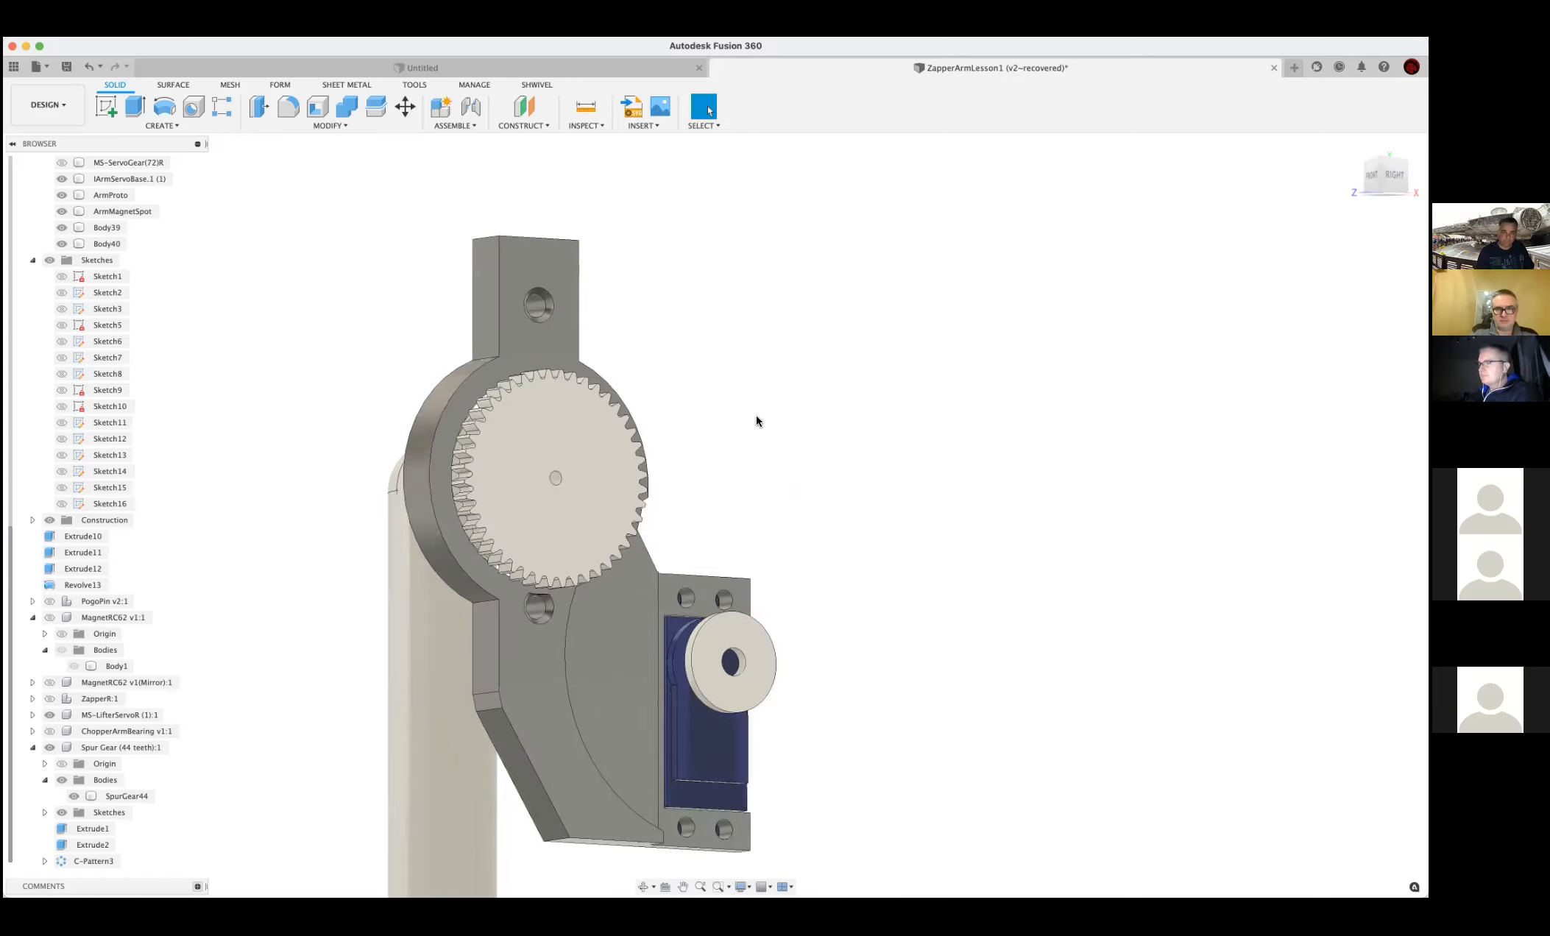
middle_drag(757, 423, 989, 450)
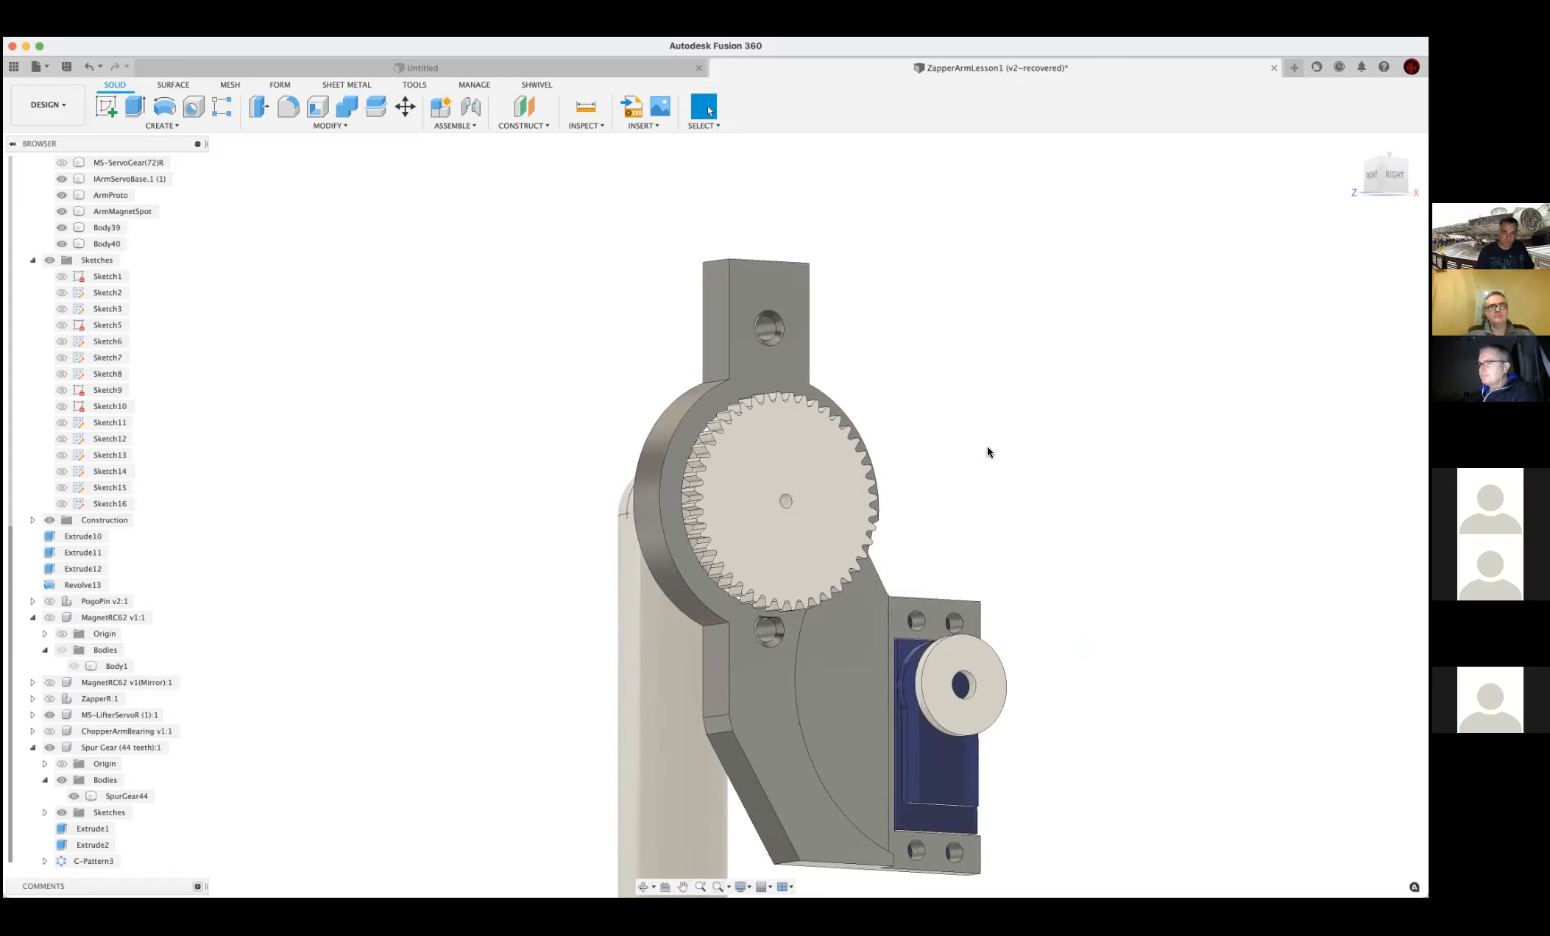
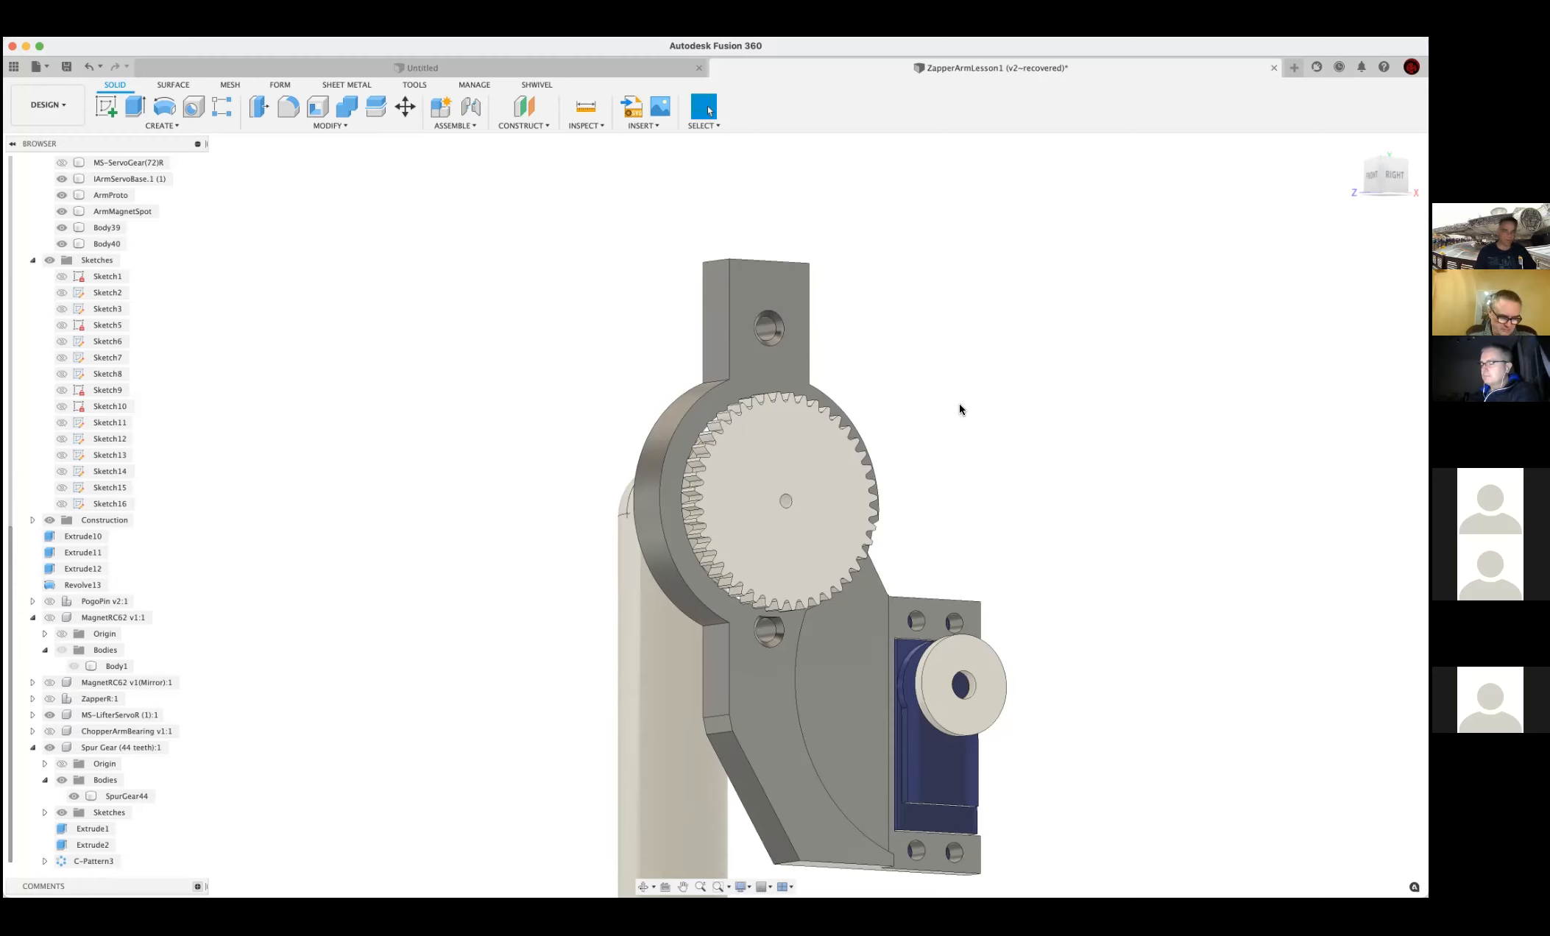
scroll(959, 406, up, 4)
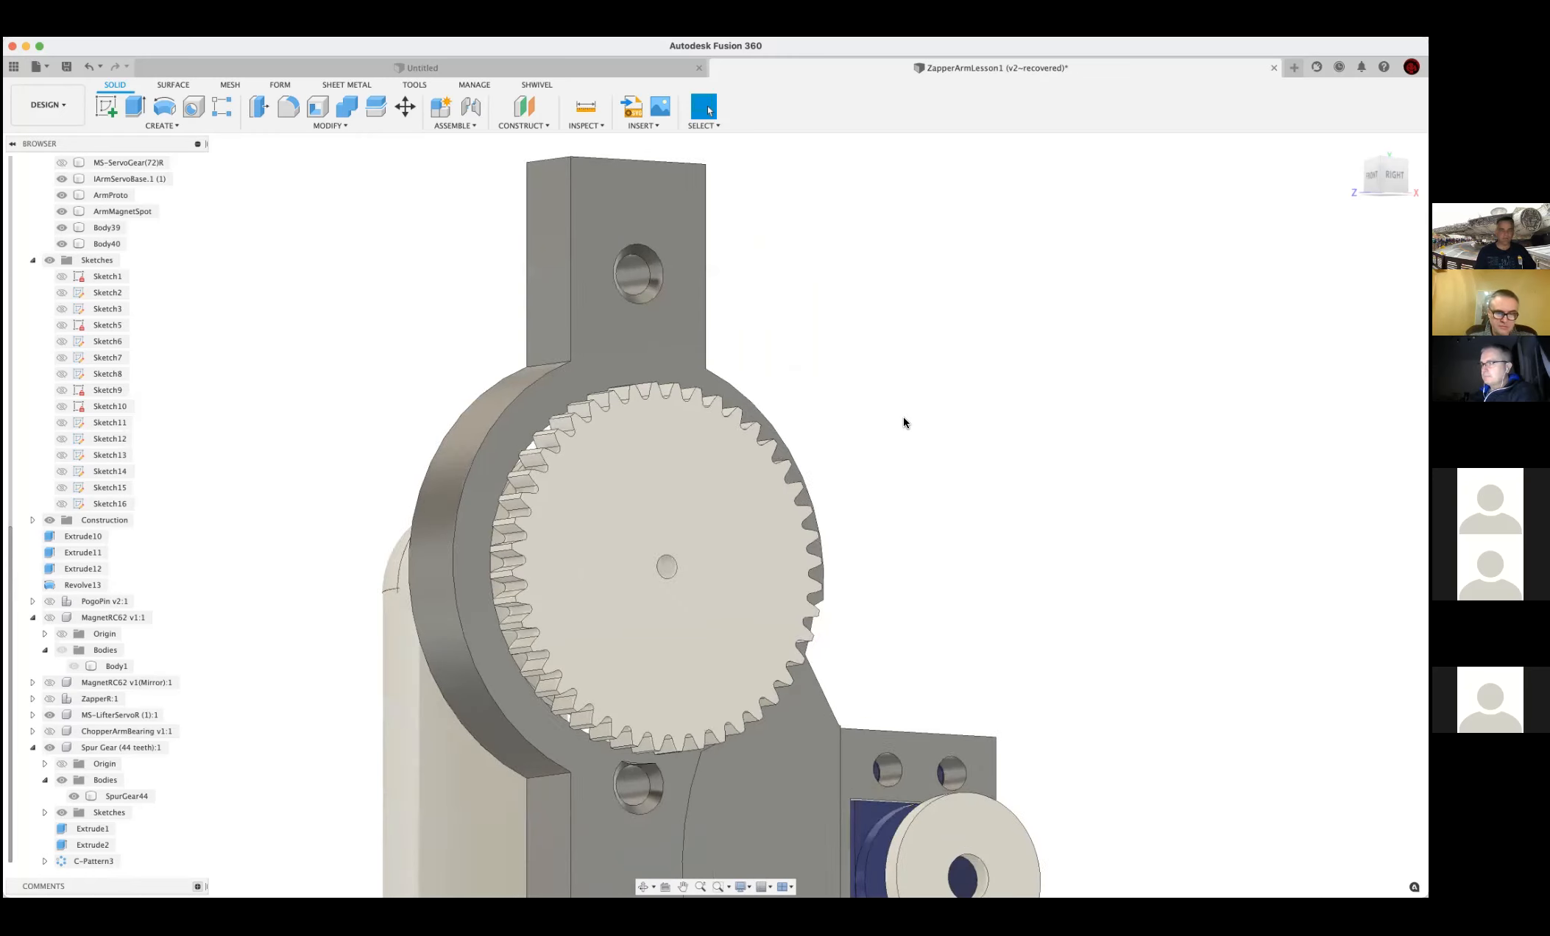
shift+middle_drag(885, 417, 963, 419)
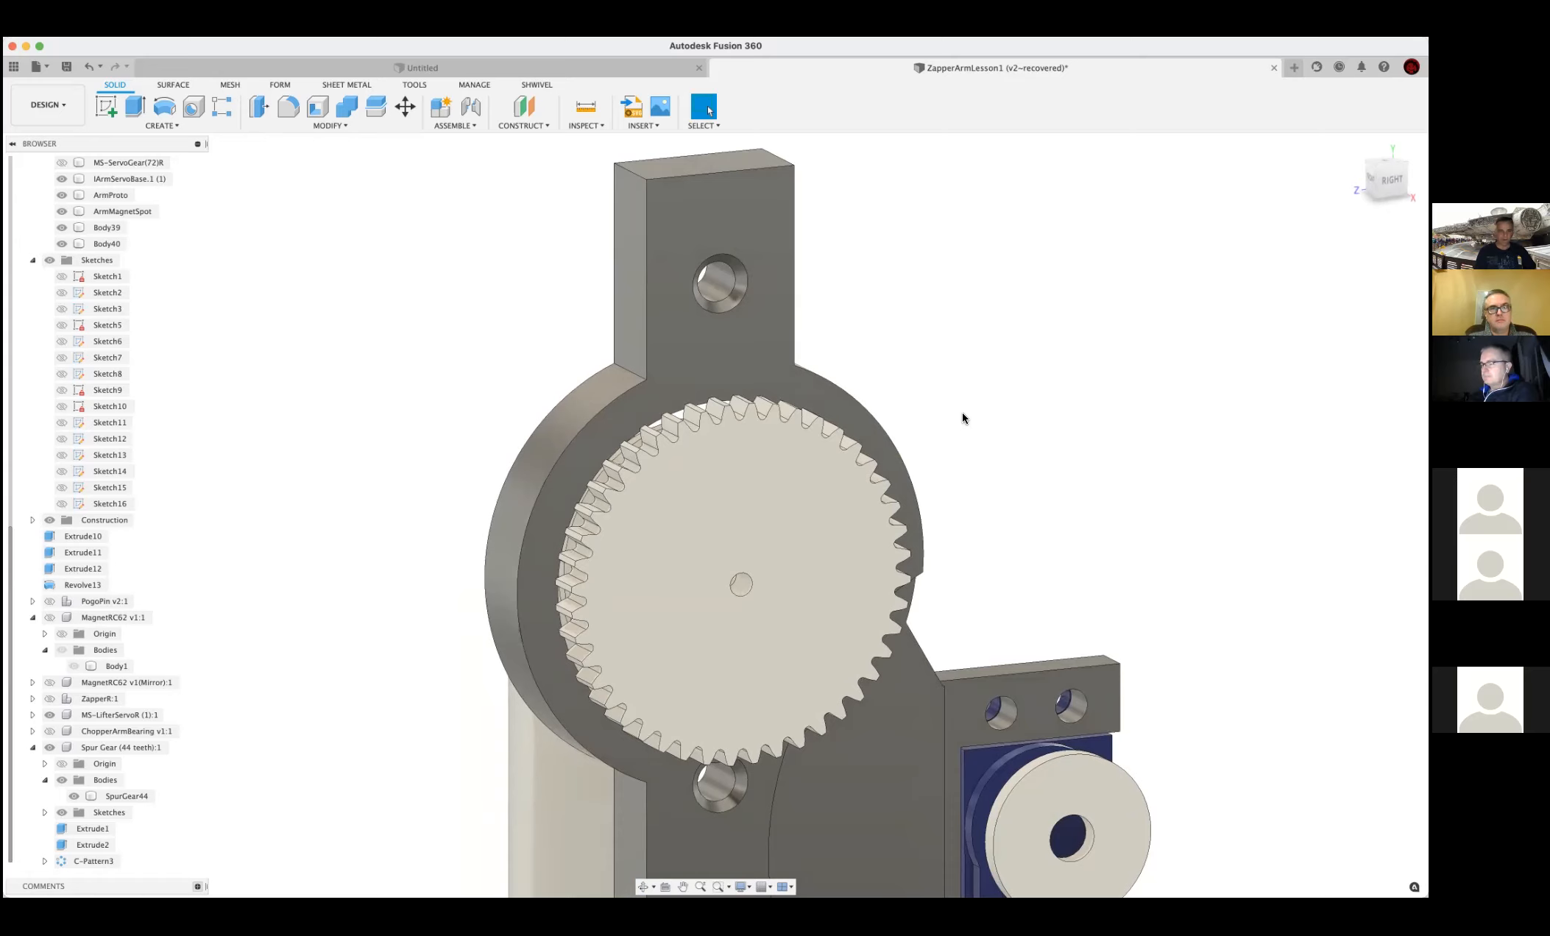
scroll(467, 436, down, 3)
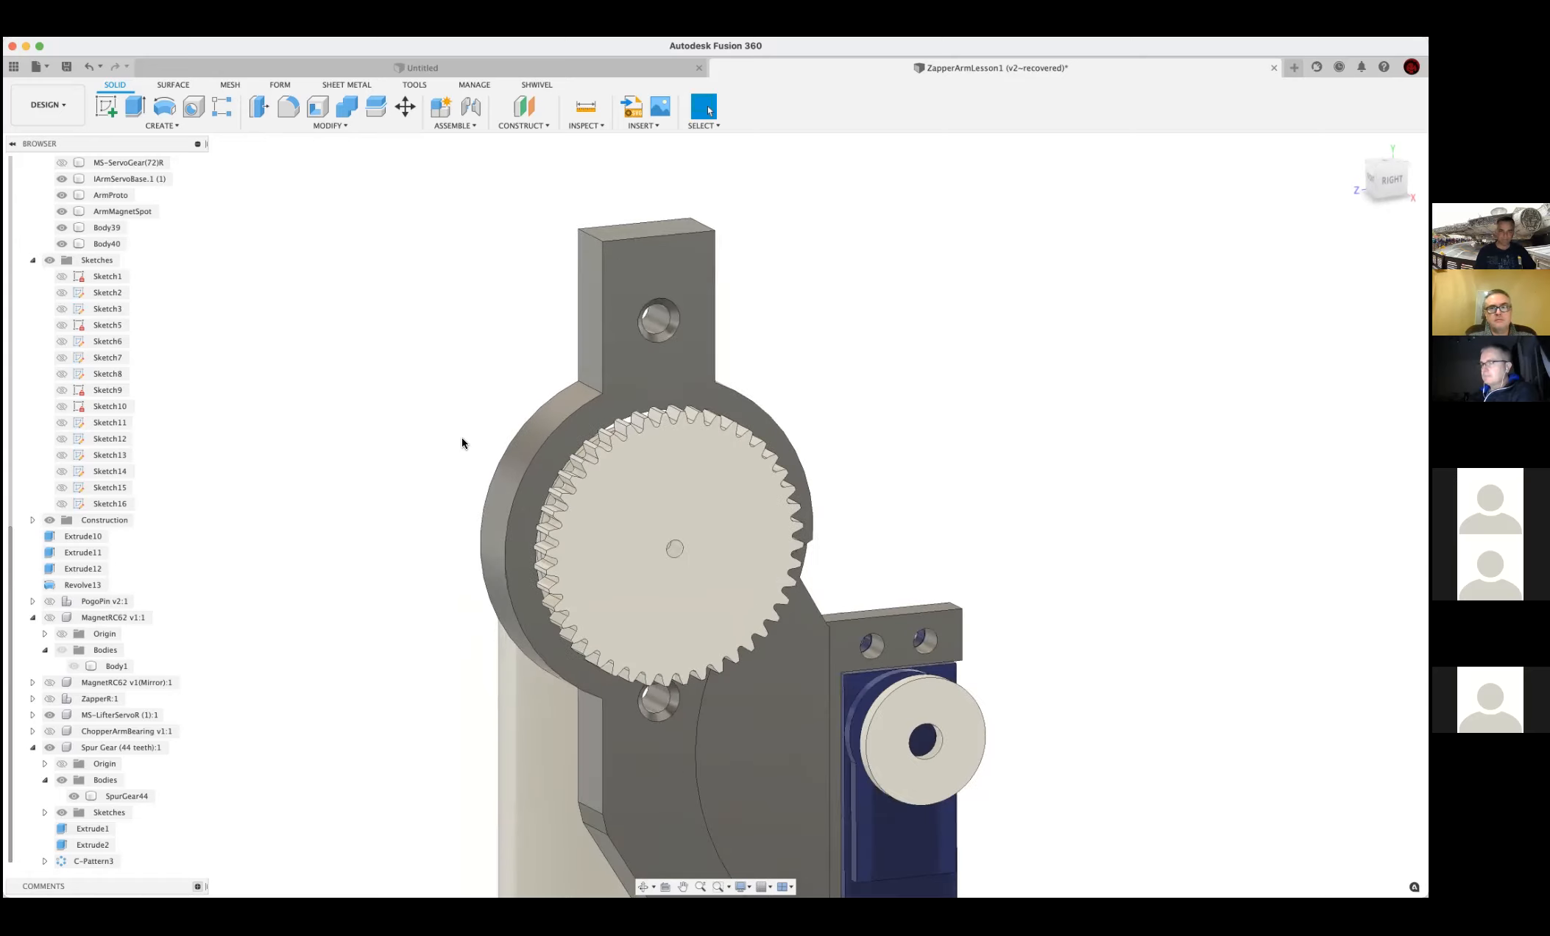
shift+middle_drag(416, 411, 486, 395)
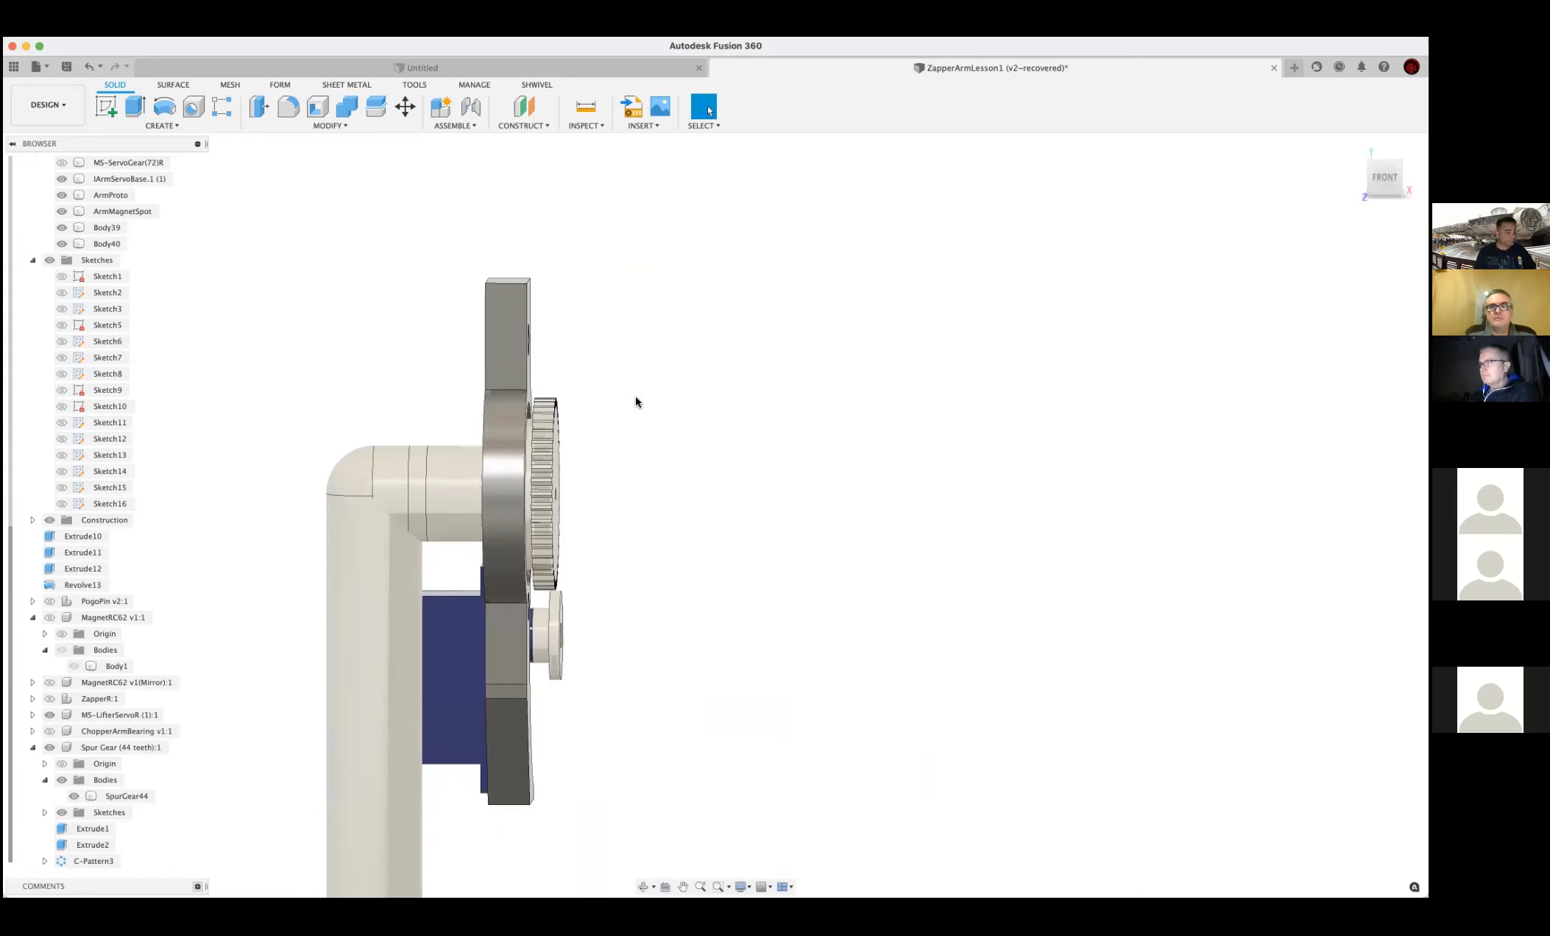
middle_drag(673, 436, 972, 478)
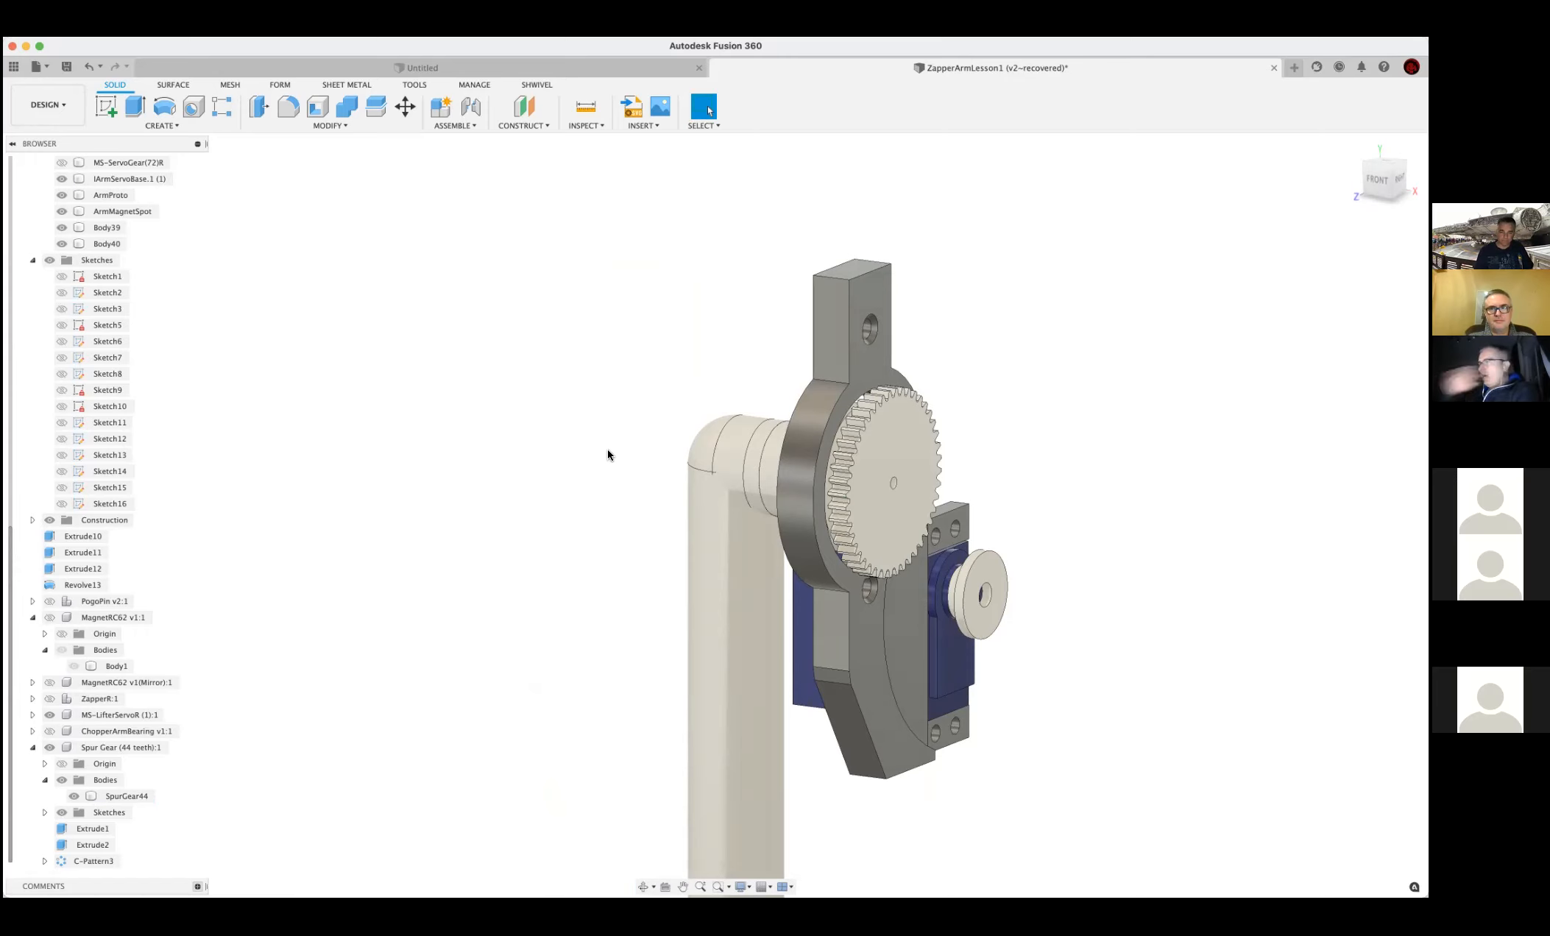
Combine the half dome Body40 with the ArmProto target body using the Join operation
scroll(610, 450, up, 5)
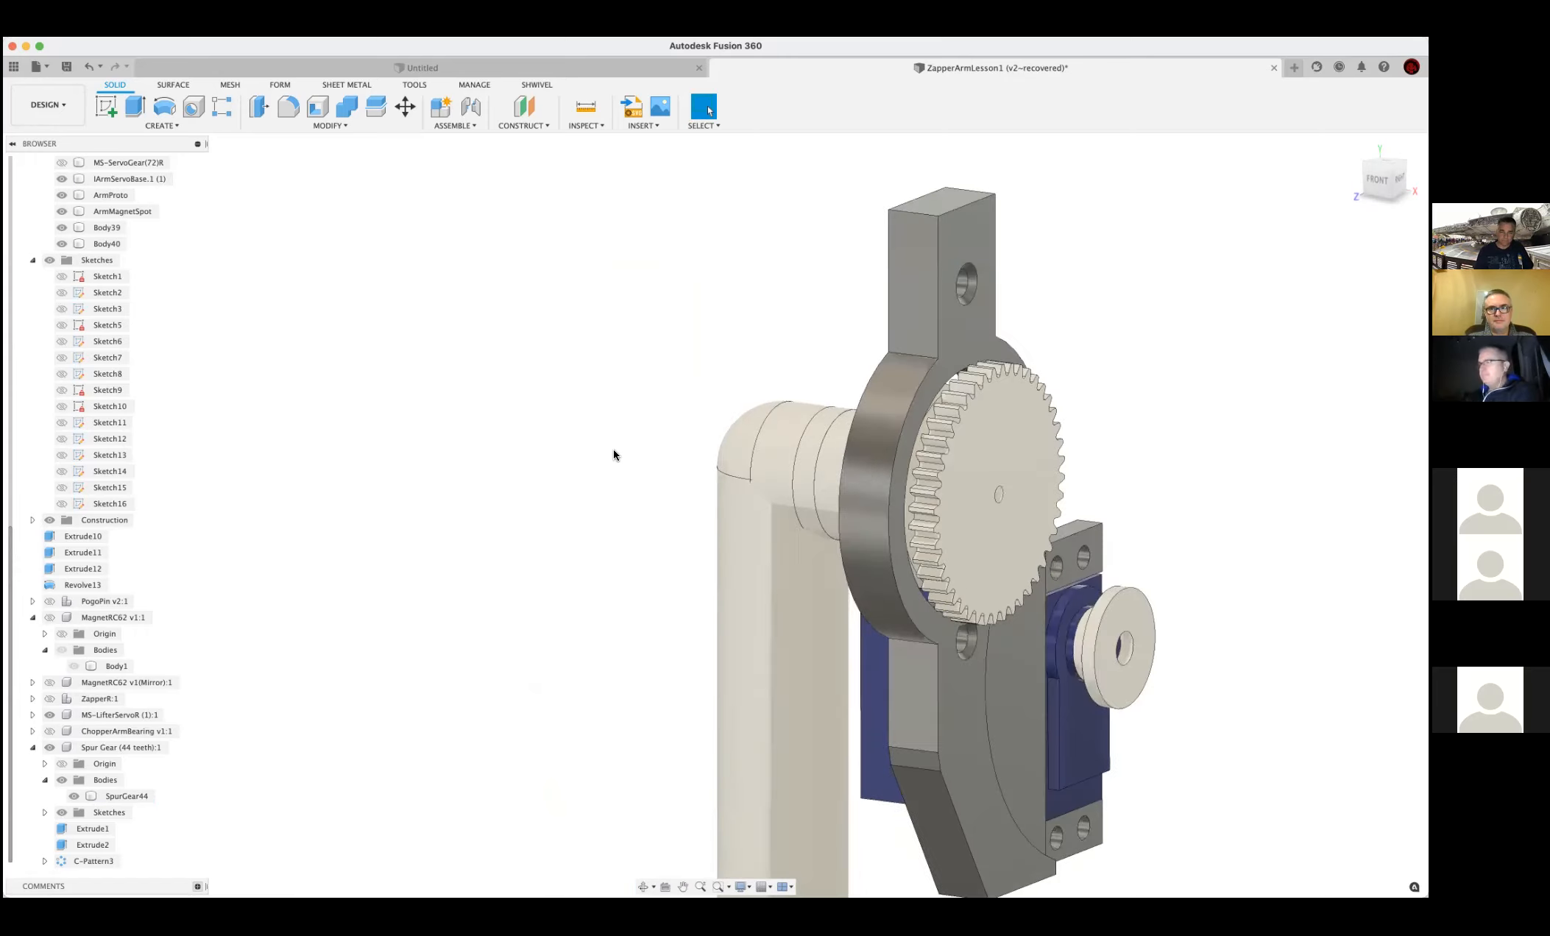
shift+middle_drag(650, 442, 775, 443)
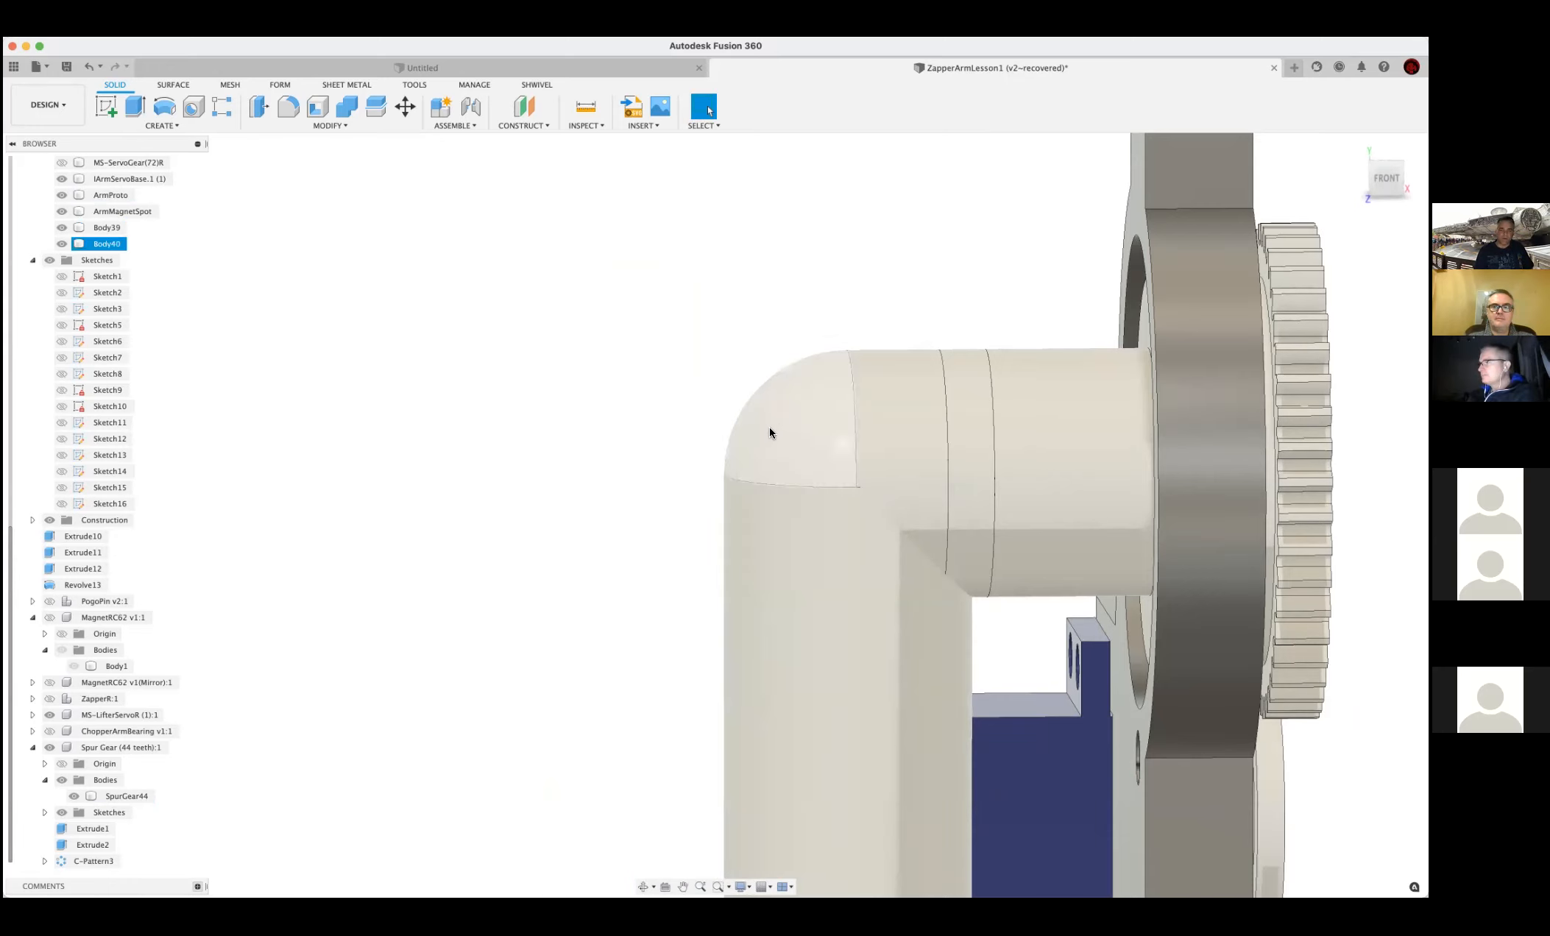
scroll(798, 410, up, 10)
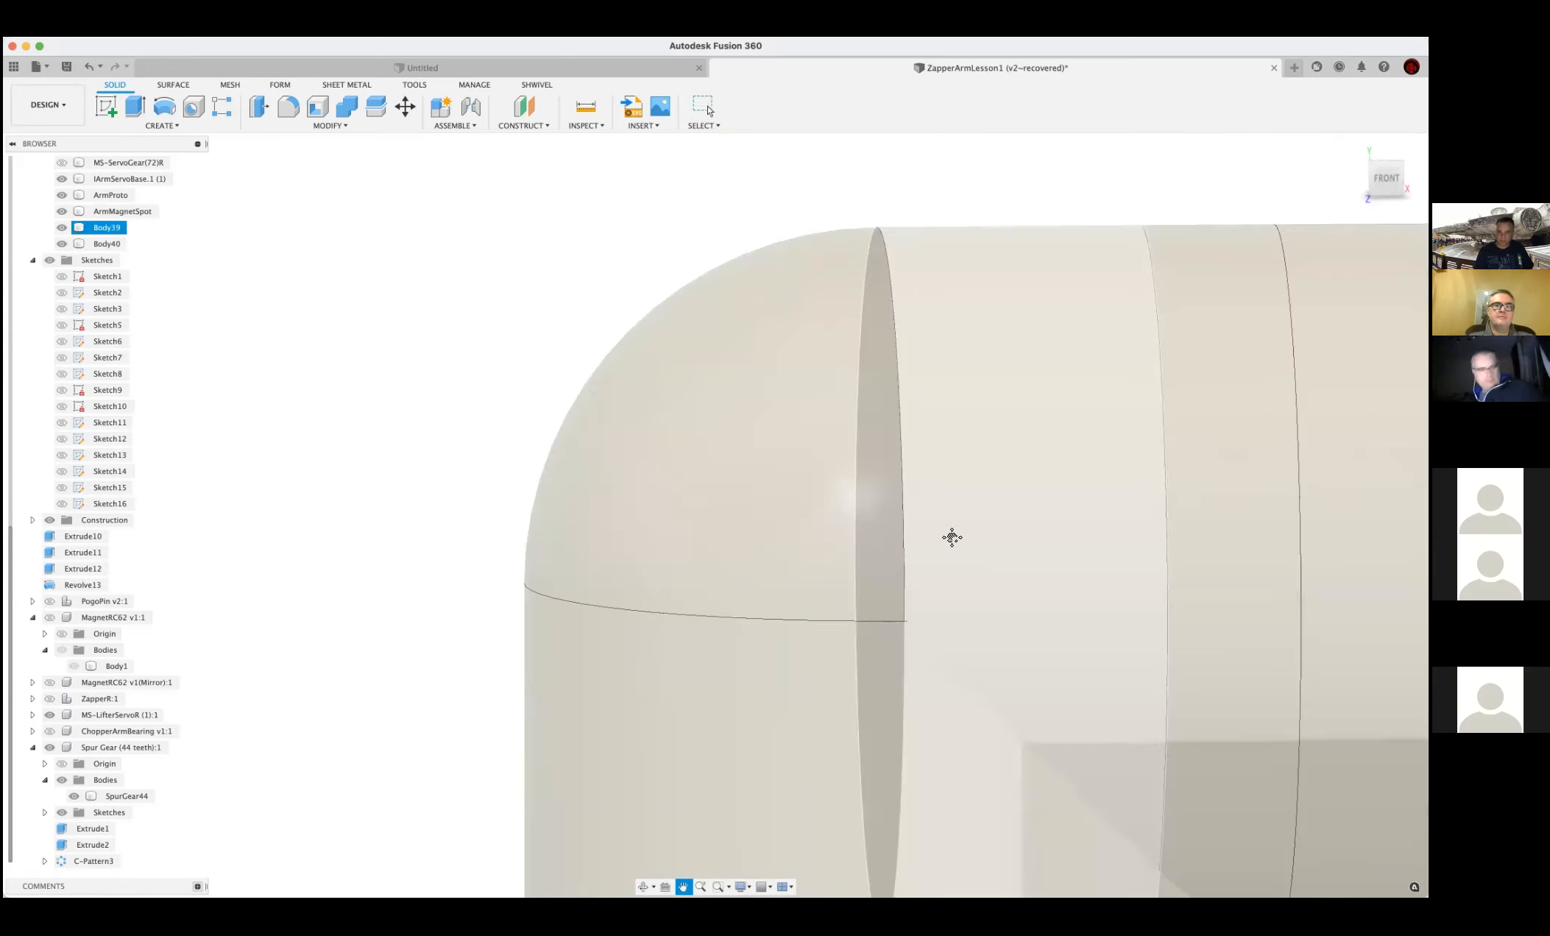
scroll(775, 503, up, 8)
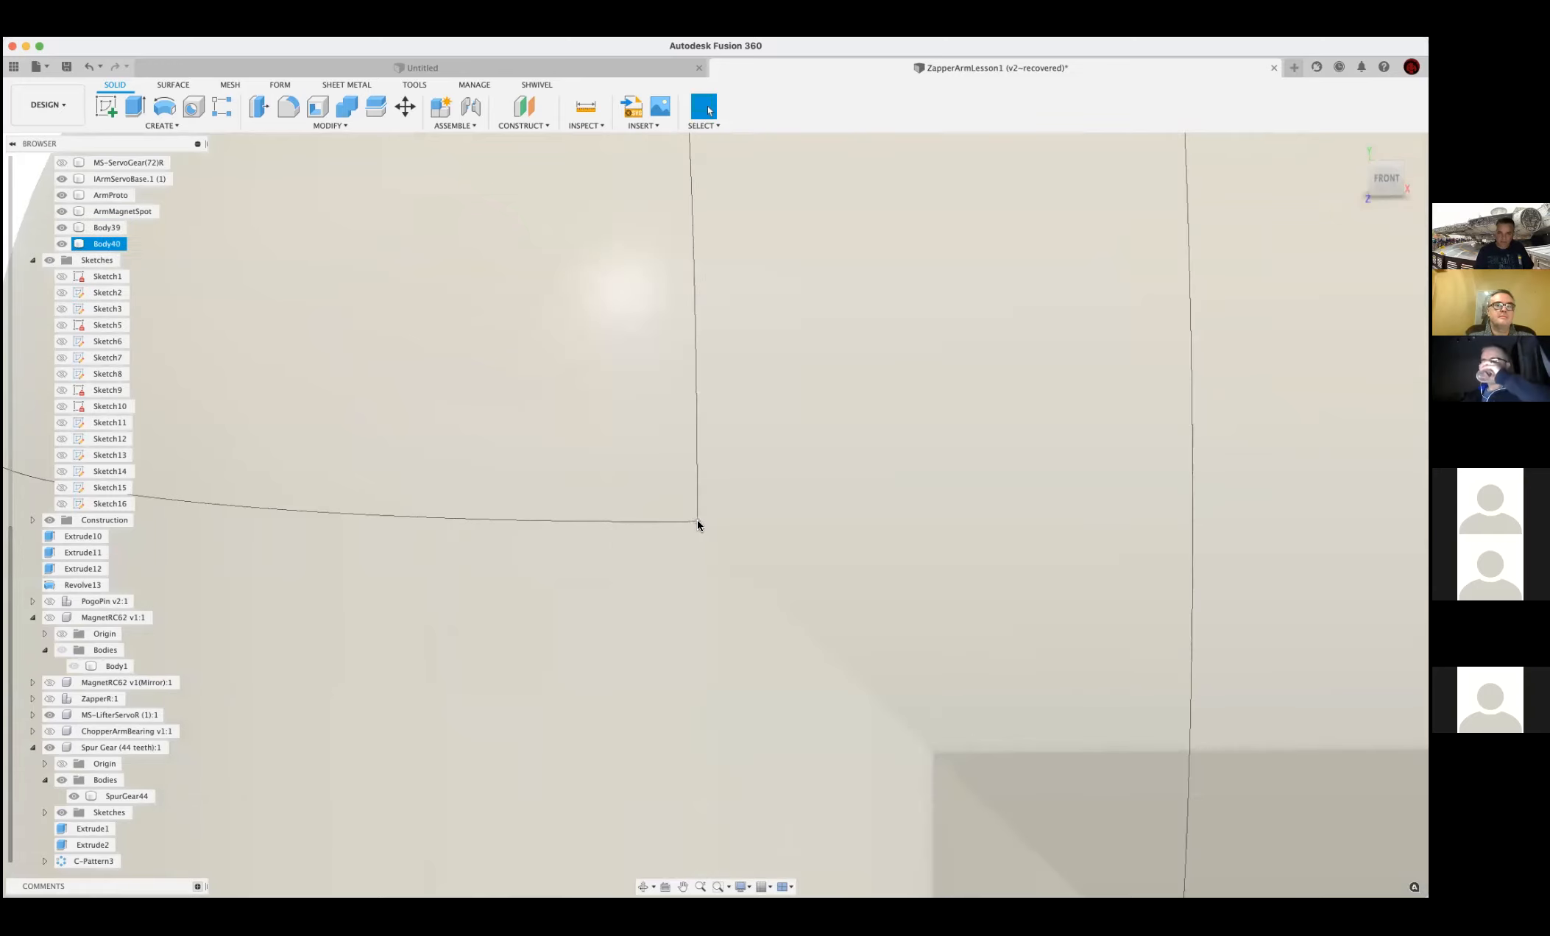
scroll(701, 520, down, 8)
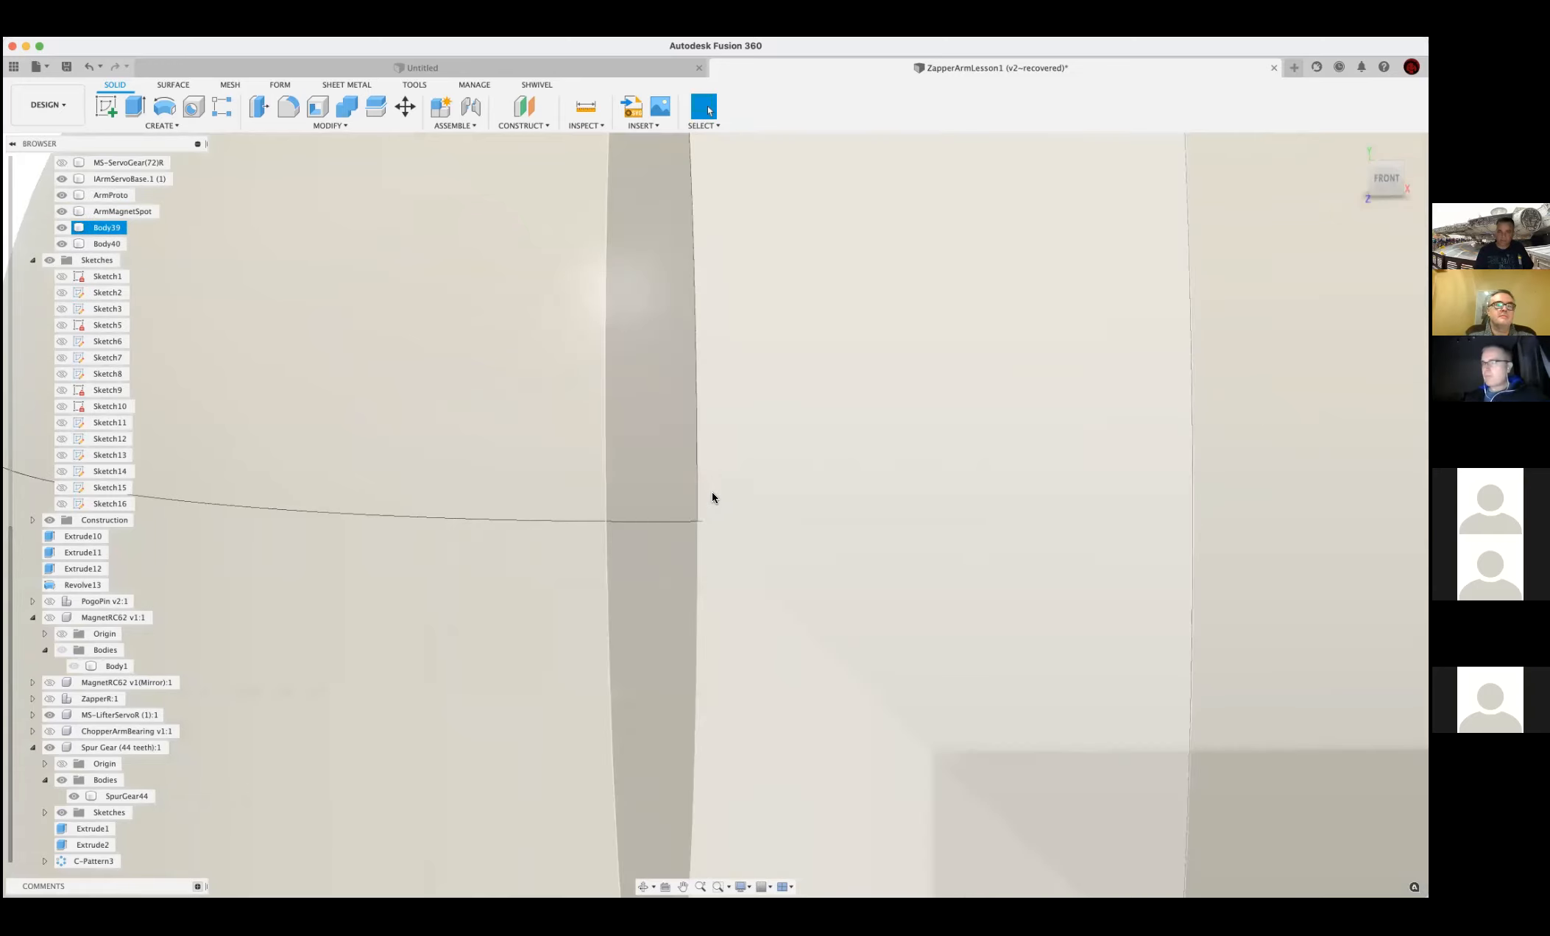
scroll(712, 492, down, 5)
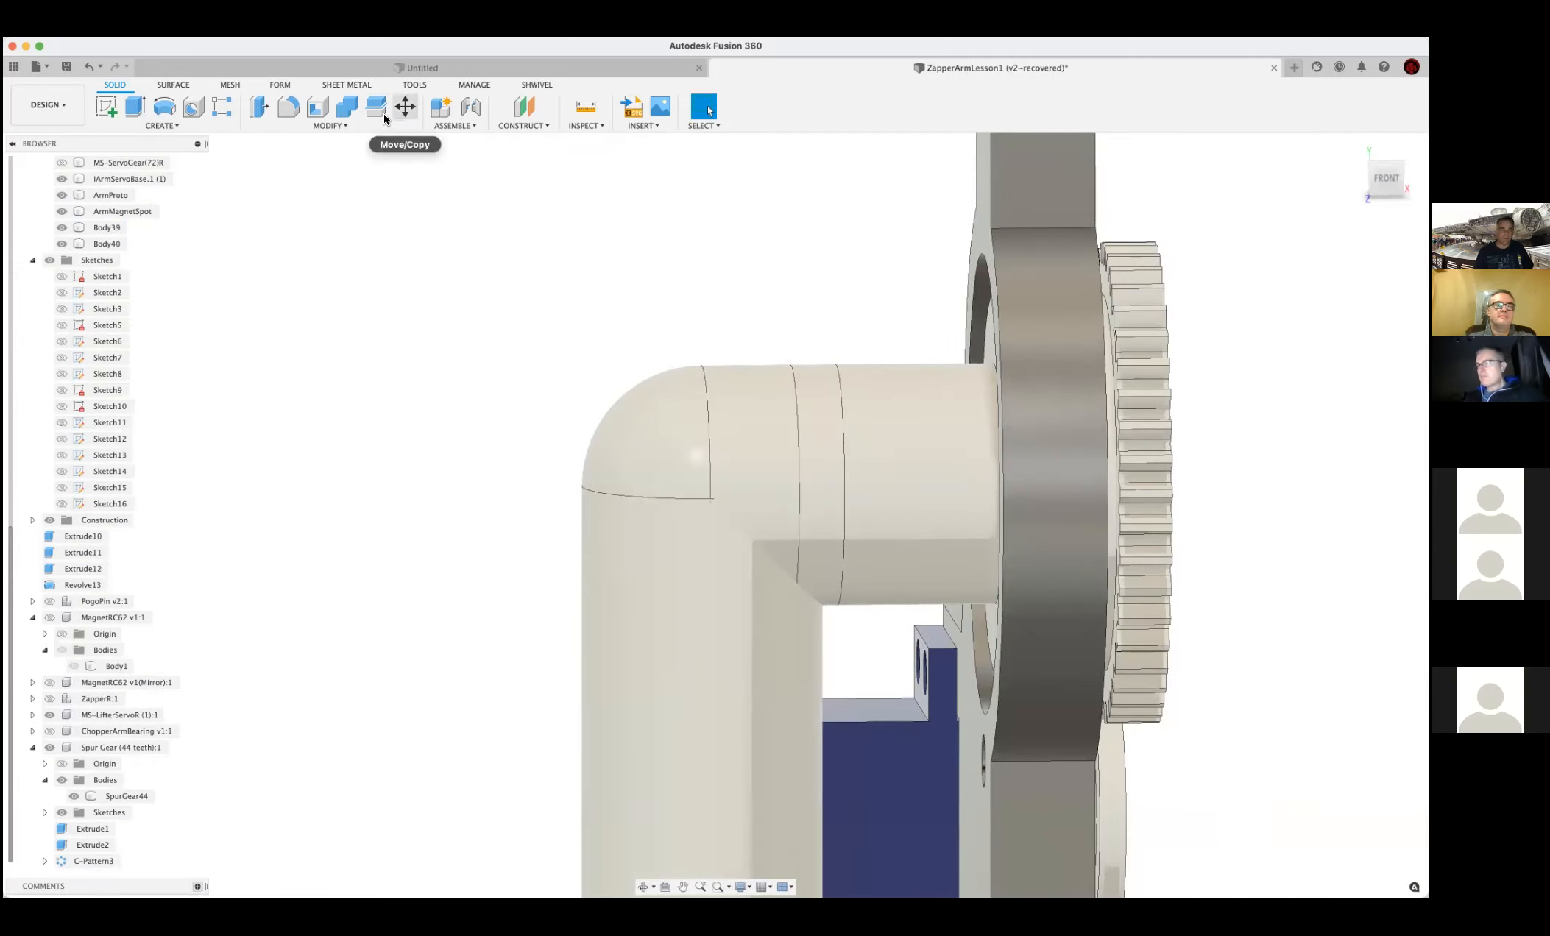
click(347, 108)
click(602, 435)
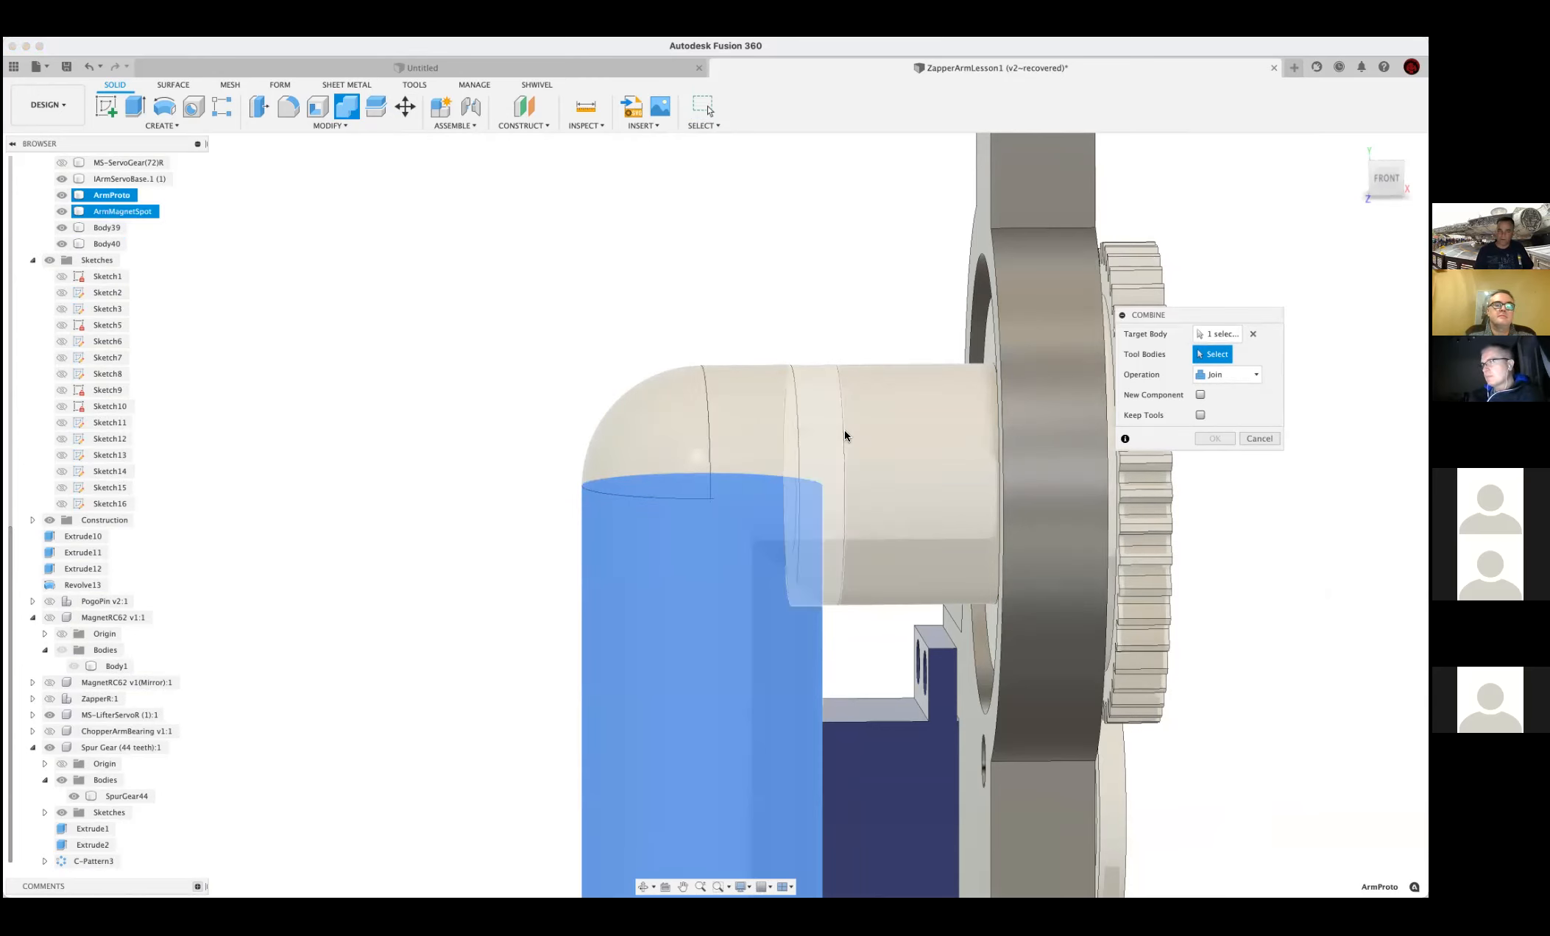
click(659, 427)
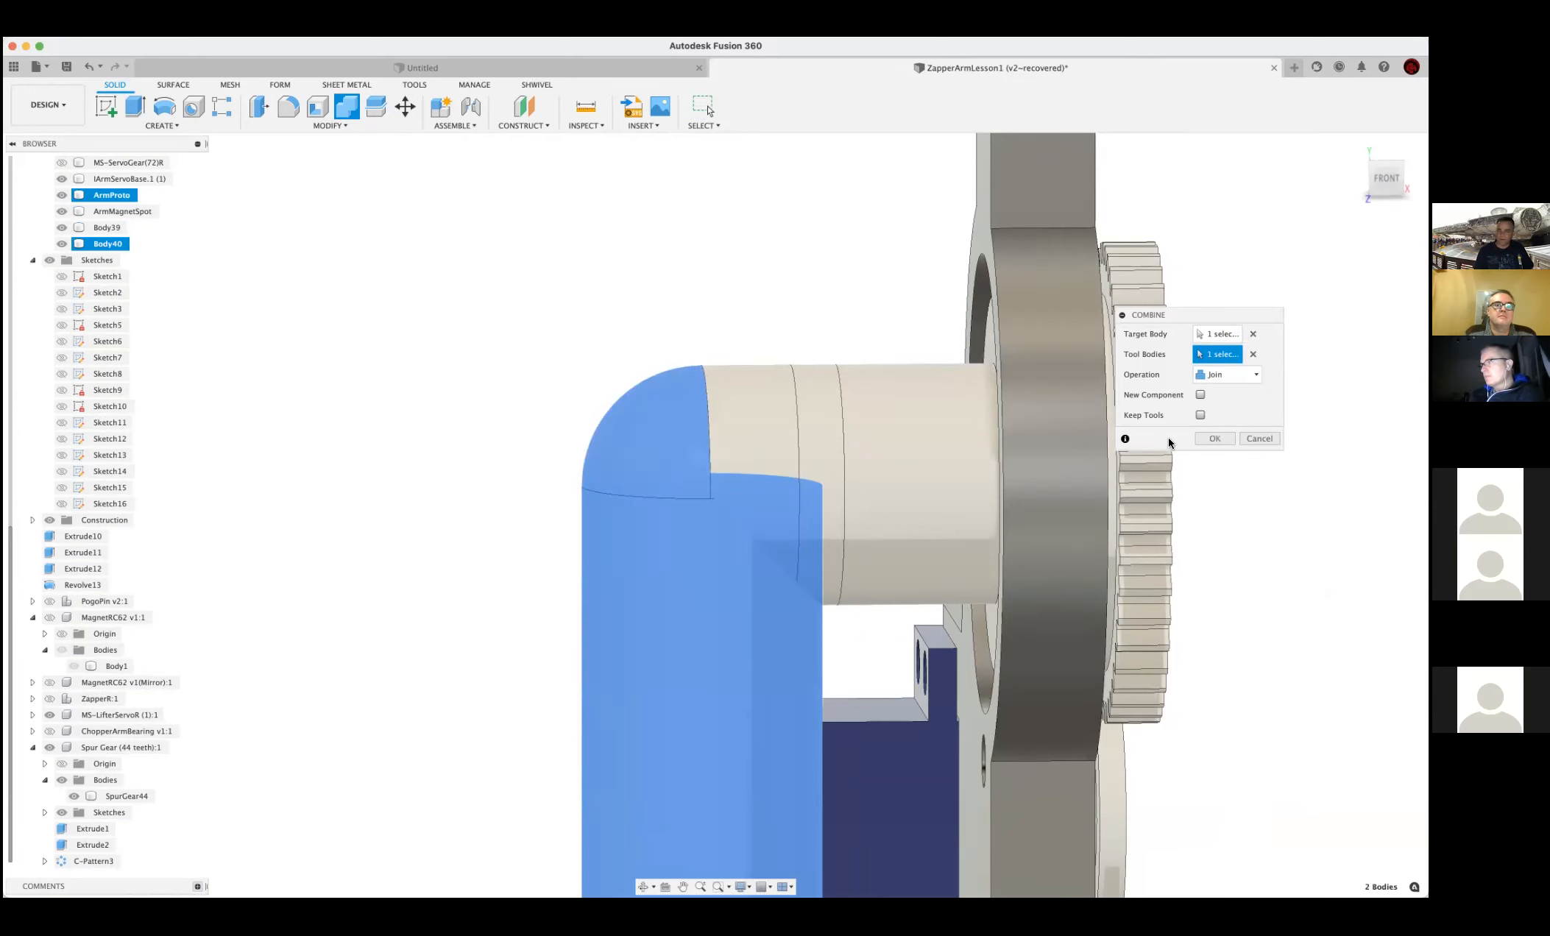
click(1224, 437)
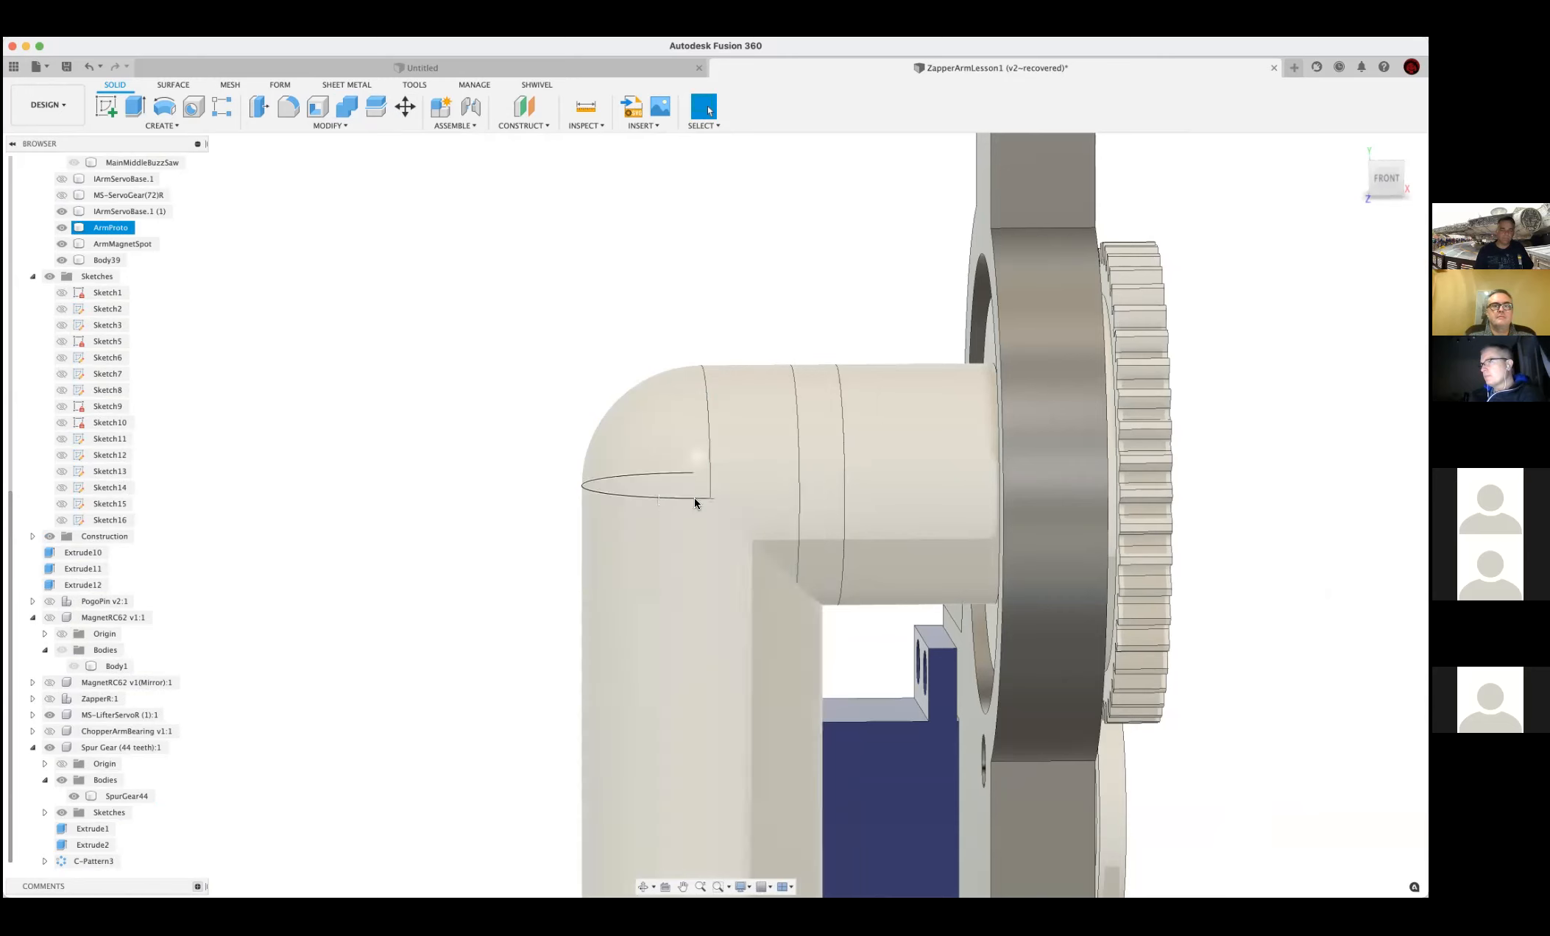
Hide Body39, keep ArmProto and ArmMagnetSpot shown, and inspect the flat face of the joined half dome
click(62, 244)
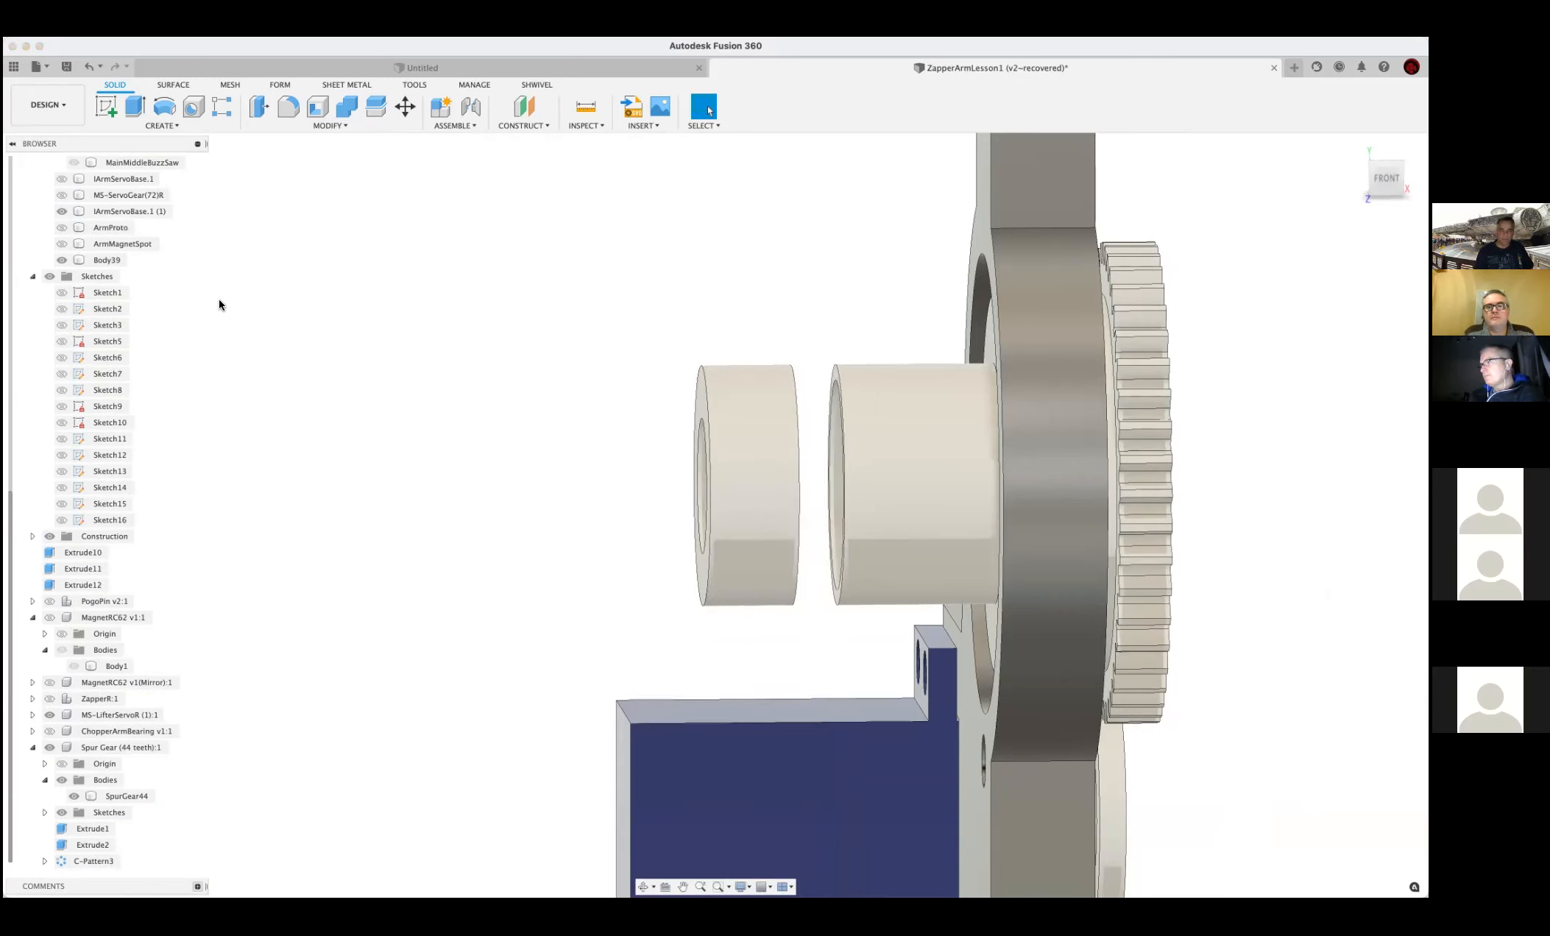
click(64, 244)
click(60, 261)
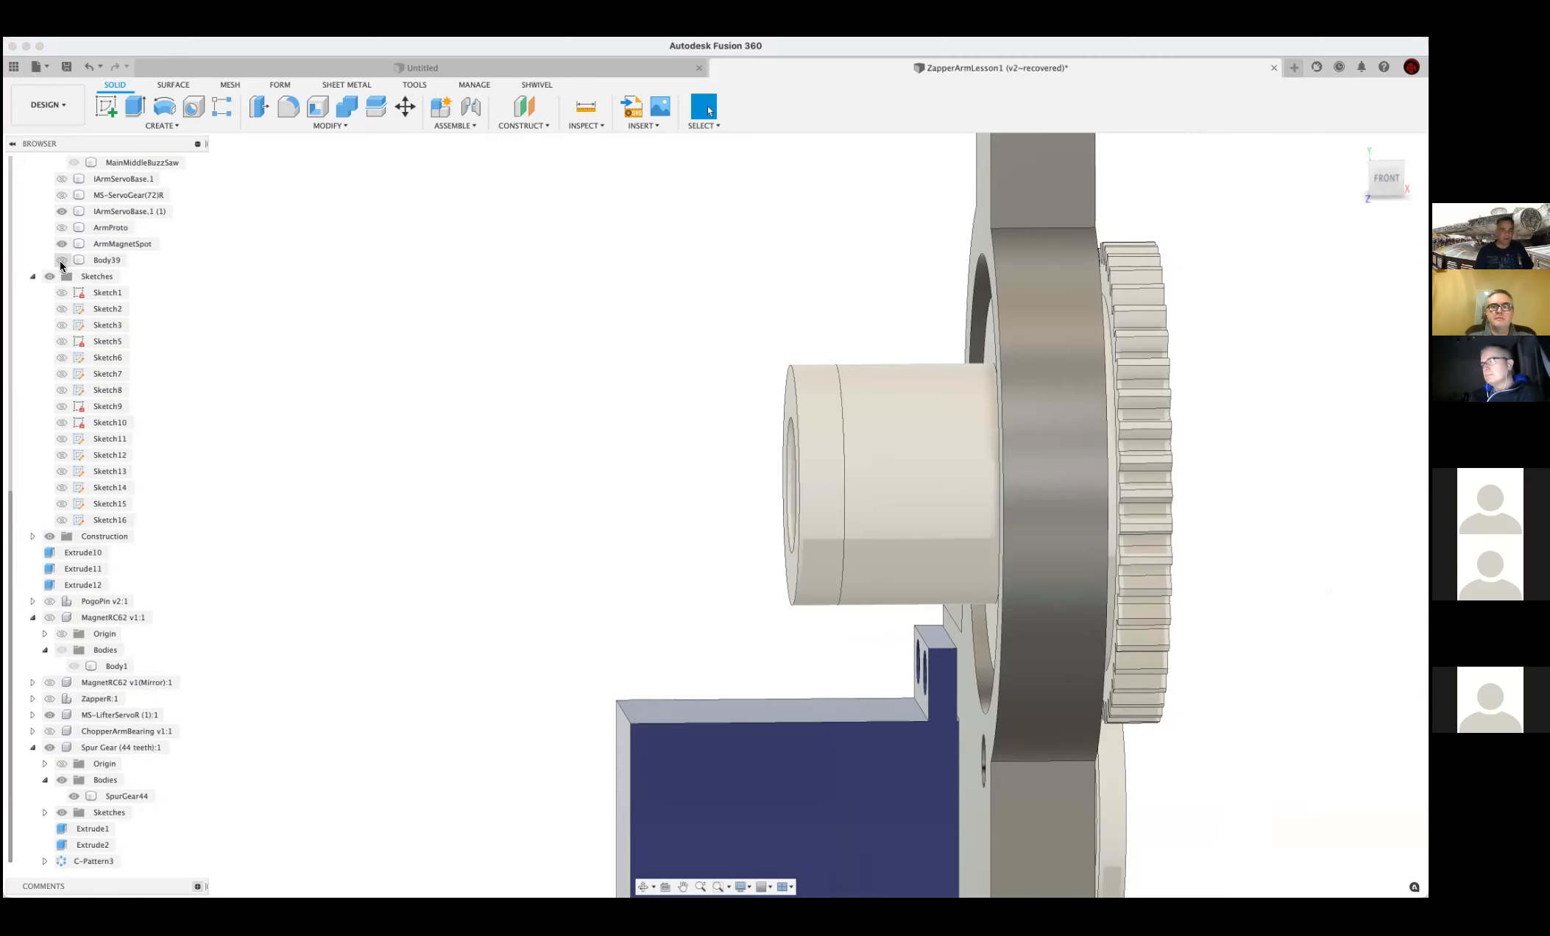
click(59, 227)
shift+middle_drag(748, 299, 688, 525)
click(689, 525)
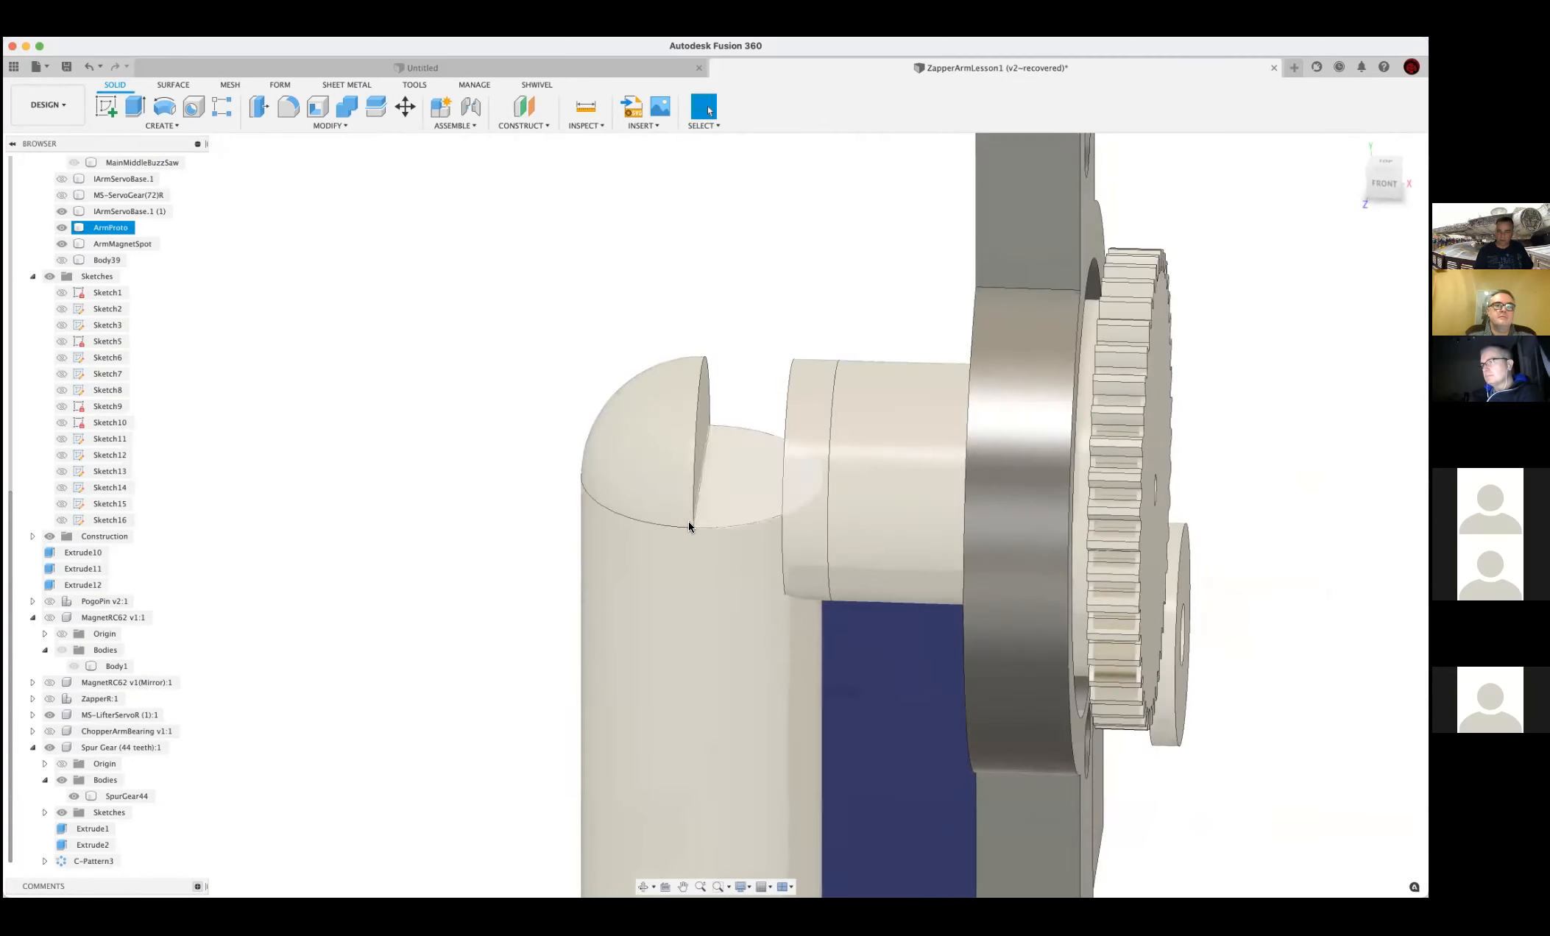
scroll(689, 522, up, 5)
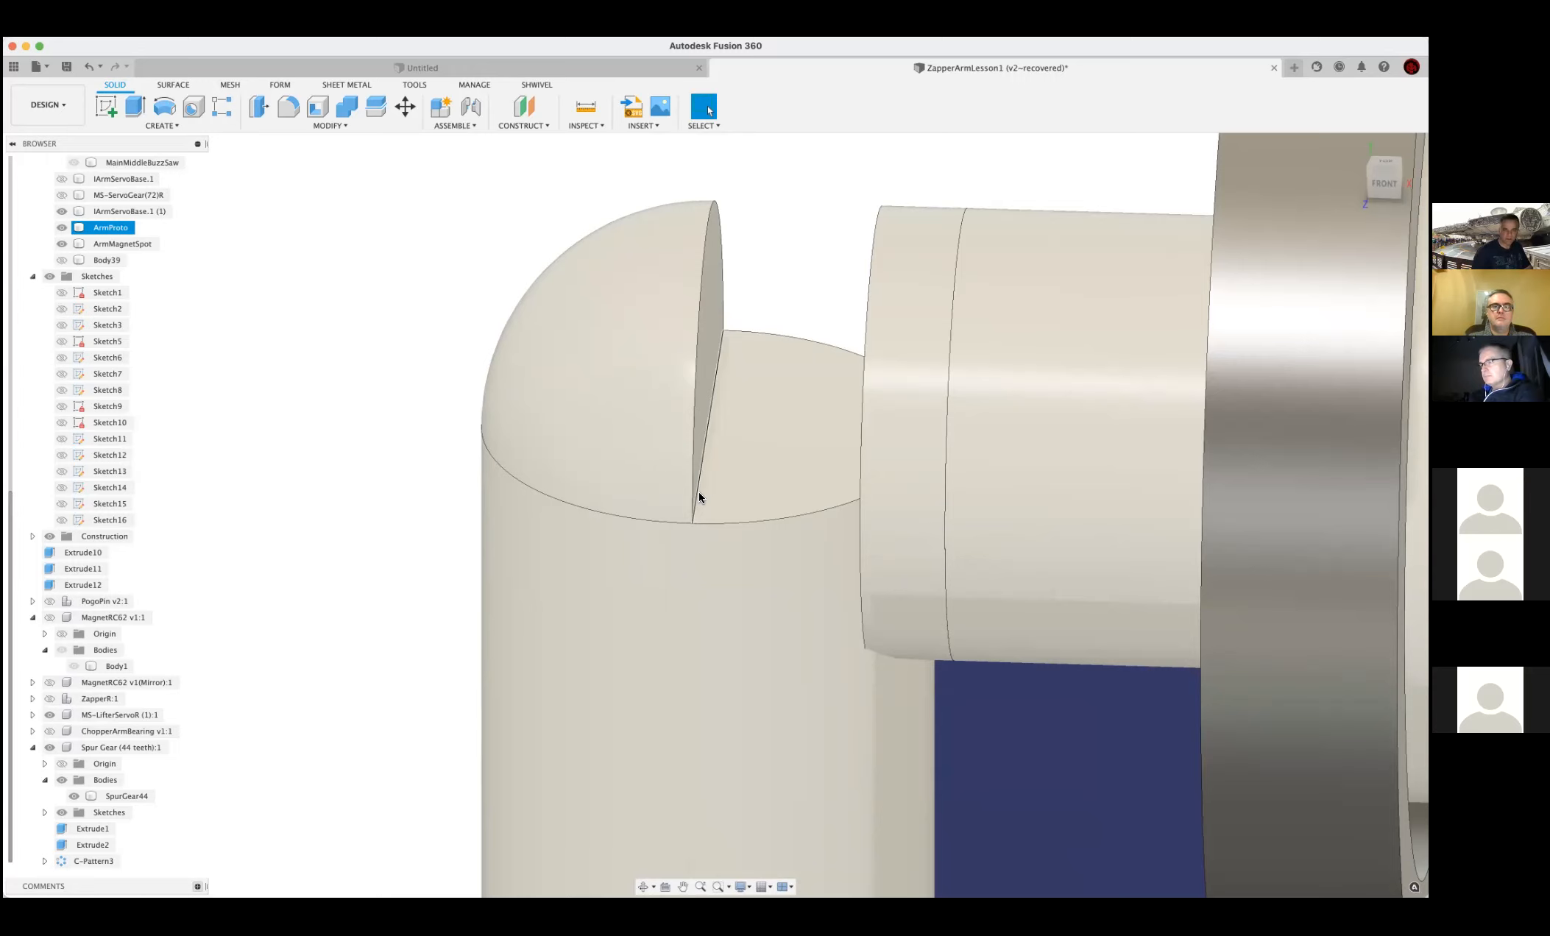
Examine the half dome on the arm against the hub and servo base, from the front around to the gear side
scroll(699, 497, up, 2)
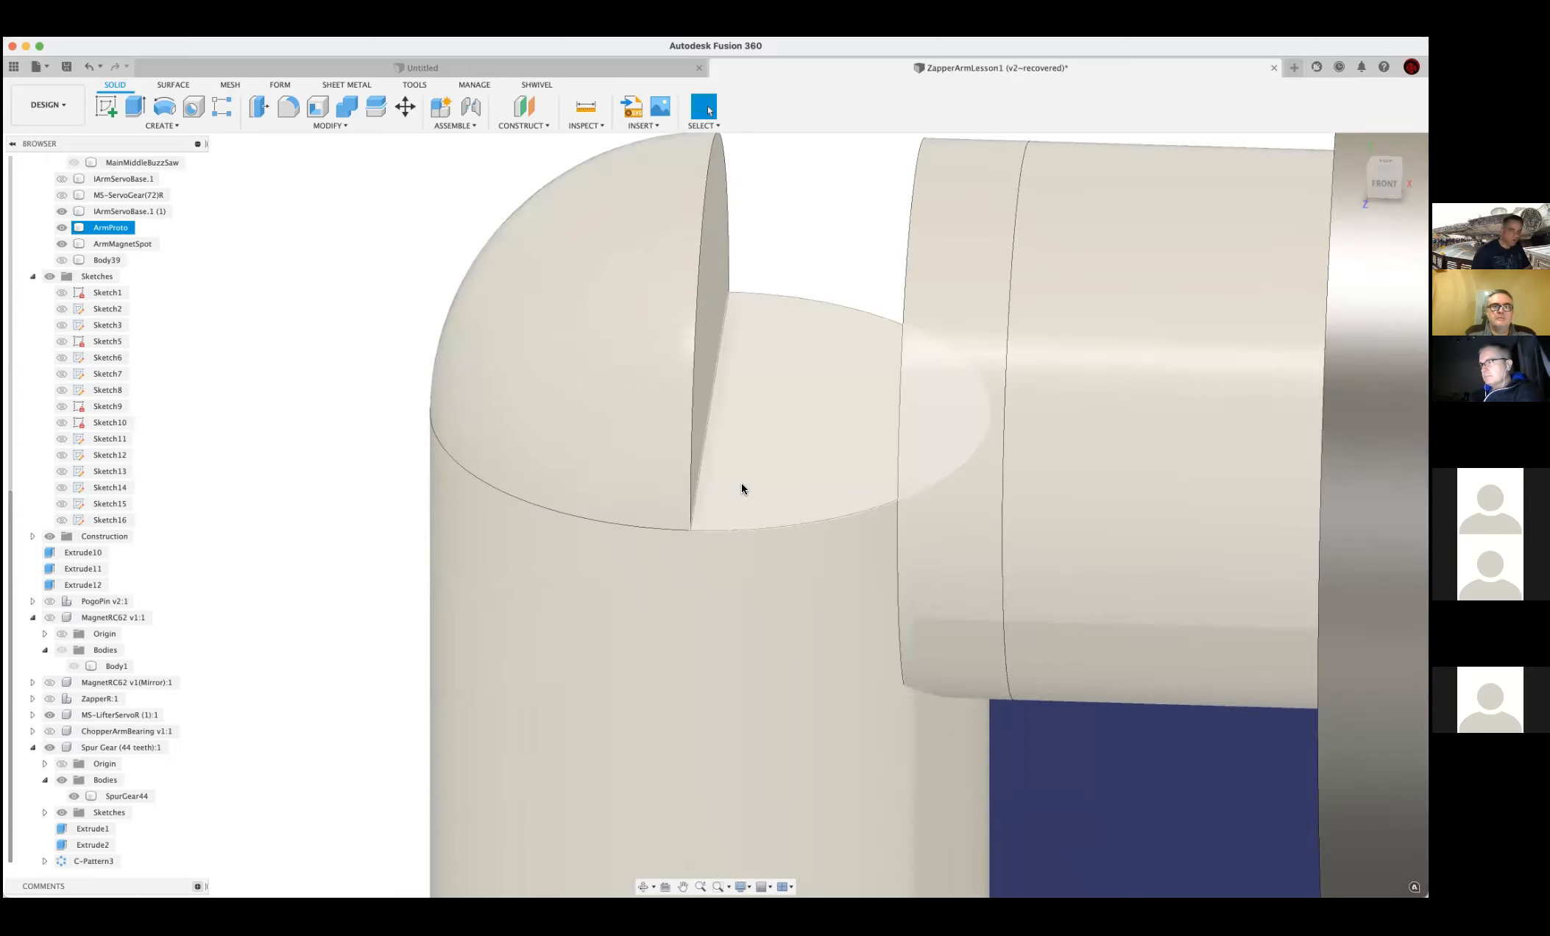
shift+middle_drag(743, 483, 1151, 327)
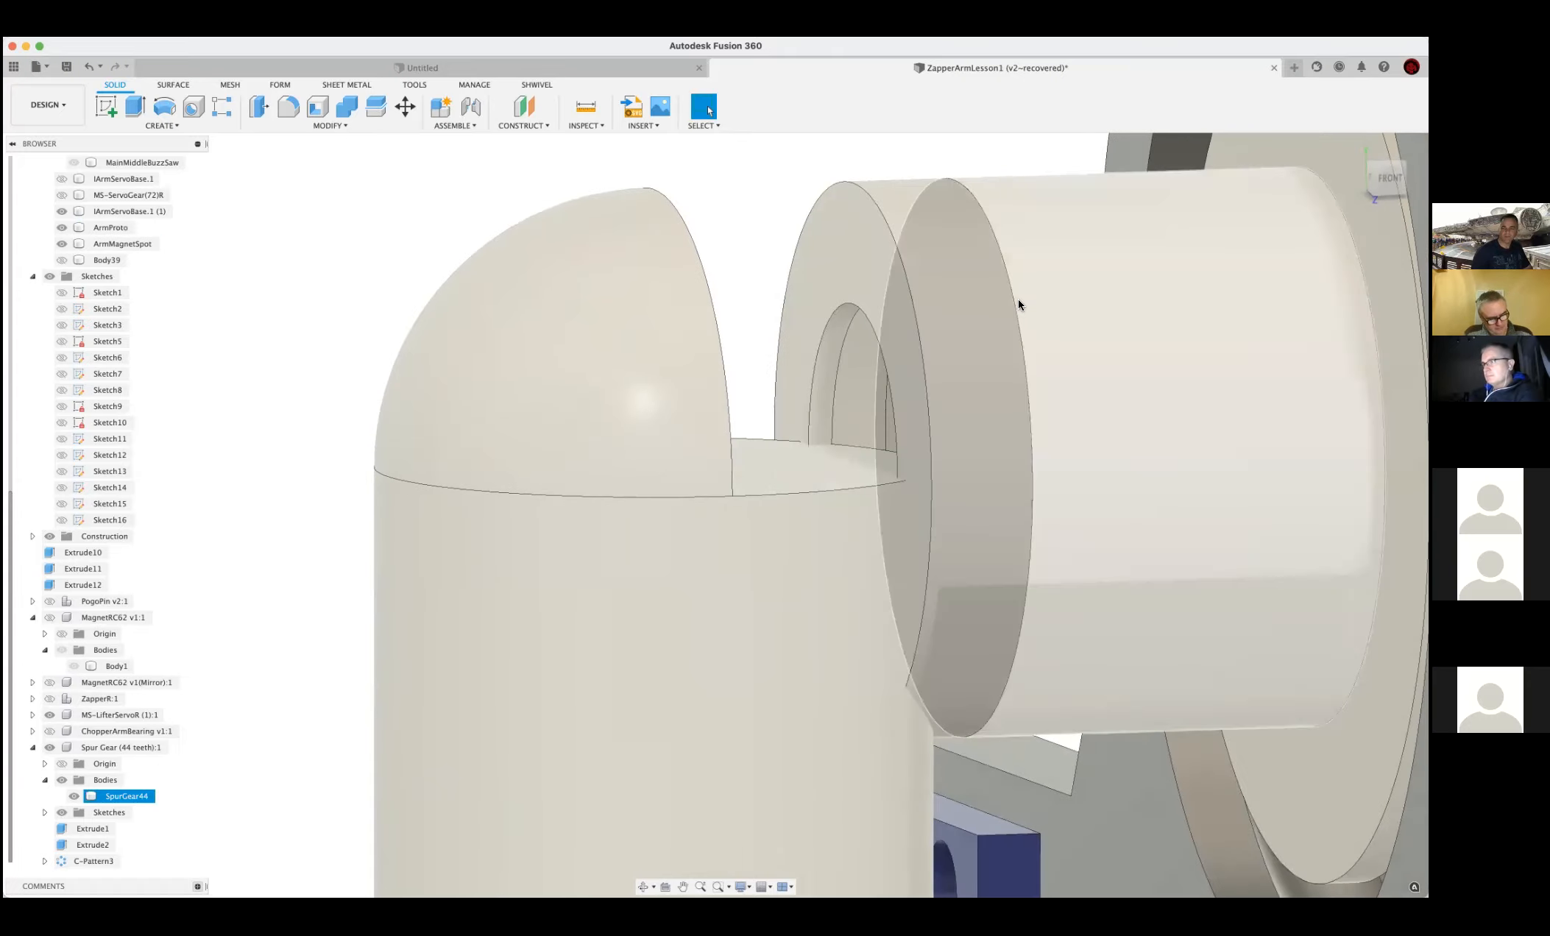
scroll(584, 522, down, 1)
scroll(582, 523, down, 4)
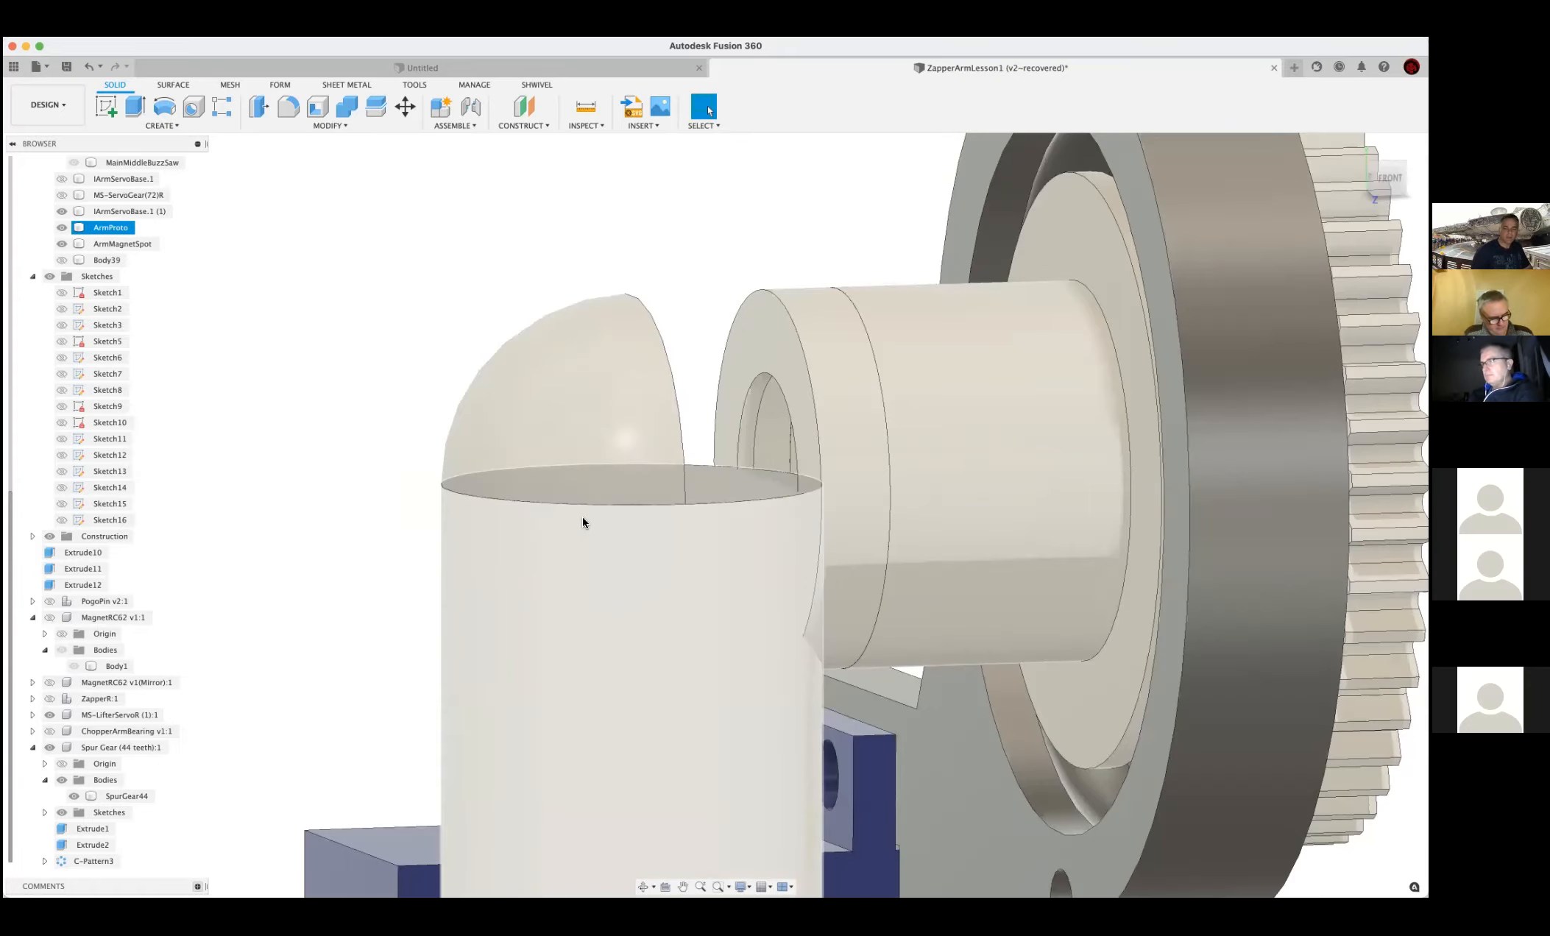
scroll(581, 508, down, 3)
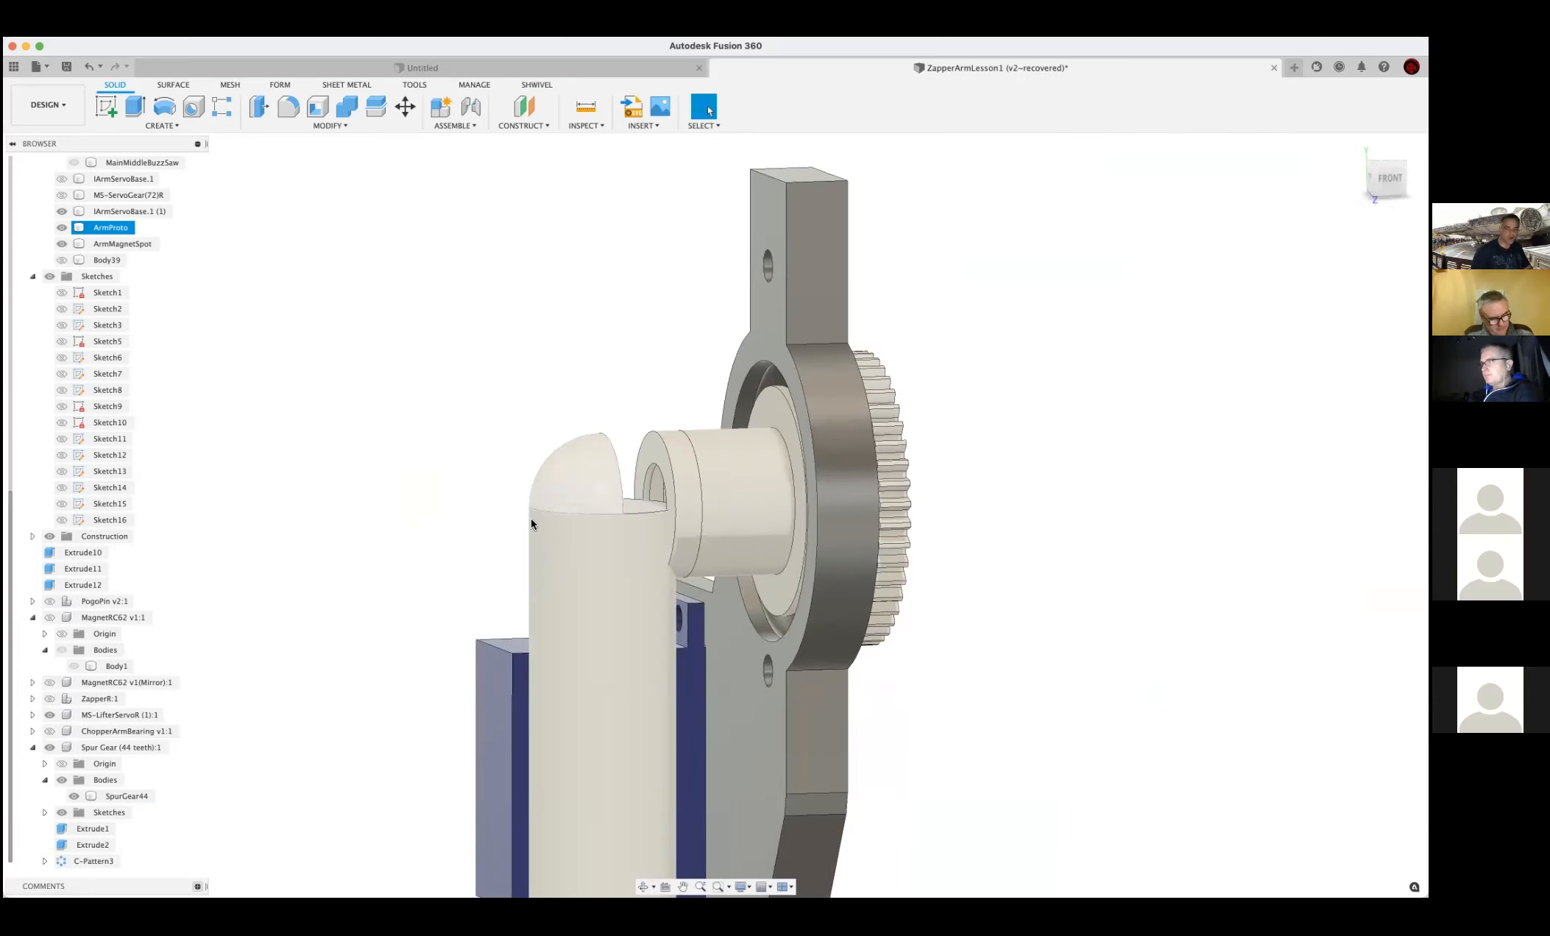
click(527, 440)
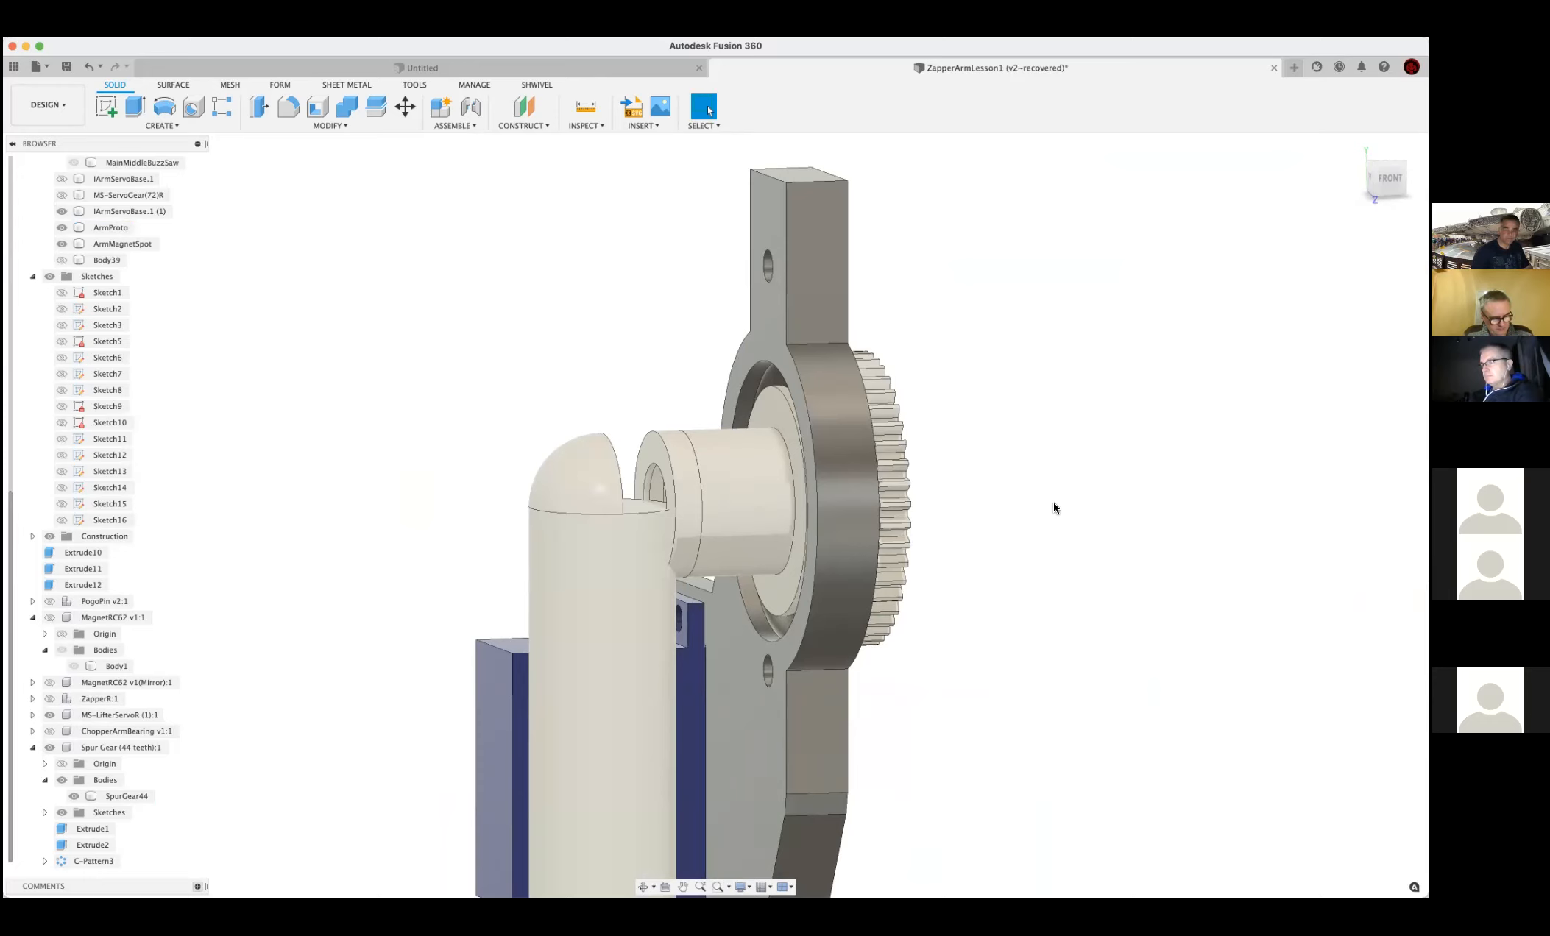
scroll(1054, 503, down, 2)
mouse_move(1054, 503)
shift+middle_down()
mouse_move(1016, 521)
mouse_move(1040, 510)
shift+middle_up()
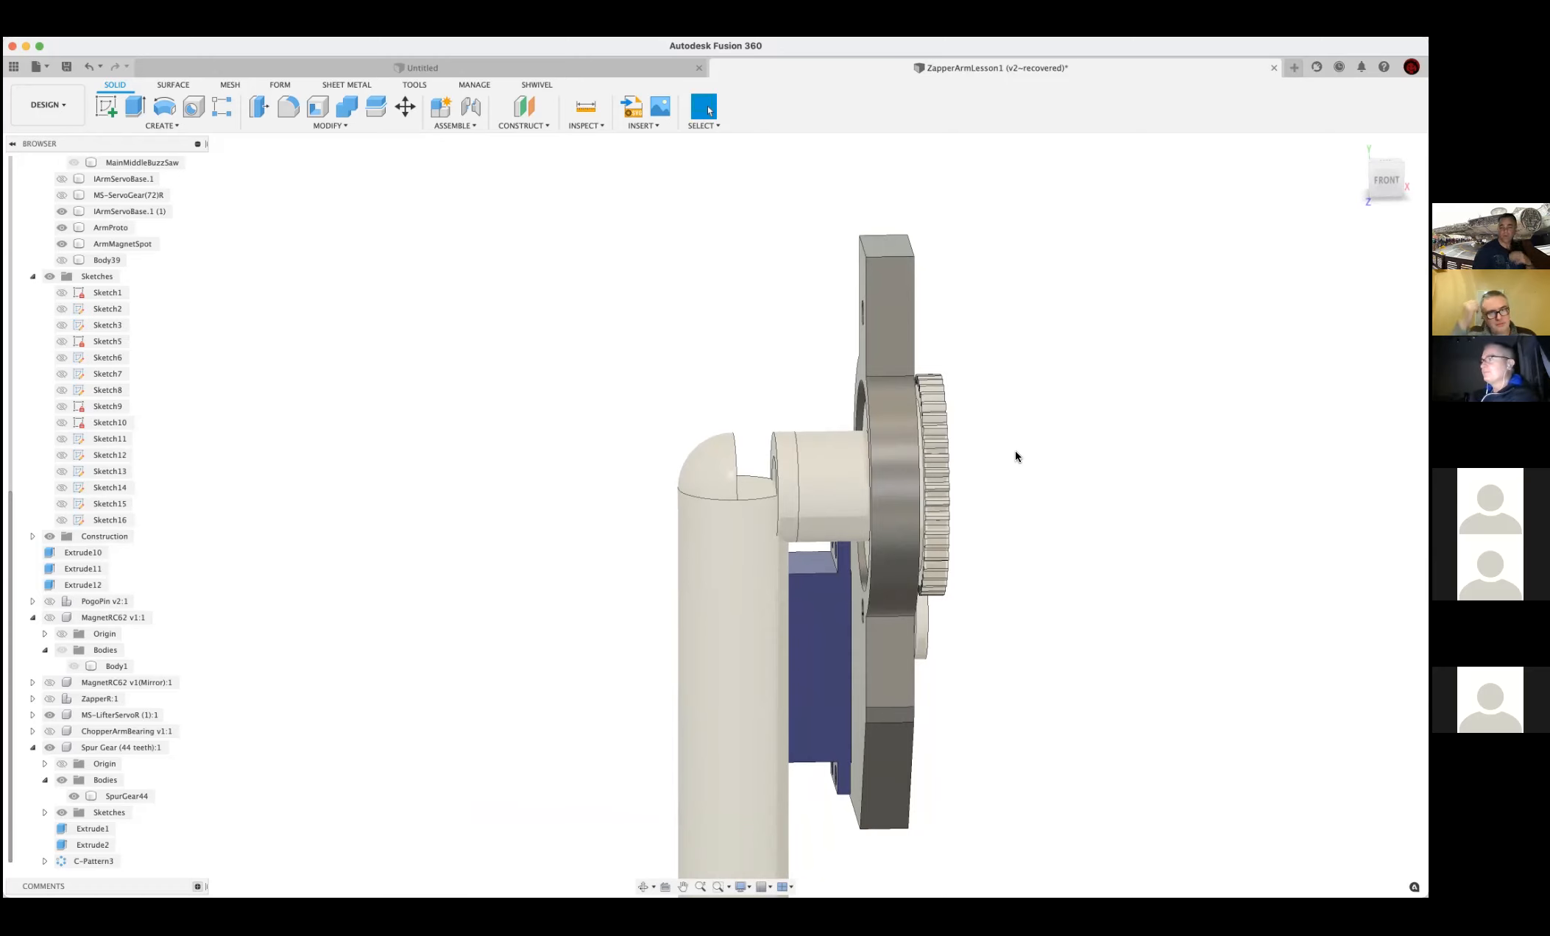
shift+middle_drag(1016, 449, 940, 448)
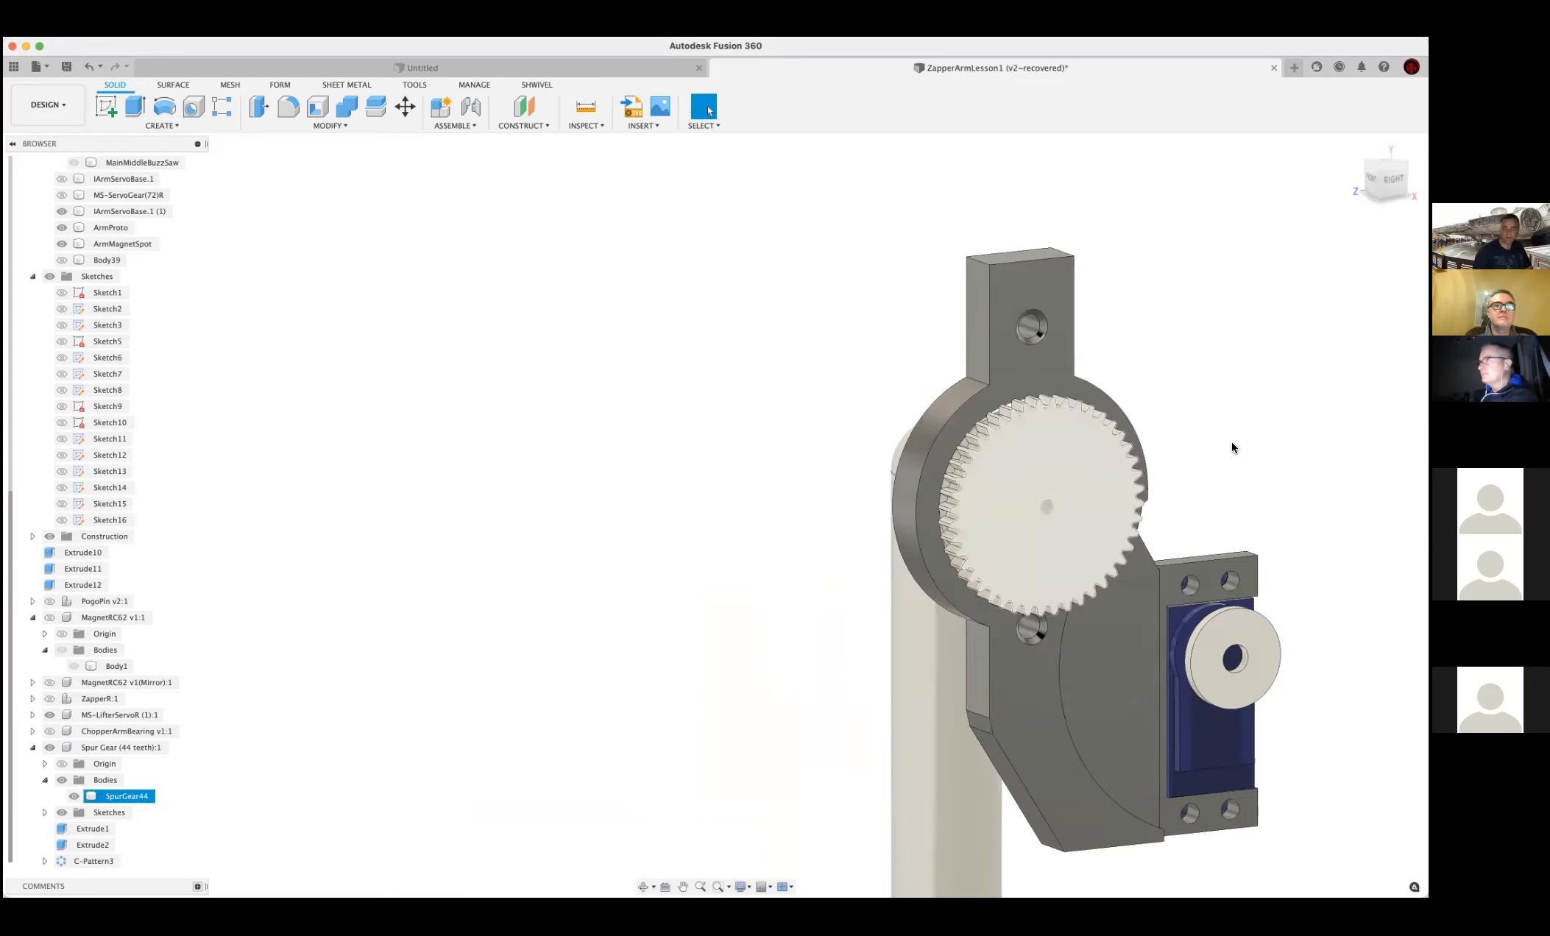
middle_drag(1135, 455, 1042, 463)
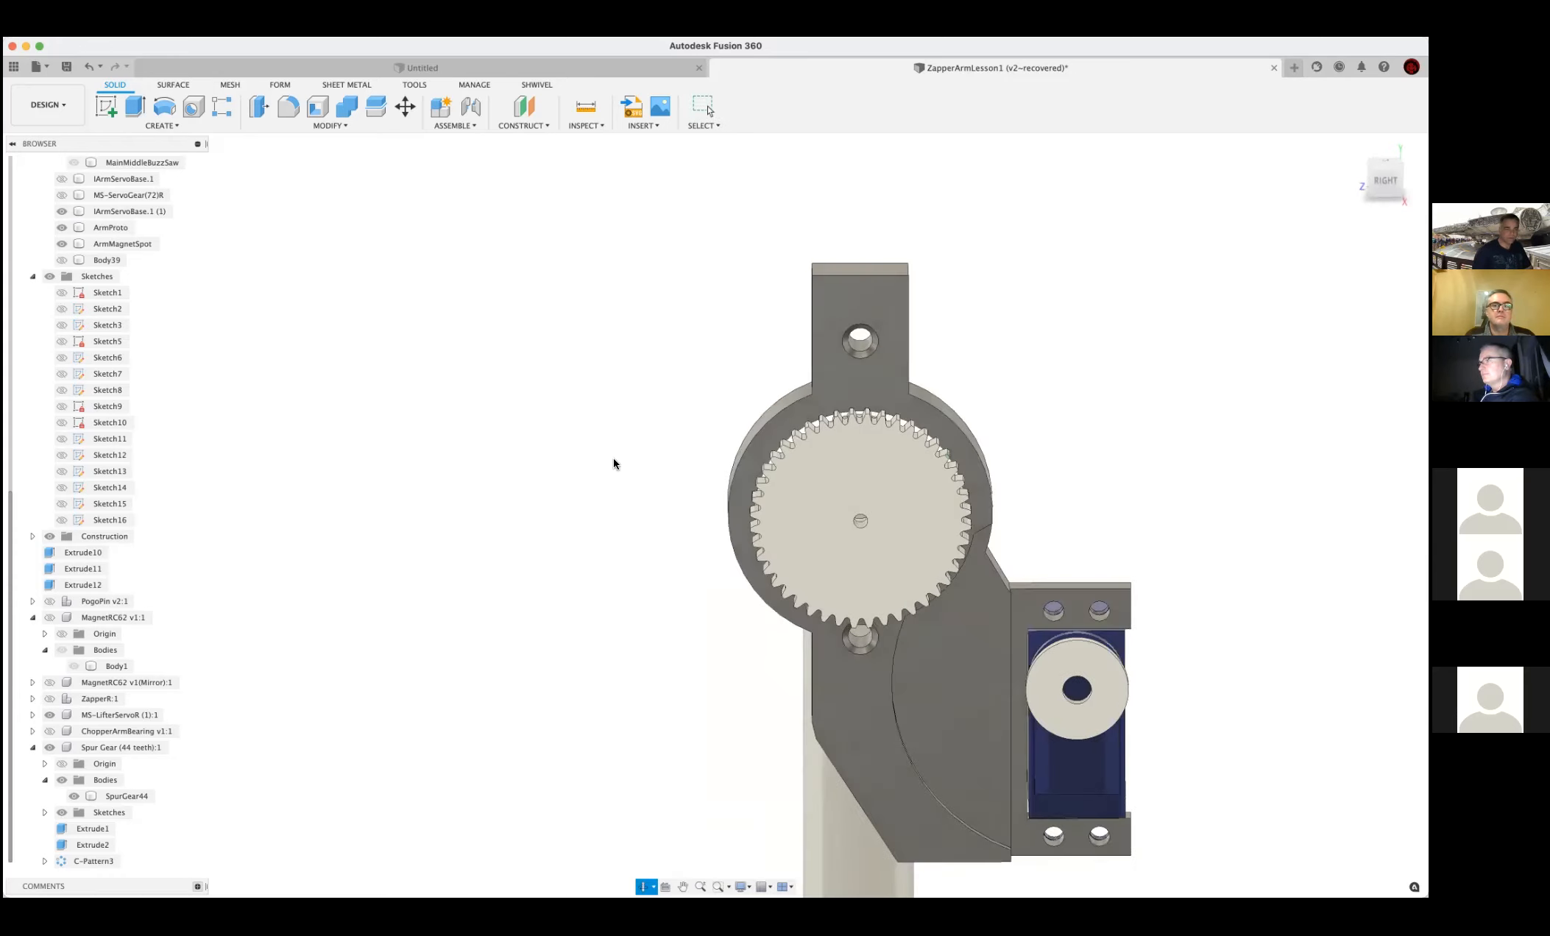
Hide the MS-LifterServoR (1) and Spur Gear (44 teeth) components and show the ZapperR component in their place
click(50, 716)
click(48, 714)
scroll(50, 702, up, 4)
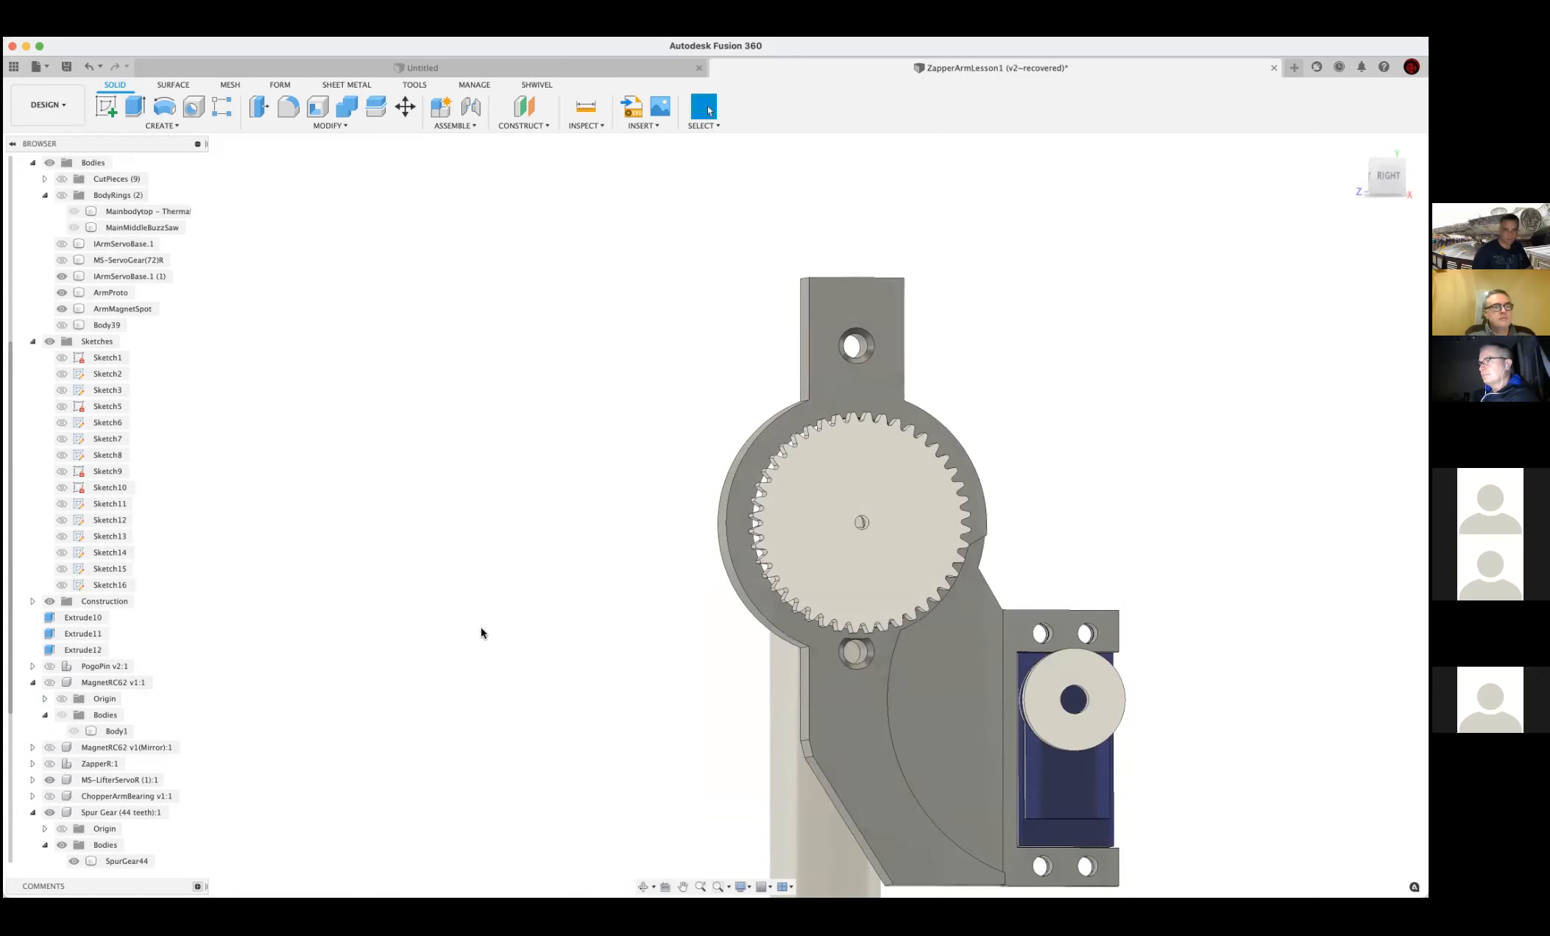
click(34, 341)
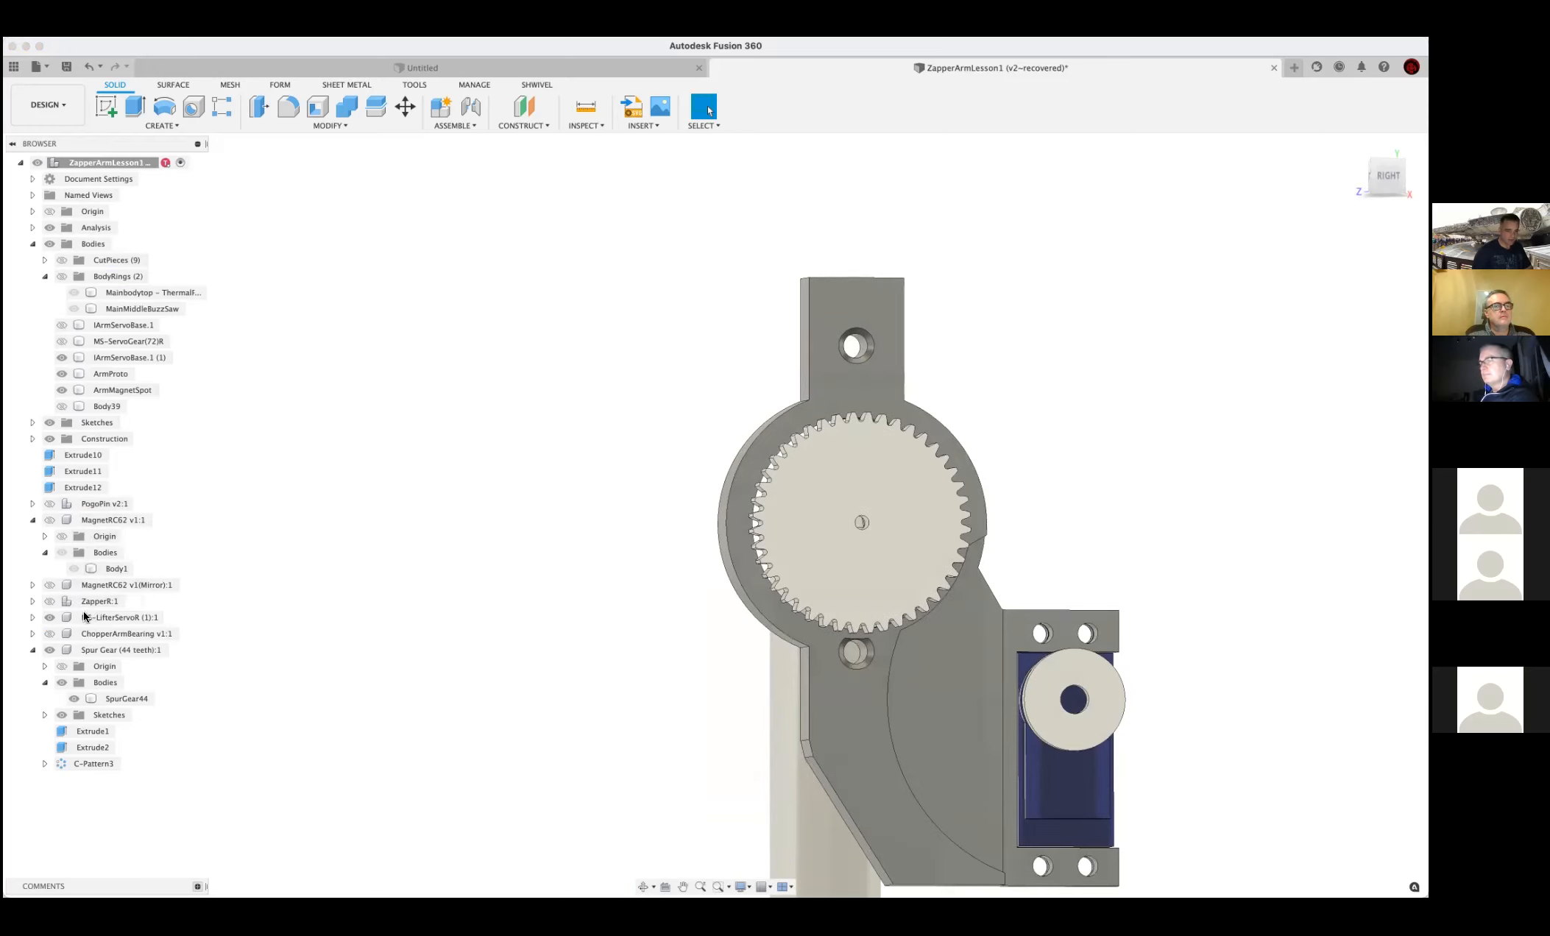
click(49, 617)
click(49, 650)
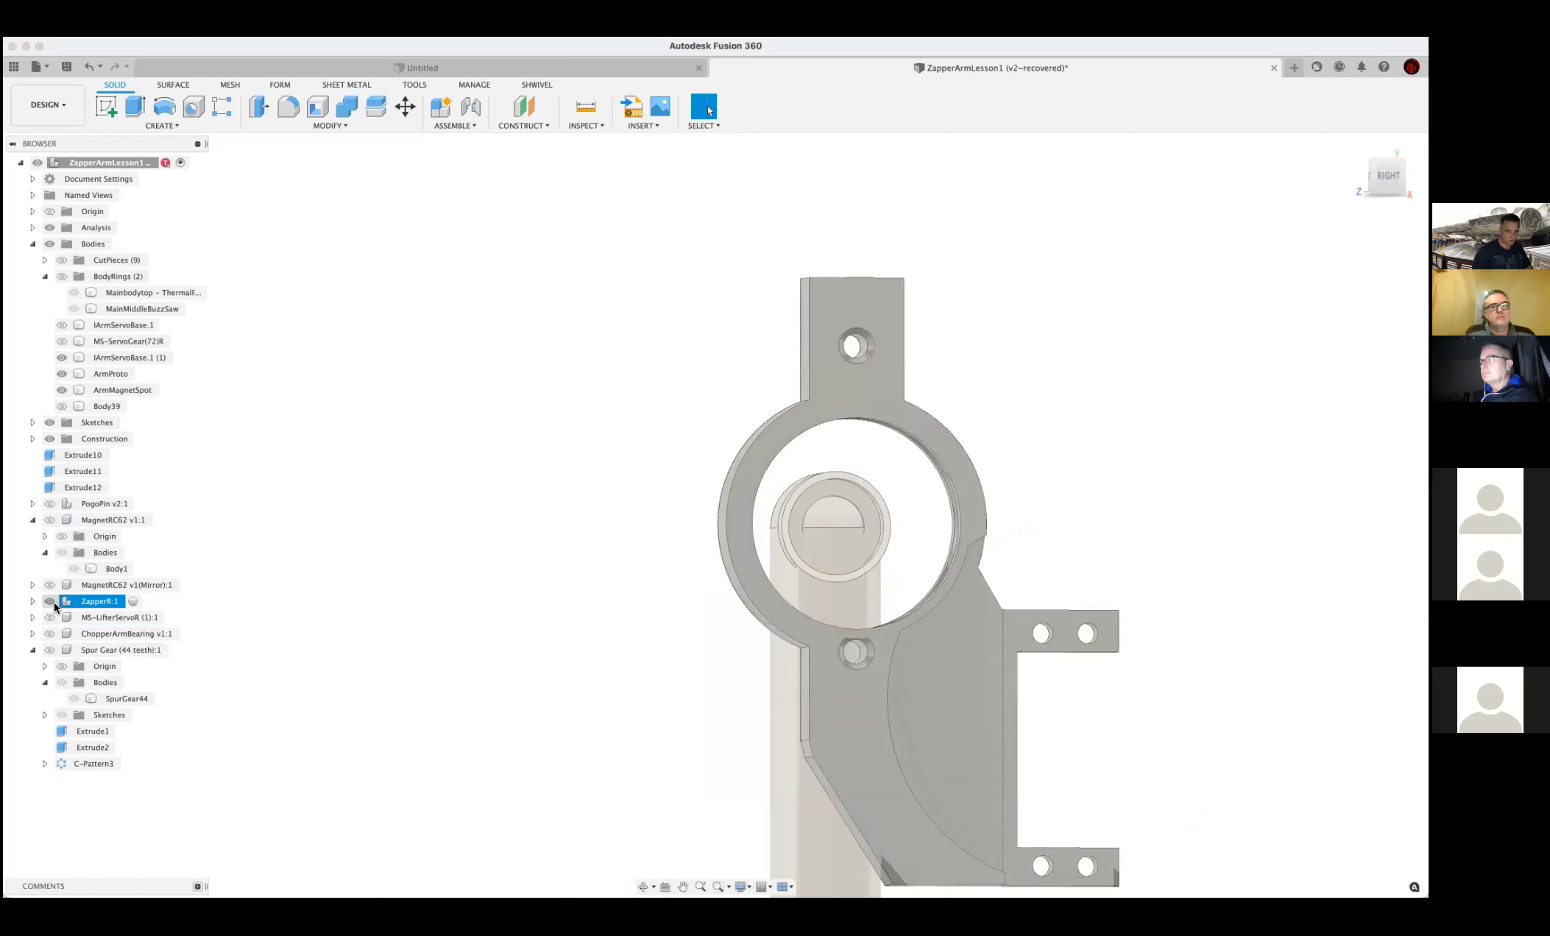
click(50, 601)
shift+middle_drag(994, 529, 996, 477)
shift+middle_drag(999, 617, 996, 602)
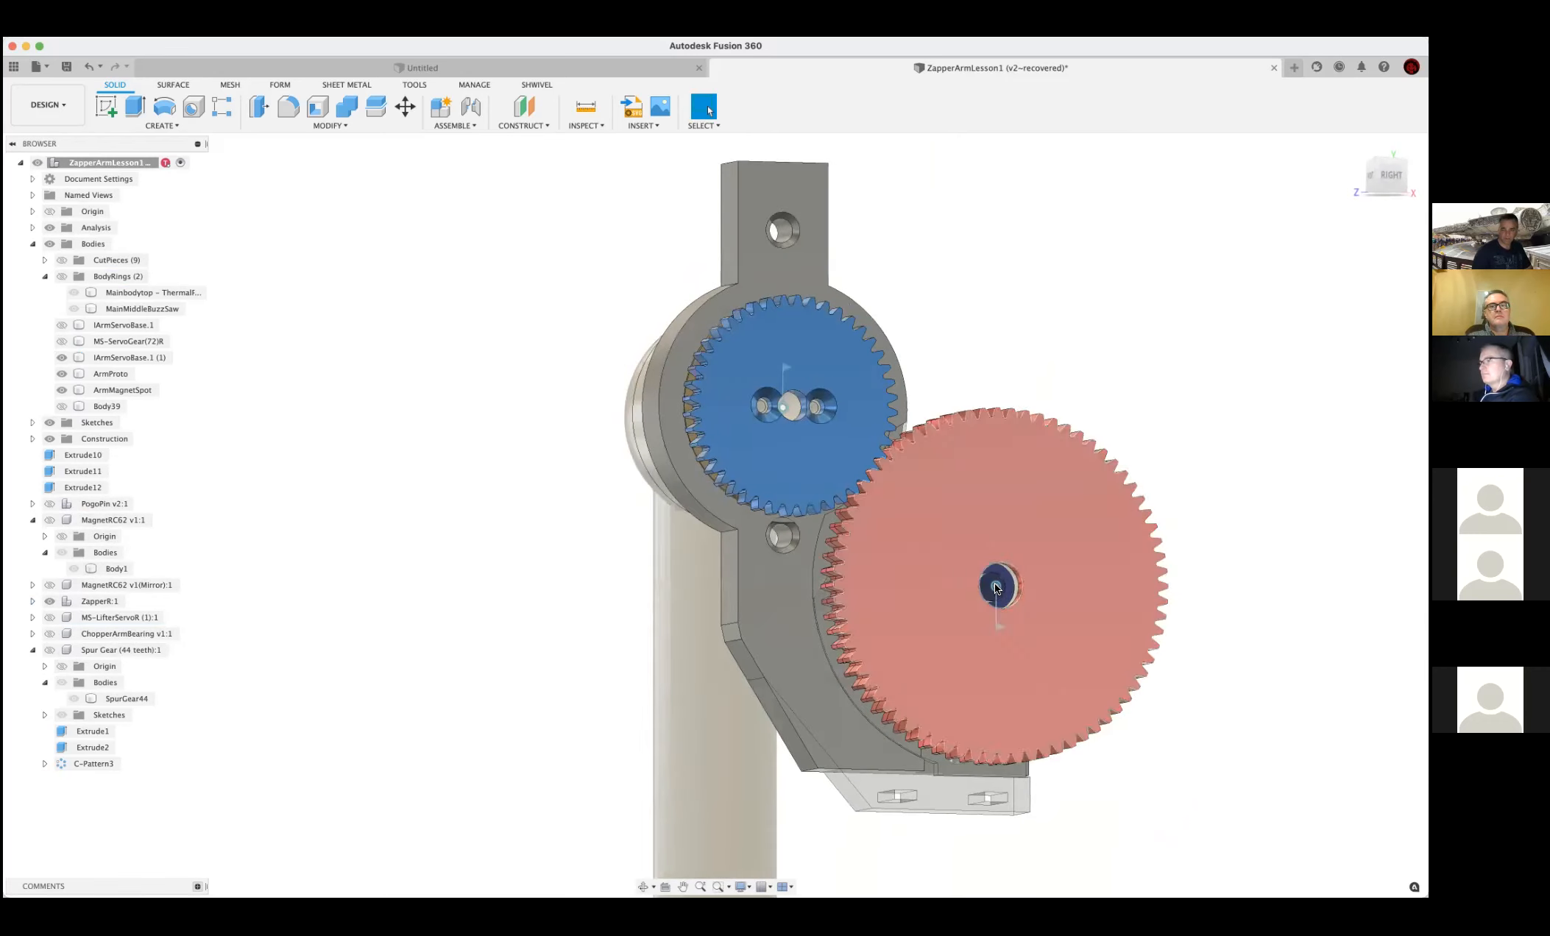
Preview the arm swing by driving the large red gear's Rev1 joint to 90 degrees, without applying the motion
click(997, 615)
right_click(997, 623)
click(1007, 641)
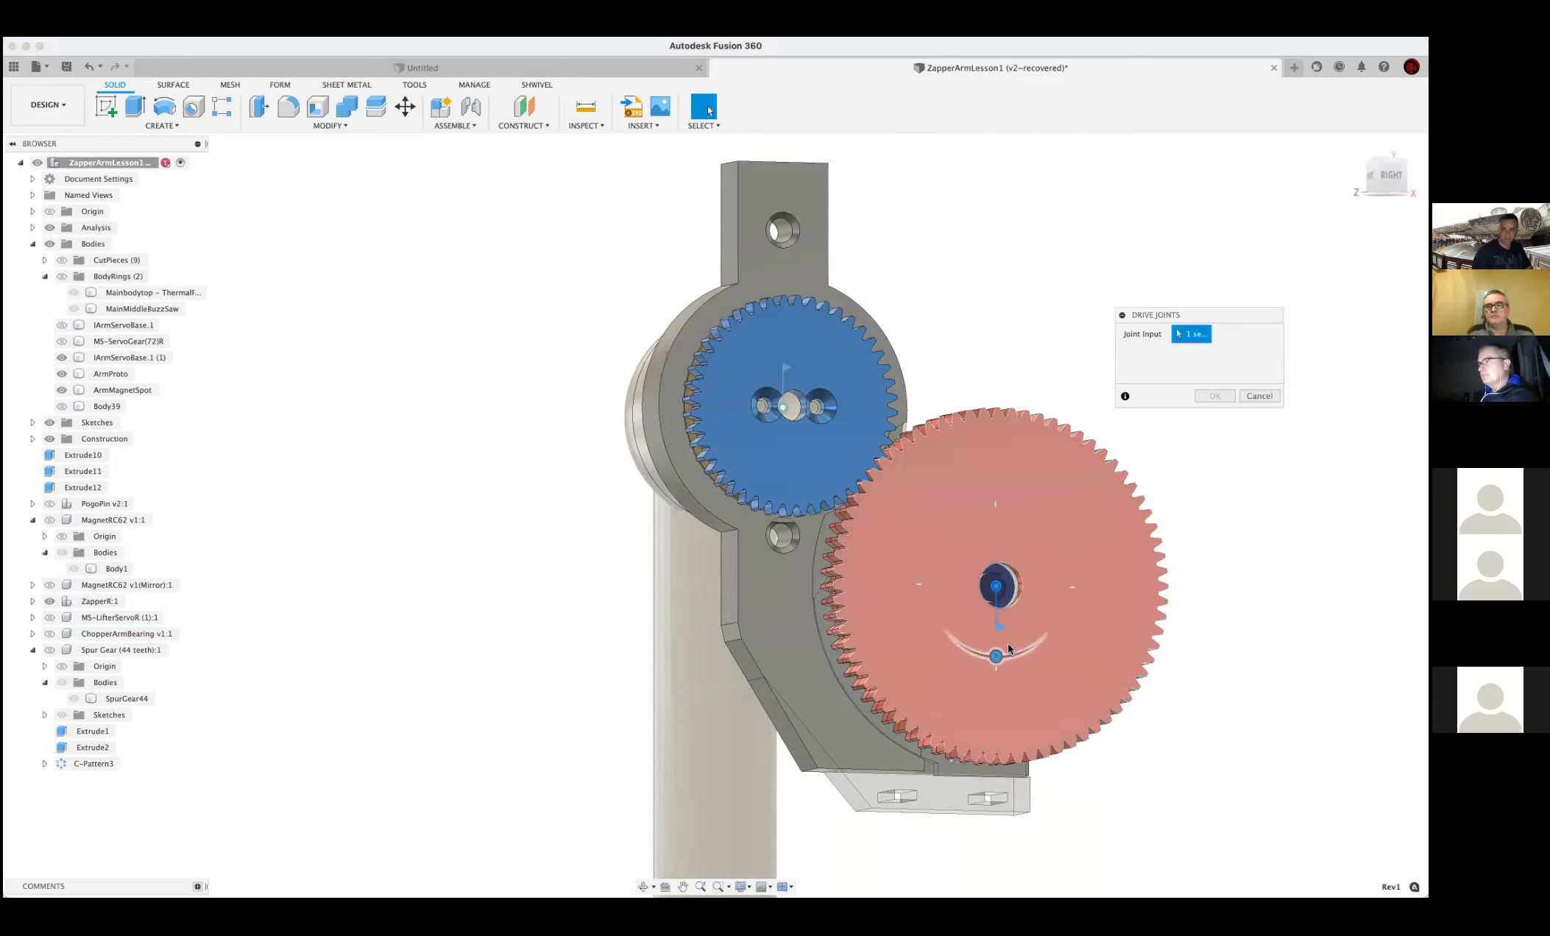
drag(996, 656, 868, 609)
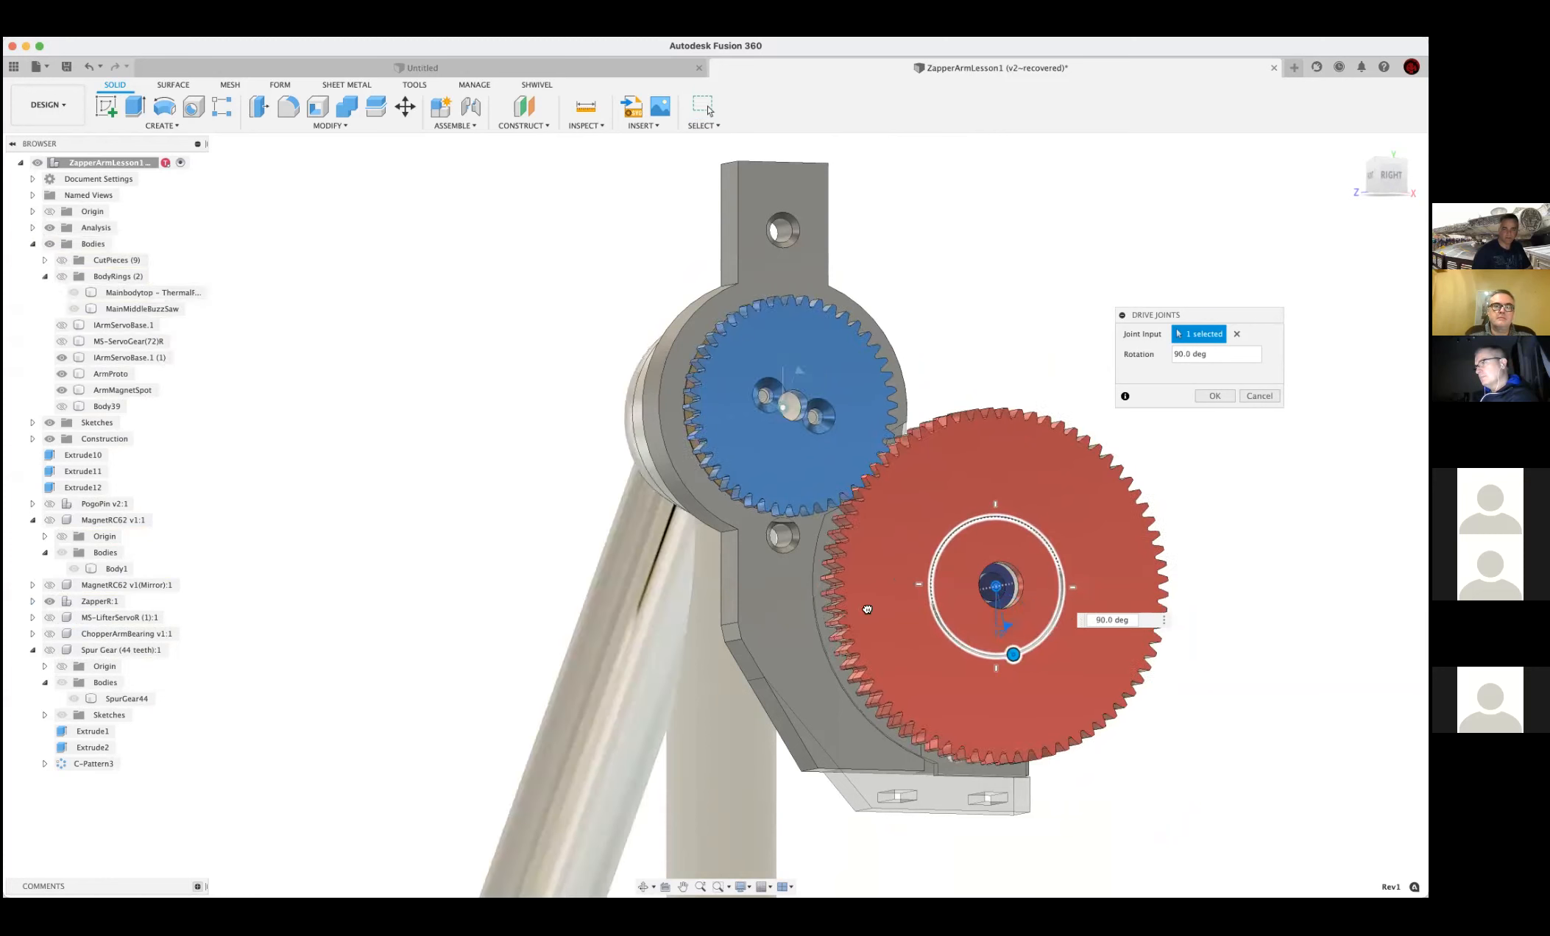
click(1248, 397)
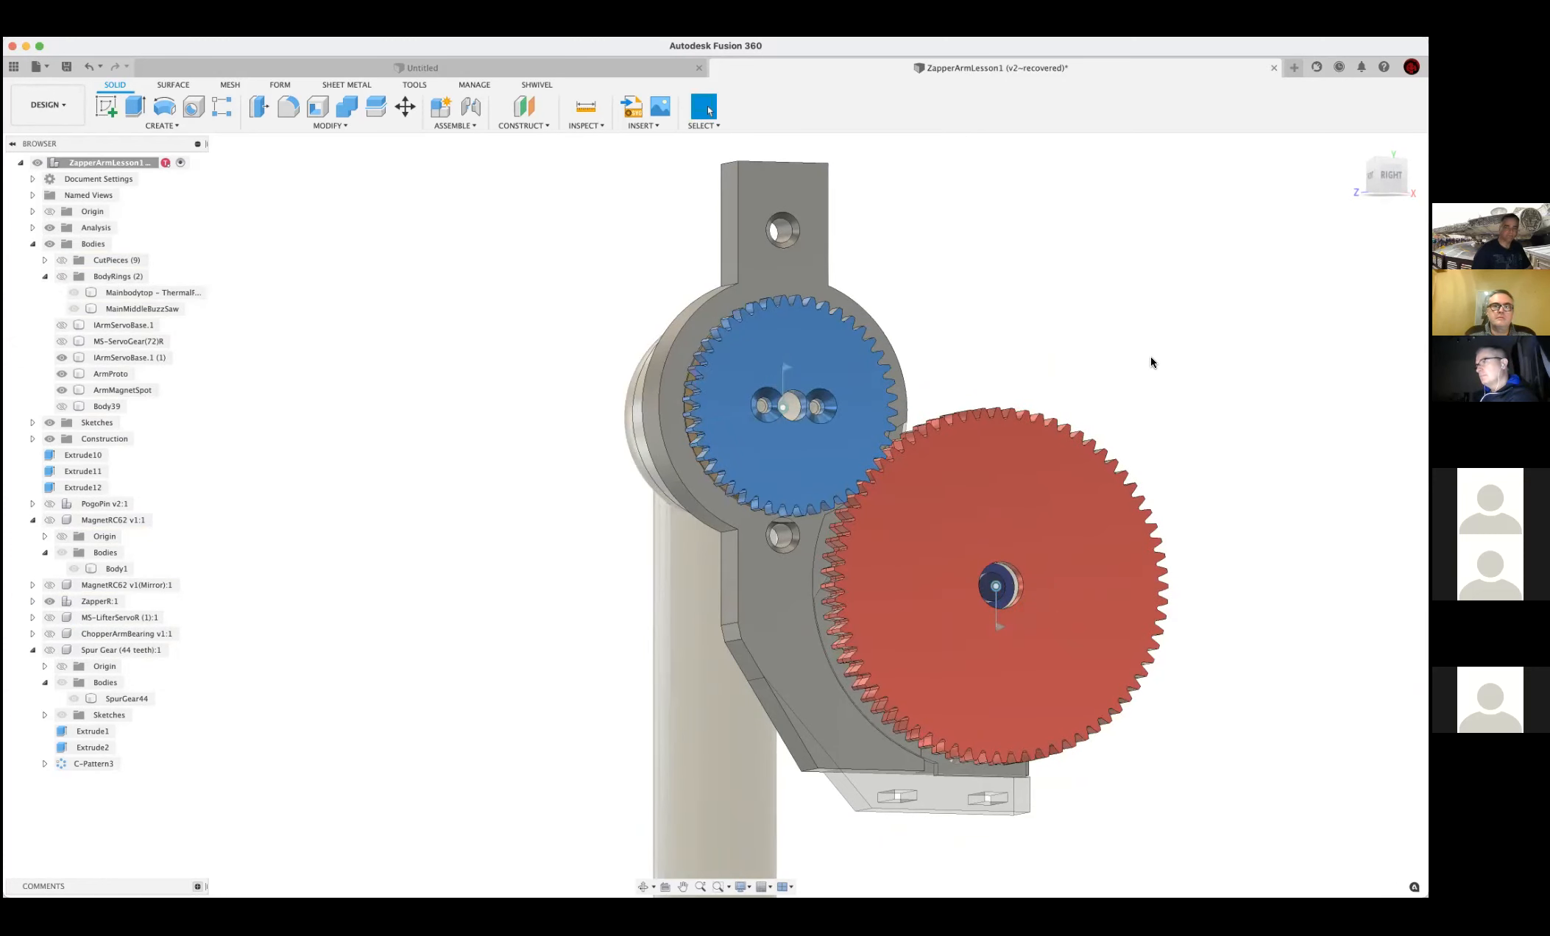
Examine the ZapperR assembly's rounded arm end and its meshing blue and red gears on the servo base
scroll(1151, 357, down, 4)
shift+middle_drag(1172, 362, 1285, 368)
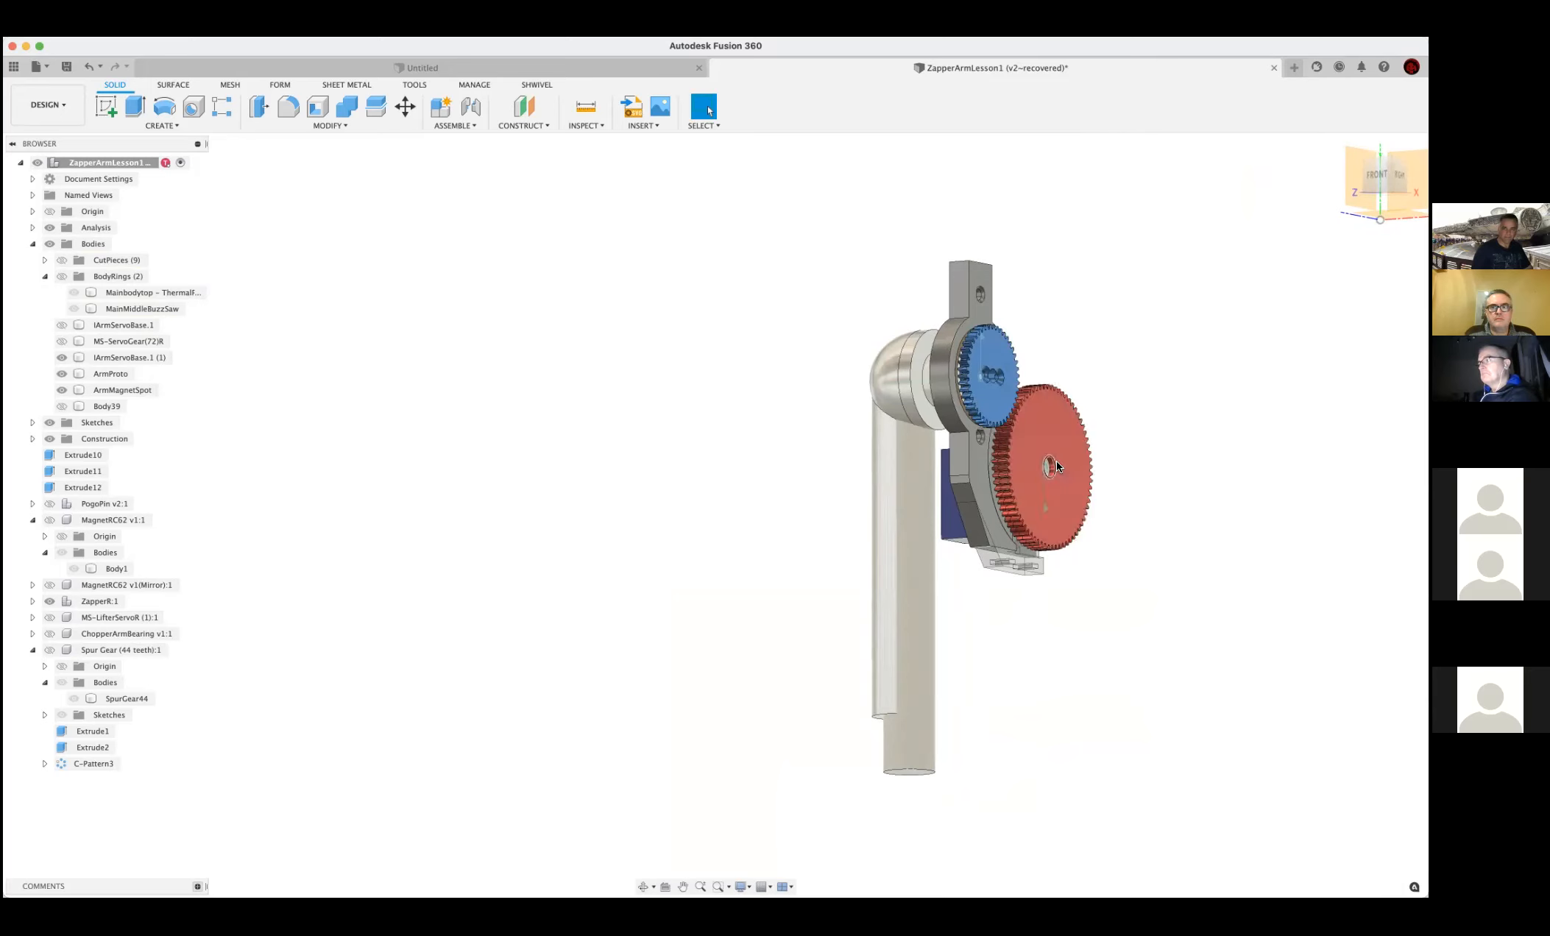
middle_drag(1232, 464, 859, 460)
scroll(847, 453, up, 6)
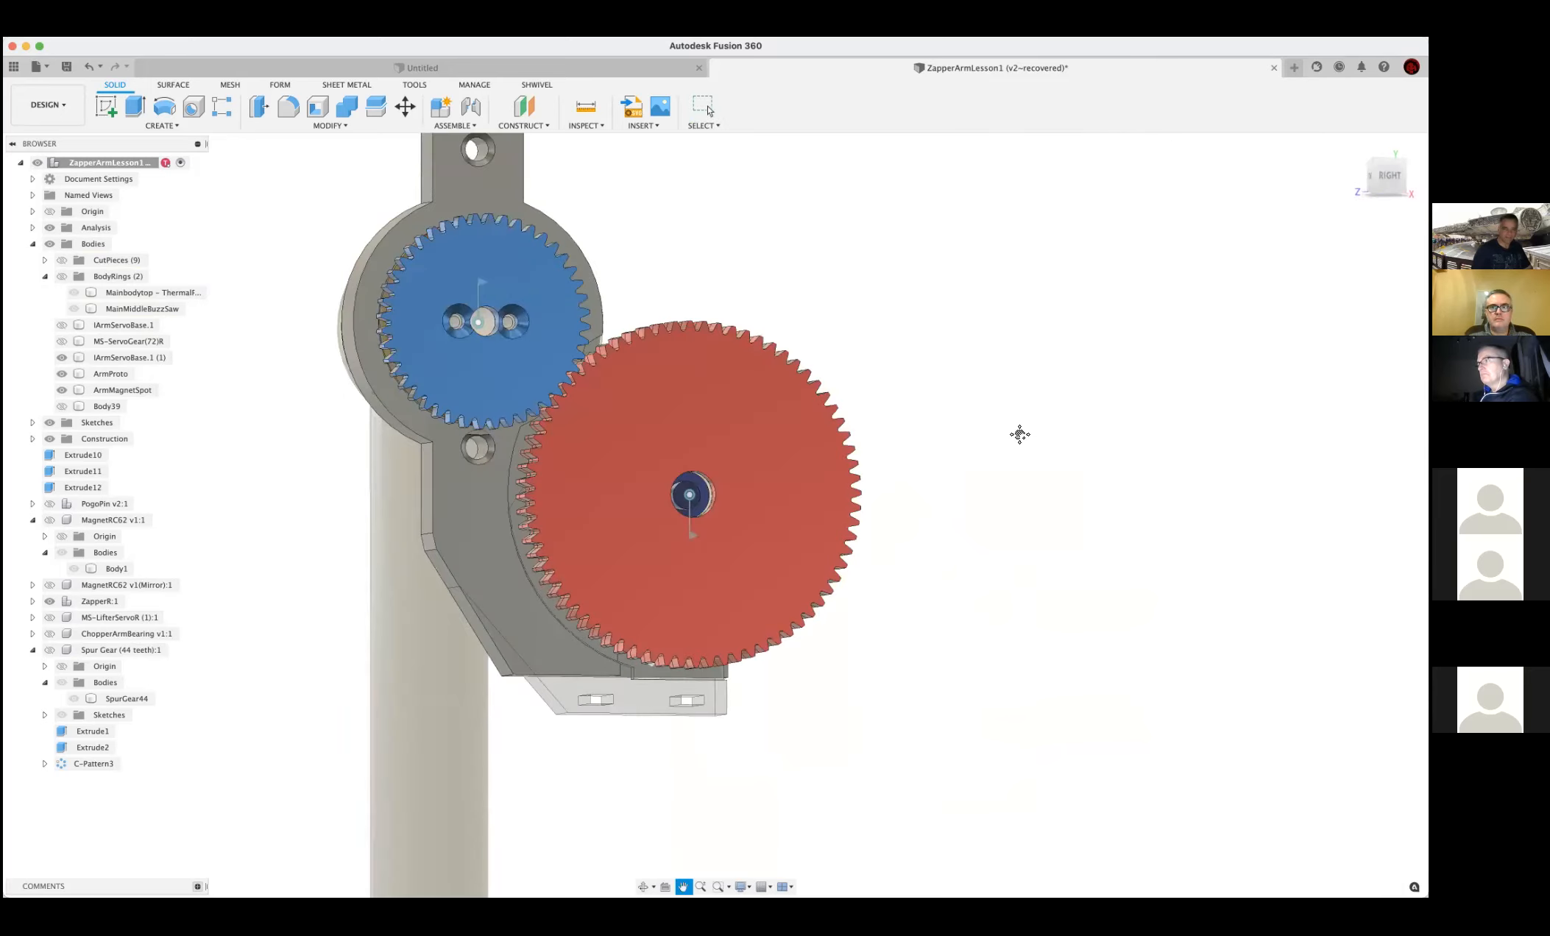
middle_drag(1020, 435, 1116, 461)
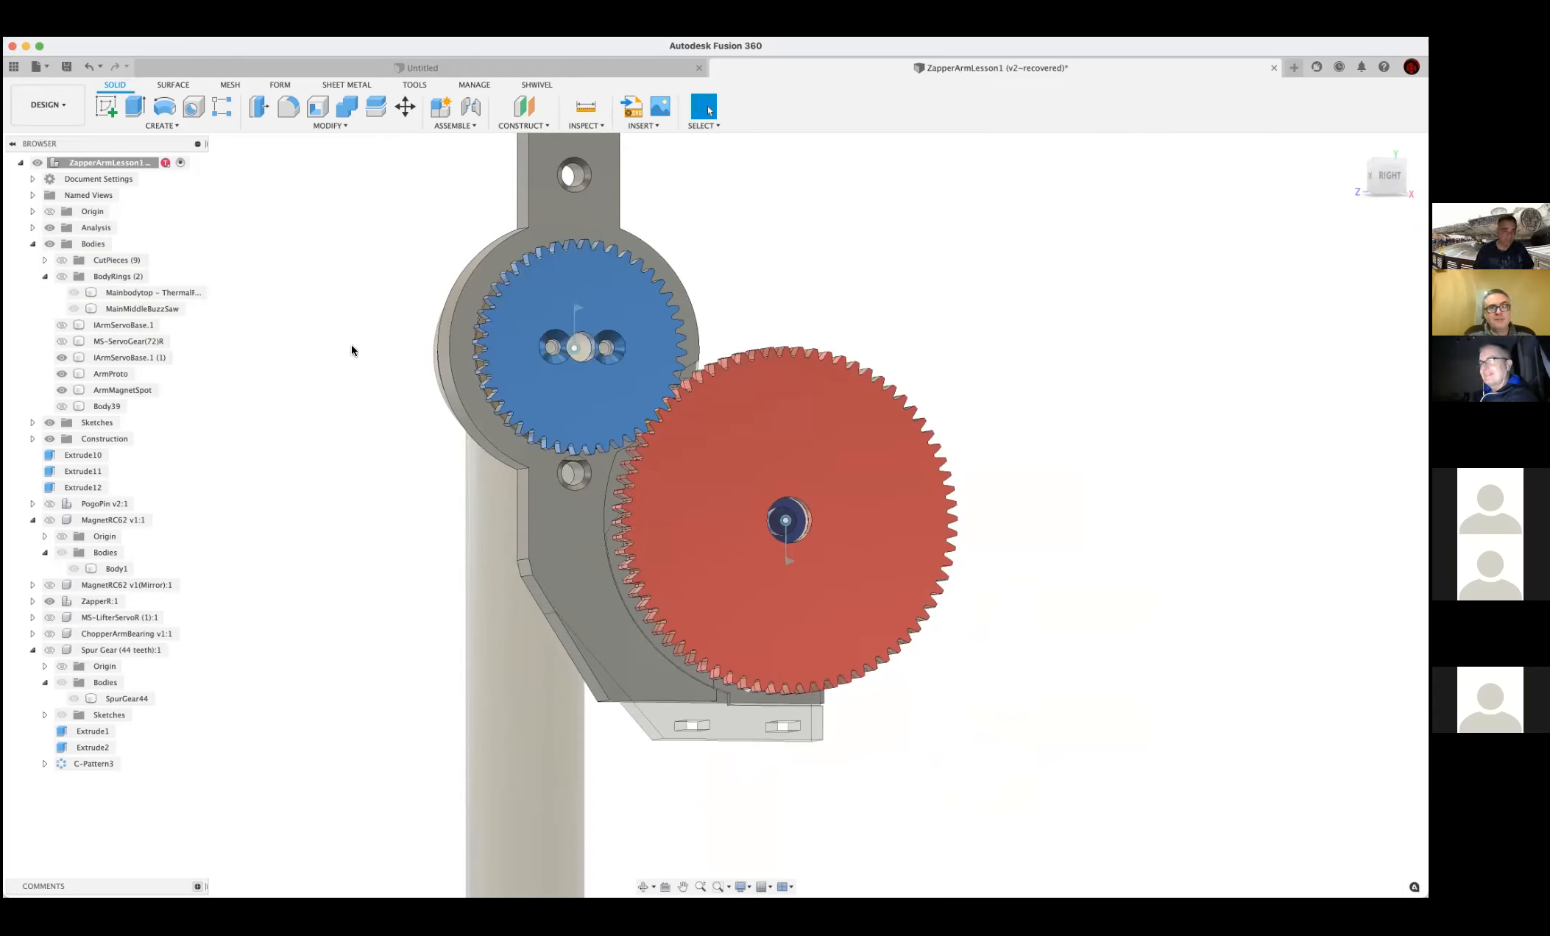
click(510, 402)
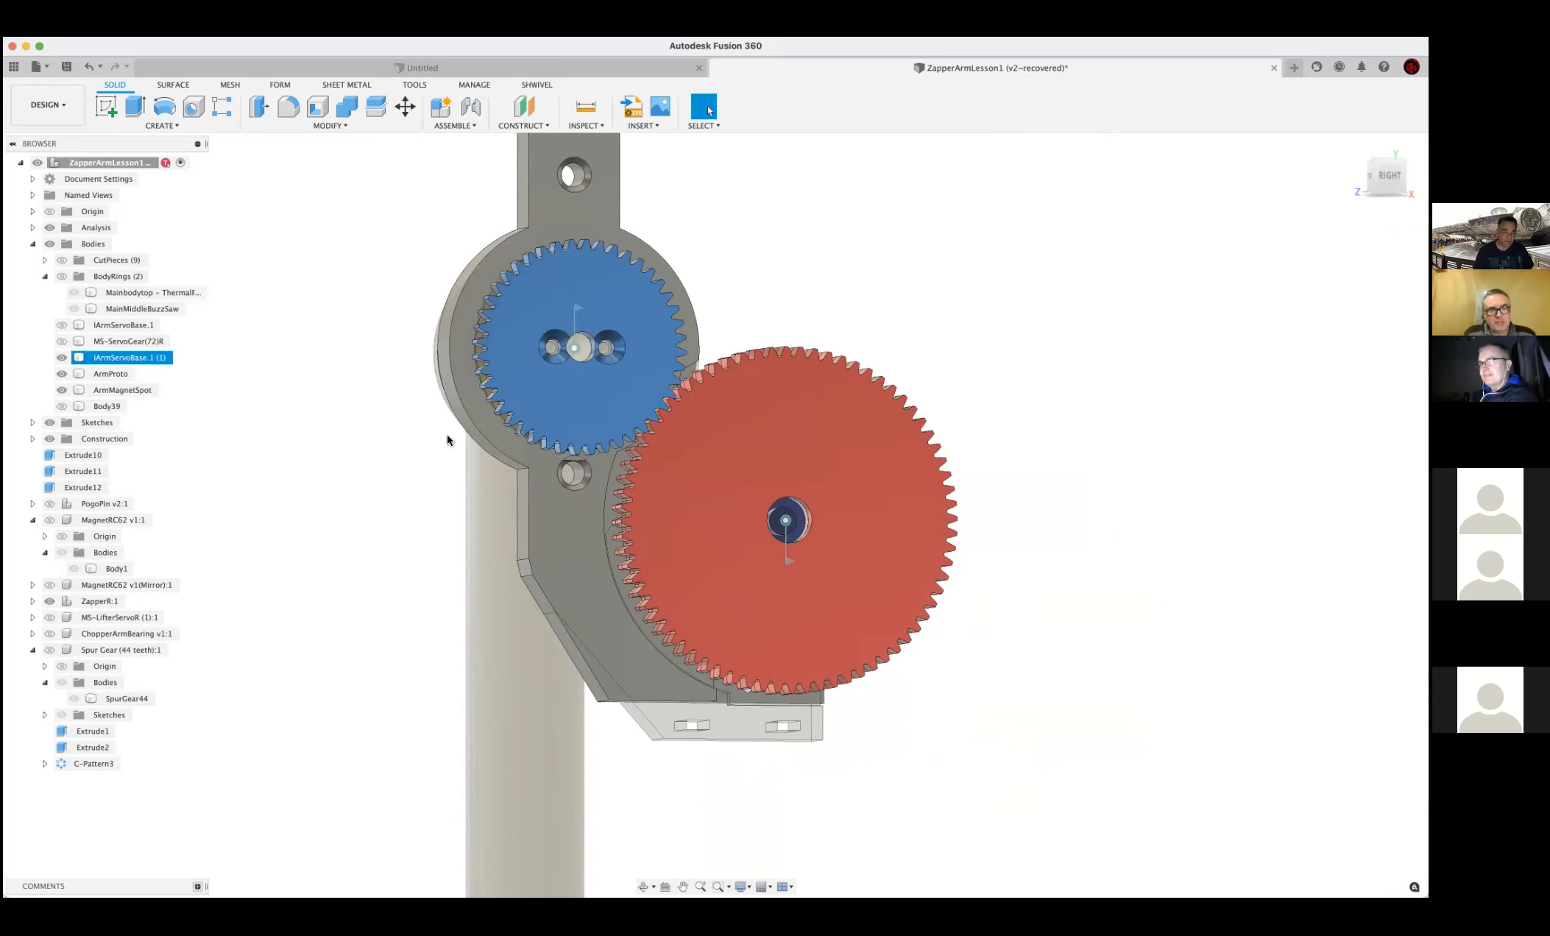
Hide ZapperR and show the Spur Gear (44 teeth), MS-LifterServoR (1) and ChopperArmBearing components
click(50, 601)
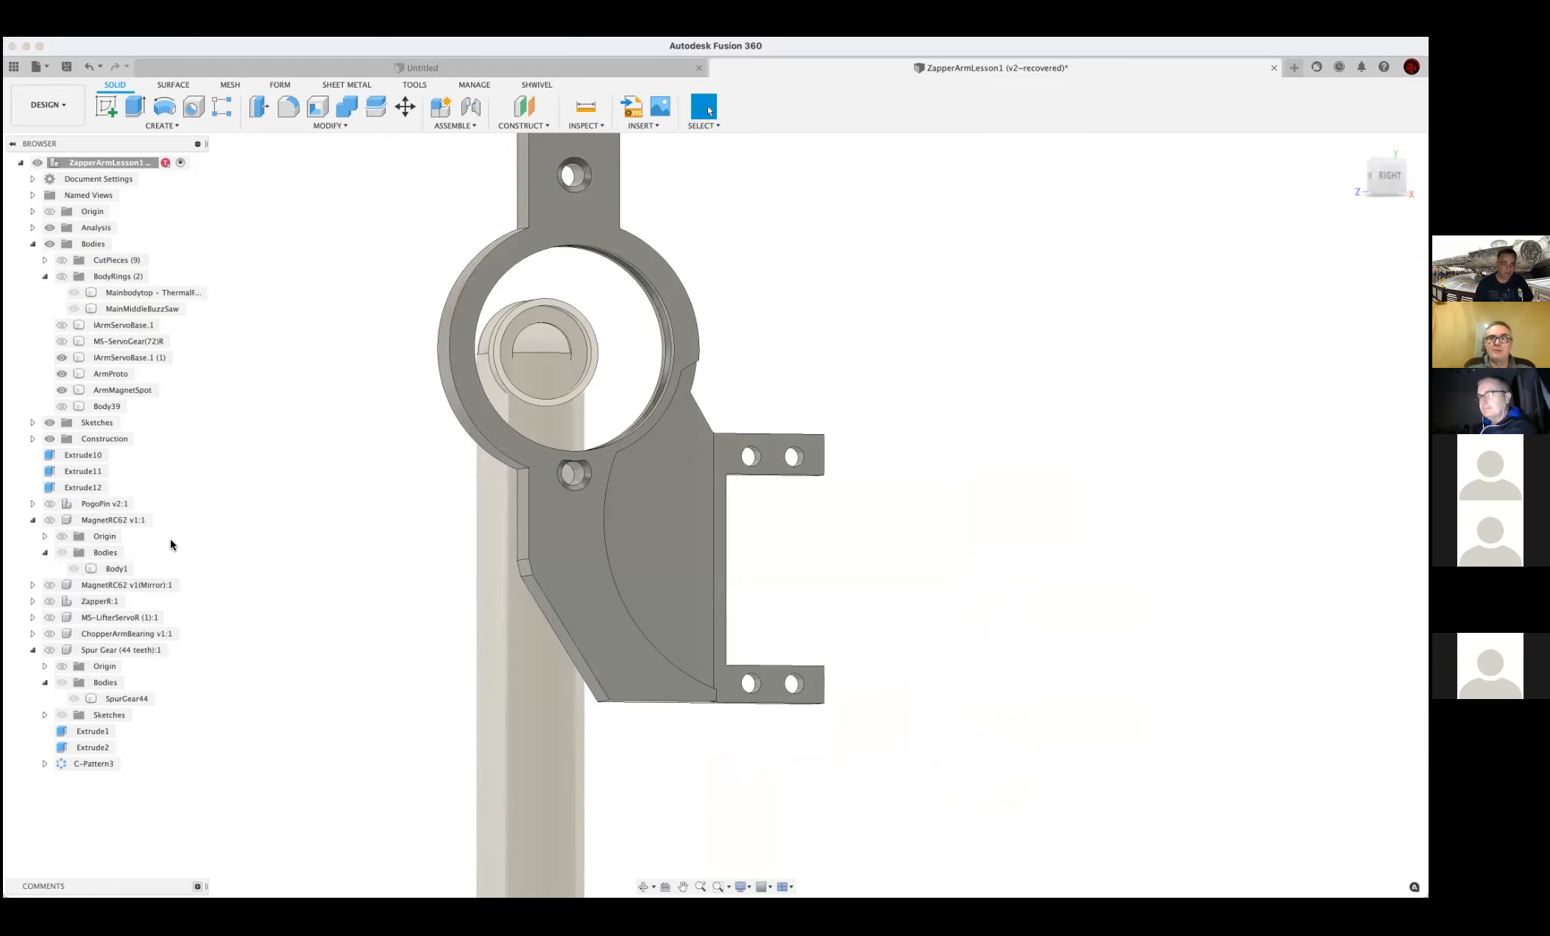
click(70, 276)
click(69, 339)
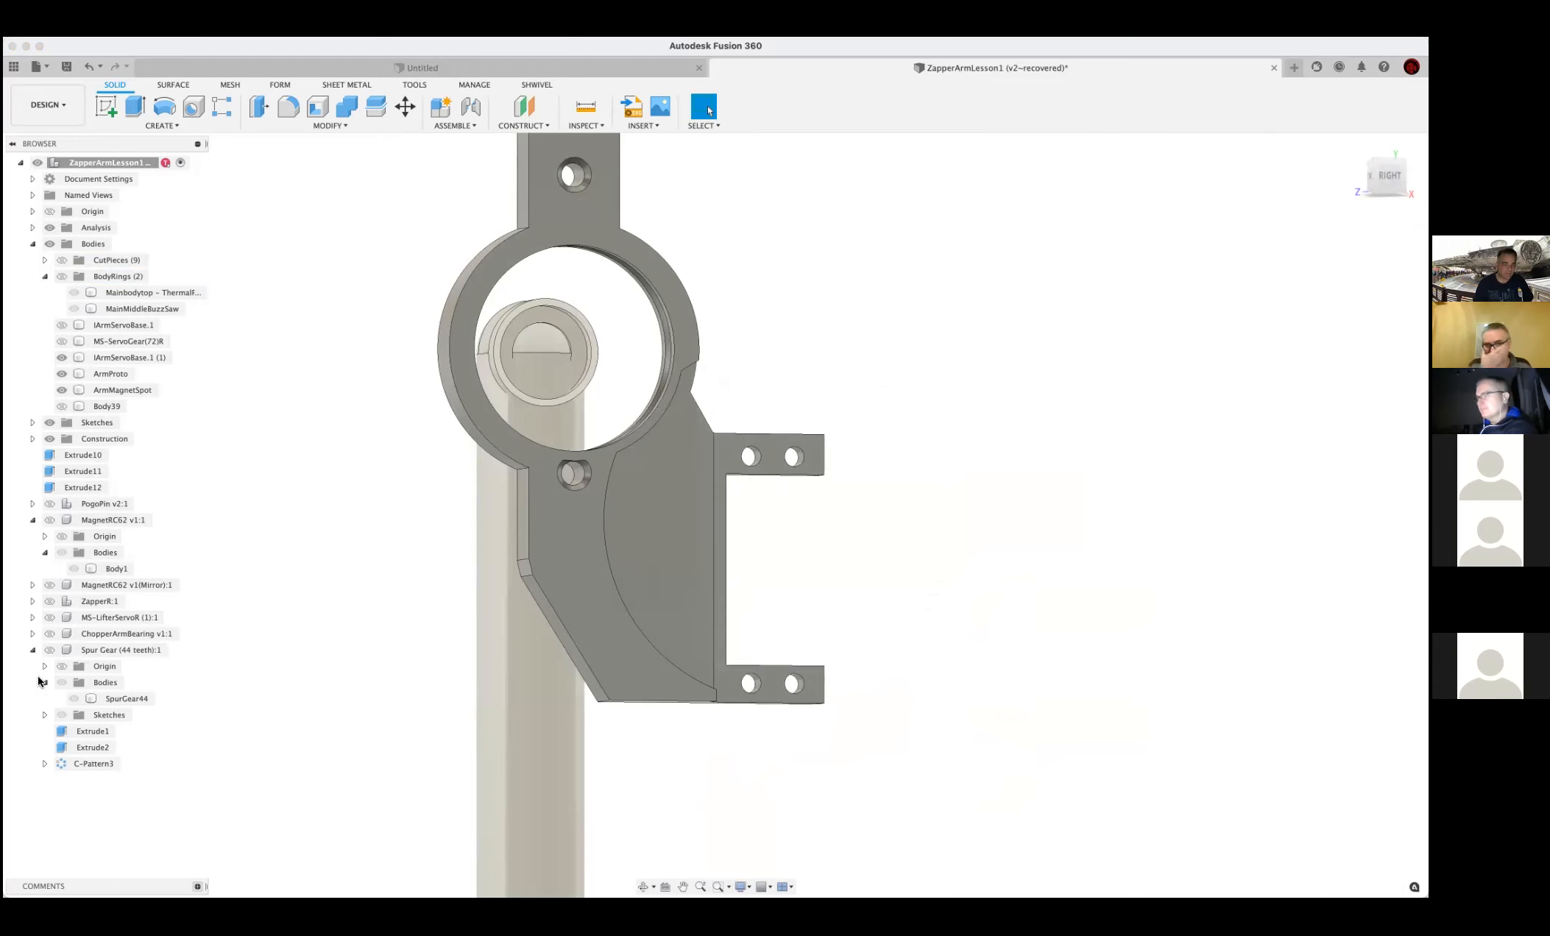
click(49, 650)
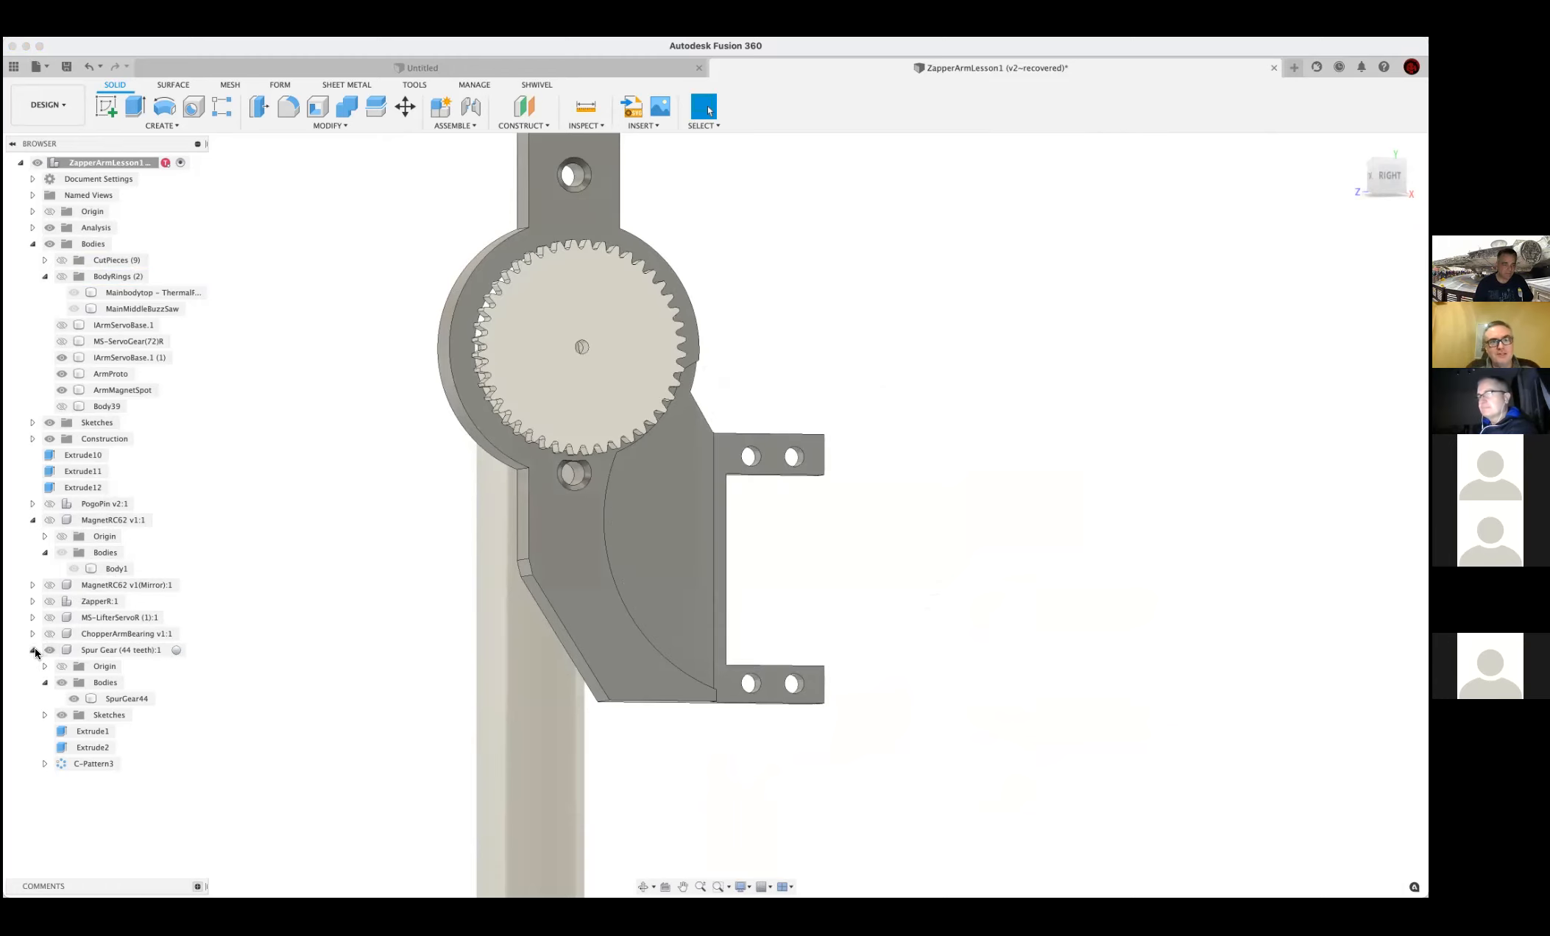
click(33, 650)
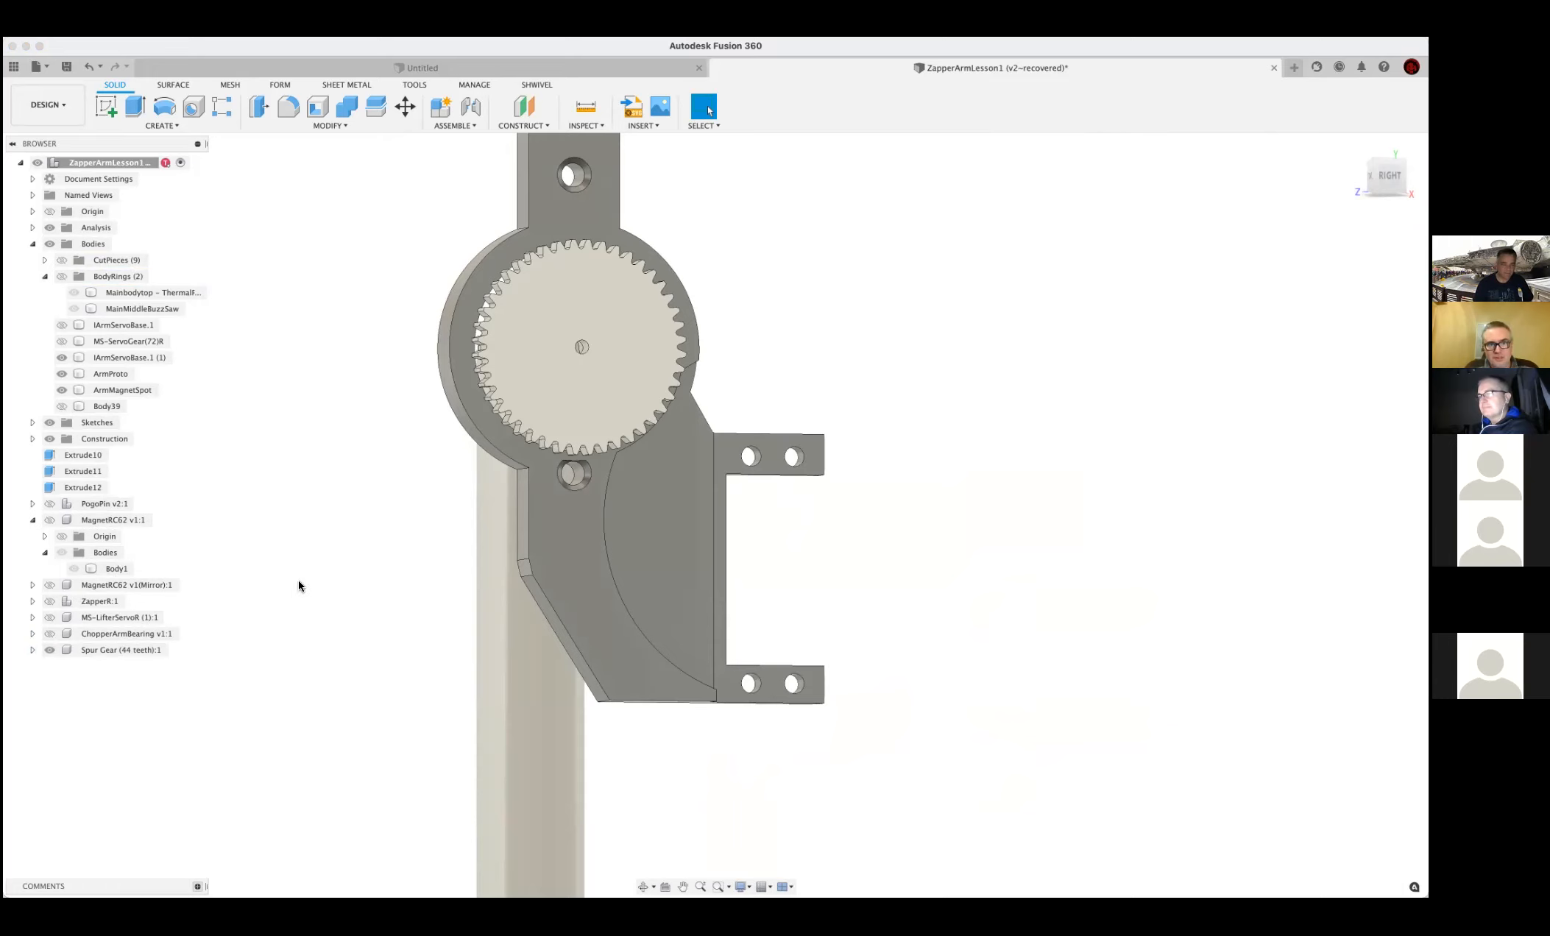
click(49, 617)
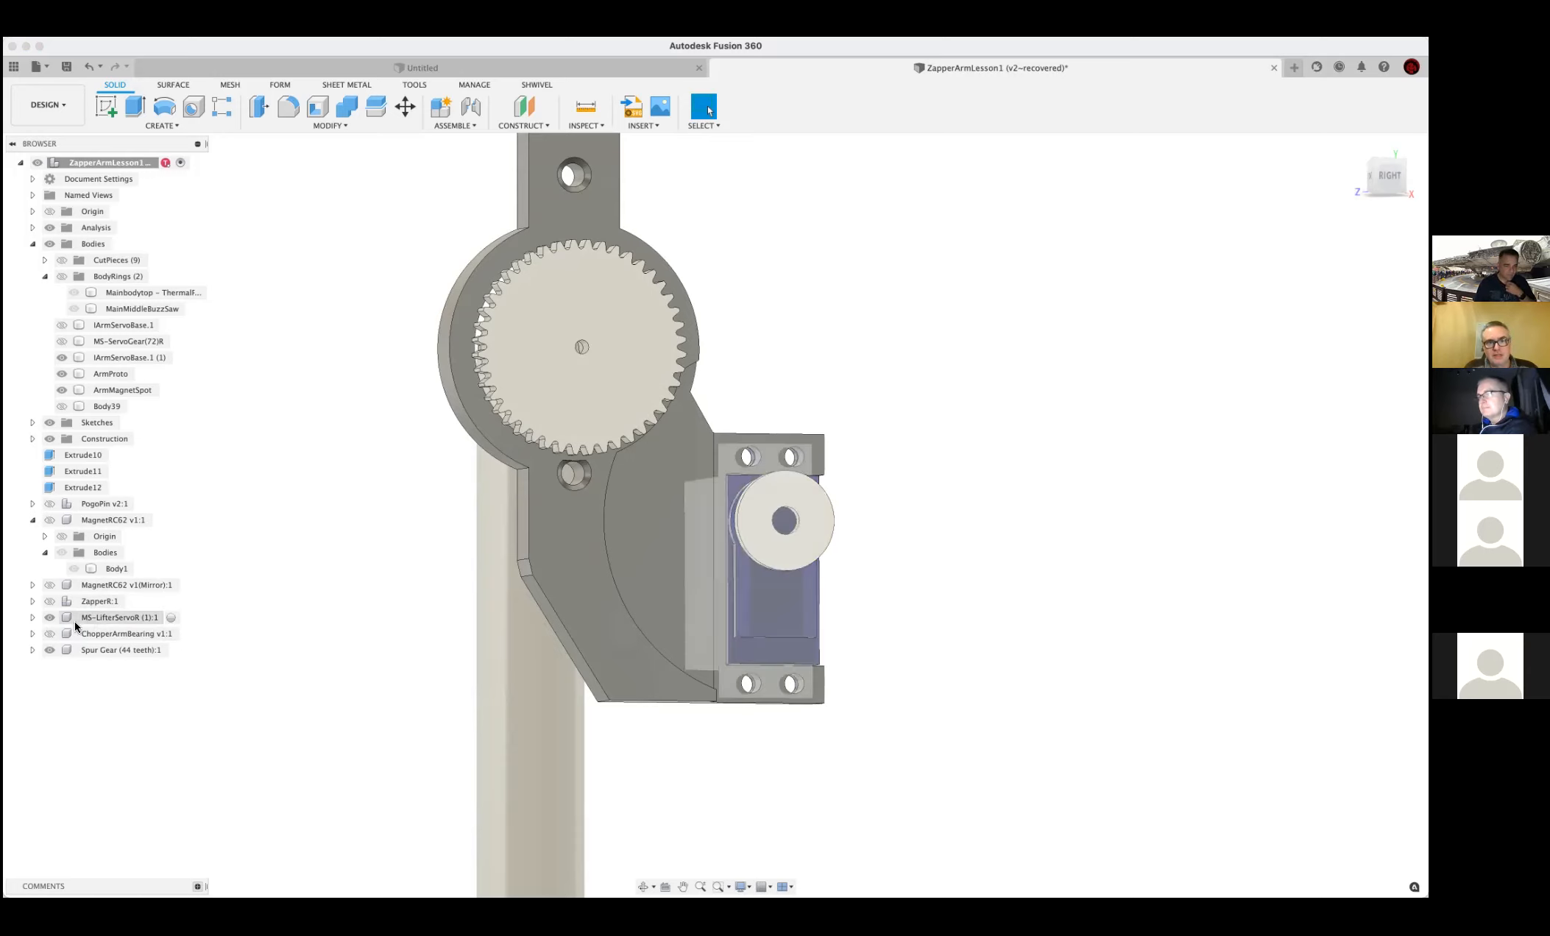
click(58, 632)
click(52, 631)
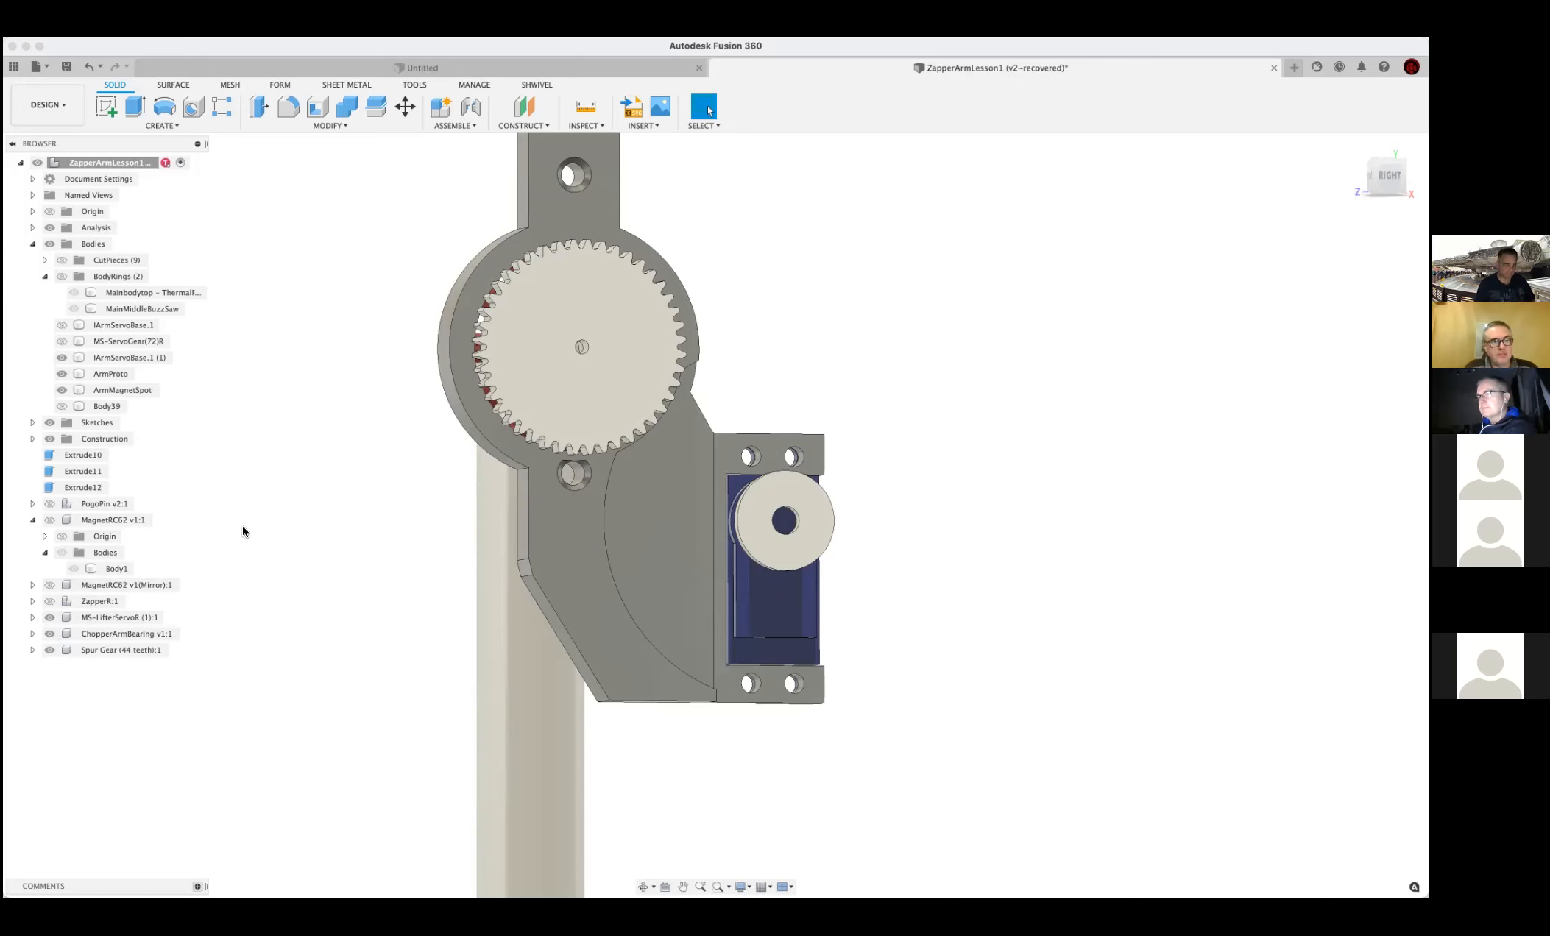
Apply the Brass - Polished appearance to the 44-tooth spur gear
key(a)
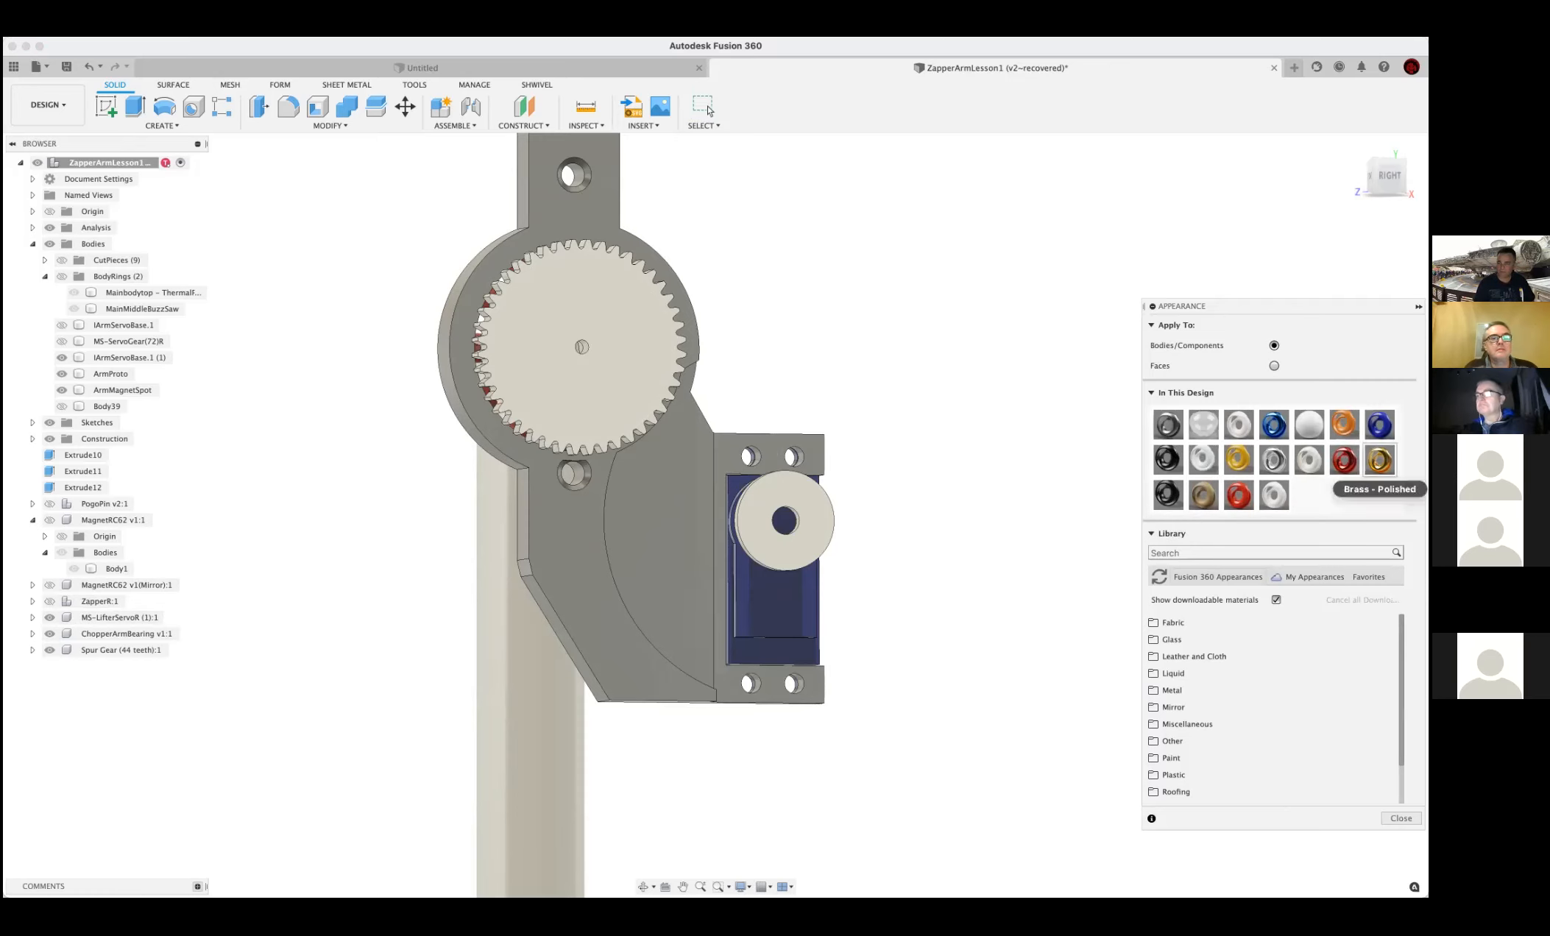
drag(1379, 460, 628, 350)
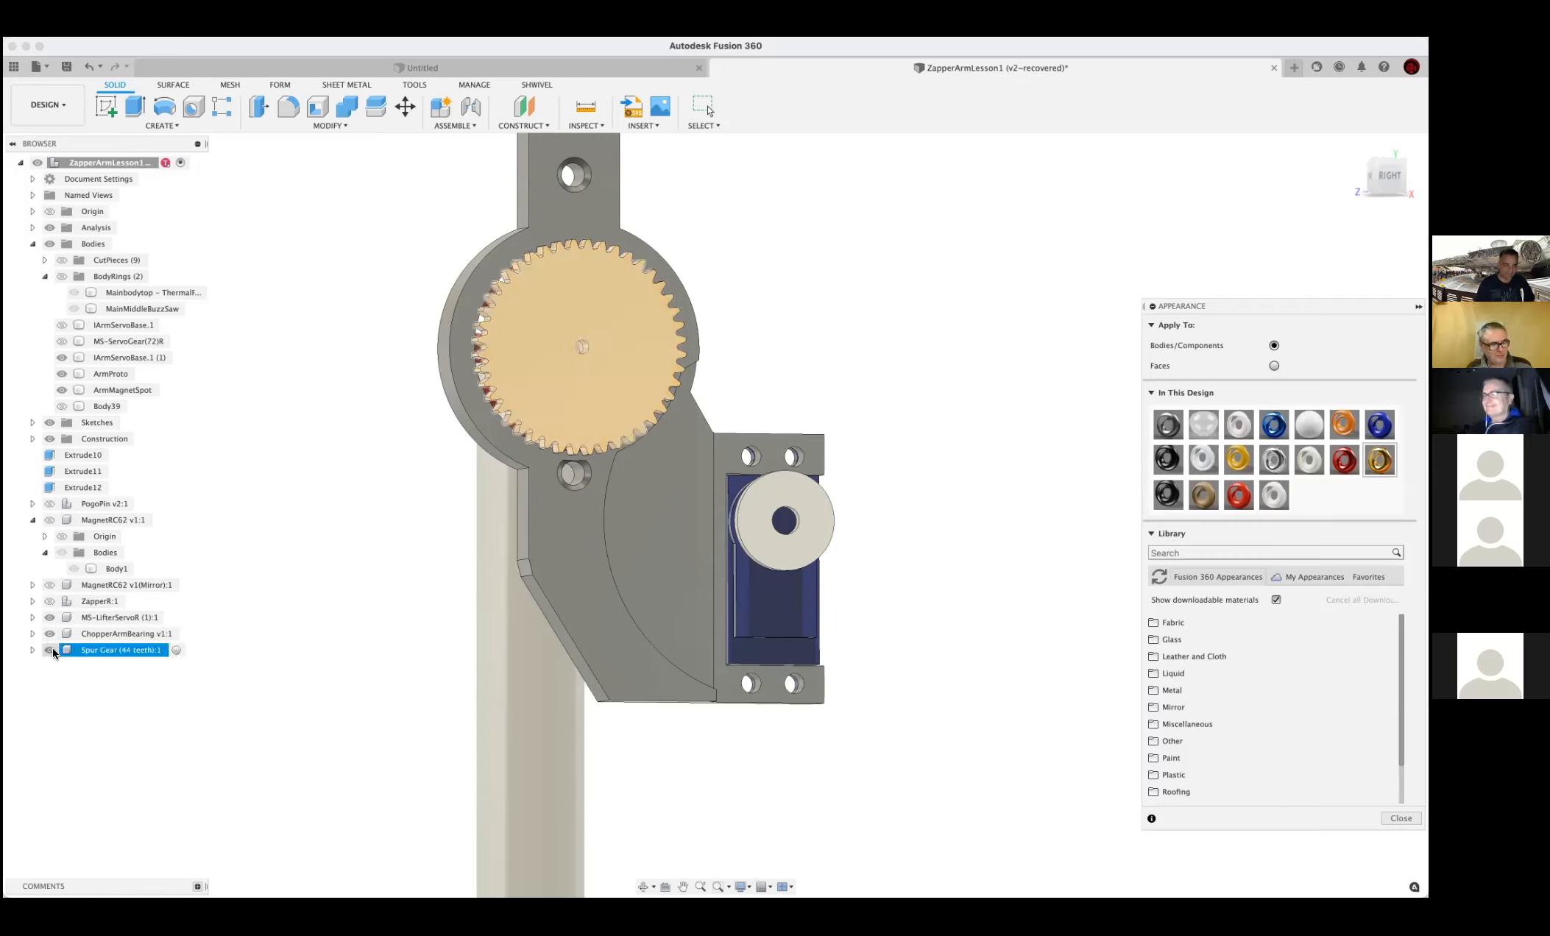
click(72, 391)
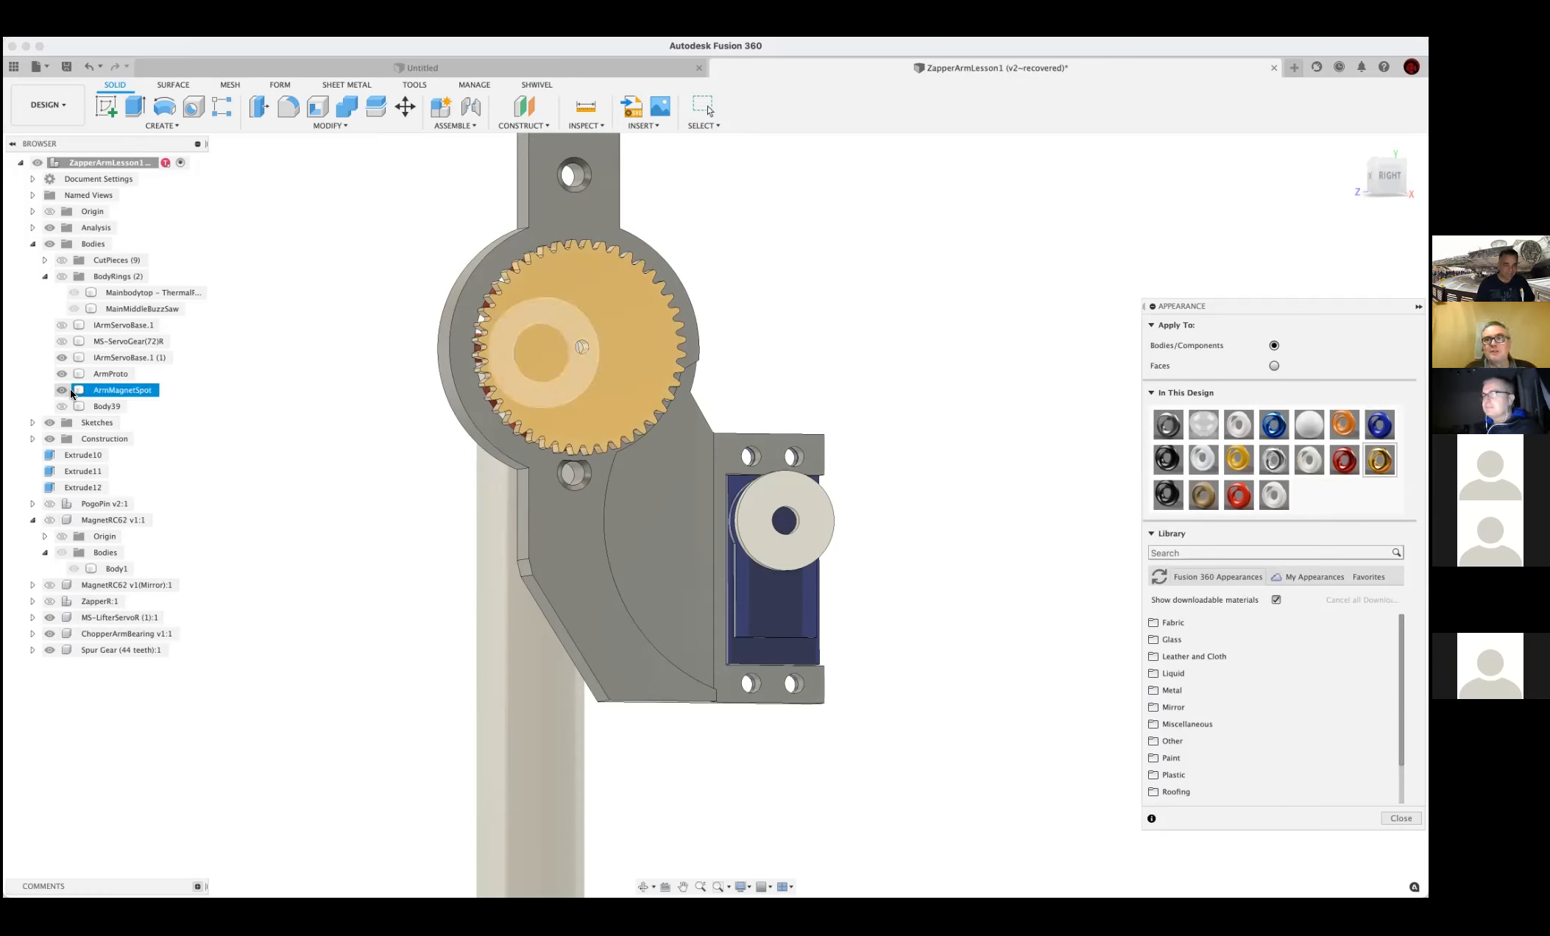
Show the MS-ServoGear(72)R body and give it the glossy light blue appearance already used in the design
click(62, 341)
click(63, 341)
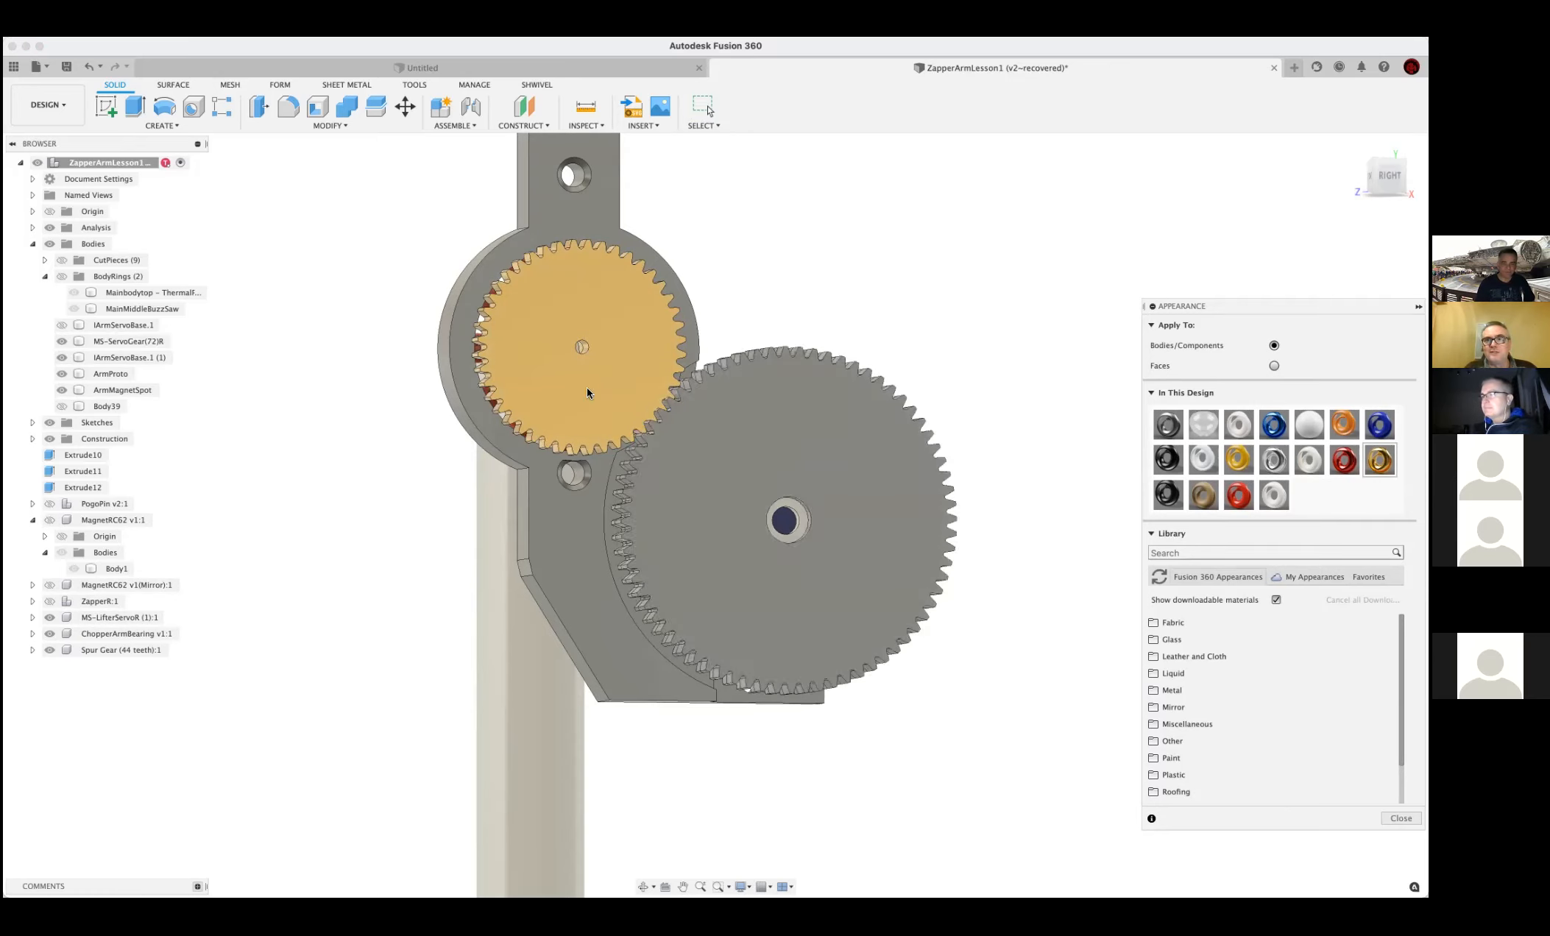
drag(1280, 420, 809, 515)
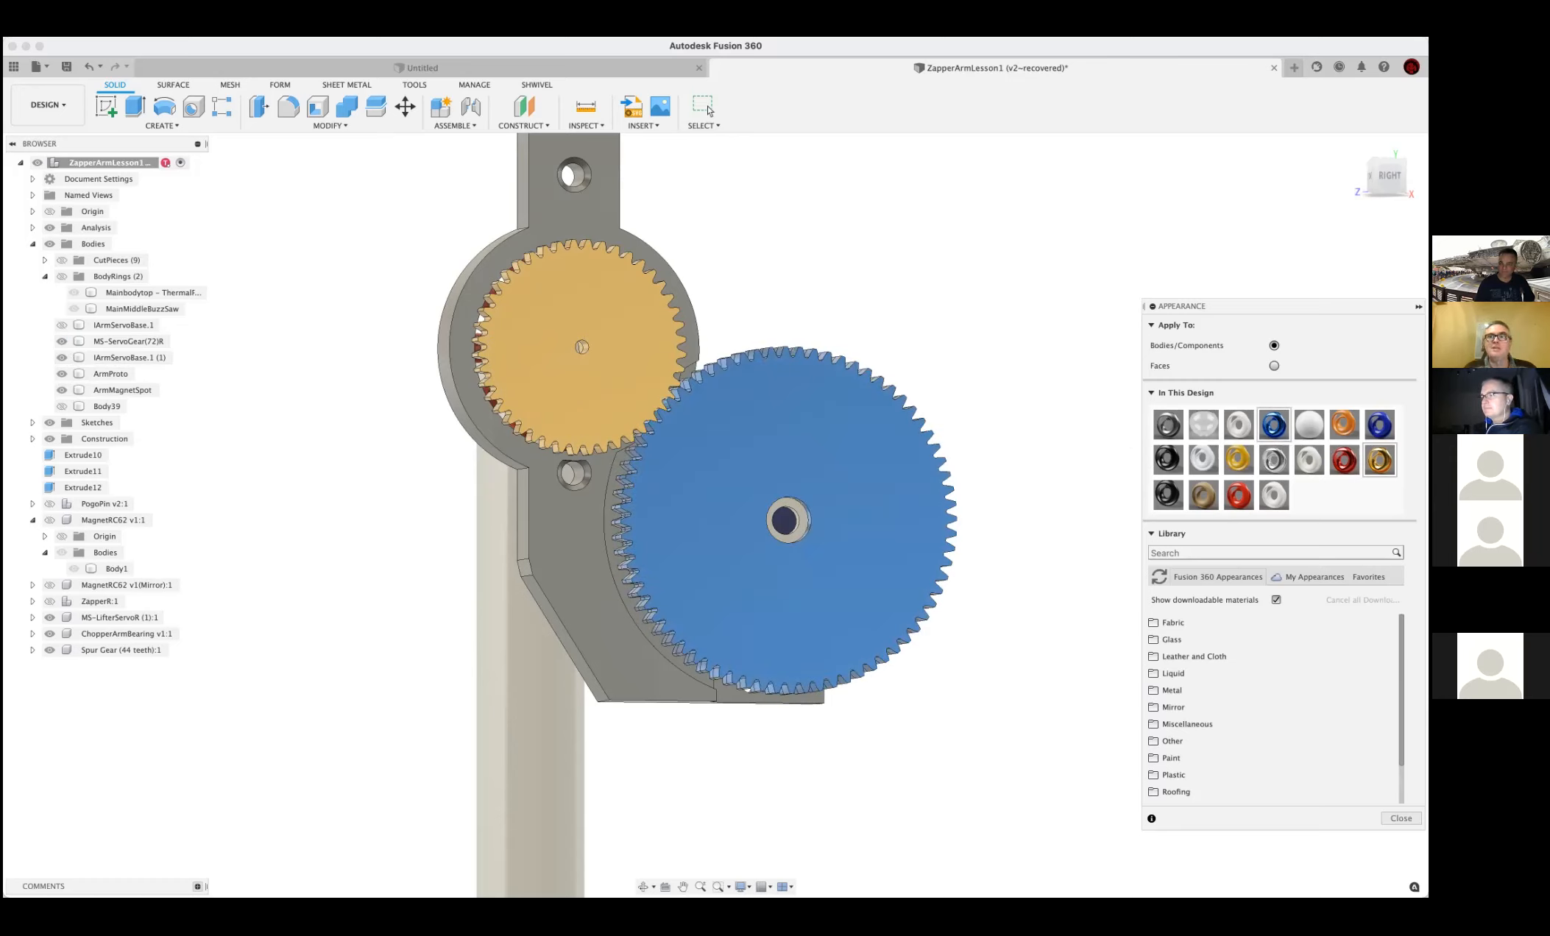
click(709, 109)
Examine the brass and blue gears, the servo base ring and the shaft leading to the half-domed arm
scroll(1203, 722, down, 3)
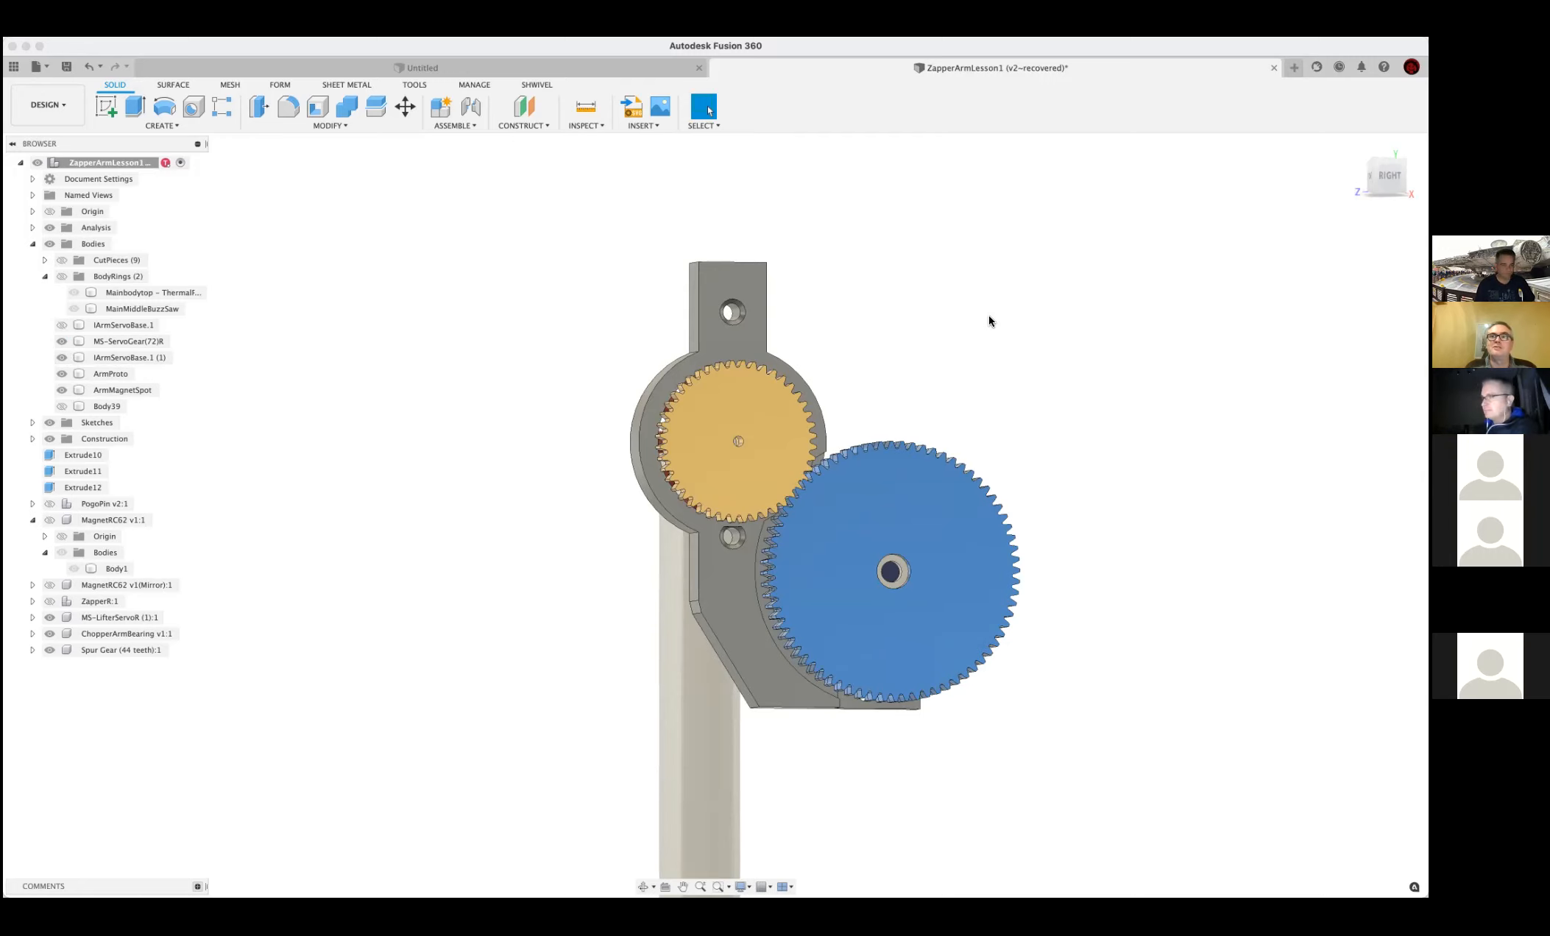
scroll(985, 353, up, 3)
shift+middle_drag(776, 433, 974, 520)
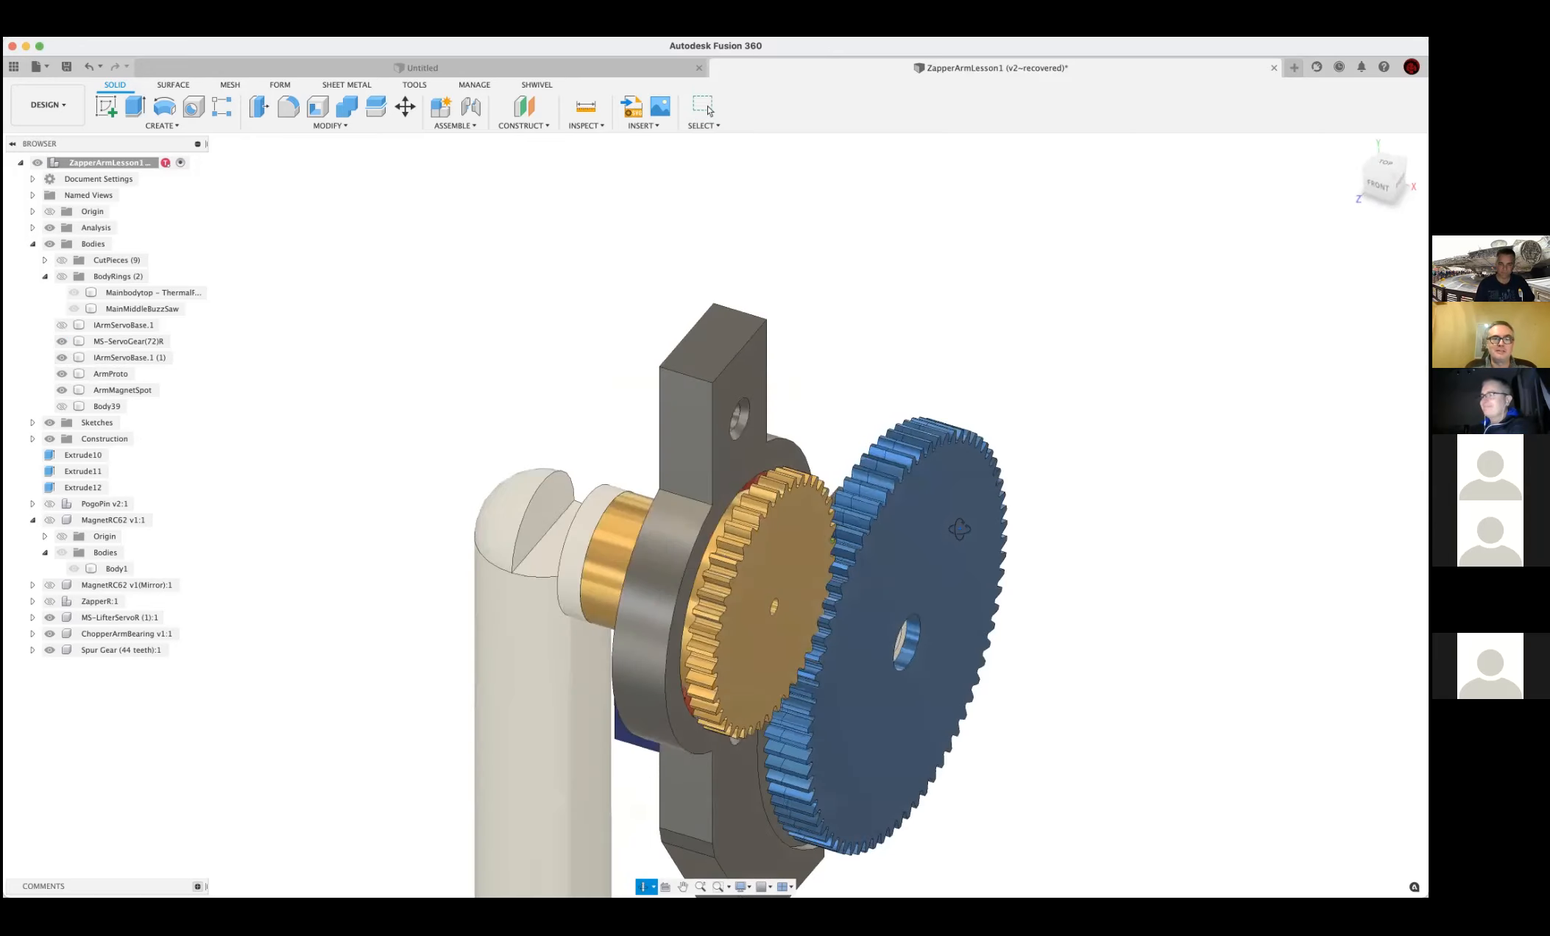
click(974, 520)
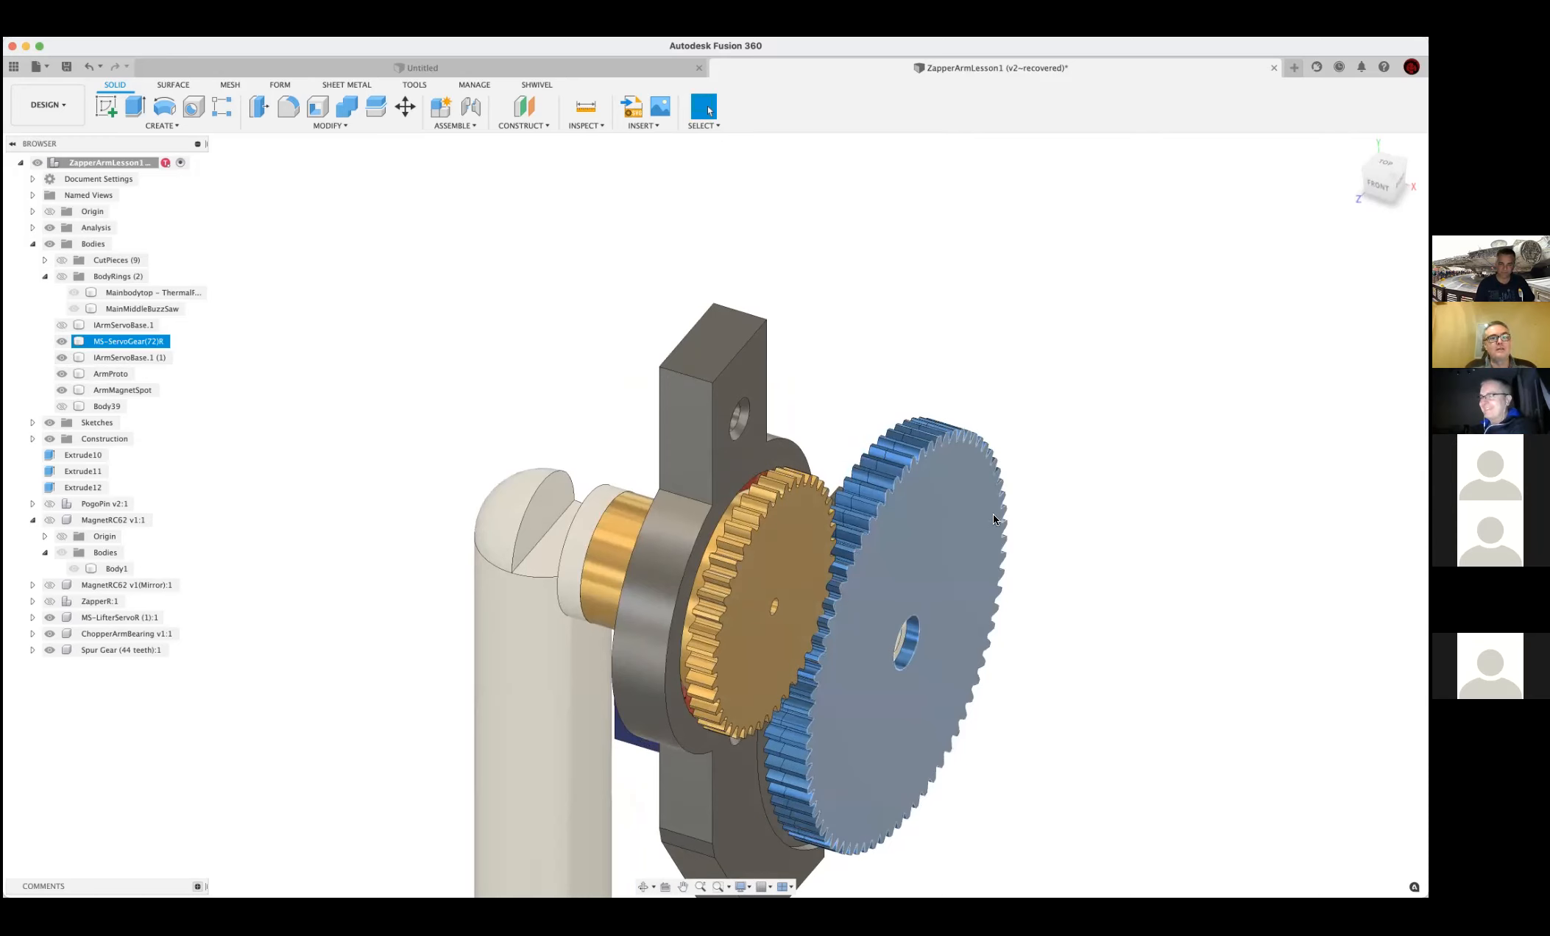
click(817, 444)
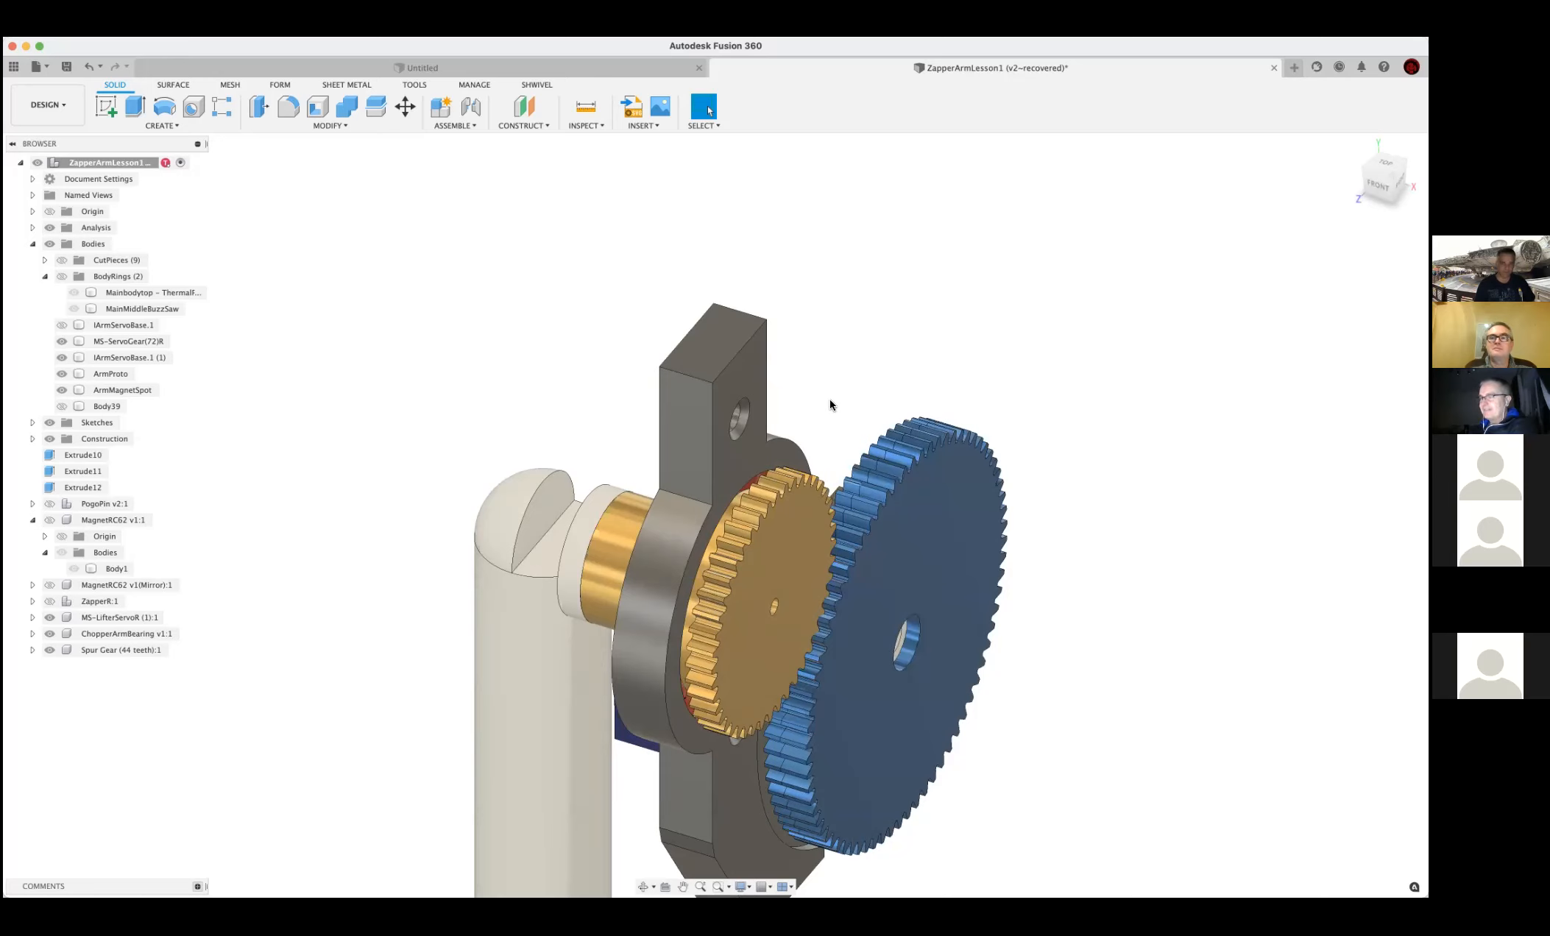
middle_drag(823, 398, 887, 388)
shift+middle_drag(1114, 567, 890, 481)
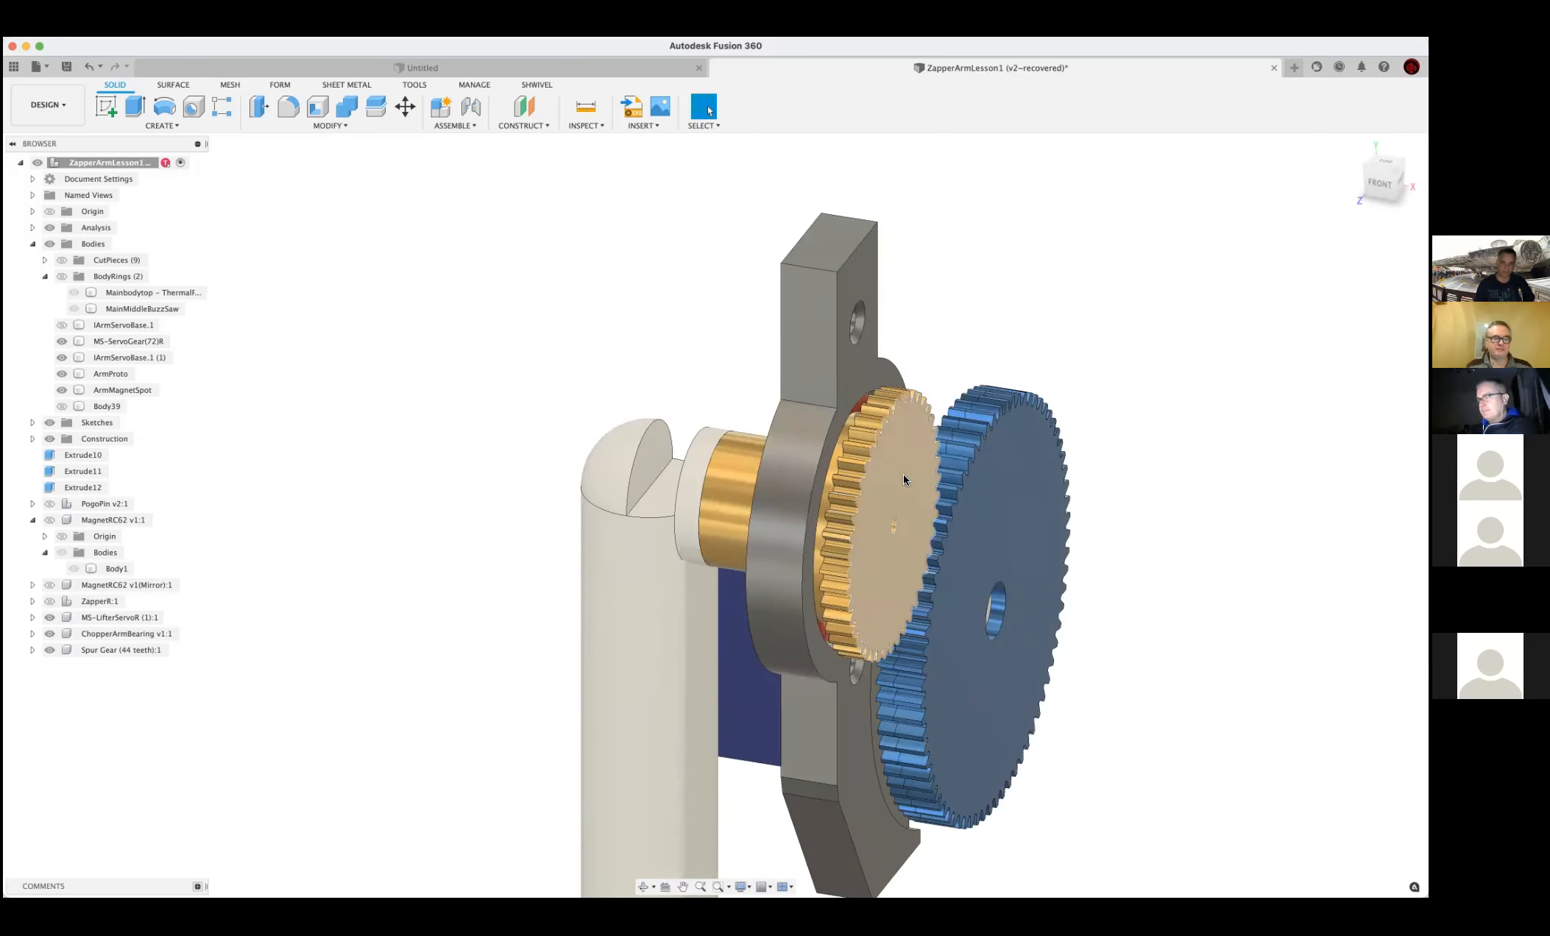
shift+middle_drag(1057, 520, 948, 483)
scroll(947, 483, up, 2)
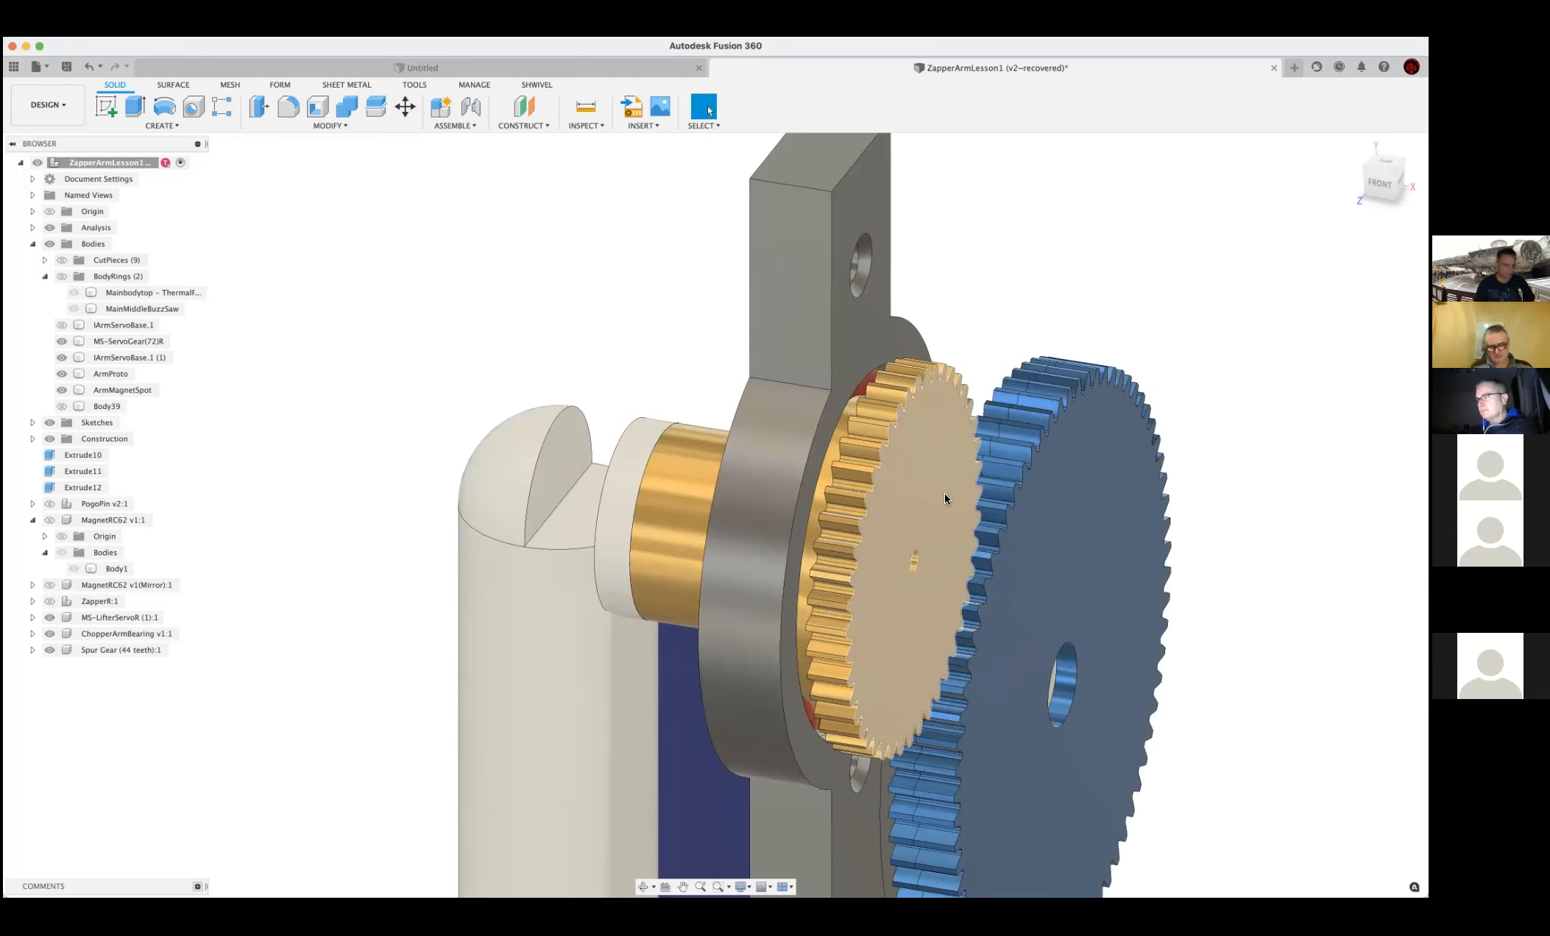